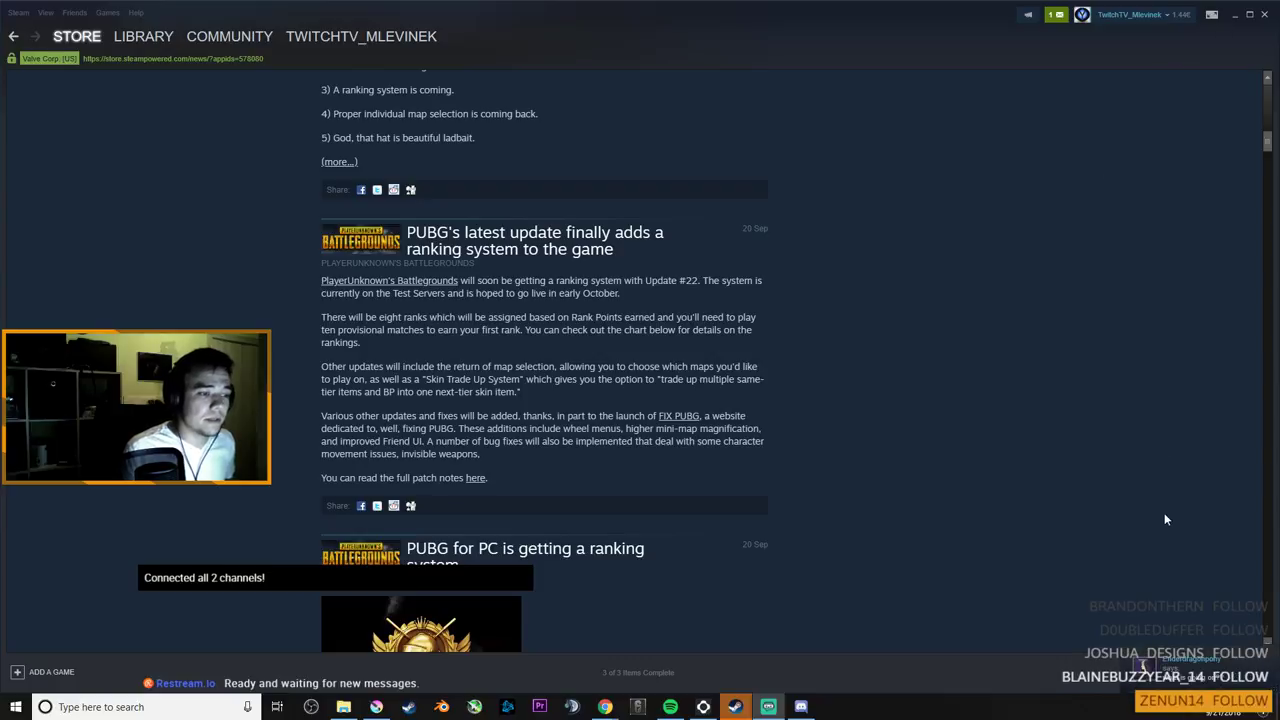
# Minimize the Steam window and close the Thumb.kra document in Krita
pyautogui.moveTo(735, 706)
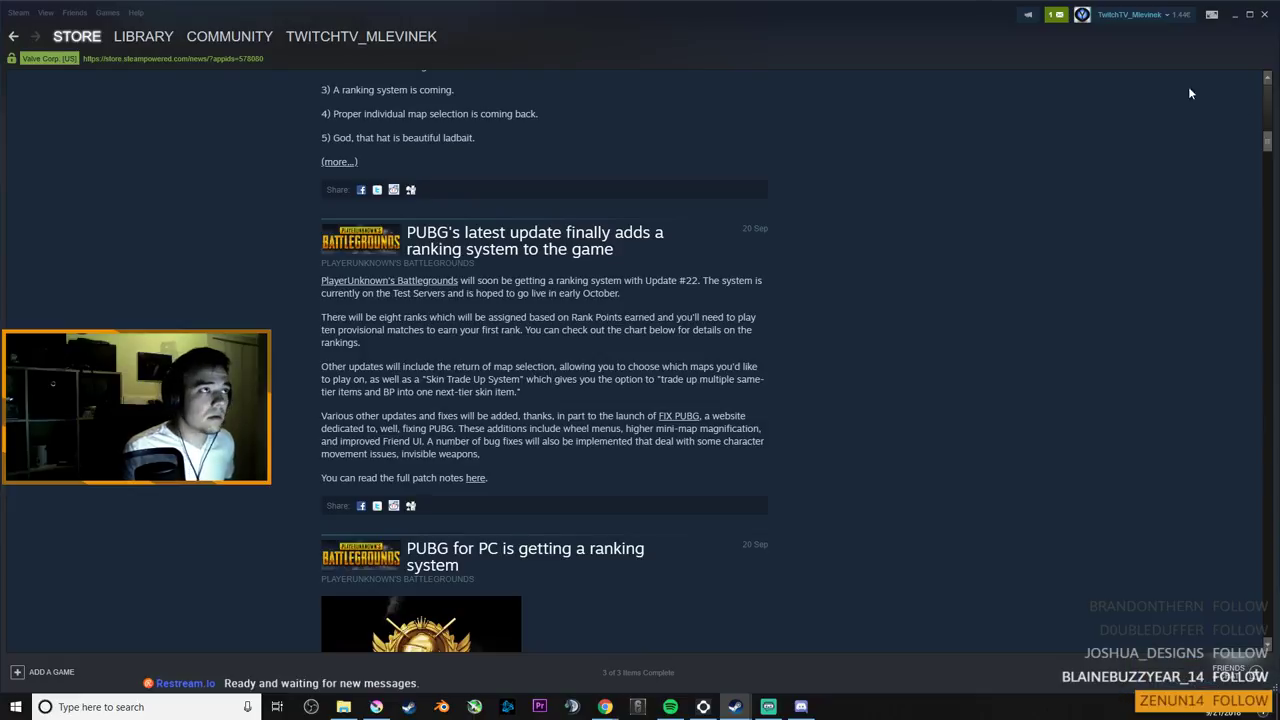
pyautogui.click(1235, 16)
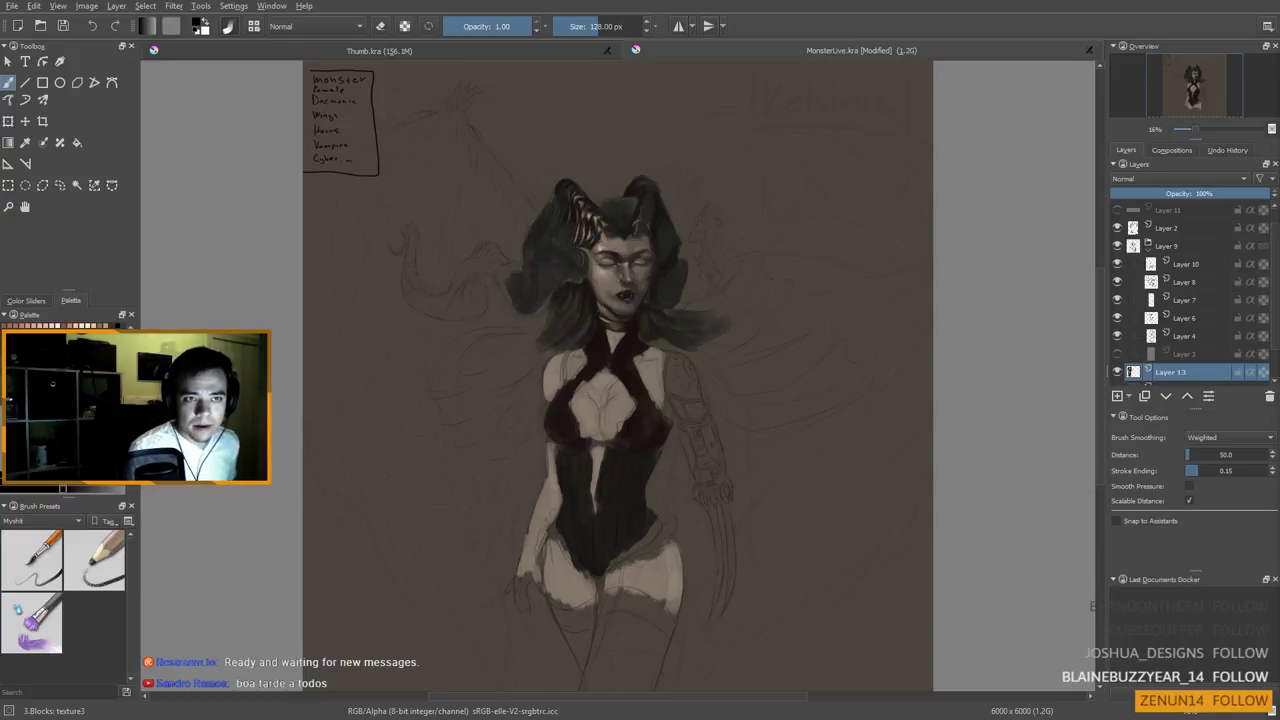
pyautogui.scroll(2, 598, 280)
pyautogui.scroll(-3, 636, 276)
pyautogui.scroll(3, 640, 266)
pyautogui.moveTo(640, 262); pyautogui.dragTo(618, 298)
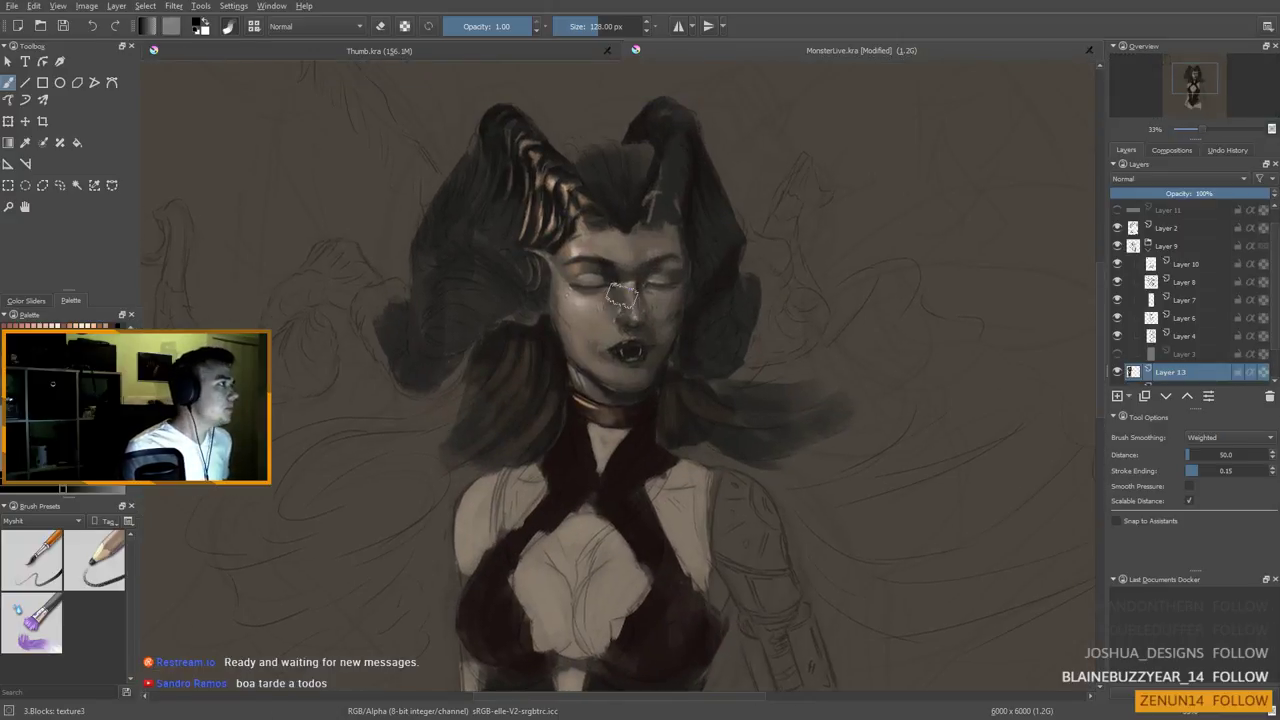
pyautogui.click(606, 50)
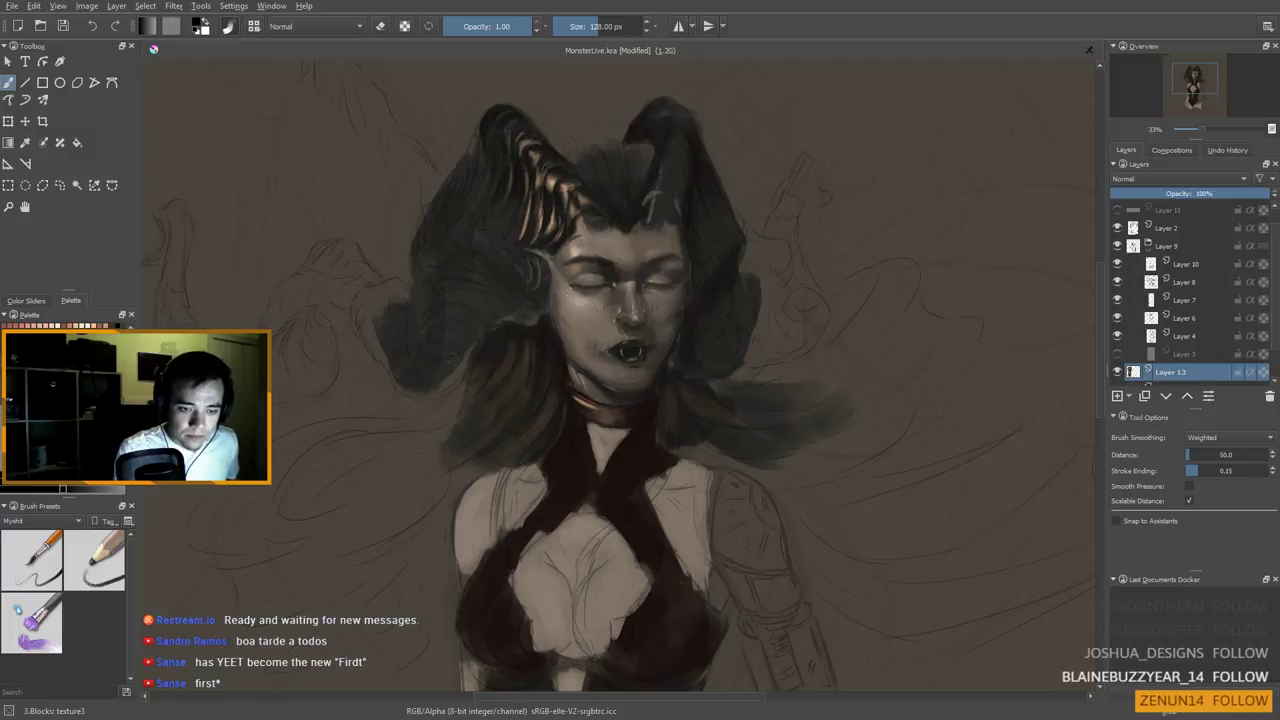
# Switch to Steam and move its window to the neighbouring monitor, leaving the Krita painting in view
pyautogui.hotkey('alt', 'Tab')
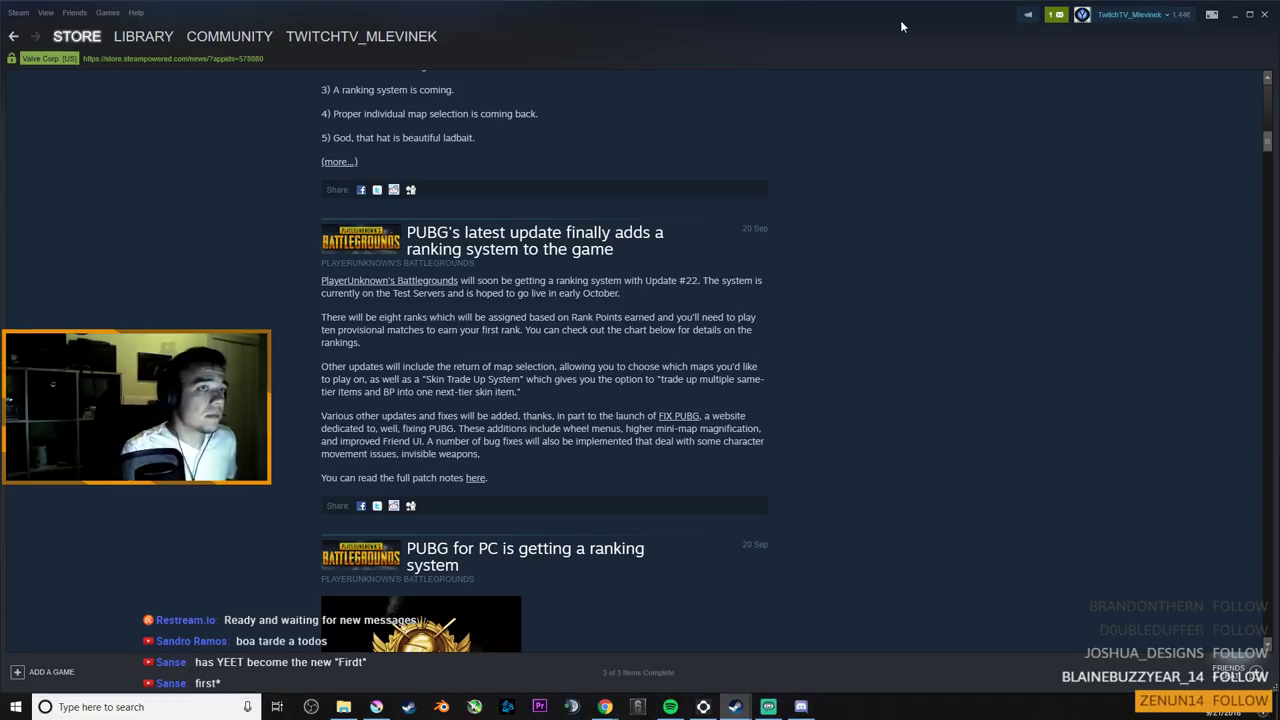
pyautogui.moveTo(901, 22); pyautogui.dragTo(1279, 170)
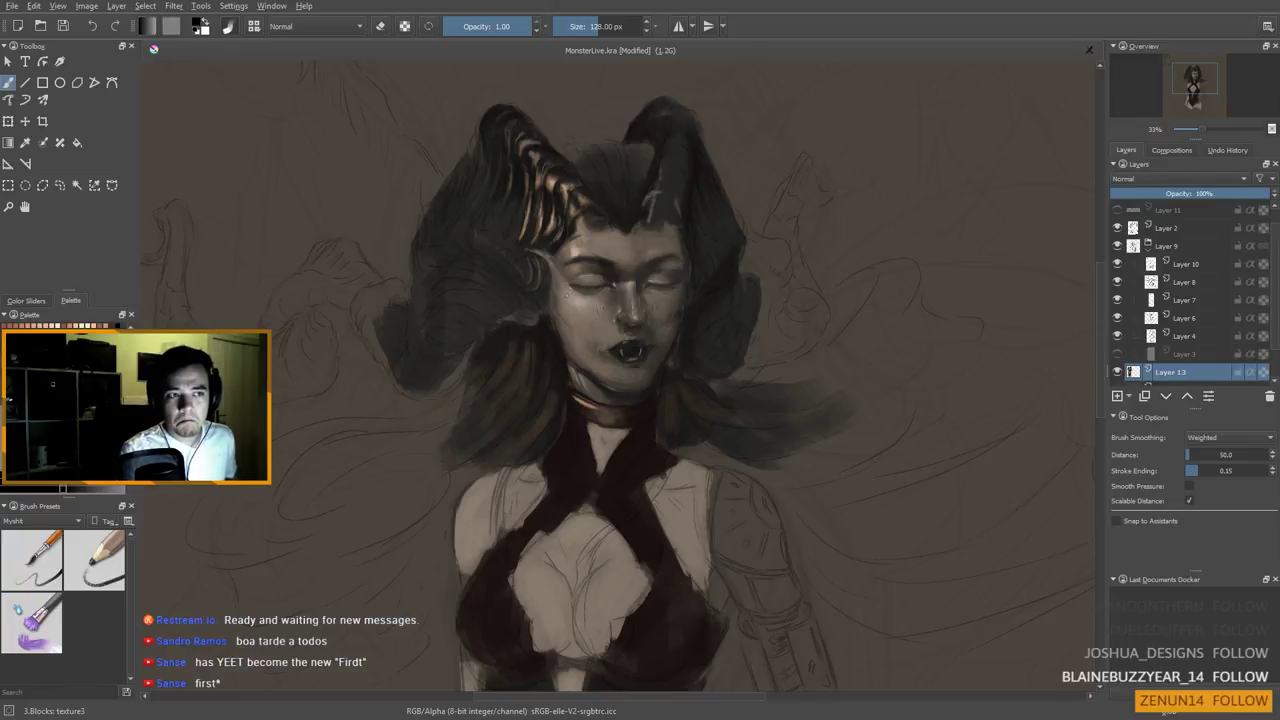
pyautogui.moveTo(924, 80); pyautogui.dragTo(1279, 240)
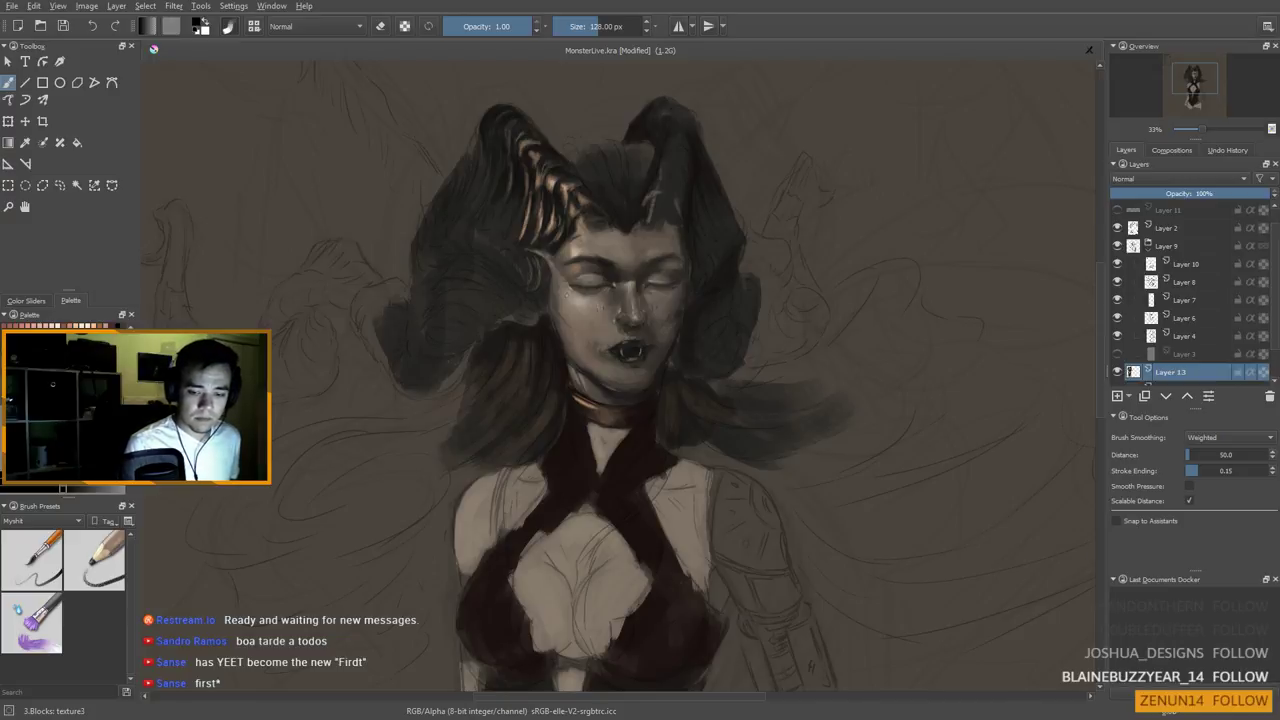
pyautogui.hotkey('alt', 'Tab')
pyautogui.hotkey('alt', 'Tab')
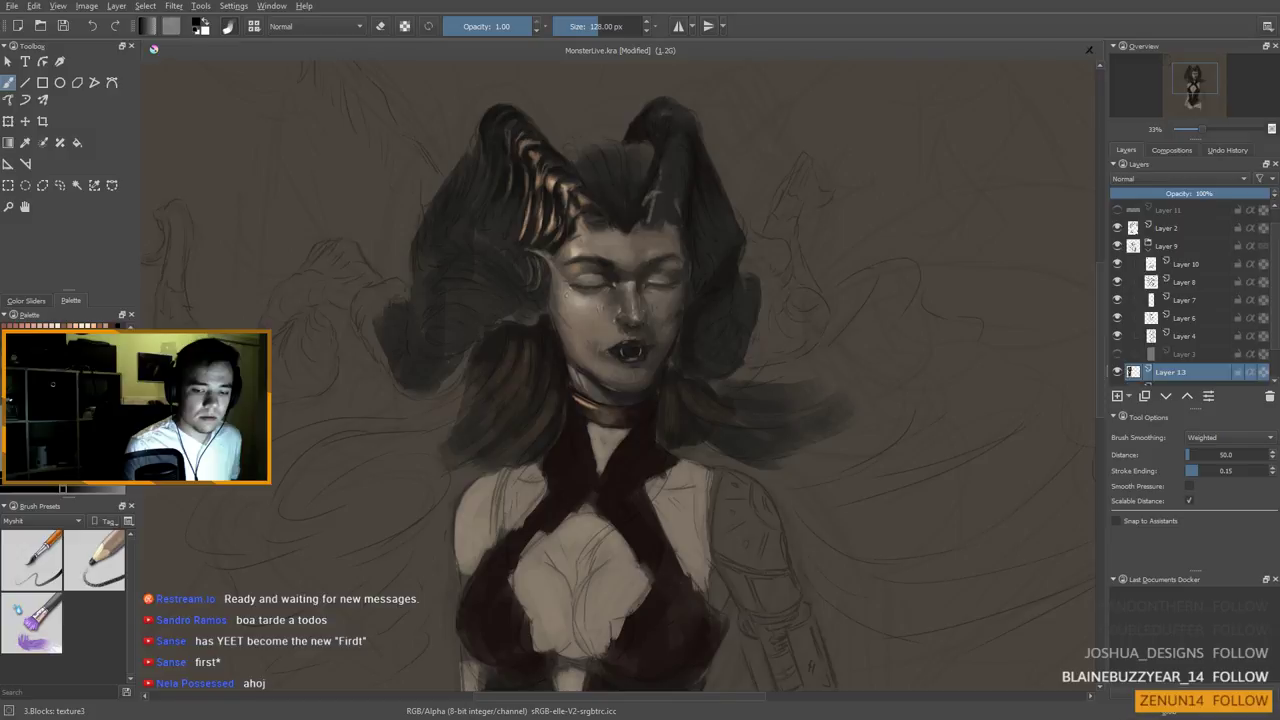
pyautogui.press('super+d')
pyautogui.hotkey('alt', 'Tab')
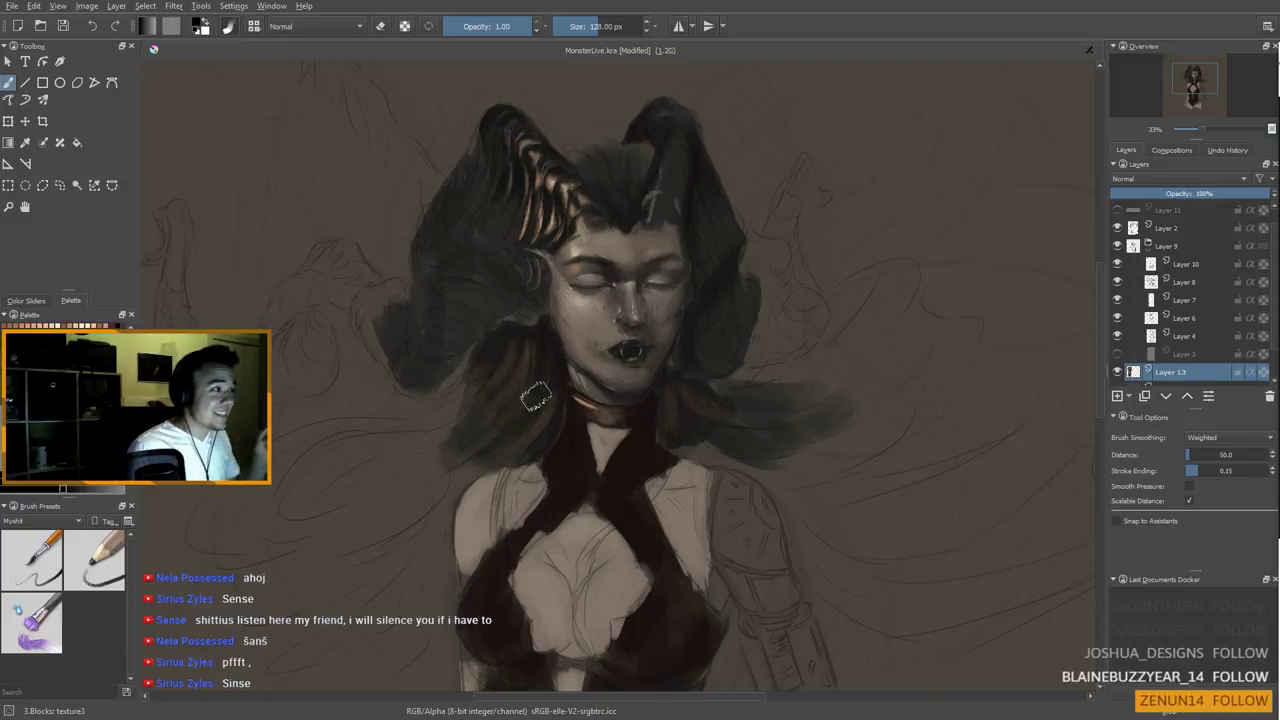
# Dismiss the screen resolution dialog and reduce the brush size to about 33 px
pyautogui.press('shift')
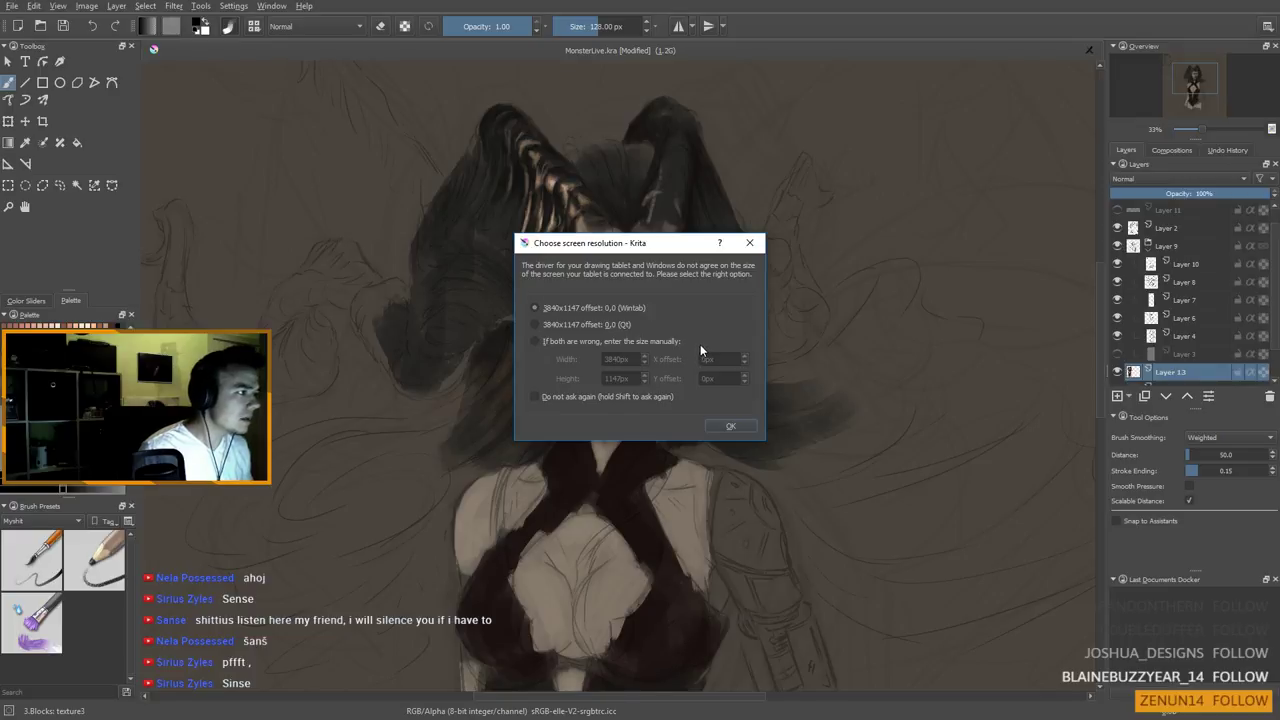
pyautogui.click(749, 243)
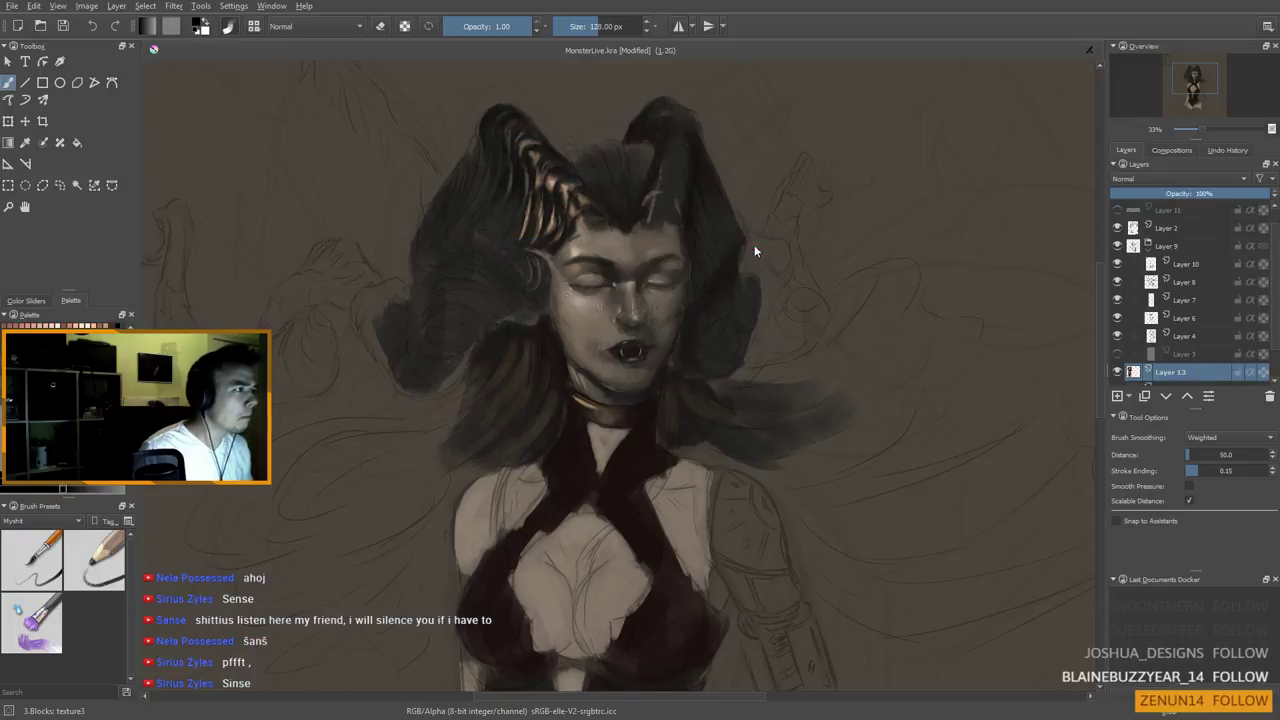
pyautogui.keyDown('shift'); pyautogui.moveTo(756, 273); pyautogui.dragTo(732, 274); pyautogui.keyUp('shift')
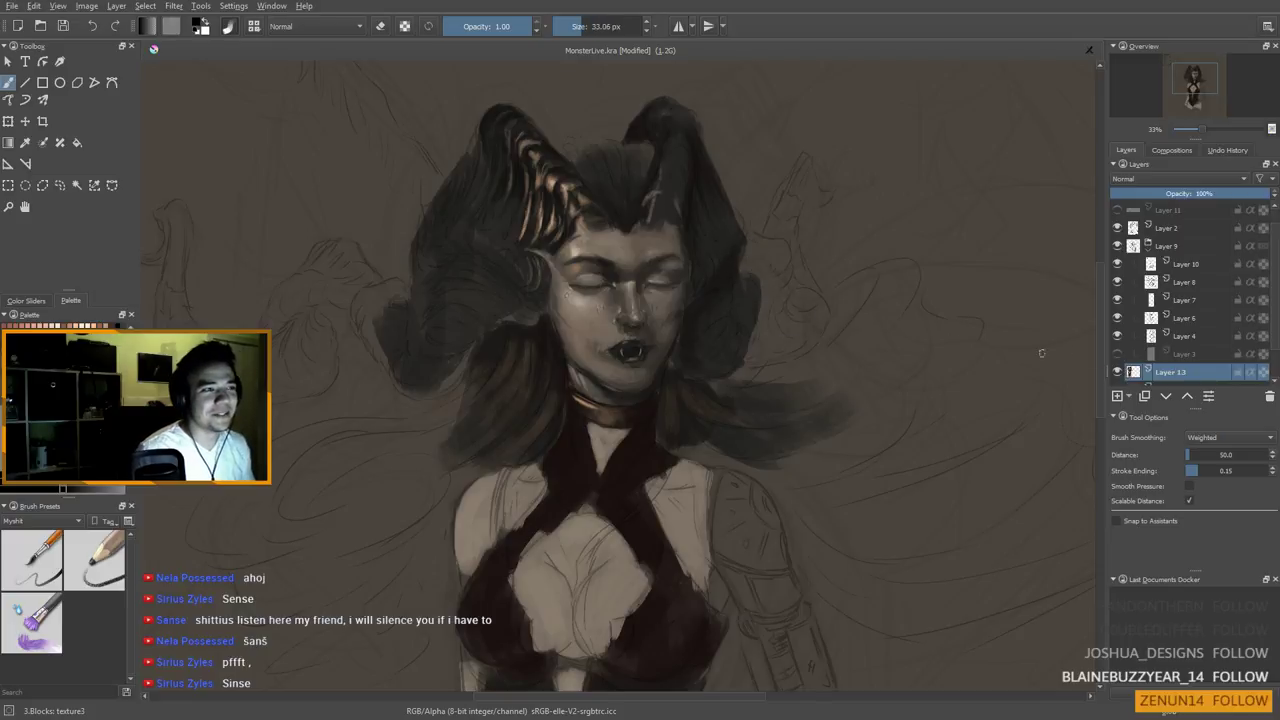
pyautogui.scroll(-2, 1207, 330)
pyautogui.scroll(1, 1207, 330)
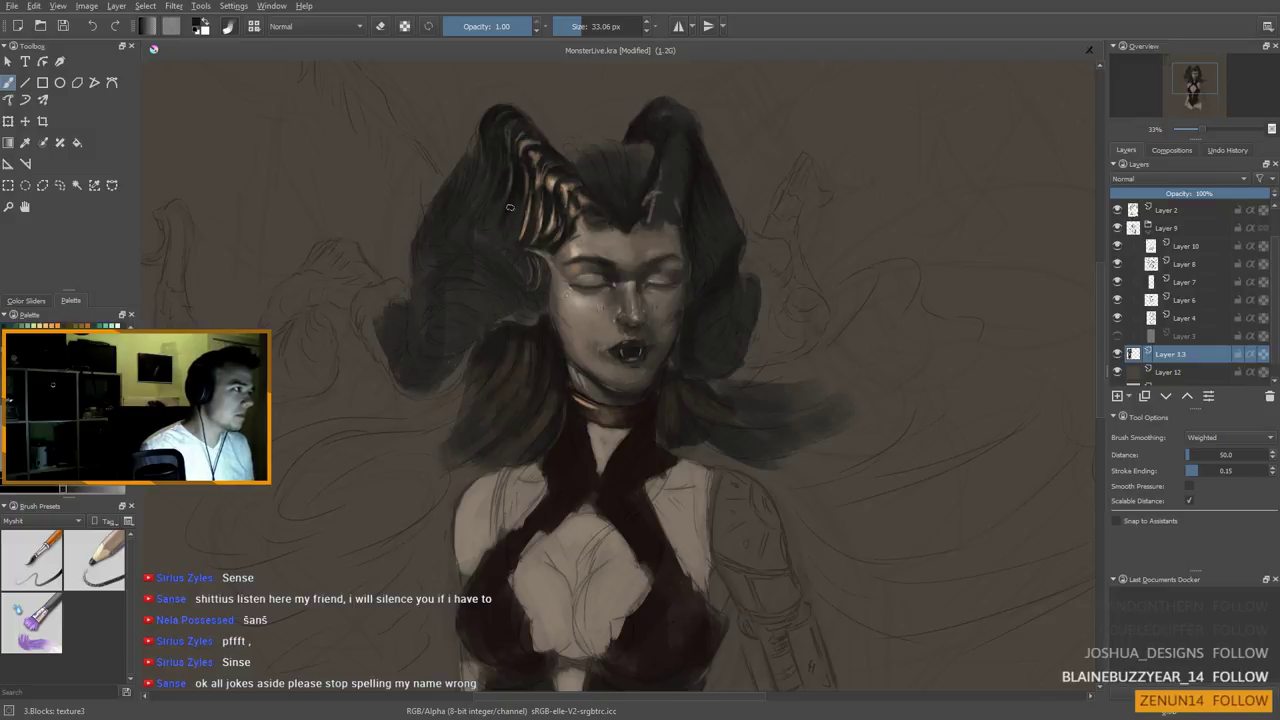
# Reduce the brush to about 20 px and paint the striped horn's ridges with tan tones sampled from it
pyautogui.press('[')
pyautogui.press('[')
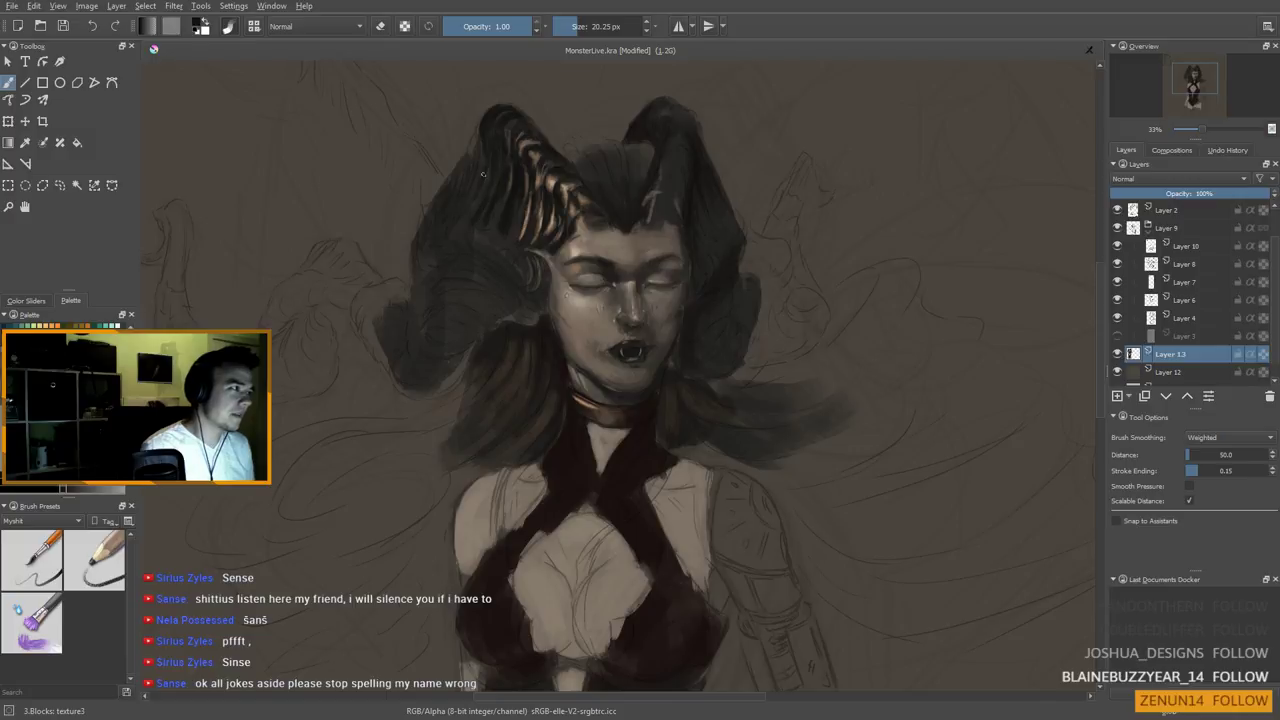
pyautogui.keyDown('ctrl'); pyautogui.click(529, 140); pyautogui.keyUp('ctrl')
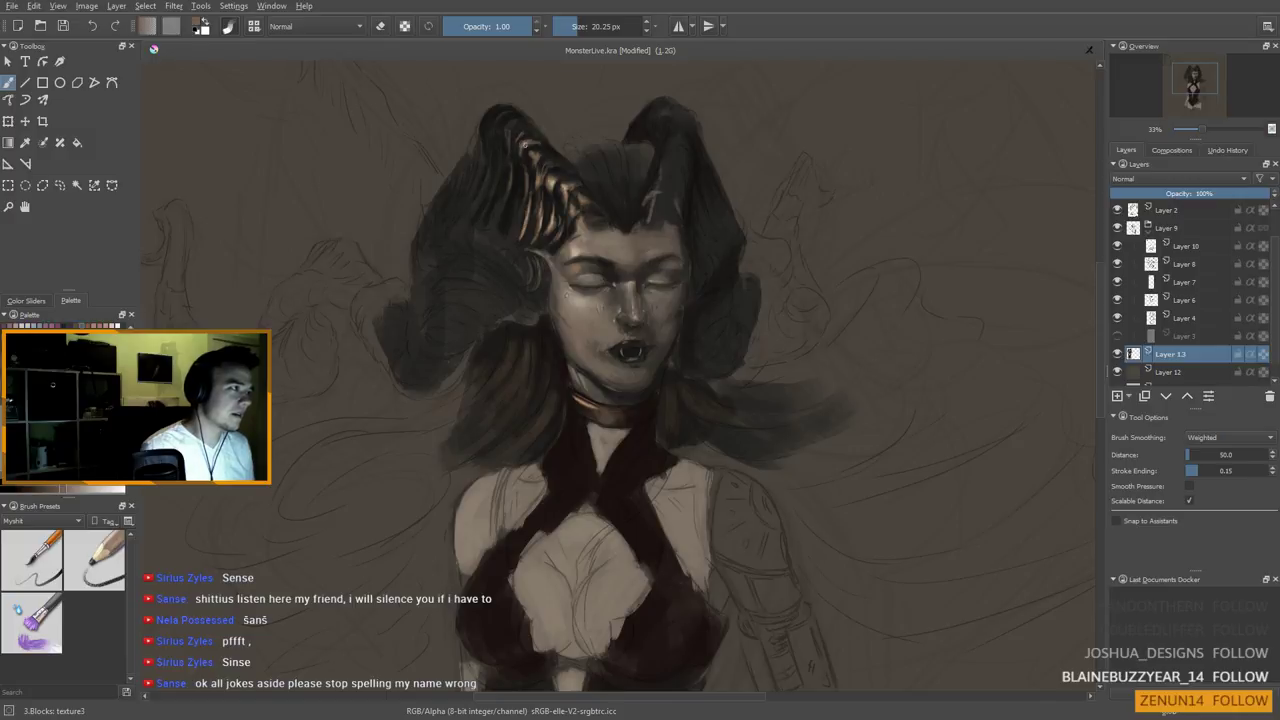
pyautogui.keyDown('ctrl'); pyautogui.click(555, 177); pyautogui.keyUp('ctrl')
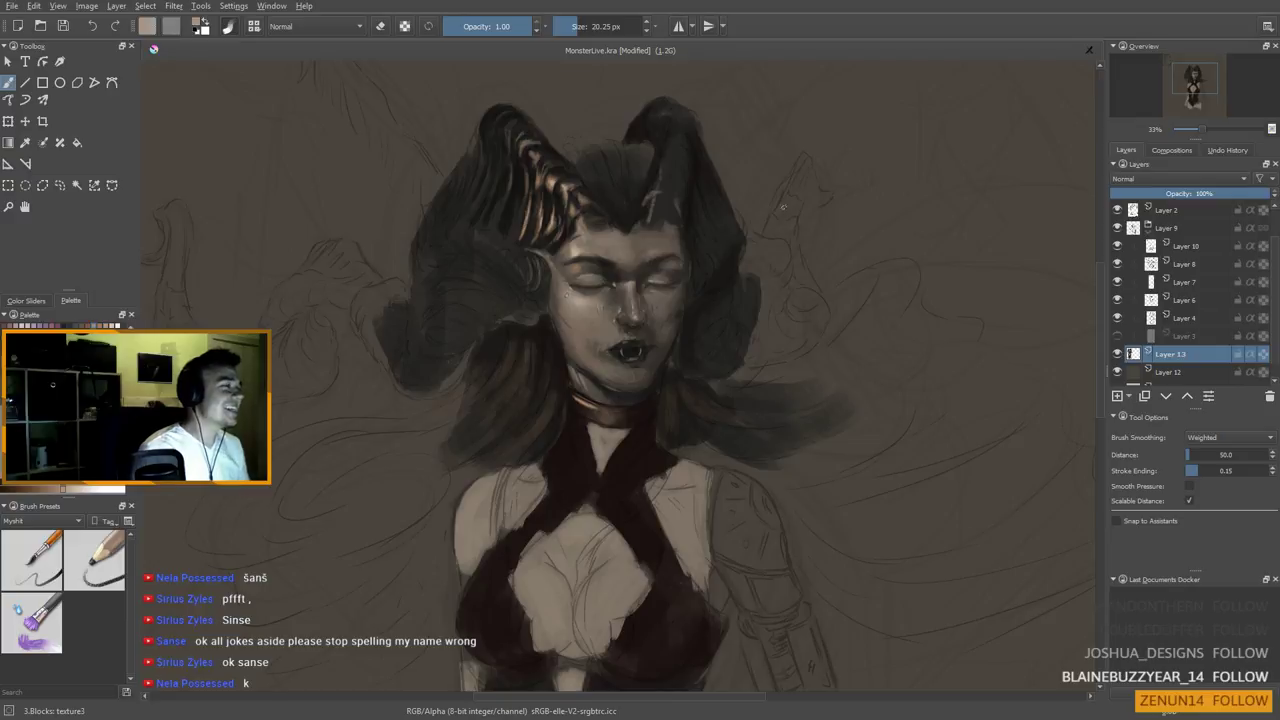
pyautogui.press('ctrl')
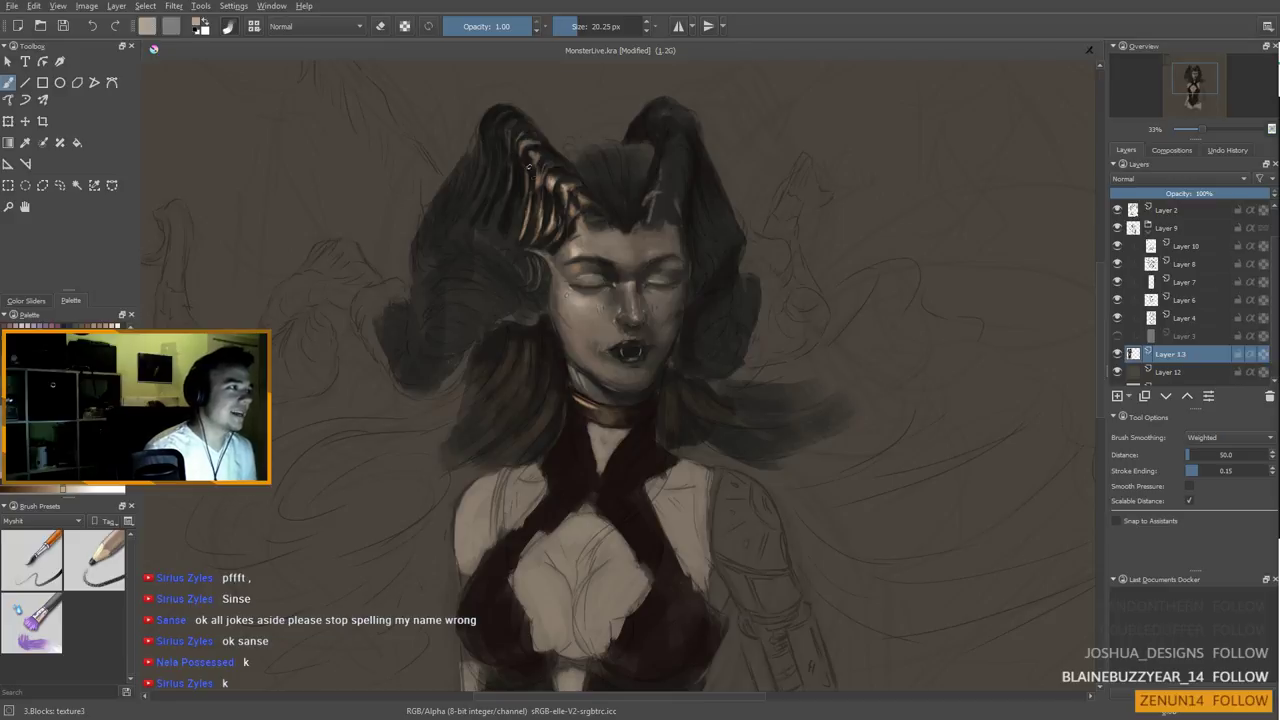
pyautogui.keyDown('ctrl'); pyautogui.click(541, 183); pyautogui.keyUp('ctrl')
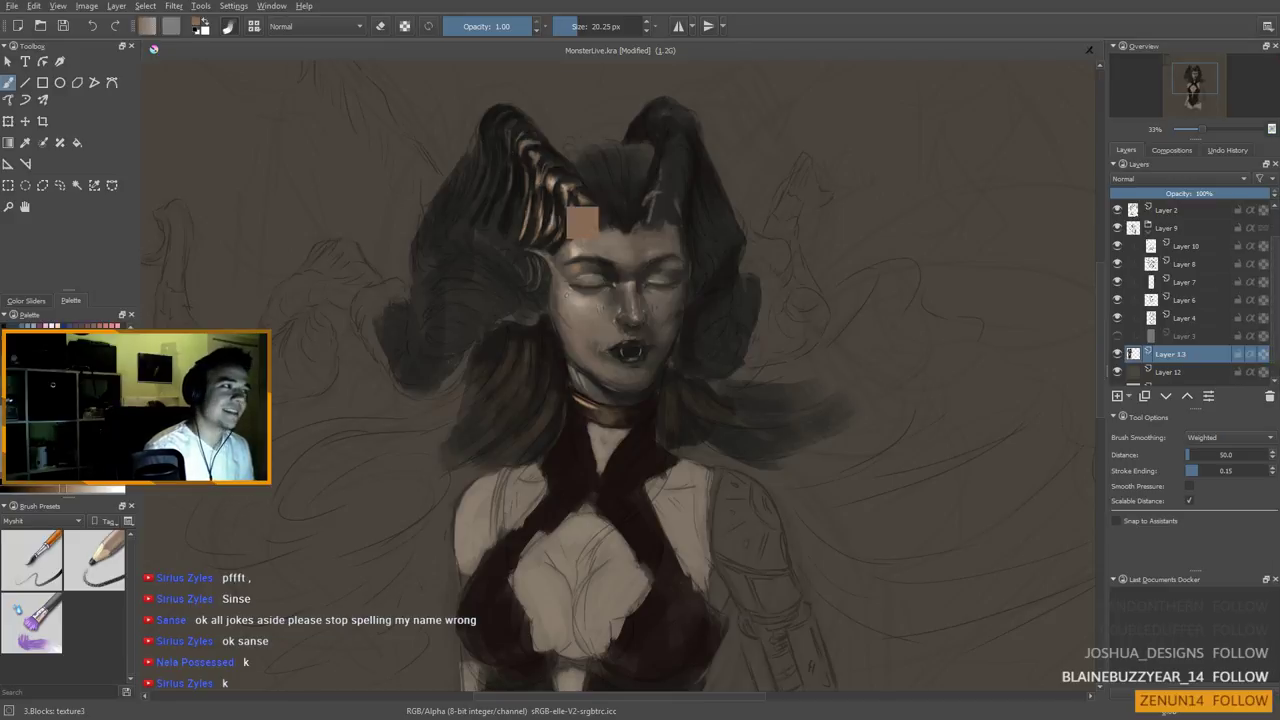
# Set the brush to about 11 px and paint light and dark ridges on the curled horn end beside the temple
pyautogui.moveTo(537, 267); pyautogui.dragTo(643, 366)
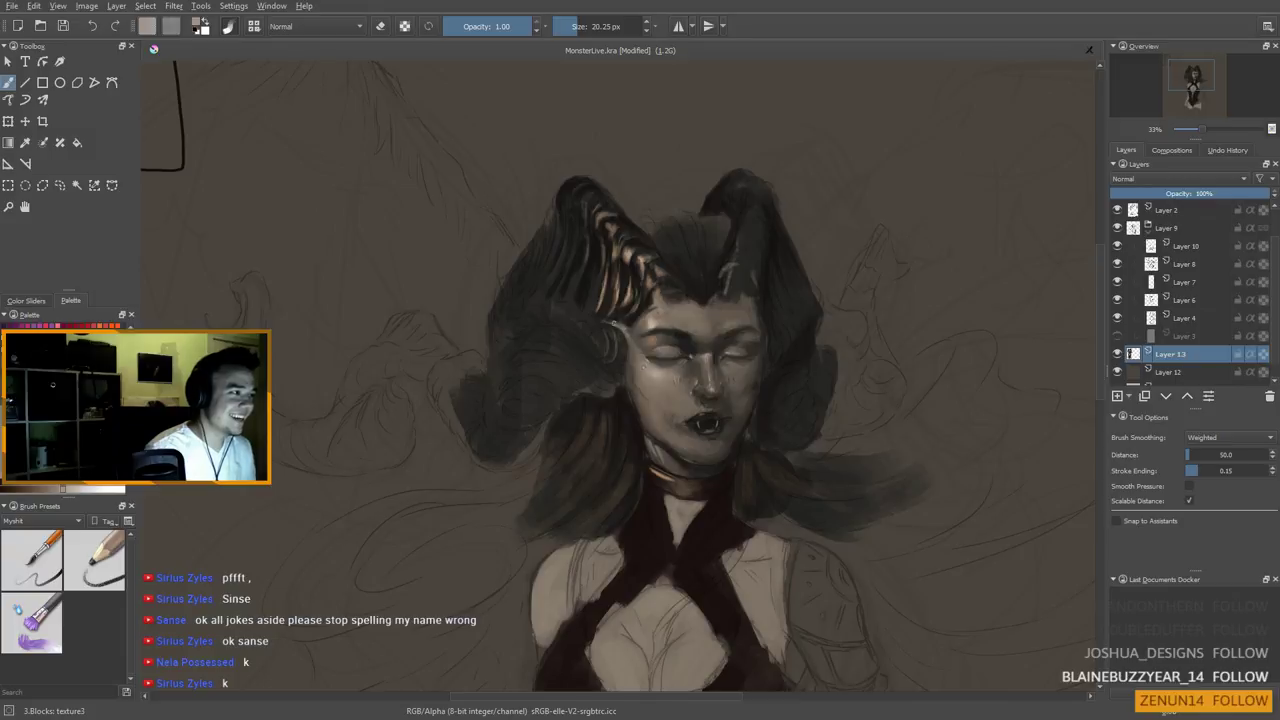
pyautogui.keyDown('shift'); pyautogui.moveTo(613, 331); pyautogui.dragTo(594, 331); pyautogui.keyUp('shift')
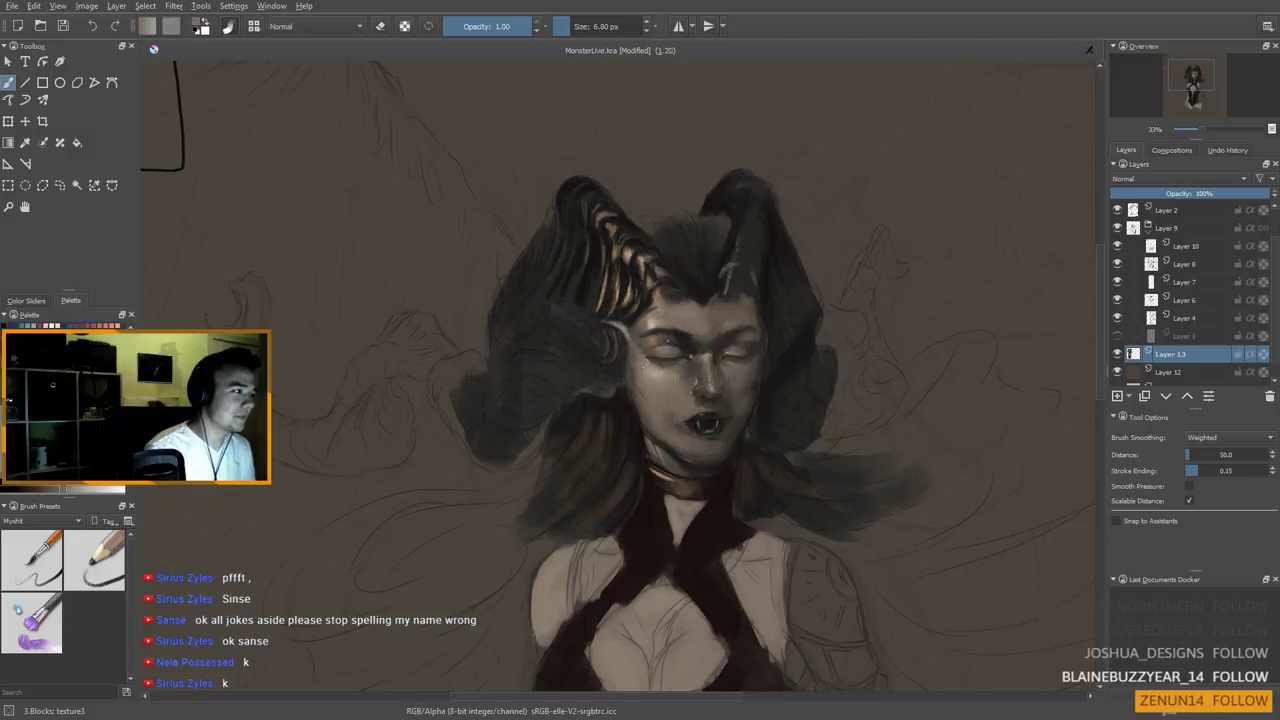
pyautogui.press(']')
pyautogui.press(']')
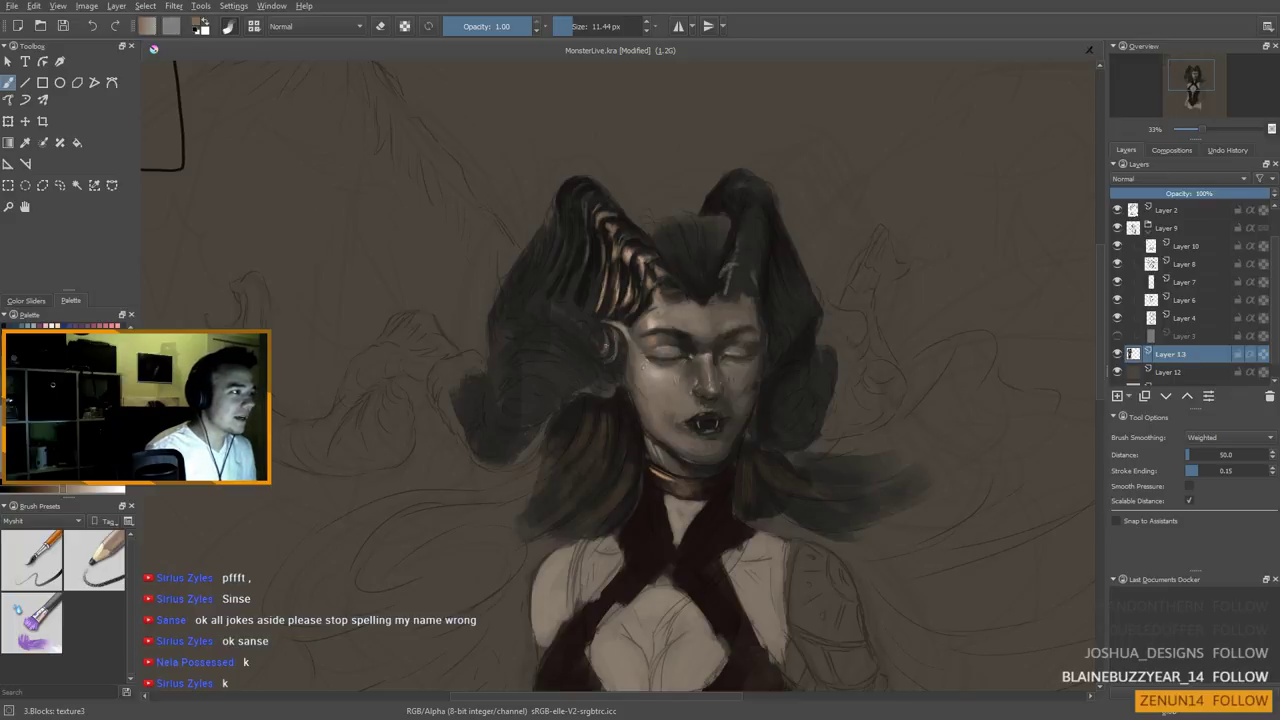
pyautogui.moveTo(603, 342); pyautogui.dragTo(594, 356)
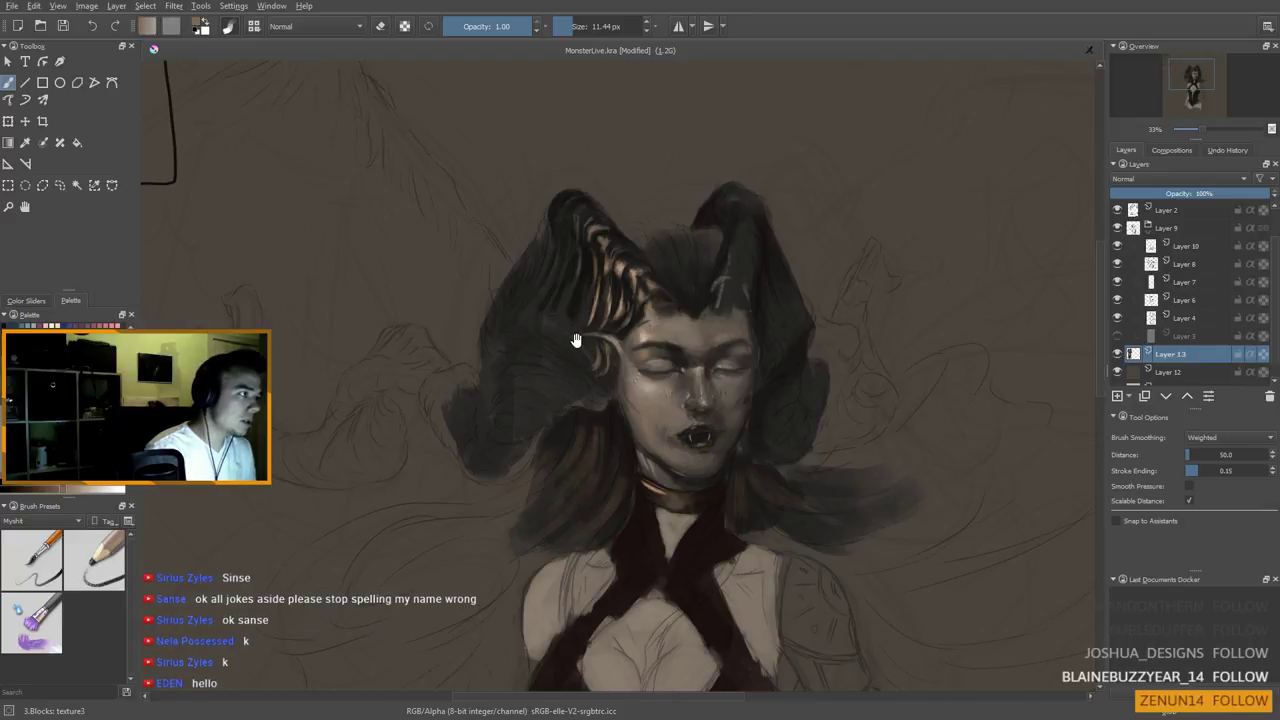
pyautogui.moveTo(575, 340); pyautogui.dragTo(585, 368)
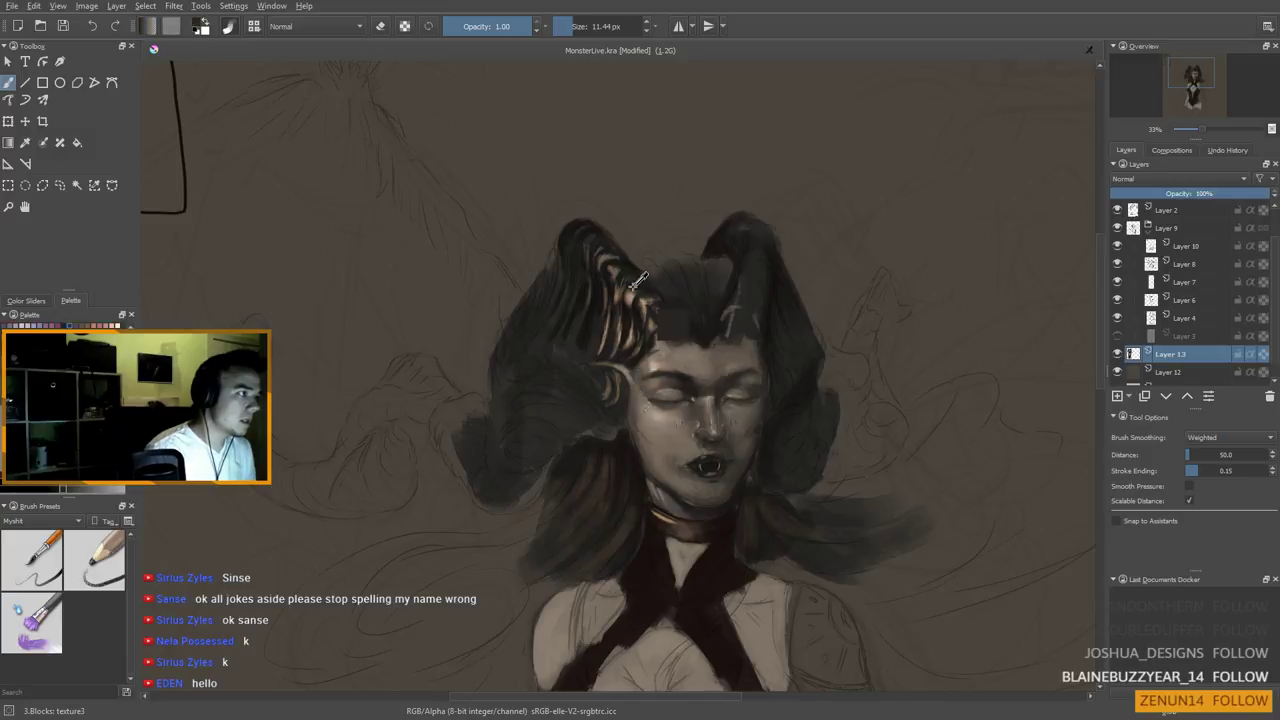
pyautogui.moveTo(588, 417); pyautogui.dragTo(600, 320)
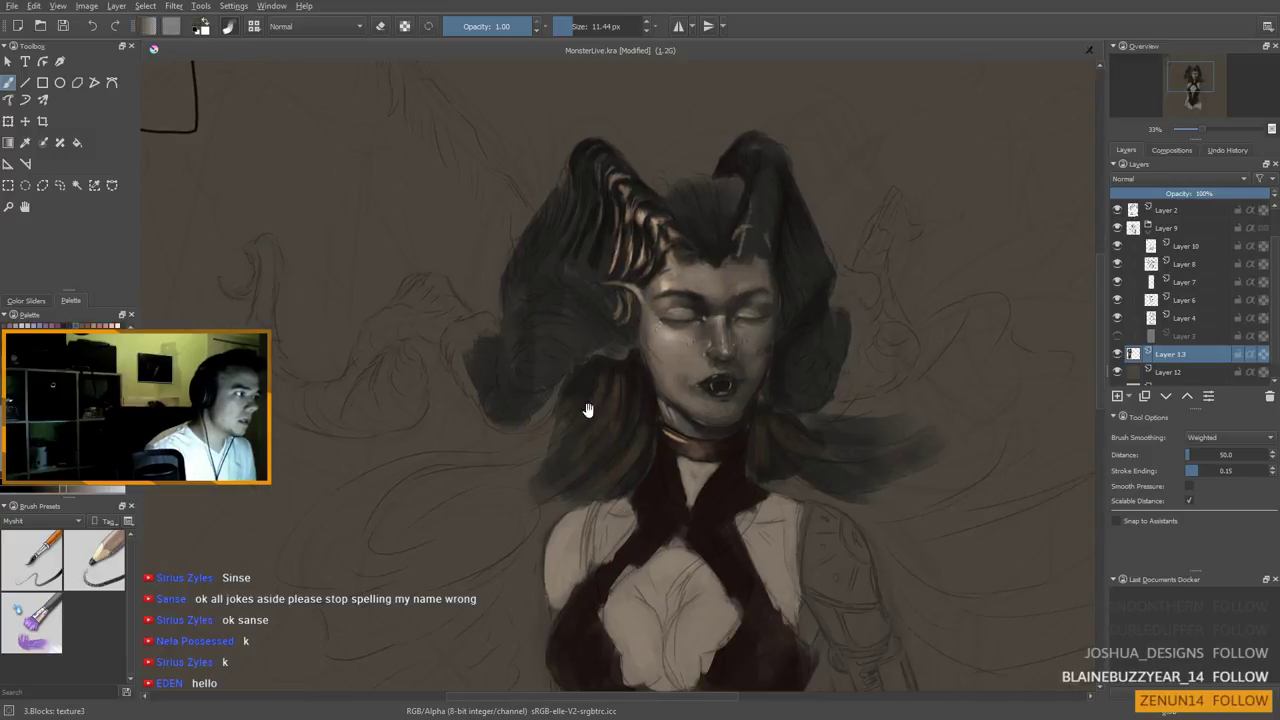
pyautogui.scroll(-3, 563, 420)
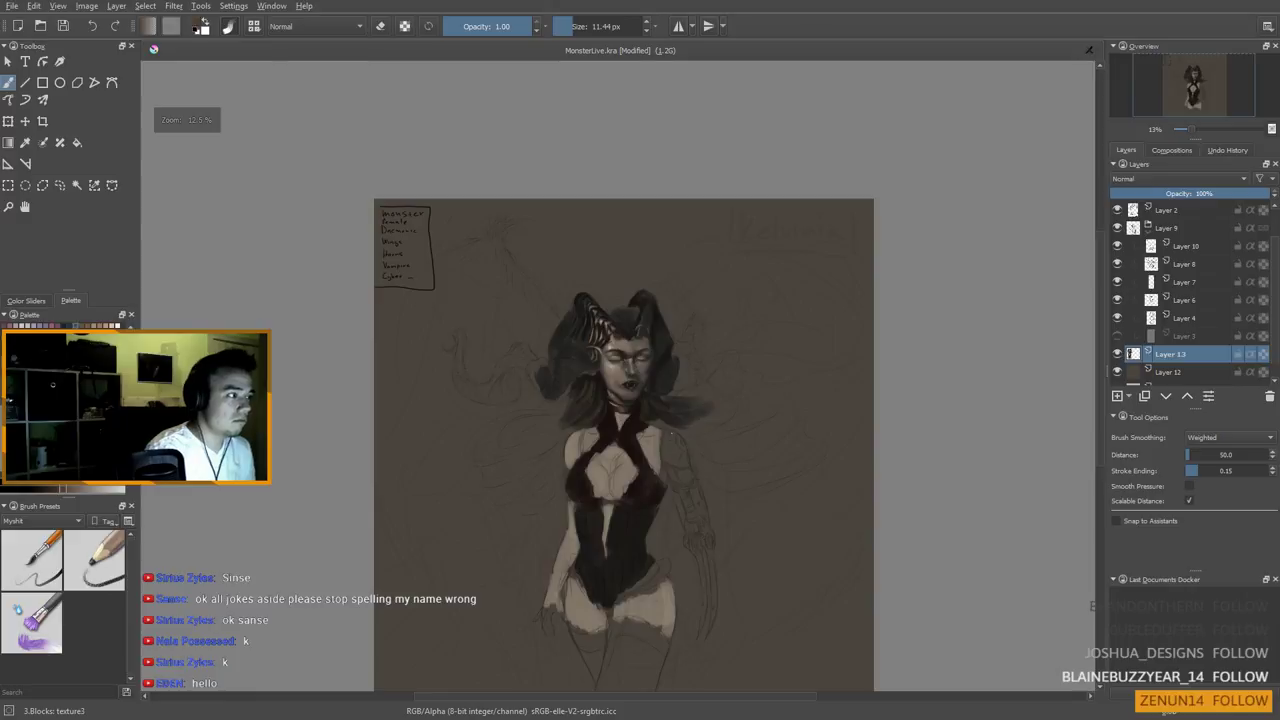
pyautogui.scroll(3, 598, 440)
pyautogui.moveTo(600, 375); pyautogui.dragTo(629, 464)
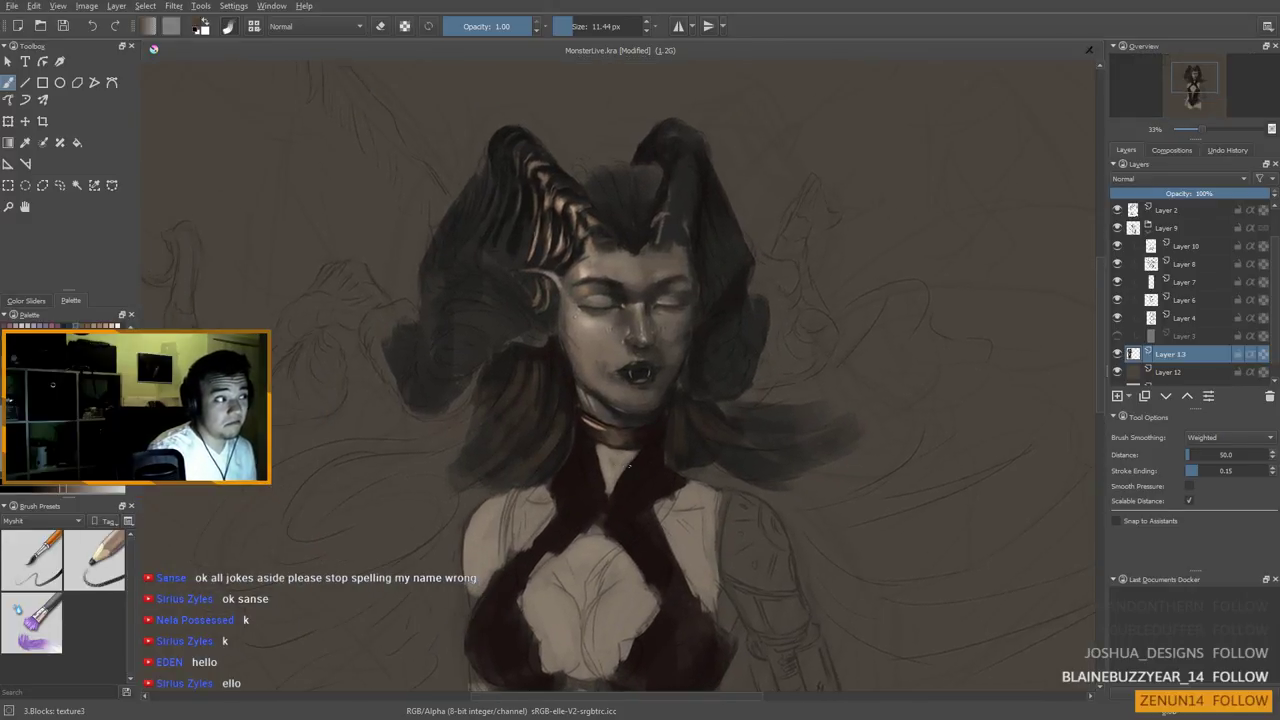
# Enlarge the brush to about 25 px and shade the forehead and cheek with skin tones sampled from the face
pyautogui.keyDown('ctrl'); pyautogui.click(619, 273); pyautogui.keyUp('ctrl')
pyautogui.moveTo(646, 277); pyautogui.dragTo(655, 277)
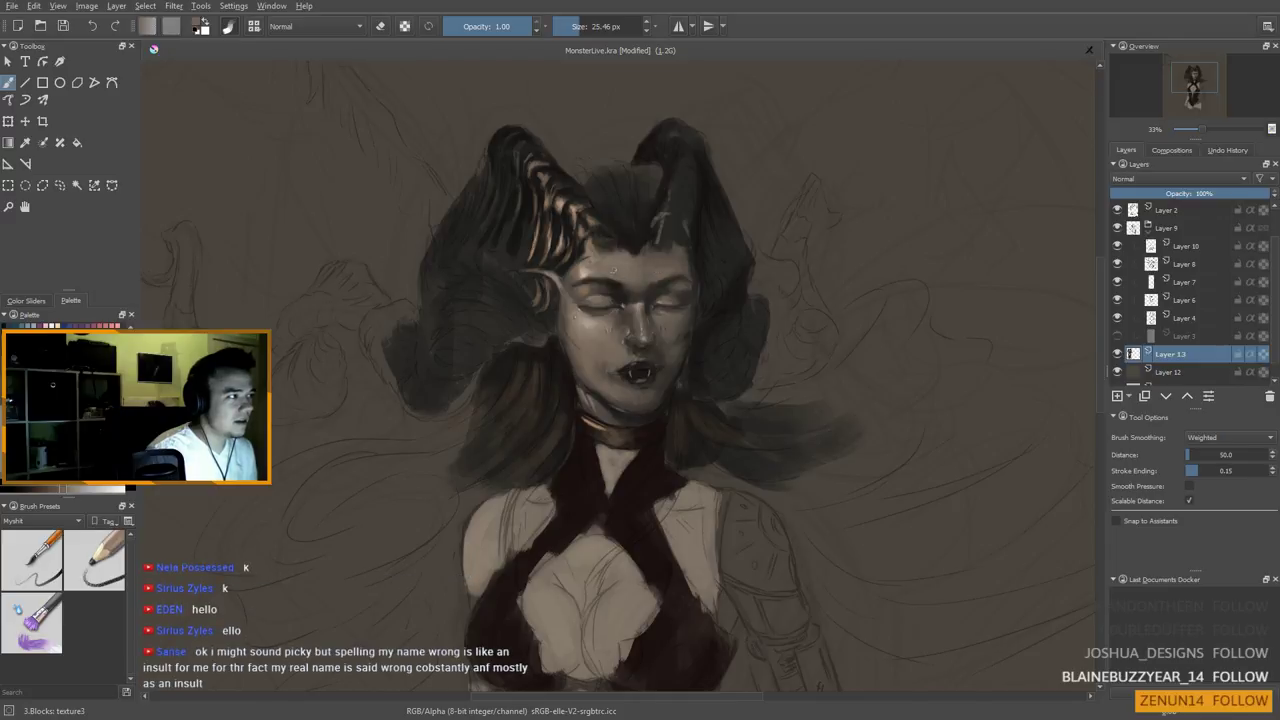
pyautogui.moveTo(641, 308); pyautogui.dragTo(635, 280)
pyautogui.keyDown('ctrl'); pyautogui.click(582, 298); pyautogui.keyUp('ctrl')
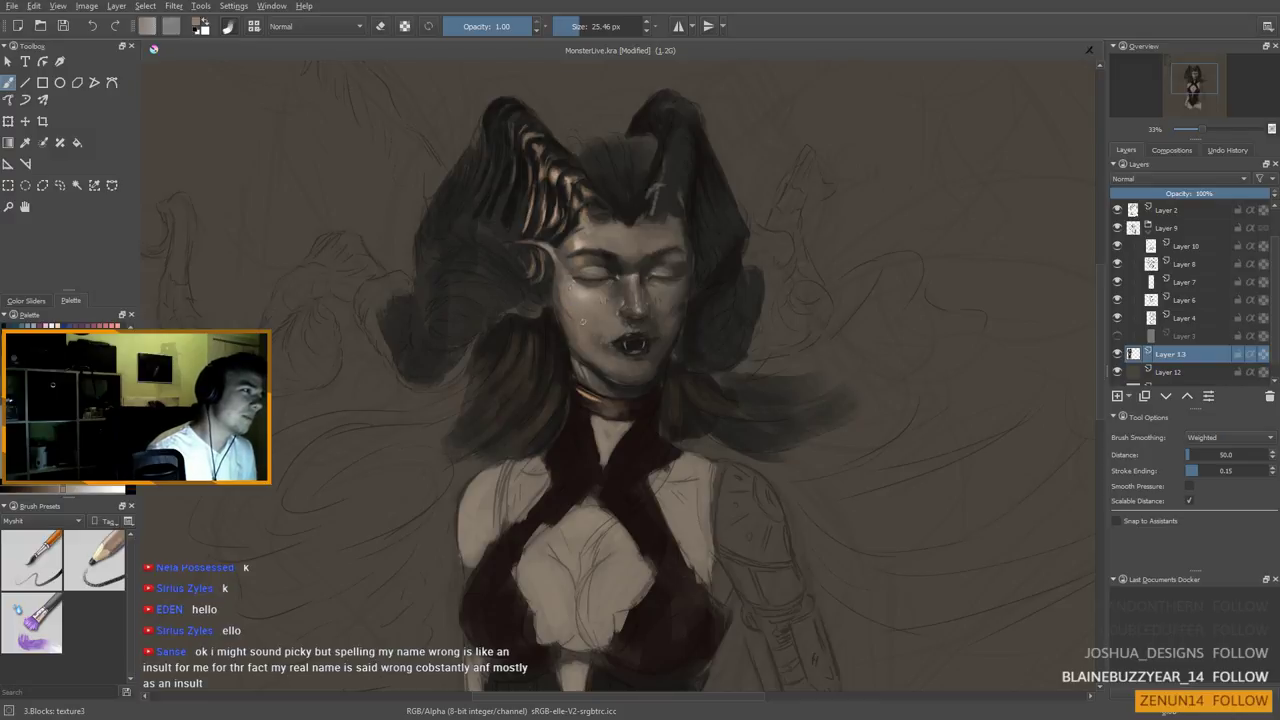
pyautogui.scroll(-1, 585, 337)
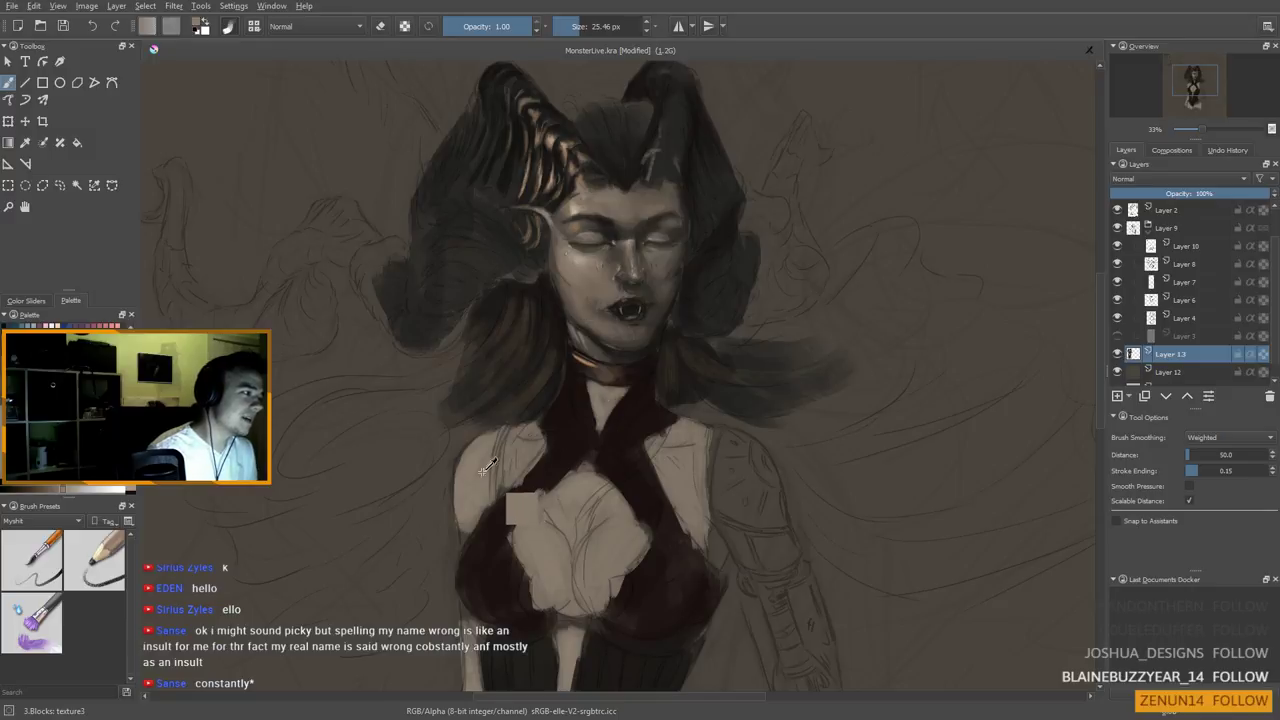
pyautogui.moveTo(712, 588); pyautogui.dragTo(730, 620)
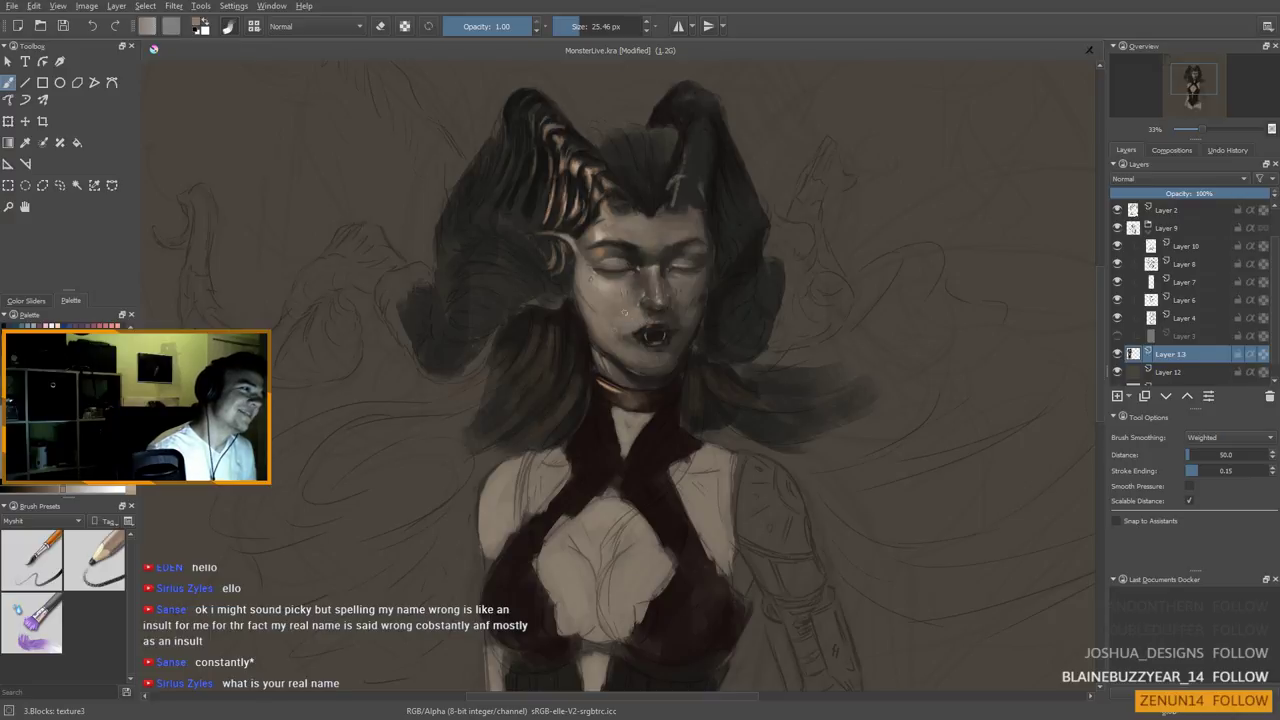
# Enlarge the brush to about 37 px and blend the cheek beside the nose and mouth with sampled skin tones
pyautogui.keyDown('ctrl'); pyautogui.click(620, 309); pyautogui.keyUp('ctrl')
pyautogui.moveTo(620, 309); pyautogui.dragTo(627, 308)
pyautogui.keyDown('ctrl'); pyautogui.click(634, 324); pyautogui.keyUp('ctrl')
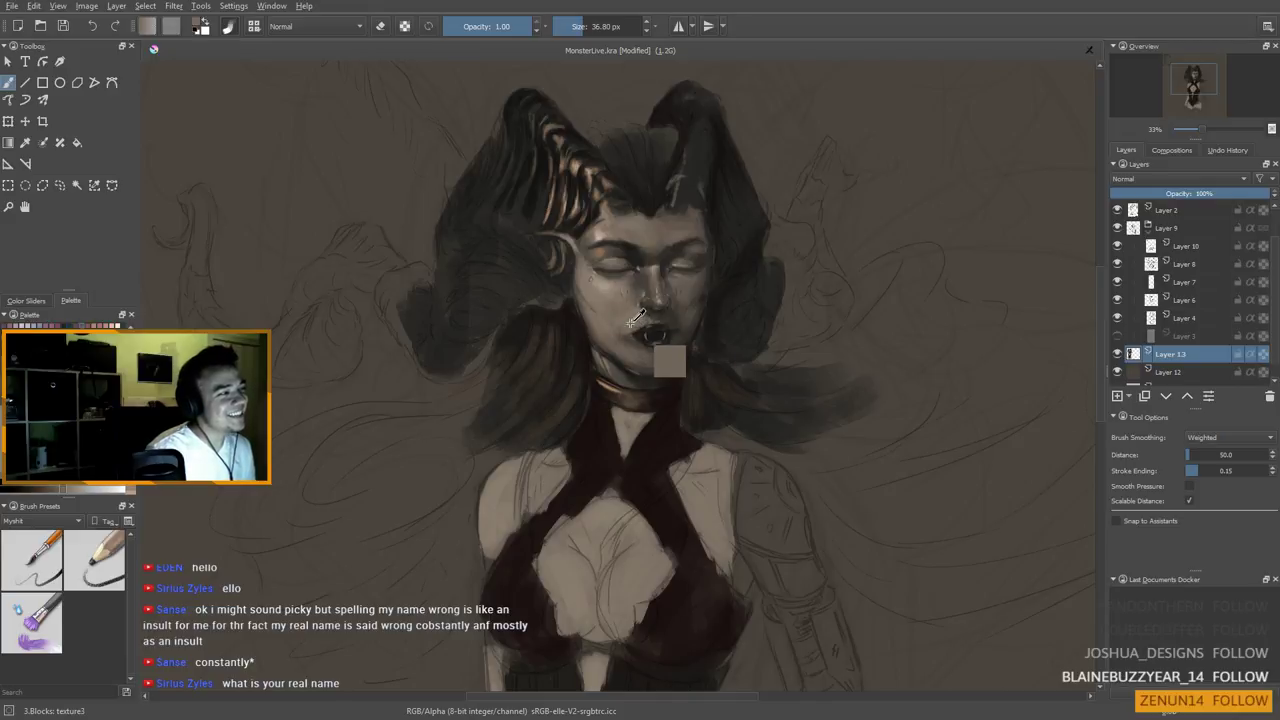
pyautogui.keyDown('ctrl'); pyautogui.click(615, 301); pyautogui.keyUp('ctrl')
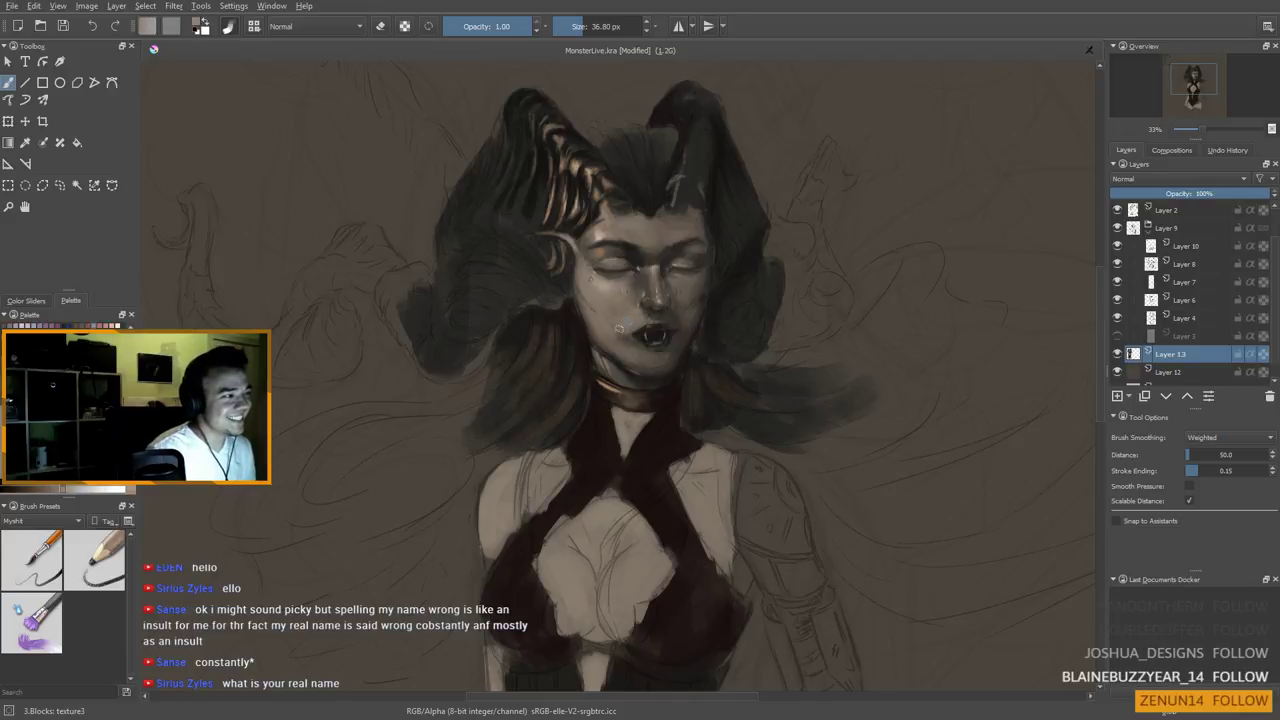
pyautogui.keyDown('ctrl'); pyautogui.click(620, 320); pyautogui.keyUp('ctrl')
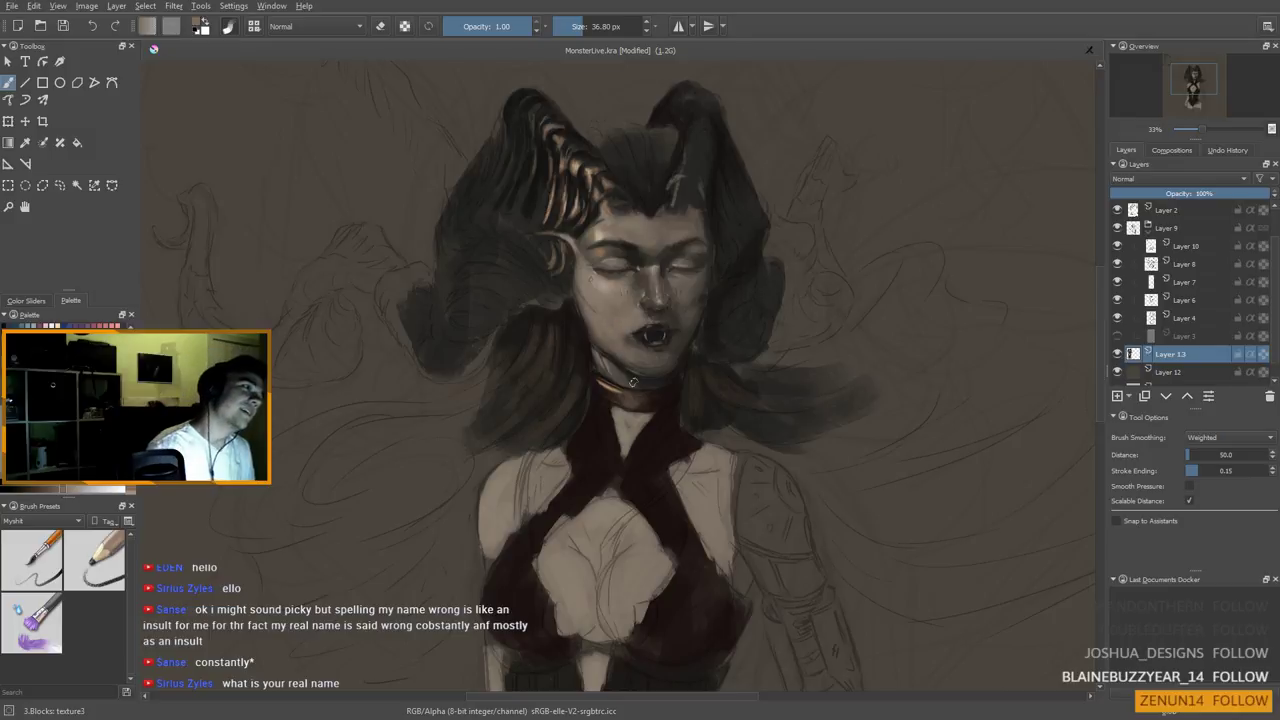
pyautogui.scroll(-2, 628, 352)
pyautogui.scroll(2, 612, 350)
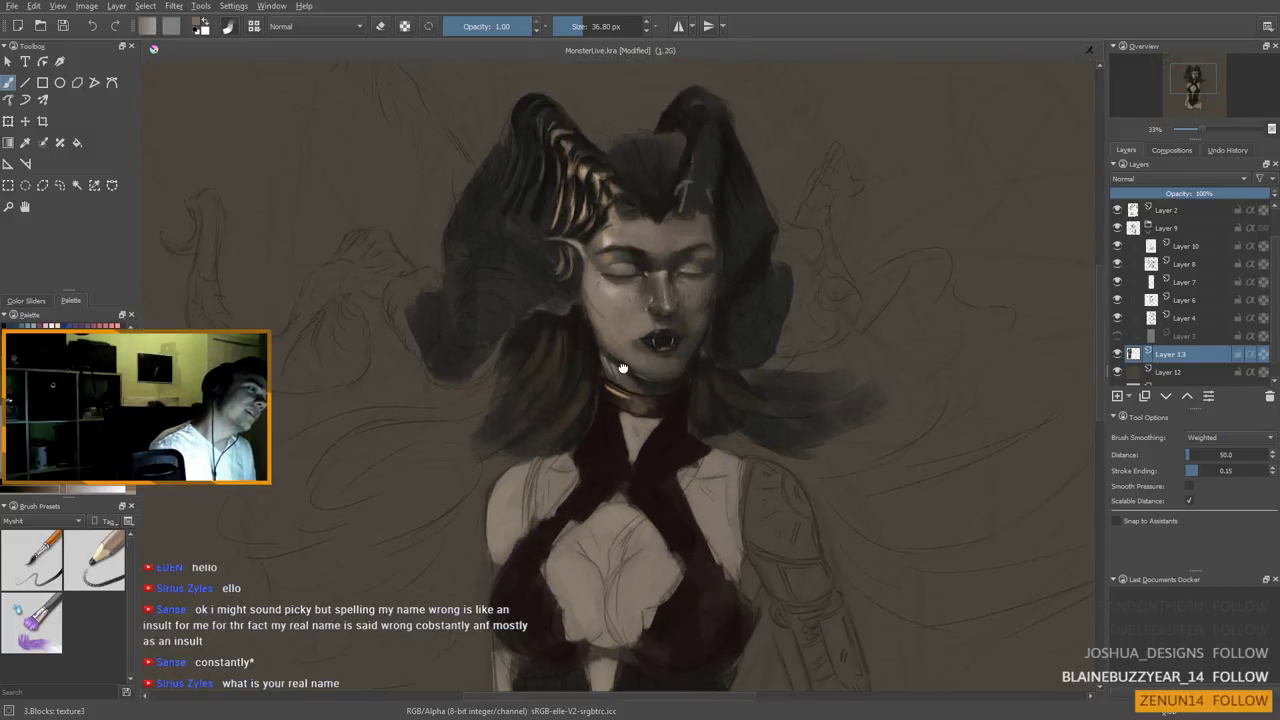
pyautogui.scroll(-2, 652, 345)
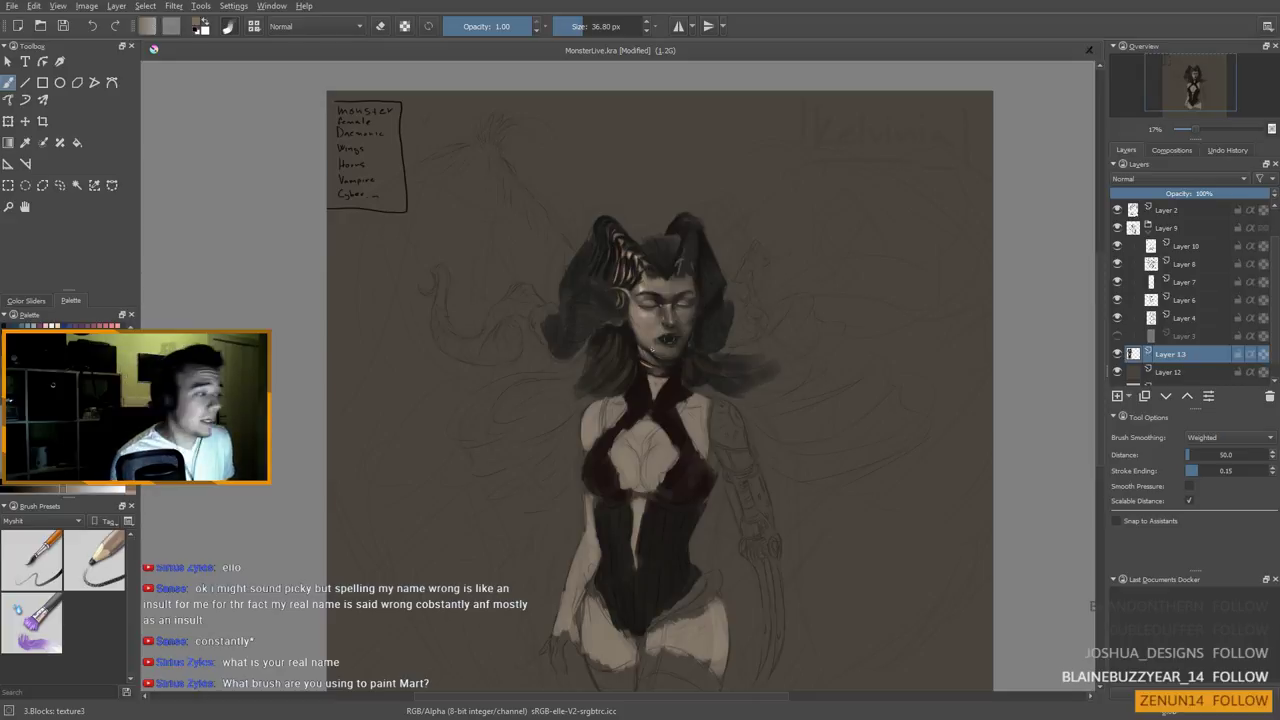
# Set the brush preset filter to All so every preset is listed
pyautogui.click(56, 521)
pyautogui.click(40, 441)
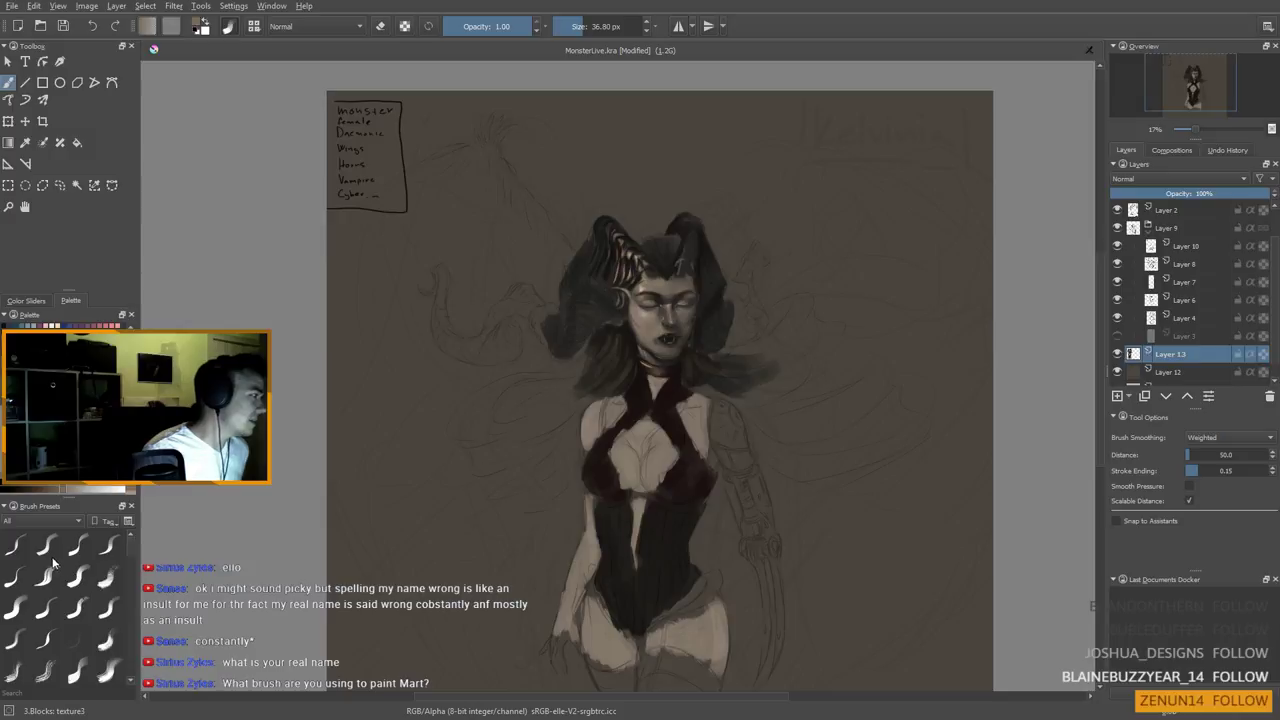
pyautogui.click(22, 520)
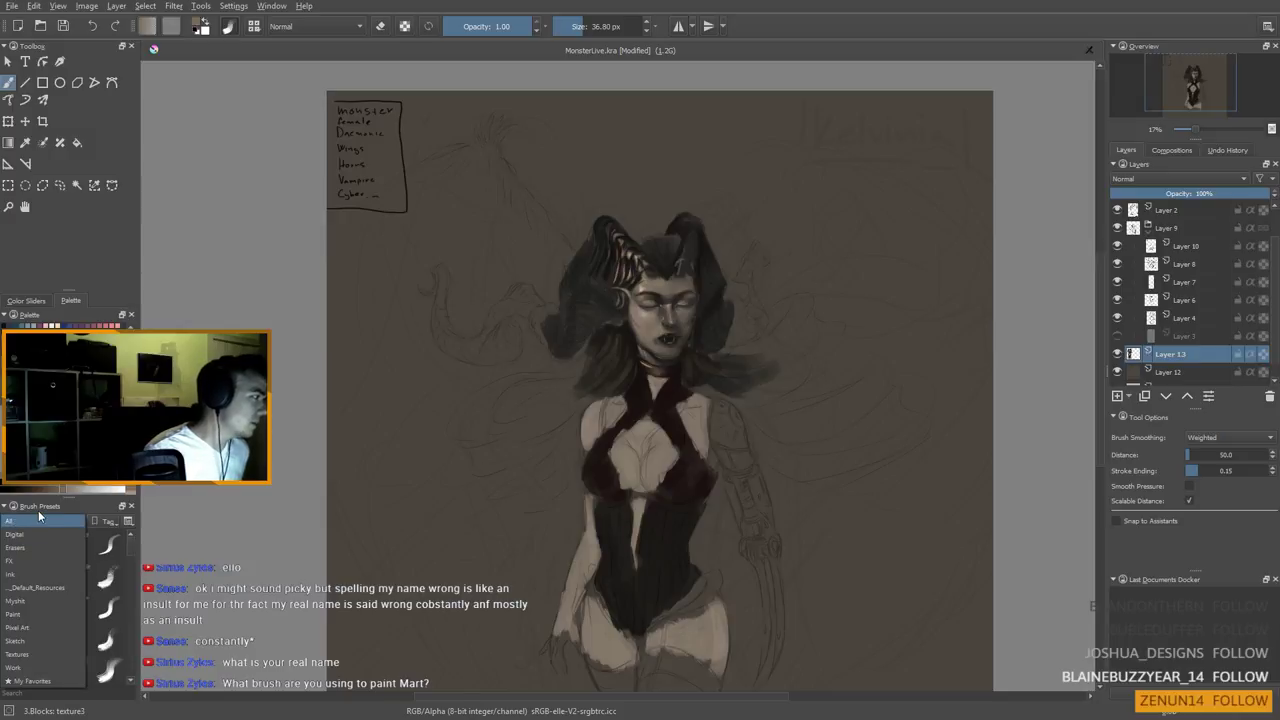
# Check the active resource bundles, including concept&illustration, and look through the full brush preset list
pyautogui.click(233, 5)
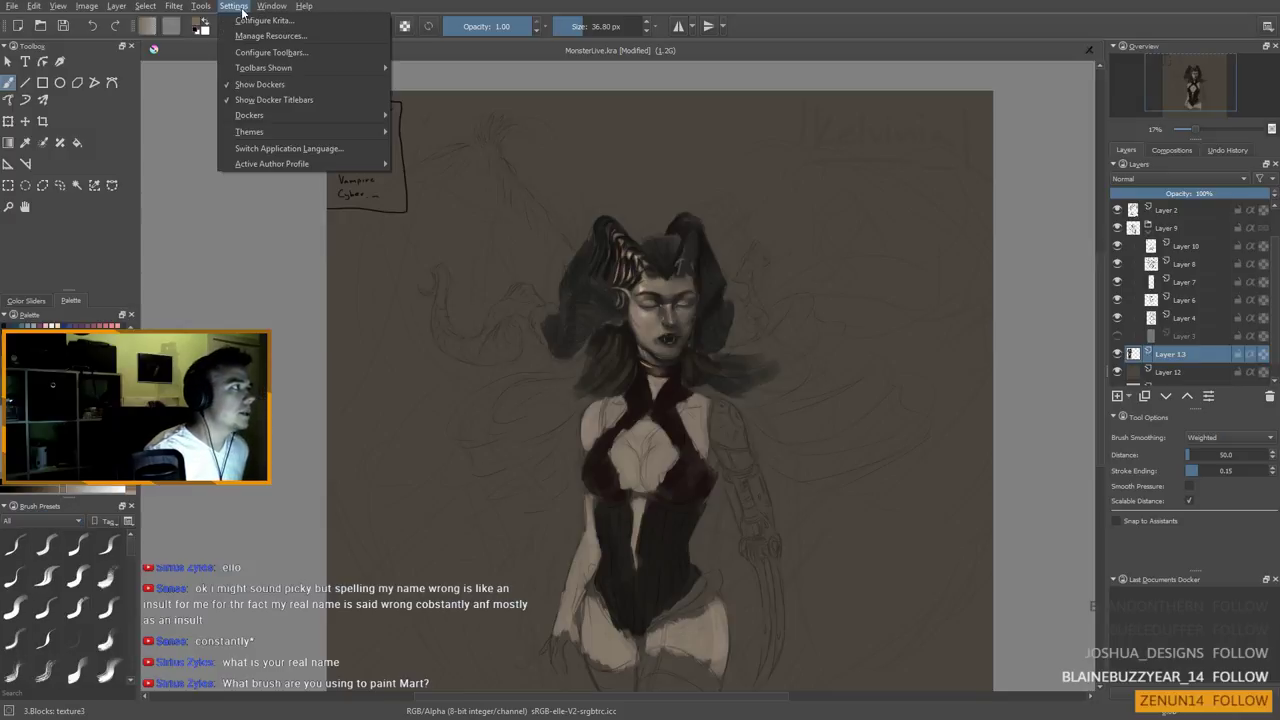
pyautogui.click(291, 36)
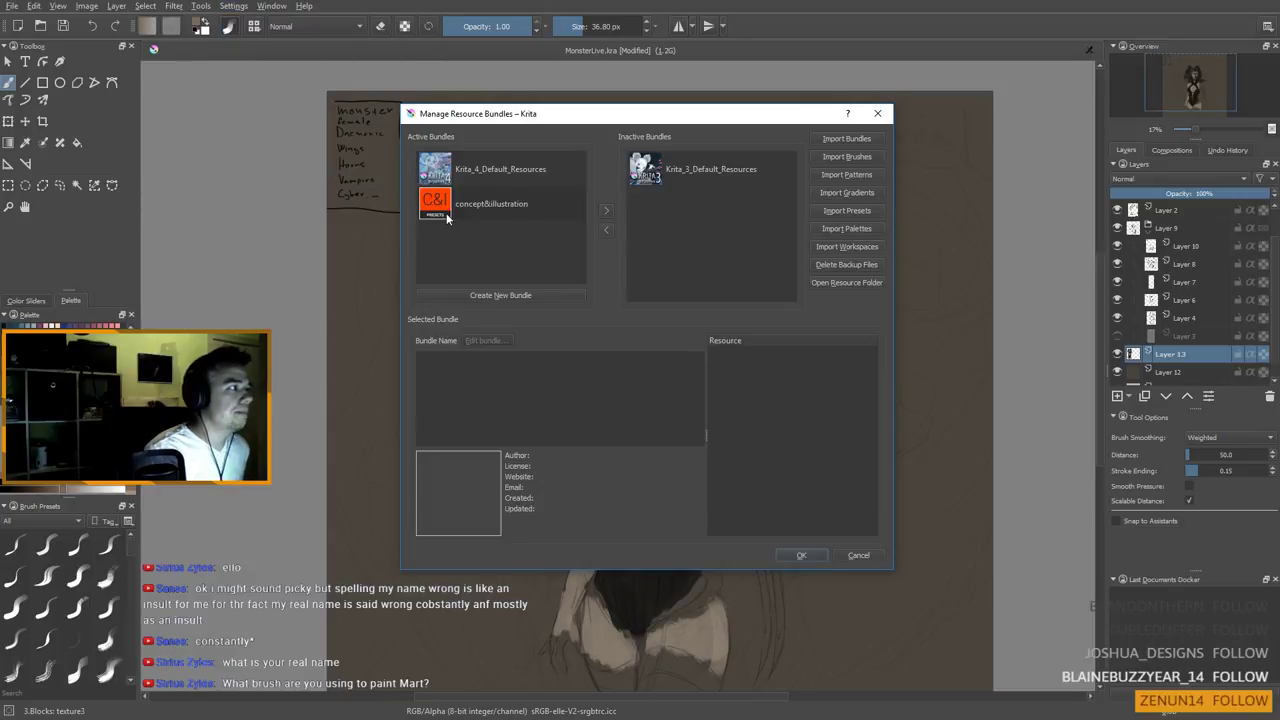
pyautogui.click(800, 556)
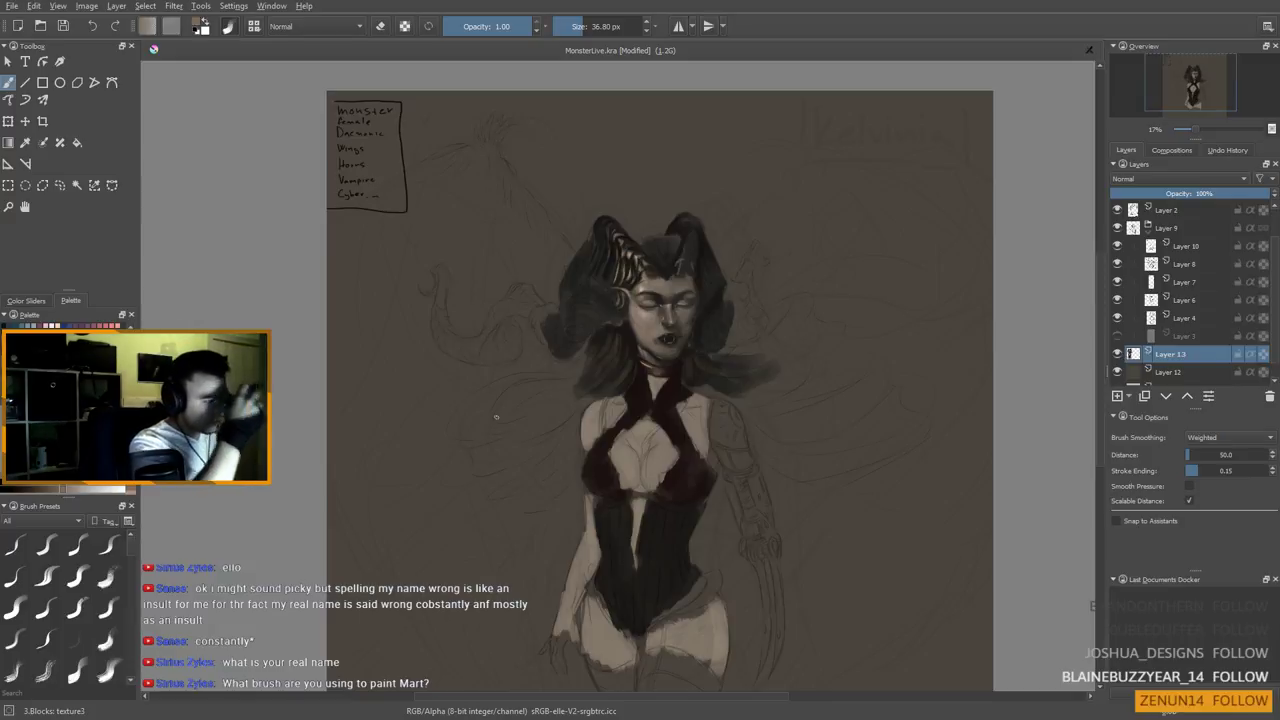
pyautogui.scroll(-2, 80, 627)
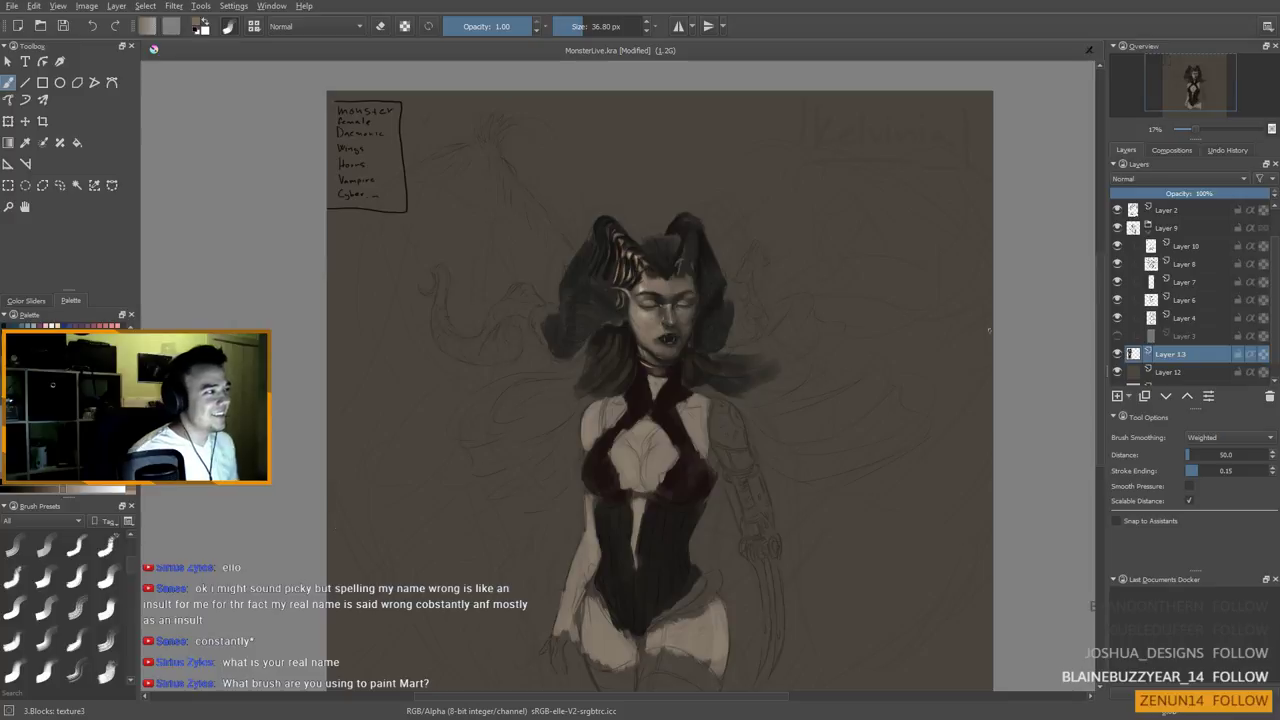
# Reduce the brush to about 16 px and paint dark grooves between the striped horn's tan ridges
pyautogui.scroll(3, 601, 295)
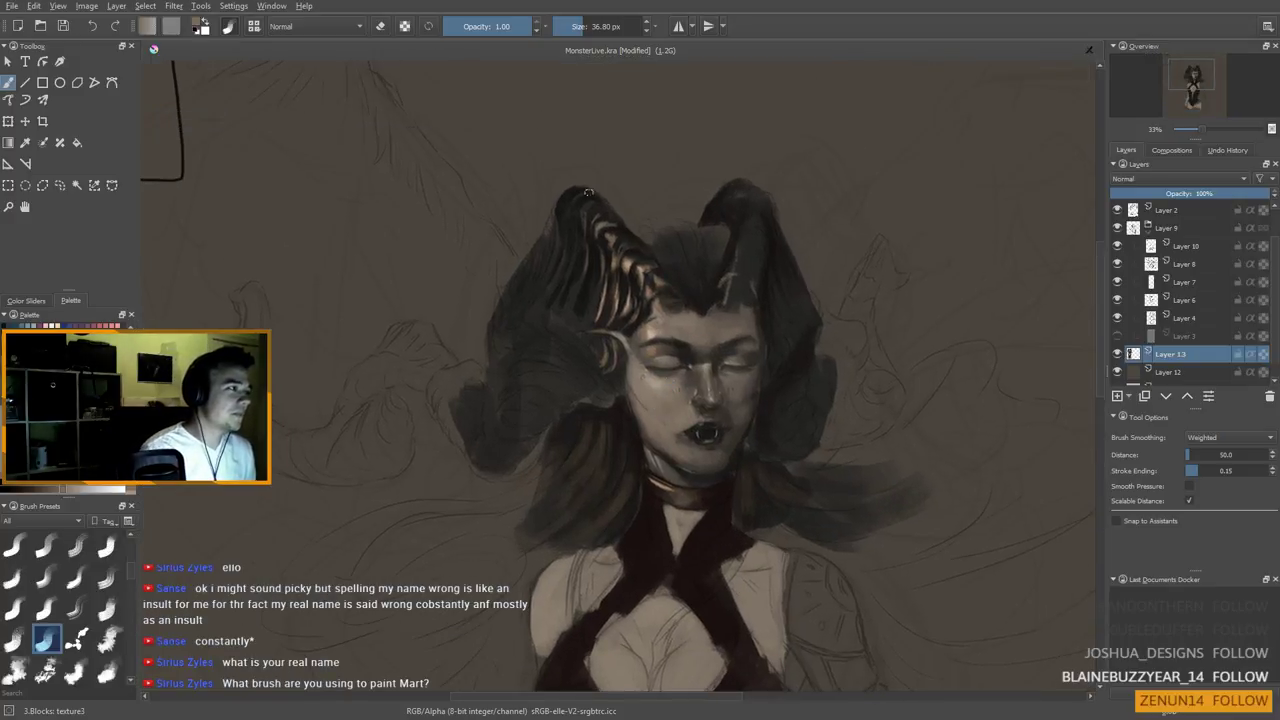
pyautogui.keyDown('shift'); pyautogui.moveTo(634, 266); pyautogui.dragTo(623, 264); pyautogui.keyUp('shift')
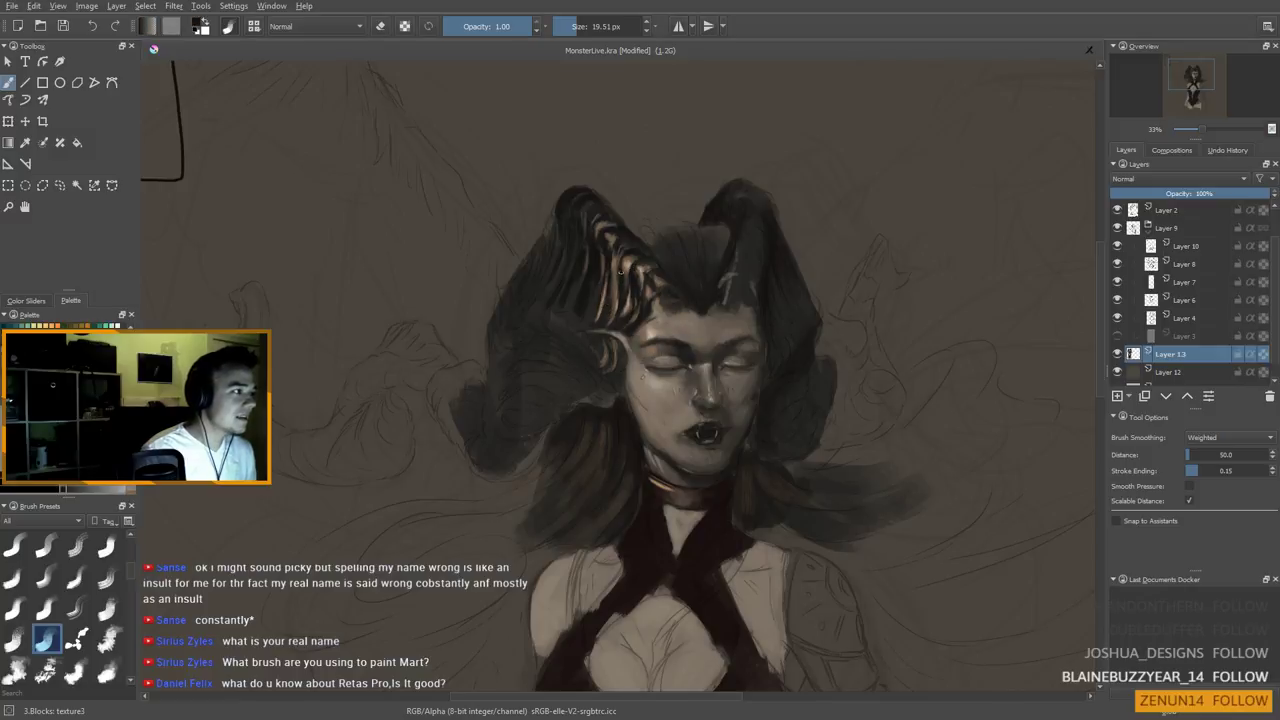
pyautogui.press('[')
pyautogui.press('[')
pyautogui.press('[')
pyautogui.moveTo(622, 284); pyautogui.dragTo(616, 304)
pyautogui.press(']')
pyautogui.press(']')
pyautogui.keyDown('ctrl'); pyautogui.click(610, 296); pyautogui.keyUp('ctrl')
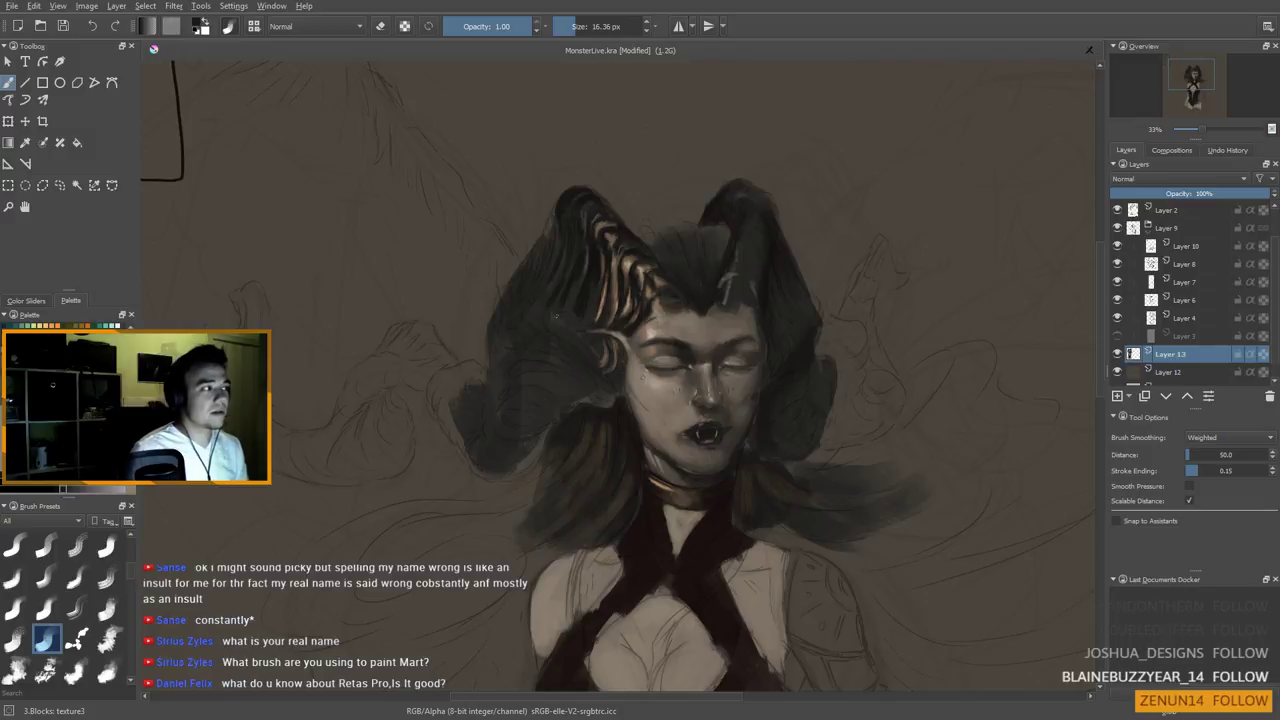
# Sample light and dark tones around the striped horn's base and refine its grooves with a brush of about 11 px
pyautogui.keyDown('ctrl'); pyautogui.click(637, 318); pyautogui.keyUp('ctrl')
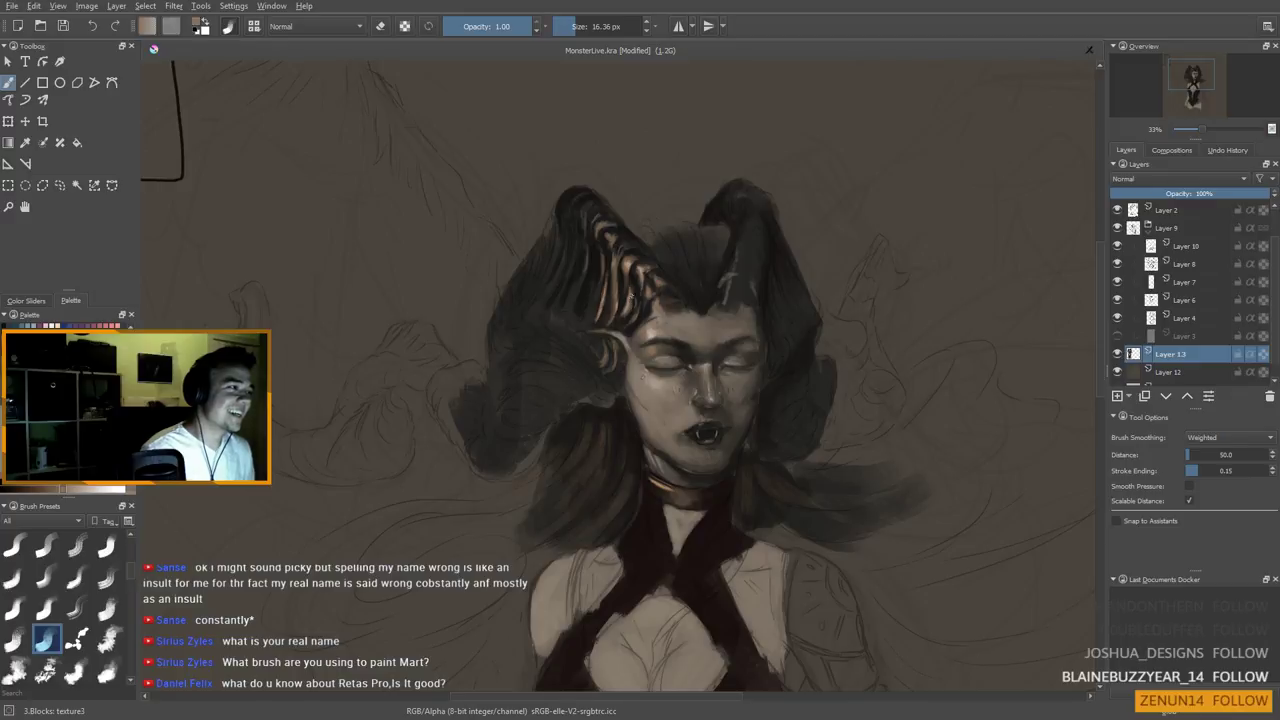
pyautogui.keyDown('ctrl'); pyautogui.click(633, 272); pyautogui.keyUp('ctrl')
pyautogui.keyDown('shift'); pyautogui.moveTo(630, 298); pyautogui.dragTo(620, 298); pyautogui.keyUp('shift')
pyautogui.press(']')
pyautogui.press(']')
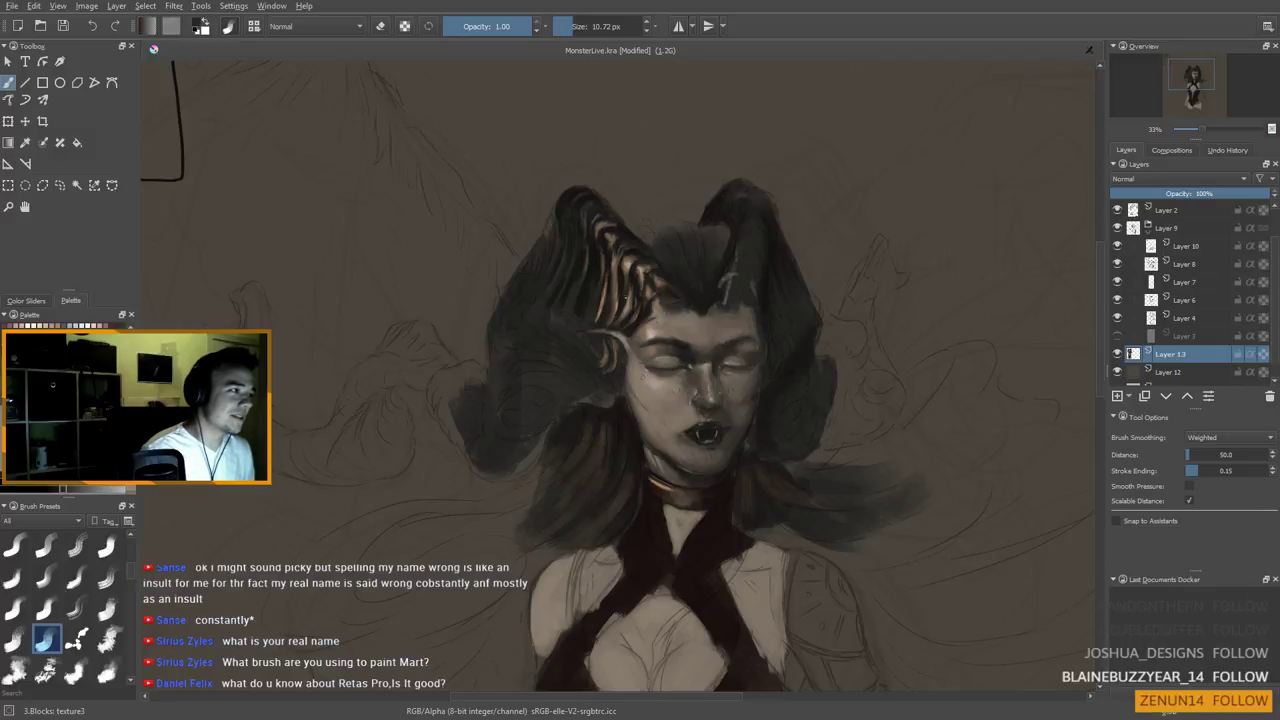
# Set the brush to about 14 px and touch up the striped horn's lower ridges with a sampled tan tone
pyautogui.keyDown('ctrl'); pyautogui.click(631, 294); pyautogui.keyUp('ctrl')
pyautogui.keyDown('ctrl'); pyautogui.click(628, 309); pyautogui.keyUp('ctrl')
pyautogui.keyDown('shift'); pyautogui.moveTo(628, 309); pyautogui.dragTo(625, 309); pyautogui.keyUp('shift')
pyautogui.press(']')
pyautogui.press(']')
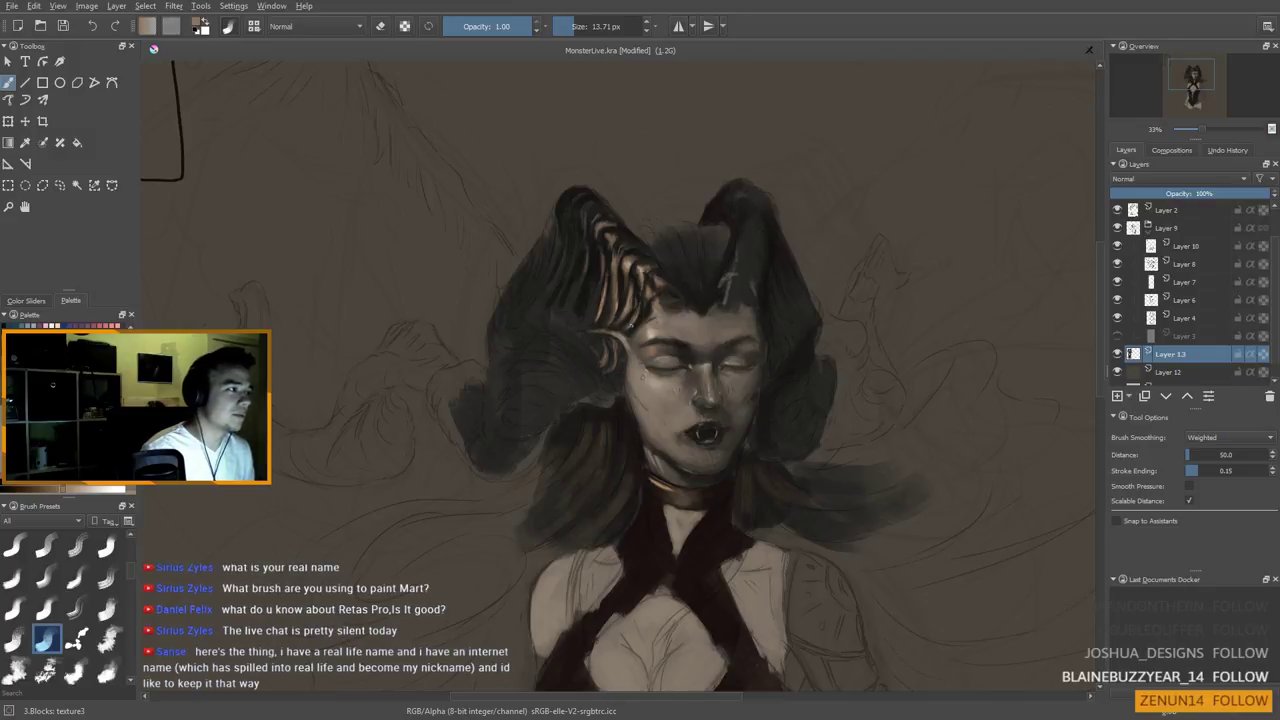
# Rework the horn ridges above the temple with alternating sampled dark and tan tones, using a brush of up to about 20 px
pyautogui.keyDown('ctrl'); pyautogui.click(664, 342); pyautogui.keyUp('ctrl')
pyautogui.press(']')
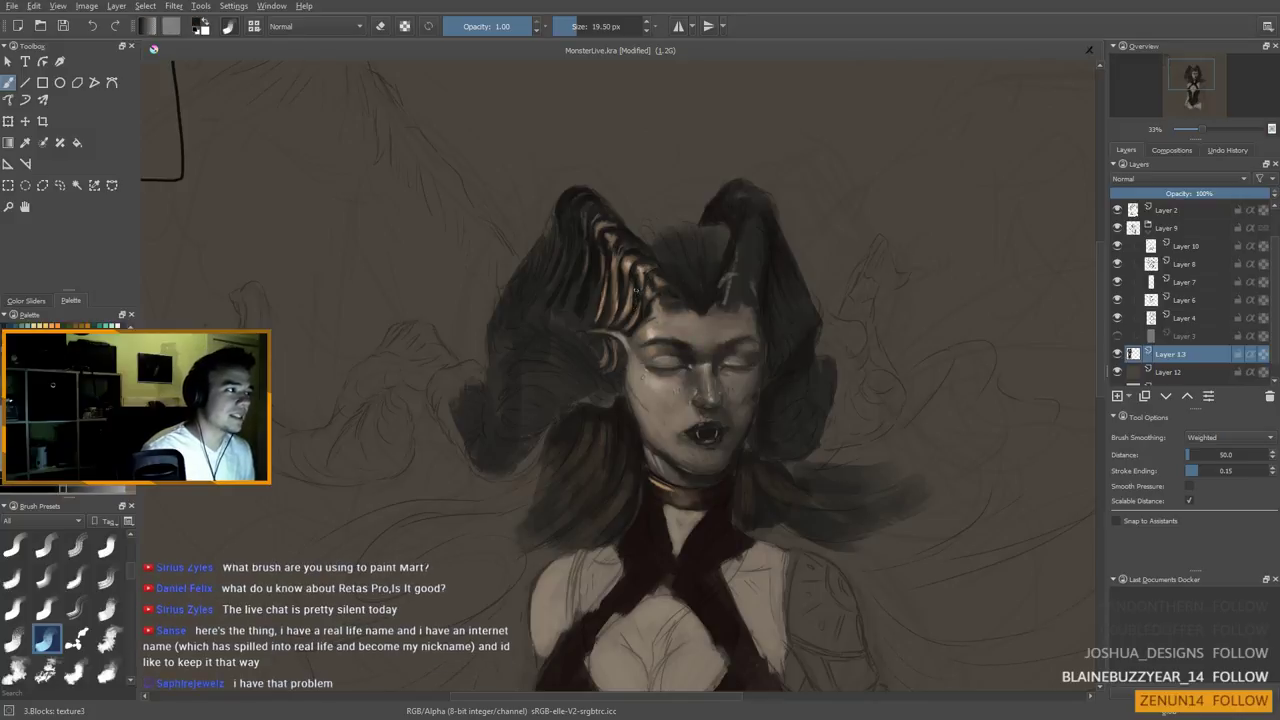
pyautogui.keyDown('ctrl'); pyautogui.click(636, 291); pyautogui.keyUp('ctrl')
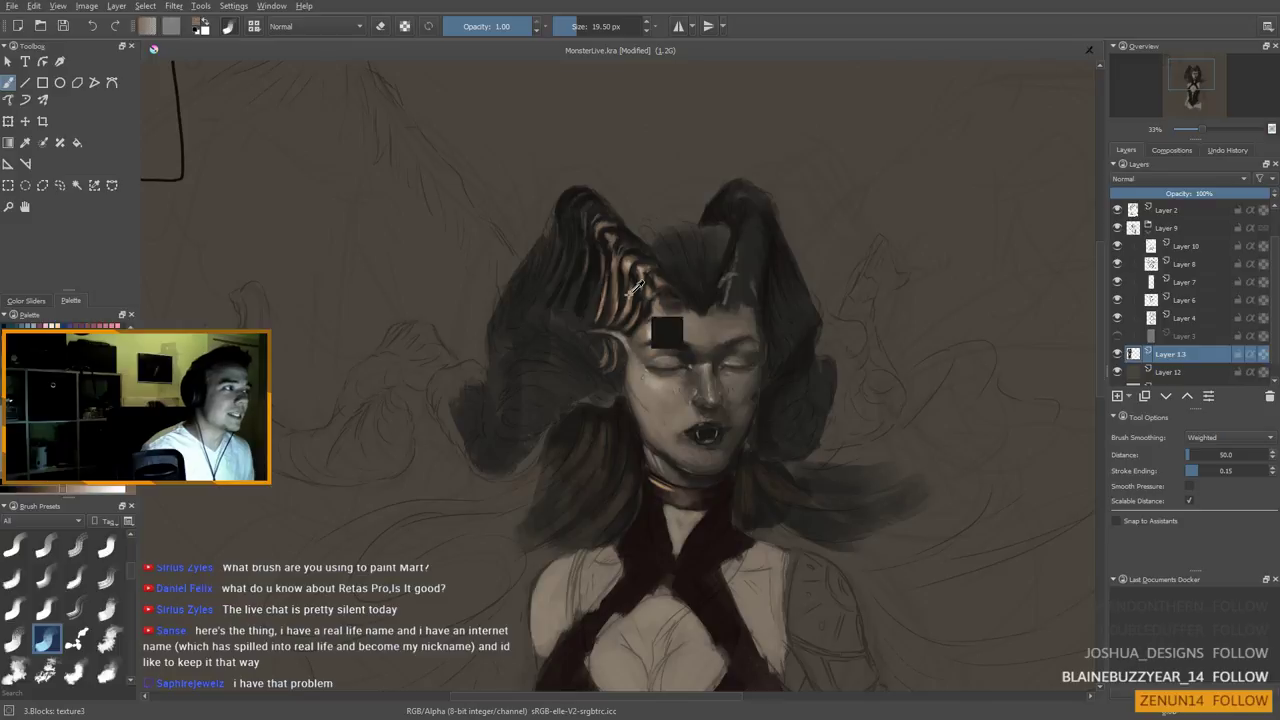
pyautogui.press('[')
pyautogui.keyDown('ctrl'); pyautogui.click(641, 260); pyautogui.keyUp('ctrl')
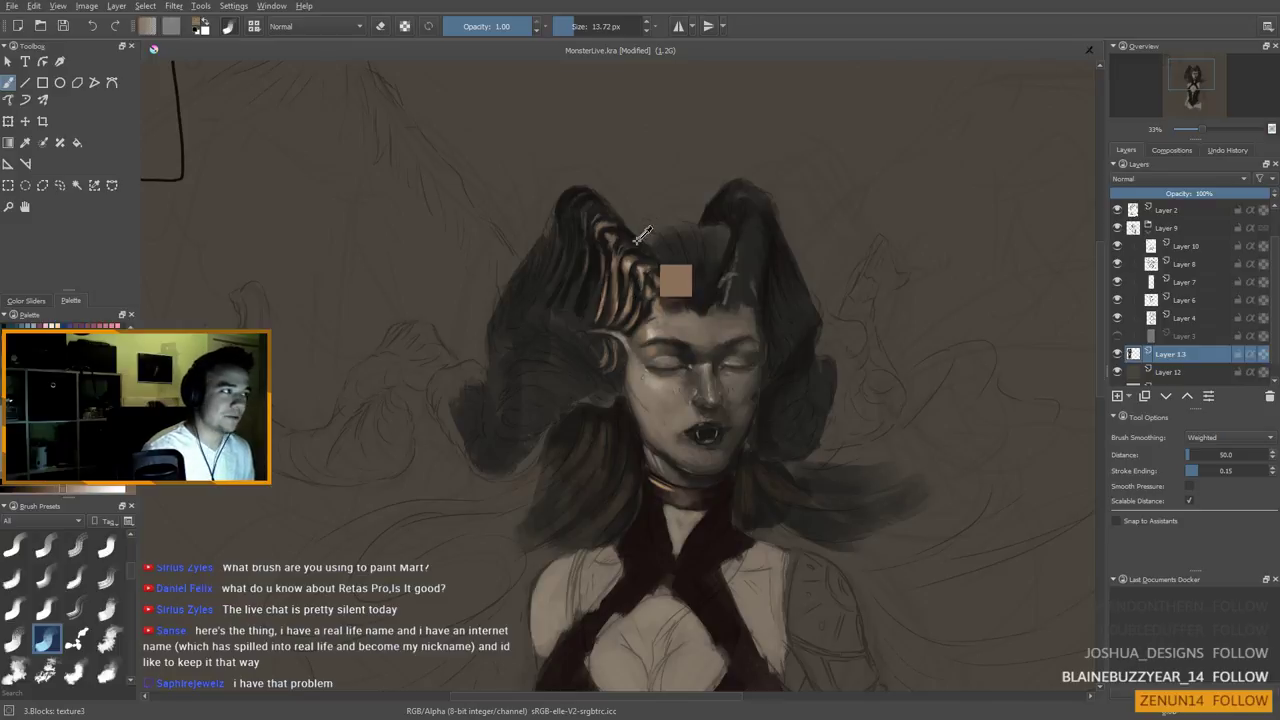
pyautogui.keyDown('ctrl'); pyautogui.click(640, 276); pyautogui.keyUp('ctrl')
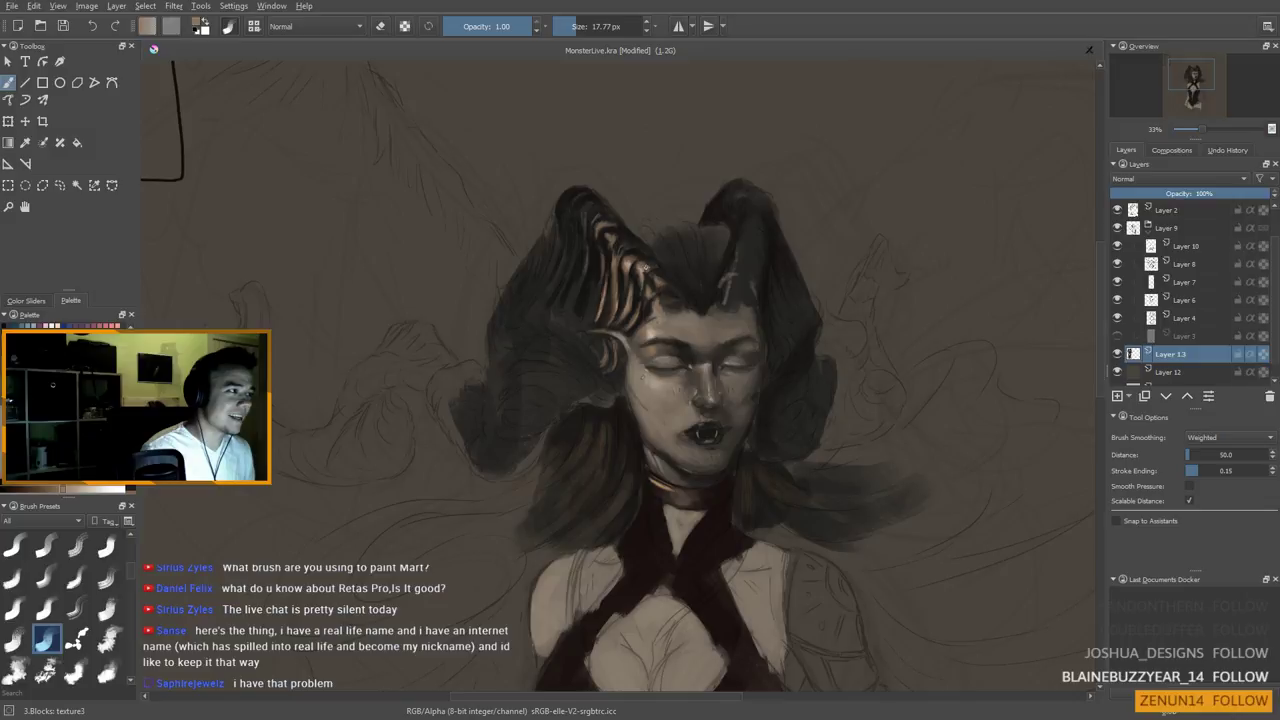
# Set the brush to about 12 px and refine the edge between horn base and temple with sampled skin and dark tones
pyautogui.moveTo(633, 336); pyautogui.dragTo(639, 437)
pyautogui.scroll(-2, 664, 392)
pyautogui.scroll(2, 664, 392)
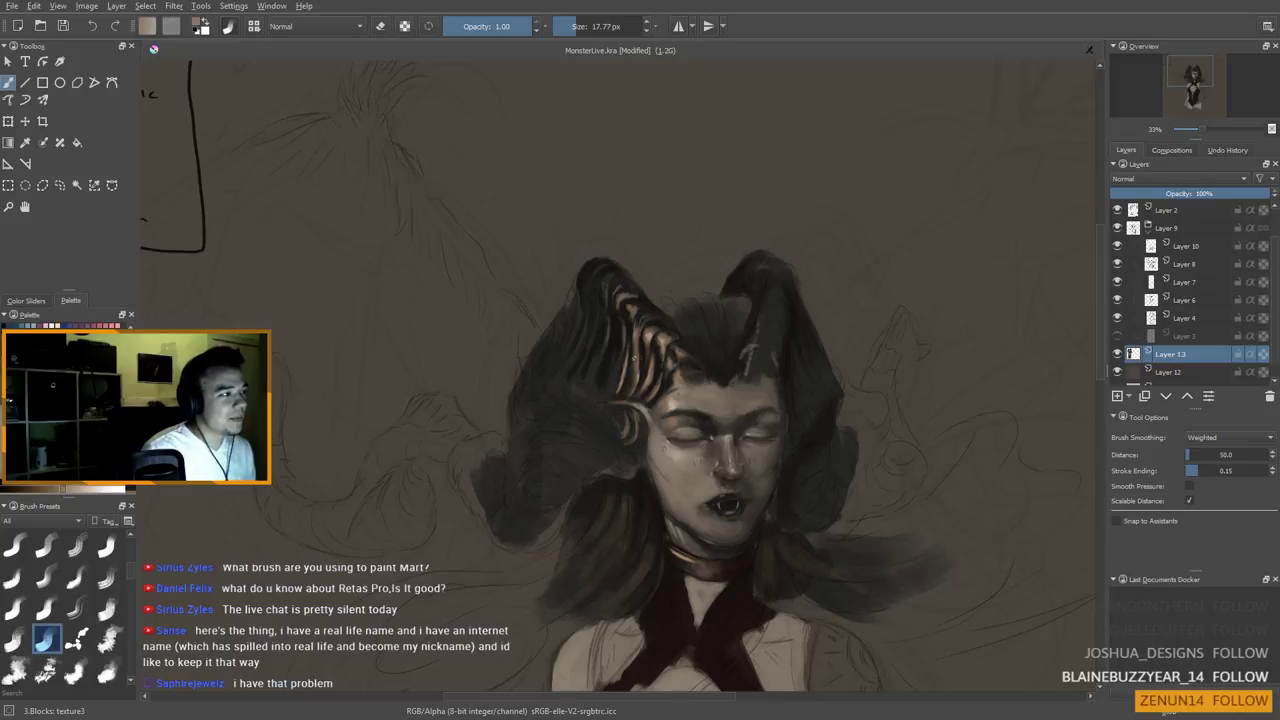
pyautogui.press('[')
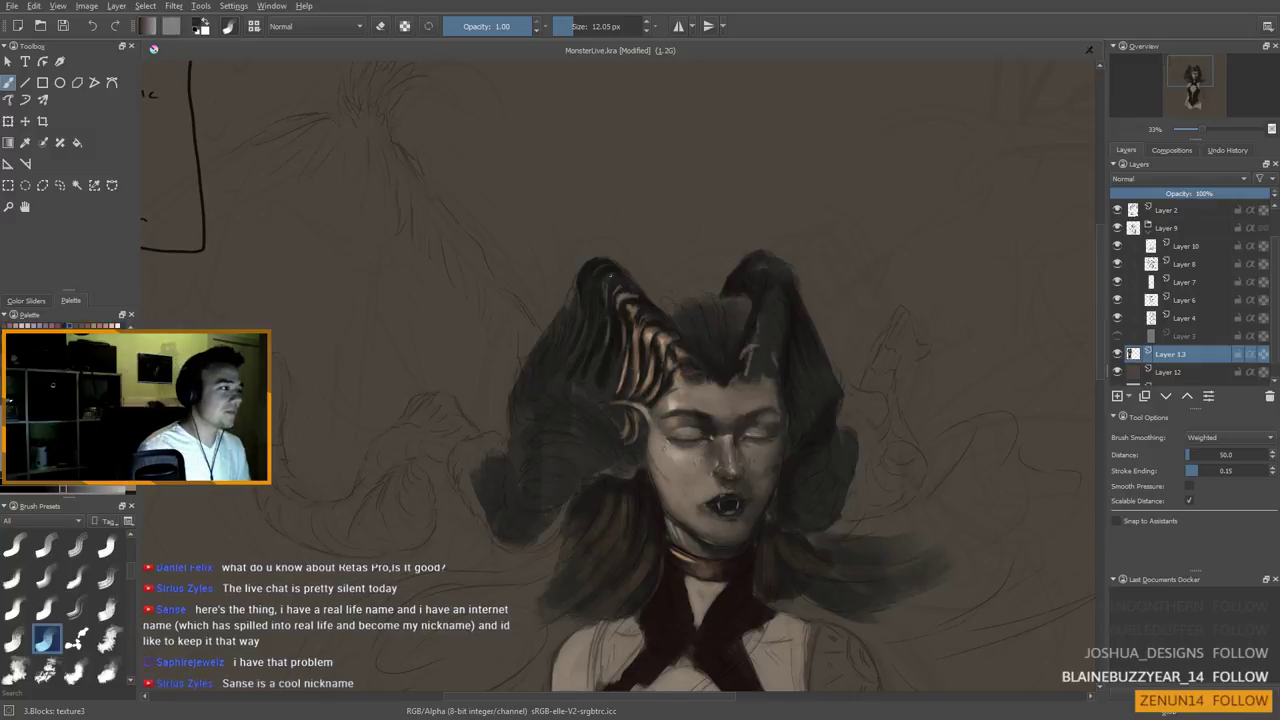
pyautogui.moveTo(636, 403); pyautogui.dragTo(640, 363)
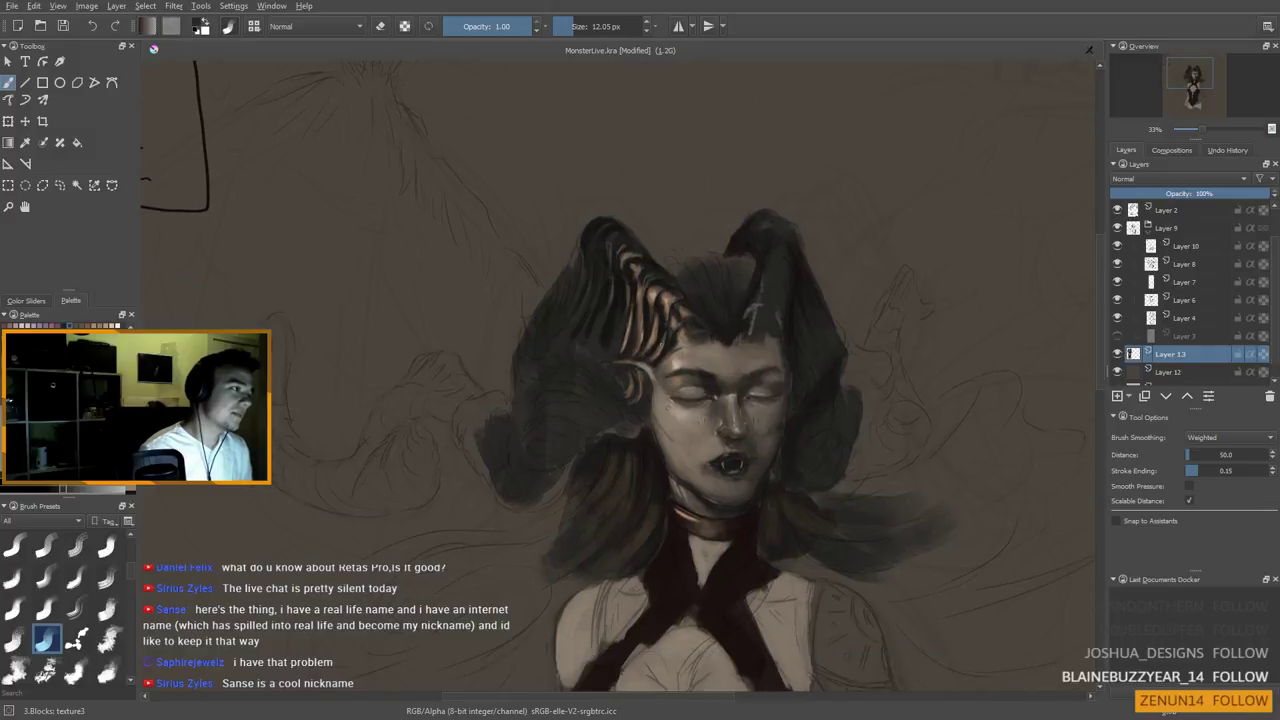
pyautogui.keyDown('ctrl'); pyautogui.click(687, 356); pyautogui.keyUp('ctrl')
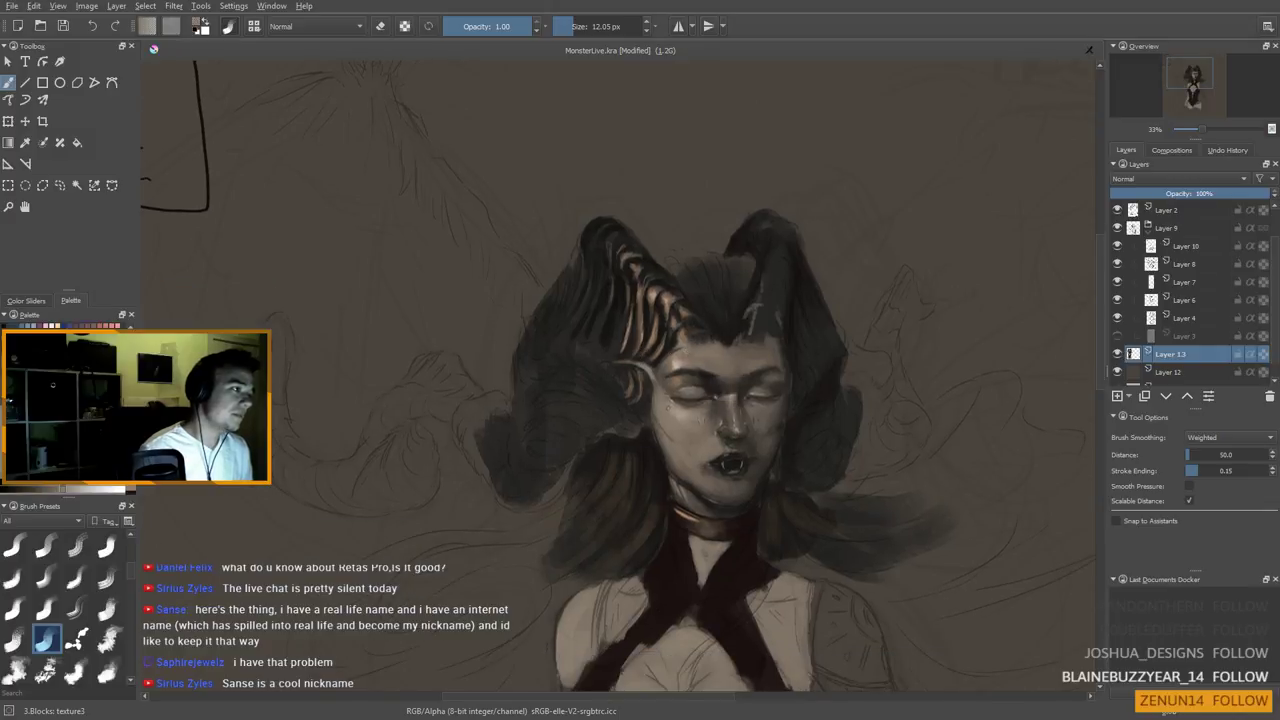
pyautogui.keyDown('ctrl'); pyautogui.click(656, 362); pyautogui.keyUp('ctrl')
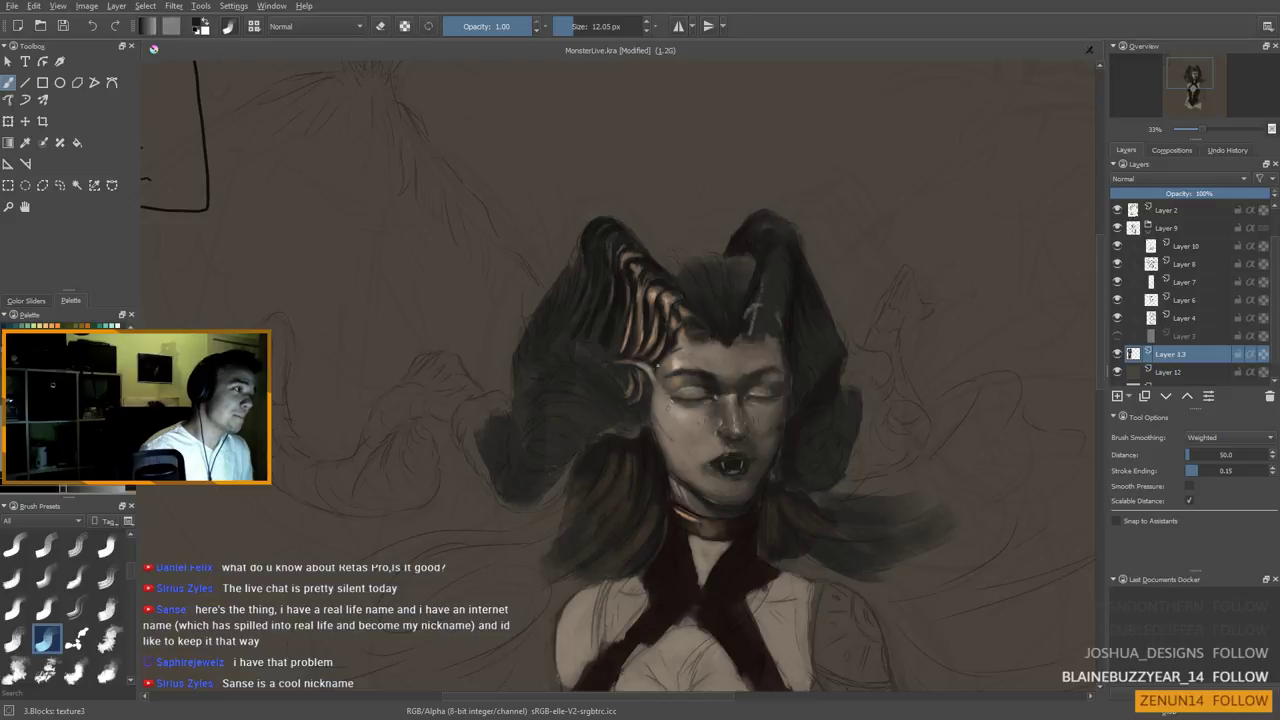
# Paint fine light details along the hairline beside the horn with sampled skin tones, using a brush between about 2 and 9 px
pyautogui.keyDown('shift'); pyautogui.moveTo(676, 347); pyautogui.dragTo(675, 334); pyautogui.keyUp('shift')
pyautogui.keyDown('ctrl'); pyautogui.click(683, 347); pyautogui.keyUp('ctrl')
pyautogui.keyDown('ctrl'); pyautogui.click(674, 367); pyautogui.keyUp('ctrl')
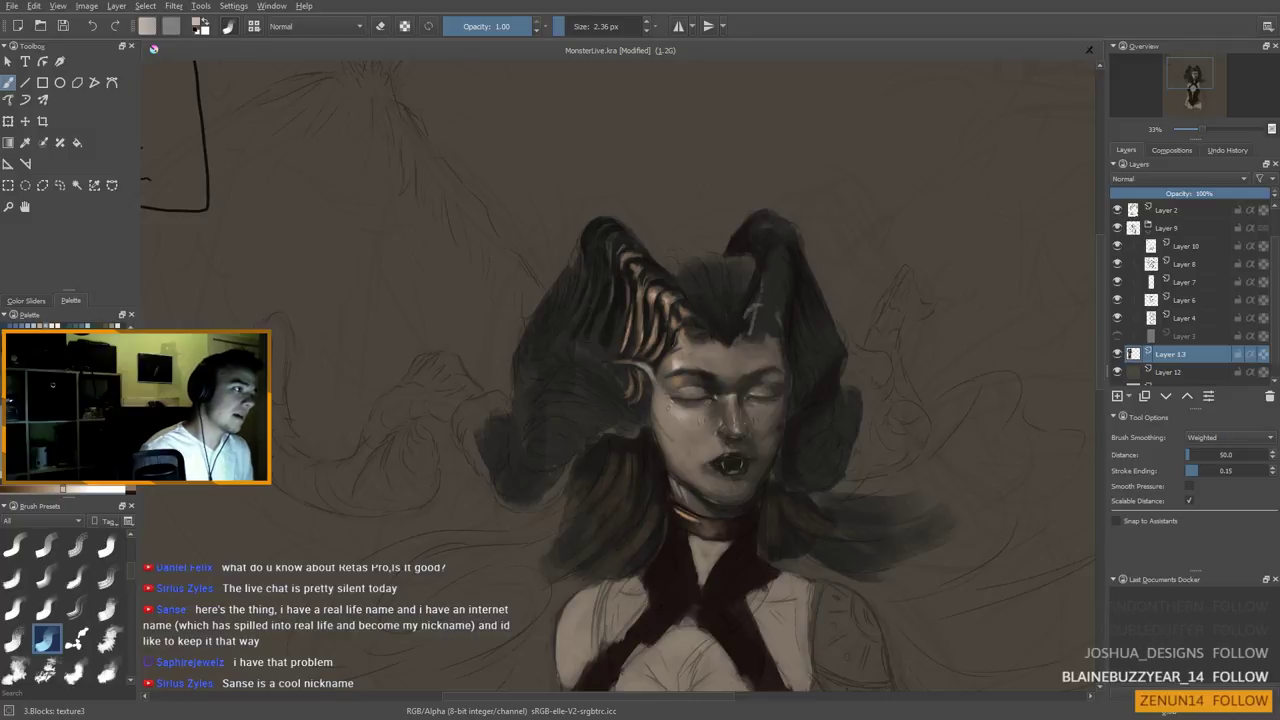
pyautogui.keyDown('shift'); pyautogui.moveTo(676, 334); pyautogui.dragTo(678, 334); pyautogui.keyUp('shift')
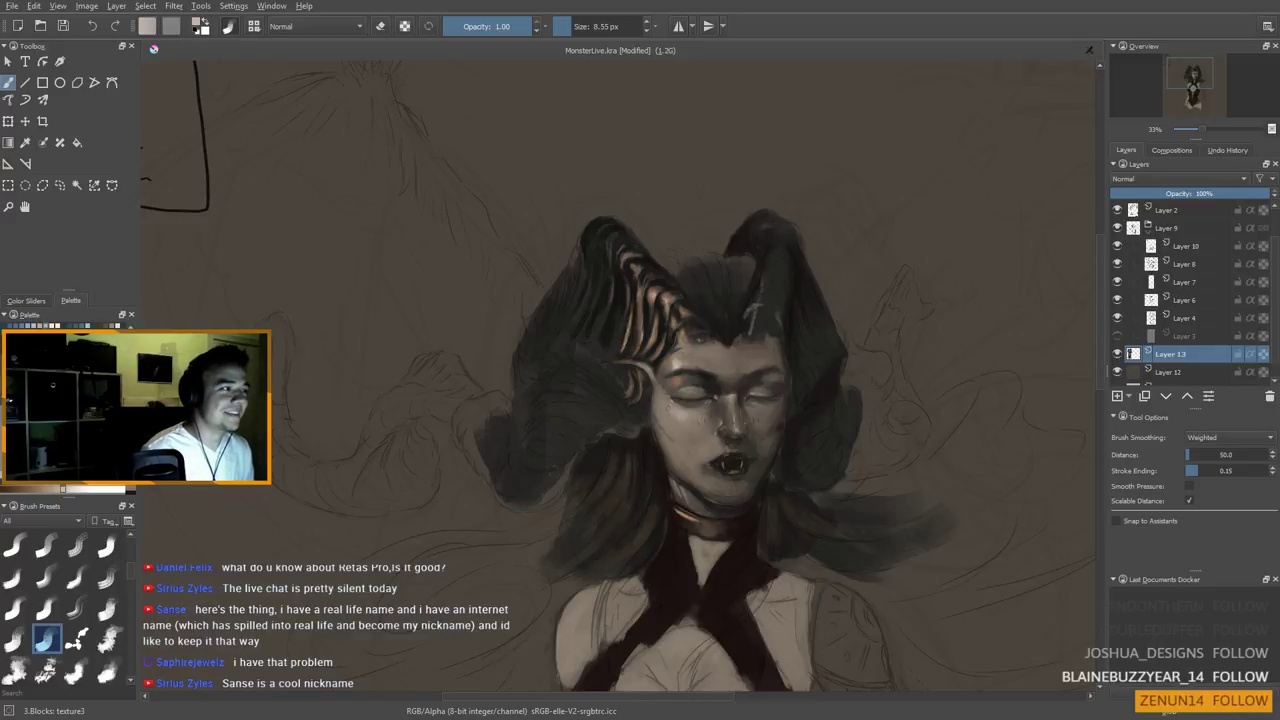
pyautogui.press(']')
pyautogui.press('[')
pyautogui.press('[')
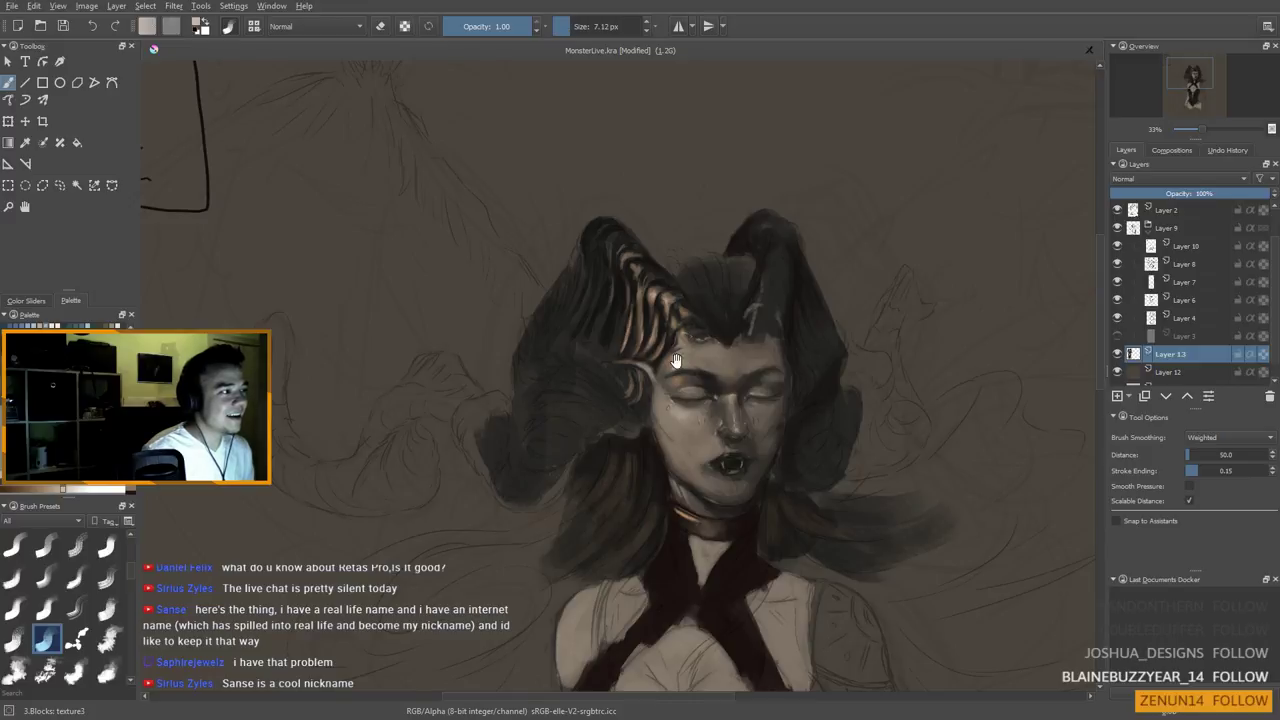
# Enlarge the brush to about 15 px and blend the horn base into the forehead with tones sampled along the hairline
pyautogui.scroll(-1, 620, 374)
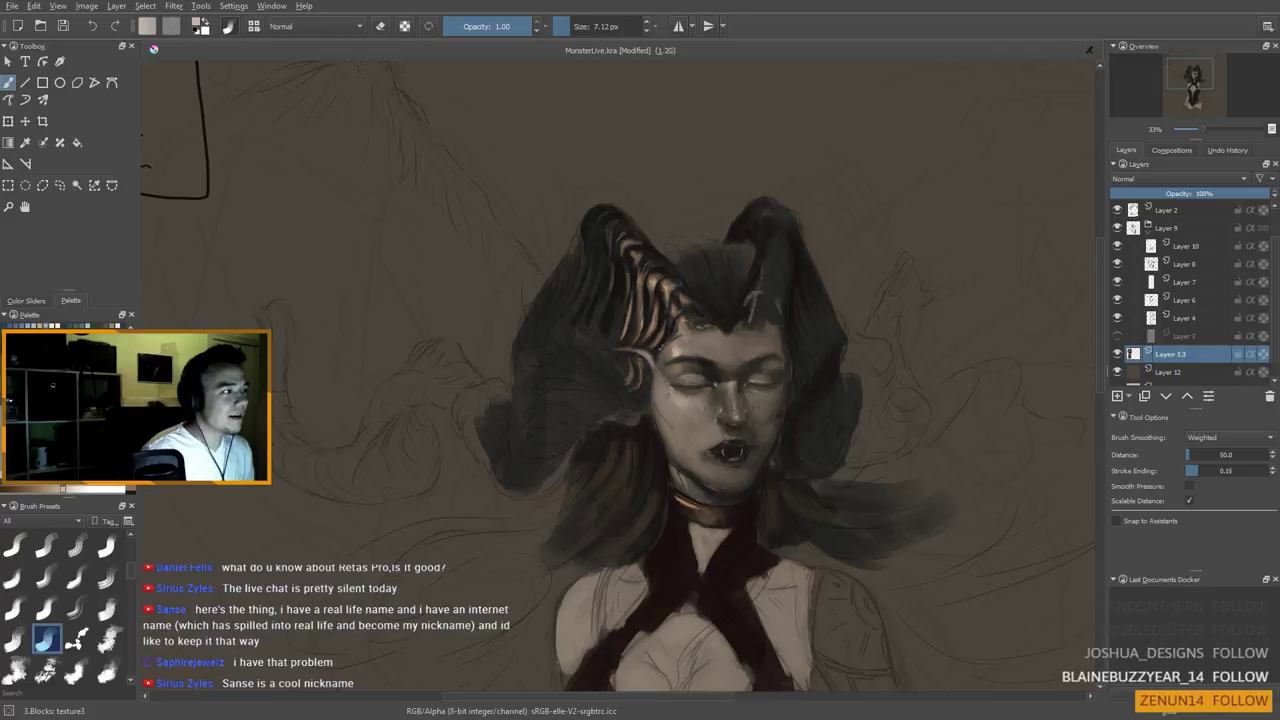
pyautogui.press(']')
pyautogui.press(']')
pyautogui.press(']')
pyautogui.press(']')
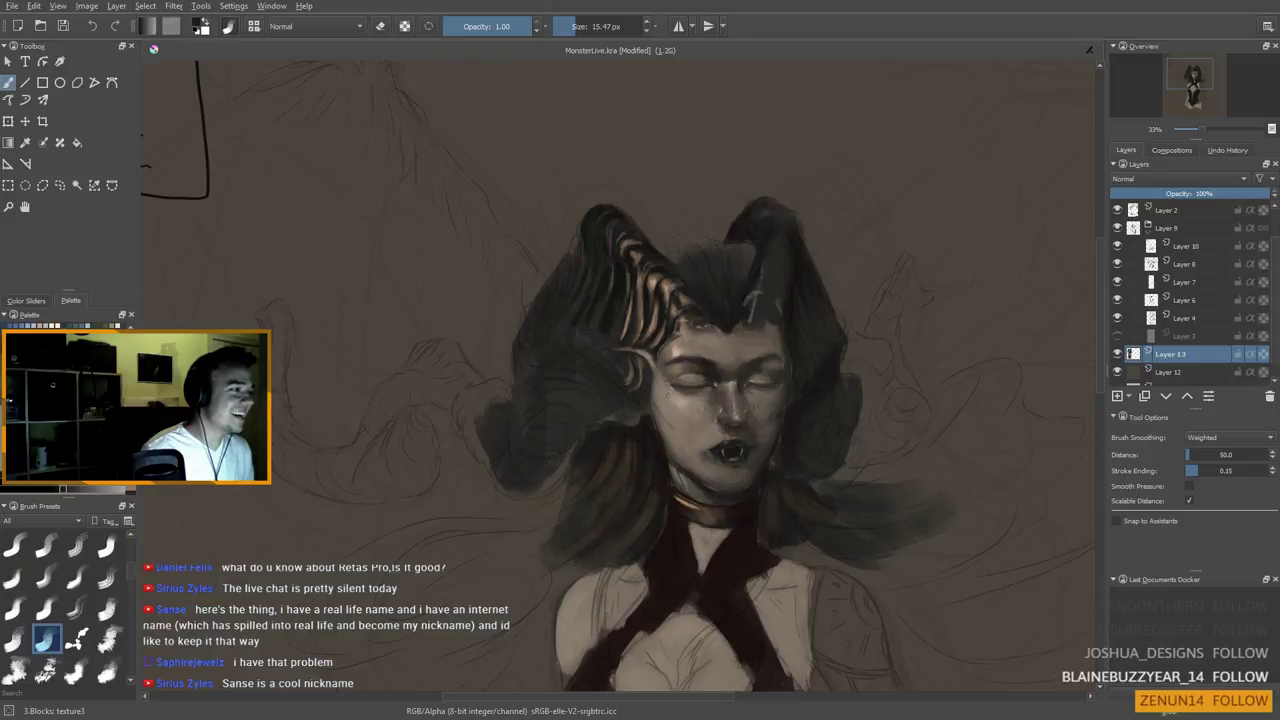
pyautogui.keyDown('ctrl'); pyautogui.click(685, 331); pyautogui.keyUp('ctrl')
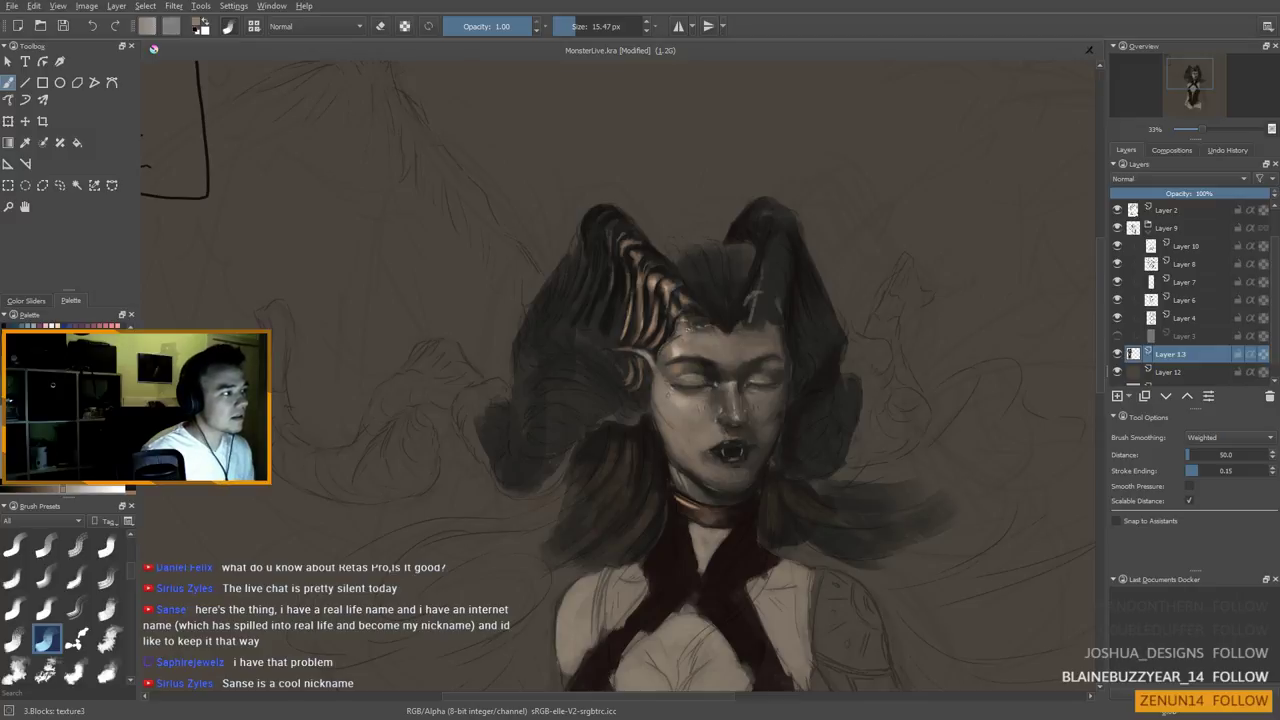
pyautogui.keyDown('ctrl'); pyautogui.click(697, 323); pyautogui.keyUp('ctrl')
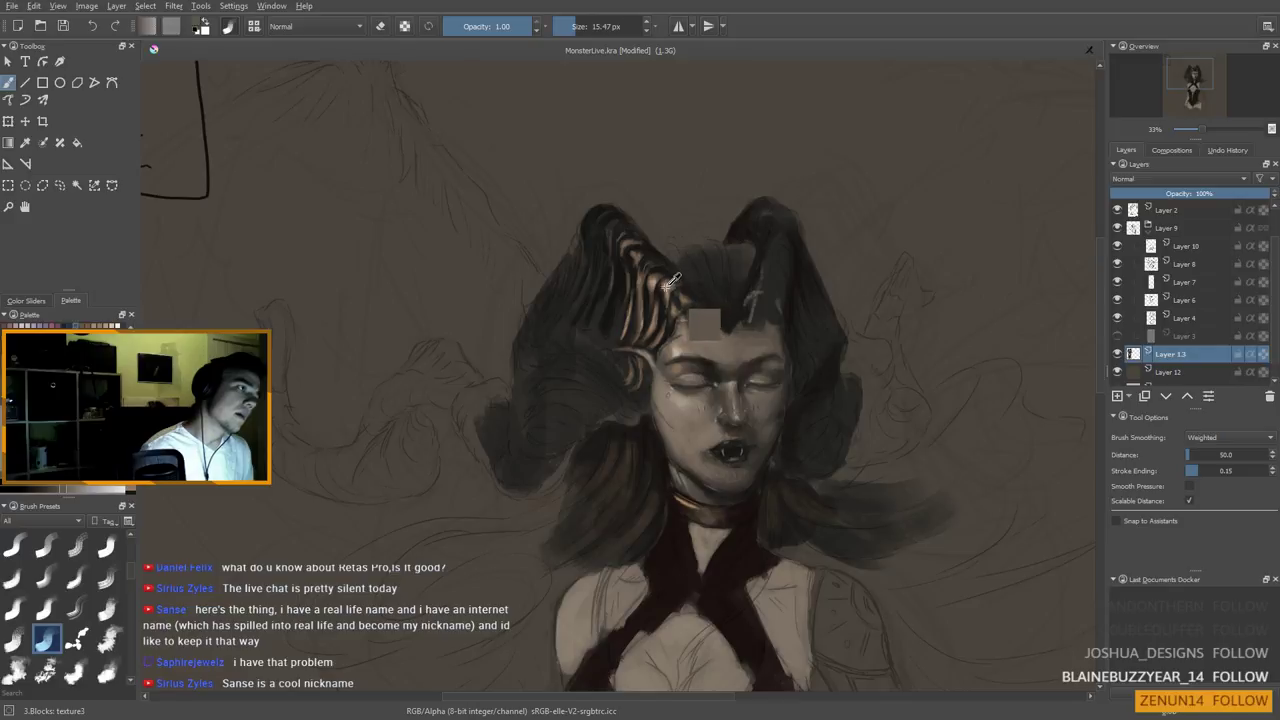
# Reduce the brush to about 10 px and brighten the striped horn's ridges with a sampled light tone
pyautogui.keyDown('ctrl'); pyautogui.click(712, 327); pyautogui.keyUp('ctrl')
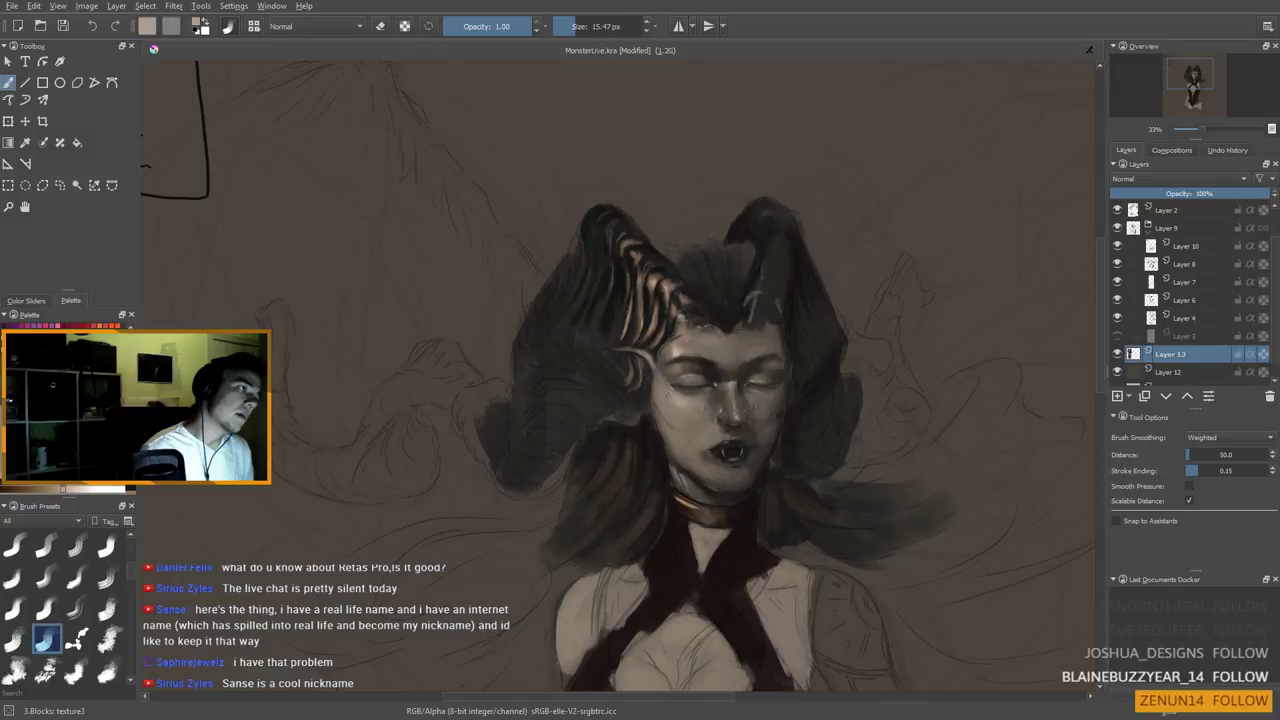
pyautogui.press('[')
pyautogui.press('[')
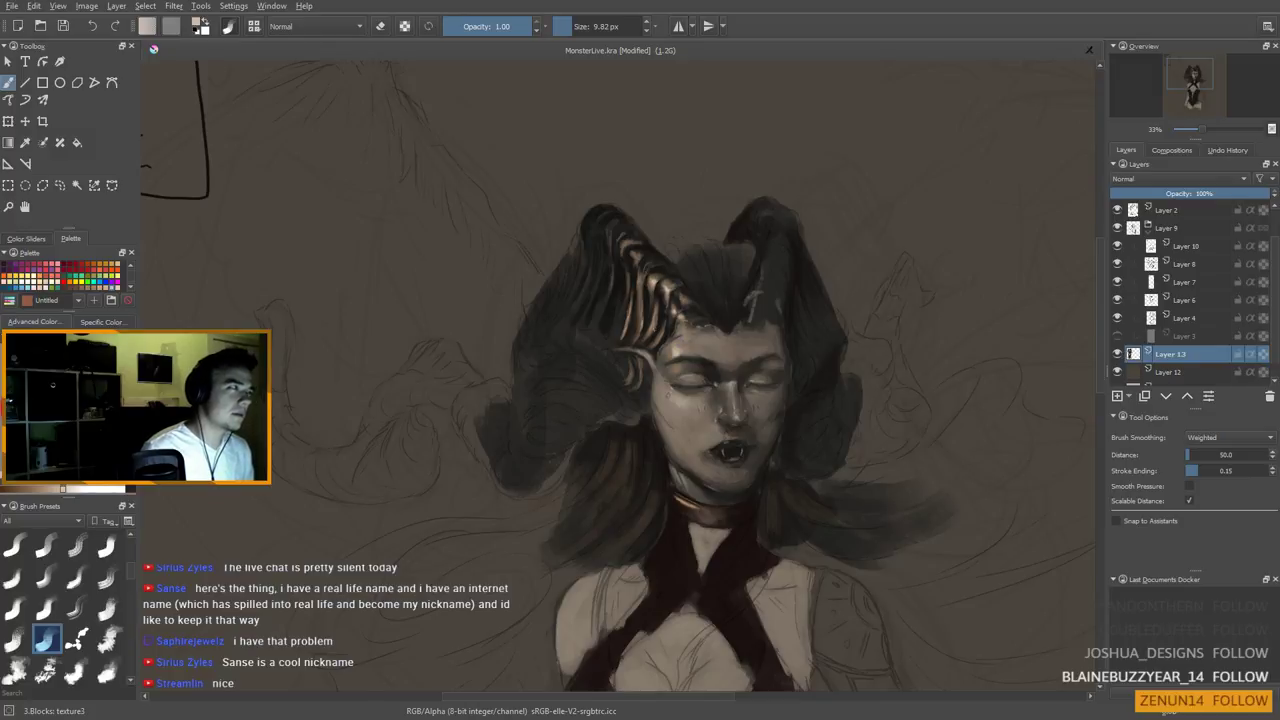
# Set the brush to about 13.5 px and define the horn's inner edge above the forehead with sampled dark and tan tones
pyautogui.moveTo(665, 346); pyautogui.dragTo(675, 320)
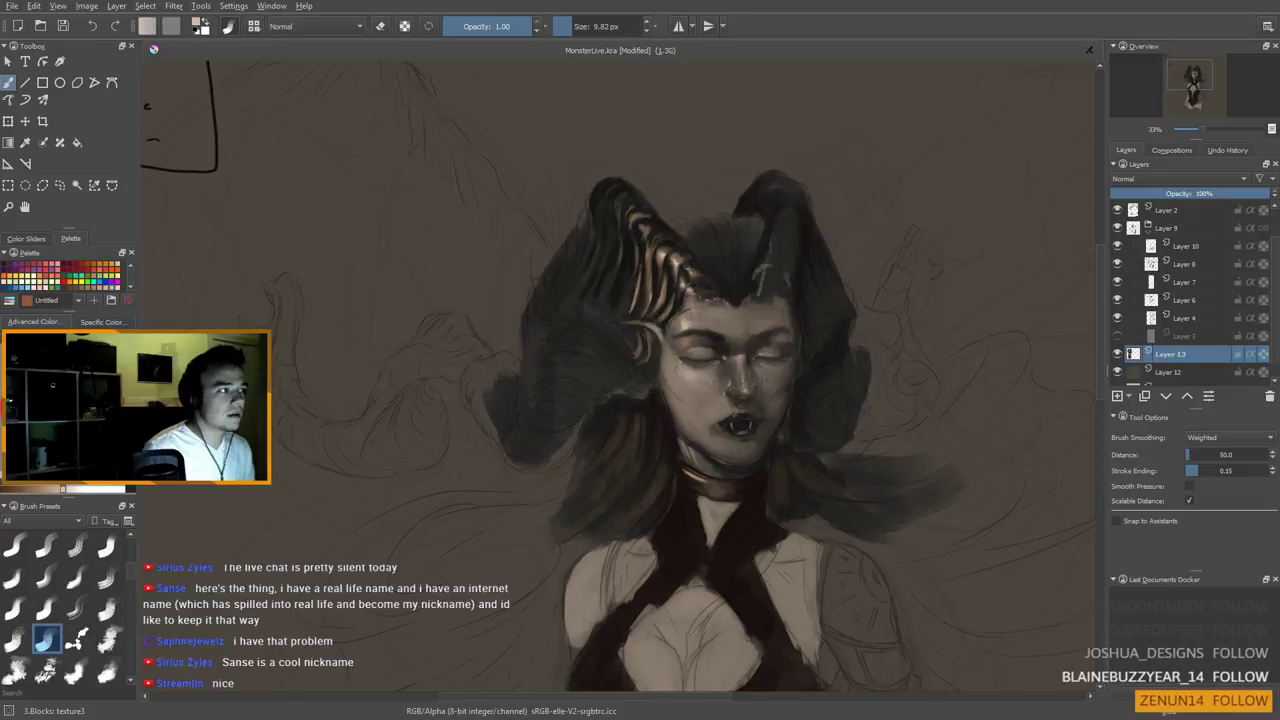
pyautogui.press('ctrl')
pyautogui.keyDown('ctrl'); pyautogui.click(657, 272); pyautogui.keyUp('ctrl')
pyautogui.keyDown('shift'); pyautogui.moveTo(682, 268); pyautogui.dragTo(686, 268); pyautogui.keyUp('shift')
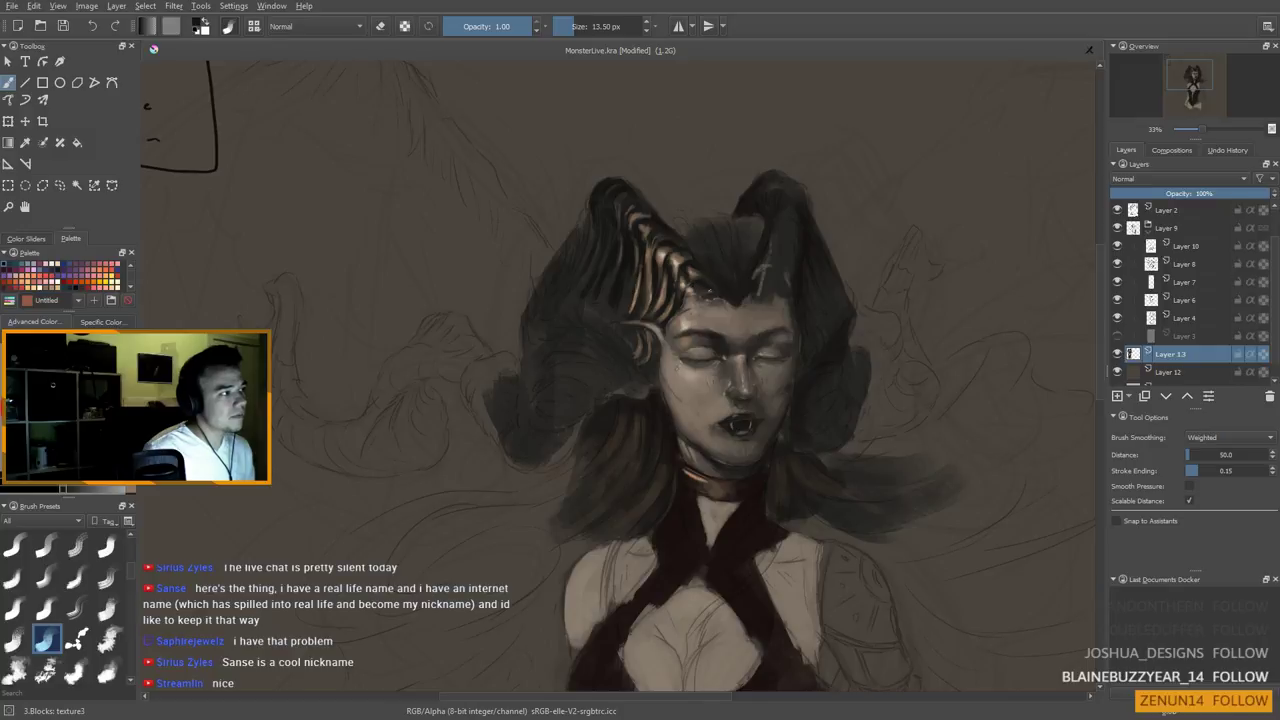
pyautogui.keyDown('ctrl'); pyautogui.click(706, 288); pyautogui.keyUp('ctrl')
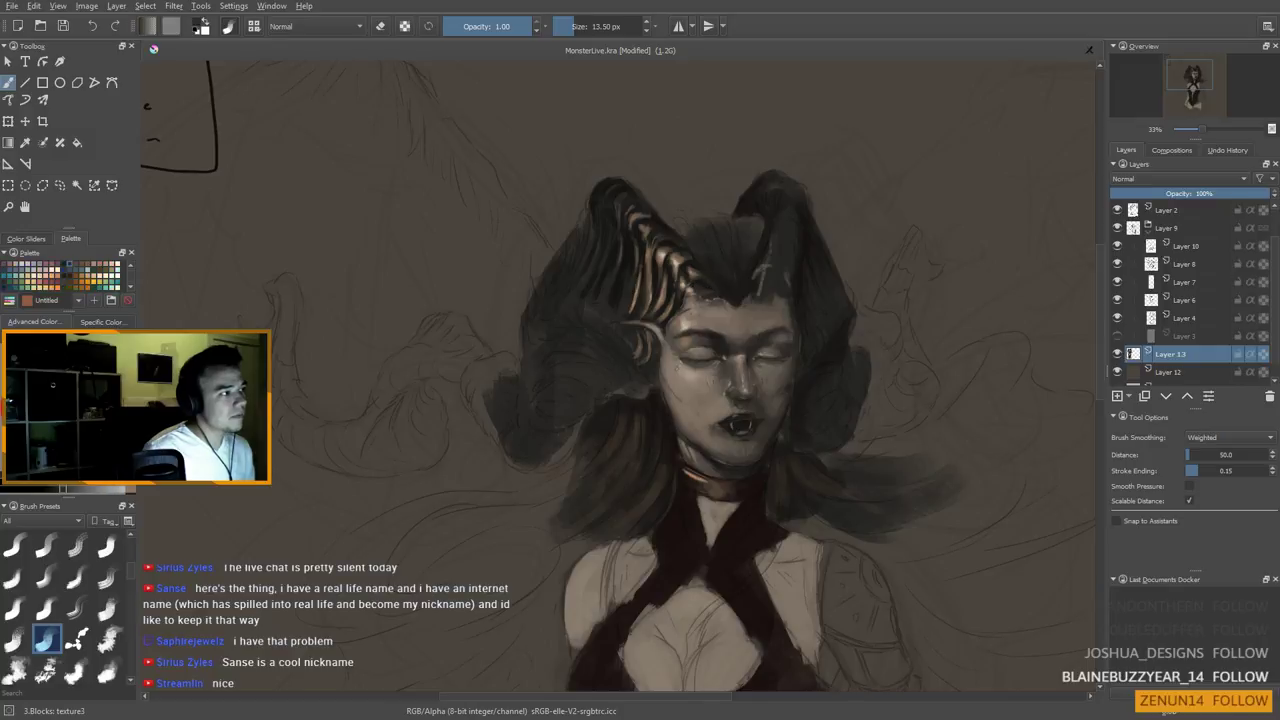
pyautogui.keyDown('ctrl'); pyautogui.click(677, 262); pyautogui.keyUp('ctrl')
pyautogui.moveTo(699, 282); pyautogui.dragTo(710, 290)
pyautogui.keyDown('ctrl'); pyautogui.click(705, 287); pyautogui.keyUp('ctrl')
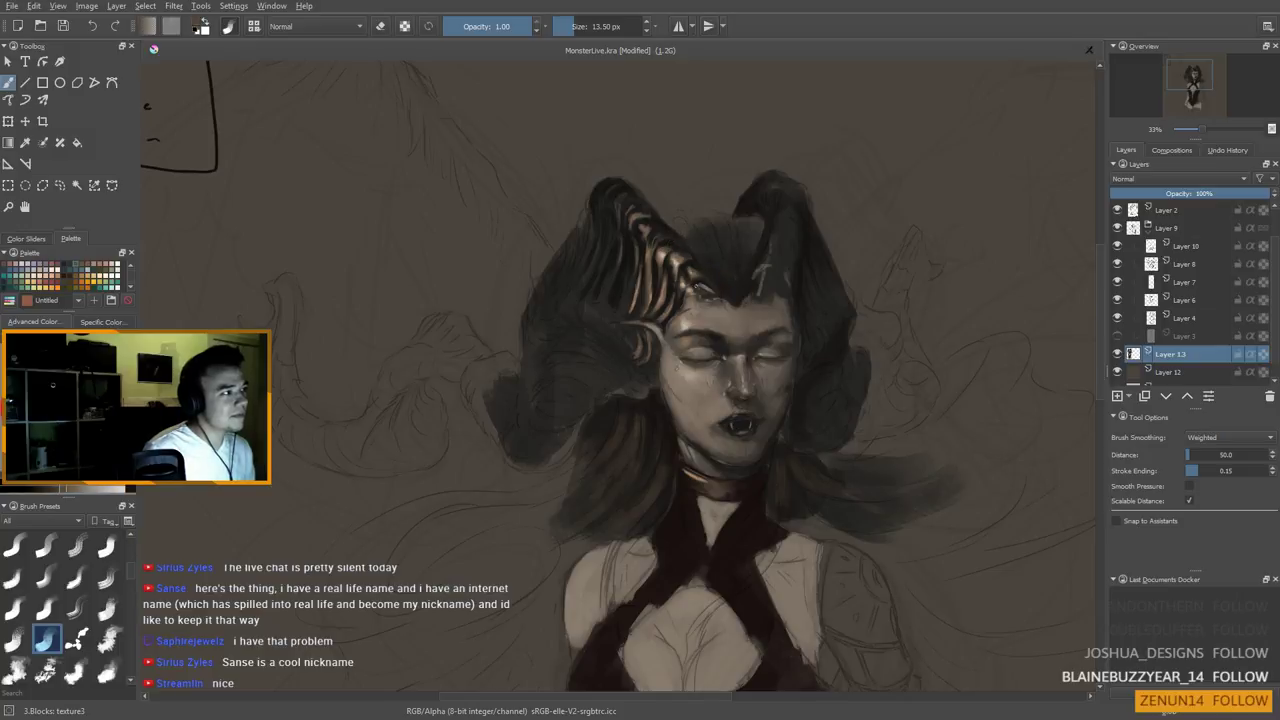
pyautogui.keyDown('ctrl'); pyautogui.click(701, 282); pyautogui.keyUp('ctrl')
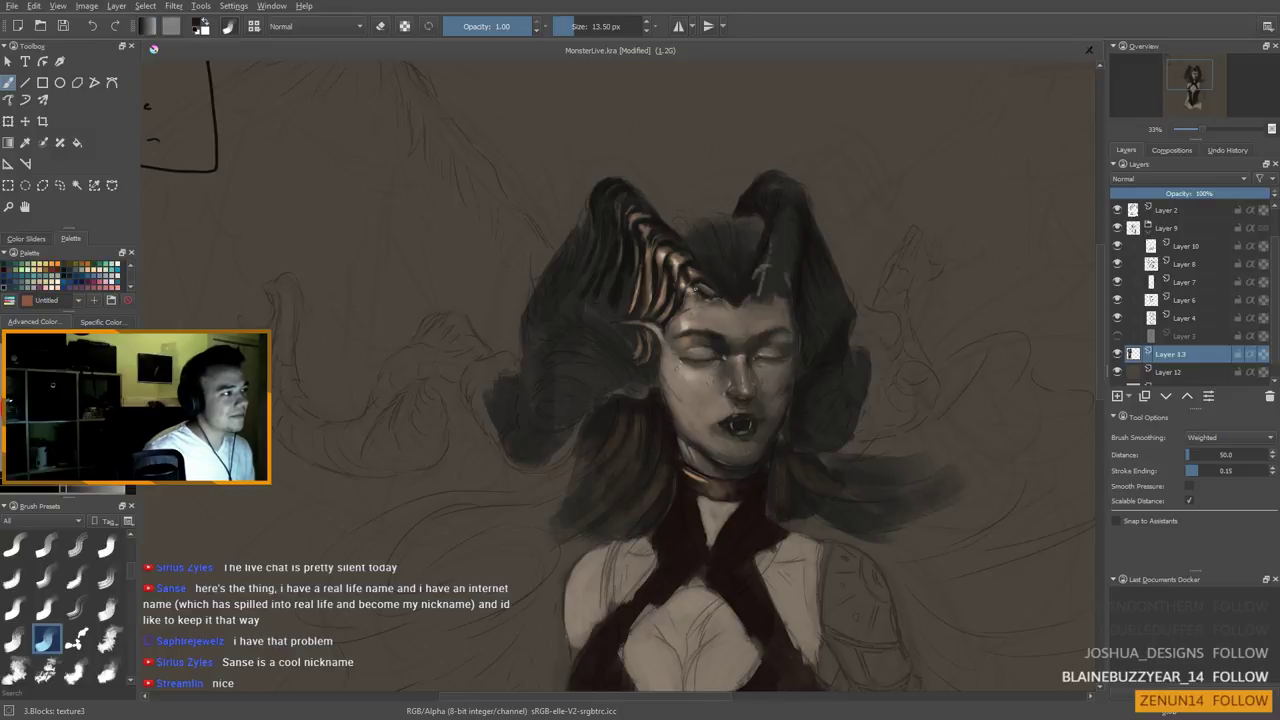
# Extend the striped ridges toward the horn's tip with light and dark tones sampled from its base and middle, using a 13.5 px brush
pyautogui.keyDown('ctrl'); pyautogui.click(697, 290); pyautogui.keyUp('ctrl')
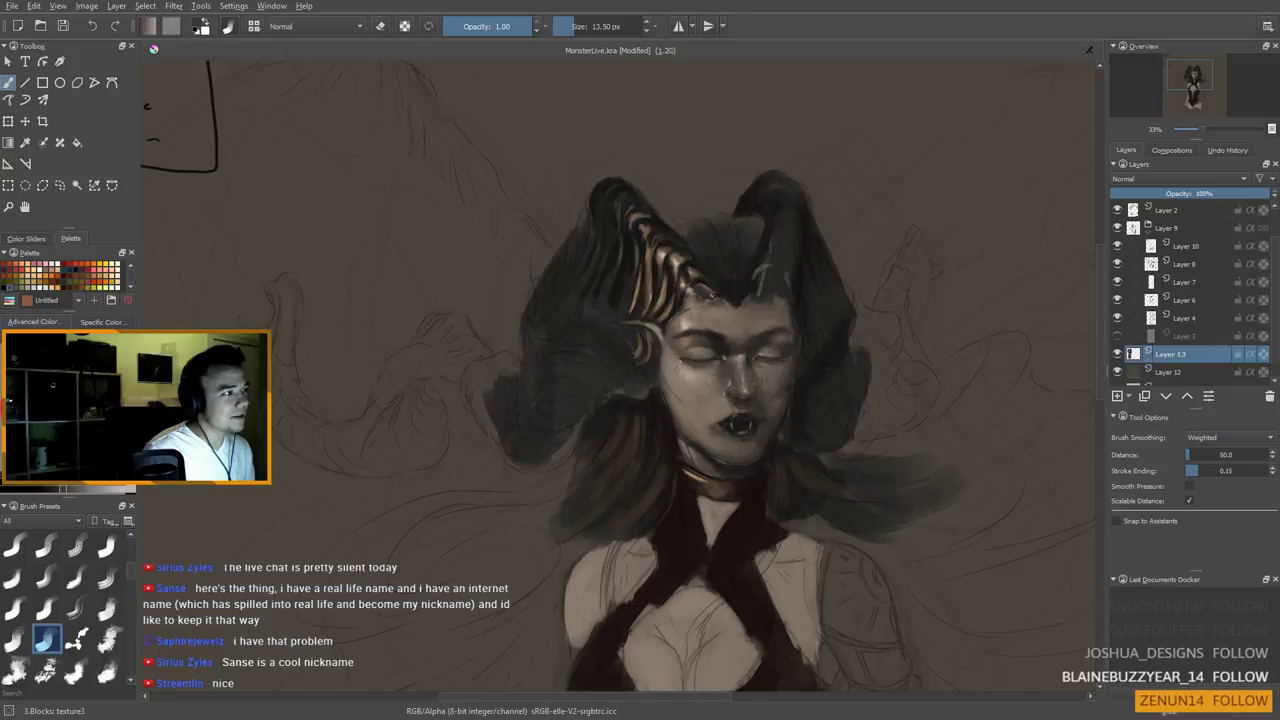
pyautogui.keyDown('ctrl'); pyautogui.click(682, 289); pyautogui.keyUp('ctrl')
pyautogui.keyDown('ctrl'); pyautogui.click(679, 294); pyautogui.keyUp('ctrl')
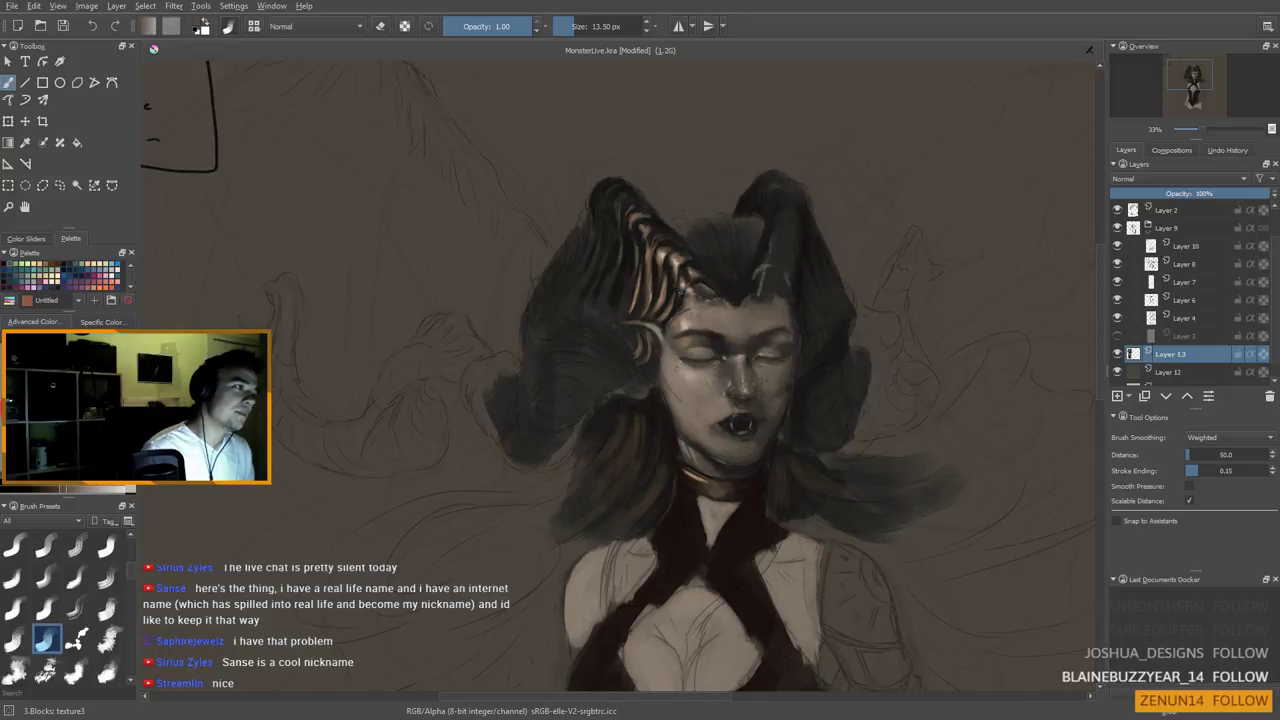
pyautogui.keyDown('ctrl'); pyautogui.click(680, 290); pyautogui.keyUp('ctrl')
pyautogui.keyDown('ctrl'); pyautogui.click(679, 282); pyautogui.keyUp('ctrl')
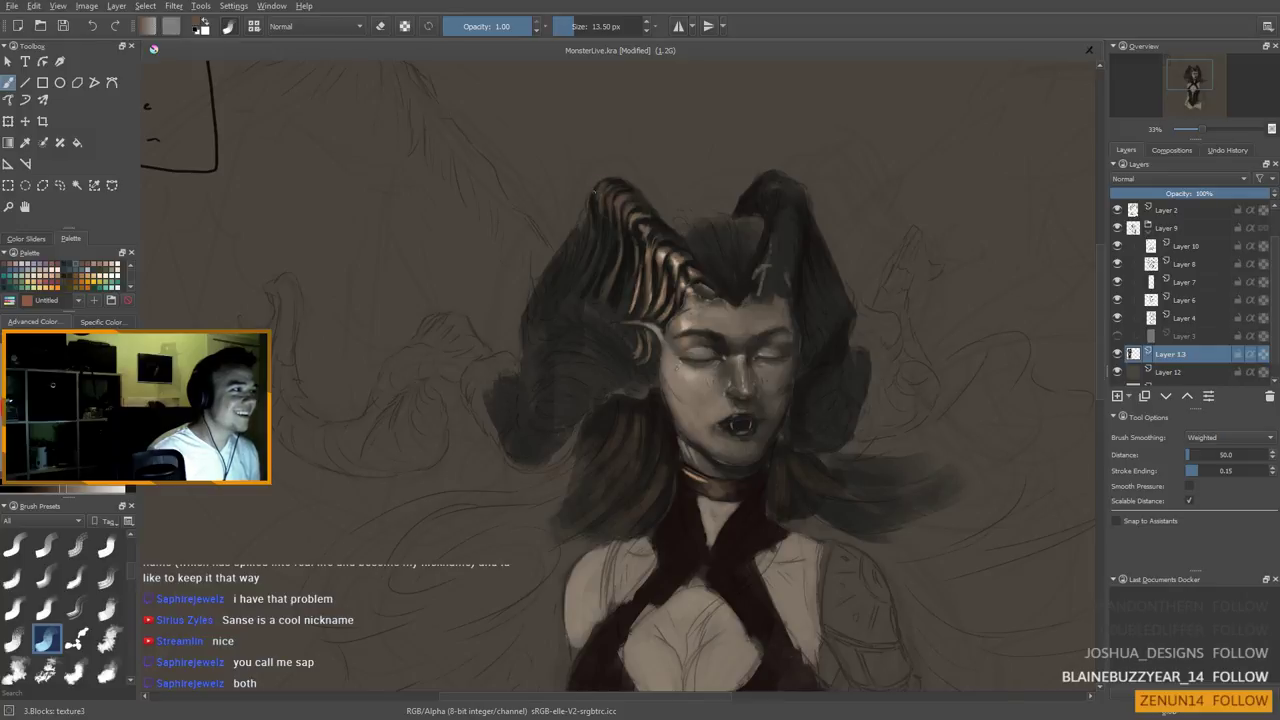
pyautogui.press('ctrl')
pyautogui.keyDown('ctrl'); pyautogui.click(667, 253); pyautogui.keyUp('ctrl')
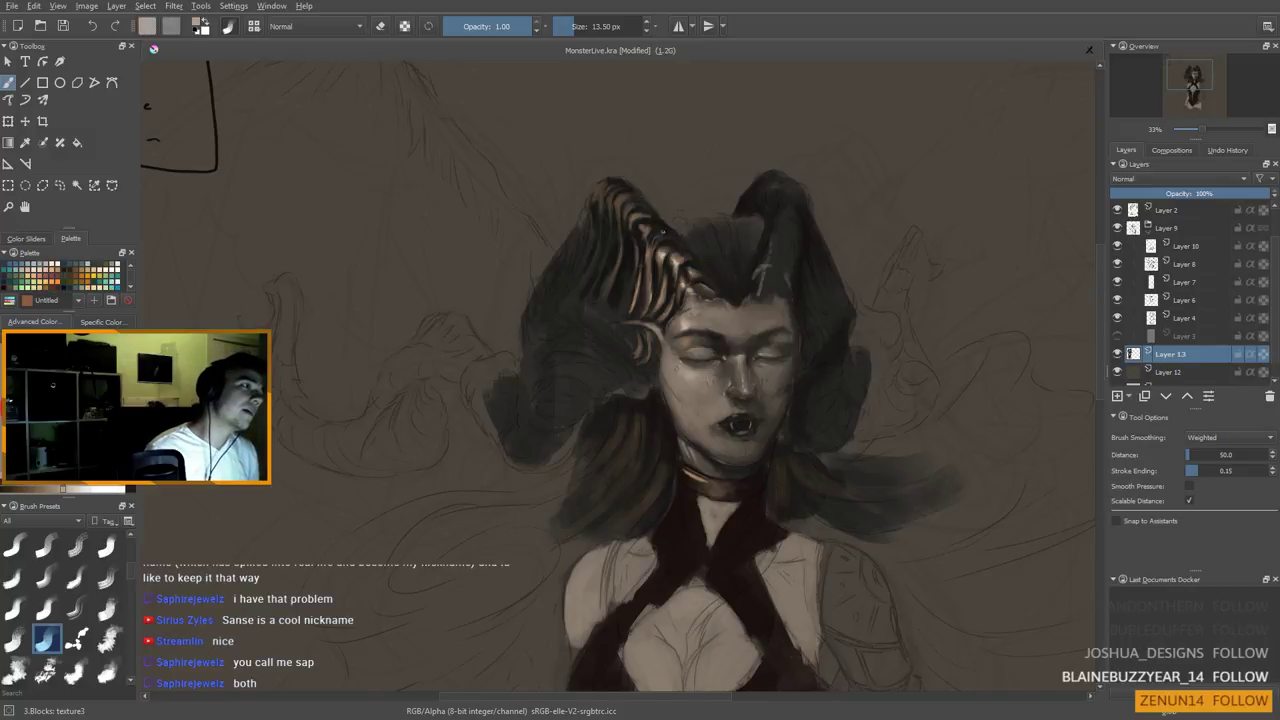
# Adjust the brush from about 17.8 to 7.6 px and paint fine light ridges and dark grooves near the horn's tip
pyautogui.keyDown('shift'); pyautogui.moveTo(588, 194); pyautogui.dragTo(592, 194); pyautogui.keyUp('shift')
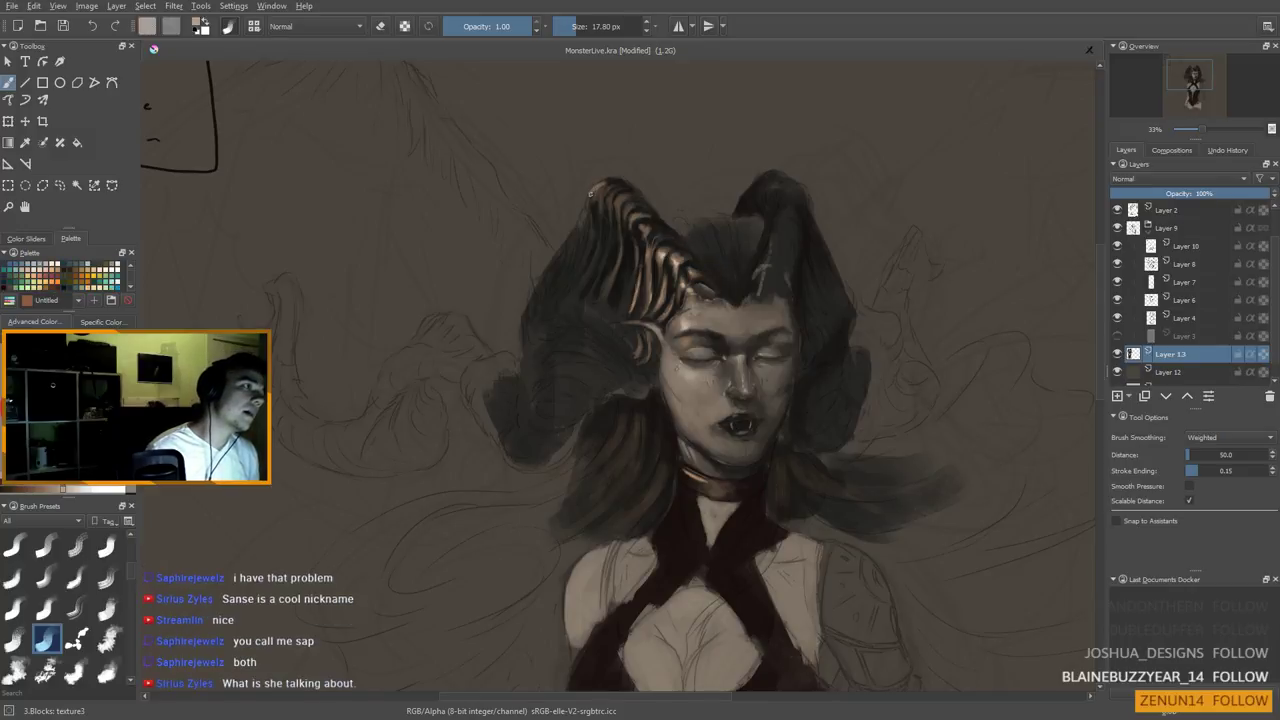
pyautogui.keyDown('shift'); pyautogui.moveTo(594, 190); pyautogui.dragTo(590, 190); pyautogui.keyUp('shift')
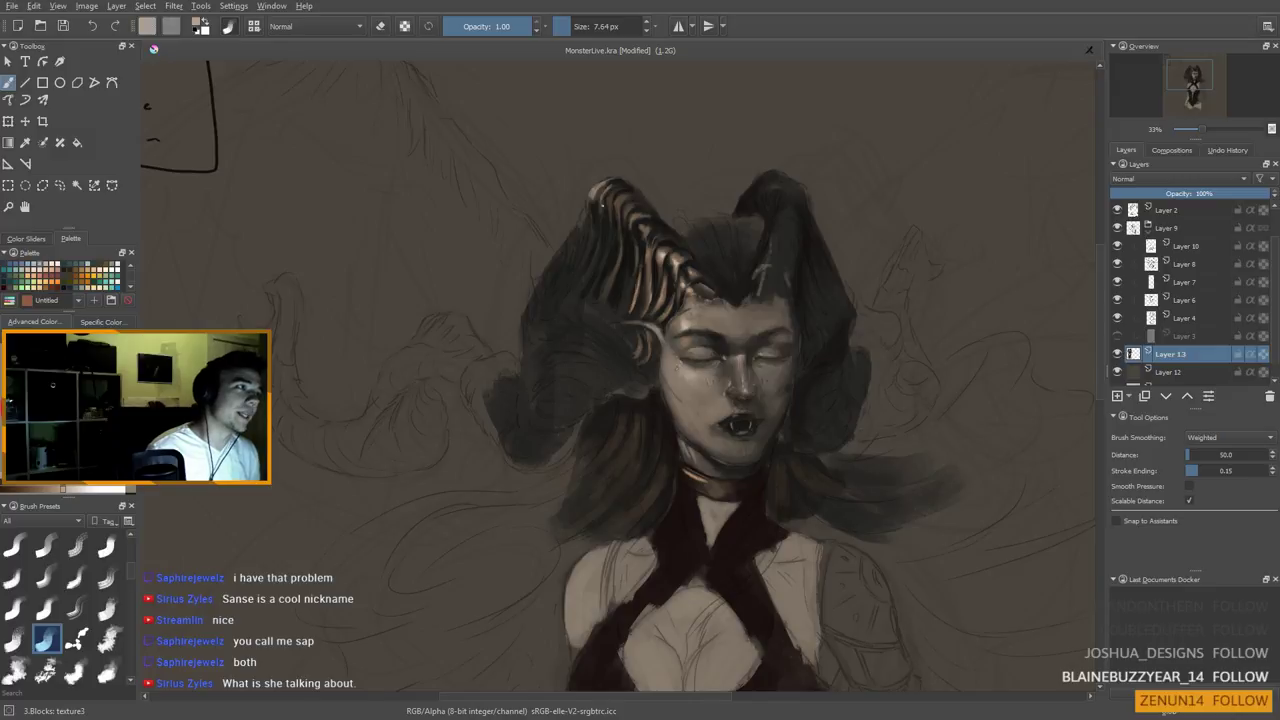
pyautogui.moveTo(600, 200); pyautogui.dragTo(593, 235)
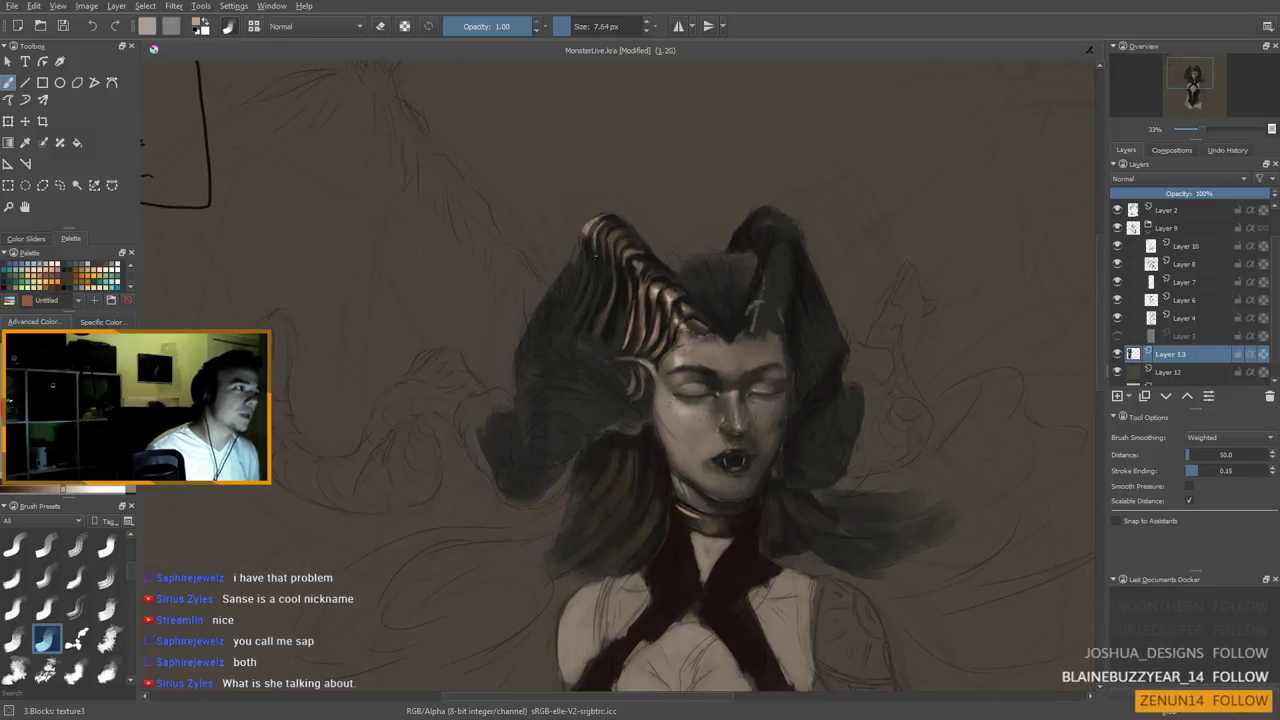
pyautogui.keyDown('ctrl'); pyautogui.click(609, 218); pyautogui.keyUp('ctrl')
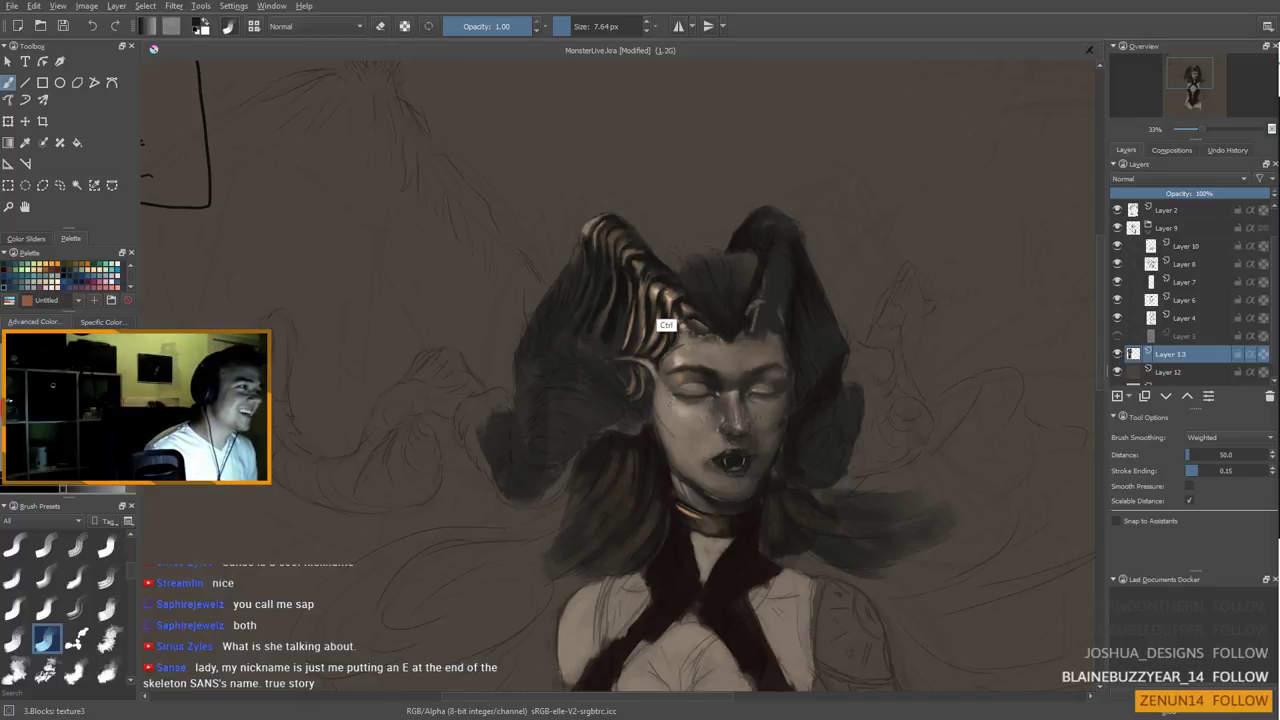
# Refine the horn's middle and outer ridges with brown and light tones sampled from the stripes, using the 7.64 px brush
pyautogui.keyDown('ctrl'); pyautogui.click(665, 293); pyautogui.keyUp('ctrl')
pyautogui.keyDown('ctrl'); pyautogui.click(651, 294); pyautogui.keyUp('ctrl')
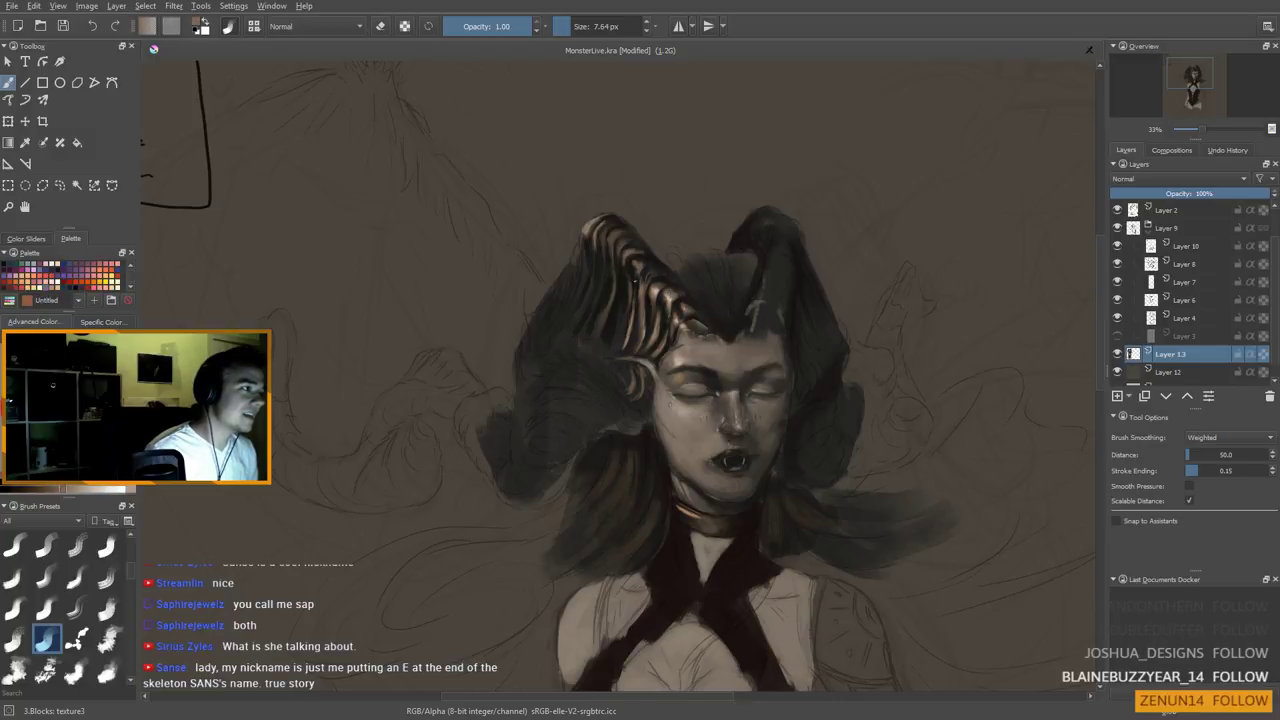
pyautogui.moveTo(606, 331); pyautogui.dragTo(613, 309)
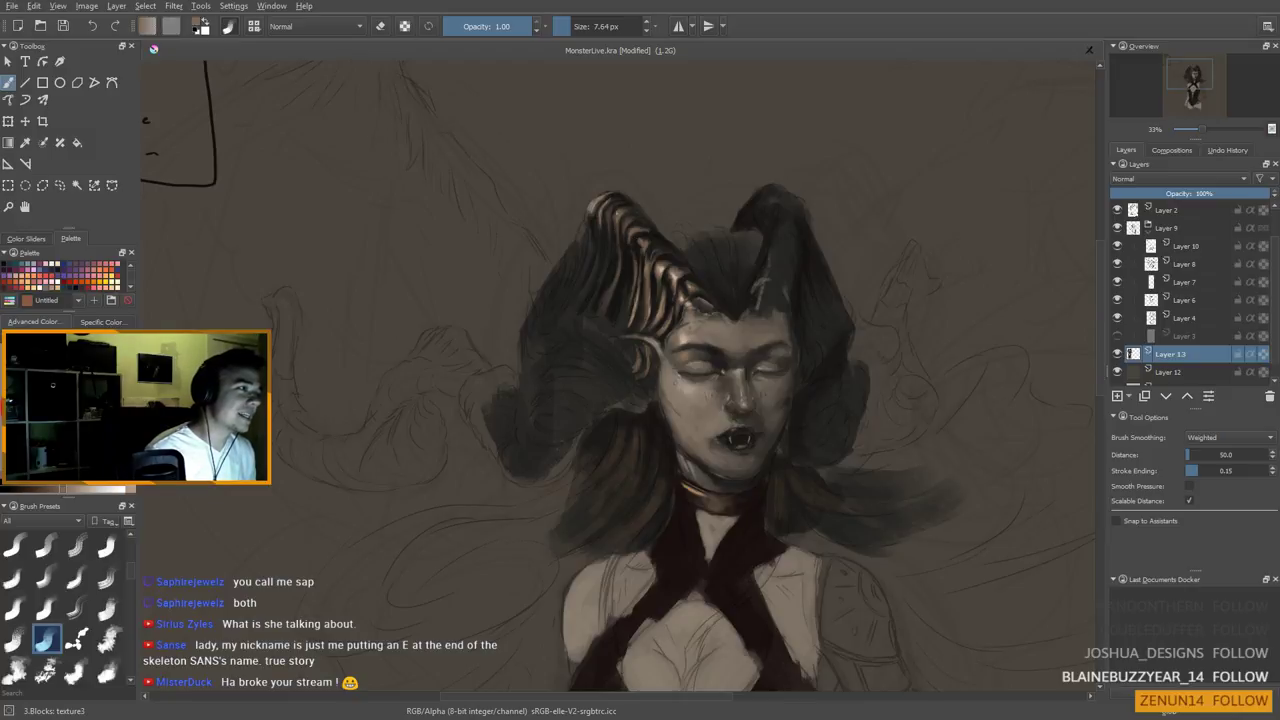
pyautogui.keyDown('ctrl'); pyautogui.click(675, 277); pyautogui.keyUp('ctrl')
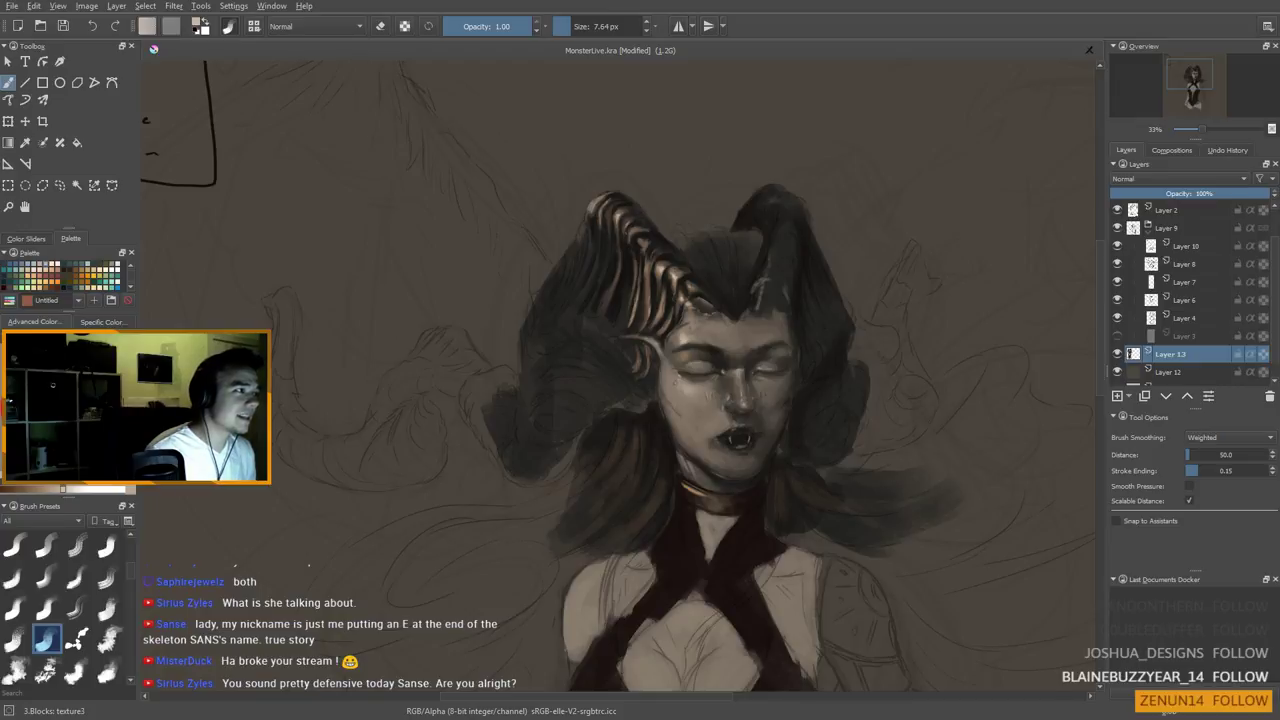
# Enlarge the brush to about 16.4 px and strengthen the upper horn's ridges with tones sampled along its inner edge
pyautogui.keyDown('ctrl'); pyautogui.click(633, 229); pyautogui.keyUp('ctrl')
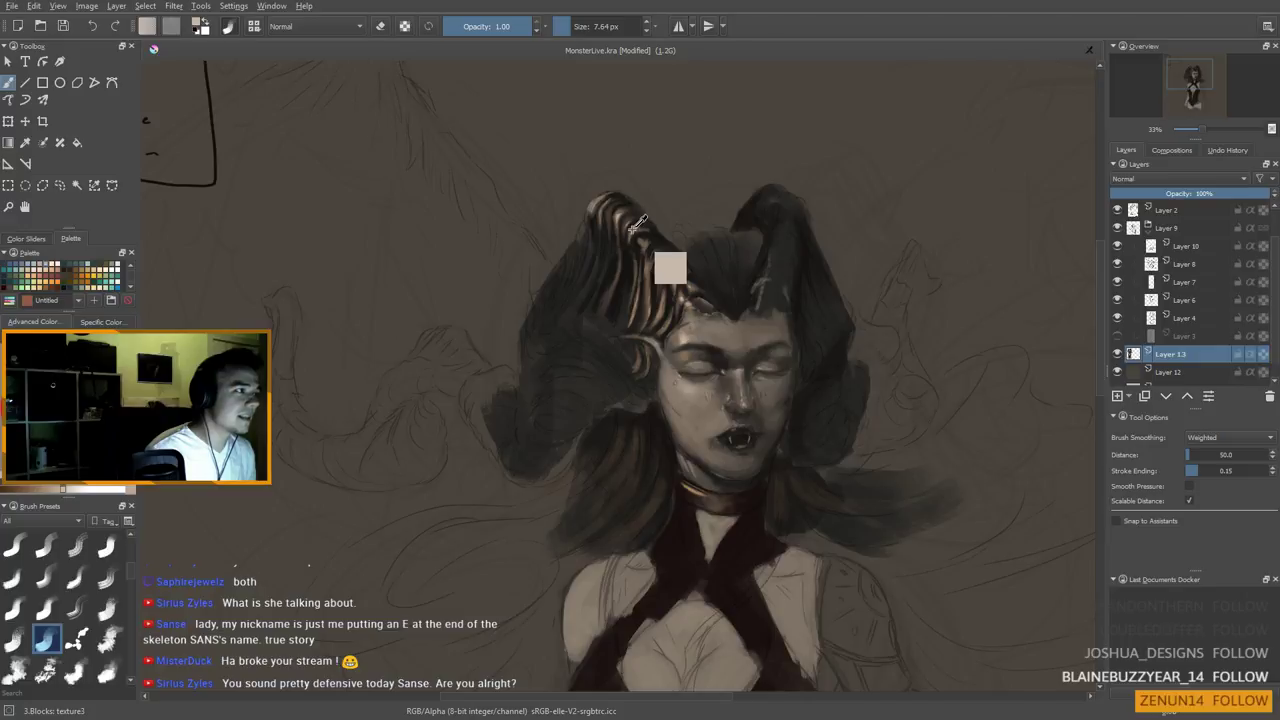
pyautogui.moveTo(645, 250); pyautogui.dragTo(655, 250)
pyautogui.keyDown('ctrl'); pyautogui.click(665, 268); pyautogui.keyUp('ctrl')
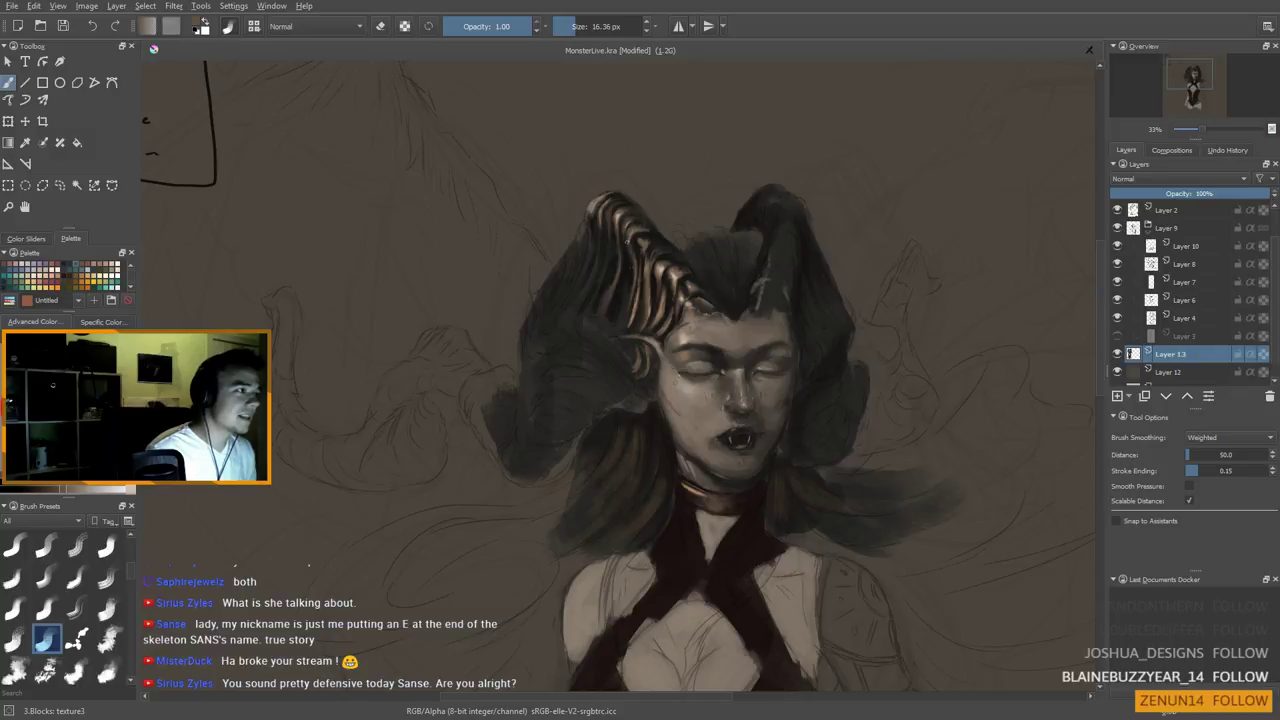
pyautogui.keyDown('ctrl'); pyautogui.click(630, 250); pyautogui.keyUp('ctrl')
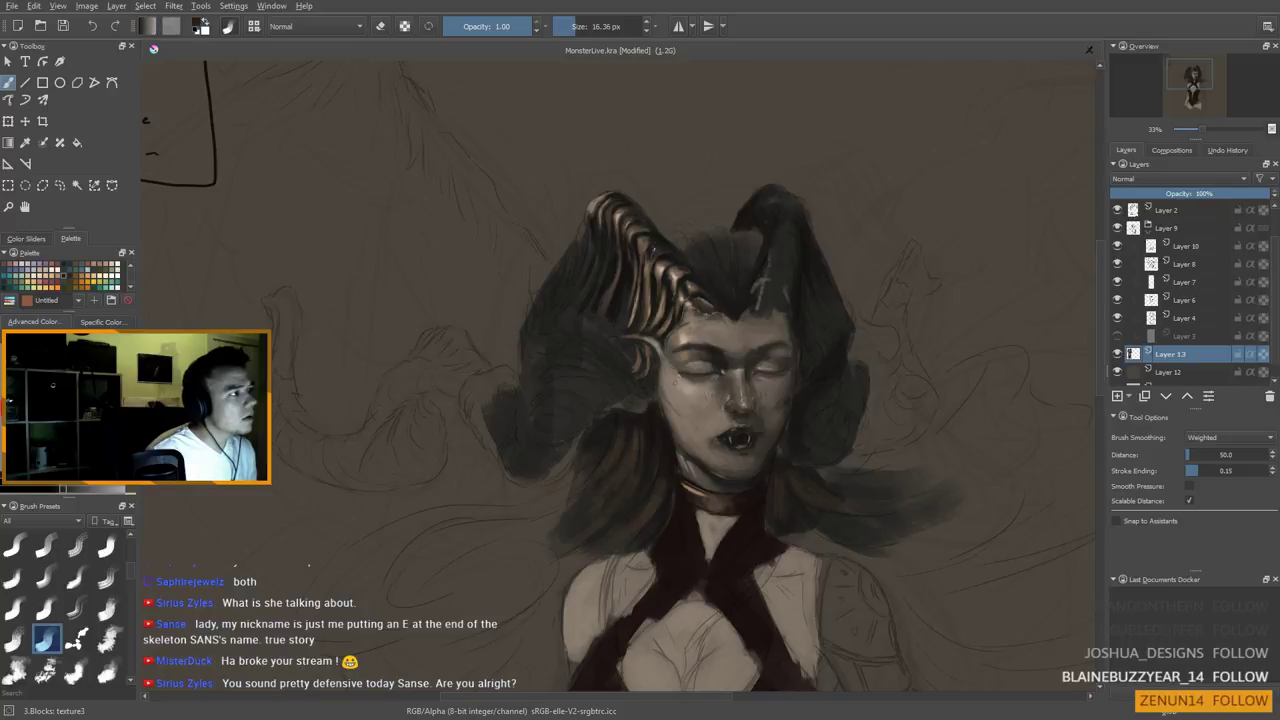
# Reduce the brush to about 10.4 px and deepen the grooves between the horn's ridges with a sampled dark tone
pyautogui.press('[')
pyautogui.keyDown('ctrl'); pyautogui.click(686, 276); pyautogui.keyUp('ctrl')
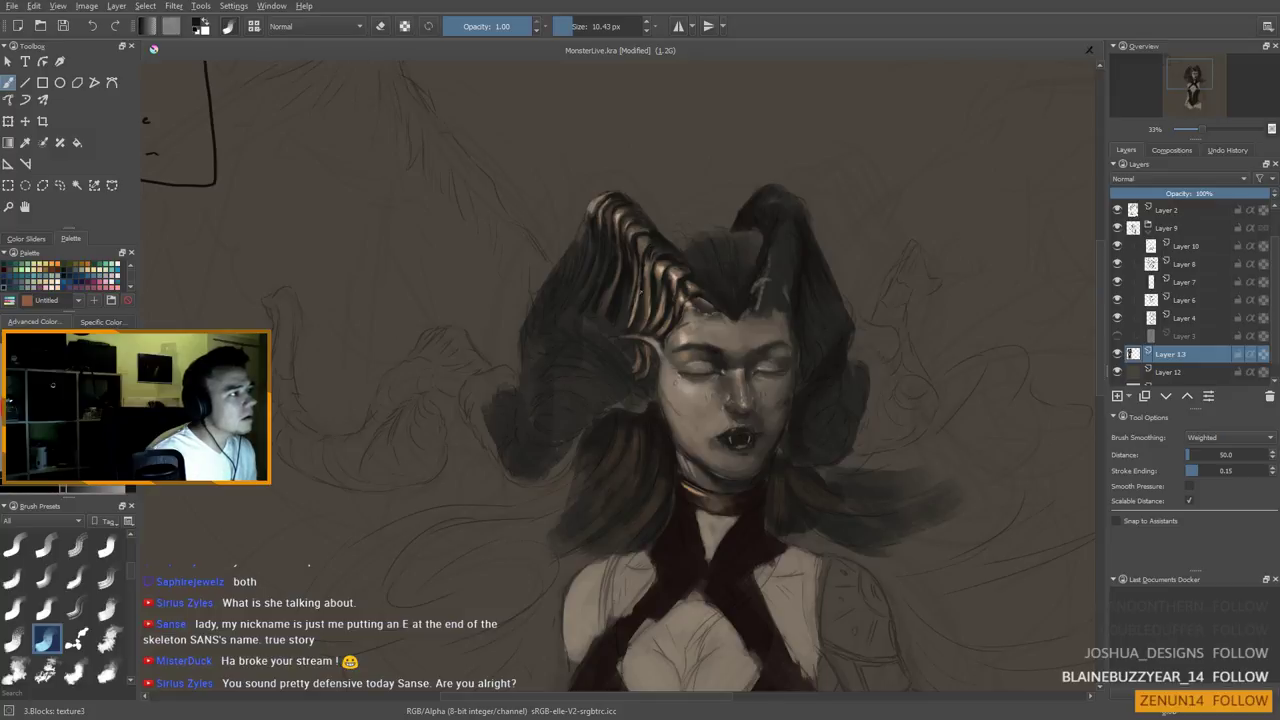
pyautogui.press('-')
pyautogui.press('-')
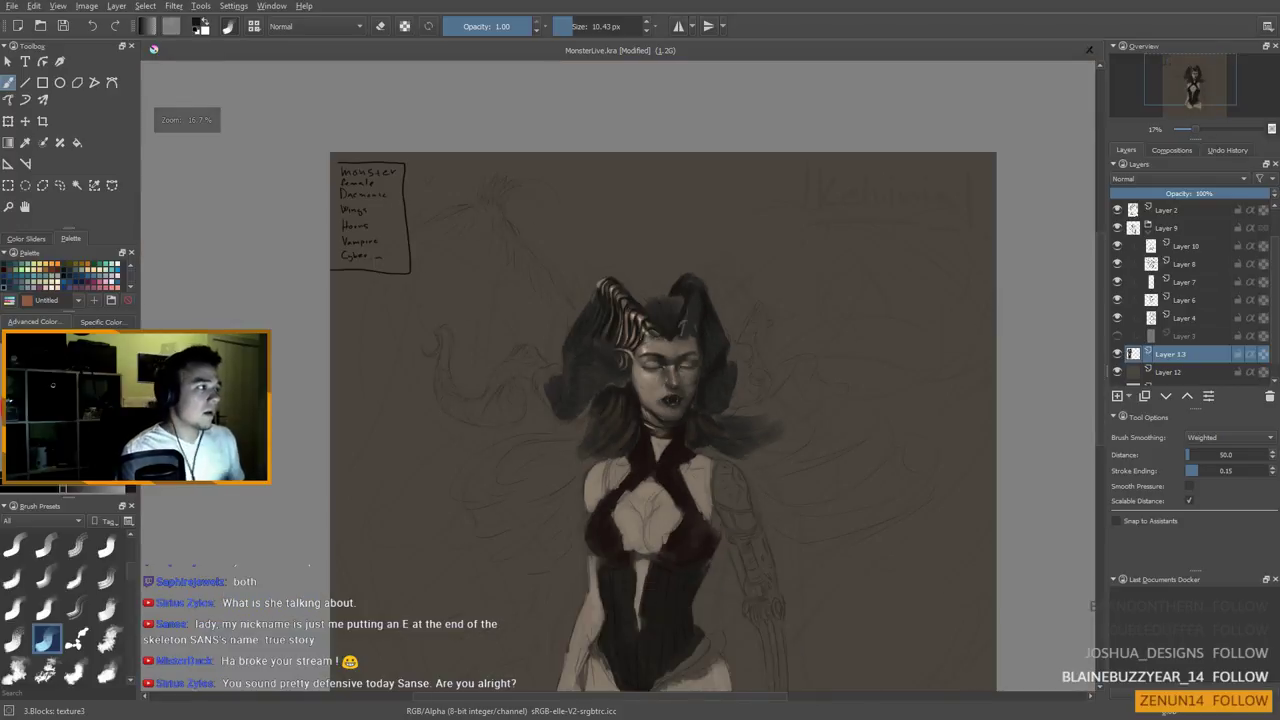
pyautogui.press('+')
pyautogui.press('+')
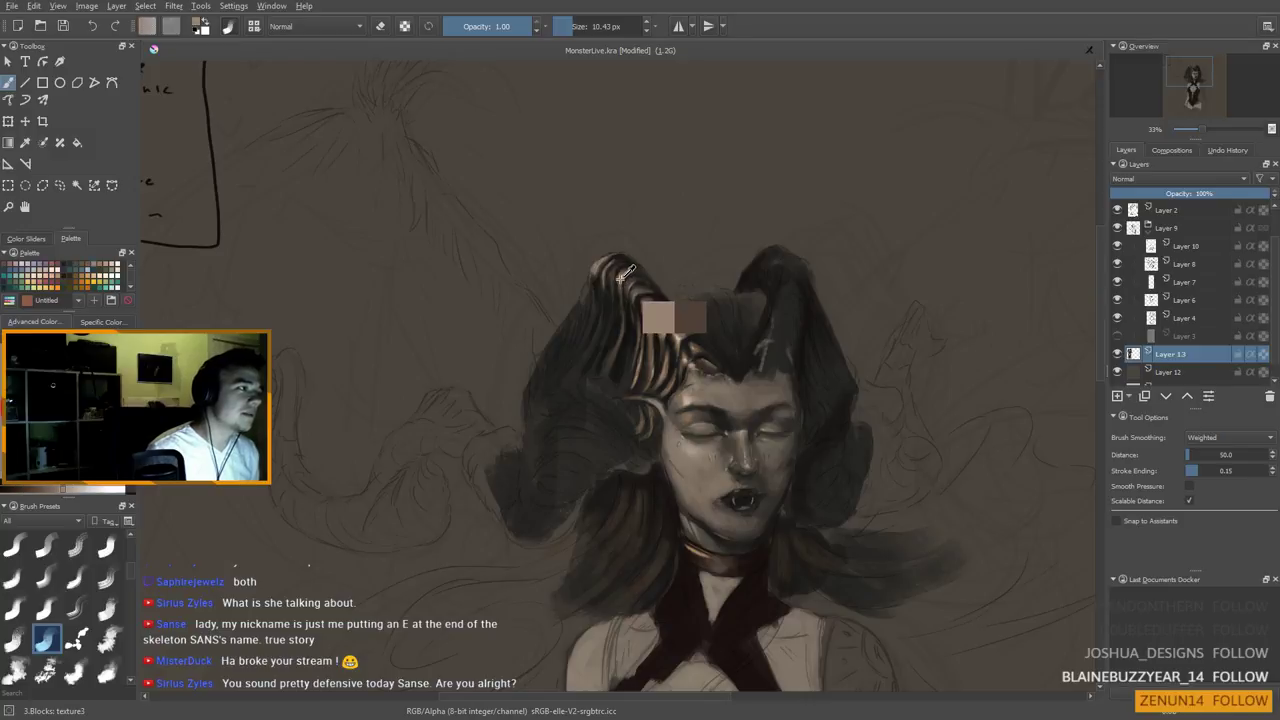
# Work over the upper horn with brush sizes from about 30.7 down to 15.5 px, adding warm brown tones to the stripes
pyautogui.keyDown('shift'); pyautogui.moveTo(587, 320); pyautogui.dragTo(619, 311); pyautogui.keyUp('shift')
pyautogui.keyDown('ctrl'); pyautogui.click(627, 287); pyautogui.keyUp('ctrl')
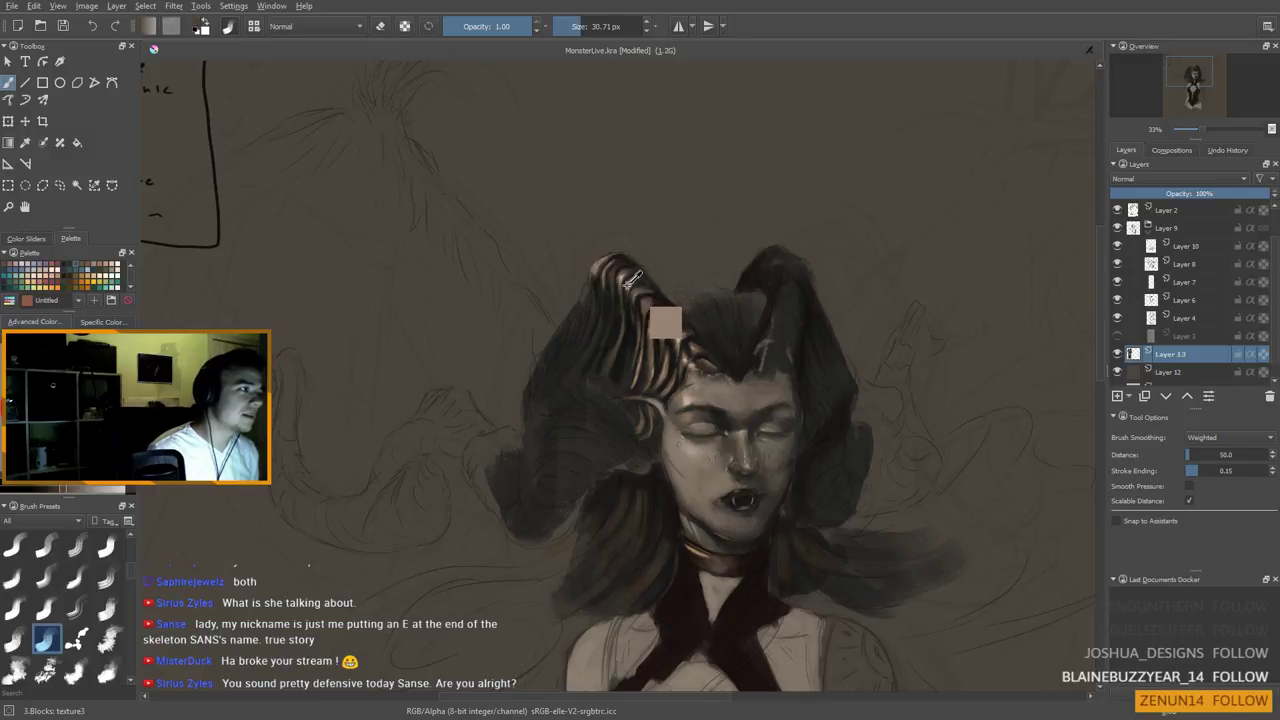
pyautogui.press('[')
pyautogui.press('[')
pyautogui.press('[')
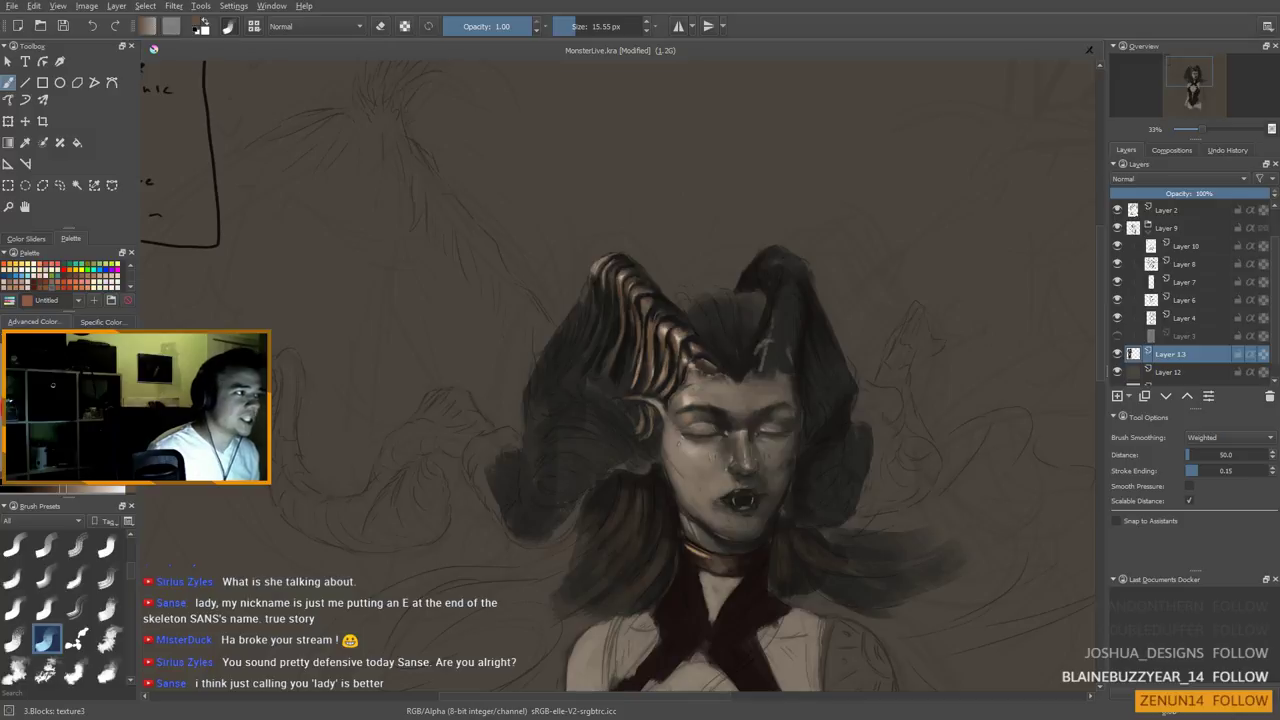
# Add warm brown accents to the horn's upper and middle ridges with the 15.55 px brush
pyautogui.scroll(-2, 674, 396)
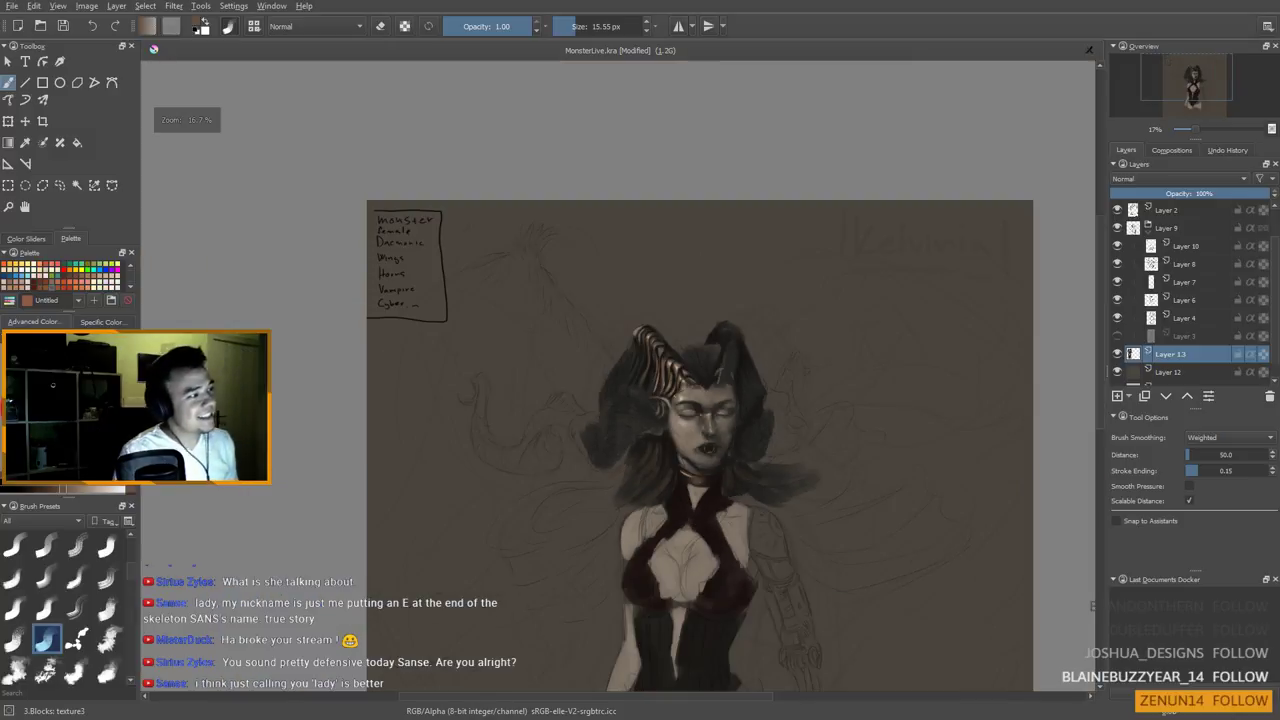
pyautogui.press('+')
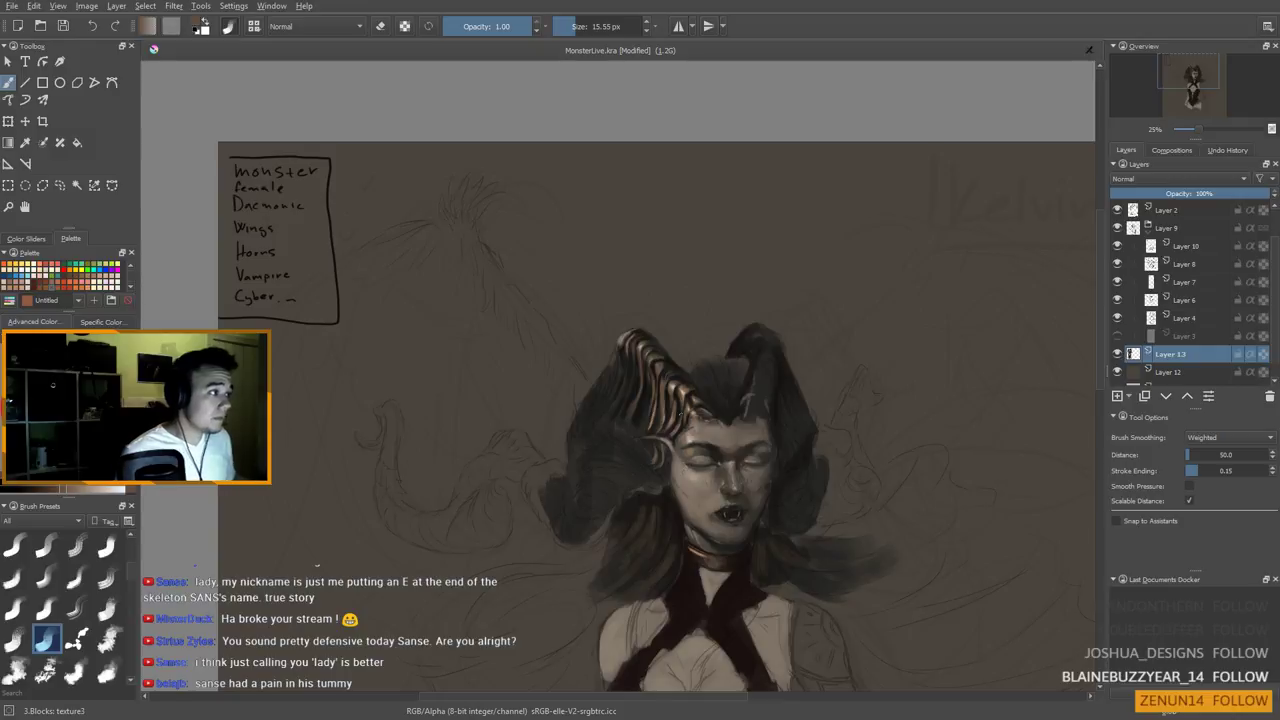
pyautogui.scroll(2, 681, 414)
pyautogui.moveTo(681, 414); pyautogui.dragTo(656, 338)
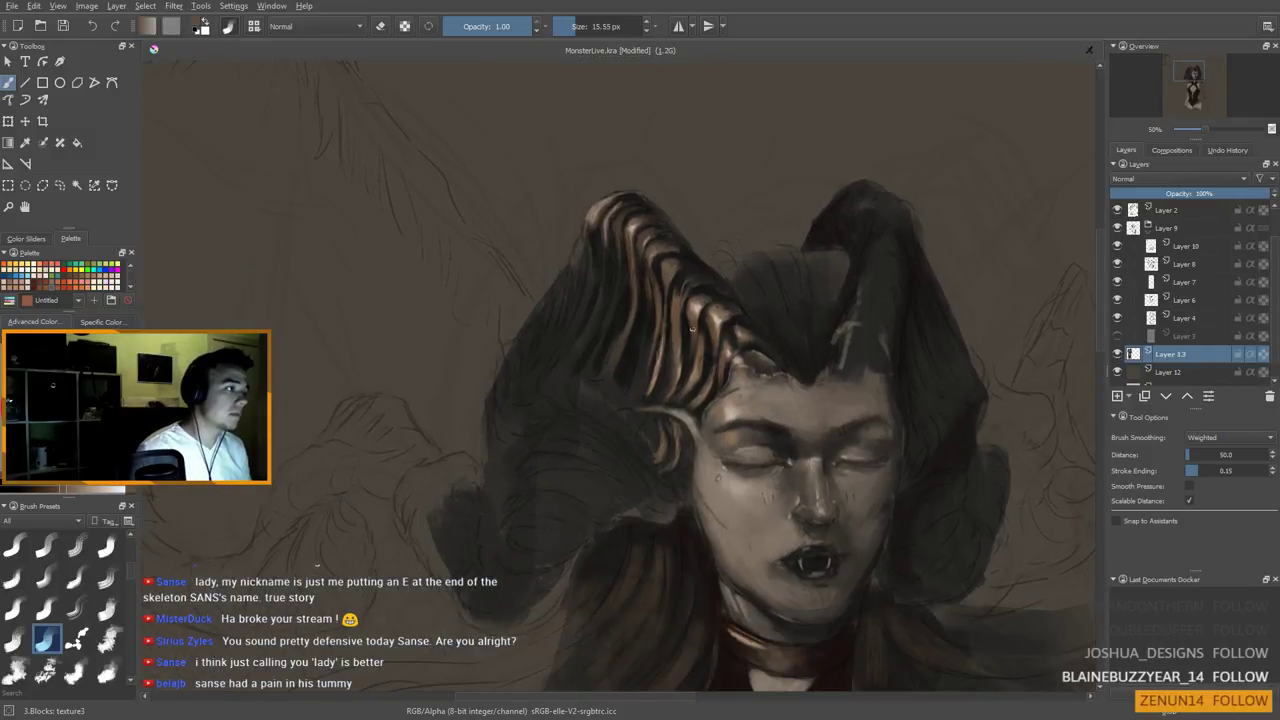
pyautogui.keyDown('ctrl'); pyautogui.click(633, 270); pyautogui.keyUp('ctrl')
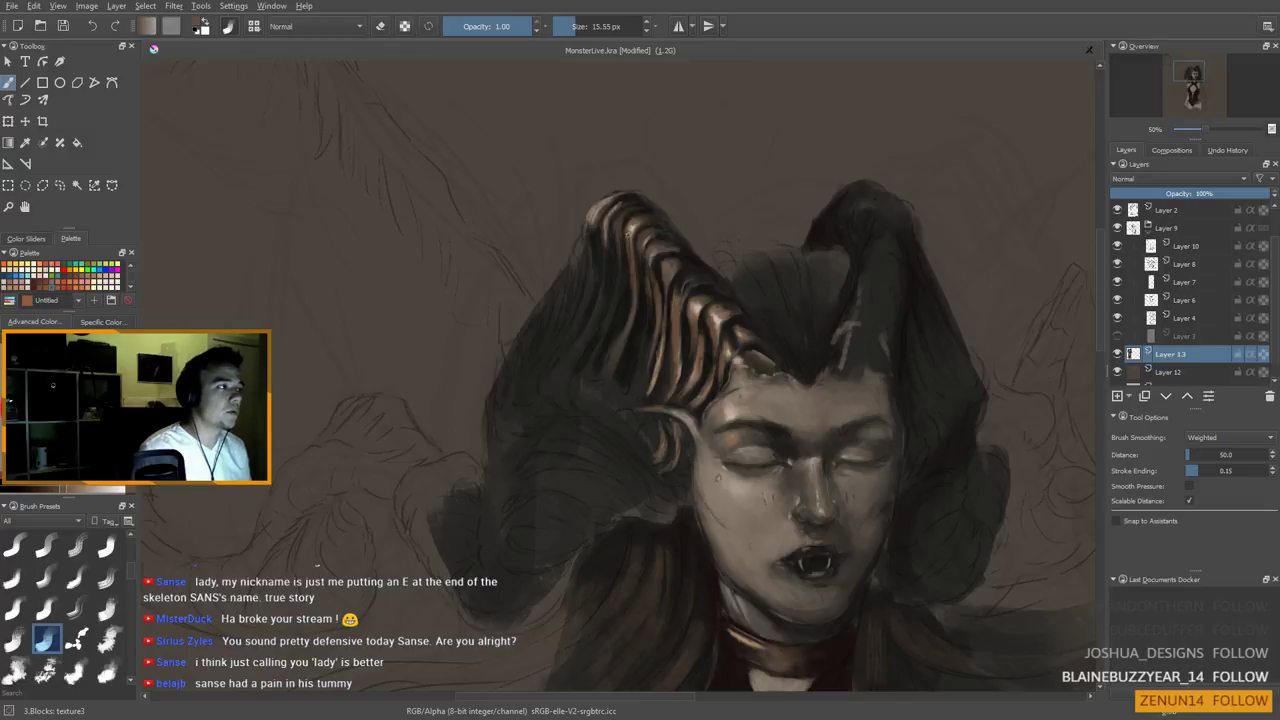
pyautogui.moveTo(640, 294); pyautogui.dragTo(616, 283)
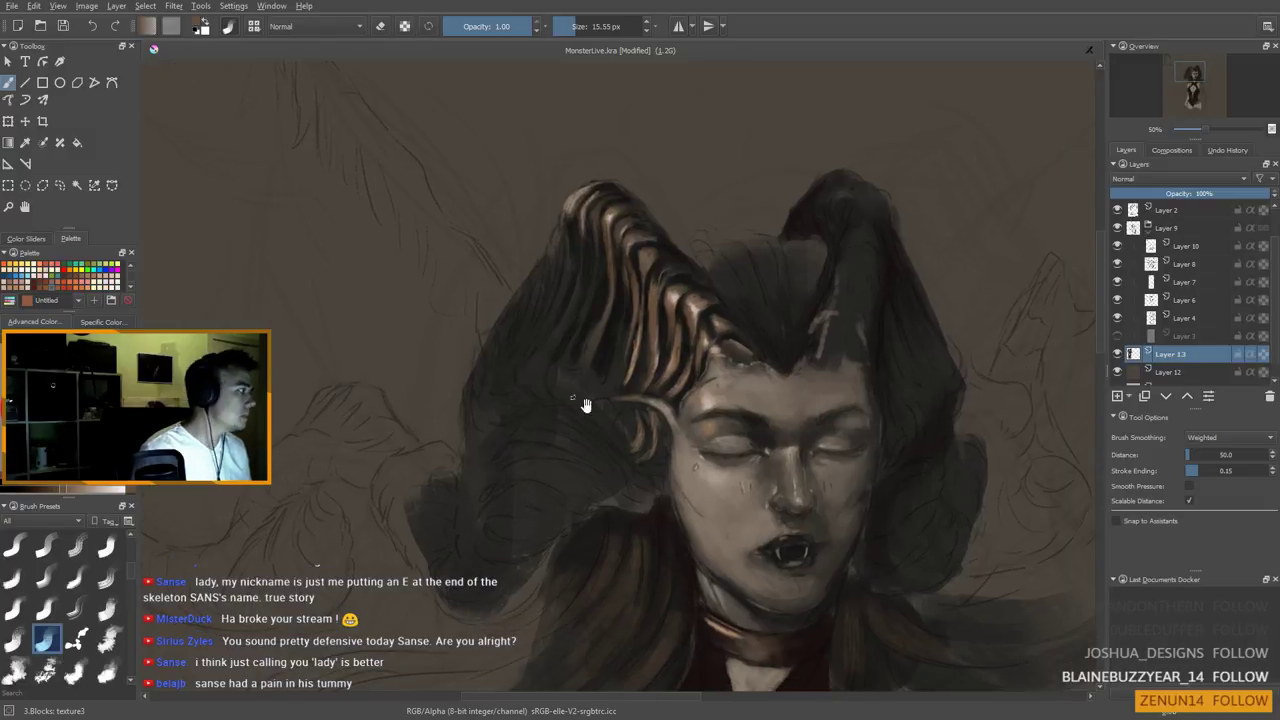
# Enlarge the brush to about 20.3 px and soften the ridges in the middle of the horn with a sampled tone
pyautogui.moveTo(697, 544); pyautogui.dragTo(669, 538)
pyautogui.moveTo(668, 462); pyautogui.dragTo(586, 552)
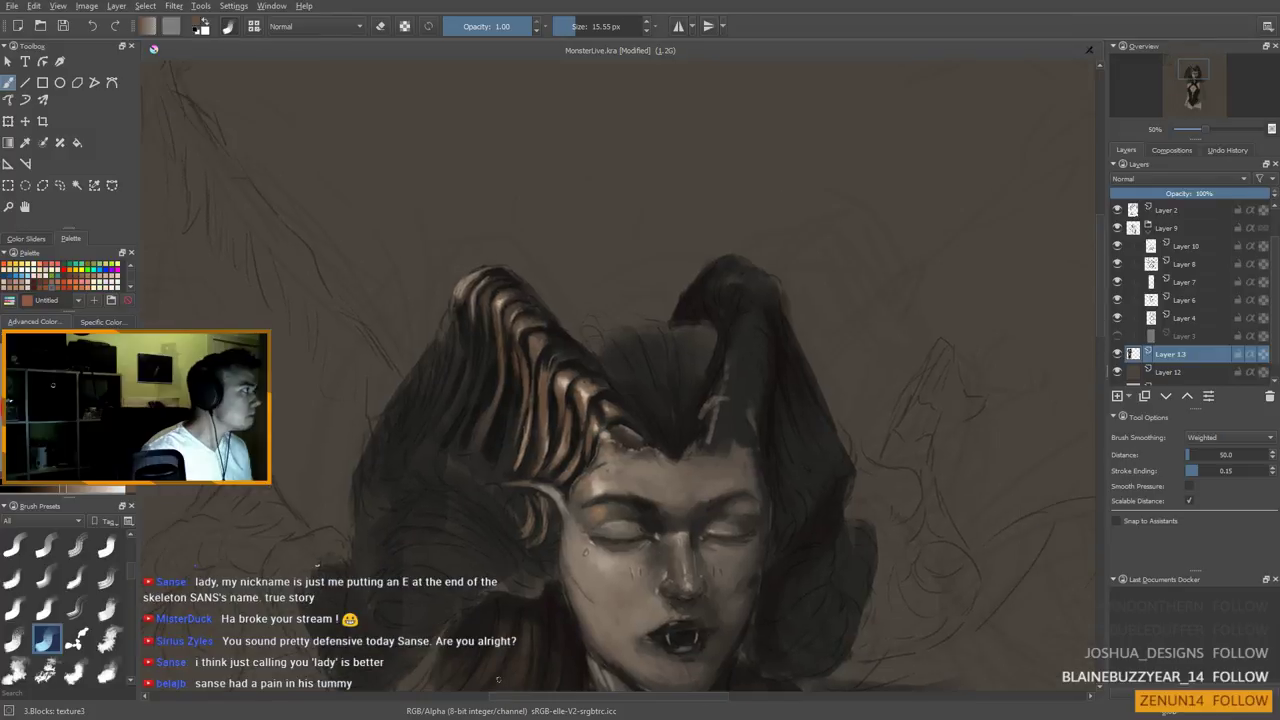
pyautogui.scroll(-1, 525, 500)
pyautogui.moveTo(525, 500); pyautogui.dragTo(548, 465)
pyautogui.scroll(1, 540, 460)
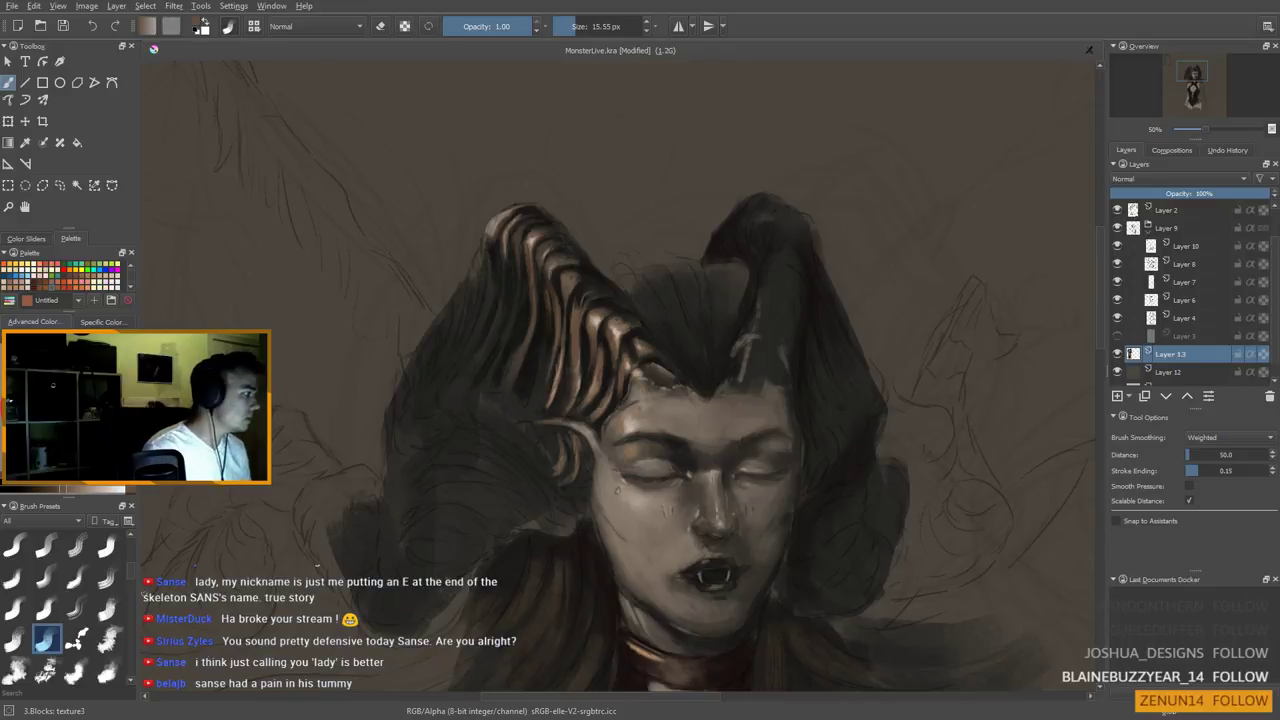
pyautogui.moveTo(592, 344)
pyautogui.mouseDown()
pyautogui.moveTo(578, 349)
pyautogui.moveTo(588, 363)
pyautogui.moveTo(592, 326)
pyautogui.moveTo(571, 326)
pyautogui.moveTo(568, 309)
pyautogui.mouseUp()
pyautogui.keyDown('ctrl'); pyautogui.click(593, 333); pyautogui.keyUp('ctrl')
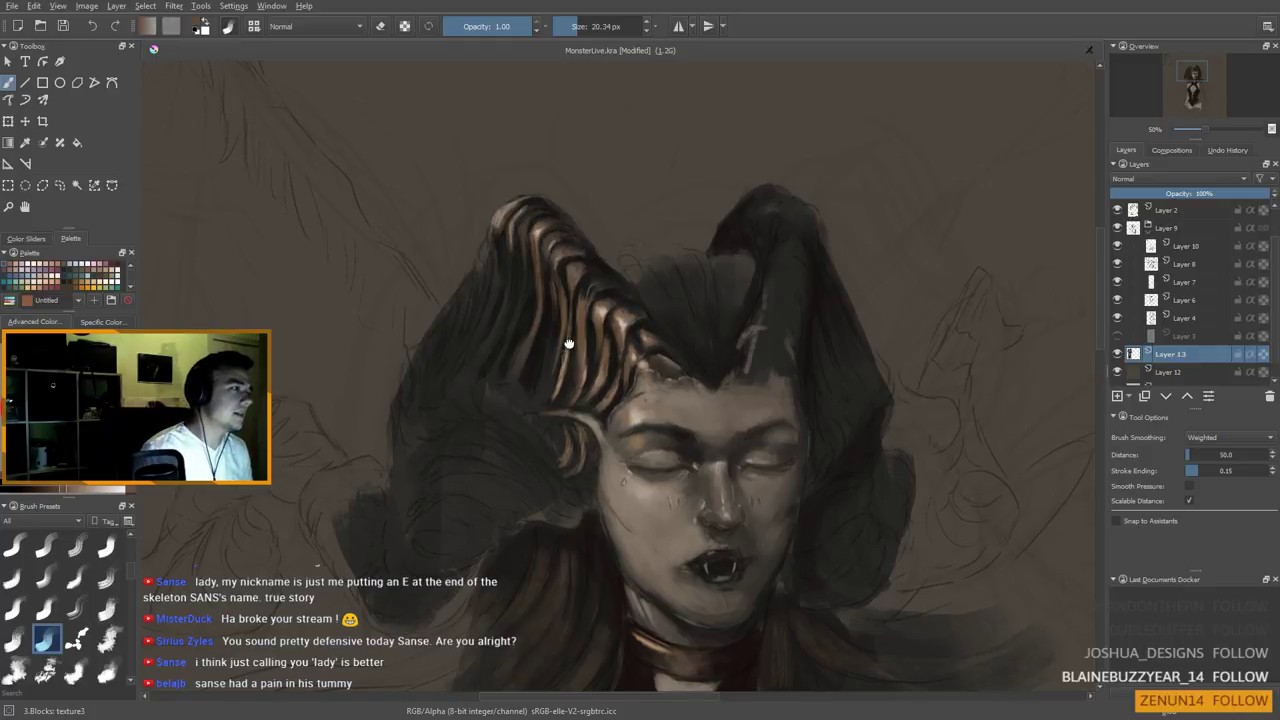
pyautogui.moveTo(567, 341); pyautogui.dragTo(589, 365)
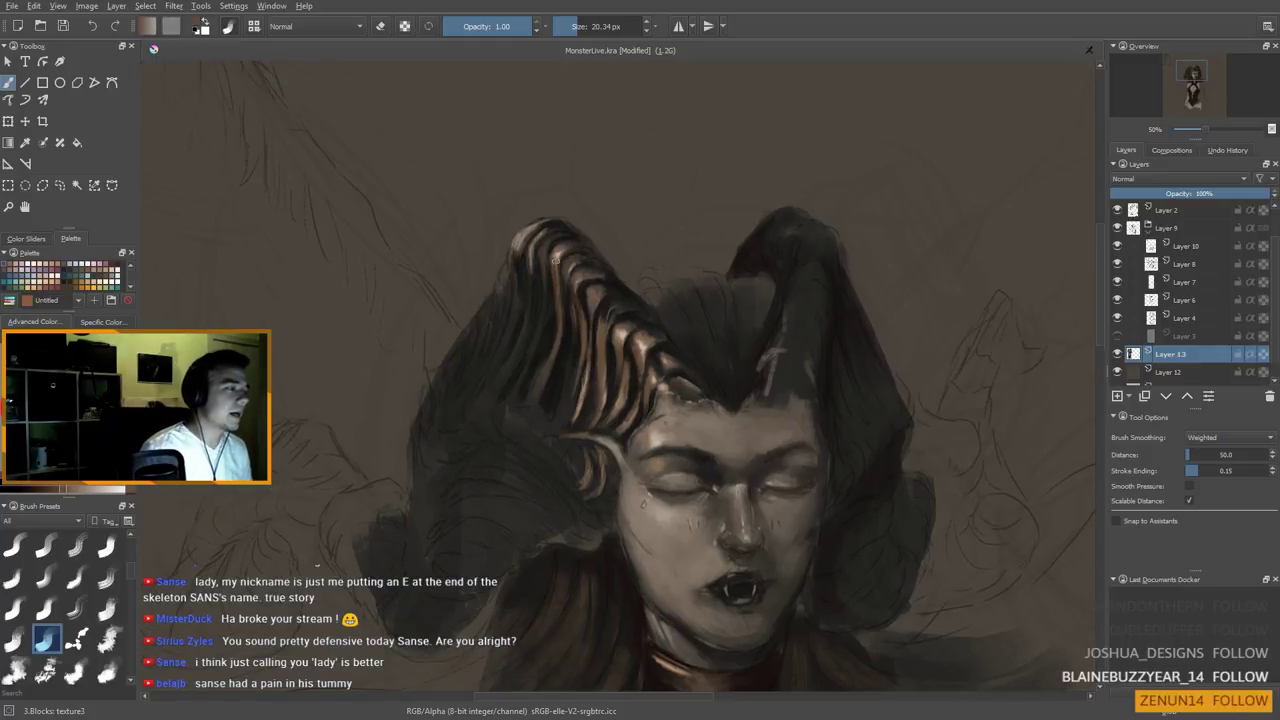
# Set the brush to about 13.7 px and rework the ridges below the horn's tip with sampled tones, undoing the last stroke
pyautogui.keyDown('shift'); pyautogui.moveTo(547, 305); pyautogui.dragTo(544, 273); pyautogui.keyUp('shift')
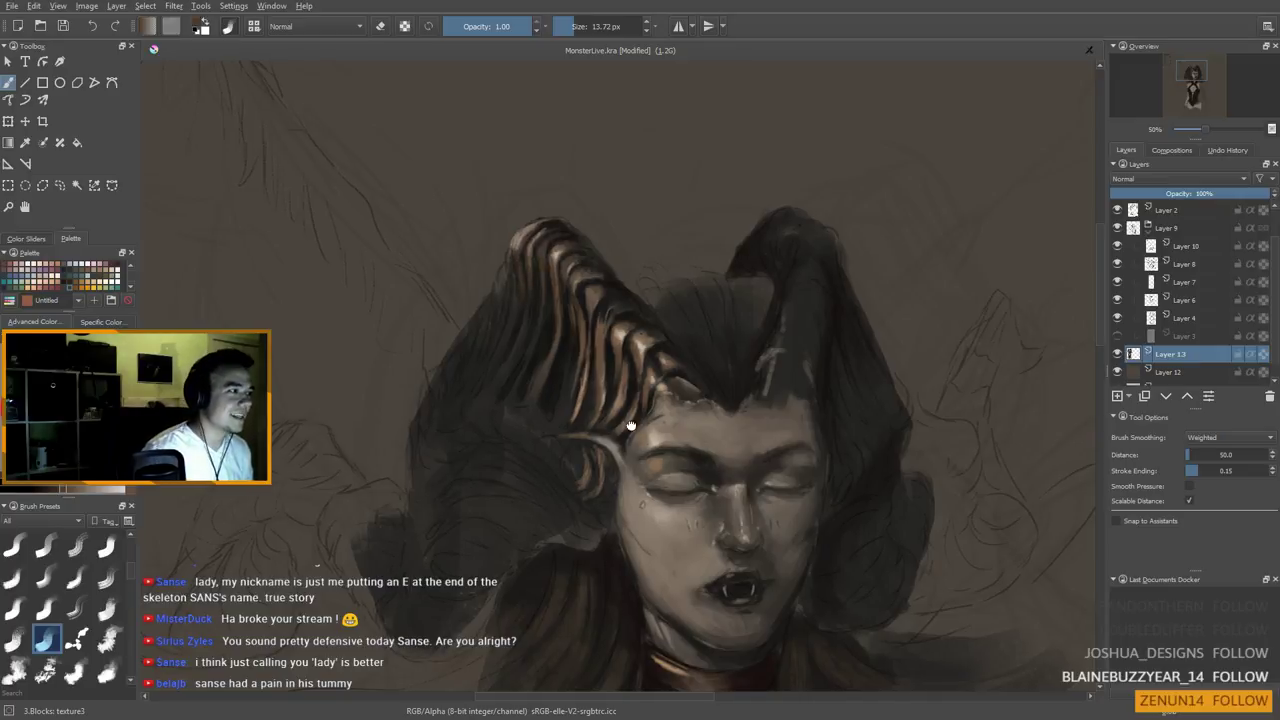
pyautogui.moveTo(631, 424); pyautogui.dragTo(645, 398)
pyautogui.keyDown('ctrl'); pyautogui.click(568, 265); pyautogui.keyUp('ctrl')
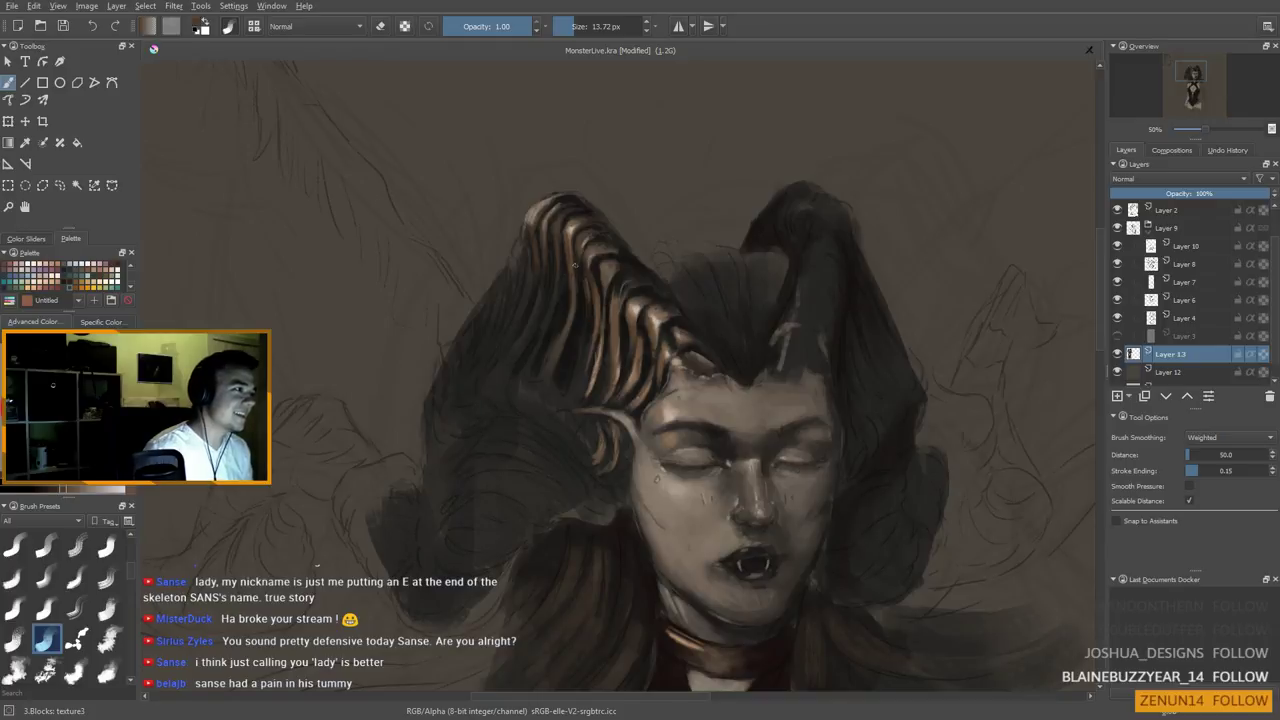
pyautogui.keyDown('ctrl'); pyautogui.click(567, 243); pyautogui.keyUp('ctrl')
pyautogui.hotkey('ctrl', 'z')
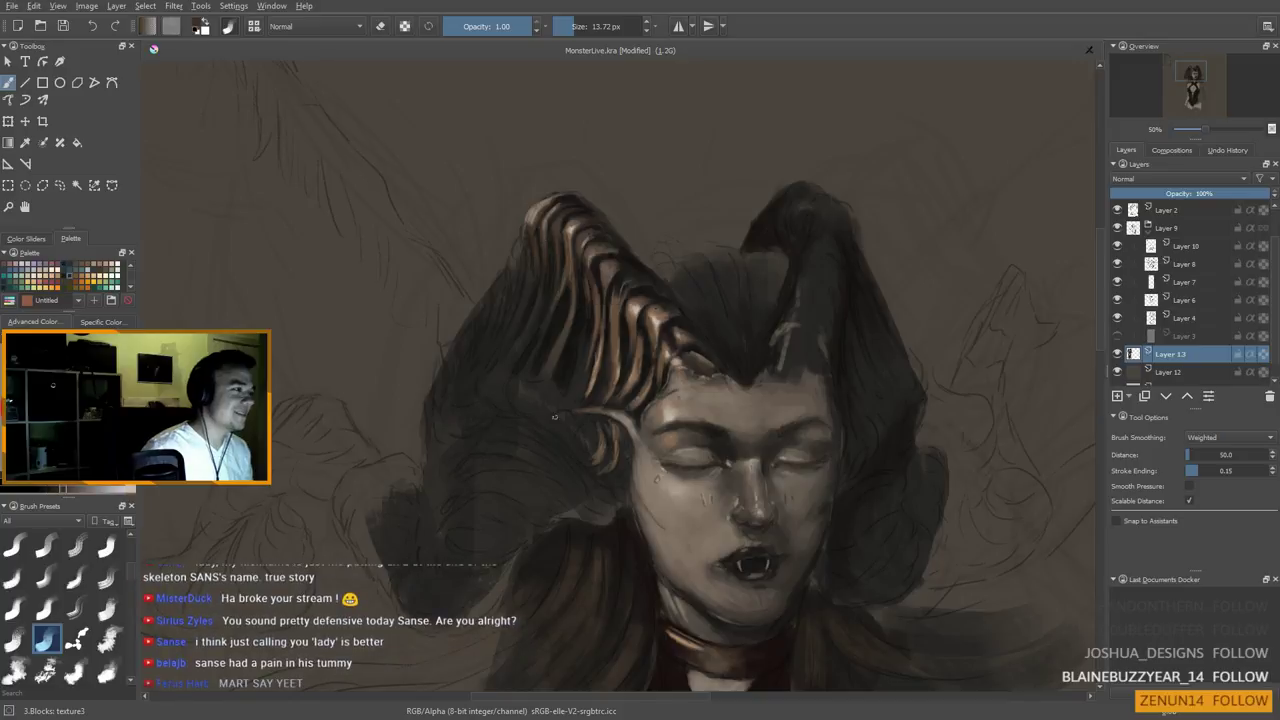
# Reduce the brush to about 11.3 px and paint saturated orange-brown color along the horn's outer ridges
pyautogui.keyDown('ctrl'); pyautogui.click(565, 330); pyautogui.keyUp('ctrl')
pyautogui.keyDown('shift'); pyautogui.moveTo(547, 354); pyautogui.dragTo(566, 354); pyautogui.keyUp('shift')
pyautogui.press('[')
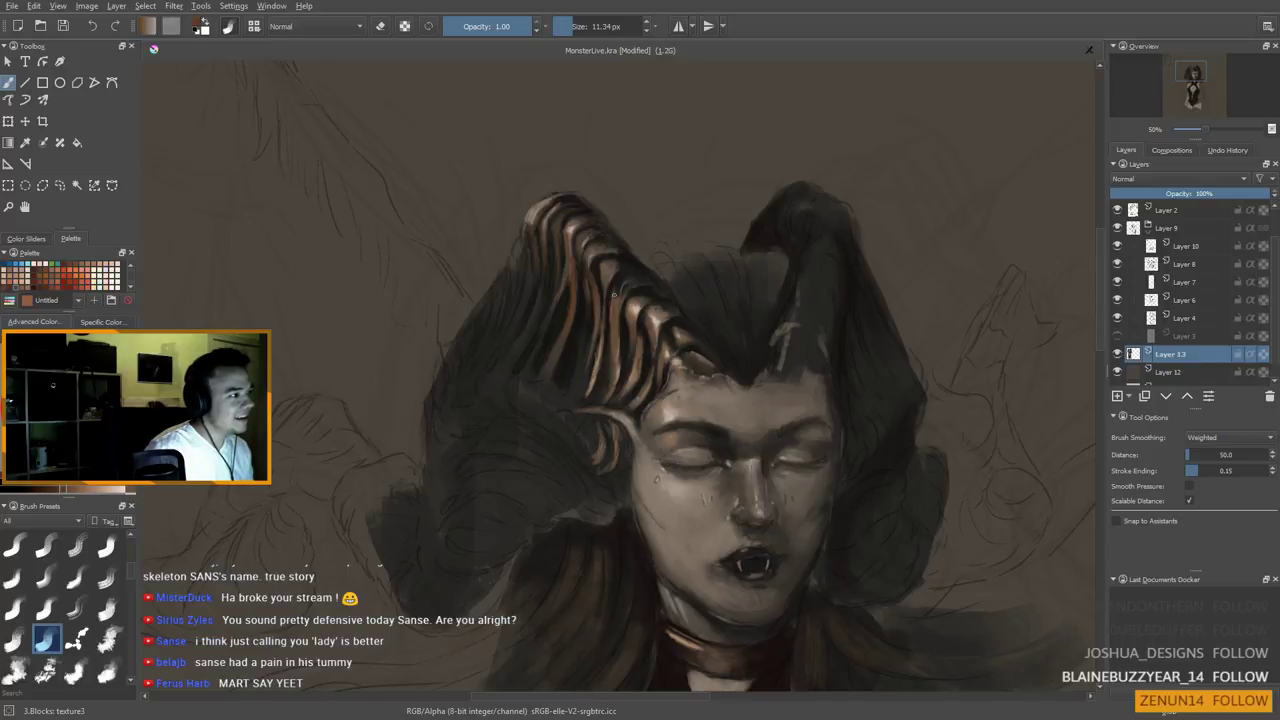
pyautogui.scroll(-2, 600, 342)
pyautogui.scroll(2, 600, 342)
pyautogui.moveTo(600, 340); pyautogui.dragTo(587, 372)
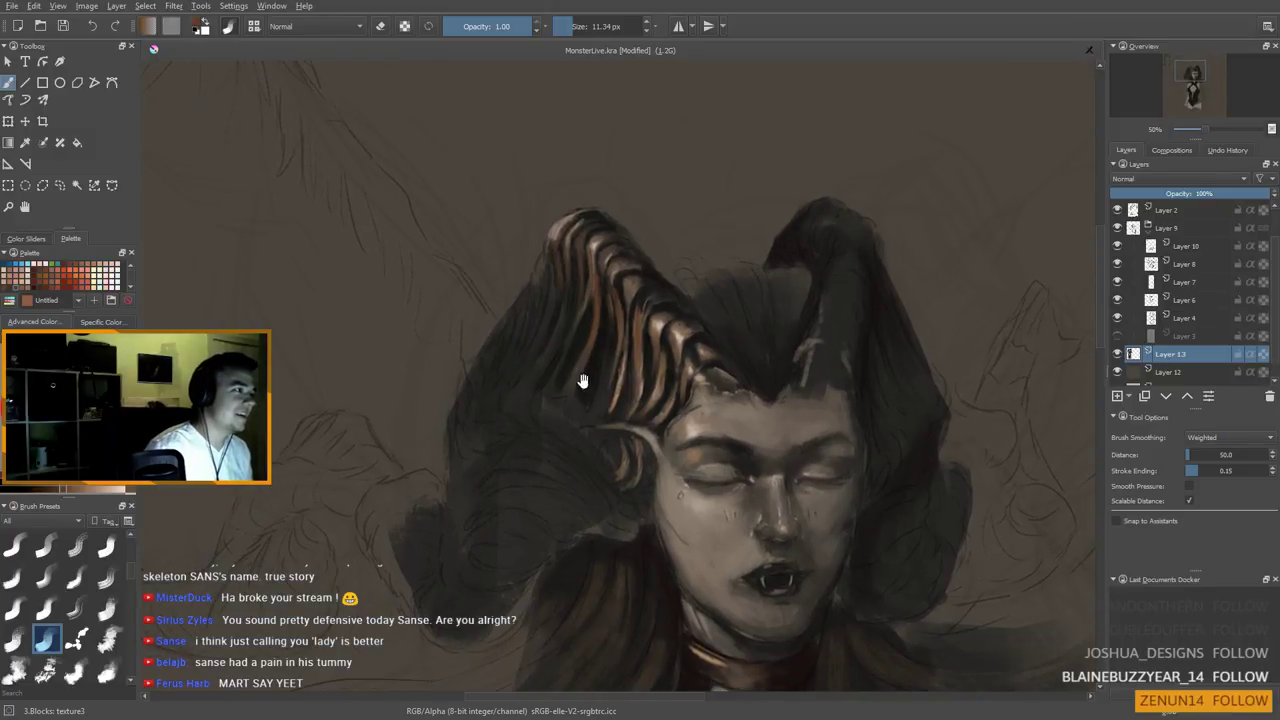
pyautogui.moveTo(556, 471); pyautogui.dragTo(550, 407)
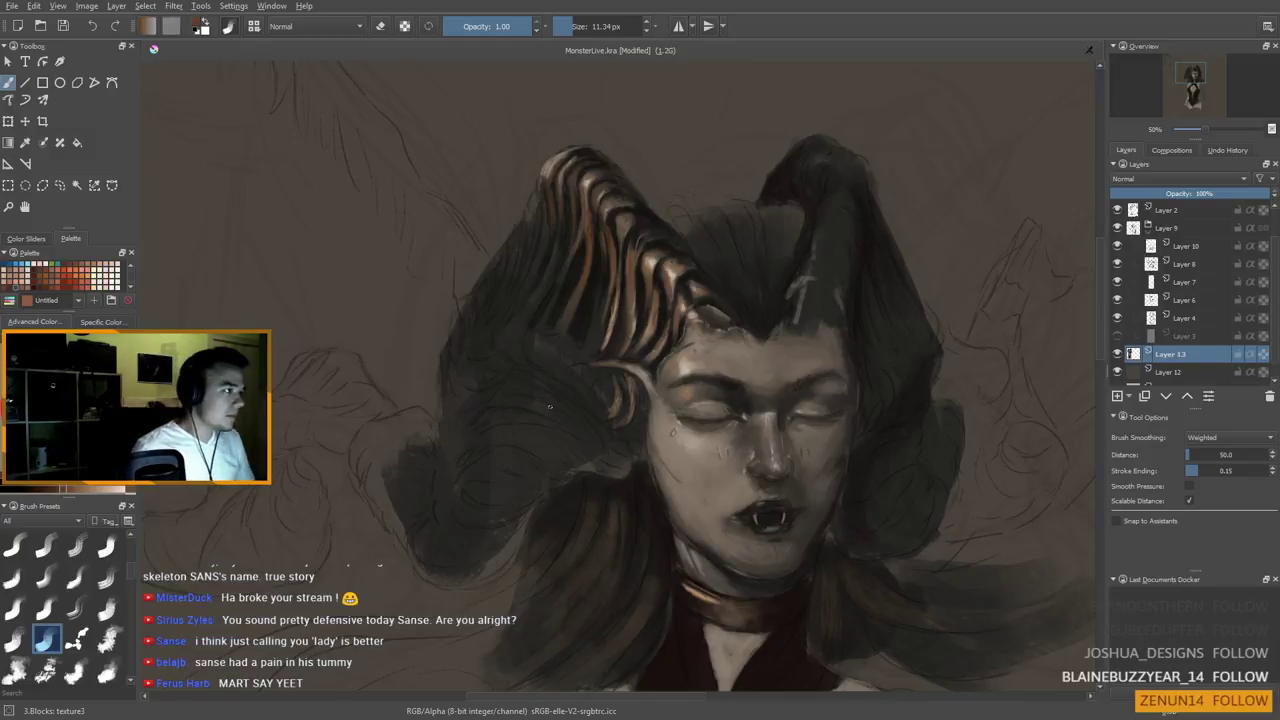
pyautogui.moveTo(595, 262); pyautogui.dragTo(651, 307)
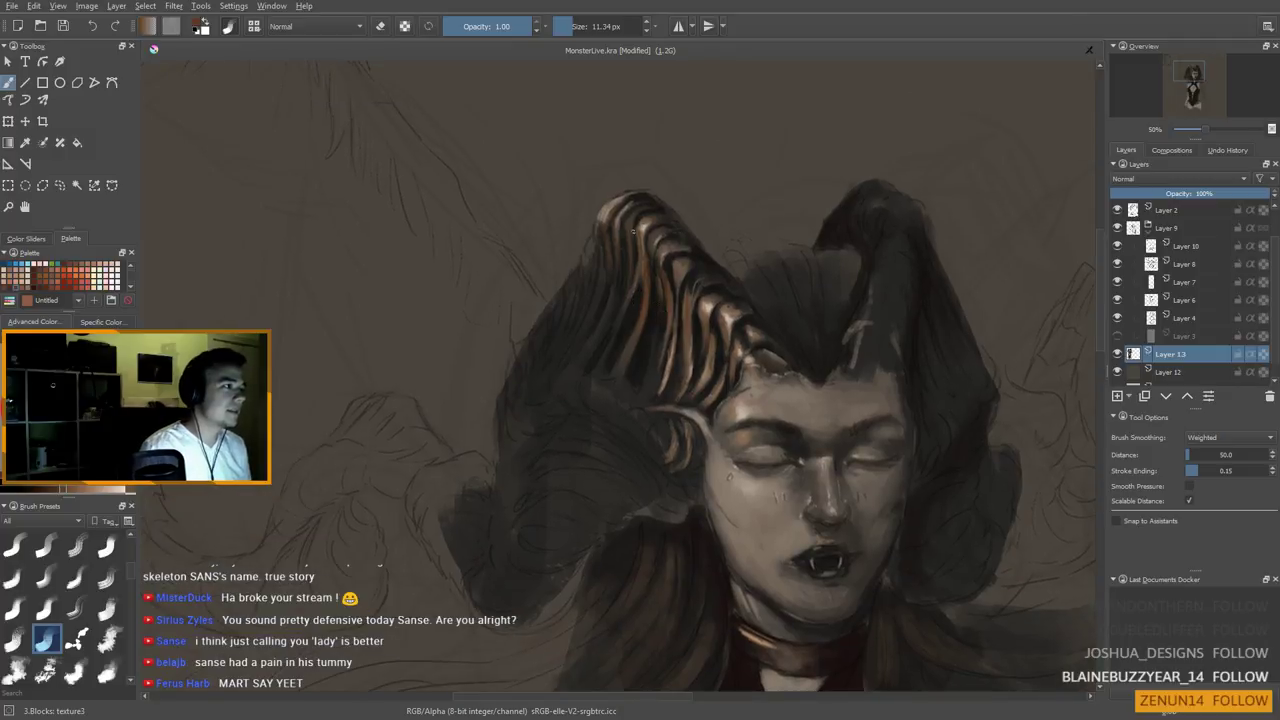
# Refine the ridges at the horn's tip and outer edge with sampled tones and a brush of about 11.5 px
pyautogui.keyDown('ctrl'); pyautogui.click(608, 209); pyautogui.keyUp('ctrl')
pyautogui.keyDown('ctrl'); pyautogui.click(622, 196); pyautogui.keyUp('ctrl')
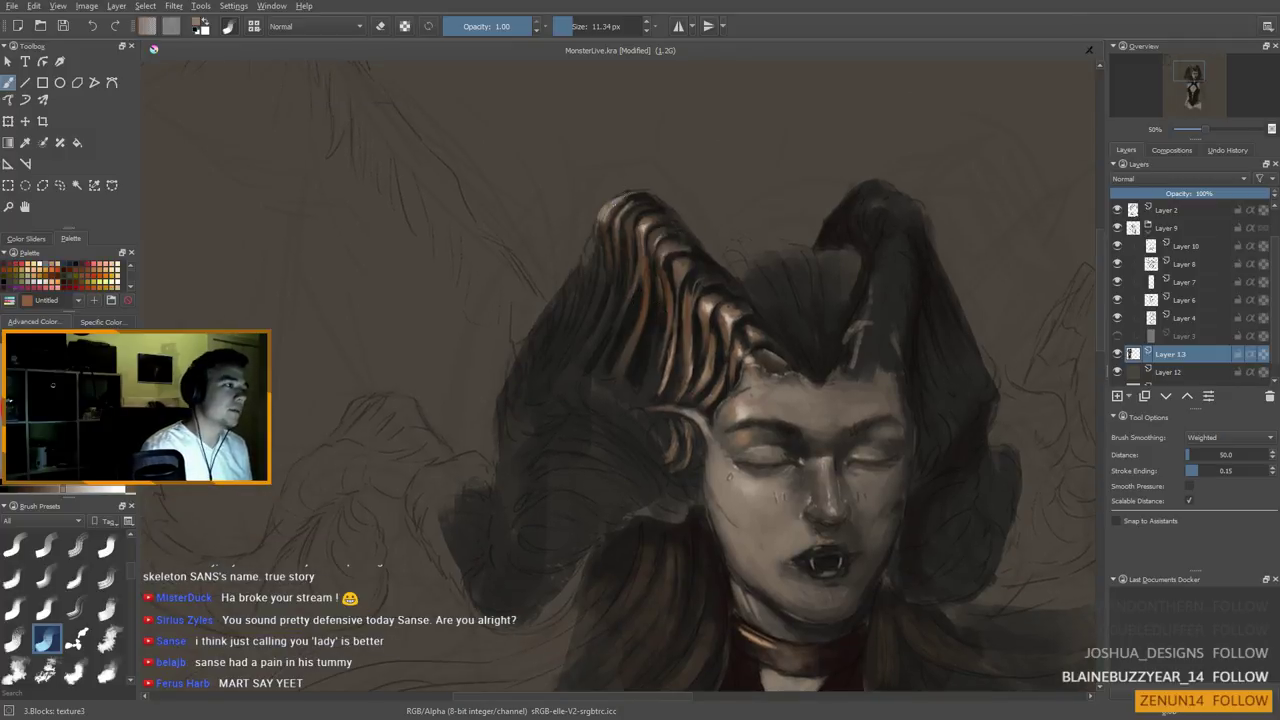
pyautogui.keyDown('shift'); pyautogui.moveTo(613, 204); pyautogui.dragTo(605, 260); pyautogui.keyUp('shift')
pyautogui.keyDown('ctrl'); pyautogui.click(612, 260); pyautogui.keyUp('ctrl')
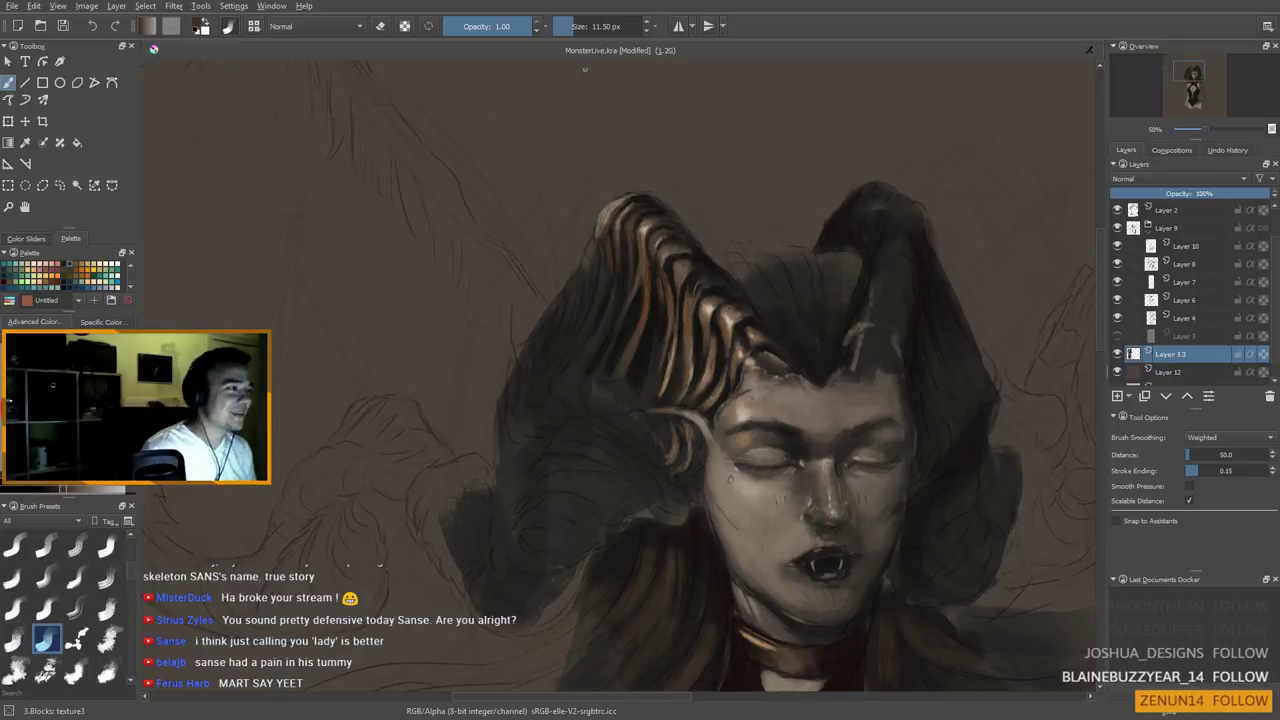
pyautogui.moveTo(597, 294); pyautogui.dragTo(591, 362)
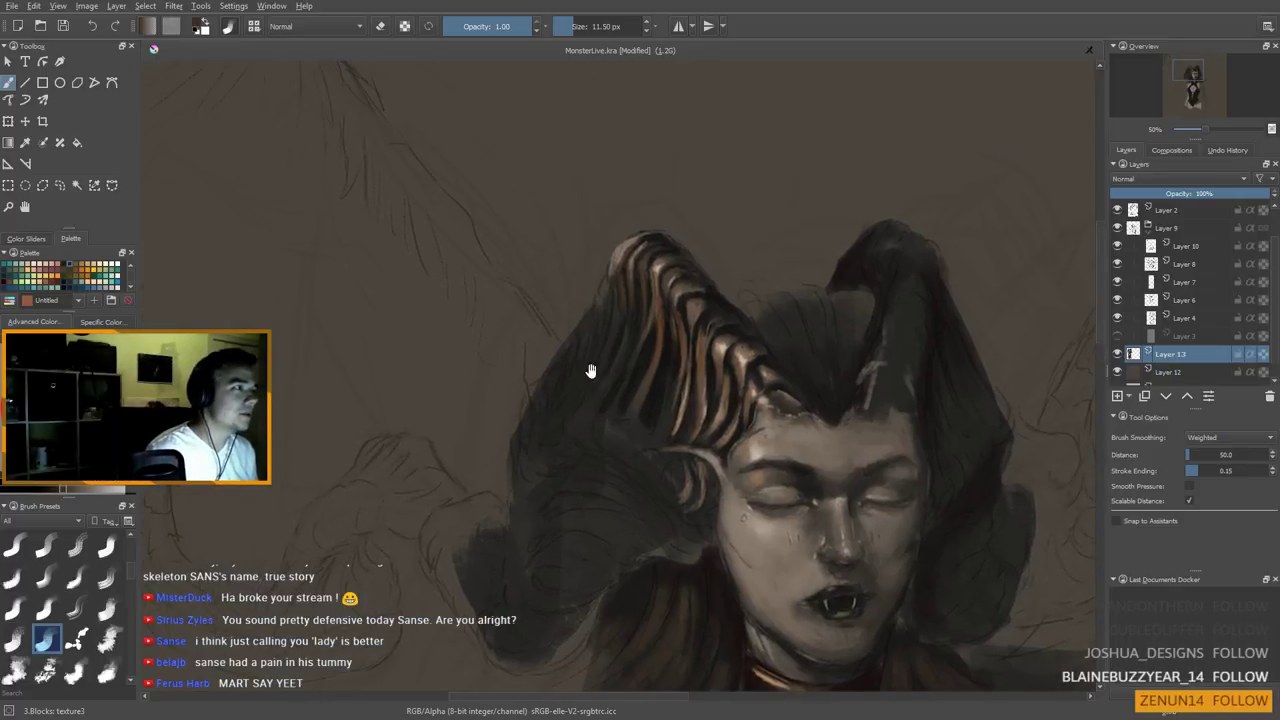
pyautogui.keyDown('ctrl'); pyautogui.click(625, 252); pyautogui.keyUp('ctrl')
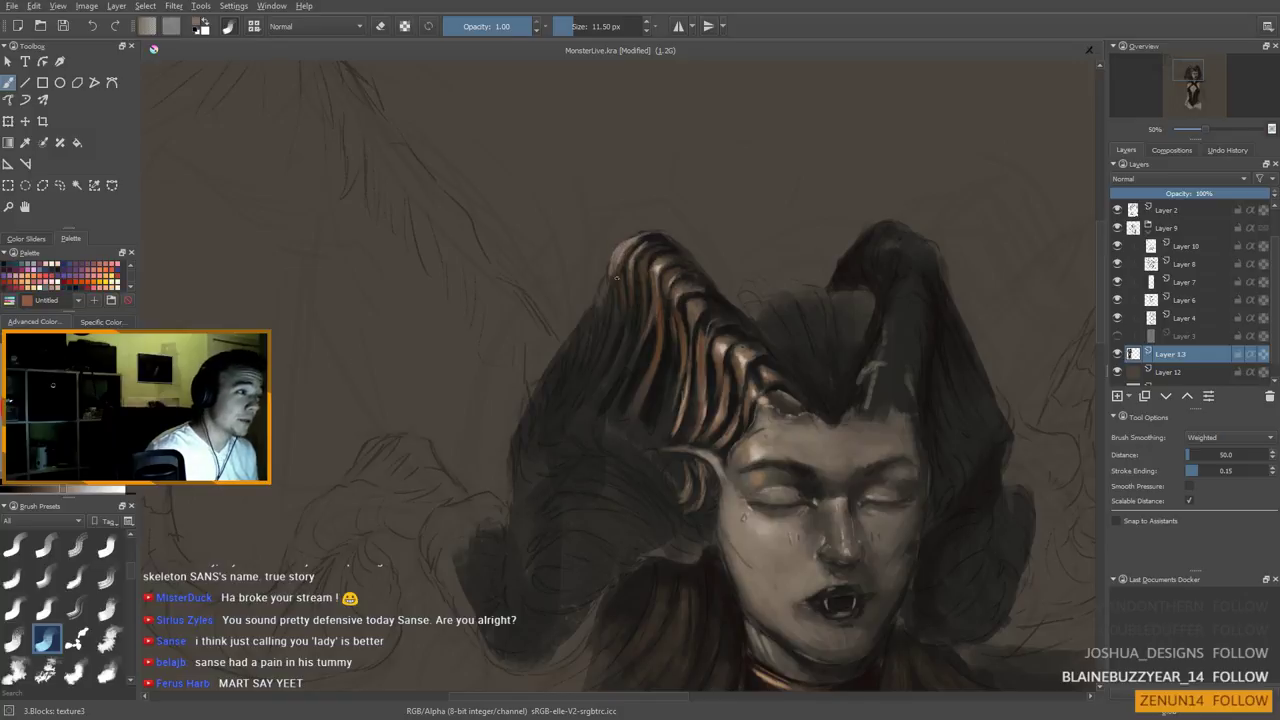
pyautogui.moveTo(622, 316); pyautogui.dragTo(624, 278)
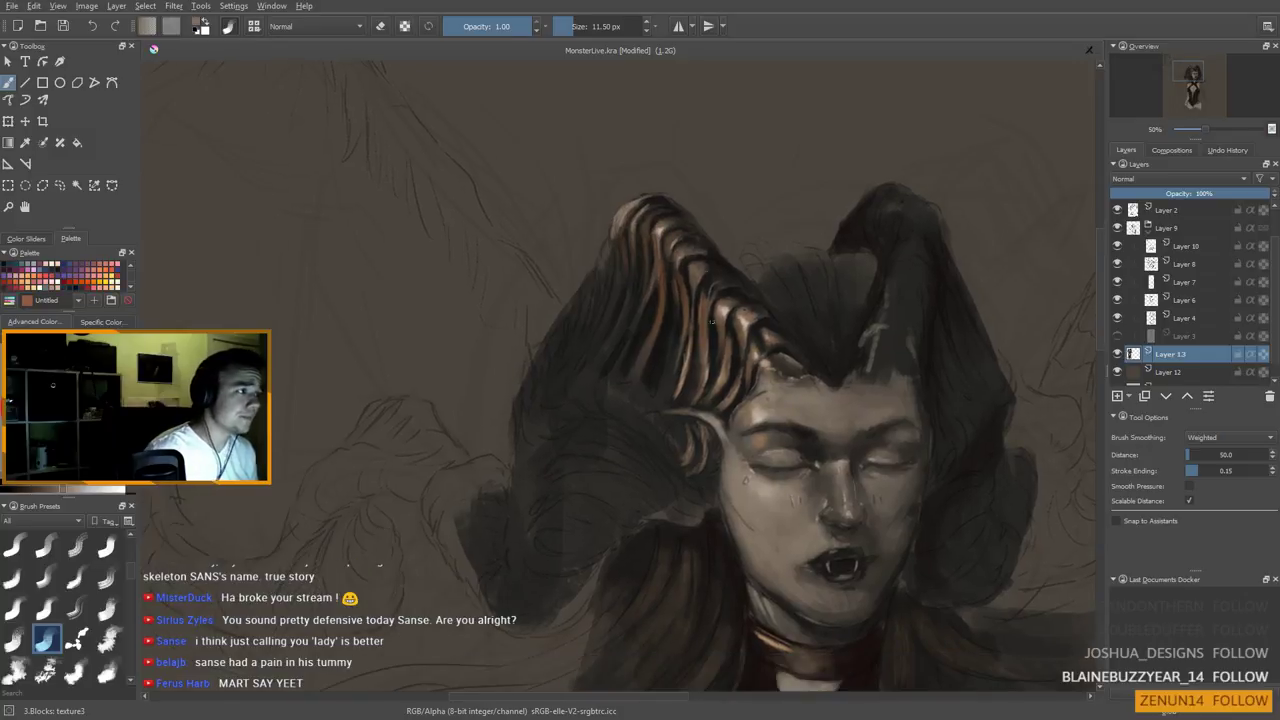
# Sample a tone from the horn's lower ridges and enlarge the brush to about 24.1 px to blend them
pyautogui.moveTo(722, 335); pyautogui.dragTo(652, 320)
pyautogui.scroll(-3, 607, 316)
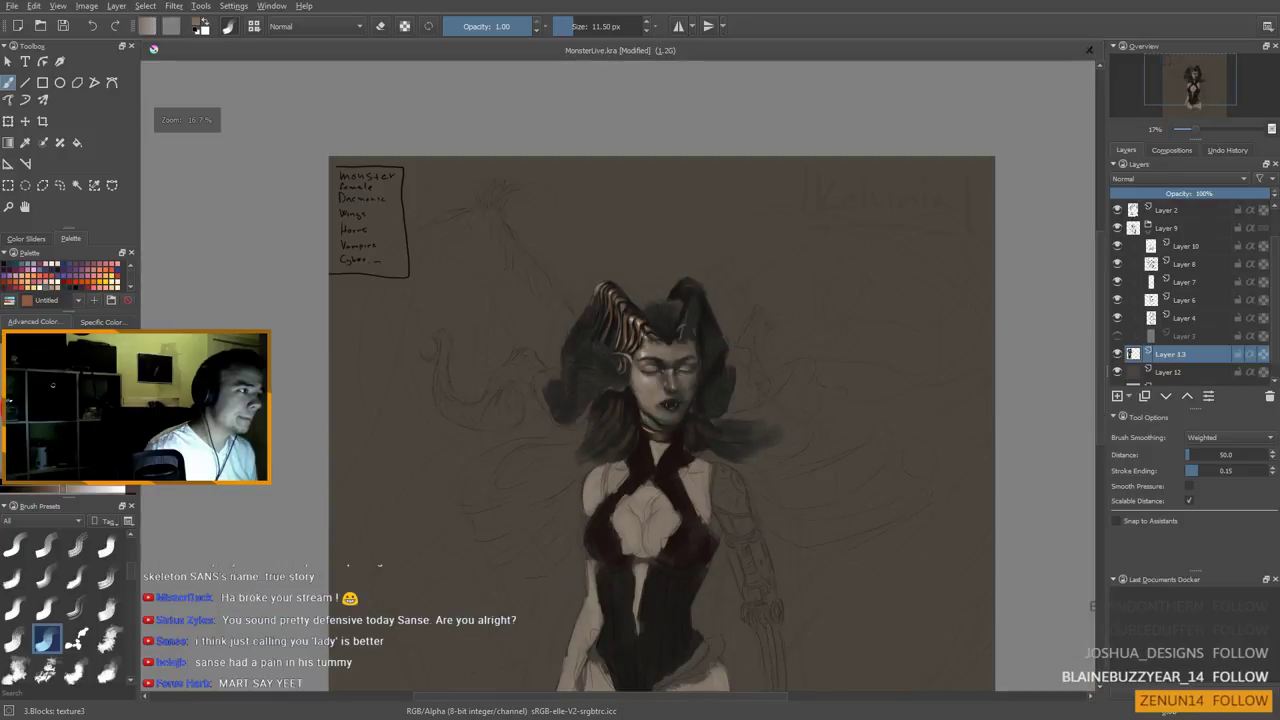
pyautogui.scroll(2, 620, 332)
pyautogui.moveTo(627, 336); pyautogui.dragTo(629, 370)
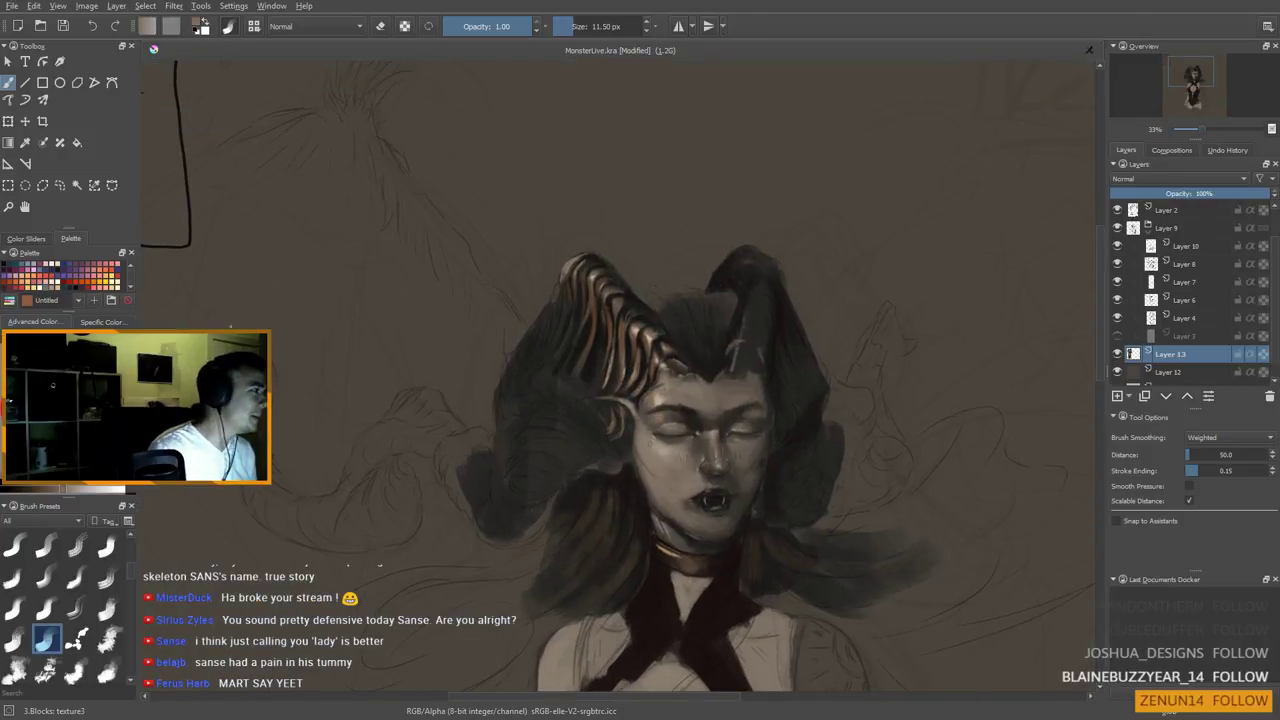
pyautogui.scroll(-2, 660, 392)
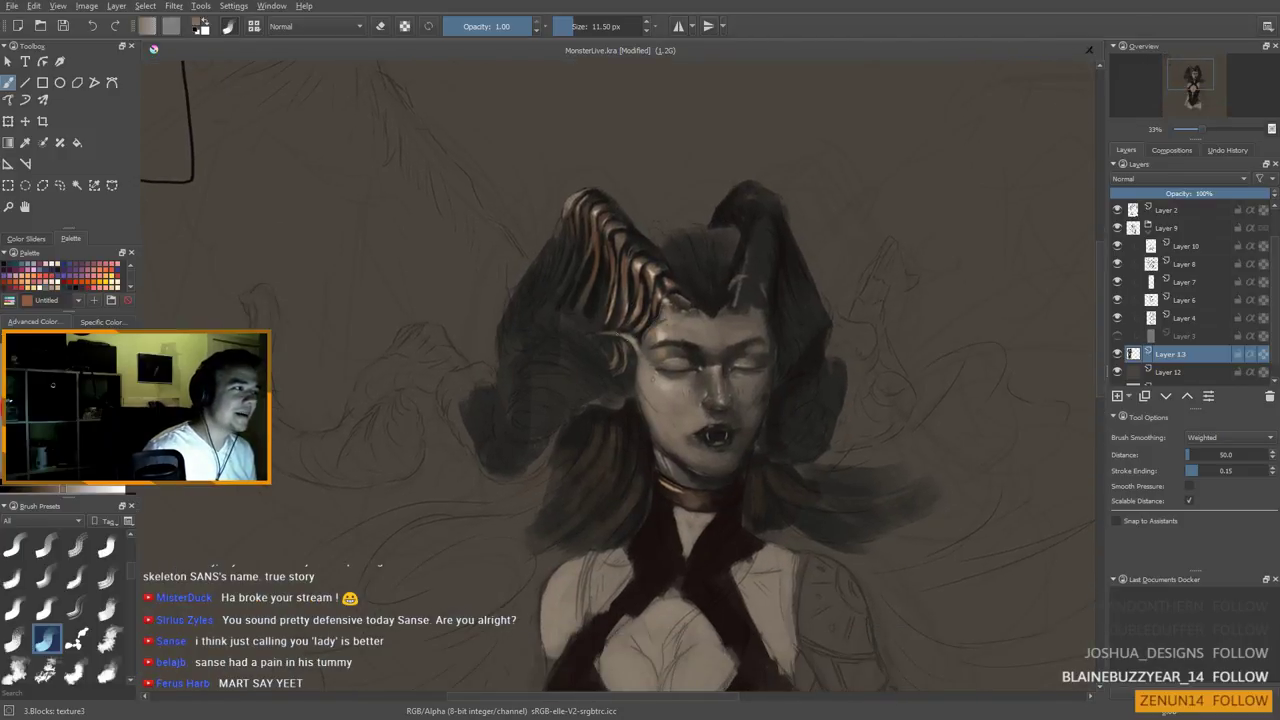
pyautogui.keyDown('ctrl'); pyautogui.click(626, 308); pyautogui.keyUp('ctrl')
pyautogui.keyDown('shift'); pyautogui.moveTo(626, 308); pyautogui.dragTo(631, 308); pyautogui.keyUp('shift')
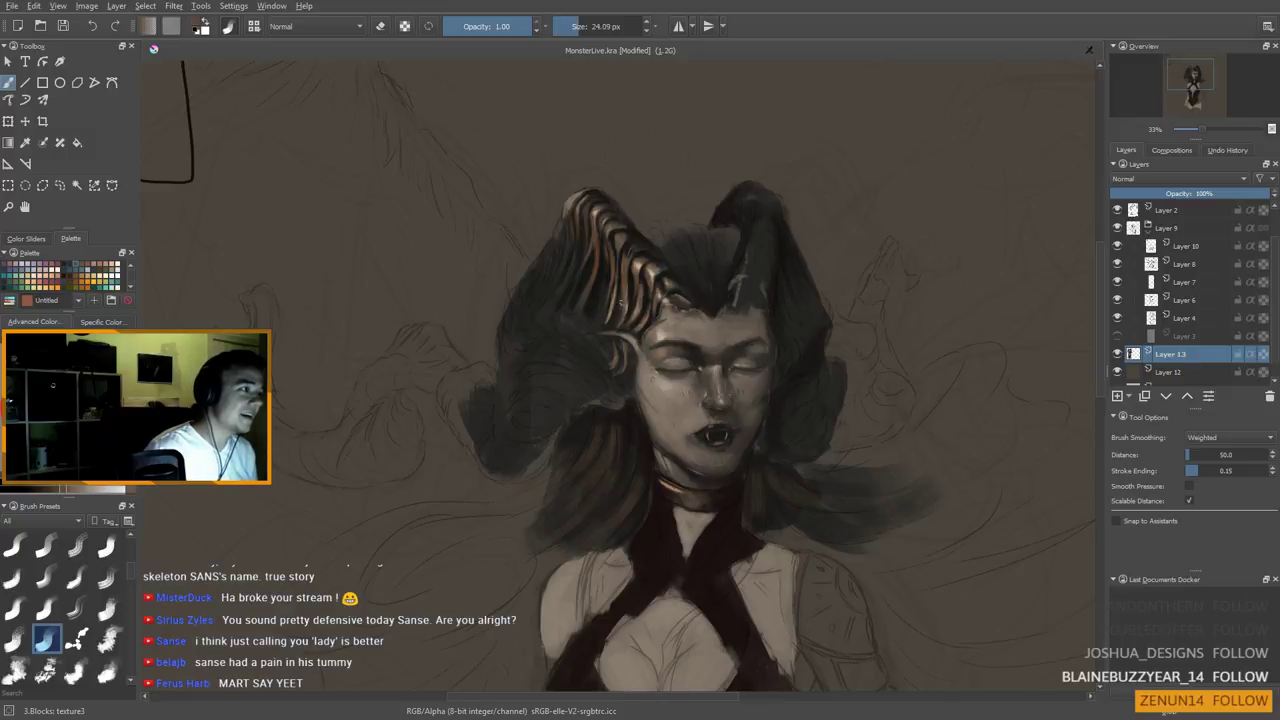
# Rework the horn's middle ridges with sampled tones, reducing the brush to about 14.6 px and finally 9.7 px
pyautogui.keyDown('ctrl'); pyautogui.click(638, 268); pyautogui.keyUp('ctrl')
pyautogui.moveTo(622, 288); pyautogui.dragTo(614, 288)
pyautogui.keyDown('ctrl'); pyautogui.click(614, 288); pyautogui.keyUp('ctrl')
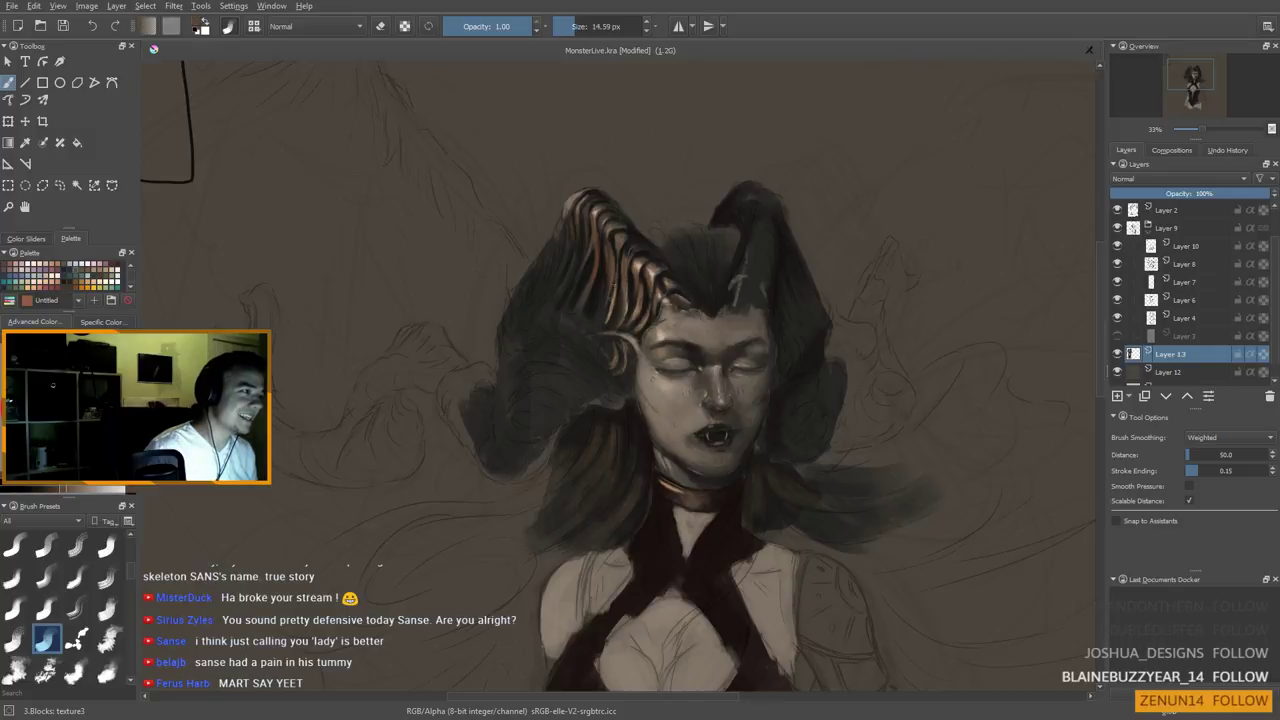
pyautogui.keyDown('ctrl'); pyautogui.click(617, 300); pyautogui.keyUp('ctrl')
pyautogui.keyDown('ctrl'); pyautogui.click(622, 270); pyautogui.keyUp('ctrl')
pyautogui.press('[')
pyautogui.press('[')
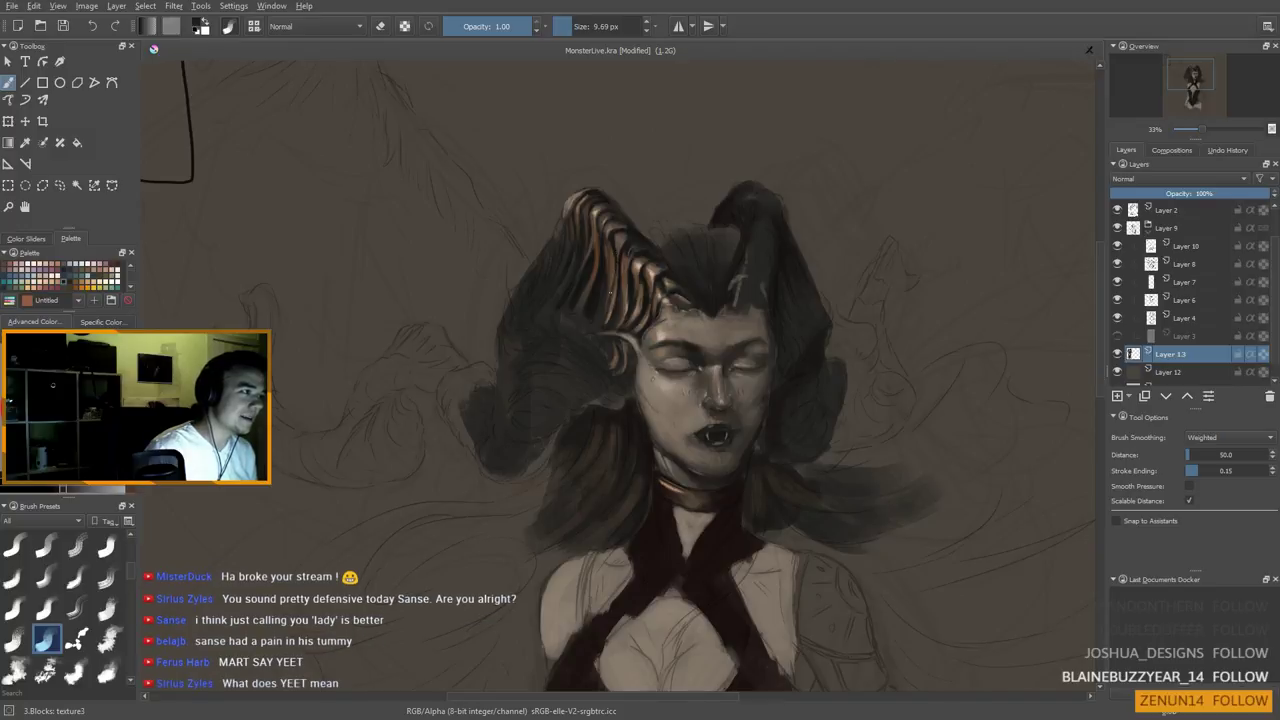
# Enlarge the brush to about 19.1 px and glaze warm color over the horn's middle ridges
pyautogui.press(']')
pyautogui.press(']')
pyautogui.press(']')
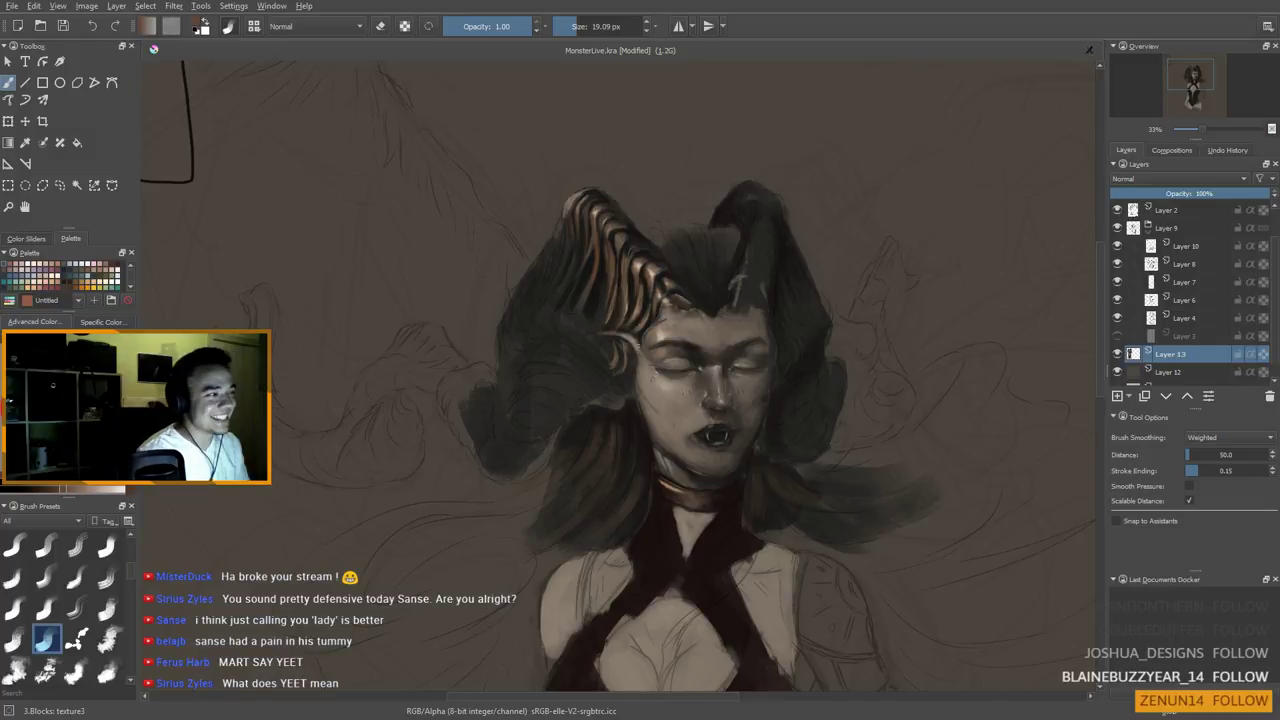
pyautogui.moveTo(594, 289)
pyautogui.mouseDown()
pyautogui.moveTo(608, 325)
pyautogui.moveTo(621, 302)
pyautogui.mouseUp()
# Sample a dark tone and deepen the grooves between the horn's ridges, reducing the brush to about 6.8 px
pyautogui.keyDown('ctrl'); pyautogui.click(609, 331); pyautogui.keyUp('ctrl')
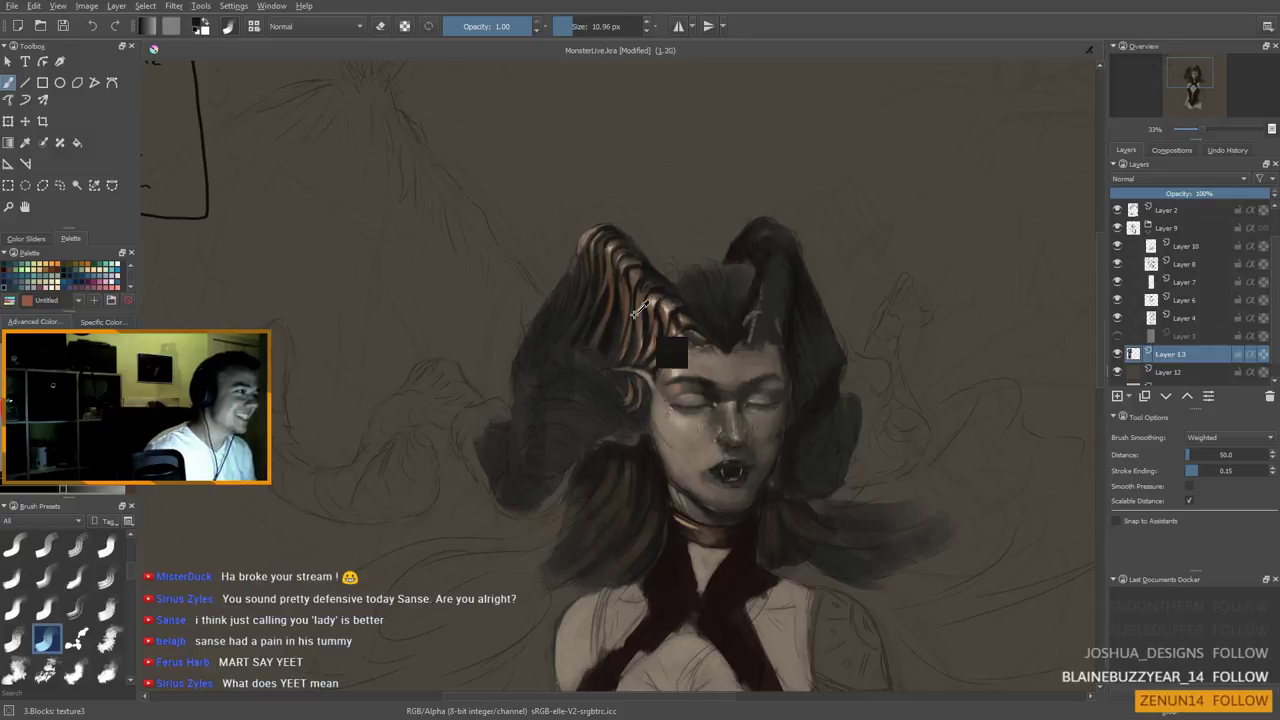
pyautogui.press('[')
pyautogui.press('[')
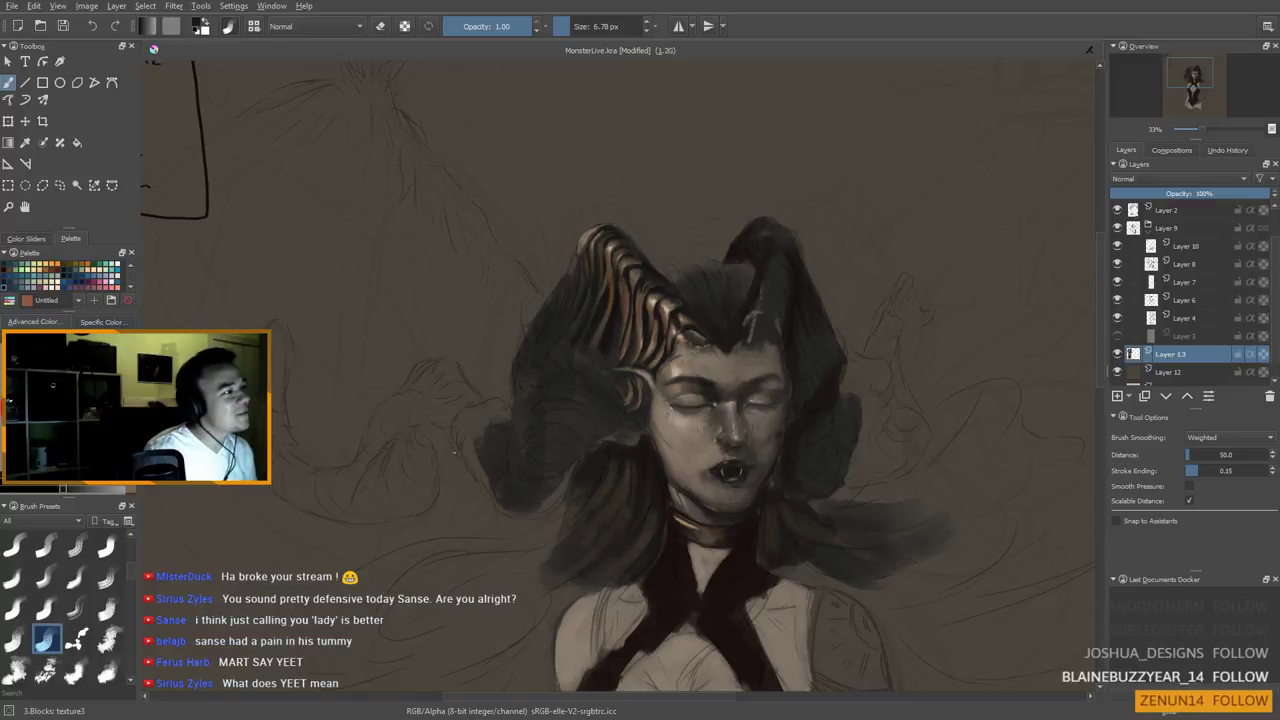
# Sample a light tone and add fine highlights along the horn's ridges with a brush of about 5.1 px
pyautogui.scroll(-2, 525, 411)
pyautogui.scroll(2, 612, 355)
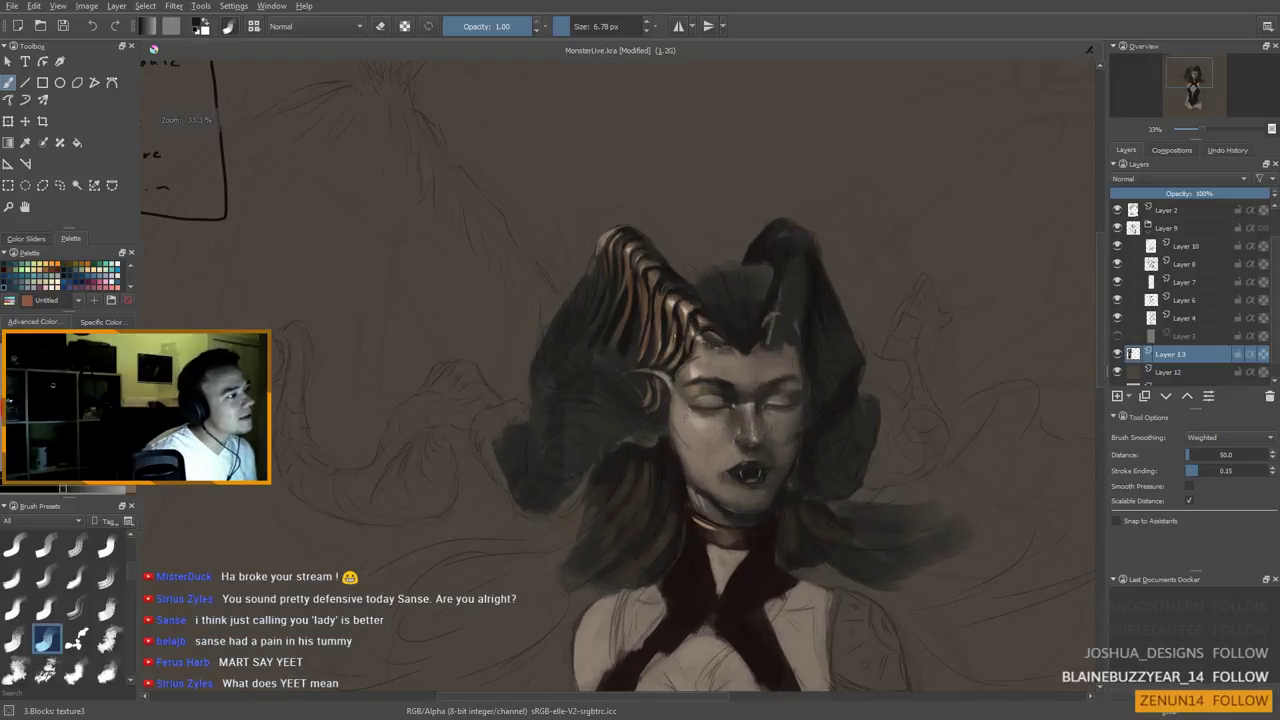
pyautogui.keyDown('ctrl'); pyautogui.click(684, 314); pyautogui.keyUp('ctrl')
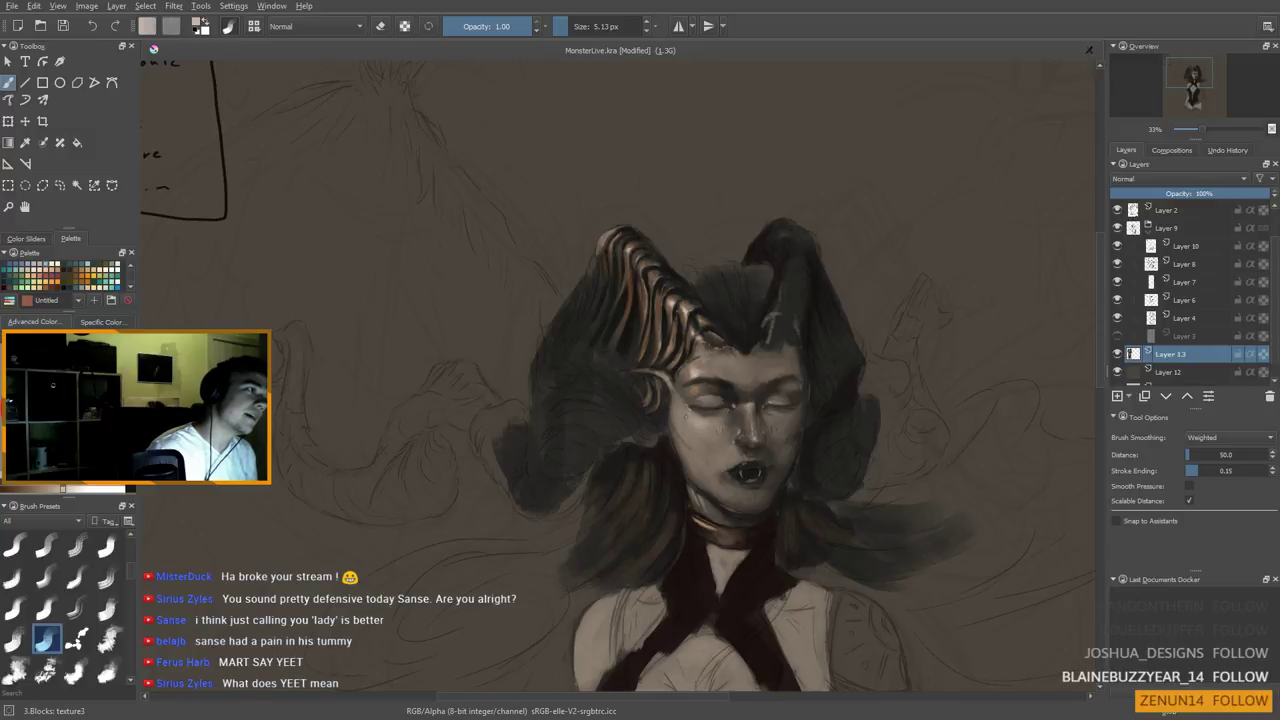
# Sample a dark tone and darken the area below the horn's striped ridges with a brush of about 28.6 px
pyautogui.scroll(-2, 685, 209)
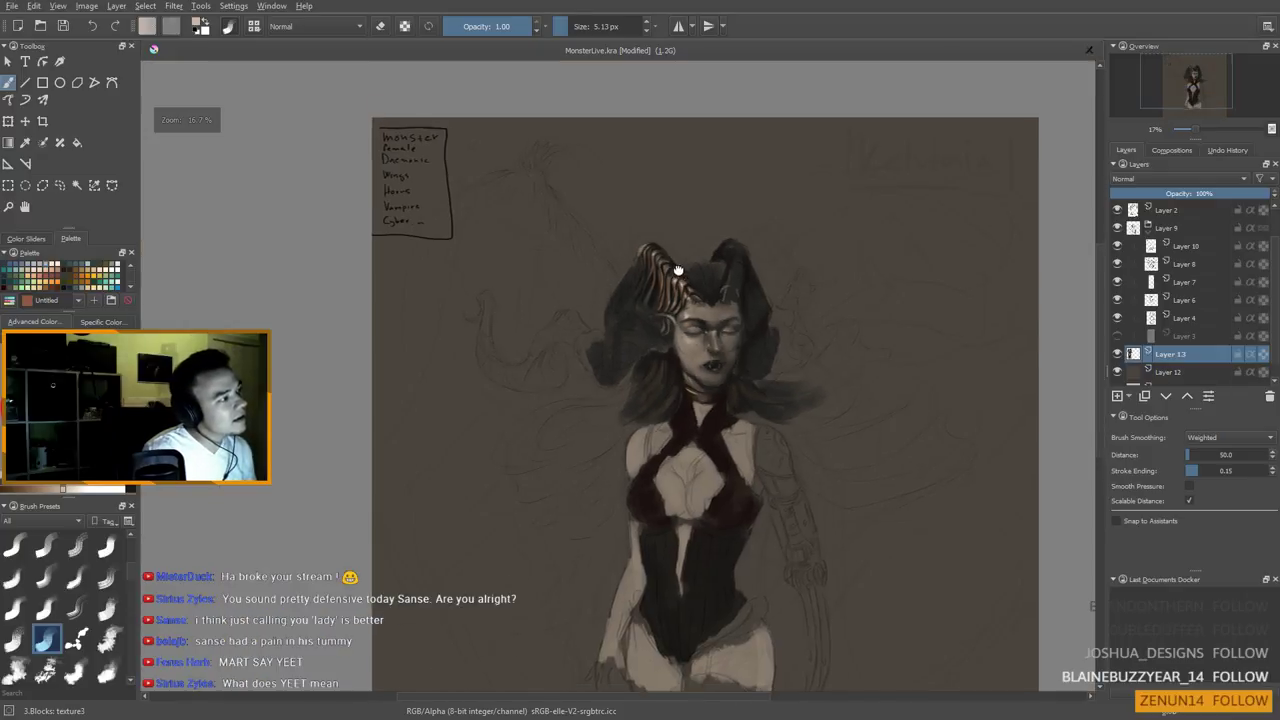
pyautogui.moveTo(685, 209); pyautogui.dragTo(681, 235)
pyautogui.scroll(1, 681, 236)
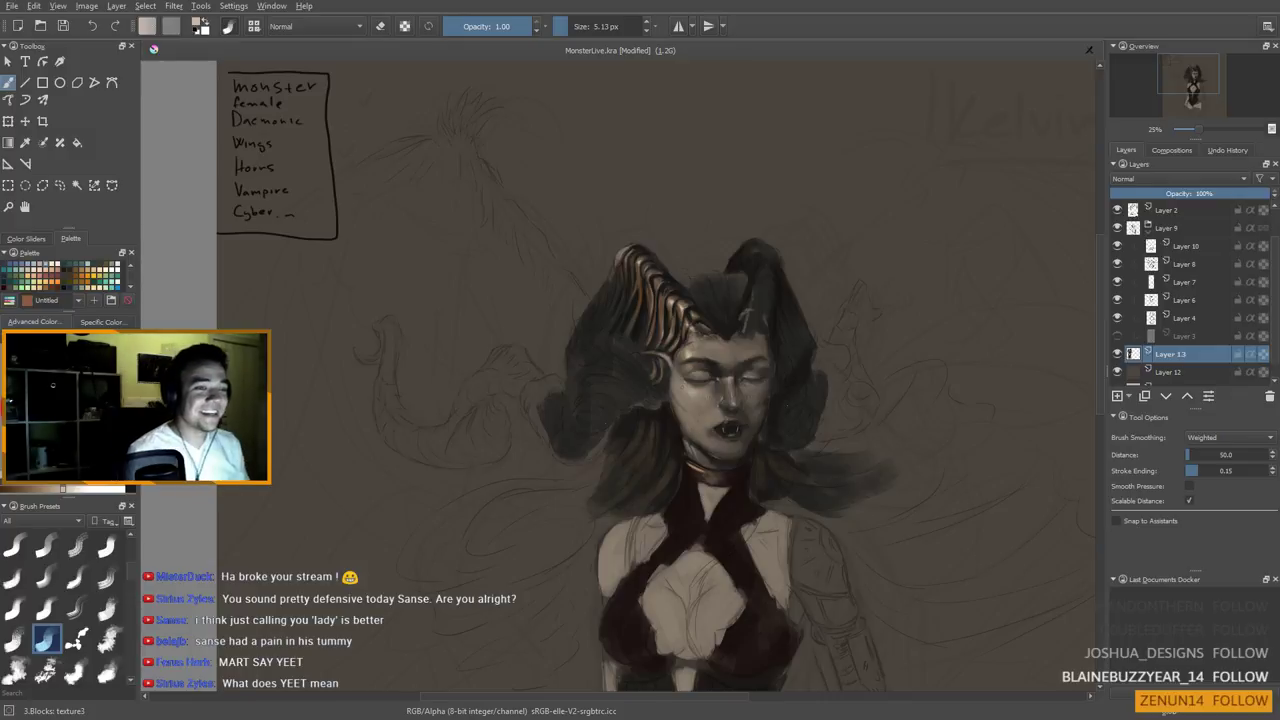
pyautogui.moveTo(633, 288); pyautogui.dragTo(739, 358)
pyautogui.scroll(2, 689, 344)
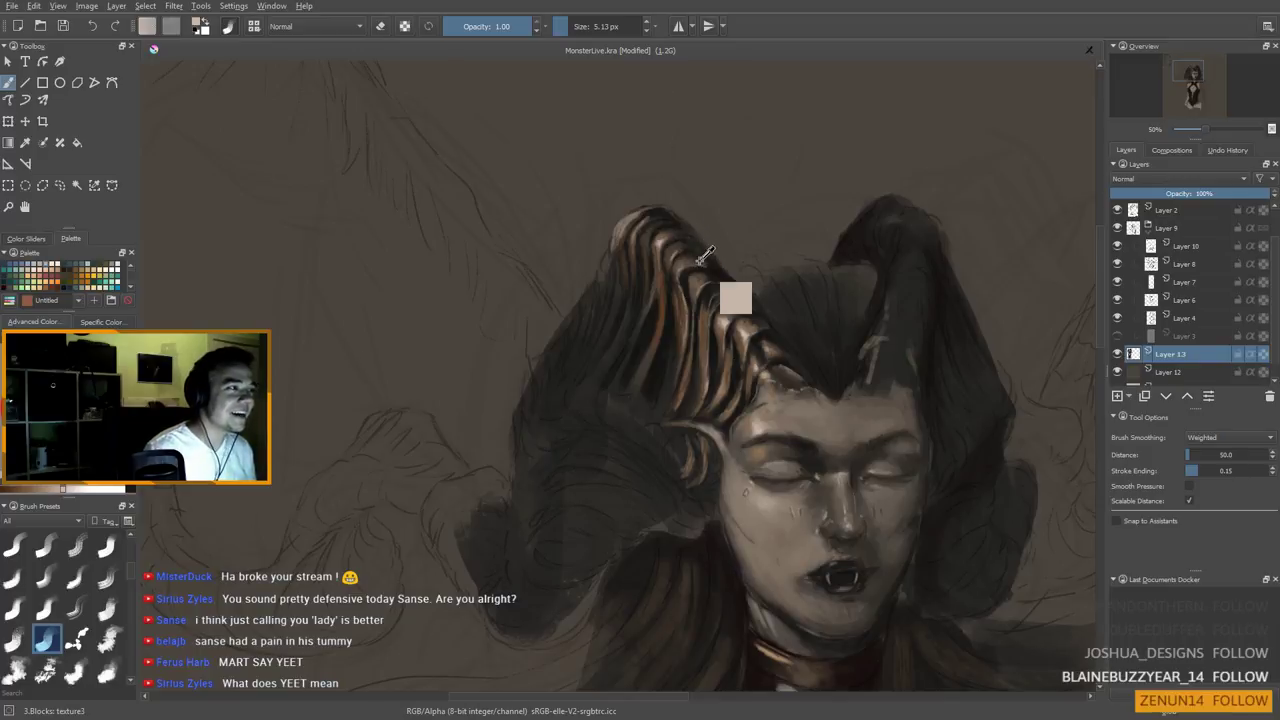
pyautogui.keyDown('ctrl'); pyautogui.click(651, 381); pyautogui.keyUp('ctrl')
pyautogui.moveTo(673, 399)
pyautogui.mouseDown()
pyautogui.moveTo(685, 399)
pyautogui.moveTo(642, 381)
pyautogui.mouseUp()
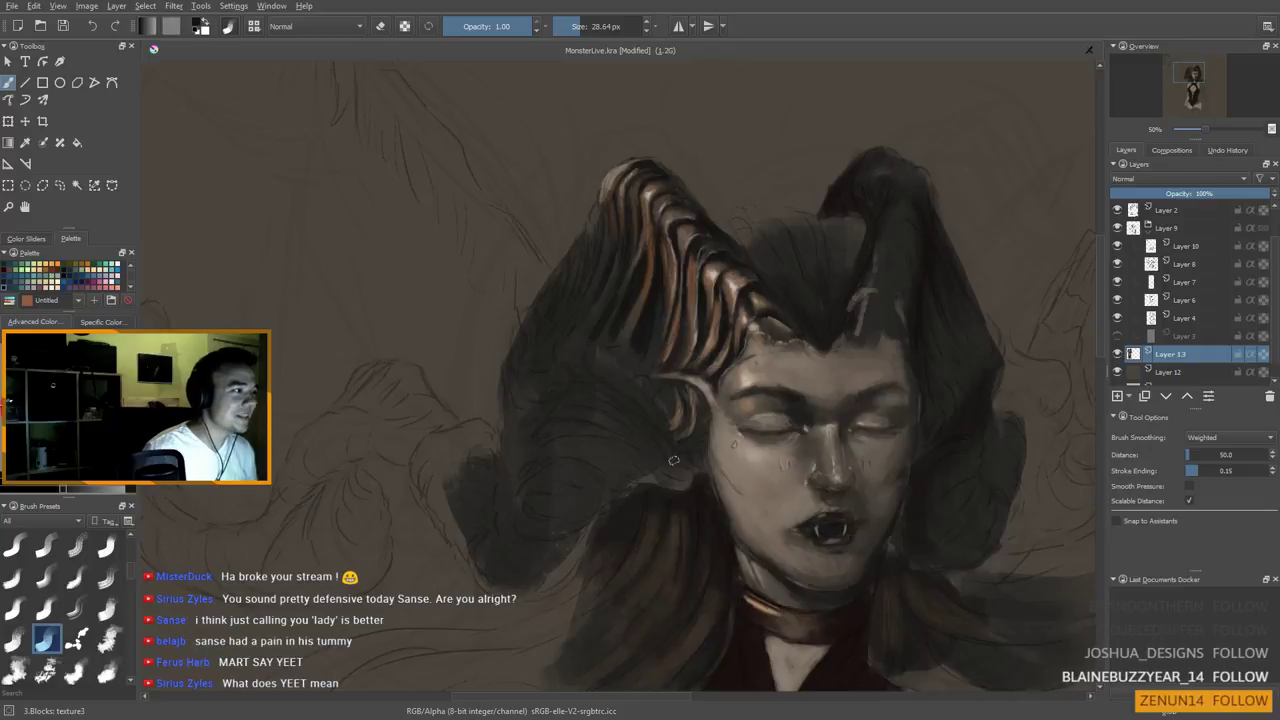
# Sample a warm brown from the horn and paint an orange-brown patch below the ridges, toward the small curl beside the face
pyautogui.keyDown('ctrl'); pyautogui.click(738, 323); pyautogui.keyUp('ctrl')
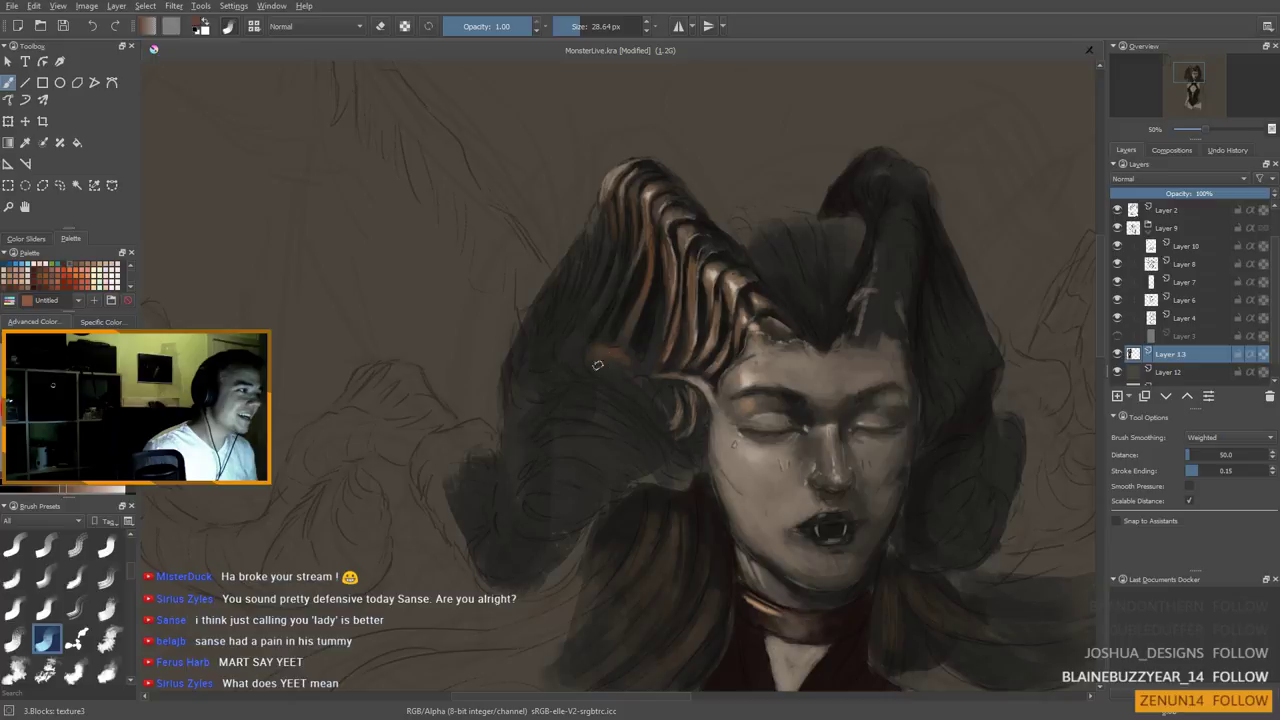
pyautogui.moveTo(600, 346)
pyautogui.mouseDown()
pyautogui.moveTo(617, 371)
pyautogui.moveTo(634, 366)
pyautogui.moveTo(631, 386)
pyautogui.moveTo(618, 381)
pyautogui.moveTo(627, 375)
pyautogui.moveTo(650, 469)
pyautogui.moveTo(655, 364)
pyautogui.mouseUp()
pyautogui.scroll(-1, 640, 400)
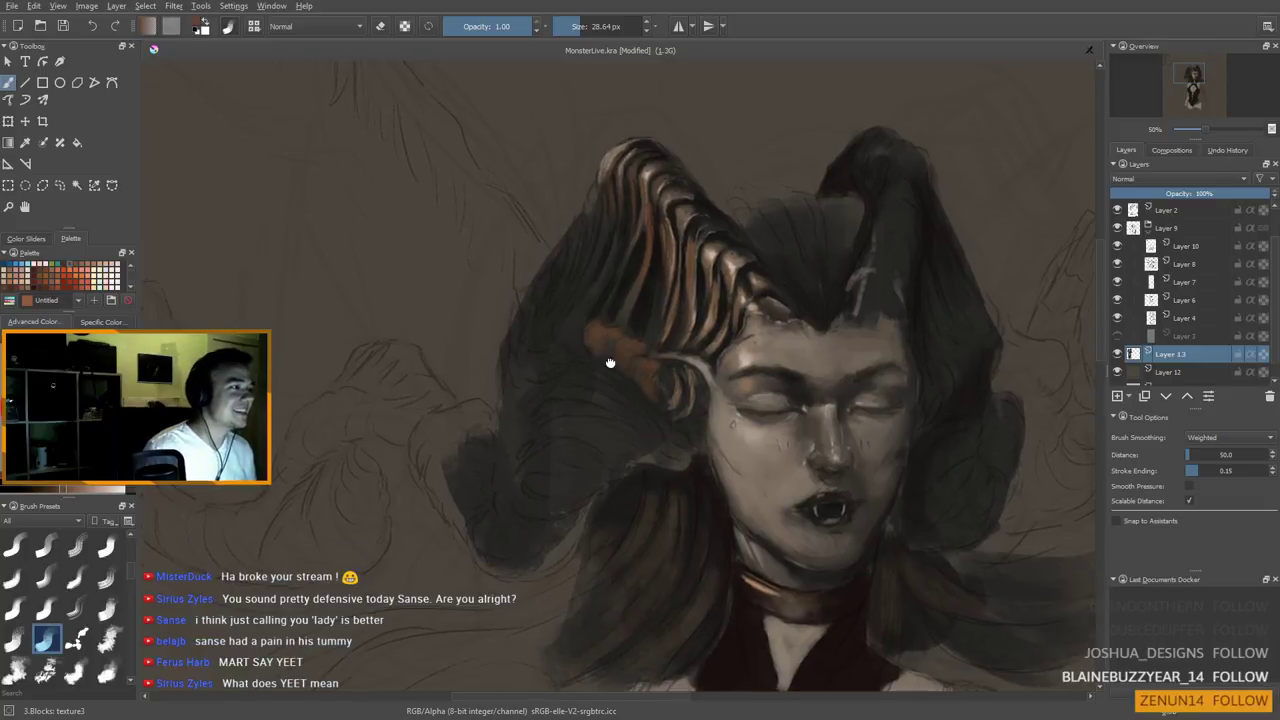
pyautogui.scroll(2, 610, 345)
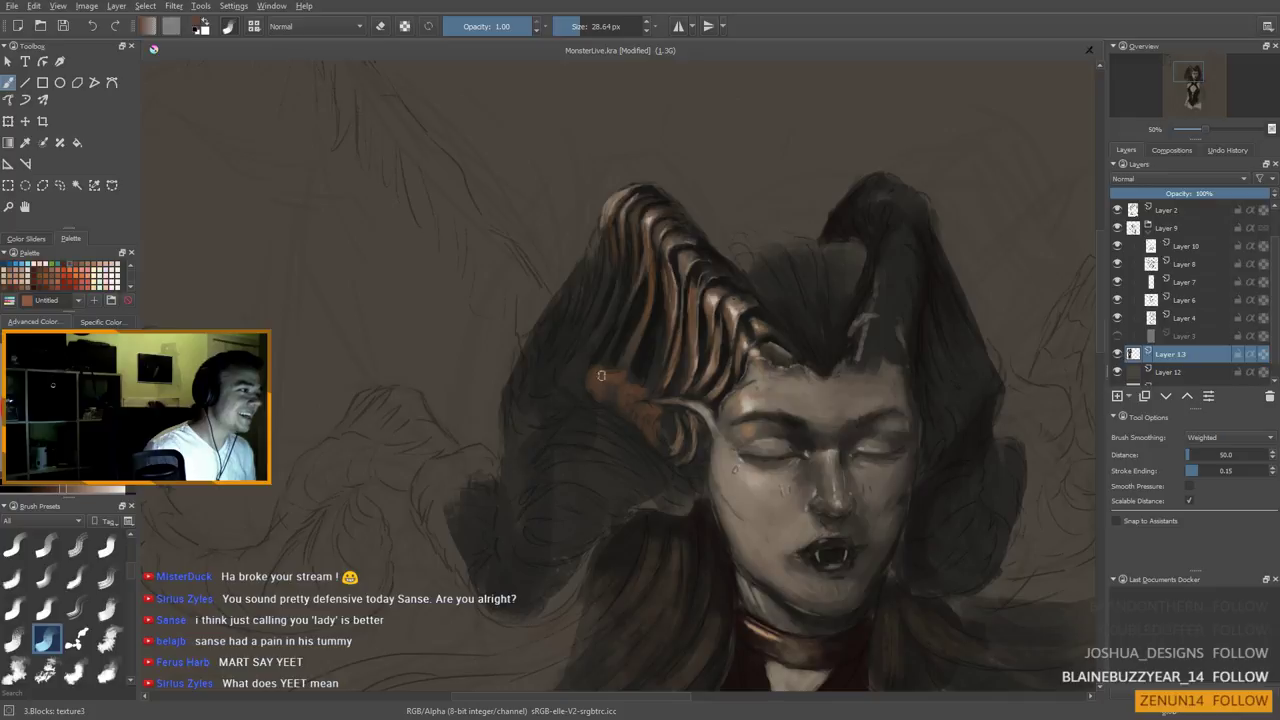
# Sample a dark tone and shape the edges of the orange-brown patch, enlarging the brush to about 40.6 px
pyautogui.keyDown('ctrl'); pyautogui.click(641, 368); pyautogui.keyUp('ctrl')
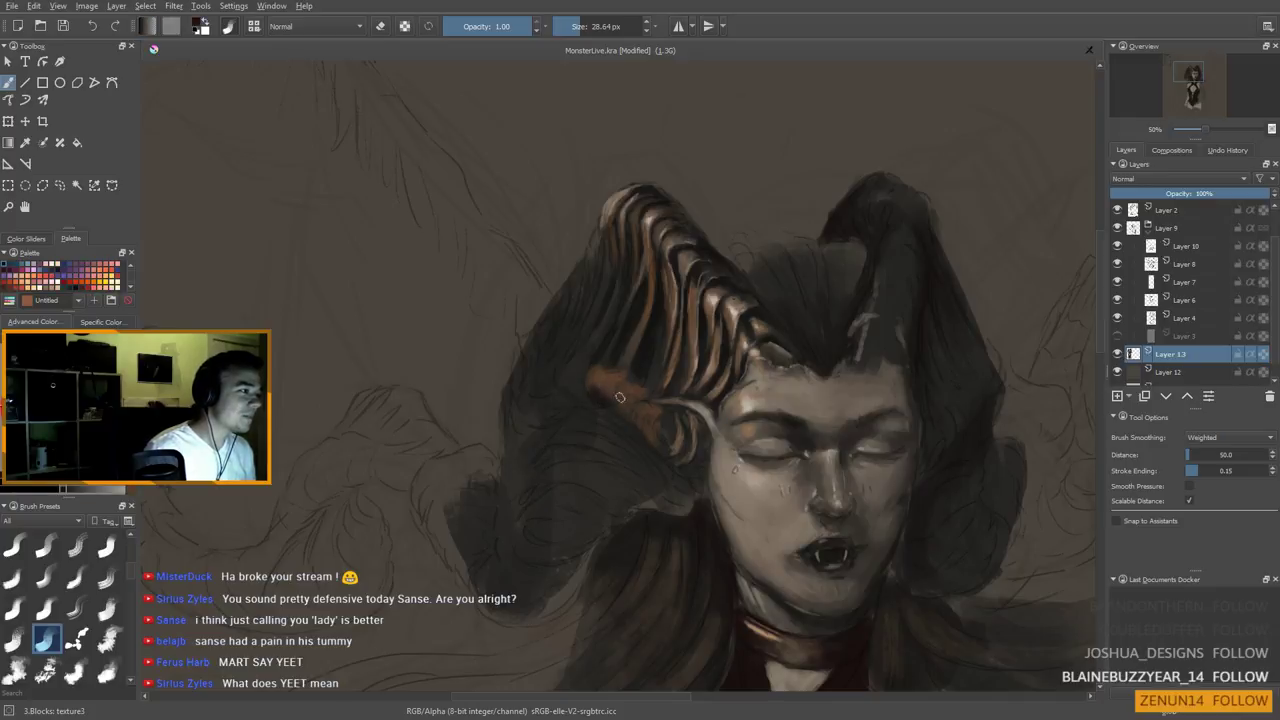
pyautogui.keyDown('shift'); pyautogui.moveTo(616, 402); pyautogui.dragTo(600, 402); pyautogui.keyUp('shift')
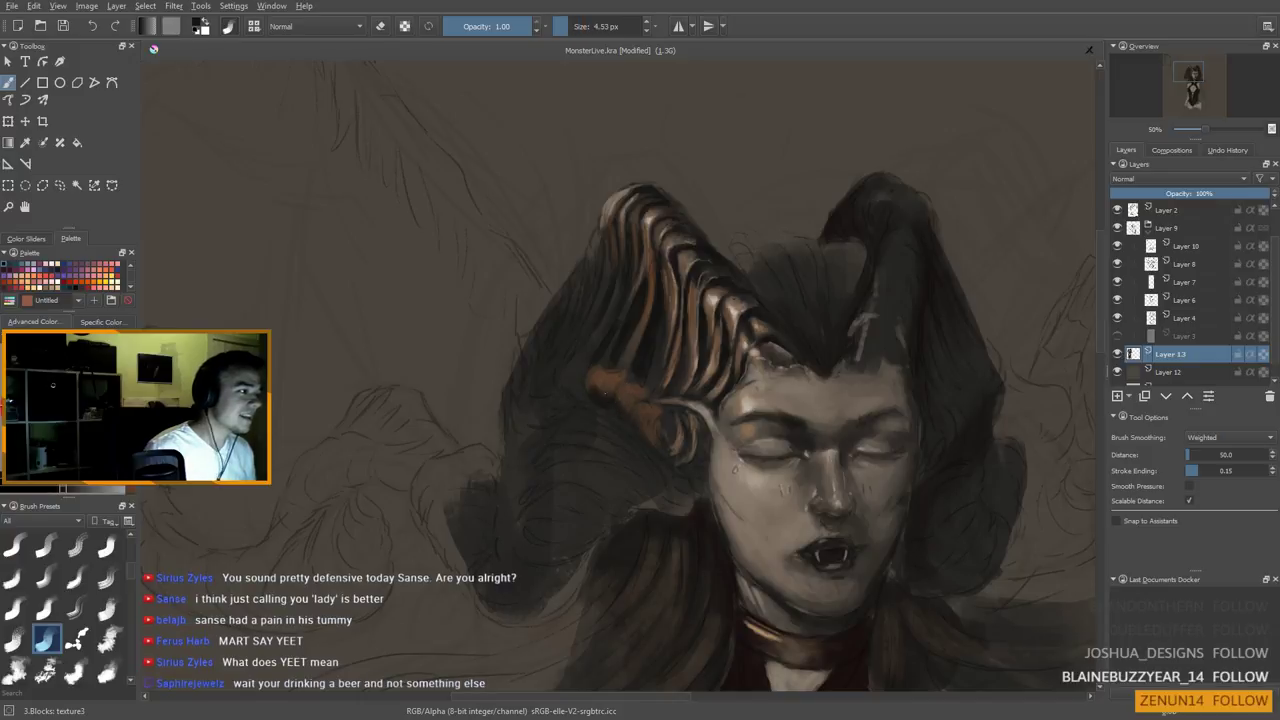
pyautogui.press(']')
pyautogui.press(']')
pyautogui.press(']')
pyautogui.press(']')
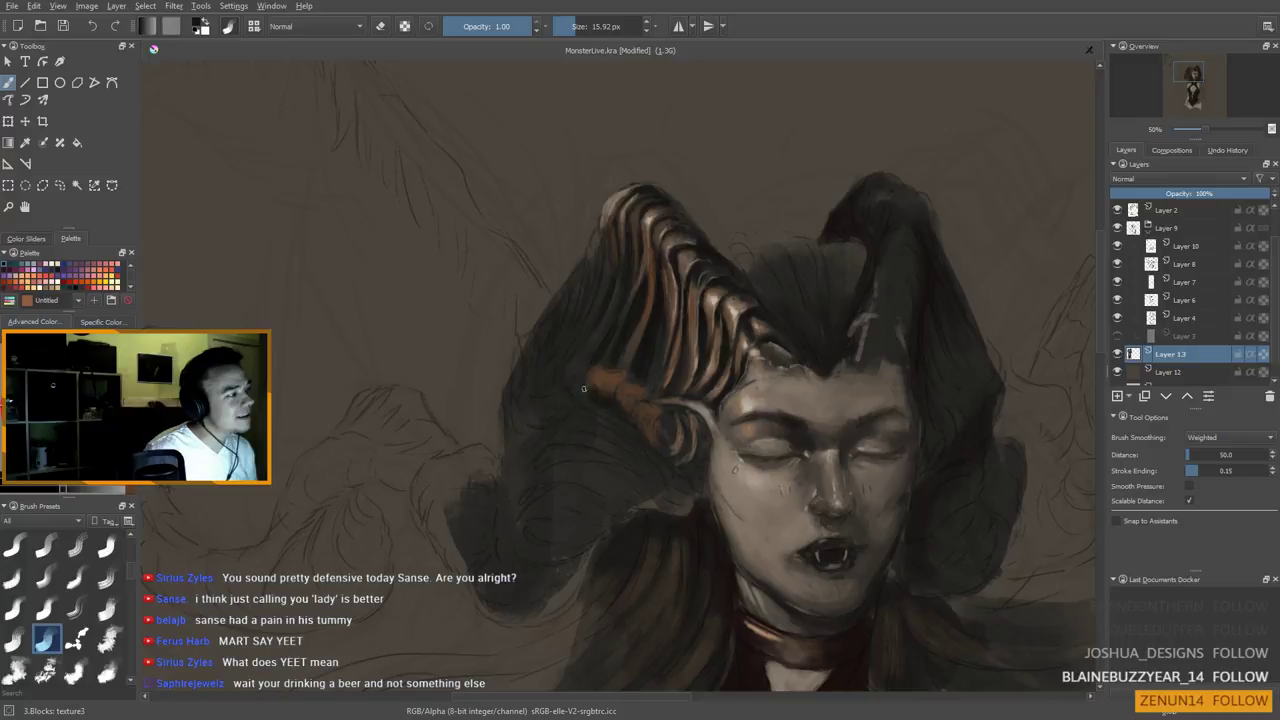
pyautogui.press(']')
pyautogui.press(']')
pyautogui.press(']')
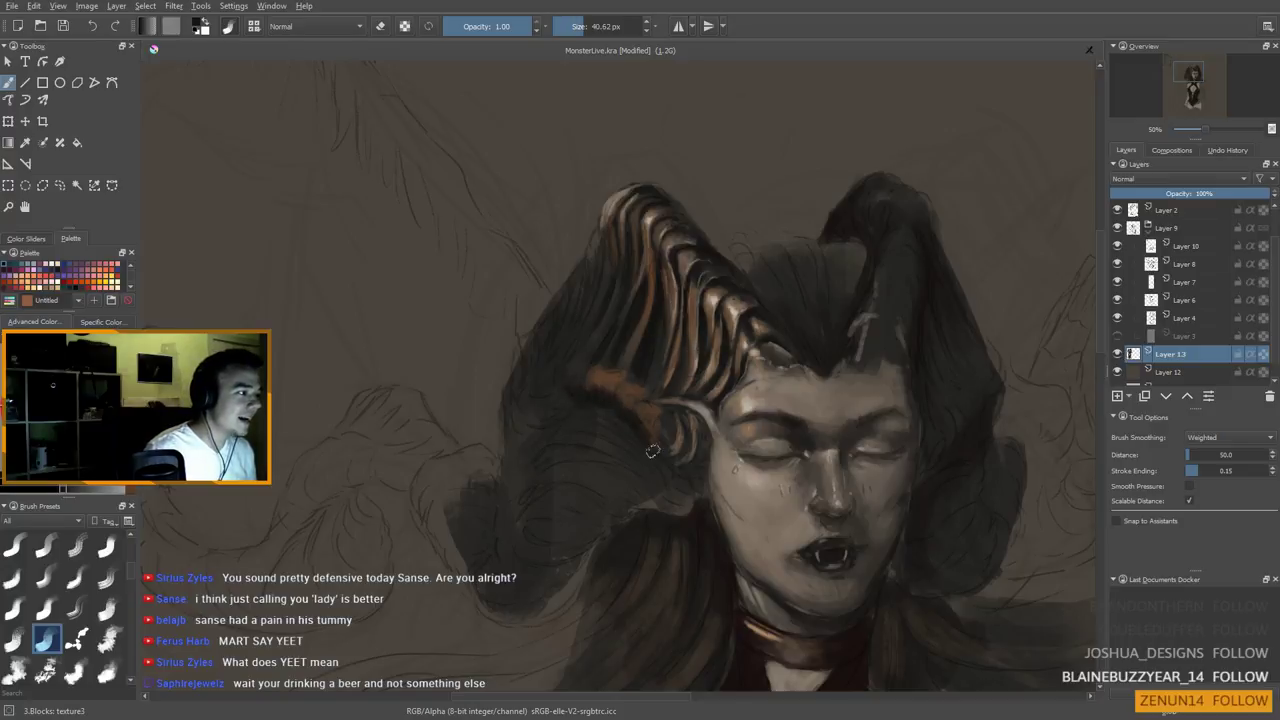
# Enlarge the brush to about 107.7 px and block in the large form below the orange-brown patch with near-black
pyautogui.moveTo(596, 455); pyautogui.dragTo(618, 427)
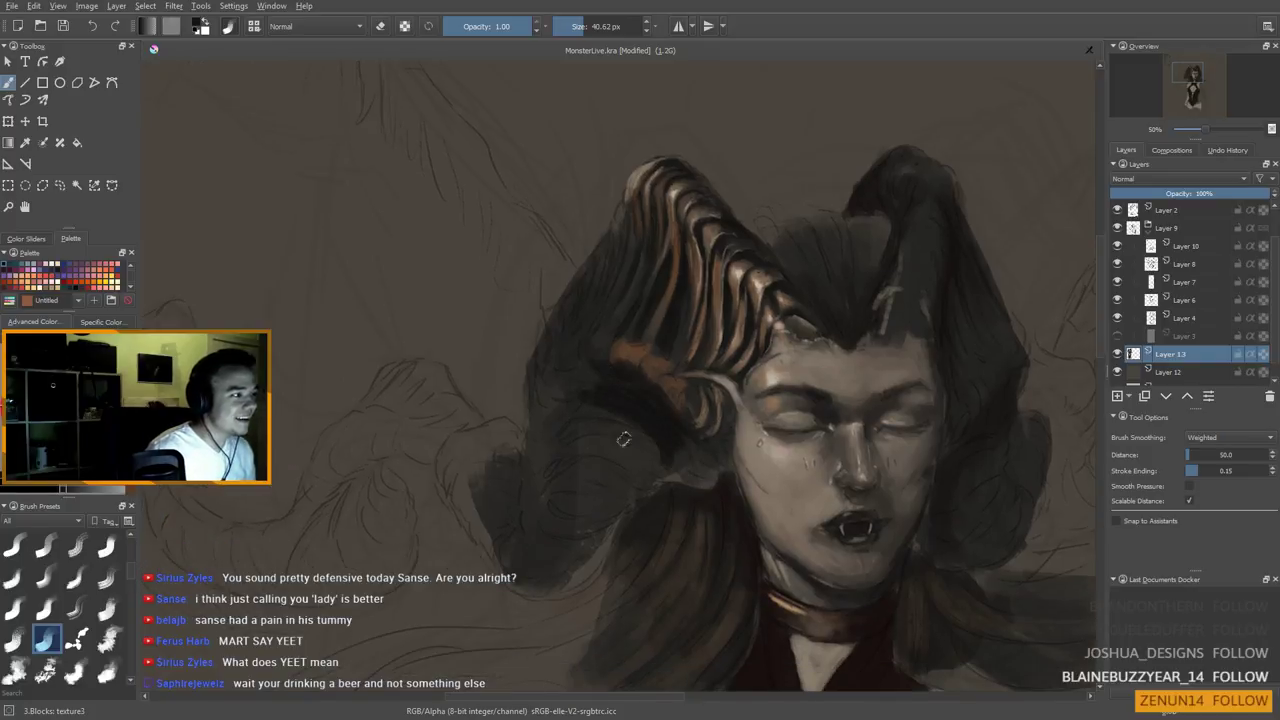
pyautogui.press(']')
pyautogui.press(']')
pyautogui.press(']')
pyautogui.moveTo(633, 418)
pyautogui.mouseDown()
pyautogui.moveTo(610, 395)
pyautogui.moveTo(609, 440)
pyautogui.moveTo(579, 494)
pyautogui.moveTo(665, 450)
pyautogui.moveTo(571, 467)
pyautogui.moveTo(551, 490)
pyautogui.moveTo(601, 415)
pyautogui.moveTo(568, 501)
pyautogui.moveTo(647, 469)
pyautogui.moveTo(658, 451)
pyautogui.moveTo(688, 457)
pyautogui.mouseUp()
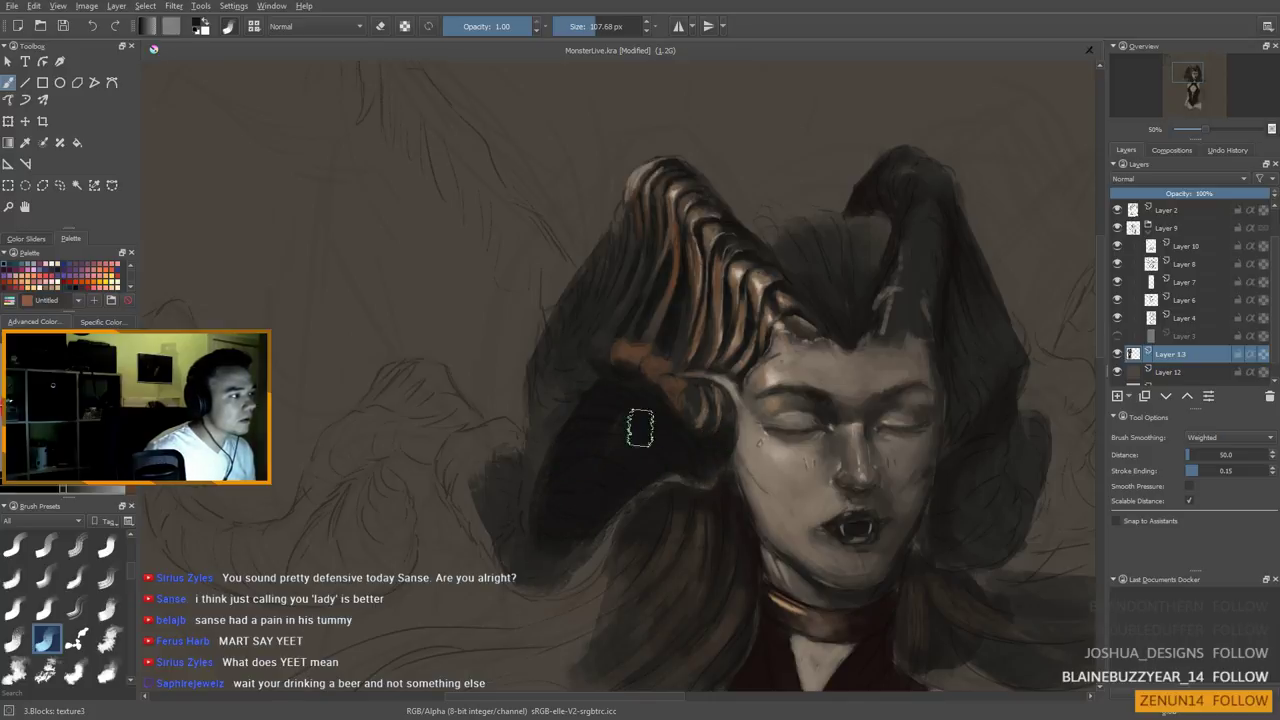
# Extend the near-black along the lower form's edge and over the horn's outer side with the 107.7 px brush
pyautogui.scroll(-3, 555, 470)
pyautogui.scroll(1, 567, 400)
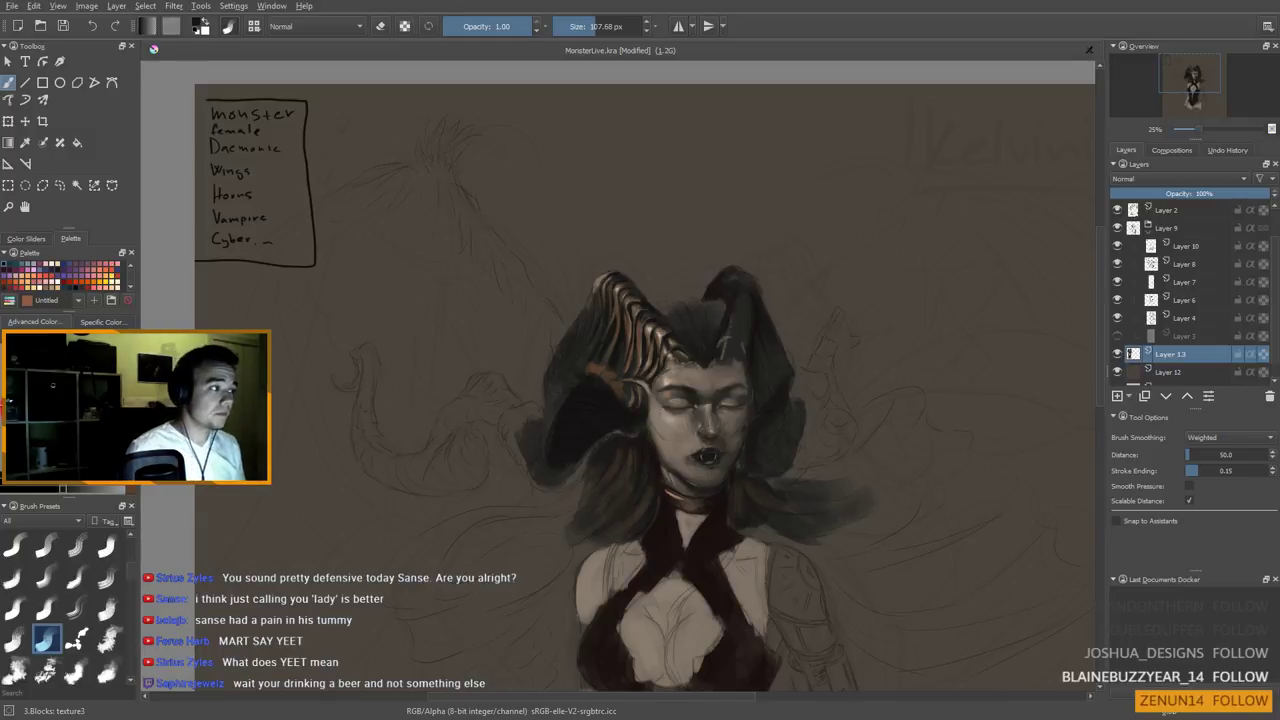
pyautogui.scroll(1, 549, 372)
pyautogui.moveTo(549, 372); pyautogui.dragTo(603, 389)
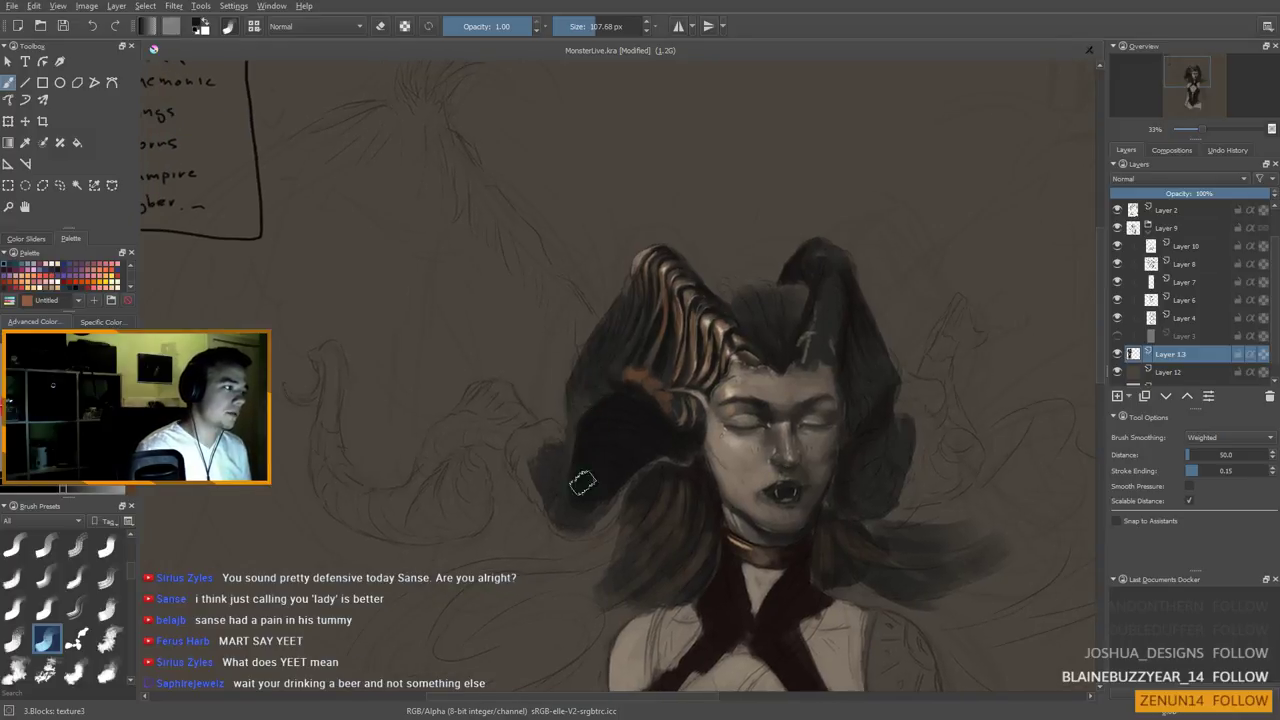
pyautogui.moveTo(608, 396)
pyautogui.mouseDown()
pyautogui.moveTo(645, 374)
pyautogui.moveTo(614, 333)
pyautogui.moveTo(623, 318)
pyautogui.moveTo(615, 332)
pyautogui.mouseUp()
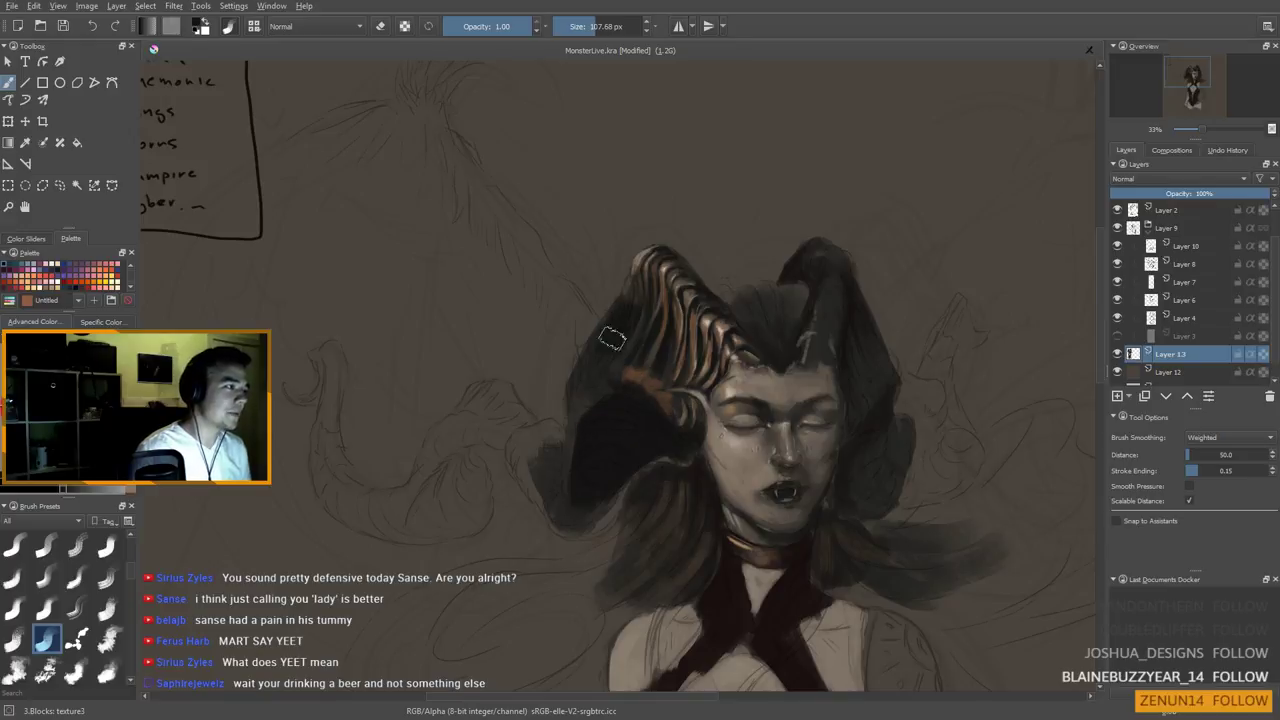
# Sample a brown from the horn's tip and paint additional ridges on its outer side with a 12.42 px brush
pyautogui.press('ctrl')
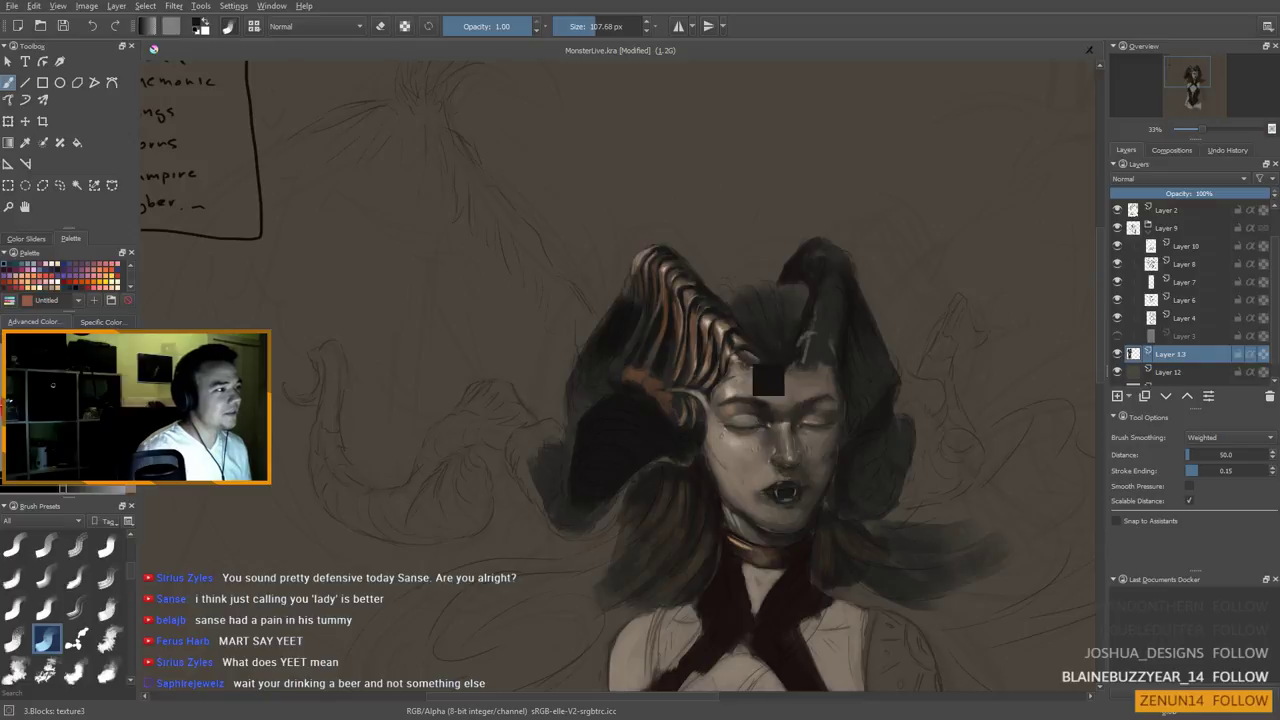
pyautogui.keyDown('ctrl'); pyautogui.click(639, 264); pyautogui.keyUp('ctrl')
pyautogui.moveTo(640, 323); pyautogui.dragTo(608, 323)
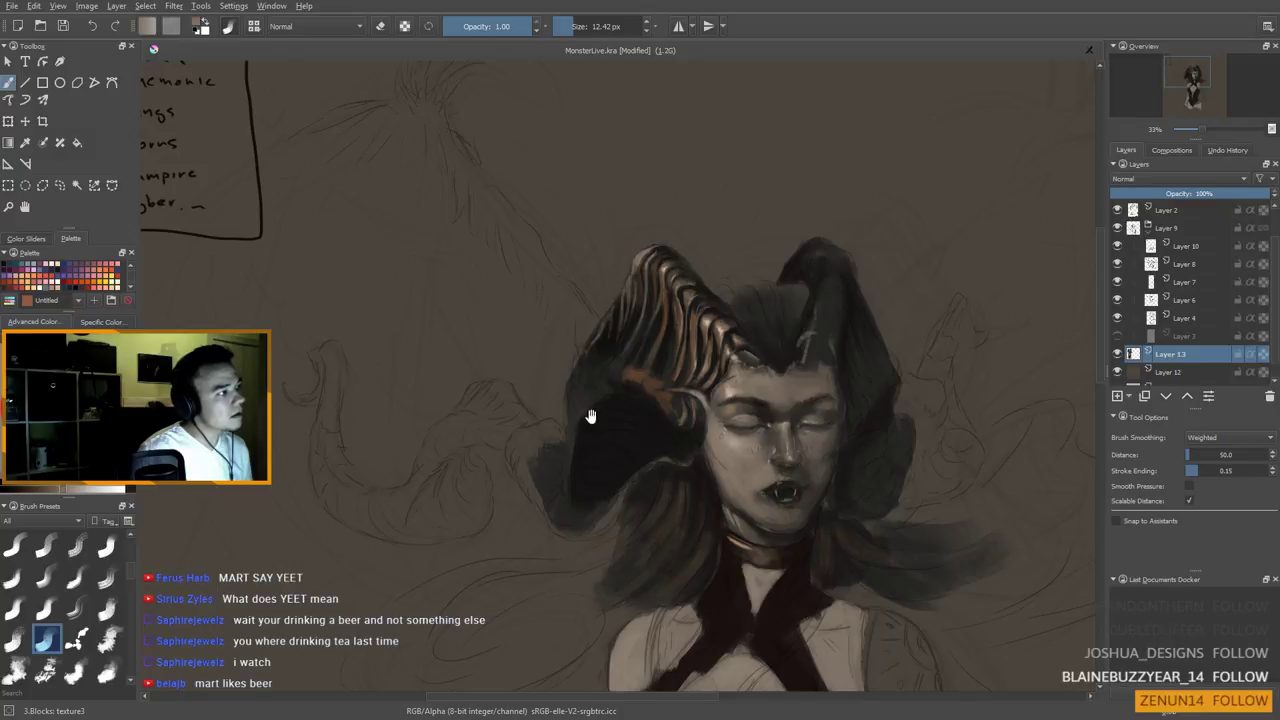
pyautogui.moveTo(586, 420); pyautogui.dragTo(587, 394)
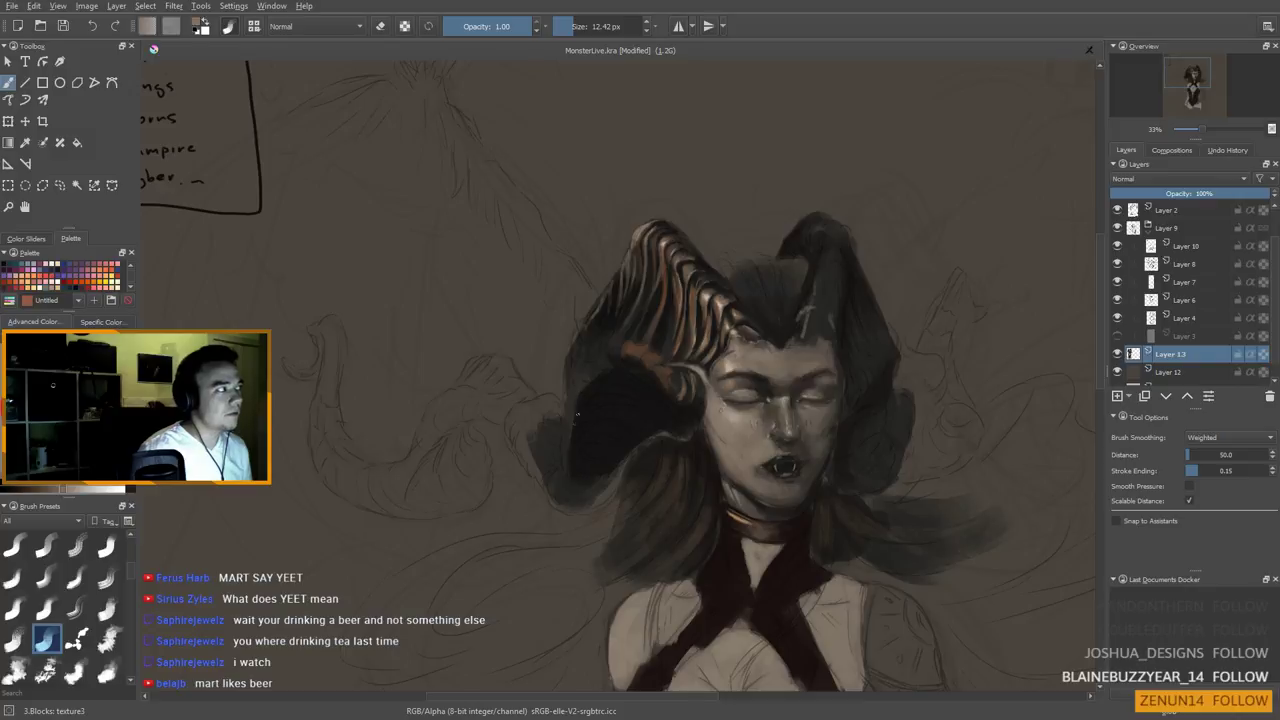
# Continue the thin brown ridges down the striped horn's outer side with the 12.42 px brush
pyautogui.moveTo(588, 313); pyautogui.dragTo(610, 325)
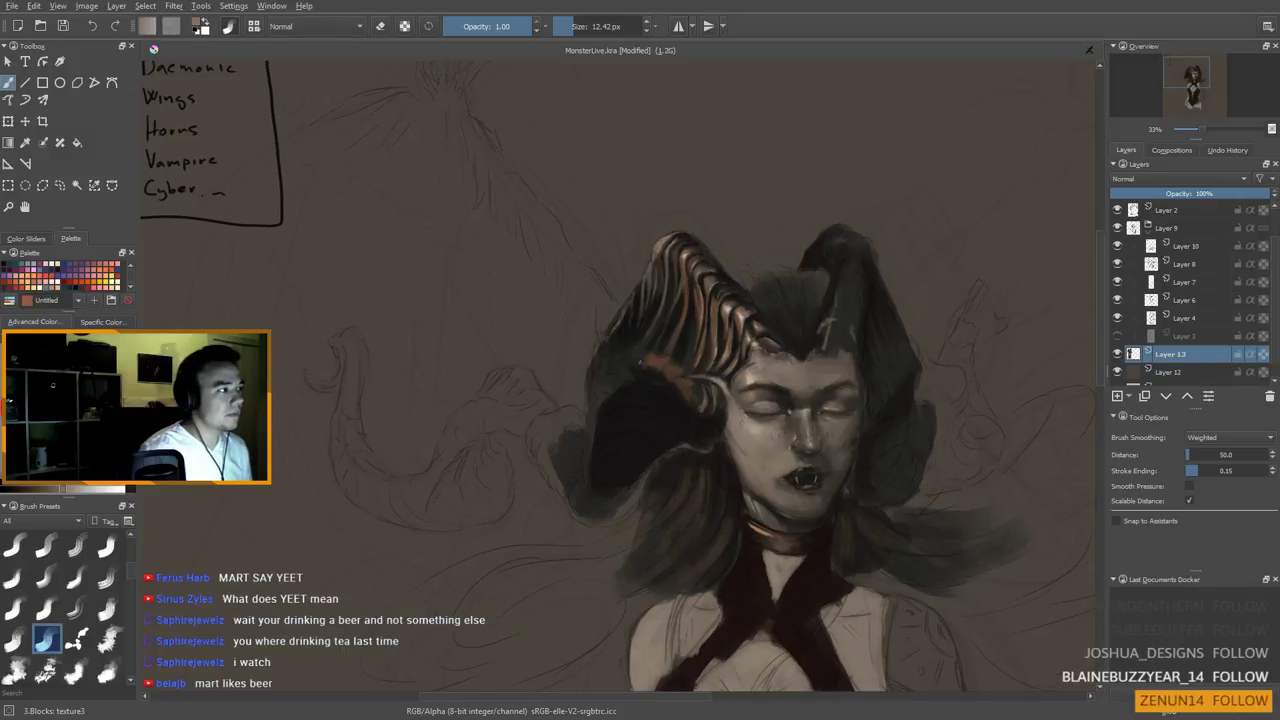
pyautogui.scroll(-1, 628, 327)
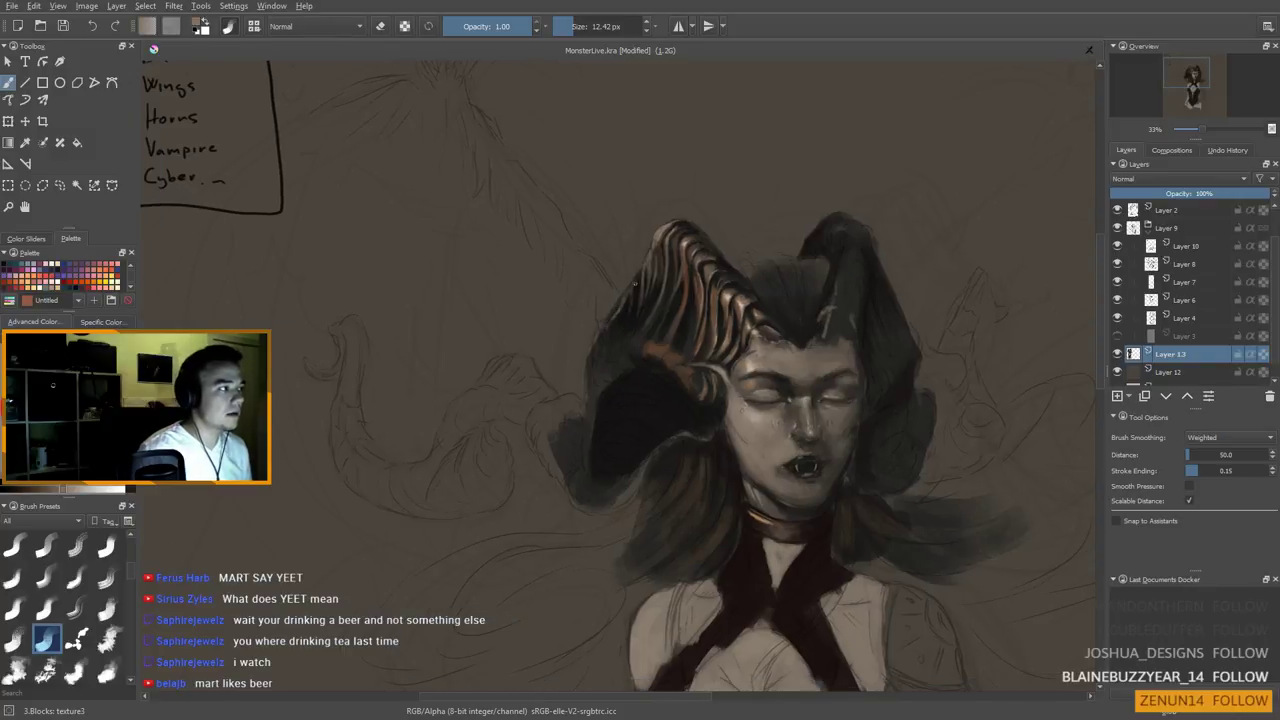
pyautogui.moveTo(623, 366); pyautogui.dragTo(623, 362)
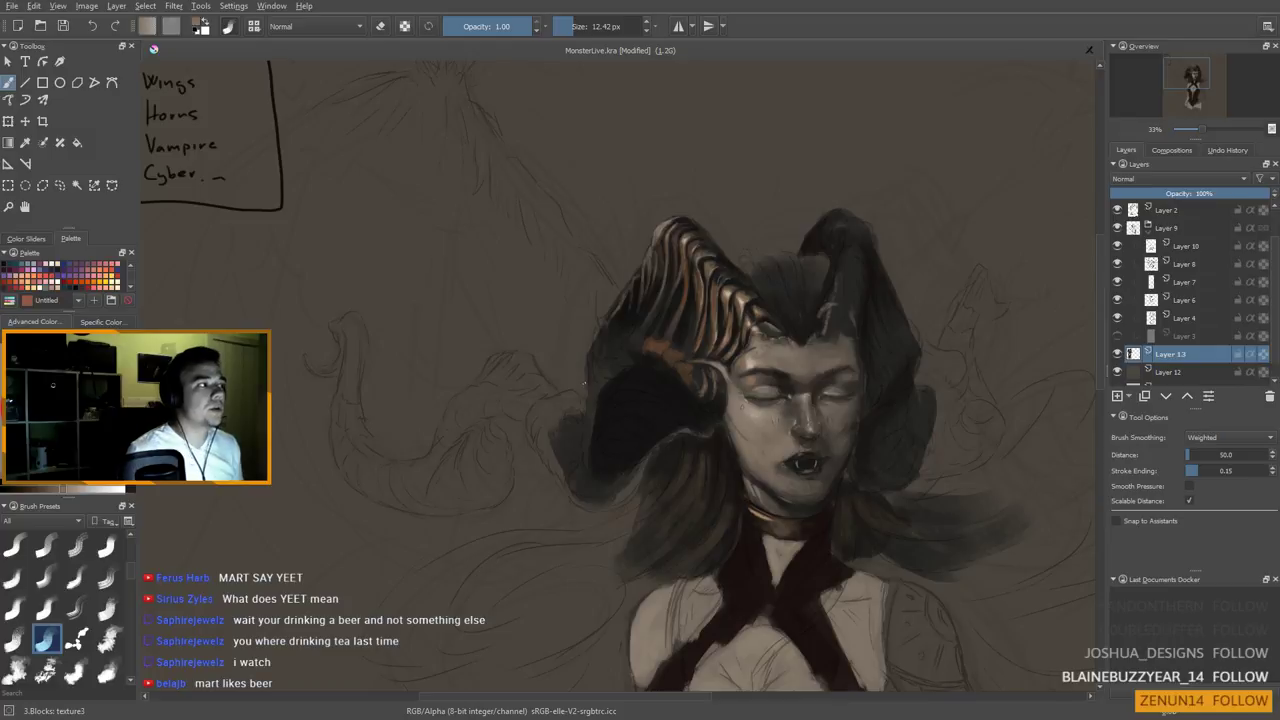
pyautogui.moveTo(636, 316); pyautogui.dragTo(689, 369)
pyautogui.moveTo(738, 446); pyautogui.dragTo(650, 499)
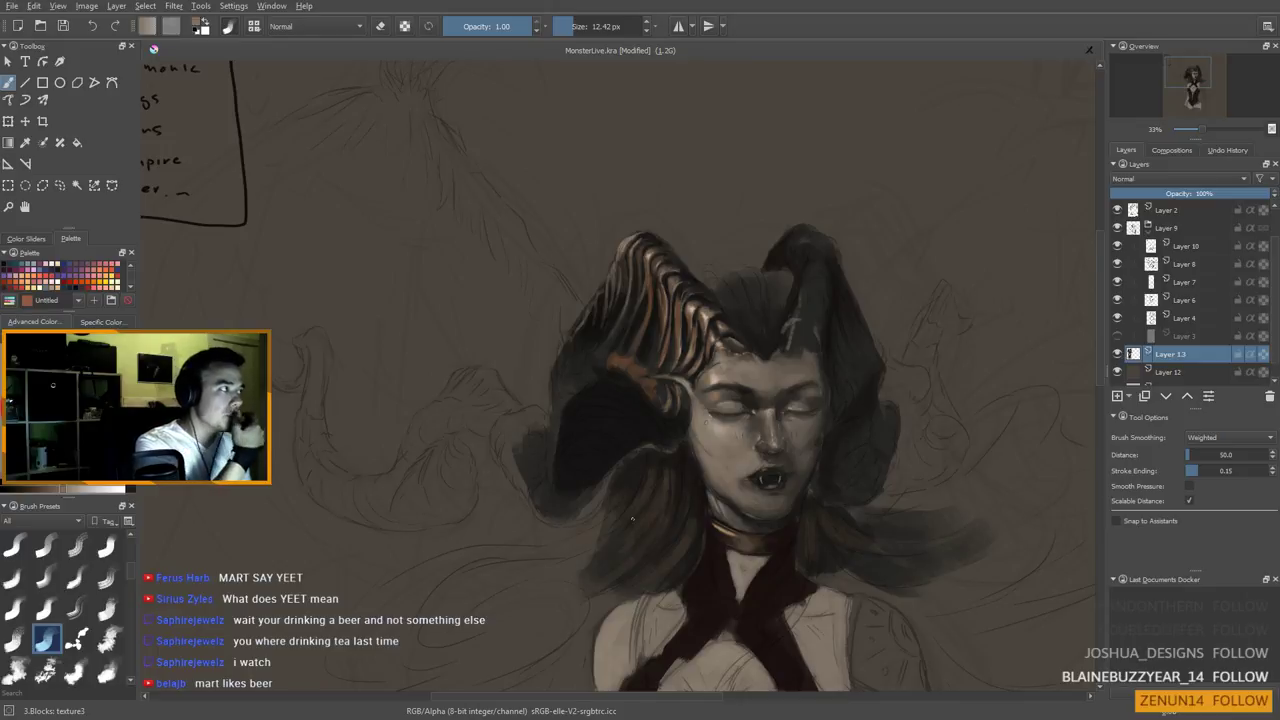
# Break up the orange-brown patch at the horn's base with strokes that tie it into the ridges above
pyautogui.moveTo(597, 393); pyautogui.dragTo(661, 330)
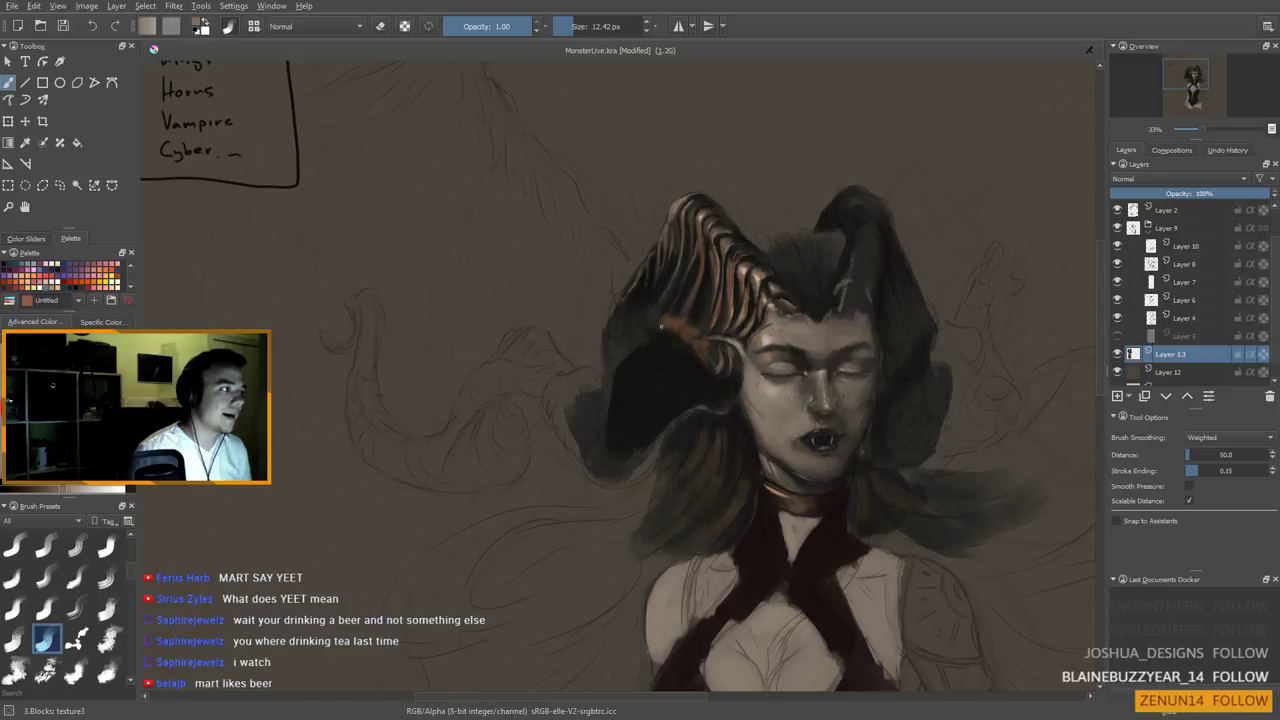
pyautogui.moveTo(662, 324)
pyautogui.mouseDown()
pyautogui.moveTo(684, 286)
pyautogui.moveTo(690, 298)
pyautogui.mouseUp()
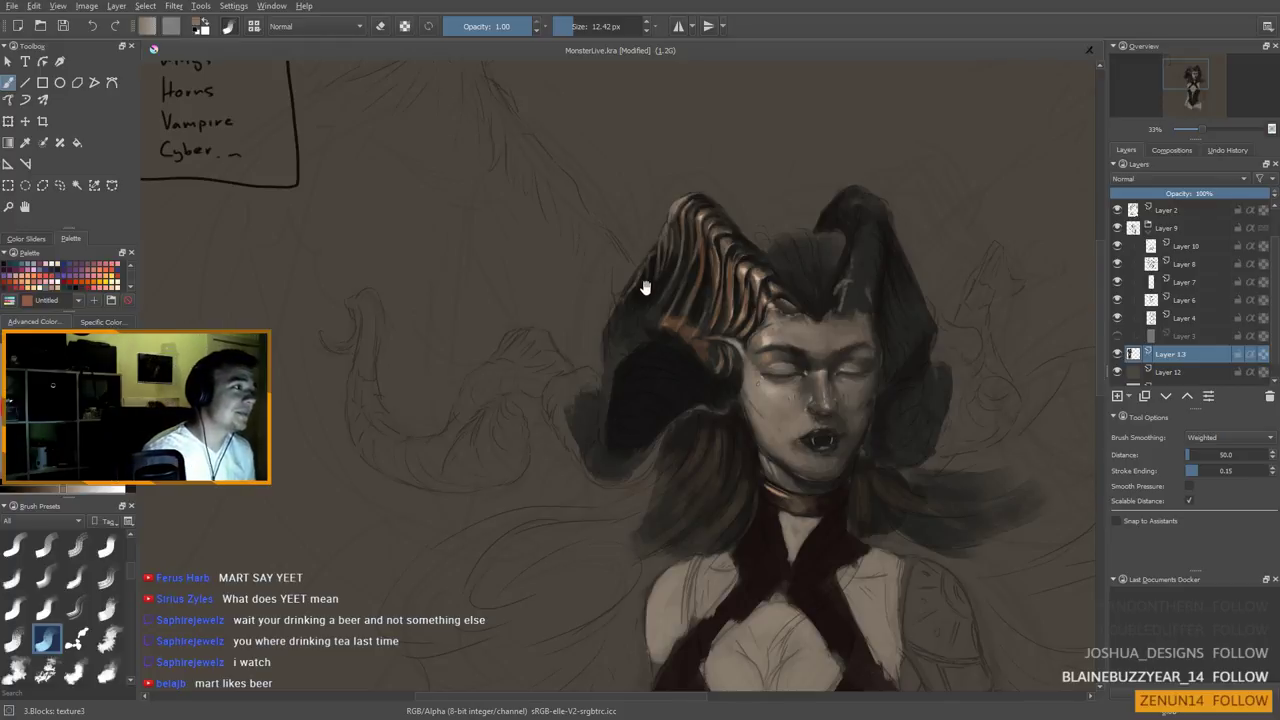
pyautogui.moveTo(642, 282); pyautogui.dragTo(656, 320)
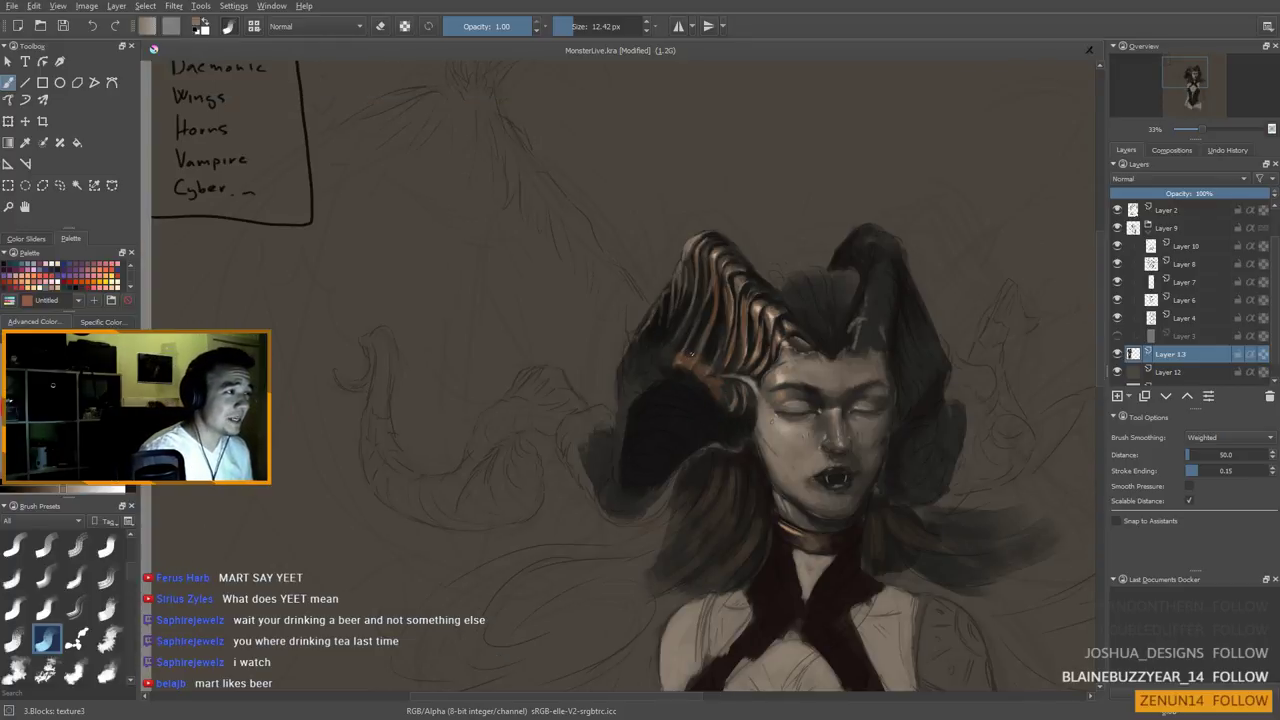
# Sample dark and brown tones from the horn and rework the grooves above the orange-brown patch with a 19.10 px brush
pyautogui.keyDown('ctrl'); pyautogui.click(730, 304); pyautogui.keyUp('ctrl')
pyautogui.keyDown('shift'); pyautogui.moveTo(685, 346); pyautogui.dragTo(692, 346); pyautogui.keyUp('shift')
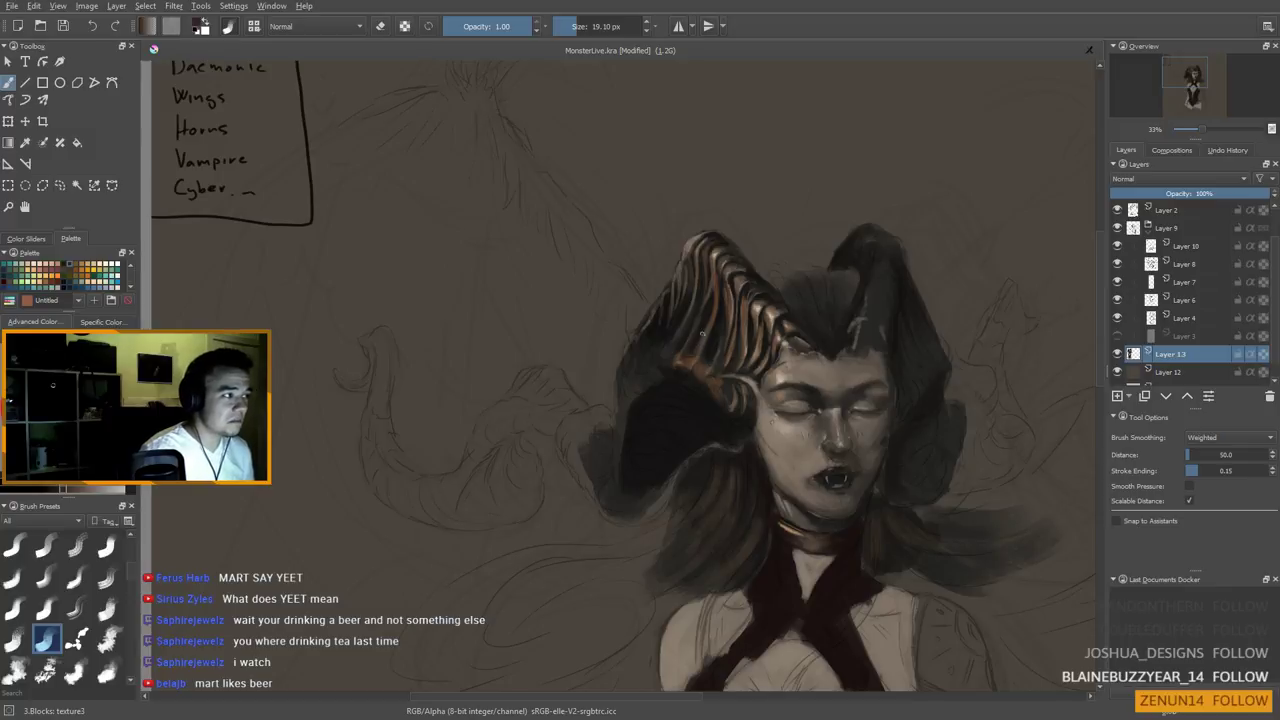
pyautogui.keyDown('ctrl'); pyautogui.click(707, 314); pyautogui.keyUp('ctrl')
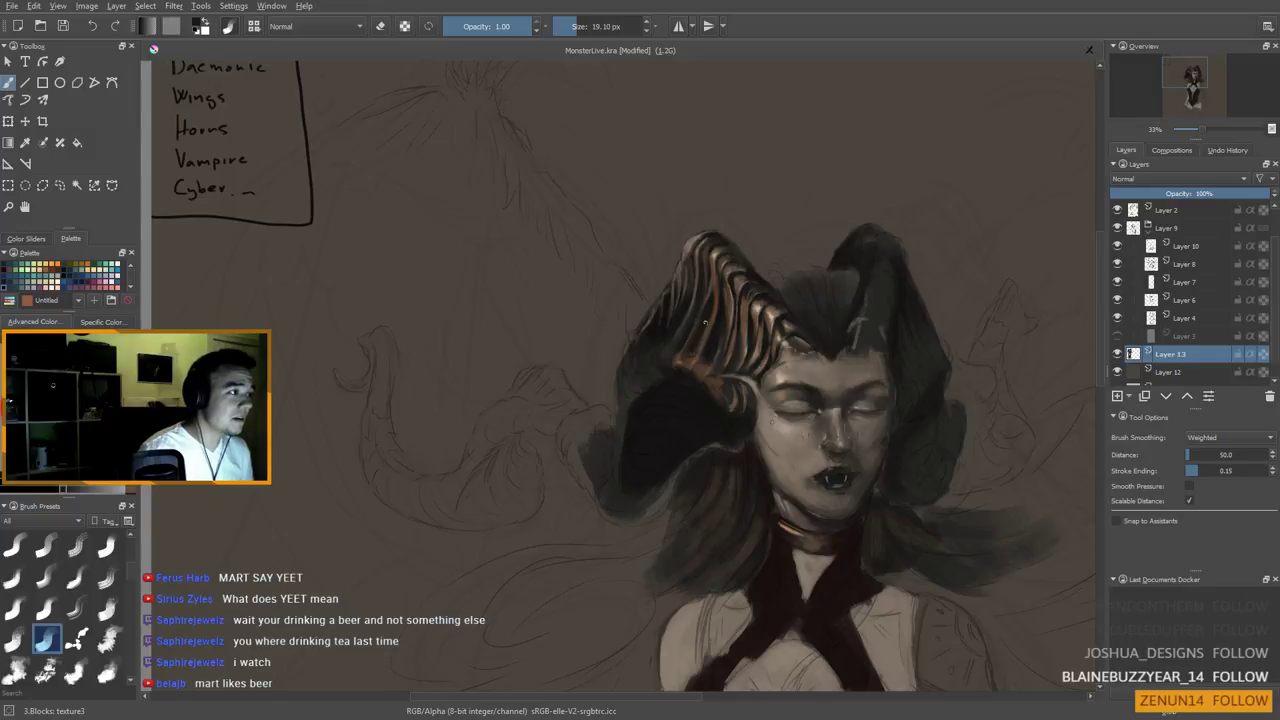
pyautogui.keyDown('ctrl'); pyautogui.click(708, 326); pyautogui.keyUp('ctrl')
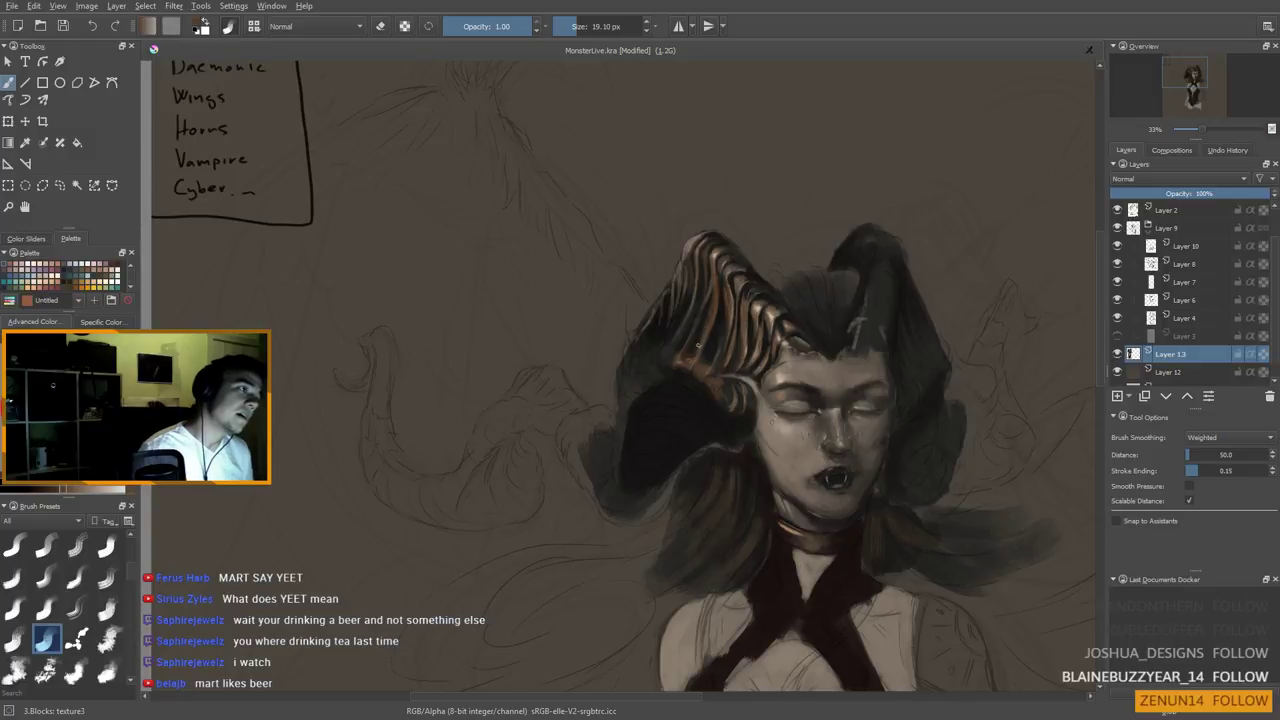
pyautogui.keyDown('ctrl'); pyautogui.click(722, 349); pyautogui.keyUp('ctrl')
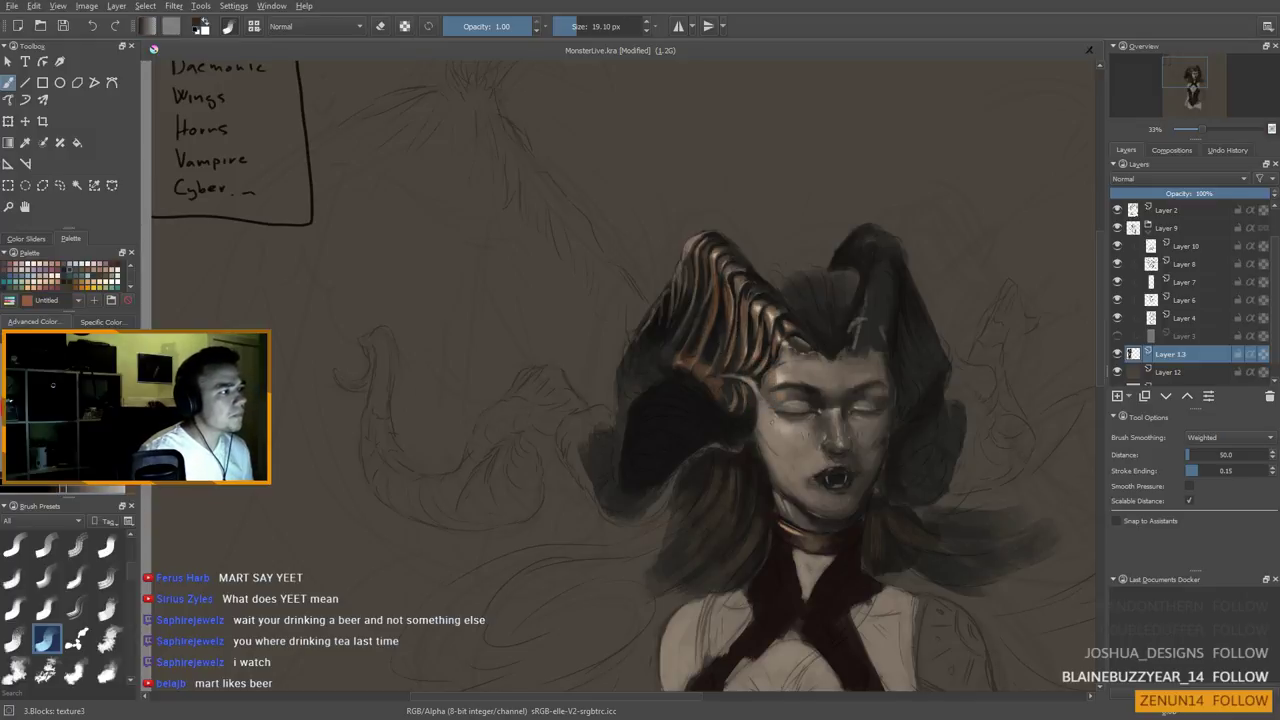
pyautogui.keyDown('ctrl'); pyautogui.click(712, 340); pyautogui.keyUp('ctrl')
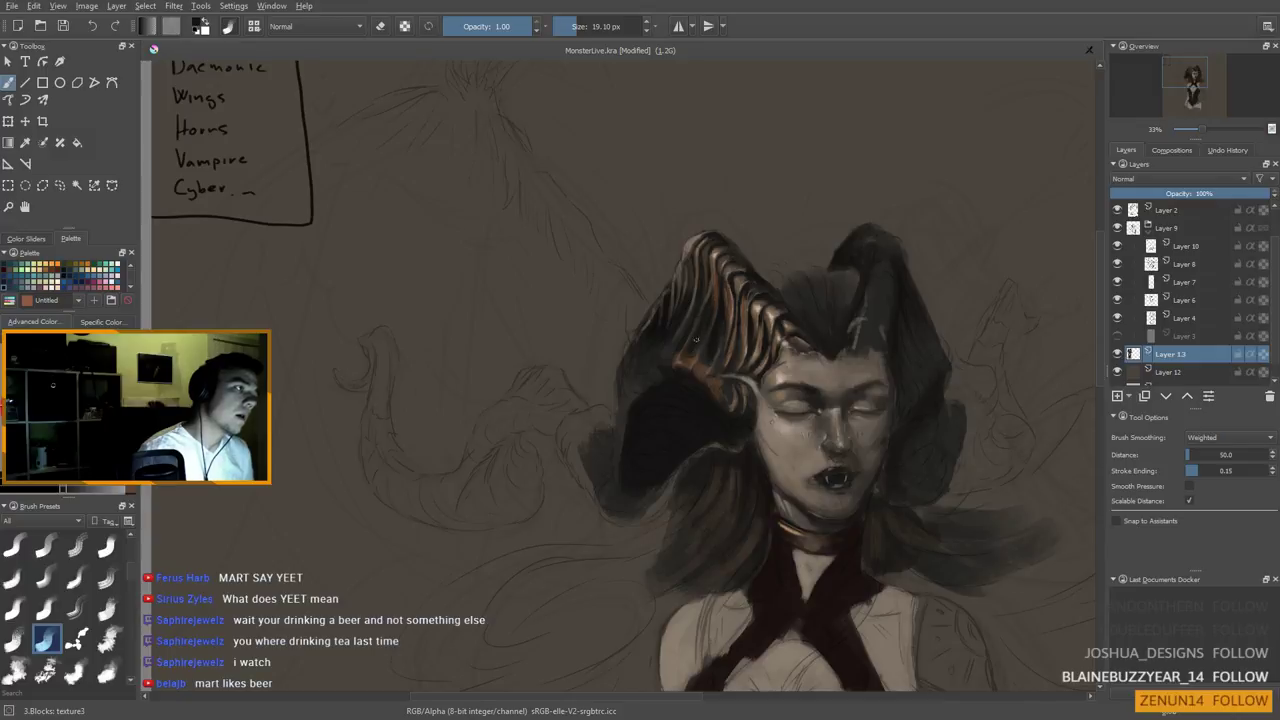
# Add thin light-brown highlights to the horn's lower ridges, reducing the brush to 6.57 px
pyautogui.moveTo(695, 346)
pyautogui.mouseDown()
pyautogui.moveTo(683, 337)
pyautogui.moveTo(757, 314)
pyautogui.moveTo(702, 312)
pyautogui.mouseUp()
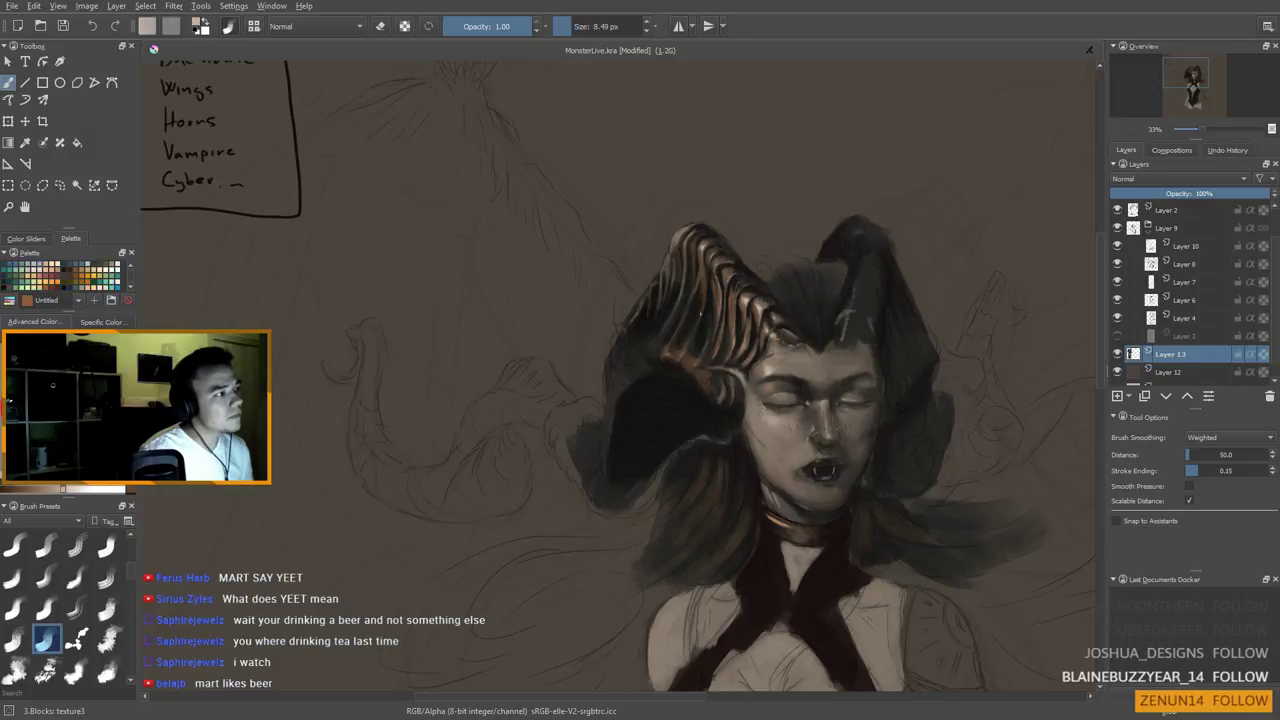
pyautogui.press('[')
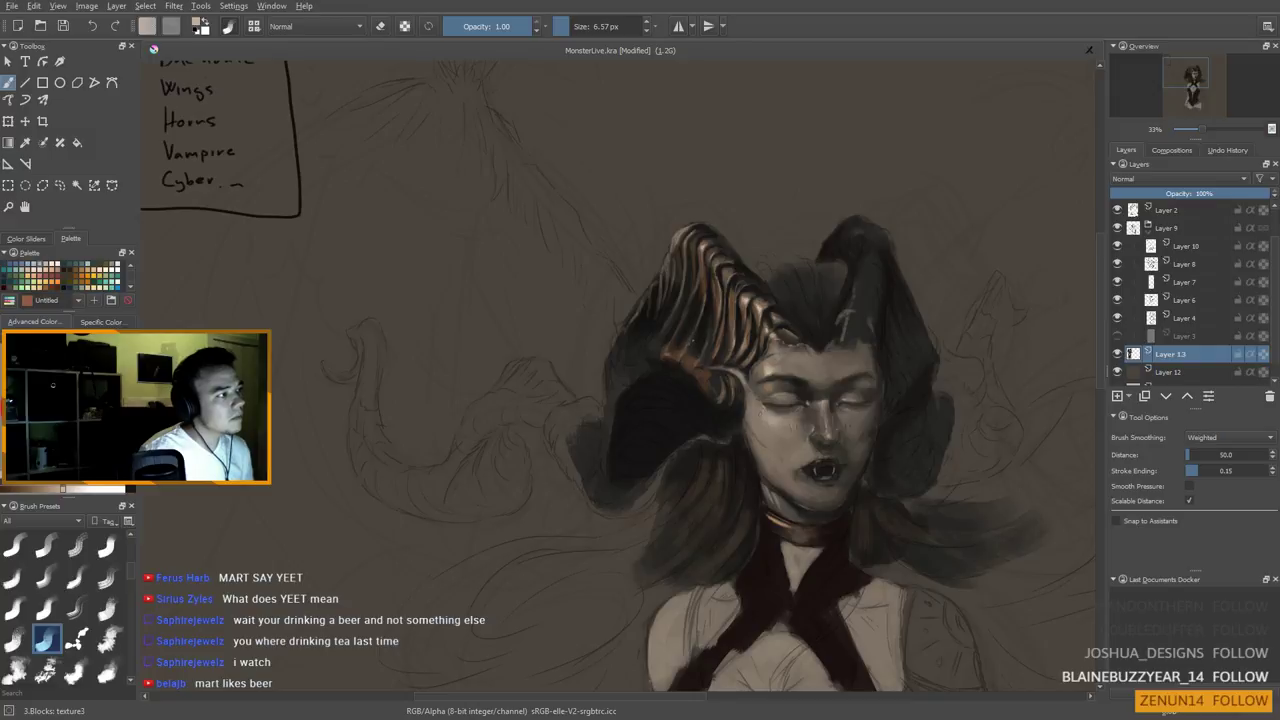
pyautogui.moveTo(677, 380); pyautogui.dragTo(659, 410)
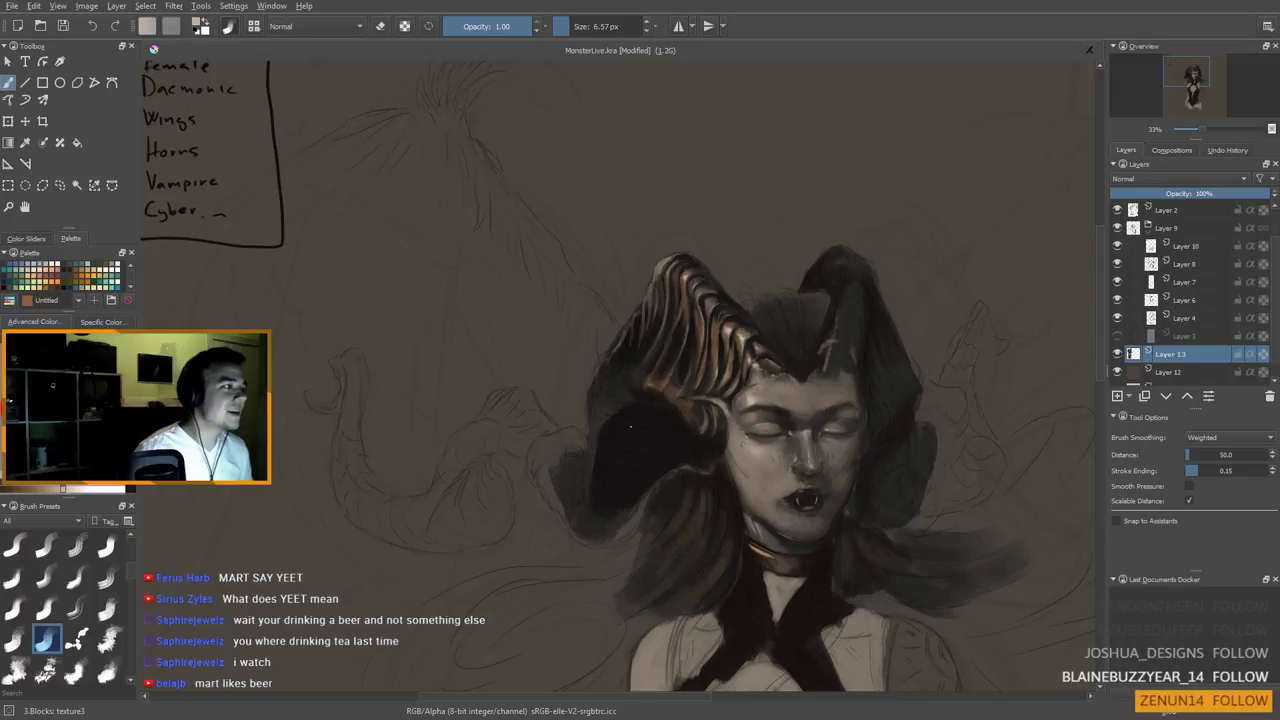
# Sample dark tones from the horn and refine the grooves beside the orange-brown patch with the 6.57 px brush
pyautogui.keyDown('ctrl'); pyautogui.click(678, 358); pyautogui.keyUp('ctrl')
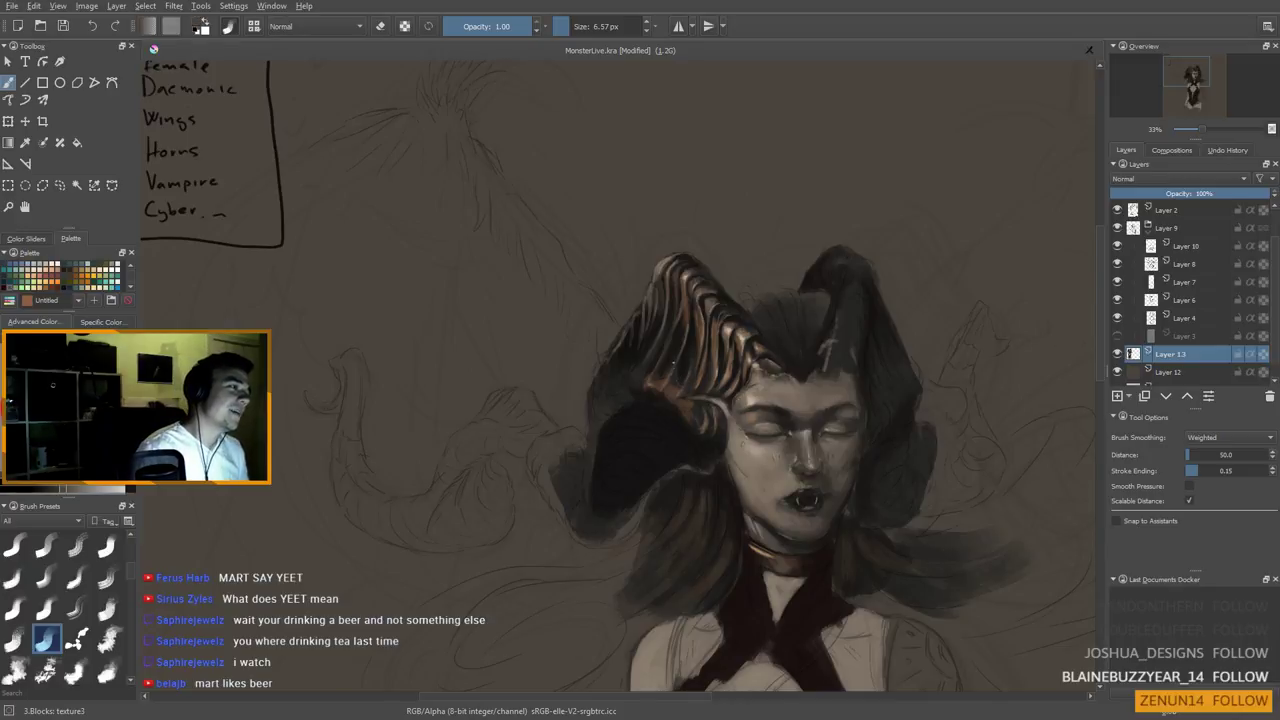
pyautogui.keyDown('ctrl'); pyautogui.click(728, 346); pyautogui.keyUp('ctrl')
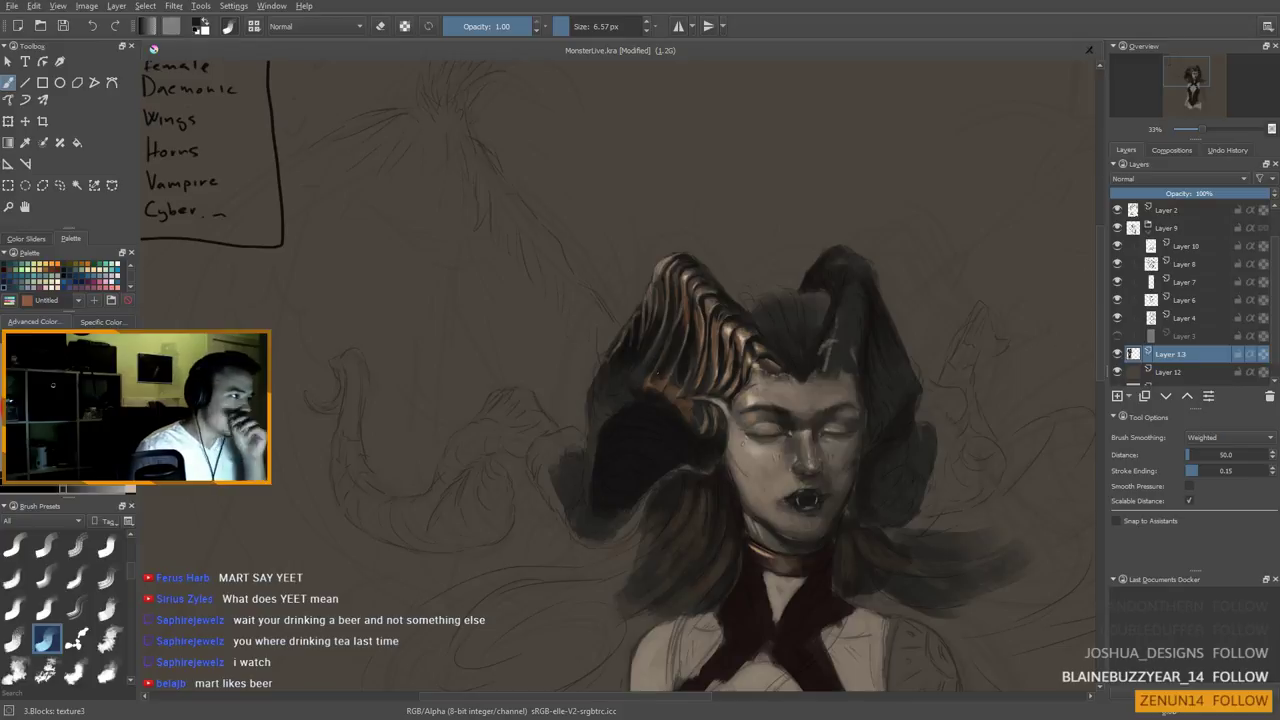
pyautogui.moveTo(682, 376); pyautogui.dragTo(671, 366)
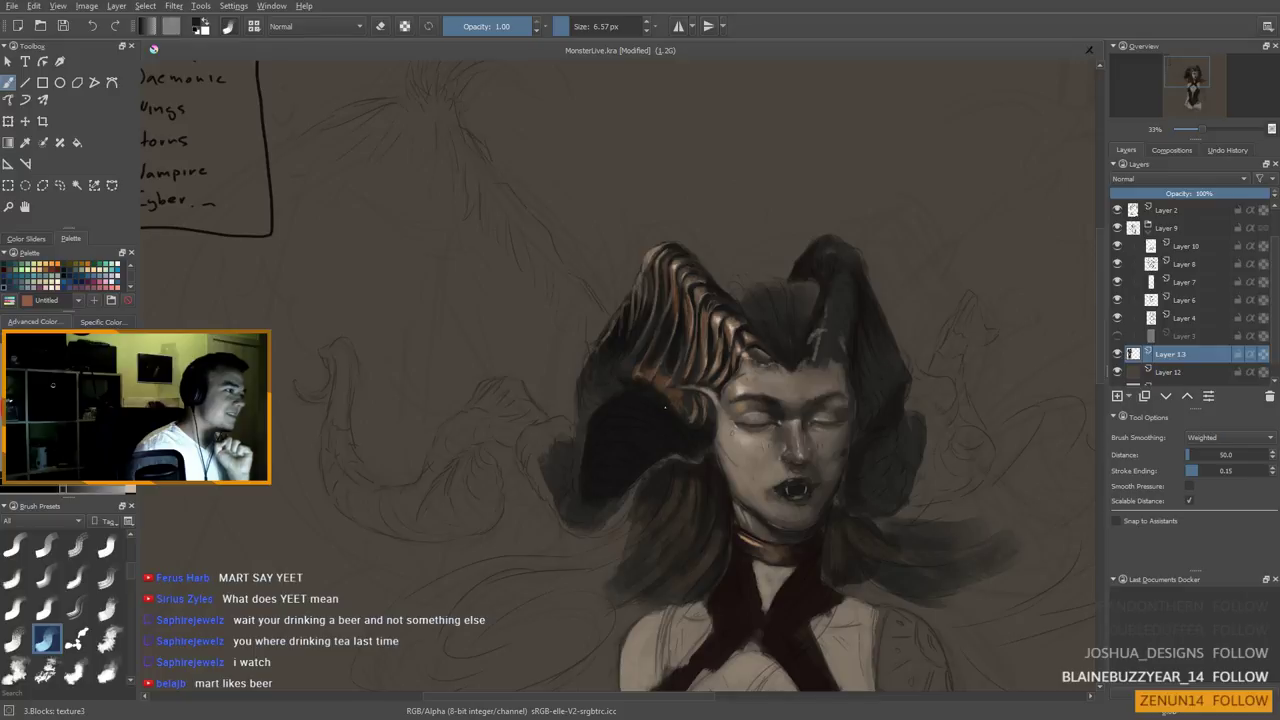
# Enlarge the brush to 17.87 px and deepen the grooves across the horn's middle and lower ridges with sampled dark tones
pyautogui.keyDown('ctrl'); pyautogui.click(672, 354); pyautogui.keyUp('ctrl')
pyautogui.keyDown('shift'); pyautogui.moveTo(676, 339); pyautogui.dragTo(682, 339); pyautogui.keyUp('shift')
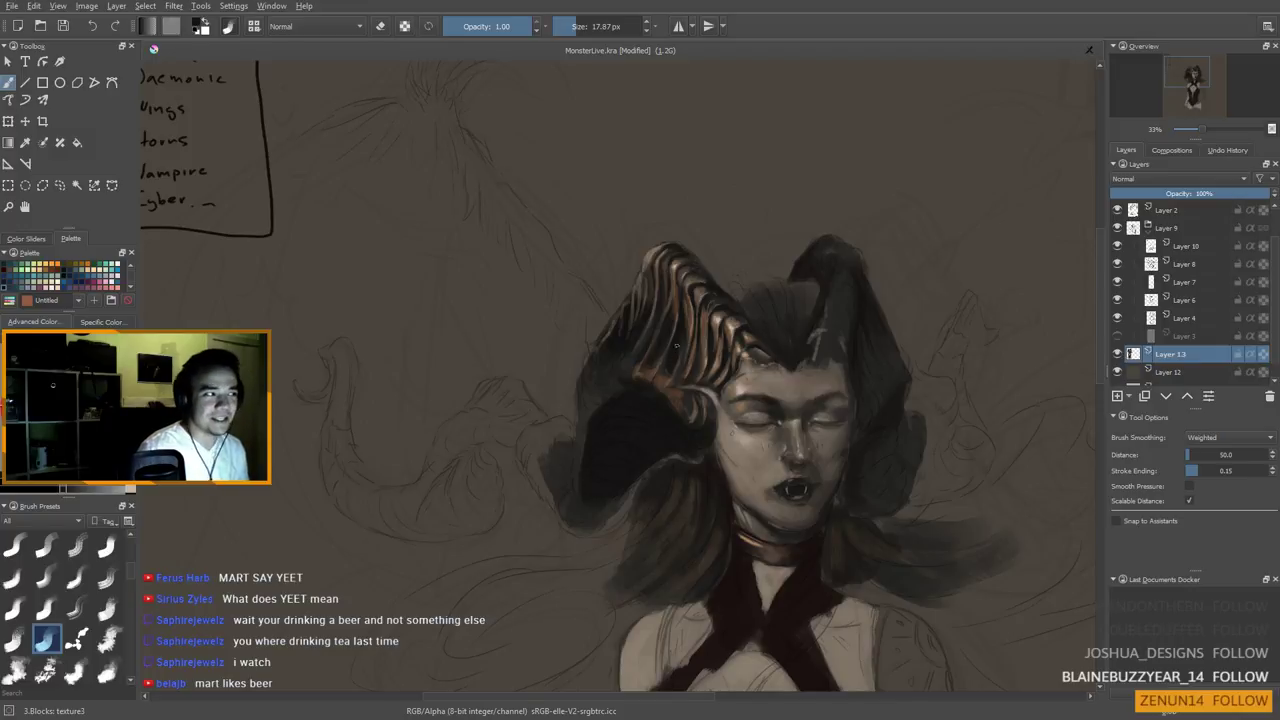
pyautogui.moveTo(661, 356); pyautogui.dragTo(665, 370)
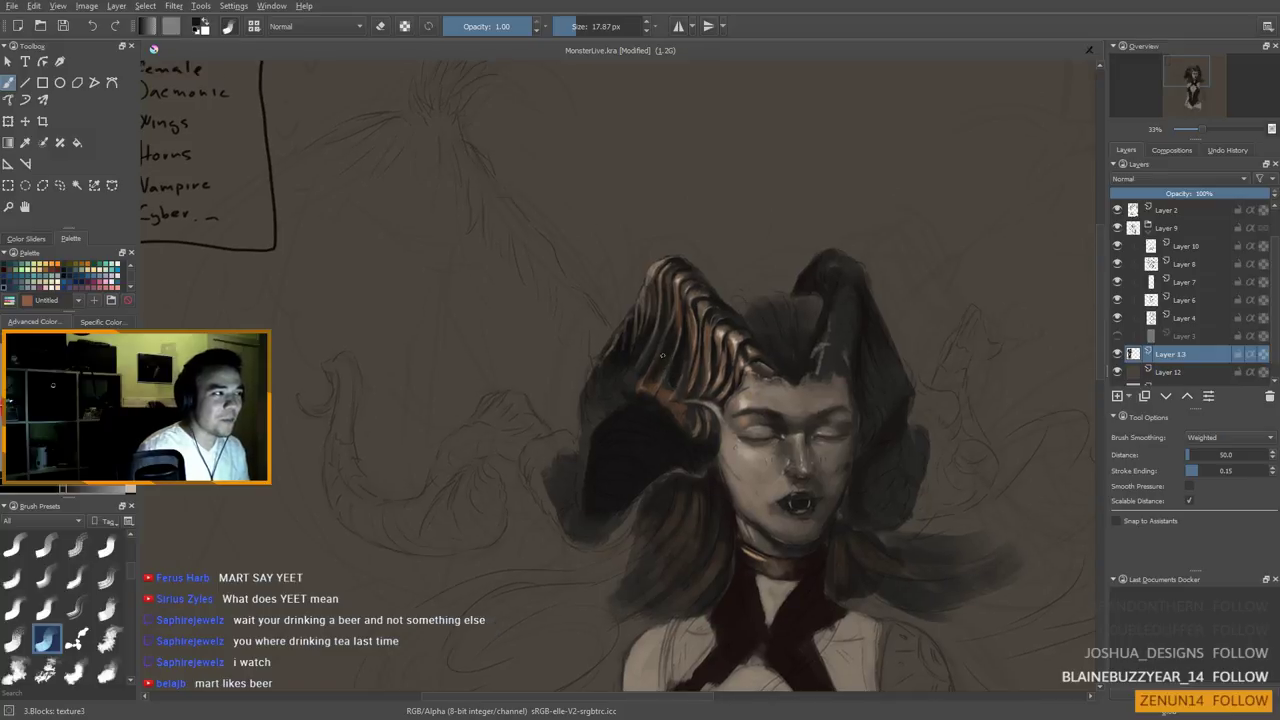
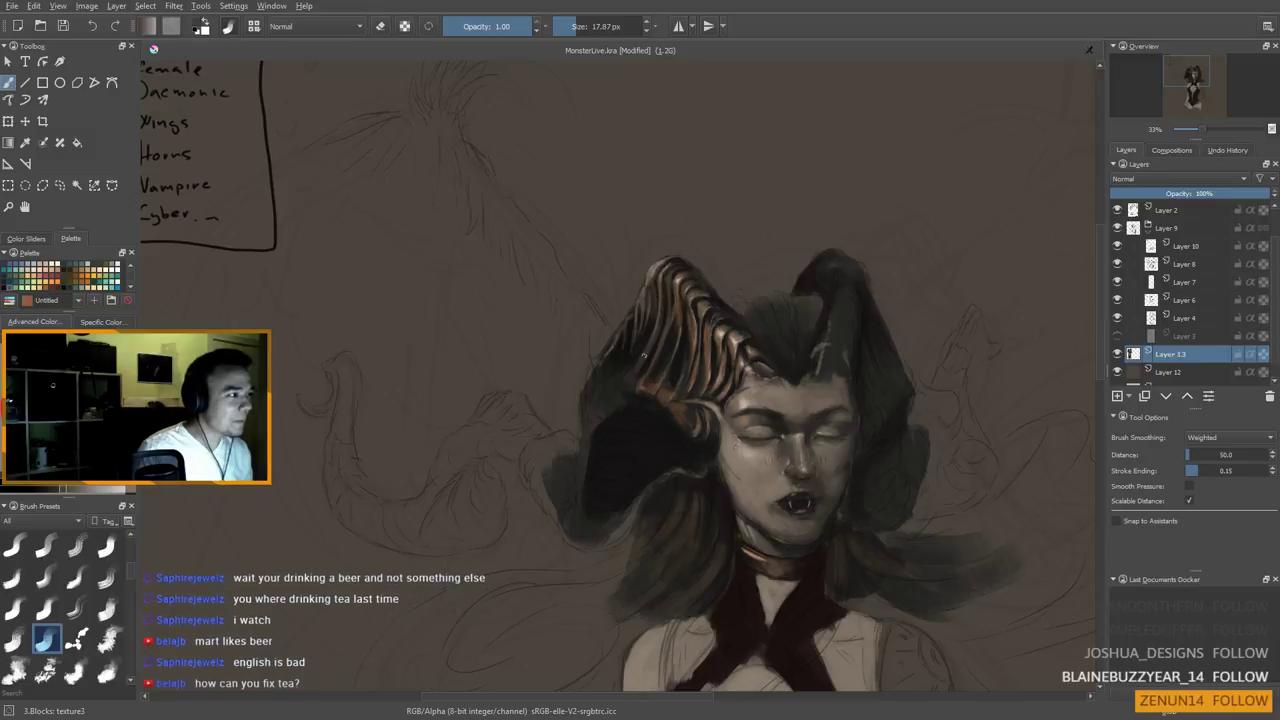
pyautogui.moveTo(650, 328); pyautogui.dragTo(692, 328)
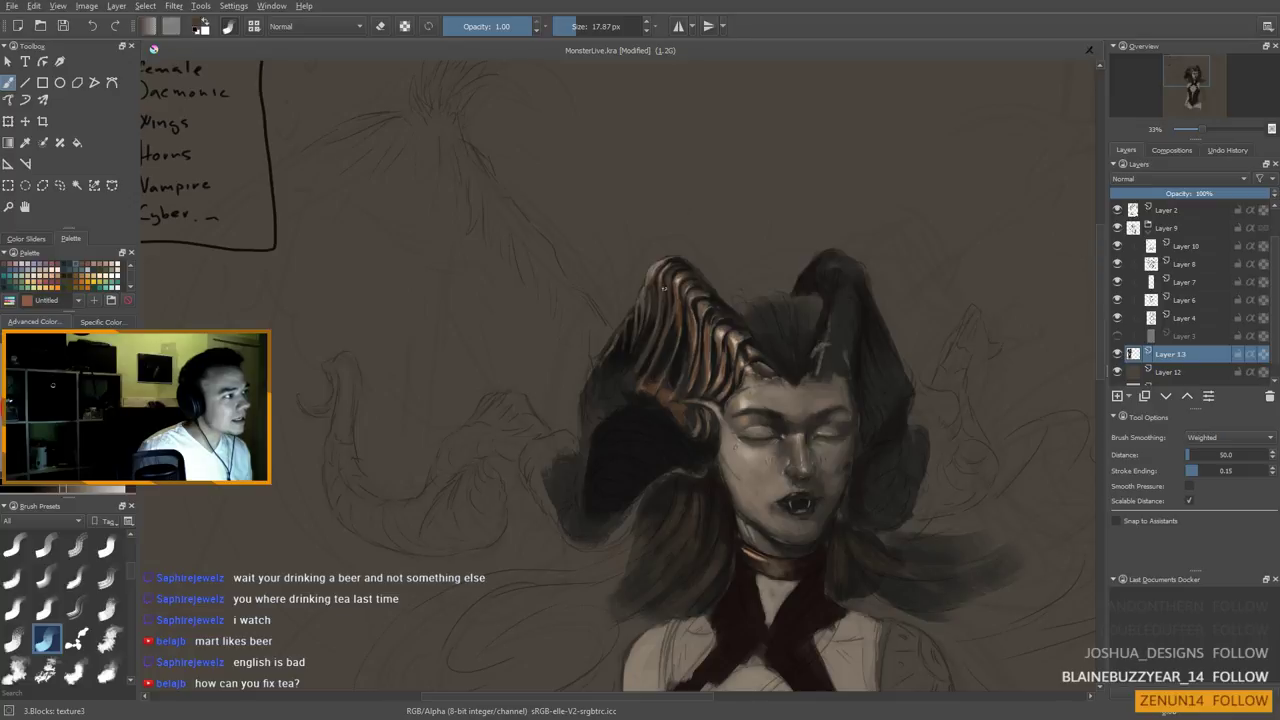
pyautogui.moveTo(665, 368); pyautogui.dragTo(697, 279)
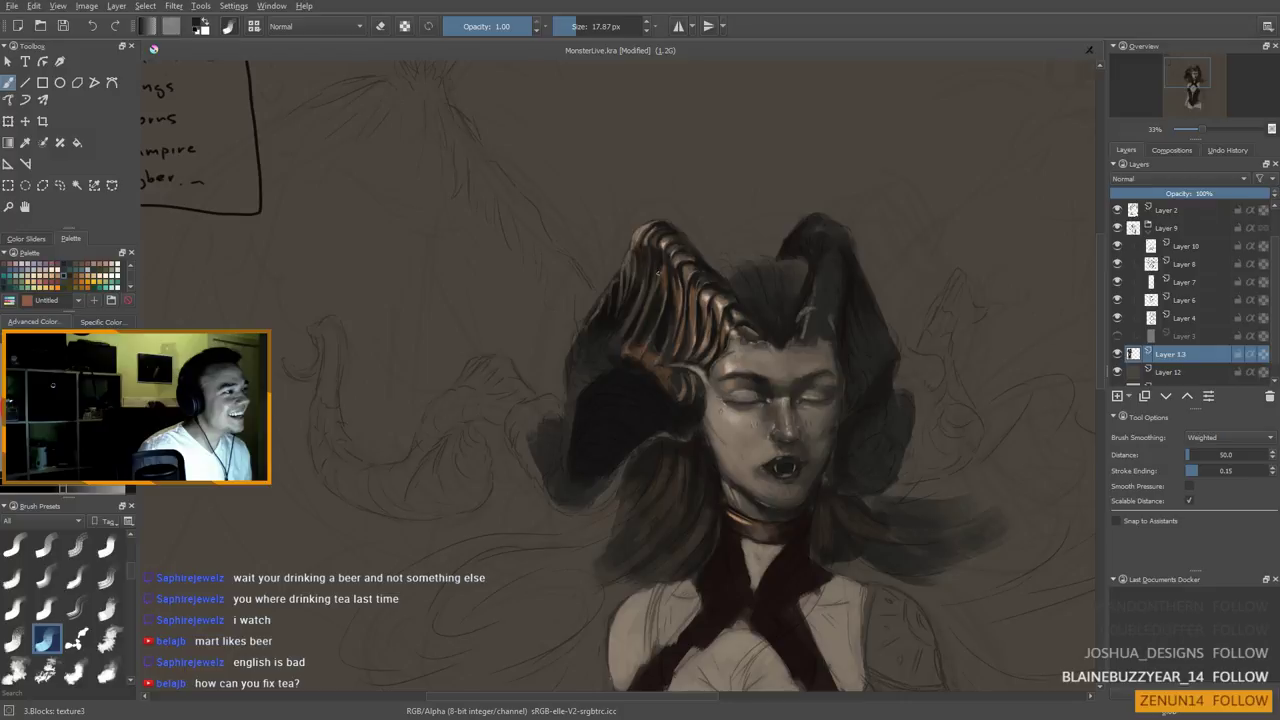
# Sample brown and dark tones near the horn's tip and refine the upper stripes with the 17.87 px brush
pyautogui.scroll(1, 611, 513)
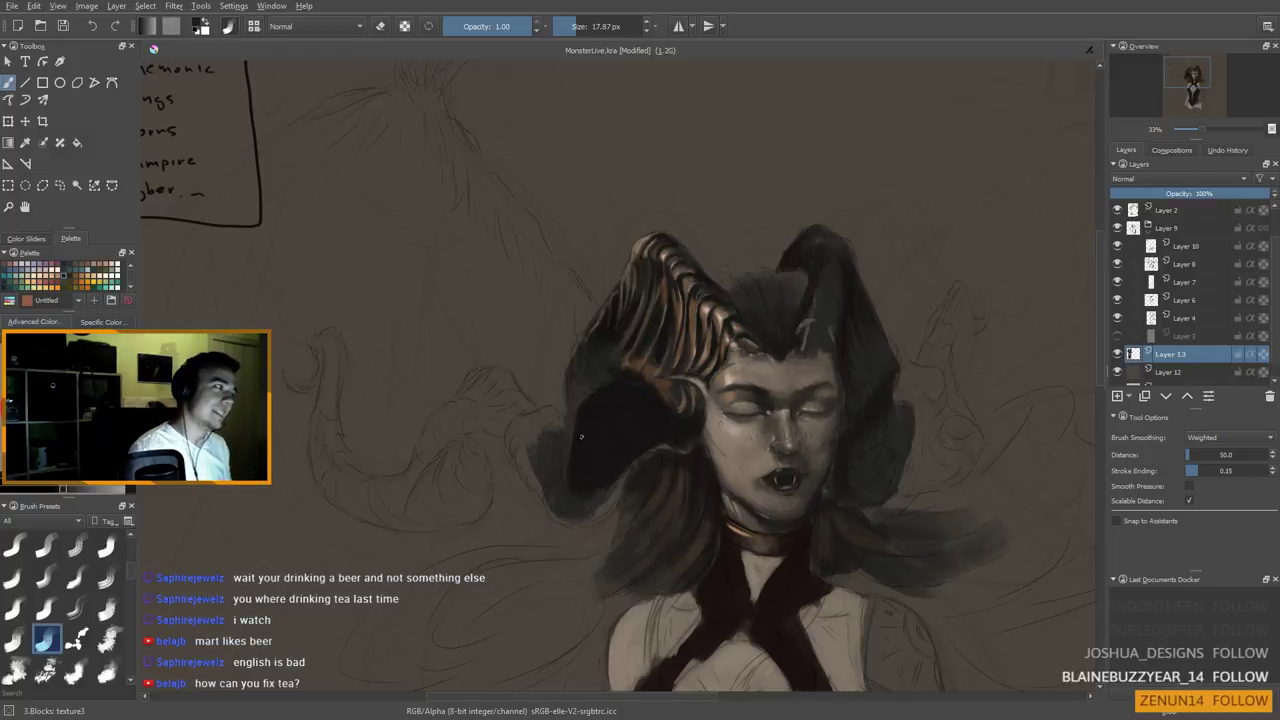
pyautogui.moveTo(632, 273); pyautogui.dragTo(674, 301)
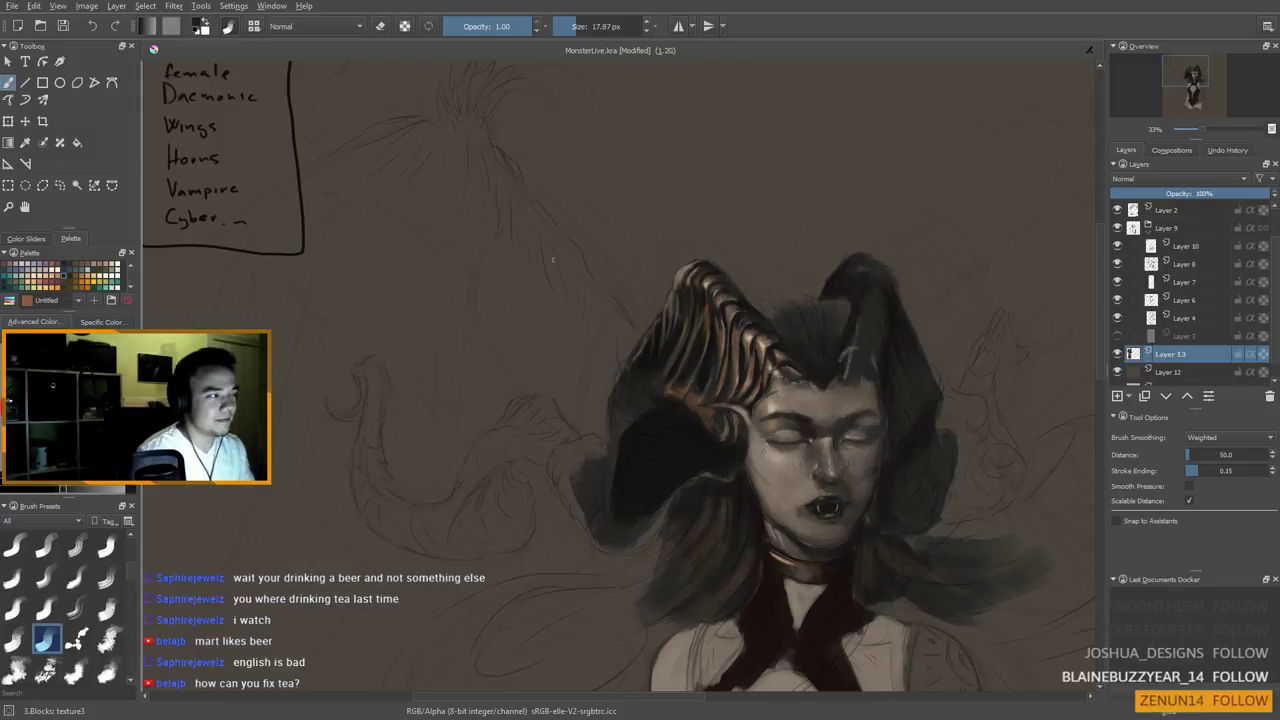
pyautogui.moveTo(686, 292); pyautogui.dragTo(714, 338)
pyautogui.keyDown('ctrl'); pyautogui.click(710, 325); pyautogui.keyUp('ctrl')
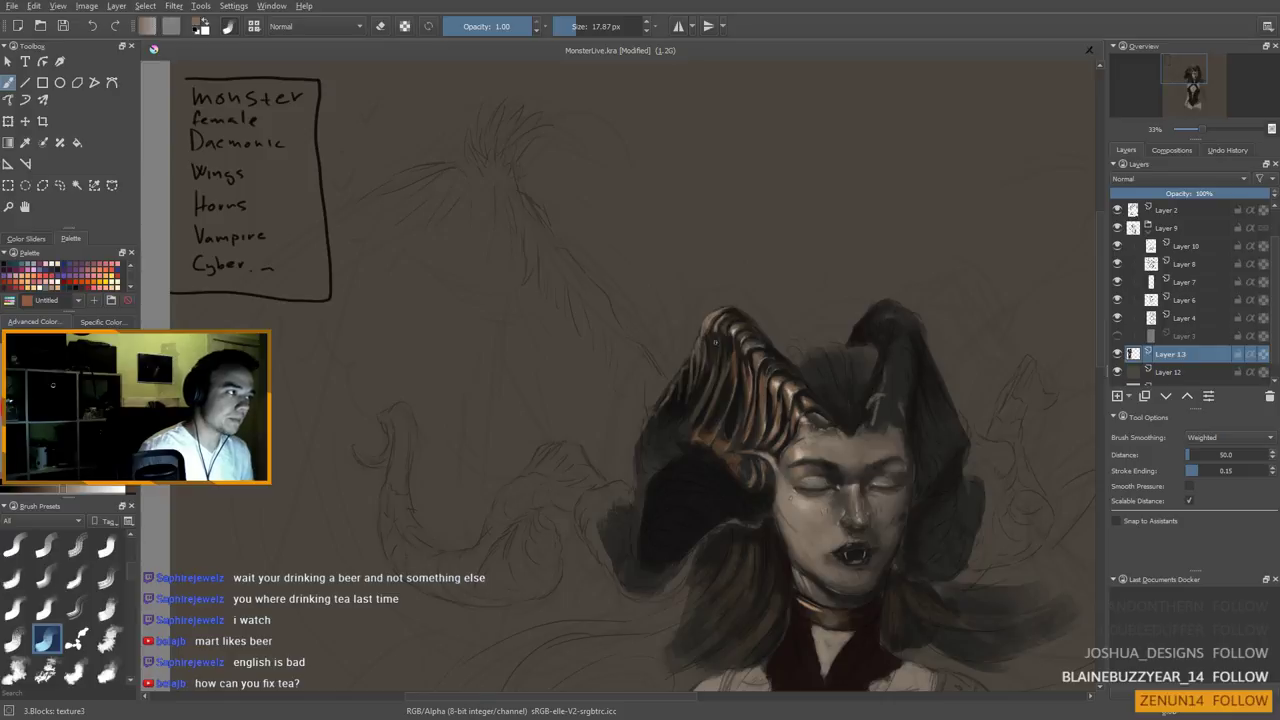
pyautogui.keyDown('ctrl'); pyautogui.click(716, 342); pyautogui.keyUp('ctrl')
pyautogui.keyDown('ctrl'); pyautogui.click(716, 340); pyautogui.keyUp('ctrl')
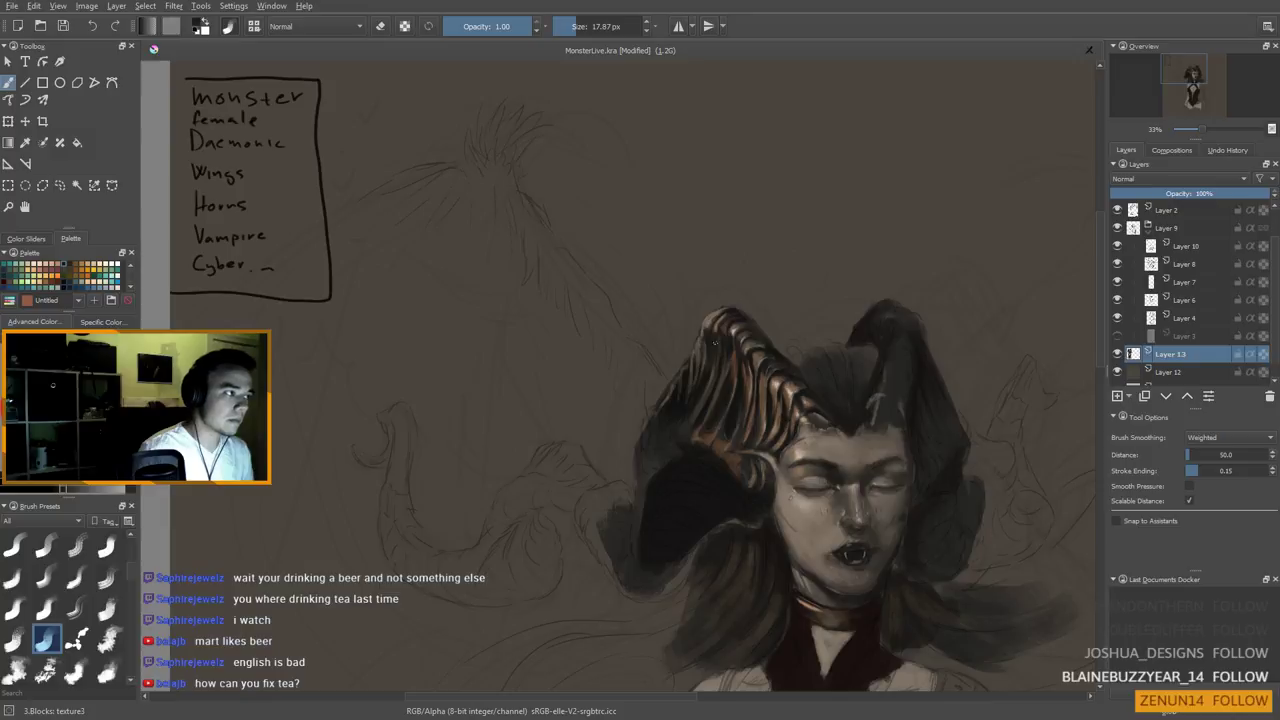
pyautogui.keyDown('ctrl'); pyautogui.click(716, 347); pyautogui.keyUp('ctrl')
pyautogui.keyDown('ctrl'); pyautogui.click(726, 342); pyautogui.keyUp('ctrl')
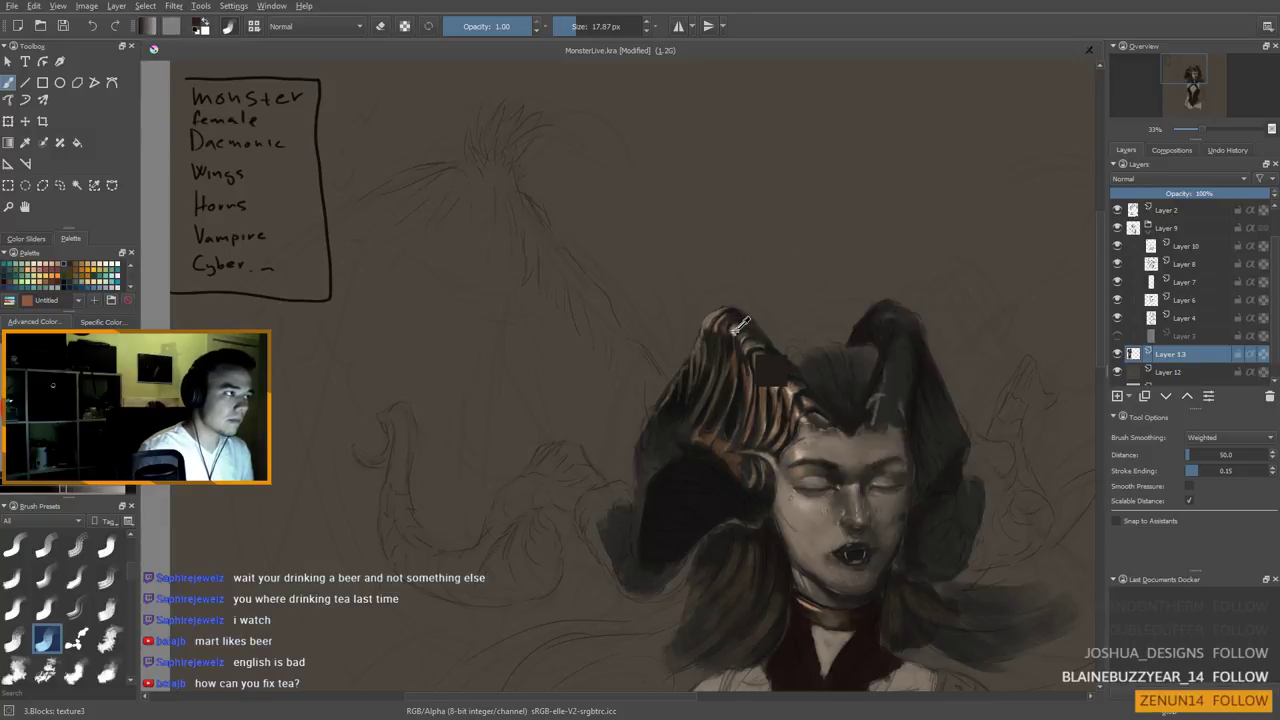
# Sample a light brown from the horn's tip and paint fine highlights along the upper ridges with a 10.22 px brush
pyautogui.keyDown('ctrl'); pyautogui.click(738, 330); pyautogui.keyUp('ctrl')
pyautogui.keyDown('shift'); pyautogui.moveTo(738, 330); pyautogui.dragTo(734, 330); pyautogui.keyUp('shift')
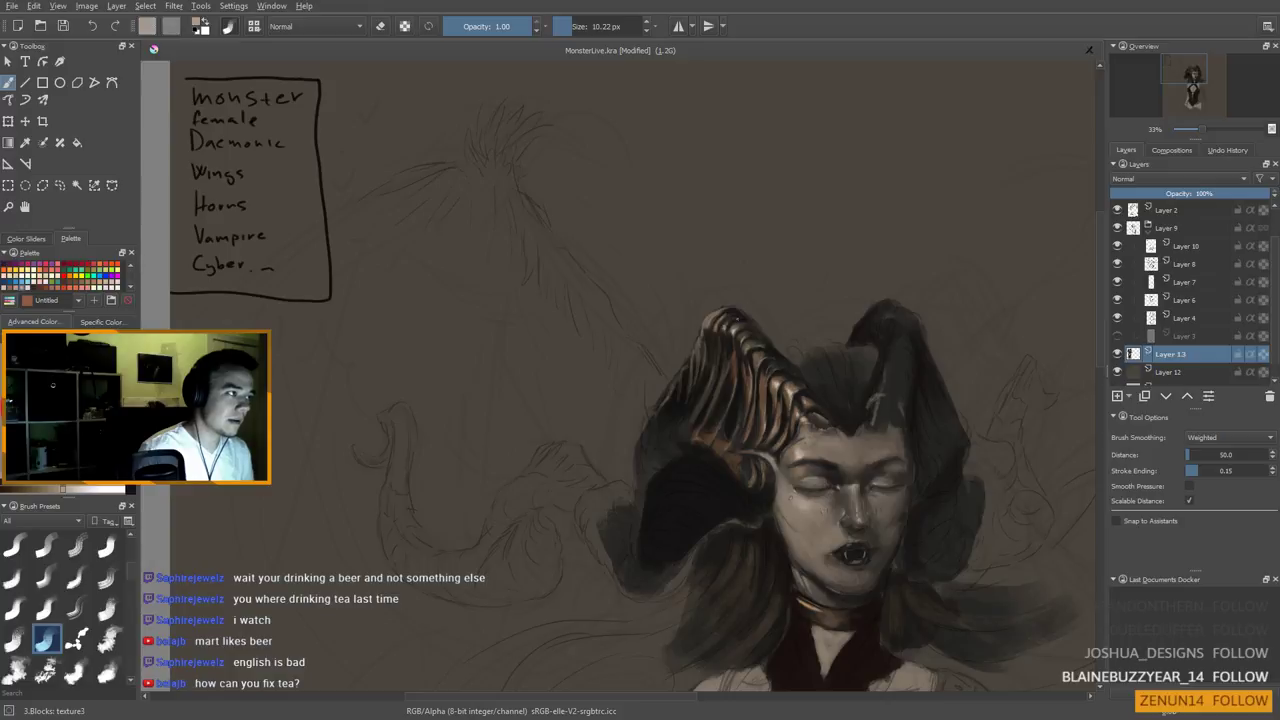
pyautogui.moveTo(718, 338); pyautogui.dragTo(711, 334)
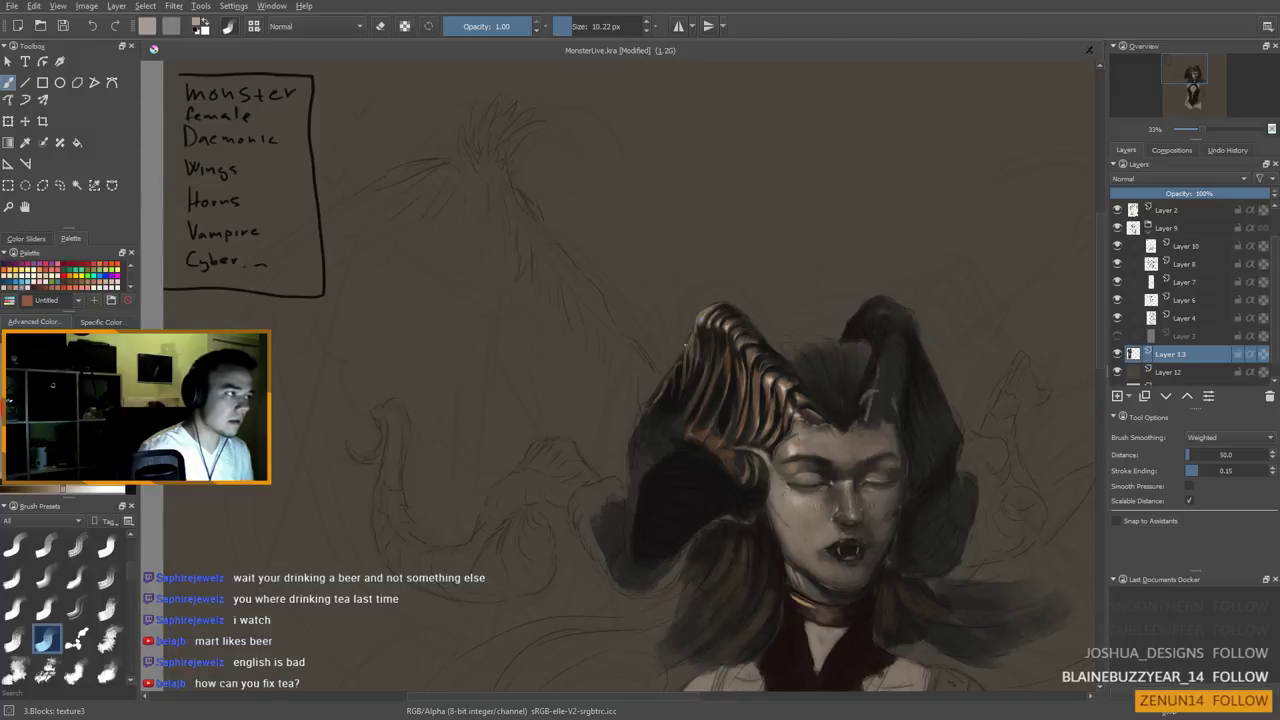
pyautogui.moveTo(686, 339); pyautogui.dragTo(684, 332)
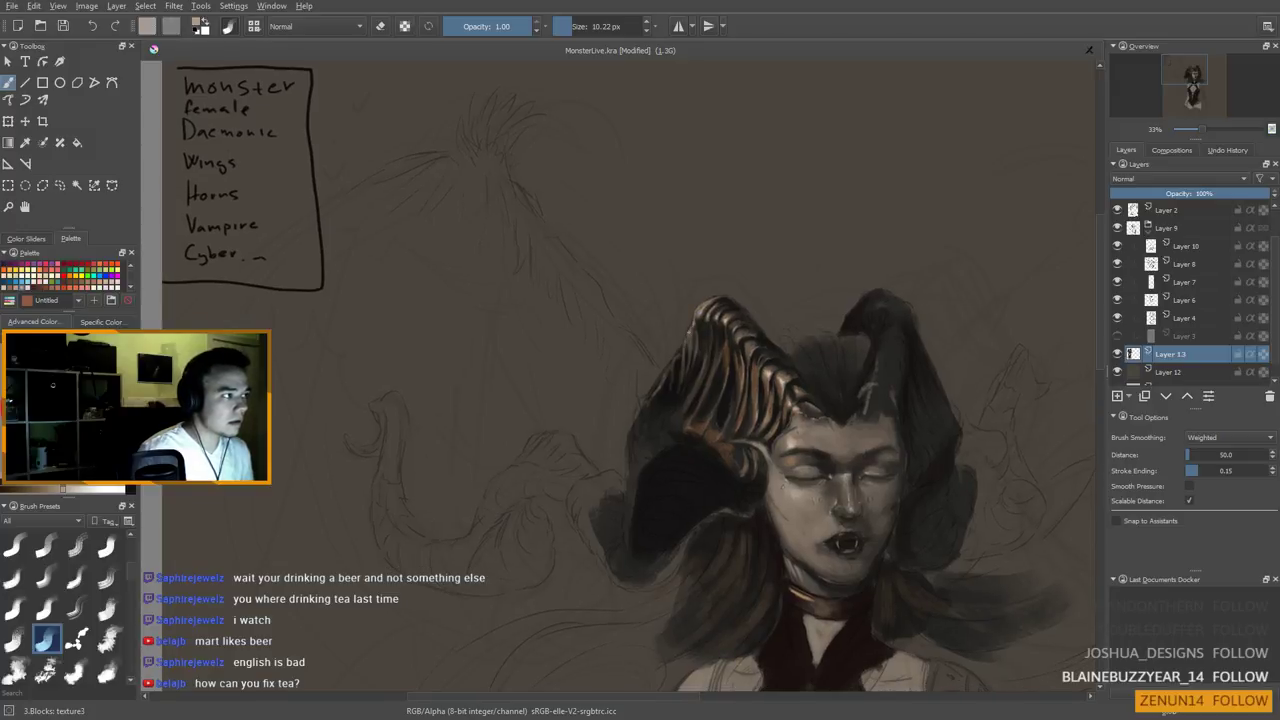
pyautogui.moveTo(715, 368); pyautogui.dragTo(696, 349)
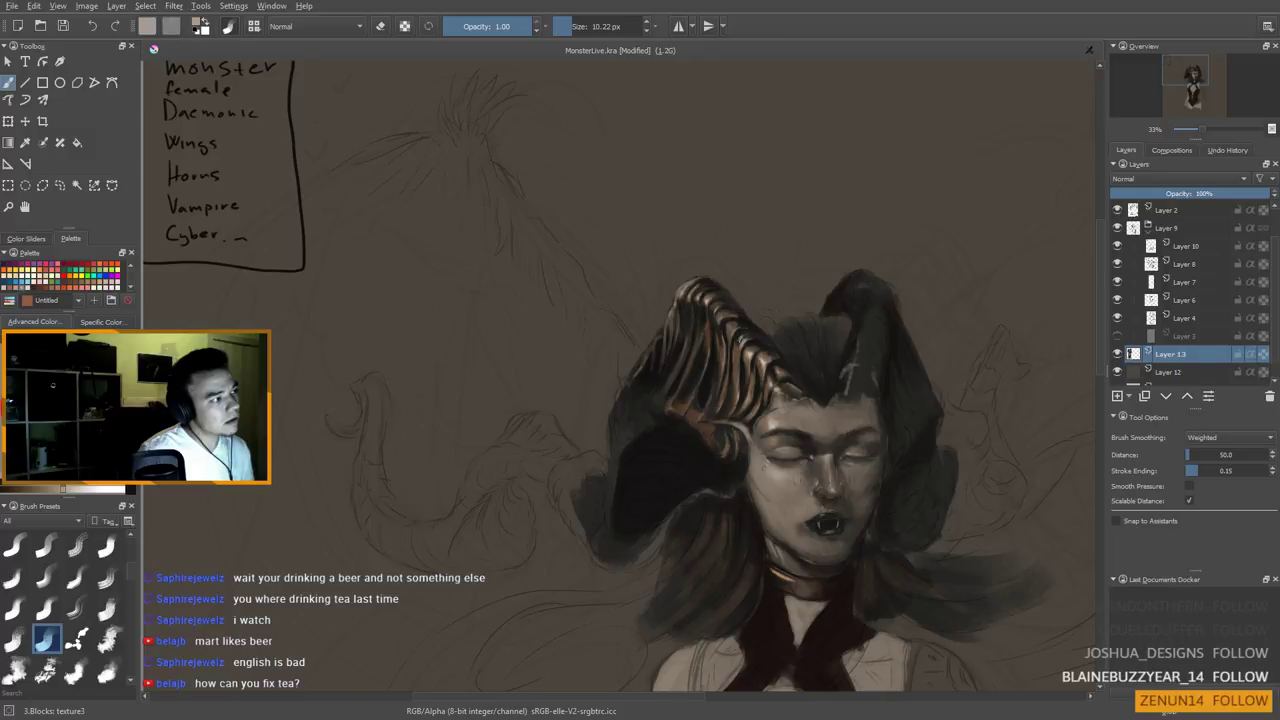
pyautogui.moveTo(715, 368); pyautogui.dragTo(697, 375)
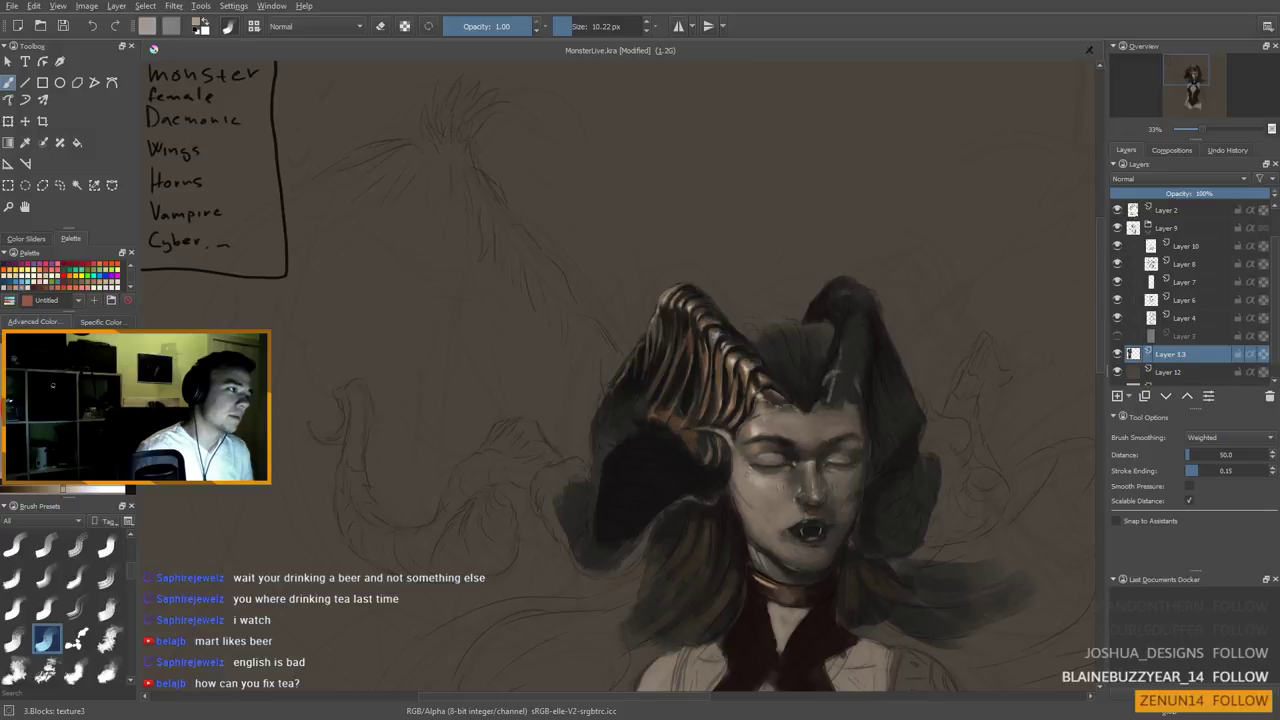
# Sample a darker brown from the horn and check the head and shoulders at 25% zoom
pyautogui.keyDown('ctrl'); pyautogui.click(711, 338); pyautogui.keyUp('ctrl')
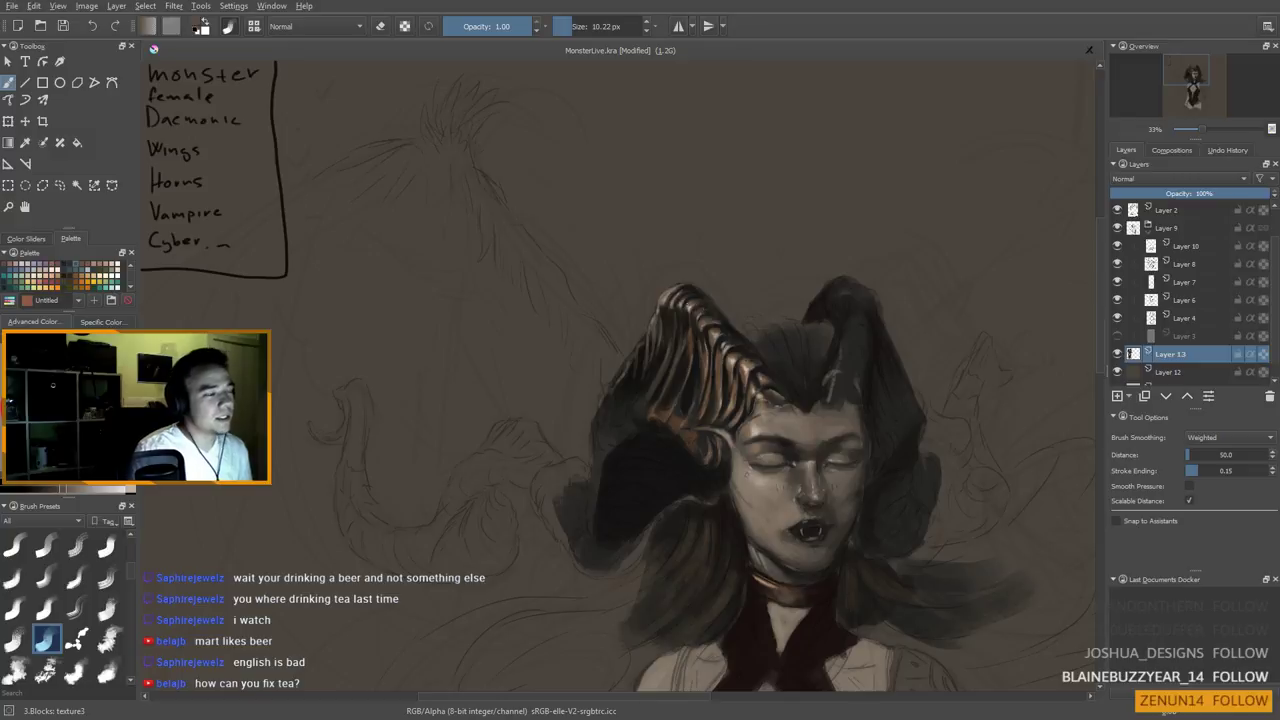
pyautogui.scroll(-2, 698, 333)
pyautogui.scroll(1, 722, 357)
pyautogui.moveTo(714, 359); pyautogui.dragTo(730, 371)
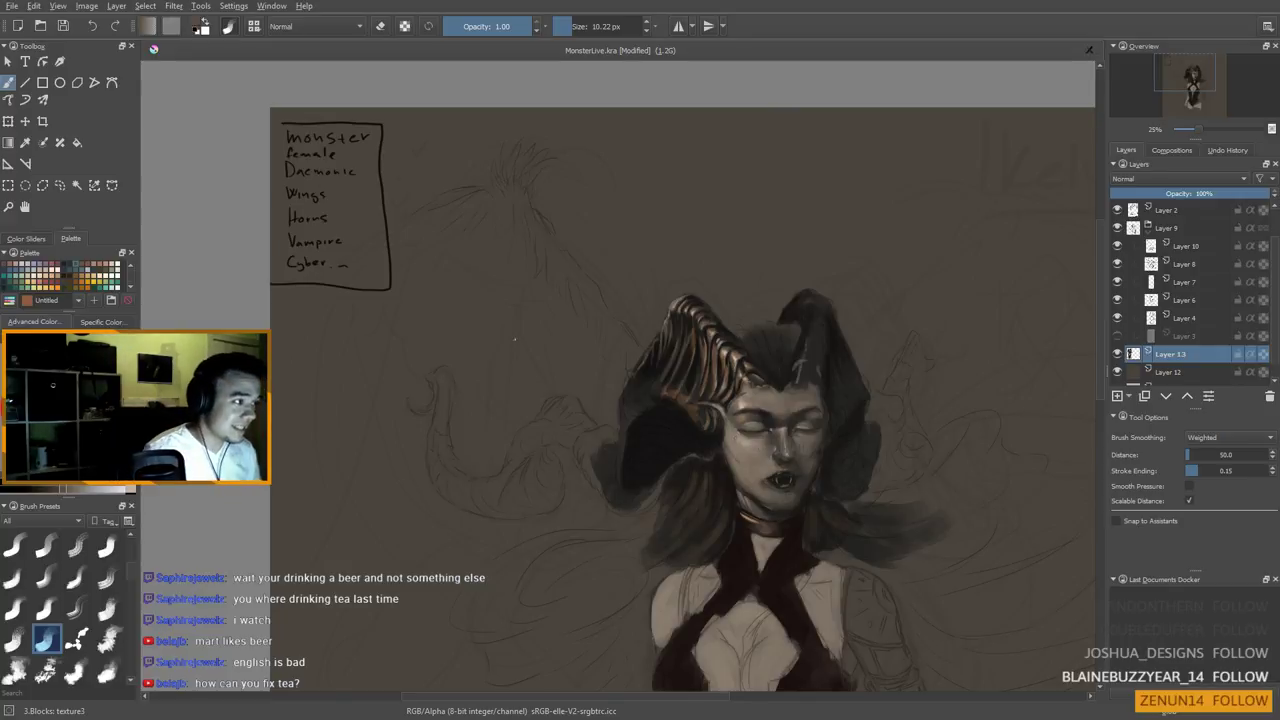
# Sample a brown from the horn's base and shade the horn's middle stripes with a 26.61 px brush
pyautogui.keyDown('ctrl'); pyautogui.click(750, 392); pyautogui.keyUp('ctrl')
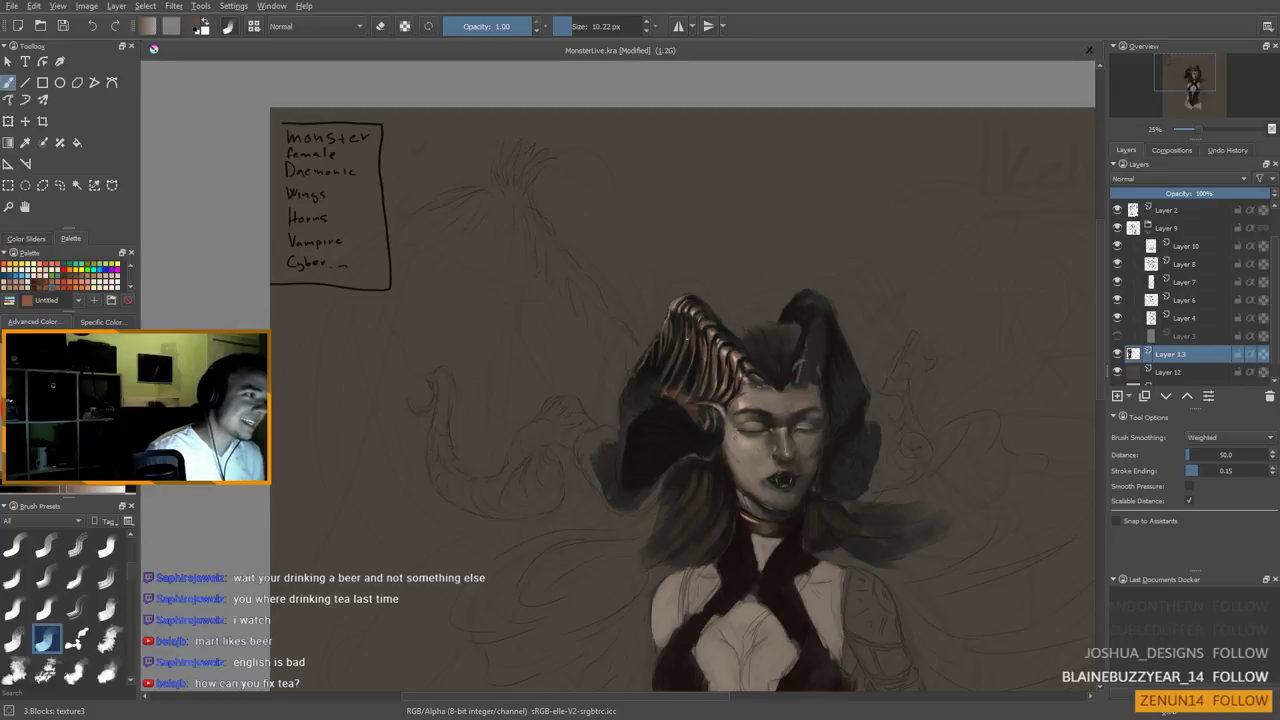
pyautogui.keyDown('shift'); pyautogui.moveTo(691, 330); pyautogui.dragTo(702, 330); pyautogui.keyUp('shift')
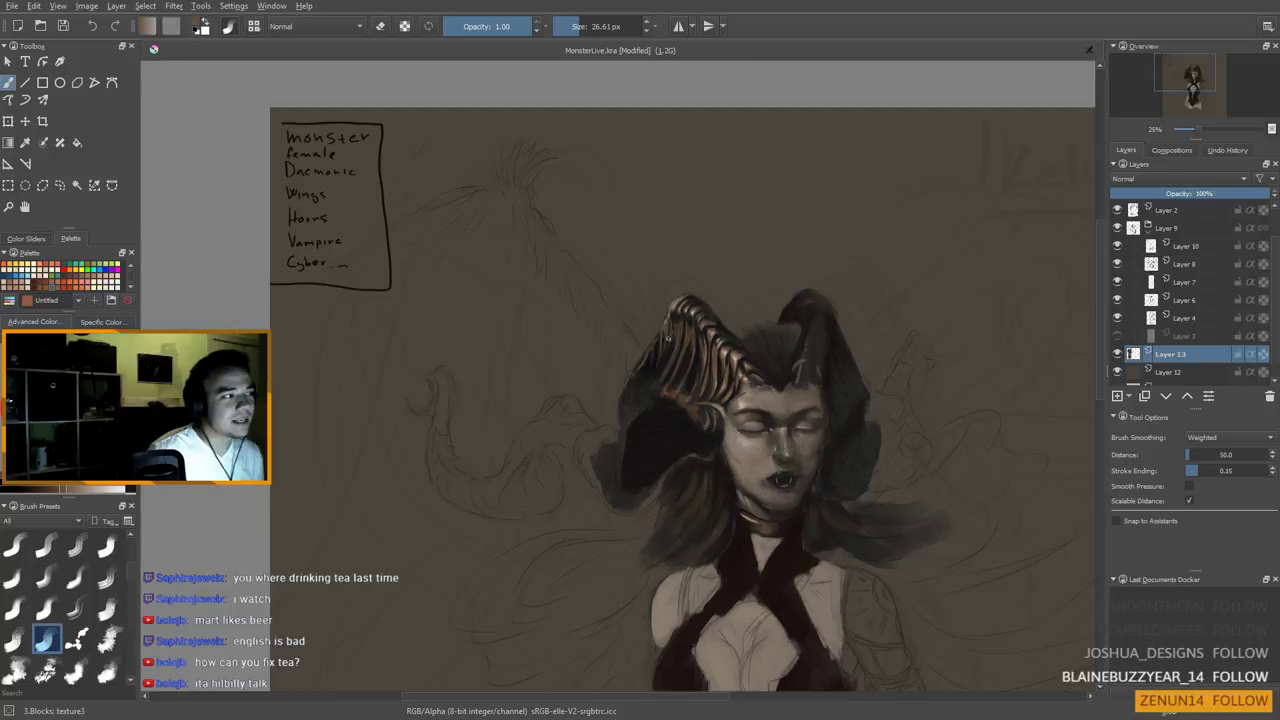
pyautogui.scroll(1, 693, 348)
pyautogui.moveTo(693, 348); pyautogui.dragTo(715, 386)
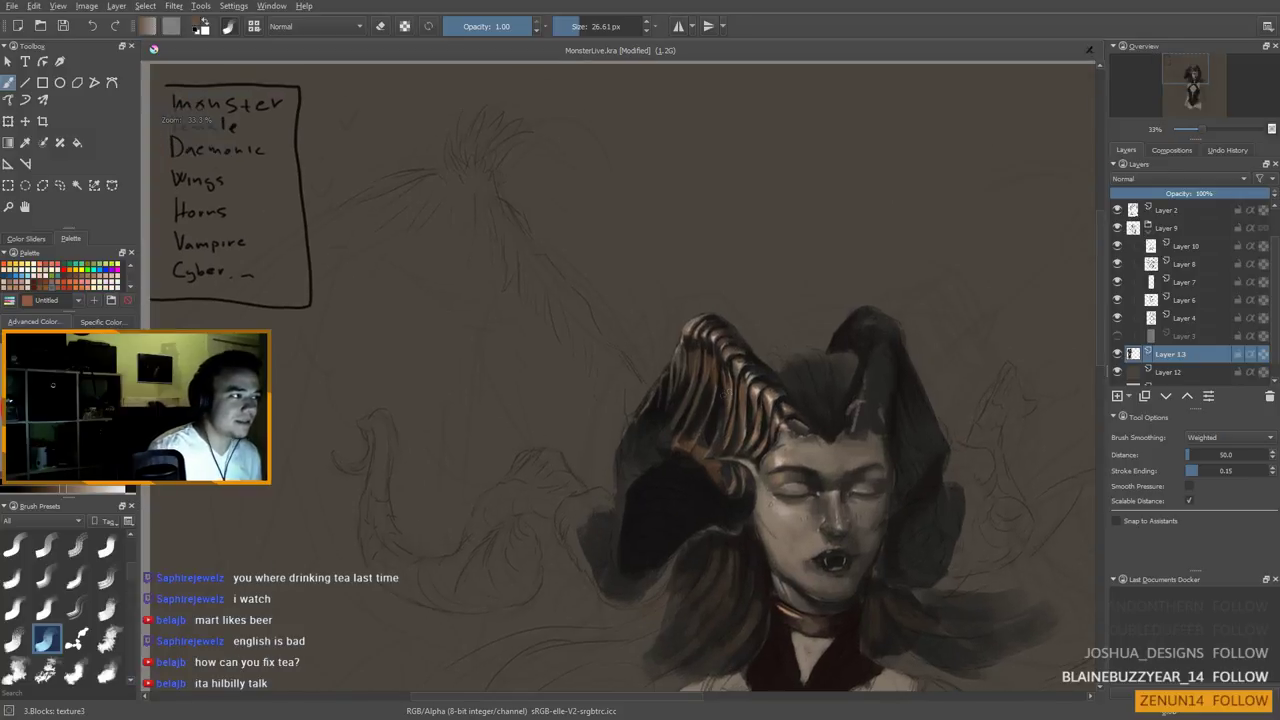
# Reduce the brush to 10.58 px and refine the horn's outer and lower grooves with sampled dark tones
pyautogui.press('[')
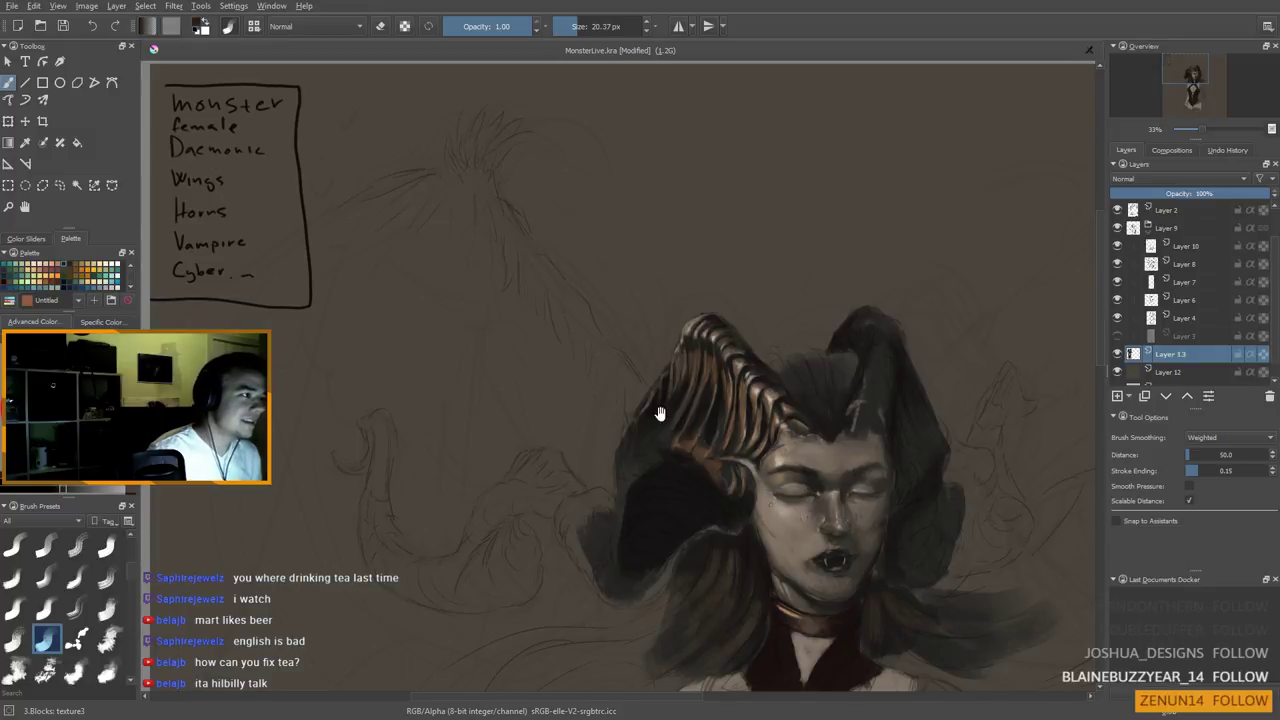
pyautogui.moveTo(659, 416); pyautogui.dragTo(661, 404)
pyautogui.press('[')
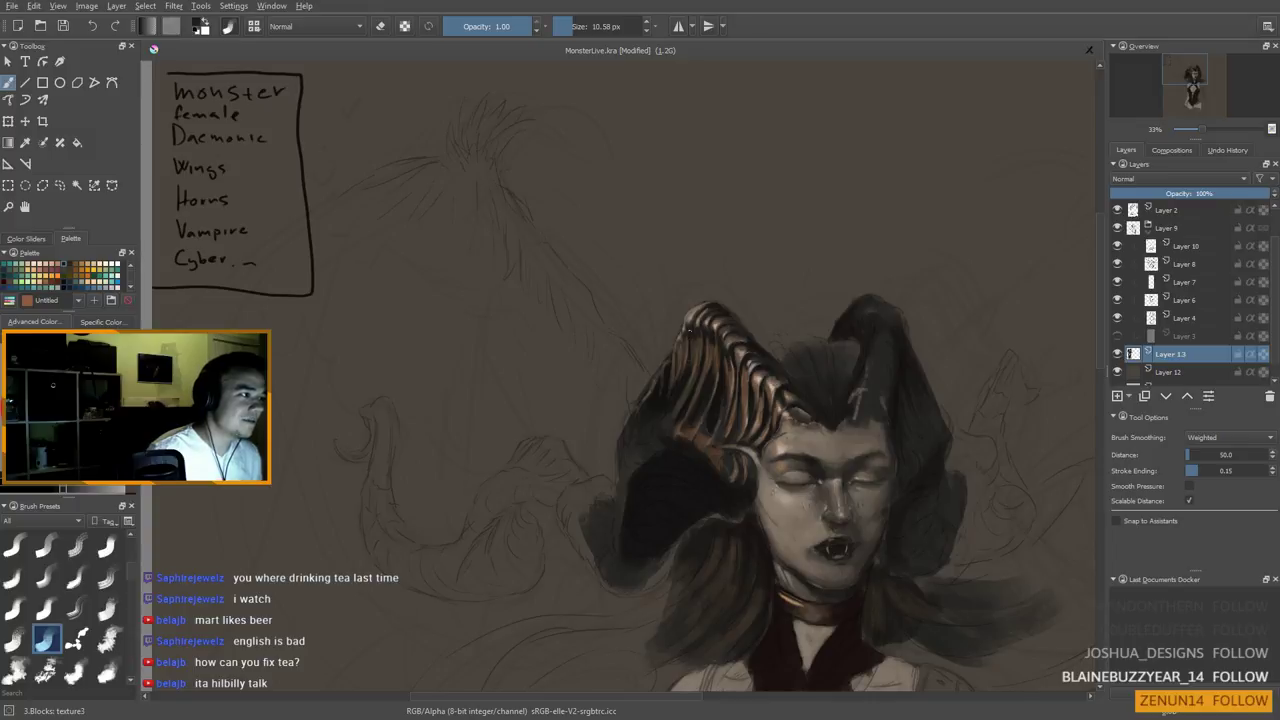
pyautogui.moveTo(650, 440); pyautogui.dragTo(632, 456)
pyautogui.keyDown('ctrl'); pyautogui.click(666, 430); pyautogui.keyUp('ctrl')
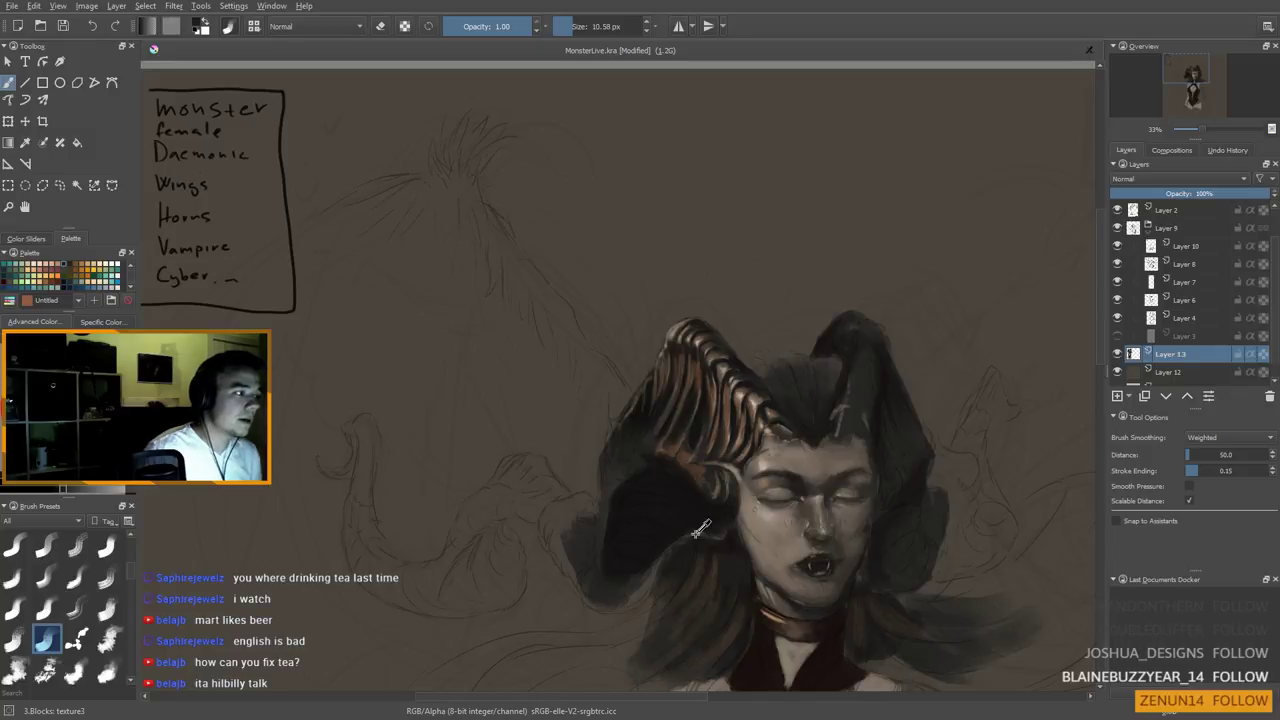
pyautogui.keyDown('ctrl'); pyautogui.click(798, 508); pyautogui.keyUp('ctrl')
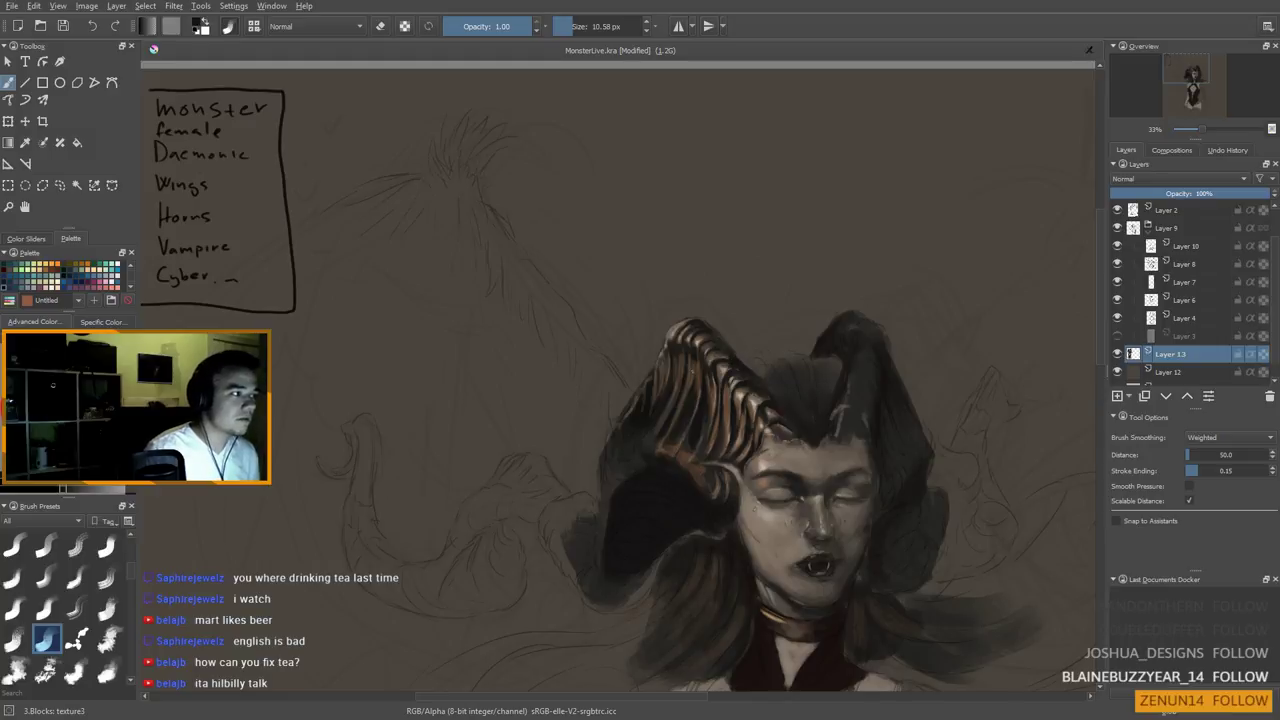
# Enlarge the brush to 17.33 px and rework the horn's lower stripes with tones sampled around its base
pyautogui.keyDown('shift'); pyautogui.moveTo(688, 382); pyautogui.dragTo(702, 406); pyautogui.keyUp('shift')
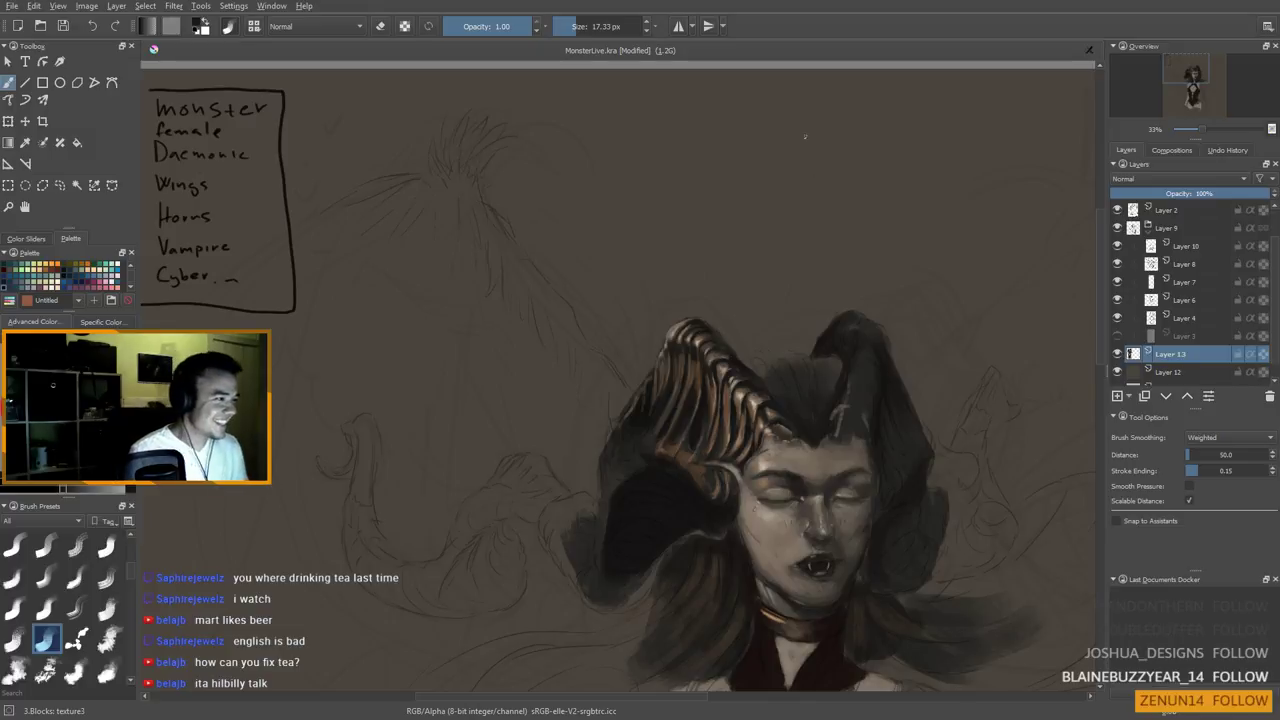
pyautogui.moveTo(648, 485); pyautogui.dragTo(651, 433)
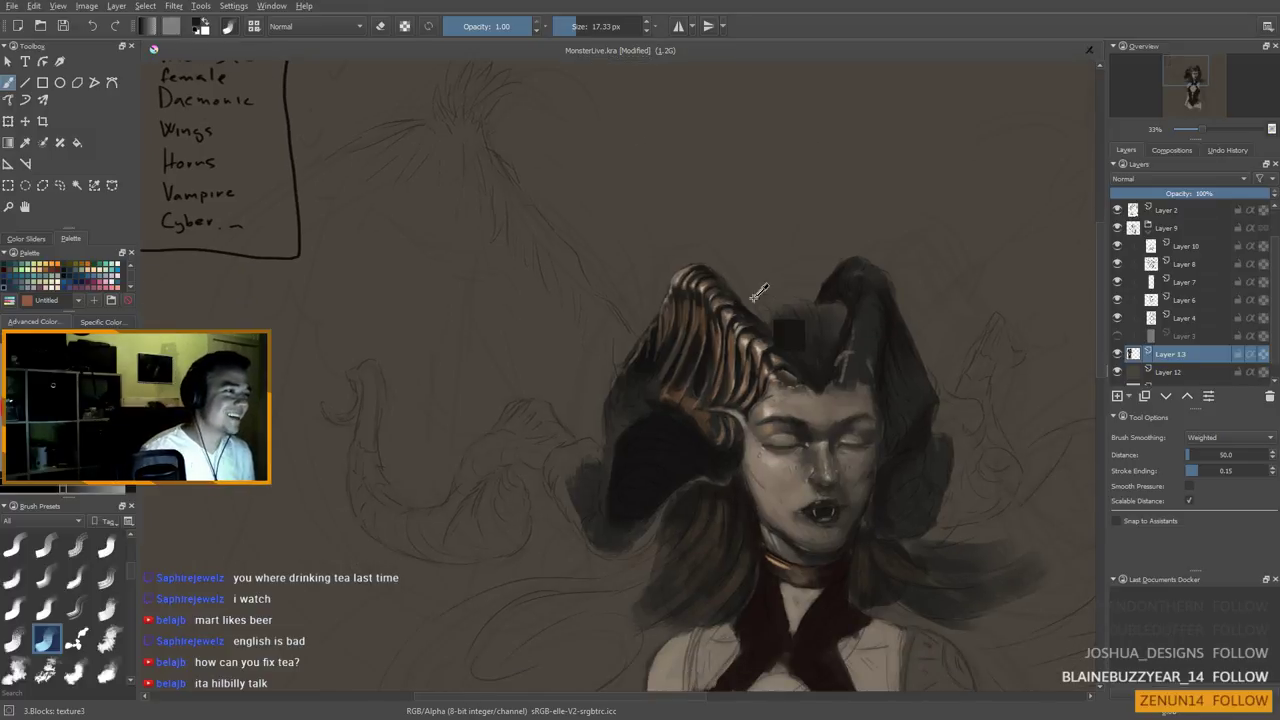
pyautogui.keyDown('ctrl'); pyautogui.click(711, 434); pyautogui.keyUp('ctrl')
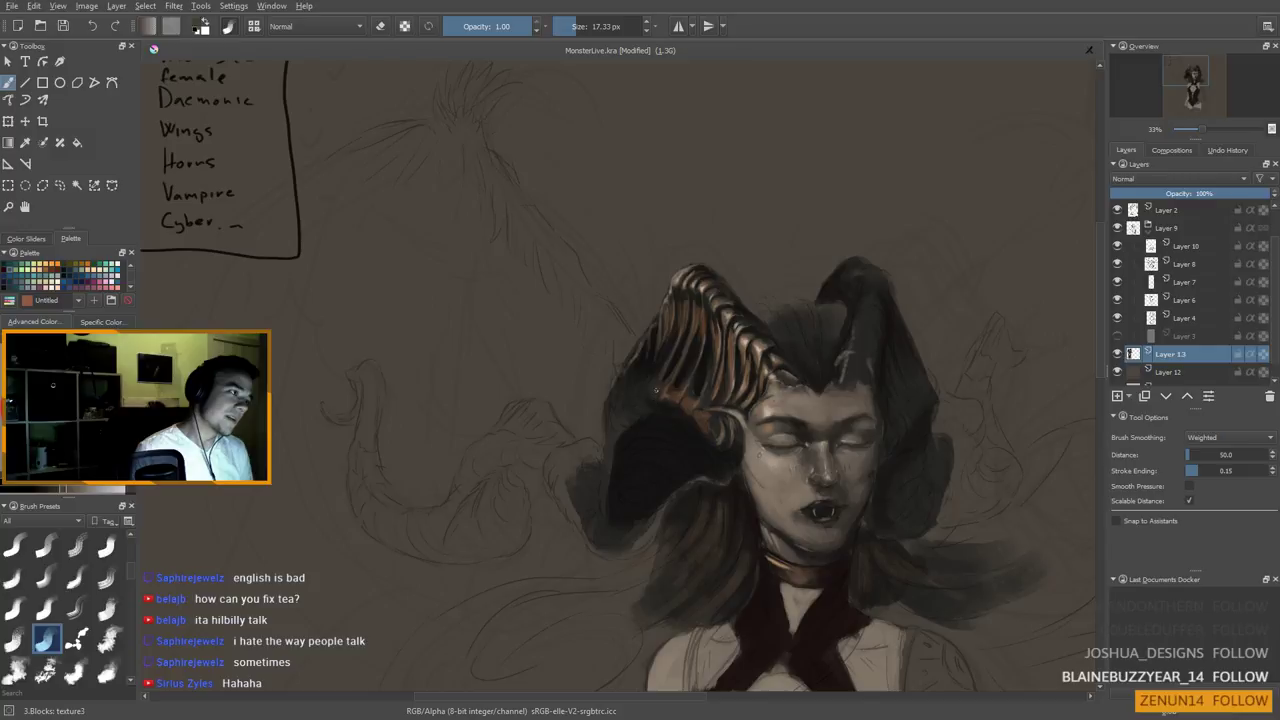
pyautogui.keyDown('ctrl'); pyautogui.click(688, 398); pyautogui.keyUp('ctrl')
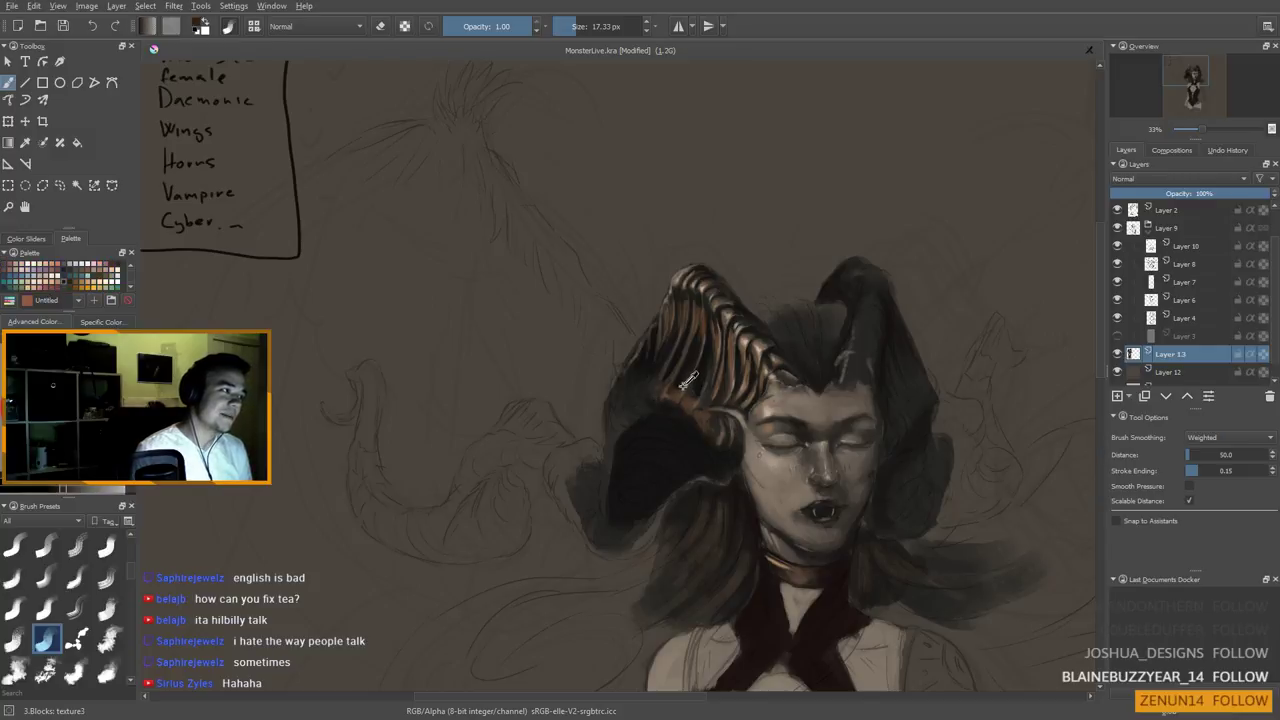
pyautogui.keyDown('ctrl'); pyautogui.click(702, 381); pyautogui.keyUp('ctrl')
# Define the lower grooves with a 12.44 px brush and deepen the shading above the horn's base at 23.25 px
pyautogui.keyDown('shift'); pyautogui.moveTo(702, 384); pyautogui.dragTo(698, 384); pyautogui.keyUp('shift')
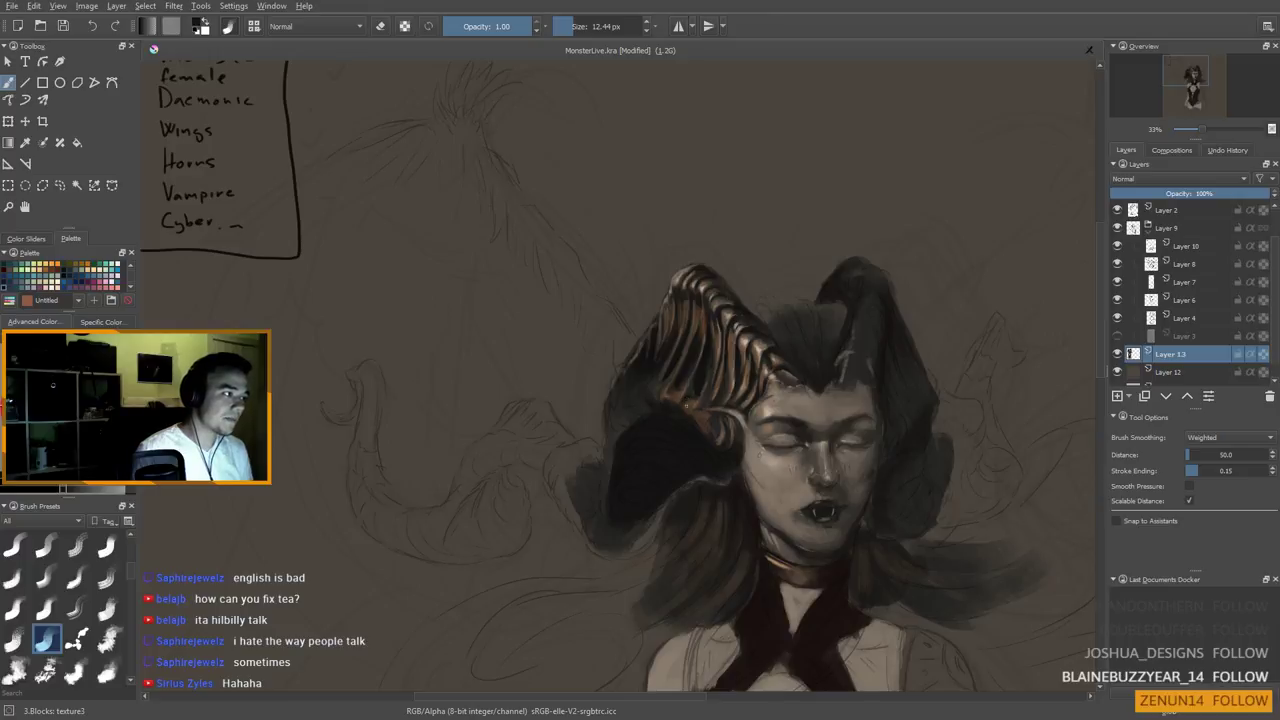
pyautogui.moveTo(714, 450); pyautogui.dragTo(774, 424)
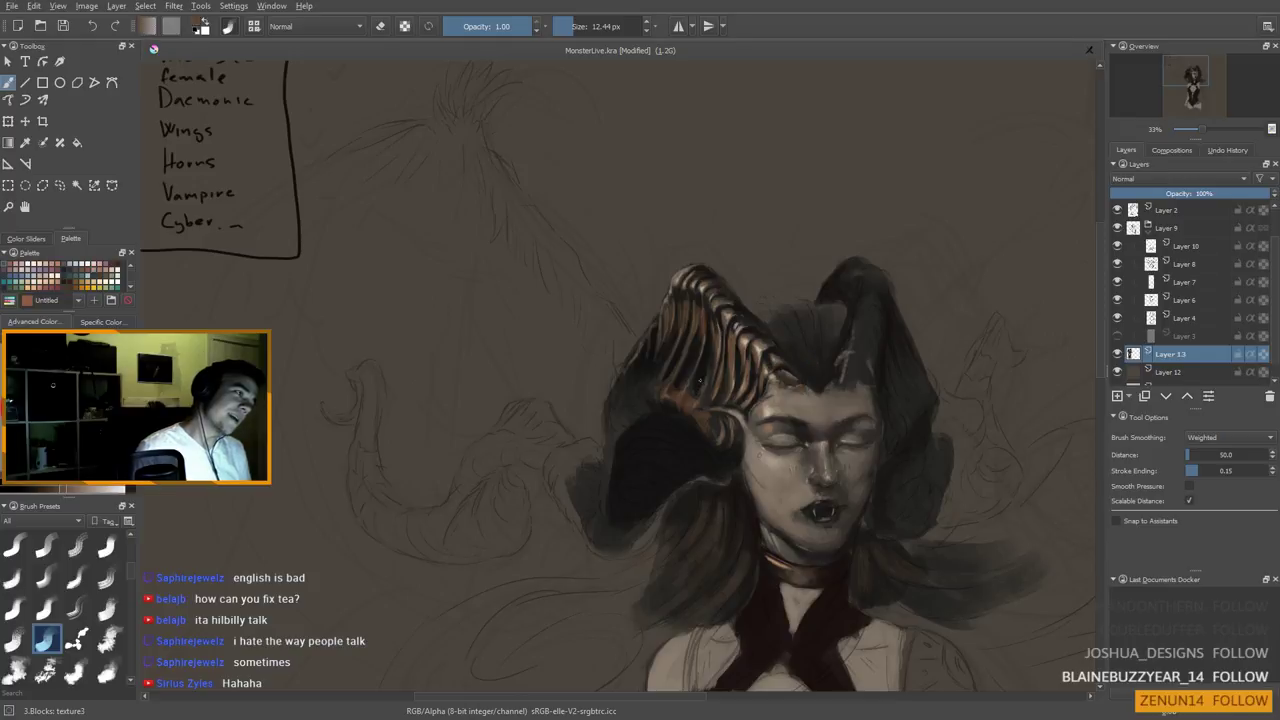
pyautogui.moveTo(697, 390); pyautogui.dragTo(701, 390)
pyautogui.keyDown('ctrl'); pyautogui.click(699, 400); pyautogui.keyUp('ctrl')
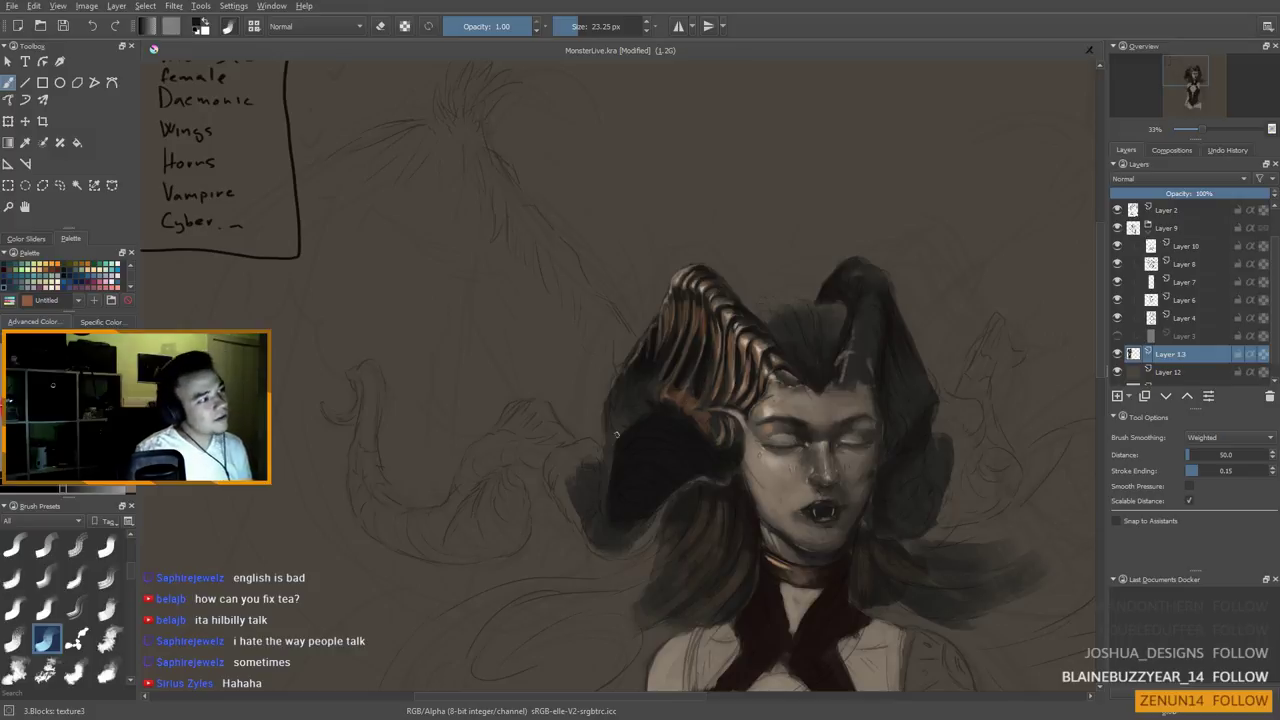
pyautogui.press('ctrl')
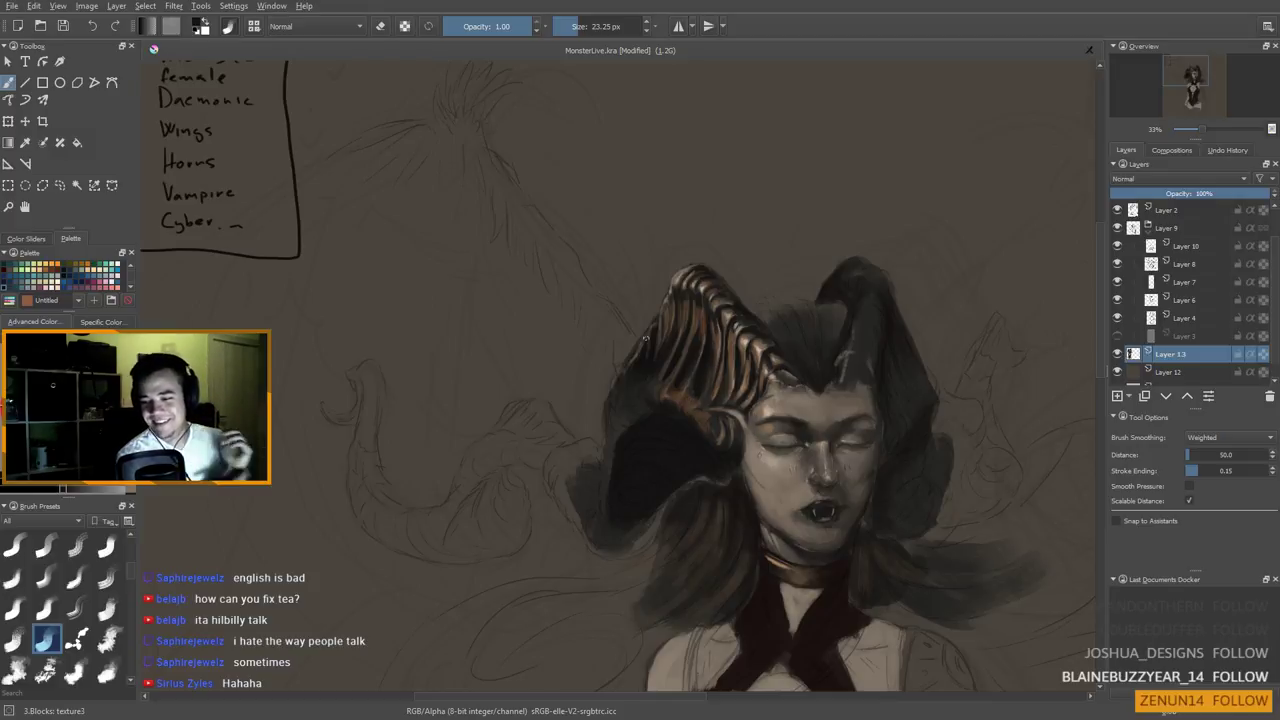
pyautogui.moveTo(666, 378); pyautogui.dragTo(733, 456)
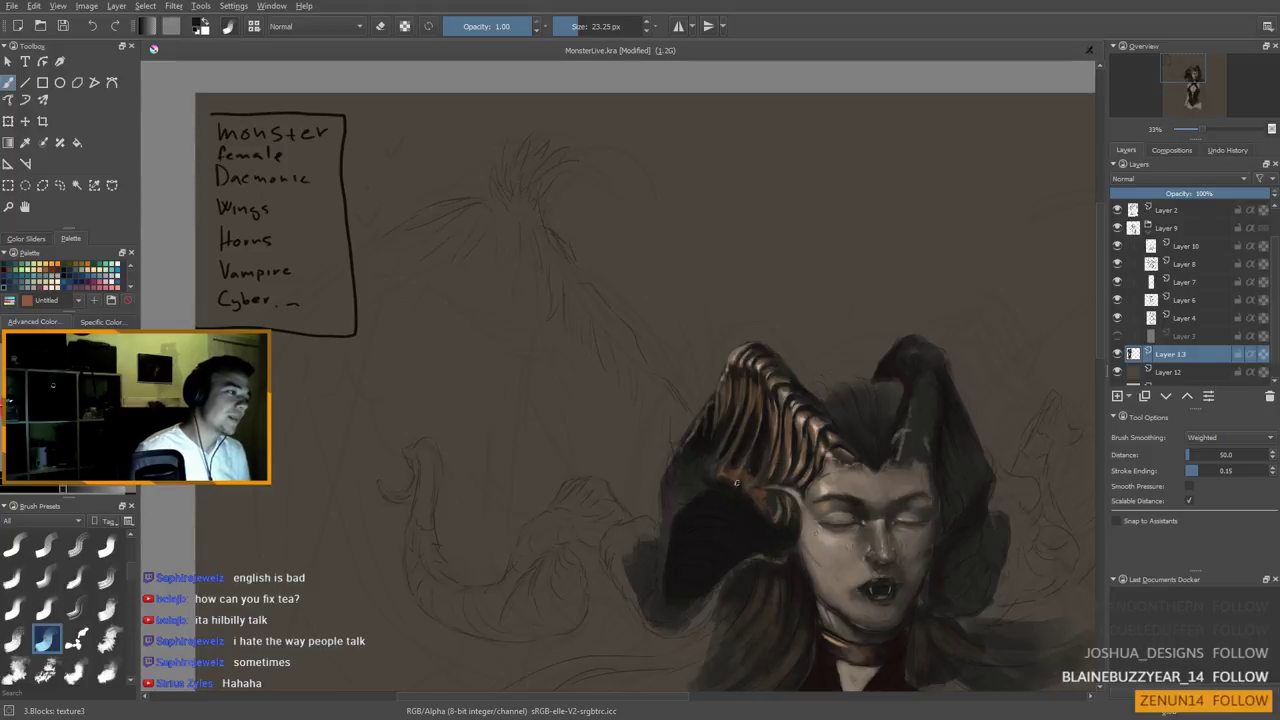
# Sample dark and brown tones and detail the orange-brown patch at the horn's base, reducing the brush to 7.38 px
pyautogui.keyDown('shift'); pyautogui.moveTo(748, 491); pyautogui.dragTo(741, 491); pyautogui.keyUp('shift')
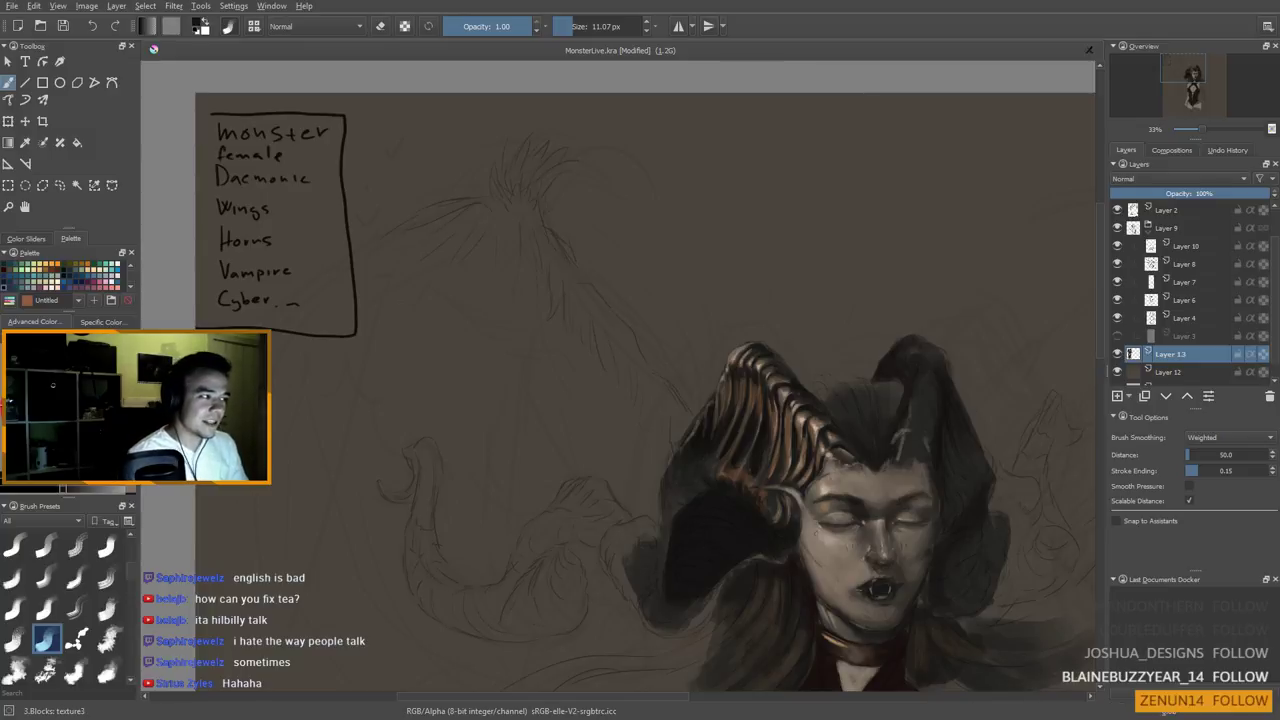
pyautogui.moveTo(731, 504)
pyautogui.mouseDown()
pyautogui.moveTo(745, 496)
pyautogui.moveTo(738, 464)
pyautogui.moveTo(804, 497)
pyautogui.mouseUp()
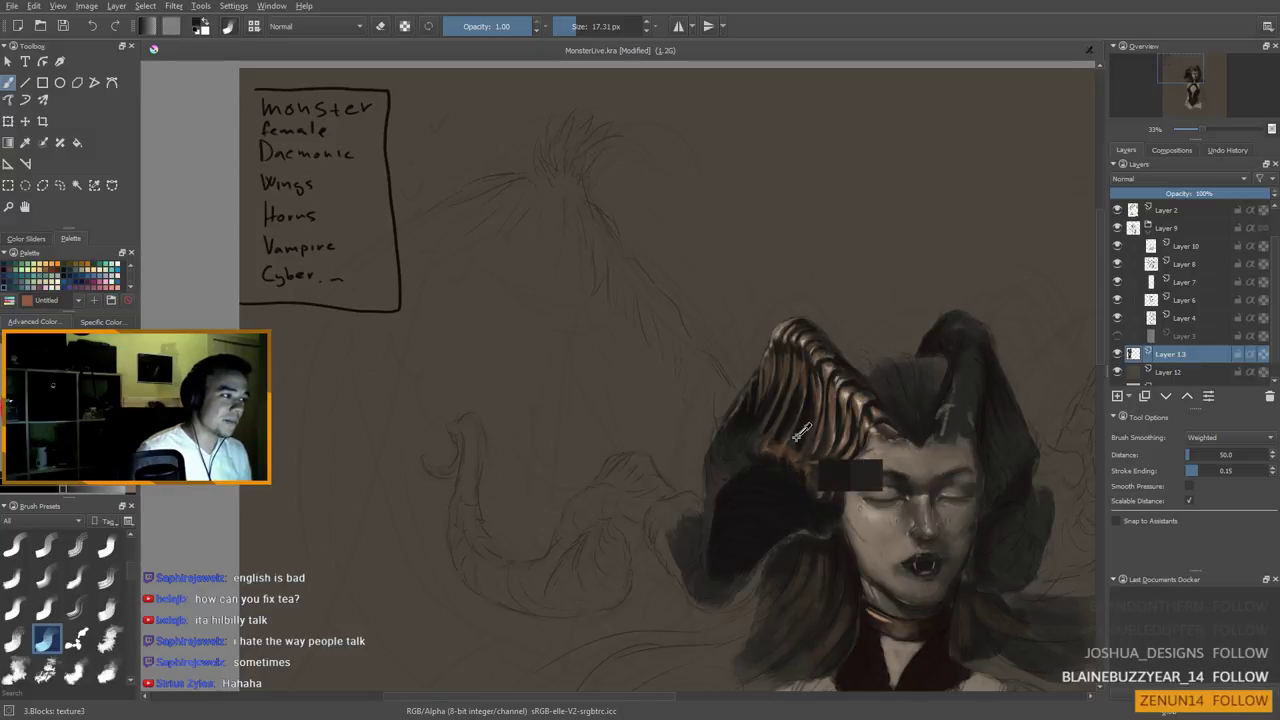
pyautogui.keyDown('shift'); pyautogui.moveTo(797, 445); pyautogui.dragTo(789, 447); pyautogui.keyUp('shift')
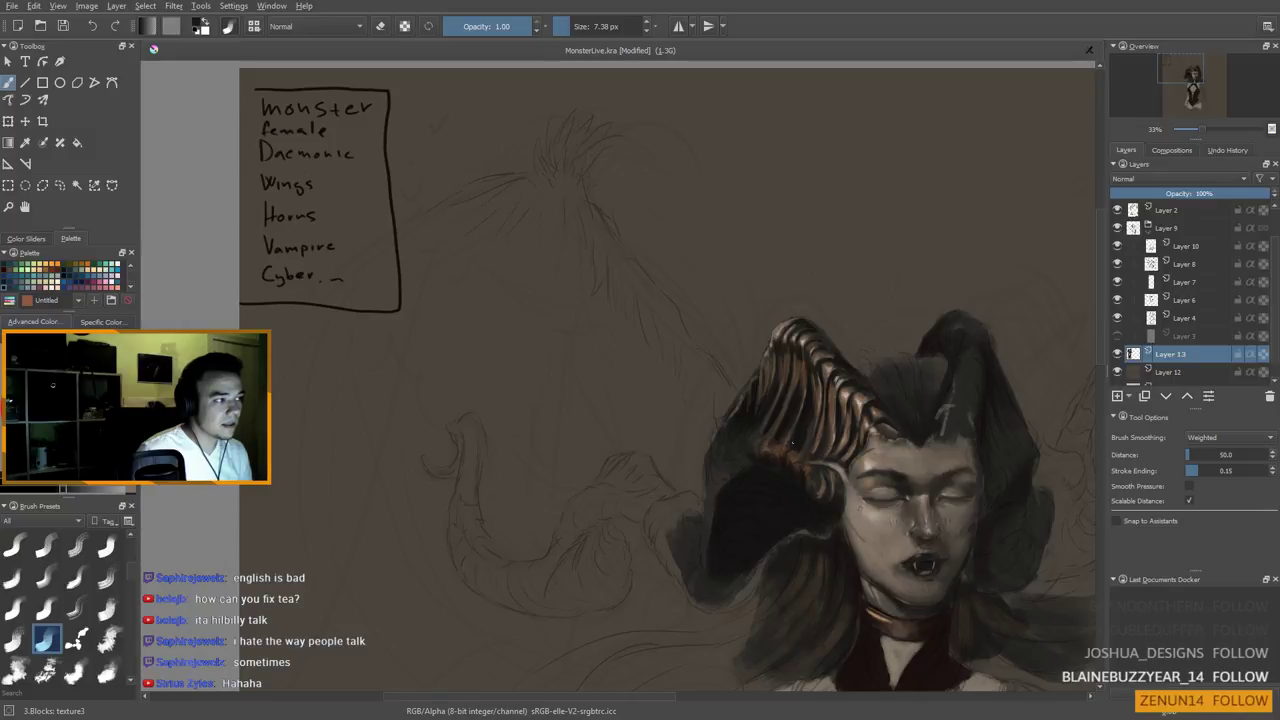
pyautogui.keyDown('ctrl'); pyautogui.click(785, 448); pyautogui.keyUp('ctrl')
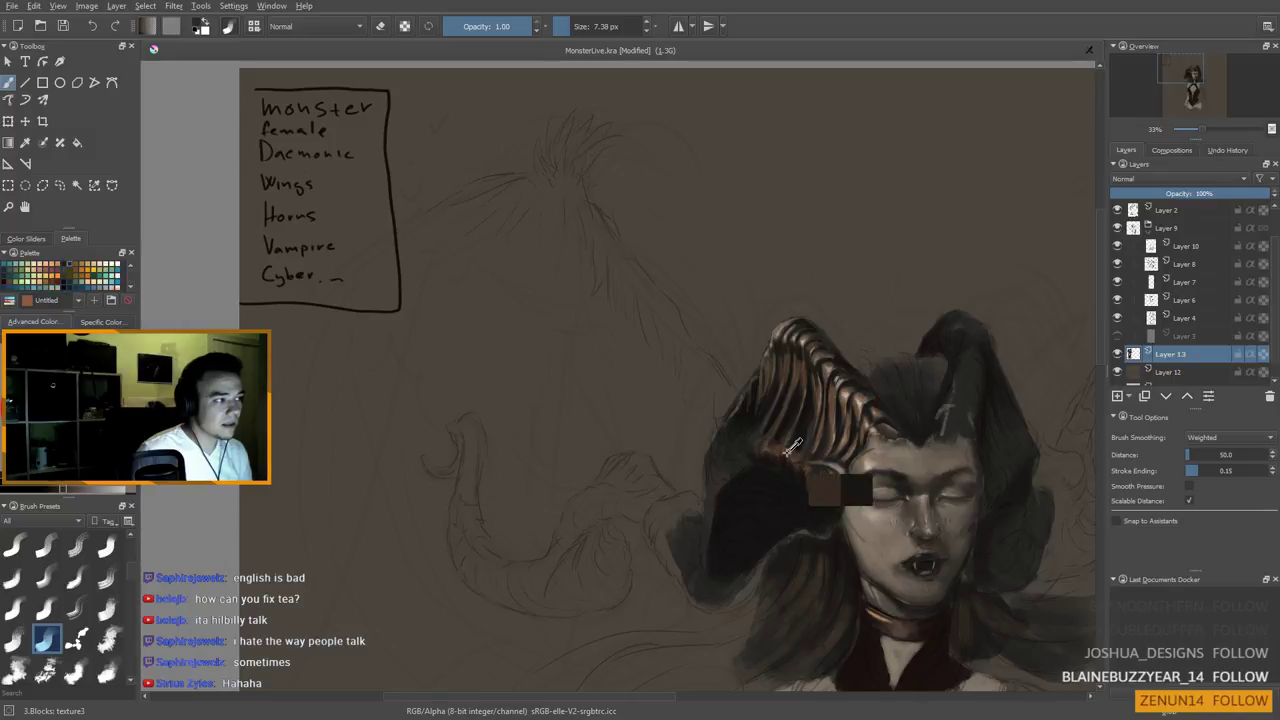
# Sample a light brown from the horn's tip and paint fine highlights along the ridge ends at the horn's base
pyautogui.keyDown('ctrl'); pyautogui.click(776, 329); pyautogui.keyUp('ctrl')
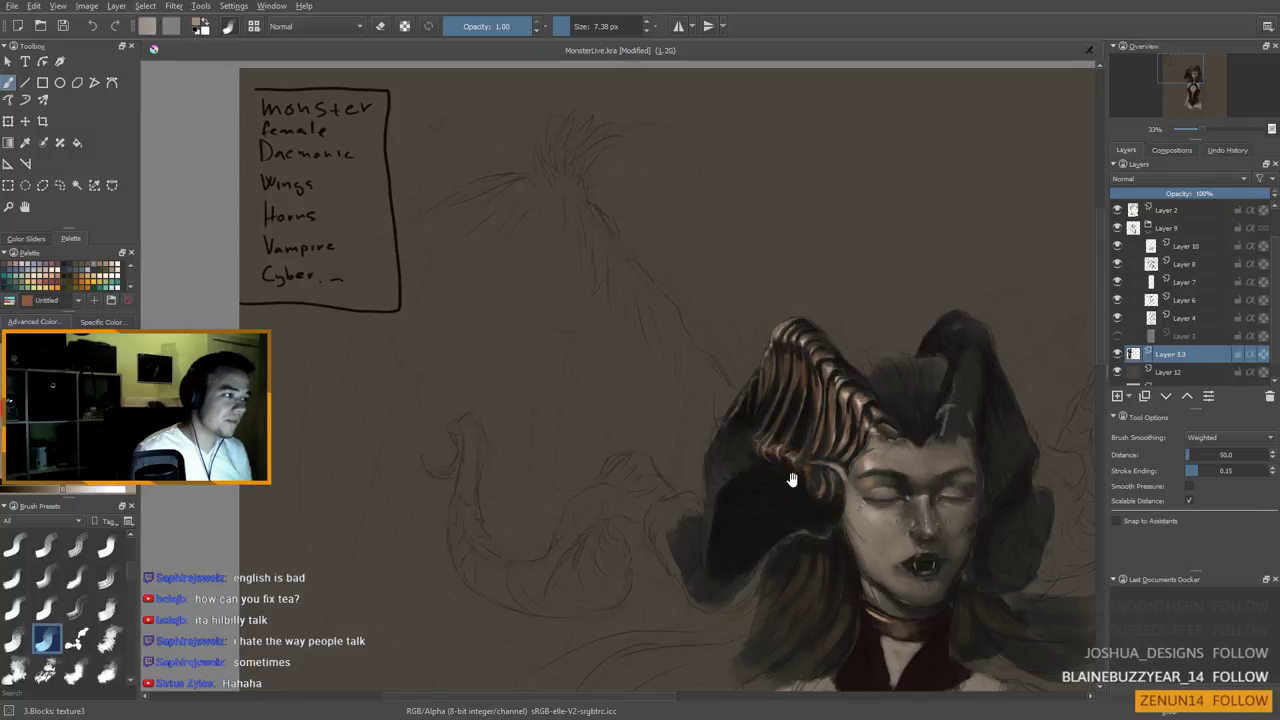
pyautogui.moveTo(794, 478); pyautogui.dragTo(782, 466)
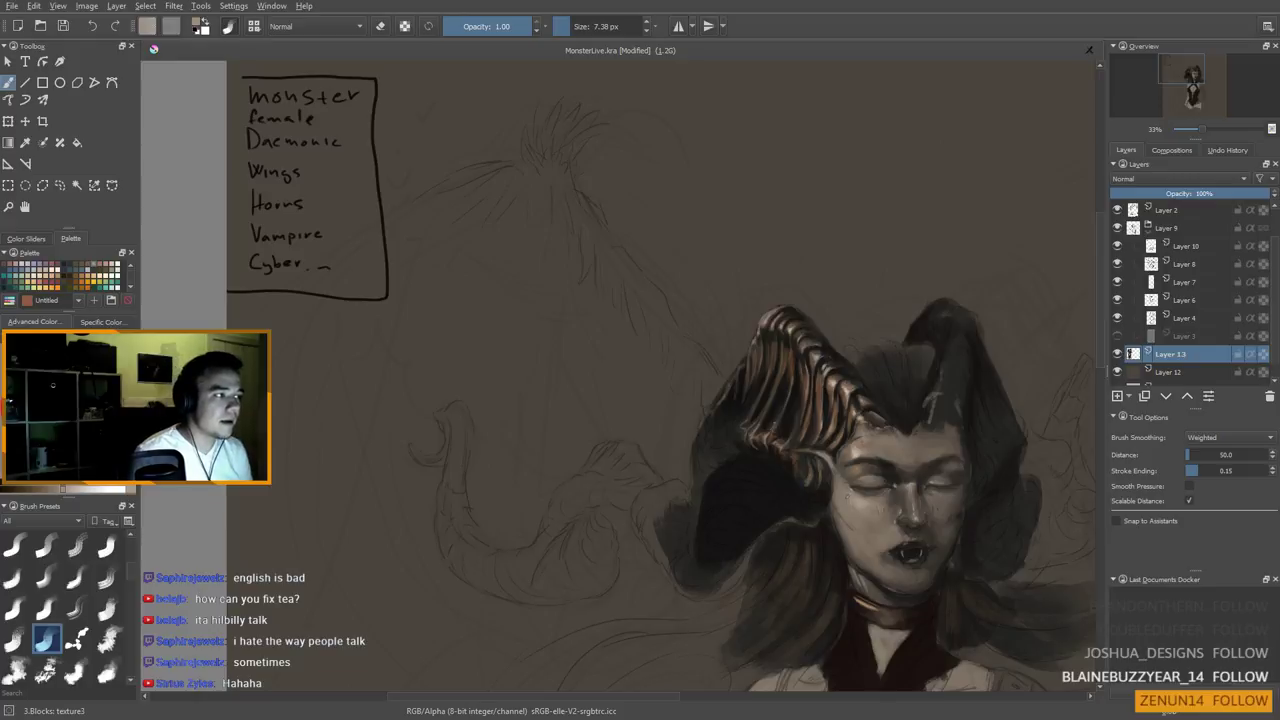
pyautogui.moveTo(762, 466)
pyautogui.mouseDown()
pyautogui.moveTo(771, 439)
pyautogui.moveTo(764, 447)
pyautogui.mouseUp()
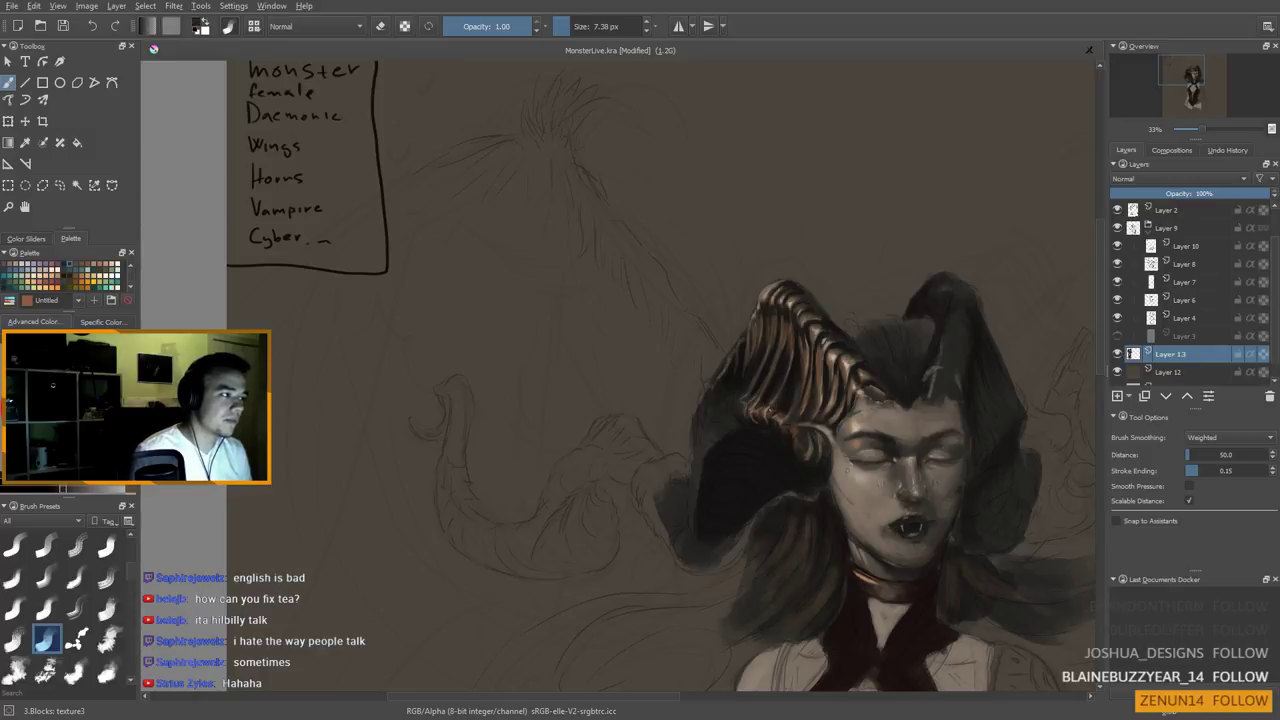
# Sample a dark tone from the horn's middle and separate the ridges at its base with the 7.38 px brush
pyautogui.keyDown('ctrl'); pyautogui.click(788, 382); pyautogui.keyUp('ctrl')
pyautogui.keyDown('ctrl'); pyautogui.click(788, 381); pyautogui.keyUp('ctrl')
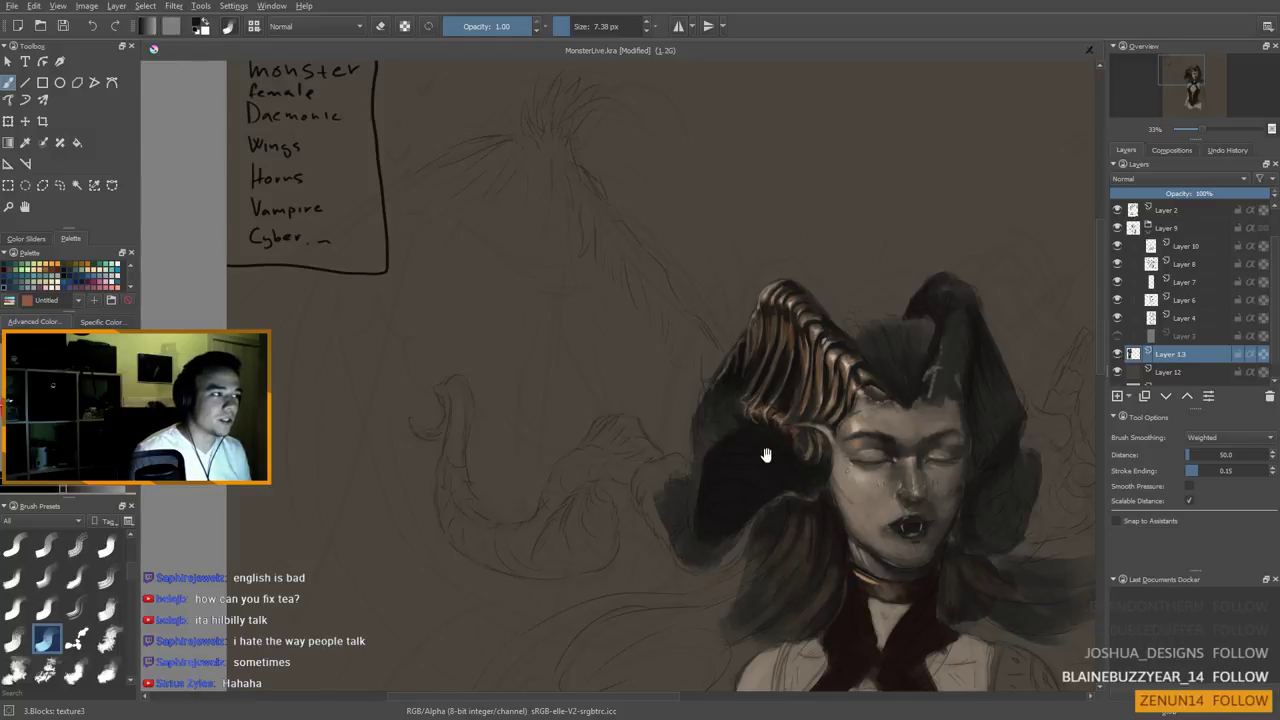
pyautogui.moveTo(764, 450); pyautogui.dragTo(770, 408)
pyautogui.scroll(2, 761, 428)
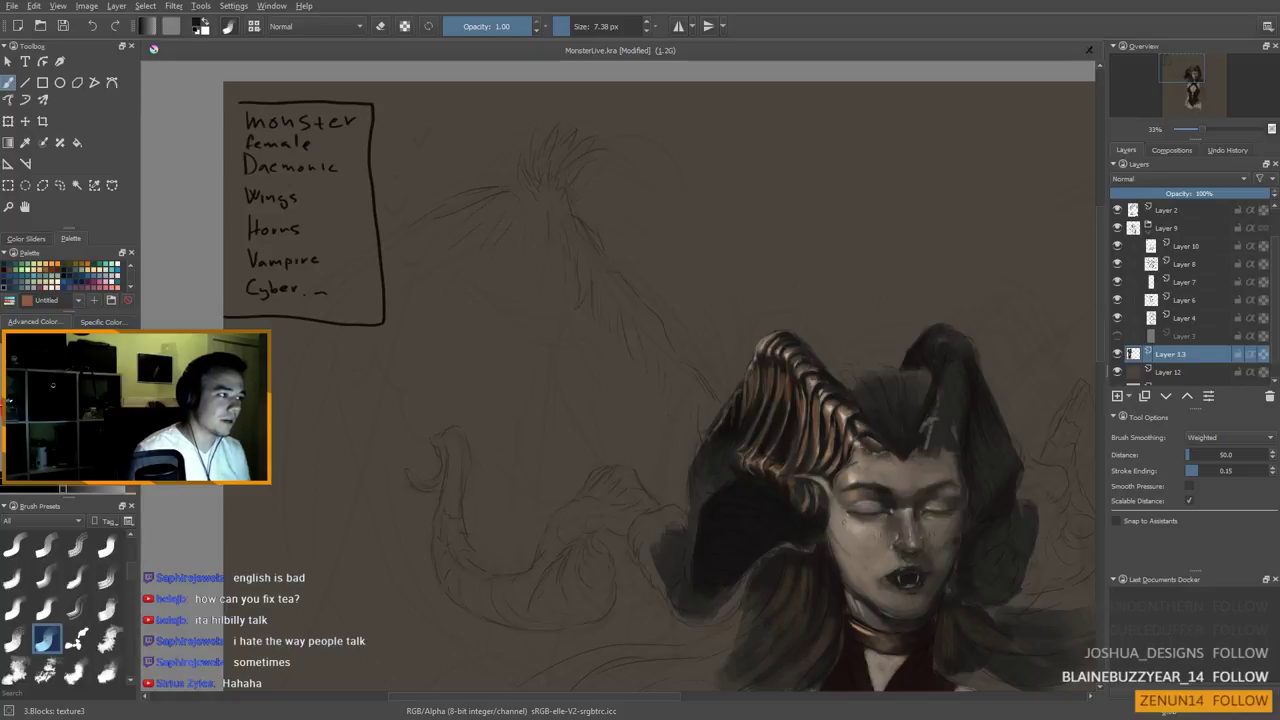
pyautogui.scroll(-1, 770, 435)
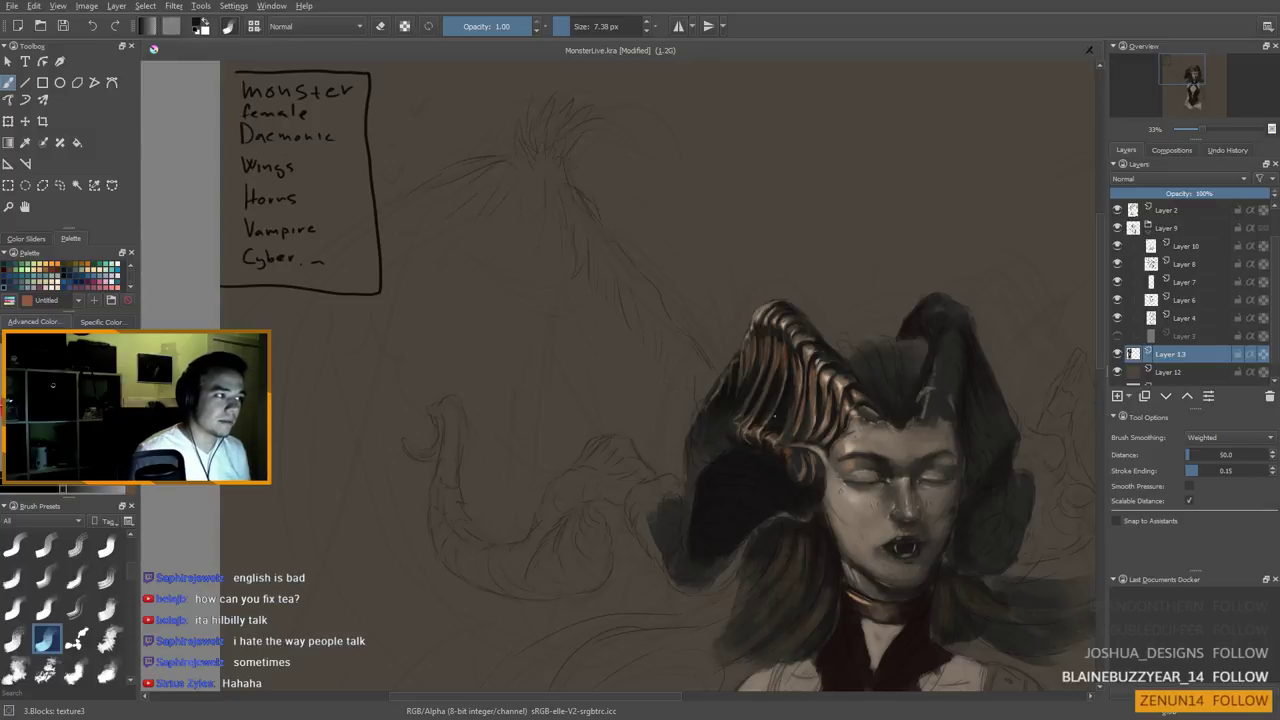
# Deepen the dark grooves above the horn's base, varying the brush between 21.79 px and 6.81 px and ending at 9.71 px
pyautogui.moveTo(771, 424); pyautogui.dragTo(779, 424)
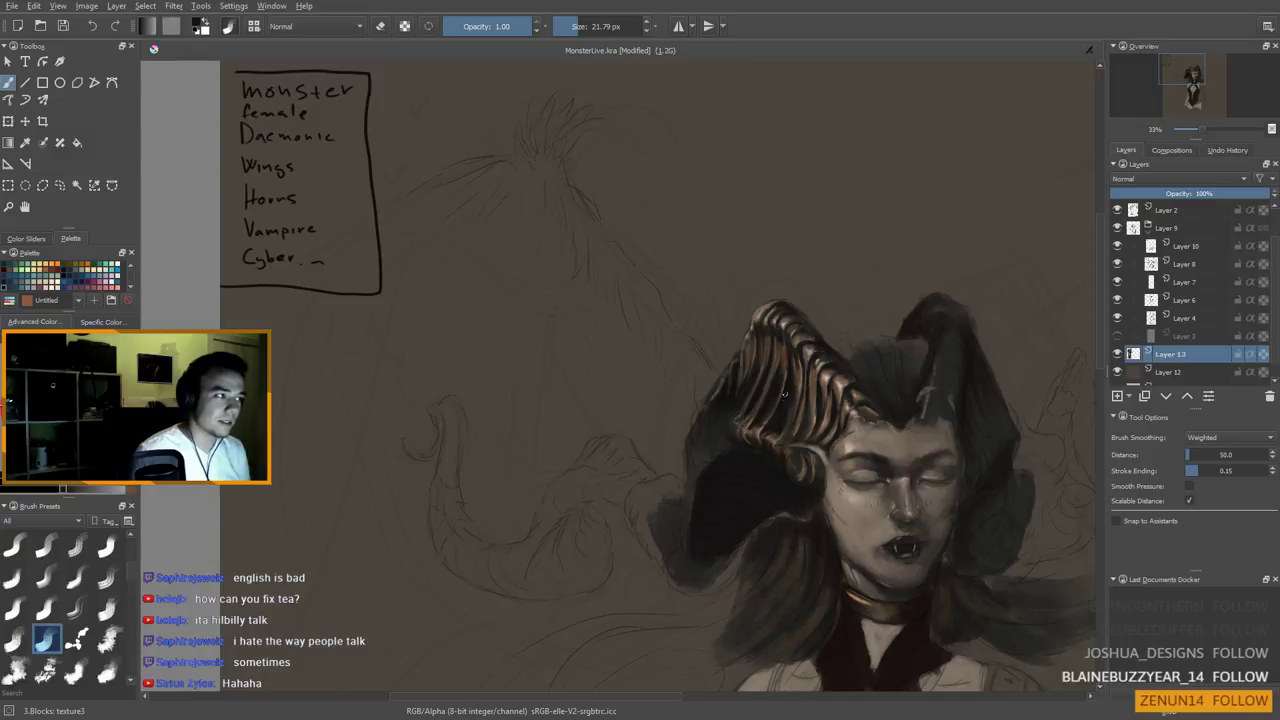
pyautogui.keyDown('shift'); pyautogui.moveTo(765, 426); pyautogui.dragTo(757, 426); pyautogui.keyUp('shift')
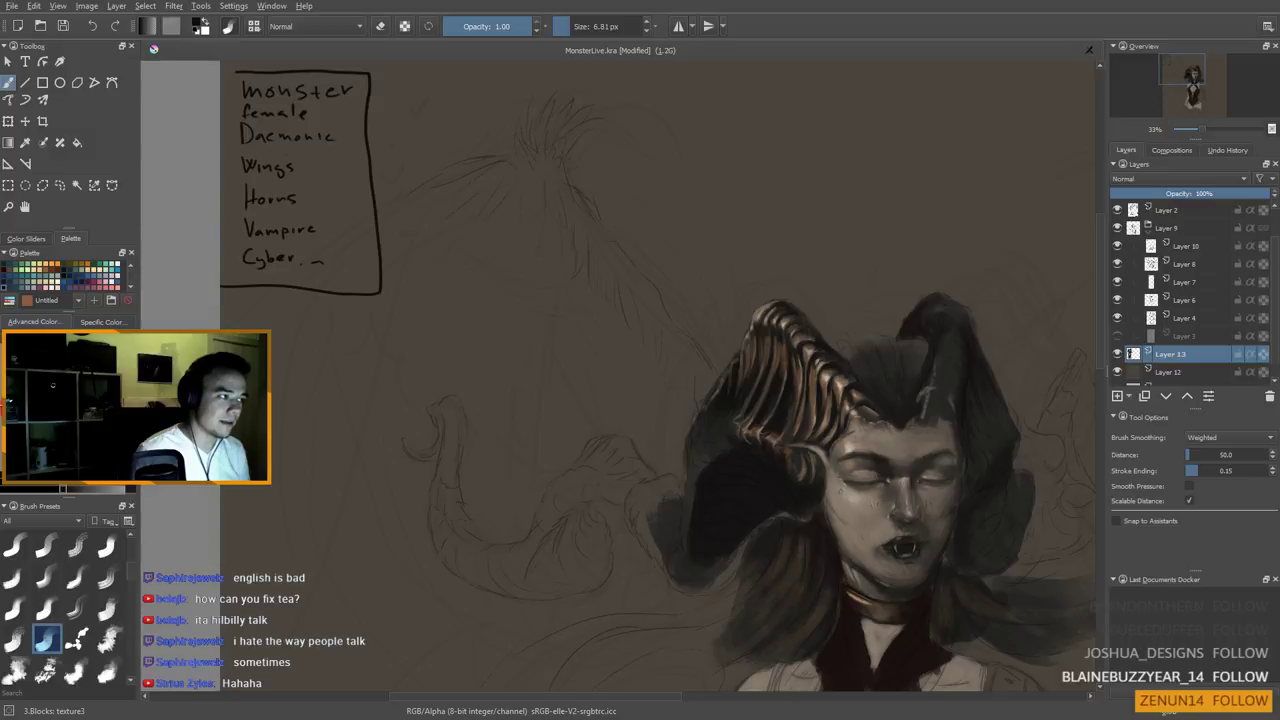
pyautogui.keyDown('shift'); pyautogui.moveTo(770, 432); pyautogui.dragTo(775, 432); pyautogui.keyUp('shift')
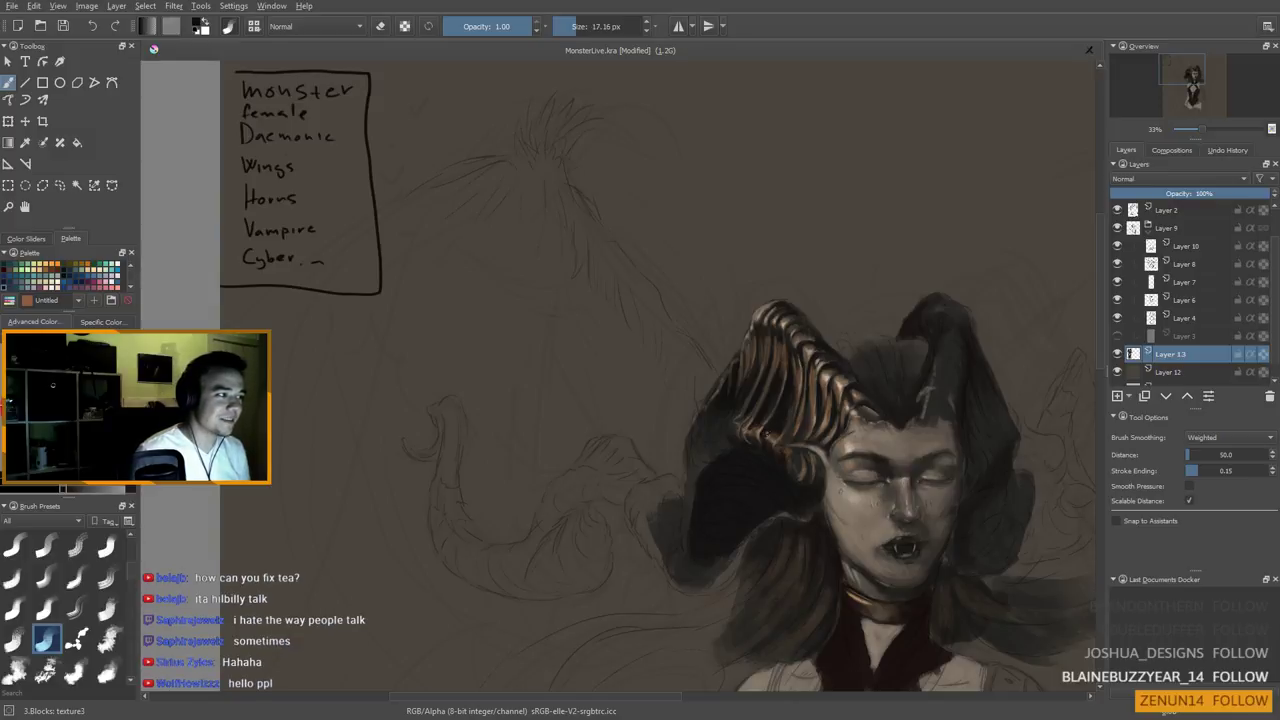
pyautogui.press('[')
pyautogui.press('[')
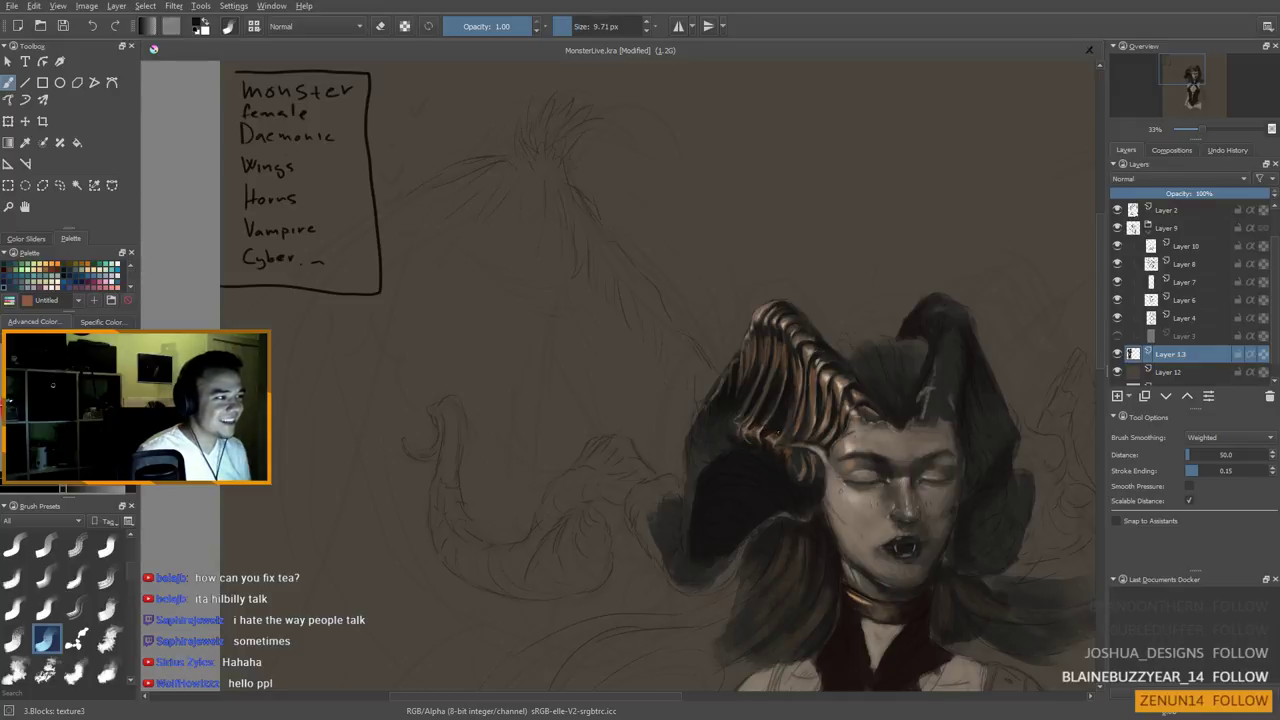
# Reduce the brush to 4.65 px and sharpen the thin dark lines along the horn's lower edge
pyautogui.moveTo(779, 409); pyautogui.dragTo(781, 397)
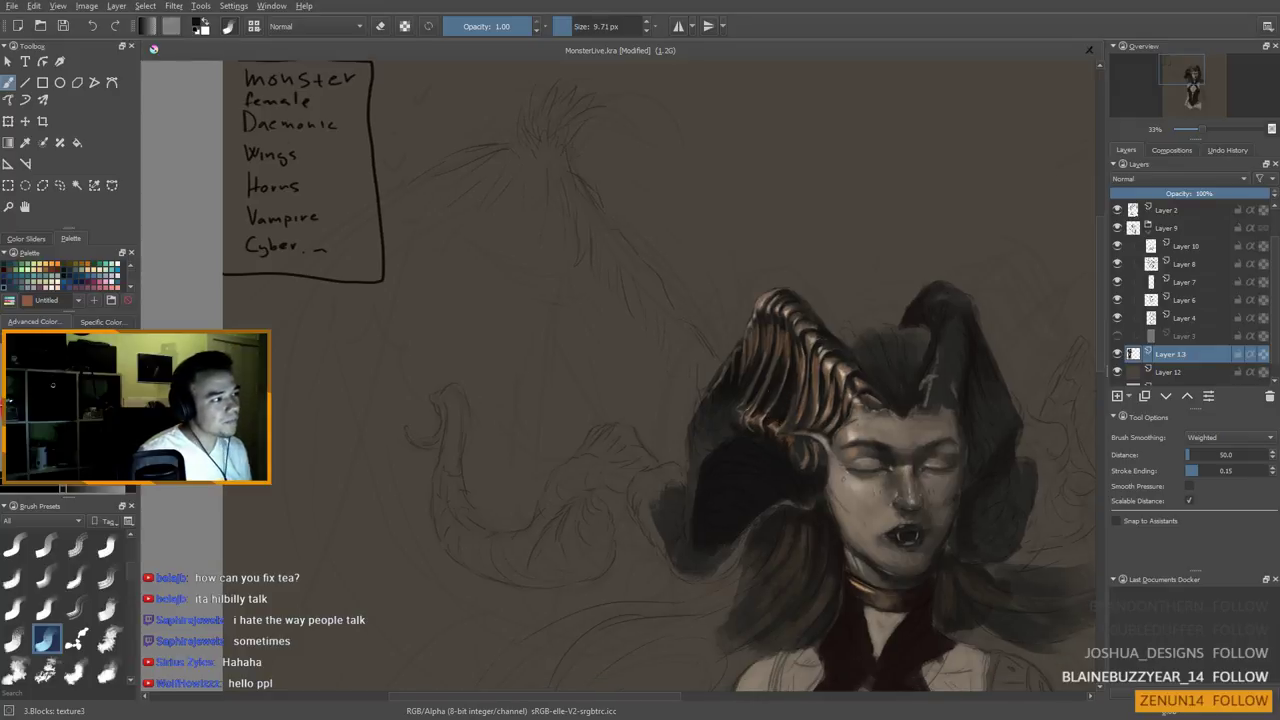
pyautogui.press('[')
pyautogui.press('[')
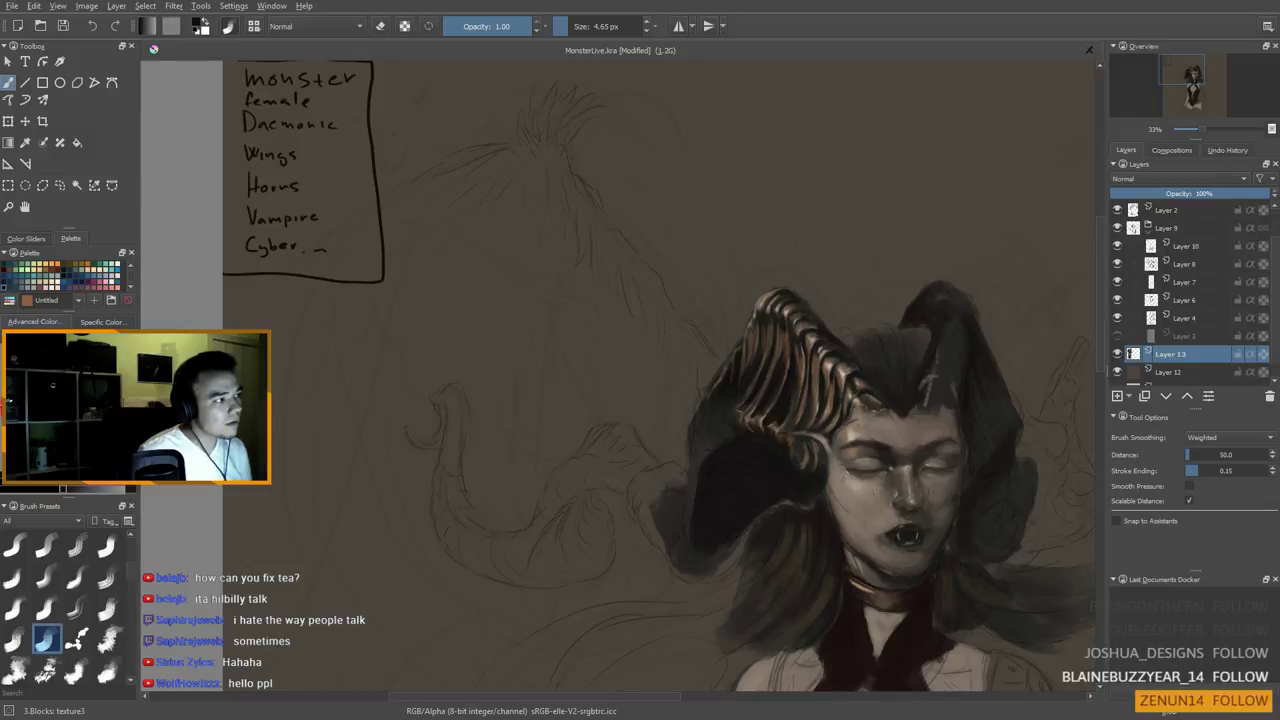
pyautogui.scroll(-1, 731, 437)
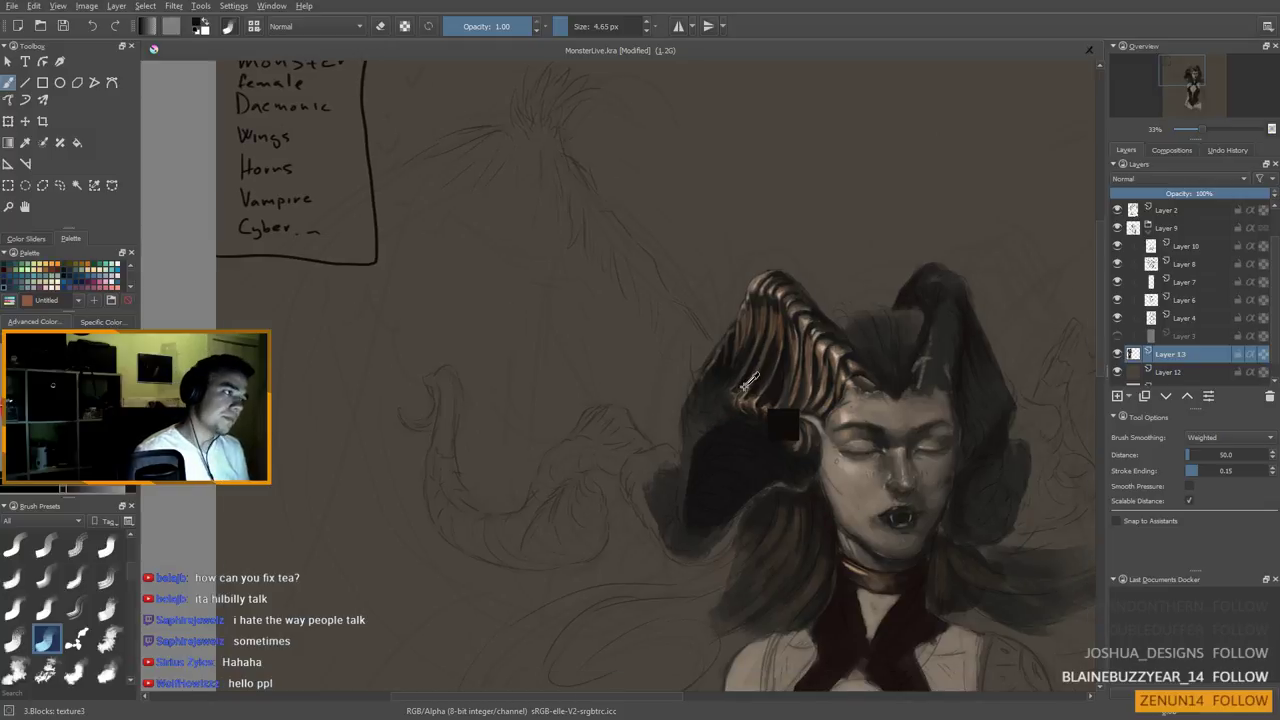
# Sample a light brown from the horn's ridges and paint fine highlights on the ridge ends along its outer edge with the 6.08 px brush
pyautogui.keyDown('ctrl'); pyautogui.click(800, 320); pyautogui.keyUp('ctrl')
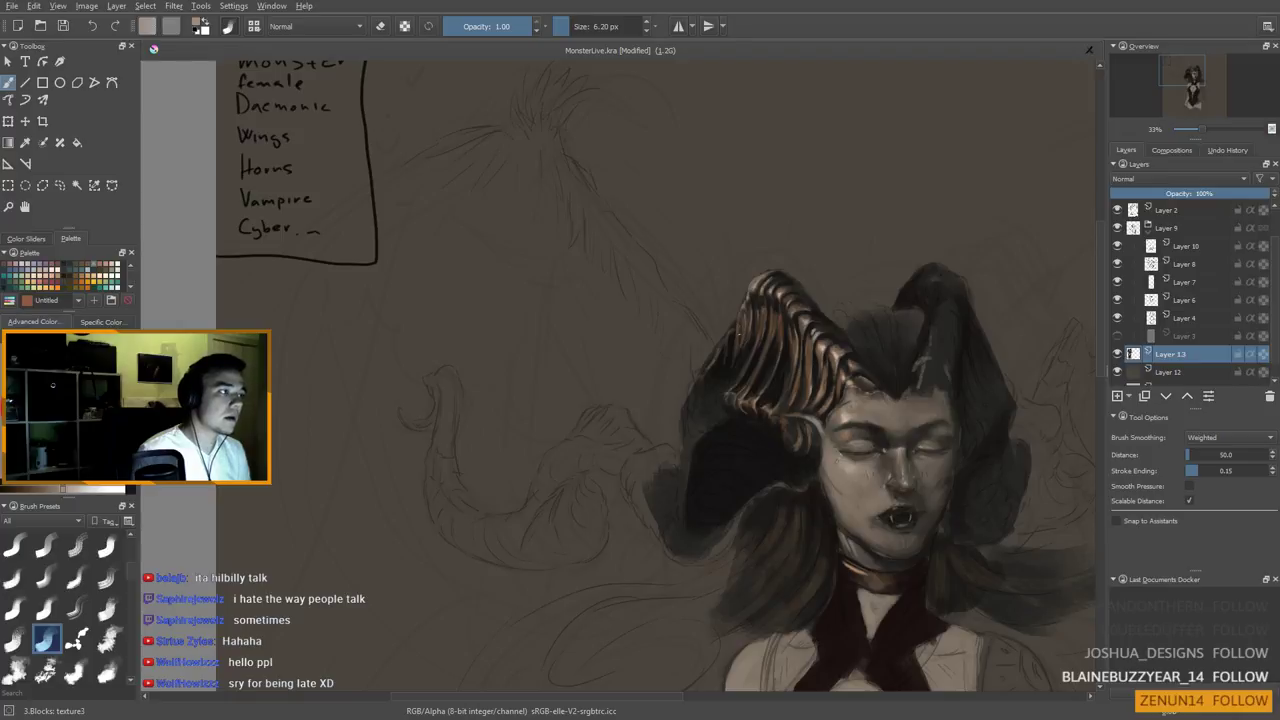
pyautogui.moveTo(720, 405); pyautogui.dragTo(721, 402)
pyautogui.press('[')
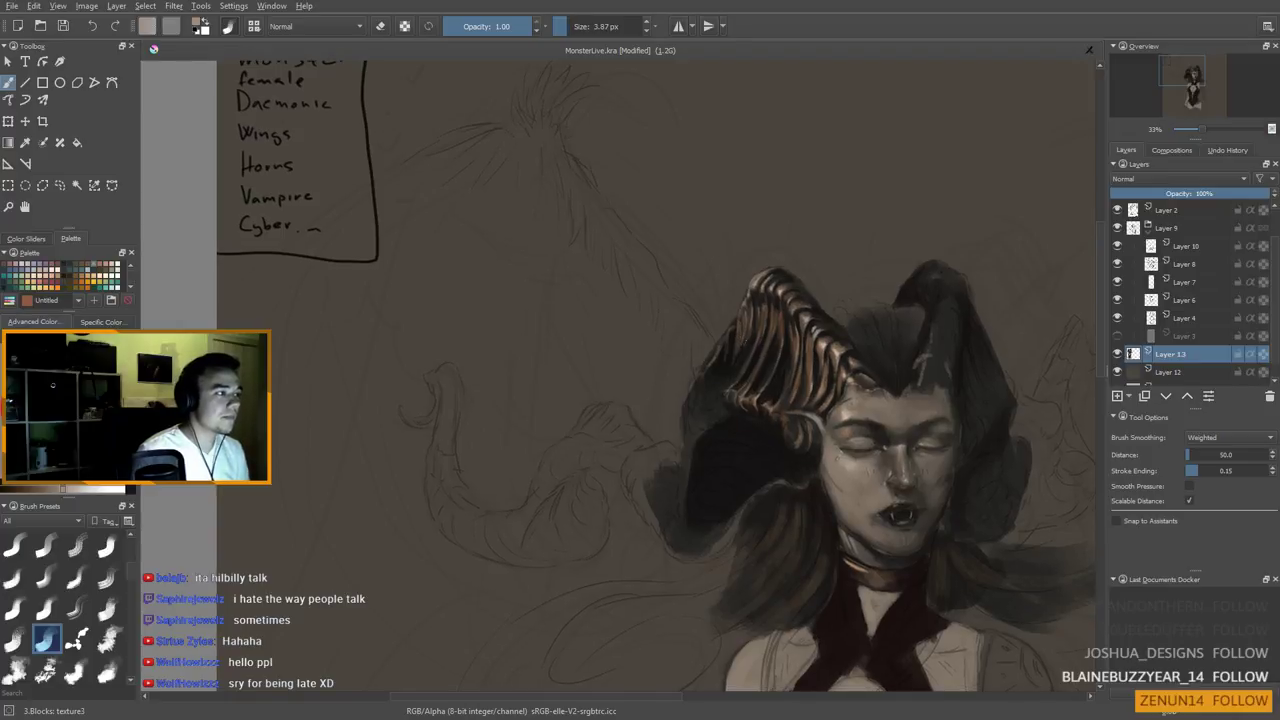
pyautogui.press(']')
pyautogui.moveTo(721, 410); pyautogui.dragTo(714, 444)
pyautogui.scroll(-2, 700, 392)
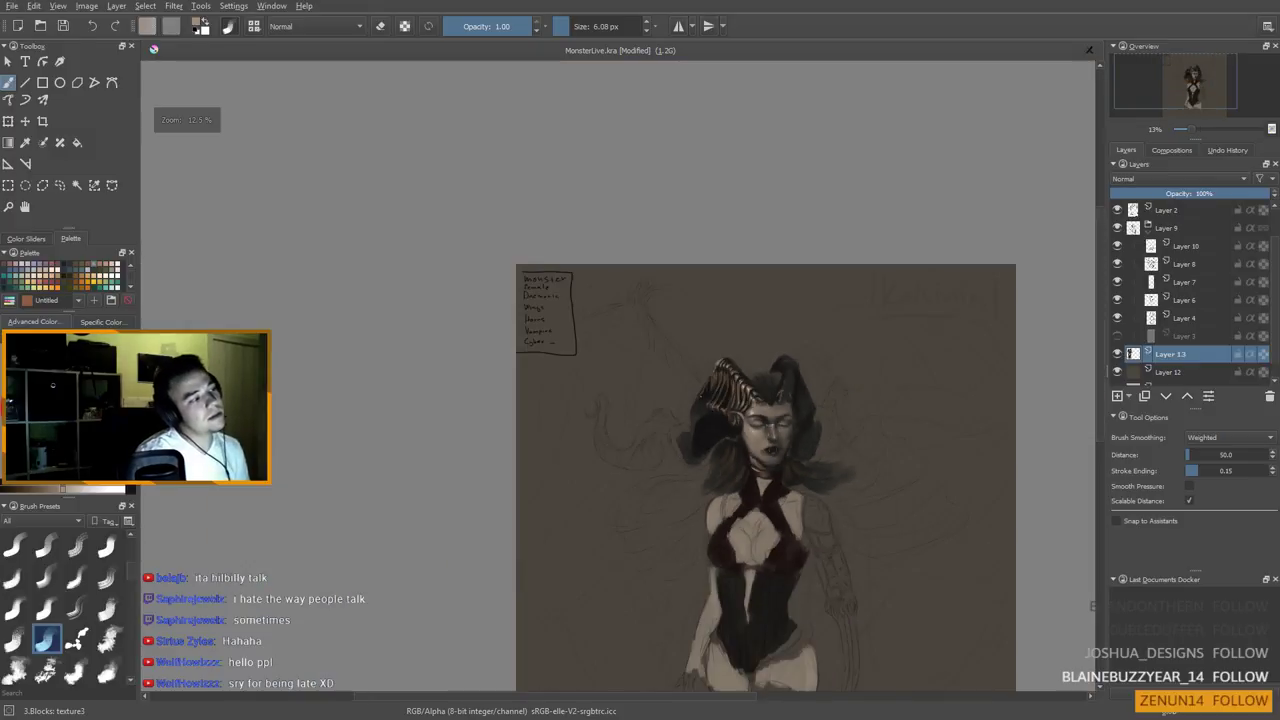
pyautogui.scroll(2, 710, 370)
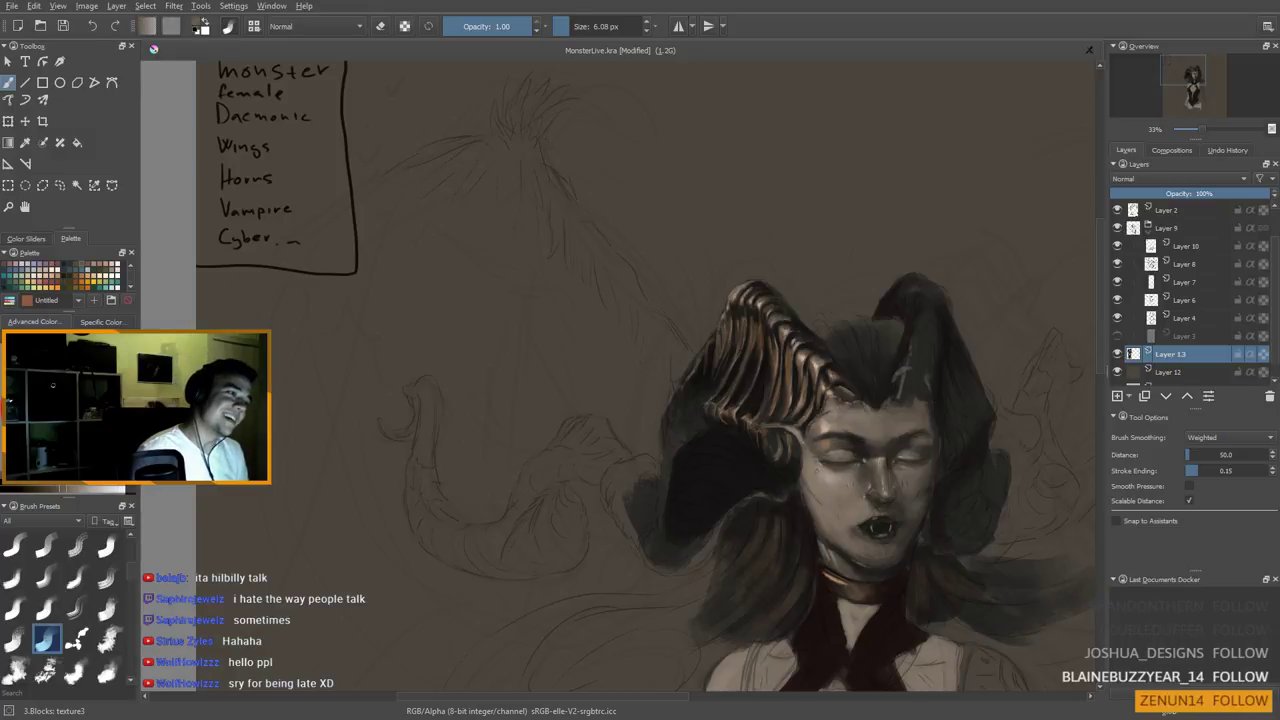
# Sample a dark tone from the horn's grooves, undo the last change, and redraw the dark separations near the outer edge
pyautogui.keyDown('ctrl'); pyautogui.click(806, 437); pyautogui.keyUp('ctrl')
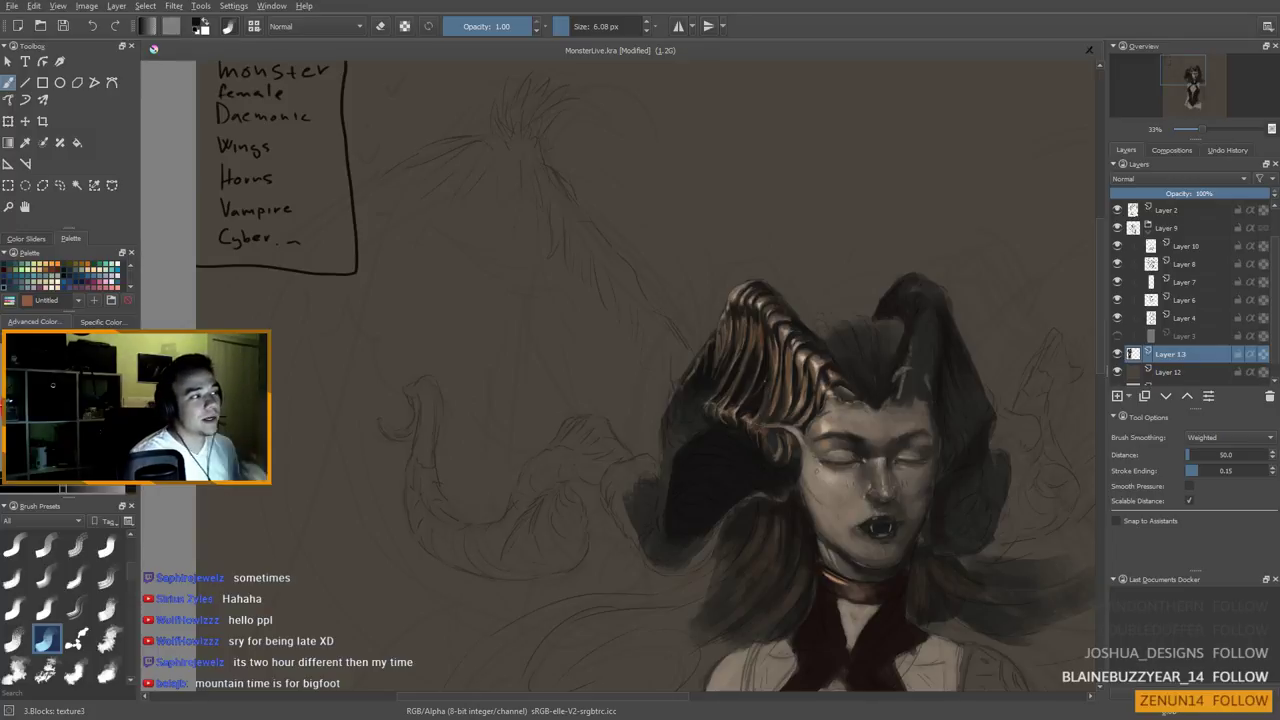
pyautogui.keyDown('ctrl'); pyautogui.click(776, 362); pyautogui.keyUp('ctrl')
pyautogui.keyDown('ctrl'); pyautogui.click(794, 376); pyautogui.keyUp('ctrl')
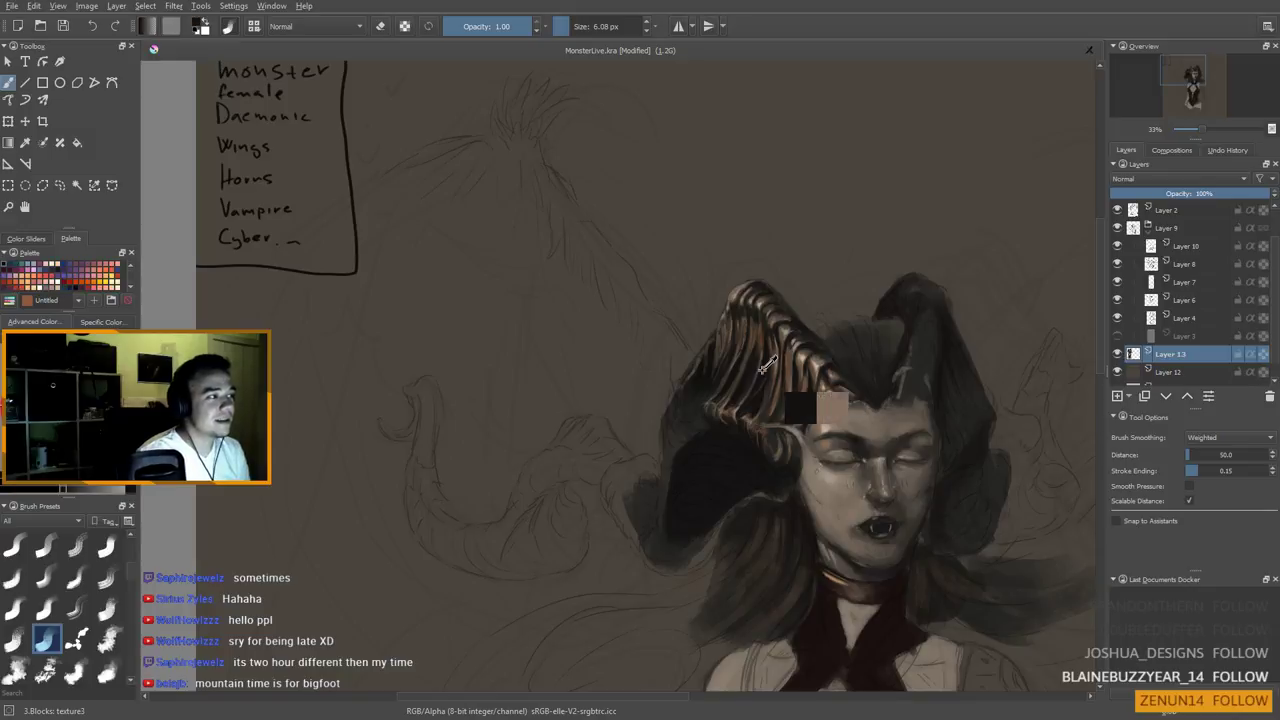
pyautogui.hotkey('ctrl', 'z')
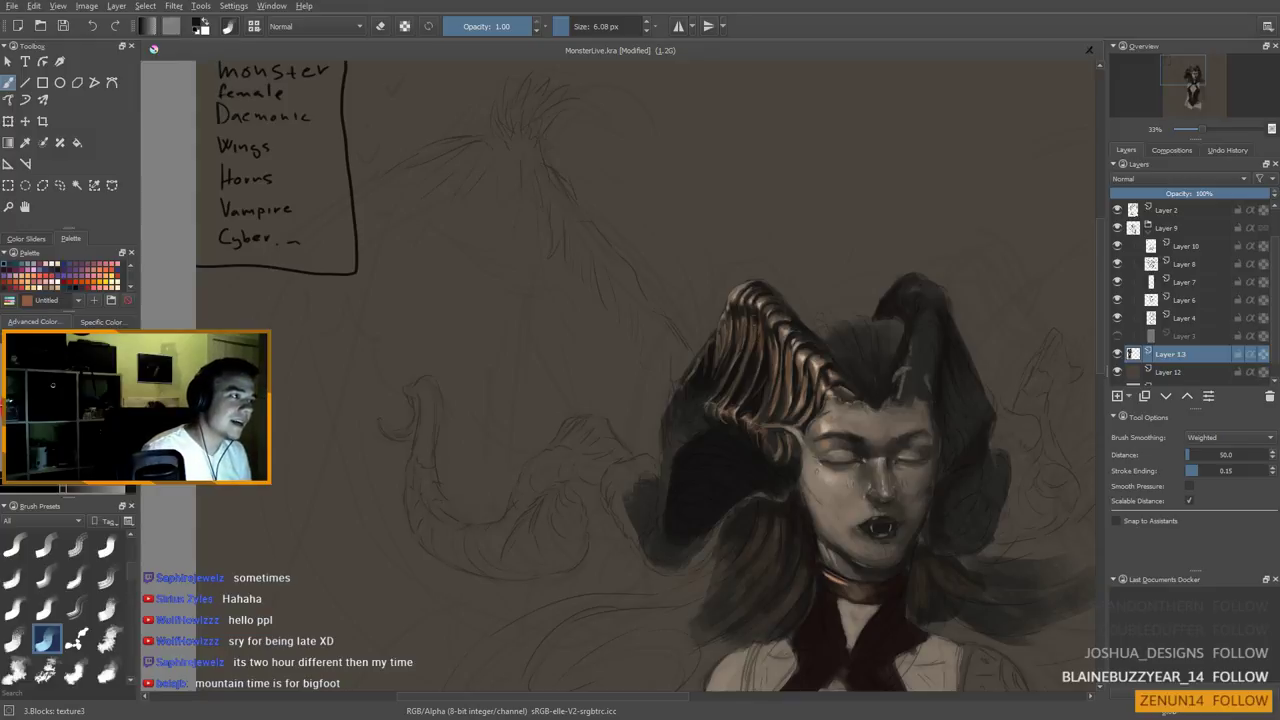
pyautogui.moveTo(726, 439); pyautogui.dragTo(716, 427)
pyautogui.moveTo(743, 359); pyautogui.dragTo(725, 431)
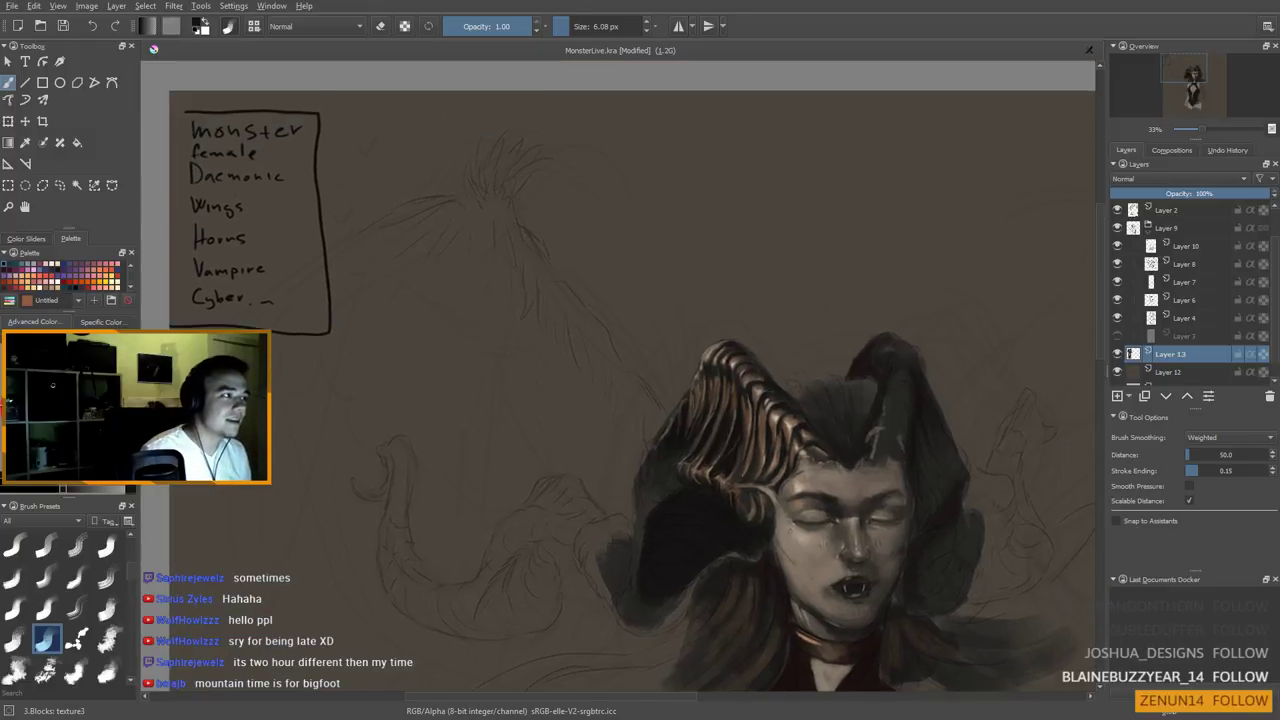
# Resample the dark groove color and sharpen the grooves down the horn's outer side with the 6.08 px brush
pyautogui.keyDown('ctrl'); pyautogui.click(738, 406); pyautogui.keyUp('ctrl')
pyautogui.moveTo(700, 449); pyautogui.dragTo(714, 414)
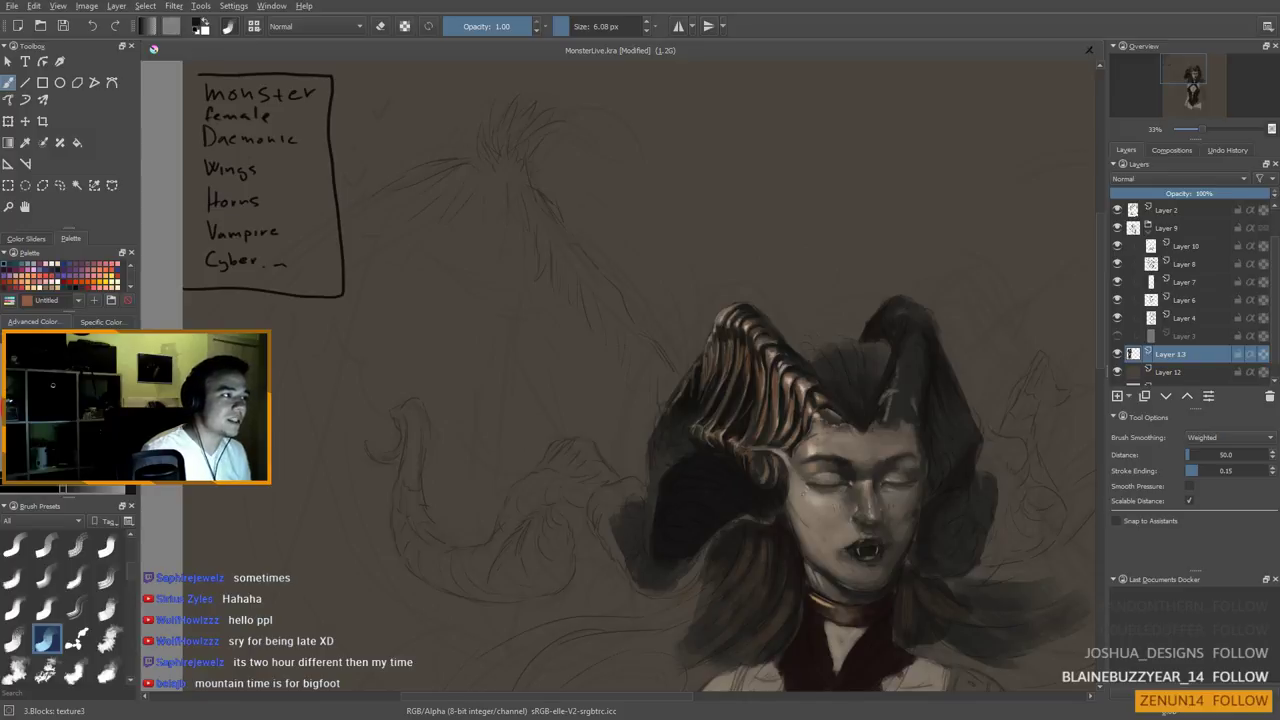
pyautogui.moveTo(716, 395); pyautogui.dragTo(706, 423)
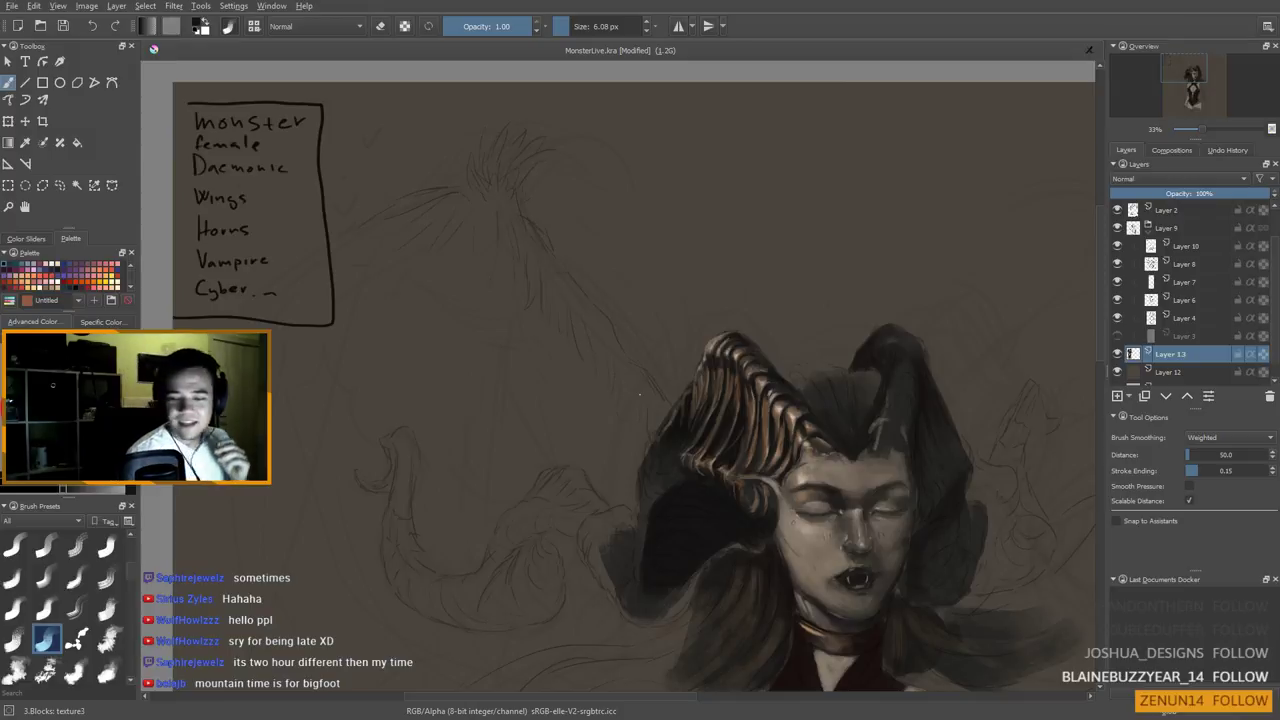
pyautogui.moveTo(773, 507); pyautogui.dragTo(751, 466)
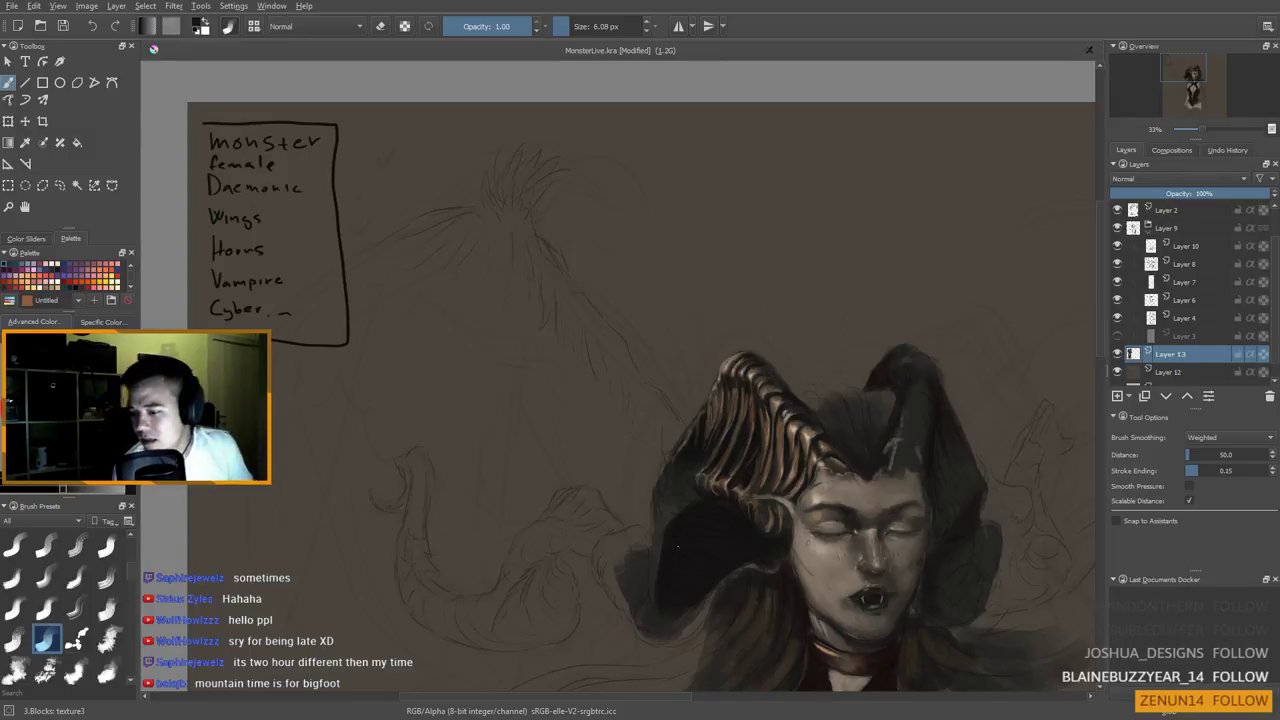
pyautogui.moveTo(729, 436); pyautogui.dragTo(763, 419)
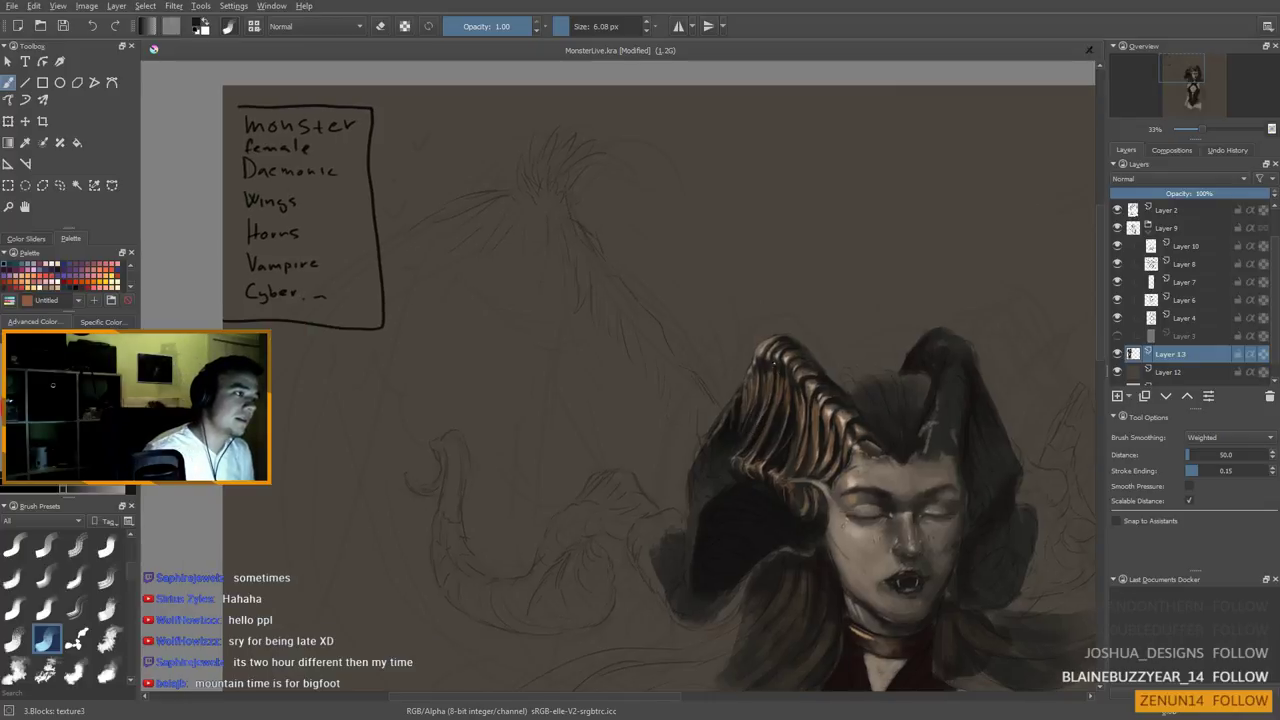
pyautogui.moveTo(746, 438); pyautogui.dragTo(754, 392)
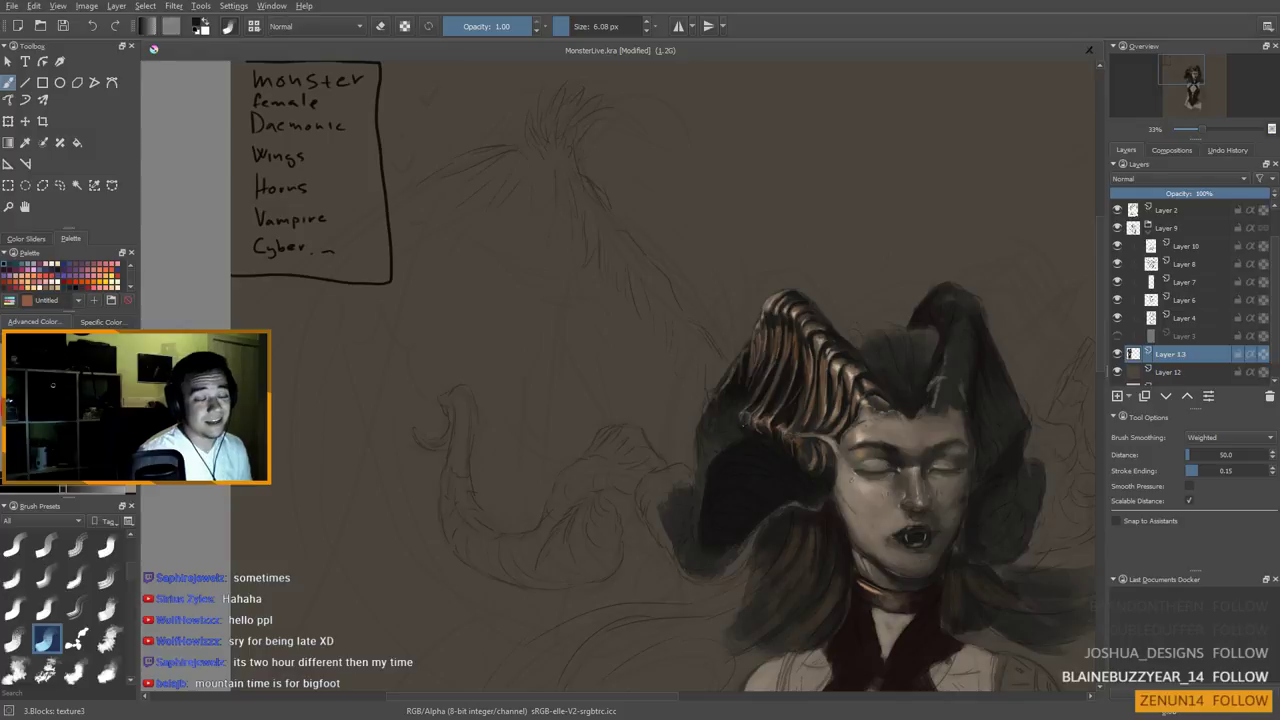
pyautogui.moveTo(766, 389); pyautogui.dragTo(772, 421)
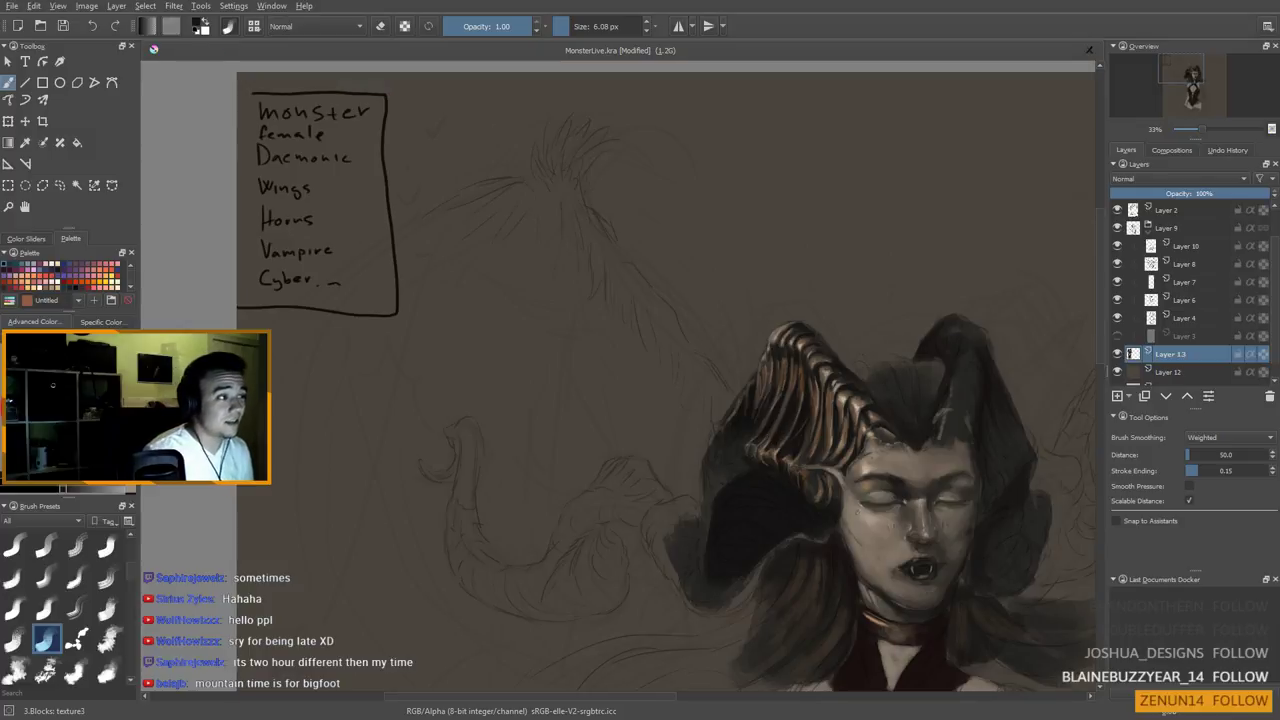
pyautogui.moveTo(769, 394); pyautogui.dragTo(771, 389)
# Resample the dark tone from the horn and darken its outer edge with the brush enlarged to 13.44 px
pyautogui.keyDown('ctrl'); pyautogui.click(783, 419); pyautogui.keyUp('ctrl')
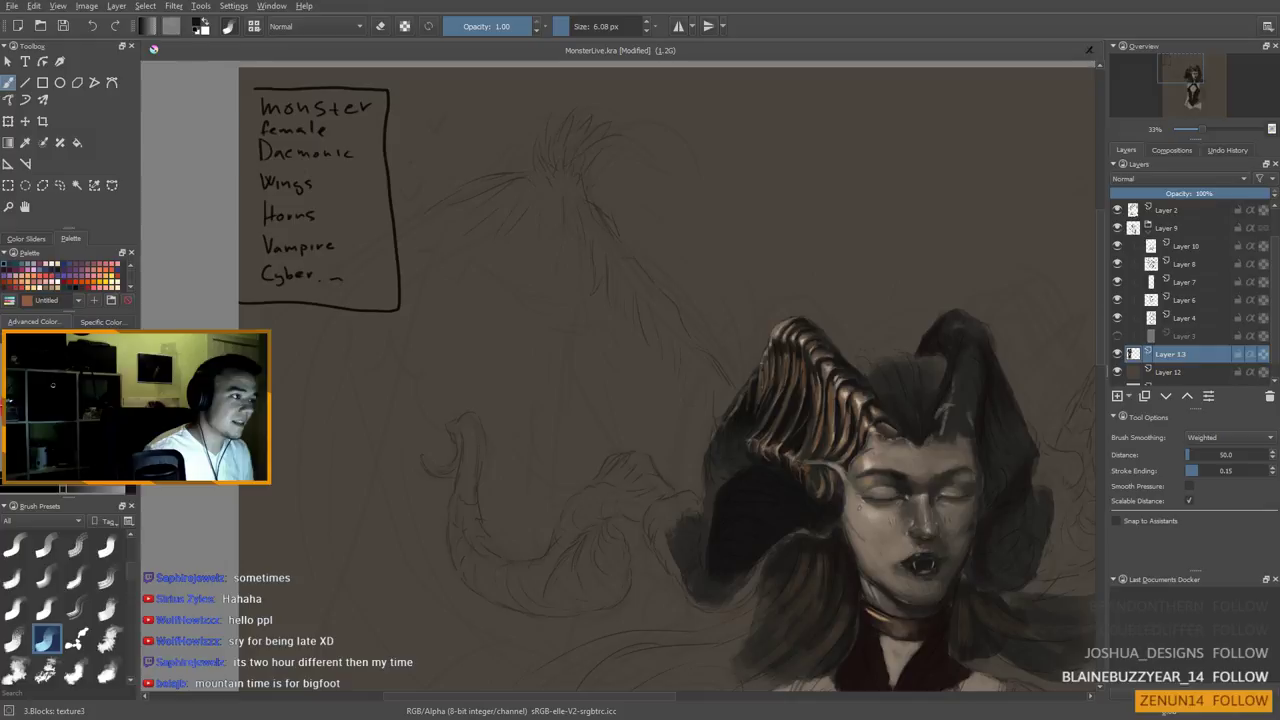
pyautogui.moveTo(859, 507); pyautogui.dragTo(862, 526)
pyautogui.moveTo(751, 430); pyautogui.dragTo(761, 371)
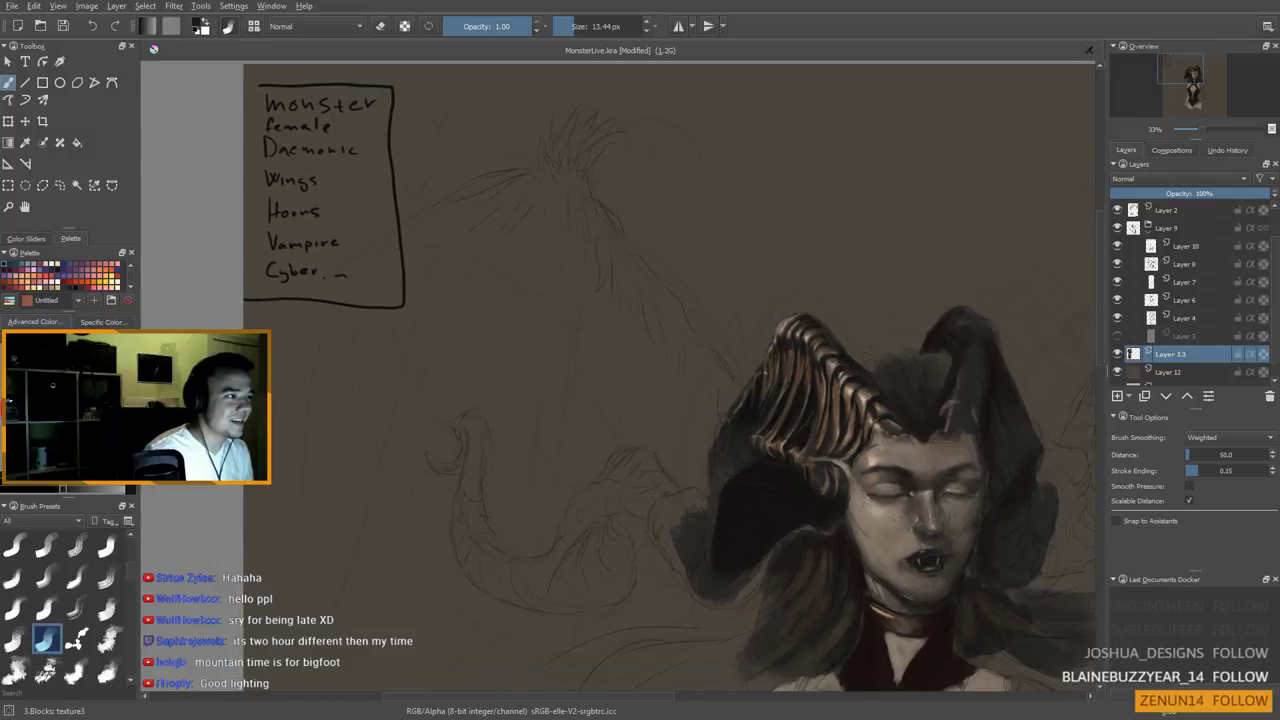
pyautogui.moveTo(737, 471); pyautogui.dragTo(738, 467)
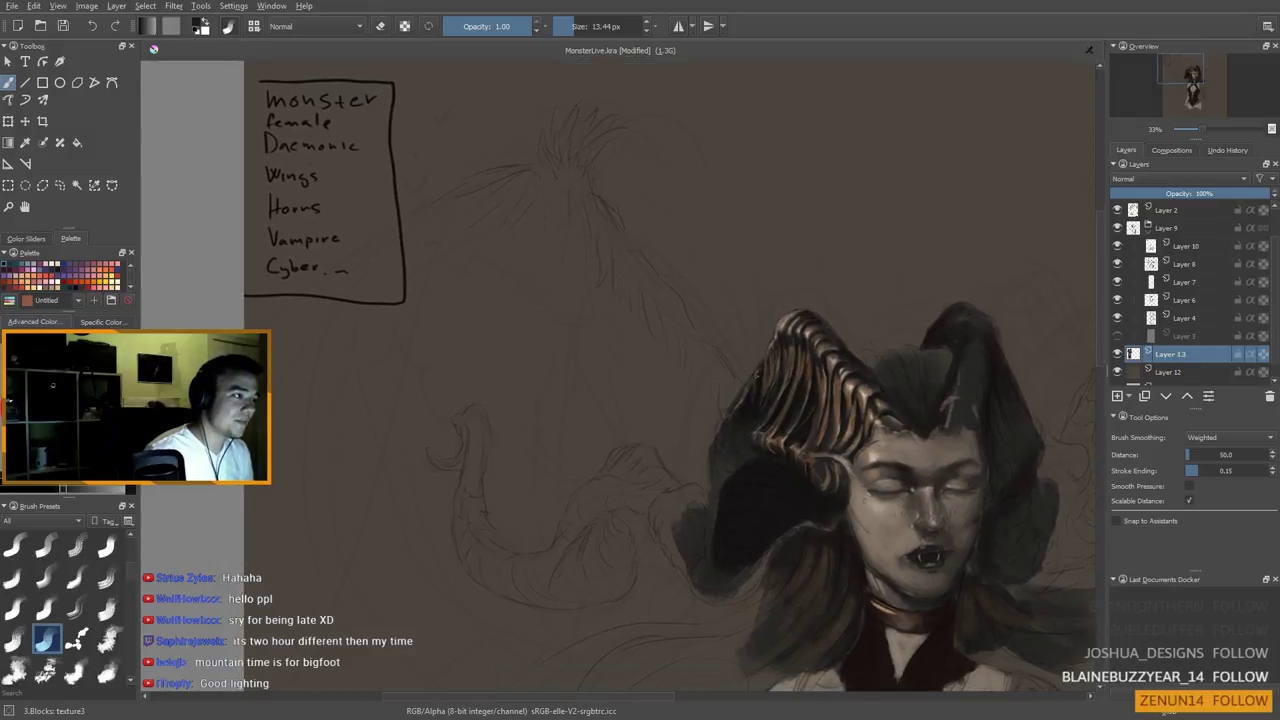
# Paint light brown strokes sampled from the ridges along the horn's outer edge, and pick up a dark tone to separate them
pyautogui.keyDown('ctrl'); pyautogui.click(822, 372); pyautogui.keyUp('ctrl')
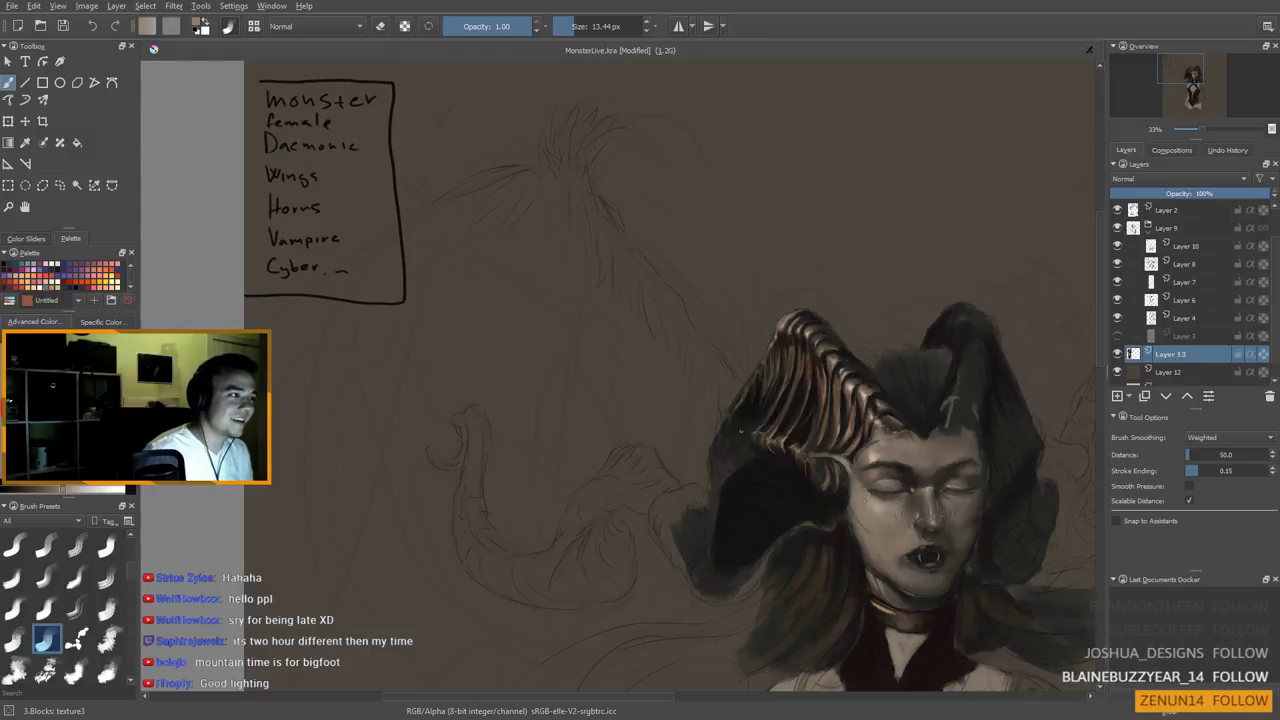
pyautogui.moveTo(744, 420); pyautogui.dragTo(752, 401)
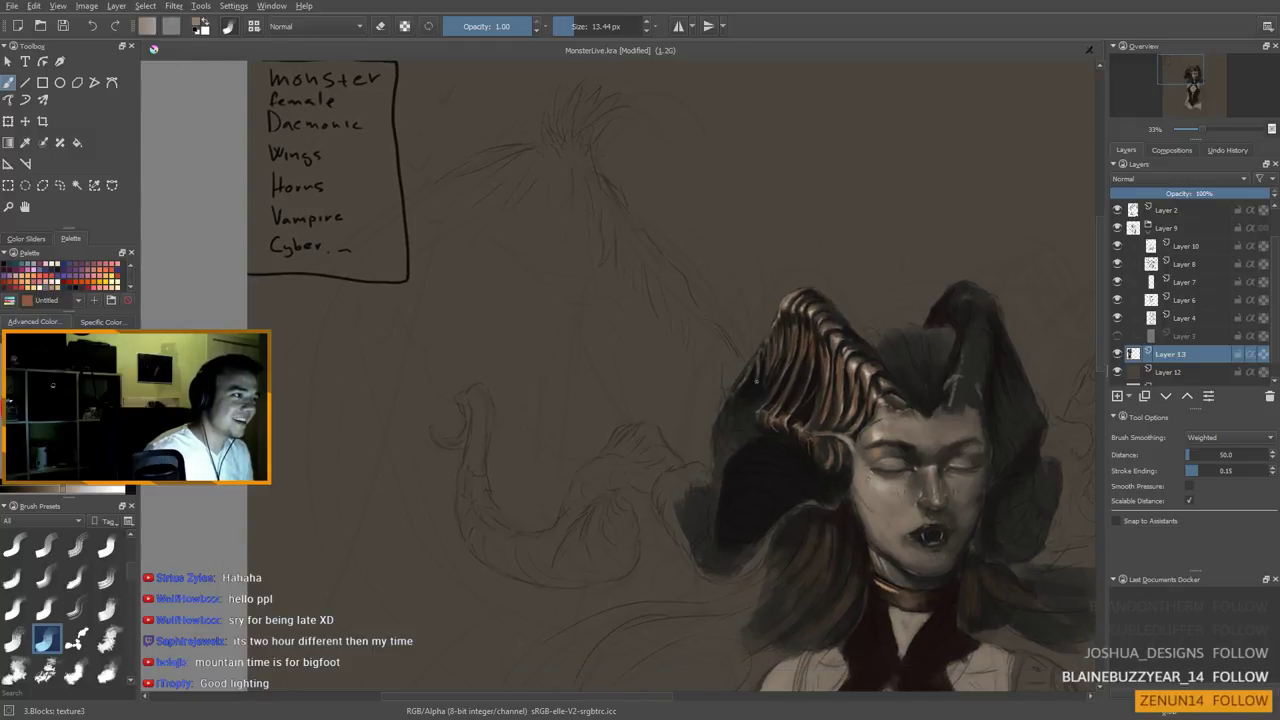
pyautogui.keyDown('ctrl'); pyautogui.click(840, 424); pyautogui.keyUp('ctrl')
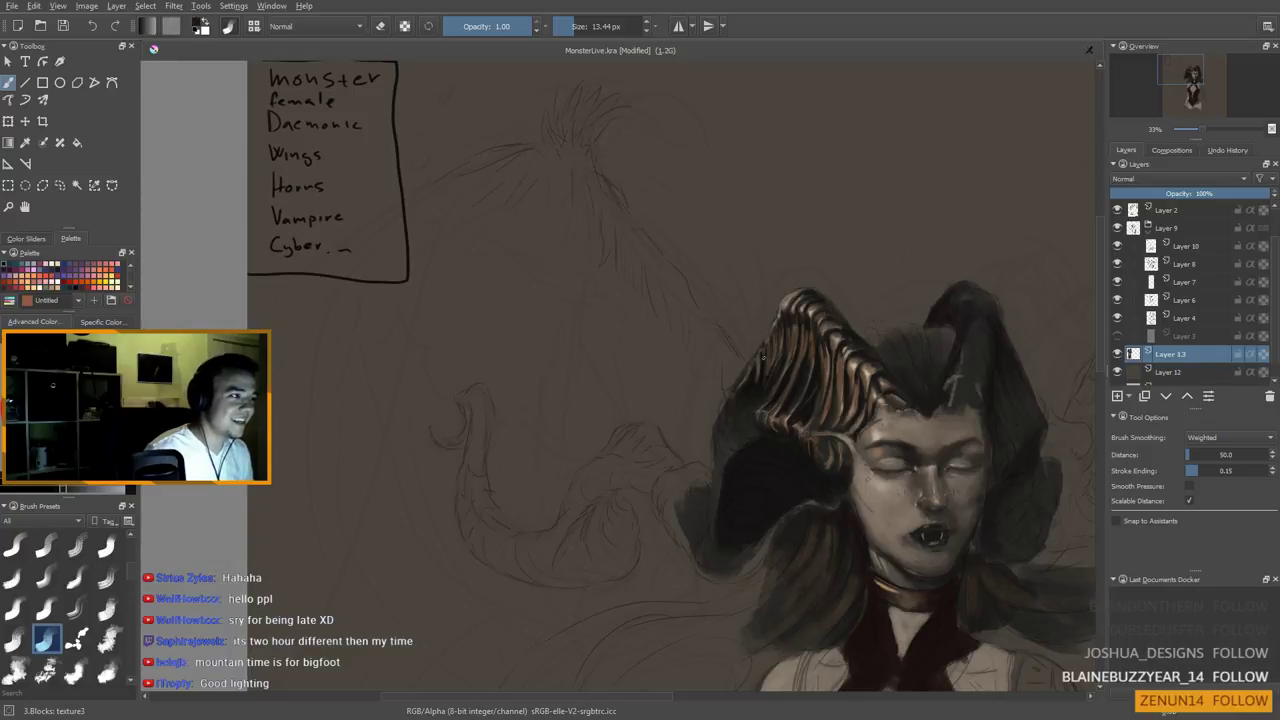
# Sample a mid brown from the horn's middle, enlarge the brush to 24.64 px, and paint brown over its outer edge
pyautogui.keyDown('ctrl'); pyautogui.click(811, 348); pyautogui.keyUp('ctrl')
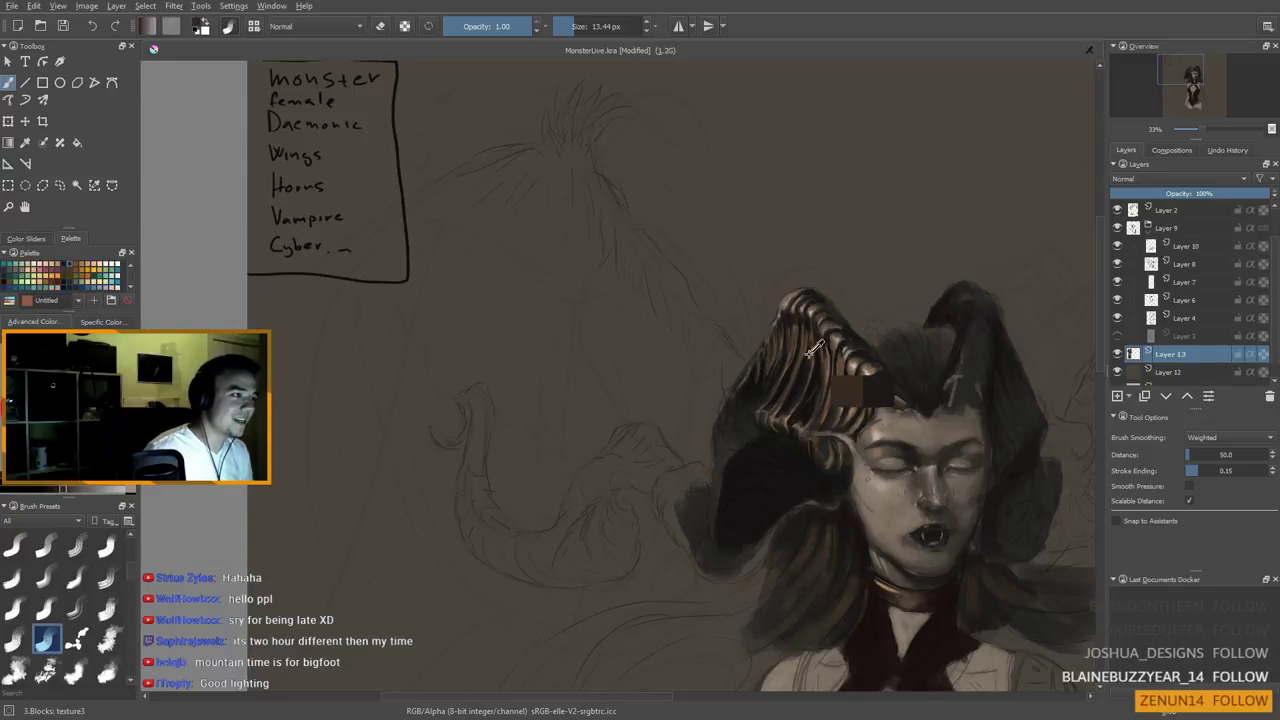
pyautogui.keyDown('shift'); pyautogui.moveTo(749, 363); pyautogui.dragTo(756, 363); pyautogui.keyUp('shift')
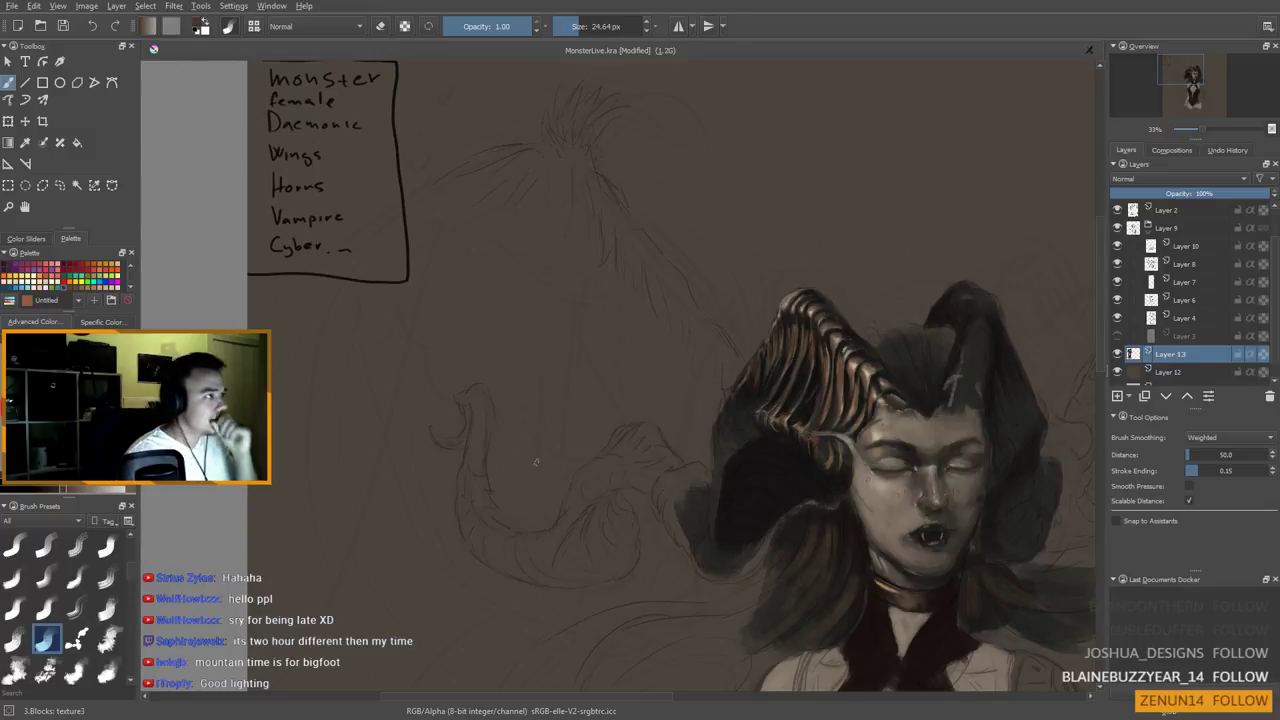
pyautogui.moveTo(751, 449); pyautogui.dragTo(757, 383)
pyautogui.scroll(-1, 771, 357)
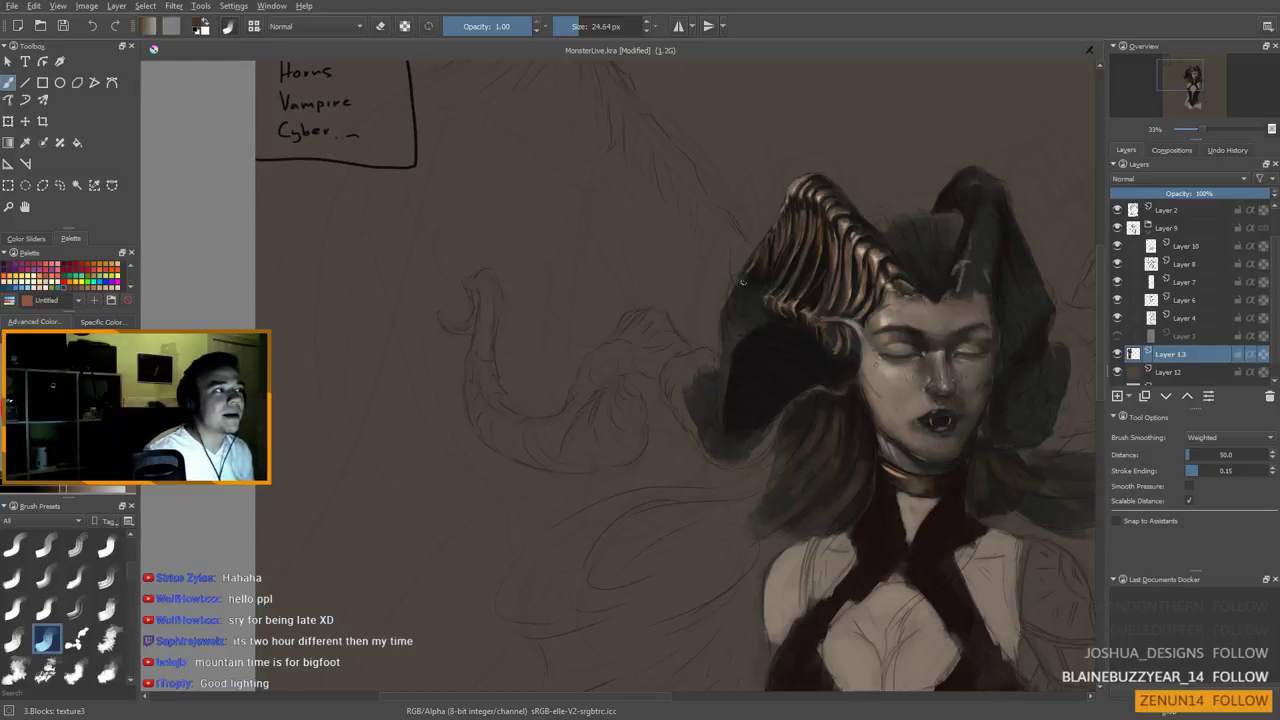
pyautogui.moveTo(775, 281)
pyautogui.mouseDown()
pyautogui.moveTo(773, 248)
pyautogui.moveTo(790, 405)
pyautogui.moveTo(753, 446)
pyautogui.mouseUp()
# Sample a dark tone from the horn and restore the dark grooves across its outer ridges with a 10.11 px brush
pyautogui.keyDown('ctrl'); pyautogui.click(784, 420); pyautogui.keyUp('ctrl')
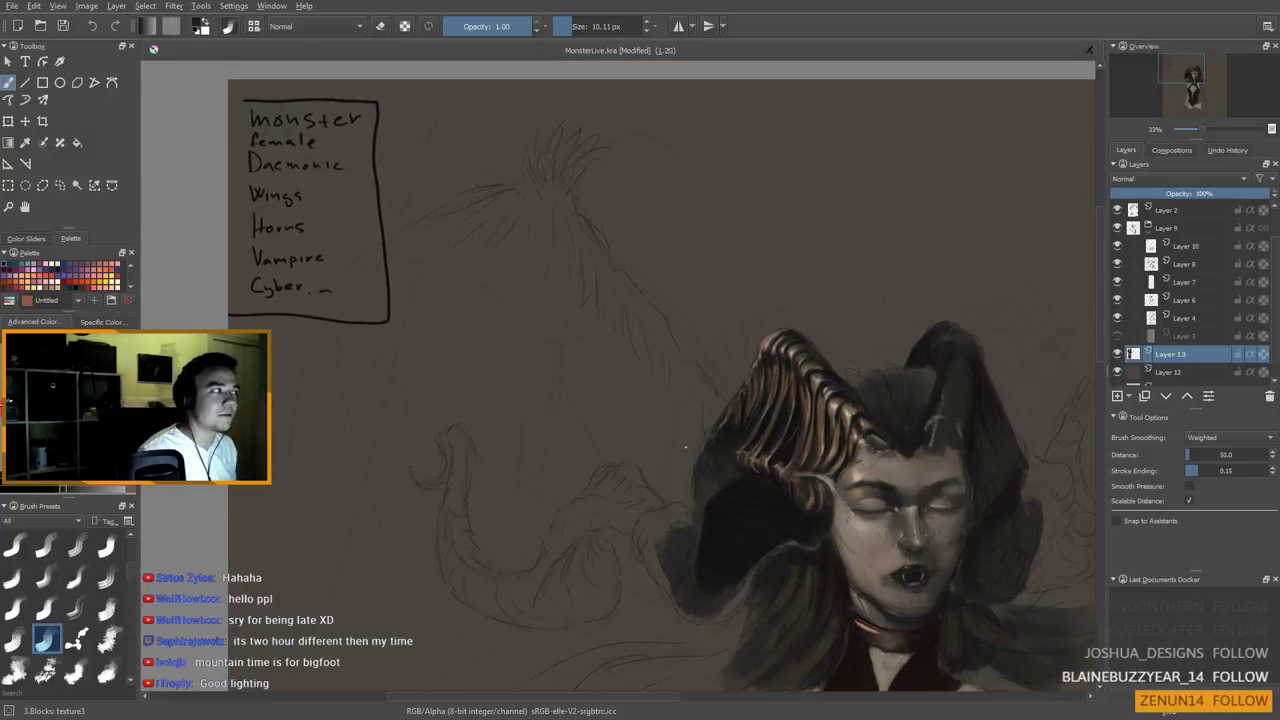
pyautogui.moveTo(728, 452); pyautogui.dragTo(734, 404)
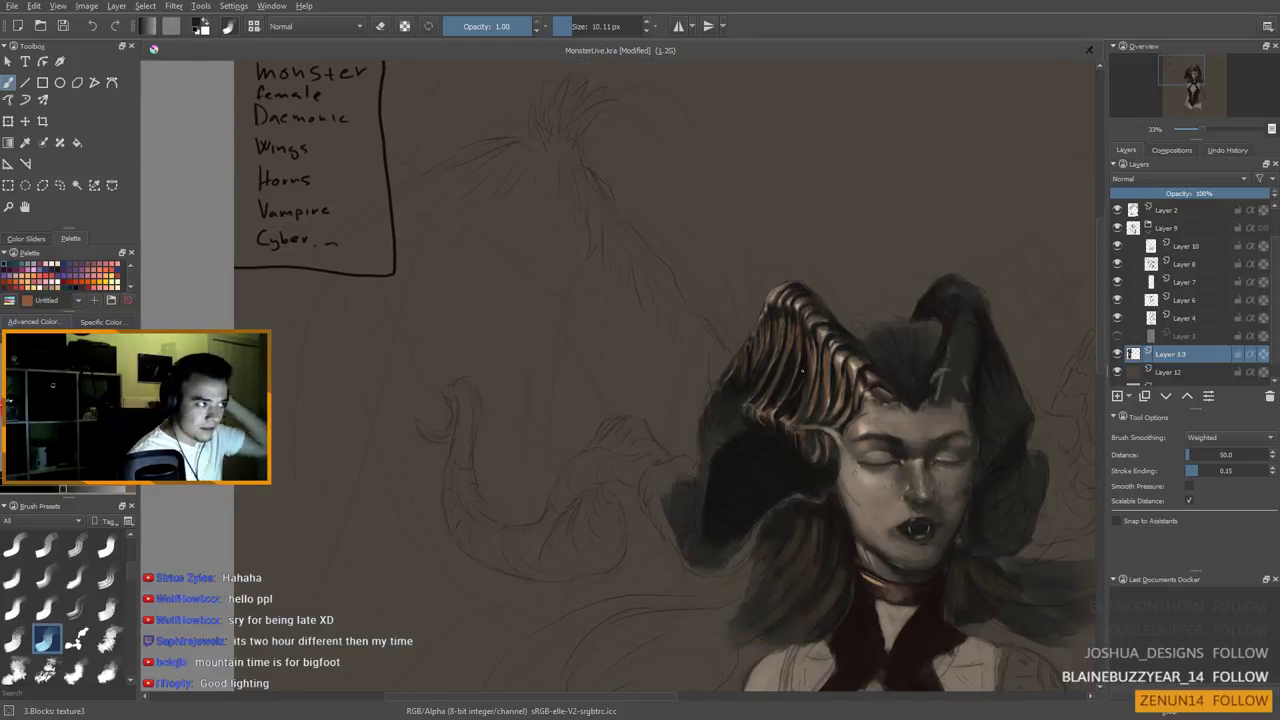
pyautogui.moveTo(778, 394); pyautogui.dragTo(800, 422)
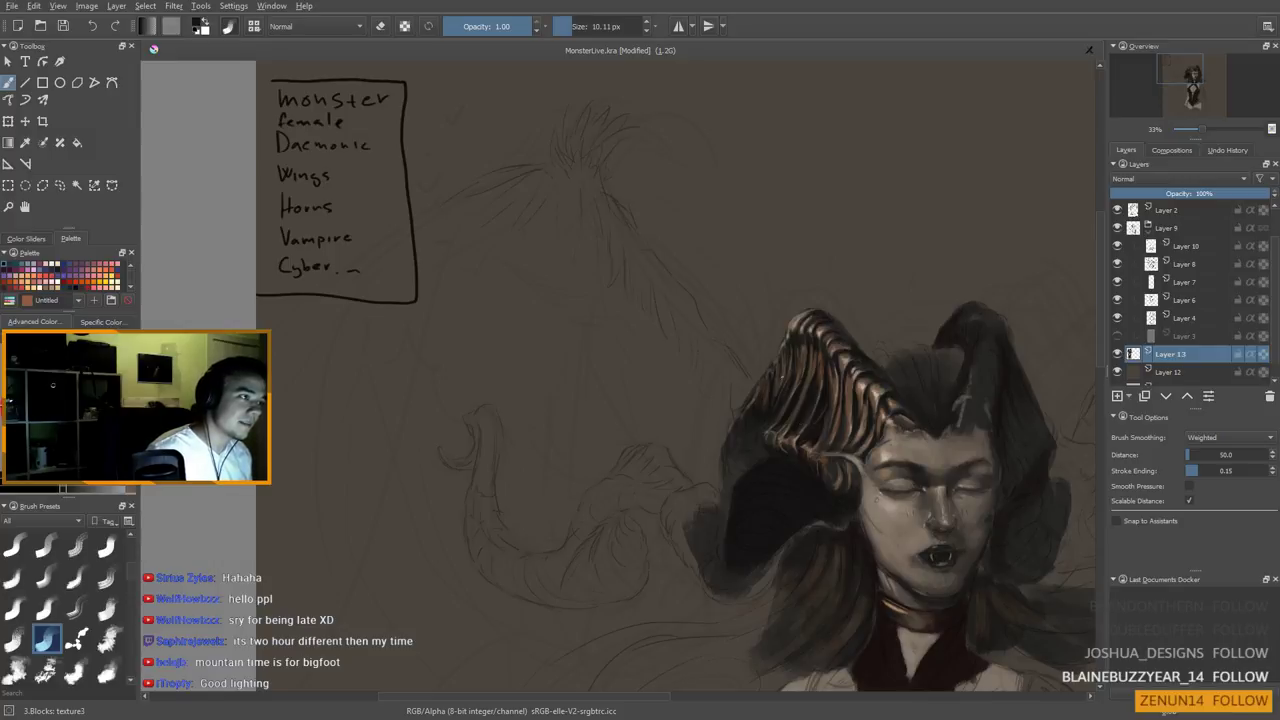
pyautogui.moveTo(773, 371); pyautogui.dragTo(766, 399)
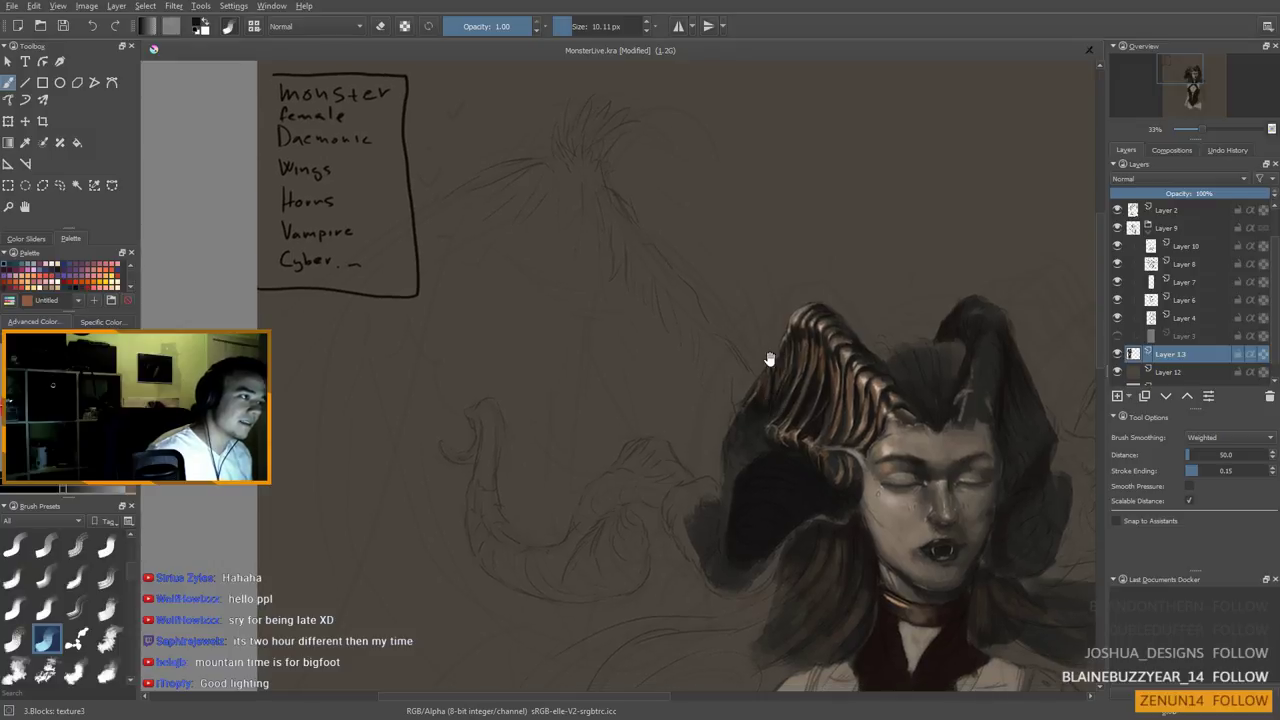
pyautogui.moveTo(863, 433)
pyautogui.mouseDown()
pyautogui.moveTo(858, 403)
pyautogui.moveTo(826, 409)
pyautogui.mouseUp()
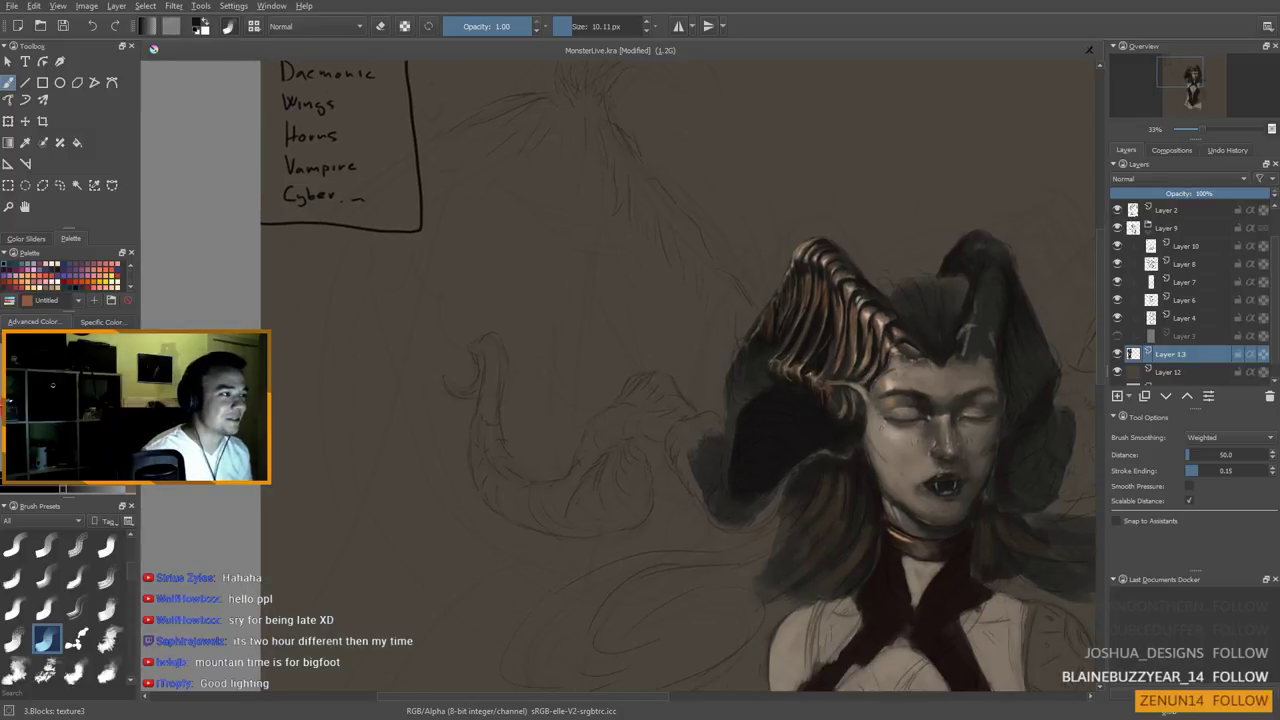
# Sample a light brown from the horn's tip and add thin highlights to the outer ridges with a 5.88 px brush
pyautogui.keyDown('ctrl'); pyautogui.click(805, 368); pyautogui.keyUp('ctrl')
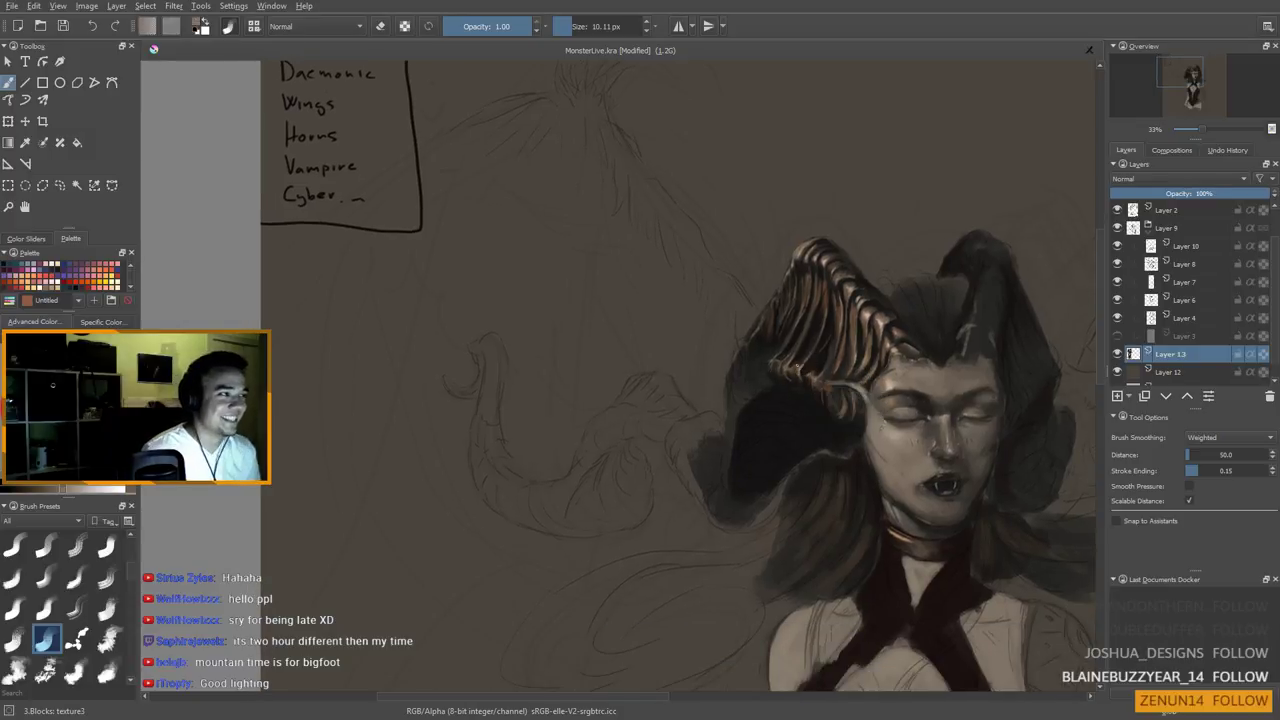
pyautogui.keyDown('ctrl'); pyautogui.click(801, 255); pyautogui.keyUp('ctrl')
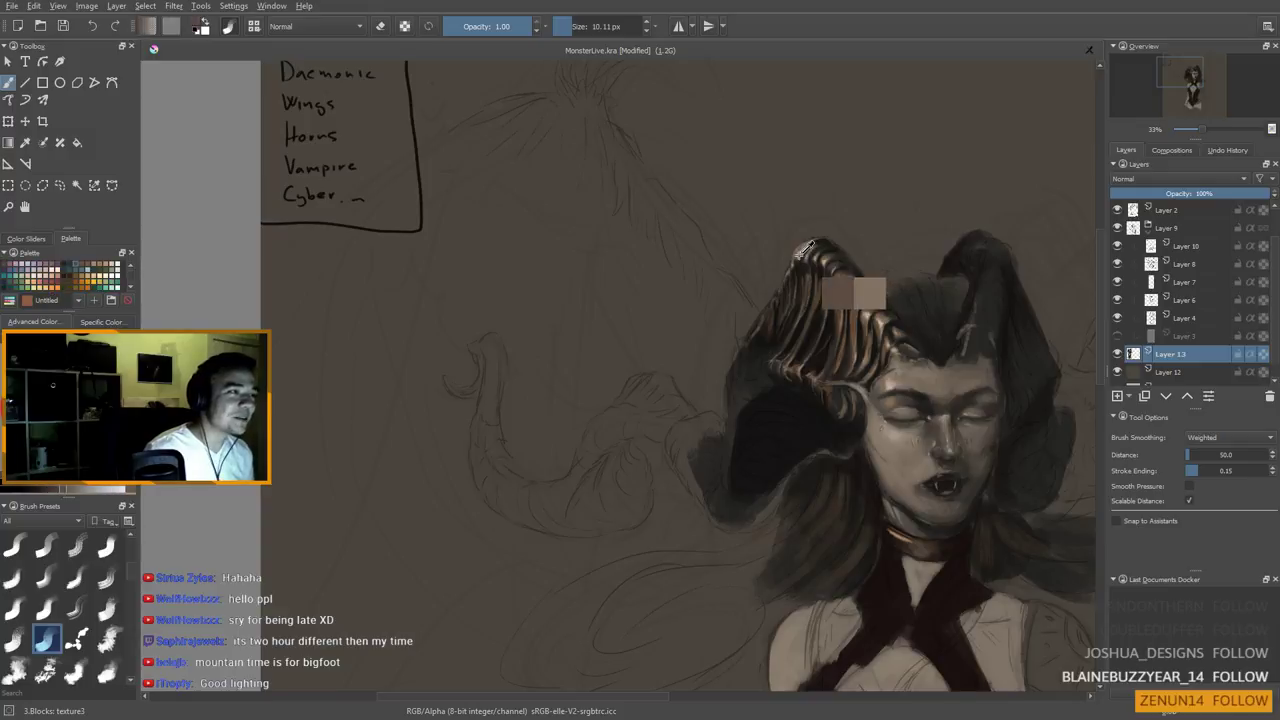
pyautogui.keyDown('shift'); pyautogui.moveTo(764, 385); pyautogui.dragTo(783, 345); pyautogui.keyUp('shift')
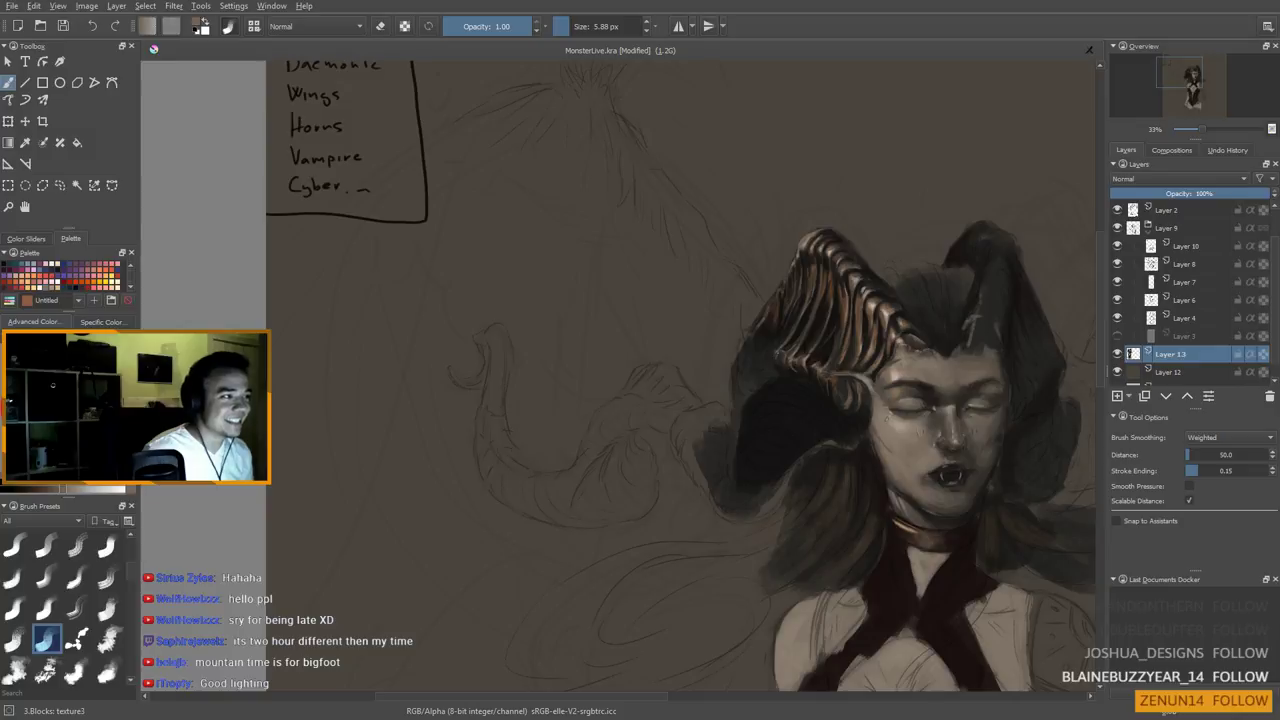
pyautogui.moveTo(754, 390); pyautogui.dragTo(750, 398)
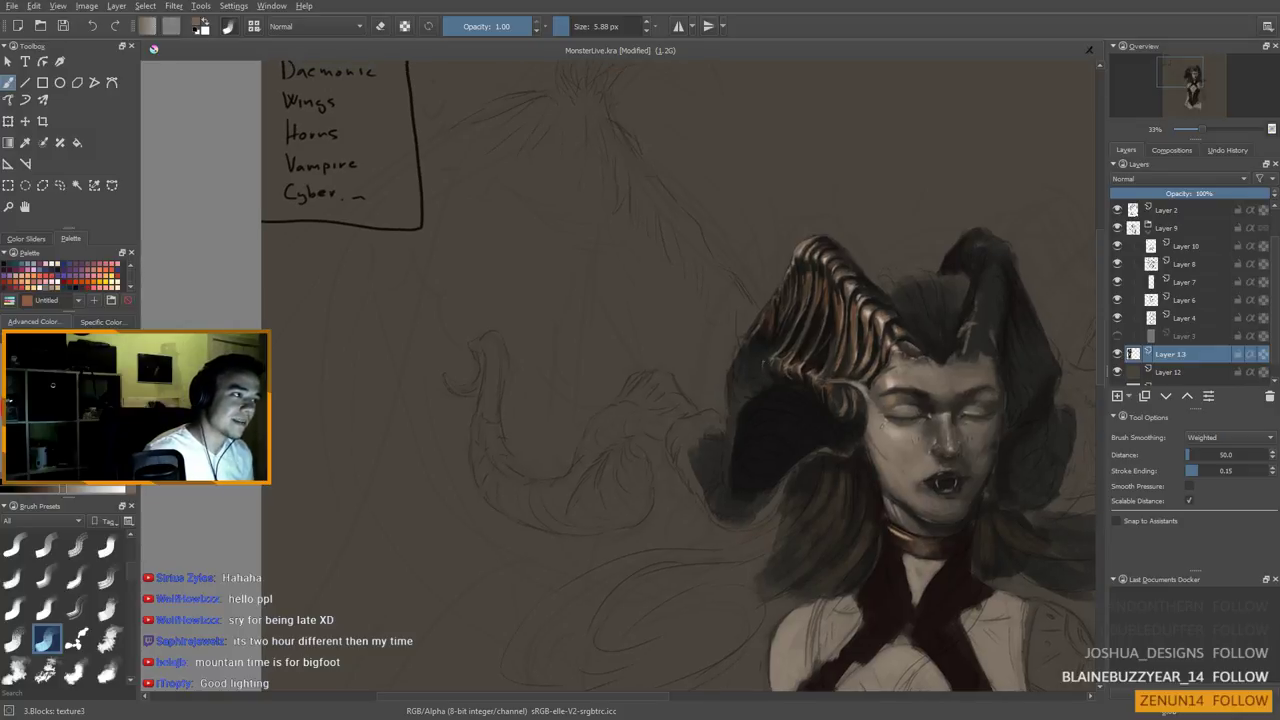
pyautogui.moveTo(766, 402); pyautogui.dragTo(761, 408)
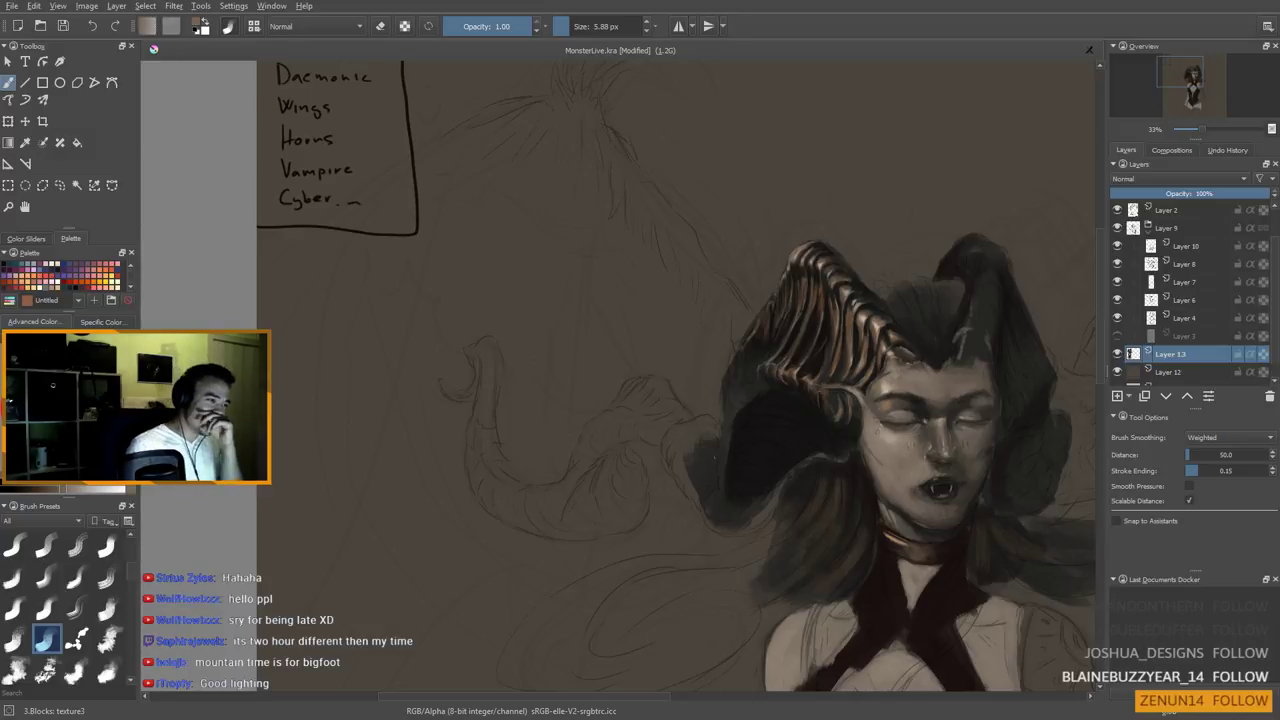
# Refine the ridges along the horn's outer edge with the 5.88 px brush and check the whole figure
pyautogui.moveTo(761, 308); pyautogui.dragTo(751, 360)
pyautogui.moveTo(732, 478); pyautogui.dragTo(704, 417)
pyautogui.scroll(-1, 771, 457)
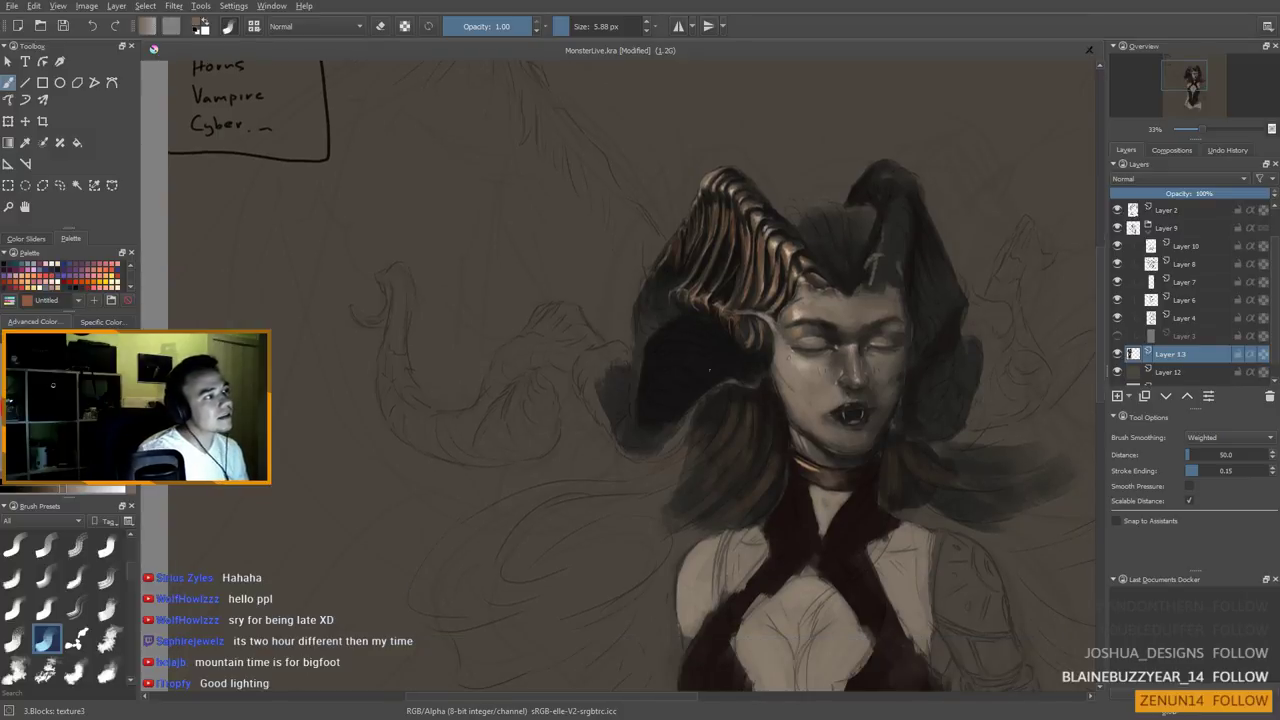
pyautogui.scroll(-2, 709, 367)
pyautogui.scroll(2, 705, 401)
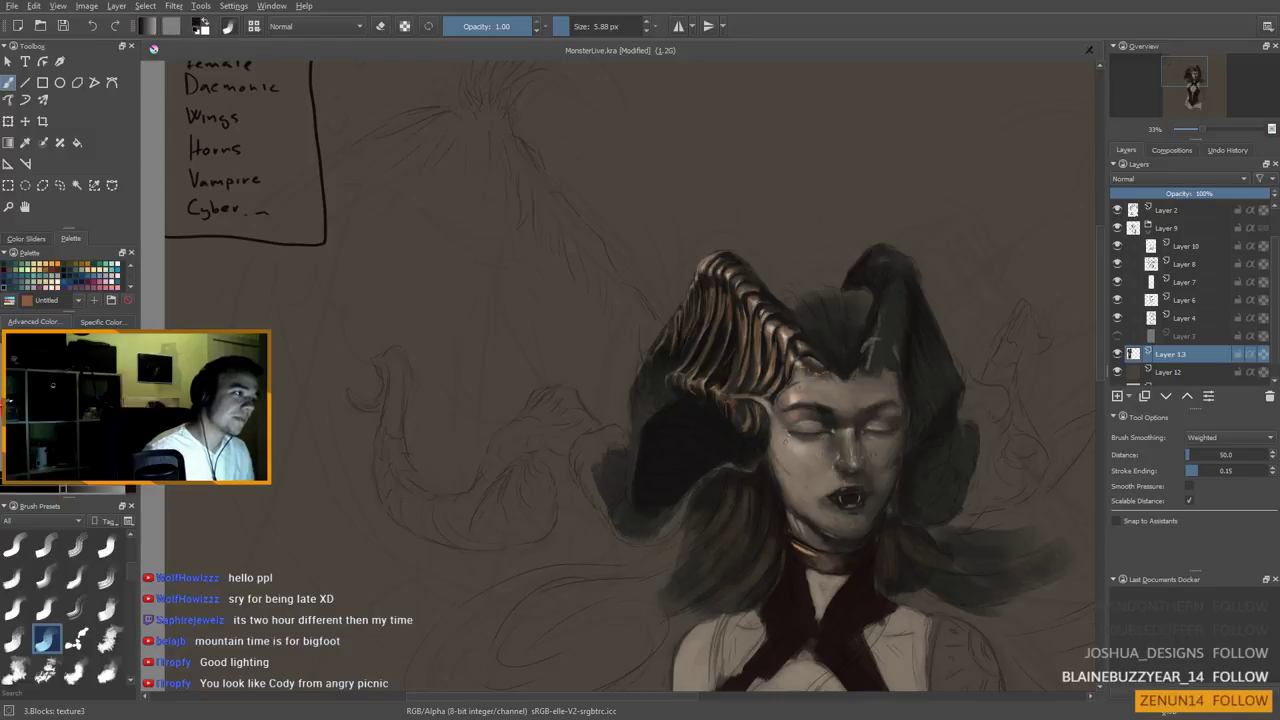
# Sample a dark tone from the horn and deepen the grooves along its outer edge with 9.92 px and 22.83 px brushes
pyautogui.keyDown('ctrl'); pyautogui.click(706, 344); pyautogui.keyUp('ctrl')
pyautogui.keyDown('shift'); pyautogui.moveTo(706, 344); pyautogui.dragTo(714, 344); pyautogui.keyUp('shift')
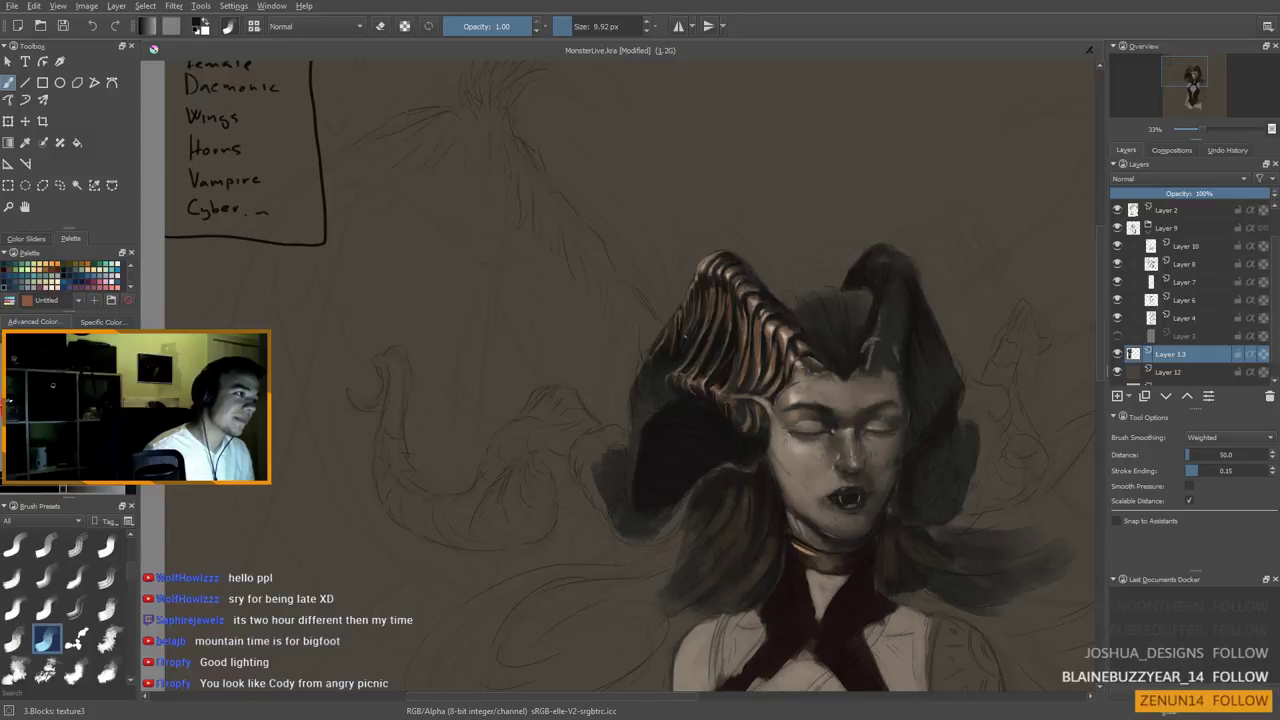
pyautogui.keyDown('shift'); pyautogui.moveTo(685, 333); pyautogui.dragTo(698, 333); pyautogui.keyUp('shift')
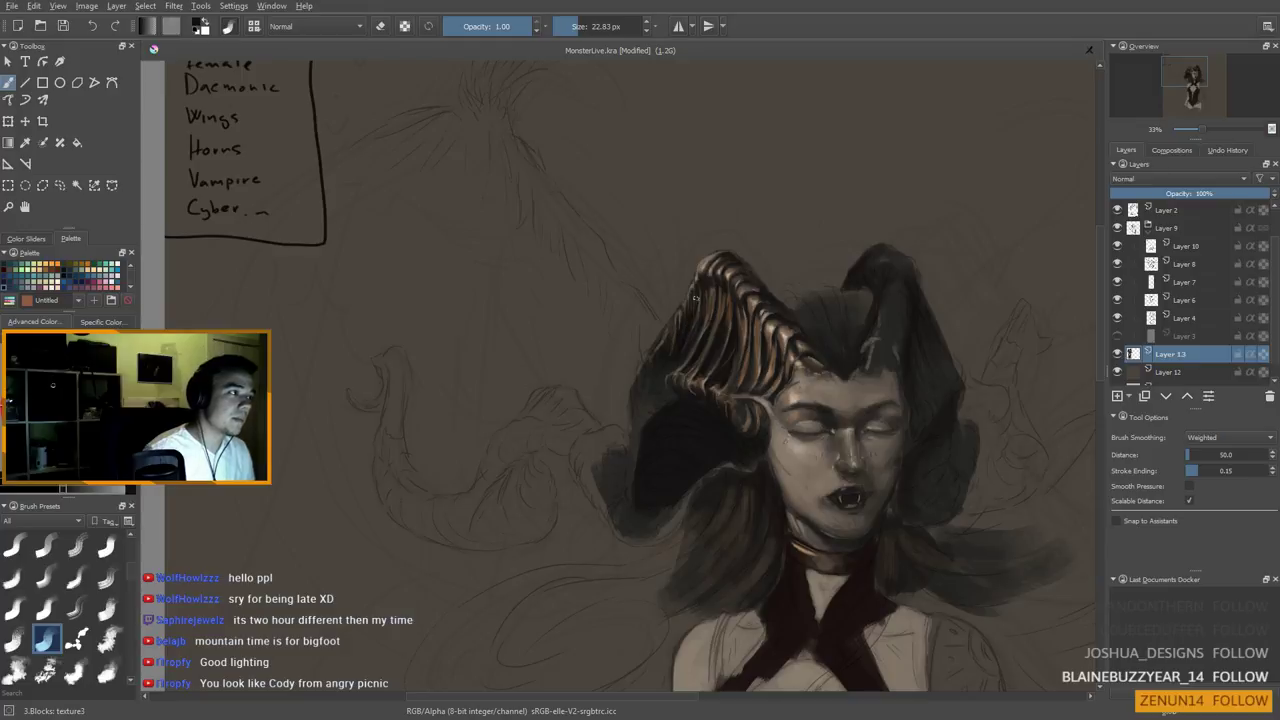
pyautogui.moveTo(679, 348); pyautogui.dragTo(687, 346)
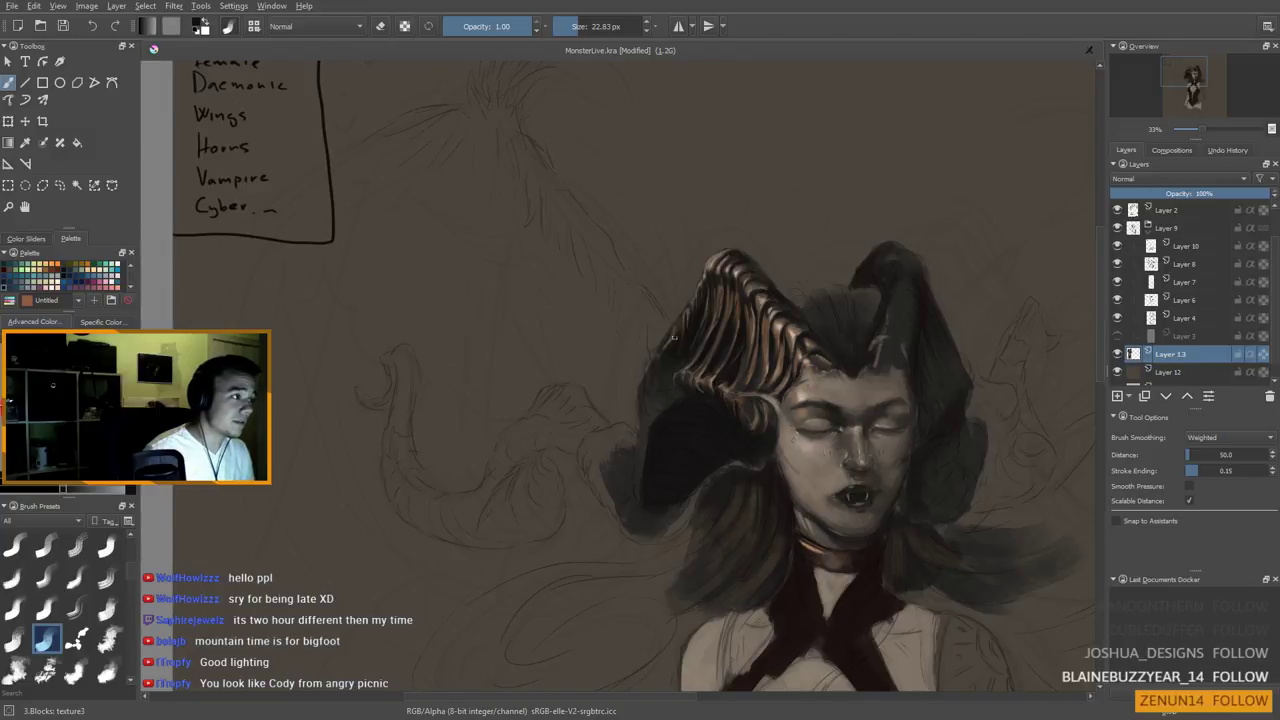
pyautogui.moveTo(666, 356); pyautogui.dragTo(656, 386)
pyautogui.click(738, 333)
# Sample a light tone for the horn's outer ridges and clean up its outer contour with a 30.79 px eraser
pyautogui.keyDown('ctrl'); pyautogui.click(700, 297); pyautogui.keyUp('ctrl')
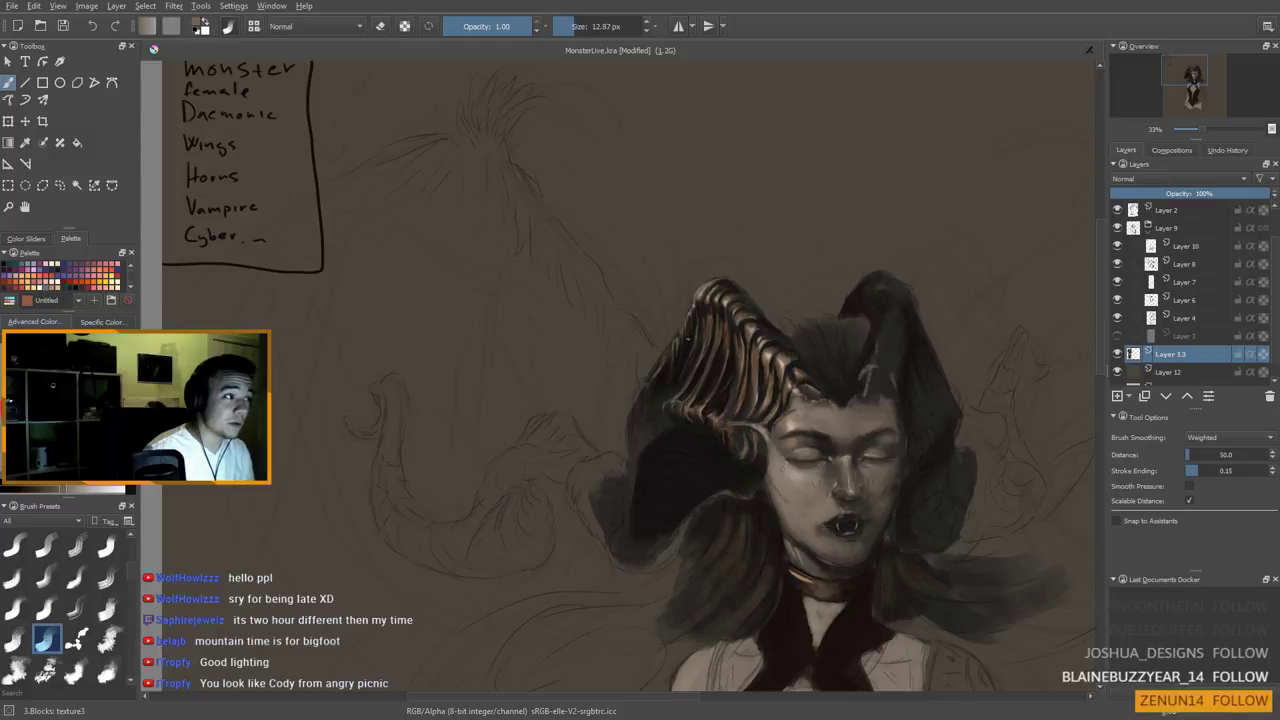
pyautogui.press('e')
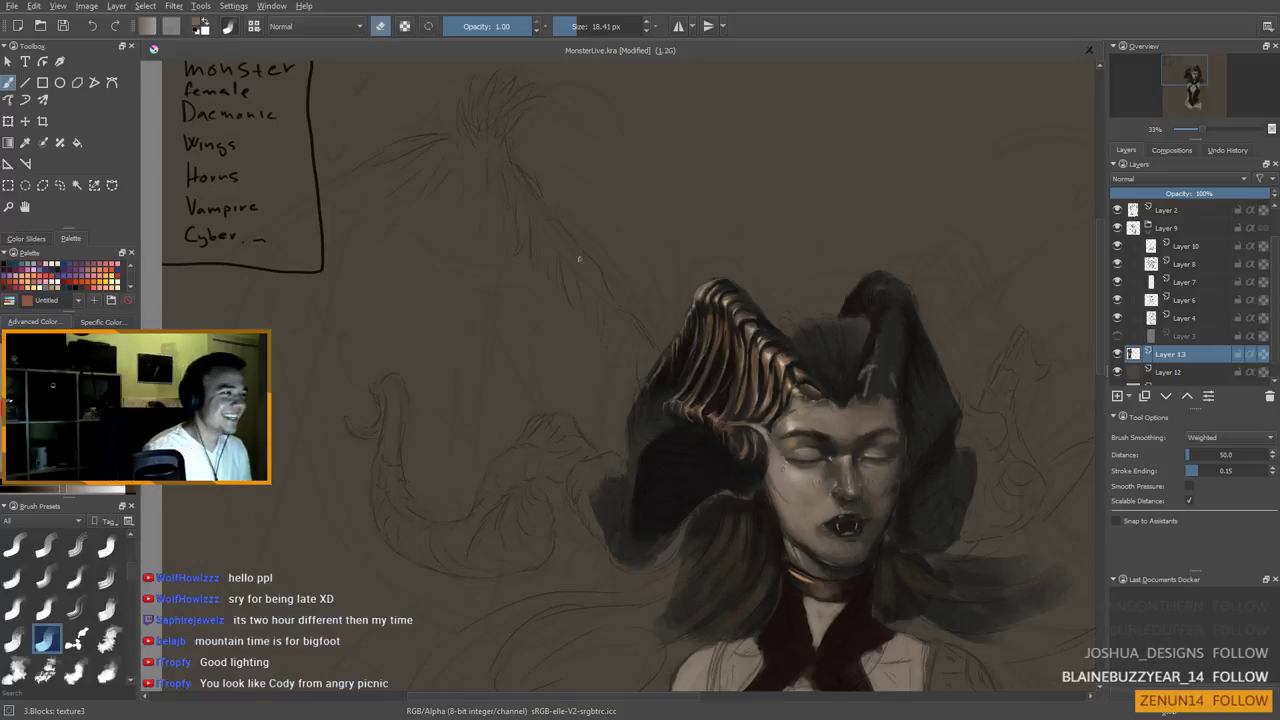
pyautogui.keyDown('shift'); pyautogui.moveTo(666, 345); pyautogui.dragTo(670, 344); pyautogui.keyUp('shift')
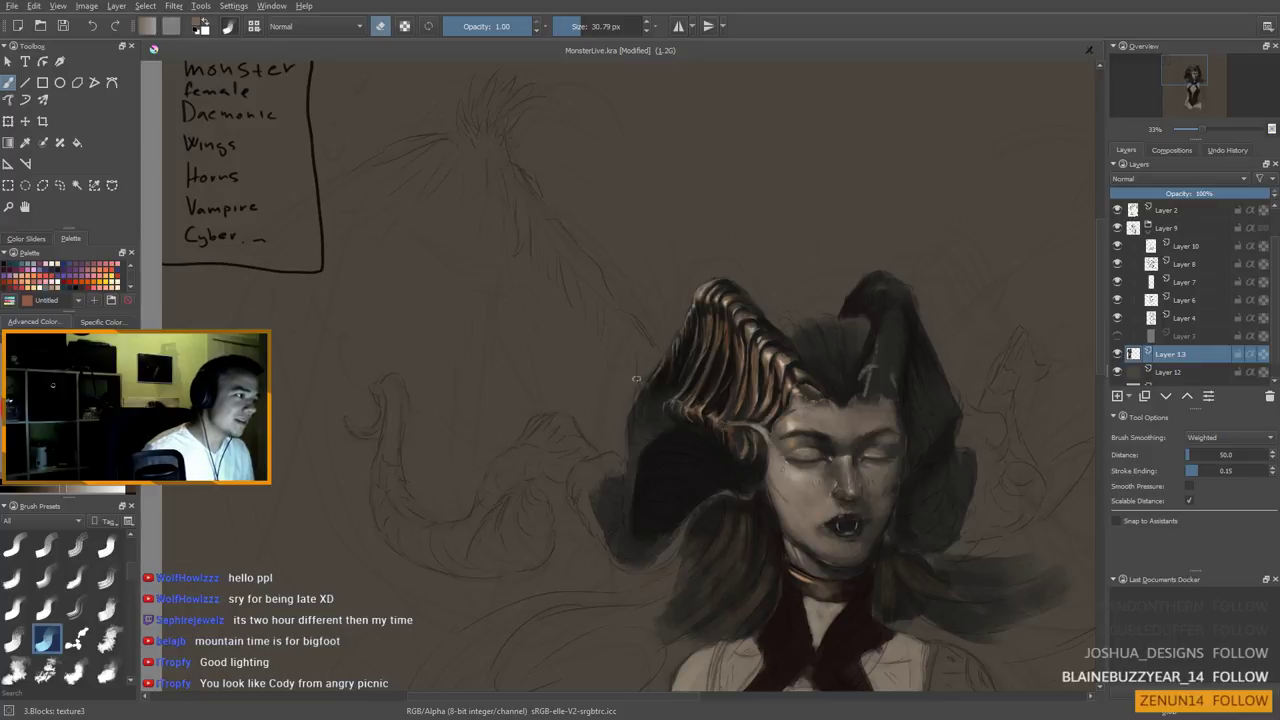
pyautogui.keyDown('ctrl'); pyautogui.click(663, 370); pyautogui.keyUp('ctrl')
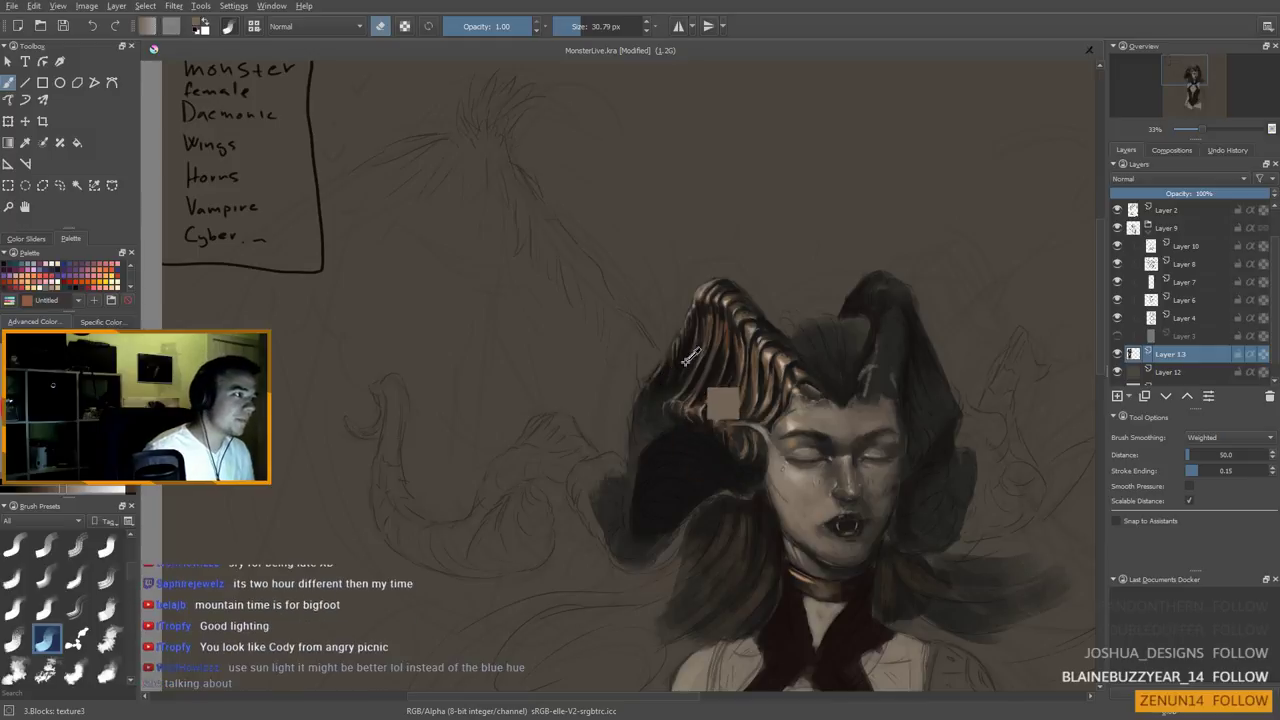
# Sample light and dark tones from the horn and repaint its outer ridges and grooves with 16.44 px and 10.87 px brushes
pyautogui.keyDown('ctrl'); pyautogui.click(709, 333); pyautogui.keyUp('ctrl')
pyautogui.press('e')
pyautogui.keyDown('shift'); pyautogui.moveTo(697, 357); pyautogui.dragTo(680, 357); pyautogui.keyUp('shift')
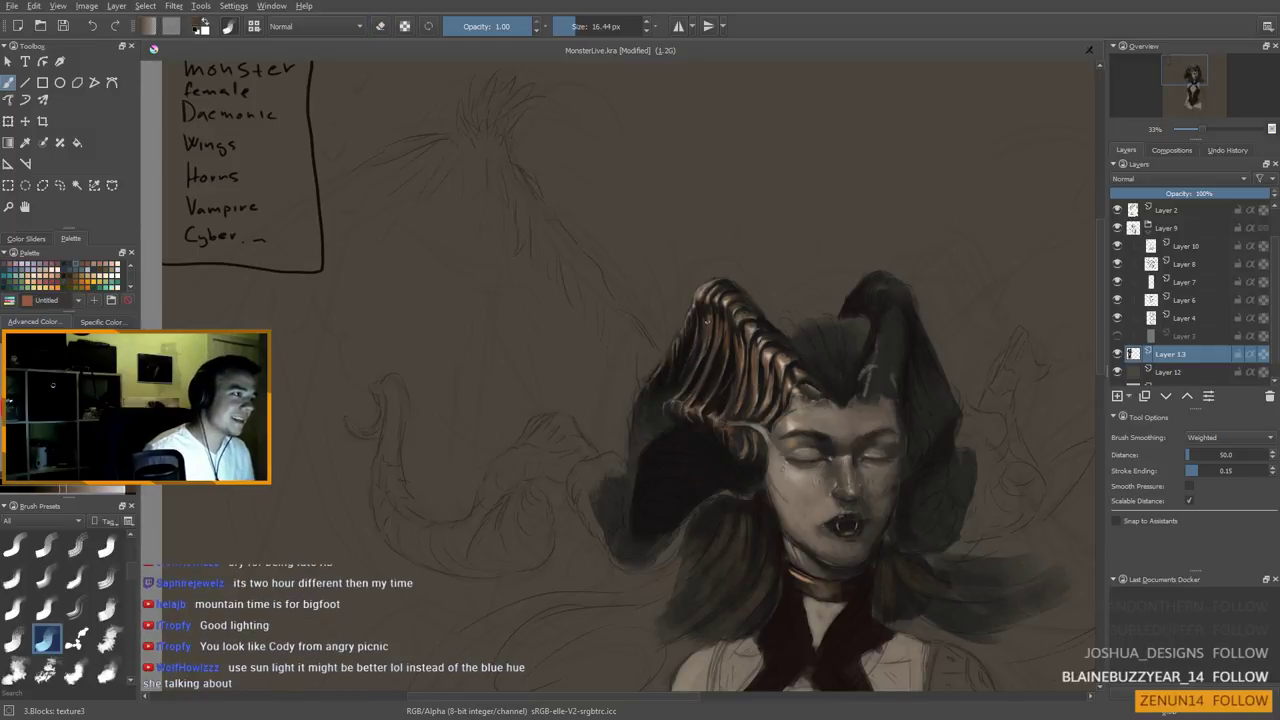
pyautogui.keyDown('ctrl'); pyautogui.click(709, 346); pyautogui.keyUp('ctrl')
pyautogui.keyDown('ctrl'); pyautogui.click(699, 372); pyautogui.keyUp('ctrl')
pyautogui.keyDown('shift'); pyautogui.moveTo(703, 364); pyautogui.dragTo(697, 364); pyautogui.keyUp('shift')
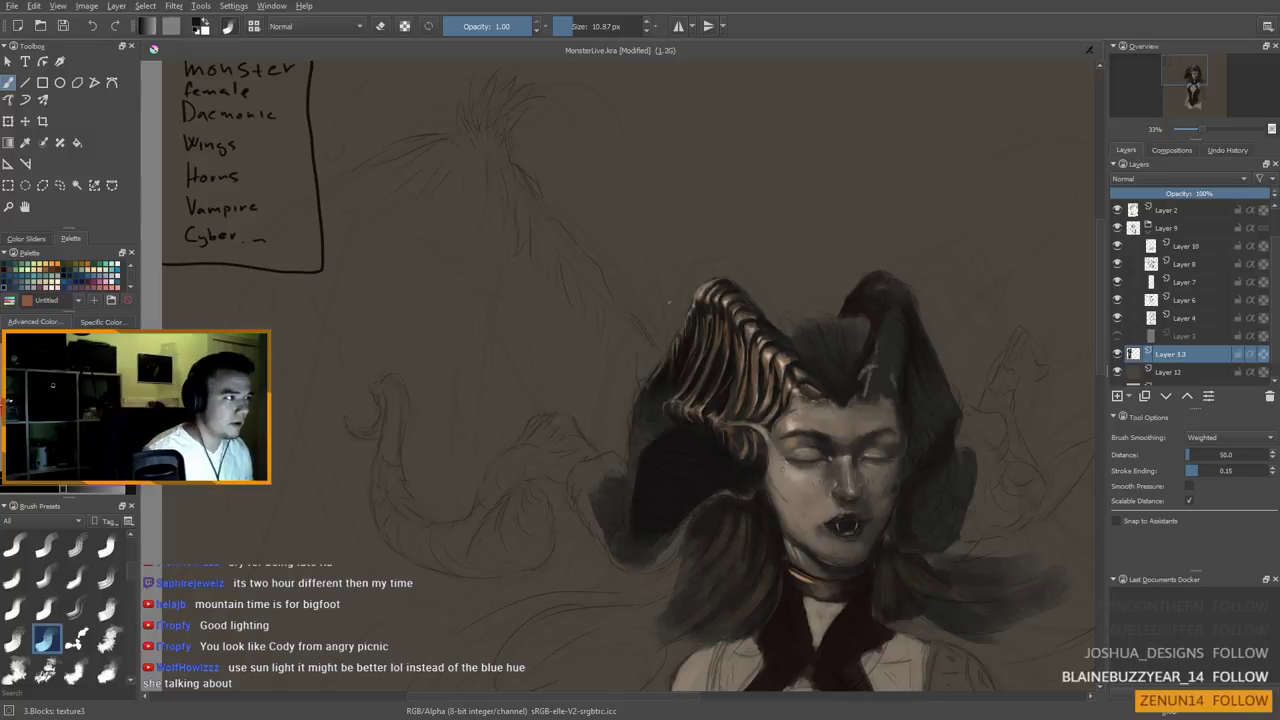
# Refine the horn's outer contour with the 10.87 px brush and highlight its outer ridges with a tone sampled near the tip
pyautogui.moveTo(712, 418); pyautogui.dragTo(728, 378)
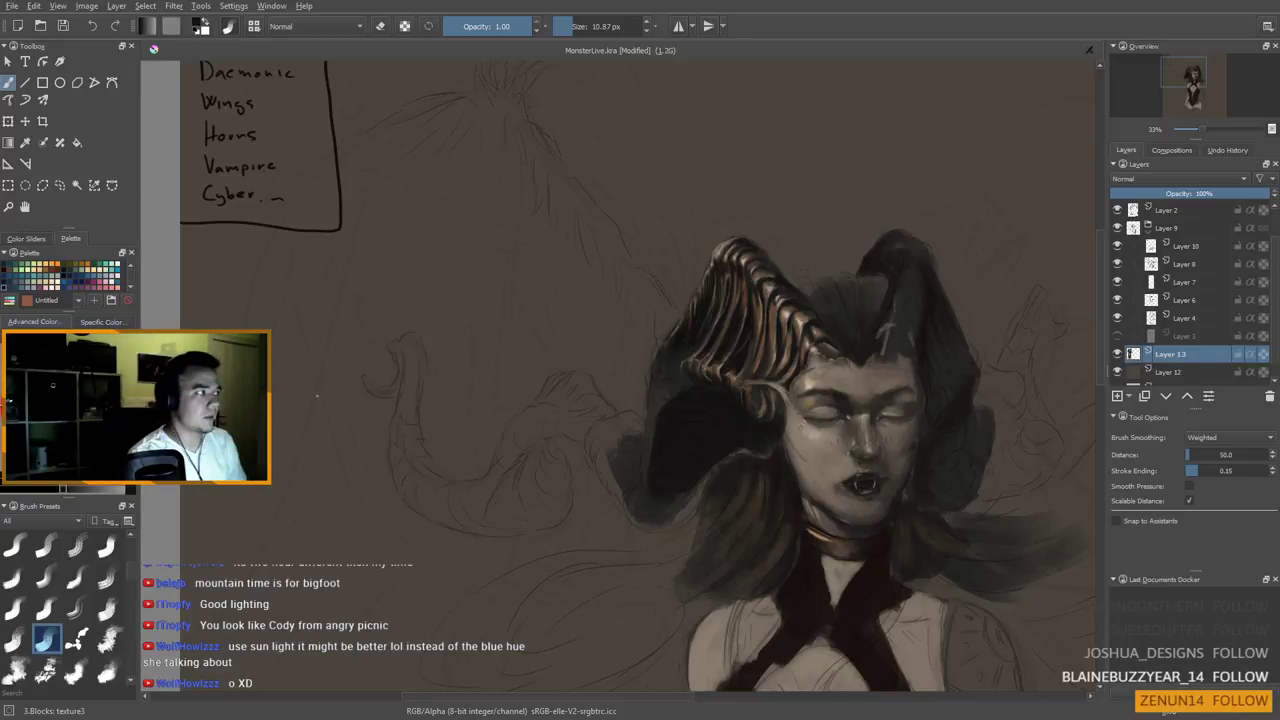
pyautogui.scroll(-1, 714, 397)
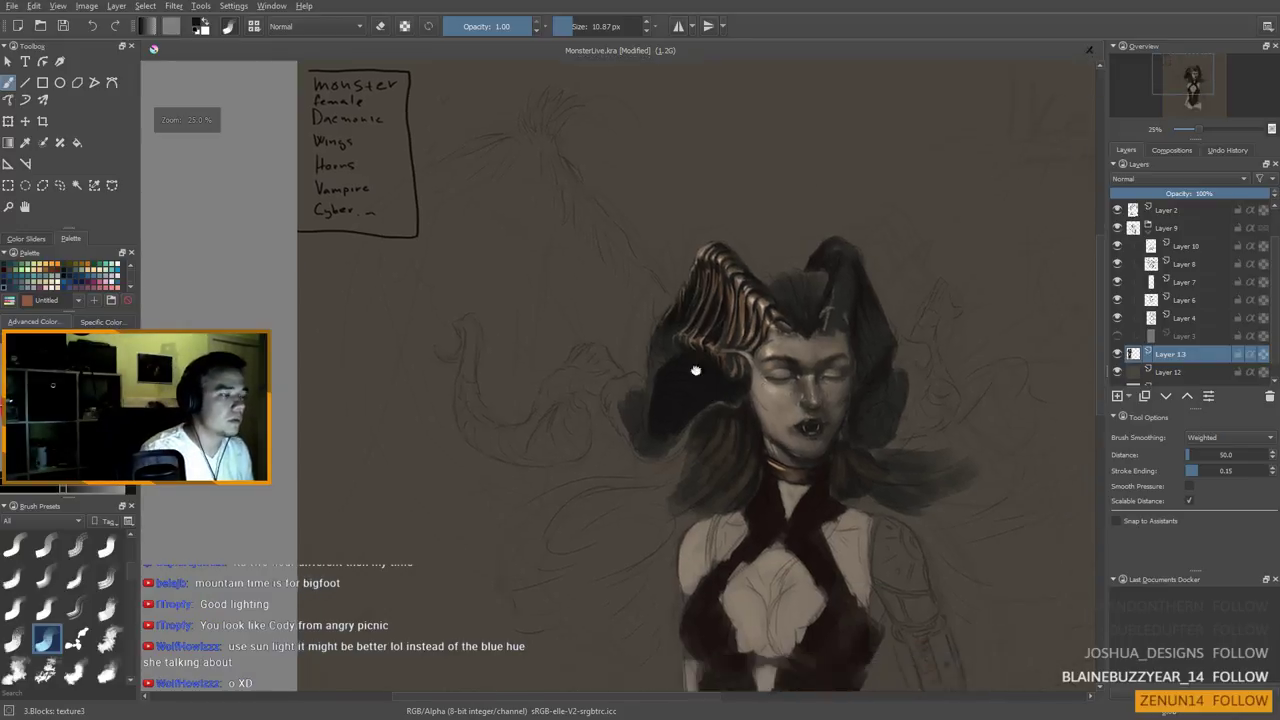
pyautogui.scroll(2, 750, 450)
pyautogui.scroll(-1, 651, 467)
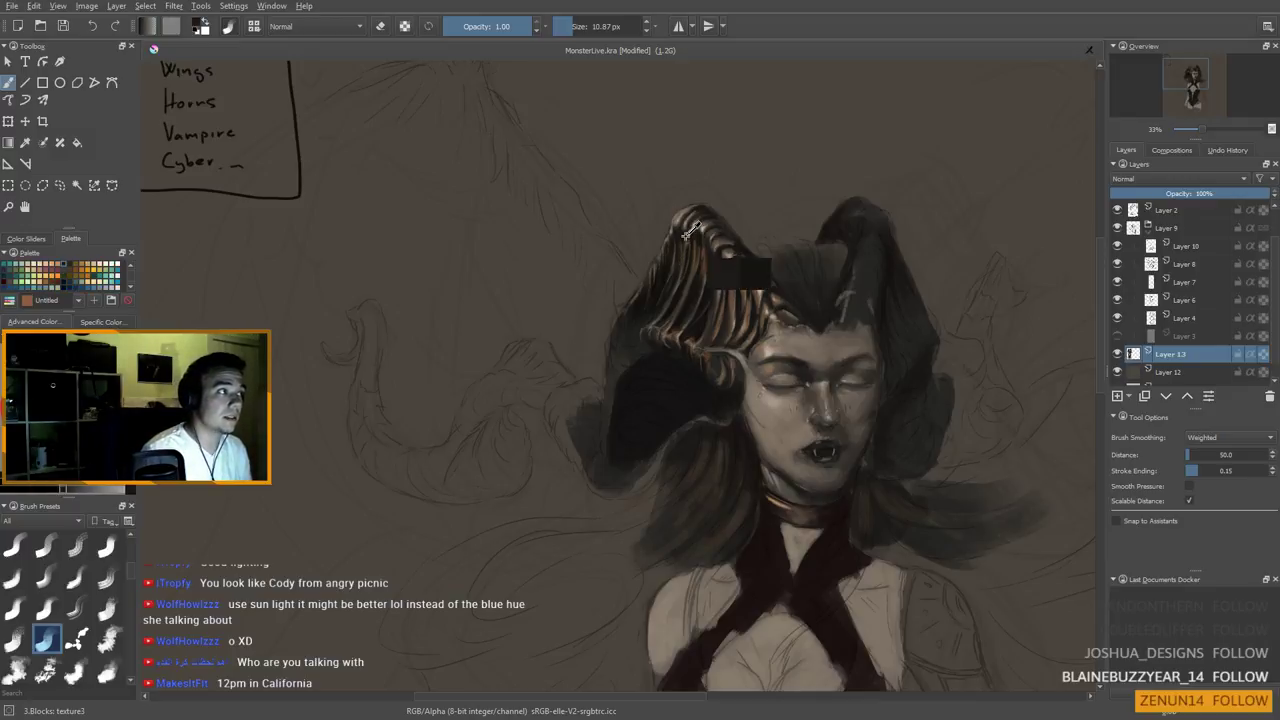
pyautogui.moveTo(688, 310); pyautogui.dragTo(750, 360)
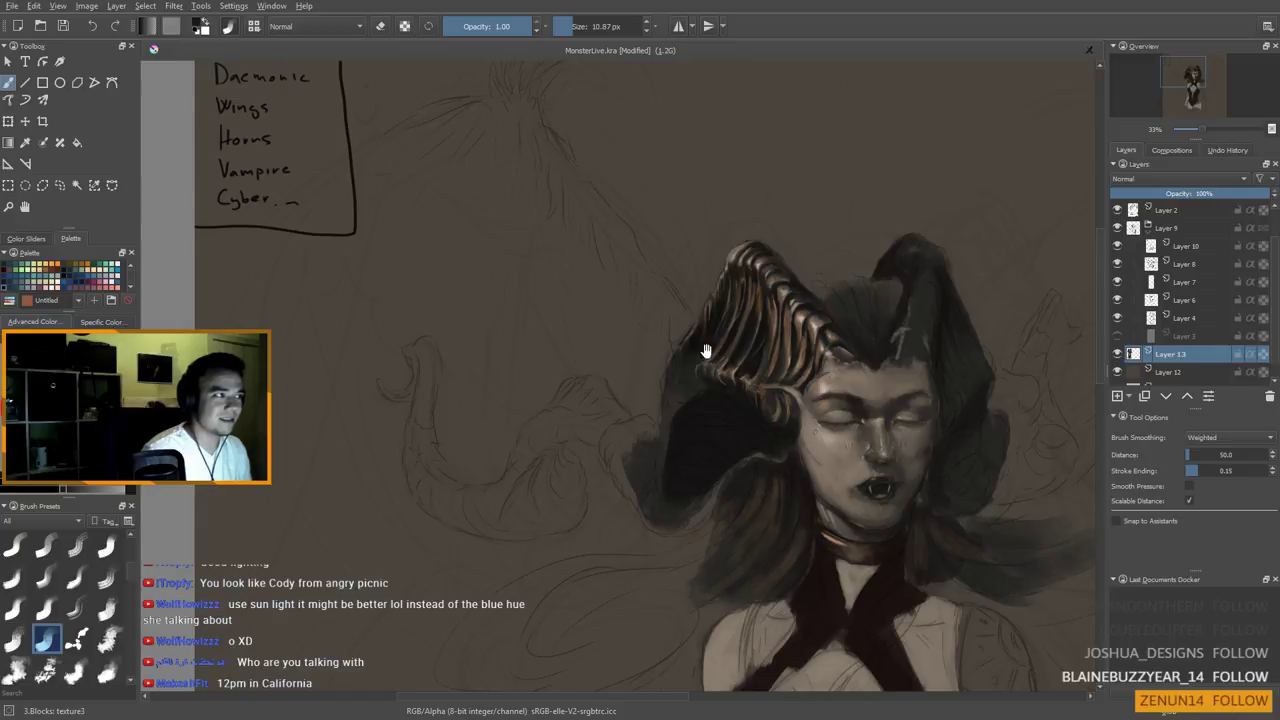
pyautogui.moveTo(706, 355); pyautogui.dragTo(740, 365)
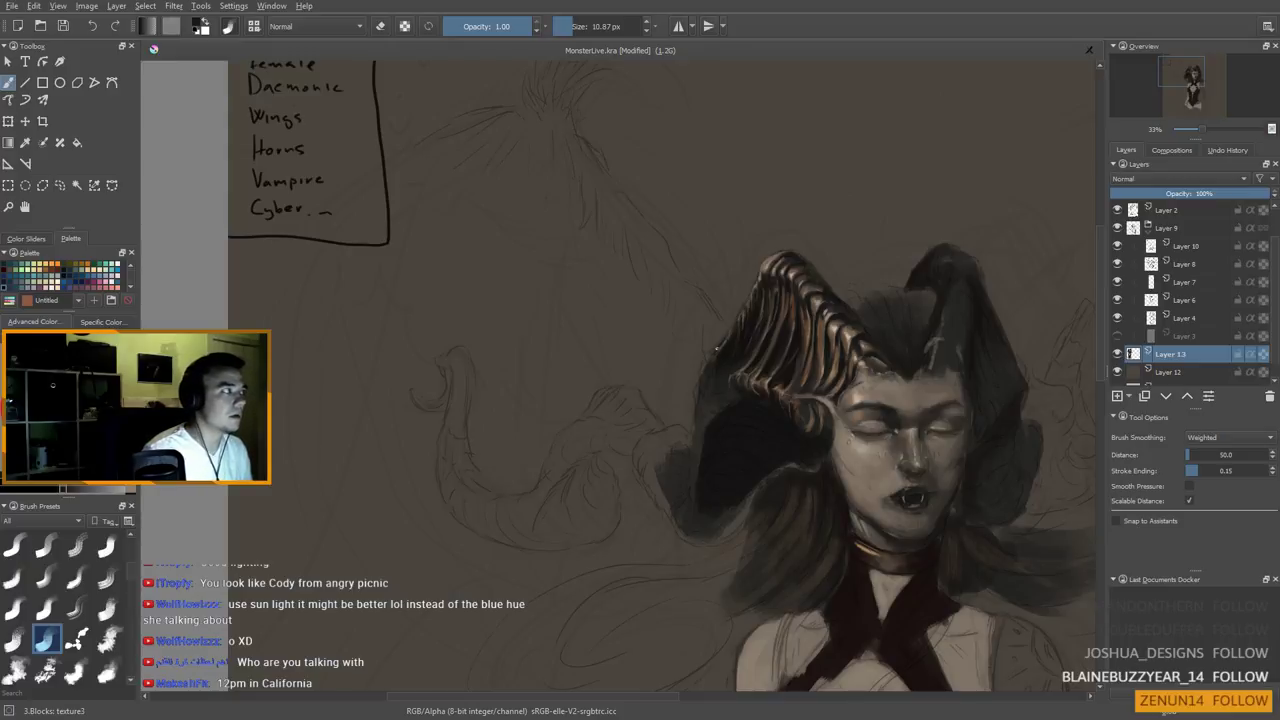
pyautogui.keyDown('ctrl'); pyautogui.click(795, 268); pyautogui.keyUp('ctrl')
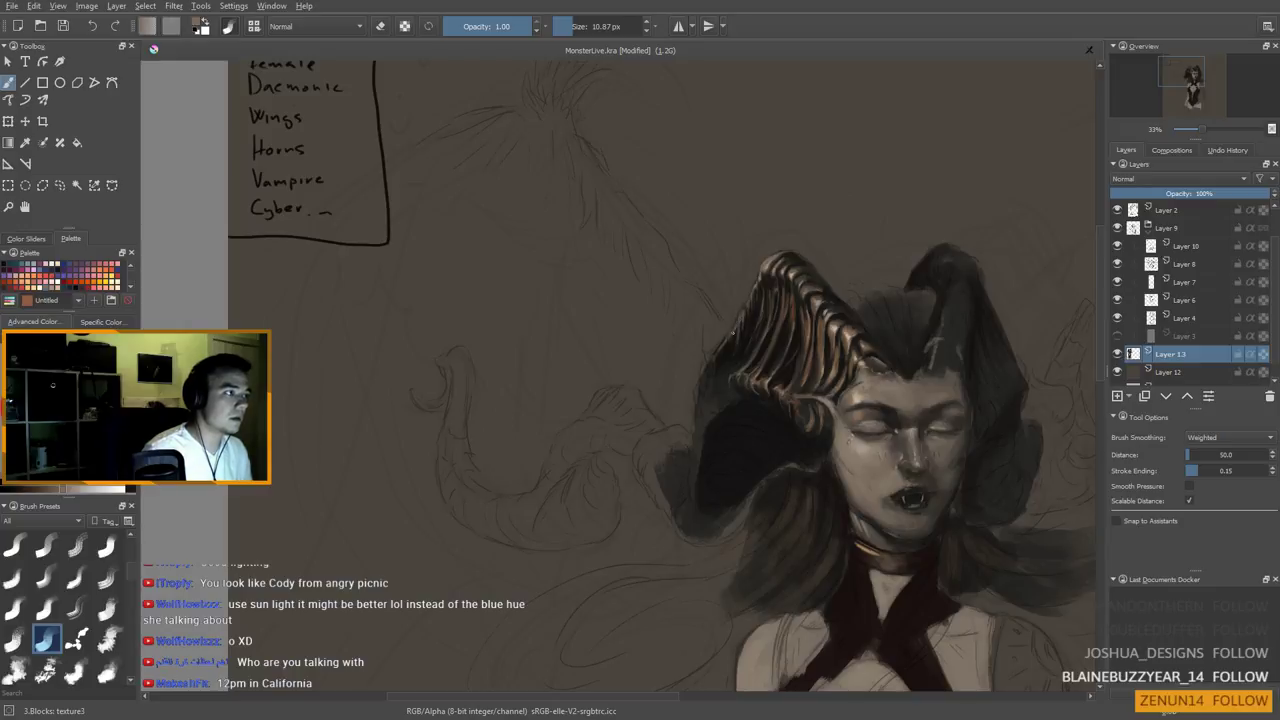
# Alternate dark and light tones sampled from the horn to separate its lower outer ridges, enlarging the brush to 17.95 px for the grooves
pyautogui.keyDown('ctrl'); pyautogui.click(775, 363); pyautogui.keyUp('ctrl')
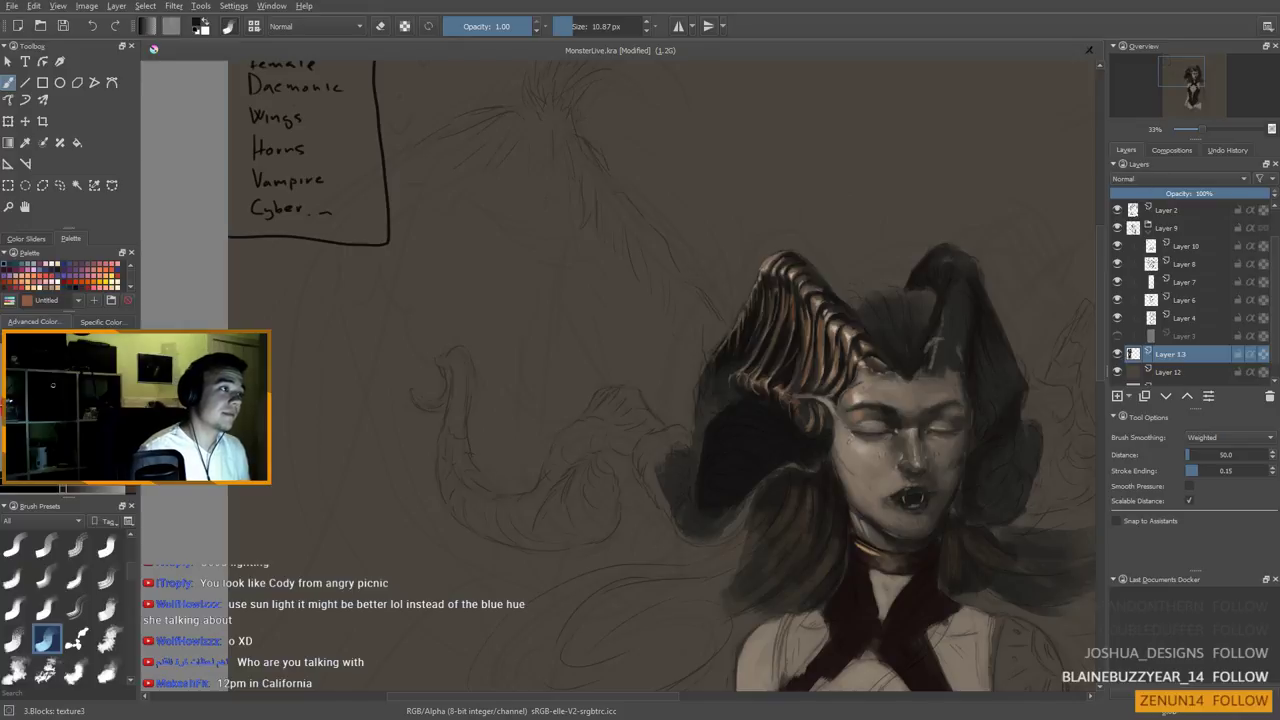
pyautogui.keyDown('ctrl'); pyautogui.click(773, 308); pyautogui.keyUp('ctrl')
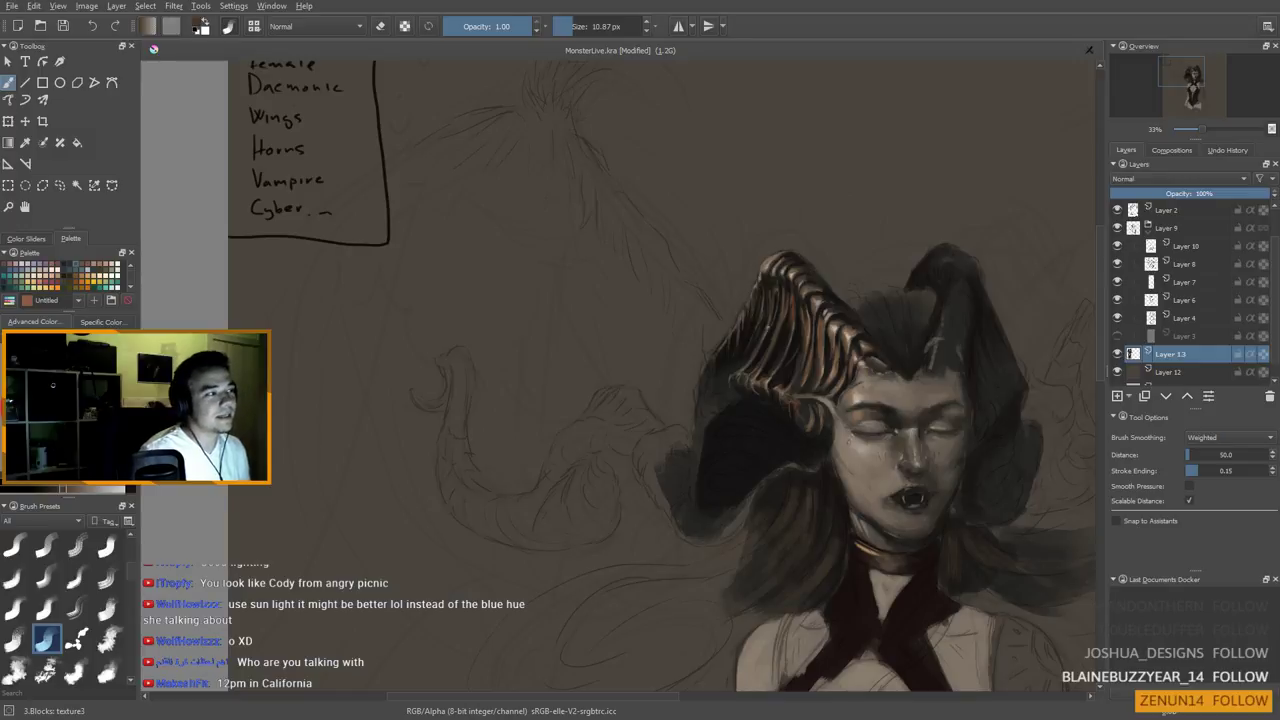
pyautogui.keyDown('ctrl'); pyautogui.click(781, 347); pyautogui.keyUp('ctrl')
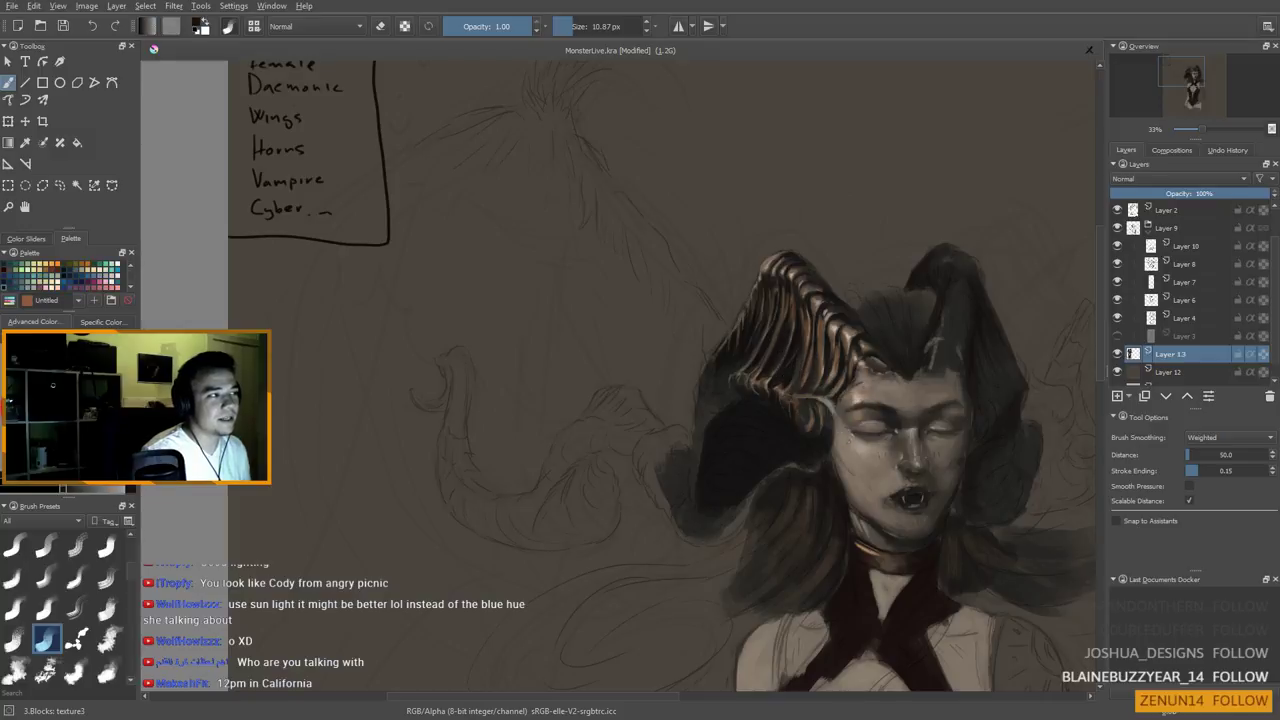
pyautogui.keyDown('shift'); pyautogui.moveTo(758, 330); pyautogui.dragTo(761, 330); pyautogui.keyUp('shift')
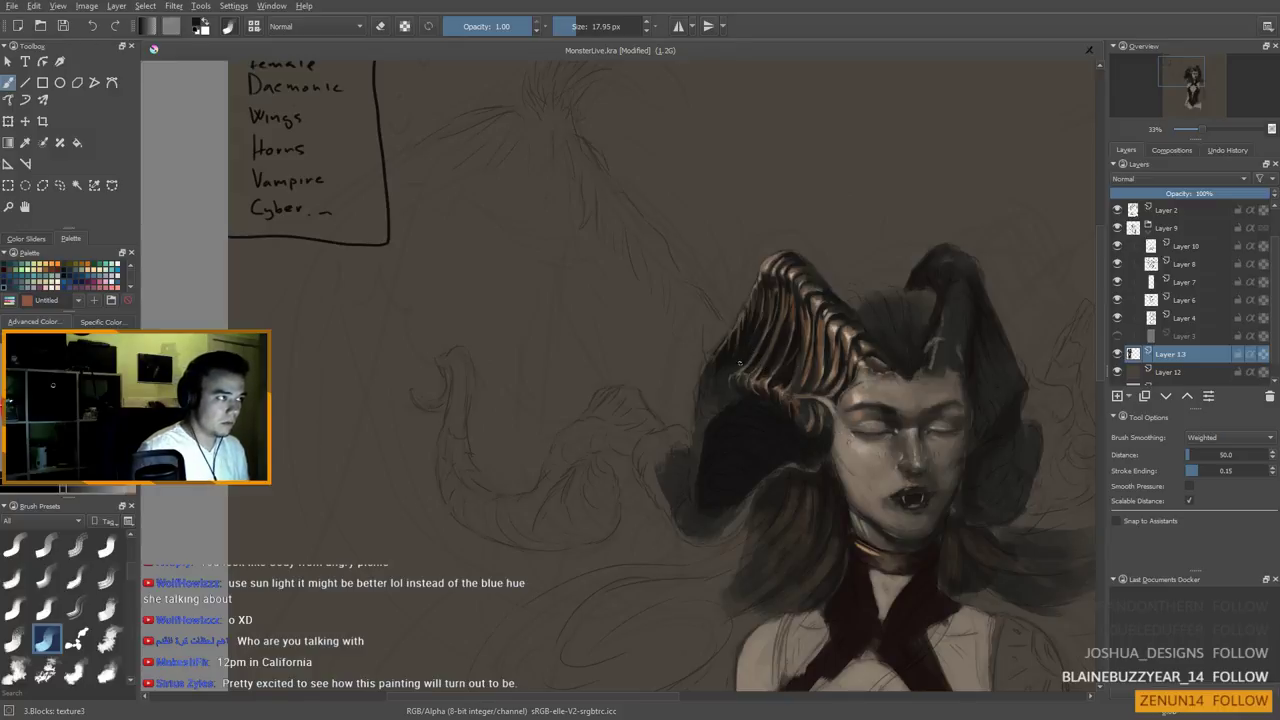
# Sample a light brown from the horn's upper ridges and paint fine ridges at its lower outer corner, reducing the brush to 4.90 px
pyautogui.keyDown('ctrl'); pyautogui.click(768, 296); pyautogui.keyUp('ctrl')
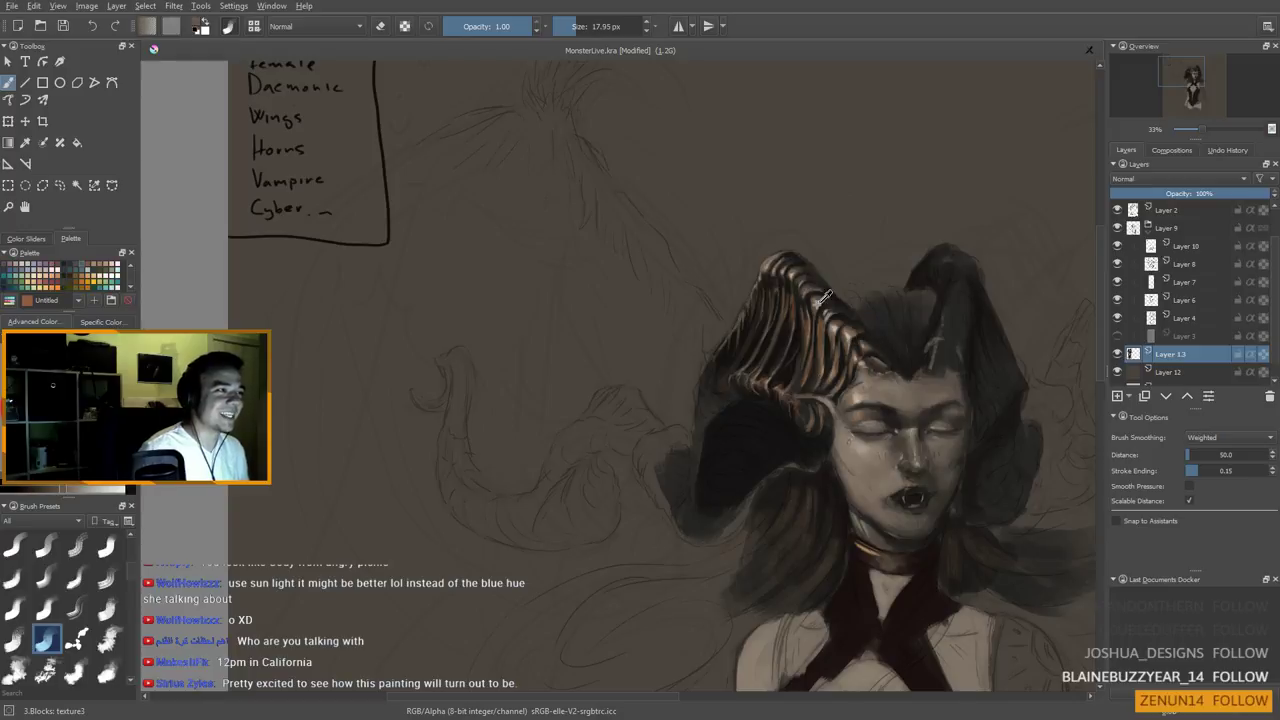
pyautogui.moveTo(750, 361); pyautogui.dragTo(716, 361)
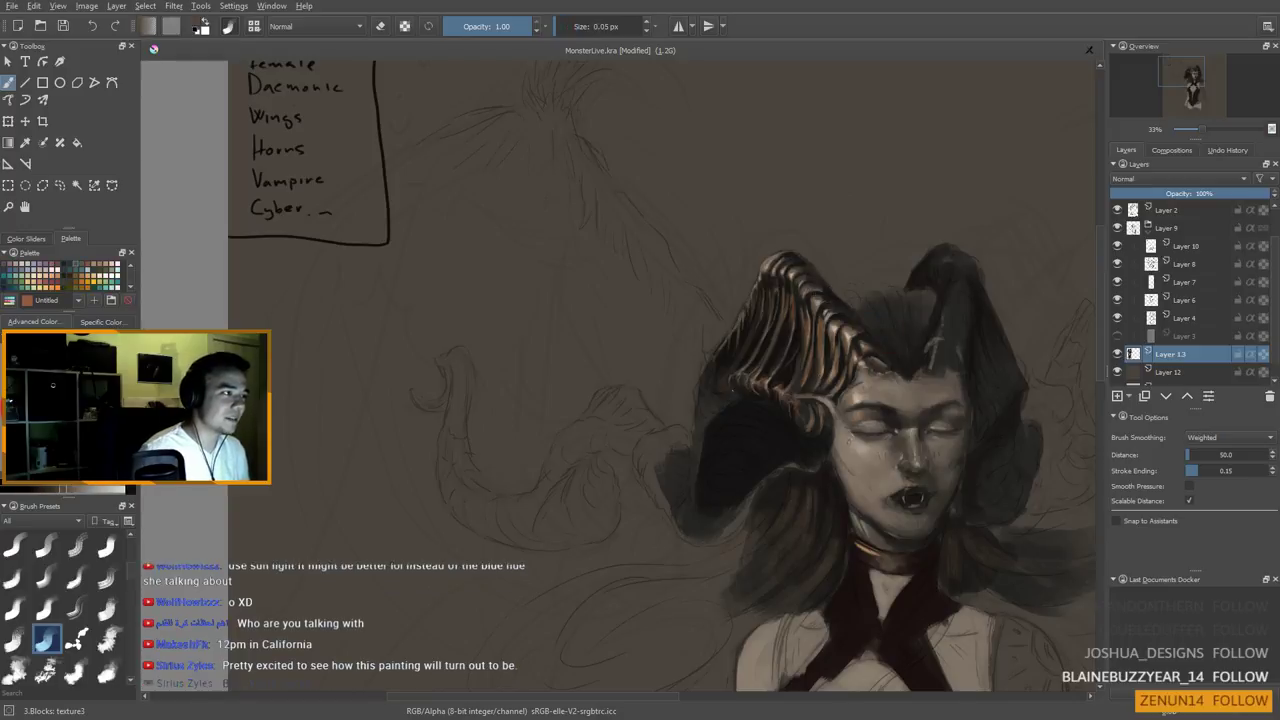
pyautogui.press(']')
pyautogui.press(']')
pyautogui.press(']')
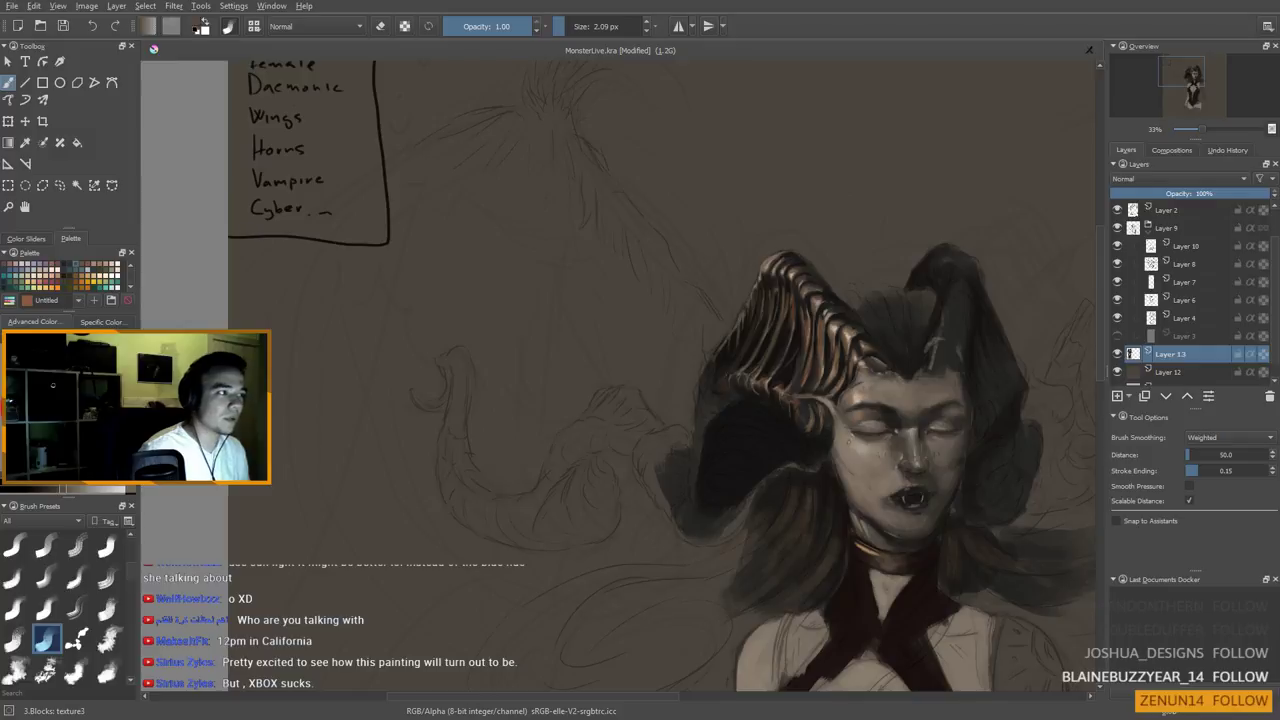
pyautogui.press(']')
pyautogui.press(']')
pyautogui.press(']')
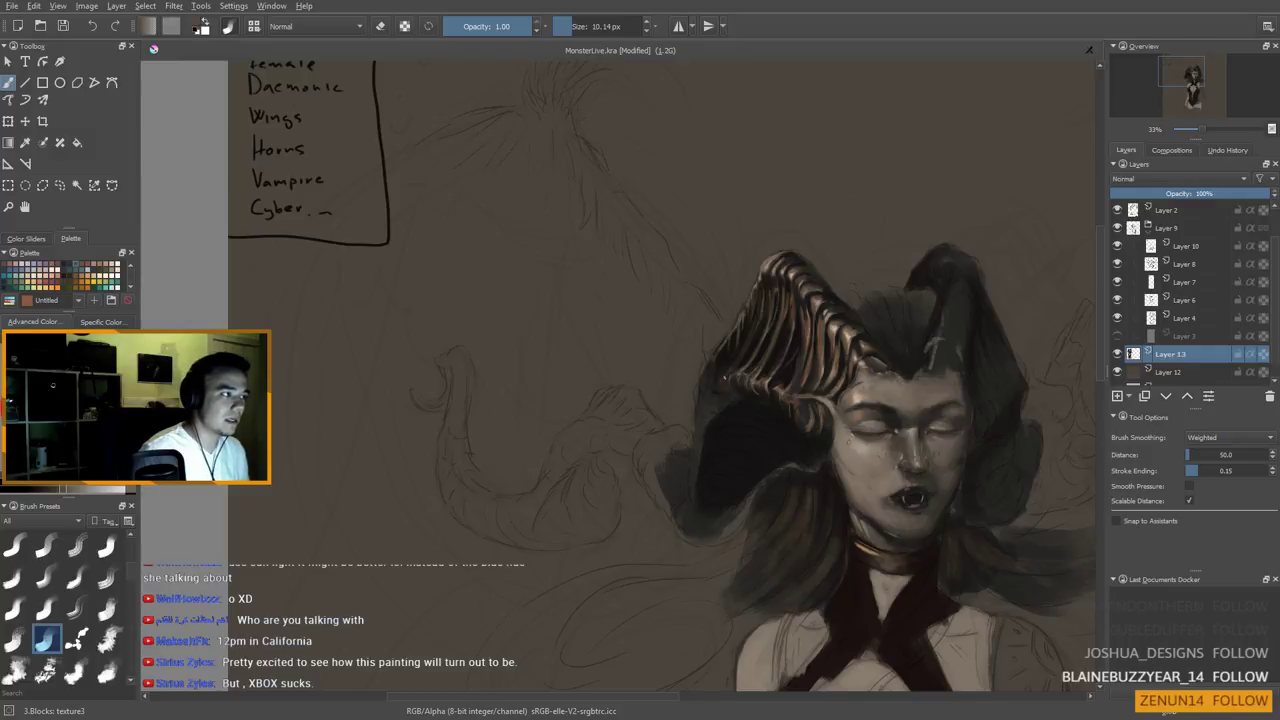
pyautogui.press('[')
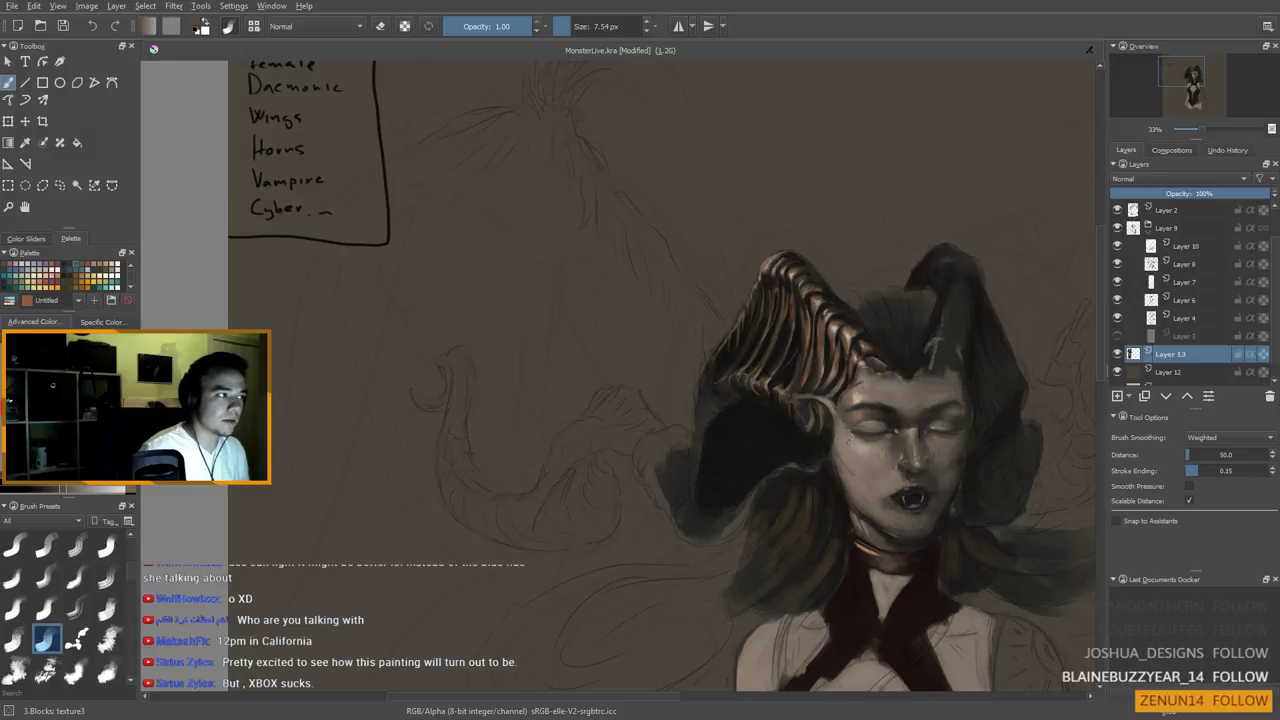
pyautogui.press('[')
pyautogui.press('[')
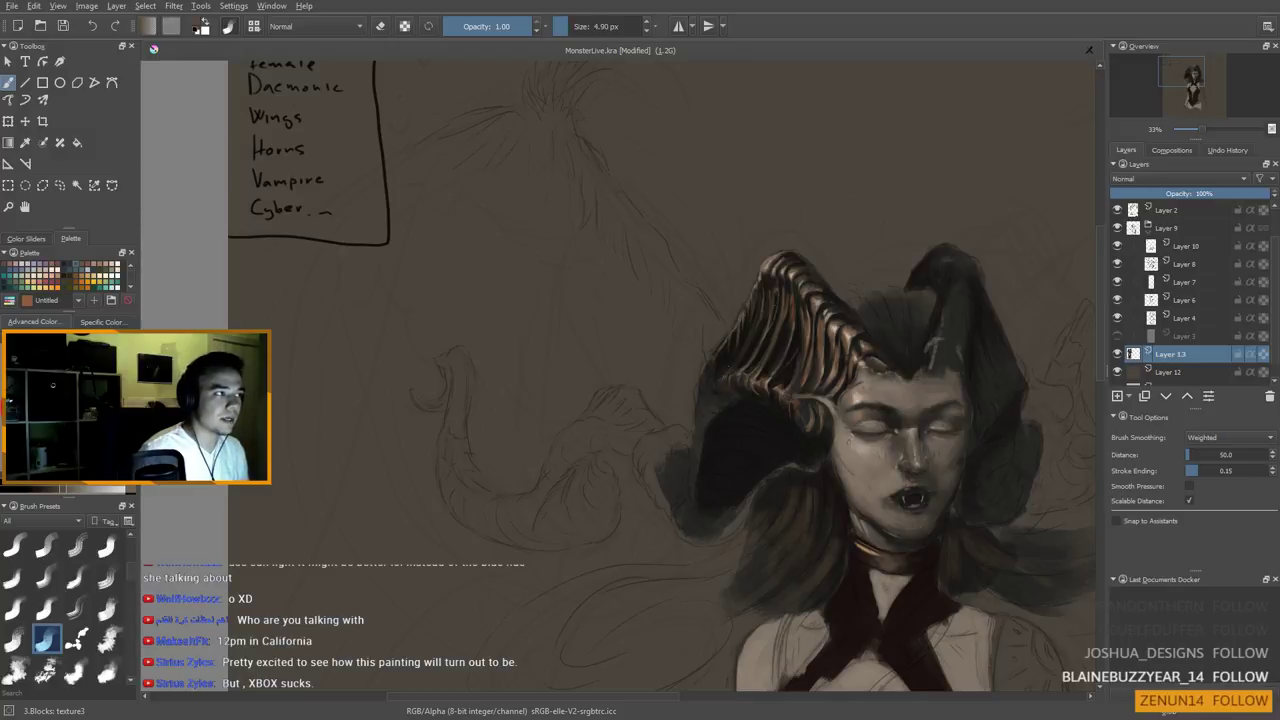
# Sample a pale highlight near the horn's tip and add thin highlights to its lower outer corner with the 4.90 px brush
pyautogui.keyDown('ctrl'); pyautogui.click(764, 268); pyautogui.keyUp('ctrl')
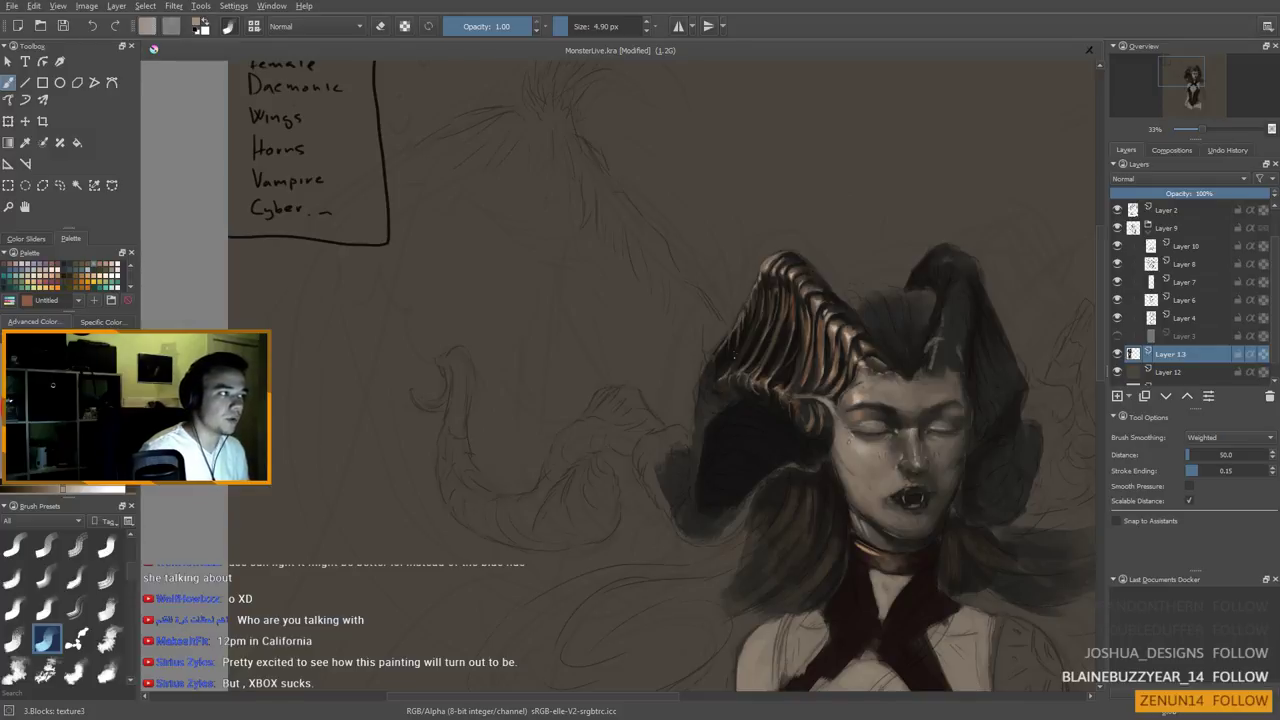
pyautogui.moveTo(733, 358); pyautogui.dragTo(729, 390)
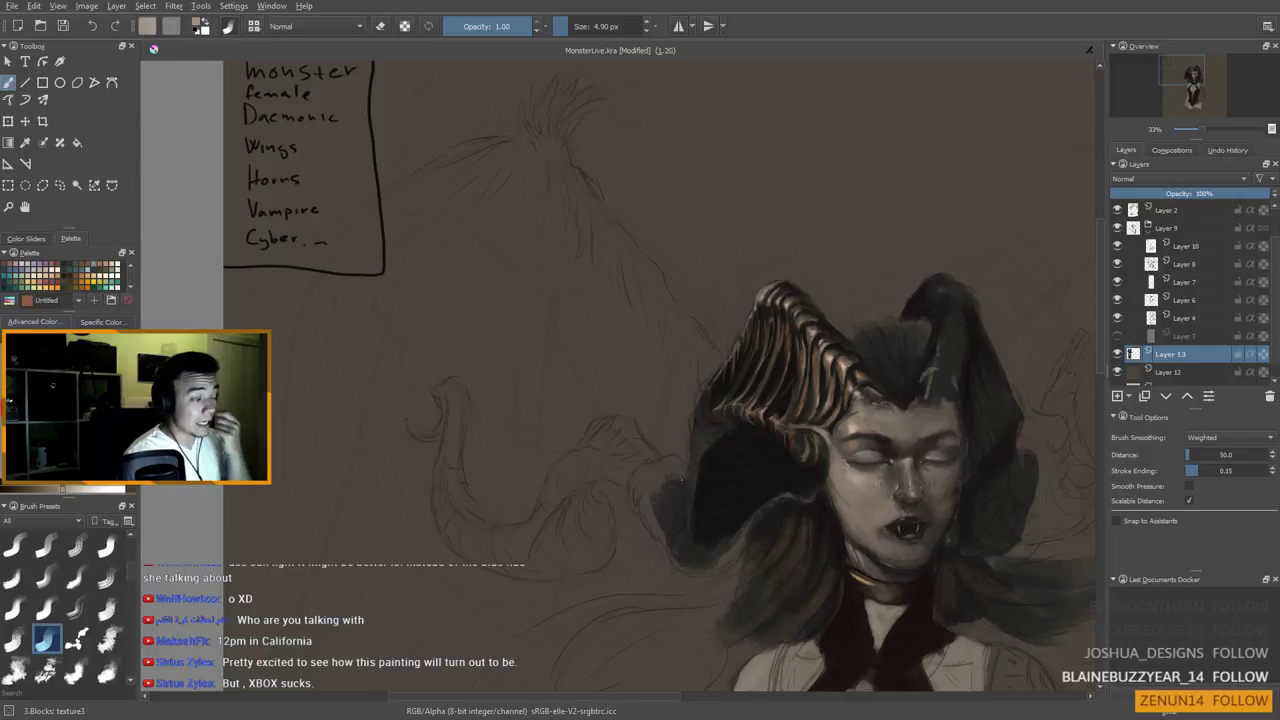
pyautogui.moveTo(713, 407)
pyautogui.mouseDown()
pyautogui.moveTo(703, 425)
pyautogui.moveTo(700, 398)
pyautogui.mouseUp()
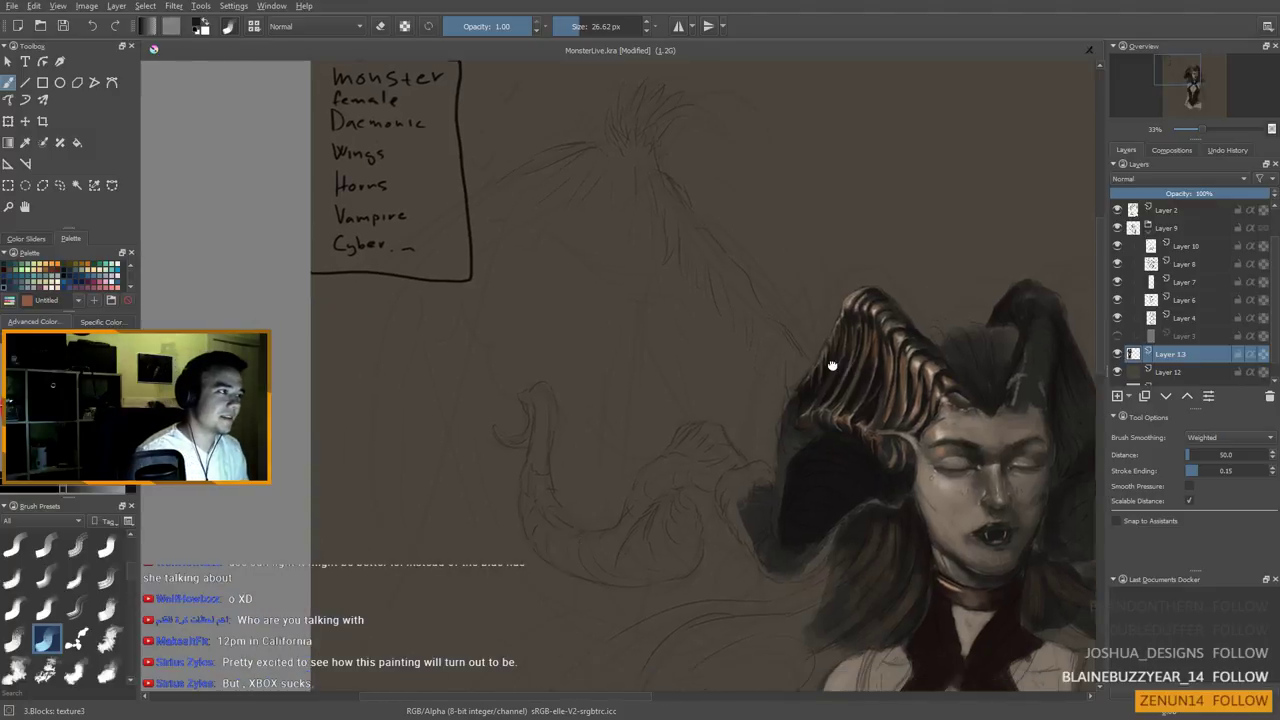
# Mirror the canvas view horizontally and paint brown strands into the dark hair mass below the striped horn with a 26.62 px brush
pyautogui.press('m')
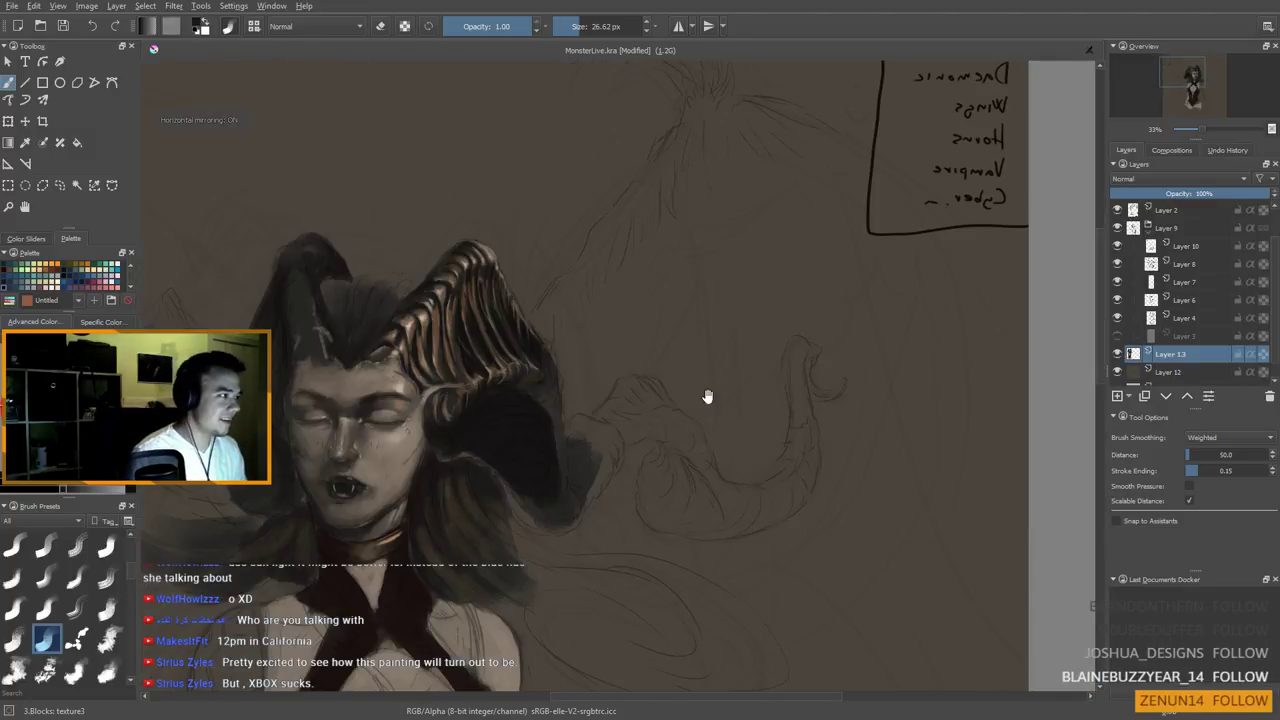
pyautogui.moveTo(717, 383); pyautogui.dragTo(817, 335)
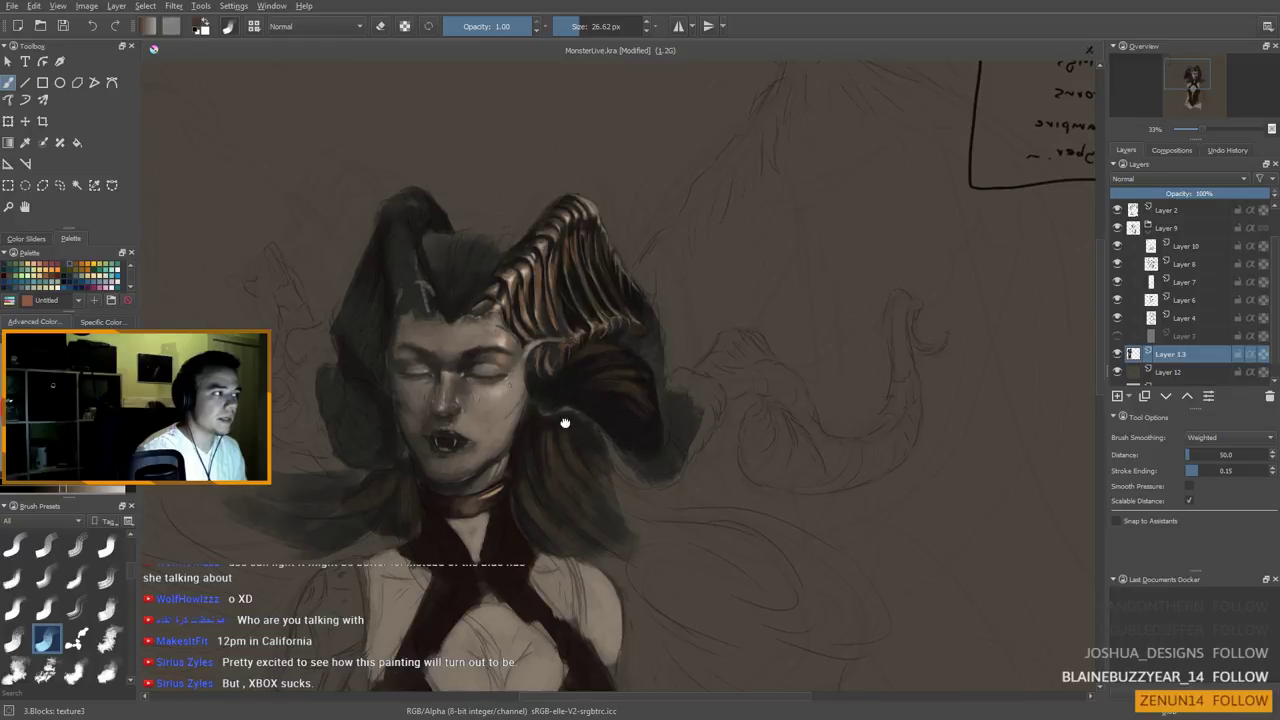
pyautogui.moveTo(565, 422); pyautogui.dragTo(589, 452)
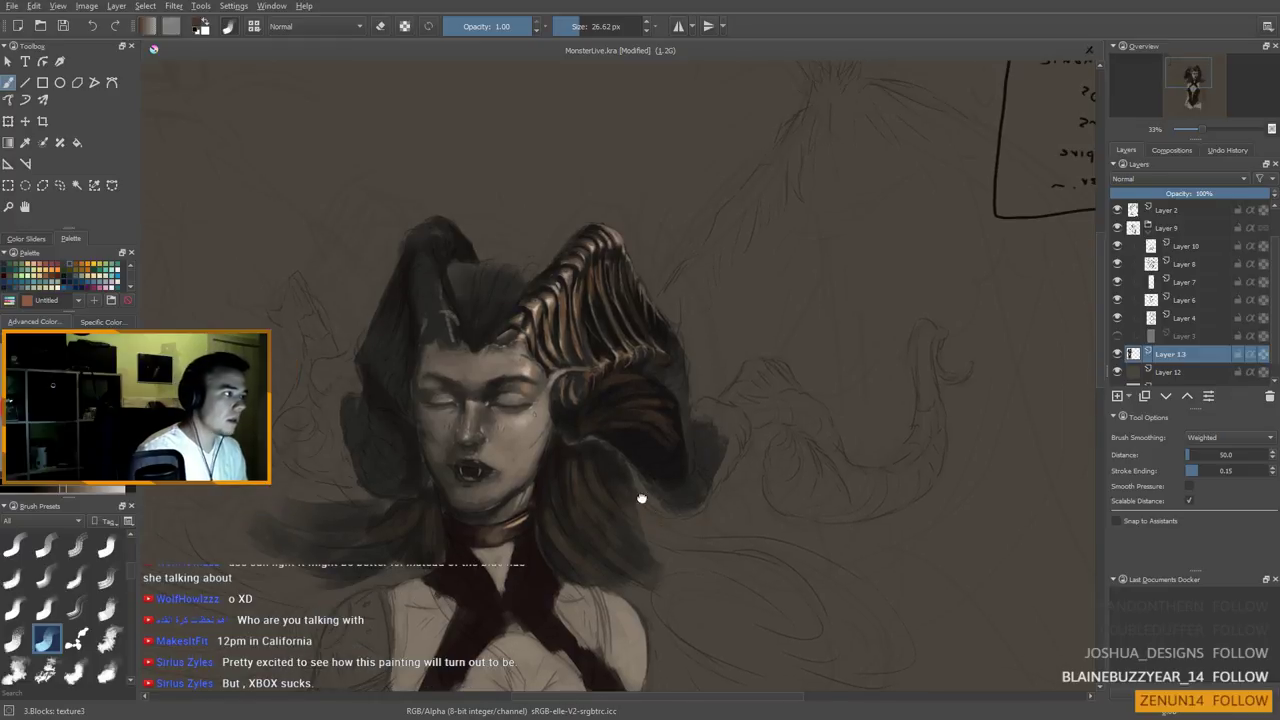
pyautogui.moveTo(642, 500); pyautogui.dragTo(674, 532)
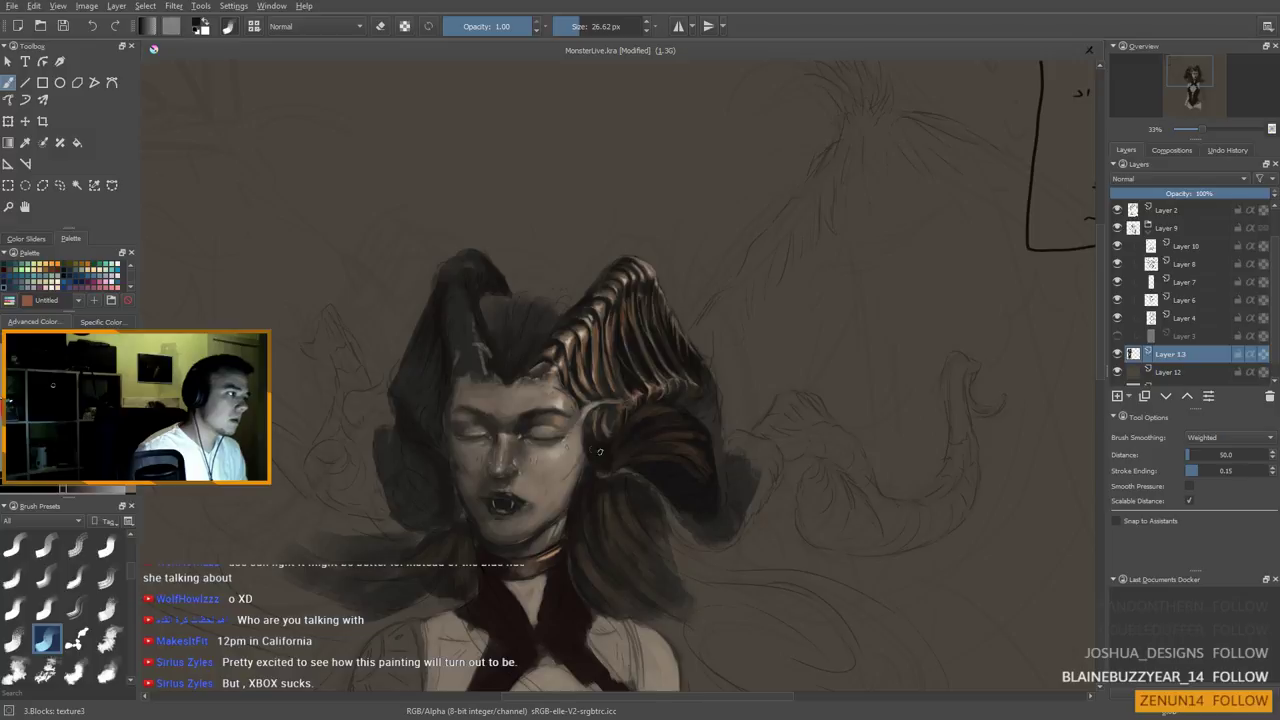
# Sample tones around the ear and horn and shade the ear area beneath the striped horn, reducing the brush to 12.98 px
pyautogui.keyDown('ctrl'); pyautogui.click(586, 410); pyautogui.keyUp('ctrl')
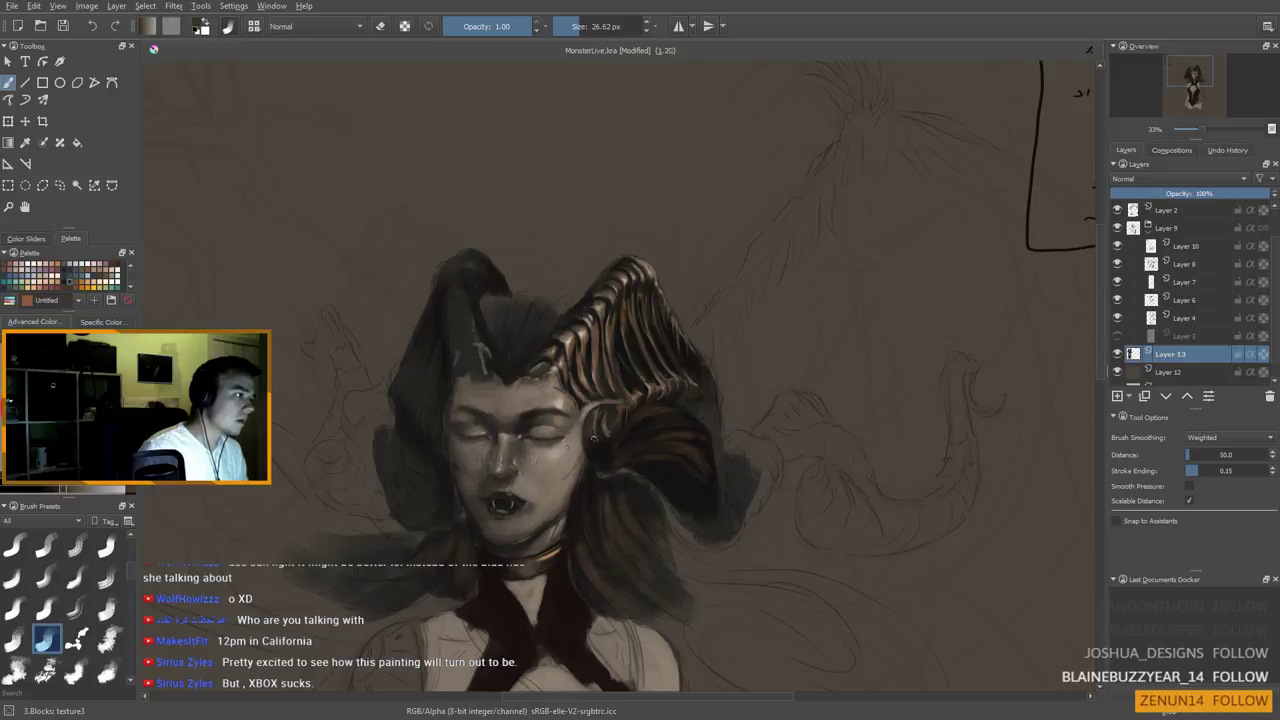
pyautogui.keyDown('ctrl'); pyautogui.click(587, 433); pyautogui.keyUp('ctrl')
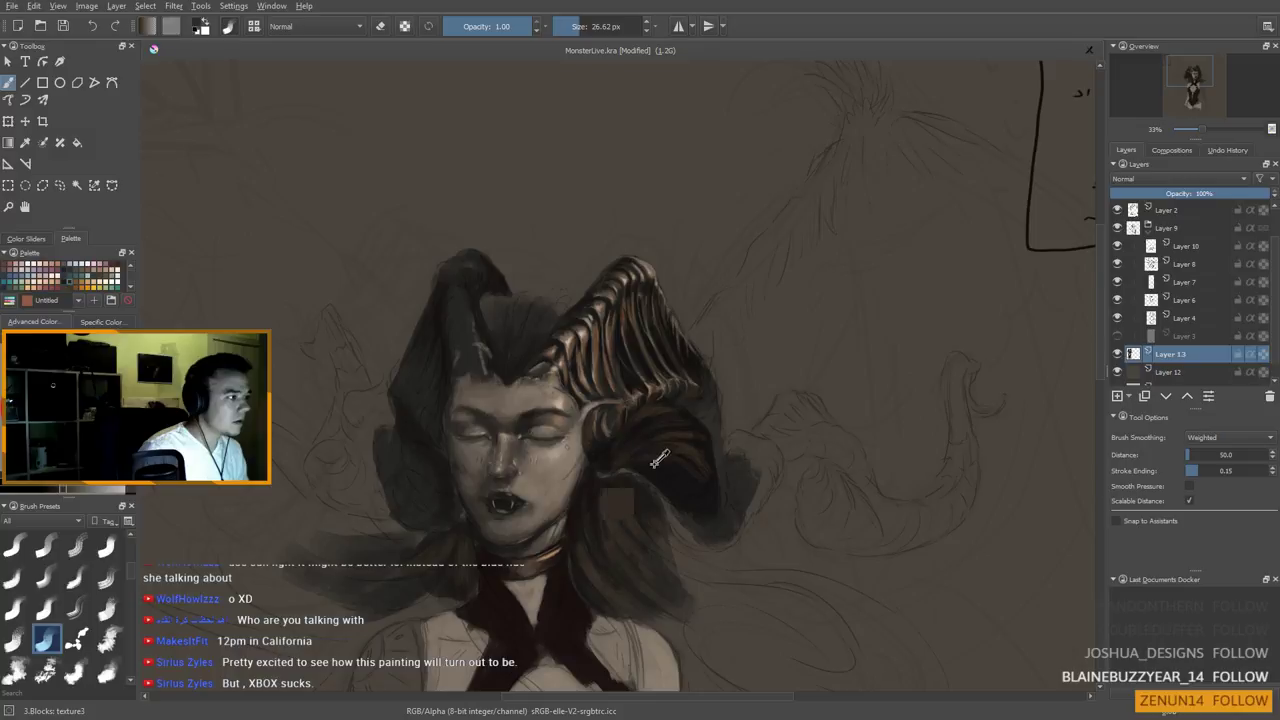
pyautogui.keyDown('ctrl'); pyautogui.click(620, 349); pyautogui.keyUp('ctrl')
pyautogui.keyDown('shift'); pyautogui.moveTo(587, 431); pyautogui.dragTo(582, 431); pyautogui.keyUp('shift')
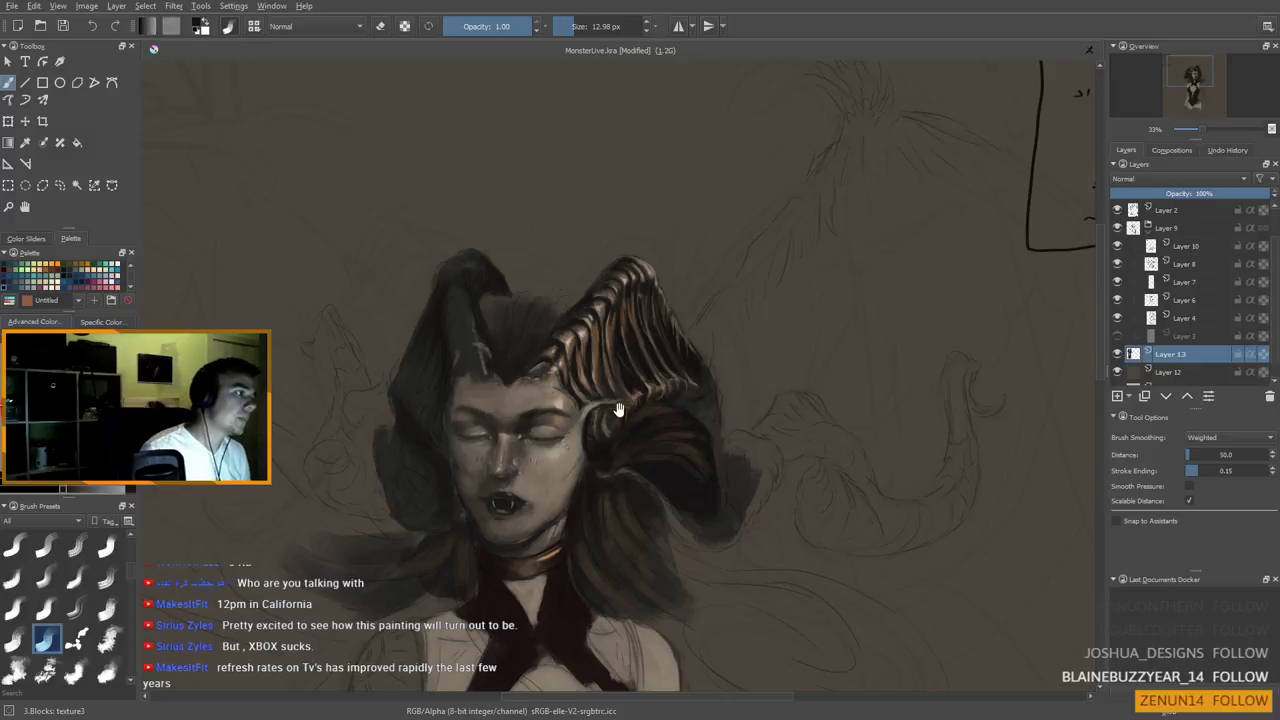
# Sample dark and brown tones from the striped horn and refine its middle ridges, setting the brush to 6.02 px
pyautogui.scroll(-2, 612, 408)
pyautogui.moveTo(642, 393); pyautogui.dragTo(633, 400)
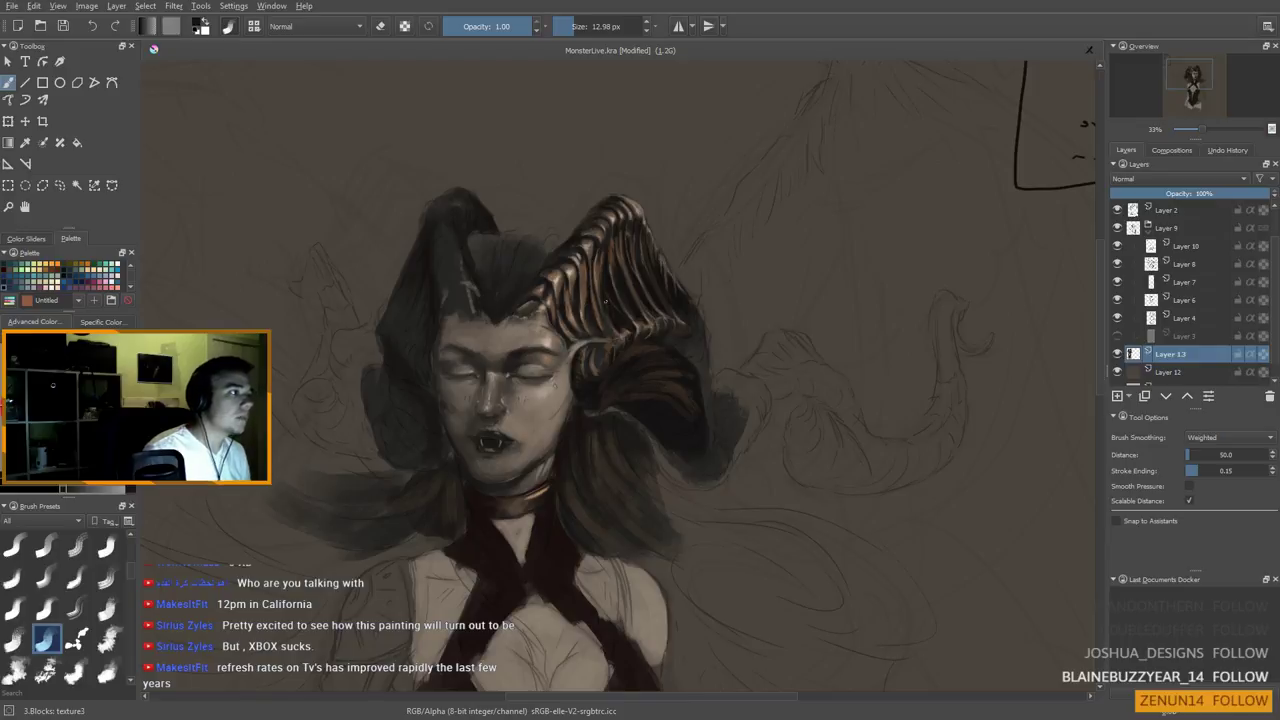
pyautogui.moveTo(606, 358); pyautogui.dragTo(614, 406)
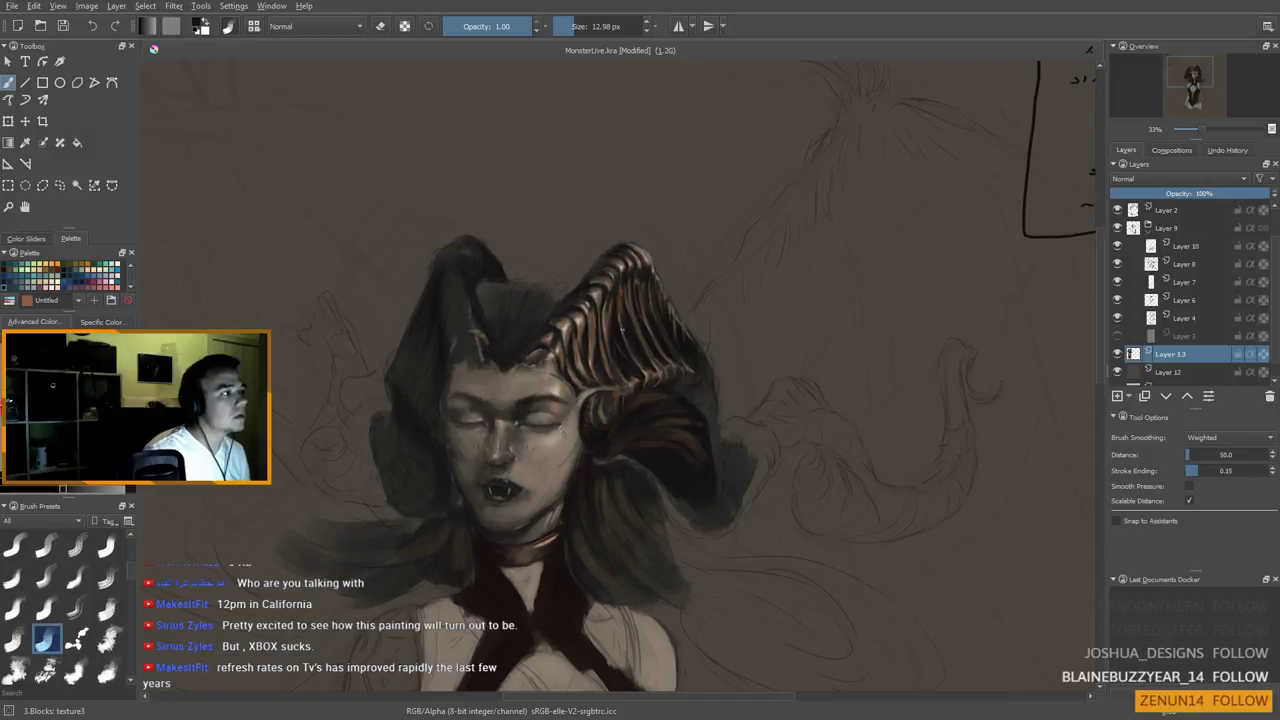
pyautogui.moveTo(643, 364); pyautogui.dragTo(625, 368)
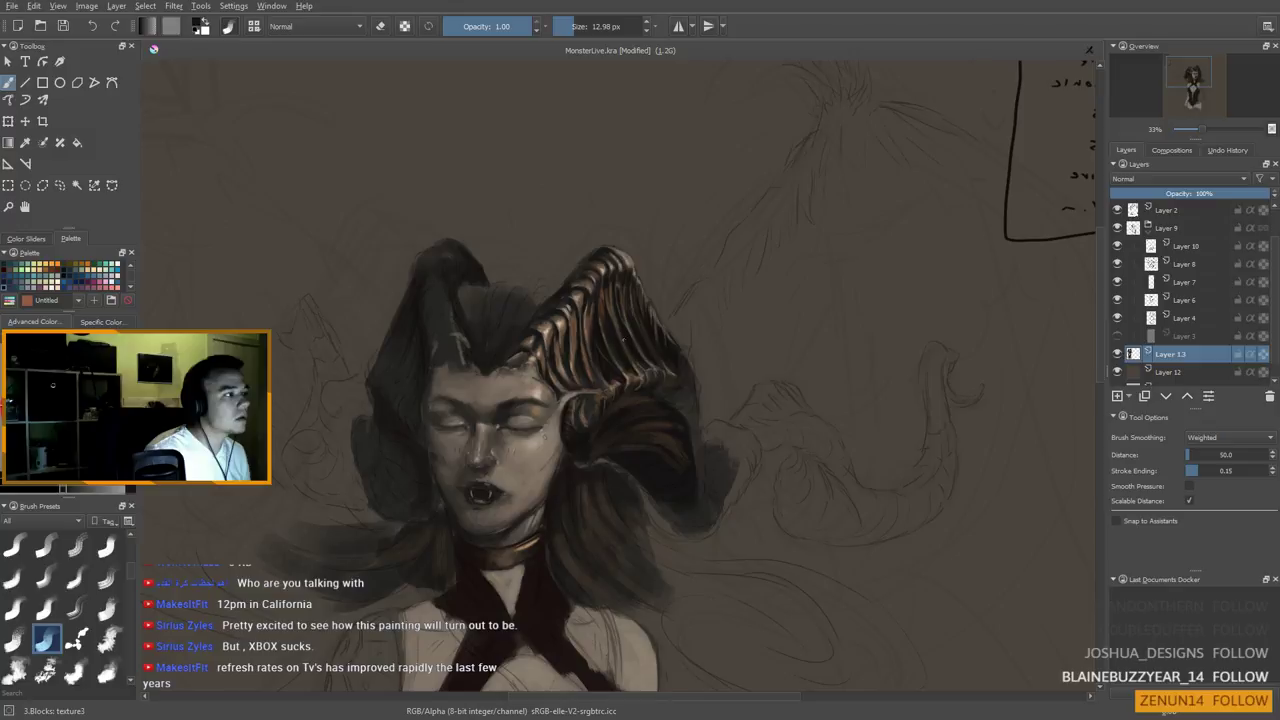
pyautogui.keyDown('ctrl'); pyautogui.click(628, 332); pyautogui.keyUp('ctrl')
pyautogui.keyDown('ctrl'); pyautogui.click(639, 333); pyautogui.keyUp('ctrl')
pyautogui.keyDown('shift'); pyautogui.moveTo(639, 333); pyautogui.dragTo(623, 334); pyautogui.keyUp('shift')
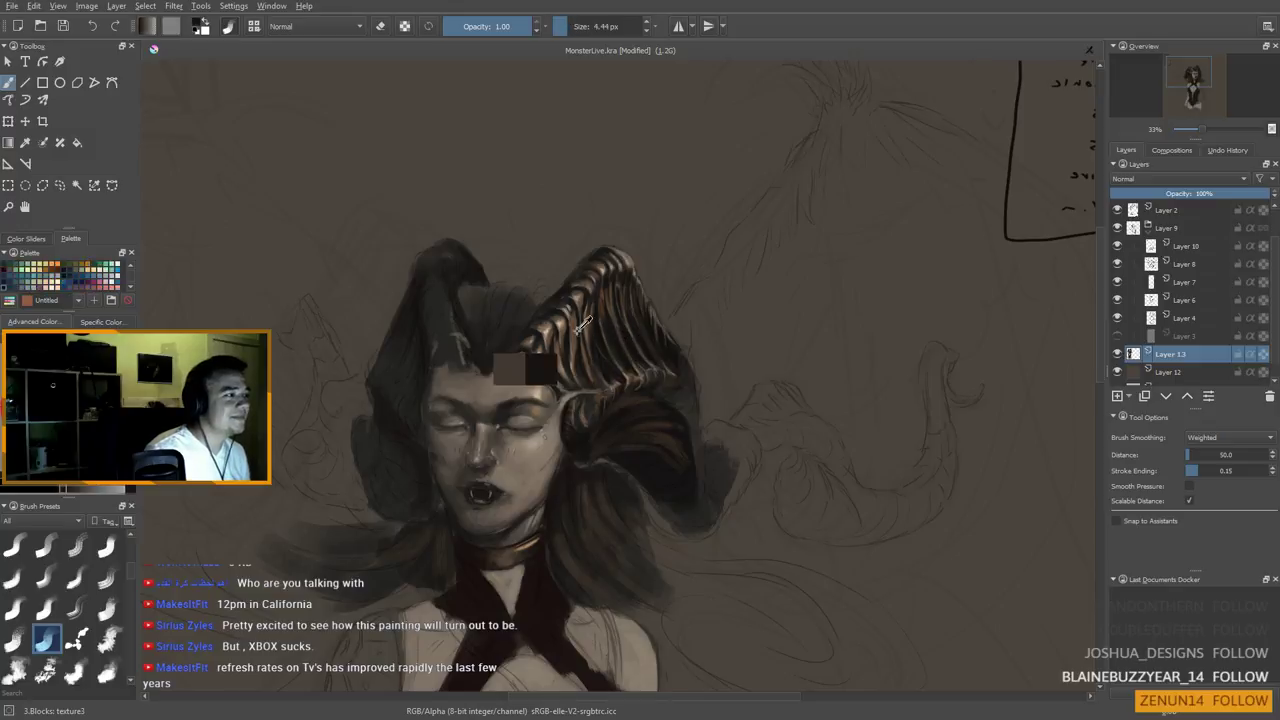
pyautogui.press(']')
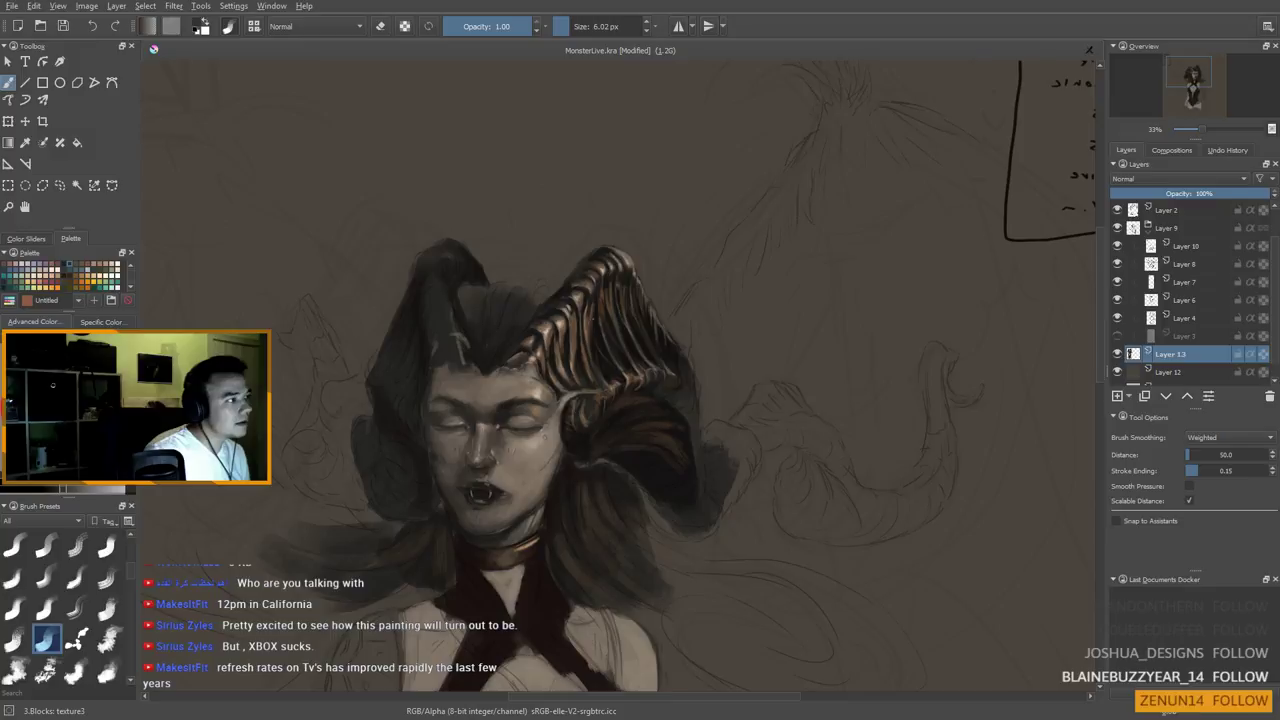
# Sample a dark grey and a light brown from the horn and paint thin ridges toward its outer side with the 6.02 px brush
pyautogui.moveTo(588, 398); pyautogui.dragTo(576, 406)
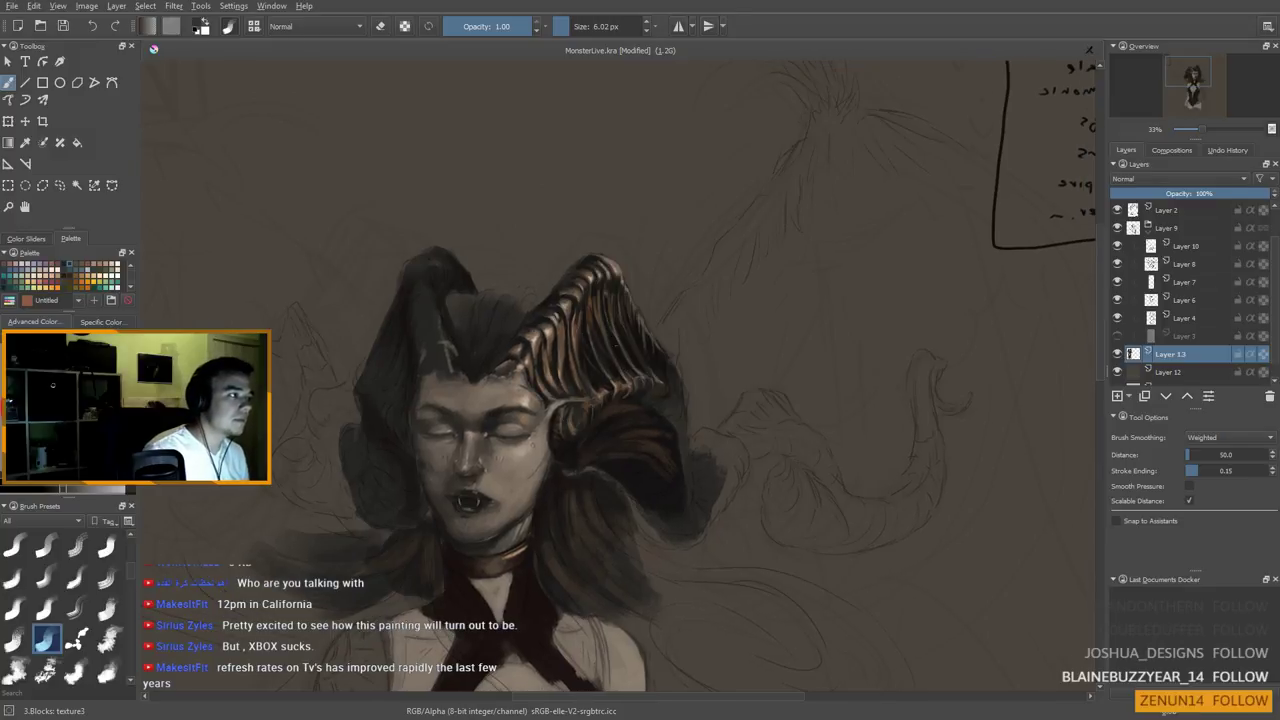
pyautogui.keyDown('ctrl'); pyautogui.click(621, 355); pyautogui.keyUp('ctrl')
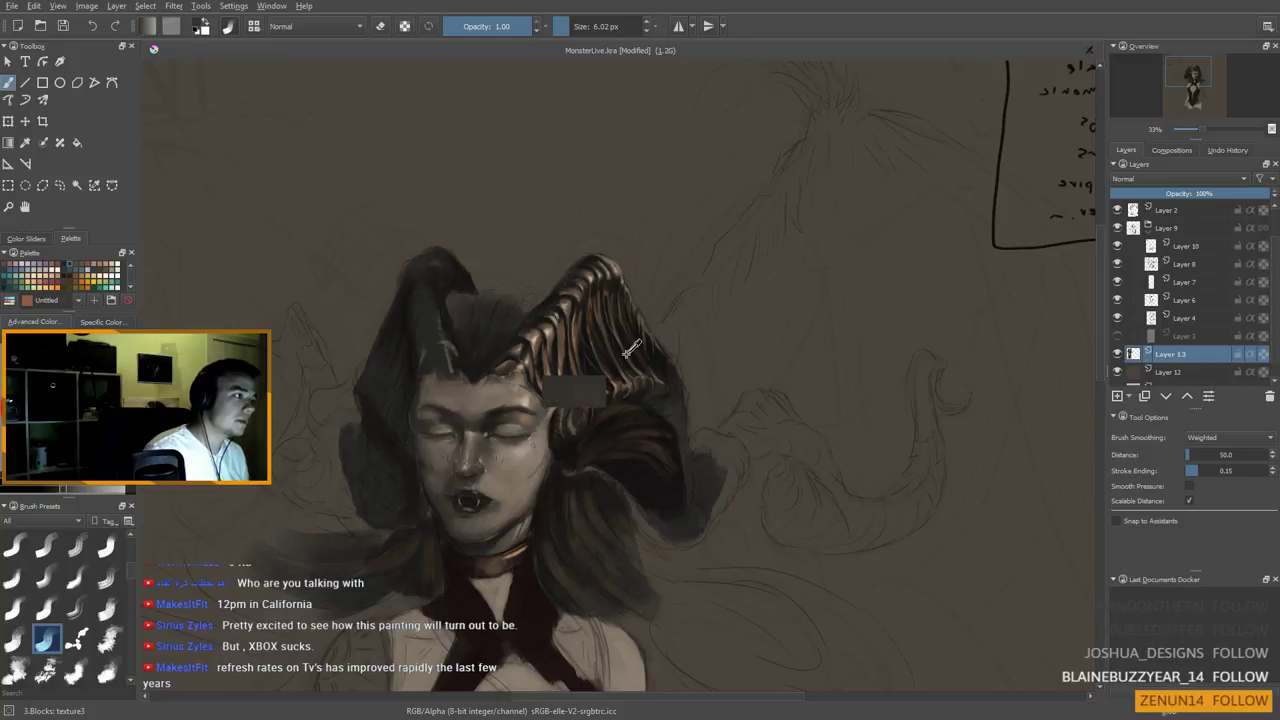
pyautogui.moveTo(618, 423); pyautogui.dragTo(616, 421)
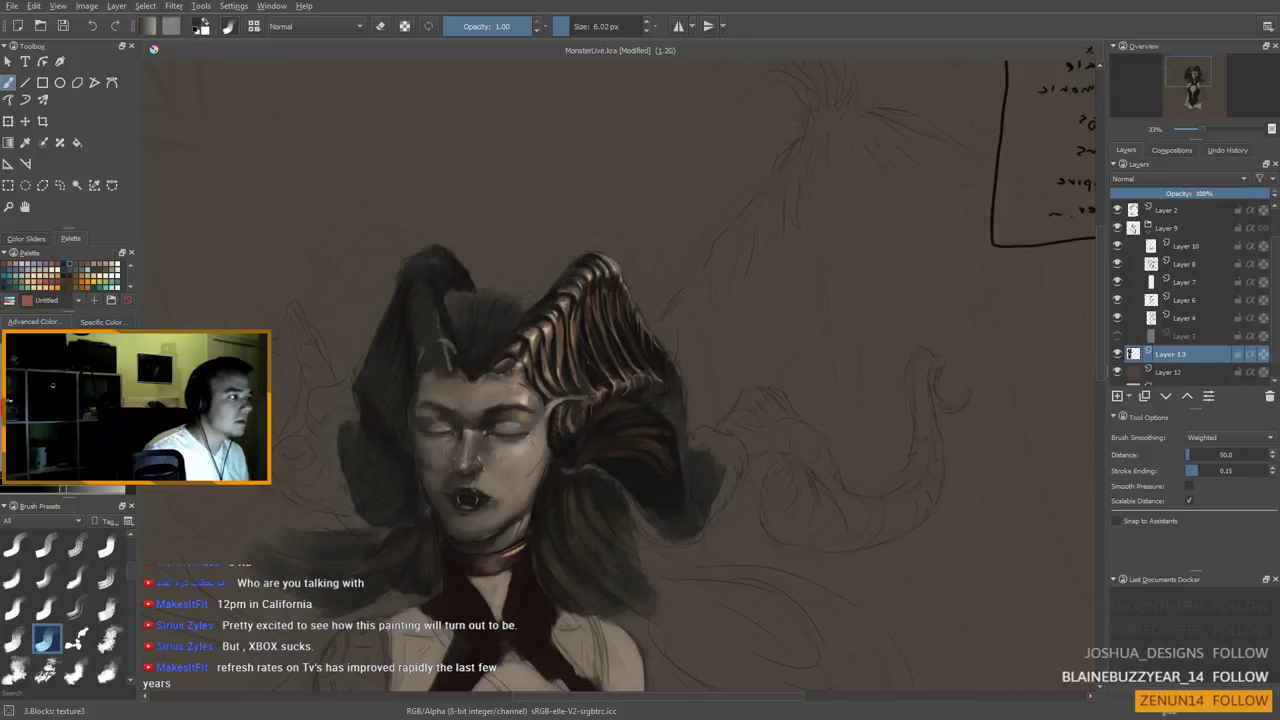
pyautogui.moveTo(609, 321); pyautogui.dragTo(601, 355)
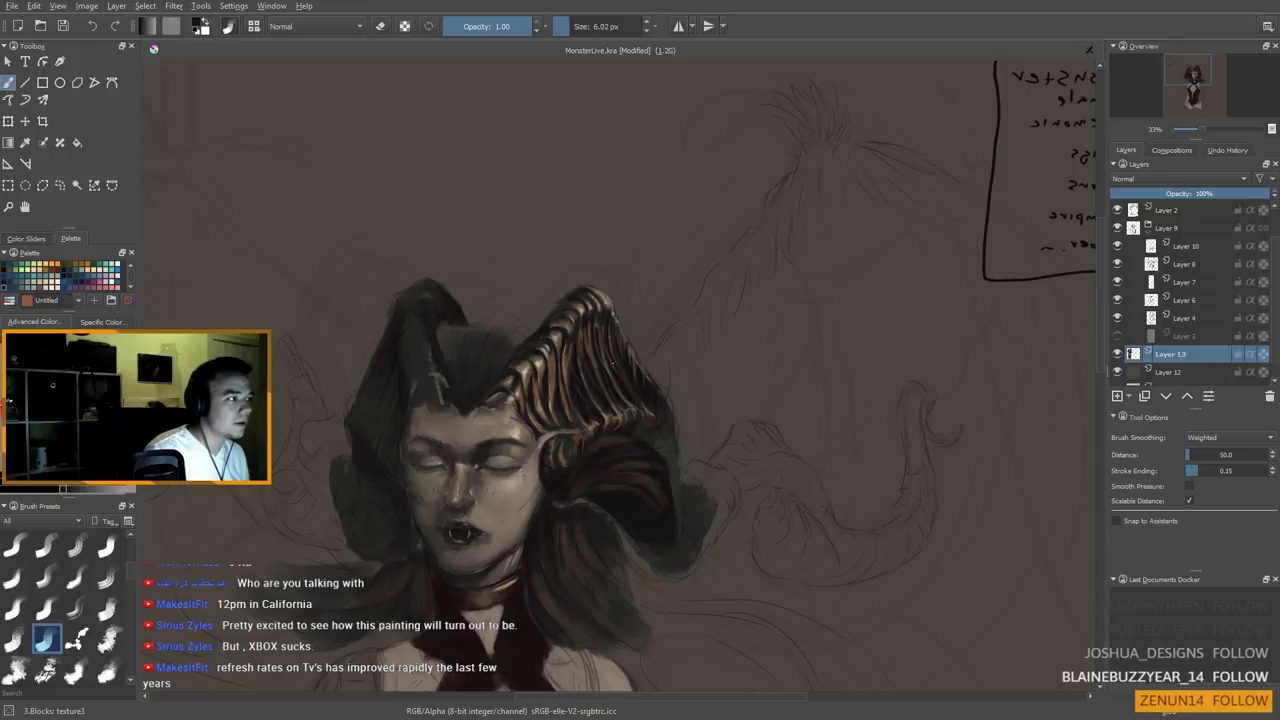
pyautogui.moveTo(588, 386); pyautogui.dragTo(580, 434)
pyautogui.keyDown('ctrl'); pyautogui.click(592, 356); pyautogui.keyUp('ctrl')
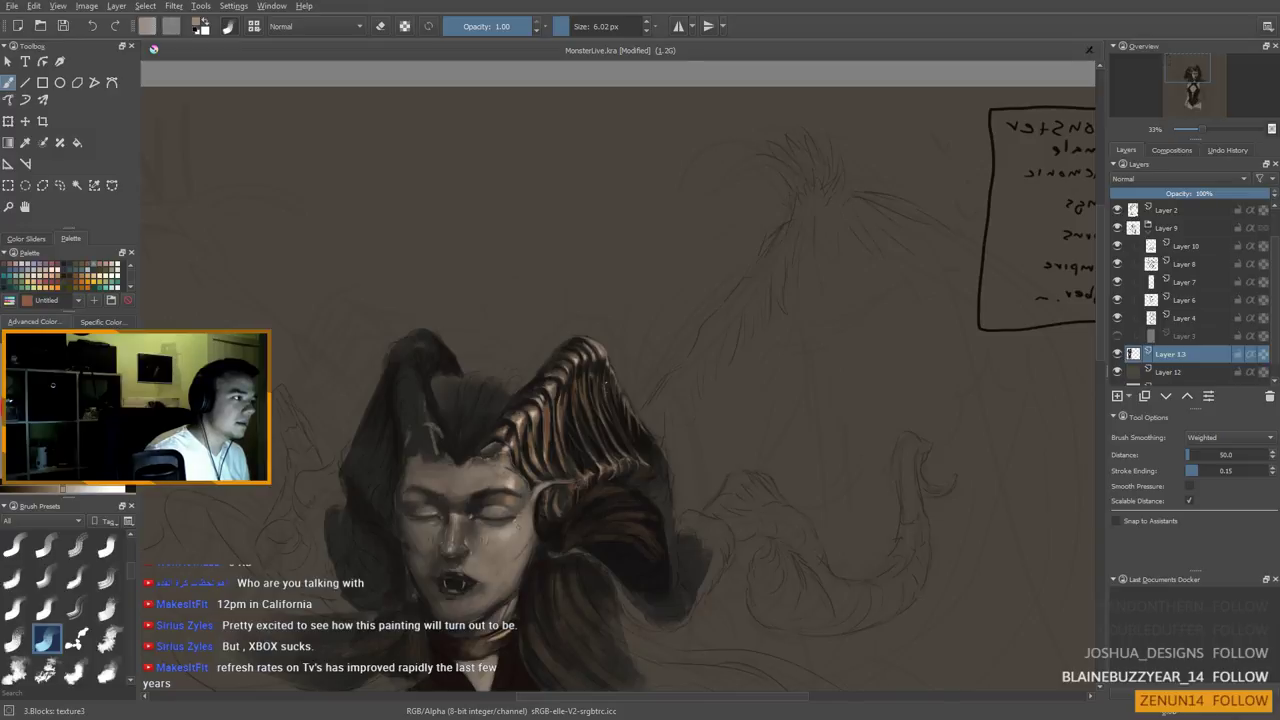
pyautogui.scroll(-1, 616, 418)
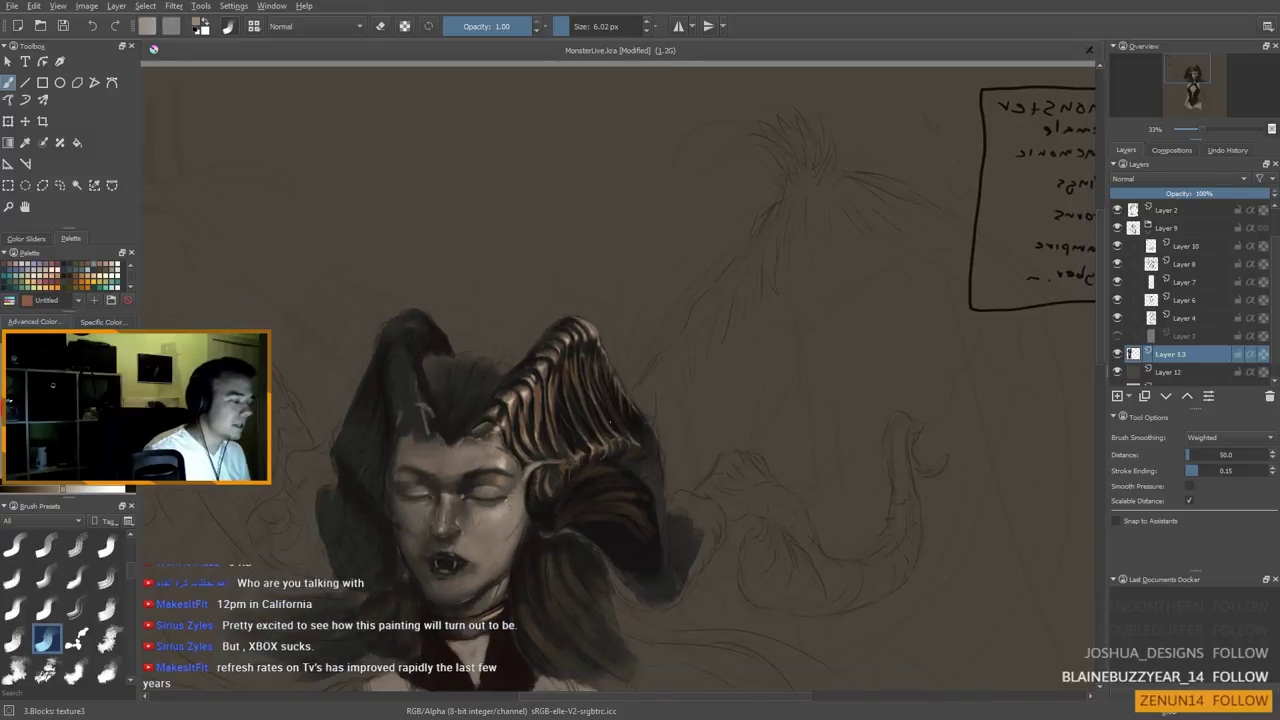
# Mirror the canvas view horizontally, sample tones from the striped horn's upper ridges, and shade its outer edge with a 15.12 px brush
pyautogui.press('m')
pyautogui.scroll(-2, 618, 500)
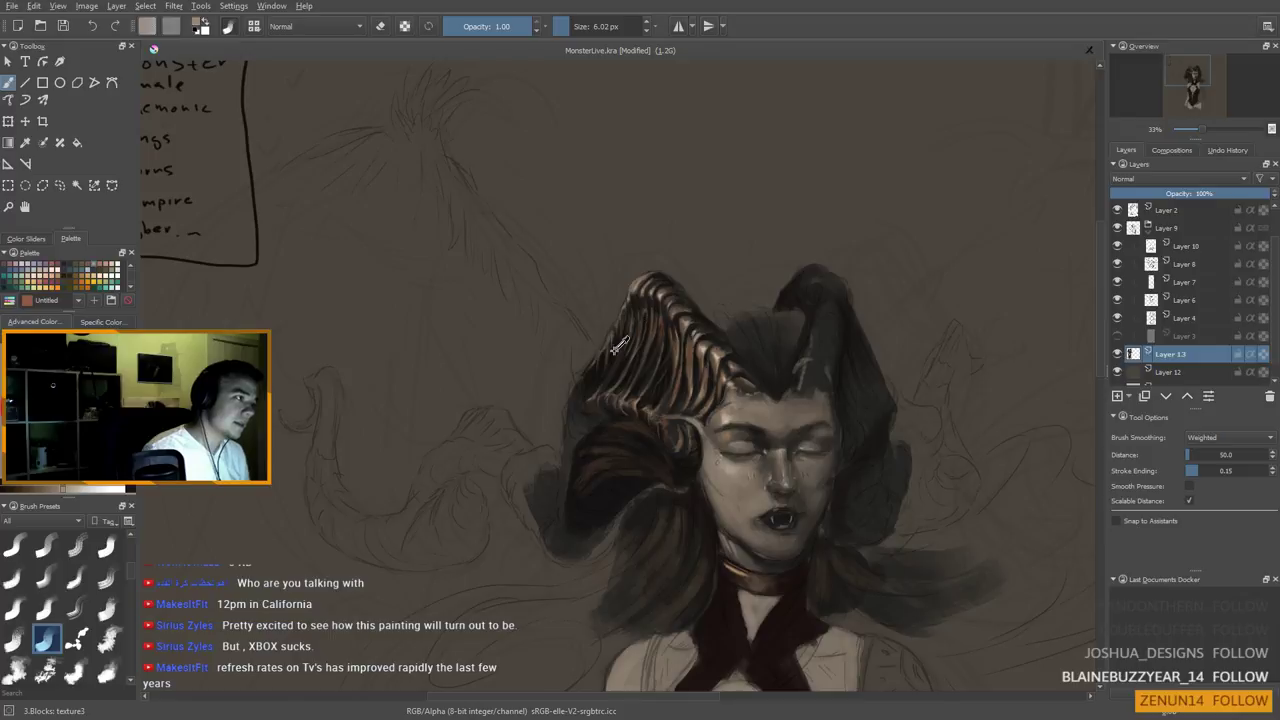
pyautogui.keyDown('ctrl'); pyautogui.click(635, 310); pyautogui.keyUp('ctrl')
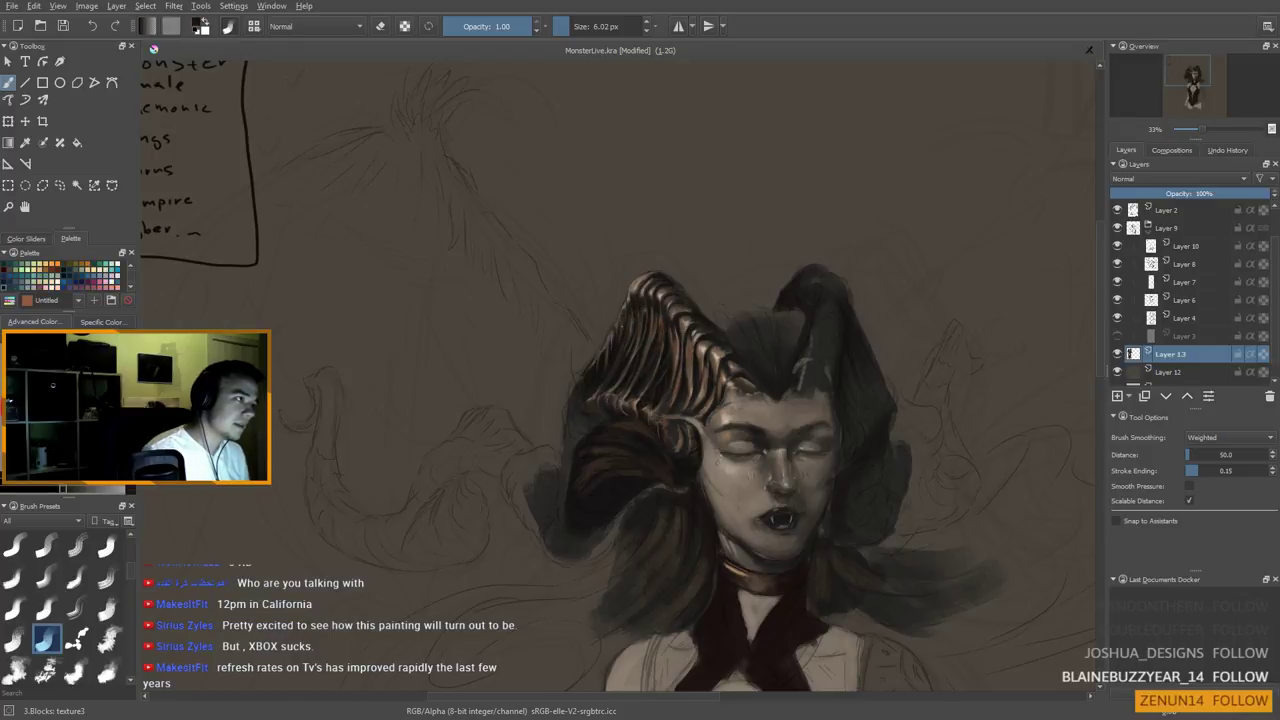
pyautogui.keyDown('ctrl'); pyautogui.click(617, 318); pyautogui.keyUp('ctrl')
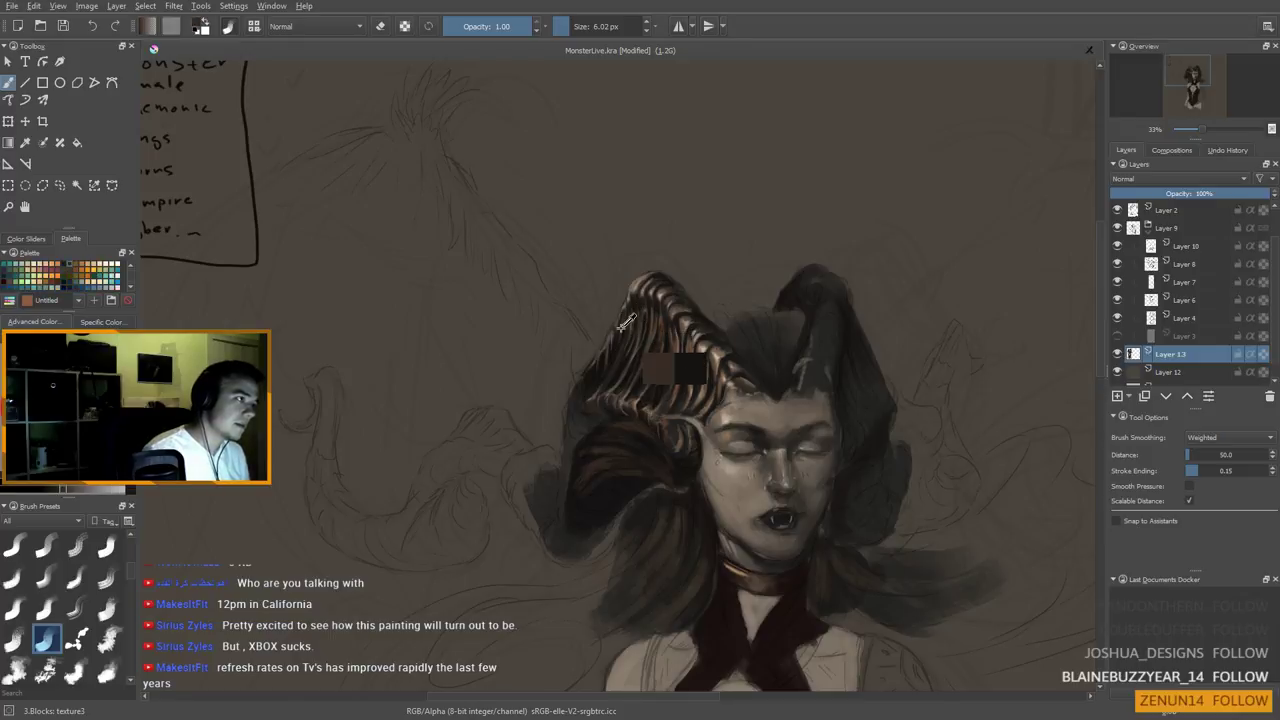
pyautogui.keyDown('ctrl'); pyautogui.click(637, 301); pyautogui.keyUp('ctrl')
pyautogui.keyDown('ctrl'); pyautogui.click(707, 320); pyautogui.keyUp('ctrl')
pyautogui.keyDown('shift'); pyautogui.moveTo(625, 308); pyautogui.dragTo(628, 308); pyautogui.keyUp('shift')
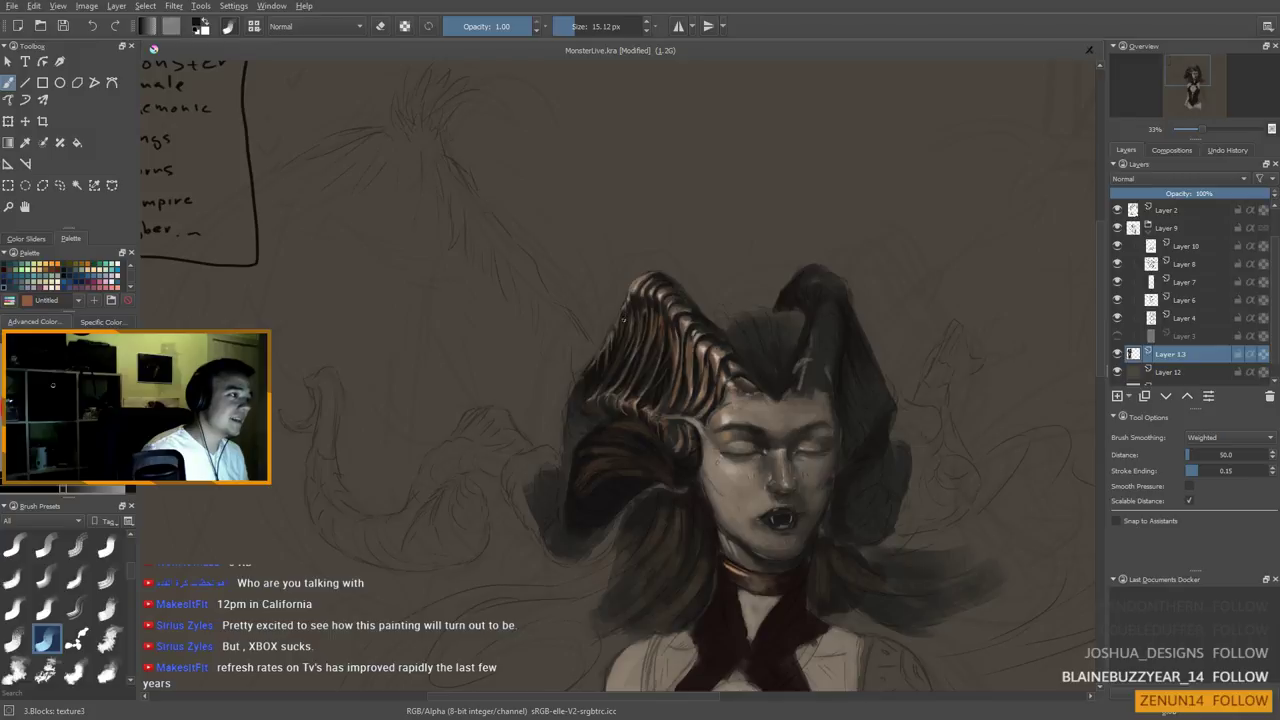
pyautogui.moveTo(714, 334); pyautogui.dragTo(706, 337)
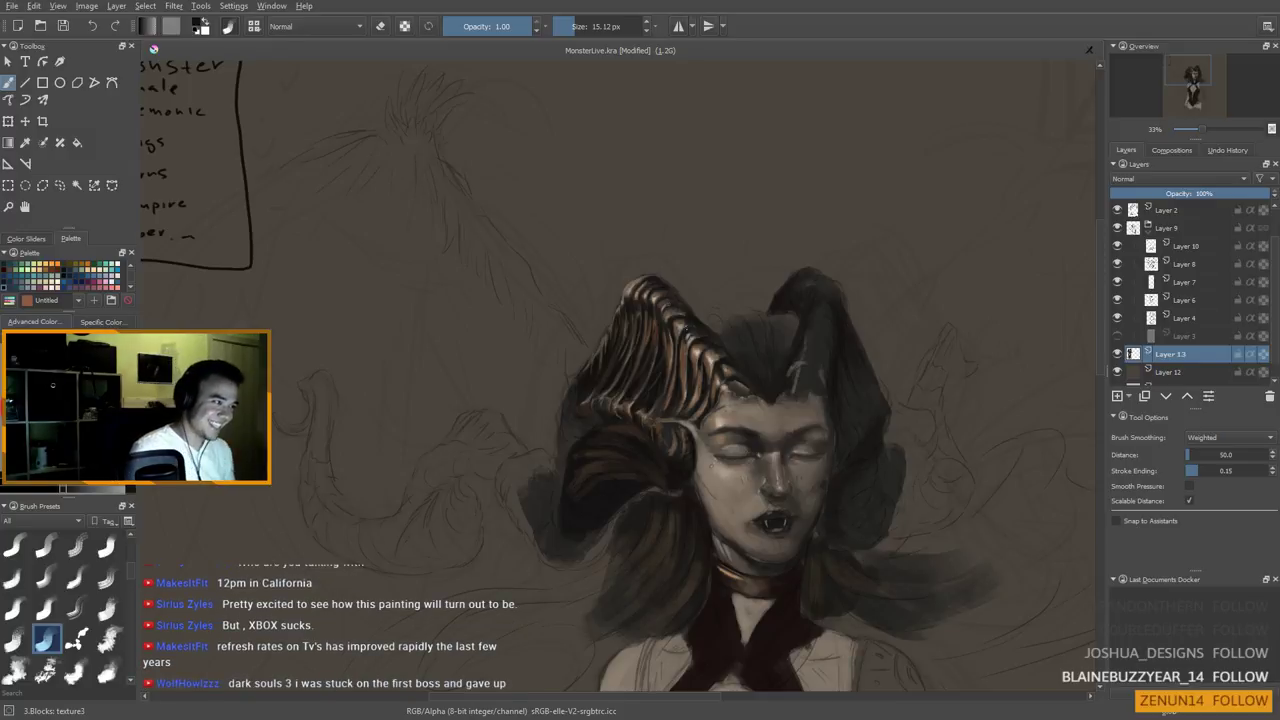
# Sample dark and brown tones from the horn's outer ridges and define its outer contour, reducing the brush to 11.73 px
pyautogui.moveTo(613, 402); pyautogui.dragTo(663, 394)
pyautogui.keyDown('ctrl'); pyautogui.click(642, 342); pyautogui.keyUp('ctrl')
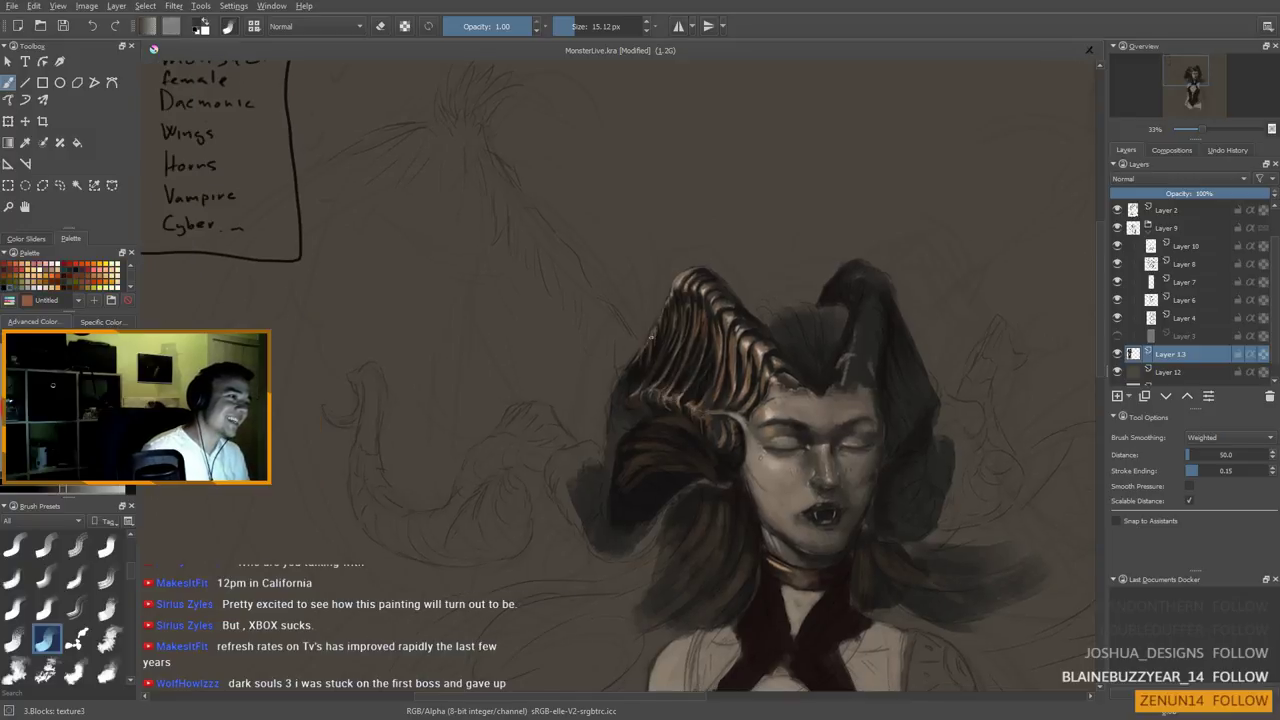
pyautogui.keyDown('ctrl'); pyautogui.click(655, 336); pyautogui.keyUp('ctrl')
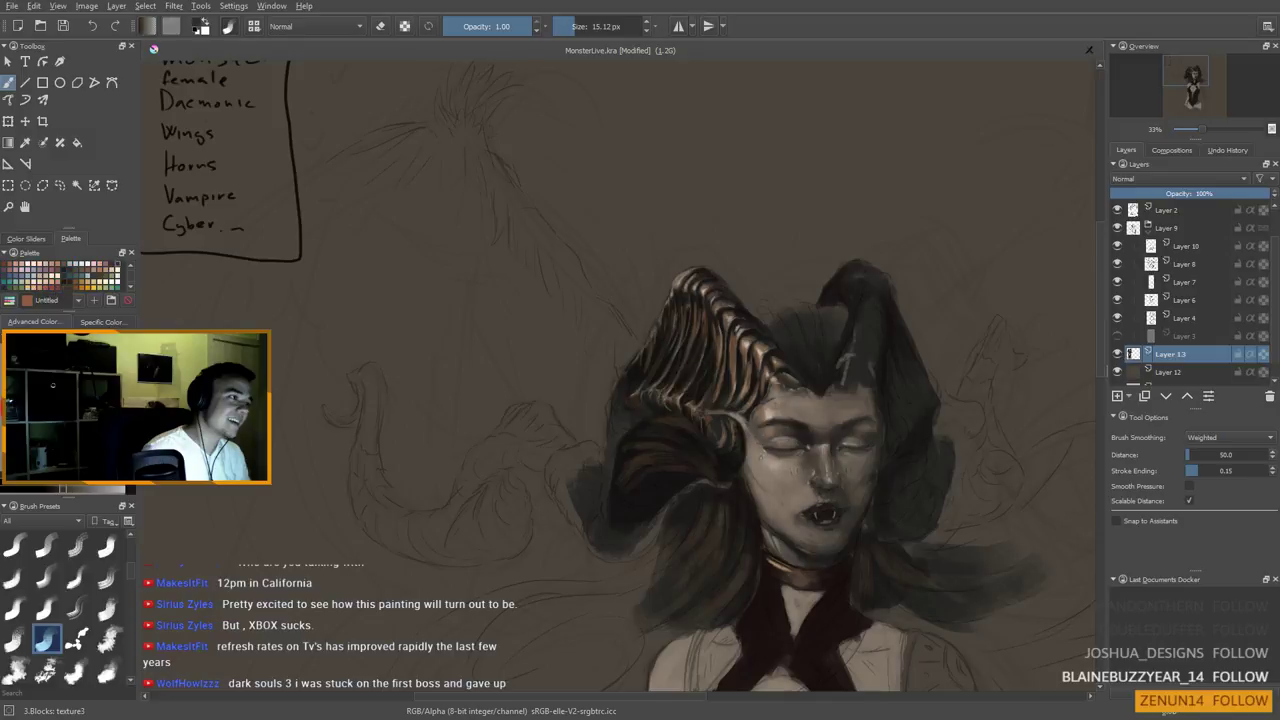
pyautogui.moveTo(654, 352)
pyautogui.keyDown('ctrl'); pyautogui.mouseDown()
pyautogui.moveTo(678, 390)
pyautogui.moveTo(646, 348)
pyautogui.mouseUp(); pyautogui.keyUp('ctrl')
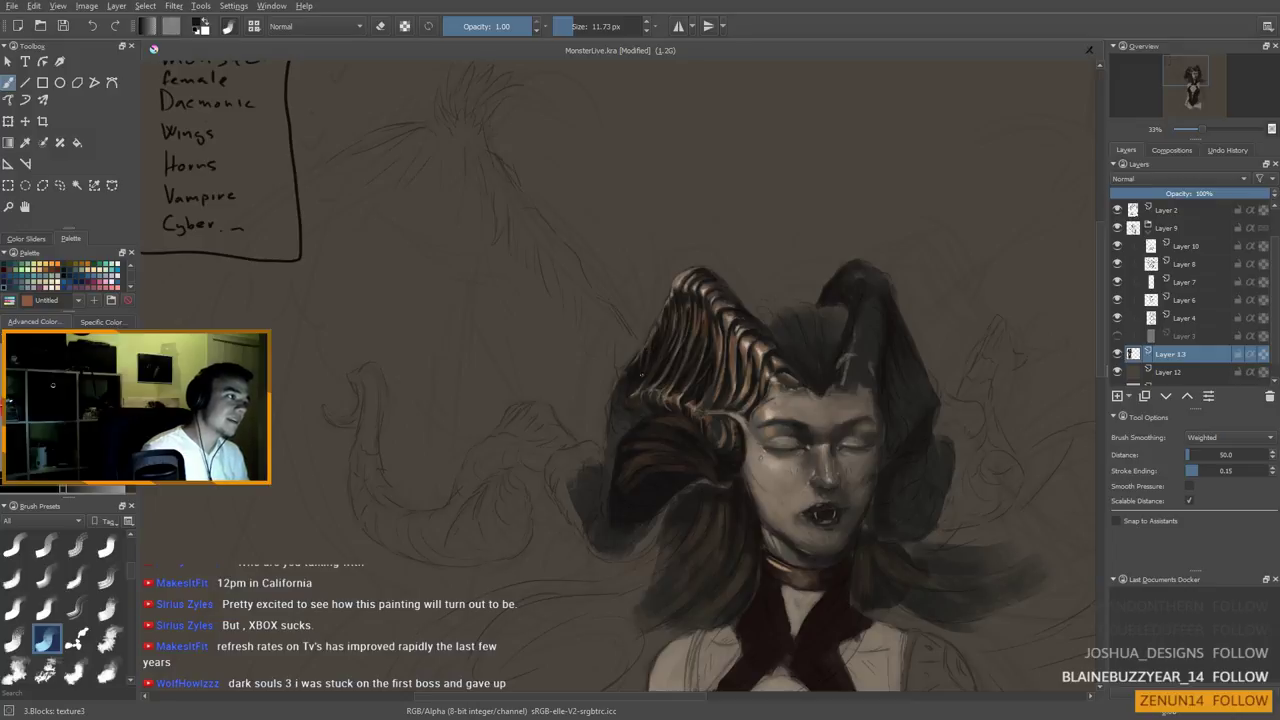
pyautogui.keyDown('ctrl'); pyautogui.click(646, 346); pyautogui.keyUp('ctrl')
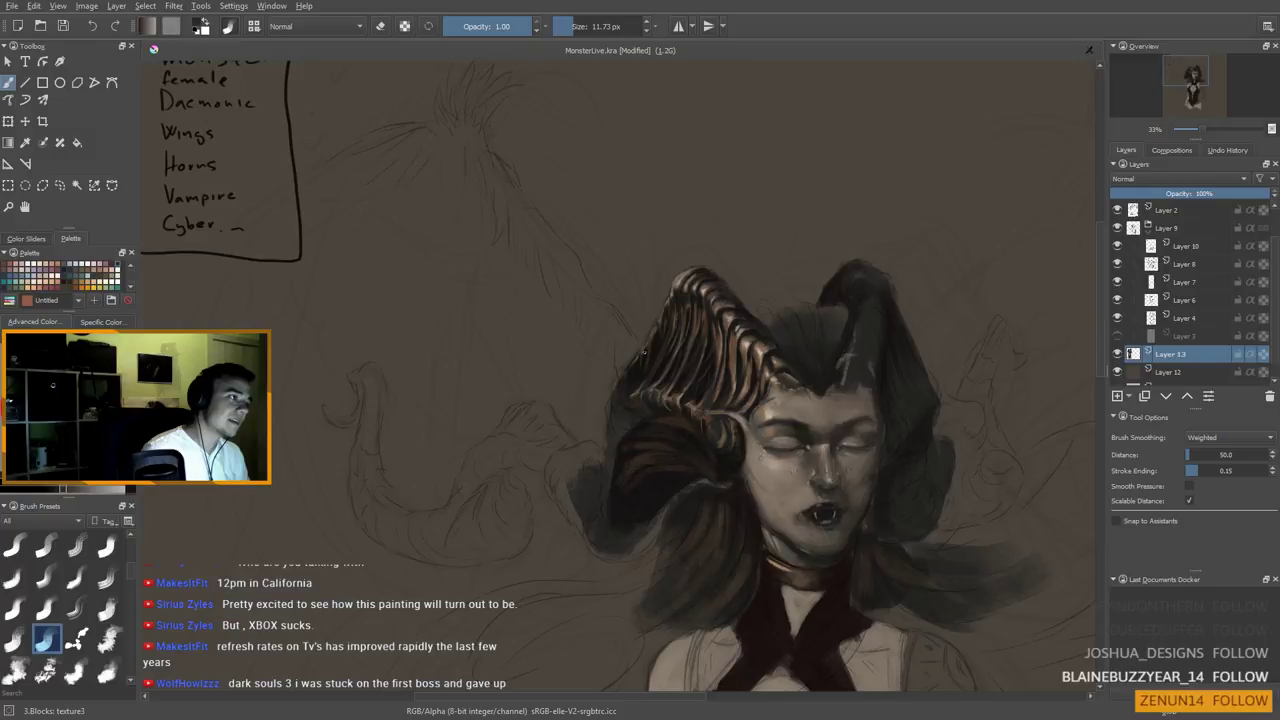
pyautogui.keyDown('ctrl'); pyautogui.click(694, 374); pyautogui.keyUp('ctrl')
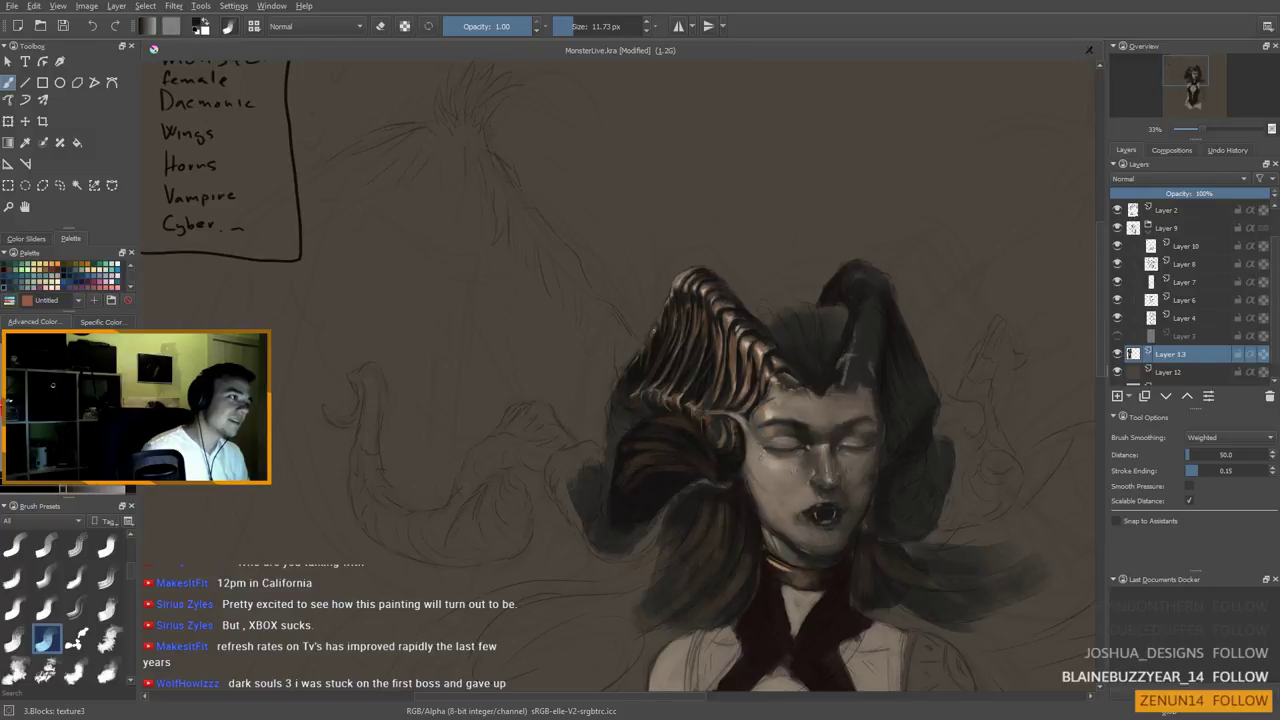
pyautogui.keyDown('ctrl'); pyautogui.click(695, 368); pyautogui.keyUp('ctrl')
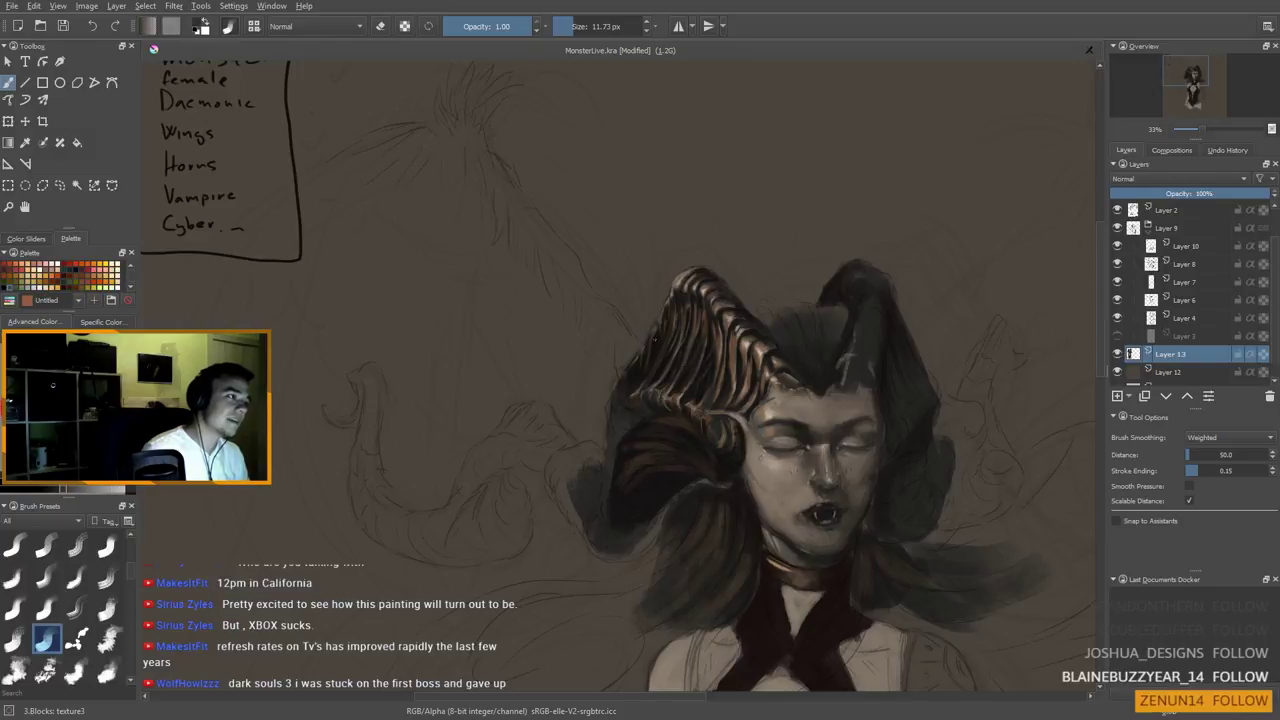
# Sample pale highlights near the horn's tip and upper ridges and add thin light strokes along its outer edge with a 6.40 px brush
pyautogui.keyDown('ctrl'); pyautogui.click(678, 287); pyautogui.keyUp('ctrl')
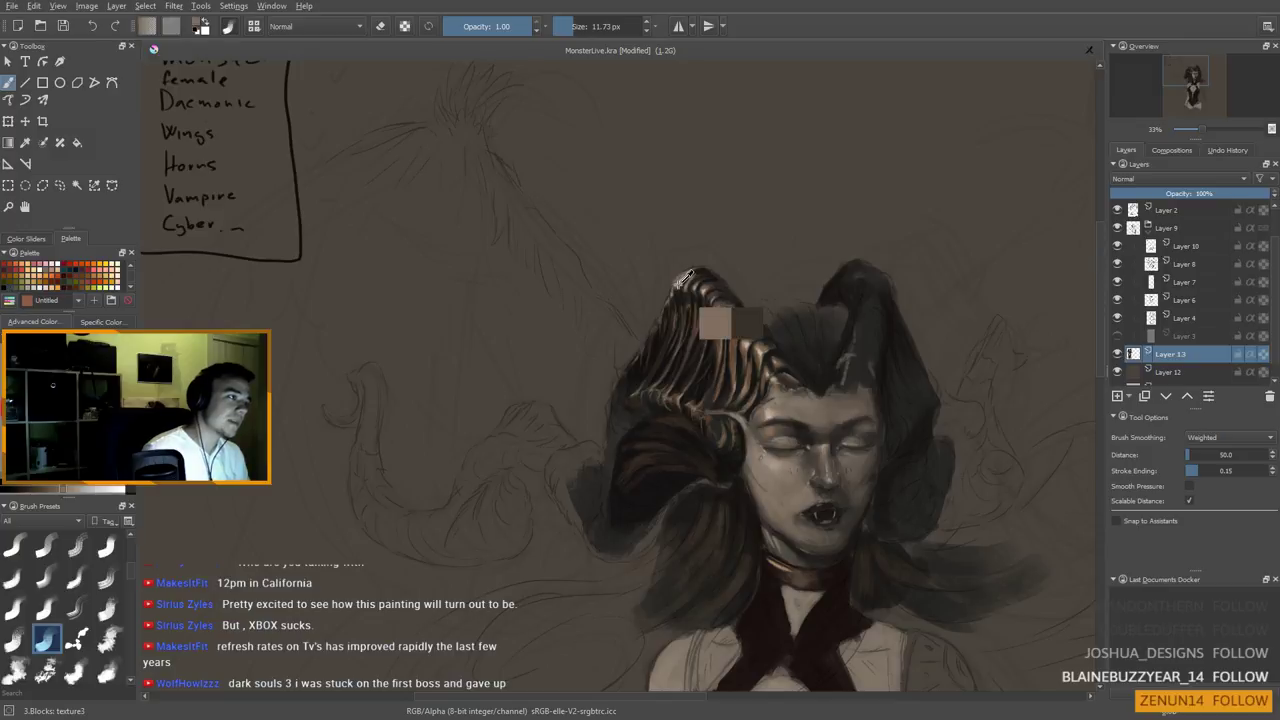
pyautogui.keyDown('shift'); pyautogui.moveTo(655, 329); pyautogui.dragTo(647, 329); pyautogui.keyUp('shift')
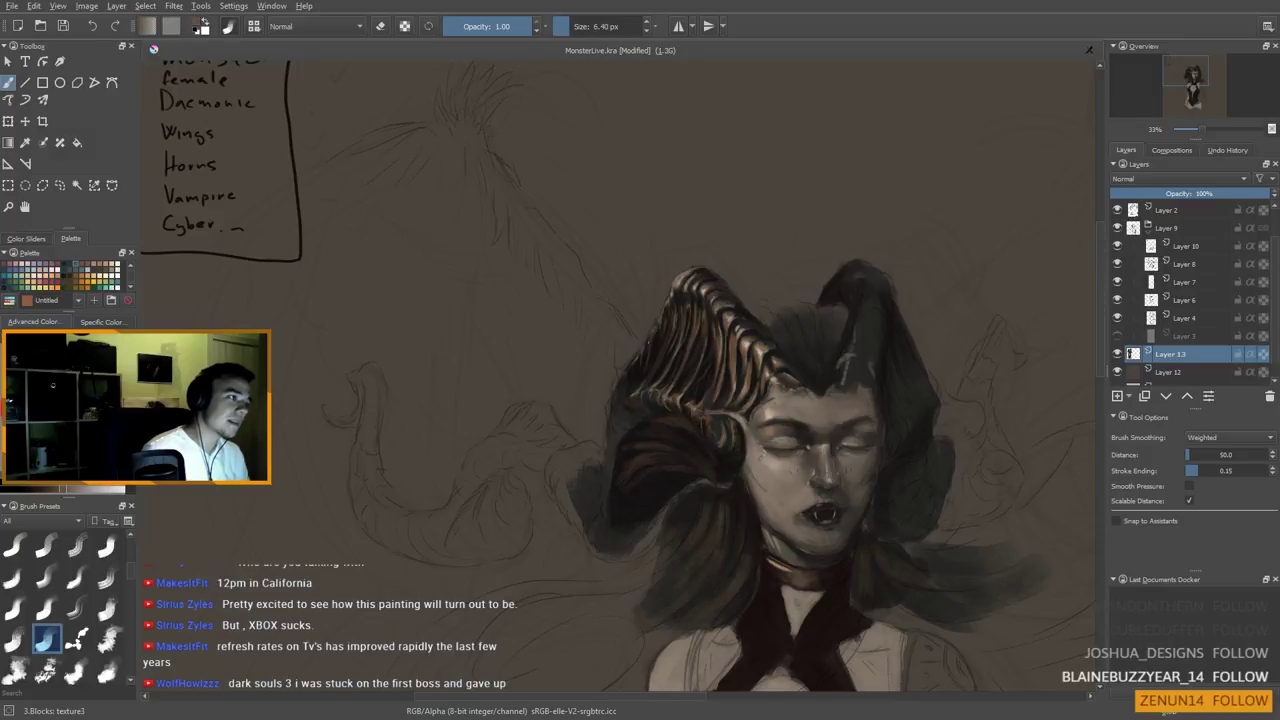
pyautogui.keyDown('ctrl'); pyautogui.click(721, 308); pyautogui.keyUp('ctrl')
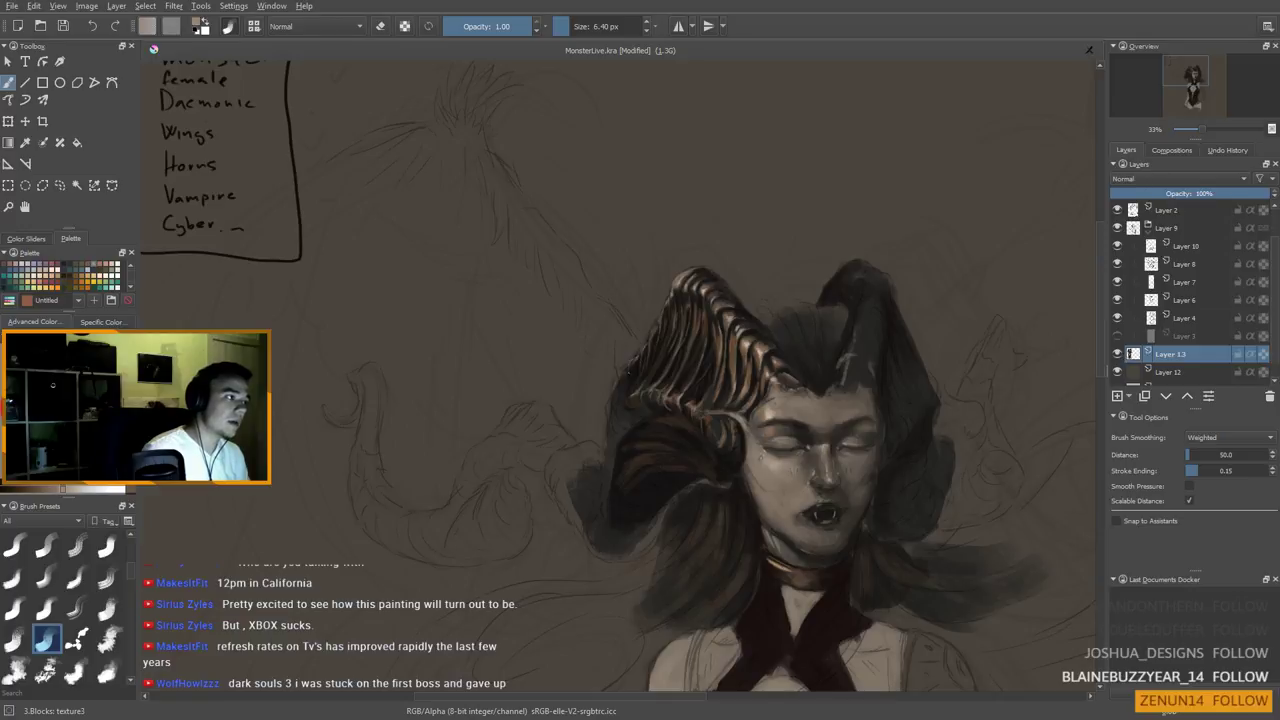
pyautogui.moveTo(624, 427)
pyautogui.mouseDown()
pyautogui.moveTo(620, 447)
pyautogui.moveTo(608, 423)
pyautogui.mouseUp()
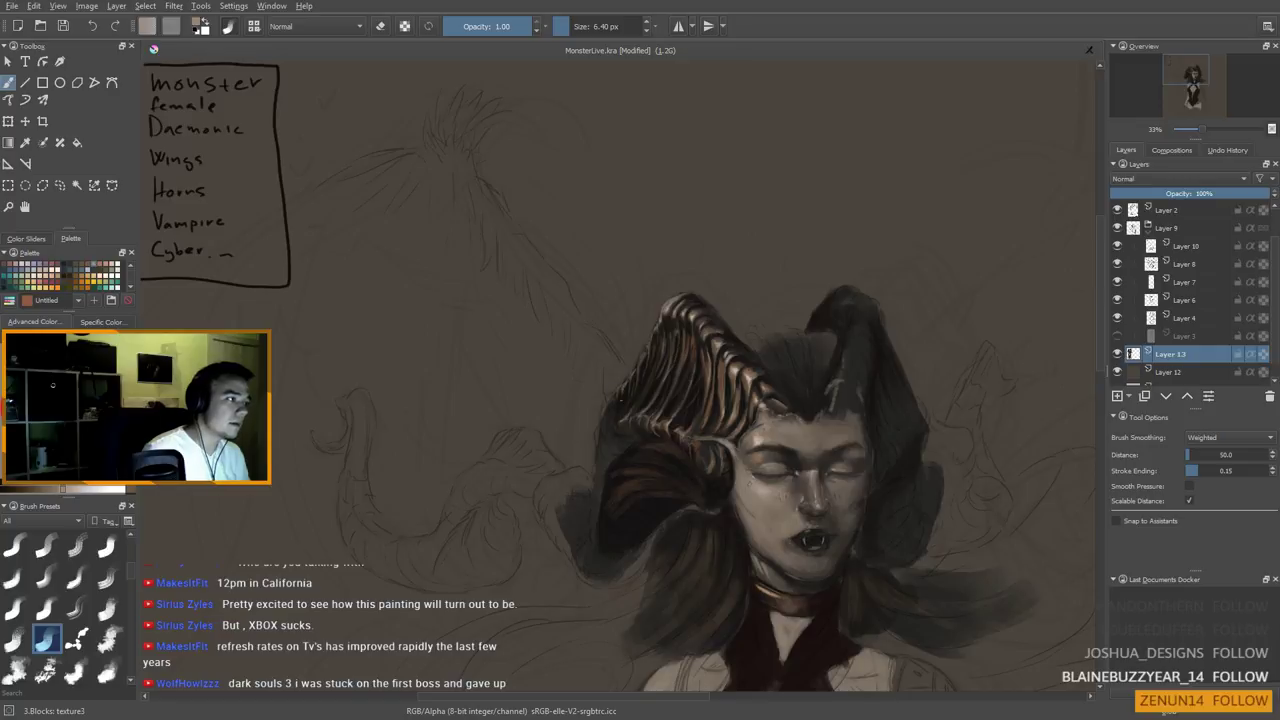
pyautogui.moveTo(606, 436); pyautogui.dragTo(626, 423)
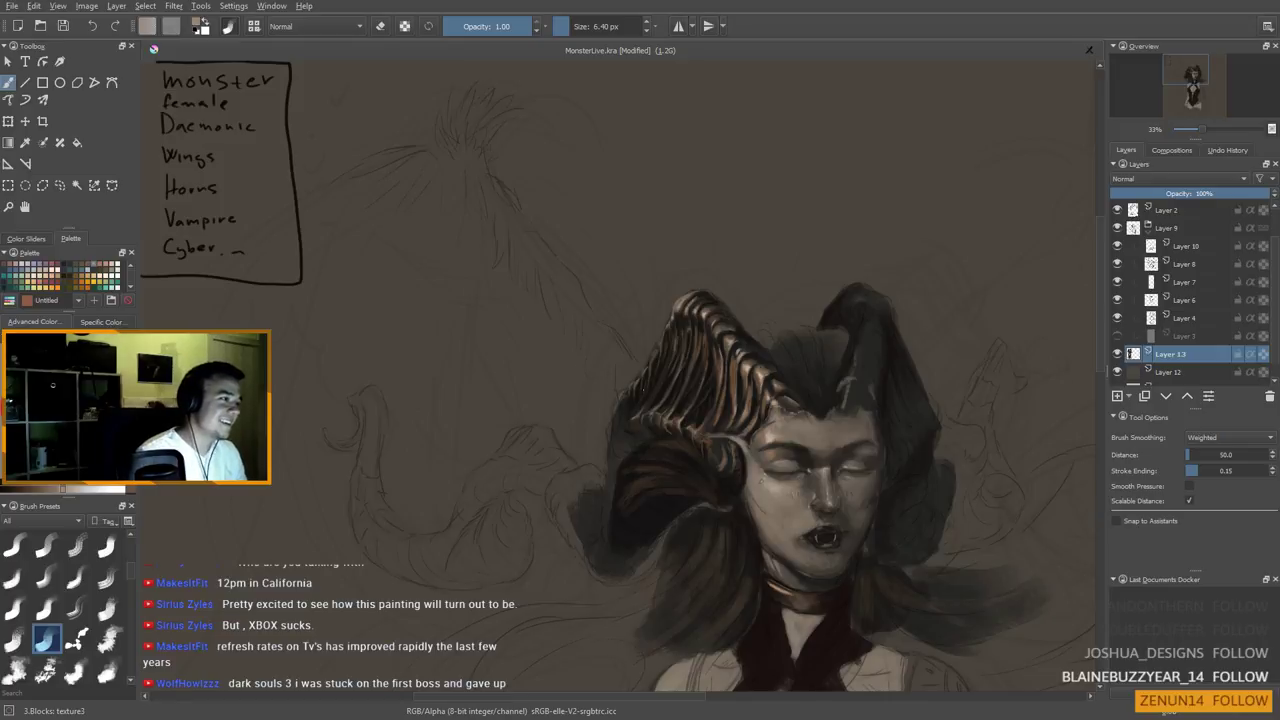
# Sample a dark tone from the horn's outer edge and darken its lower outer corner with an 18.77 px brush
pyautogui.keyDown('ctrl'); pyautogui.click(637, 394); pyautogui.keyUp('ctrl')
pyautogui.keyDown('shift'); pyautogui.moveTo(637, 394); pyautogui.dragTo(628, 415); pyautogui.keyUp('shift')
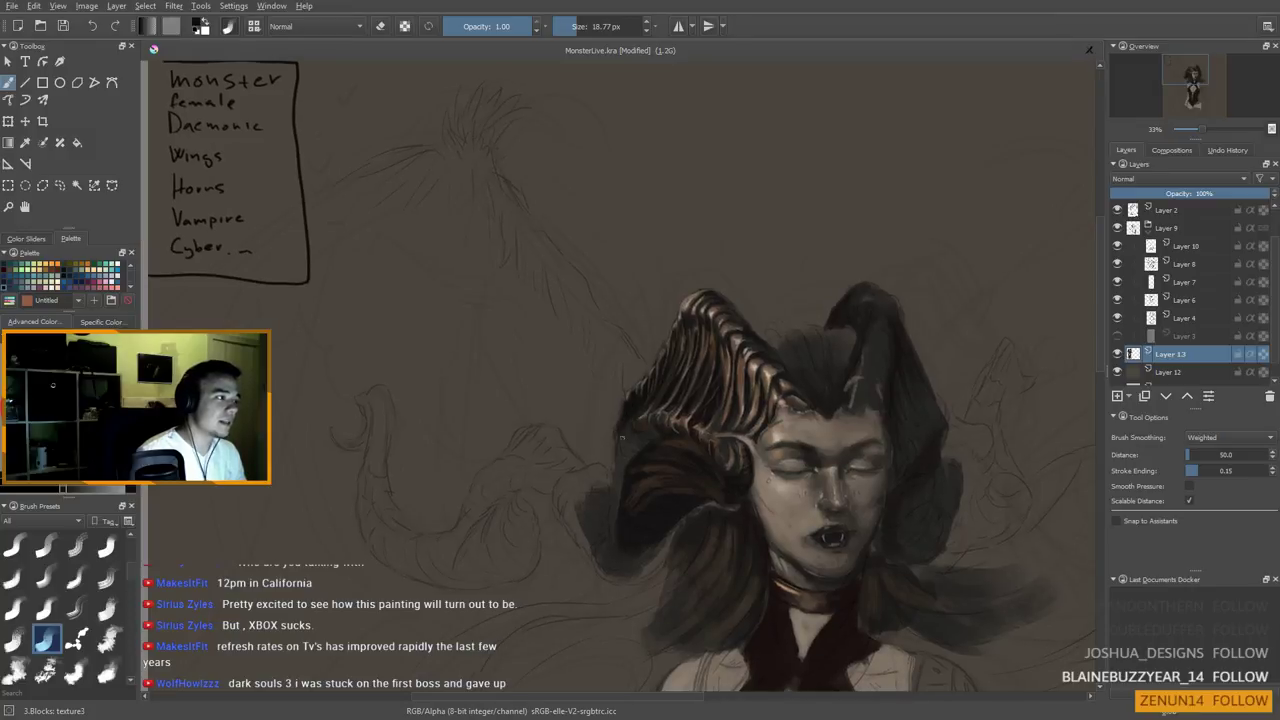
pyautogui.moveTo(655, 505); pyautogui.dragTo(657, 565)
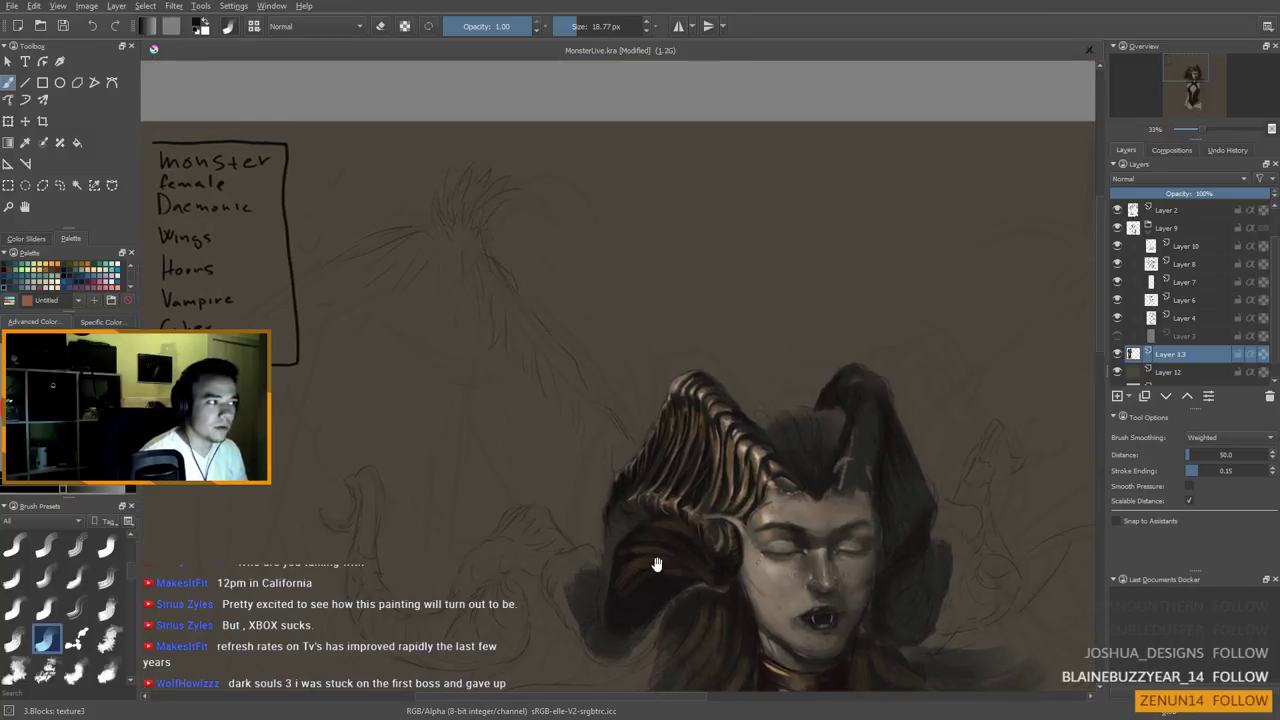
# Sample a reddish brown from the horn's ridges, paint it into the lower outer corner, and blend it with sampled dark tones toward the hair
pyautogui.keyDown('ctrl'); pyautogui.click(730, 441); pyautogui.keyUp('ctrl')
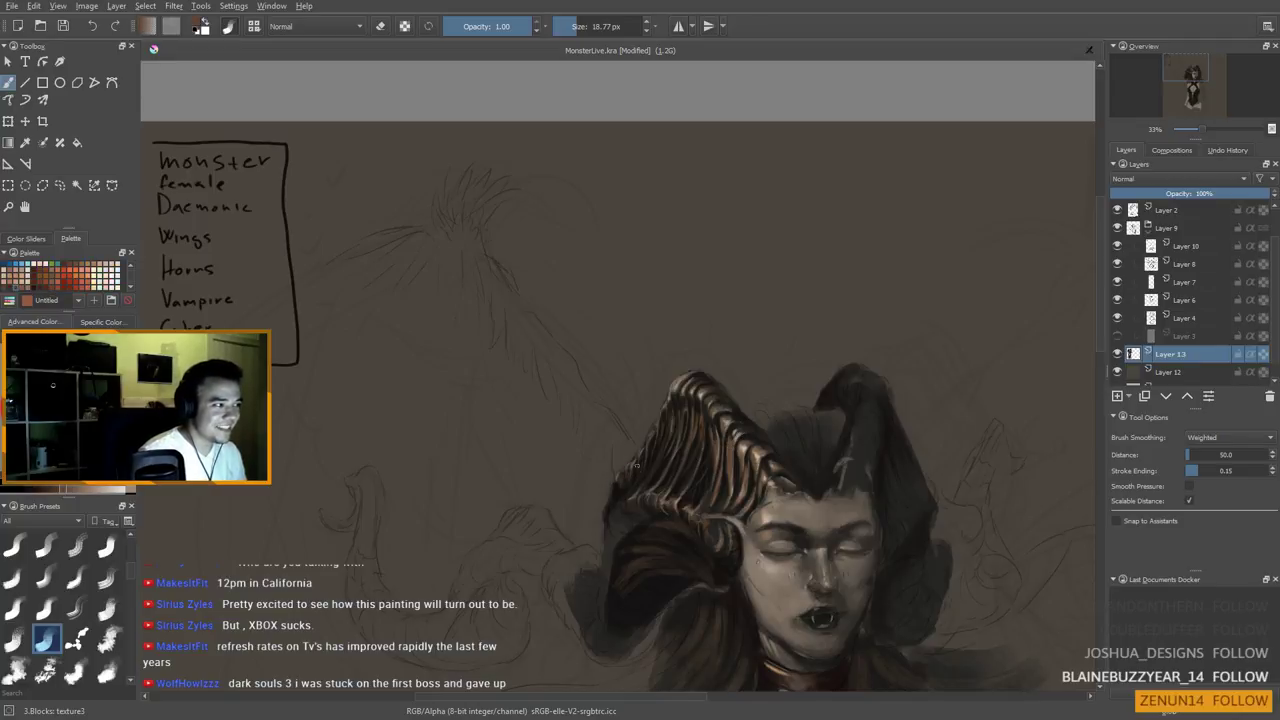
pyautogui.moveTo(610, 501); pyautogui.dragTo(612, 496)
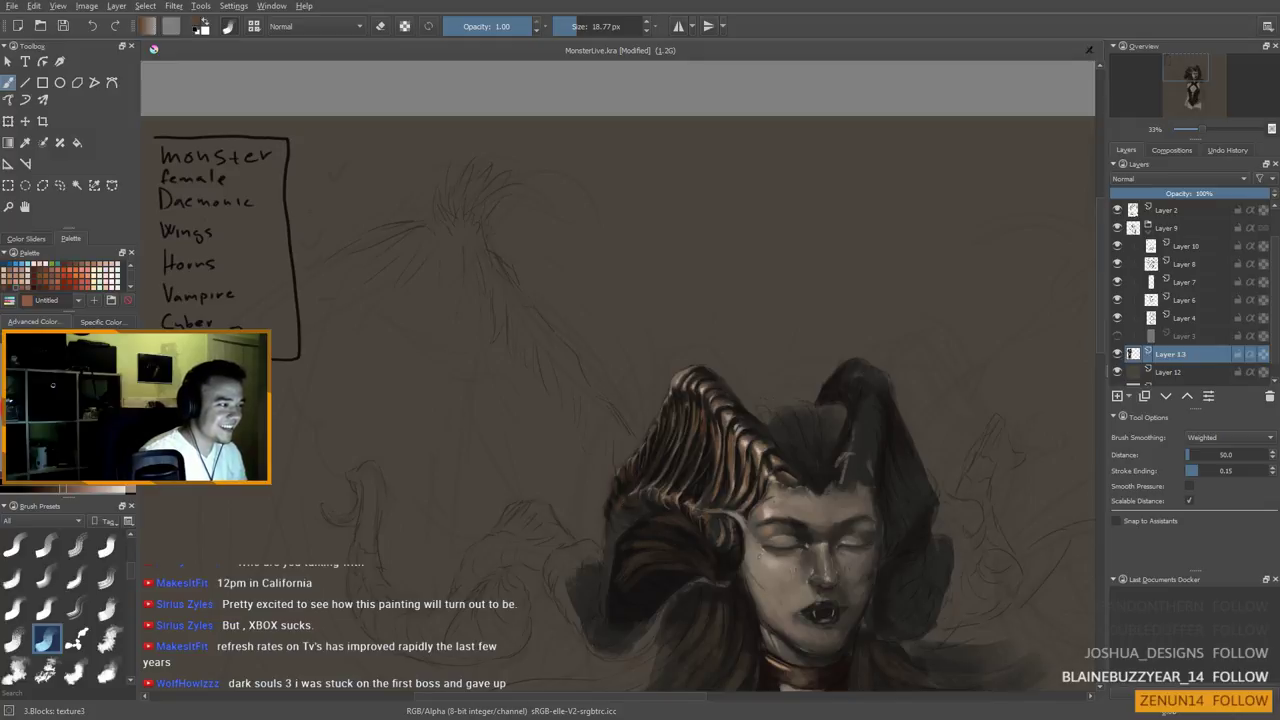
pyautogui.keyDown('ctrl'); pyautogui.click(649, 447); pyautogui.keyUp('ctrl')
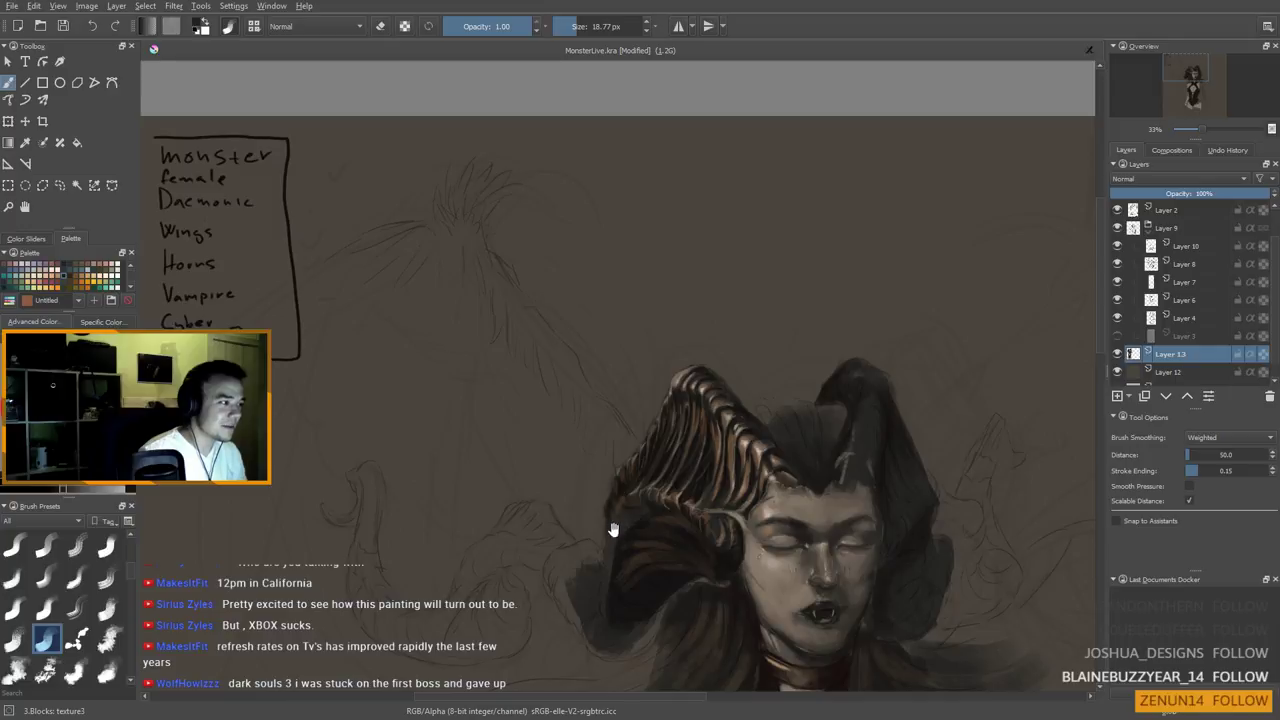
pyautogui.moveTo(602, 540); pyautogui.dragTo(608, 492)
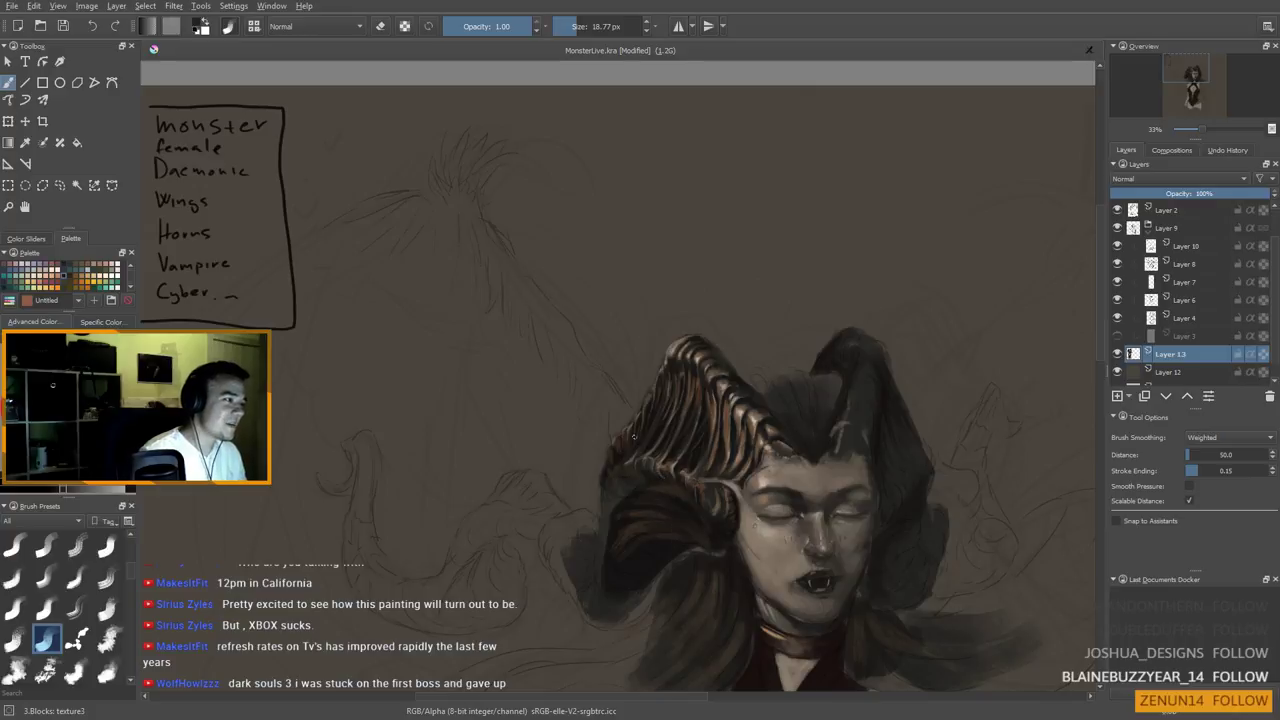
pyautogui.moveTo(720, 388)
pyautogui.mouseDown()
pyautogui.moveTo(716, 410)
pyautogui.moveTo(708, 398)
pyautogui.mouseUp()
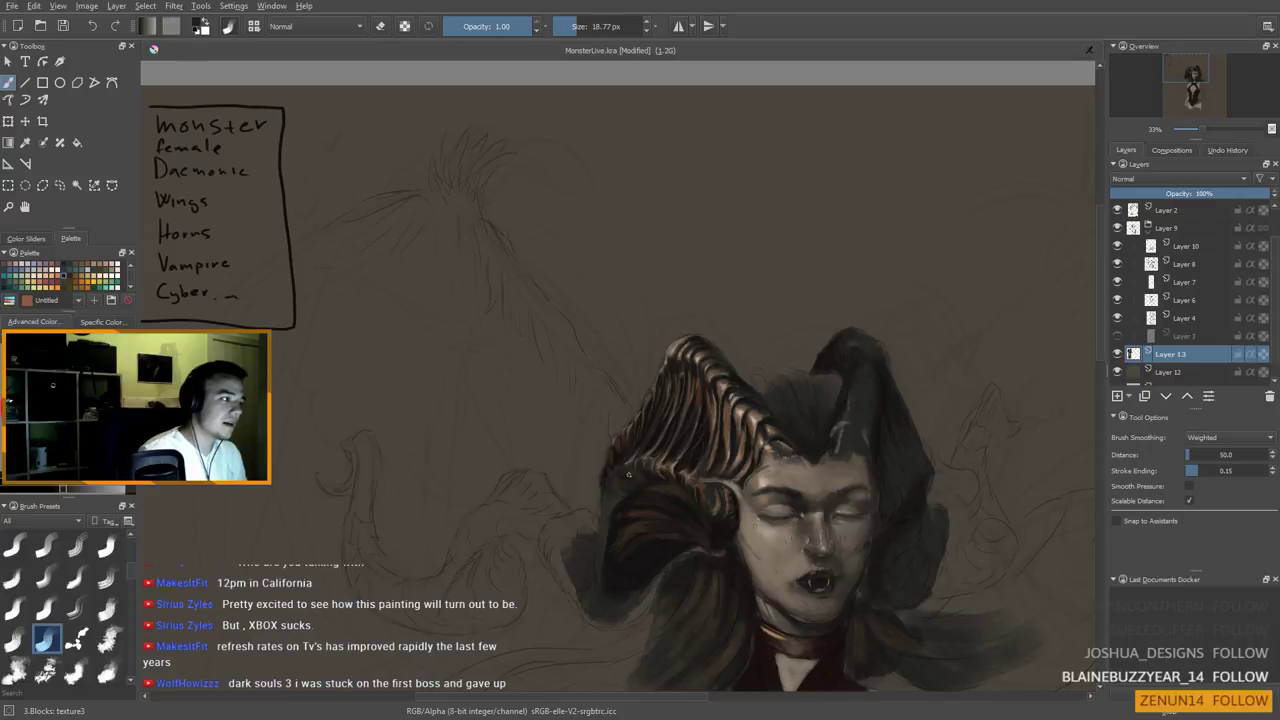
pyautogui.keyDown('ctrl'); pyautogui.click(649, 564); pyautogui.keyUp('ctrl')
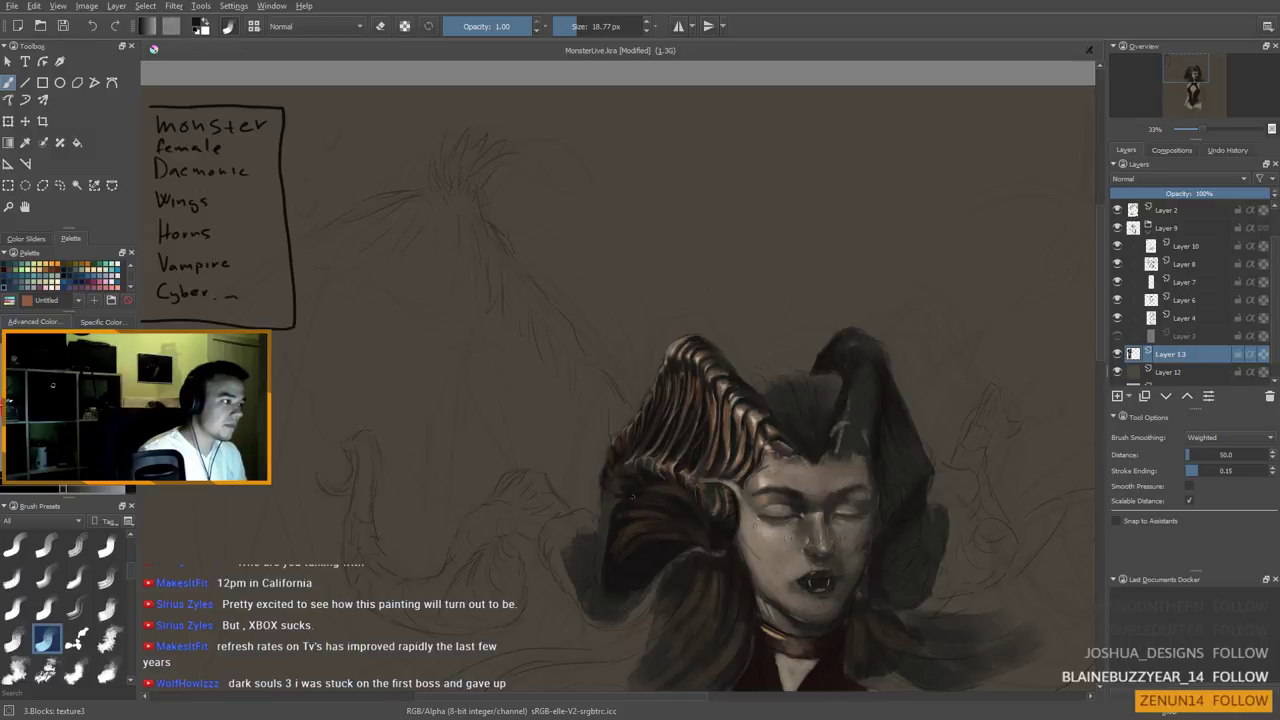
# Examine the whole figure, then the head and horns up close, to judge the horn against the rest of the painting
pyautogui.moveTo(637, 508); pyautogui.dragTo(620, 416)
pyautogui.scroll(1, 605, 522)
pyautogui.scroll(-5, 604, 516)
pyautogui.scroll(2, 607, 510)
pyautogui.scroll(-2, 622, 412)
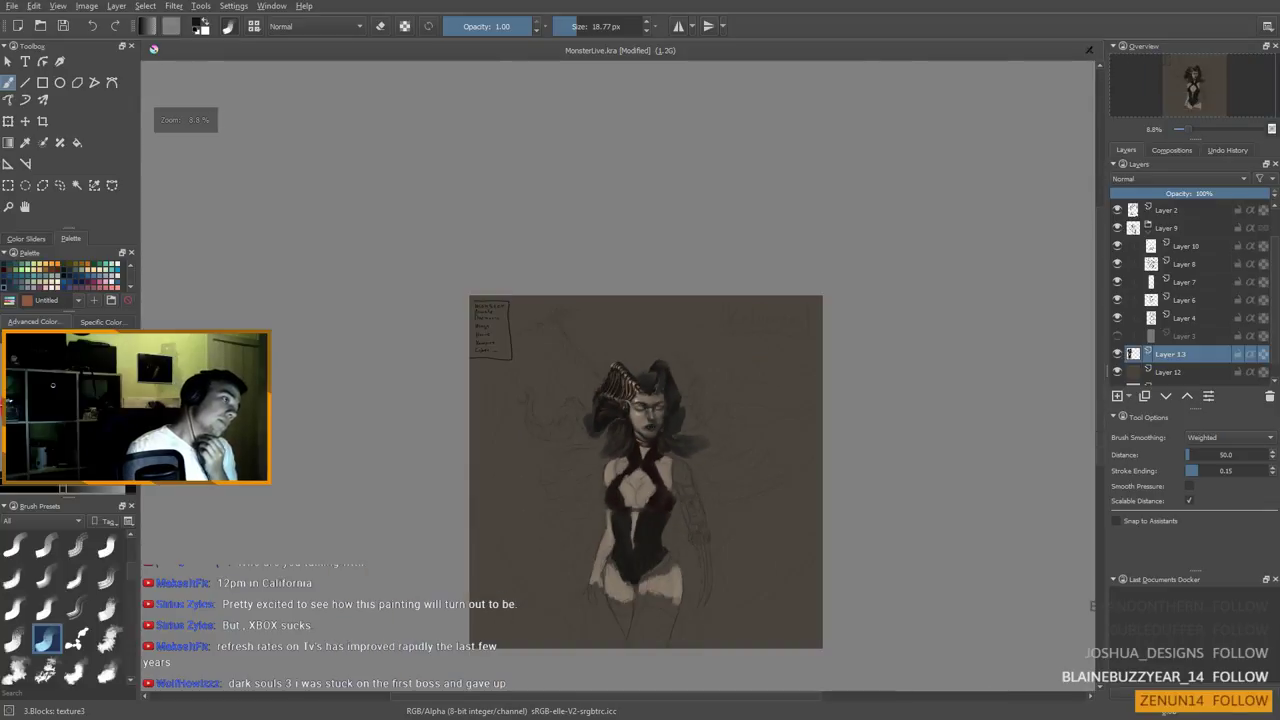
pyautogui.scroll(5, 648, 420)
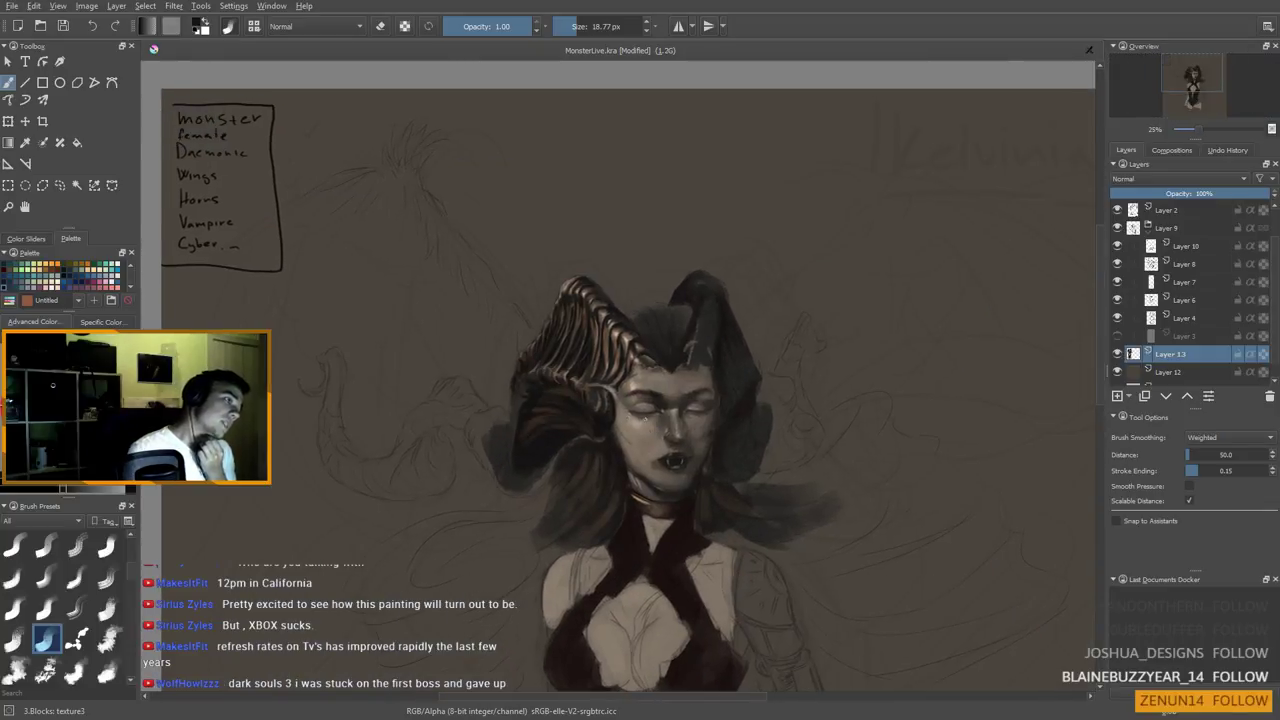
pyautogui.scroll(1, 660, 430)
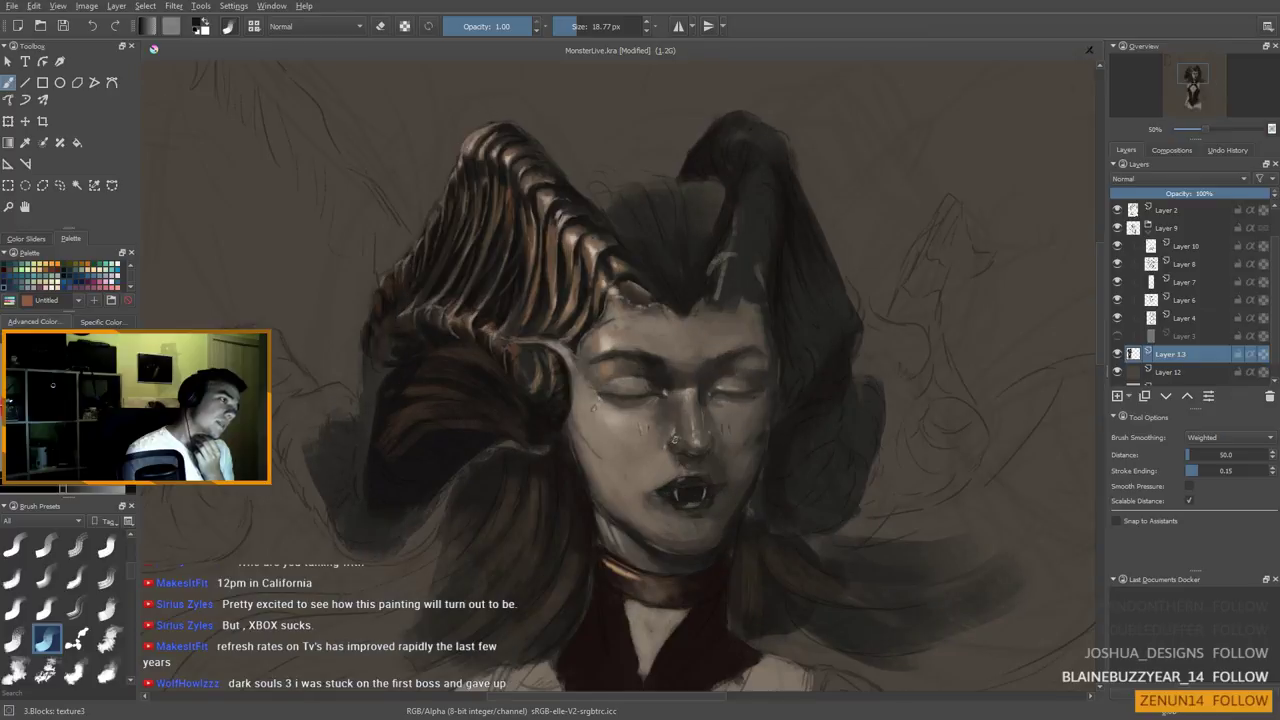
pyautogui.scroll(-3, 660, 430)
pyautogui.scroll(2, 660, 430)
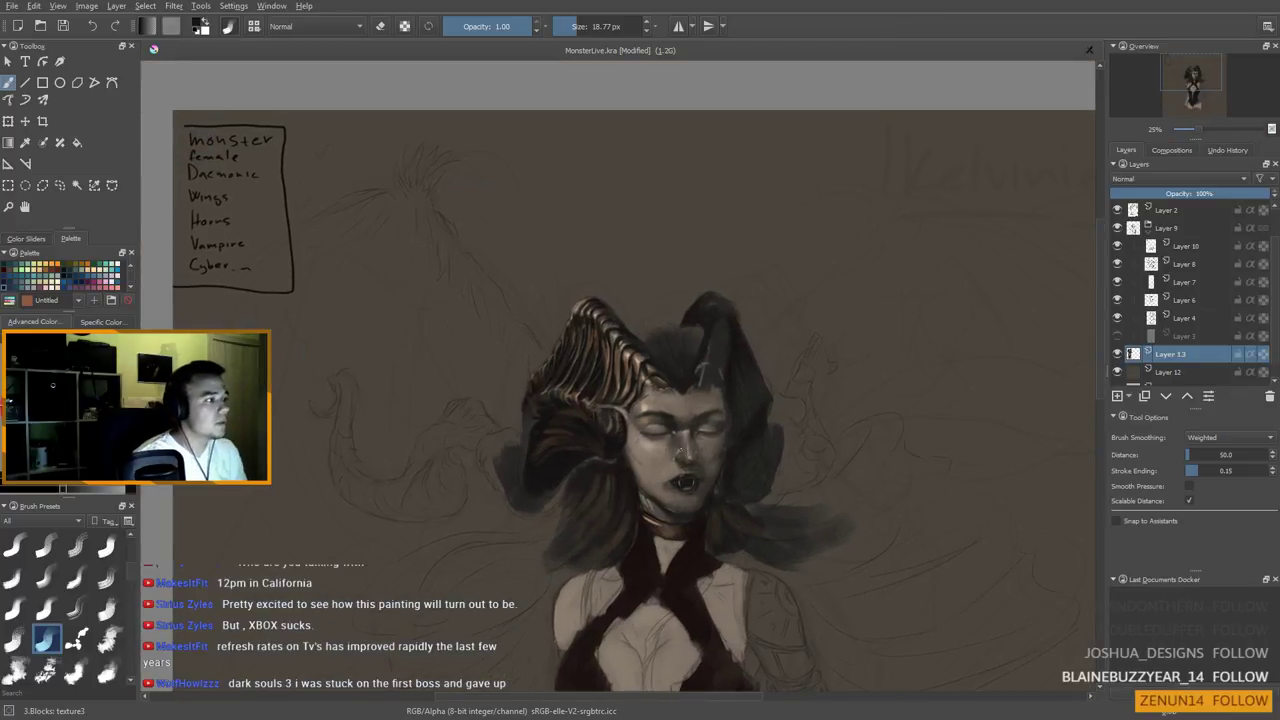
pyautogui.moveTo(622, 432); pyautogui.dragTo(646, 458)
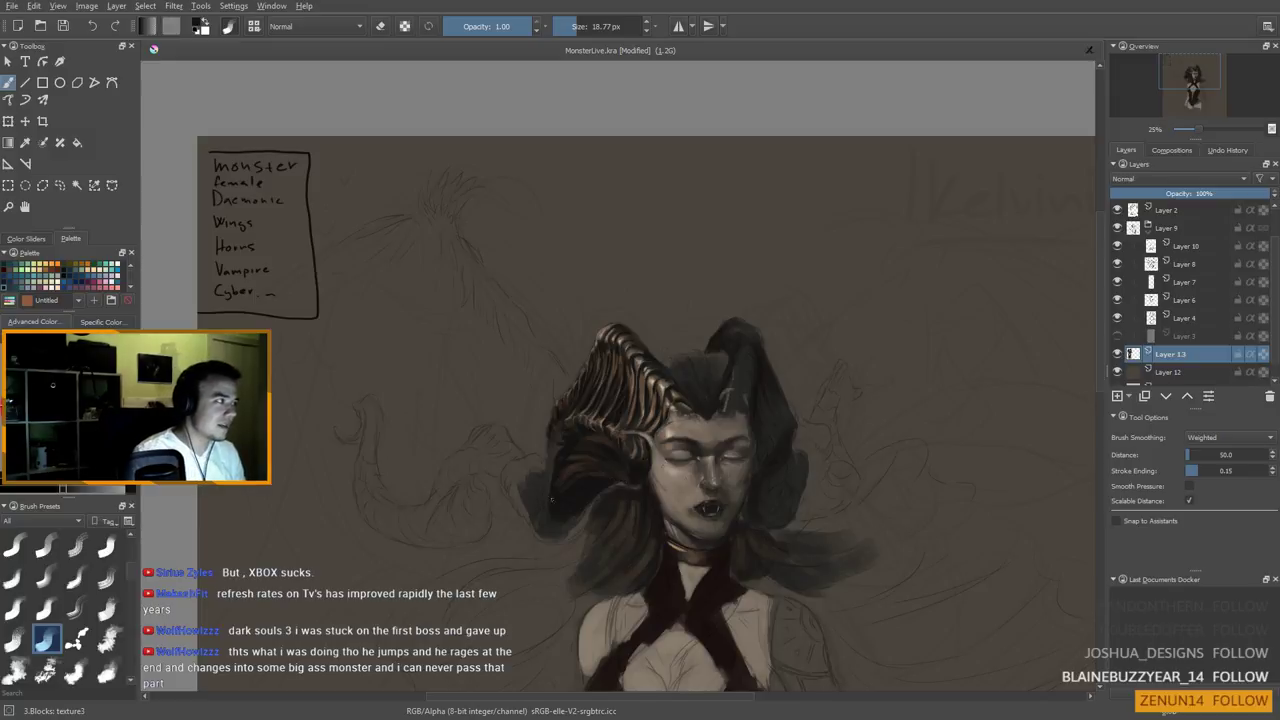
# Sample a brown from the horn and a dark tone from the hair, and paint reddish-brown strands into the dark hair beneath the horn
pyautogui.moveTo(619, 538)
pyautogui.mouseDown()
pyautogui.moveTo(637, 480)
pyautogui.moveTo(675, 520)
pyautogui.mouseUp()
pyautogui.scroll(1, 632, 490)
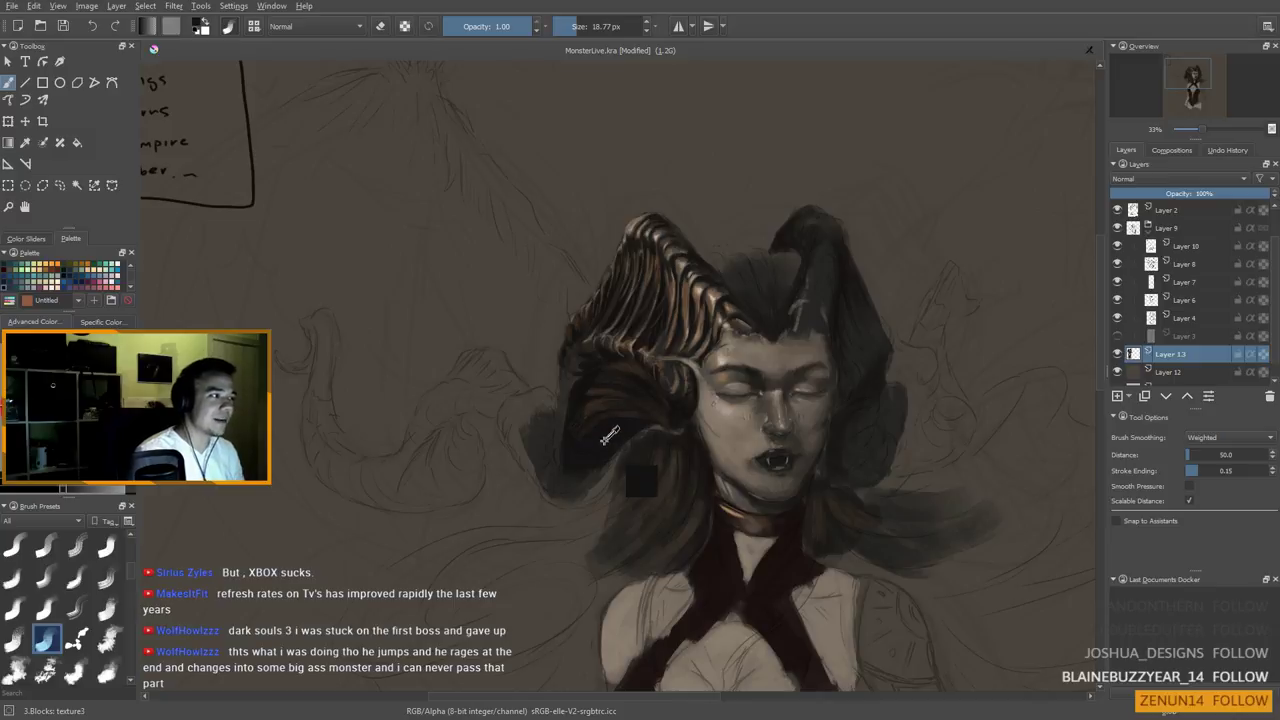
pyautogui.keyDown('ctrl'); pyautogui.click(684, 304); pyautogui.keyUp('ctrl')
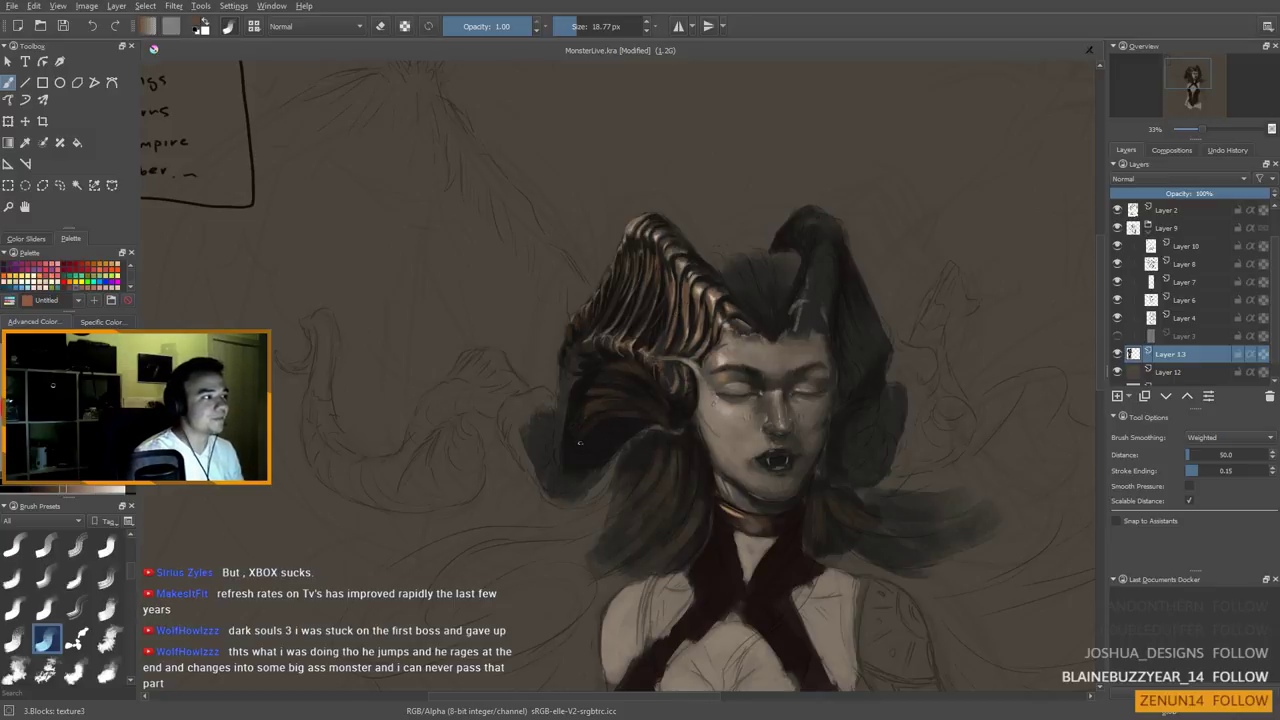
pyautogui.keyDown('ctrl'); pyautogui.click(597, 427); pyautogui.keyUp('ctrl')
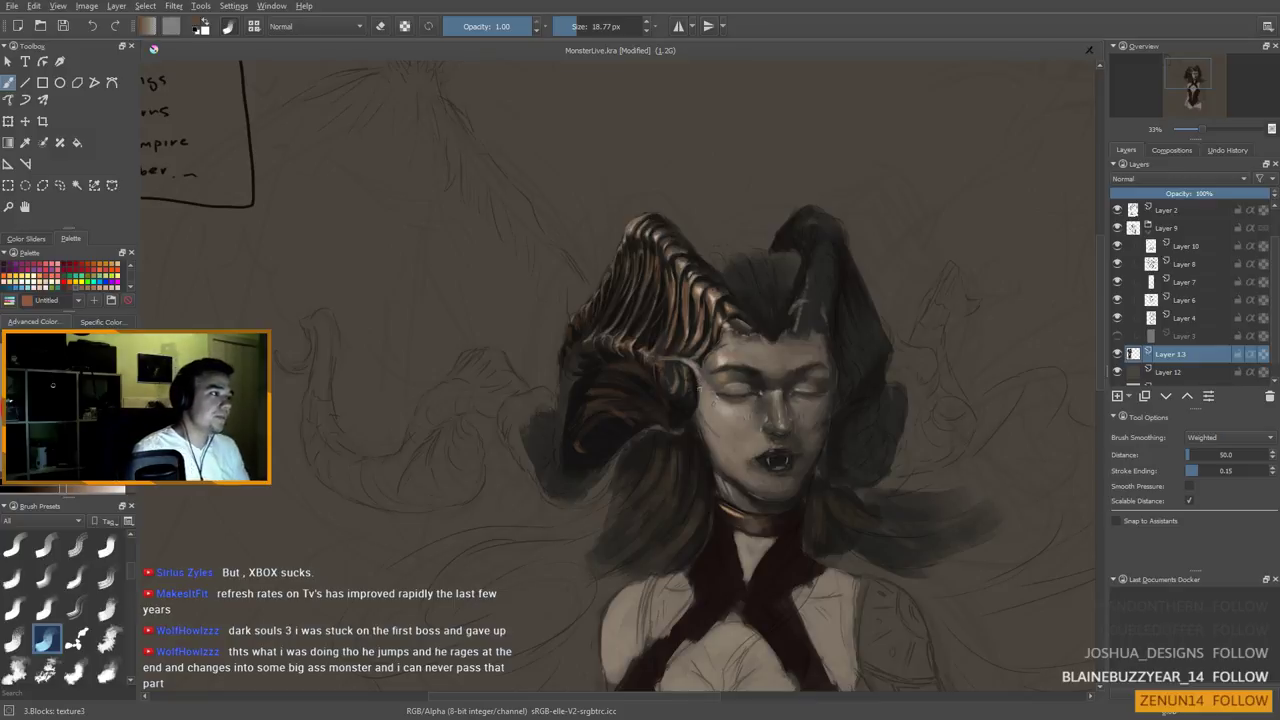
# Mirror the view horizontally, sample an orange-brown from the striped horn's ridges, and reduce the brush to 7.54 px
pyautogui.press('m')
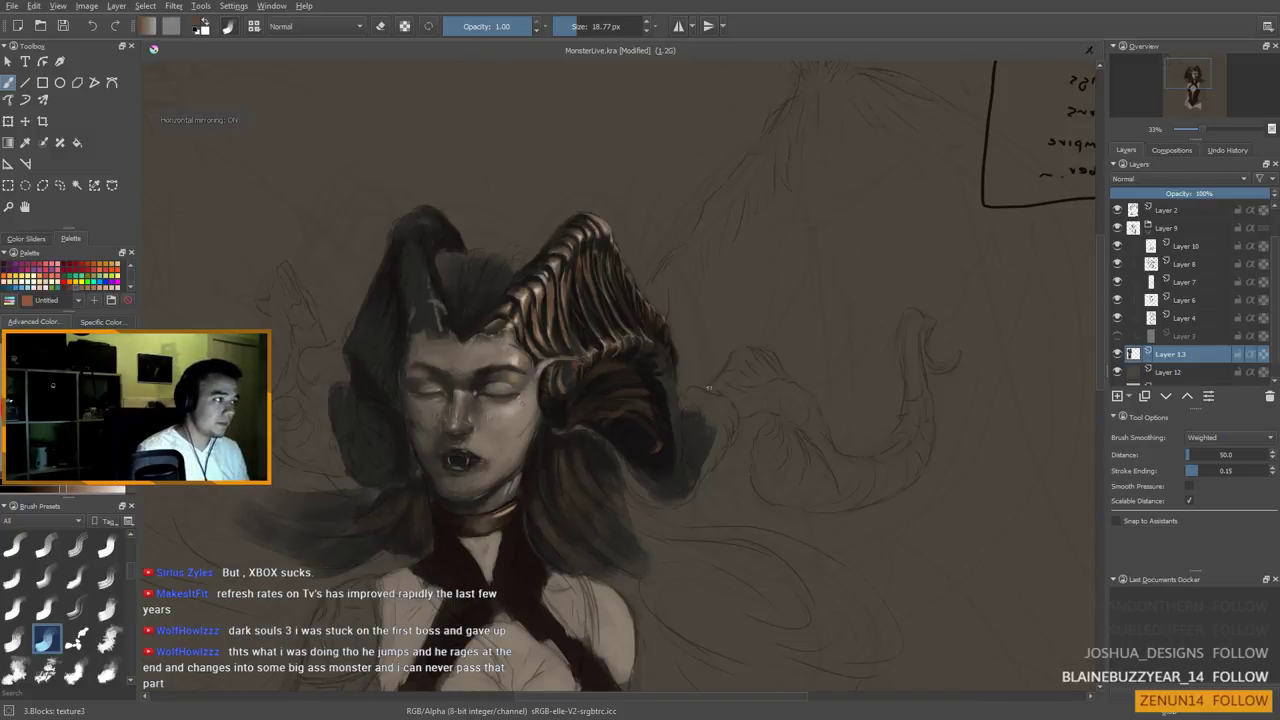
pyautogui.moveTo(555, 395); pyautogui.dragTo(614, 399)
pyautogui.keyDown('ctrl'); pyautogui.click(627, 293); pyautogui.keyUp('ctrl')
pyautogui.hotkey('ctrl', 'z')
pyautogui.press('[')
pyautogui.press('[')
pyautogui.press('[')
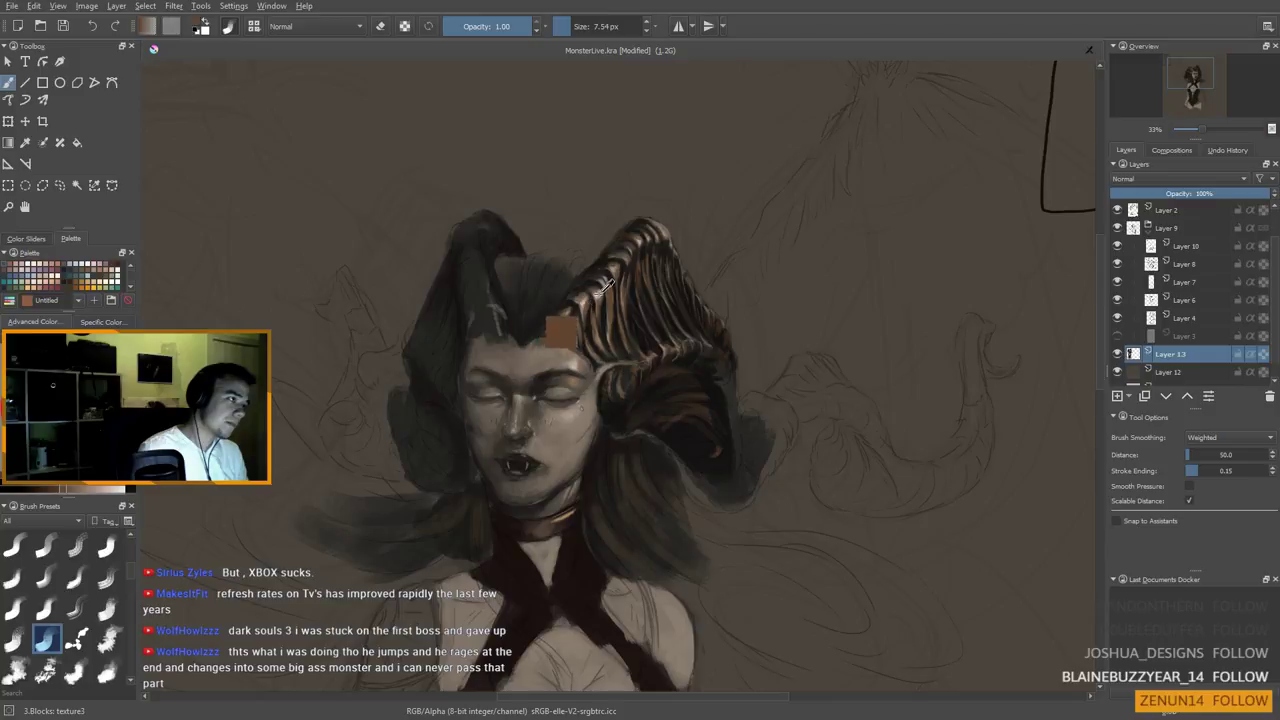
# Sample a pale skin tone and paint a light curved rim around the coiled form beside the temple with a 5.48 px brush
pyautogui.press('[')
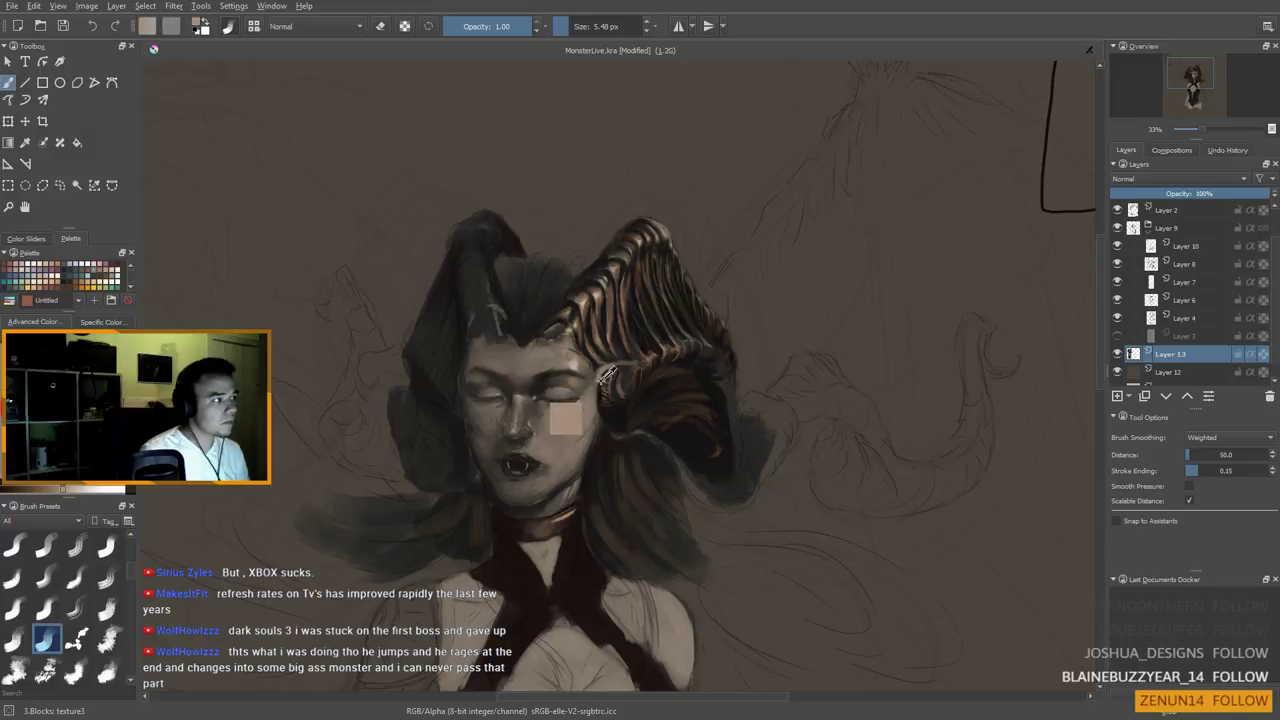
pyautogui.keyDown('ctrl'); pyautogui.click(528, 387); pyautogui.keyUp('ctrl')
pyautogui.moveTo(603, 383); pyautogui.dragTo(630, 383)
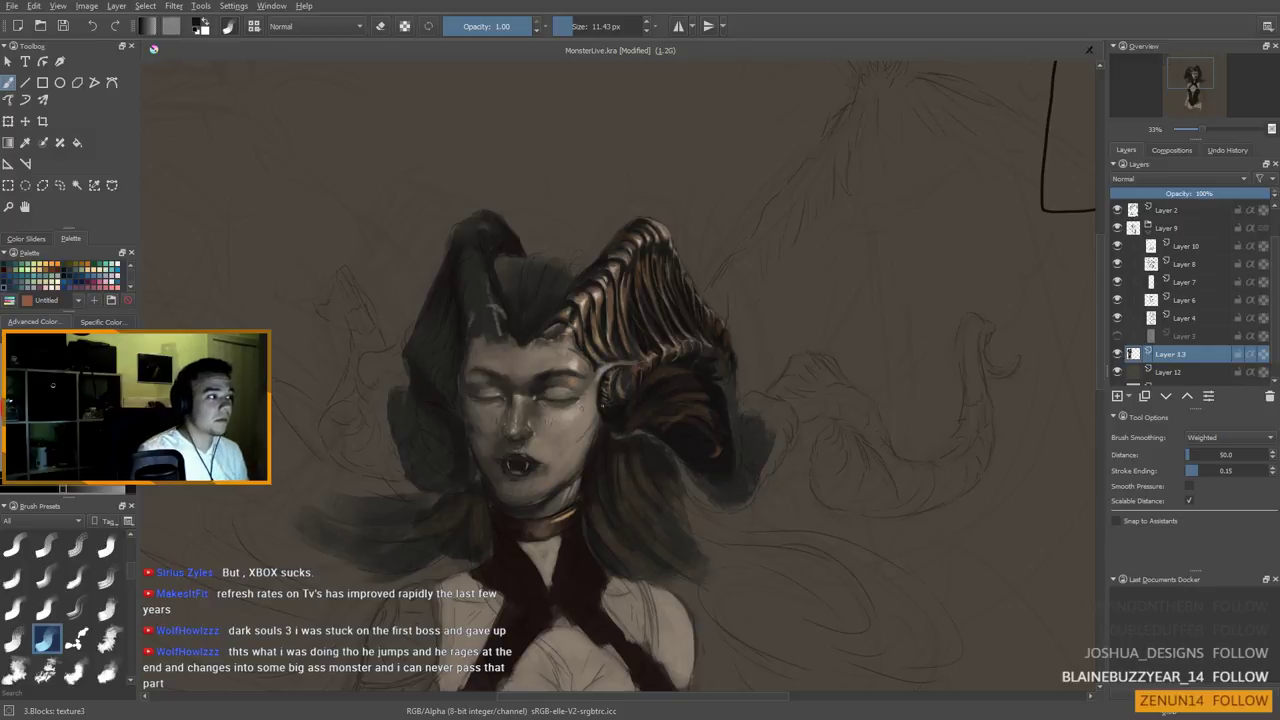
# Sample dark and brown tones and shade the ridges inside the coil beside the temple, reducing the brush to 10.14 px
pyautogui.keyDown('ctrl'); pyautogui.click(581, 422); pyautogui.keyUp('ctrl')
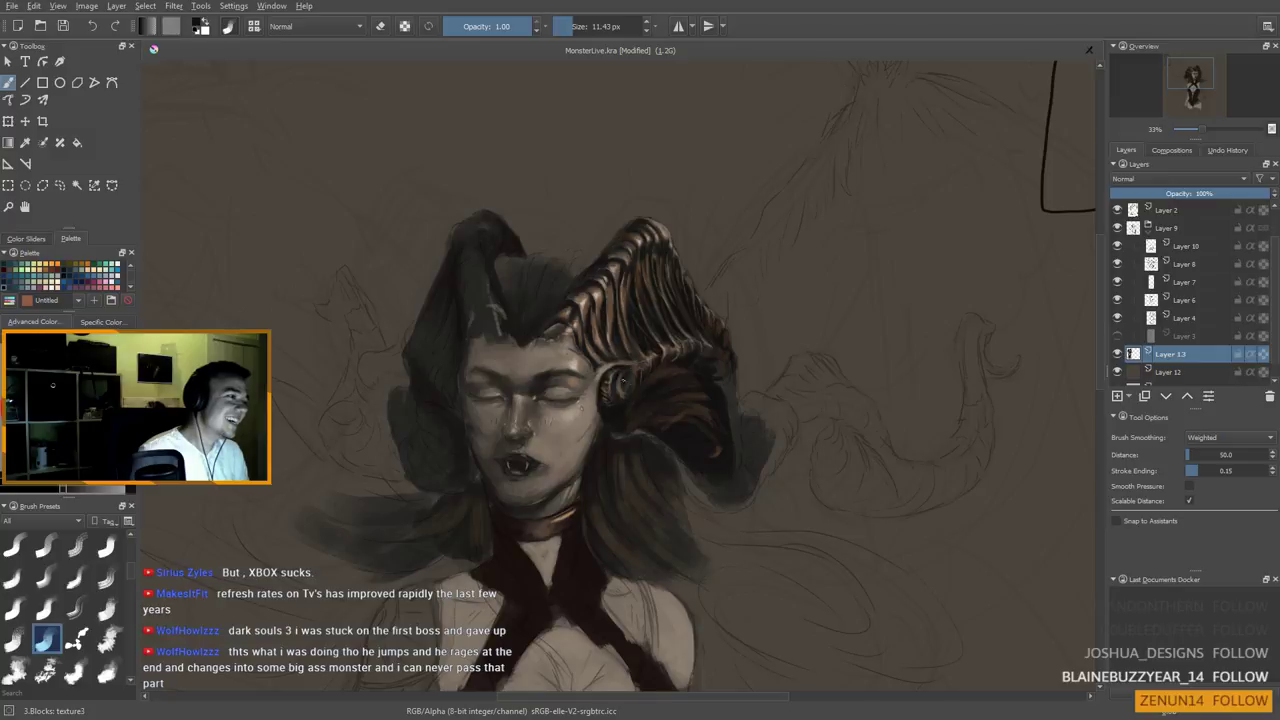
pyautogui.keyDown('shift'); pyautogui.moveTo(634, 382); pyautogui.dragTo(600, 381); pyautogui.keyUp('shift')
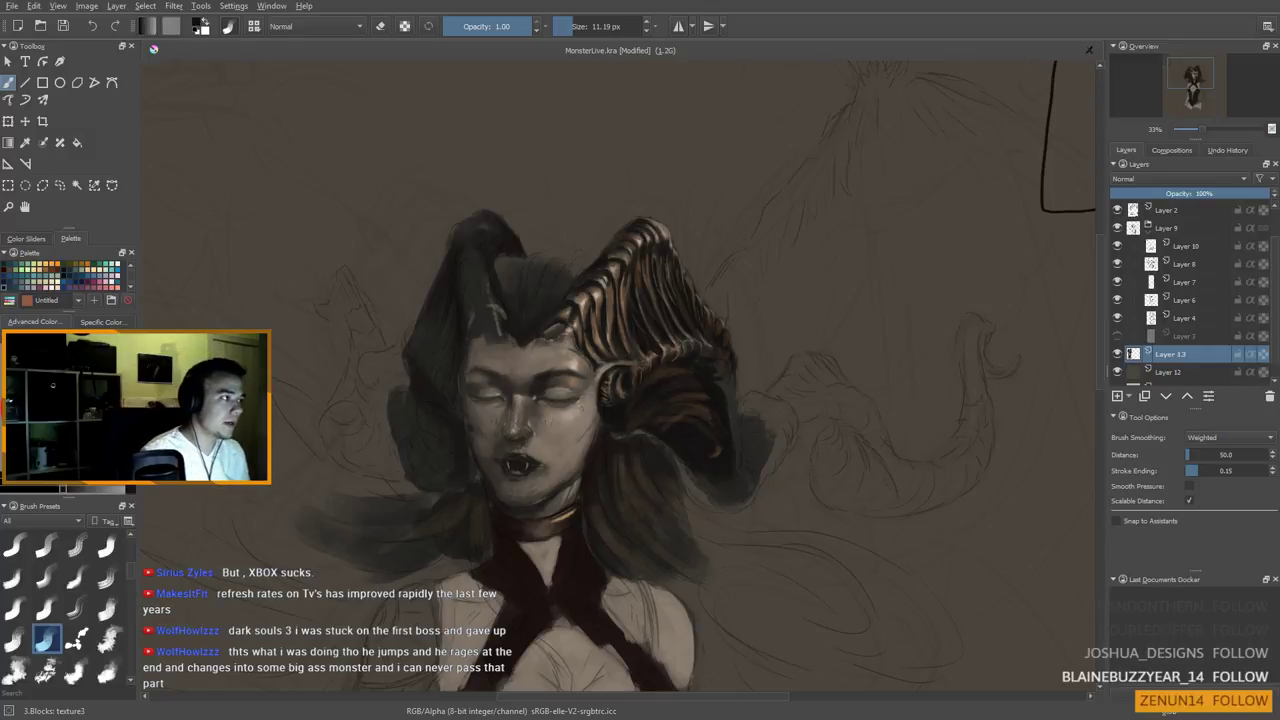
pyautogui.keyDown('ctrl'); pyautogui.click(597, 333); pyautogui.keyUp('ctrl')
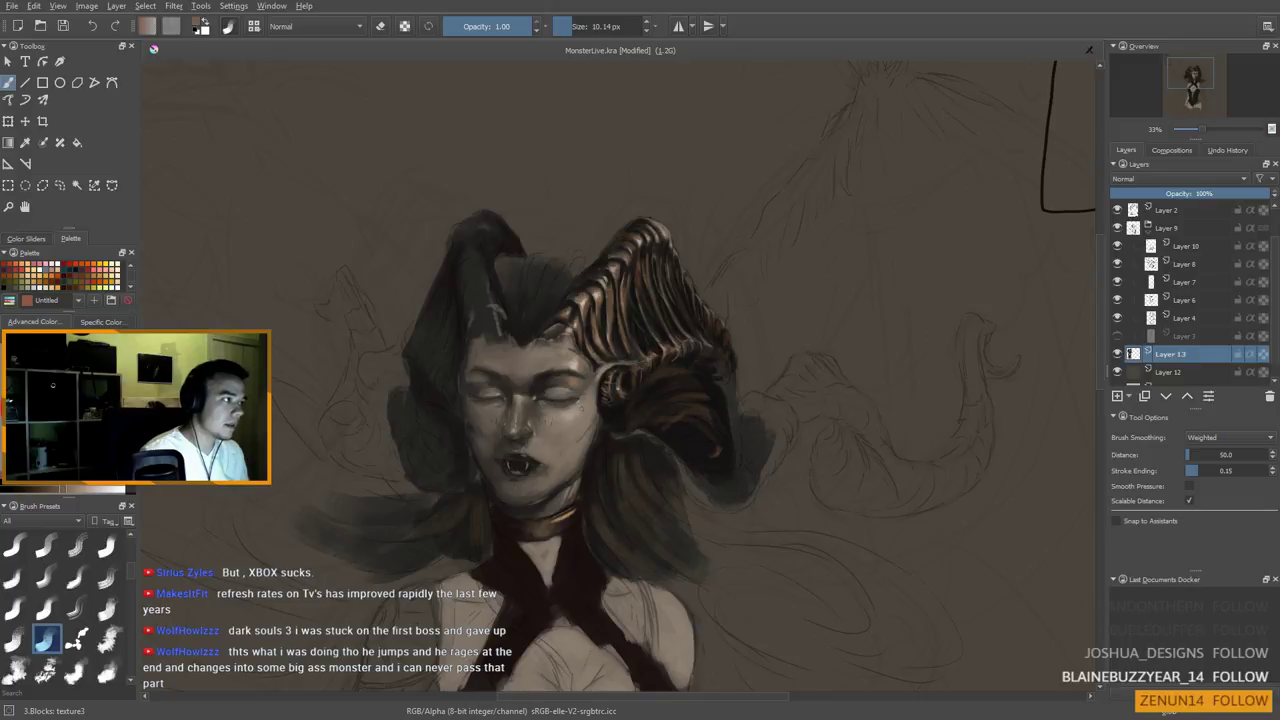
pyautogui.keyDown('ctrl'); pyautogui.click(552, 382); pyautogui.keyUp('ctrl')
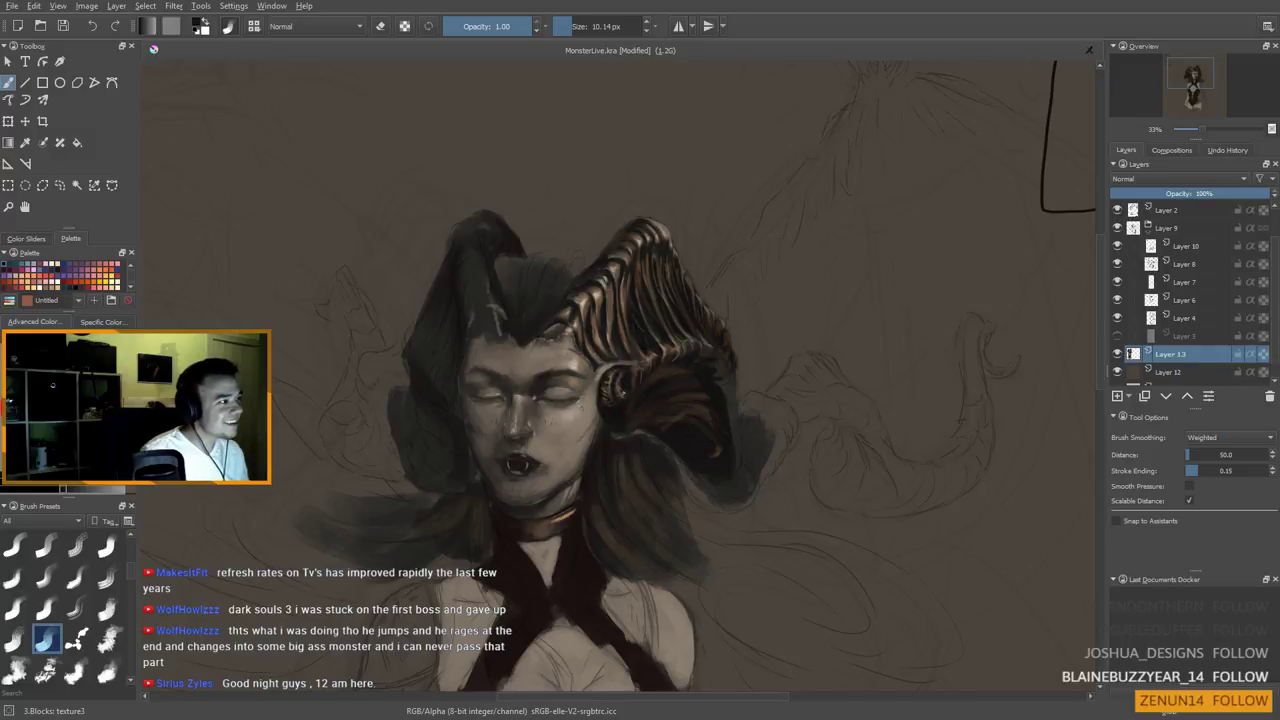
# Sample a pale tone and add light ridges to the coil and lighter strands to the hair beneath the horn with a 6.23 px brush
pyautogui.scroll(-2, 619, 380)
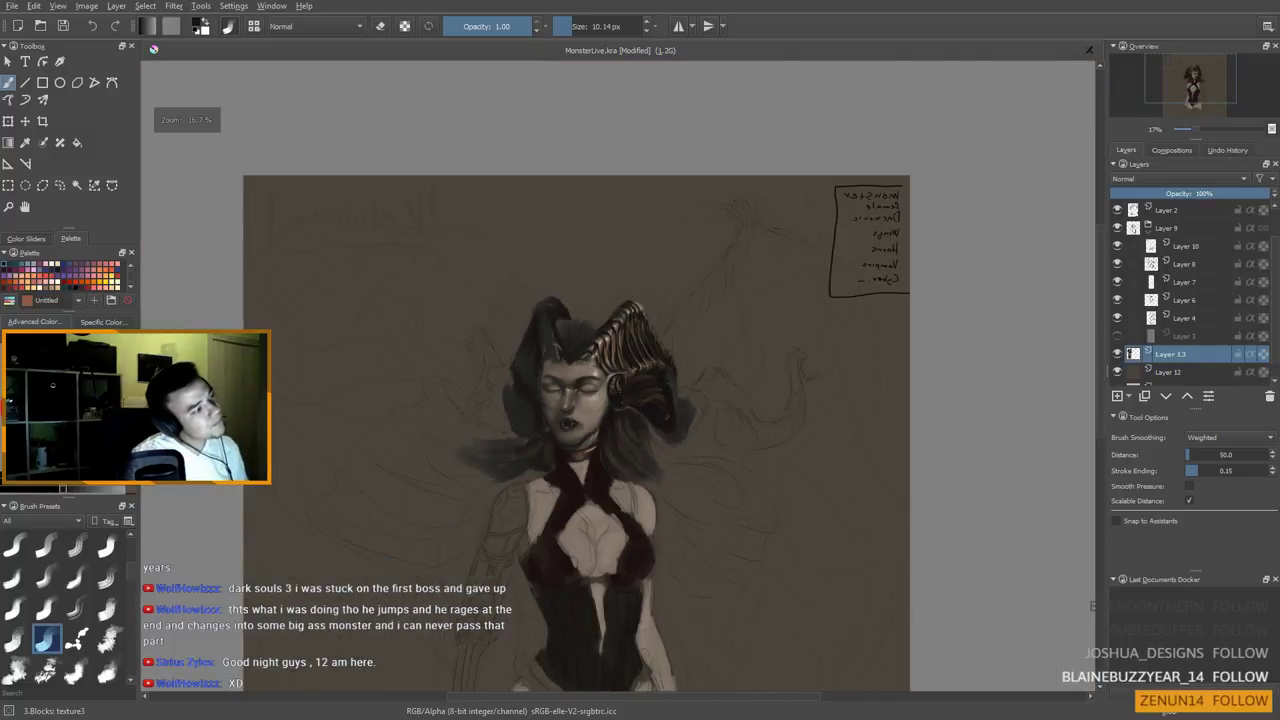
pyautogui.scroll(2, 615, 419)
pyautogui.moveTo(606, 334)
pyautogui.mouseDown()
pyautogui.moveTo(592, 258)
pyautogui.moveTo(560, 263)
pyautogui.mouseUp()
pyautogui.keyDown('ctrl'); pyautogui.click(584, 262); pyautogui.keyUp('ctrl')
pyautogui.press(']')
pyautogui.press(']')
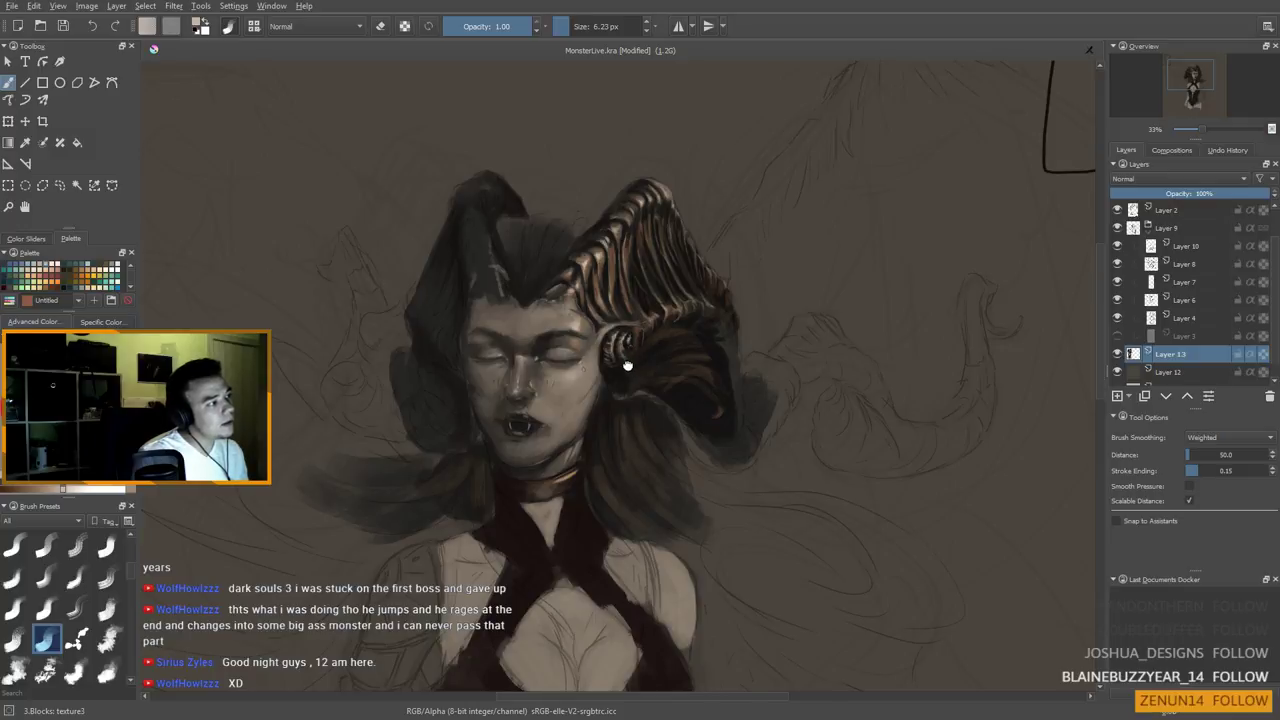
pyautogui.moveTo(629, 364); pyautogui.dragTo(626, 359)
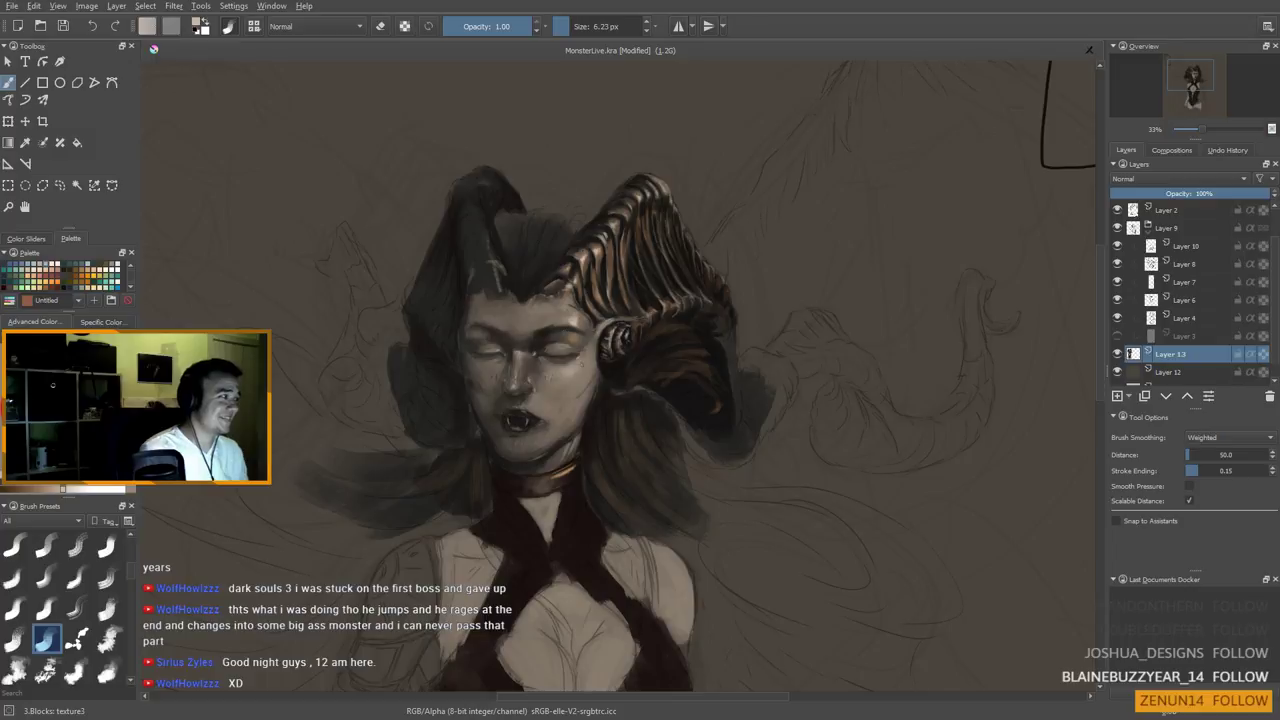
# Enlarge the brush to 13.48 px, choose orange from the palette, and tint the nose with a warm tone
pyautogui.scroll(2, 60, 276)
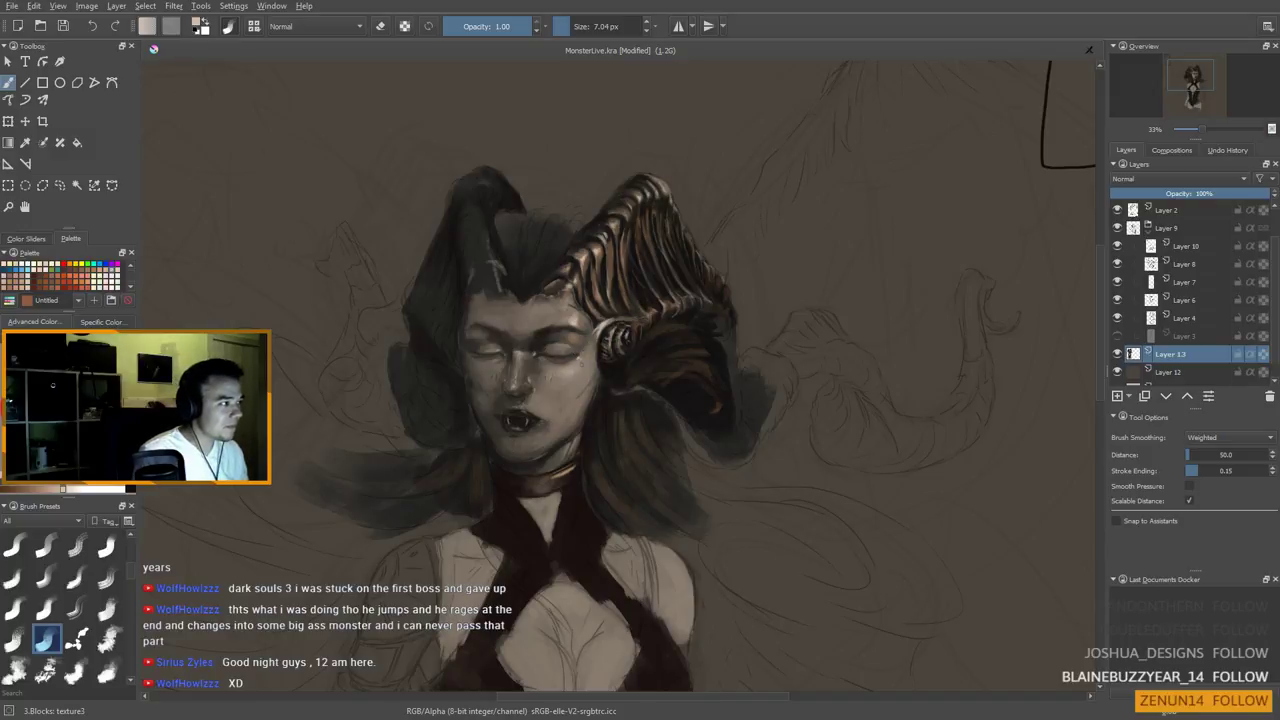
pyautogui.keyDown('shift'); pyautogui.moveTo(579, 361); pyautogui.dragTo(617, 344); pyautogui.keyUp('shift')
pyautogui.keyDown('ctrl'); pyautogui.click(561, 365); pyautogui.keyUp('ctrl')
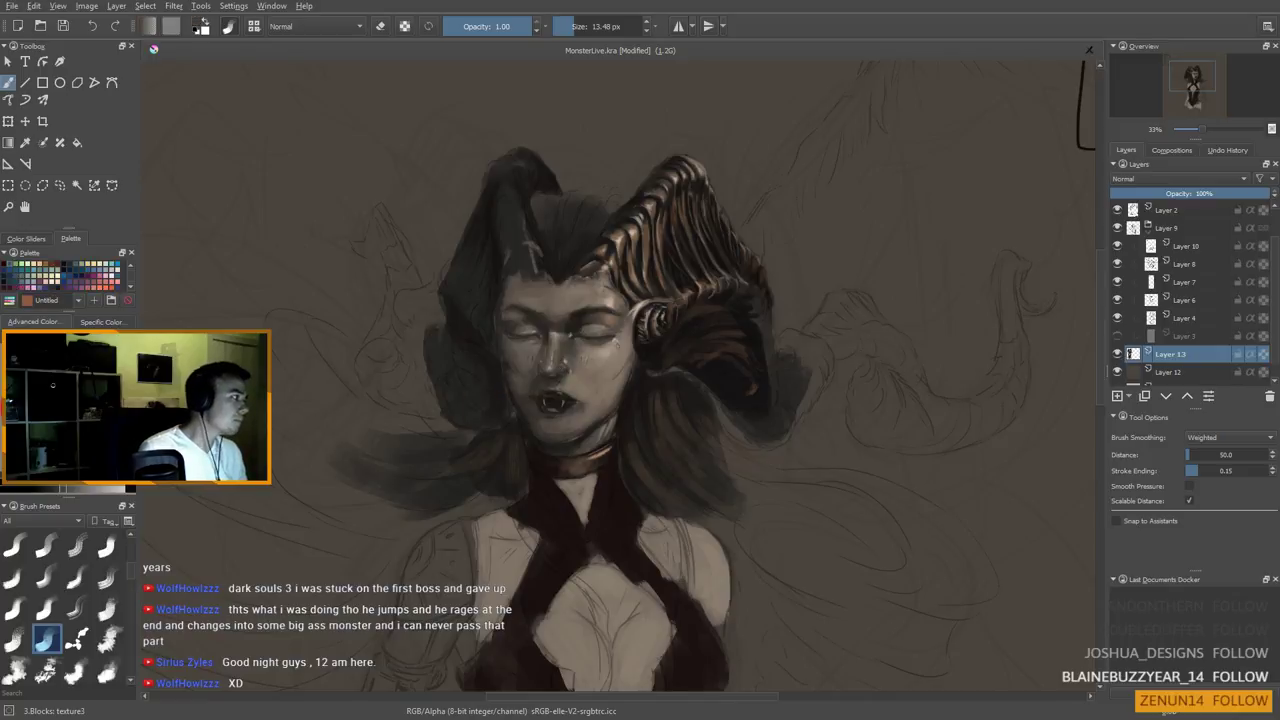
pyautogui.click(94, 287)
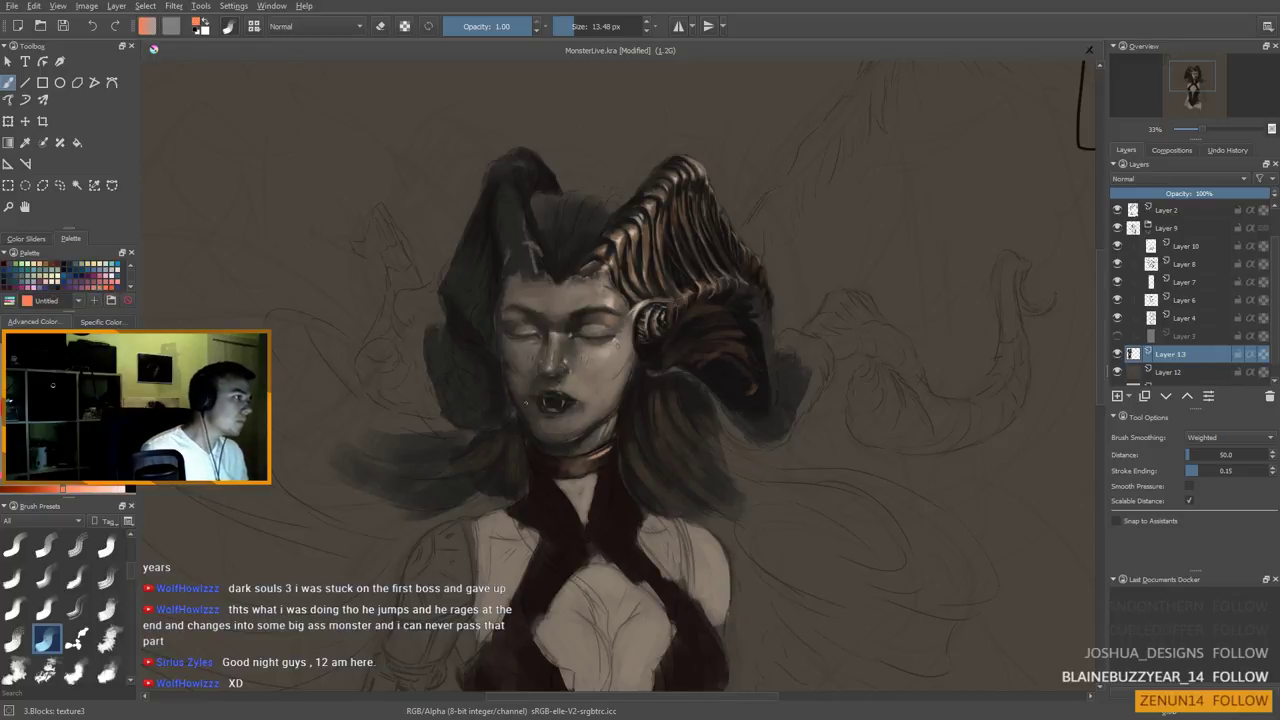
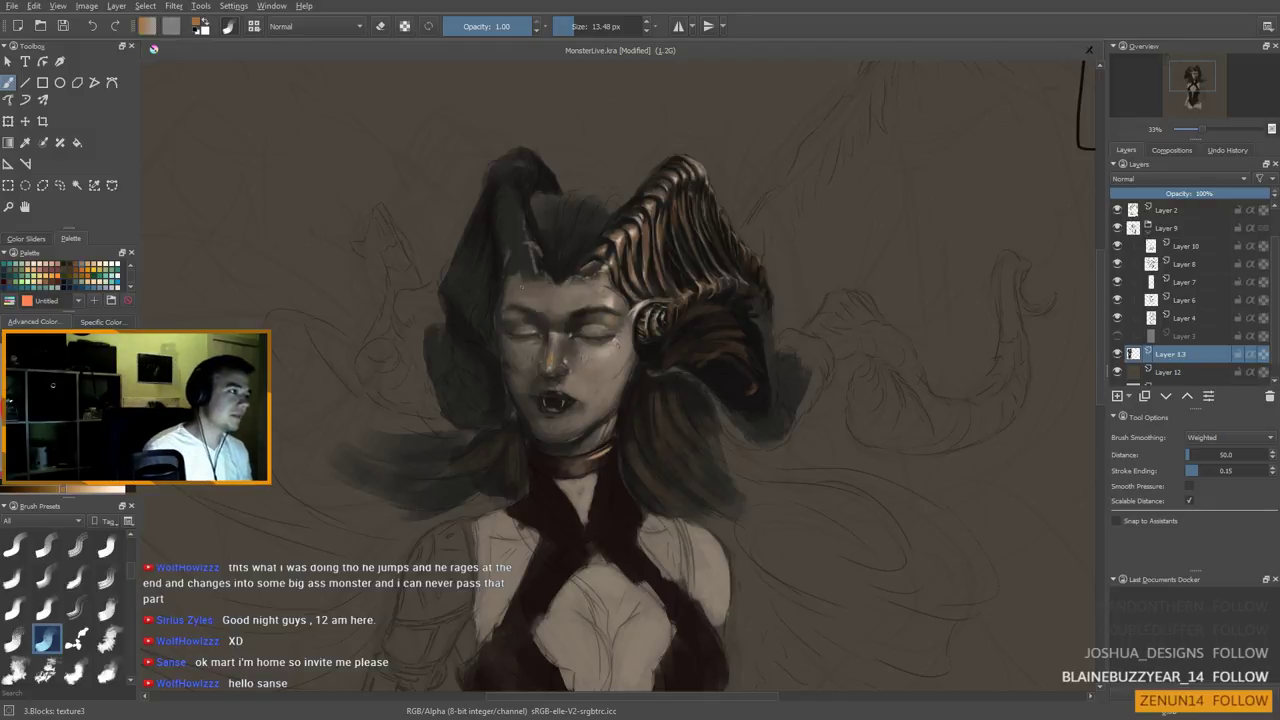
# Sample a brown tone and refine the area where the horn meets the forehead hairline with a 5.76 px brush
pyautogui.press('ctrl')
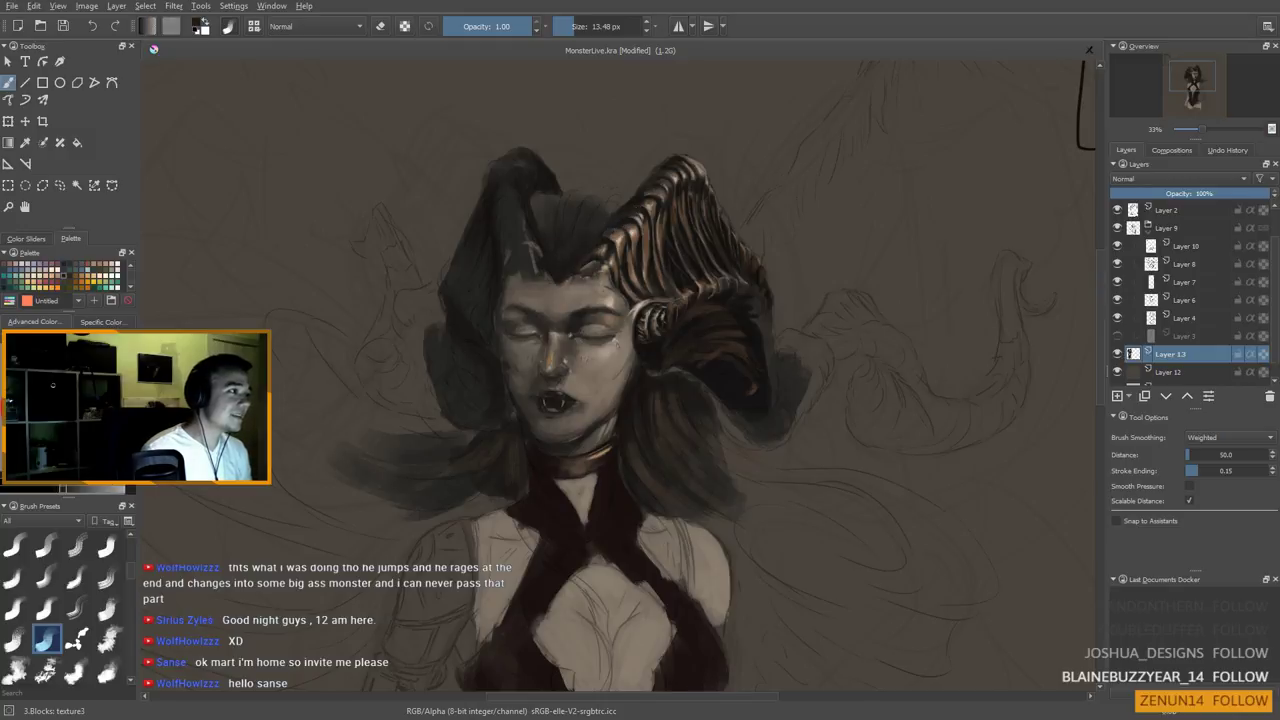
pyautogui.keyDown('shift'); pyautogui.moveTo(587, 247); pyautogui.dragTo(580, 247); pyautogui.keyUp('shift')
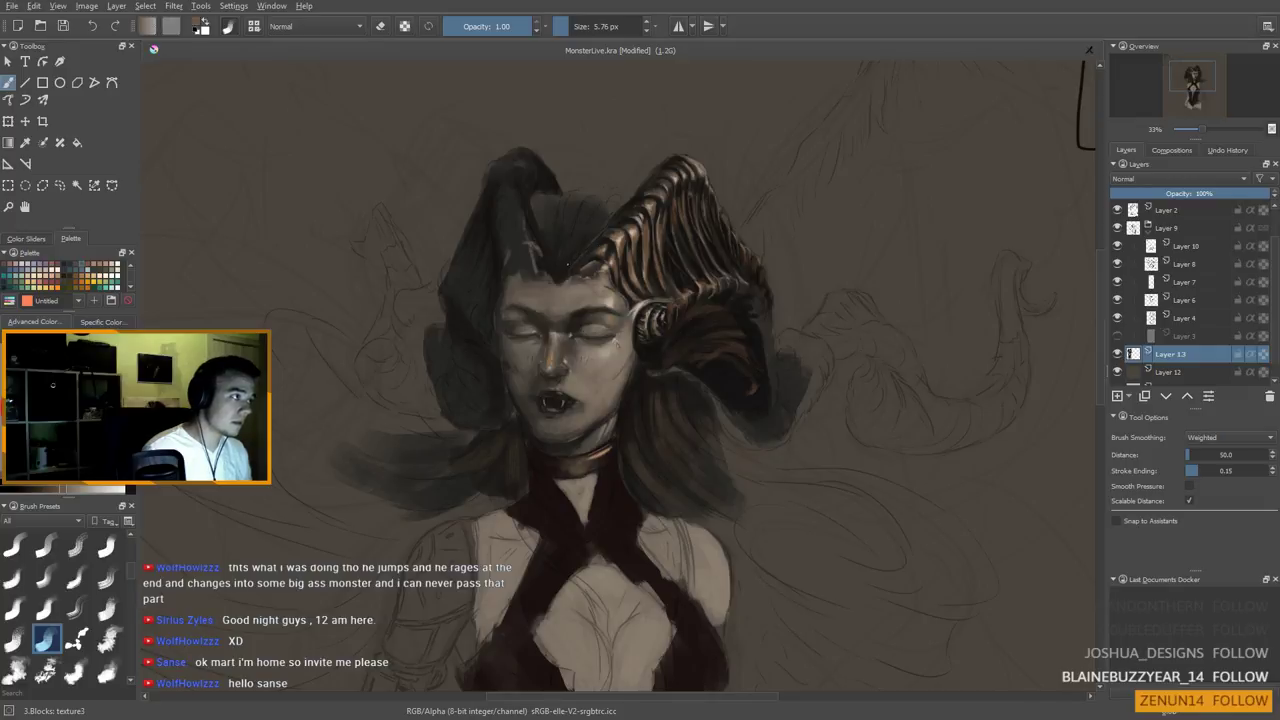
pyautogui.moveTo(594, 242); pyautogui.dragTo(579, 260)
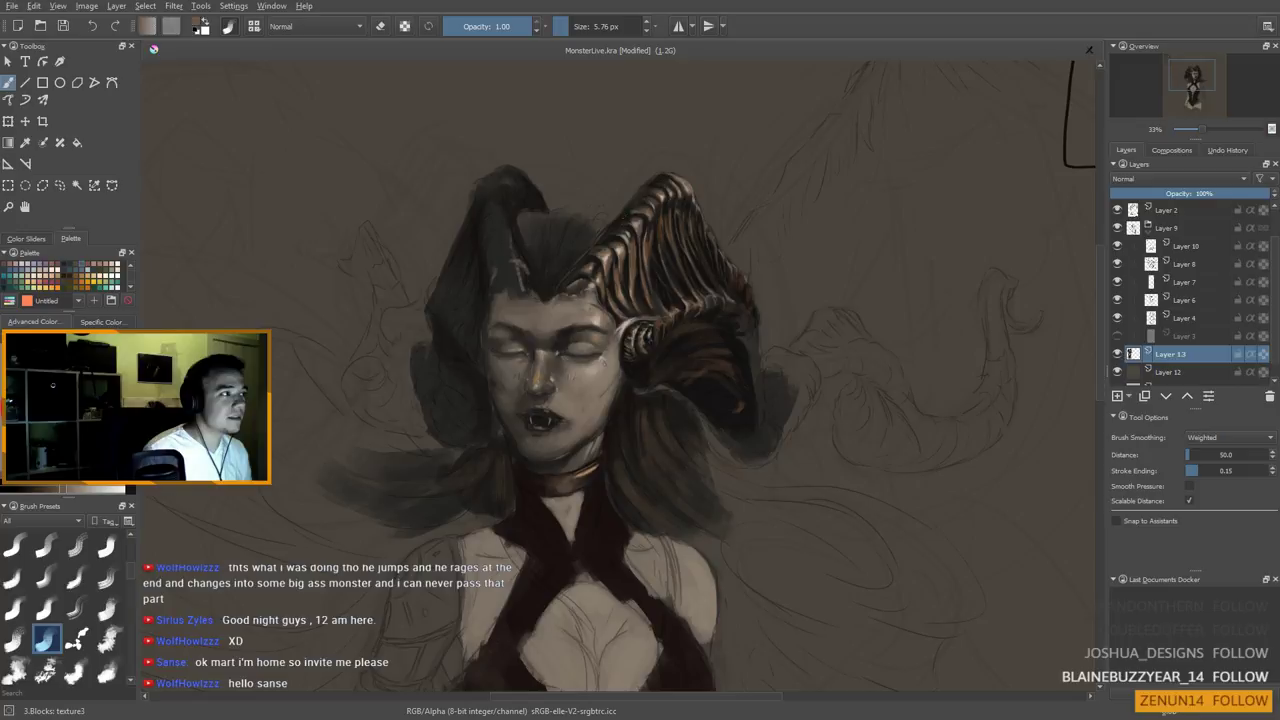
# Refine the ridges at the ribbed horn's base with a dark tone sampled from the painting, using a brush of about 7.7 px
pyautogui.moveTo(616, 226)
pyautogui.mouseDown()
pyautogui.moveTo(599, 243)
pyautogui.moveTo(604, 234)
pyautogui.mouseUp()
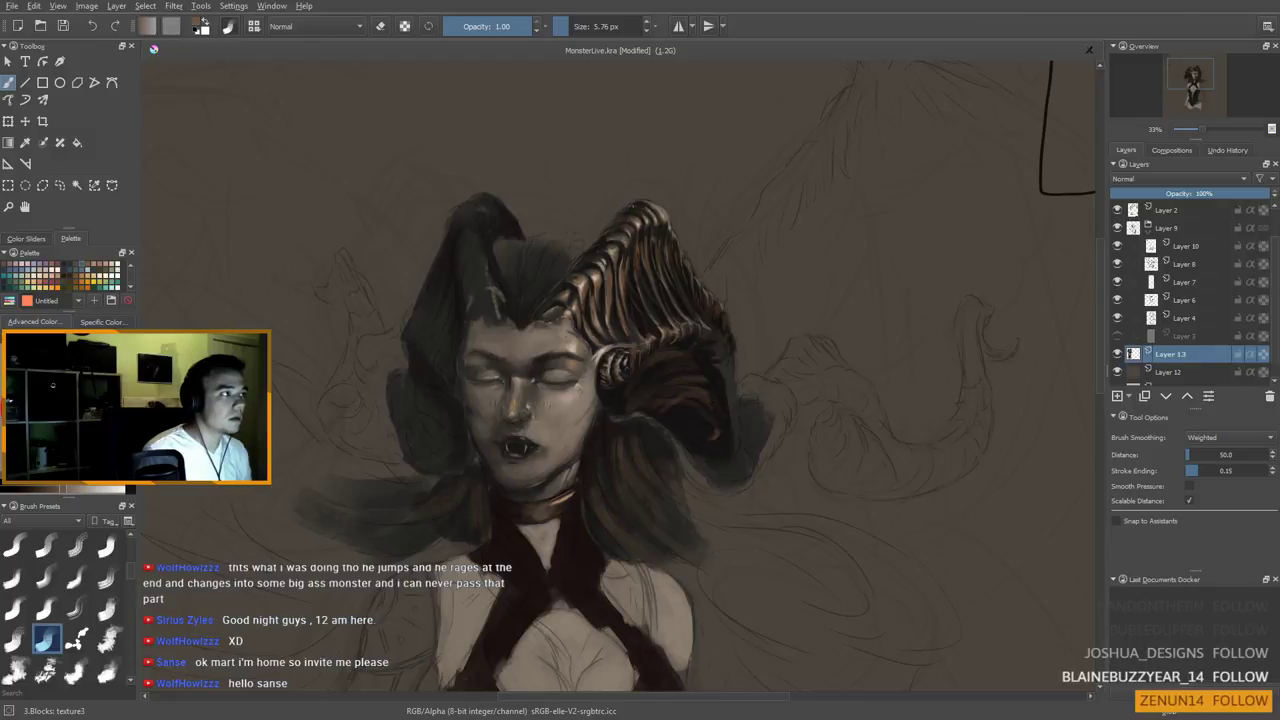
pyautogui.moveTo(605, 233); pyautogui.dragTo(610, 216)
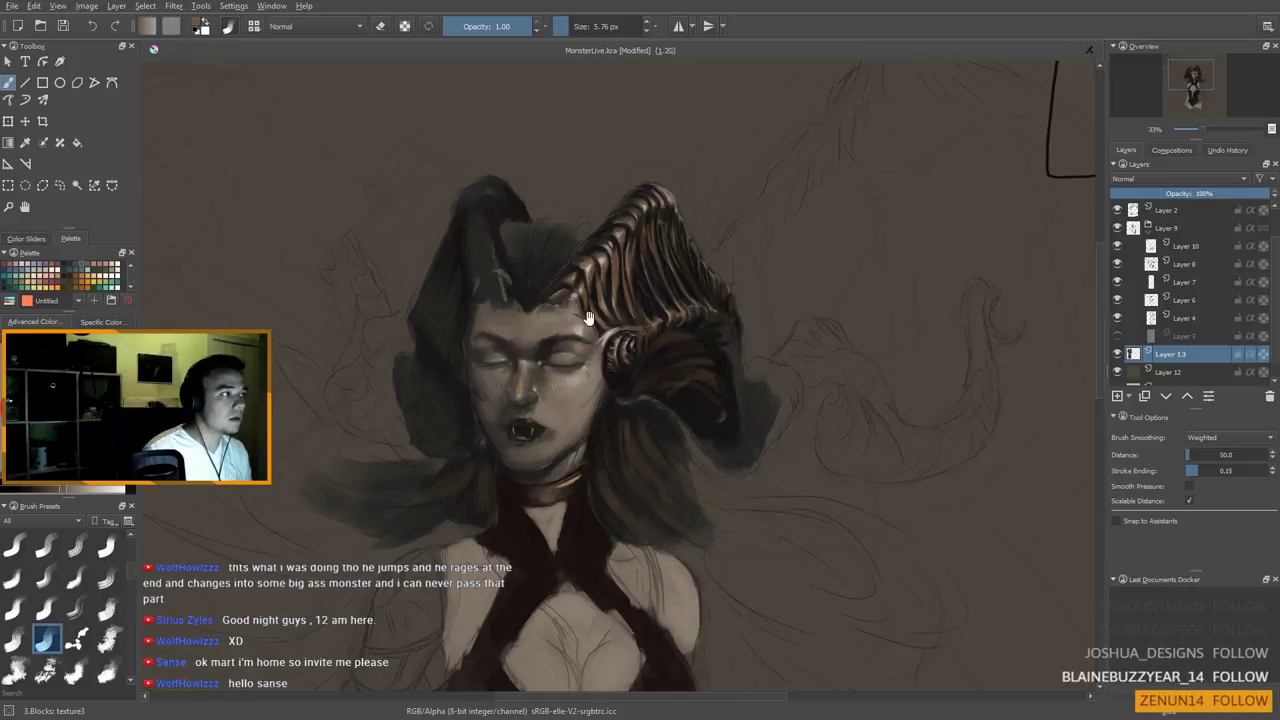
pyautogui.moveTo(587, 304); pyautogui.dragTo(591, 342)
pyautogui.keyDown('ctrl'); pyautogui.click(597, 275); pyautogui.keyUp('ctrl')
pyautogui.keyDown('shift'); pyautogui.moveTo(599, 273); pyautogui.dragTo(603, 272); pyautogui.keyUp('shift')
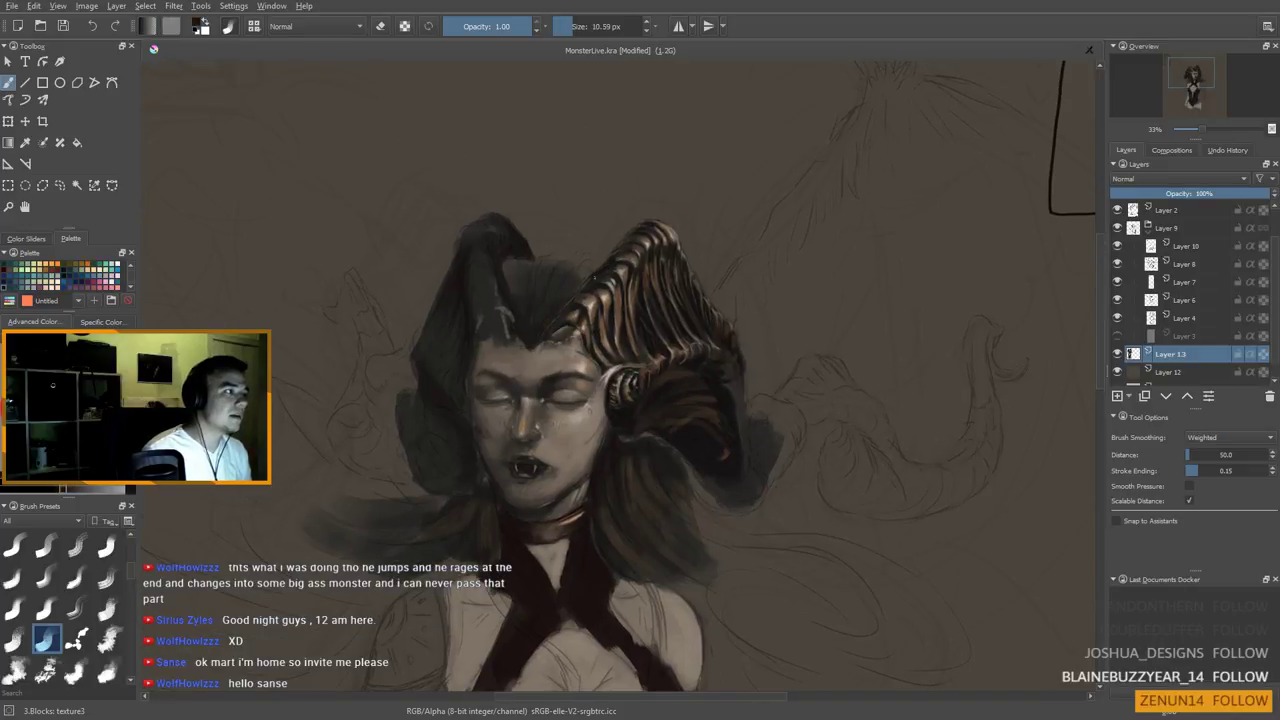
pyautogui.press('[')
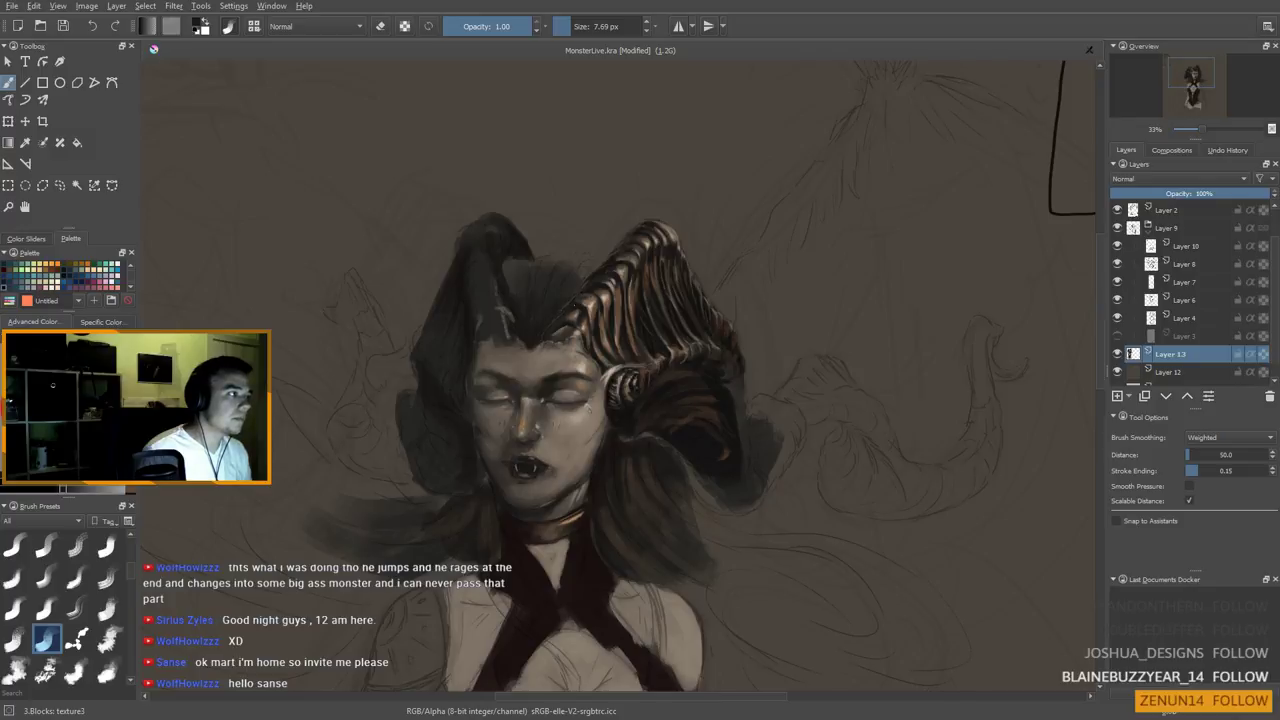
# Deepen the grooves along the ribbed horn's inner edge with sampled brown and dark tones, using a 7.40 px brush
pyautogui.keyDown('ctrl'); pyautogui.click(583, 304); pyautogui.keyUp('ctrl')
pyautogui.moveTo(566, 311)
pyautogui.mouseDown()
pyautogui.moveTo(585, 321)
pyautogui.moveTo(639, 262)
pyautogui.mouseUp()
pyautogui.keyDown('ctrl'); pyautogui.click(630, 268); pyautogui.keyUp('ctrl')
pyautogui.keyDown('ctrl'); pyautogui.click(546, 298); pyautogui.keyUp('ctrl')
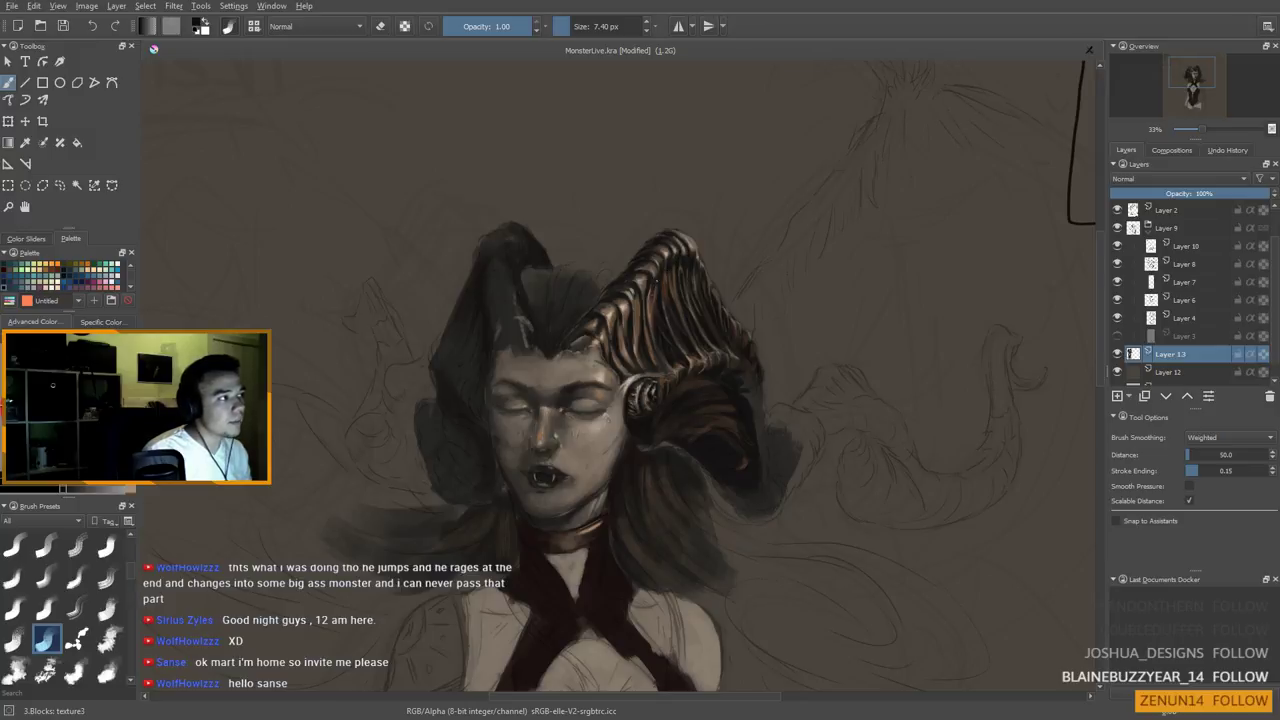
pyautogui.scroll(-1, 620, 380)
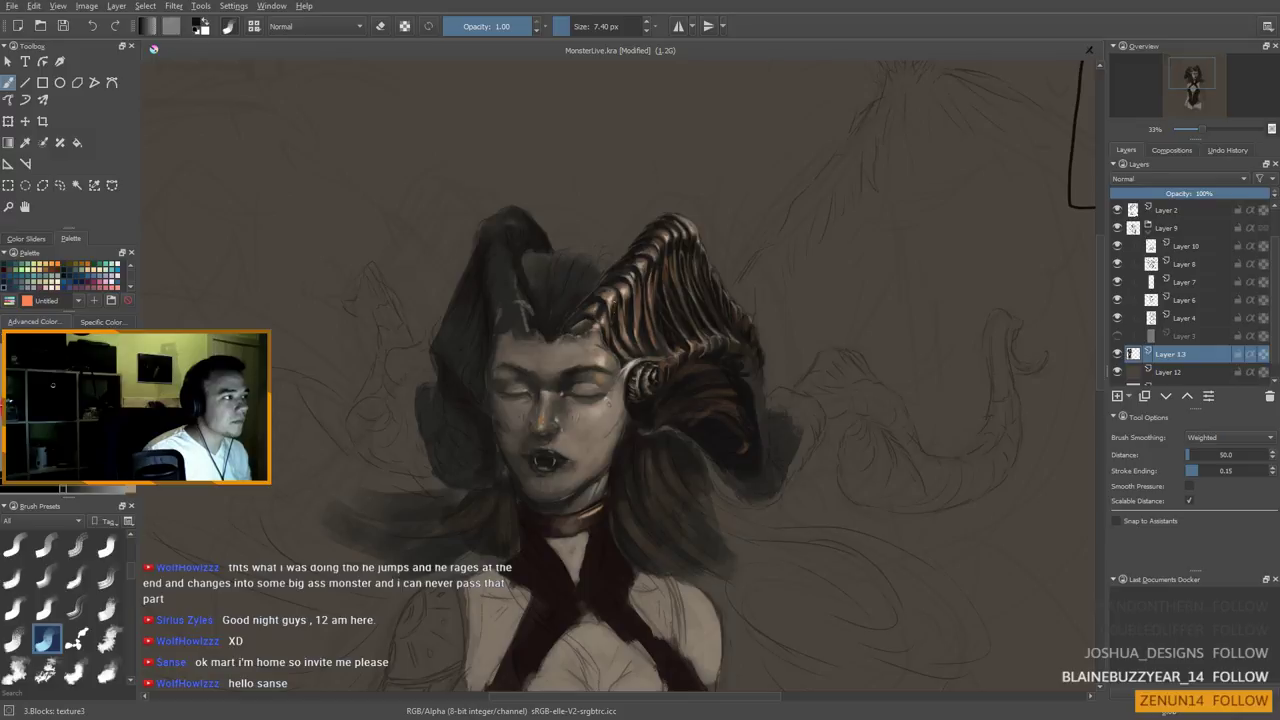
pyautogui.keyDown('ctrl'); pyautogui.click(614, 302); pyautogui.keyUp('ctrl')
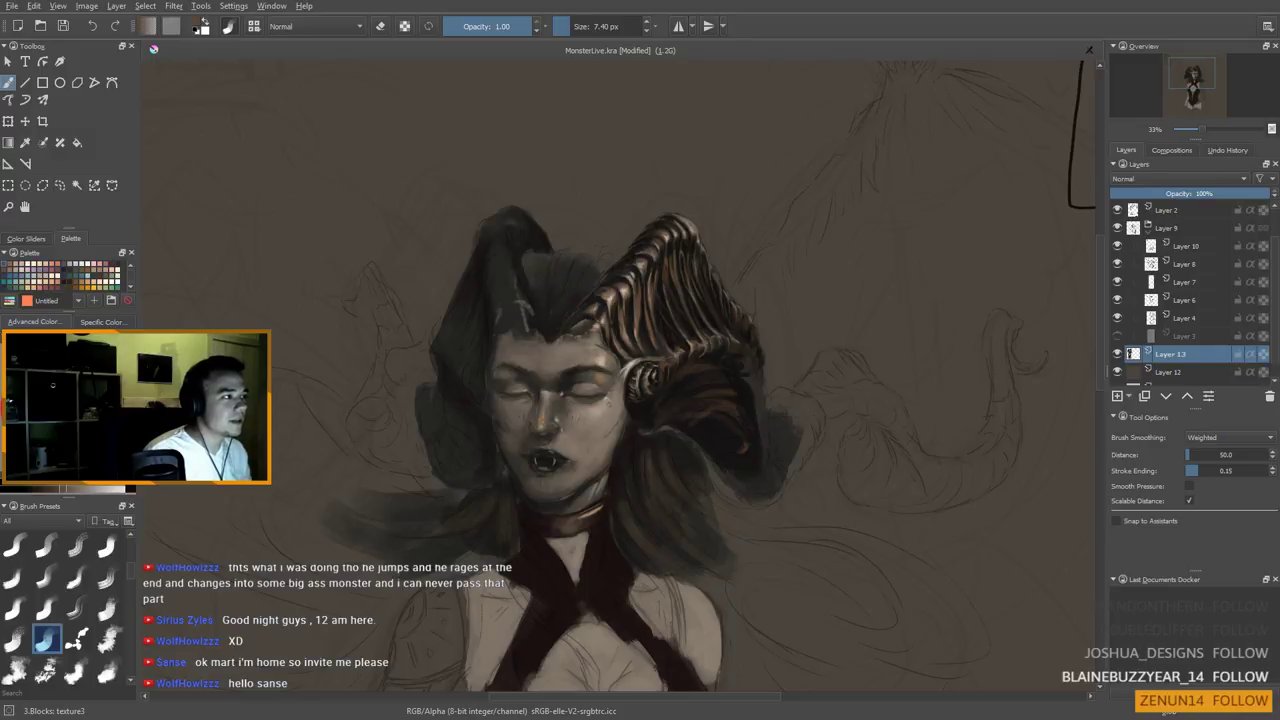
pyautogui.keyDown('ctrl'); pyautogui.click(617, 310); pyautogui.keyUp('ctrl')
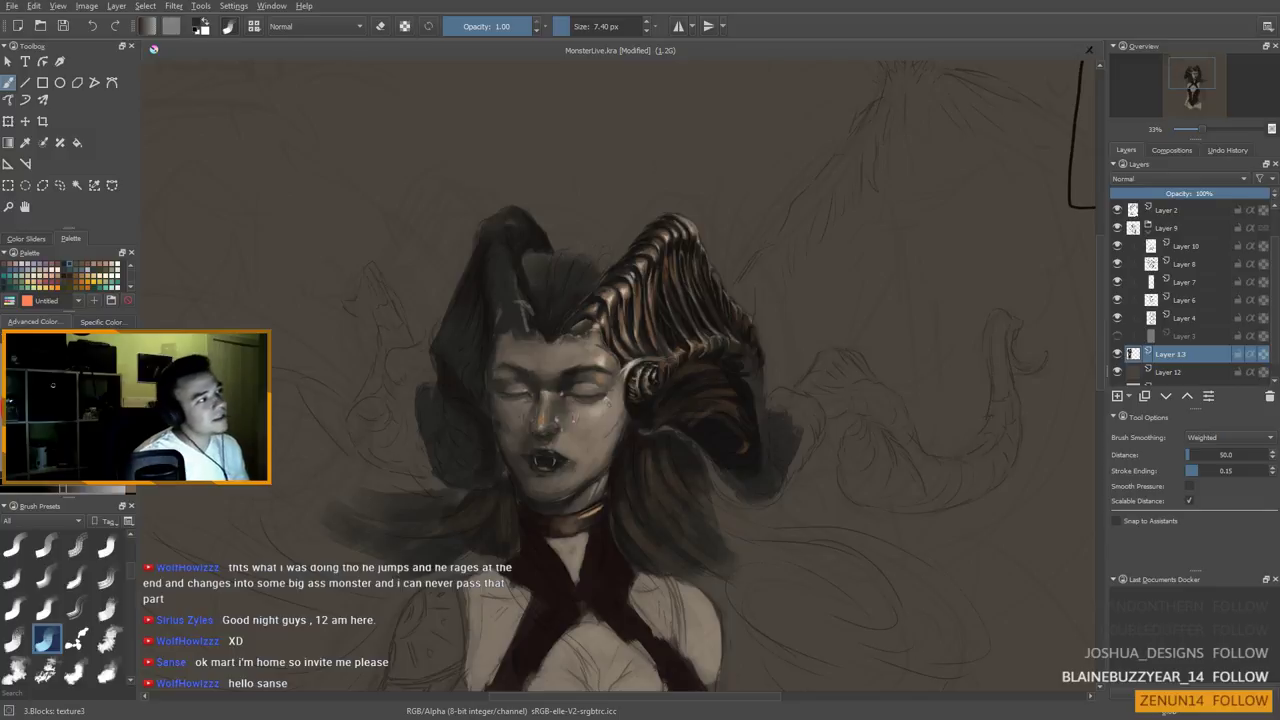
# Shade the ribbed horn's lower edge above the ear ornament with sampled tones and a 15.35 px brush
pyautogui.keyDown('ctrl'); pyautogui.click(611, 369); pyautogui.keyUp('ctrl')
pyautogui.keyDown('ctrl'); pyautogui.click(668, 344); pyautogui.keyUp('ctrl')
pyautogui.keyDown('shift'); pyautogui.moveTo(654, 343); pyautogui.dragTo(653, 343); pyautogui.keyUp('shift')
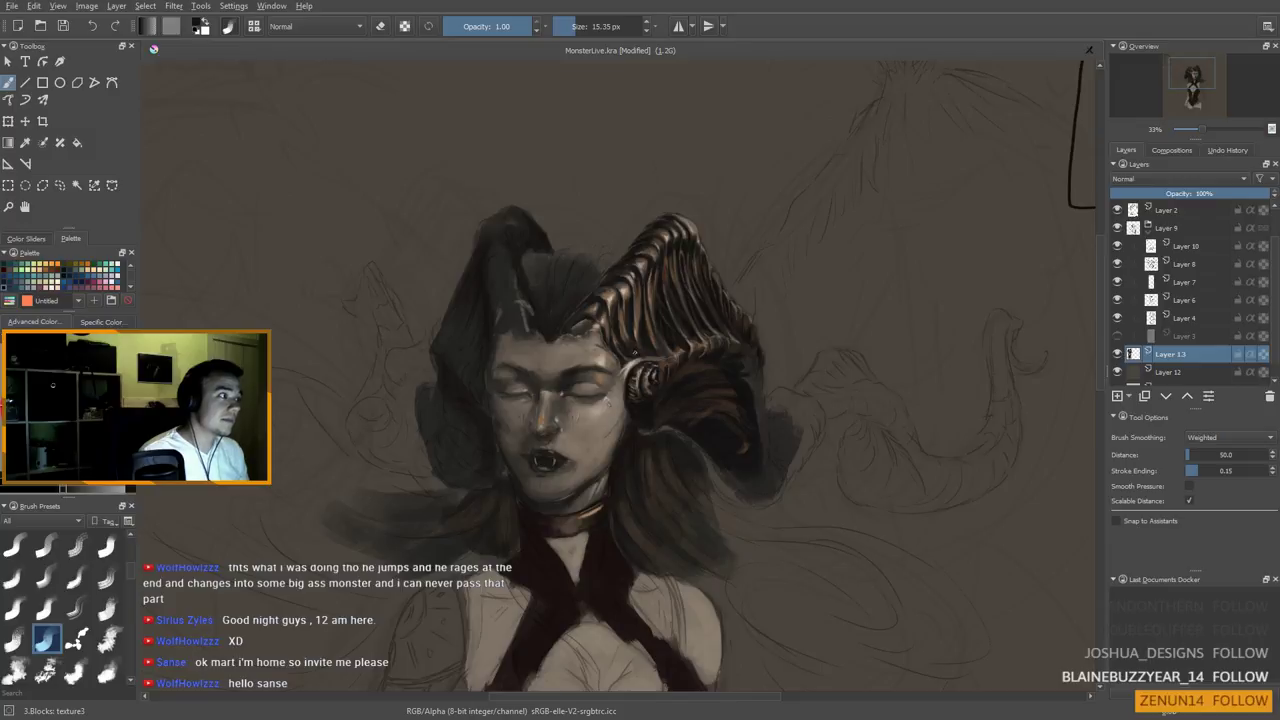
pyautogui.moveTo(633, 346); pyautogui.dragTo(623, 361)
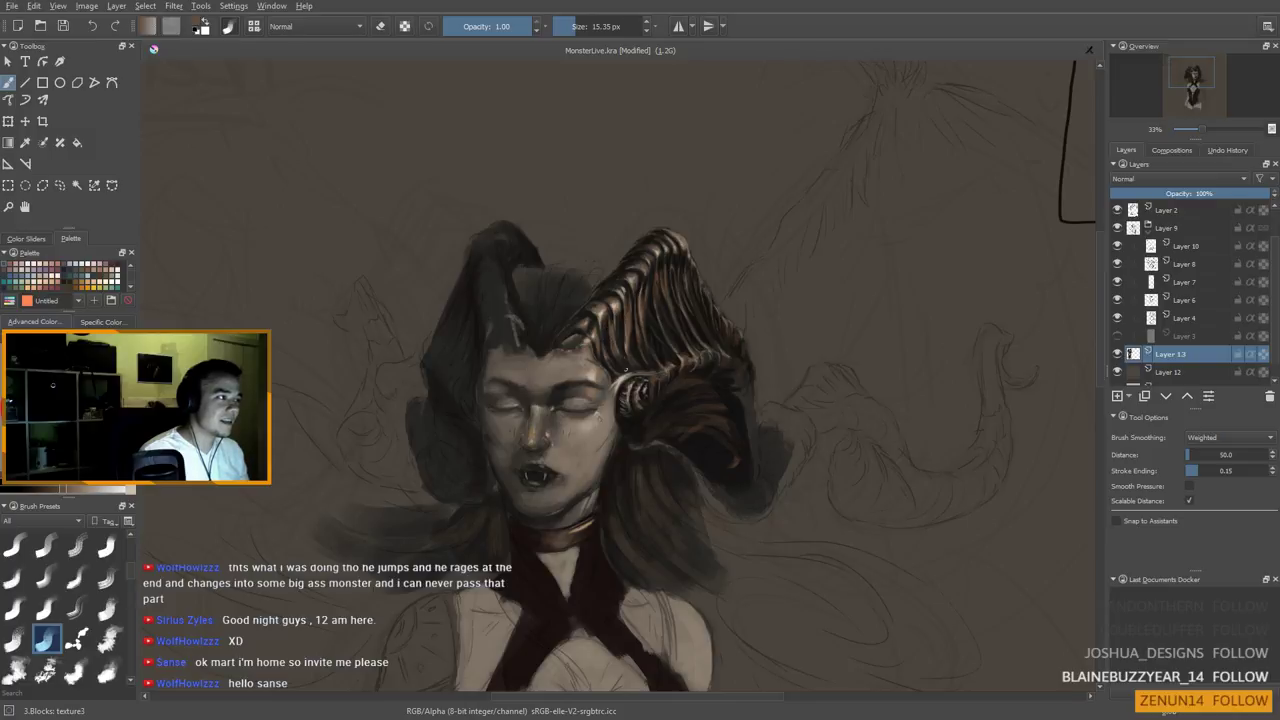
# Add dark detail around the ear ornament and temple with a sampled dark tone and an 8.68 px brush
pyautogui.keyDown('ctrl'); pyautogui.click(618, 344); pyautogui.keyUp('ctrl')
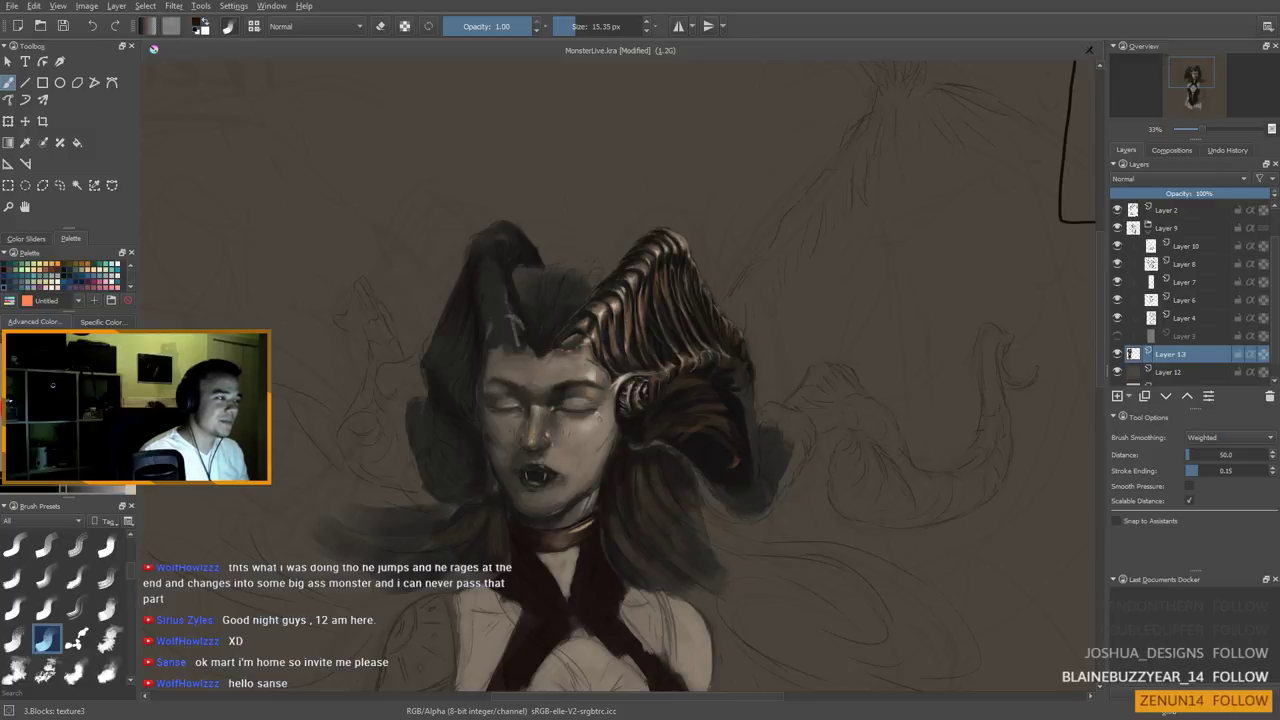
pyautogui.press('[')
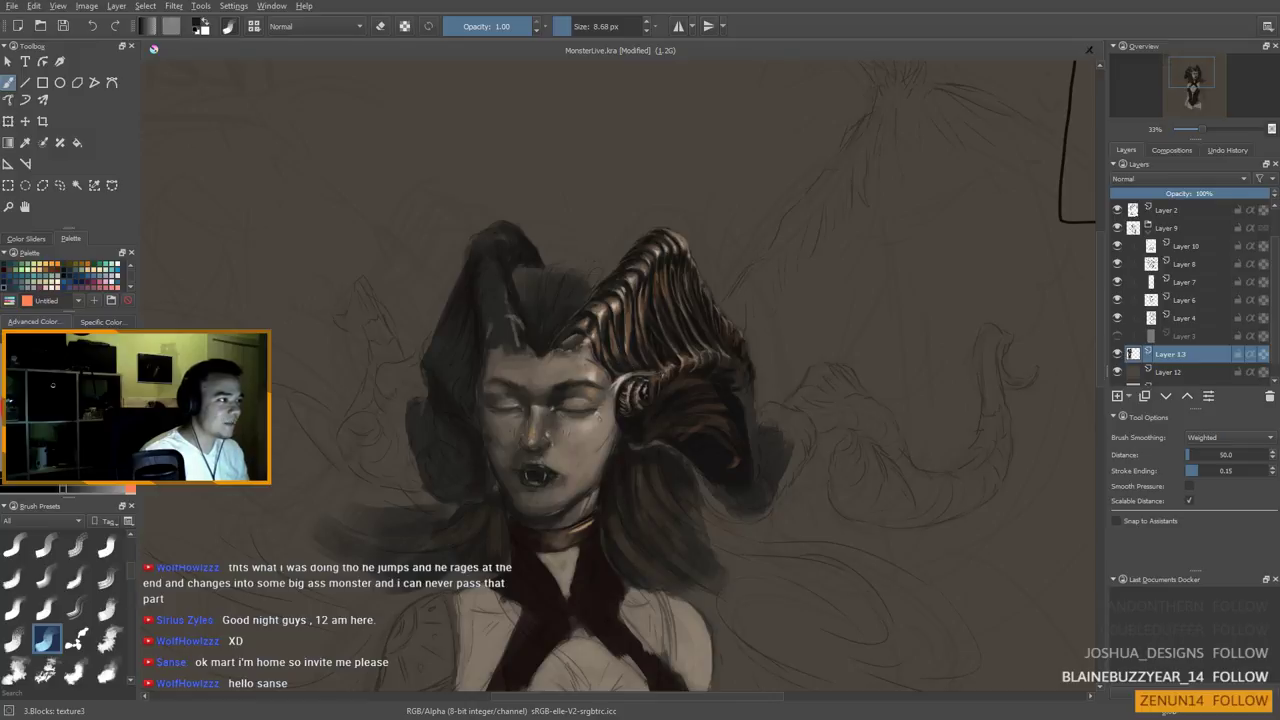
pyautogui.moveTo(619, 405); pyautogui.dragTo(603, 423)
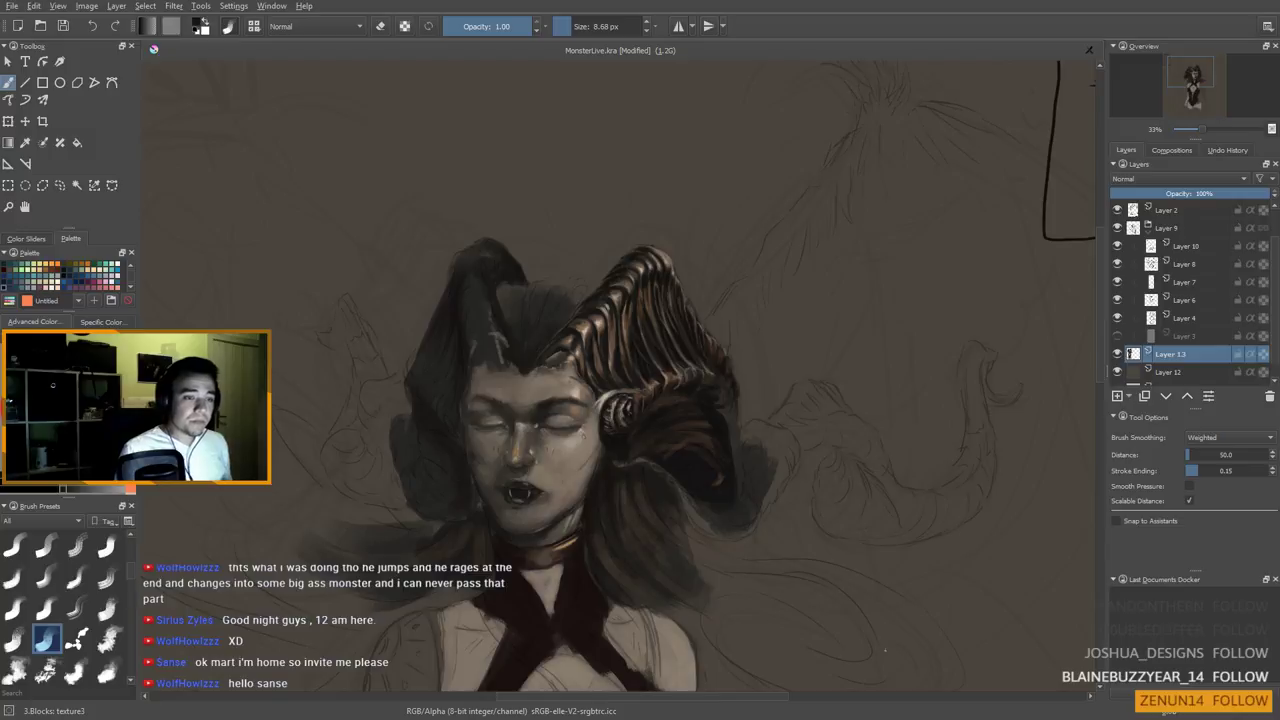
pyautogui.moveTo(622, 373); pyautogui.dragTo(655, 393)
# Mirror the canvas view and refine the spiral ear ornament's outline and coils with sampled light and dark tones
pyautogui.press('m')
pyautogui.press('ctrl')
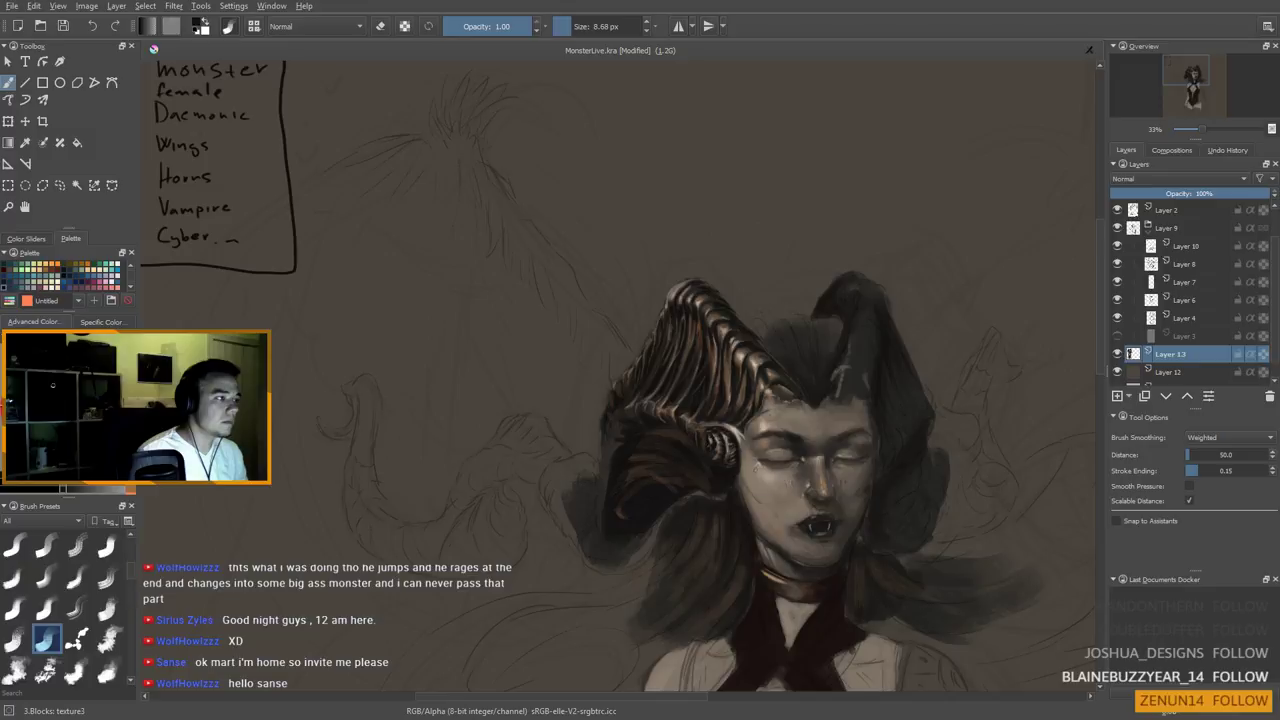
pyautogui.keyDown('ctrl'); pyautogui.click(764, 449); pyautogui.keyUp('ctrl')
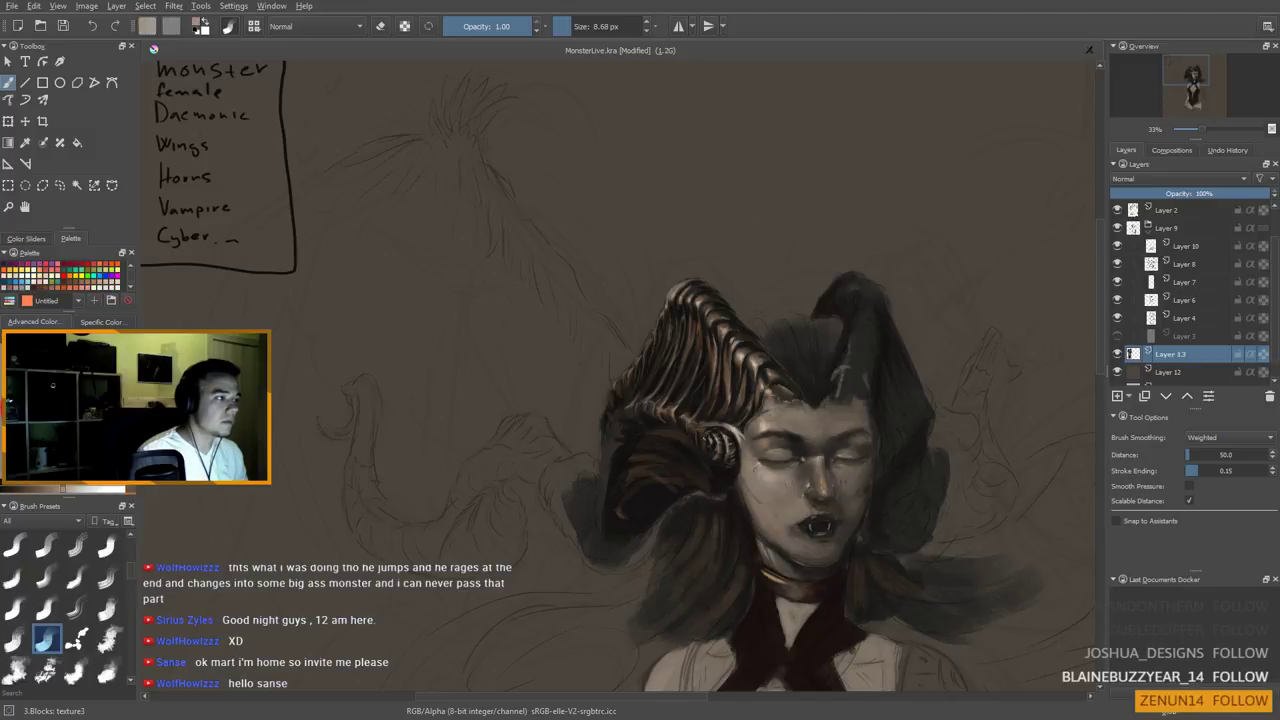
pyautogui.moveTo(708, 476); pyautogui.dragTo(708, 496)
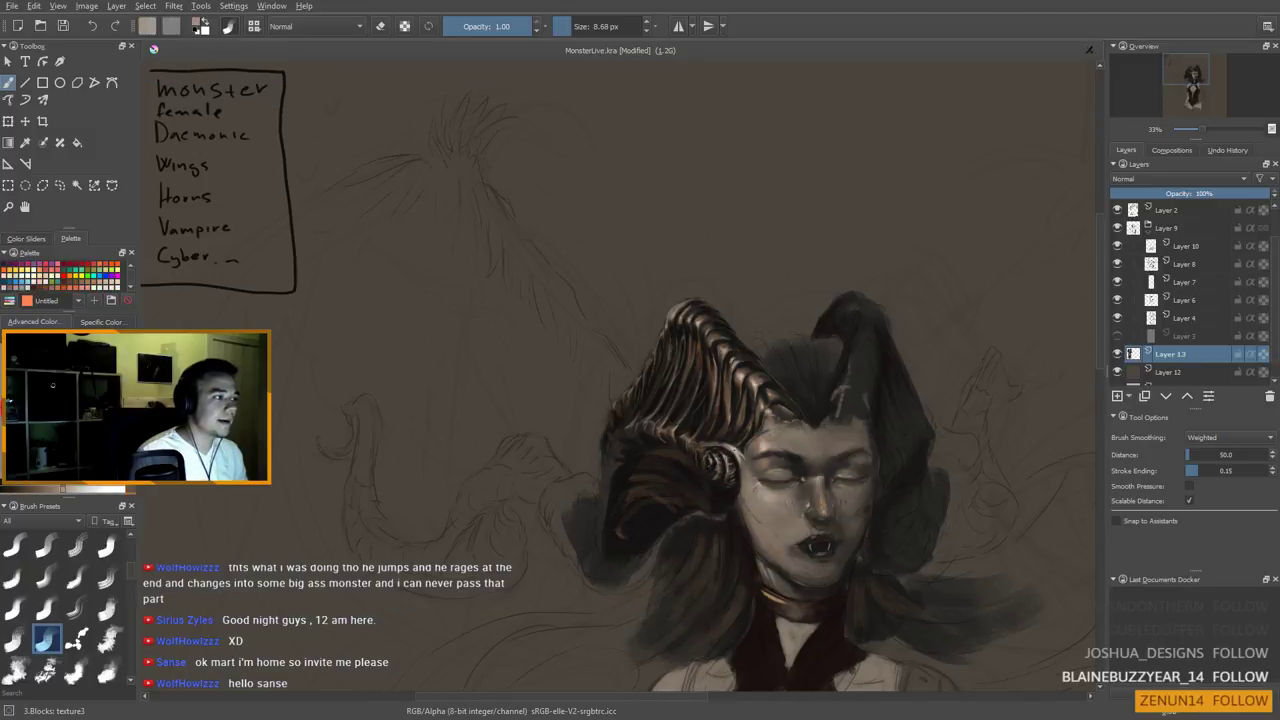
pyautogui.keyDown('ctrl'); pyautogui.click(770, 498); pyautogui.keyUp('ctrl')
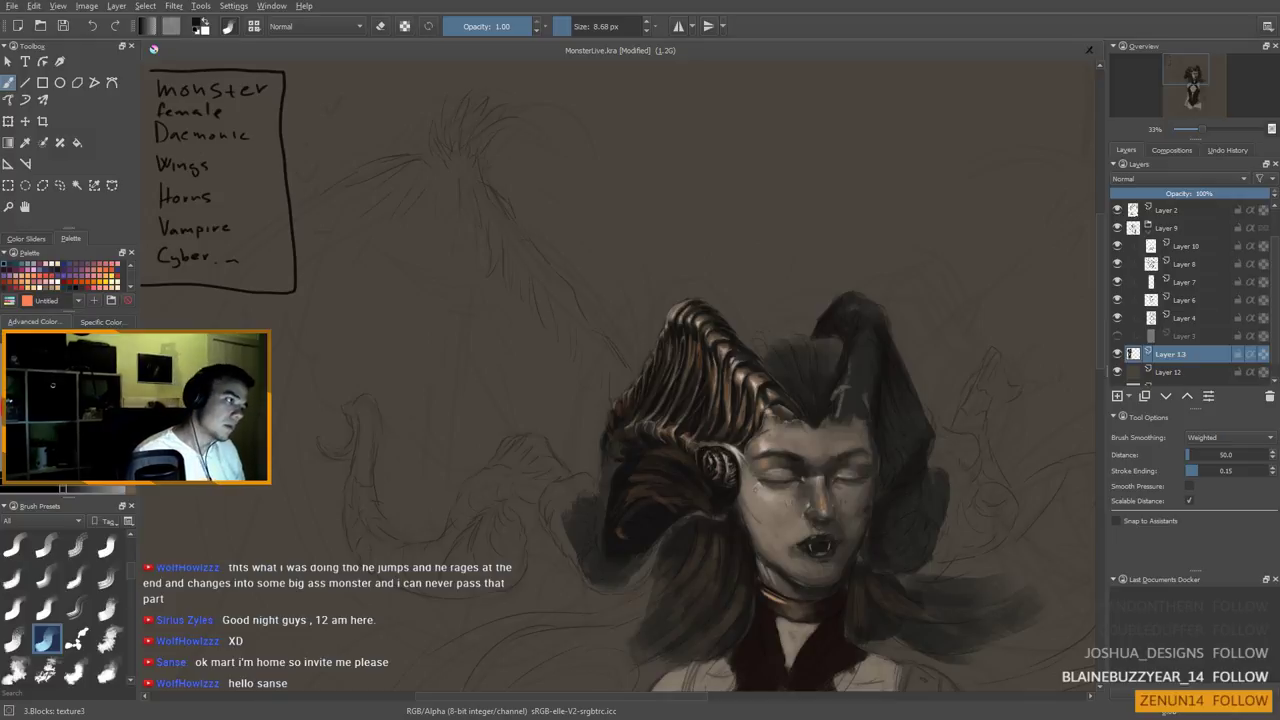
pyautogui.keyDown('ctrl'); pyautogui.click(717, 441); pyautogui.keyUp('ctrl')
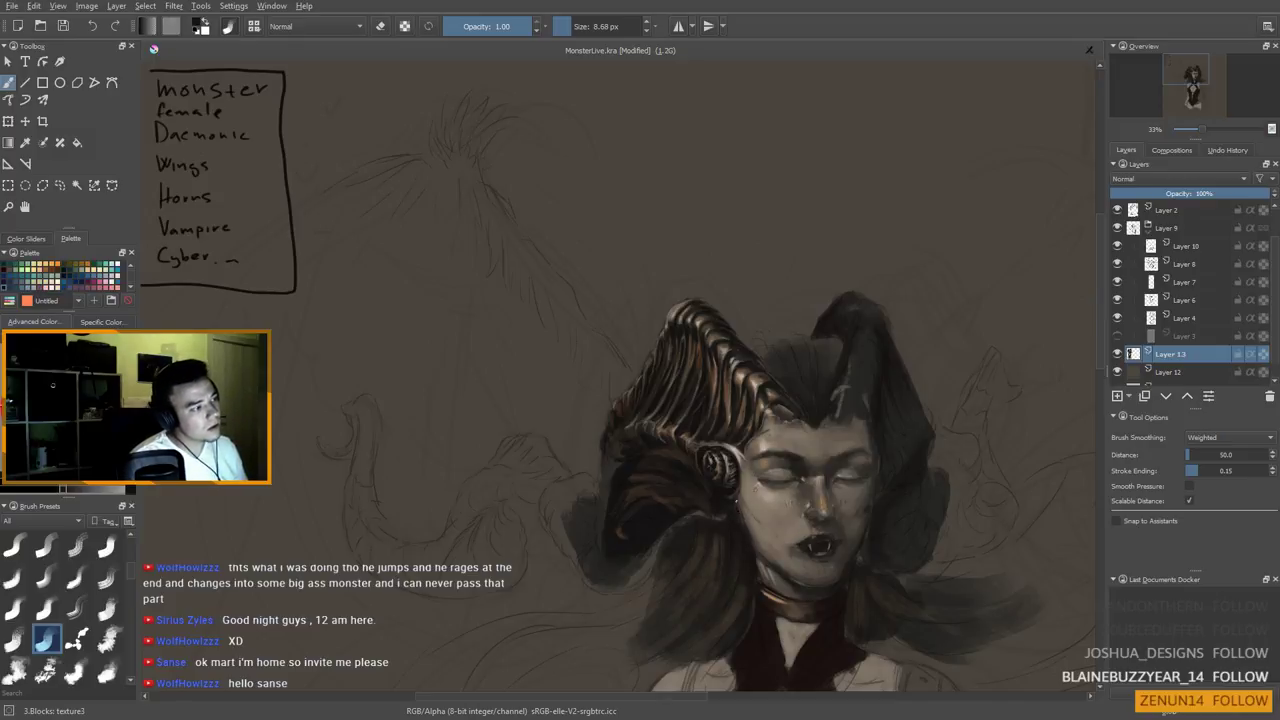
pyautogui.moveTo(708, 544); pyautogui.dragTo(749, 540)
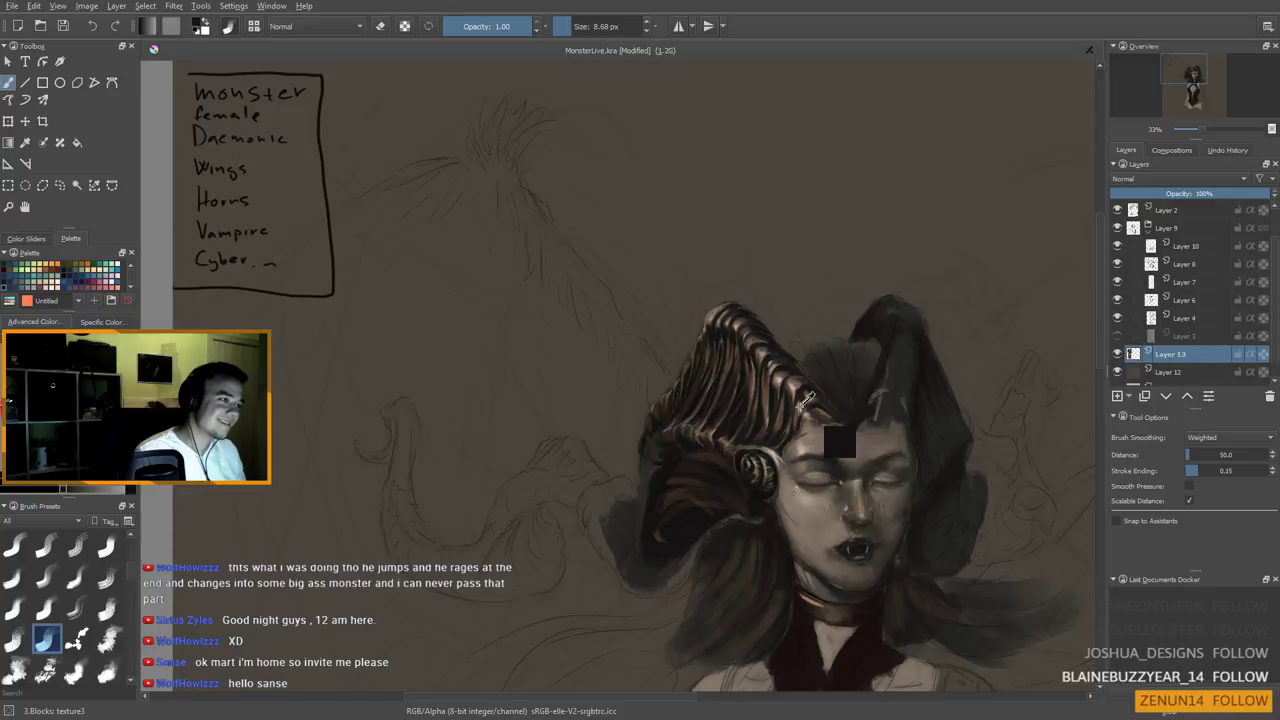
# Darken the hollow beneath the ribbed horn with a sampled dark tone, enlarging the brush to 45.64 px
pyautogui.keyDown('ctrl'); pyautogui.click(713, 422); pyautogui.keyUp('ctrl')
pyautogui.moveTo(722, 479); pyautogui.dragTo(728, 479)
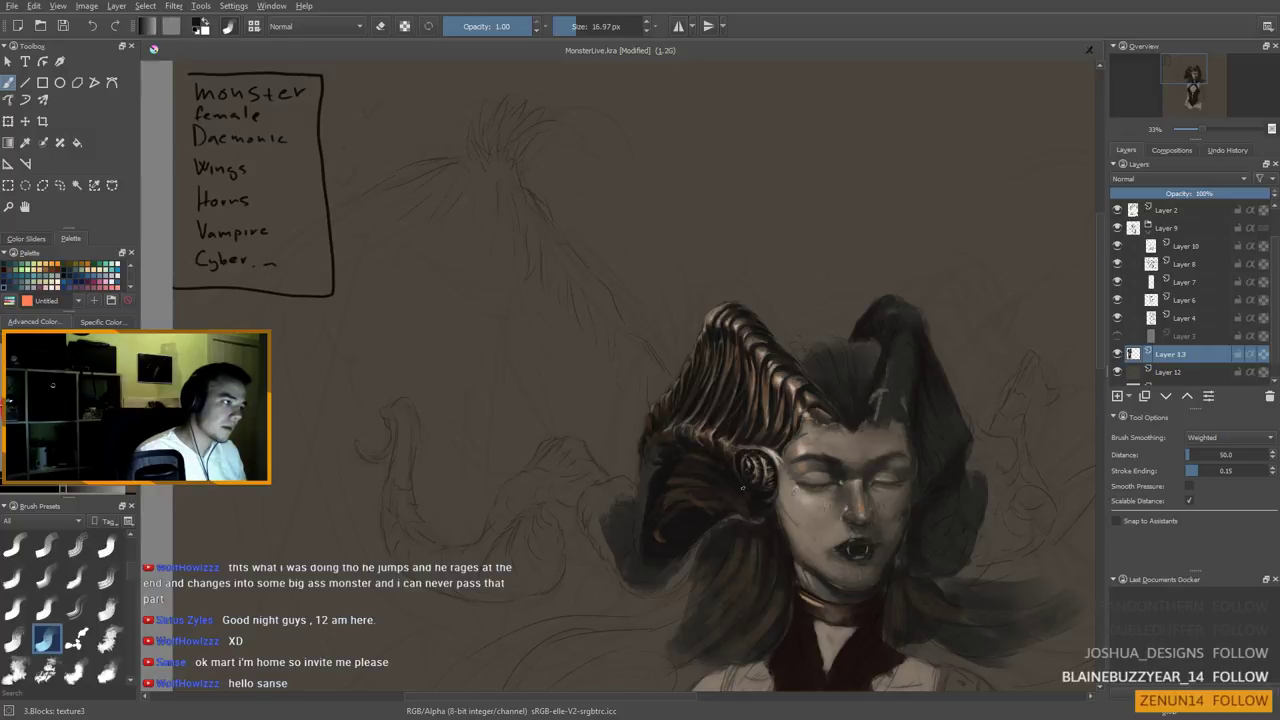
pyautogui.keyDown('shift'); pyautogui.moveTo(704, 452); pyautogui.dragTo(714, 452); pyautogui.keyUp('shift')
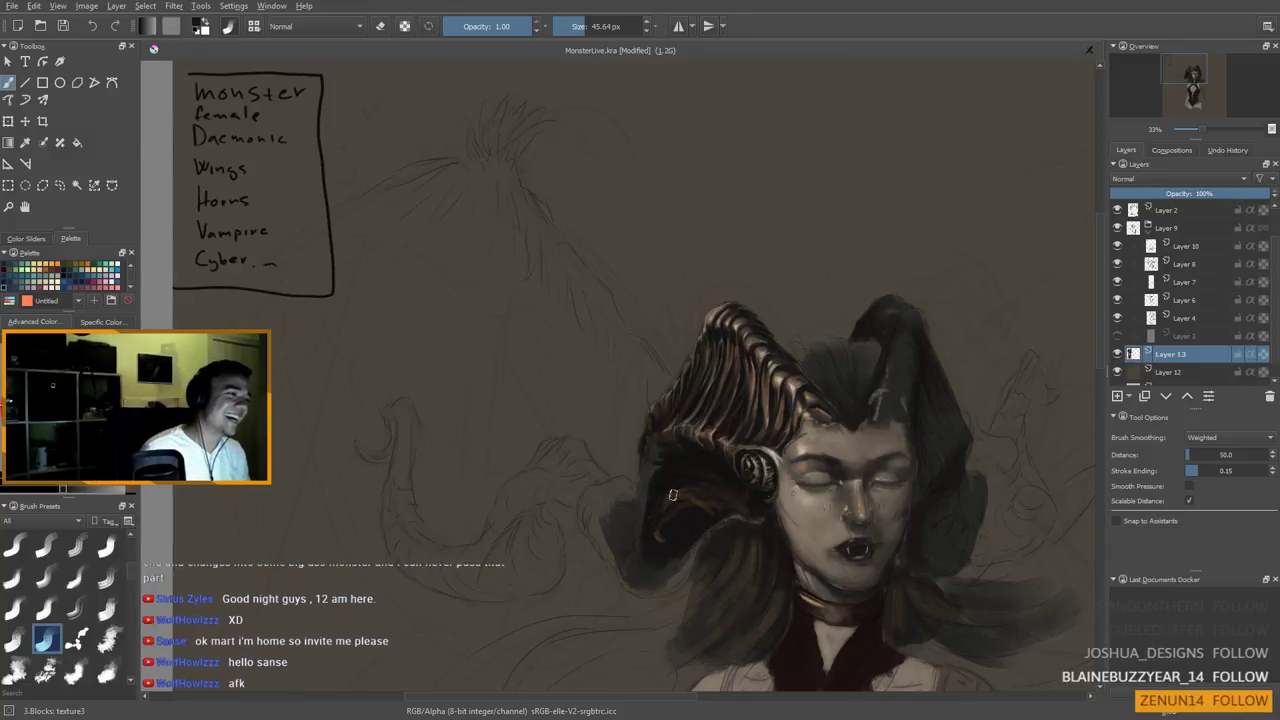
# Paint the rim above the dark hollow with sampled brown and lighter tones, reducing the brush to 9.23 px
pyautogui.keyDown('ctrl'); pyautogui.click(767, 390); pyautogui.keyUp('ctrl')
pyautogui.moveTo(654, 455)
pyautogui.keyDown('shift'); pyautogui.mouseDown()
pyautogui.moveTo(642, 452)
pyautogui.moveTo(671, 430)
pyautogui.mouseUp(); pyautogui.keyUp('shift')
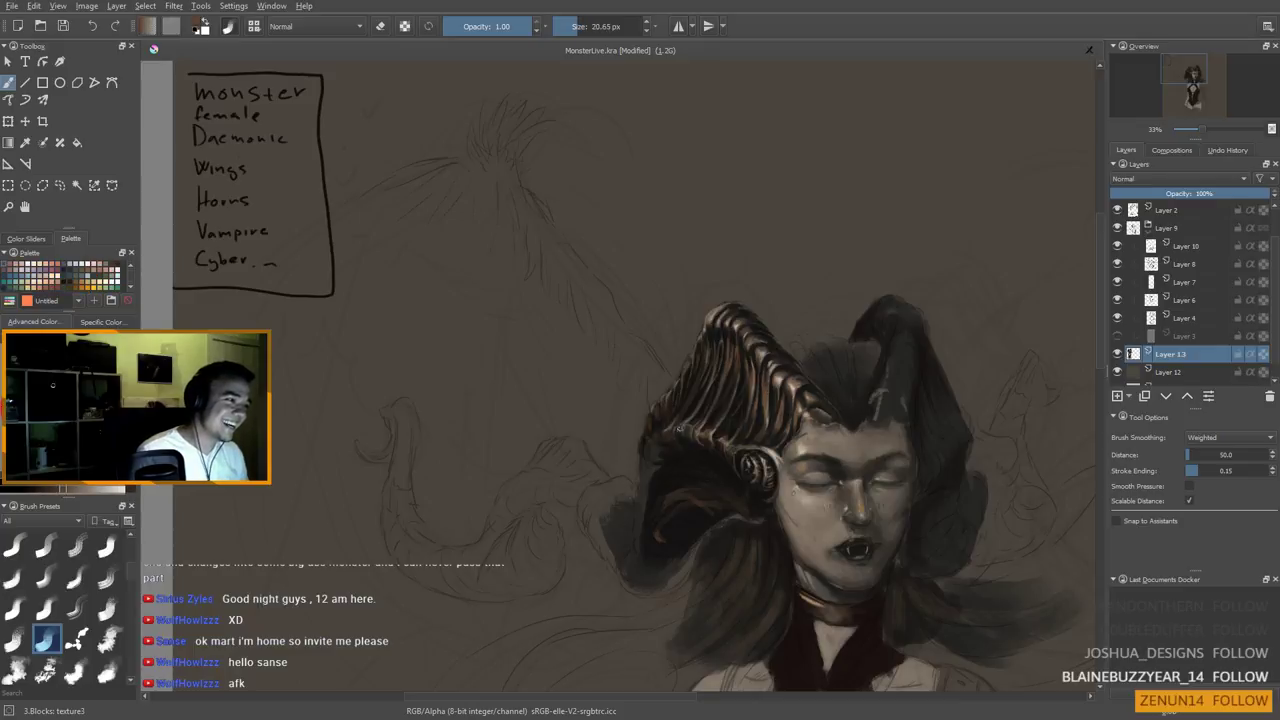
pyautogui.keyDown('ctrl'); pyautogui.click(765, 345); pyautogui.keyUp('ctrl')
pyautogui.press('[')
pyautogui.press('[')
pyautogui.press('[')
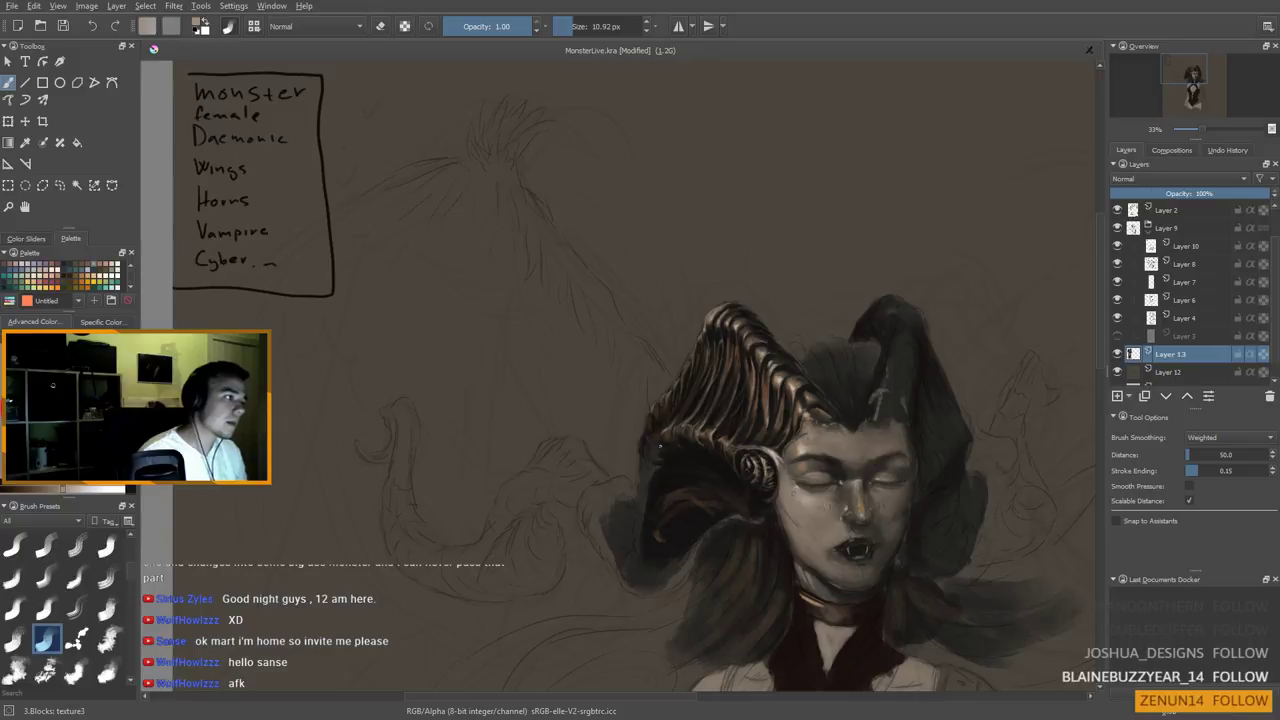
pyautogui.press('[')
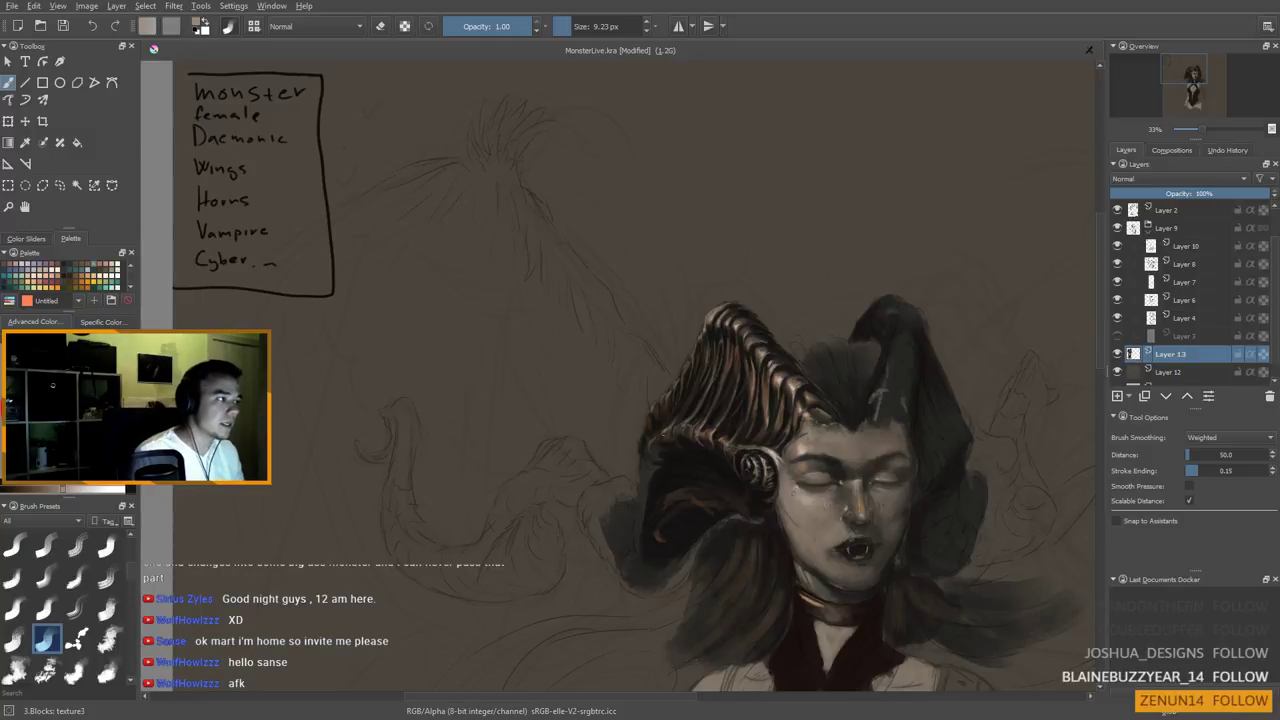
# Shade the outer corner under the horn's rim with a sampled dark tone, enlarging the brush to 27.52 px
pyautogui.moveTo(656, 462); pyautogui.dragTo(672, 444)
pyautogui.press('ctrl')
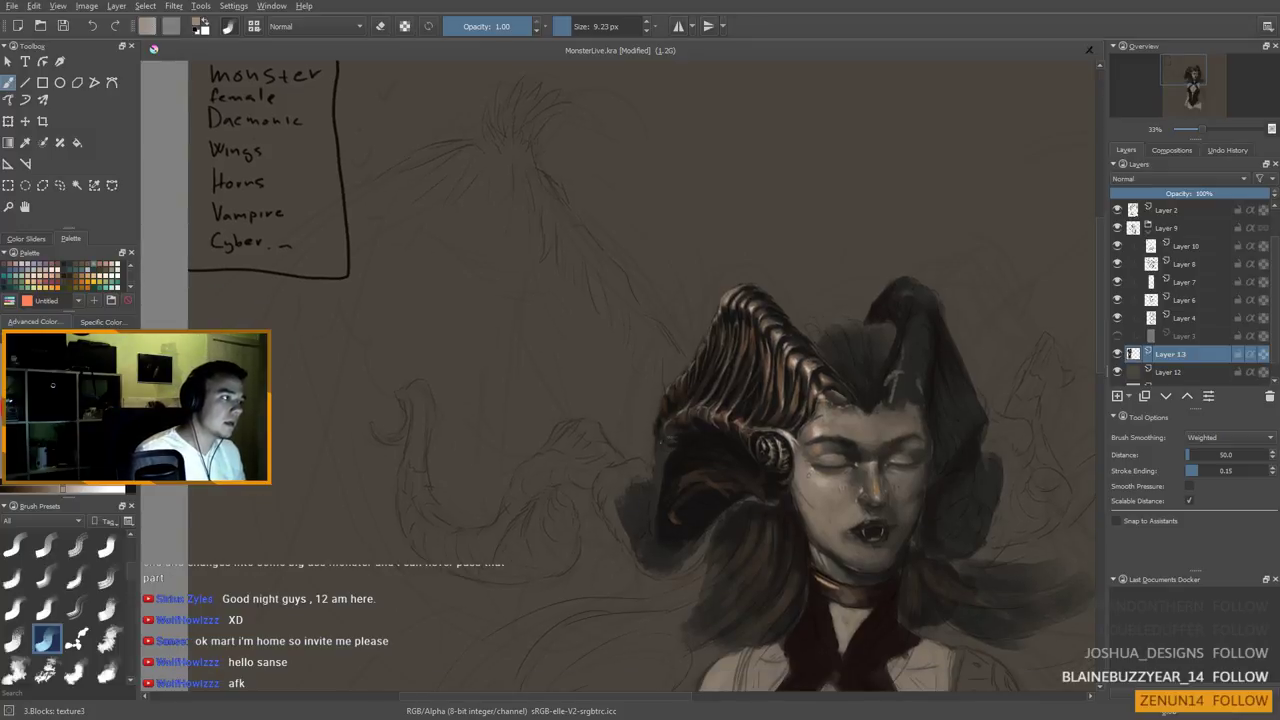
pyautogui.keyDown('ctrl'); pyautogui.click(698, 430); pyautogui.keyUp('ctrl')
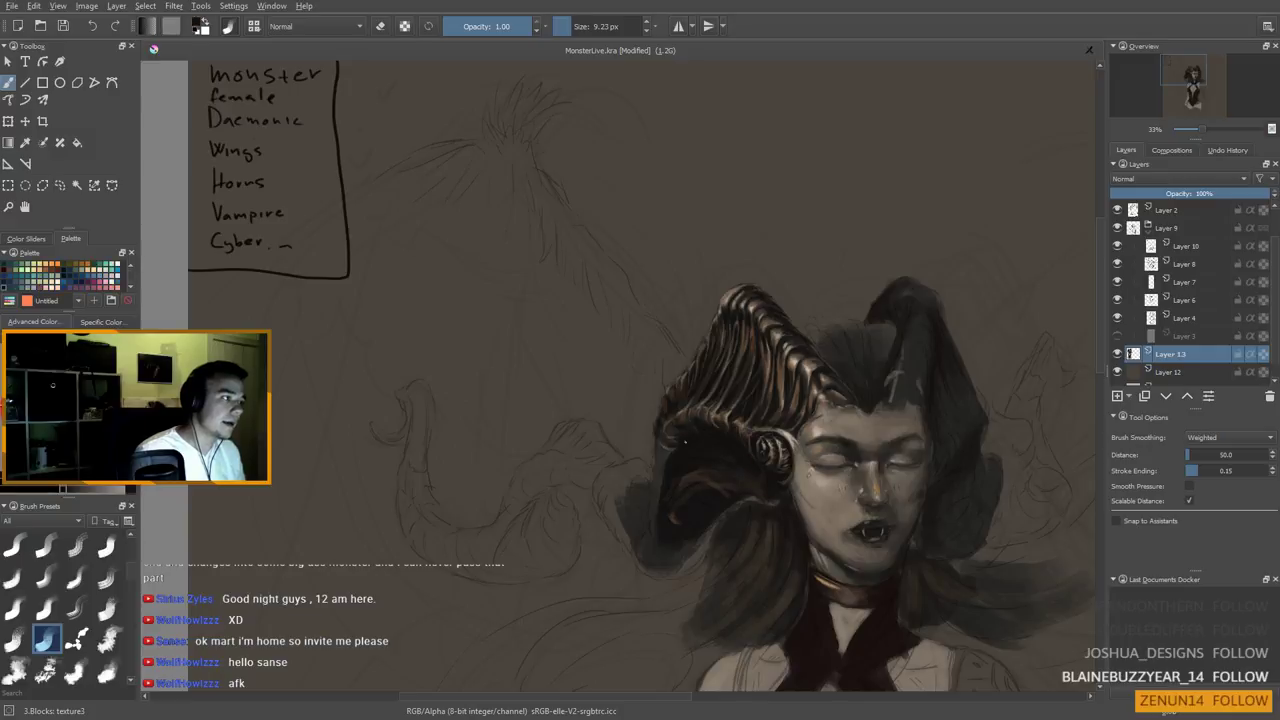
pyautogui.moveTo(671, 436)
pyautogui.mouseDown()
pyautogui.moveTo(689, 434)
pyautogui.moveTo(689, 449)
pyautogui.mouseUp()
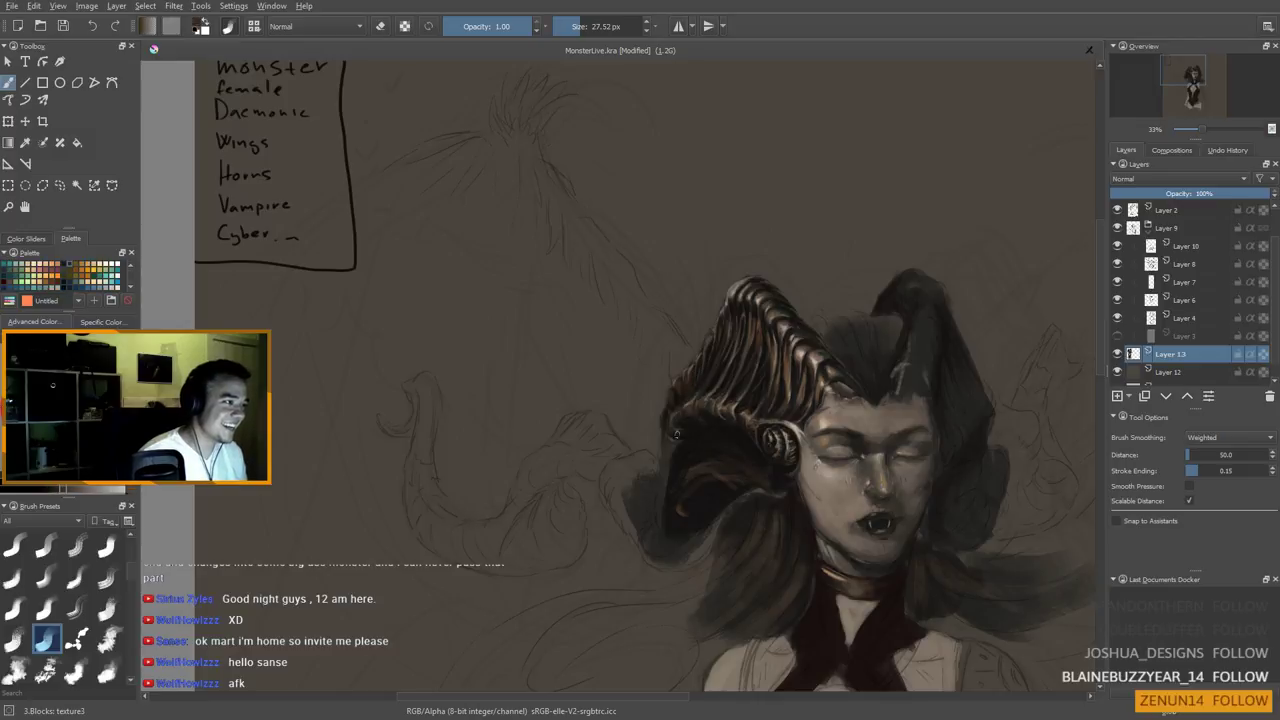
pyautogui.moveTo(705, 367); pyautogui.dragTo(707, 375)
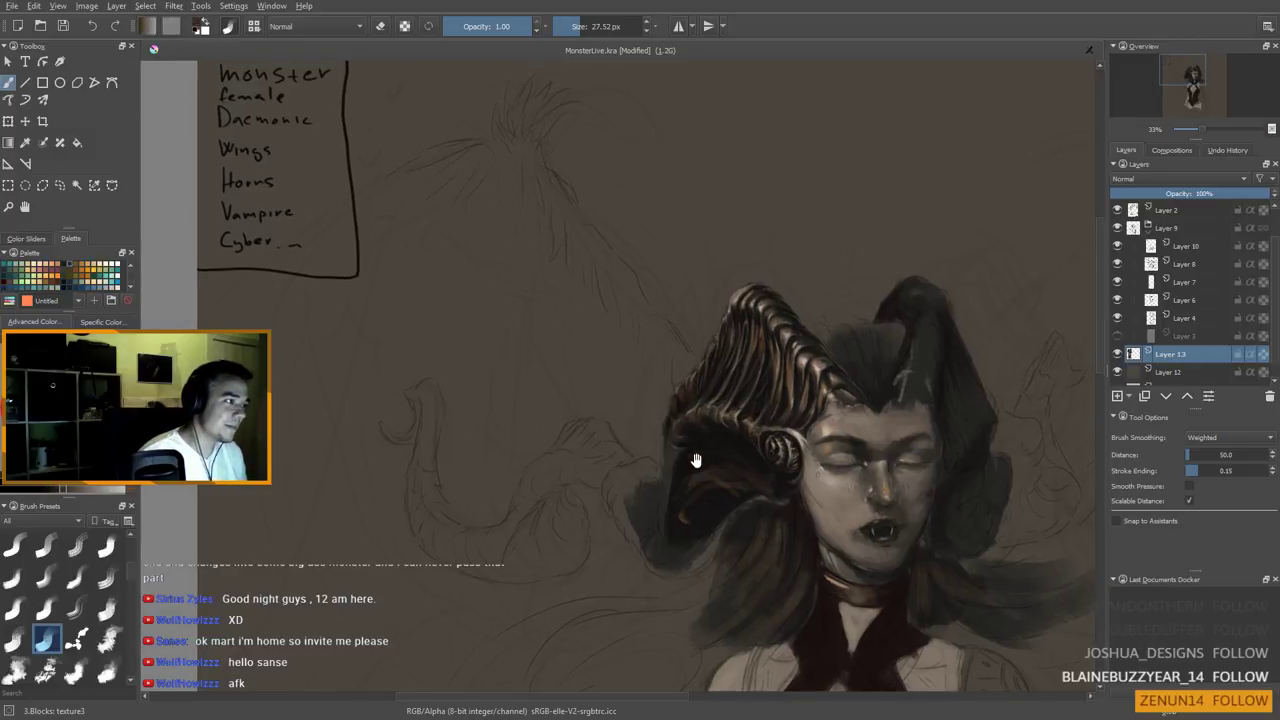
# Build up the curled outer end of the horn's rim with sampled brown tones and a 12.11 px brush
pyautogui.keyDown('ctrl'); pyautogui.click(804, 356); pyautogui.keyUp('ctrl')
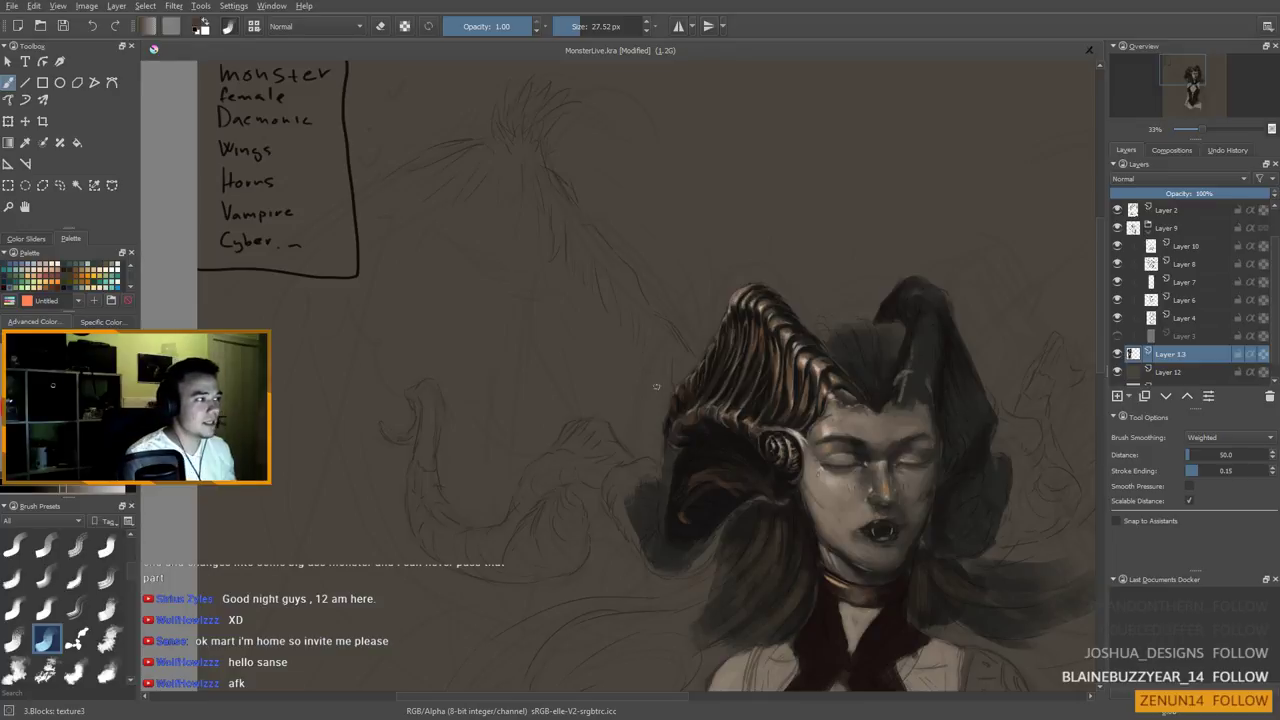
pyautogui.keyDown('ctrl'); pyautogui.click(732, 299); pyautogui.keyUp('ctrl')
pyautogui.moveTo(698, 417); pyautogui.dragTo(688, 417)
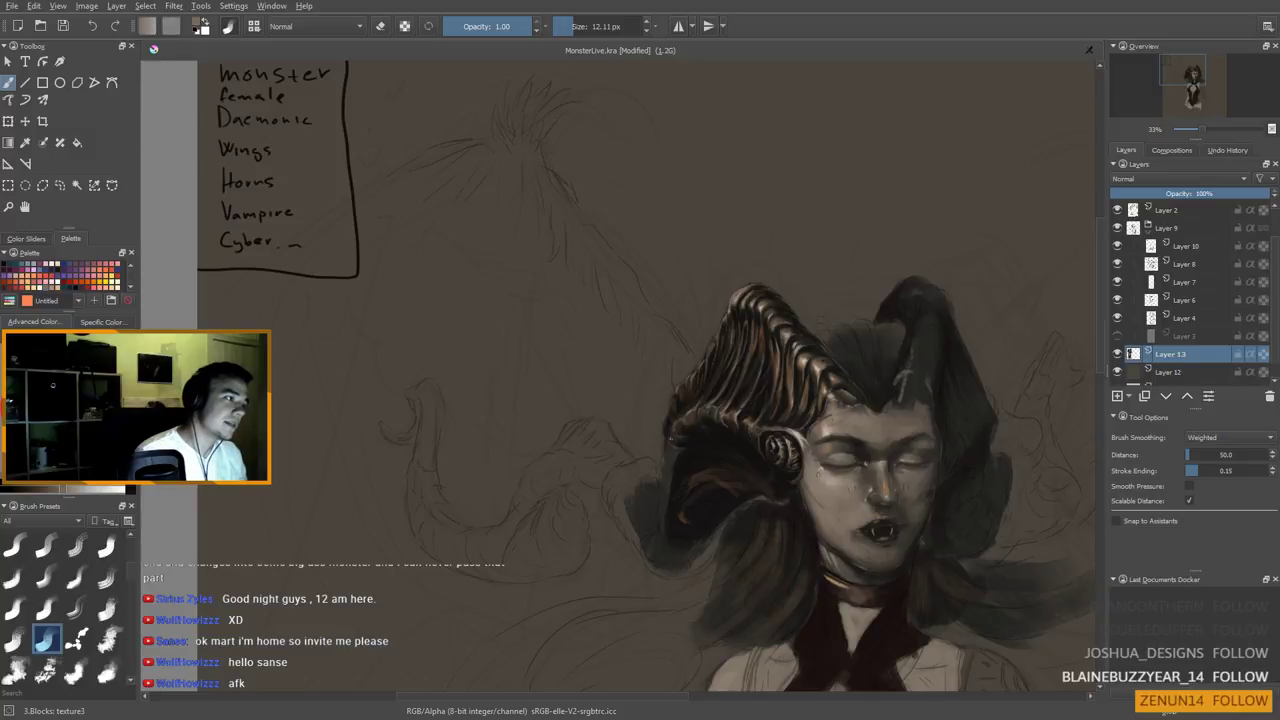
pyautogui.moveTo(752, 541); pyautogui.dragTo(754, 543)
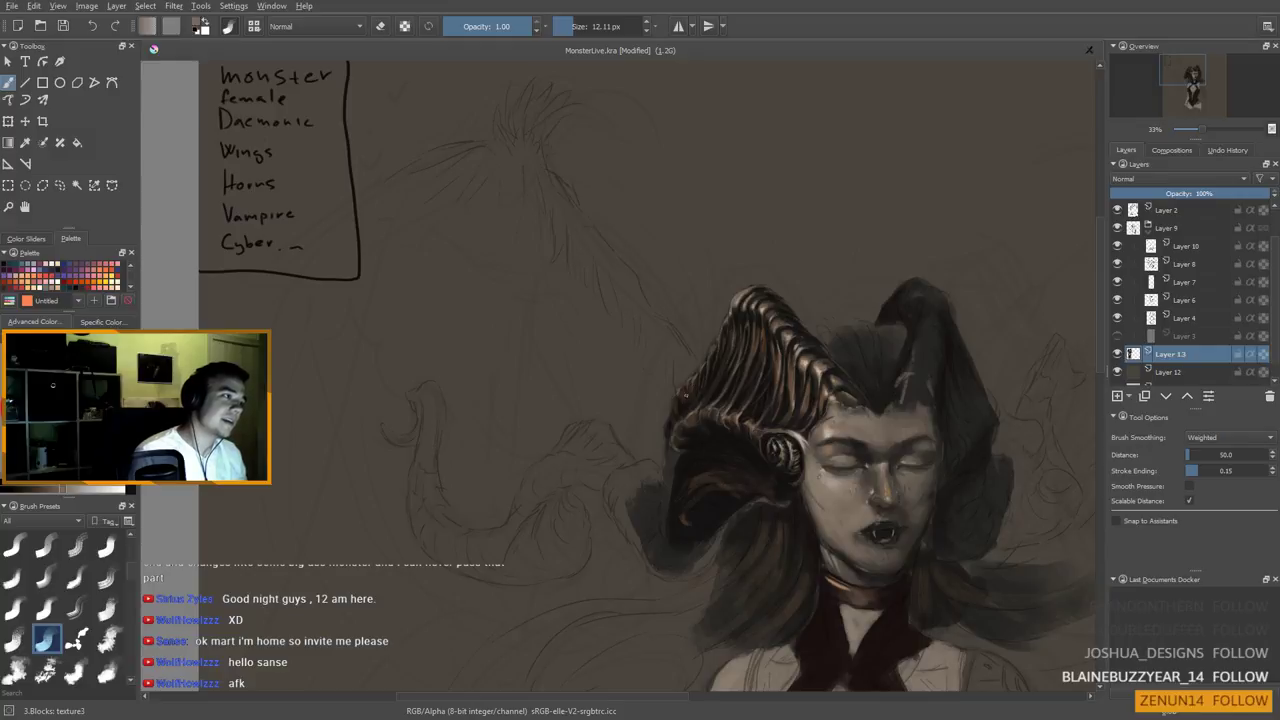
# Define the curled rim's creases with sampled dark tones and add lighter detail with a 6.17 px brush
pyautogui.keyDown('ctrl'); pyautogui.click(700, 378); pyautogui.keyUp('ctrl')
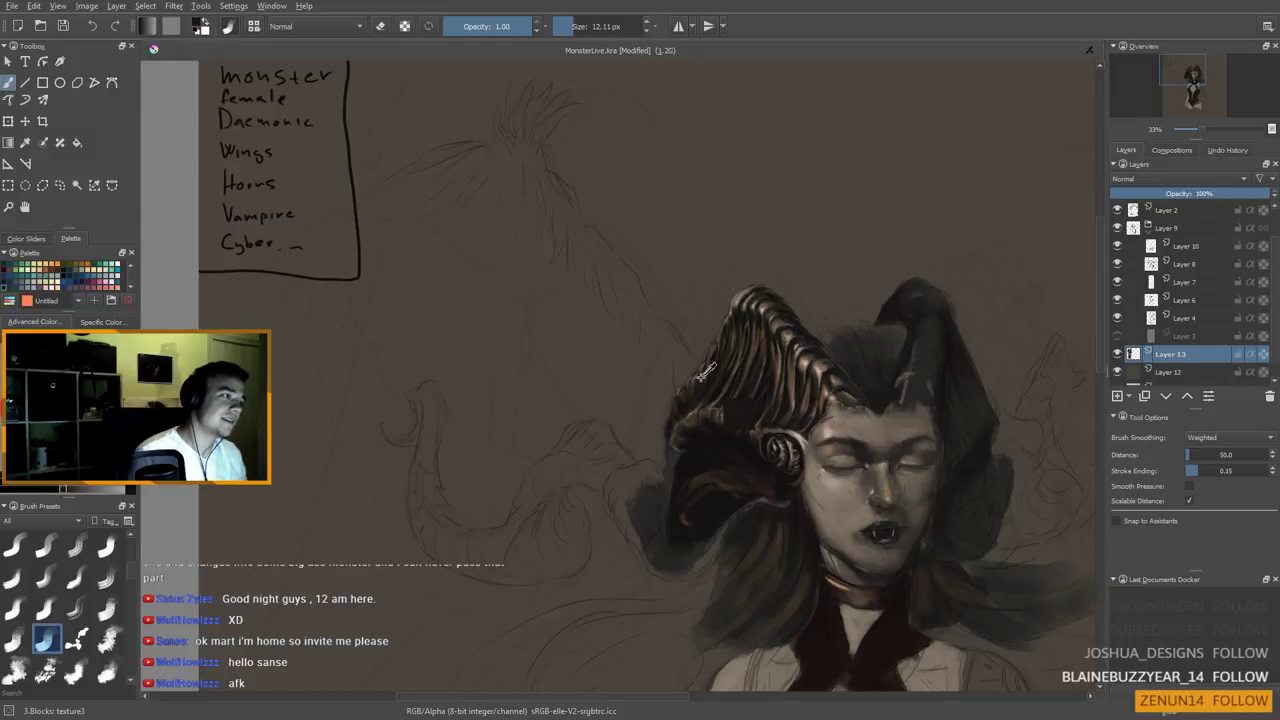
pyautogui.keyDown('ctrl'); pyautogui.click(735, 409); pyautogui.keyUp('ctrl')
pyautogui.keyDown('shift'); pyautogui.moveTo(740, 406); pyautogui.dragTo(734, 406); pyautogui.keyUp('shift')
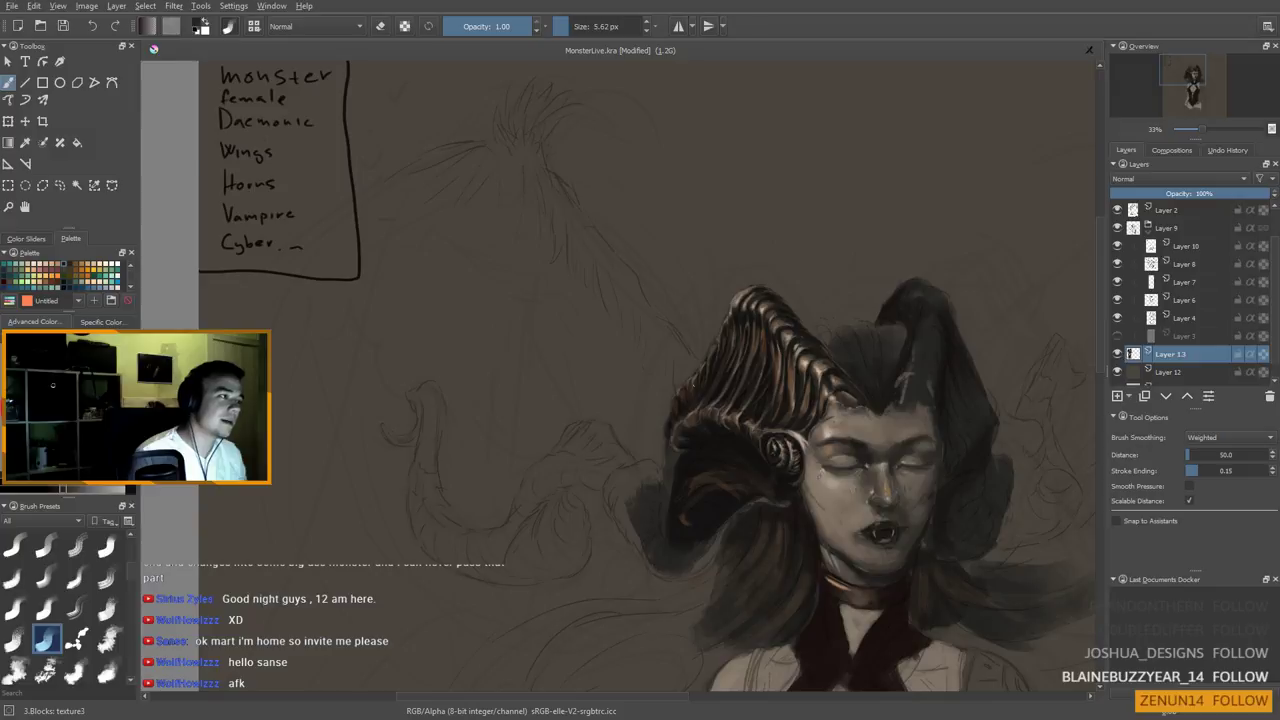
pyautogui.press(']')
pyautogui.press(']')
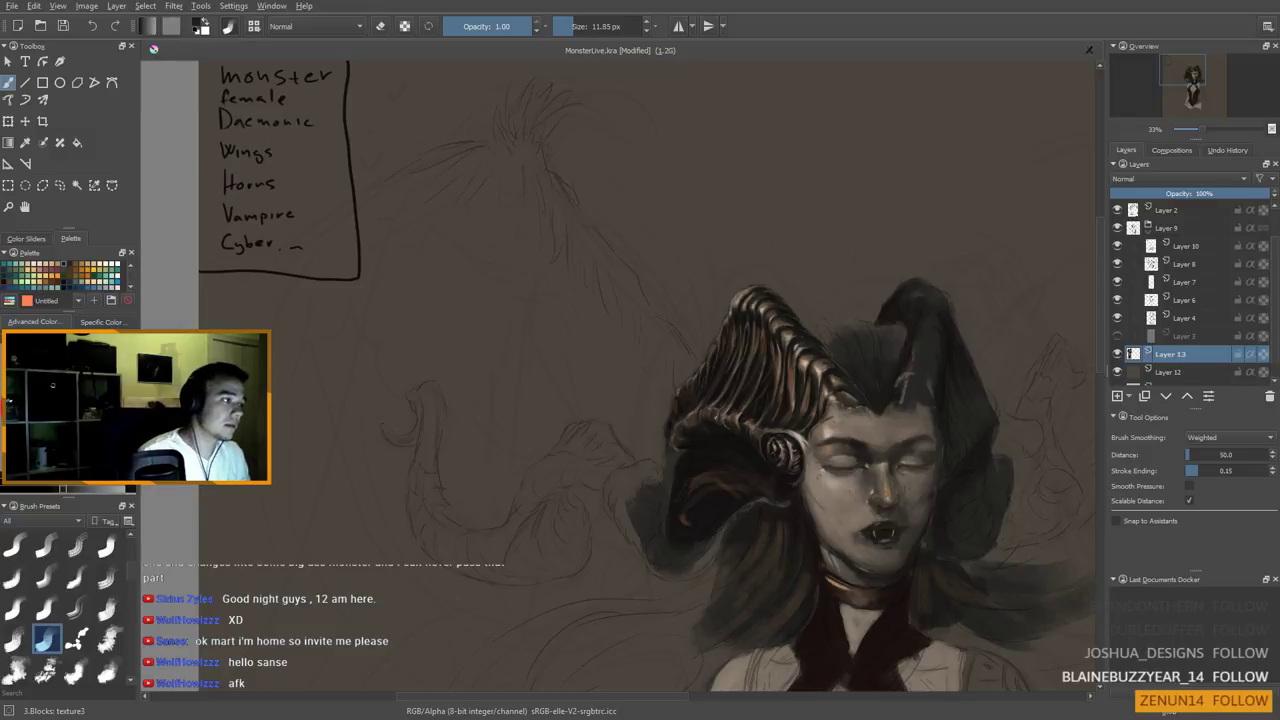
pyautogui.keyDown('ctrl'); pyautogui.click(819, 373); pyautogui.keyUp('ctrl')
pyautogui.moveTo(699, 439); pyautogui.dragTo(695, 439)
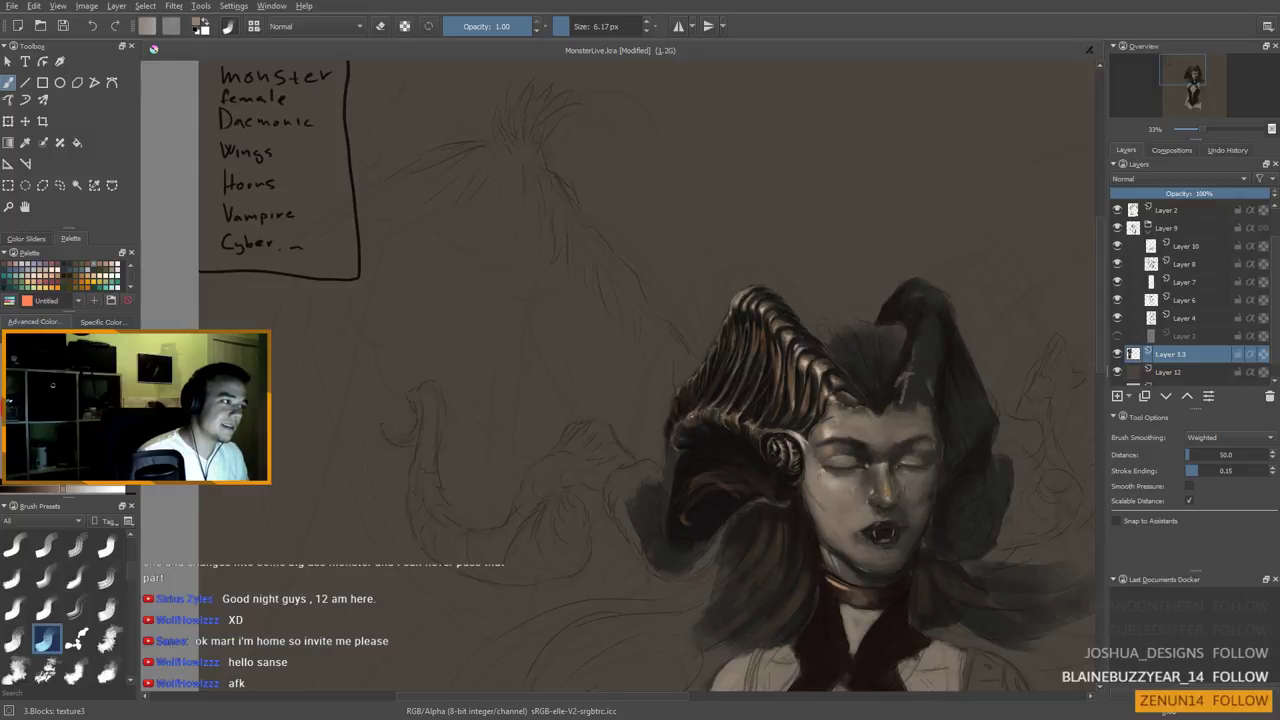
# Shade the dark hollow beneath the horn's rim with sampled dark tones, enlarging the brush to 19.45 px
pyautogui.moveTo(709, 458); pyautogui.dragTo(725, 484)
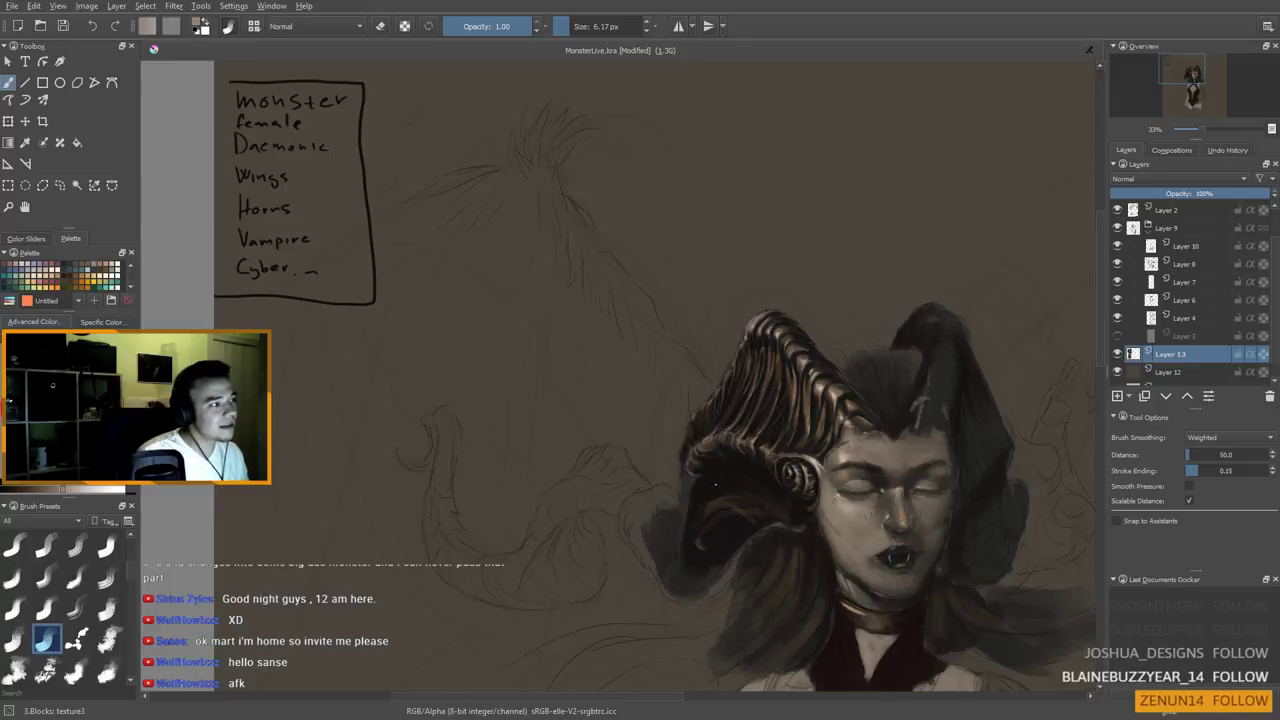
pyautogui.keyDown('ctrl'); pyautogui.click(711, 445); pyautogui.keyUp('ctrl')
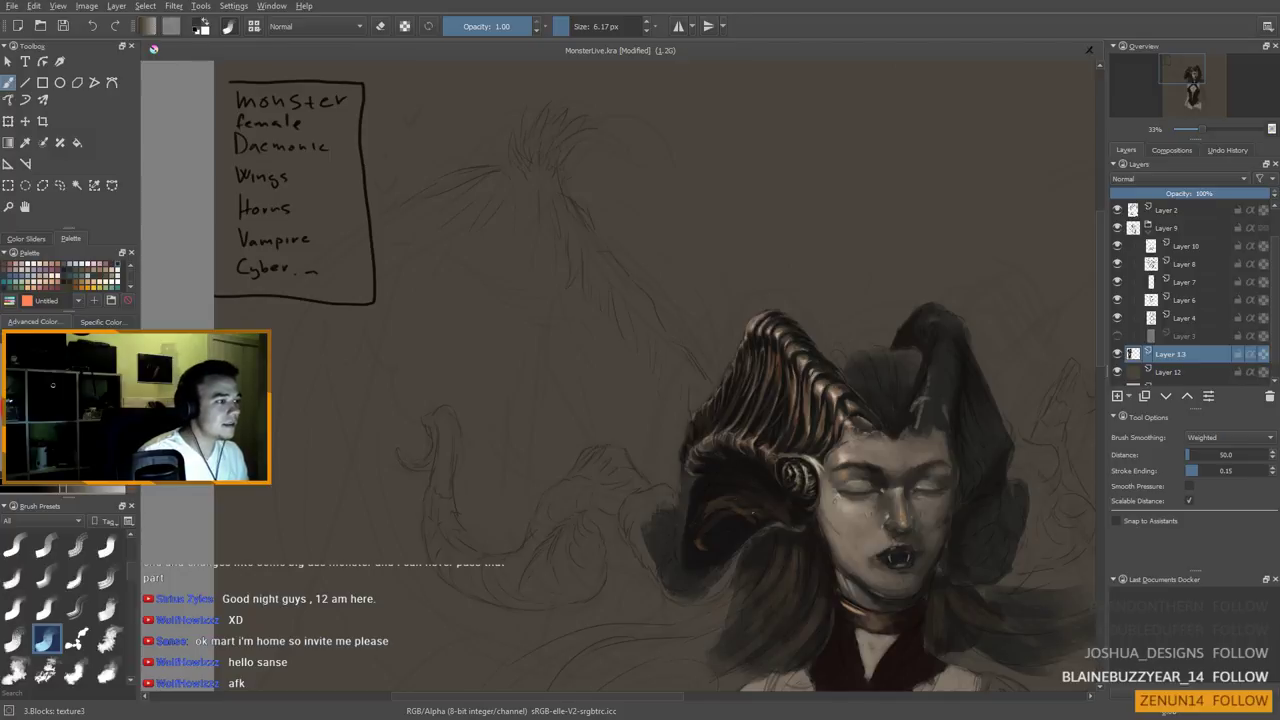
pyautogui.keyDown('ctrl'); pyautogui.click(856, 573); pyautogui.keyUp('ctrl')
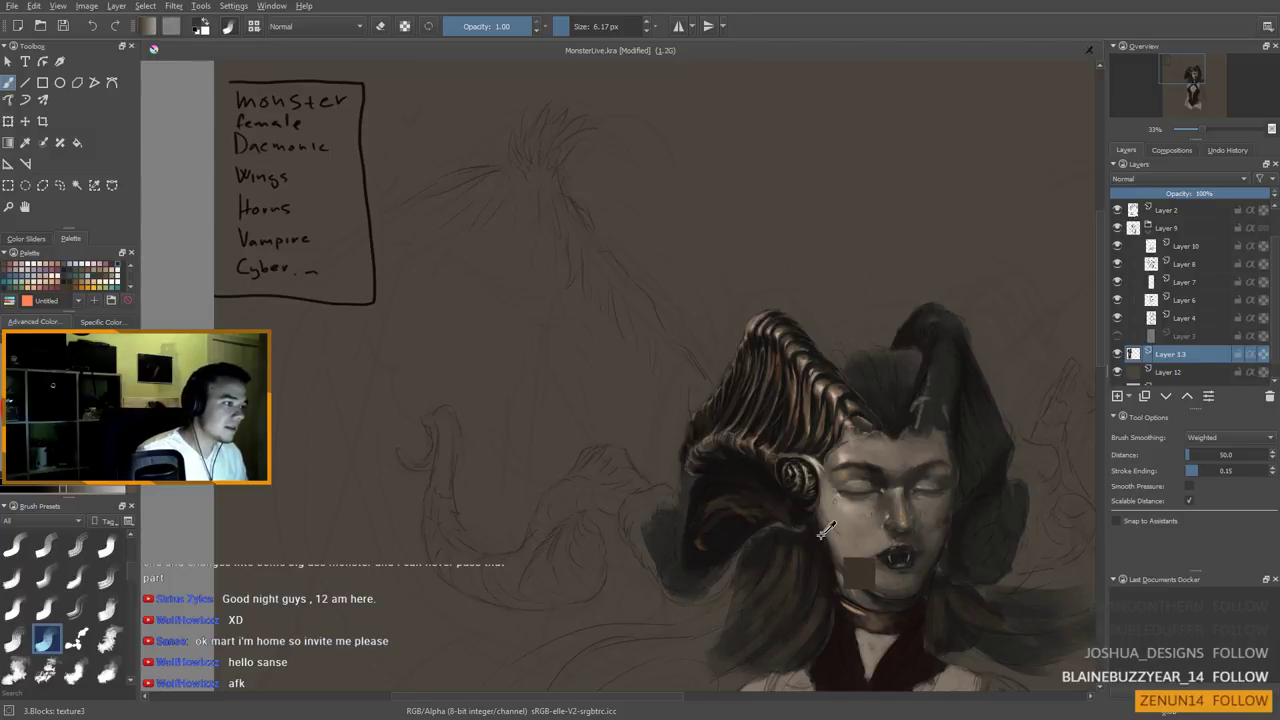
pyautogui.moveTo(815, 520); pyautogui.dragTo(745, 524)
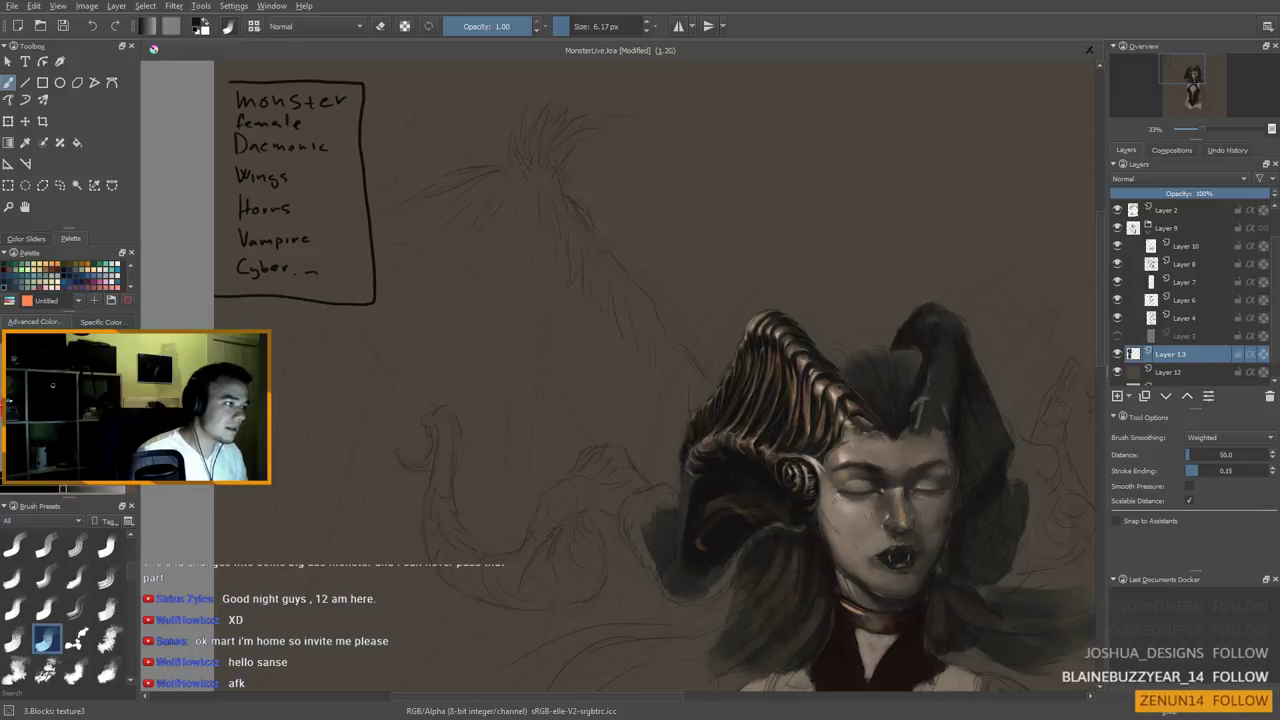
pyautogui.keyDown('ctrl'); pyautogui.click(851, 372); pyautogui.keyUp('ctrl')
pyautogui.moveTo(710, 473); pyautogui.dragTo(716, 473)
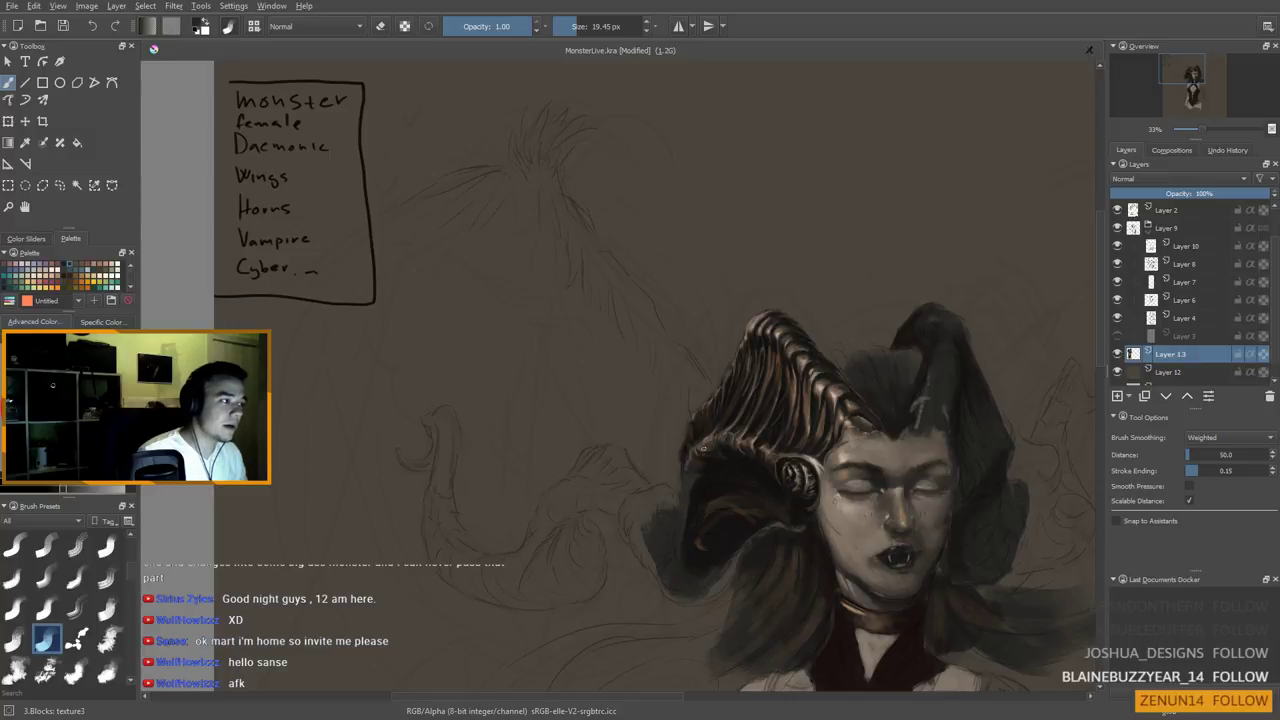
# Touch up the outer end of the horn's rim with a sampled brown tone and a 13.01 px brush
pyautogui.moveTo(718, 533); pyautogui.dragTo(714, 544)
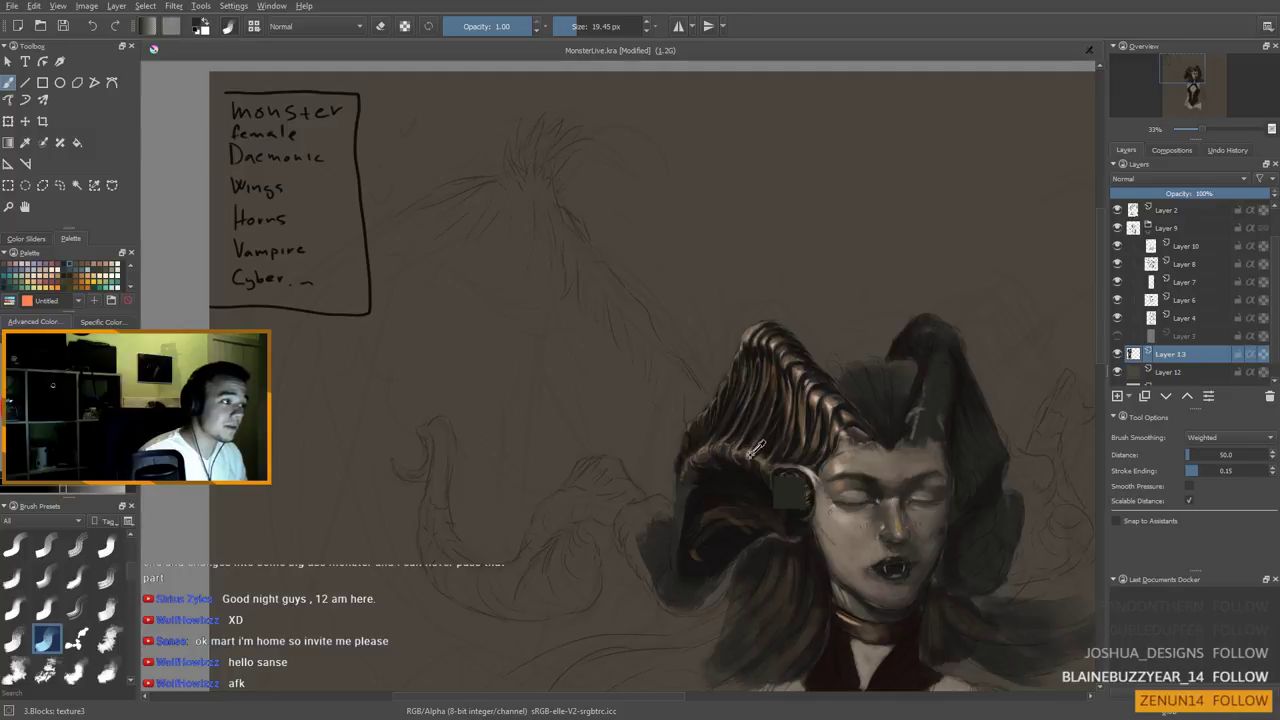
pyautogui.keyDown('shift'); pyautogui.moveTo(689, 478); pyautogui.dragTo(683, 478); pyautogui.keyUp('shift')
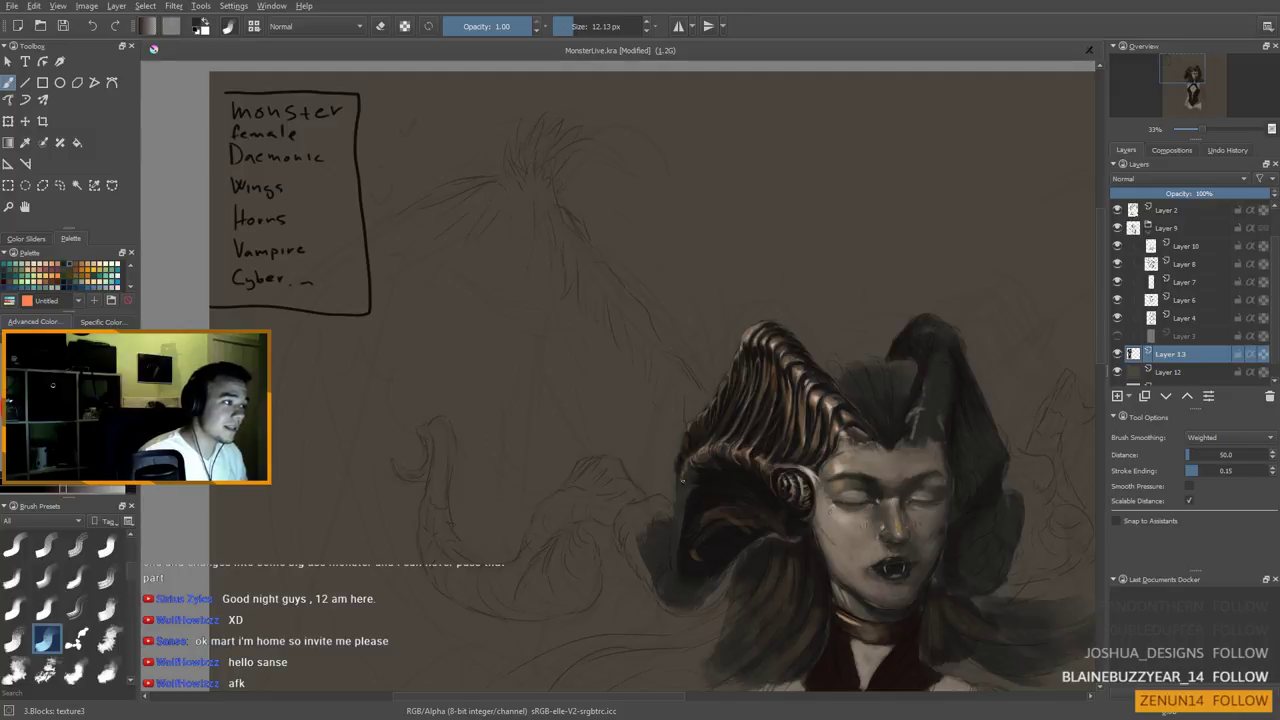
pyautogui.keyDown('ctrl'); pyautogui.click(790, 399); pyautogui.keyUp('ctrl')
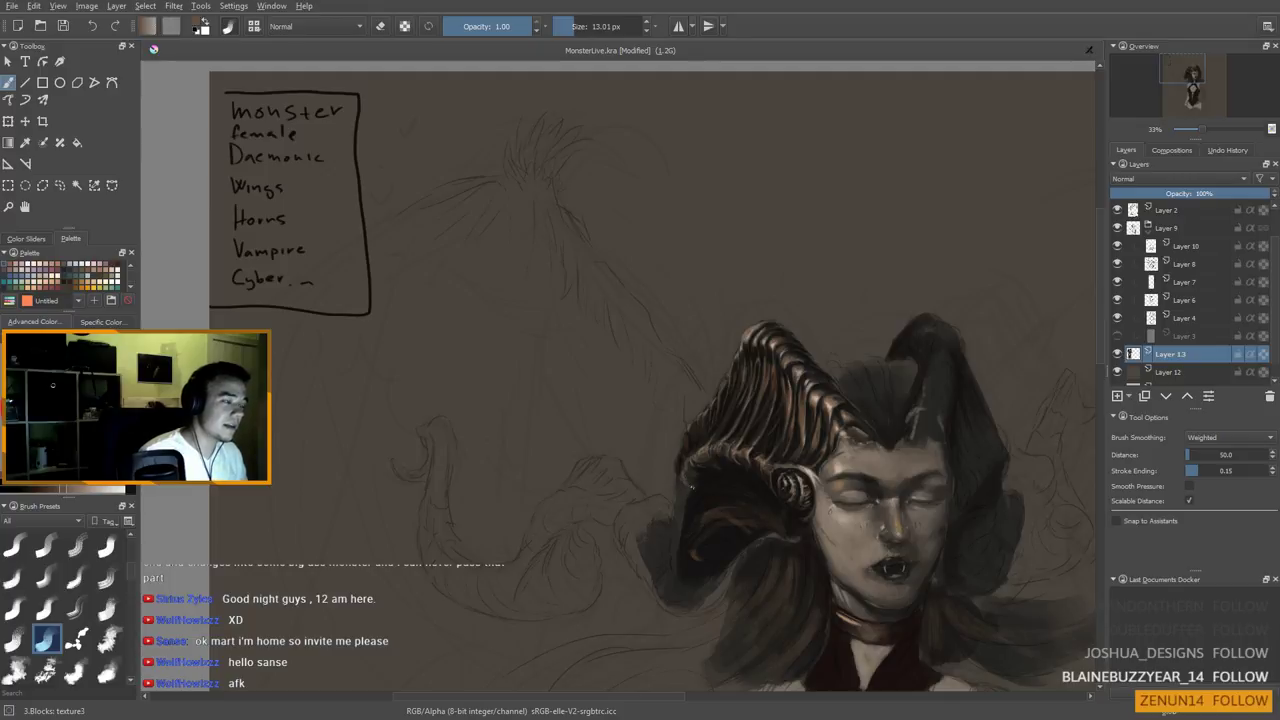
# Darken the underside of the curled rim with a sampled dark tone and a 24.38 px brush
pyautogui.press(']')
pyautogui.press(']')
pyautogui.press(']')
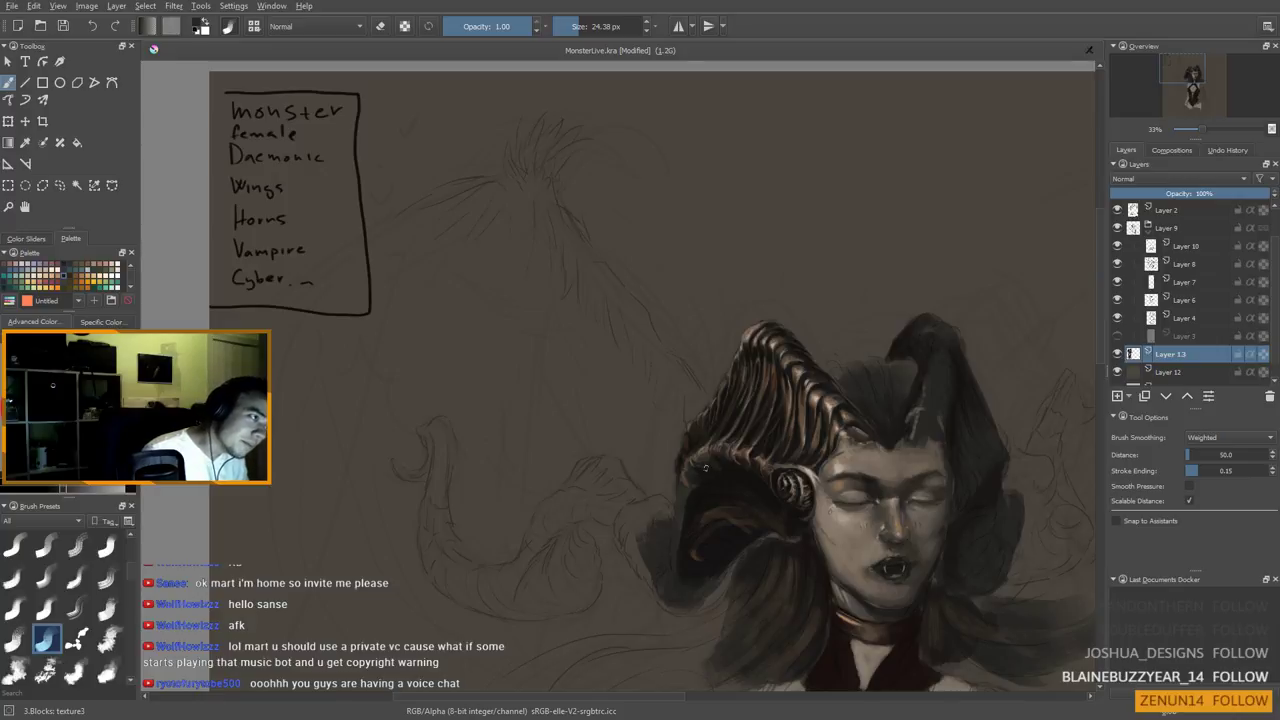
pyautogui.moveTo(726, 505)
pyautogui.mouseDown()
pyautogui.moveTo(738, 504)
pyautogui.moveTo(705, 487)
pyautogui.mouseUp()
# Add brown detail along the rim's lower edge with a sampled tone and a 10.46 px brush
pyautogui.keyDown('ctrl'); pyautogui.click(731, 519); pyautogui.keyUp('ctrl')
pyautogui.press('[')
pyautogui.press('[')
pyautogui.press('[')
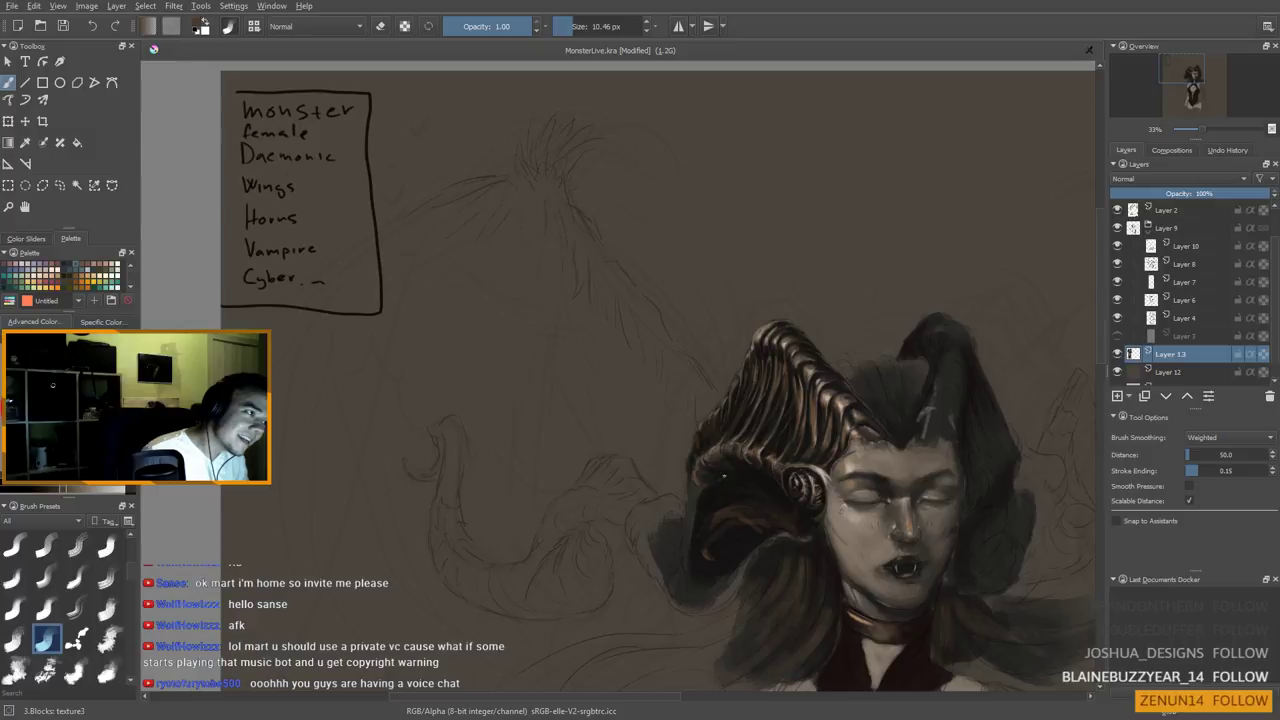
# Deepen the shadow at the outer side of the hollow with a sampled dark tone and a 24.70 px brush
pyautogui.keyDown('ctrl'); pyautogui.click(710, 476); pyautogui.keyUp('ctrl')
pyautogui.moveTo(705, 477); pyautogui.dragTo(696, 521)
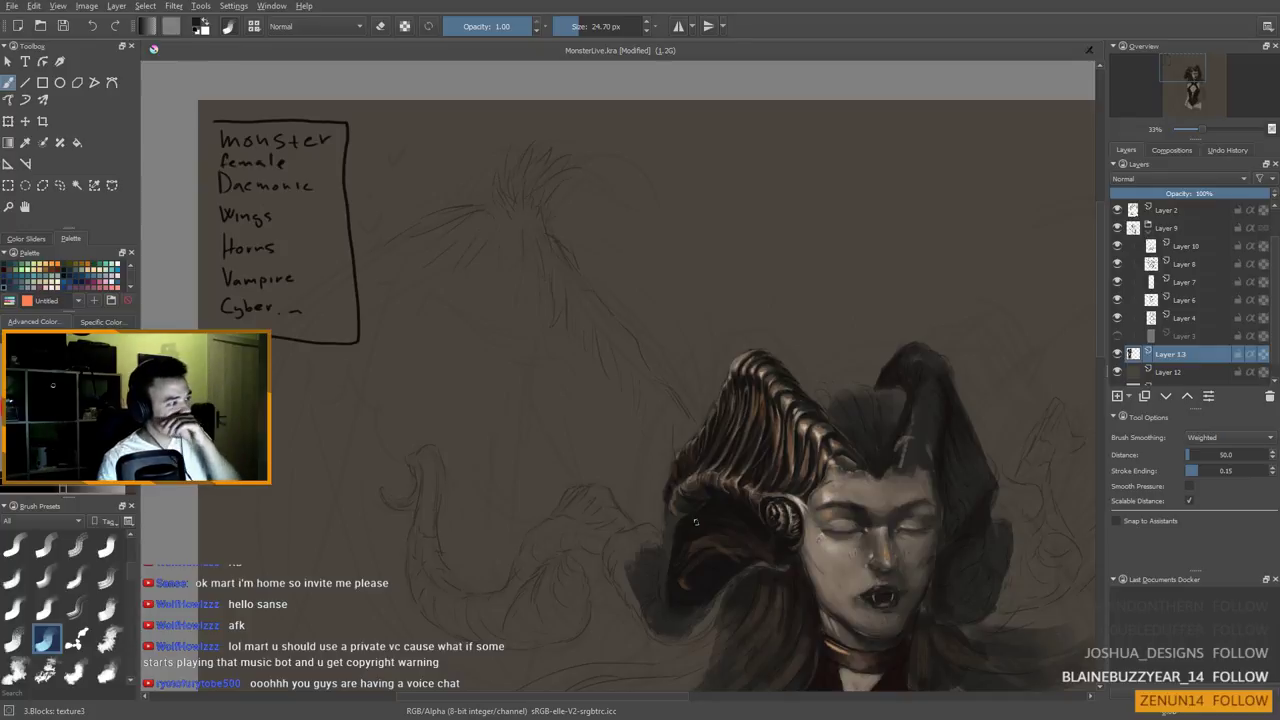
pyautogui.scroll(-3, 700, 445)
pyautogui.scroll(3, 687, 484)
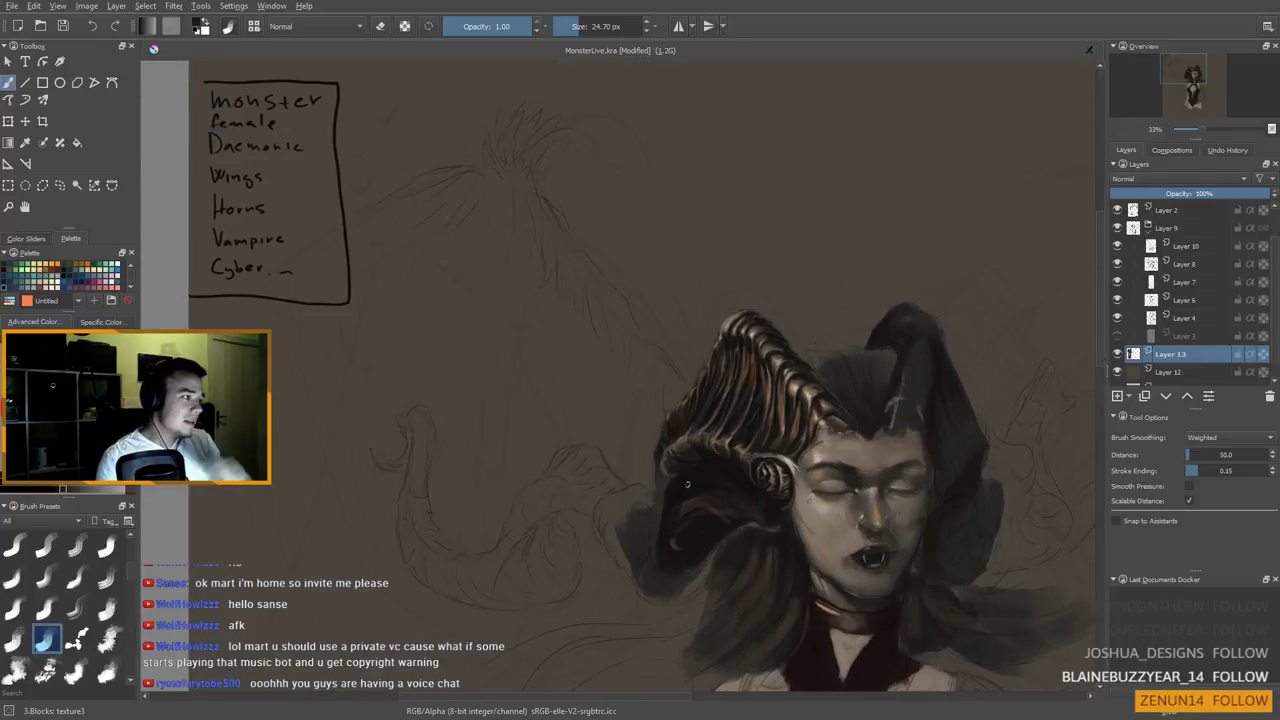
# Refine the dark creases along the curled rim, reducing the brush to 8.26 px and down to 4.69 px
pyautogui.press('[')
pyautogui.press('[')
pyautogui.press('[')
pyautogui.press('[')
pyautogui.press('[')
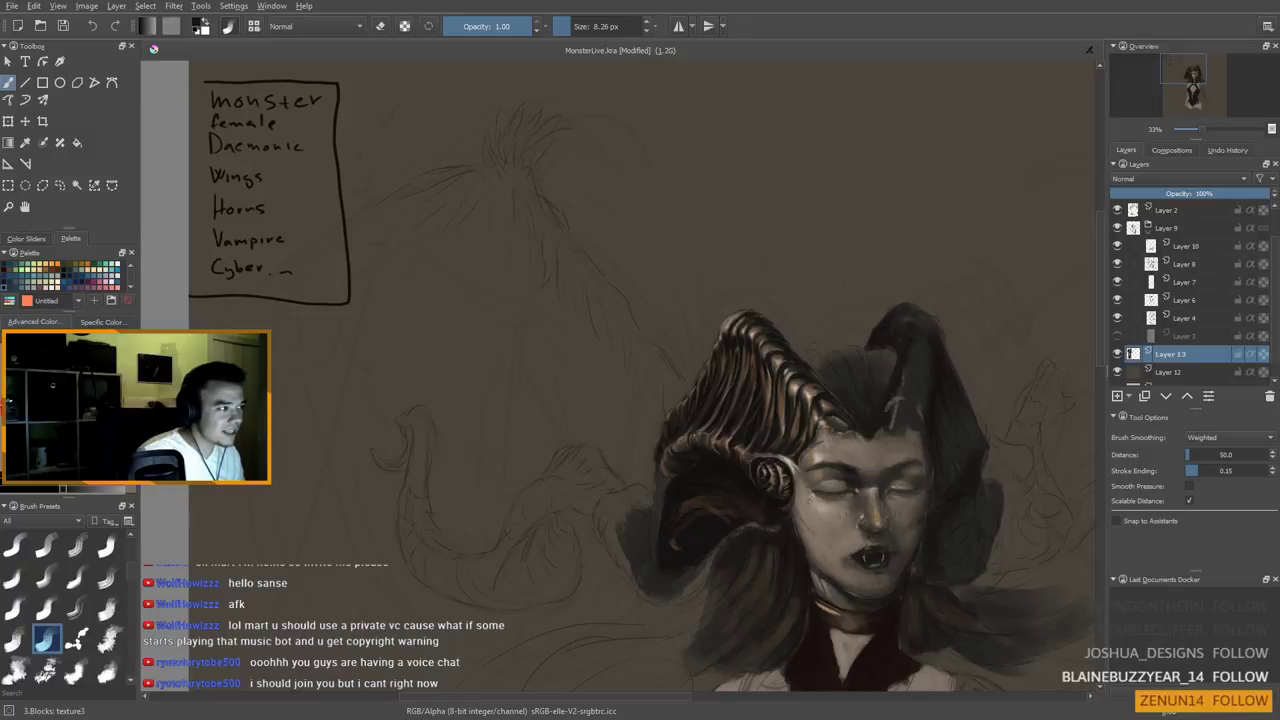
pyautogui.keyDown('shift'); pyautogui.moveTo(689, 440); pyautogui.dragTo(685, 452); pyautogui.keyUp('shift')
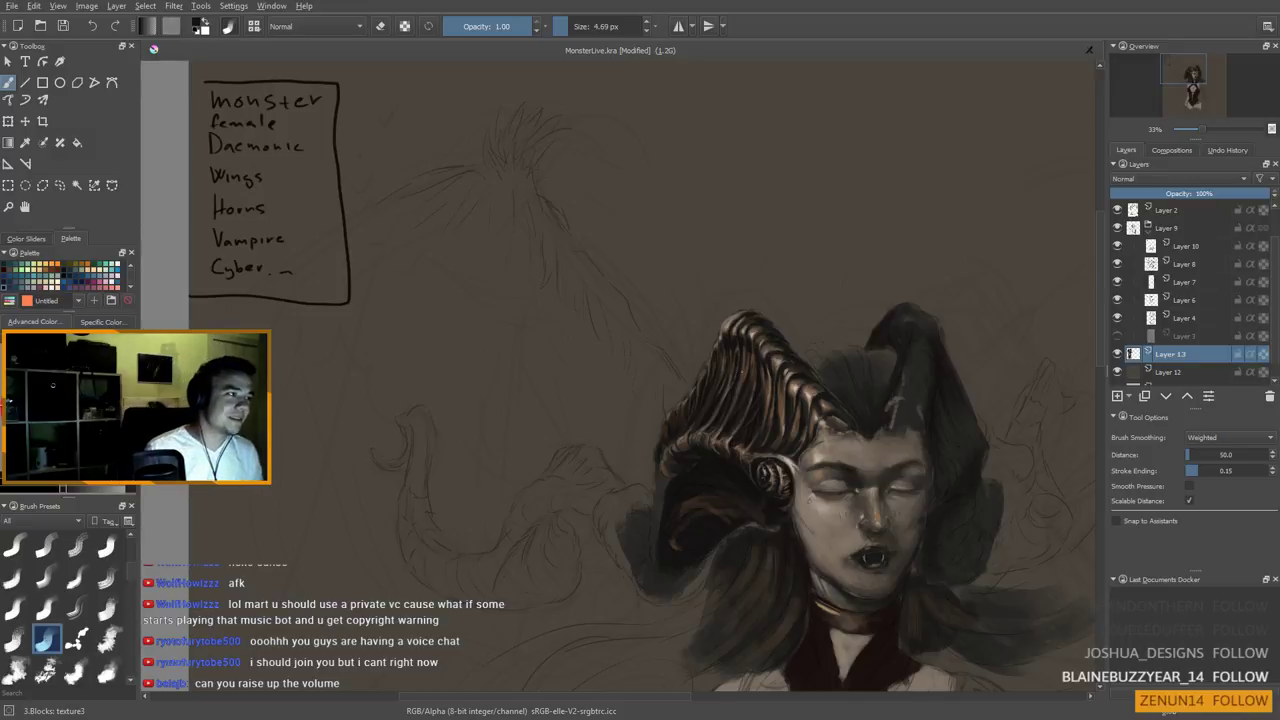
# Add light detail to the horn with a tone sampled near its tip, using the 4.69 px brush
pyautogui.moveTo(770, 380); pyautogui.dragTo(732, 322)
pyautogui.keyDown('ctrl'); pyautogui.click(725, 326); pyautogui.keyUp('ctrl')
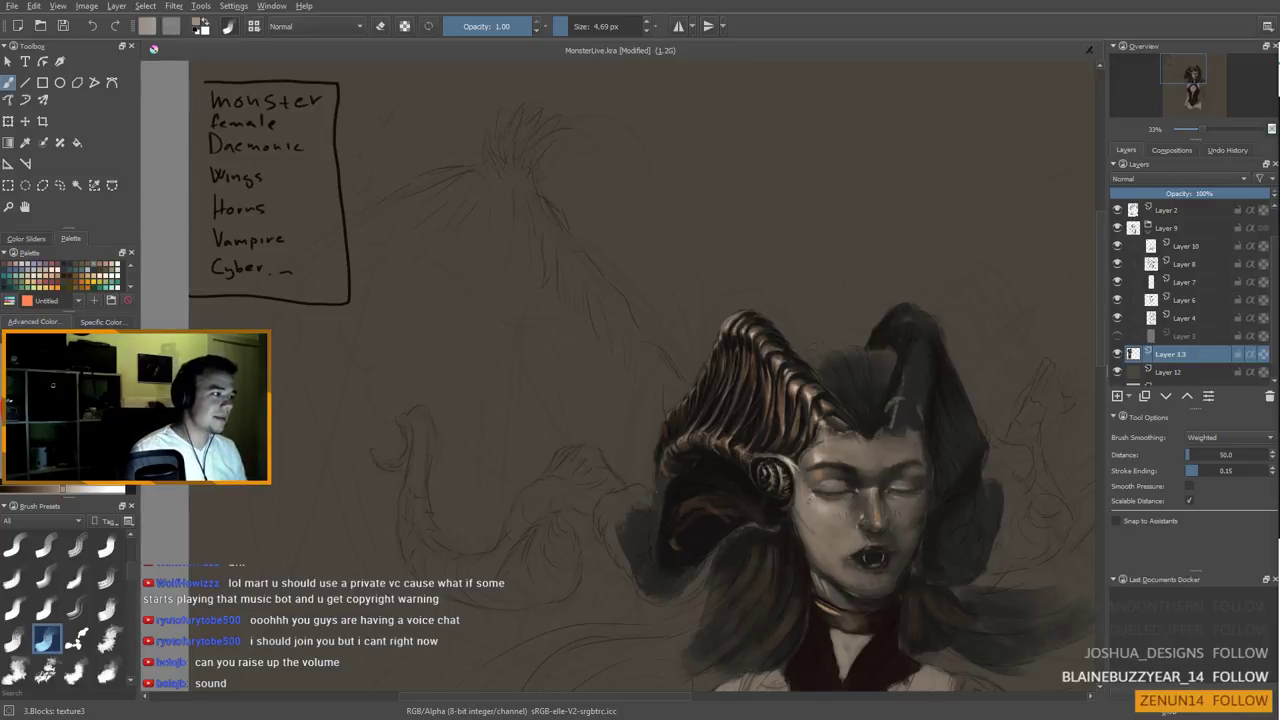
pyautogui.moveTo(651, 506); pyautogui.dragTo(663, 457)
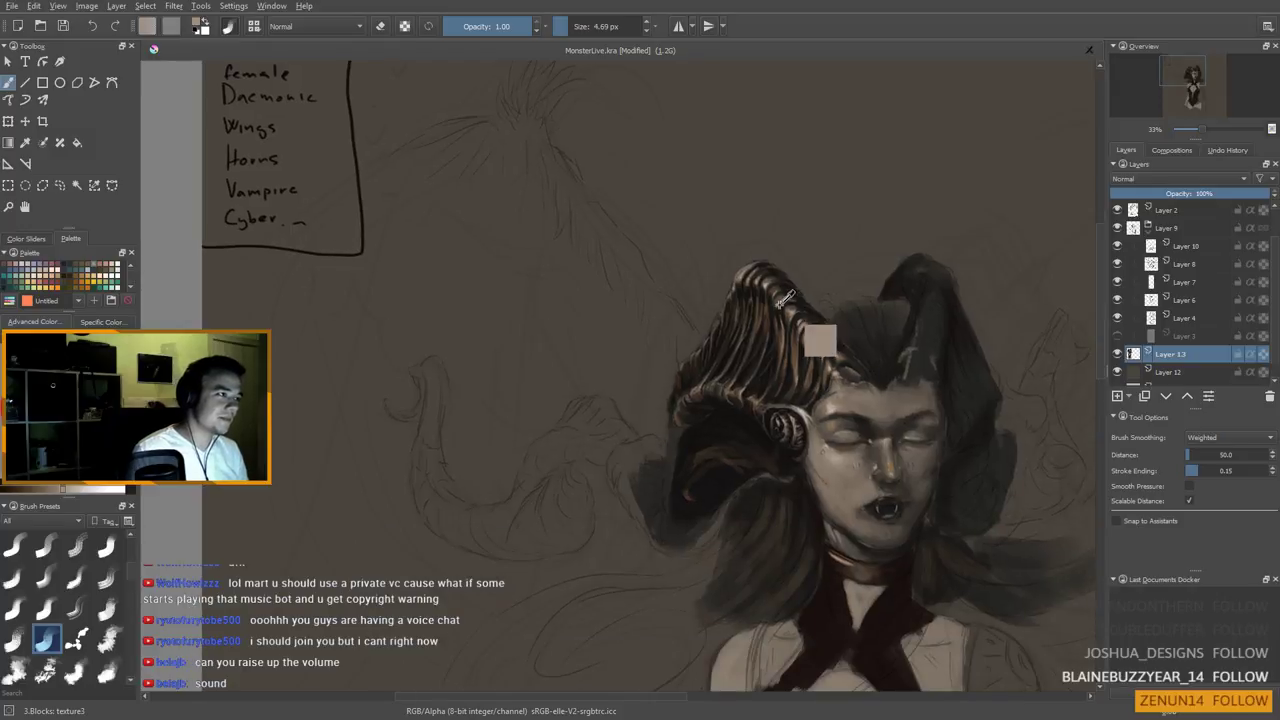
# Define the lower outer ribs and rim of the horn with sampled dark and brown tones and a 9.31 px brush
pyautogui.keyDown('ctrl'); pyautogui.click(721, 366); pyautogui.keyUp('ctrl')
pyautogui.moveTo(712, 376); pyautogui.dragTo(716, 376)
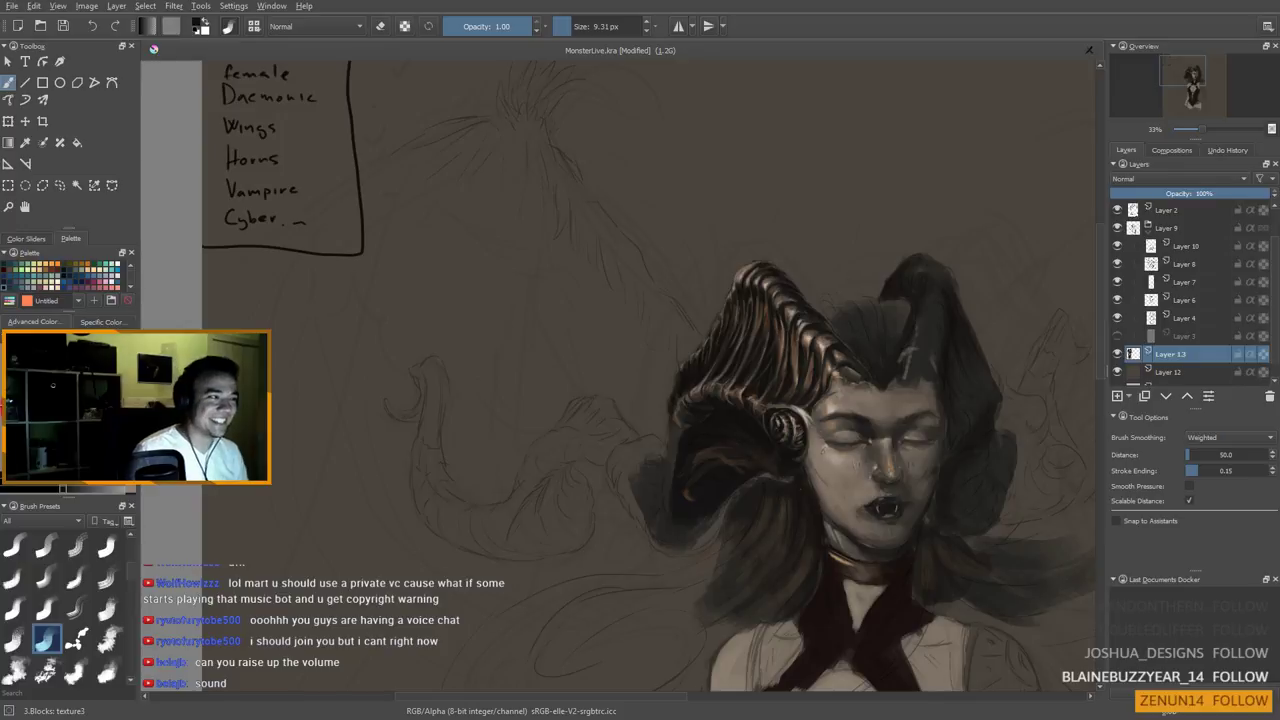
pyautogui.keyDown('ctrl'); pyautogui.click(766, 321); pyautogui.keyUp('ctrl')
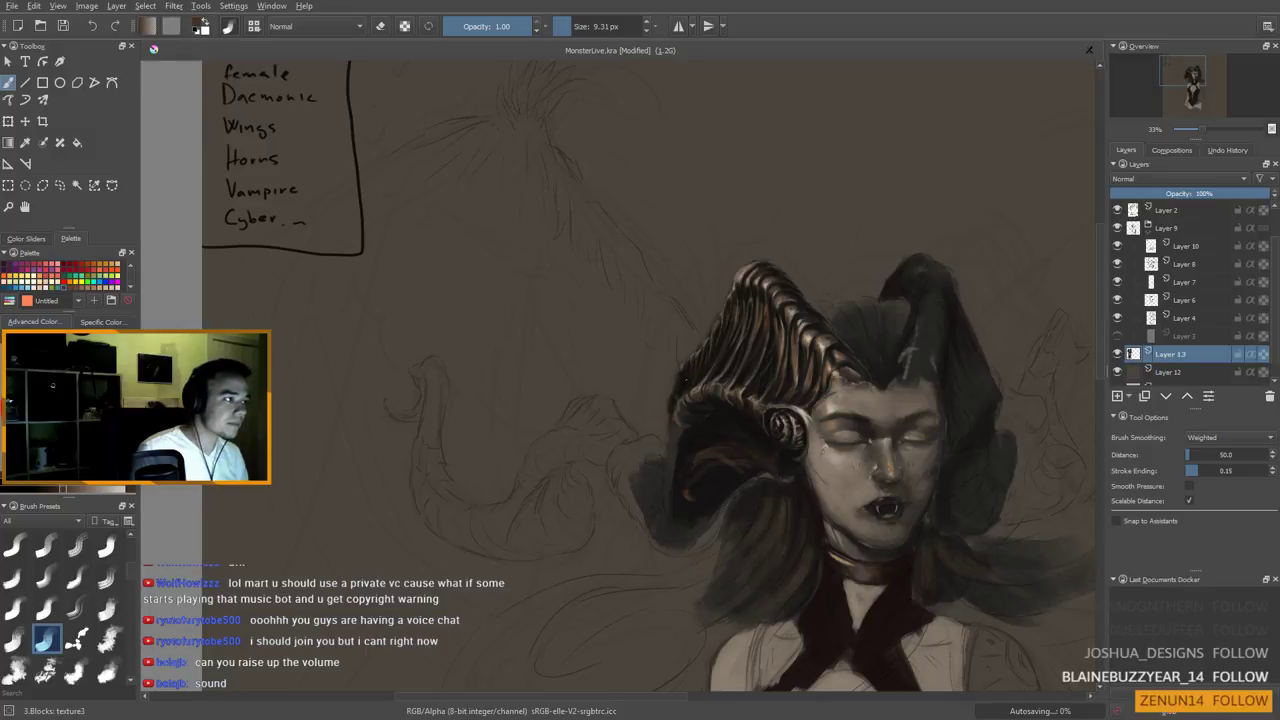
pyautogui.moveTo(706, 443); pyautogui.dragTo(659, 386)
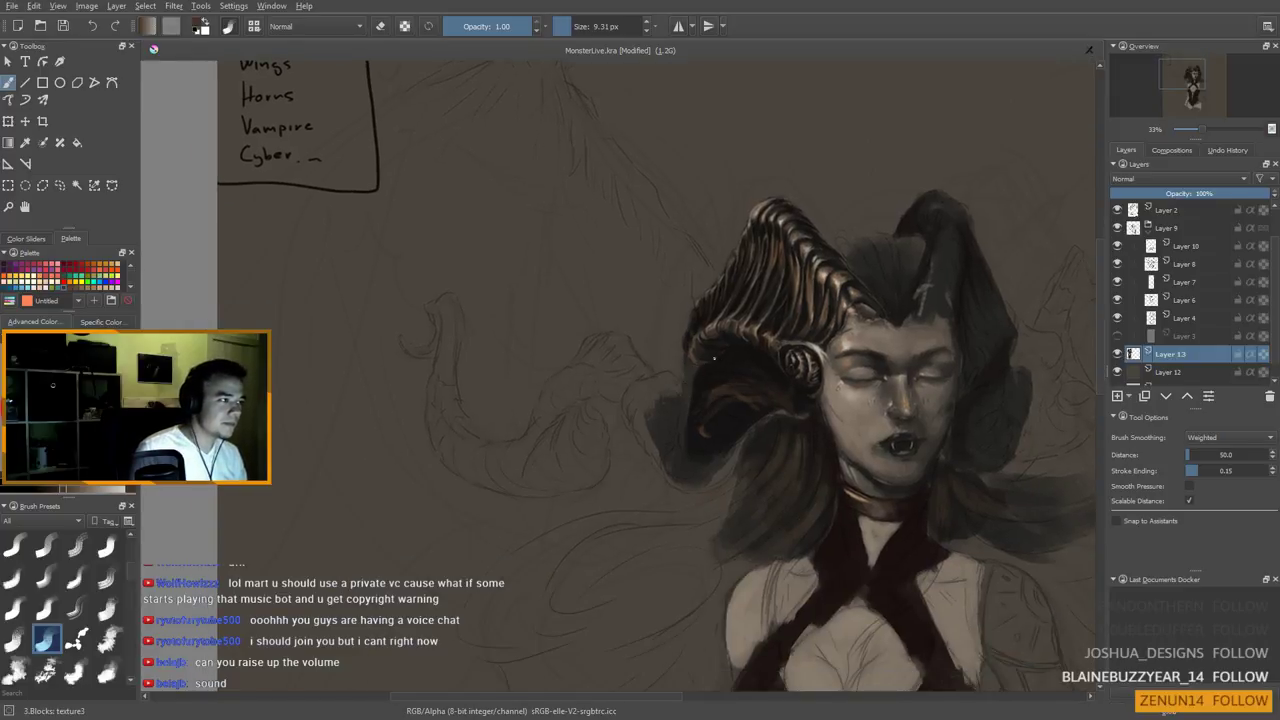
pyautogui.keyDown('ctrl'); pyautogui.click(710, 337); pyautogui.keyUp('ctrl')
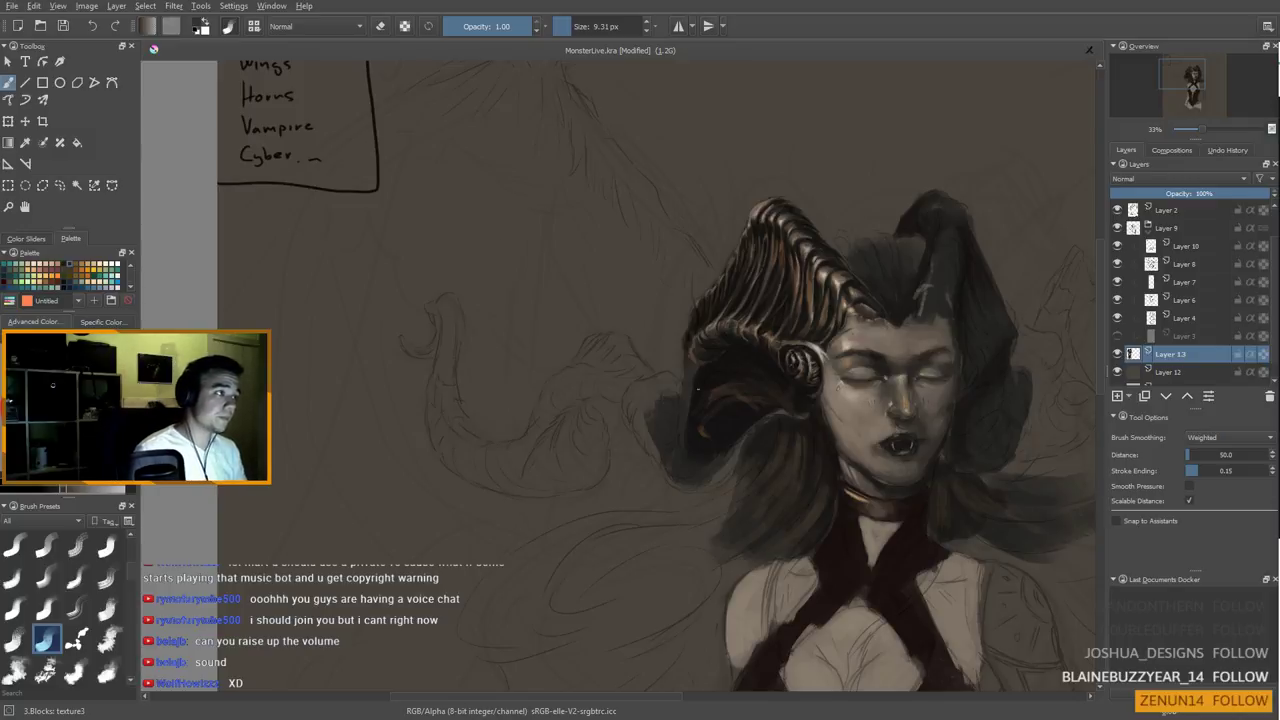
# Add fine highlights to the horn's ribs and rim with a sampled light tone and a 5.66 px brush
pyautogui.keyDown('ctrl'); pyautogui.click(805, 251); pyautogui.keyUp('ctrl')
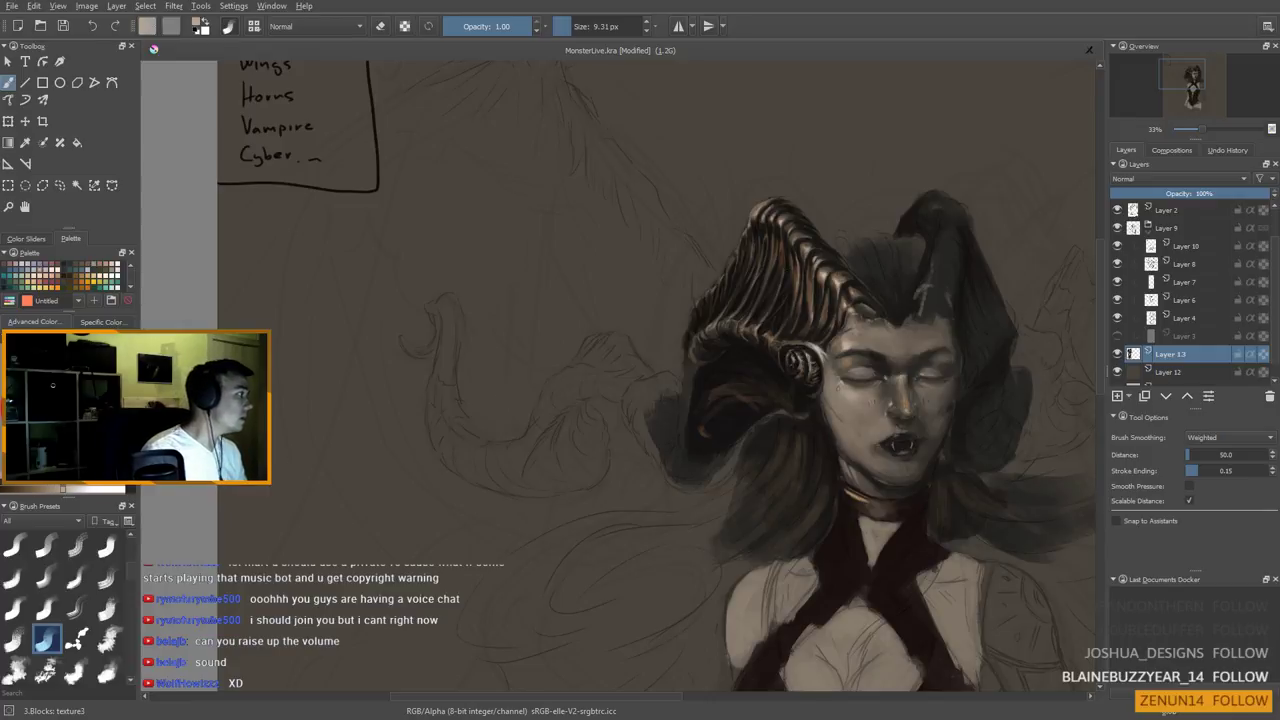
pyautogui.press('[')
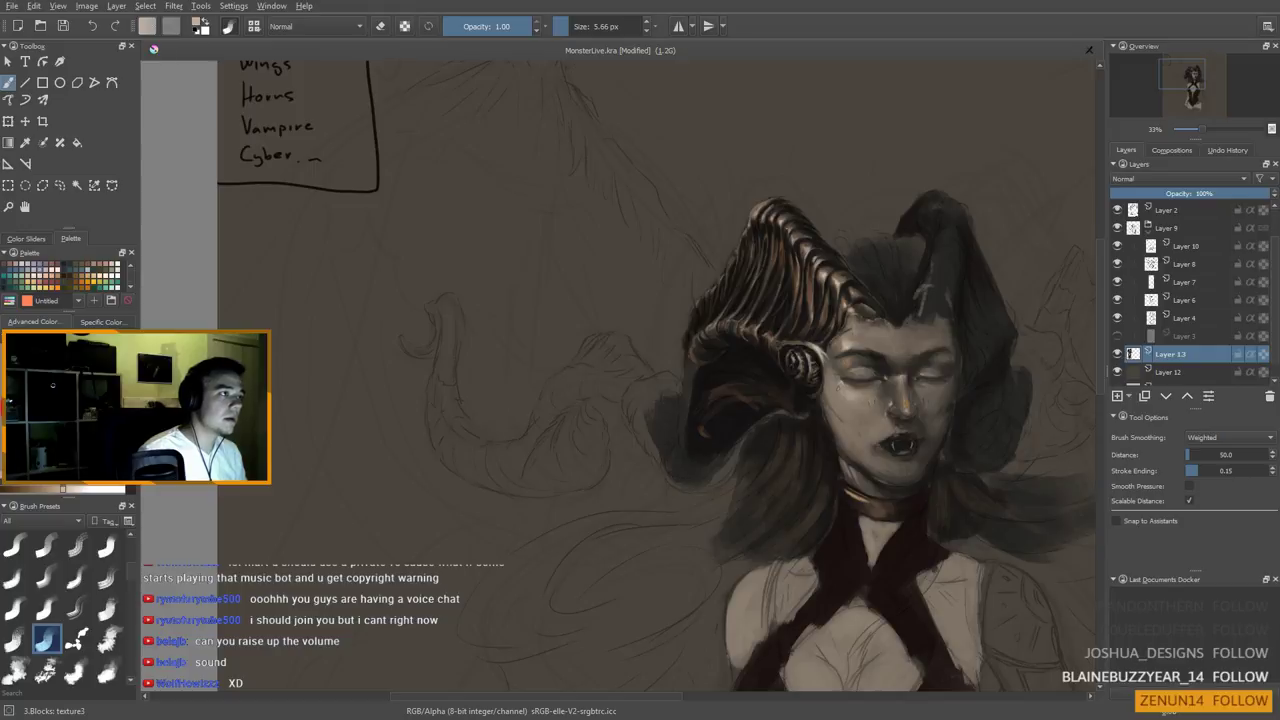
pyautogui.moveTo(769, 252); pyautogui.dragTo(768, 264)
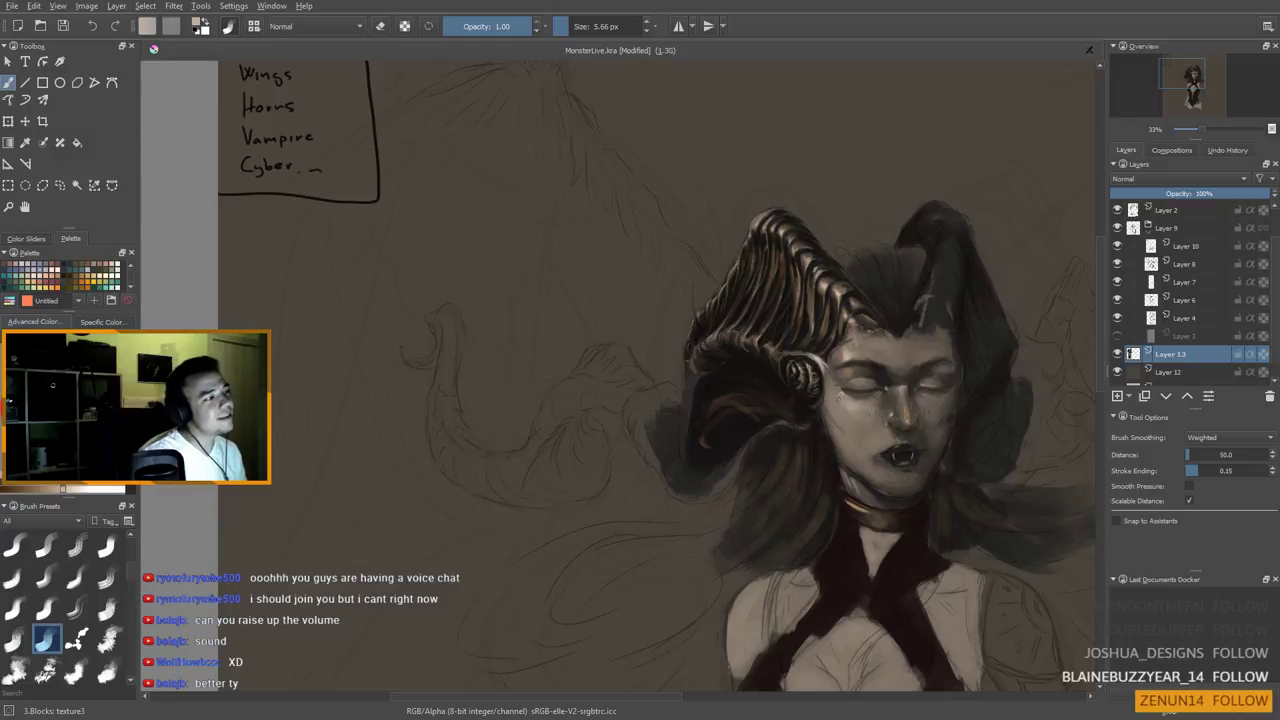
pyautogui.moveTo(692, 404); pyautogui.dragTo(688, 397)
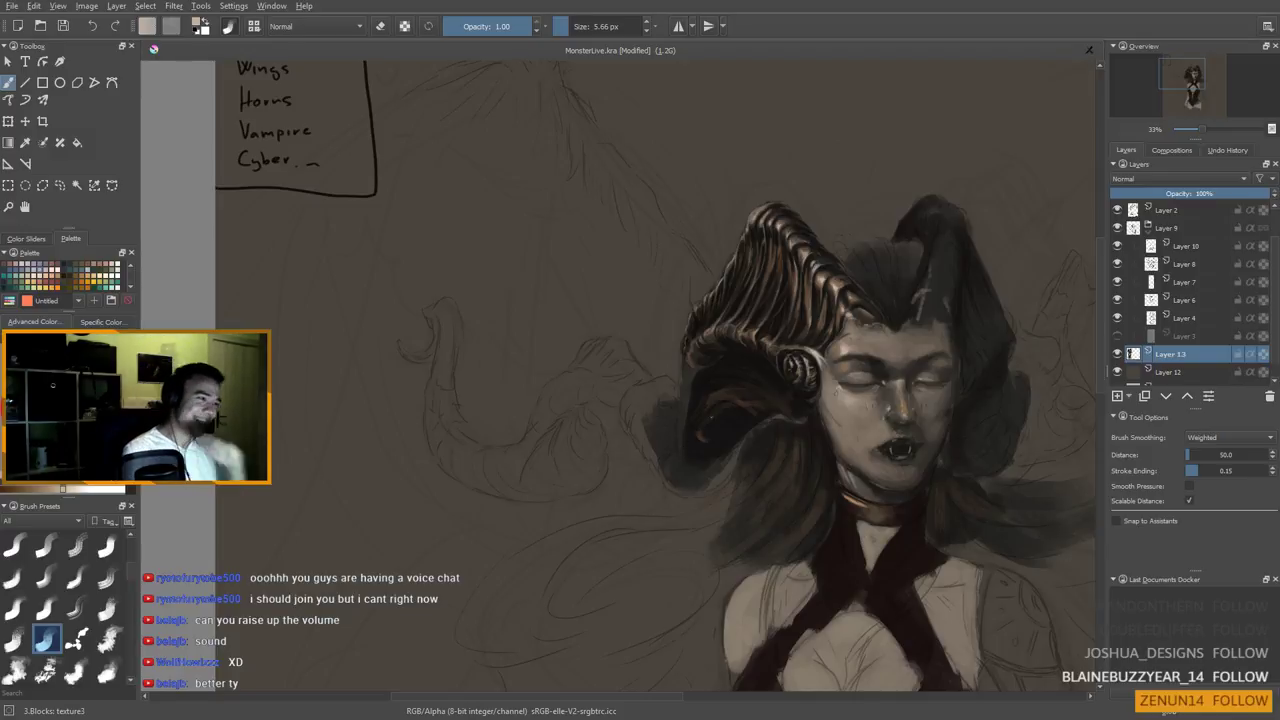
pyautogui.moveTo(663, 409); pyautogui.dragTo(645, 429)
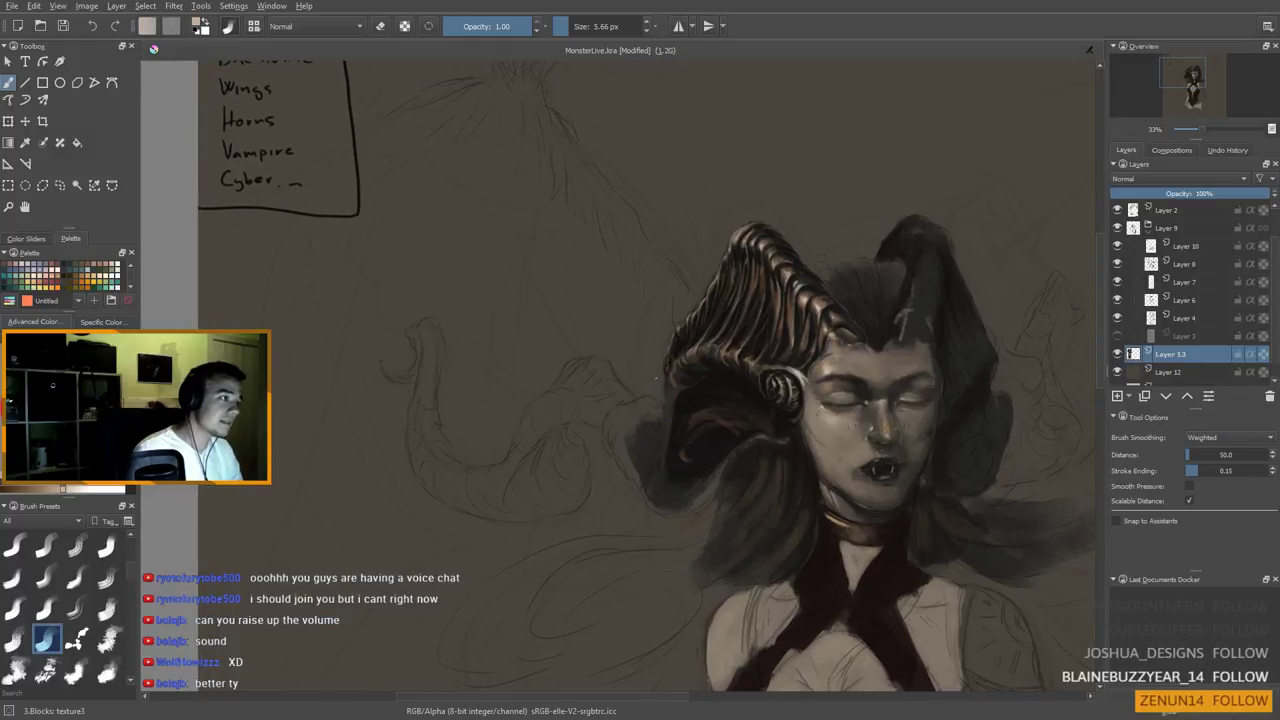
# Clean up the horn's lower outer edge by erasing with a 19.68 px brush
pyautogui.keyDown('shift'); pyautogui.moveTo(663, 368); pyautogui.dragTo(668, 368); pyautogui.keyUp('shift')
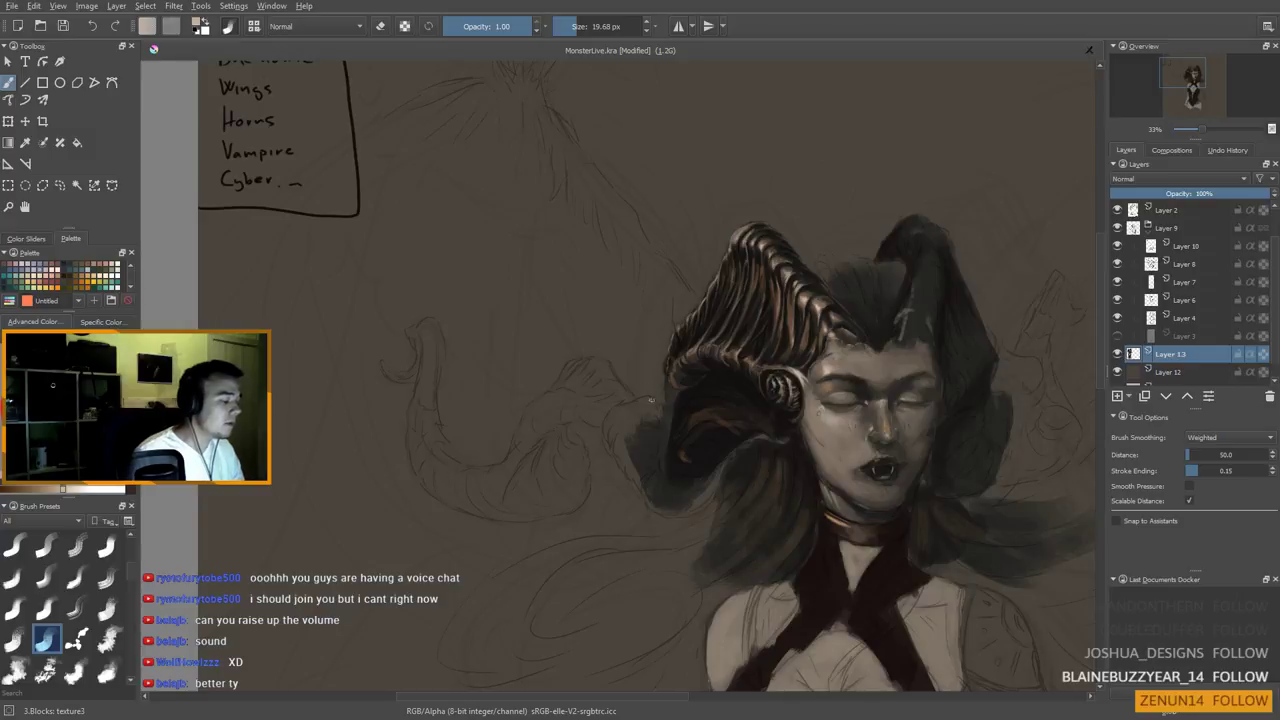
pyautogui.press('e')
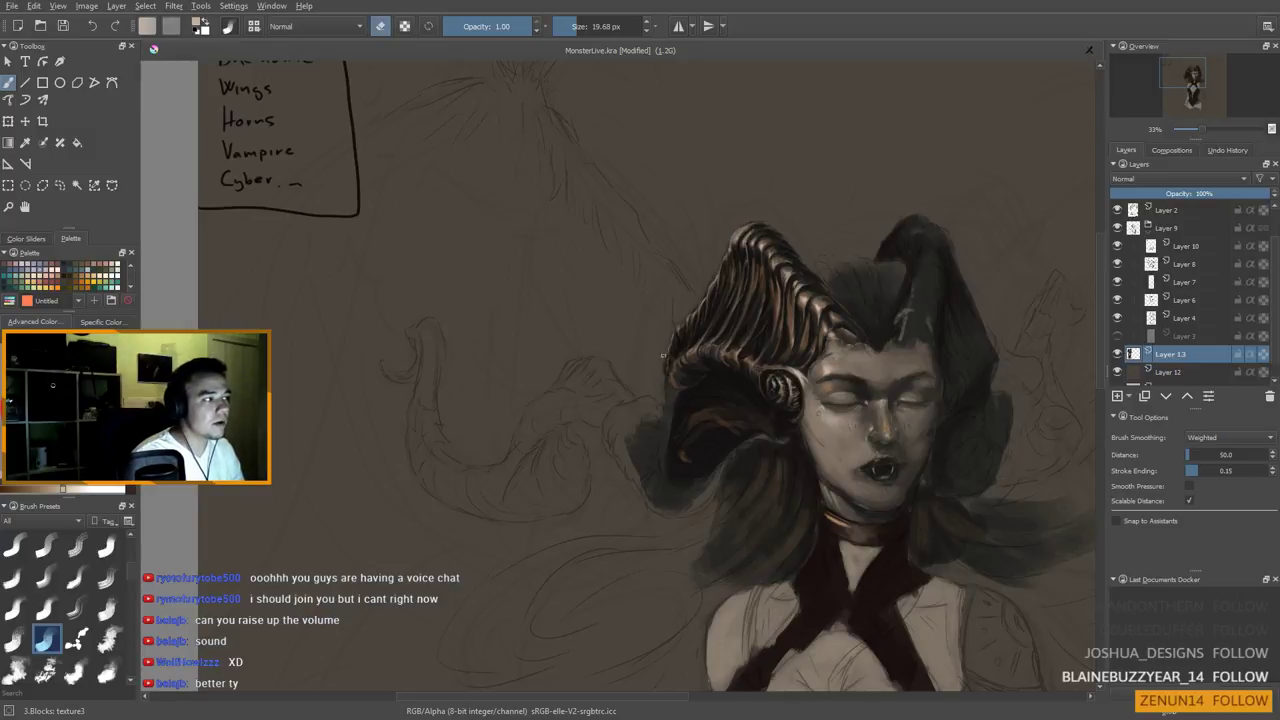
pyautogui.press('e')
# Paint light ridge detail along the horn's outer edge beside the curled rim with a 5.58 px brush
pyautogui.press('[')
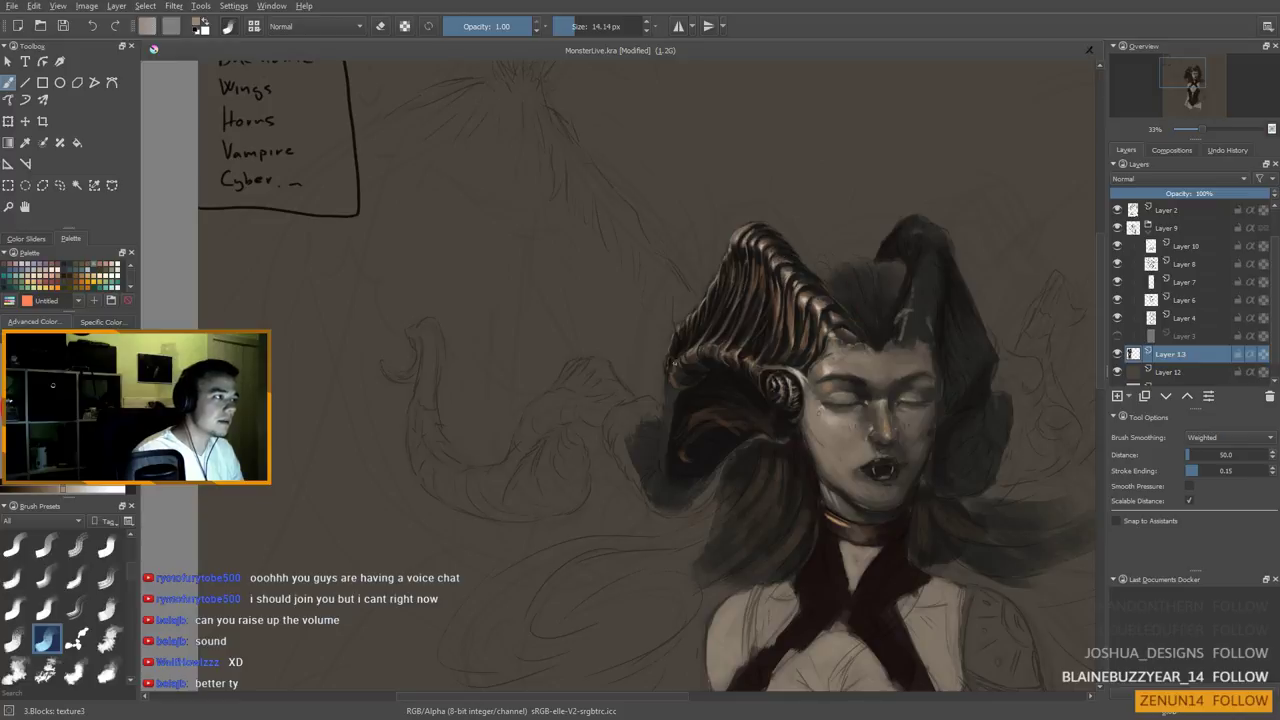
pyautogui.press('[')
pyautogui.press('[')
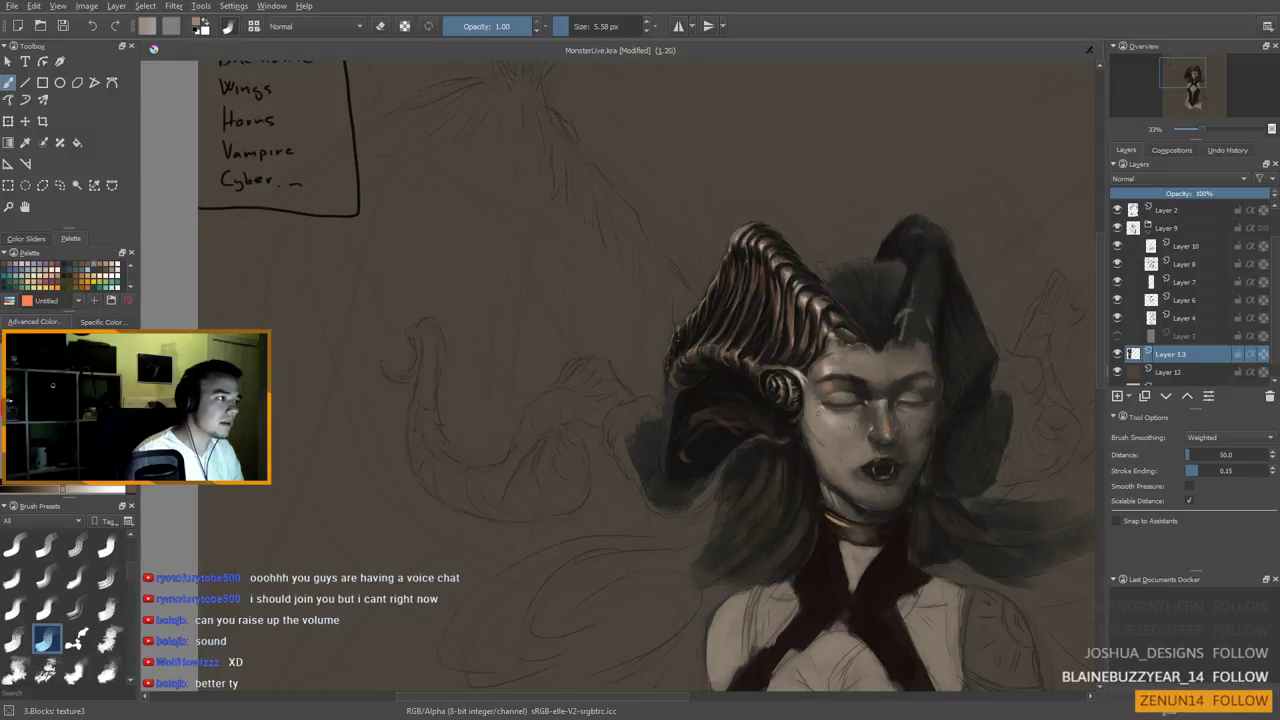
pyautogui.moveTo(675, 363); pyautogui.dragTo(686, 334)
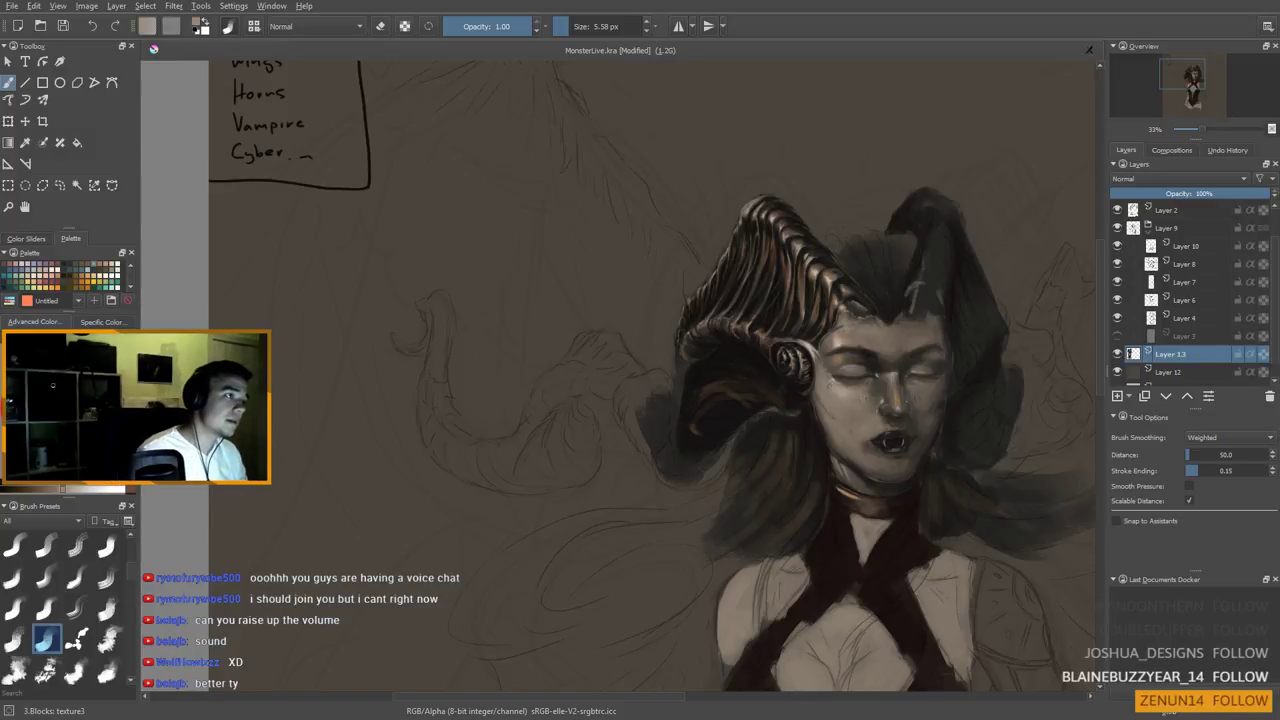
# Refine the highlights on the horn's lower ribs and rim with a warm light tone sampled near its tip
pyautogui.keyDown('ctrl'); pyautogui.click(774, 218); pyautogui.keyUp('ctrl')
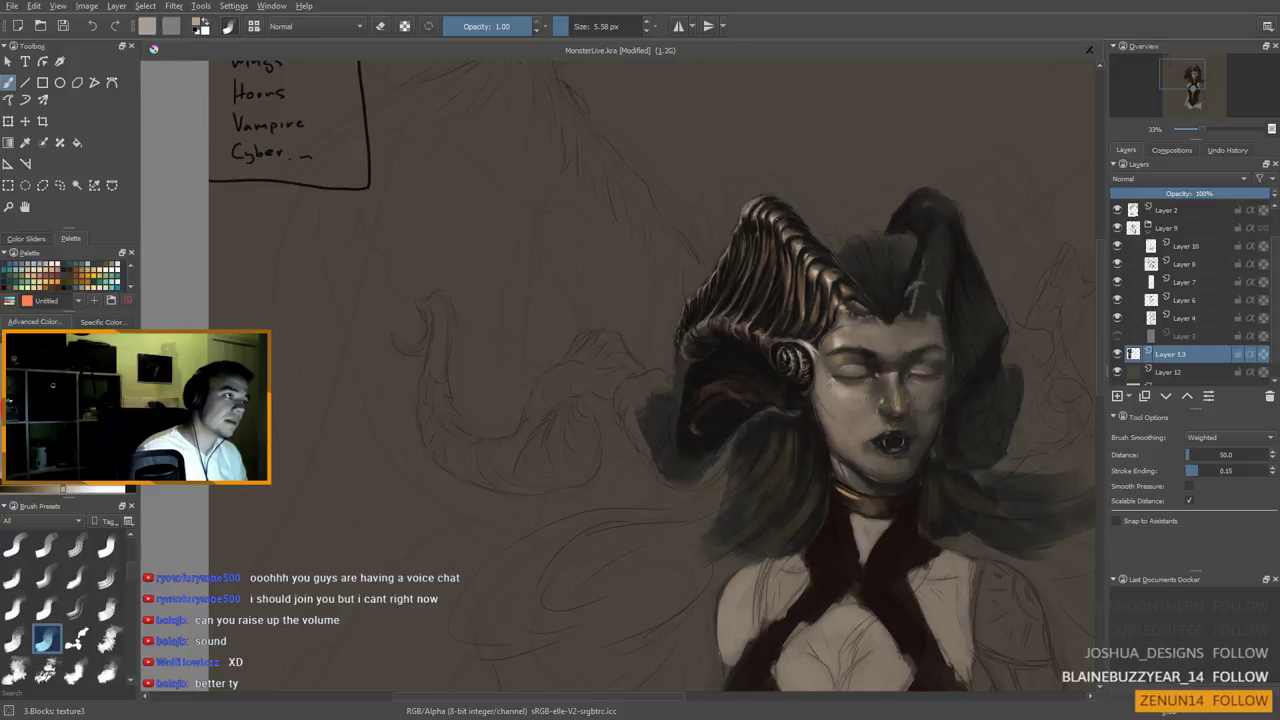
pyautogui.moveTo(768, 284); pyautogui.dragTo(774, 257)
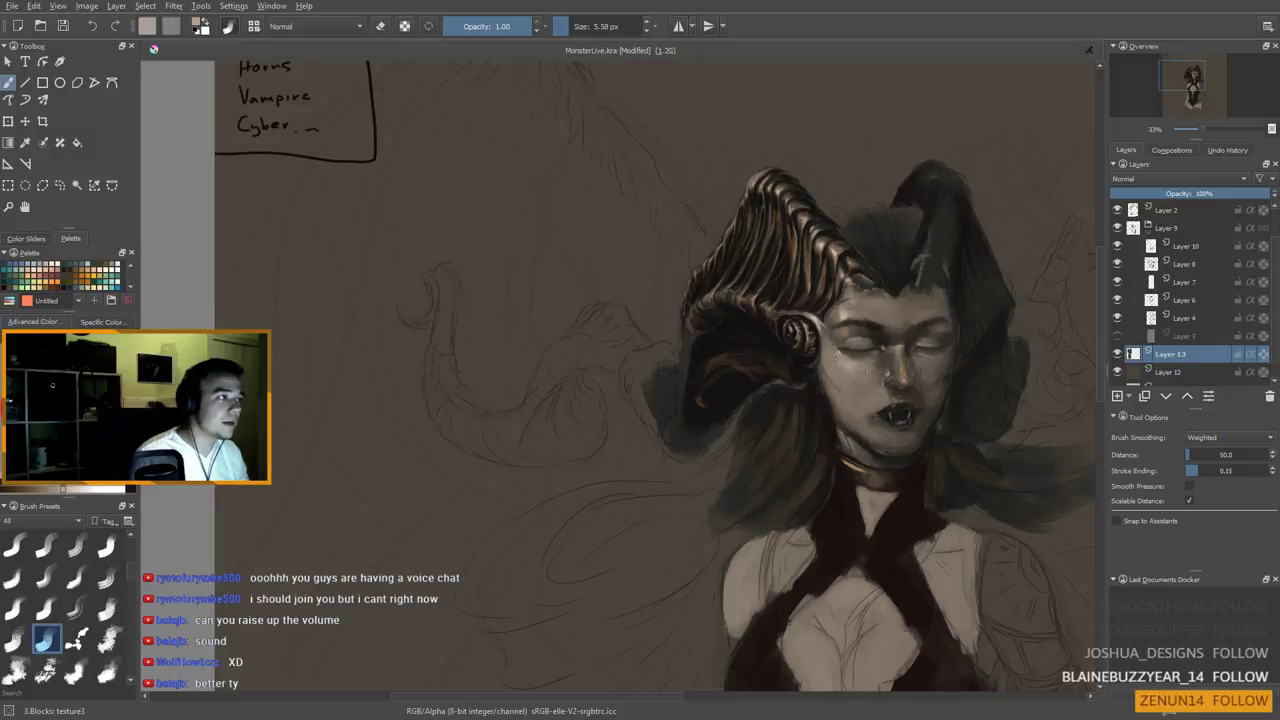
pyautogui.moveTo(709, 294); pyautogui.dragTo(705, 308)
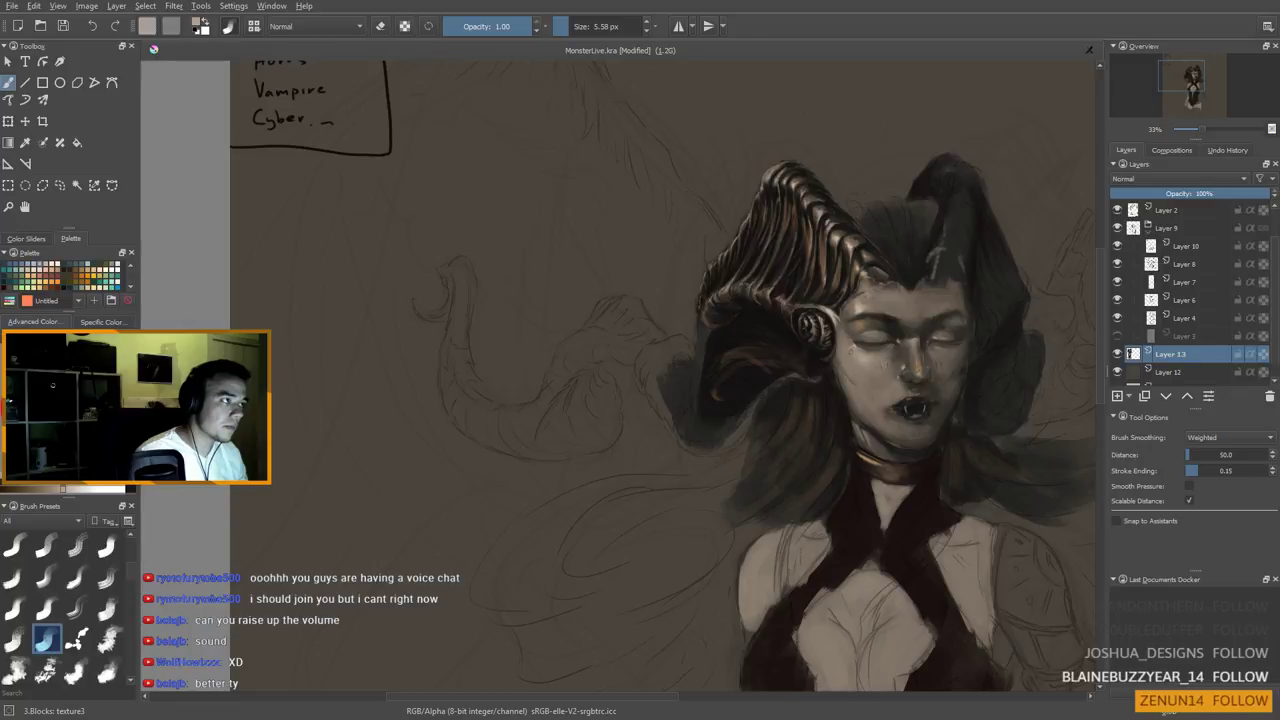
pyautogui.moveTo(755, 305); pyautogui.dragTo(748, 335)
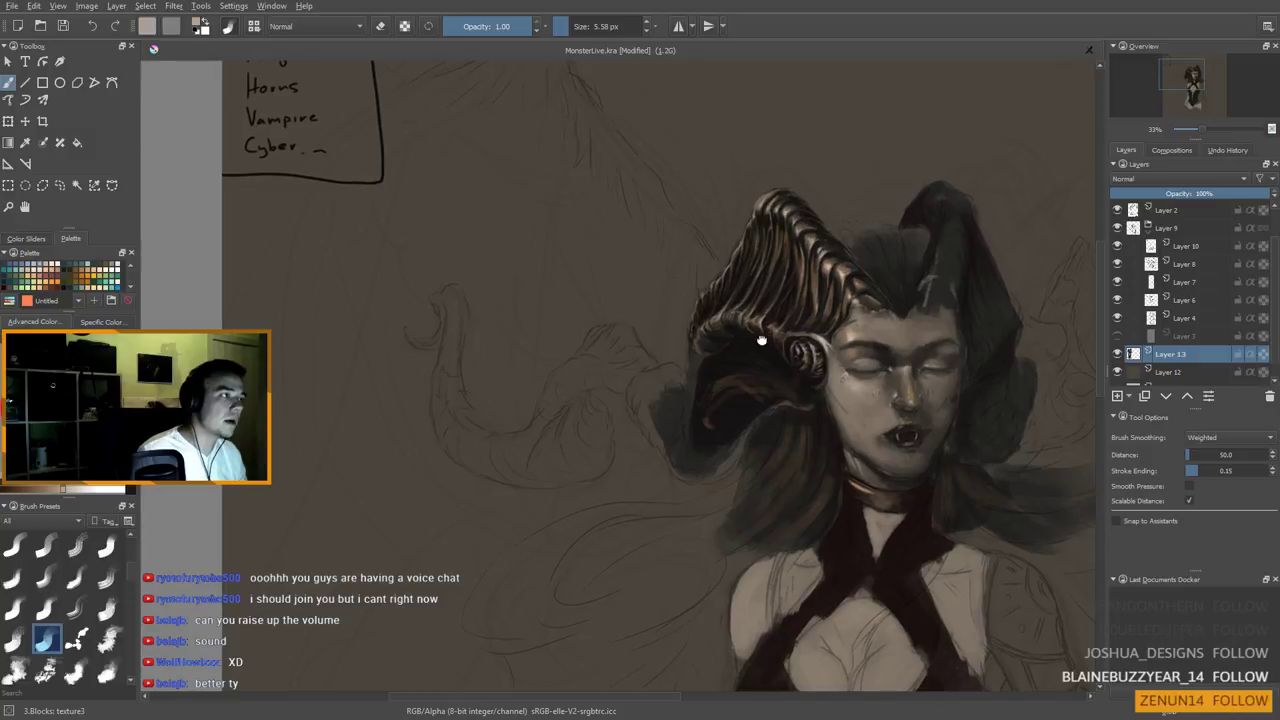
pyautogui.moveTo(765, 340); pyautogui.dragTo(761, 334)
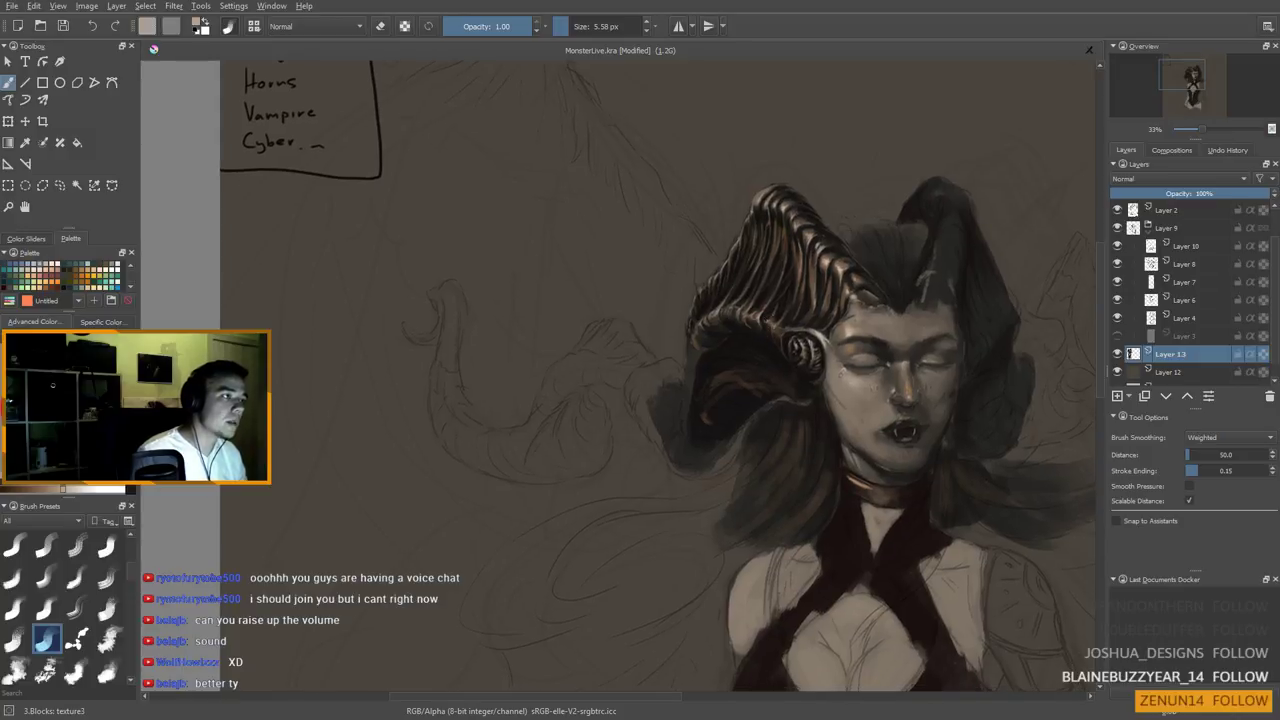
# Paint fine ridges along the curled rim's outer end with a 5.58 px brush, alternating sampled dark and light tones
pyautogui.moveTo(784, 322); pyautogui.dragTo(778, 326)
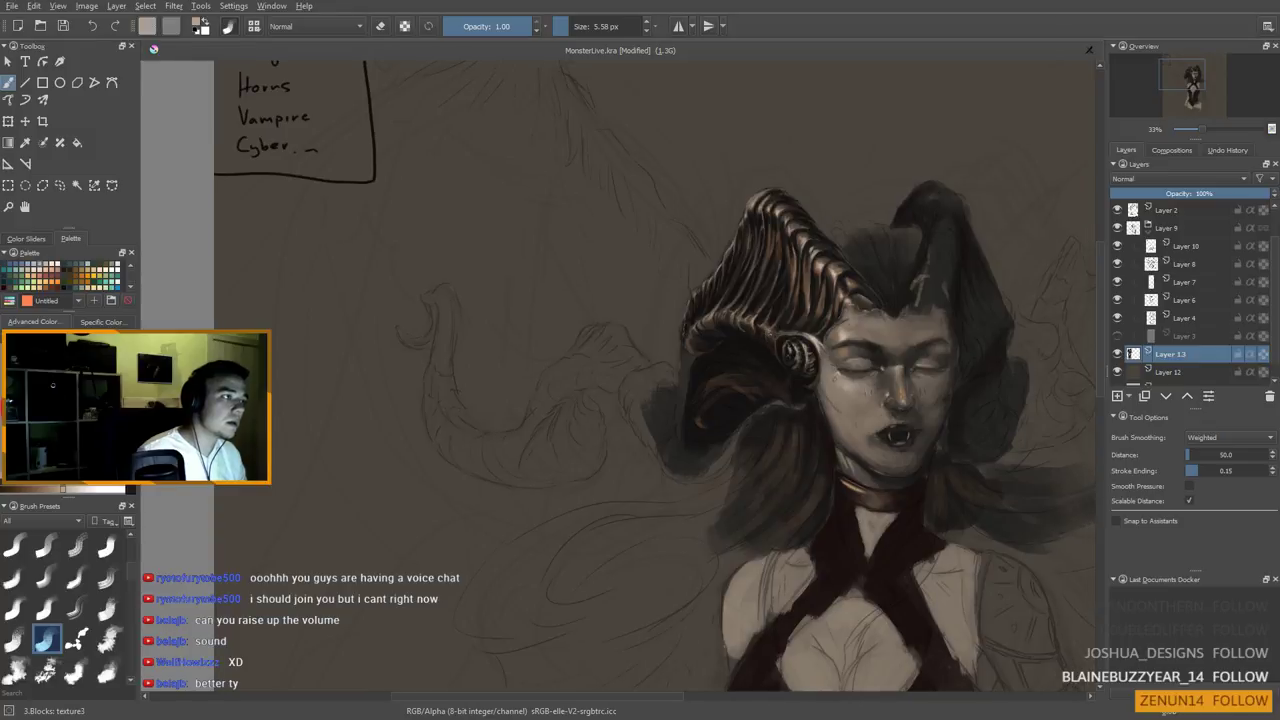
pyautogui.moveTo(766, 376); pyautogui.dragTo(780, 366)
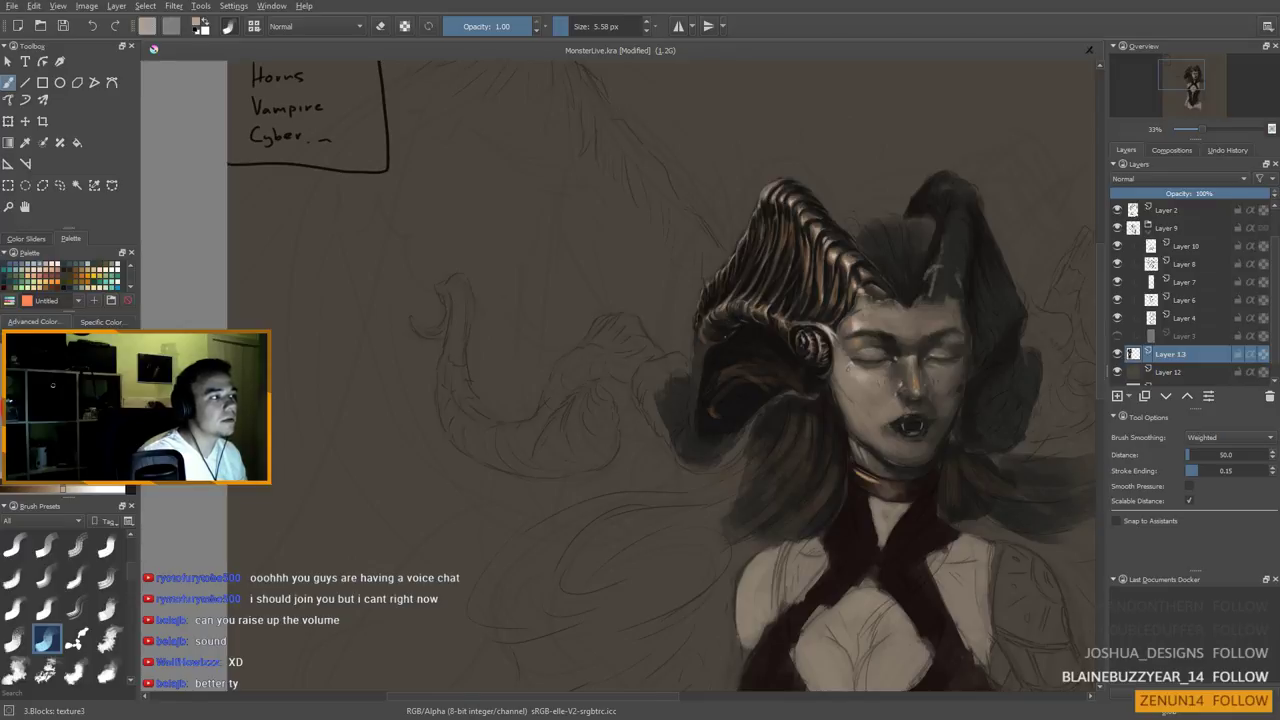
pyautogui.moveTo(714, 346)
pyautogui.mouseDown()
pyautogui.moveTo(731, 386)
pyautogui.moveTo(727, 358)
pyautogui.mouseUp()
pyautogui.keyDown('ctrl'); pyautogui.click(783, 373); pyautogui.keyUp('ctrl')
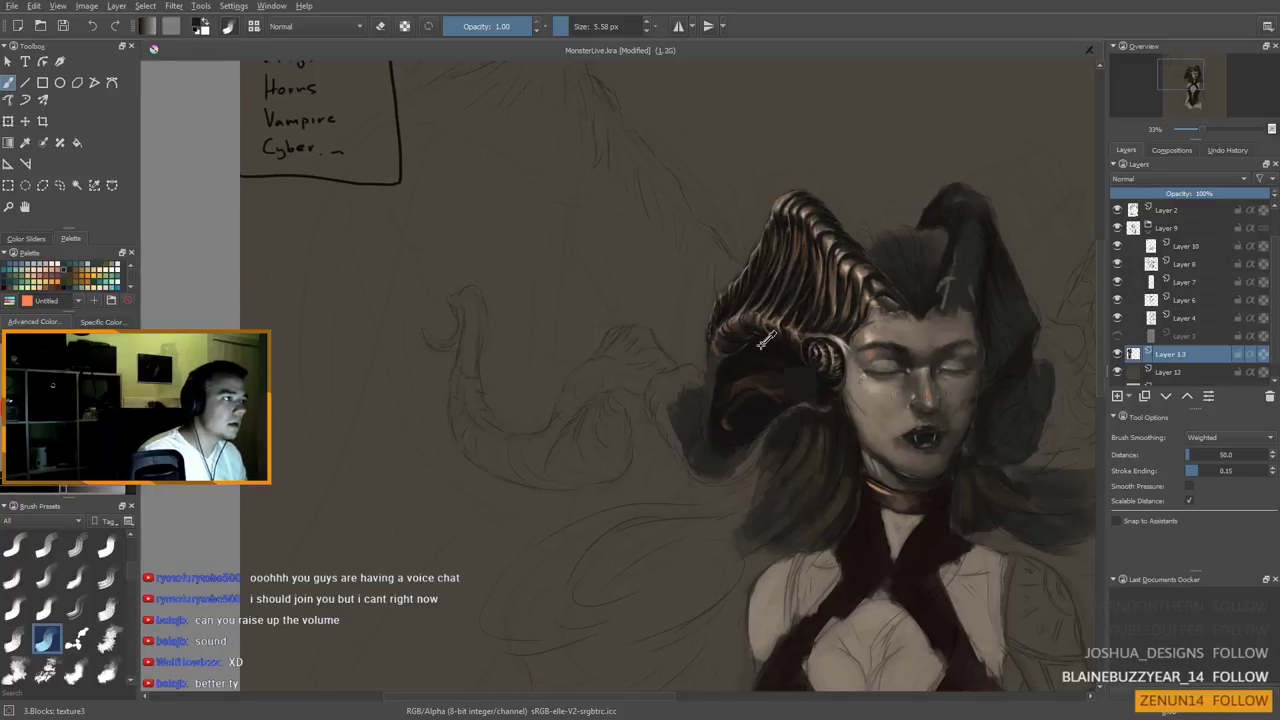
pyautogui.keyDown('ctrl'); pyautogui.click(732, 323); pyautogui.keyUp('ctrl')
pyautogui.keyDown('ctrl'); pyautogui.click(830, 243); pyautogui.keyUp('ctrl')
pyautogui.moveTo(719, 372); pyautogui.dragTo(736, 340)
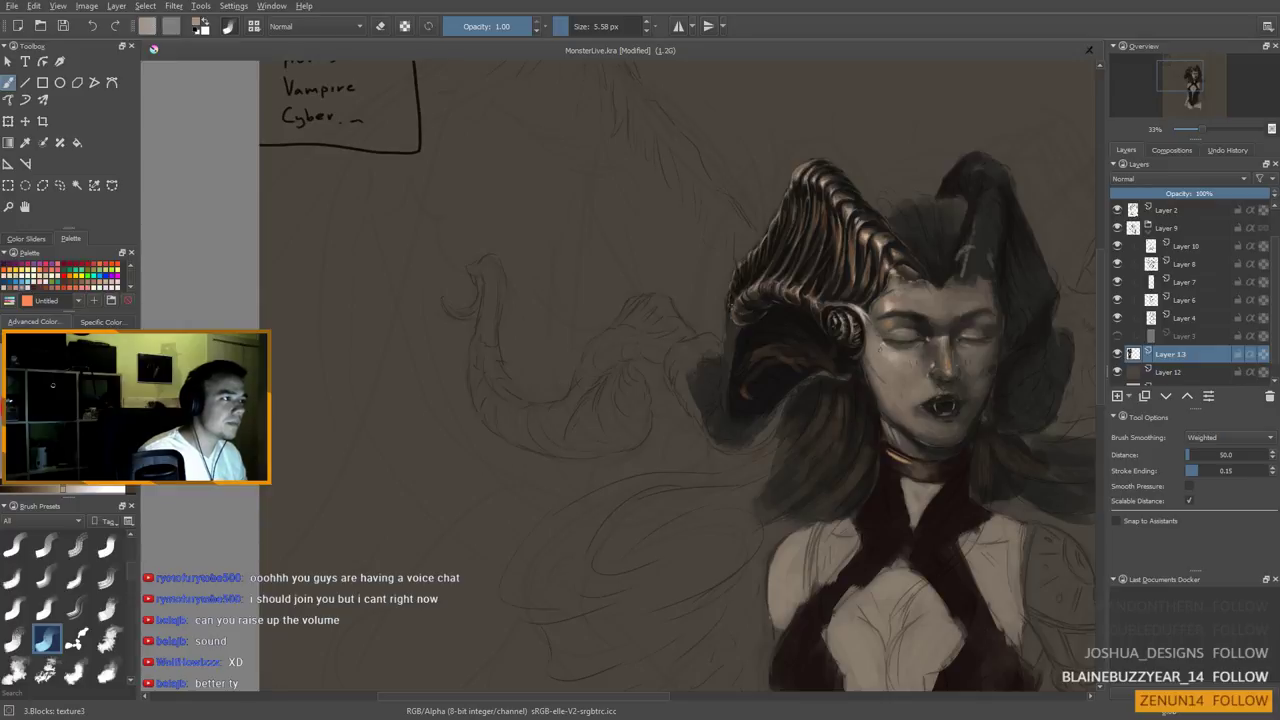
pyautogui.moveTo(736, 328); pyautogui.dragTo(734, 306)
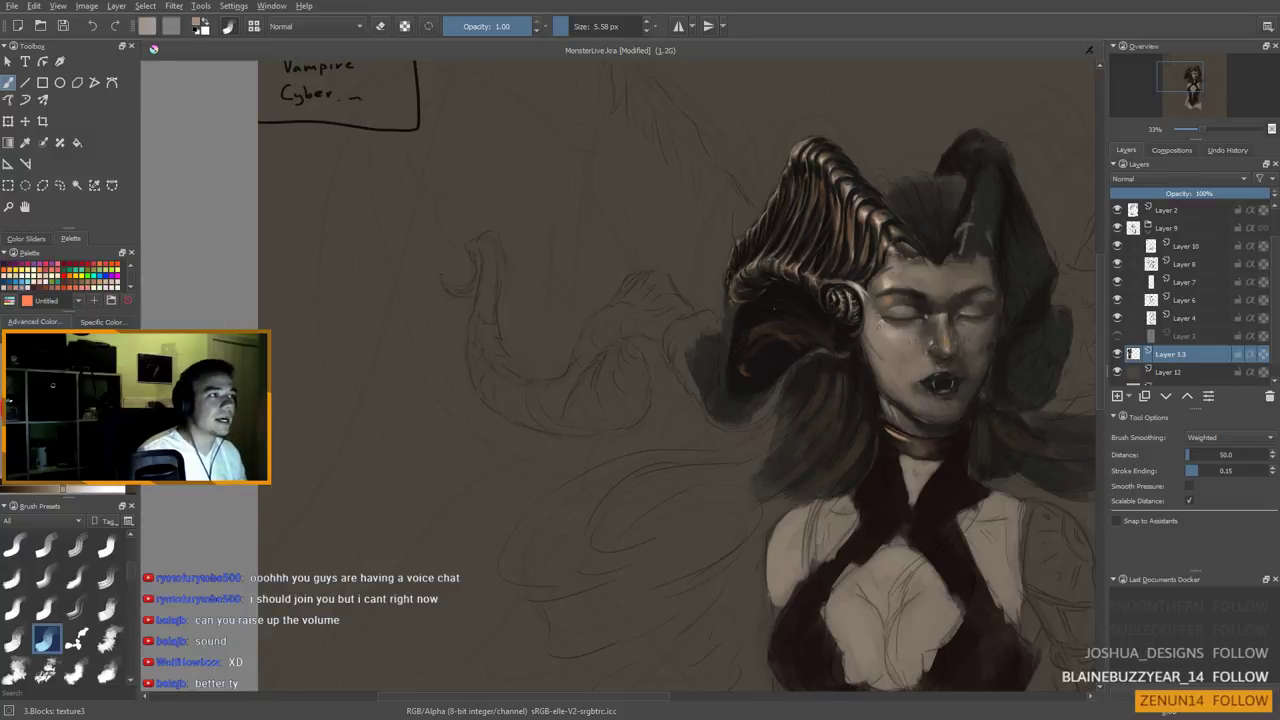
# Shape the dark outer edge below the curled rim and its hollow using sampled dark tones and a 25.30 px brush
pyautogui.keyDown('ctrl'); pyautogui.click(756, 318); pyautogui.keyUp('ctrl')
pyautogui.moveTo(756, 312); pyautogui.dragTo(762, 311)
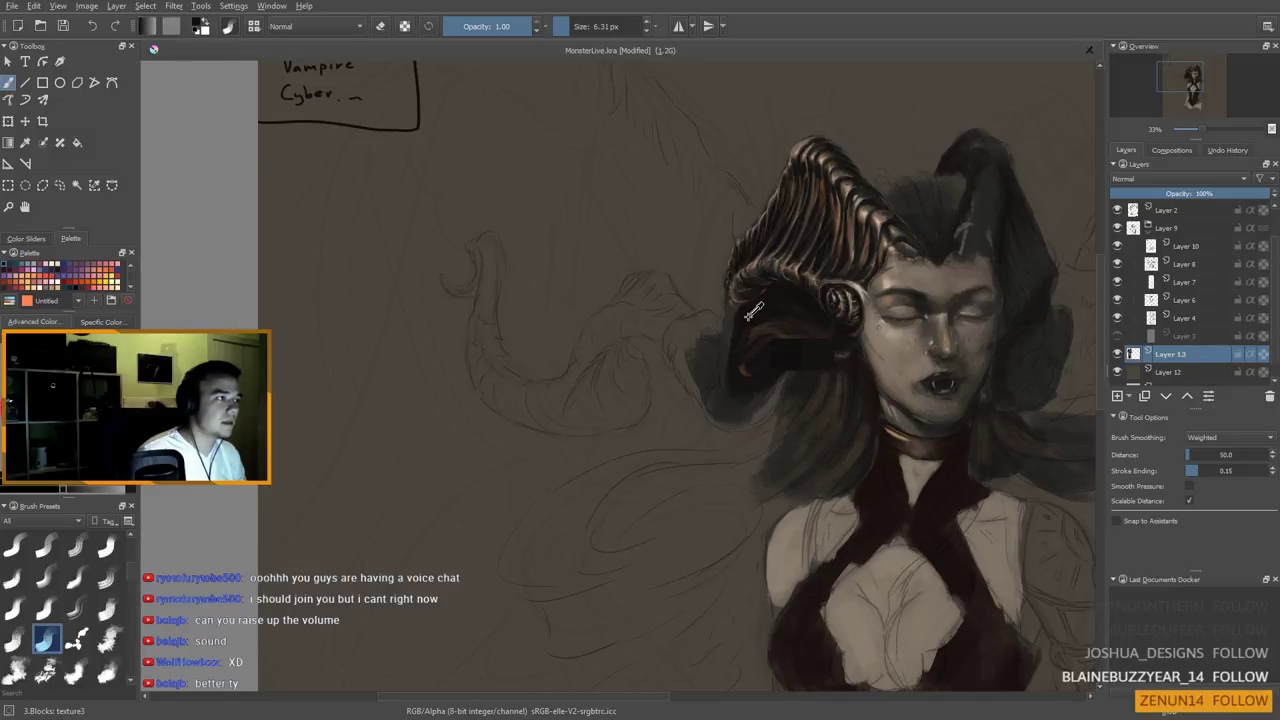
pyautogui.keyDown('shift'); pyautogui.moveTo(739, 317); pyautogui.dragTo(751, 317); pyautogui.keyUp('shift')
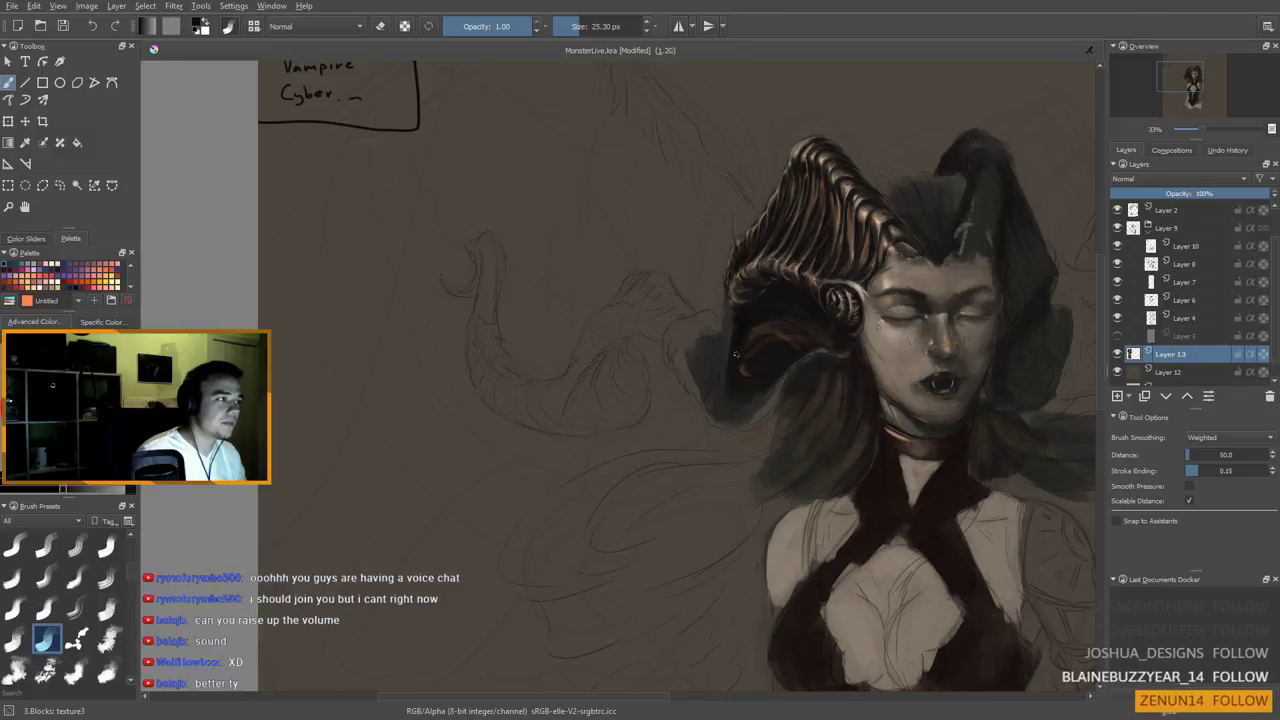
pyautogui.keyDown('ctrl'); pyautogui.click(737, 337); pyautogui.keyUp('ctrl')
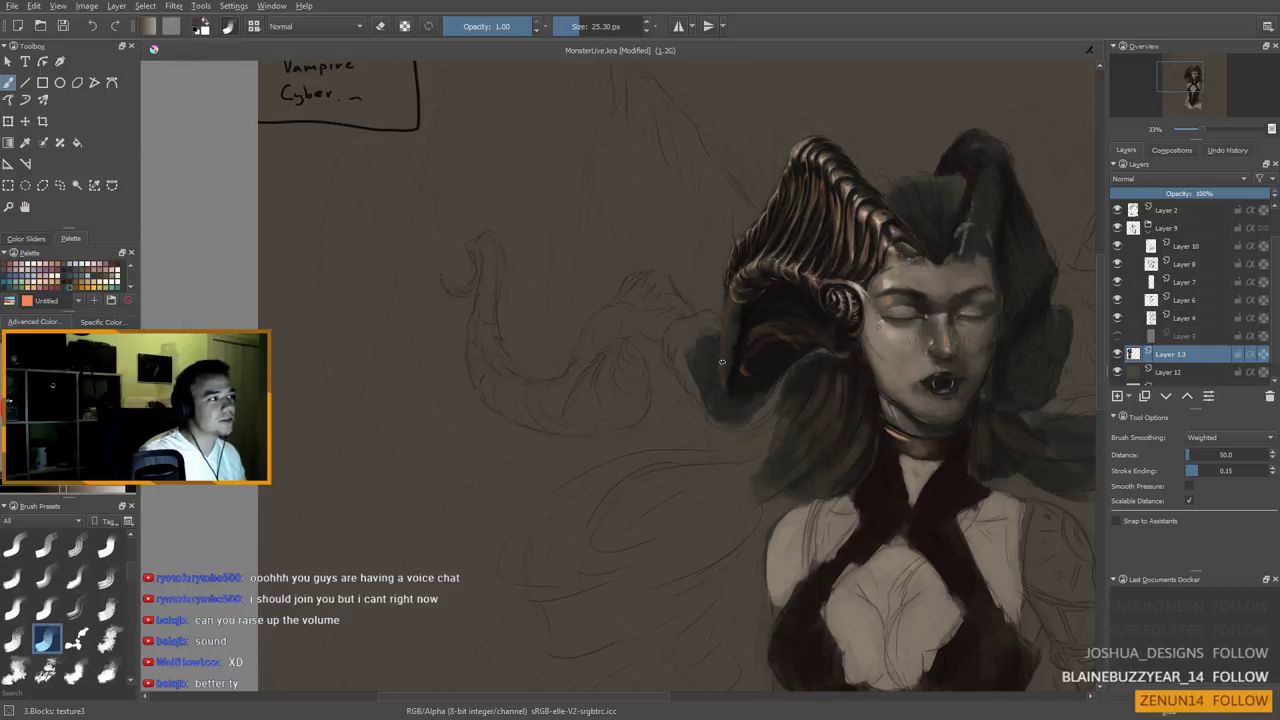
pyautogui.keyDown('ctrl'); pyautogui.click(749, 337); pyautogui.keyUp('ctrl')
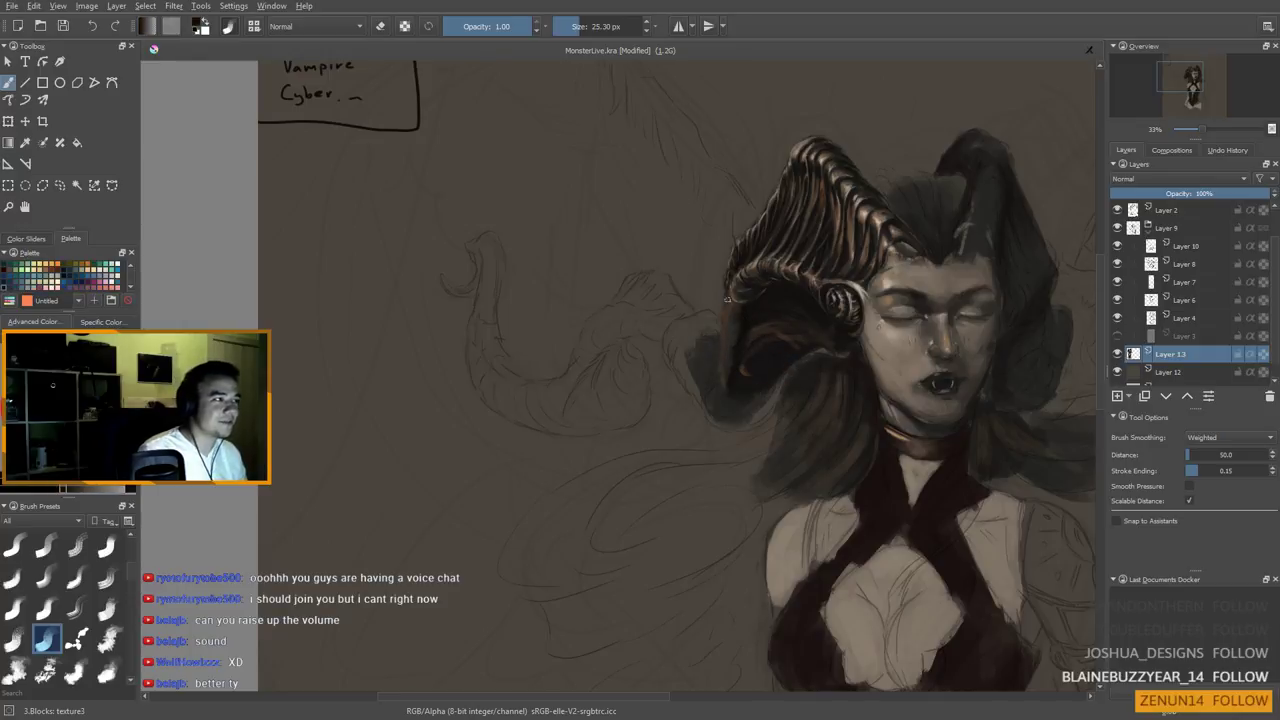
pyautogui.keyDown('ctrl'); pyautogui.click(743, 298); pyautogui.keyUp('ctrl')
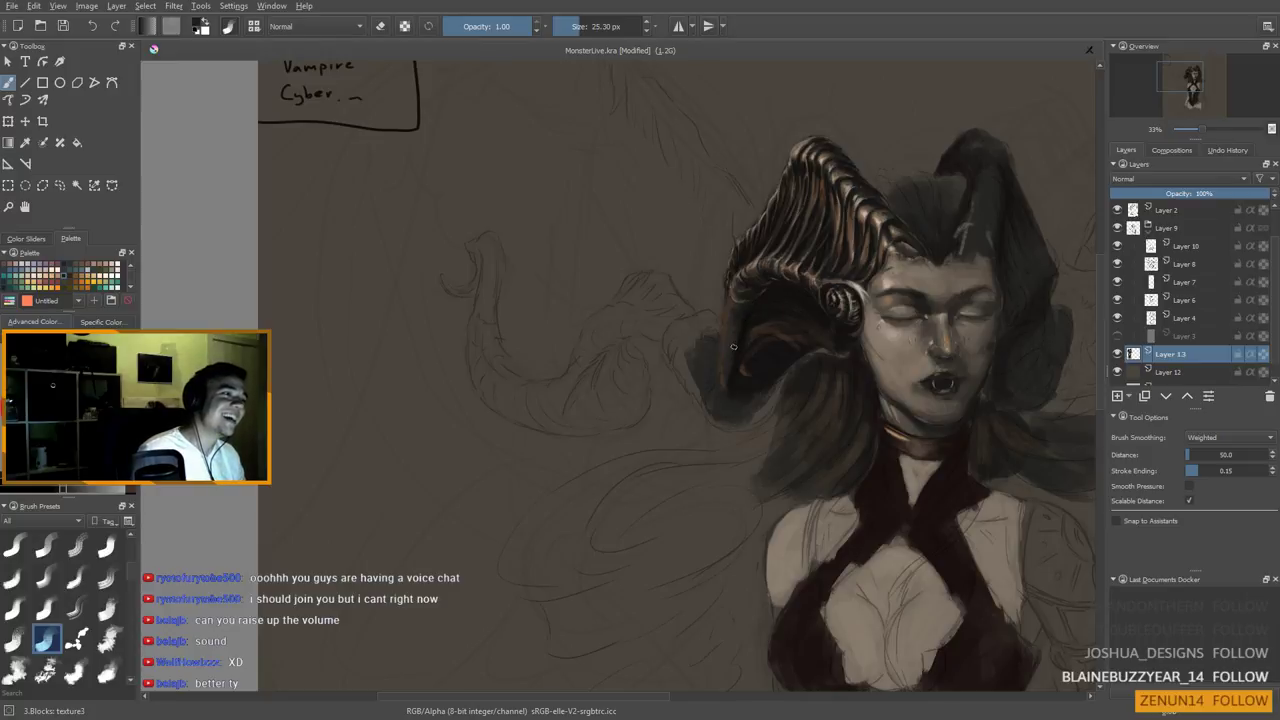
pyautogui.keyDown('ctrl'); pyautogui.click(752, 326); pyautogui.keyUp('ctrl')
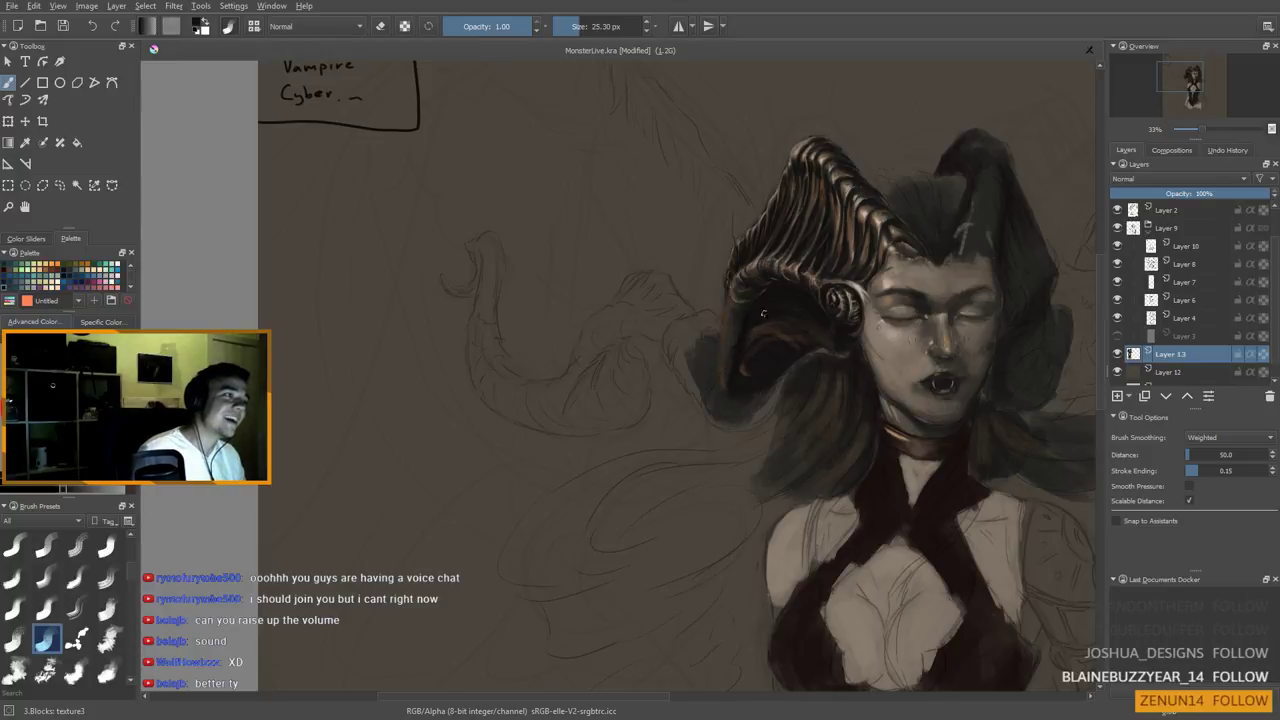
pyautogui.keyDown('ctrl'); pyautogui.click(749, 325); pyautogui.keyUp('ctrl')
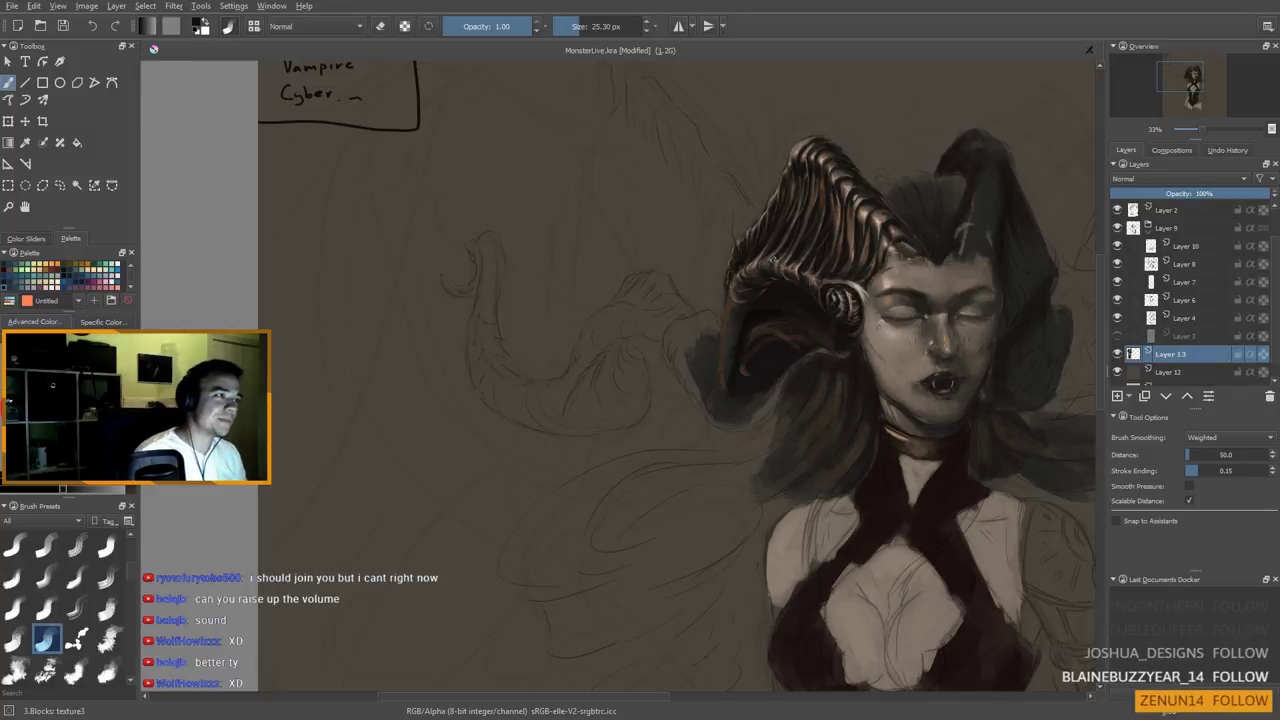
# Refine the shadows at the rim's lower outer edge with dark rib tones, varying the brush between 10.23, 22.07 and 11.90 px
pyautogui.keyDown('ctrl'); pyautogui.click(785, 250); pyautogui.keyUp('ctrl')
pyautogui.keyDown('ctrl'); pyautogui.click(797, 255); pyautogui.keyUp('ctrl')
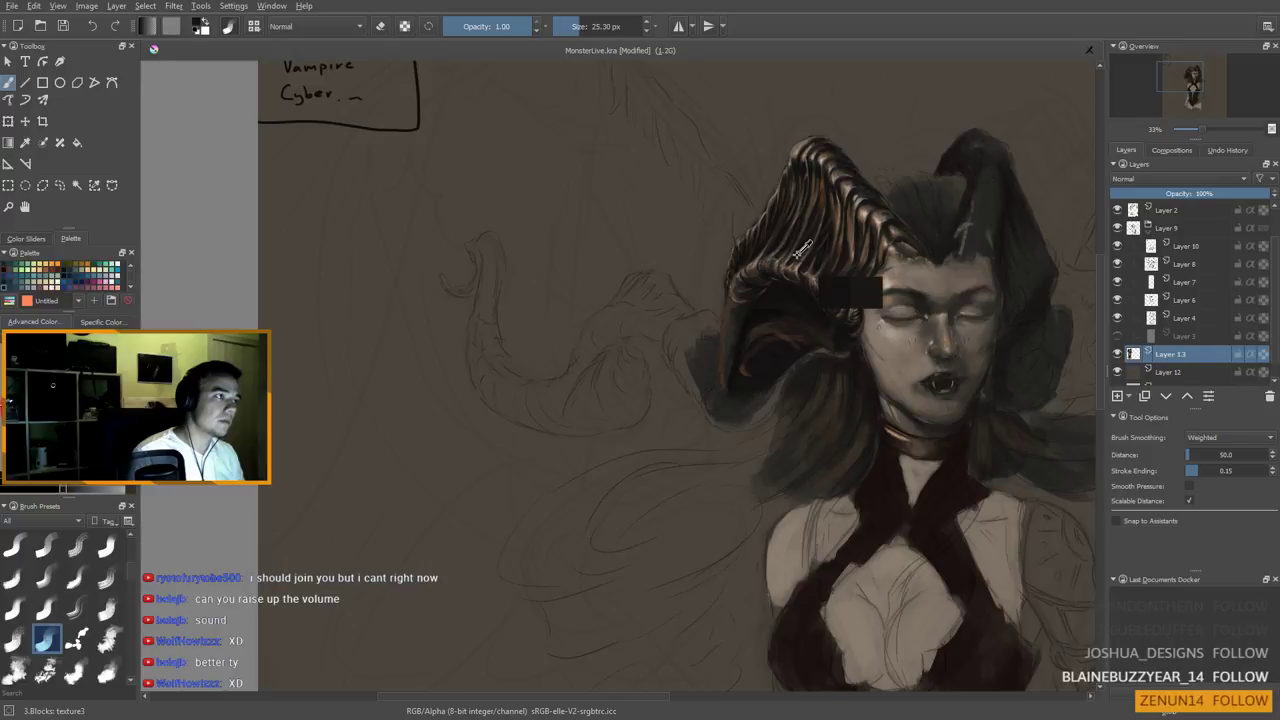
pyautogui.keyDown('shift'); pyautogui.moveTo(797, 255); pyautogui.dragTo(792, 255); pyautogui.keyUp('shift')
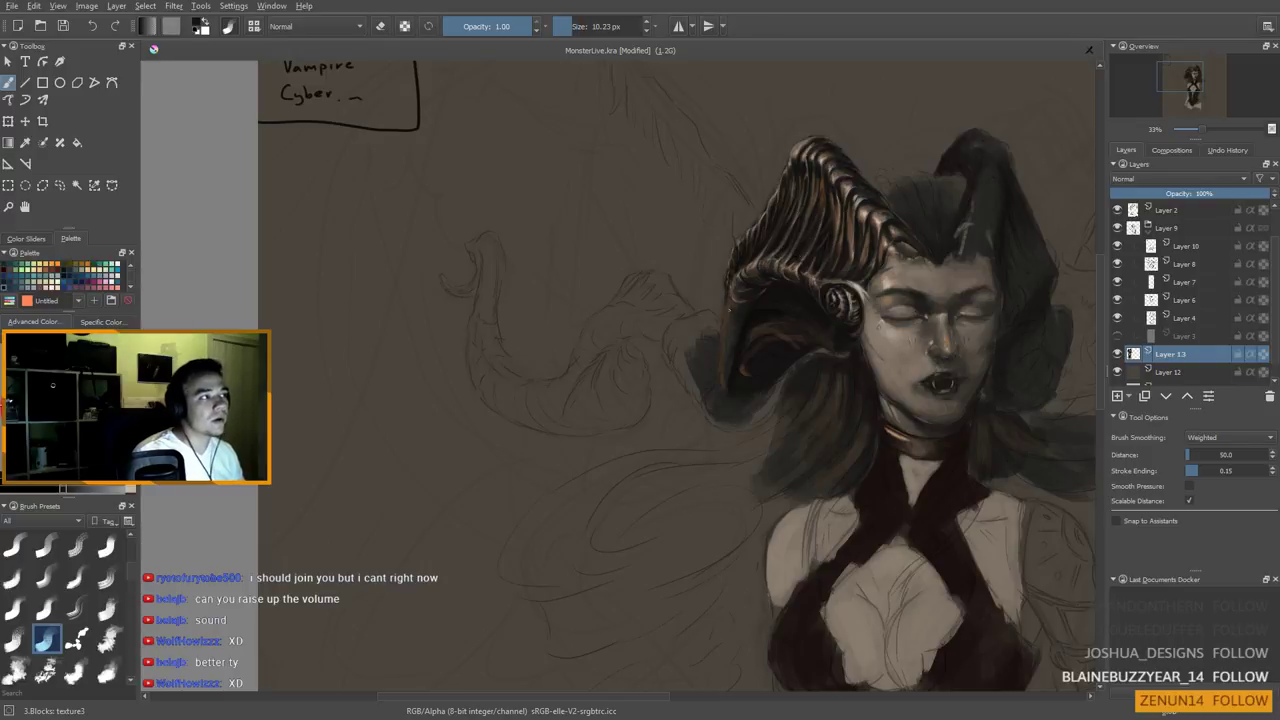
pyautogui.press(']')
pyautogui.press(']')
pyautogui.press(']')
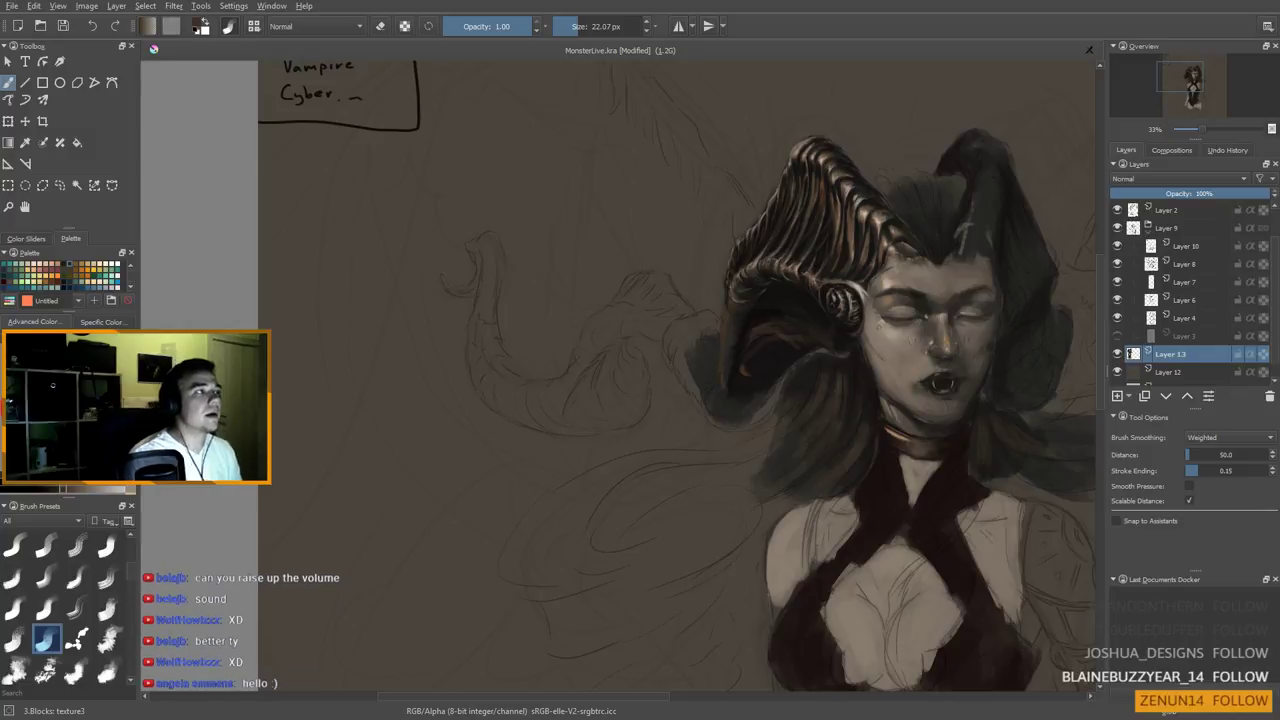
pyautogui.press('[')
pyautogui.press('[')
pyautogui.press('[')
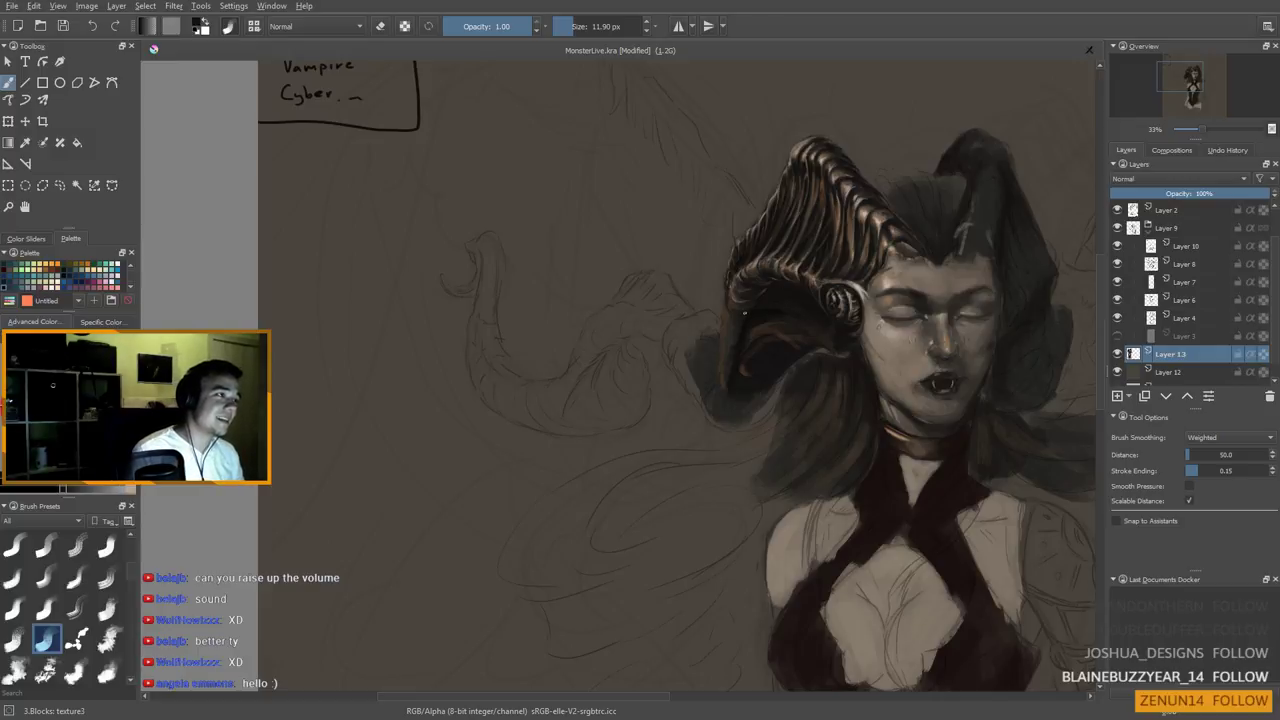
# Extend the light ridges down the rim's outer end with a sampled horn tone and a 6.81 px brush
pyautogui.keyDown('ctrl'); pyautogui.click(755, 299); pyautogui.keyUp('ctrl')
pyautogui.keyDown('ctrl'); pyautogui.click(797, 268); pyautogui.keyUp('ctrl')
pyautogui.keyDown('shift'); pyautogui.moveTo(752, 305); pyautogui.dragTo(748, 305); pyautogui.keyUp('shift')
pyautogui.press('[')
pyautogui.press('[')
pyautogui.press('[')
pyautogui.press('[')
pyautogui.press('[')
pyautogui.press('[')
pyautogui.press(']')
pyautogui.press(']')
pyautogui.press(']')
pyautogui.press(']')
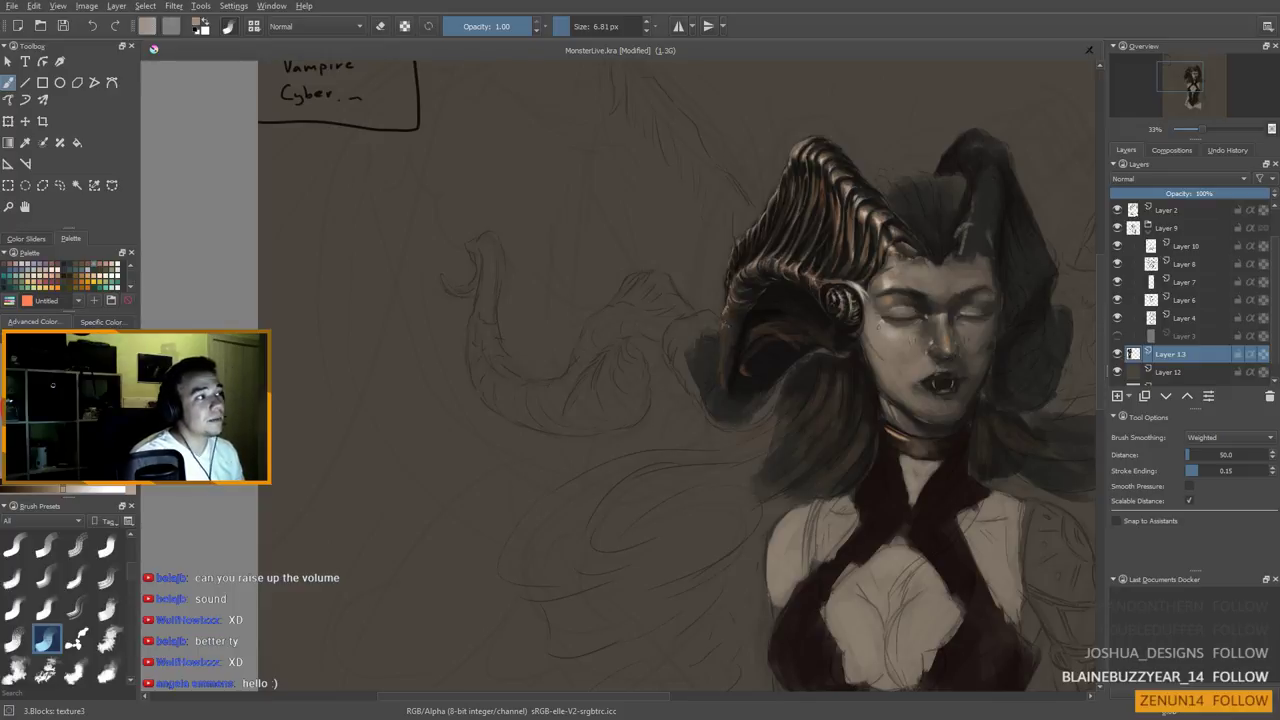
# Darken and blend the hollow under the curled rim with sampled dark tones, using 25.86 px and 15.19 px brushes
pyautogui.keyDown('ctrl'); pyautogui.click(756, 314); pyautogui.keyUp('ctrl')
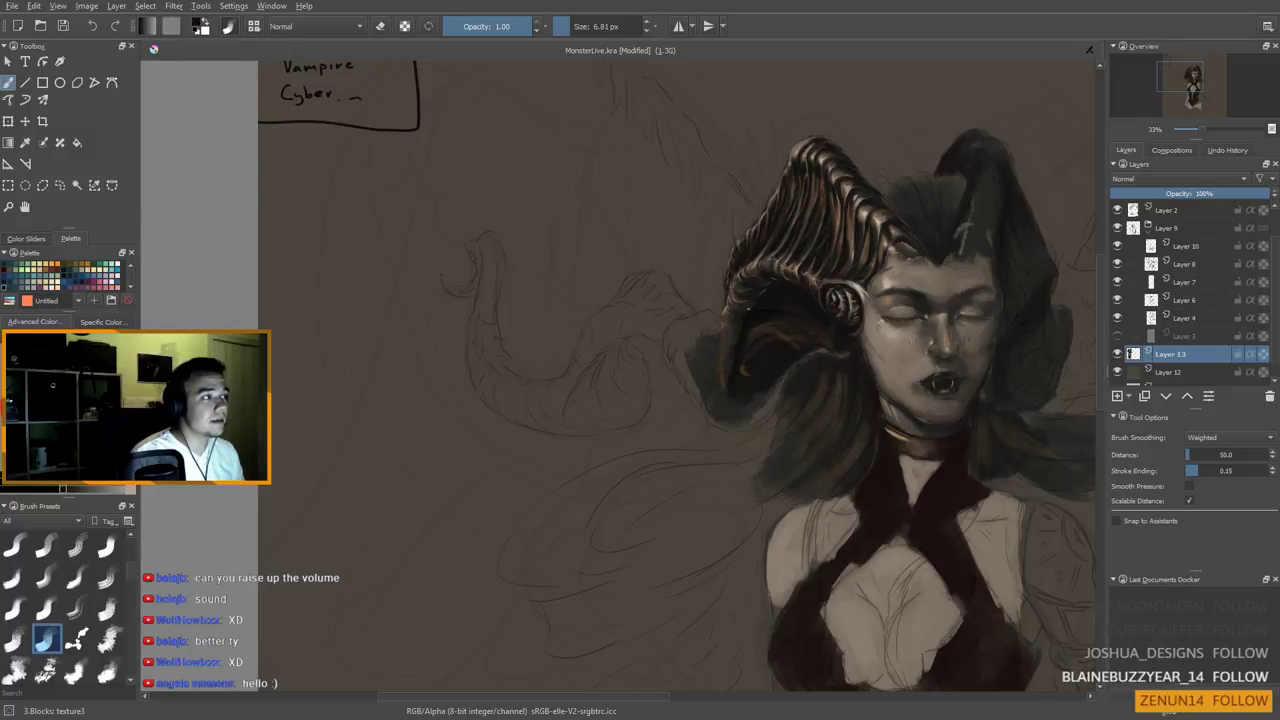
pyautogui.keyDown('shift'); pyautogui.moveTo(778, 297); pyautogui.dragTo(790, 298); pyautogui.keyUp('shift')
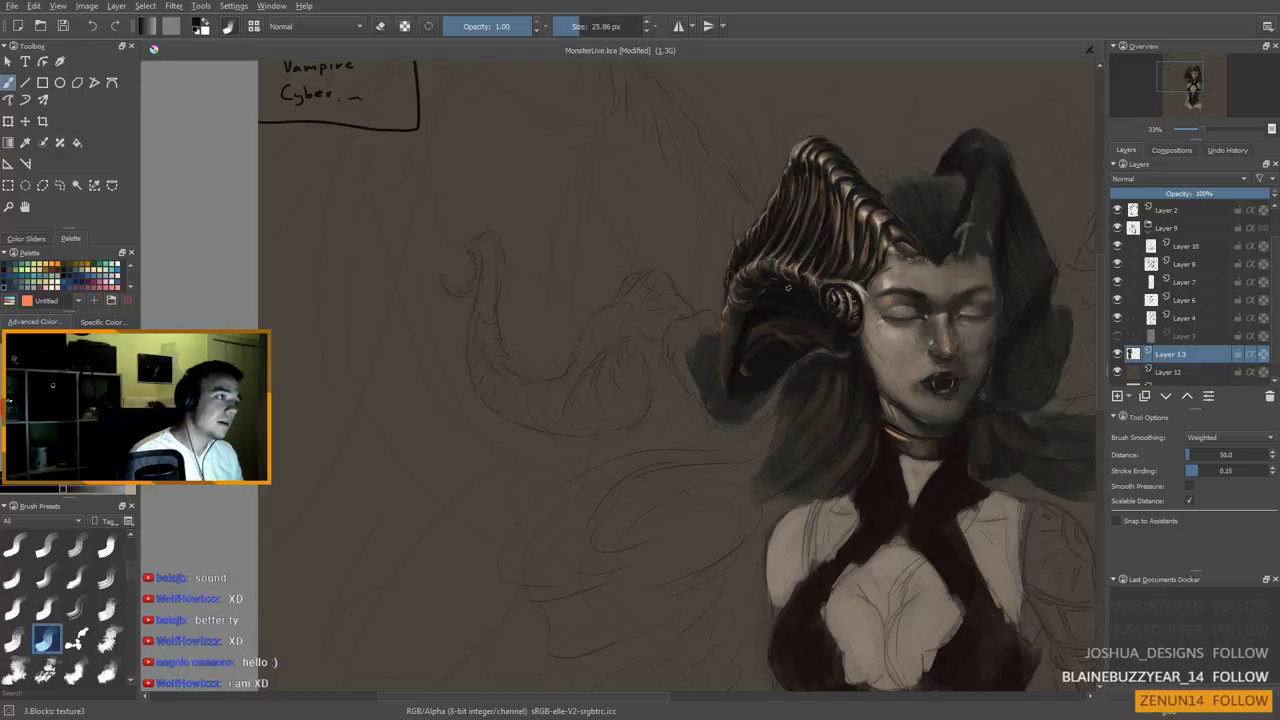
pyautogui.keyDown('ctrl'); pyautogui.click(750, 324); pyautogui.keyUp('ctrl')
pyautogui.keyDown('ctrl'); pyautogui.click(783, 306); pyautogui.keyUp('ctrl')
pyautogui.keyDown('shift'); pyautogui.moveTo(779, 321); pyautogui.dragTo(772, 321); pyautogui.keyUp('shift')
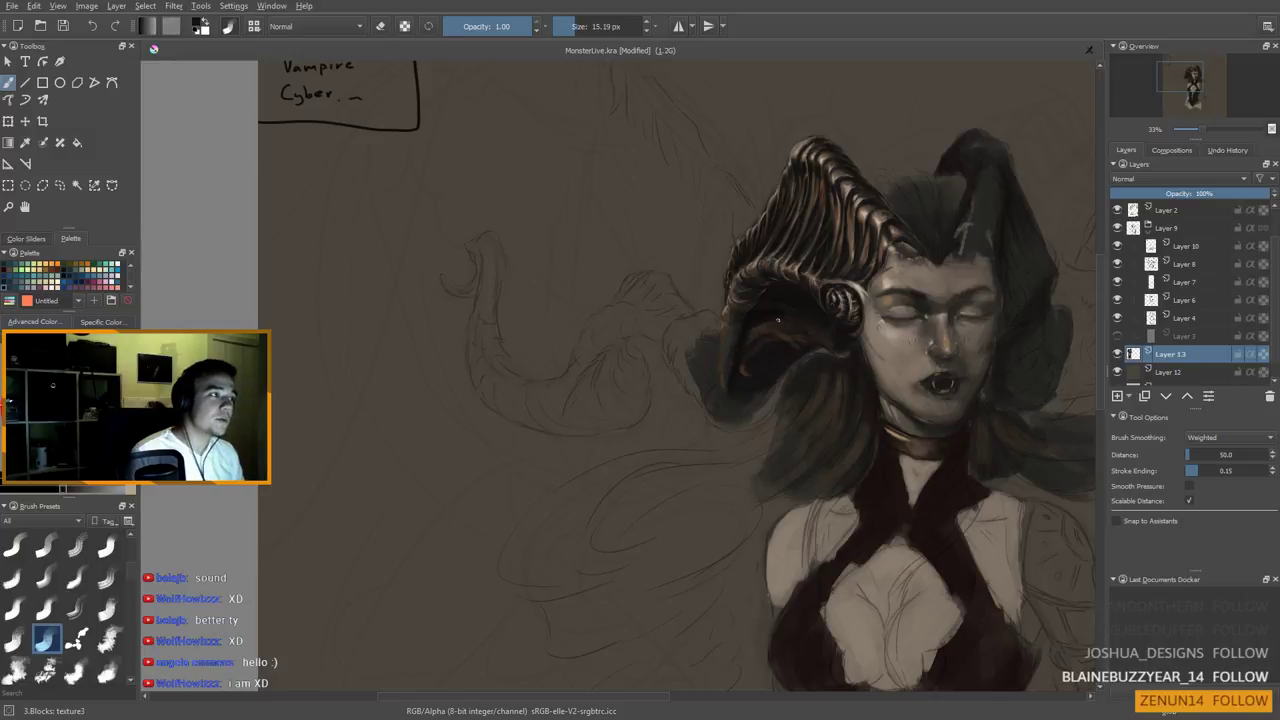
pyautogui.keyDown('ctrl'); pyautogui.click(787, 320); pyautogui.keyUp('ctrl')
pyautogui.keyDown('ctrl'); pyautogui.click(775, 326); pyautogui.keyUp('ctrl')
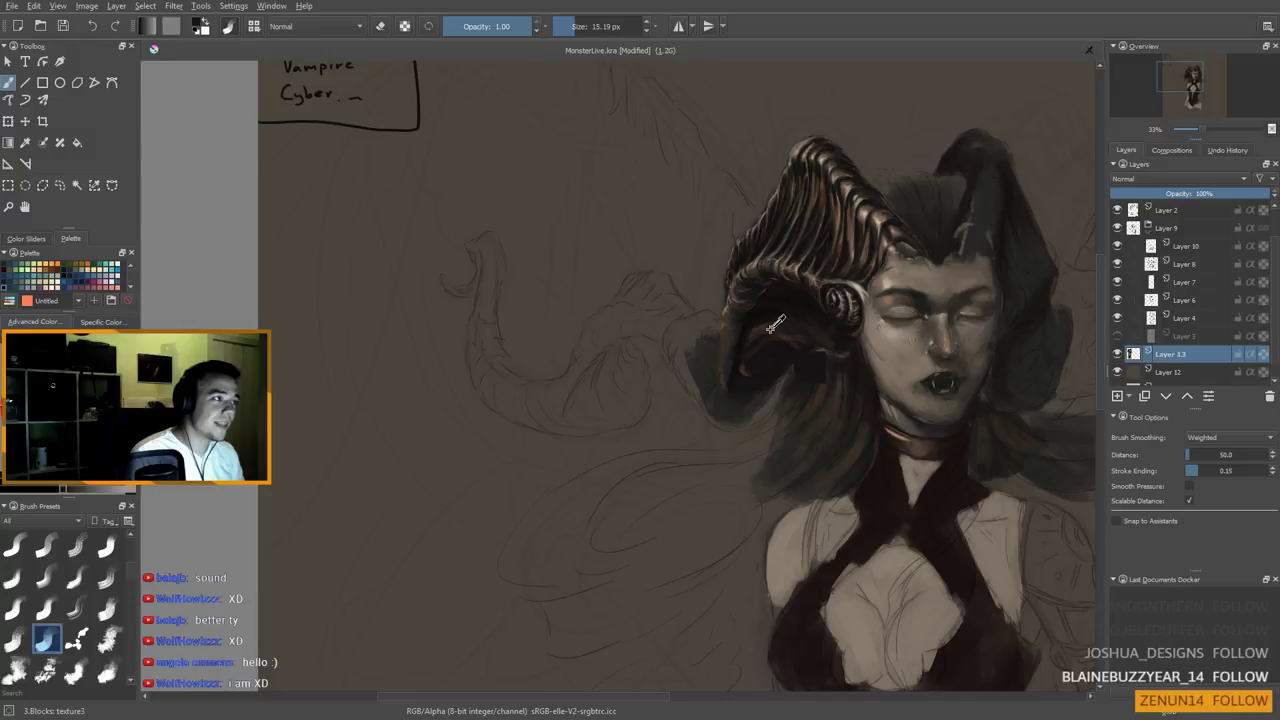
pyautogui.keyDown('ctrl'); pyautogui.click(771, 327); pyautogui.keyUp('ctrl')
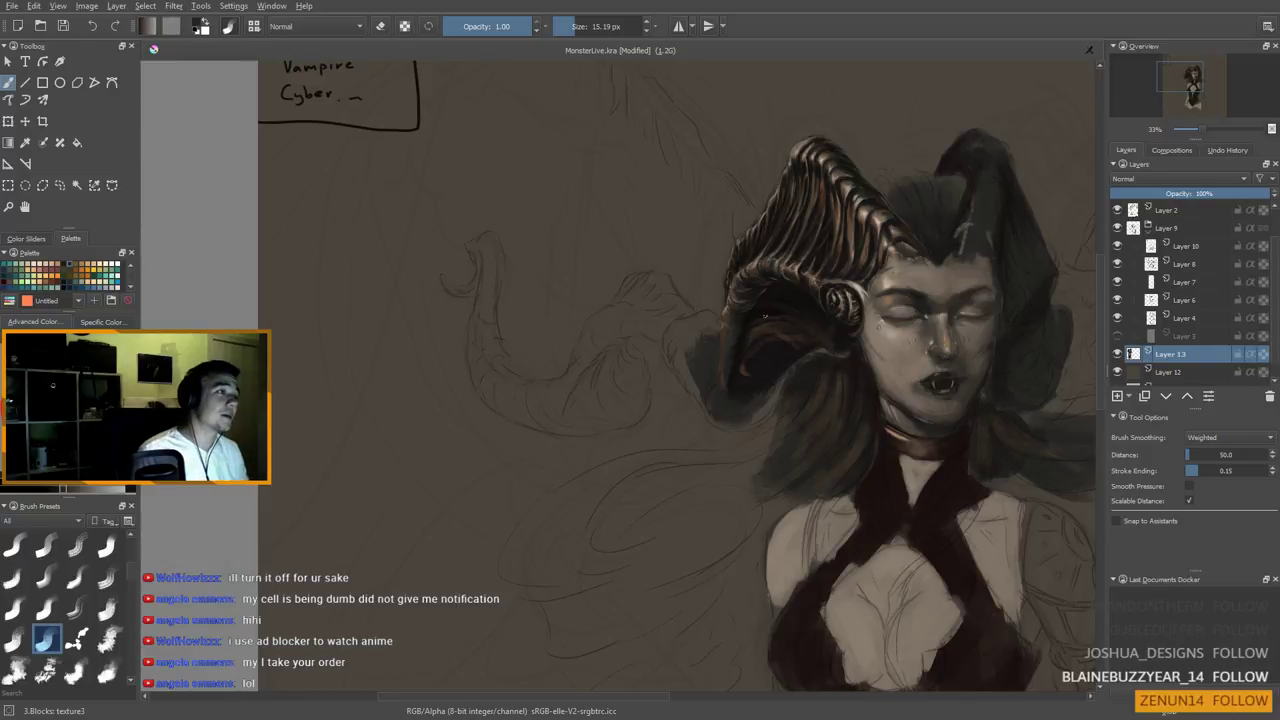
# Add small highlights to the ridges at the rim's lower outer end with a sampled light tone and a 6.80 px brush
pyautogui.keyDown('shift'); pyautogui.moveTo(750, 321); pyautogui.dragTo(744, 320); pyautogui.keyUp('shift')
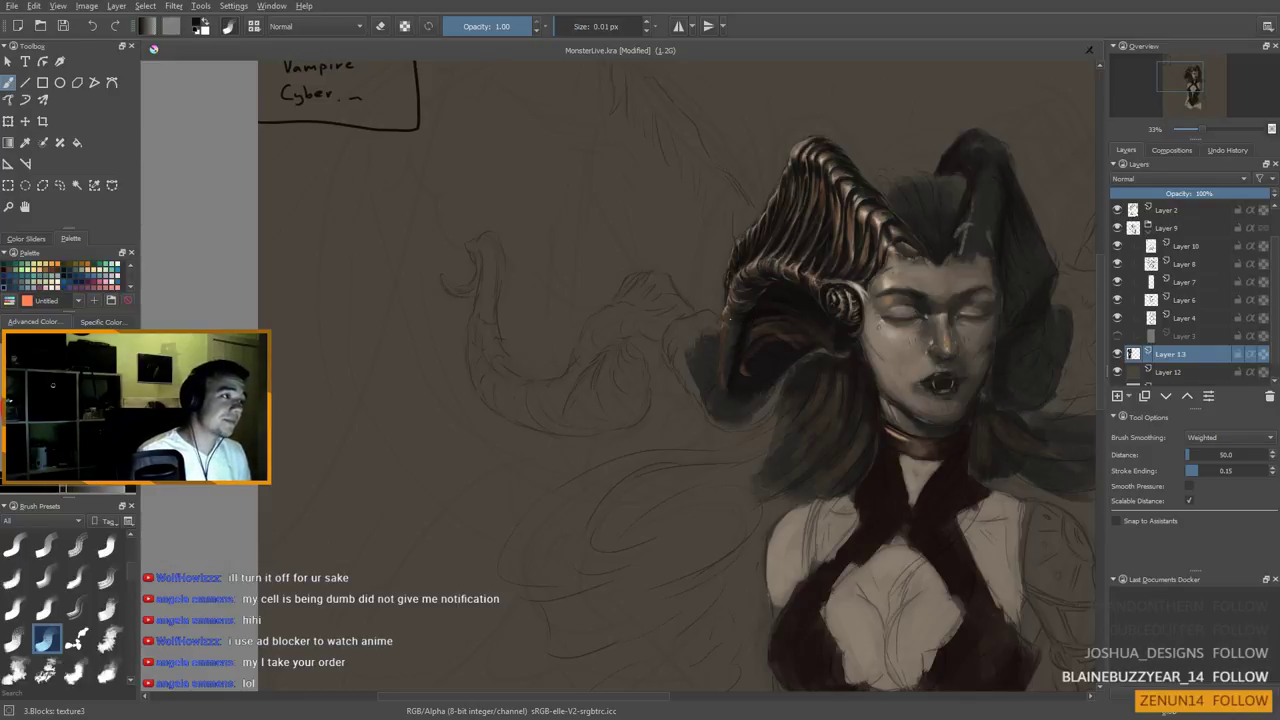
pyautogui.moveTo(726, 316); pyautogui.dragTo(733, 315)
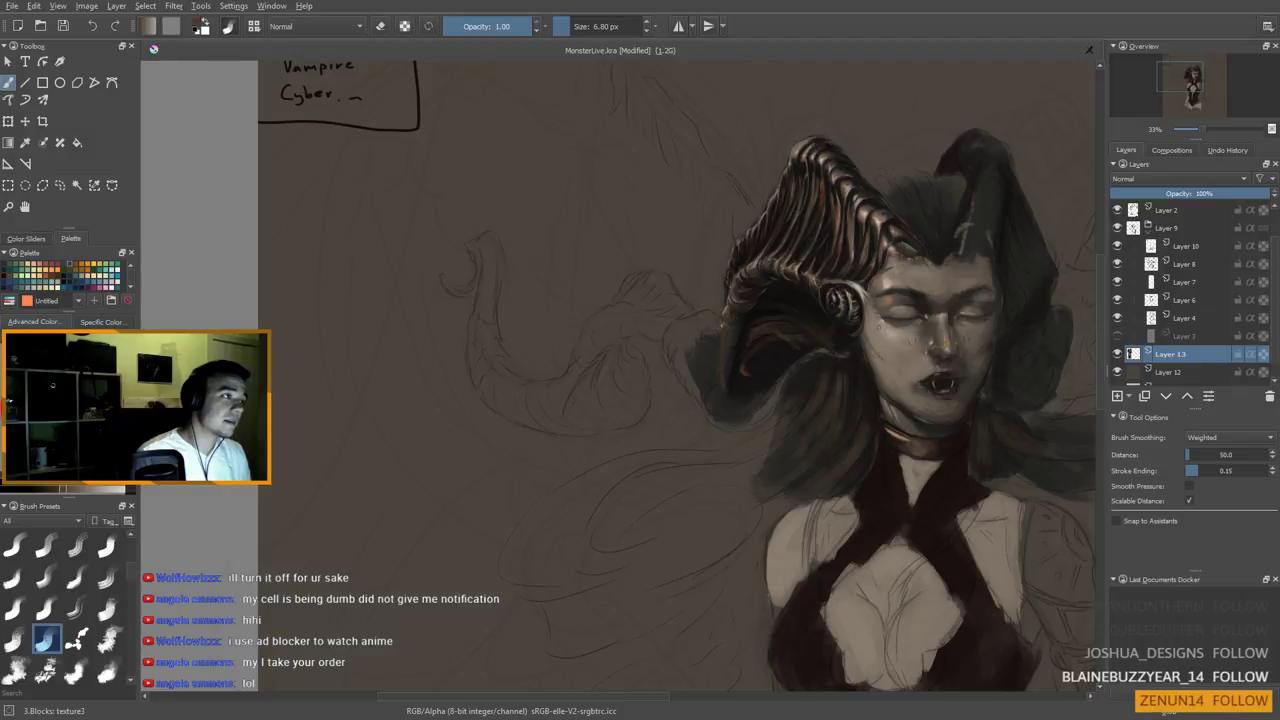
pyautogui.keyDown('ctrl'); pyautogui.click(741, 305); pyautogui.keyUp('ctrl')
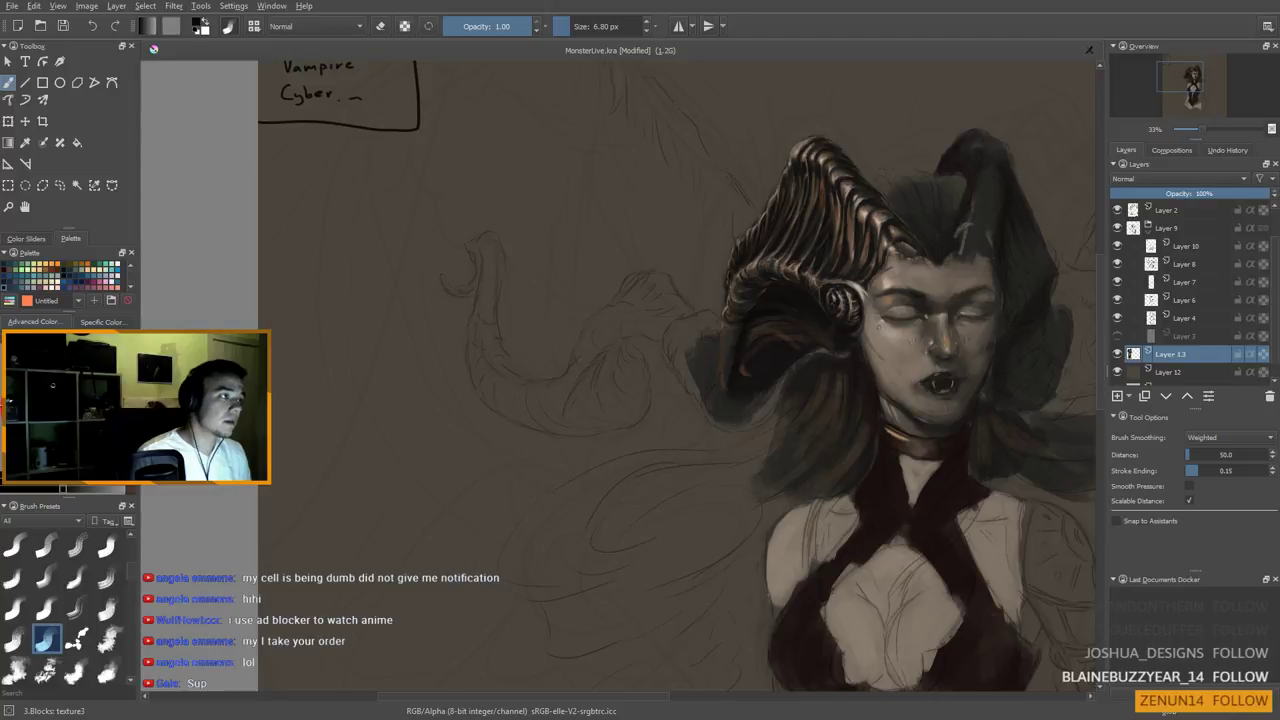
pyautogui.keyDown('ctrl'); pyautogui.click(870, 205); pyautogui.keyUp('ctrl')
pyautogui.keyDown('ctrl'); pyautogui.click(864, 213); pyautogui.keyUp('ctrl')
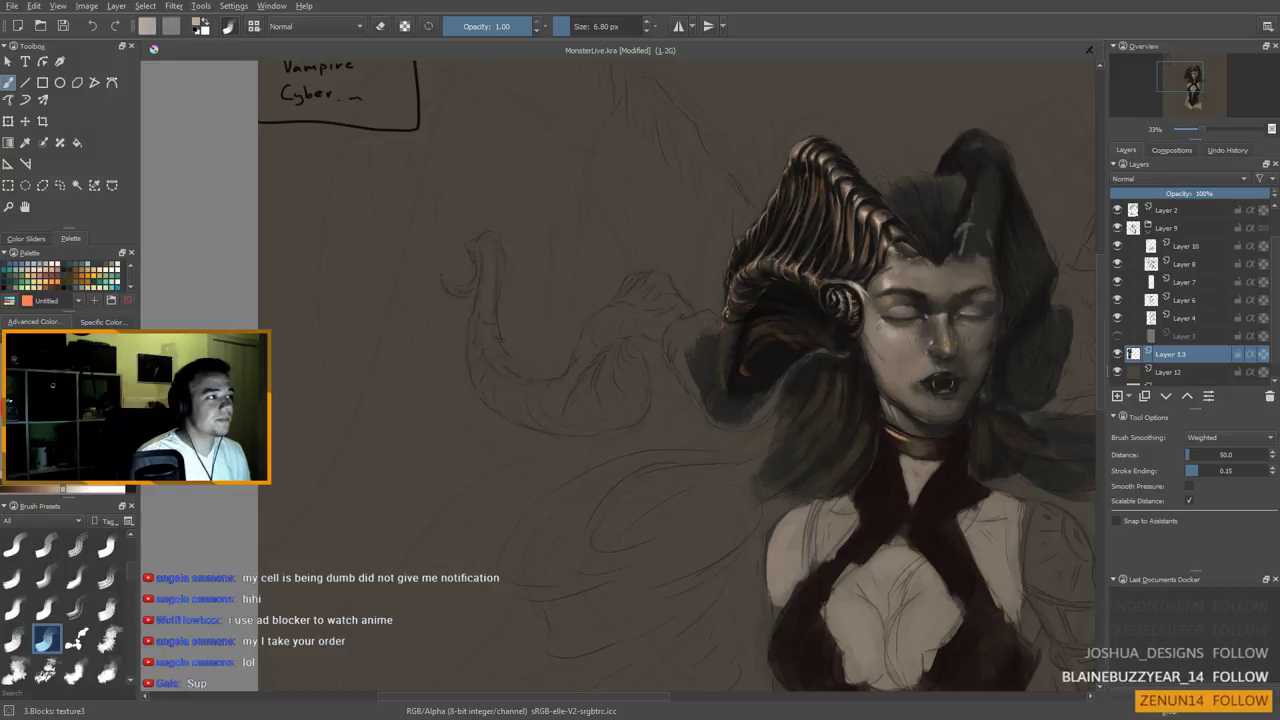
pyautogui.moveTo(731, 322); pyautogui.dragTo(731, 311)
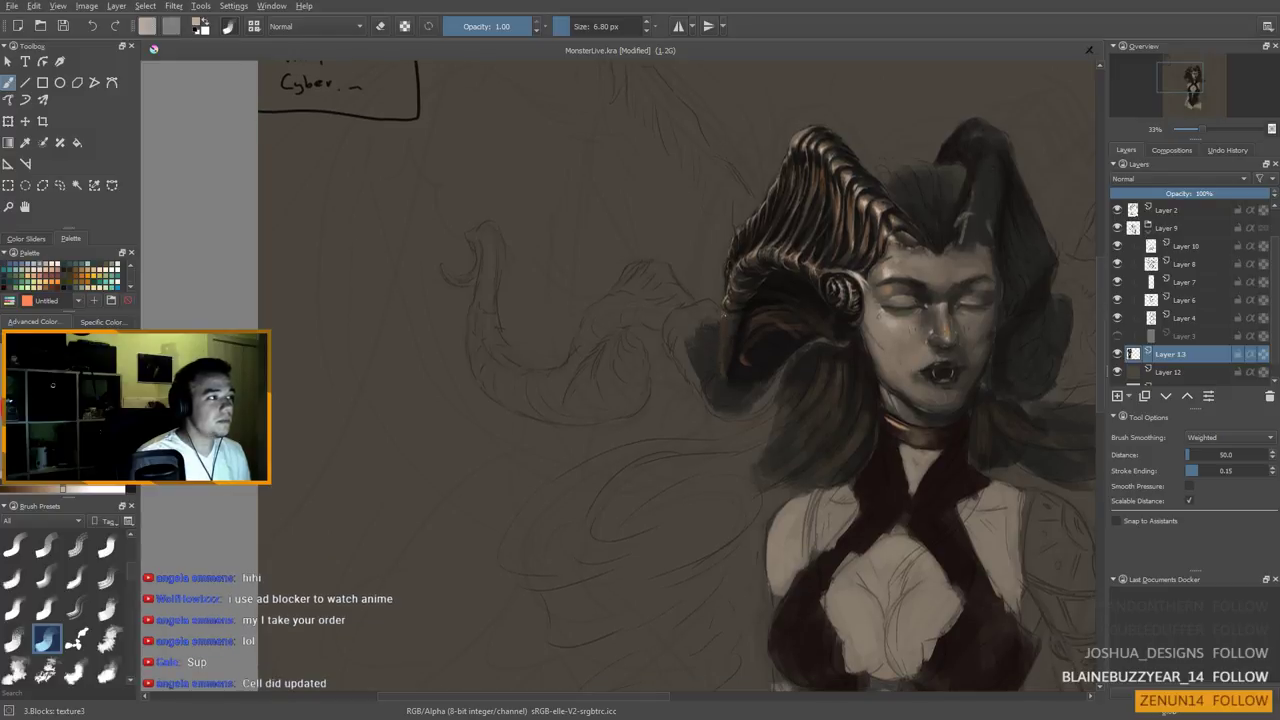
# Deepen the upper part of the horn's hollow with a sampled dark tone and a 17.38 px brush
pyautogui.keyDown('ctrl'); pyautogui.click(781, 312); pyautogui.keyUp('ctrl')
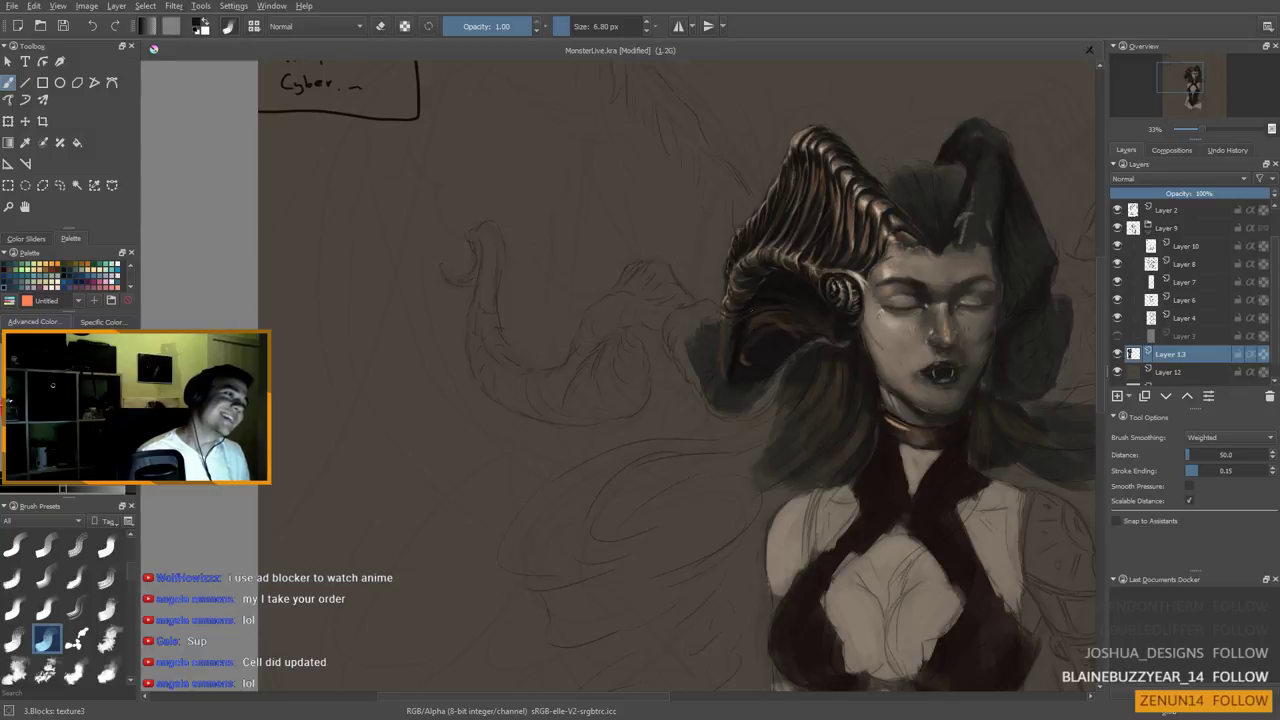
pyautogui.keyDown('ctrl'); pyautogui.click(749, 309); pyautogui.keyUp('ctrl')
pyautogui.keyDown('shift'); pyautogui.moveTo(757, 299); pyautogui.dragTo(765, 299); pyautogui.keyUp('shift')
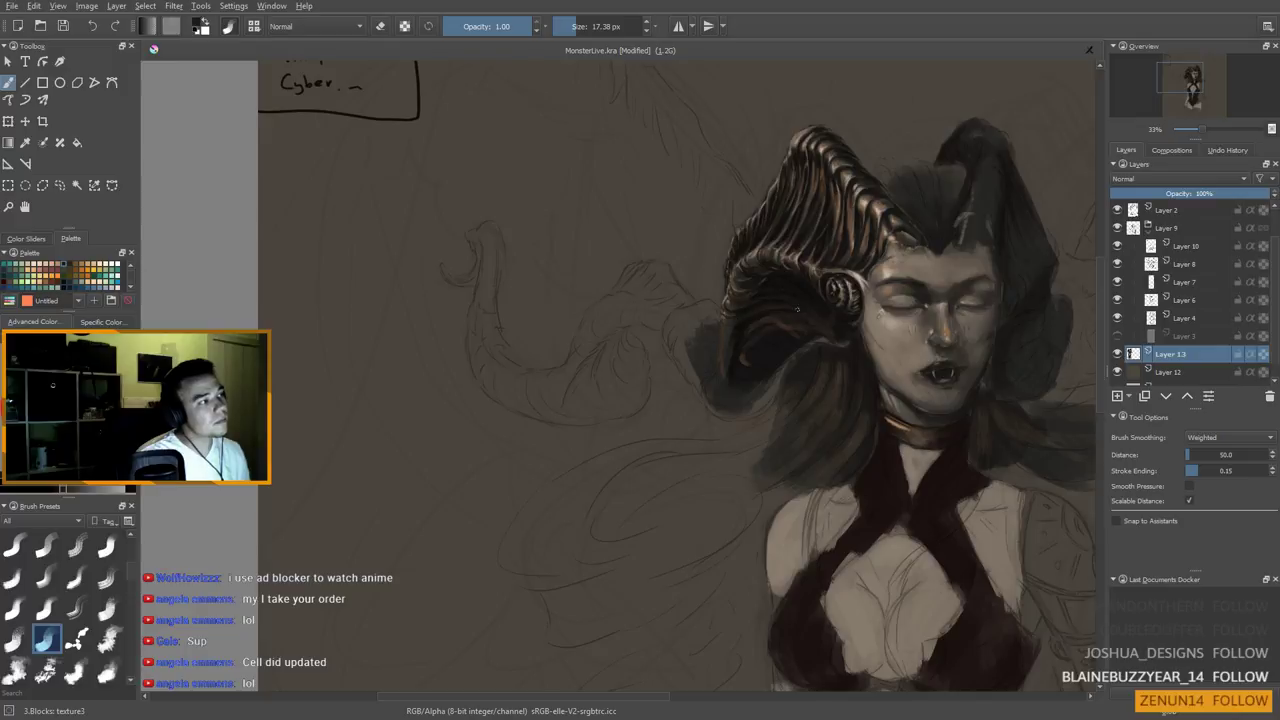
# Mirror the canvas view and blend the hollow's lower tip and inner edge with sampled dark and reddish-brown tones
pyautogui.press('m')
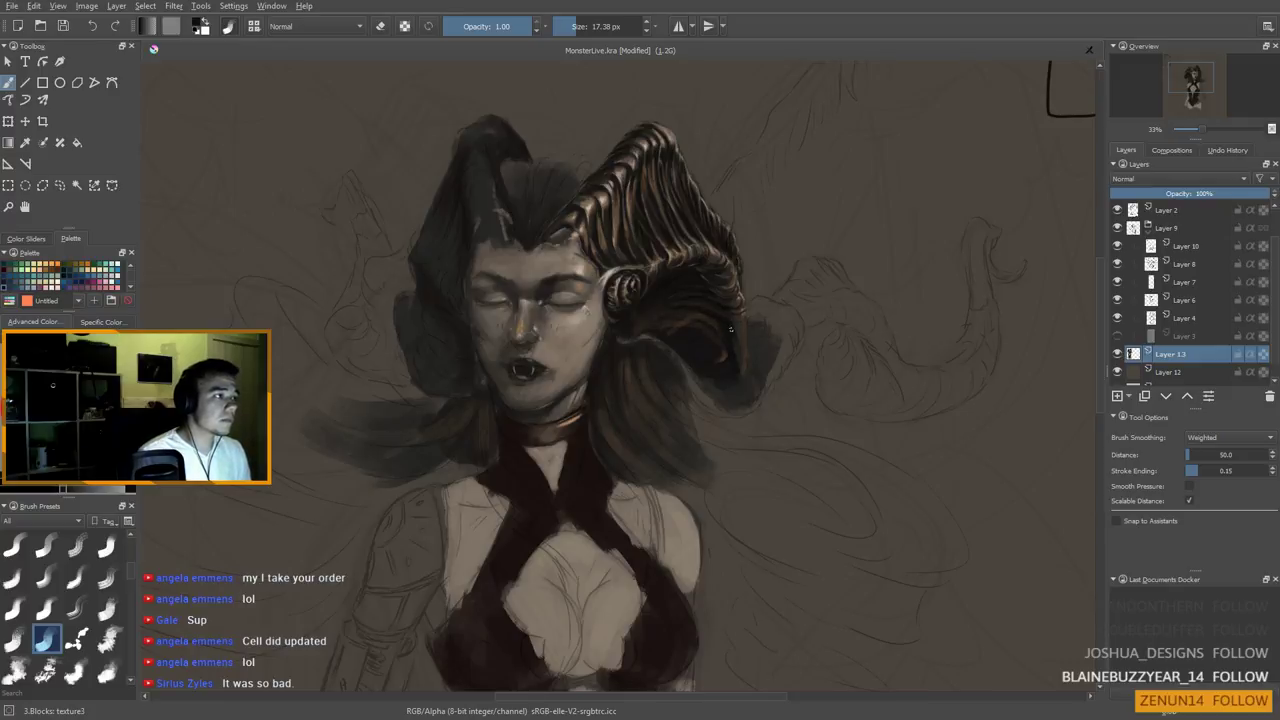
pyautogui.moveTo(740, 347); pyautogui.dragTo(755, 356)
pyautogui.keyDown('ctrl'); pyautogui.click(738, 364); pyautogui.keyUp('ctrl')
pyautogui.keyDown('ctrl'); pyautogui.click(742, 360); pyautogui.keyUp('ctrl')
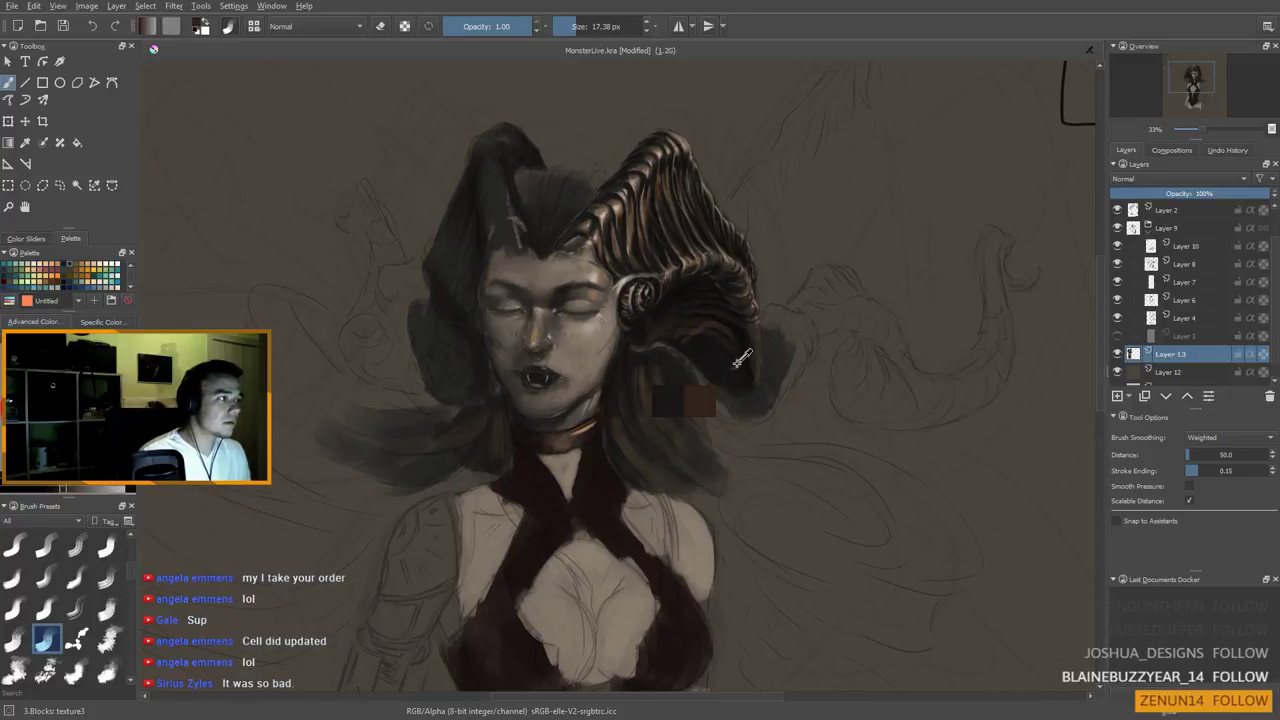
pyautogui.keyDown('ctrl'); pyautogui.click(718, 362); pyautogui.keyUp('ctrl')
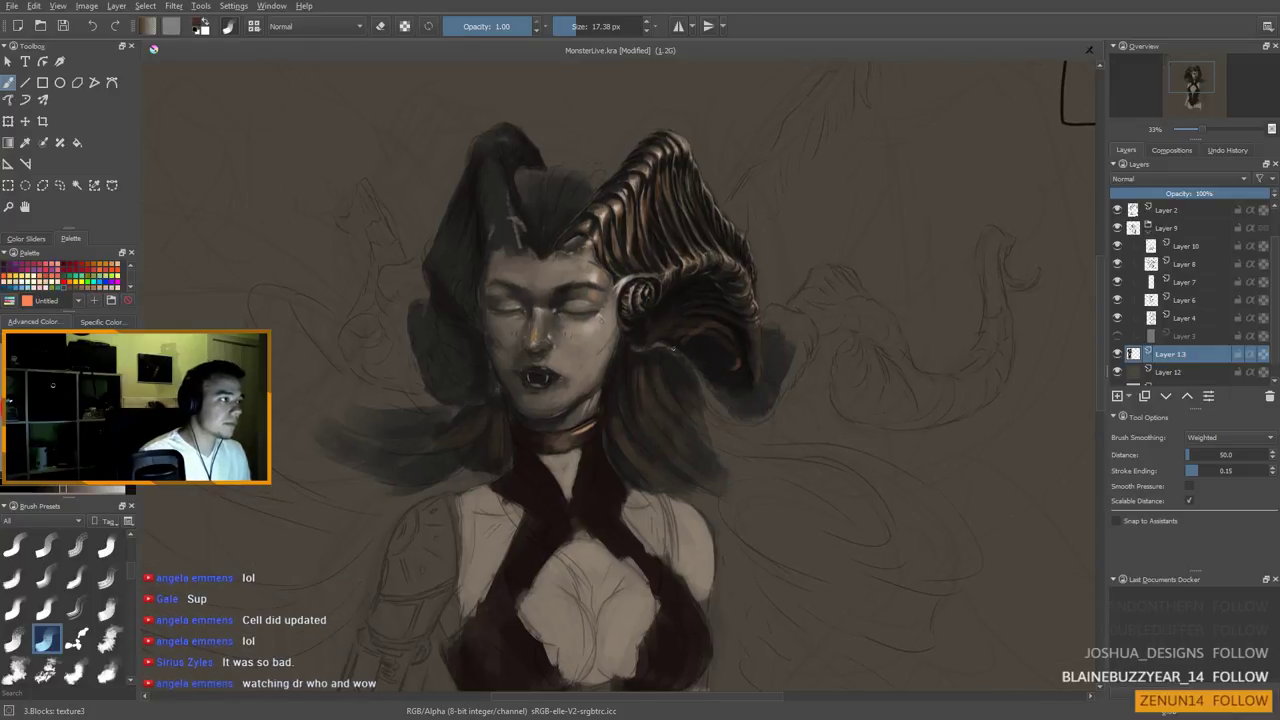
pyautogui.keyDown('ctrl'); pyautogui.click(698, 353); pyautogui.keyUp('ctrl')
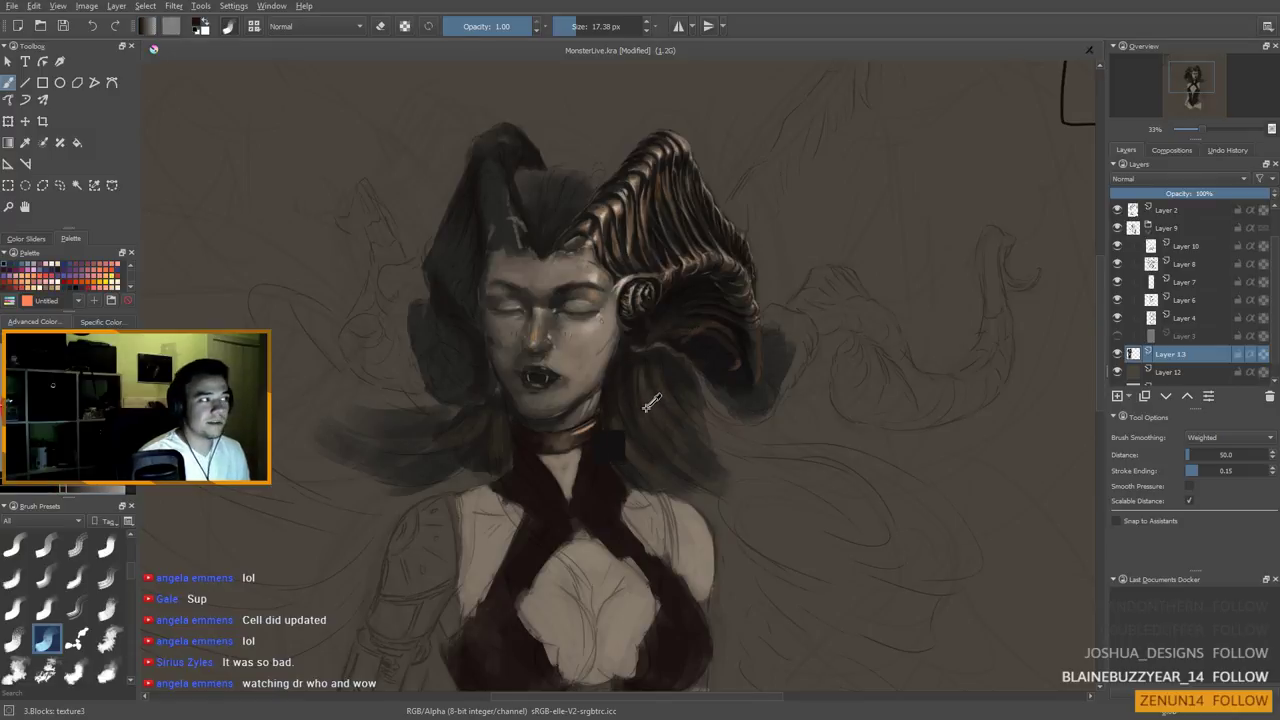
# Darken the hair beneath the ribbed horn with a dark tone sampled from the opposite horn and a 43.90 px brush
pyautogui.keyDown('ctrl'); pyautogui.click(467, 322); pyautogui.keyUp('ctrl')
pyautogui.keyDown('ctrl'); pyautogui.click(482, 197); pyautogui.keyUp('ctrl')
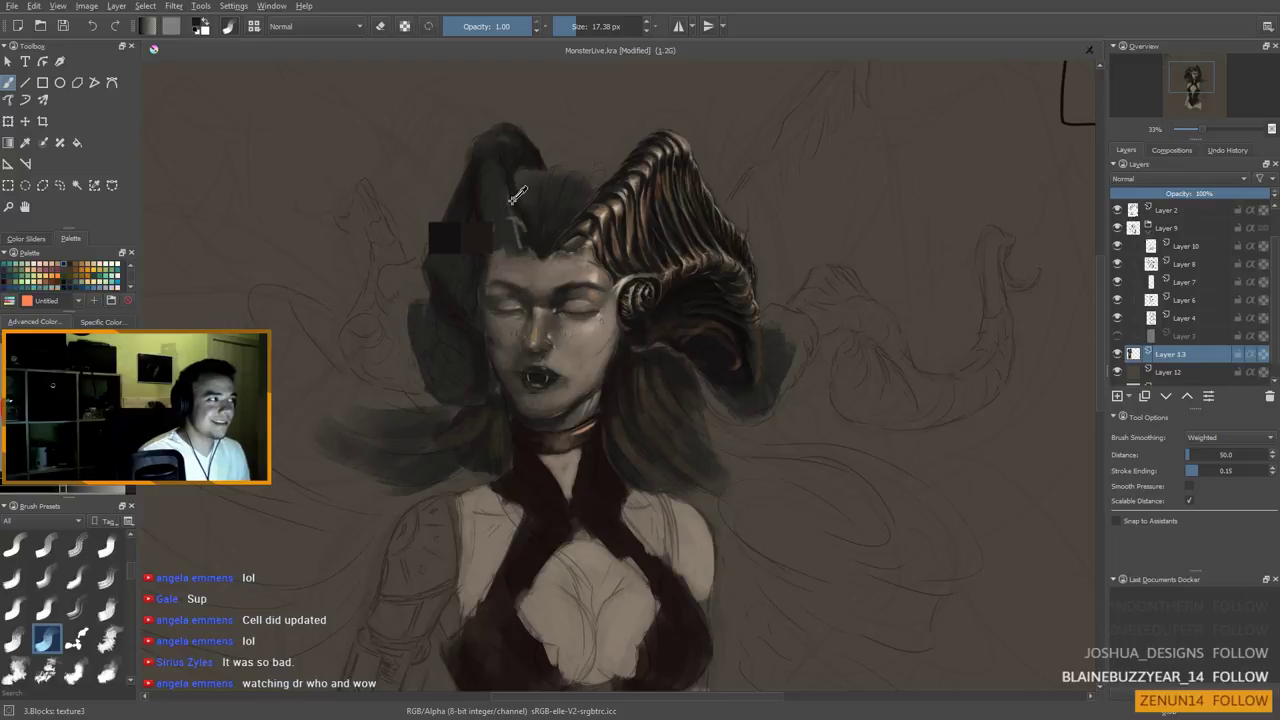
pyautogui.keyDown('shift'); pyautogui.moveTo(645, 363); pyautogui.dragTo(654, 363); pyautogui.keyUp('shift')
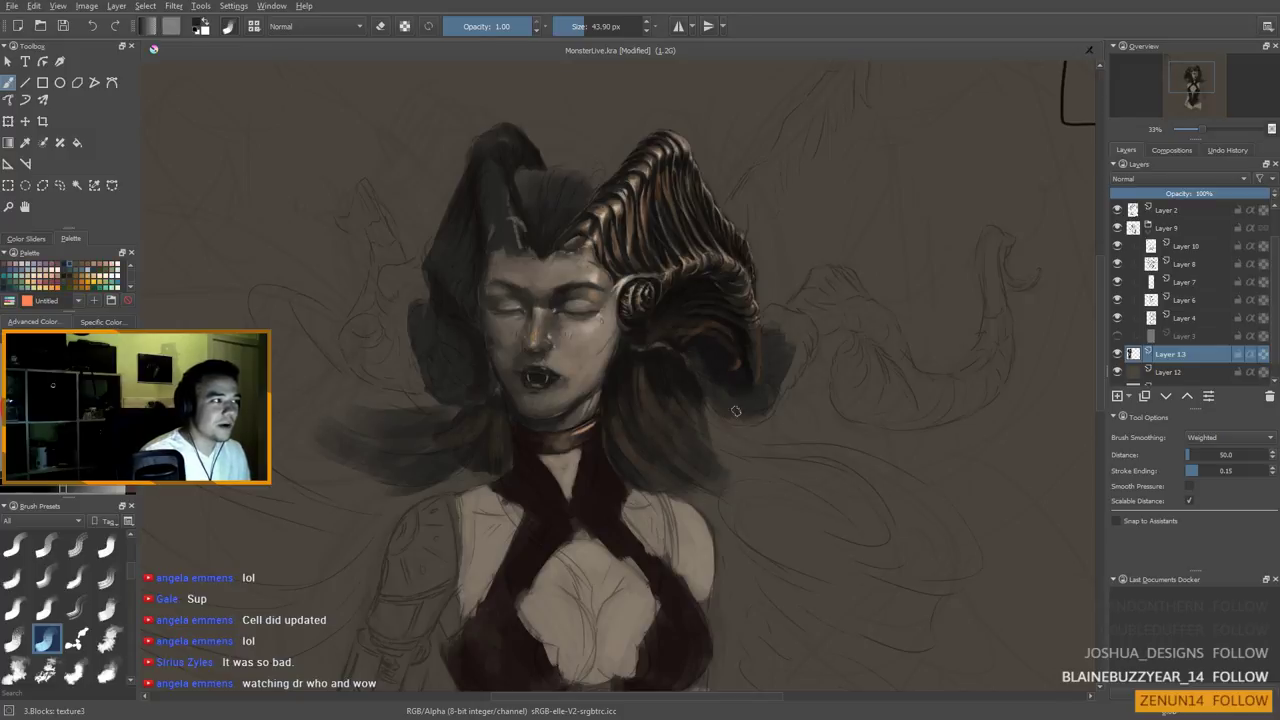
# Blend the inside of the ribbed horn's dark hollow with sampled dark brown tones, using brush sizes of 21.04 px and 10.75 px
pyautogui.keyDown('ctrl'); pyautogui.click(697, 332); pyautogui.keyUp('ctrl')
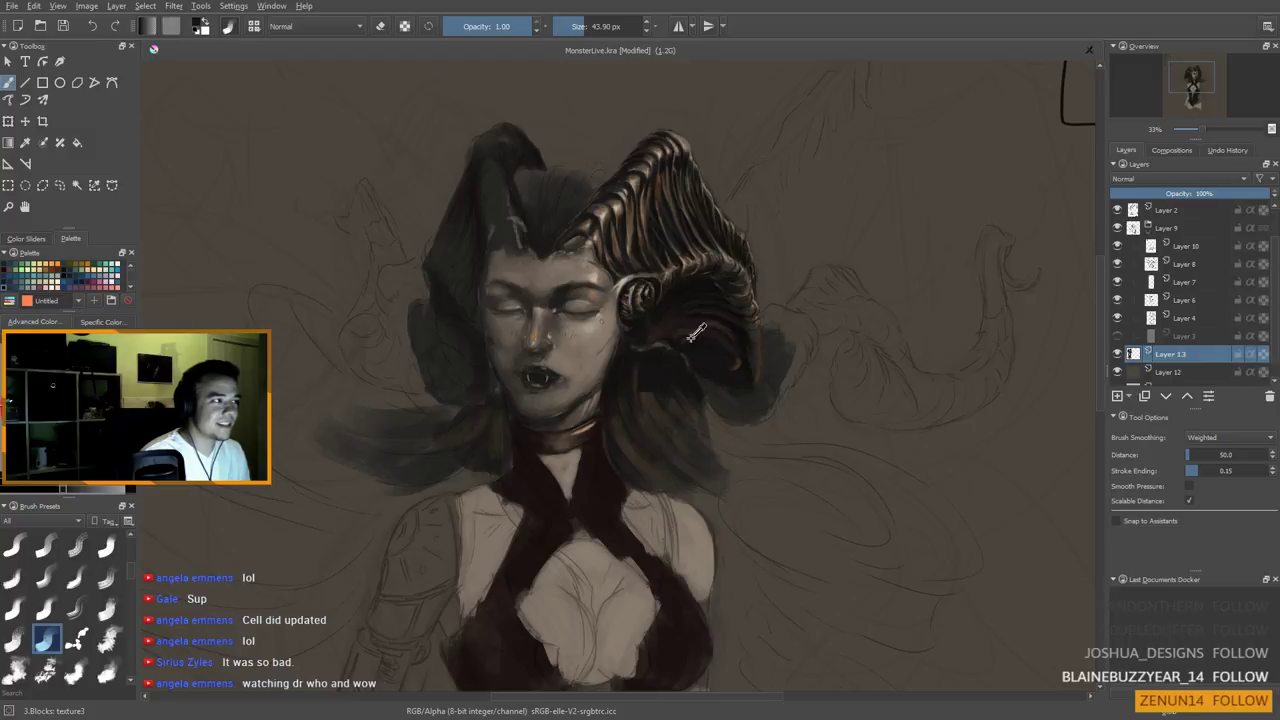
pyautogui.moveTo(703, 367); pyautogui.dragTo(698, 367)
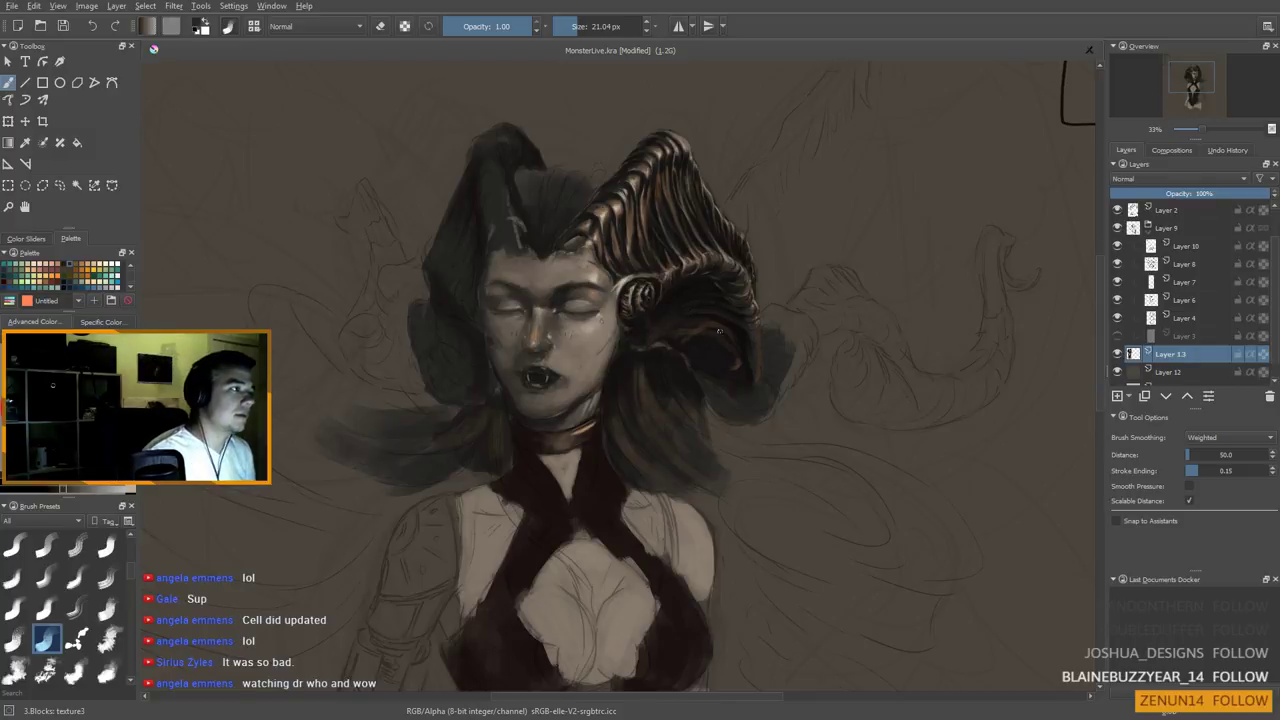
pyautogui.keyDown('ctrl'); pyautogui.click(706, 320); pyautogui.keyUp('ctrl')
pyautogui.keyDown('ctrl'); pyautogui.click(708, 331); pyautogui.keyUp('ctrl')
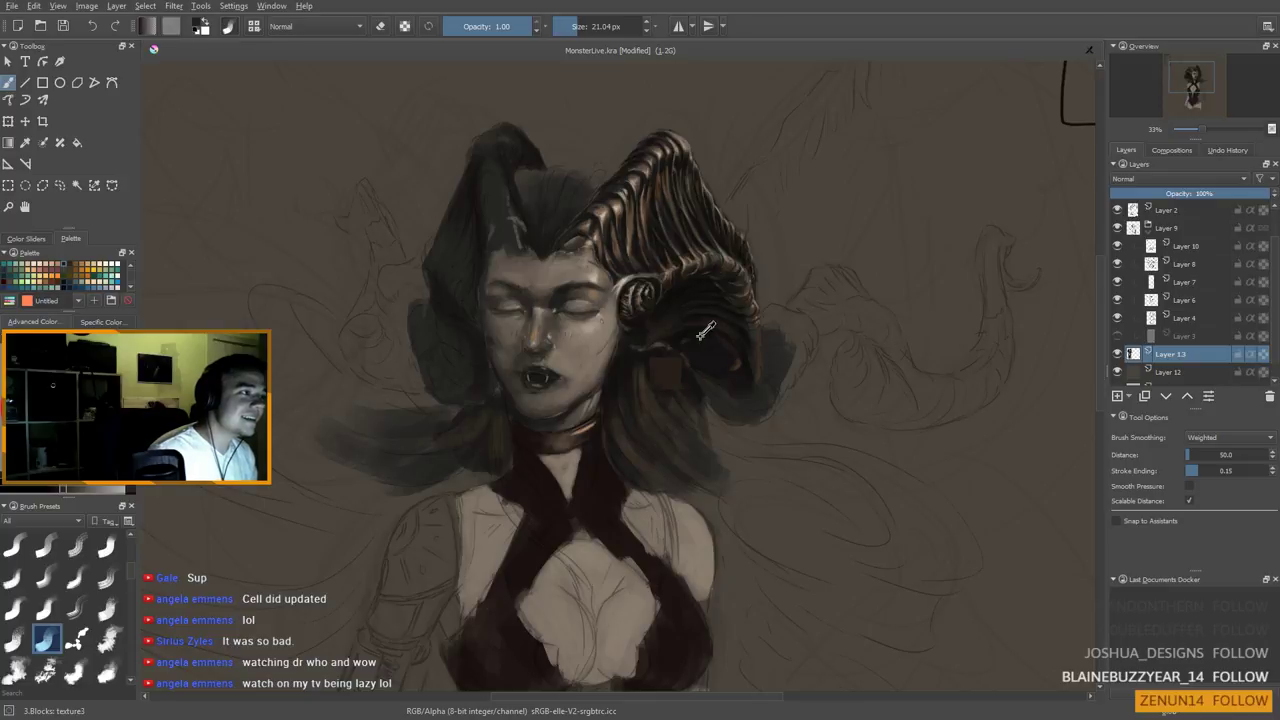
pyautogui.keyDown('shift'); pyautogui.moveTo(750, 343); pyautogui.dragTo(743, 343); pyautogui.keyUp('shift')
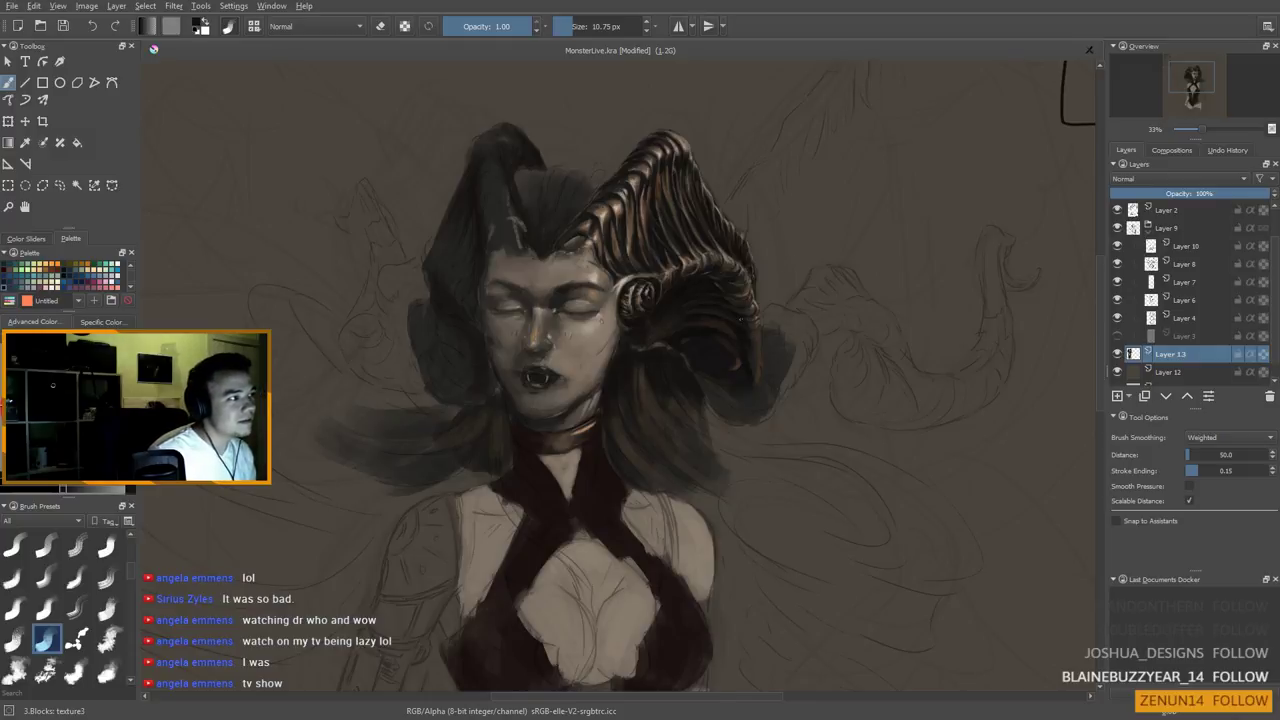
pyautogui.keyDown('shift'); pyautogui.moveTo(731, 318); pyautogui.dragTo(742, 318); pyautogui.keyUp('shift')
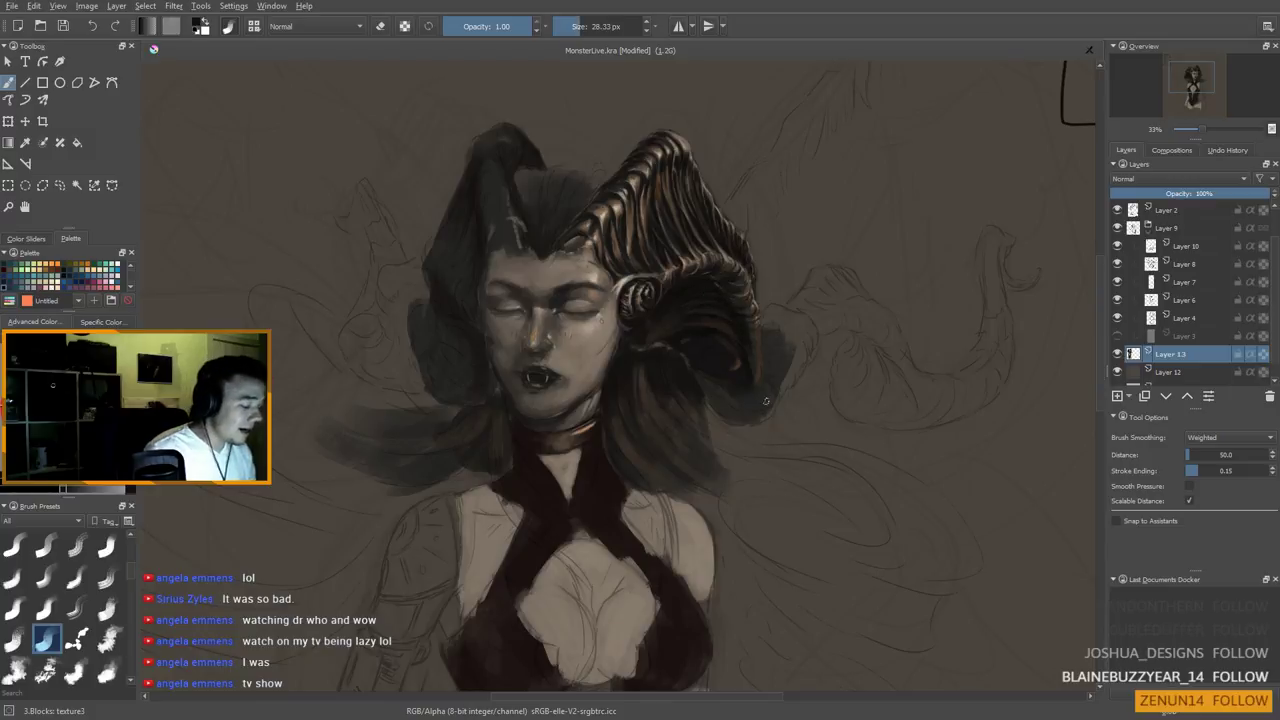
# Mirror the canvas view and paint fine strands inside the horn's hollow with a sampled dark brown and a 6.99 px brush
pyautogui.press('m')
pyautogui.moveTo(537, 342); pyautogui.dragTo(565, 335)
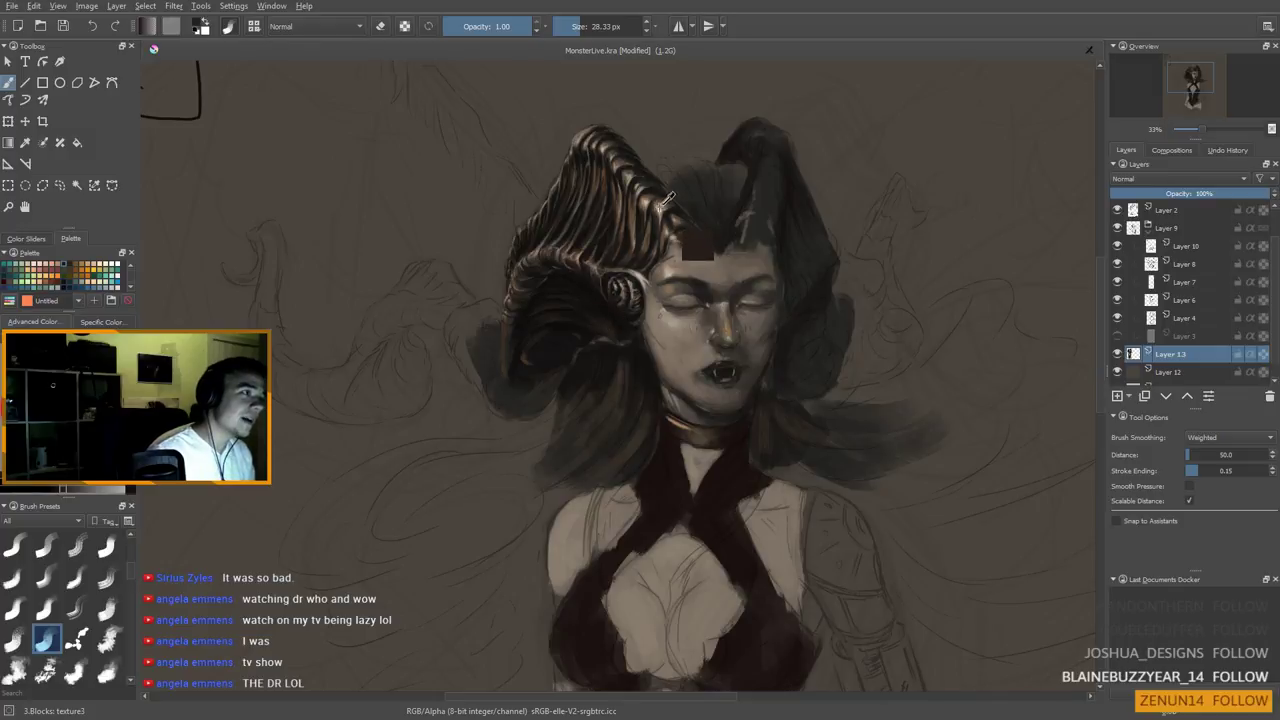
pyautogui.press('[')
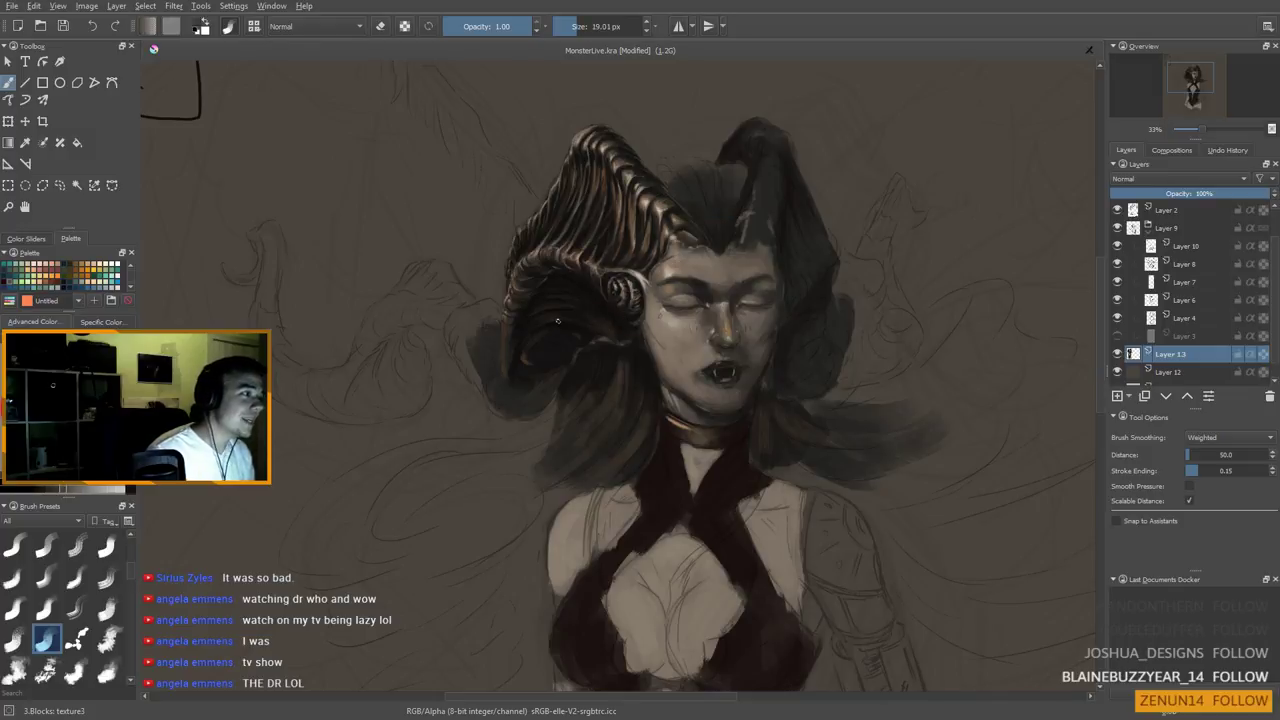
pyautogui.press('[')
pyautogui.press('[')
pyautogui.press('[')
pyautogui.press('[')
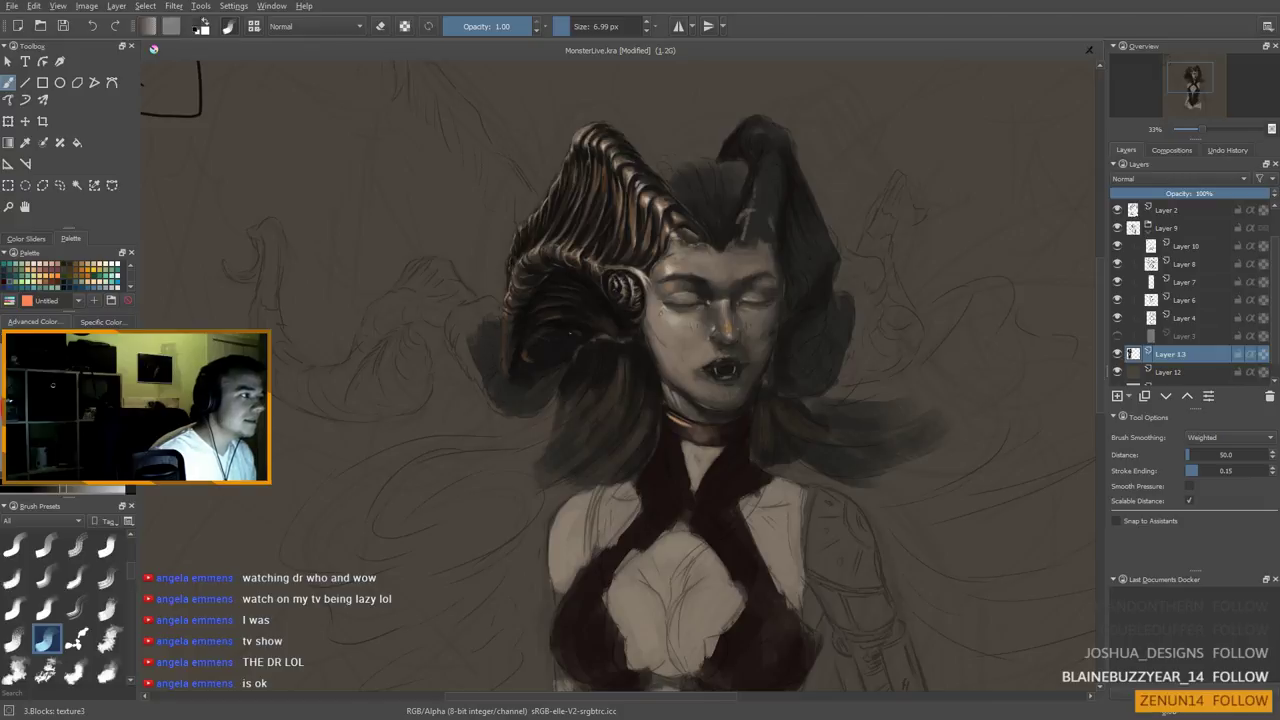
# Refine the hollow with sampled dark tones and a 17.21 px brush, and pick up a light tone beside the forehead
pyautogui.keyDown('ctrl'); pyautogui.click(634, 346); pyautogui.keyUp('ctrl')
pyautogui.keyDown('ctrl'); pyautogui.click(590, 288); pyautogui.keyUp('ctrl')
pyautogui.moveTo(552, 327); pyautogui.dragTo(562, 327)
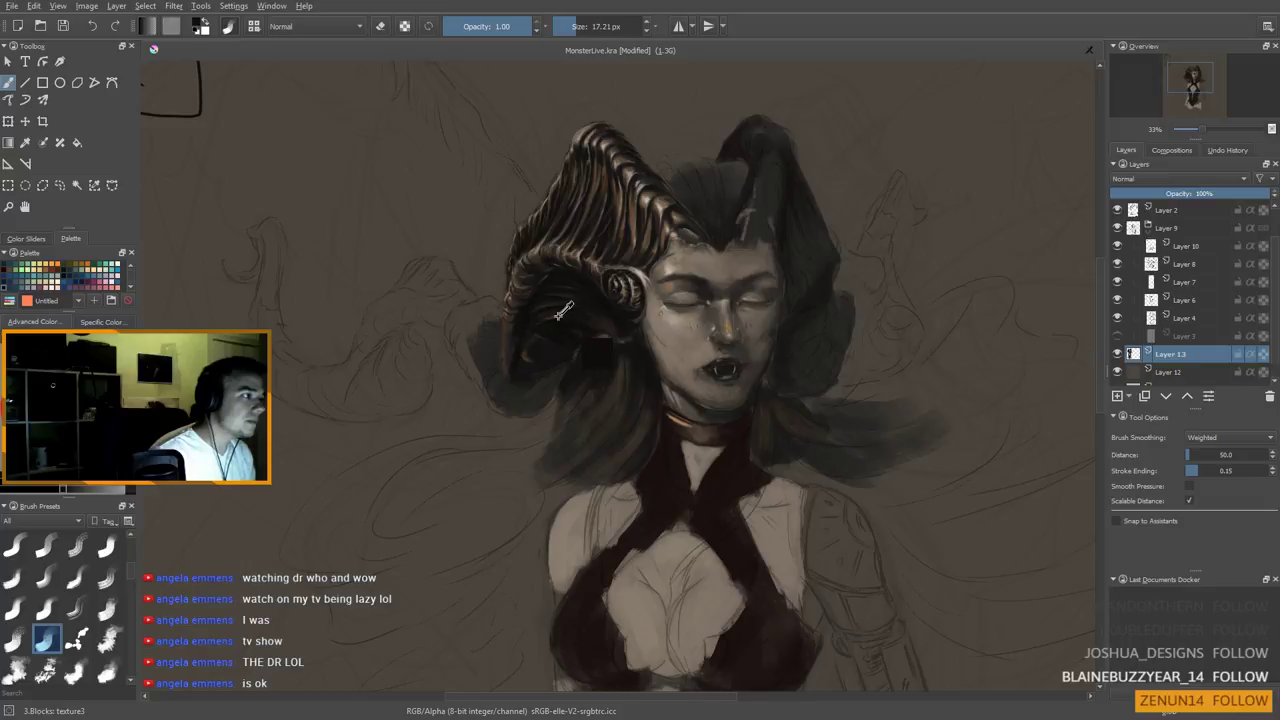
pyautogui.keyDown('ctrl'); pyautogui.click(628, 309); pyautogui.keyUp('ctrl')
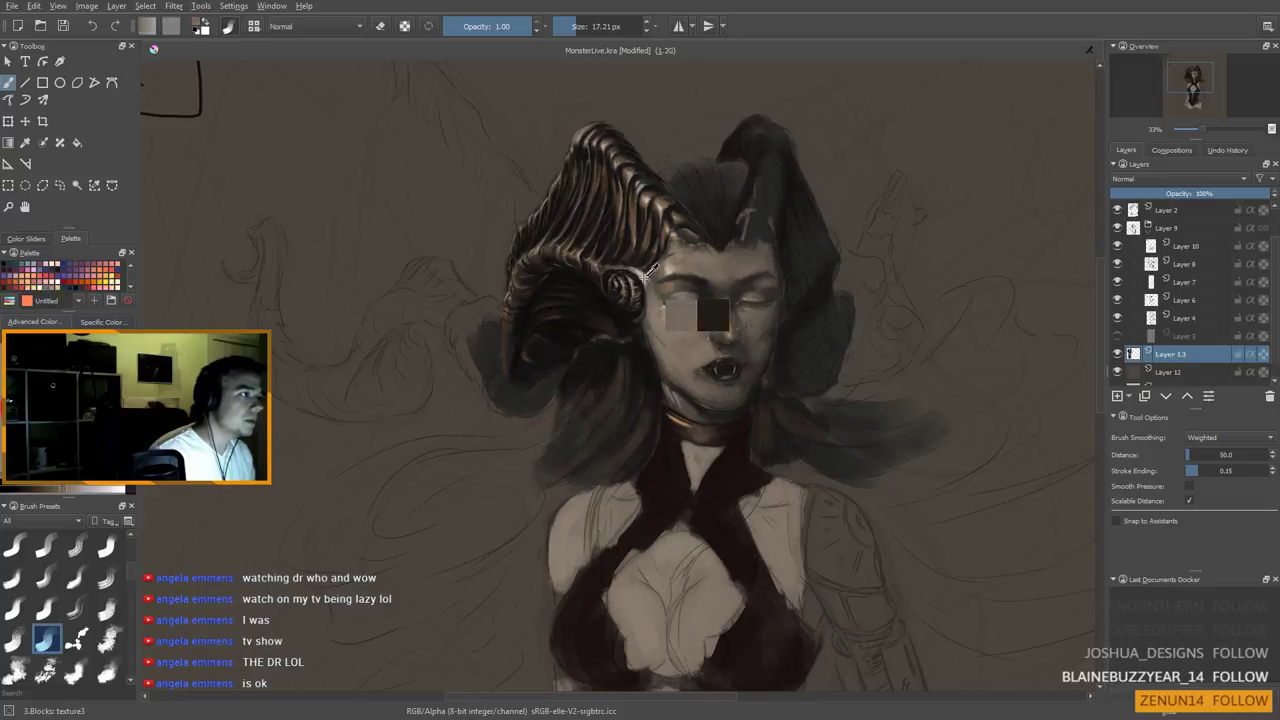
pyautogui.keyDown('ctrl'); pyautogui.click(661, 267); pyautogui.keyUp('ctrl')
pyautogui.keyDown('ctrl'); pyautogui.click(668, 266); pyautogui.keyUp('ctrl')
# Touch up the curled rim and ridges with a sampled brown tone, varying the brush between finer sizes and 12.40 px
pyautogui.keyDown('shift'); pyautogui.moveTo(587, 328); pyautogui.dragTo(581, 328); pyautogui.keyUp('shift')
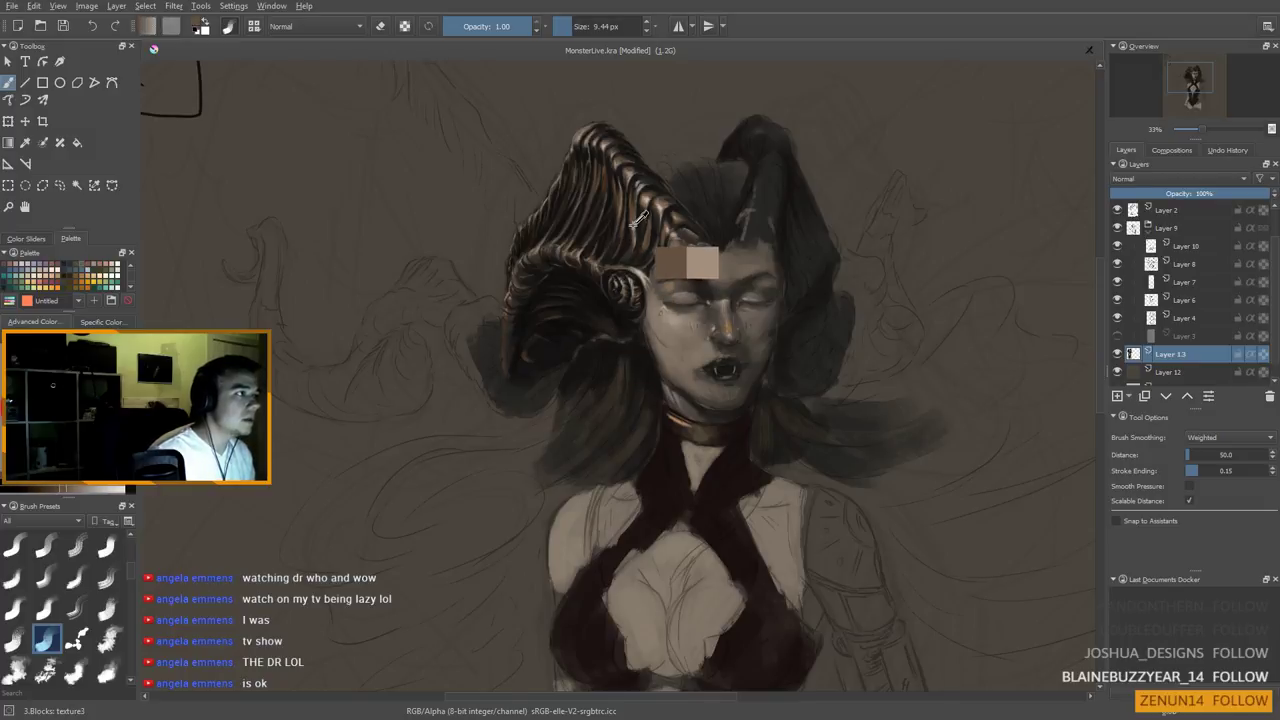
pyautogui.press('[')
pyautogui.press('[')
pyautogui.press('[')
pyautogui.press('[')
pyautogui.press(']')
pyautogui.press(']')
pyautogui.press(']')
pyautogui.press(']')
pyautogui.press(']')
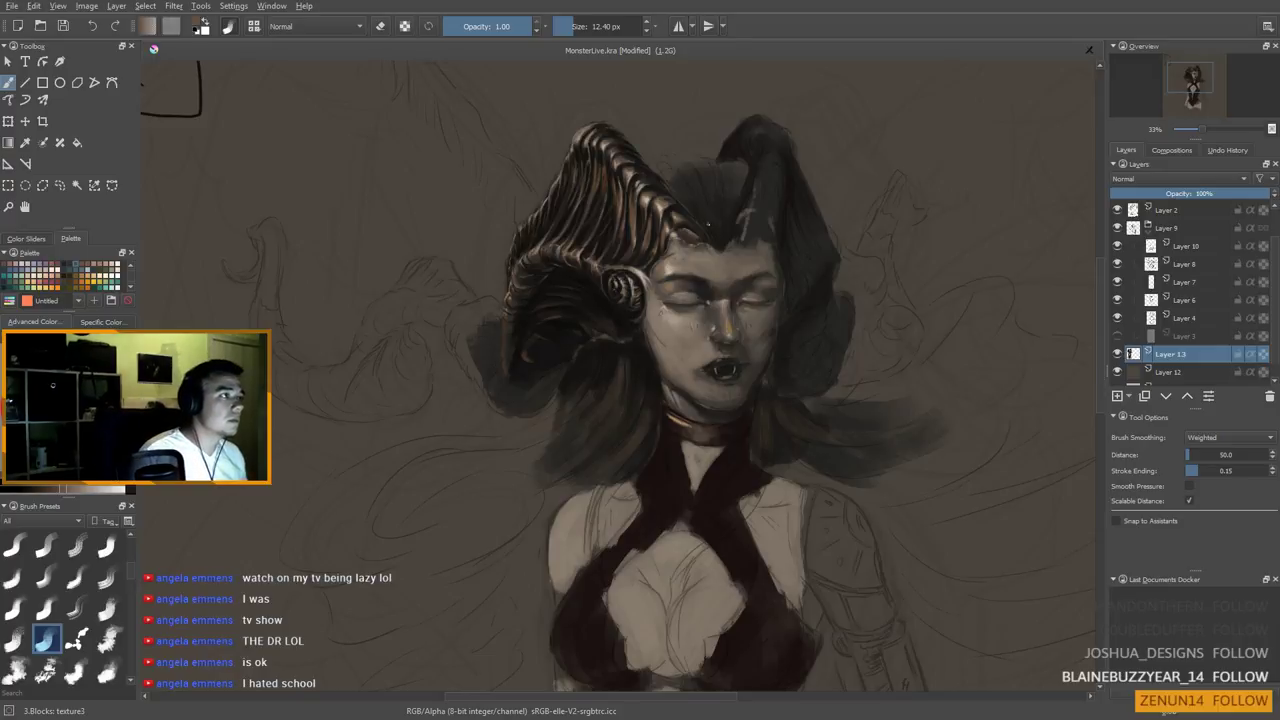
# Darken the hair between the two horns with tones sampled from the unfinished horn and a 49.04 px brush
pyautogui.moveTo(686, 250); pyautogui.dragTo(696, 345)
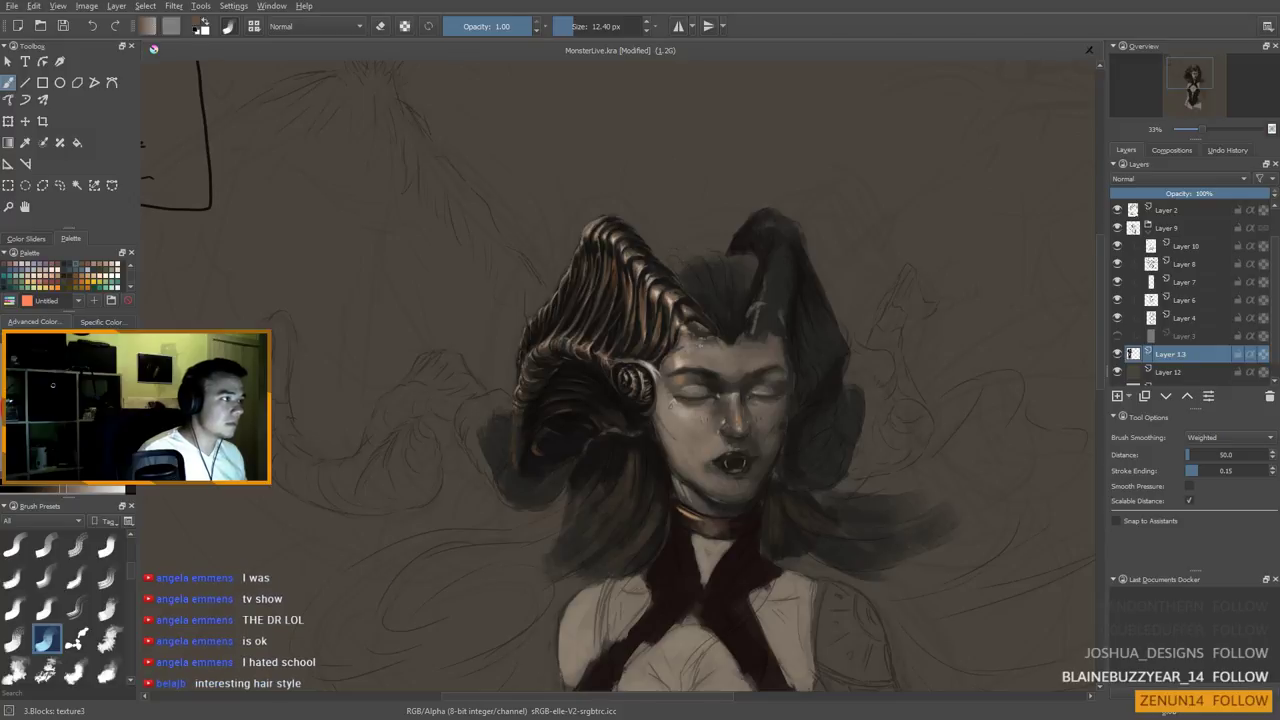
pyautogui.keyDown('ctrl'); pyautogui.click(757, 242); pyautogui.keyUp('ctrl')
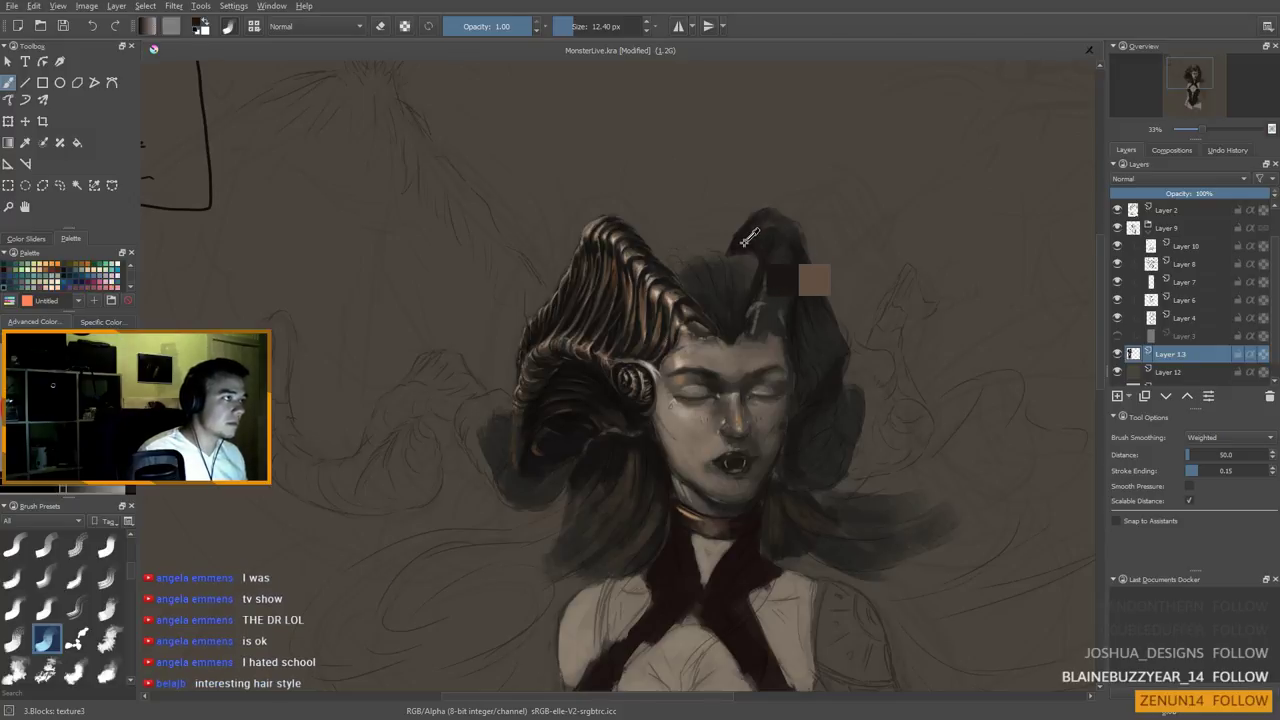
pyautogui.keyDown('shift'); pyautogui.moveTo(699, 267); pyautogui.dragTo(711, 267); pyautogui.keyUp('shift')
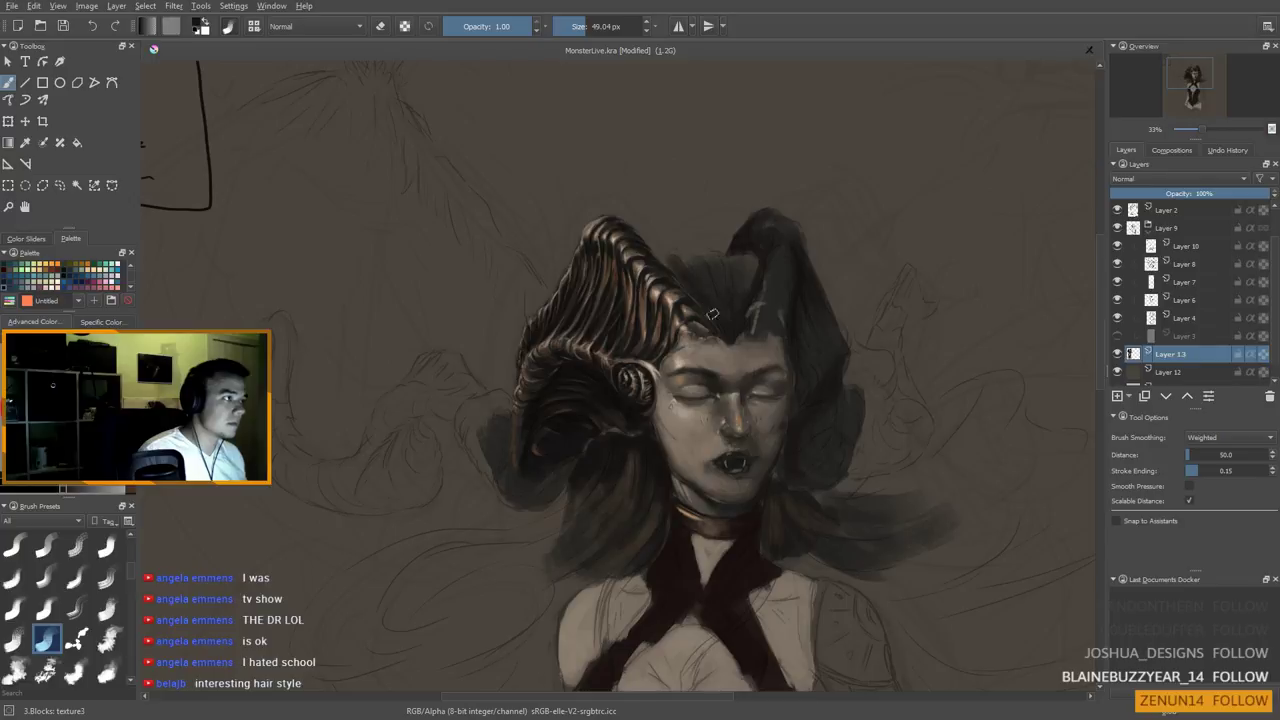
pyautogui.keyDown('ctrl'); pyautogui.click(745, 271); pyautogui.keyUp('ctrl')
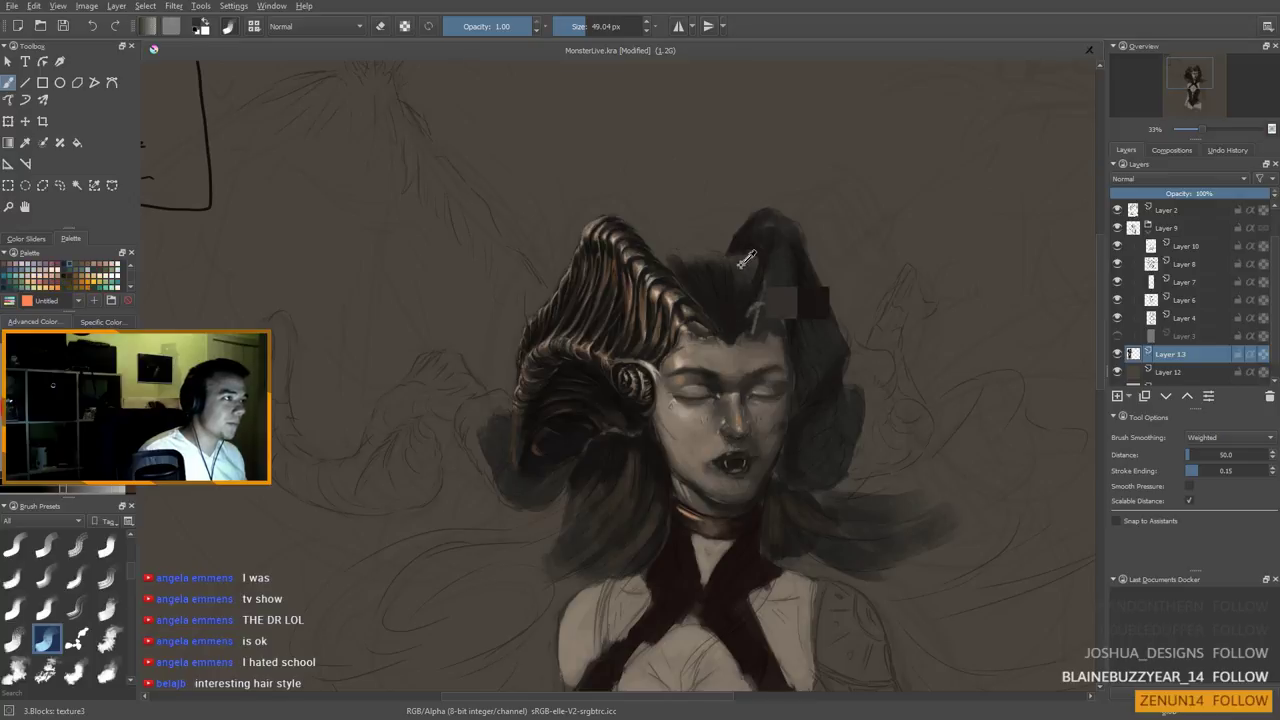
pyautogui.keyDown('shift'); pyautogui.moveTo(742, 272); pyautogui.dragTo(738, 272); pyautogui.keyUp('shift')
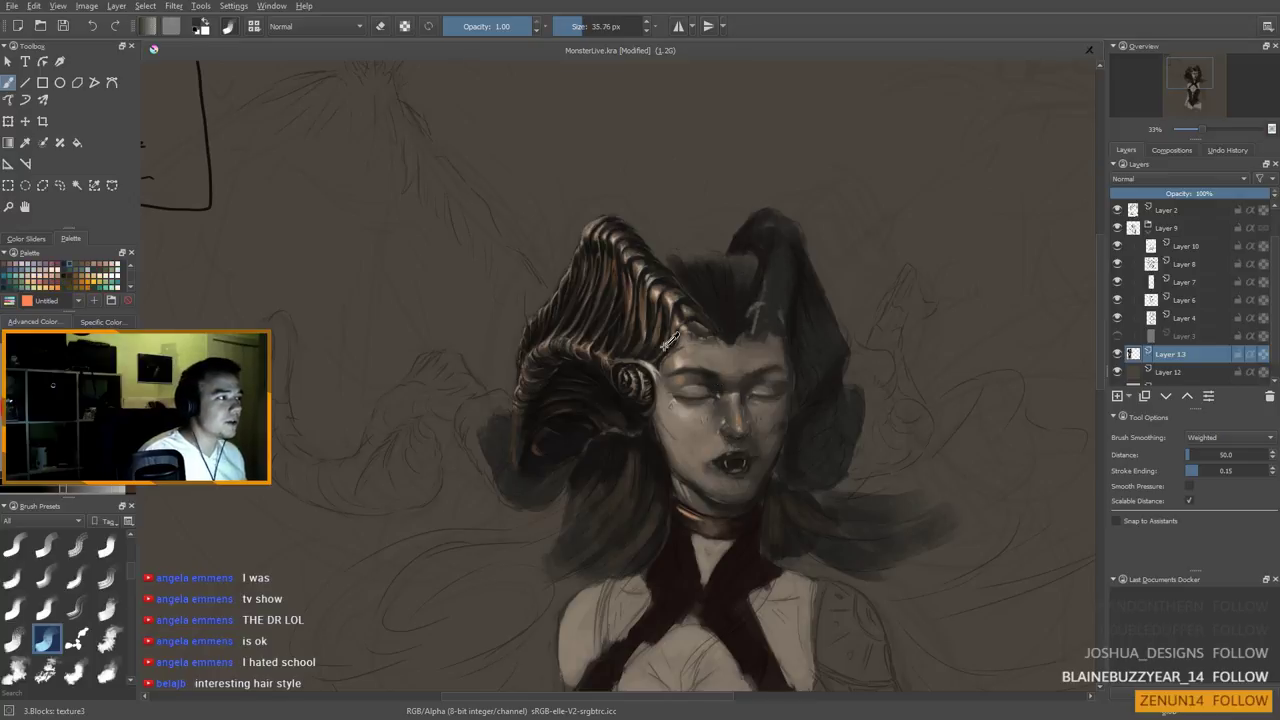
# Add light strands to the hair between the horns with a sampled skin tone and a 17.36 px brush, blending with sampled dark tones
pyautogui.keyDown('ctrl'); pyautogui.click(718, 392); pyautogui.keyUp('ctrl')
pyautogui.press('[')
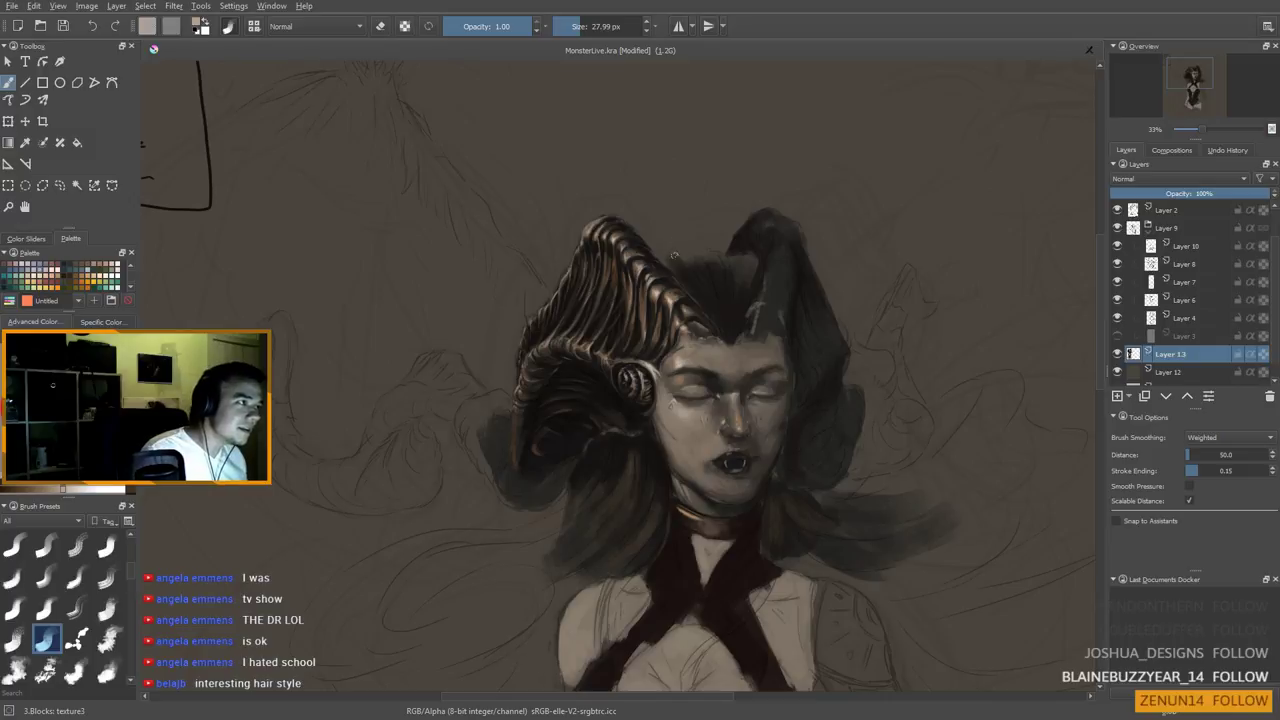
pyautogui.press('[')
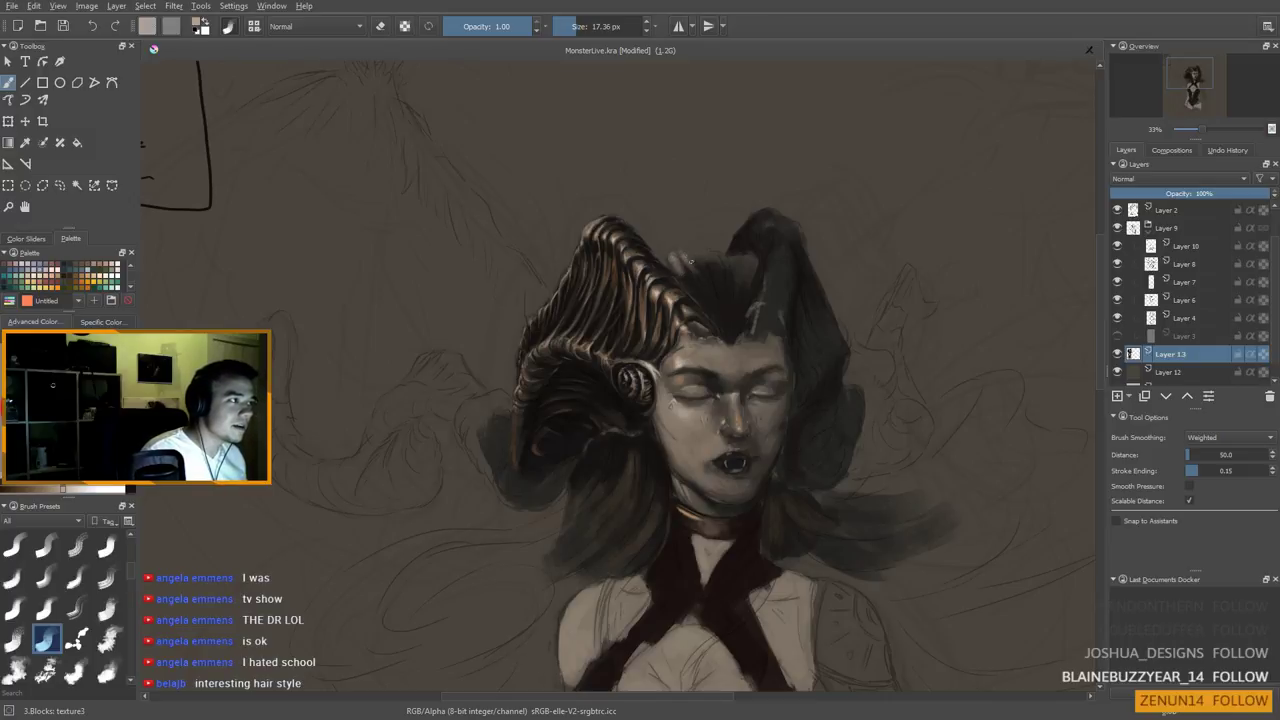
pyautogui.keyDown('ctrl'); pyautogui.click(700, 275); pyautogui.keyUp('ctrl')
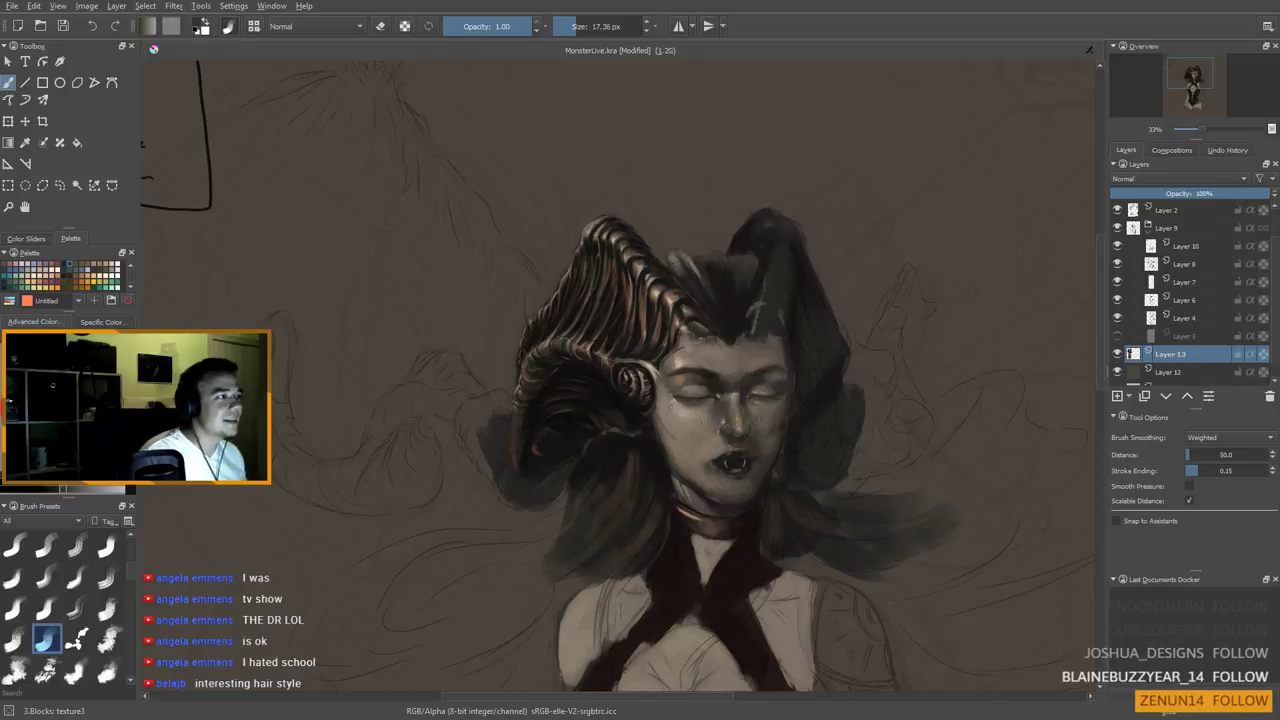
pyautogui.keyDown('ctrl'); pyautogui.click(582, 420); pyautogui.keyUp('ctrl')
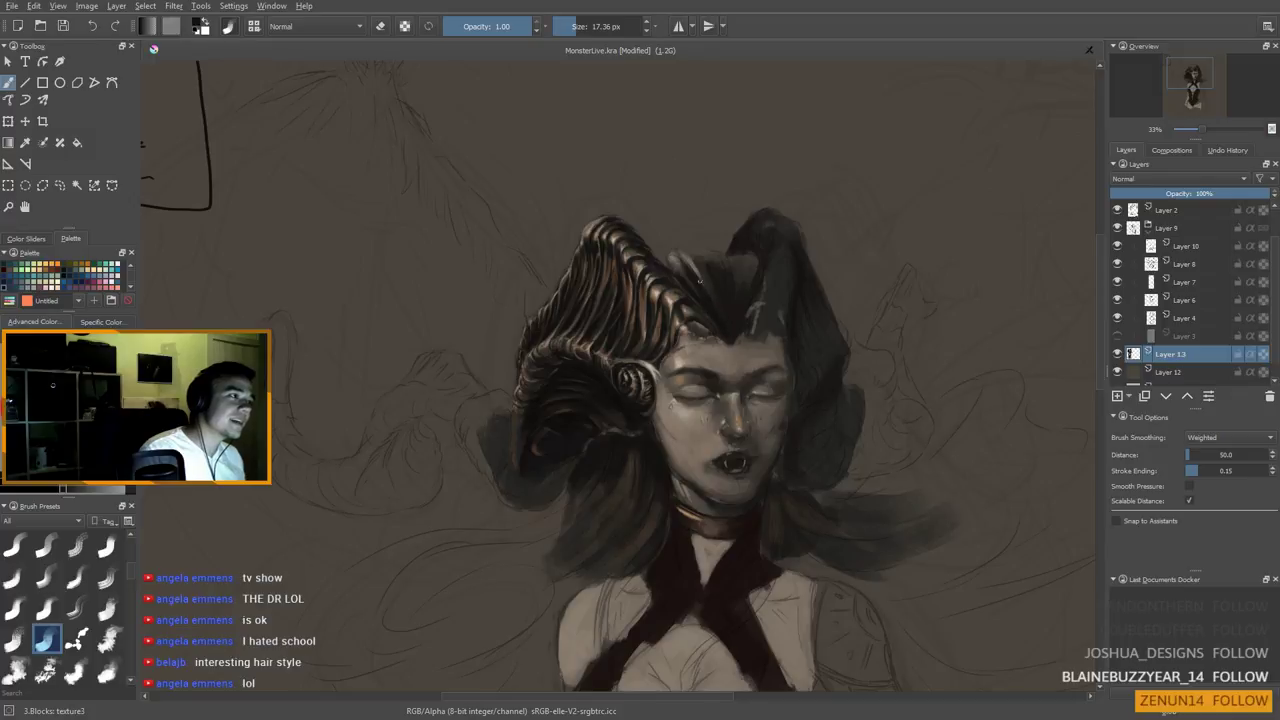
pyautogui.keyDown('ctrl'); pyautogui.click(665, 262); pyautogui.keyUp('ctrl')
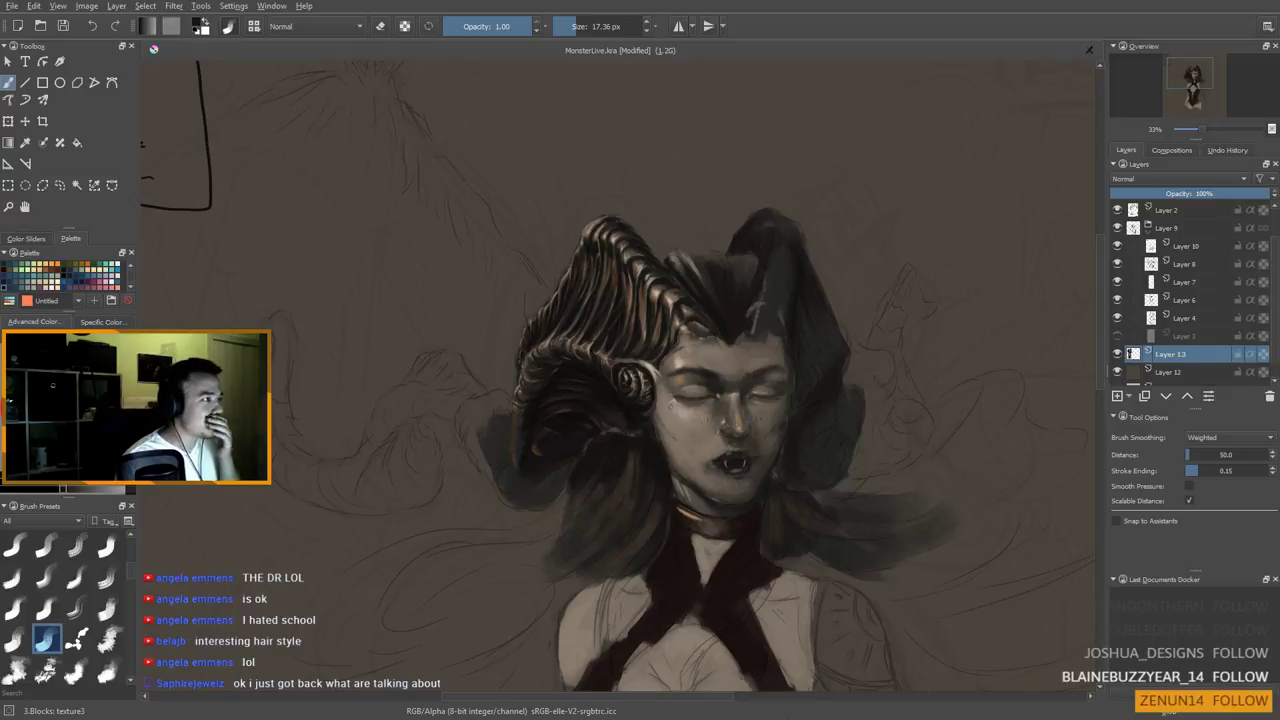
# Blend the strands beside the ribbed horn into the central hair with a sampled dark tone, using 12.82 px and 21.24 px brushes
pyautogui.moveTo(642, 292)
pyautogui.mouseDown()
pyautogui.moveTo(672, 382)
pyautogui.moveTo(676, 332)
pyautogui.mouseUp()
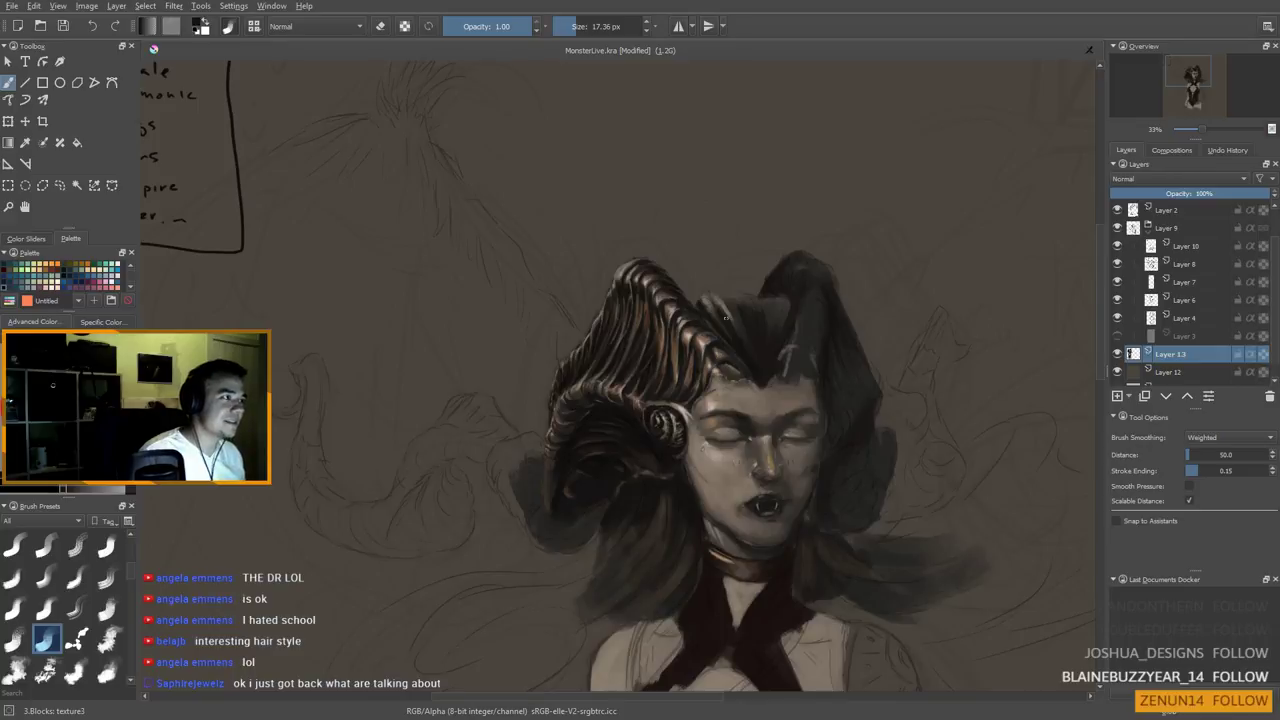
pyautogui.press('[')
pyautogui.press('[')
pyautogui.keyDown('ctrl'); pyautogui.click(732, 337); pyautogui.keyUp('ctrl')
pyautogui.press(']')
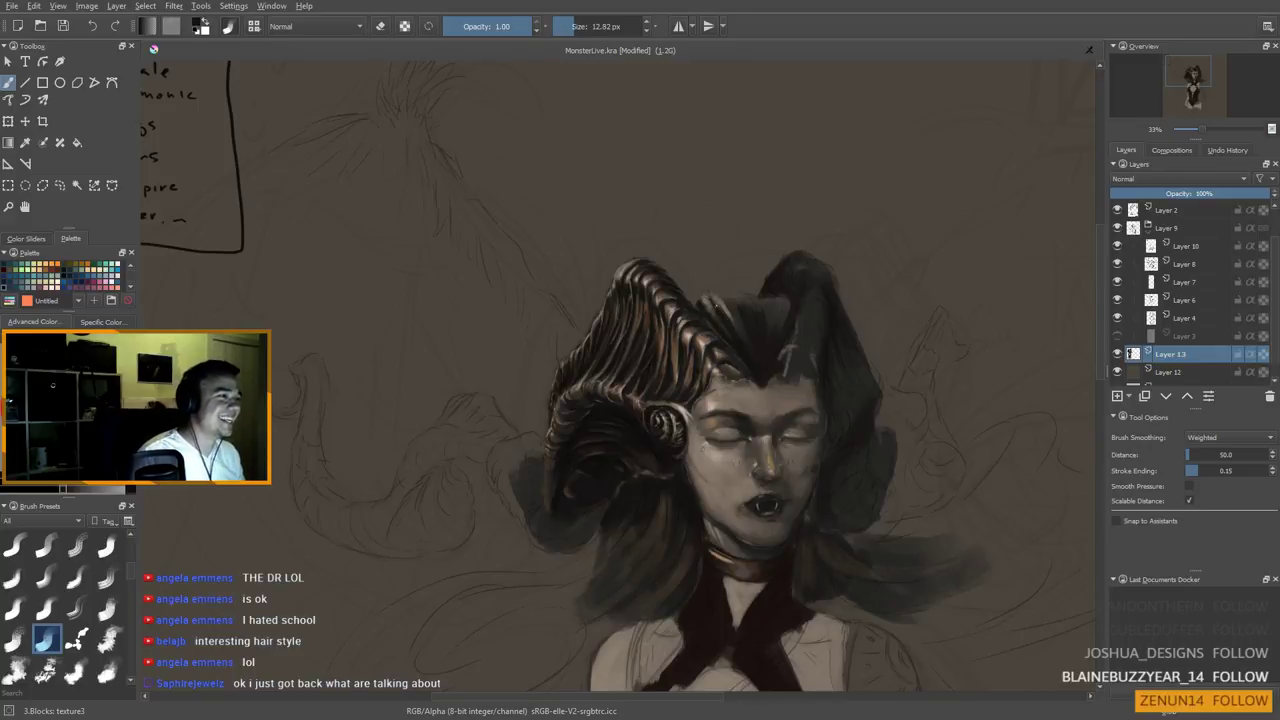
pyautogui.moveTo(712, 324); pyautogui.dragTo(690, 322)
pyautogui.press(']')
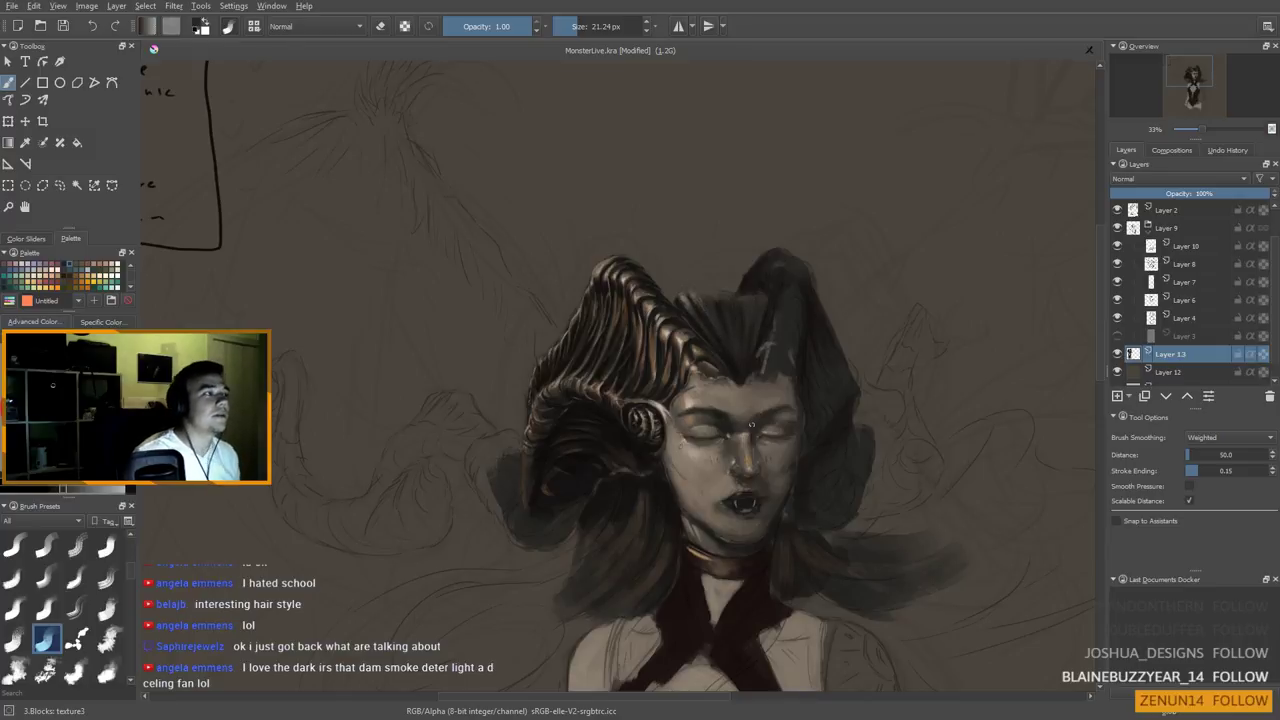
# Paint fine lighter strands across the hair between the horns with a brown sampled from the ribbed horn and an 8.44 px brush
pyautogui.scroll(-3, 707, 320)
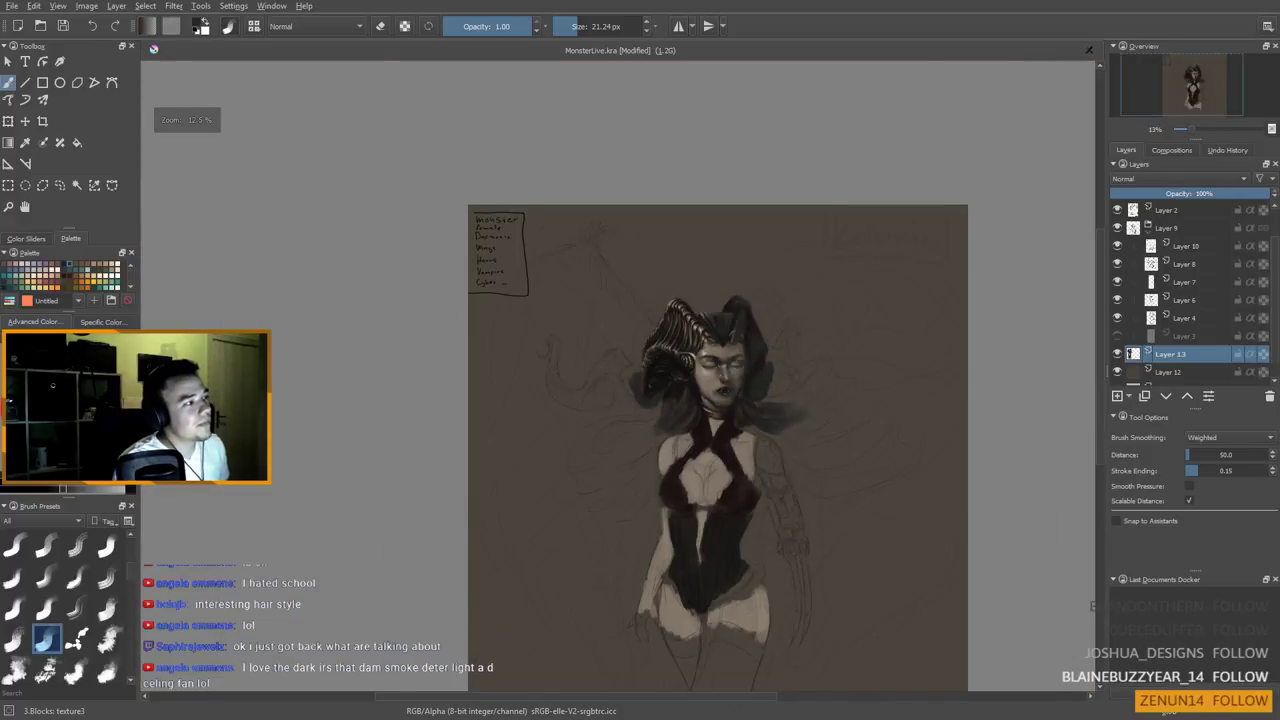
pyautogui.scroll(3, 689, 304)
pyautogui.keyDown('ctrl'); pyautogui.click(654, 222); pyautogui.keyUp('ctrl')
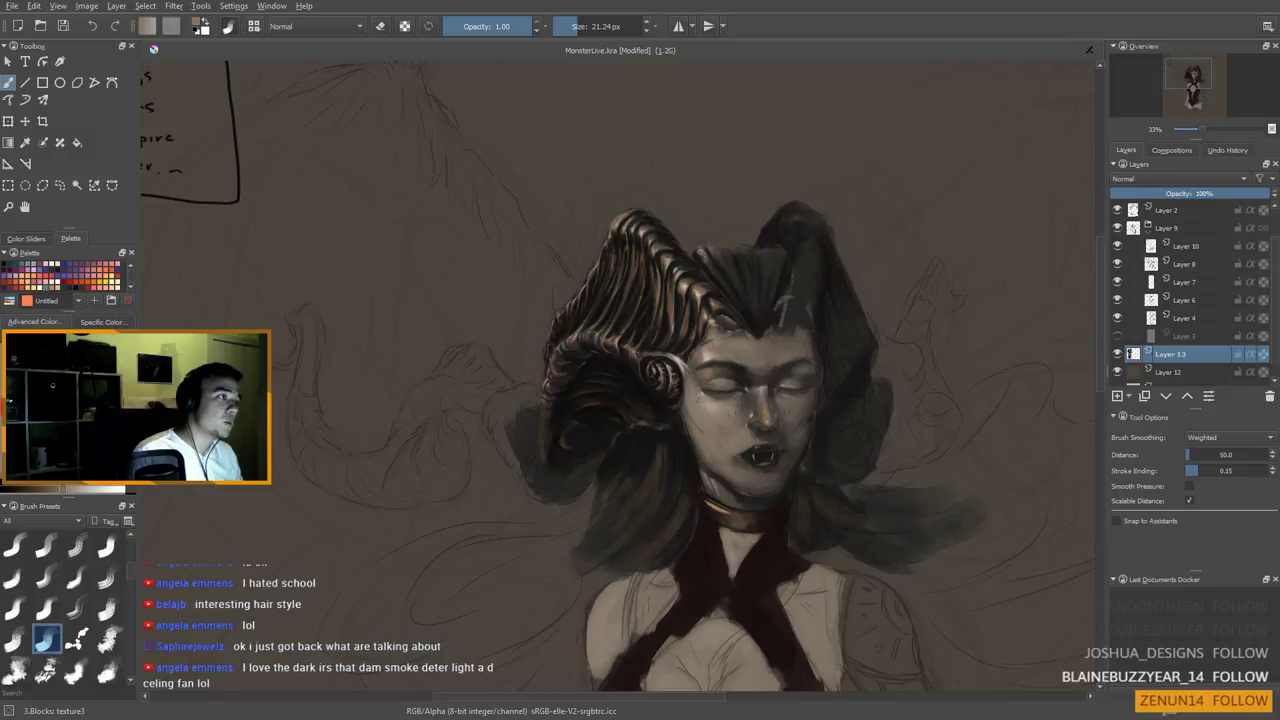
pyautogui.press('[')
pyautogui.press('[')
pyautogui.press('[')
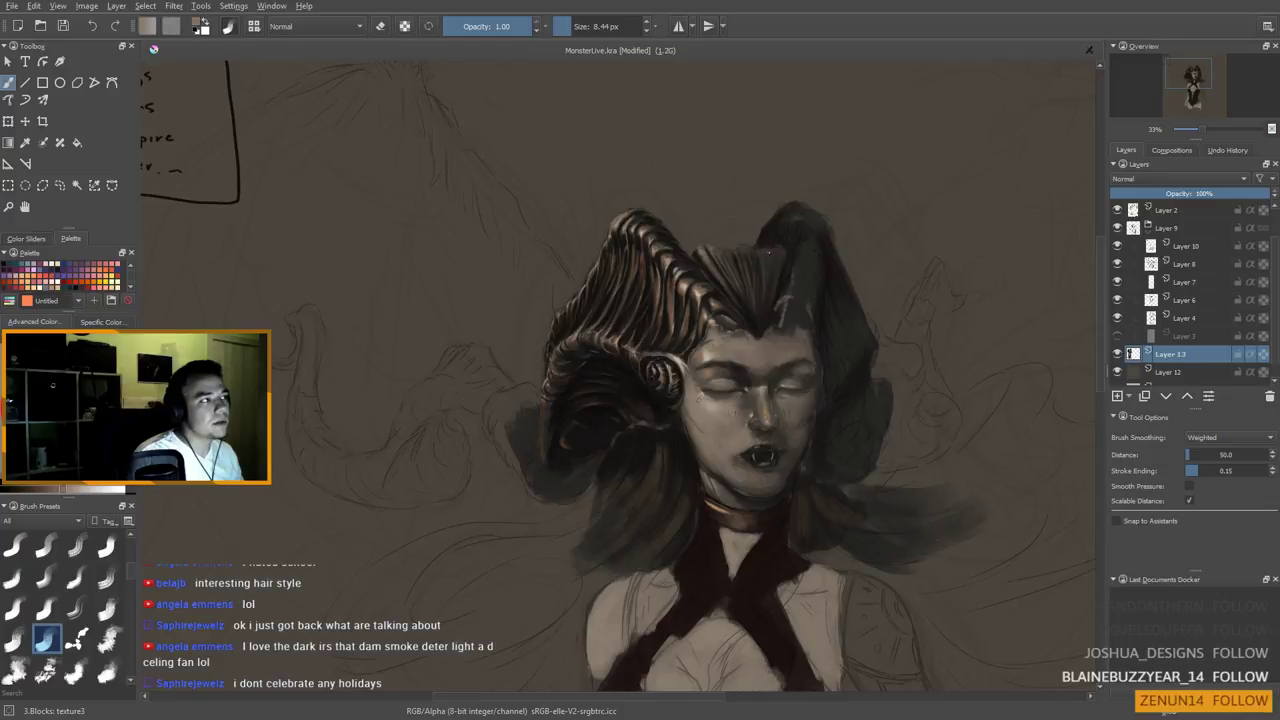
# Deepen the gaps between the central hair strands with a sampled dark tone, and enlarge the brush to 24.98 px
pyautogui.moveTo(751, 334); pyautogui.dragTo(743, 366)
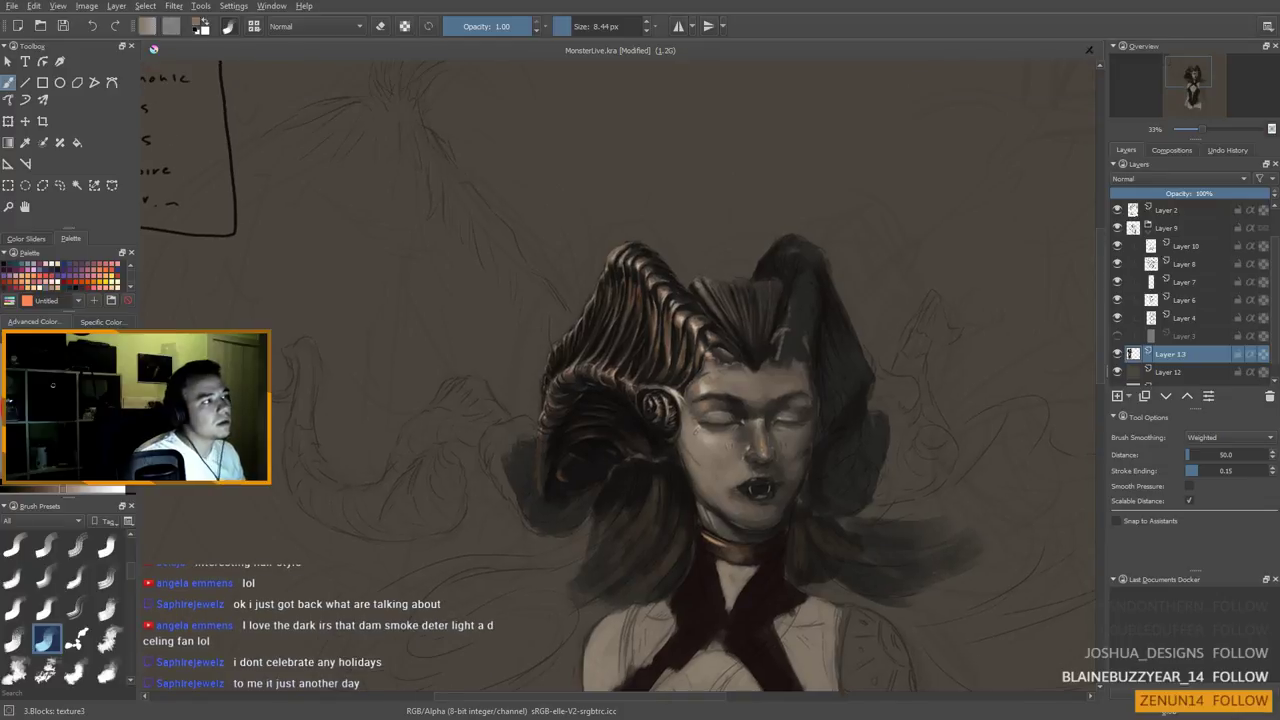
pyautogui.scroll(-2, 712, 235)
pyautogui.scroll(2, 720, 257)
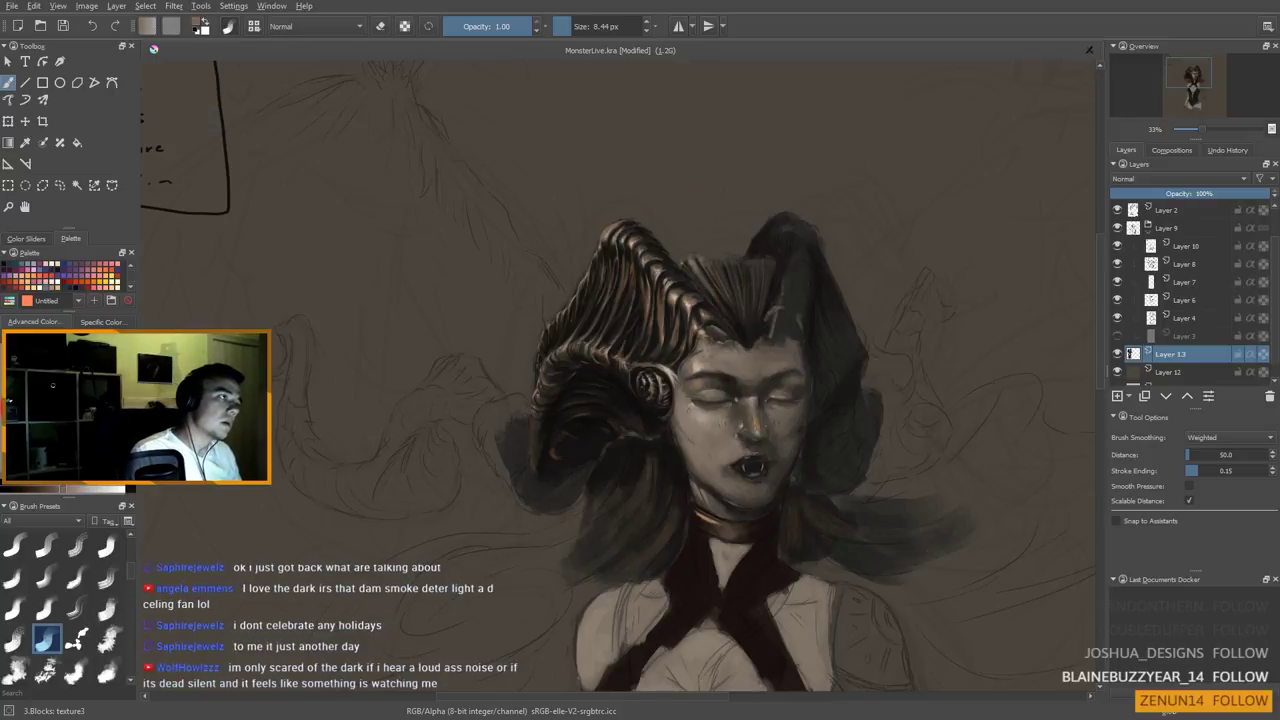
pyautogui.moveTo(759, 305); pyautogui.dragTo(759, 293)
pyautogui.keyDown('ctrl'); pyautogui.click(707, 254); pyautogui.keyUp('ctrl')
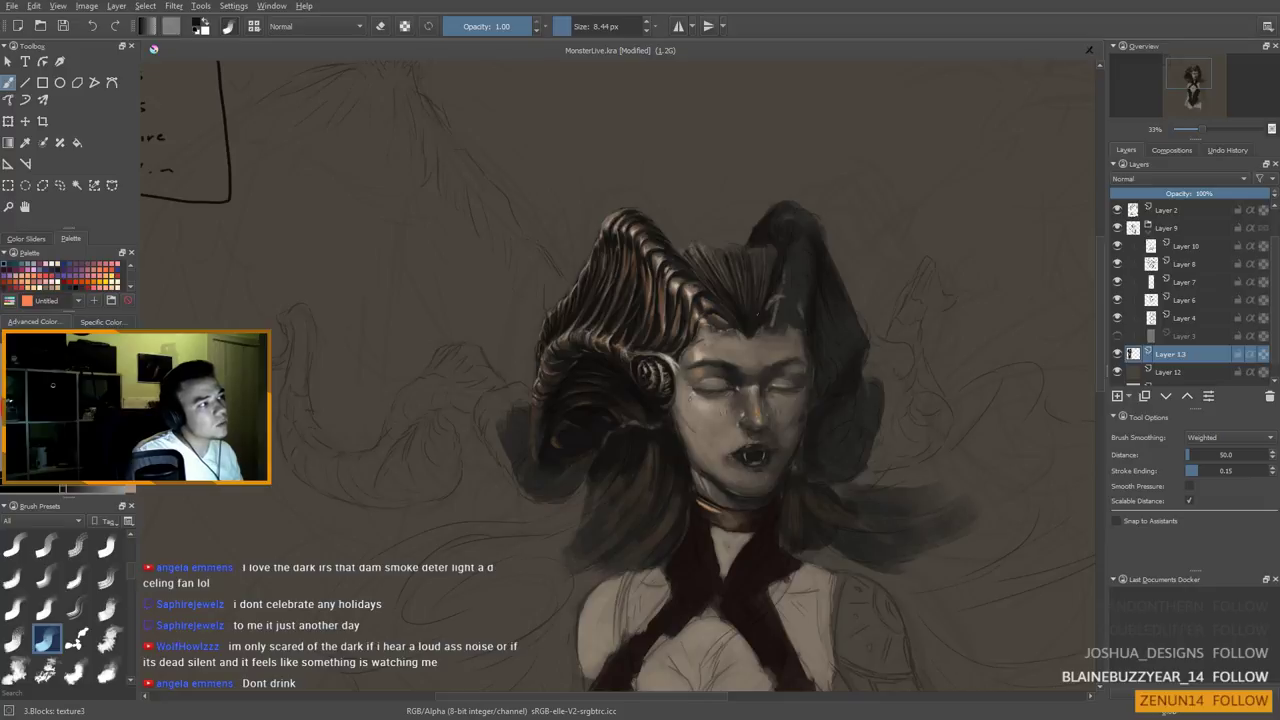
pyautogui.keyDown('shift'); pyautogui.moveTo(748, 308); pyautogui.dragTo(752, 323); pyautogui.keyUp('shift')
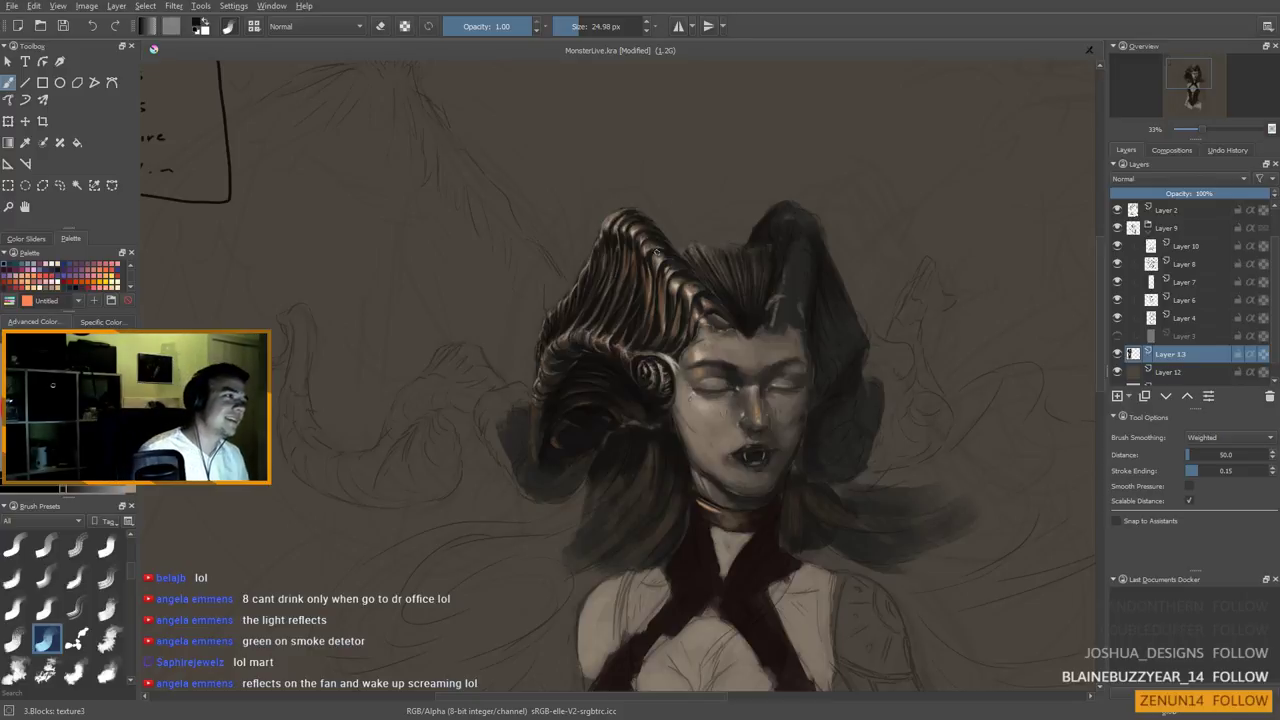
# Refine the horn's hollow below the curled rim with a sampled dark tone, using 15.44 px and 10.85 px brushes
pyautogui.moveTo(662, 345); pyautogui.dragTo(751, 317)
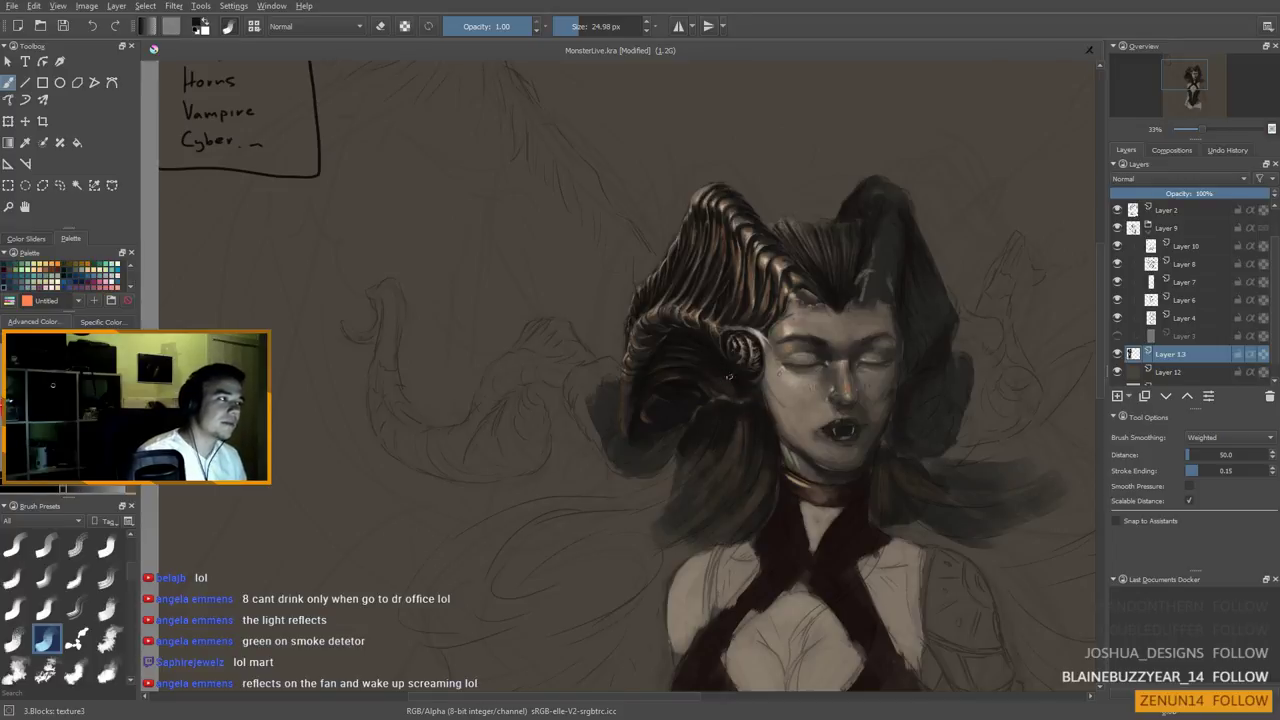
pyautogui.moveTo(726, 388)
pyautogui.mouseDown()
pyautogui.moveTo(748, 418)
pyautogui.moveTo(742, 406)
pyautogui.mouseUp()
pyautogui.keyDown('ctrl'); pyautogui.click(775, 394); pyautogui.keyUp('ctrl')
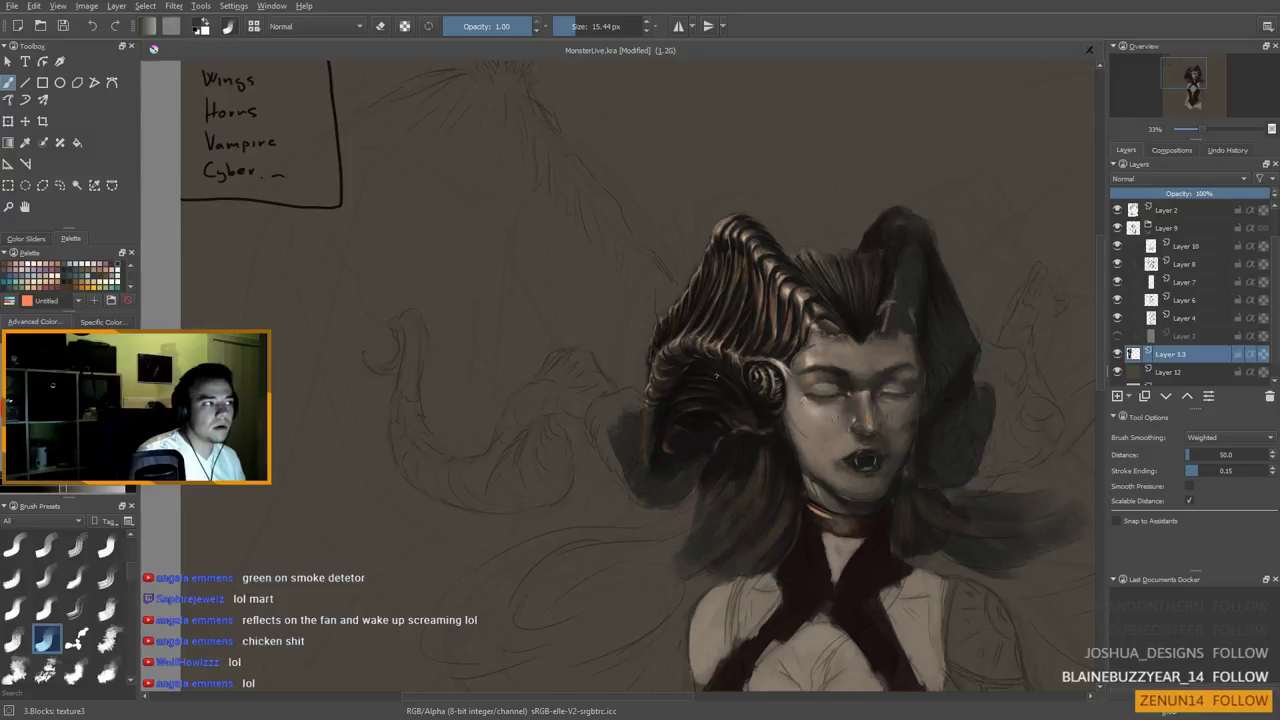
pyautogui.moveTo(726, 437); pyautogui.dragTo(701, 436)
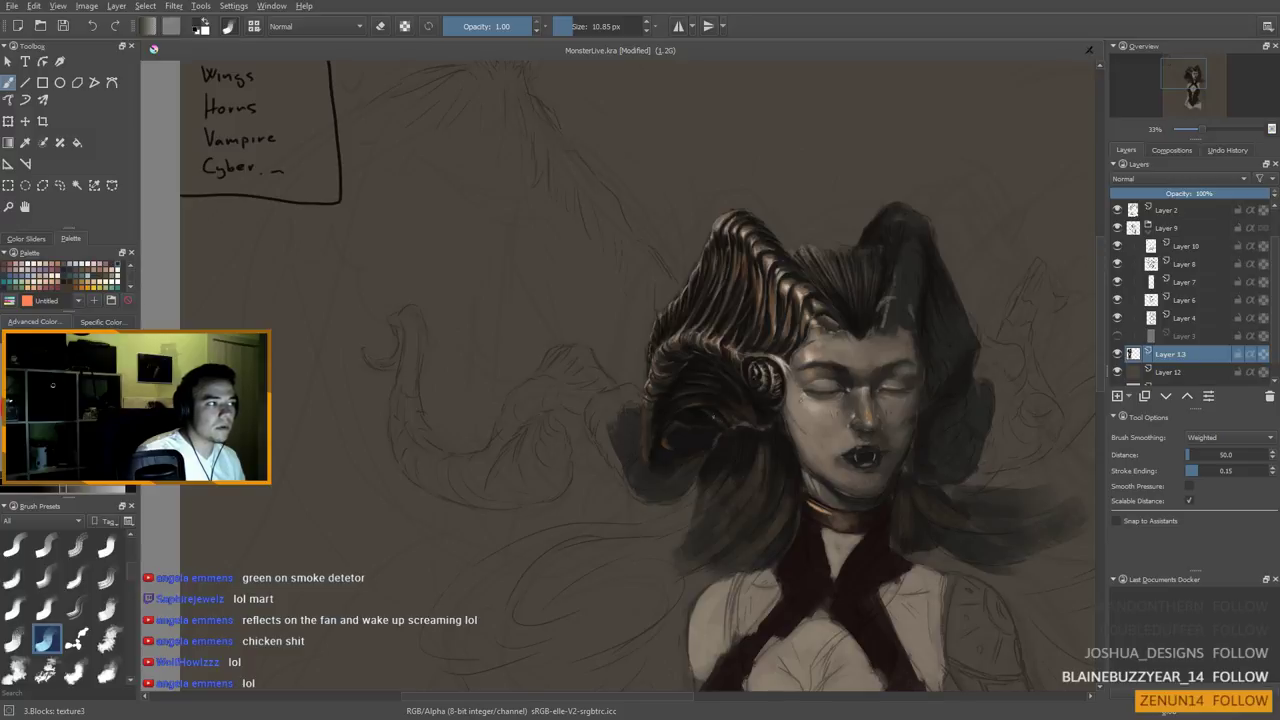
# Paint over the outer edge of the ribbed horn's curled rim with sampled dark tones and a 22.93 px brush
pyautogui.press(']')
pyautogui.press(']')
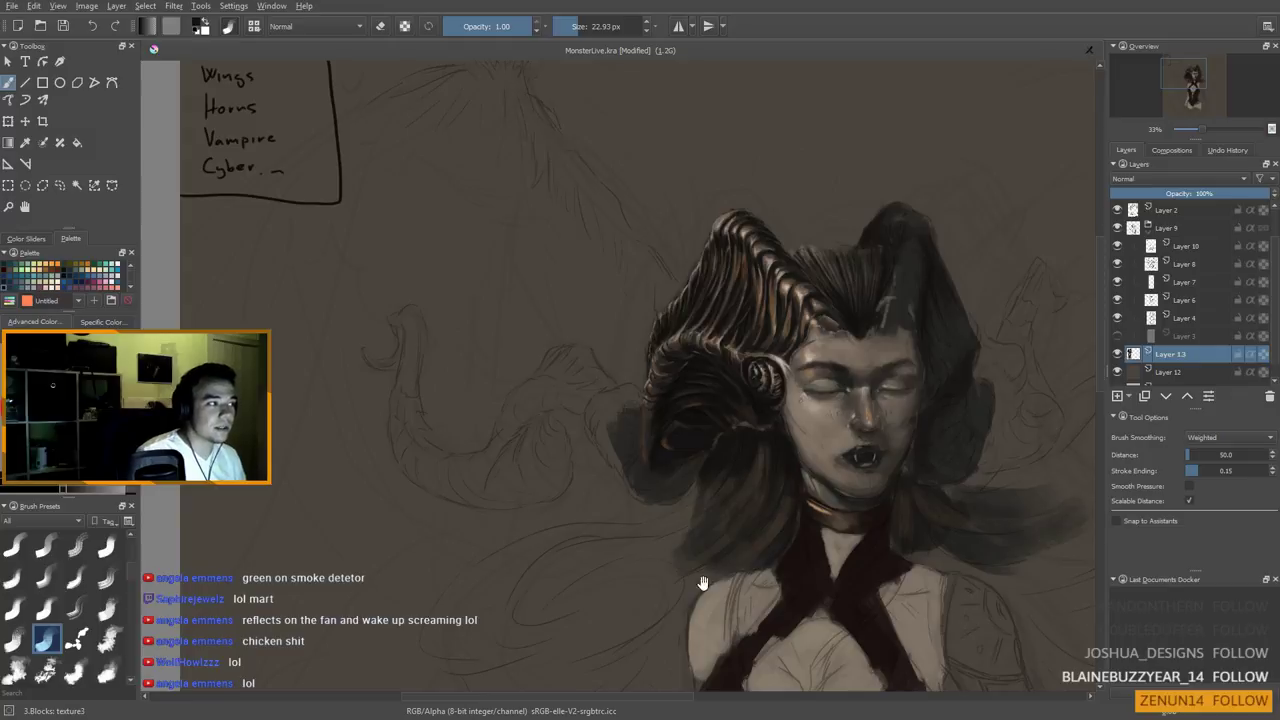
pyautogui.moveTo(691, 611); pyautogui.dragTo(693, 627)
pyautogui.keyDown('ctrl'); pyautogui.click(750, 431); pyautogui.keyUp('ctrl')
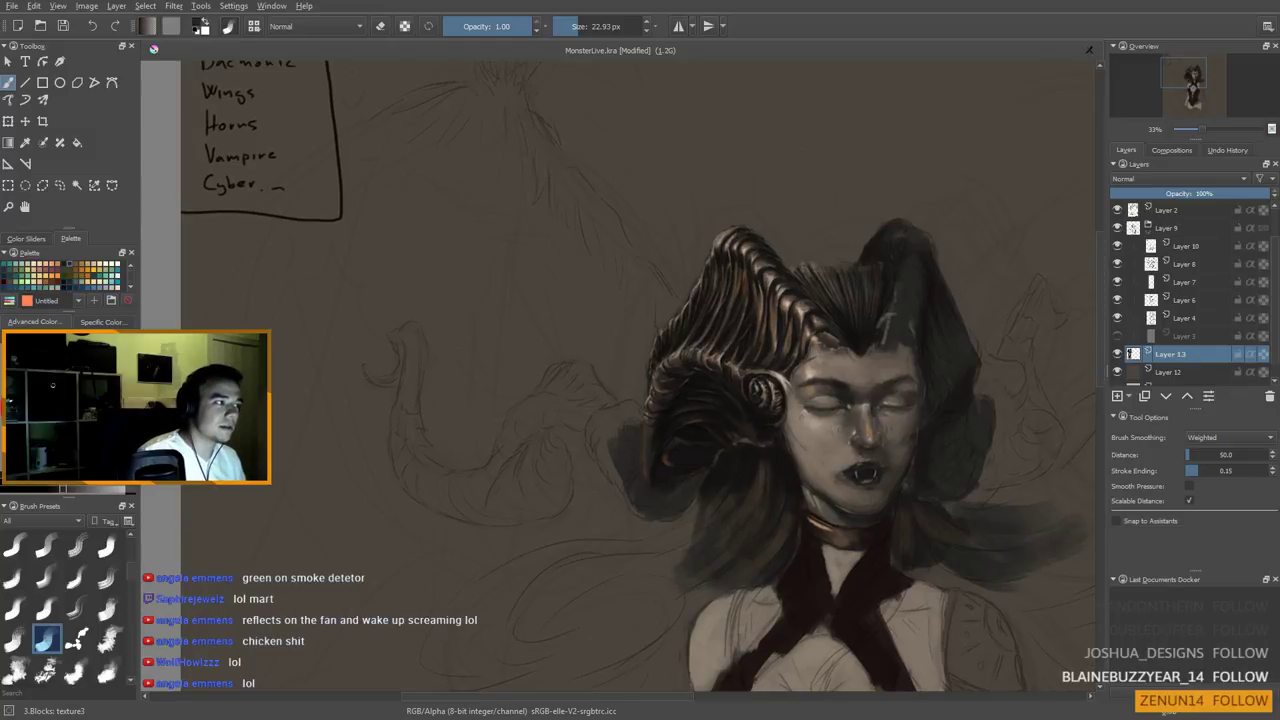
pyautogui.keyDown('ctrl'); pyautogui.click(708, 397); pyautogui.keyUp('ctrl')
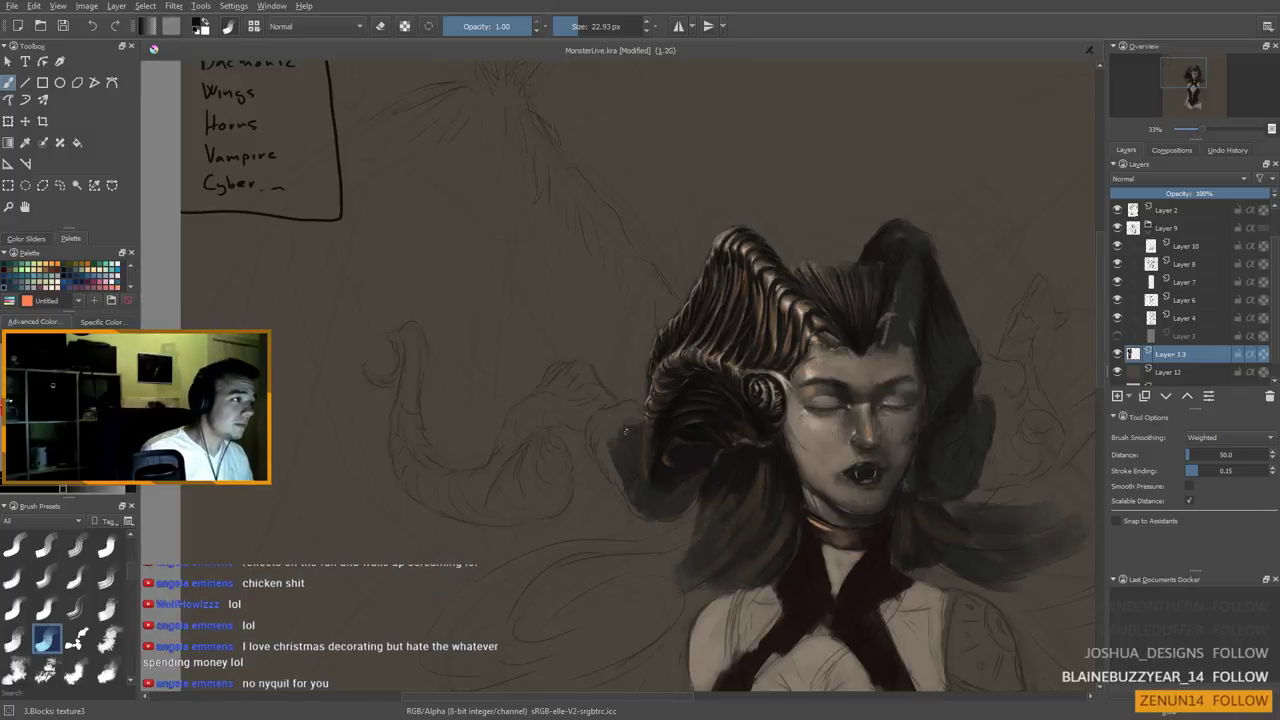
pyautogui.moveTo(678, 393); pyautogui.dragTo(699, 355)
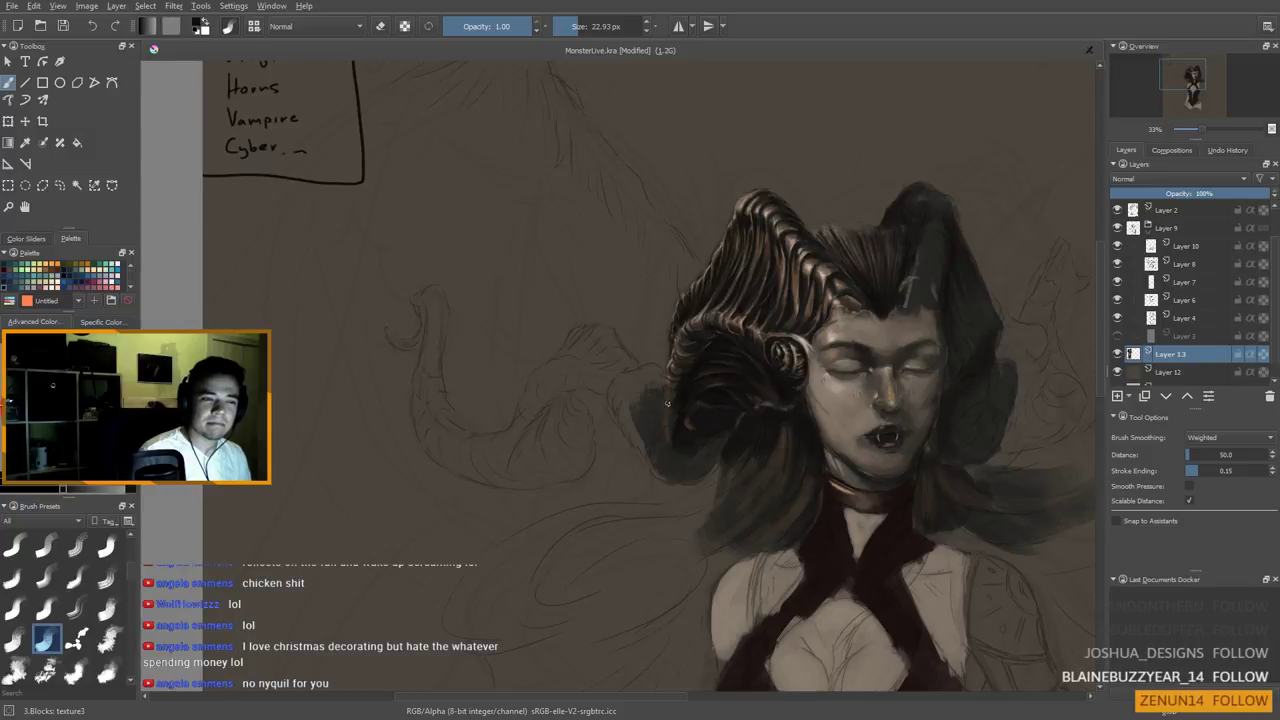
pyautogui.keyDown('ctrl'); pyautogui.click(754, 317); pyautogui.keyUp('ctrl')
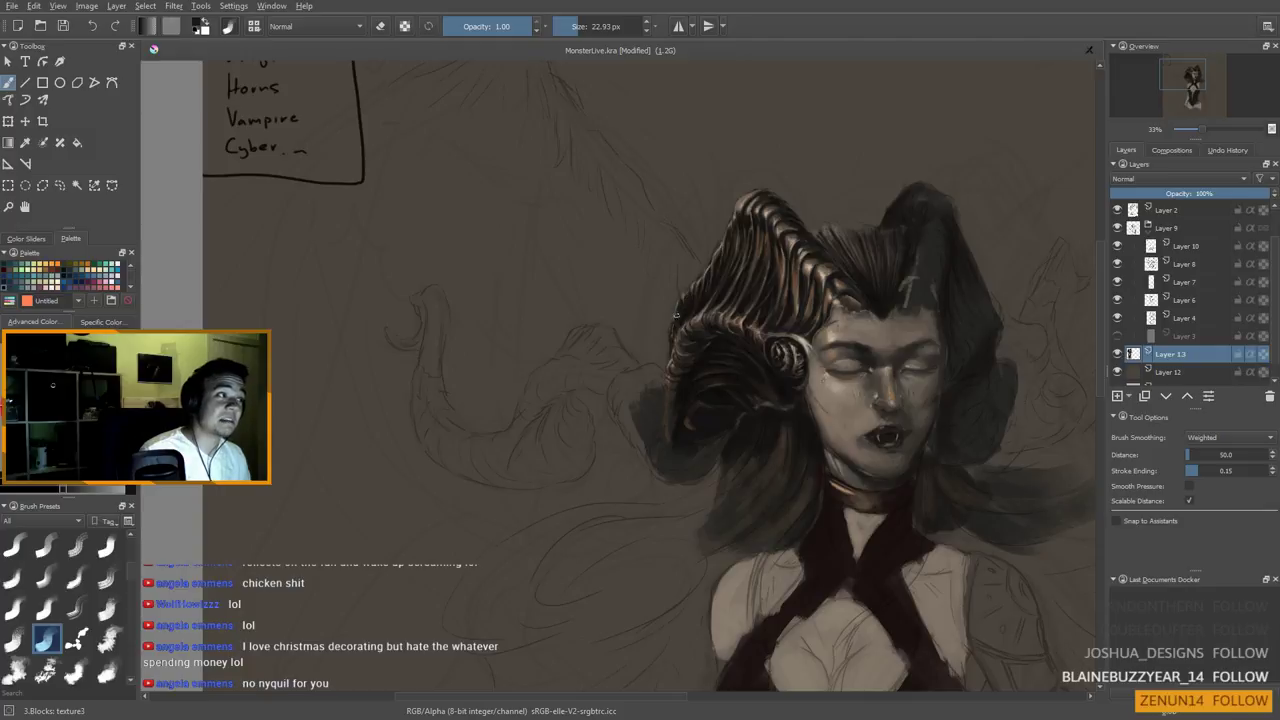
pyautogui.moveTo(673, 339); pyautogui.dragTo(662, 381)
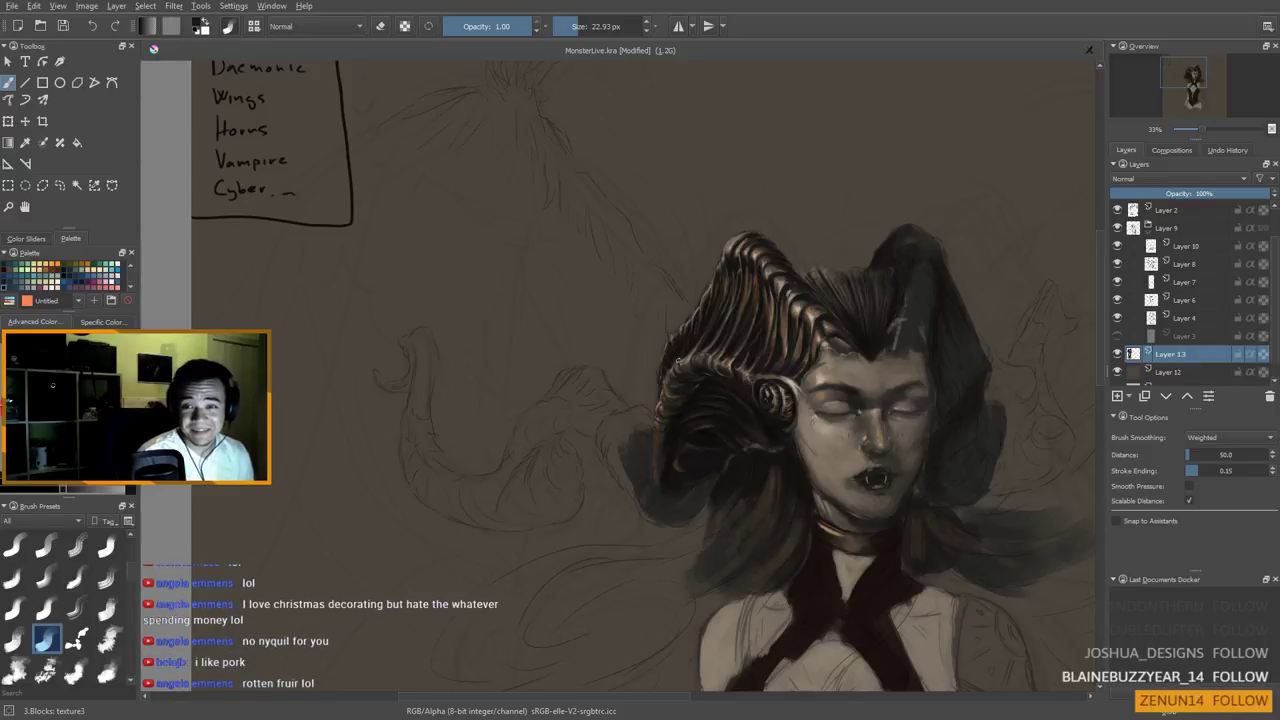
pyautogui.moveTo(674, 376); pyautogui.dragTo(682, 352)
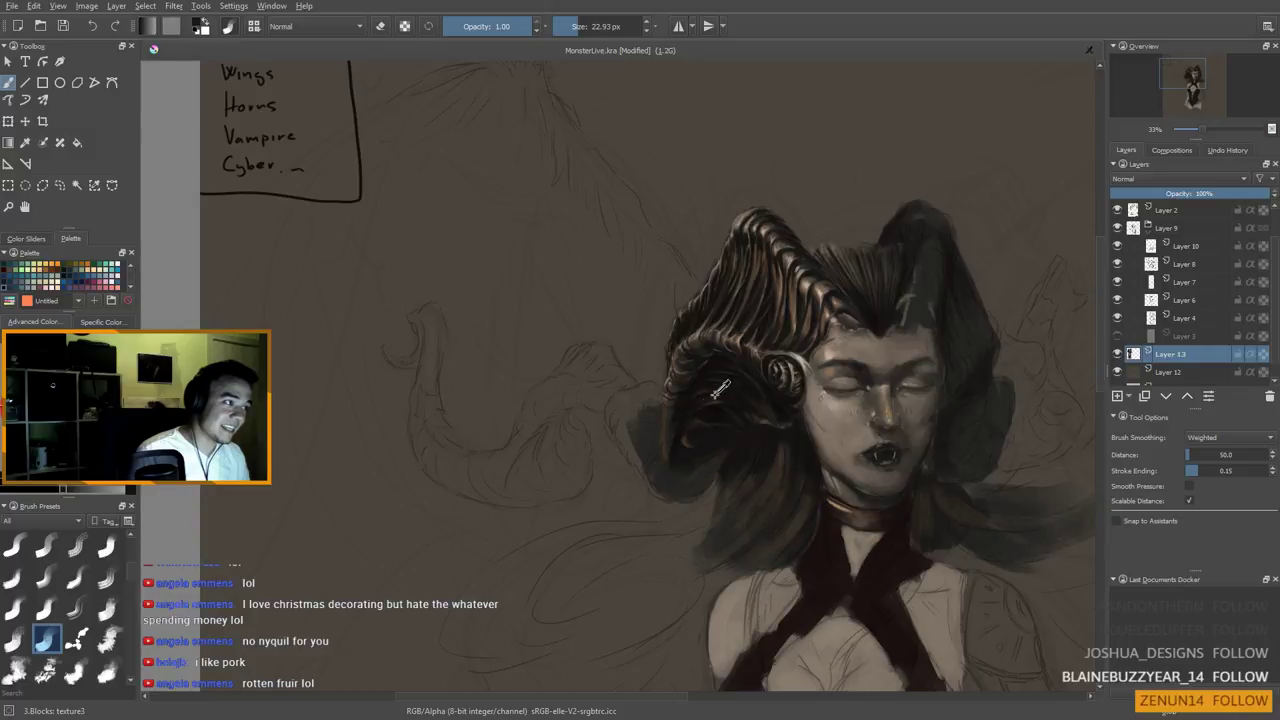
# Refine the ribs along the curled rim's outer edge with tones sampled from the horn, using 11.41 px and 8.59 px brushes
pyautogui.keyDown('shift'); pyautogui.moveTo(708, 471); pyautogui.dragTo(694, 471); pyautogui.keyUp('shift')
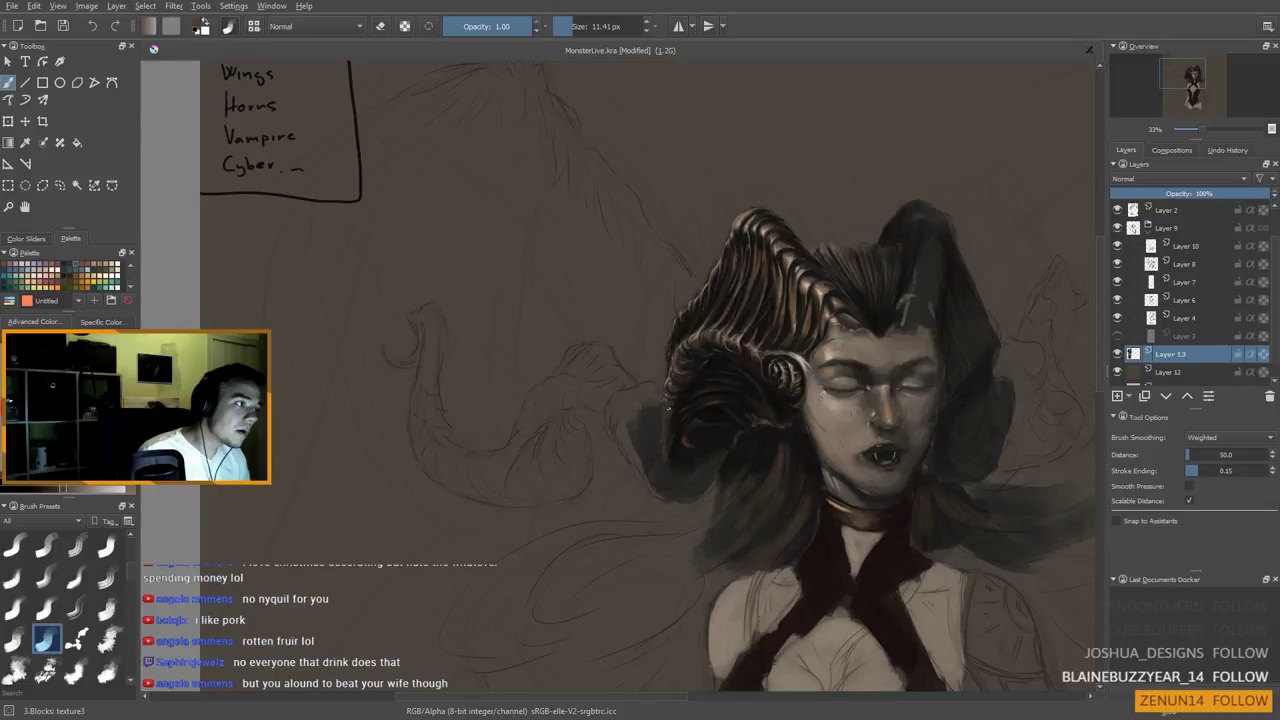
pyautogui.keyDown('ctrl'); pyautogui.click(697, 339); pyautogui.keyUp('ctrl')
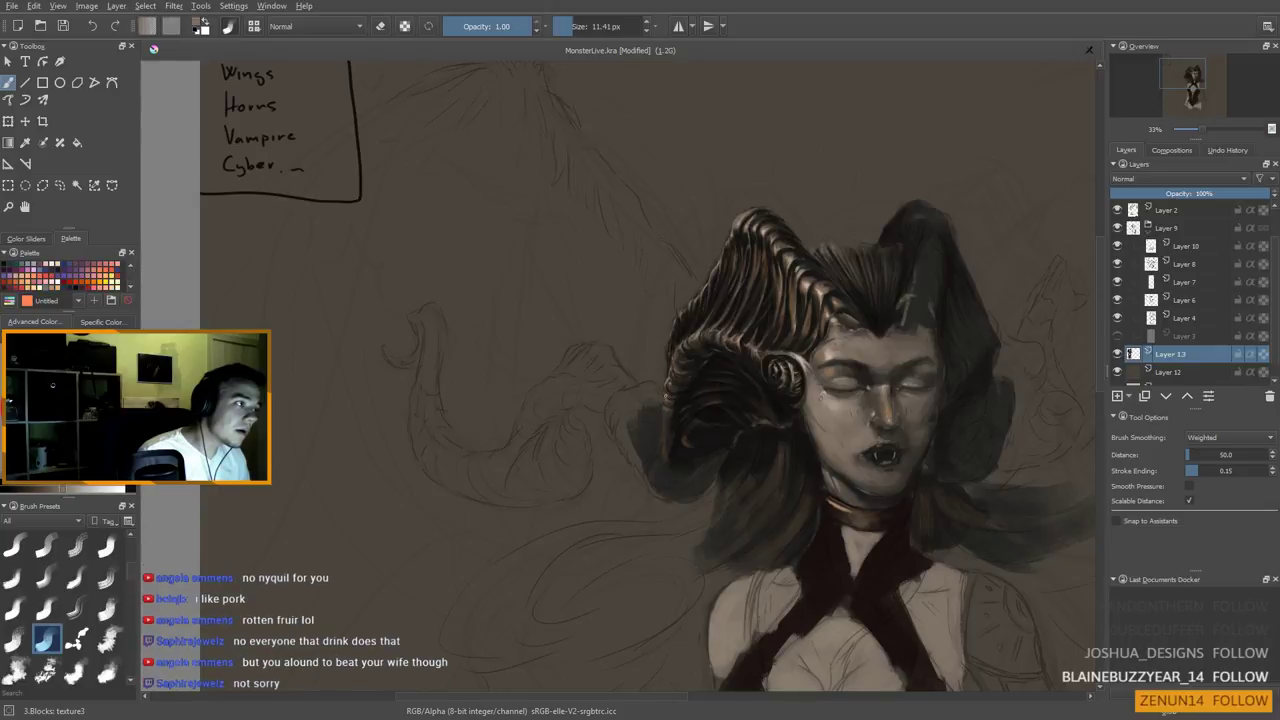
pyautogui.keyDown('ctrl'); pyautogui.click(678, 405); pyautogui.keyUp('ctrl')
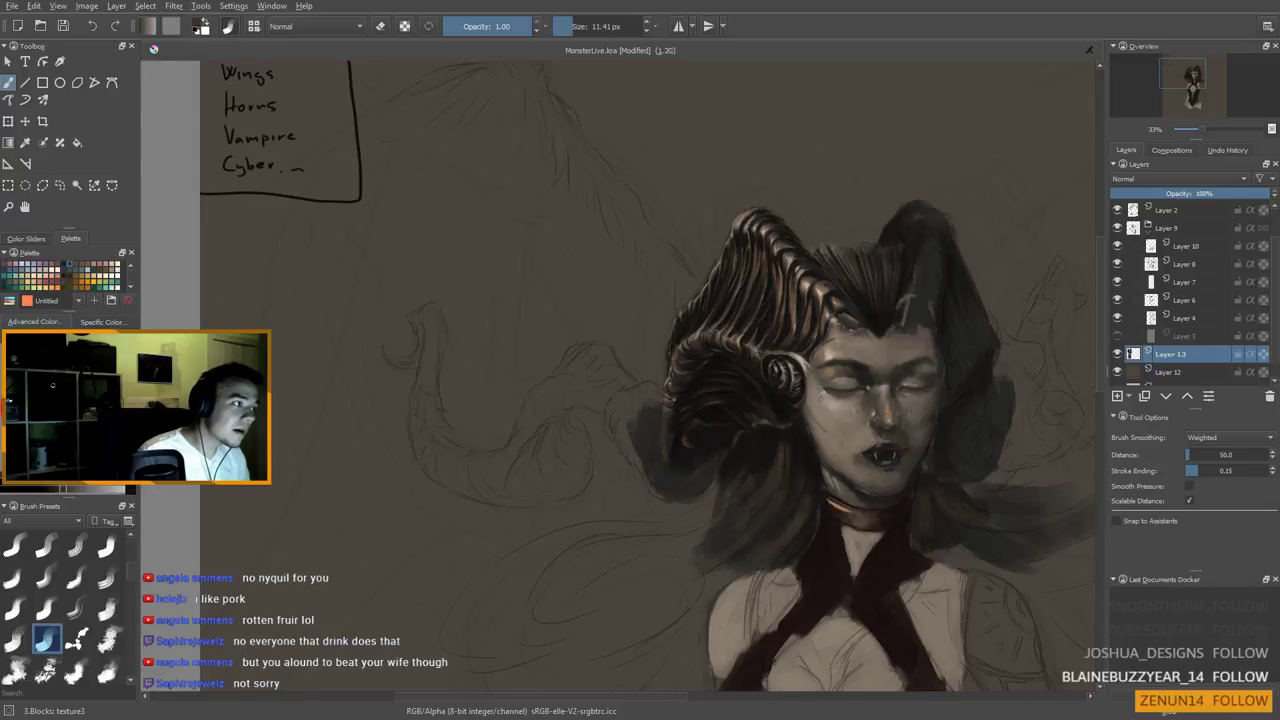
pyautogui.keyDown('ctrl'); pyautogui.click(713, 401); pyautogui.keyUp('ctrl')
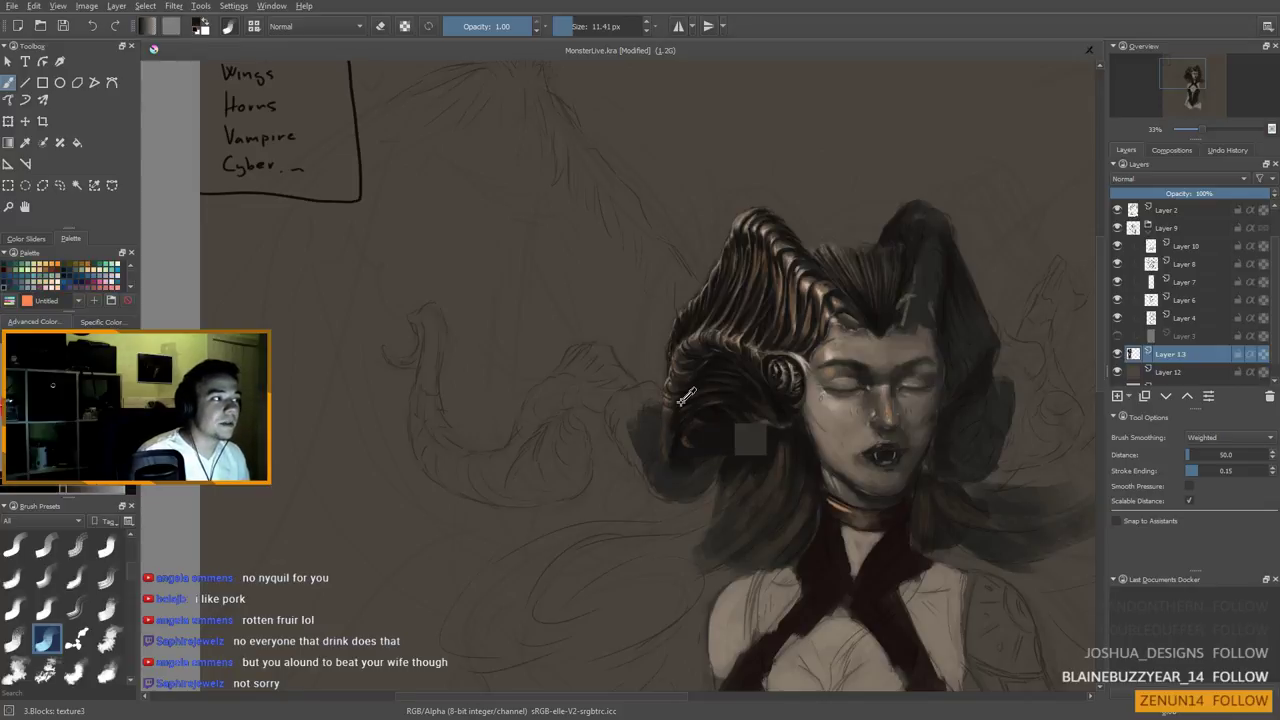
pyautogui.moveTo(748, 427); pyautogui.dragTo(770, 418)
pyautogui.press('[')
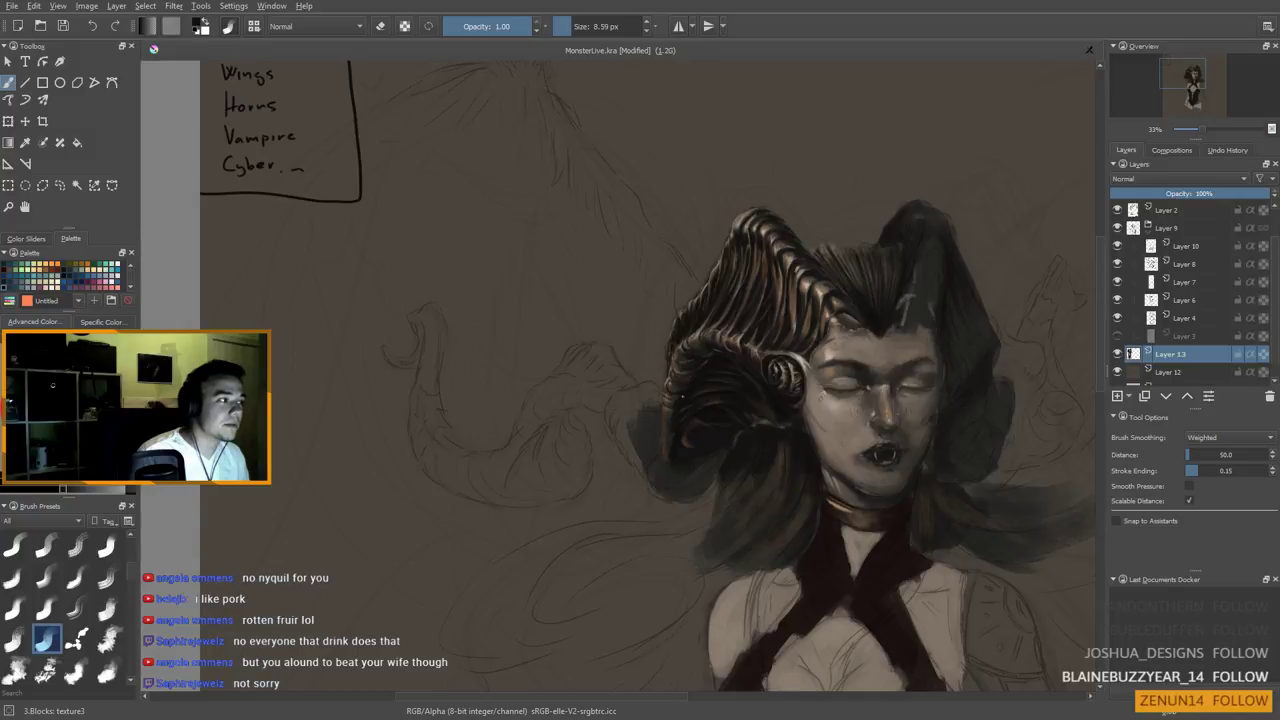
pyautogui.moveTo(670, 423); pyautogui.dragTo(671, 416)
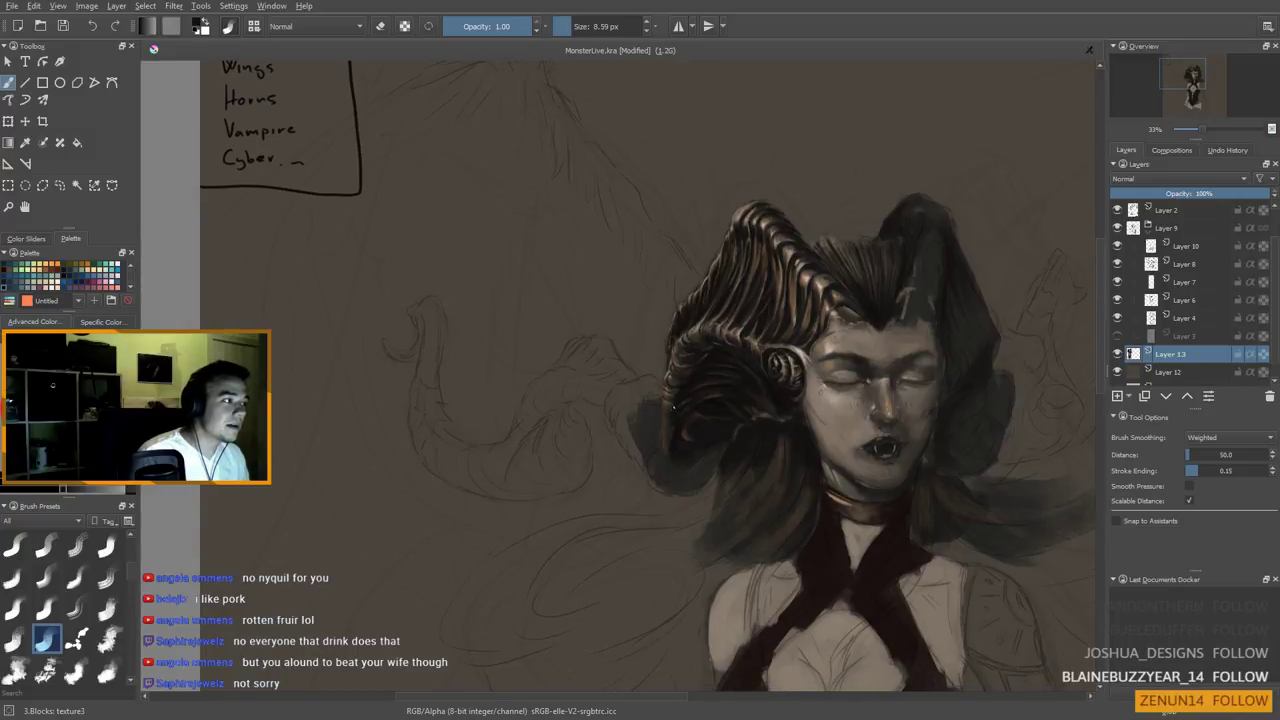
pyautogui.moveTo(671, 429); pyautogui.dragTo(672, 413)
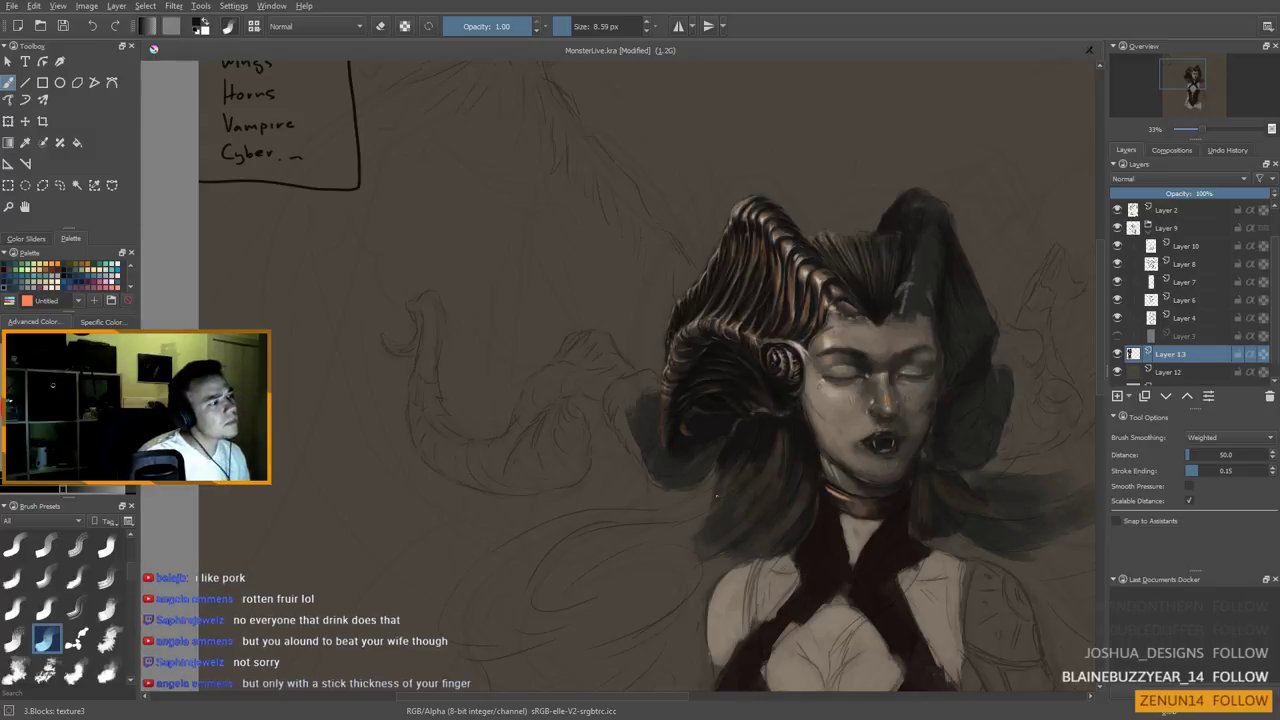
# Blend the hollow below the curled rim with repeatedly sampled dark and brown tones, using a 34.15 px brush
pyautogui.keyDown('ctrl'); pyautogui.click(684, 419); pyautogui.keyUp('ctrl')
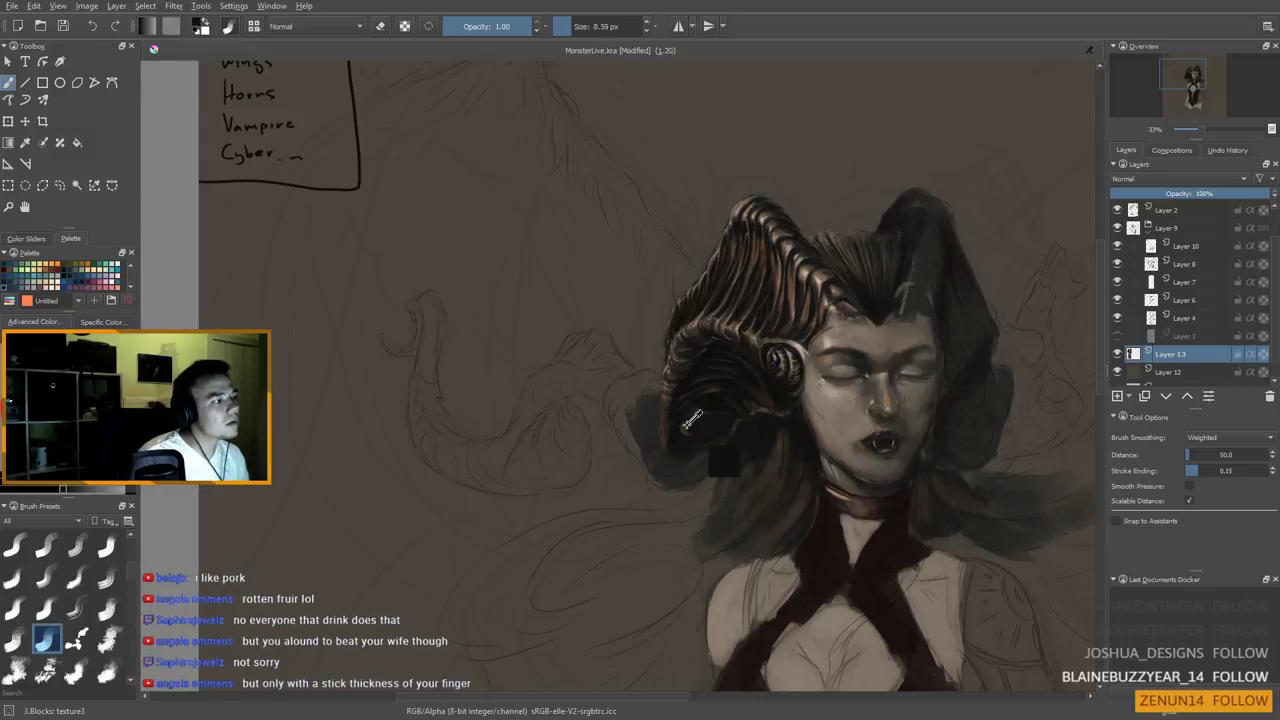
pyautogui.keyDown('ctrl'); pyautogui.moveTo(684, 419); pyautogui.dragTo(699, 439); pyautogui.keyUp('ctrl')
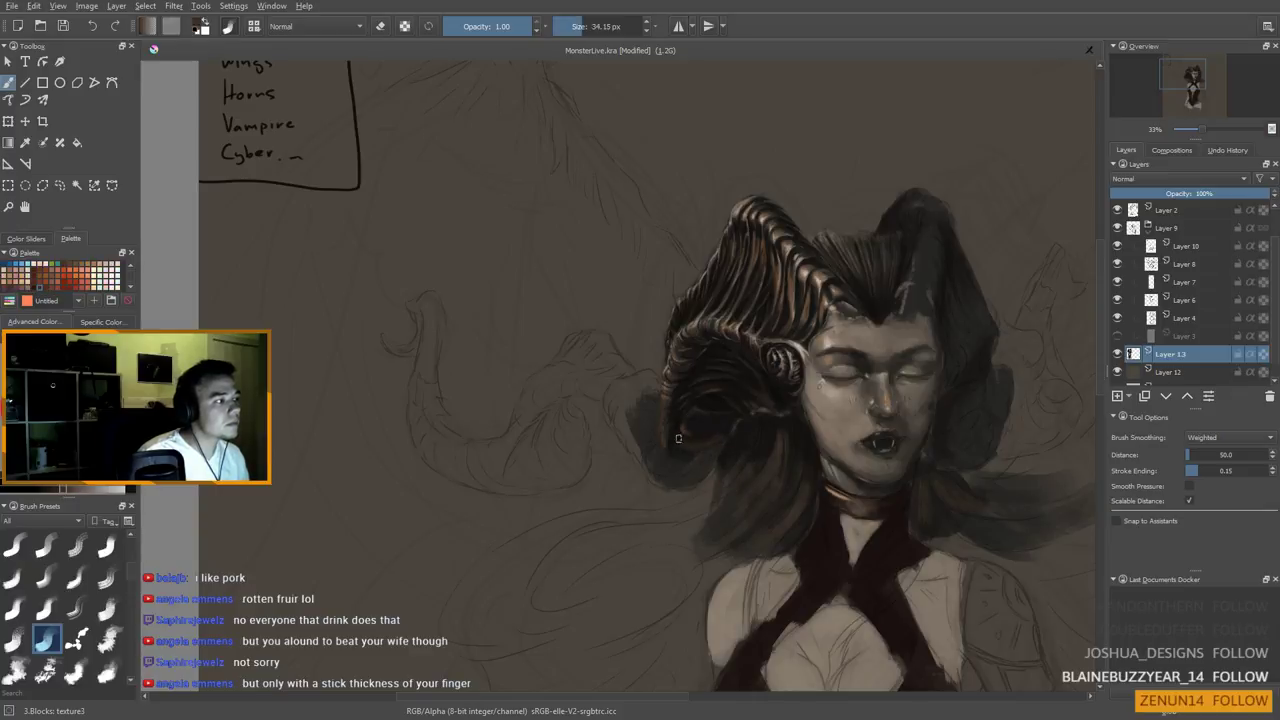
pyautogui.keyDown('ctrl'); pyautogui.click(684, 430); pyautogui.keyUp('ctrl')
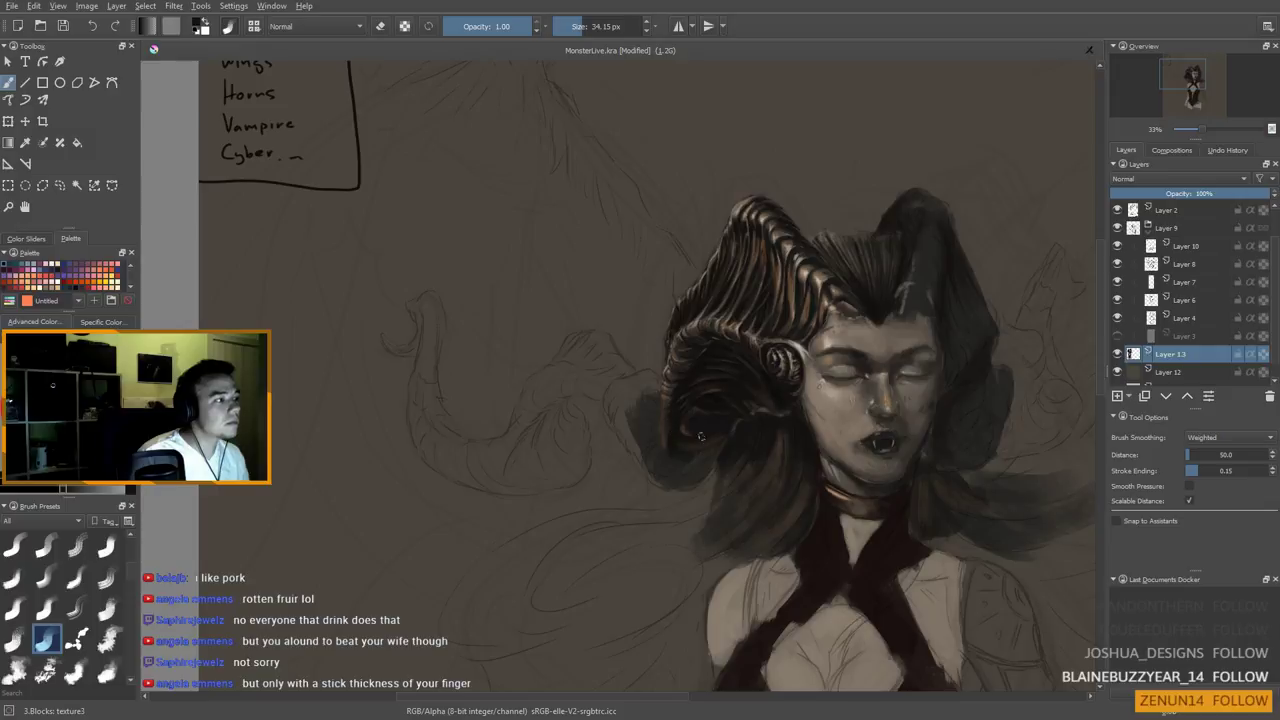
pyautogui.keyDown('ctrl'); pyautogui.click(686, 426); pyautogui.keyUp('ctrl')
pyautogui.keyDown('ctrl'); pyautogui.click(685, 418); pyautogui.keyUp('ctrl')
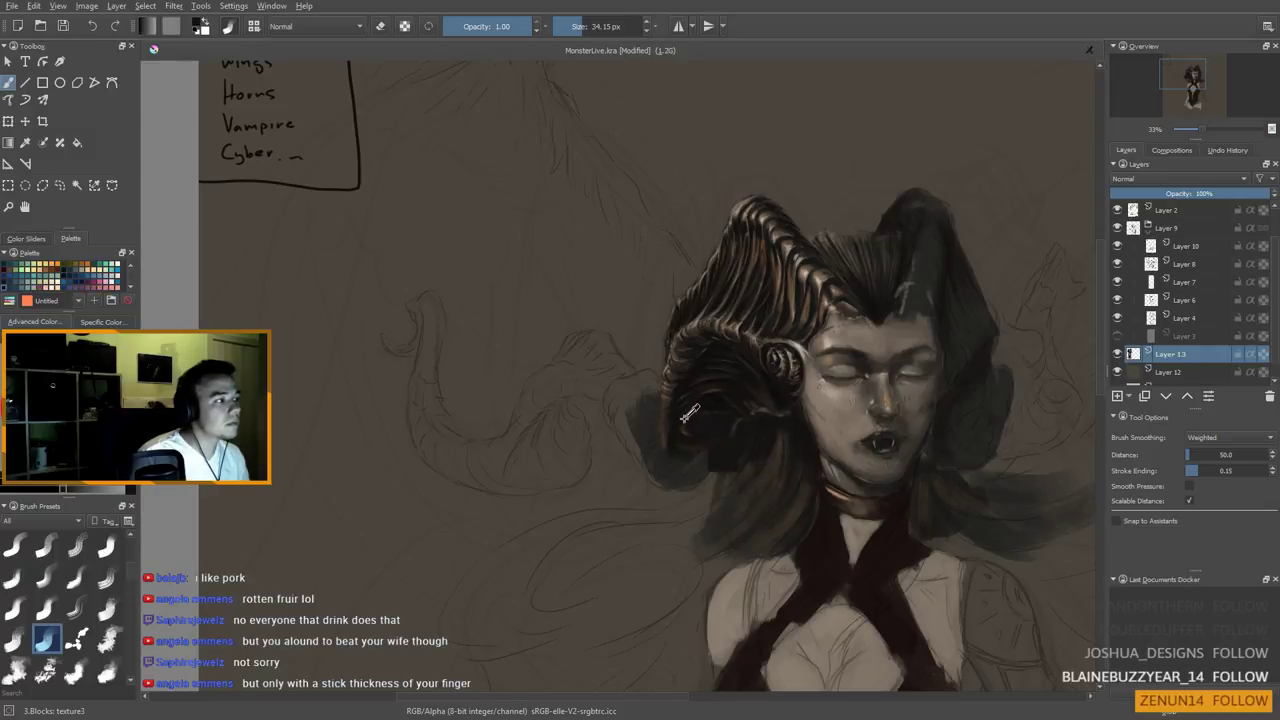
pyautogui.keyDown('ctrl'); pyautogui.click(718, 429); pyautogui.keyUp('ctrl')
pyautogui.keyDown('ctrl'); pyautogui.click(750, 400); pyautogui.keyUp('ctrl')
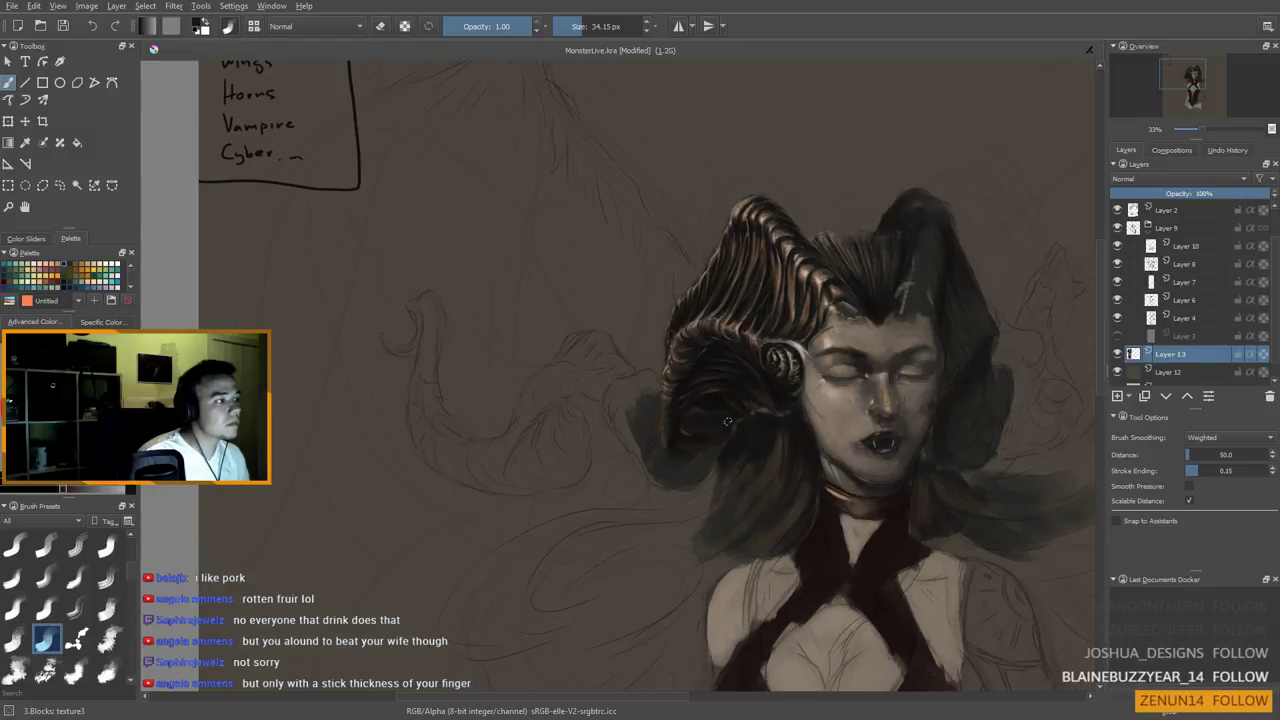
pyautogui.keyDown('ctrl'); pyautogui.click(707, 446); pyautogui.keyUp('ctrl')
pyautogui.keyDown('ctrl'); pyautogui.click(668, 440); pyautogui.keyUp('ctrl')
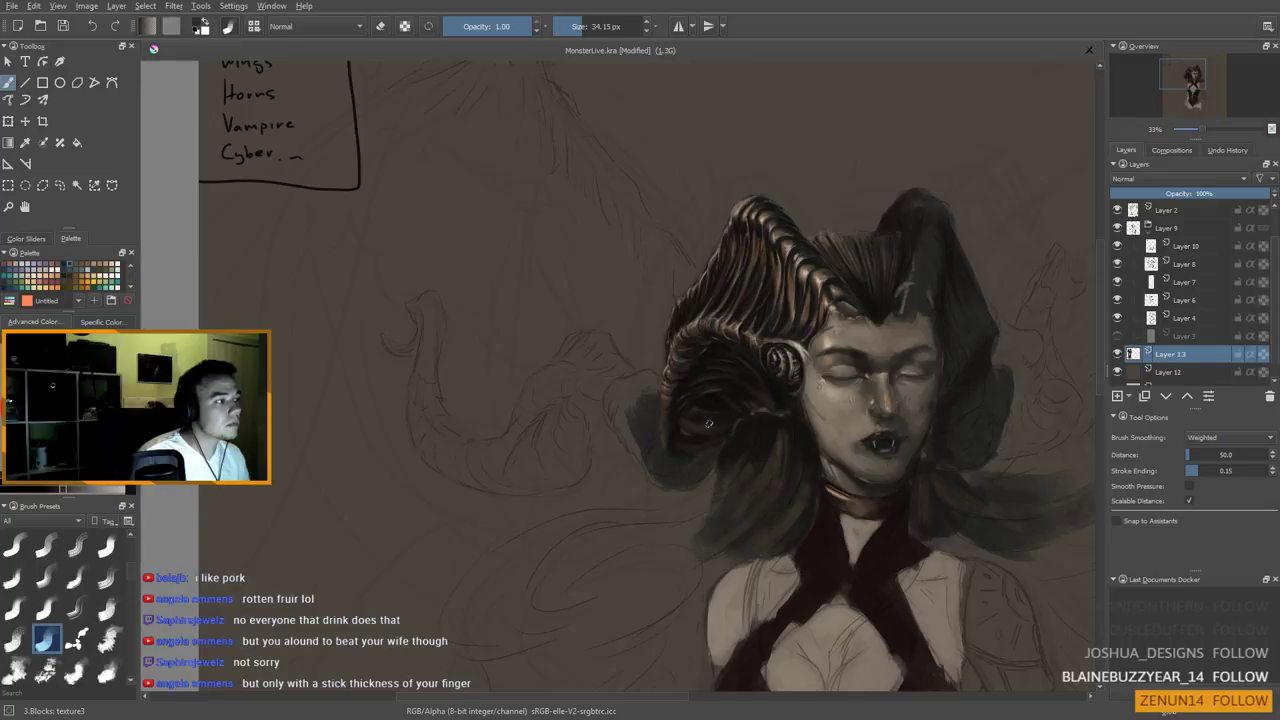
pyautogui.keyDown('ctrl'); pyautogui.click(765, 392); pyautogui.keyUp('ctrl')
# Deepen the folds in the lower hollow with sampled dark tones, using 22.72 px and 35.90 px brushes
pyautogui.moveTo(703, 423); pyautogui.dragTo(700, 423)
pyautogui.press('[')
pyautogui.press('[')
pyautogui.press('[')
pyautogui.press('[')
pyautogui.press('[')
pyautogui.press('[')
pyautogui.press('[')
pyautogui.press('[')
pyautogui.press('[')
pyautogui.press('[')
pyautogui.press('[')
pyautogui.press('[')
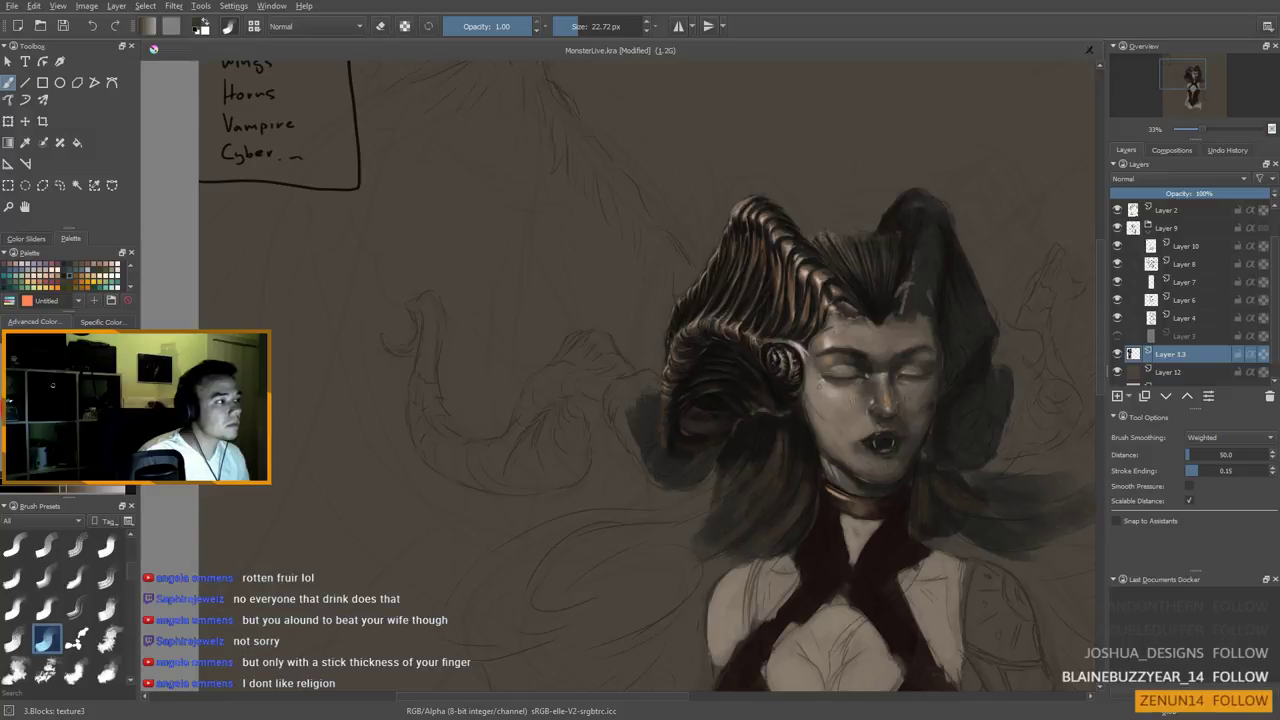
pyautogui.keyDown('ctrl'); pyautogui.click(714, 406); pyautogui.keyUp('ctrl')
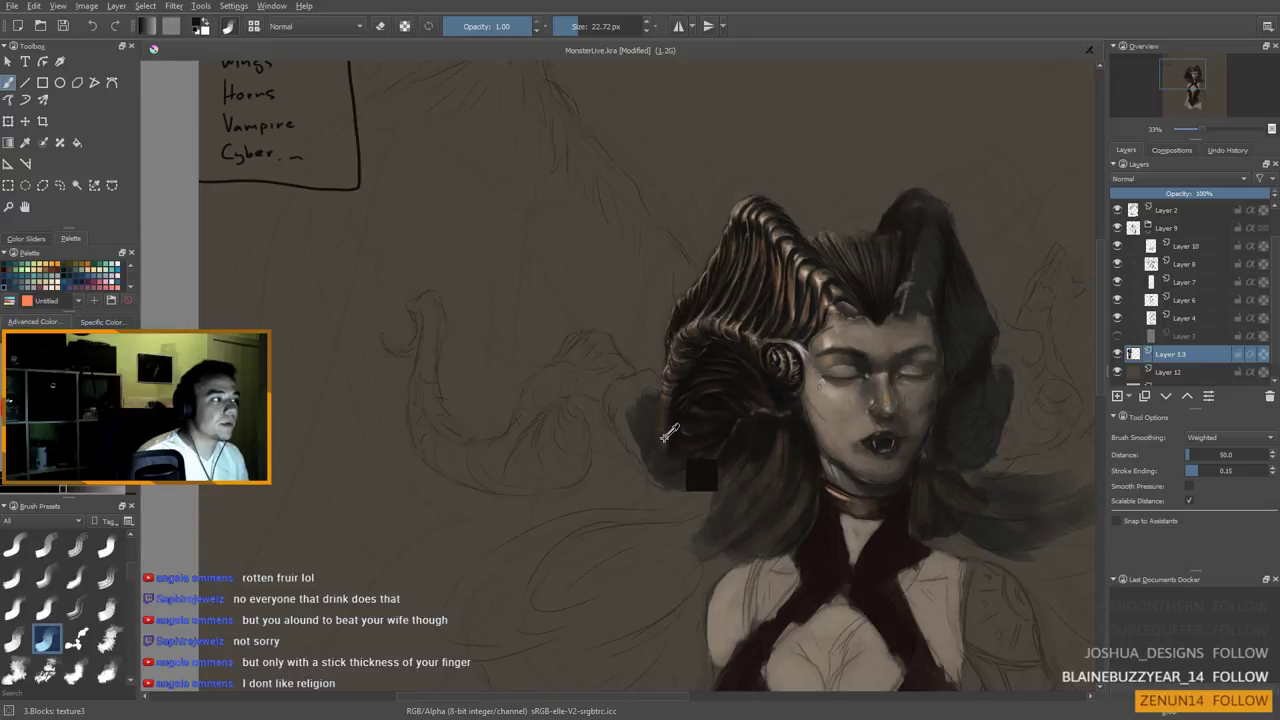
pyautogui.keyDown('ctrl'); pyautogui.click(666, 437); pyautogui.keyUp('ctrl')
pyautogui.keyDown('shift'); pyautogui.moveTo(666, 437); pyautogui.dragTo(675, 437); pyautogui.keyUp('shift')
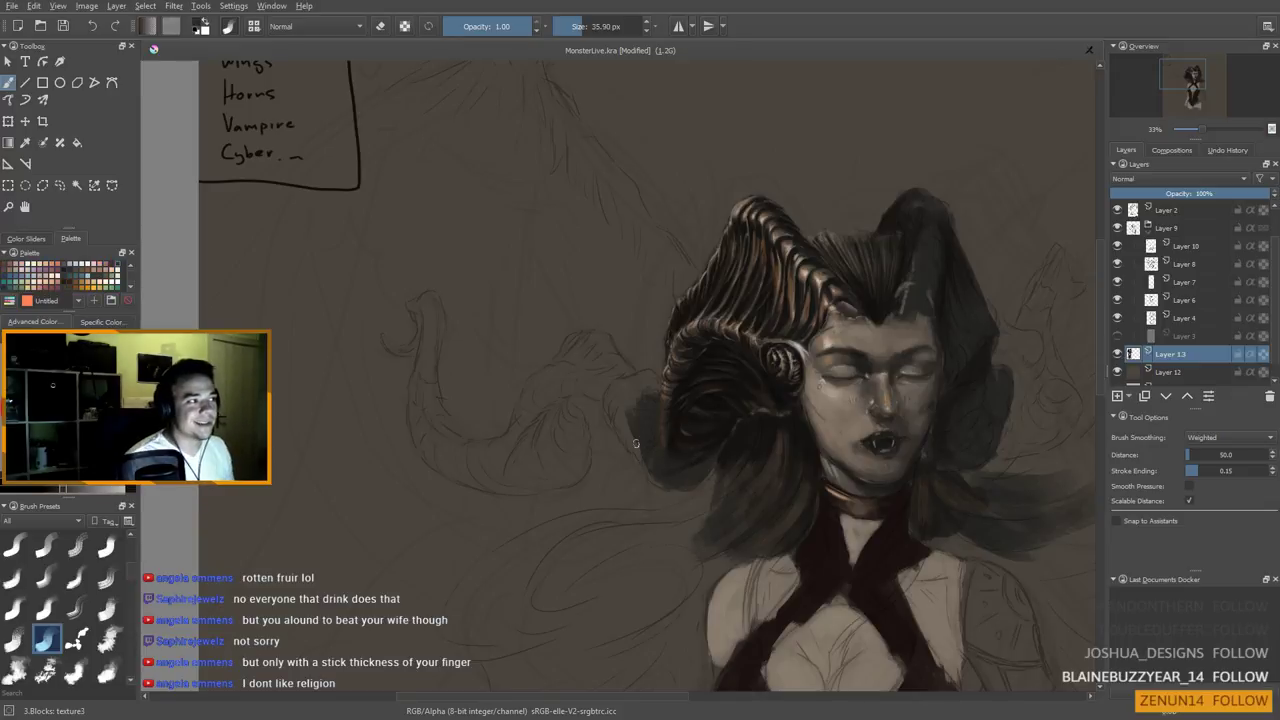
# Paint a light tip at the curled rim's lower end with a tone sampled from the horn's top, using 8.31 px and 23.22 px brushes
pyautogui.keyDown('ctrl'); pyautogui.click(740, 210); pyautogui.keyUp('ctrl')
pyautogui.hotkey('ctrl', 'z')
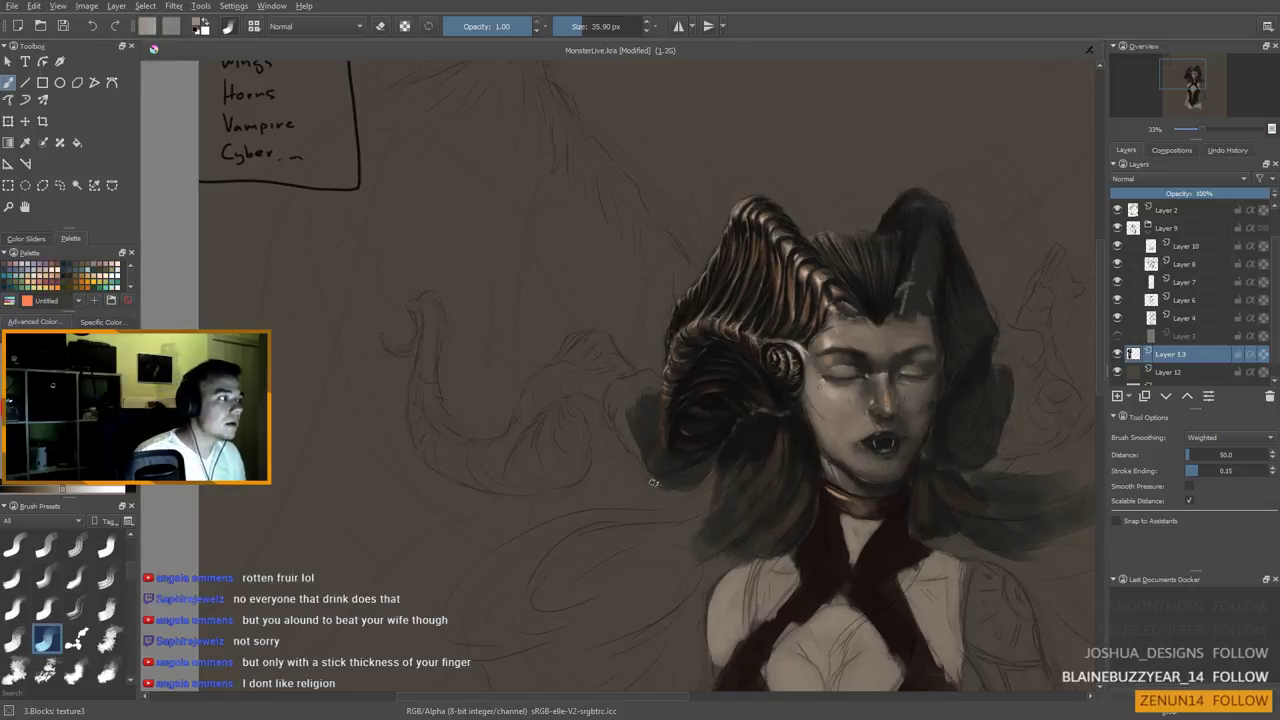
pyautogui.keyDown('shift'); pyautogui.moveTo(662, 441); pyautogui.dragTo(660, 411); pyautogui.keyUp('shift')
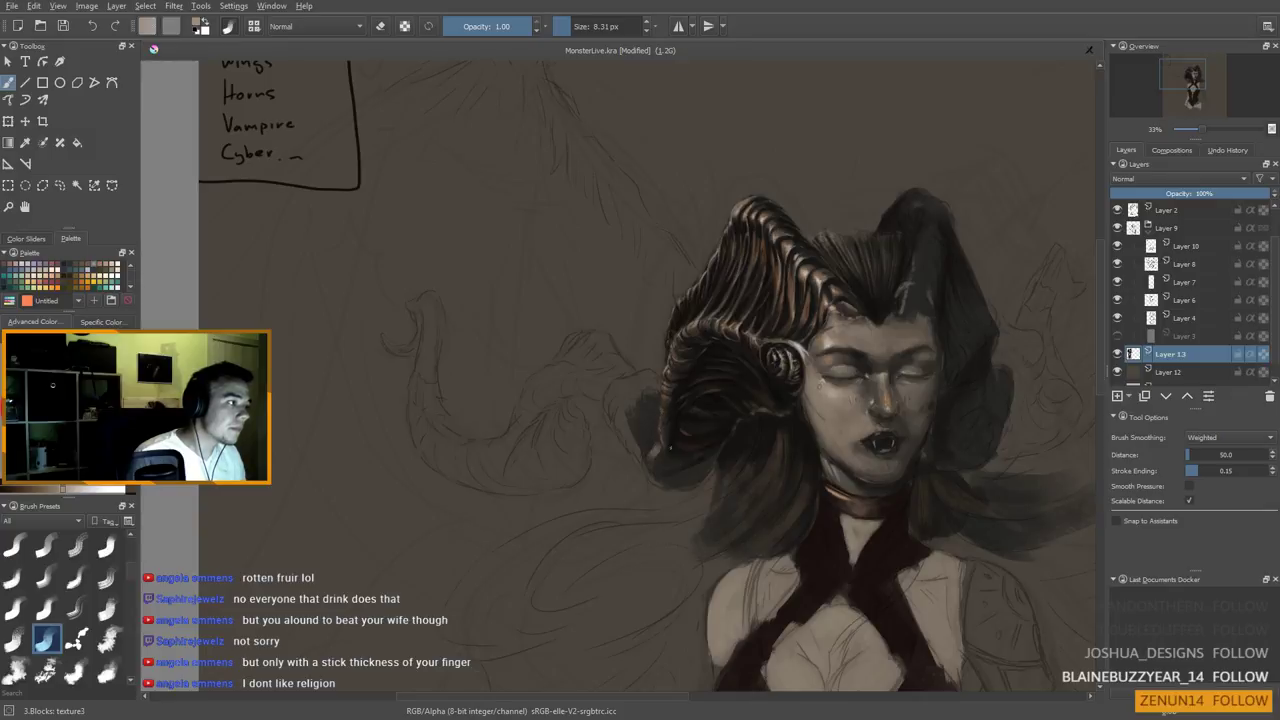
pyautogui.keyDown('shift'); pyautogui.moveTo(660, 458); pyautogui.dragTo(662, 451); pyautogui.keyUp('shift')
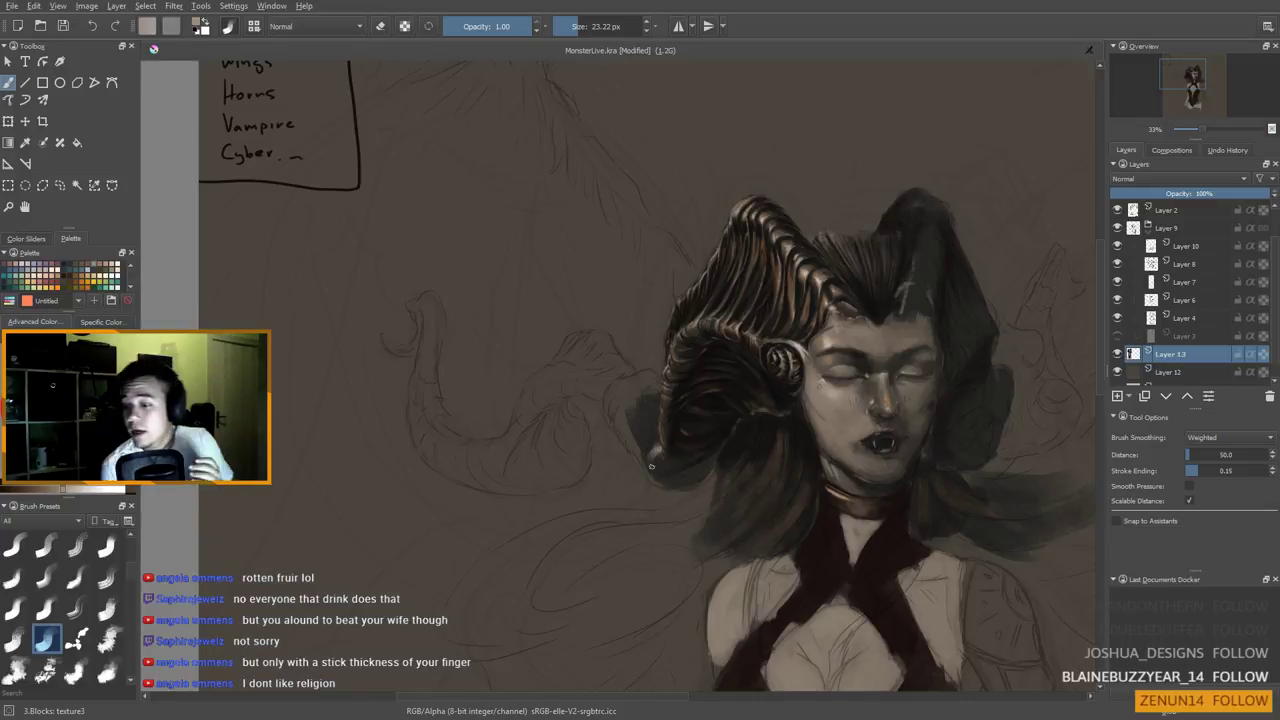
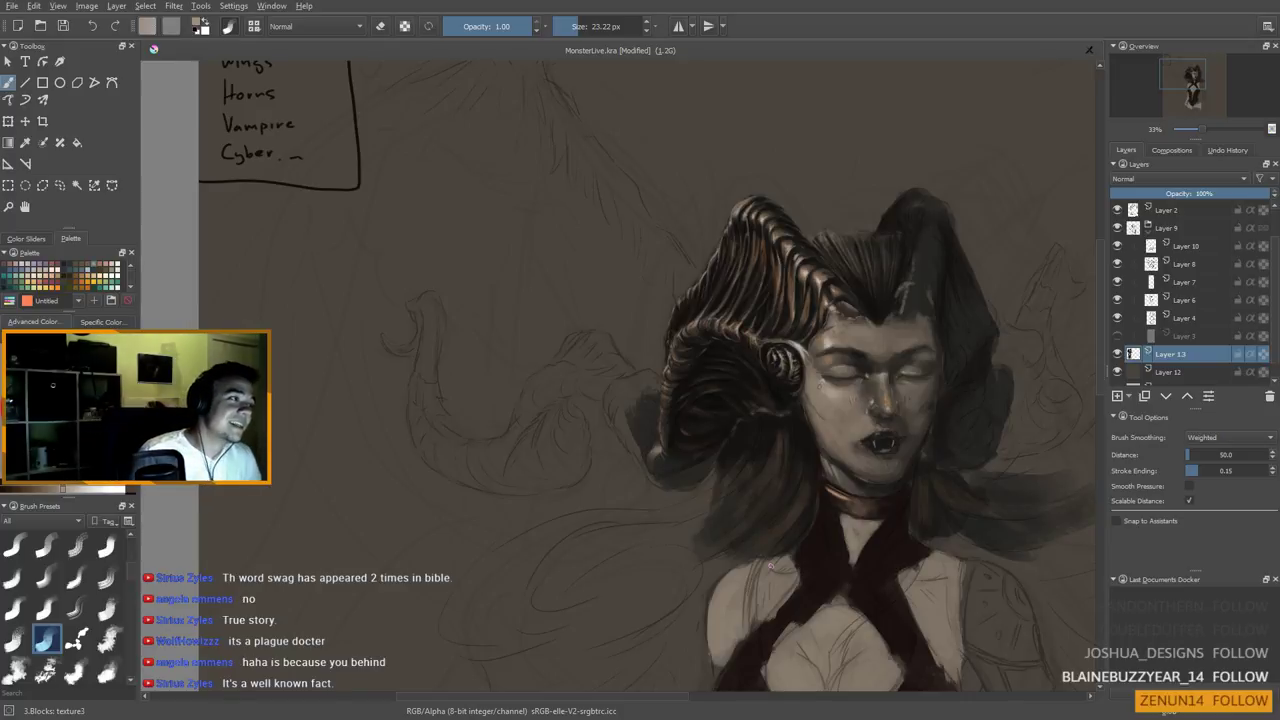
# Block in the sketched winding horn extending outward from the curled rim with a sampled dark tone and a 61.77 px brush
pyautogui.keyDown('ctrl'); pyautogui.click(681, 314); pyautogui.keyUp('ctrl')
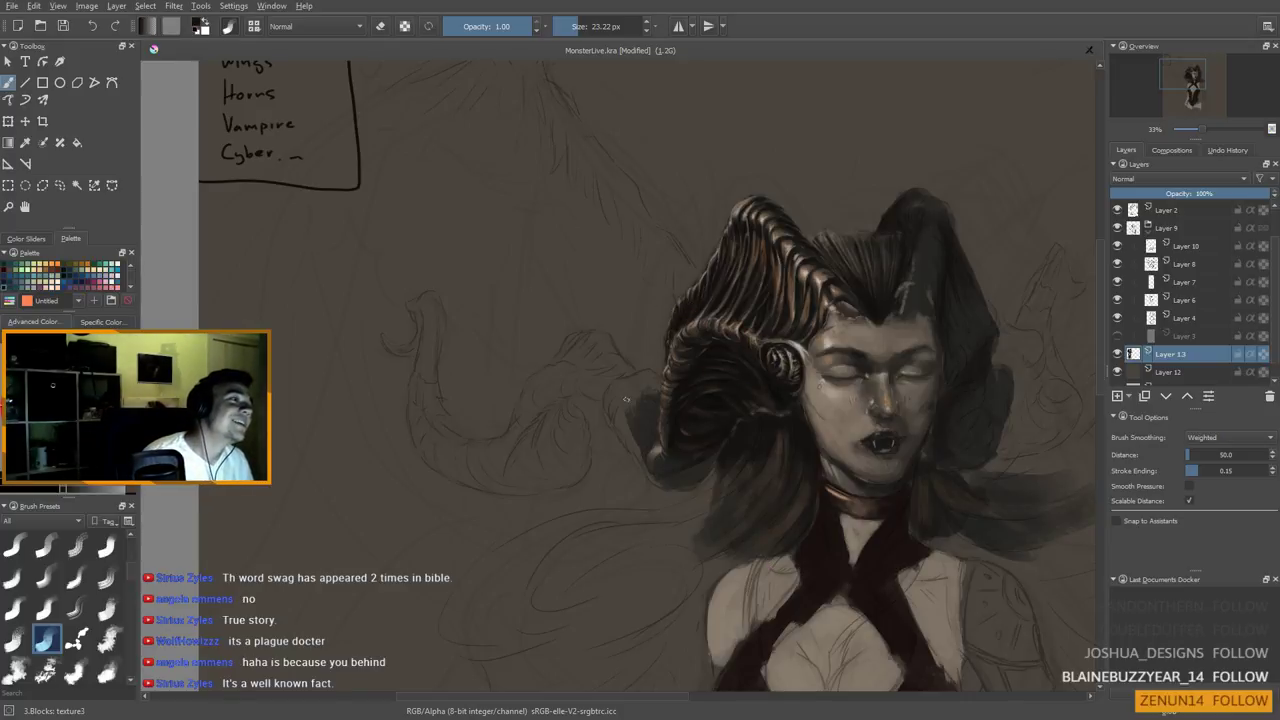
pyautogui.moveTo(648, 397)
pyautogui.mouseDown()
pyautogui.moveTo(614, 384)
pyautogui.moveTo(648, 372)
pyautogui.moveTo(643, 432)
pyautogui.moveTo(649, 420)
pyautogui.moveTo(624, 424)
pyautogui.moveTo(611, 405)
pyautogui.moveTo(680, 481)
pyautogui.mouseUp()
pyautogui.keyDown('ctrl'); pyautogui.click(645, 428); pyautogui.keyUp('ctrl')
pyautogui.moveTo(632, 416); pyautogui.dragTo(642, 387)
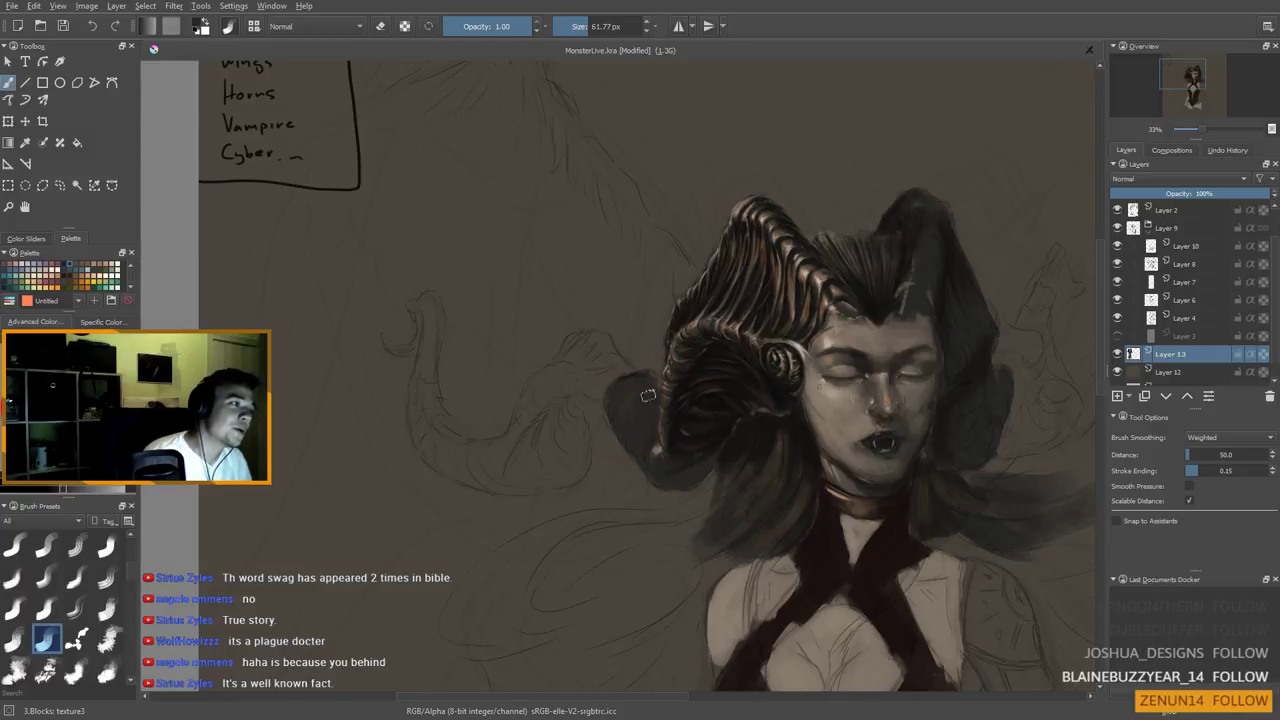
pyautogui.moveTo(628, 387)
pyautogui.mouseDown()
pyautogui.moveTo(614, 354)
pyautogui.moveTo(569, 337)
pyautogui.moveTo(596, 339)
pyautogui.moveTo(533, 381)
pyautogui.moveTo(601, 366)
pyautogui.moveTo(608, 387)
pyautogui.moveTo(586, 385)
pyautogui.moveTo(608, 388)
pyautogui.moveTo(557, 377)
pyautogui.moveTo(560, 365)
pyautogui.moveTo(538, 389)
pyautogui.moveTo(594, 391)
pyautogui.moveTo(531, 415)
pyautogui.moveTo(553, 407)
pyautogui.moveTo(568, 442)
pyautogui.moveTo(571, 404)
pyautogui.moveTo(584, 432)
pyautogui.moveTo(568, 432)
pyautogui.moveTo(560, 458)
pyautogui.moveTo(516, 453)
pyautogui.moveTo(525, 469)
pyautogui.moveTo(556, 473)
pyautogui.moveTo(577, 409)
pyautogui.moveTo(588, 439)
pyautogui.moveTo(572, 481)
pyautogui.moveTo(529, 482)
pyautogui.moveTo(497, 464)
pyautogui.moveTo(522, 476)
pyautogui.moveTo(508, 477)
pyautogui.moveTo(554, 458)
pyautogui.moveTo(501, 448)
pyautogui.moveTo(489, 489)
pyautogui.moveTo(502, 445)
pyautogui.moveTo(458, 472)
pyautogui.mouseUp()
pyautogui.moveTo(418, 383)
pyautogui.mouseDown()
pyautogui.moveTo(420, 430)
pyautogui.moveTo(420, 382)
pyautogui.moveTo(432, 420)
pyautogui.moveTo(427, 379)
pyautogui.moveTo(475, 440)
pyautogui.moveTo(510, 458)
pyautogui.moveTo(445, 430)
pyautogui.moveTo(445, 472)
pyautogui.moveTo(421, 428)
pyautogui.moveTo(431, 300)
pyautogui.moveTo(418, 318)
pyautogui.moveTo(416, 302)
pyautogui.moveTo(410, 357)
pyautogui.moveTo(383, 354)
pyautogui.mouseUp()
pyautogui.moveTo(652, 469); pyautogui.dragTo(576, 382)
pyautogui.keyDown('ctrl'); pyautogui.click(588, 370); pyautogui.keyUp('ctrl')
pyautogui.keyDown('ctrl'); pyautogui.click(602, 371); pyautogui.keyUp('ctrl')
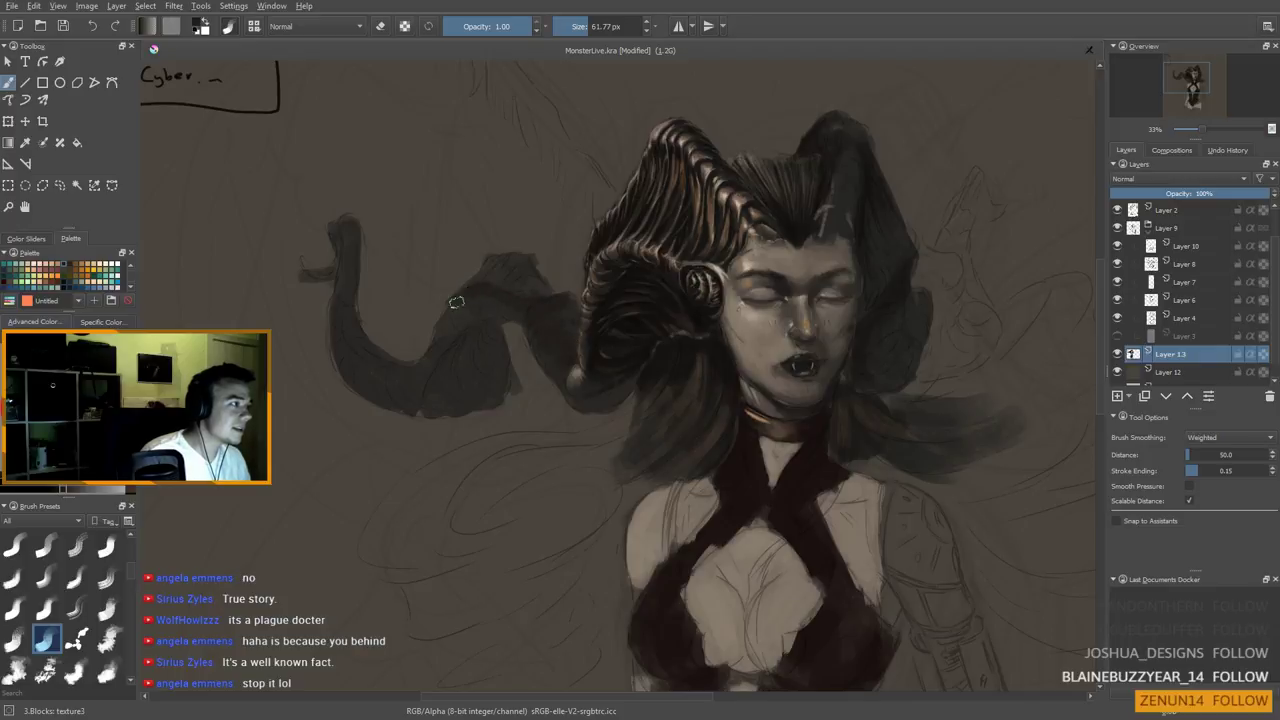
# Paint the winding horn's upper bend with browns sampled from the ribbed horn, and define dark ridges with a 20.27 px brush
pyautogui.keyDown('ctrl'); pyautogui.click(650, 250); pyautogui.keyUp('ctrl')
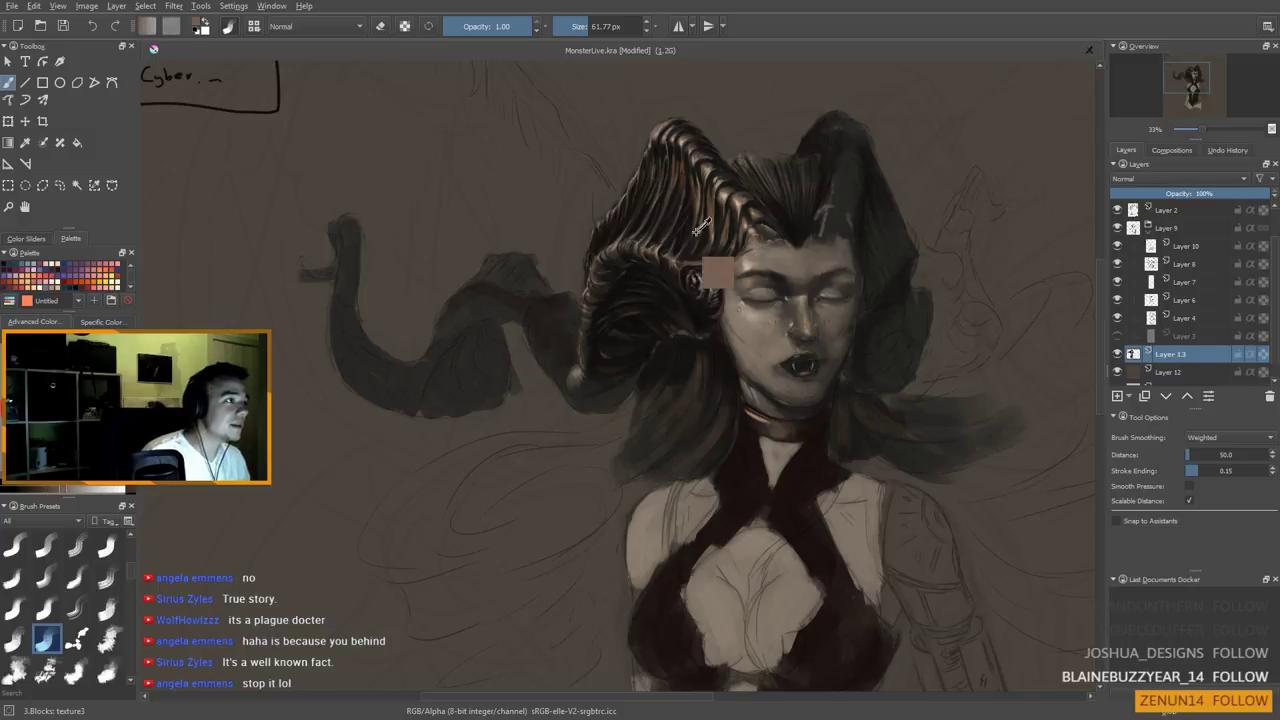
pyautogui.keyDown('ctrl'); pyautogui.click(711, 205); pyautogui.keyUp('ctrl')
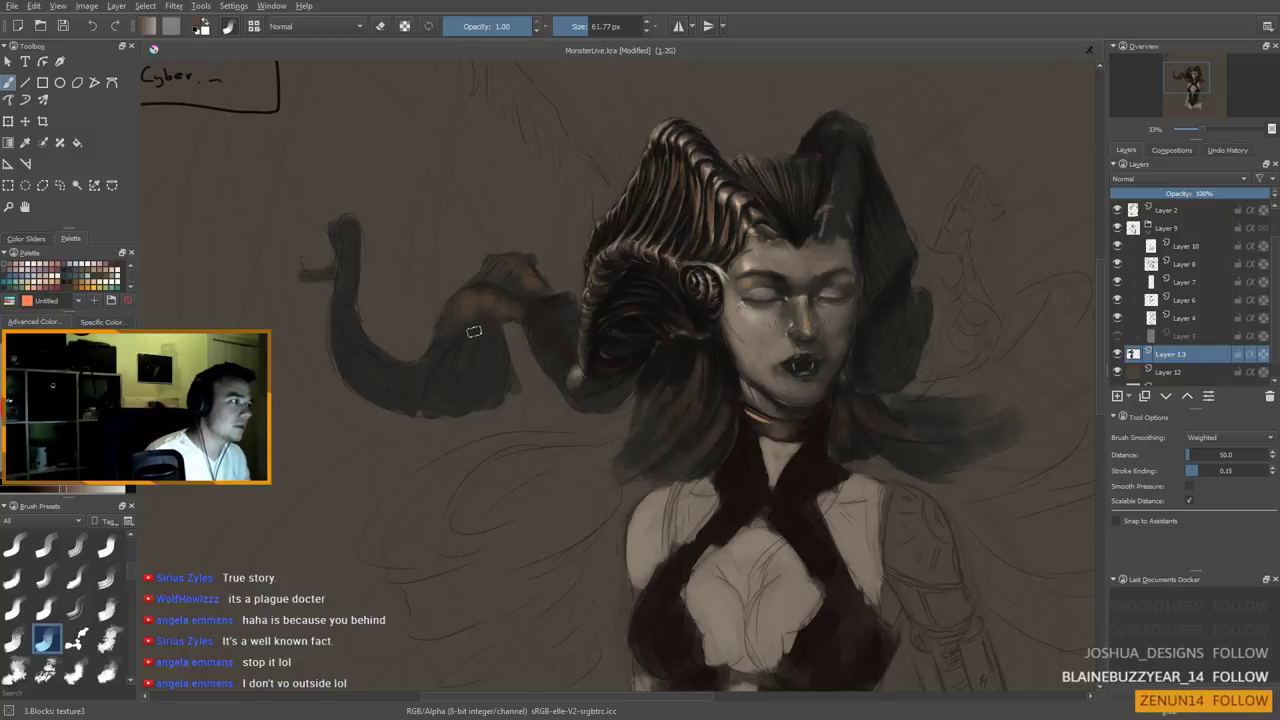
pyautogui.keyDown('ctrl'); pyautogui.click(546, 312); pyautogui.keyUp('ctrl')
pyautogui.keyDown('shift'); pyautogui.moveTo(480, 316); pyautogui.dragTo(459, 301); pyautogui.keyUp('shift')
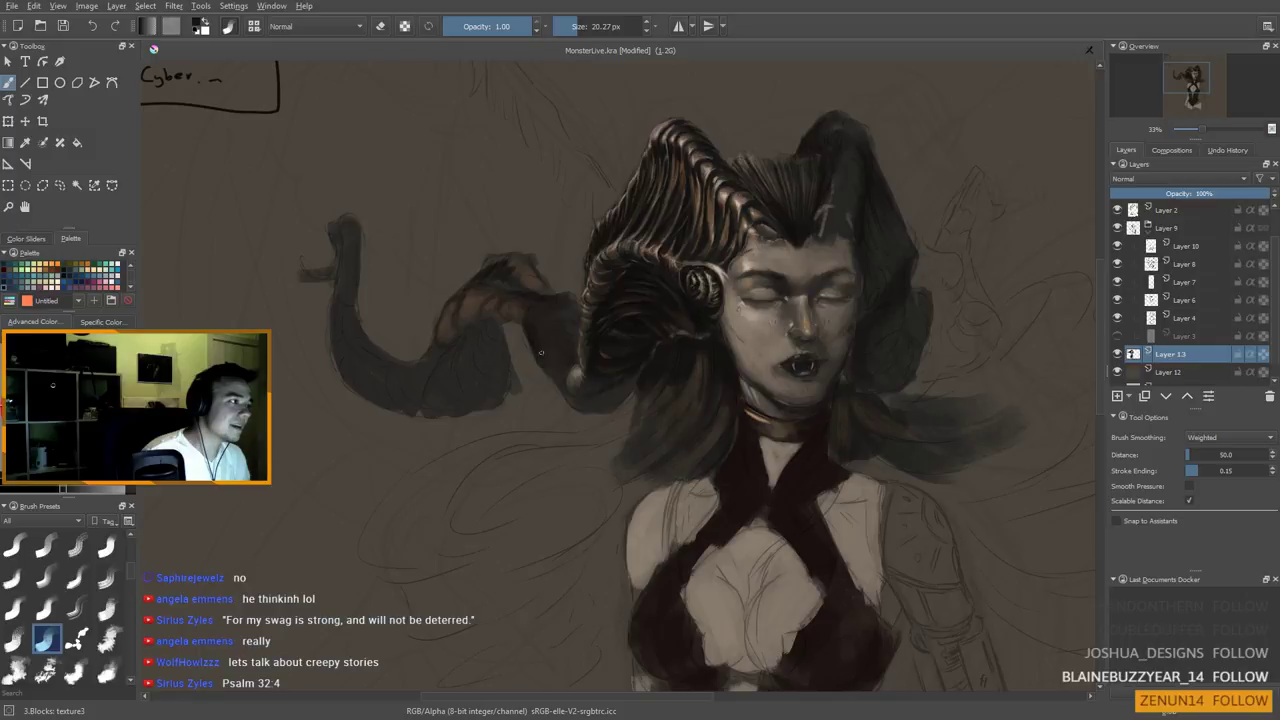
# Shade the winding horn's join beneath the curled rim with sampled dark and light tones, using 24.15 px and 15.76 px brushes
pyautogui.moveTo(570, 369)
pyautogui.mouseDown()
pyautogui.moveTo(566, 390)
pyautogui.moveTo(607, 390)
pyautogui.mouseUp()
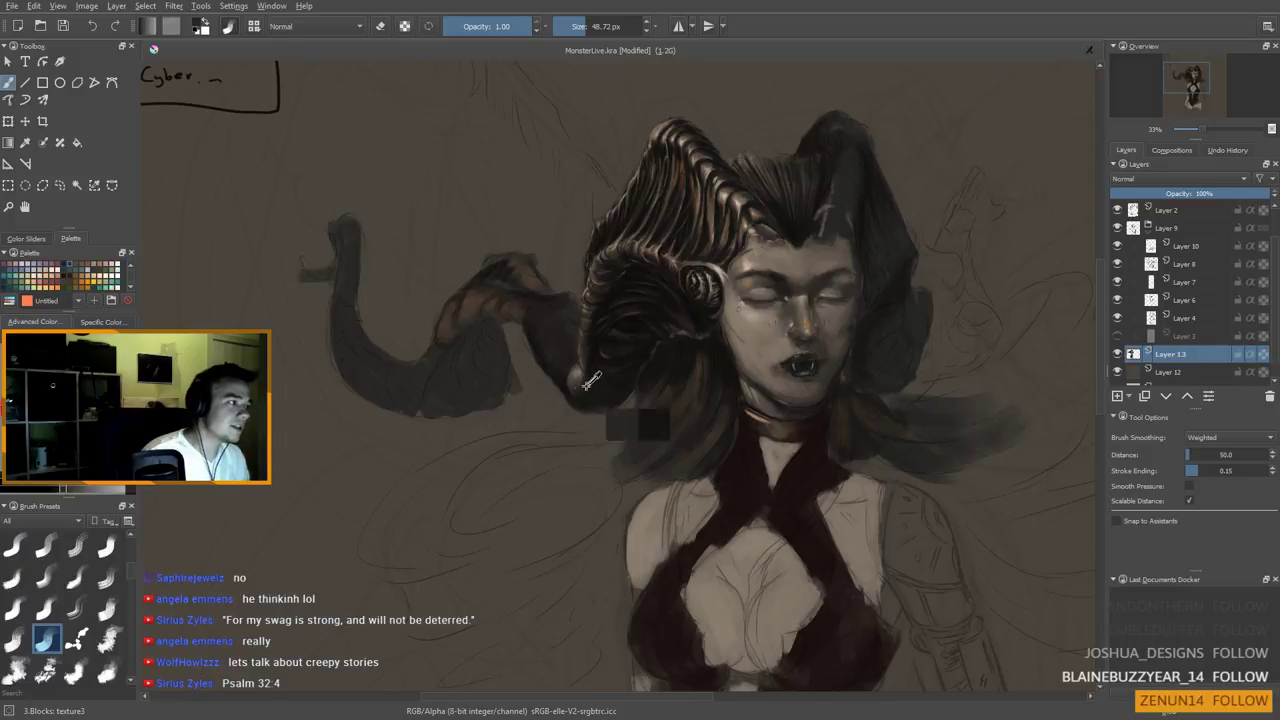
pyautogui.press('[')
pyautogui.press('[')
pyautogui.press('[')
pyautogui.keyDown('ctrl'); pyautogui.click(581, 376); pyautogui.keyUp('ctrl')
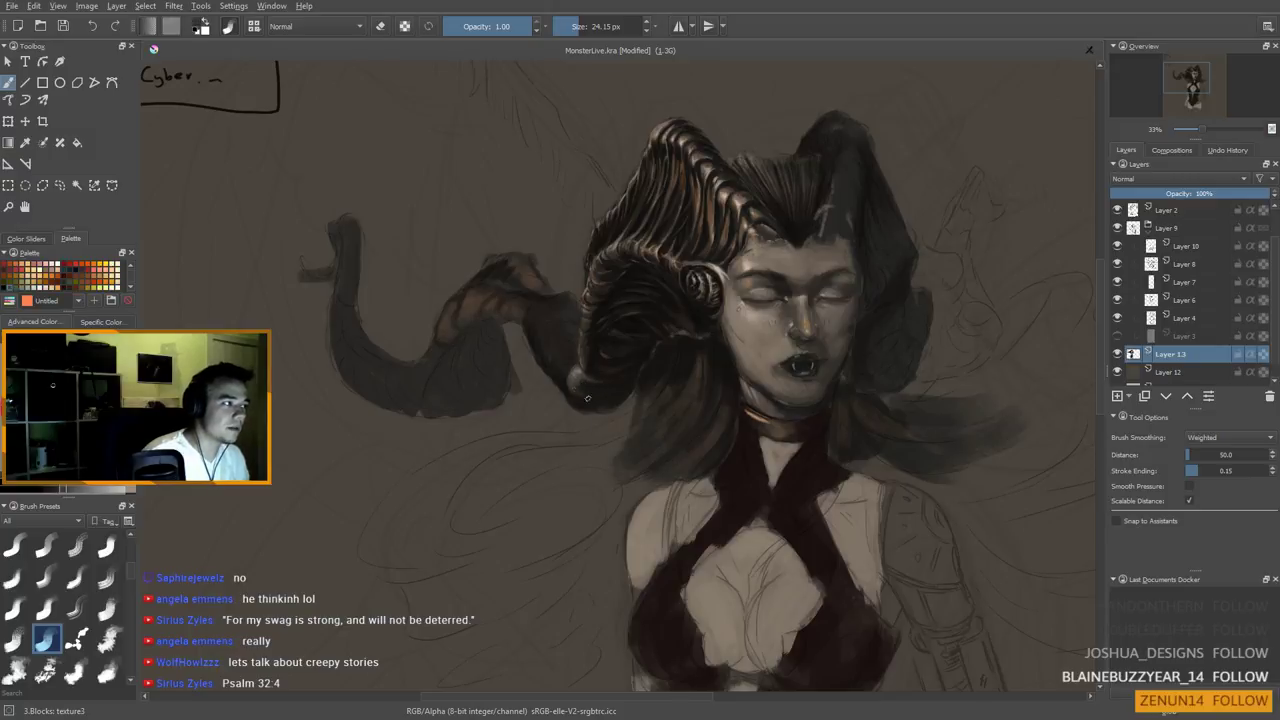
pyautogui.press('[')
pyautogui.press('[')
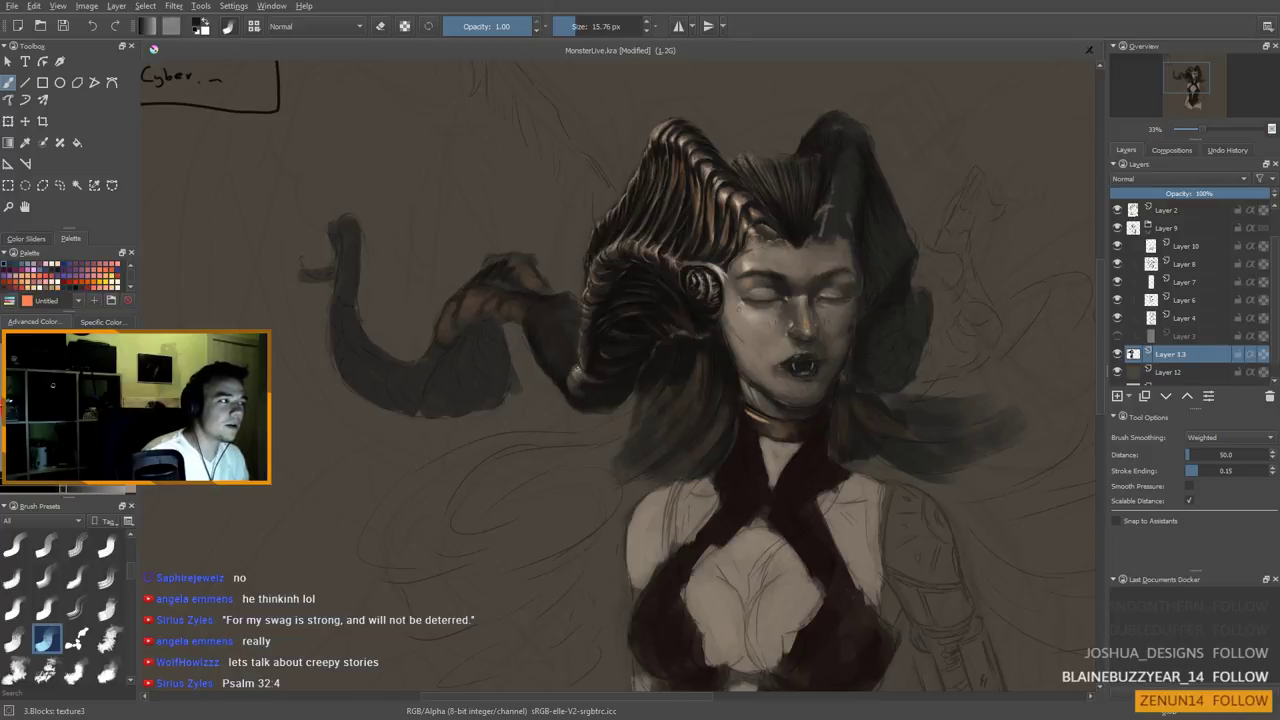
pyautogui.keyDown('ctrl'); pyautogui.click(600, 390); pyautogui.keyUp('ctrl')
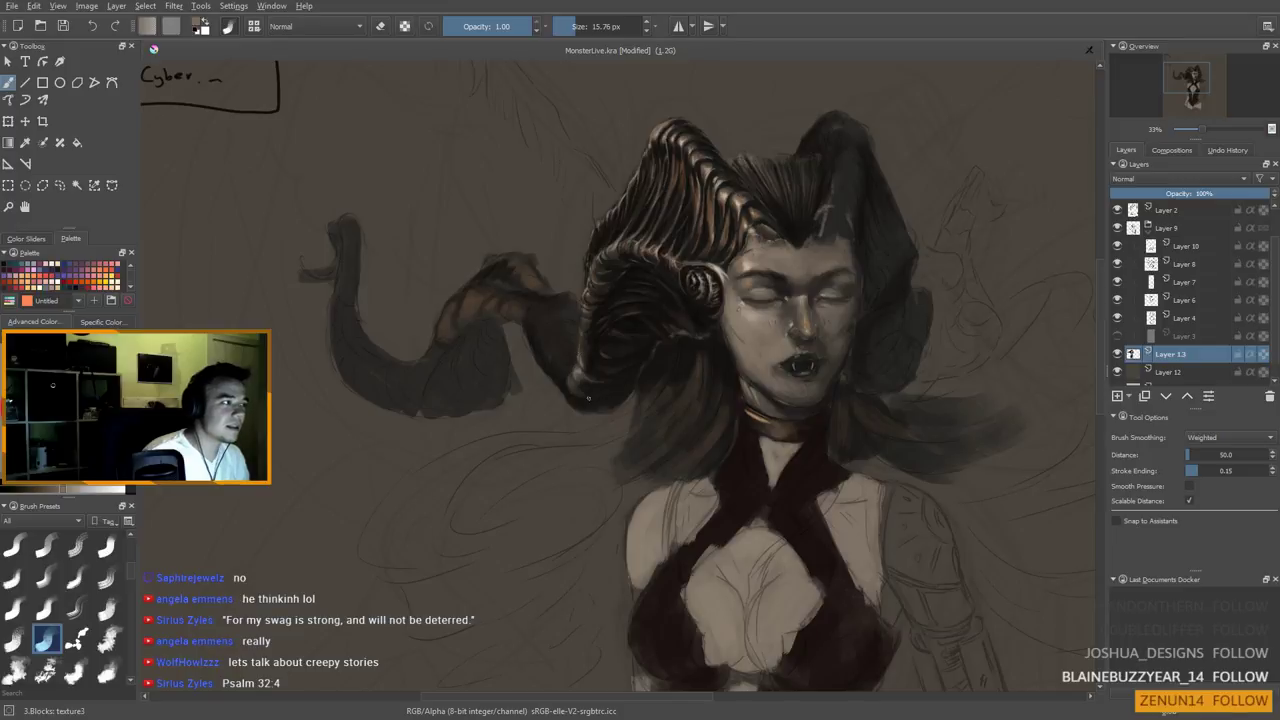
# Paint light ridges on the winding horn's segment beside the curled rim with sampled horn tones, using 26.91 px, 15.48 px and 11.78 px brushes
pyautogui.scroll(-4, 567, 483)
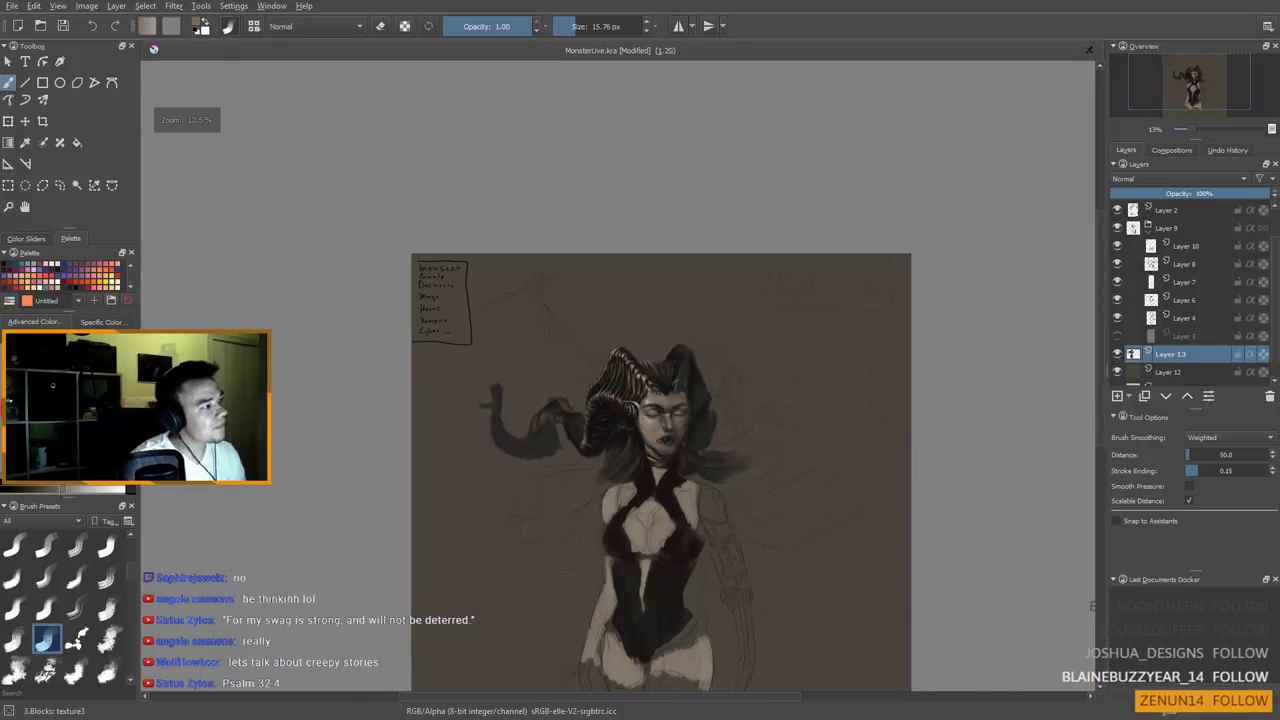
pyautogui.scroll(4, 600, 500)
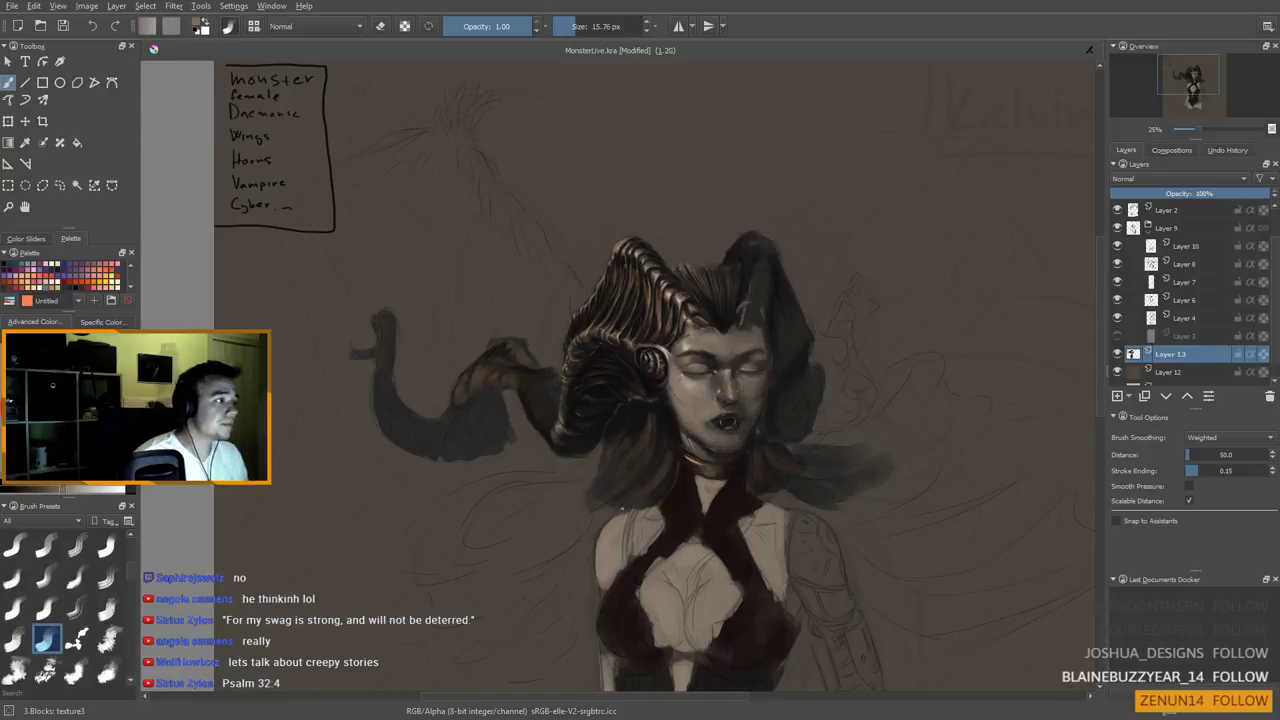
pyautogui.press('ctrl')
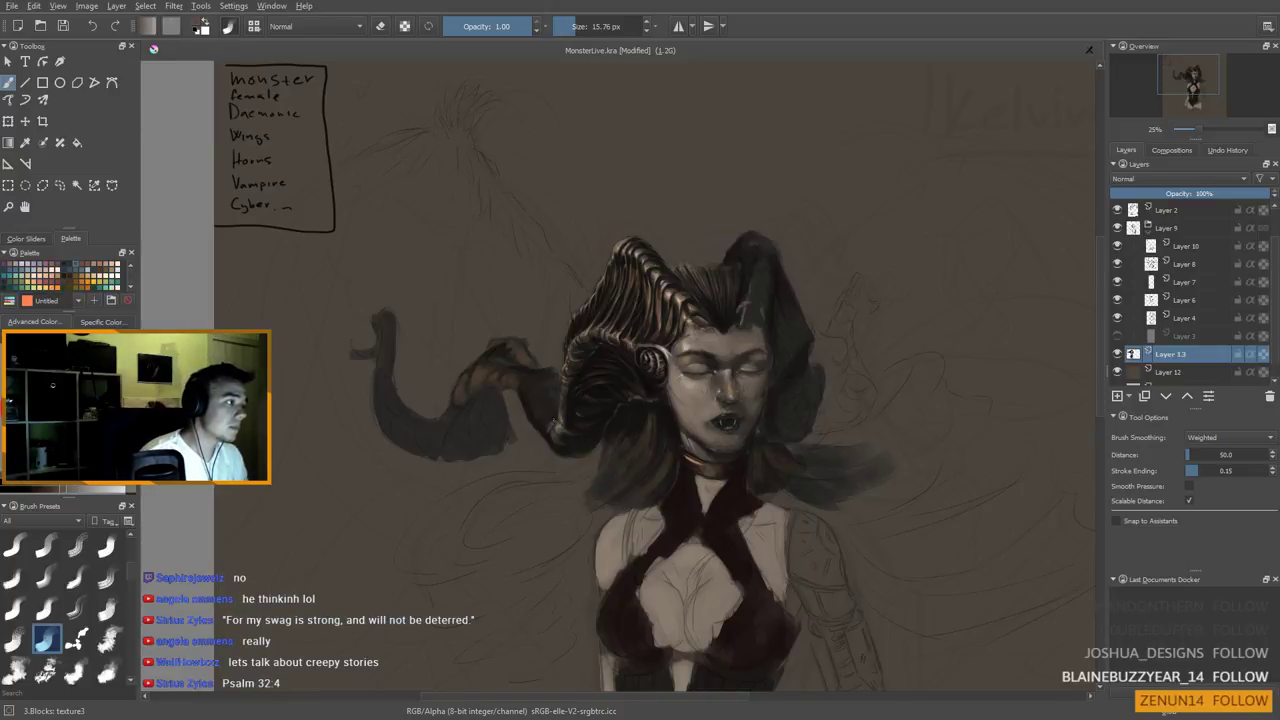
pyautogui.keyDown('shift'); pyautogui.moveTo(549, 422); pyautogui.dragTo(552, 422); pyautogui.keyUp('shift')
pyautogui.keyDown('ctrl'); pyautogui.click(536, 378); pyautogui.keyUp('ctrl')
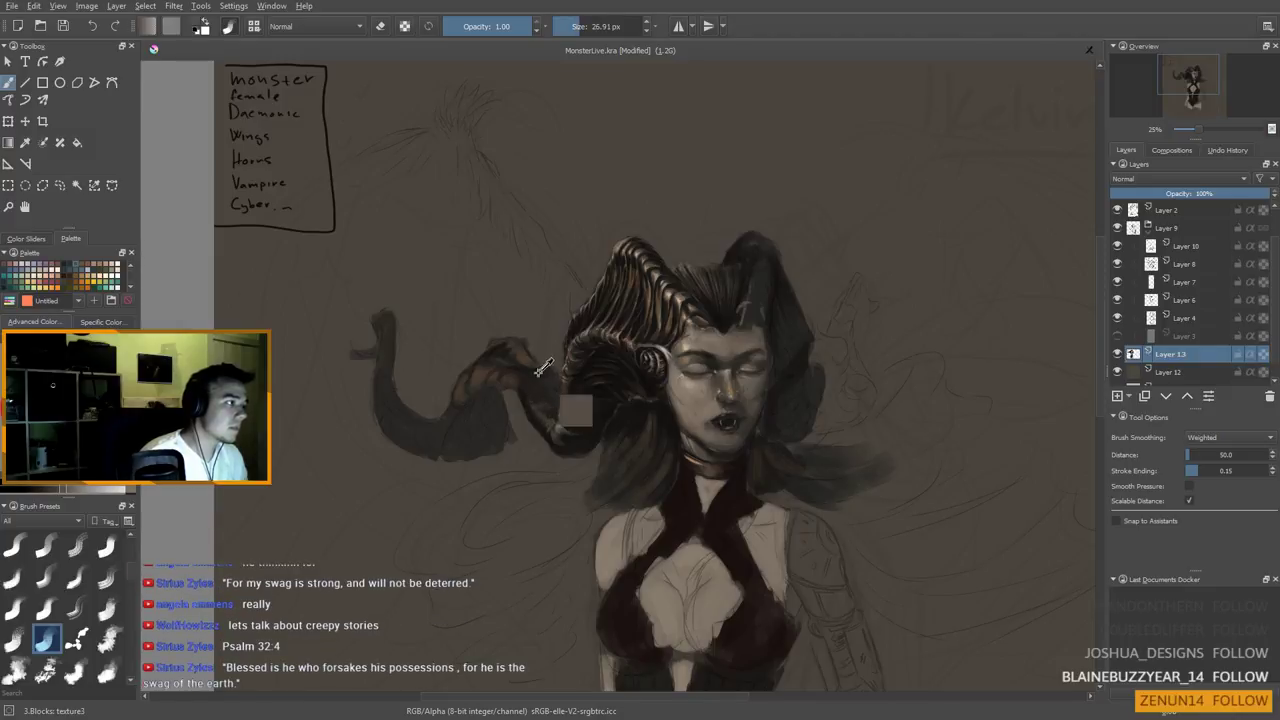
pyautogui.moveTo(524, 377)
pyautogui.mouseDown()
pyautogui.moveTo(520, 392)
pyautogui.moveTo(528, 378)
pyautogui.mouseUp()
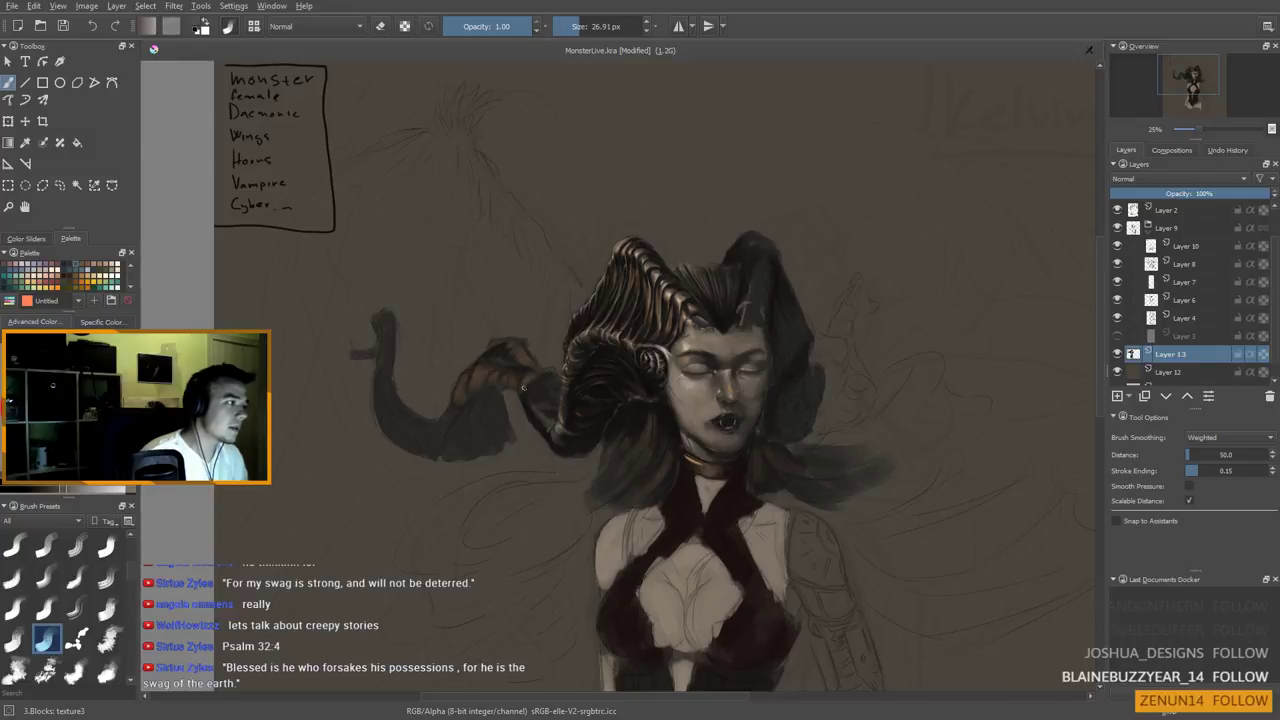
pyautogui.keyDown('ctrl'); pyautogui.click(617, 250); pyautogui.keyUp('ctrl')
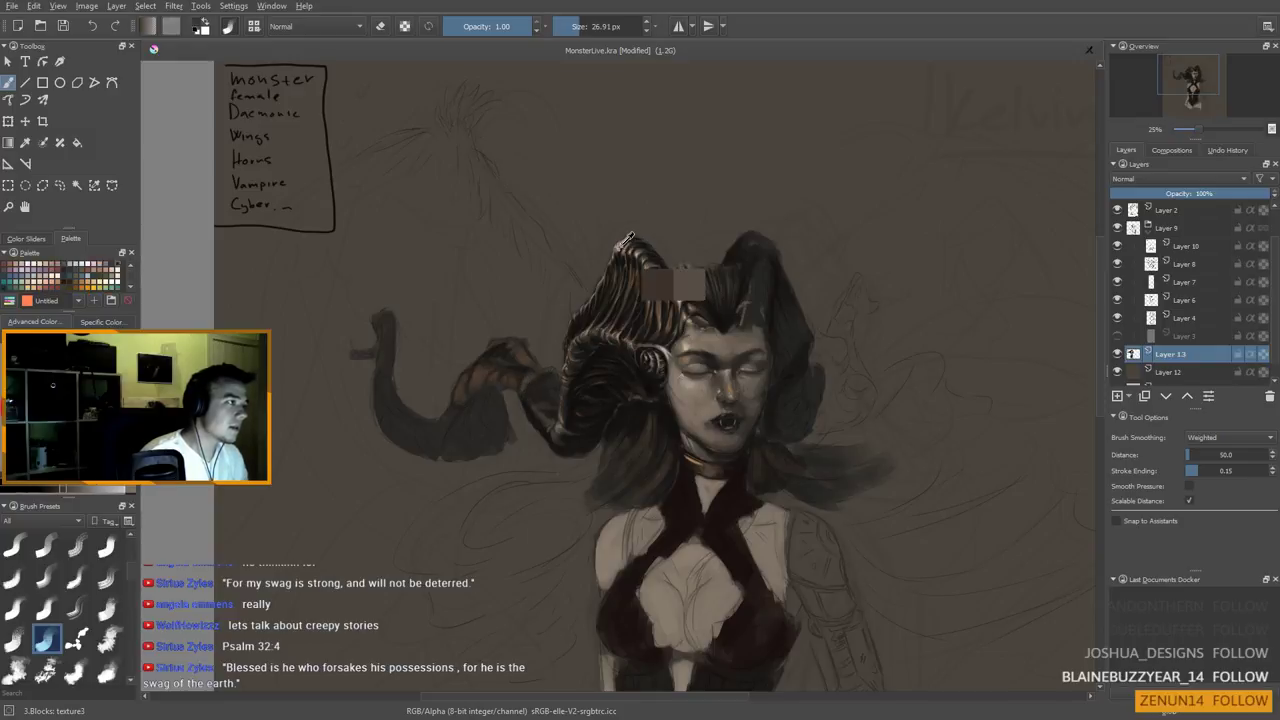
pyautogui.keyDown('shift'); pyautogui.moveTo(617, 250); pyautogui.dragTo(600, 250); pyautogui.keyUp('shift')
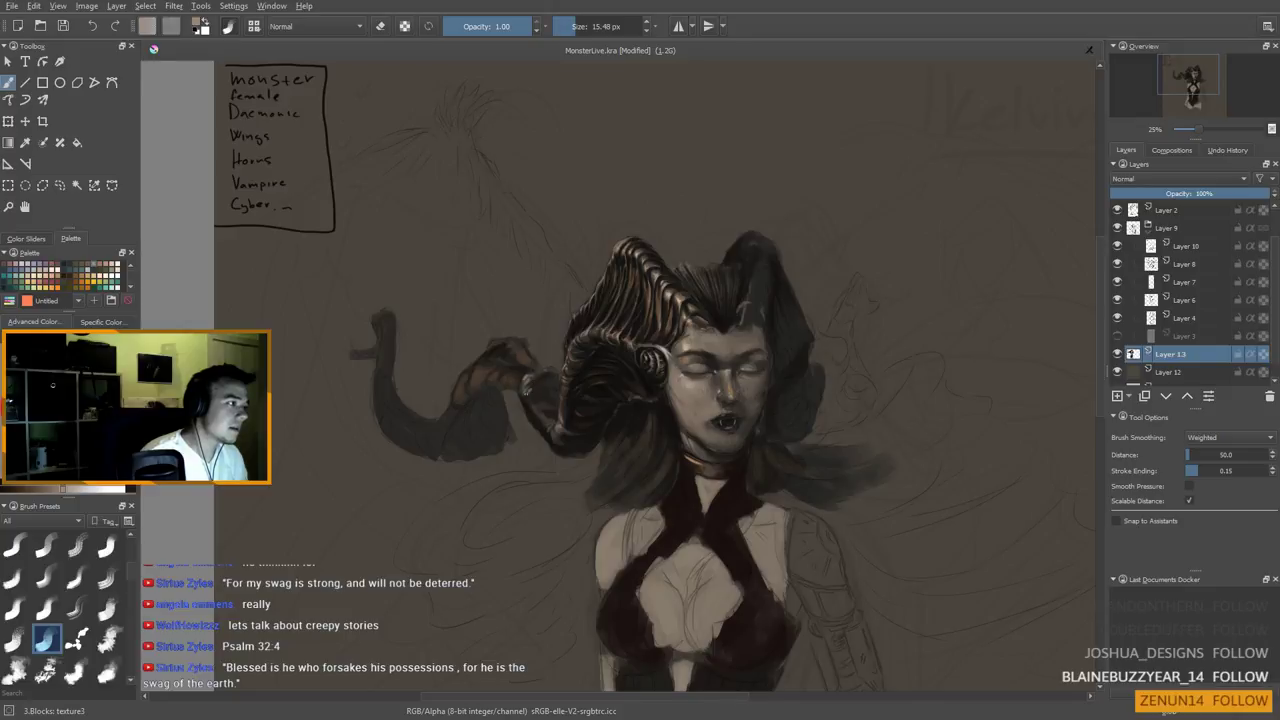
pyautogui.keyDown('ctrl'); pyautogui.moveTo(593, 375); pyautogui.dragTo(578, 406); pyautogui.keyUp('ctrl')
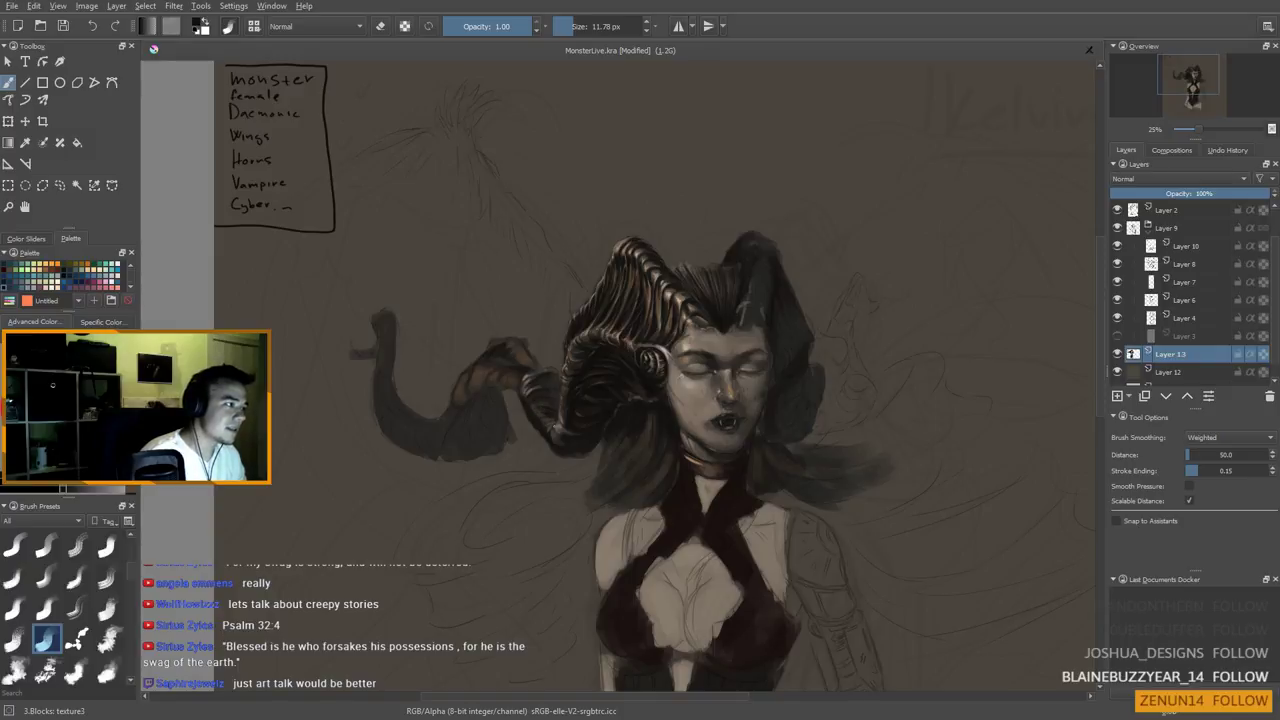
# Deepen the shading on the winding horn's inner segment with sampled tones, using 28.02 px, 21.20 px and 40.37 px brushes
pyautogui.moveTo(577, 468); pyautogui.dragTo(575, 488)
pyautogui.keyDown('ctrl'); pyautogui.click(534, 393); pyautogui.keyUp('ctrl')
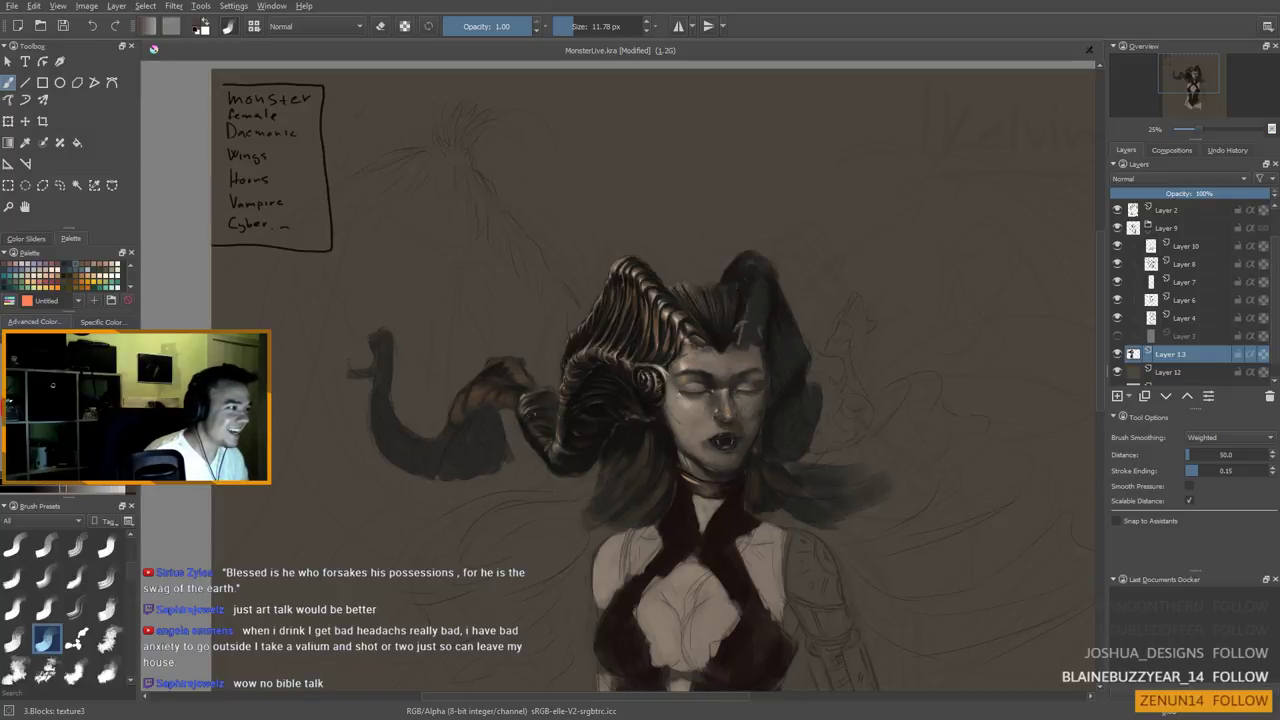
pyautogui.keyDown('shift'); pyautogui.moveTo(537, 413); pyautogui.dragTo(548, 413); pyautogui.keyUp('shift')
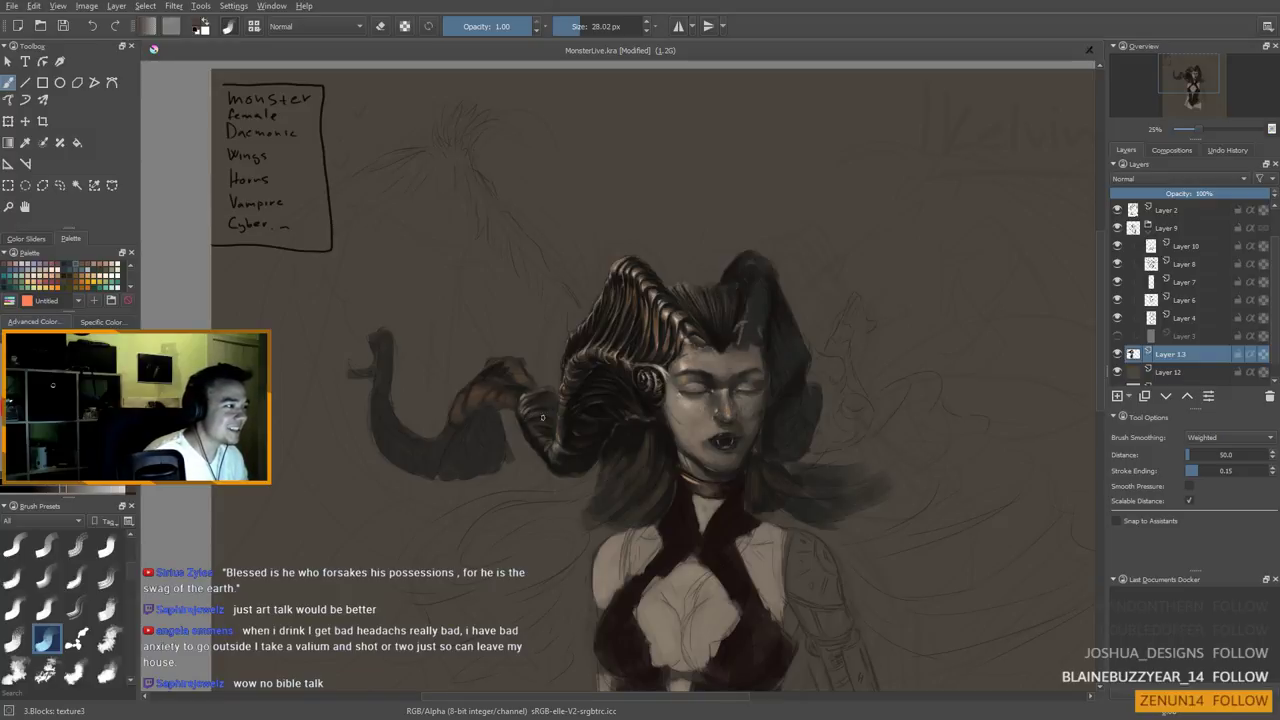
pyautogui.keyDown('ctrl'); pyautogui.click(546, 400); pyautogui.keyUp('ctrl')
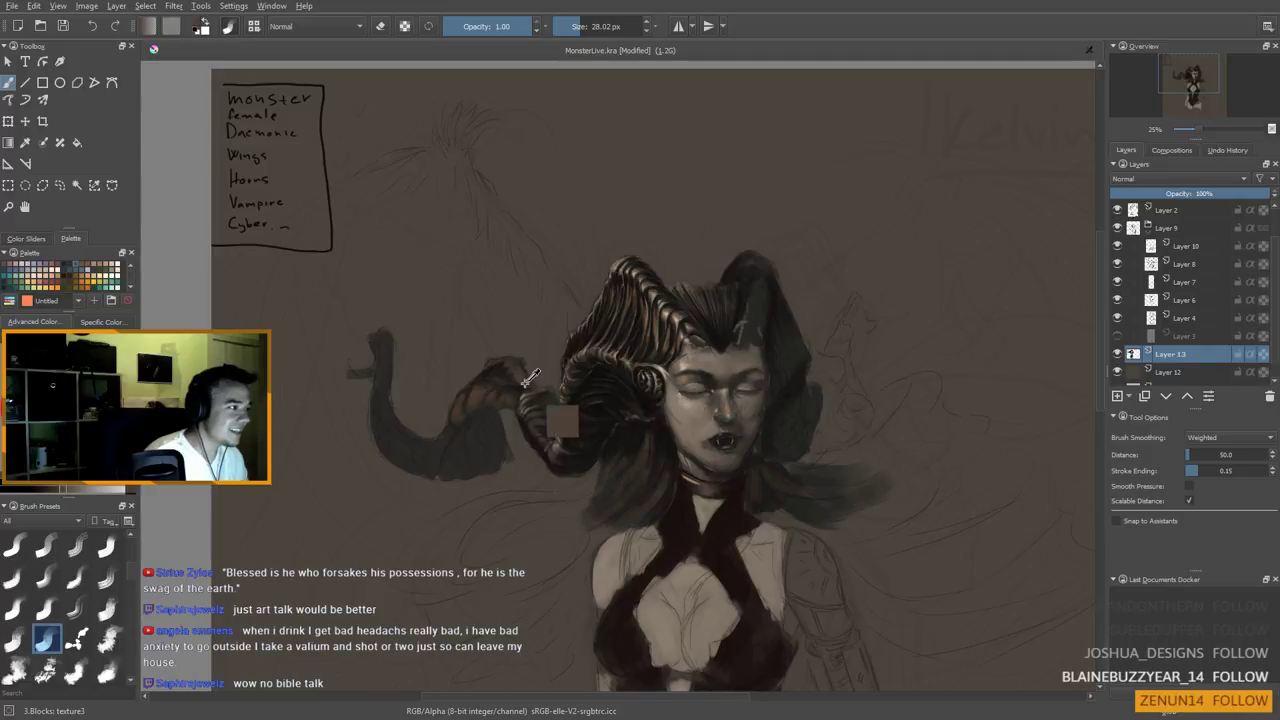
pyautogui.press('[')
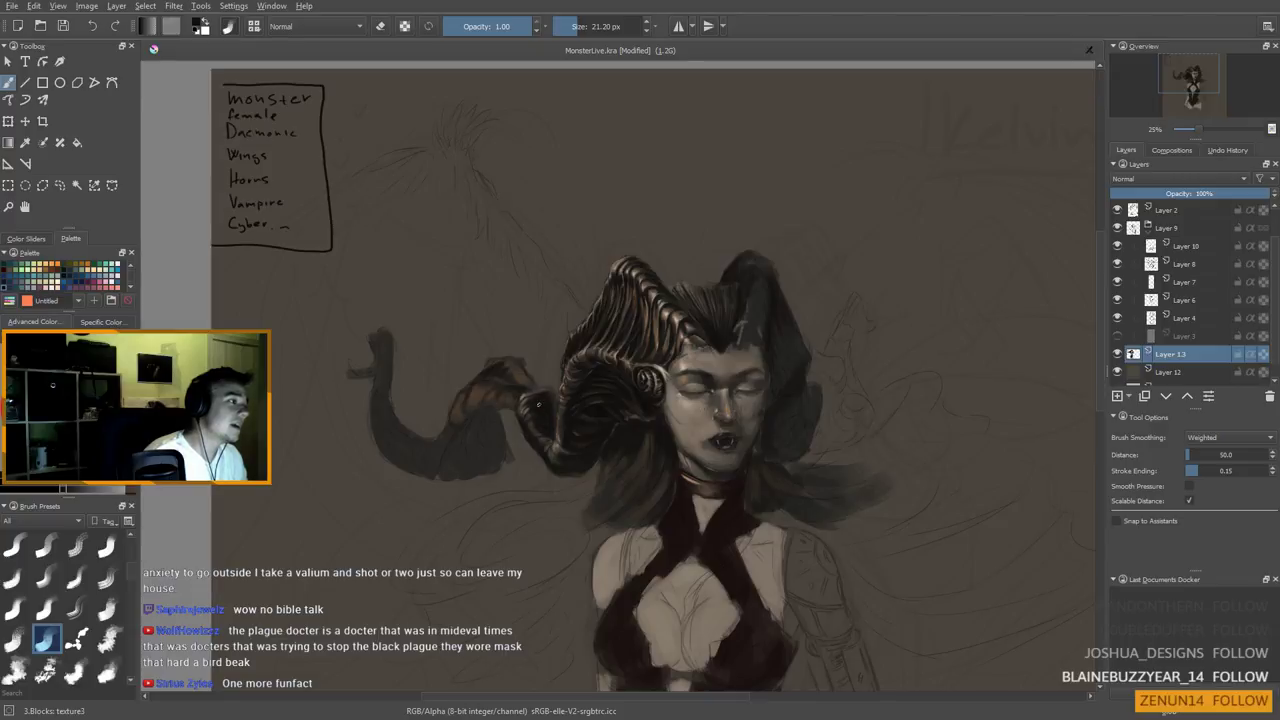
pyautogui.keyDown('shift'); pyautogui.moveTo(535, 407); pyautogui.dragTo(548, 407); pyautogui.keyUp('shift')
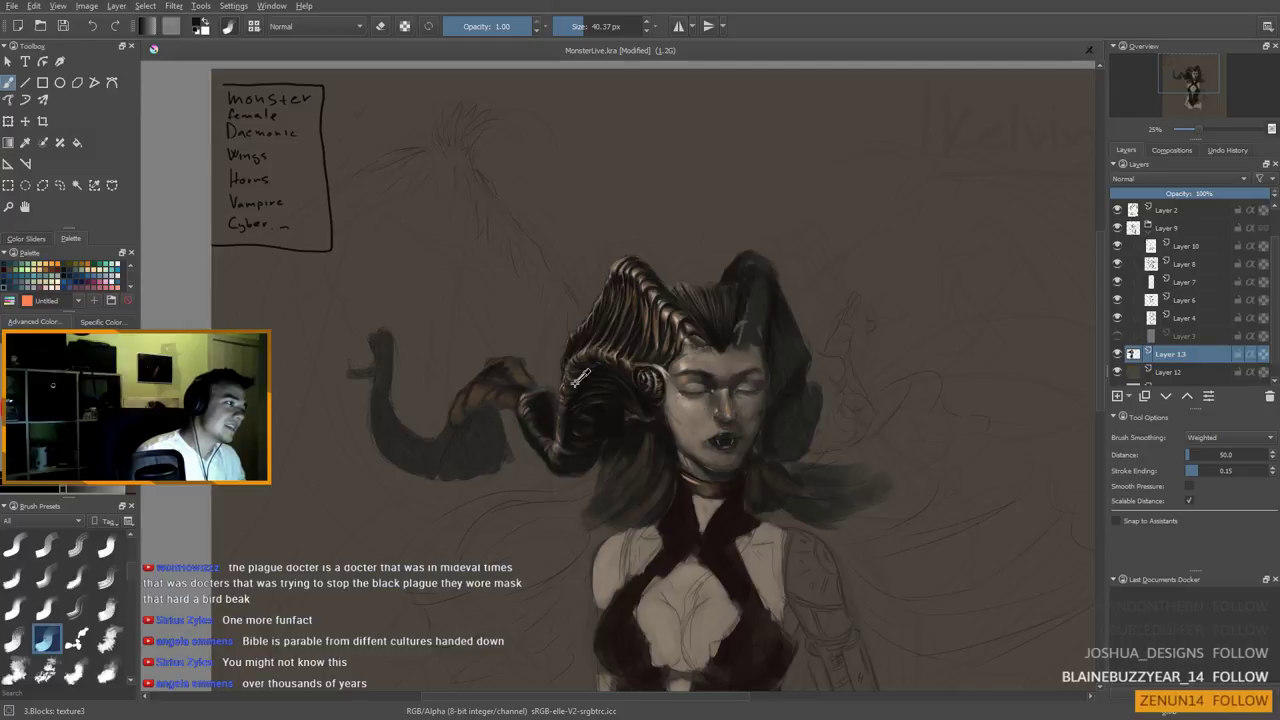
# Add fine highlights along the winding horn's inner segment with a light tone sampled from the ribbed horn's front edge and a 7.51 px brush
pyautogui.keyDown('ctrl'); pyautogui.click(668, 310); pyautogui.keyUp('ctrl')
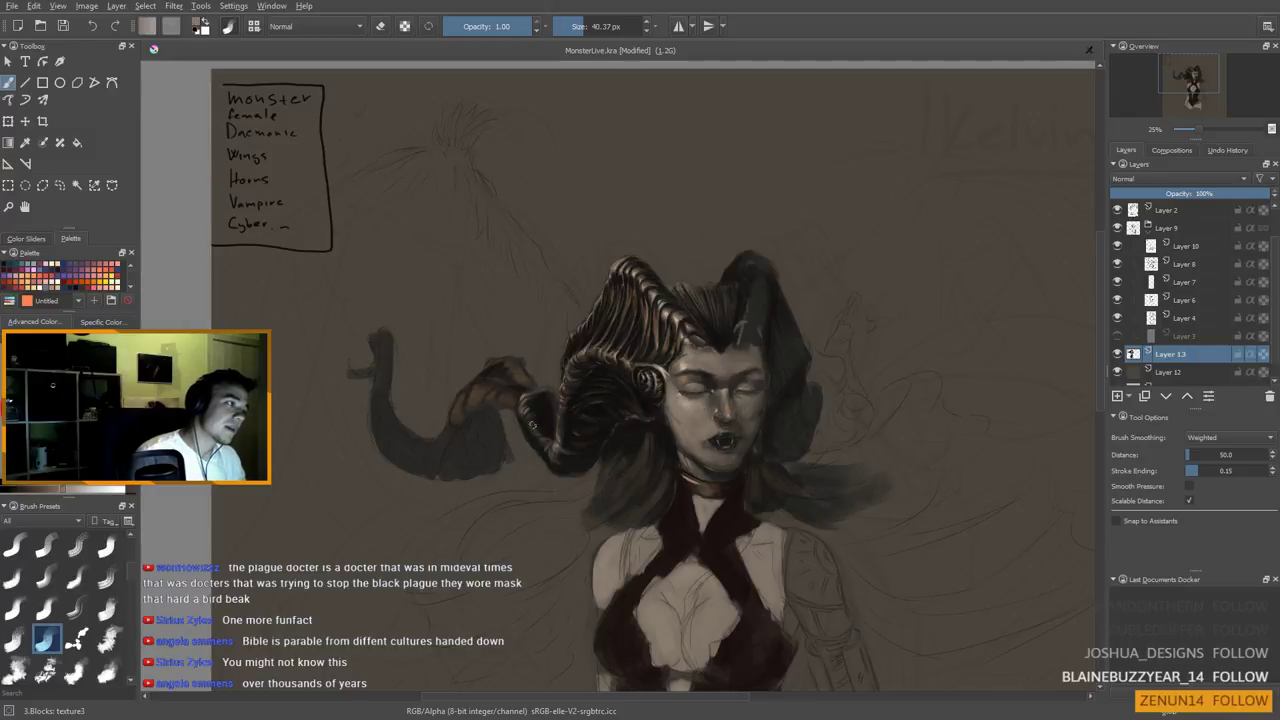
pyautogui.keyDown('ctrl'); pyautogui.click(668, 310); pyautogui.keyUp('ctrl')
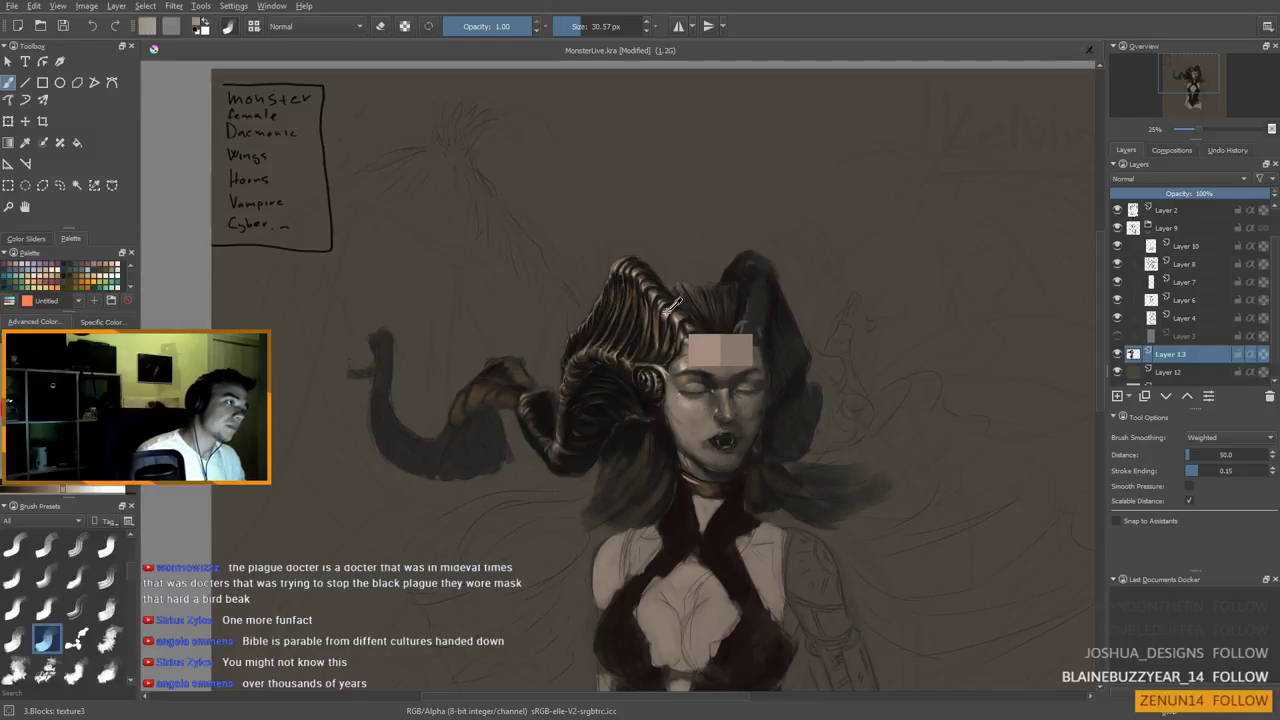
pyautogui.press('[')
pyautogui.press('[')
pyautogui.press('[')
pyautogui.press('[')
pyautogui.press('[')
pyautogui.press('[')
pyautogui.press('[')
pyautogui.press('[')
pyautogui.press('[')
pyautogui.press('[')
pyautogui.press('[')
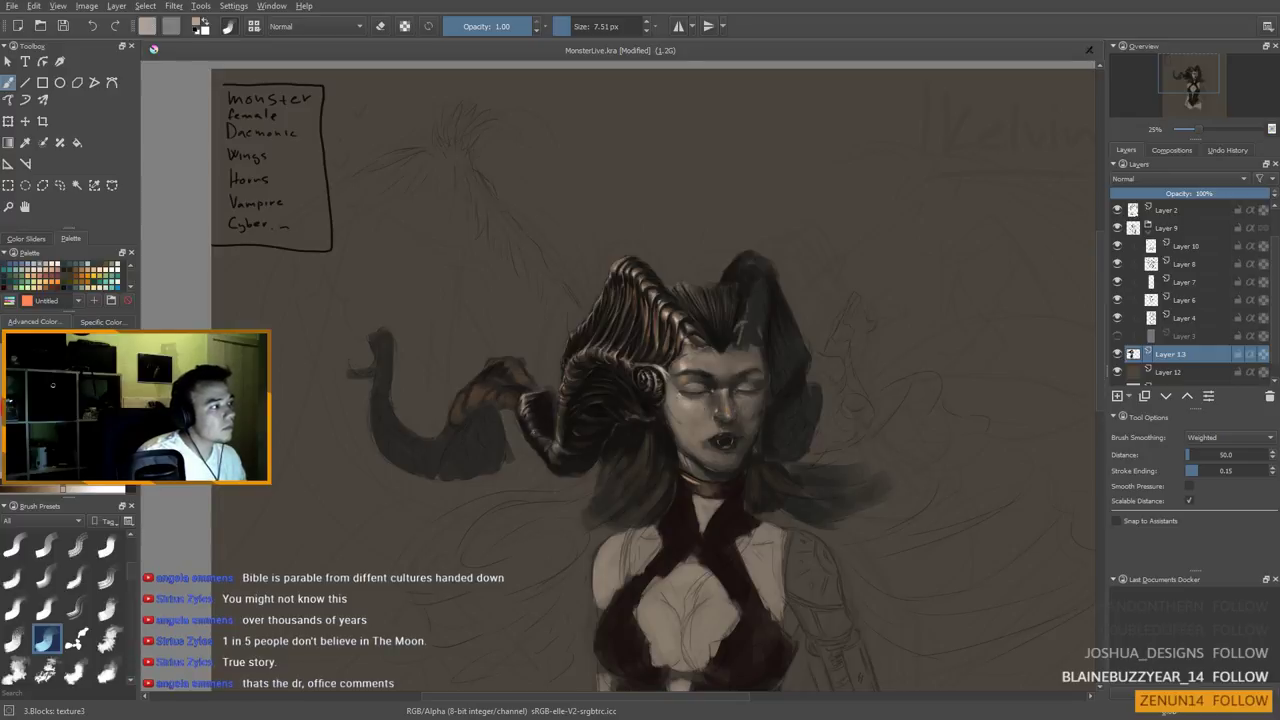
pyautogui.moveTo(551, 443); pyautogui.dragTo(557, 459)
pyautogui.moveTo(598, 535); pyautogui.dragTo(600, 534)
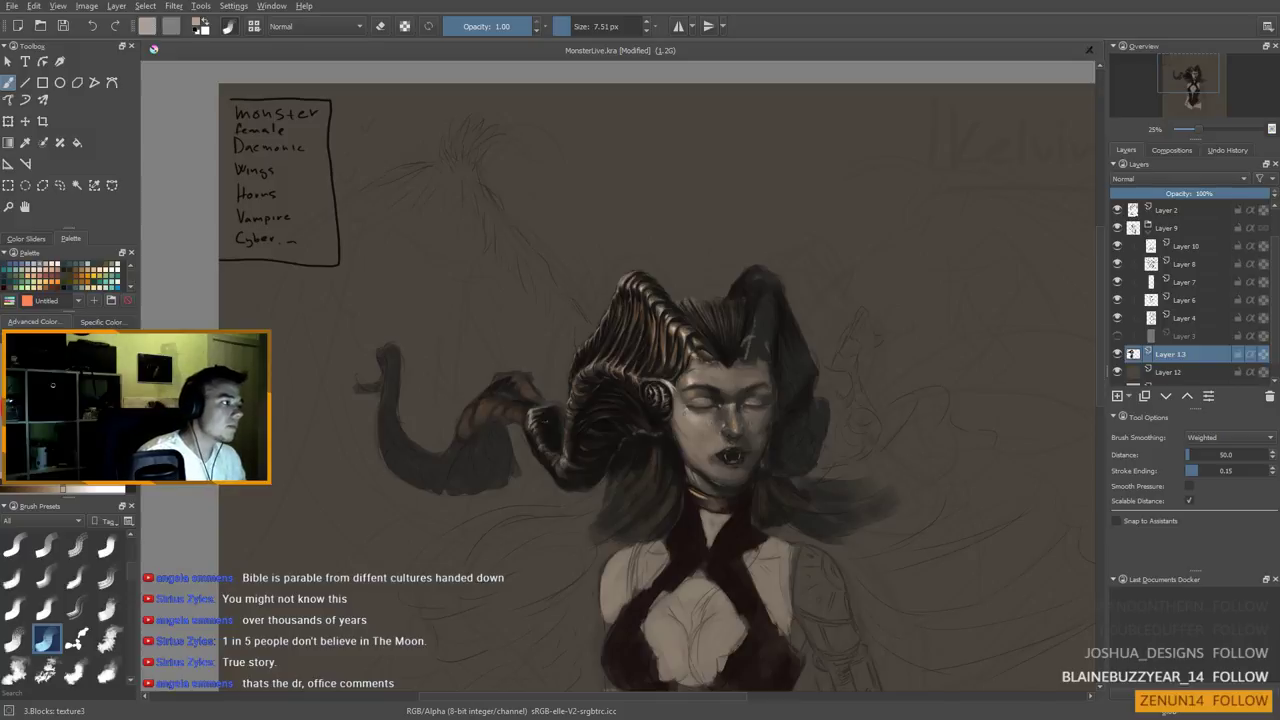
pyautogui.moveTo(547, 459); pyautogui.dragTo(542, 450)
pyautogui.hotkey('ctrl', 'z')
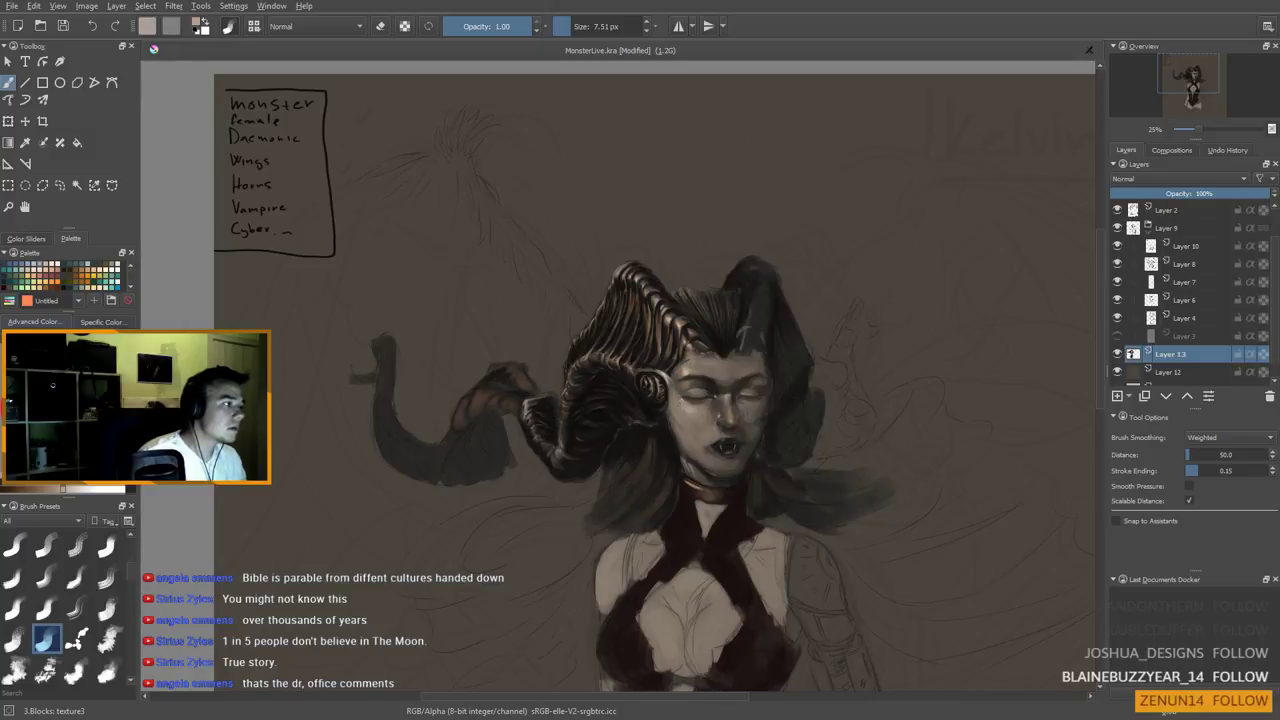
# Refine the inner segment's fine ridges with sampled light and dark tones, using 10.59 px and 6.55 px brushes
pyautogui.keyDown('ctrl'); pyautogui.click(657, 331); pyautogui.keyUp('ctrl')
pyautogui.press(']')
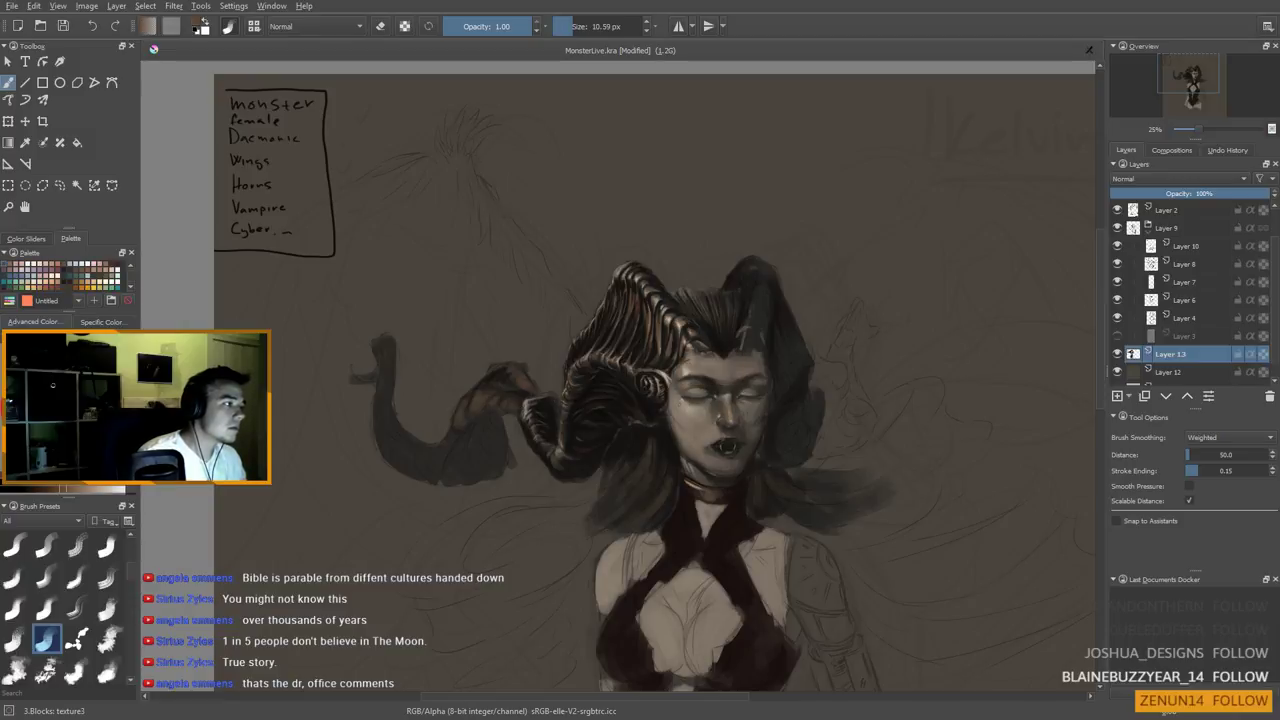
pyautogui.keyDown('ctrl'); pyautogui.click(545, 402); pyautogui.keyUp('ctrl')
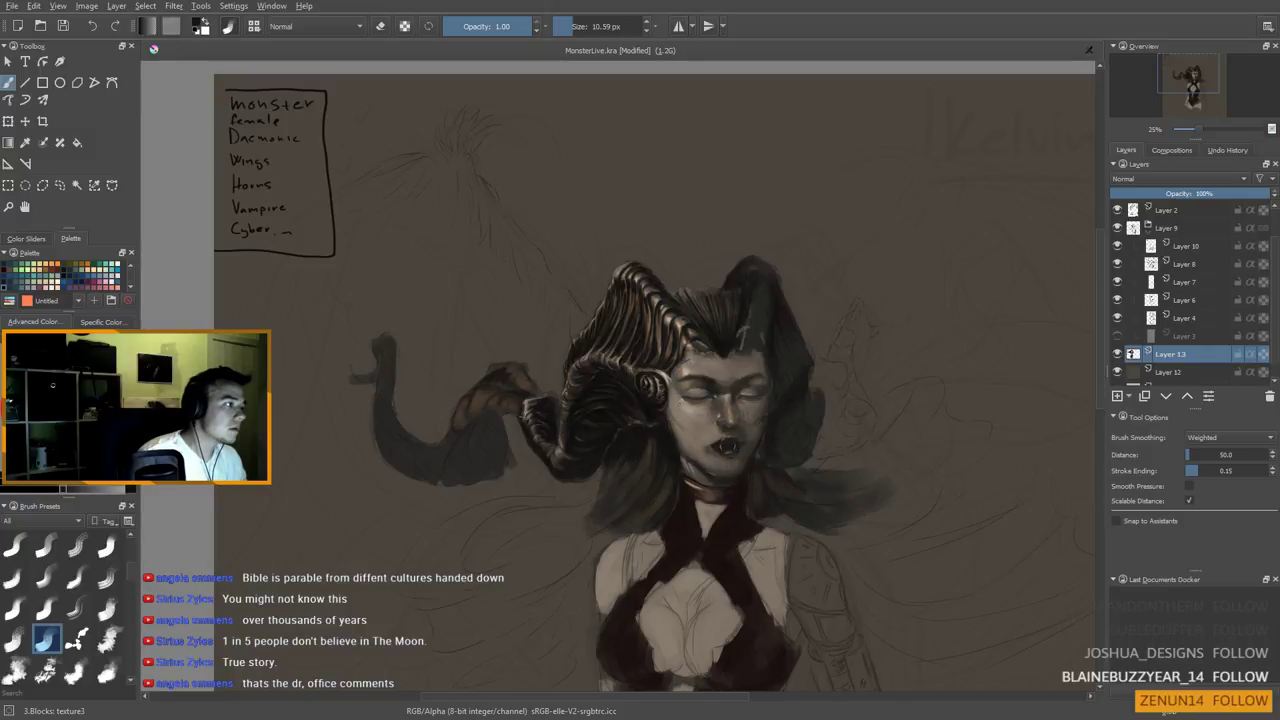
pyautogui.keyDown('ctrl'); pyautogui.click(557, 447); pyautogui.keyUp('ctrl')
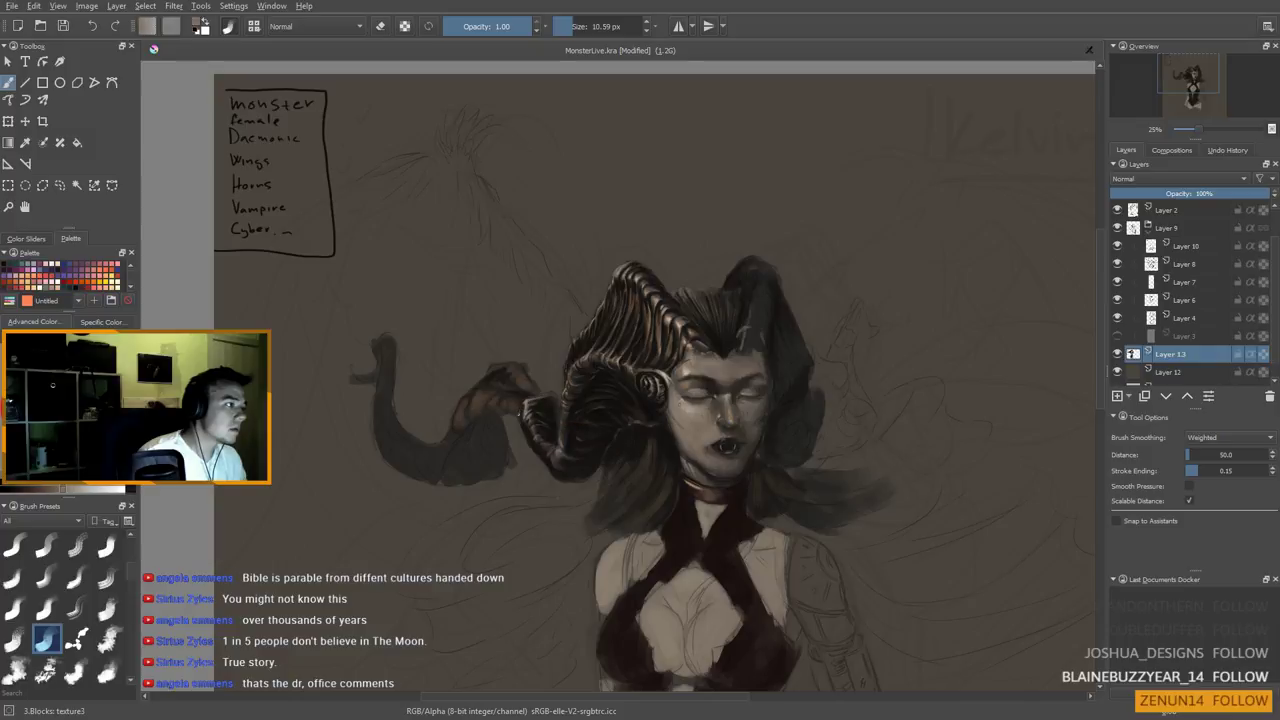
pyautogui.press('[')
pyautogui.press('[')
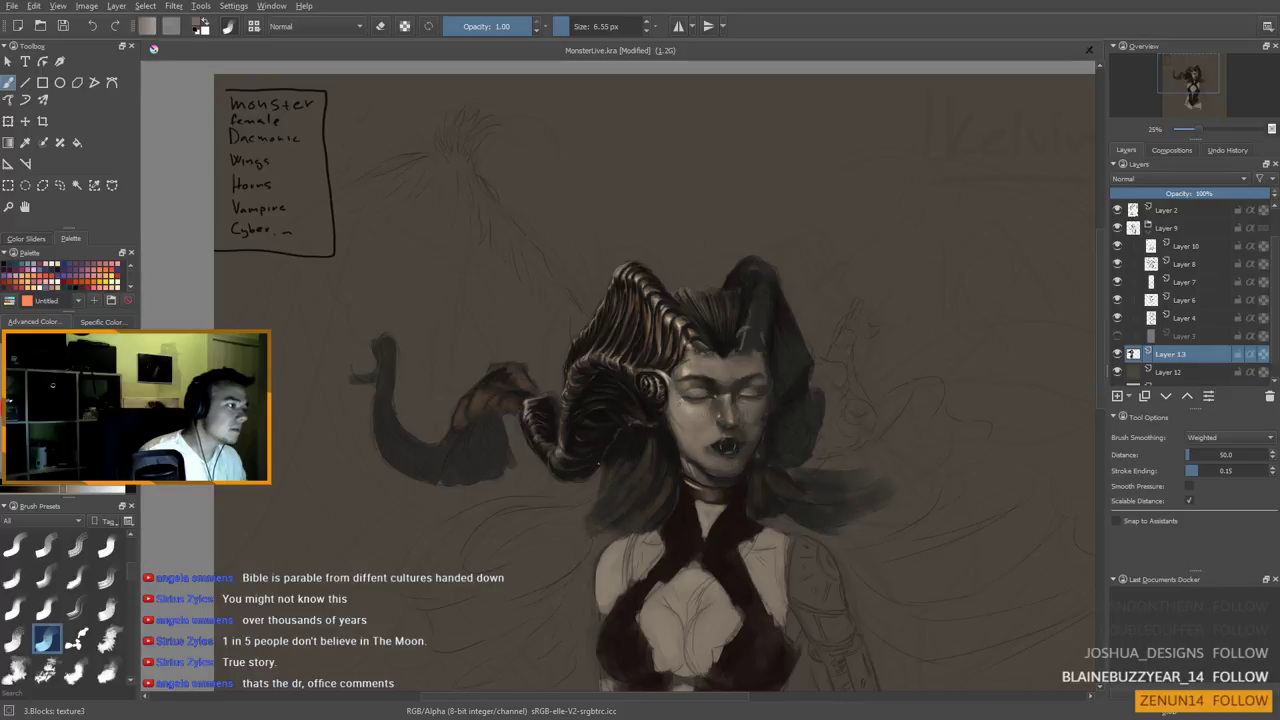
pyautogui.moveTo(569, 462)
pyautogui.mouseDown()
pyautogui.moveTo(573, 474)
pyautogui.moveTo(561, 467)
pyautogui.mouseUp()
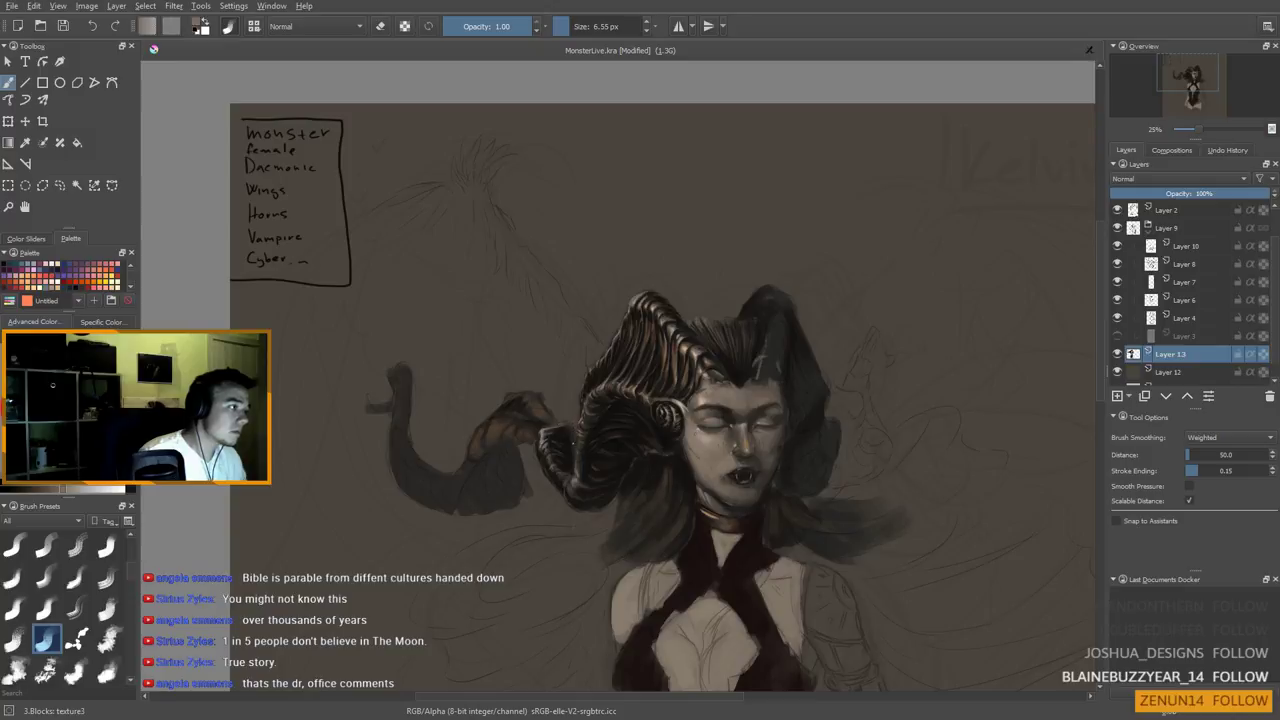
# Paint dark and brown shading on the winding horn's upper bend and lower outer curve, using 18.18 px, 38.59 px and 62.98 px brushes
pyautogui.moveTo(535, 432)
pyautogui.mouseDown()
pyautogui.moveTo(547, 451)
pyautogui.moveTo(578, 454)
pyautogui.mouseUp()
pyautogui.keyDown('ctrl'); pyautogui.click(566, 454); pyautogui.keyUp('ctrl')
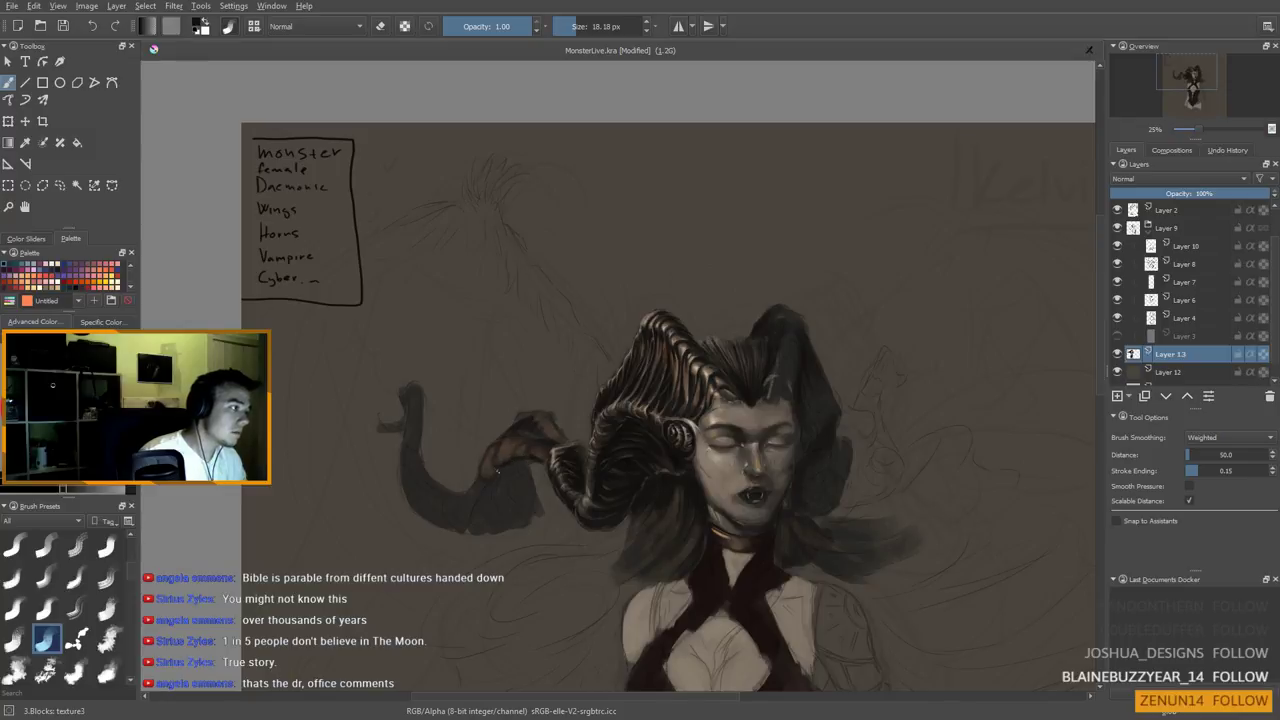
pyautogui.keyDown('shift'); pyautogui.moveTo(497, 476); pyautogui.dragTo(502, 476); pyautogui.keyUp('shift')
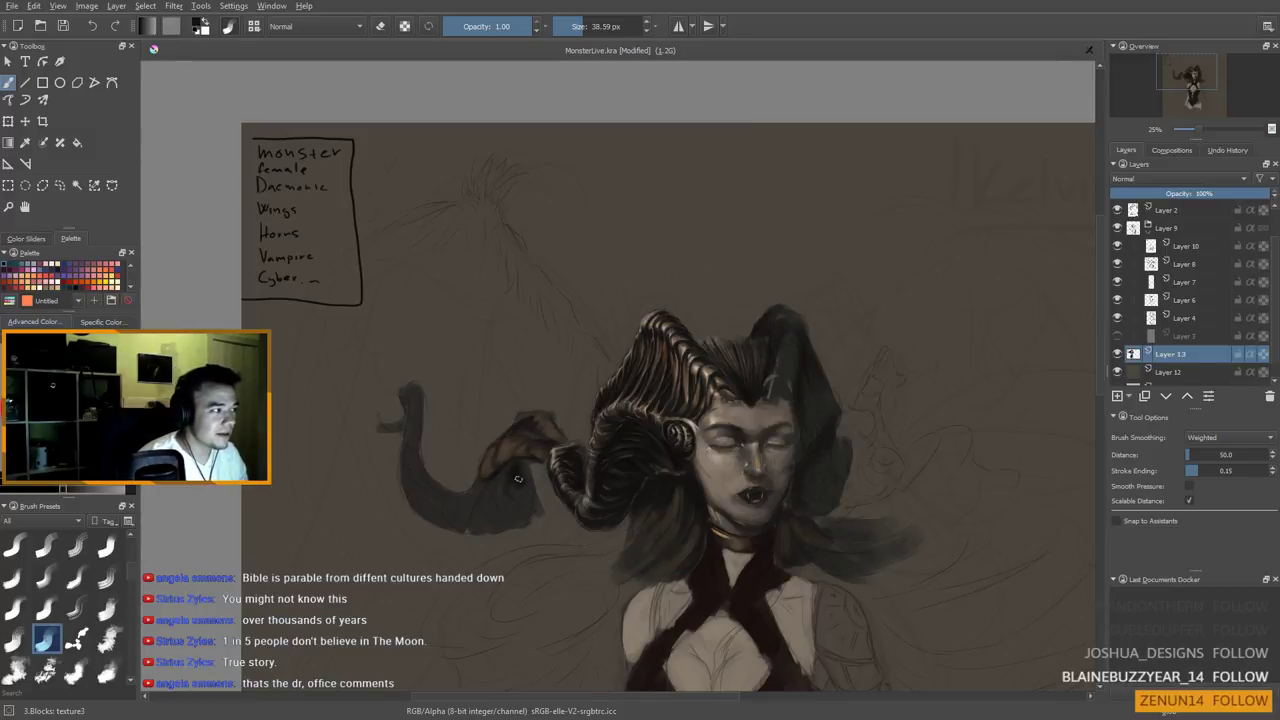
pyautogui.moveTo(487, 508)
pyautogui.mouseDown()
pyautogui.moveTo(486, 491)
pyautogui.moveTo(518, 480)
pyautogui.mouseUp()
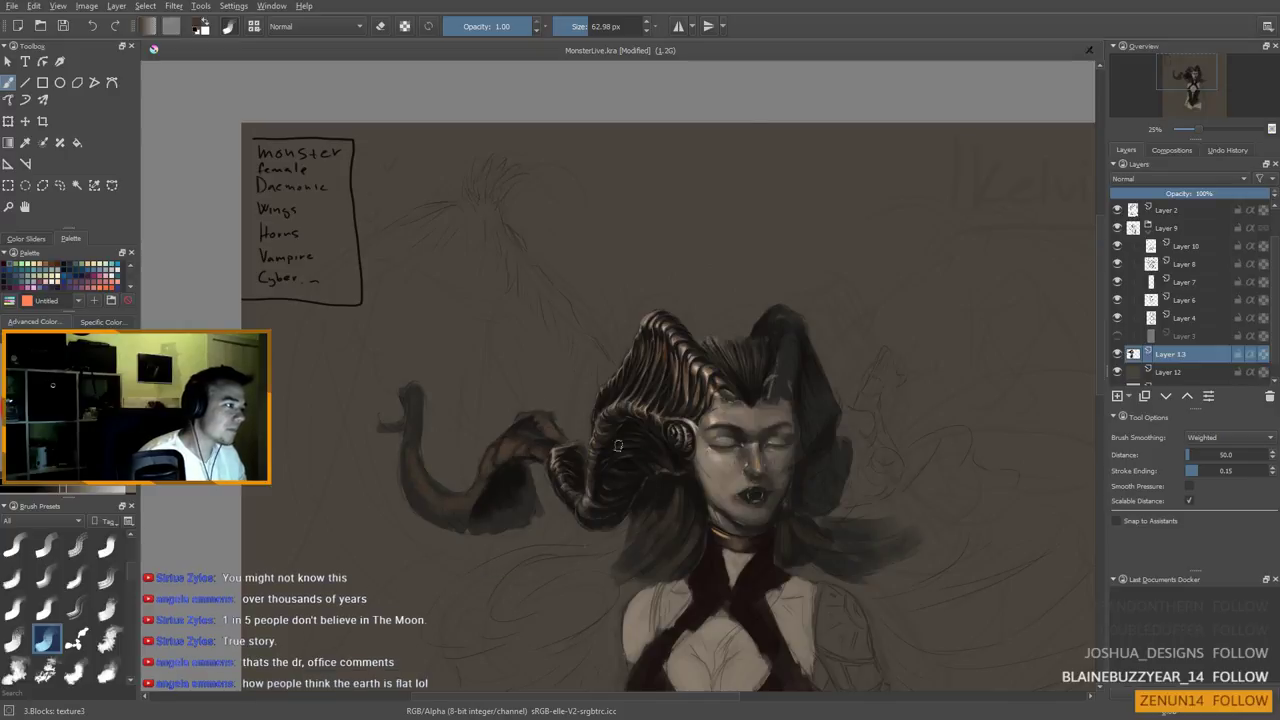
# Paint light ridges on the winding horn's upper bend with a tone sampled from its inner segment, using 28.07 px, 20.42 px and 12.99 px brushes
pyautogui.keyDown('ctrl'); pyautogui.click(555, 465); pyautogui.keyUp('ctrl')
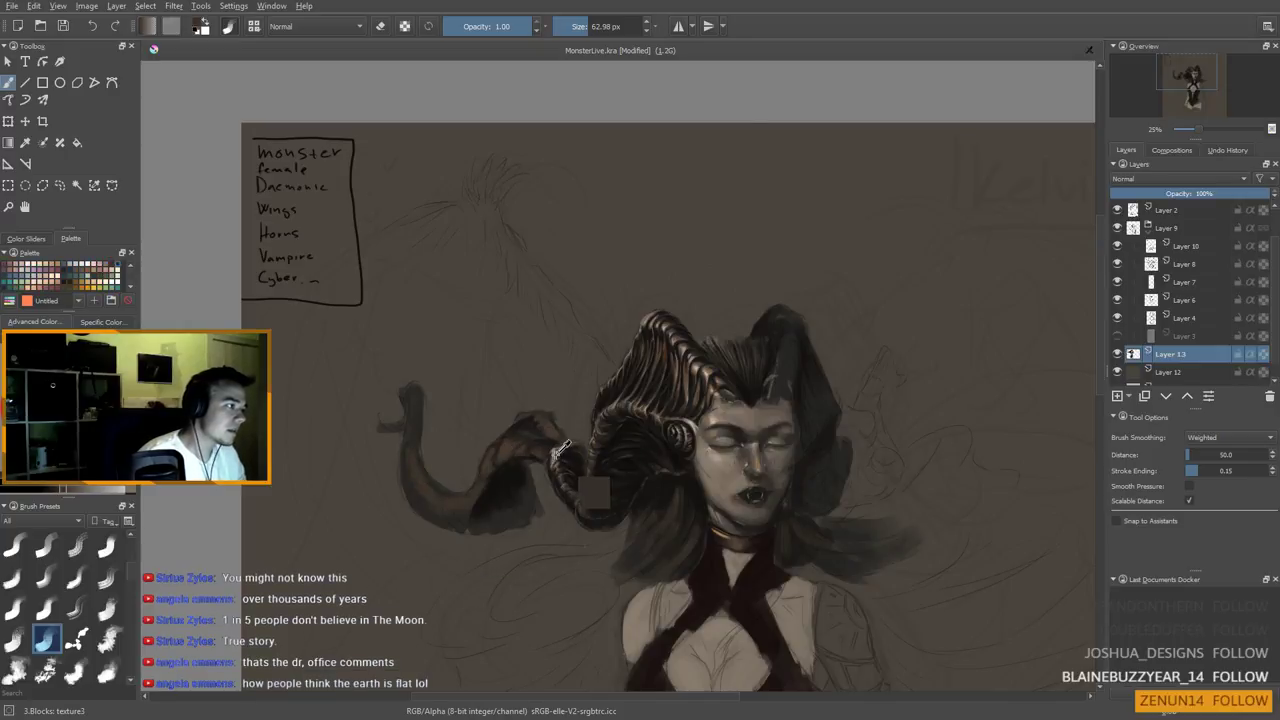
pyautogui.keyDown('shift'); pyautogui.moveTo(531, 454); pyautogui.dragTo(522, 454); pyautogui.keyUp('shift')
pyautogui.press('[')
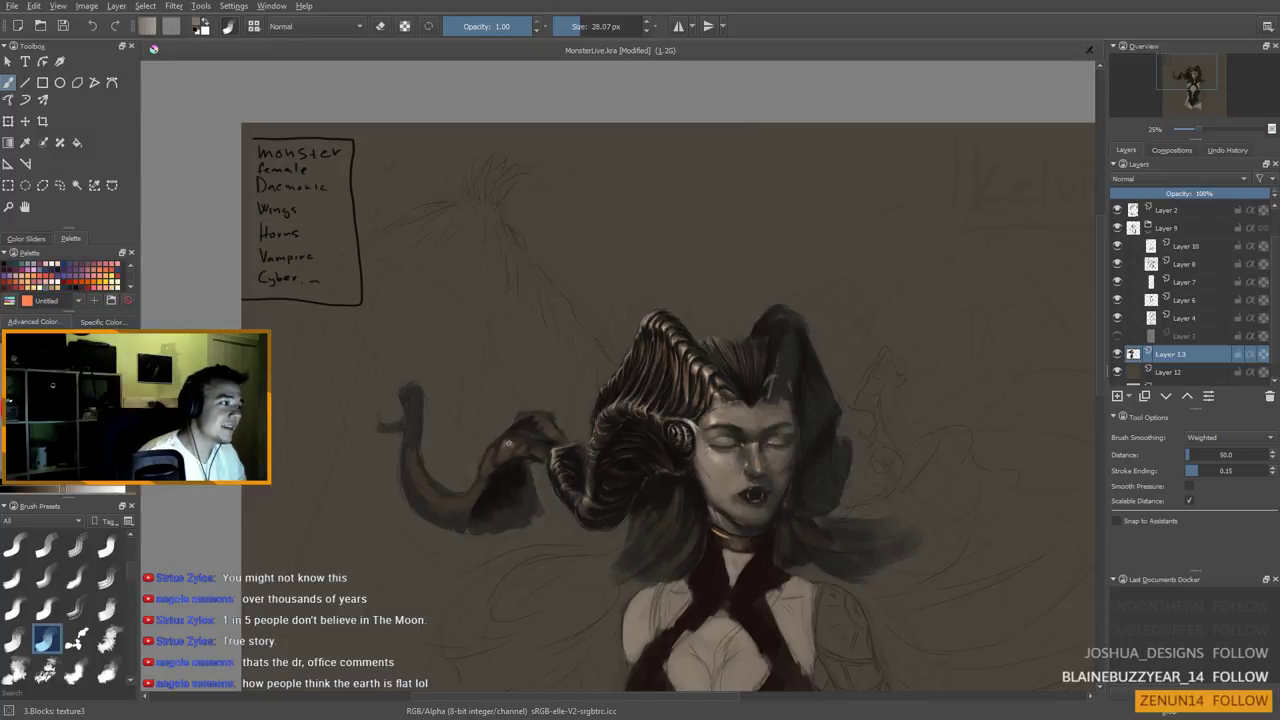
pyautogui.press('[')
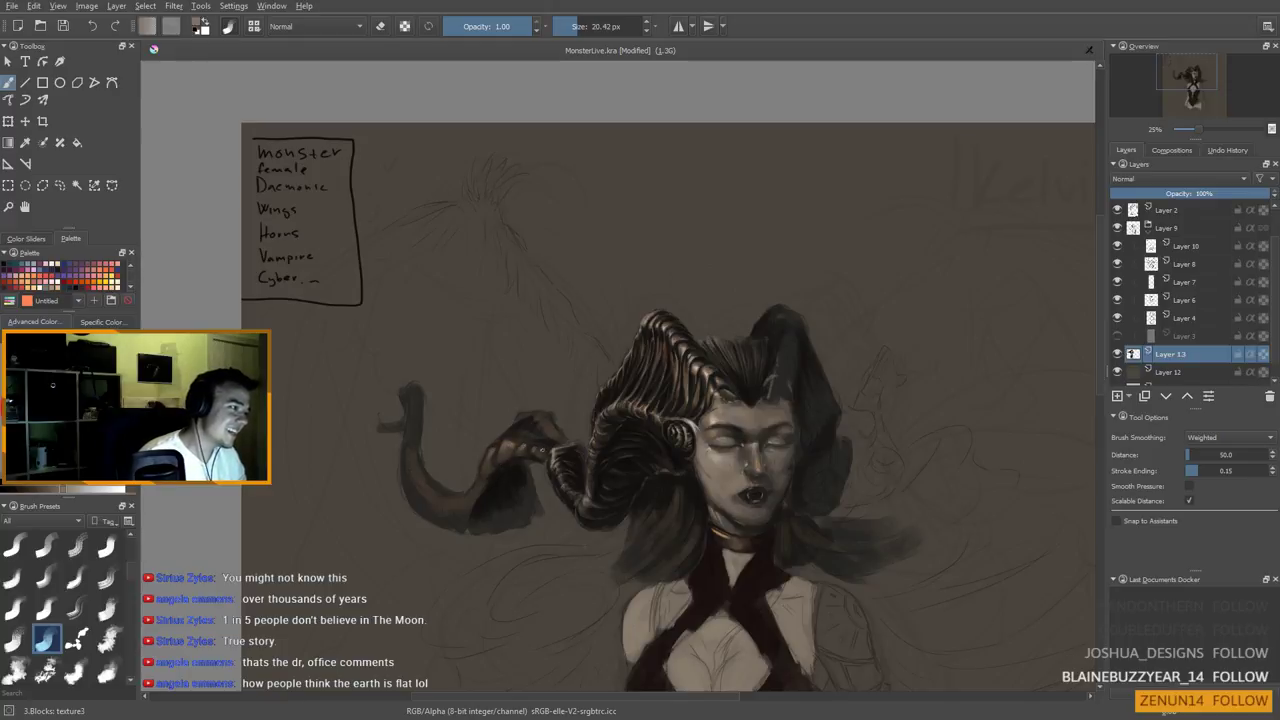
pyautogui.moveTo(556, 460)
pyautogui.mouseDown()
pyautogui.moveTo(562, 480)
pyautogui.moveTo(531, 443)
pyautogui.mouseUp()
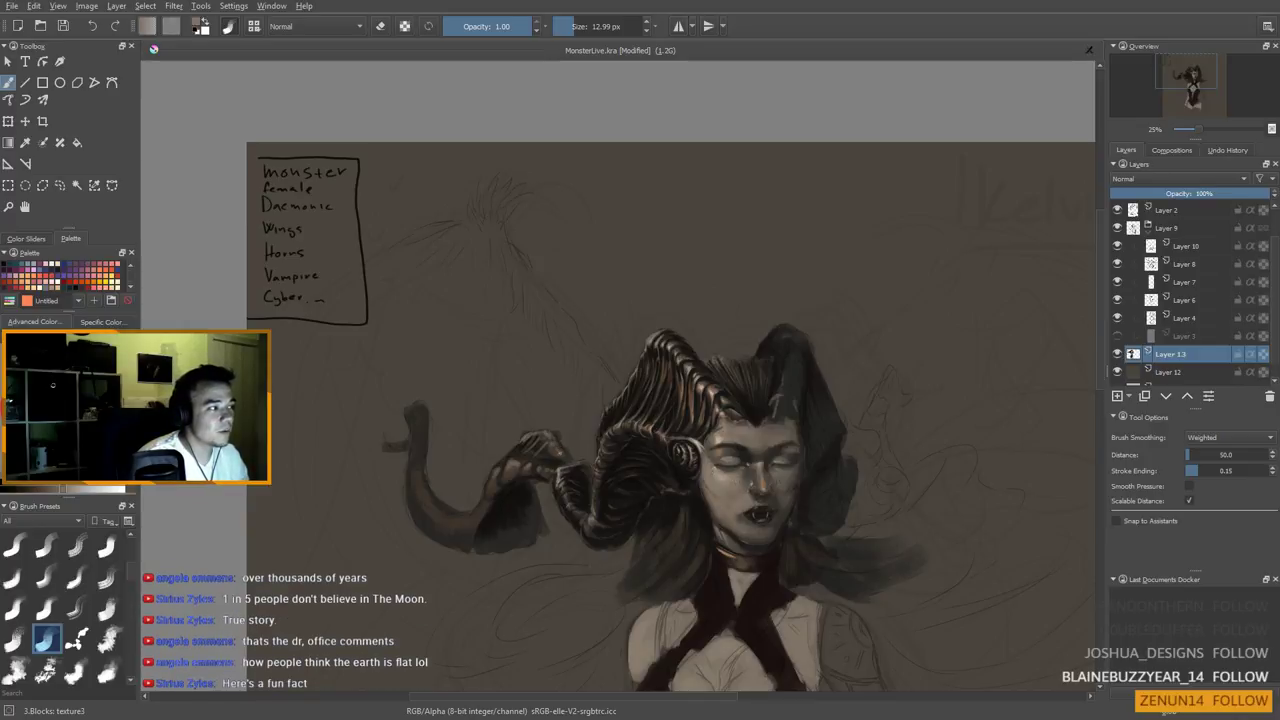
pyautogui.moveTo(550, 475); pyautogui.dragTo(549, 480)
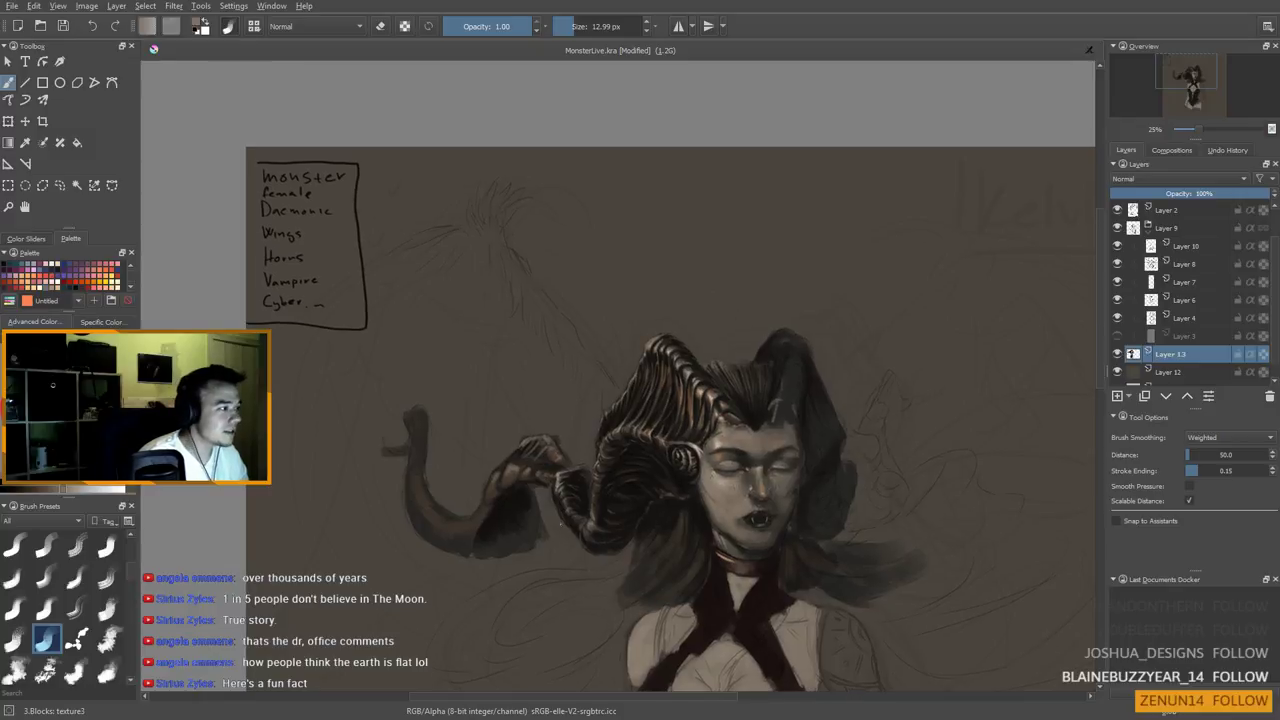
# Mirror the canvas view and erase rough paint around the winding horn's edges with a 28.66 px eraser
pyautogui.press('m')
pyautogui.moveTo(577, 557); pyautogui.dragTo(594, 478)
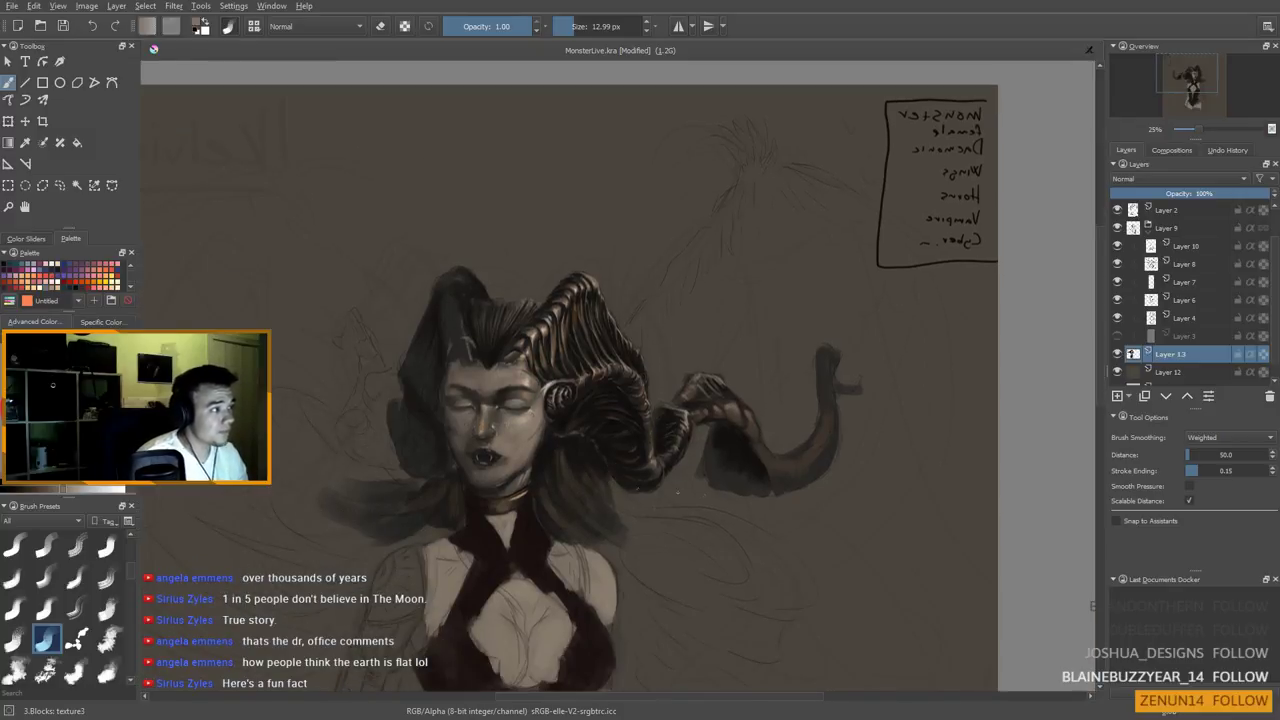
pyautogui.press('e')
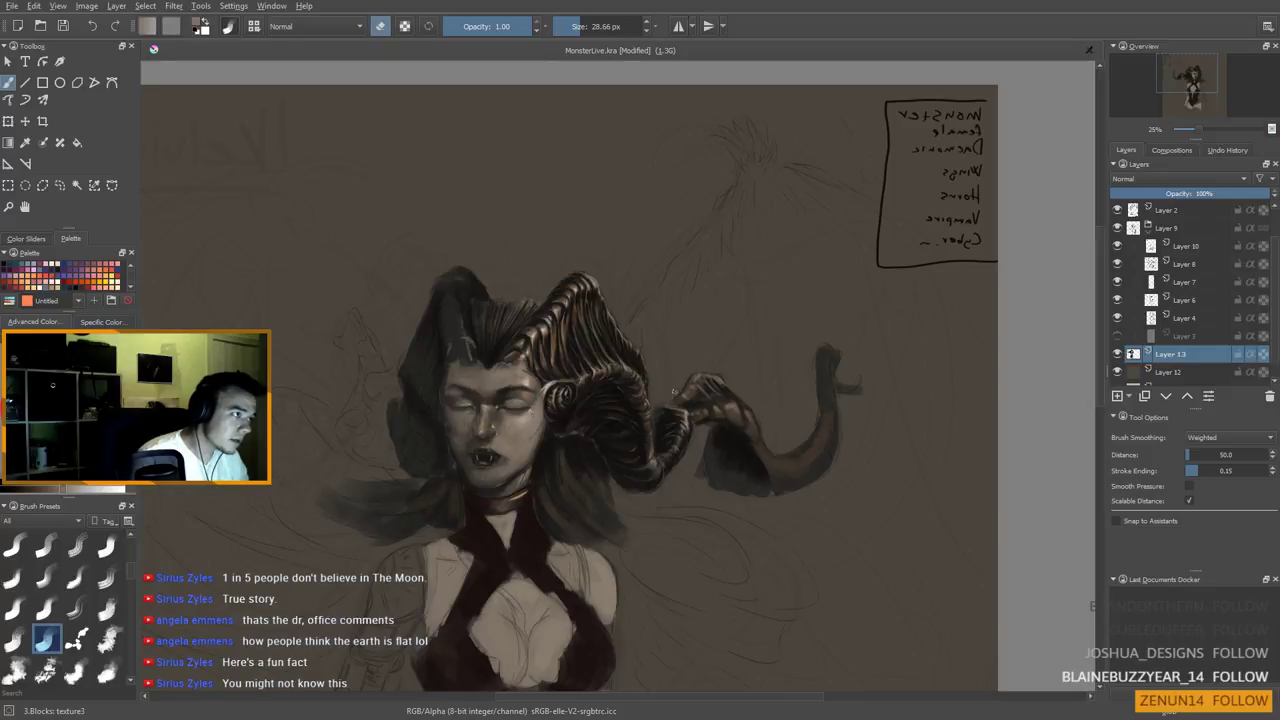
# Refine the ridges on the winding horn's upper bend with tones sampled from the horn, using 14.18 px, 12.40 px and 10.09 px brushes
pyautogui.keyDown('ctrl'); pyautogui.click(736, 406); pyautogui.keyUp('ctrl')
pyautogui.press('[')
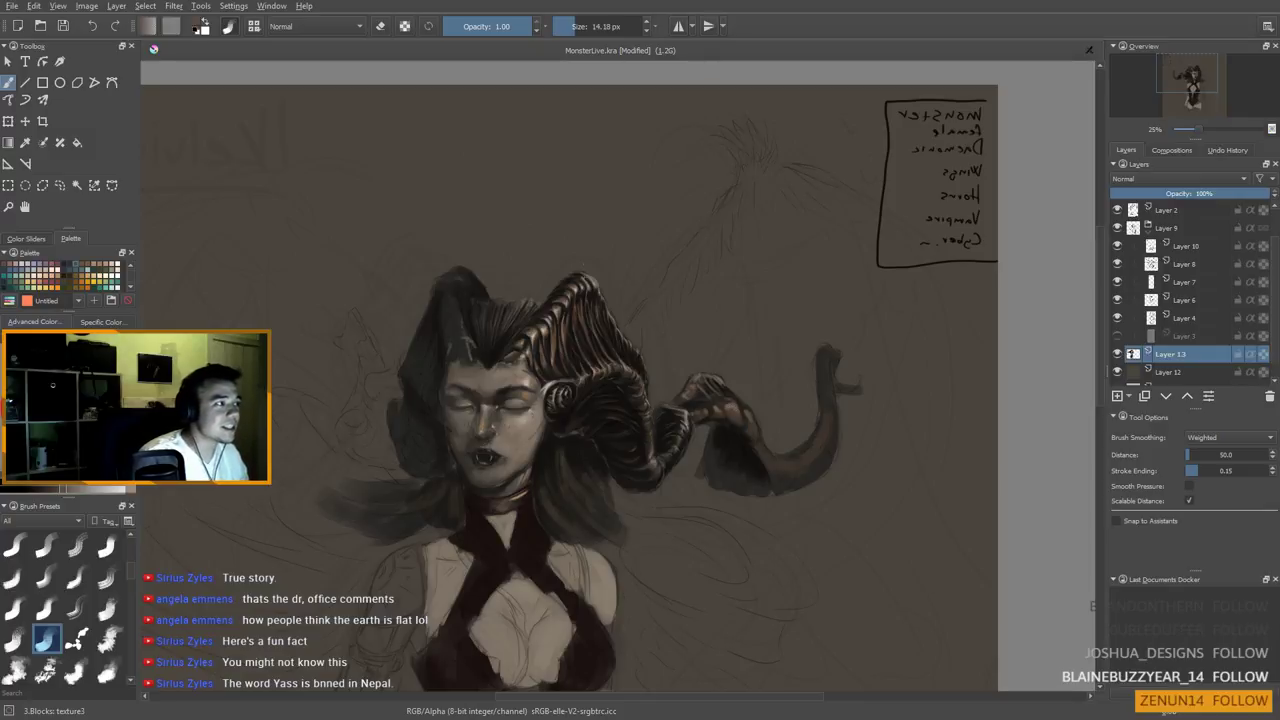
pyautogui.press('[')
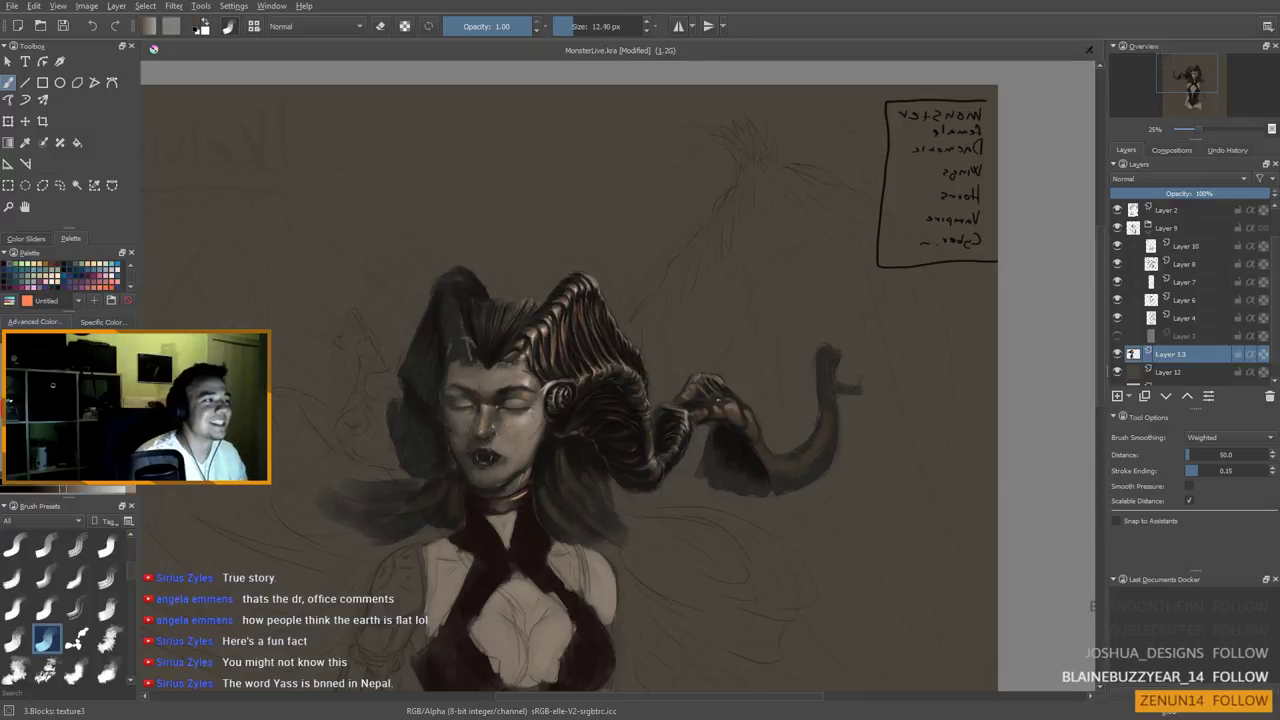
pyautogui.press('[')
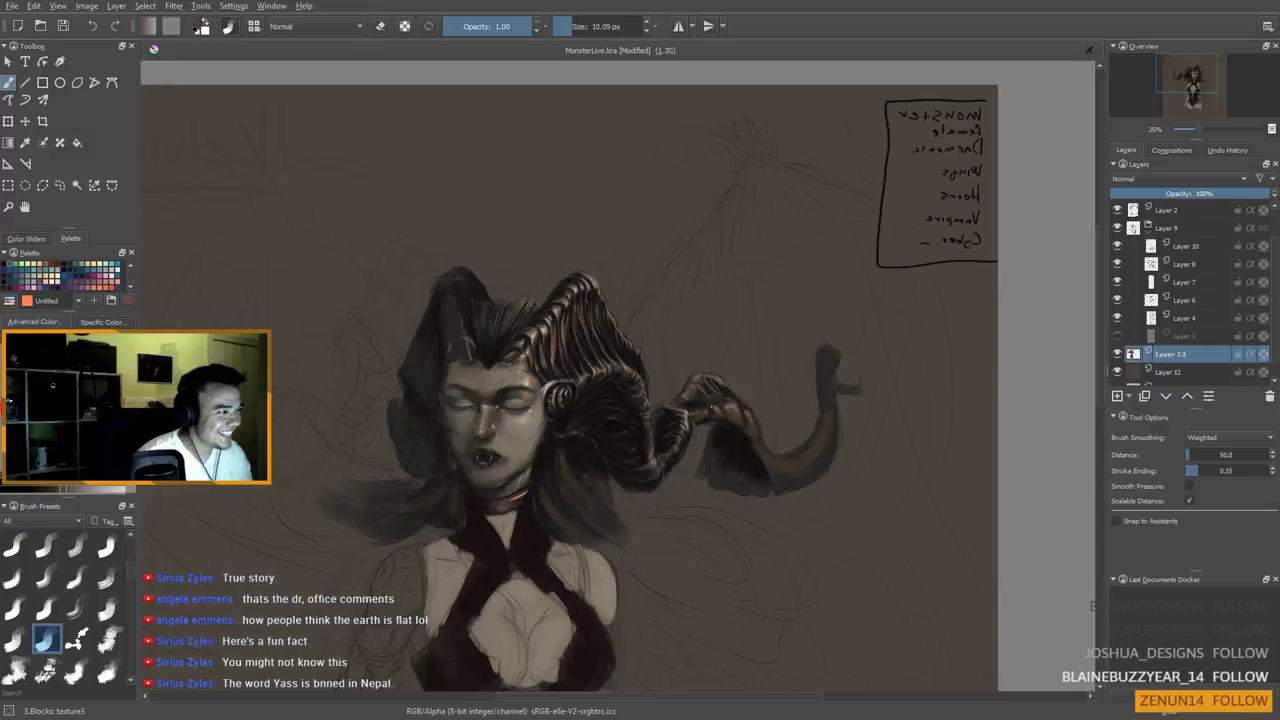
pyautogui.press('ctrl')
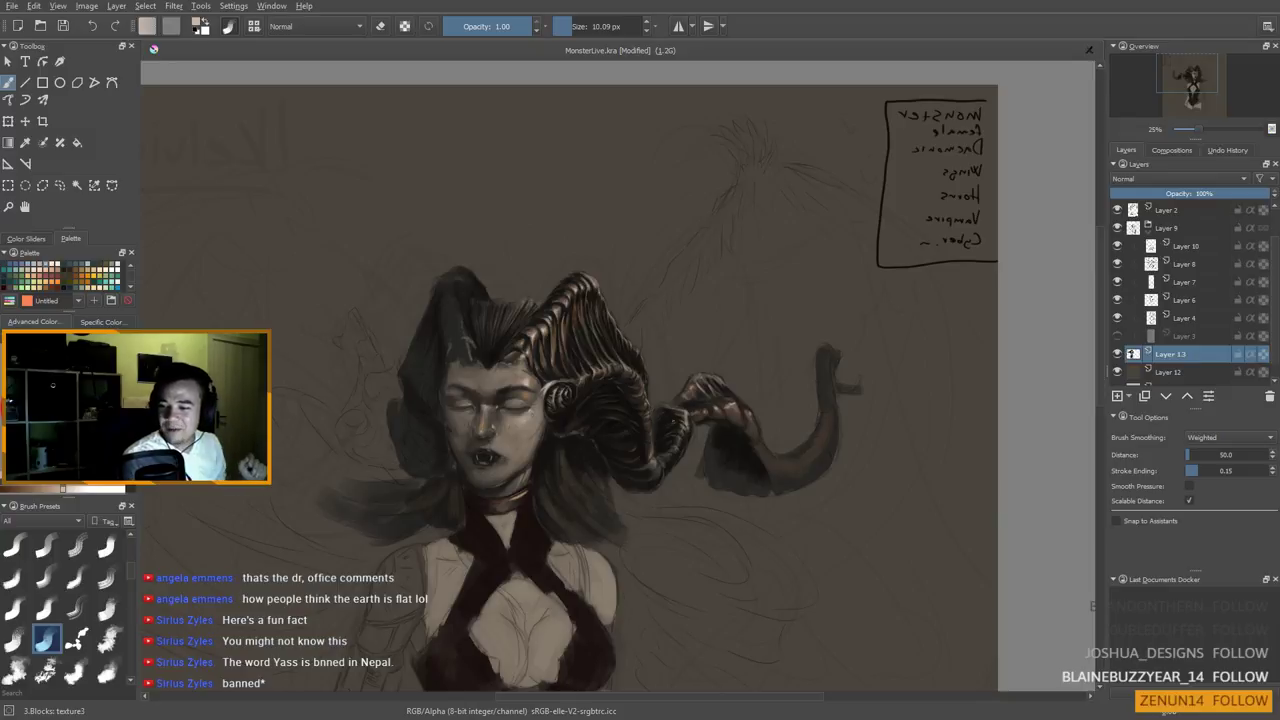
# Turn off canvas mirroring and paint fine ridge strokes beneath the winding horn's upper bend with a 9.12 px brush
pyautogui.press('m')
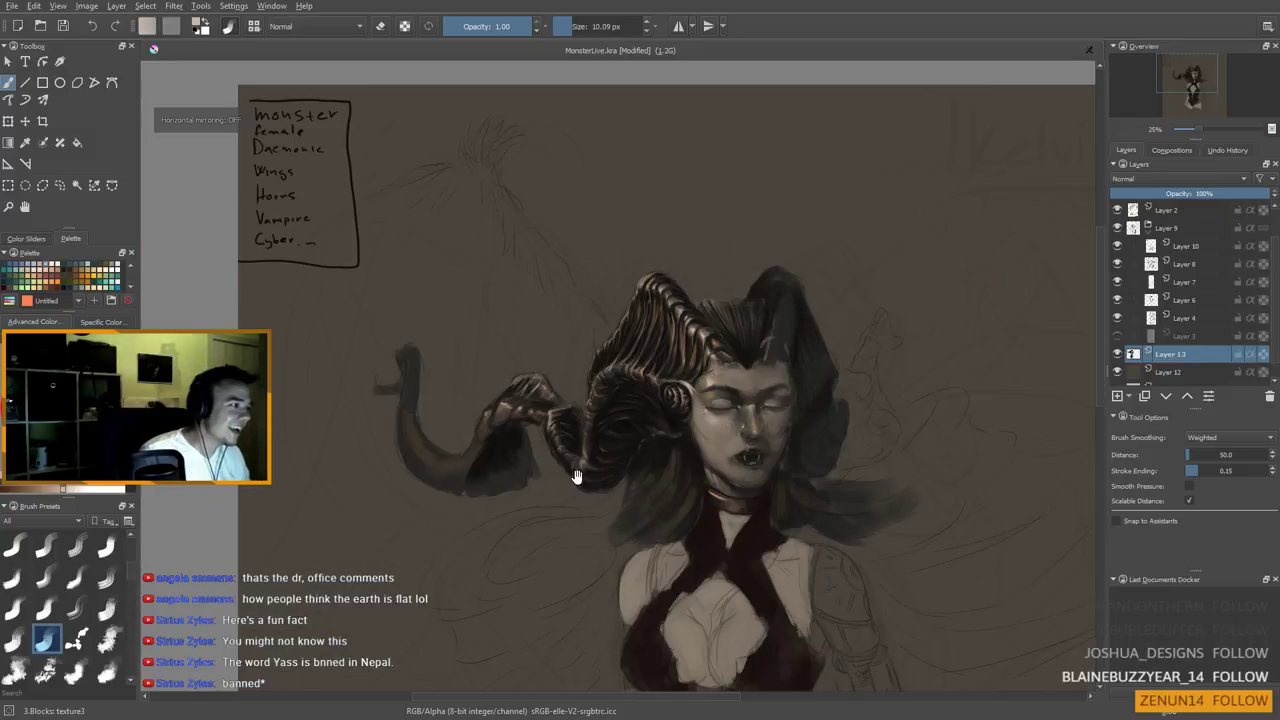
pyautogui.moveTo(586, 476); pyautogui.dragTo(679, 414)
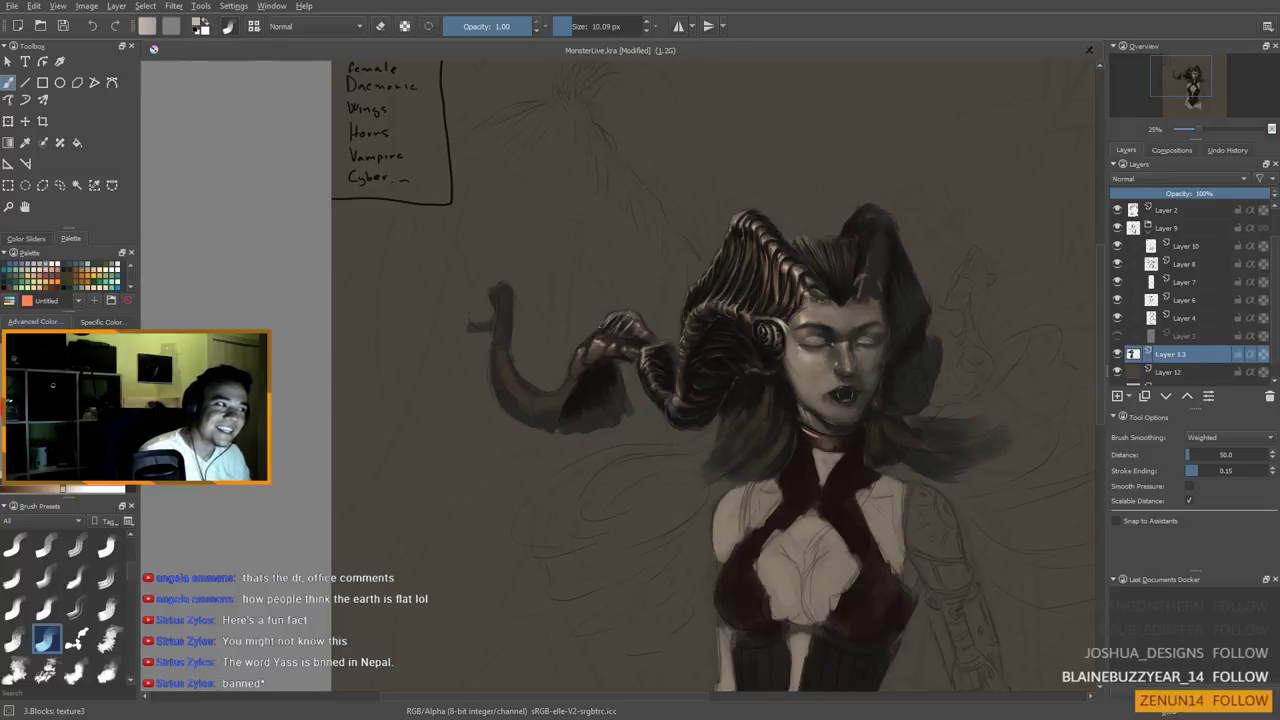
pyautogui.moveTo(575, 352); pyautogui.dragTo(572, 355)
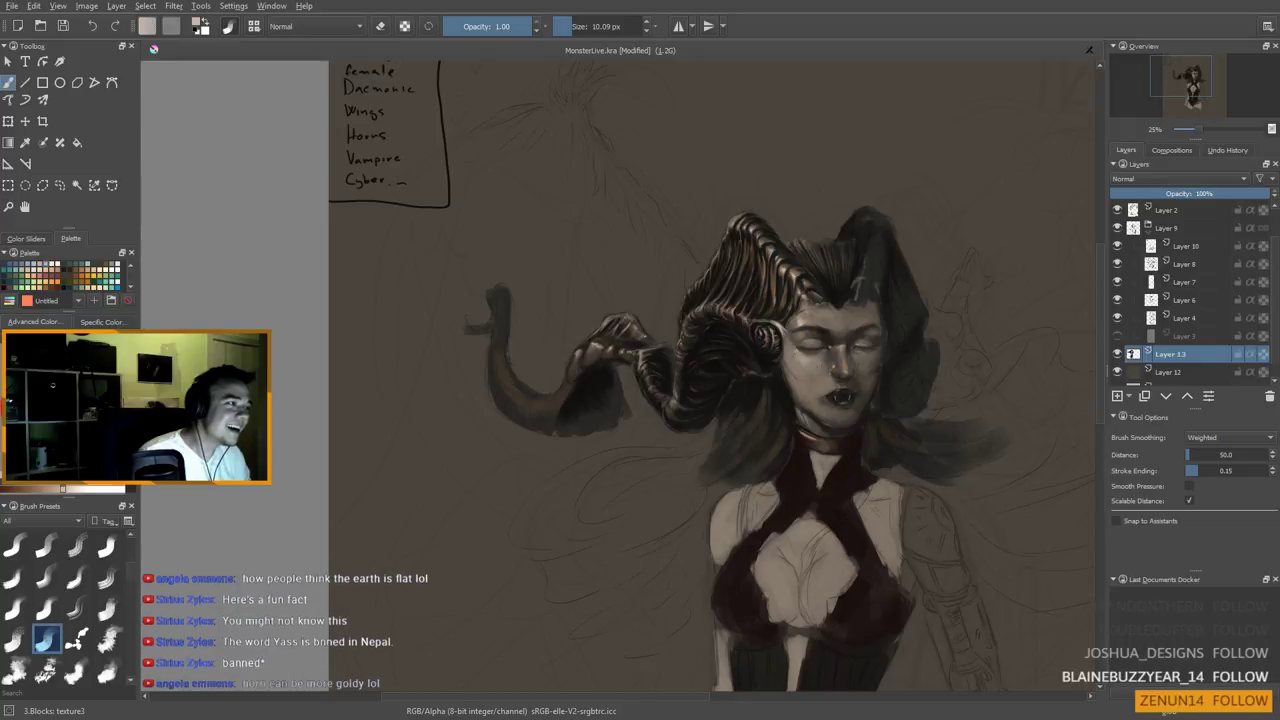
pyautogui.moveTo(566, 376); pyautogui.dragTo(600, 379)
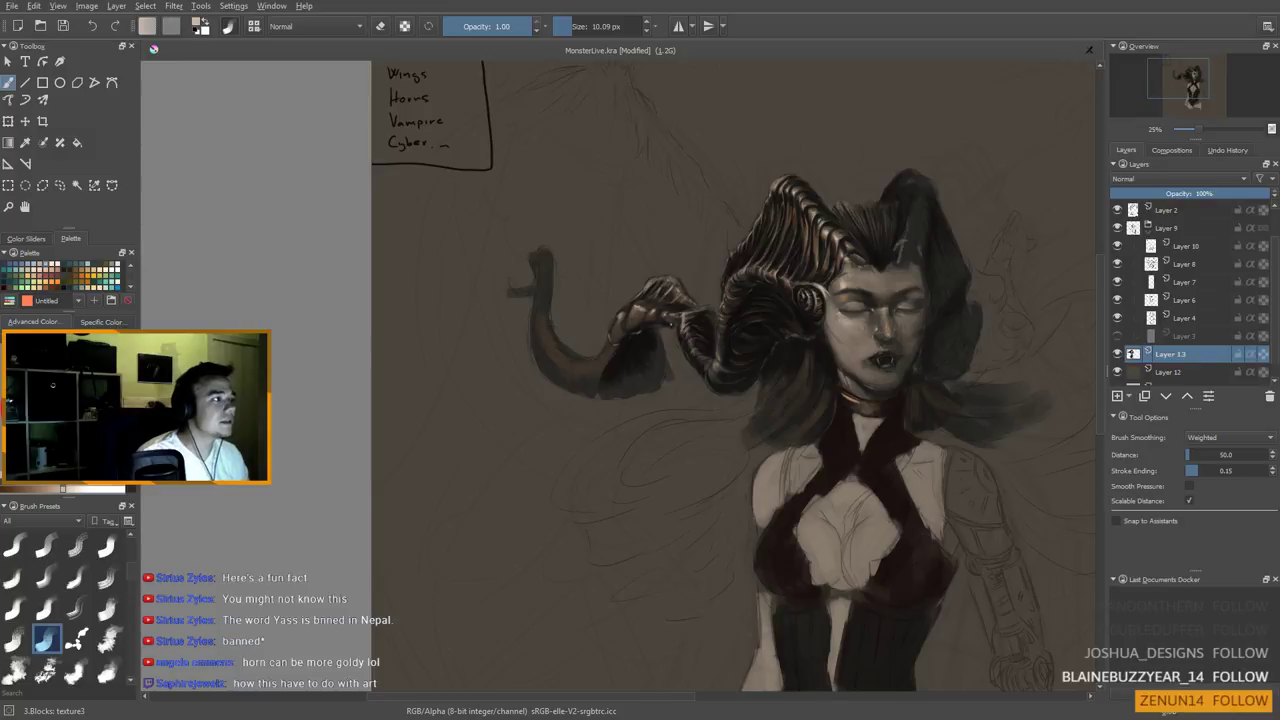
pyautogui.press('[')
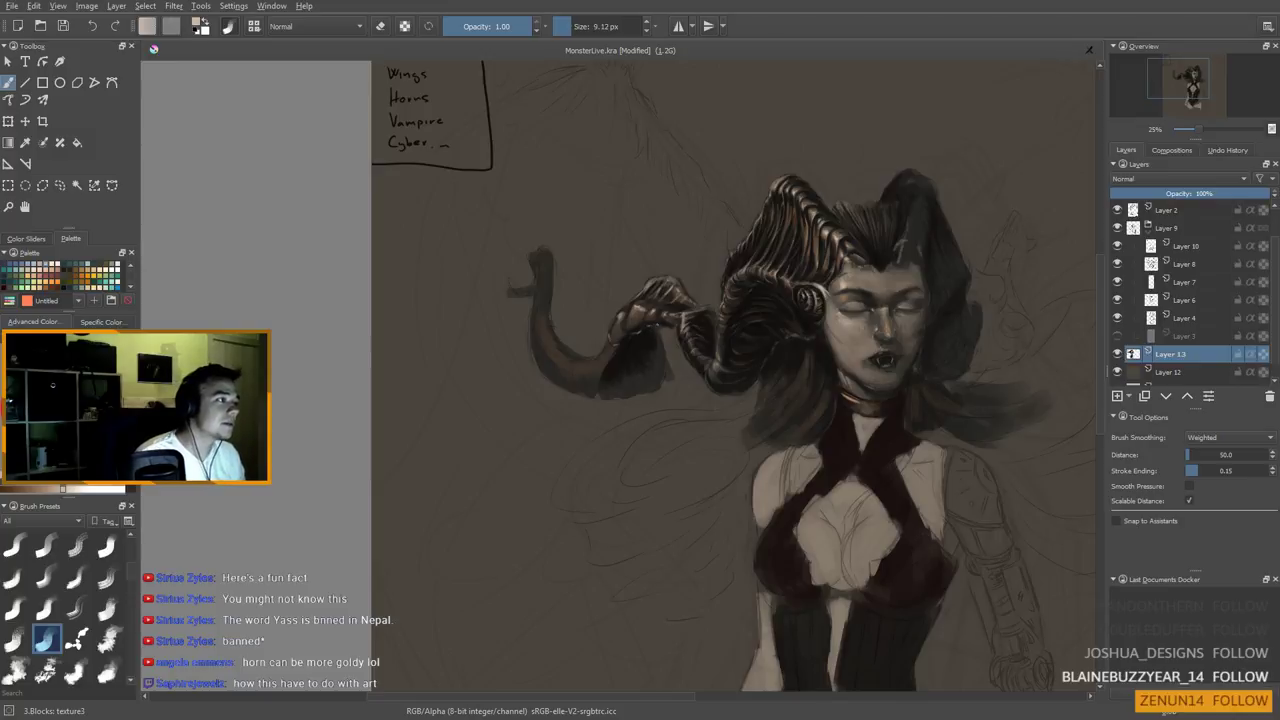
pyautogui.moveTo(661, 338)
pyautogui.mouseDown()
pyautogui.moveTo(618, 326)
pyautogui.moveTo(625, 372)
pyautogui.mouseUp()
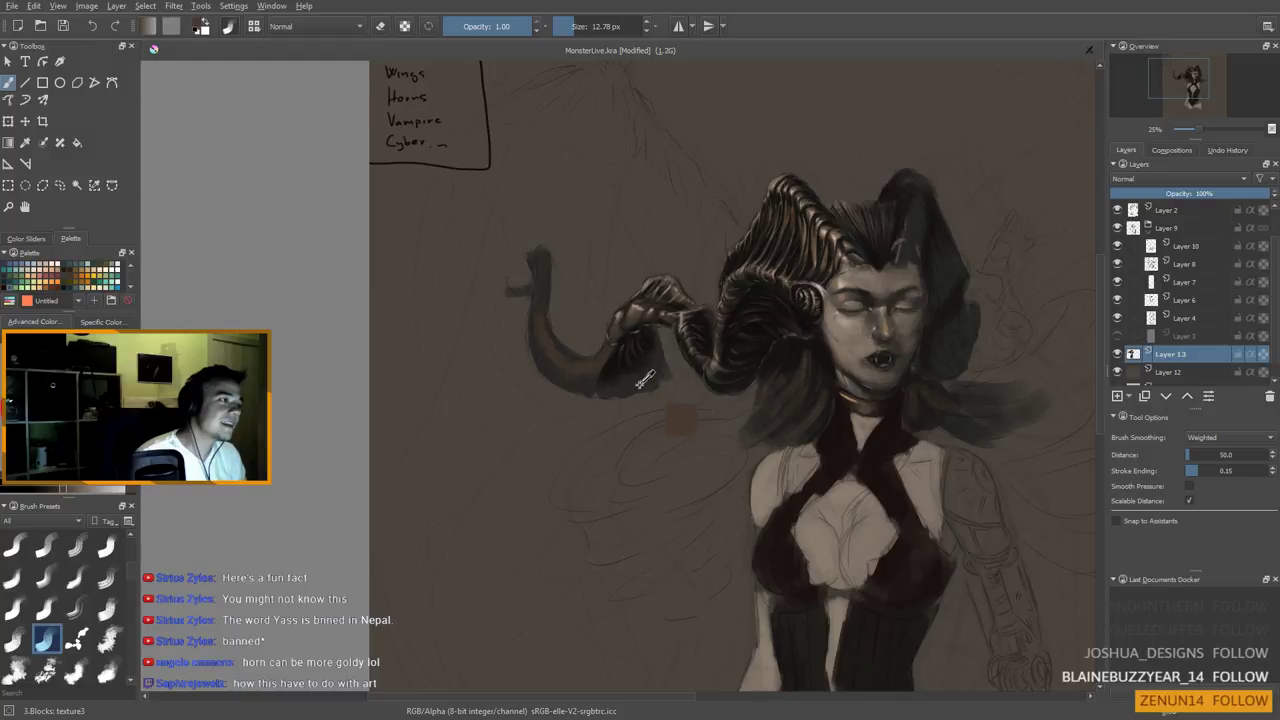
# Paint bluish shading inside the winding horn's lower curve with sampled tones, using 27.90 px and 43.63 px brushes
pyautogui.keyDown('ctrl'); pyautogui.moveTo(800, 247); pyautogui.dragTo(849, 241); pyautogui.keyUp('ctrl')
pyautogui.keyDown('shift'); pyautogui.moveTo(630, 381); pyautogui.dragTo(634, 381); pyautogui.keyUp('shift')
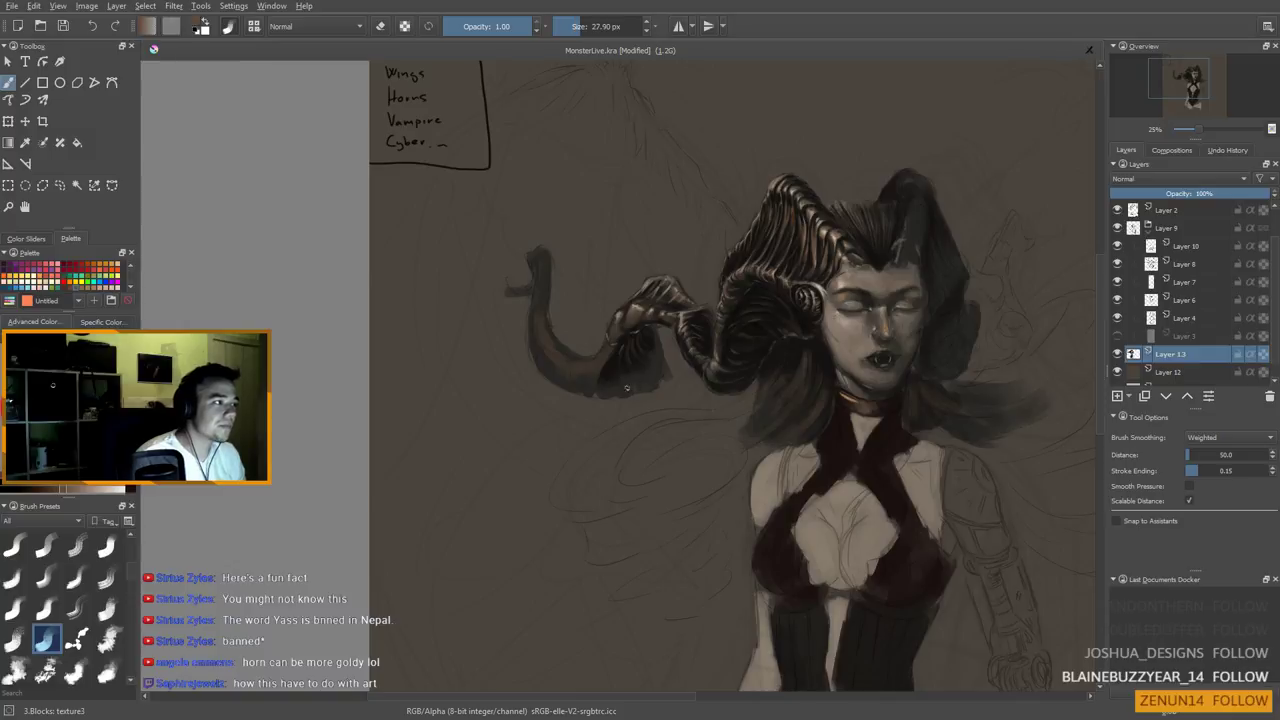
pyautogui.keyDown('ctrl'); pyautogui.moveTo(884, 348); pyautogui.dragTo(945, 379); pyautogui.keyUp('ctrl')
pyautogui.keyDown('ctrl'); pyautogui.moveTo(665, 365); pyautogui.dragTo(650, 374); pyautogui.keyUp('ctrl')
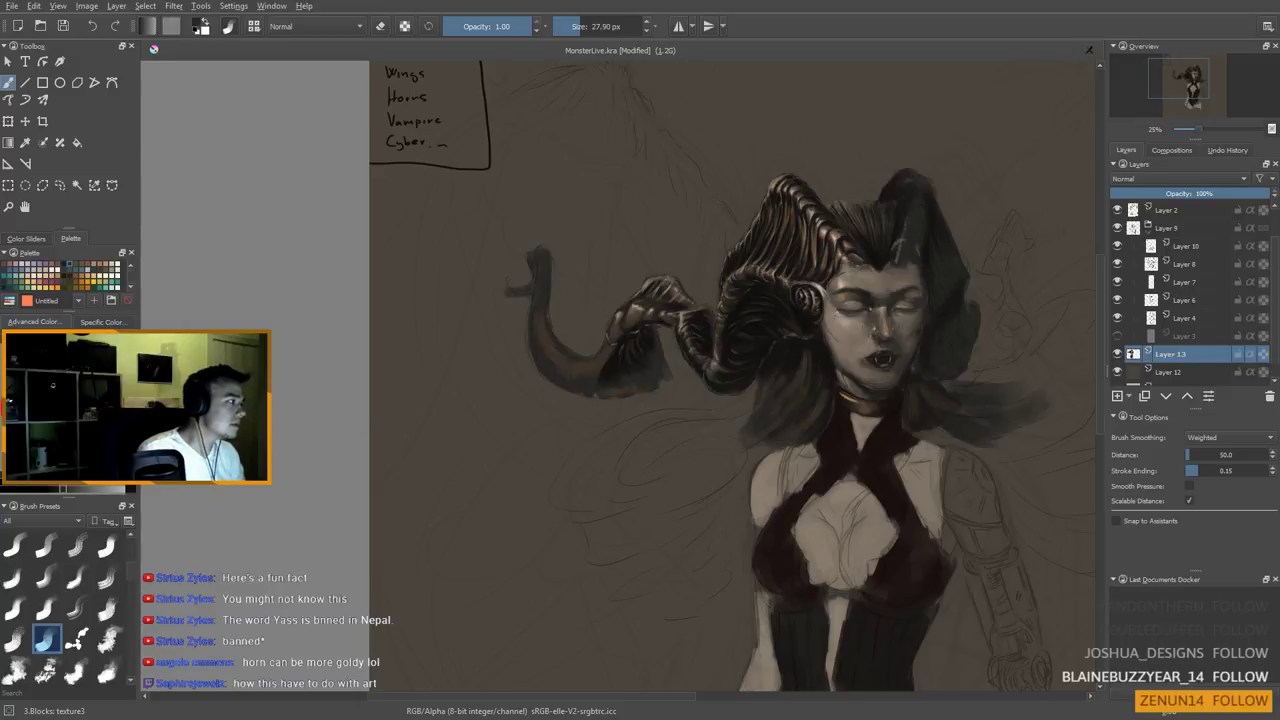
pyautogui.keyDown('shift'); pyautogui.moveTo(572, 405); pyautogui.dragTo(582, 405); pyautogui.keyUp('shift')
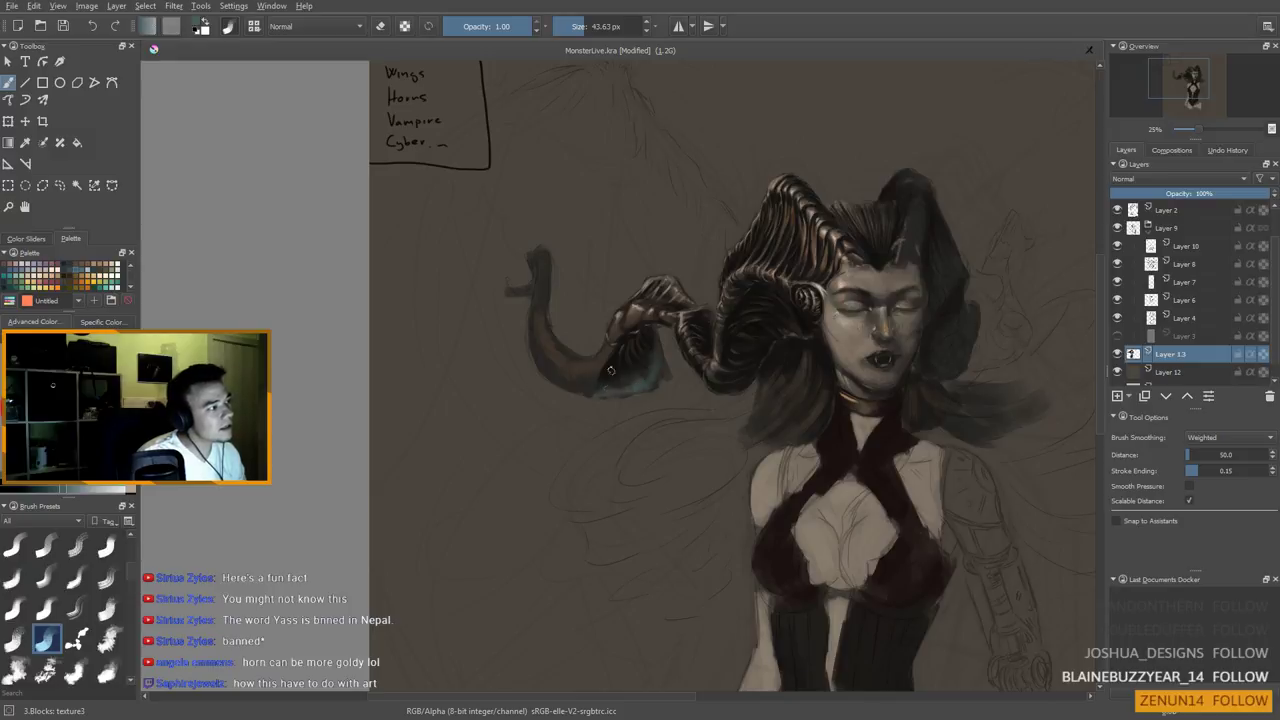
# Paint dark folds between the upper bend and the bluish patch with sampled dark tones, using 34.30 px, 23.04 px and 16.16 px brushes
pyautogui.keyDown('ctrl'); pyautogui.click(614, 370); pyautogui.keyUp('ctrl')
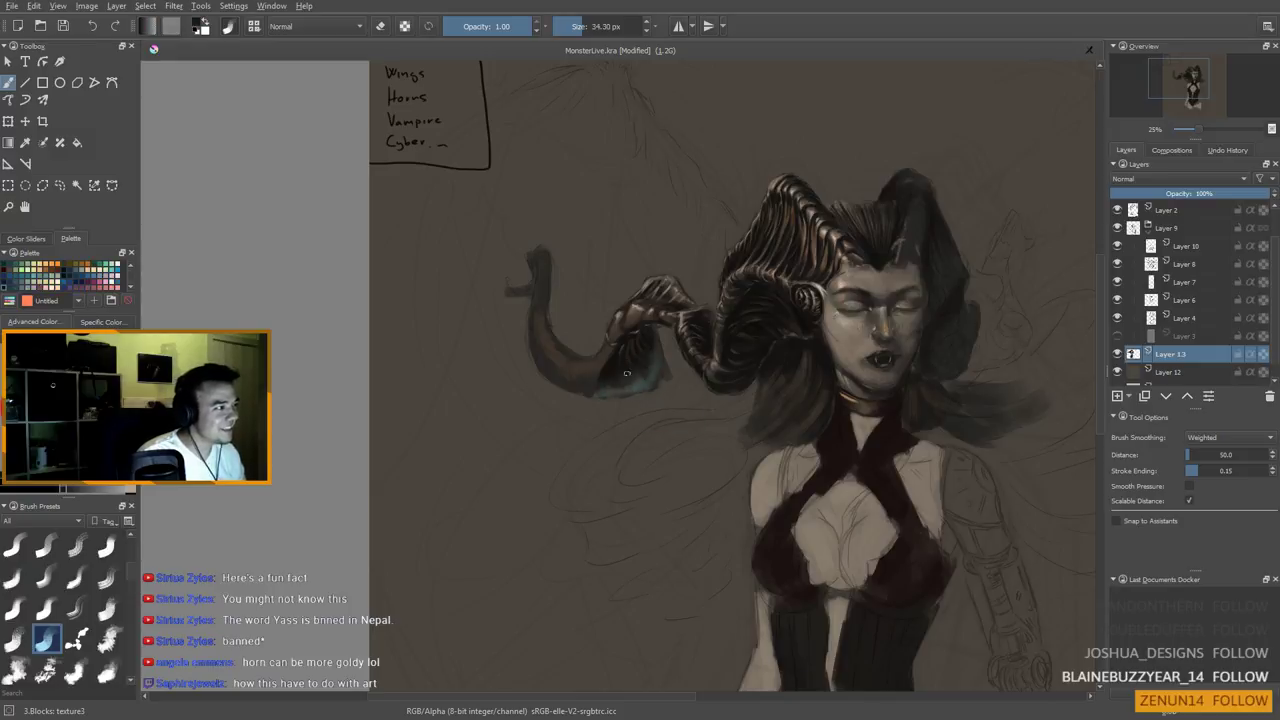
pyautogui.keyDown('ctrl'); pyautogui.click(639, 361); pyautogui.keyUp('ctrl')
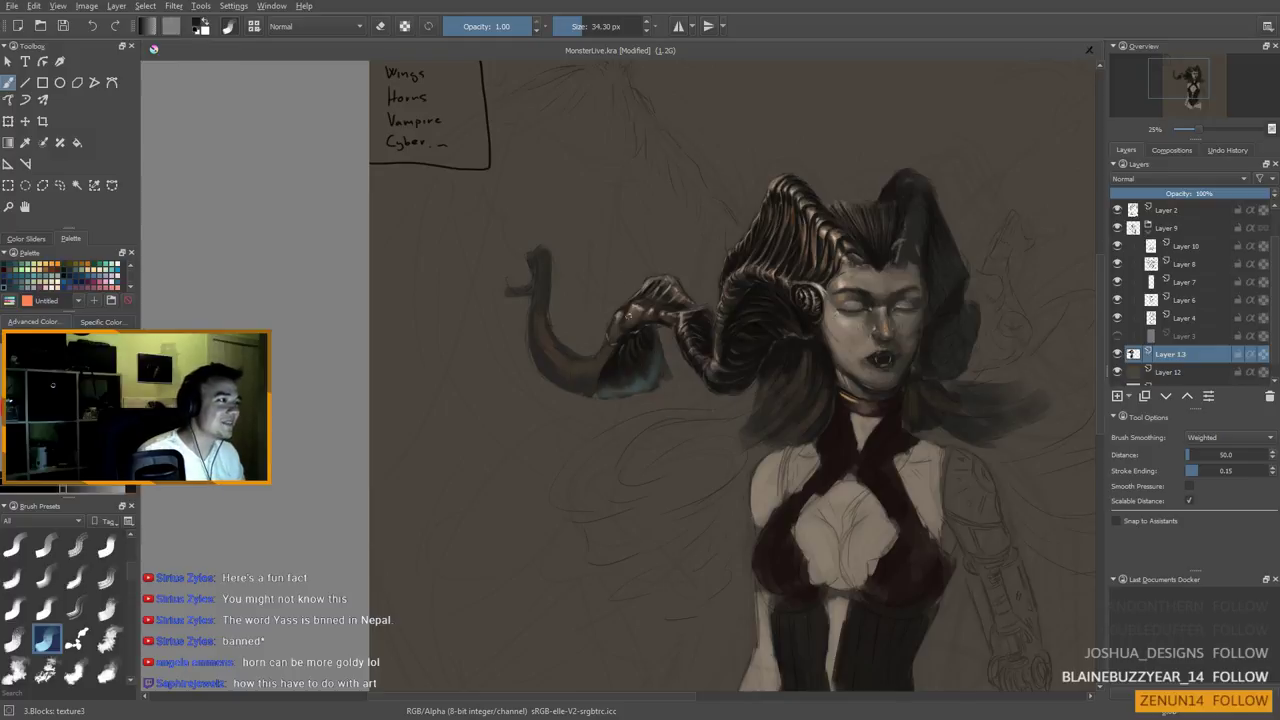
pyautogui.keyDown('ctrl'); pyautogui.click(630, 316); pyautogui.keyUp('ctrl')
pyautogui.press('[')
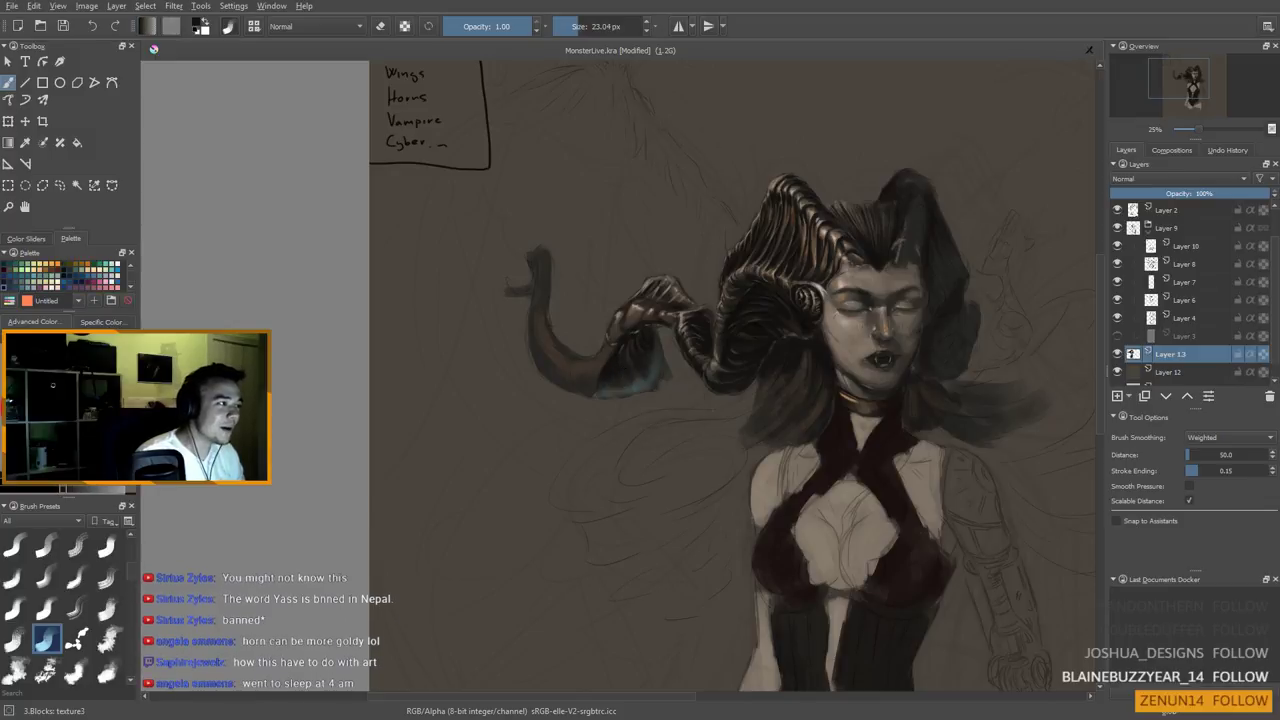
pyautogui.press('[')
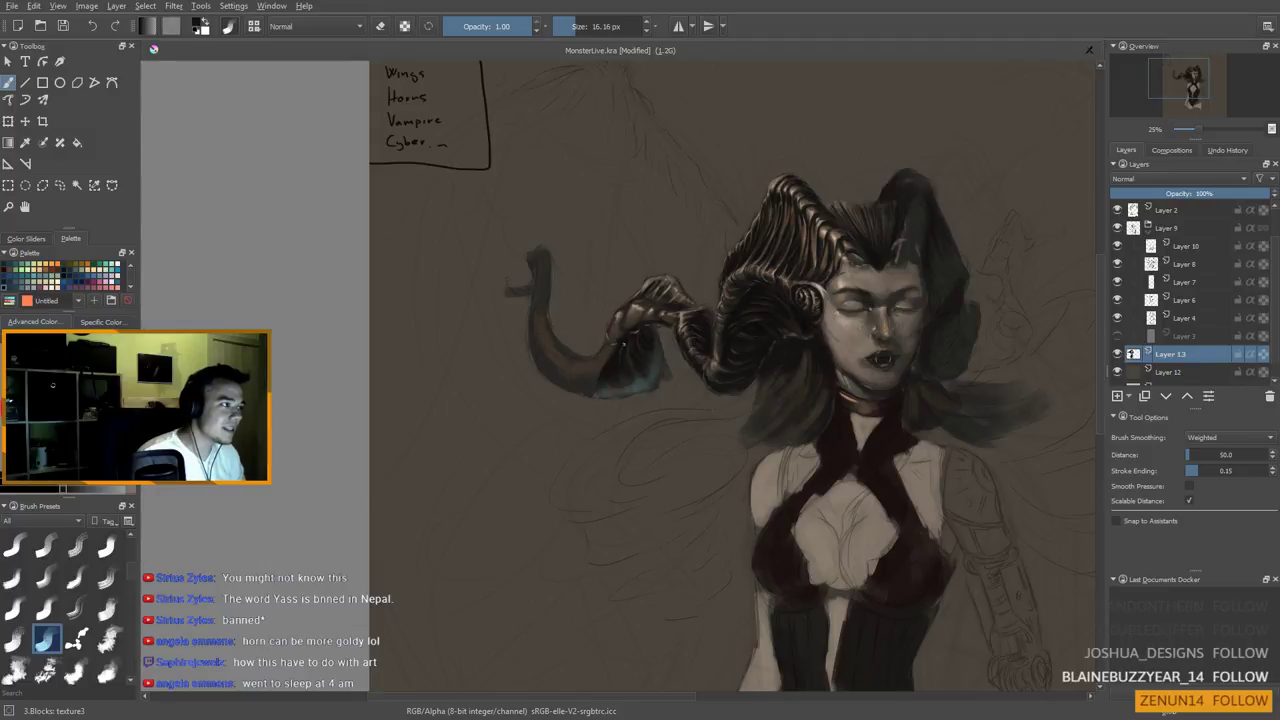
# Blend the bluish patch on the winding horn with sampled teal and dark tones, using 16.16 px and 22.29 px brushes
pyautogui.moveTo(629, 442); pyautogui.dragTo(619, 453)
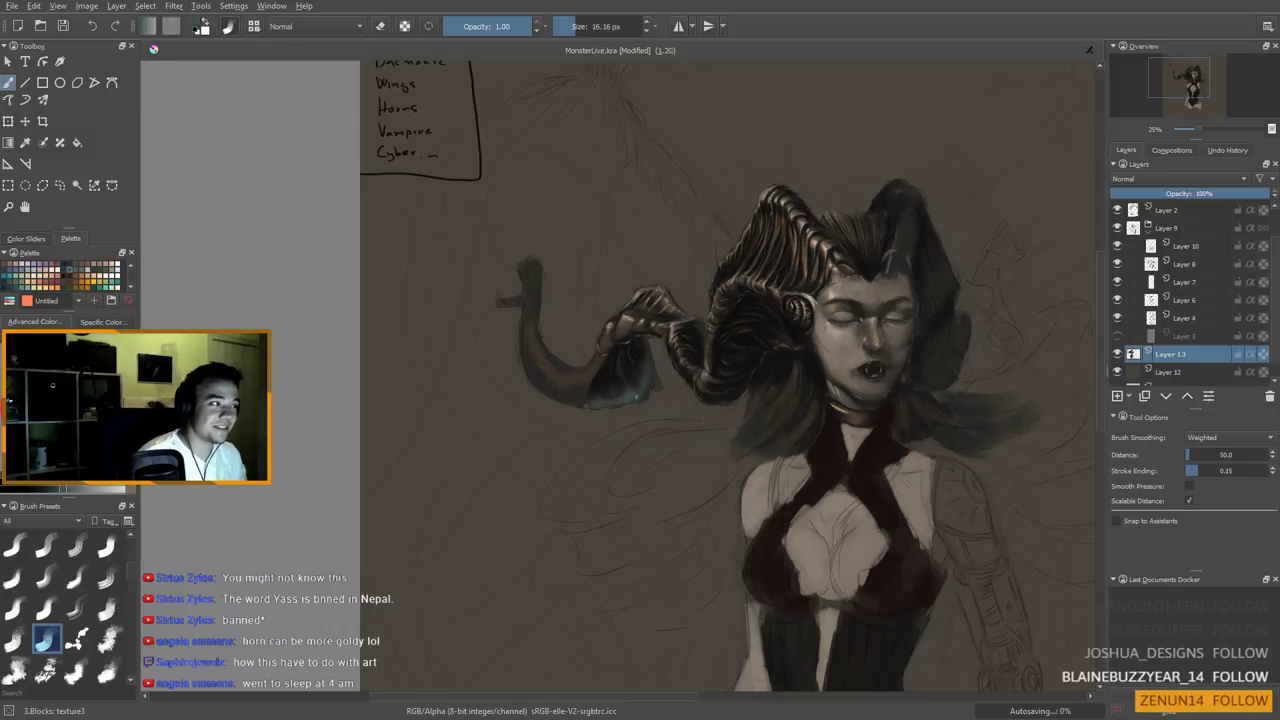
pyautogui.keyDown('ctrl'); pyautogui.click(627, 382); pyautogui.keyUp('ctrl')
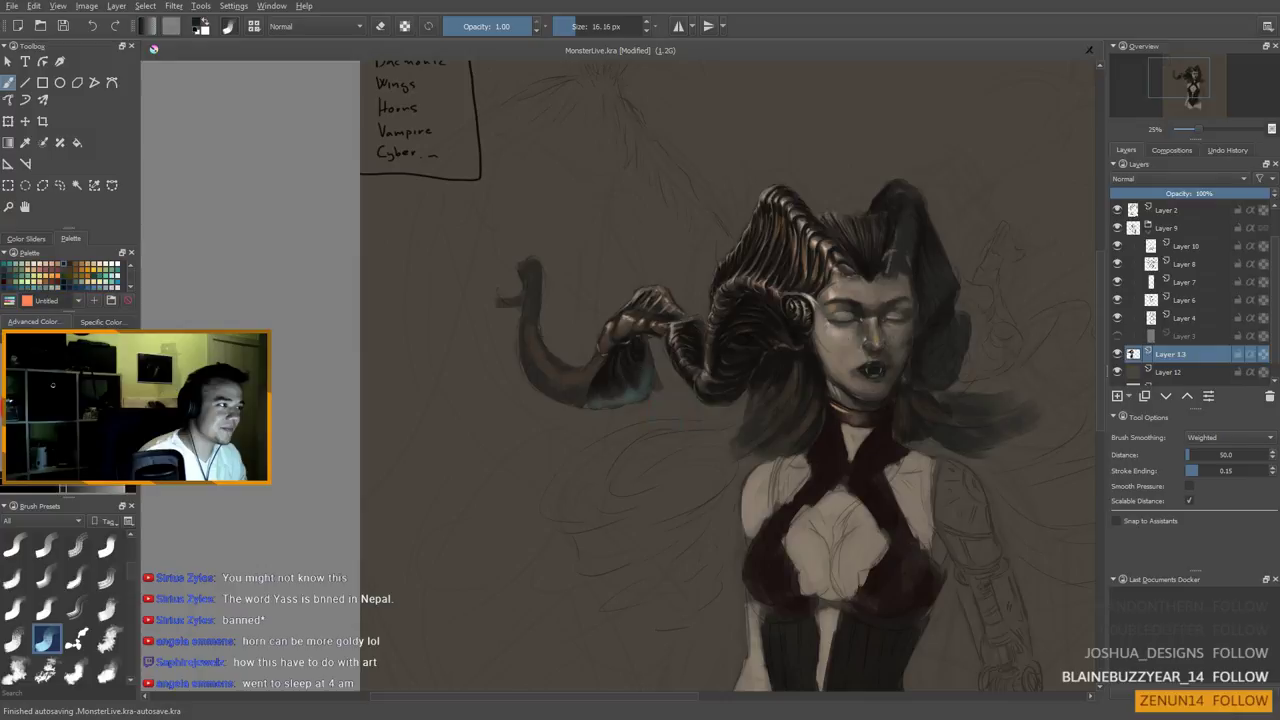
pyautogui.keyDown('ctrl'); pyautogui.click(599, 379); pyautogui.keyUp('ctrl')
pyautogui.moveTo(620, 388); pyautogui.dragTo(626, 388)
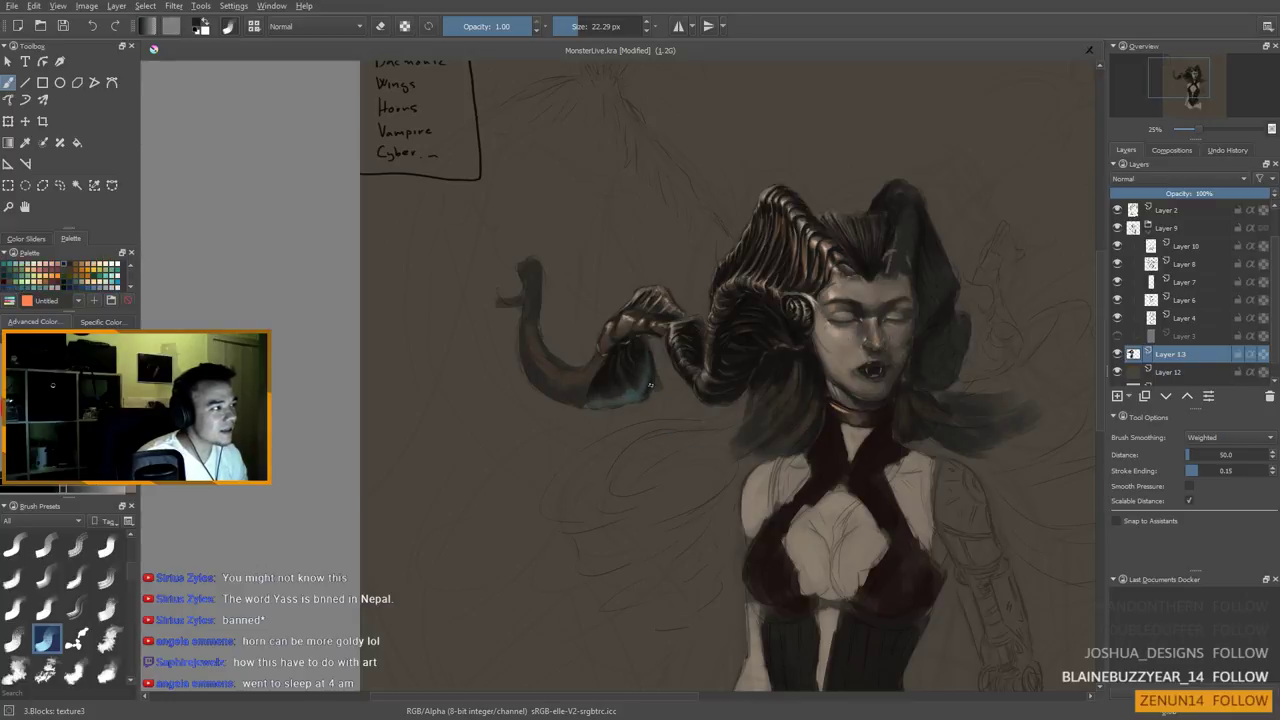
pyautogui.keyDown('ctrl'); pyautogui.click(645, 378); pyautogui.keyUp('ctrl')
pyautogui.keyDown('ctrl'); pyautogui.click(633, 395); pyautogui.keyUp('ctrl')
pyautogui.moveTo(633, 395); pyautogui.dragTo(644, 382)
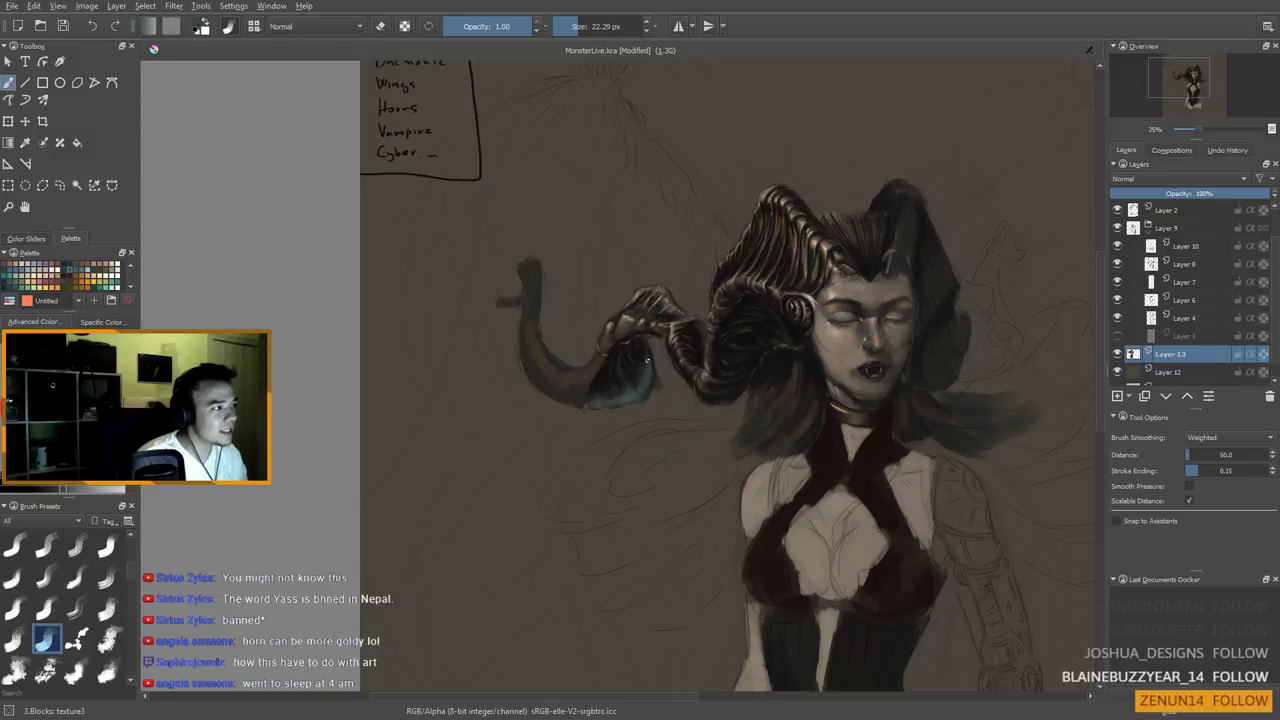
# Darken the bluish patch and the winding horn's lower outer curve with sampled dark tones and a 30.23 px brush
pyautogui.keyDown('ctrl'); pyautogui.click(645, 344); pyautogui.keyUp('ctrl')
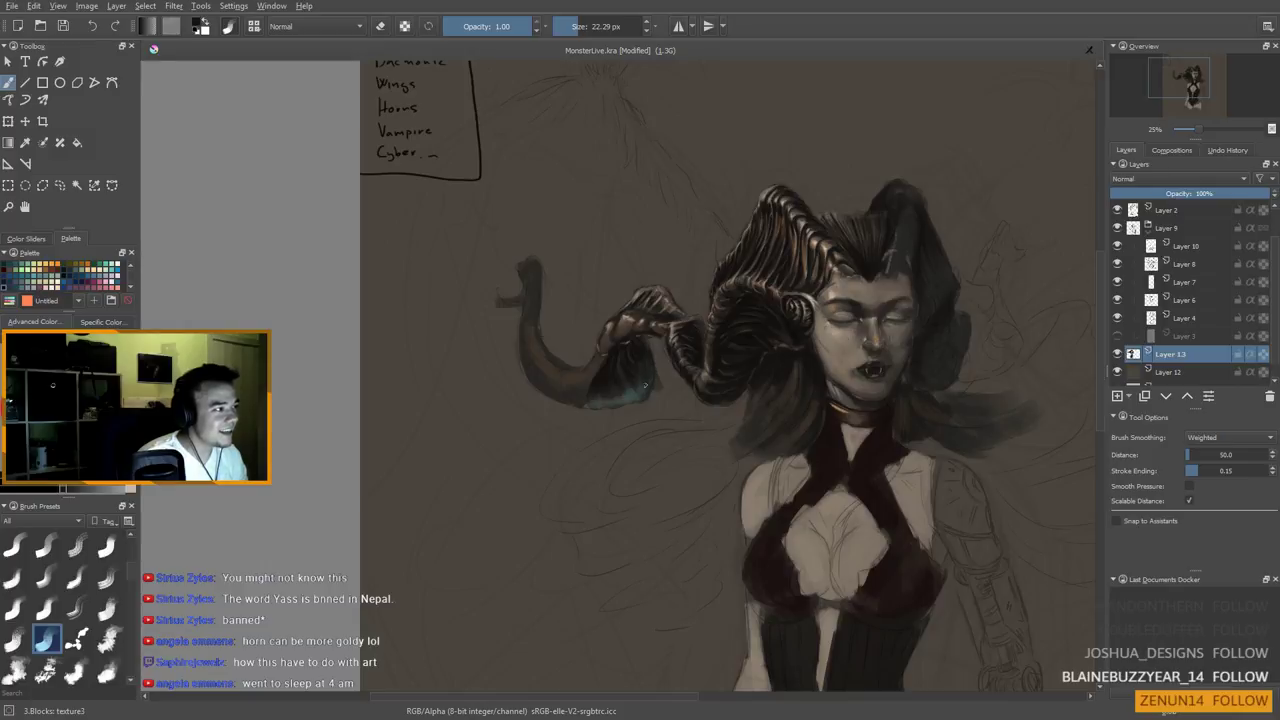
pyautogui.keyDown('ctrl'); pyautogui.click(642, 377); pyautogui.keyUp('ctrl')
pyautogui.moveTo(637, 384); pyautogui.dragTo(643, 384)
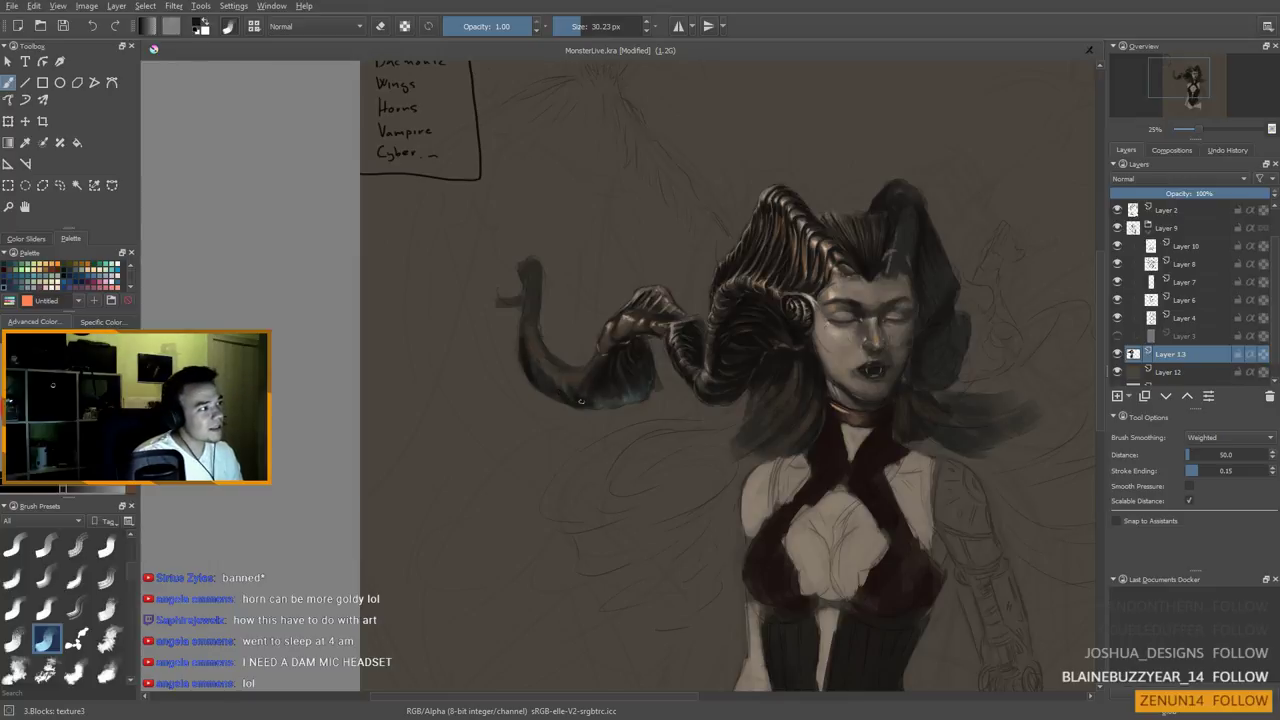
pyautogui.keyDown('ctrl'); pyautogui.click(580, 379); pyautogui.keyUp('ctrl')
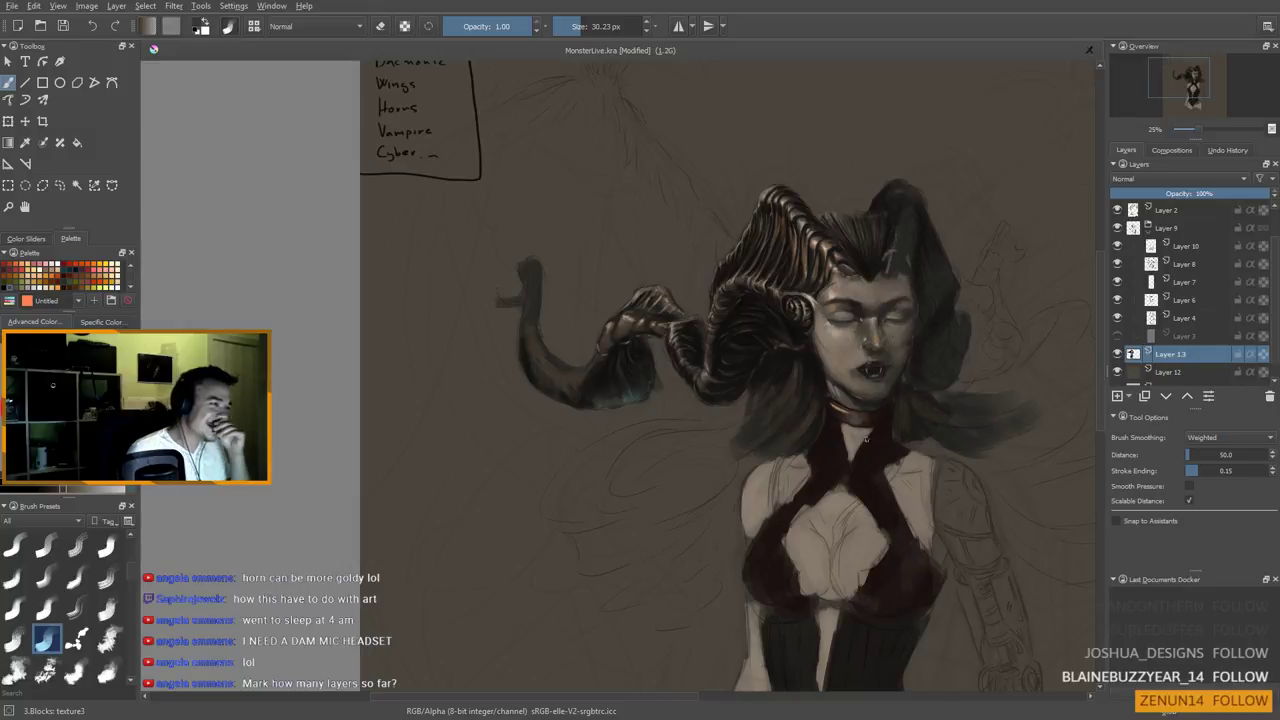
# Add fine ridges to the winding horn's upper bend with tones sampled from the face and the horn, using a 7.81 px brush
pyautogui.keyDown('ctrl'); pyautogui.click(864, 298); pyautogui.keyUp('ctrl')
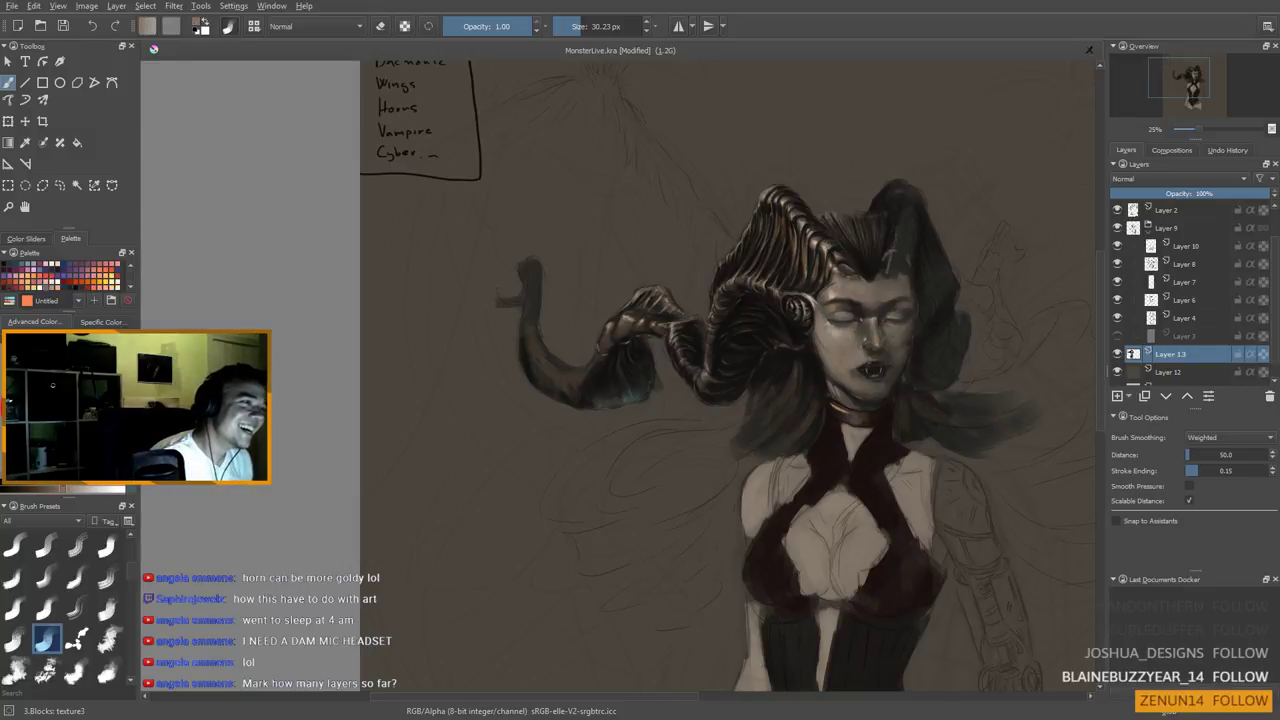
pyautogui.keyDown('shift'); pyautogui.moveTo(601, 343); pyautogui.dragTo(594, 343); pyautogui.keyUp('shift')
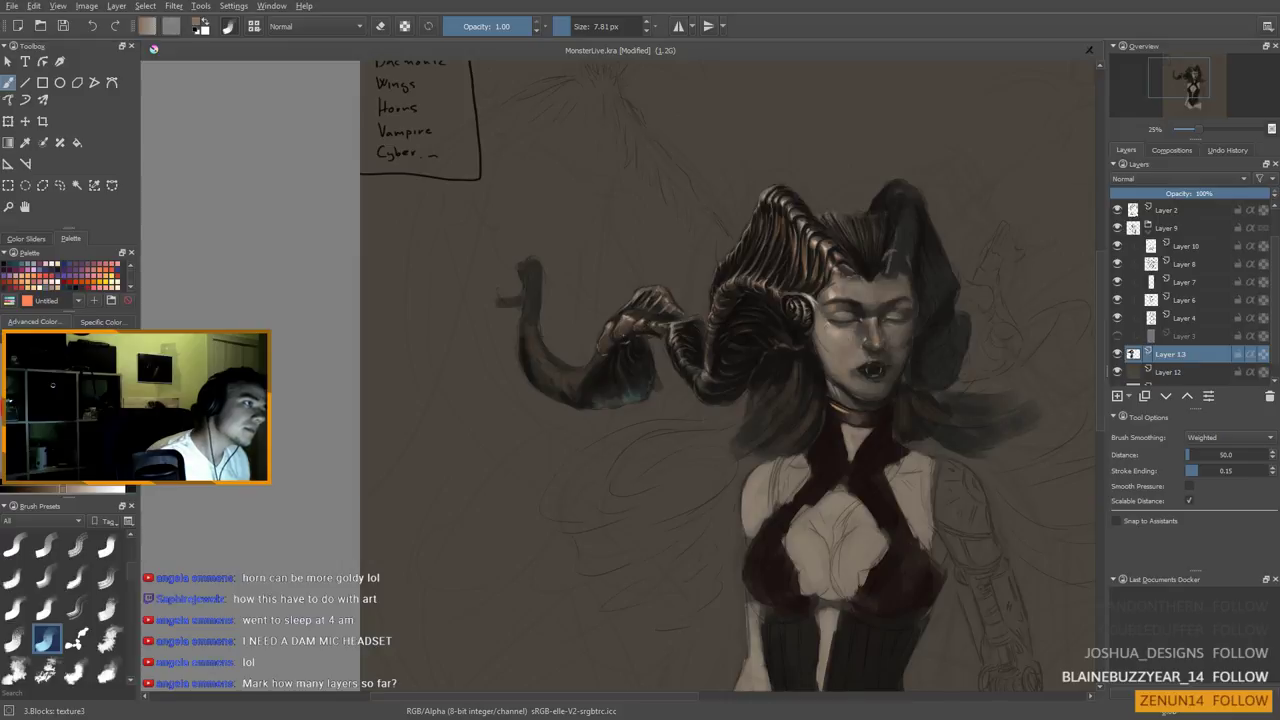
pyautogui.keyDown('ctrl'); pyautogui.click(676, 375); pyautogui.keyUp('ctrl')
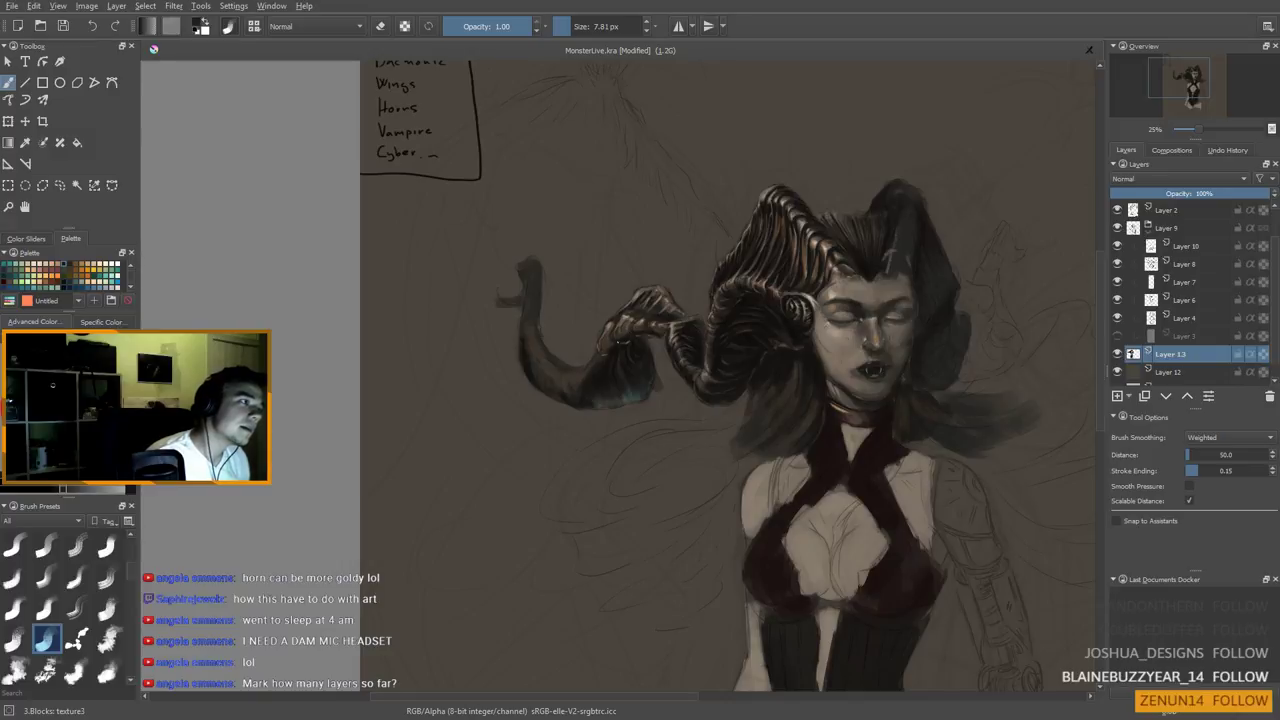
pyautogui.keyDown('ctrl'); pyautogui.click(650, 362); pyautogui.keyUp('ctrl')
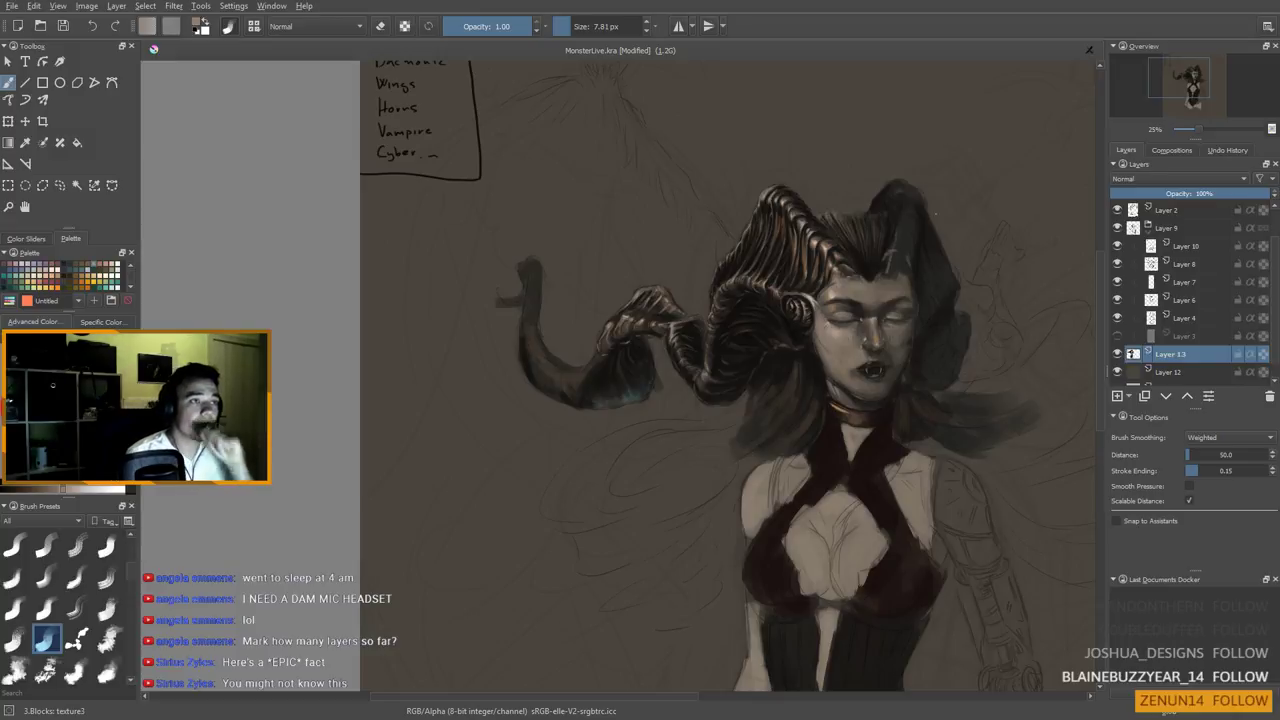
# Go through the layer stack one layer at a time from Layer 10 to Layer 3, and return to Layer 10
pyautogui.scroll(1, 1276, 240)
pyautogui.scroll(-2, 1276, 242)
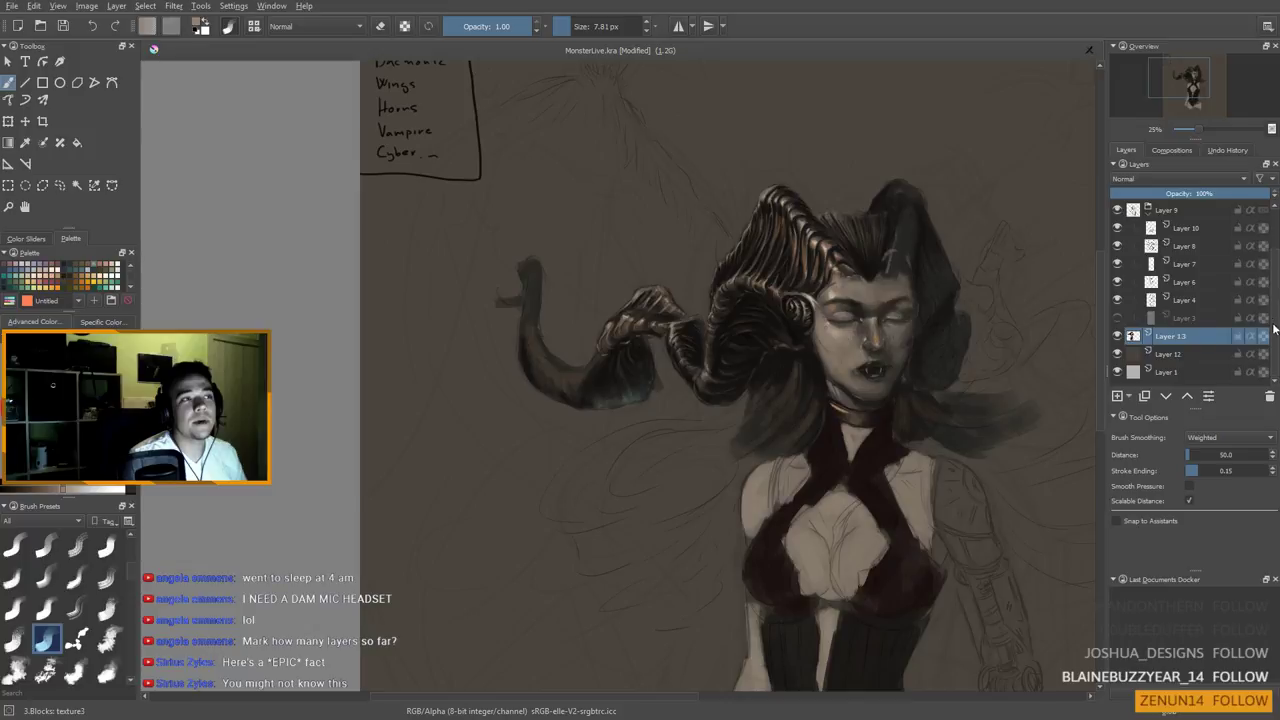
pyautogui.click(1191, 232)
pyautogui.click(1188, 246)
pyautogui.click(1189, 265)
pyautogui.click(1191, 283)
pyautogui.click(1191, 299)
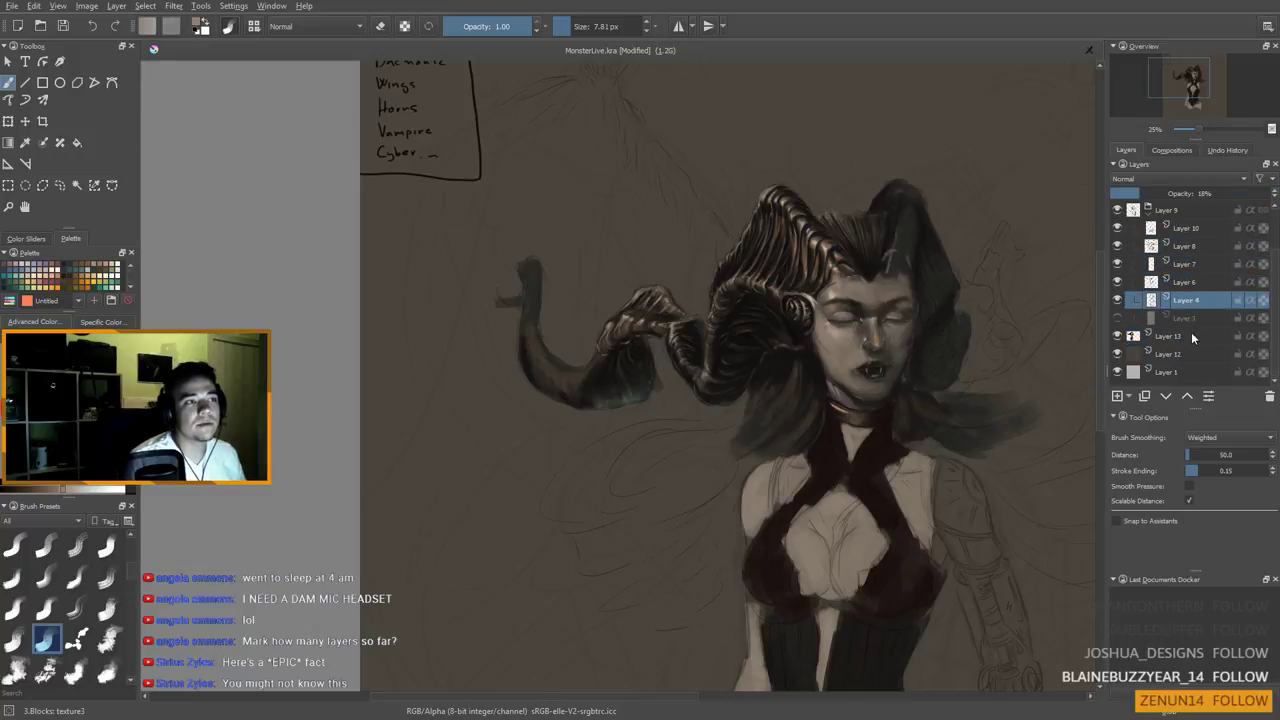
pyautogui.click(1193, 318)
pyautogui.click(1193, 299)
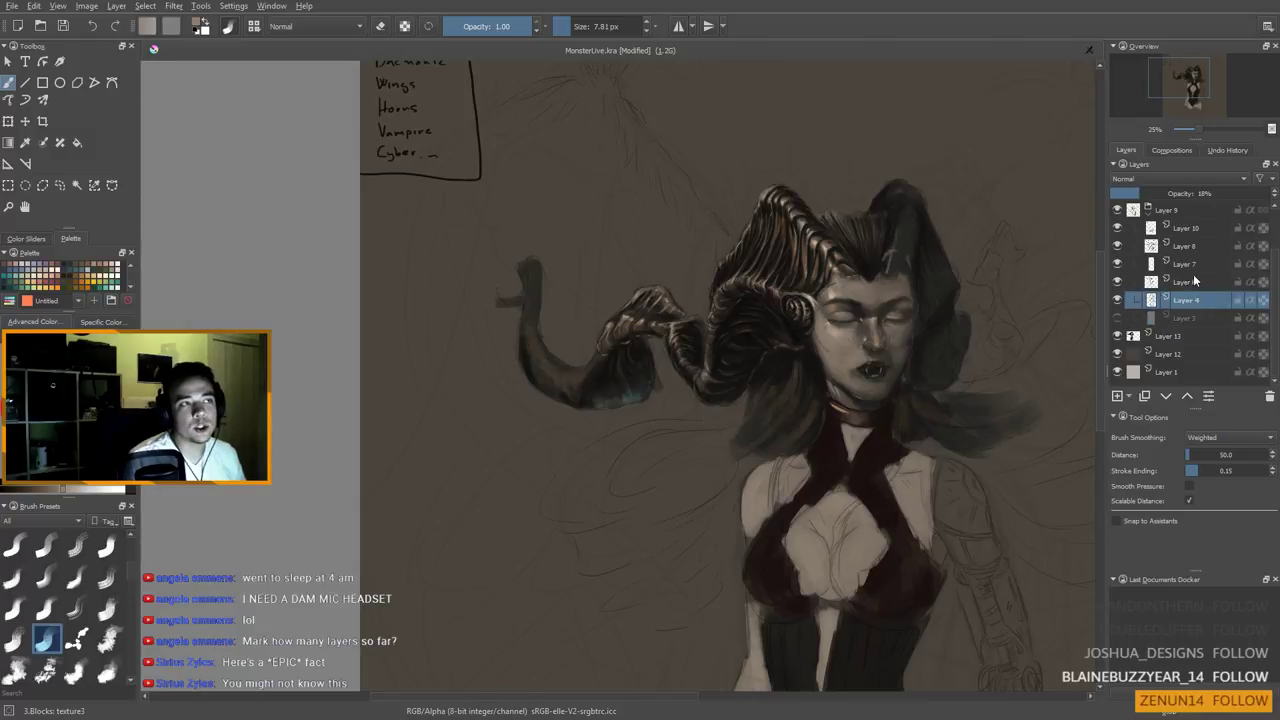
pyautogui.click(1197, 228)
pyautogui.scroll(2, 1276, 305)
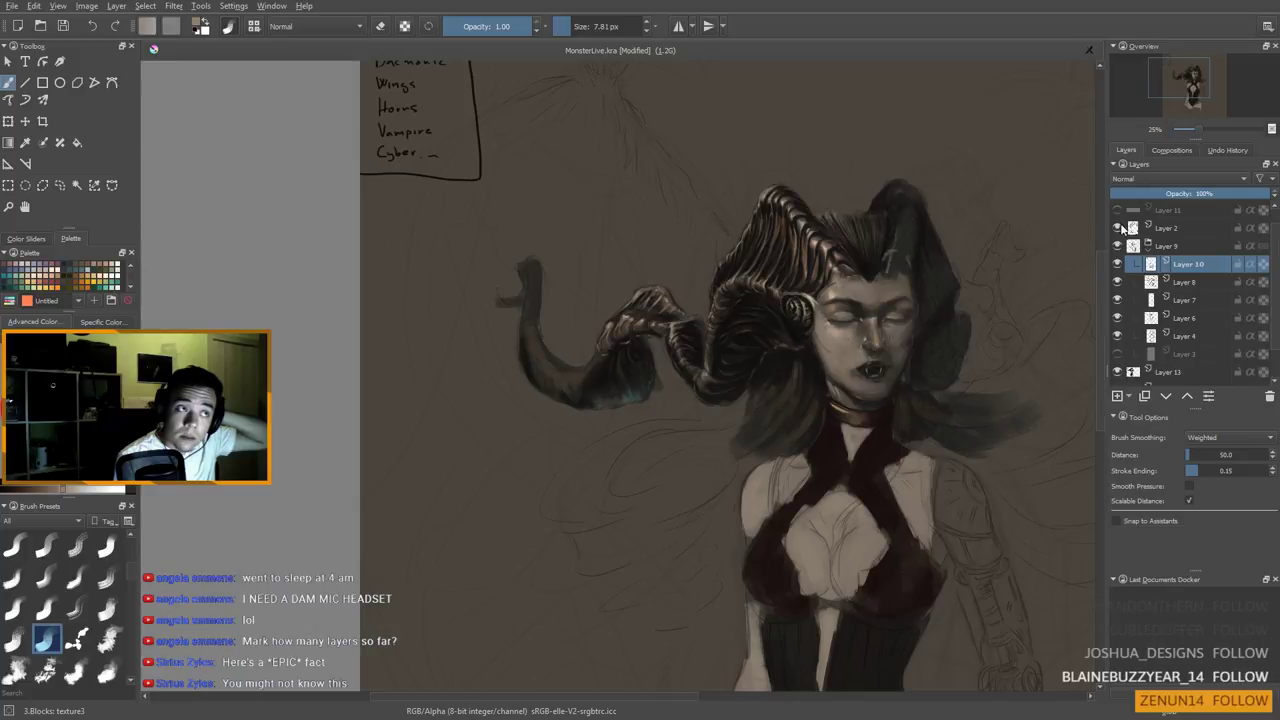
pyautogui.scroll(-1, 1276, 262)
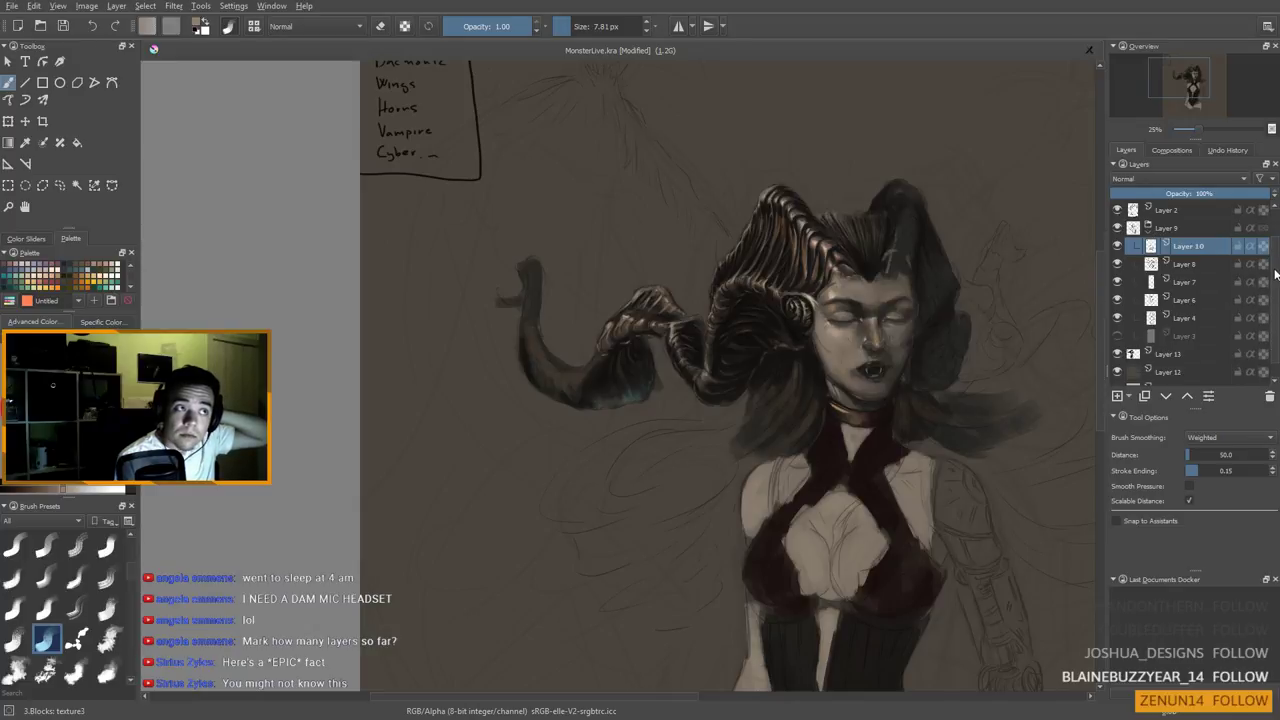
# On Layer 13, clean up the winding horn's inner edge beside the bluish patch with a 13.42 px dark brush and a 29.40 px eraser
pyautogui.scroll(-1, 1268, 246)
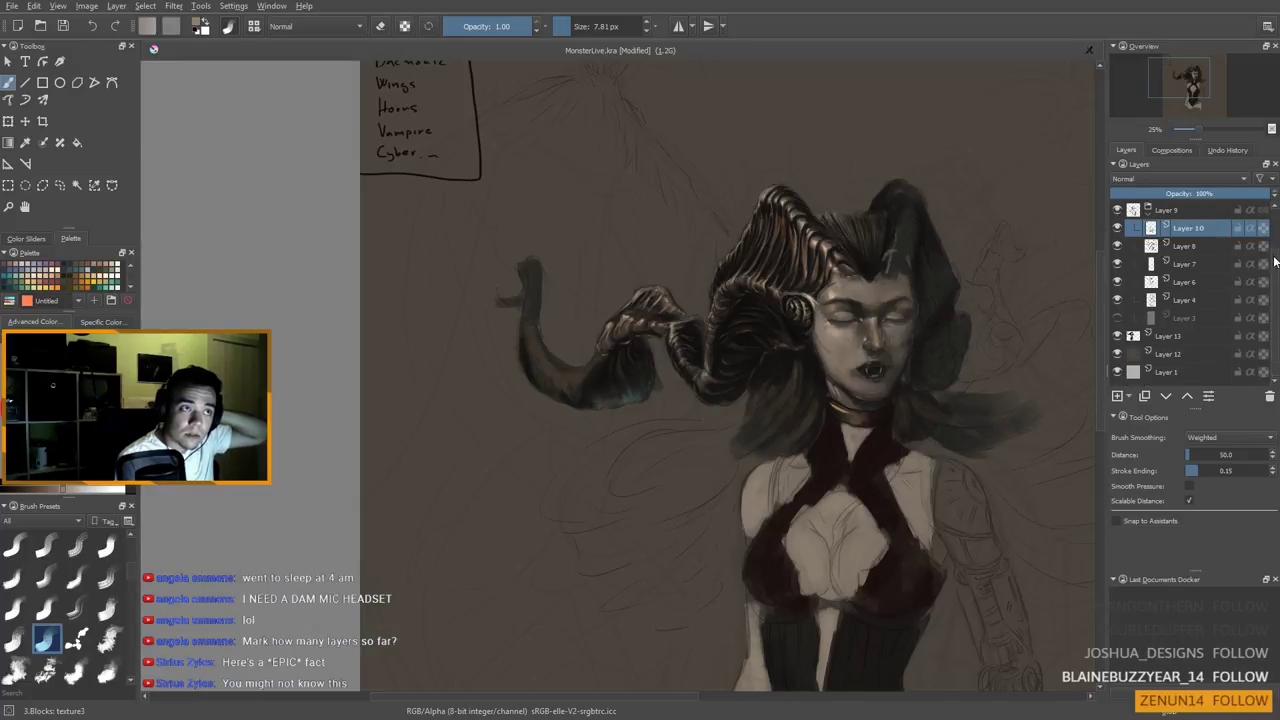
pyautogui.click(1166, 356)
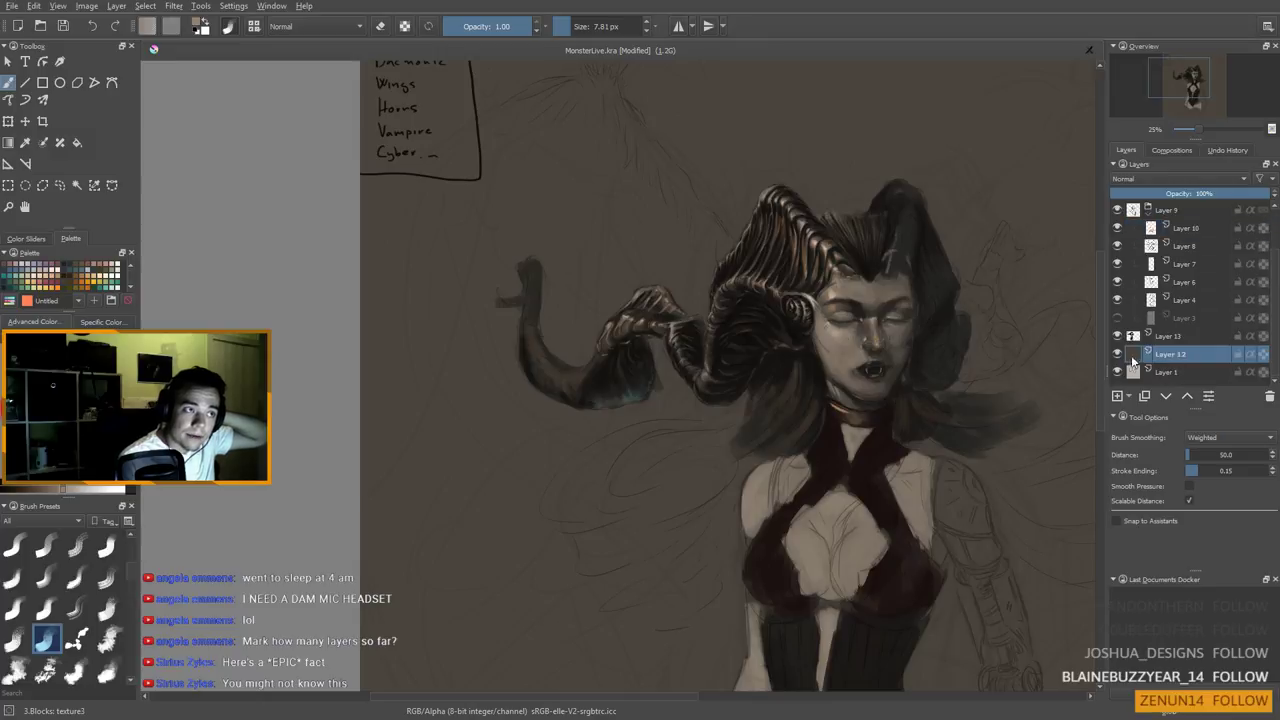
pyautogui.click(1140, 338)
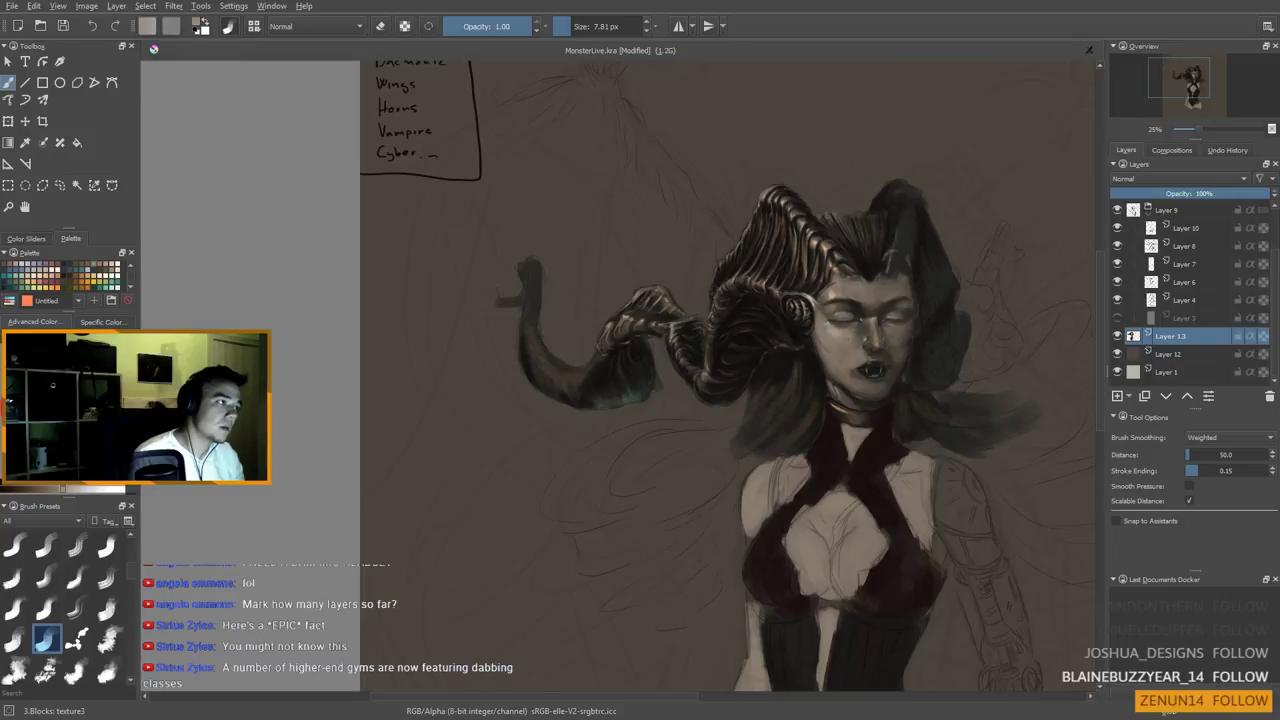
pyautogui.moveTo(649, 391); pyautogui.dragTo(652, 412)
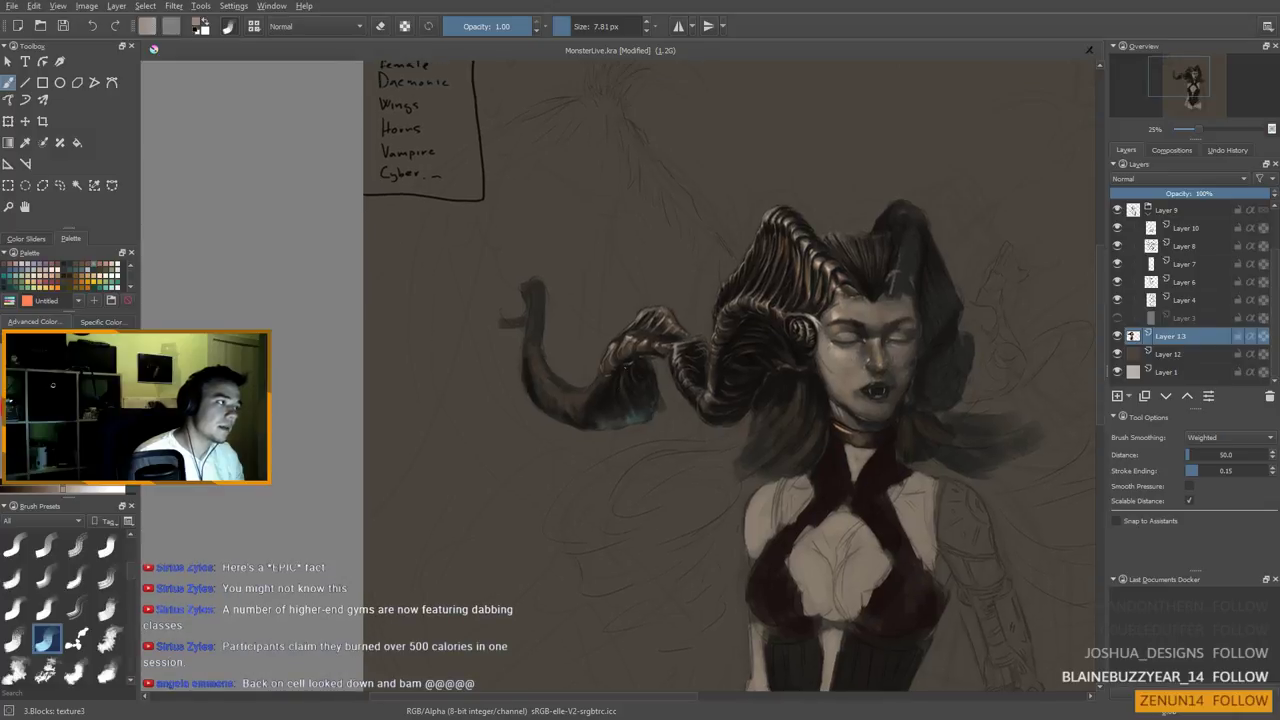
pyautogui.moveTo(612, 387); pyautogui.dragTo(622, 403)
pyautogui.keyDown('ctrl'); pyautogui.click(622, 403); pyautogui.keyUp('ctrl')
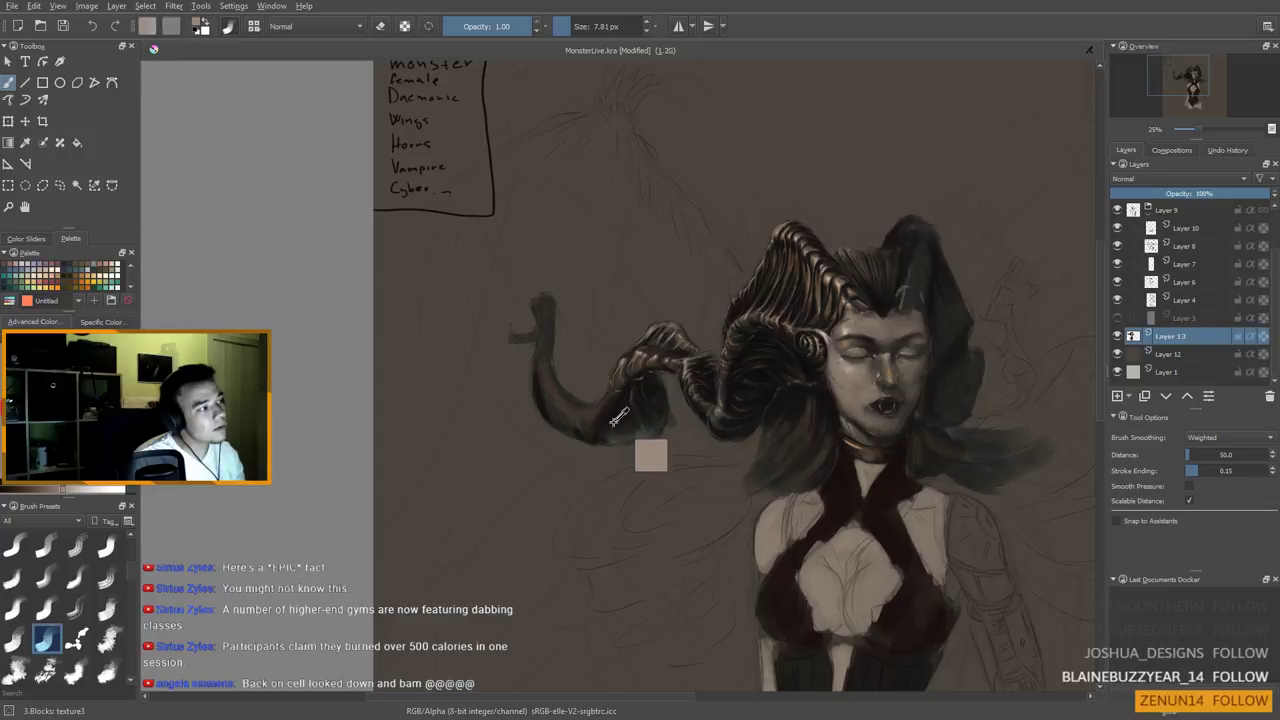
pyautogui.keyDown('ctrl'); pyautogui.click(763, 375); pyautogui.keyUp('ctrl')
pyautogui.keyDown('shift'); pyautogui.moveTo(763, 375); pyautogui.dragTo(767, 375); pyautogui.keyUp('shift')
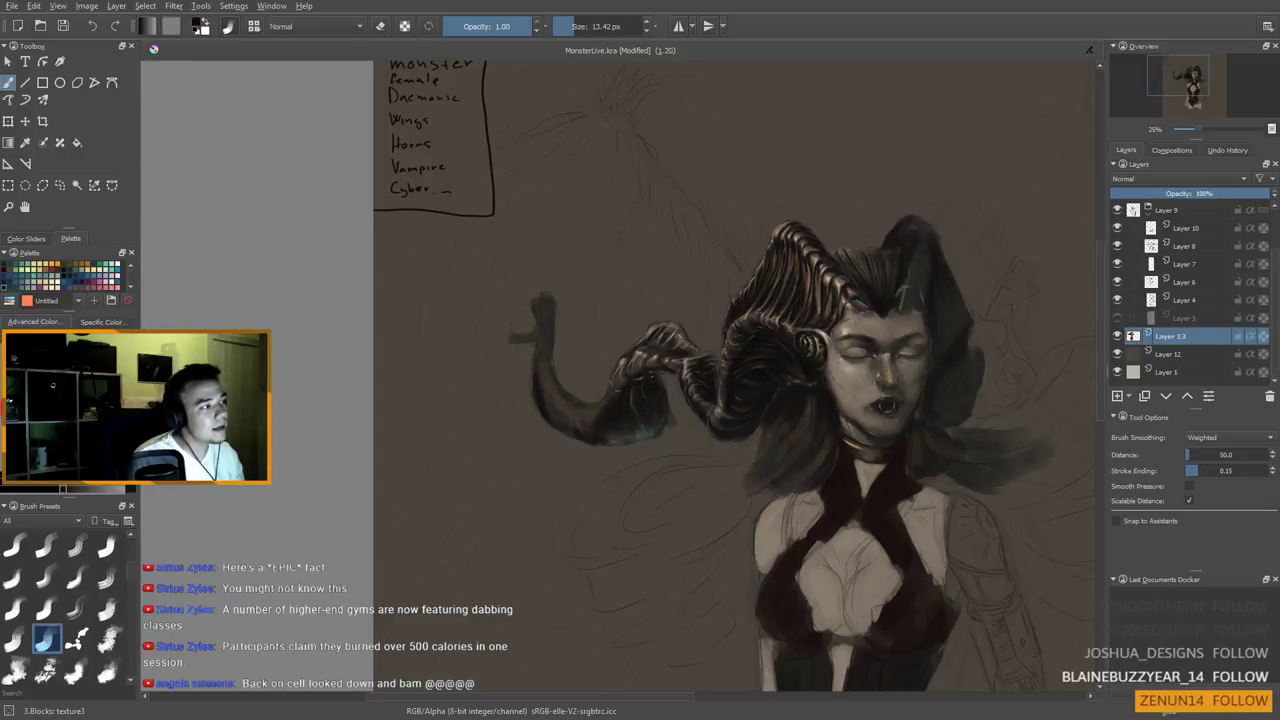
pyautogui.press('e')
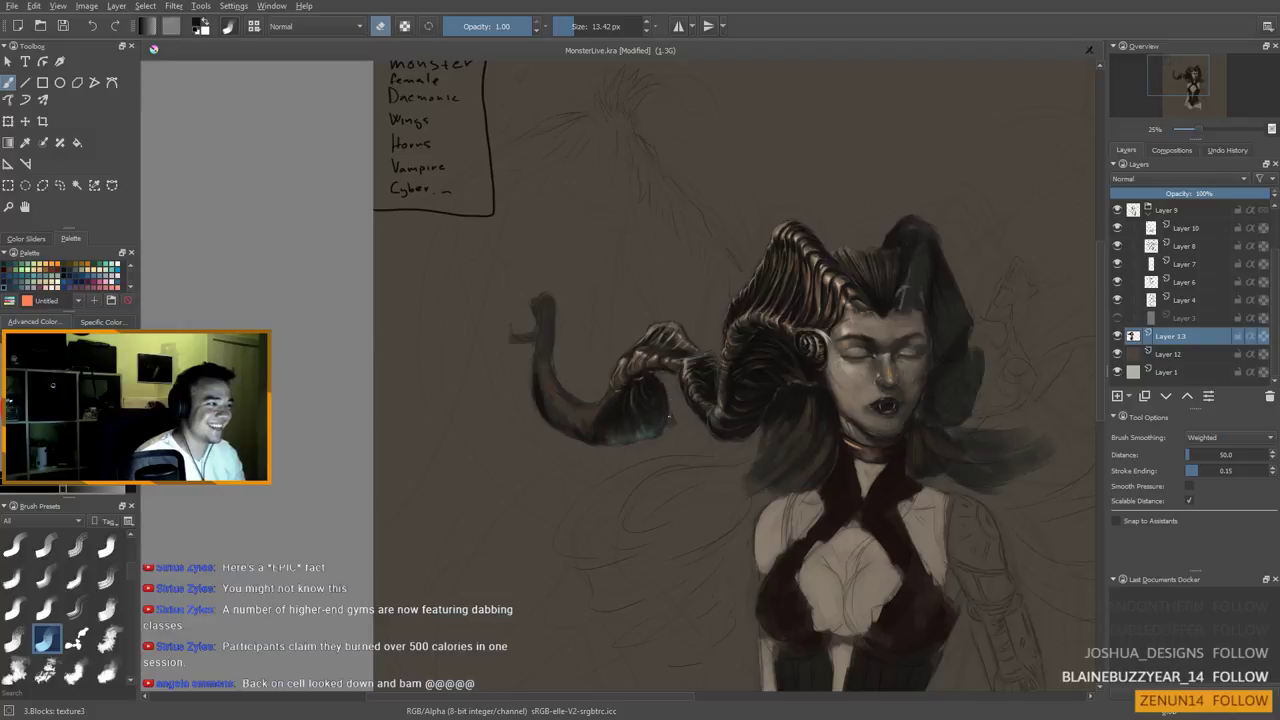
pyautogui.keyDown('shift'); pyautogui.moveTo(674, 402); pyautogui.dragTo(684, 402); pyautogui.keyUp('shift')
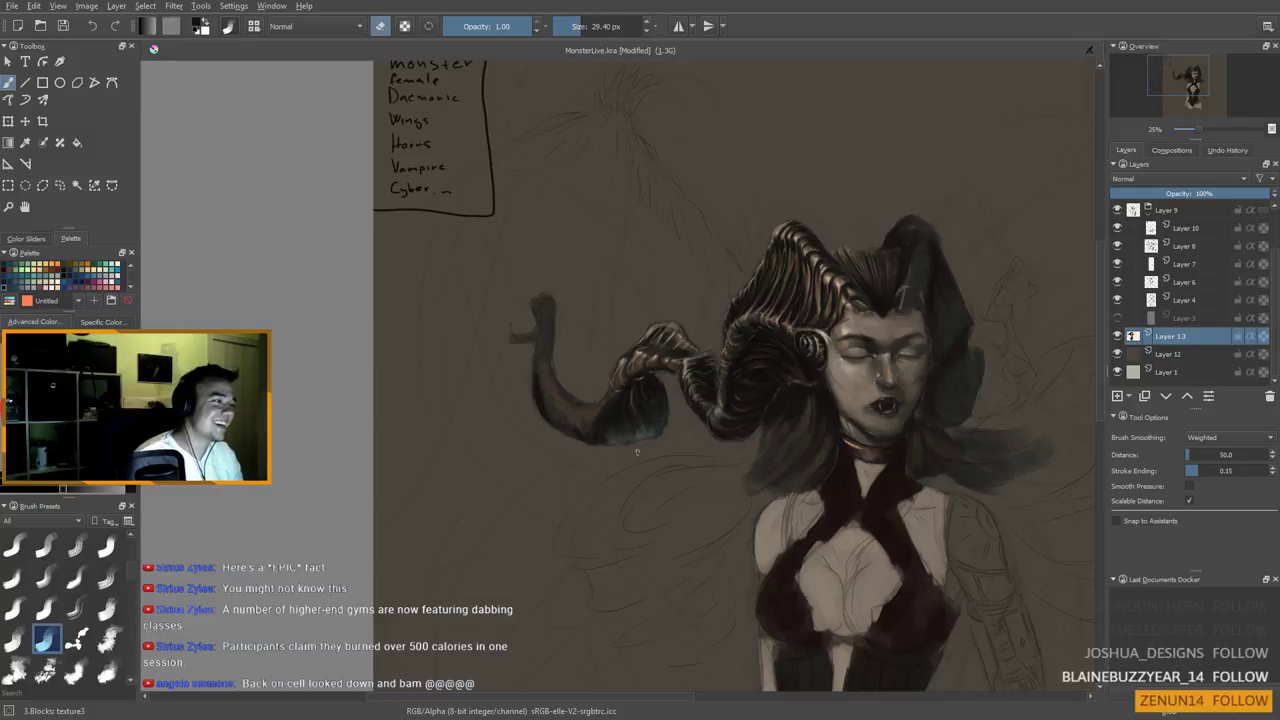
# Add fine light teal highlights to the bluish patch's lower edge and ridges, starting from its sampled teal, with a 7.65 px brush
pyautogui.keyDown('ctrl'); pyautogui.click(644, 436); pyautogui.keyUp('ctrl')
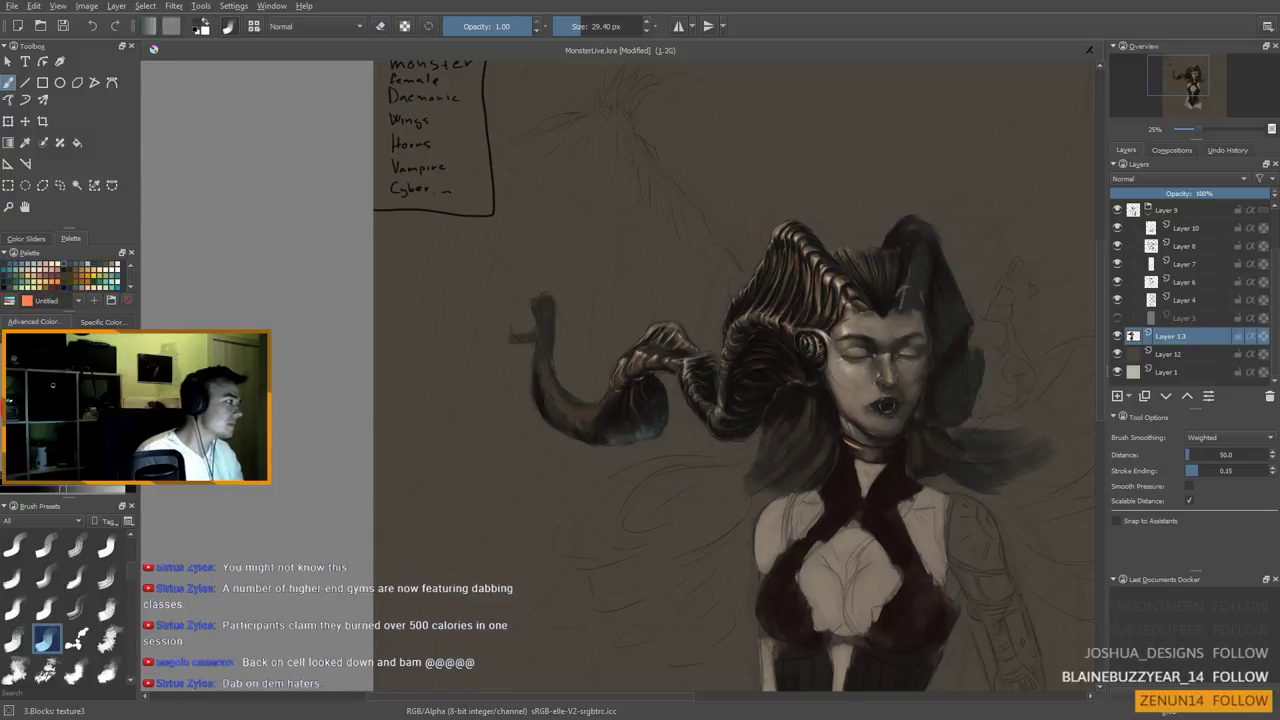
pyautogui.press('e')
pyautogui.press('l')
pyautogui.press('[')
pyautogui.press('[')
pyautogui.press('[')
pyautogui.press('[')
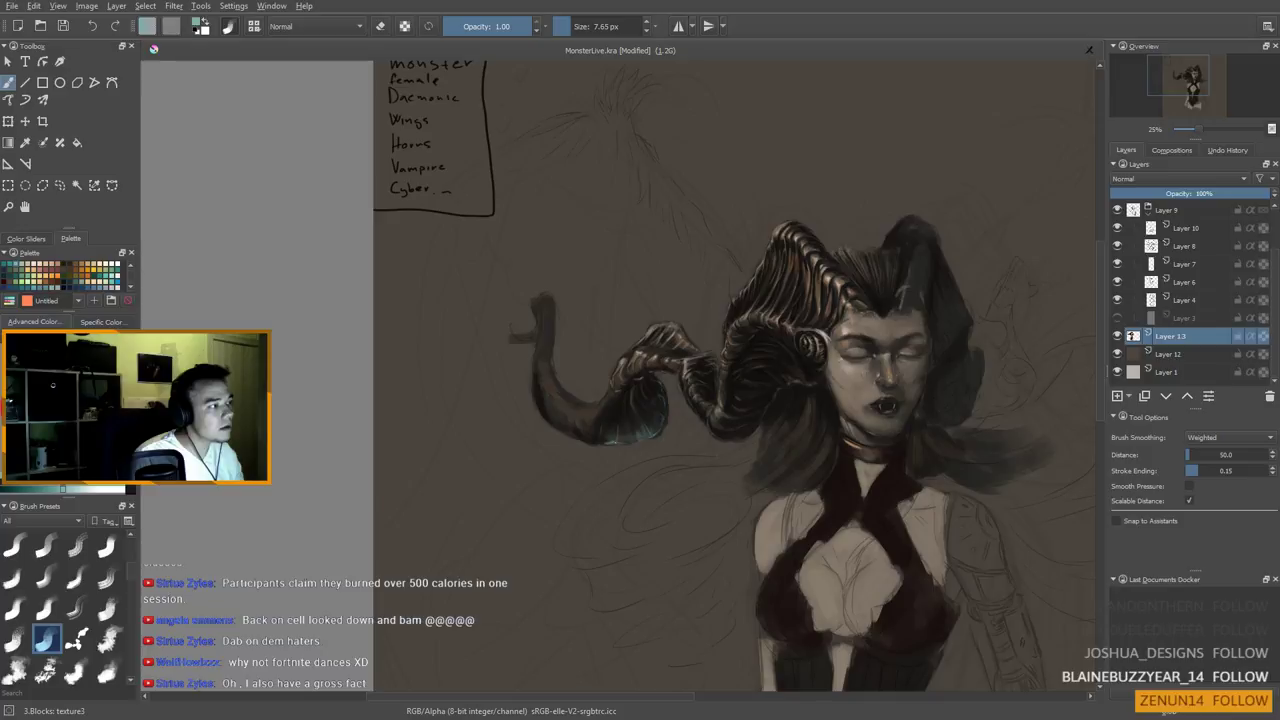
pyautogui.moveTo(617, 450); pyautogui.dragTo(625, 494)
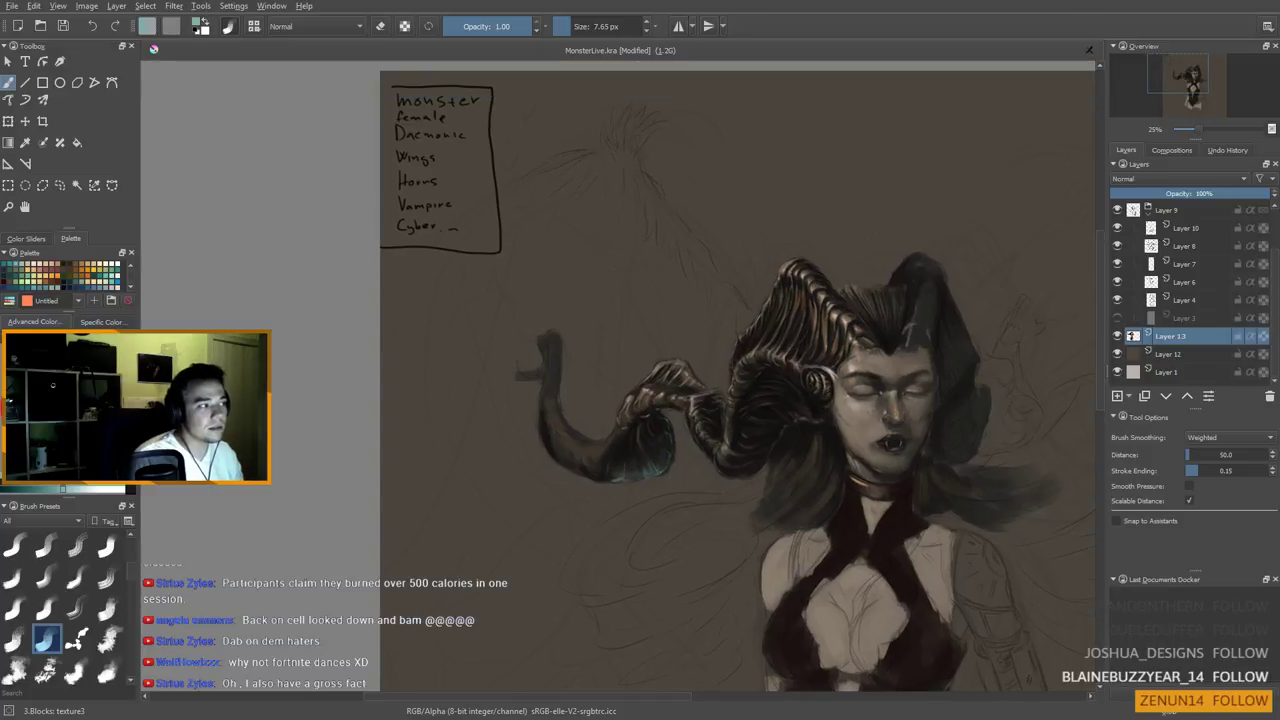
pyautogui.moveTo(662, 456); pyautogui.dragTo(681, 472)
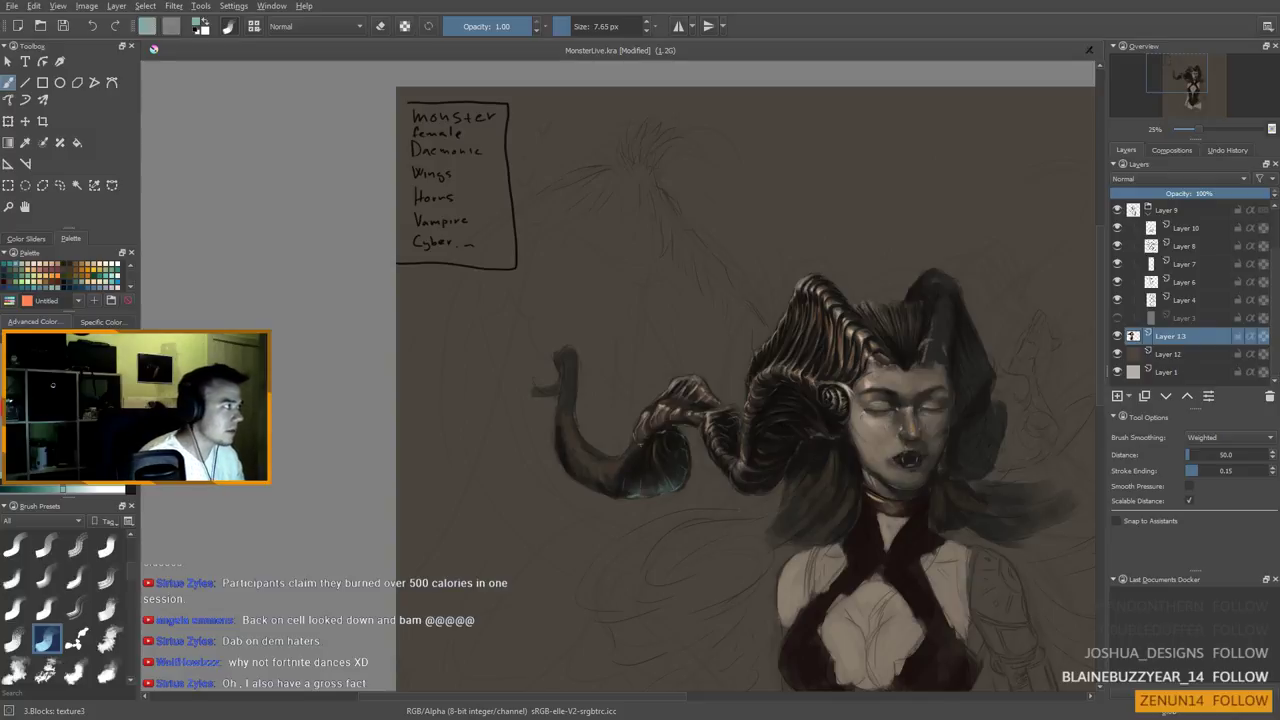
pyautogui.moveTo(633, 463); pyautogui.dragTo(653, 438)
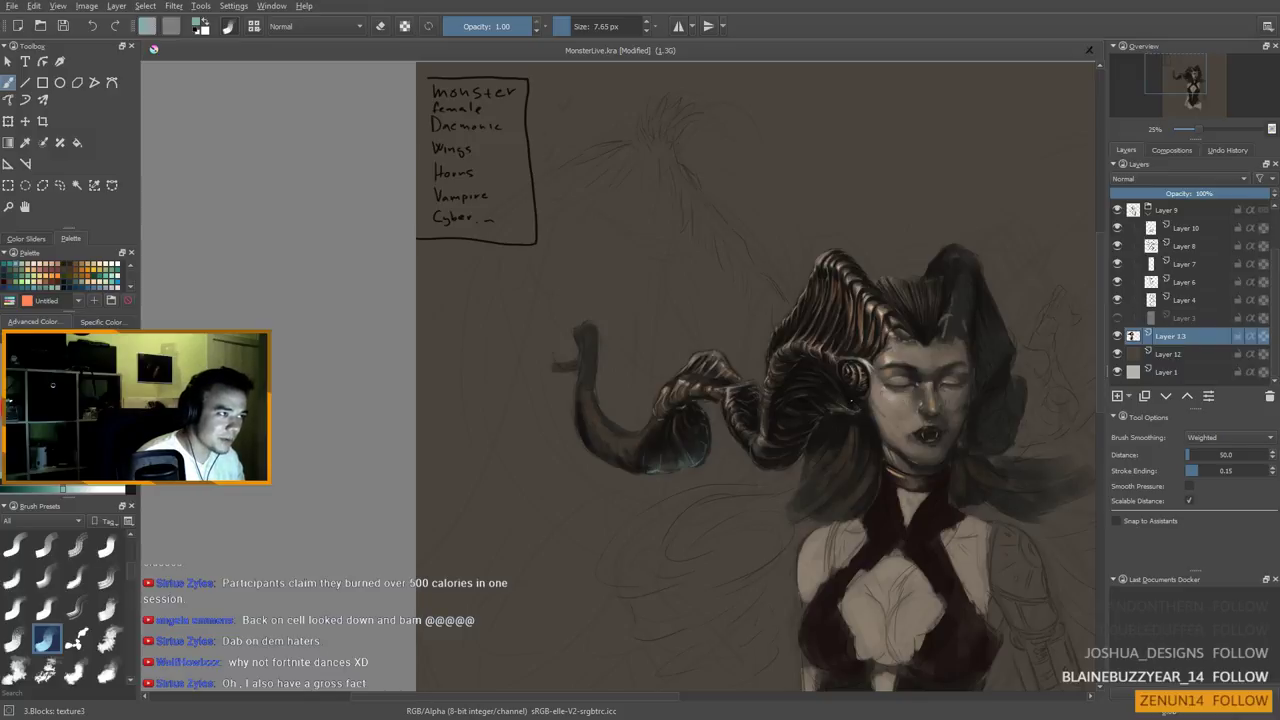
pyautogui.moveTo(863, 456); pyautogui.dragTo(868, 464)
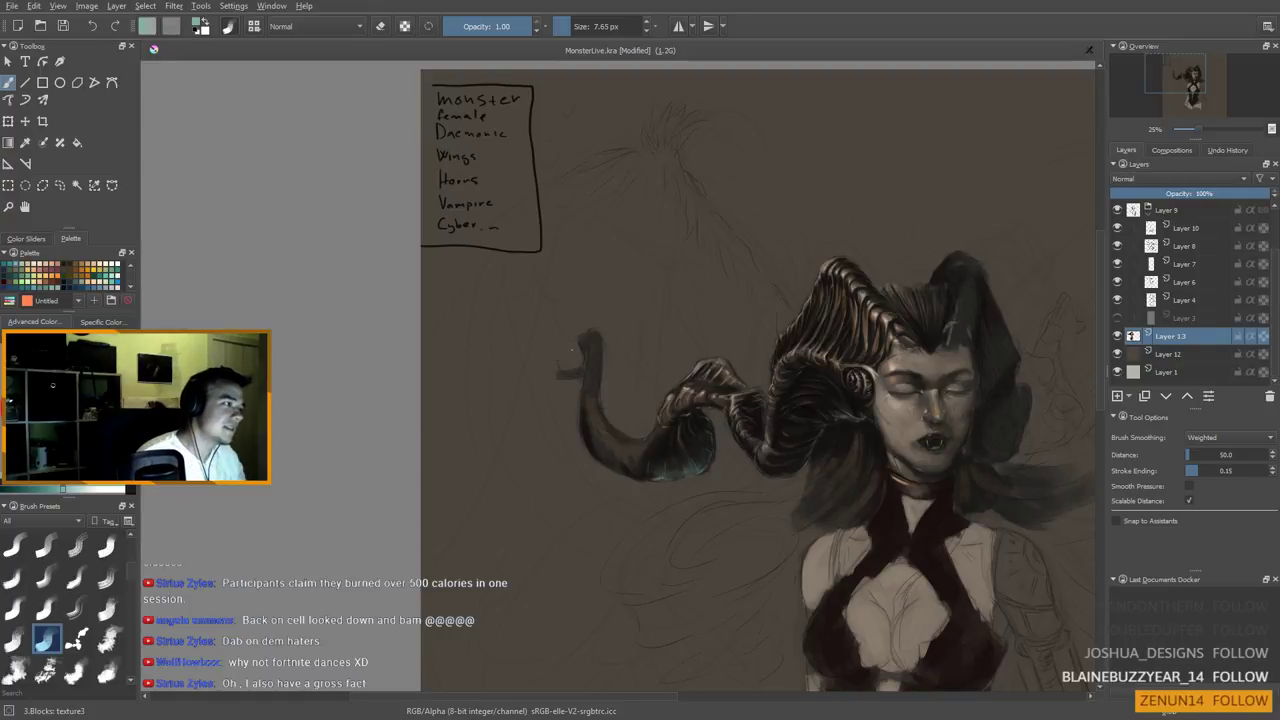
# Reshape the prong at the winding horn's far end into an upturned hook with sampled dark tones, an eraser, and 16.95 px and 28.04 px brushes
pyautogui.press(']')
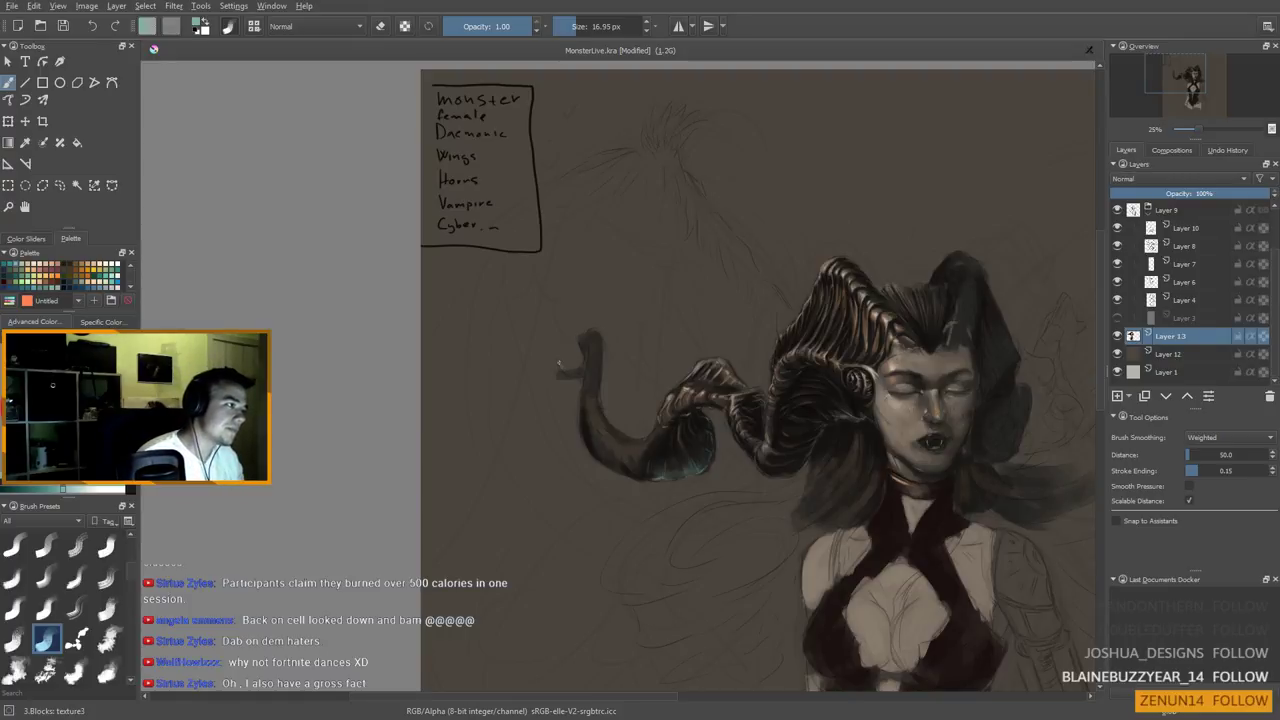
pyautogui.keyDown('ctrl'); pyautogui.click(590, 416); pyautogui.keyUp('ctrl')
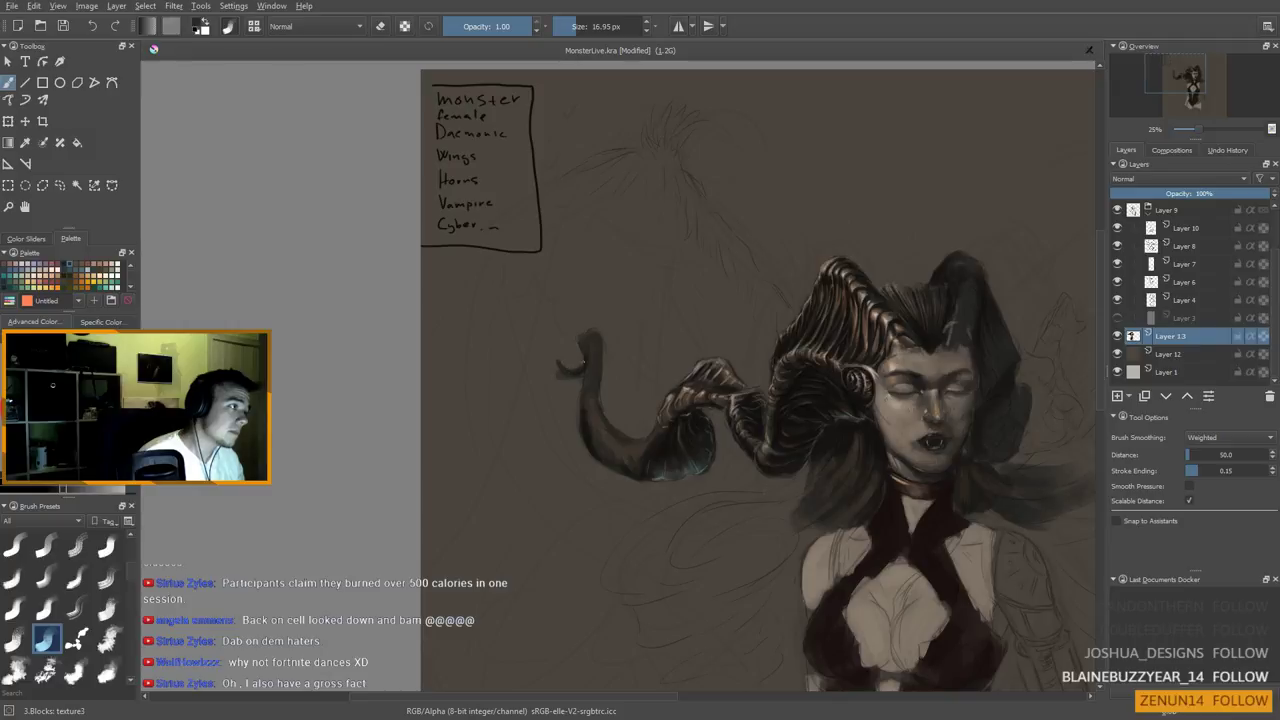
pyautogui.press('e')
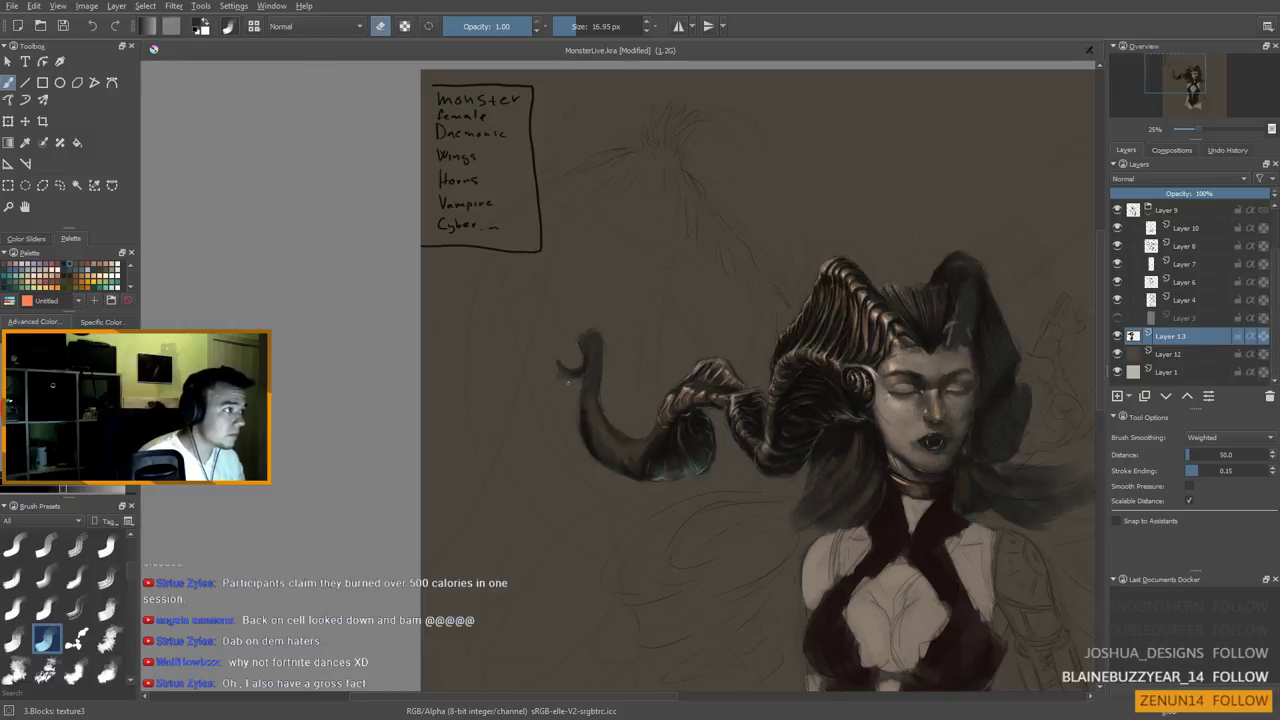
pyautogui.press('e')
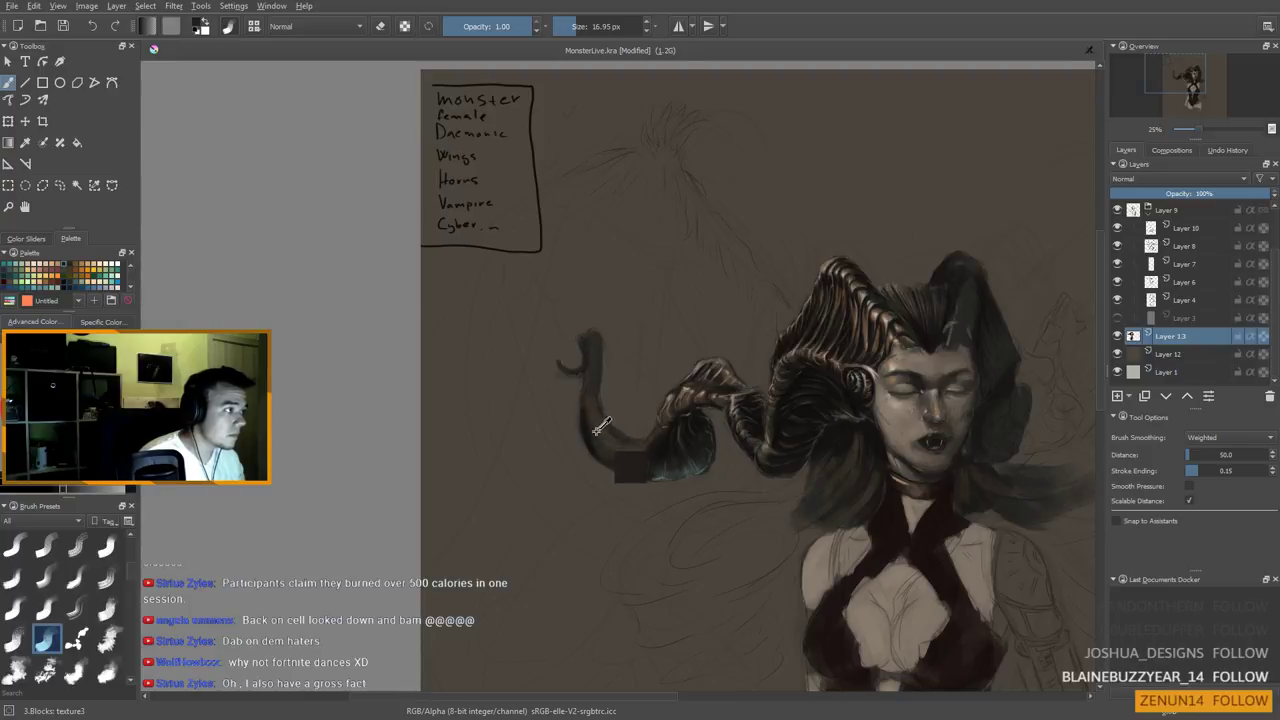
pyautogui.keyDown('ctrl'); pyautogui.click(668, 441); pyautogui.keyUp('ctrl')
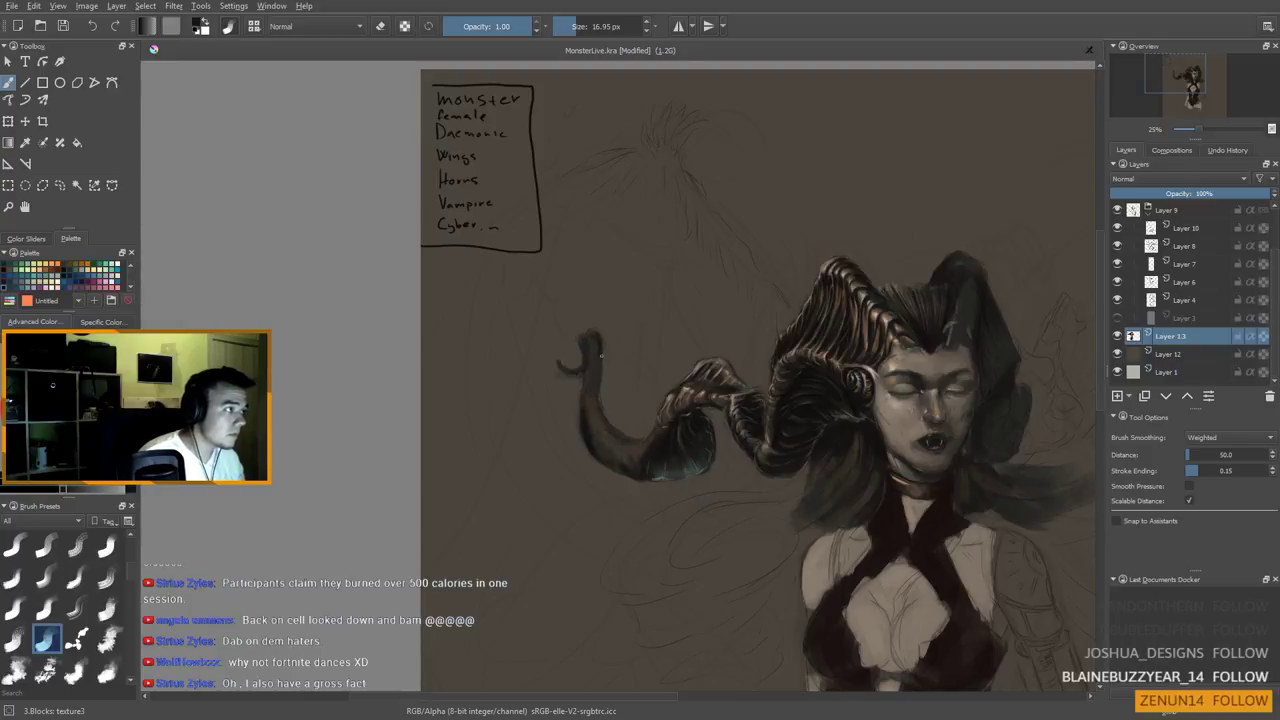
pyautogui.keyDown('shift'); pyautogui.moveTo(594, 355); pyautogui.dragTo(601, 355); pyautogui.keyUp('shift')
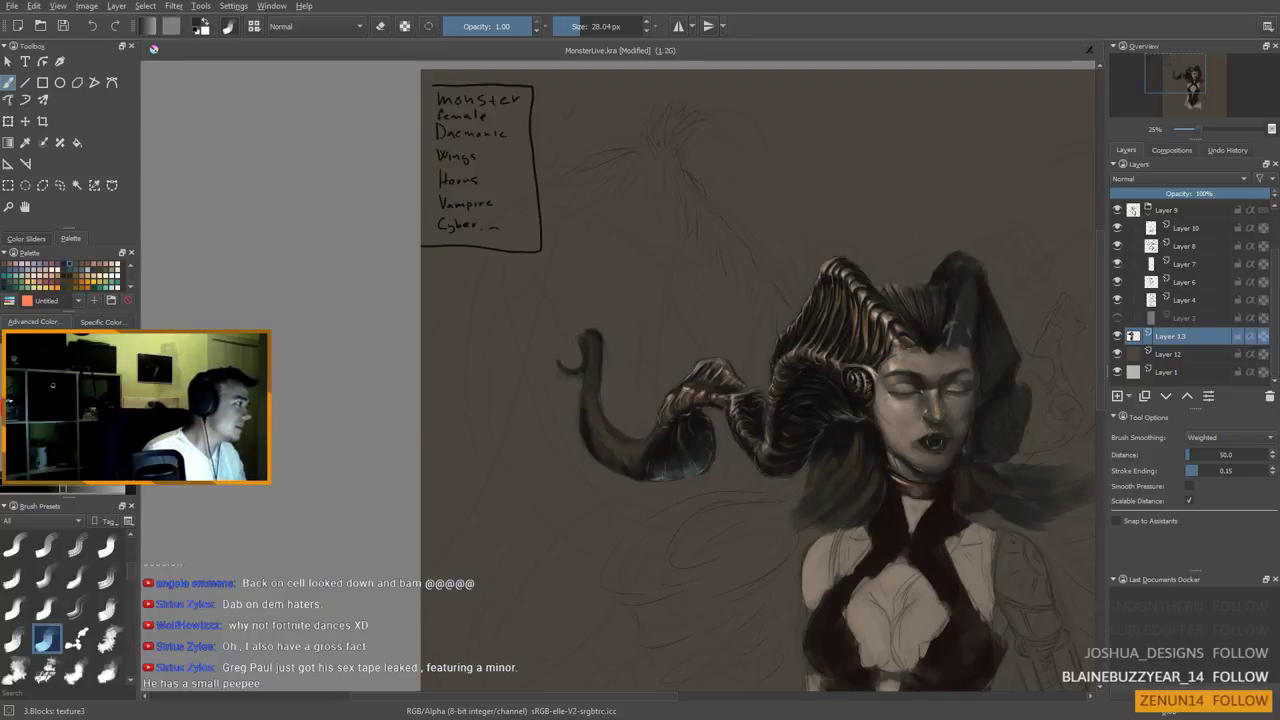
# Paint bright teal highlights on the hooked prong's tip using 8.93 px and 15.78 px brushes
pyautogui.click(62, 430)
pyautogui.keyDown('shift'); pyautogui.moveTo(598, 388); pyautogui.dragTo(586, 388); pyautogui.keyUp('shift')
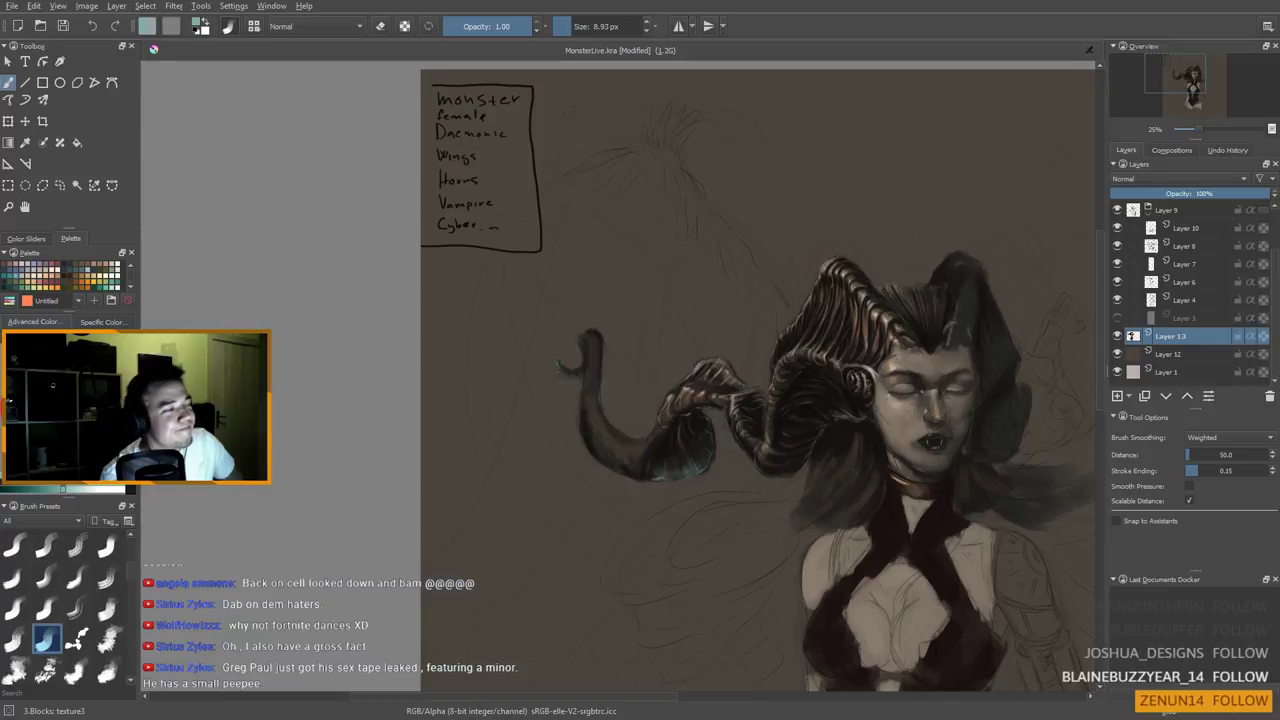
pyautogui.moveTo(559, 365); pyautogui.dragTo(564, 365)
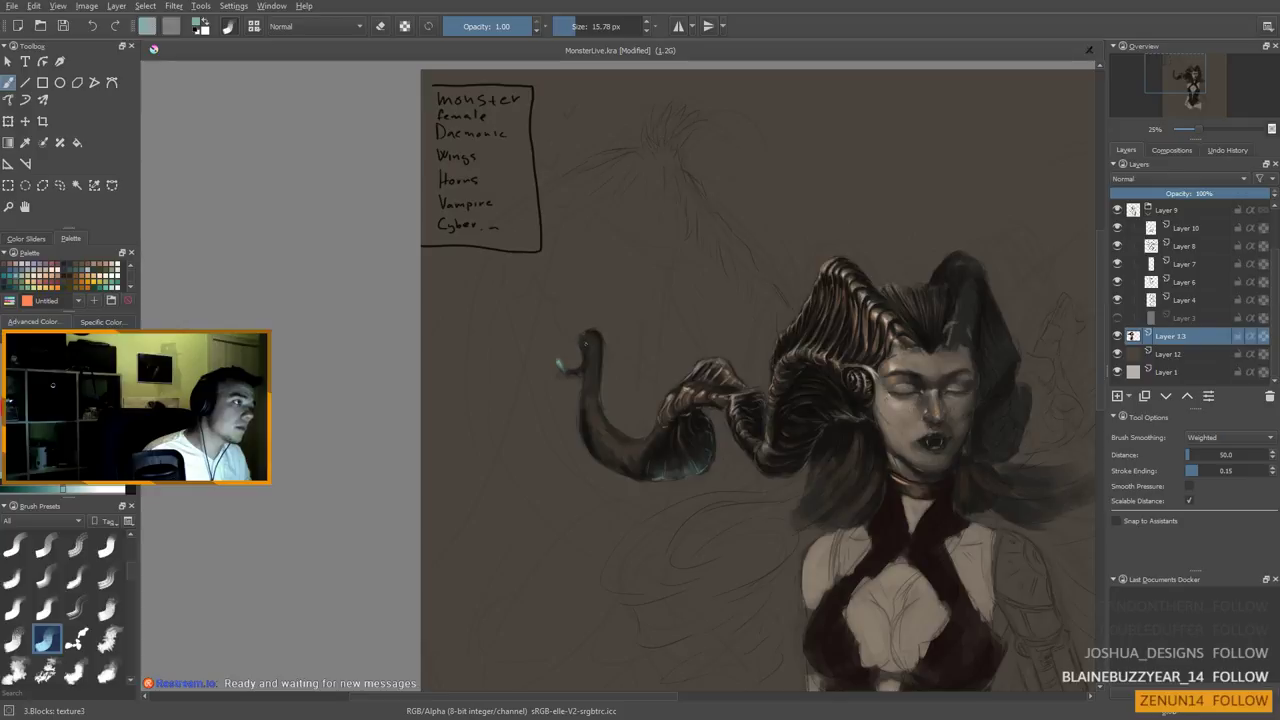
# Blend teal shading along the winding horn's upright end with sampled dark and teal tones and a 25.53 px brush
pyautogui.keyDown('ctrl'); pyautogui.click(586, 429); pyautogui.keyUp('ctrl')
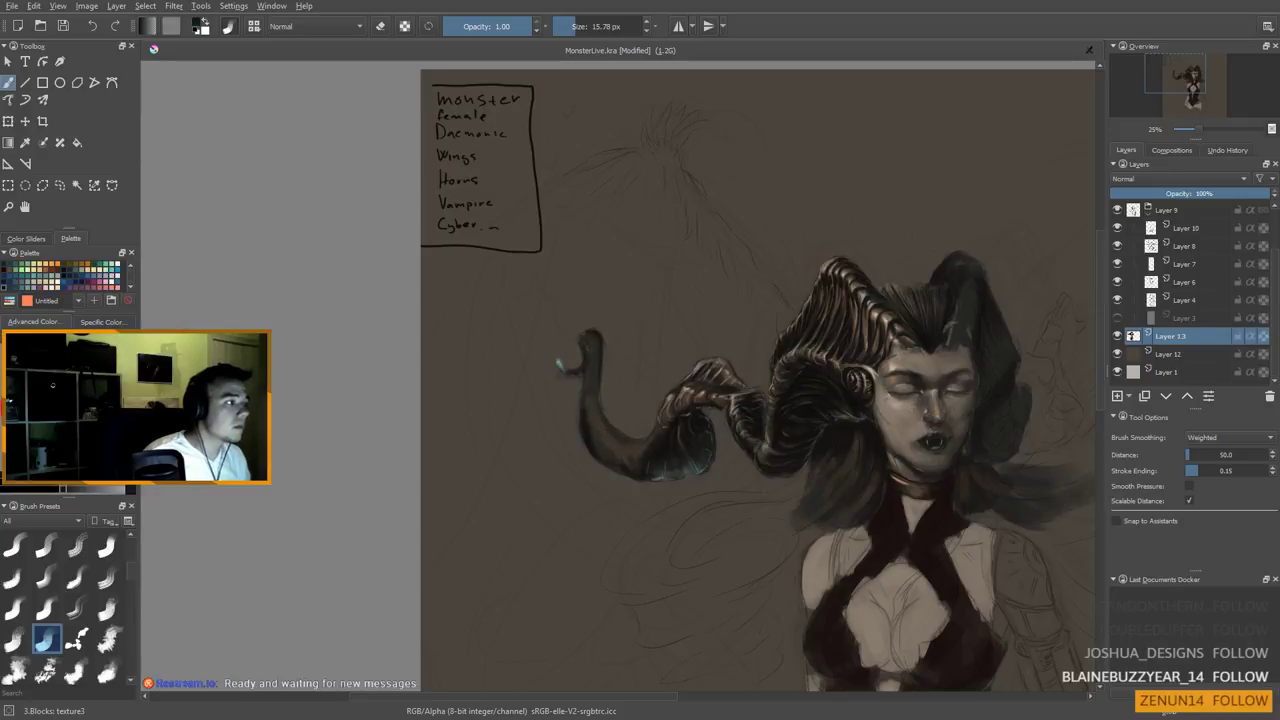
pyautogui.keyDown('shift'); pyautogui.moveTo(589, 389); pyautogui.dragTo(596, 389); pyautogui.keyUp('shift')
pyautogui.keyDown('ctrl'); pyautogui.click(584, 432); pyautogui.keyUp('ctrl')
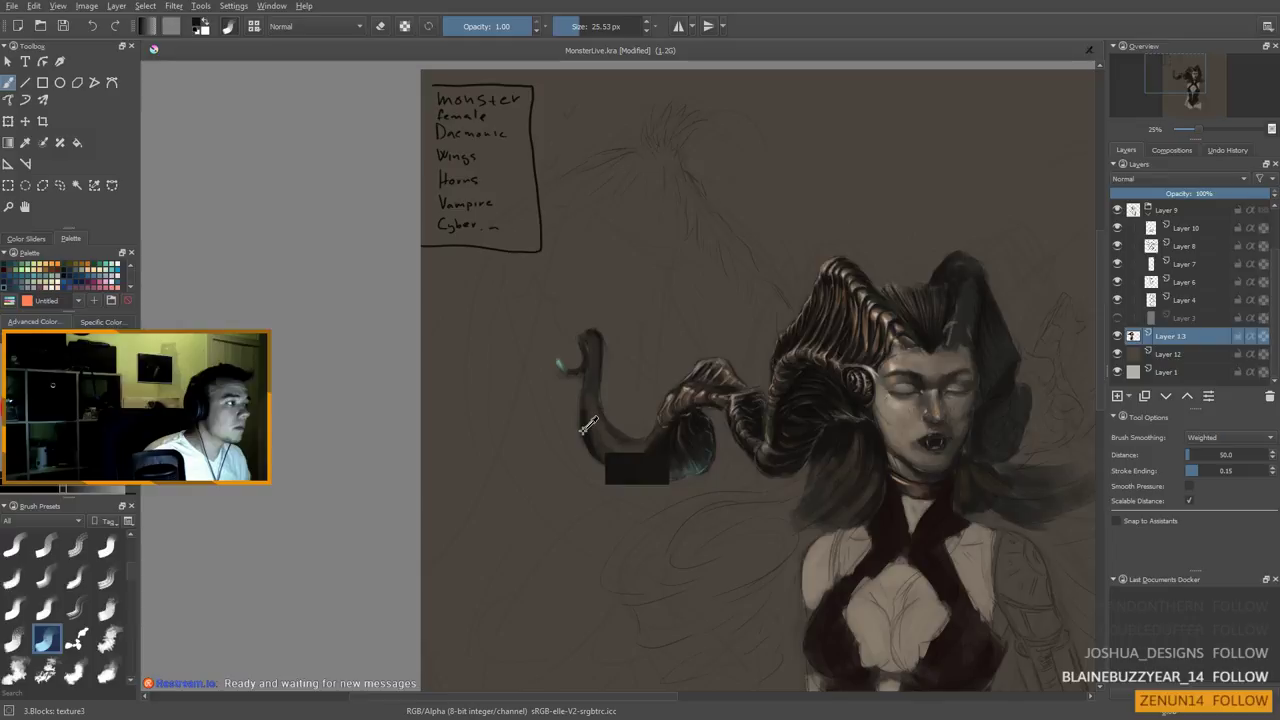
pyautogui.keyDown('ctrl'); pyautogui.click(561, 364); pyautogui.keyUp('ctrl')
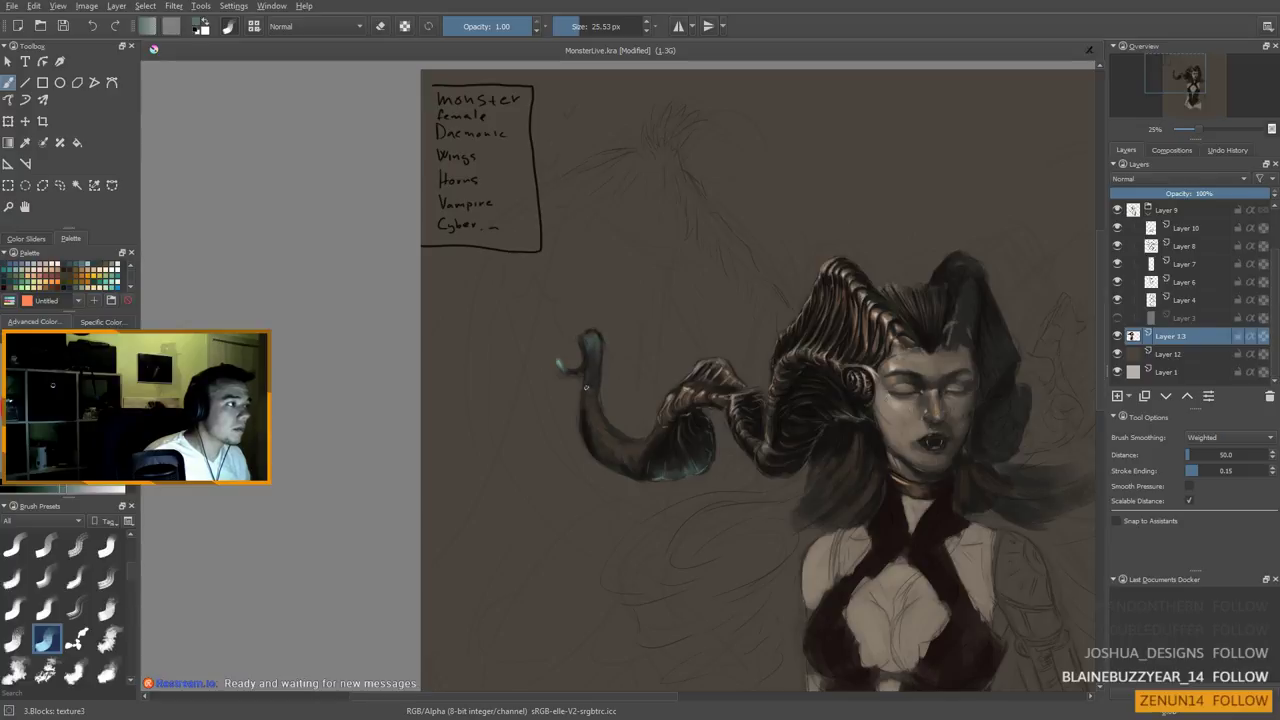
pyautogui.keyDown('ctrl'); pyautogui.click(593, 423); pyautogui.keyUp('ctrl')
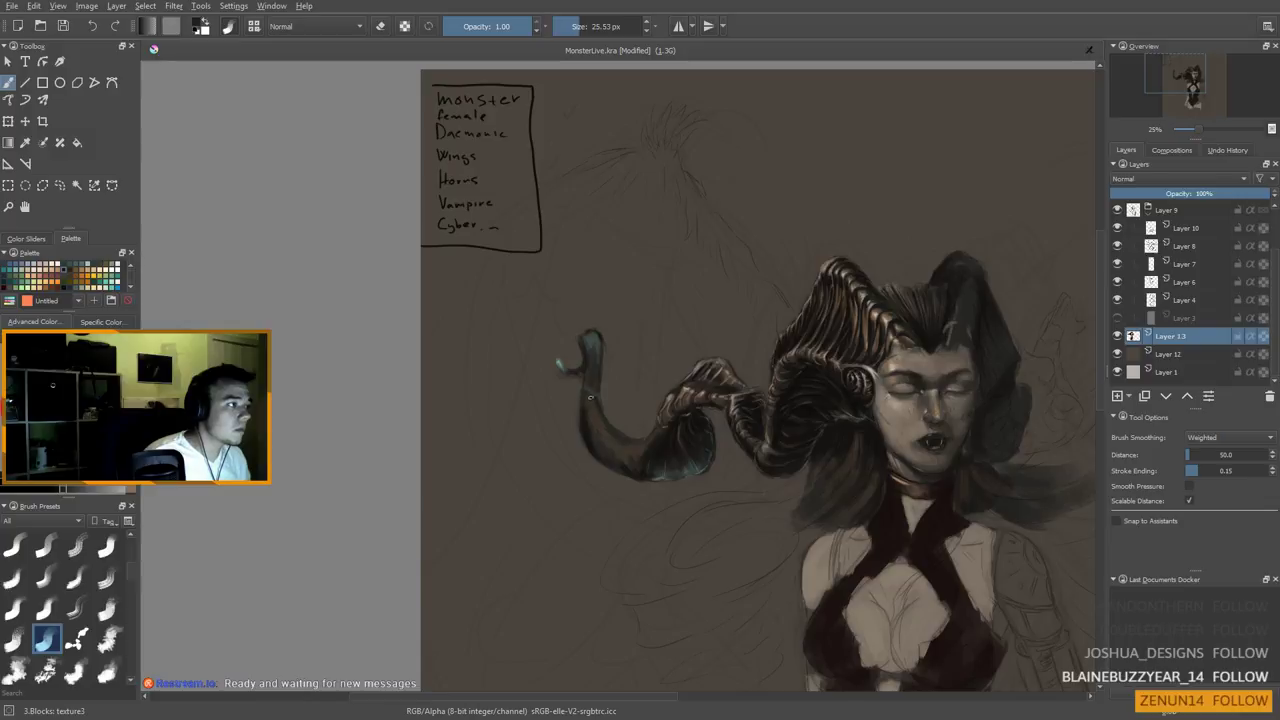
# Texture the winding horn's lower curve with sampled brownish and dark tones, using 25.53 px and 13.28 px brushes
pyautogui.keyDown('ctrl'); pyautogui.click(611, 378); pyautogui.keyUp('ctrl')
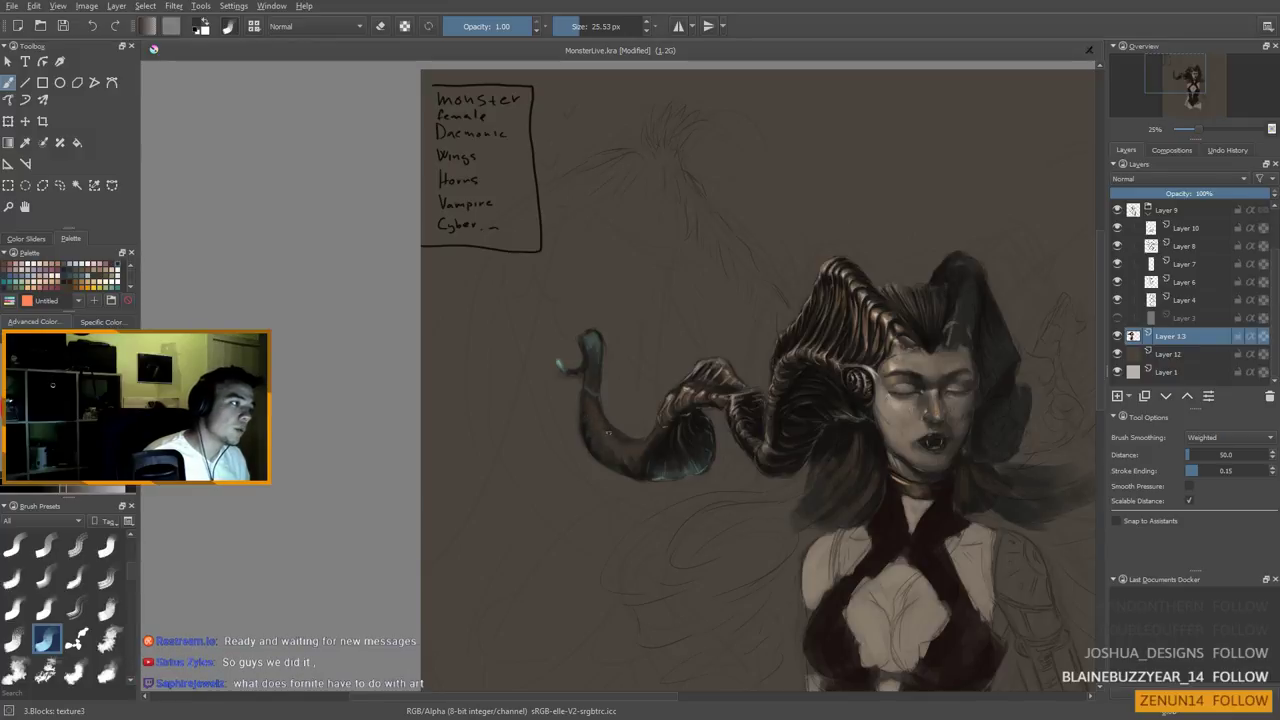
pyautogui.keyDown('ctrl'); pyautogui.click(637, 459); pyautogui.keyUp('ctrl')
pyautogui.keyDown('shift'); pyautogui.moveTo(637, 459); pyautogui.dragTo(624, 460); pyautogui.keyUp('shift')
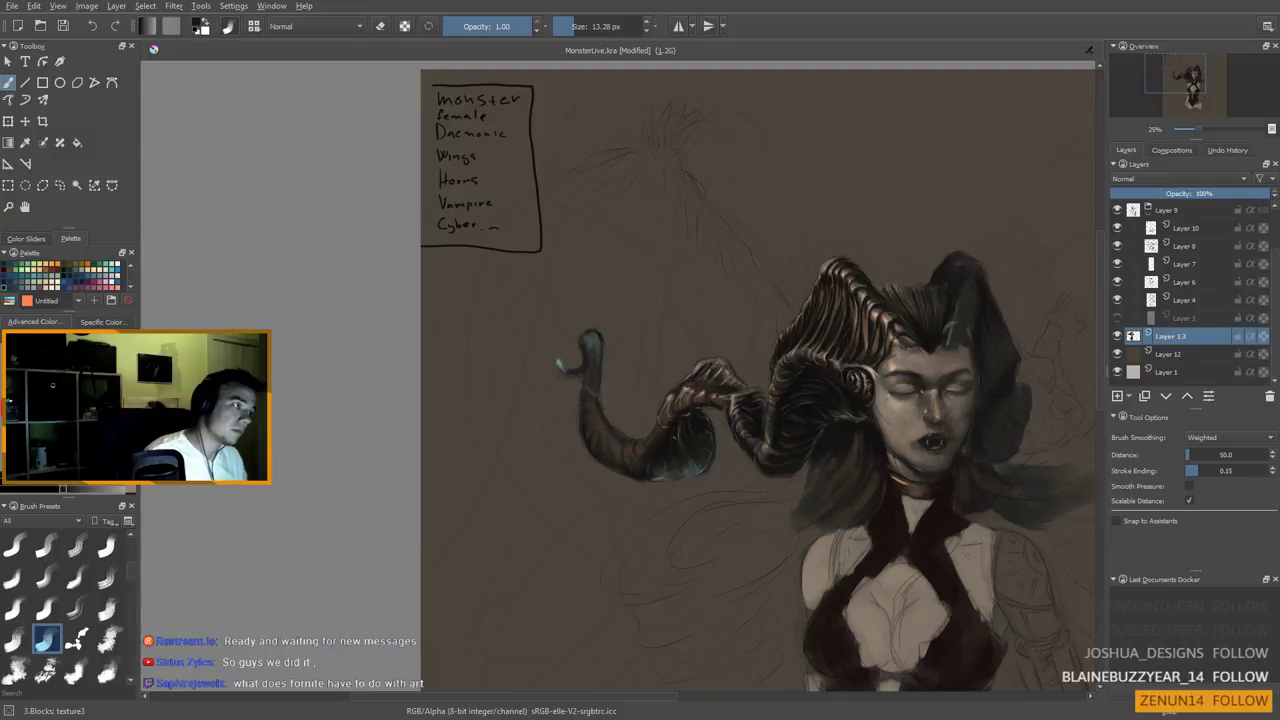
# Paint fine ridges along the winding horn's lower curve with a tan tone sampled from the ribbed headpiece and a 10.32 px brush
pyautogui.scroll(-3, 652, 426)
pyautogui.press('+')
pyautogui.press('+')
pyautogui.press('+')
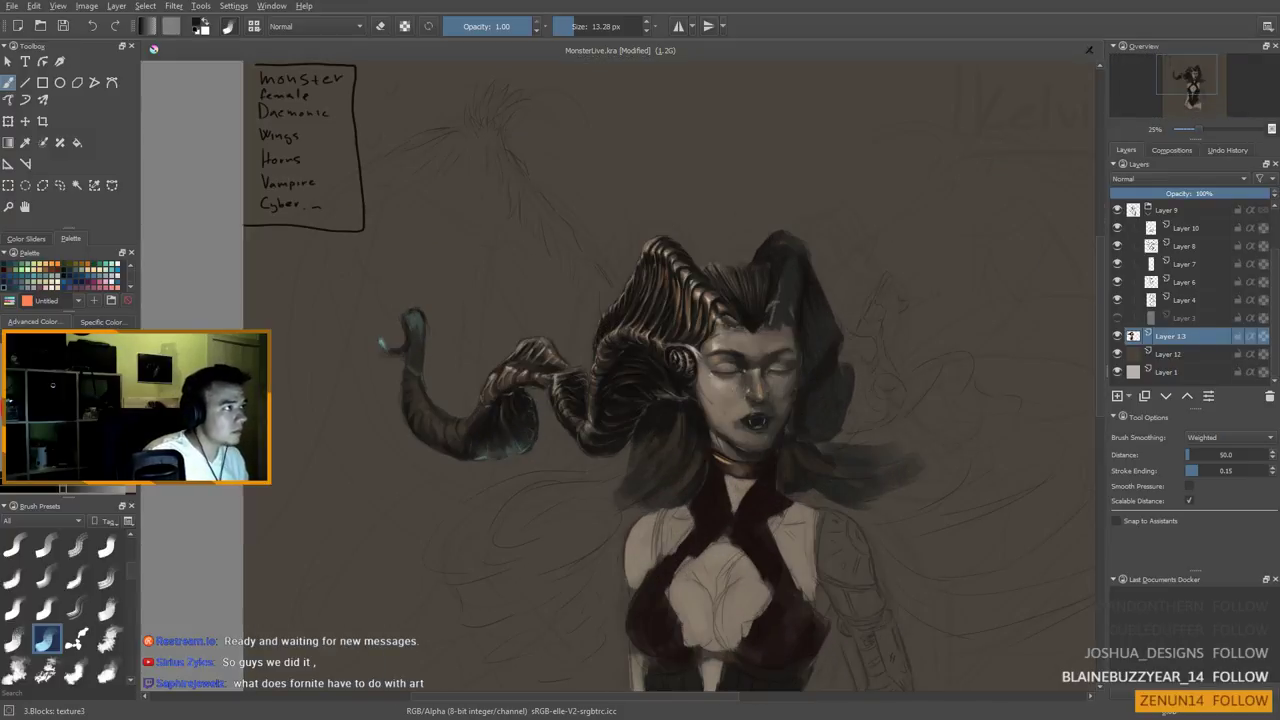
pyautogui.keyDown('ctrl'); pyautogui.click(667, 252); pyautogui.keyUp('ctrl')
pyautogui.moveTo(467, 422); pyautogui.dragTo(464, 422)
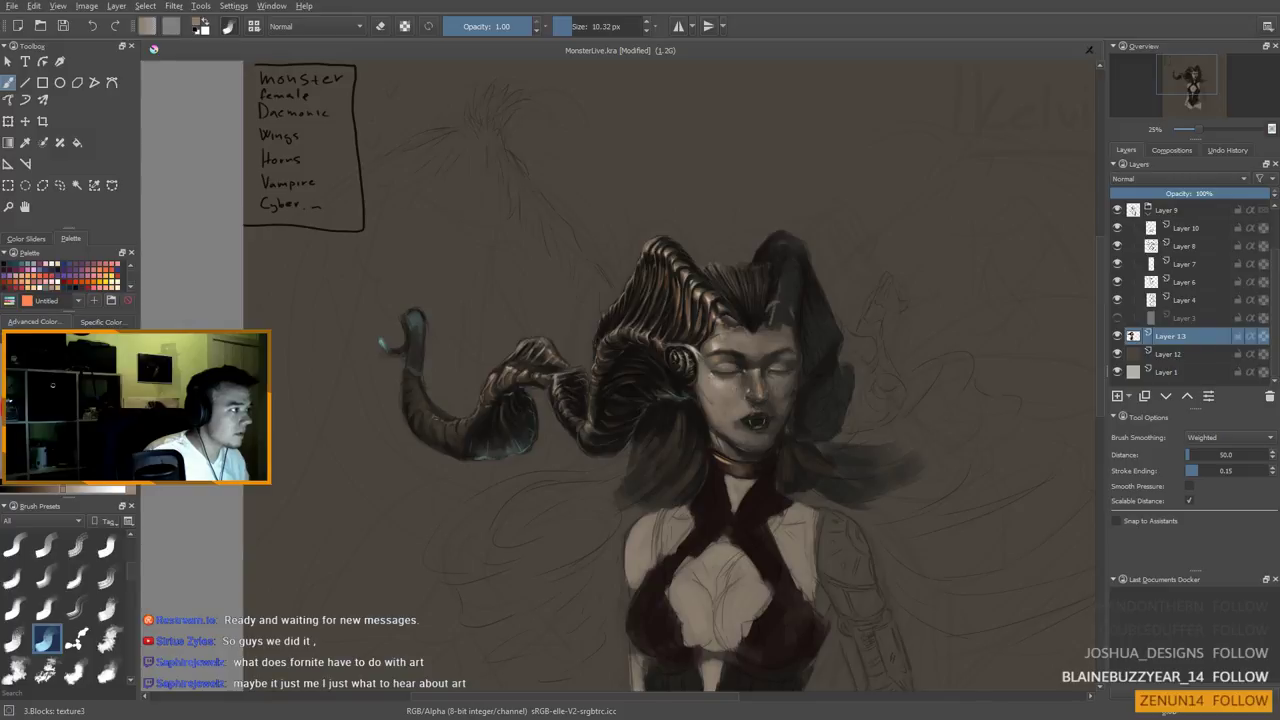
pyautogui.moveTo(620, 376); pyautogui.dragTo(624, 378)
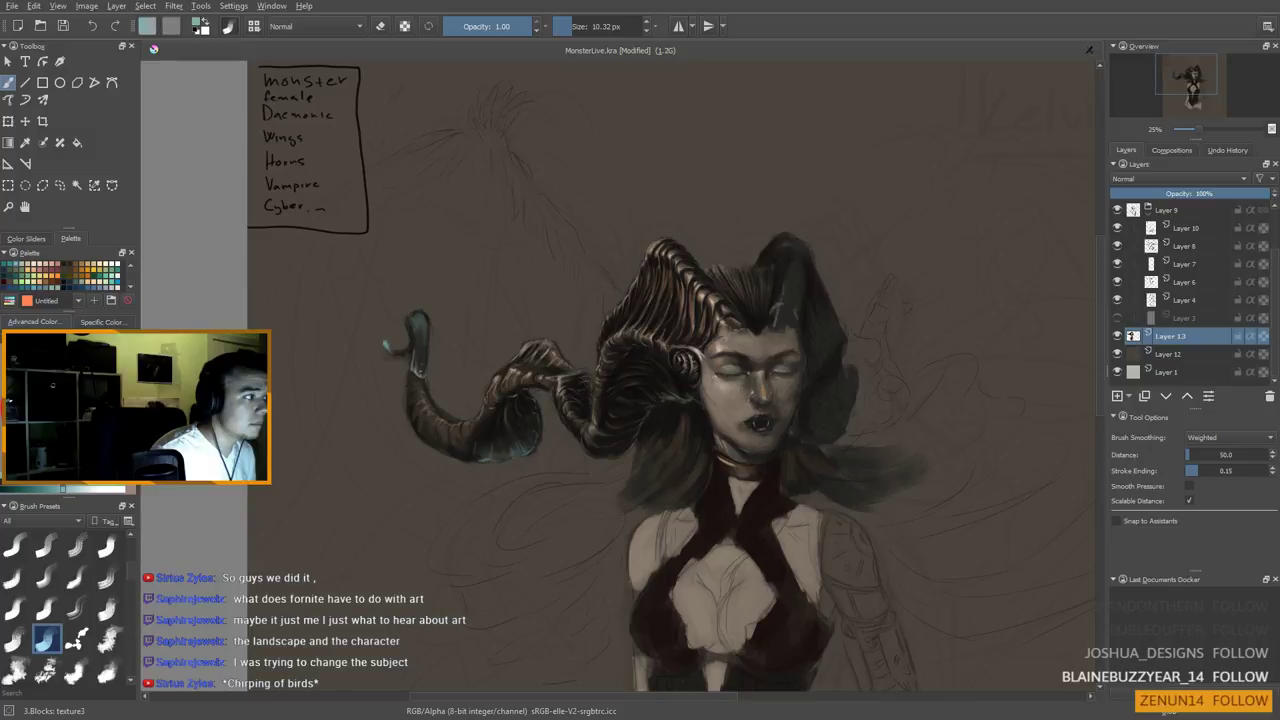
# Add fine teal highlights along the winding horn's lower curve with a 7.48 px brush
pyautogui.press('[')
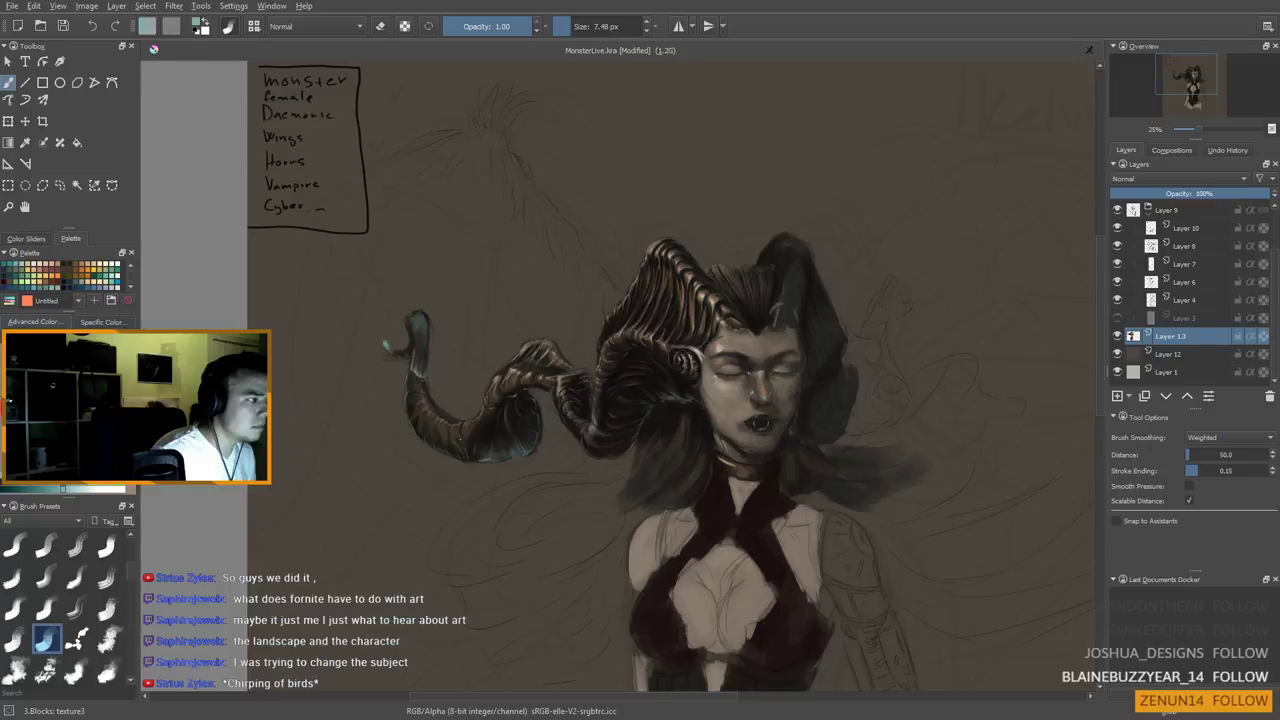
pyautogui.moveTo(469, 445); pyautogui.dragTo(471, 449)
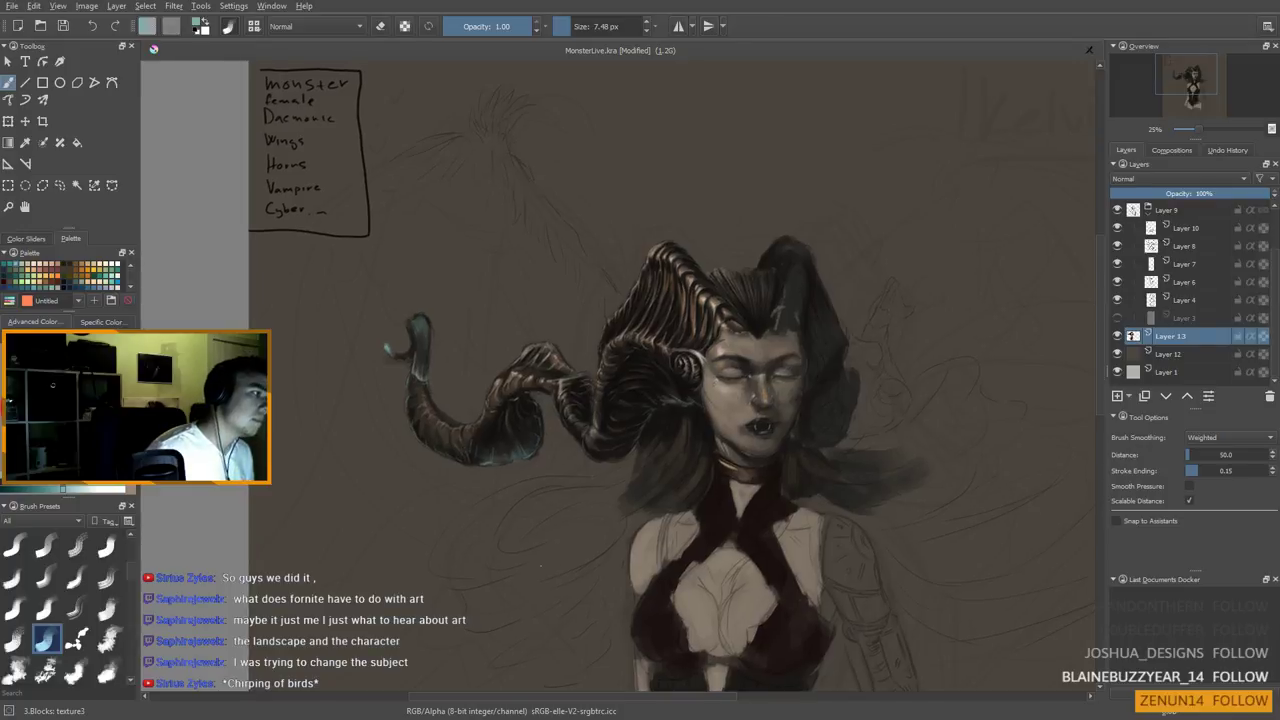
pyautogui.scroll(-2, 523, 432)
pyautogui.scroll(2, 514, 446)
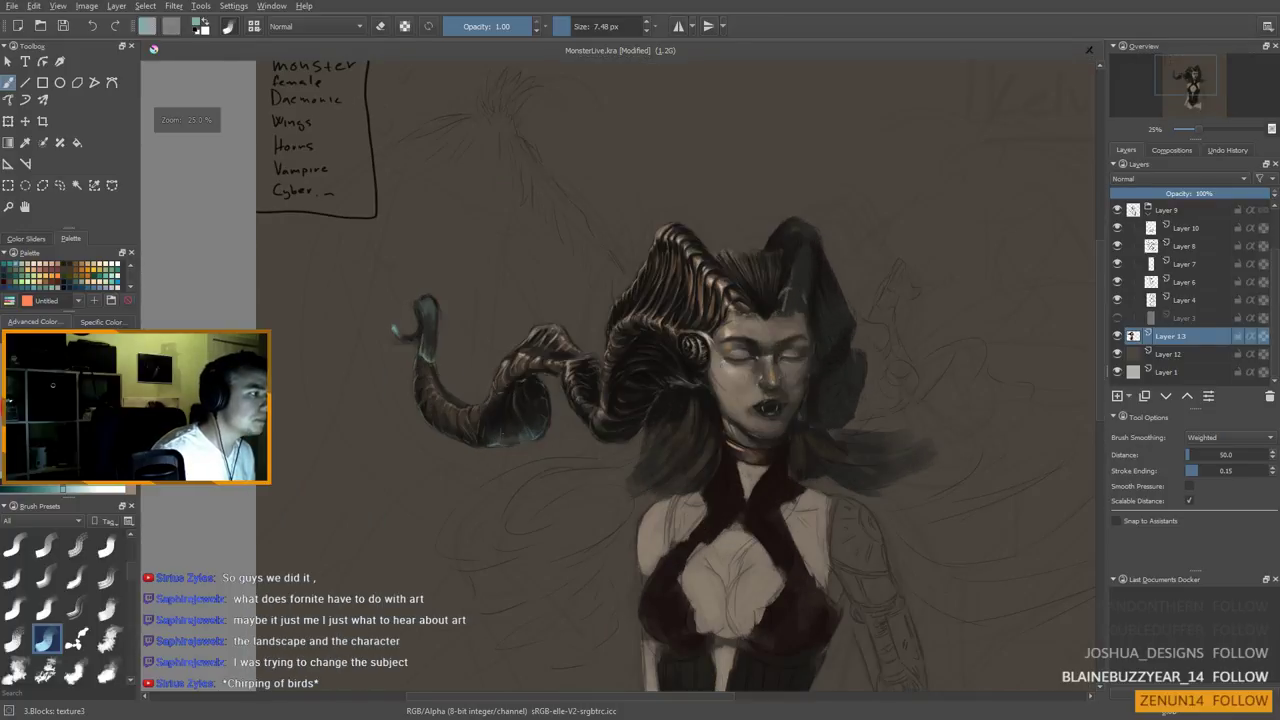
# Darken and define the winding horn's upright end with sampled dark tones, using 15.24 px and 9.13 px brushes
pyautogui.keyDown('ctrl'); pyautogui.click(585, 374); pyautogui.keyUp('ctrl')
pyautogui.keyDown('shift'); pyautogui.moveTo(423, 329); pyautogui.dragTo(428, 329); pyautogui.keyUp('shift')
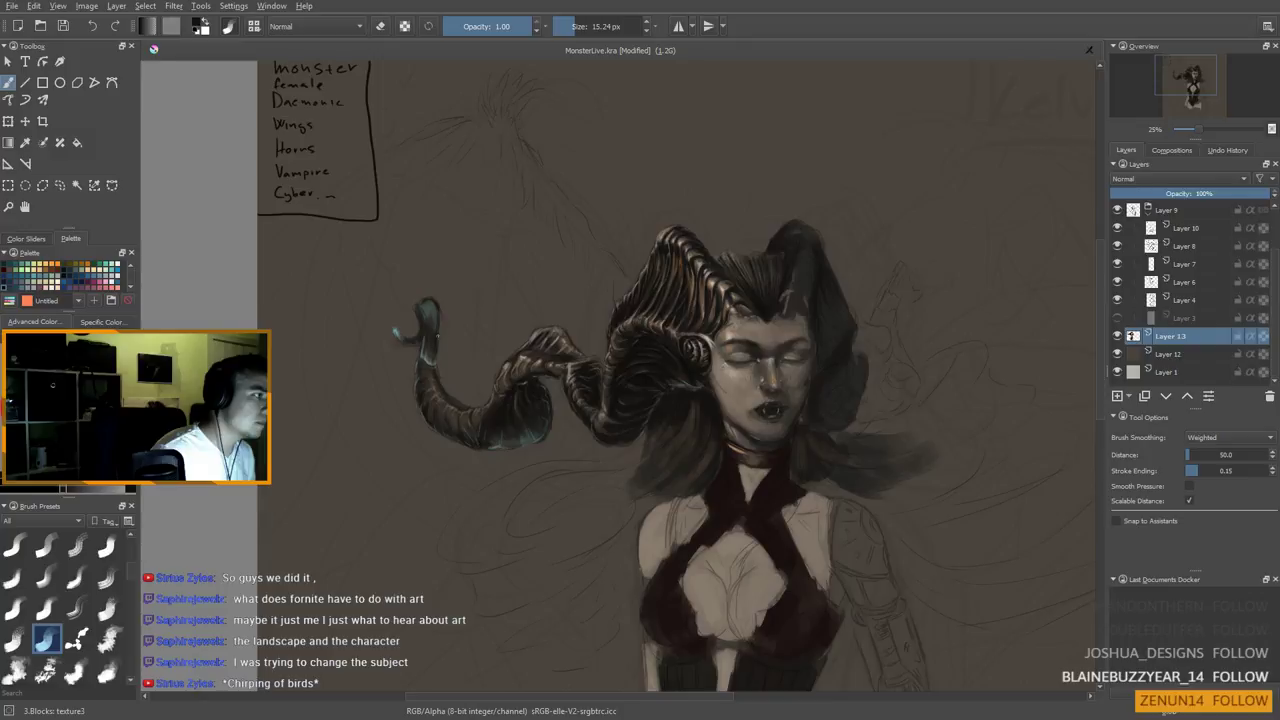
pyautogui.press('[')
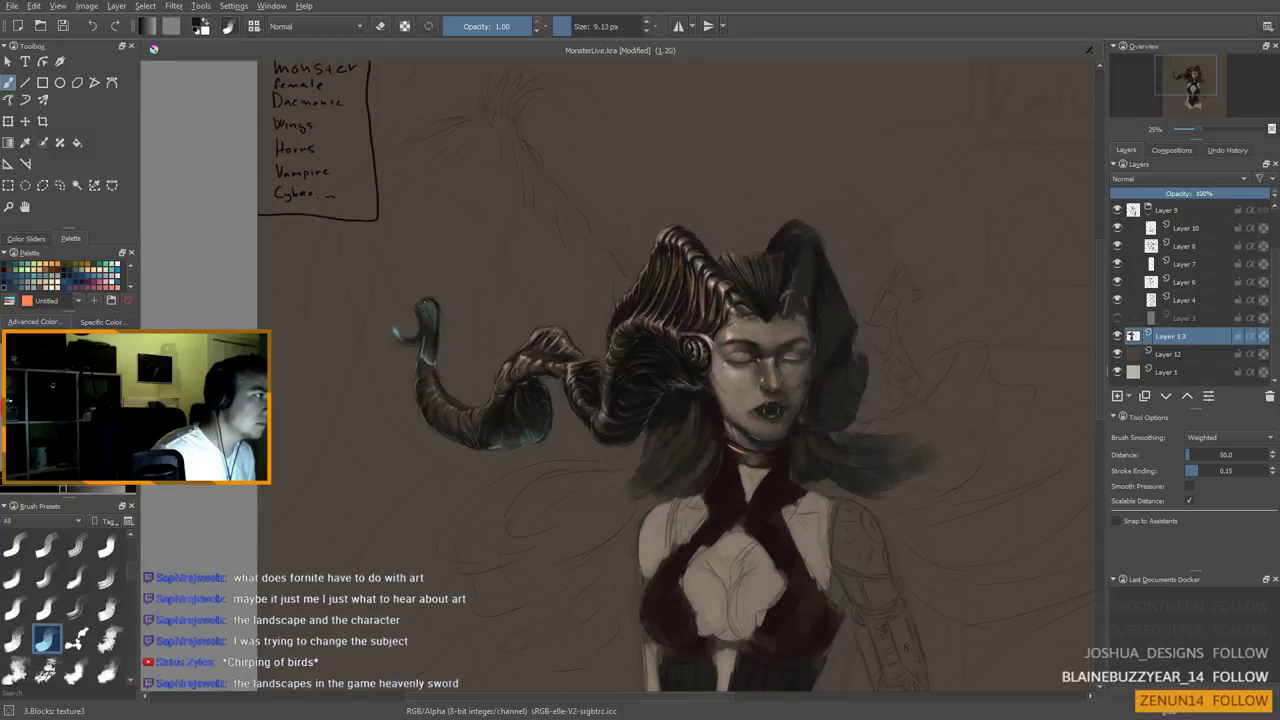
pyautogui.keyDown('ctrl'); pyautogui.click(426, 318); pyautogui.keyUp('ctrl')
pyautogui.keyDown('ctrl'); pyautogui.click(541, 332); pyautogui.keyUp('ctrl')
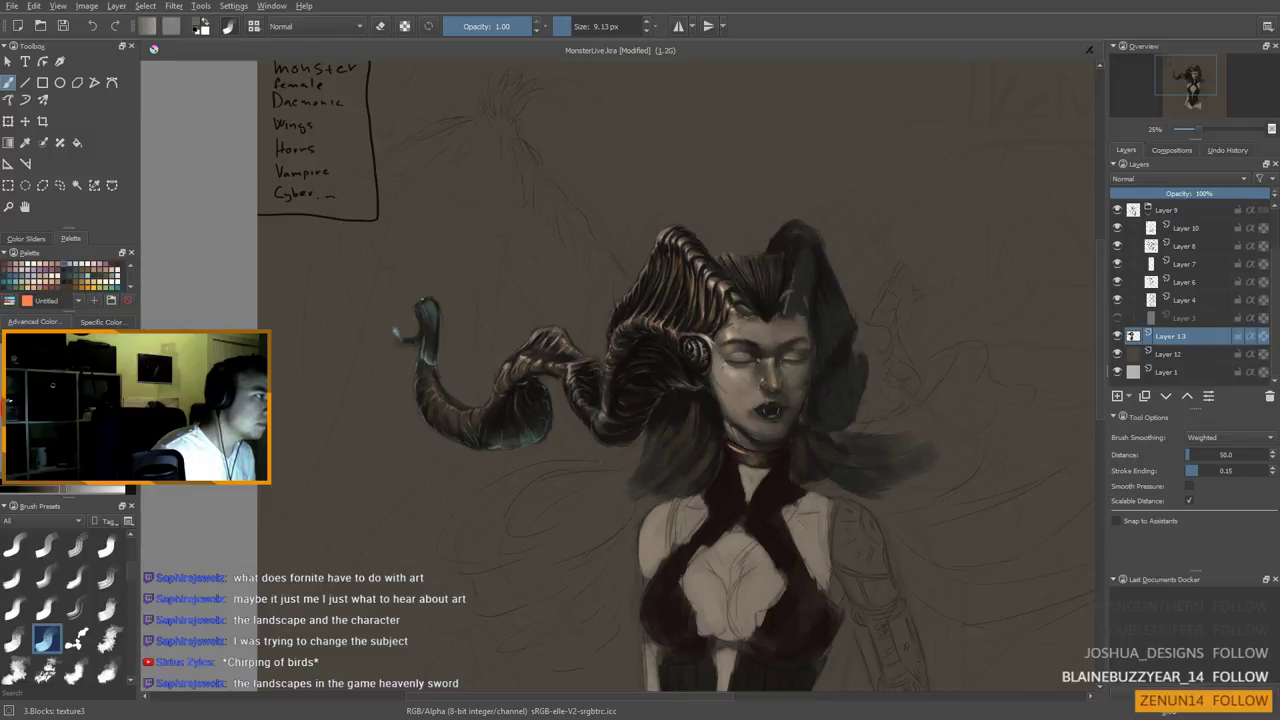
# Paint light details on the winding horn's upright end with tones sampled from the ribbed headpiece and a 9.13 px brush
pyautogui.keyDown('ctrl'); pyautogui.click(674, 233); pyautogui.keyUp('ctrl')
pyautogui.keyDown('ctrl'); pyautogui.click(686, 236); pyautogui.keyUp('ctrl')
pyautogui.keyDown('ctrl'); pyautogui.click(689, 256); pyautogui.keyUp('ctrl')
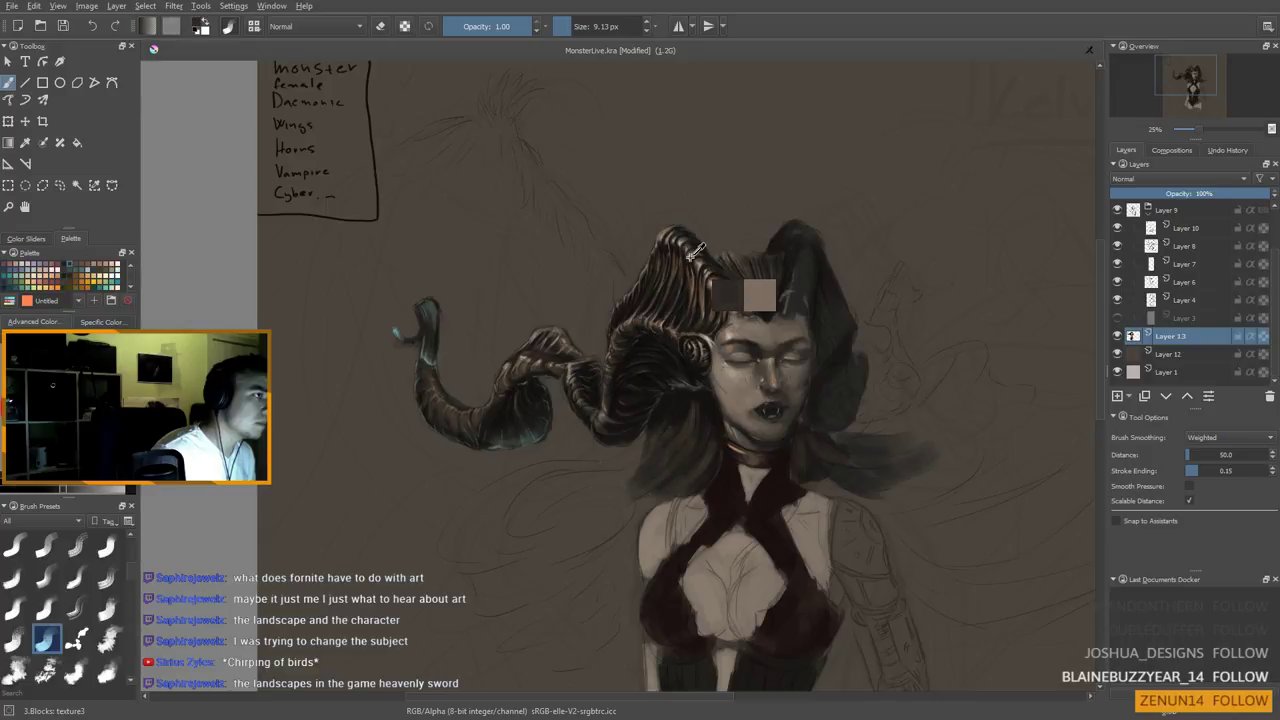
pyautogui.keyDown('ctrl'); pyautogui.click(709, 281); pyautogui.keyUp('ctrl')
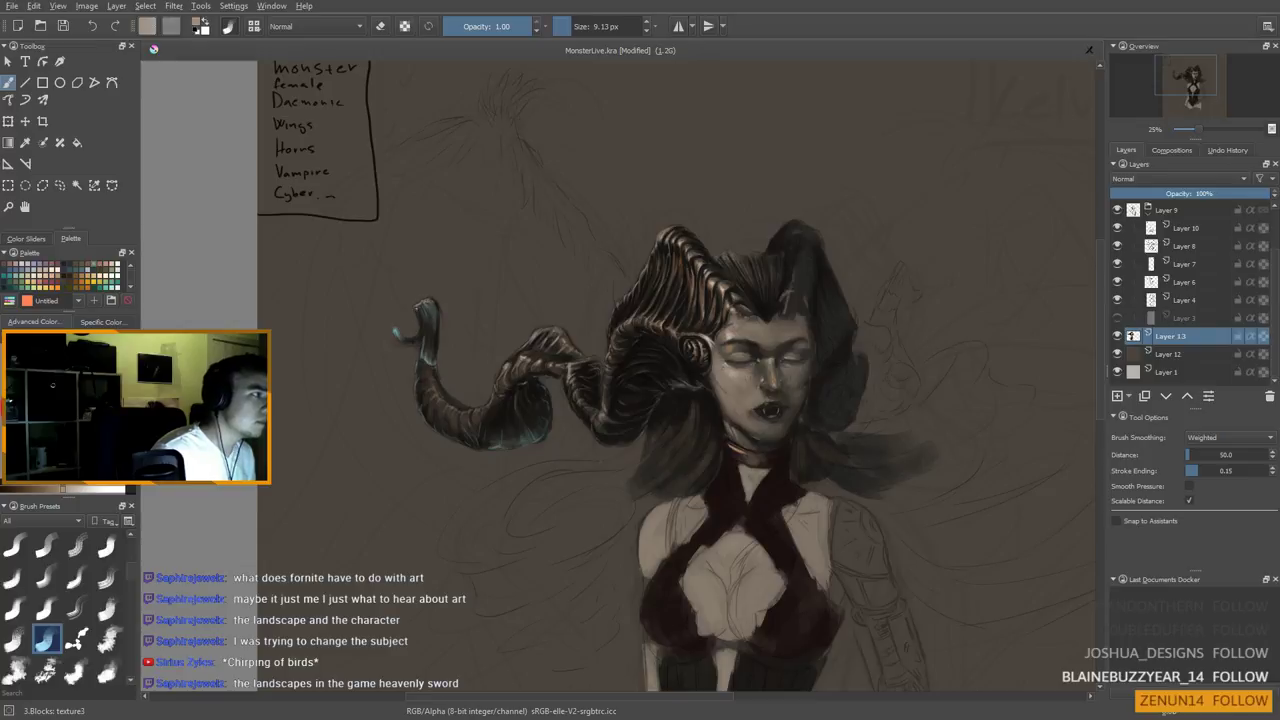
# Block in the far horn above the forehead with a dark brown sampled from the ribbed headpiece and a 23.33 px brush
pyautogui.scroll(-2, 463, 322)
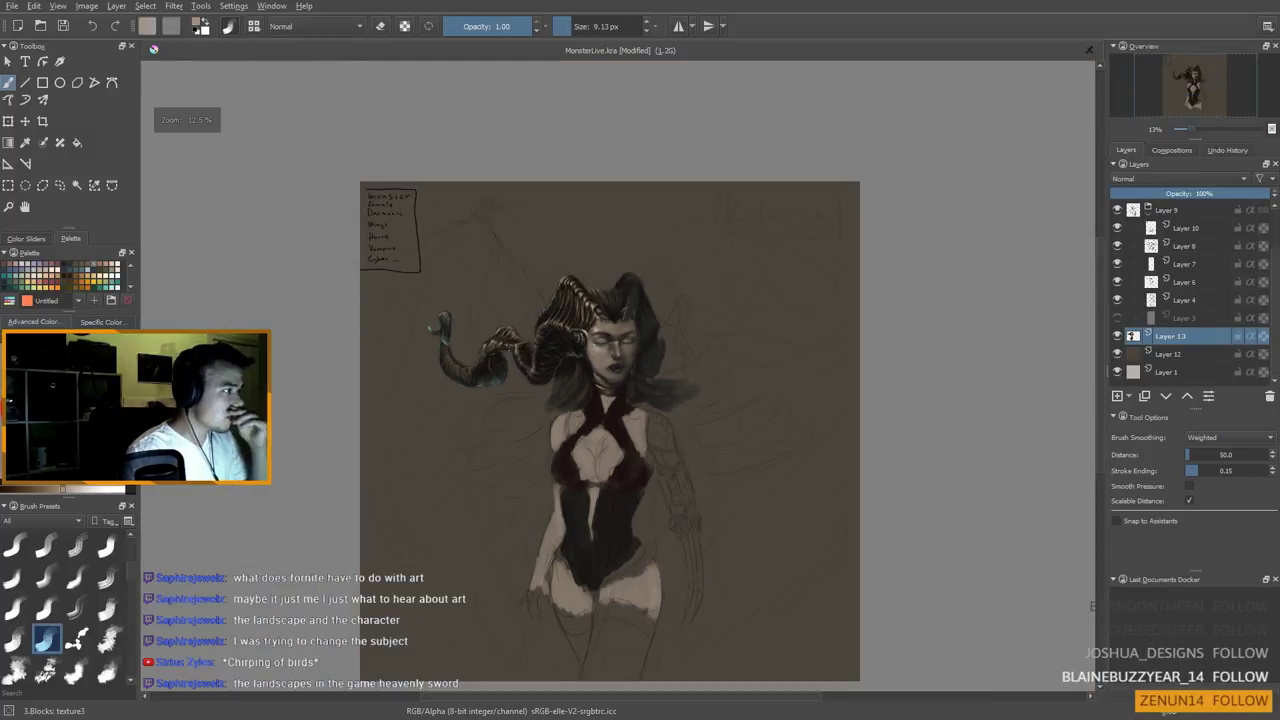
pyautogui.moveTo(522, 363); pyautogui.dragTo(471, 406)
pyautogui.scroll(1, 471, 406)
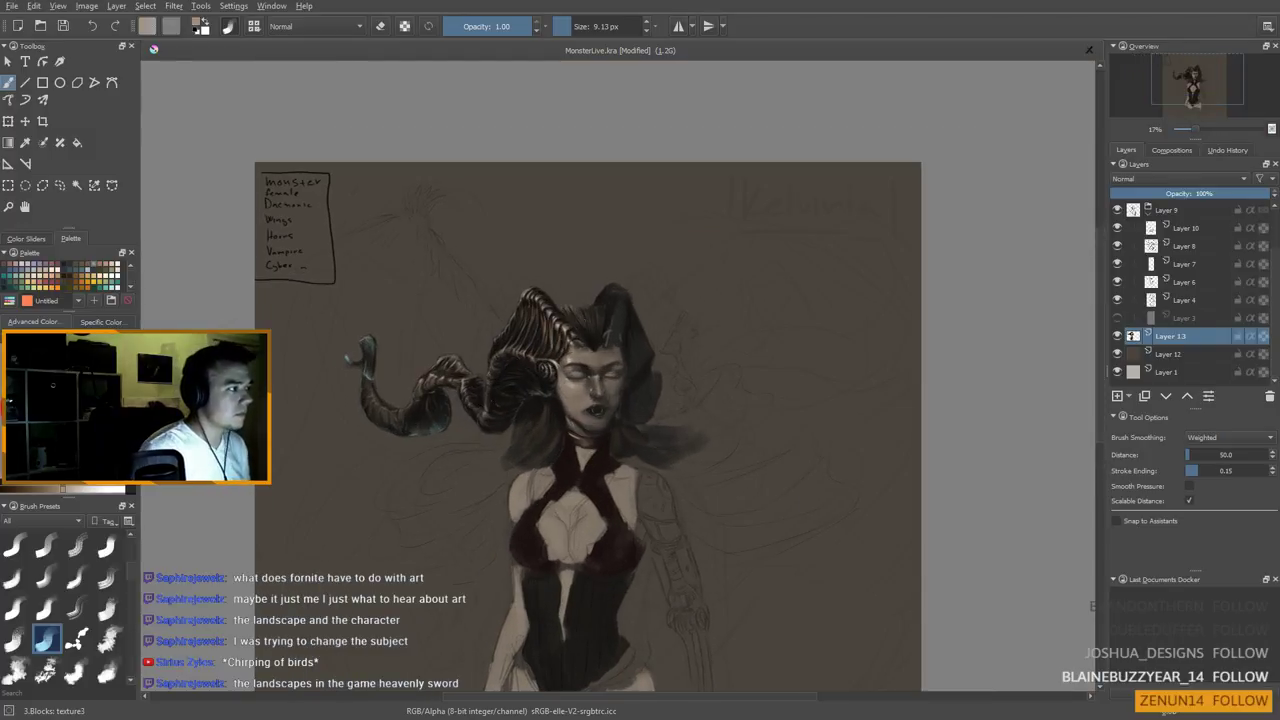
pyautogui.press('ctrl')
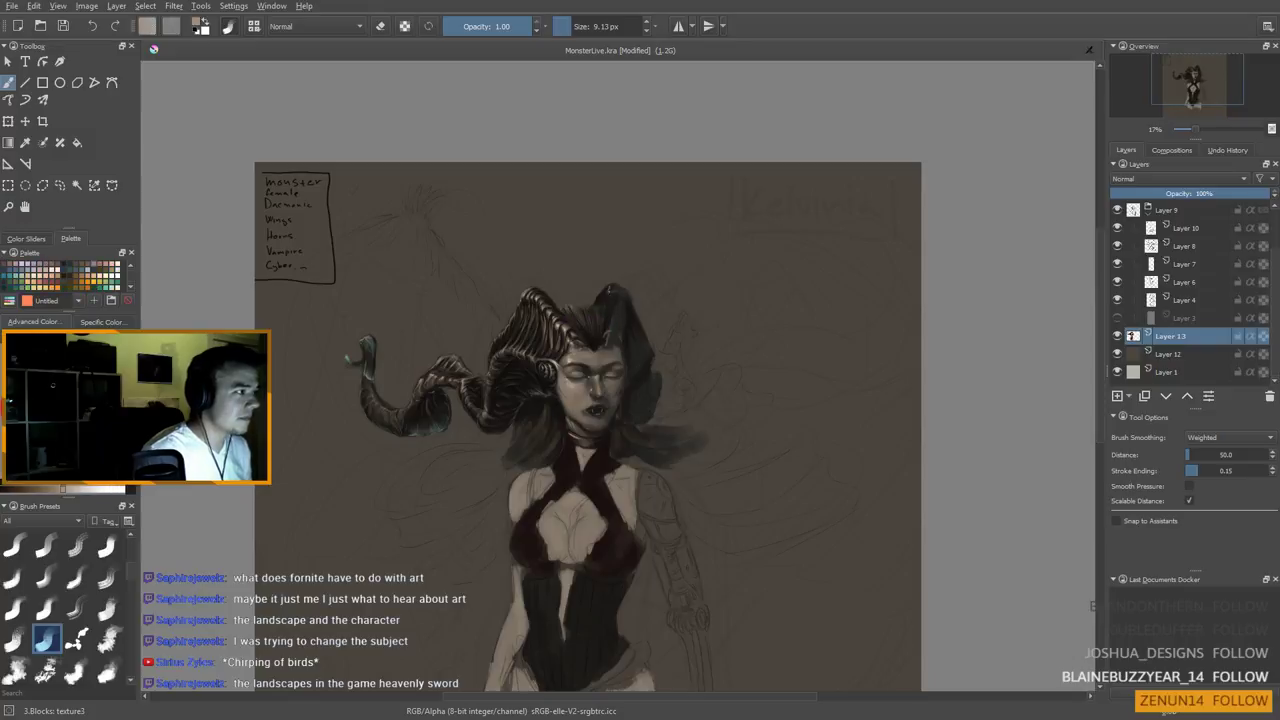
pyautogui.keyDown('ctrl'); pyautogui.click(546, 318); pyautogui.keyUp('ctrl')
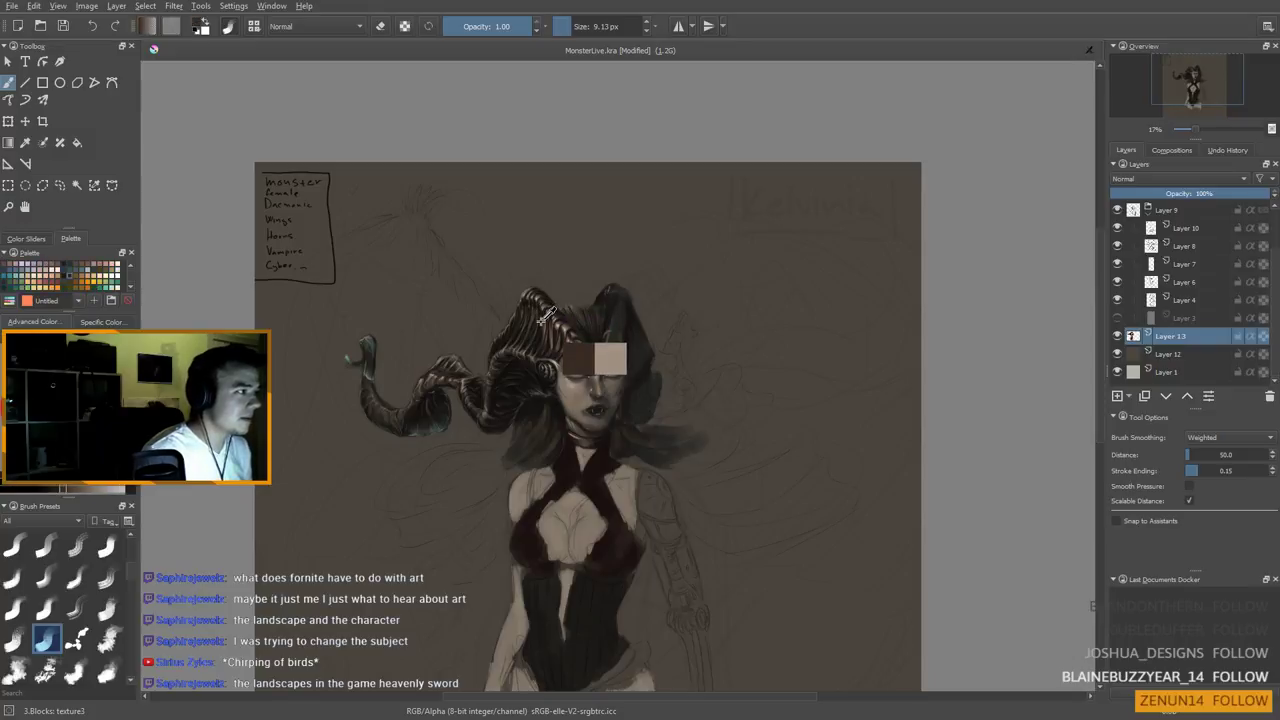
pyautogui.moveTo(546, 318); pyautogui.dragTo(550, 318)
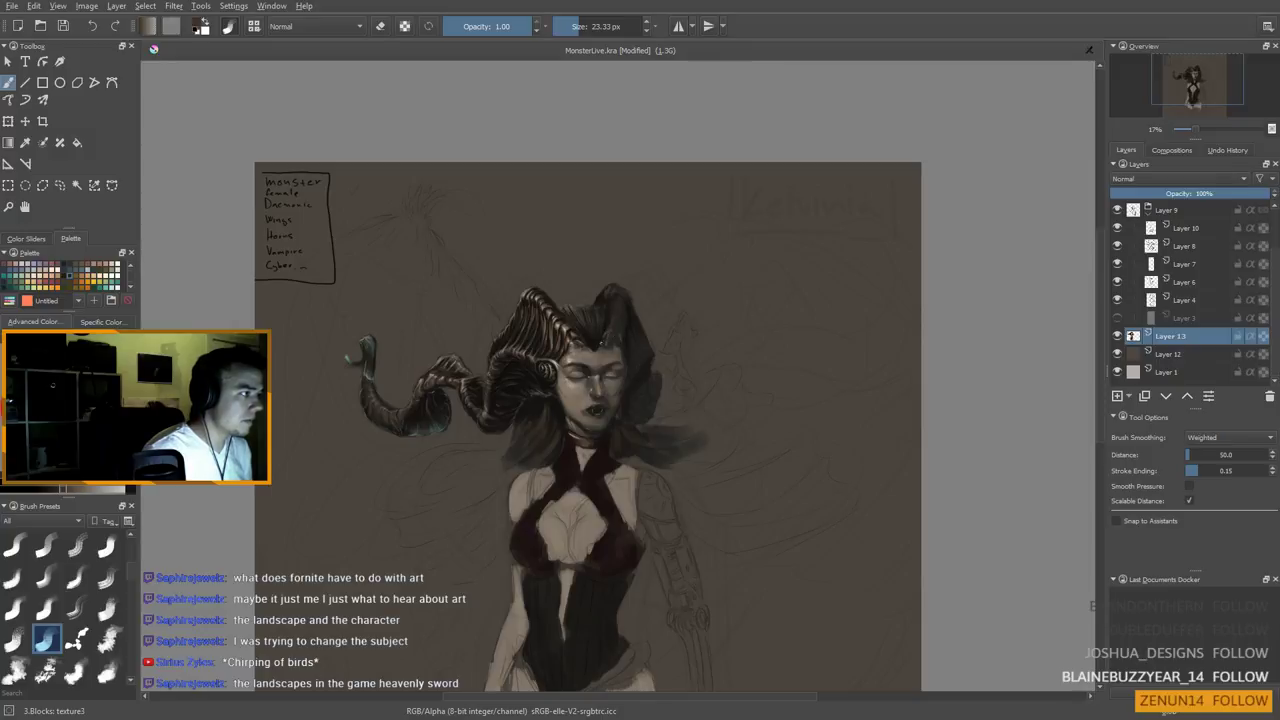
pyautogui.scroll(1, 588, 427)
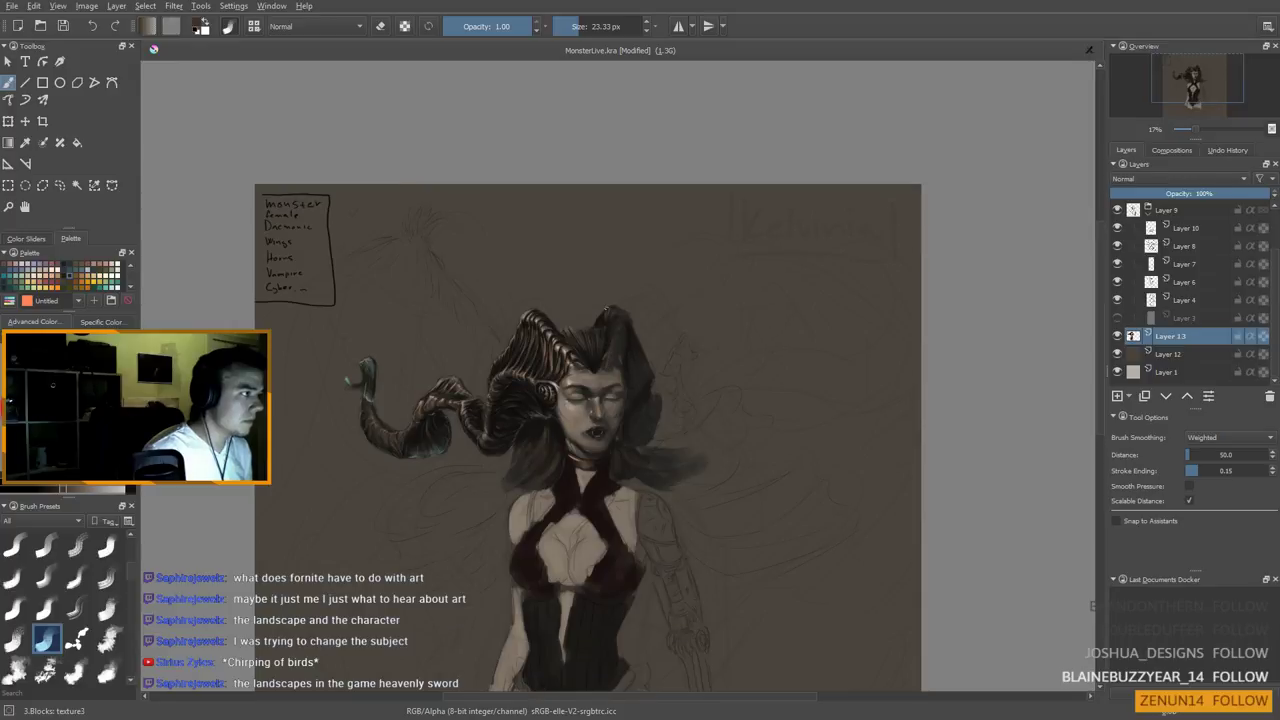
pyautogui.moveTo(593, 431); pyautogui.dragTo(591, 457)
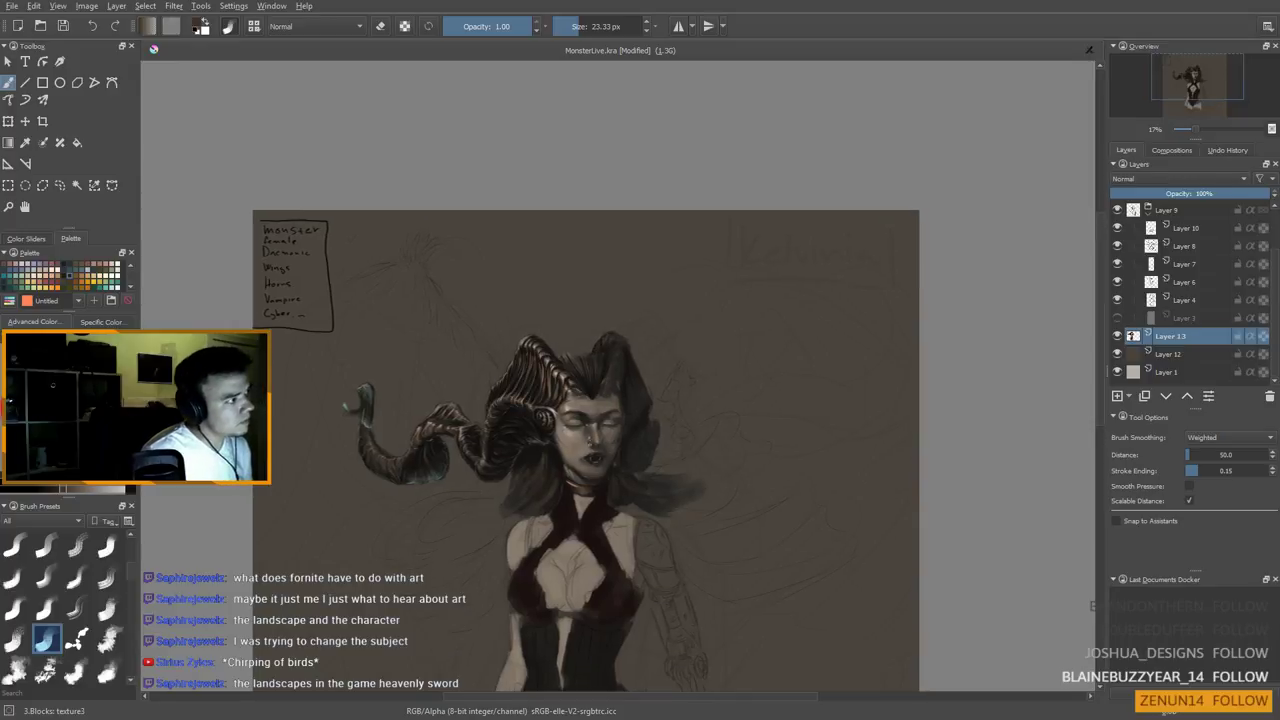
# Paint light ridges on the far horn with a pale tone sampled from the headpiece, using 13.35 px and 12.29 px brushes
pyautogui.keyDown('ctrl'); pyautogui.click(563, 377); pyautogui.keyUp('ctrl')
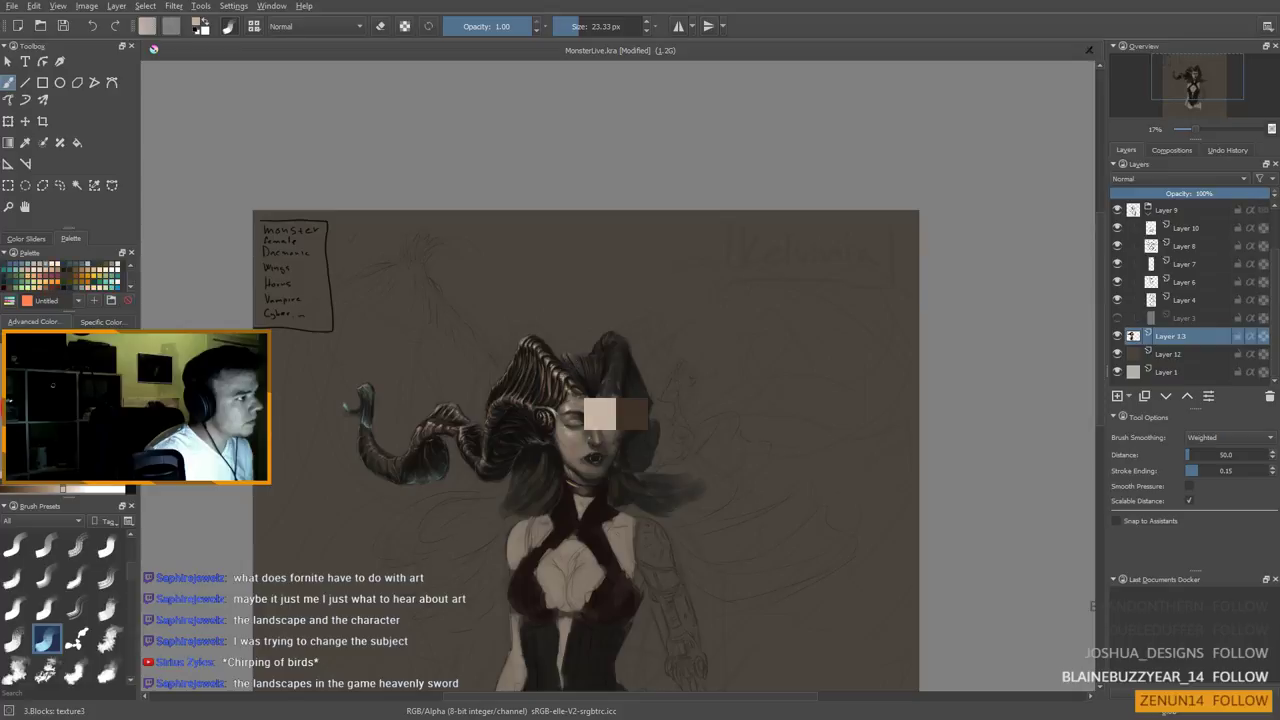
pyautogui.keyDown('shift'); pyautogui.moveTo(563, 377); pyautogui.dragTo(557, 377); pyautogui.keyUp('shift')
pyautogui.press('[')
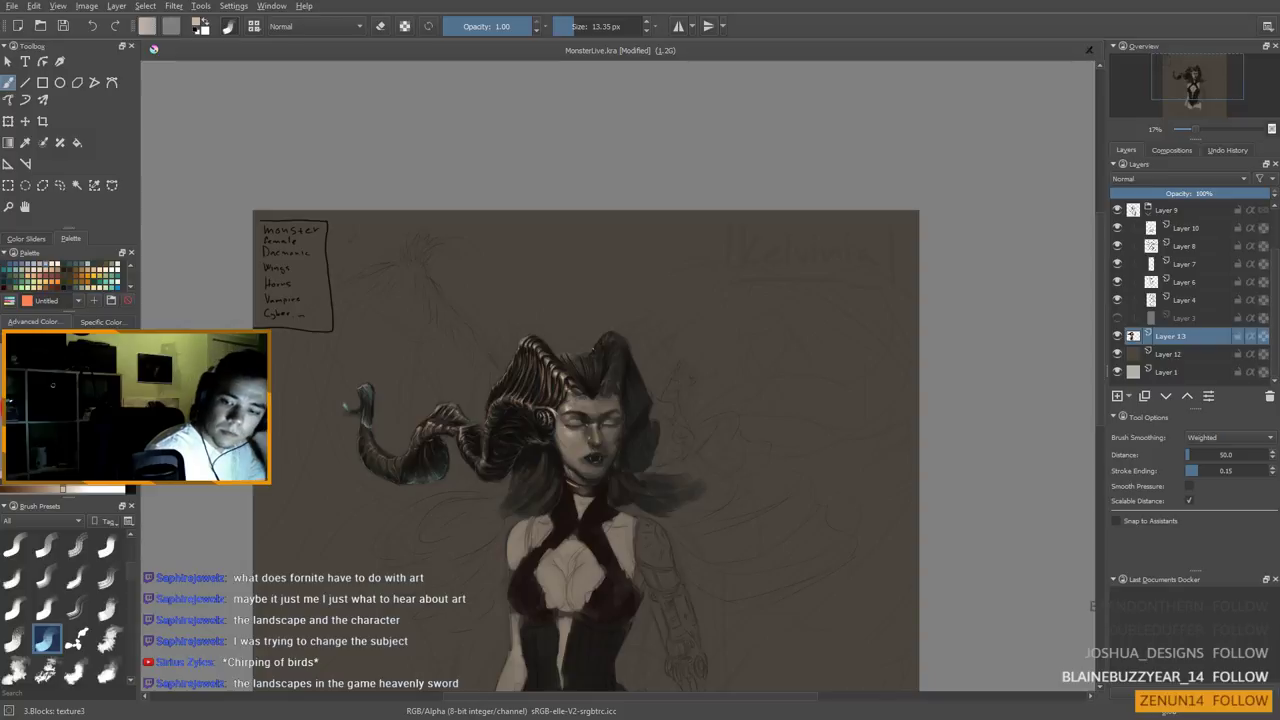
pyautogui.moveTo(584, 368); pyautogui.dragTo(582, 368)
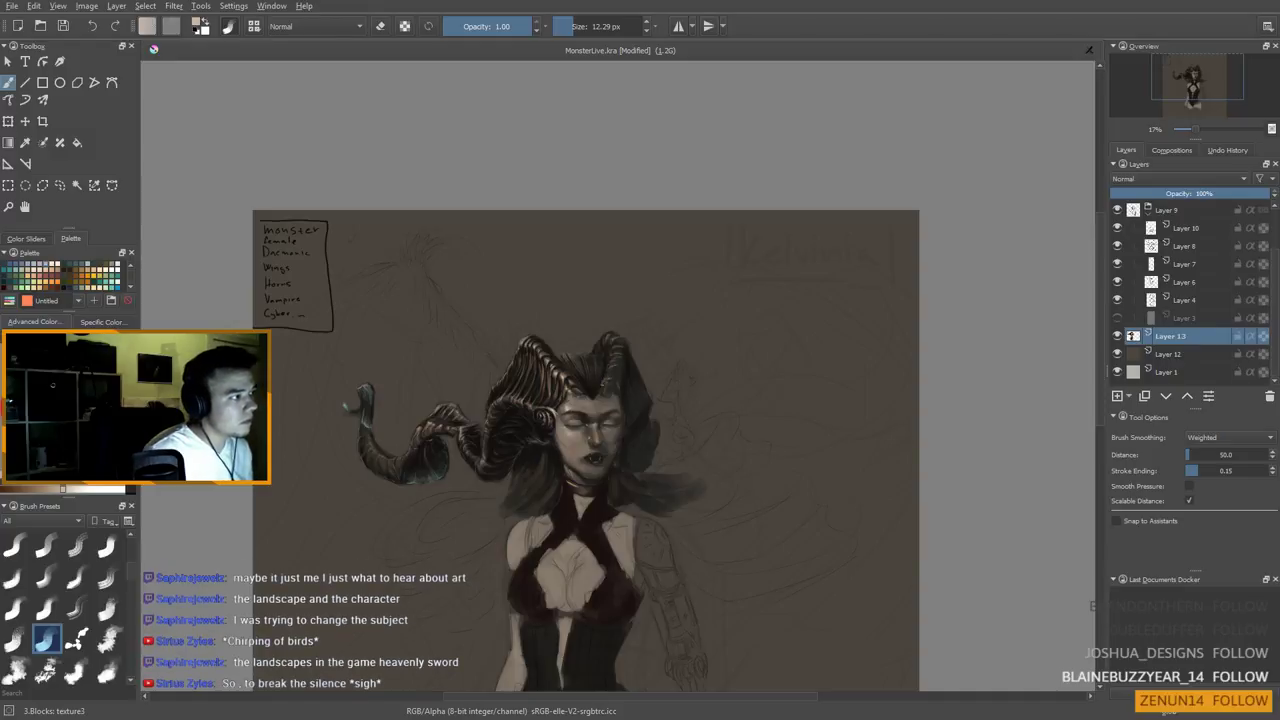
# Refine the far horn's ridges with darker tones sampled from the ribbed headpiece and a 12.29 px brush
pyautogui.scroll(-2, 551, 387)
pyautogui.scroll(3, 569, 393)
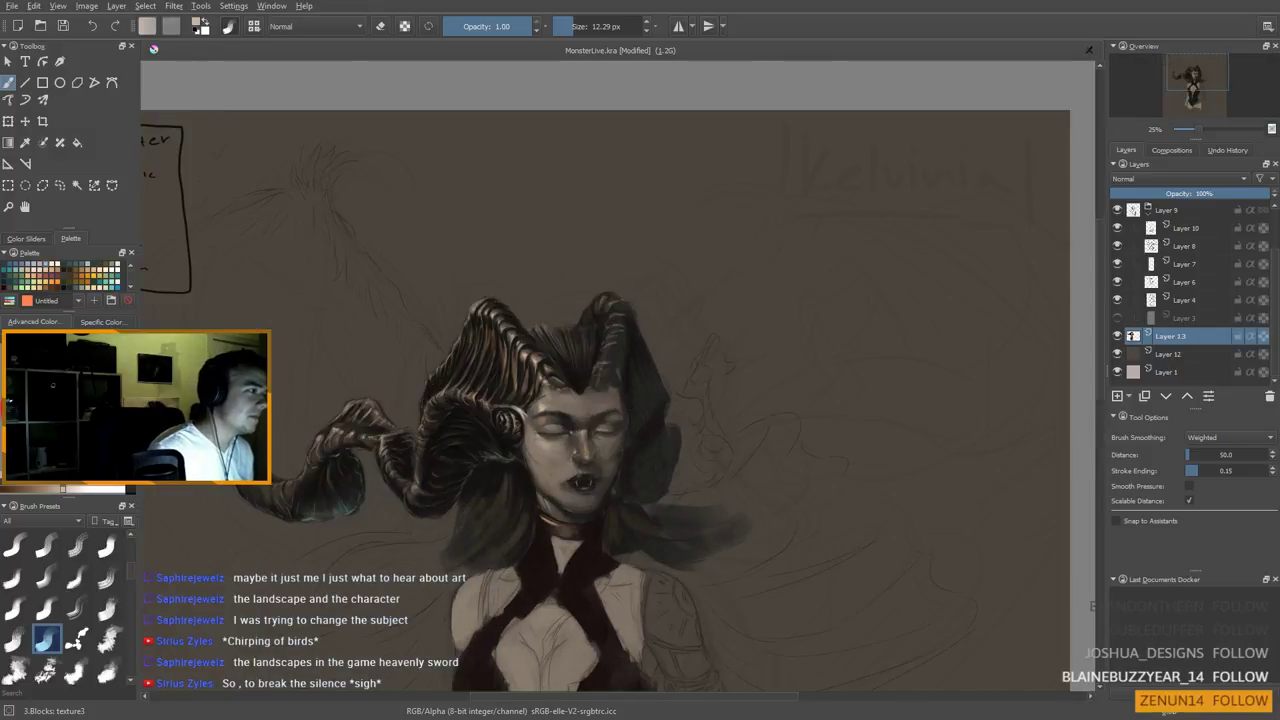
pyautogui.keyDown('ctrl'); pyautogui.click(508, 332); pyautogui.keyUp('ctrl')
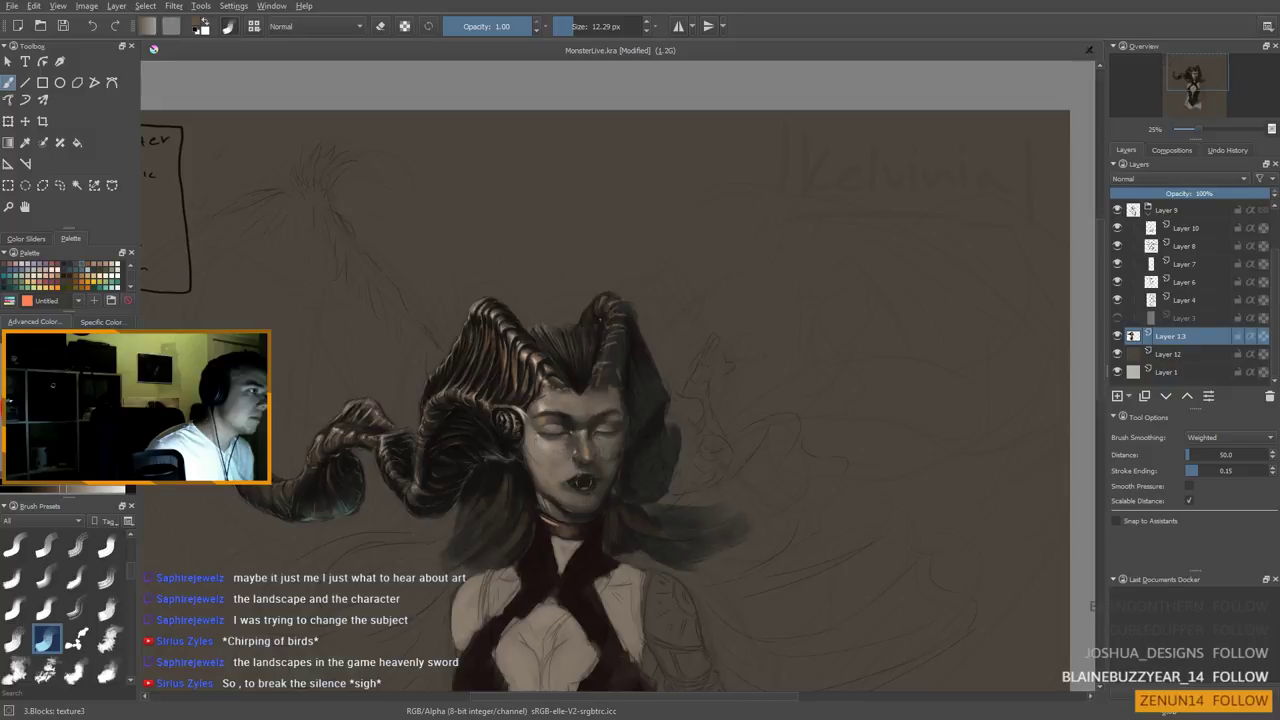
pyautogui.keyDown('ctrl'); pyautogui.click(469, 379); pyautogui.keyUp('ctrl')
pyautogui.moveTo(470, 372); pyautogui.dragTo(500, 352)
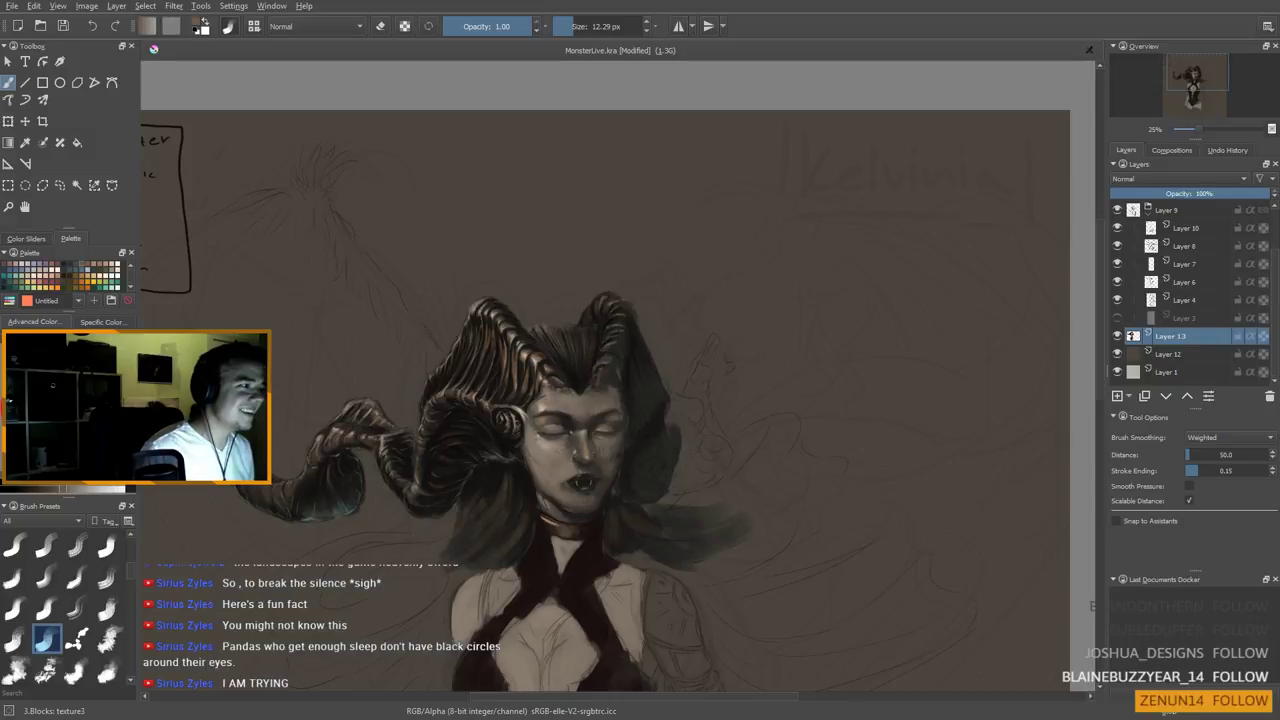
# Paint orange-brown shading and ridges at the far horn's base with sampled headpiece tones, using 25.24 px and 8.32 px brushes
pyautogui.keyDown('ctrl'); pyautogui.click(512, 366); pyautogui.keyUp('ctrl')
pyautogui.keyDown('shift'); pyautogui.moveTo(605, 359); pyautogui.dragTo(630, 359); pyautogui.keyUp('shift')
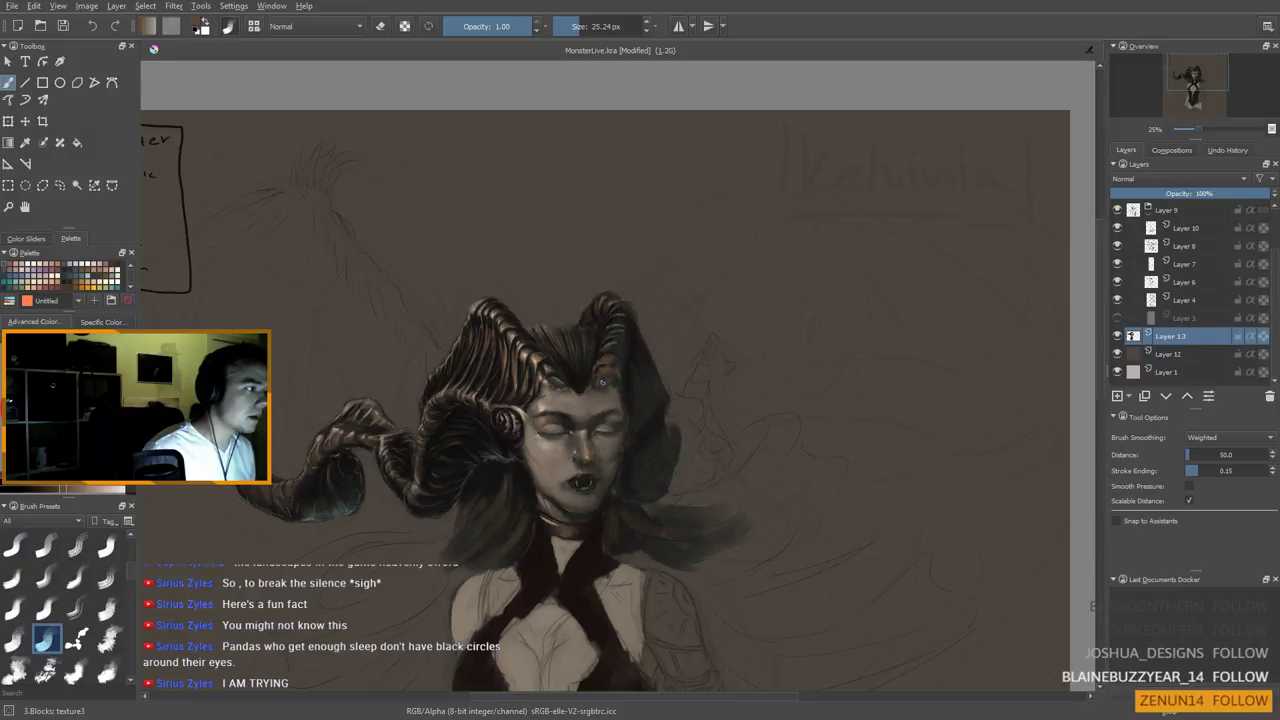
pyautogui.keyDown('ctrl'); pyautogui.click(602, 374); pyautogui.keyUp('ctrl')
pyautogui.keyDown('ctrl'); pyautogui.click(604, 372); pyautogui.keyUp('ctrl')
pyautogui.keyDown('ctrl'); pyautogui.click(520, 374); pyautogui.keyUp('ctrl')
pyautogui.keyDown('ctrl'); pyautogui.click(515, 373); pyautogui.keyUp('ctrl')
pyautogui.moveTo(608, 376); pyautogui.dragTo(602, 376)
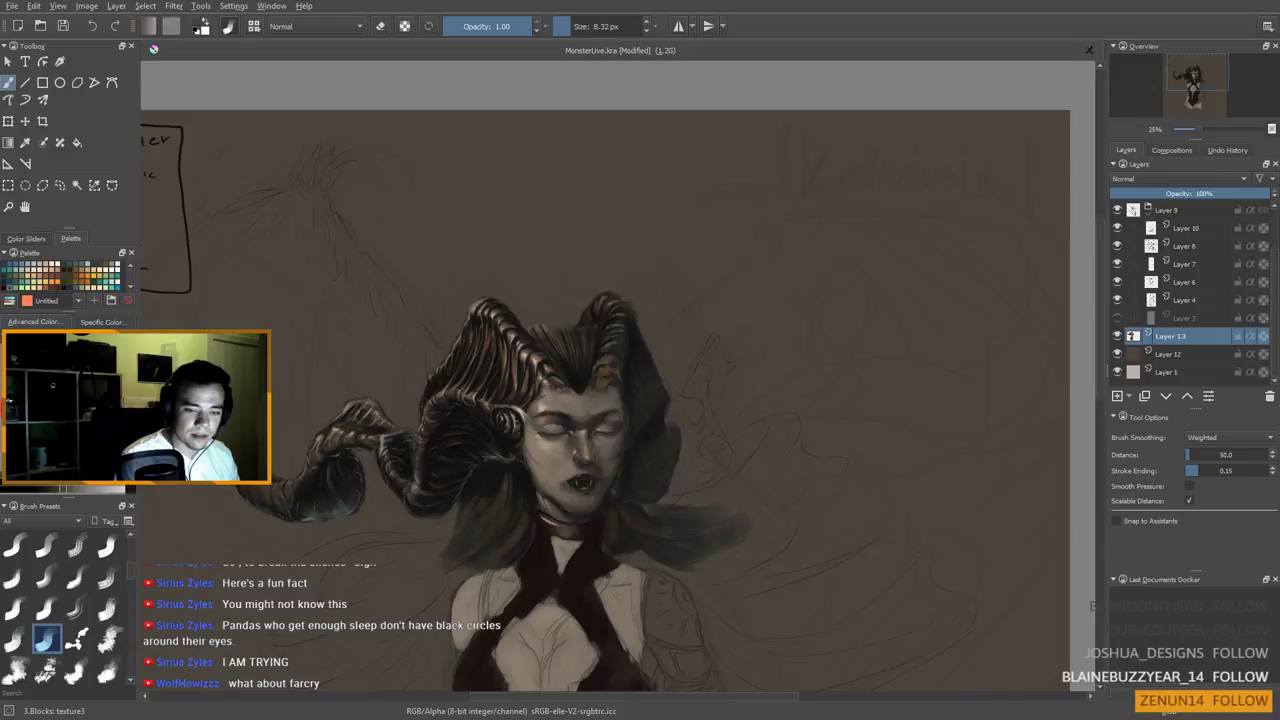
# Switch to the Chrome window with the "heavenly sword" image results and maximize it
pyautogui.press('super+d')
pyautogui.press('super+d')
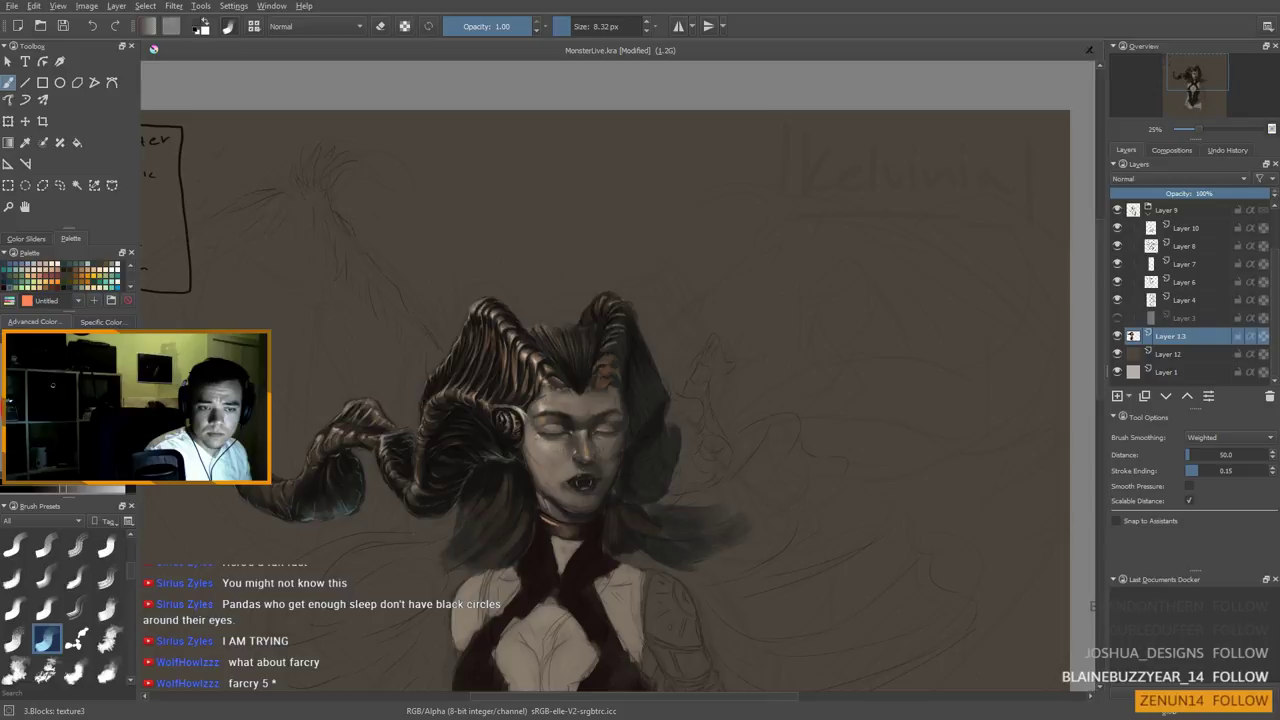
pyautogui.moveTo(1279, 356); pyautogui.dragTo(596, 301)
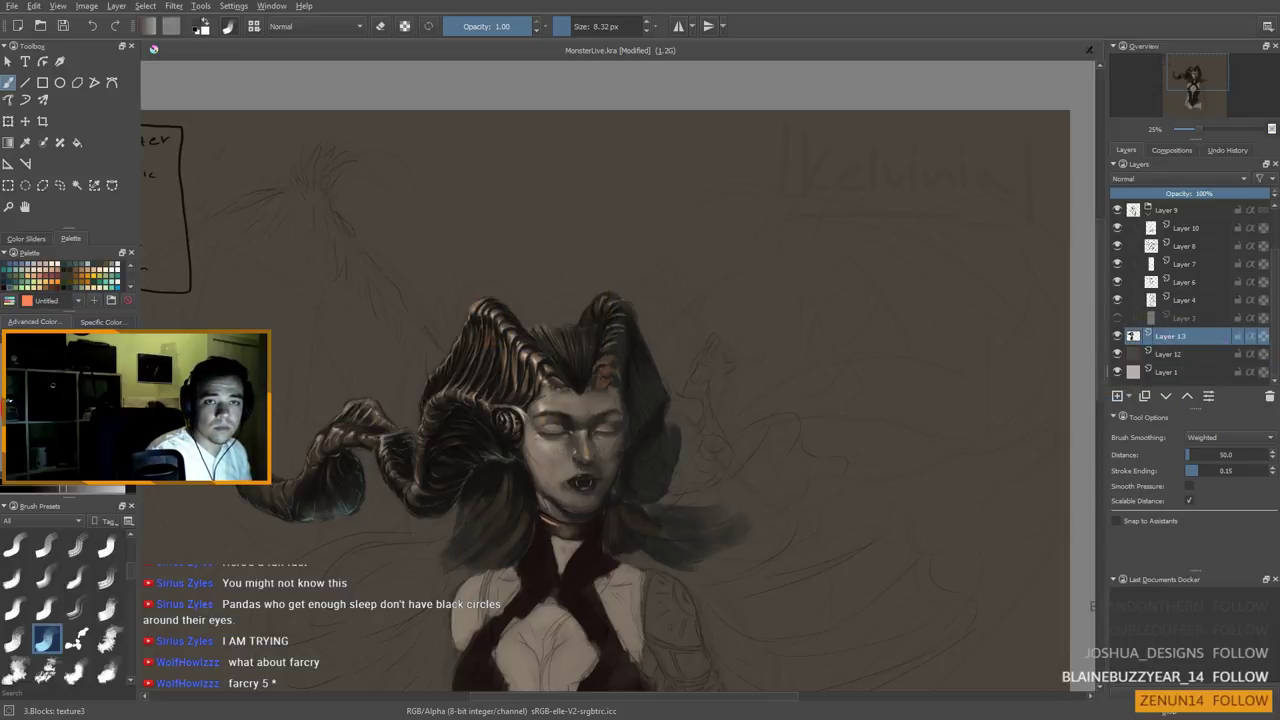
pyautogui.moveTo(1279, 170); pyautogui.dragTo(801, 30)
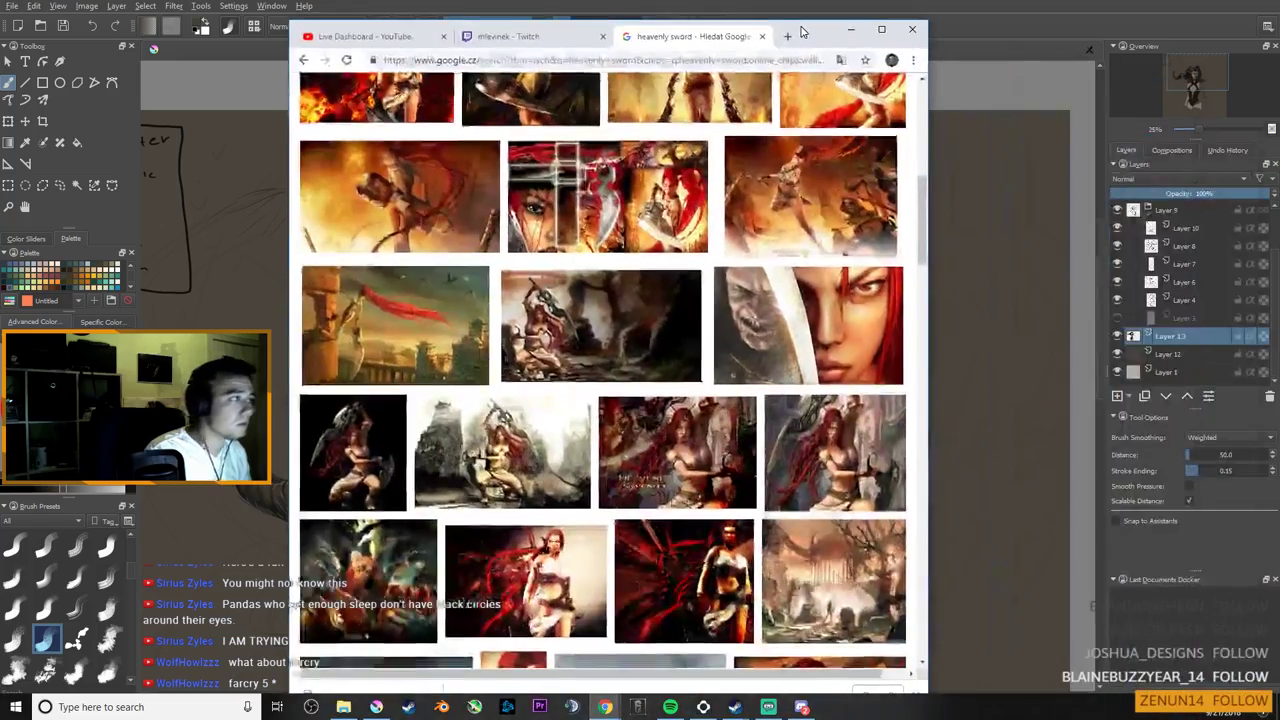
pyautogui.doubleClick(801, 30)
# Look through the "heavenly sword" wallpaper results and preview the battle artwork and several of its related images
pyautogui.scroll(-8, 657, 290)
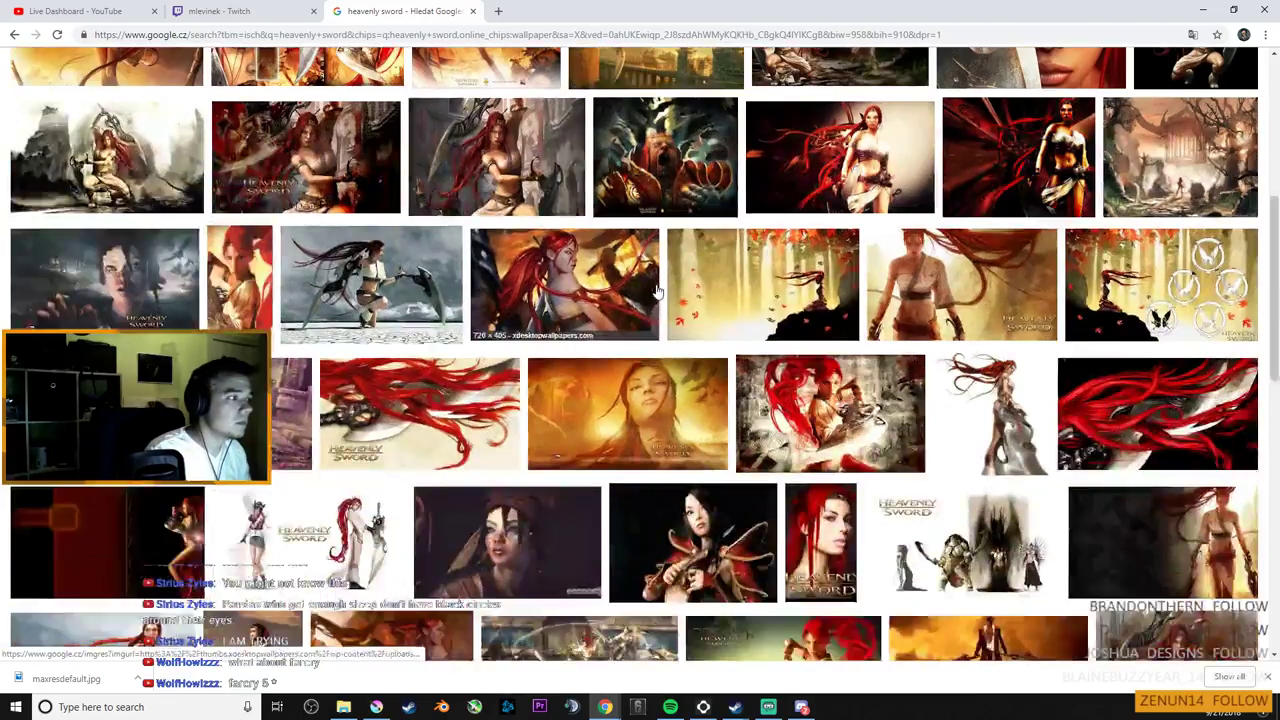
pyautogui.scroll(10, 657, 290)
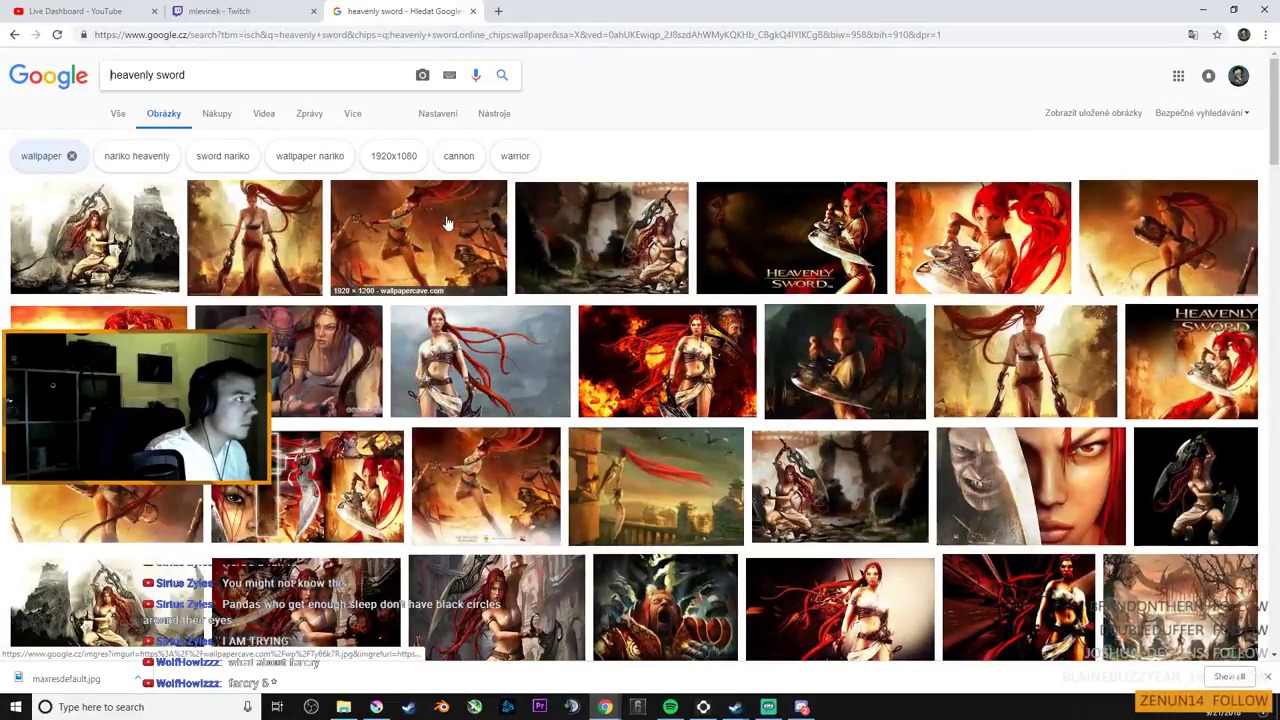
pyautogui.click(447, 223)
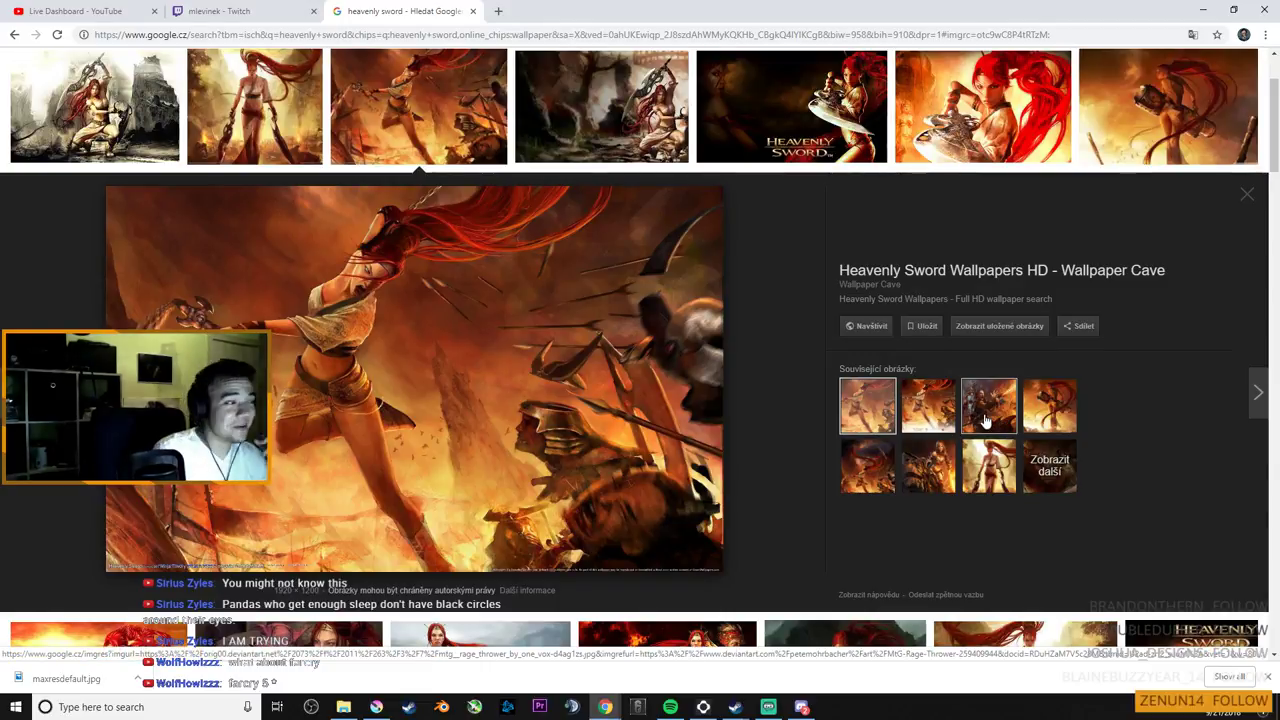
pyautogui.click(937, 424)
pyautogui.click(884, 459)
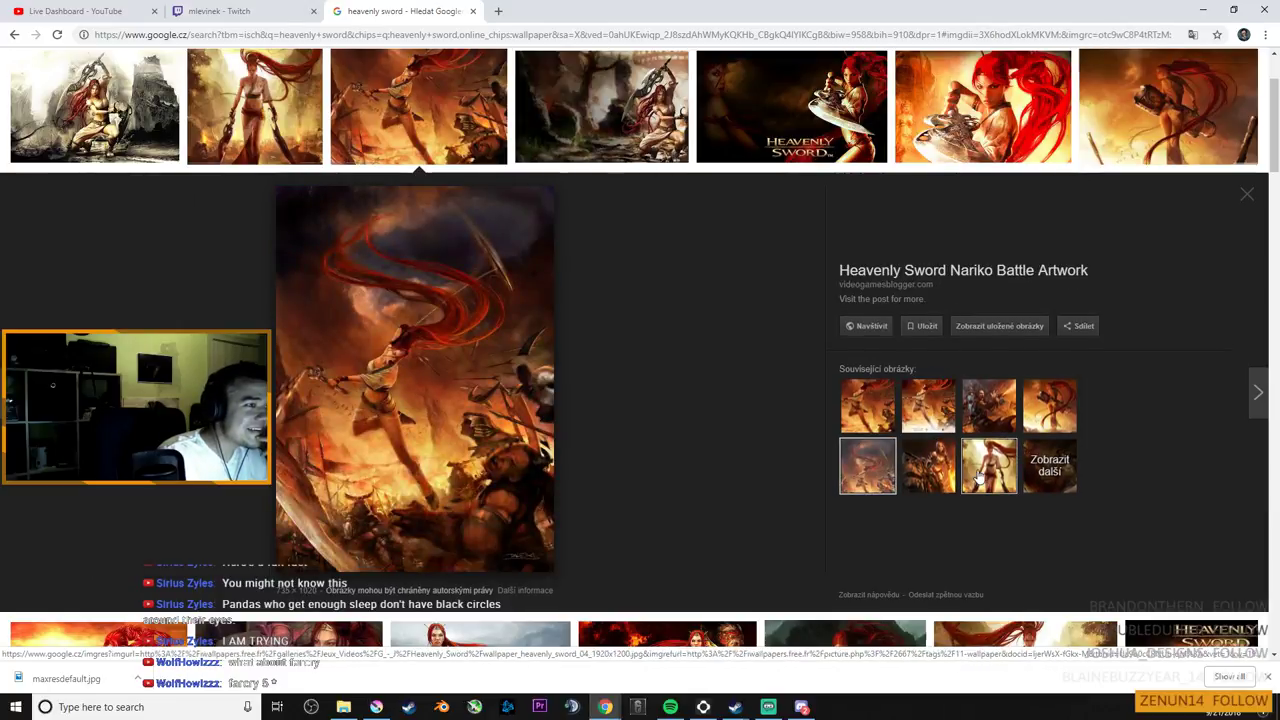
pyautogui.click(940, 481)
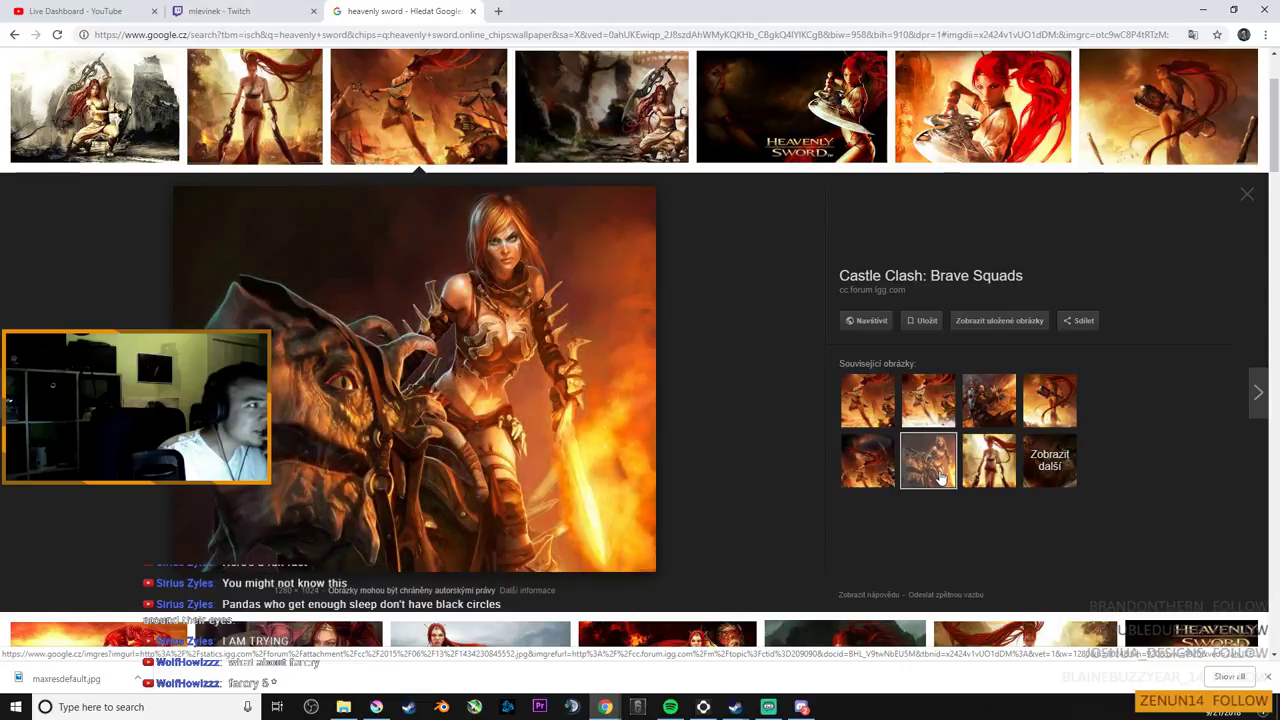
pyautogui.click(1038, 415)
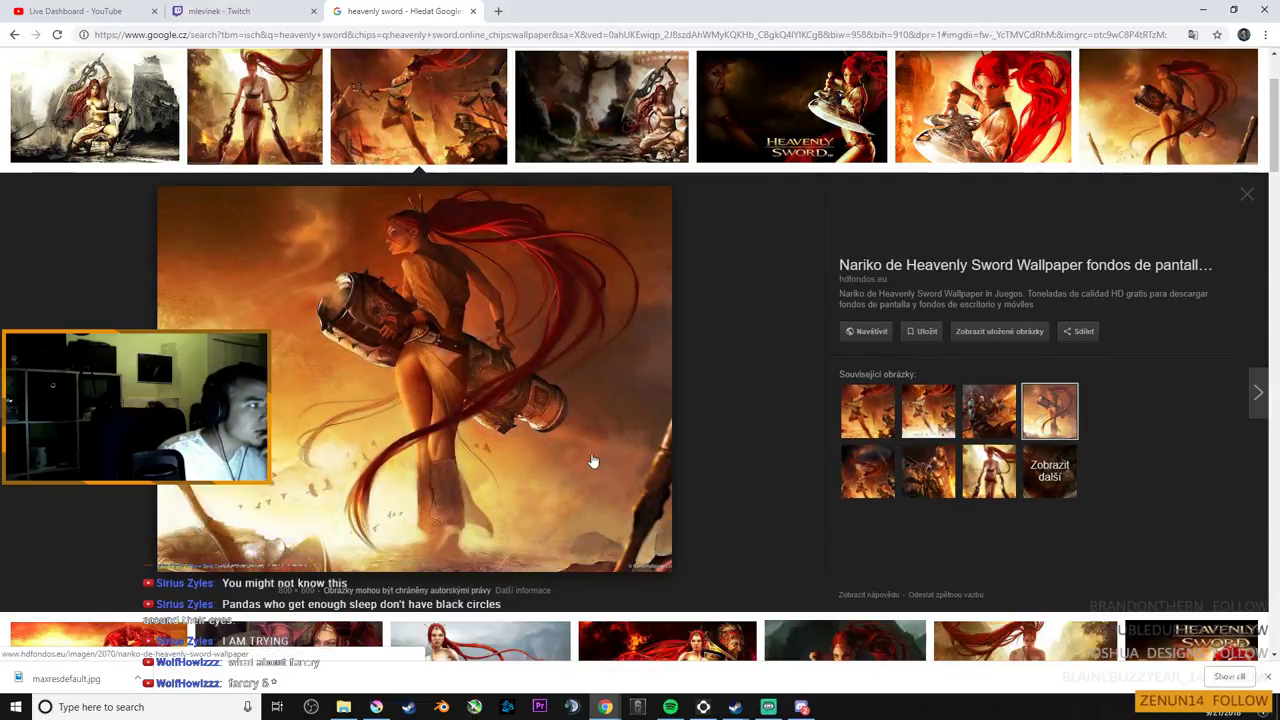
# Close the cannon artwork's preview, scan more "heavenly sword" wallpaper results and preview the 1600 x 900 HD wallpaper
pyautogui.click(1247, 194)
pyautogui.scroll(-1, 820, 362)
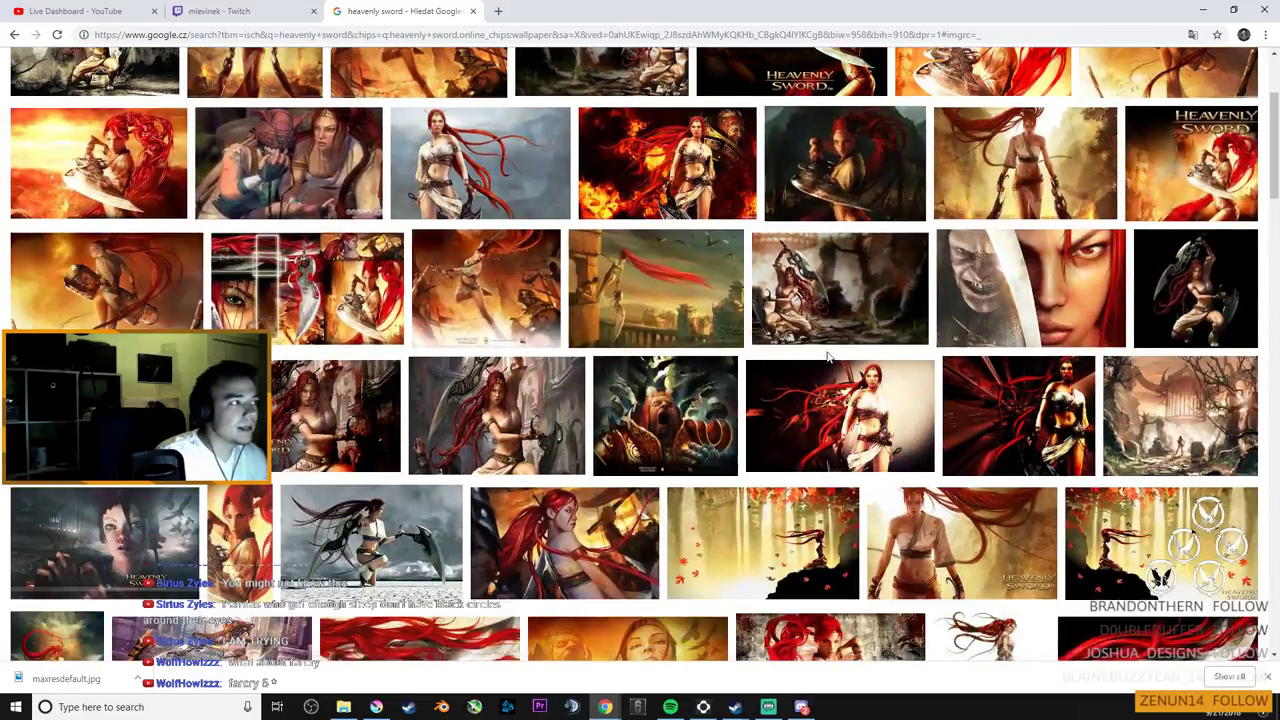
pyautogui.scroll(3, 830, 355)
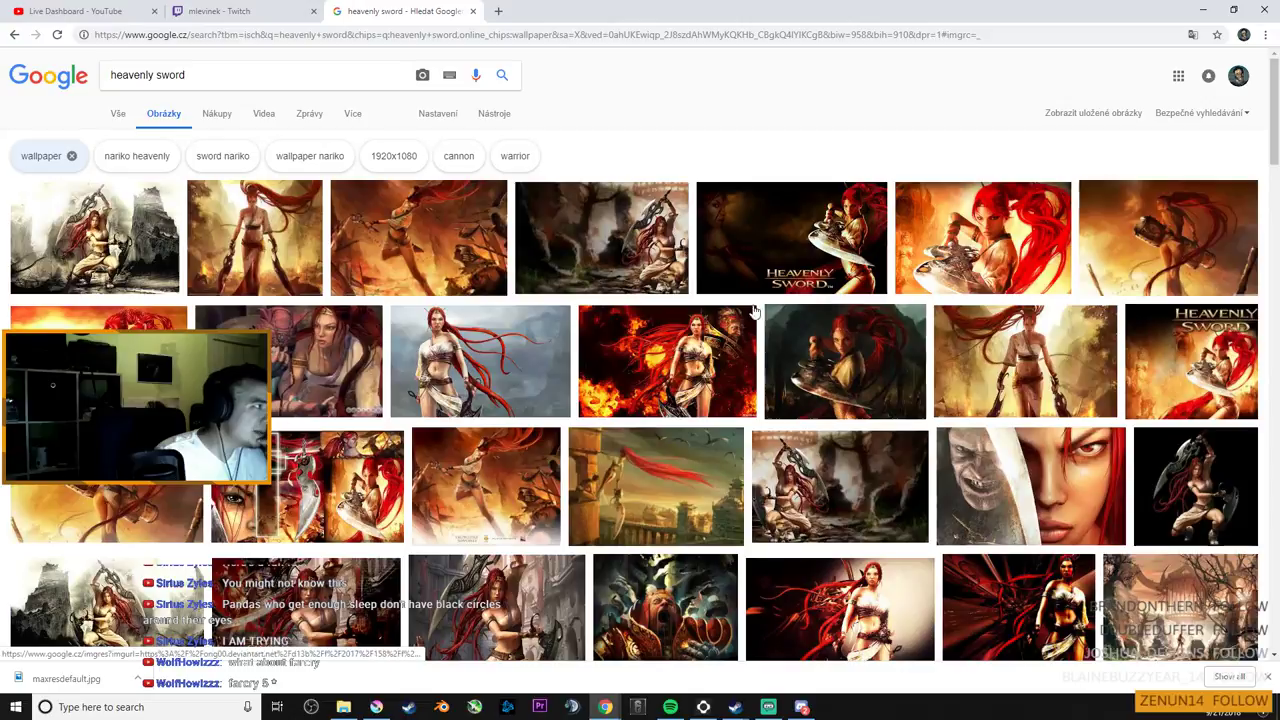
pyautogui.scroll(-1, 705, 316)
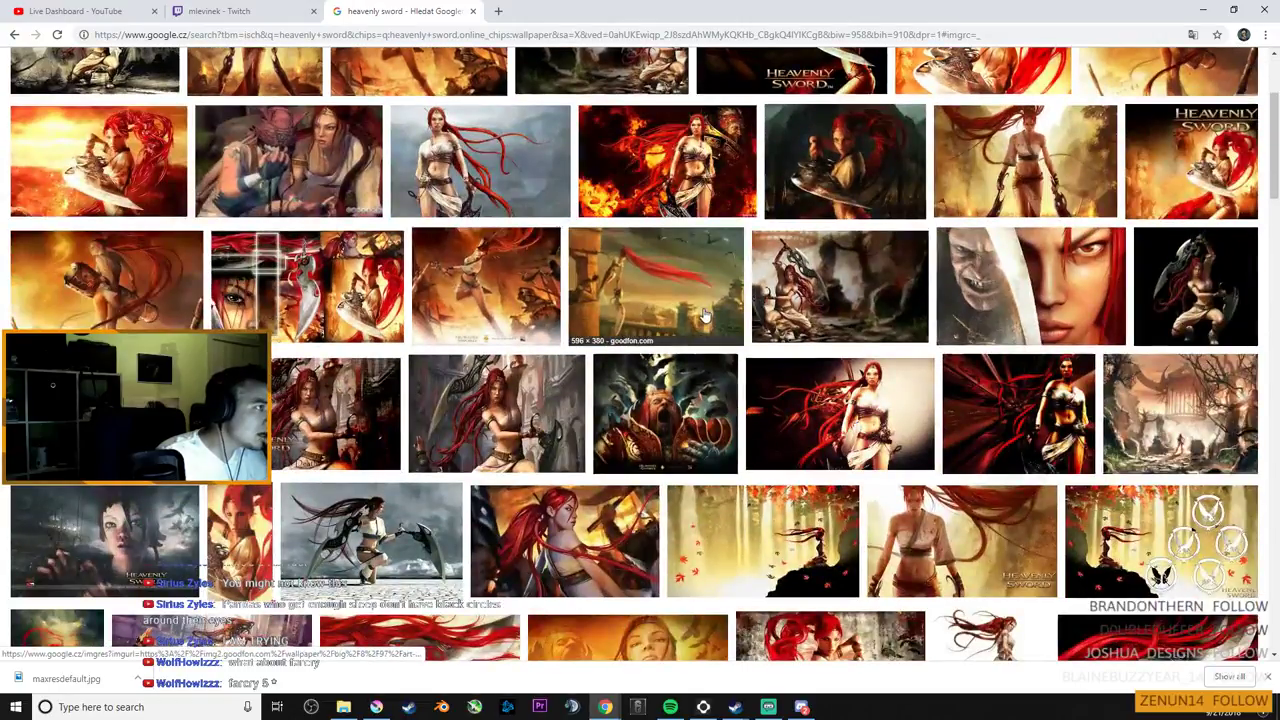
pyautogui.scroll(-3, 705, 316)
pyautogui.scroll(-1, 705, 316)
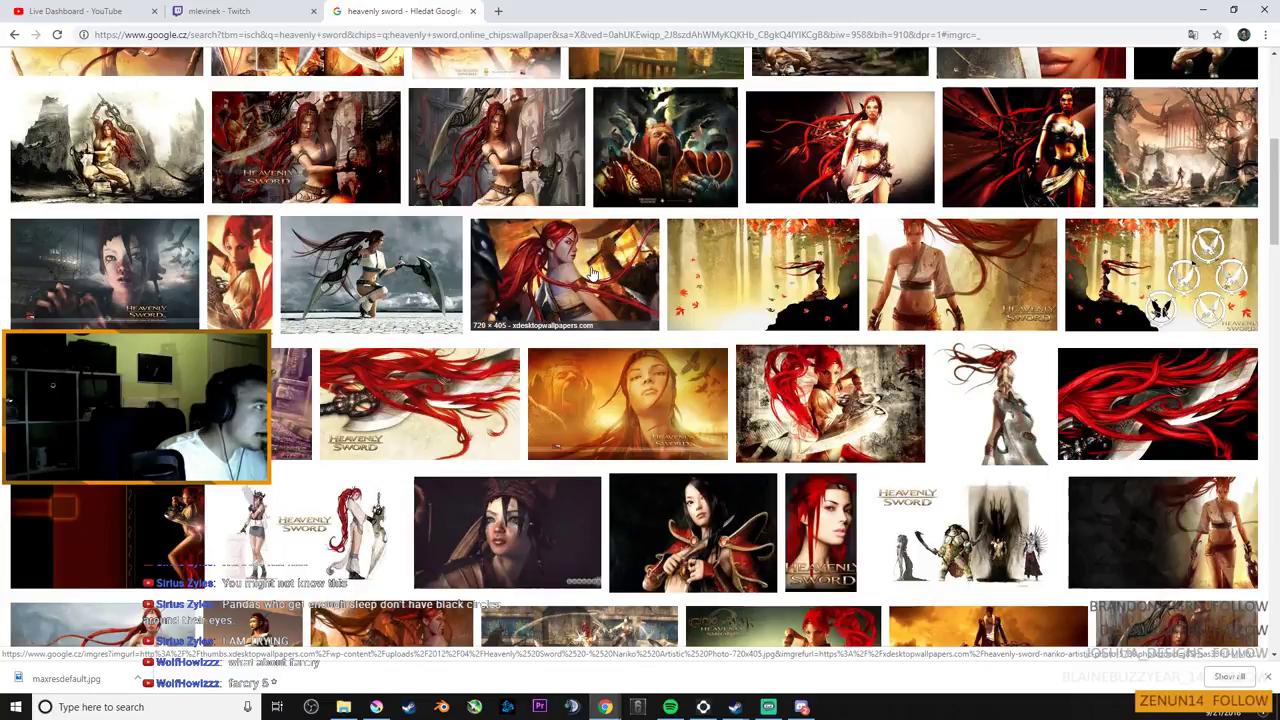
pyautogui.scroll(1, 591, 272)
pyautogui.scroll(2, 892, 392)
pyautogui.scroll(-3, 892, 382)
pyautogui.click(905, 380)
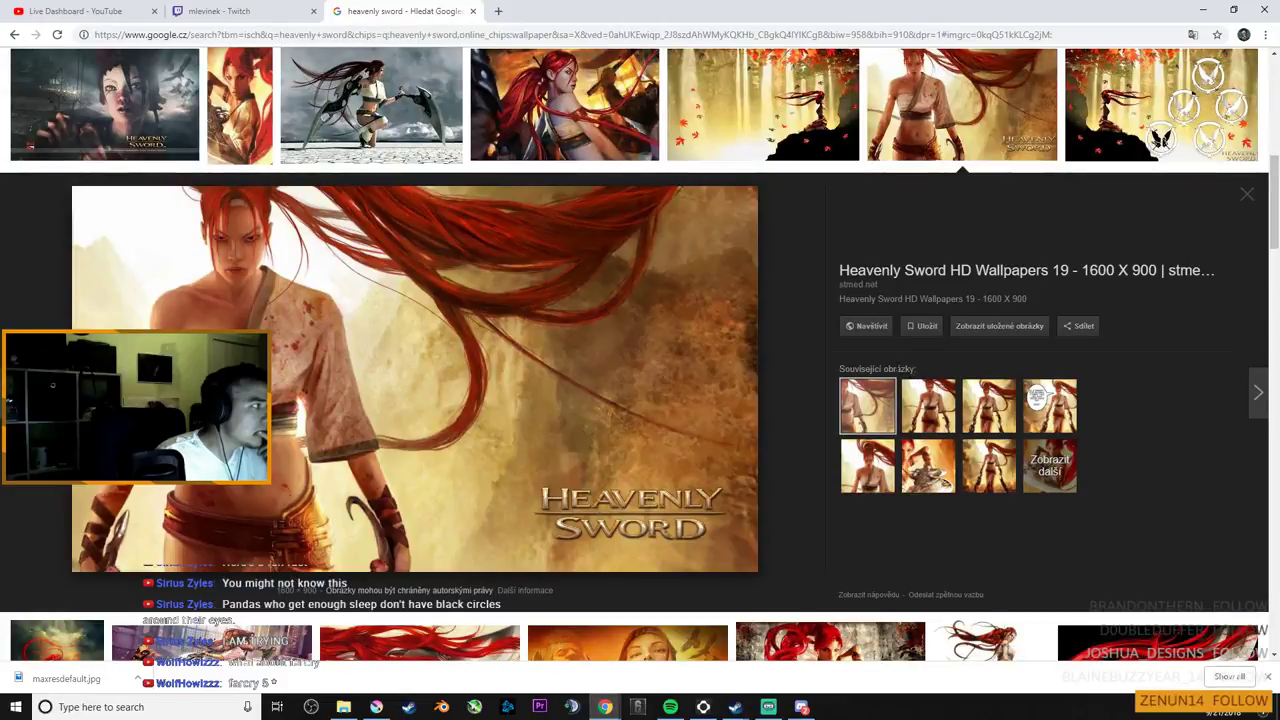
pyautogui.click(1247, 195)
# Look through further rows of wallpaper results, then preview the cannon artwork and its related 1280x1024 Sacred Weapon version
pyautogui.scroll(-2, 760, 343)
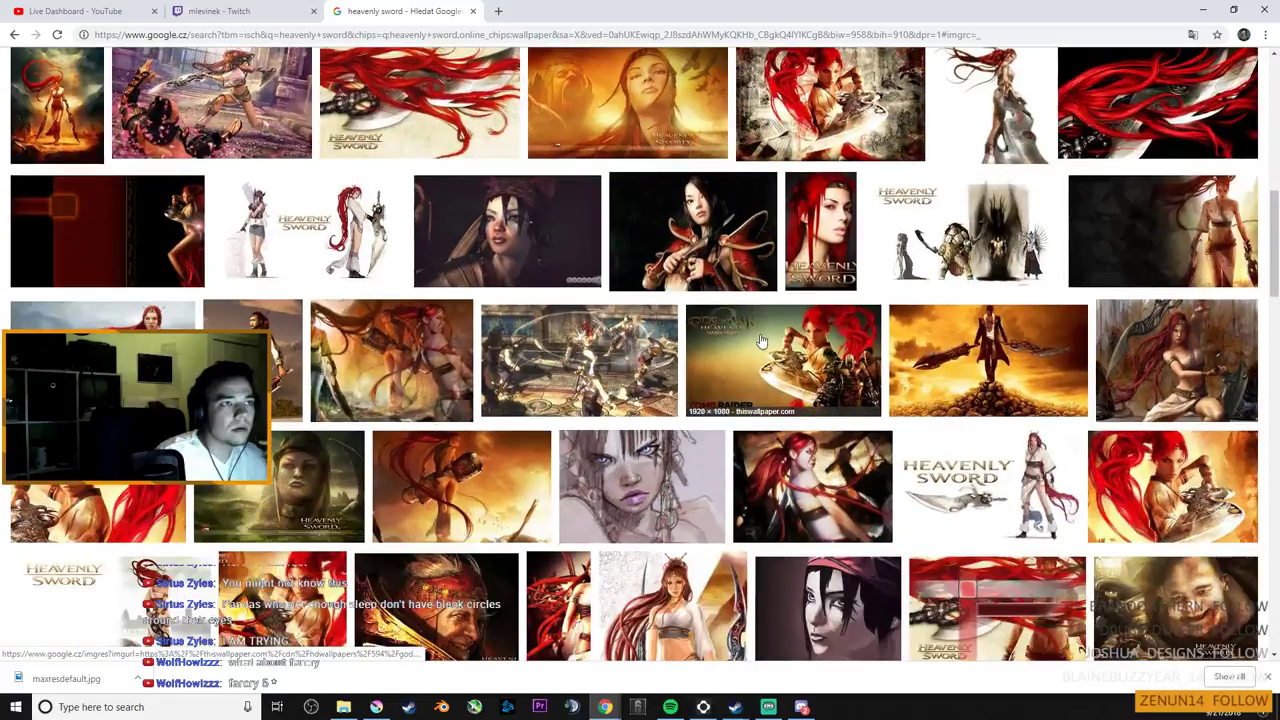
pyautogui.scroll(-2, 760, 343)
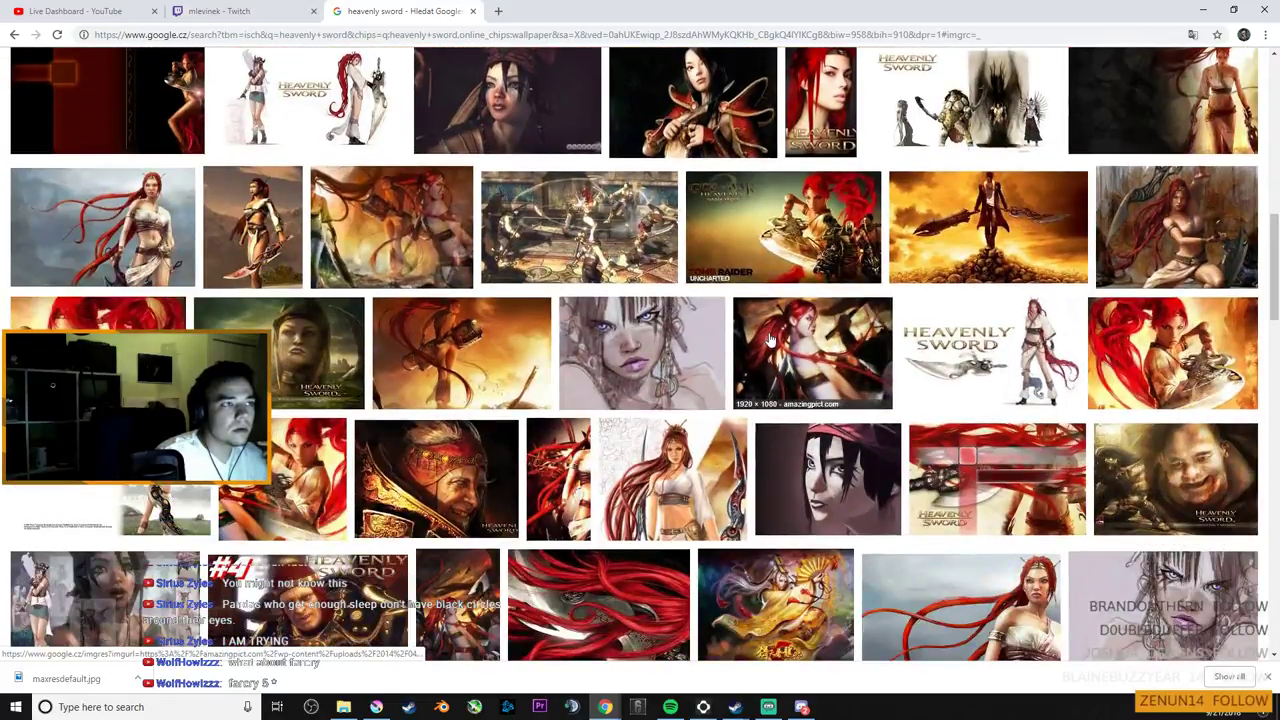
pyautogui.scroll(-2, 770, 340)
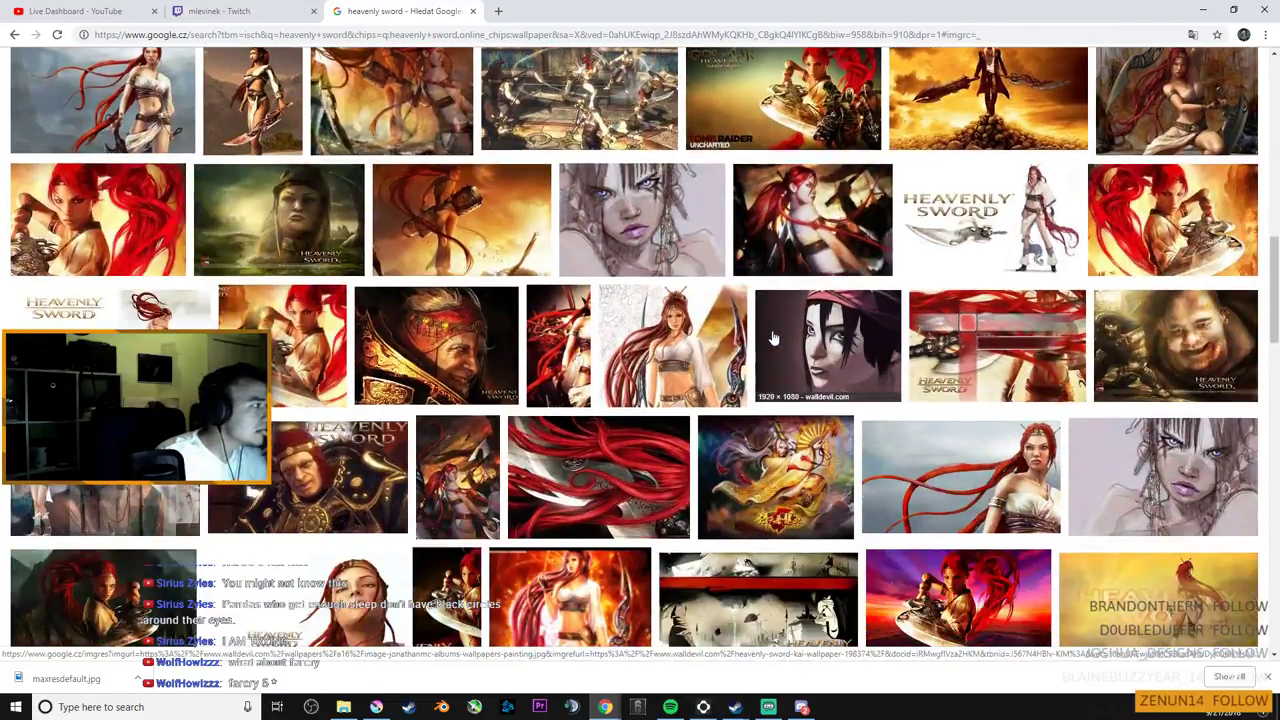
pyautogui.scroll(-2, 773, 338)
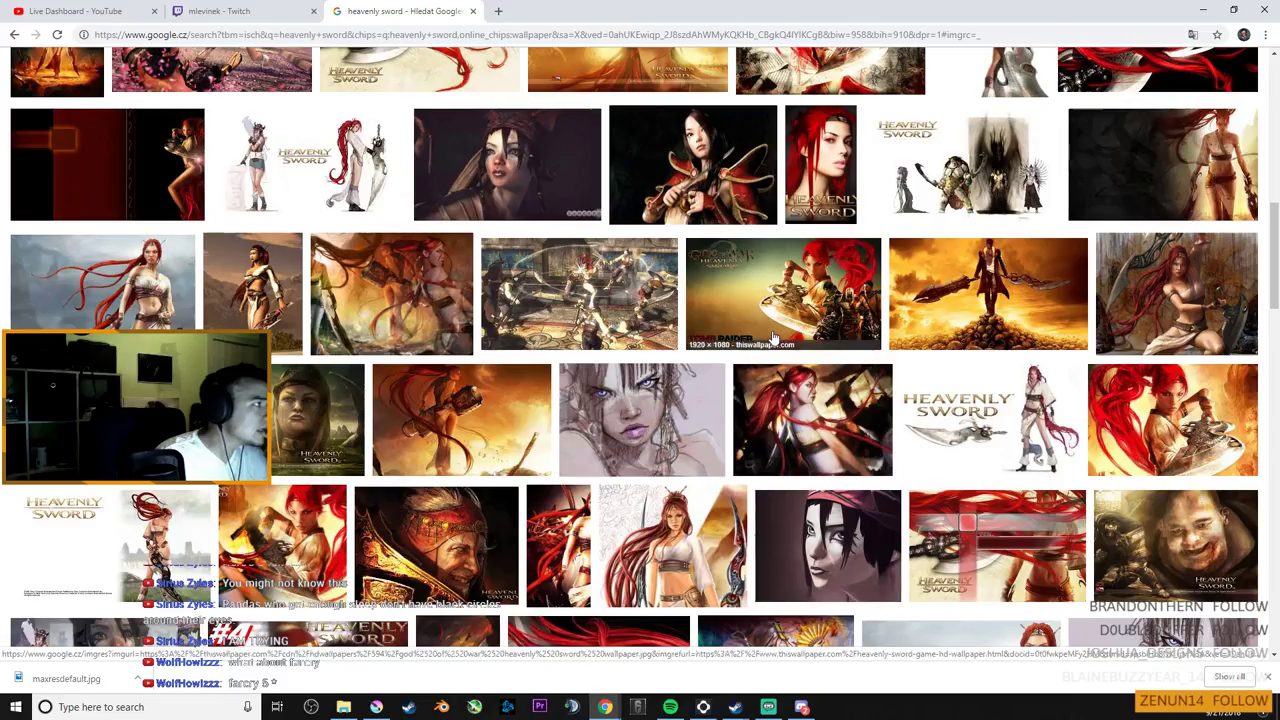
pyautogui.scroll(-2, 773, 338)
pyautogui.scroll(-2, 773, 338)
pyautogui.scroll(2, 773, 338)
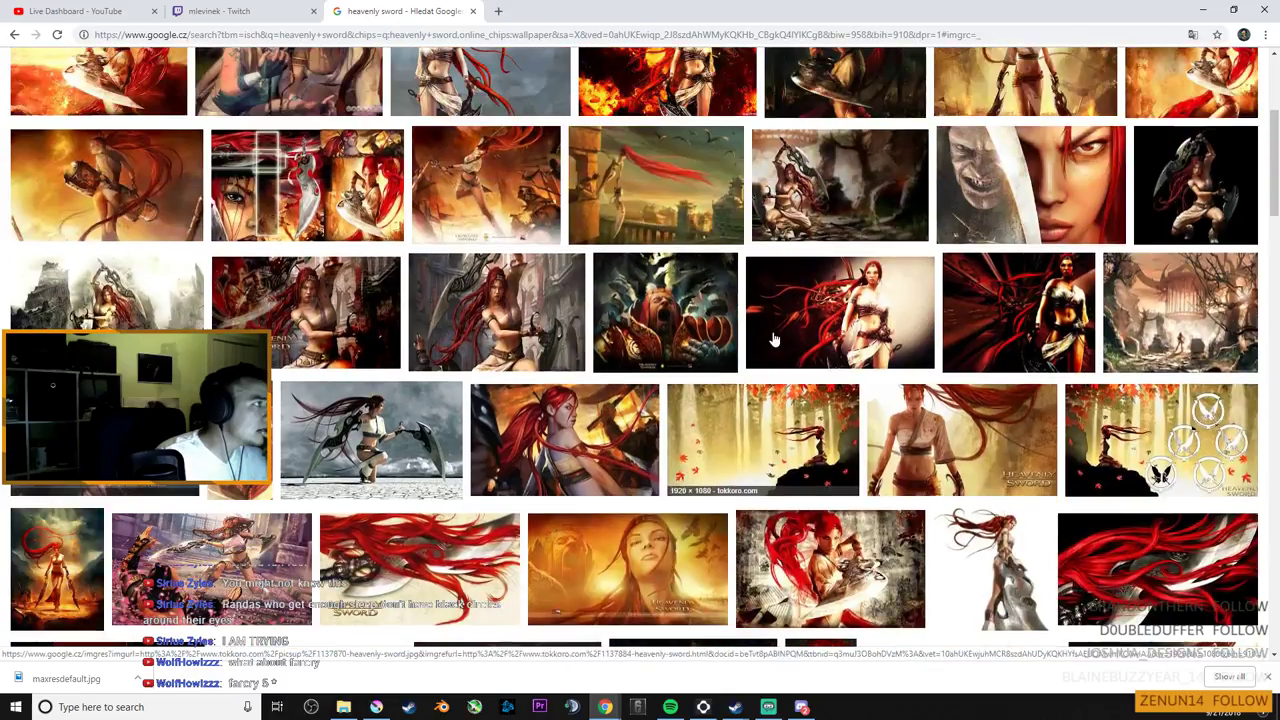
pyautogui.click(189, 220)
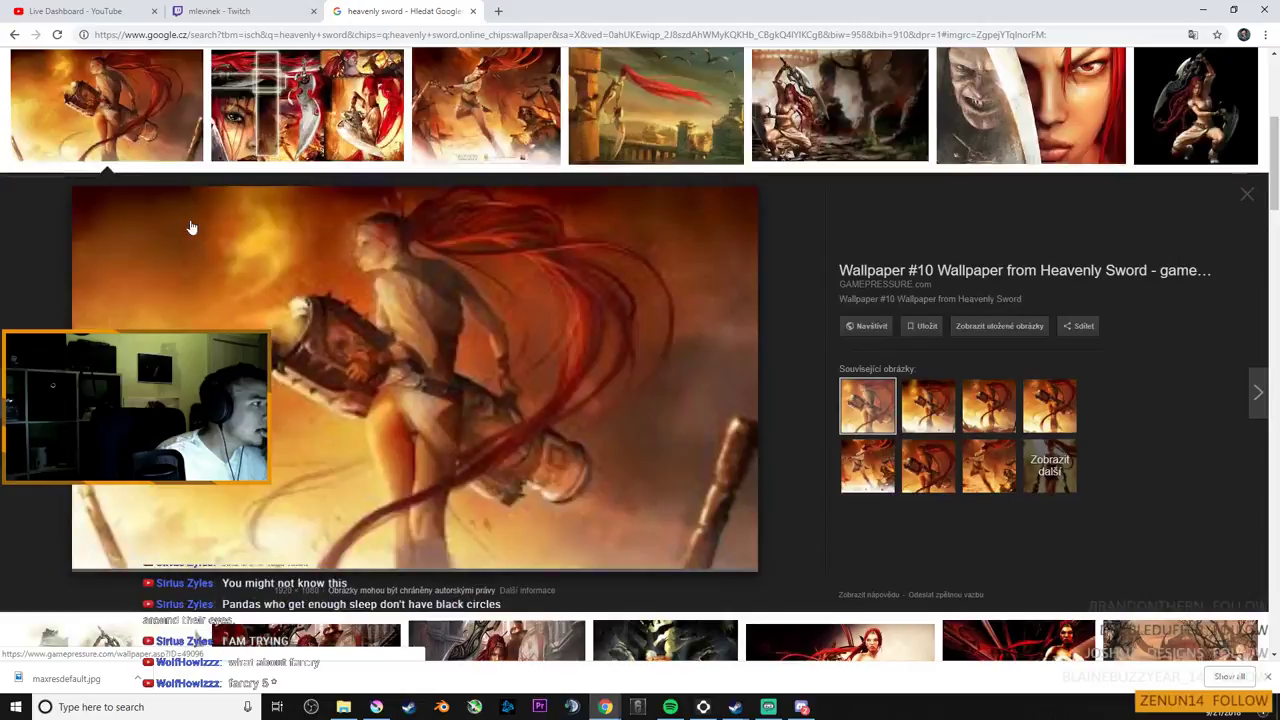
pyautogui.click(928, 405)
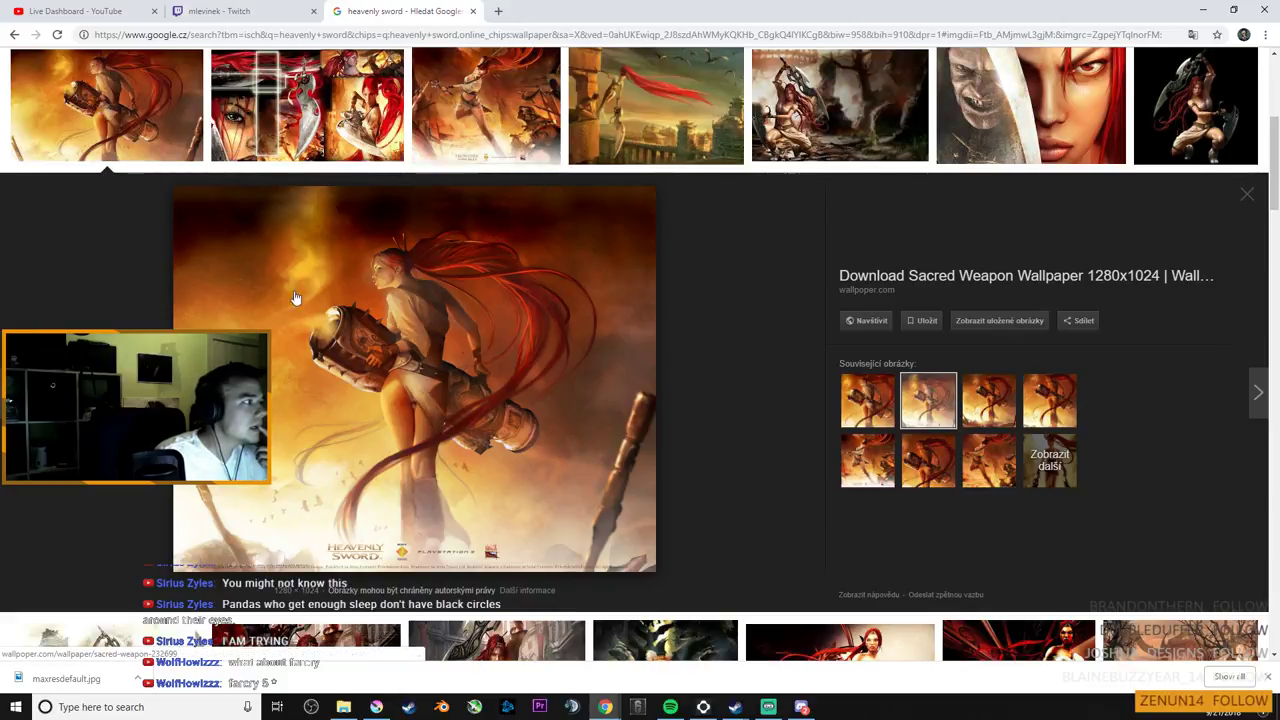
pyautogui.scroll(-3, 476, 408)
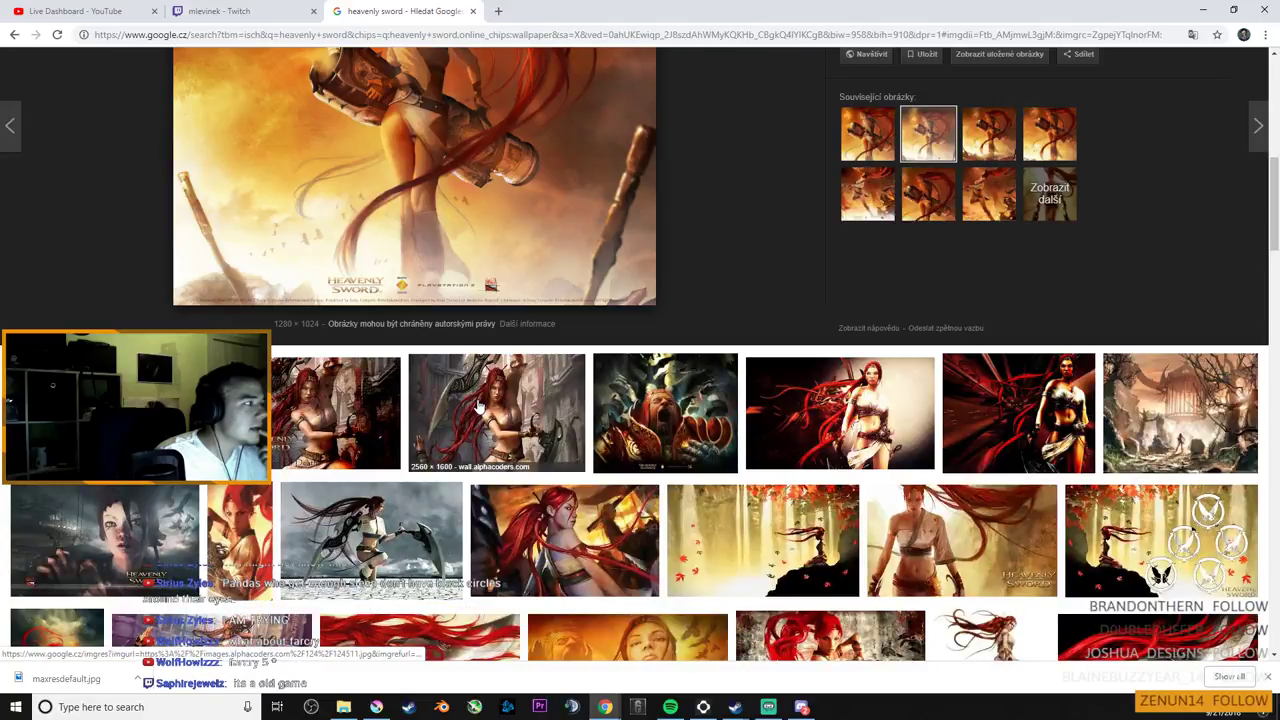
pyautogui.scroll(4, 478, 405)
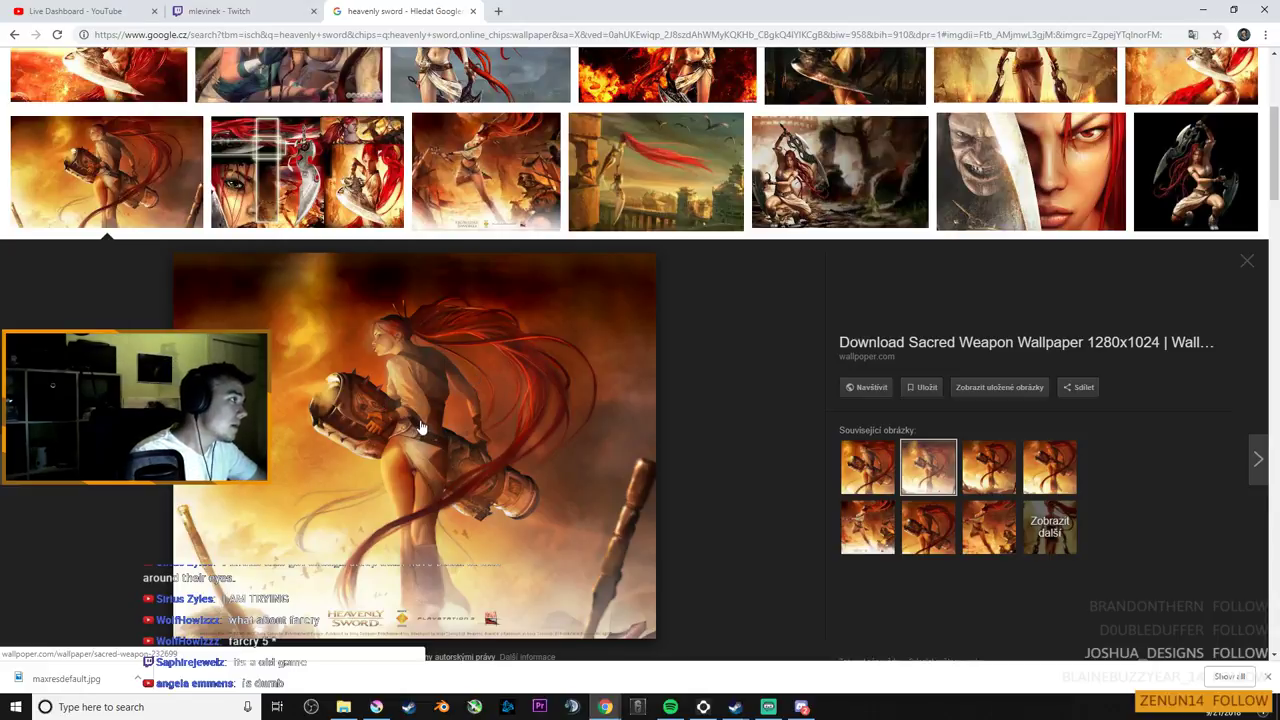
# Compare the related versions of the cannon artwork, return to the Sacred Weapon wallpaper to examine it and close the preview
pyautogui.click(928, 526)
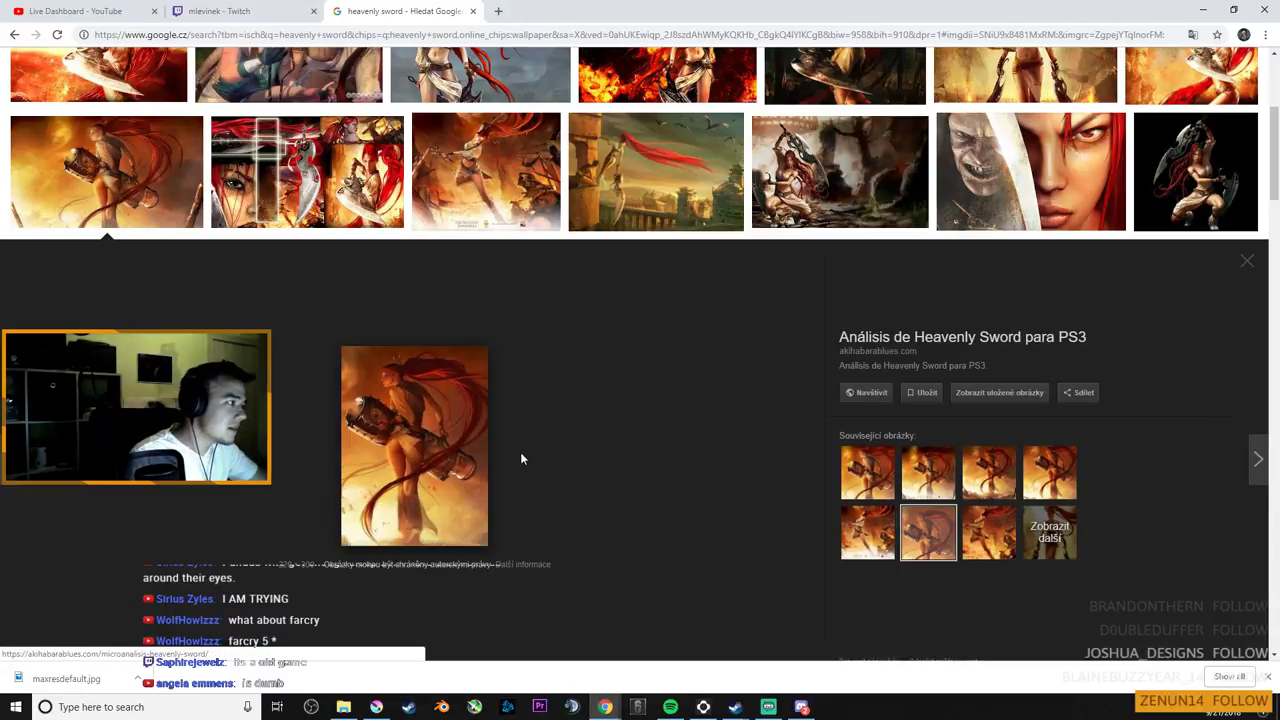
pyautogui.click(929, 472)
pyautogui.click(868, 467)
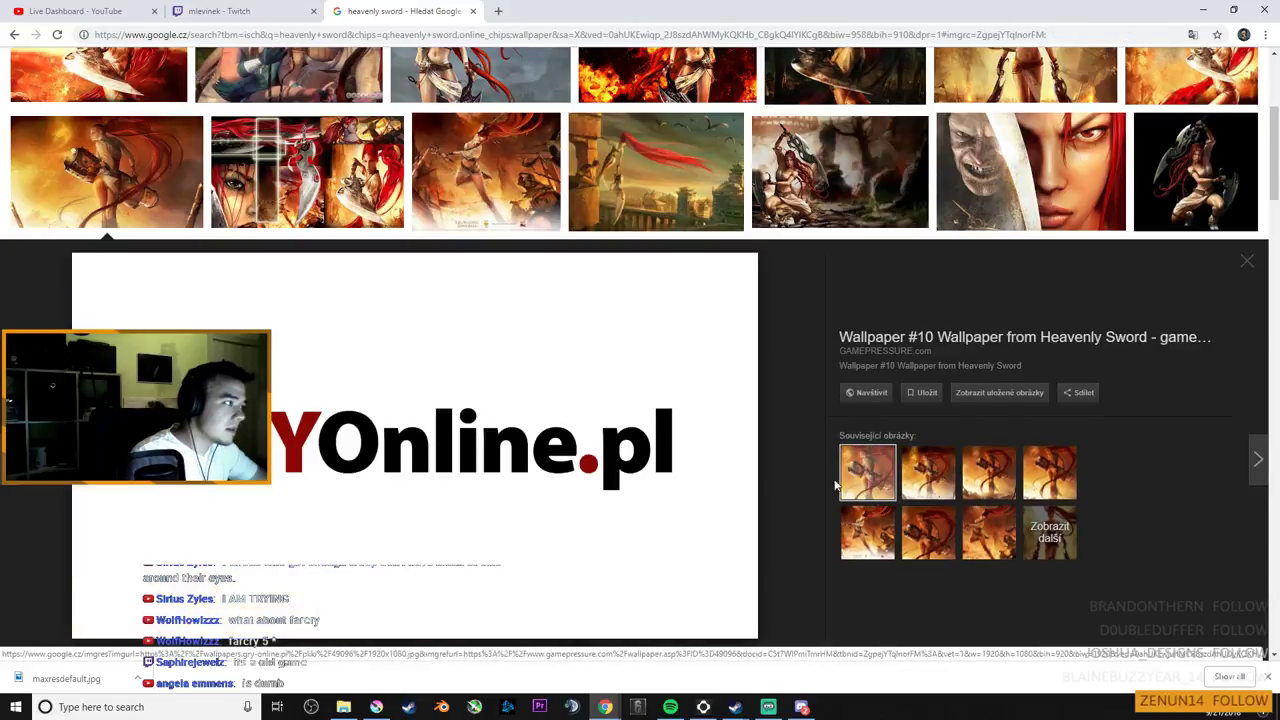
pyautogui.click(929, 467)
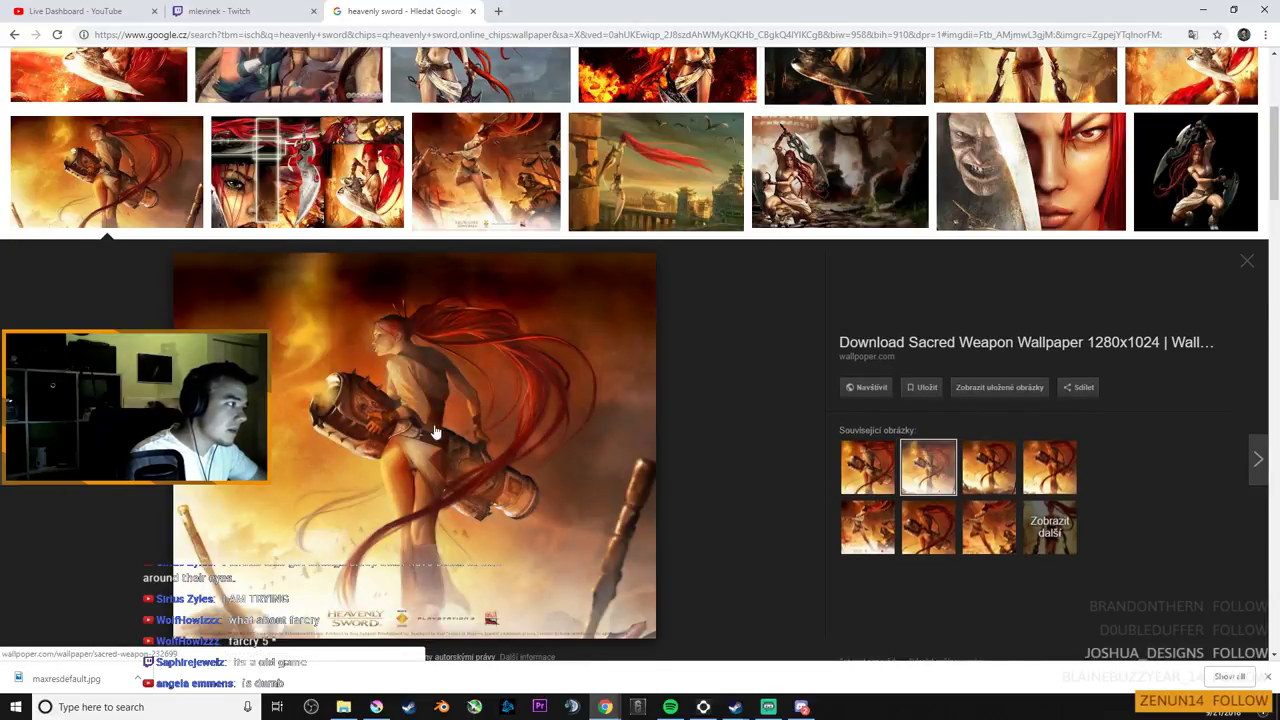
pyautogui.scroll(2, 420, 432)
pyautogui.scroll(-3, 405, 436)
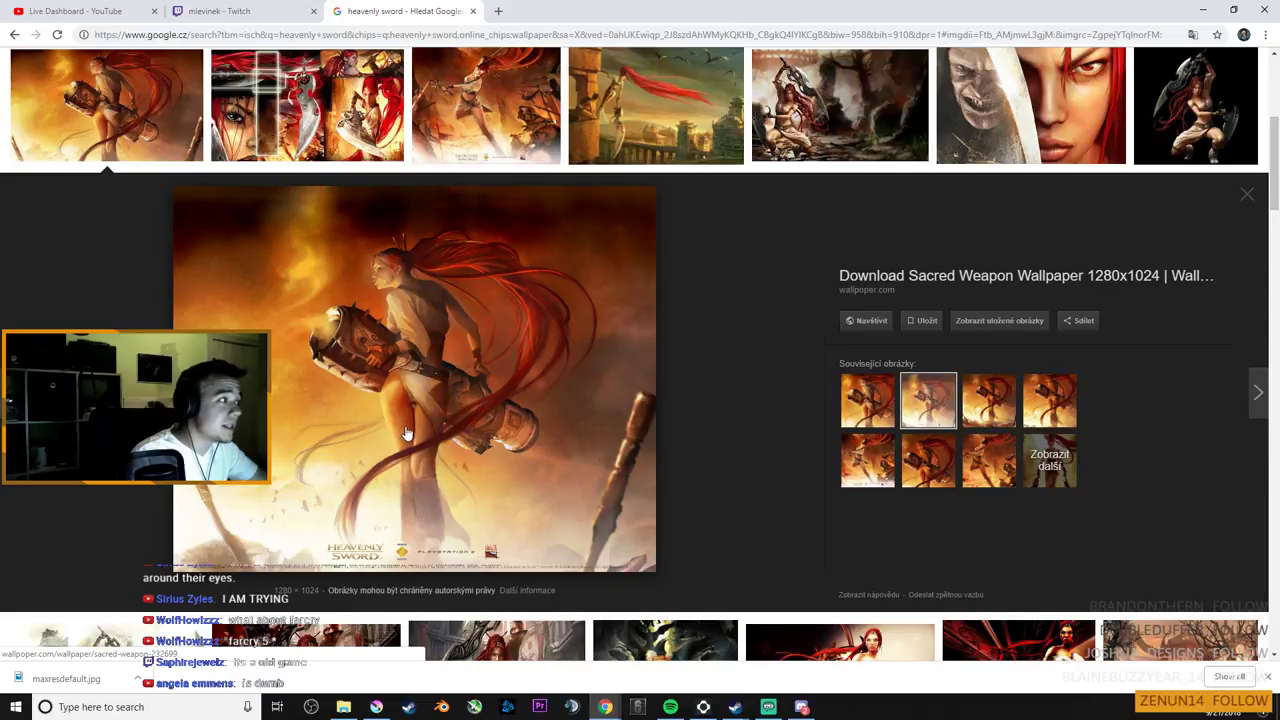
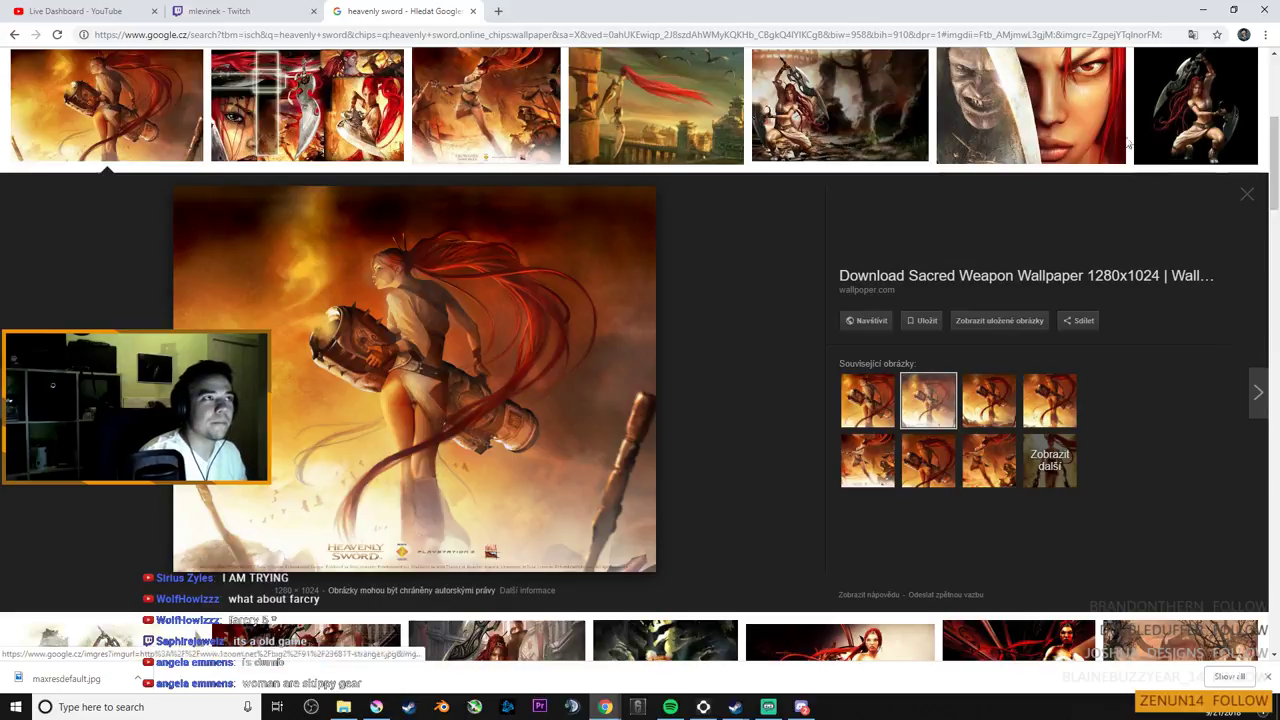
pyautogui.click(1245, 194)
# Scan the wallpaper results again and preview the 1600x1200 artwork of the red-haired woman holding two lowered blades
pyautogui.scroll(4, 778, 212)
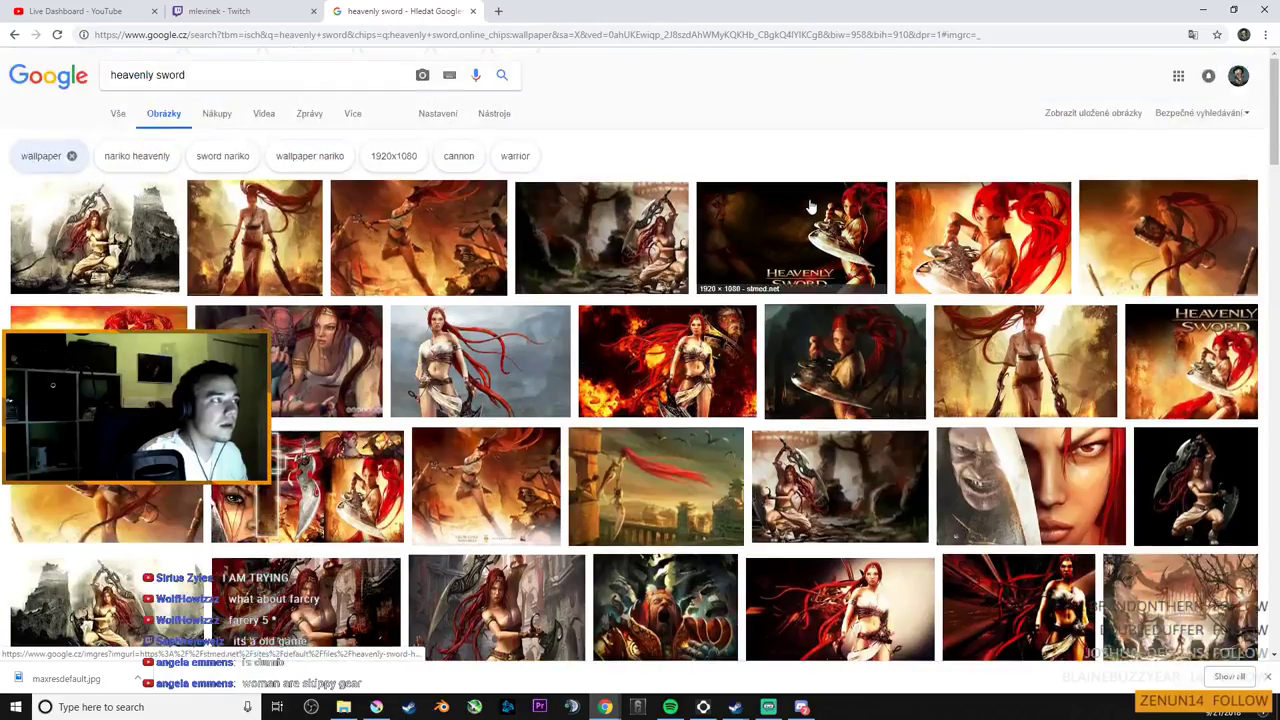
pyautogui.scroll(-10, 355, 285)
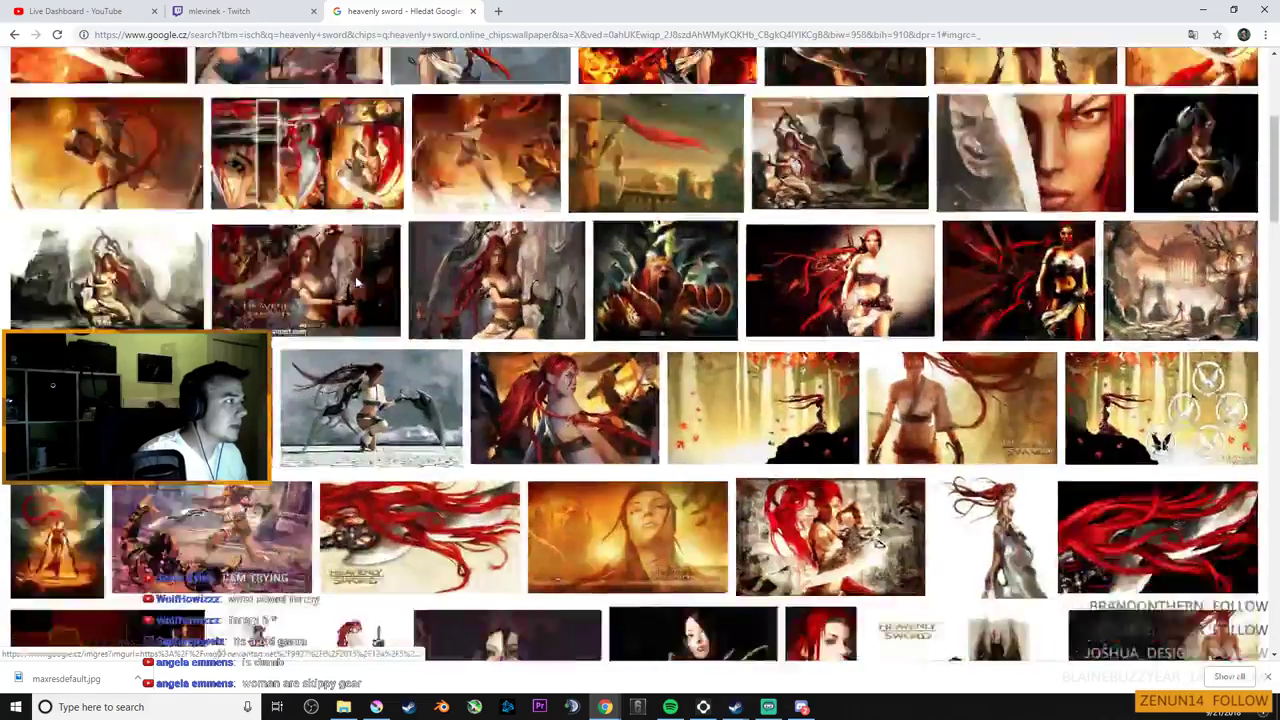
pyautogui.scroll(3, 358, 276)
pyautogui.scroll(-3, 358, 276)
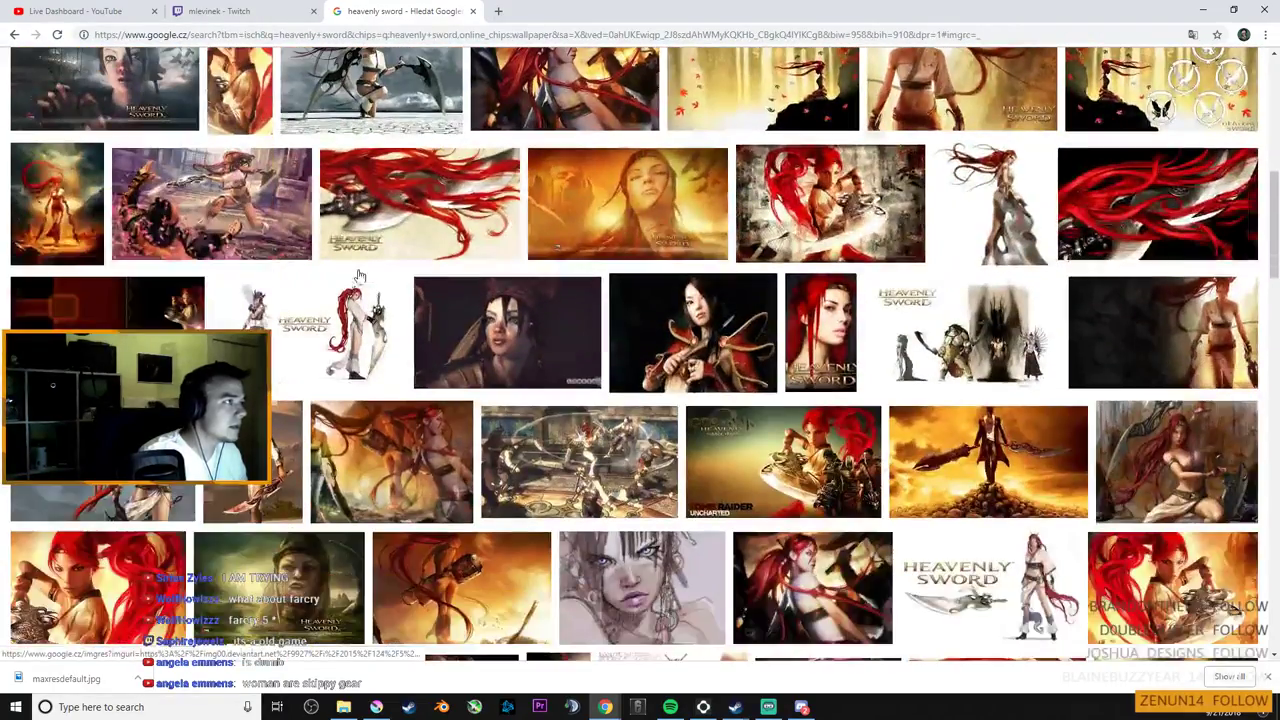
pyautogui.scroll(-3, 360, 272)
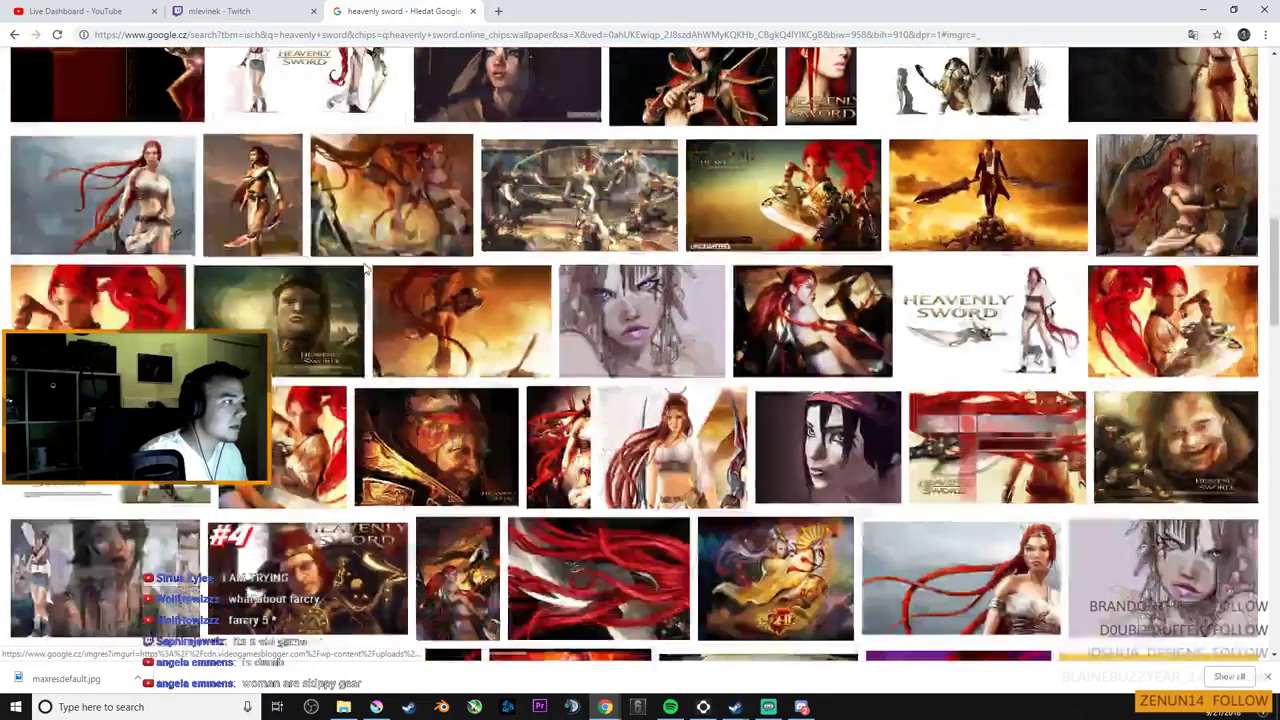
pyautogui.scroll(4, 362, 270)
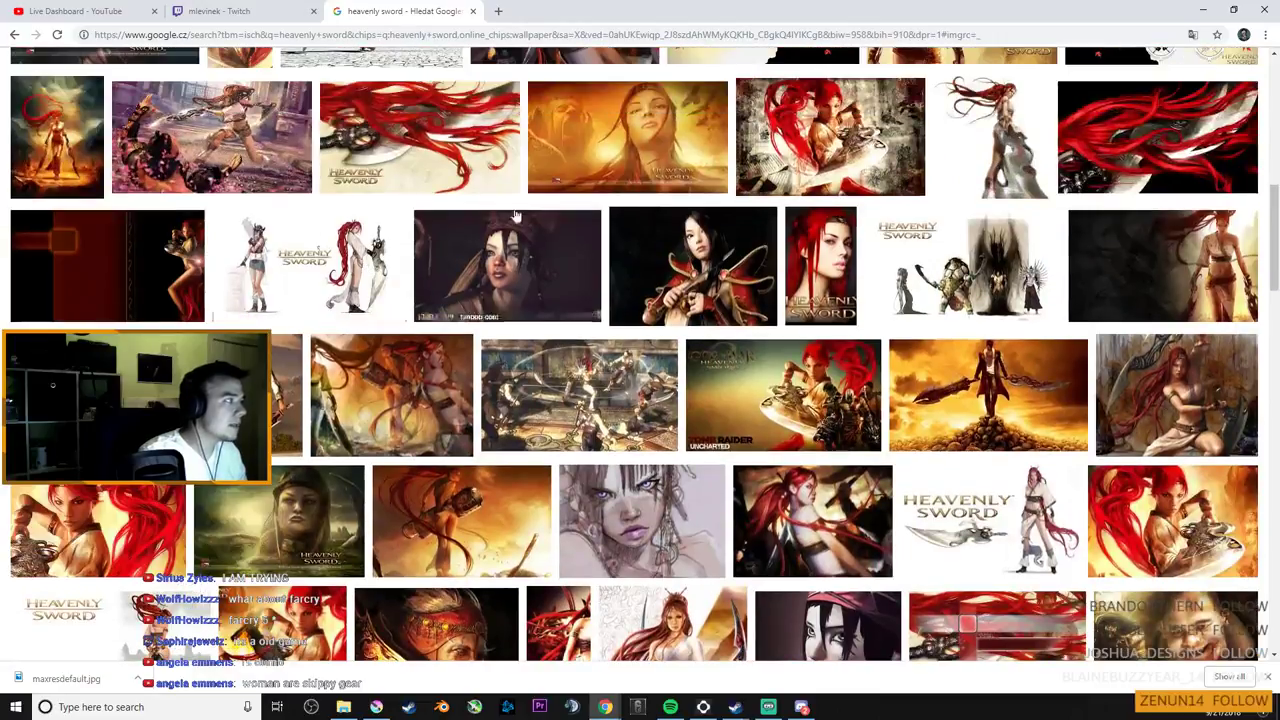
pyautogui.scroll(5, 722, 295)
pyautogui.scroll(-1, 700, 290)
pyautogui.scroll(1, 690, 286)
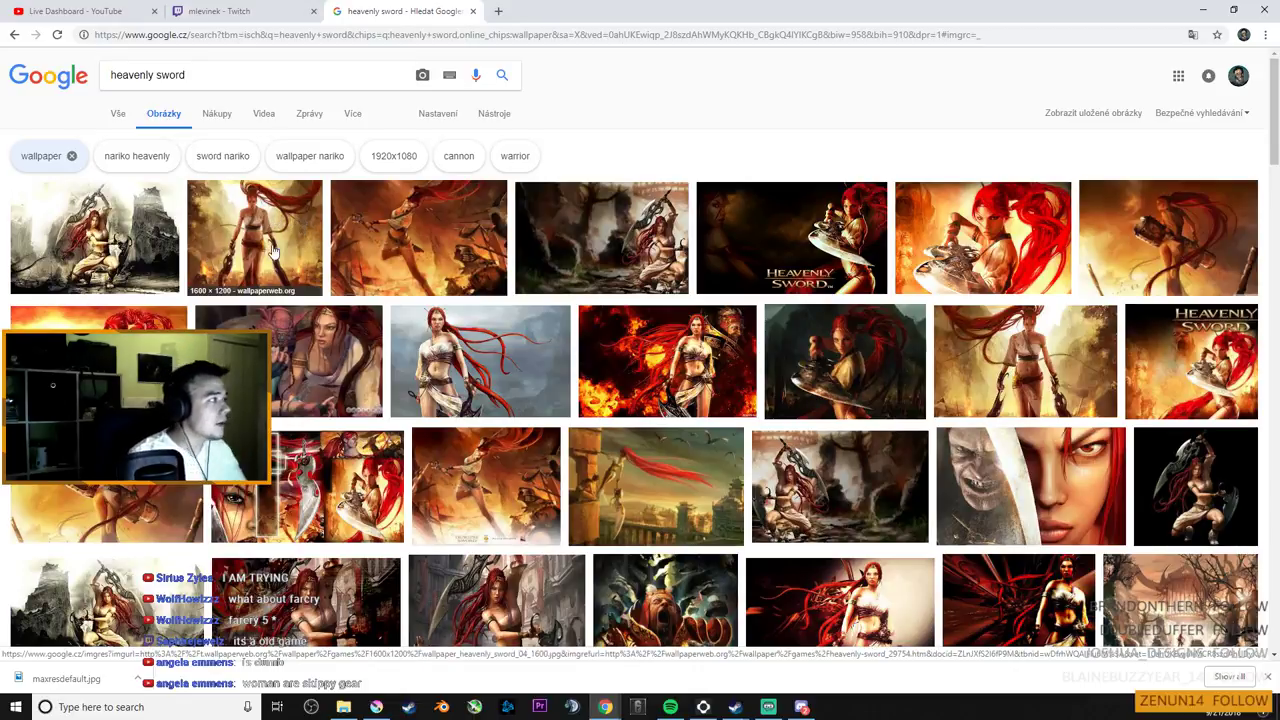
pyautogui.click(262, 248)
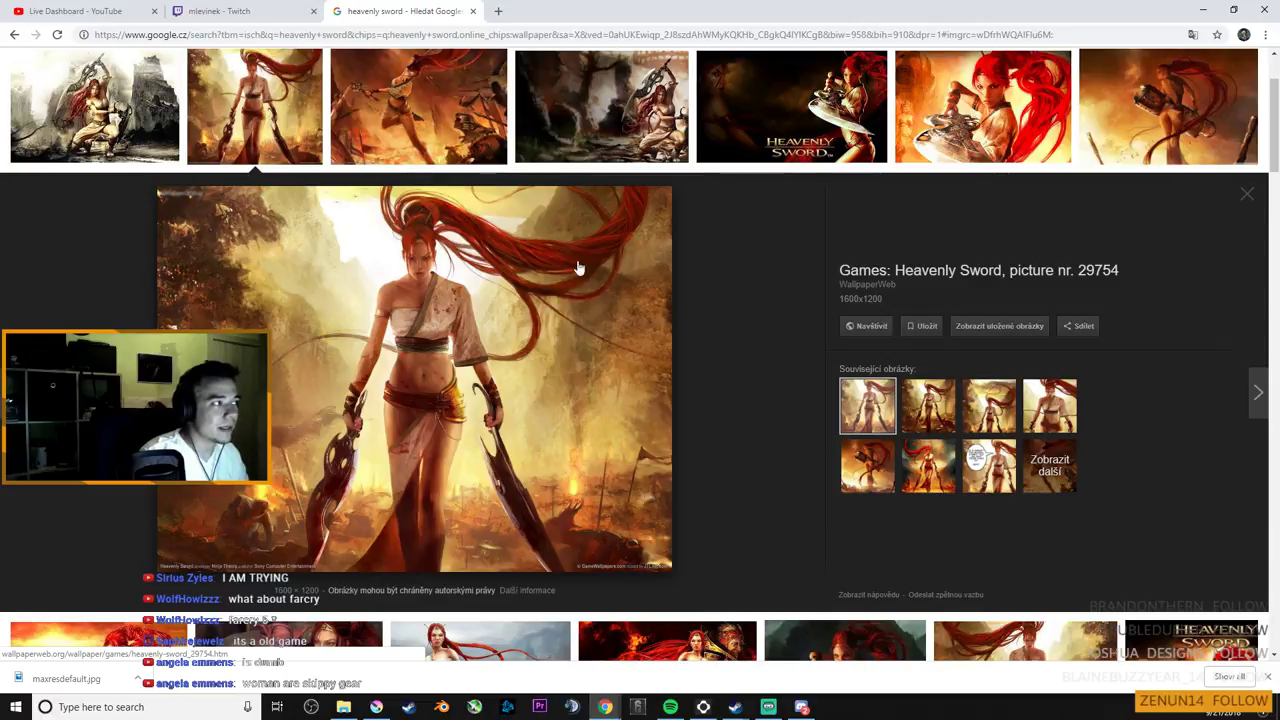
pyautogui.click(1246, 194)
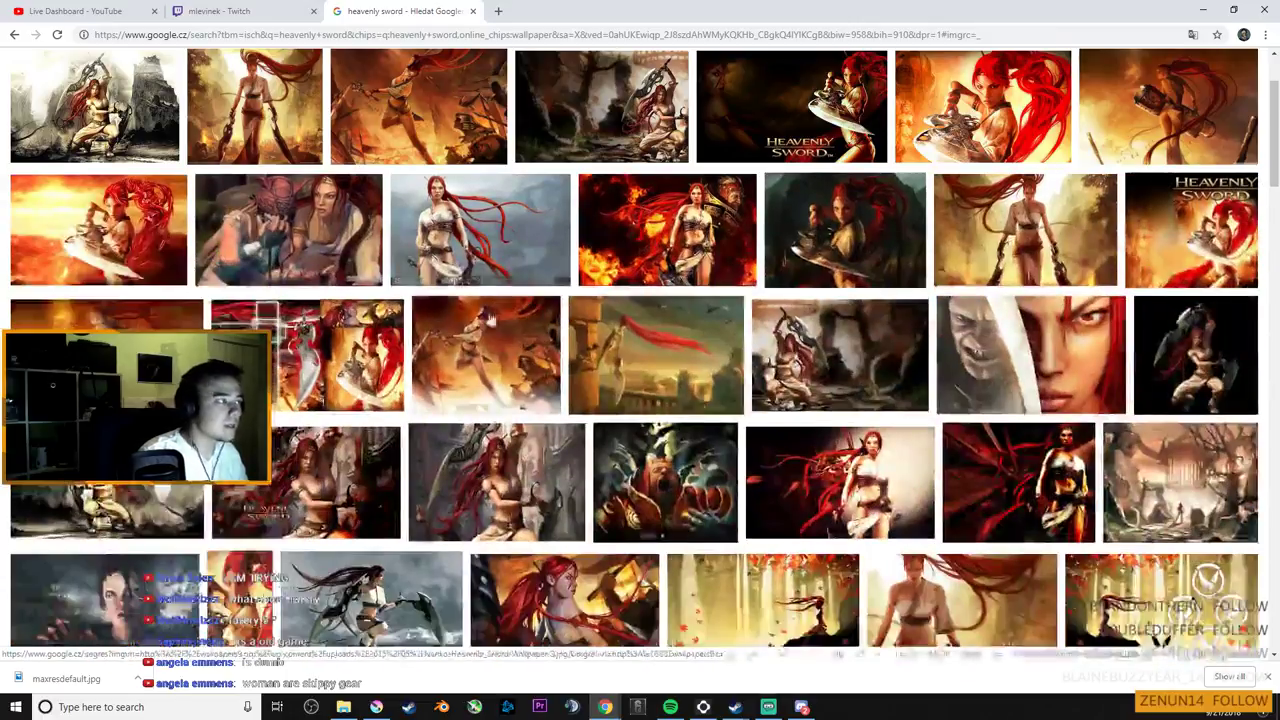
# Examine the lower rows of the "heavenly sword" wallpaper results for other character artwork
pyautogui.scroll(-3, 561, 345)
pyautogui.scroll(-2, 561, 345)
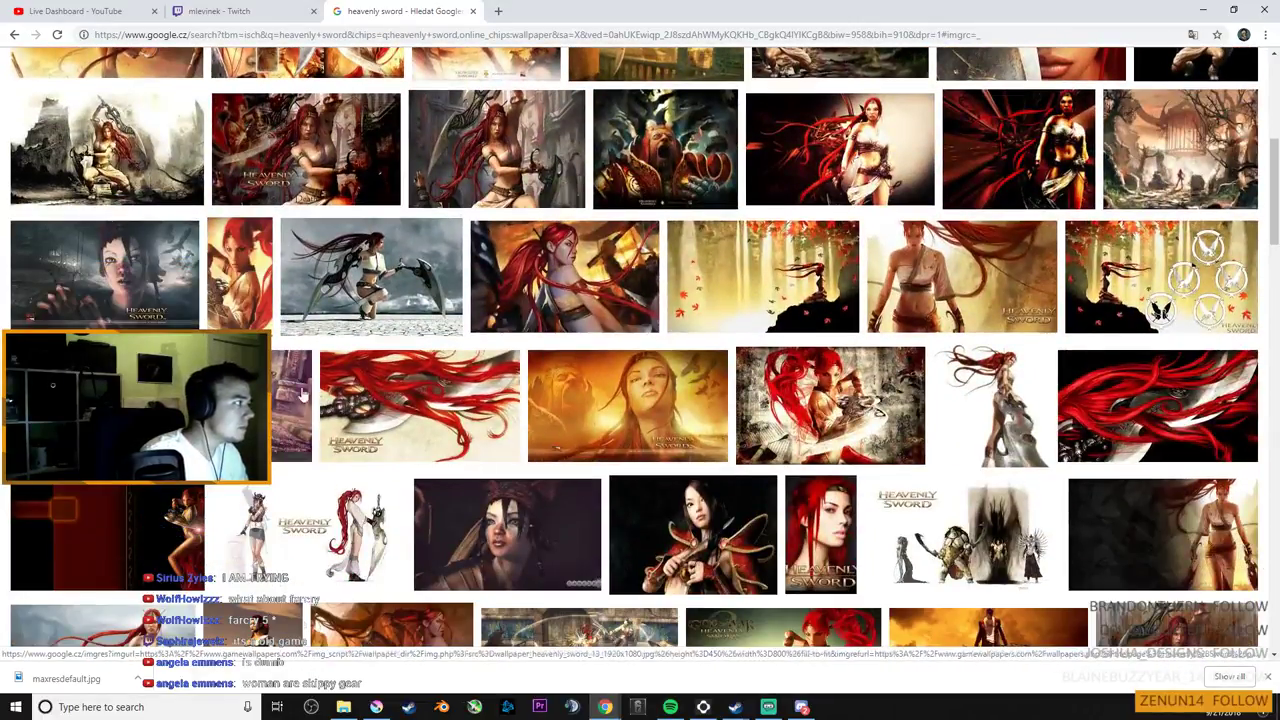
pyautogui.scroll(-4, 970, 376)
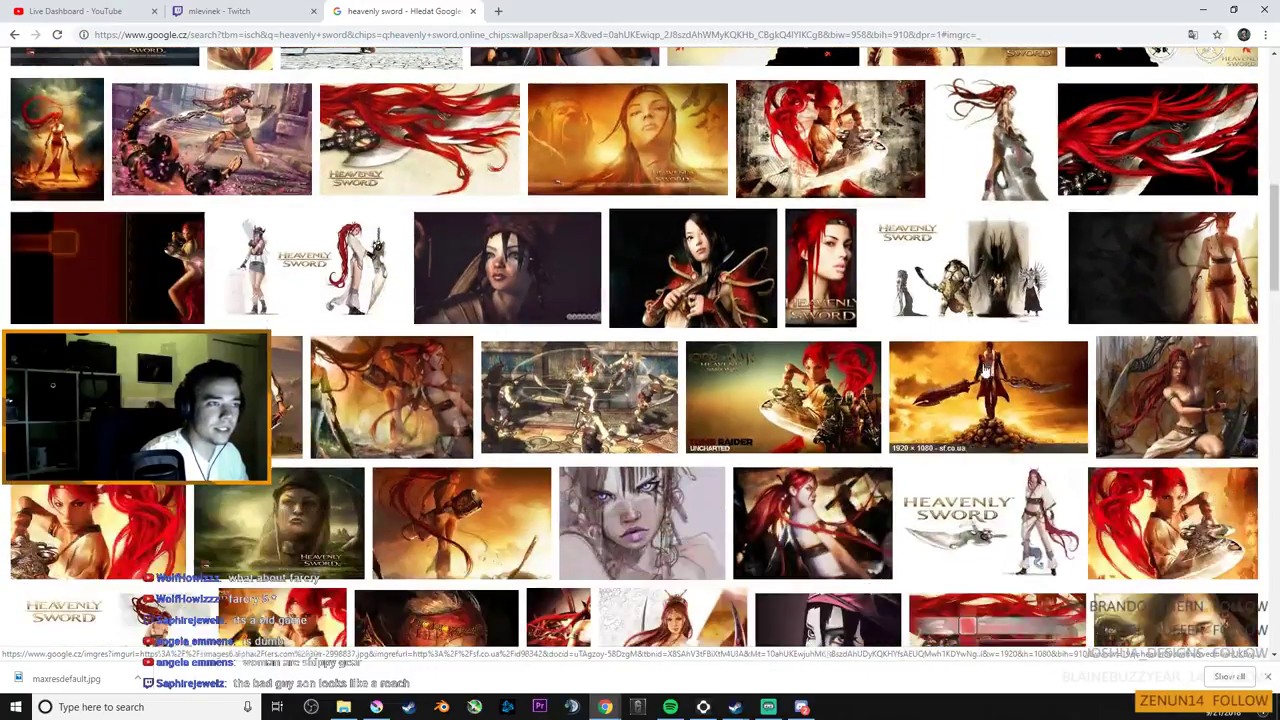
pyautogui.scroll(-1, 970, 376)
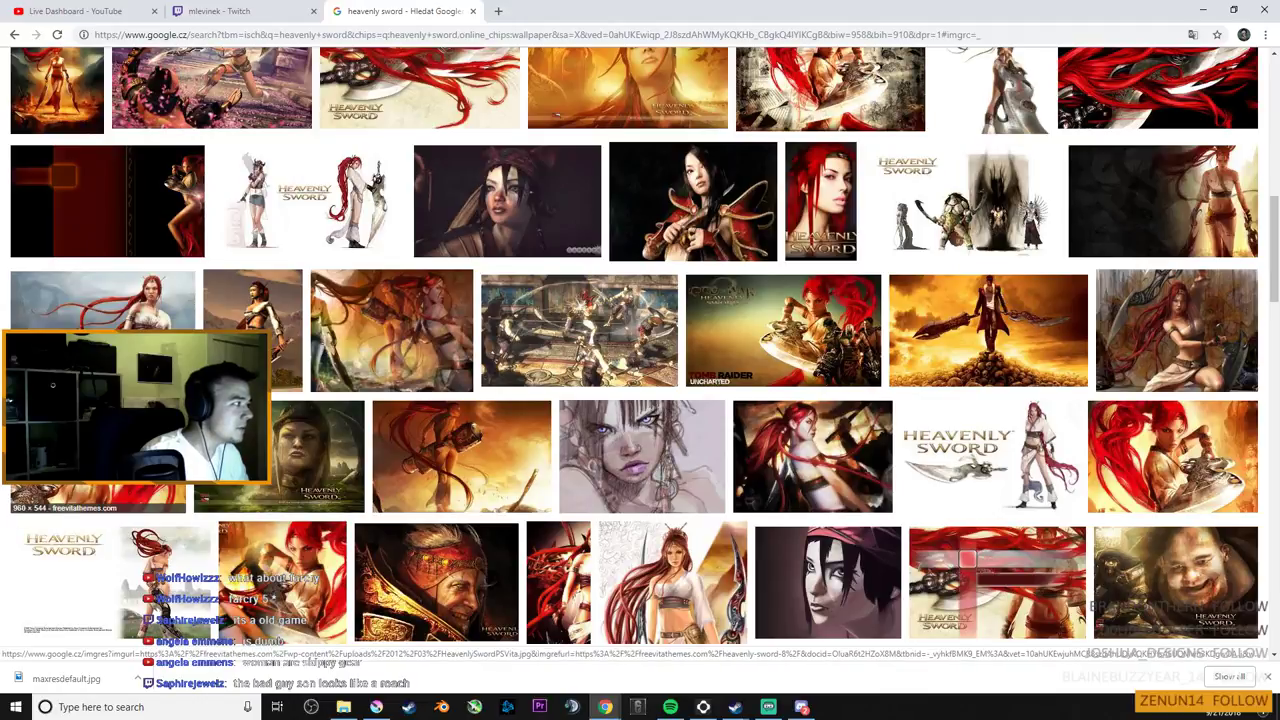
pyautogui.scroll(-3, 320, 420)
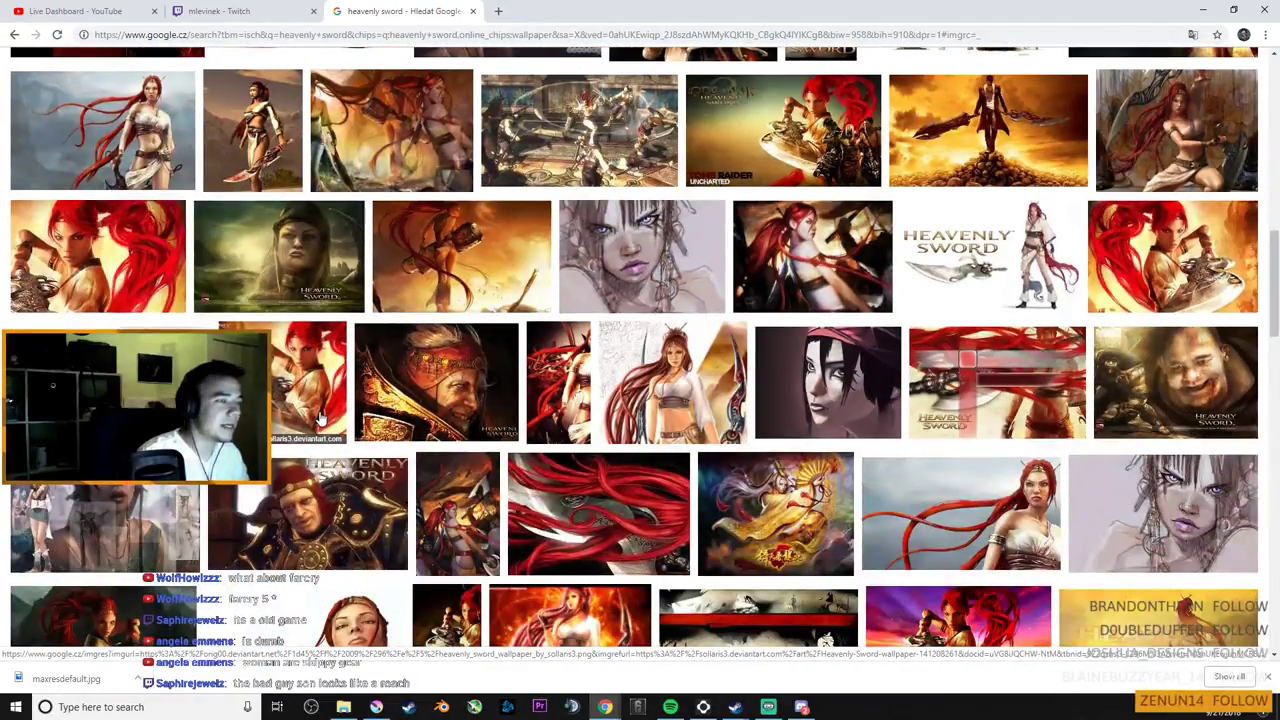
pyautogui.scroll(-5, 320, 418)
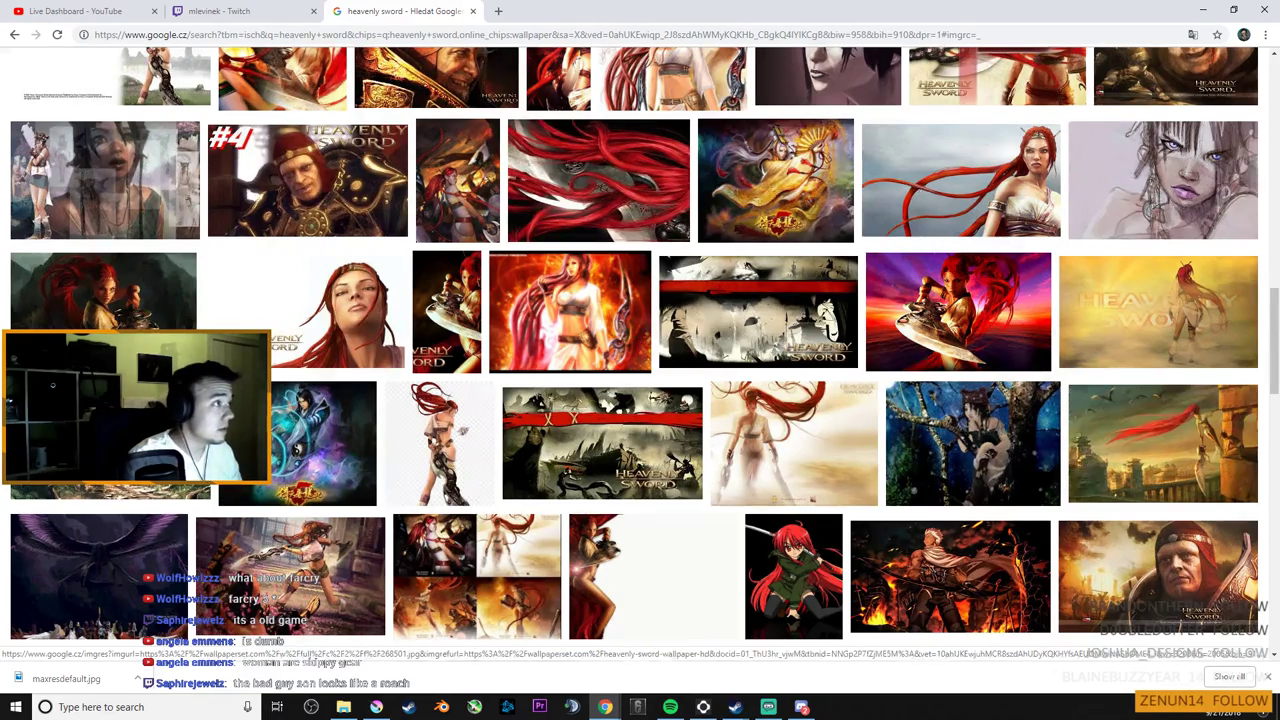
pyautogui.scroll(15, 497, 300)
pyautogui.scroll(-5, 497, 300)
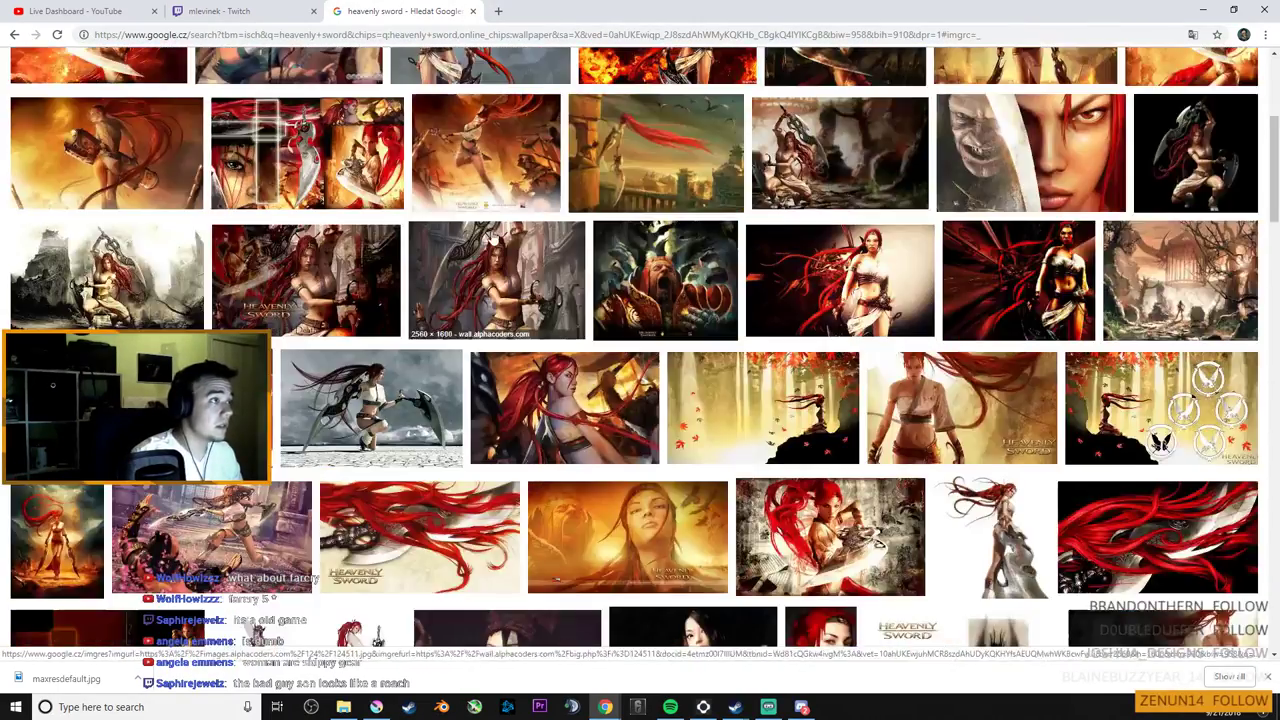
# Browse further down the Heavenly Sword image results, then return to the MonsterLive.kra painting in Krita
pyautogui.scroll(-20, 490, 238)
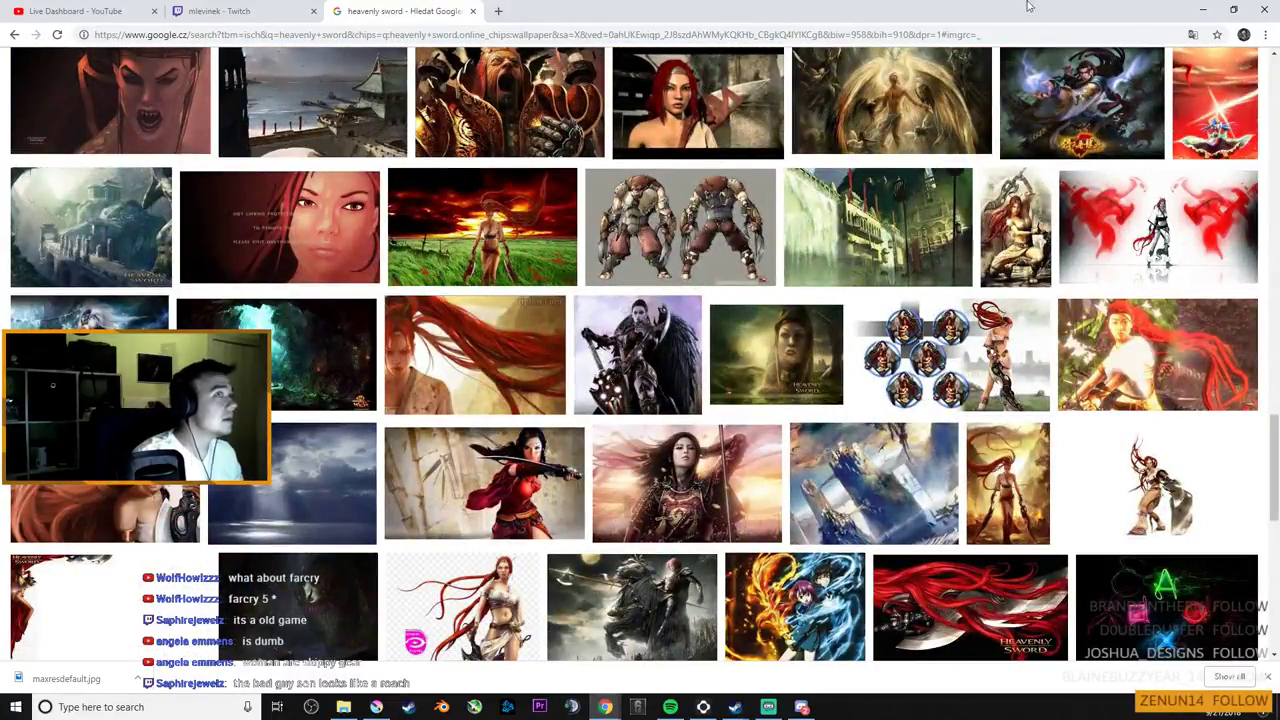
pyautogui.click(1203, 10)
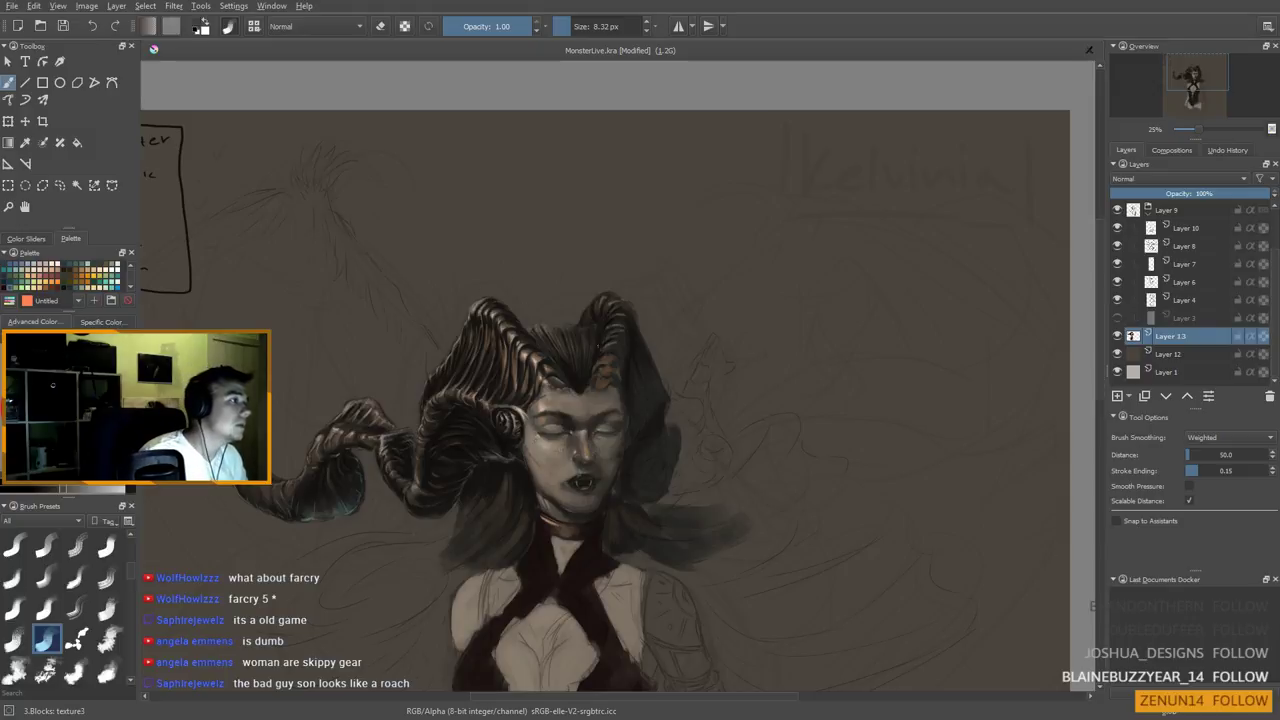
# Refine the ridges and base of the horns with sampled brown and dark tones, using brush sizes between about 9 and 18 px
pyautogui.keyDown('ctrl'); pyautogui.click(514, 366); pyautogui.keyUp('ctrl')
pyautogui.keyDown('shift'); pyautogui.moveTo(621, 360); pyautogui.dragTo(628, 360); pyautogui.keyUp('shift')
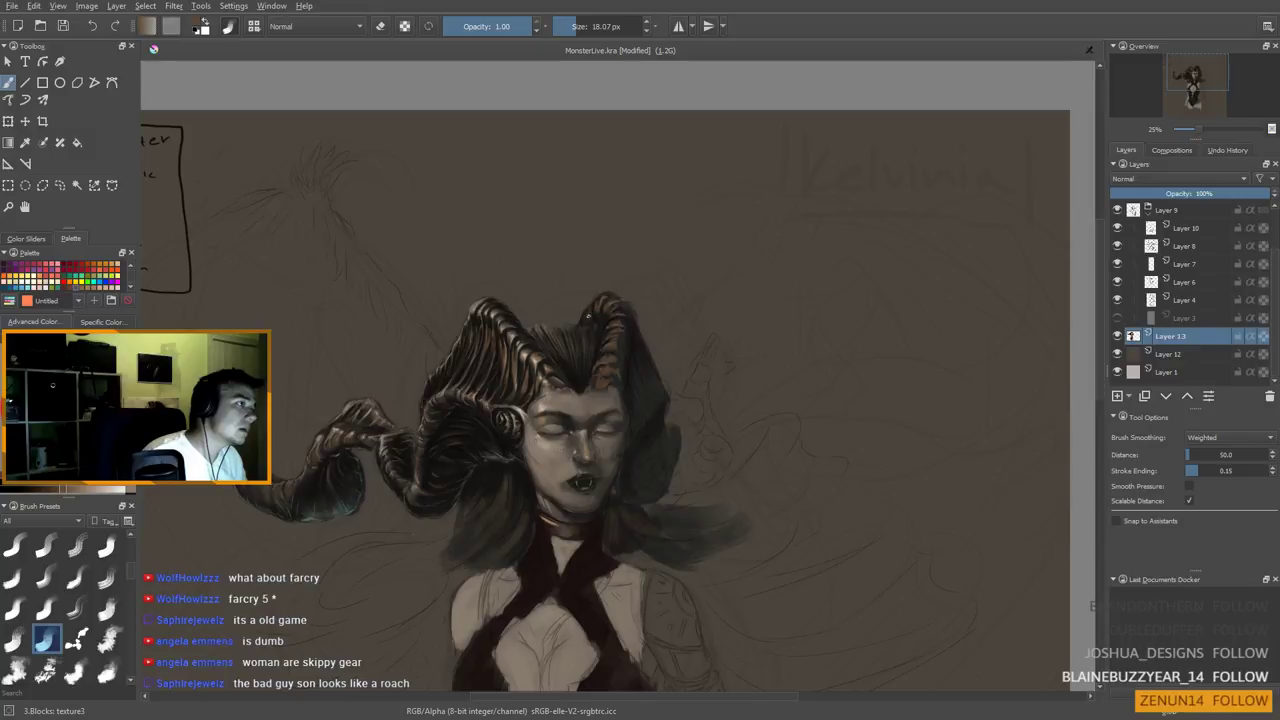
pyautogui.keyDown('ctrl'); pyautogui.click(590, 352); pyautogui.keyUp('ctrl')
pyautogui.press('[')
pyautogui.press('[')
pyautogui.press('[')
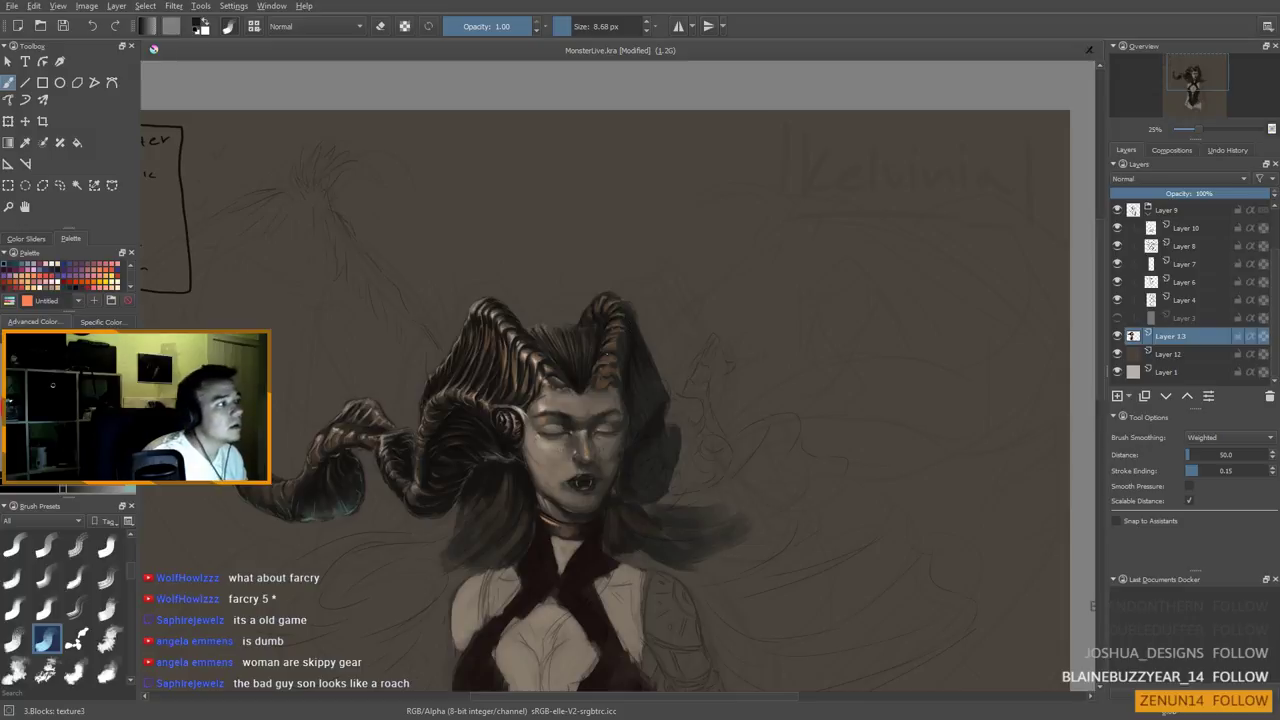
pyautogui.keyDown('ctrl'); pyautogui.click(542, 352); pyautogui.keyUp('ctrl')
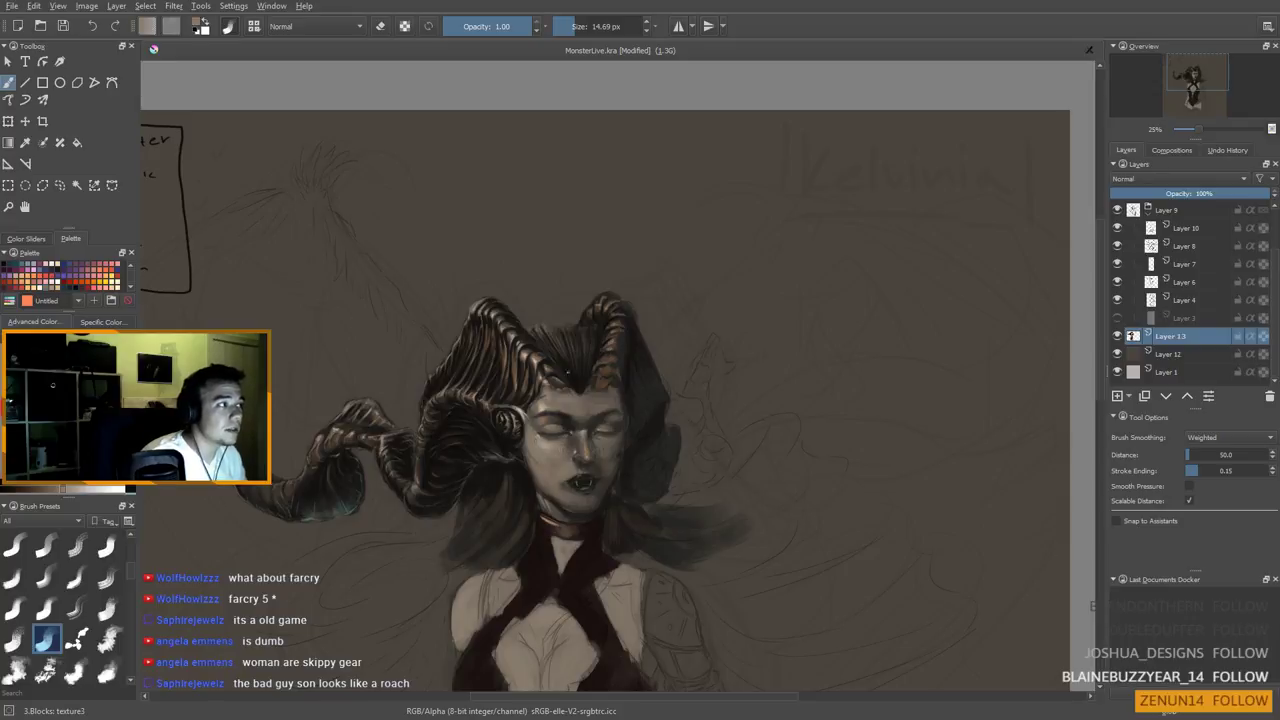
pyautogui.keyDown('ctrl'); pyautogui.click(496, 309); pyautogui.keyUp('ctrl')
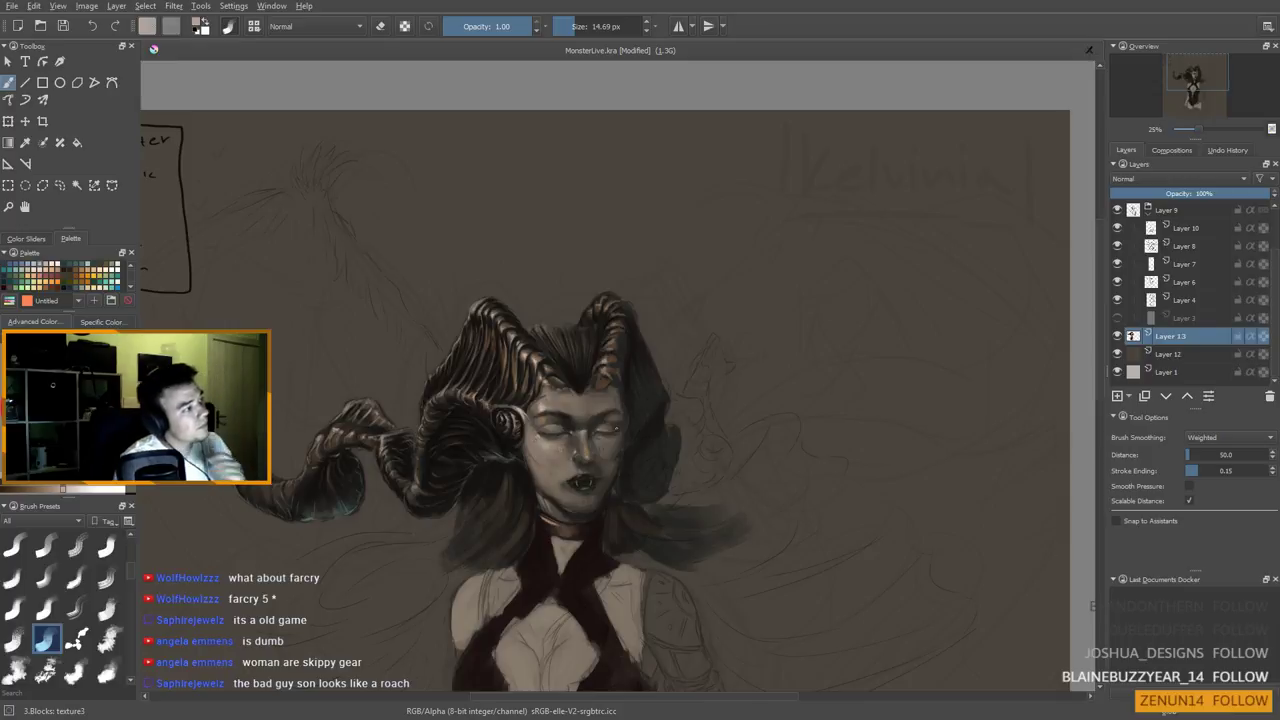
# Clean up the outer edge of the right horn with the brush in eraser mode at about 59 px
pyautogui.scroll(-2, 554, 386)
pyautogui.scroll(1, 582, 385)
pyautogui.press('+')
pyautogui.press('+')
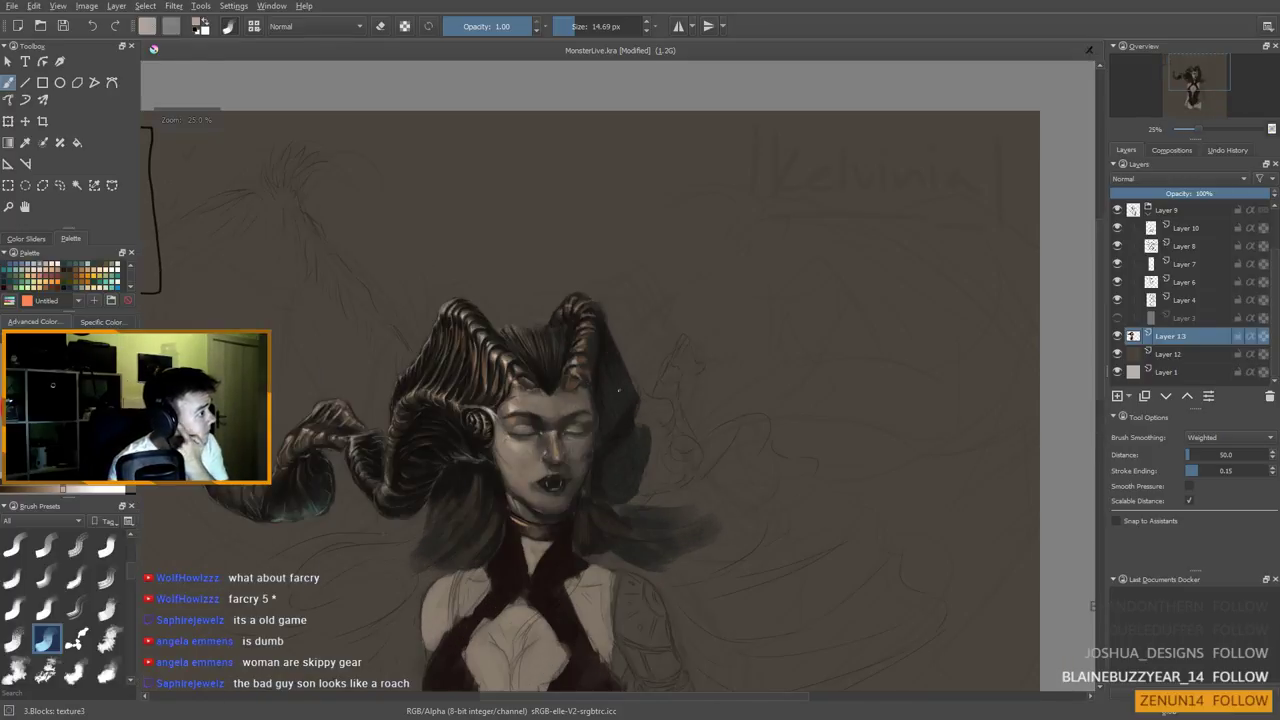
pyautogui.press('e')
pyautogui.moveTo(621, 312)
pyautogui.keyDown('shift'); pyautogui.mouseDown()
pyautogui.moveTo(636, 312)
pyautogui.moveTo(620, 348)
pyautogui.mouseUp(); pyautogui.keyUp('shift')
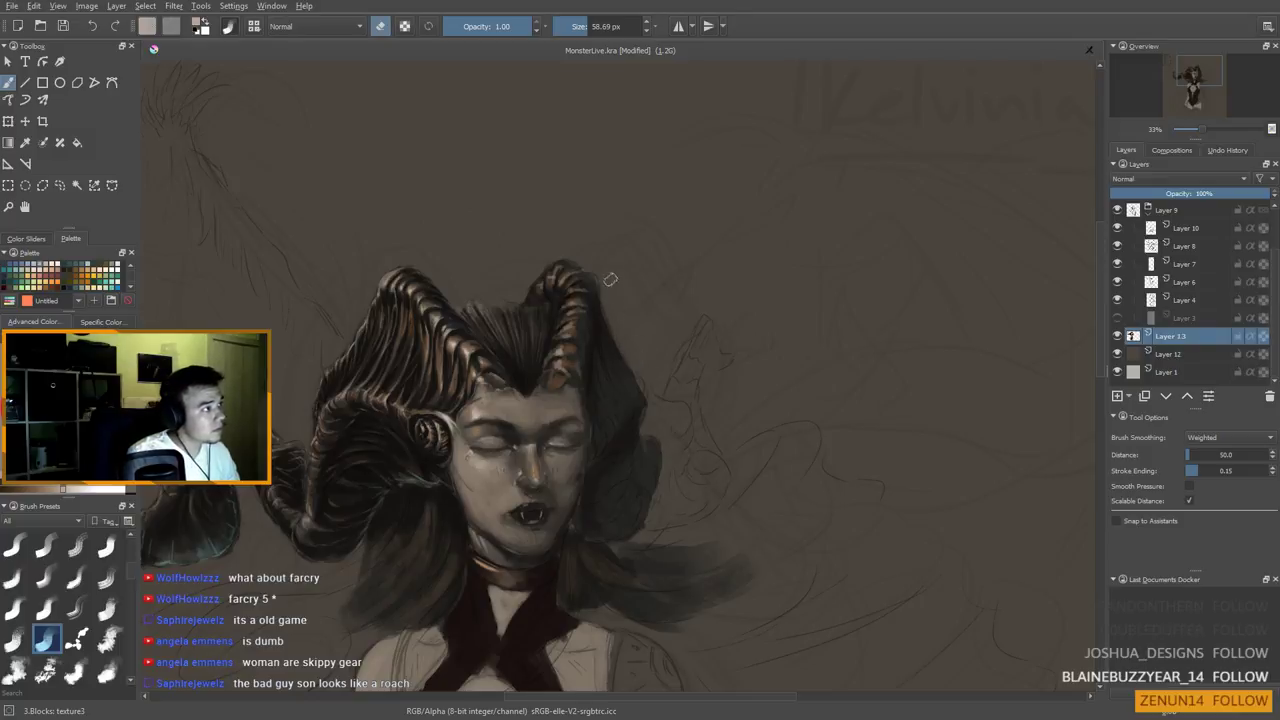
pyautogui.press('ctrl')
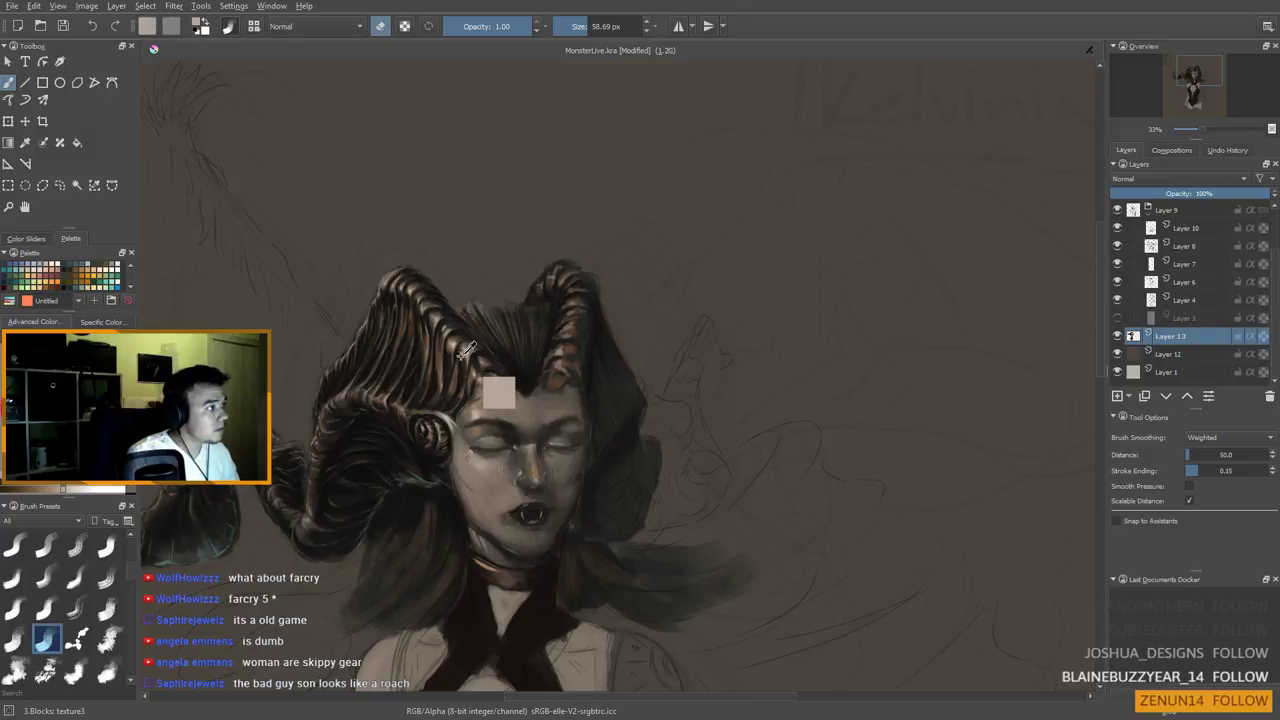
# Darken the right horn's outer edge and the hairline with sampled near-black tones, reducing the brush from about 34 to 19 px
pyautogui.keyDown('ctrl'); pyautogui.click(599, 325); pyautogui.keyUp('ctrl')
pyautogui.press('e')
pyautogui.keyDown('shift'); pyautogui.moveTo(593, 296); pyautogui.dragTo(584, 287); pyautogui.keyUp('shift')
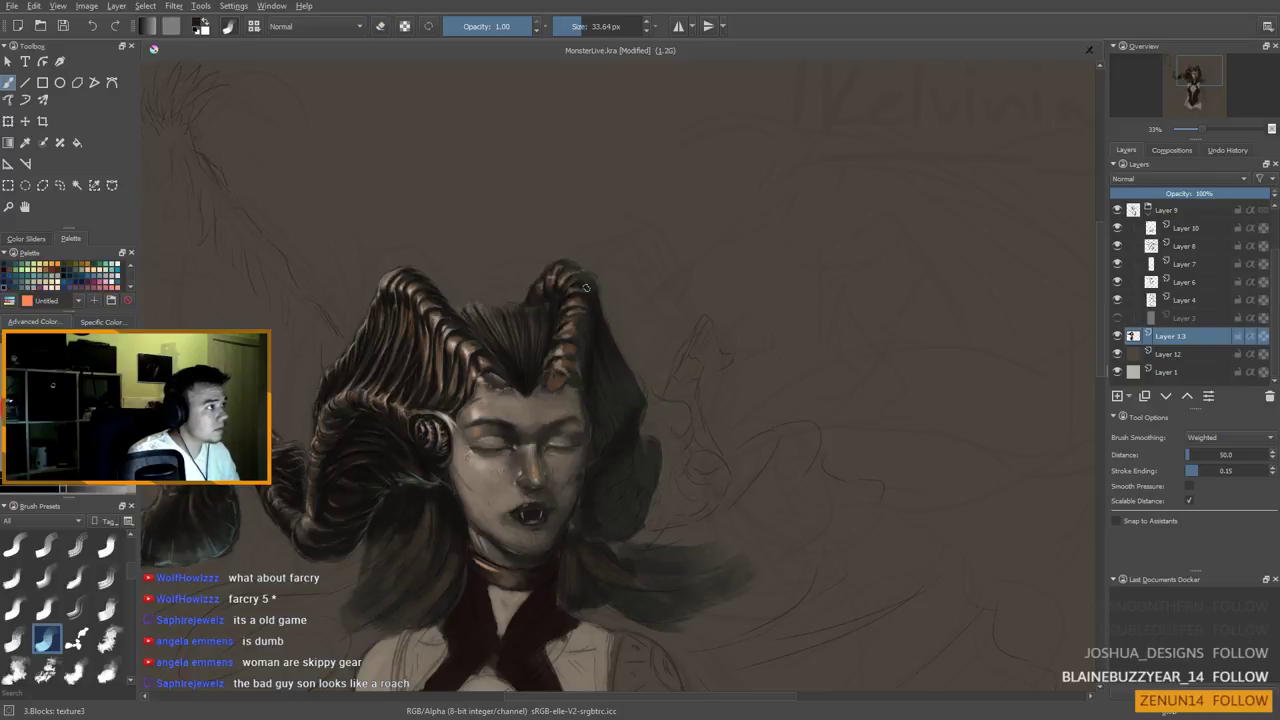
pyautogui.keyDown('ctrl'); pyautogui.click(530, 385); pyautogui.keyUp('ctrl')
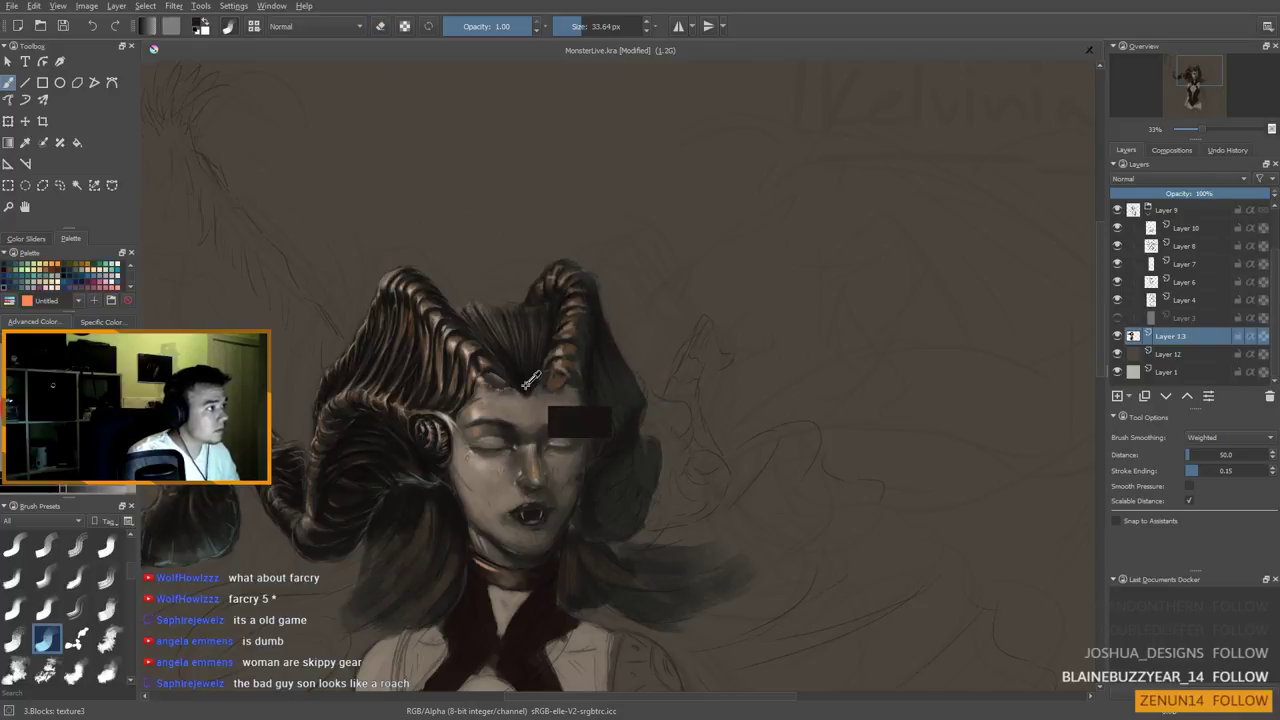
pyautogui.press('ctrl')
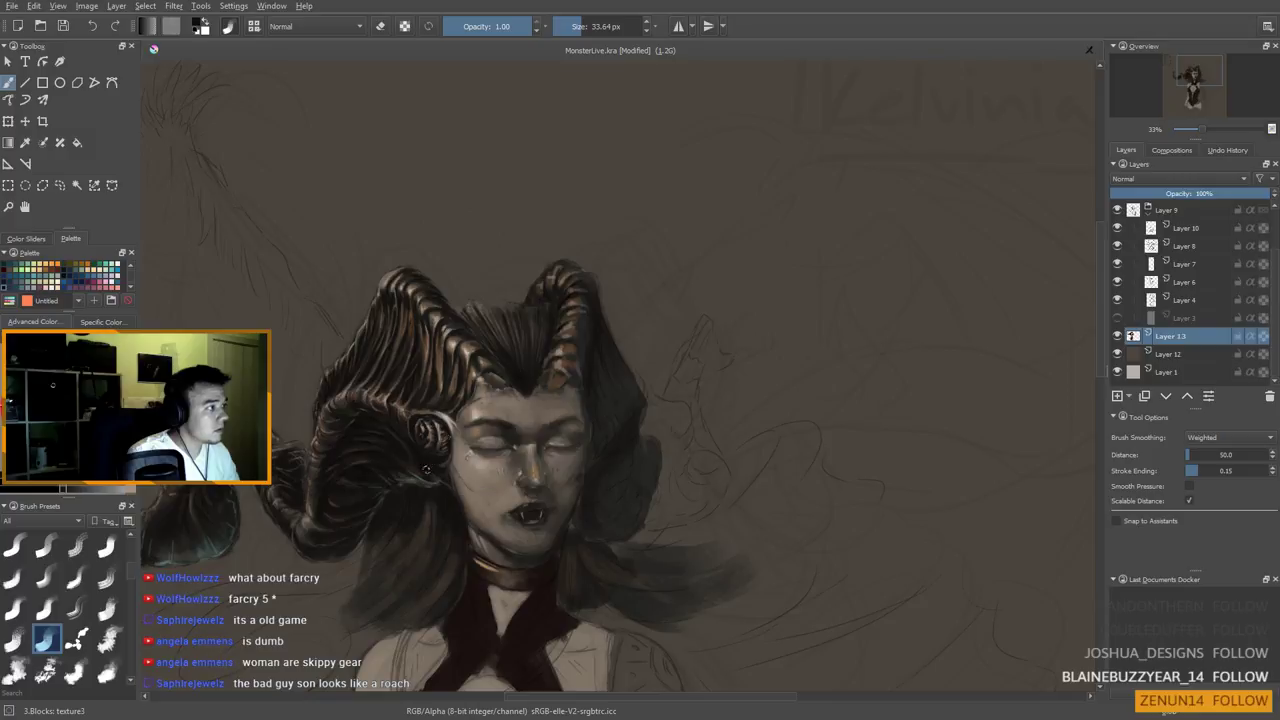
pyautogui.press('[')
pyautogui.press('[')
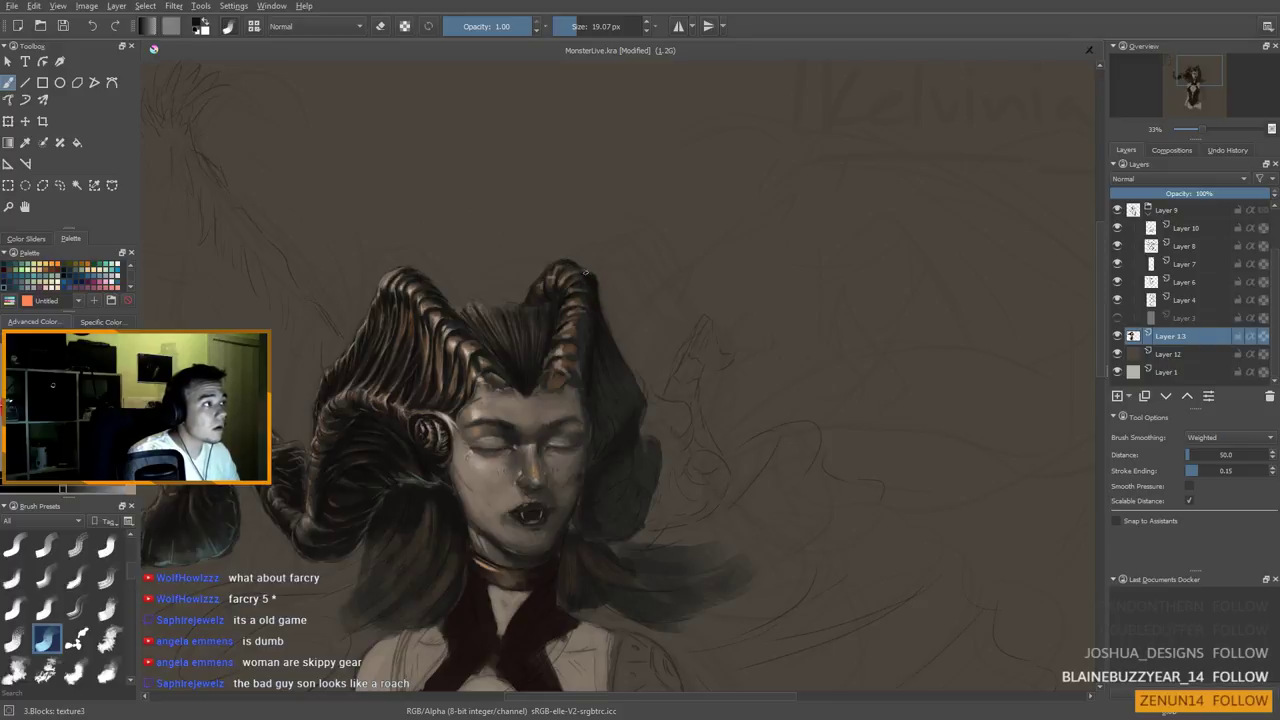
# Detail the right horn's ridges with sampled brown highlights and dark shadows, using a fine brush of about 9 px
pyautogui.keyDown('ctrl'); pyautogui.click(572, 273); pyautogui.keyUp('ctrl')
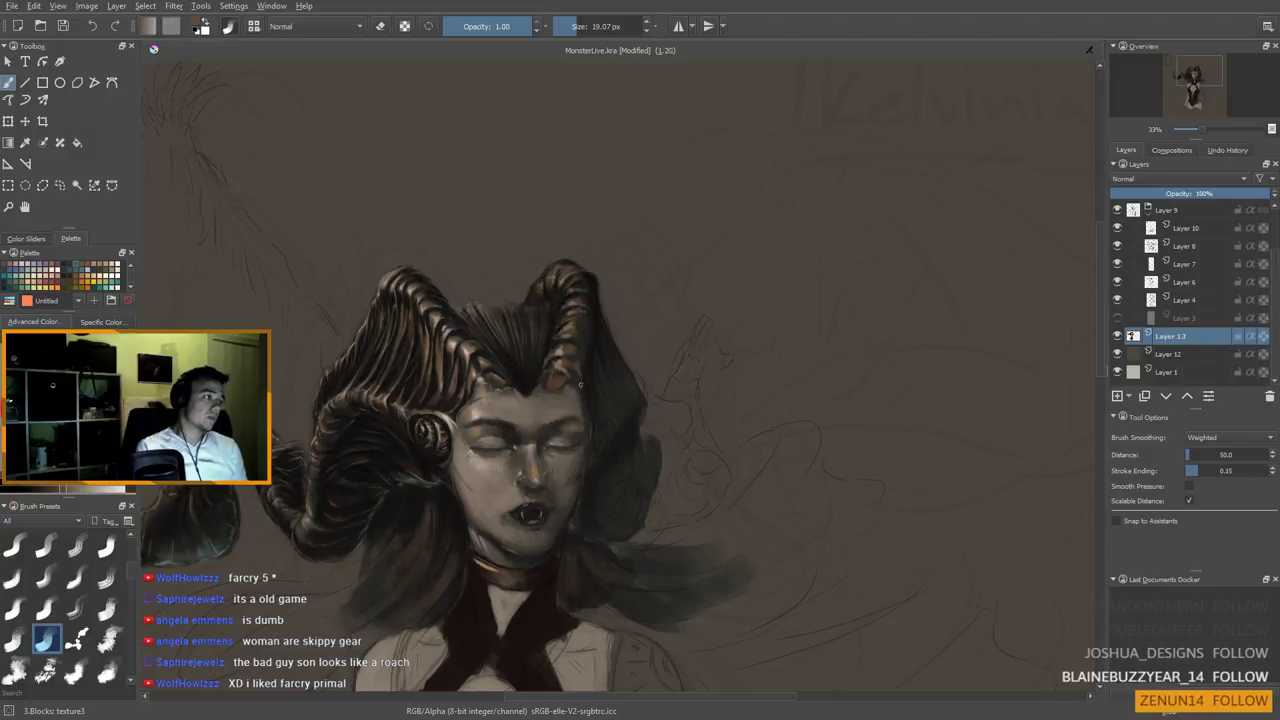
pyautogui.keyDown('ctrl'); pyautogui.click(590, 298); pyautogui.keyUp('ctrl')
pyautogui.keyDown('shift'); pyautogui.moveTo(592, 343); pyautogui.dragTo(585, 342); pyautogui.keyUp('shift')
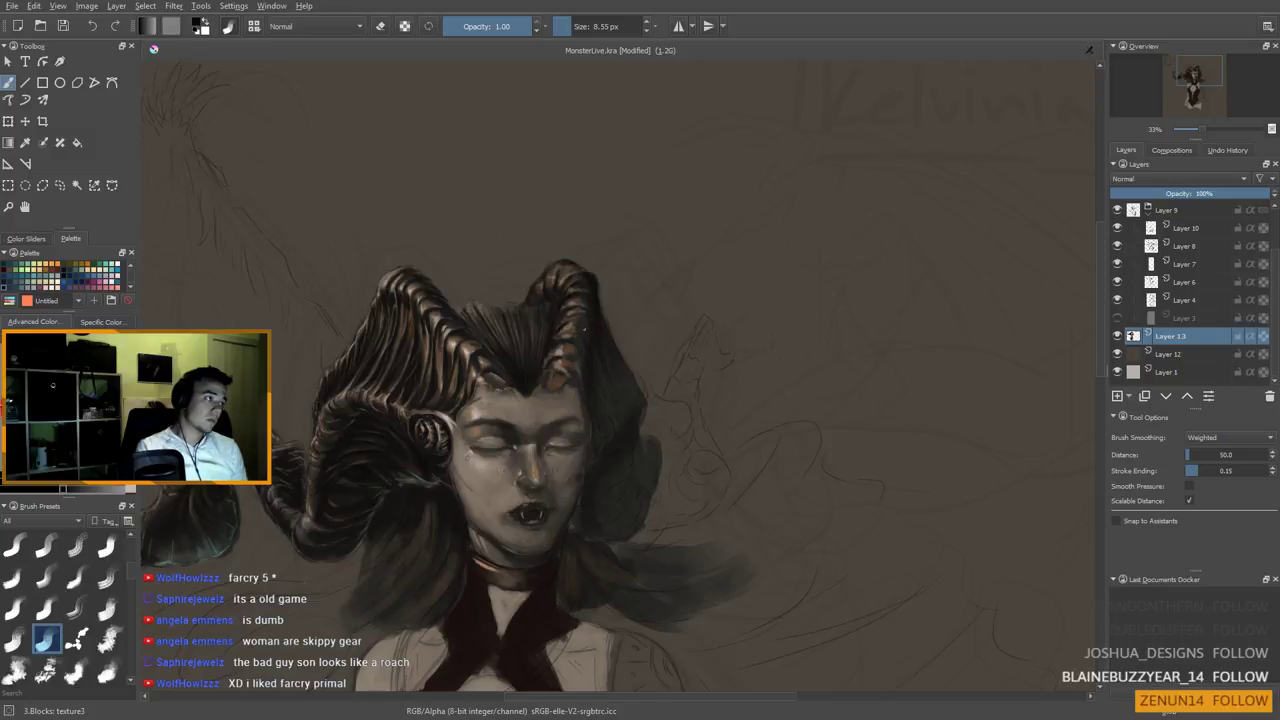
pyautogui.keyDown('ctrl'); pyautogui.click(585, 327); pyautogui.keyUp('ctrl')
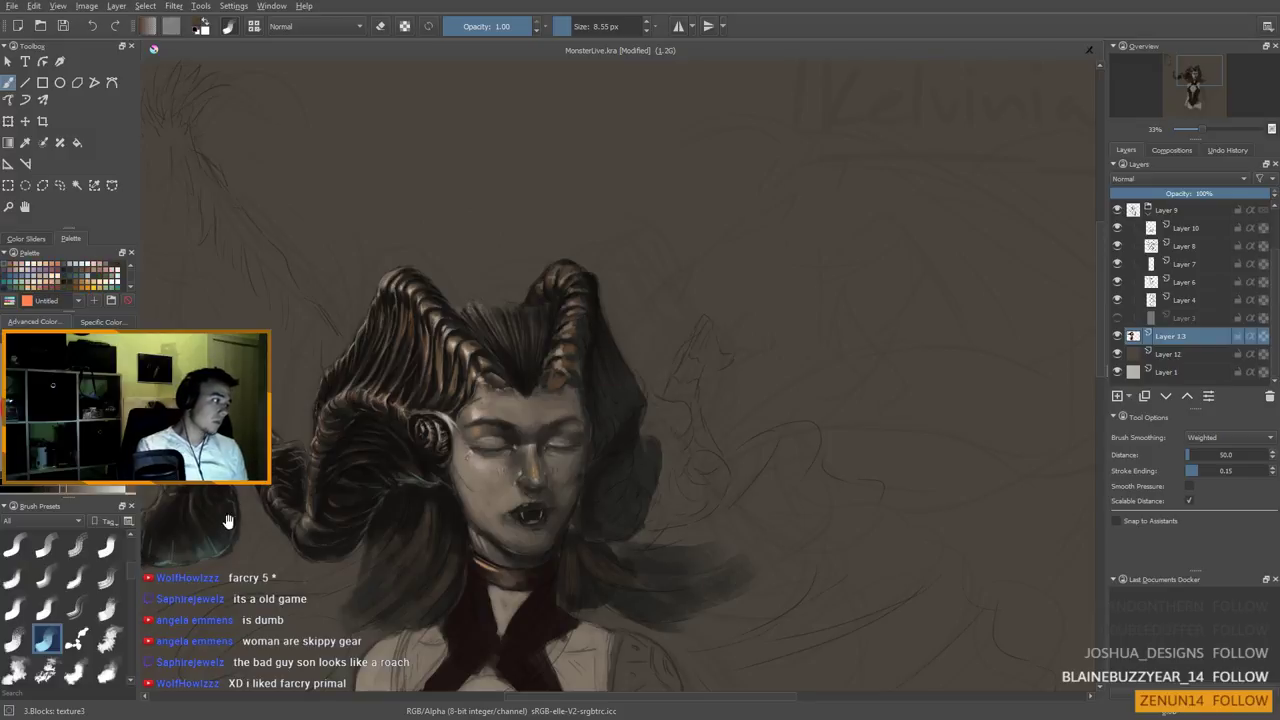
# Shade the face with sampled skin and shadow tones, using a brush of about 33 px
pyautogui.moveTo(287, 470); pyautogui.dragTo(405, 396)
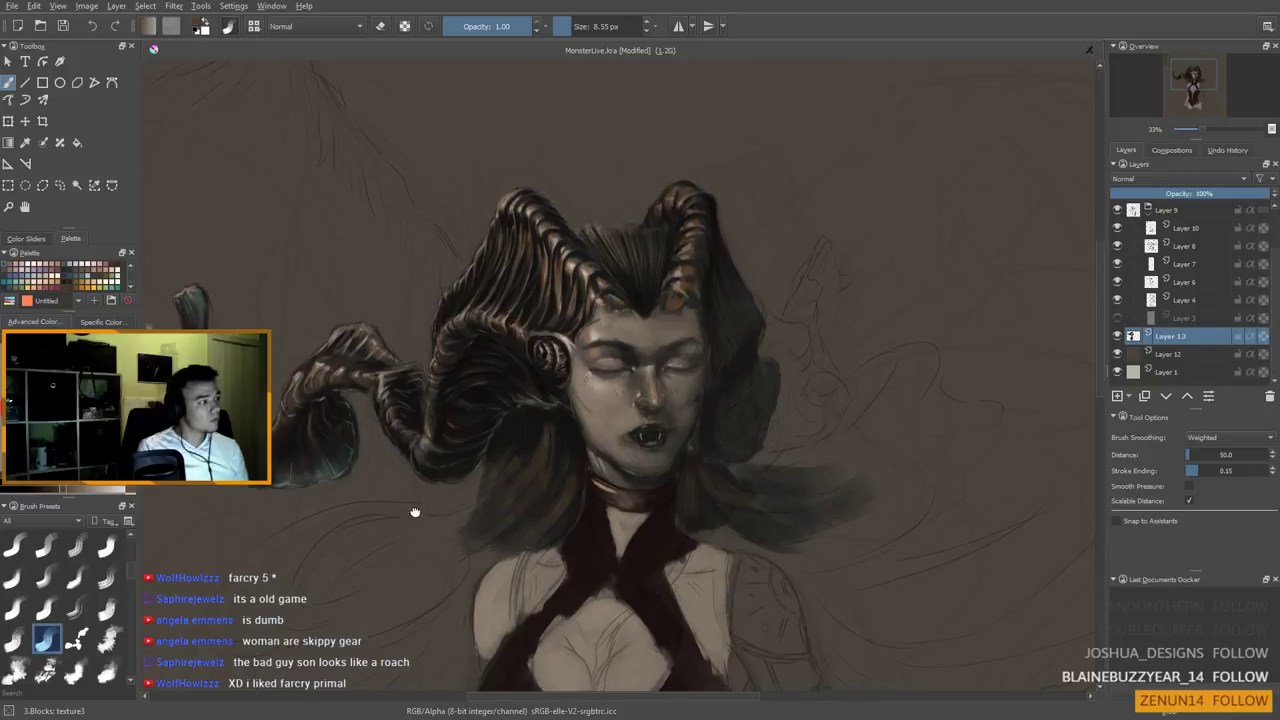
pyautogui.moveTo(415, 525); pyautogui.dragTo(465, 445)
pyautogui.keyDown('ctrl'); pyautogui.click(583, 350); pyautogui.keyUp('ctrl')
pyautogui.moveTo(572, 372); pyautogui.dragTo(518, 429)
pyautogui.moveTo(575, 369)
pyautogui.mouseDown()
pyautogui.moveTo(506, 428)
pyautogui.moveTo(468, 440)
pyautogui.mouseUp()
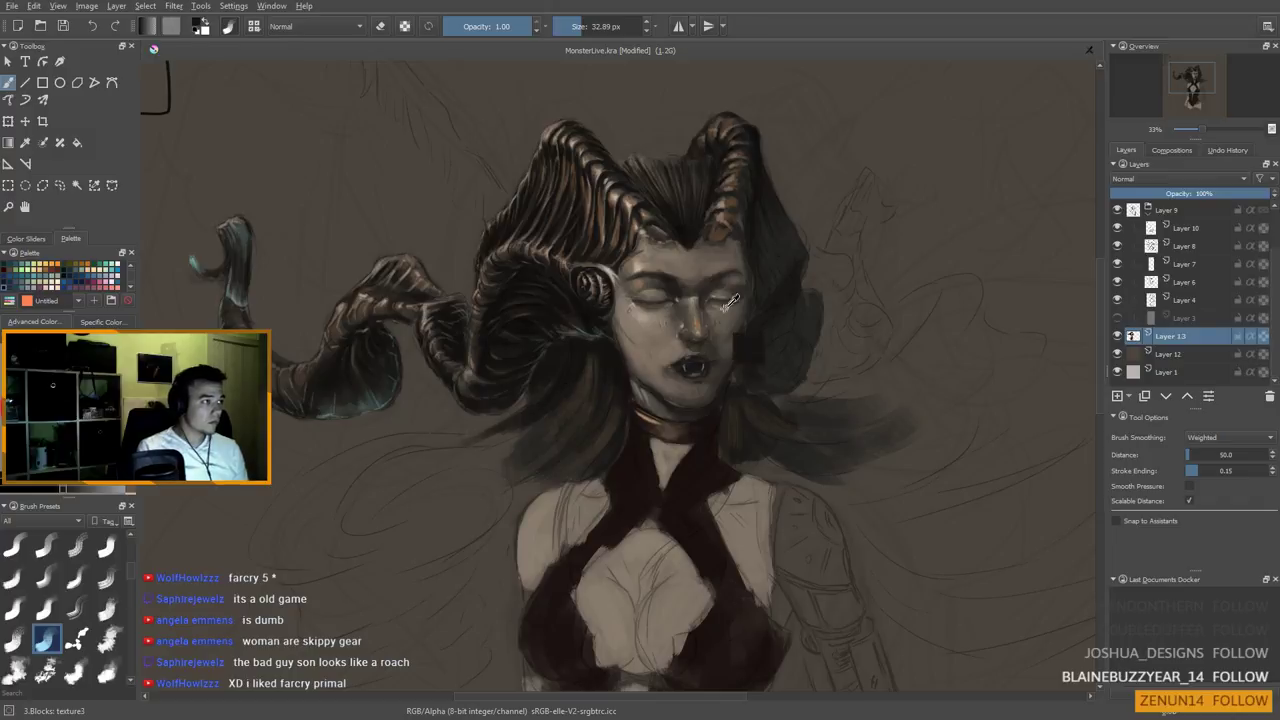
pyautogui.moveTo(674, 368); pyautogui.dragTo(594, 434)
pyautogui.keyDown('ctrl'); pyautogui.click(577, 397); pyautogui.keyUp('ctrl')
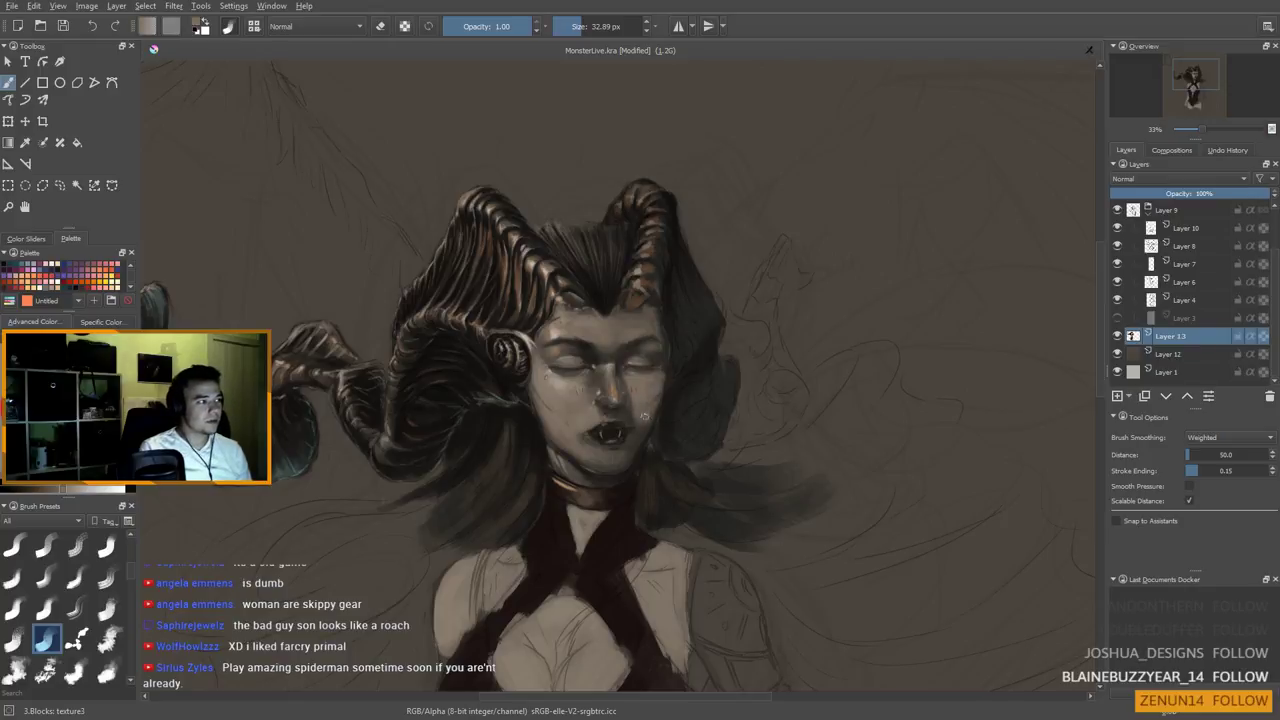
# Blend the cheek and jaw around the mouth with sampled skin tones, reducing the brush to about 24 px
pyautogui.keyDown('ctrl'); pyautogui.click(642, 418); pyautogui.keyUp('ctrl')
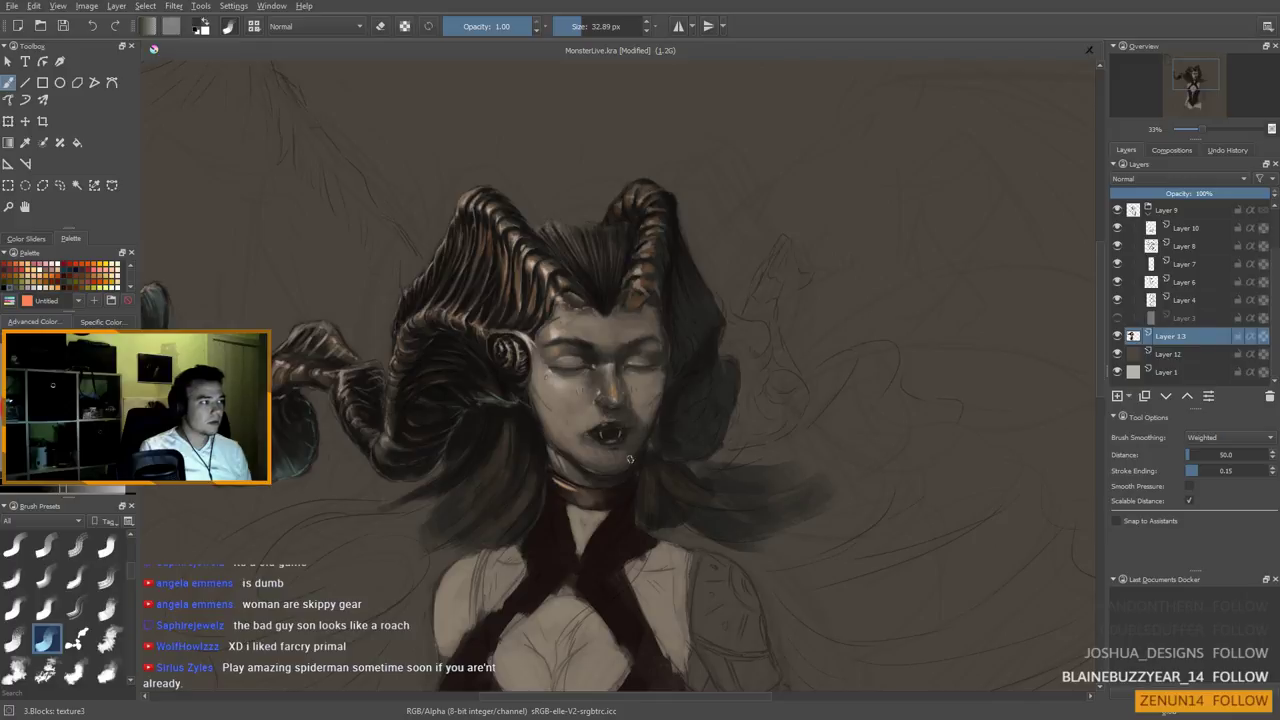
pyautogui.keyDown('ctrl'); pyautogui.click(584, 412); pyautogui.keyUp('ctrl')
pyautogui.keyDown('ctrl'); pyautogui.click(585, 414); pyautogui.keyUp('ctrl')
pyautogui.keyDown('ctrl'); pyautogui.click(590, 451); pyautogui.keyUp('ctrl')
pyautogui.keyDown('shift'); pyautogui.moveTo(594, 451); pyautogui.dragTo(590, 451); pyautogui.keyUp('shift')
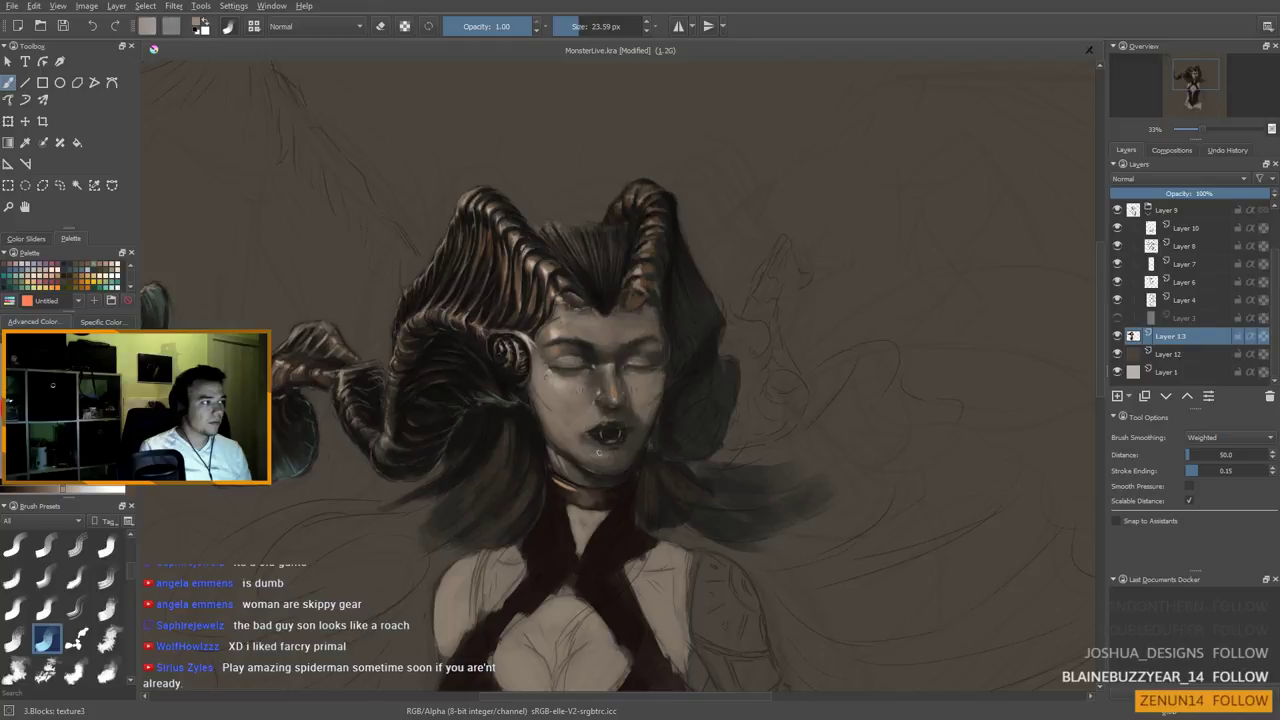
# Model the chin and lower jaw with sampled light and dark skin tones, using a brush of about 35 px
pyautogui.keyDown('ctrl'); pyautogui.click(609, 453); pyautogui.keyUp('ctrl')
pyautogui.keyDown('shift'); pyautogui.moveTo(609, 455); pyautogui.dragTo(614, 455); pyautogui.keyUp('shift')
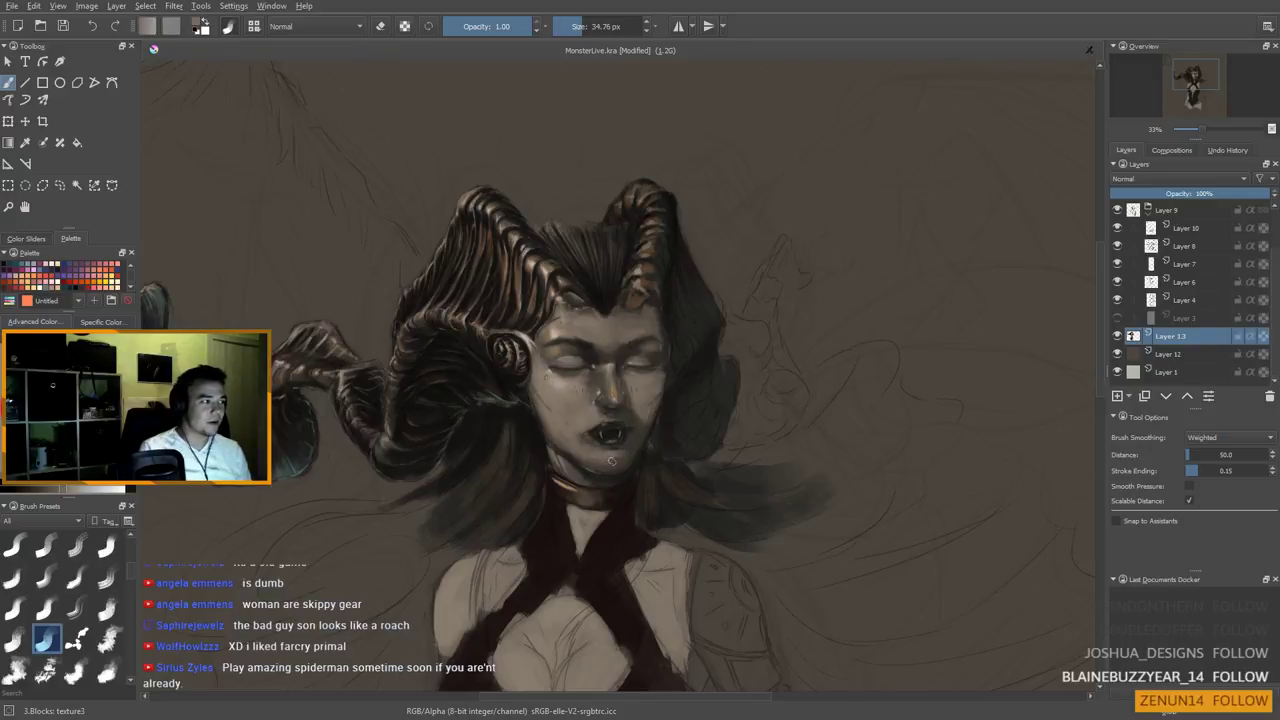
pyautogui.keyDown('ctrl'); pyautogui.click(626, 459); pyautogui.keyUp('ctrl')
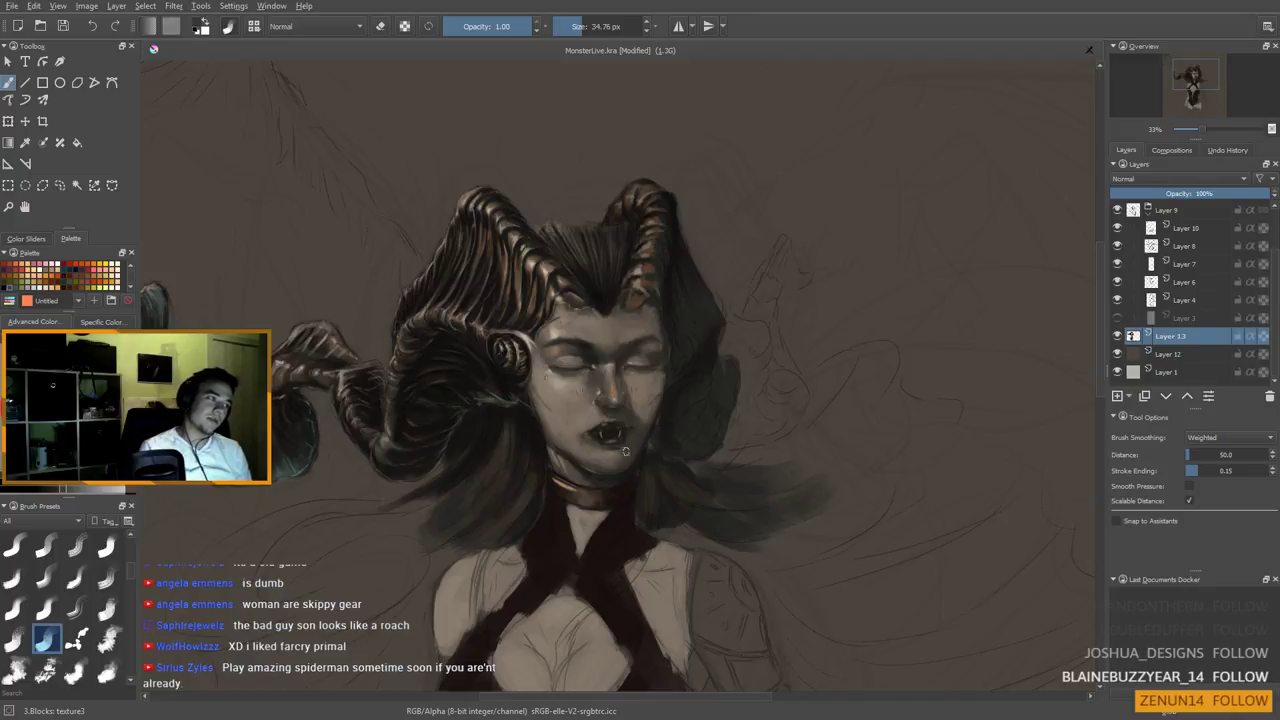
pyautogui.keyDown('ctrl'); pyautogui.click(598, 469); pyautogui.keyUp('ctrl')
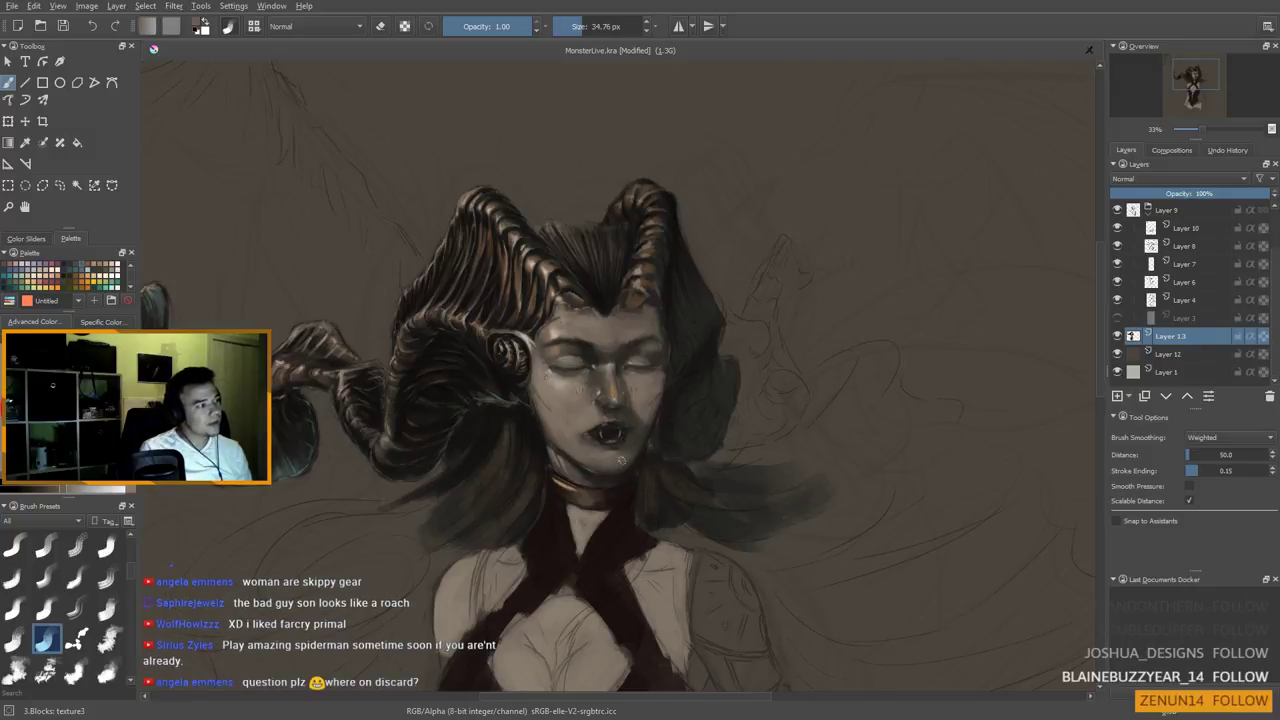
pyautogui.keyDown('ctrl'); pyautogui.click(573, 437); pyautogui.keyUp('ctrl')
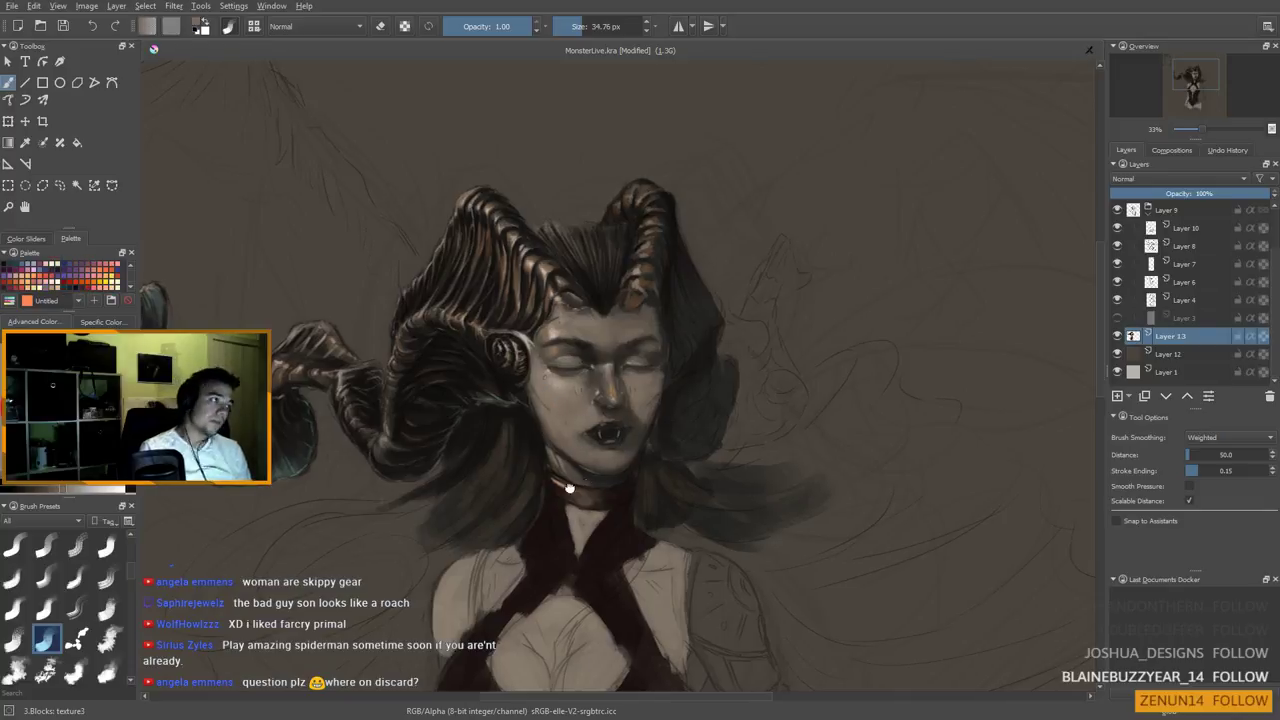
# Refine the right cheek's edge with sampled tones, using brush sizes of about 18 and 27 px
pyautogui.moveTo(551, 475); pyautogui.dragTo(520, 473)
pyautogui.keyDown('ctrl'); pyautogui.click(625, 393); pyautogui.keyUp('ctrl')
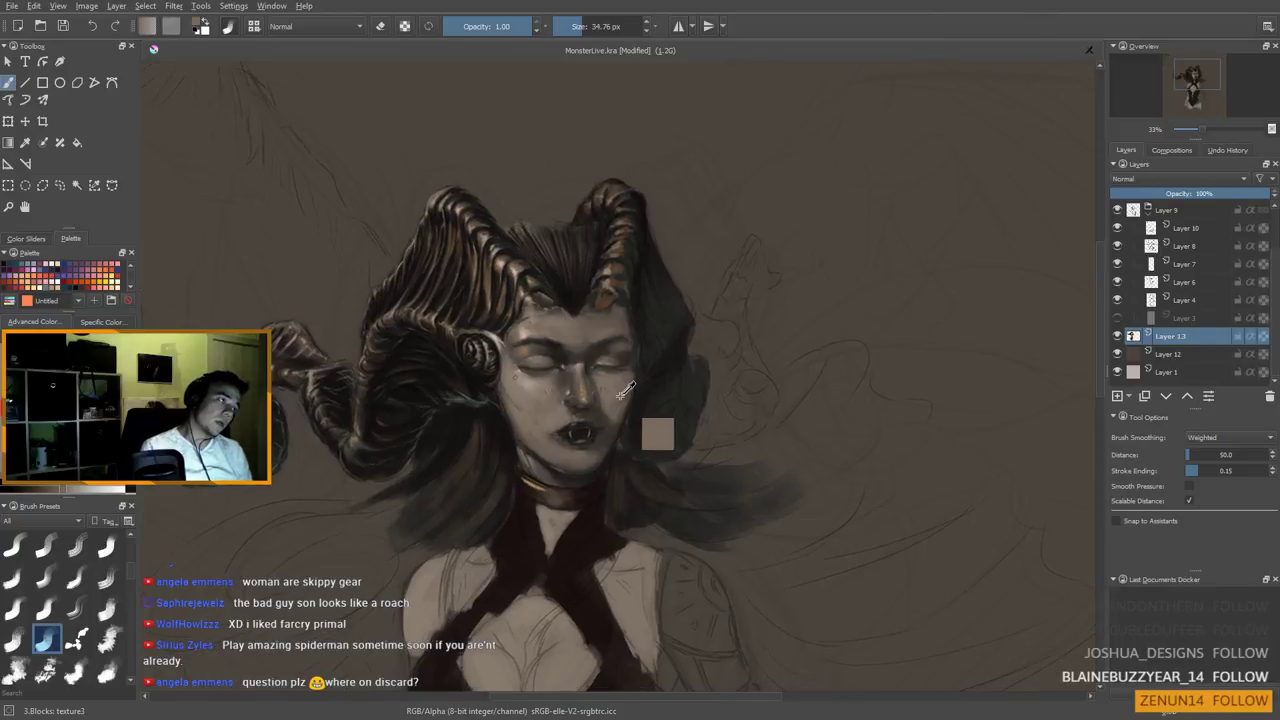
pyautogui.keyDown('shift'); pyautogui.moveTo(635, 381); pyautogui.dragTo(625, 381); pyautogui.keyUp('shift')
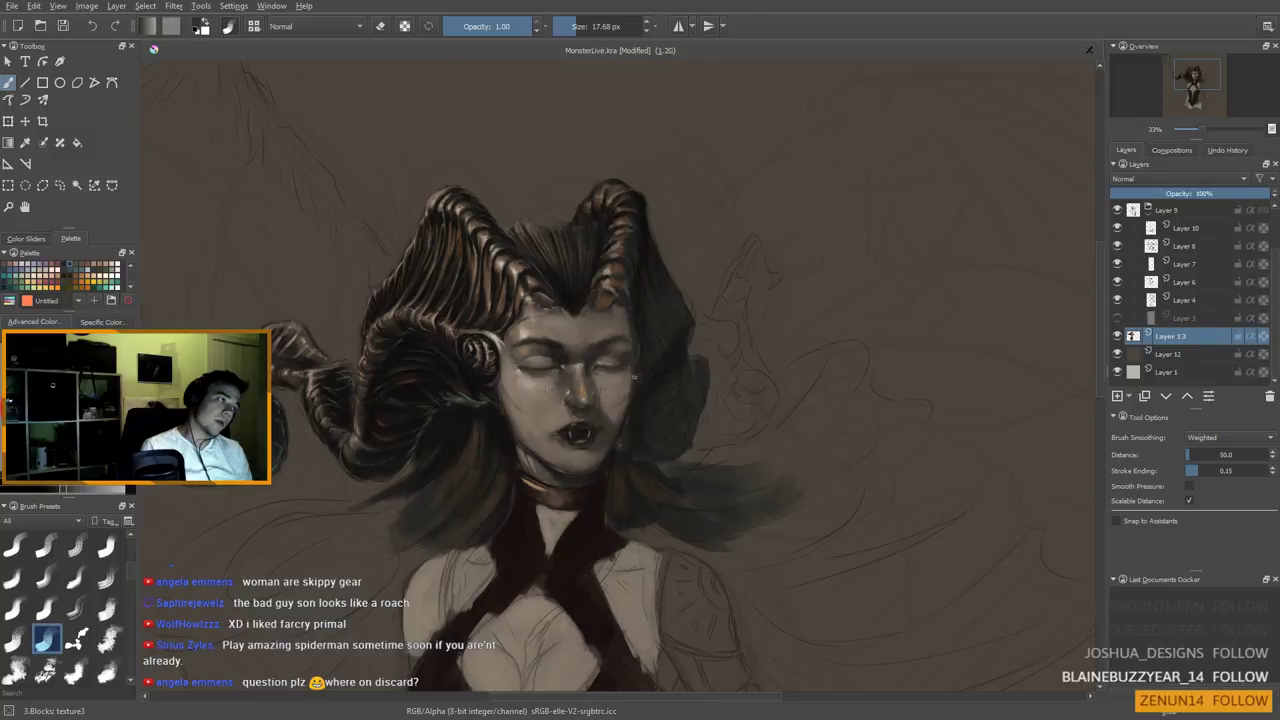
pyautogui.keyDown('ctrl'); pyautogui.click(540, 389); pyautogui.keyUp('ctrl')
pyautogui.keyDown('shift'); pyautogui.moveTo(606, 379); pyautogui.dragTo(613, 379); pyautogui.keyUp('shift')
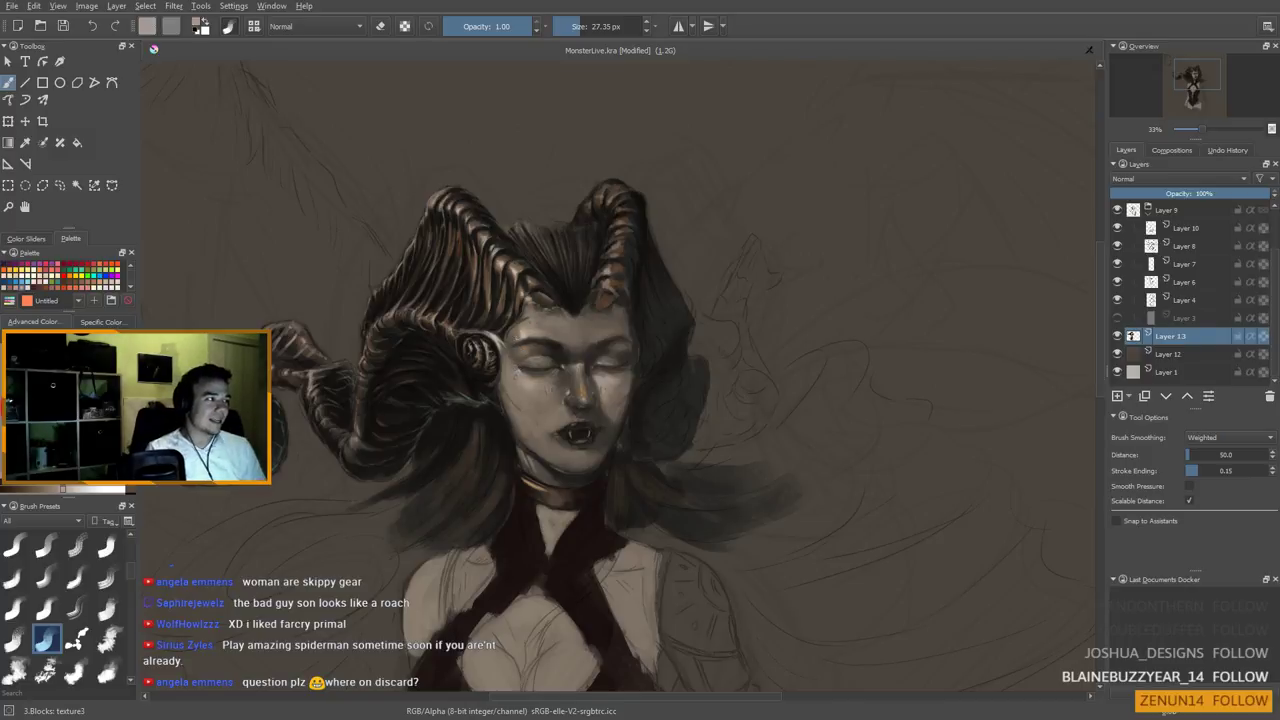
# Blend the forehead above the brows with a sampled skin tone, enlarging the brush to about 48 px
pyautogui.keyDown('ctrl'); pyautogui.click(525, 335); pyautogui.keyUp('ctrl')
pyautogui.keyDown('ctrl'); pyautogui.click(524, 335); pyautogui.keyUp('ctrl')
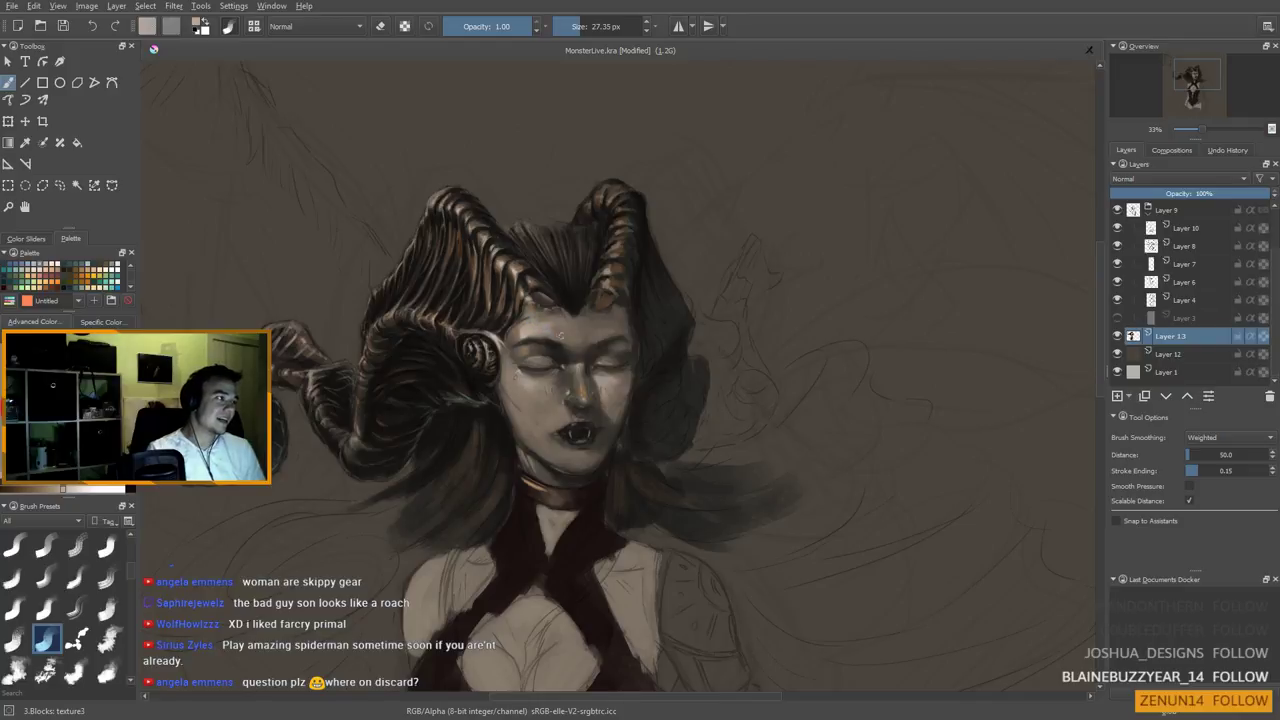
pyautogui.keyDown('shift'); pyautogui.moveTo(555, 329); pyautogui.dragTo(567, 329); pyautogui.keyUp('shift')
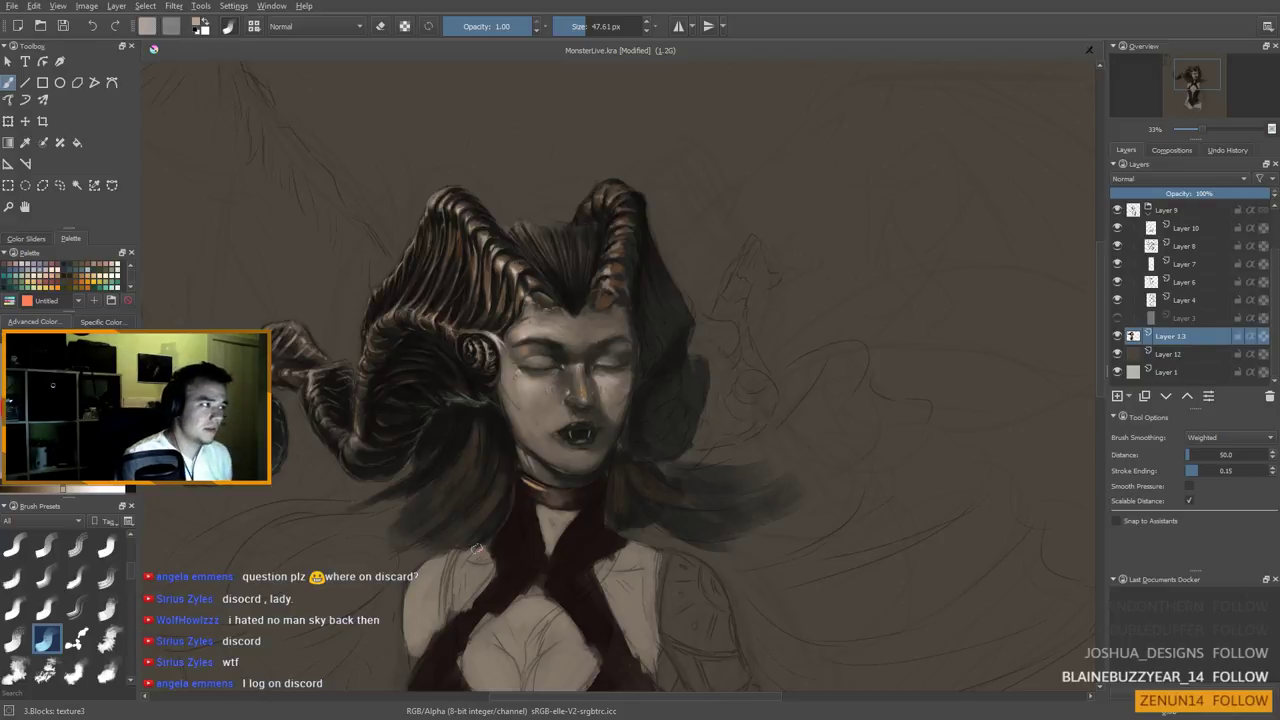
# Fill the hair below the curled left horn with a sampled near-black tone, using a large brush of about 168 px
pyautogui.moveTo(420, 429)
pyautogui.mouseDown()
pyautogui.moveTo(500, 480)
pyautogui.moveTo(601, 392)
pyautogui.moveTo(575, 400)
pyautogui.moveTo(531, 470)
pyautogui.moveTo(513, 410)
pyautogui.mouseUp()
pyautogui.moveTo(540, 480)
pyautogui.mouseDown()
pyautogui.moveTo(443, 429)
pyautogui.moveTo(494, 429)
pyautogui.mouseUp()
pyautogui.keyDown('ctrl'); pyautogui.click(518, 437); pyautogui.keyUp('ctrl')
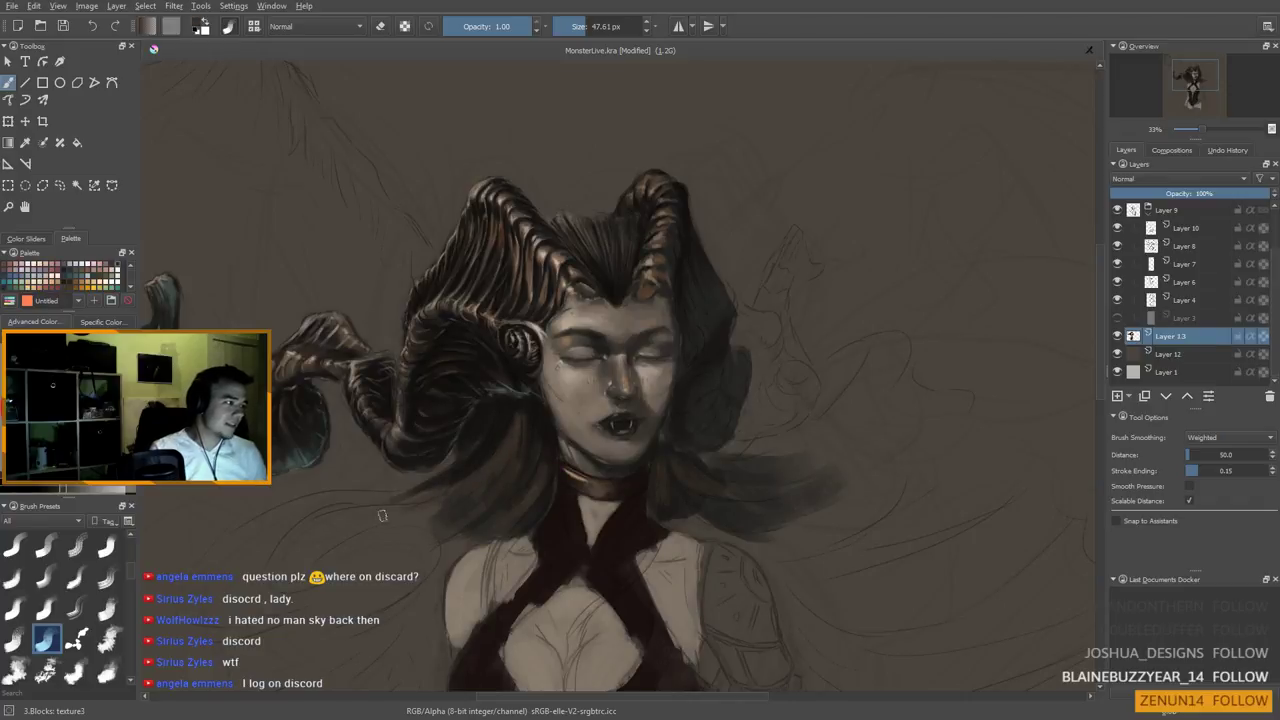
pyautogui.keyDown('ctrl'); pyautogui.click(499, 433); pyautogui.keyUp('ctrl')
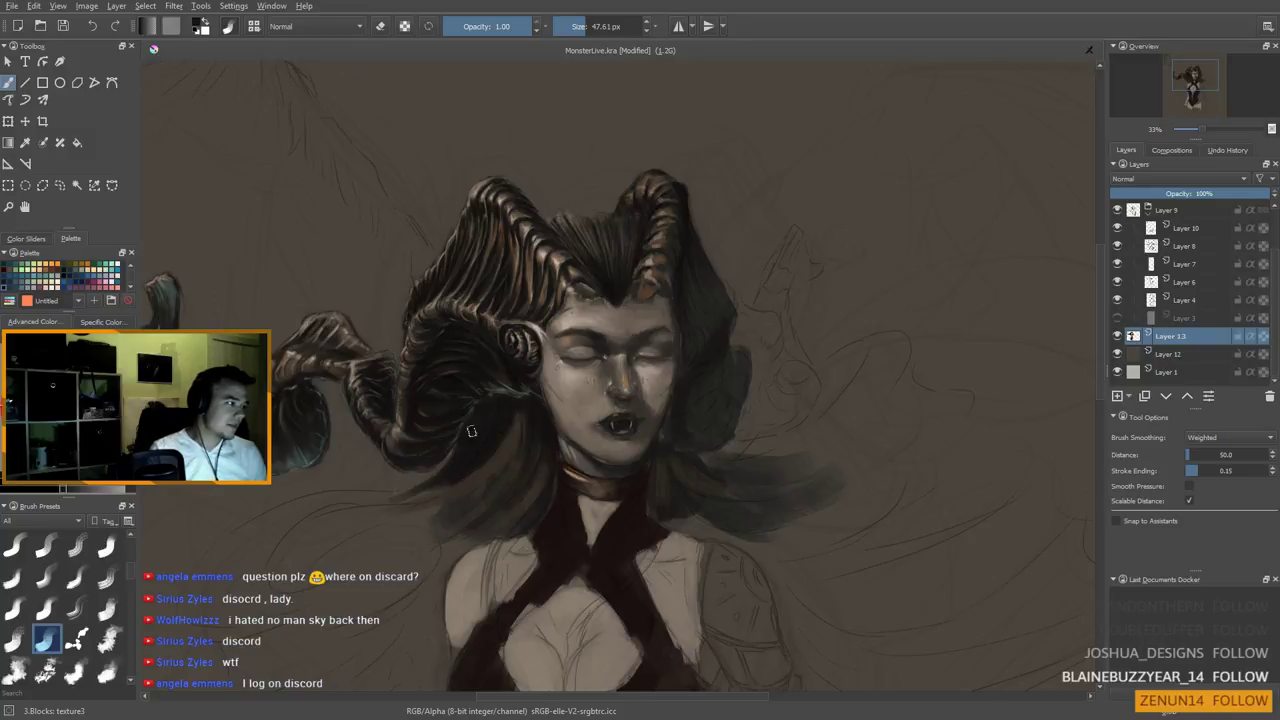
pyautogui.moveTo(439, 480)
pyautogui.mouseDown()
pyautogui.moveTo(354, 515)
pyautogui.moveTo(501, 463)
pyautogui.moveTo(432, 530)
pyautogui.mouseUp()
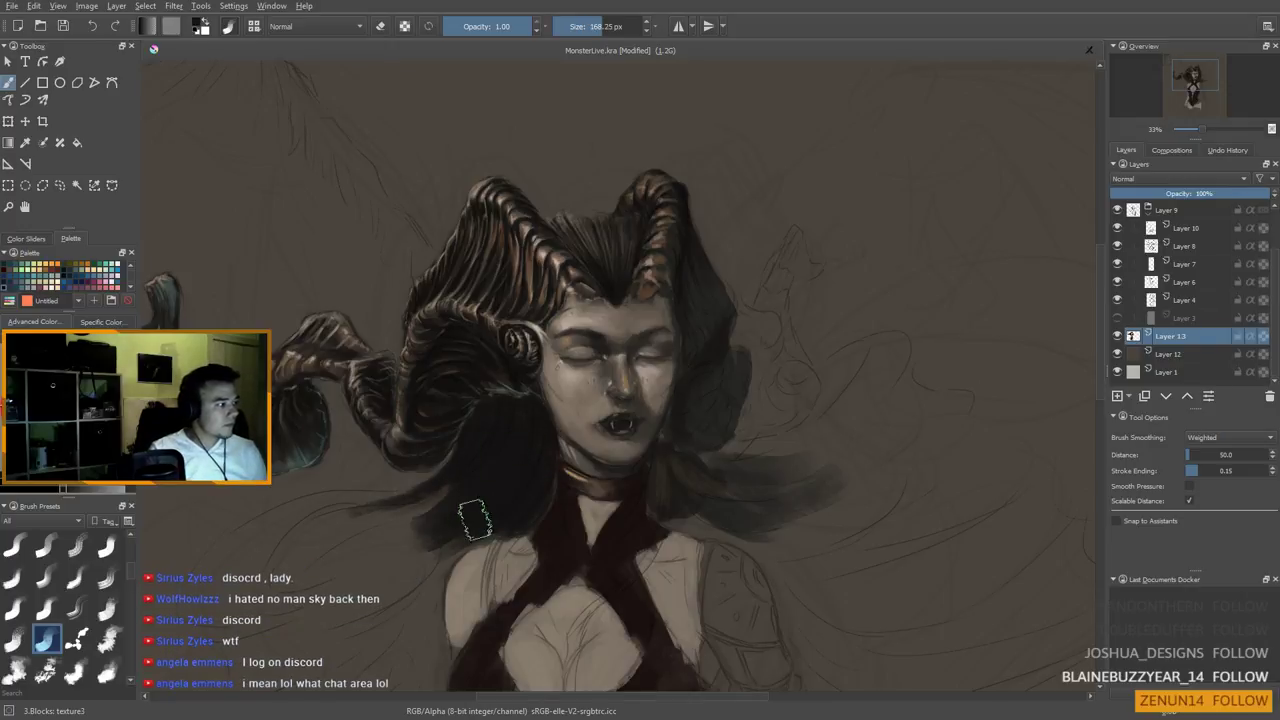
# Extend the near-black hair into a long wavy mass sweeping outward and down beside the left shoulder
pyautogui.moveTo(410, 543)
pyautogui.mouseDown()
pyautogui.moveTo(568, 465)
pyautogui.moveTo(462, 430)
pyautogui.mouseUp()
pyautogui.moveTo(603, 424)
pyautogui.mouseDown()
pyautogui.moveTo(535, 418)
pyautogui.moveTo(585, 416)
pyautogui.moveTo(399, 473)
pyautogui.moveTo(455, 438)
pyautogui.moveTo(355, 540)
pyautogui.mouseUp()
pyautogui.moveTo(445, 457)
pyautogui.mouseDown()
pyautogui.moveTo(500, 497)
pyautogui.moveTo(403, 510)
pyautogui.moveTo(513, 456)
pyautogui.moveTo(545, 466)
pyautogui.moveTo(485, 502)
pyautogui.moveTo(548, 492)
pyautogui.moveTo(553, 479)
pyautogui.moveTo(432, 570)
pyautogui.mouseUp()
pyautogui.moveTo(546, 524)
pyautogui.mouseDown()
pyautogui.moveTo(425, 585)
pyautogui.moveTo(530, 477)
pyautogui.moveTo(440, 474)
pyautogui.moveTo(429, 449)
pyautogui.moveTo(434, 509)
pyautogui.moveTo(457, 474)
pyautogui.moveTo(468, 515)
pyautogui.moveTo(515, 477)
pyautogui.mouseUp()
pyautogui.moveTo(588, 463)
pyautogui.mouseDown()
pyautogui.moveTo(627, 435)
pyautogui.moveTo(599, 470)
pyautogui.moveTo(641, 459)
pyautogui.moveTo(601, 487)
pyautogui.moveTo(597, 523)
pyautogui.moveTo(634, 540)
pyautogui.moveTo(615, 501)
pyautogui.moveTo(556, 509)
pyautogui.moveTo(530, 530)
pyautogui.mouseUp()
pyautogui.moveTo(622, 546)
pyautogui.mouseDown()
pyautogui.moveTo(604, 497)
pyautogui.moveTo(518, 530)
pyautogui.mouseUp()
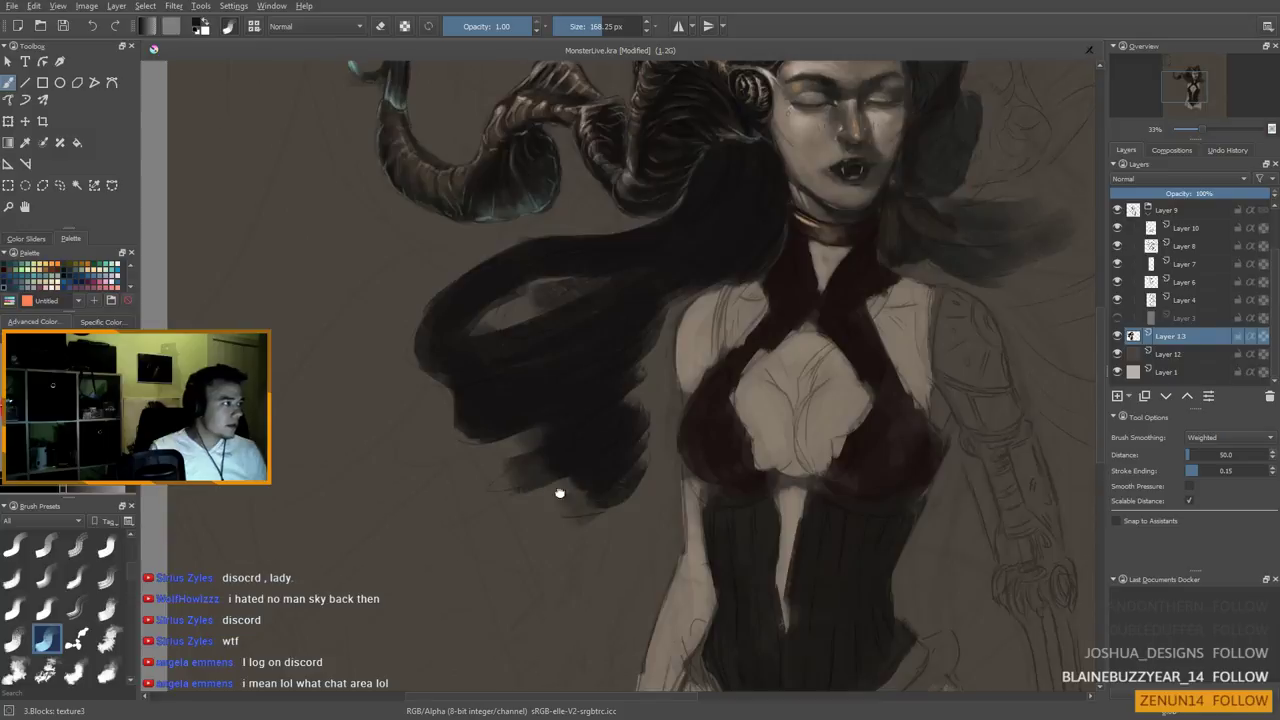
pyautogui.moveTo(566, 480); pyautogui.dragTo(322, 616)
pyautogui.moveTo(458, 515); pyautogui.dragTo(424, 535)
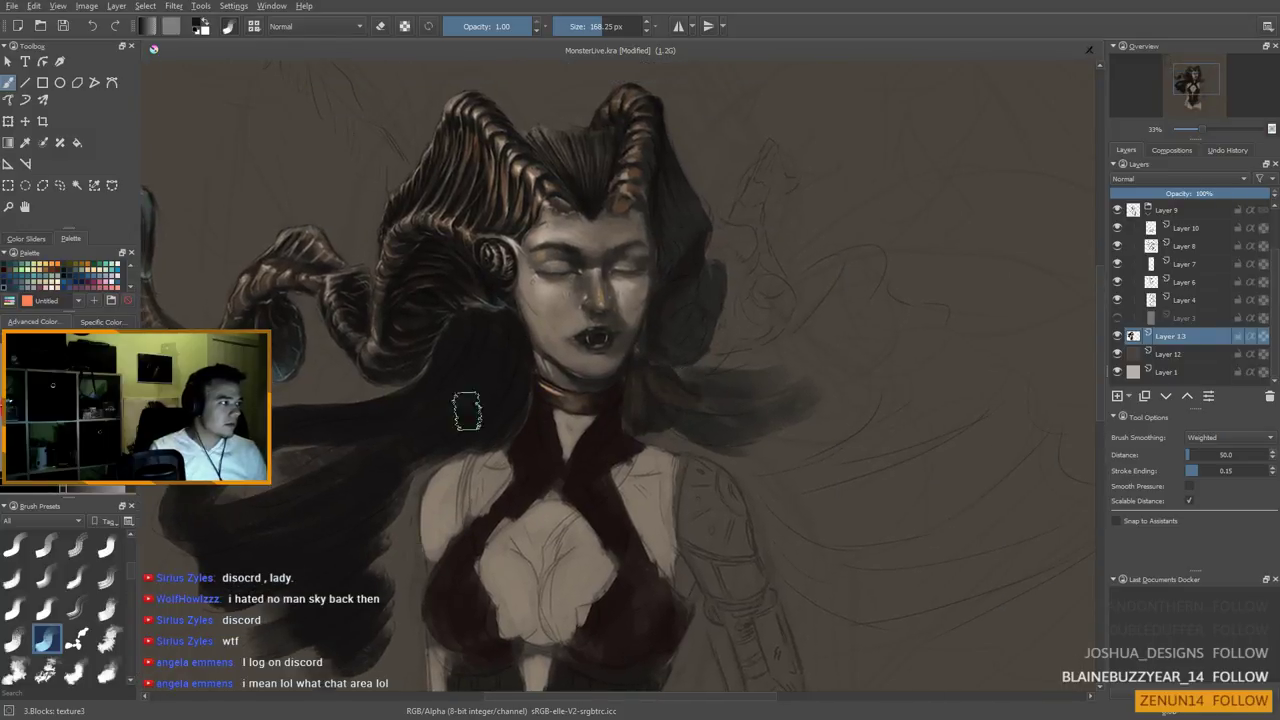
# Fill out the long dark hair beside the left shoulder and soften its lower waves with a sampled brownish tone, using the 168 px brush
pyautogui.moveTo(432, 417); pyautogui.dragTo(272, 478)
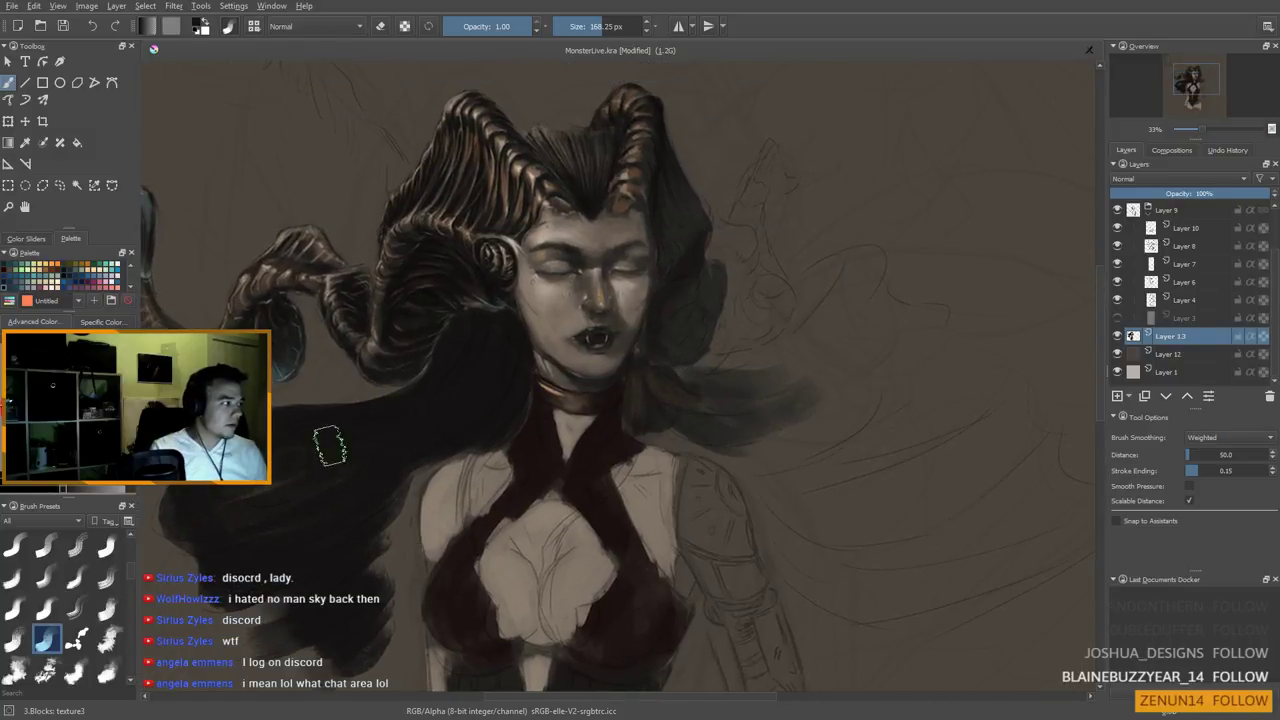
pyautogui.moveTo(360, 514); pyautogui.dragTo(520, 446)
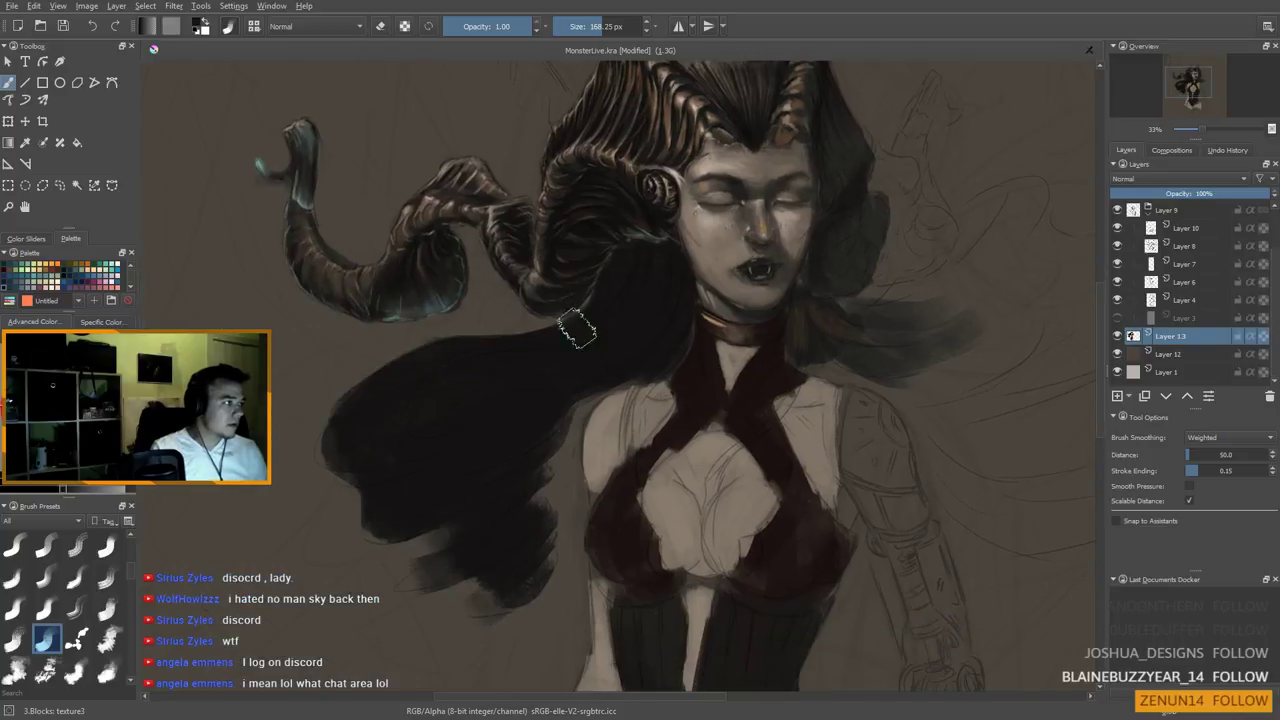
pyautogui.keyDown('ctrl'); pyautogui.click(537, 285); pyautogui.keyUp('ctrl')
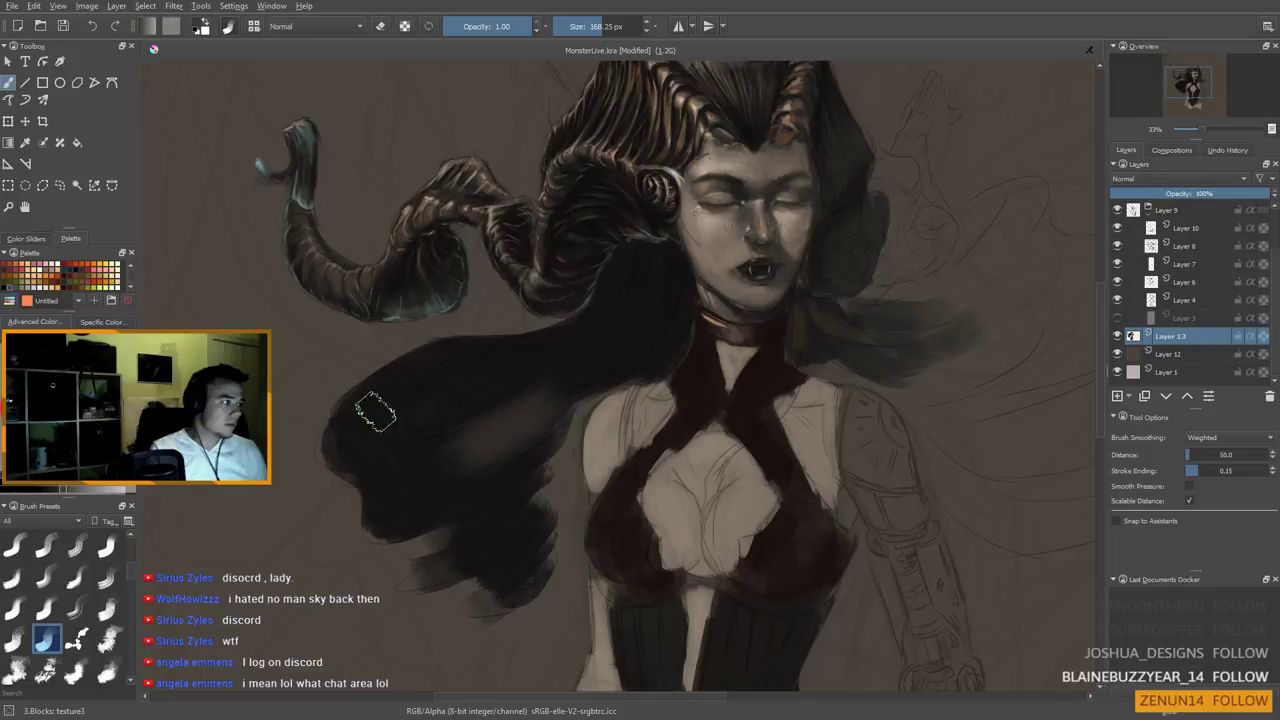
pyautogui.moveTo(440, 503); pyautogui.dragTo(488, 483)
pyautogui.moveTo(570, 456); pyautogui.dragTo(523, 465)
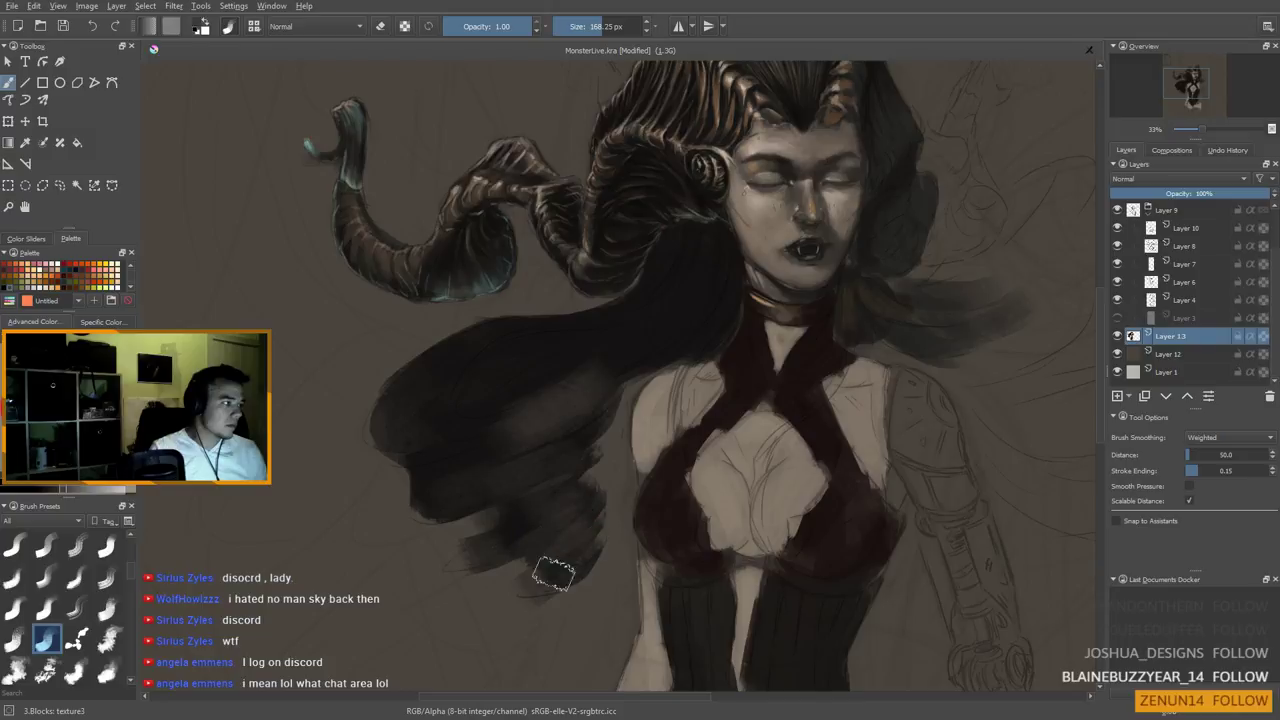
pyautogui.moveTo(563, 549); pyautogui.dragTo(478, 610)
# Extend the hair on the right side of the neck into a broad outward sweep with a sampled dark grey-green tone
pyautogui.moveTo(544, 410); pyautogui.dragTo(423, 500)
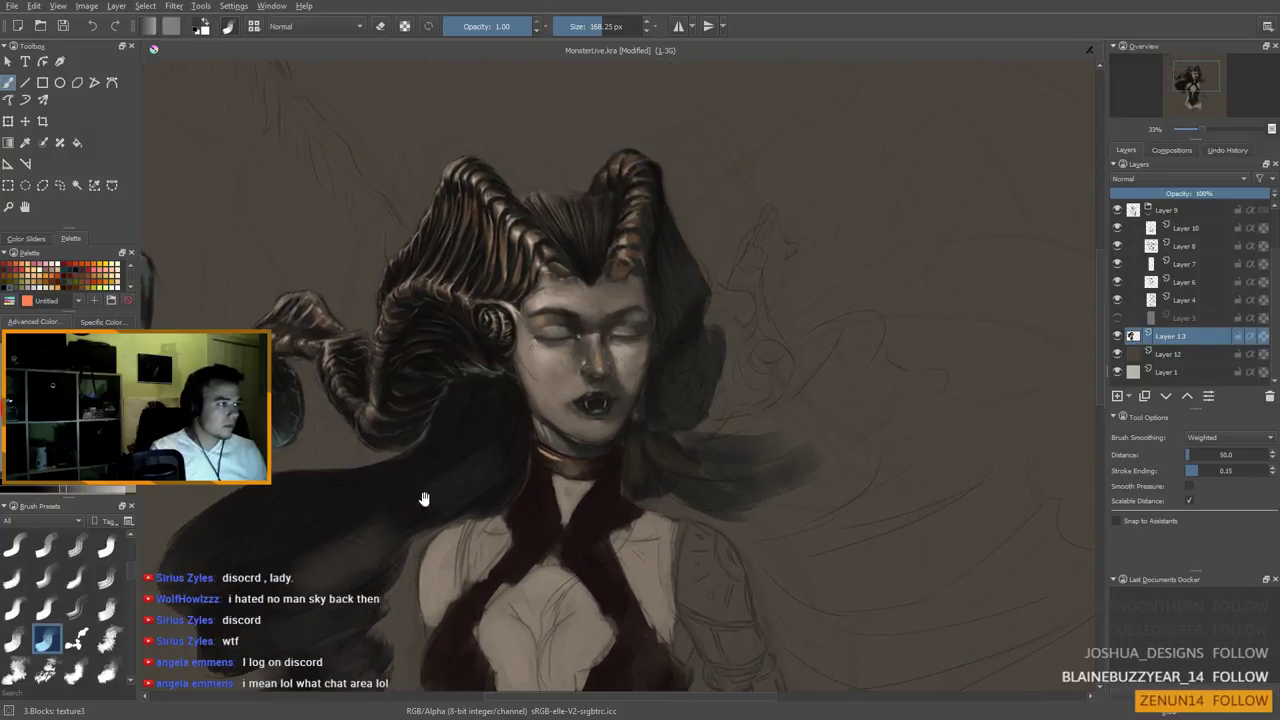
pyautogui.keyDown('ctrl'); pyautogui.click(686, 403); pyautogui.keyUp('ctrl')
pyautogui.moveTo(637, 446)
pyautogui.mouseDown()
pyautogui.moveTo(679, 458)
pyautogui.moveTo(702, 494)
pyautogui.moveTo(646, 452)
pyautogui.moveTo(695, 435)
pyautogui.moveTo(769, 497)
pyautogui.moveTo(660, 469)
pyautogui.moveTo(719, 451)
pyautogui.moveTo(674, 502)
pyautogui.moveTo(654, 453)
pyautogui.moveTo(761, 473)
pyautogui.moveTo(715, 498)
pyautogui.moveTo(711, 472)
pyautogui.moveTo(869, 378)
pyautogui.moveTo(858, 368)
pyautogui.moveTo(839, 398)
pyautogui.moveTo(753, 422)
pyautogui.moveTo(755, 444)
pyautogui.moveTo(822, 433)
pyautogui.mouseUp()
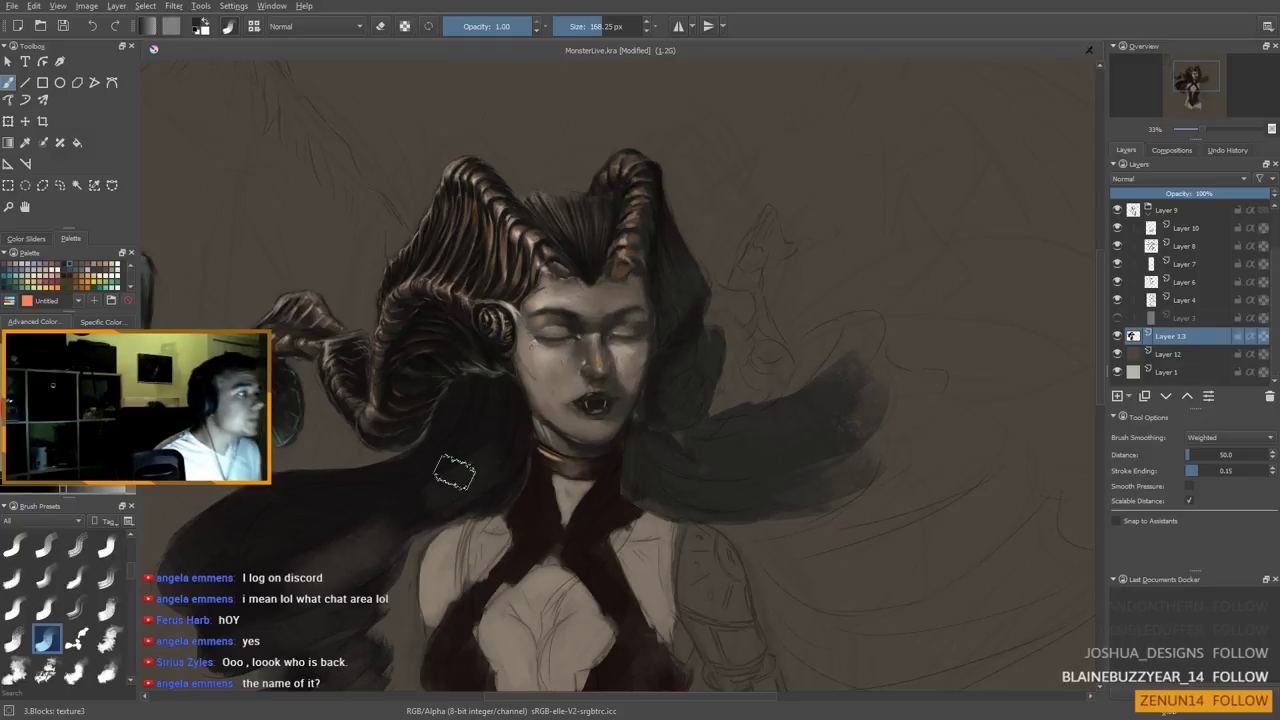
# Test a brown strand in the hair beside the left cheek with a brush of about 55 px and cover it with sampled near-black
pyautogui.press('[')
pyautogui.press('[')
pyautogui.press('[')
pyautogui.press('[')
pyautogui.press('[')
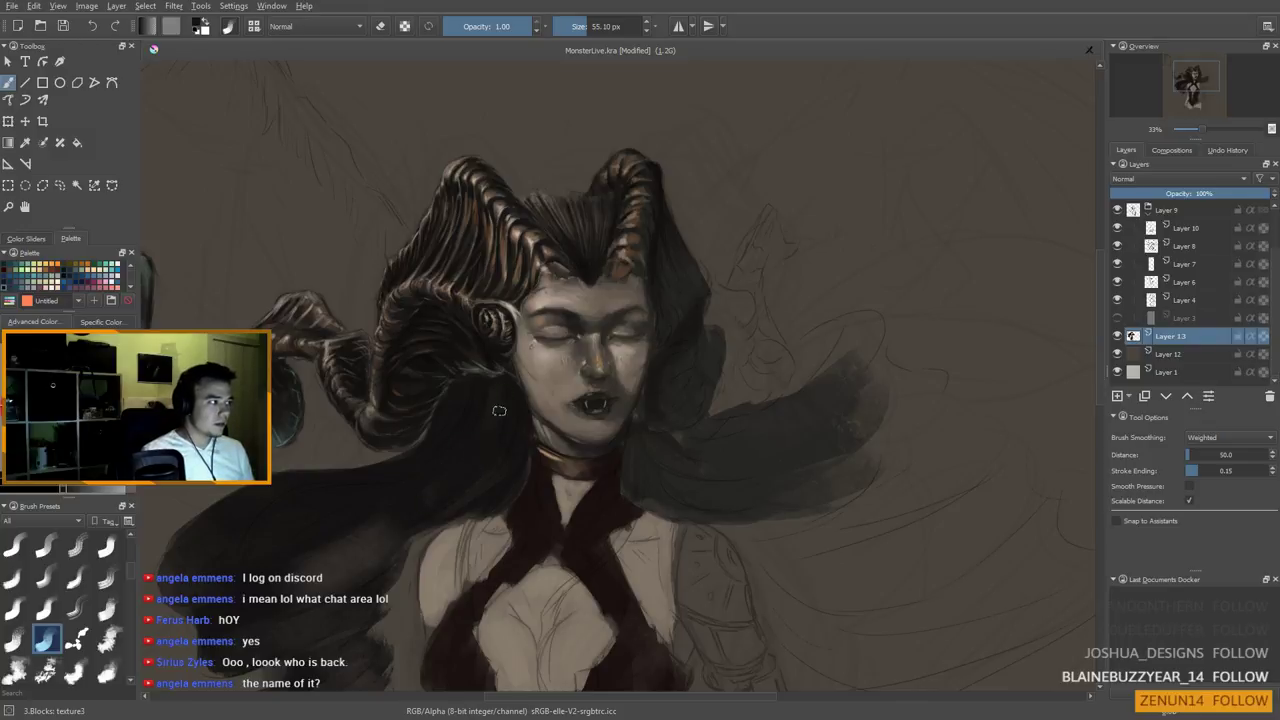
pyautogui.moveTo(450, 413); pyautogui.dragTo(543, 449)
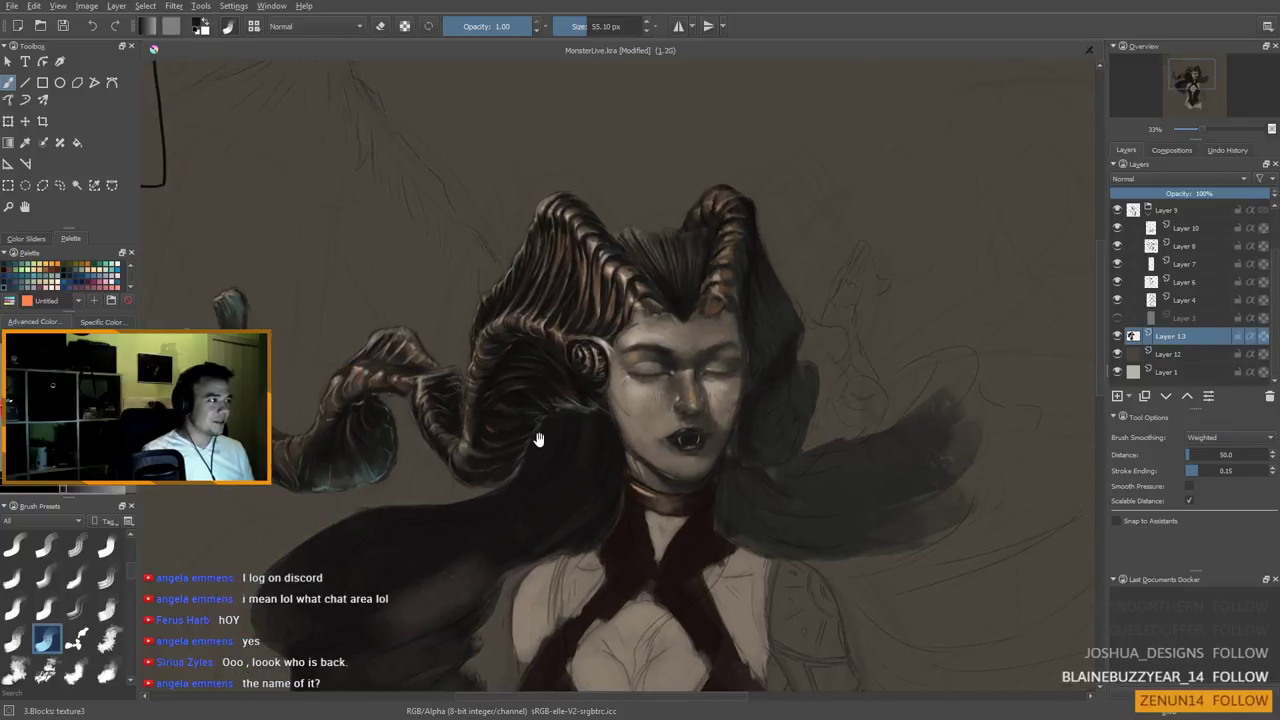
pyautogui.hotkey('ctrl', 'z')
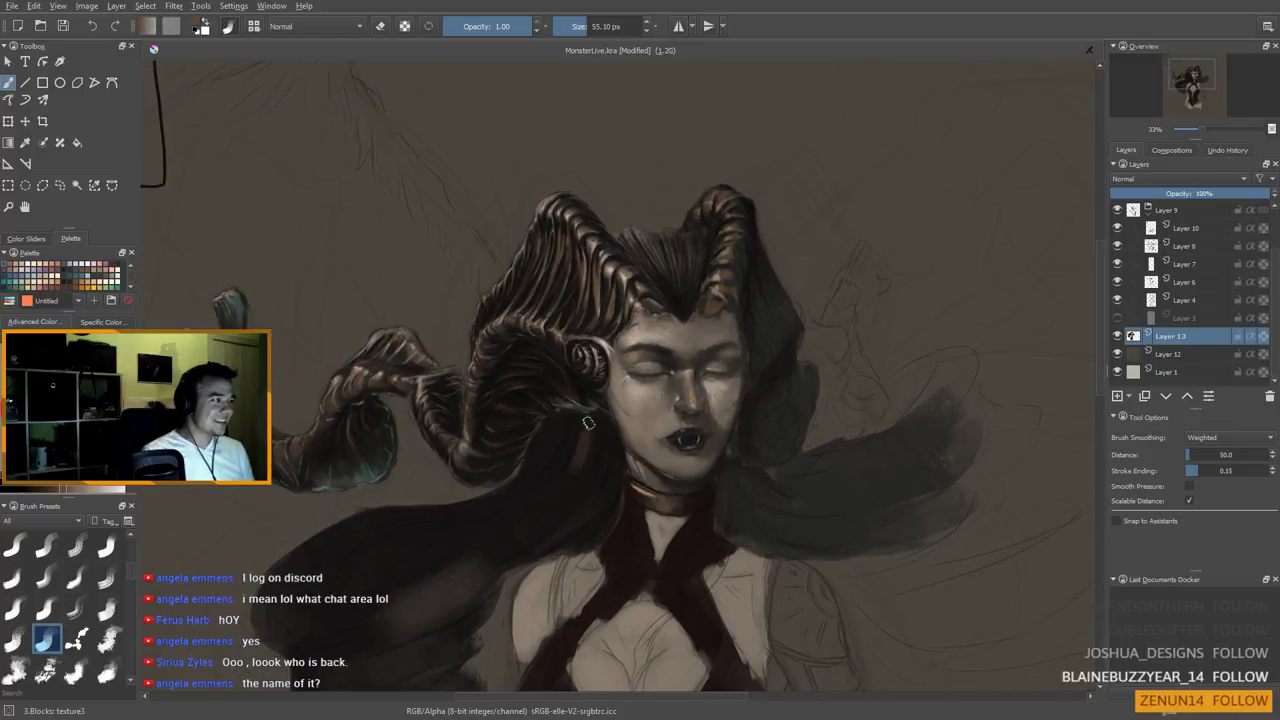
pyautogui.keyDown('ctrl'); pyautogui.click(578, 478); pyautogui.keyUp('ctrl')
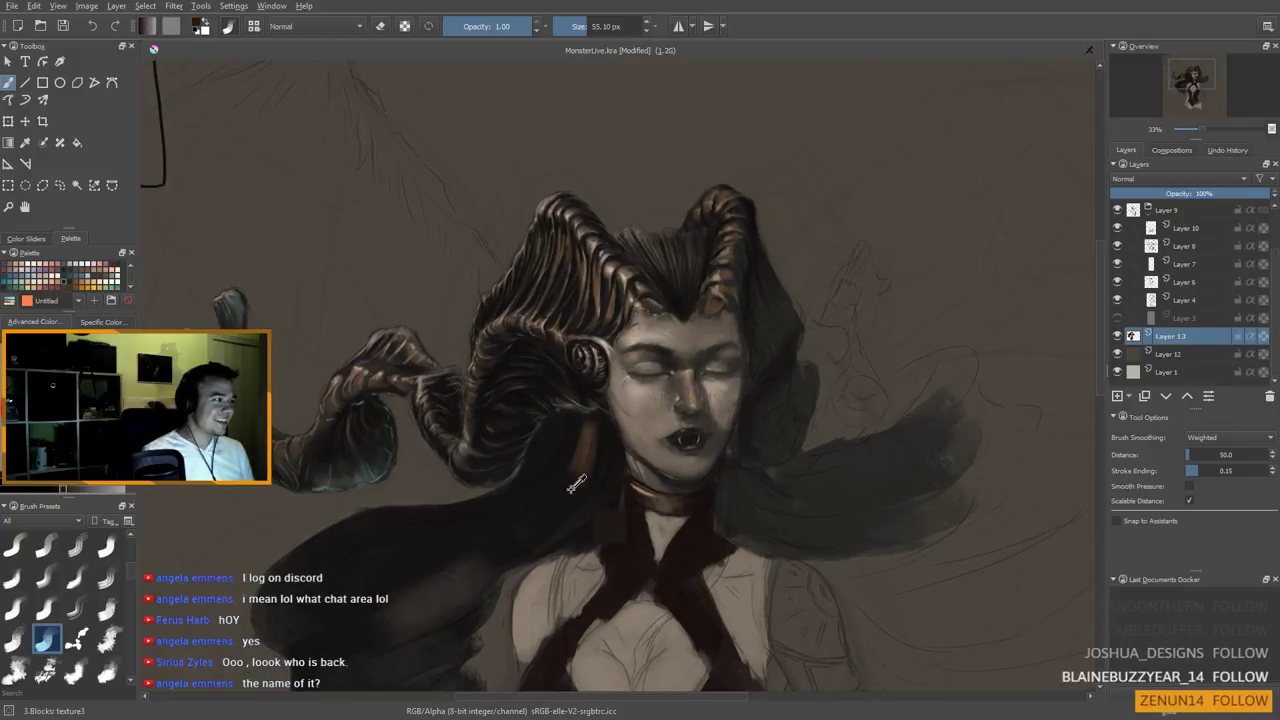
pyautogui.moveTo(588, 432); pyautogui.dragTo(574, 492)
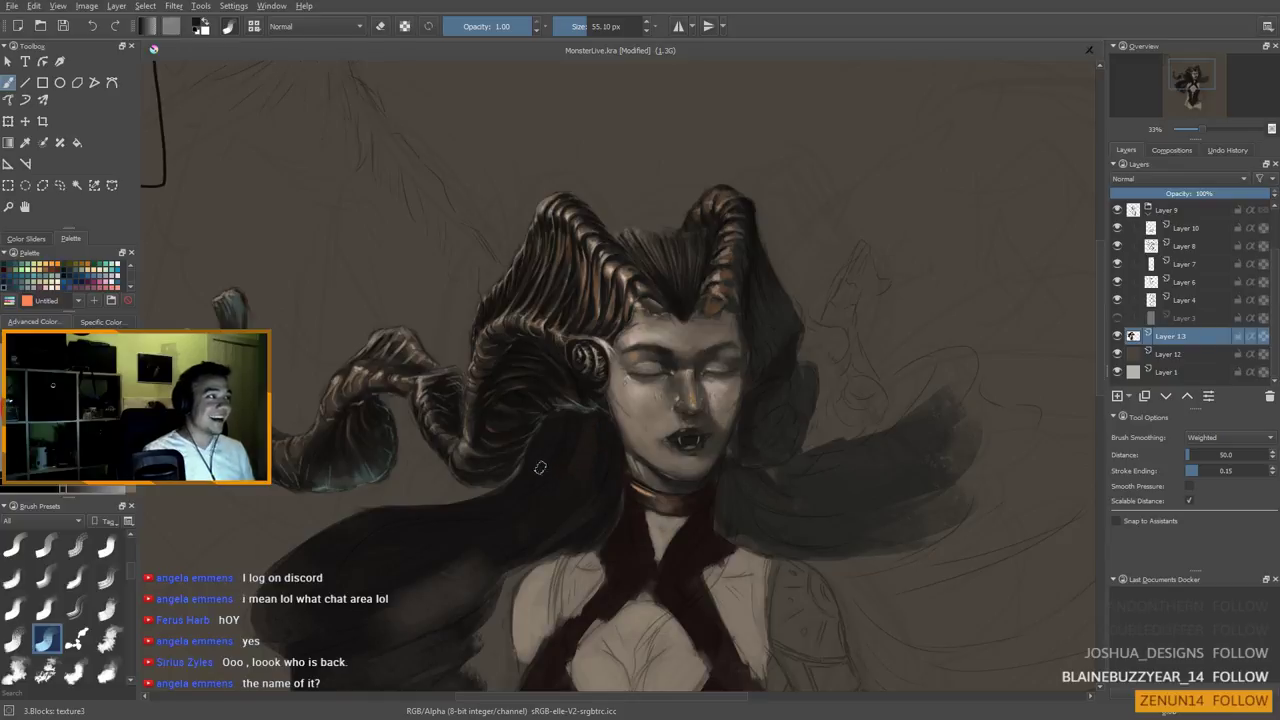
# Refine the hair strands between the curled left horn and the neck, using brush sizes of about 20 and 53 px
pyautogui.scroll(-2, 544, 508)
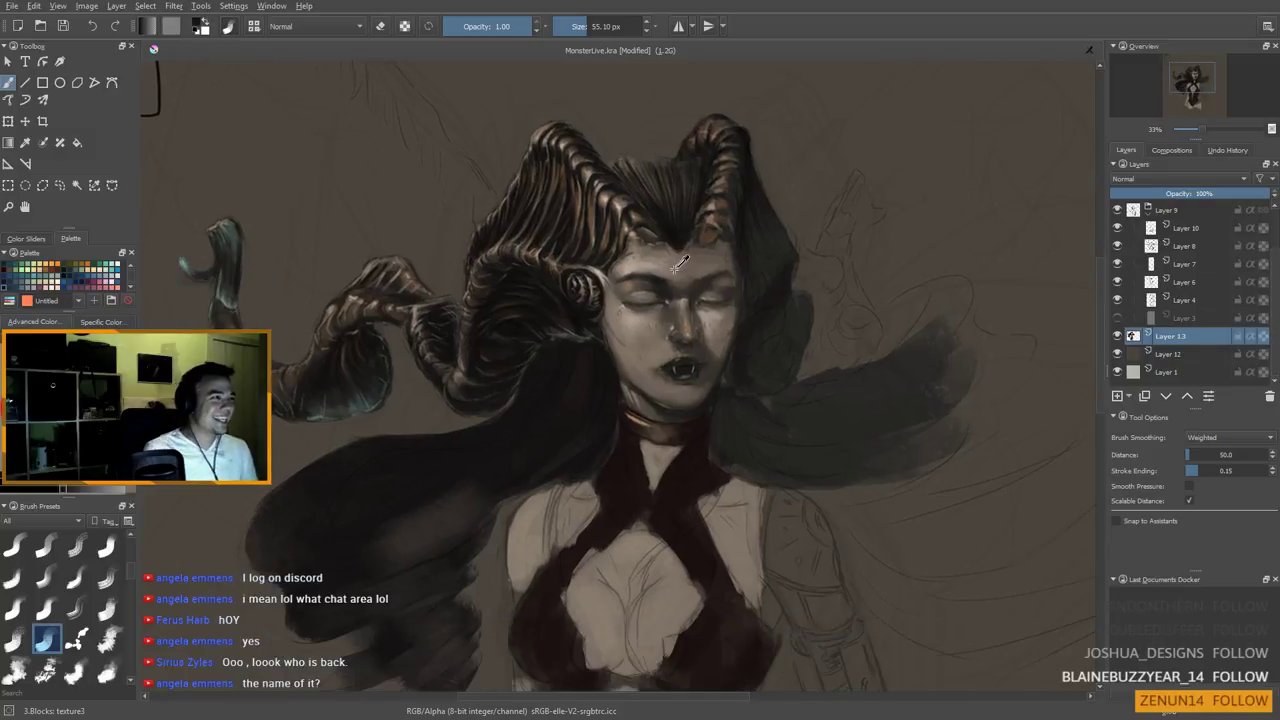
pyautogui.keyDown('shift'); pyautogui.moveTo(581, 368); pyautogui.dragTo(561, 344); pyautogui.keyUp('shift')
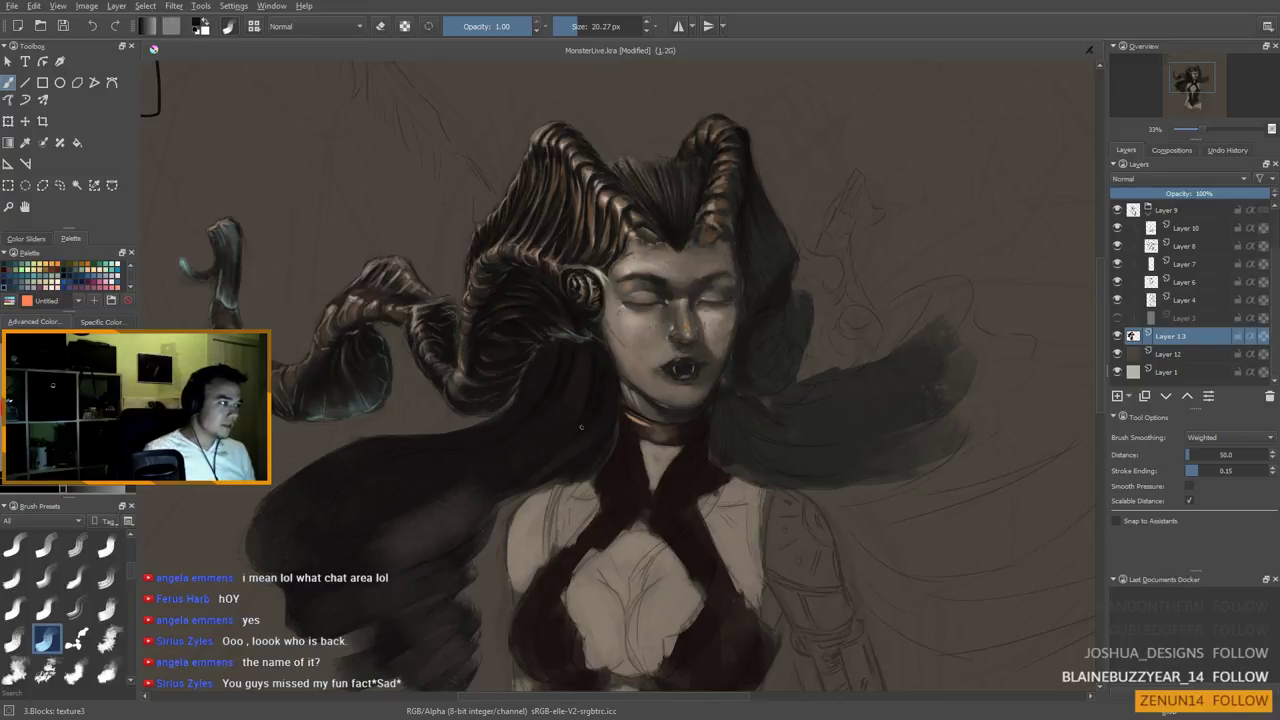
pyautogui.keyDown('shift'); pyautogui.moveTo(593, 413); pyautogui.dragTo(608, 412); pyautogui.keyUp('shift')
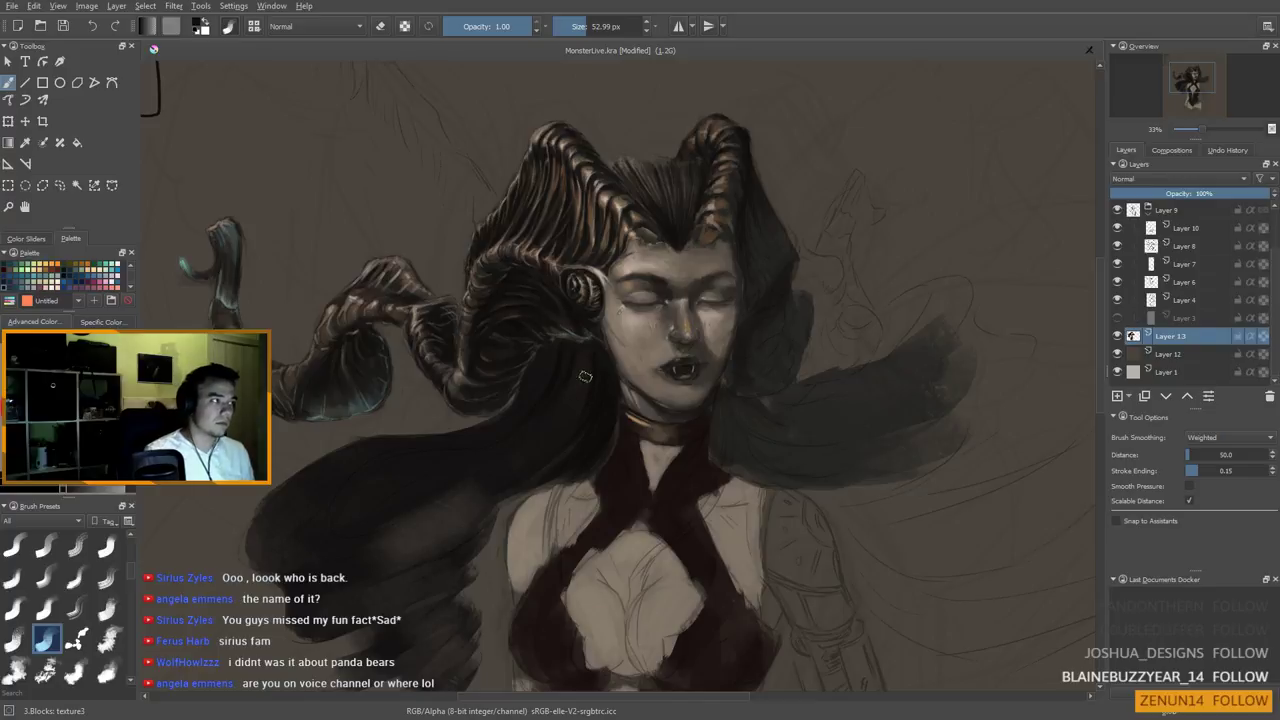
pyautogui.keyDown('shift'); pyautogui.moveTo(585, 372); pyautogui.dragTo(543, 323); pyautogui.keyUp('shift')
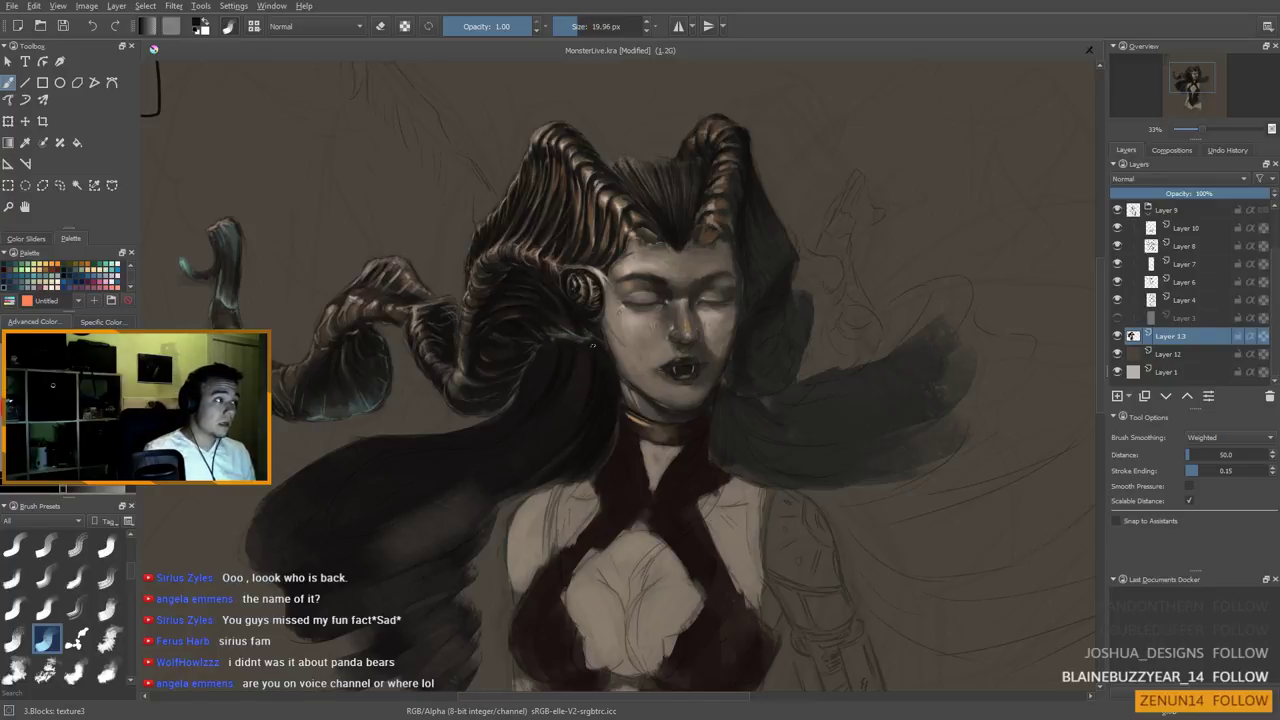
pyautogui.moveTo(558, 405); pyautogui.dragTo(563, 419)
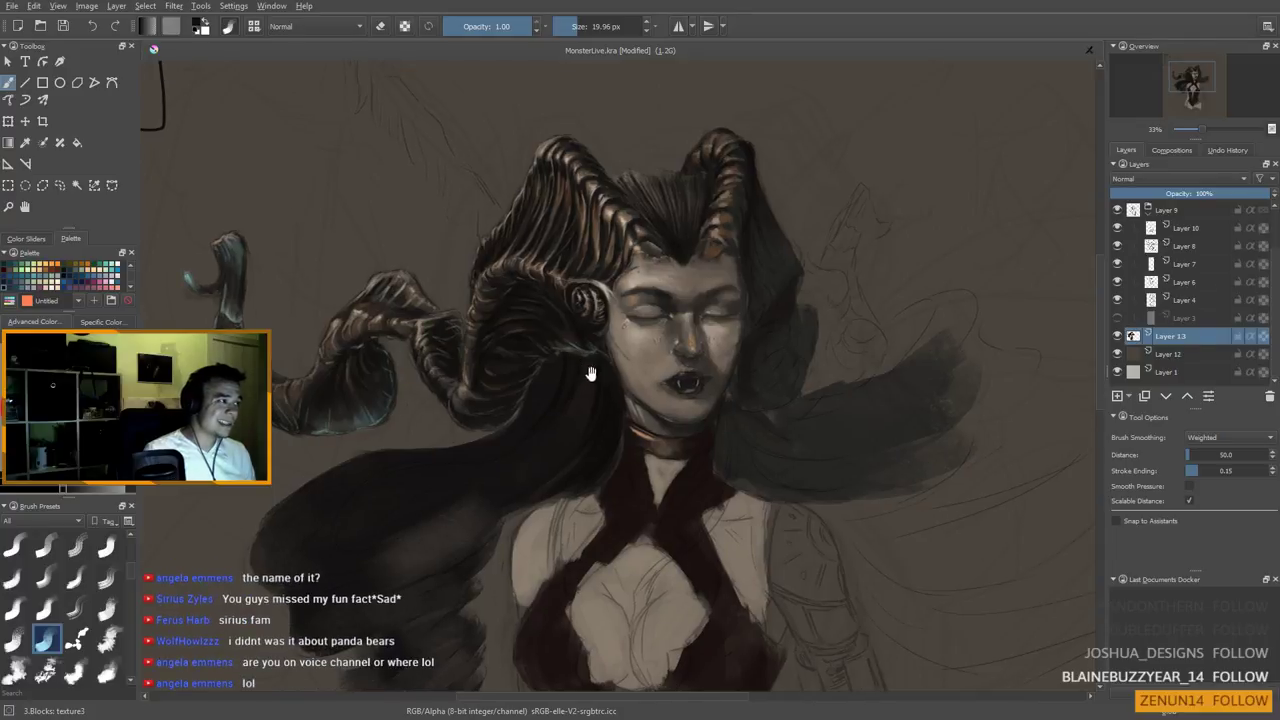
pyautogui.moveTo(587, 376); pyautogui.dragTo(593, 365)
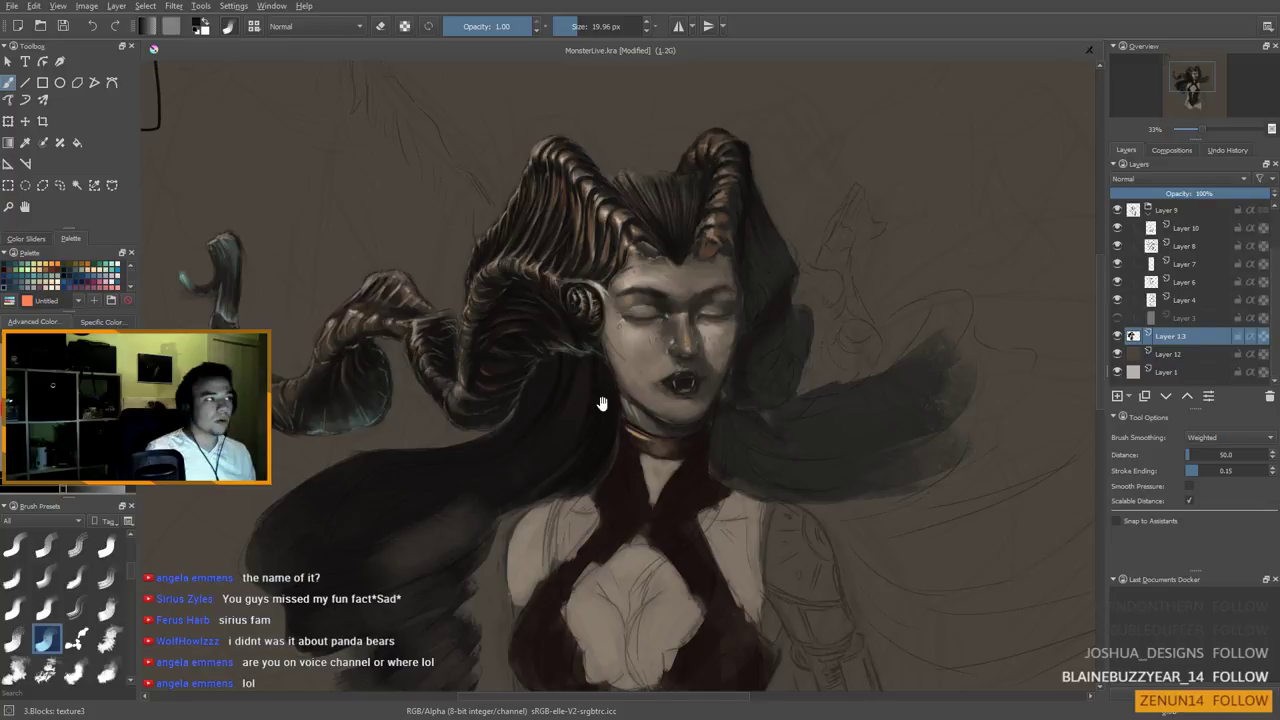
pyautogui.moveTo(572, 487); pyautogui.dragTo(622, 492)
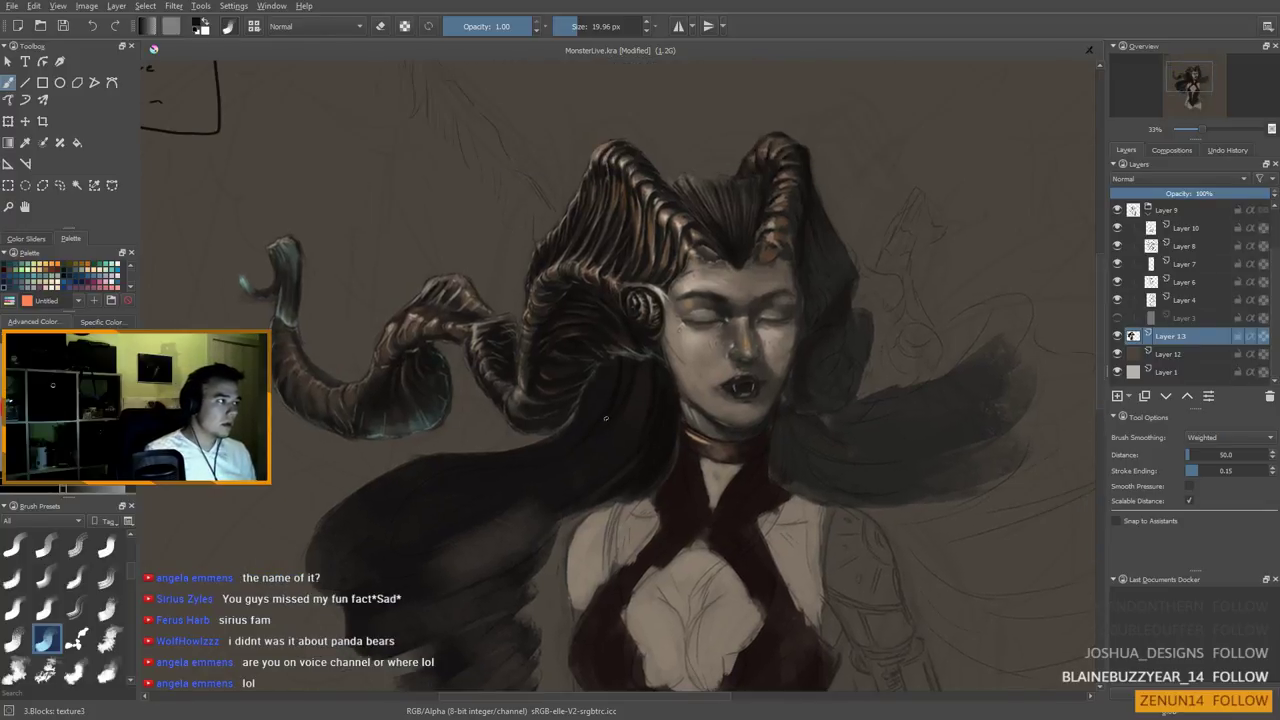
# Blend the hair beside the left cheek with a sampled dark tone and a brush of about 50 px
pyautogui.keyDown('shift'); pyautogui.moveTo(606, 428); pyautogui.dragTo(637, 414); pyautogui.keyUp('shift')
pyautogui.keyDown('ctrl'); pyautogui.click(649, 403); pyautogui.keyUp('ctrl')
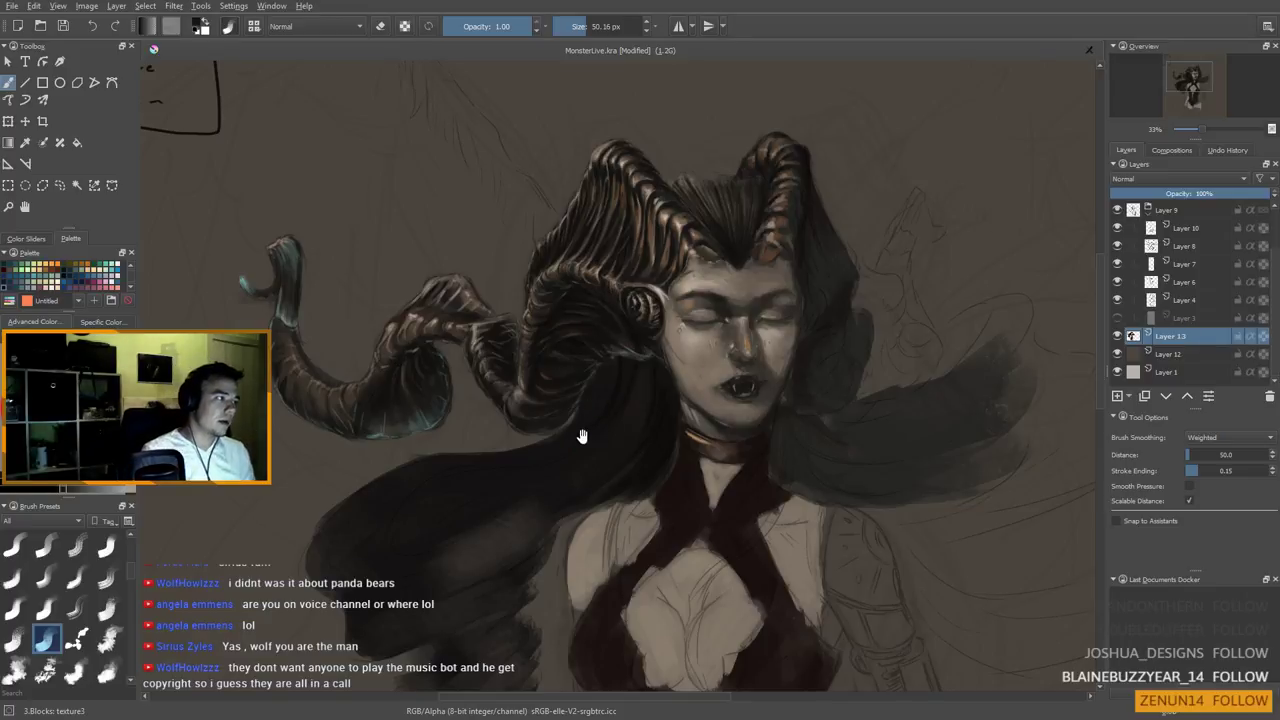
pyautogui.moveTo(545, 482); pyautogui.dragTo(623, 431)
pyautogui.moveTo(609, 528)
pyautogui.mouseDown()
pyautogui.moveTo(609, 486)
pyautogui.moveTo(600, 558)
pyautogui.moveTo(640, 534)
pyautogui.moveTo(672, 462)
pyautogui.mouseUp()
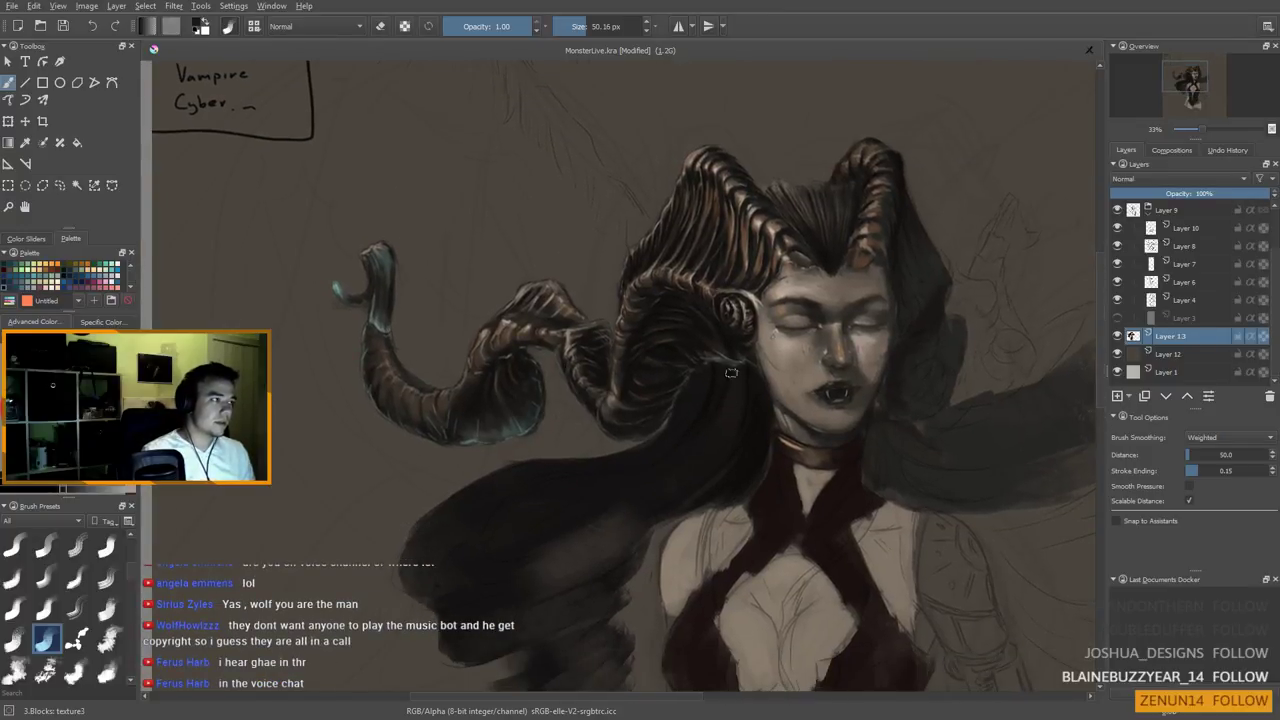
# Paint brown strands sampled from the right horn into the hair beside the left cheek, blending with brush sizes of about 25 and 48 px
pyautogui.press('ctrl')
pyautogui.keyDown('ctrl'); pyautogui.click(872, 242); pyautogui.keyUp('ctrl')
pyautogui.moveTo(709, 449); pyautogui.dragTo(700, 449)
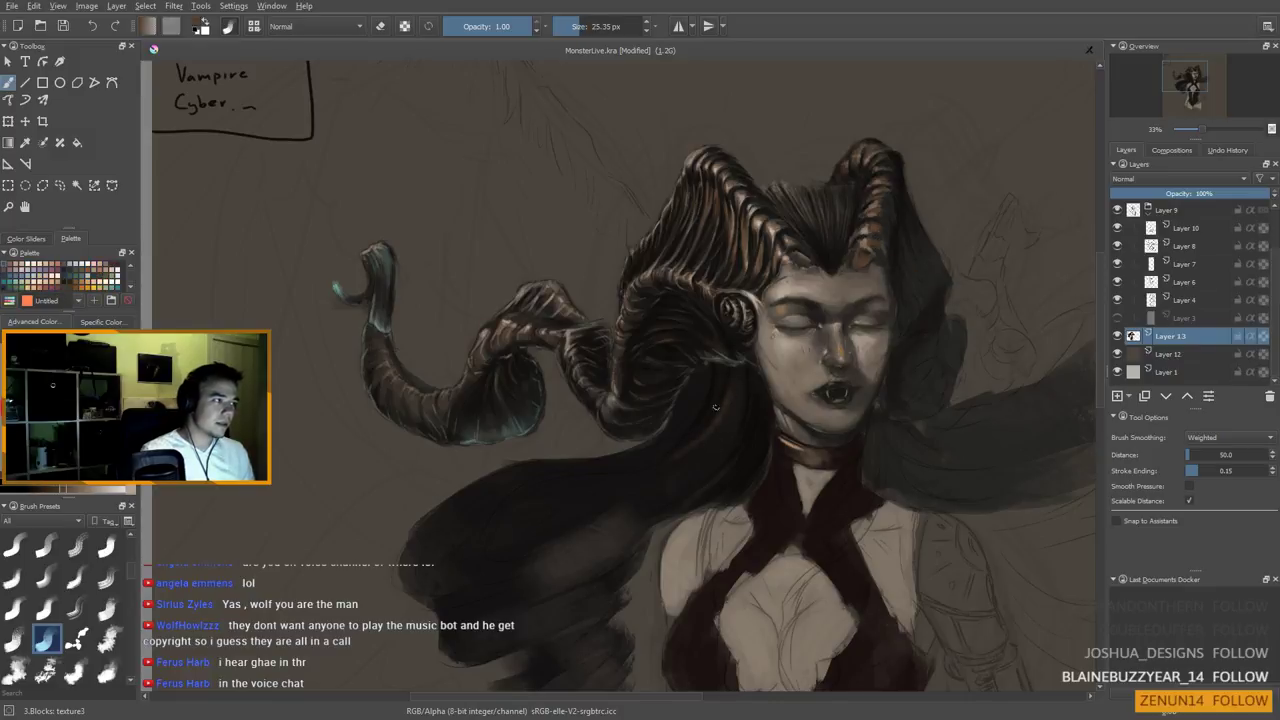
pyautogui.press(']')
pyautogui.press(']')
pyautogui.press(']')
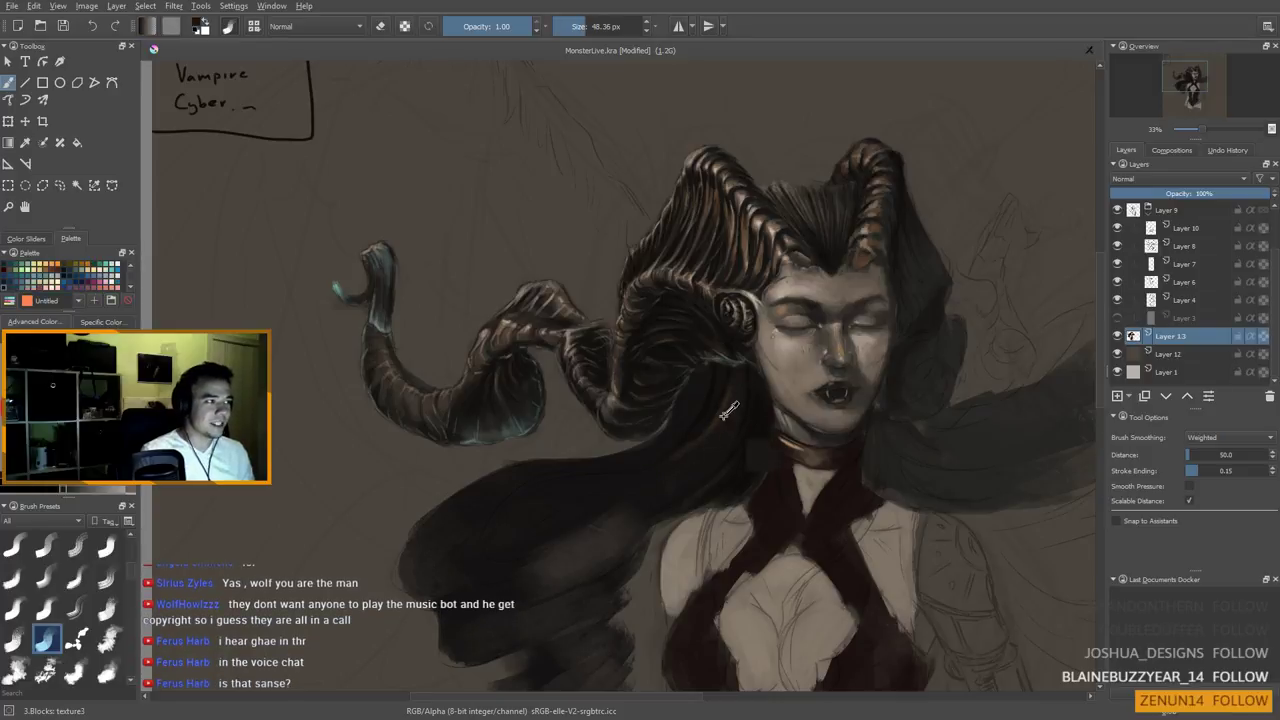
pyautogui.keyDown('ctrl'); pyautogui.click(719, 420); pyautogui.keyUp('ctrl')
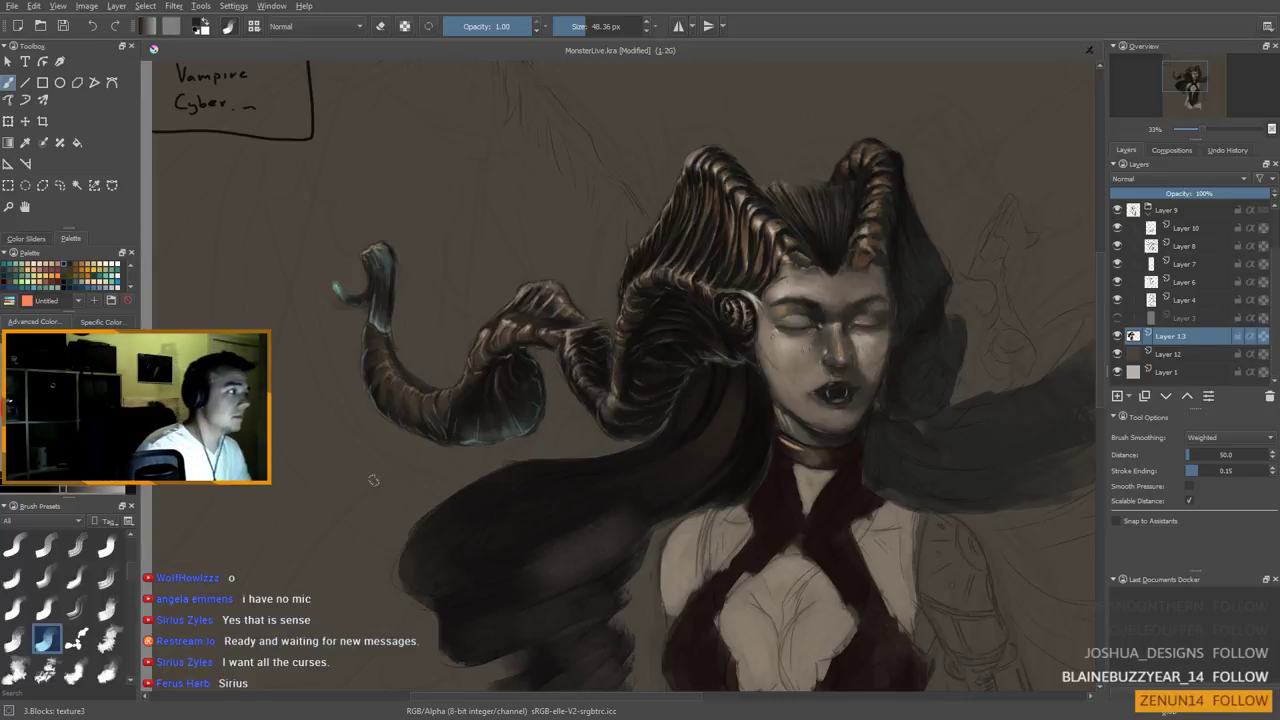
# Separate the strands under the curled left horn with a dark tone sampled from the right-side hair, using brushes of about 16 to 26 px
pyautogui.moveTo(571, 416); pyautogui.dragTo(403, 349)
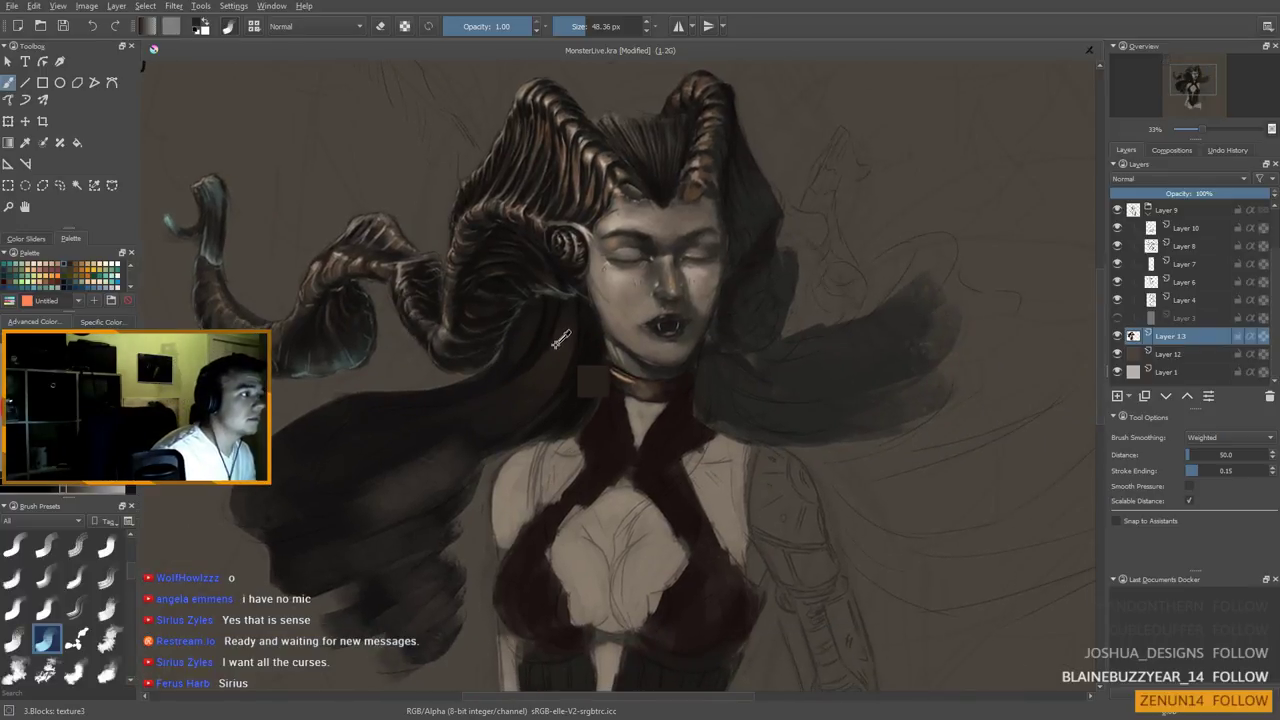
pyautogui.keyDown('ctrl'); pyautogui.click(791, 333); pyautogui.keyUp('ctrl')
pyautogui.keyDown('shift'); pyautogui.moveTo(559, 317); pyautogui.dragTo(552, 317); pyautogui.keyUp('shift')
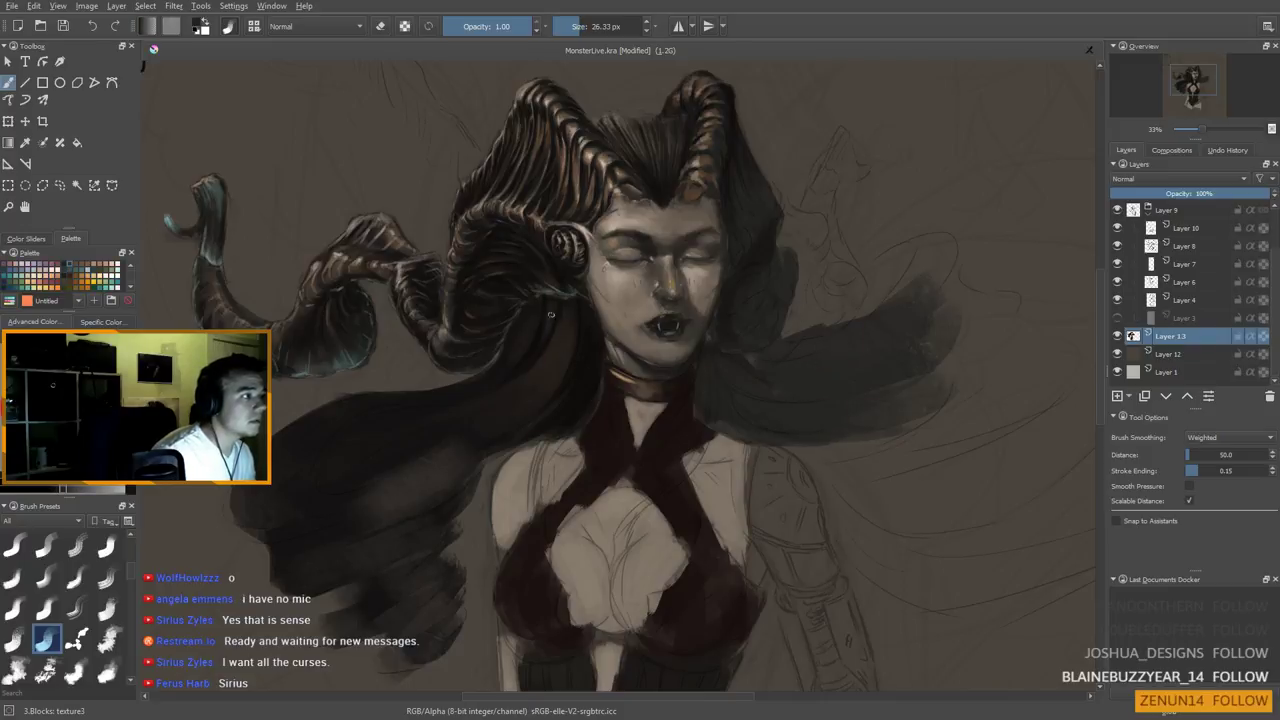
pyautogui.press('[')
pyautogui.press('[')
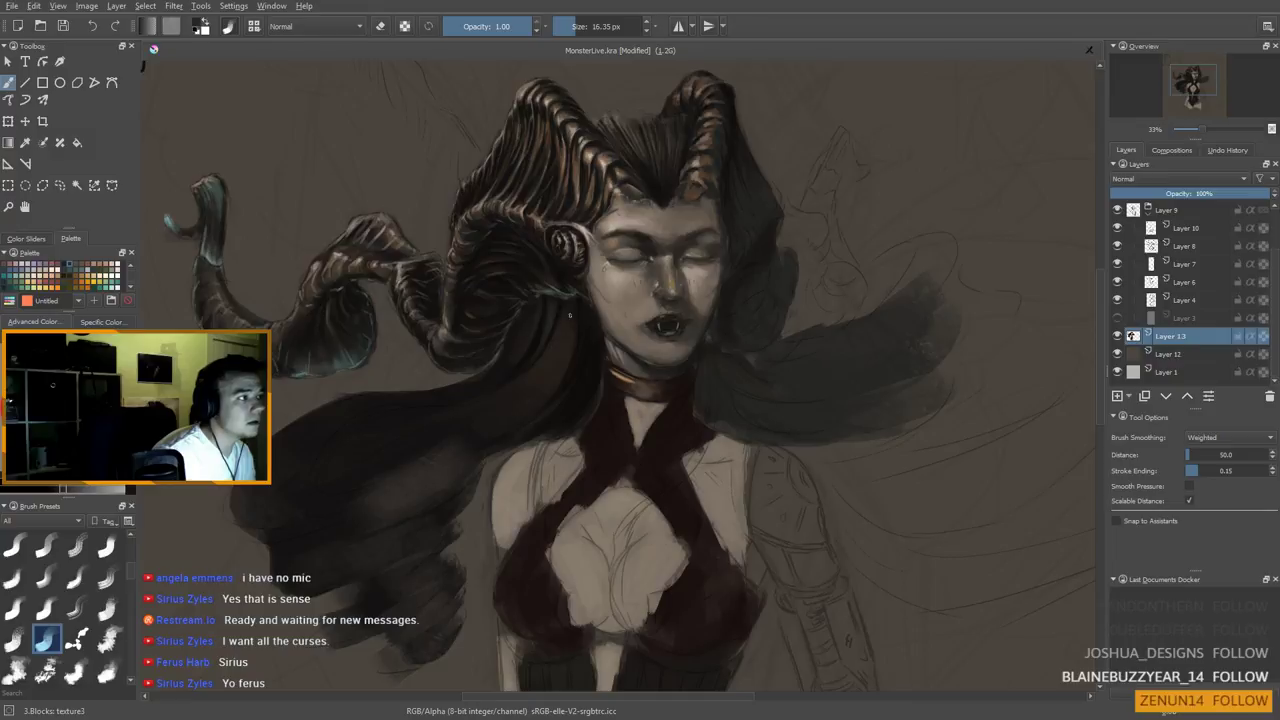
pyautogui.press(']')
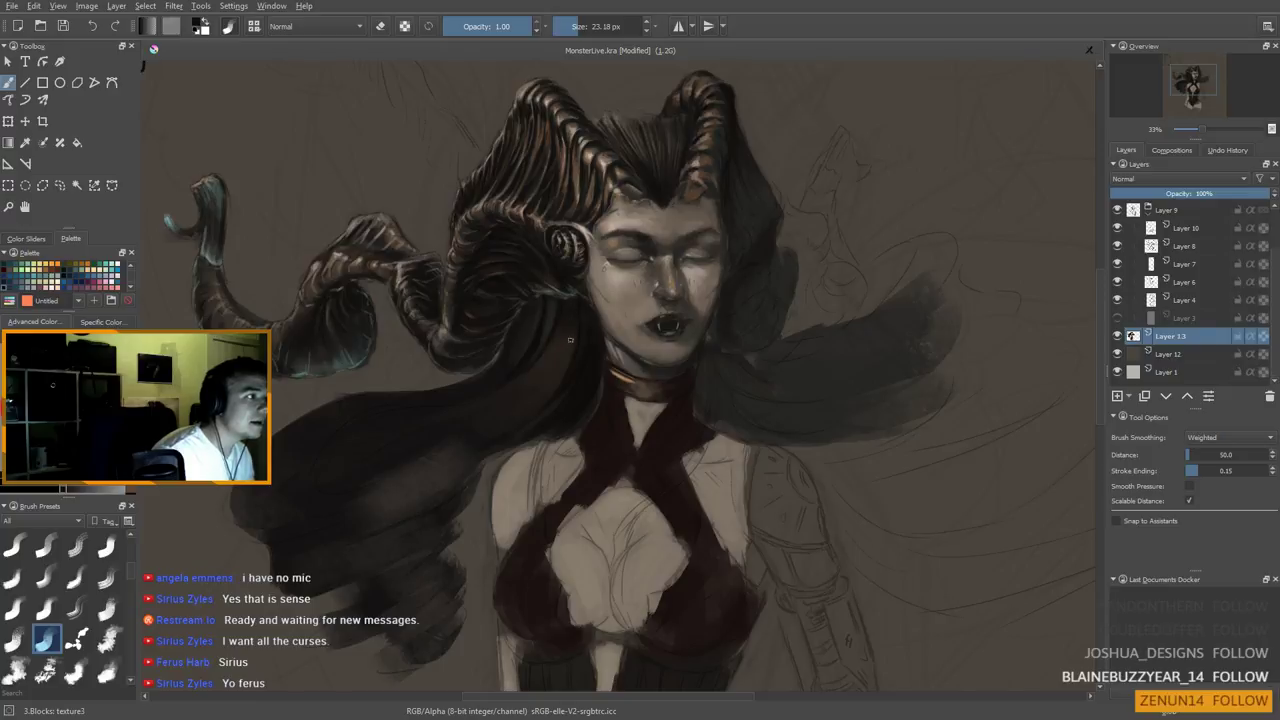
# Build up the strands below the curled left horn with tones sampled from the hair, reducing the brush from about 23 to 13 px
pyautogui.keyDown('ctrl'); pyautogui.click(556, 363); pyautogui.keyUp('ctrl')
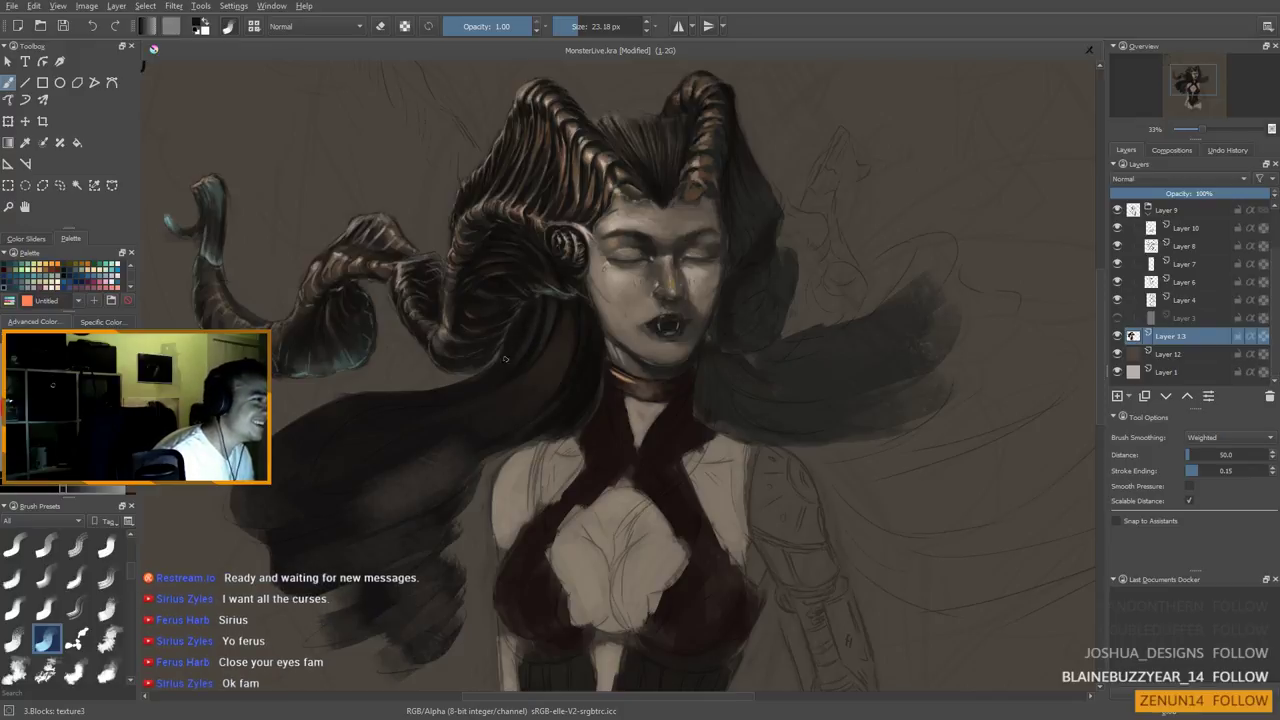
pyautogui.keyDown('ctrl'); pyautogui.click(533, 324); pyautogui.keyUp('ctrl')
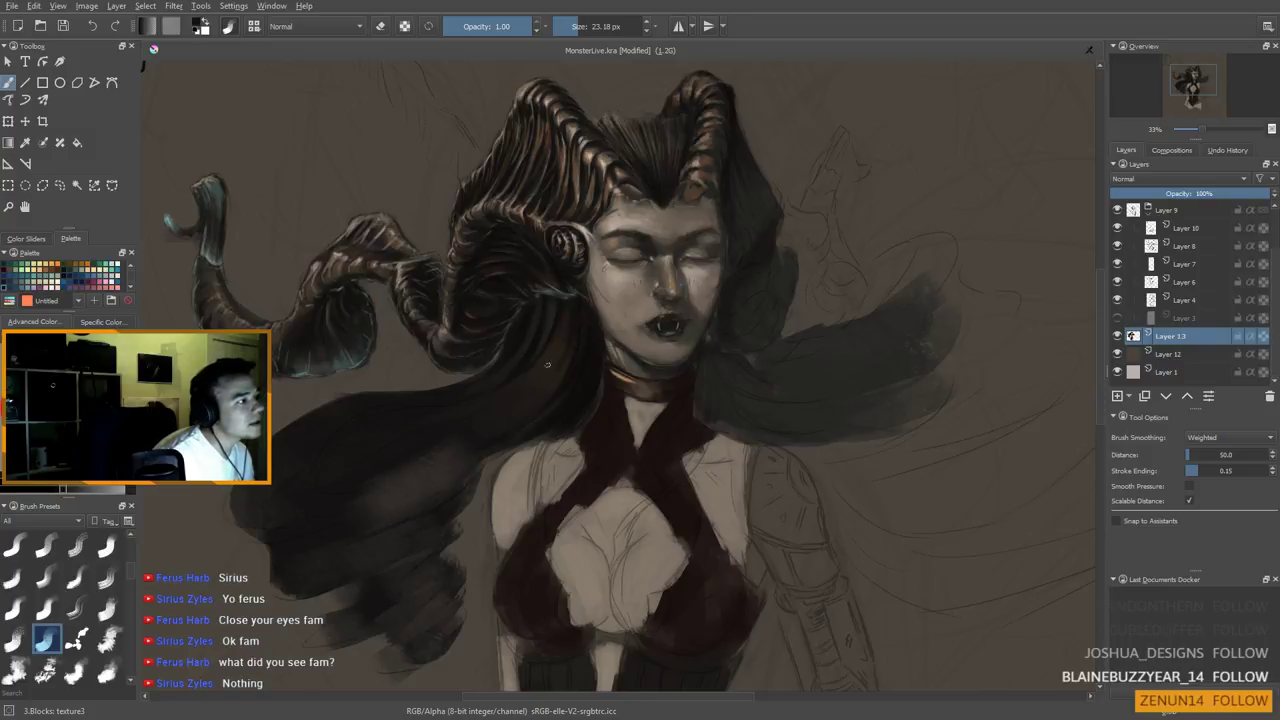
pyautogui.keyDown('shift'); pyautogui.moveTo(556, 343); pyautogui.dragTo(575, 334); pyautogui.keyUp('shift')
pyautogui.moveTo(563, 340); pyautogui.dragTo(558, 310)
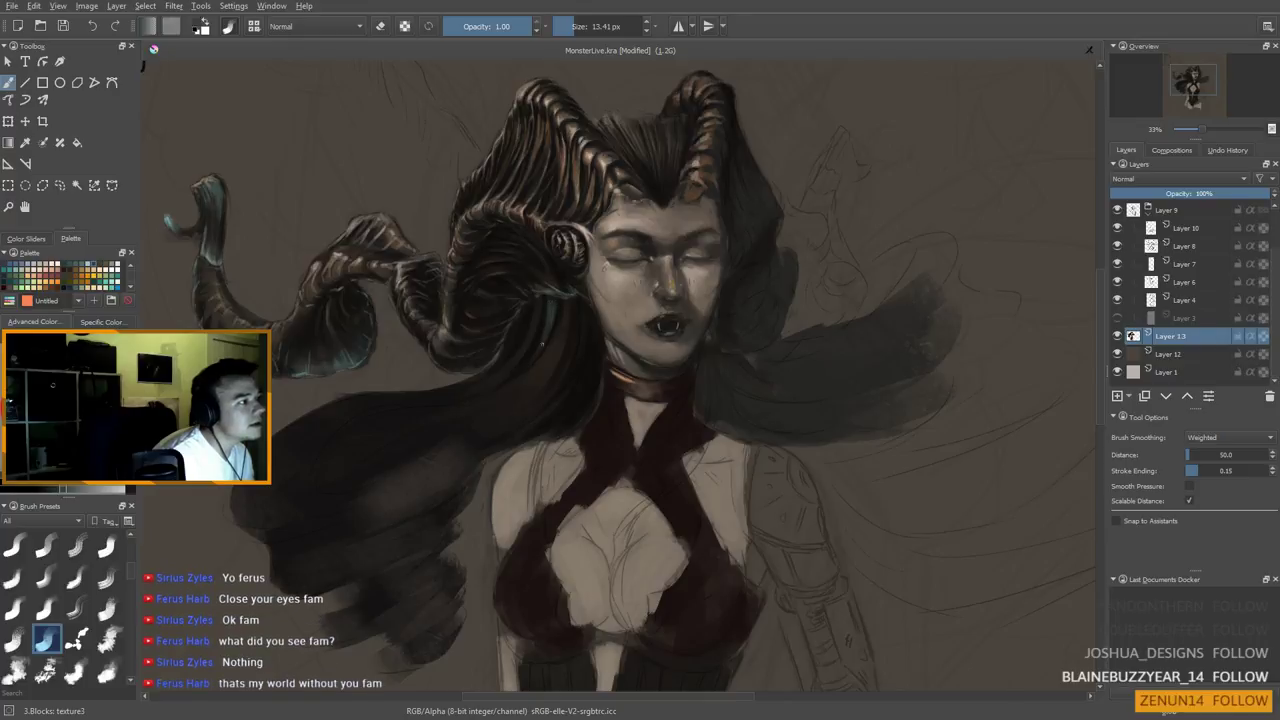
# Detail the thin hair strands flowing from beneath the curled left horn with fine brushes of about 10 and 9 px
pyautogui.keyDown('shift'); pyautogui.moveTo(542, 344); pyautogui.dragTo(534, 344); pyautogui.keyUp('shift')
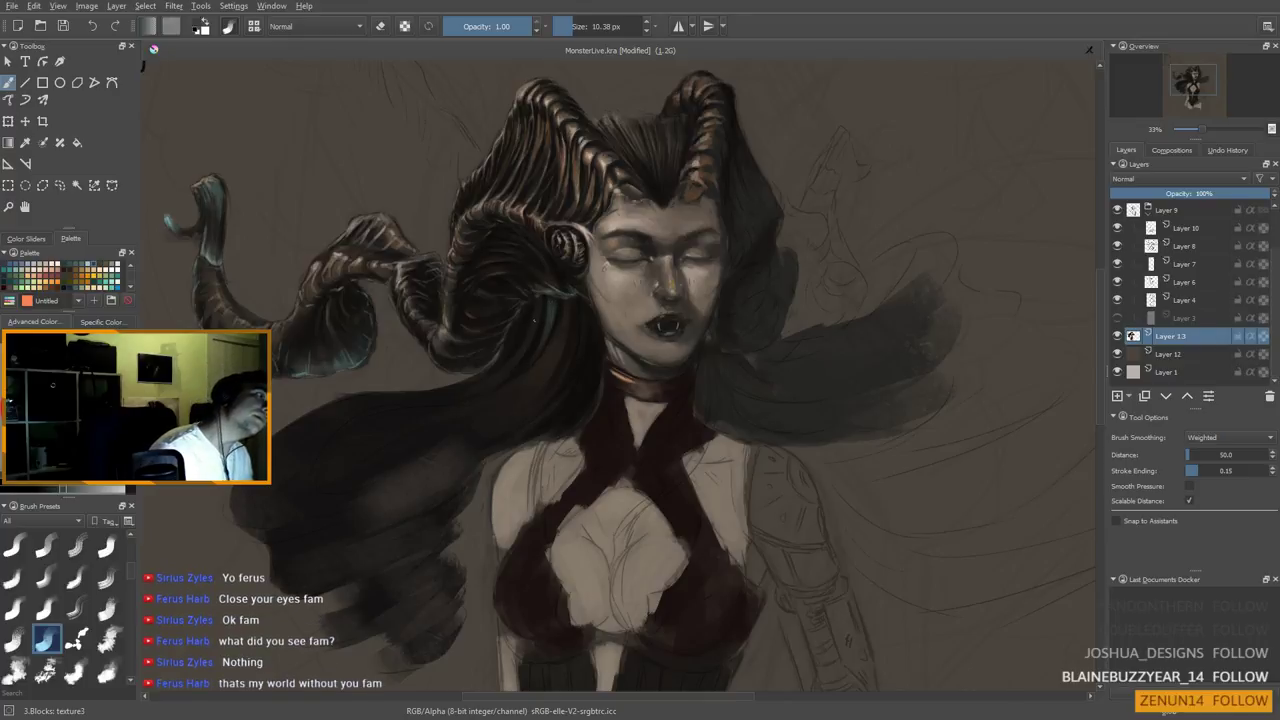
pyautogui.press('[')
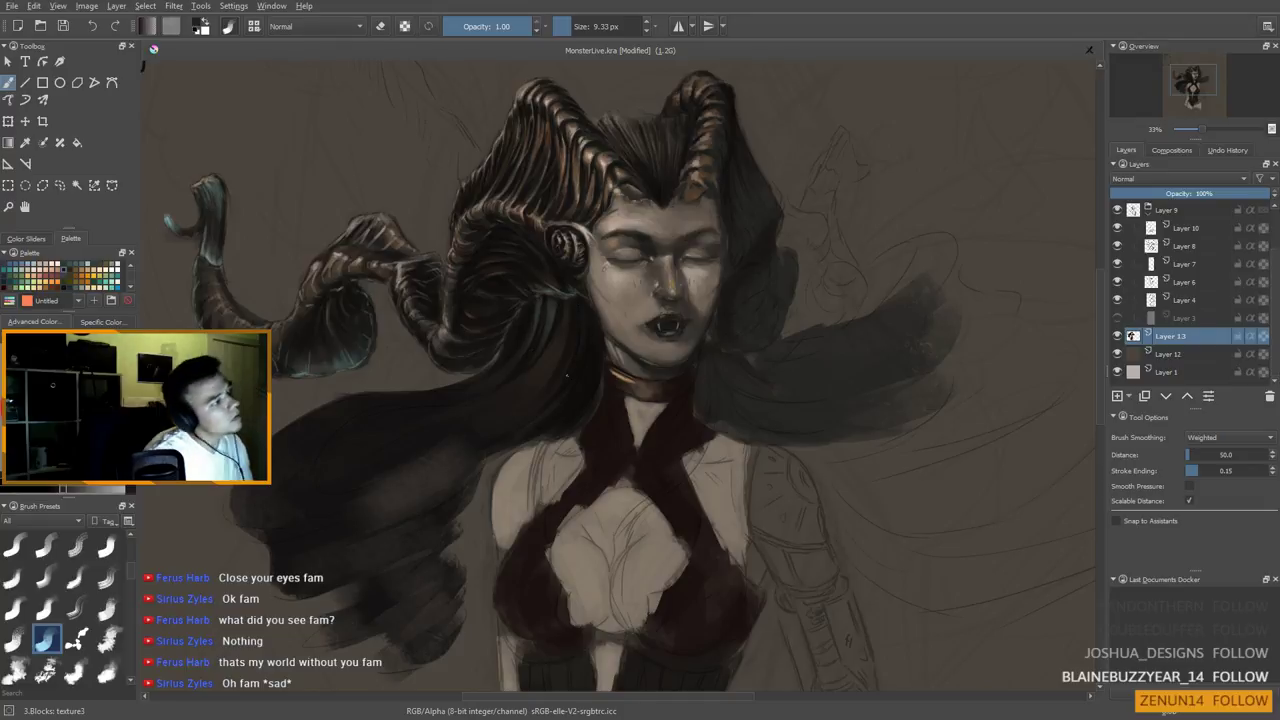
pyautogui.press('-')
pyautogui.press('-')
pyautogui.scroll(3, 572, 390)
pyautogui.moveTo(574, 368); pyautogui.dragTo(558, 457)
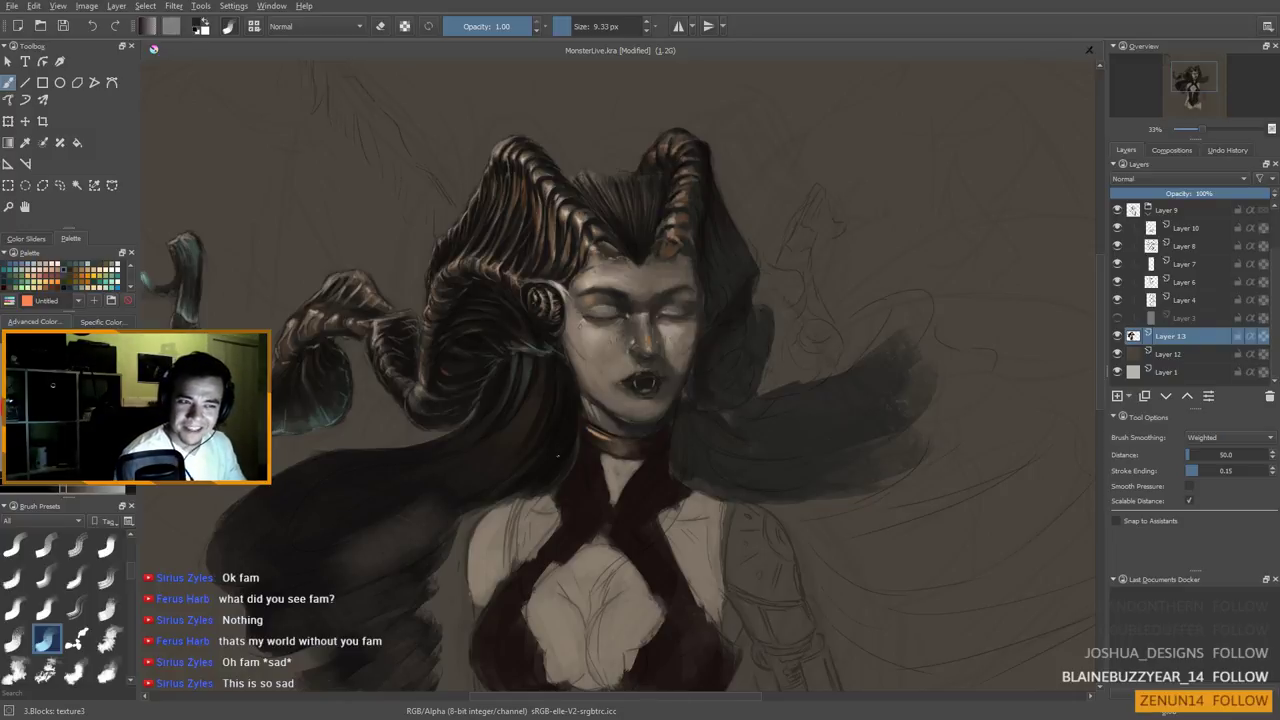
pyautogui.moveTo(558, 382); pyautogui.dragTo(683, 388)
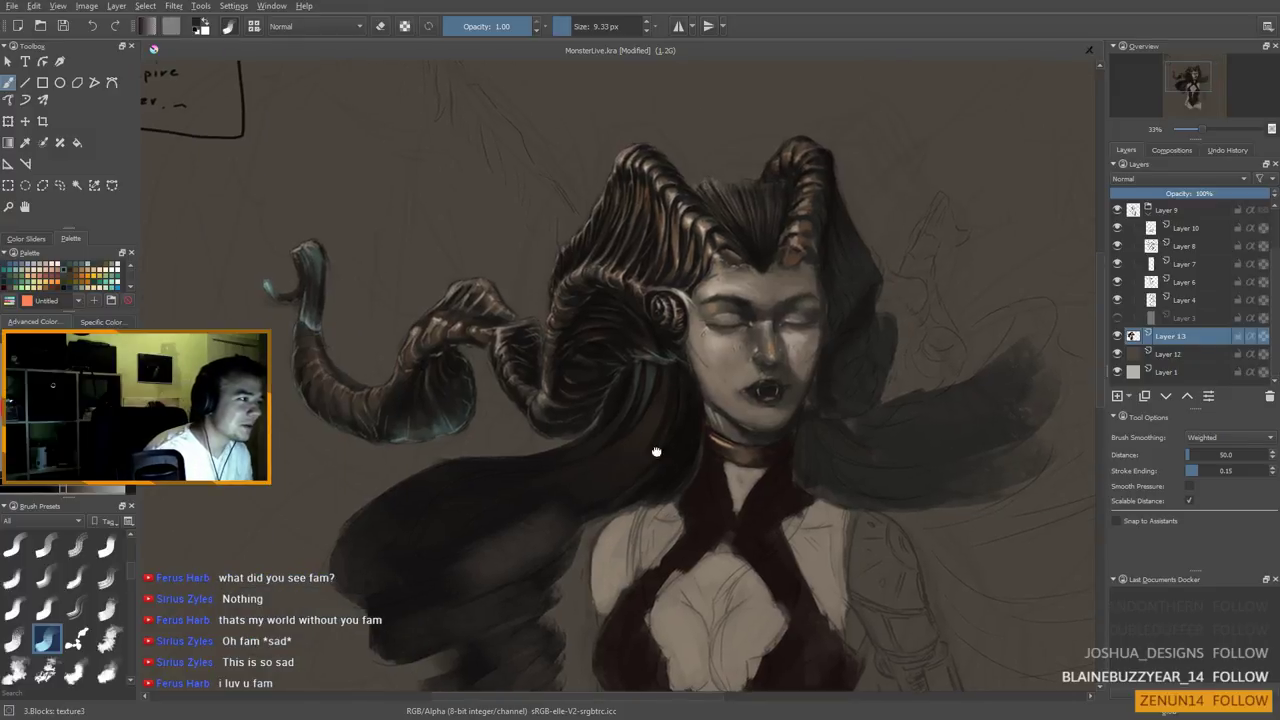
pyautogui.moveTo(654, 451); pyautogui.dragTo(702, 447)
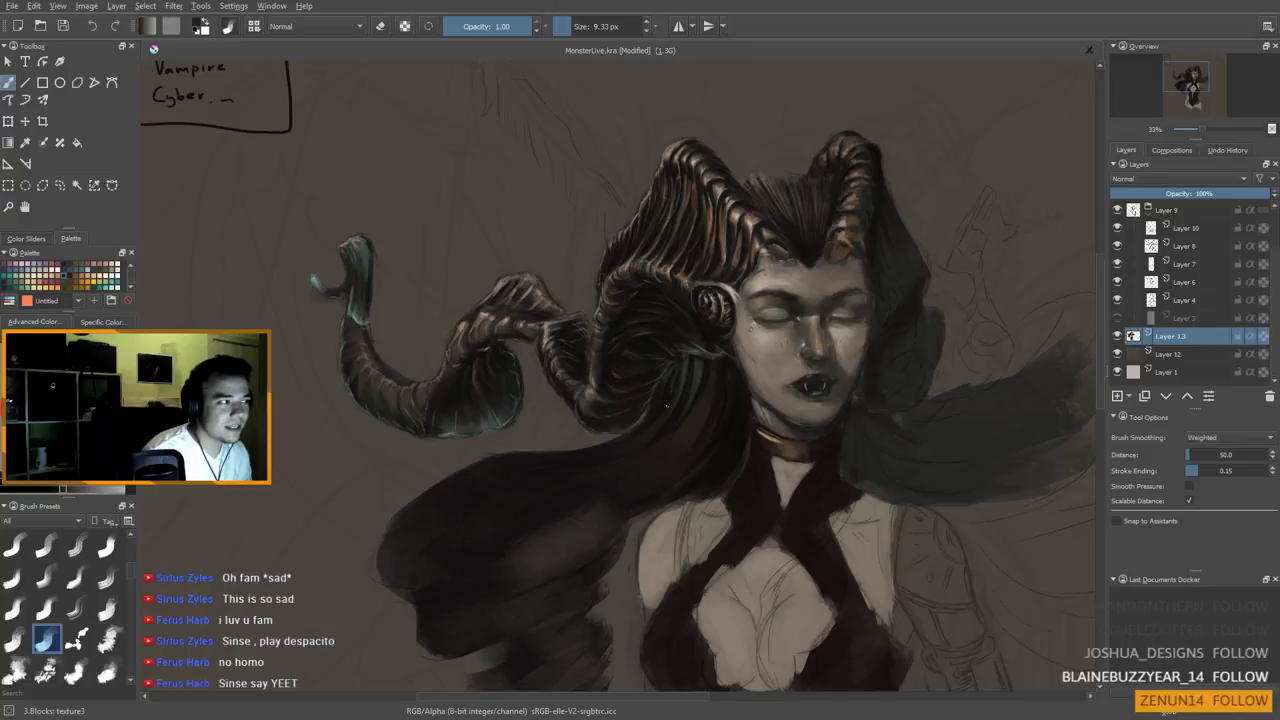
# Mirror the canvas view and refine the strands below the curled horn with tones sampled from the hair, reducing the brush to about 5 px
pyautogui.moveTo(664, 469); pyautogui.dragTo(648, 477)
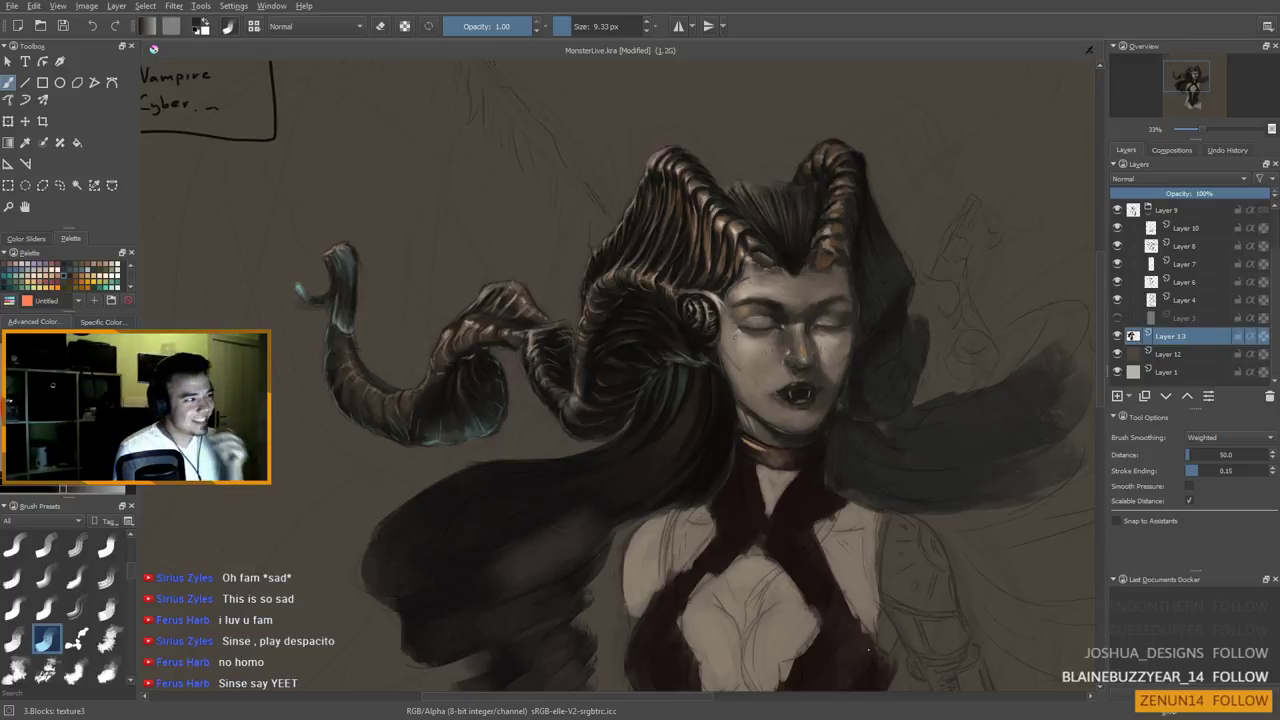
pyautogui.press('m')
pyautogui.moveTo(728, 497); pyautogui.dragTo(837, 376)
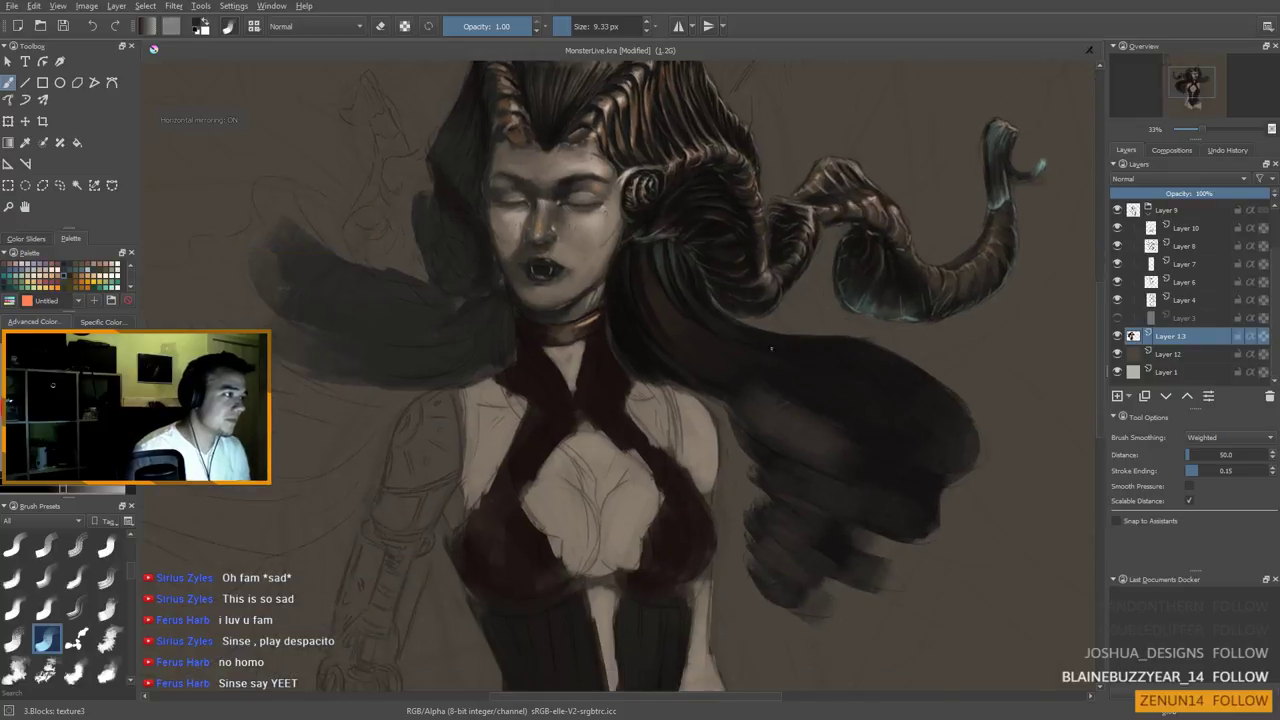
pyautogui.keyDown('ctrl'); pyautogui.click(662, 312); pyautogui.keyUp('ctrl')
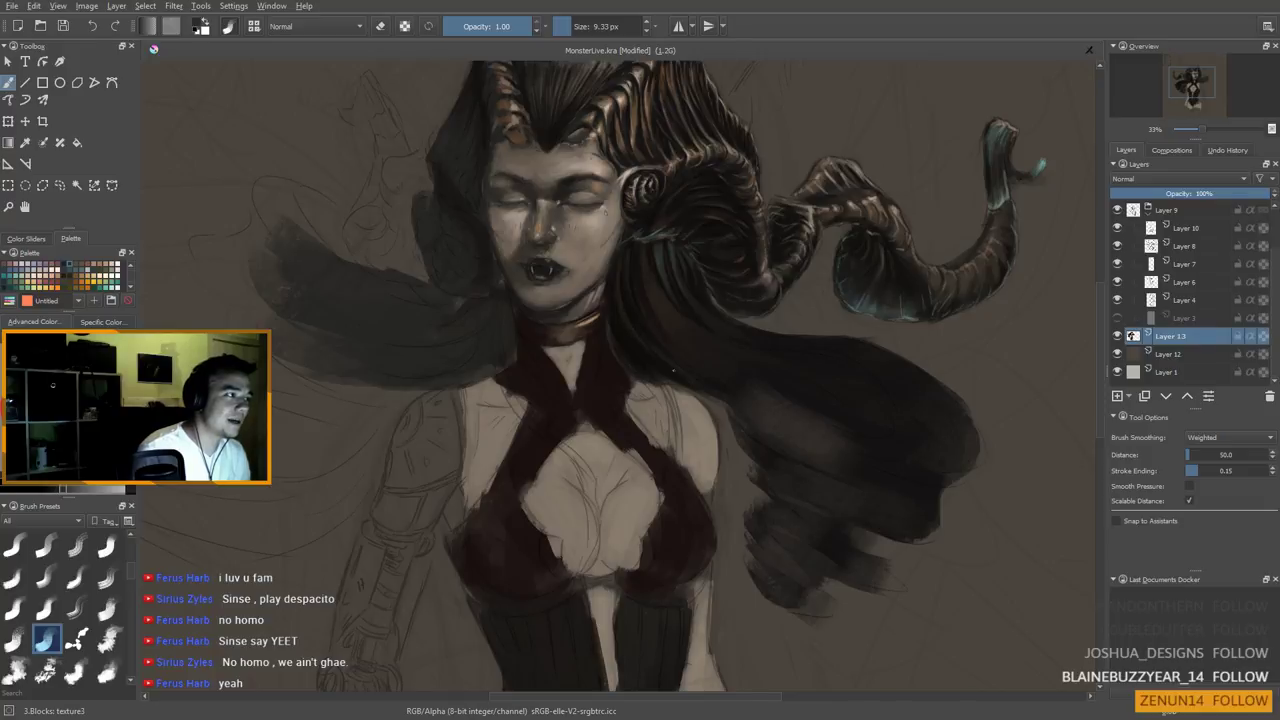
pyautogui.keyDown('ctrl'); pyautogui.click(626, 298); pyautogui.keyUp('ctrl')
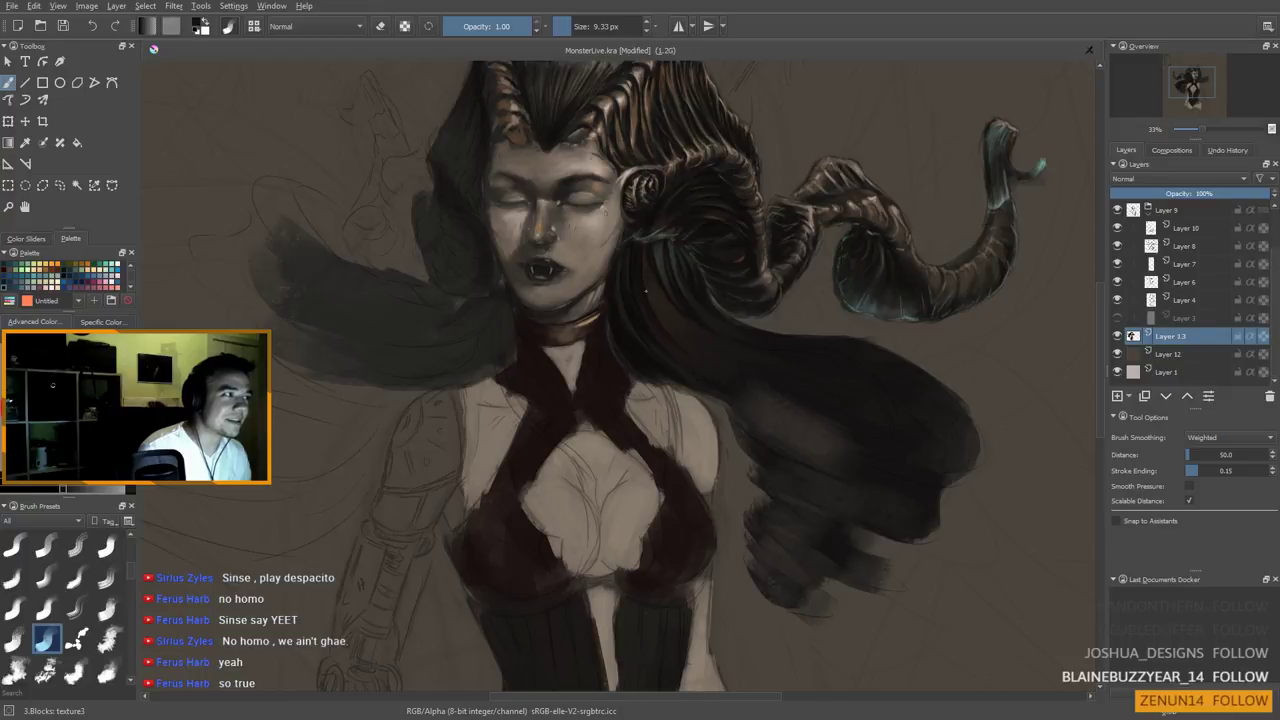
pyautogui.keyDown('shift'); pyautogui.moveTo(646, 292); pyautogui.dragTo(643, 292); pyautogui.keyUp('shift')
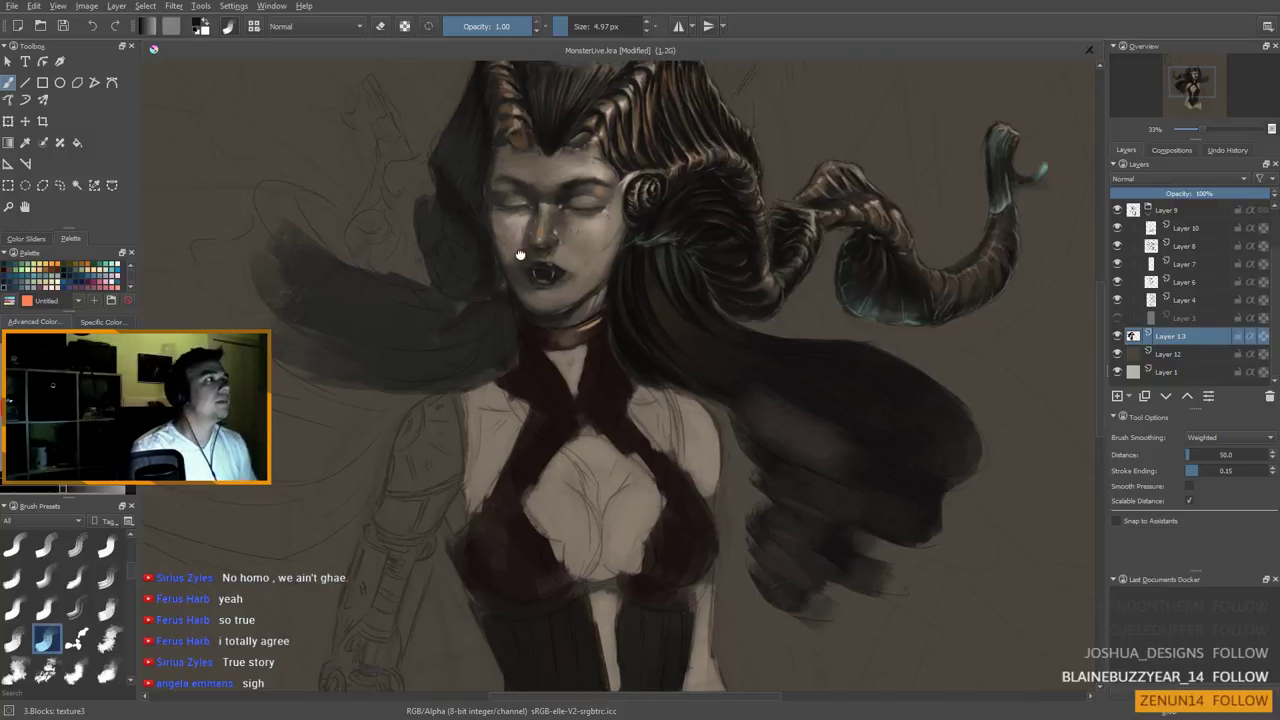
# Build up the dark hair beside and below the left horn in the mirrored view, enlarging the brush from about 17 to 52 px
pyautogui.moveTo(508, 237); pyautogui.dragTo(570, 320)
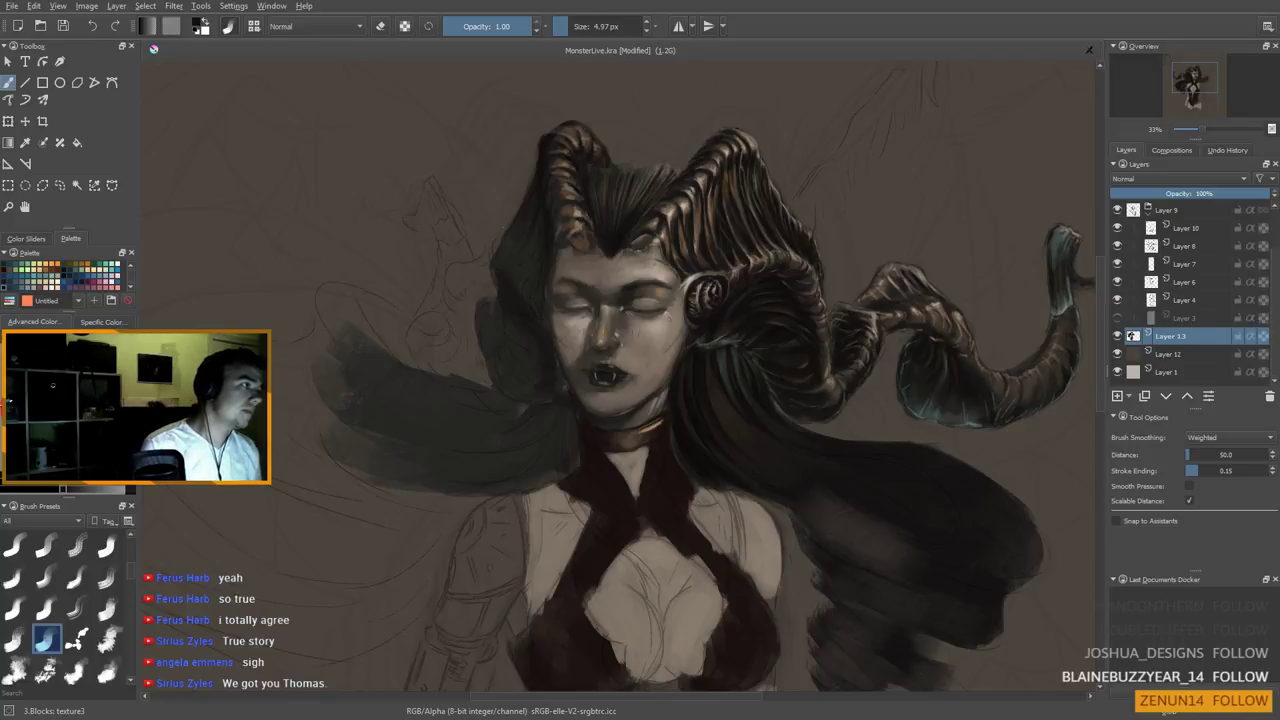
pyautogui.keyDown('shift'); pyautogui.moveTo(508, 231); pyautogui.dragTo(517, 231); pyautogui.keyUp('shift')
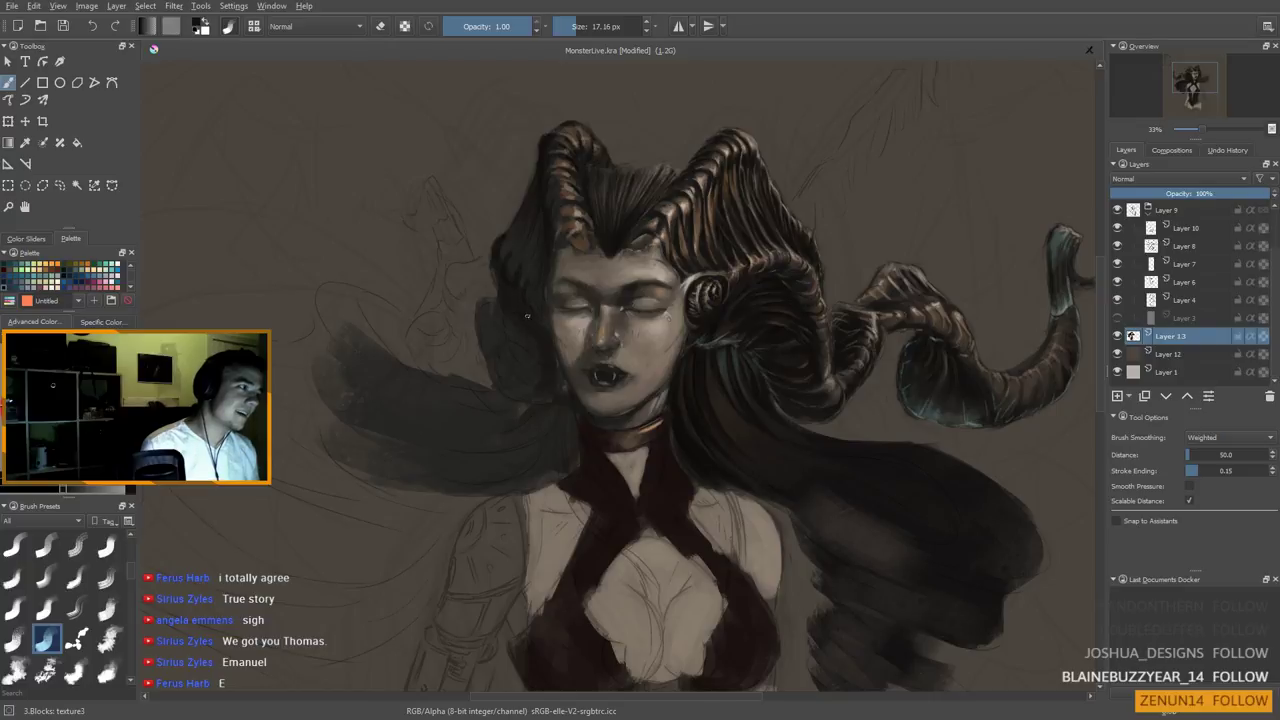
pyautogui.scroll(2, 523, 297)
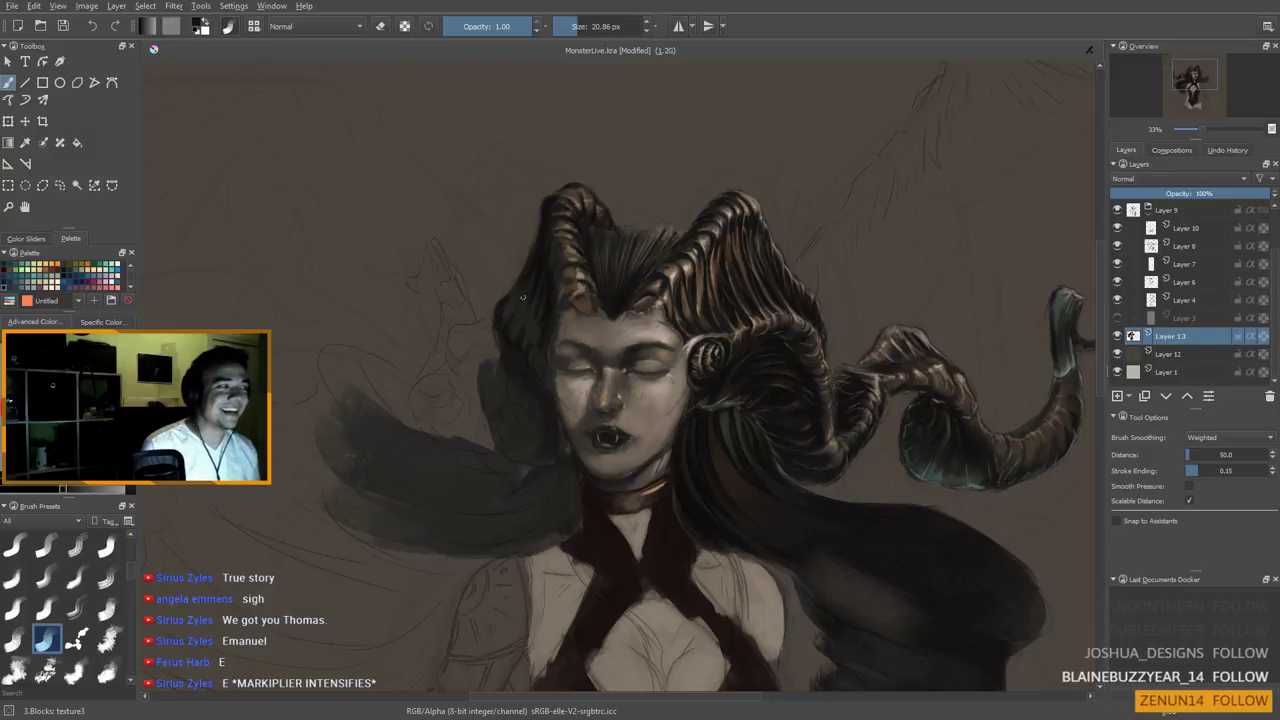
pyautogui.scroll(1, 522, 290)
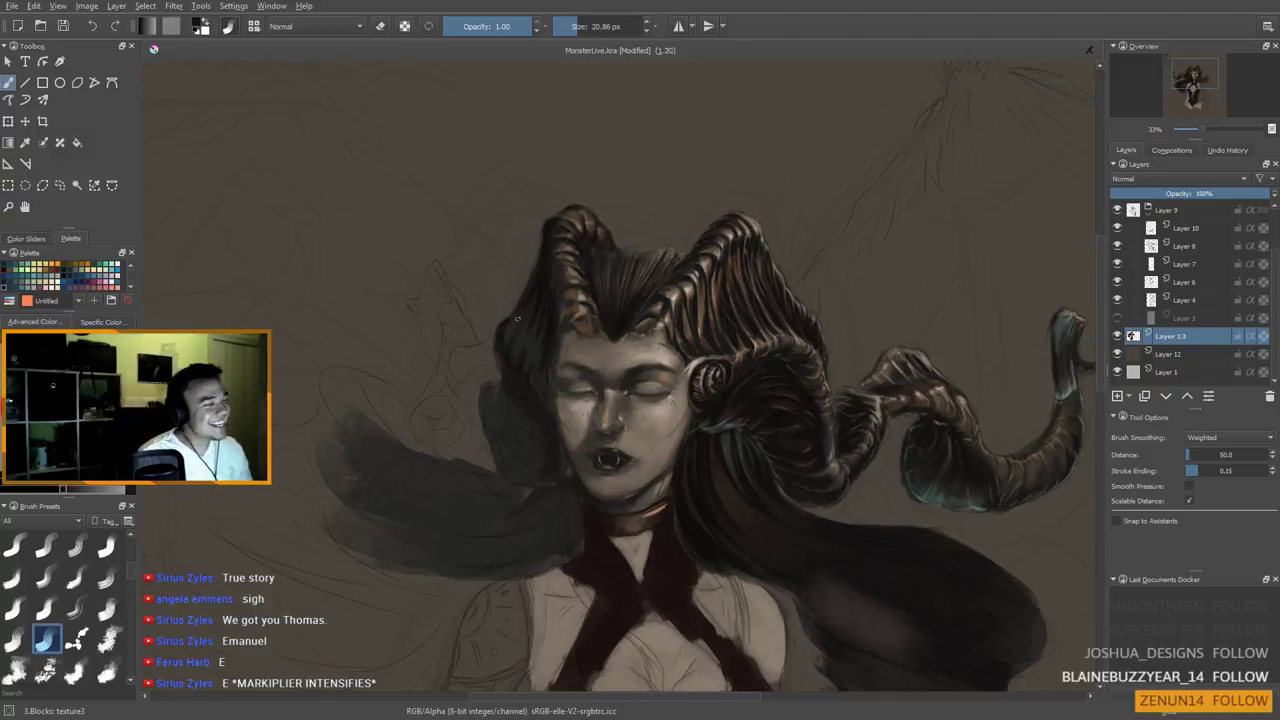
pyautogui.keyDown('shift'); pyautogui.moveTo(534, 326); pyautogui.dragTo(545, 305); pyautogui.keyUp('shift')
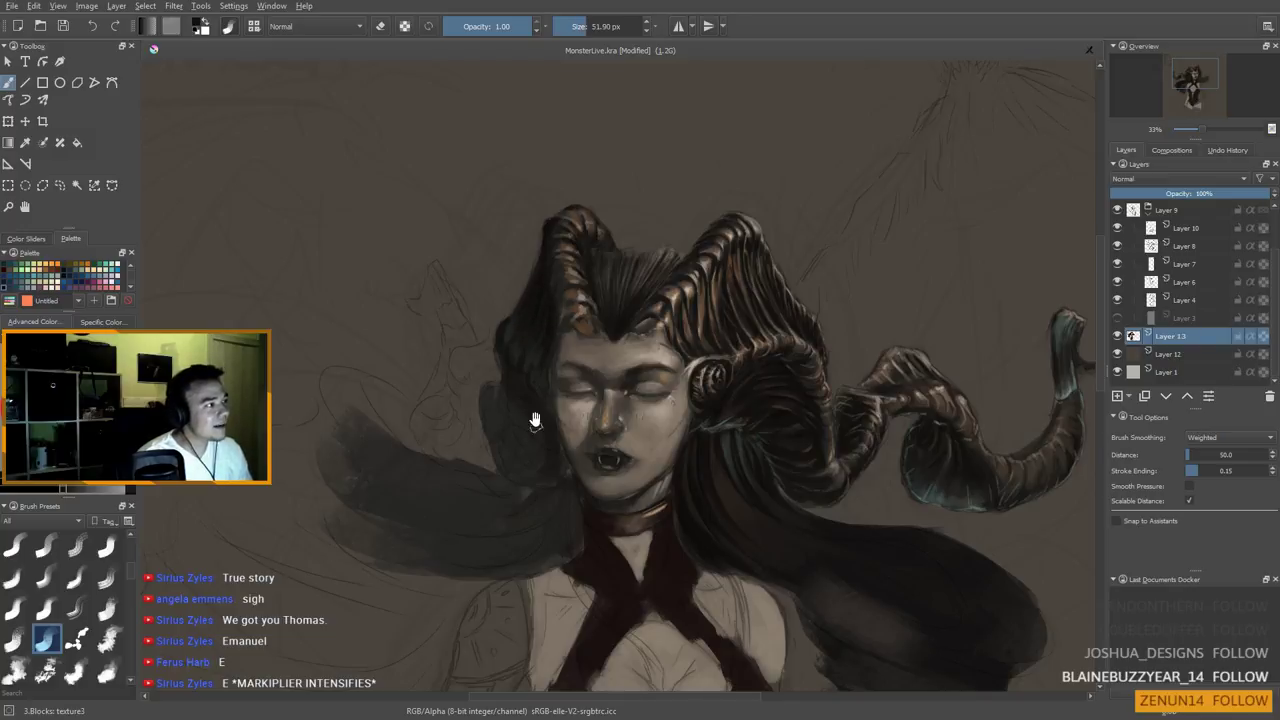
pyautogui.scroll(3, 528, 420)
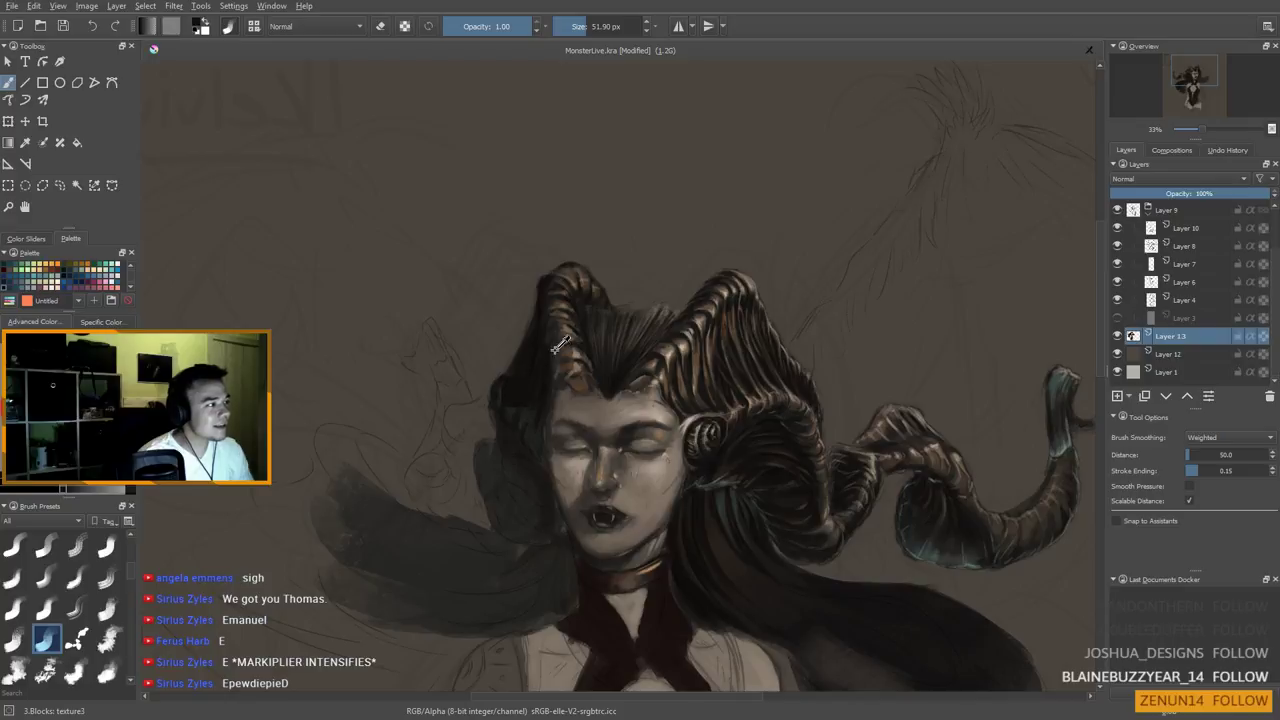
# Shade the top of the left horn with tones sampled from both horns, reducing the brush from about 24 to 12 px
pyautogui.moveTo(549, 362)
pyautogui.mouseDown()
pyautogui.moveTo(506, 406)
pyautogui.moveTo(505, 433)
pyautogui.mouseUp()
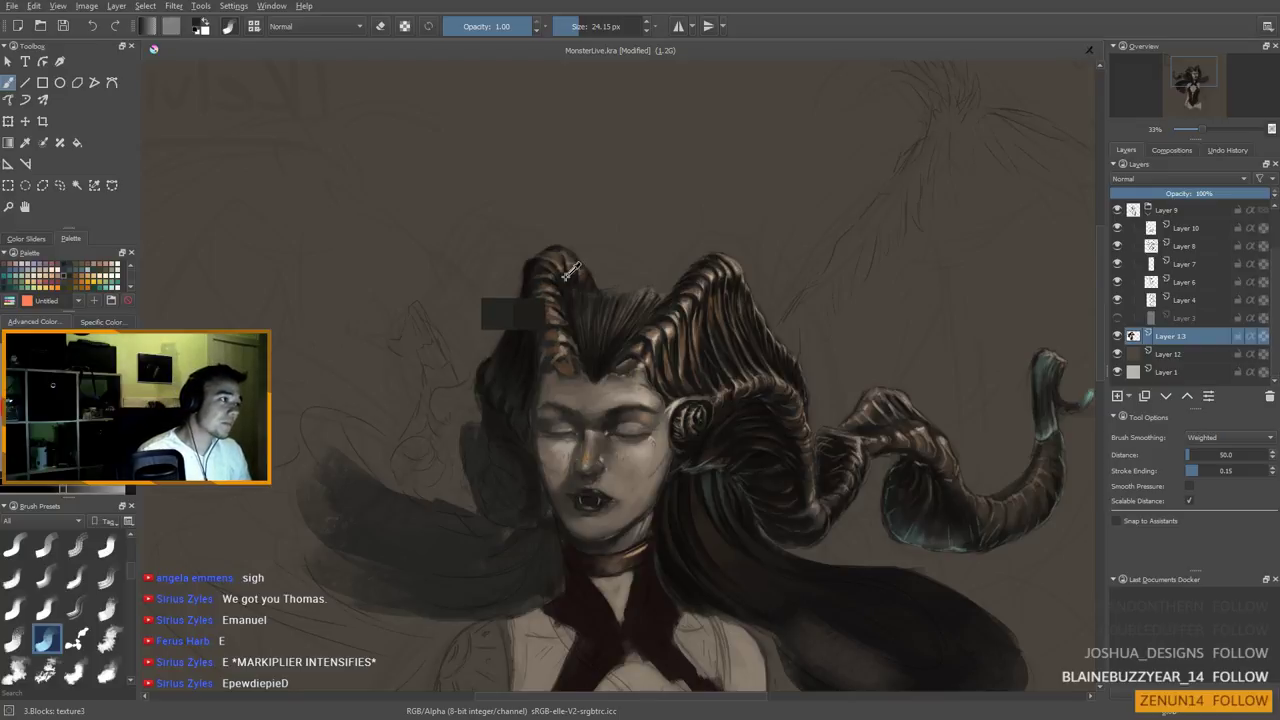
pyautogui.click(695, 333)
pyautogui.keyDown('ctrl'); pyautogui.click(742, 270); pyautogui.keyUp('ctrl')
pyautogui.moveTo(566, 267); pyautogui.dragTo(562, 267)
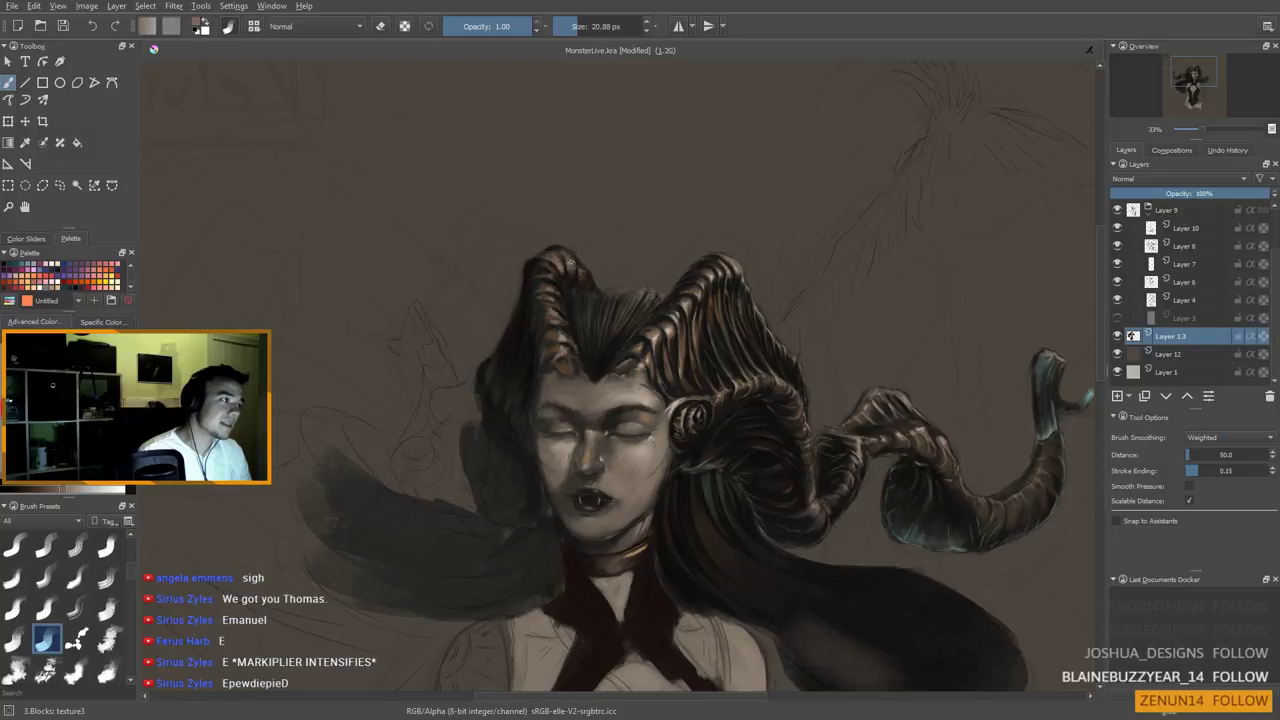
pyautogui.keyDown('ctrl'); pyautogui.click(562, 270); pyautogui.keyUp('ctrl')
pyautogui.moveTo(562, 268); pyautogui.dragTo(556, 268)
pyautogui.keyDown('ctrl'); pyautogui.click(525, 268); pyautogui.keyUp('ctrl')
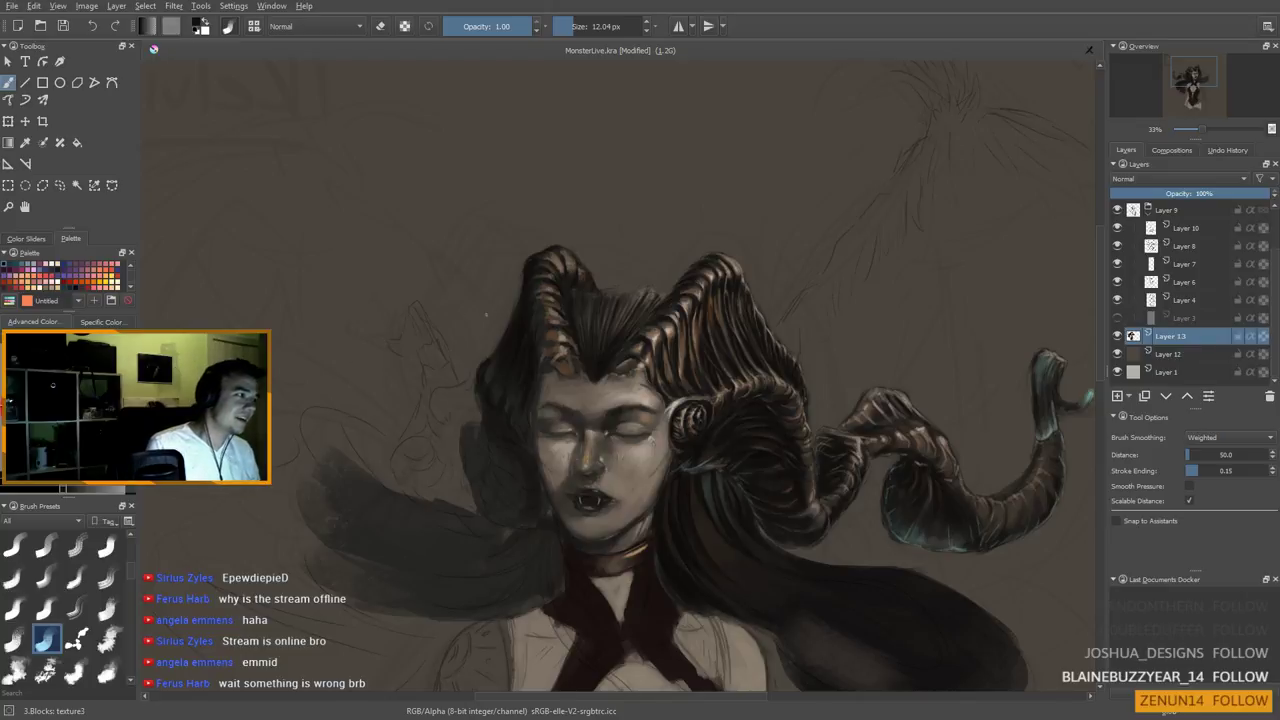
# Detail the hair strands on the outer side of the left horn with tones sampled from the horn, using a 12 px brush
pyautogui.moveTo(507, 390); pyautogui.dragTo(537, 441)
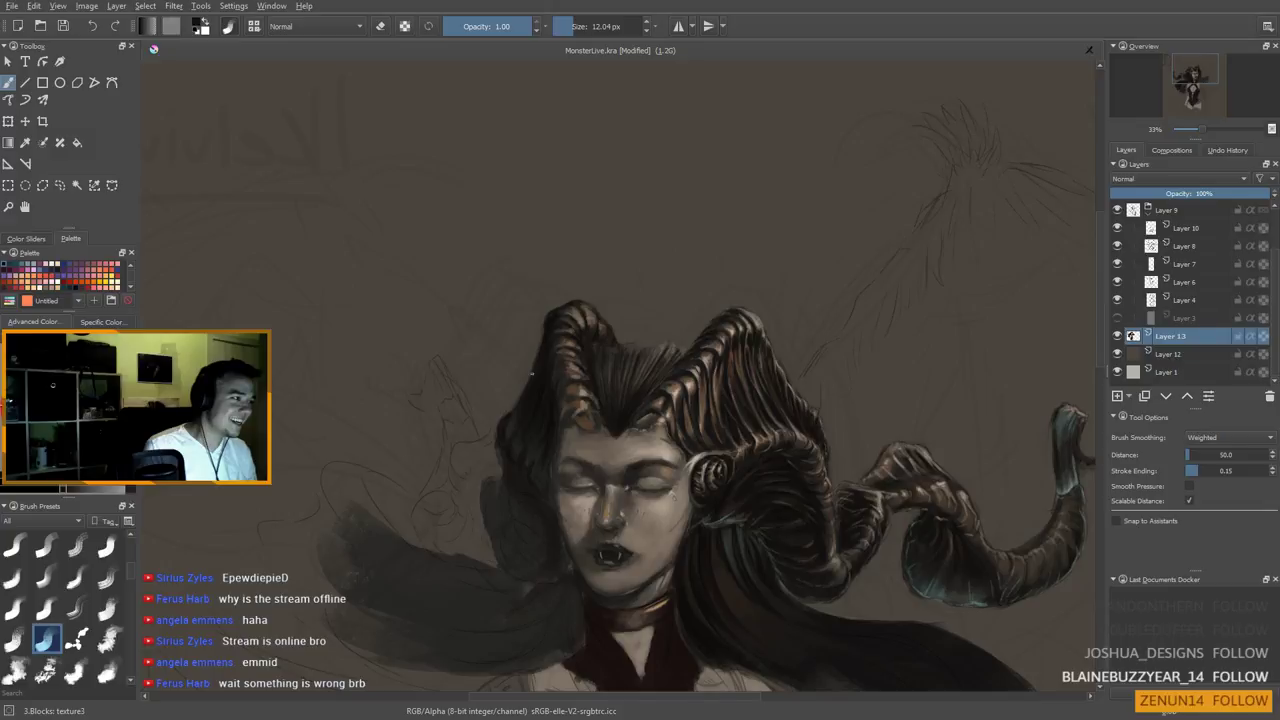
pyautogui.moveTo(530, 394); pyautogui.dragTo(545, 361)
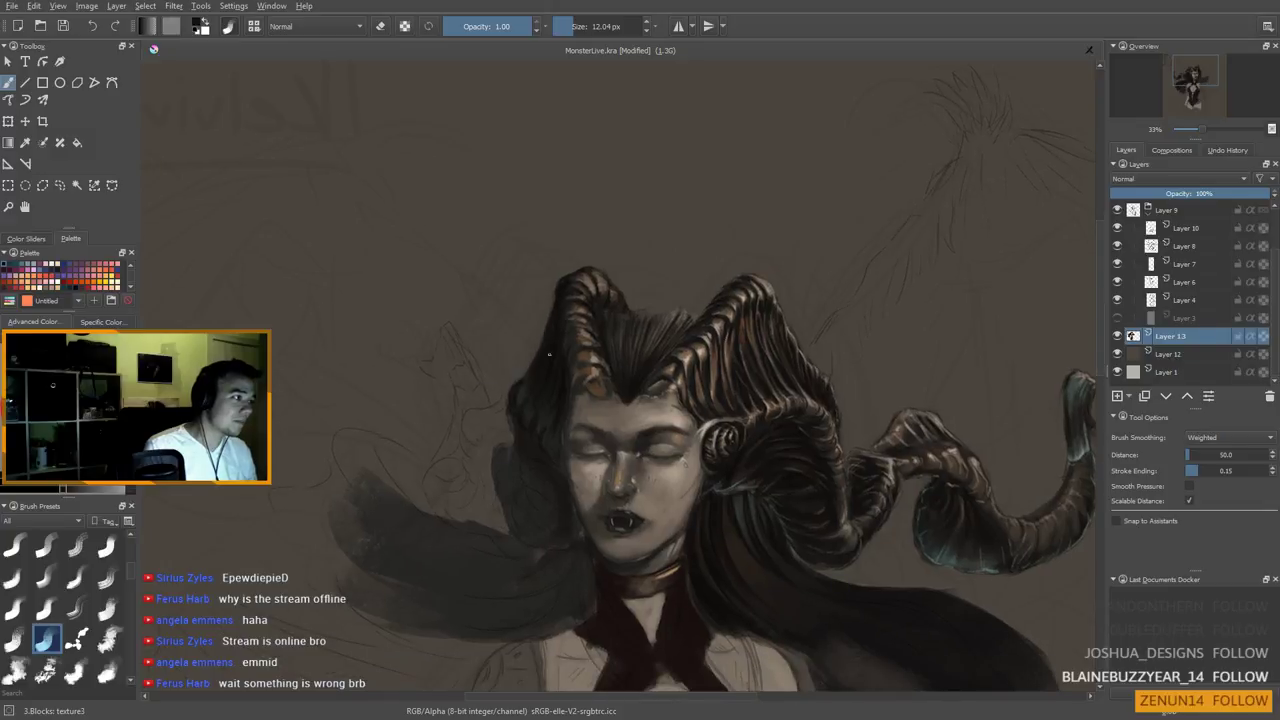
pyautogui.keyDown('ctrl'); pyautogui.click(572, 350); pyautogui.keyUp('ctrl')
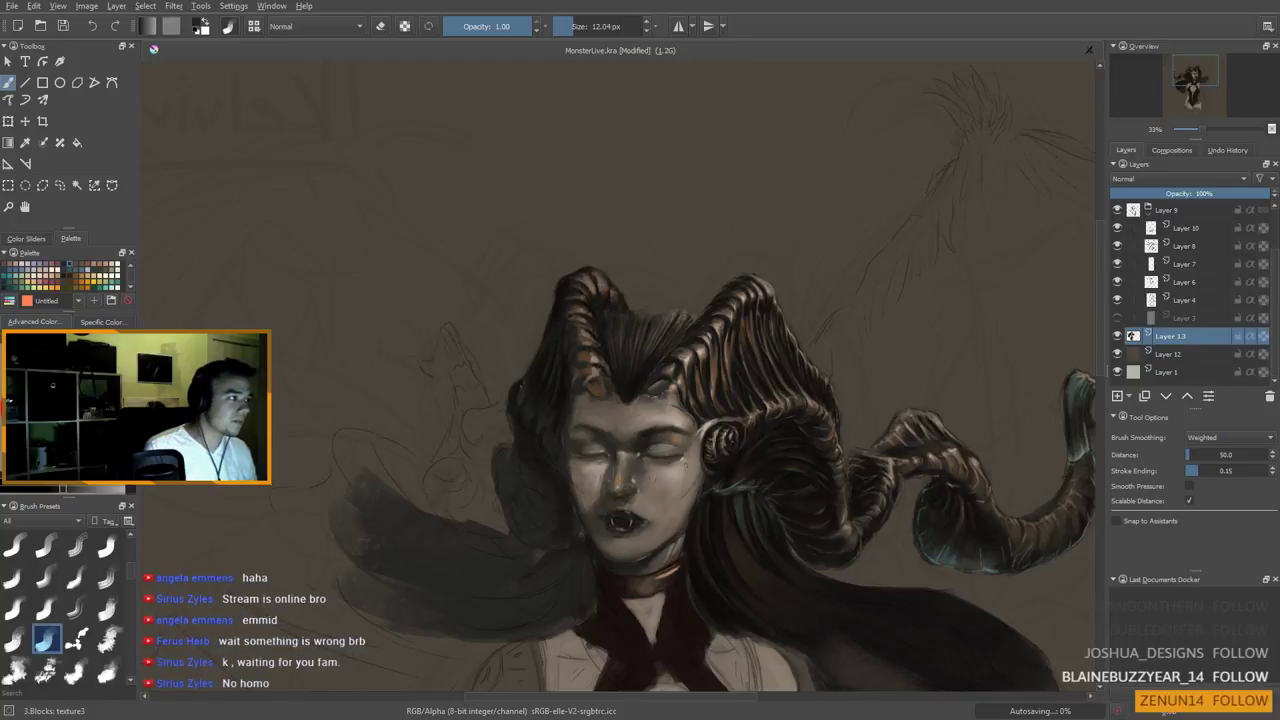
pyautogui.moveTo(526, 419); pyautogui.dragTo(521, 421)
pyautogui.keyDown('ctrl'); pyautogui.click(551, 310); pyautogui.keyUp('ctrl')
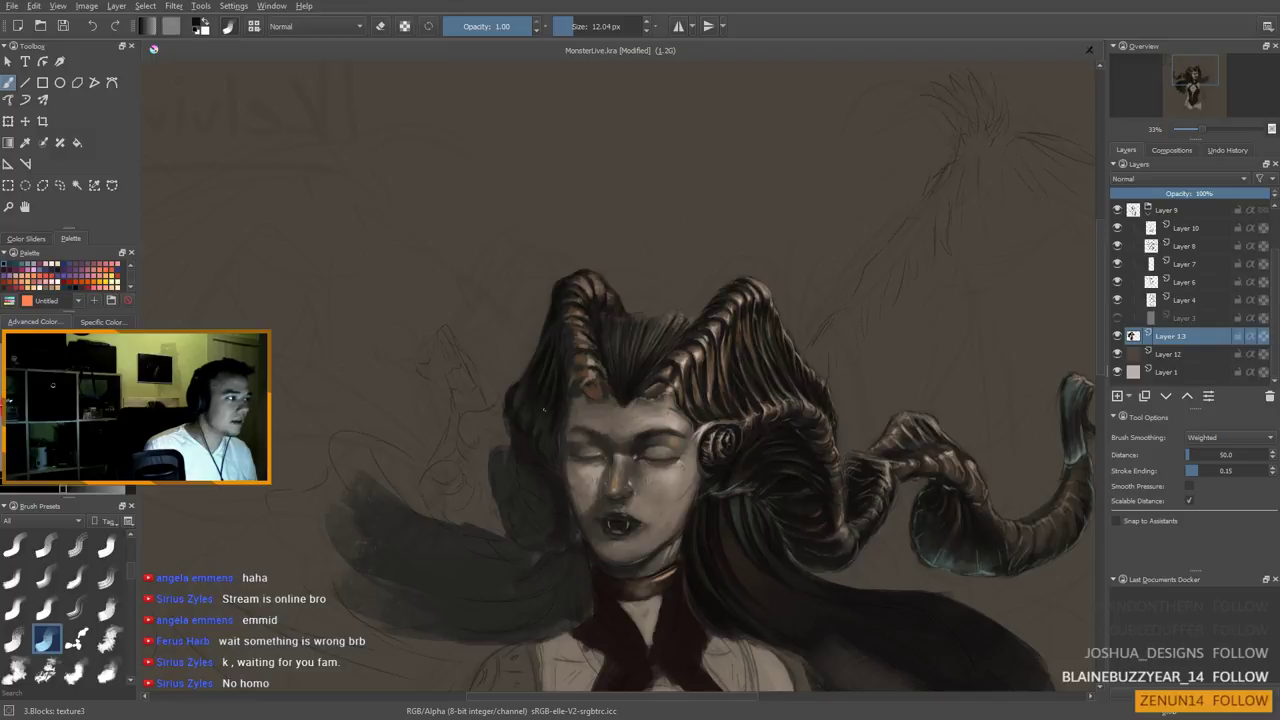
# Refine the hair between the left horn and the cheek with the 12 px brush, sample the right horn's tone, and undo the last stroke
pyautogui.moveTo(571, 415)
pyautogui.mouseDown()
pyautogui.moveTo(591, 460)
pyautogui.moveTo(622, 415)
pyautogui.mouseUp()
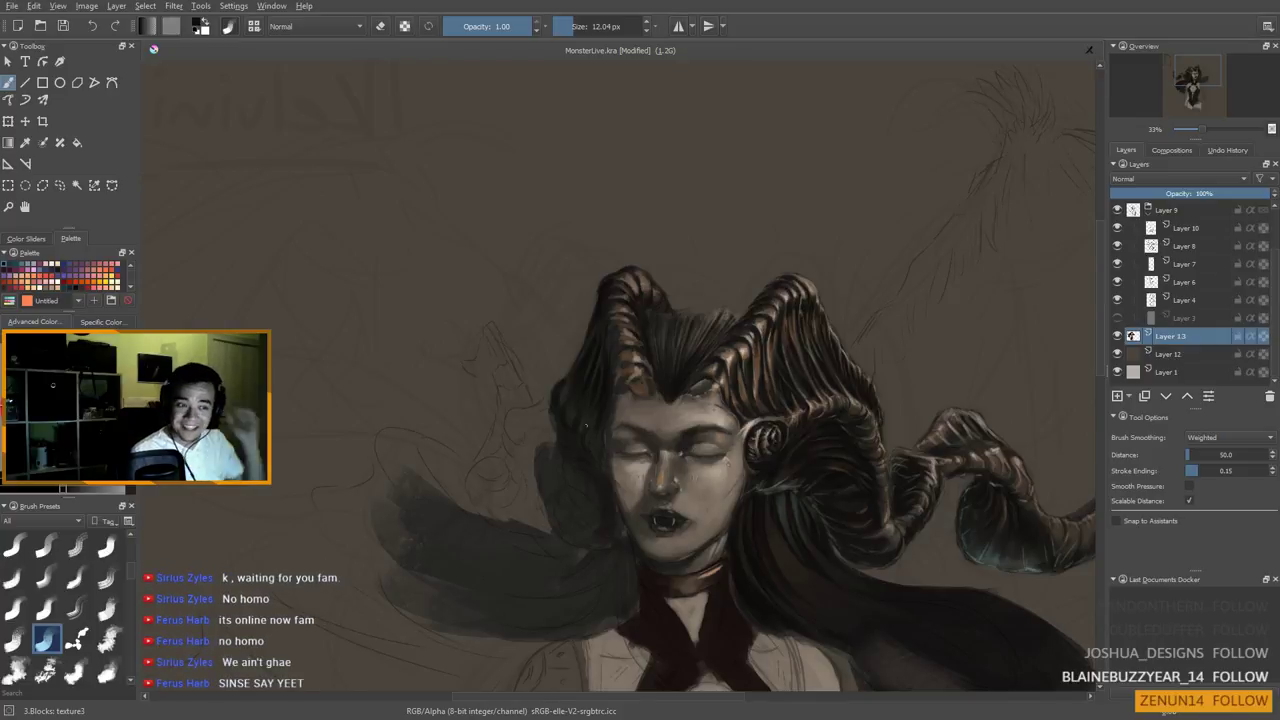
pyautogui.moveTo(545, 492); pyautogui.dragTo(538, 492)
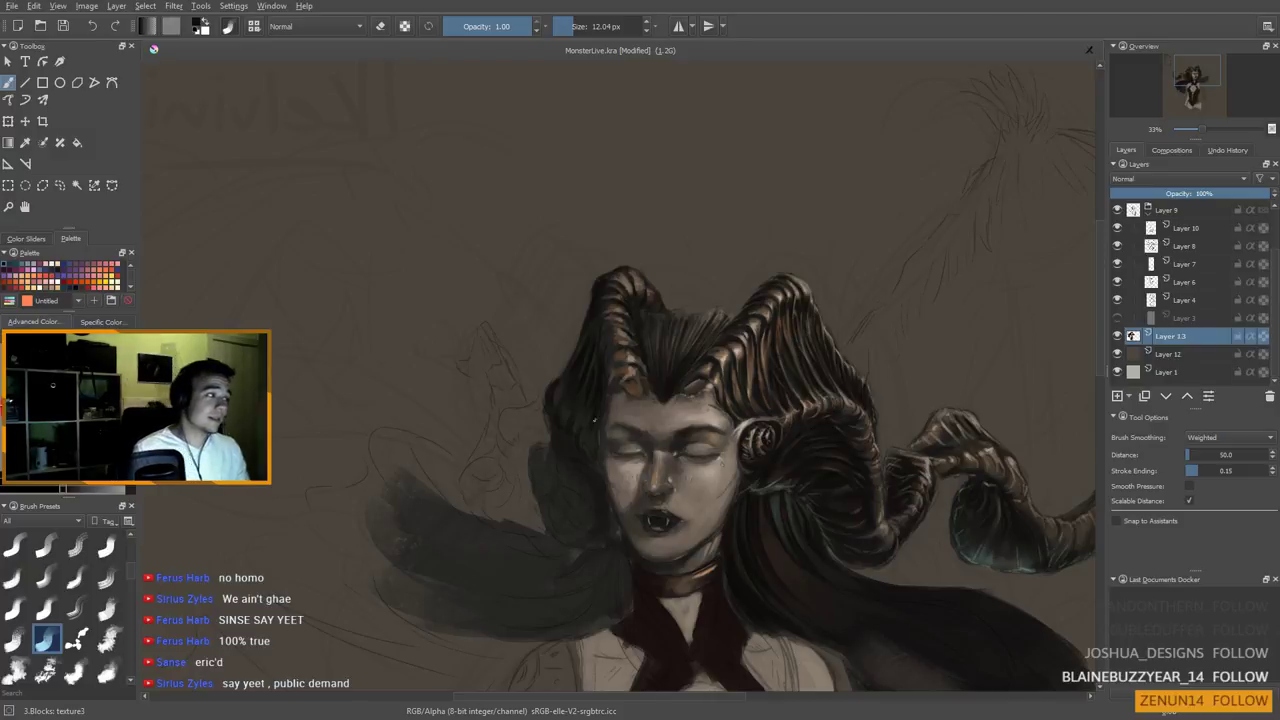
pyautogui.moveTo(575, 417); pyautogui.dragTo(645, 402)
pyautogui.keyDown('ctrl'); pyautogui.click(857, 328); pyautogui.keyUp('ctrl')
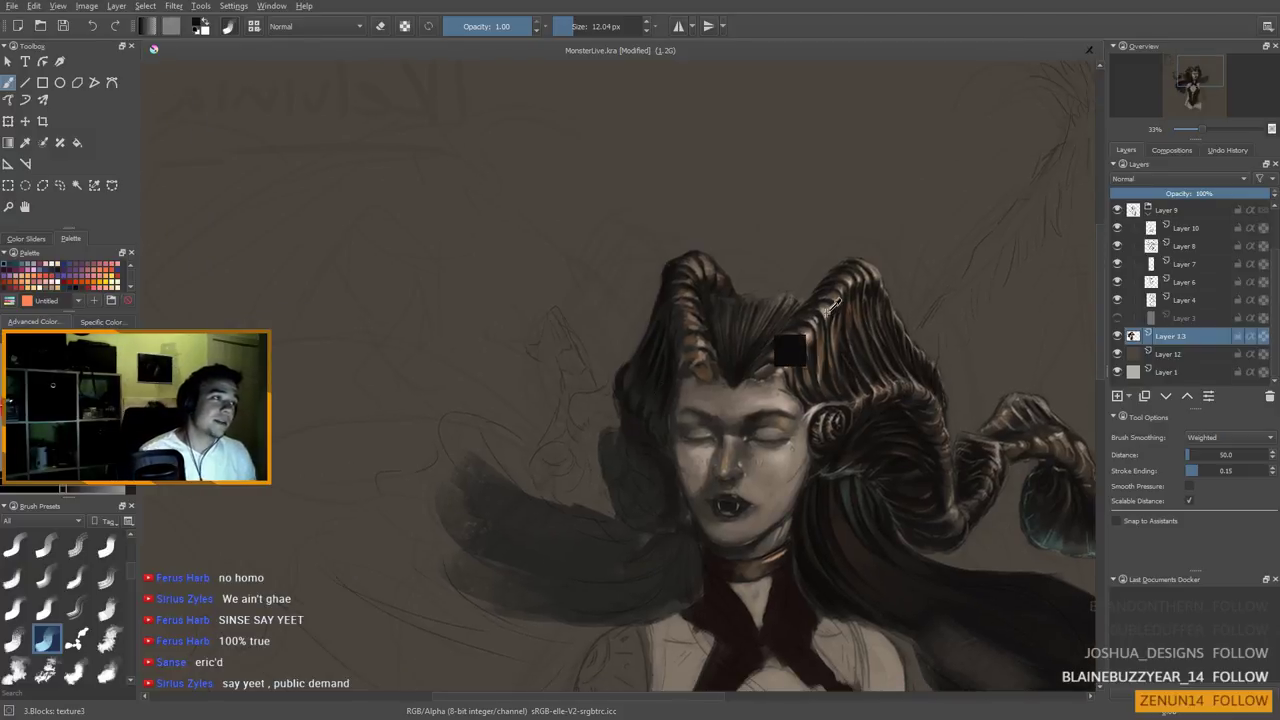
pyautogui.hotkey('ctrl', 'z')
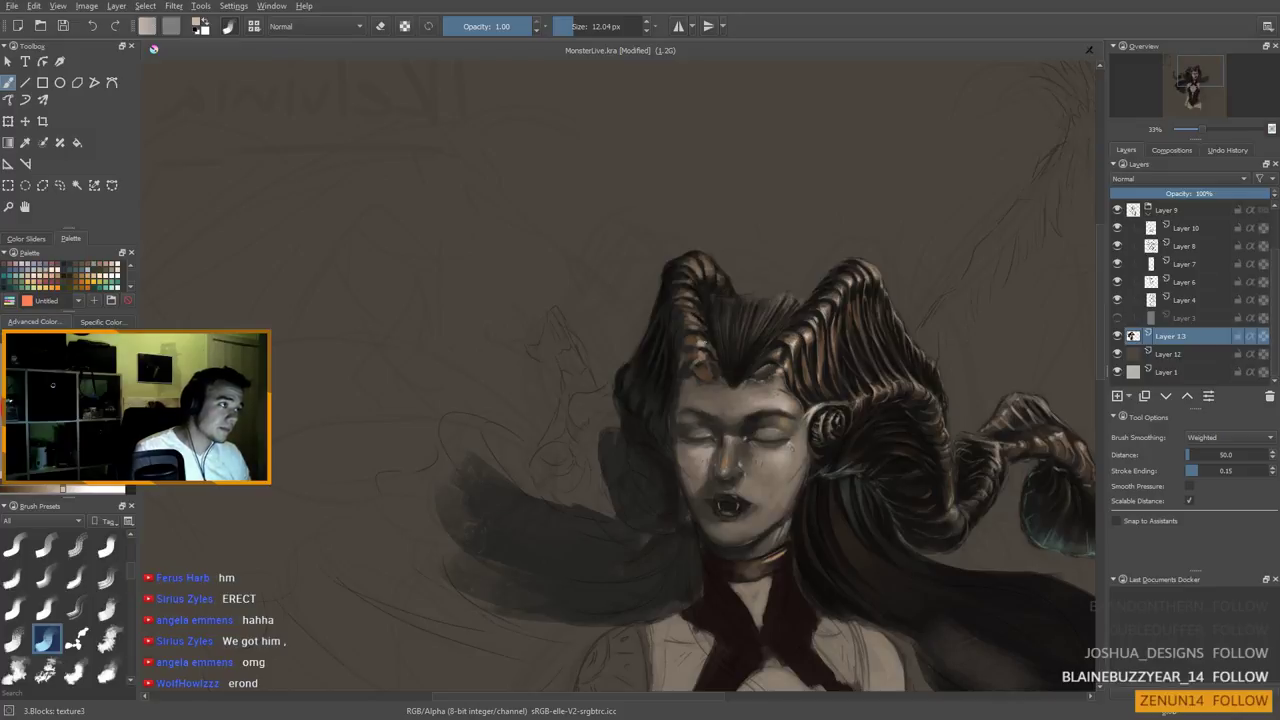
# Paint the left horn's ridges with a brown sampled from the horn, using brushes of about 29 and 18 px
pyautogui.keyDown('ctrl'); pyautogui.click(696, 331); pyautogui.keyUp('ctrl')
pyautogui.moveTo(693, 340); pyautogui.dragTo(699, 340)
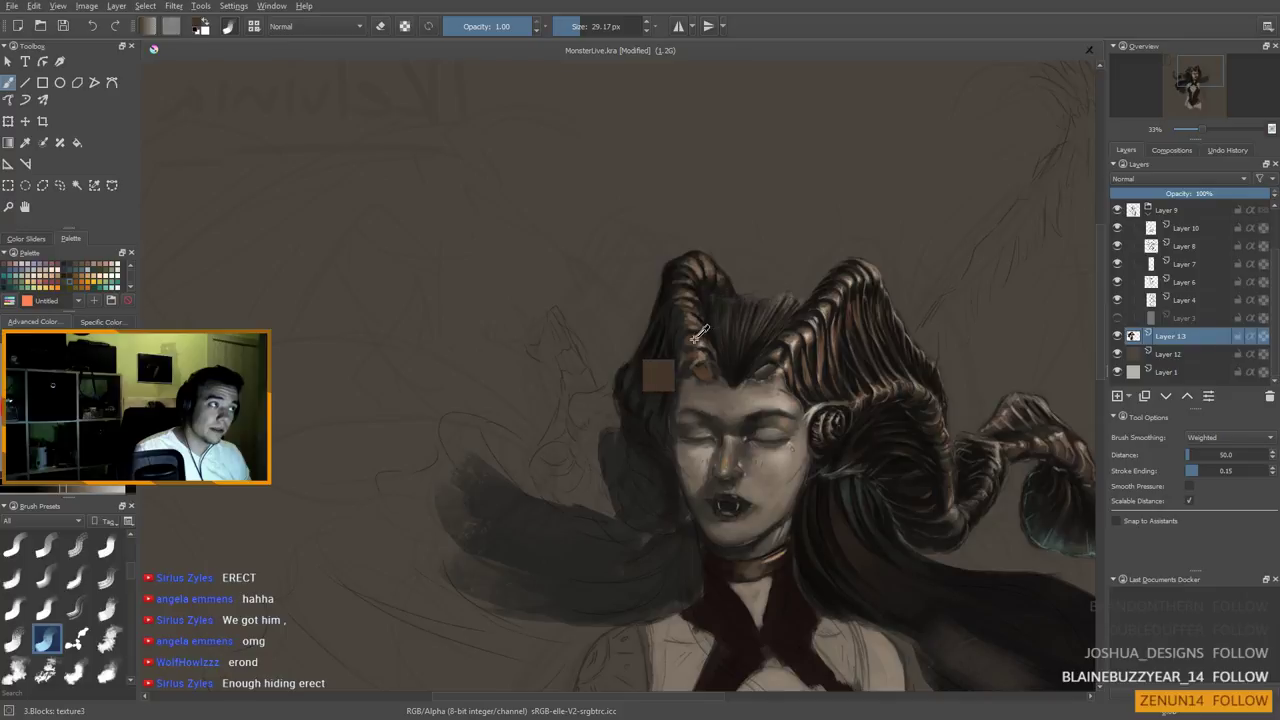
pyautogui.keyDown('shift'); pyautogui.moveTo(702, 346); pyautogui.dragTo(694, 346); pyautogui.keyUp('shift')
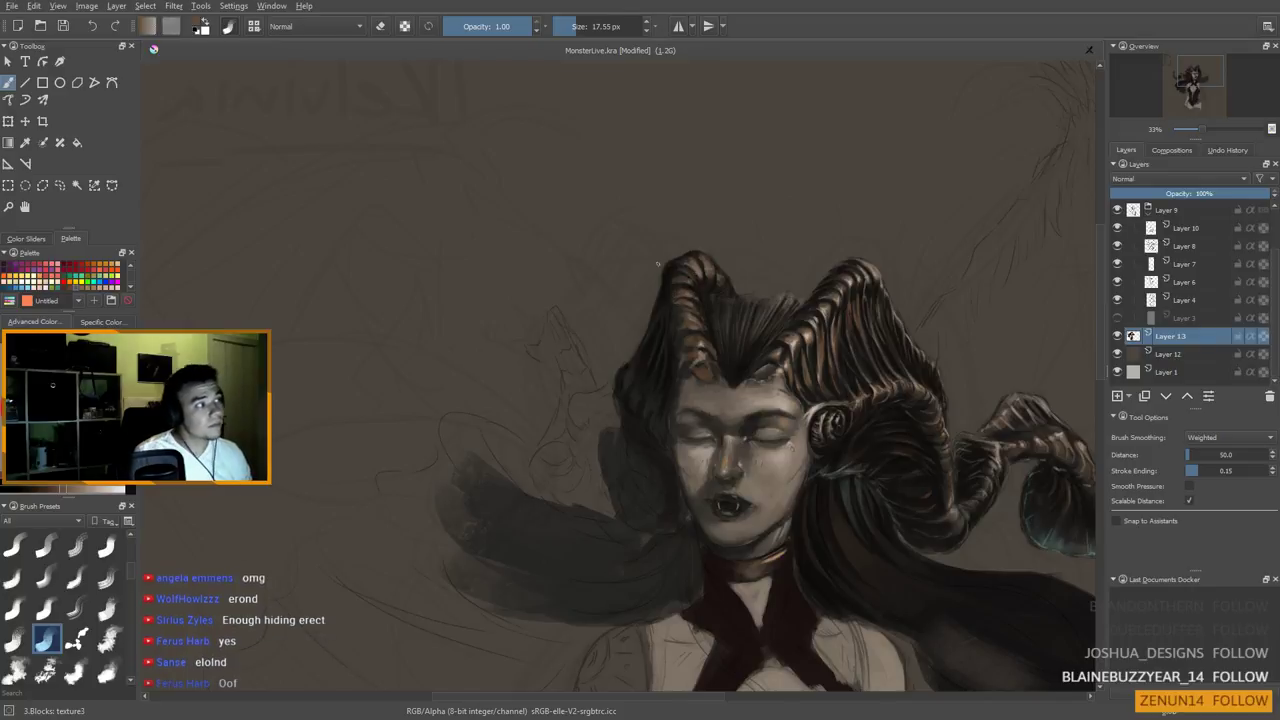
# Check the whole figure, then refine the hairline between the horns with tones sampled from the right horn and the hair, using an 18 px brush
pyautogui.scroll(-1, 665, 258)
pyautogui.scroll(-3, 667, 258)
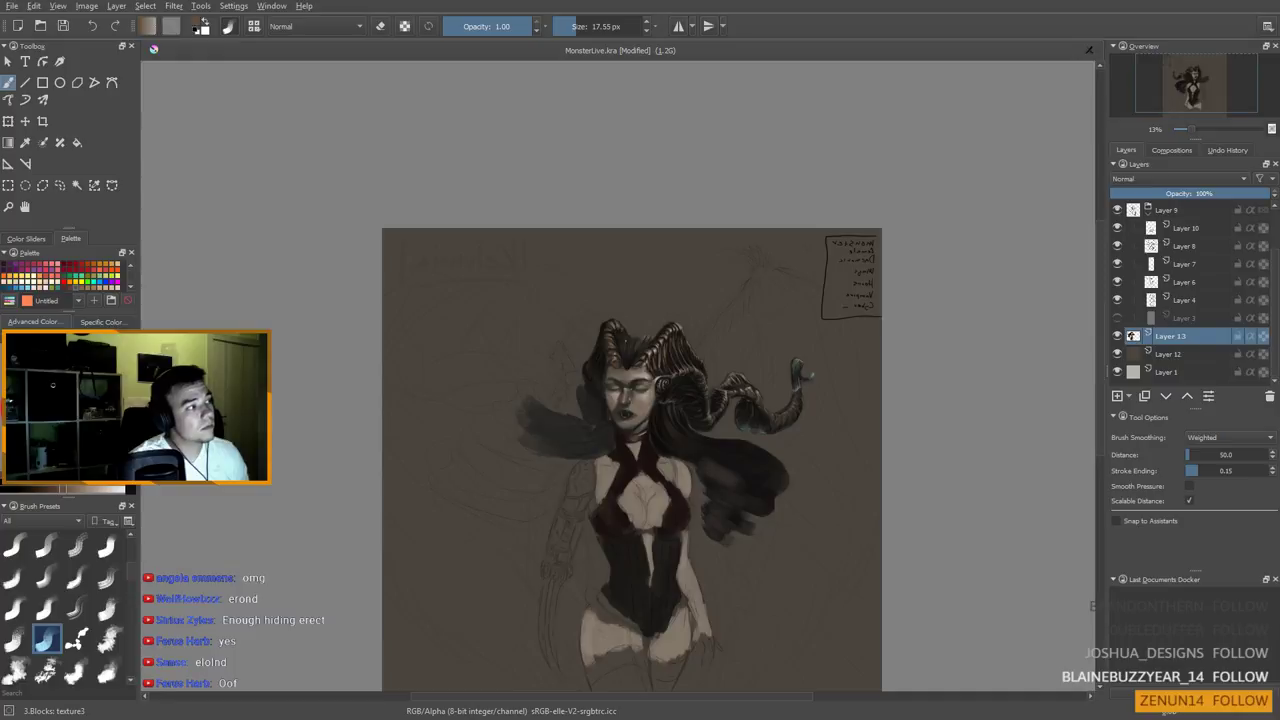
pyautogui.scroll(4, 635, 408)
pyautogui.moveTo(636, 409); pyautogui.dragTo(655, 420)
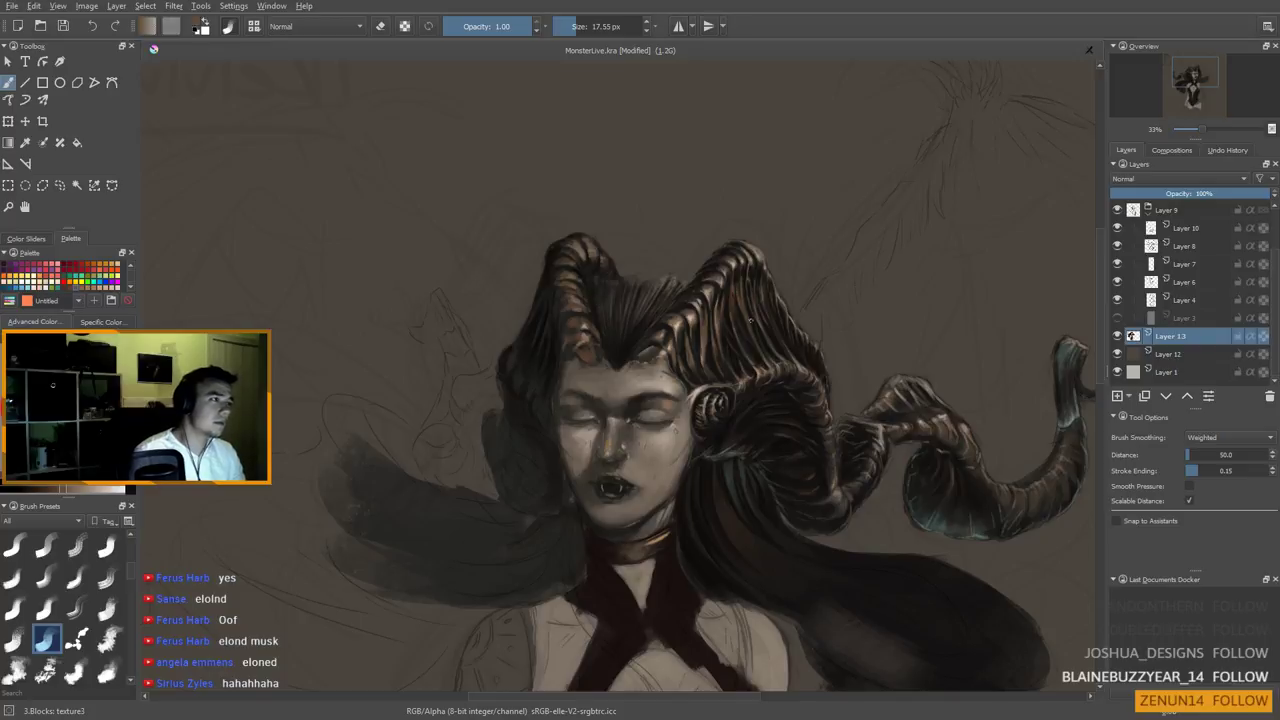
pyautogui.keyDown('ctrl'); pyautogui.click(749, 264); pyautogui.keyUp('ctrl')
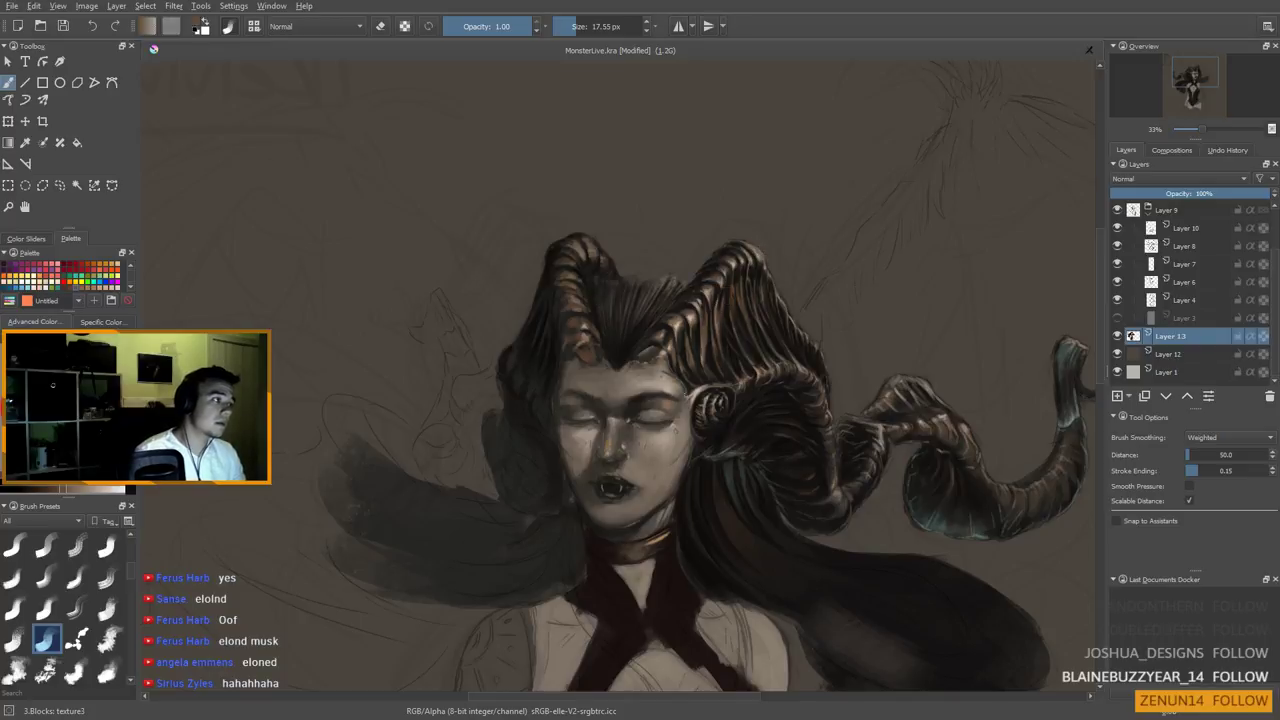
pyautogui.moveTo(671, 365); pyautogui.dragTo(694, 318)
pyautogui.keyDown('ctrl'); pyautogui.click(646, 315); pyautogui.keyUp('ctrl')
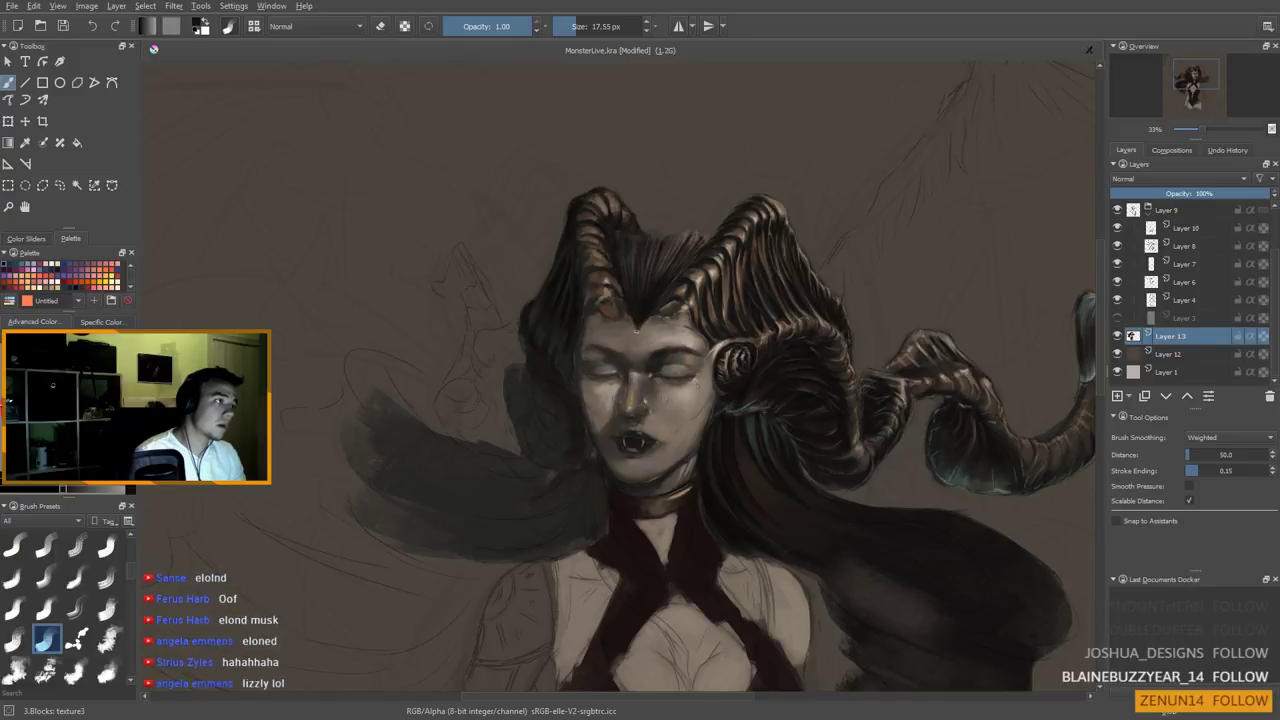
pyautogui.moveTo(639, 364); pyautogui.dragTo(625, 374)
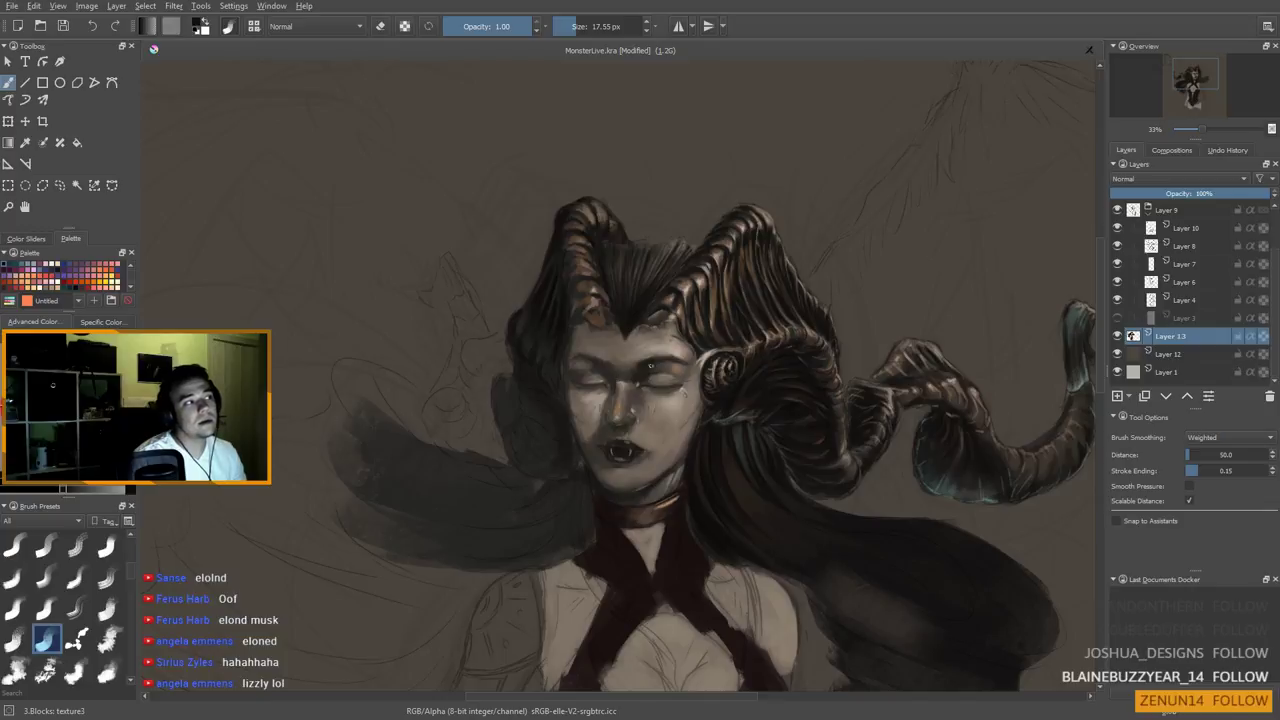
# Highlight the base of the left horn with light tones sampled from the face and horns, reducing the brush from about 13 to 10 px
pyautogui.keyDown('ctrl'); pyautogui.click(651, 366); pyautogui.keyUp('ctrl')
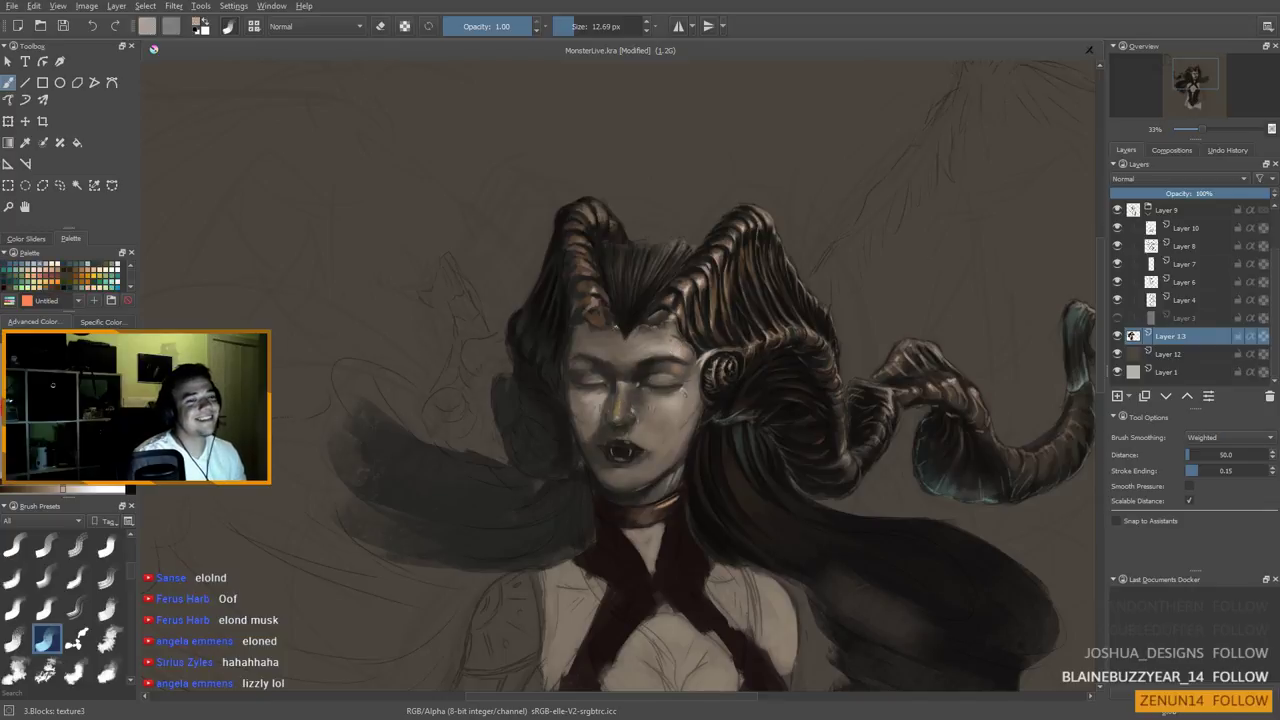
pyautogui.keyDown('ctrl'); pyautogui.click(686, 292); pyautogui.keyUp('ctrl')
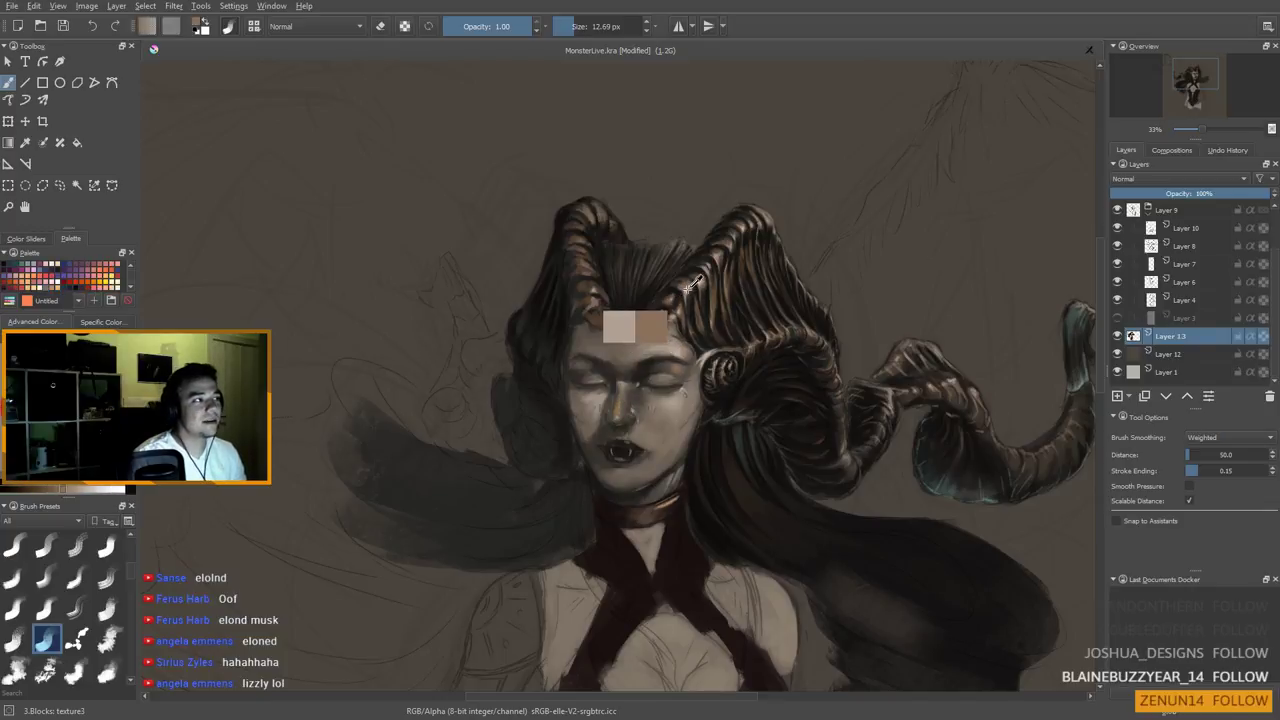
pyautogui.keyDown('ctrl'); pyautogui.click(582, 286); pyautogui.keyUp('ctrl')
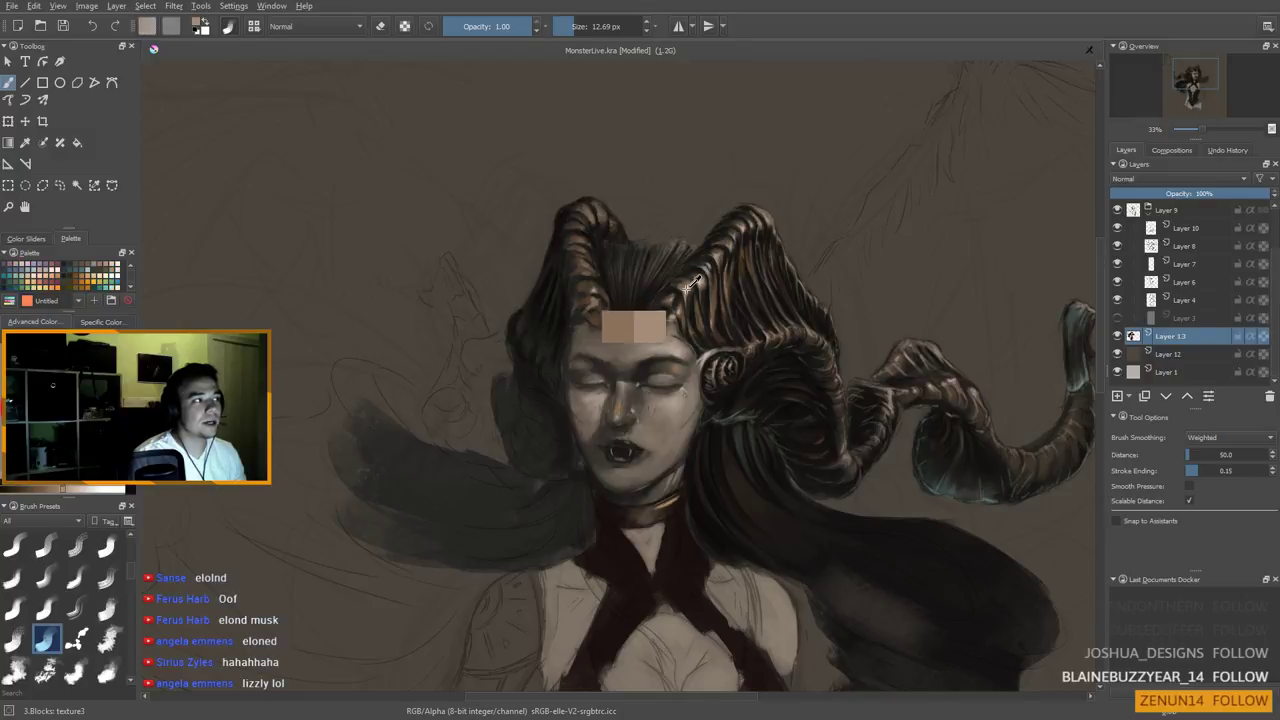
pyautogui.press('[')
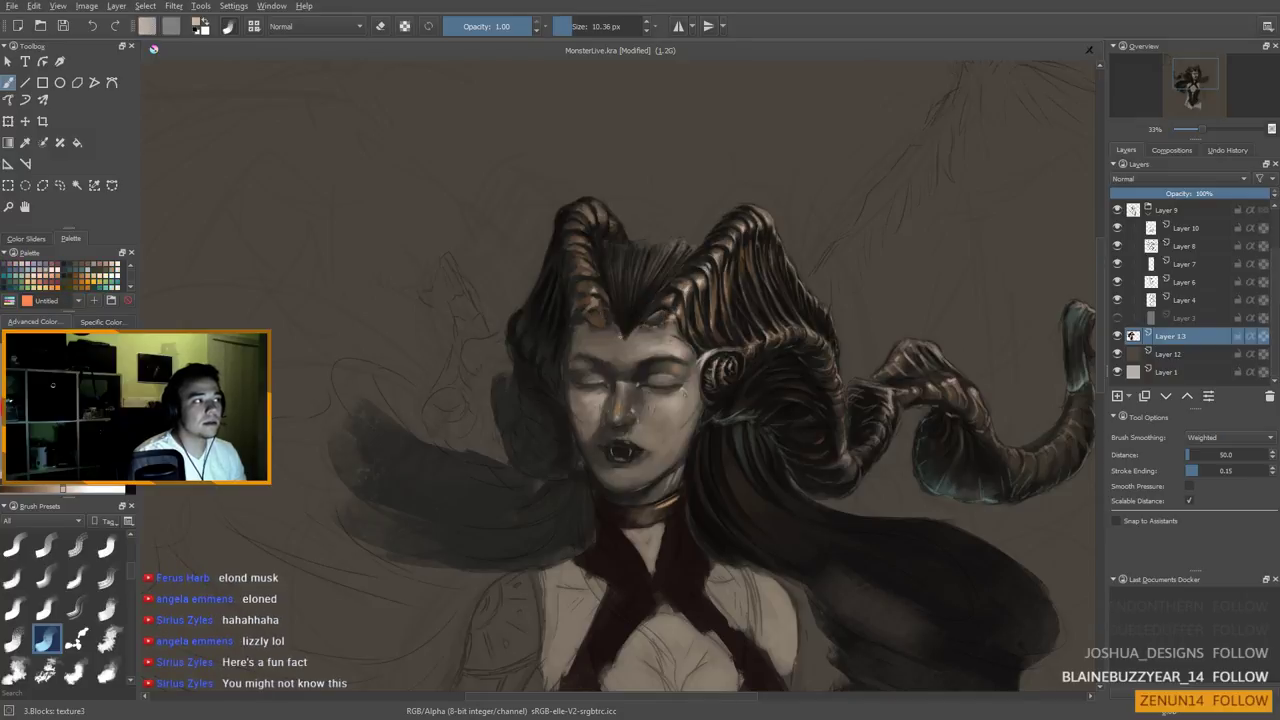
pyautogui.press('[')
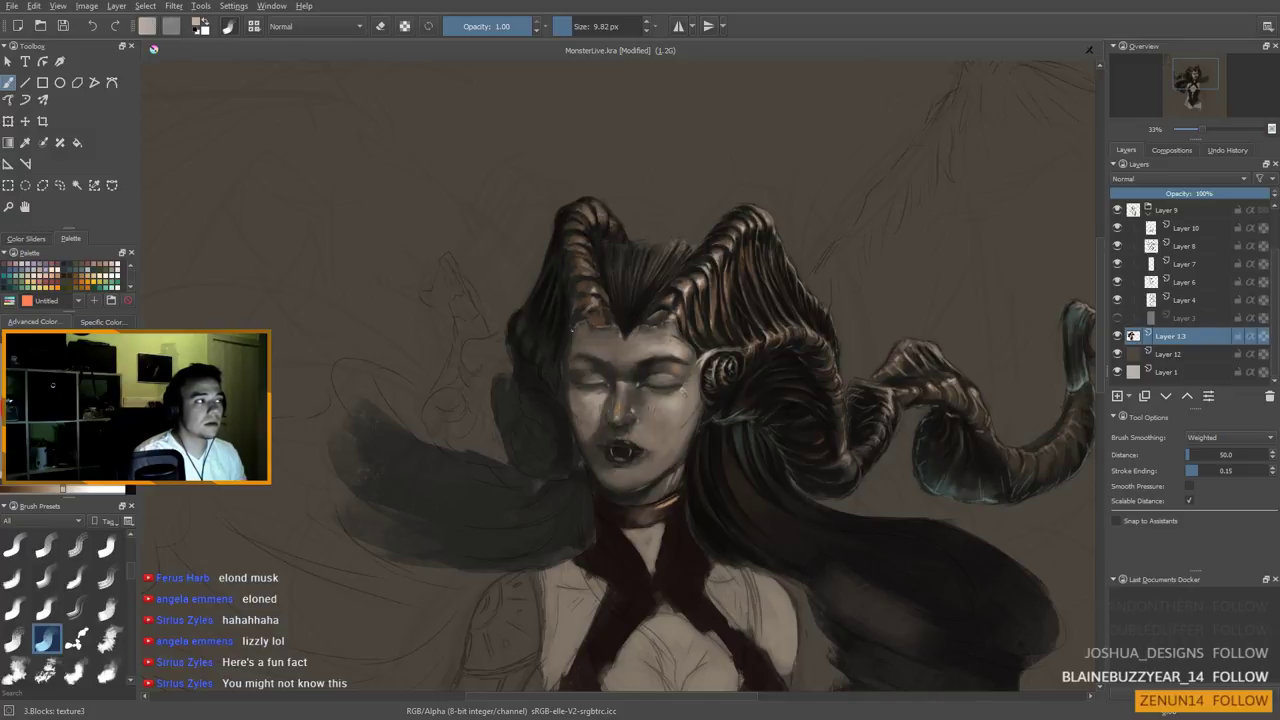
pyautogui.moveTo(582, 349)
pyautogui.mouseDown()
pyautogui.moveTo(580, 337)
pyautogui.moveTo(620, 330)
pyautogui.mouseUp()
# Warm the nose with an orange-brown sampled around the left horn's base and forehead, using a brush of about 25 px
pyautogui.keyDown('ctrl'); pyautogui.click(596, 327); pyautogui.keyUp('ctrl')
pyautogui.keyDown('ctrl'); pyautogui.click(565, 334); pyautogui.keyUp('ctrl')
pyautogui.moveTo(605, 426)
pyautogui.mouseDown()
pyautogui.moveTo(601, 348)
pyautogui.moveTo(616, 309)
pyautogui.mouseUp()
pyautogui.keyDown('ctrl'); pyautogui.click(613, 325); pyautogui.keyUp('ctrl')
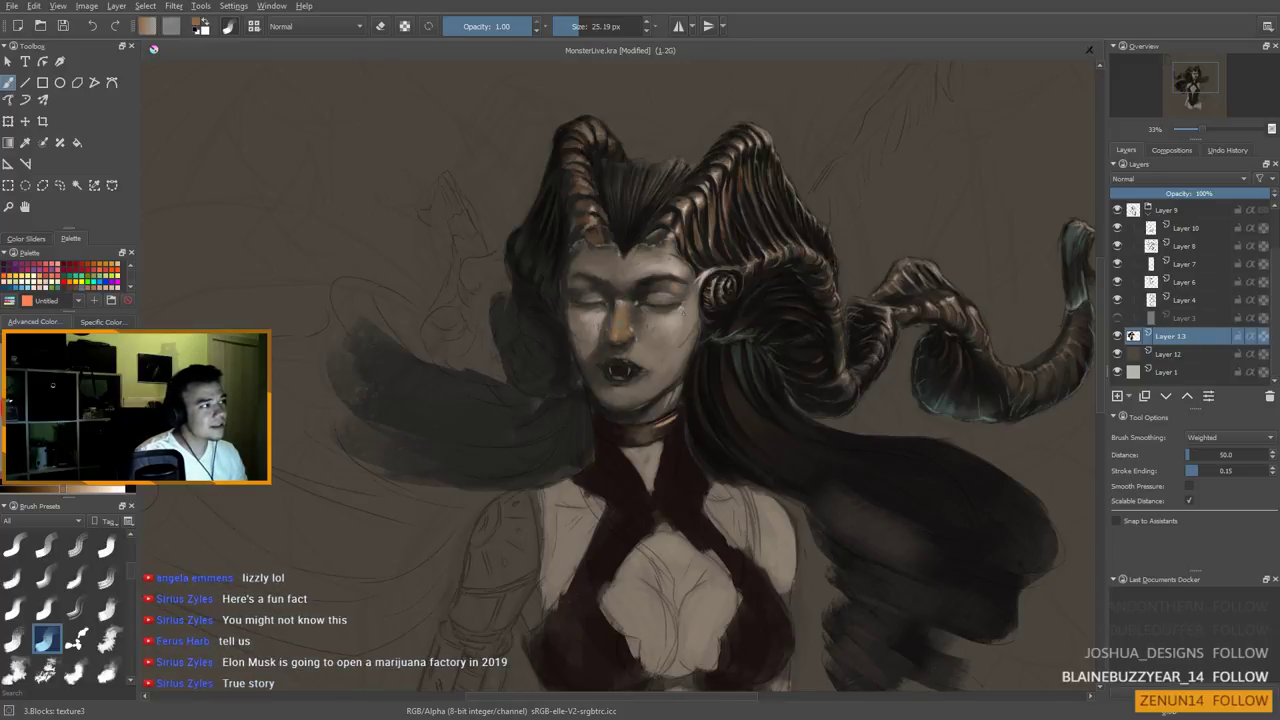
# Add a new layer above Layer 13, set its blending mode to Color, and enlarge the brush to about 57 px
pyautogui.scroll(-2, 595, 423)
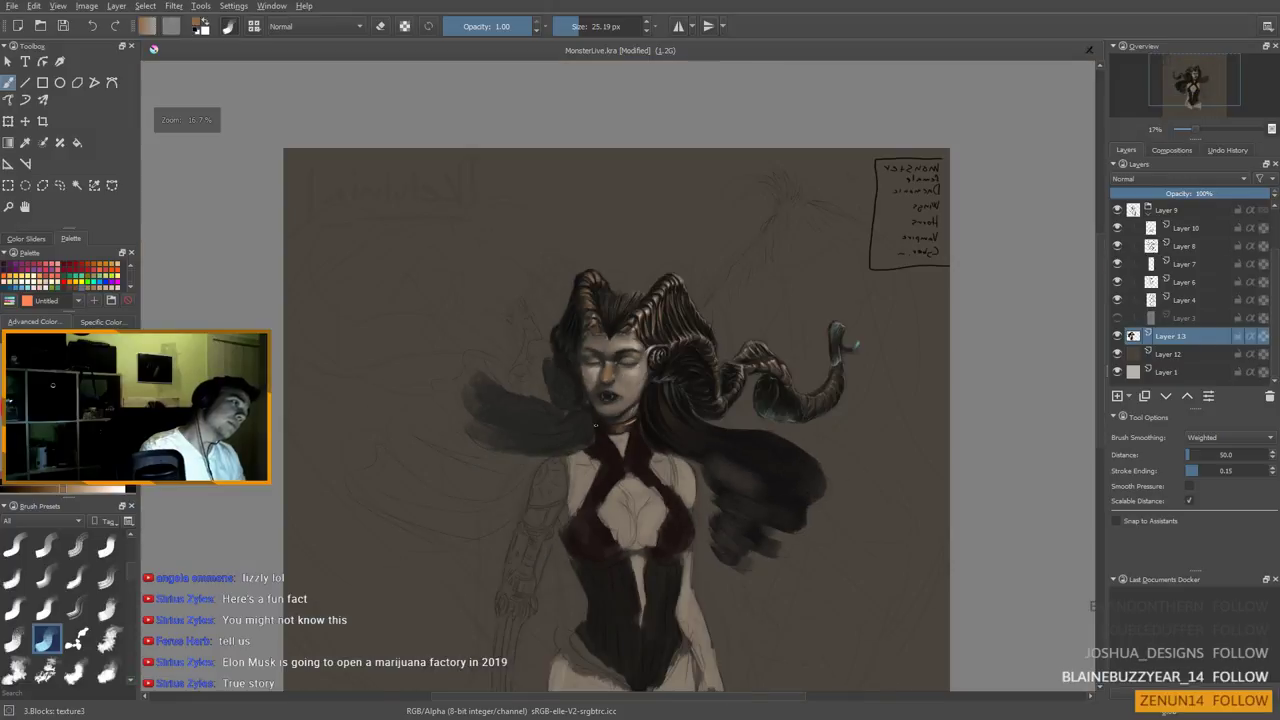
pyautogui.scroll(-1, 595, 423)
pyautogui.scroll(4, 501, 437)
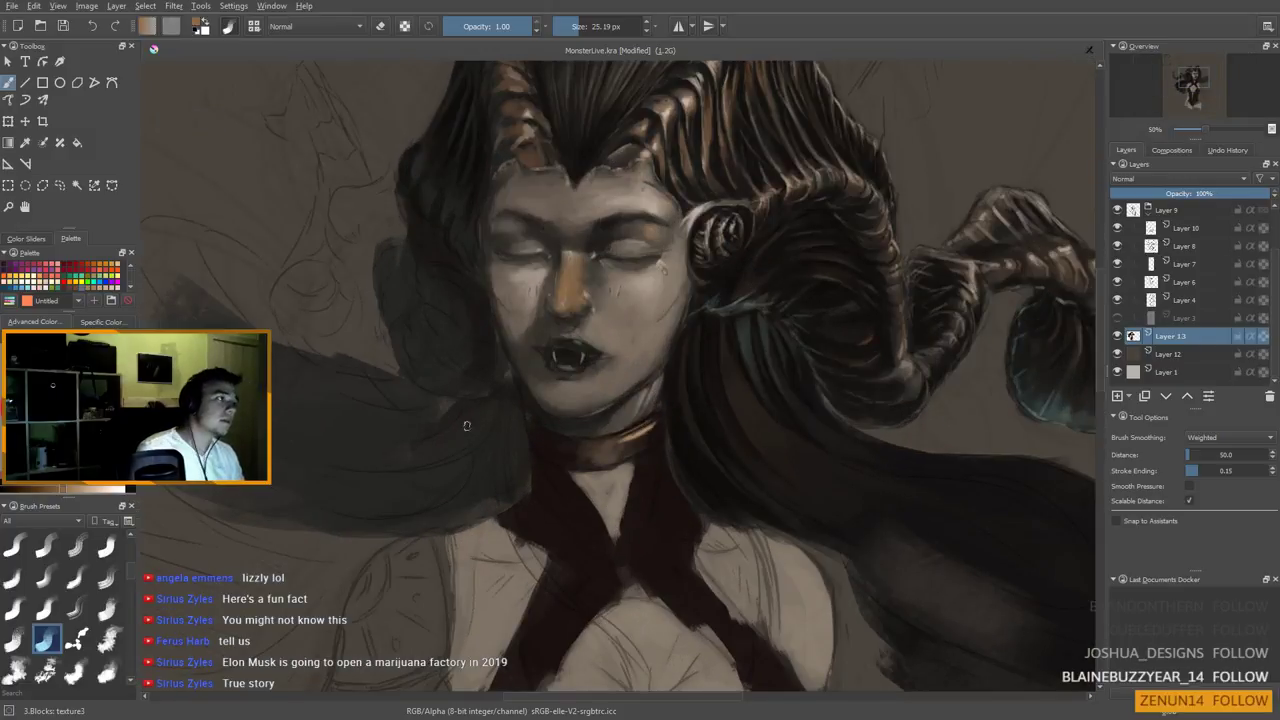
pyautogui.scroll(-2, 651, 366)
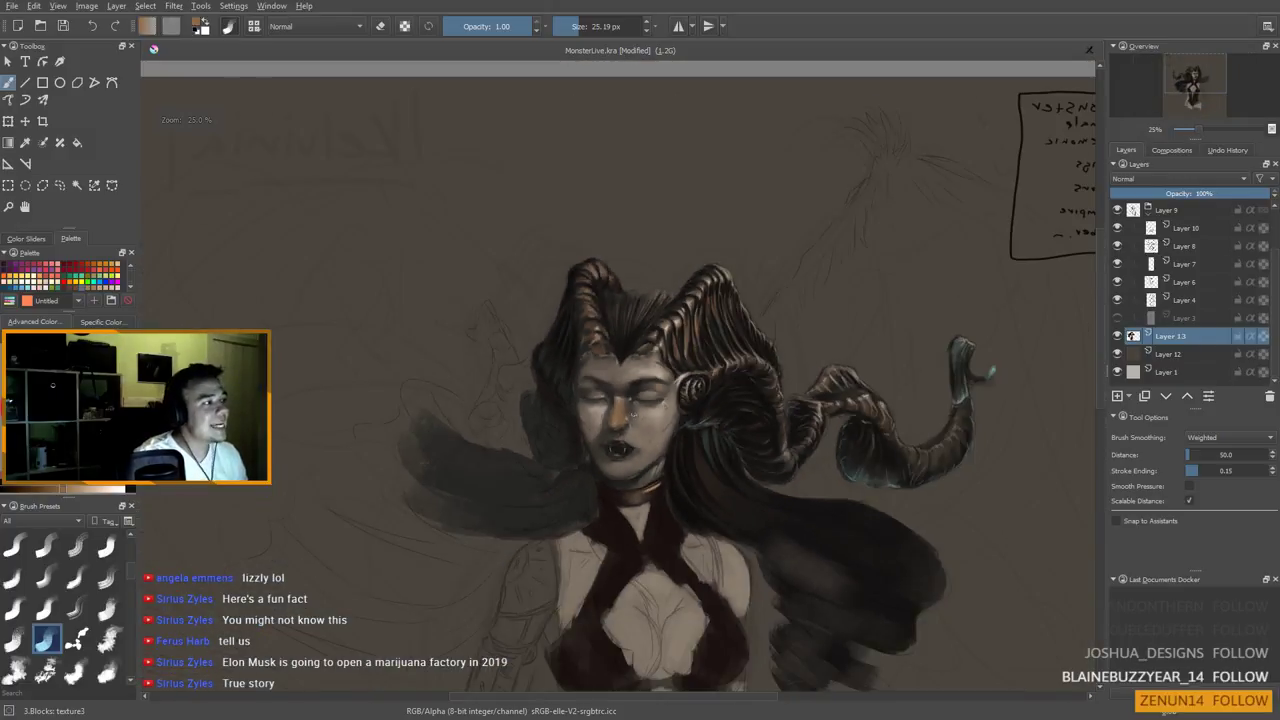
pyautogui.scroll(-2, 640, 420)
pyautogui.scroll(2, 640, 420)
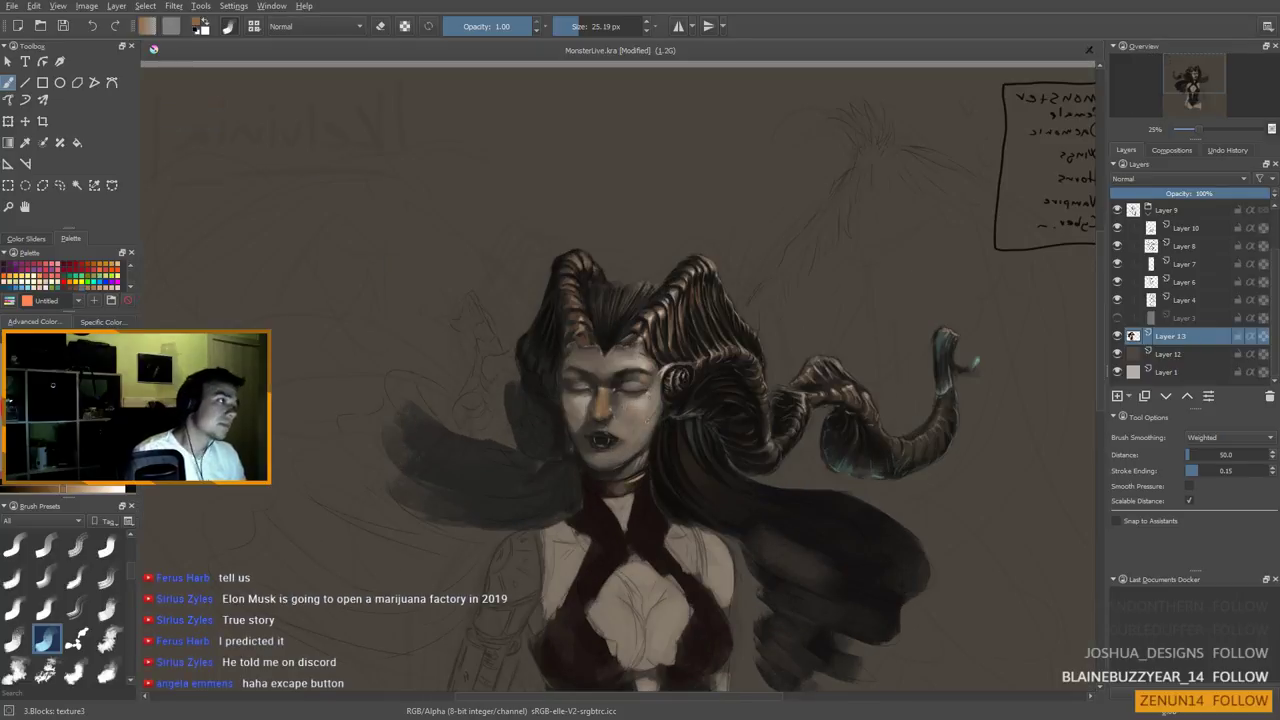
pyautogui.keyDown('shift'); pyautogui.moveTo(570, 411); pyautogui.dragTo(580, 411); pyautogui.keyUp('shift')
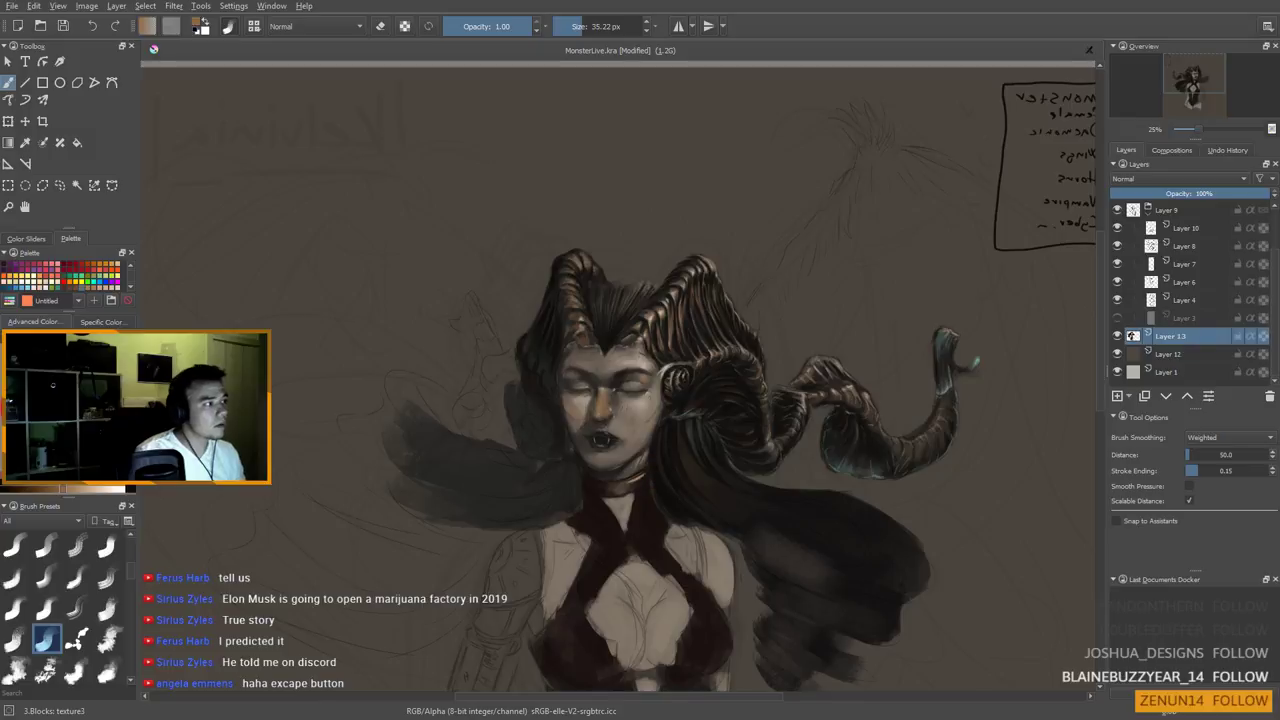
pyautogui.click(1117, 397)
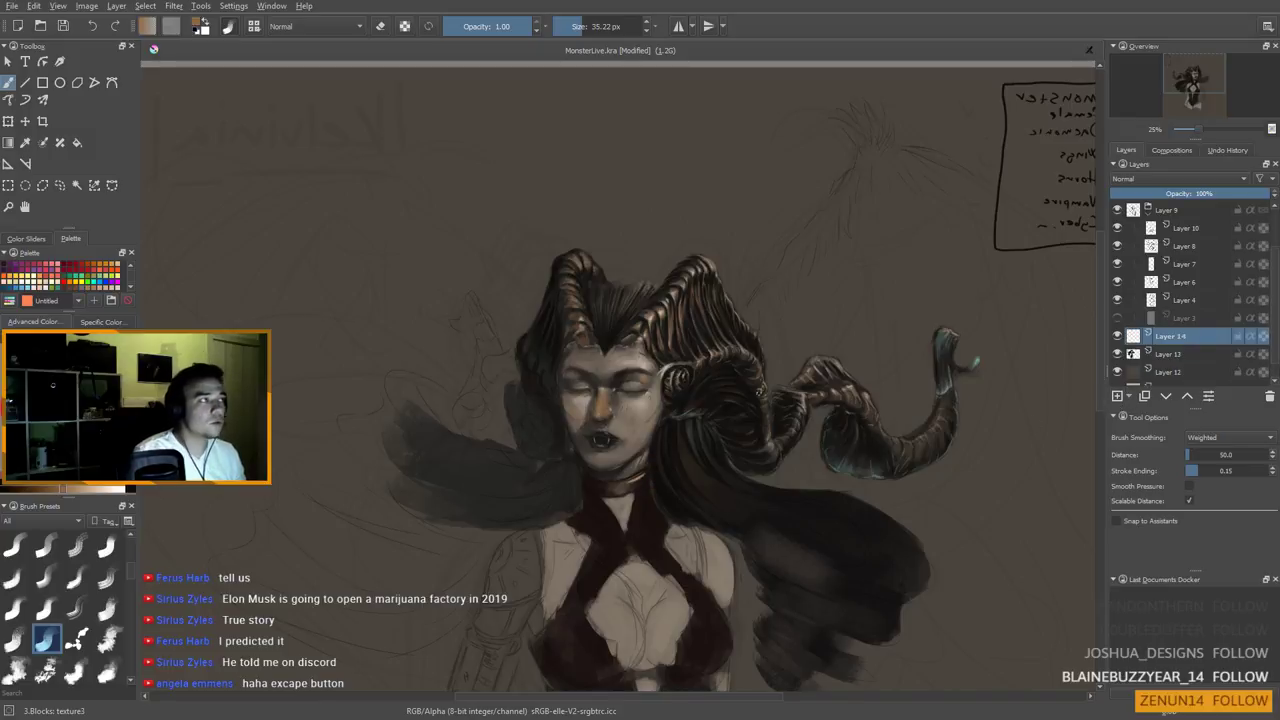
pyautogui.click(1155, 179)
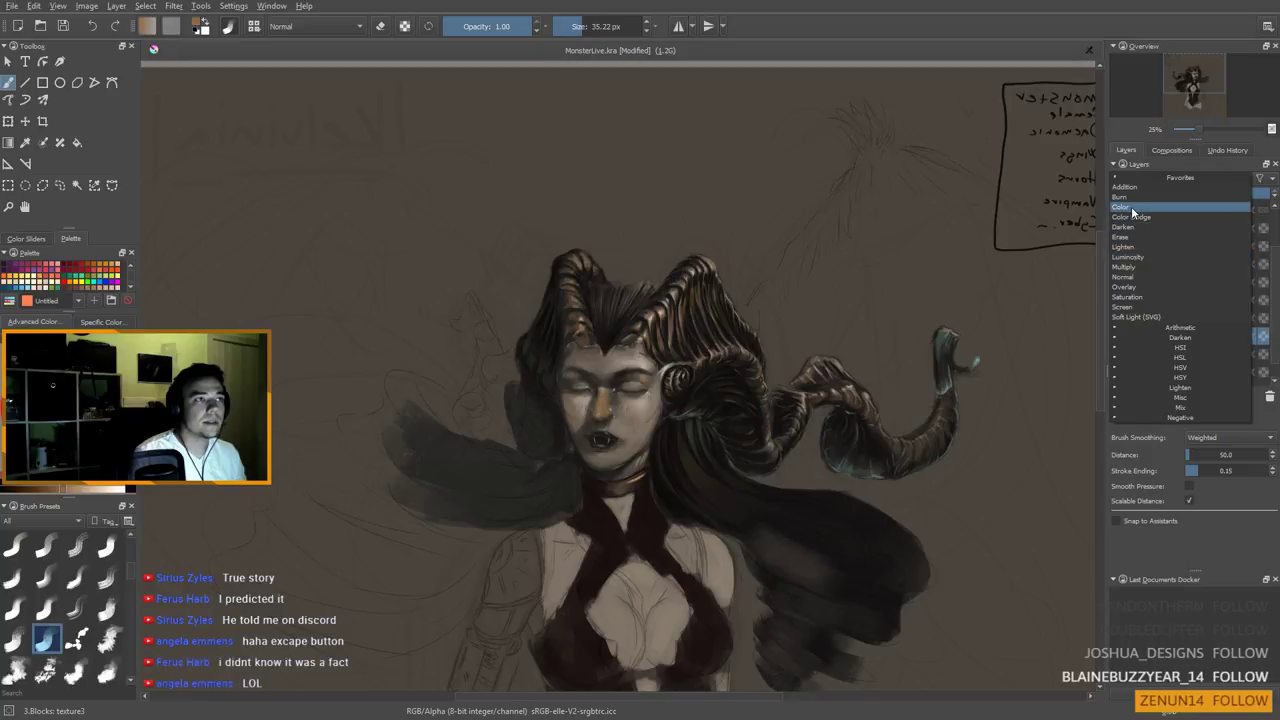
pyautogui.click(1121, 207)
pyautogui.press(']')
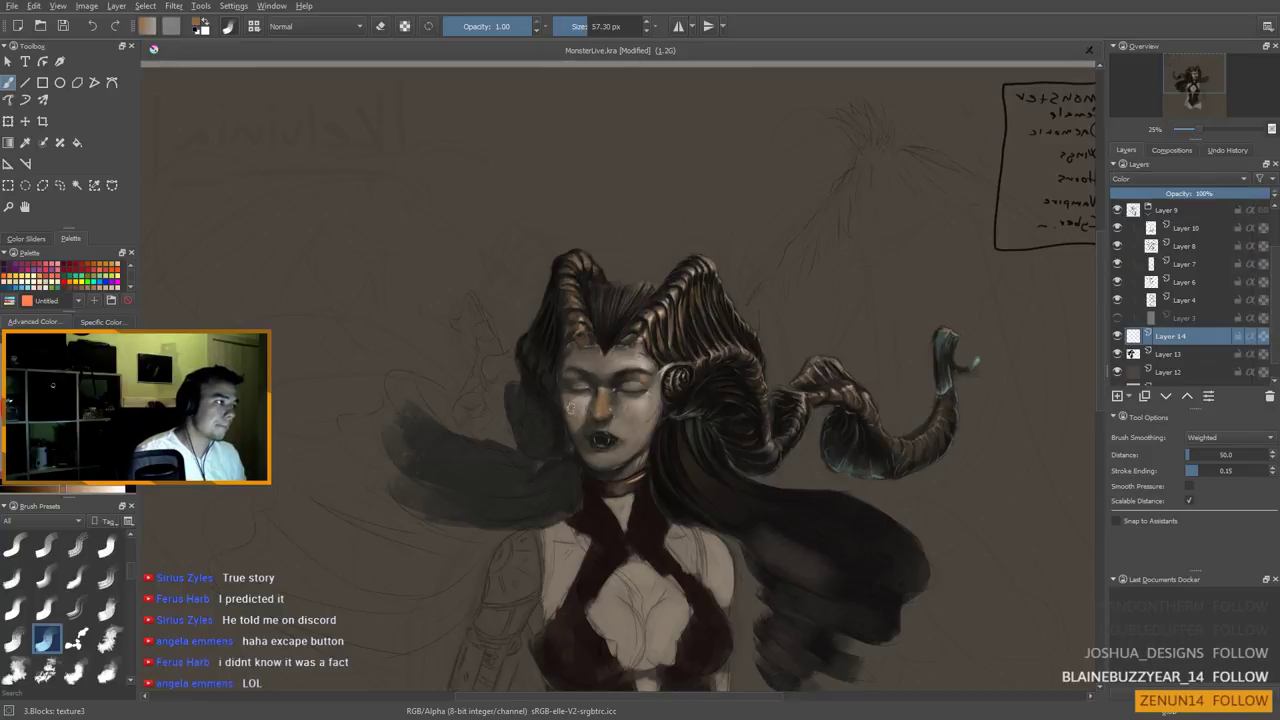
# Tint the face on the Color layer with the orange-brown at about 57 px, and erase the excess to soften the tint
pyautogui.moveTo(570, 410)
pyautogui.mouseDown()
pyautogui.moveTo(662, 408)
pyautogui.moveTo(638, 427)
pyautogui.moveTo(594, 410)
pyautogui.moveTo(597, 452)
pyautogui.mouseUp()
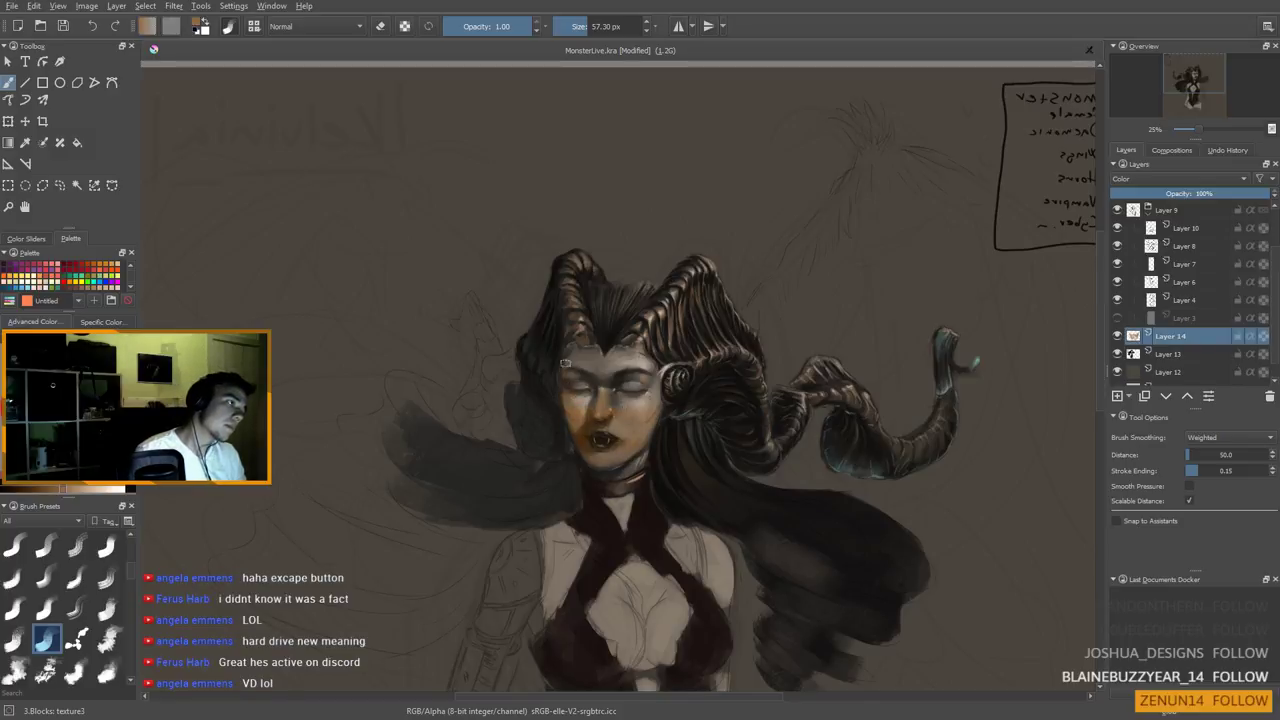
pyautogui.press('ctrl')
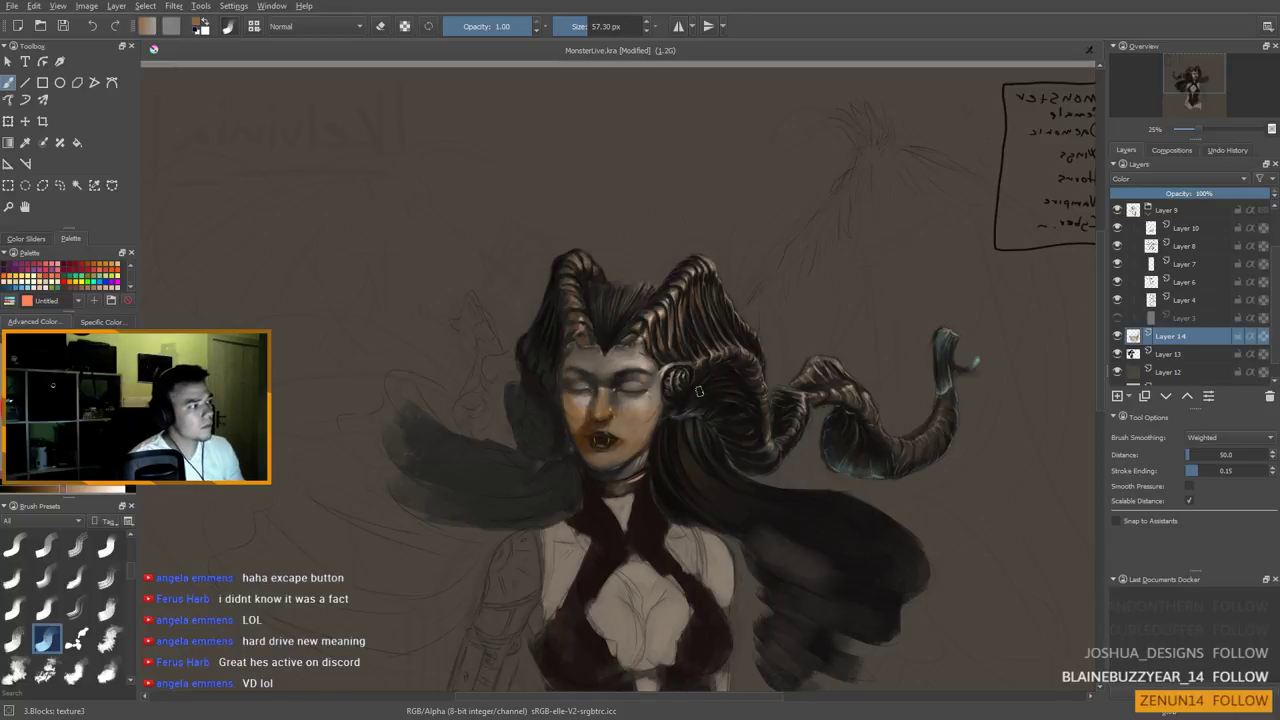
pyautogui.press('e')
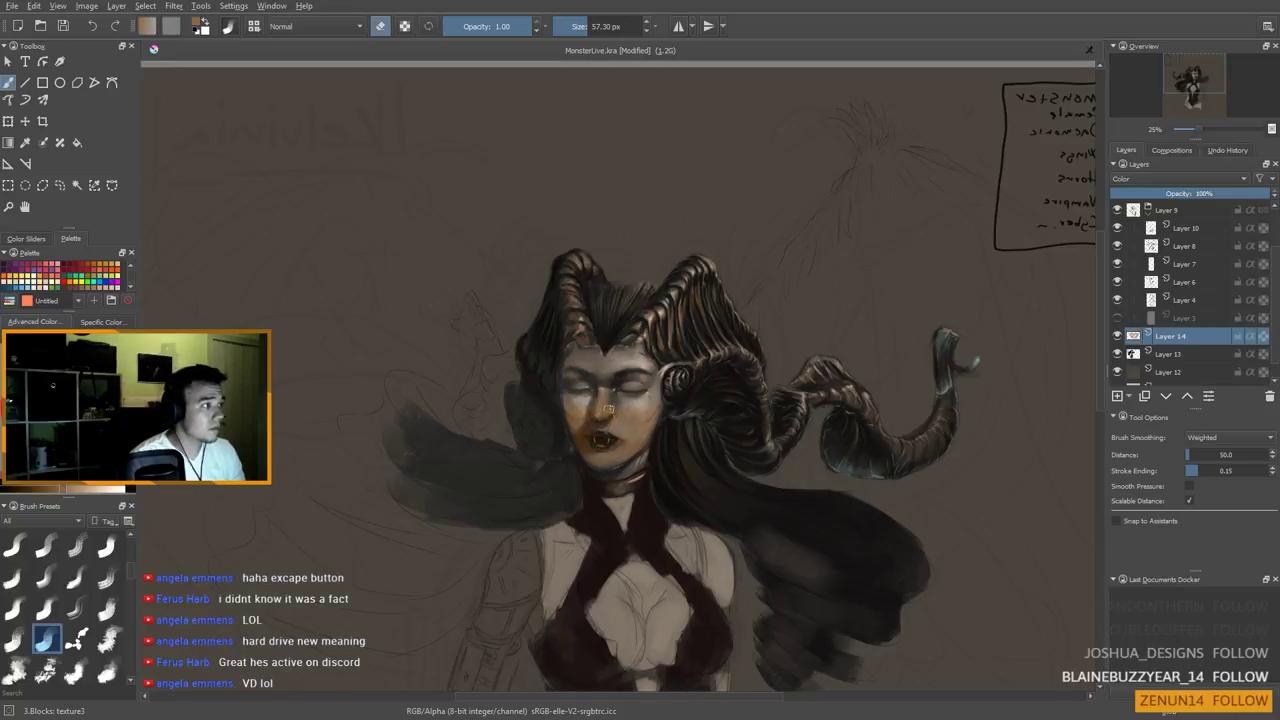
pyautogui.press('e')
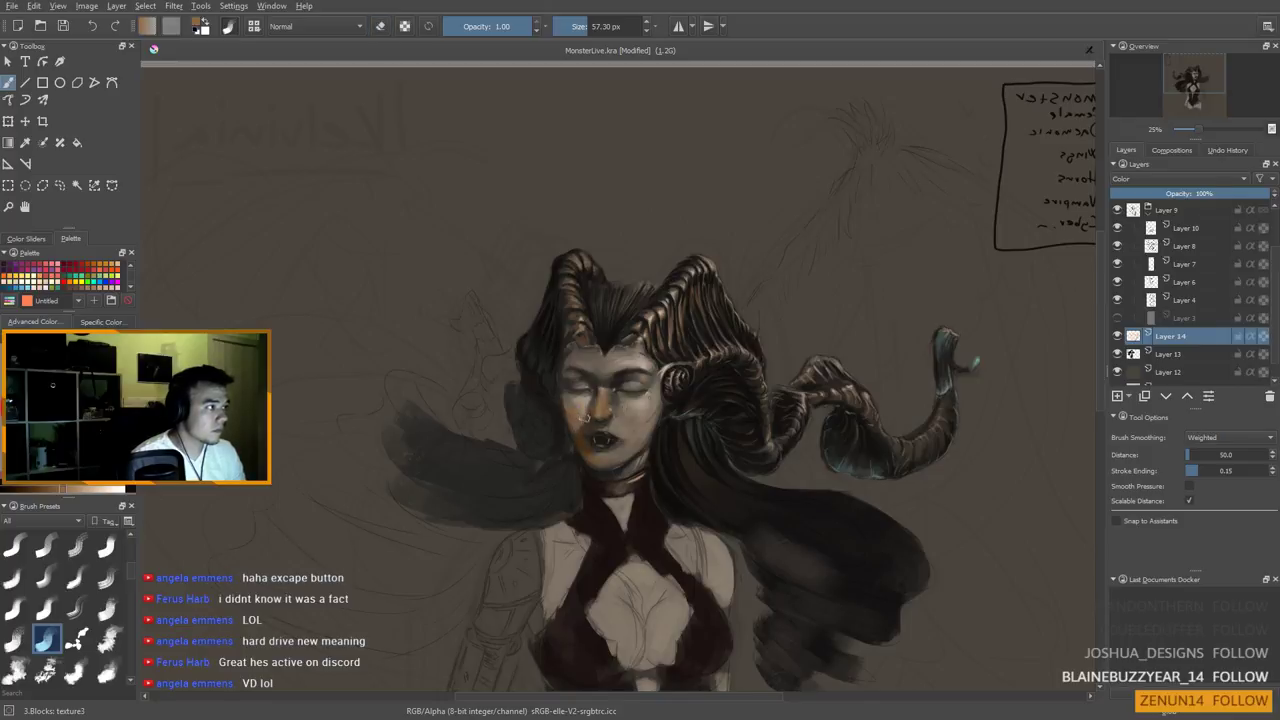
pyautogui.moveTo(565, 388)
pyautogui.mouseDown()
pyautogui.moveTo(575, 347)
pyautogui.moveTo(567, 392)
pyautogui.mouseUp()
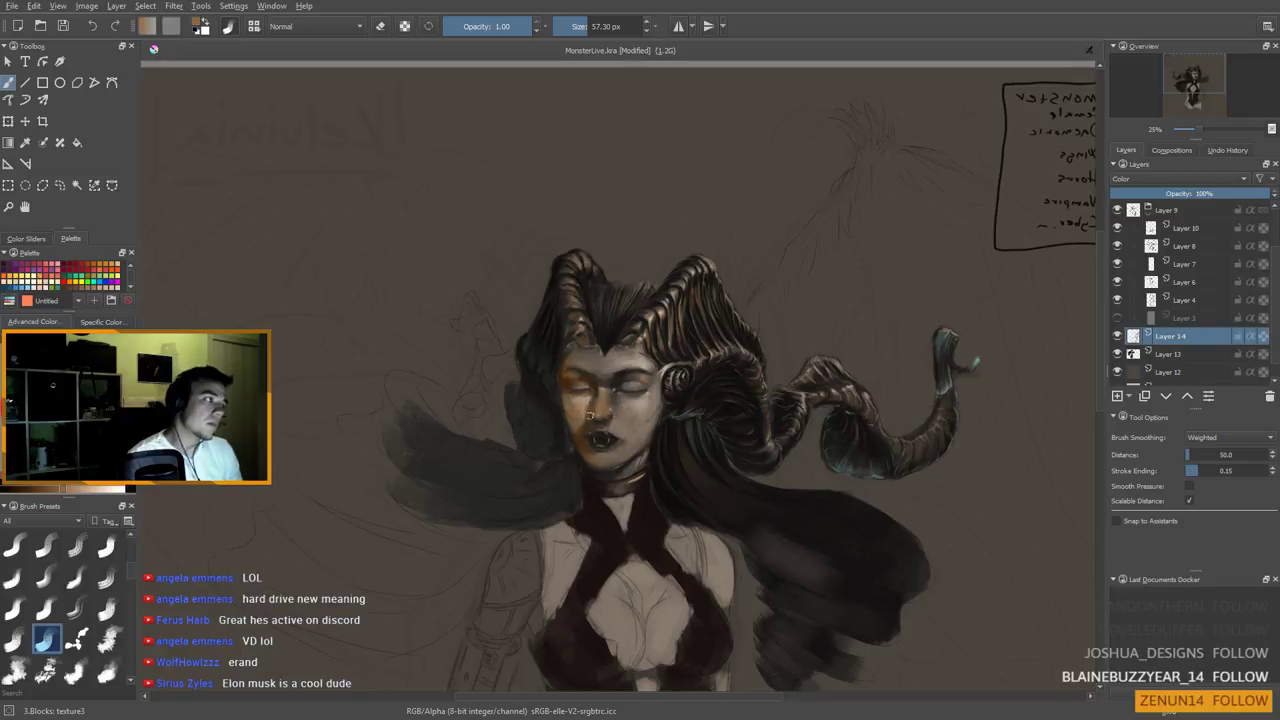
pyautogui.press('e')
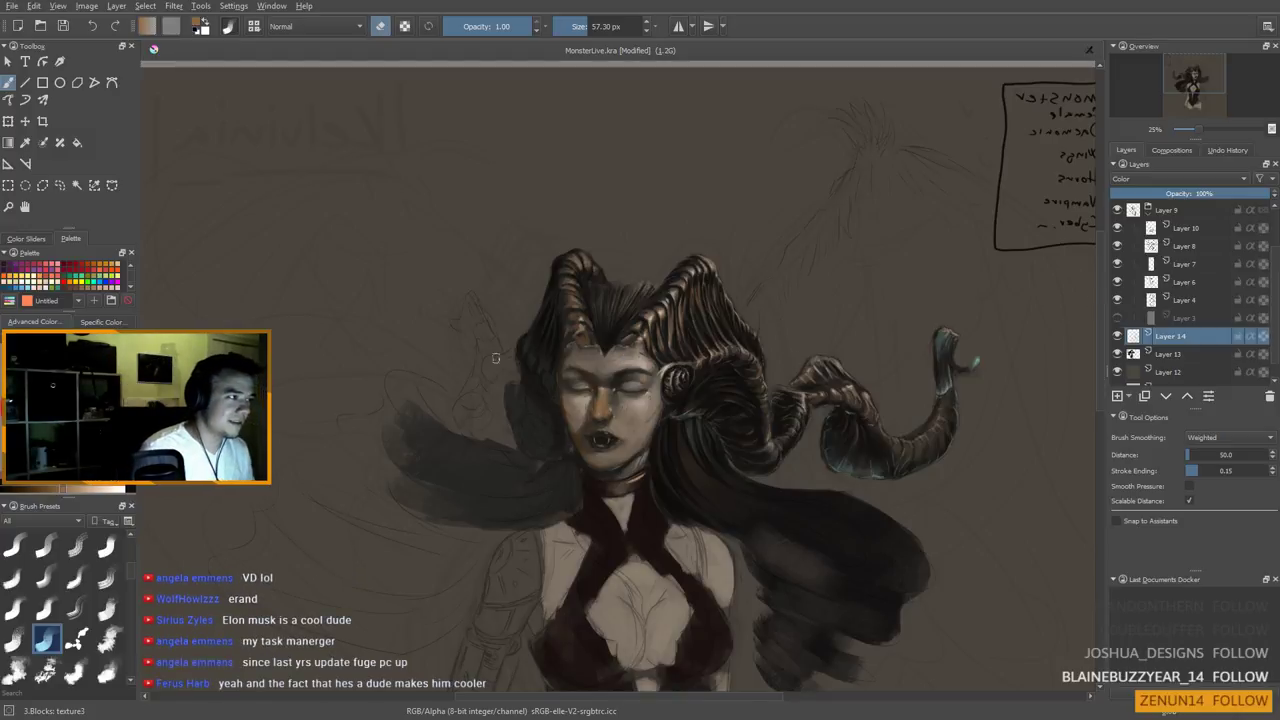
# Tint the hair beside the neck with dark tones sampled from it, varying the brush between about 47 and 12 px
pyautogui.moveTo(670, 446); pyautogui.dragTo(672, 370)
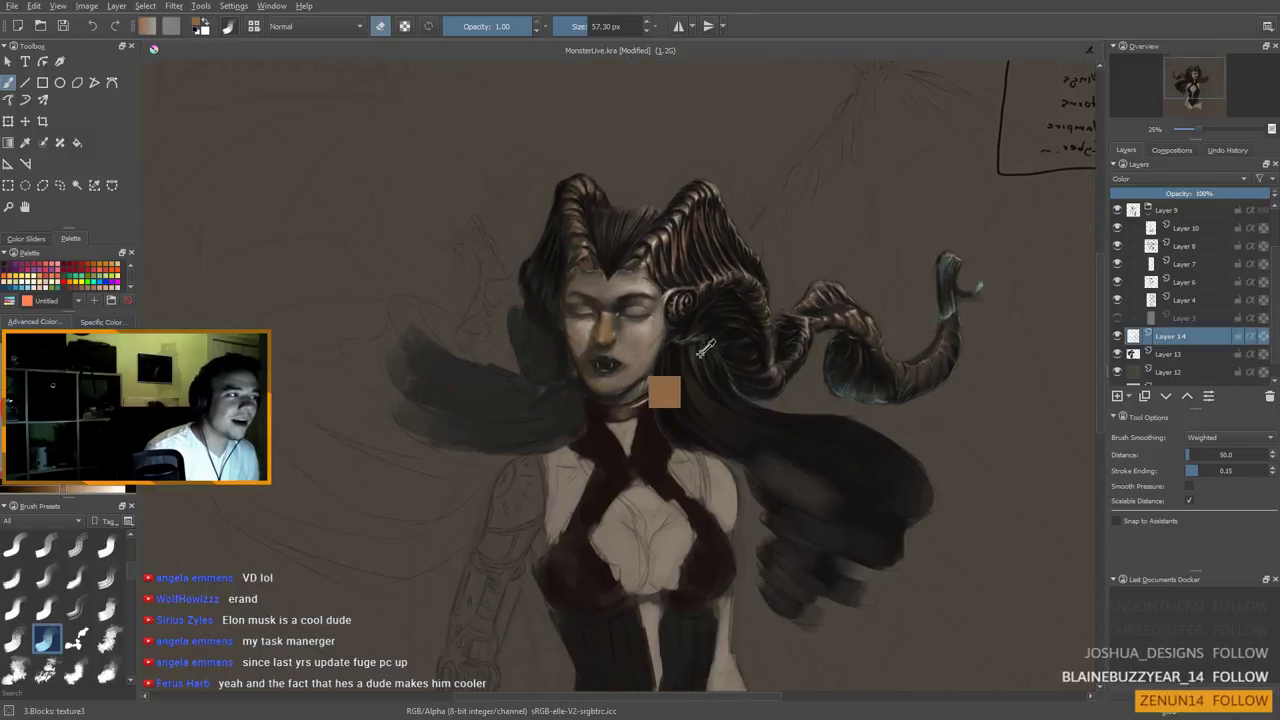
pyautogui.keyDown('ctrl'); pyautogui.click(696, 357); pyautogui.keyUp('ctrl')
pyautogui.press('e')
pyautogui.press('[')
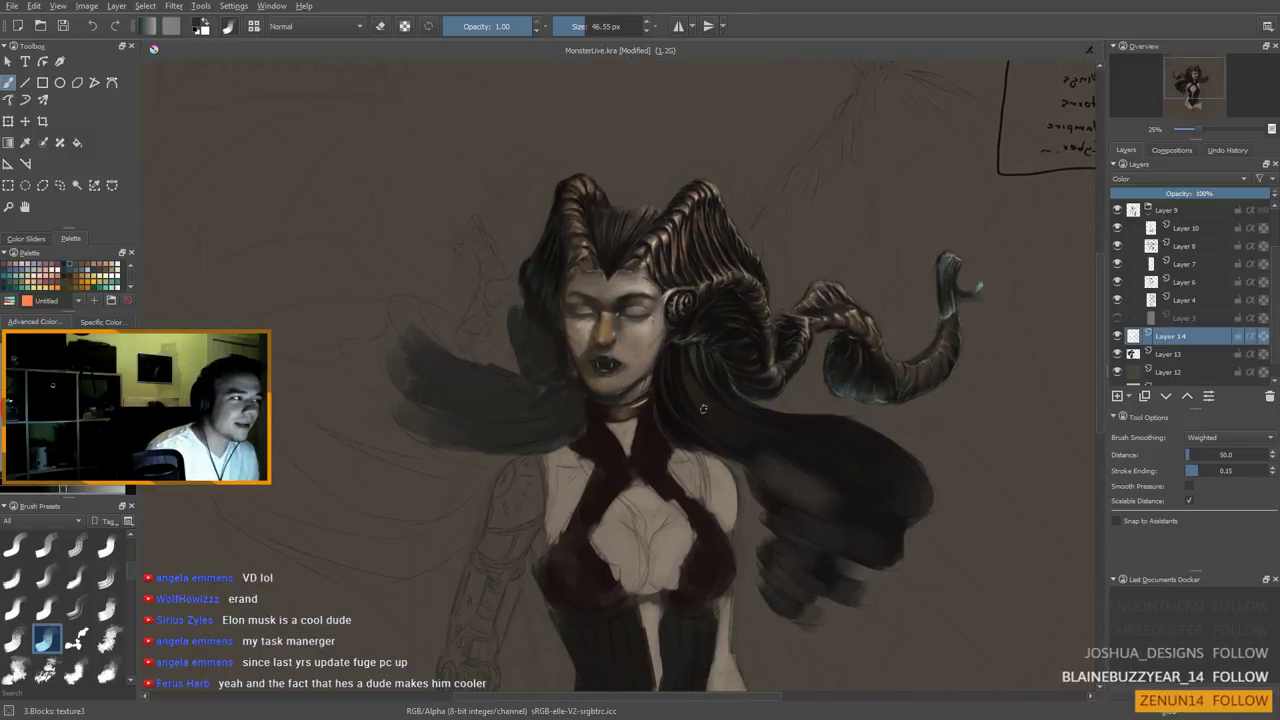
pyautogui.keyDown('ctrl'); pyautogui.click(672, 400); pyautogui.keyUp('ctrl')
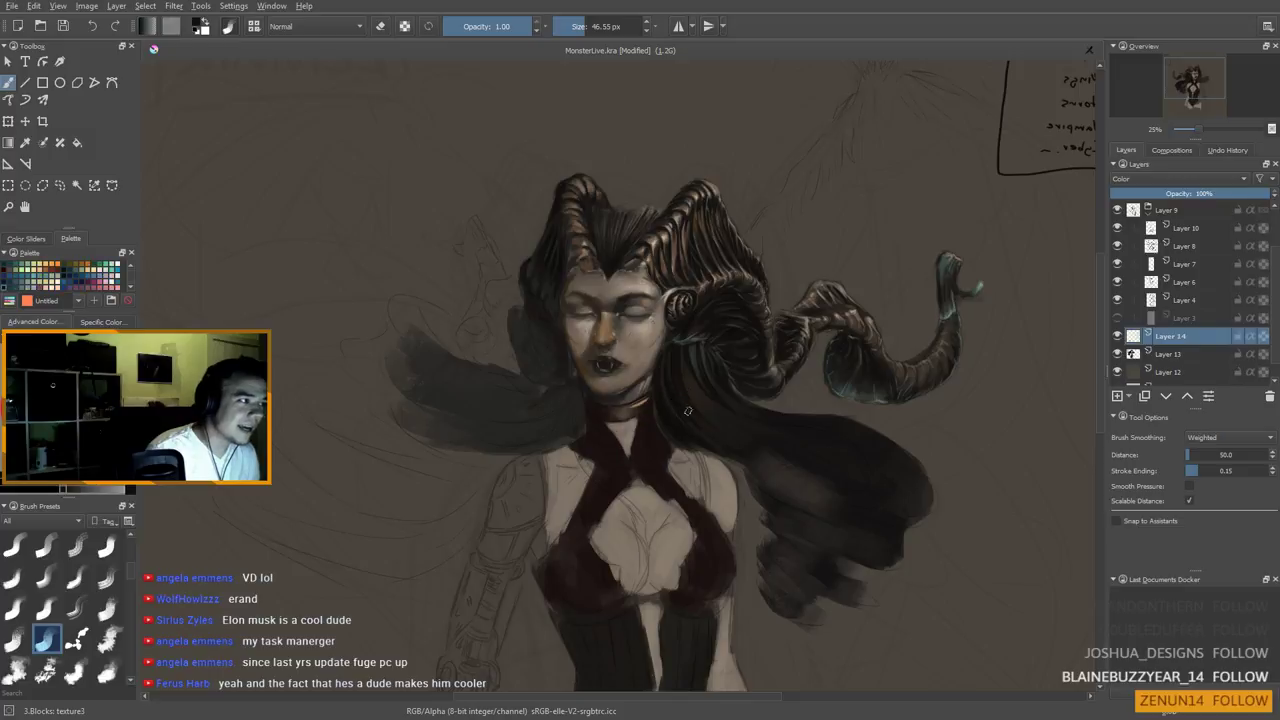
pyautogui.keyDown('shift'); pyautogui.moveTo(691, 413); pyautogui.dragTo(685, 421); pyautogui.keyUp('shift')
pyautogui.press('[')
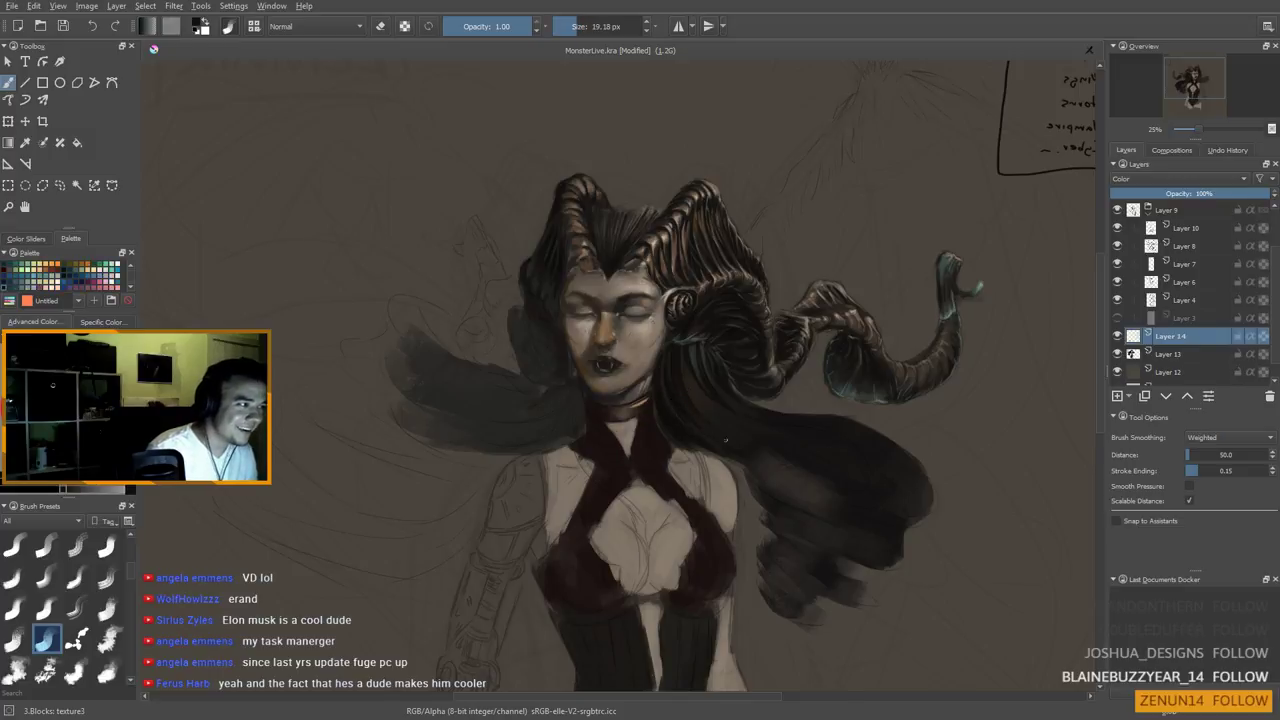
pyautogui.press('[')
pyautogui.press('[')
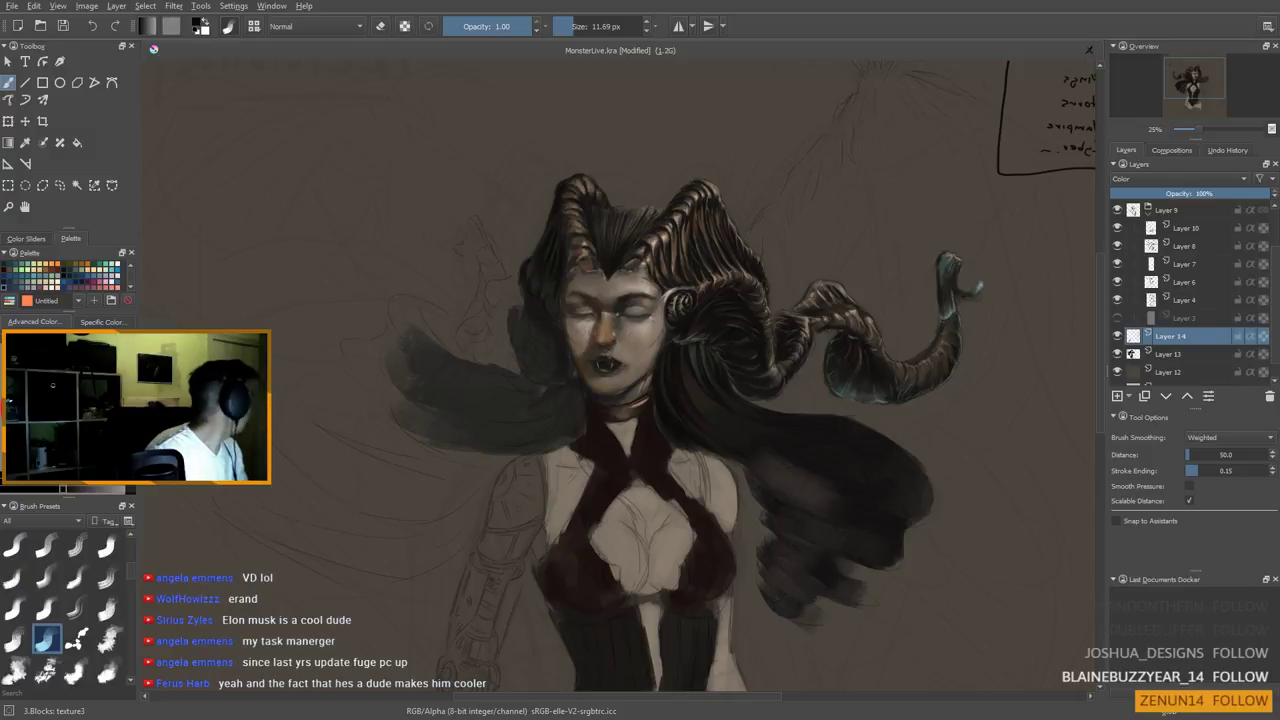
pyautogui.press(']')
pyautogui.press(']')
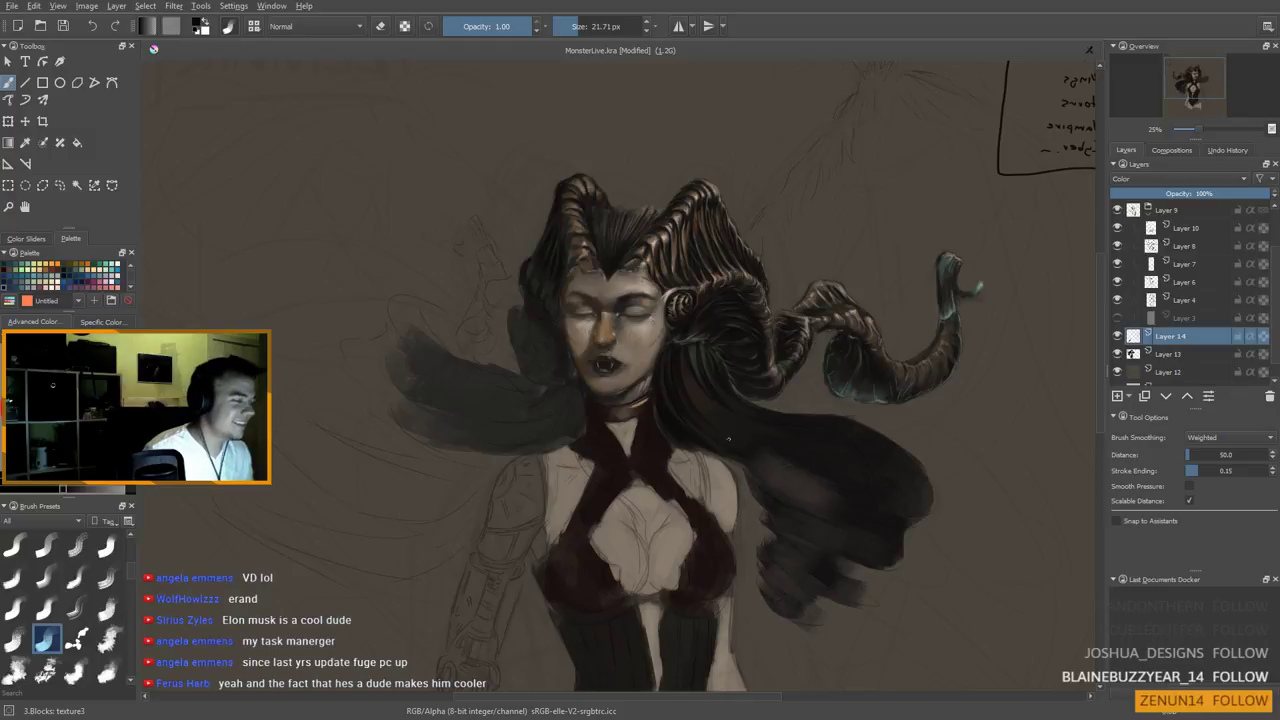
# Erase excess tint at about 80 px, then tint the hair beside the left horn with sampled dark tones, reducing the brush to about 17 px
pyautogui.press('e')
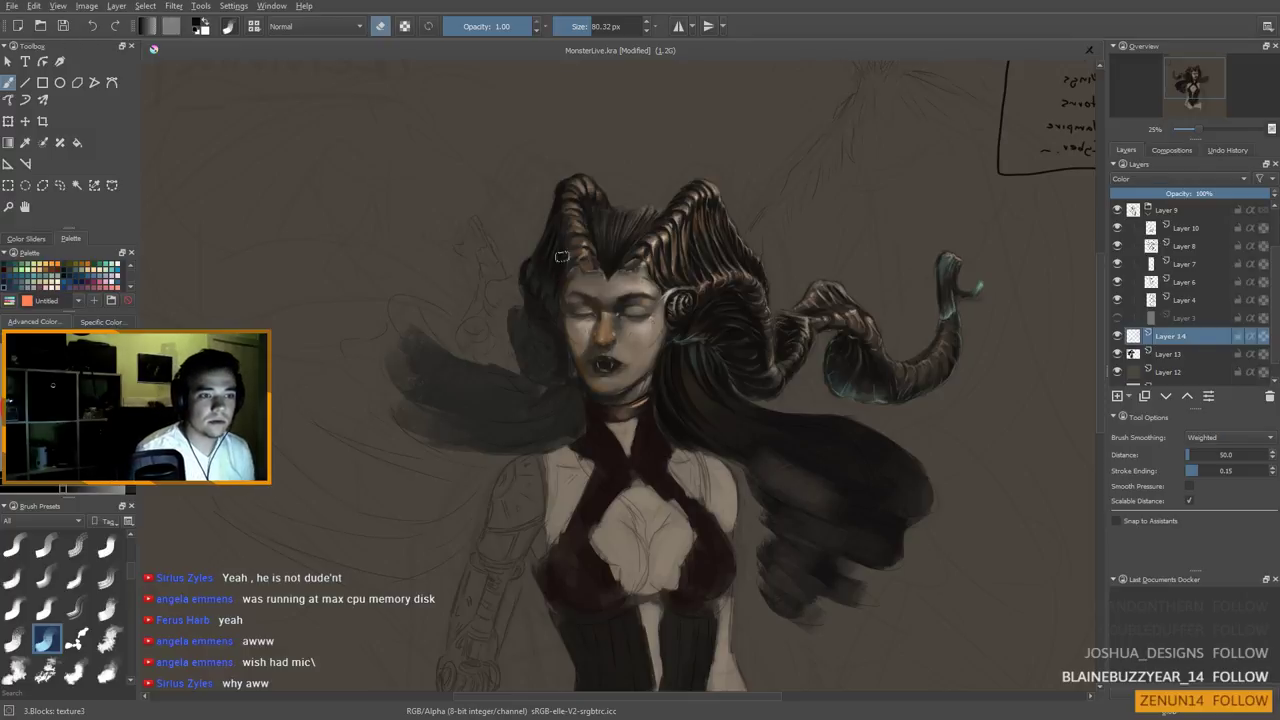
pyautogui.moveTo(598, 354); pyautogui.dragTo(604, 346)
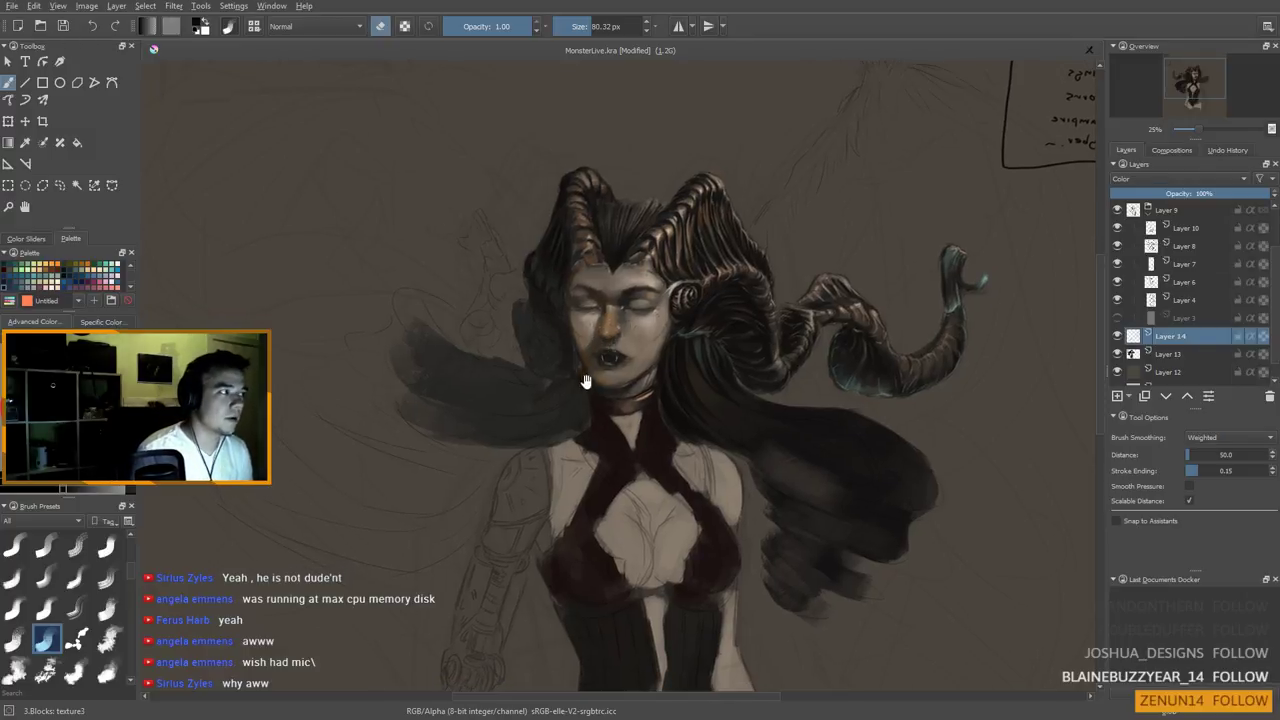
pyautogui.keyDown('ctrl'); pyautogui.click(550, 240); pyautogui.keyUp('ctrl')
pyautogui.keyDown('shift'); pyautogui.moveTo(551, 240); pyautogui.dragTo(545, 247); pyautogui.keyUp('shift')
pyautogui.keyDown('ctrl'); pyautogui.click(546, 246); pyautogui.keyUp('ctrl')
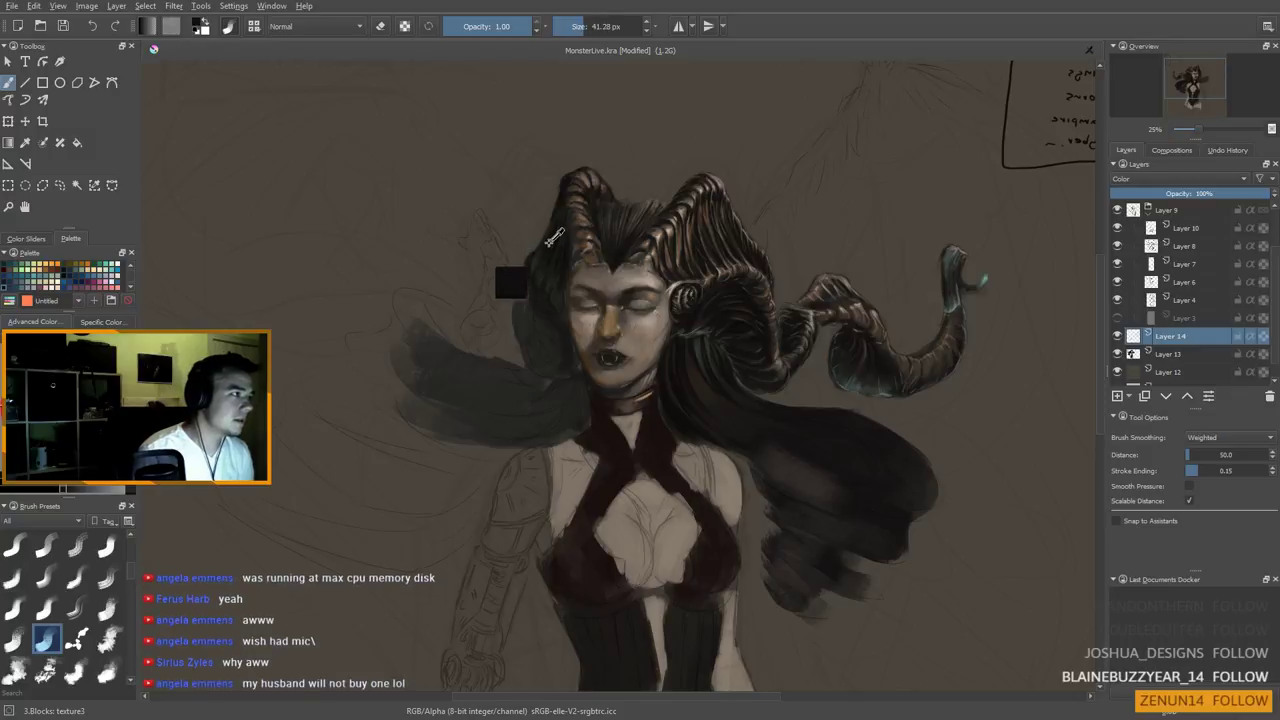
pyautogui.press('[')
pyautogui.press('[')
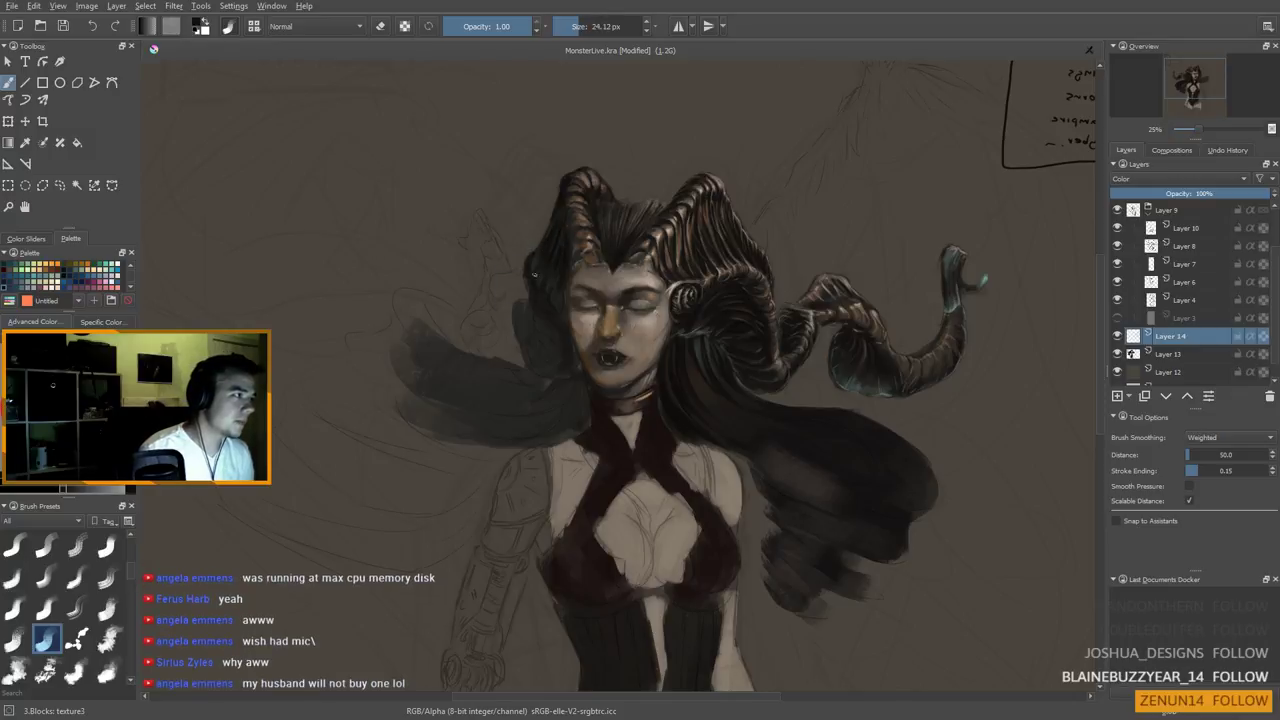
pyautogui.press('ctrl')
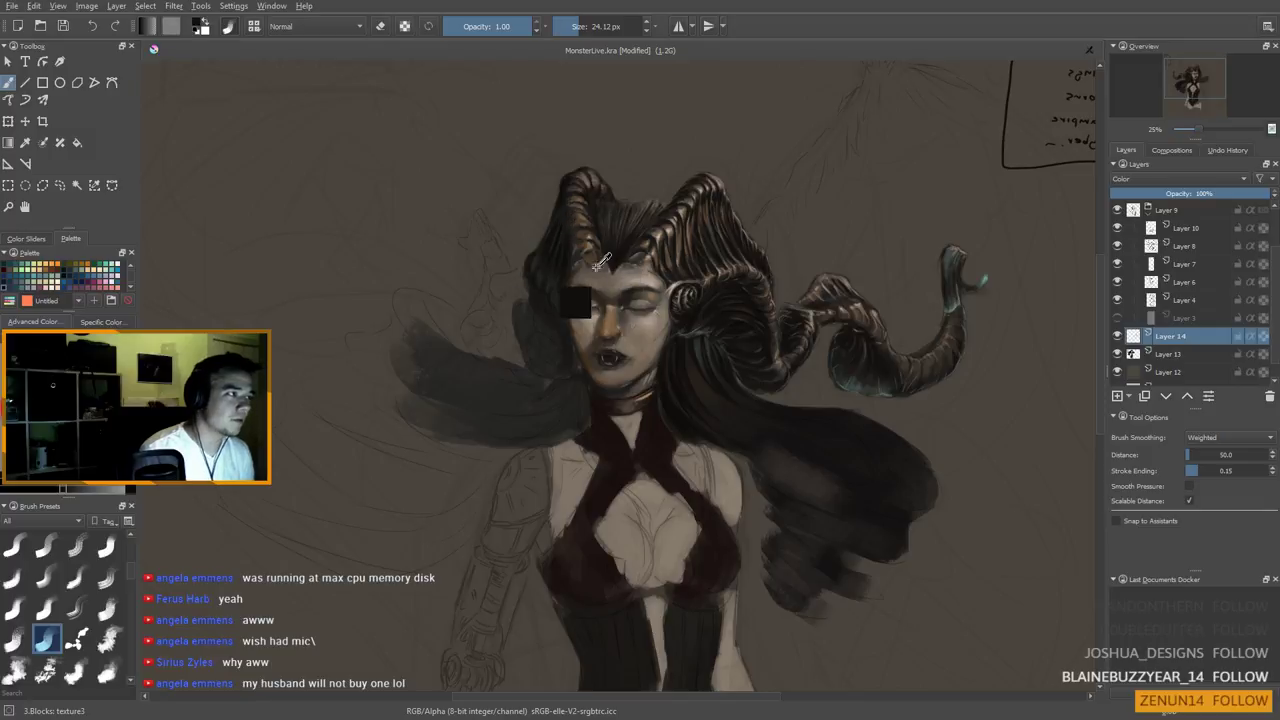
pyautogui.press('[')
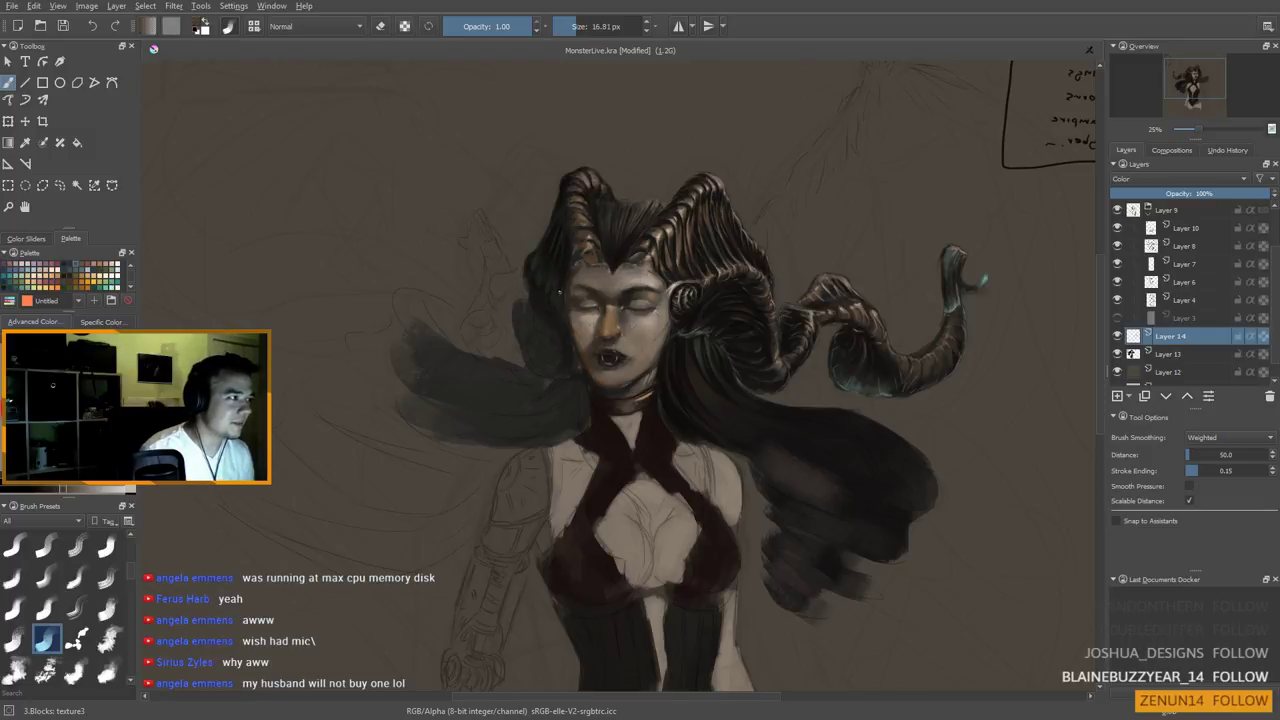
# Refine the left horn's base and the hairline with tones sampled from the horn and forehead, using a brush of about 11 px
pyautogui.keyDown('ctrl'); pyautogui.click(584, 264); pyautogui.keyUp('ctrl')
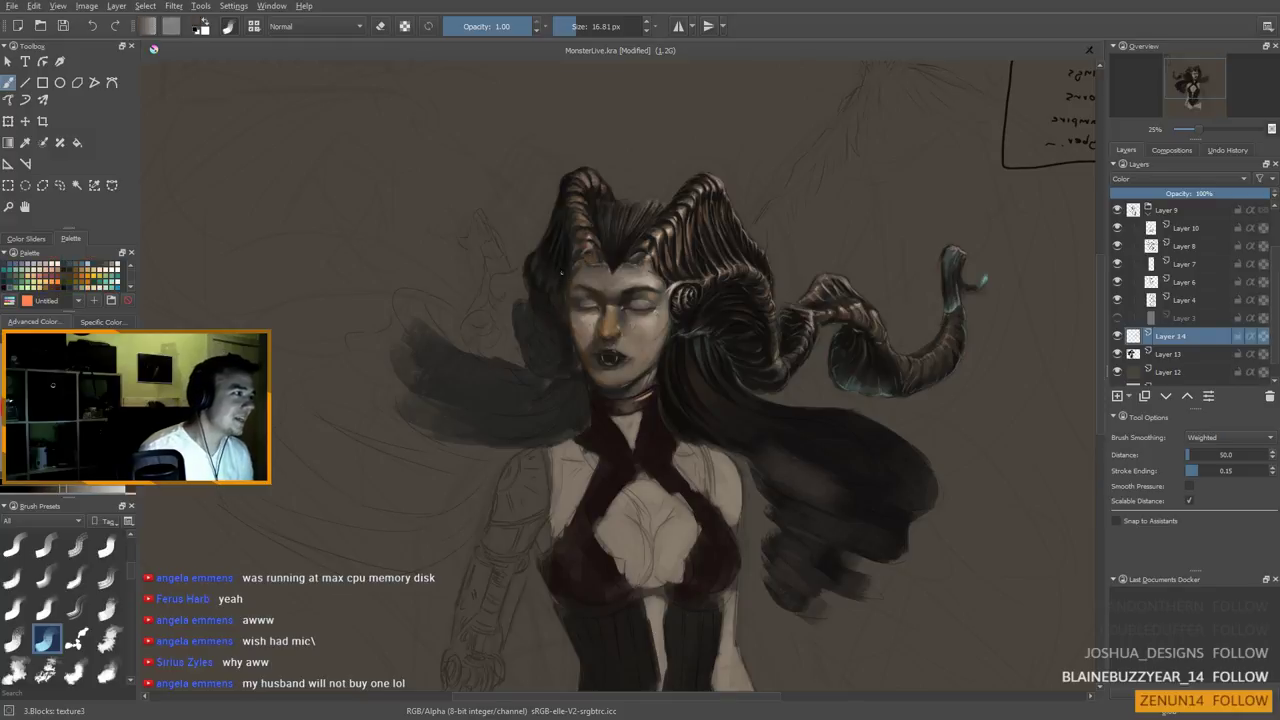
pyautogui.keyDown('ctrl'); pyautogui.click(583, 240); pyautogui.keyUp('ctrl')
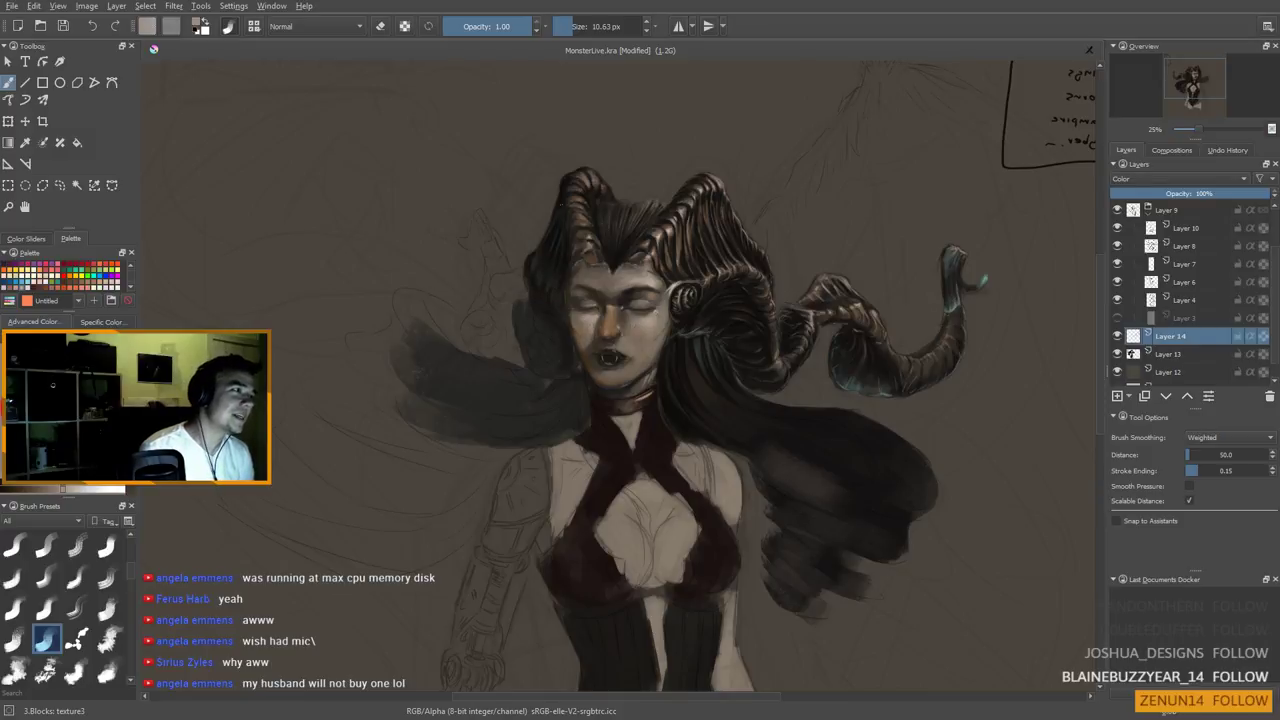
pyautogui.keyDown('ctrl'); pyautogui.click(593, 279); pyautogui.keyUp('ctrl')
pyautogui.keyDown('ctrl'); pyautogui.click(628, 281); pyautogui.keyUp('ctrl')
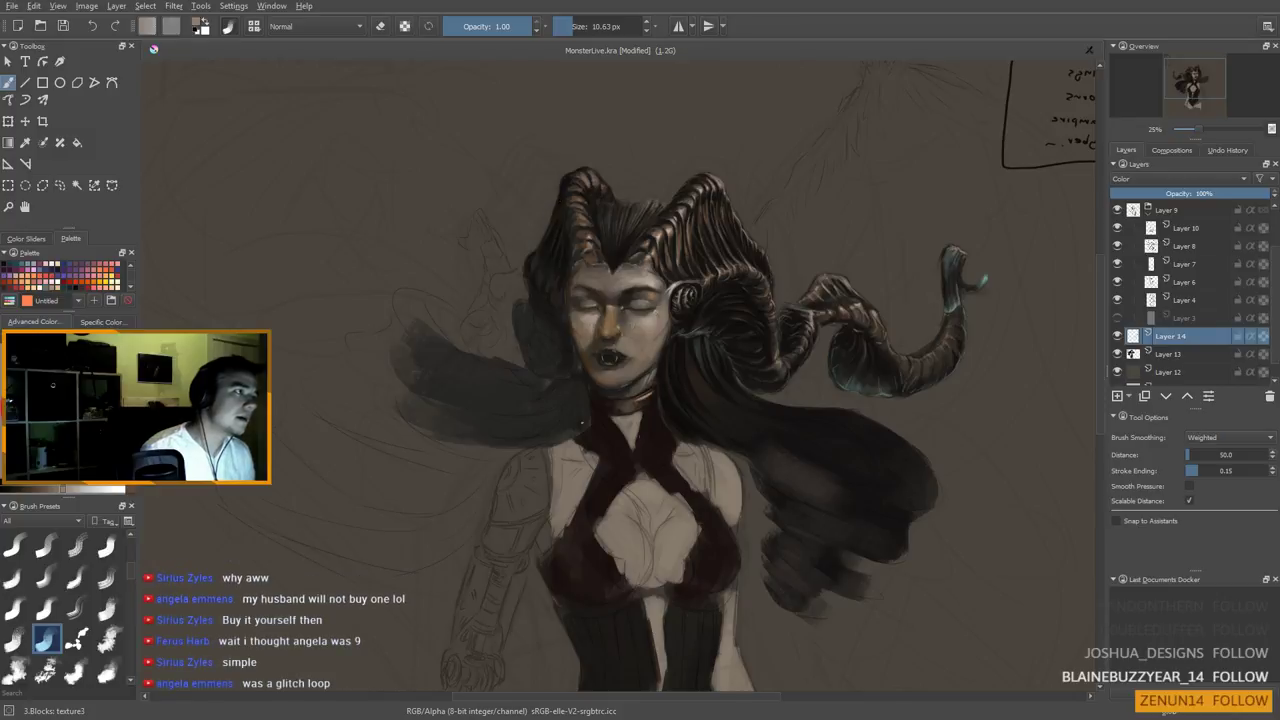
# On Layer 13, paint cool accents on the curled horn's tip and along the left horn with a sampled teal, using the 11 px brush
pyautogui.moveTo(805, 358); pyautogui.dragTo(817, 328)
pyautogui.press('ctrl')
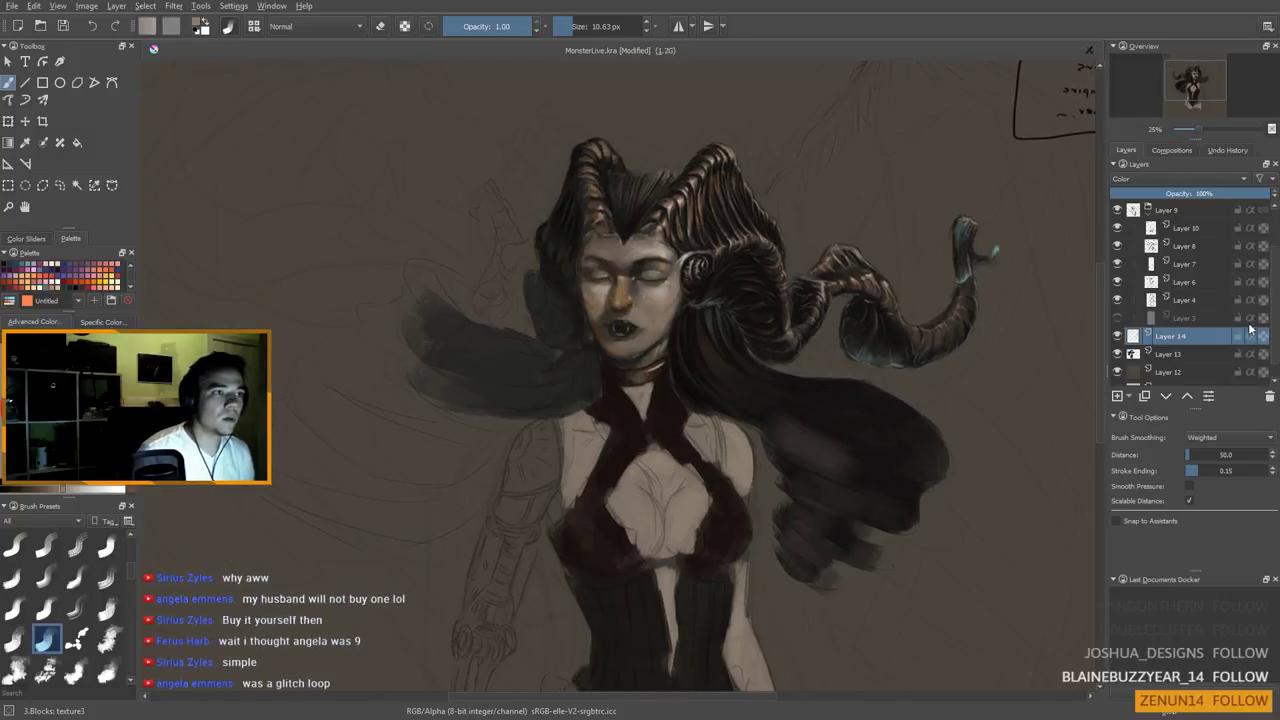
pyautogui.click(1200, 354)
pyautogui.keyDown('ctrl'); pyautogui.click(960, 238); pyautogui.keyUp('ctrl')
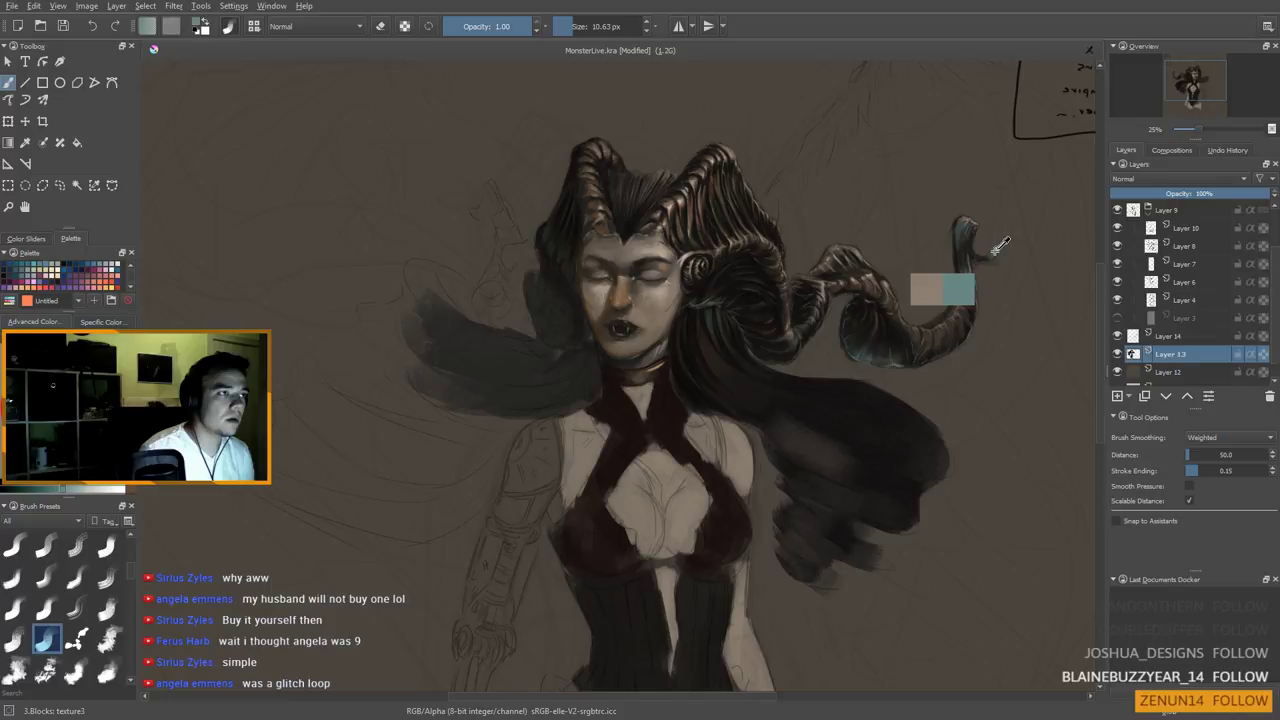
pyautogui.click(993, 249)
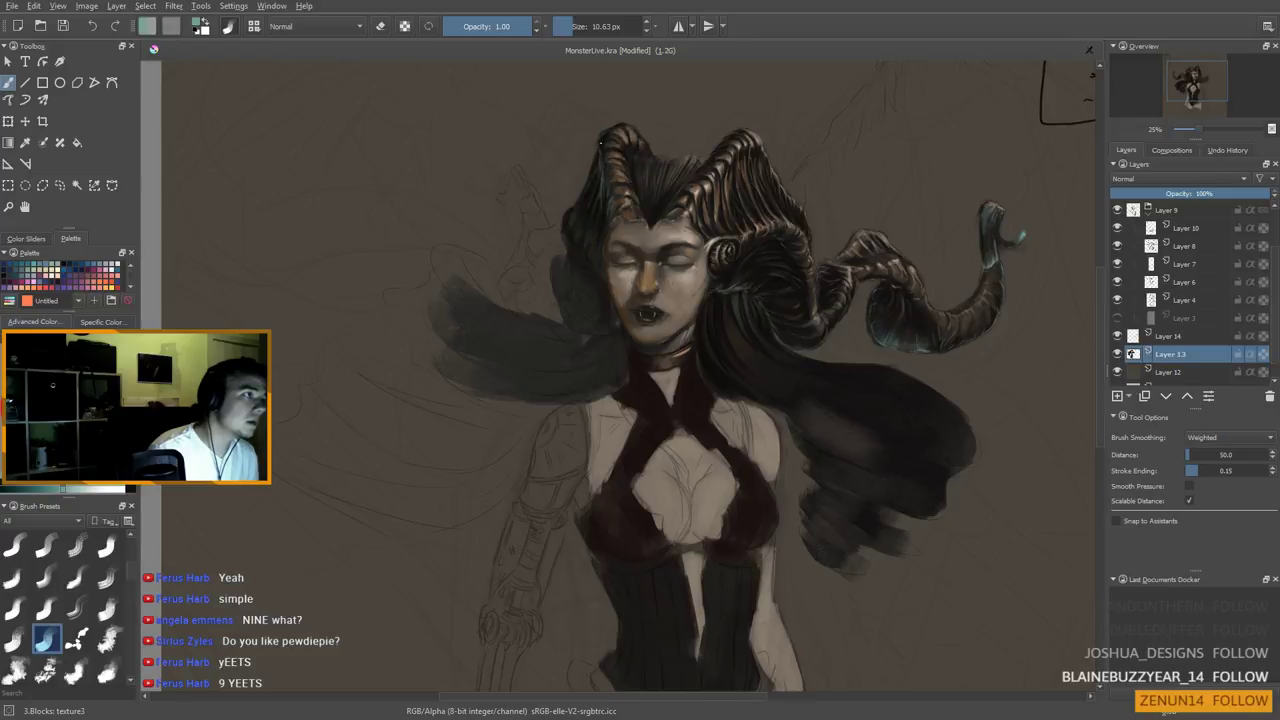
pyautogui.moveTo(589, 209)
pyautogui.mouseDown()
pyautogui.moveTo(595, 167)
pyautogui.moveTo(580, 228)
pyautogui.mouseUp()
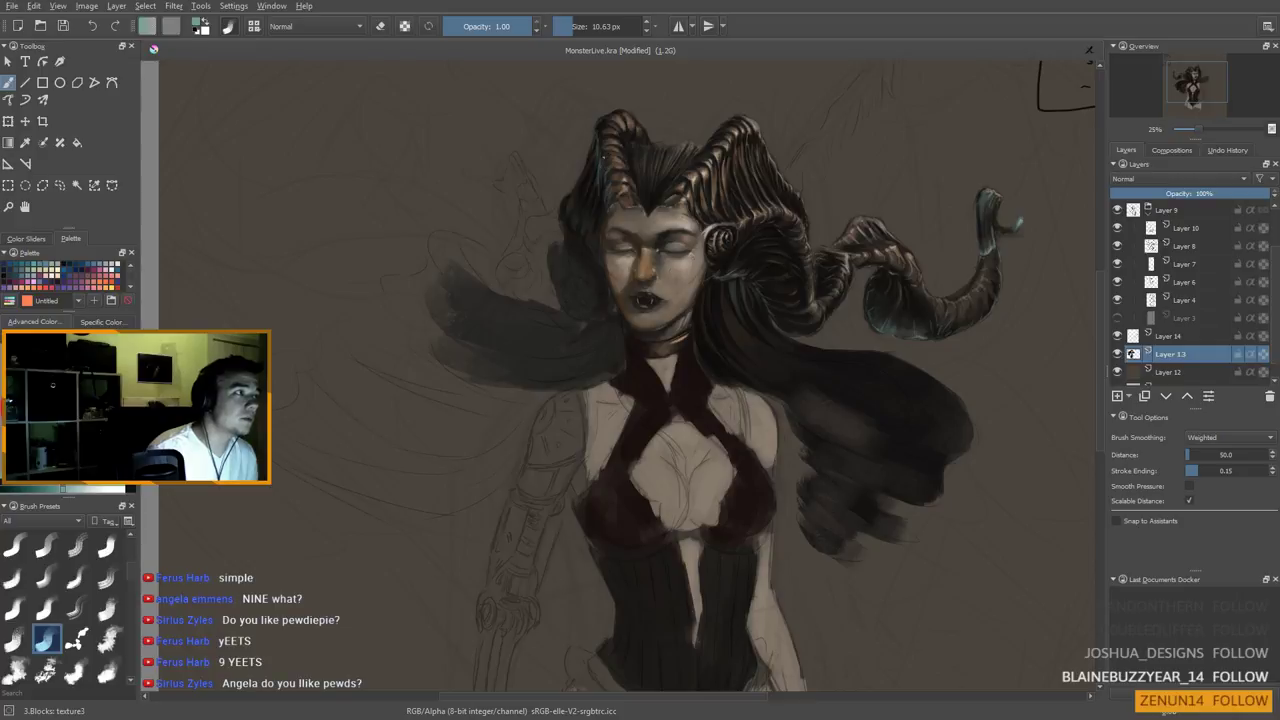
pyautogui.moveTo(600, 194); pyautogui.dragTo(596, 222)
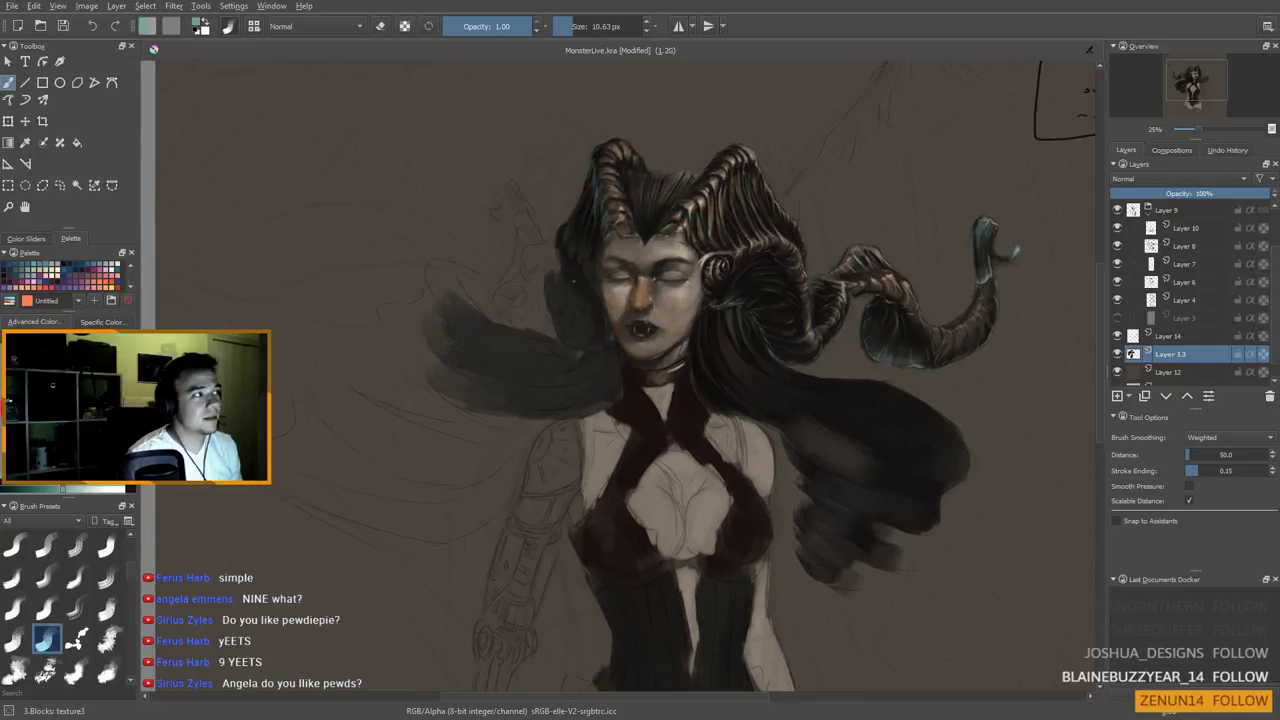
# Add teal accents to the hair at the face's left edge, then darken it with a sampled near-black, enlarging the brush to about 45 px
pyautogui.moveTo(611, 343); pyautogui.dragTo(625, 357)
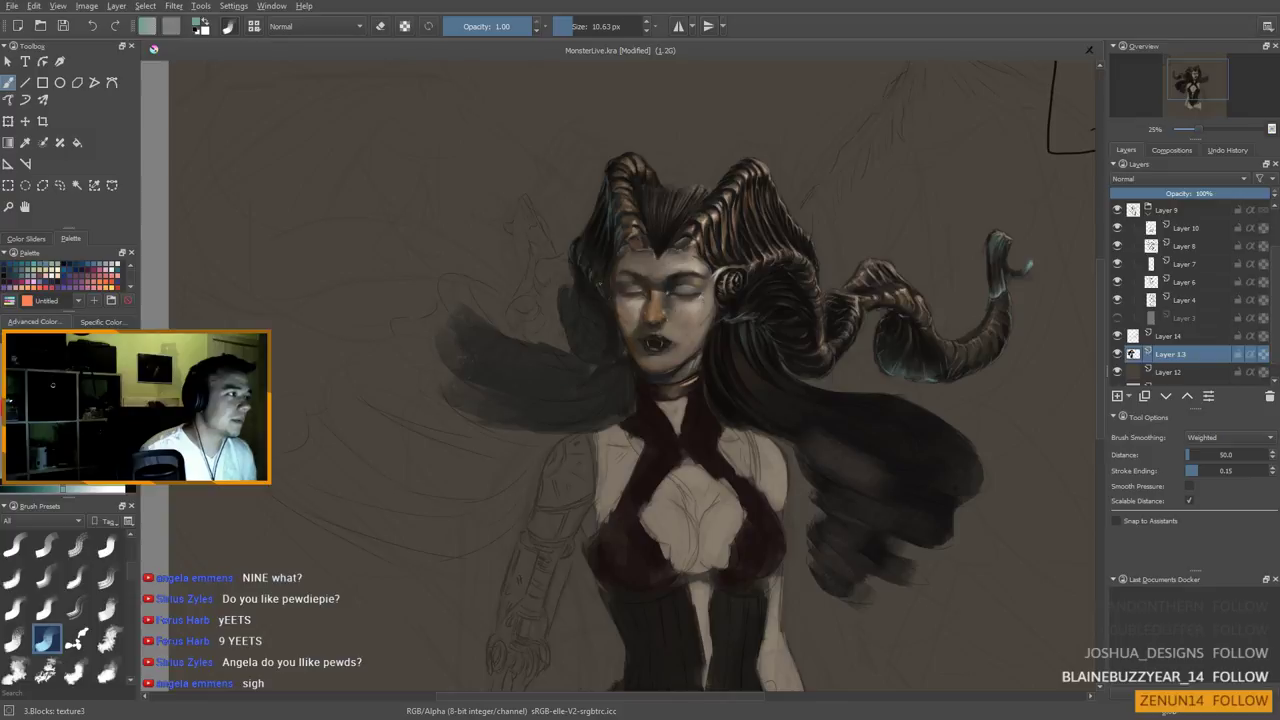
pyautogui.moveTo(610, 301); pyautogui.dragTo(570, 311)
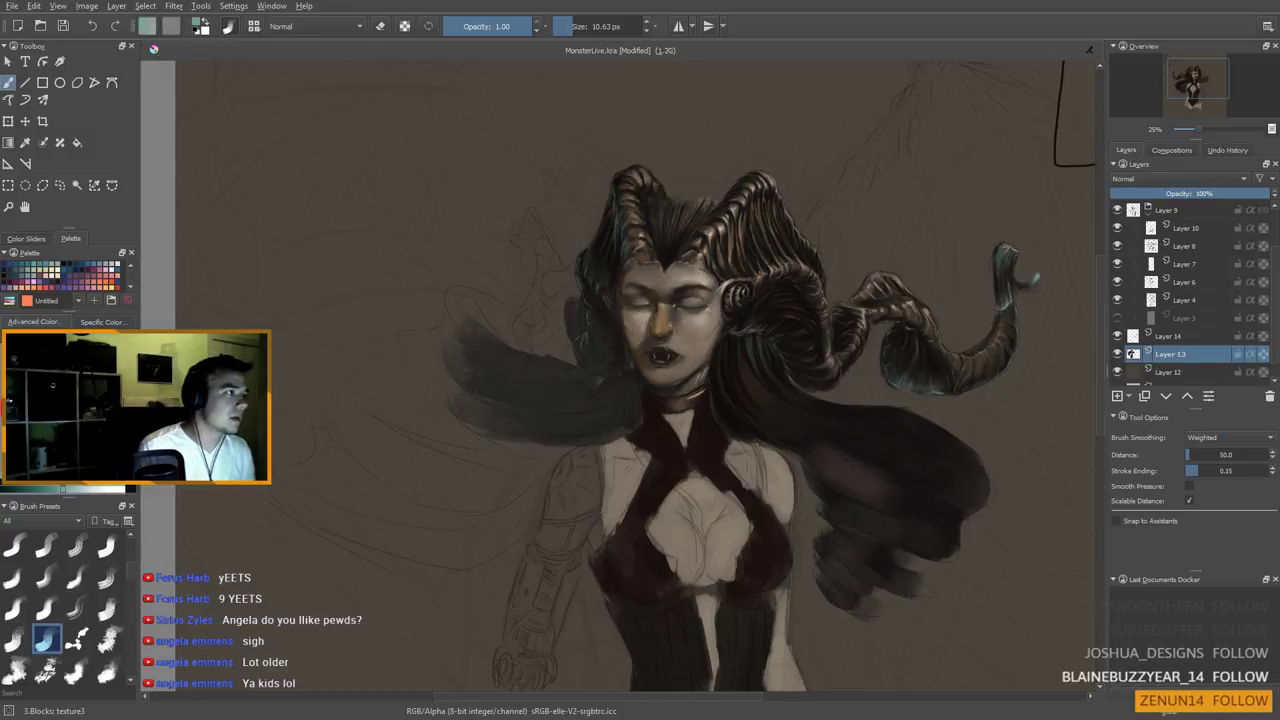
pyautogui.keyDown('ctrl'); pyautogui.click(712, 411); pyautogui.keyUp('ctrl')
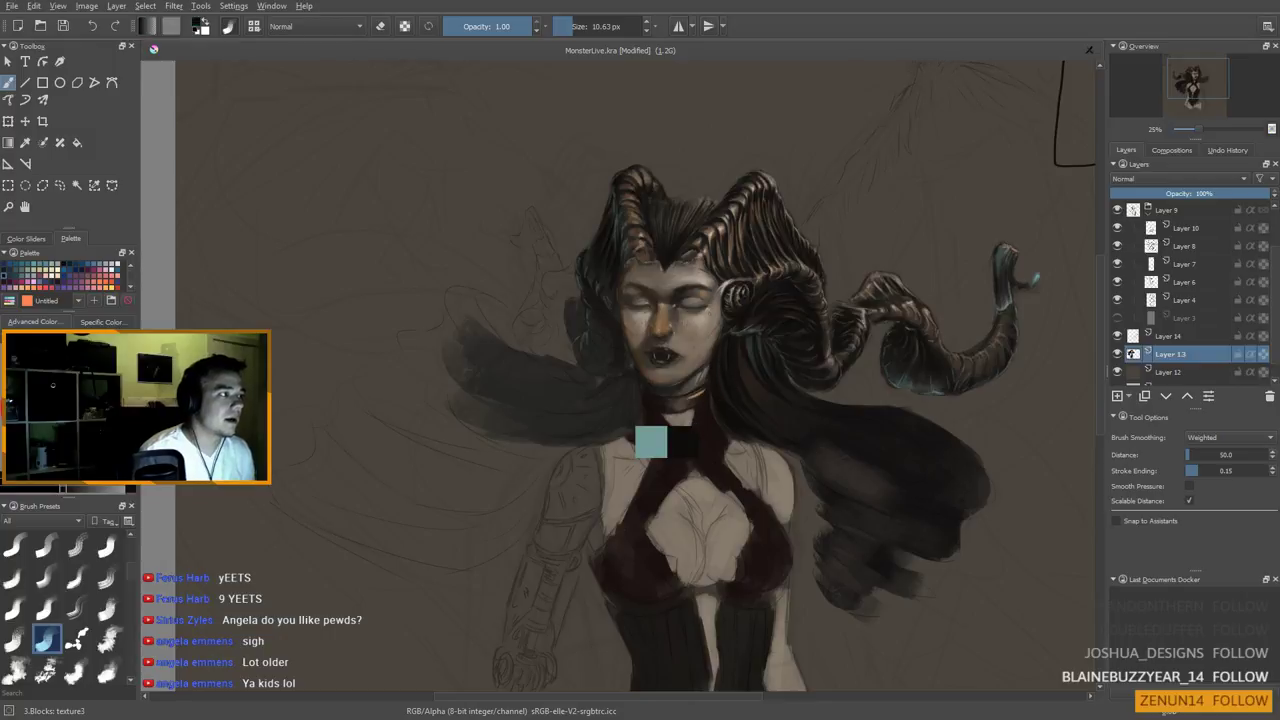
pyautogui.moveTo(598, 308); pyautogui.dragTo(608, 308)
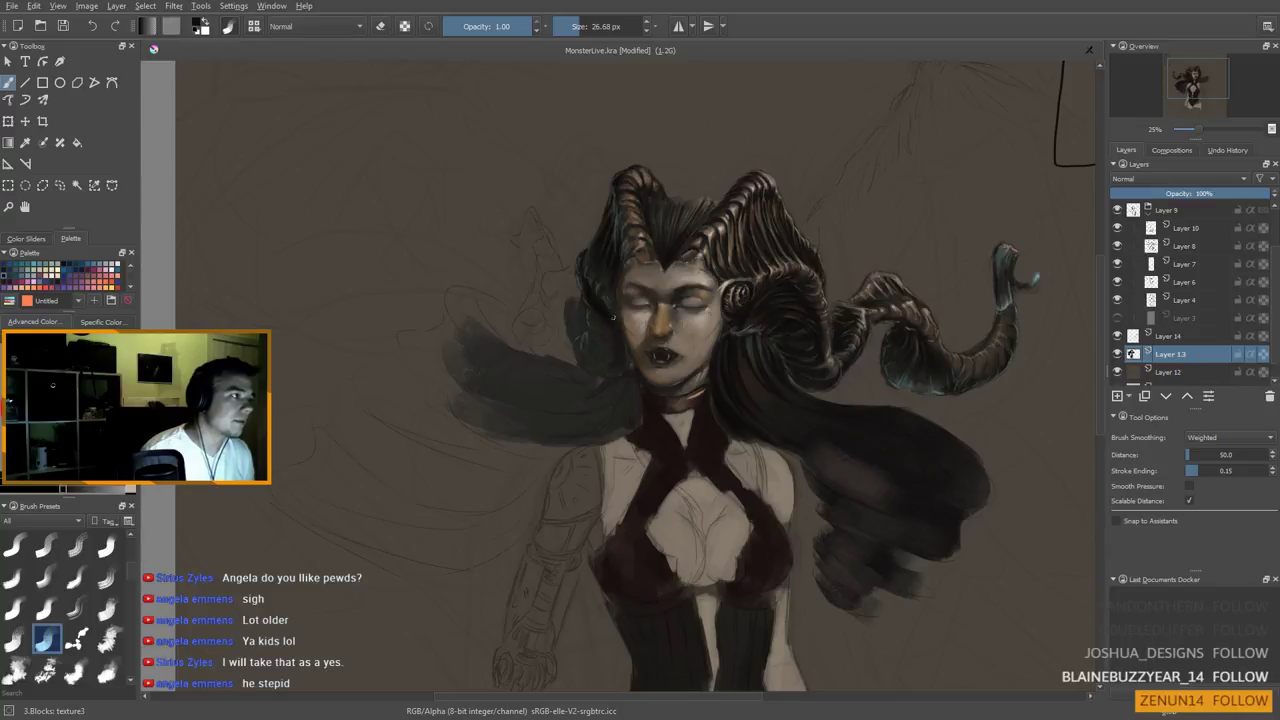
pyautogui.moveTo(619, 352); pyautogui.dragTo(630, 352)
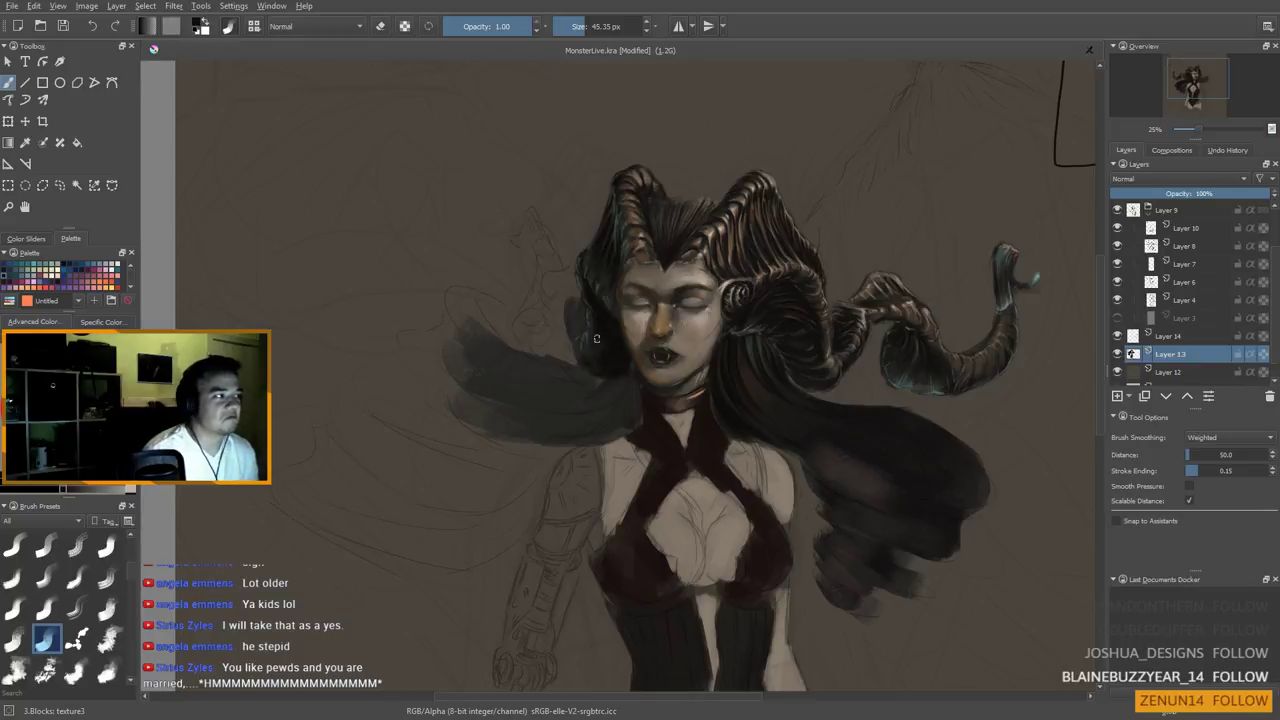
pyautogui.moveTo(581, 432); pyautogui.dragTo(584, 494)
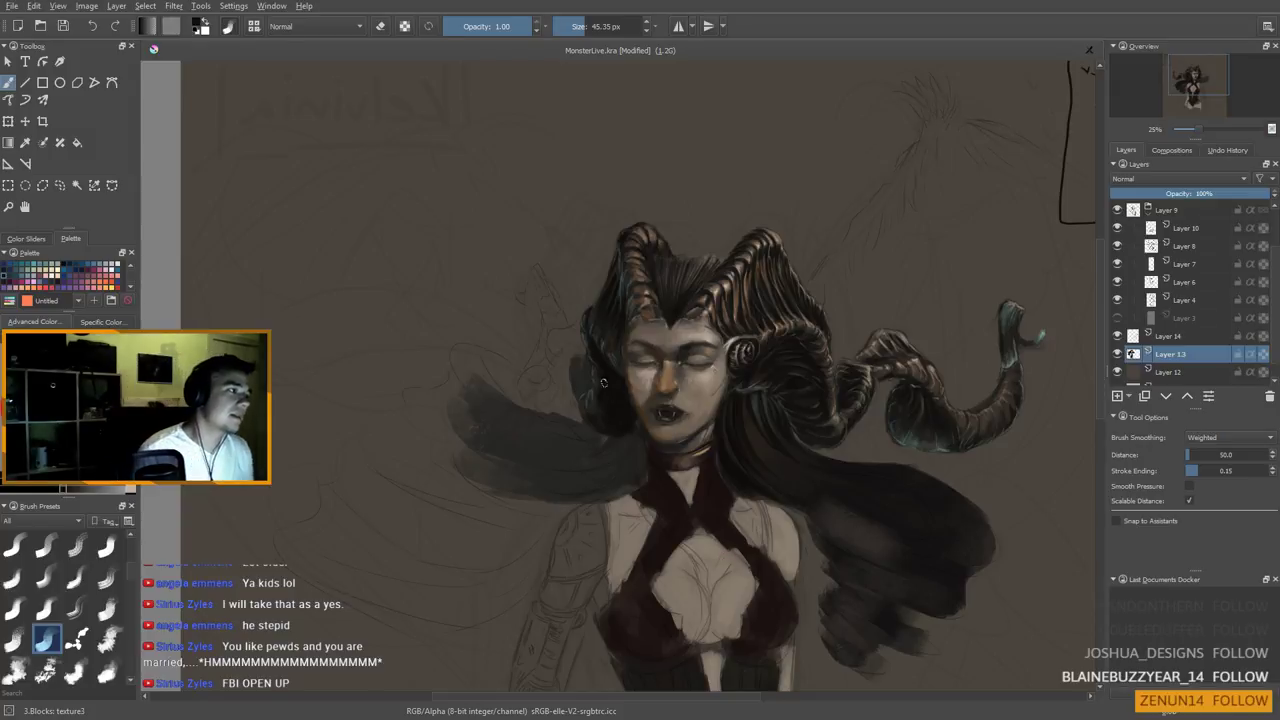
# Refine the hair beside the left cheek with brown and dark tones sampled from the horn and hair, using a brush of about 19 to 35 px
pyautogui.keyDown('shift'); pyautogui.moveTo(606, 426); pyautogui.dragTo(590, 426); pyautogui.keyUp('shift')
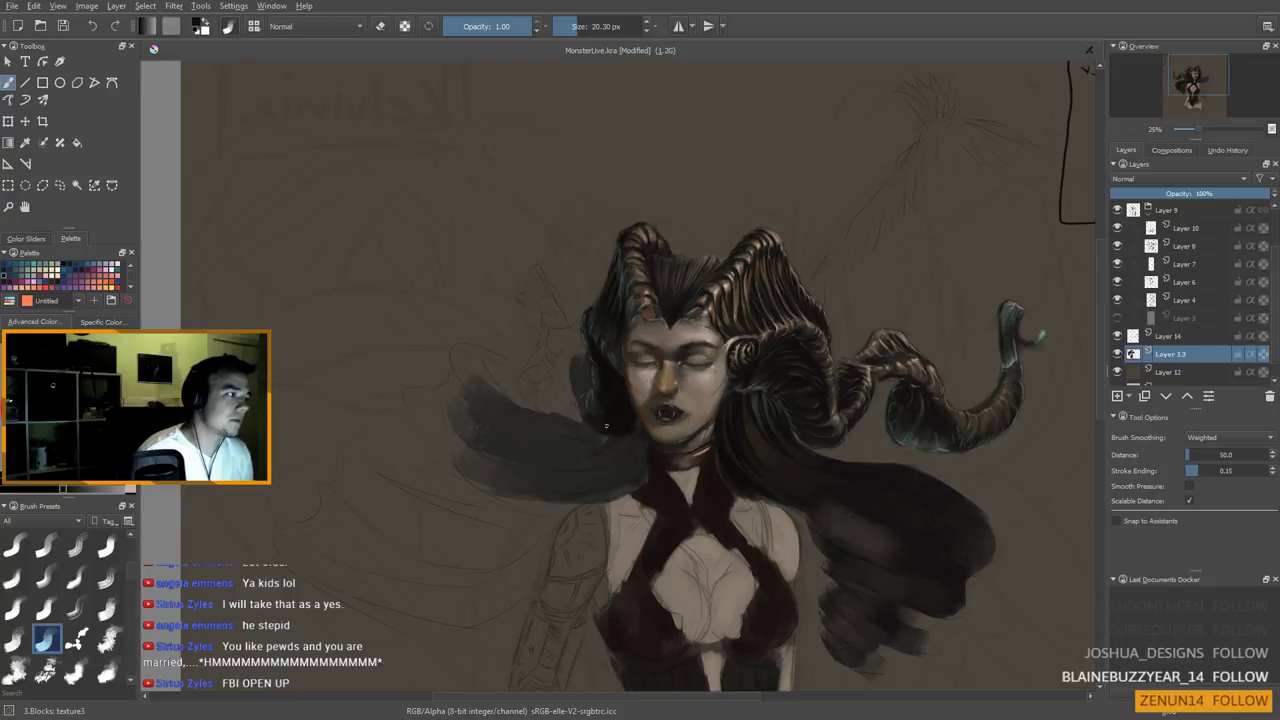
pyautogui.keyDown('ctrl'); pyautogui.click(748, 272); pyautogui.keyUp('ctrl')
pyautogui.moveTo(747, 273); pyautogui.dragTo(799, 247)
pyautogui.keyDown('ctrl'); pyautogui.click(690, 261); pyautogui.keyUp('ctrl')
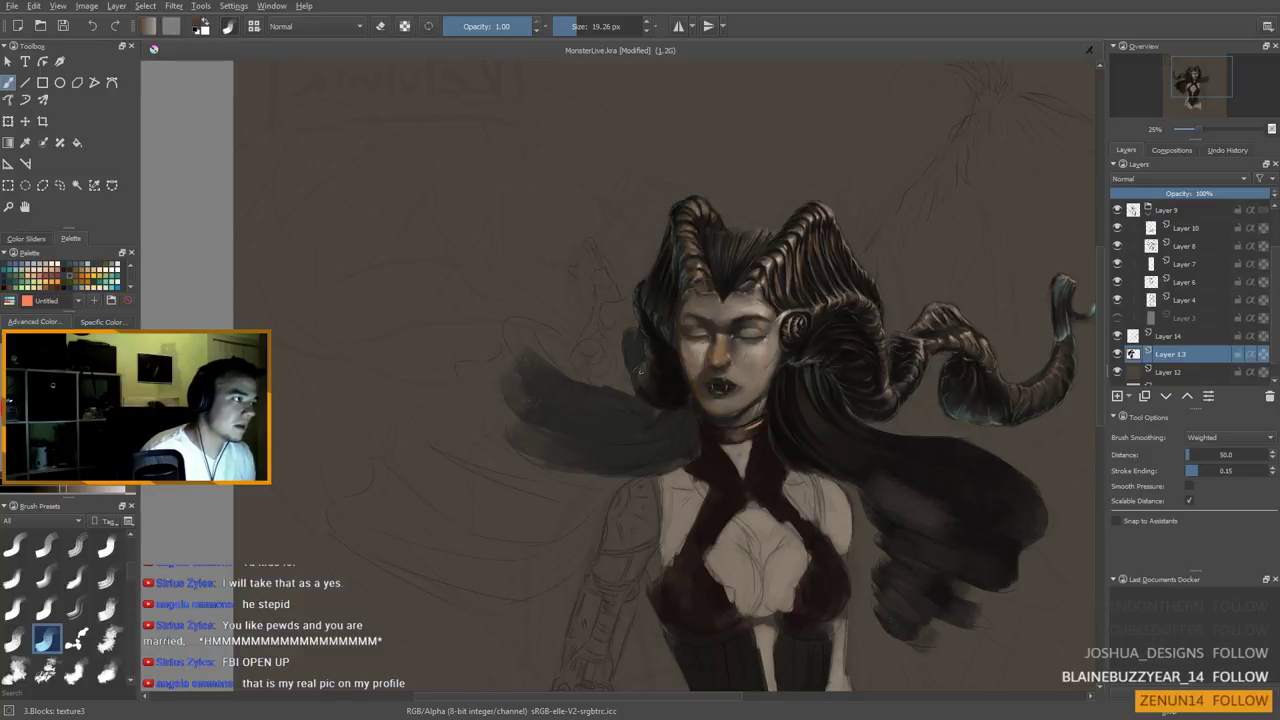
pyautogui.keyDown('ctrl'); pyautogui.click(661, 396); pyautogui.keyUp('ctrl')
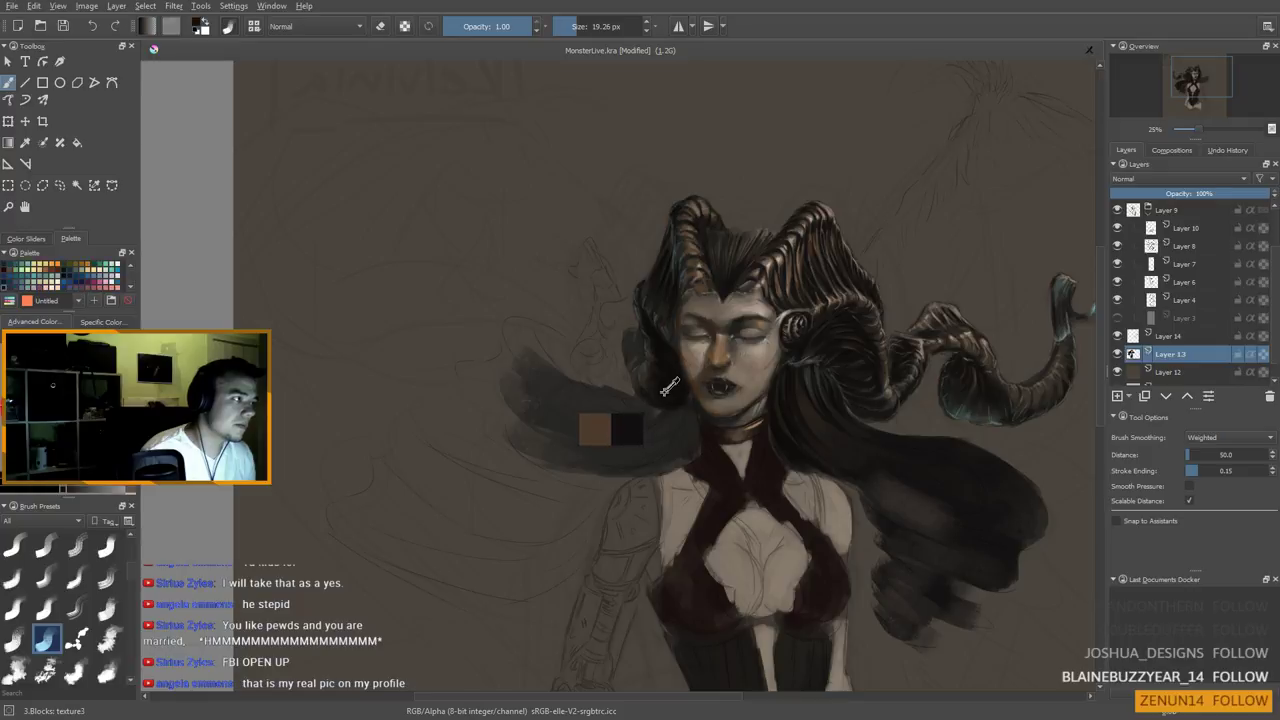
pyautogui.moveTo(662, 395); pyautogui.dragTo(672, 395)
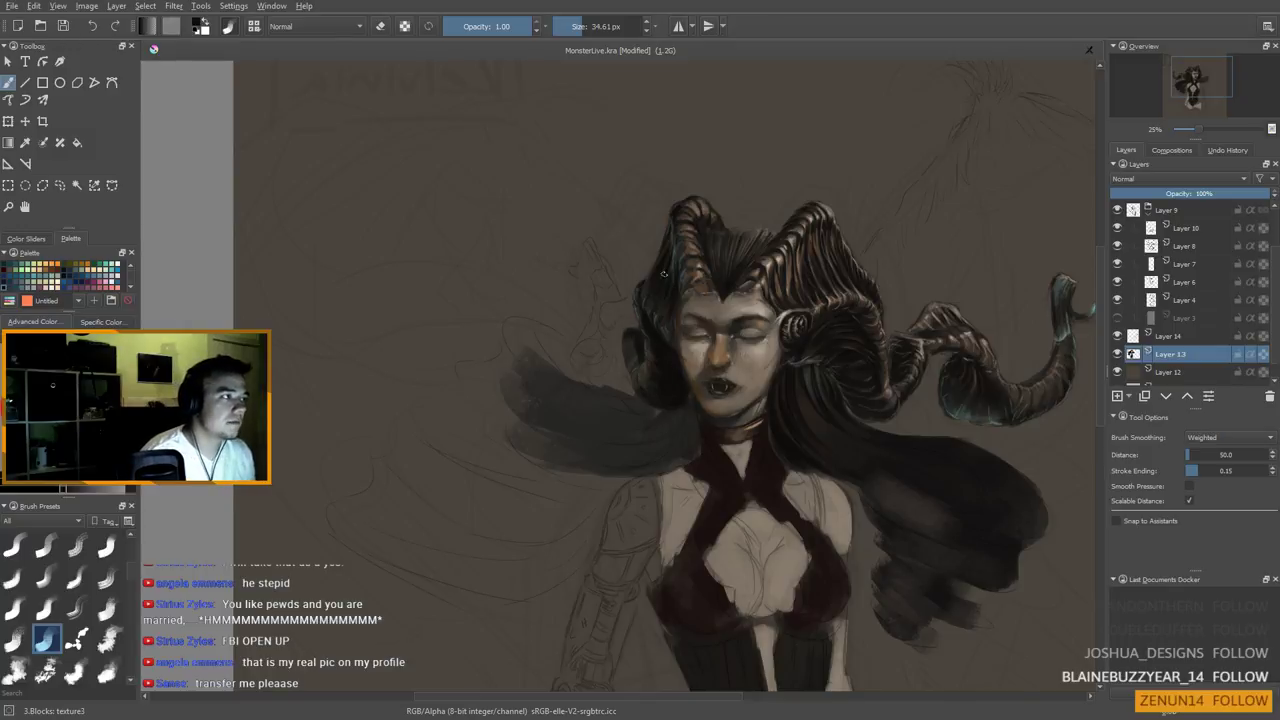
# Block in a dark curled shape to the left of the head with tones sampled from the hair, enlarging the brush to about 70 px
pyautogui.keyDown('ctrl'); pyautogui.click(633, 347); pyautogui.keyUp('ctrl')
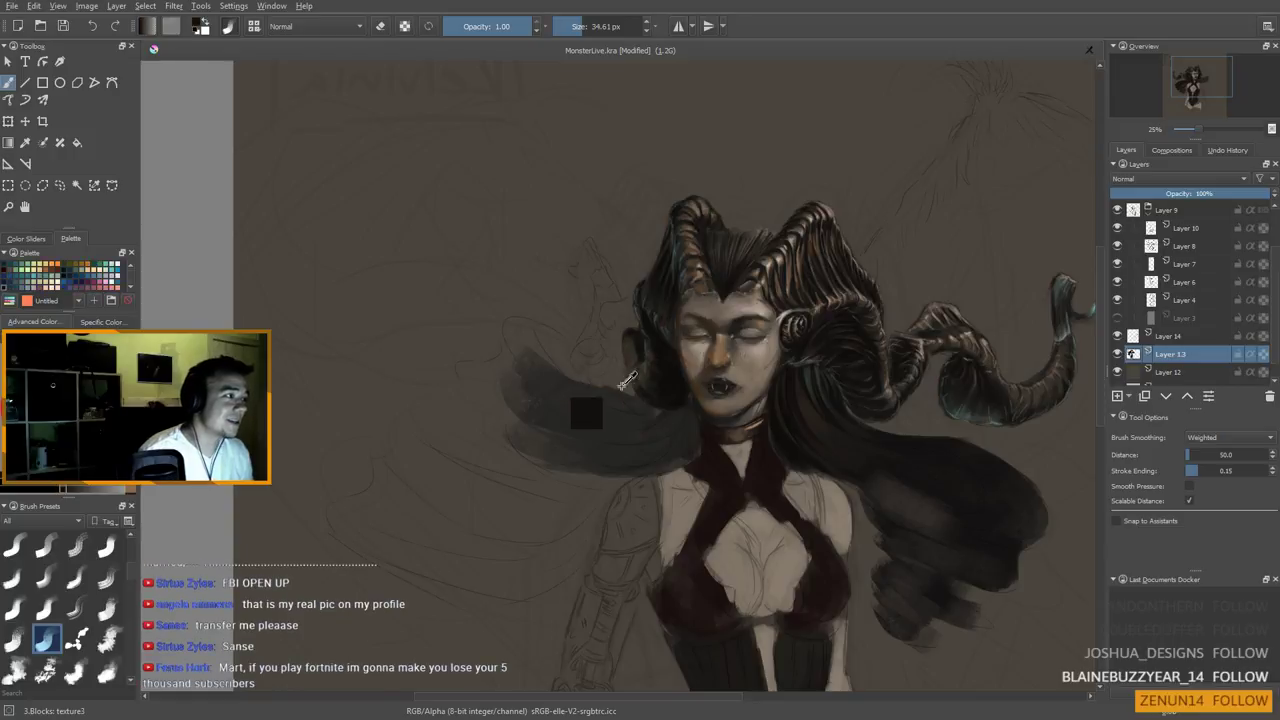
pyautogui.keyDown('ctrl'); pyautogui.click(648, 378); pyautogui.keyUp('ctrl')
pyautogui.moveTo(676, 321); pyautogui.dragTo(668, 299)
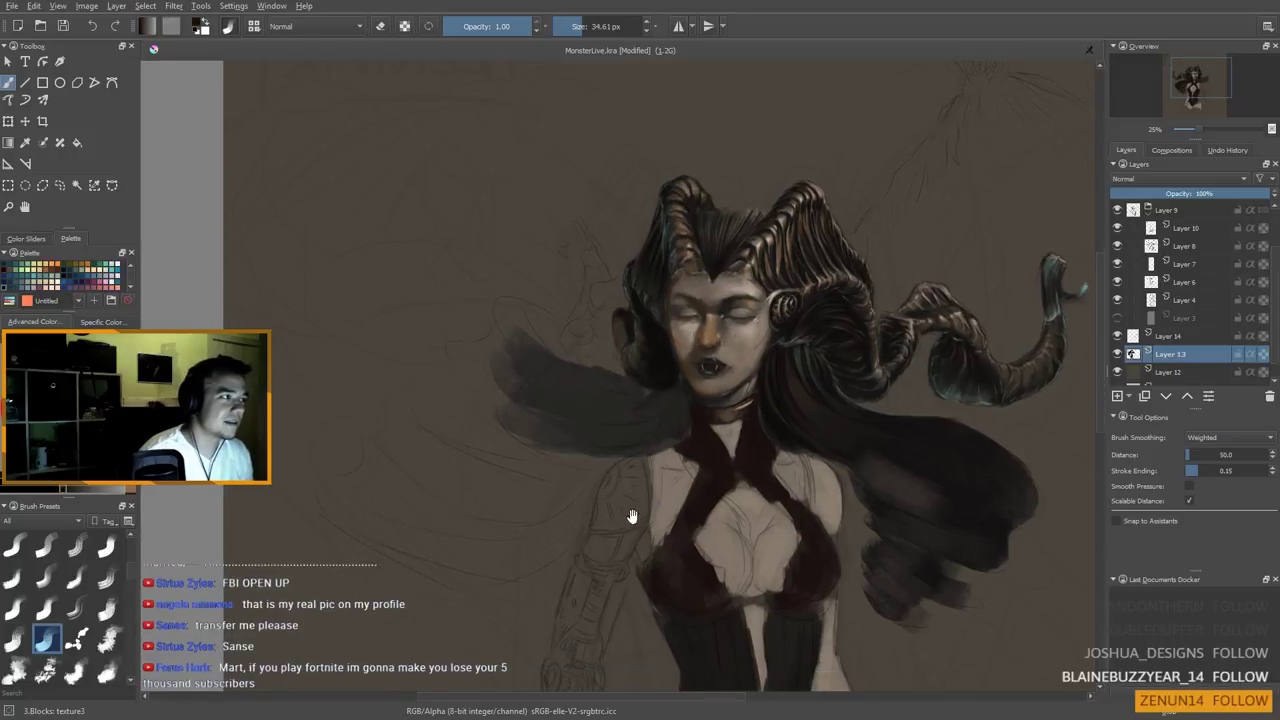
pyautogui.moveTo(631, 514); pyautogui.dragTo(614, 465)
pyautogui.moveTo(570, 275)
pyautogui.mouseDown()
pyautogui.moveTo(559, 297)
pyautogui.moveTo(580, 293)
pyautogui.mouseUp()
pyautogui.moveTo(584, 285)
pyautogui.mouseDown()
pyautogui.moveTo(568, 313)
pyautogui.moveTo(560, 293)
pyautogui.moveTo(639, 333)
pyautogui.moveTo(581, 300)
pyautogui.moveTo(572, 265)
pyautogui.moveTo(567, 283)
pyautogui.moveTo(577, 246)
pyautogui.moveTo(612, 241)
pyautogui.mouseUp()
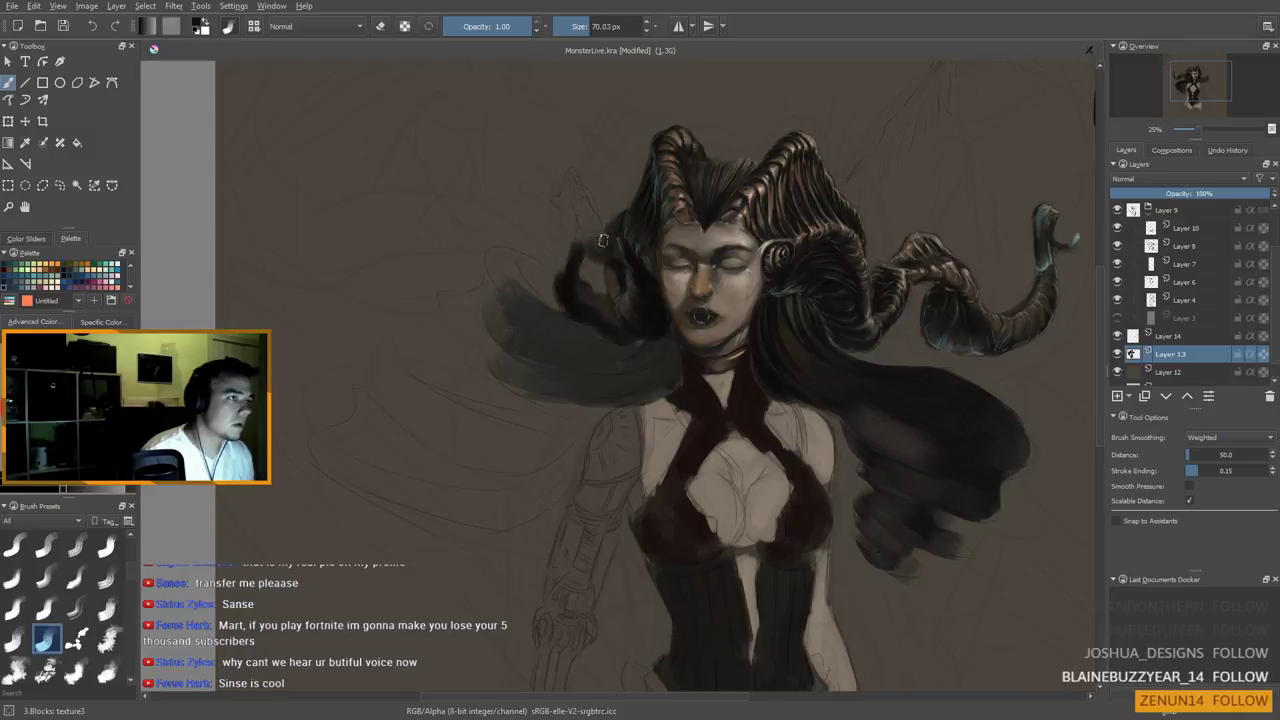
# Darken the flowing hair between the neck and the left curl, enlarging the brush to about 110 px
pyautogui.scroll(-3, 678, 240)
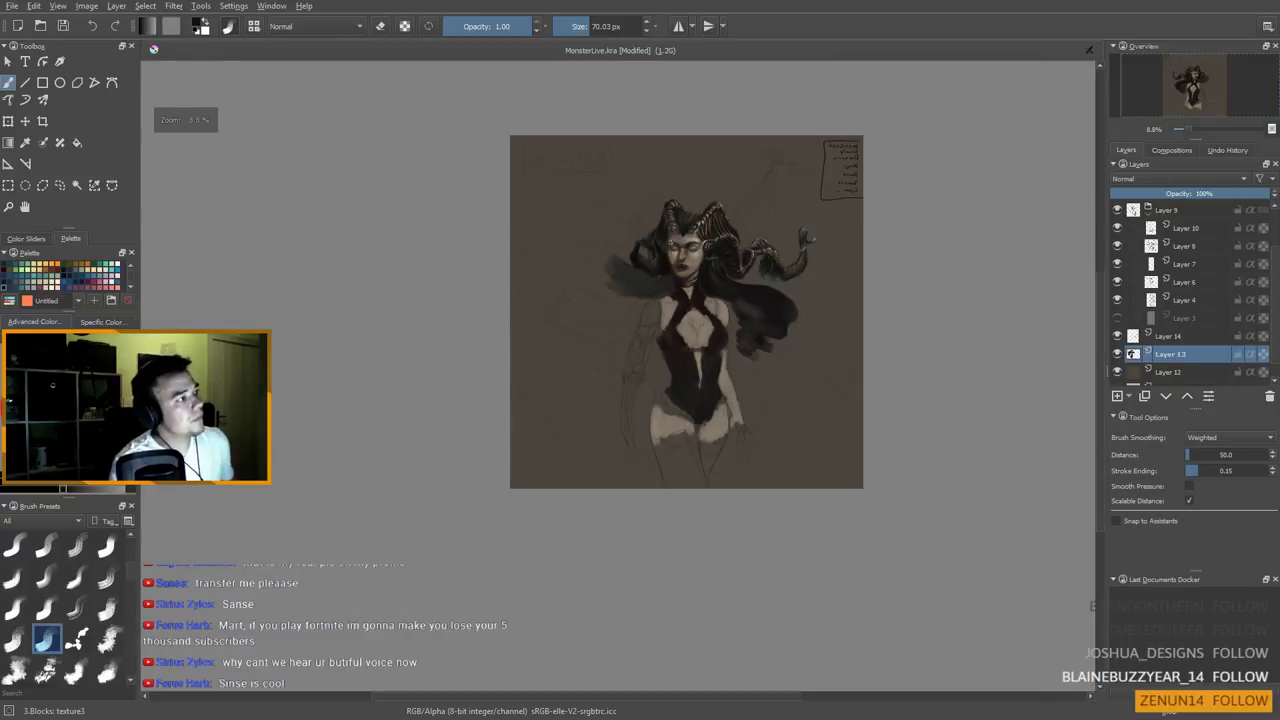
pyautogui.scroll(3, 672, 276)
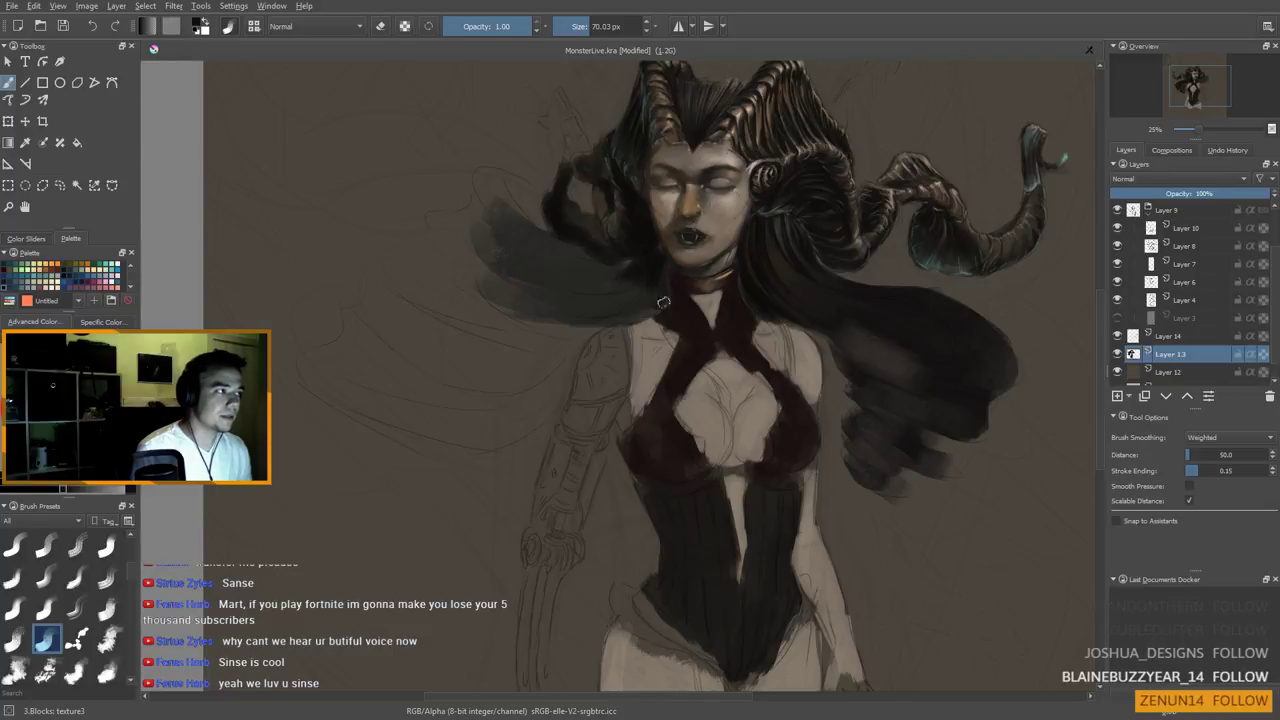
pyautogui.keyDown('shift'); pyautogui.moveTo(655, 294); pyautogui.dragTo(624, 296); pyautogui.keyUp('shift')
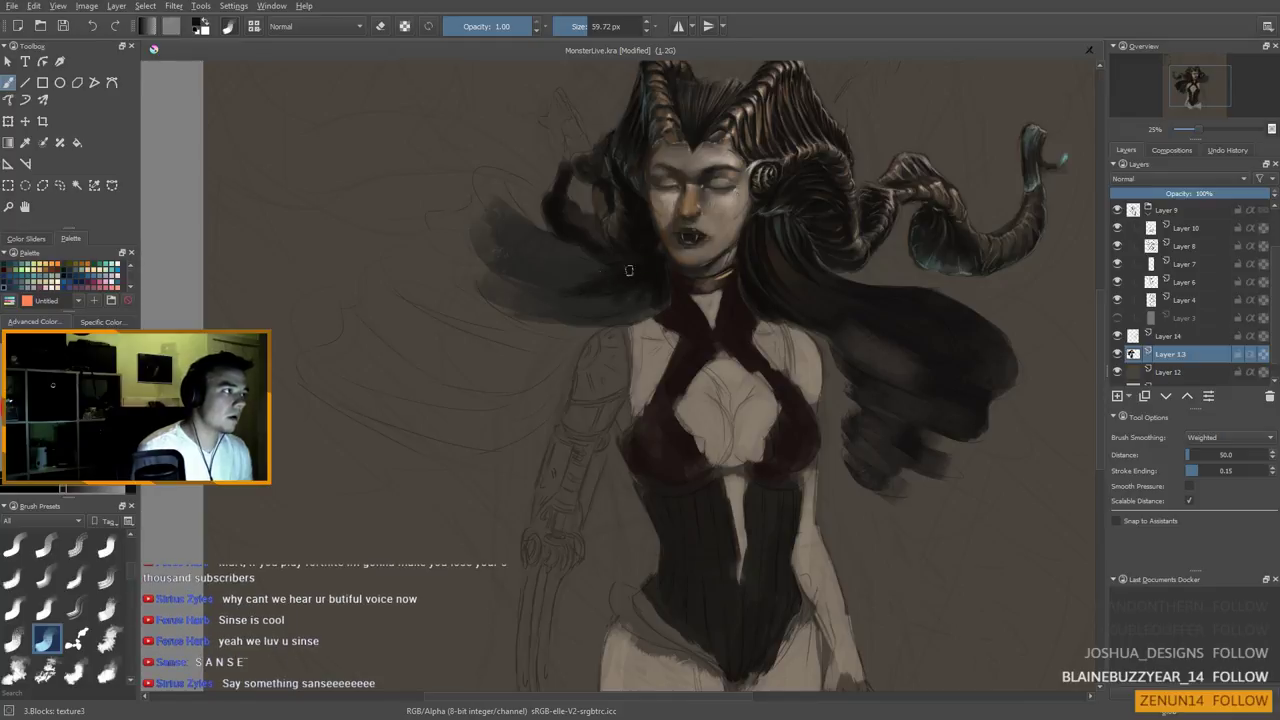
pyautogui.press(']')
pyautogui.press(']')
pyautogui.press(']')
pyautogui.press(']')
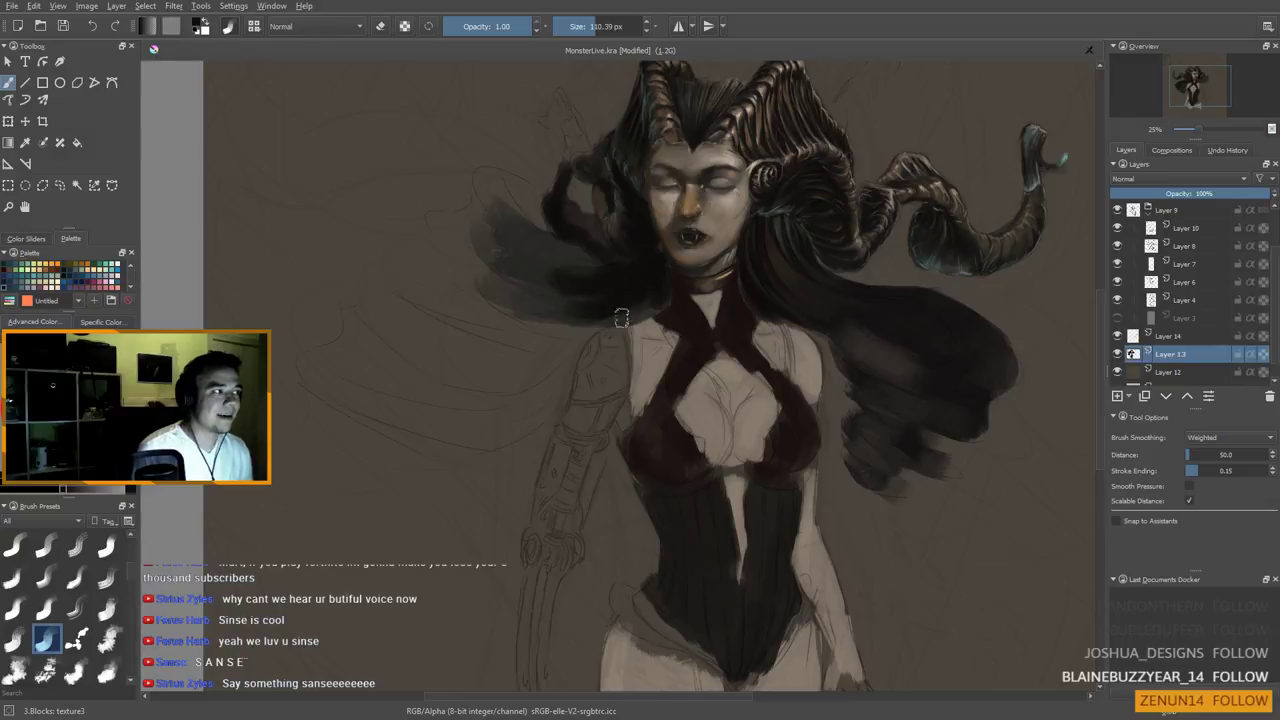
# Paint dark hair strands over the left side of the collar, reducing the brush to about 31 px
pyautogui.press('[')
pyautogui.press('[')
pyautogui.press('[')
pyautogui.press('[')
pyautogui.press('[')
pyautogui.press('[')
pyautogui.press('[')
pyautogui.press('[')
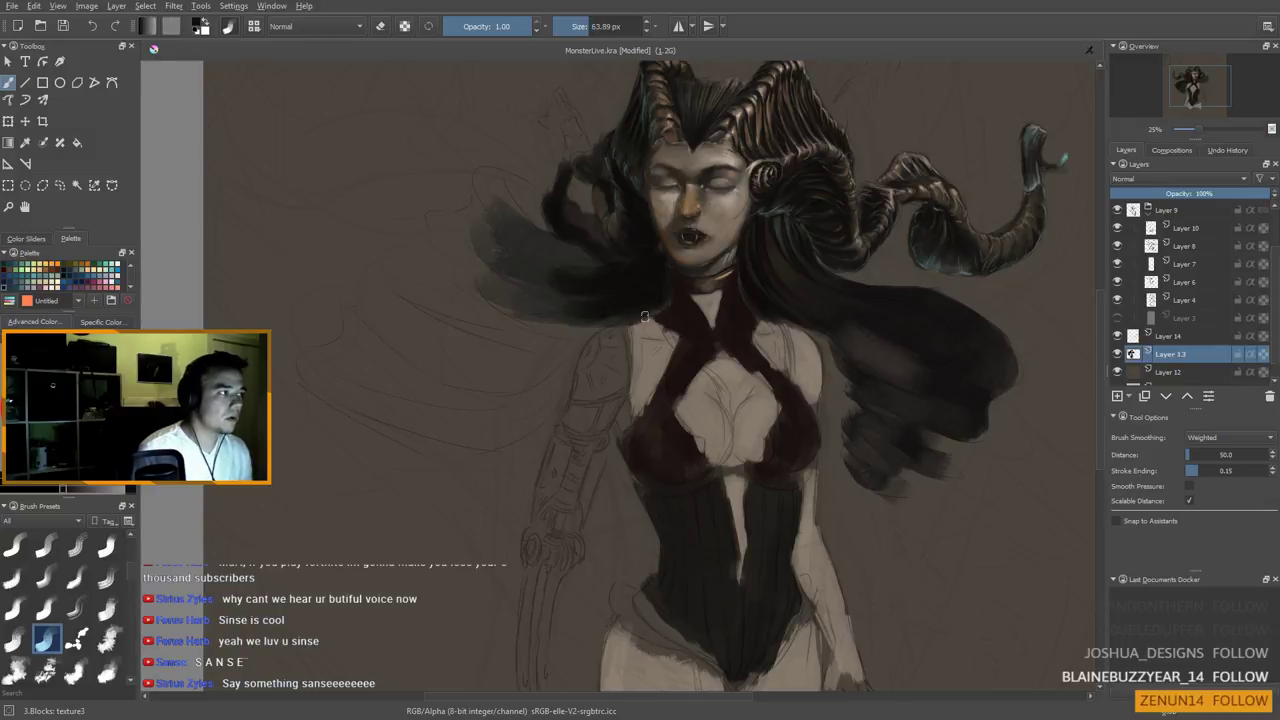
pyautogui.moveTo(658, 324); pyautogui.dragTo(676, 346)
pyautogui.moveTo(676, 577); pyautogui.dragTo(680, 591)
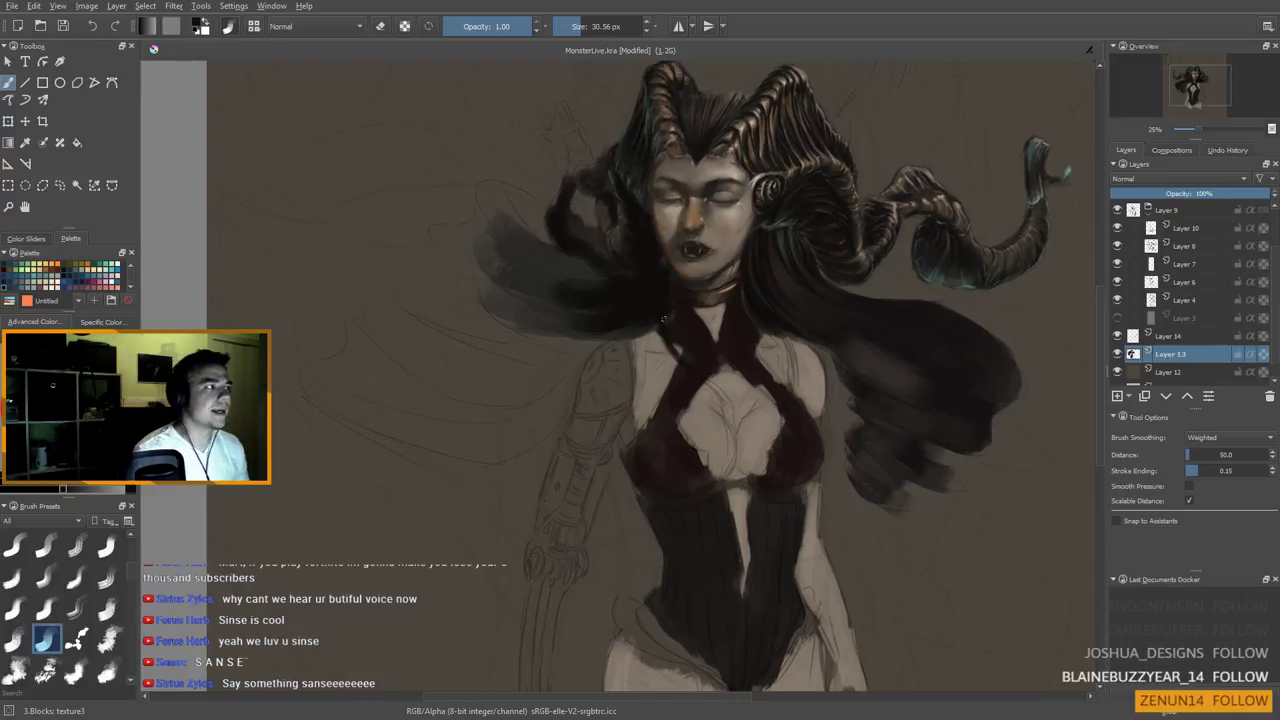
# Fill in the lower part of the left hair lock with dark tone, enlarging the brush from about 63 to 136 px
pyautogui.keyDown('shift'); pyautogui.moveTo(654, 297); pyautogui.dragTo(663, 298); pyautogui.keyUp('shift')
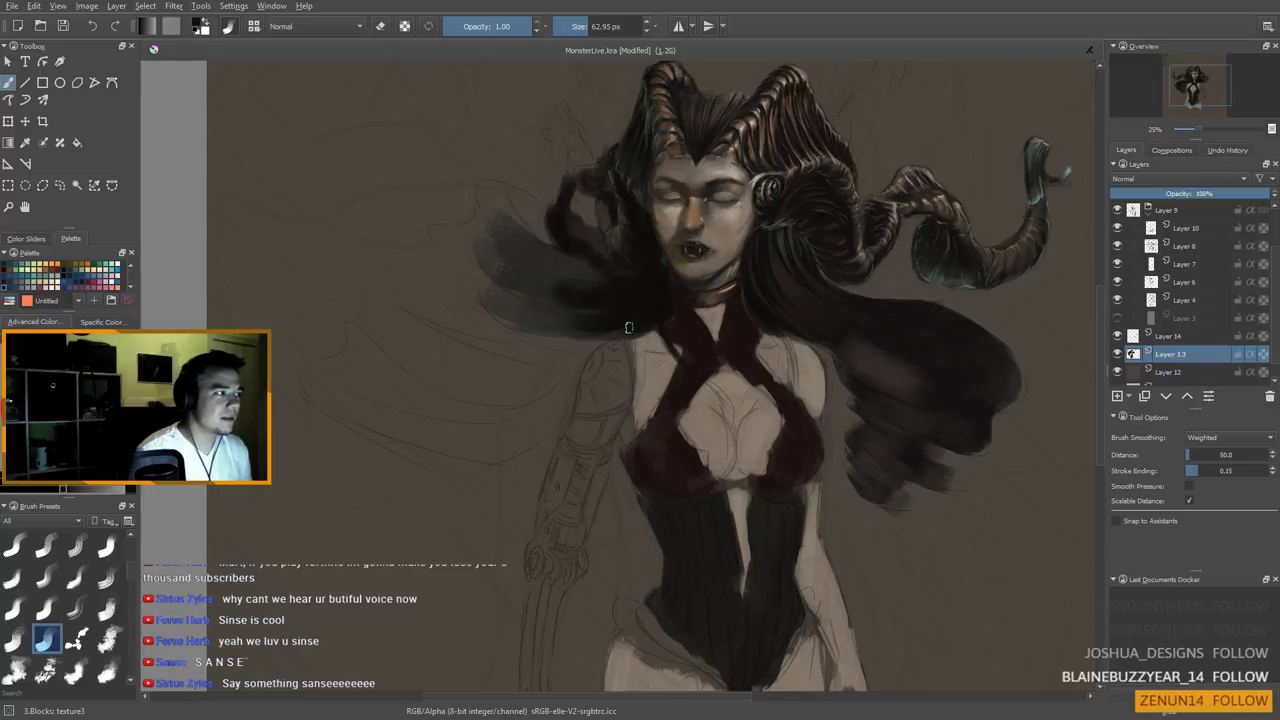
pyautogui.press(']')
pyautogui.press(']')
pyautogui.press(']')
pyautogui.press(']')
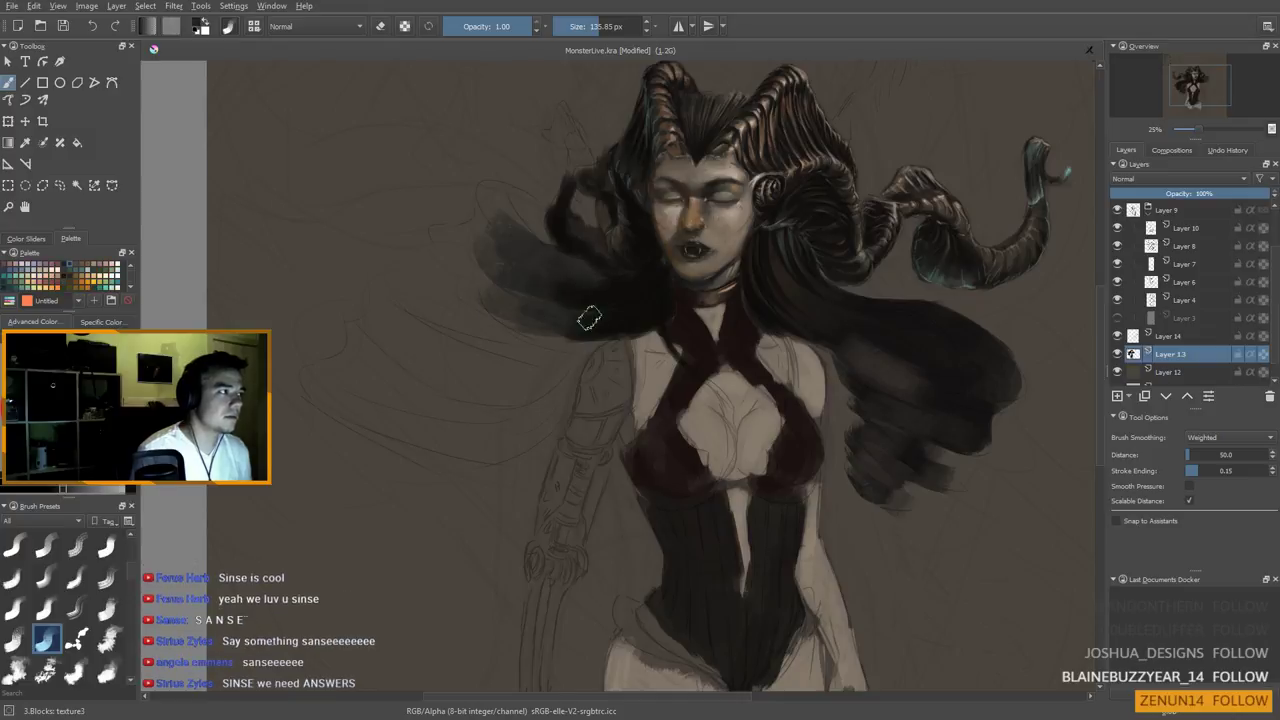
# Paint teal highlights sampled from the curled horn's tip into the hair left of the neck, blending with sampled darks at about 33 px
pyautogui.press('[')
pyautogui.press('[')
pyautogui.press('[')
pyautogui.press('[')
pyautogui.press('[')
pyautogui.press('[')
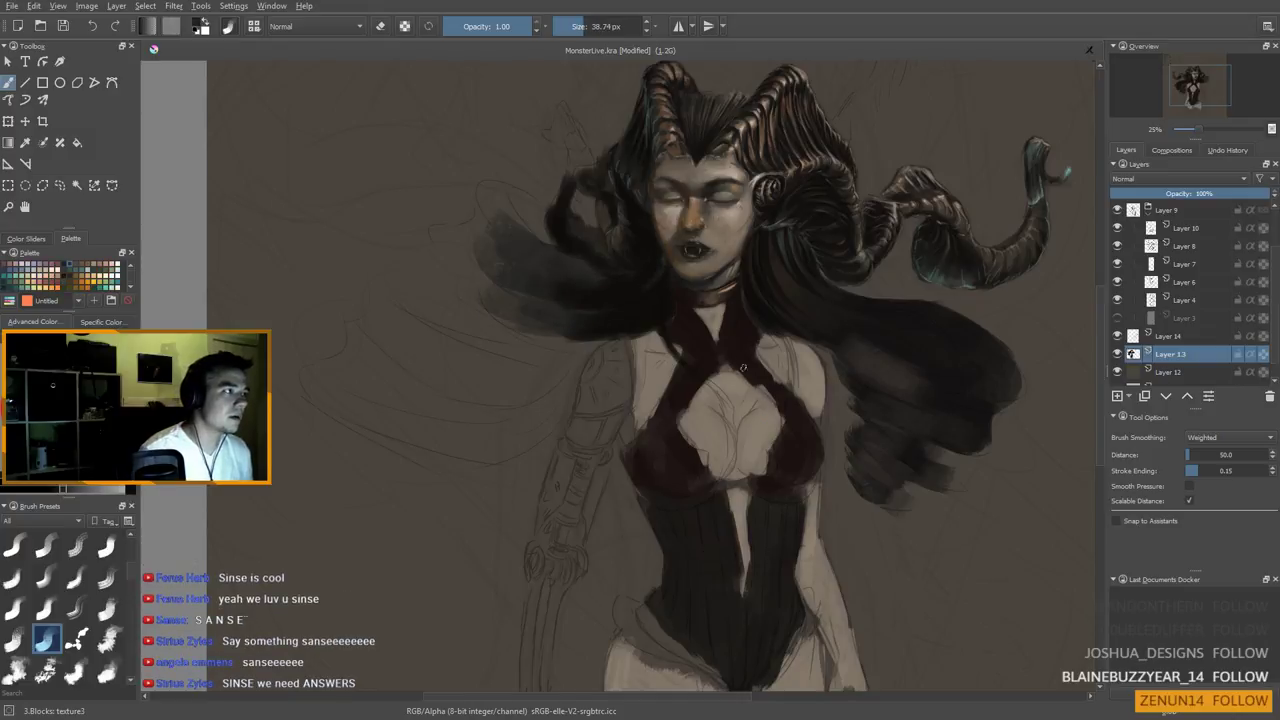
pyautogui.keyDown('ctrl'); pyautogui.click(1065, 176); pyautogui.keyUp('ctrl')
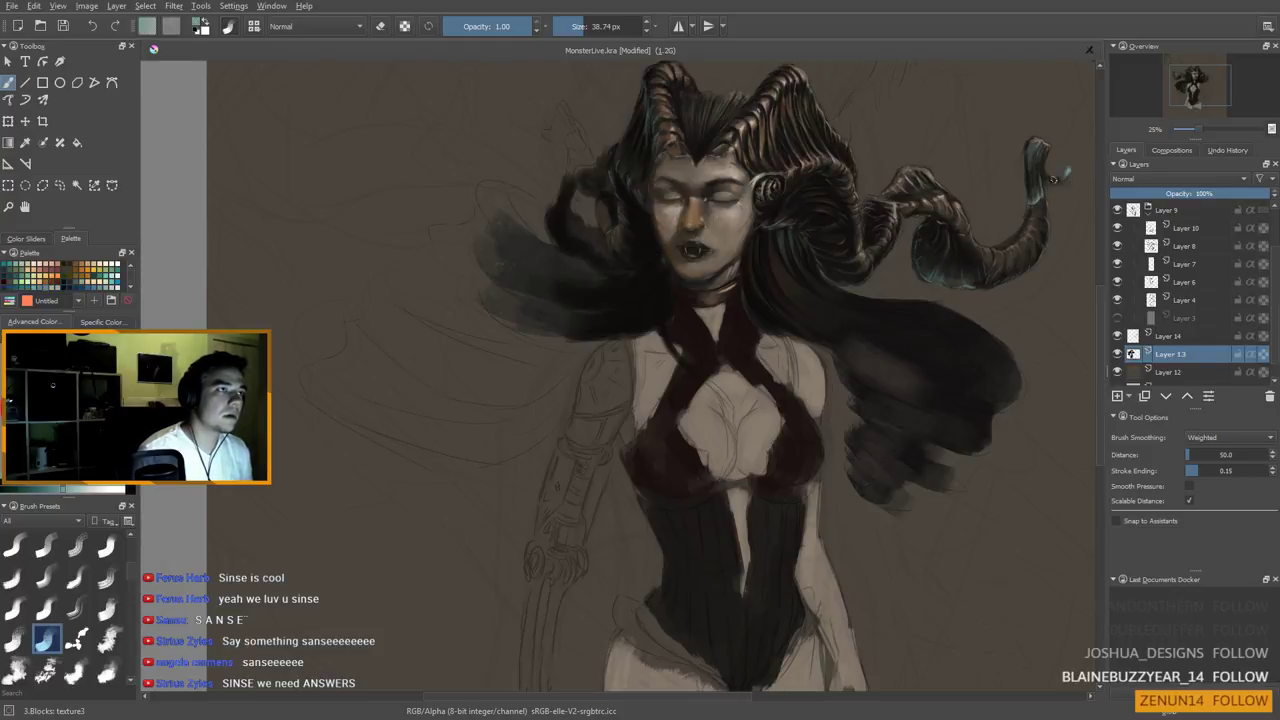
pyautogui.keyDown('ctrl'); pyautogui.click(652, 277); pyautogui.keyUp('ctrl')
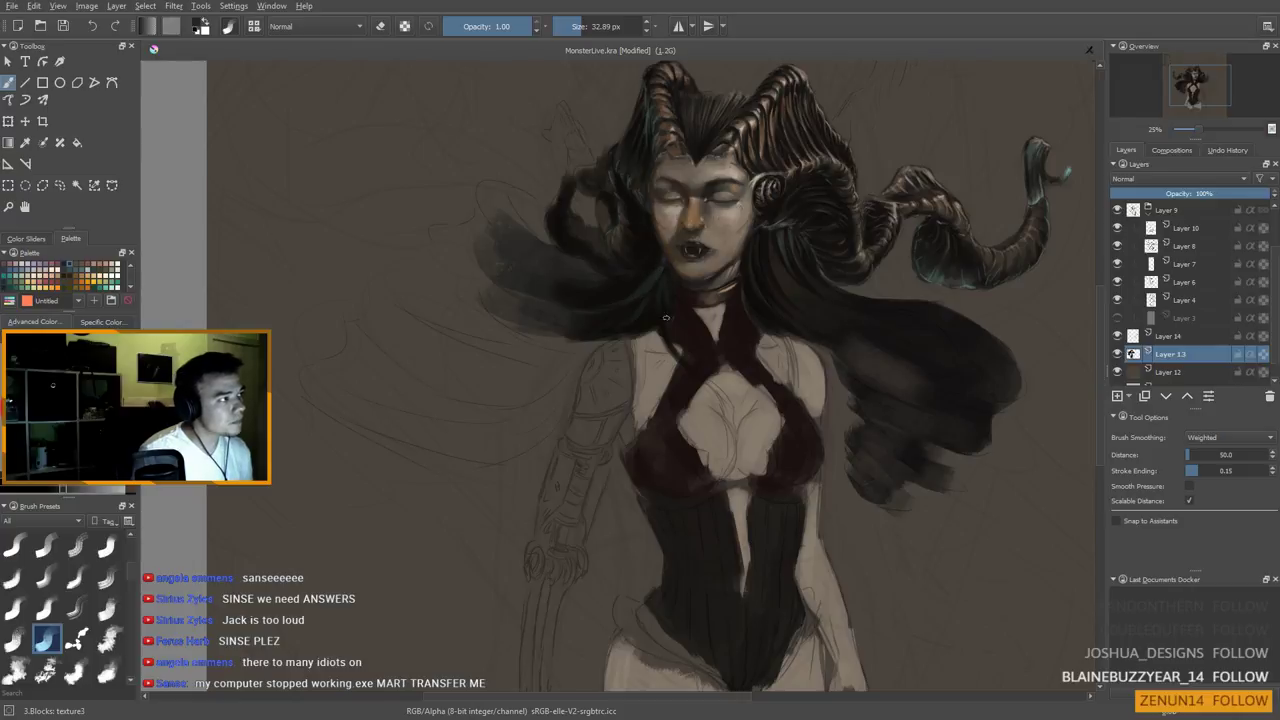
pyautogui.keyDown('ctrl'); pyautogui.click(660, 308); pyautogui.keyUp('ctrl')
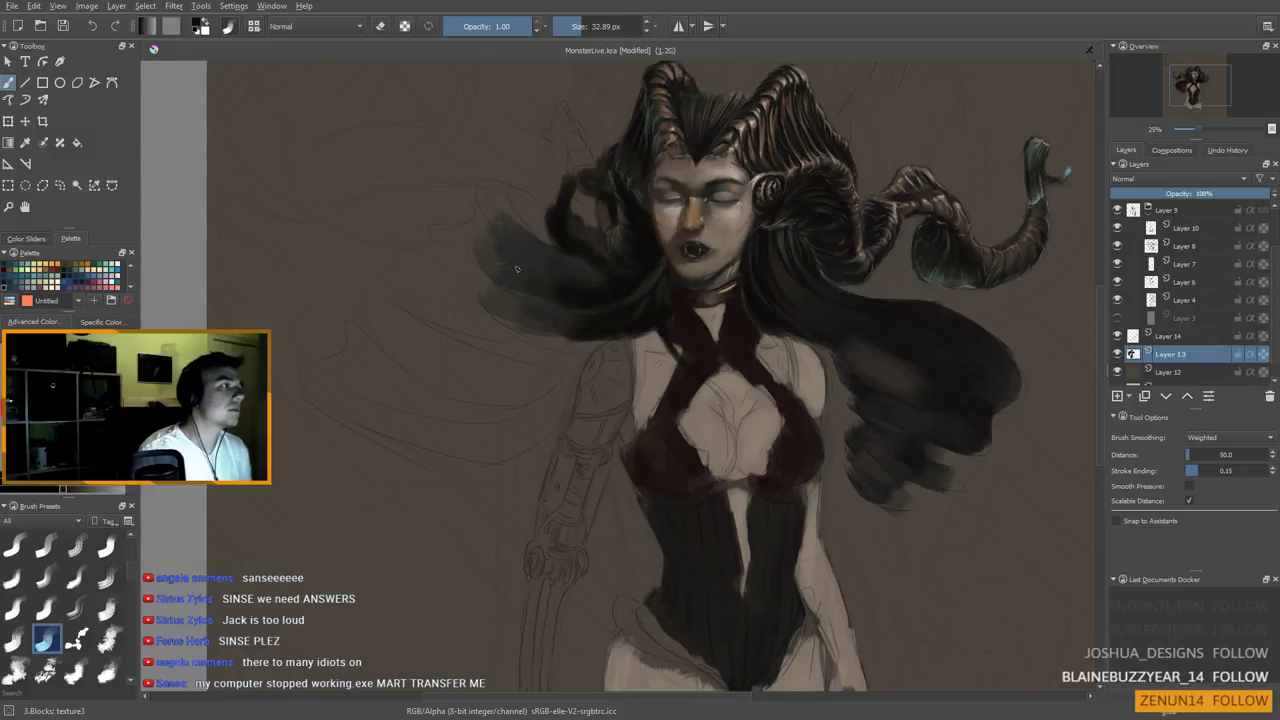
# Shade the large hair mass on the right with dark tones sampled from the hair, using a brush of about 59 px
pyautogui.scroll(-2, 559, 290)
pyautogui.scroll(1, 640, 312)
pyautogui.moveTo(623, 326); pyautogui.dragTo(613, 357)
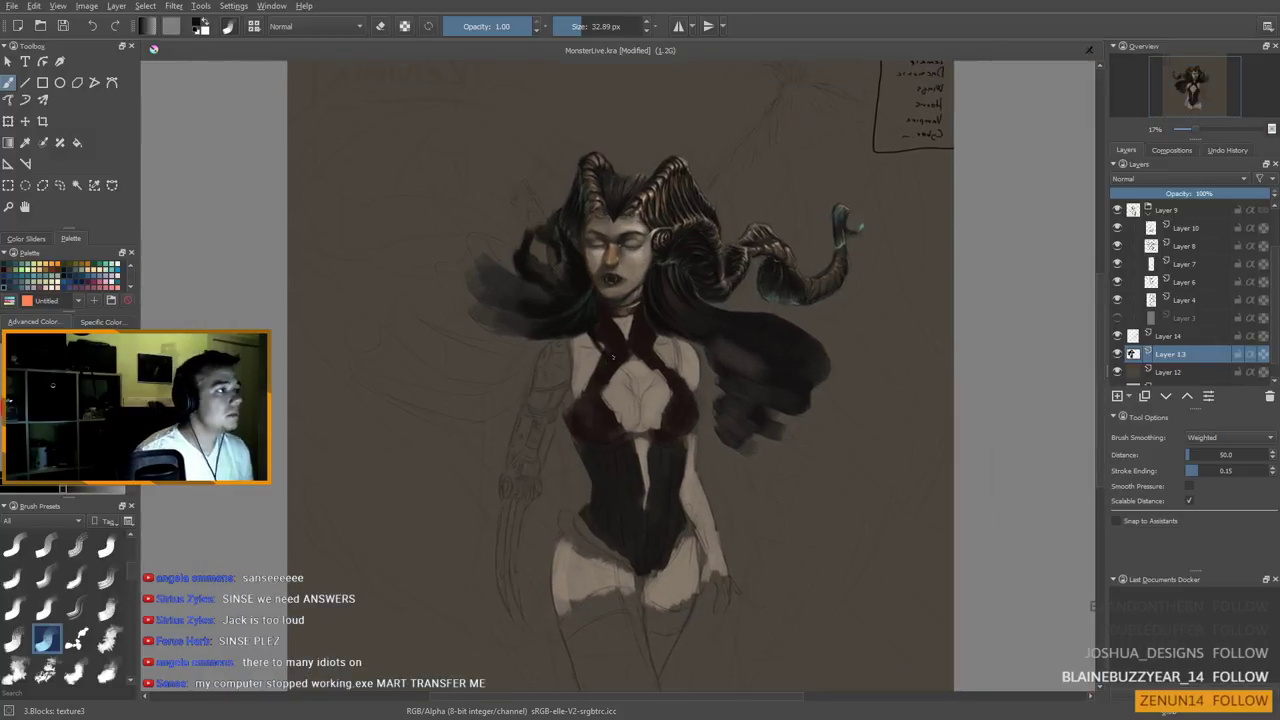
pyautogui.moveTo(663, 277); pyautogui.dragTo(640, 315)
pyautogui.keyDown('ctrl'); pyautogui.click(698, 356); pyautogui.keyUp('ctrl')
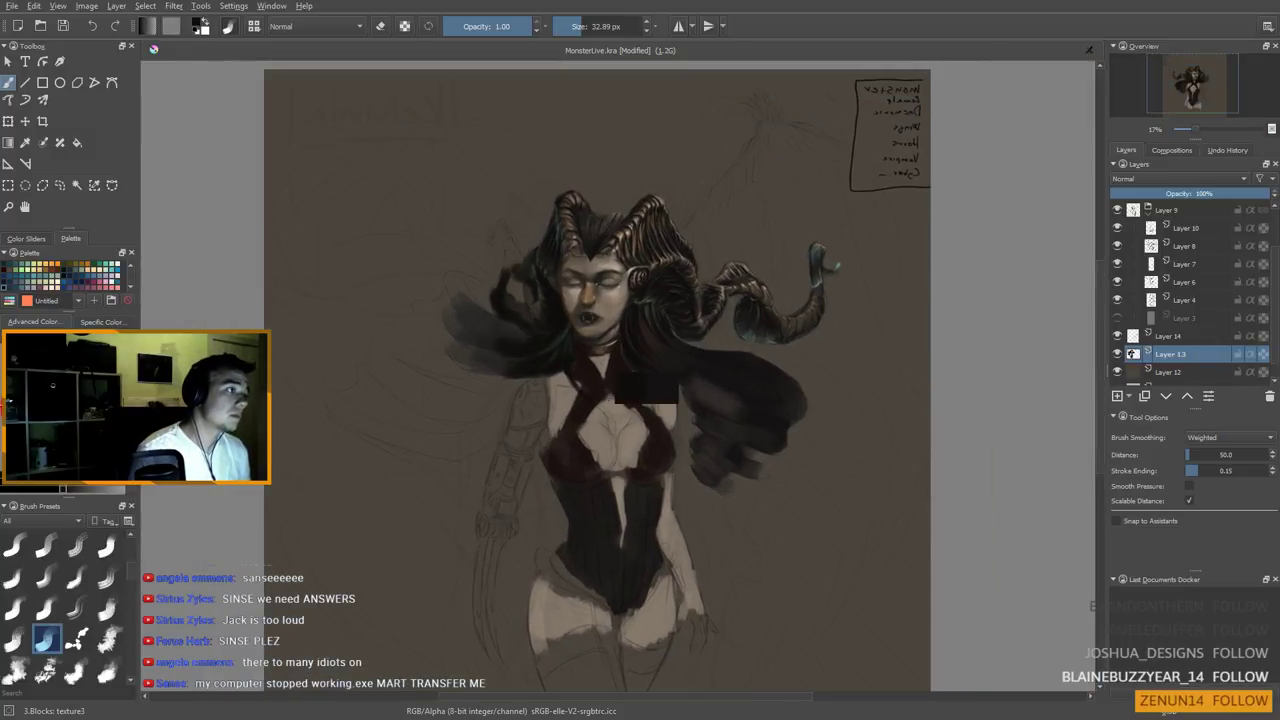
pyautogui.keyDown('ctrl'); pyautogui.click(626, 356); pyautogui.keyUp('ctrl')
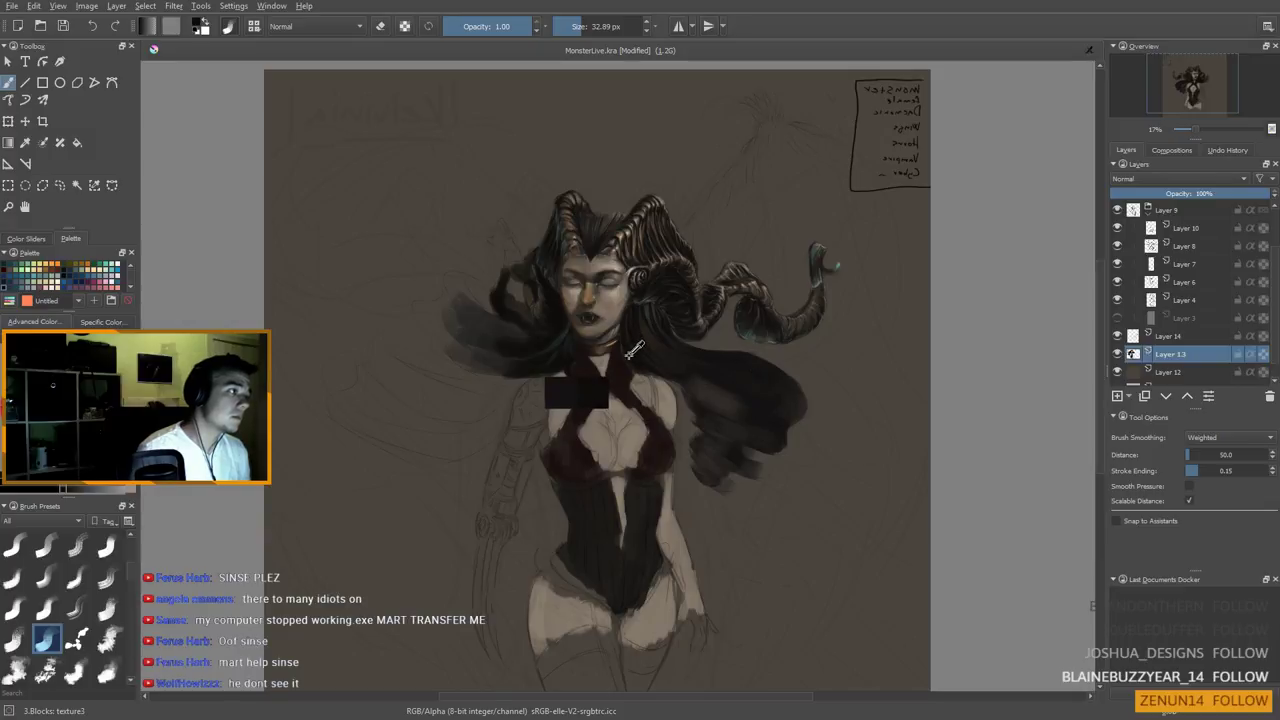
pyautogui.keyDown('ctrl'); pyautogui.click(621, 342); pyautogui.keyUp('ctrl')
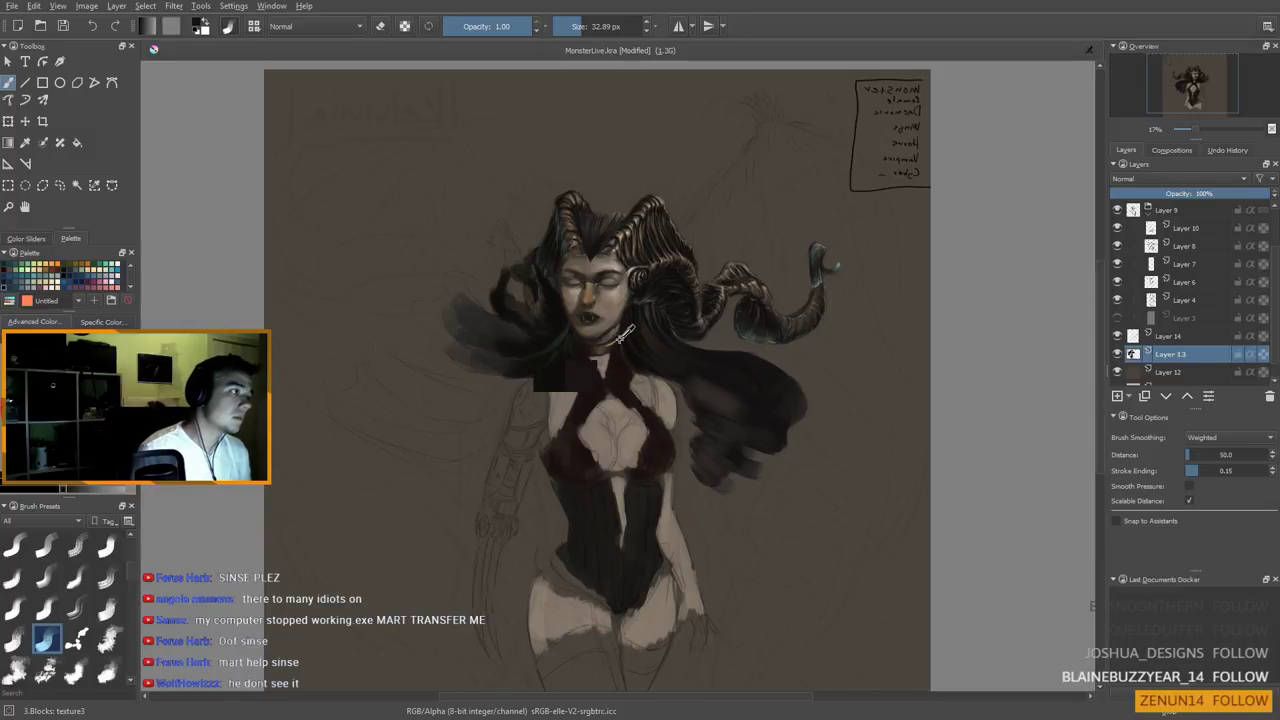
pyautogui.keyDown('shift'); pyautogui.moveTo(733, 362); pyautogui.dragTo(738, 362); pyautogui.keyUp('shift')
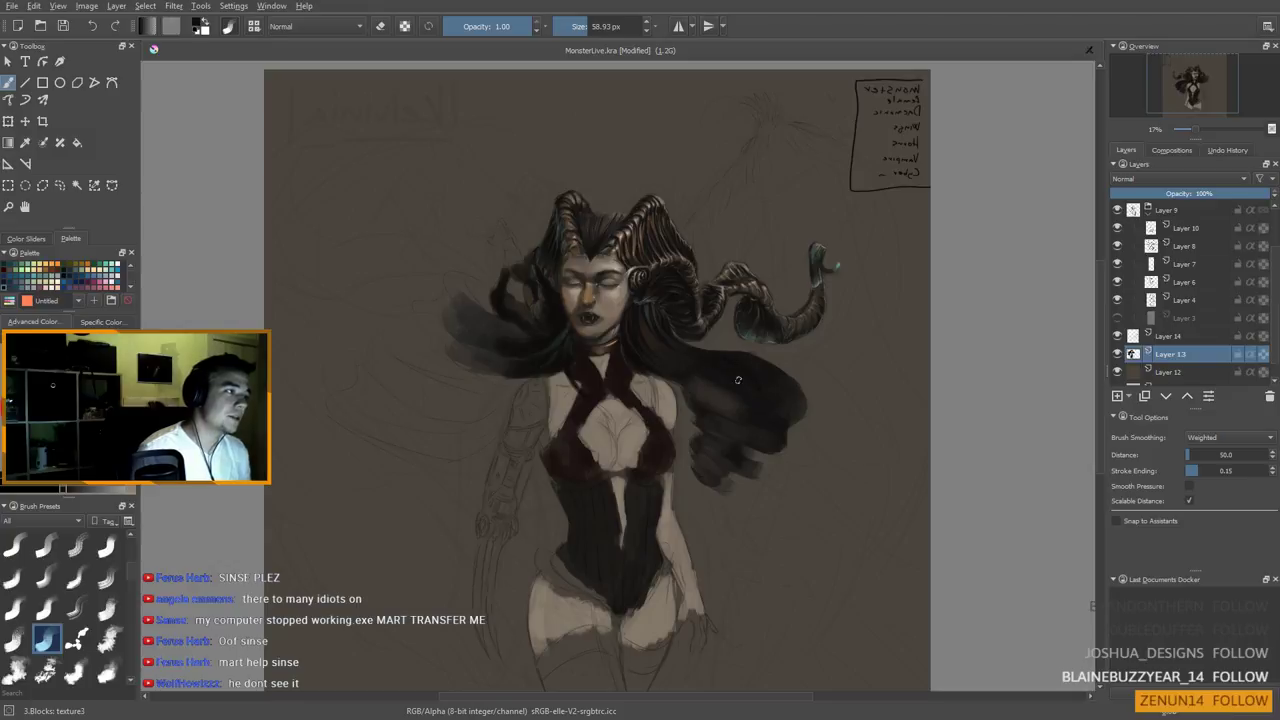
# Thicken and fill the dark curl left of the head with tones sampled from the nearby hair, using the 59 px brush
pyautogui.keyDown('ctrl'); pyautogui.click(509, 351); pyautogui.keyUp('ctrl')
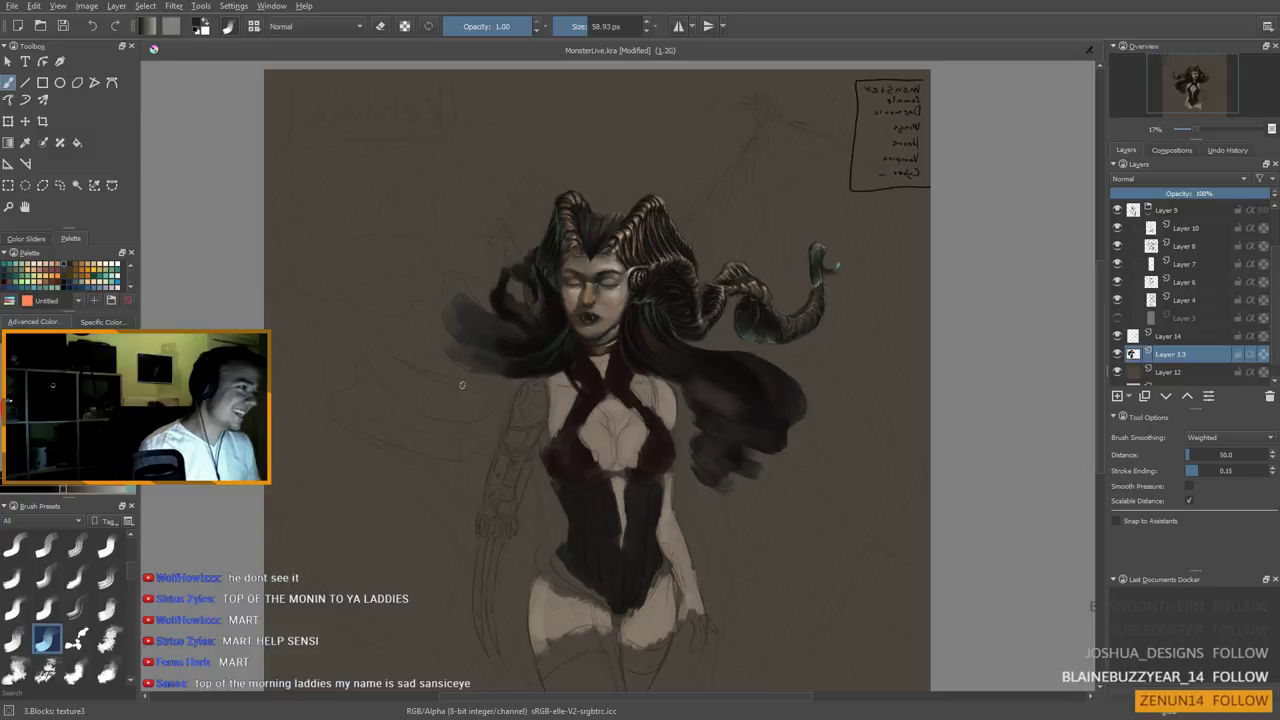
pyautogui.scroll(2, 474, 350)
pyautogui.moveTo(474, 283); pyautogui.dragTo(432, 406)
pyautogui.scroll(-1, 431, 406)
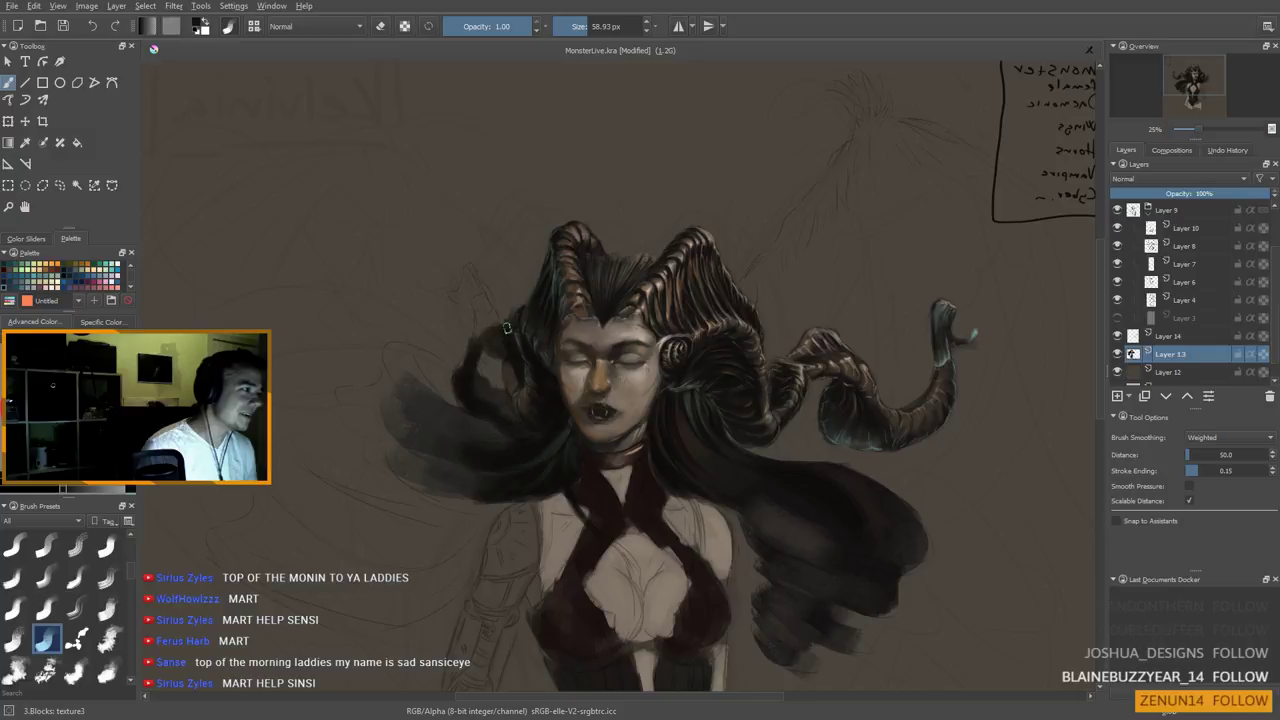
pyautogui.moveTo(497, 334); pyautogui.dragTo(485, 308)
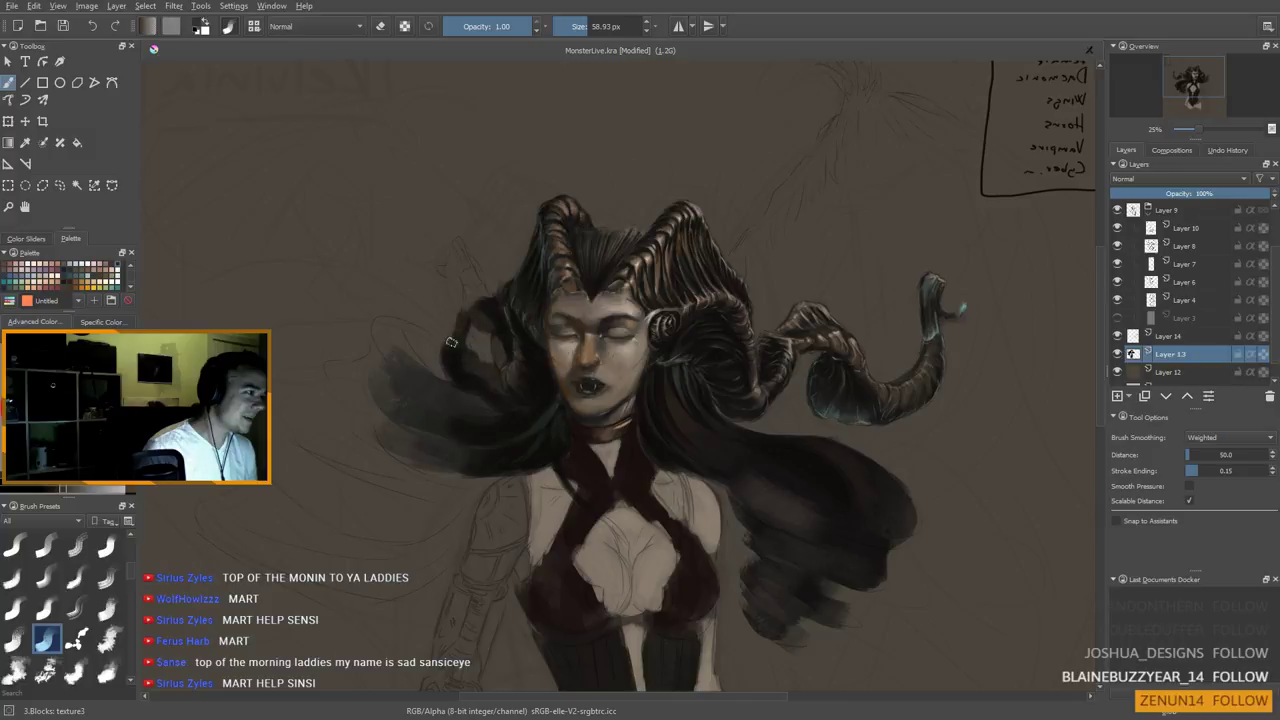
pyautogui.scroll(-1, 510, 376)
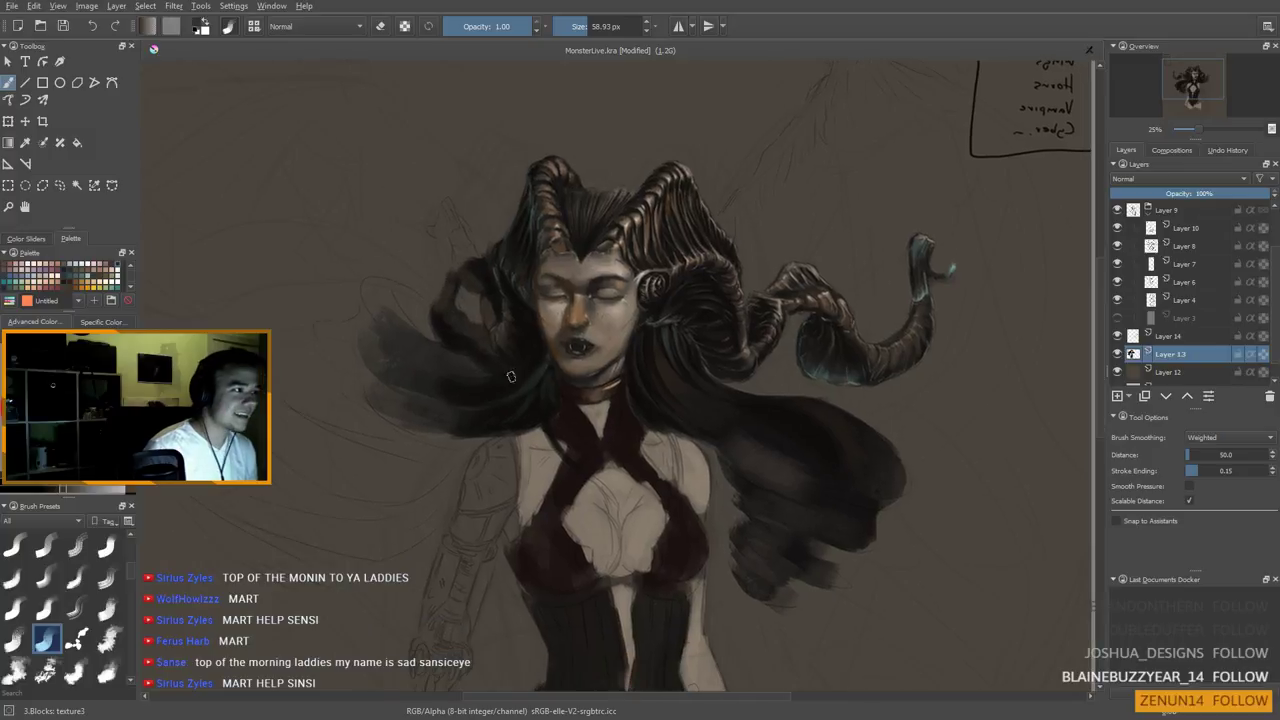
pyautogui.keyDown('ctrl'); pyautogui.click(482, 378); pyautogui.keyUp('ctrl')
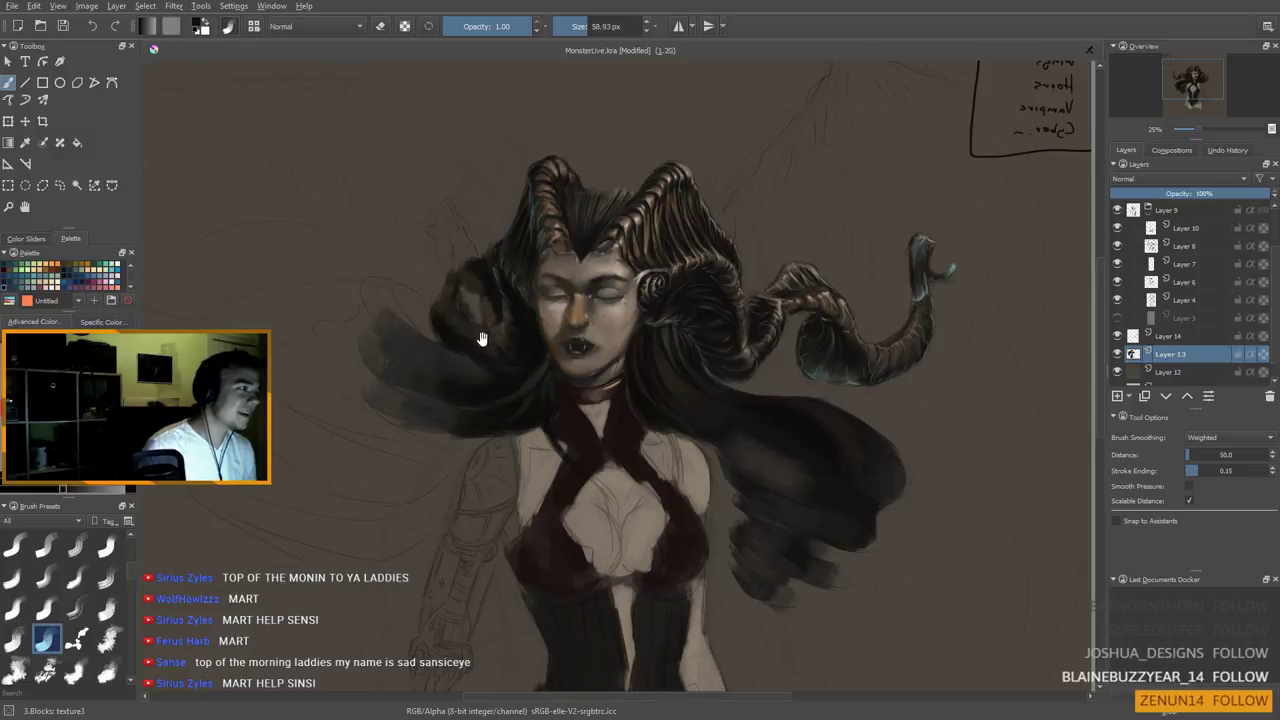
# Touch up the dark hair right of the neck, reducing the brush to about 29 px
pyautogui.moveTo(485, 338); pyautogui.dragTo(485, 341)
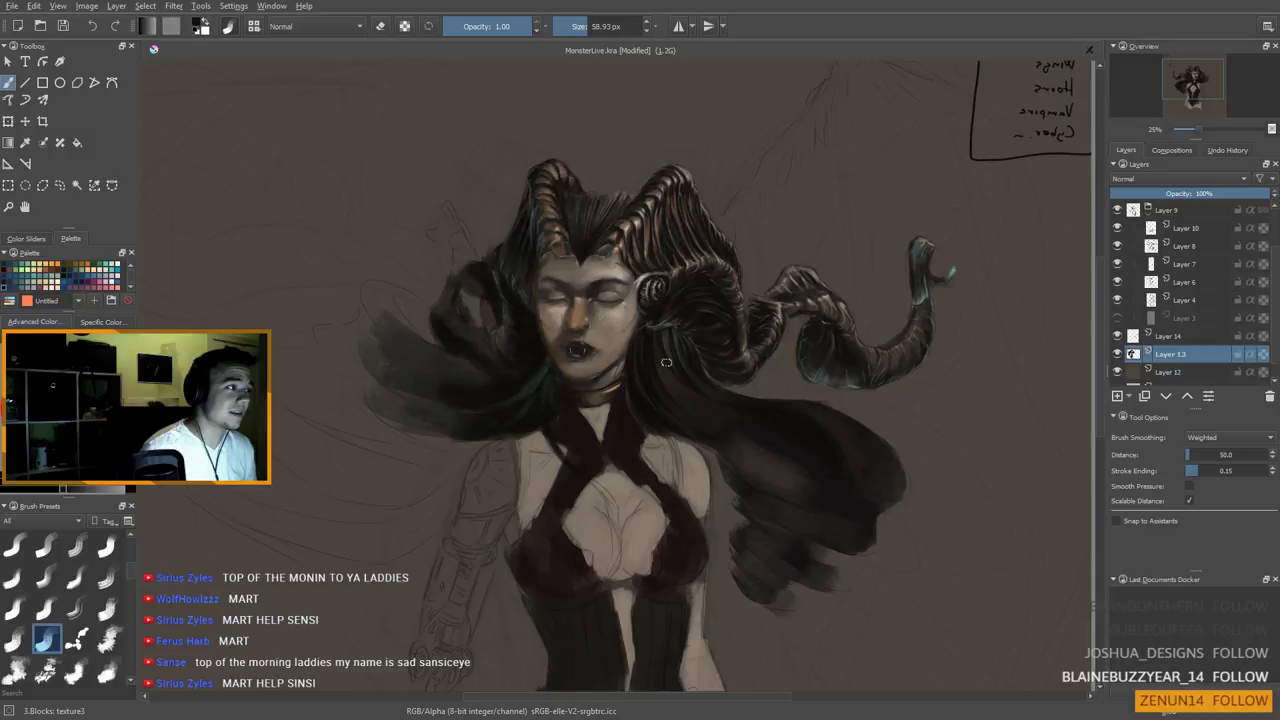
pyautogui.press('[')
pyautogui.press('[')
pyautogui.moveTo(650, 352); pyautogui.dragTo(658, 364)
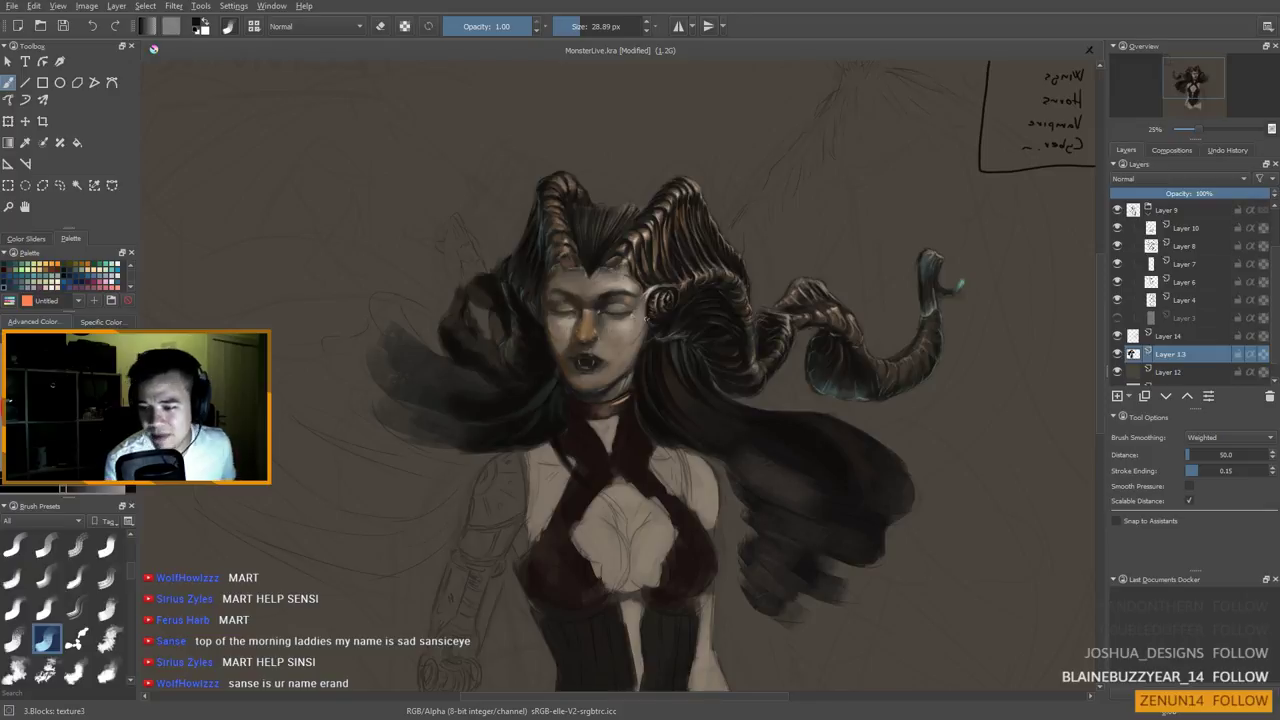
# Block in the dark pointed tip rising above the left curl with a brush of about 50 px
pyautogui.moveTo(621, 281)
pyautogui.mouseDown()
pyautogui.moveTo(717, 241)
pyautogui.moveTo(745, 287)
pyautogui.mouseUp()
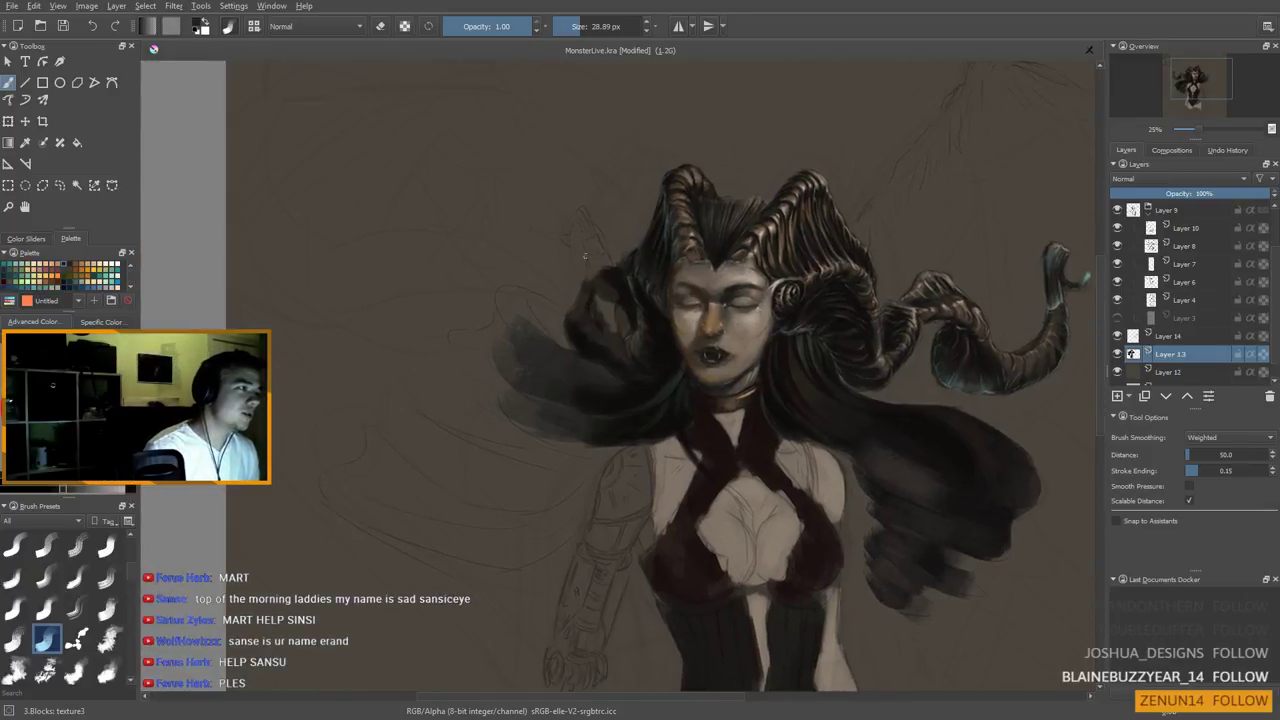
pyautogui.keyDown('shift'); pyautogui.moveTo(584, 218); pyautogui.dragTo(589, 218); pyautogui.keyUp('shift')
pyautogui.moveTo(584, 216)
pyautogui.mouseDown()
pyautogui.moveTo(598, 256)
pyautogui.moveTo(584, 211)
pyautogui.moveTo(592, 270)
pyautogui.moveTo(585, 210)
pyautogui.moveTo(572, 238)
pyautogui.mouseUp()
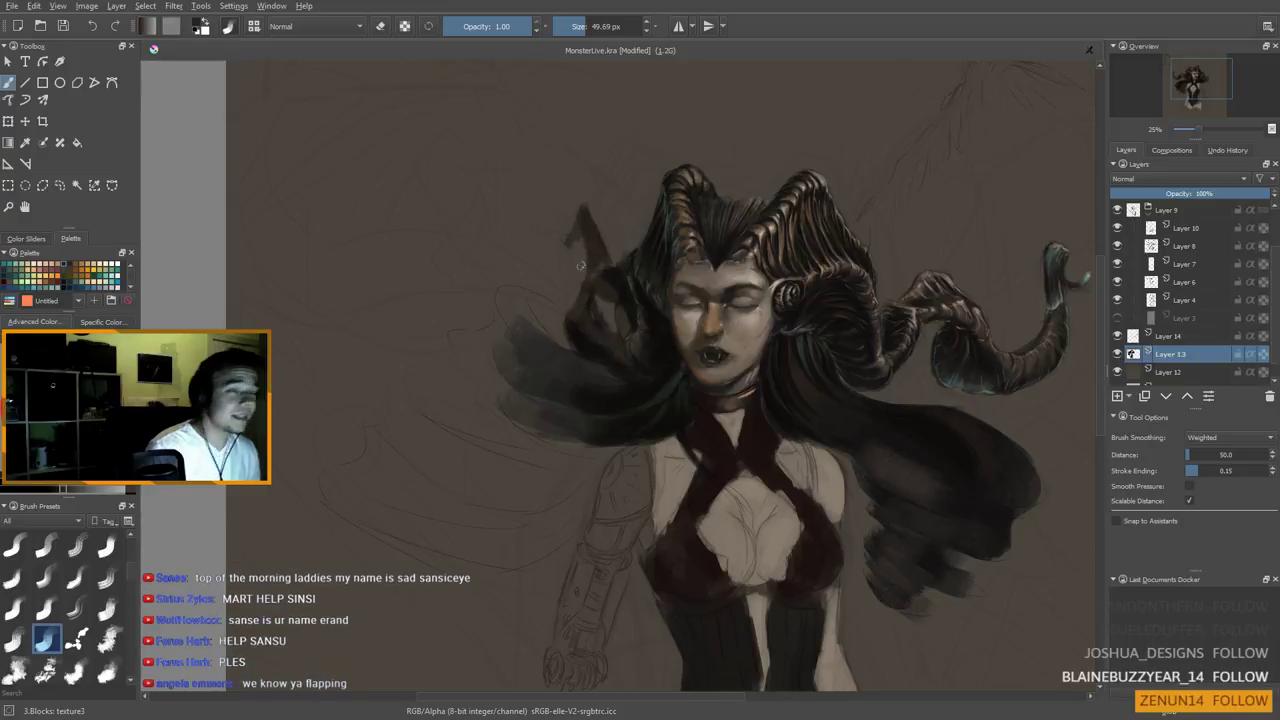
pyautogui.moveTo(600, 322); pyautogui.dragTo(588, 330)
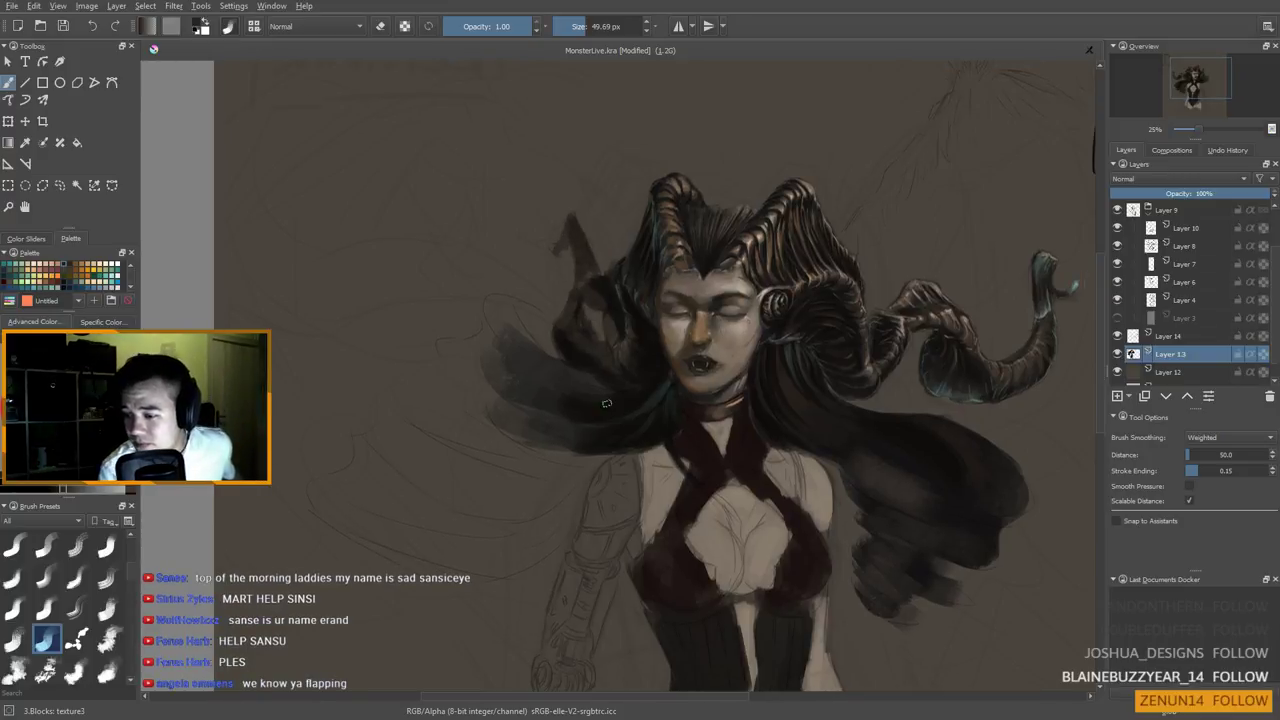
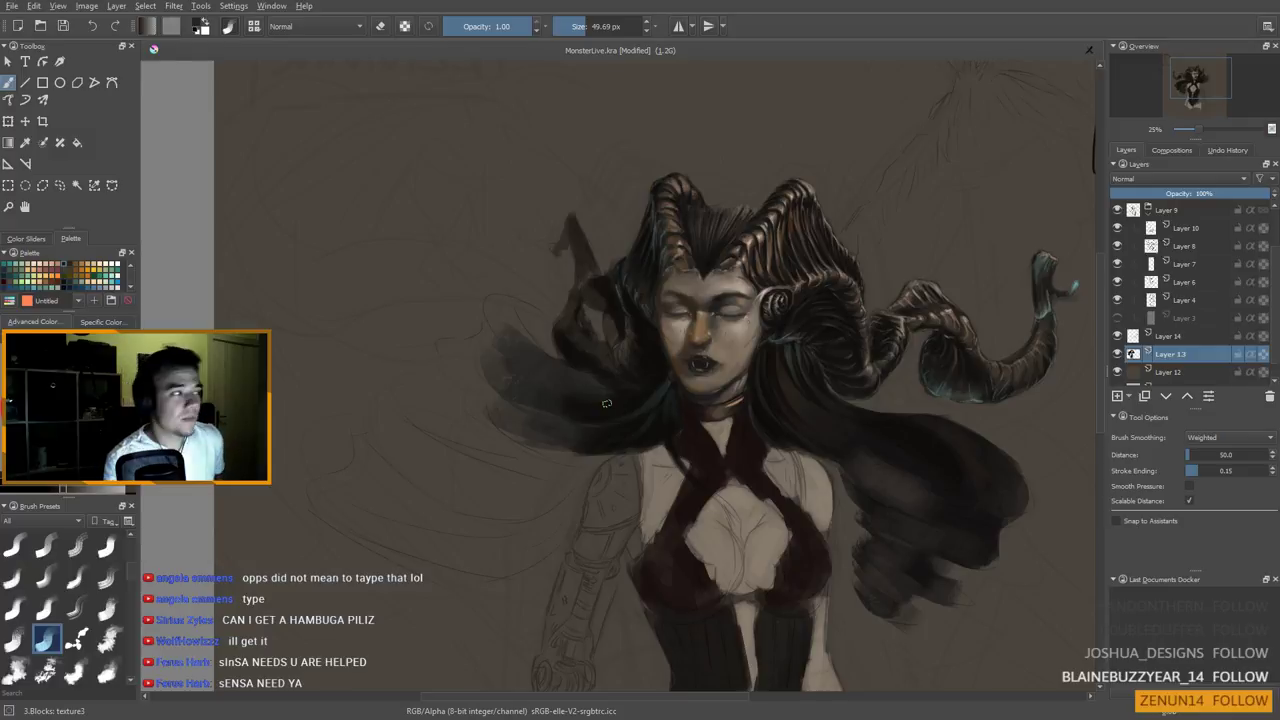
pyautogui.scroll(-1, 626, 347)
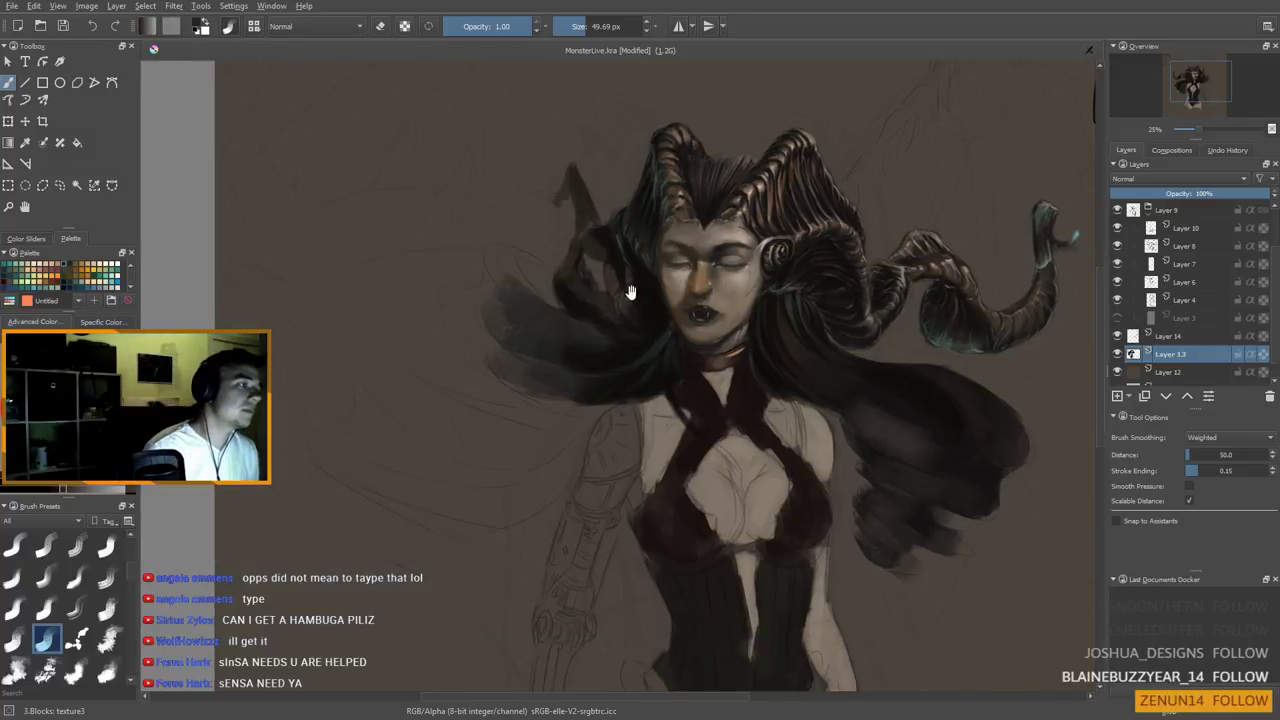
# Erase some of the colour tint over the face on Layer 14 with the 50 px brush
pyautogui.click(1172, 336)
pyautogui.press('e')
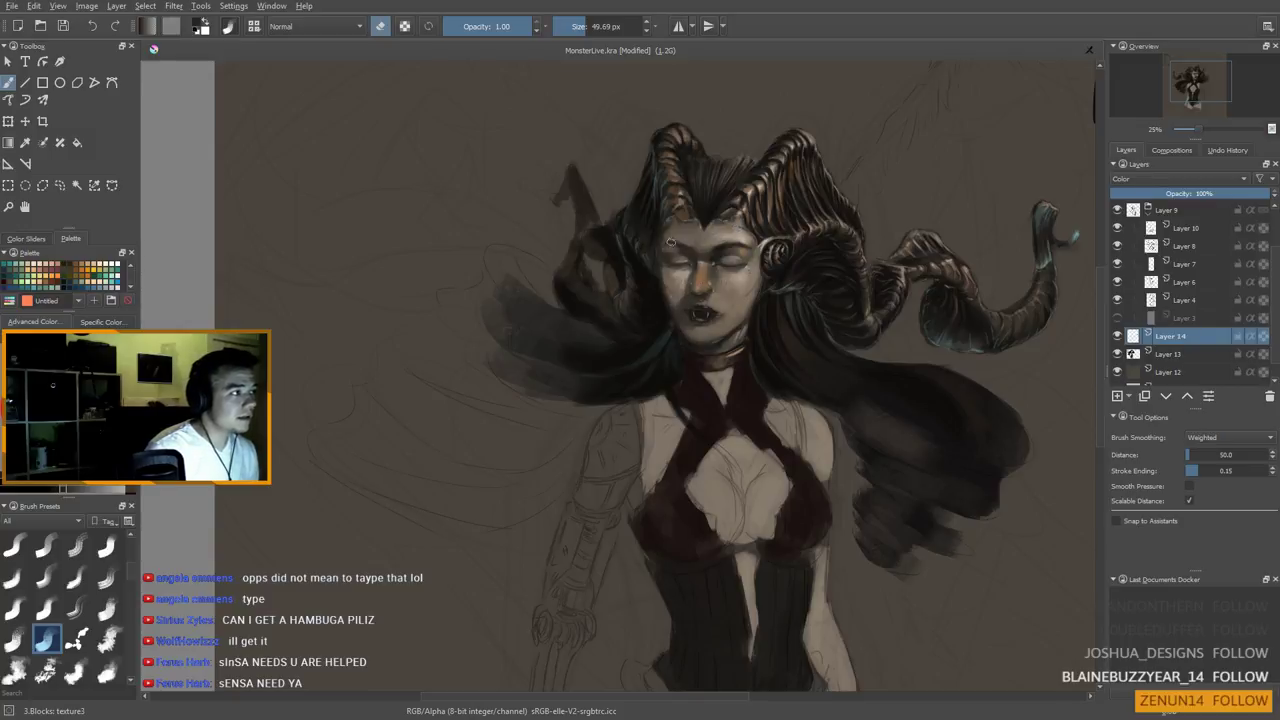
pyautogui.moveTo(706, 363); pyautogui.dragTo(719, 446)
pyautogui.moveTo(706, 514); pyautogui.dragTo(706, 530)
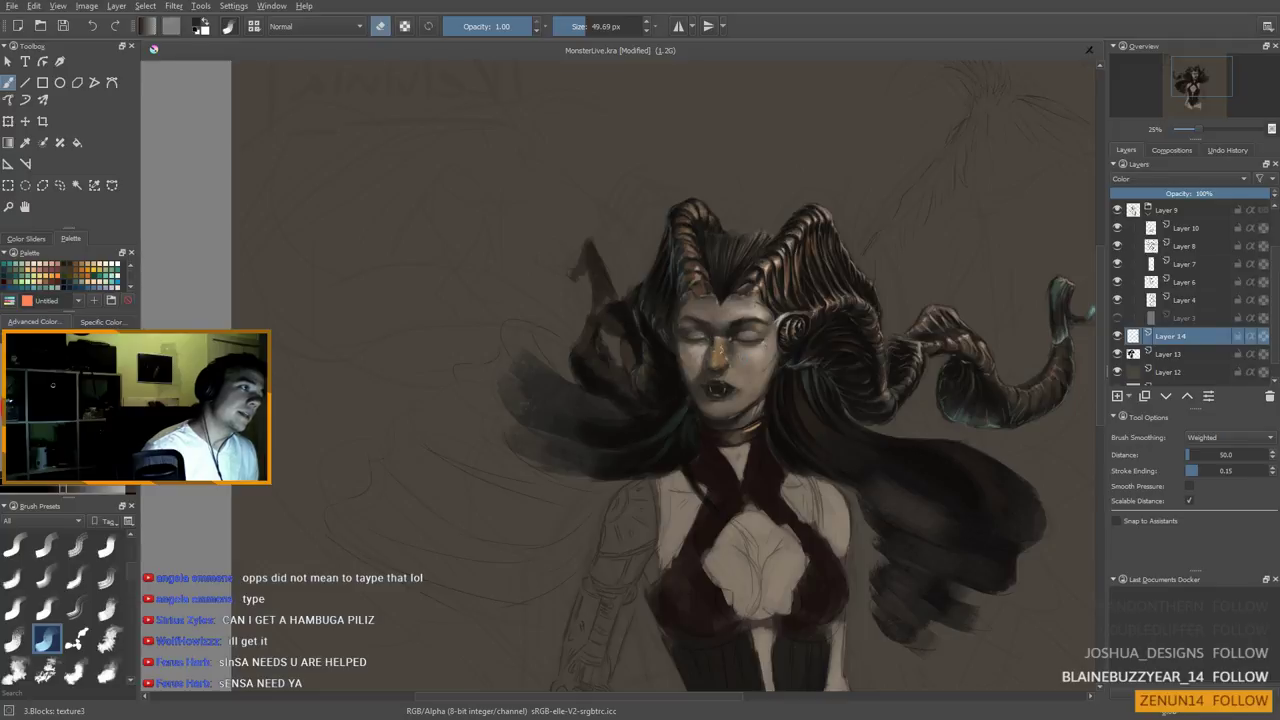
# Resume painting on Layer 13 and rework the nose with tones sampled from the face, reducing the brush to about 20 px
pyautogui.click(1165, 353)
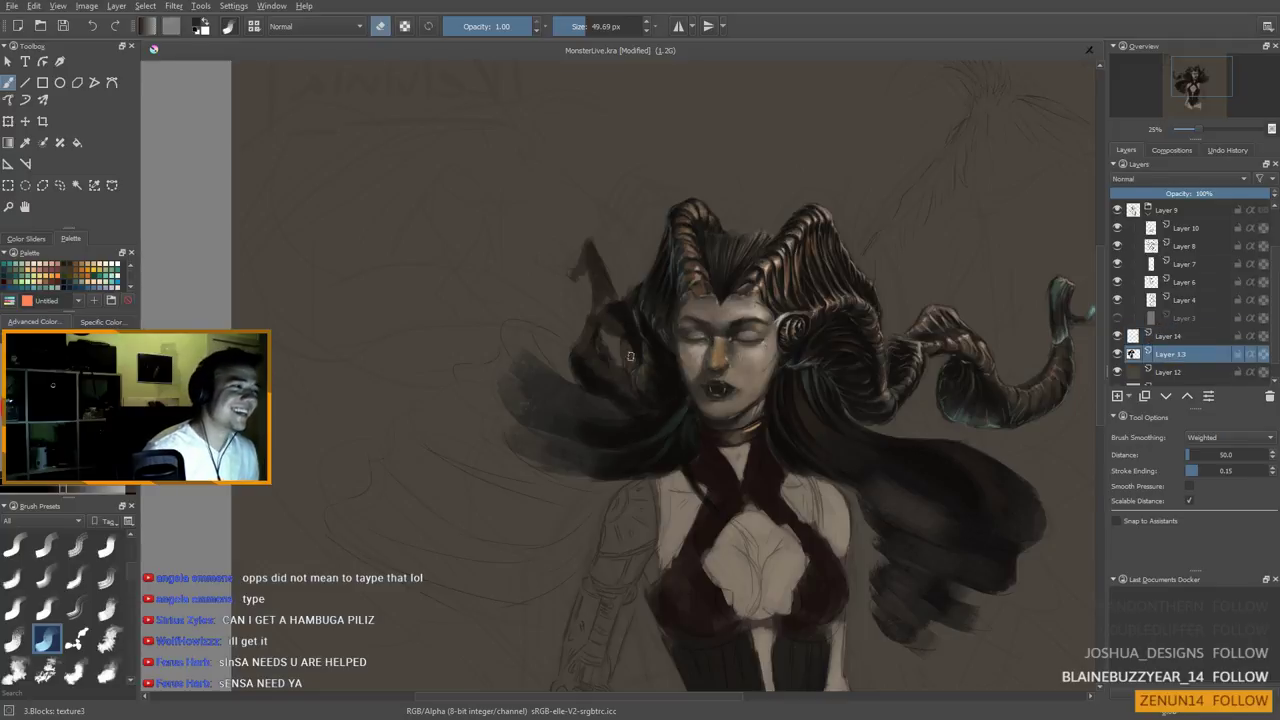
pyautogui.press('[')
pyautogui.press('[')
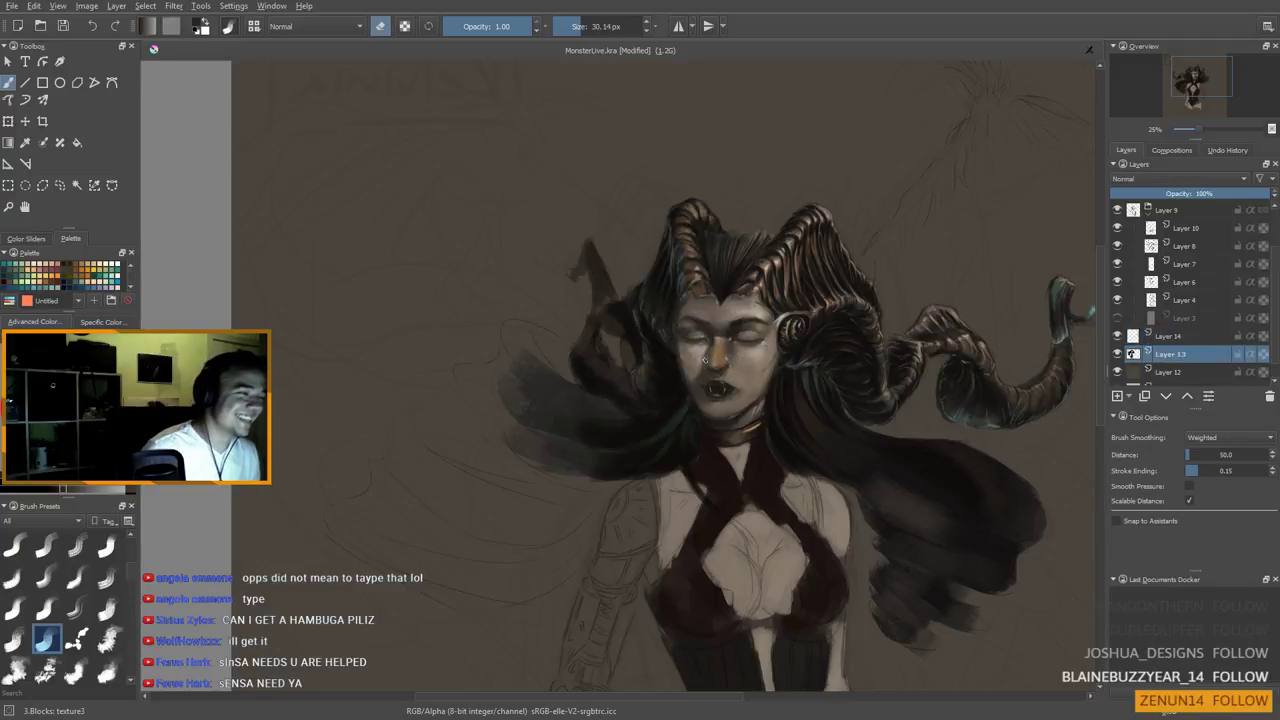
pyautogui.scroll(3, 750, 400)
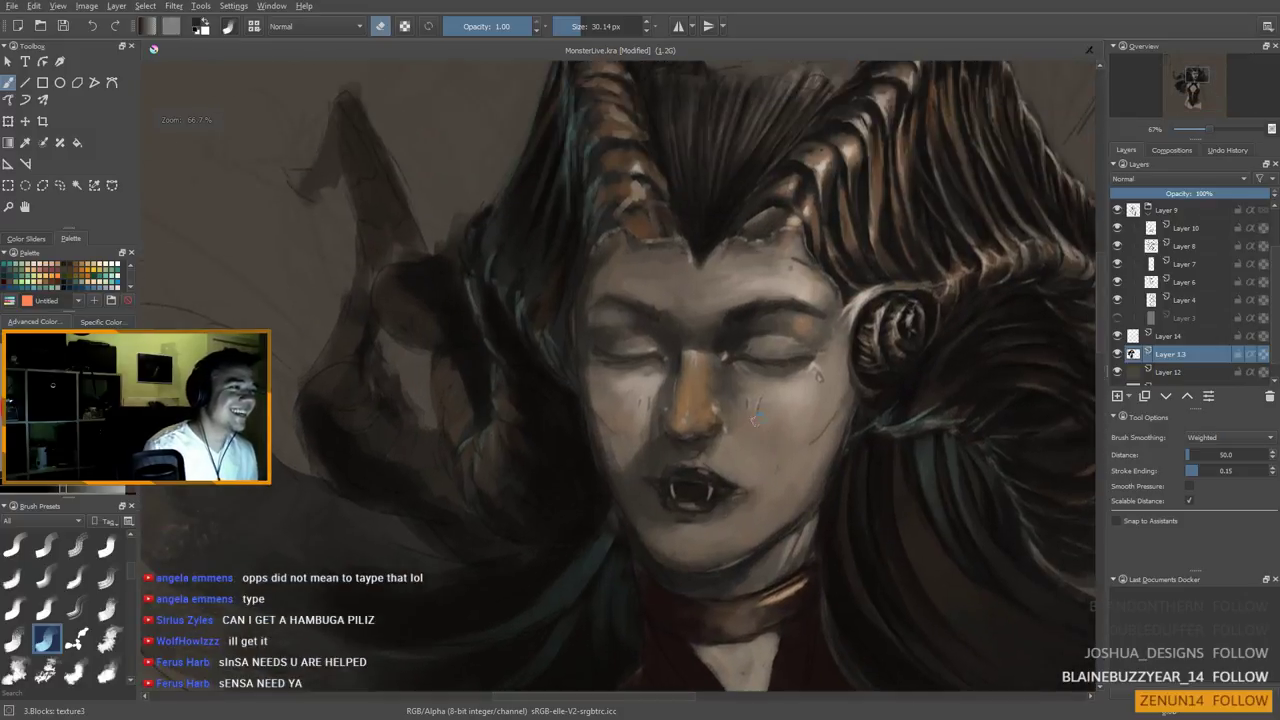
pyautogui.press('e')
pyautogui.keyDown('ctrl'); pyautogui.click(717, 417); pyautogui.keyUp('ctrl')
pyautogui.keyDown('ctrl'); pyautogui.click(783, 379); pyautogui.keyUp('ctrl')
pyautogui.moveTo(679, 382); pyautogui.dragTo(674, 382)
pyautogui.press('[')
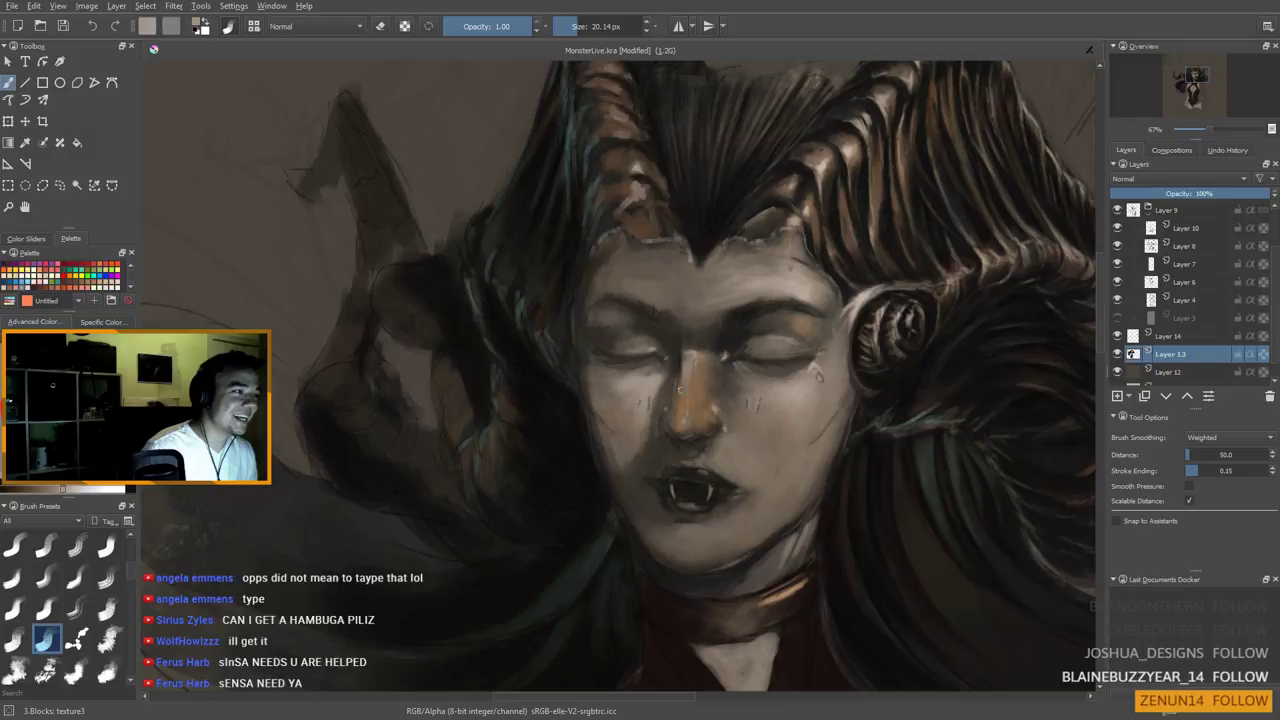
pyautogui.keyDown('ctrl'); pyautogui.click(717, 385); pyautogui.keyUp('ctrl')
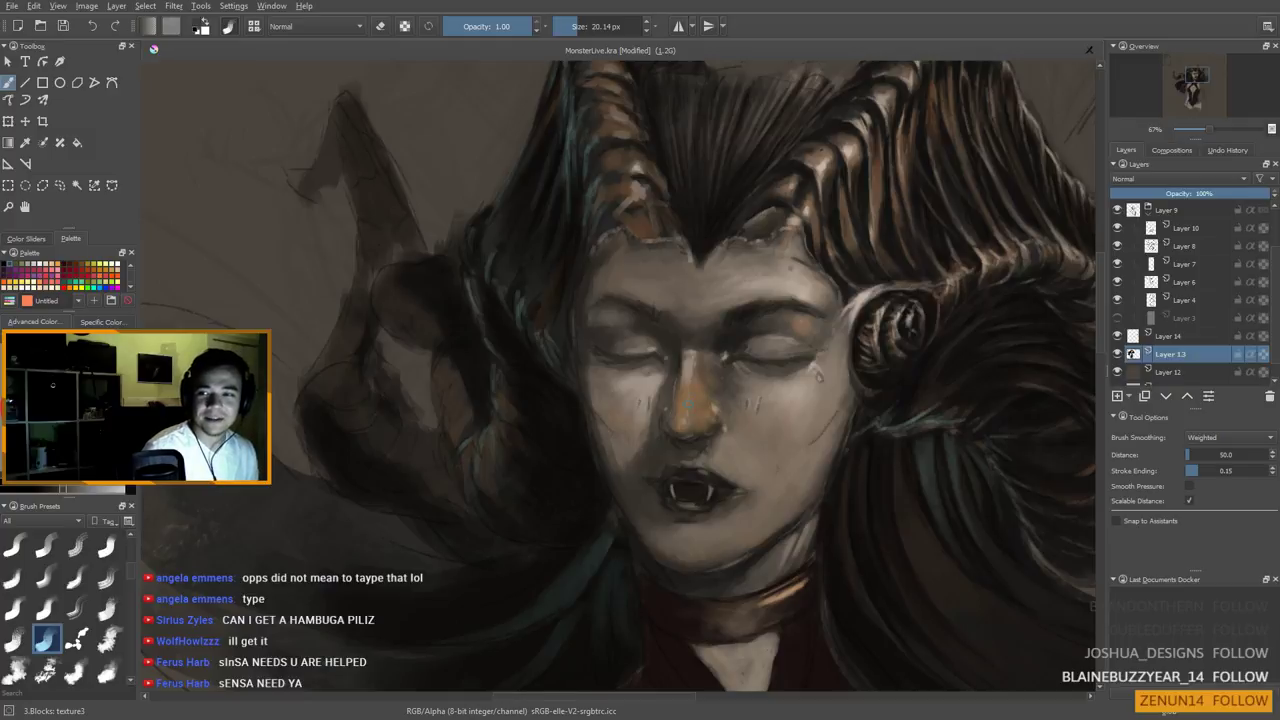
# Blend sampled light and dark skin tones along the bridge and sides of the nose with the 20 px brush
pyautogui.keyDown('ctrl'); pyautogui.click(640, 415); pyautogui.keyUp('ctrl')
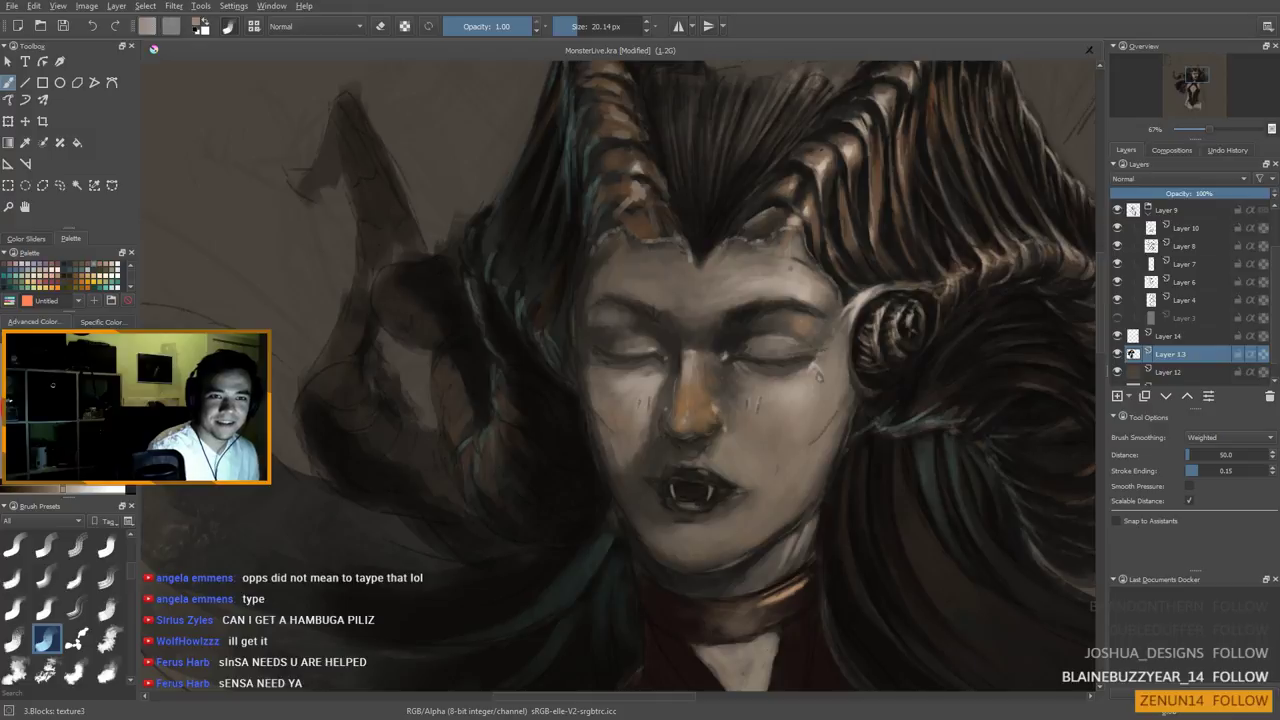
pyautogui.keyDown('ctrl'); pyautogui.click(716, 378); pyautogui.keyUp('ctrl')
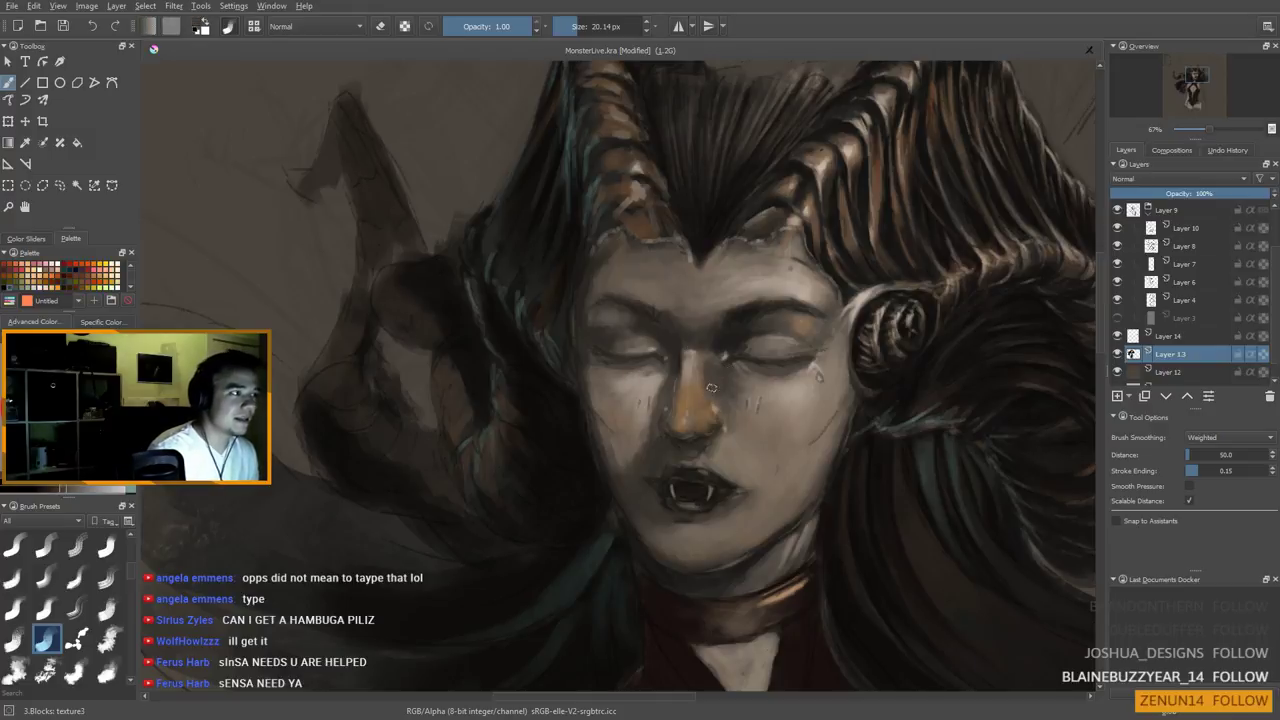
pyautogui.keyDown('ctrl'); pyautogui.click(701, 354); pyautogui.keyUp('ctrl')
pyautogui.moveTo(699, 352); pyautogui.dragTo(703, 380)
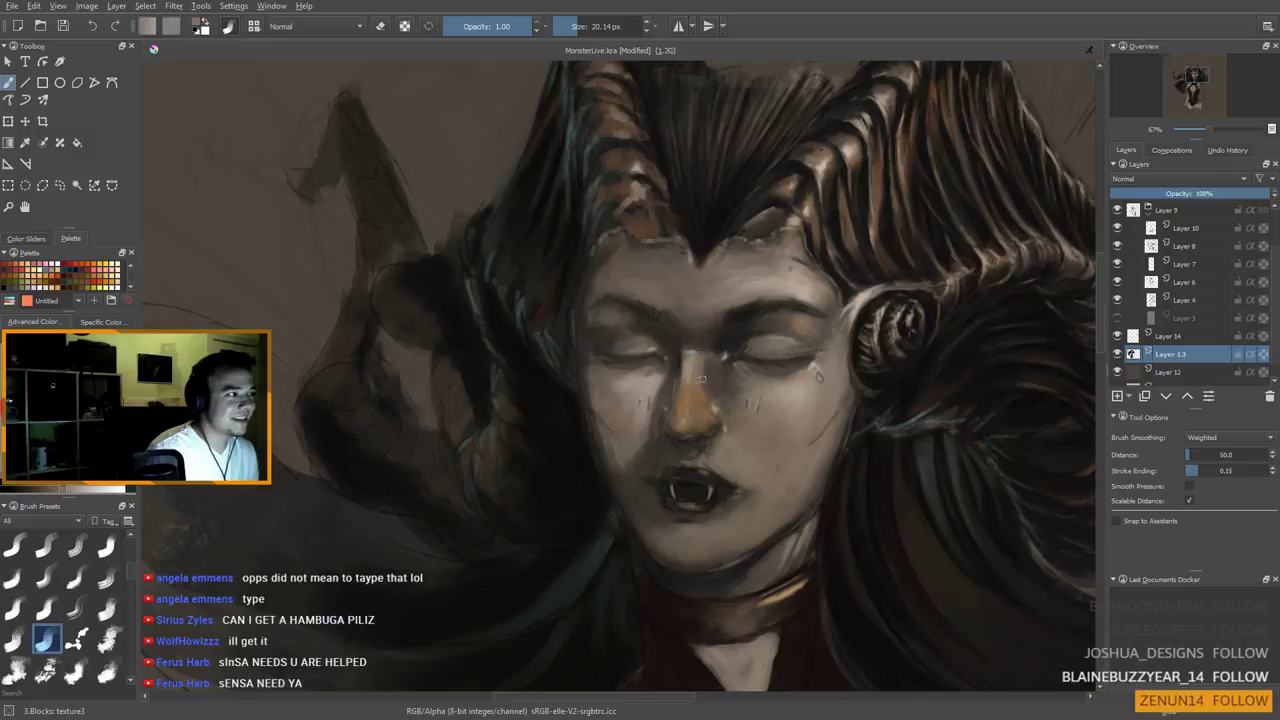
pyautogui.keyDown('ctrl'); pyautogui.click(700, 366); pyautogui.keyUp('ctrl')
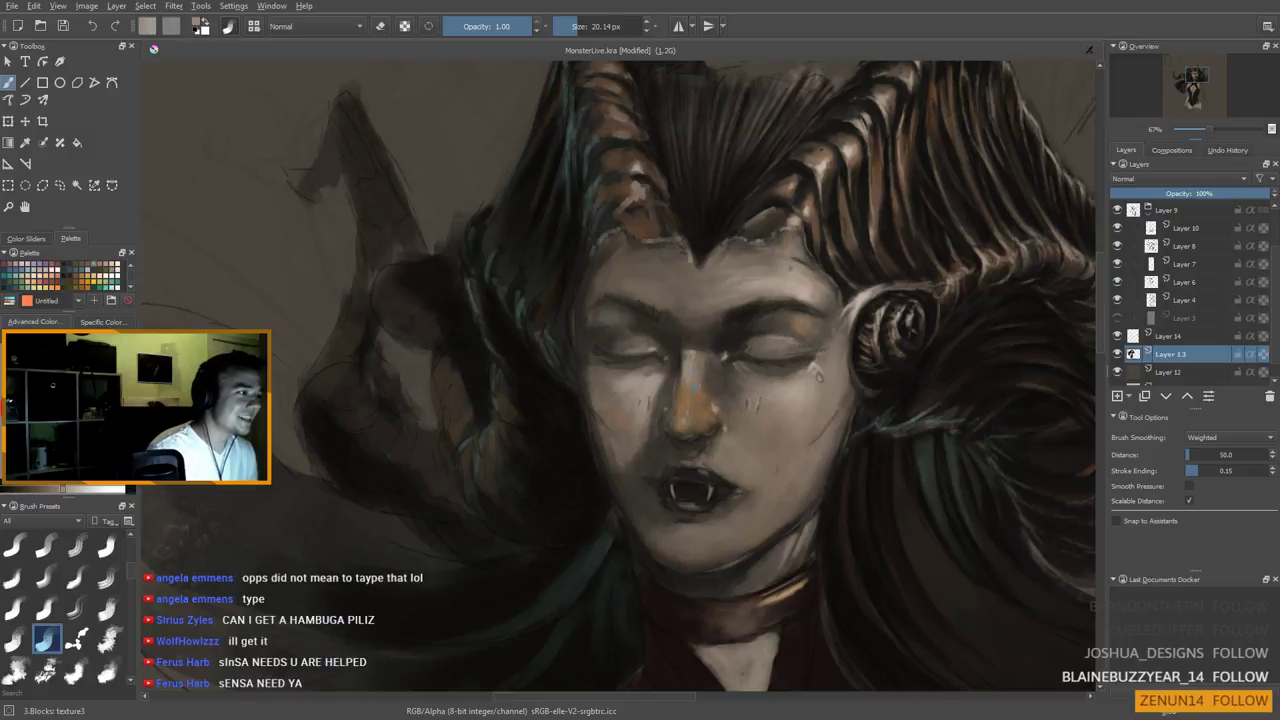
pyautogui.keyDown('ctrl'); pyautogui.click(710, 385); pyautogui.keyUp('ctrl')
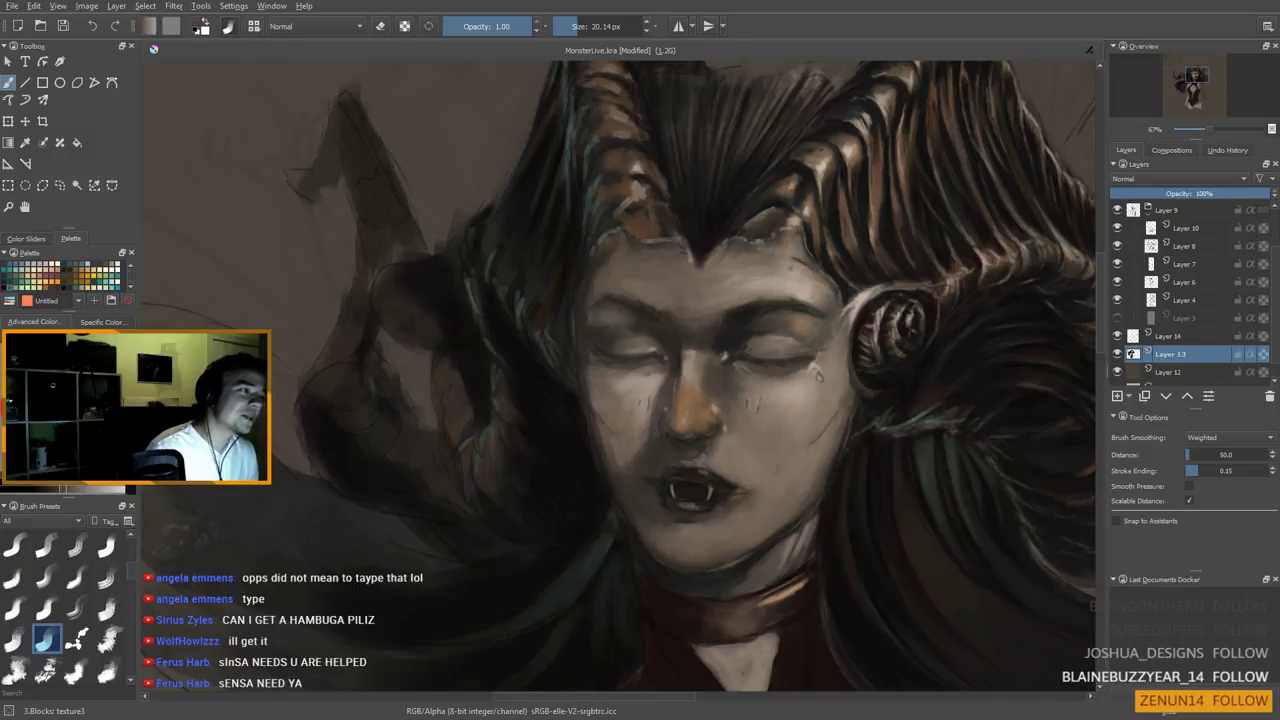
# Darken the inner corner of the left eye with sampled shadow tones, using a brush of about 9 px
pyautogui.keyDown('ctrl'); pyautogui.click(665, 385); pyautogui.keyUp('ctrl')
pyautogui.keyDown('ctrl'); pyautogui.click(677, 362); pyautogui.keyUp('ctrl')
pyautogui.keyDown('shift'); pyautogui.moveTo(681, 363); pyautogui.dragTo(671, 363); pyautogui.keyUp('shift')
pyautogui.keyDown('ctrl'); pyautogui.click(678, 361); pyautogui.keyUp('ctrl')
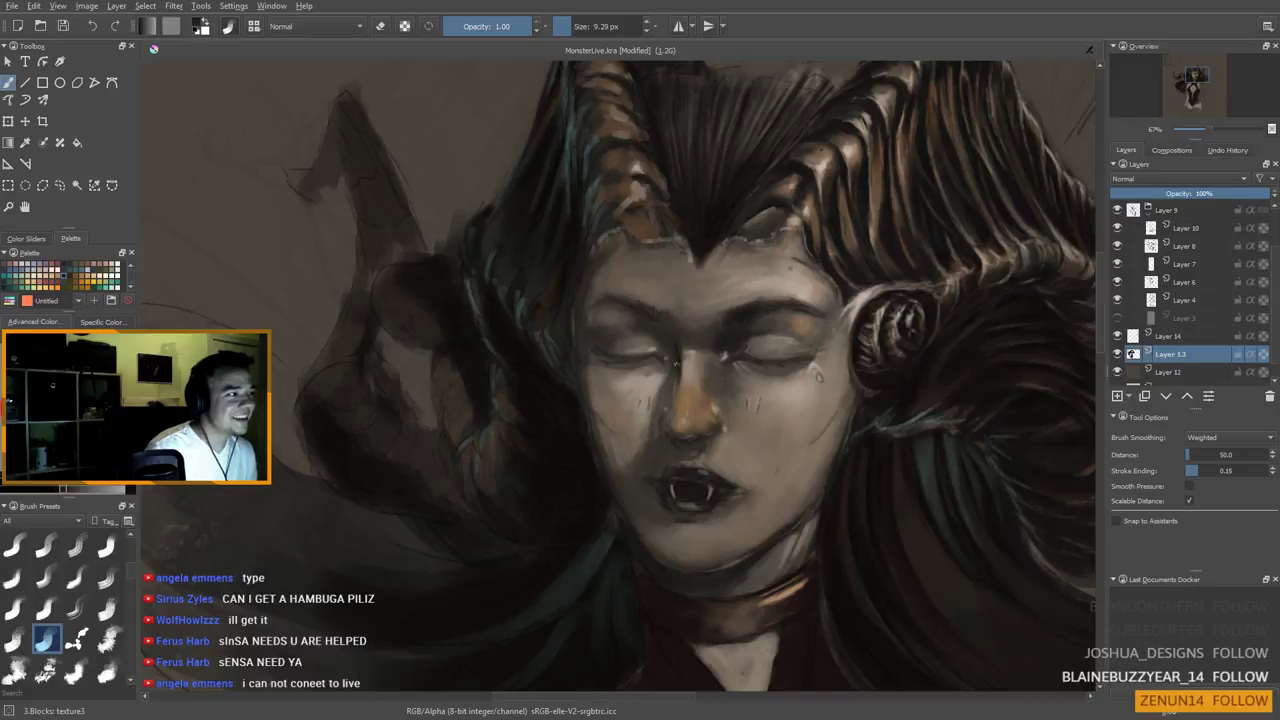
# Soften the area between the eyebrows with a skin tone sampled near the left eye, enlarging the brush to about 33 px
pyautogui.keyDown('ctrl'); pyautogui.click(652, 364); pyautogui.keyUp('ctrl')
pyautogui.press(']')
pyautogui.press(']')
pyautogui.press(']')
pyautogui.press(']')
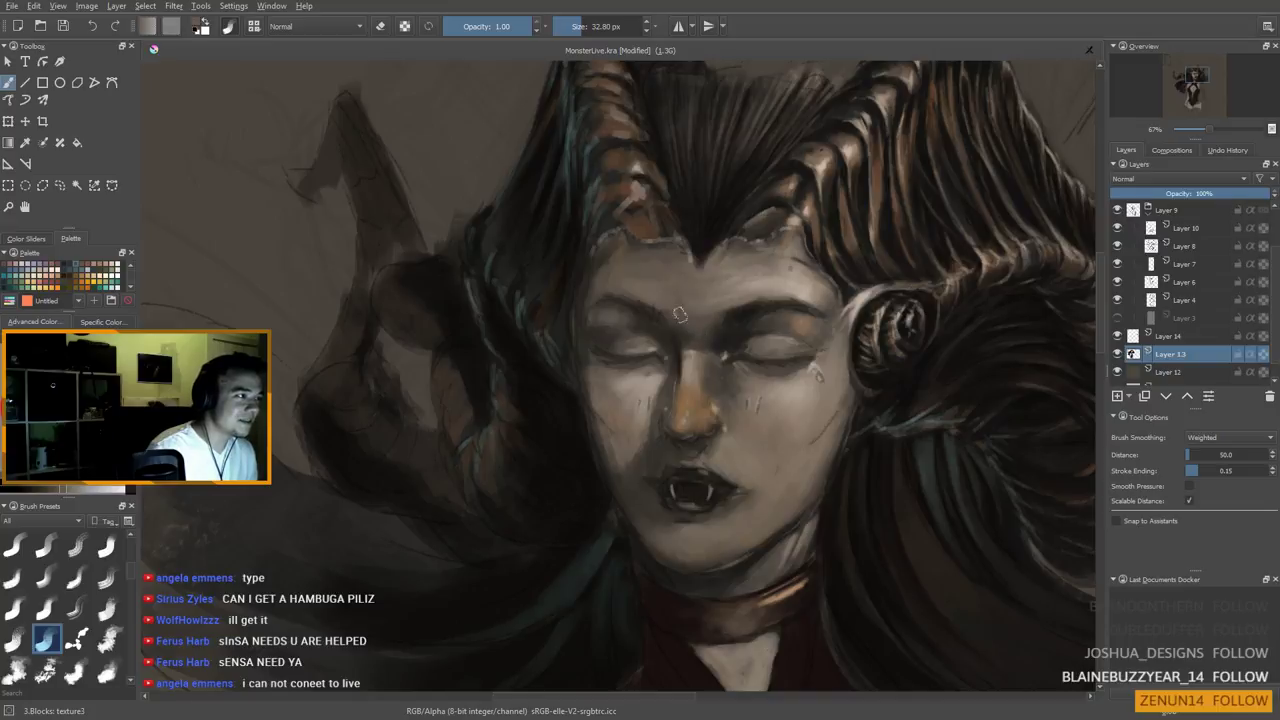
pyautogui.scroll(-4, 757, 400)
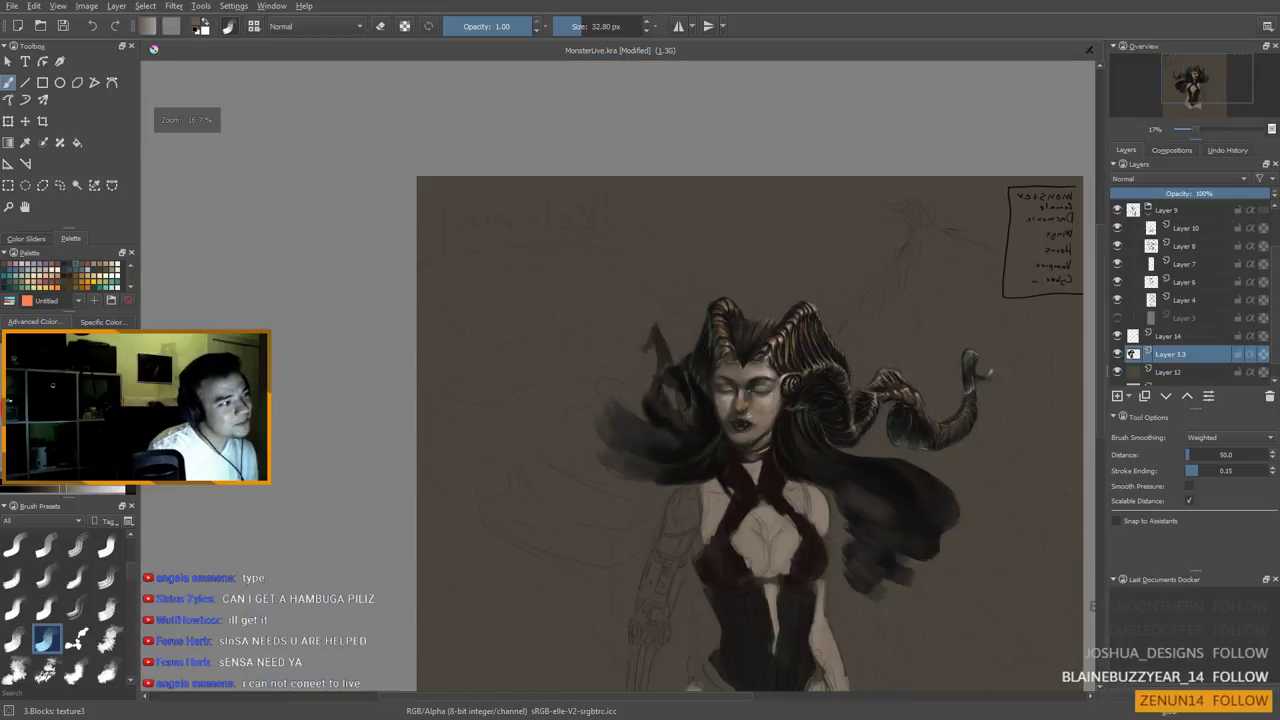
# Refine the nose bridge and tip with skin, shadow and orange tones sampled from it, using a brush of about 18 px
pyautogui.press('+')
pyautogui.press('+')
pyautogui.press('+')
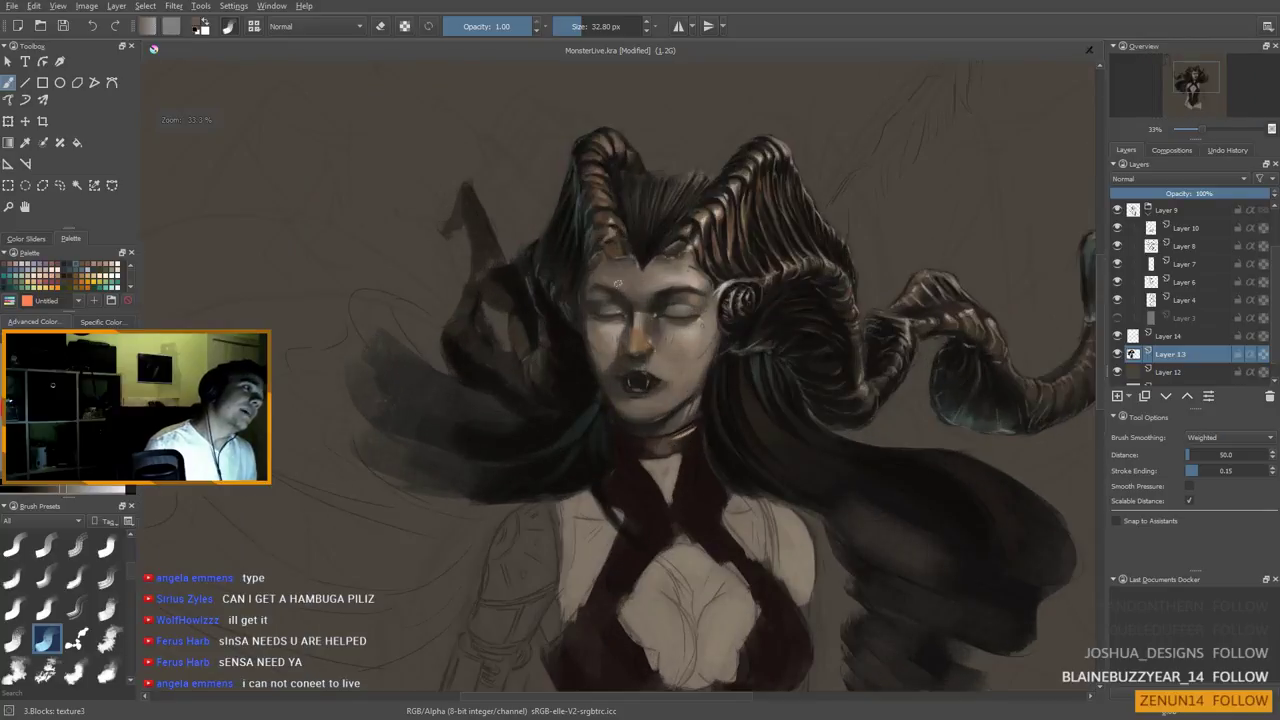
pyautogui.scroll(1, 644, 350)
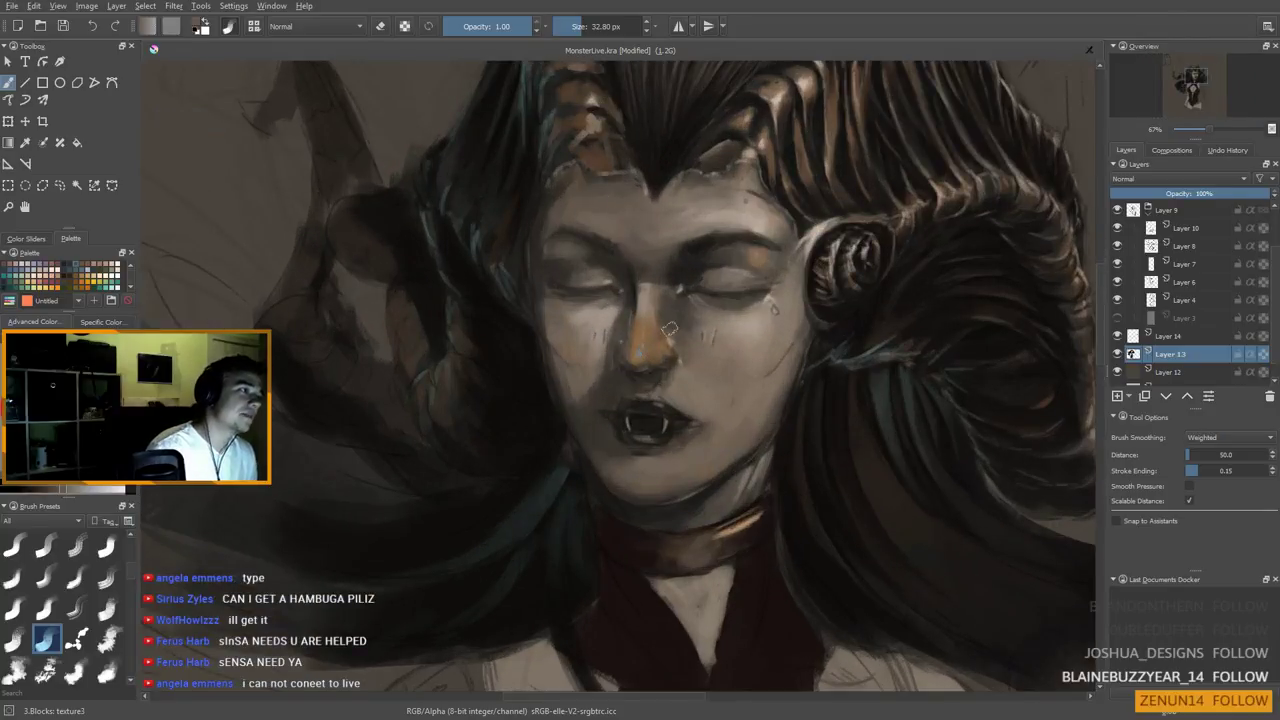
pyautogui.moveTo(669, 329)
pyautogui.keyDown('shift'); pyautogui.mouseDown()
pyautogui.moveTo(639, 353)
pyautogui.moveTo(652, 330)
pyautogui.moveTo(637, 321)
pyautogui.mouseUp(); pyautogui.keyUp('shift')
pyautogui.keyDown('ctrl'); pyautogui.click(637, 343); pyautogui.keyUp('ctrl')
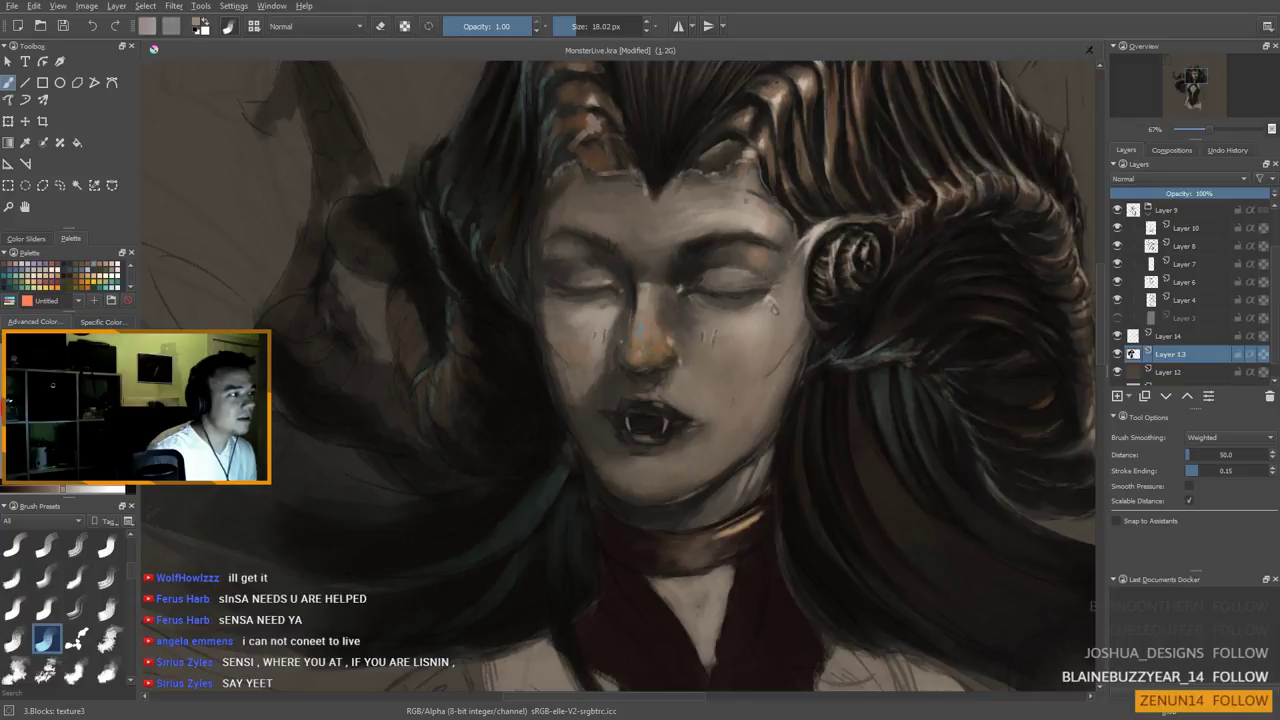
pyautogui.keyDown('ctrl'); pyautogui.click(662, 323); pyautogui.keyUp('ctrl')
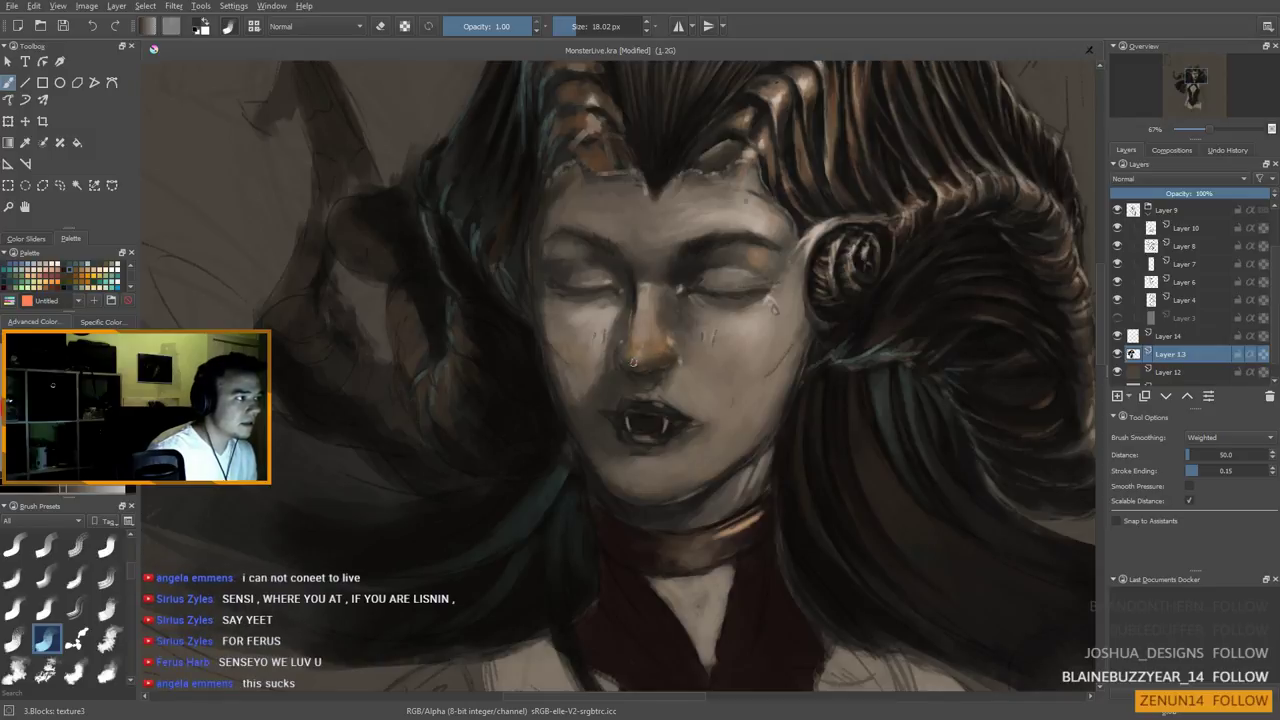
pyautogui.keyDown('ctrl'); pyautogui.click(648, 358); pyautogui.keyUp('ctrl')
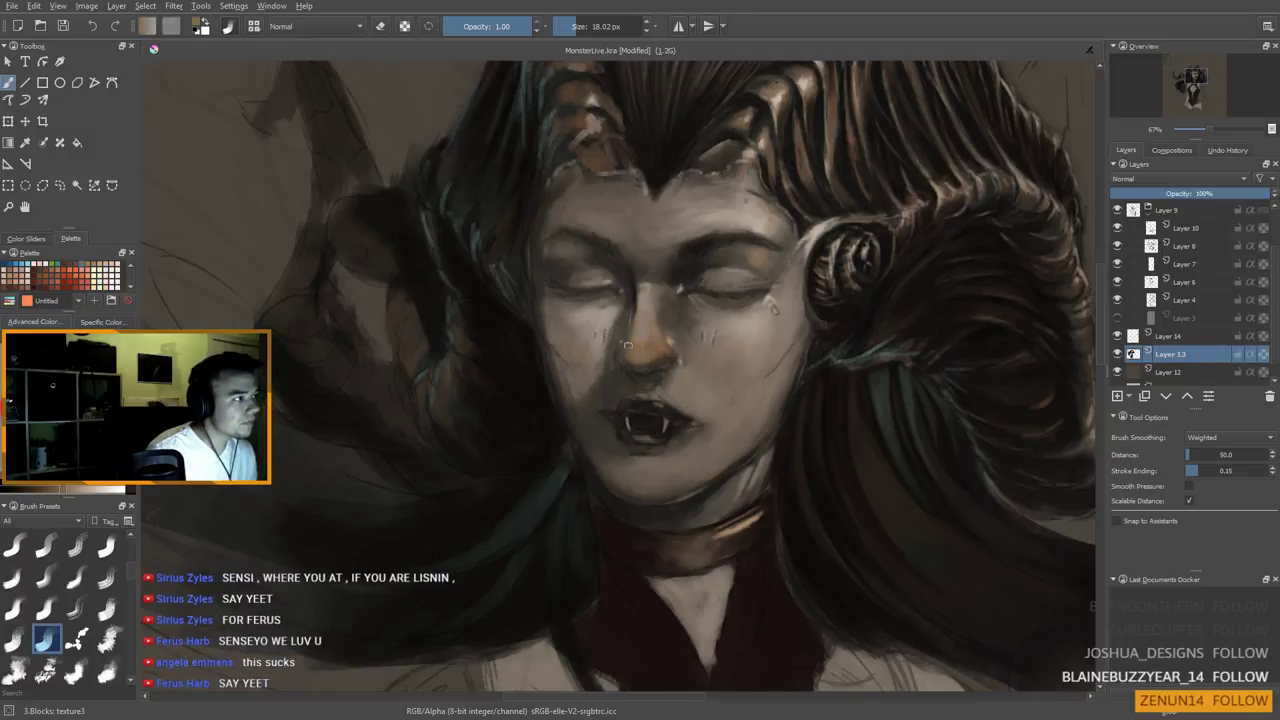
# Add fine details to the left side of the face with a sampled eyelid tone and a 4.5 px brush
pyautogui.keyDown('ctrl'); pyautogui.click(572, 298); pyautogui.keyUp('ctrl')
pyautogui.keyDown('shift'); pyautogui.moveTo(572, 298); pyautogui.dragTo(562, 298); pyautogui.keyUp('shift')
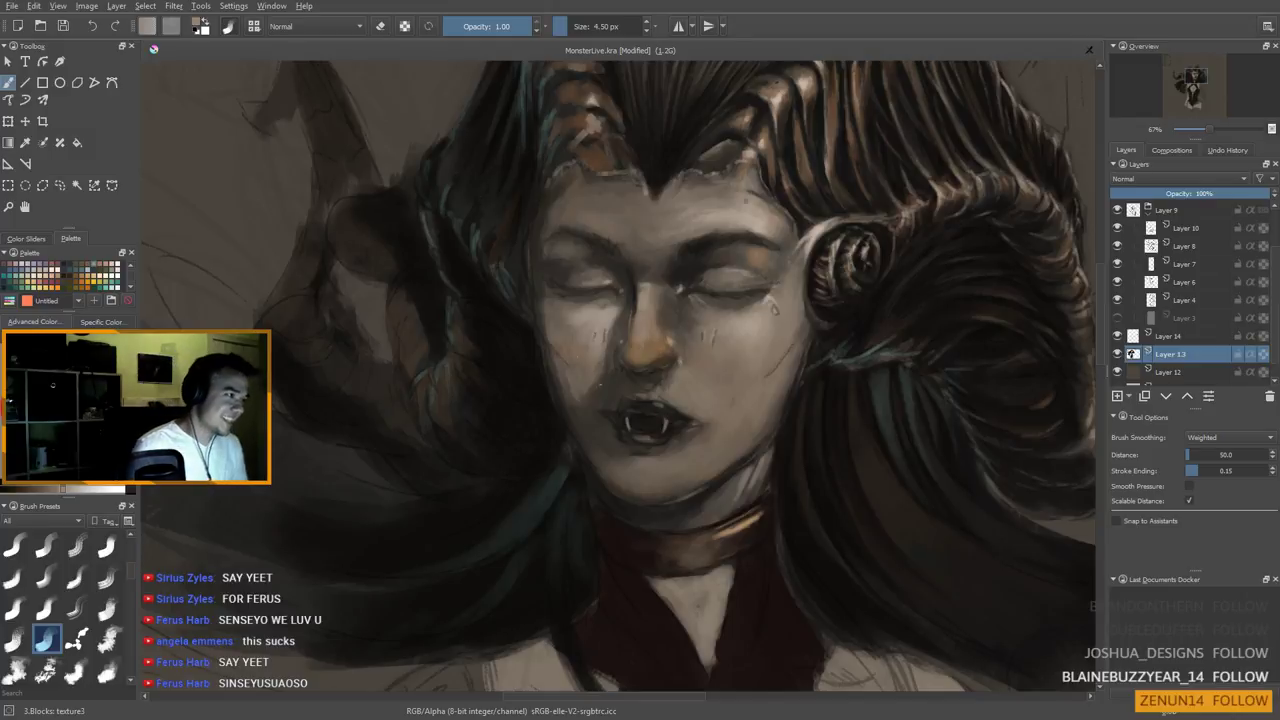
pyautogui.scroll(2, 60, 275)
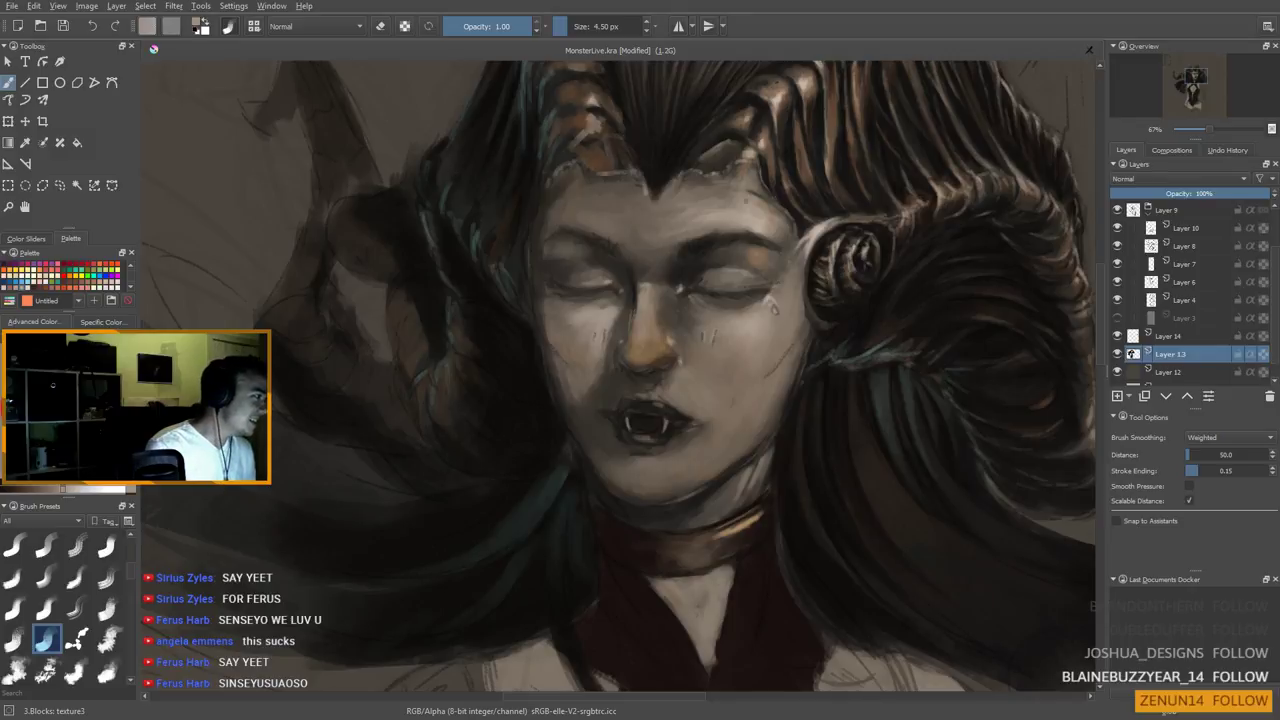
# Sample teal from the curled horn's tip and touch up that tip with the 4.5 px brush
pyautogui.scroll(-4, 405, 400)
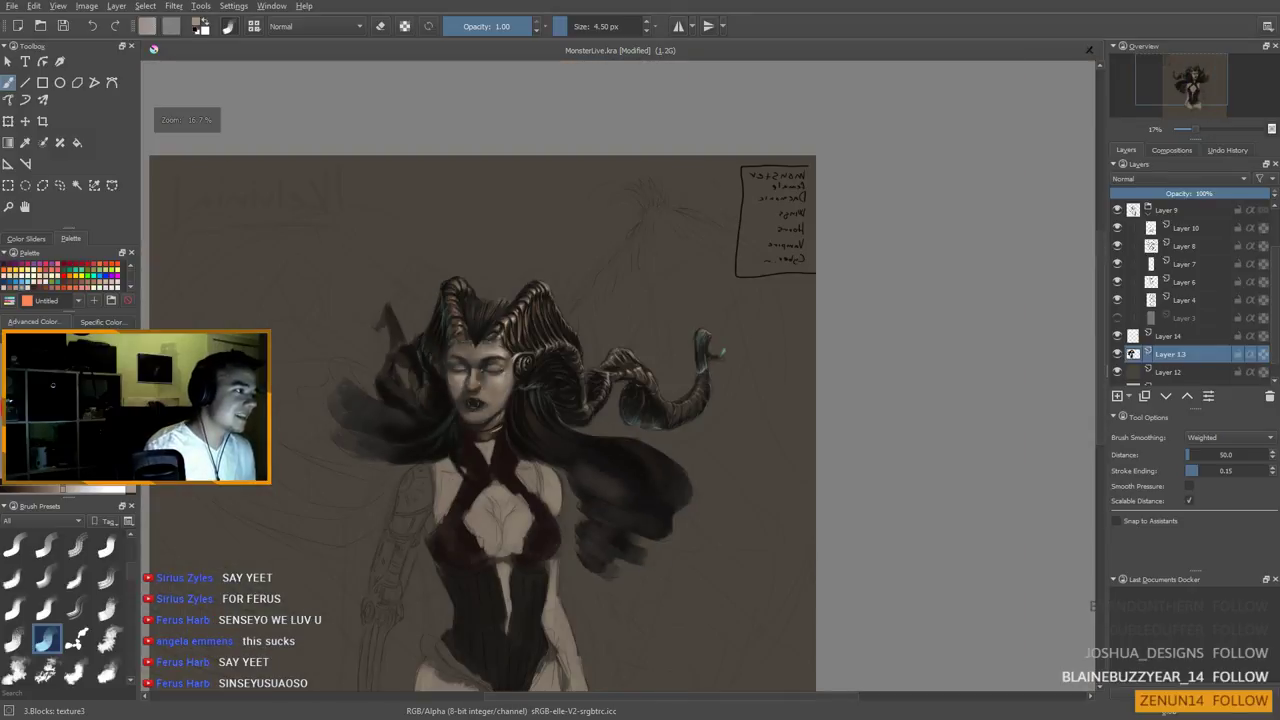
pyautogui.scroll(1, 495, 375)
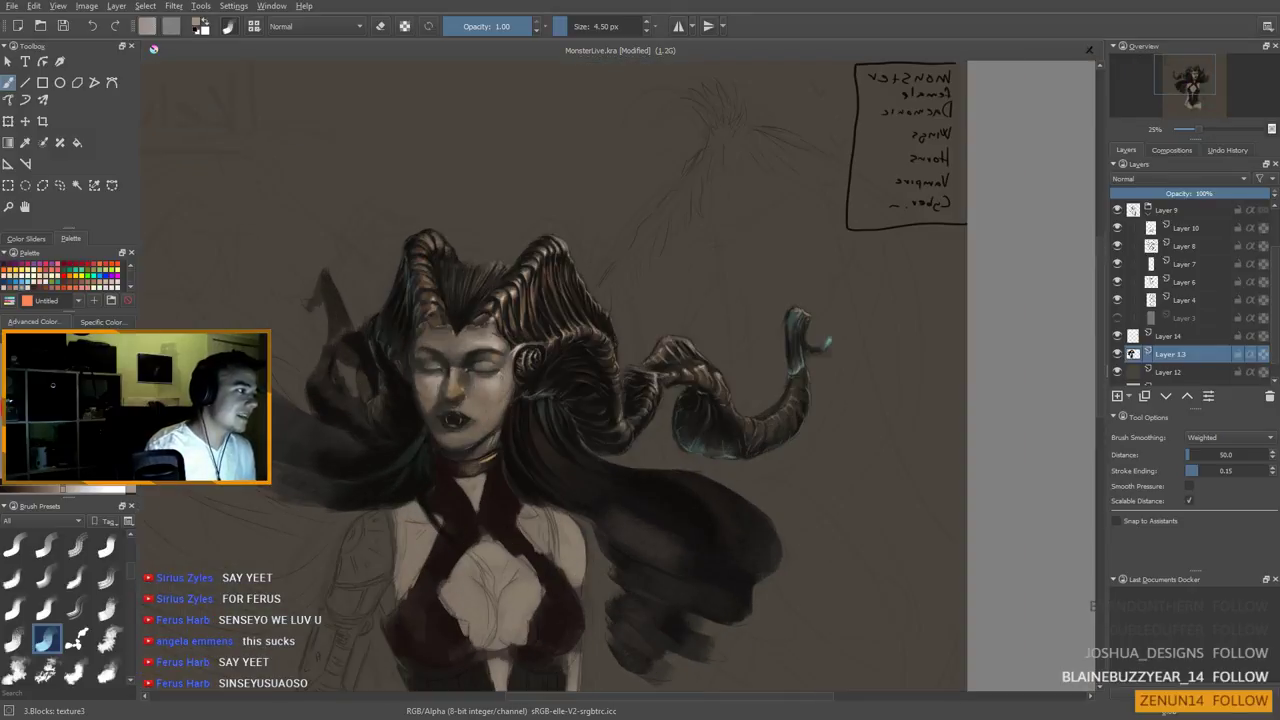
pyautogui.keyDown('ctrl'); pyautogui.click(829, 340); pyautogui.keyUp('ctrl')
pyautogui.moveTo(833, 335); pyautogui.dragTo(828, 343)
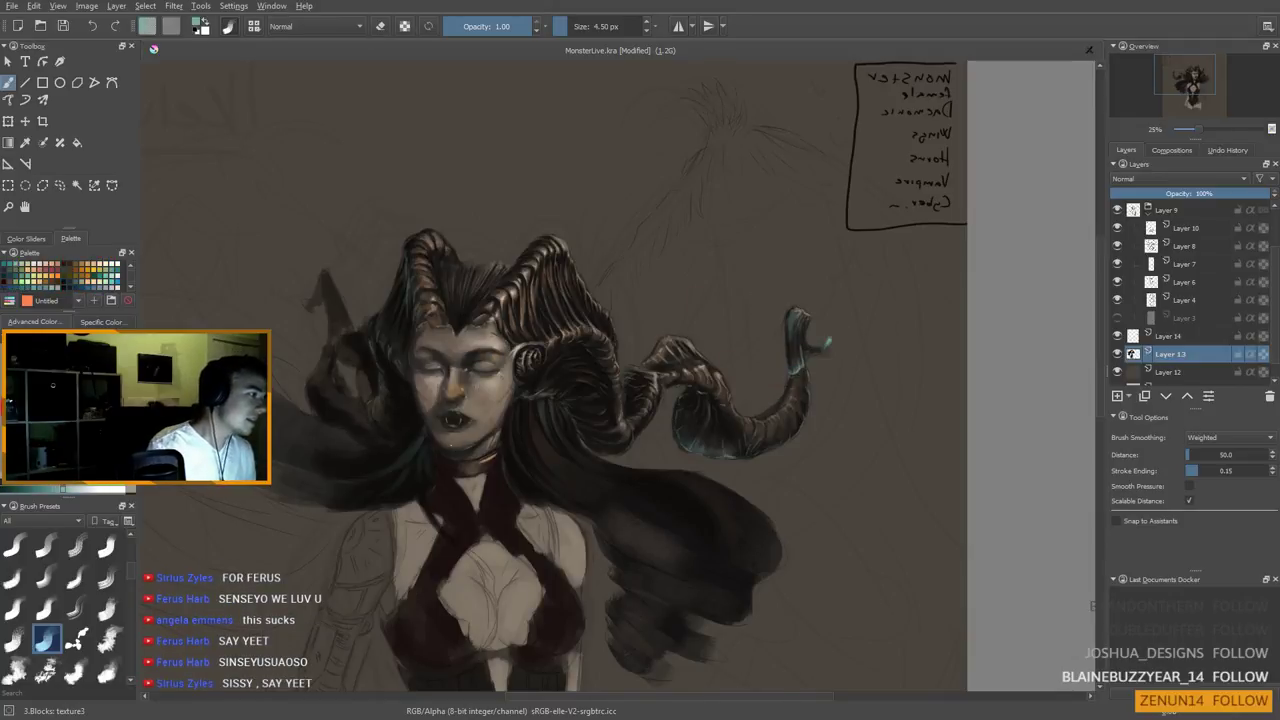
pyautogui.scroll(2, 456, 445)
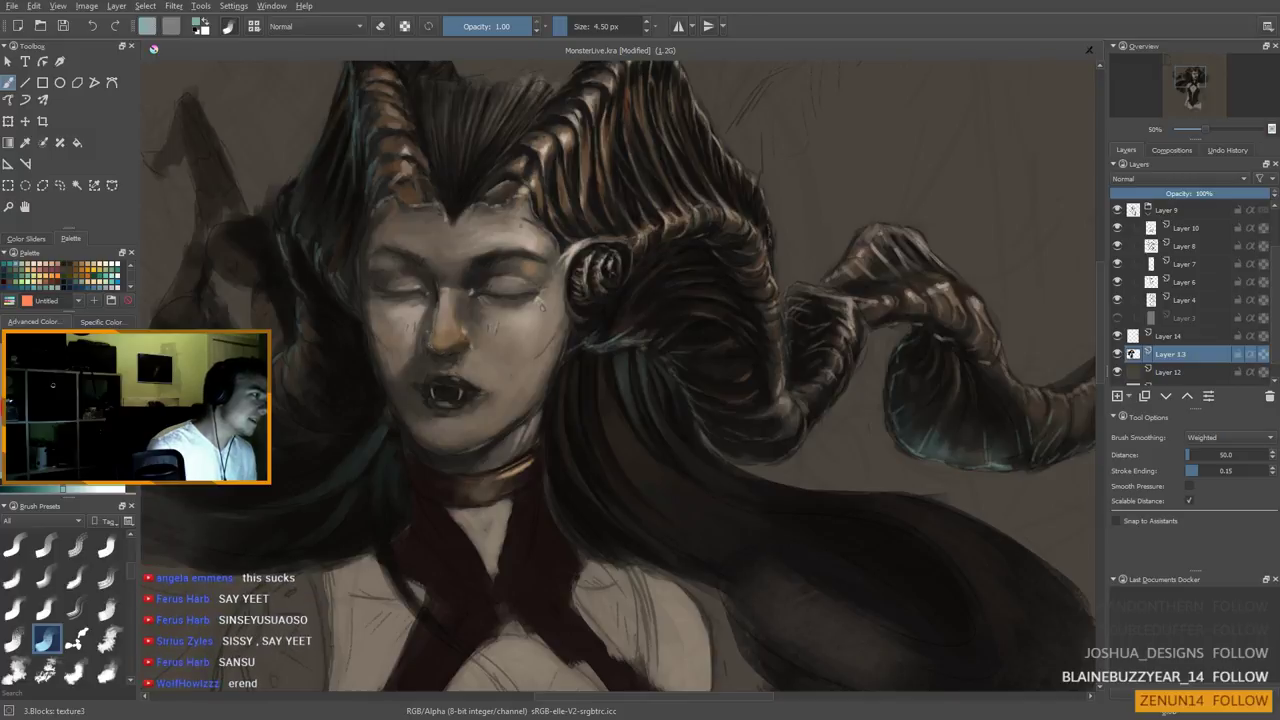
pyautogui.scroll(-1, 383, 393)
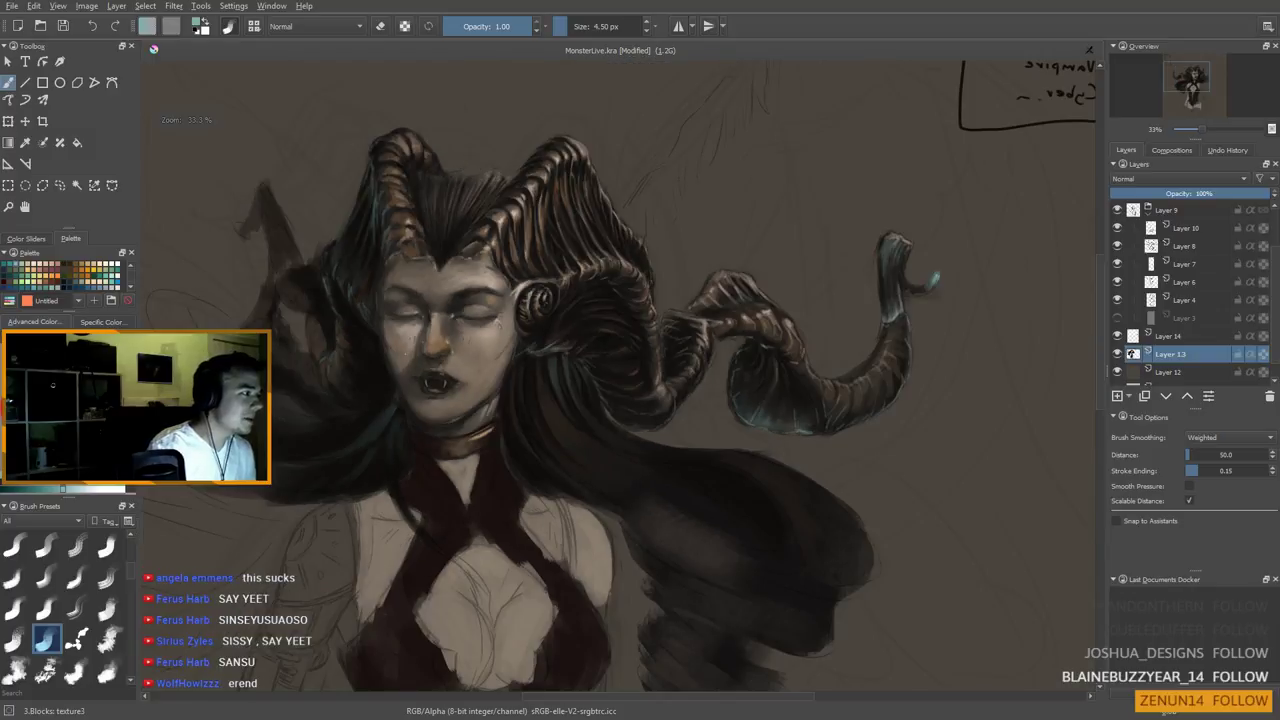
pyautogui.scroll(2, 425, 360)
pyautogui.scroll(-1, 500, 362)
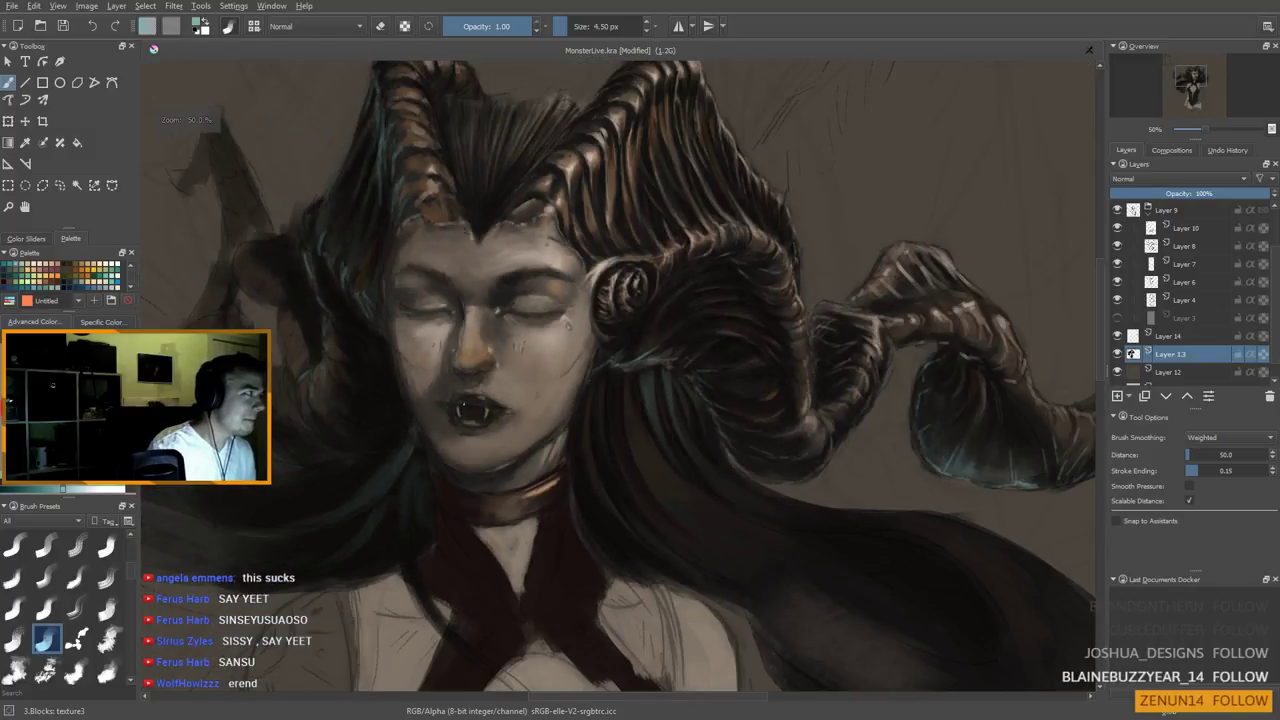
# Touch up the shading around the right eye's inner corner with dark tones sampled there, enlarging the brush to about 12 px
pyautogui.scroll(2, 441, 371)
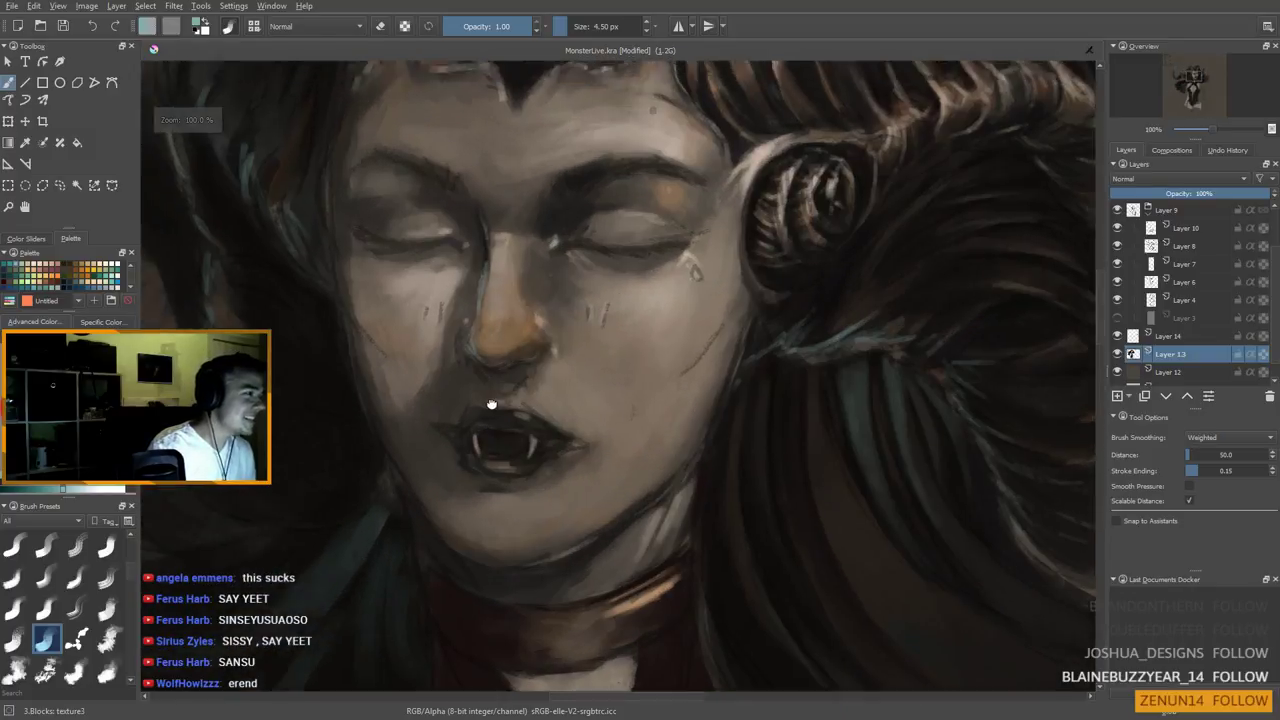
pyautogui.scroll(-2, 524, 455)
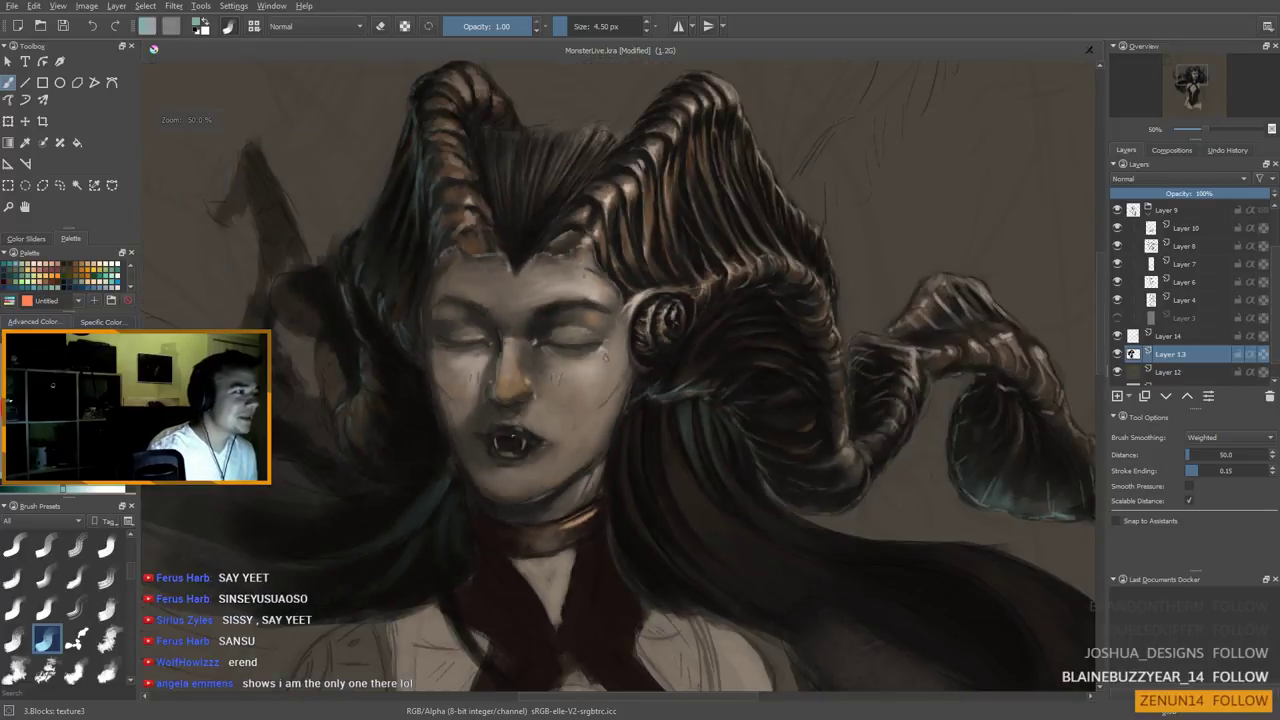
pyautogui.keyDown('ctrl'); pyautogui.click(614, 323); pyautogui.keyUp('ctrl')
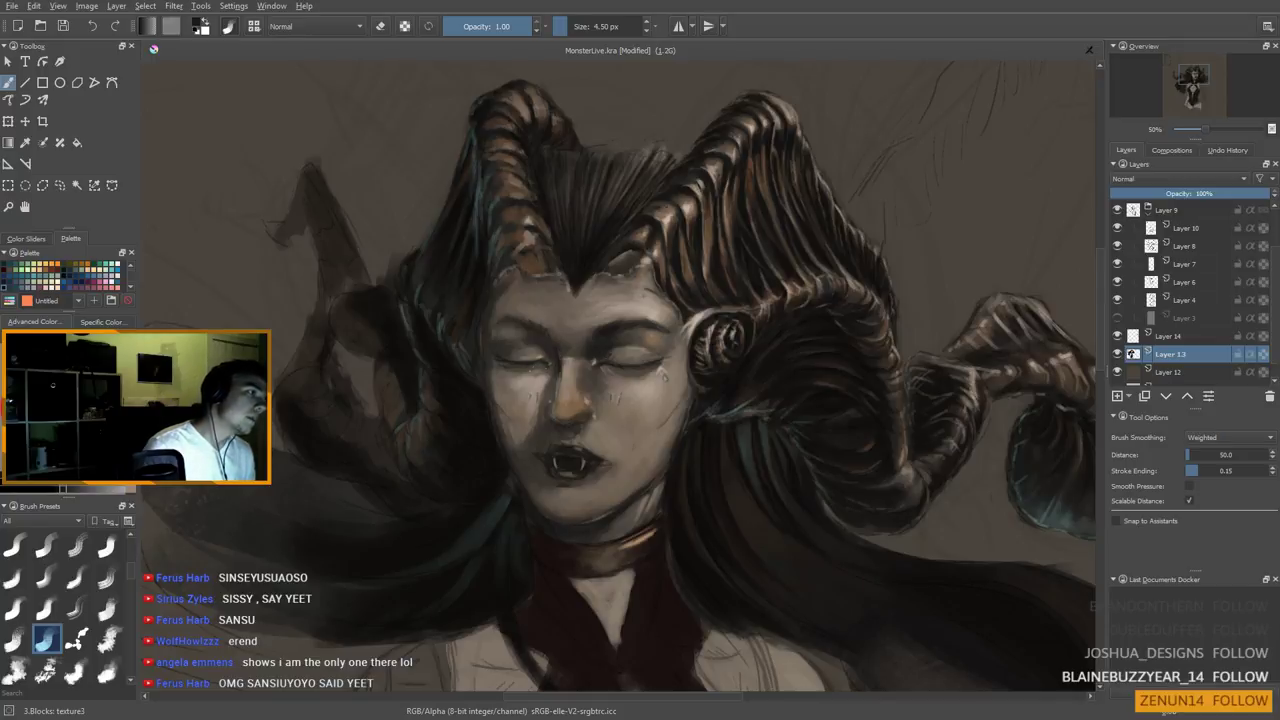
pyautogui.scroll(-1, 398, 352)
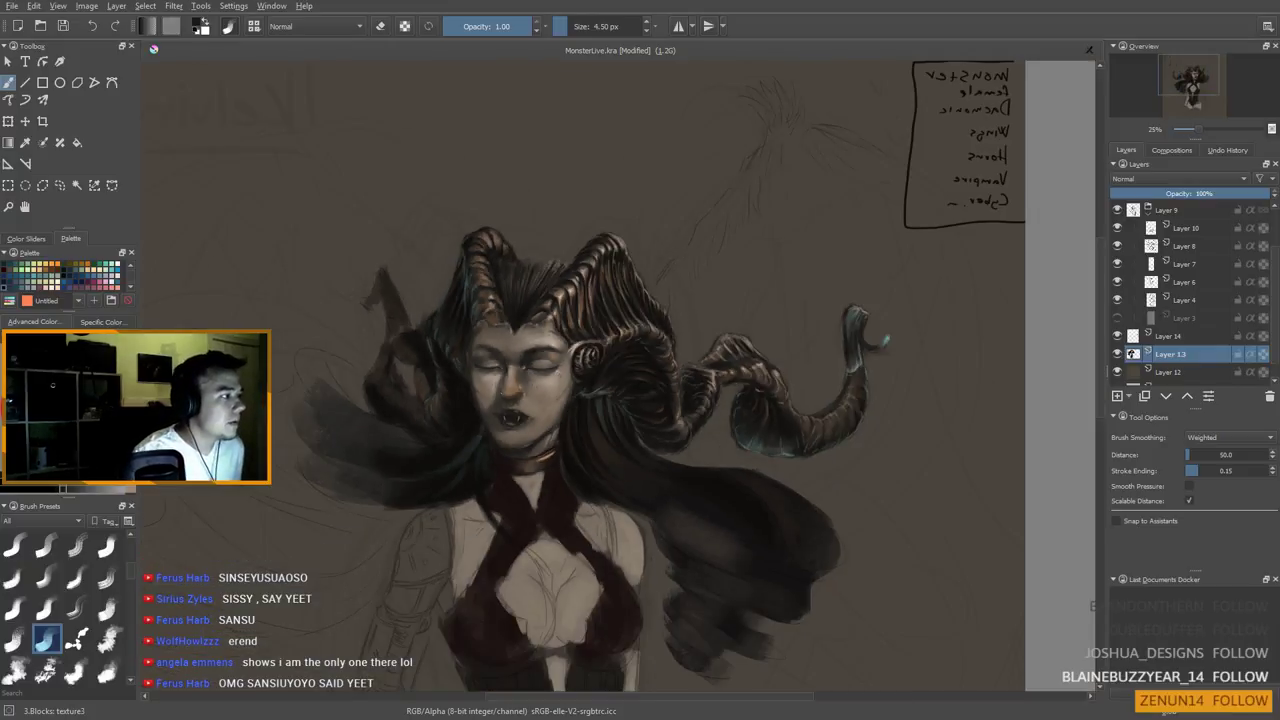
pyautogui.press('+')
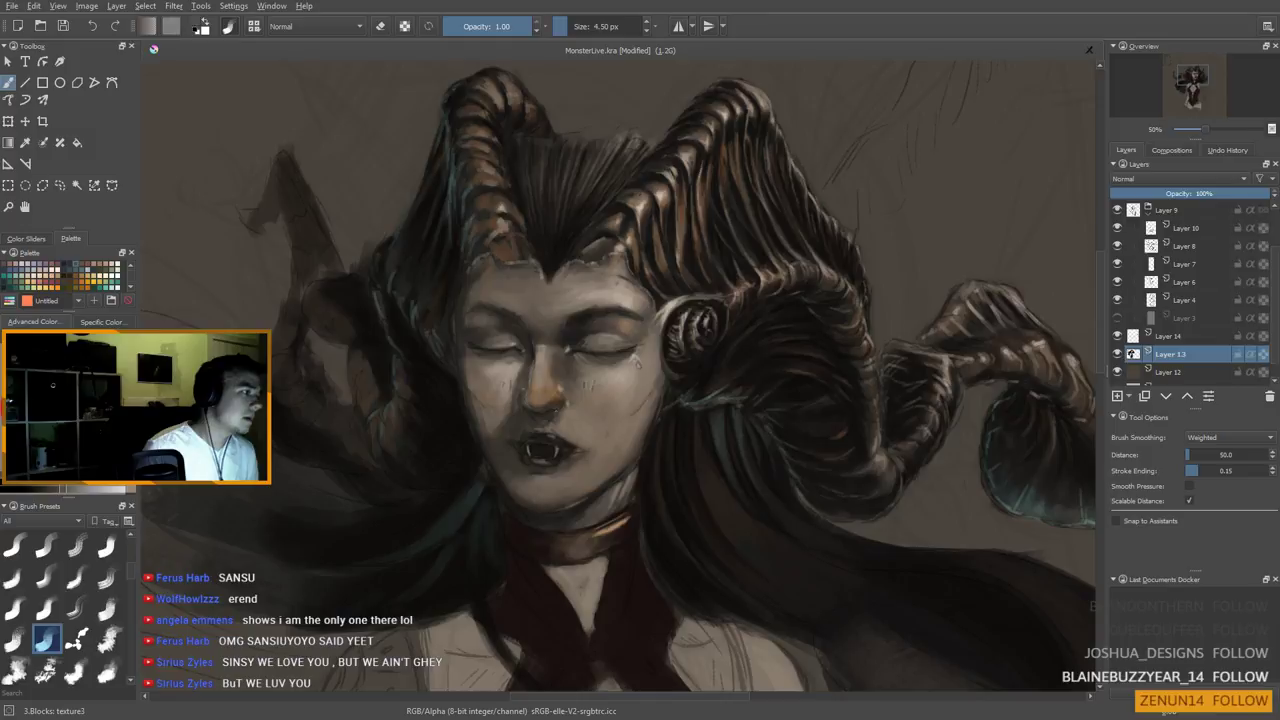
pyautogui.keyDown('ctrl'); pyautogui.click(577, 335); pyautogui.keyUp('ctrl')
pyautogui.keyDown('shift'); pyautogui.moveTo(551, 408); pyautogui.dragTo(555, 408); pyautogui.keyUp('shift')
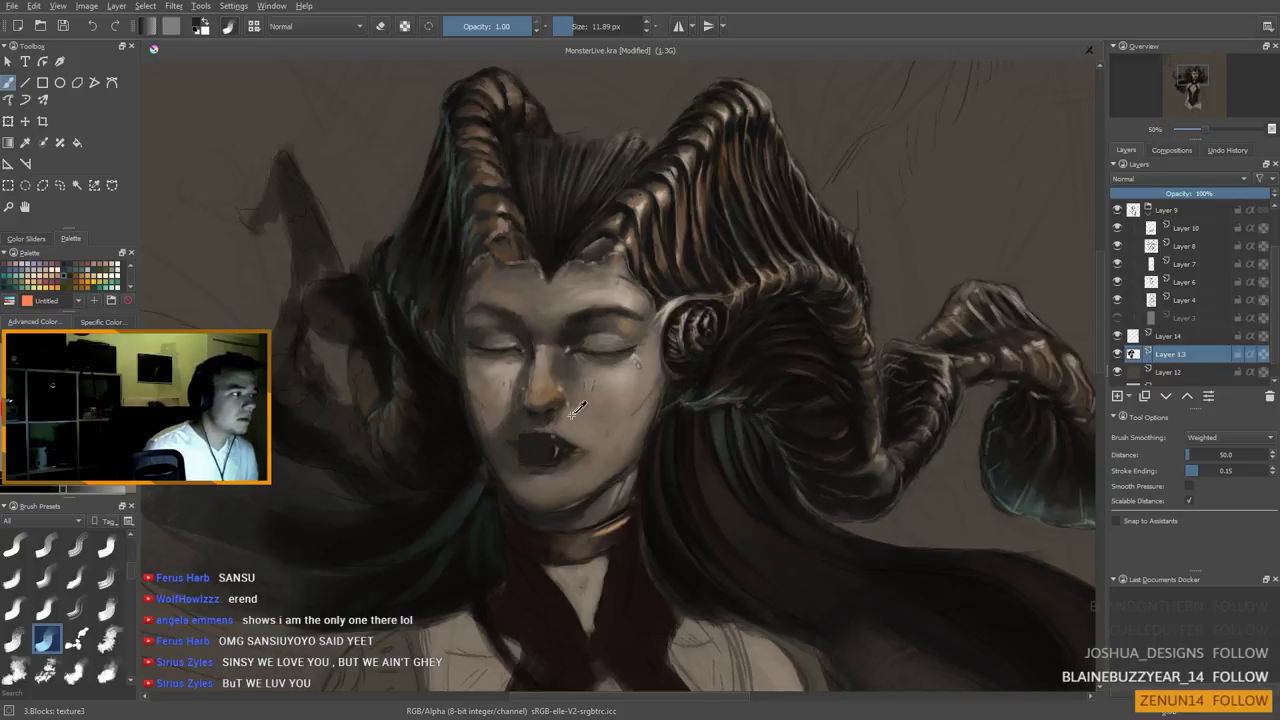
# Rework the upper lip and the area under the nose with skin and shadow tones sampled around the mouth
pyautogui.keyDown('ctrl'); pyautogui.click(572, 411); pyautogui.keyUp('ctrl')
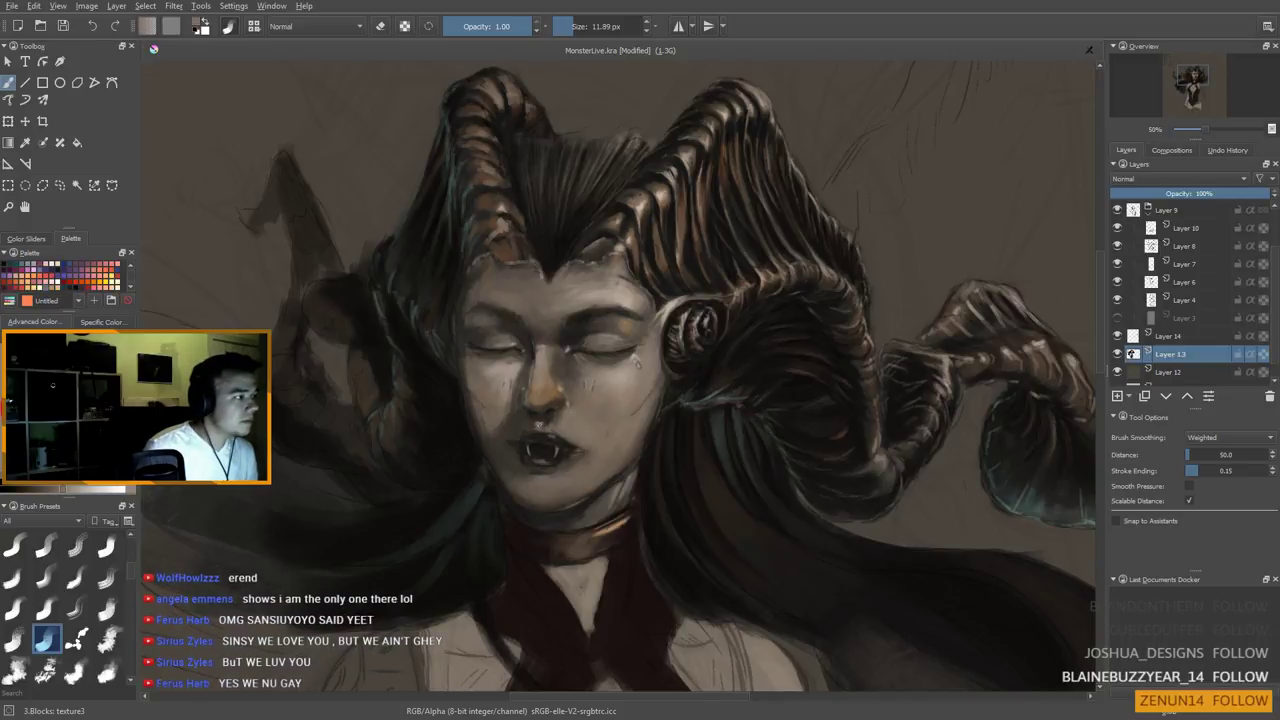
pyautogui.keyDown('ctrl'); pyautogui.click(511, 458); pyautogui.keyUp('ctrl')
pyautogui.keyDown('ctrl'); pyautogui.click(540, 424); pyautogui.keyUp('ctrl')
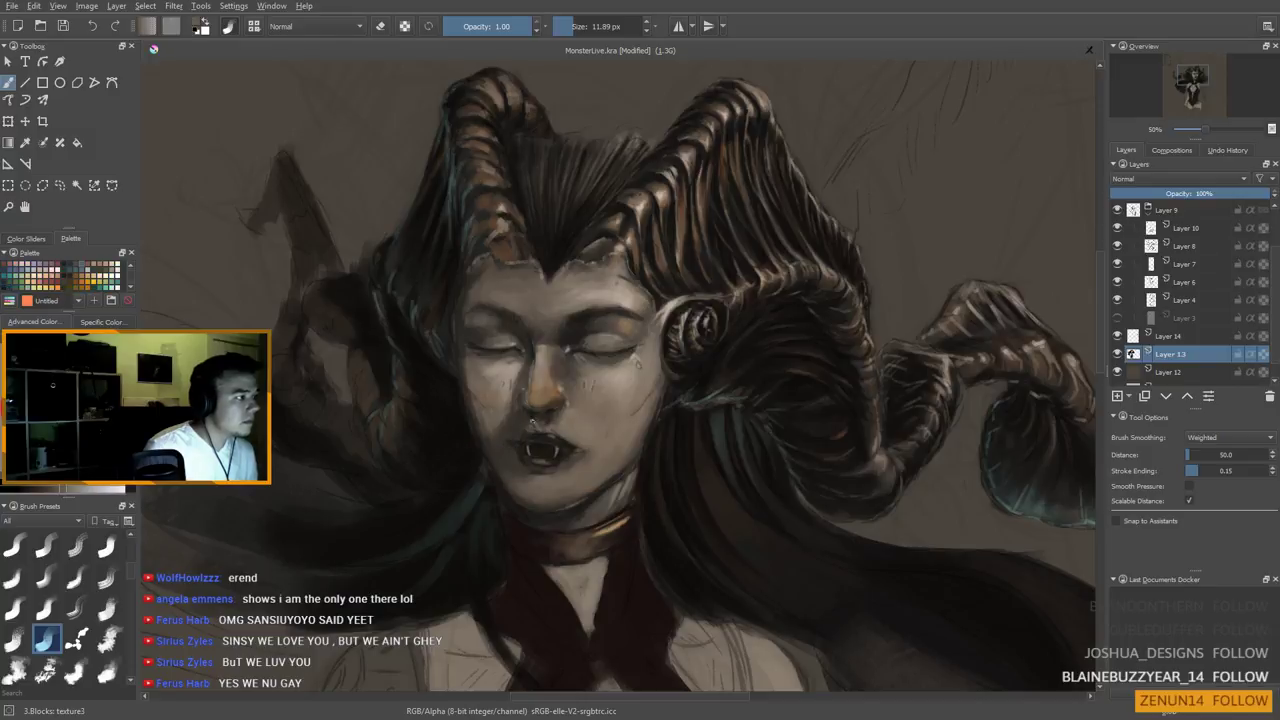
pyautogui.keyDown('ctrl'); pyautogui.click(533, 423); pyautogui.keyUp('ctrl')
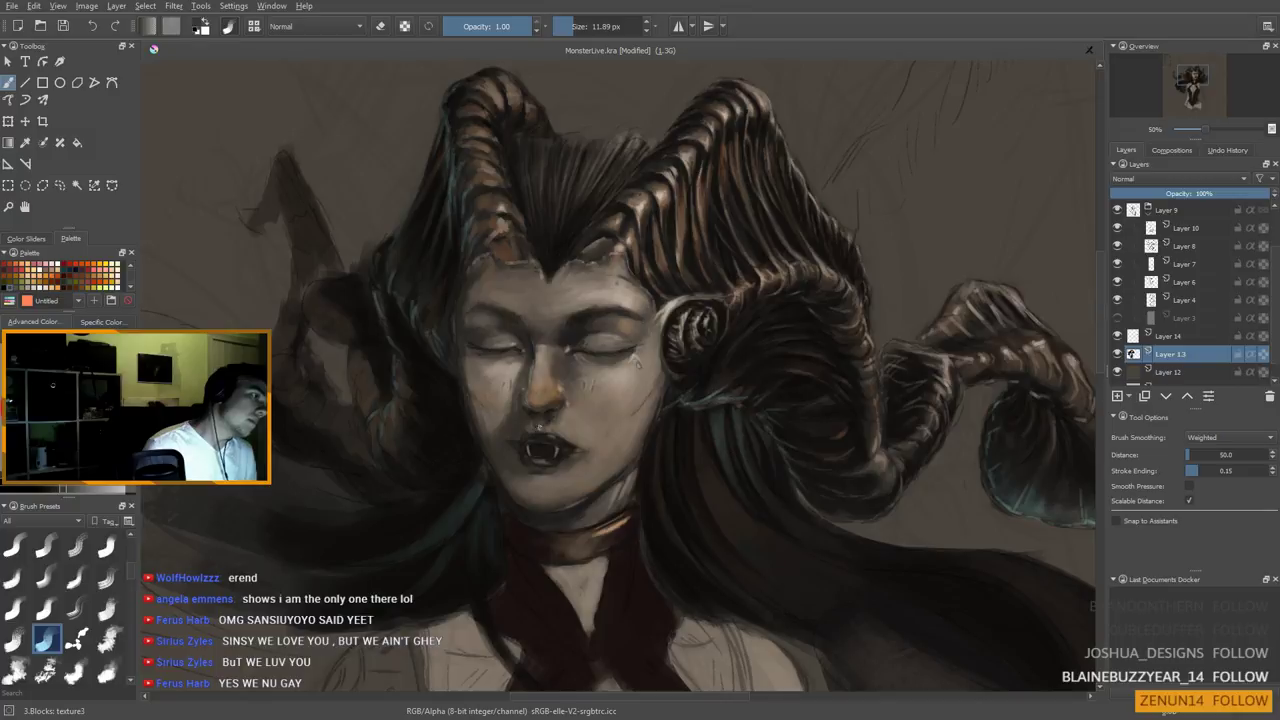
pyautogui.keyDown('ctrl'); pyautogui.click(531, 422); pyautogui.keyUp('ctrl')
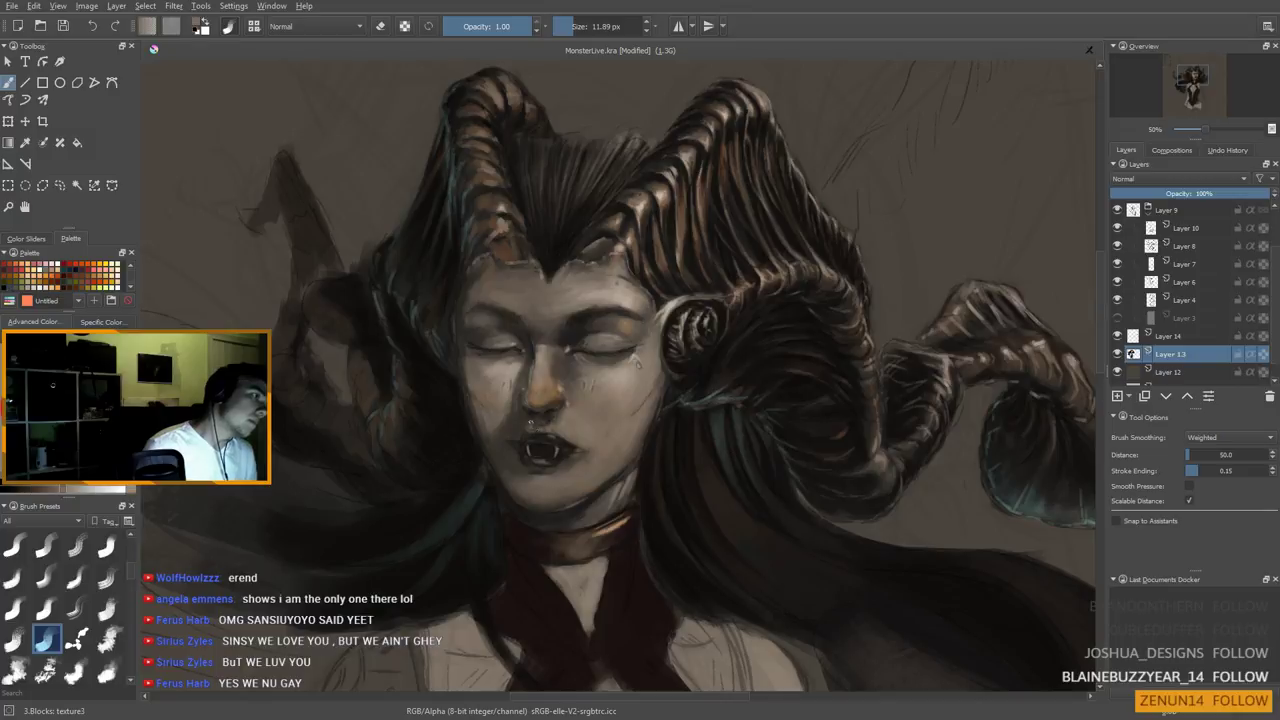
pyautogui.keyDown('ctrl'); pyautogui.click(536, 429); pyautogui.keyUp('ctrl')
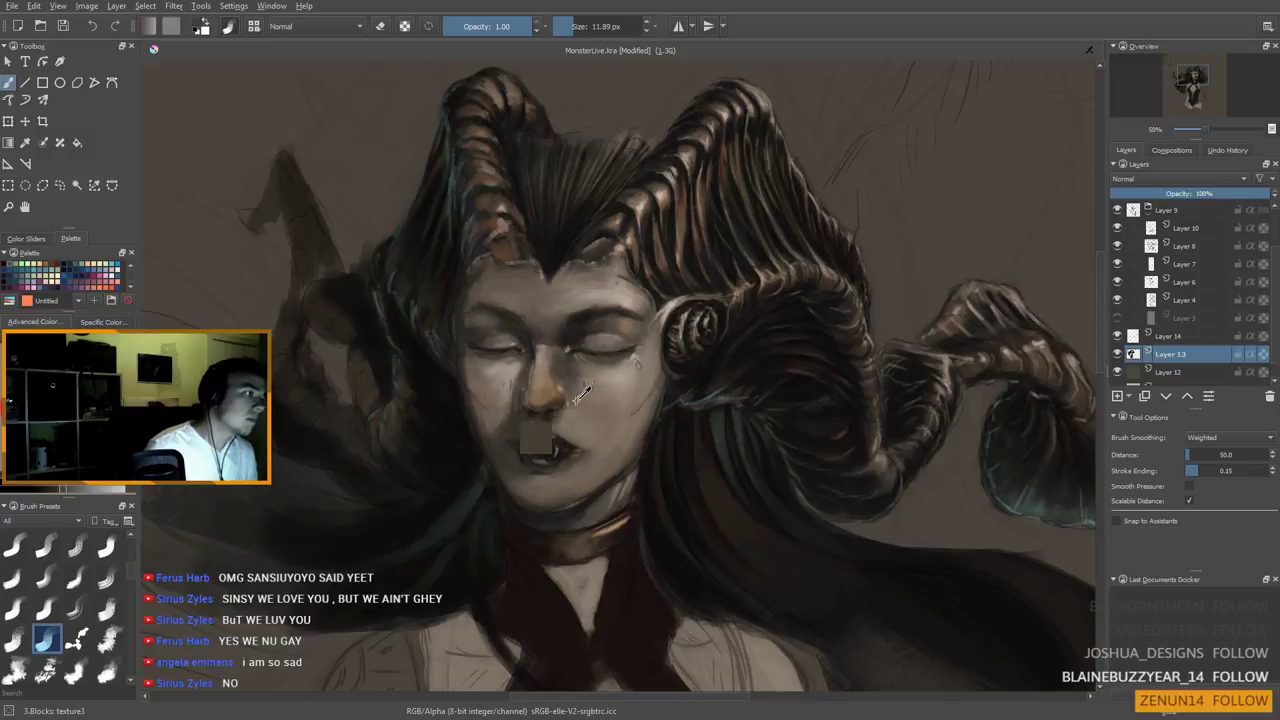
pyautogui.keyDown('ctrl'); pyautogui.click(530, 431); pyautogui.keyUp('ctrl')
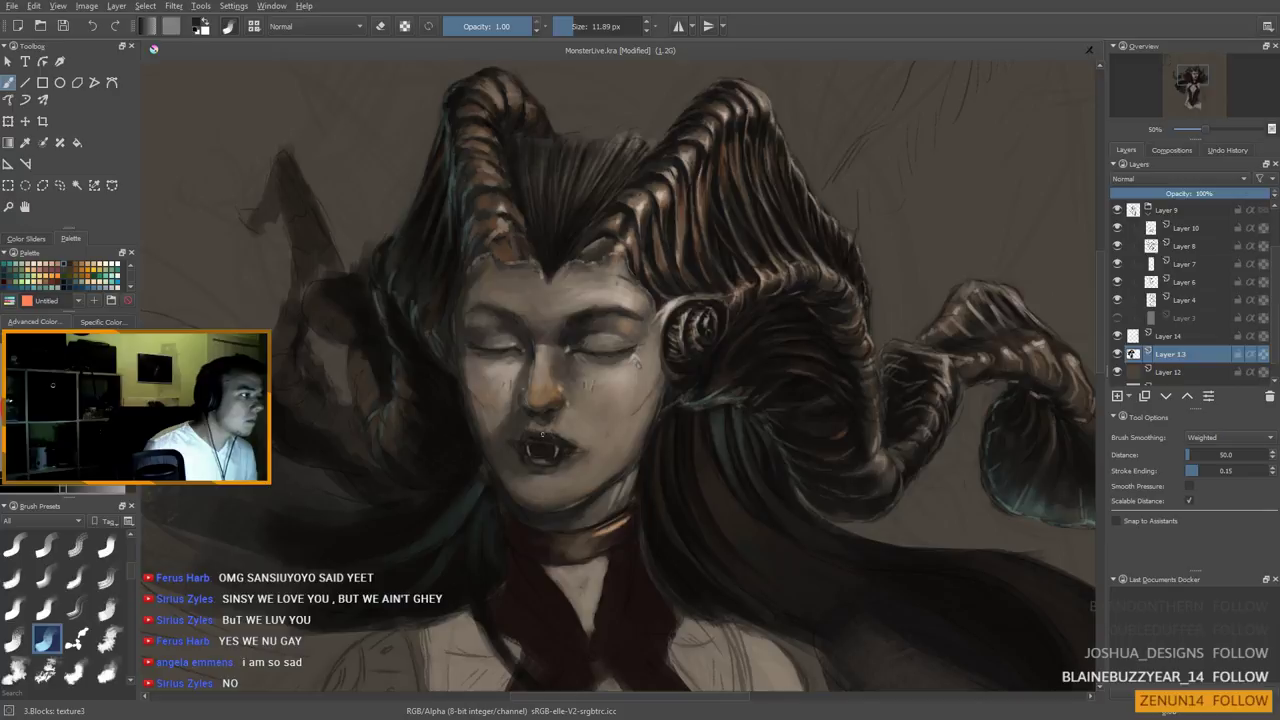
# Darken and fill out the lips around the fangs with a dark red sampled from the halter top
pyautogui.keyDown('ctrl'); pyautogui.click(631, 589); pyautogui.keyUp('ctrl')
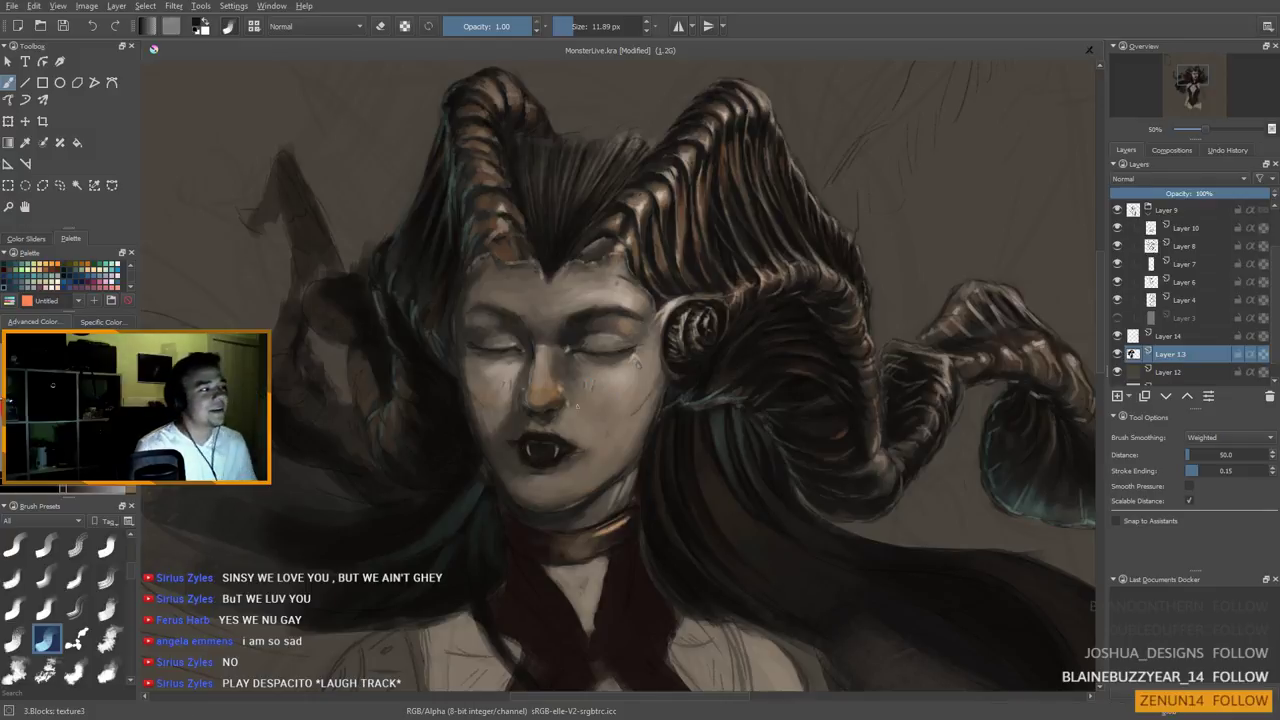
pyautogui.scroll(-4, 555, 437)
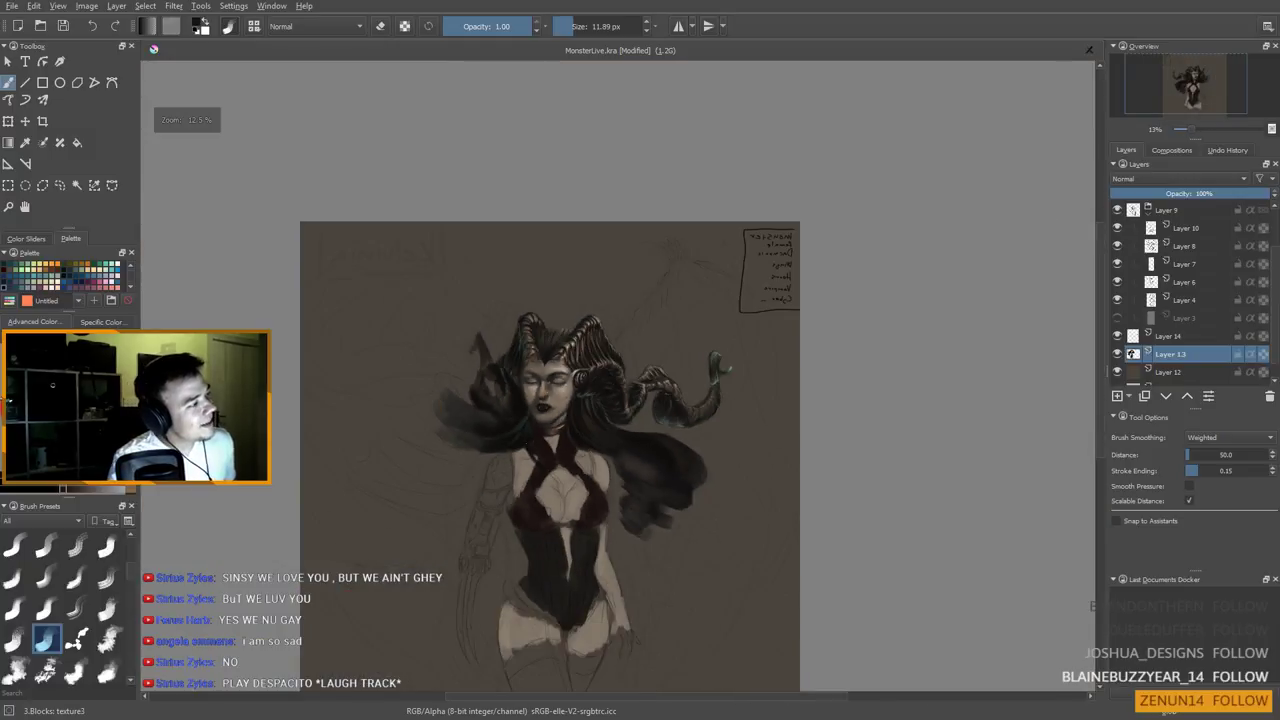
pyautogui.scroll(4, 527, 450)
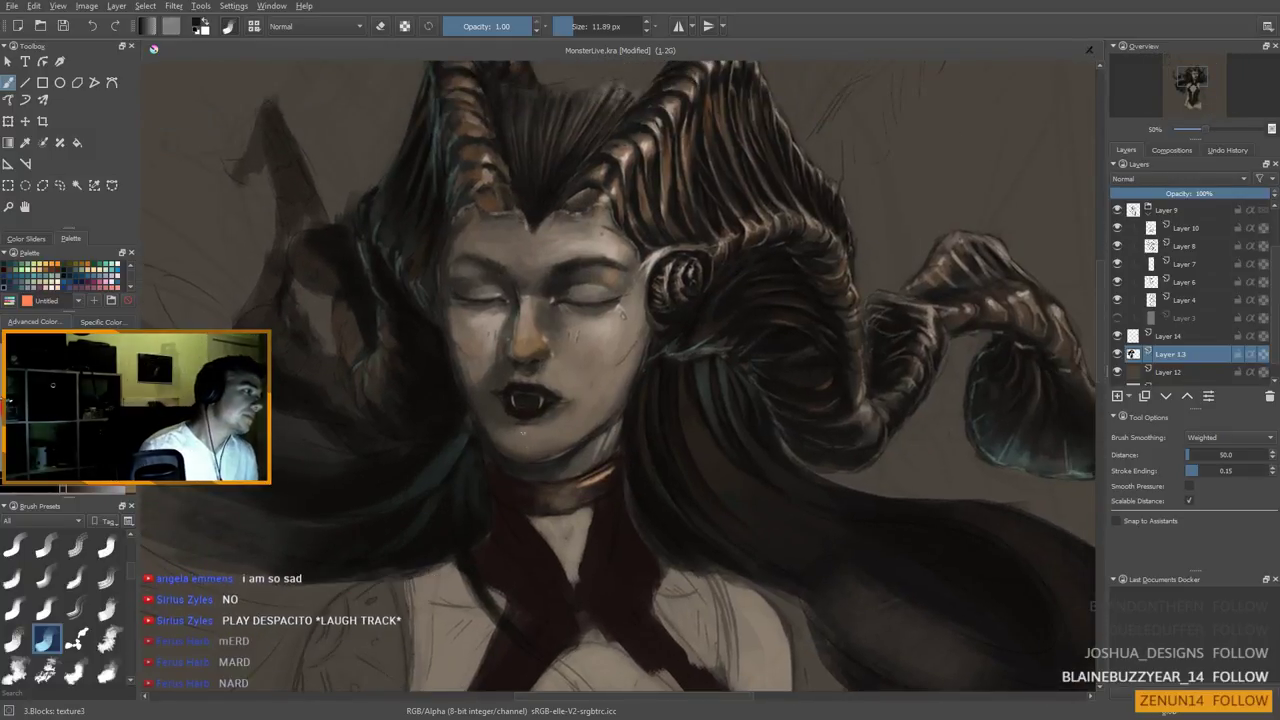
pyautogui.keyDown('ctrl'); pyautogui.click(525, 393); pyautogui.keyUp('ctrl')
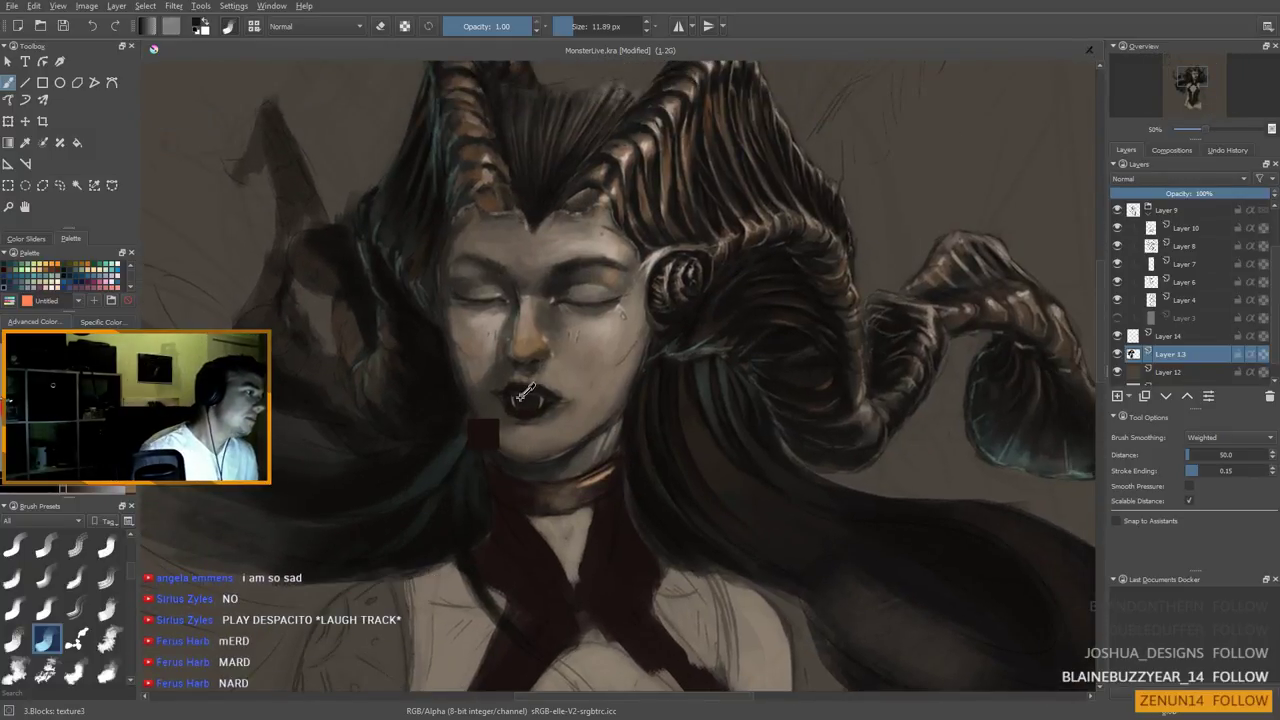
# Warm the nose tip with a palette red and orange-brown tones sampled from the nose and horn base, using a 15 px brush
pyautogui.keyDown('ctrl'); pyautogui.click(530, 322); pyautogui.keyUp('ctrl')
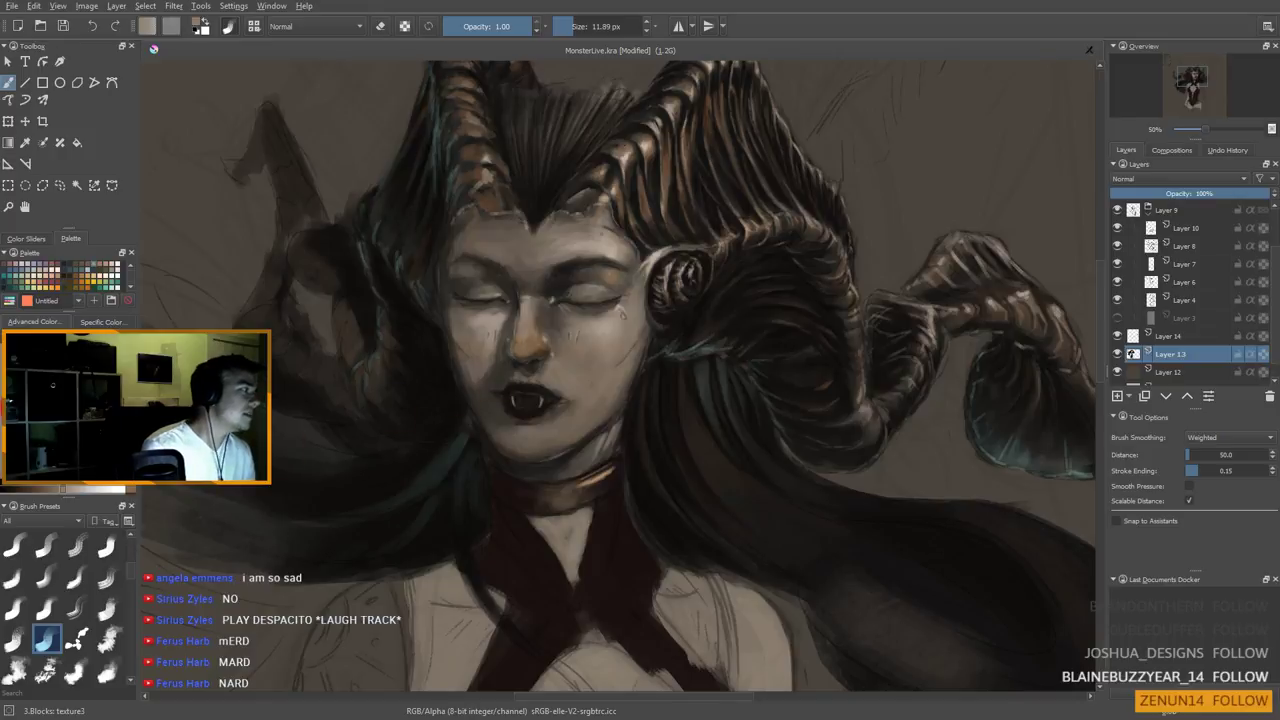
pyautogui.scroll(1, 60, 275)
pyautogui.click(46, 287)
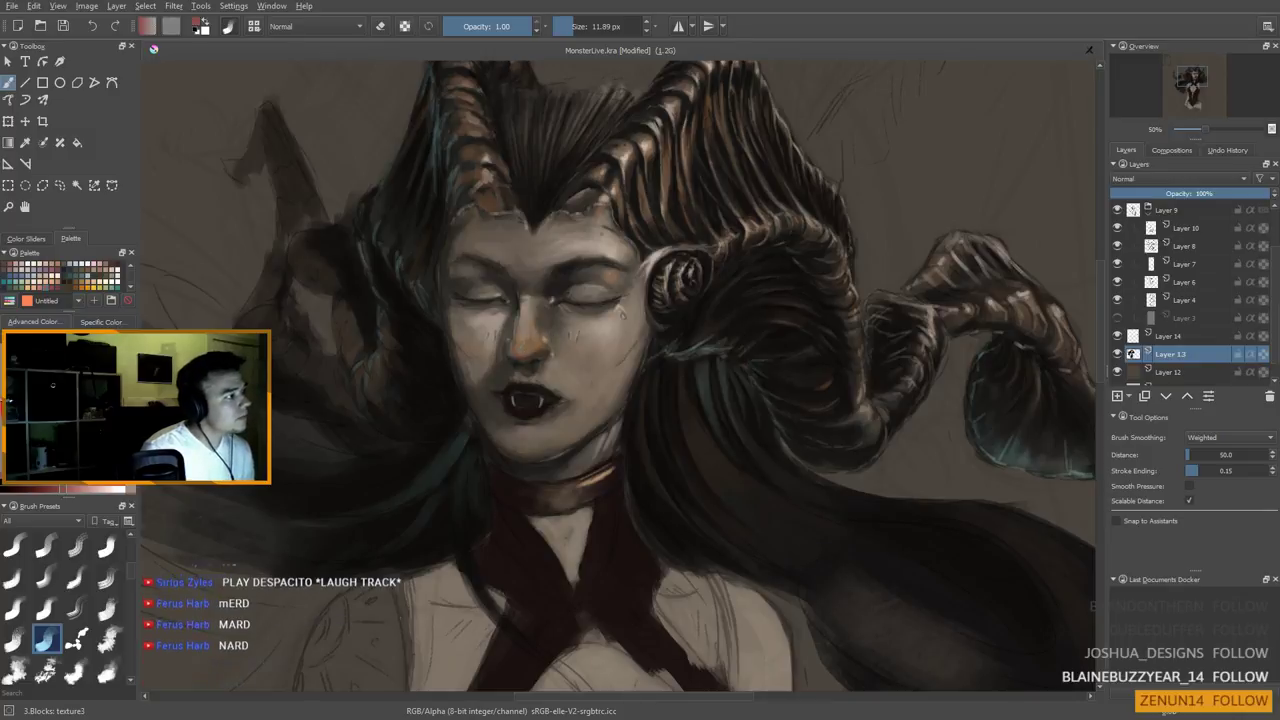
pyautogui.keyDown('ctrl'); pyautogui.click(529, 349); pyautogui.keyUp('ctrl')
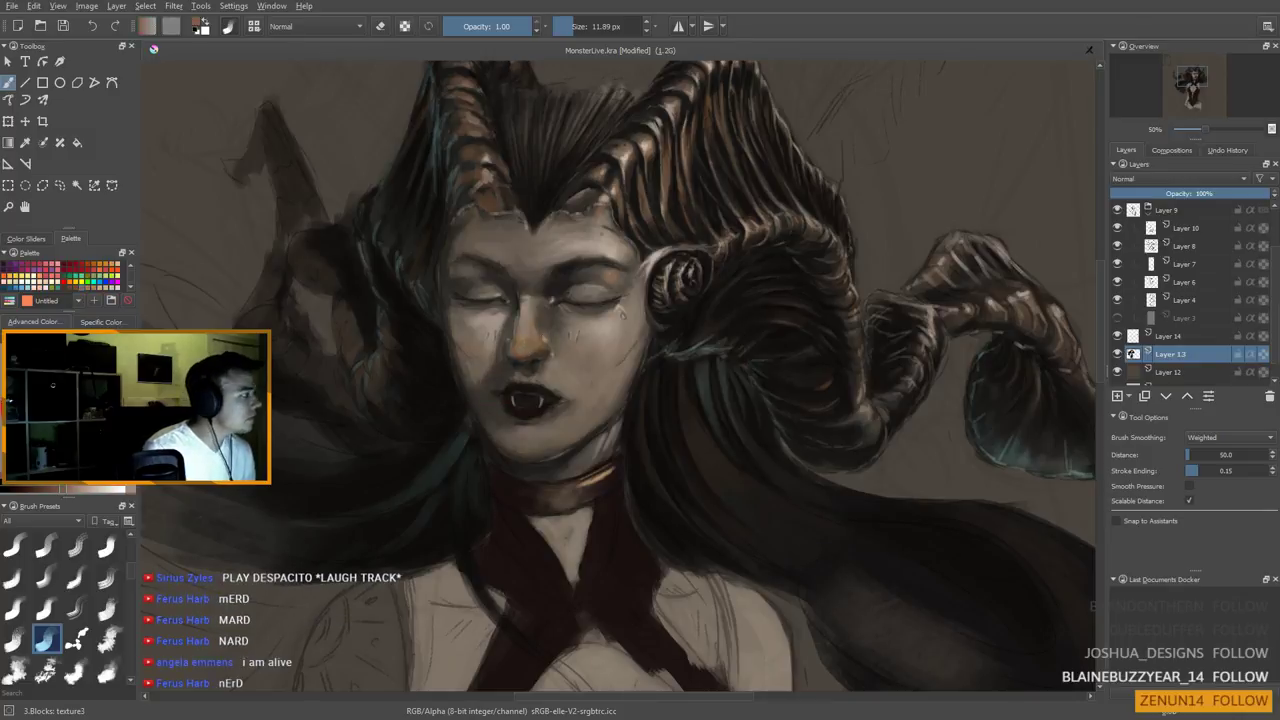
pyautogui.keyDown('ctrl'); pyautogui.click(486, 212); pyautogui.keyUp('ctrl')
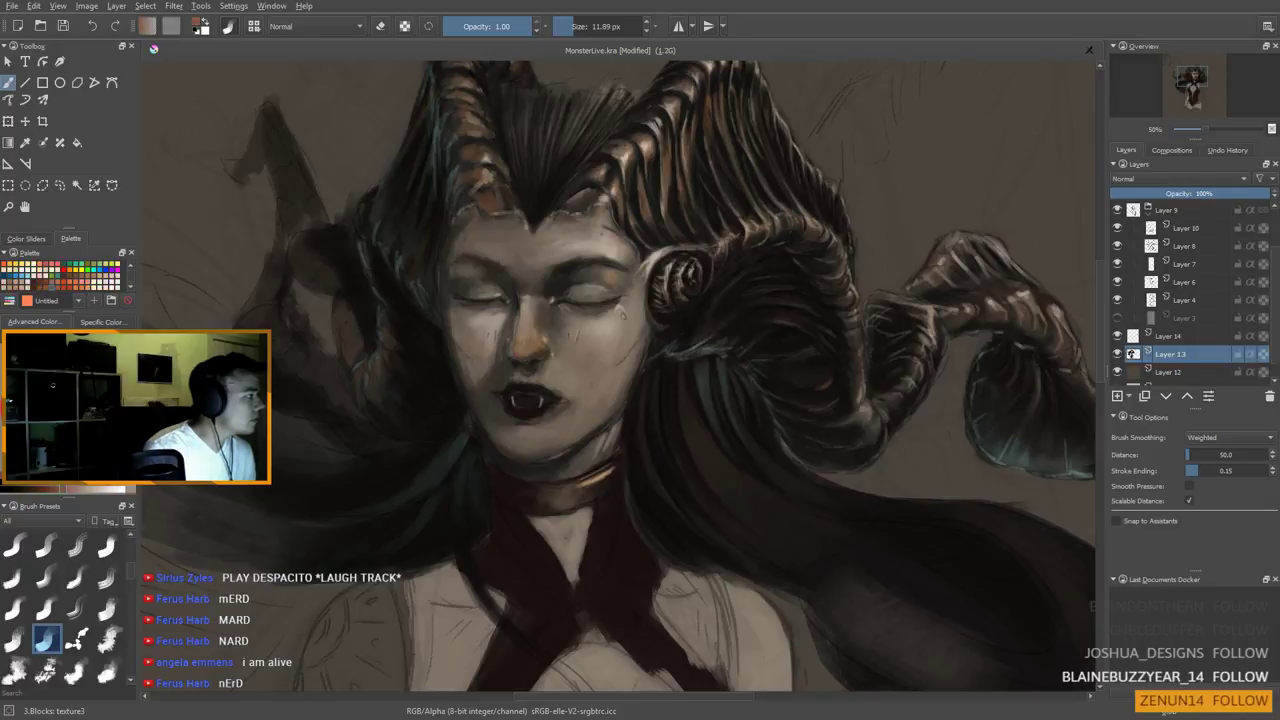
pyautogui.click(518, 356)
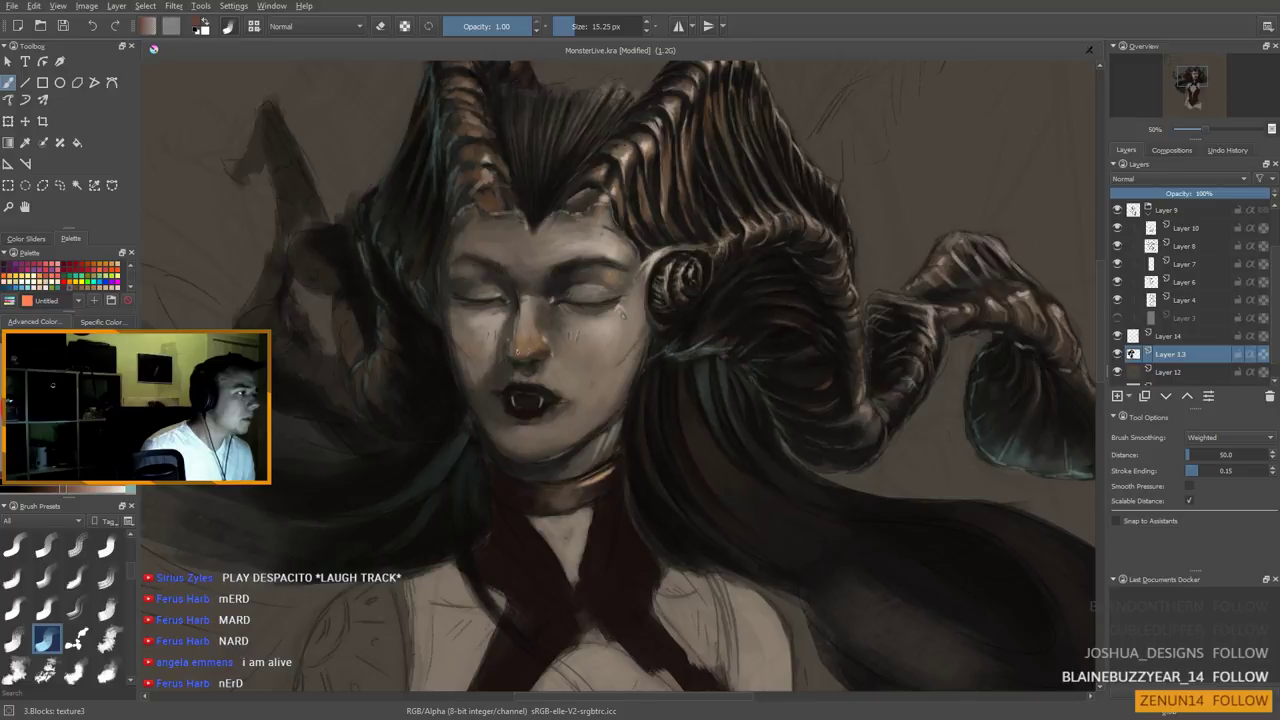
pyautogui.moveTo(531, 352); pyautogui.dragTo(523, 378)
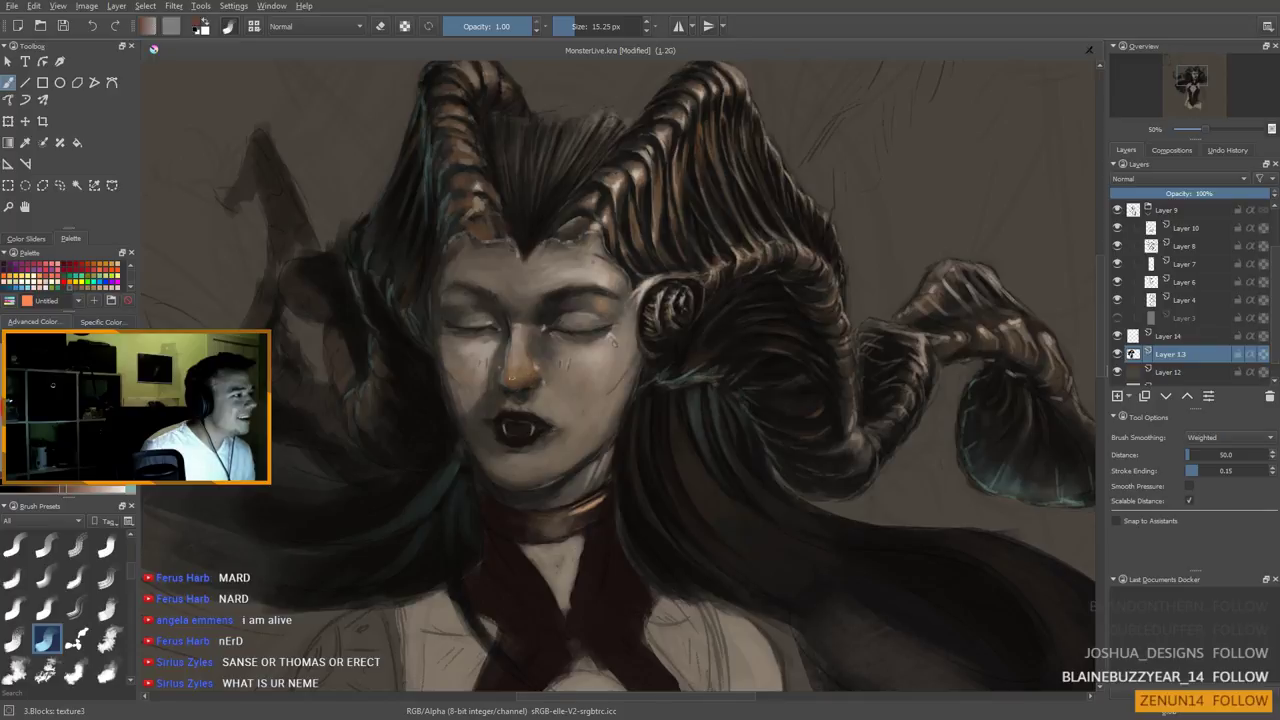
# Refine the nose tip and bridge edge with the reddish-brown tone, using a 16 px brush and a finer 10 px one
pyautogui.scroll(-2, 490, 374)
pyautogui.scroll(4, 490, 374)
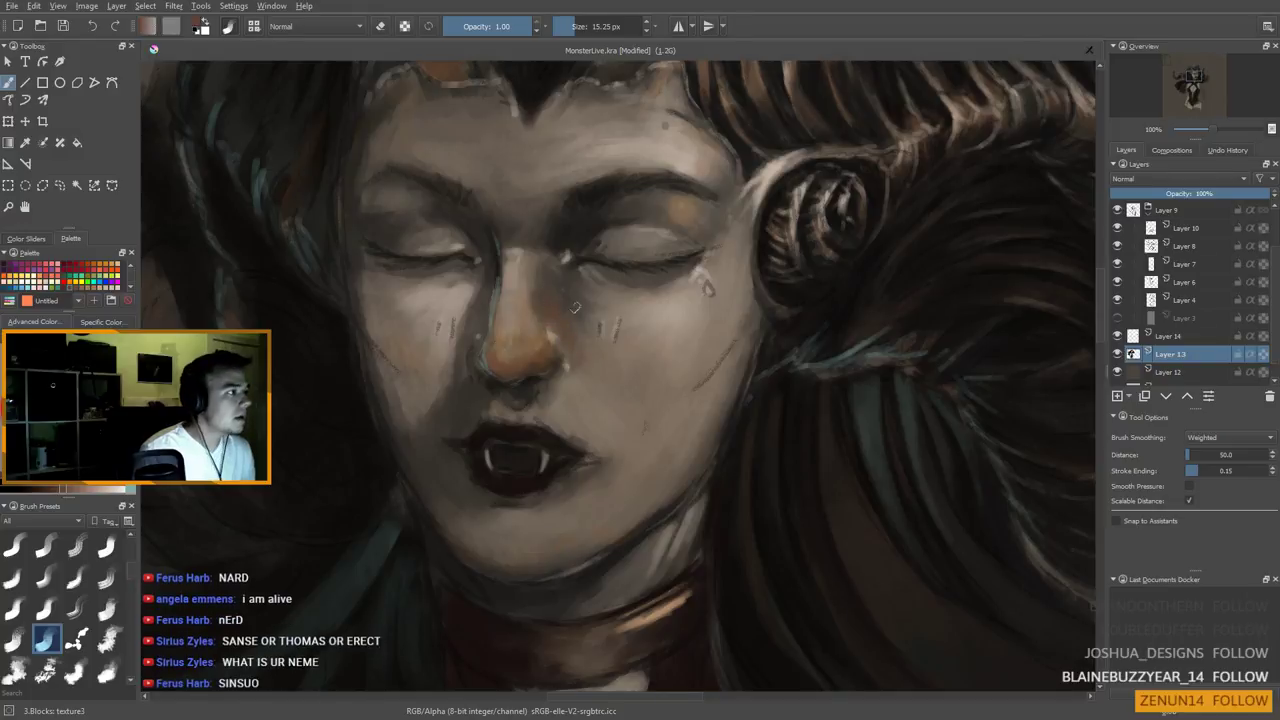
pyautogui.scroll(-3, 625, 325)
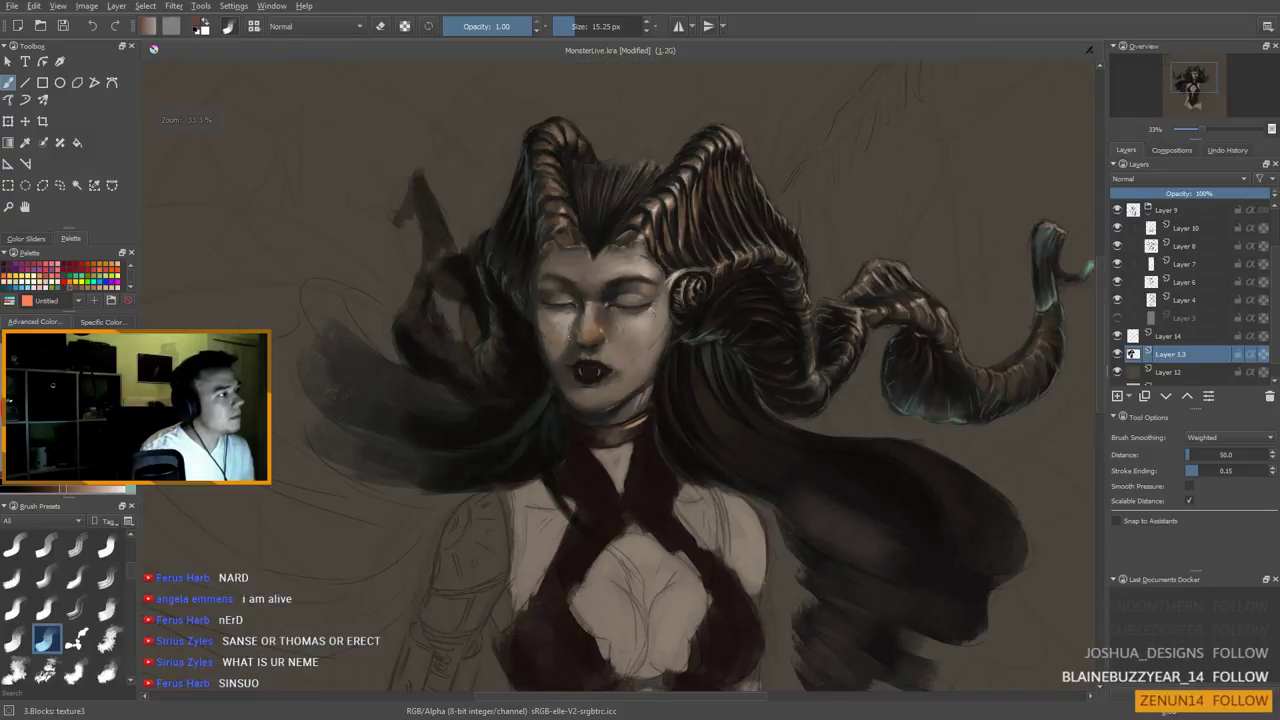
pyautogui.scroll(1, 600, 330)
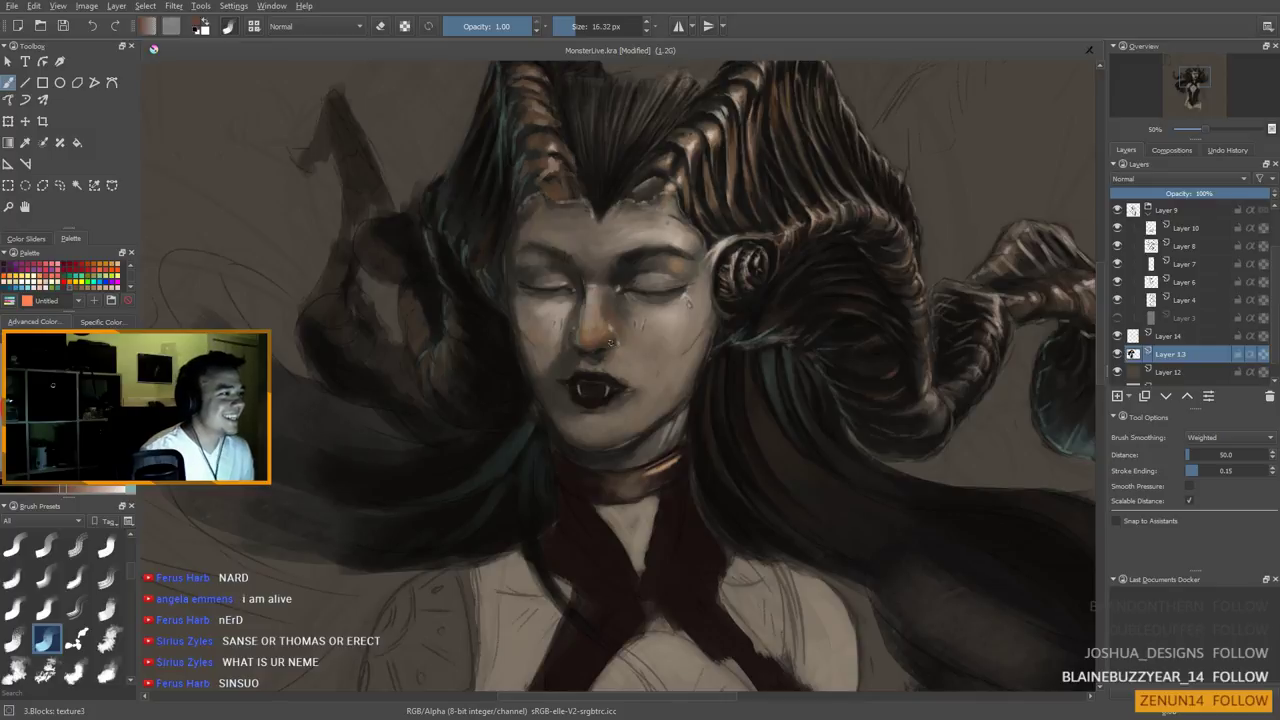
pyautogui.keyDown('shift'); pyautogui.moveTo(646, 366); pyautogui.dragTo(648, 366); pyautogui.keyUp('shift')
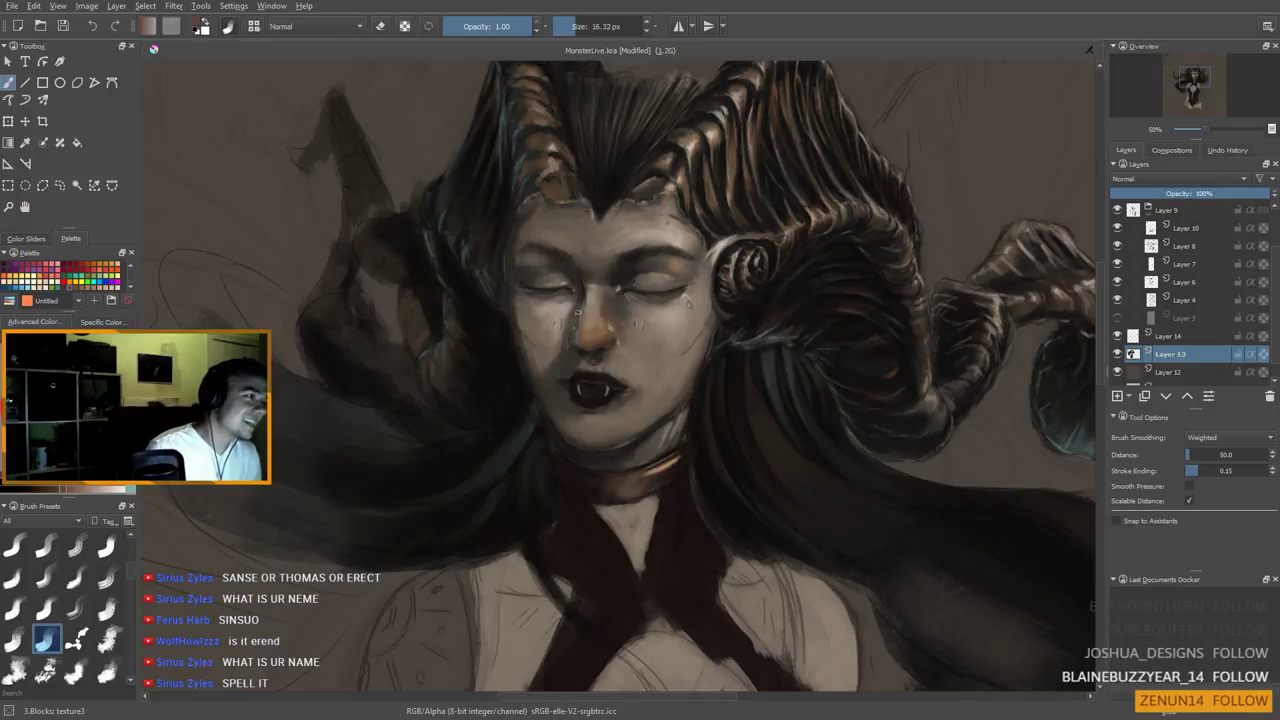
pyautogui.press('[')
pyautogui.press('[')
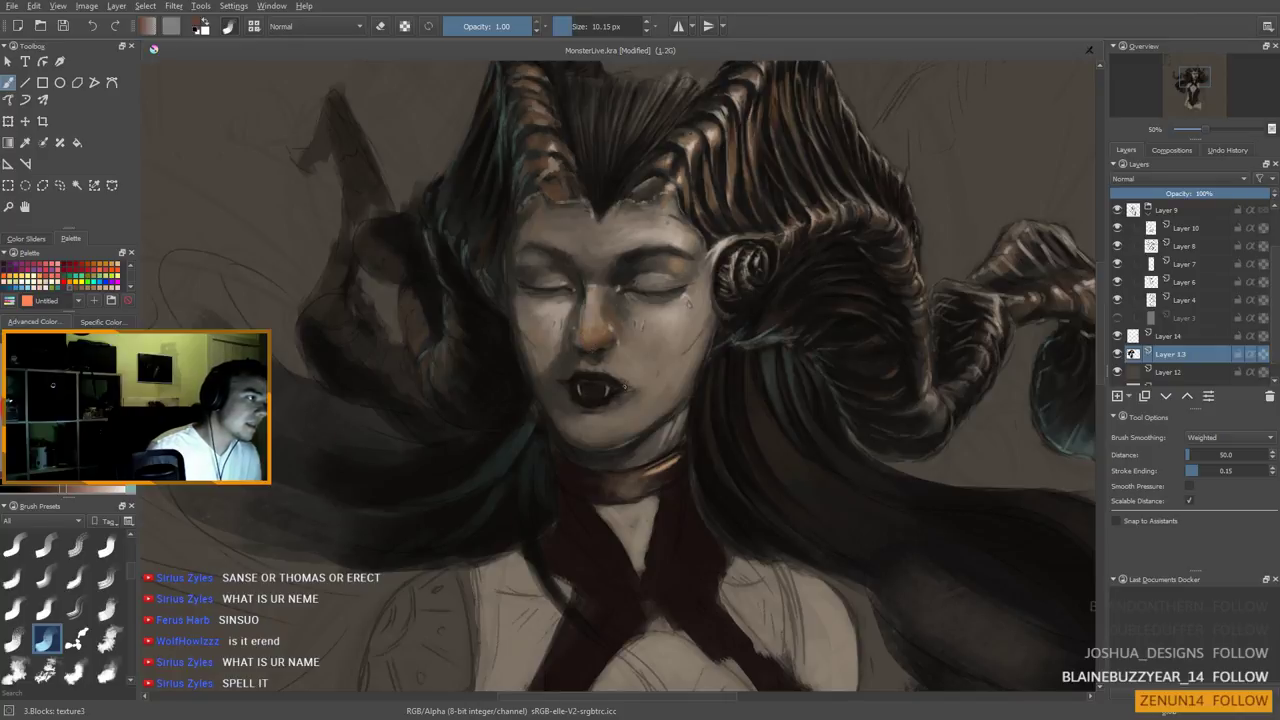
# Darken the right eyebrow with a sampled dark tone and the 10 px brush
pyautogui.keyDown('ctrl'); pyautogui.click(635, 390); pyautogui.keyUp('ctrl')
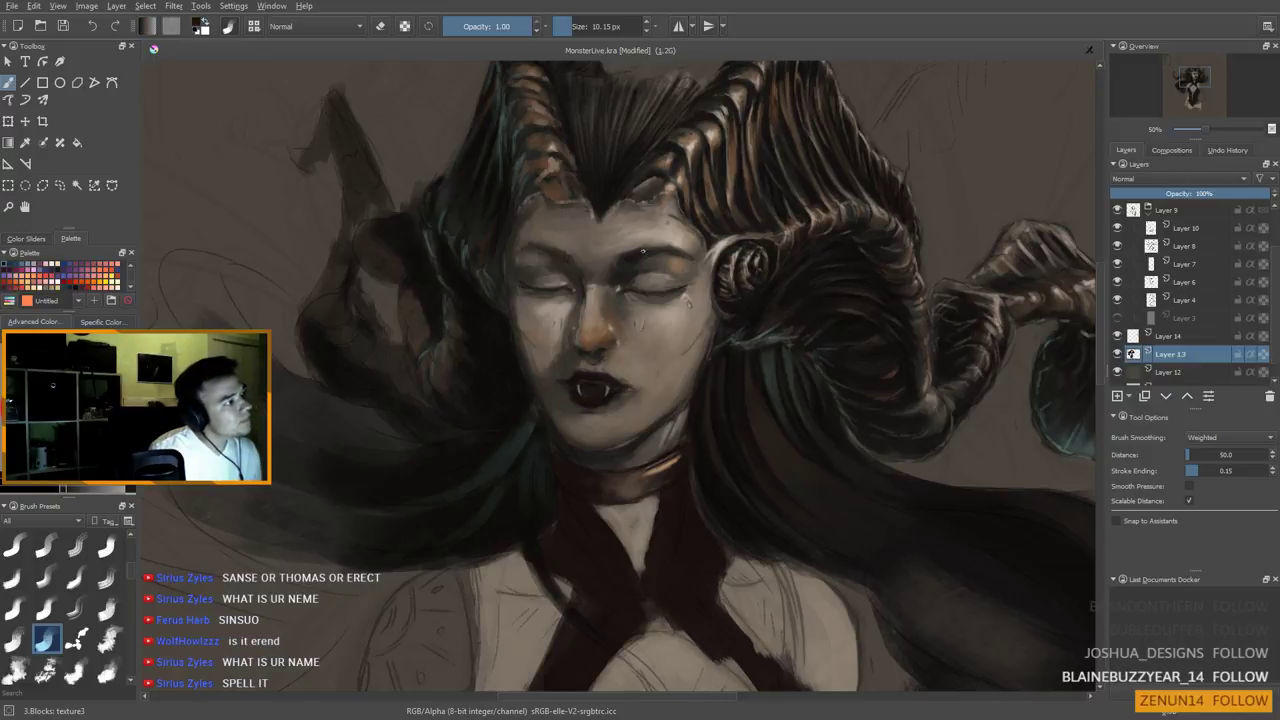
pyautogui.scroll(-2, 636, 208)
pyautogui.moveTo(636, 208); pyautogui.dragTo(613, 279)
pyautogui.scroll(1, 613, 280)
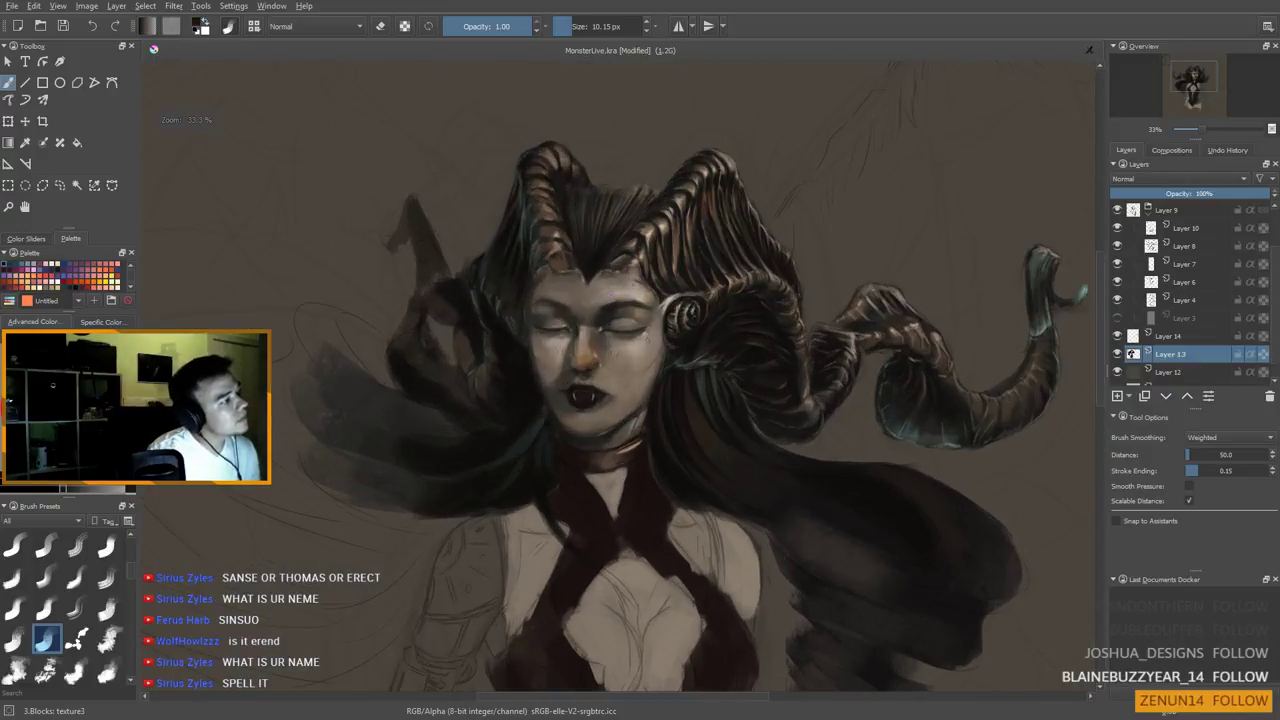
# Touch up the nose with a skin tone sampled from its bridge and a 7 px brush, and sample a left cheek tone
pyautogui.keyDown('ctrl'); pyautogui.click(587, 336); pyautogui.keyUp('ctrl')
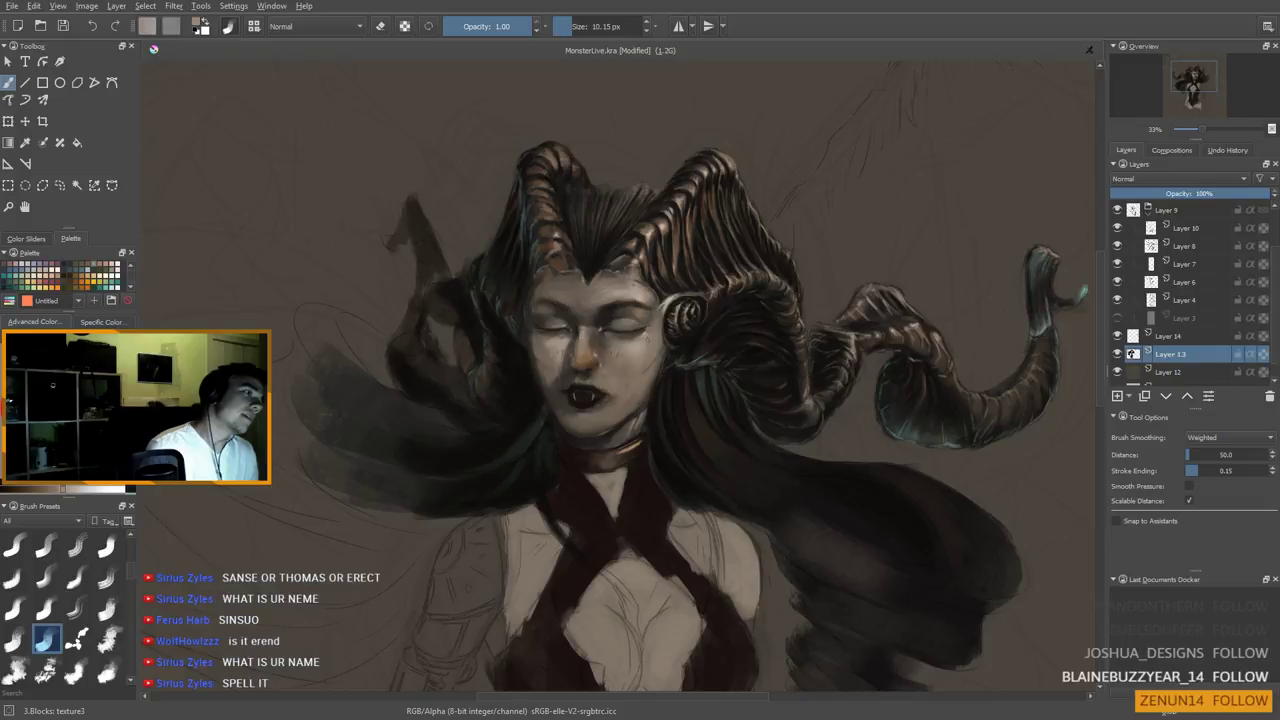
pyautogui.keyDown('shift'); pyautogui.moveTo(587, 336); pyautogui.dragTo(582, 367); pyautogui.keyUp('shift')
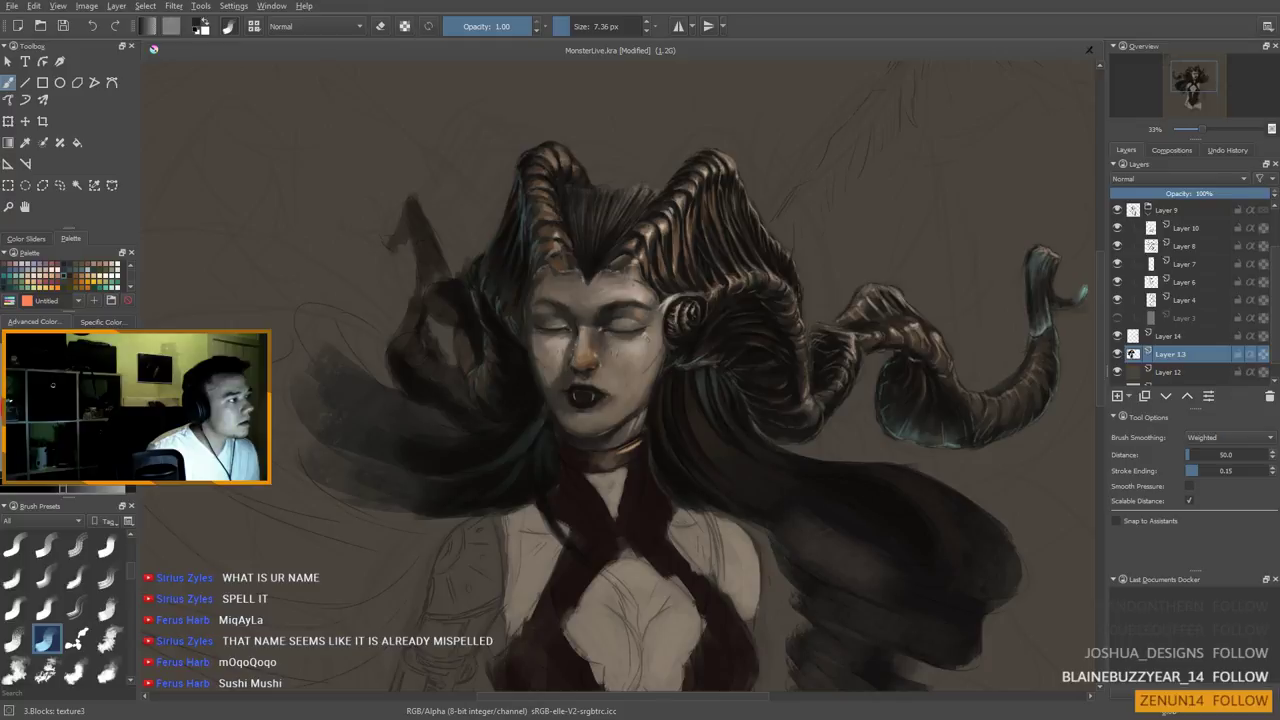
pyautogui.keyDown('ctrl'); pyautogui.click(550, 371); pyautogui.keyUp('ctrl')
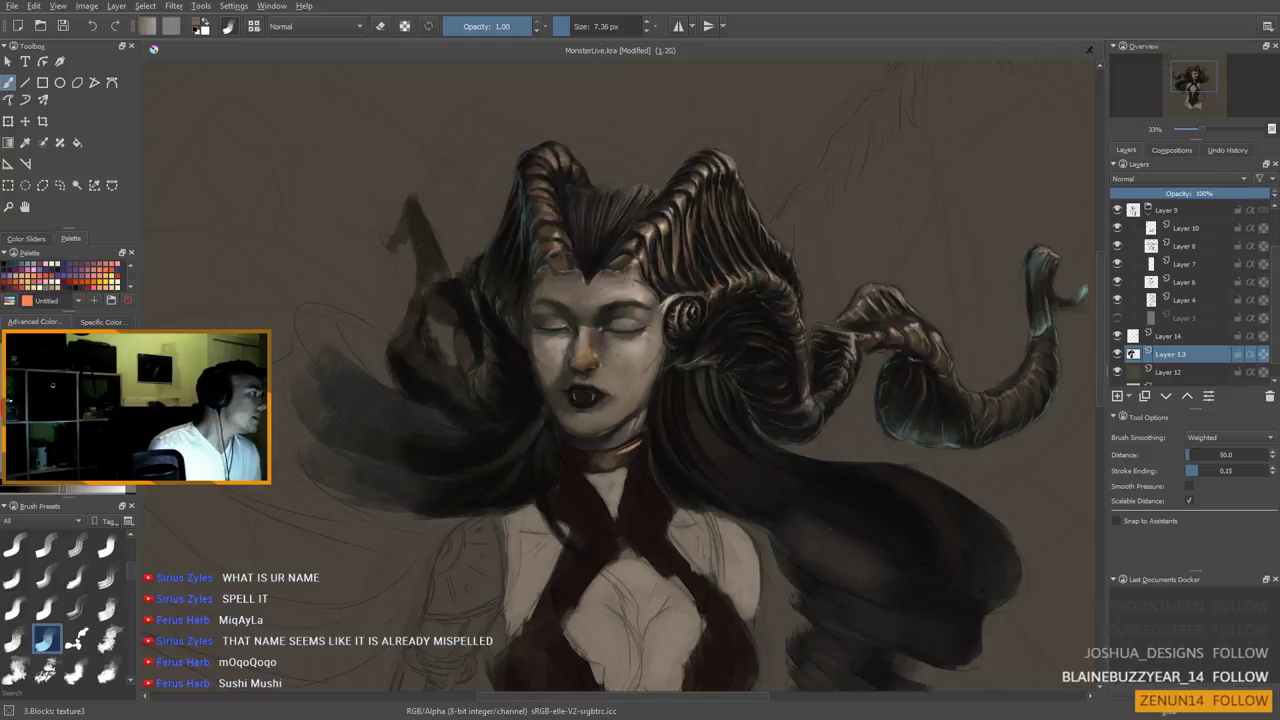
# Touch up the right cheek below the eye with a light tone sampled from the nose, using a brush of about 8 px
pyautogui.keyDown('ctrl'); pyautogui.click(585, 340); pyautogui.keyUp('ctrl')
pyautogui.keyDown('shift'); pyautogui.moveTo(585, 340); pyautogui.dragTo(595, 340); pyautogui.keyUp('shift')
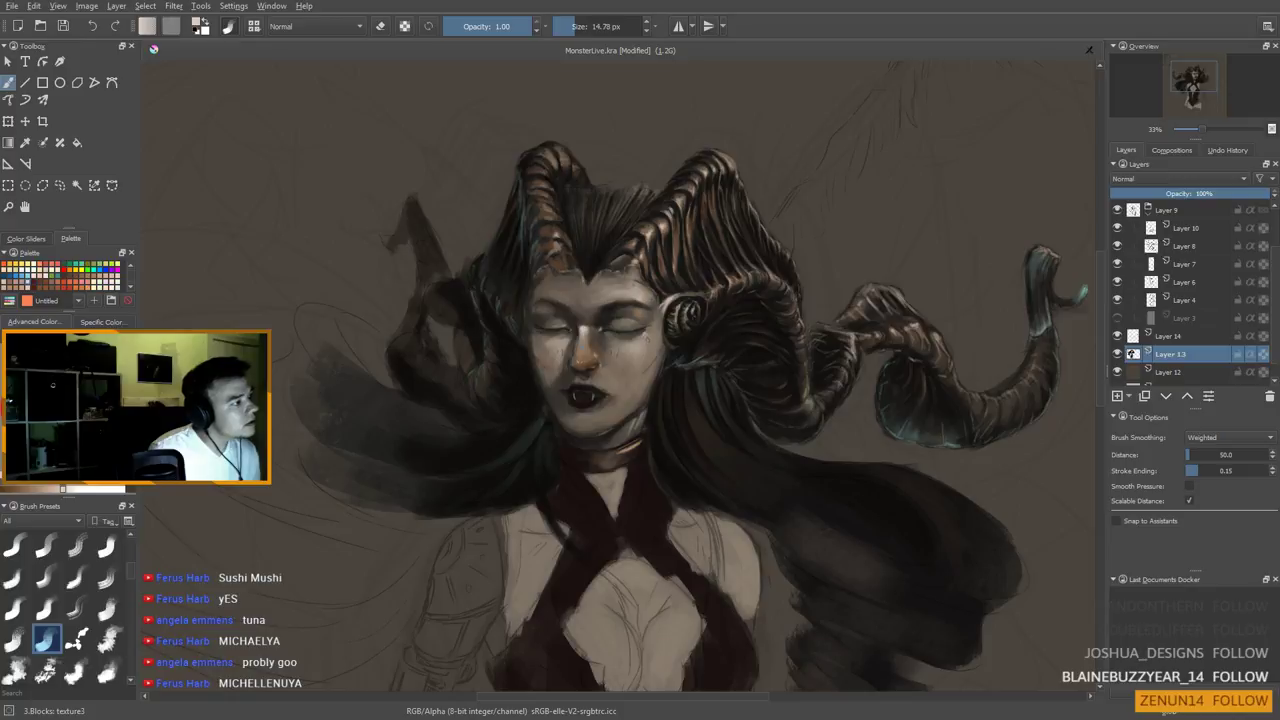
pyautogui.press('[')
pyautogui.press('[')
pyautogui.press('[')
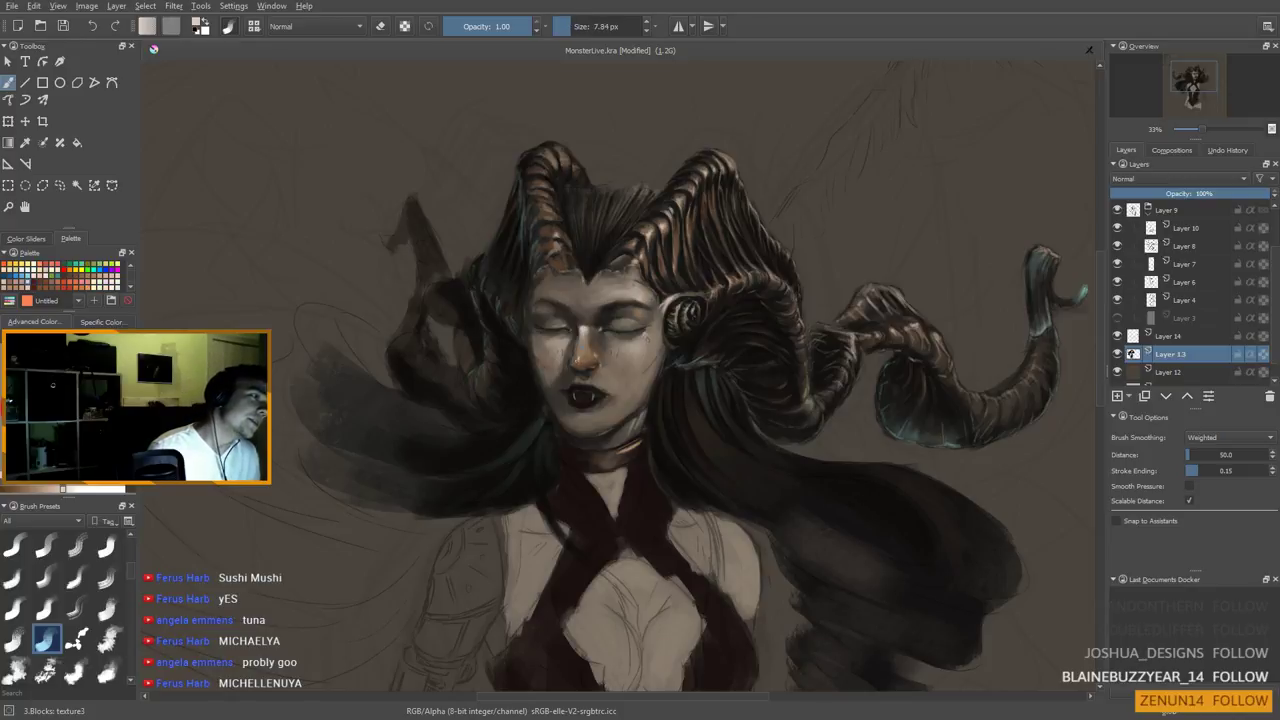
pyautogui.moveTo(617, 352); pyautogui.dragTo(617, 356)
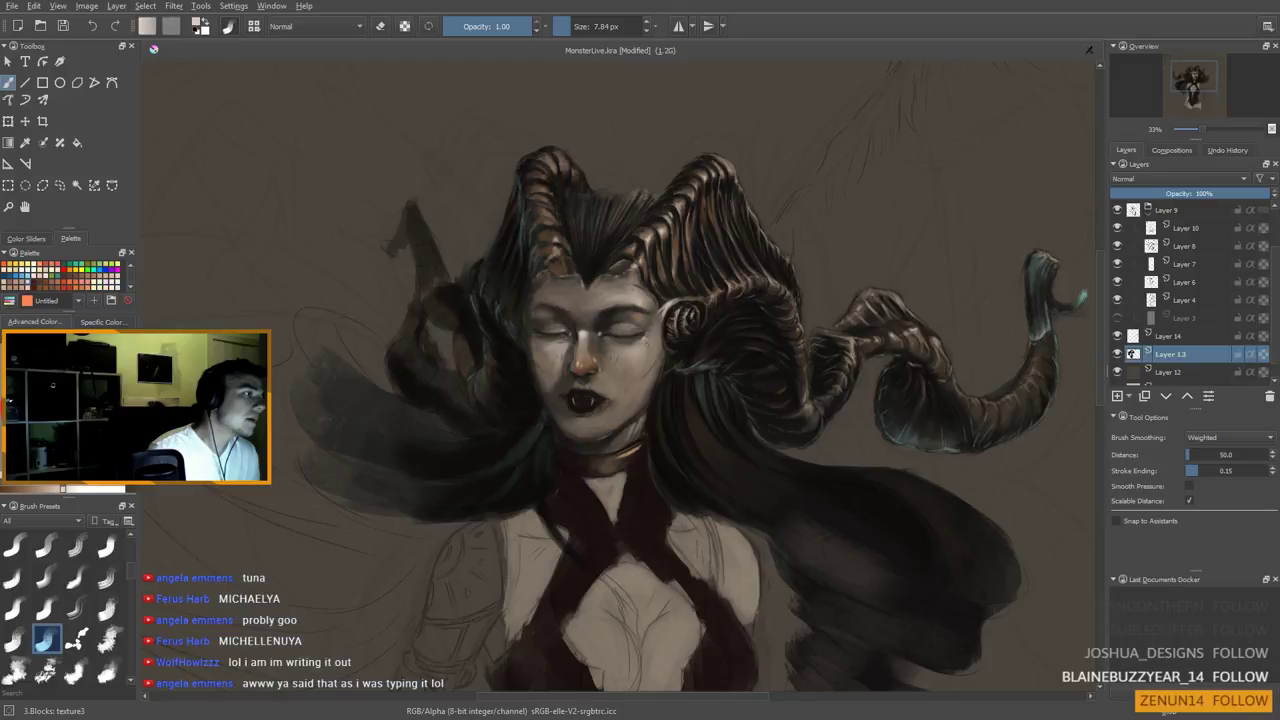
# Soften the light skin tones on the face with a larger brush of about 19 px and then 30 px
pyautogui.press(']')
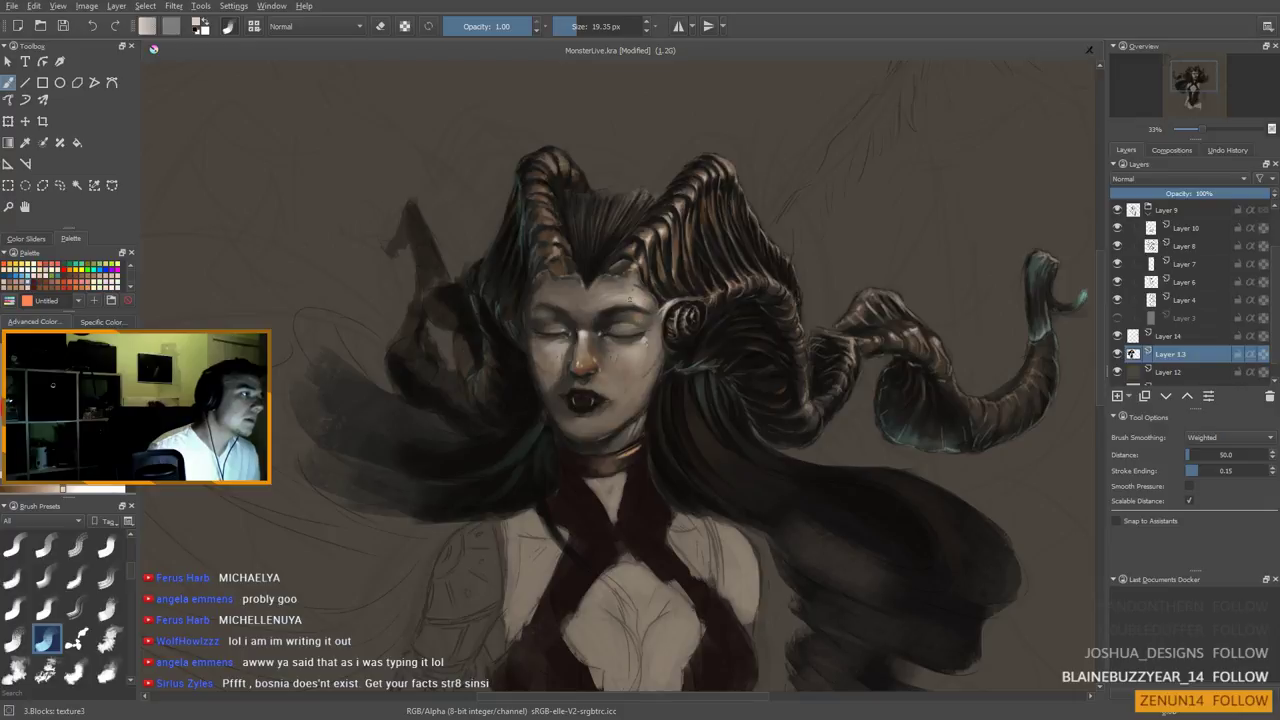
pyautogui.press(']')
pyautogui.press(']')
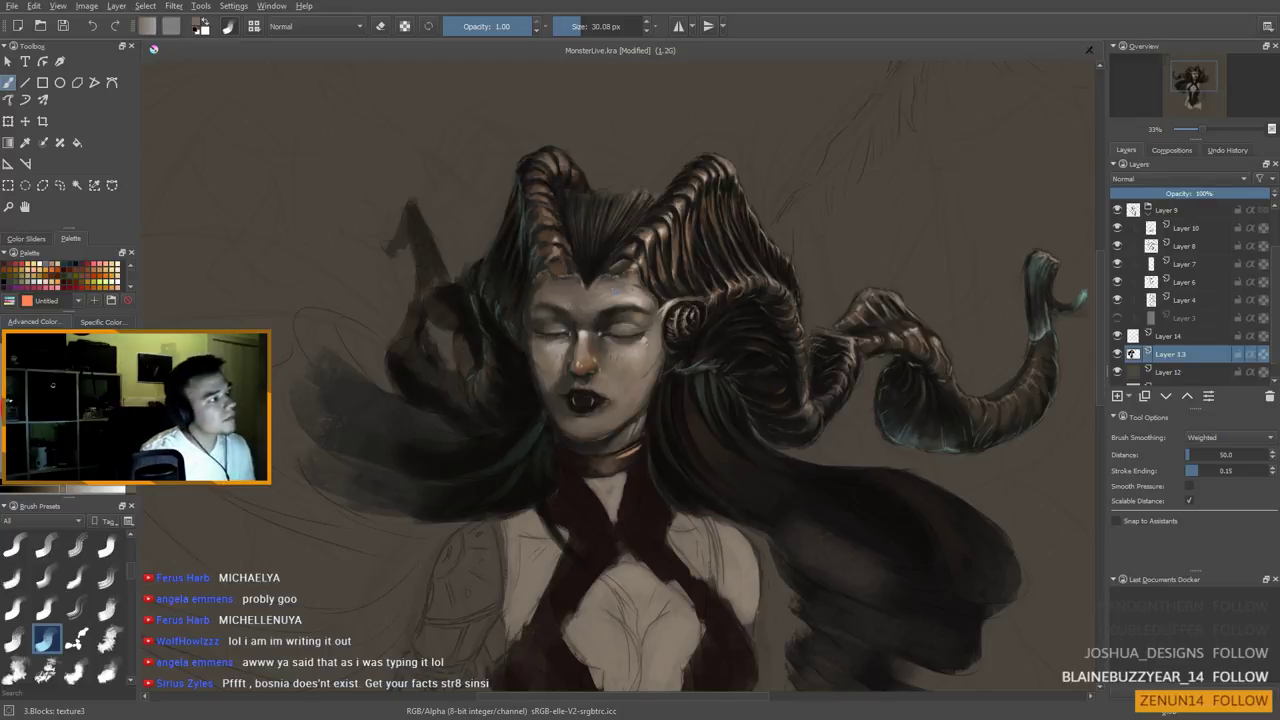
# Examine the rendered face, horns and hair from different view positions
pyautogui.scroll(-2, 572, 310)
pyautogui.scroll(2, 600, 320)
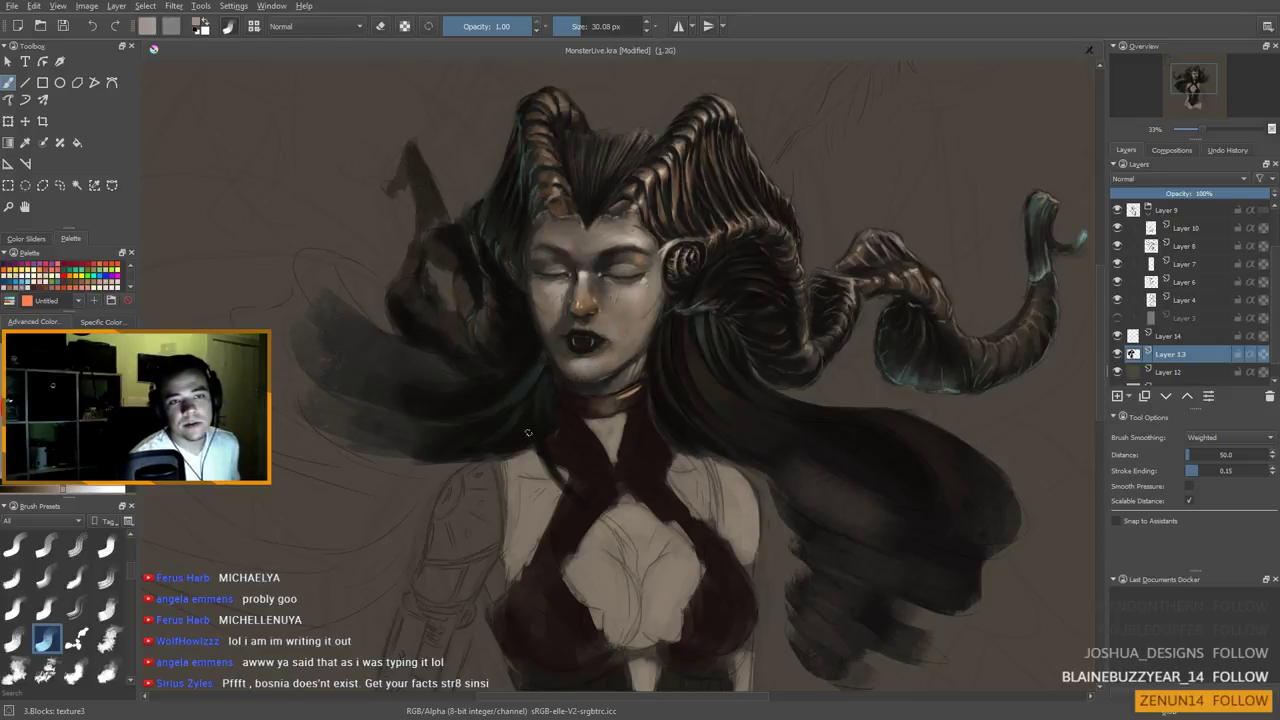
pyautogui.moveTo(397, 224); pyautogui.dragTo(391, 261)
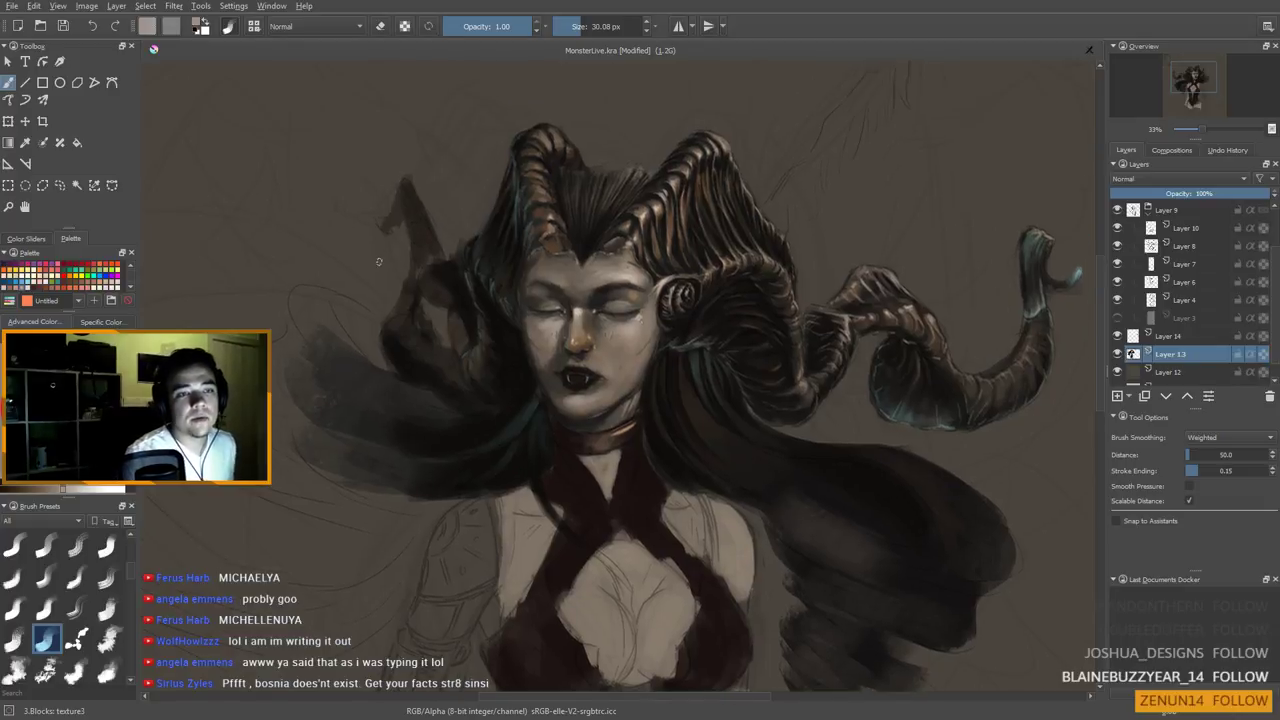
pyautogui.moveTo(516, 316)
pyautogui.mouseDown()
pyautogui.moveTo(555, 392)
pyautogui.moveTo(531, 296)
pyautogui.mouseUp()
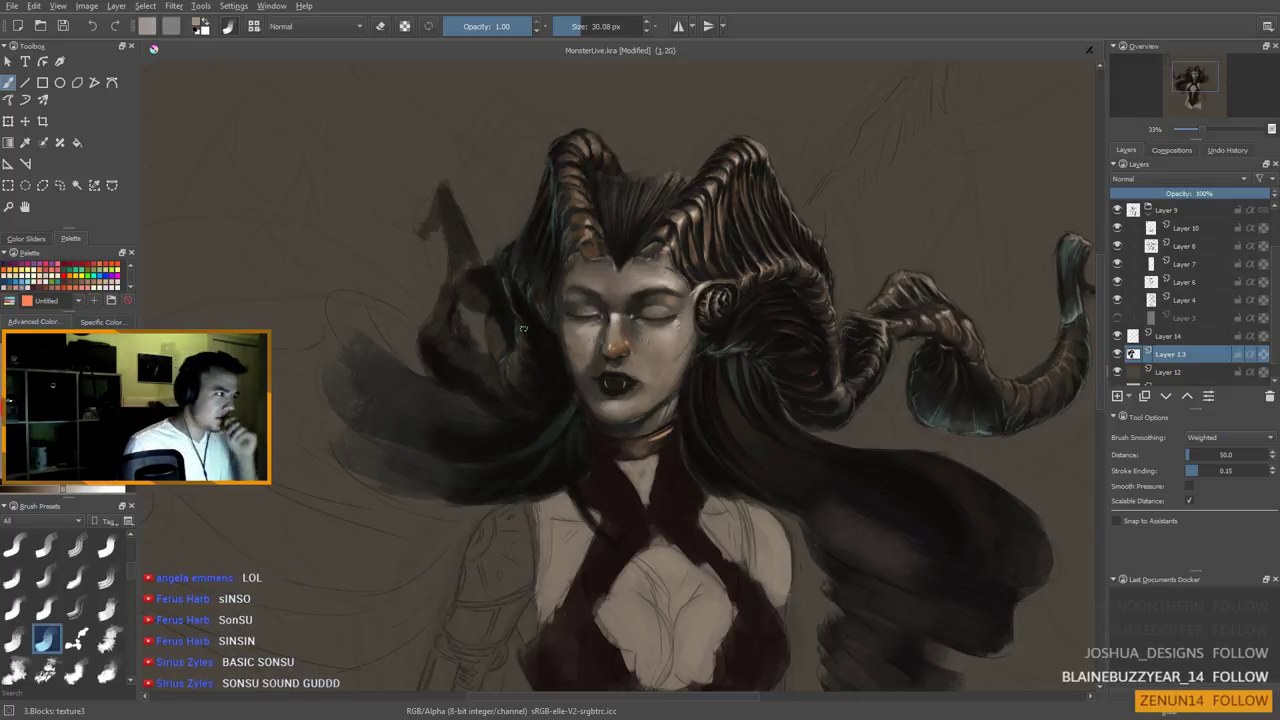
pyautogui.moveTo(522, 328)
pyautogui.mouseDown()
pyautogui.moveTo(542, 257)
pyautogui.moveTo(553, 305)
pyautogui.moveTo(522, 412)
pyautogui.mouseUp()
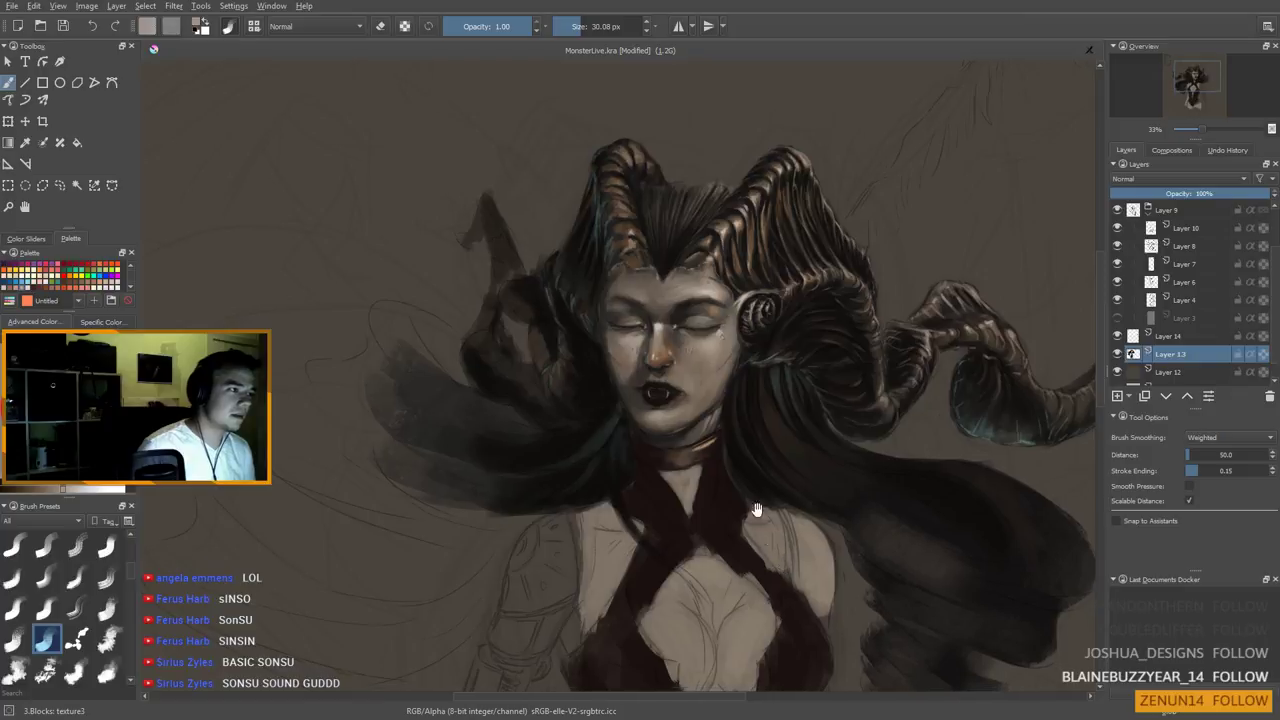
pyautogui.moveTo(729, 486); pyautogui.dragTo(727, 460)
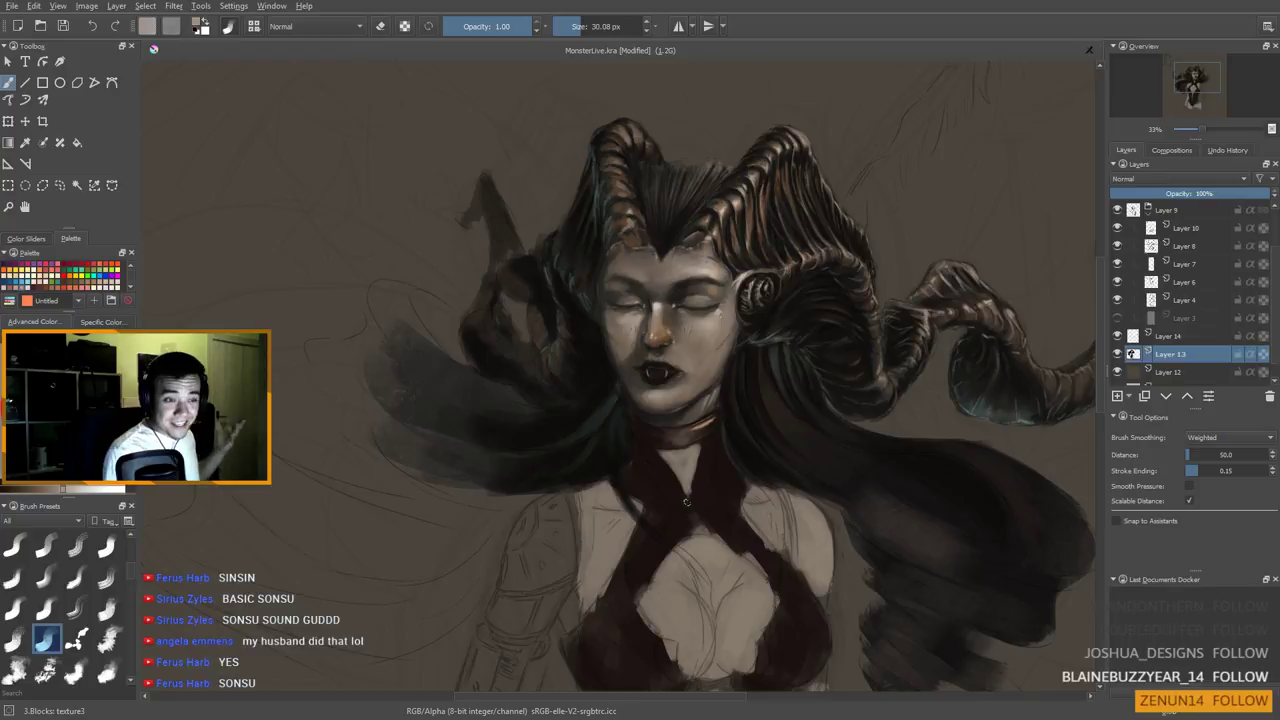
pyautogui.moveTo(570, 339); pyautogui.dragTo(640, 343)
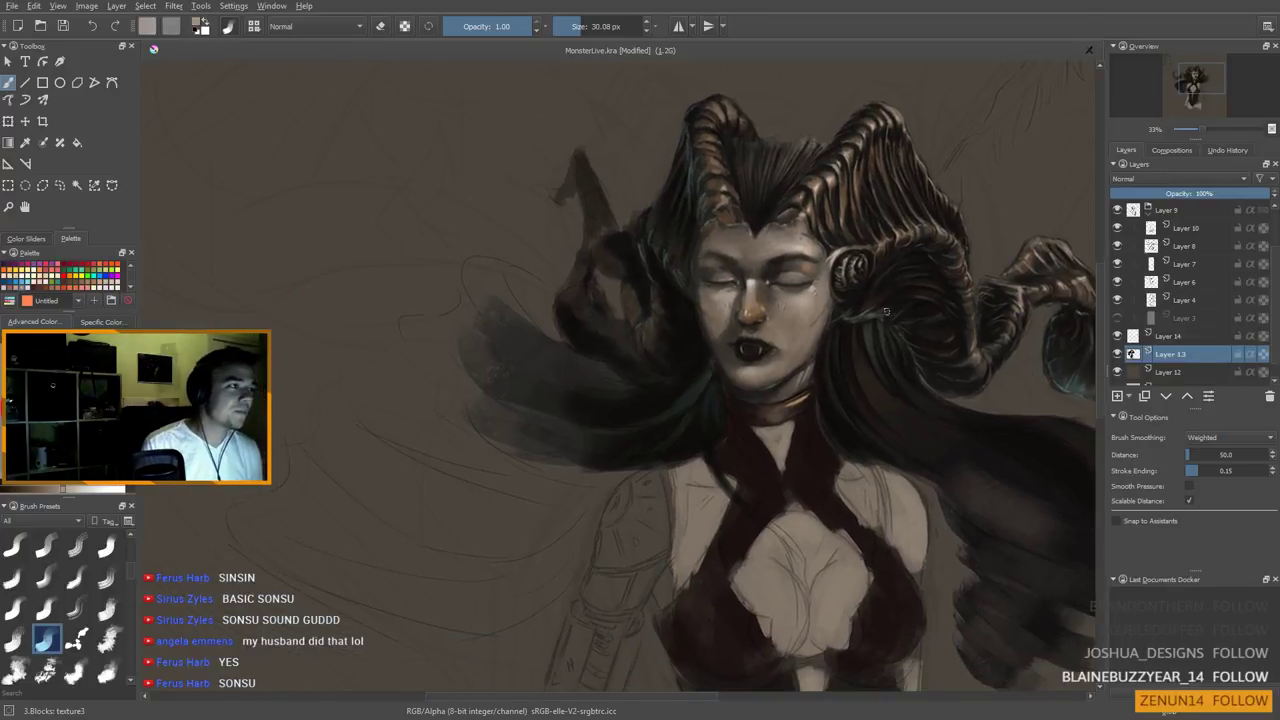
pyautogui.scroll(2, 853, 362)
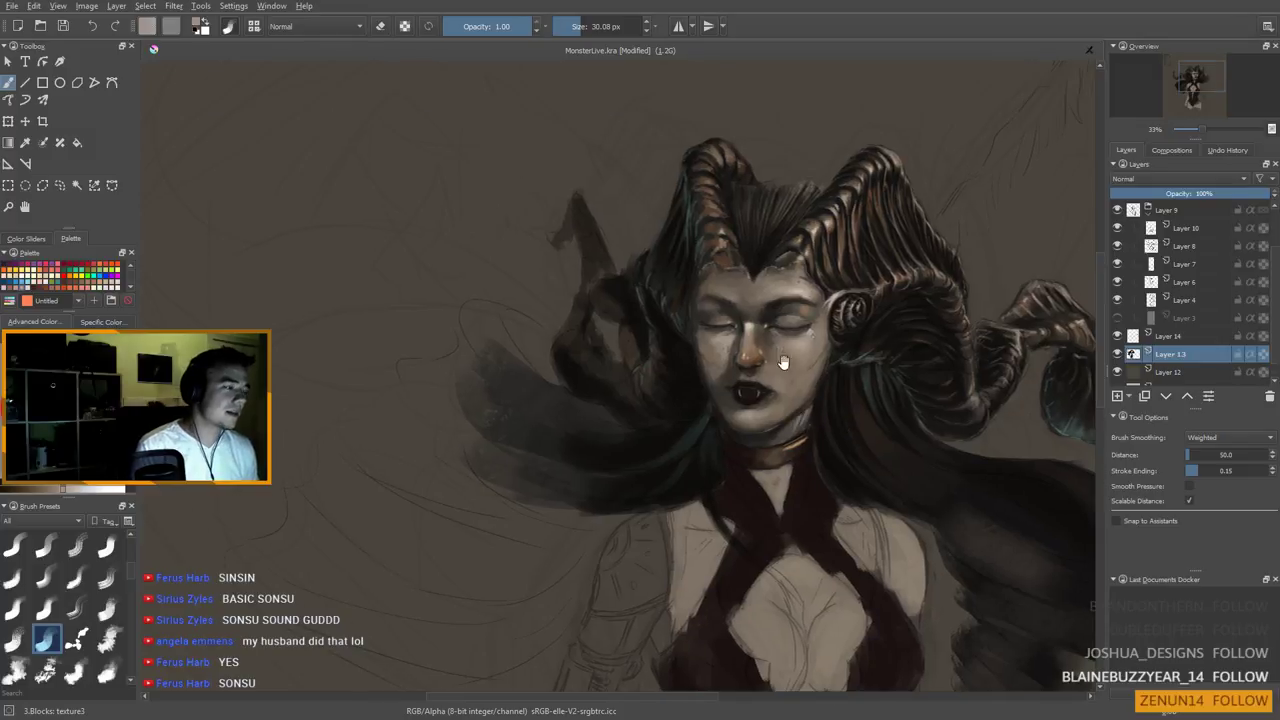
pyautogui.moveTo(783, 362); pyautogui.dragTo(794, 371)
# Darken the hair along the left edge of the face with a dark tone sampled near the ear ornament and a 23 px brush
pyautogui.keyDown('ctrl'); pyautogui.click(846, 322); pyautogui.keyUp('ctrl')
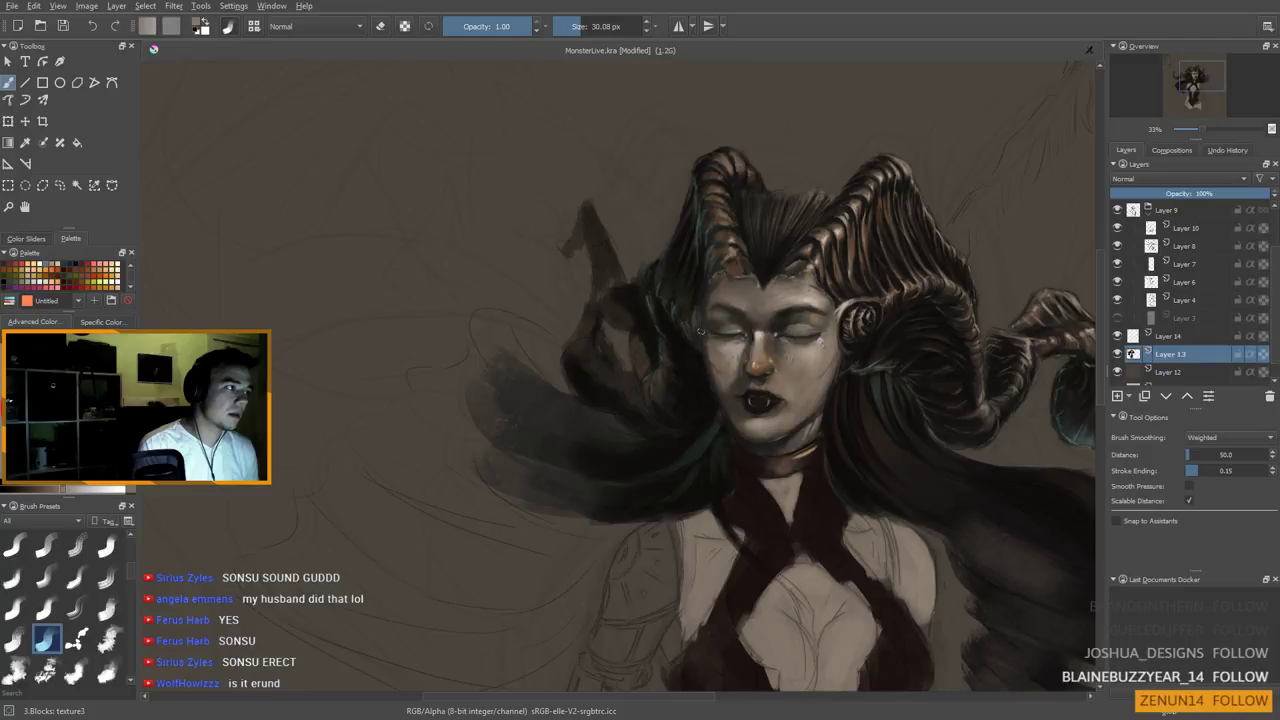
pyautogui.press('[')
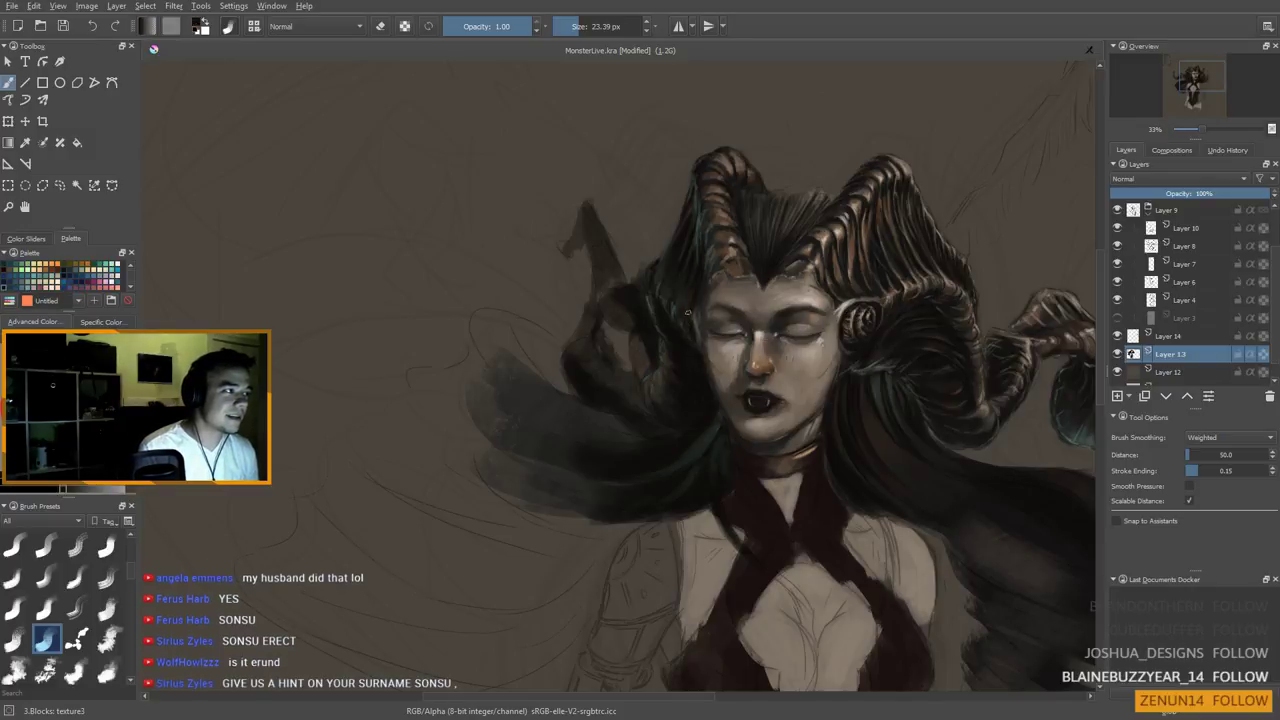
pyautogui.moveTo(784, 430); pyautogui.dragTo(775, 414)
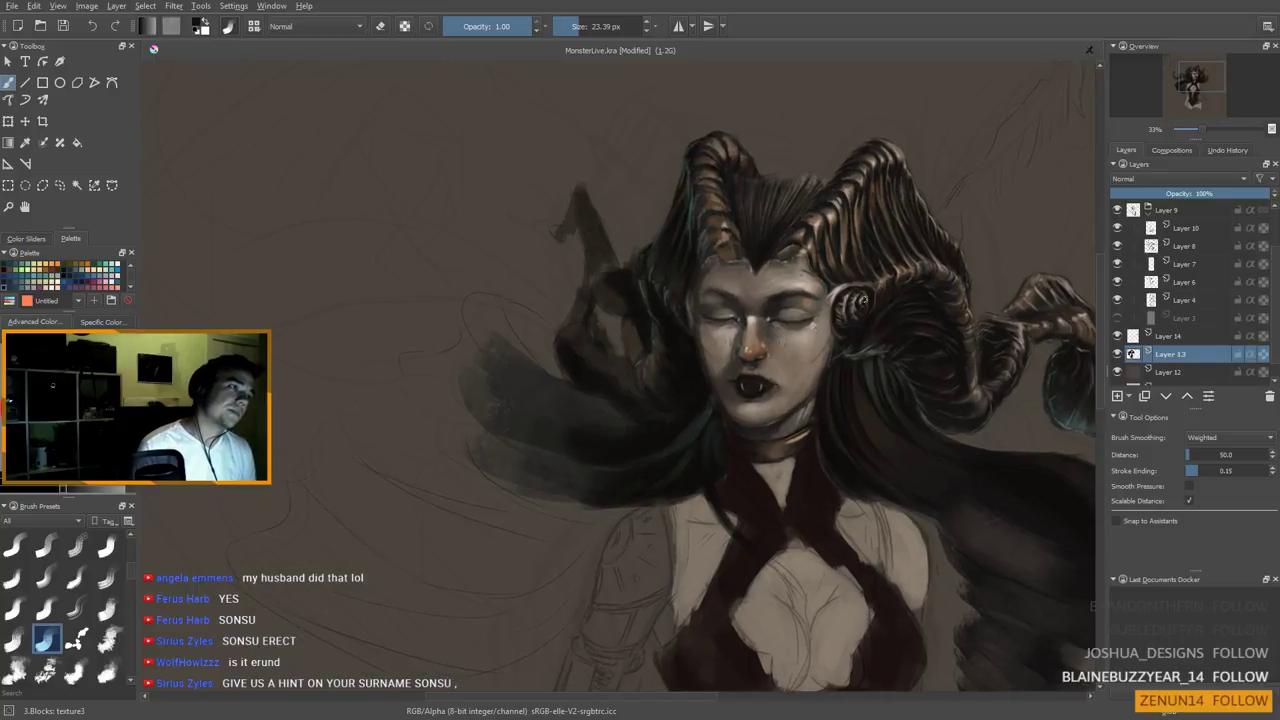
# Add fine light detail to the hair left of the face with a tone sampled beside the ear ornament and a 7 px brush
pyautogui.keyDown('ctrl'); pyautogui.click(830, 302); pyautogui.keyUp('ctrl')
pyautogui.keyDown('shift'); pyautogui.moveTo(691, 297); pyautogui.dragTo(682, 297); pyautogui.keyUp('shift')
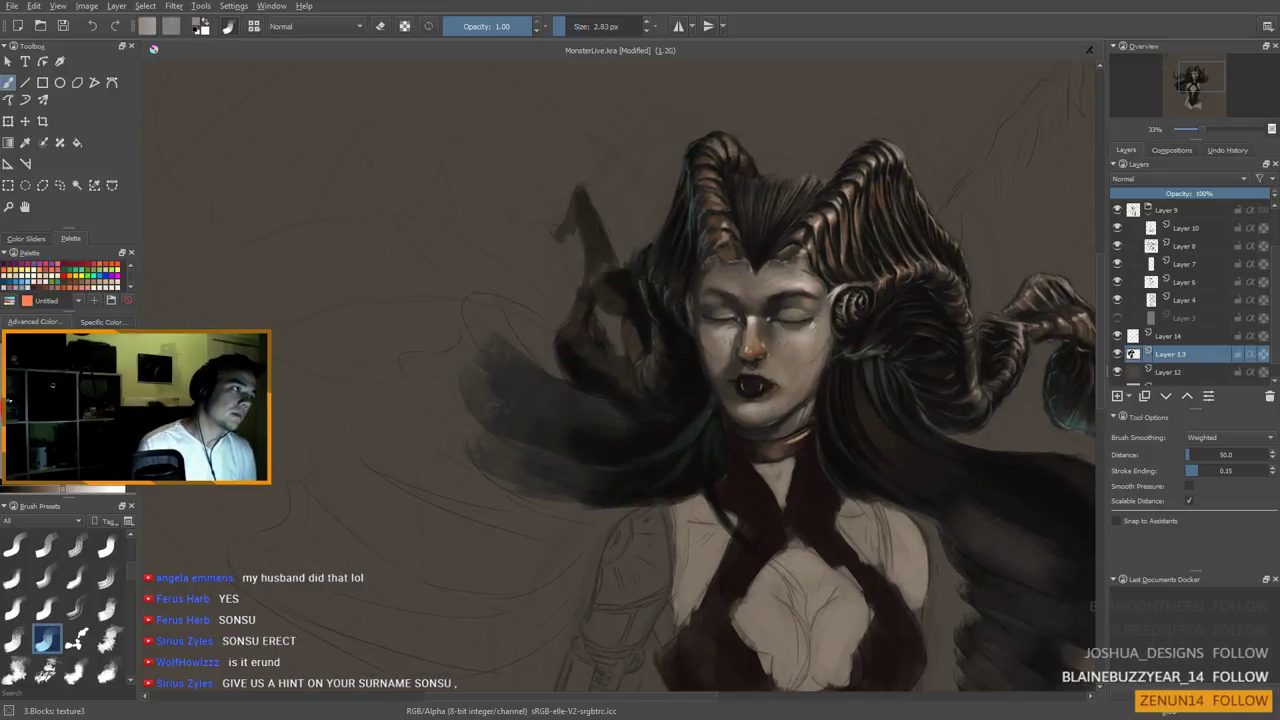
pyautogui.press(']')
pyautogui.press(']')
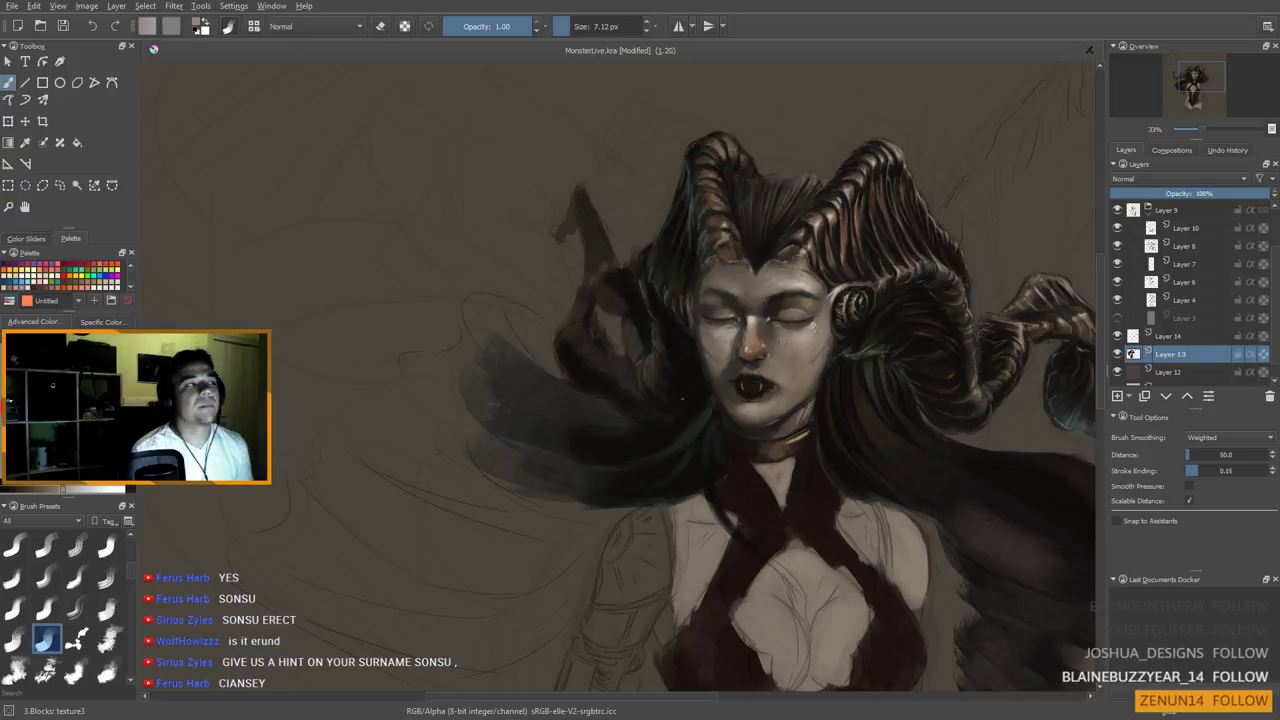
pyautogui.moveTo(722, 350)
pyautogui.mouseDown()
pyautogui.moveTo(674, 480)
pyautogui.moveTo(674, 409)
pyautogui.moveTo(697, 523)
pyautogui.mouseUp()
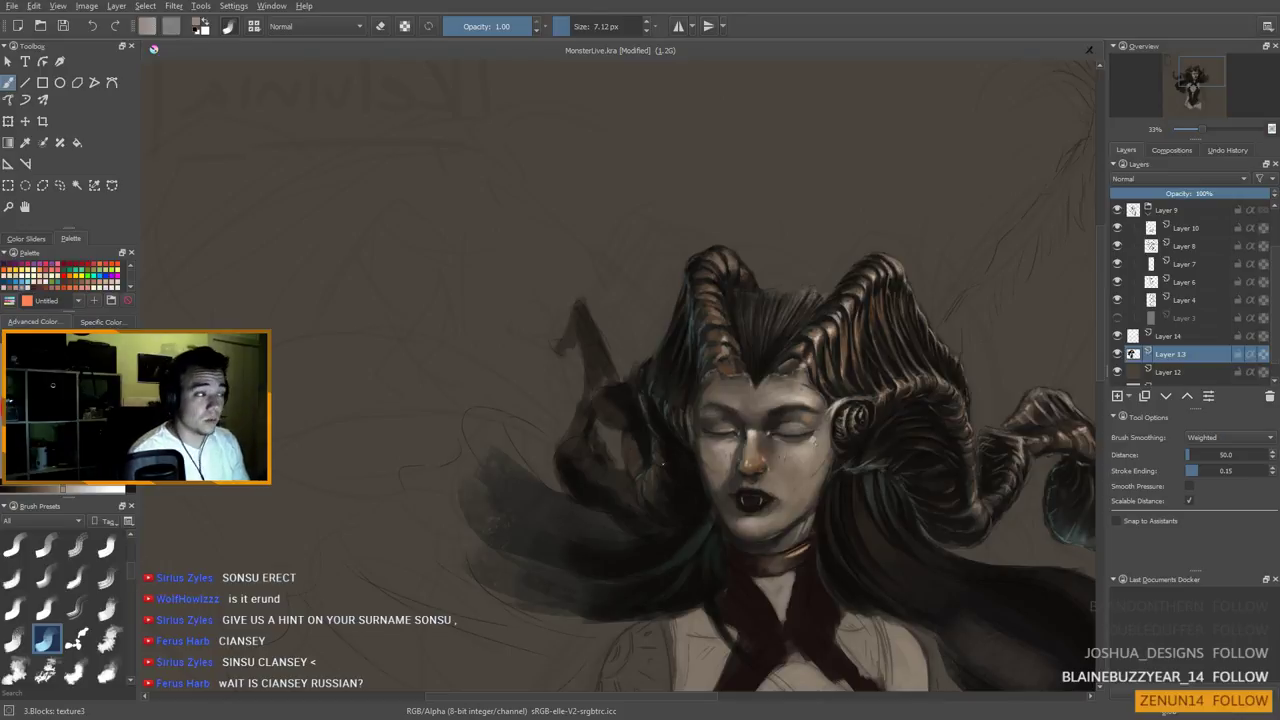
pyautogui.moveTo(660, 357); pyautogui.dragTo(686, 294)
pyautogui.moveTo(689, 420)
pyautogui.mouseDown()
pyautogui.moveTo(685, 372)
pyautogui.moveTo(690, 407)
pyautogui.mouseUp()
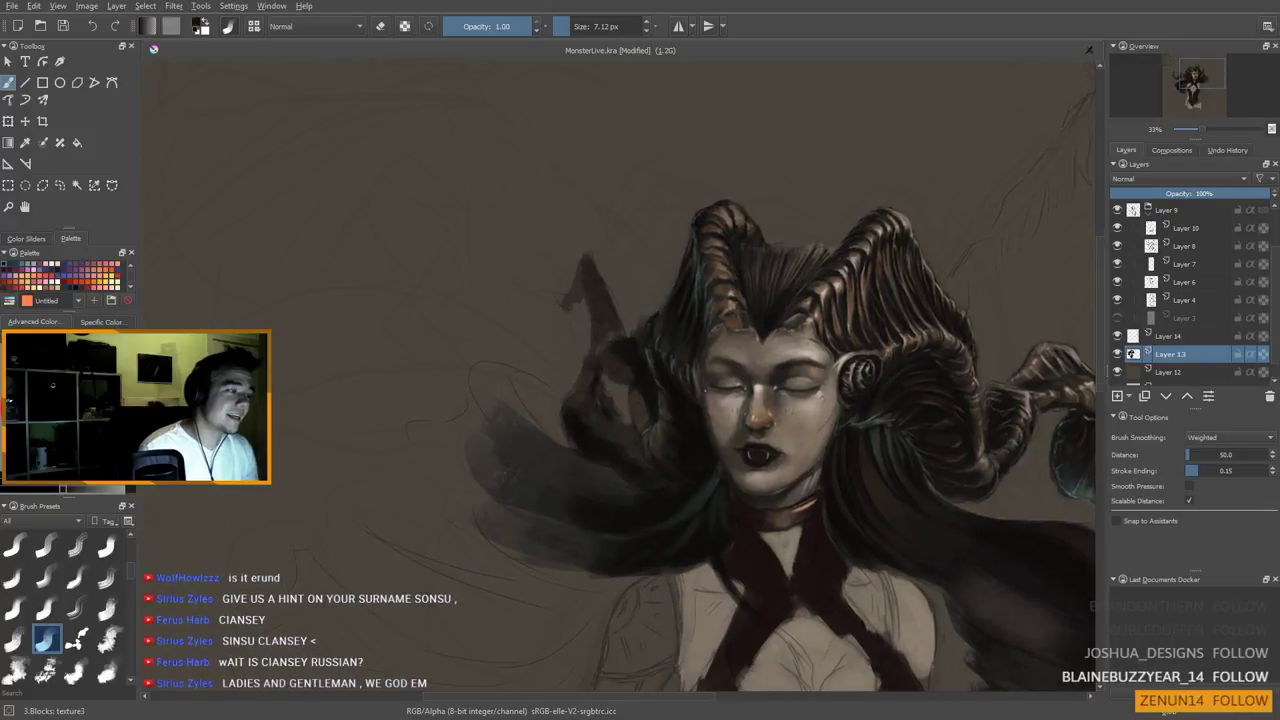
# Sample tones from the forehead's hairline and the right horn, and enlarge the brush to about 14 px
pyautogui.keyDown('ctrl'); pyautogui.click(791, 343); pyautogui.keyUp('ctrl')
pyautogui.keyDown('ctrl'); pyautogui.click(836, 285); pyautogui.keyUp('ctrl')
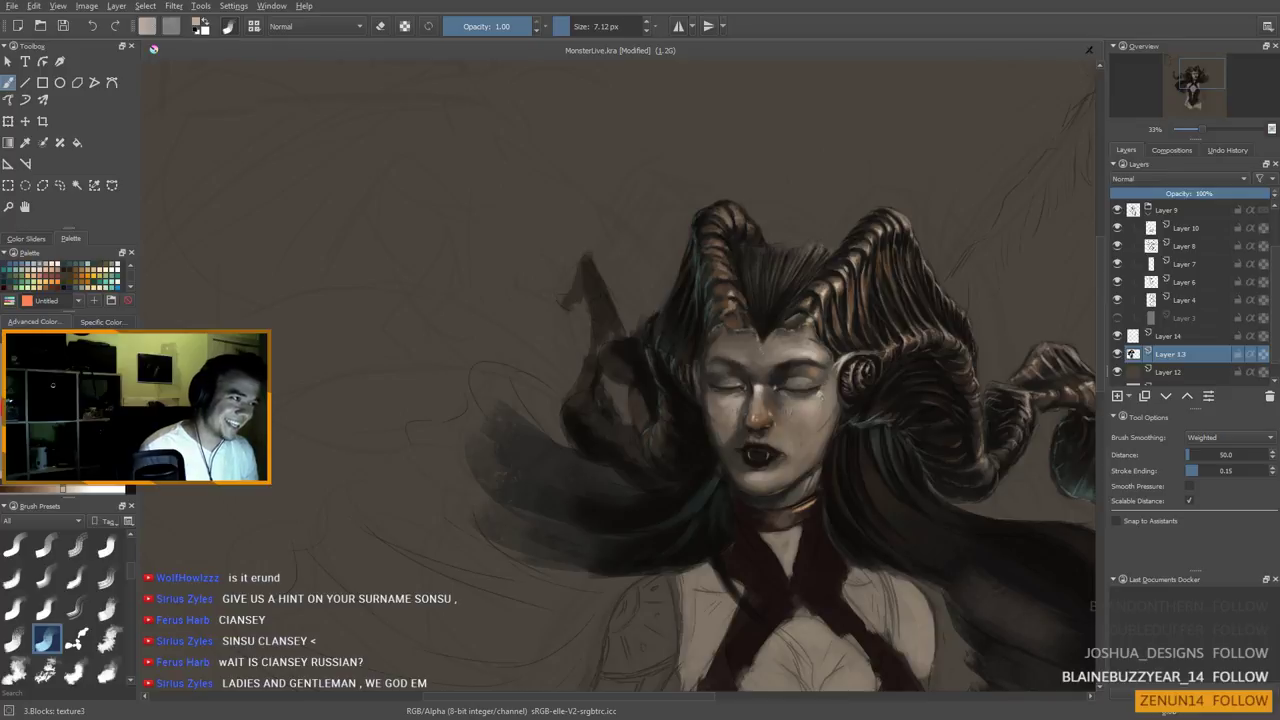
pyautogui.moveTo(757, 364); pyautogui.dragTo(761, 372)
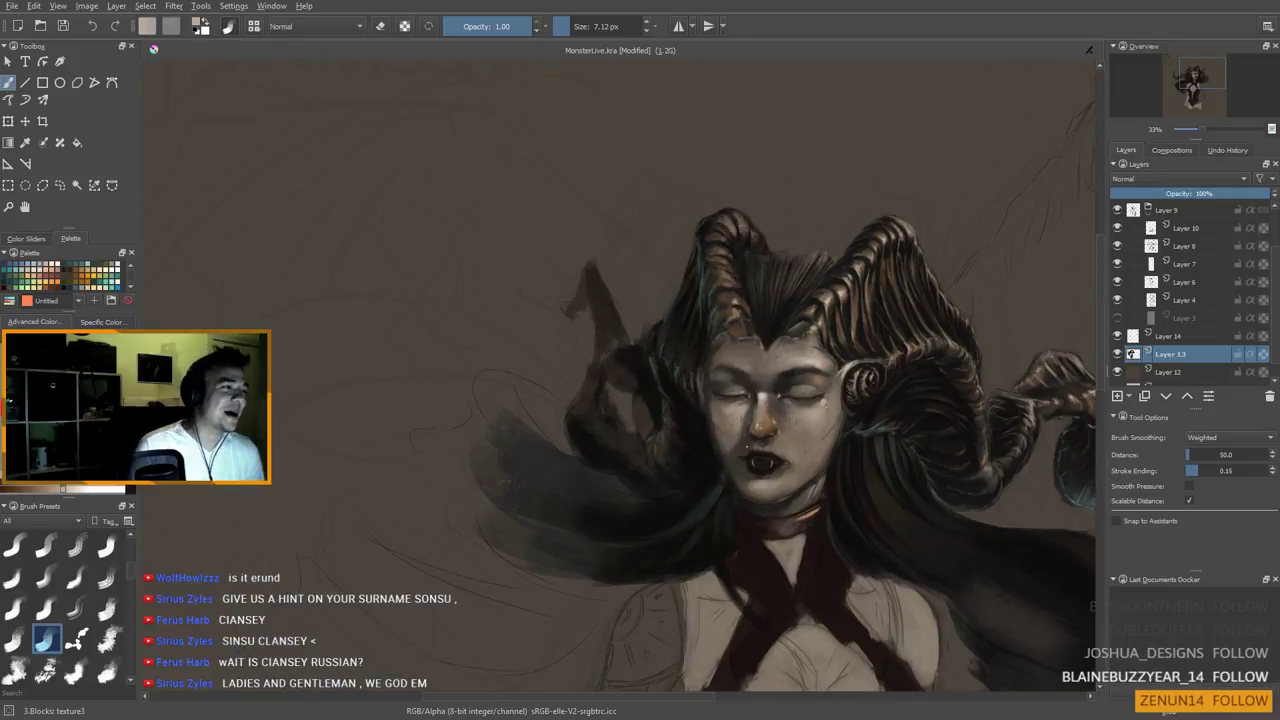
pyautogui.press(']')
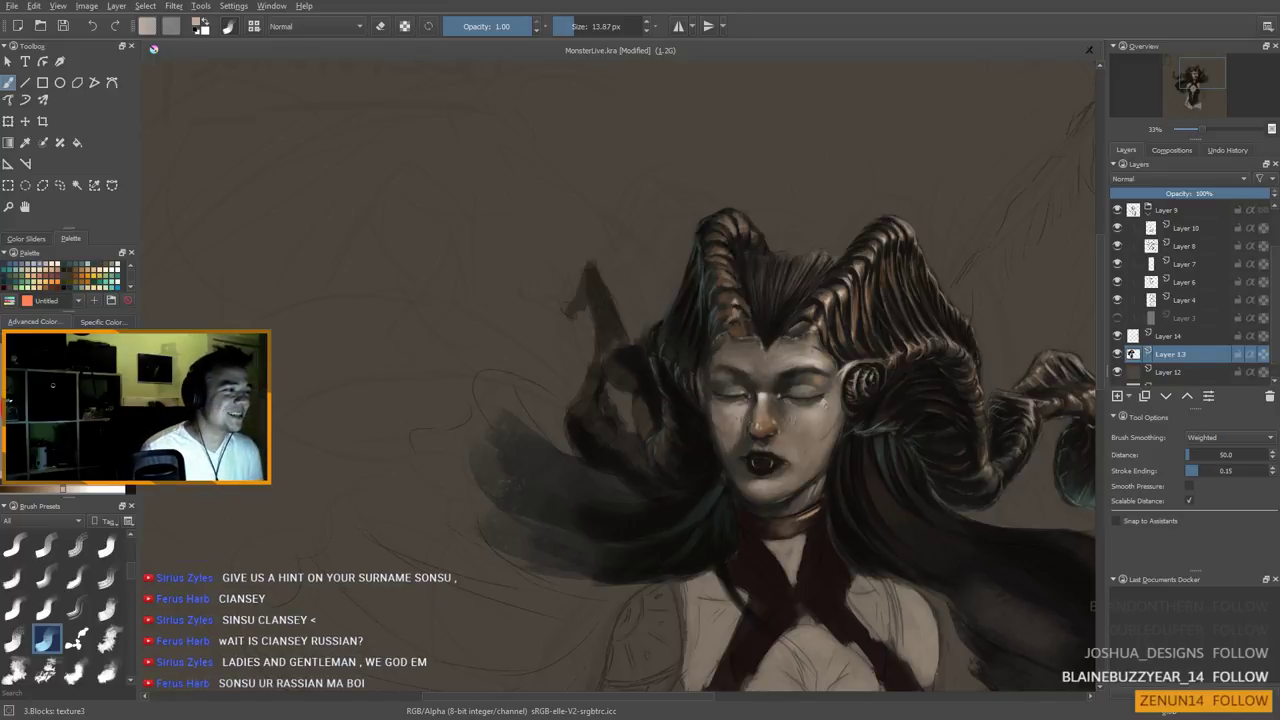
# Deepen the hair left of the face with a dark tone sampled from the face's left edge, using the 14 px brush
pyautogui.keyDown('ctrl'); pyautogui.click(712, 388); pyautogui.keyUp('ctrl')
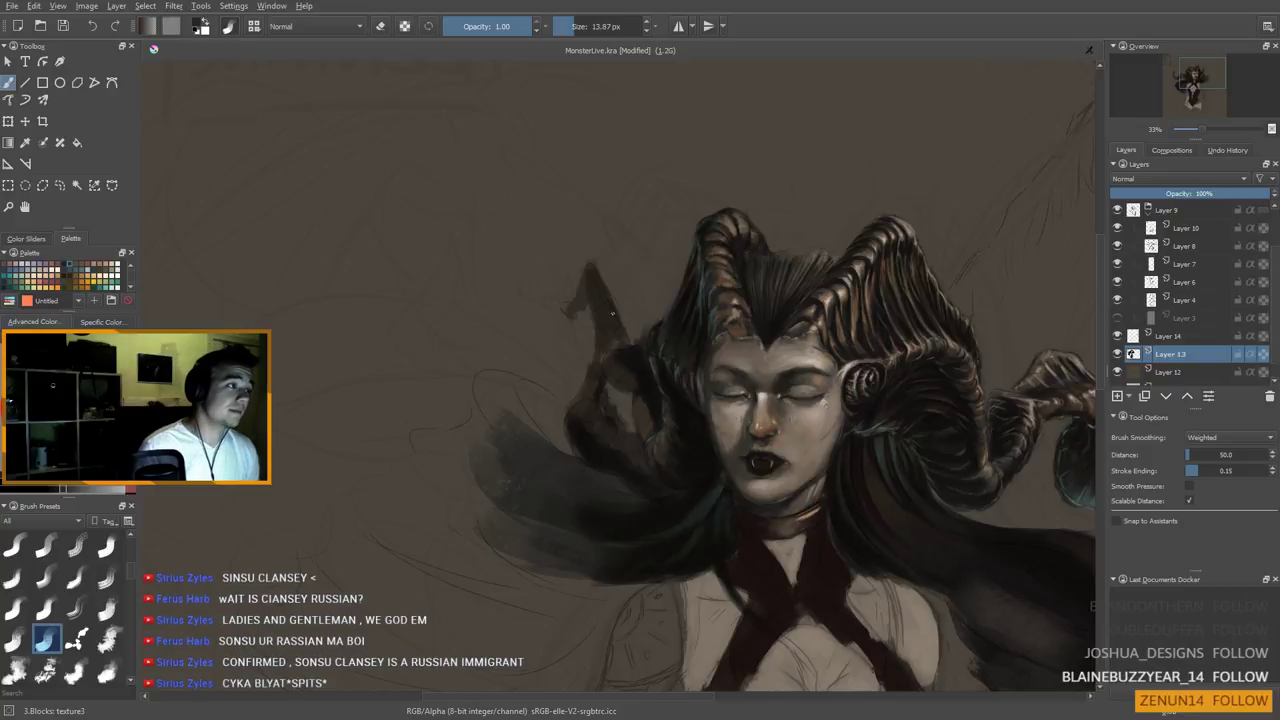
pyautogui.moveTo(658, 382); pyautogui.dragTo(680, 434)
pyautogui.moveTo(783, 430); pyautogui.dragTo(752, 422)
# Refine the left horn and adjoining hair with a lighter tone sampled near the forehead, reducing the brush to about 10 px
pyautogui.keyDown('ctrl'); pyautogui.click(741, 362); pyautogui.keyUp('ctrl')
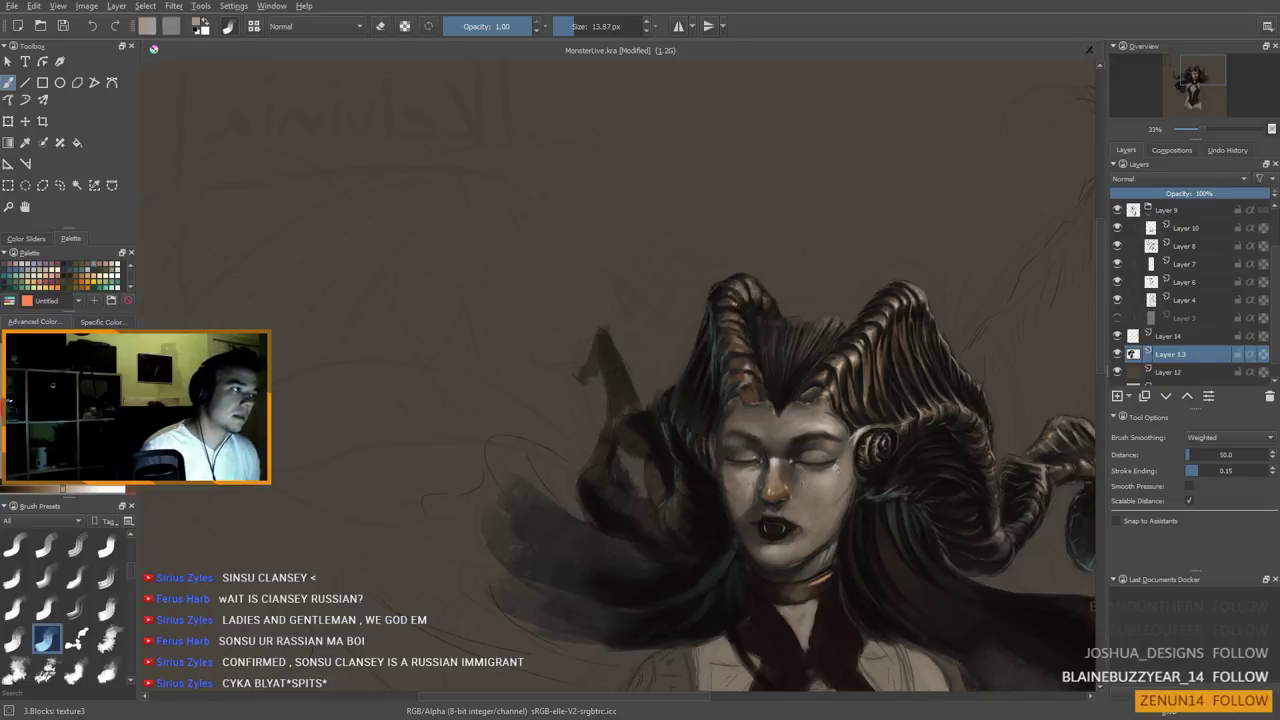
pyautogui.moveTo(770, 461); pyautogui.dragTo(766, 459)
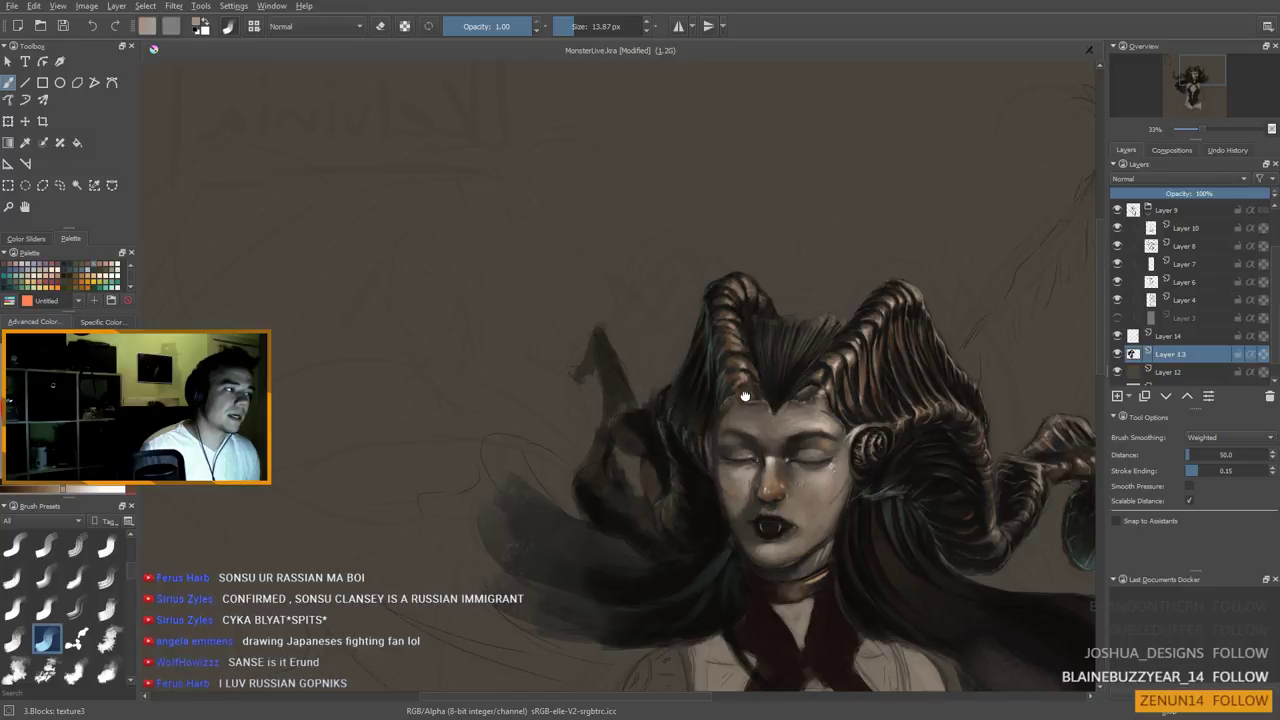
pyautogui.moveTo(746, 394); pyautogui.dragTo(742, 406)
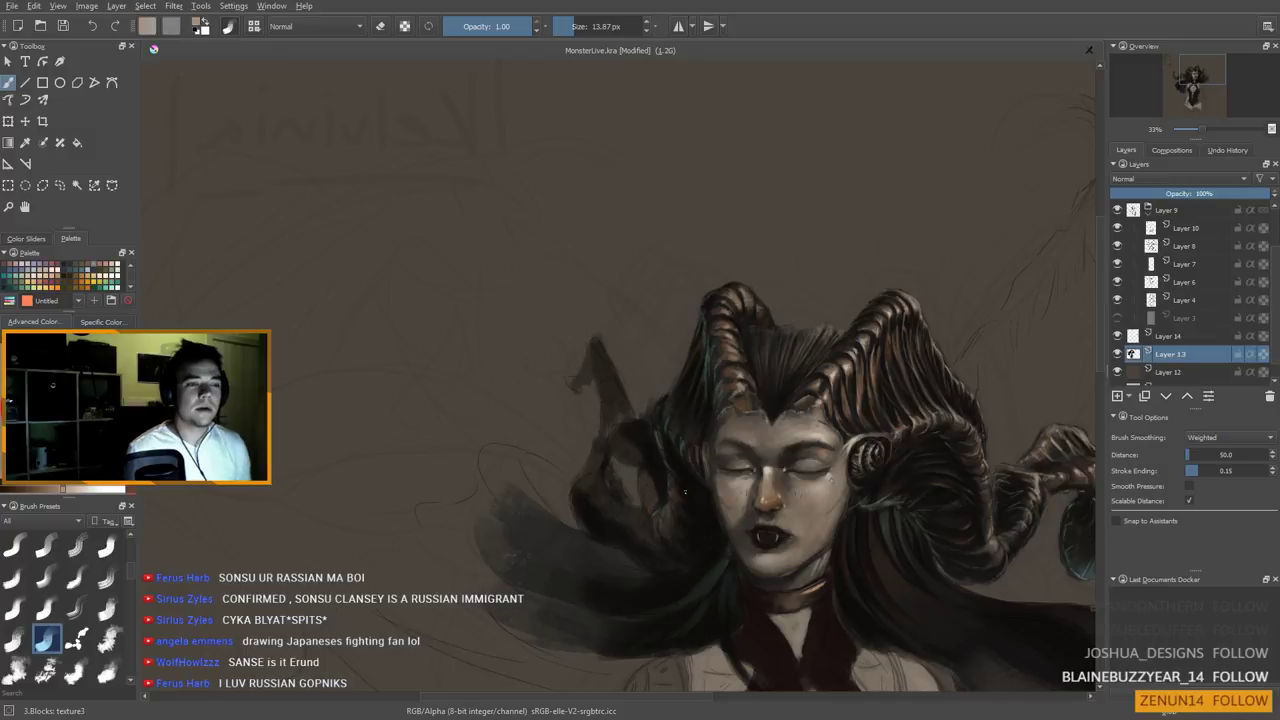
pyautogui.moveTo(737, 421)
pyautogui.mouseDown()
pyautogui.moveTo(756, 392)
pyautogui.moveTo(738, 349)
pyautogui.moveTo(750, 317)
pyautogui.mouseUp()
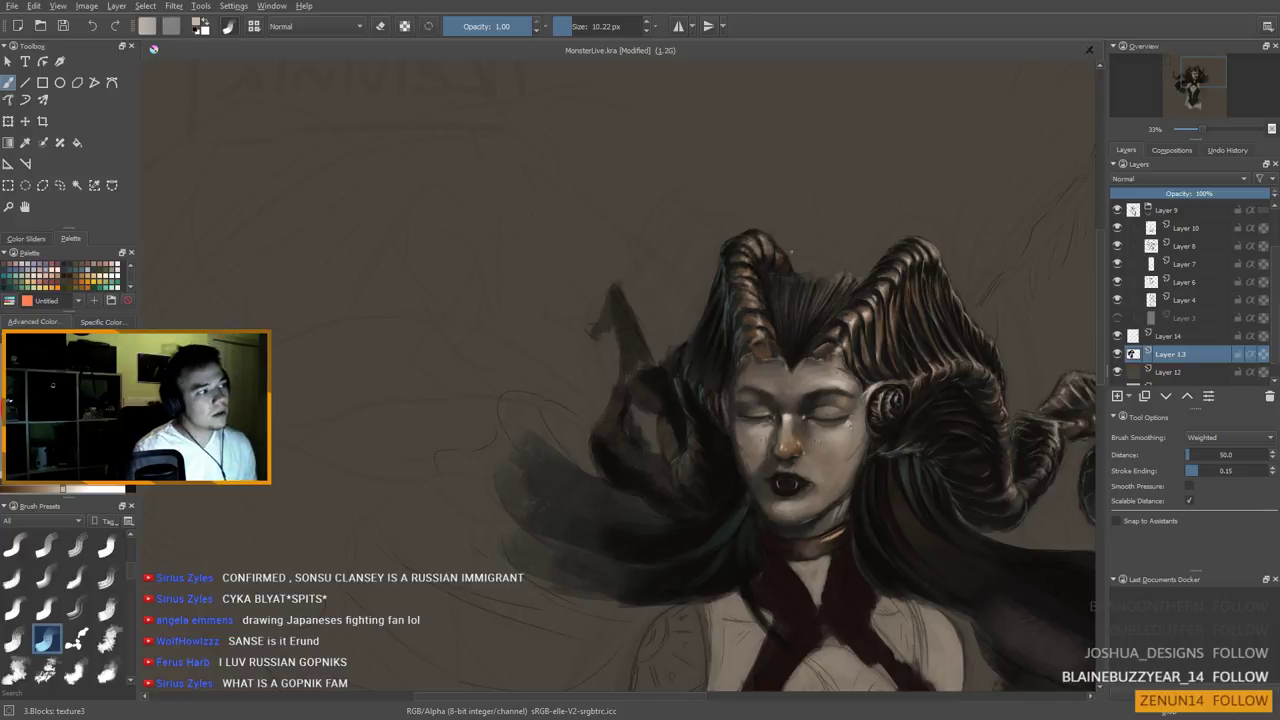
pyautogui.scroll(-3, 790, 252)
pyautogui.scroll(3, 812, 305)
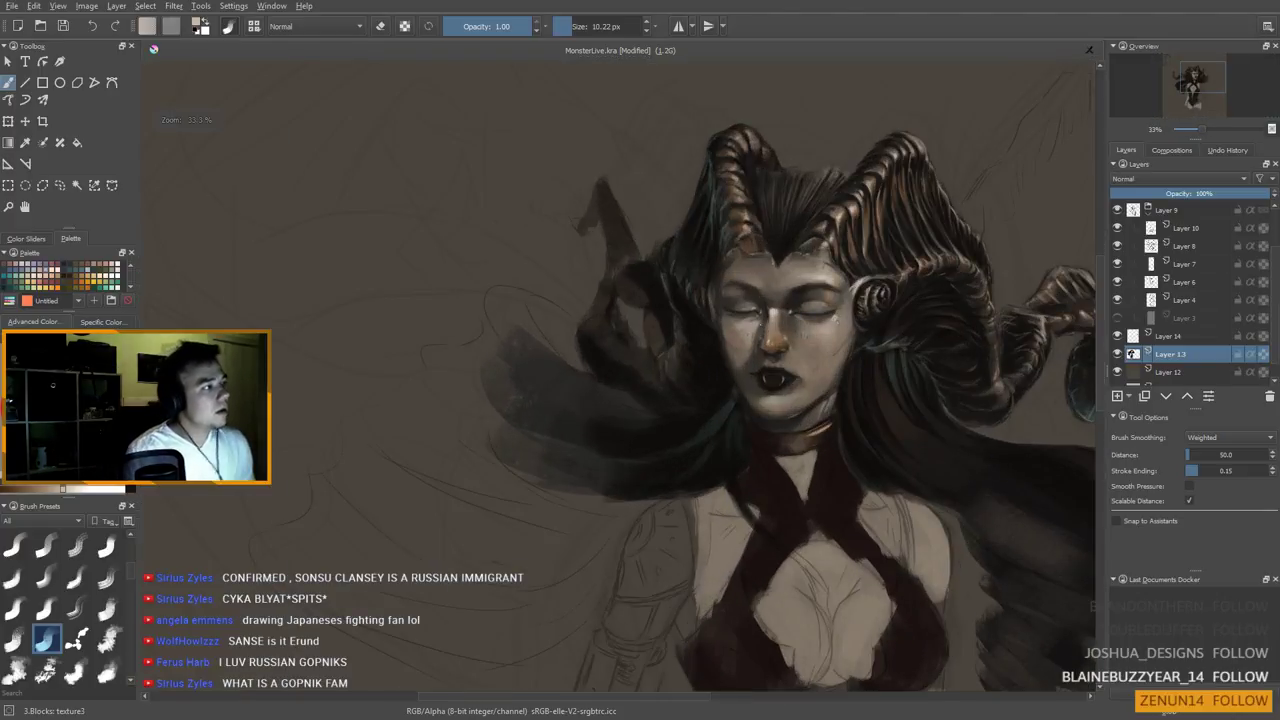
# Shade the hair mass left of the face with a dark tone sampled from the central hairline and a 15 px brush
pyautogui.keyDown('ctrl'); pyautogui.click(841, 254); pyautogui.keyUp('ctrl')
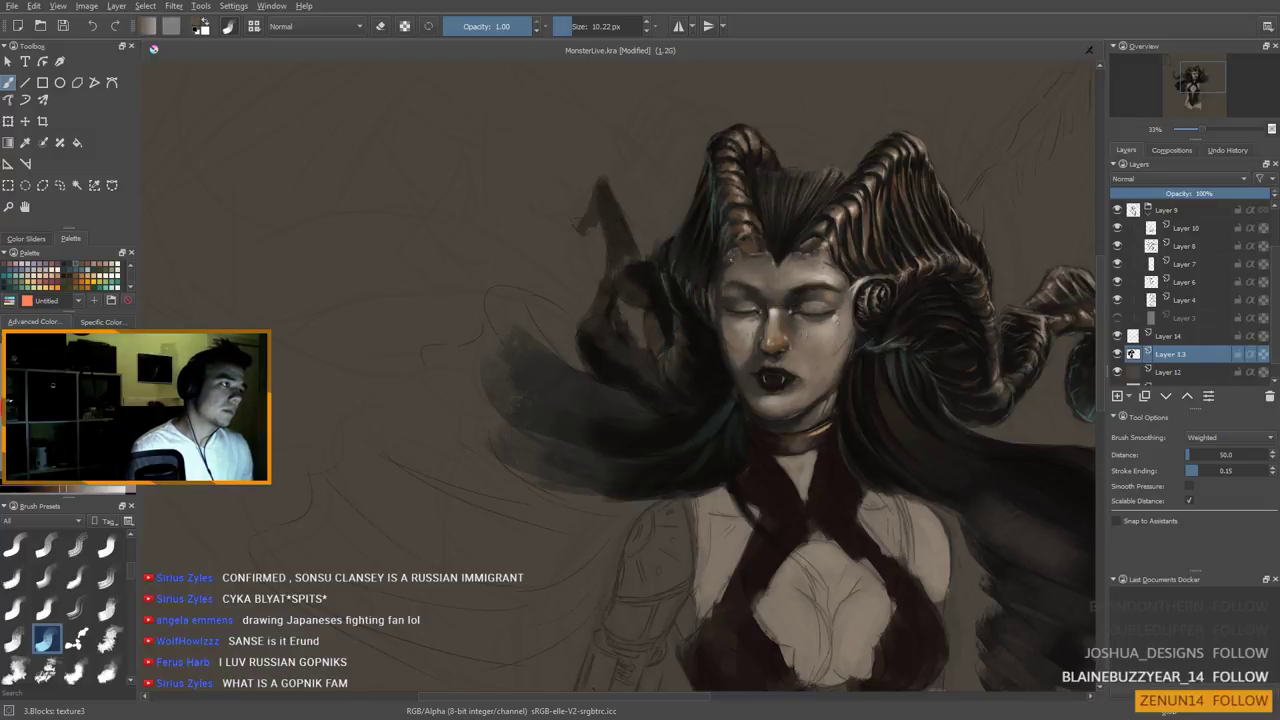
pyautogui.keyDown('ctrl'); pyautogui.click(784, 251); pyautogui.keyUp('ctrl')
pyautogui.keyDown('shift'); pyautogui.moveTo(784, 251); pyautogui.dragTo(788, 251); pyautogui.keyUp('shift')
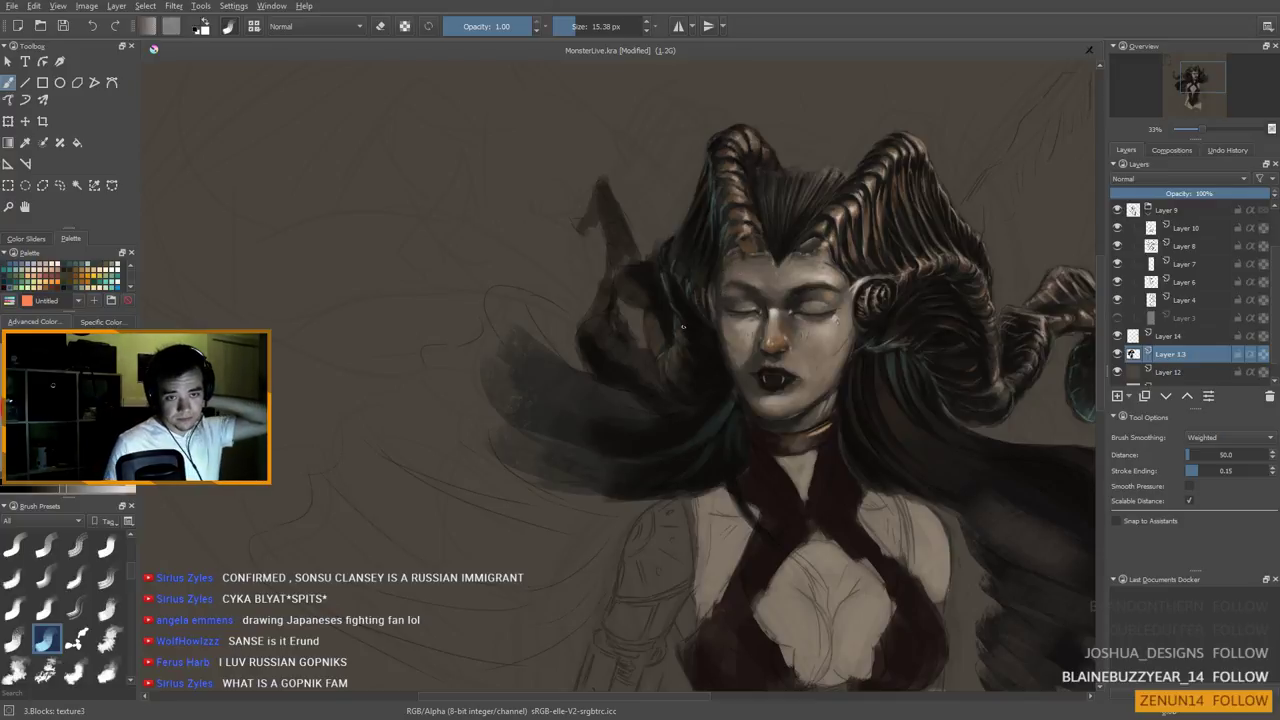
pyautogui.moveTo(684, 275); pyautogui.dragTo(522, 224)
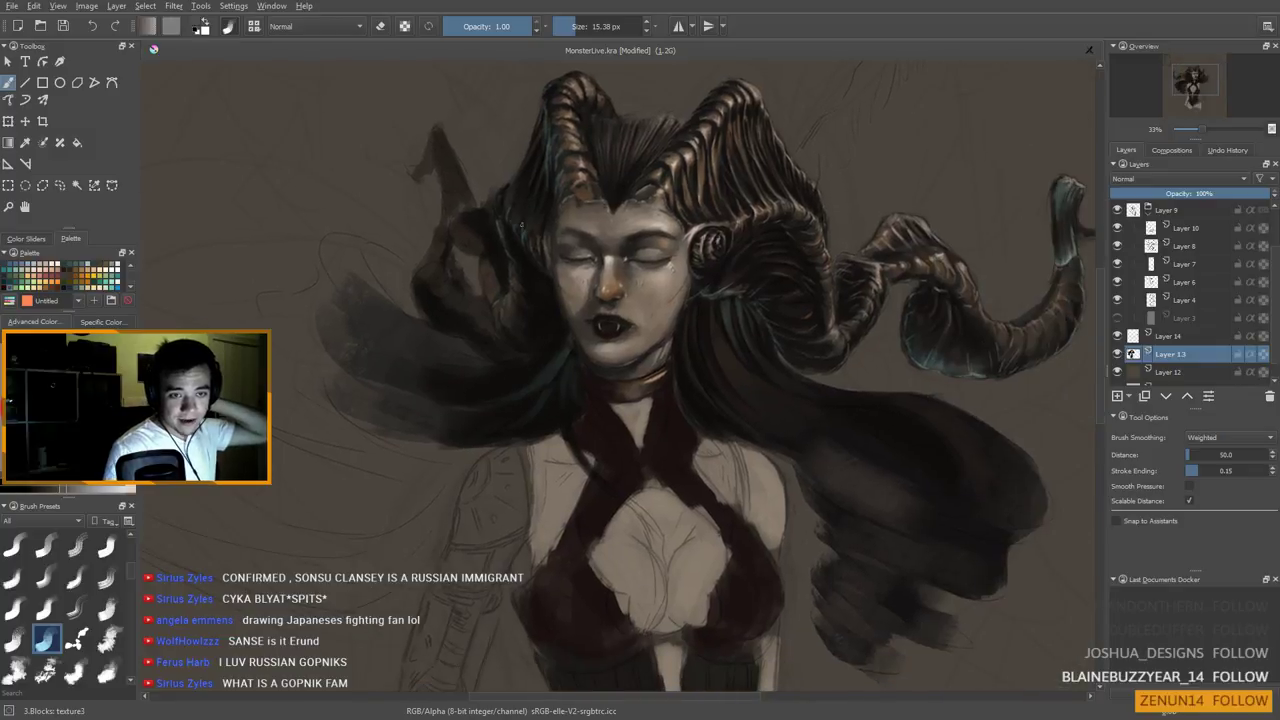
# Detail the hair left of the face with brown tones sampled from the horns and hair, using a brush of about 10 px
pyautogui.scroll(-3, 516, 242)
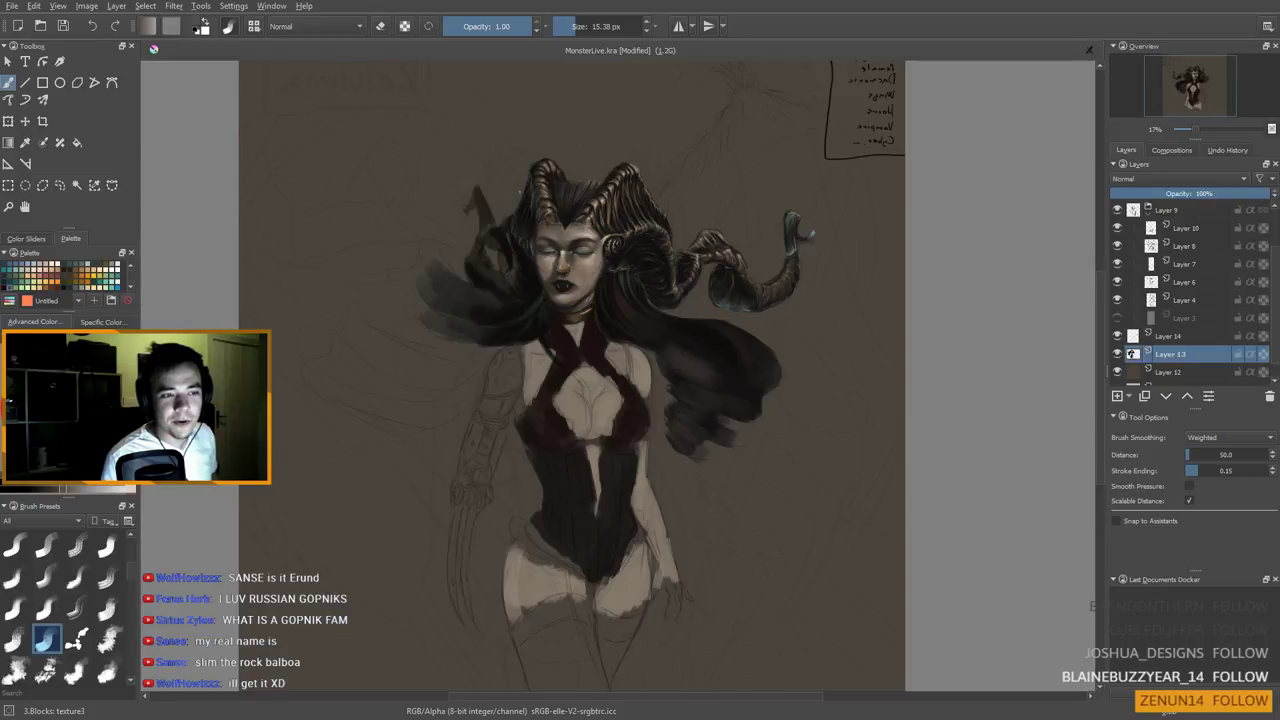
pyautogui.scroll(1, 535, 200)
pyautogui.moveTo(550, 209); pyautogui.dragTo(625, 205)
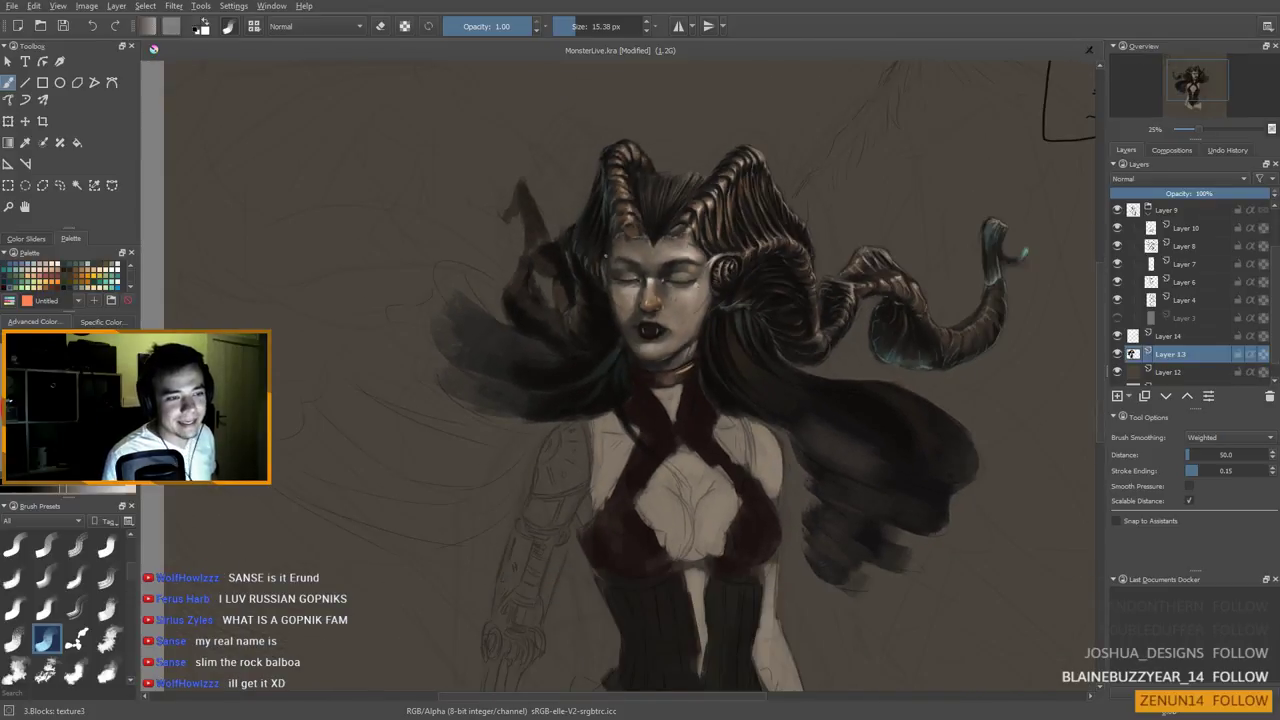
pyautogui.scroll(1, 620, 240)
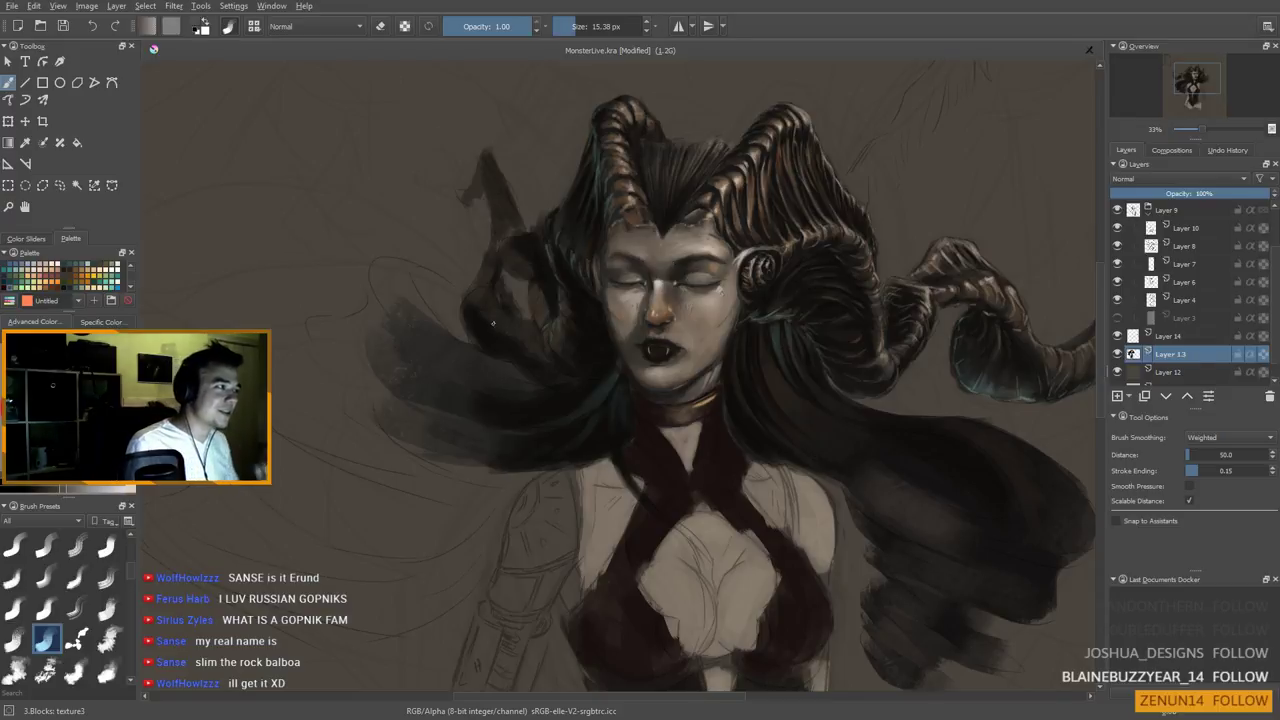
pyautogui.moveTo(583, 267); pyautogui.dragTo(620, 274)
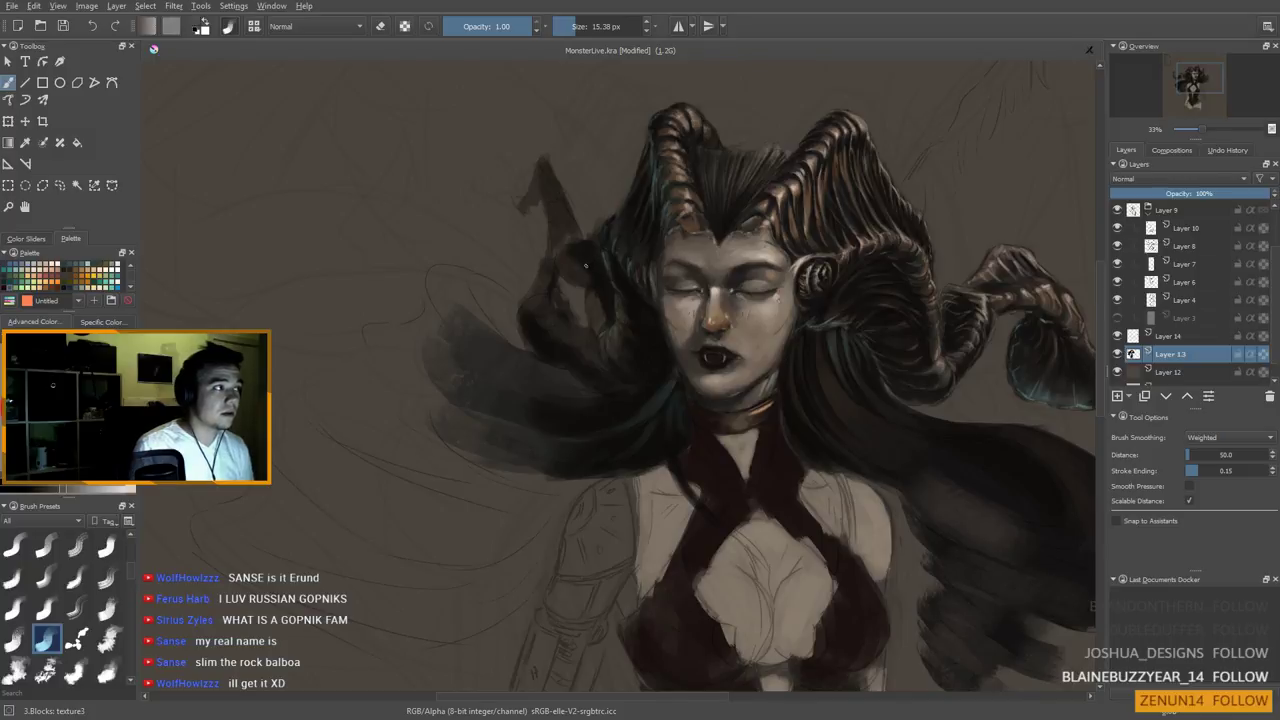
pyautogui.keyDown('ctrl'); pyautogui.click(843, 246); pyautogui.keyUp('ctrl')
pyautogui.keyDown('ctrl'); pyautogui.click(602, 208); pyautogui.keyUp('ctrl')
pyautogui.keyDown('ctrl'); pyautogui.click(883, 231); pyautogui.keyUp('ctrl')
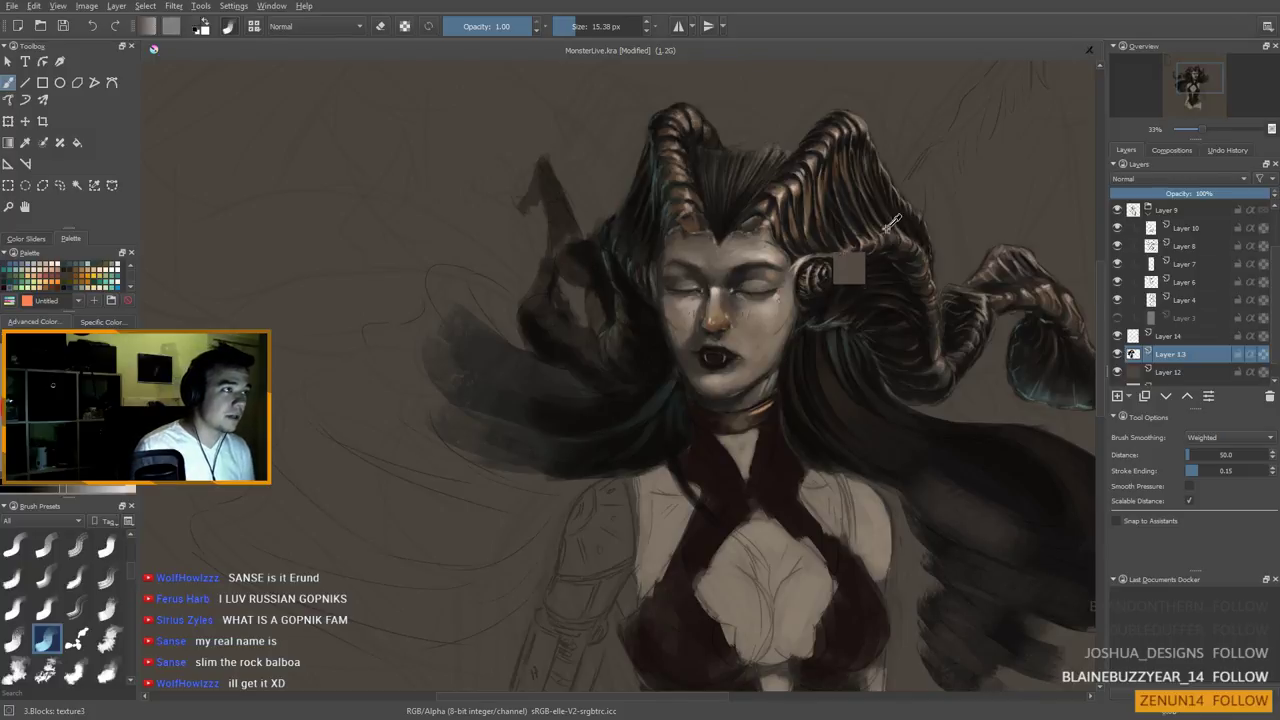
pyautogui.keyDown('ctrl'); pyautogui.click(804, 236); pyautogui.keyUp('ctrl')
pyautogui.keyDown('ctrl'); pyautogui.click(738, 204); pyautogui.keyUp('ctrl')
pyautogui.keyDown('shift'); pyautogui.moveTo(639, 262); pyautogui.dragTo(629, 263); pyautogui.keyUp('shift')
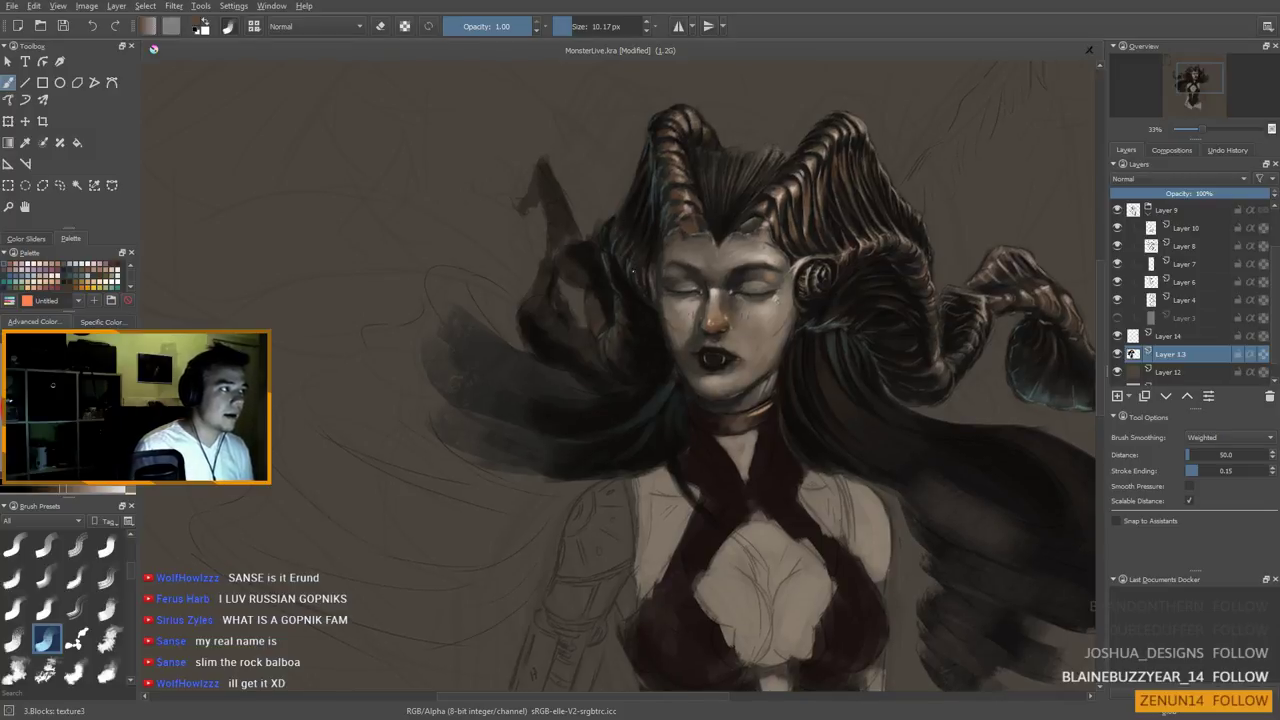
pyautogui.scroll(-2, 653, 245)
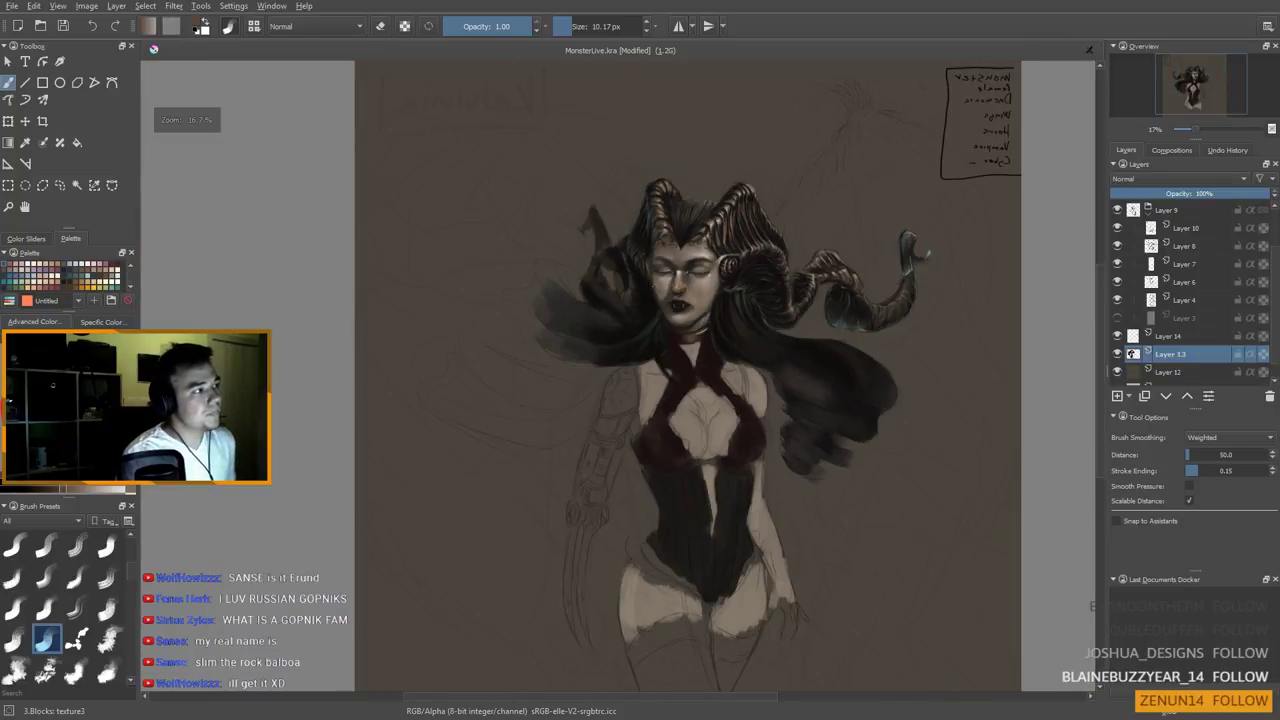
# Block in warm shading over the chest with a brown tone sampled from the face, using a brush of about 76 px
pyautogui.scroll(3, 745, 440)
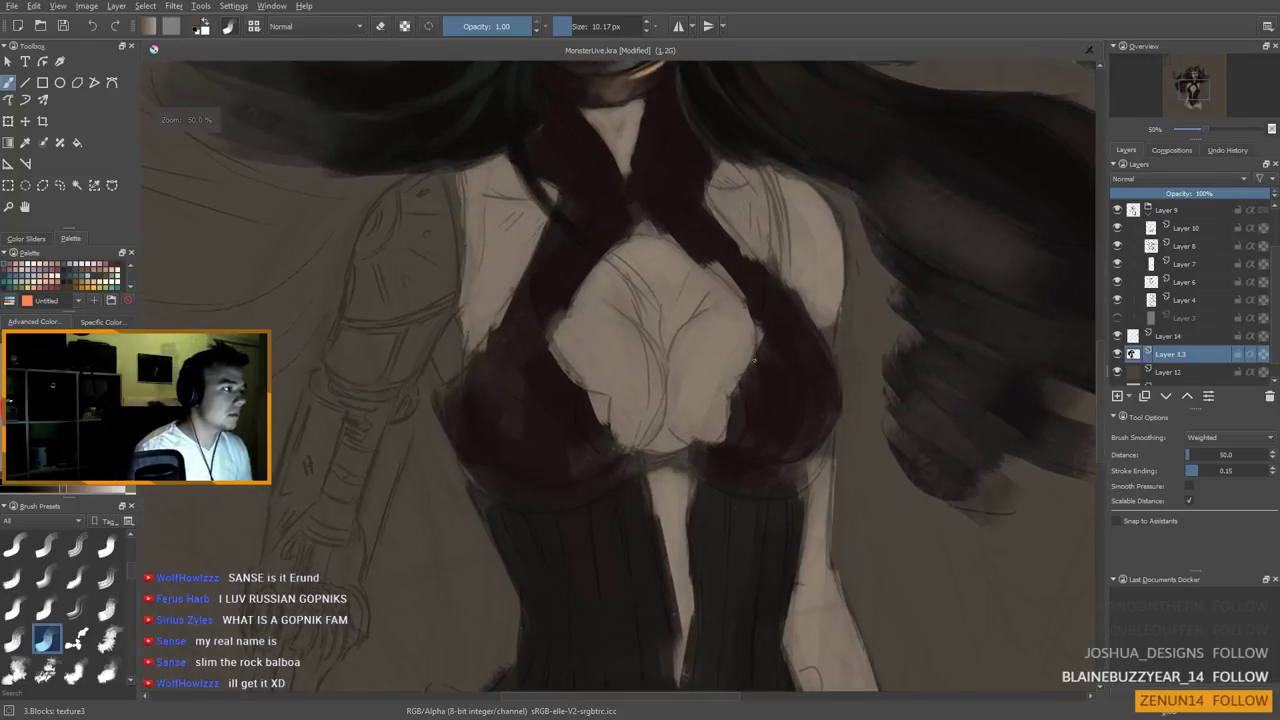
pyautogui.scroll(1, 754, 362)
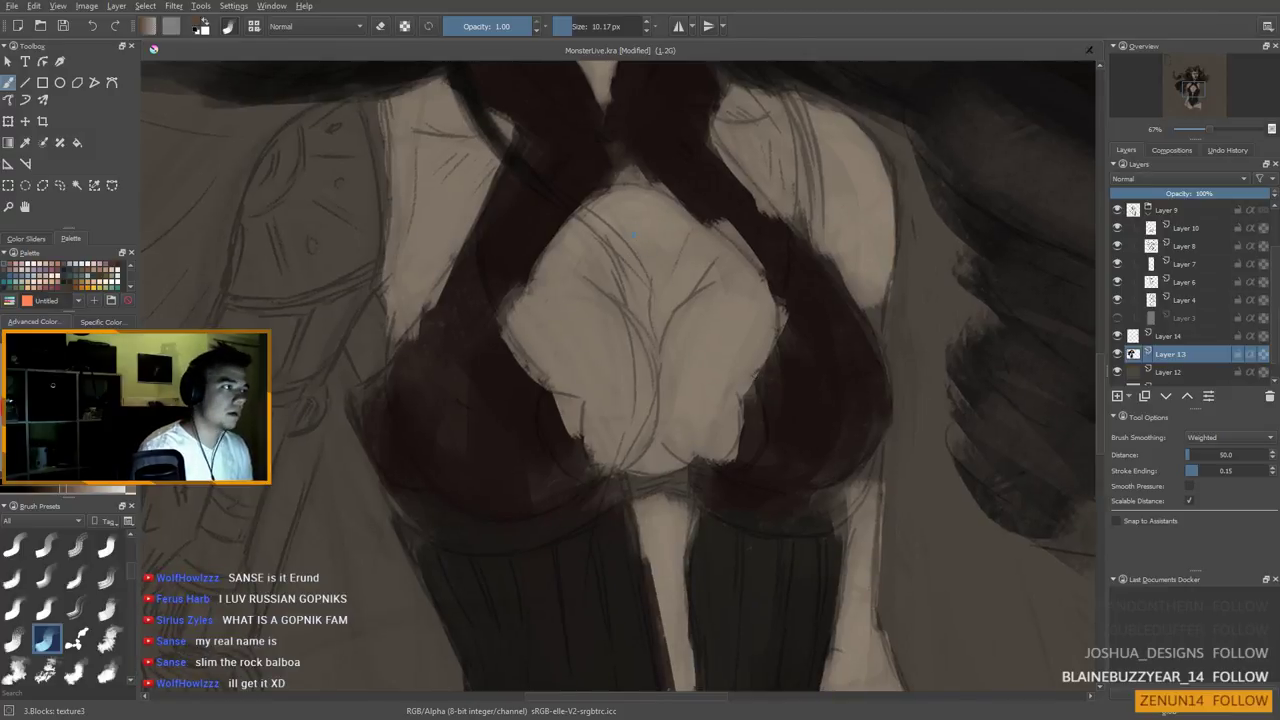
pyautogui.scroll(-2, 631, 220)
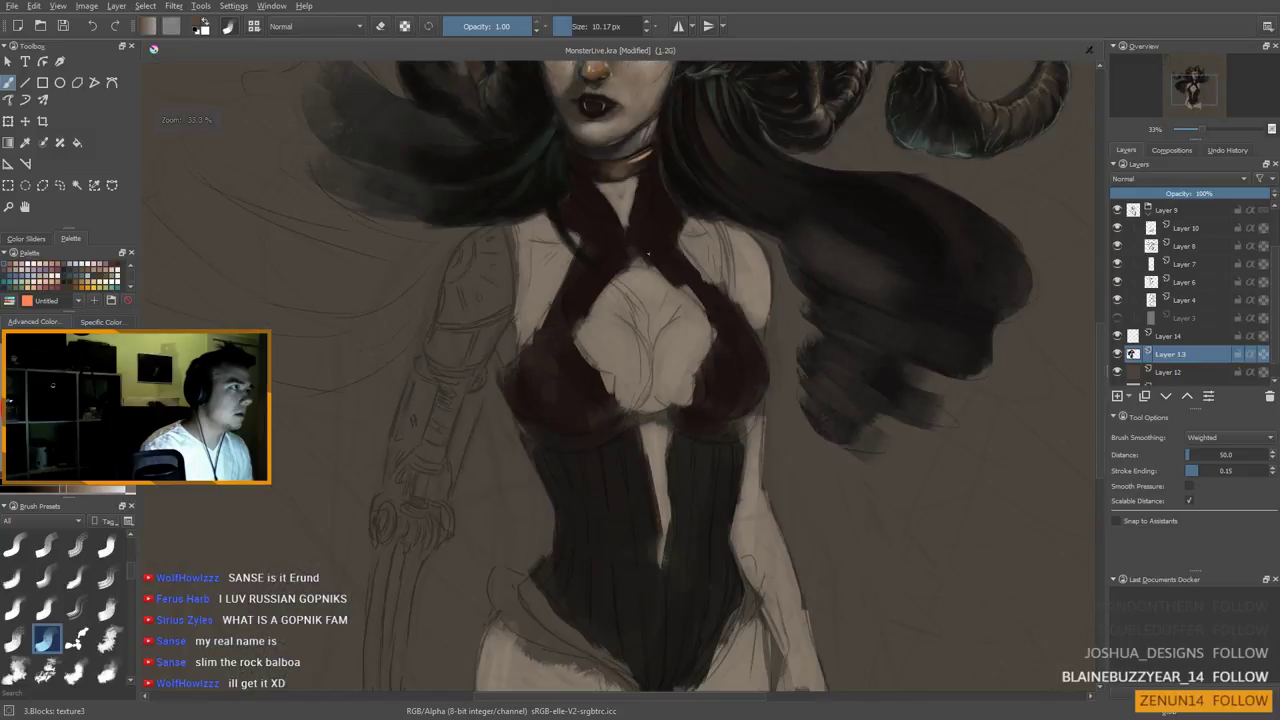
pyautogui.moveTo(648, 254); pyautogui.dragTo(640, 280)
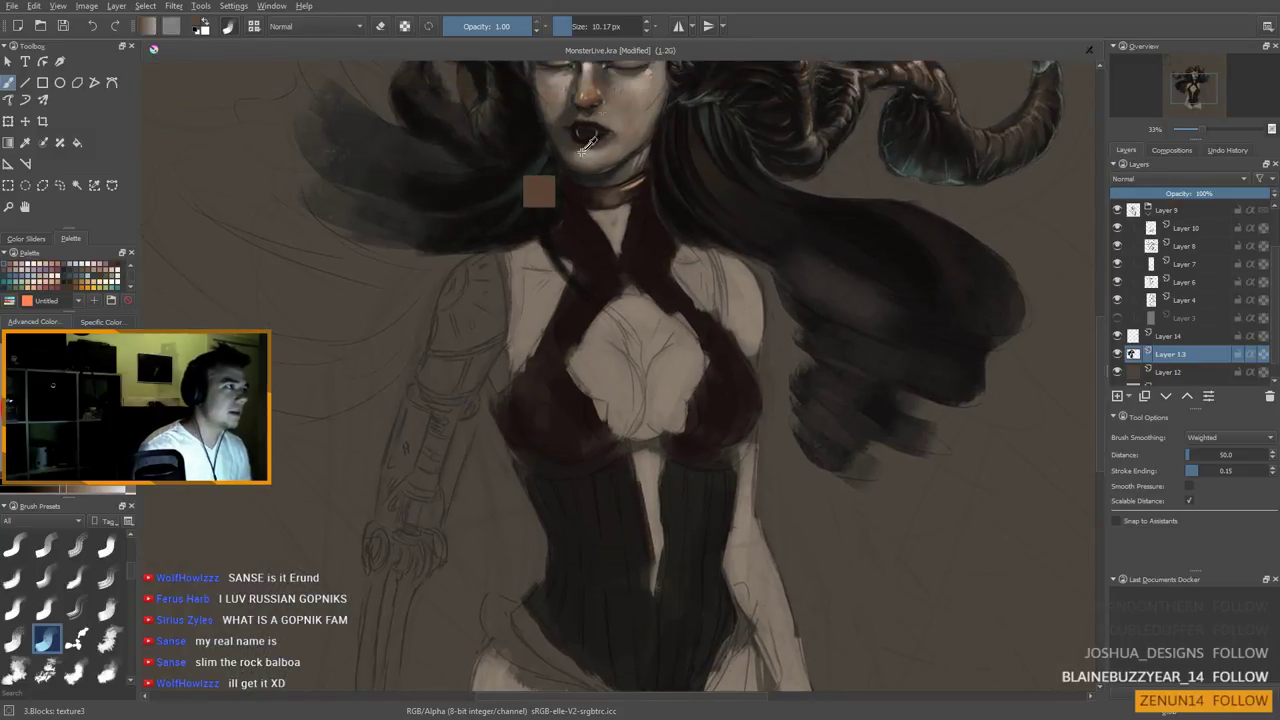
pyautogui.keyDown('ctrl'); pyautogui.click(594, 99); pyautogui.keyUp('ctrl')
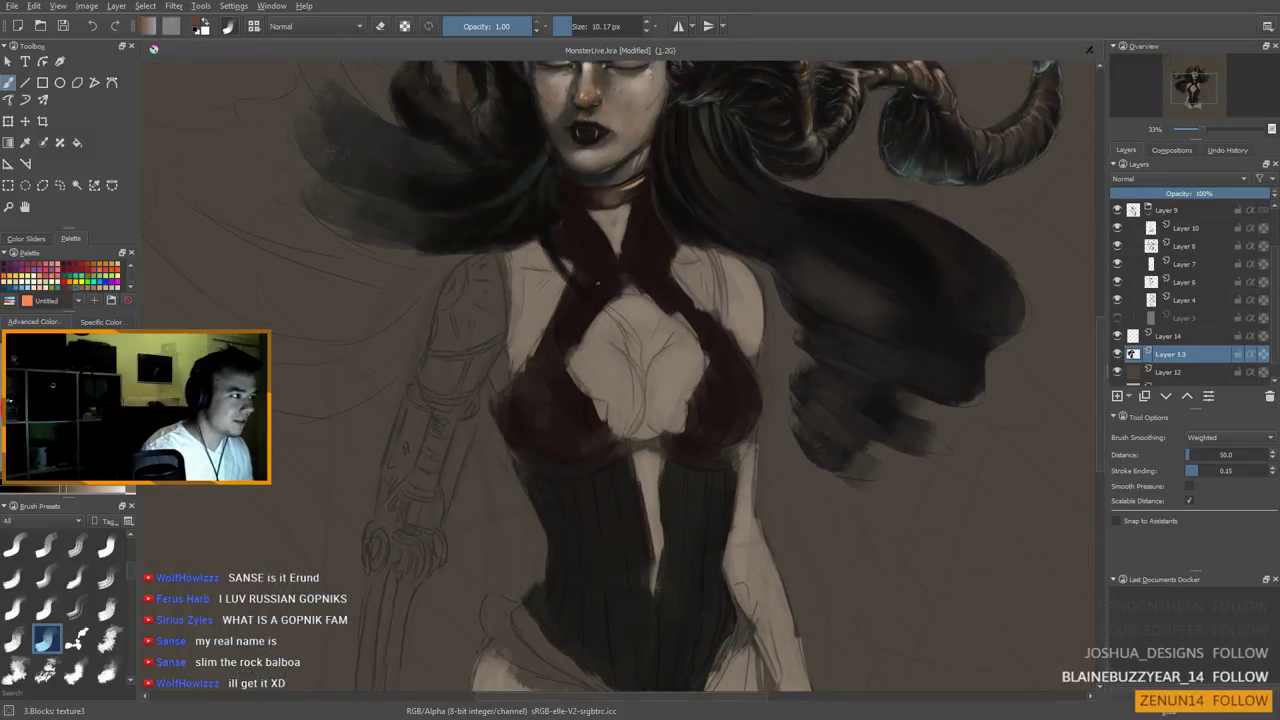
pyautogui.scroll(1, 631, 400)
pyautogui.moveTo(707, 333)
pyautogui.keyDown('shift'); pyautogui.mouseDown()
pyautogui.moveTo(669, 351)
pyautogui.moveTo(693, 326)
pyautogui.moveTo(678, 392)
pyautogui.moveTo(666, 362)
pyautogui.moveTo(698, 382)
pyautogui.moveTo(704, 407)
pyautogui.moveTo(660, 386)
pyautogui.moveTo(668, 406)
pyautogui.moveTo(655, 414)
pyautogui.moveTo(690, 435)
pyautogui.moveTo(663, 399)
pyautogui.moveTo(680, 420)
pyautogui.moveTo(697, 410)
pyautogui.moveTo(696, 433)
pyautogui.moveTo(682, 441)
pyautogui.moveTo(662, 419)
pyautogui.moveTo(696, 432)
pyautogui.moveTo(702, 409)
pyautogui.moveTo(671, 426)
pyautogui.moveTo(644, 412)
pyautogui.moveTo(606, 445)
pyautogui.moveTo(636, 403)
pyautogui.moveTo(618, 435)
pyautogui.moveTo(632, 412)
pyautogui.moveTo(602, 418)
pyautogui.moveTo(601, 430)
pyautogui.moveTo(627, 408)
pyautogui.moveTo(622, 417)
pyautogui.moveTo(638, 366)
pyautogui.moveTo(620, 432)
pyautogui.mouseUp(); pyautogui.keyUp('shift')
pyautogui.moveTo(576, 290)
pyautogui.mouseDown()
pyautogui.moveTo(604, 252)
pyautogui.moveTo(569, 296)
pyautogui.moveTo(627, 230)
pyautogui.moveTo(618, 243)
pyautogui.moveTo(631, 238)
pyautogui.moveTo(693, 285)
pyautogui.moveTo(640, 242)
pyautogui.moveTo(614, 272)
pyautogui.mouseUp()
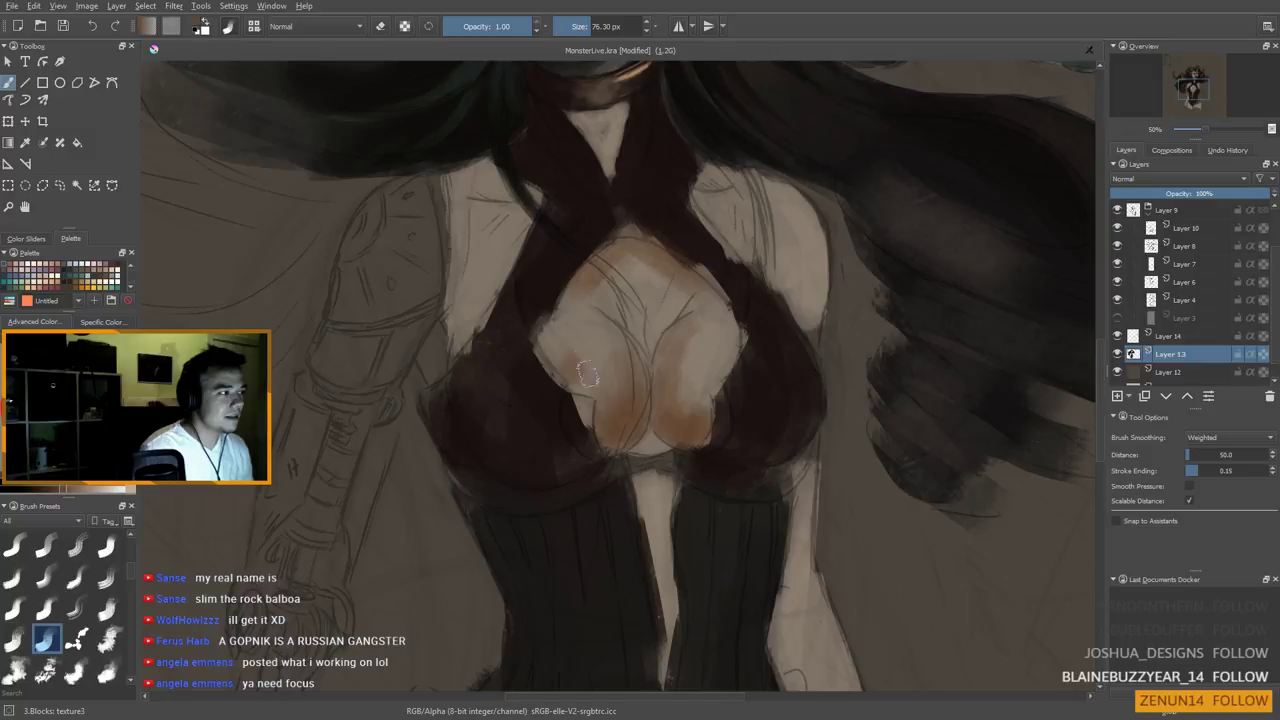
pyautogui.moveTo(727, 357)
pyautogui.mouseDown()
pyautogui.moveTo(609, 303)
pyautogui.moveTo(615, 362)
pyautogui.mouseUp()
pyautogui.hotkey('ctrl', 'z')
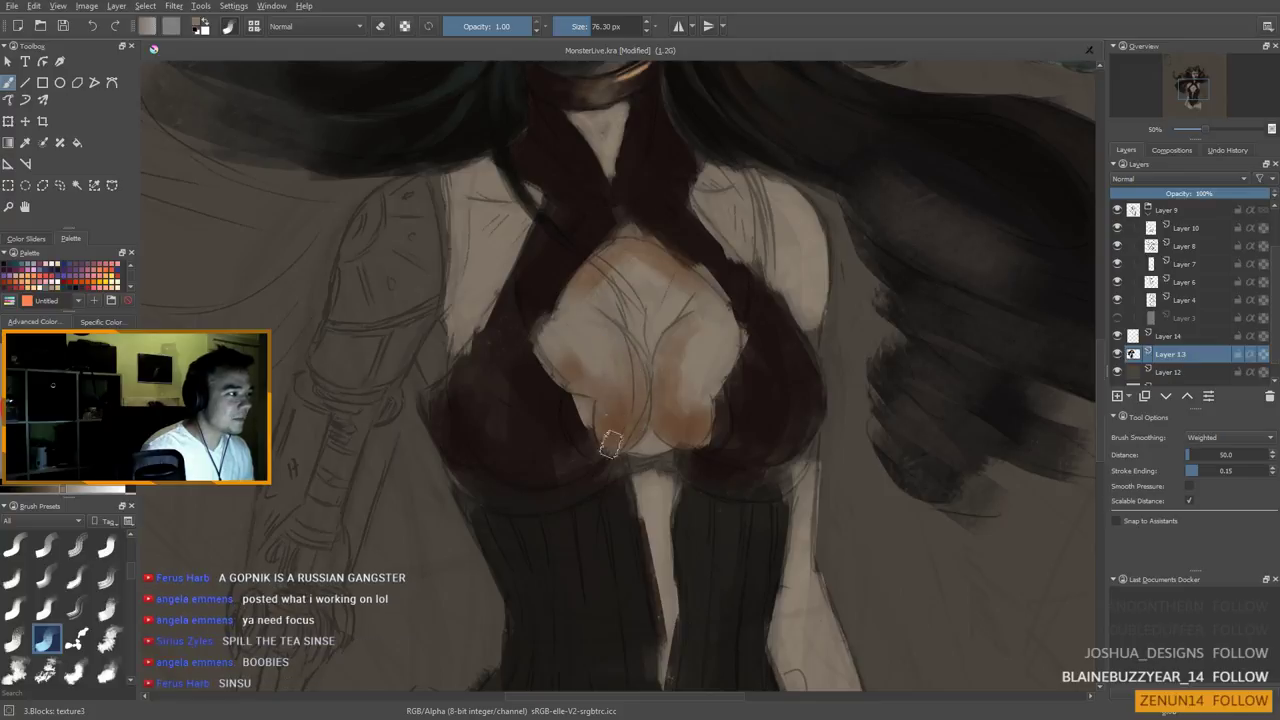
pyautogui.moveTo(637, 296); pyautogui.dragTo(631, 455)
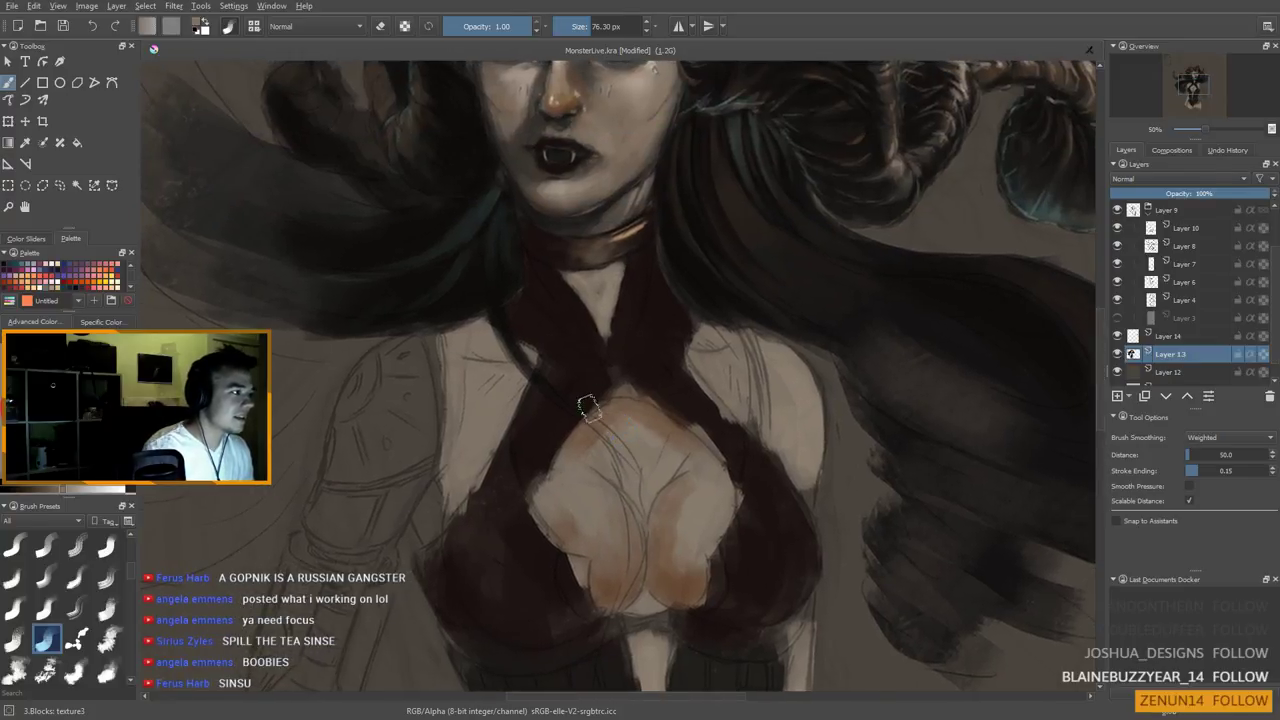
# Paint lighter skin over the chest's left side with tones sampled from the face and chest, using brushes of about 41 to 59 px
pyautogui.scroll(-2, 617, 430)
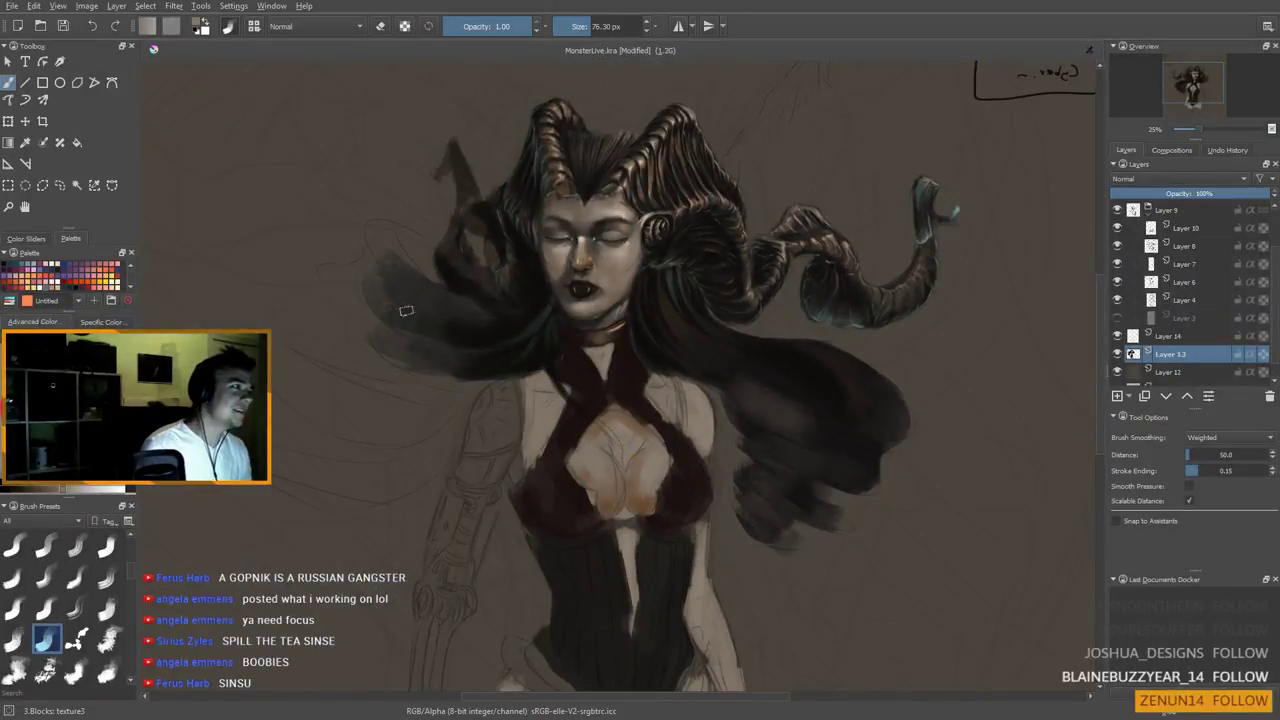
pyautogui.keyDown('ctrl'); pyautogui.click(530, 265); pyautogui.keyUp('ctrl')
pyautogui.keyDown('ctrl'); pyautogui.click(606, 260); pyautogui.keyUp('ctrl')
pyautogui.moveTo(605, 261); pyautogui.dragTo(579, 268)
pyautogui.keyDown('shift'); pyautogui.moveTo(634, 492); pyautogui.dragTo(625, 494); pyautogui.keyUp('shift')
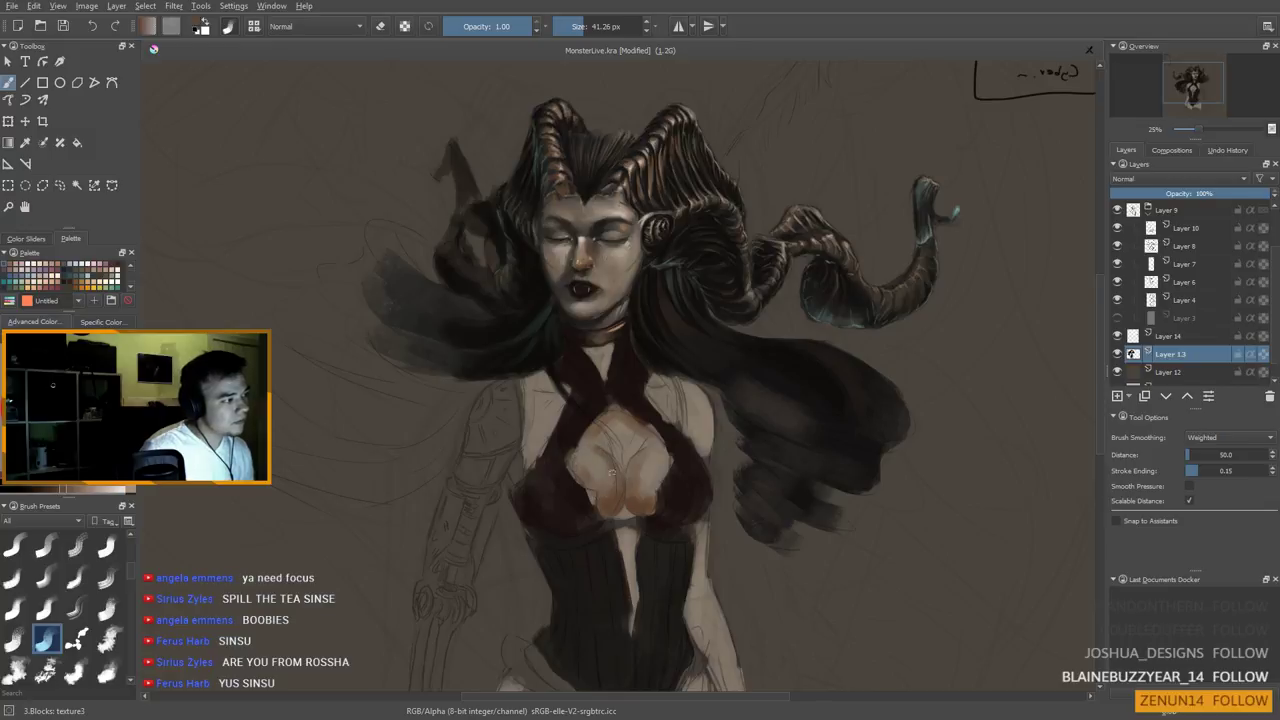
pyautogui.keyDown('ctrl'); pyautogui.click(605, 455); pyautogui.keyUp('ctrl')
pyautogui.moveTo(586, 449); pyautogui.dragTo(591, 449)
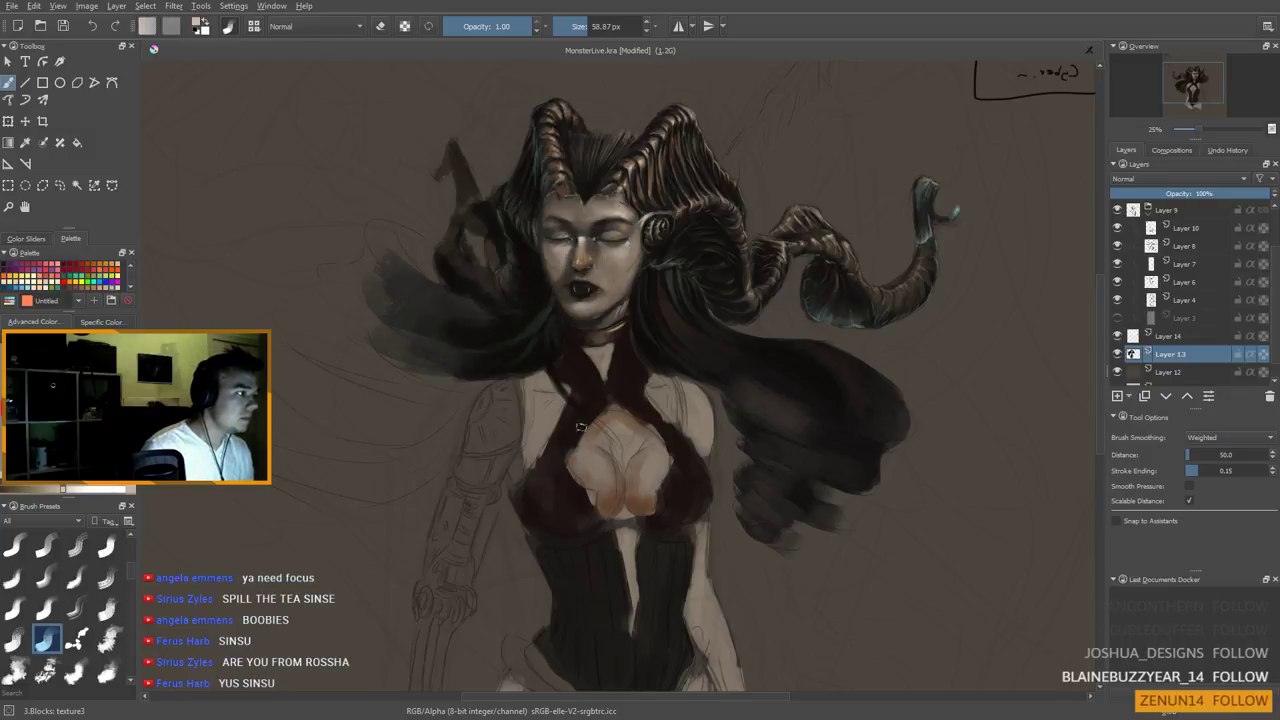
pyautogui.moveTo(582, 428)
pyautogui.mouseDown()
pyautogui.moveTo(590, 462)
pyautogui.moveTo(572, 462)
pyautogui.moveTo(582, 455)
pyautogui.mouseUp()
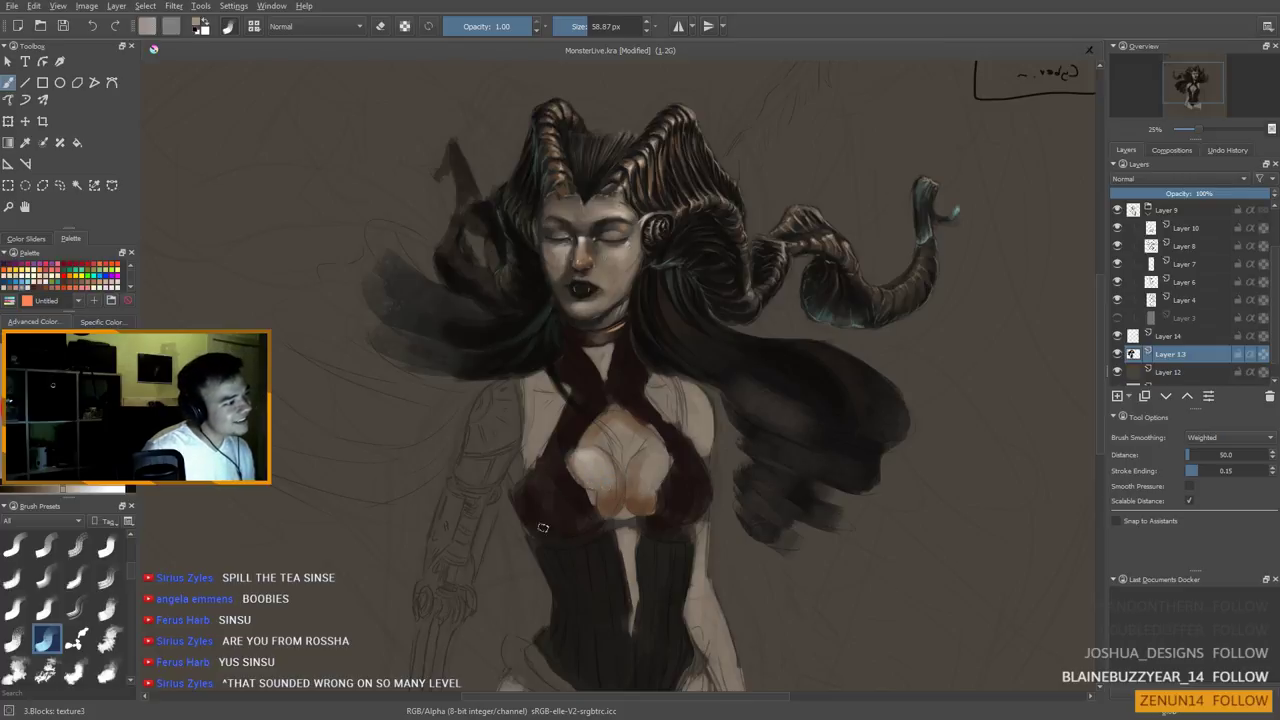
# Model the upper chest and cleavage with light and dark tones sampled nearby, reducing the brush from about 48 to 41 px
pyautogui.keyDown('ctrl'); pyautogui.click(600, 452); pyautogui.keyUp('ctrl')
pyautogui.keyDown('shift'); pyautogui.moveTo(597, 450); pyautogui.dragTo(587, 450); pyautogui.keyUp('shift')
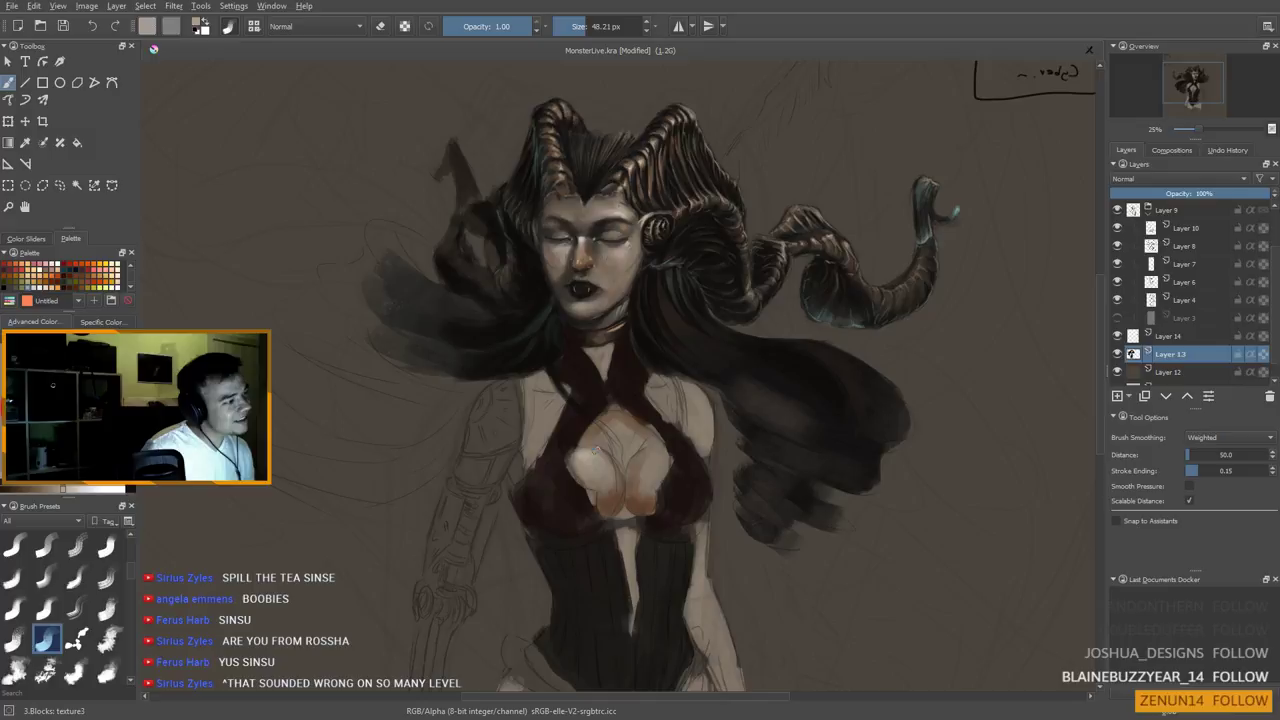
pyautogui.keyDown('ctrl'); pyautogui.click(591, 425); pyautogui.keyUp('ctrl')
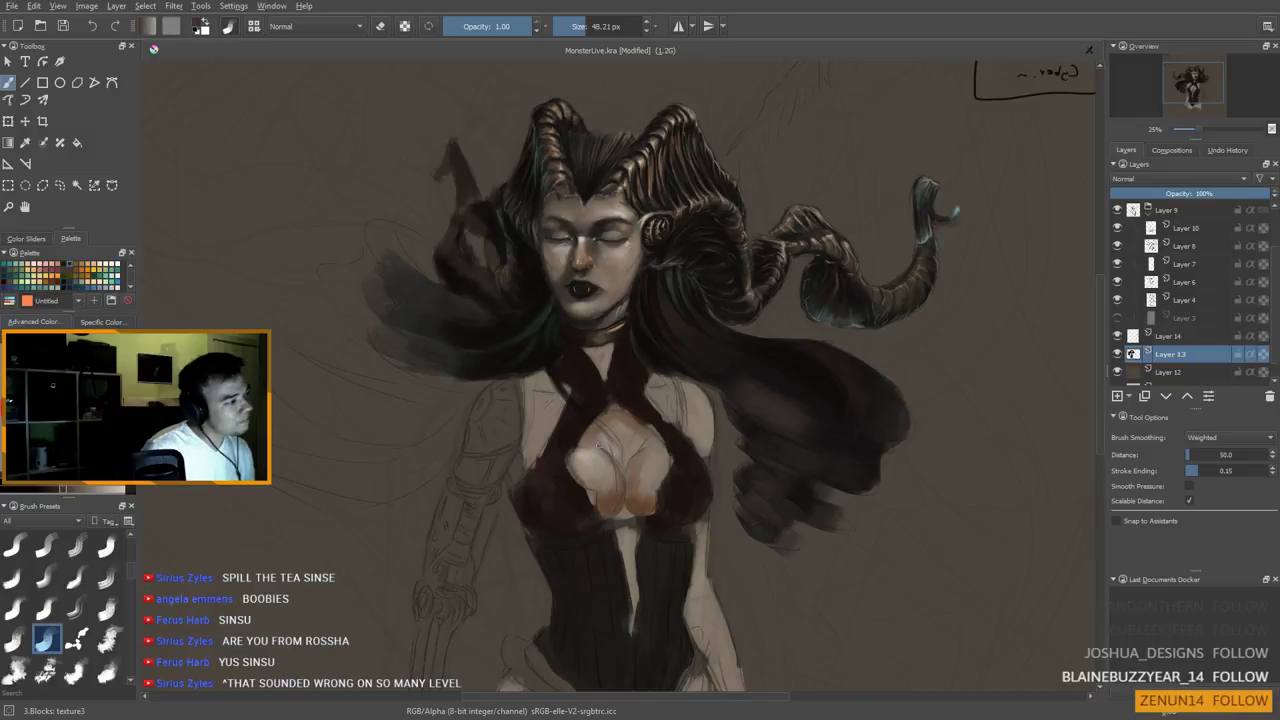
pyautogui.keyDown('ctrl'); pyautogui.click(608, 460); pyautogui.keyUp('ctrl')
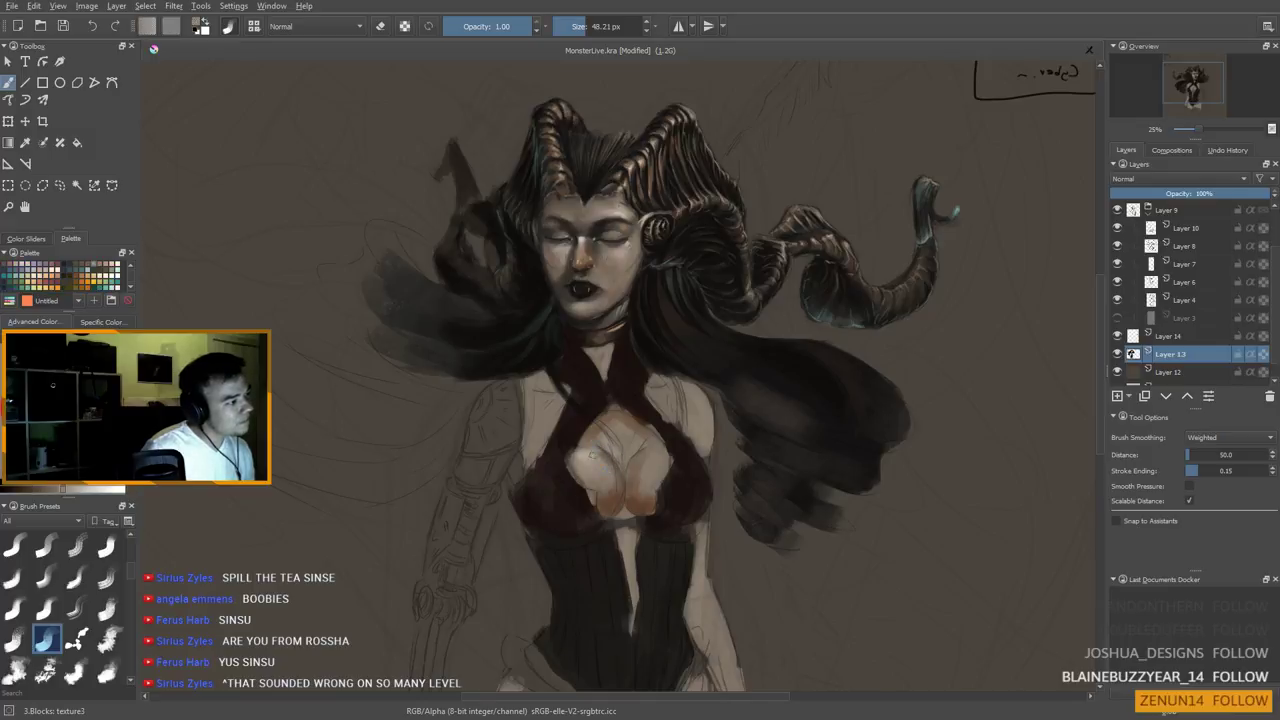
pyautogui.keyDown('ctrl'); pyautogui.click(622, 490); pyautogui.keyUp('ctrl')
pyautogui.keyDown('ctrl'); pyautogui.click(620, 501); pyautogui.keyUp('ctrl')
pyautogui.press('[')
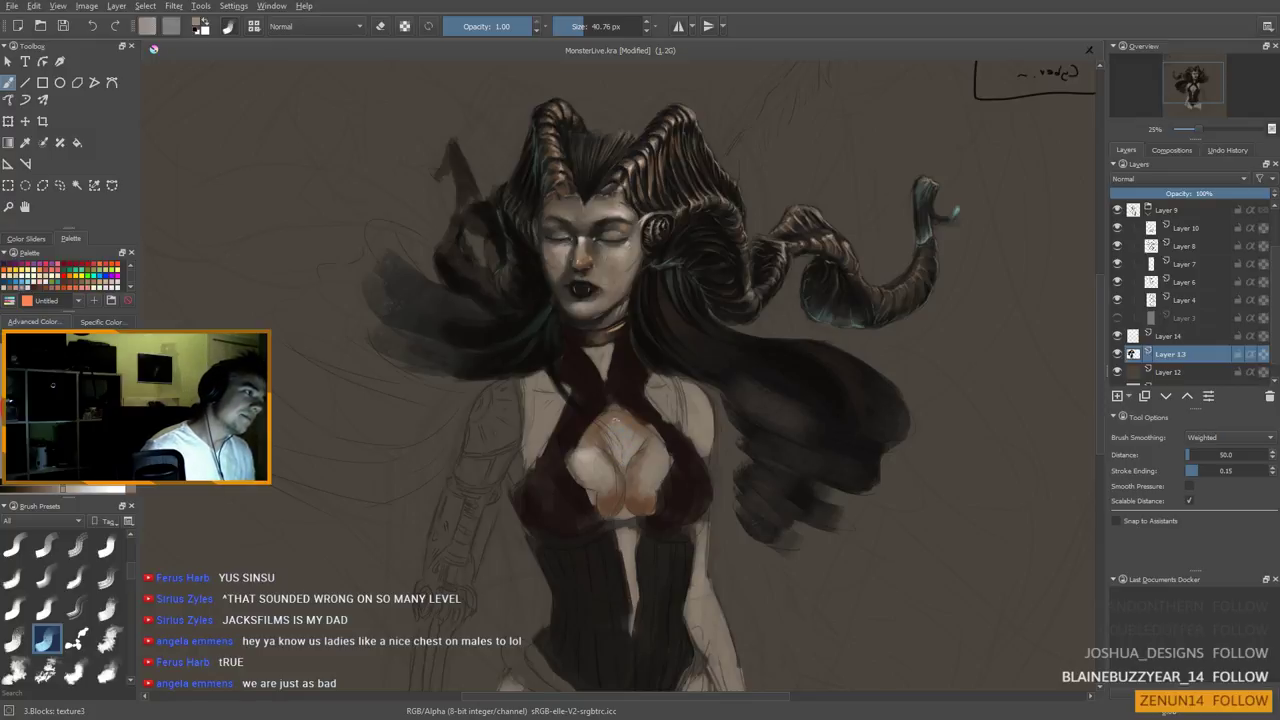
# Deepen the shading on the chest's right side with tones sampled from the face, using brushes of about 62 and 50 px
pyautogui.keyDown('shift'); pyautogui.moveTo(612, 408); pyautogui.dragTo(626, 408); pyautogui.keyUp('shift')
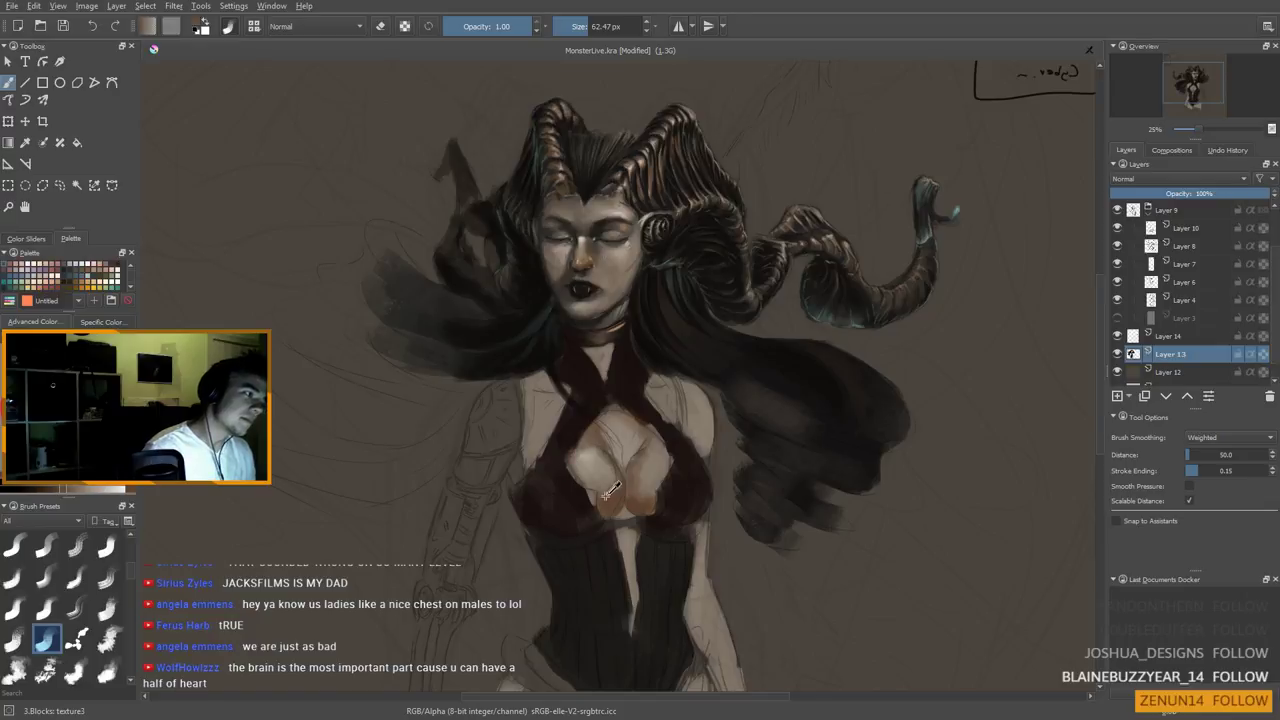
pyautogui.press('ctrl')
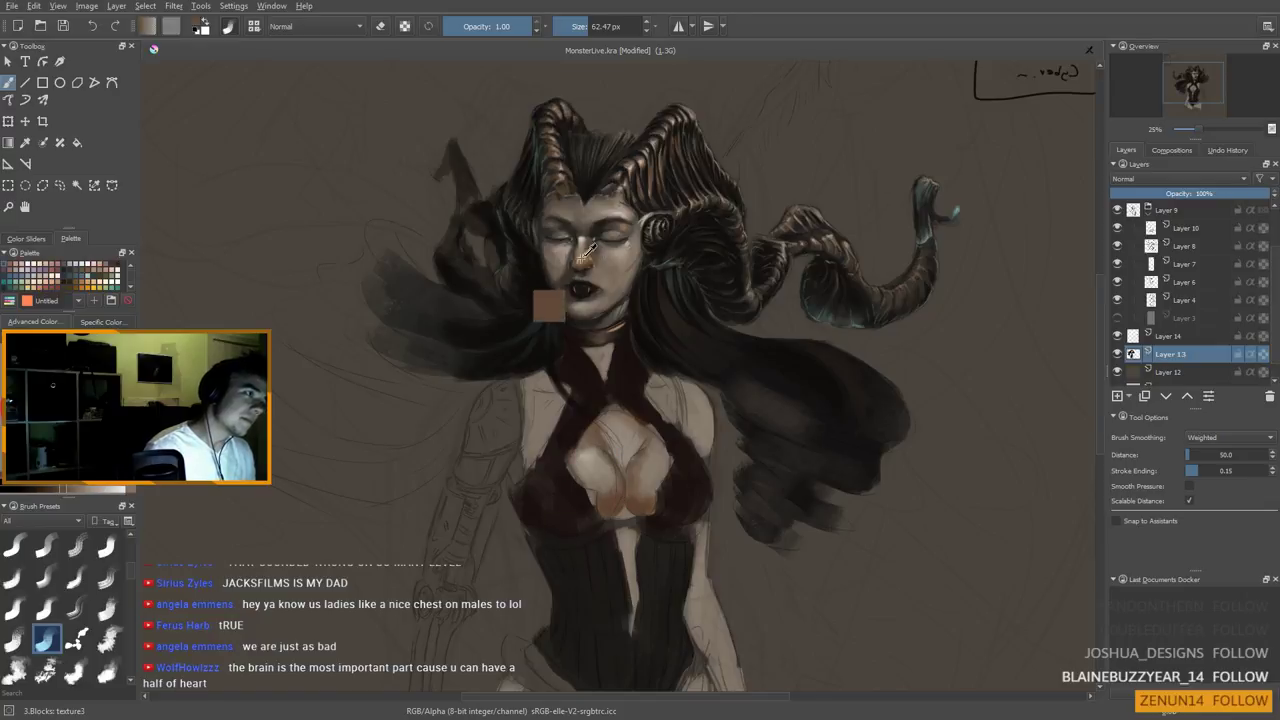
pyautogui.keyDown('ctrl'); pyautogui.click(562, 190); pyautogui.keyUp('ctrl')
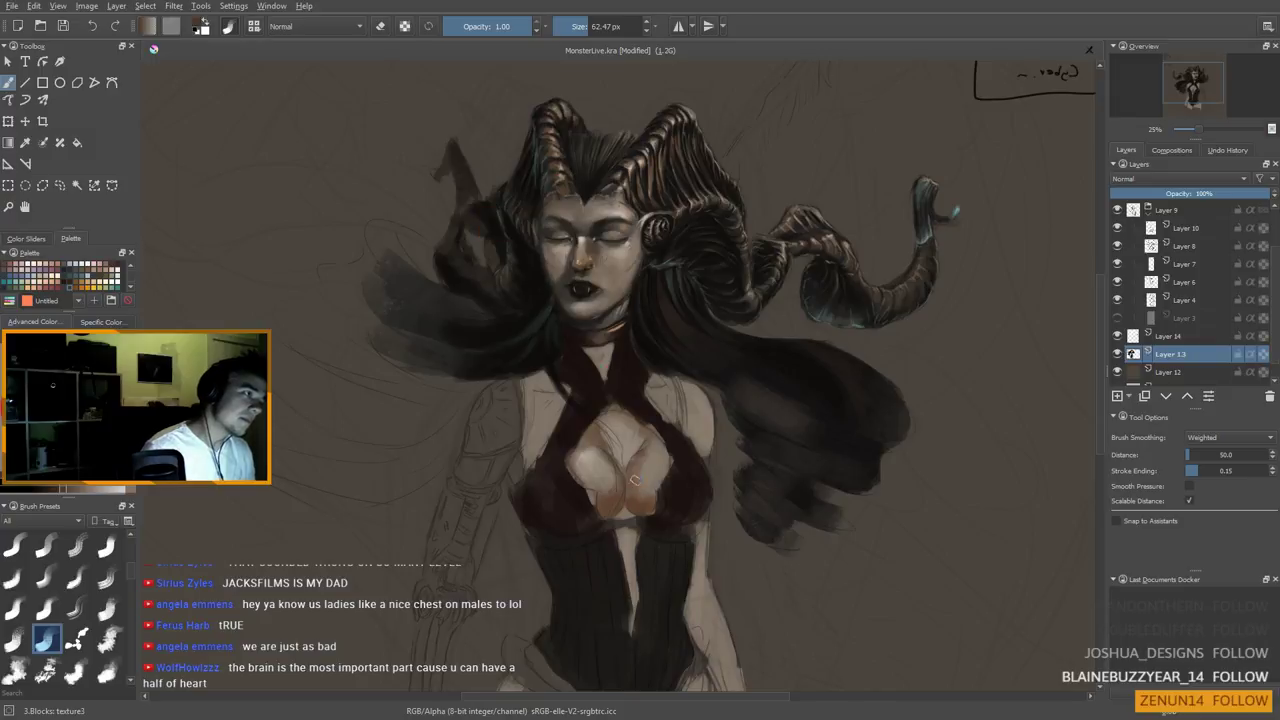
pyautogui.keyDown('ctrl'); pyautogui.click(566, 296); pyautogui.keyUp('ctrl')
pyautogui.keyDown('shift'); pyautogui.moveTo(631, 522); pyautogui.dragTo(625, 522); pyautogui.keyUp('shift')
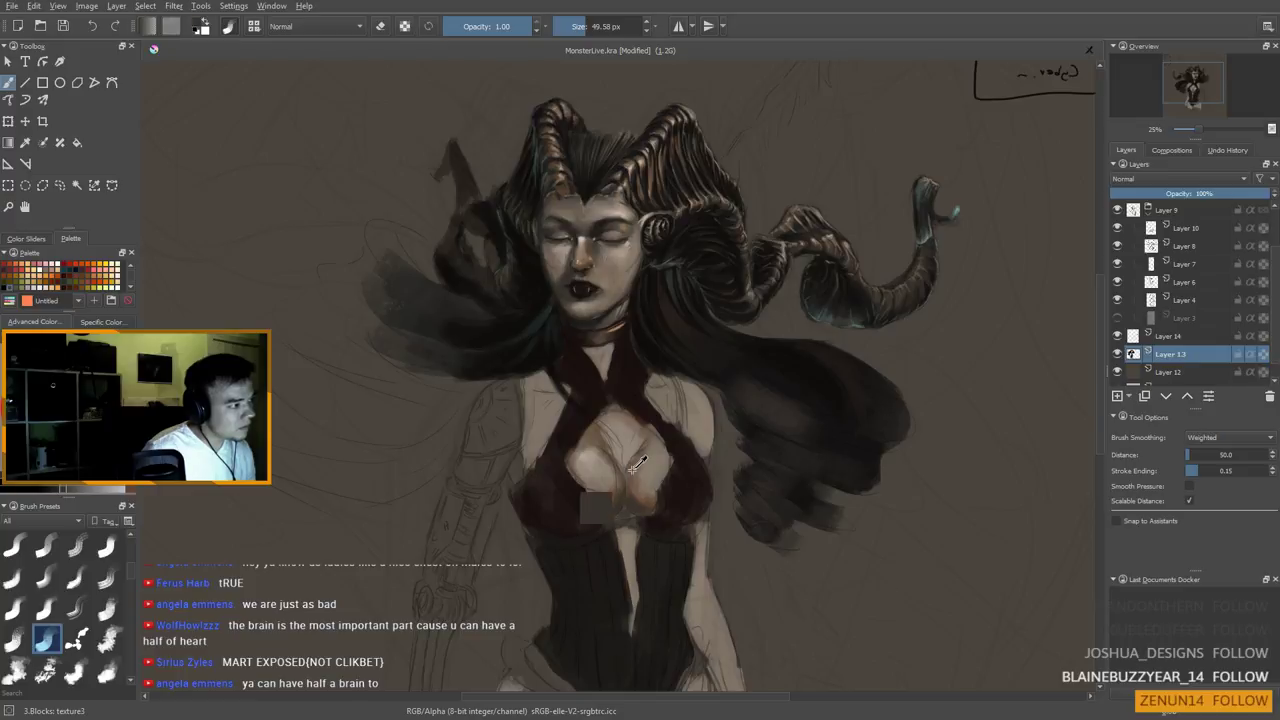
# Shade the chest's lower edge with a 36 px brush and cover the corset's front opening with sampled brown at about 62 px
pyautogui.keyDown('ctrl'); pyautogui.click(596, 509); pyautogui.keyUp('ctrl')
pyautogui.keyDown('shift'); pyautogui.moveTo(624, 508); pyautogui.dragTo(620, 508); pyautogui.keyUp('shift')
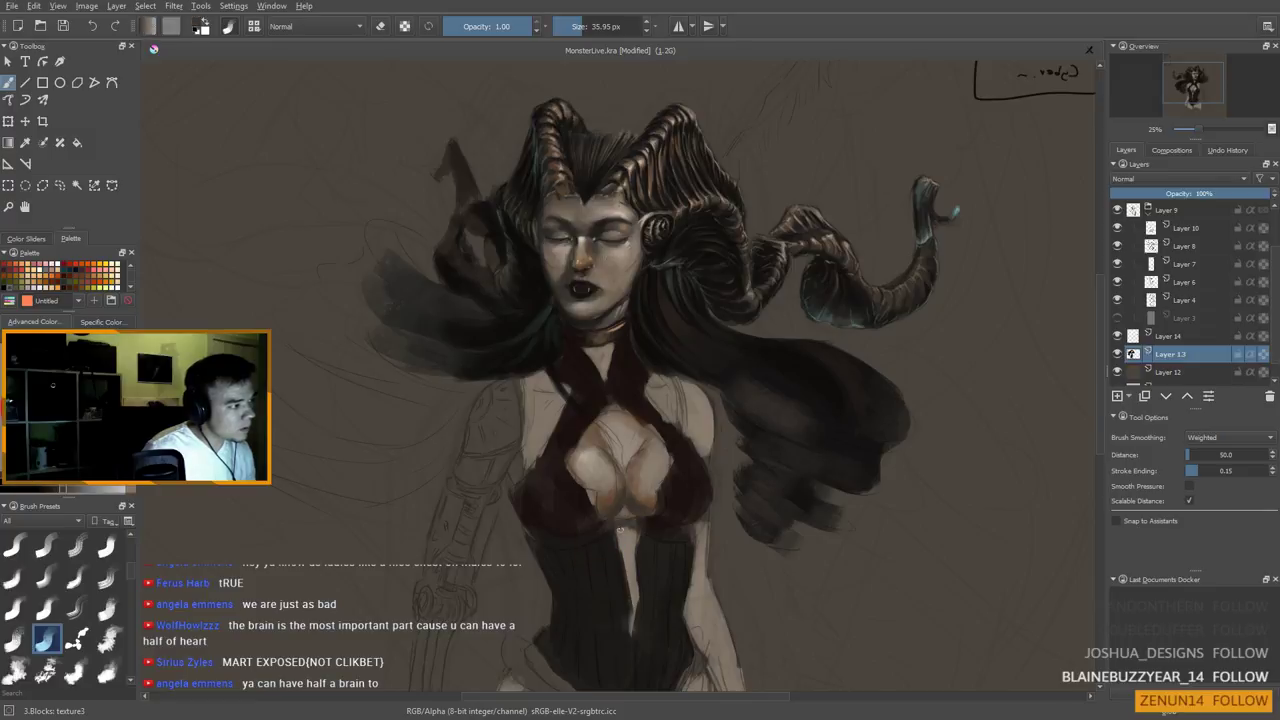
pyautogui.keyDown('ctrl'); pyautogui.click(611, 501); pyautogui.keyUp('ctrl')
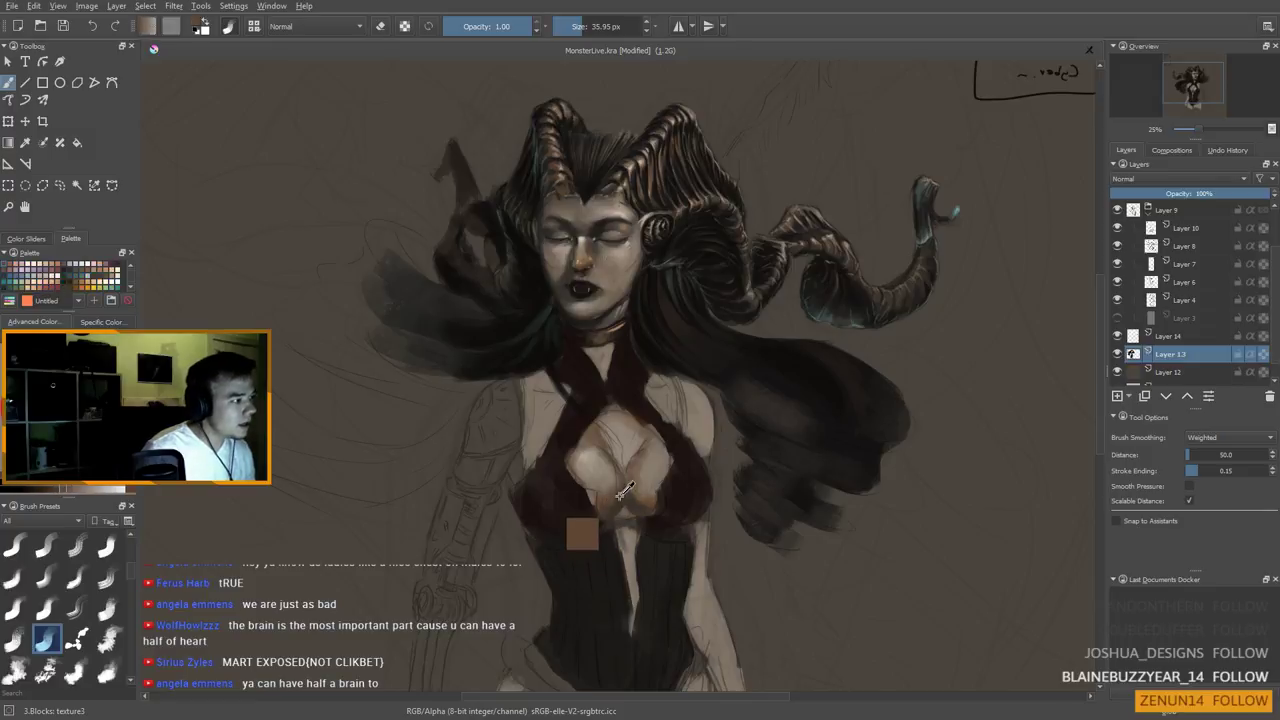
pyautogui.keyDown('shift'); pyautogui.moveTo(625, 533); pyautogui.dragTo(633, 533); pyautogui.keyUp('shift')
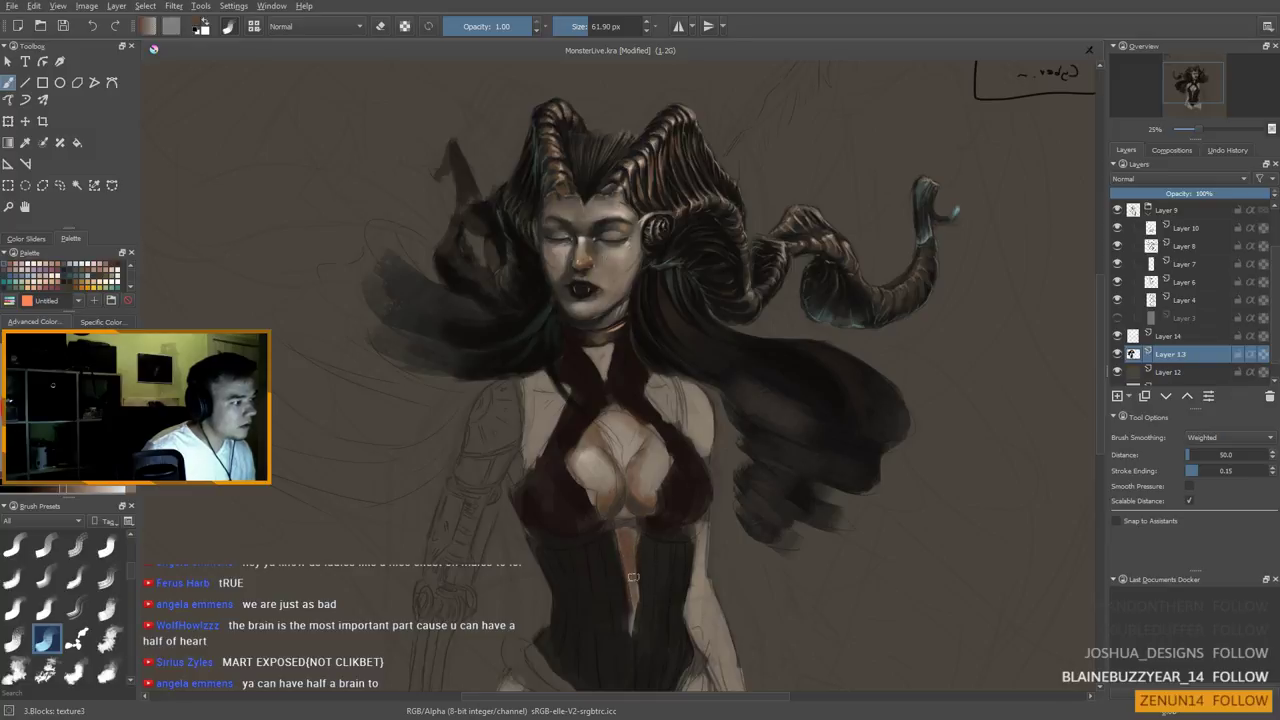
# Add light accents to the chest with a pale tone sampled from its left side, reducing the brush to about 15 px
pyautogui.keyDown('ctrl'); pyautogui.click(654, 477); pyautogui.keyUp('ctrl')
pyautogui.keyDown('shift'); pyautogui.moveTo(636, 514); pyautogui.dragTo(600, 512); pyautogui.keyUp('shift')
pyautogui.keyDown('ctrl'); pyautogui.click(598, 467); pyautogui.keyUp('ctrl')
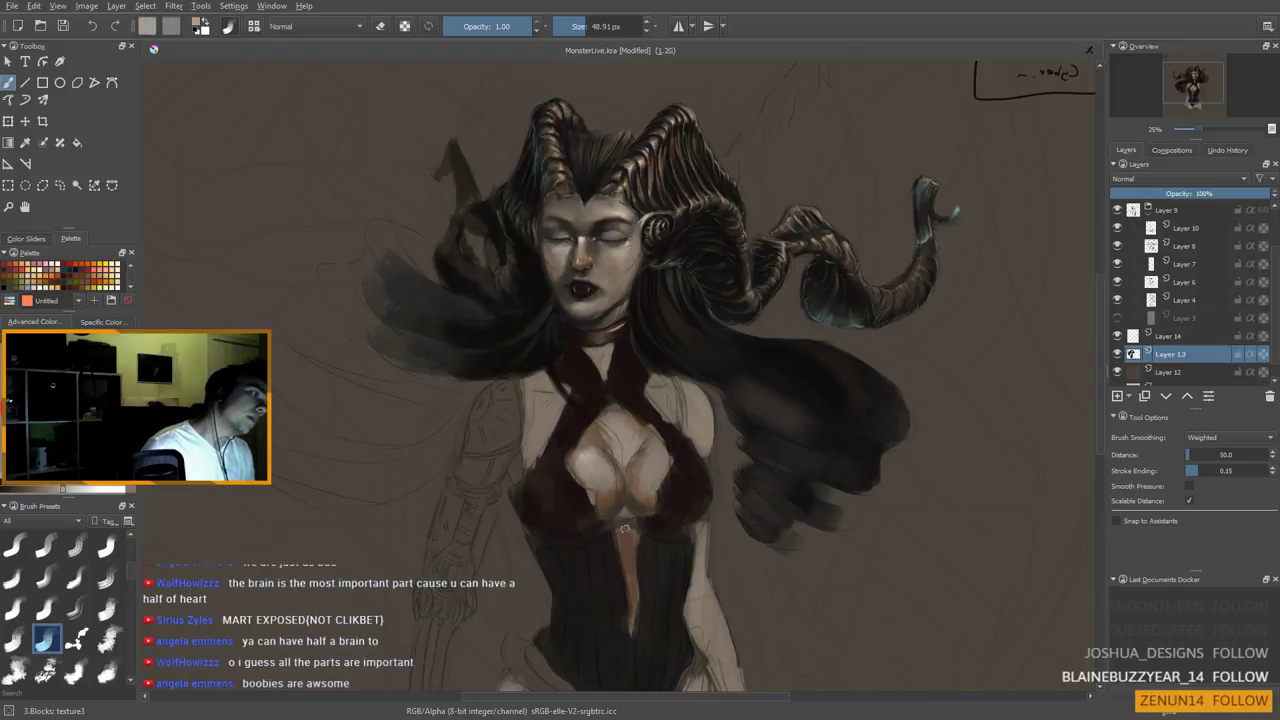
pyautogui.press('[')
pyautogui.press('[')
pyautogui.press('[')
pyautogui.press('[')
pyautogui.press('[')
pyautogui.press('[')
pyautogui.press('[')
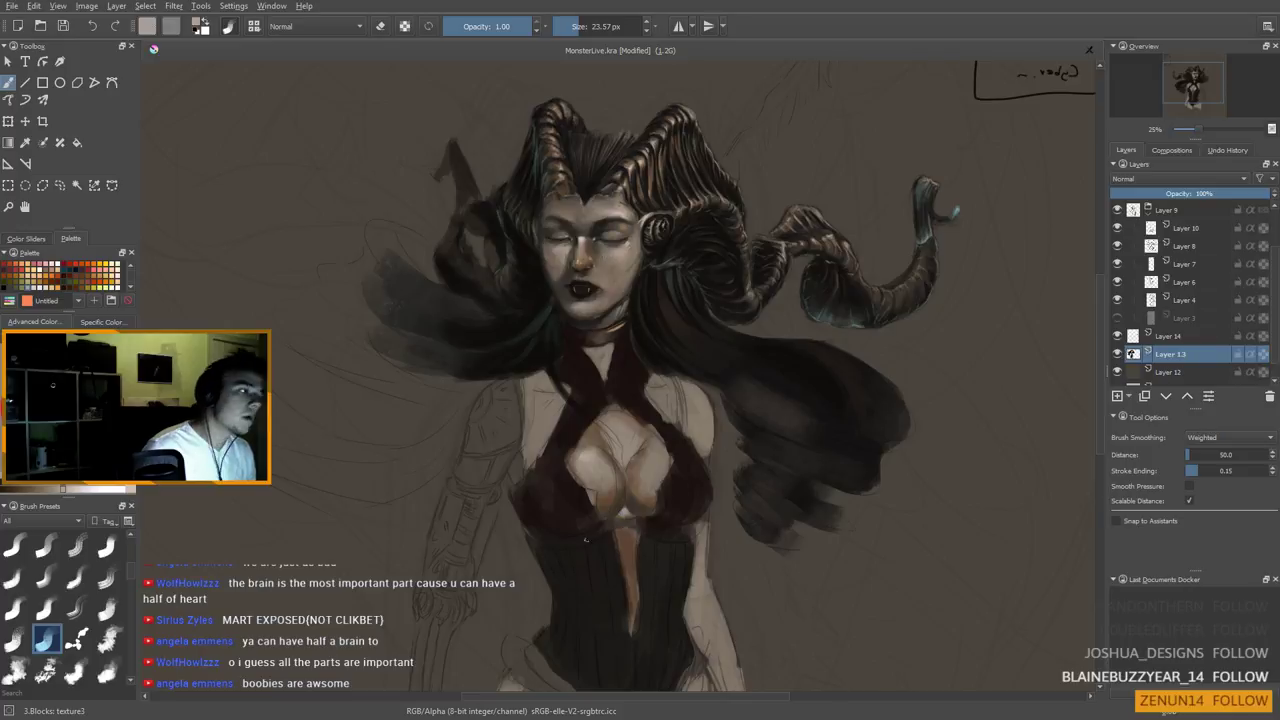
pyautogui.press('[')
pyautogui.press('[')
pyautogui.press('[')
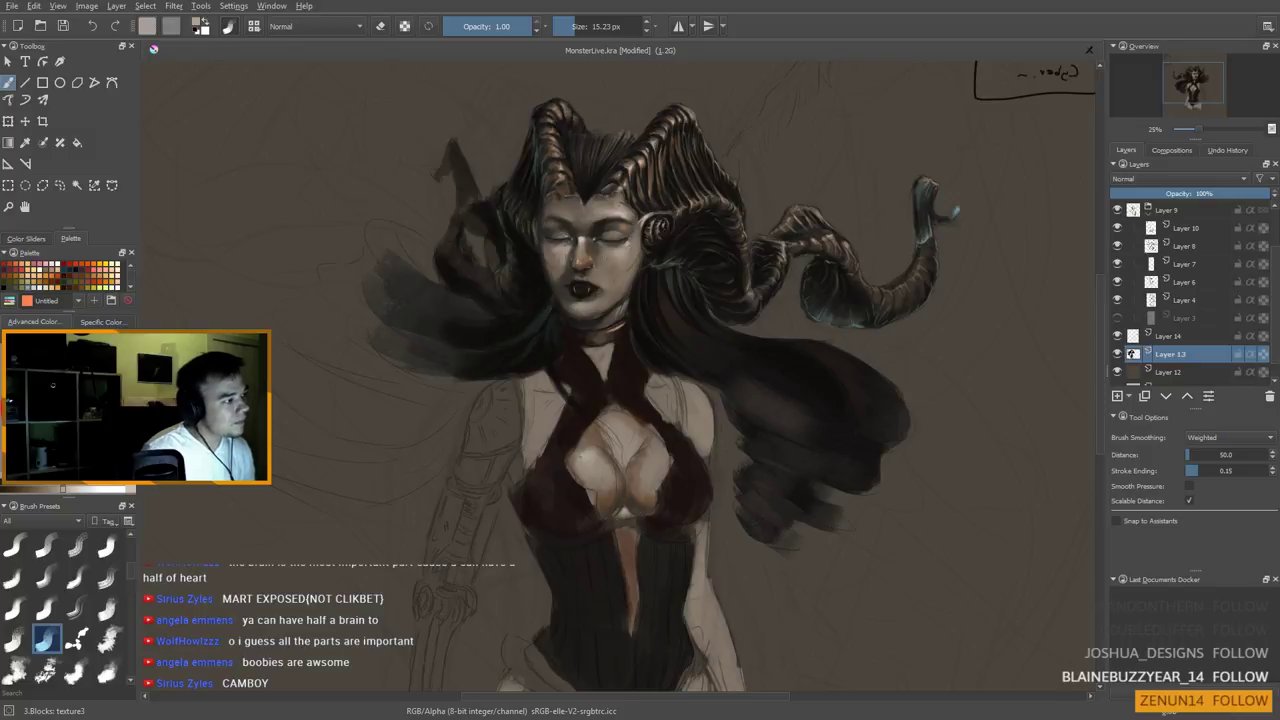
# Refine the light area on the chest's left side with the pale skin tone, enlarging the brush to about 34 px
pyautogui.press(']')
pyautogui.press(']')
pyautogui.press(']')
pyautogui.press(']')
pyautogui.press(']')
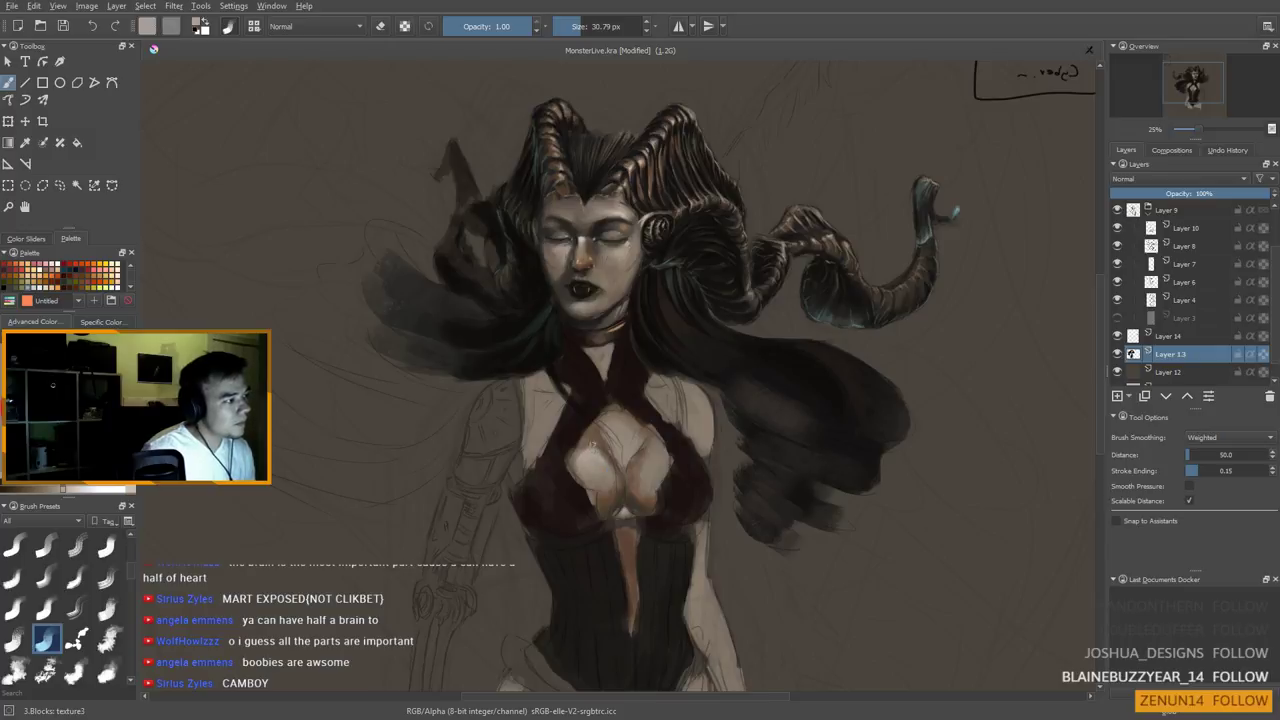
pyautogui.press('[')
pyautogui.press('[')
pyautogui.press('[')
pyautogui.press(']')
pyautogui.press(']')
pyautogui.press(']')
pyautogui.press(']')
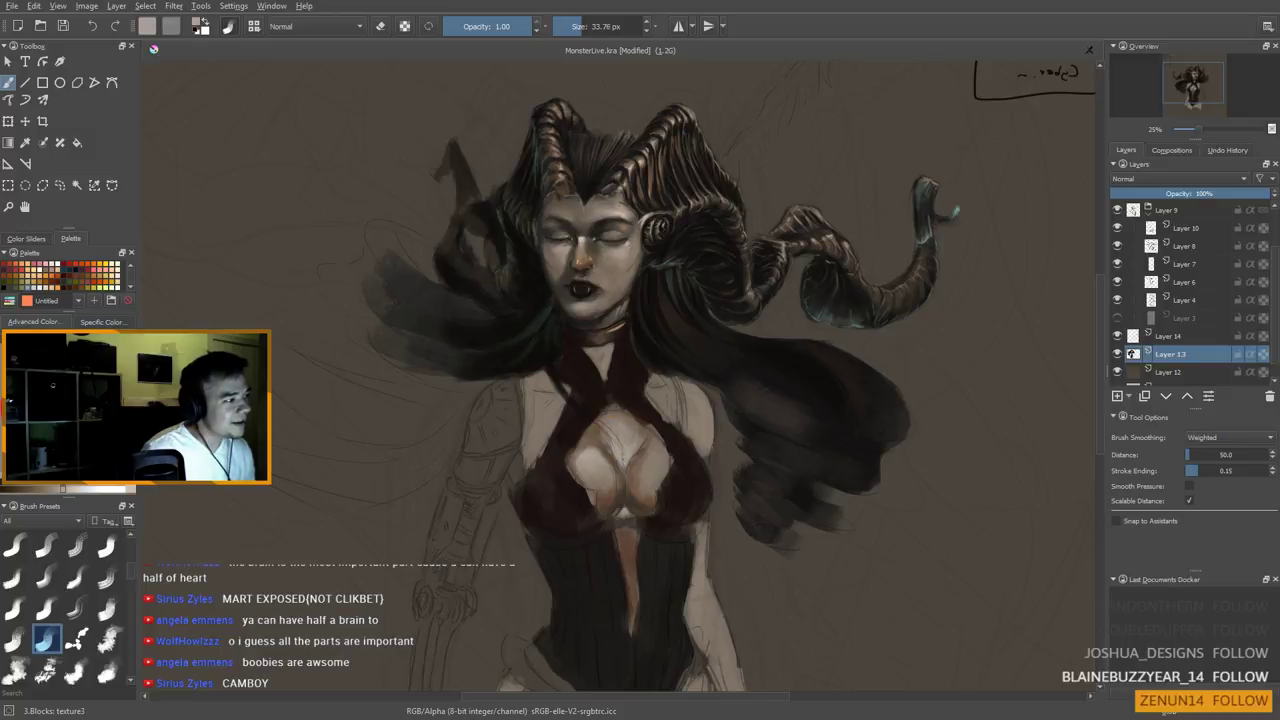
# Smooth the upper chest with a sampled light tone and a 65 px brush, undoing the last stroke
pyautogui.press(']')
pyautogui.press(']')
pyautogui.press(']')
pyautogui.press(']')
pyautogui.press(']')
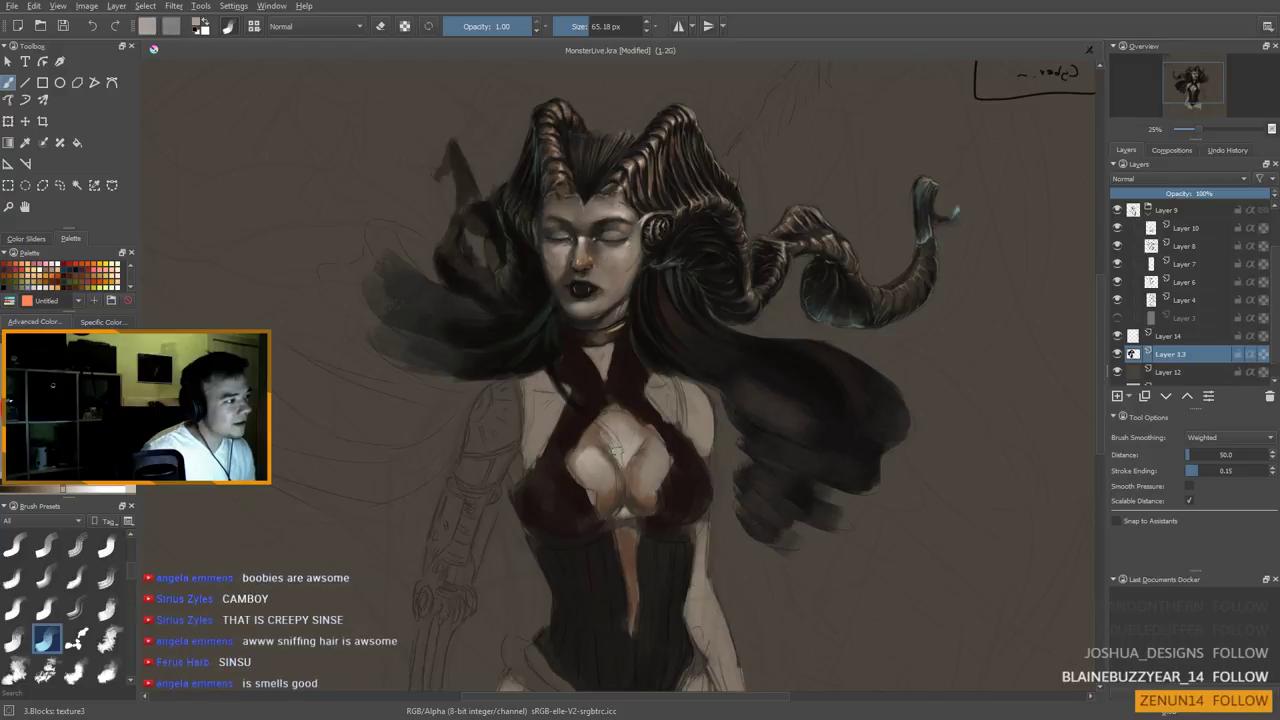
pyautogui.keyDown('ctrl'); pyautogui.click(604, 452); pyautogui.keyUp('ctrl')
pyautogui.hotkey('ctrl', 'z')
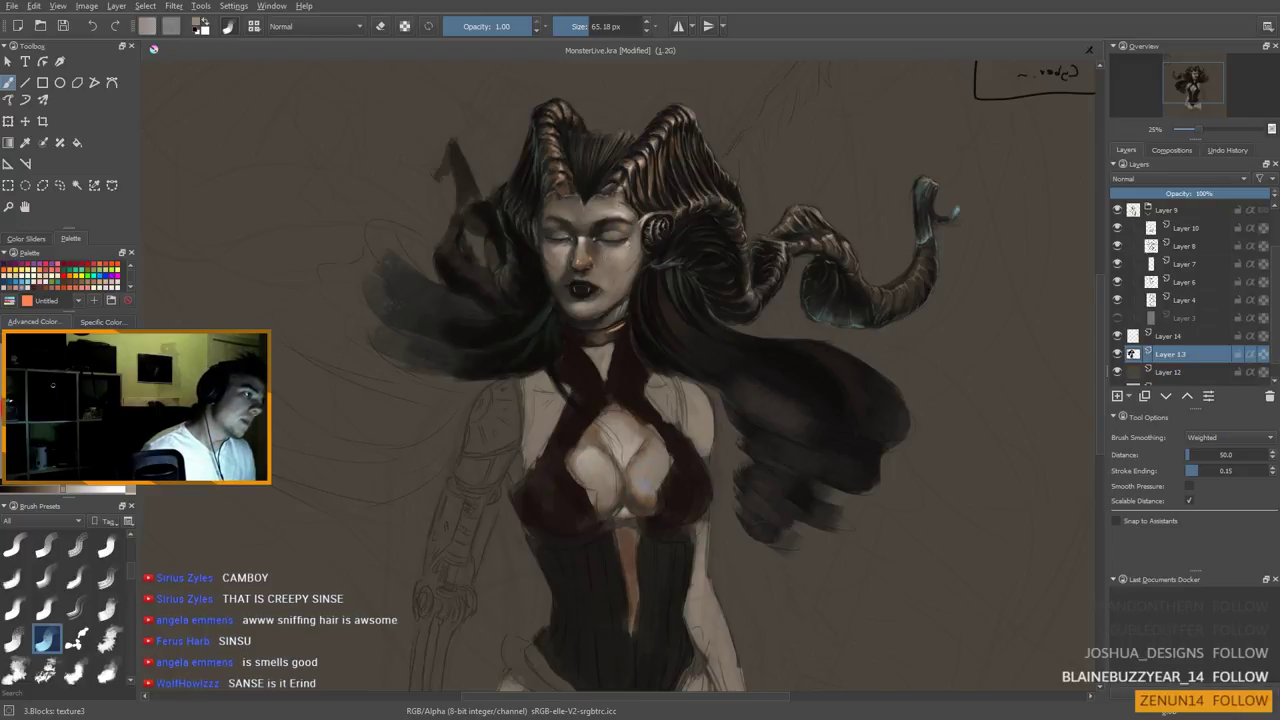
# Blend the lower and inner chest shading with brown and lighter tones sampled from the chest, using the 65 px brush
pyautogui.keyDown('ctrl'); pyautogui.click(634, 500); pyautogui.keyUp('ctrl')
pyautogui.moveTo(634, 505); pyautogui.dragTo(629, 509)
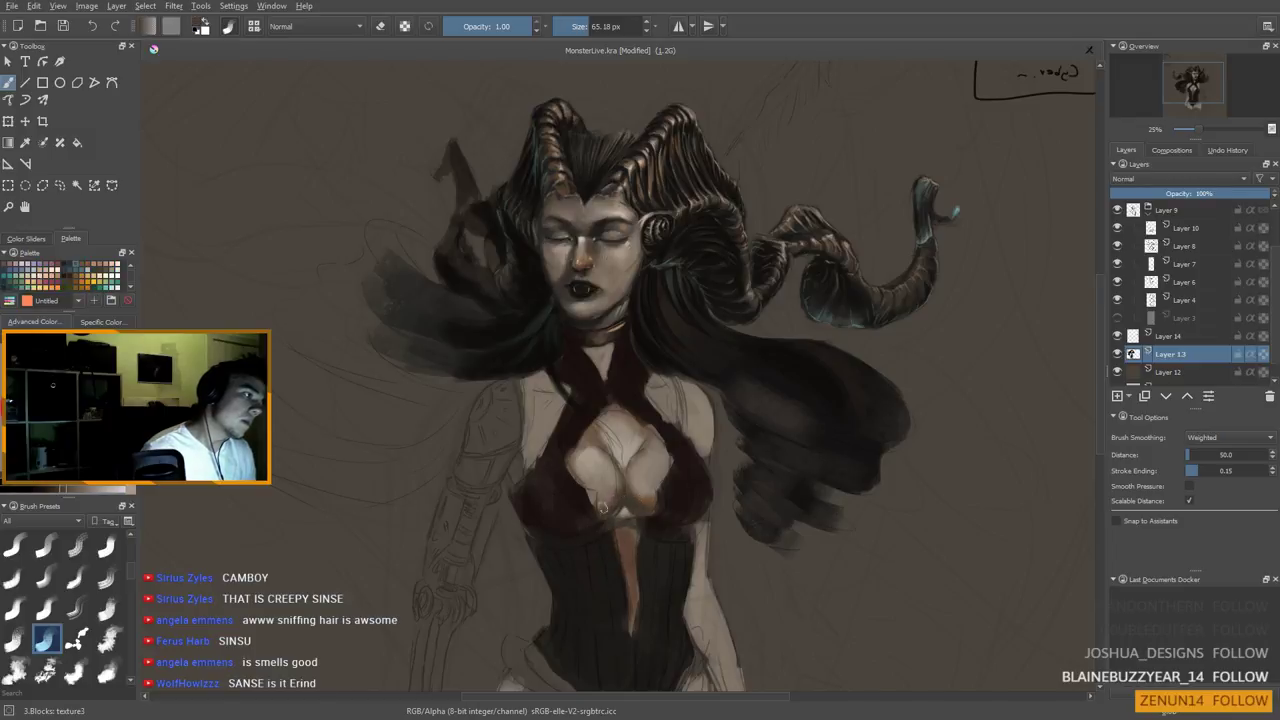
pyautogui.keyDown('ctrl'); pyautogui.click(605, 487); pyautogui.keyUp('ctrl')
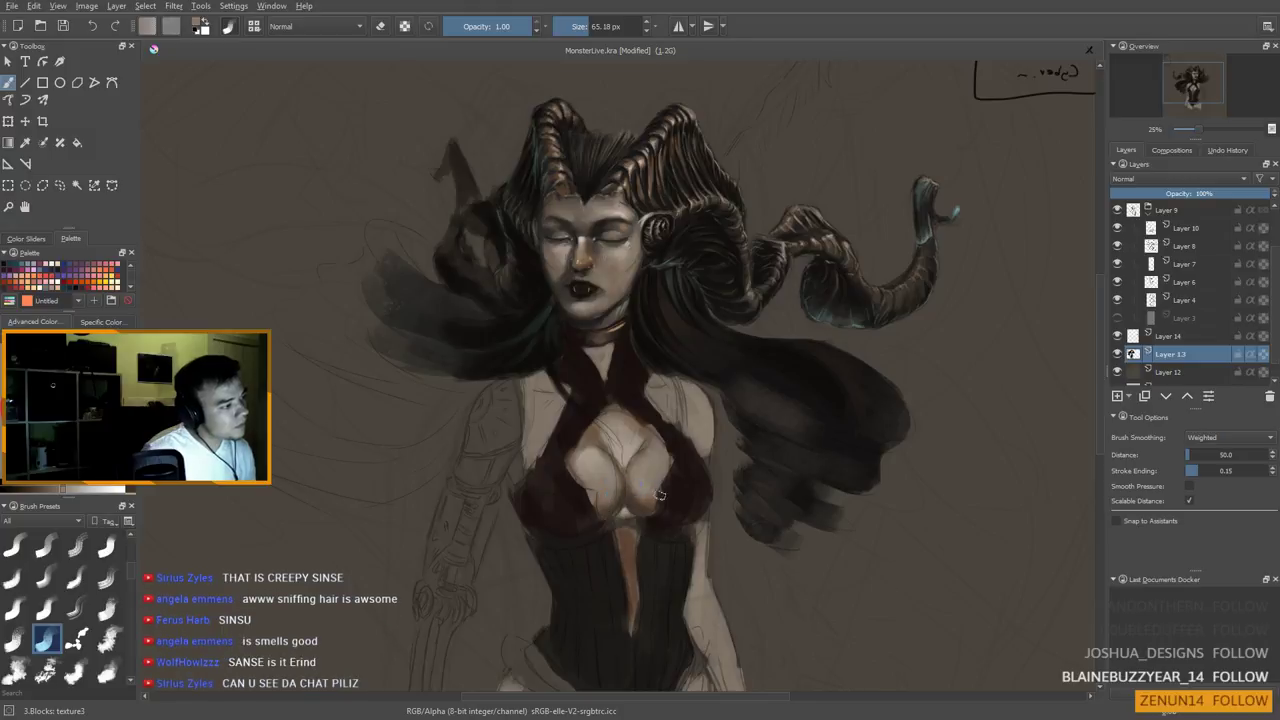
pyautogui.keyDown('ctrl'); pyautogui.click(648, 491); pyautogui.keyUp('ctrl')
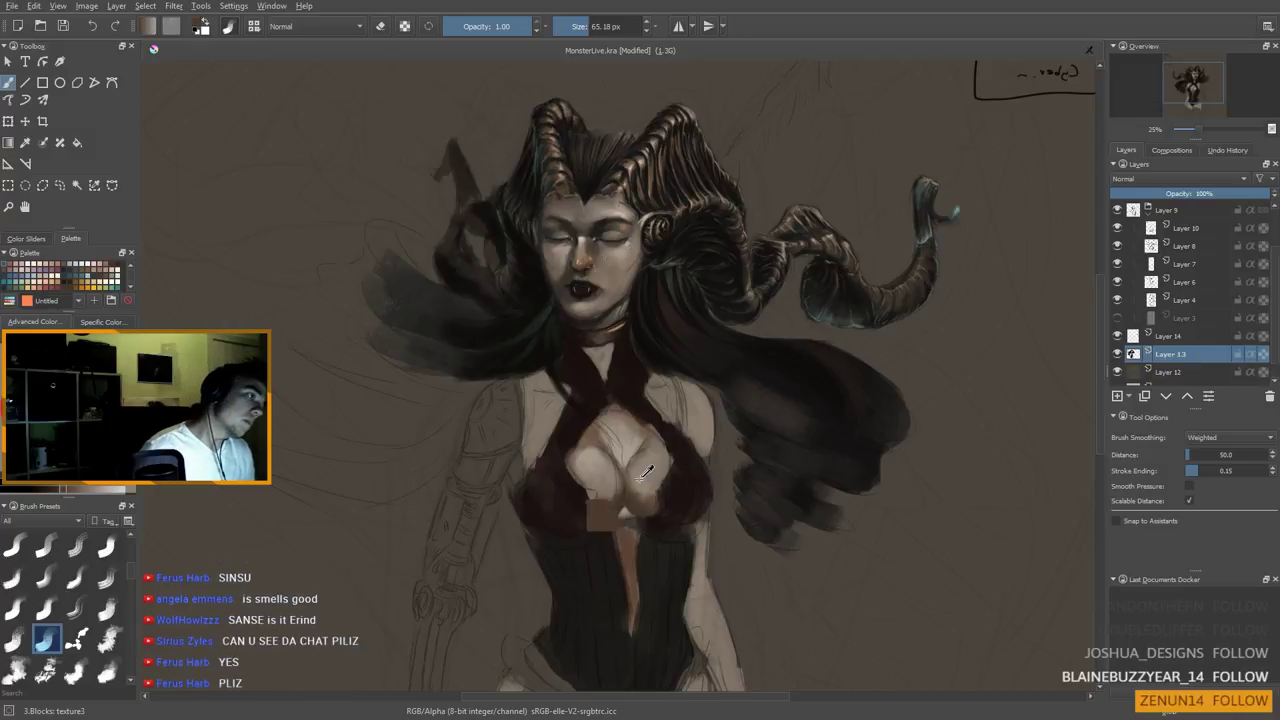
pyautogui.keyDown('ctrl'); pyautogui.click(641, 476); pyautogui.keyUp('ctrl')
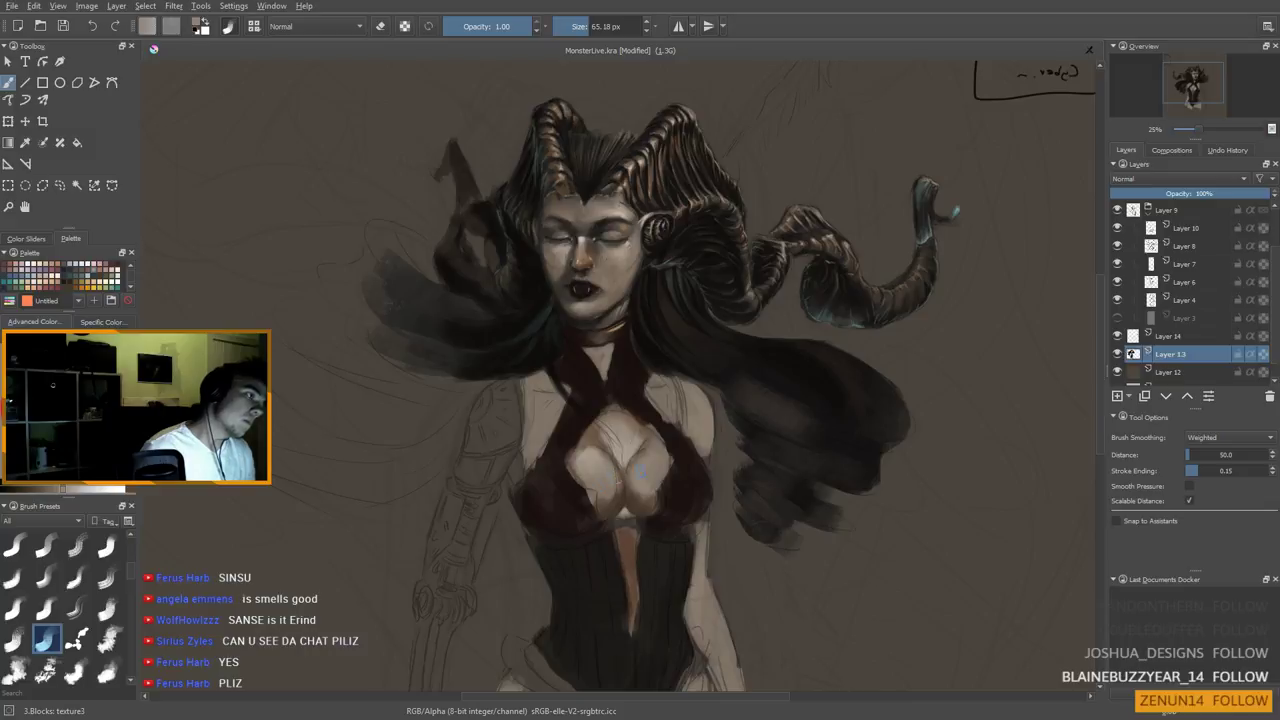
pyautogui.keyDown('ctrl'); pyautogui.click(608, 533); pyautogui.keyUp('ctrl')
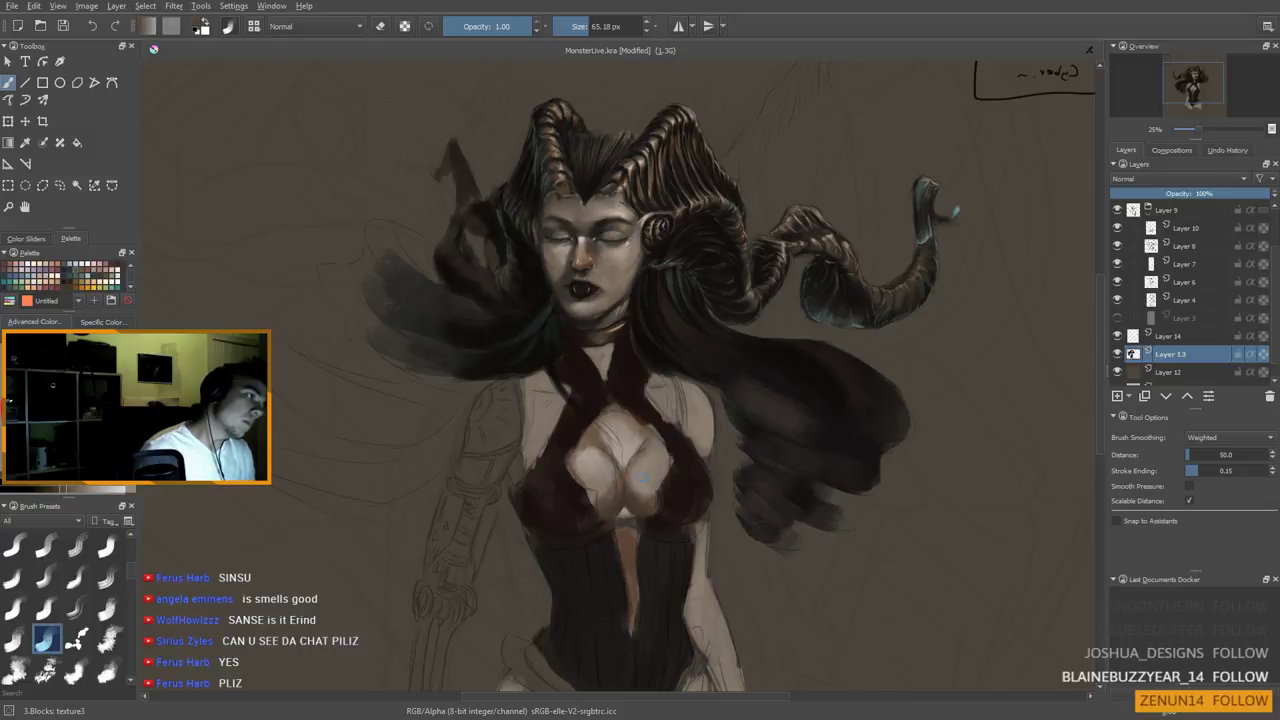
# Add thin light accents along the edges of the halter straps with the gold tone sampled from the collar, using an 11 px brush
pyautogui.scroll(-5, 707, 457)
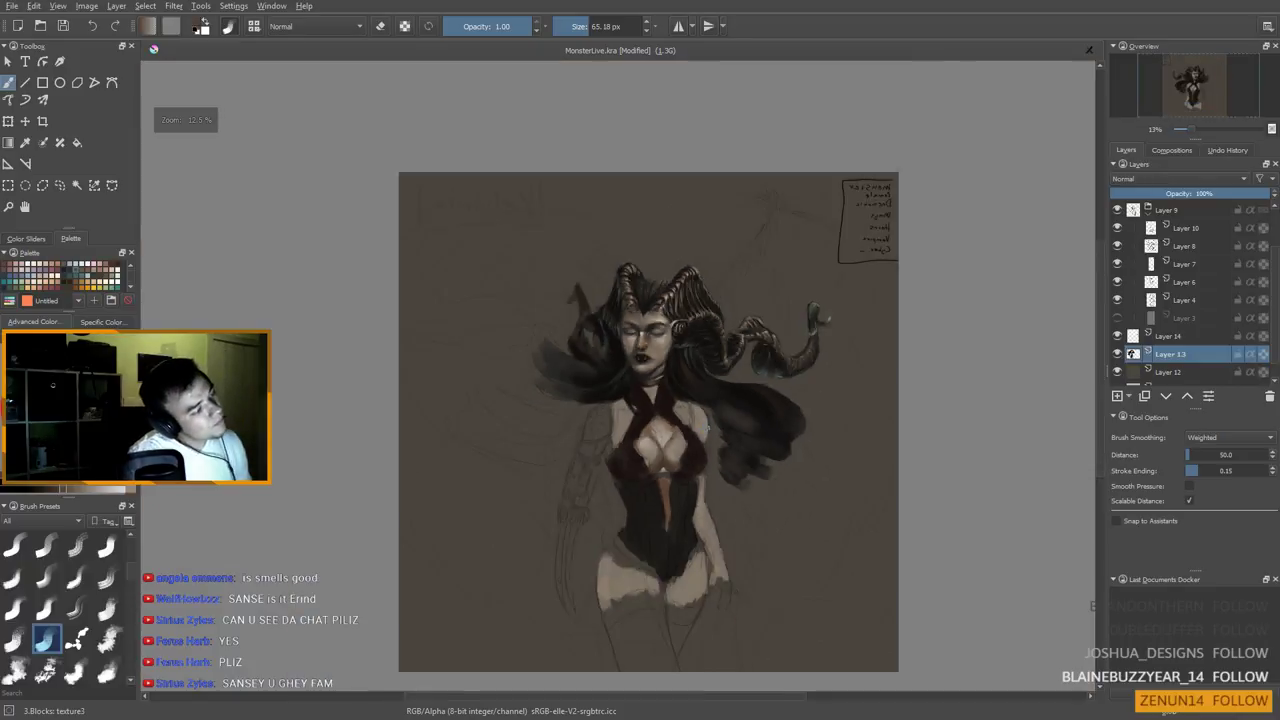
pyautogui.scroll(2, 680, 460)
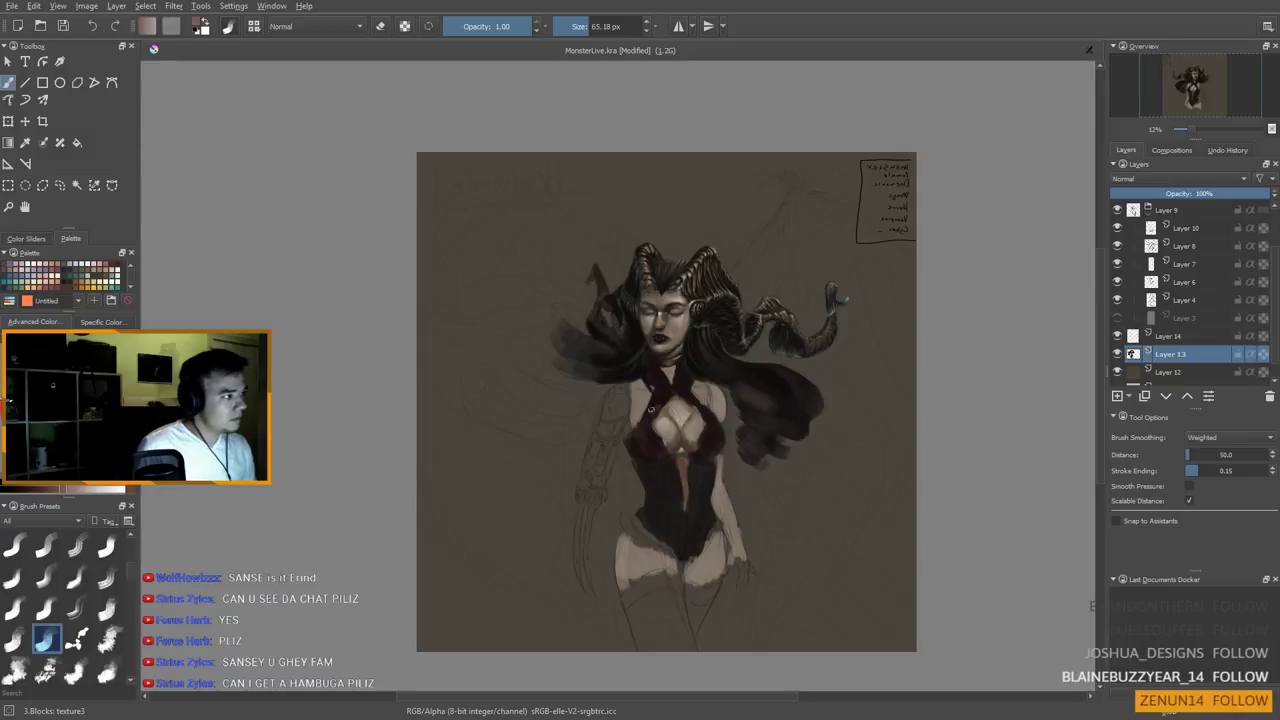
pyautogui.keyDown('ctrl'); pyautogui.click(662, 326); pyautogui.keyUp('ctrl')
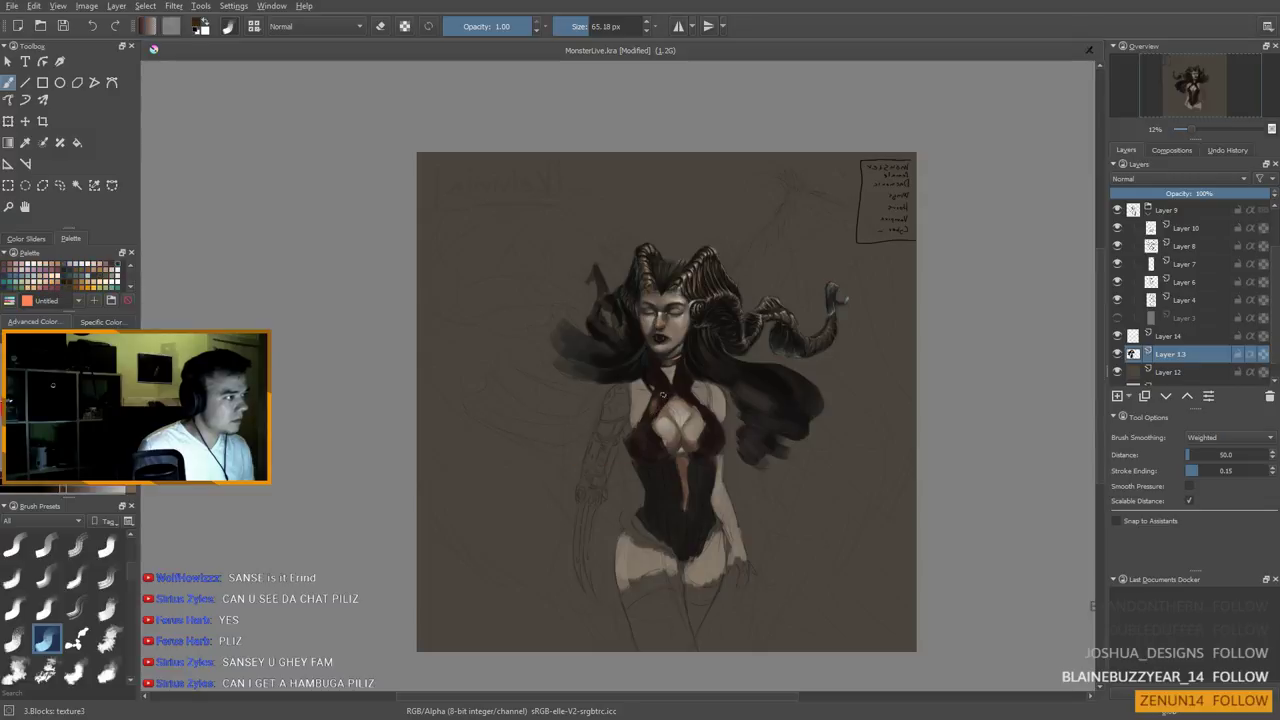
pyautogui.keyDown('ctrl'); pyautogui.click(665, 400); pyautogui.keyUp('ctrl')
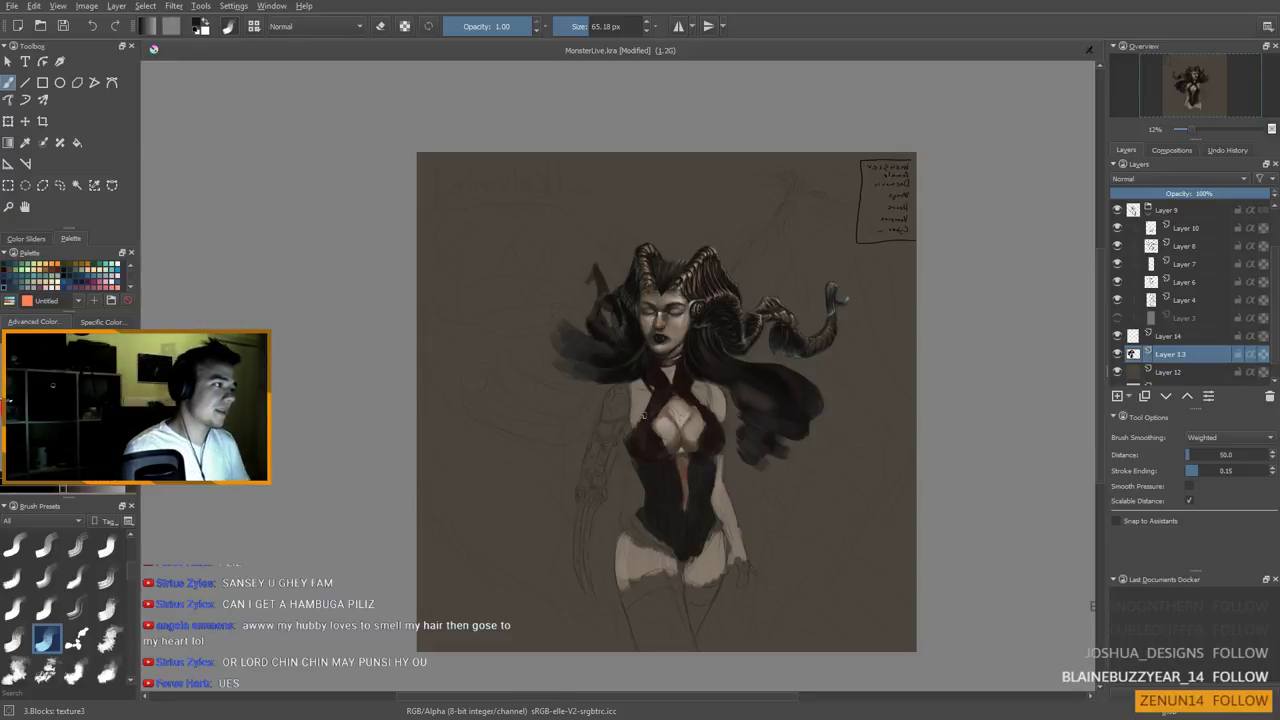
pyautogui.scroll(4, 728, 442)
pyautogui.keyDown('ctrl'); pyautogui.click(638, 262); pyautogui.keyUp('ctrl')
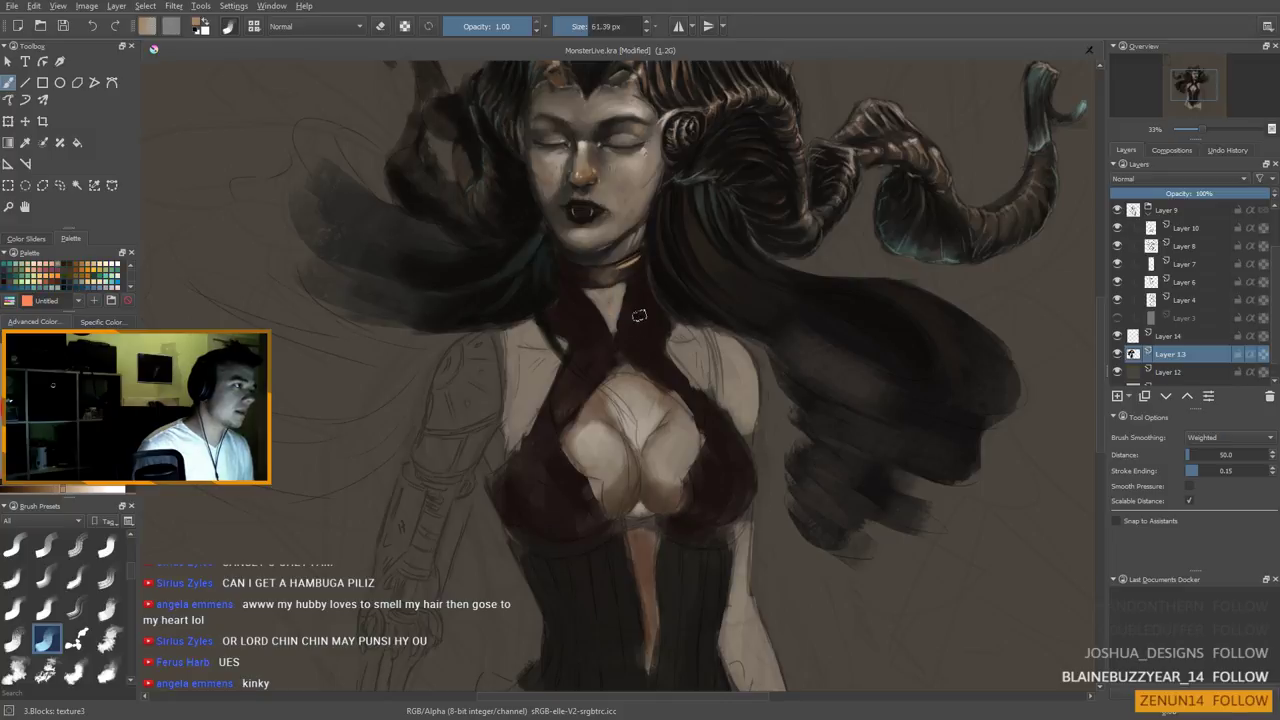
pyautogui.keyDown('shift'); pyautogui.moveTo(642, 331); pyautogui.dragTo(609, 331); pyautogui.keyUp('shift')
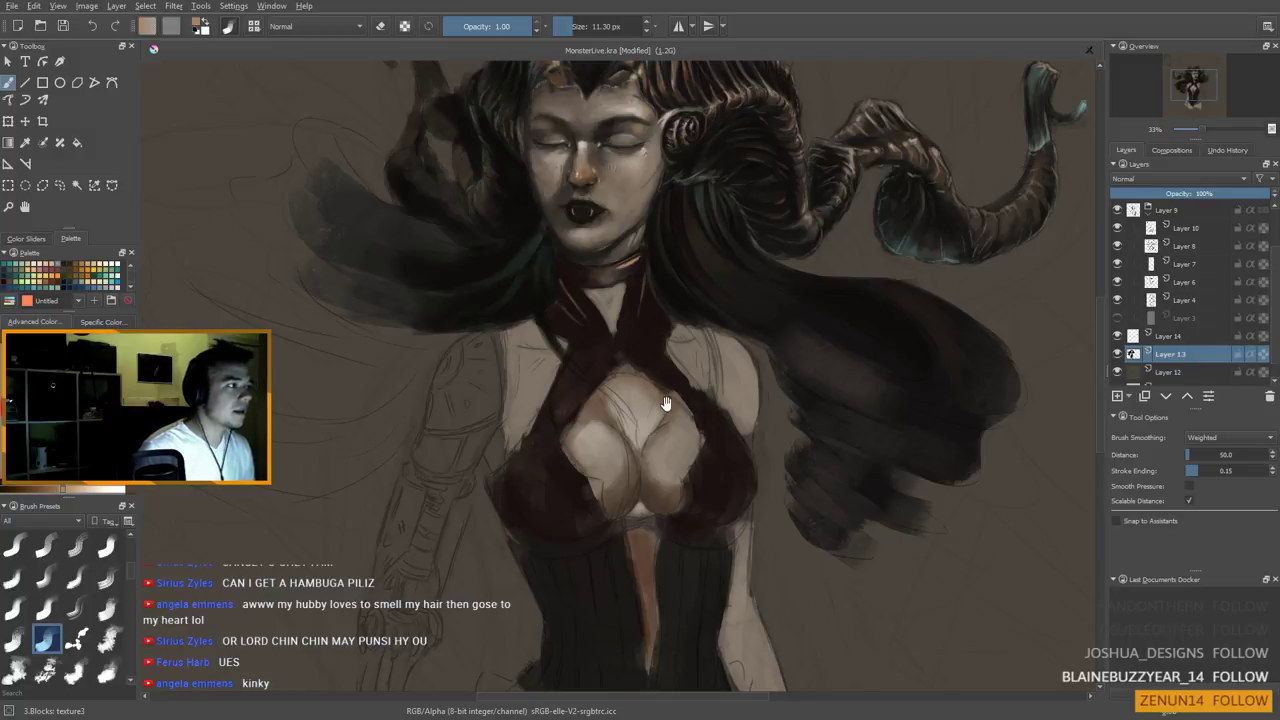
# Touch up the halter strap on the right with a dark tone sampled from it, using a 33 px brush
pyautogui.scroll(-1, 657, 316)
pyautogui.keyDown('shift'); pyautogui.moveTo(657, 321); pyautogui.dragTo(670, 311); pyautogui.keyUp('shift')
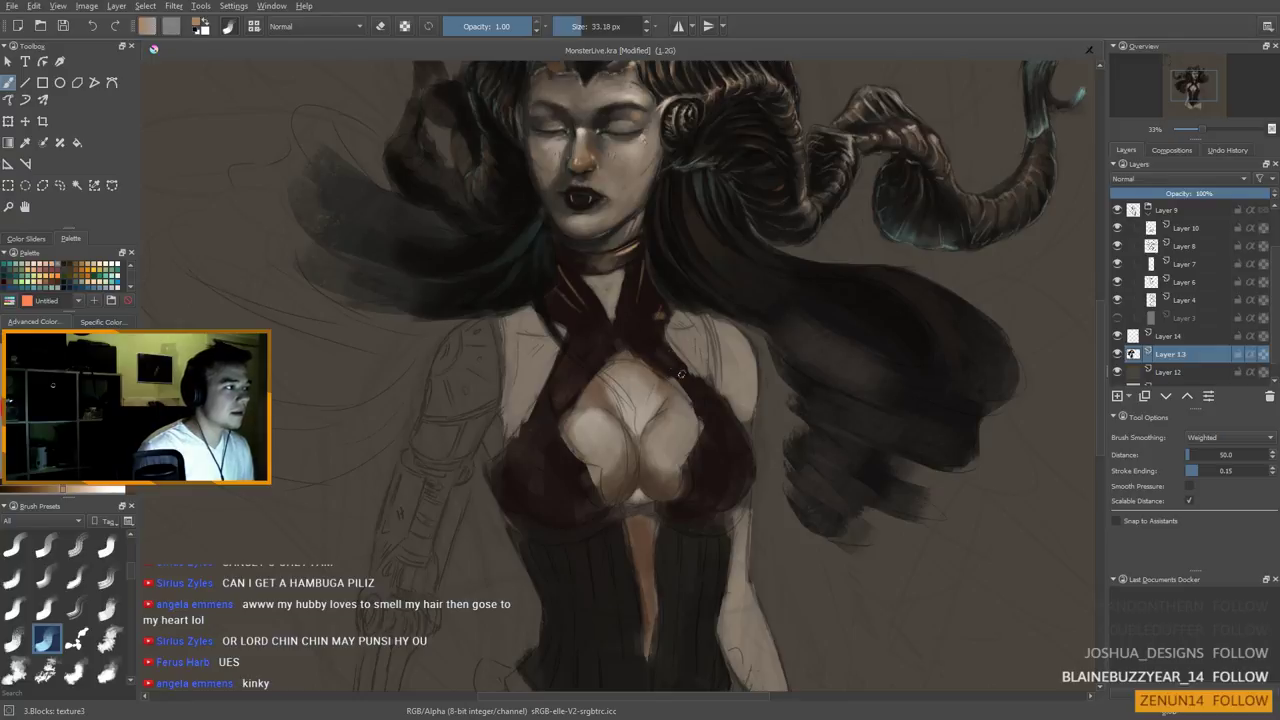
pyautogui.keyDown('ctrl'); pyautogui.click(665, 345); pyautogui.keyUp('ctrl')
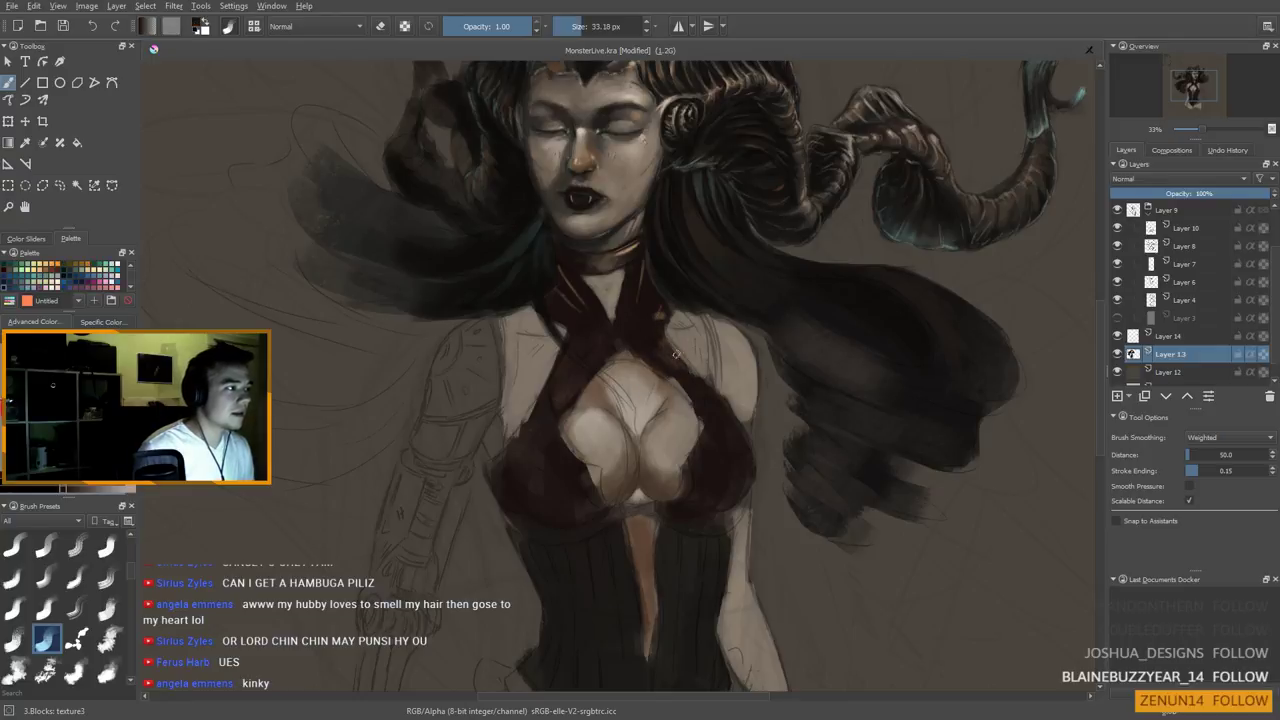
pyautogui.moveTo(676, 354); pyautogui.dragTo(660, 332)
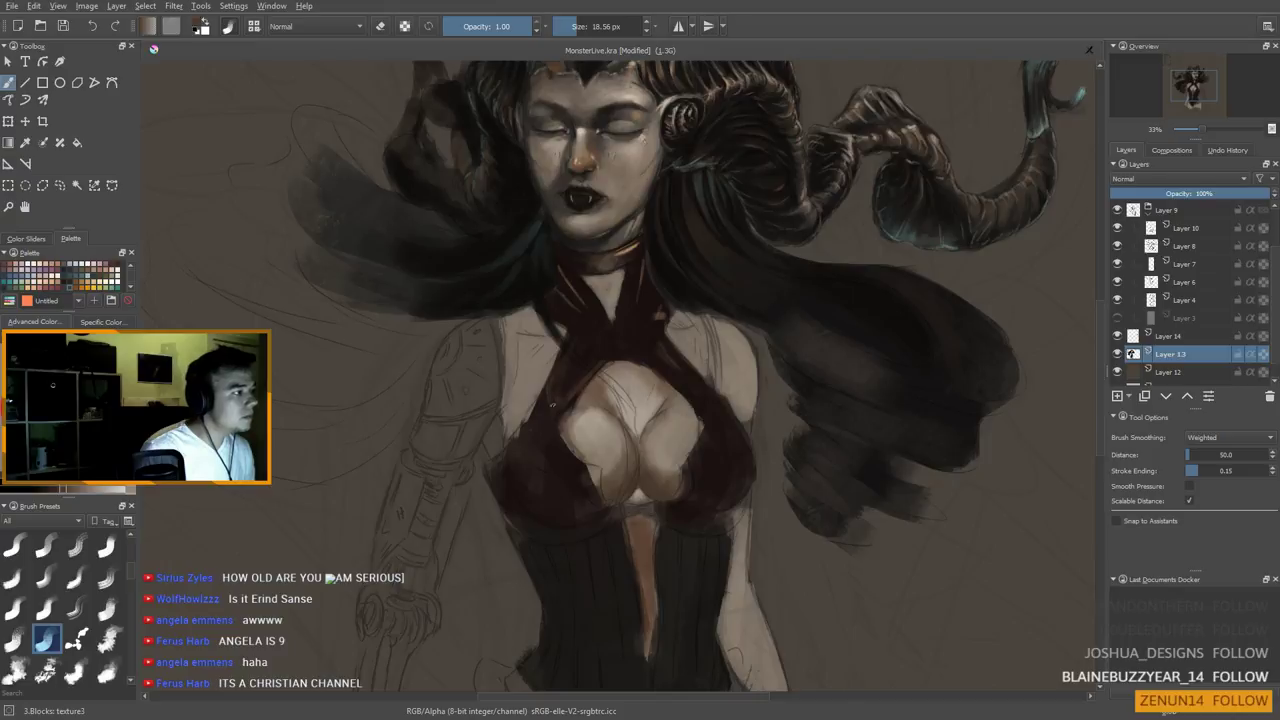
# Edge the inner rims of both cups with a light tone at about 12 px and refine the left cup's rim with sampled dark tones
pyautogui.keyDown('ctrl'); pyautogui.click(560, 380); pyautogui.keyUp('ctrl')
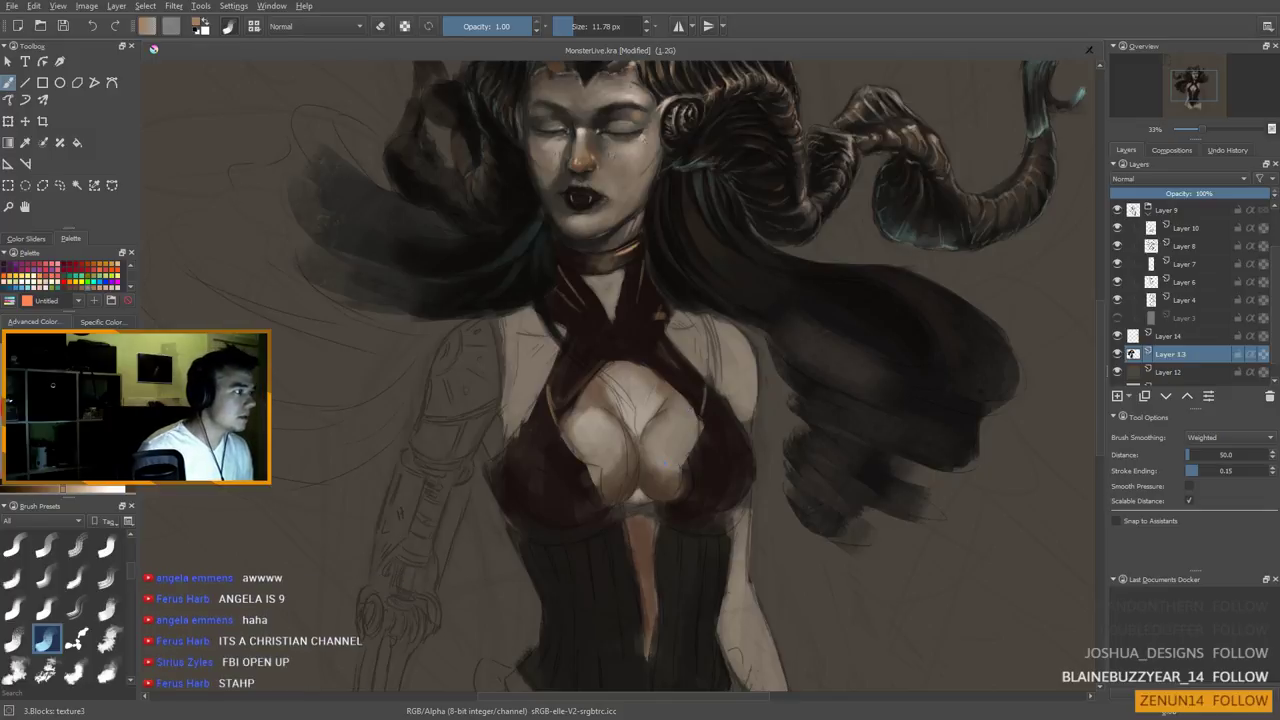
pyautogui.moveTo(664, 463); pyautogui.dragTo(668, 443)
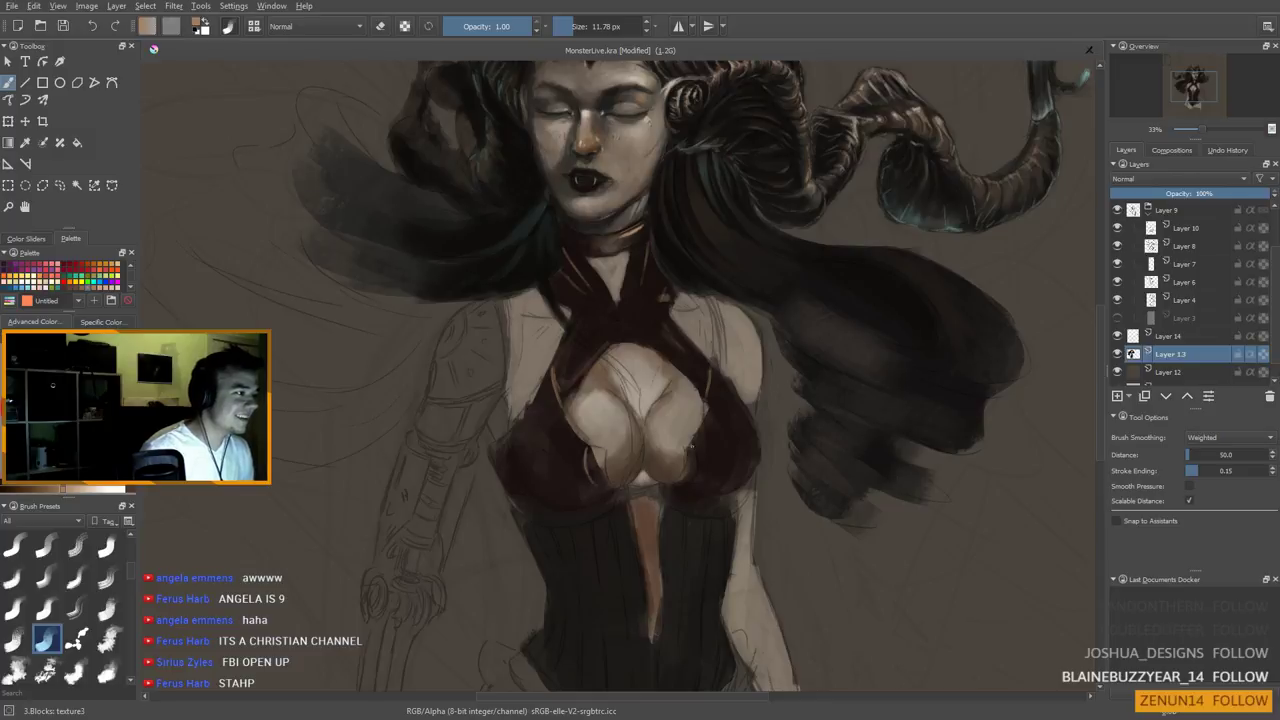
pyautogui.keyDown('ctrl'); pyautogui.click(532, 464); pyautogui.keyUp('ctrl')
pyautogui.keyDown('ctrl'); pyautogui.click(557, 500); pyautogui.keyUp('ctrl')
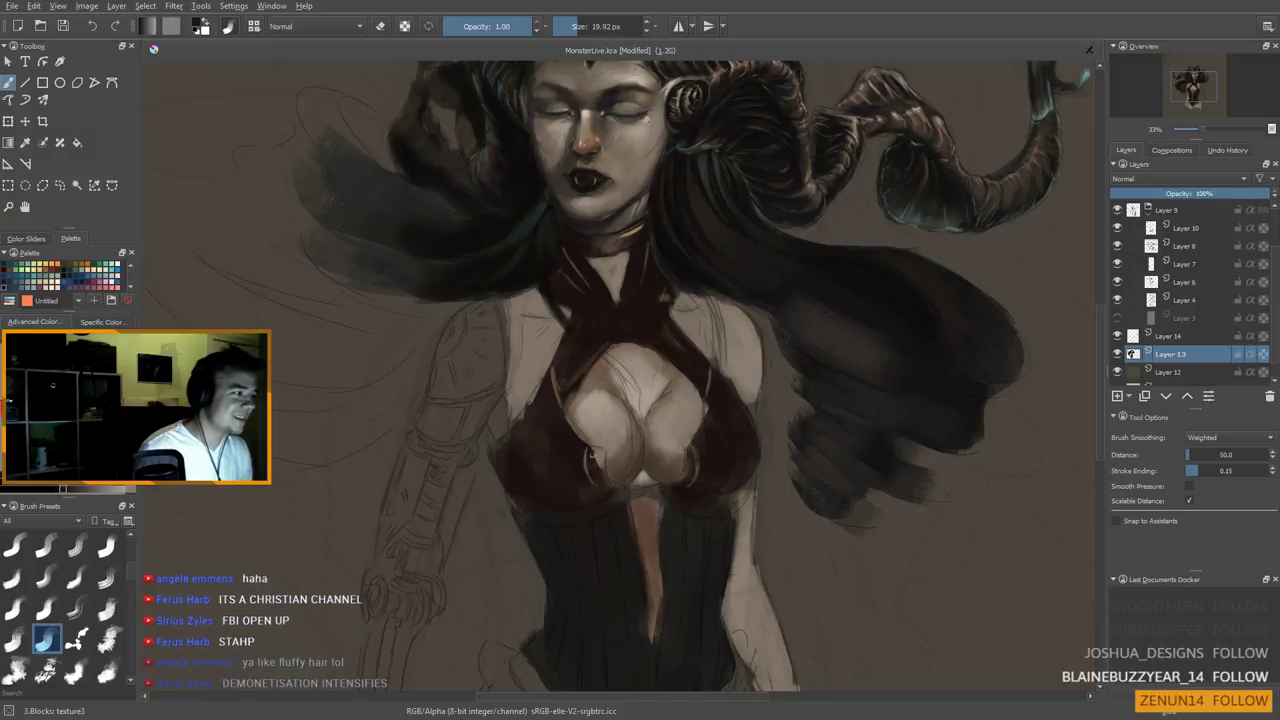
pyautogui.moveTo(591, 451); pyautogui.dragTo(603, 451)
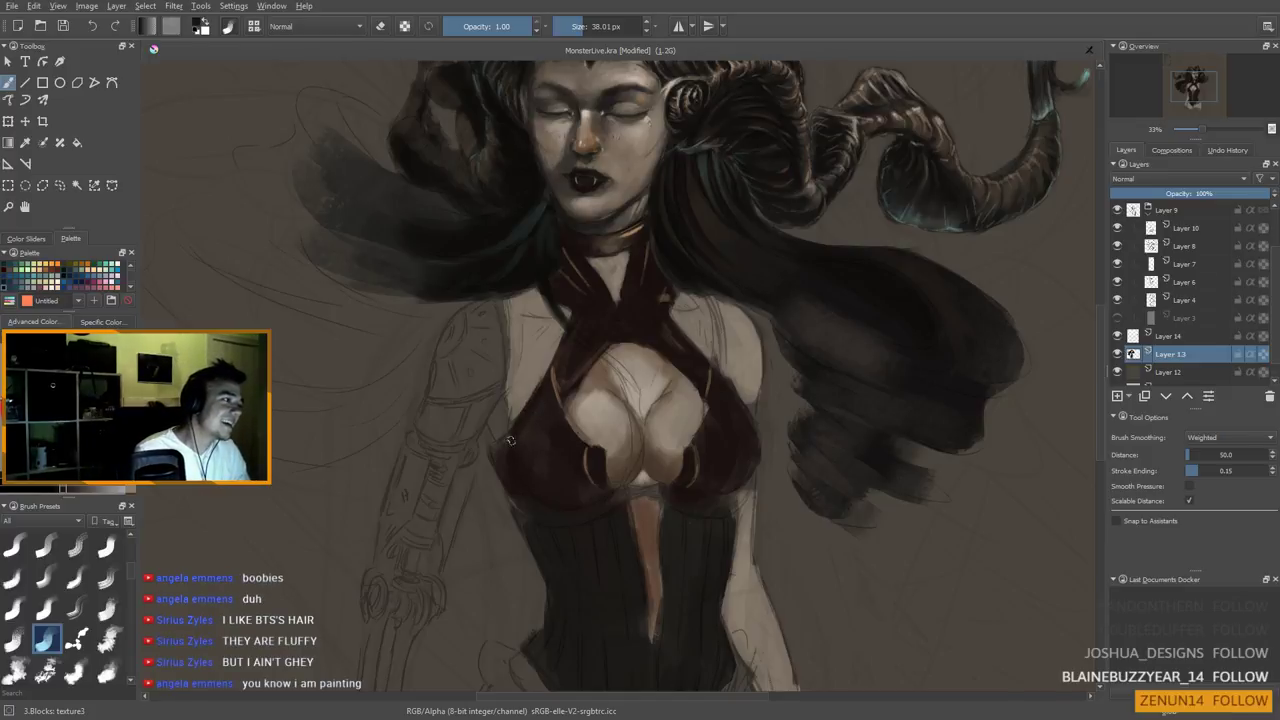
# Paint a gold highlight on the upper part of the left cup with the tone sampled from the collar, using a 42 px brush
pyautogui.keyDown('shift'); pyautogui.moveTo(517, 459); pyautogui.dragTo(529, 459); pyautogui.keyUp('shift')
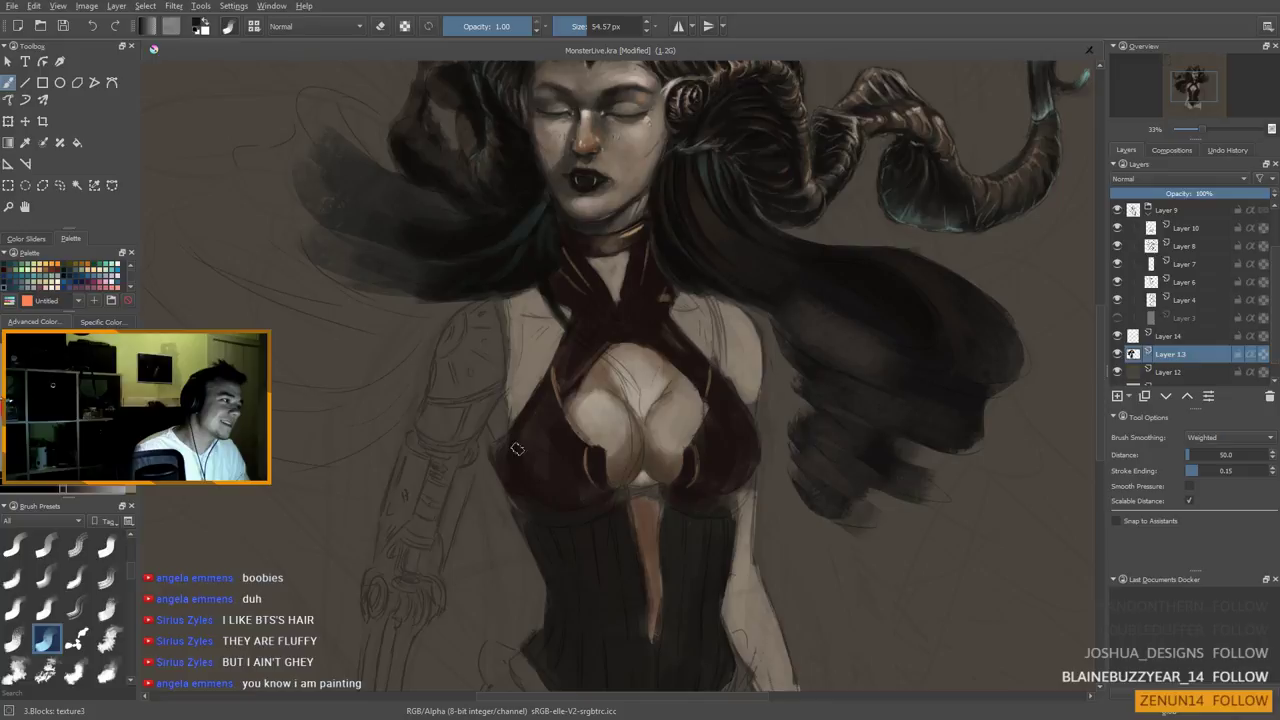
pyautogui.keyDown('ctrl'); pyautogui.click(586, 463); pyautogui.keyUp('ctrl')
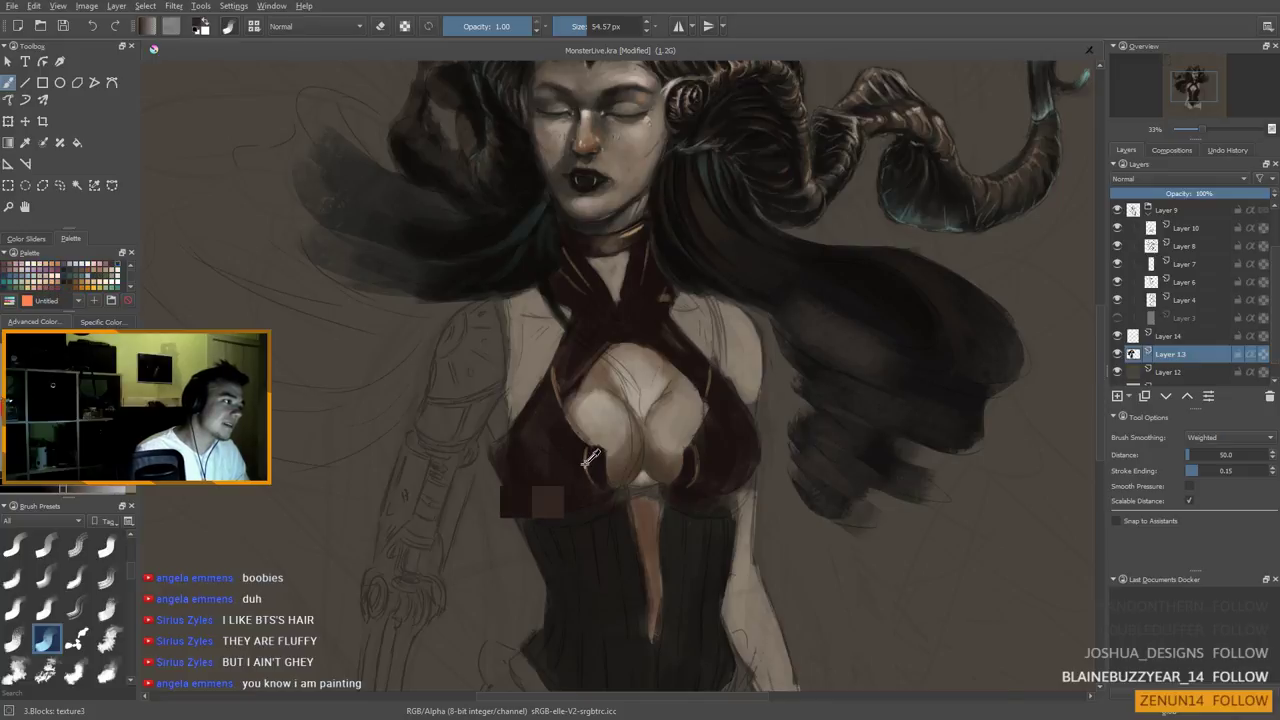
pyautogui.keyDown('ctrl'); pyautogui.click(612, 228); pyautogui.keyUp('ctrl')
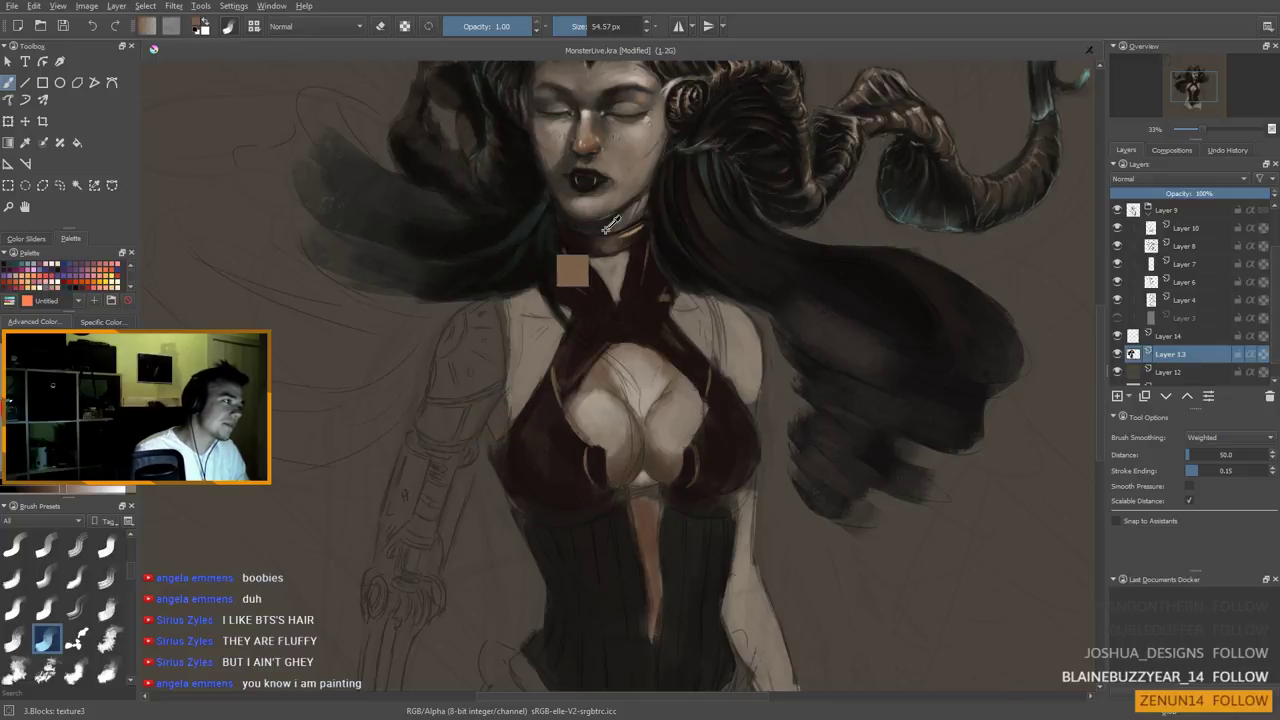
pyautogui.press('[')
pyautogui.press('[')
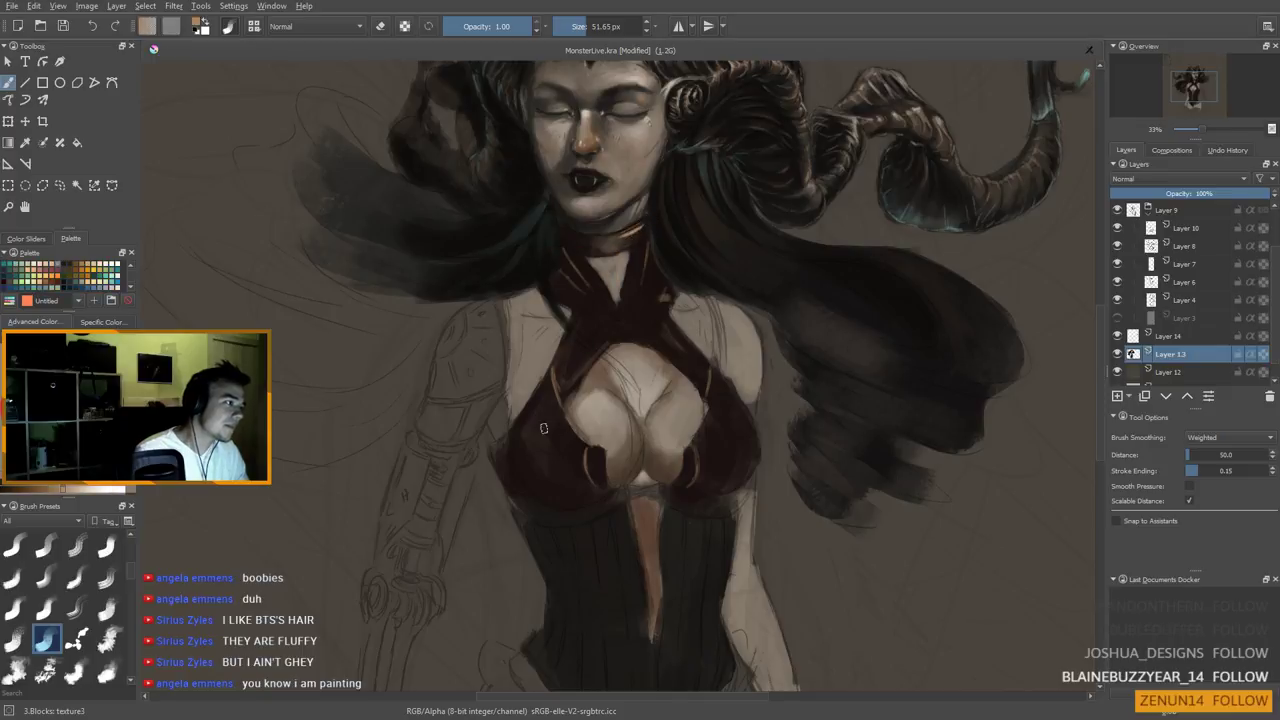
pyautogui.moveTo(546, 388)
pyautogui.mouseDown()
pyautogui.moveTo(528, 418)
pyautogui.moveTo(549, 428)
pyautogui.mouseUp()
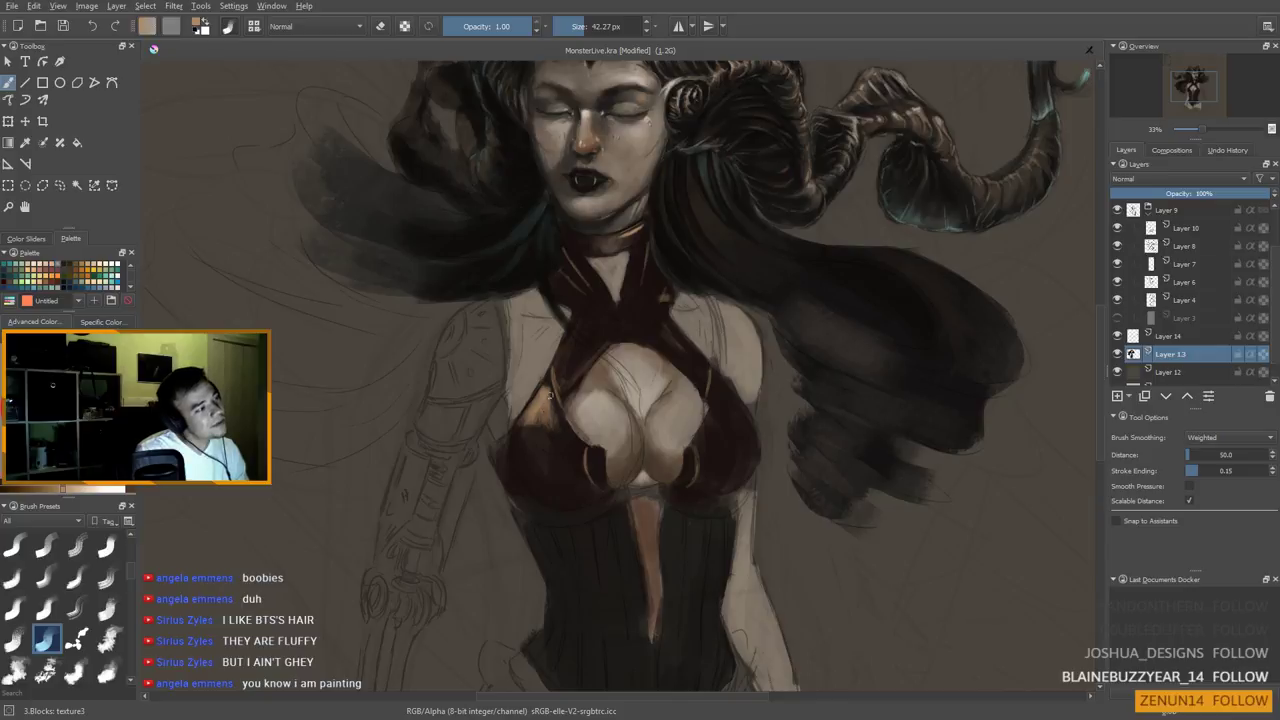
# Blend the gold highlight down into the left cup with sampled mid and dark tones, using a 56 px brush
pyautogui.keyDown('ctrl'); pyautogui.click(535, 426); pyautogui.keyUp('ctrl')
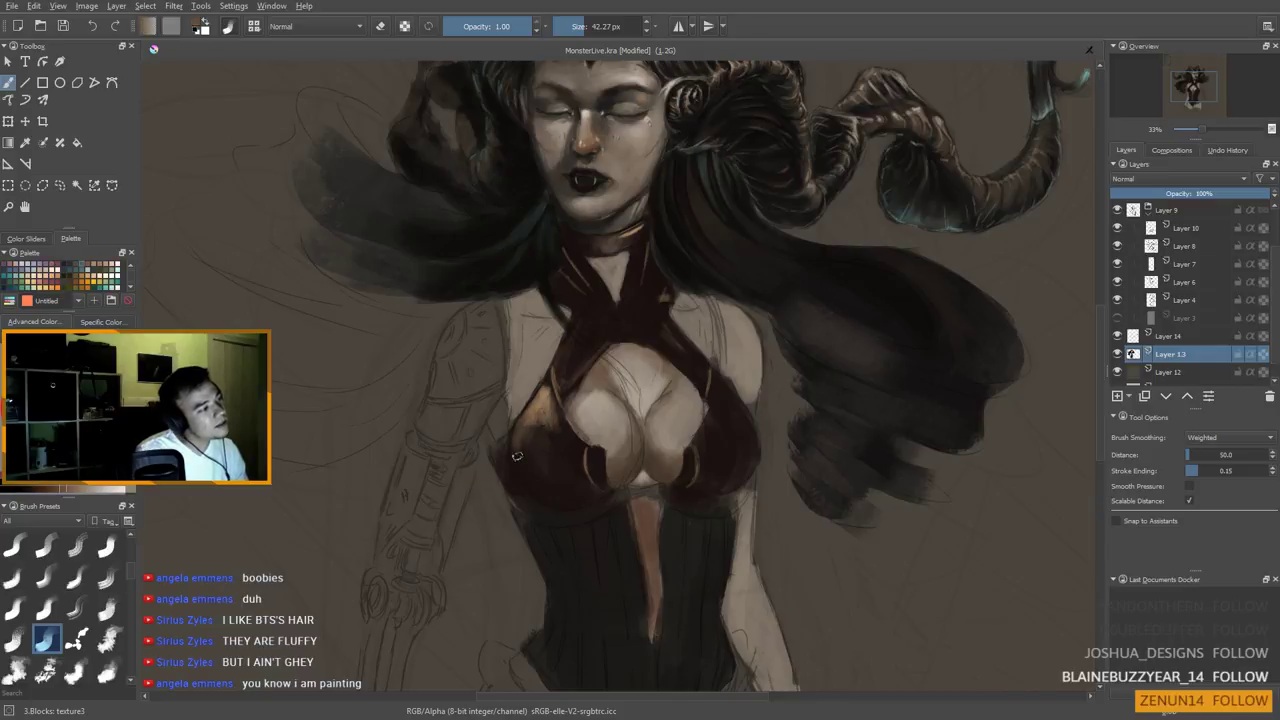
pyautogui.moveTo(522, 447)
pyautogui.mouseDown()
pyautogui.moveTo(537, 460)
pyautogui.moveTo(556, 439)
pyautogui.moveTo(549, 408)
pyautogui.moveTo(532, 434)
pyautogui.moveTo(562, 448)
pyautogui.moveTo(535, 432)
pyautogui.moveTo(552, 449)
pyautogui.moveTo(516, 446)
pyautogui.mouseUp()
pyautogui.keyDown('ctrl'); pyautogui.click(505, 521); pyautogui.keyUp('ctrl')
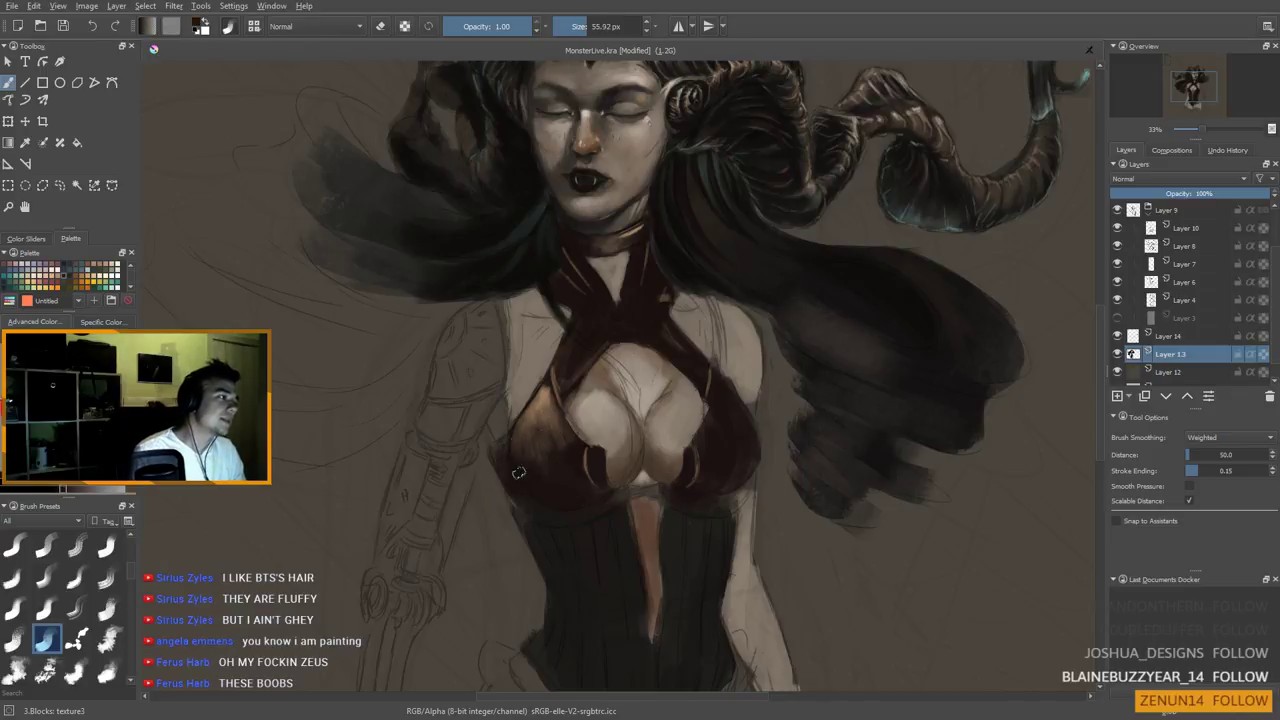
pyautogui.moveTo(522, 462)
pyautogui.mouseDown()
pyautogui.moveTo(540, 398)
pyautogui.moveTo(535, 440)
pyautogui.moveTo(549, 421)
pyautogui.mouseUp()
pyautogui.keyDown('ctrl'); pyautogui.click(540, 402); pyautogui.keyUp('ctrl')
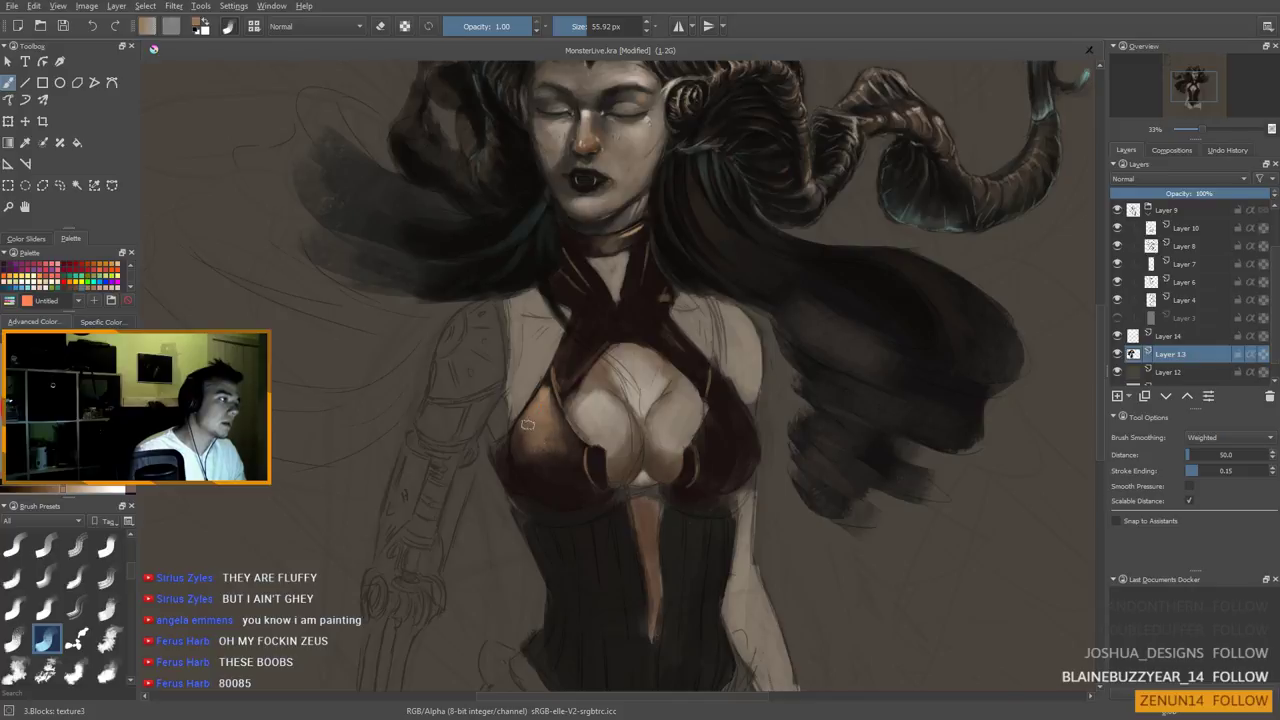
# Smooth the shading across the sides and lower part of the left cup with brown and dark tones sampled from it
pyautogui.keyDown('ctrl'); pyautogui.click(526, 428); pyautogui.keyUp('ctrl')
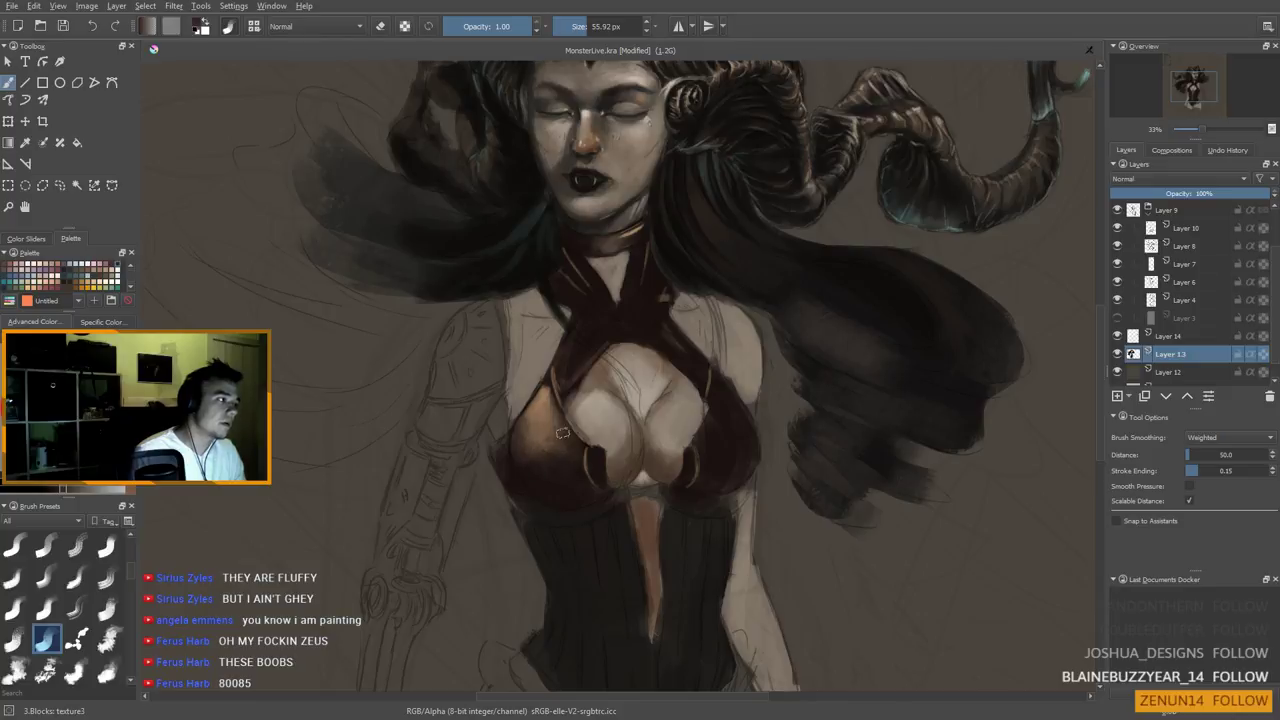
pyautogui.keyDown('ctrl'); pyautogui.click(542, 432); pyautogui.keyUp('ctrl')
pyautogui.moveTo(574, 497)
pyautogui.keyDown('shift'); pyautogui.mouseDown()
pyautogui.moveTo(558, 499)
pyautogui.moveTo(590, 500)
pyautogui.moveTo(569, 472)
pyautogui.mouseUp(); pyautogui.keyUp('shift')
pyautogui.keyDown('ctrl'); pyautogui.click(553, 472); pyautogui.keyUp('ctrl')
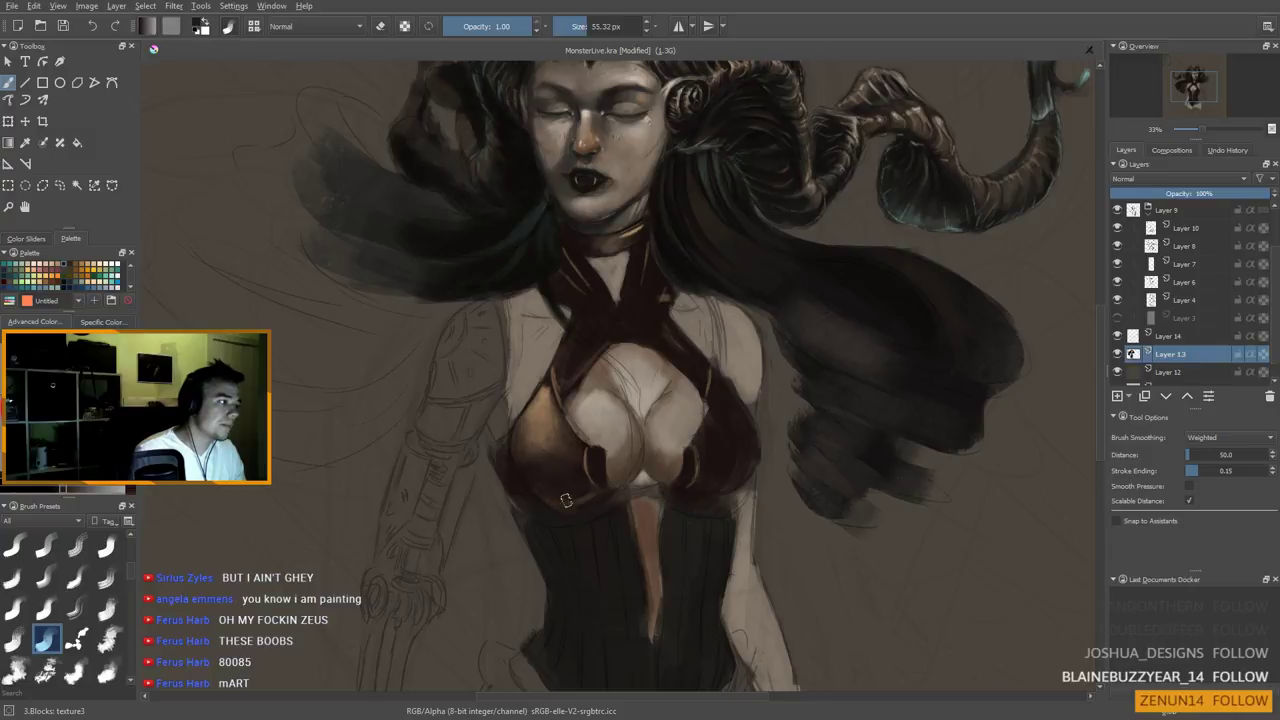
pyautogui.keyDown('ctrl'); pyautogui.click(594, 490); pyautogui.keyUp('ctrl')
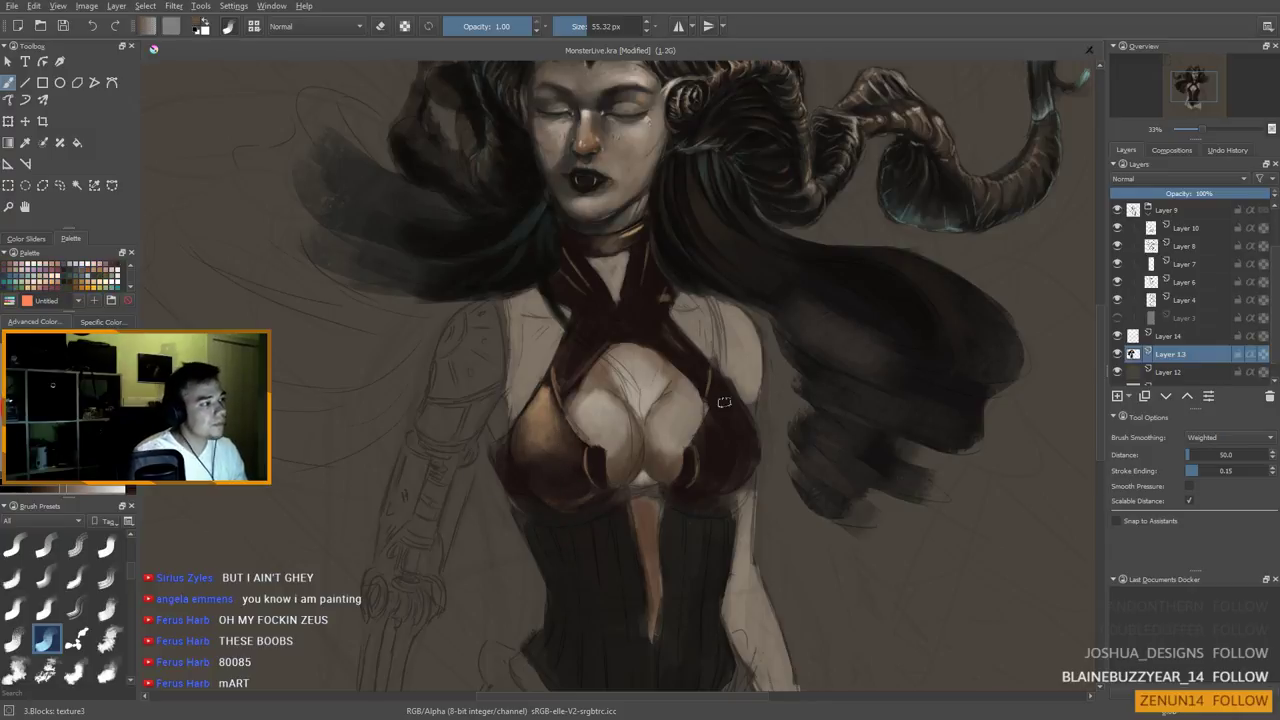
# Mirror the canvas view and paint a bronze highlight down the bodice cup opposite the sketched mechanical arm
pyautogui.keyDown('ctrl'); pyautogui.click(485, 445); pyautogui.keyUp('ctrl')
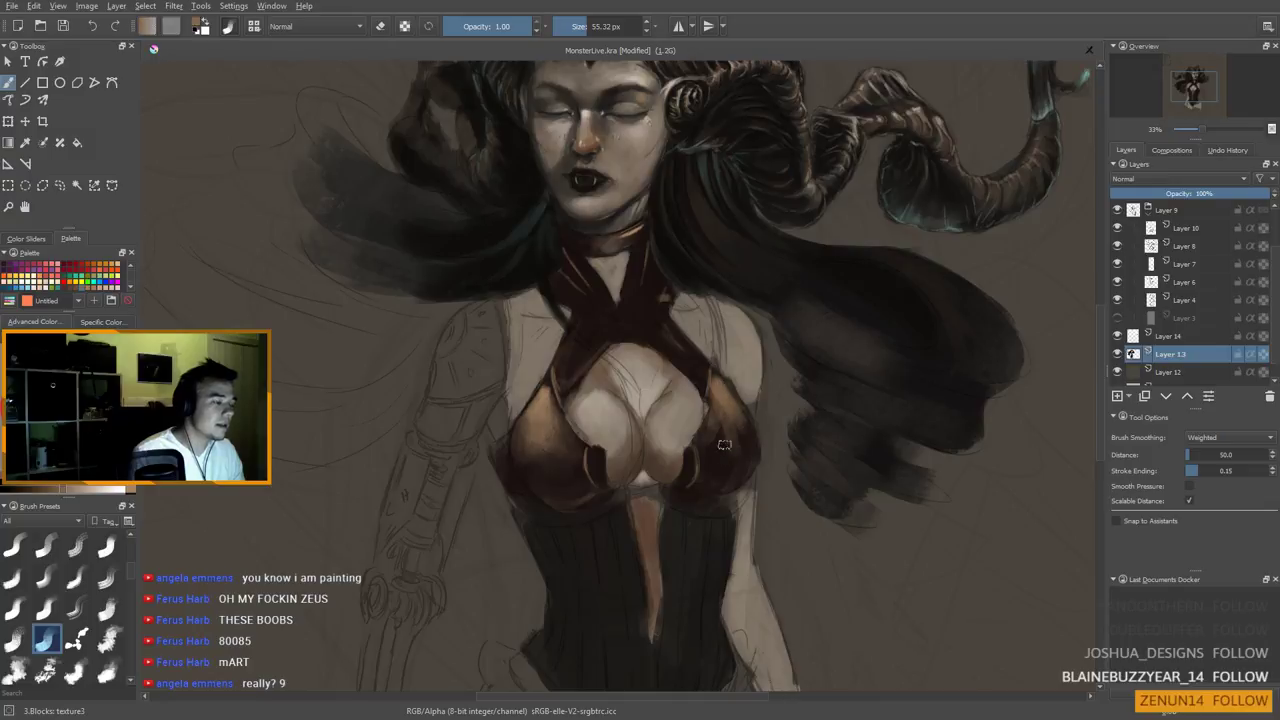
pyautogui.press('m')
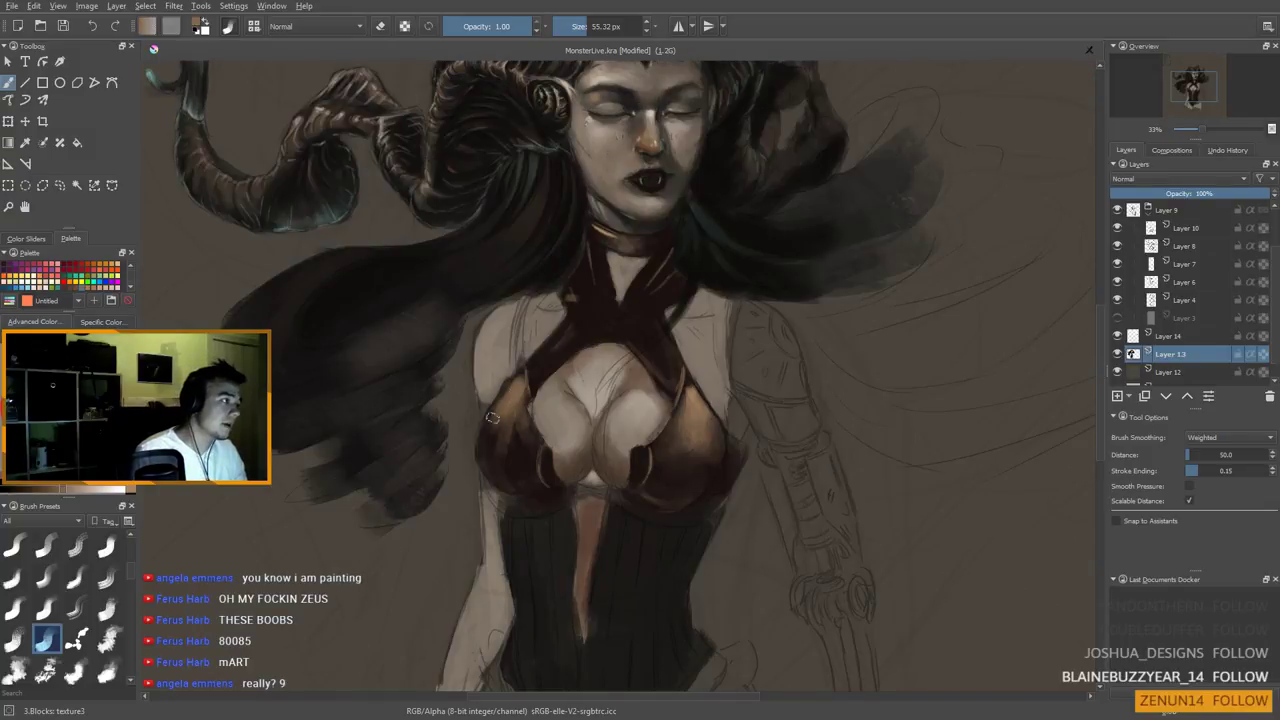
pyautogui.moveTo(512, 394)
pyautogui.mouseDown()
pyautogui.moveTo(535, 436)
pyautogui.moveTo(511, 413)
pyautogui.moveTo(506, 447)
pyautogui.moveTo(497, 421)
pyautogui.moveTo(515, 428)
pyautogui.moveTo(511, 449)
pyautogui.mouseUp()
pyautogui.keyDown('ctrl'); pyautogui.click(570, 505); pyautogui.keyUp('ctrl')
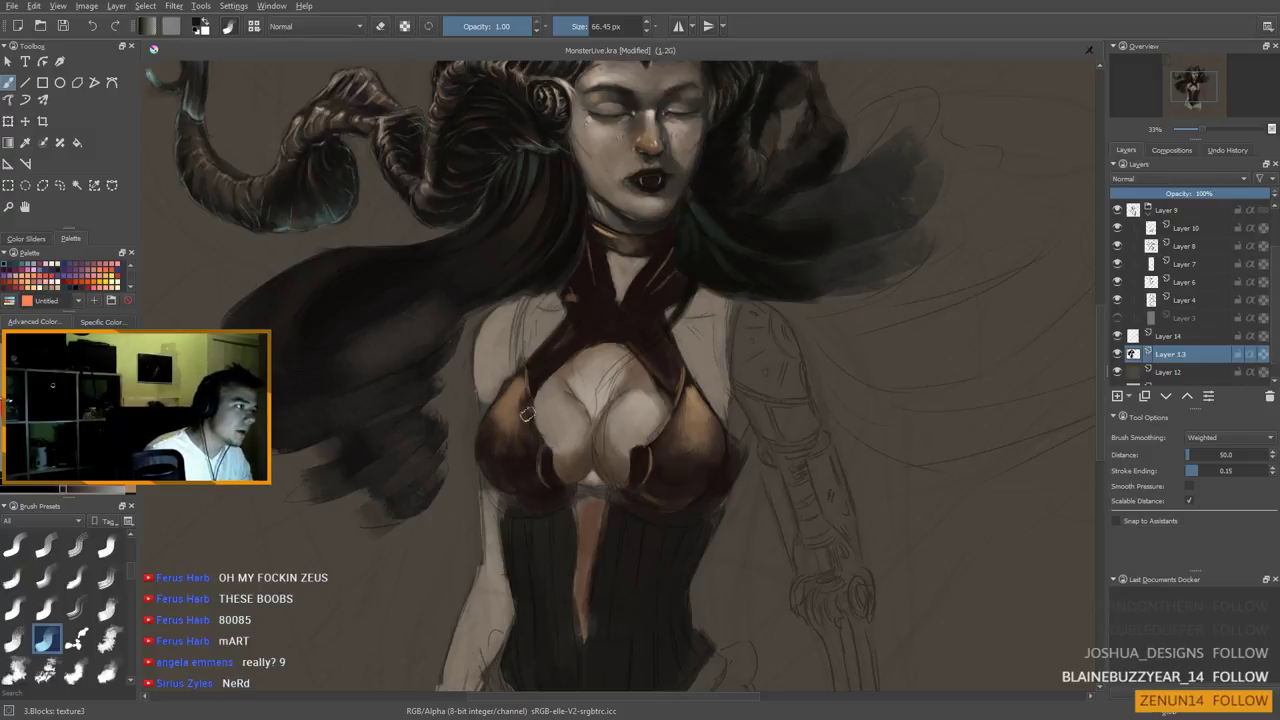
# Darken the inner edge of that cup where it meets the strap, using sampled dark brown and a brush reduced to about 47 px
pyautogui.keyDown('shift'); pyautogui.moveTo(527, 412); pyautogui.dragTo(526, 412); pyautogui.keyUp('shift')
pyautogui.keyDown('shift'); pyautogui.moveTo(539, 369); pyautogui.dragTo(538, 369); pyautogui.keyUp('shift')
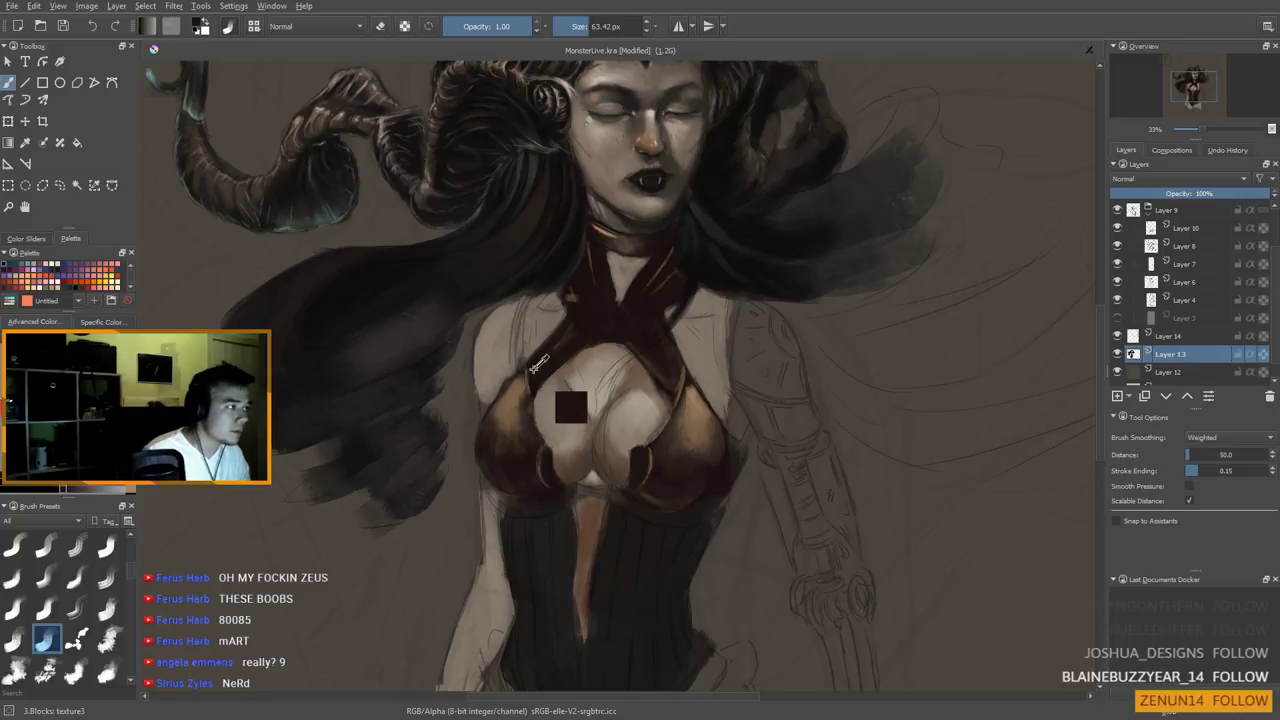
pyautogui.keyDown('ctrl'); pyautogui.click(573, 408); pyautogui.keyUp('ctrl')
pyautogui.keyDown('shift'); pyautogui.moveTo(528, 415); pyautogui.dragTo(525, 415); pyautogui.keyUp('shift')
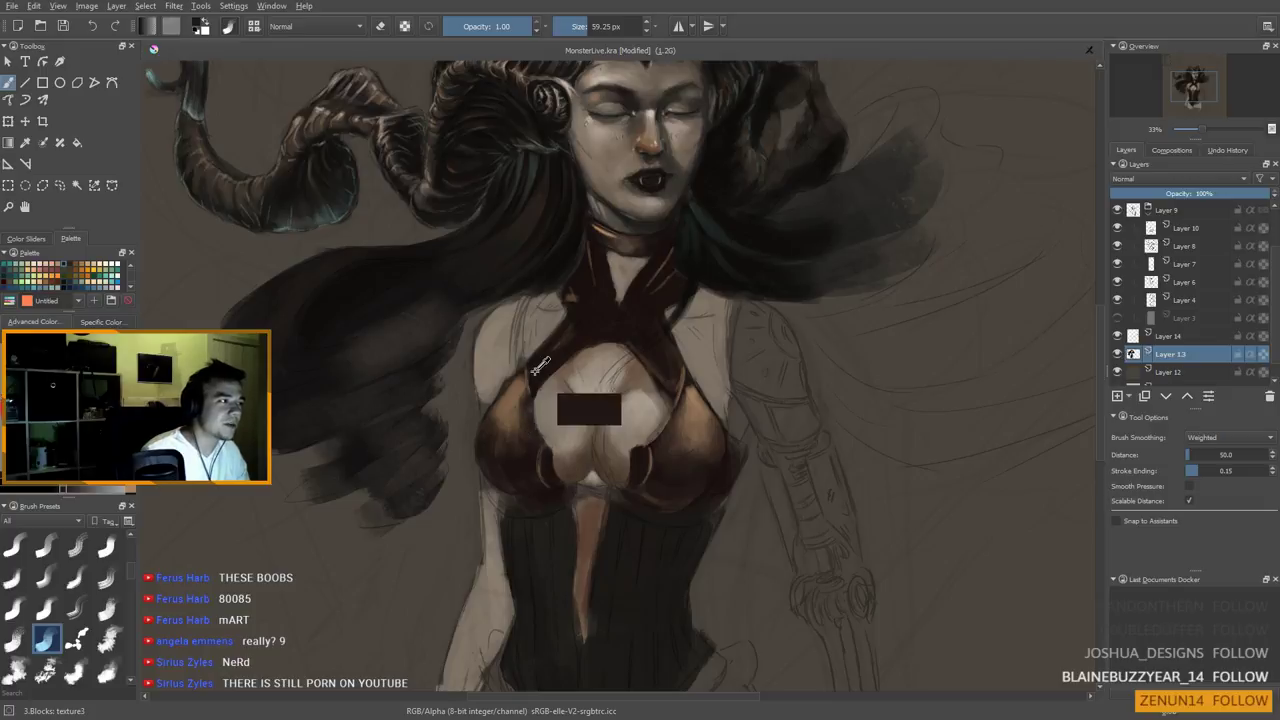
pyautogui.moveTo(537, 398); pyautogui.dragTo(532, 400)
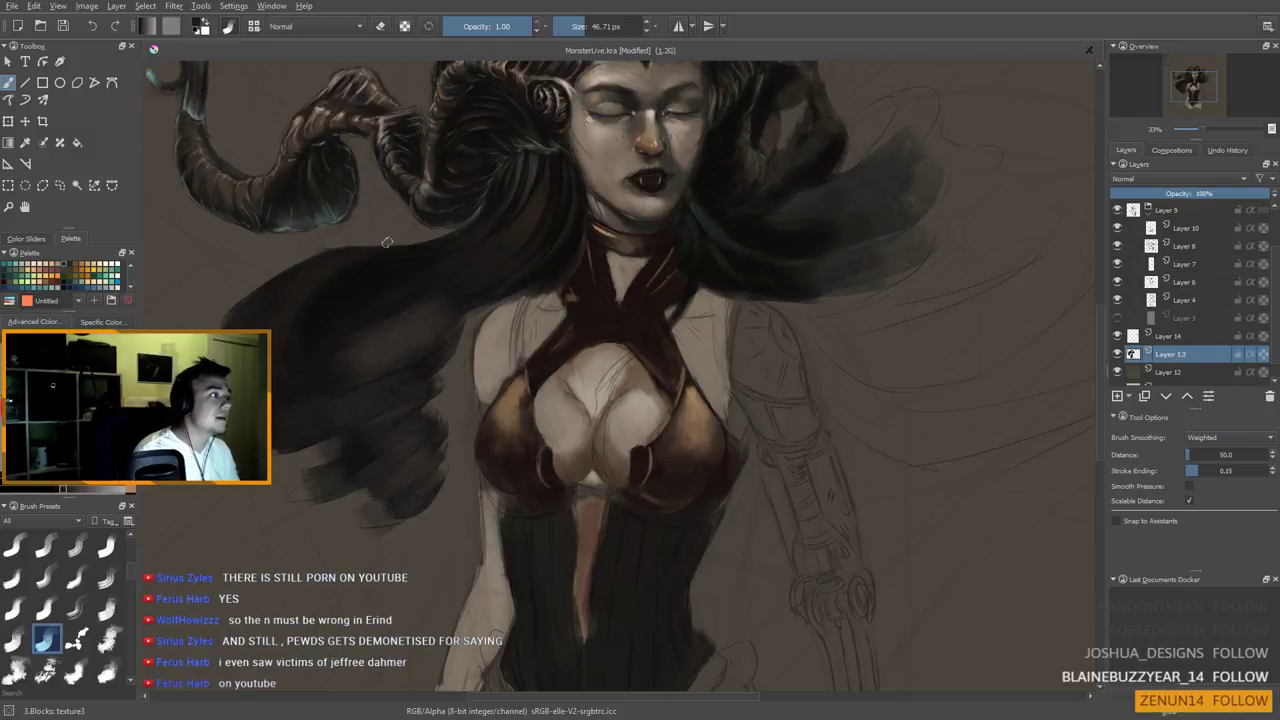
# Paint sampled bronze tones over the upper part of the same cup to strengthen its metallic highlight
pyautogui.keyDown('ctrl'); pyautogui.click(528, 390); pyautogui.keyUp('ctrl')
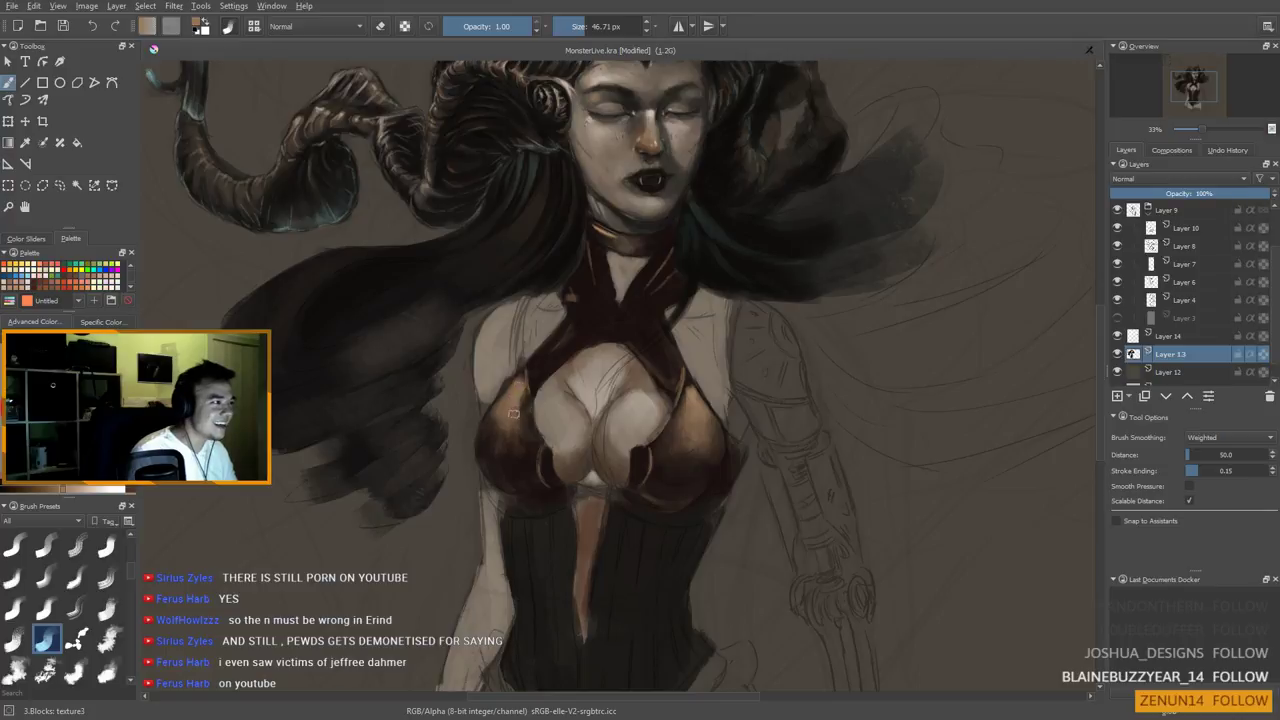
pyautogui.moveTo(524, 389); pyautogui.dragTo(530, 456)
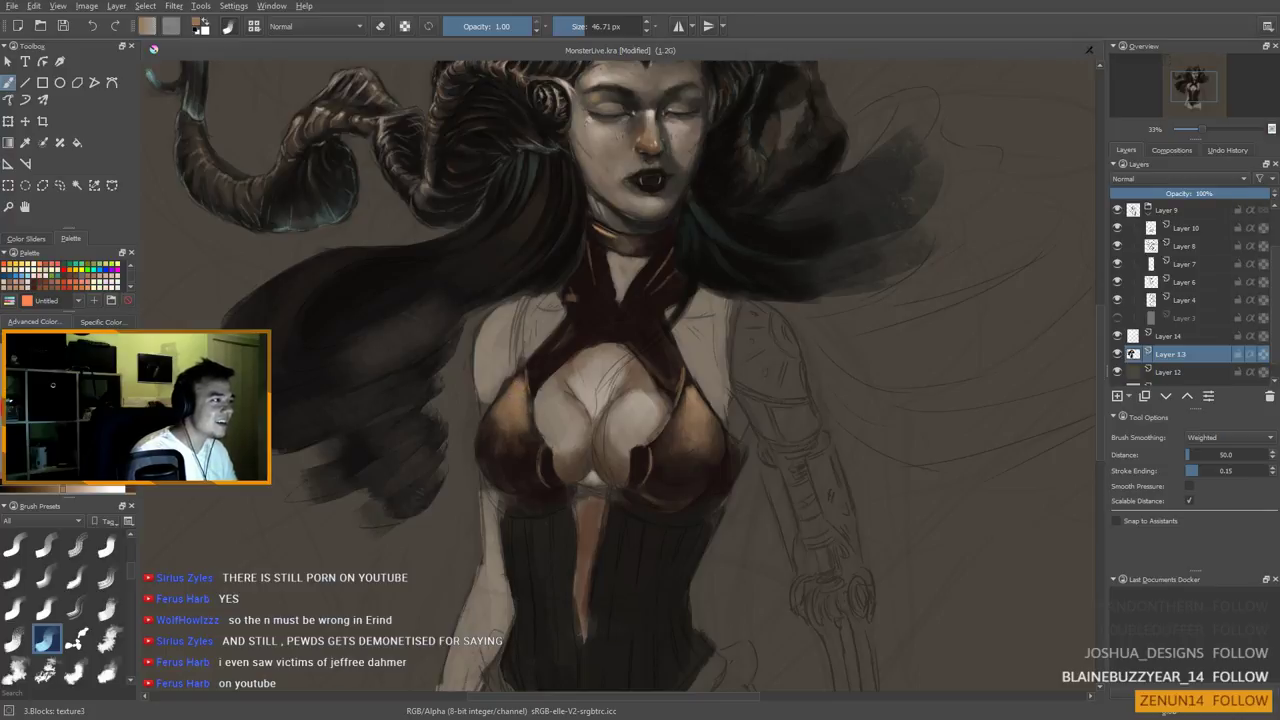
pyautogui.keyDown('ctrl'); pyautogui.click(518, 454); pyautogui.keyUp('ctrl')
pyautogui.moveTo(503, 404)
pyautogui.mouseDown()
pyautogui.moveTo(485, 437)
pyautogui.moveTo(492, 413)
pyautogui.mouseUp()
pyautogui.keyDown('ctrl'); pyautogui.click(509, 412); pyautogui.keyUp('ctrl')
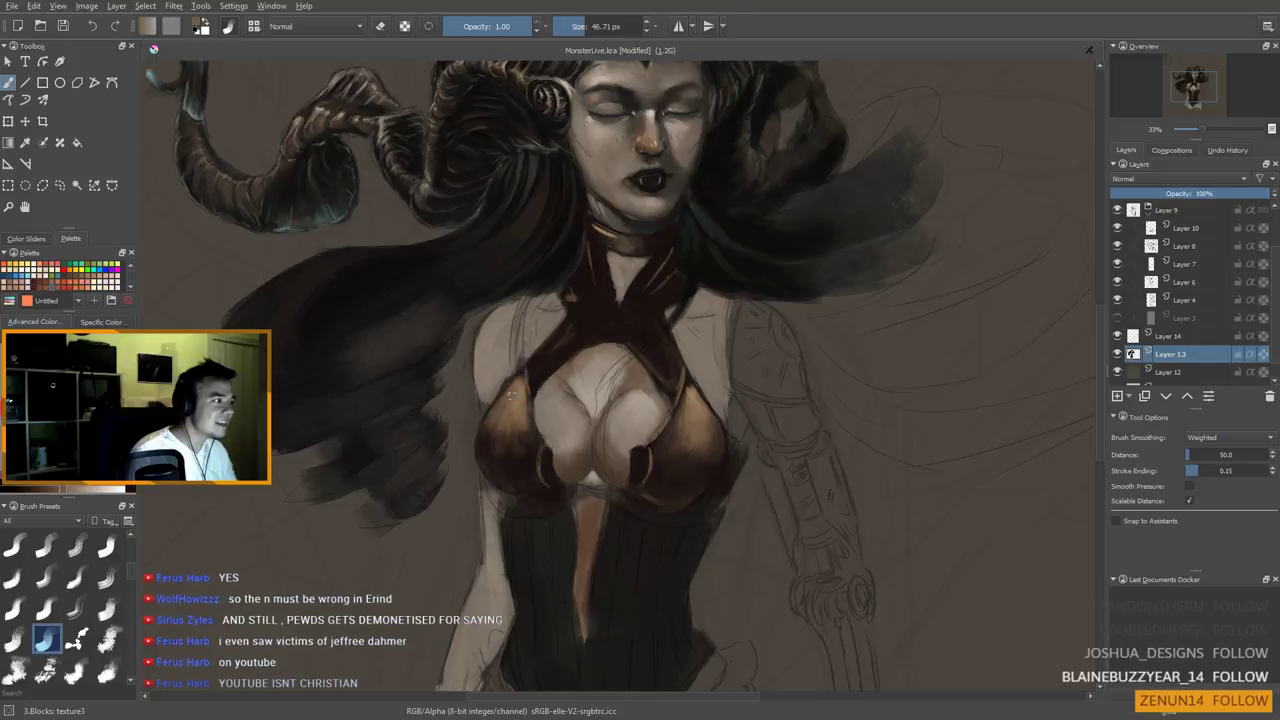
# Enlarge the brush to about 68 px and blend sampled dark and bronze tones across the cup's outer side and centre
pyautogui.keyDown('ctrl'); pyautogui.click(509, 465); pyautogui.keyUp('ctrl')
pyautogui.keyDown('shift'); pyautogui.moveTo(485, 439); pyautogui.dragTo(500, 437); pyautogui.keyUp('shift')
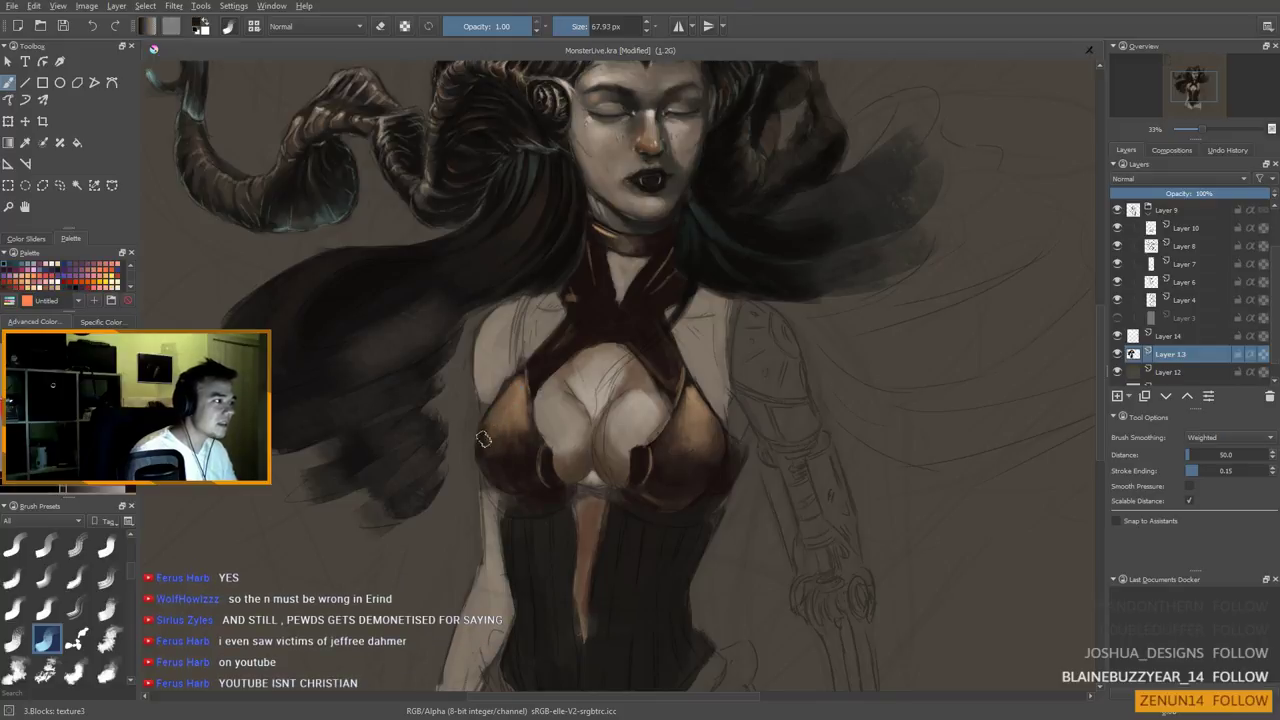
pyautogui.keyDown('ctrl'); pyautogui.click(490, 418); pyautogui.keyUp('ctrl')
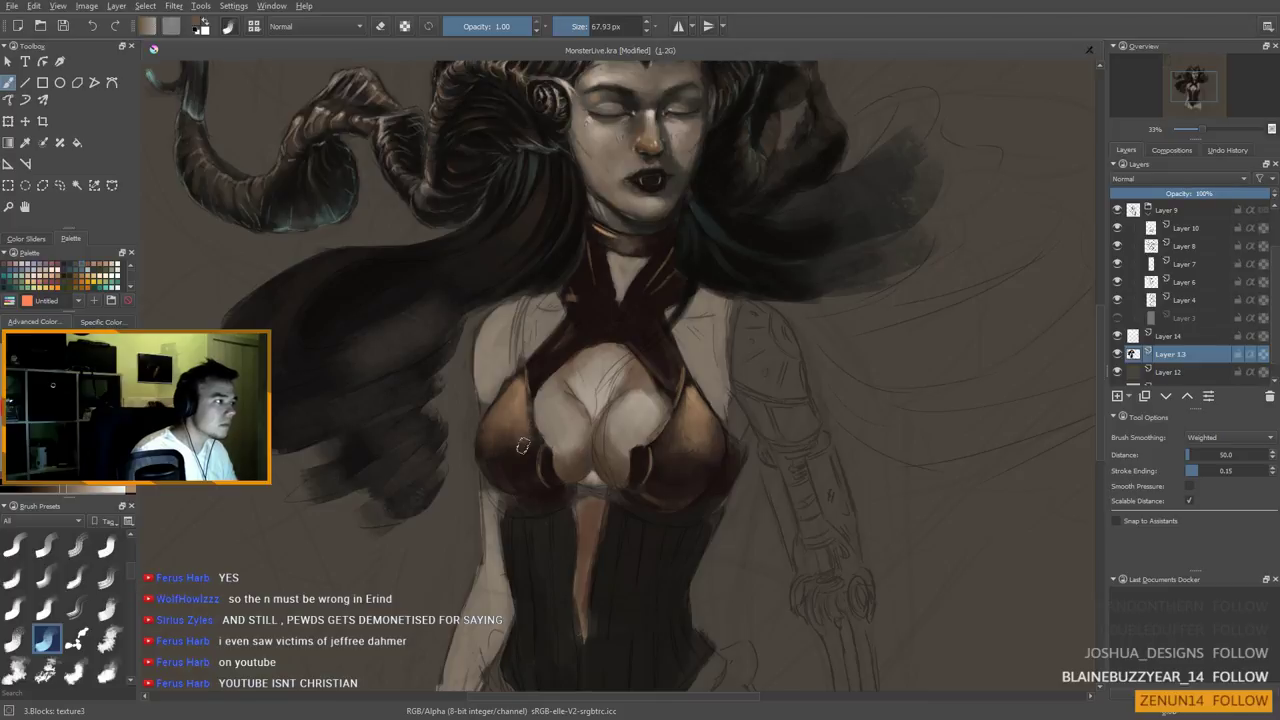
pyautogui.keyDown('ctrl'); pyautogui.click(494, 452); pyautogui.keyUp('ctrl')
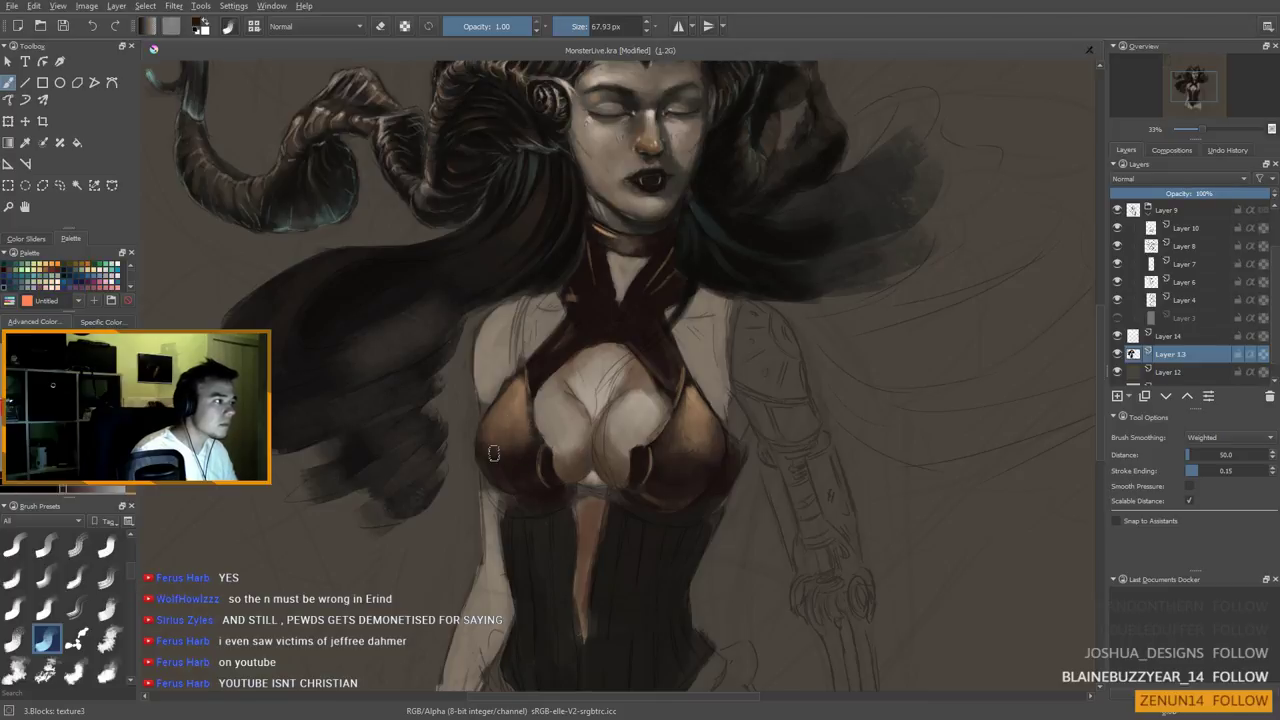
pyautogui.keyDown('ctrl'); pyautogui.click(505, 411); pyautogui.keyUp('ctrl')
pyautogui.keyDown('ctrl'); pyautogui.click(520, 393); pyautogui.keyUp('ctrl')
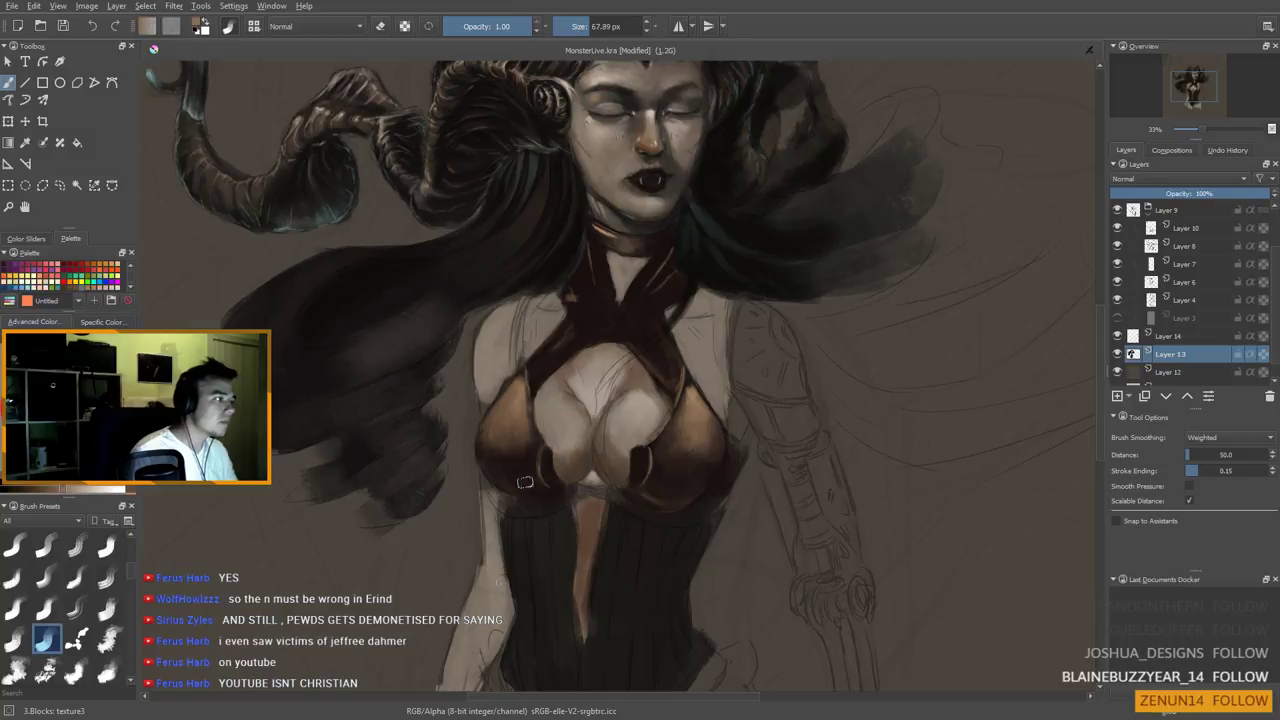
# Add thin reflected light along the cup's lower edge with a 25 px brush and blend it with sampled browns at about 61 px
pyautogui.keyDown('shift'); pyautogui.moveTo(526, 483); pyautogui.dragTo(513, 491); pyautogui.keyUp('shift')
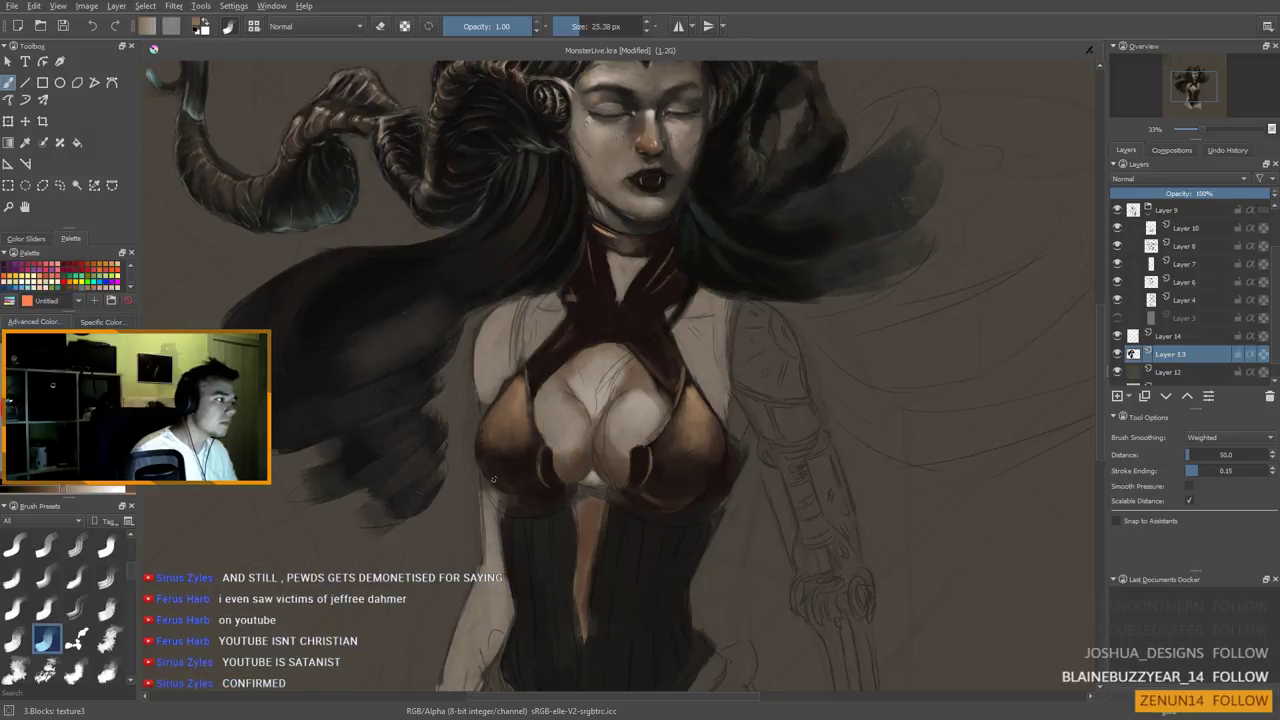
pyautogui.keyDown('ctrl'); pyautogui.click(540, 480); pyautogui.keyUp('ctrl')
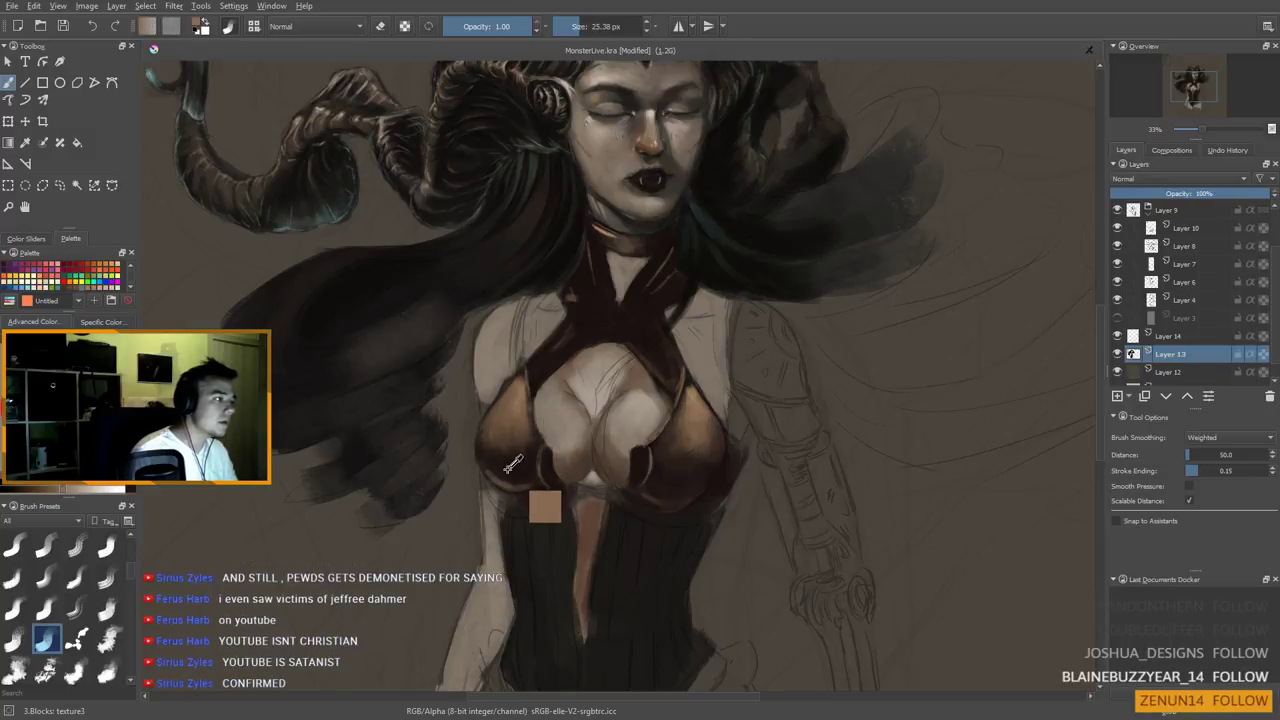
pyautogui.press(']')
pyautogui.press(']')
pyautogui.press(']')
pyautogui.press(']')
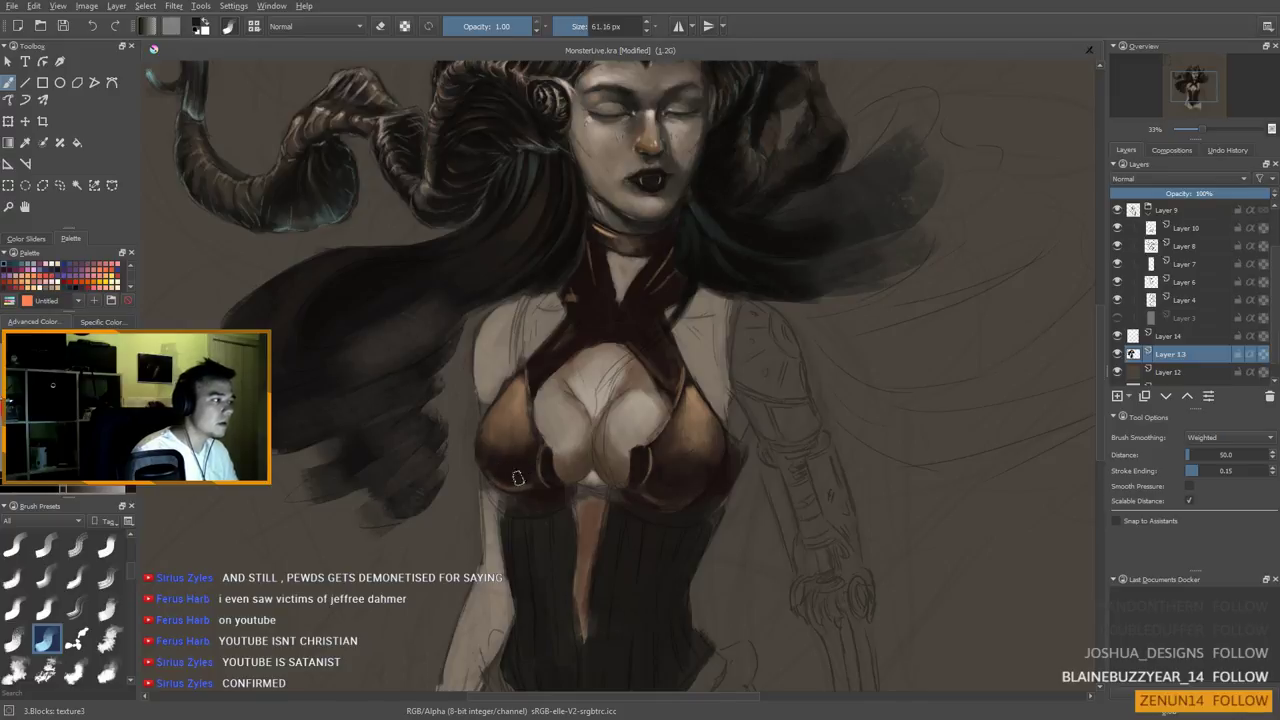
pyautogui.keyDown('ctrl'); pyautogui.click(500, 471); pyautogui.keyUp('ctrl')
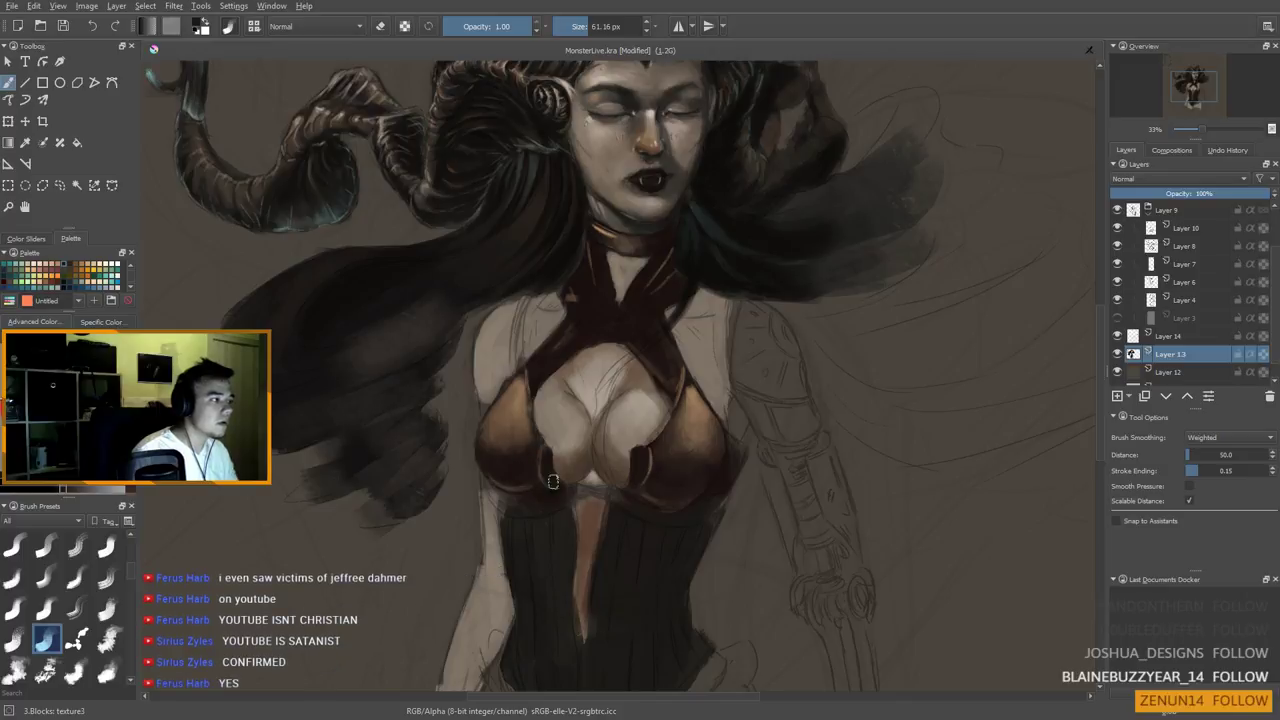
pyautogui.keyDown('ctrl'); pyautogui.click(519, 427); pyautogui.keyUp('ctrl')
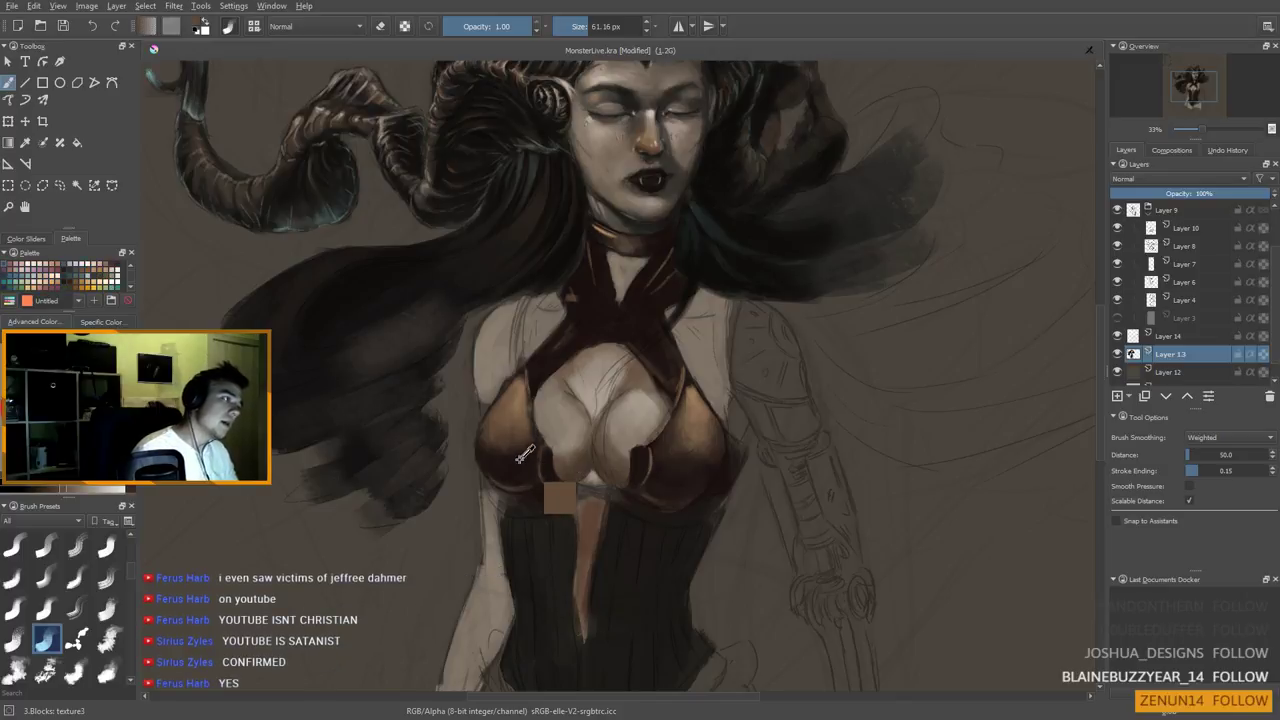
pyautogui.keyDown('ctrl'); pyautogui.click(510, 446); pyautogui.keyUp('ctrl')
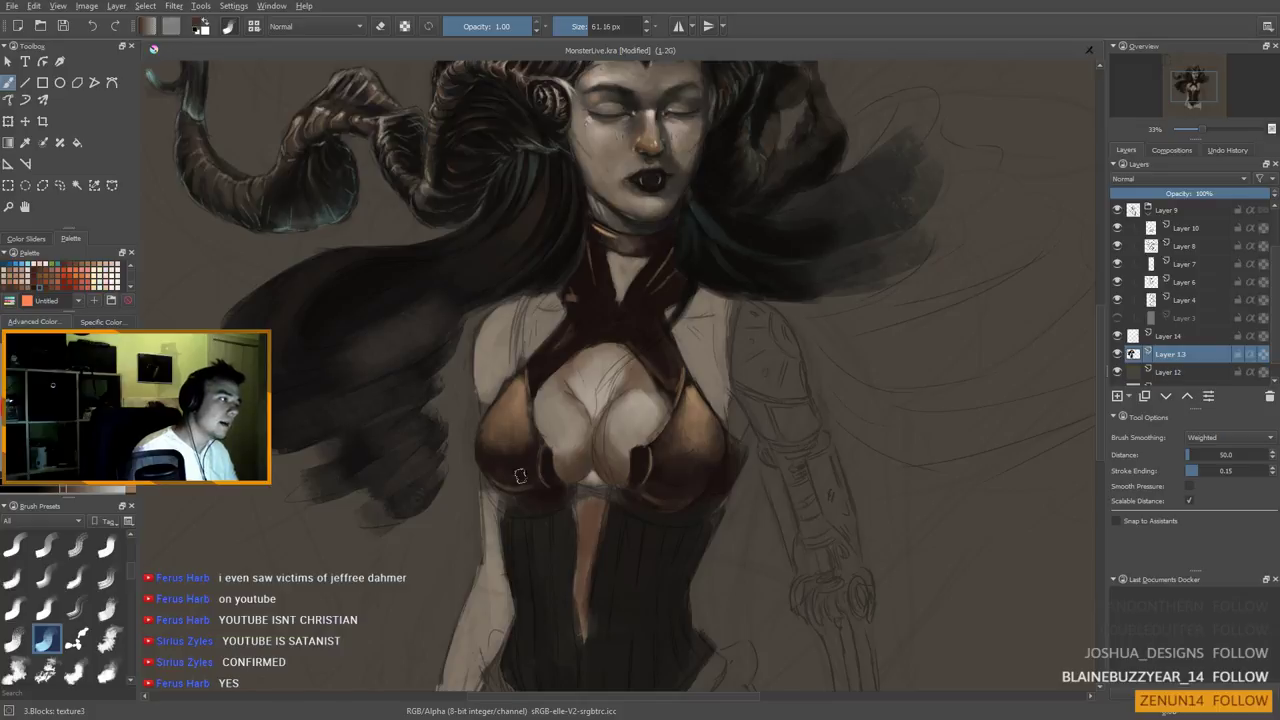
pyautogui.keyDown('ctrl'); pyautogui.click(514, 456); pyautogui.keyUp('ctrl')
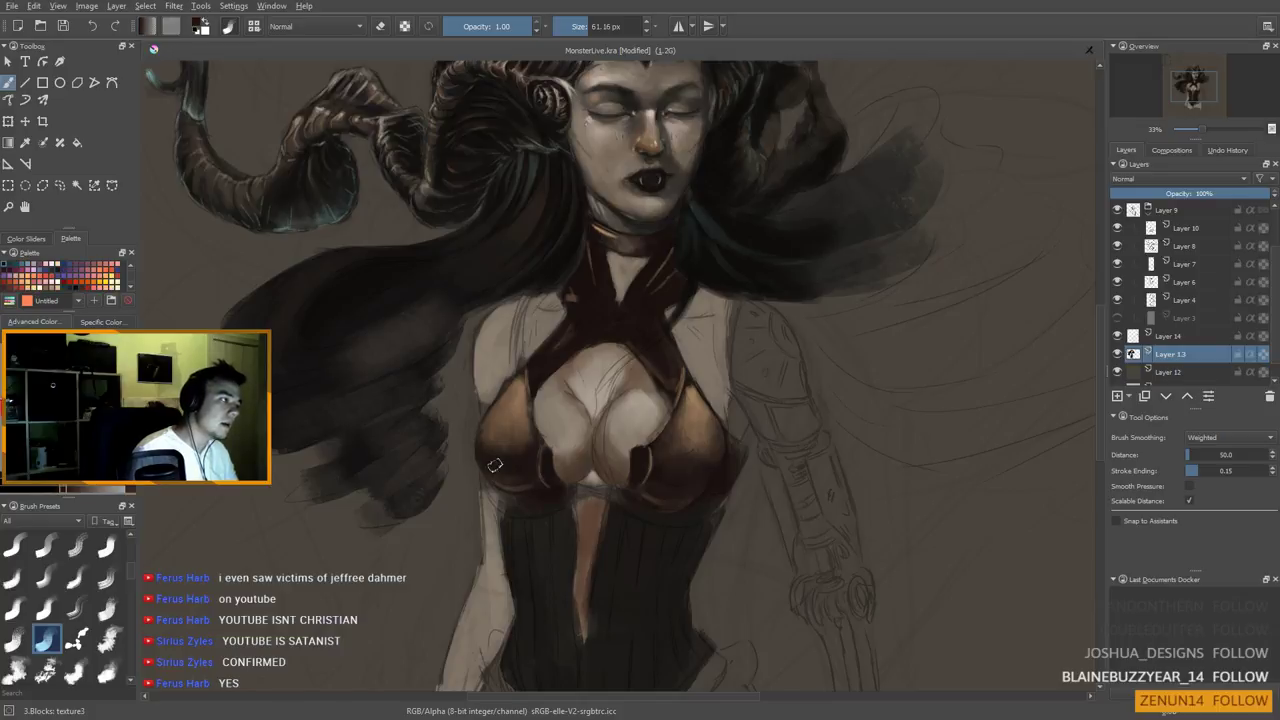
# Blend sampled bronze and dark brown tones along the lower edge of the cup on the mechanical arm's side
pyautogui.keyDown('ctrl'); pyautogui.click(697, 406); pyautogui.keyUp('ctrl')
pyautogui.moveTo(670, 496); pyautogui.dragTo(656, 486)
pyautogui.keyDown('ctrl'); pyautogui.click(659, 481); pyautogui.keyUp('ctrl')
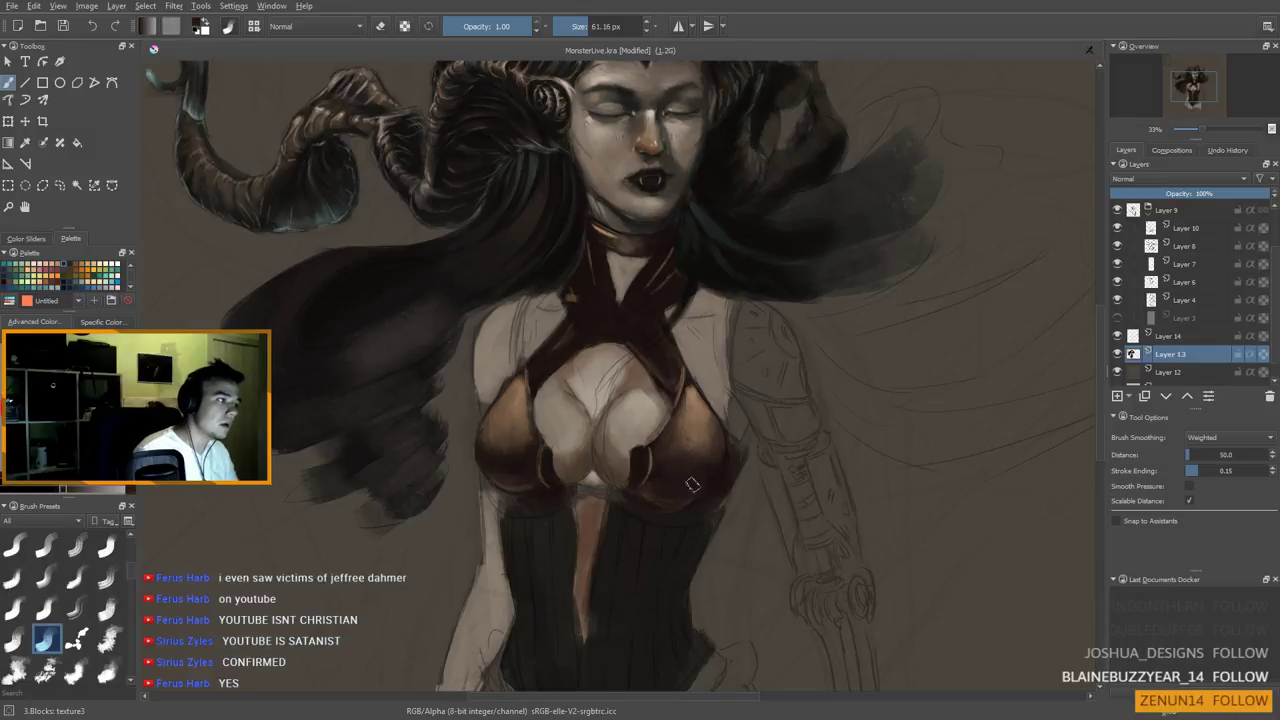
pyautogui.keyDown('ctrl'); pyautogui.click(690, 470); pyautogui.keyUp('ctrl')
pyautogui.moveTo(676, 504)
pyautogui.keyDown('shift'); pyautogui.mouseDown()
pyautogui.moveTo(687, 485)
pyautogui.moveTo(672, 478)
pyautogui.moveTo(688, 462)
pyautogui.mouseUp(); pyautogui.keyUp('shift')
pyautogui.keyDown('ctrl'); pyautogui.click(678, 484); pyautogui.keyUp('ctrl')
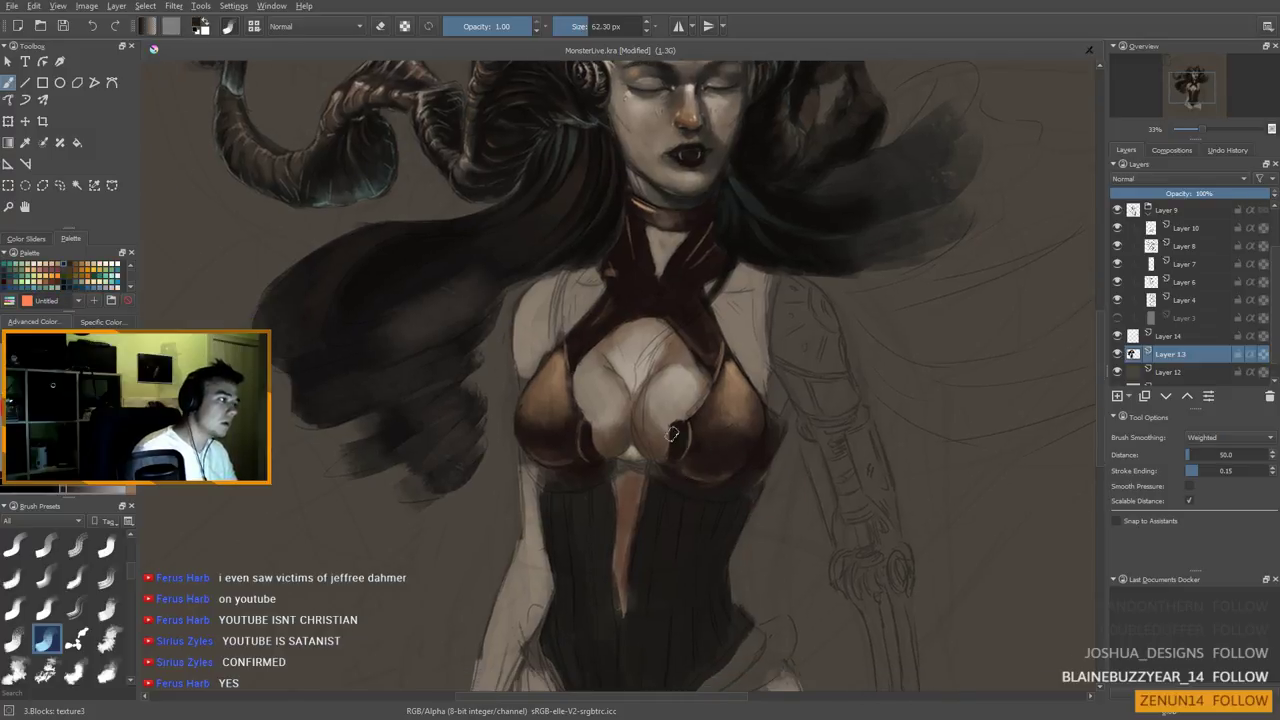
# Paint a dark reddish-brown band beneath both cups where they meet the corset
pyautogui.keyDown('ctrl'); pyautogui.click(601, 497); pyautogui.keyUp('ctrl')
pyautogui.moveTo(590, 487); pyautogui.dragTo(602, 445)
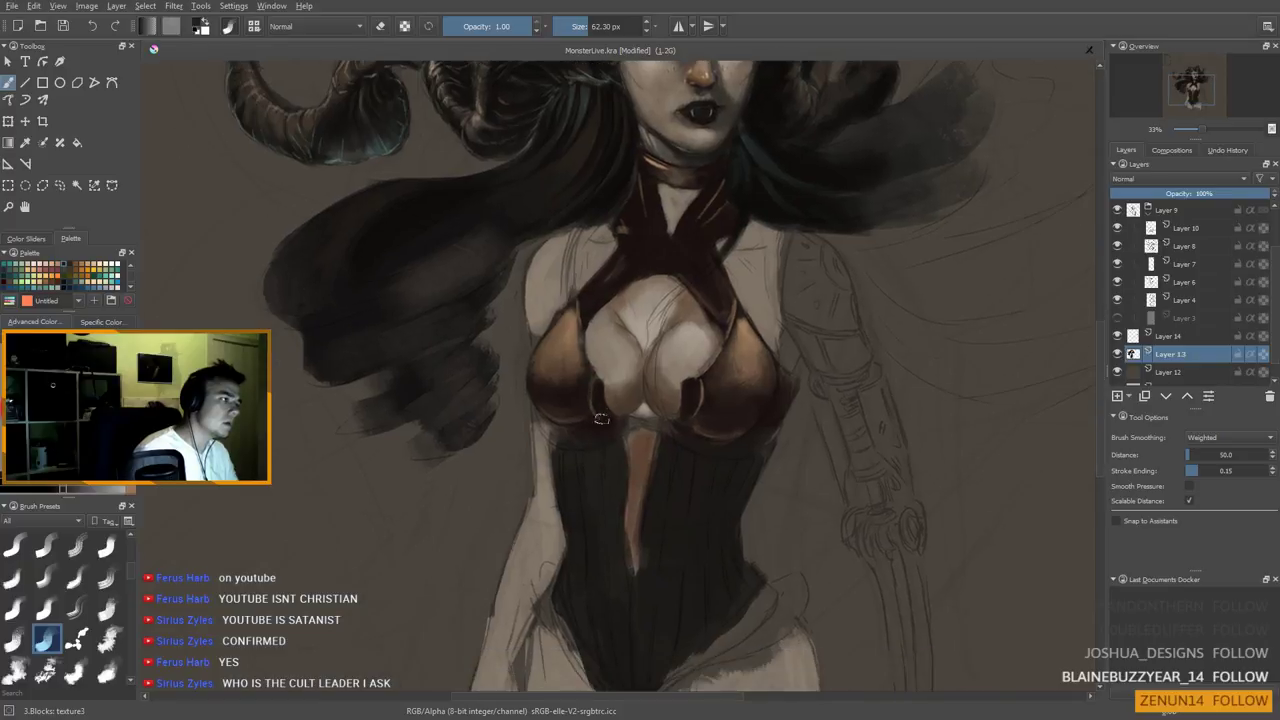
pyautogui.keyDown('ctrl'); pyautogui.click(566, 381); pyautogui.keyUp('ctrl')
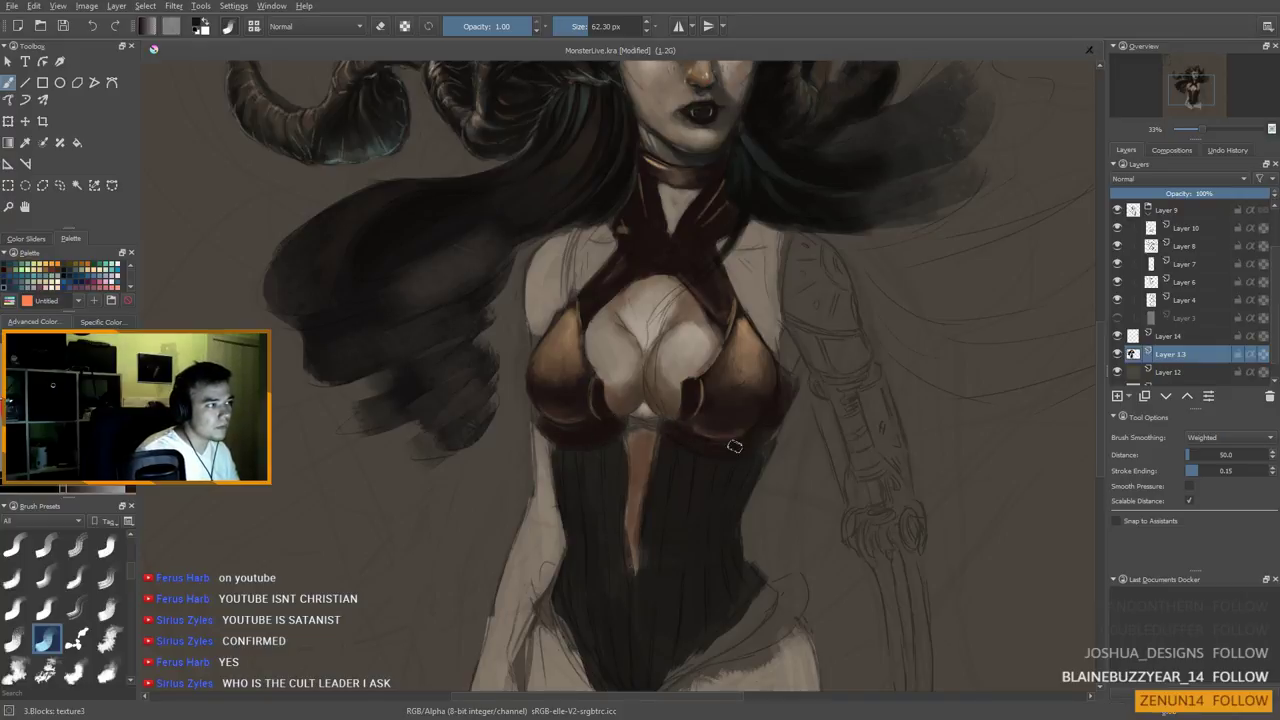
# Reduce the brush to about 53 px and paint bronze highlights on the bodice's outer side next to the mechanical arm
pyautogui.keyDown('ctrl'); pyautogui.click(755, 347); pyautogui.keyUp('ctrl')
pyautogui.press('[')
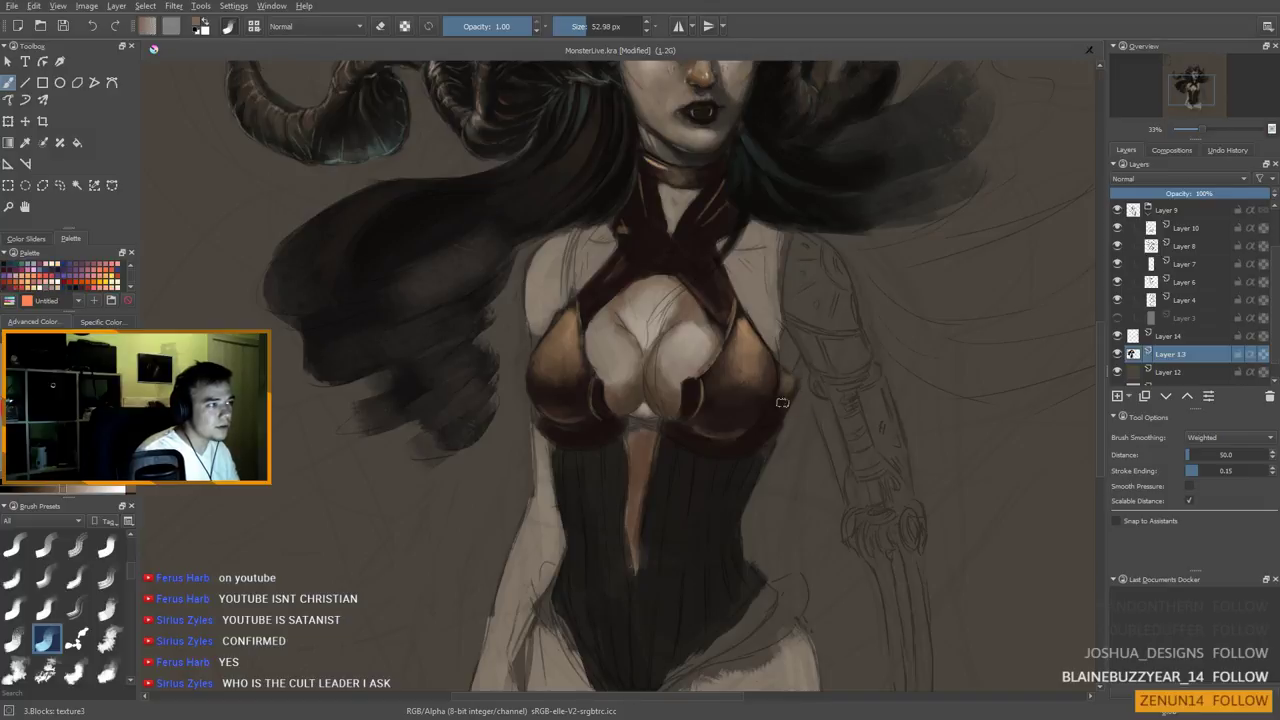
pyautogui.keyDown('ctrl'); pyautogui.click(779, 322); pyautogui.keyUp('ctrl')
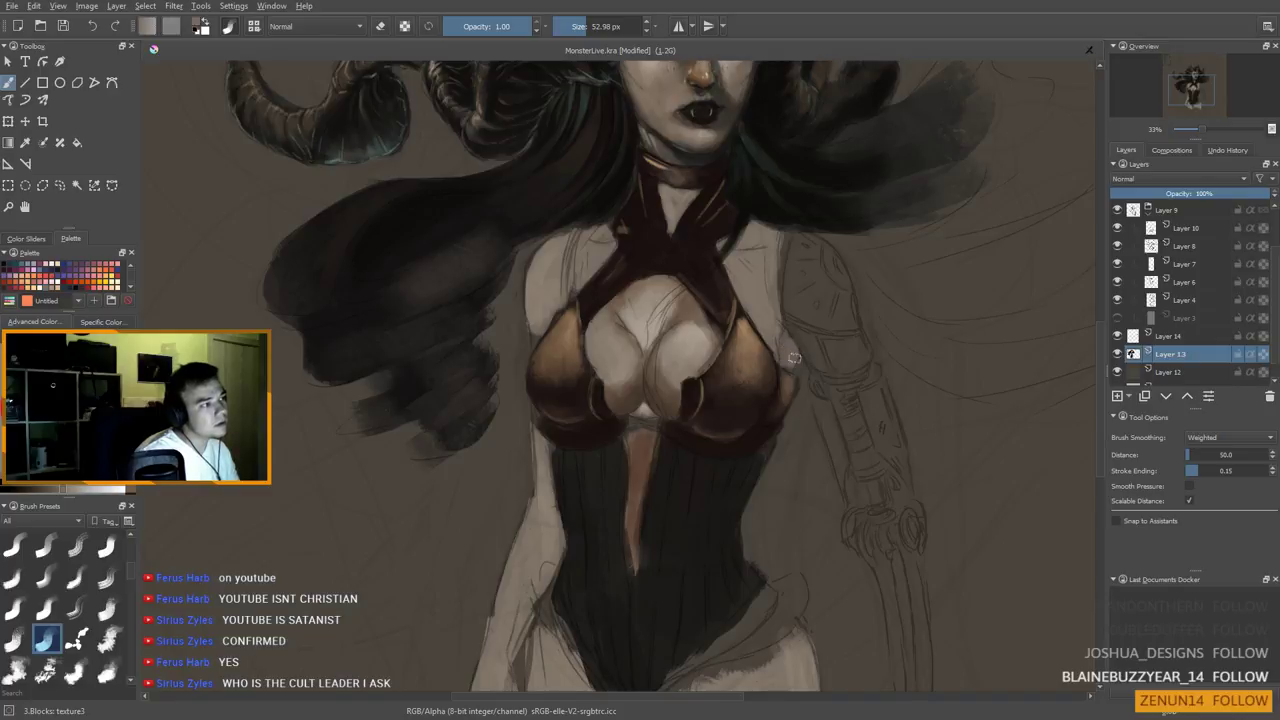
# Paint a reddish-brown skin shadow beside the armpit on the mechanical arm's side and soften it with sampled pale skin tones
pyautogui.keyDown('ctrl'); pyautogui.click(695, 310); pyautogui.keyUp('ctrl')
pyautogui.keyDown('ctrl'); pyautogui.click(644, 457); pyautogui.keyUp('ctrl')
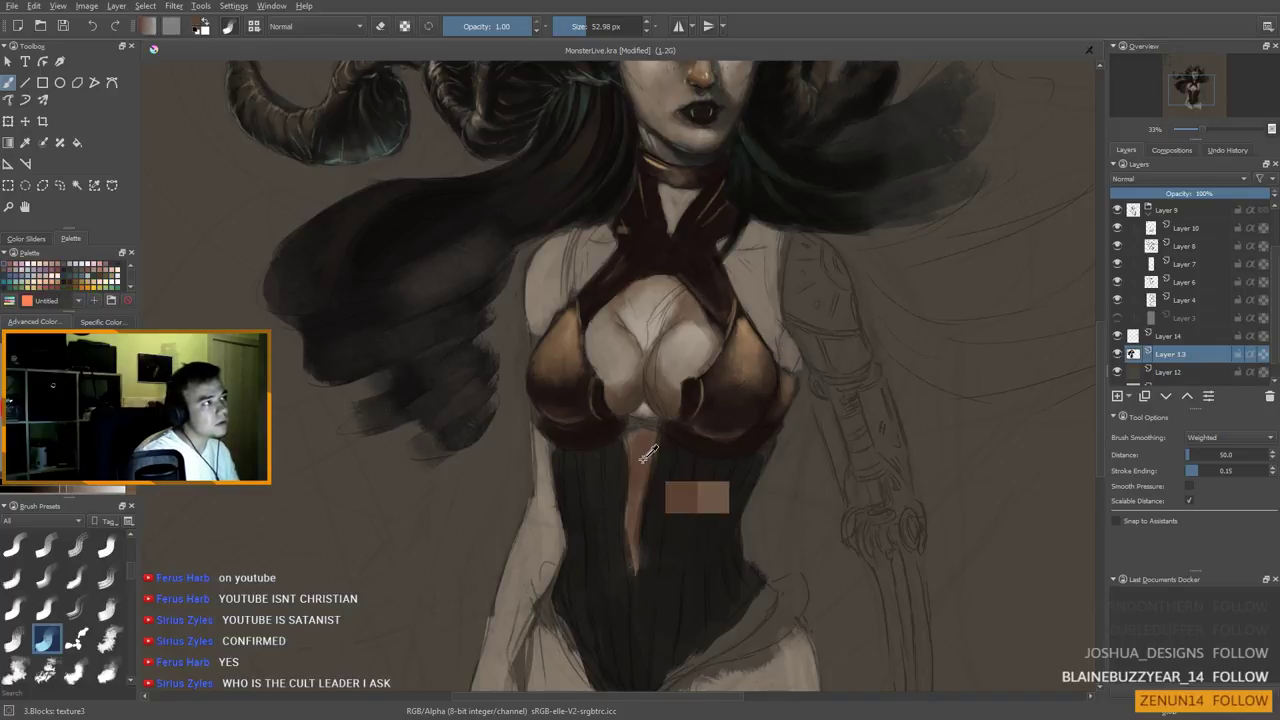
pyautogui.moveTo(775, 325); pyautogui.dragTo(744, 393)
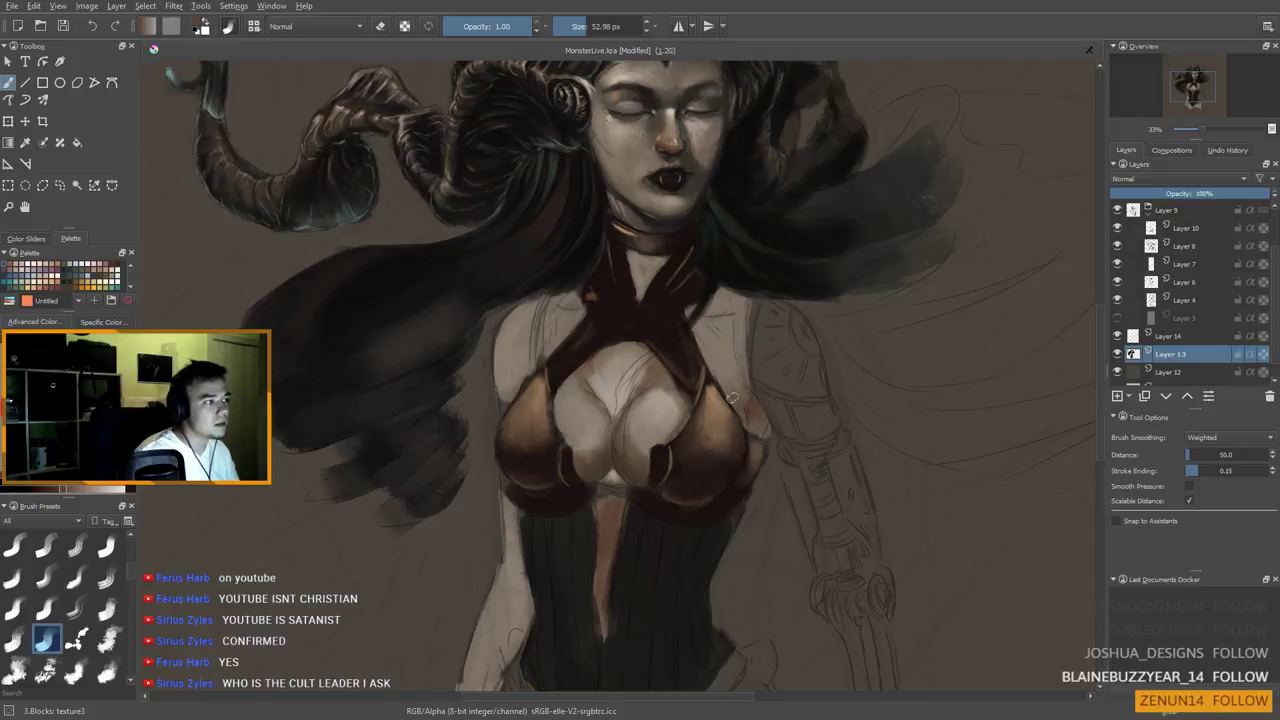
pyautogui.keyDown('ctrl'); pyautogui.click(731, 356); pyautogui.keyUp('ctrl')
pyautogui.keyDown('ctrl'); pyautogui.click(655, 396); pyautogui.keyUp('ctrl')
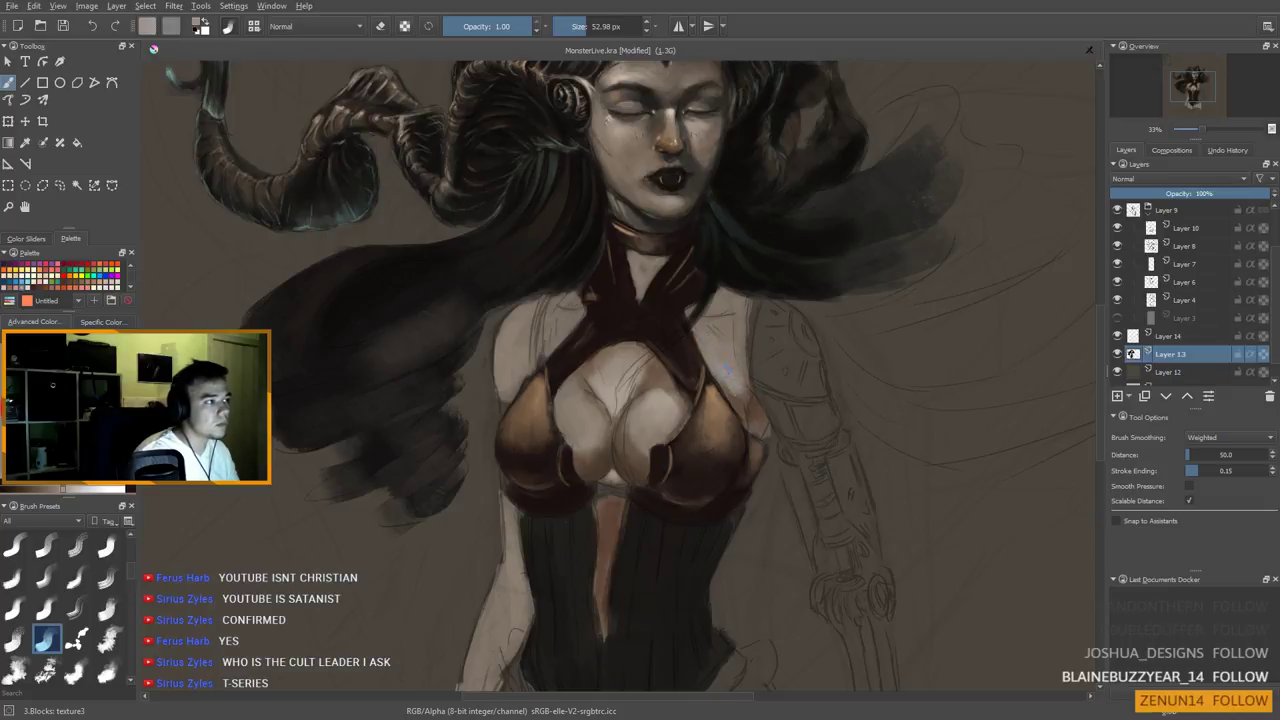
# Shade the chest below the crossed straps with brown at about 40 px and brighten its skin with pale tones at about 54 px
pyautogui.keyDown('ctrl'); pyautogui.click(668, 375); pyautogui.keyUp('ctrl')
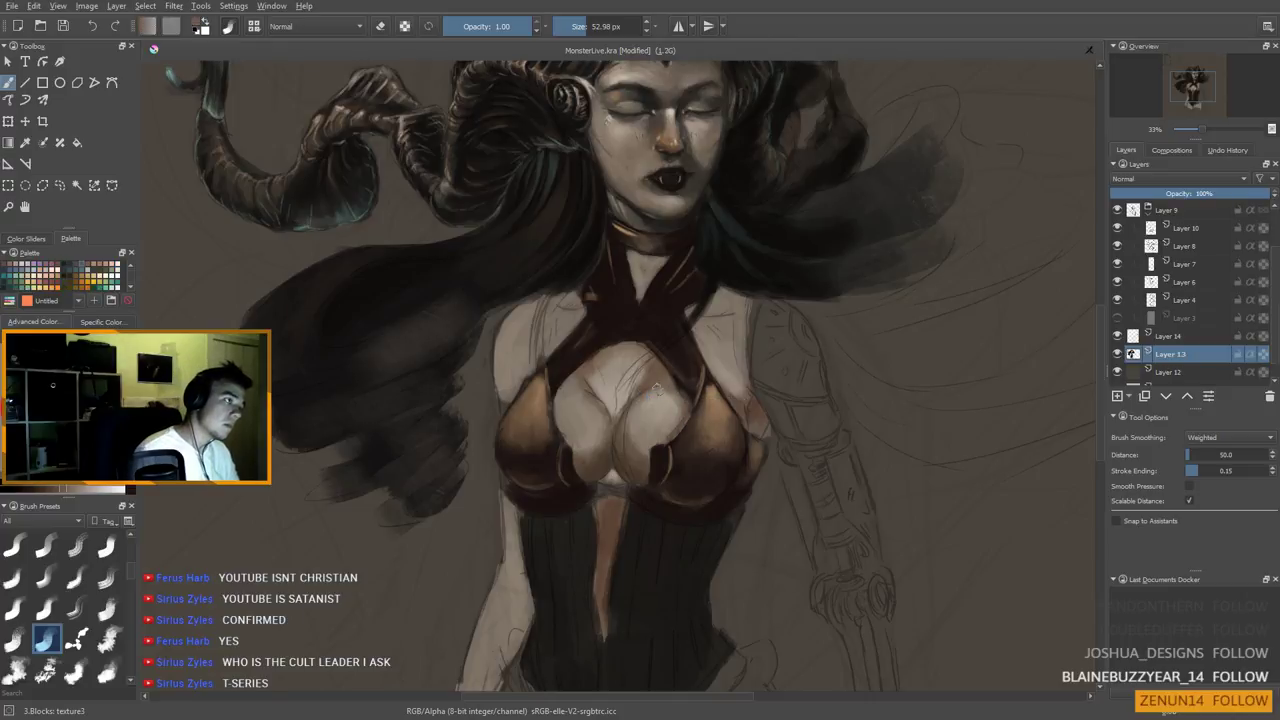
pyautogui.keyDown('shift'); pyautogui.moveTo(661, 381); pyautogui.dragTo(648, 381); pyautogui.keyUp('shift')
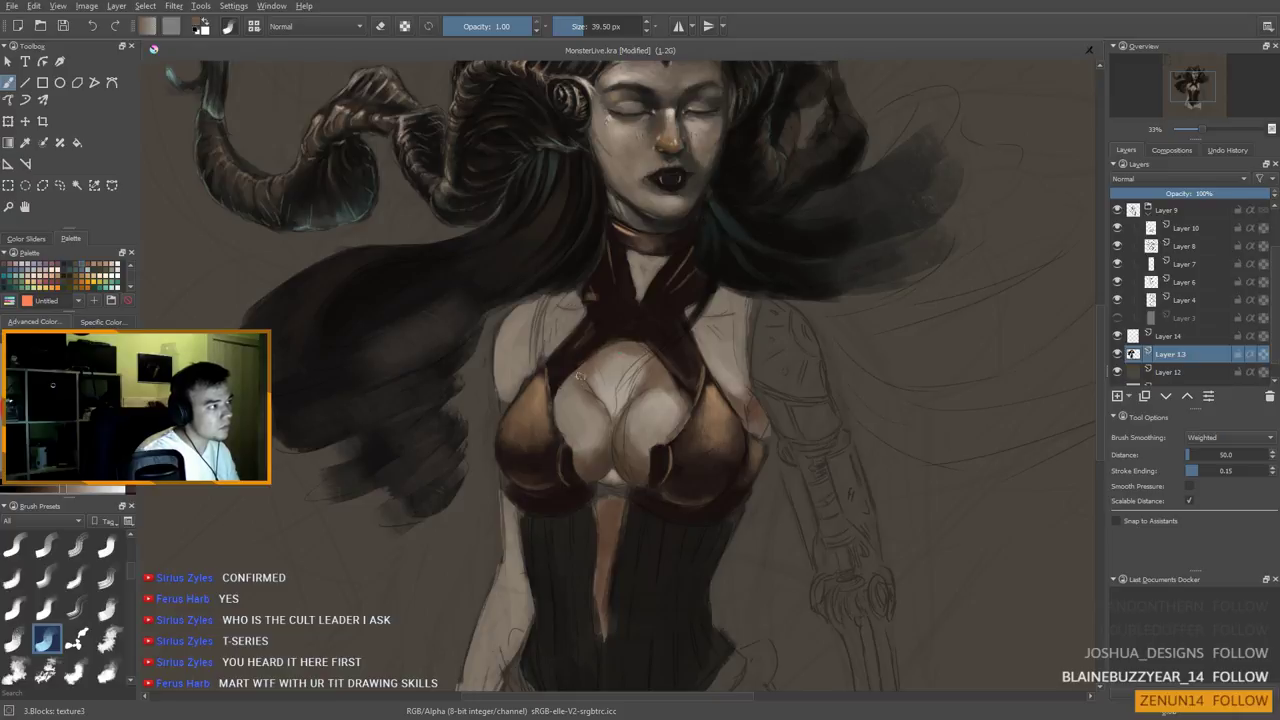
pyautogui.keyDown('ctrl'); pyautogui.moveTo(578, 385); pyautogui.dragTo(678, 100); pyautogui.keyUp('ctrl')
pyautogui.moveTo(582, 405)
pyautogui.keyDown('shift'); pyautogui.mouseDown()
pyautogui.moveTo(590, 420)
pyautogui.moveTo(581, 405)
pyautogui.mouseUp(); pyautogui.keyUp('shift')
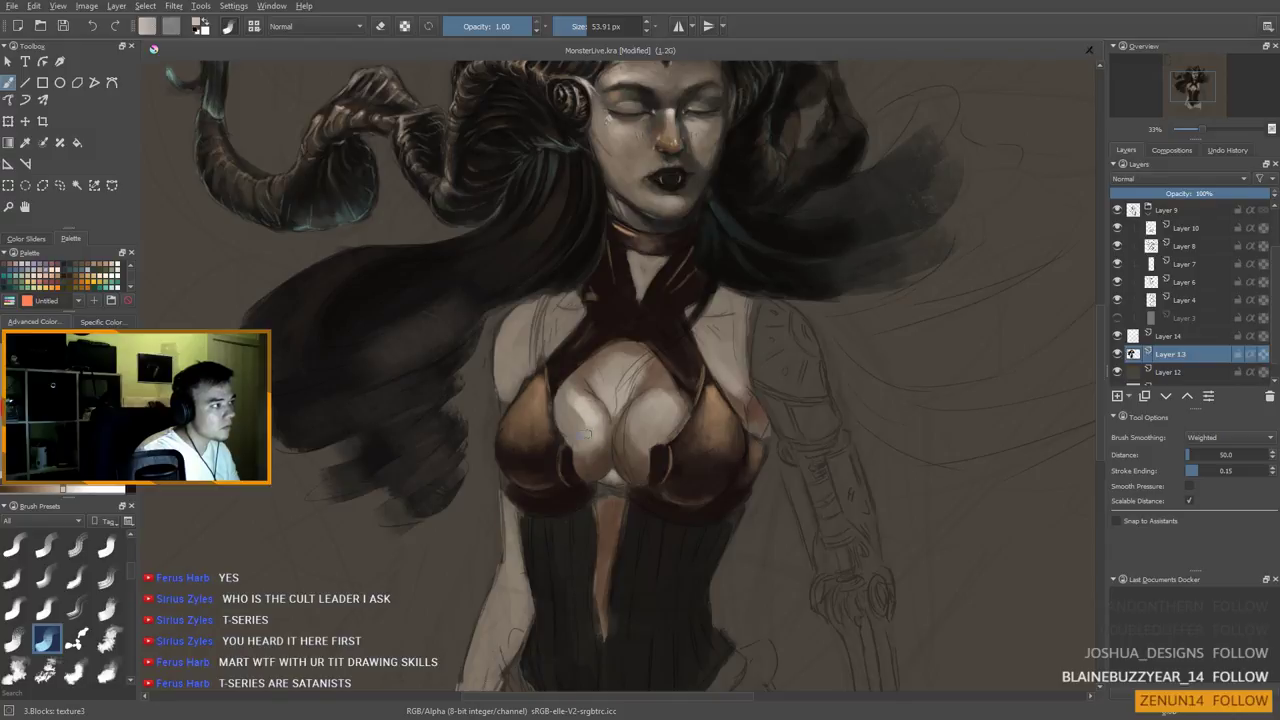
pyautogui.moveTo(585, 433)
pyautogui.mouseDown()
pyautogui.moveTo(565, 385)
pyautogui.moveTo(570, 430)
pyautogui.moveTo(572, 399)
pyautogui.mouseUp()
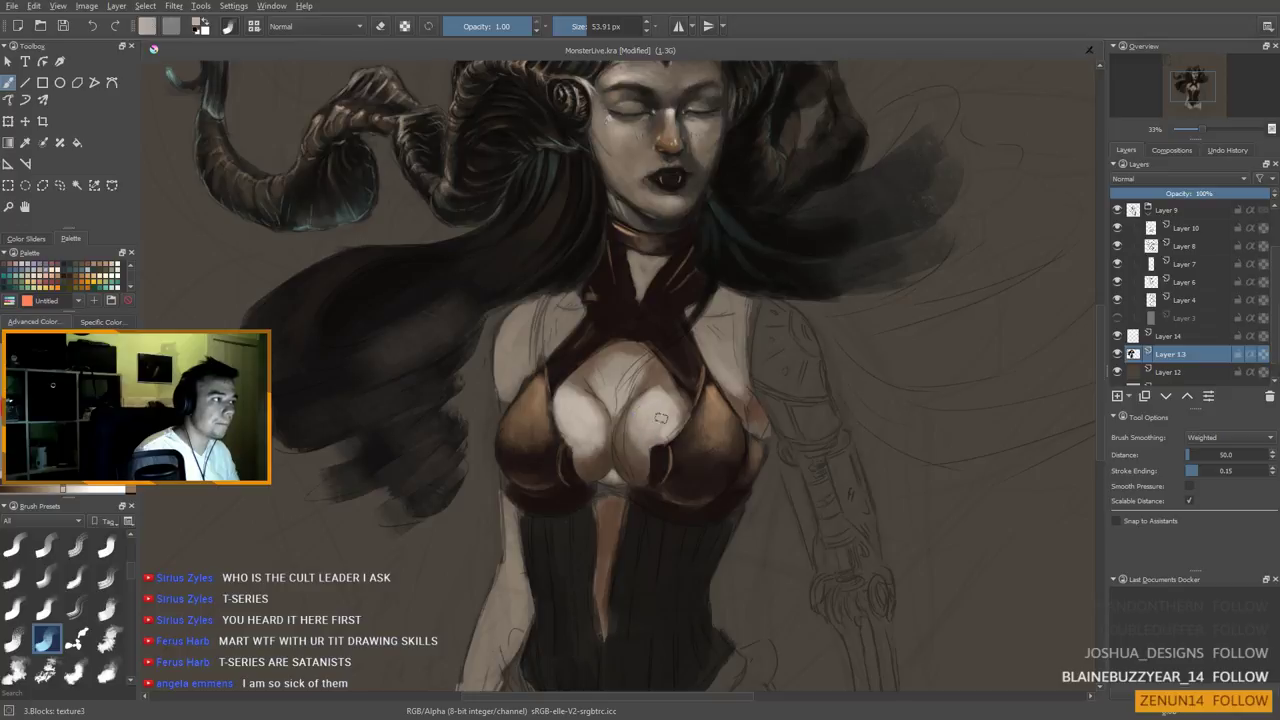
pyautogui.scroll(-5, 660, 418)
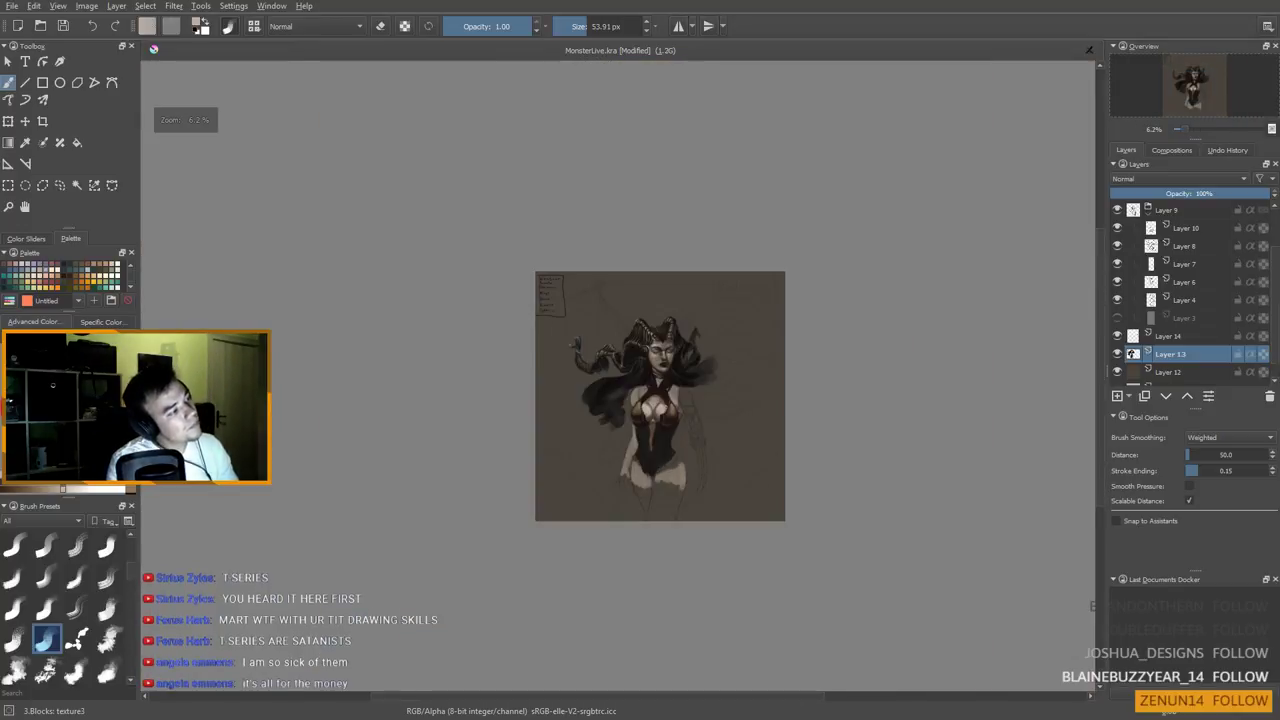
pyautogui.scroll(6, 659, 423)
pyautogui.moveTo(645, 430); pyautogui.dragTo(596, 439)
pyautogui.scroll(-3, 601, 500)
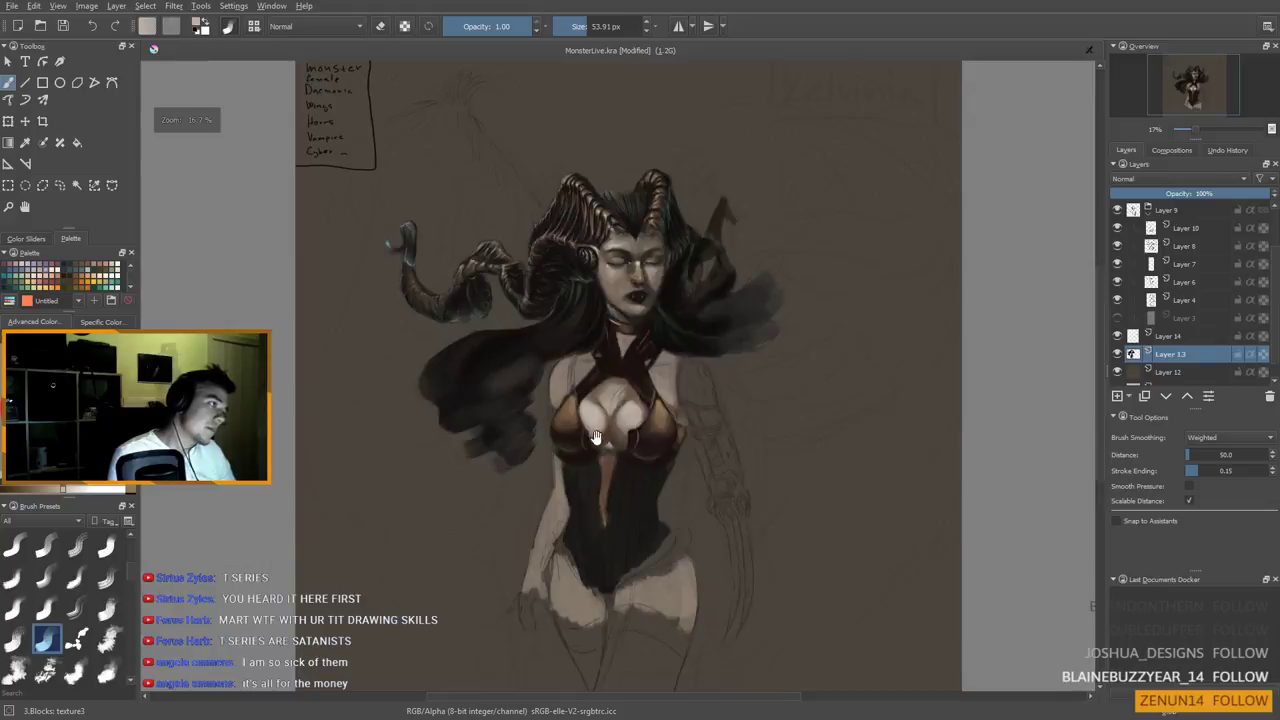
# Reduce the brush to about 11 px, paint thin pale rims along both cups' inner edges, and touch up around them with black
pyautogui.scroll(2, 595, 440)
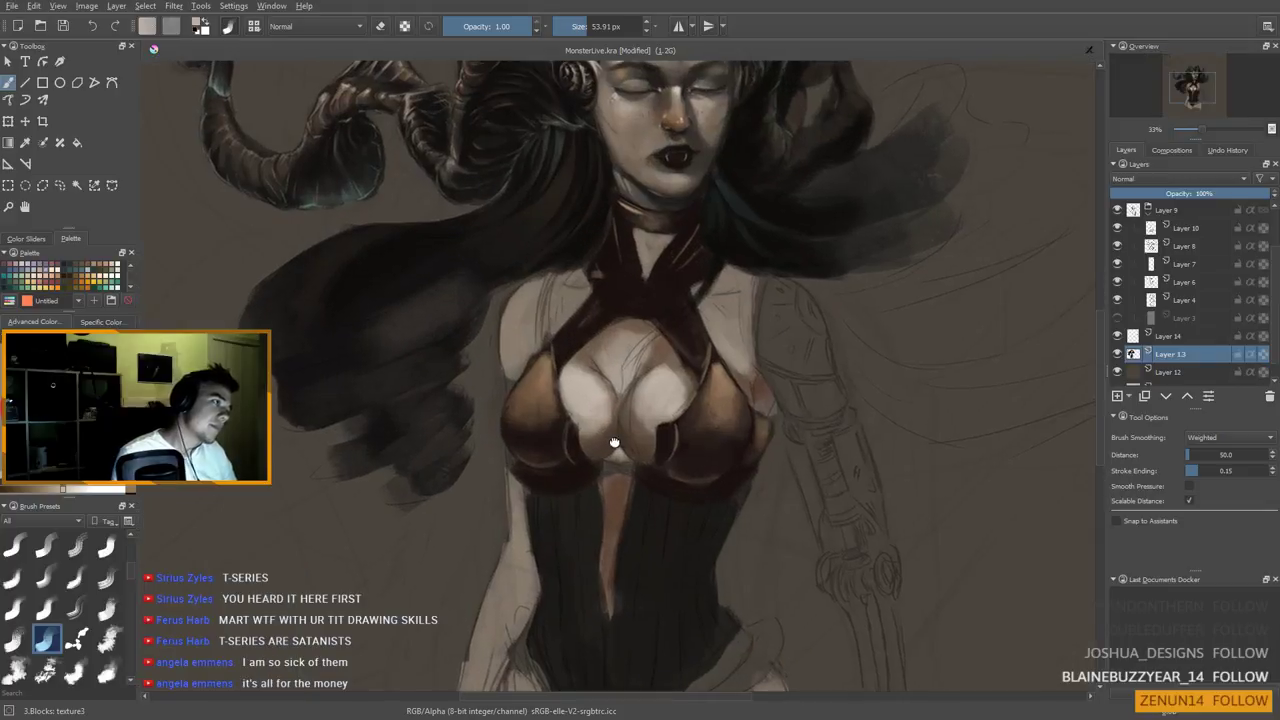
pyautogui.keyDown('shift'); pyautogui.moveTo(561, 386); pyautogui.dragTo(551, 386); pyautogui.keyUp('shift')
pyautogui.keyDown('ctrl'); pyautogui.click(561, 386); pyautogui.keyUp('ctrl')
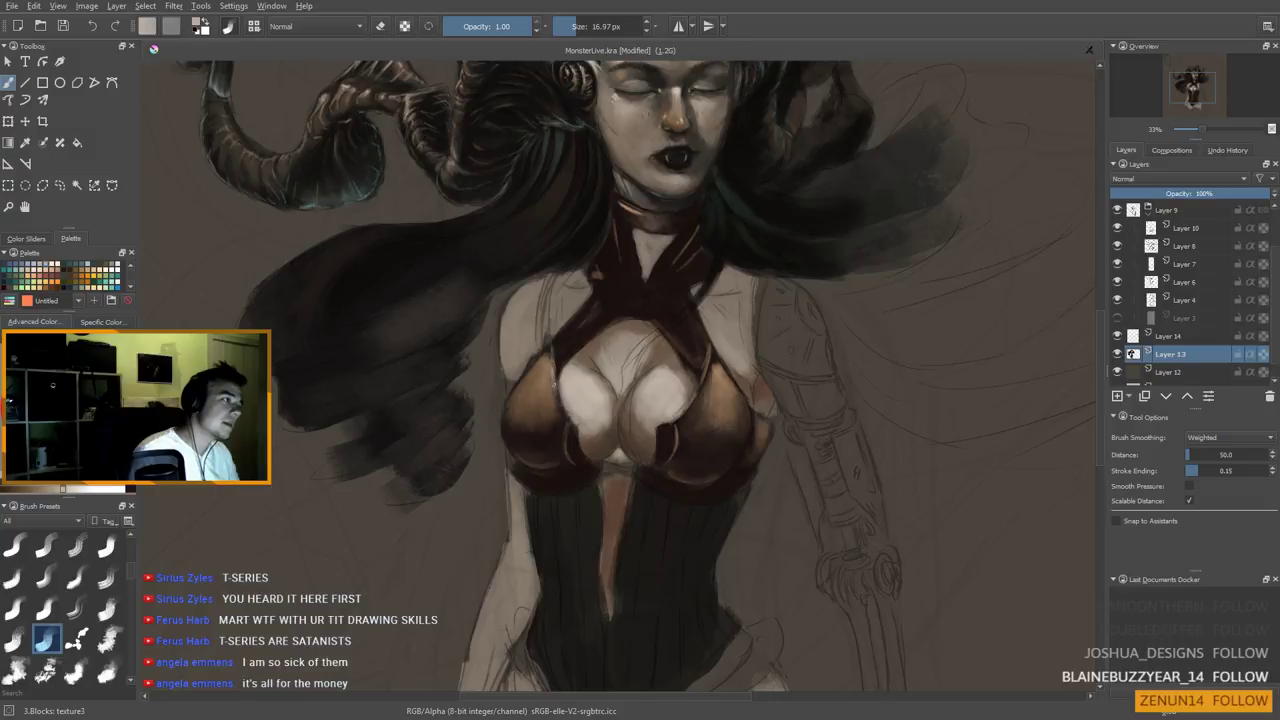
pyautogui.moveTo(555, 384); pyautogui.dragTo(562, 412)
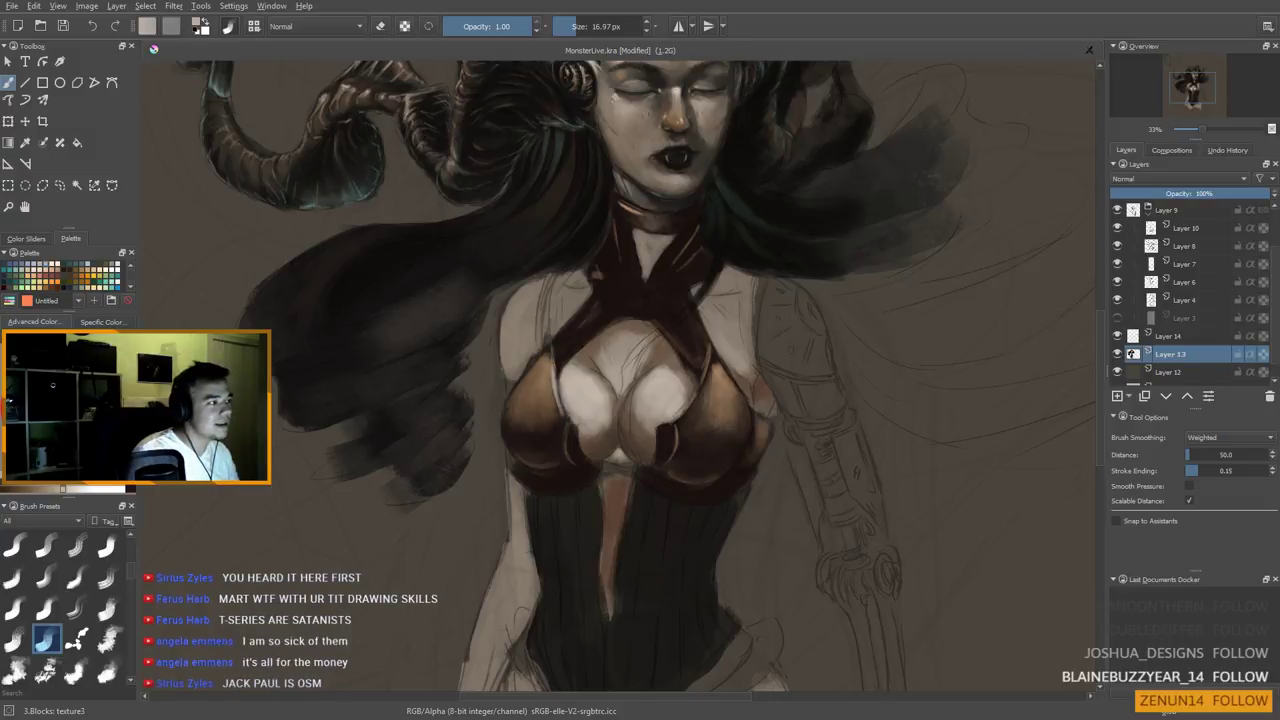
pyautogui.hotkey('ctrl', 'z')
pyautogui.keyDown('ctrl'); pyautogui.click(681, 387); pyautogui.keyUp('ctrl')
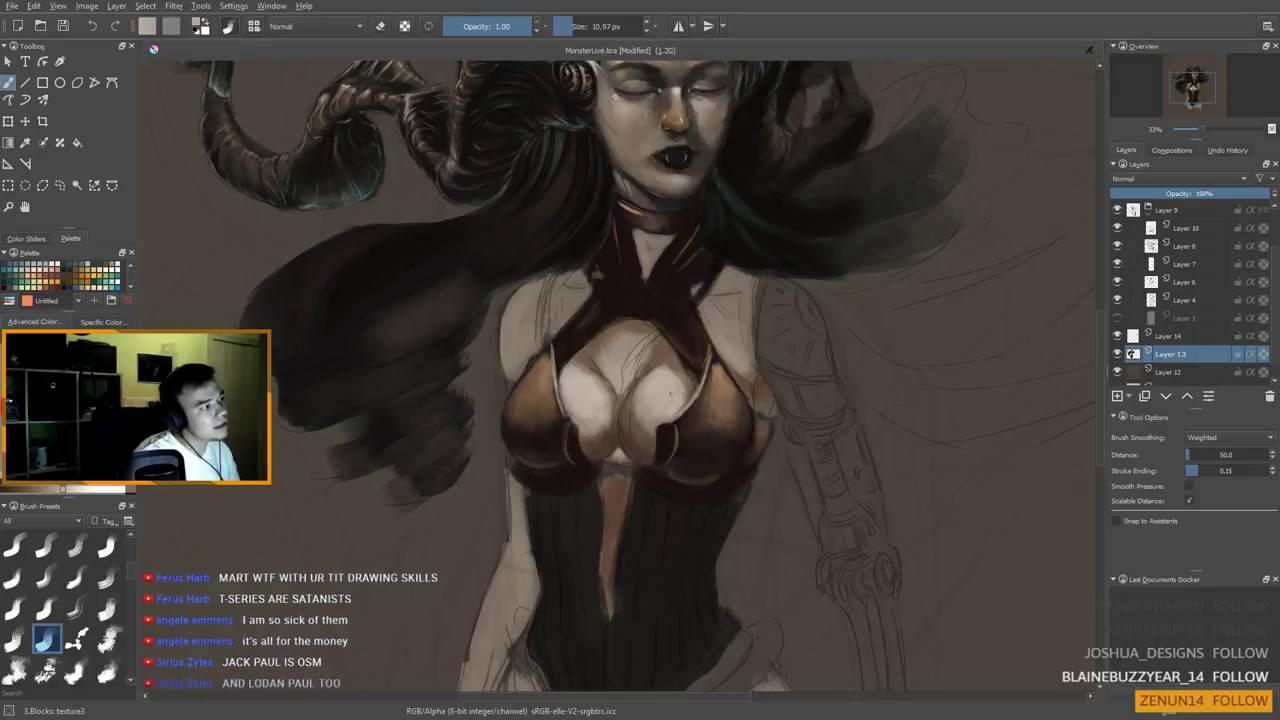
pyautogui.scroll(-3, 673, 397)
pyautogui.scroll(3, 671, 425)
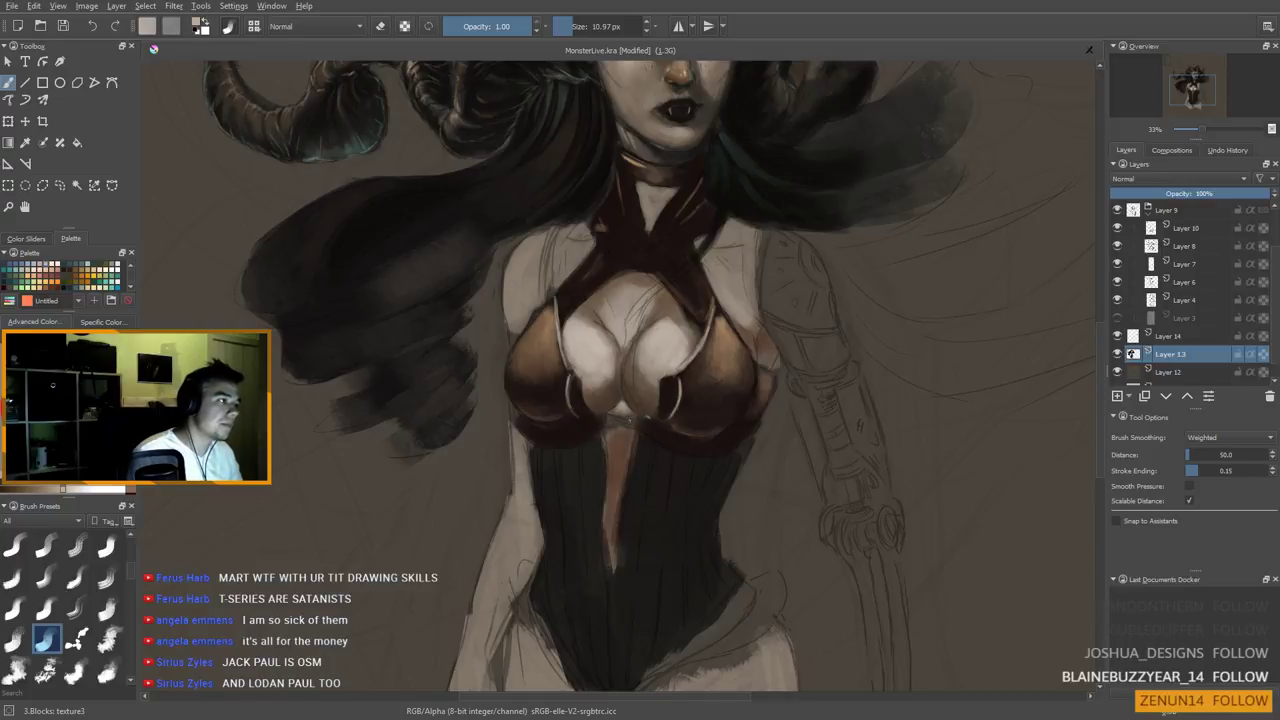
pyautogui.press('d')
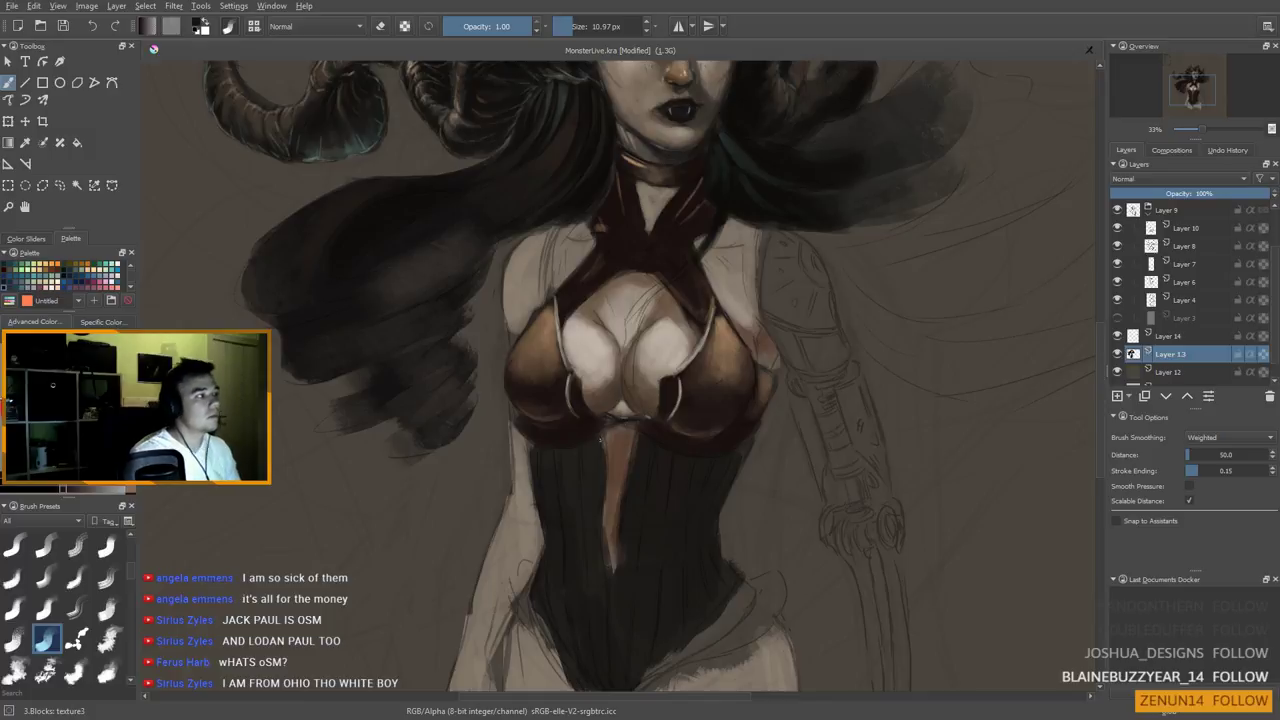
pyautogui.scroll(-3, 629, 330)
pyautogui.moveTo(672, 394); pyautogui.dragTo(669, 404)
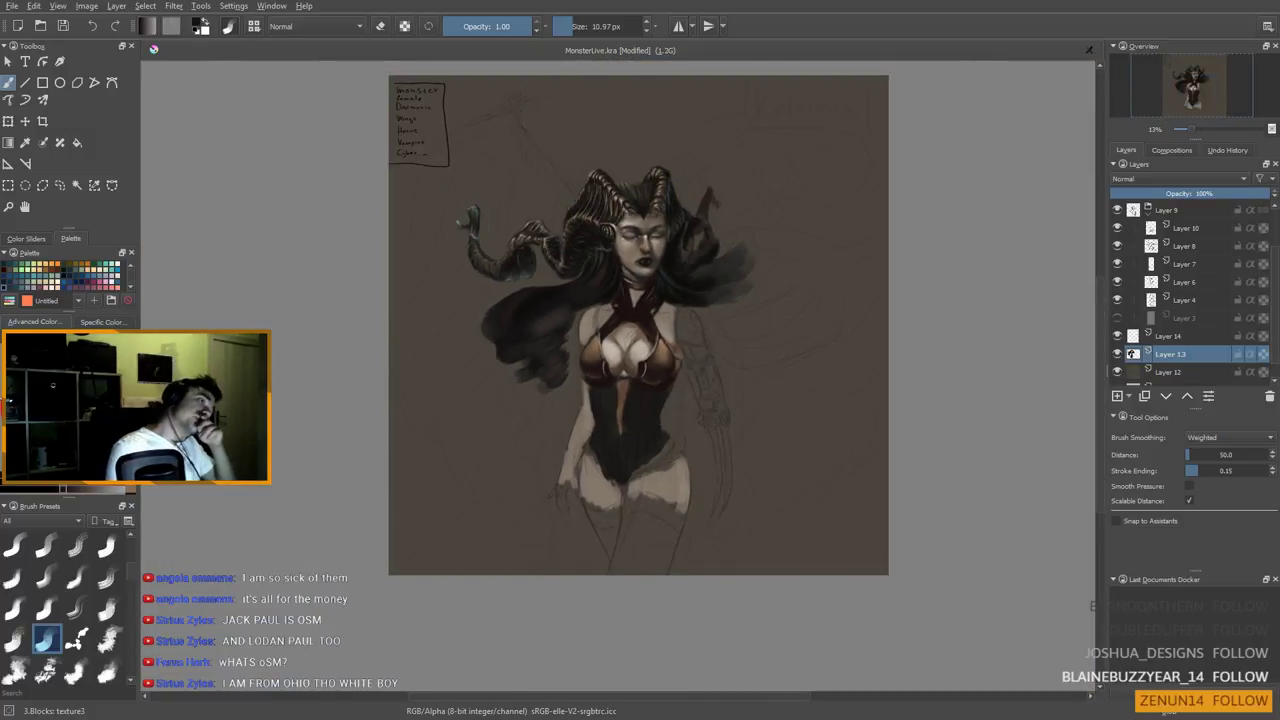
# Sample pale skin and the horn tip's teal, and add thin rim highlights along the cups' lower edges at about 11 px
pyautogui.press('+')
pyautogui.press('+')
pyautogui.keyDown('ctrl'); pyautogui.click(588, 366); pyautogui.keyUp('ctrl')
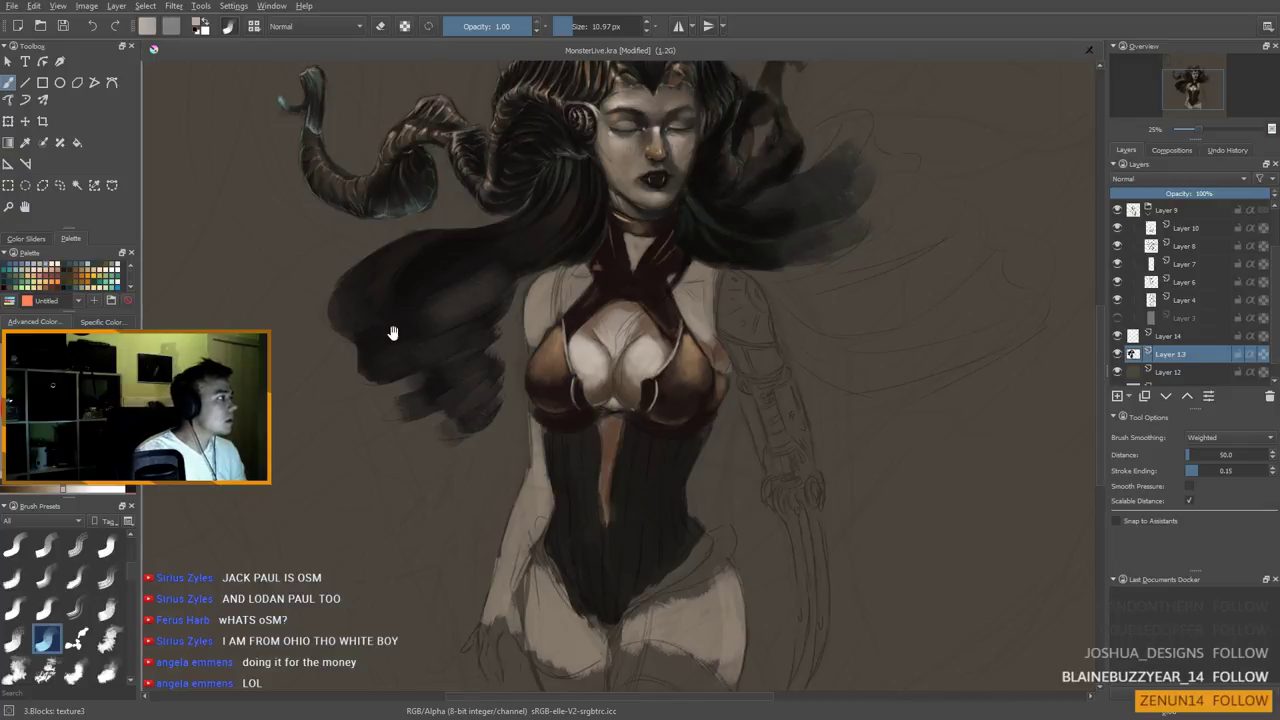
pyautogui.moveTo(392, 322); pyautogui.dragTo(392, 364)
pyautogui.keyDown('ctrl'); pyautogui.click(286, 139); pyautogui.keyUp('ctrl')
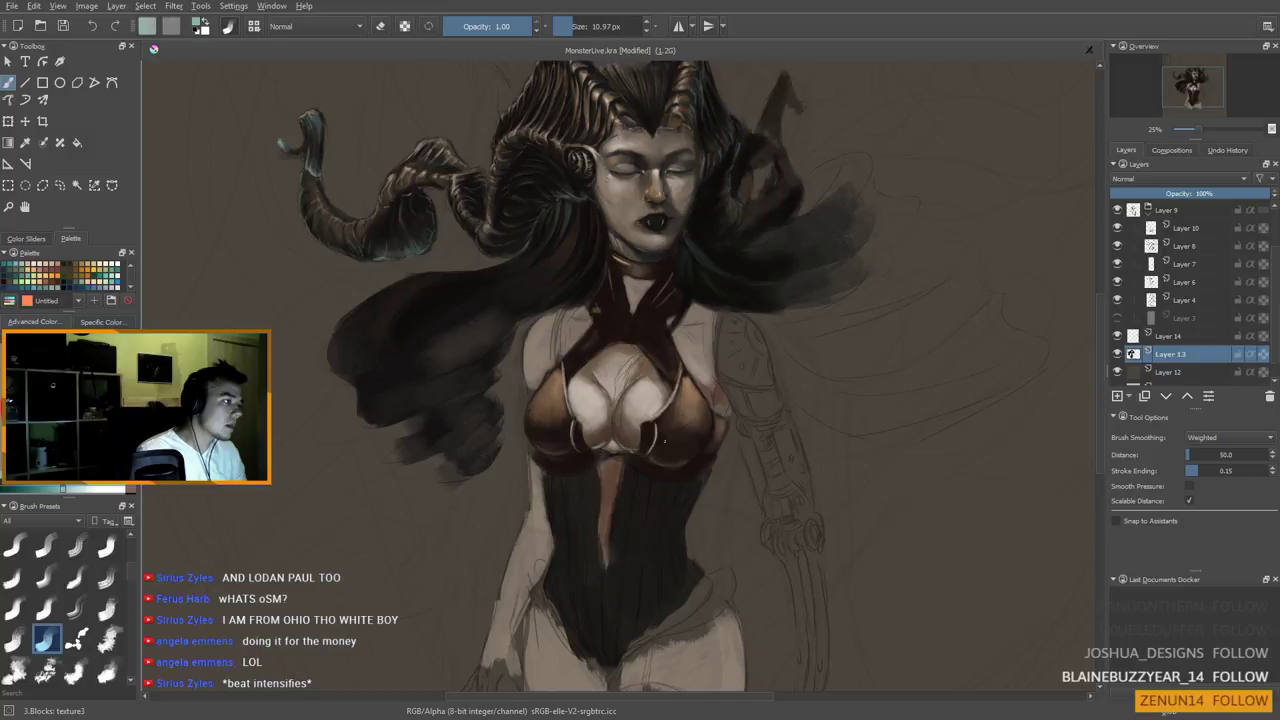
pyautogui.moveTo(665, 460); pyautogui.dragTo(653, 450)
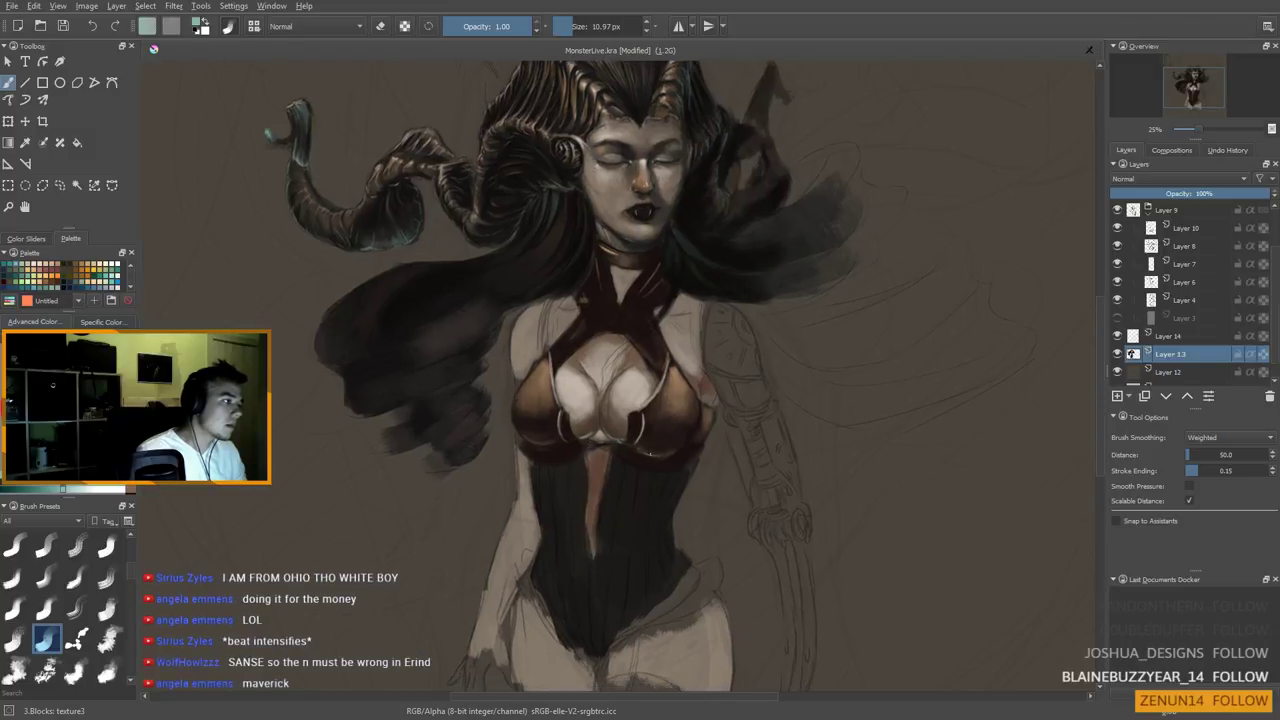
pyautogui.moveTo(610, 480); pyautogui.dragTo(588, 512)
pyautogui.moveTo(658, 484); pyautogui.dragTo(664, 506)
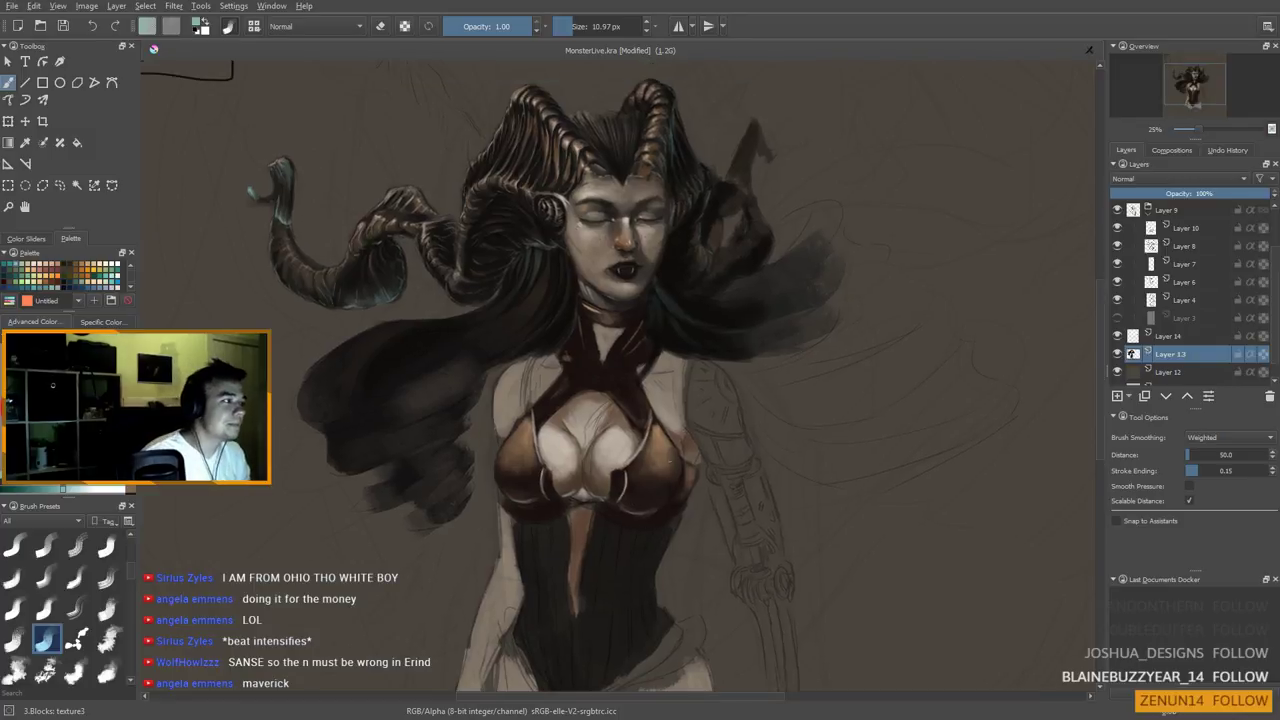
# Enlarge the brush to about 45 px and touch up the crossed straps and their edges with sampled dark tones
pyautogui.keyDown('ctrl'); pyautogui.click(654, 448); pyautogui.keyUp('ctrl')
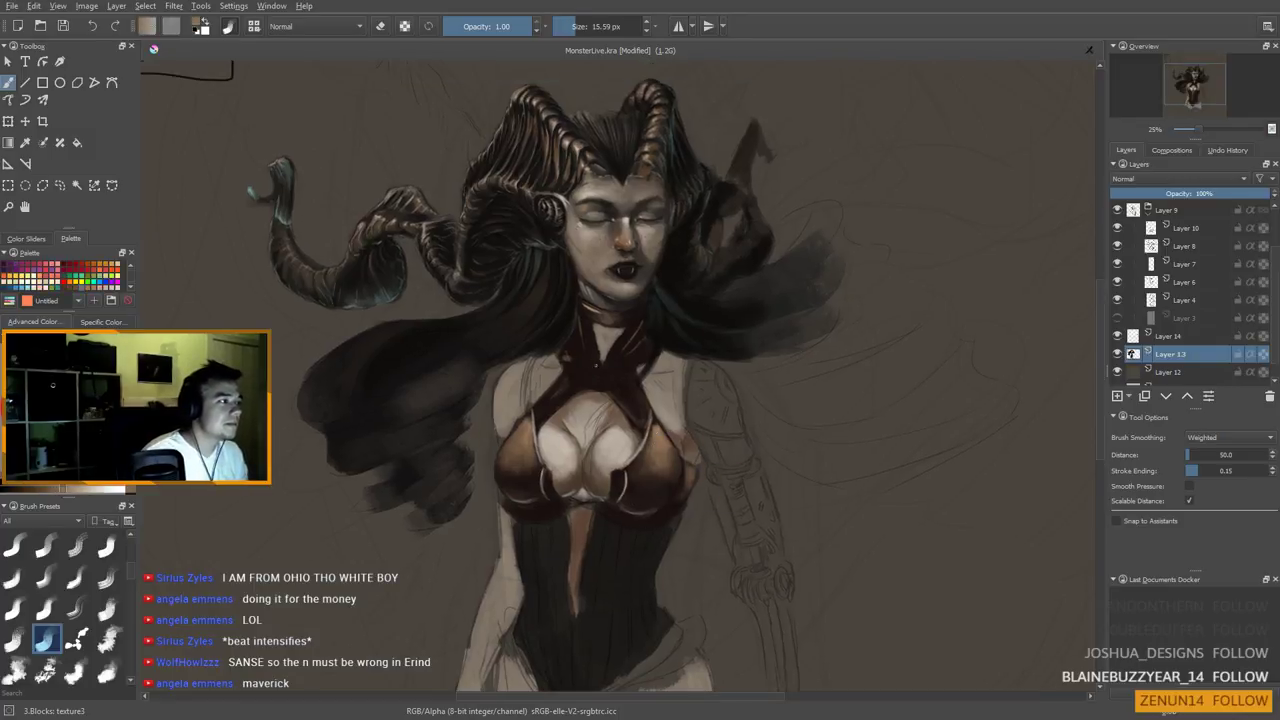
pyautogui.keyDown('shift'); pyautogui.moveTo(582, 372); pyautogui.dragTo(601, 372); pyautogui.keyUp('shift')
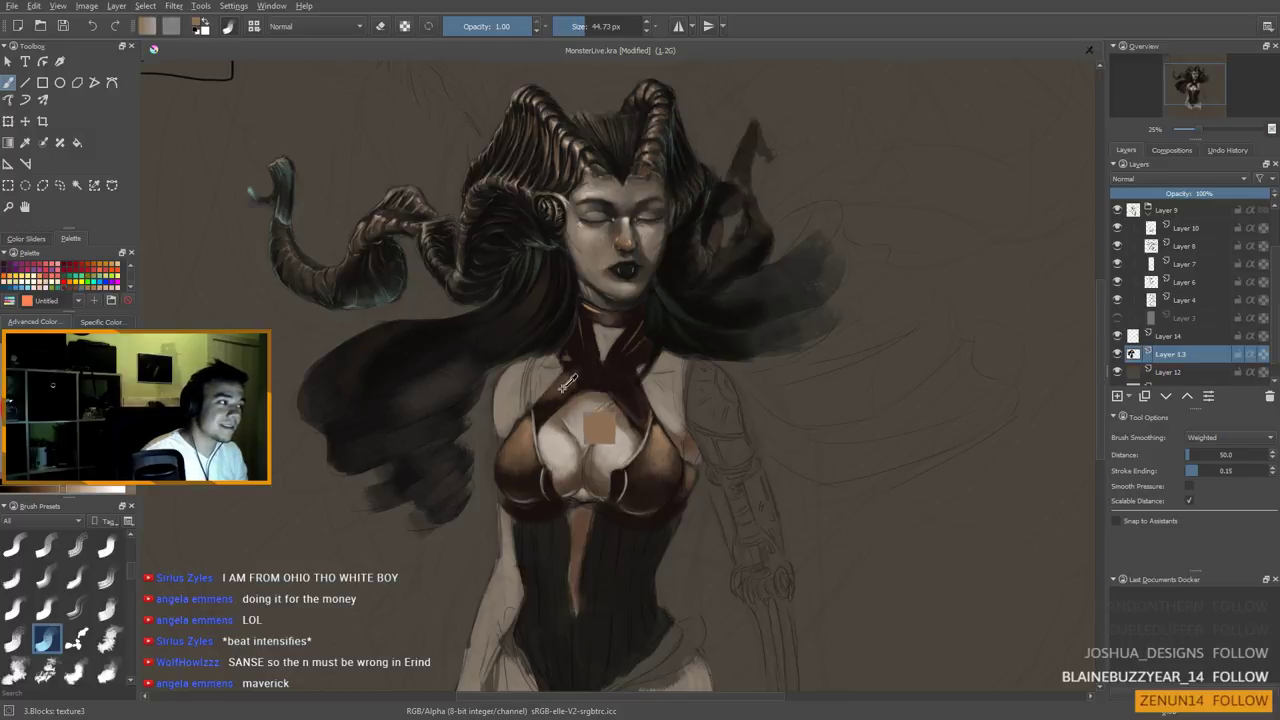
pyautogui.keyDown('ctrl'); pyautogui.click(596, 368); pyautogui.keyUp('ctrl')
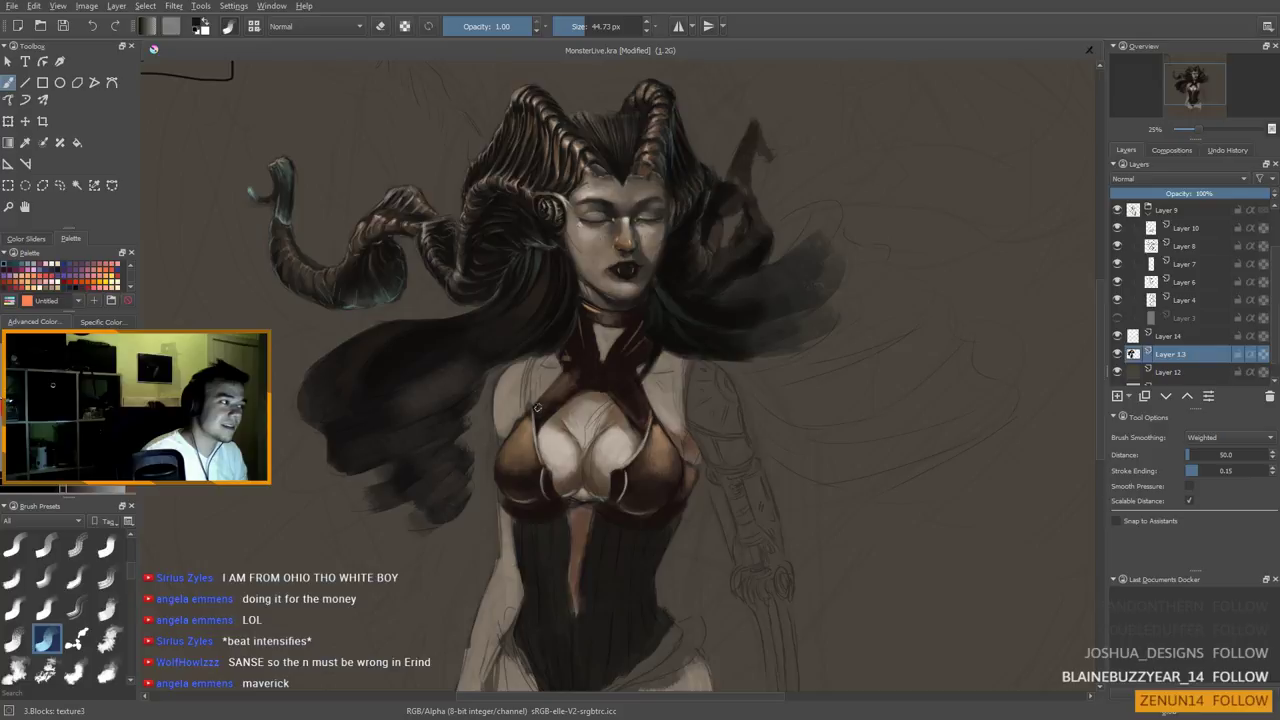
pyautogui.moveTo(538, 407); pyautogui.dragTo(537, 419)
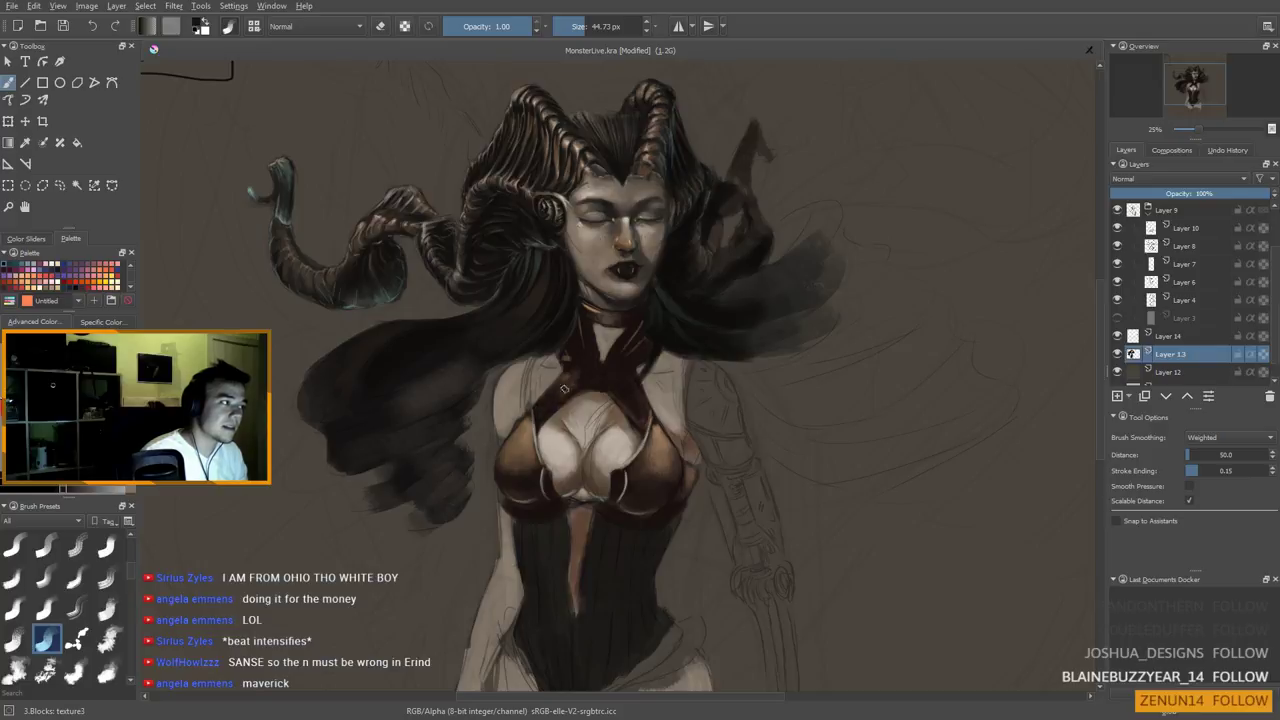
pyautogui.keyDown('ctrl'); pyautogui.click(572, 373); pyautogui.keyUp('ctrl')
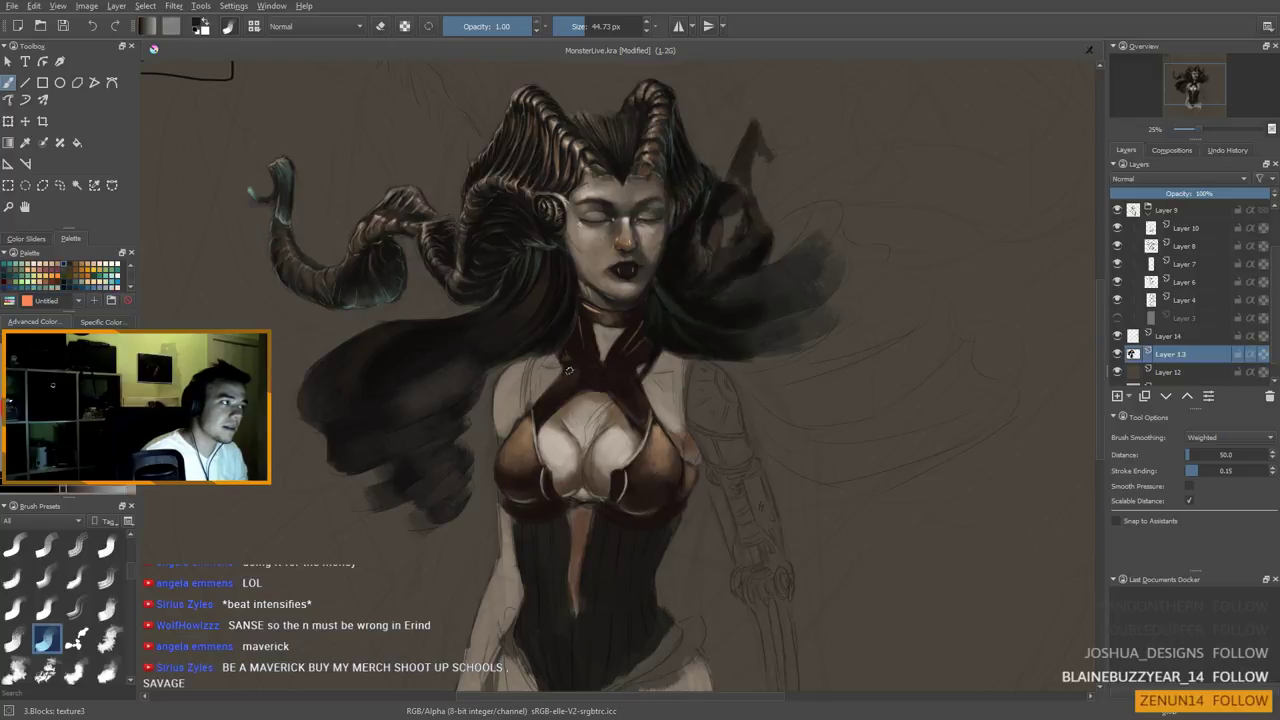
pyautogui.press('ctrl')
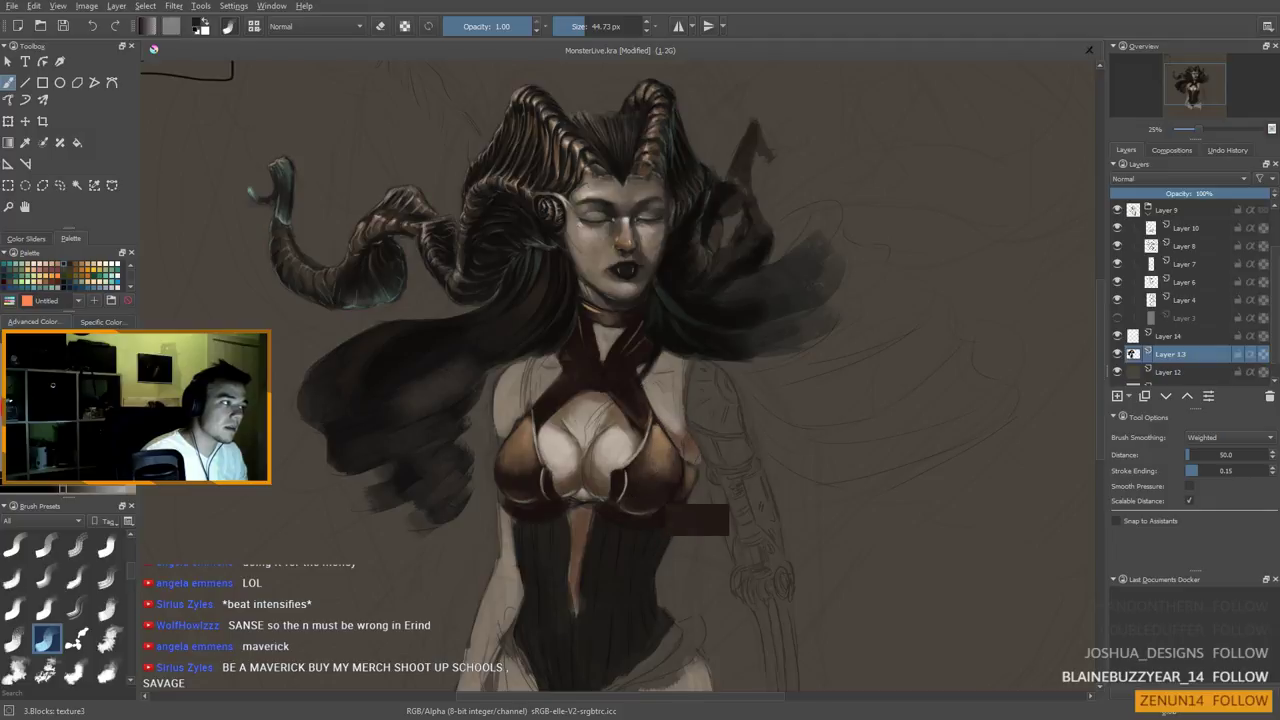
# Paint muted reddish-brown highlights on the crossed straps with sampled tones and undo the unwanted strokes
pyautogui.keyDown('ctrl'); pyautogui.click(642, 476); pyautogui.keyUp('ctrl')
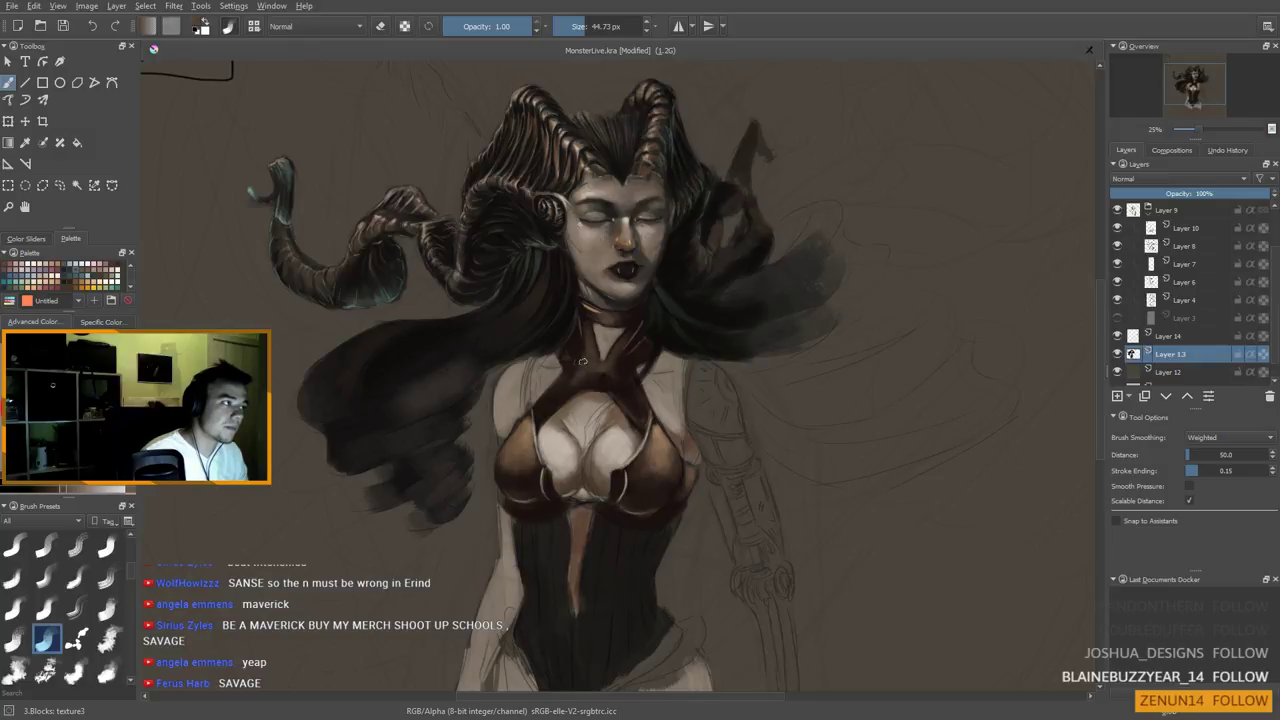
pyautogui.keyDown('ctrl'); pyautogui.click(572, 366); pyautogui.keyUp('ctrl')
pyautogui.hotkey('ctrl', 'z')
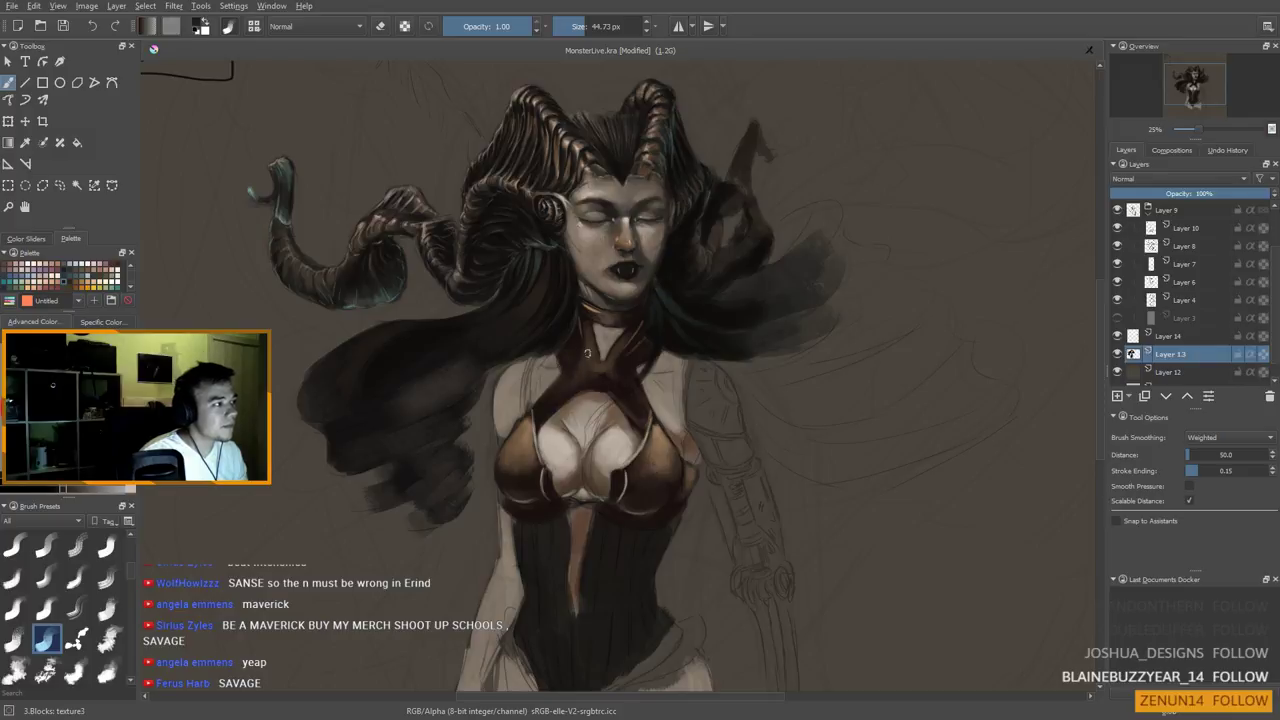
pyautogui.press('e')
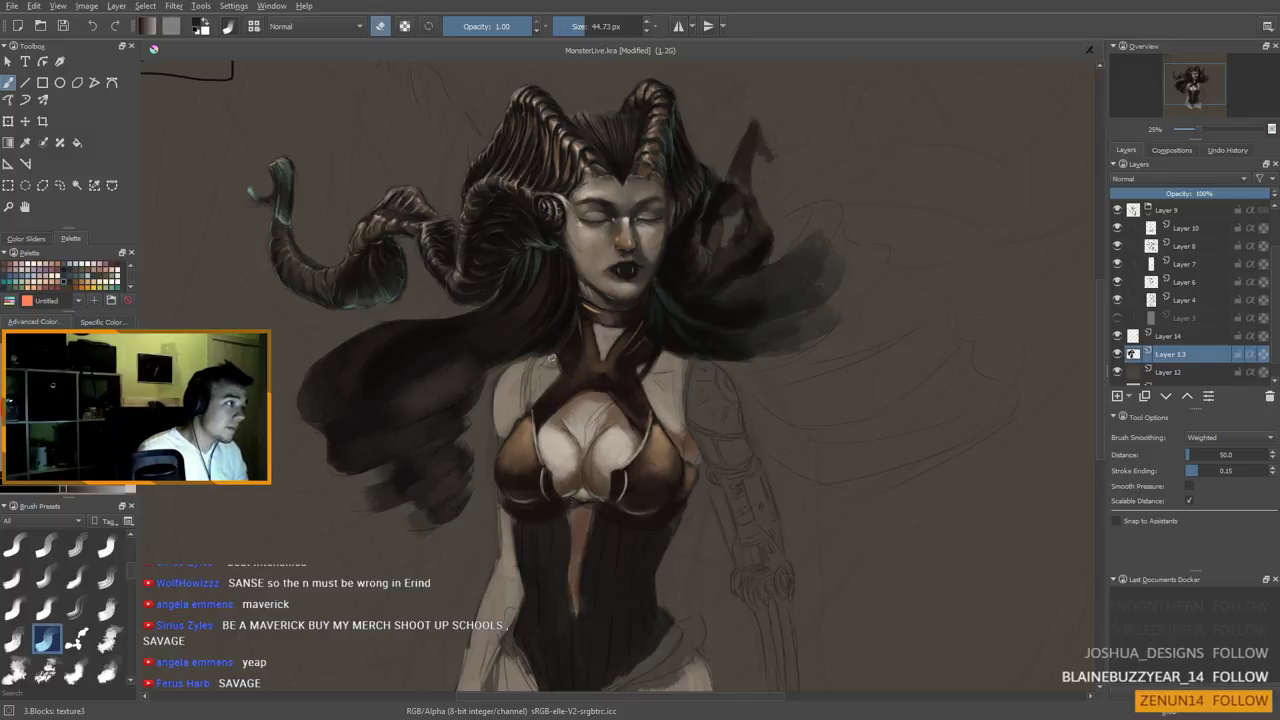
pyautogui.press('e')
pyautogui.keyDown('ctrl'); pyautogui.click(550, 357); pyautogui.keyUp('ctrl')
pyautogui.hotkey('ctrl', 'z')
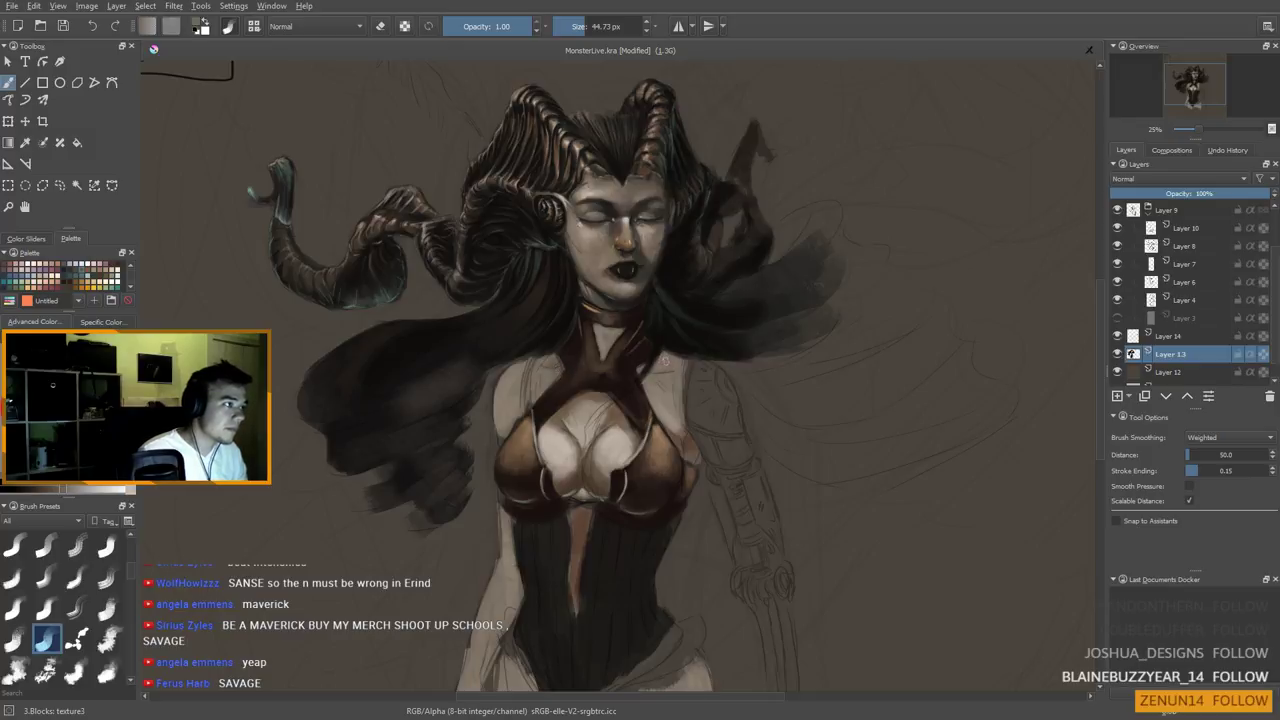
# Sample a near-black tone, enlarge the brush to about 65 px, and darken the corset down to its pointed lower edge
pyautogui.scroll(-3, 619, 466)
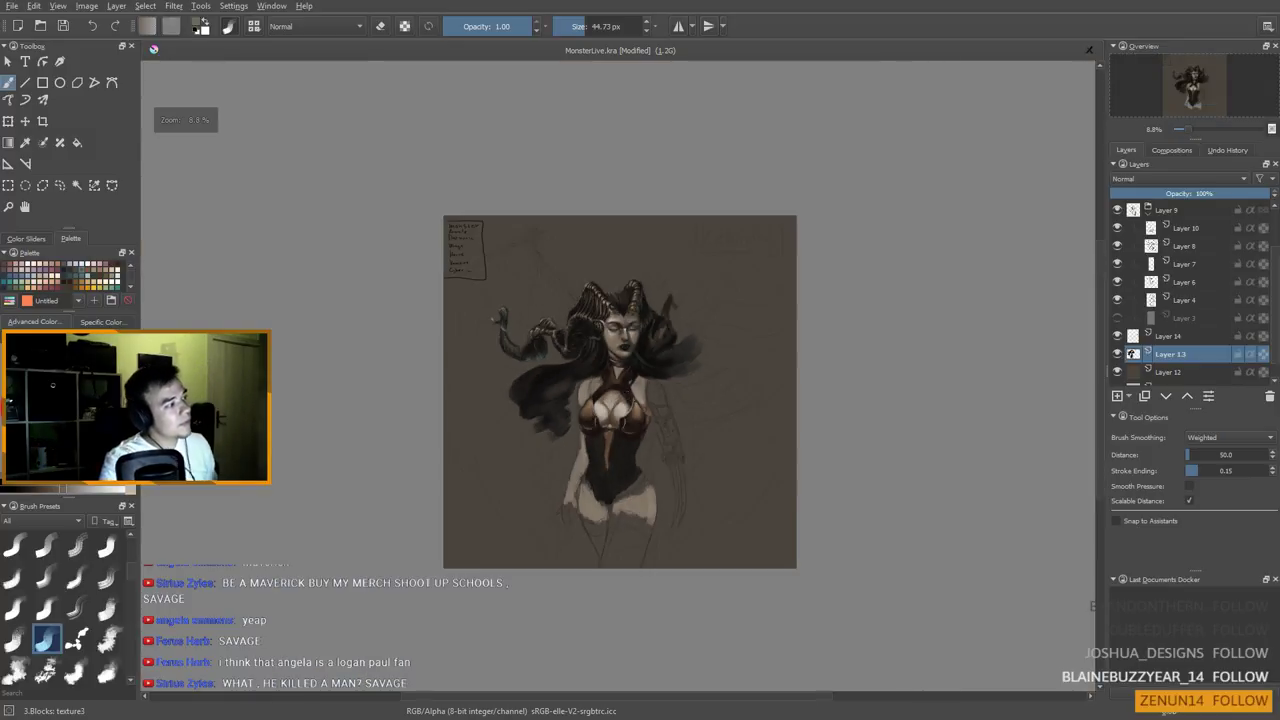
pyautogui.scroll(2, 619, 466)
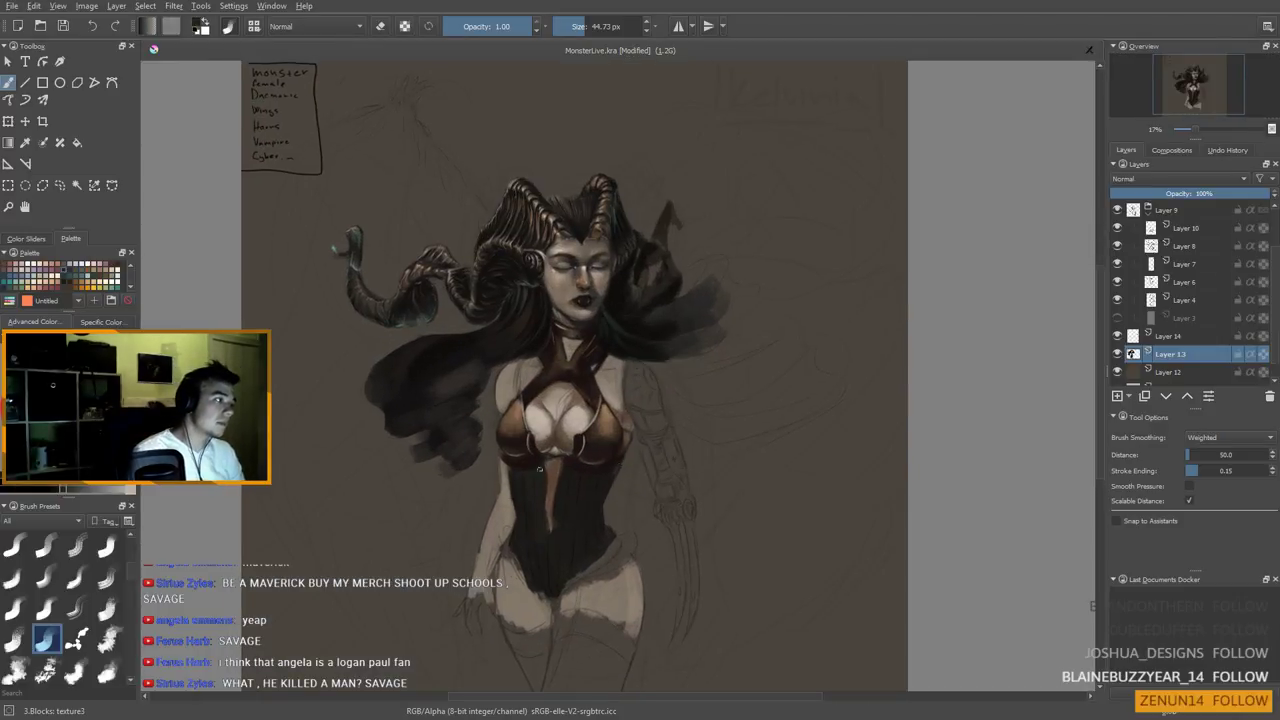
pyautogui.keyDown('ctrl'); pyautogui.click(530, 282); pyautogui.keyUp('ctrl')
pyautogui.keyDown('shift'); pyautogui.moveTo(522, 478); pyautogui.dragTo(526, 478); pyautogui.keyUp('shift')
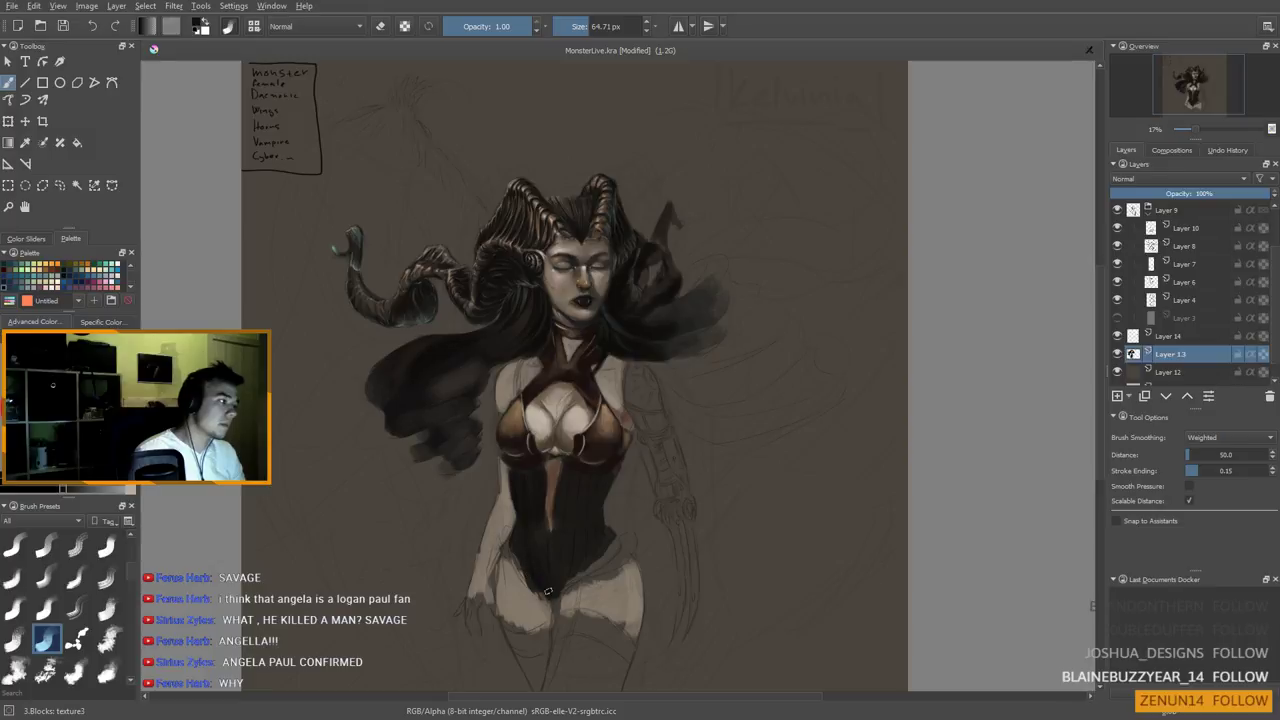
pyautogui.moveTo(552, 590); pyautogui.dragTo(559, 590)
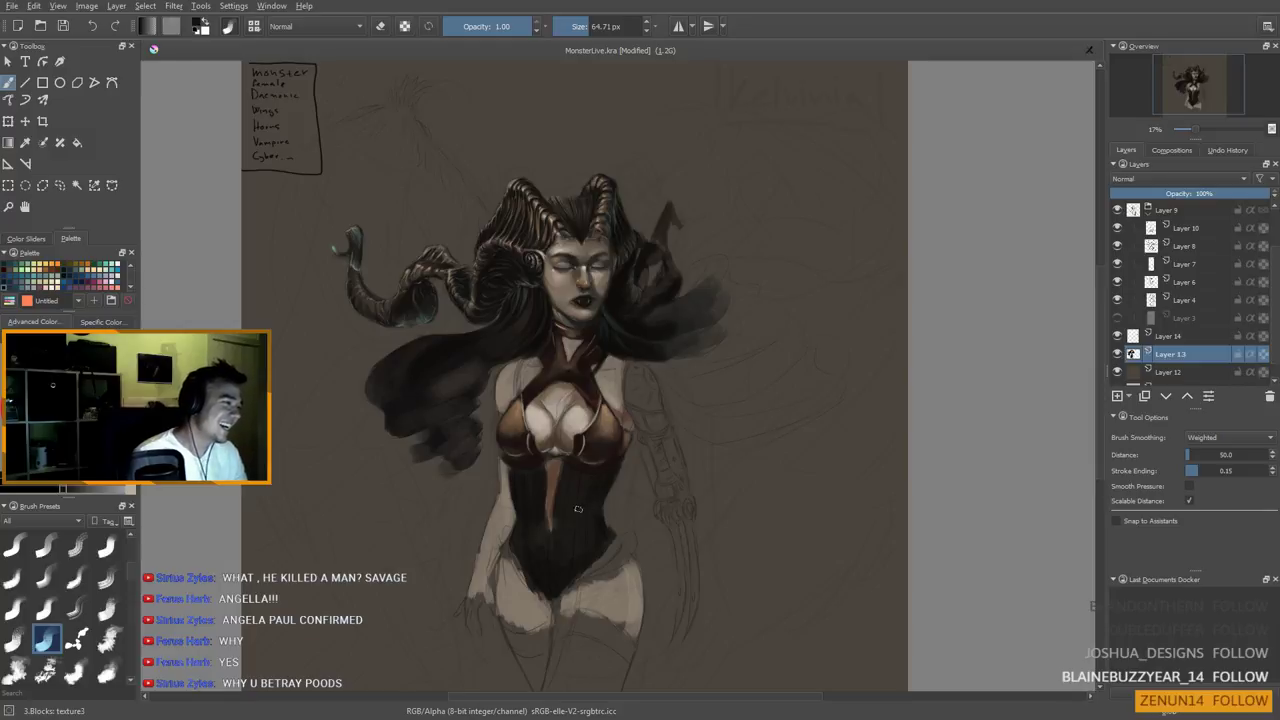
pyautogui.moveTo(566, 549); pyautogui.dragTo(575, 583)
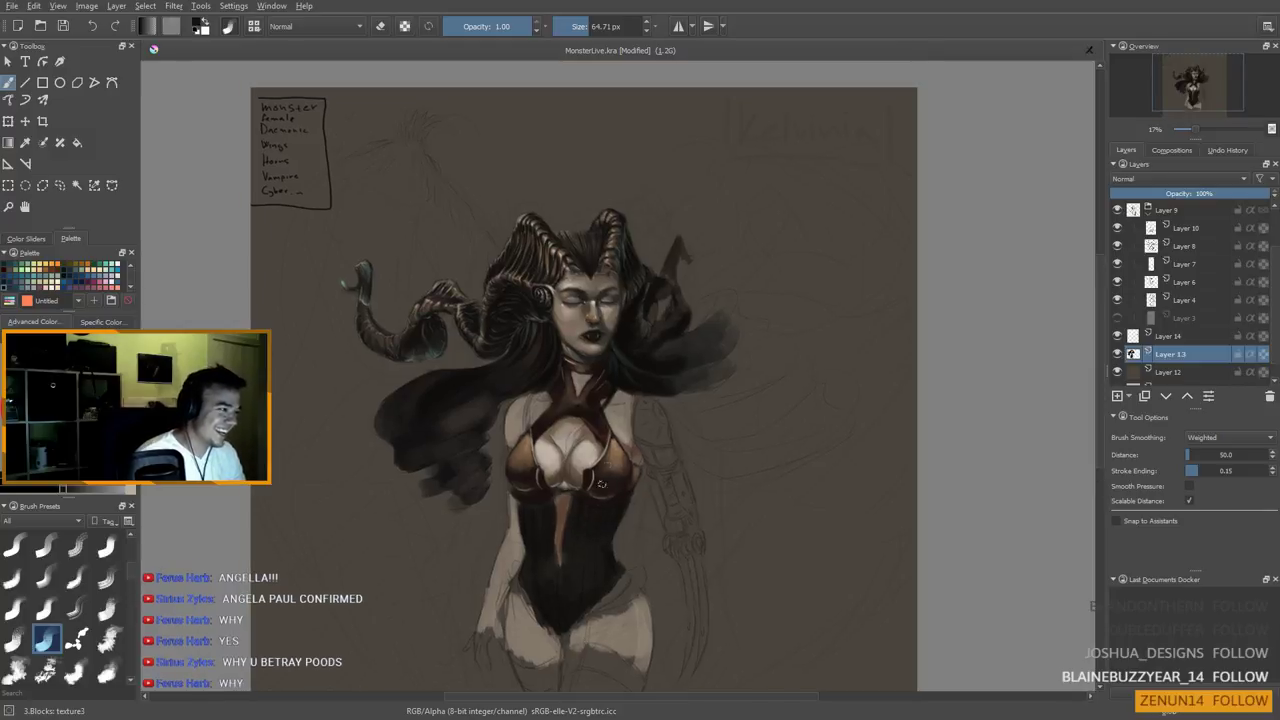
pyautogui.moveTo(586, 487); pyautogui.dragTo(582, 503)
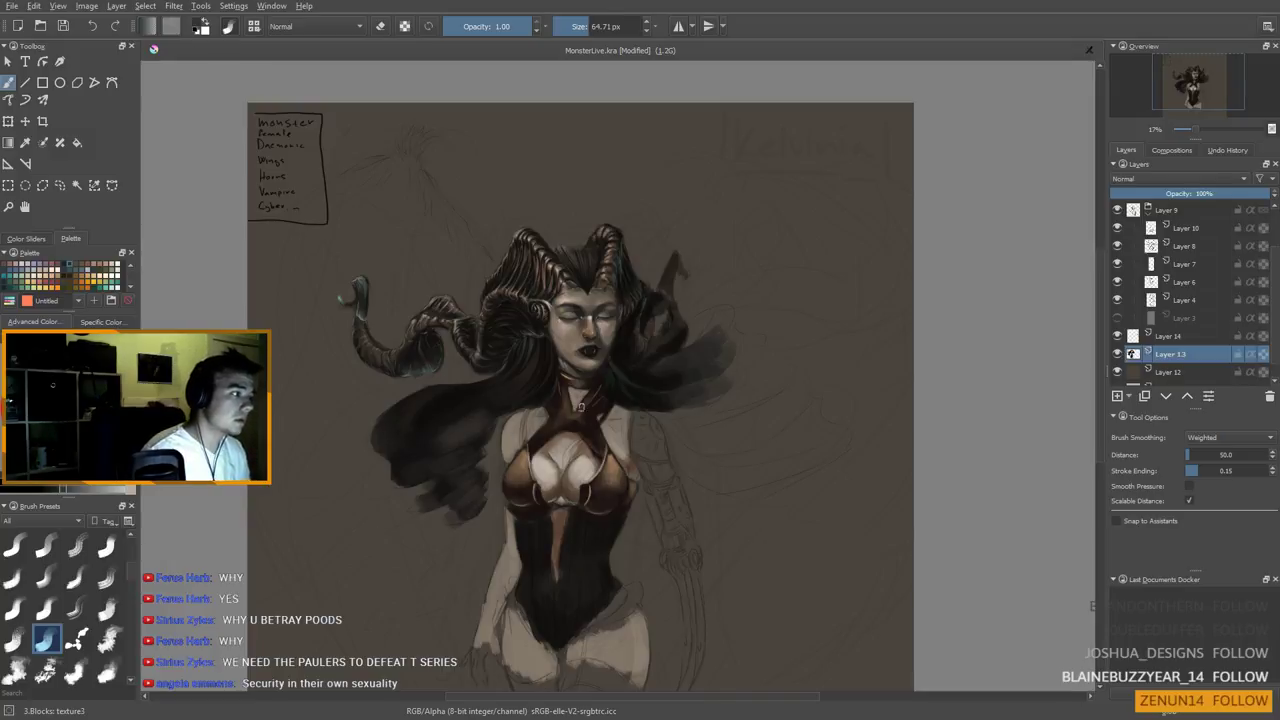
# Paint thin dark shoulder straps running up from both cups, reducing the brush to about 42 px and about 30 px
pyautogui.keyDown('ctrl'); pyautogui.click(586, 424); pyautogui.keyUp('ctrl')
pyautogui.keyDown('ctrl'); pyautogui.click(616, 393); pyautogui.keyUp('ctrl')
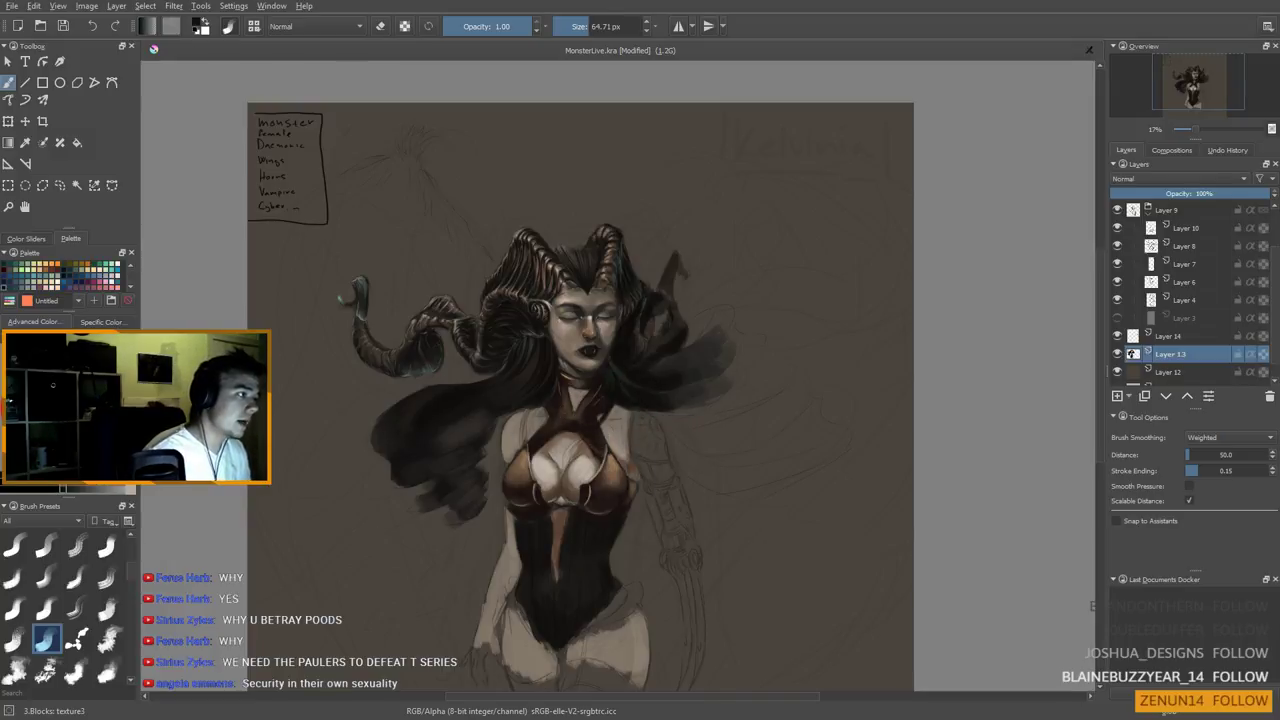
pyautogui.keyDown('shift'); pyautogui.moveTo(534, 428); pyautogui.dragTo(519, 426); pyautogui.keyUp('shift')
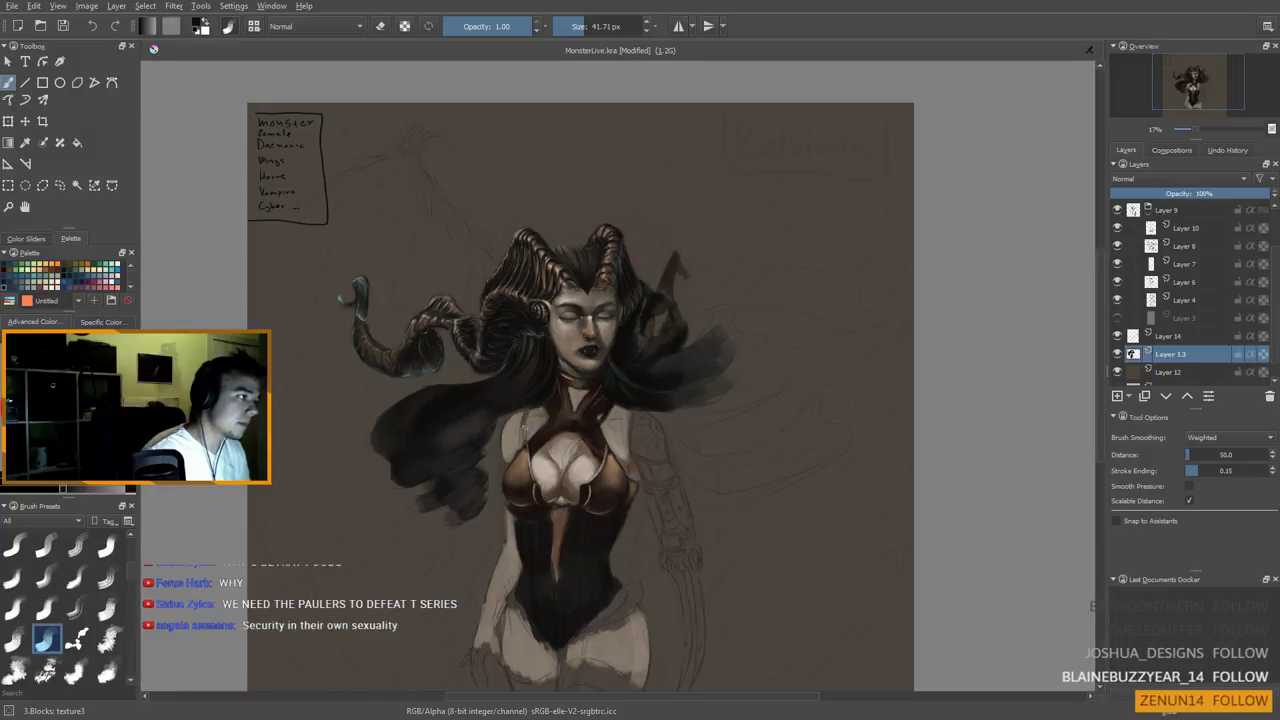
pyautogui.moveTo(633, 430)
pyautogui.mouseDown()
pyautogui.moveTo(630, 418)
pyautogui.moveTo(631, 446)
pyautogui.mouseUp()
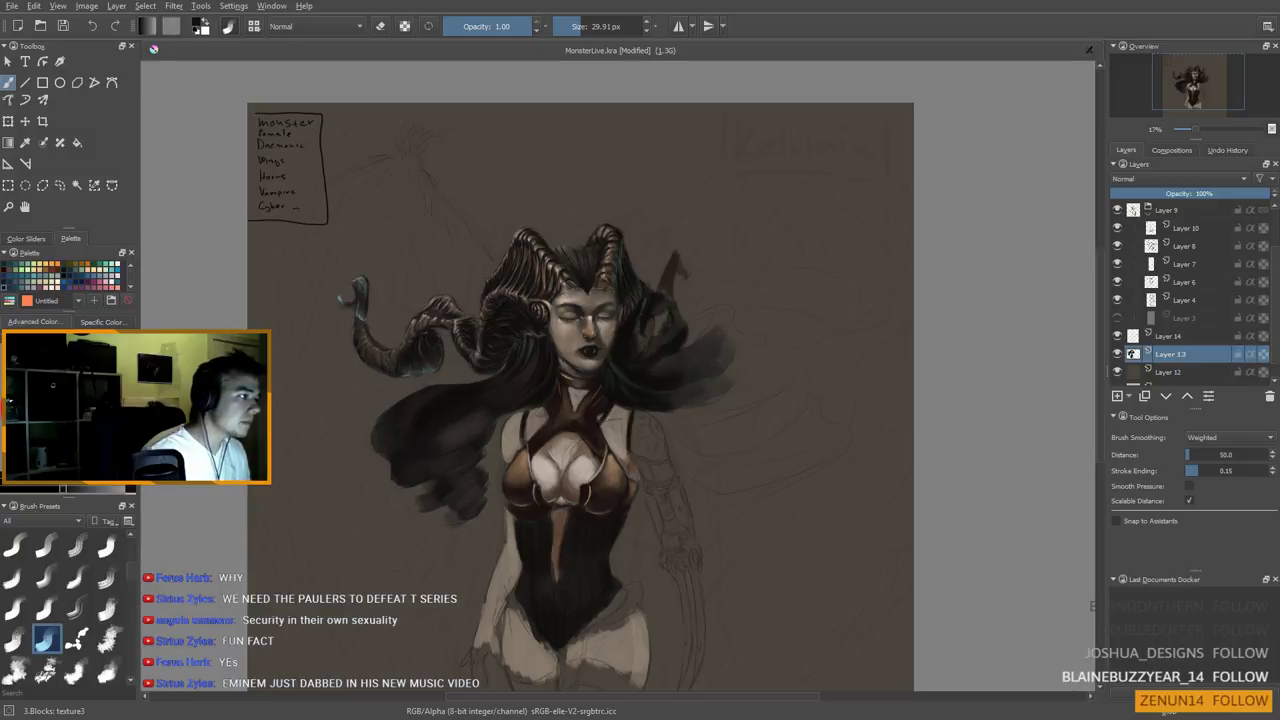
# Refine the chest shading around the crossed straps with sampled brown and pale skin tones at about 42 px and 33 px
pyautogui.keyDown('ctrl'); pyautogui.click(587, 455); pyautogui.keyUp('ctrl')
pyautogui.moveTo(537, 411); pyautogui.dragTo(545, 411)
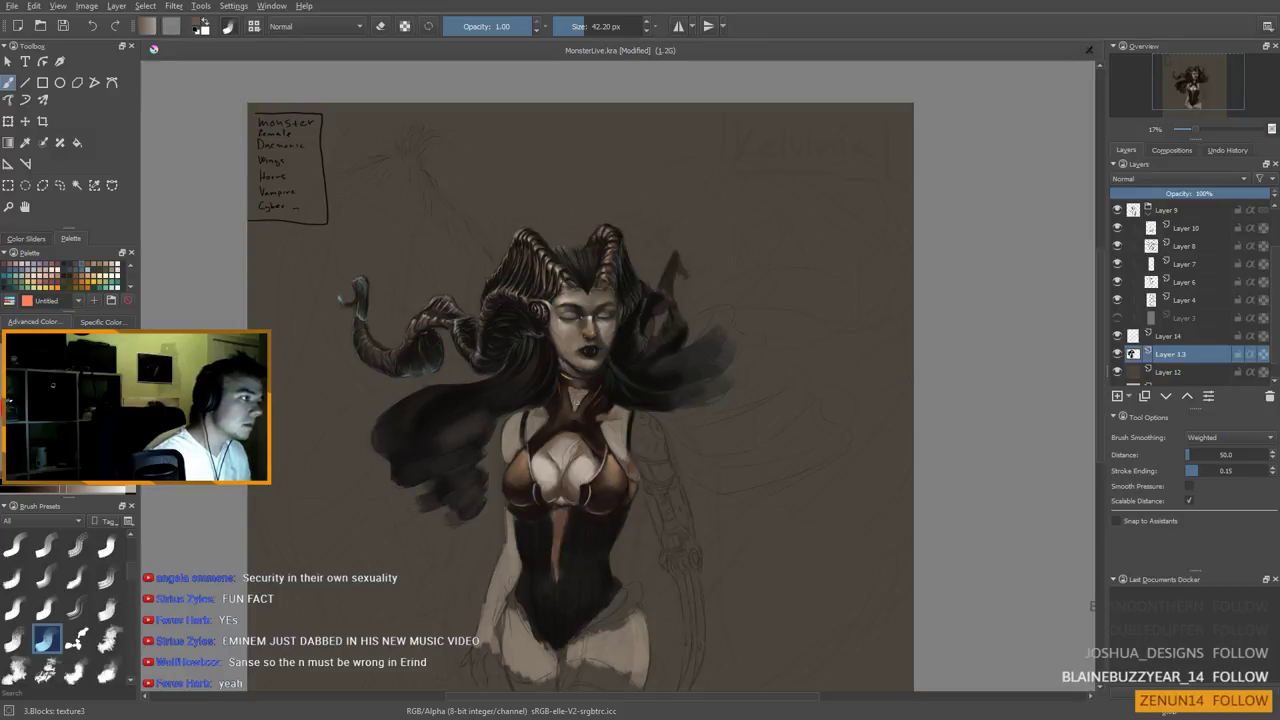
pyautogui.keyDown('ctrl'); pyautogui.click(587, 475); pyautogui.keyUp('ctrl')
pyautogui.keyDown('shift'); pyautogui.moveTo(586, 446); pyautogui.dragTo(581, 446); pyautogui.keyUp('shift')
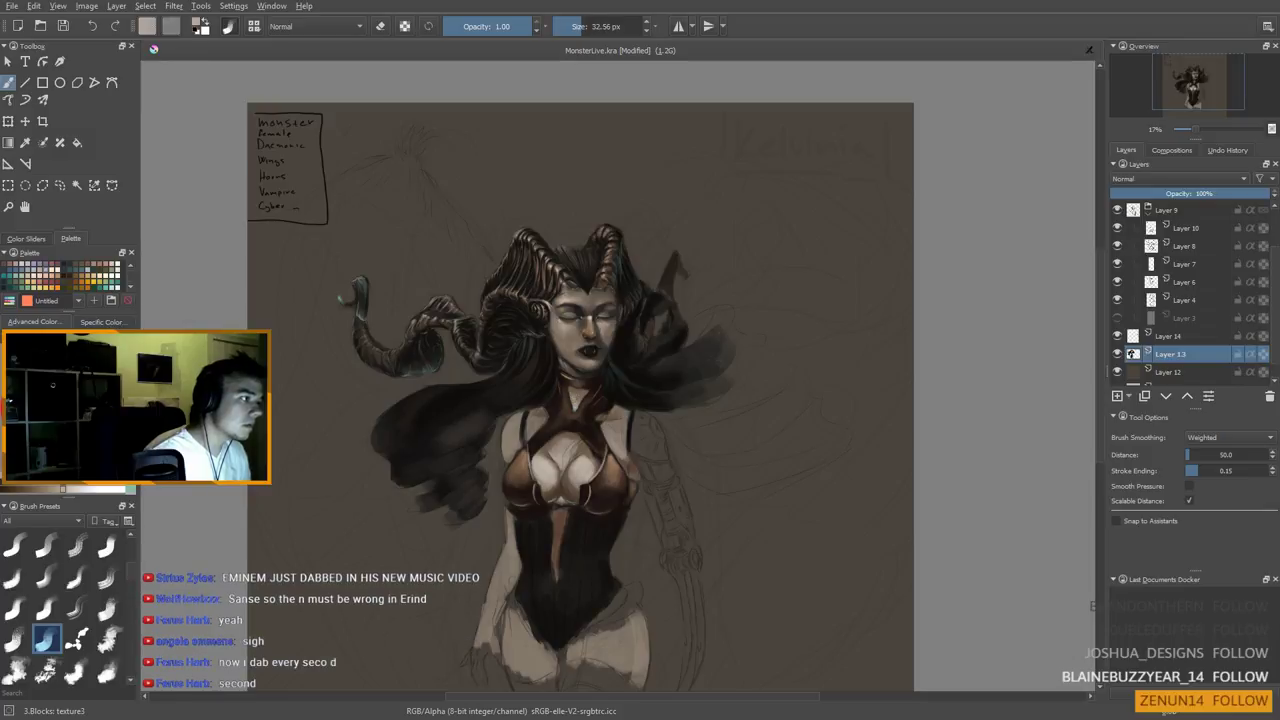
pyautogui.press('k')
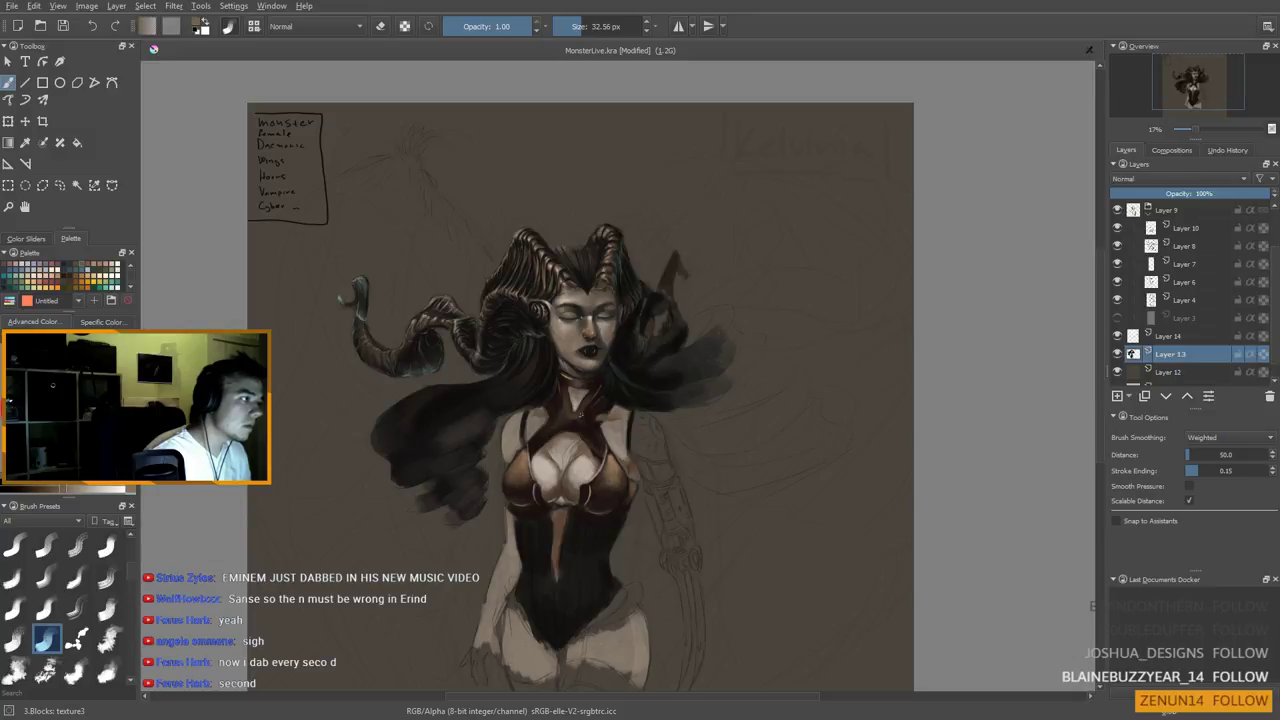
pyautogui.keyDown('ctrl'); pyautogui.click(584, 469); pyautogui.keyUp('ctrl')
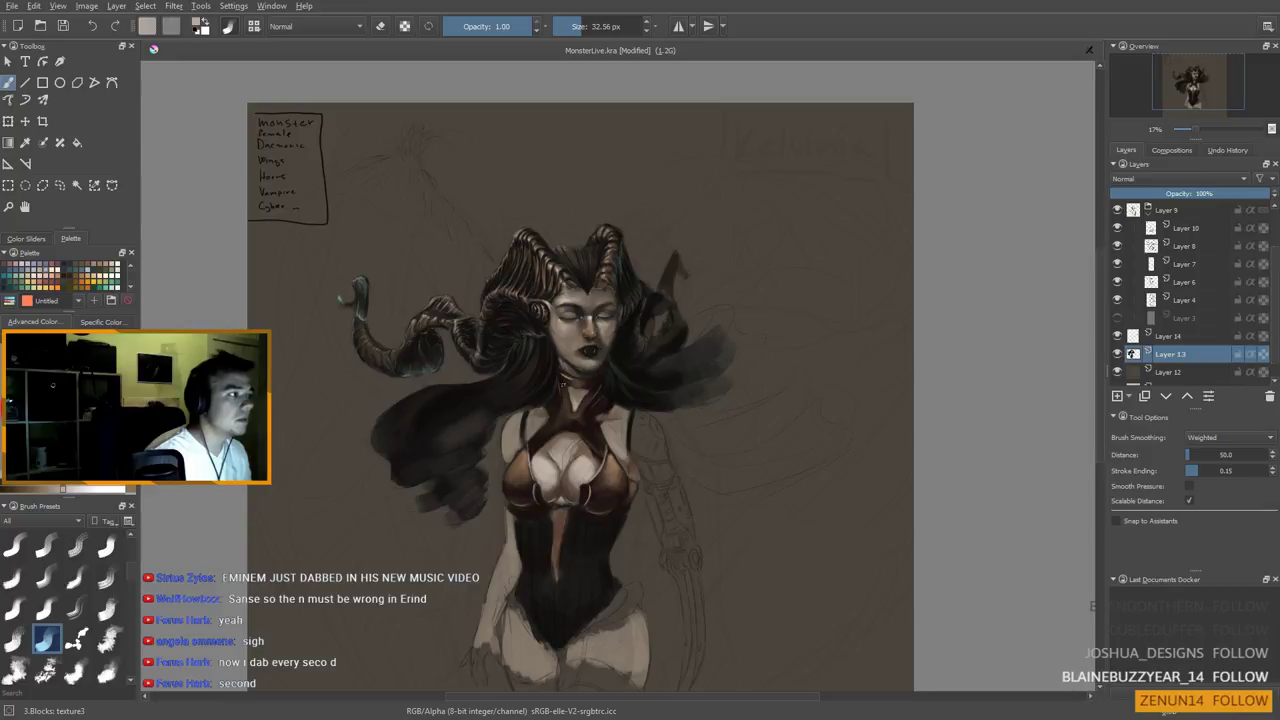
pyautogui.scroll(1, 563, 393)
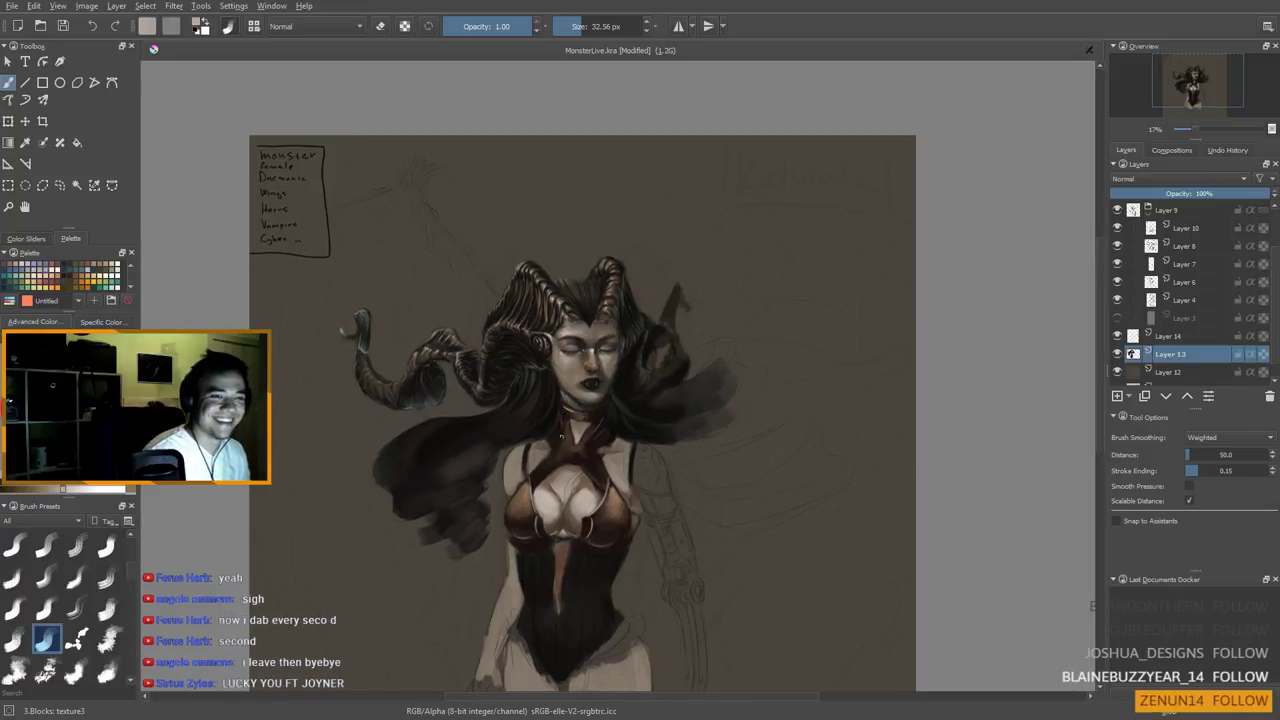
# Shade the shoulders and upper chest beside the bodice with sampled skin tones, enlarging the brush to about 52 px
pyautogui.moveTo(549, 497); pyautogui.dragTo(557, 472)
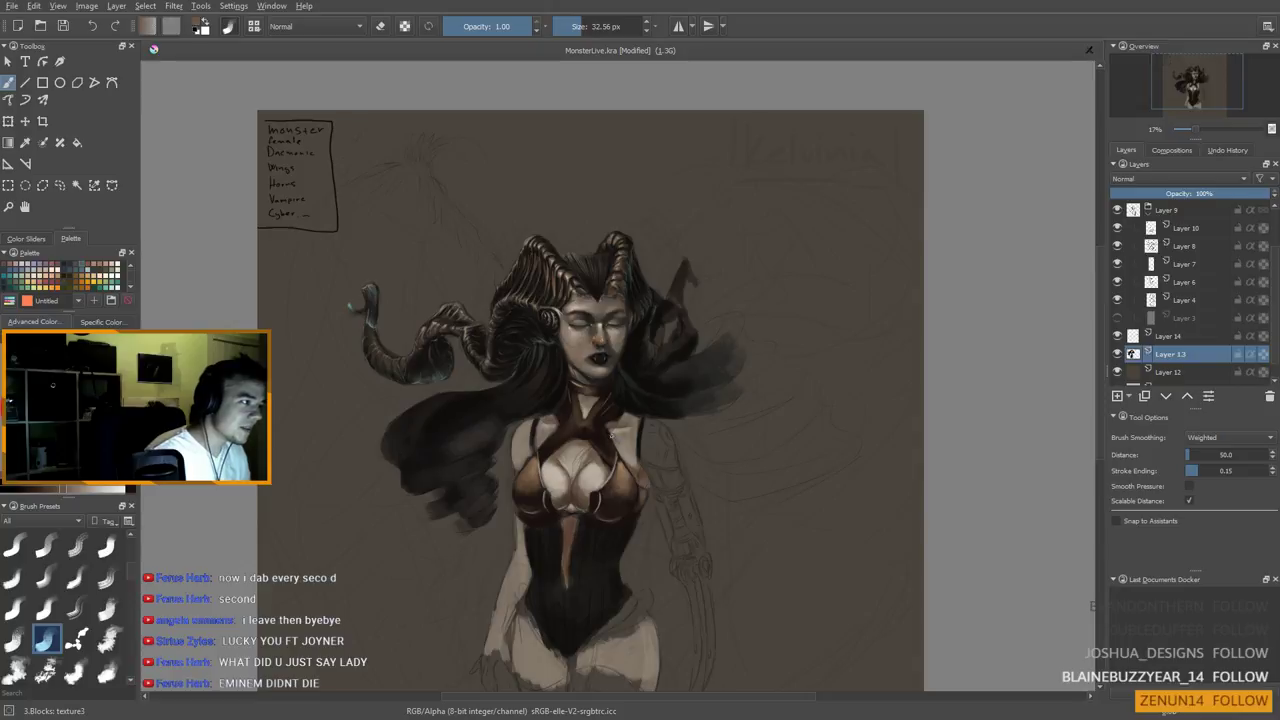
pyautogui.press(']')
pyautogui.keyDown('ctrl'); pyautogui.click(590, 461); pyautogui.keyUp('ctrl')
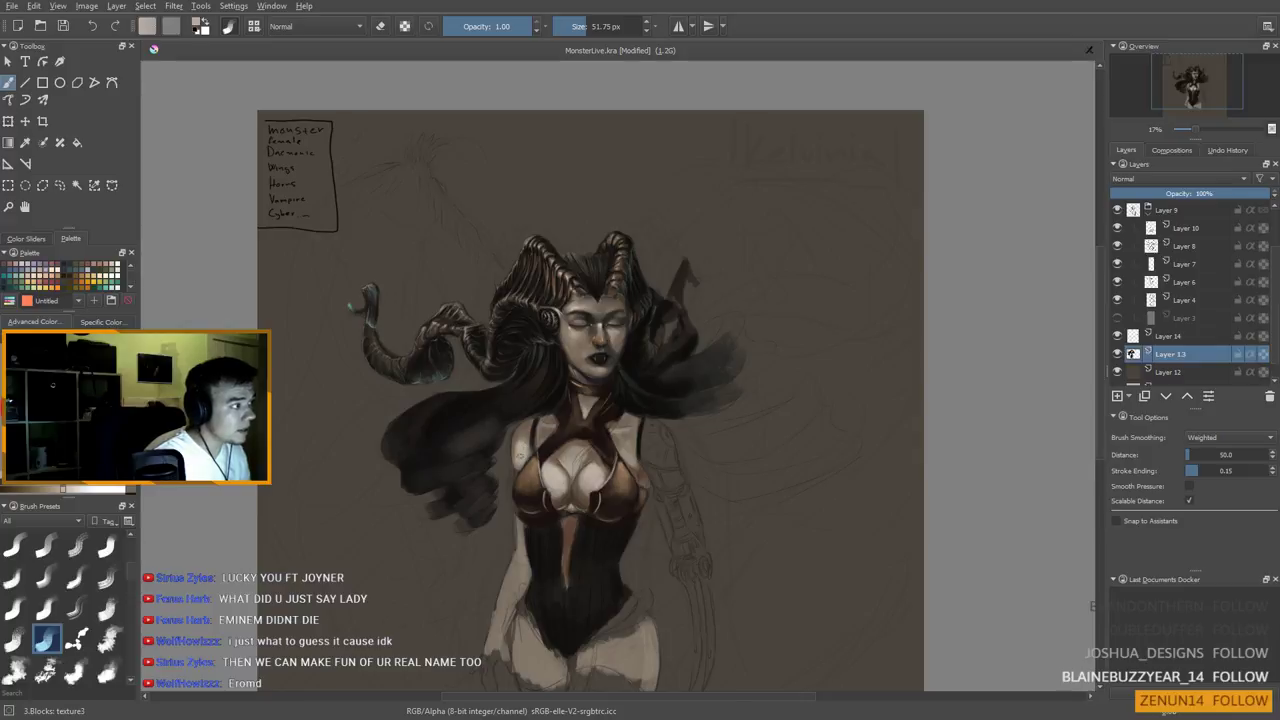
pyautogui.moveTo(635, 452); pyautogui.dragTo(643, 414)
pyautogui.keyDown('ctrl'); pyautogui.click(530, 395); pyautogui.keyUp('ctrl')
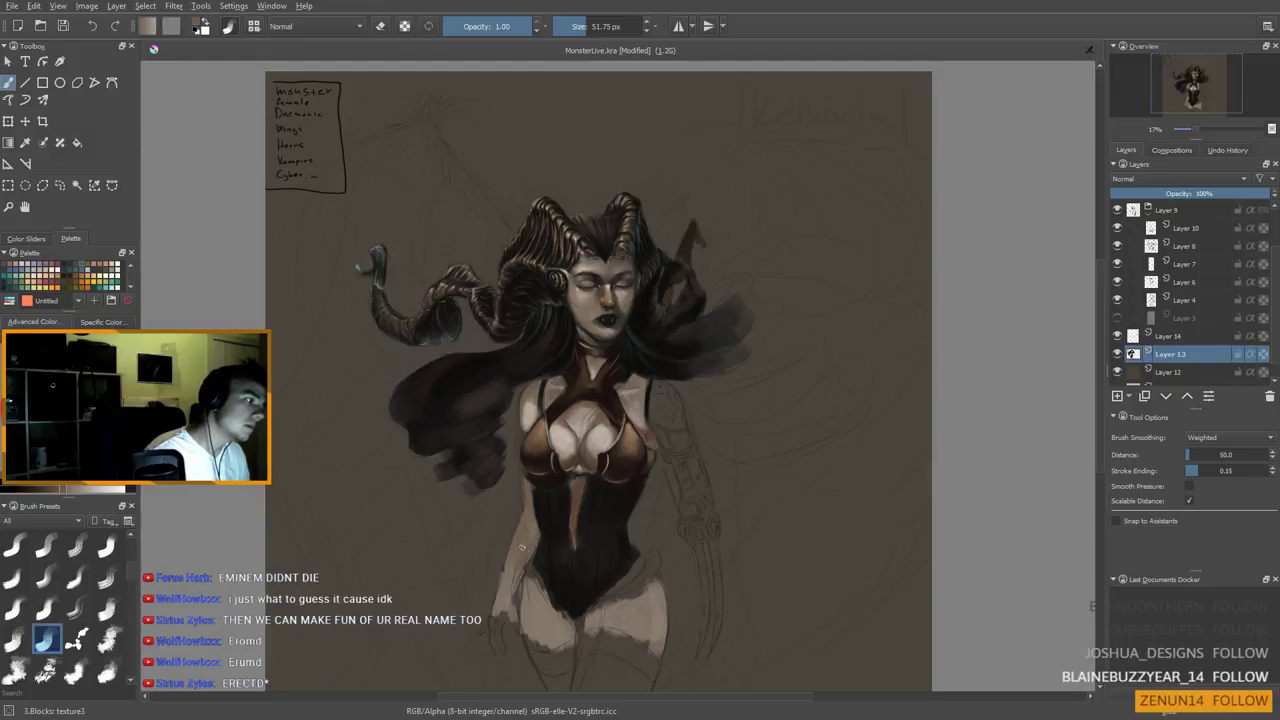
# Paint the lowered bare arm and hand with sampled brown skin tones, reducing the brush to about 46 px
pyautogui.moveTo(523, 566); pyautogui.dragTo(545, 478)
pyautogui.keyDown('ctrl'); pyautogui.click(669, 350); pyautogui.keyUp('ctrl')
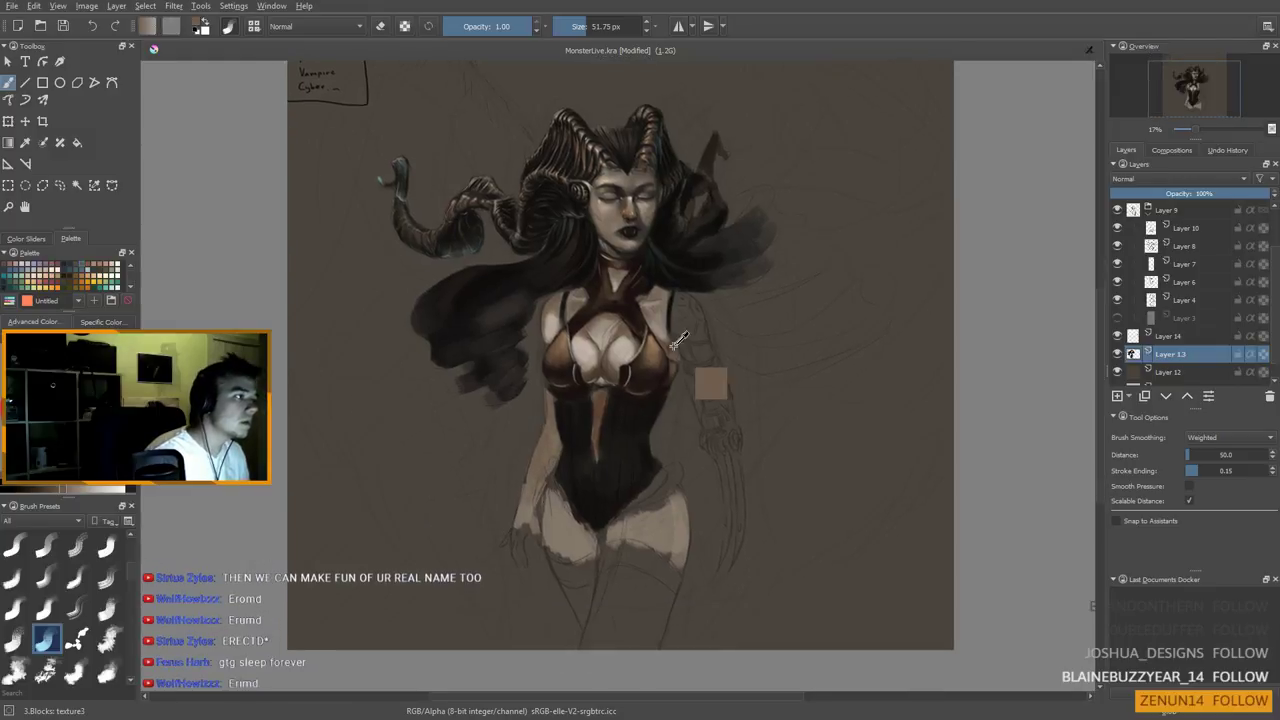
pyautogui.moveTo(523, 542); pyautogui.dragTo(519, 542)
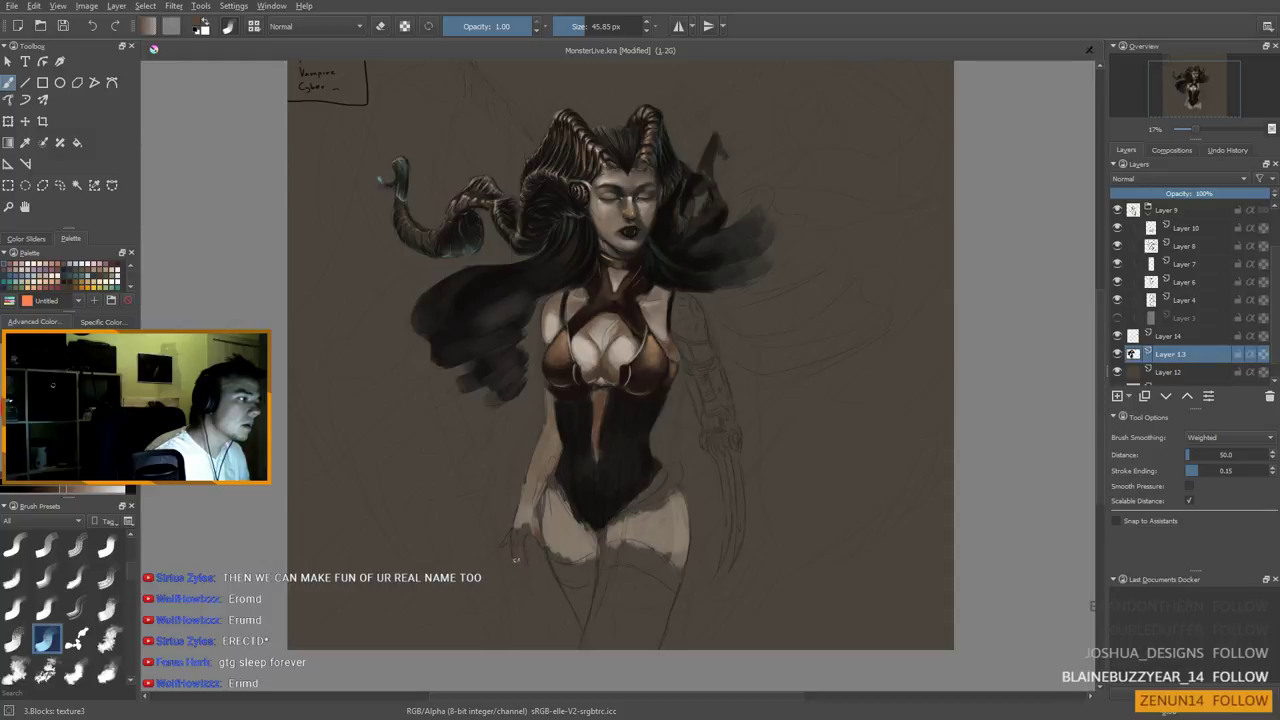
pyautogui.keyDown('ctrl'); pyautogui.click(523, 515); pyautogui.keyUp('ctrl')
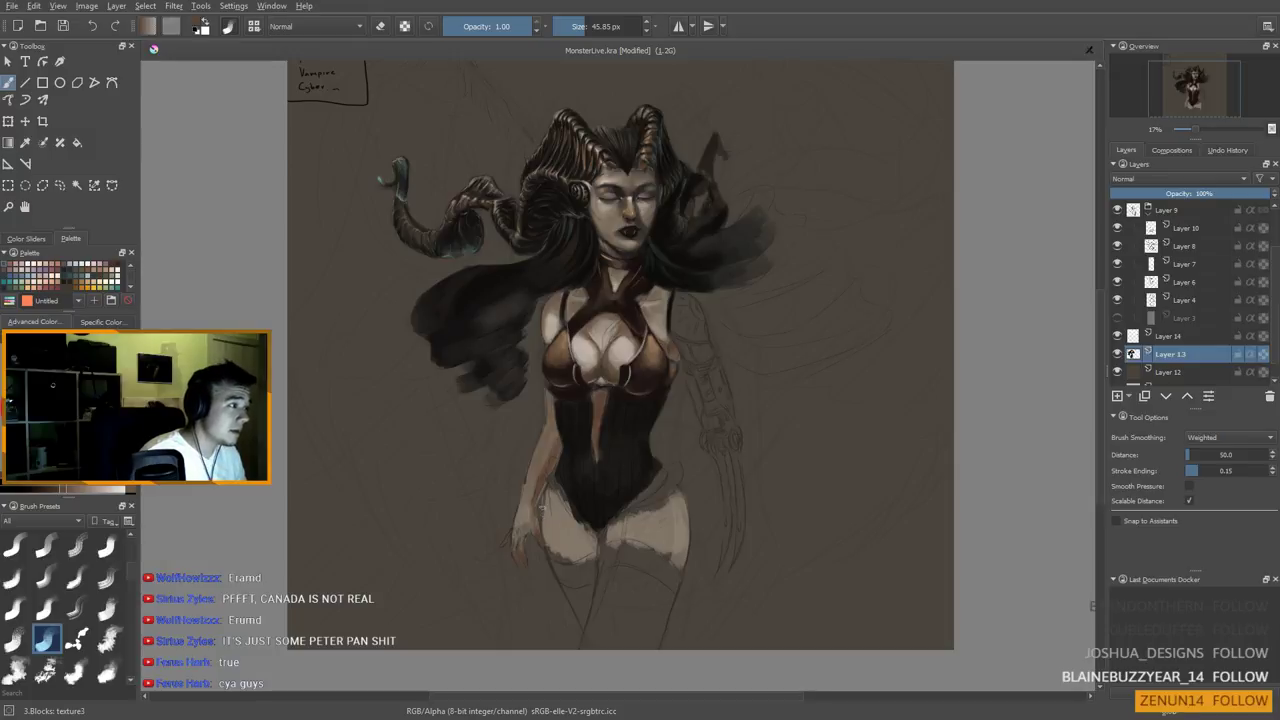
# Extend the corset's lower edge over both hips in a sampled near-black tone, using brush sizes of about 55 to 70 px
pyautogui.keyDown('ctrl'); pyautogui.click(567, 485); pyautogui.keyUp('ctrl')
pyautogui.moveTo(556, 469); pyautogui.dragTo(567, 496)
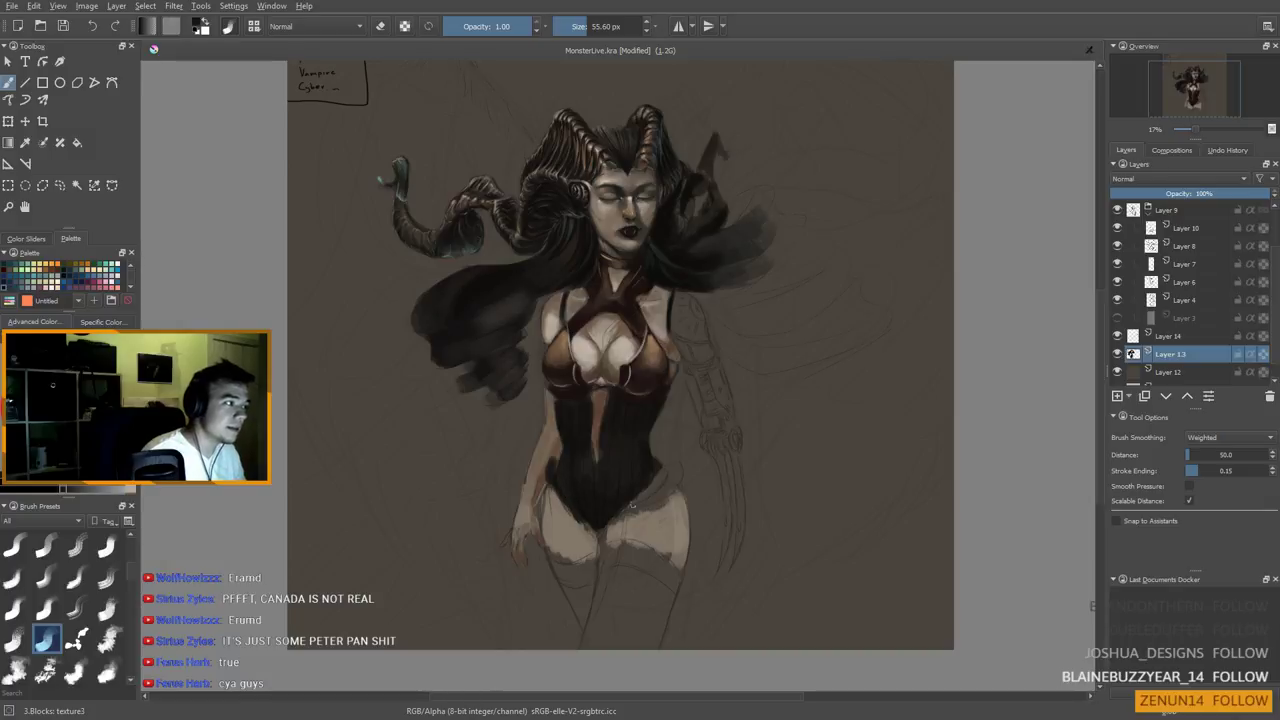
pyautogui.press(']')
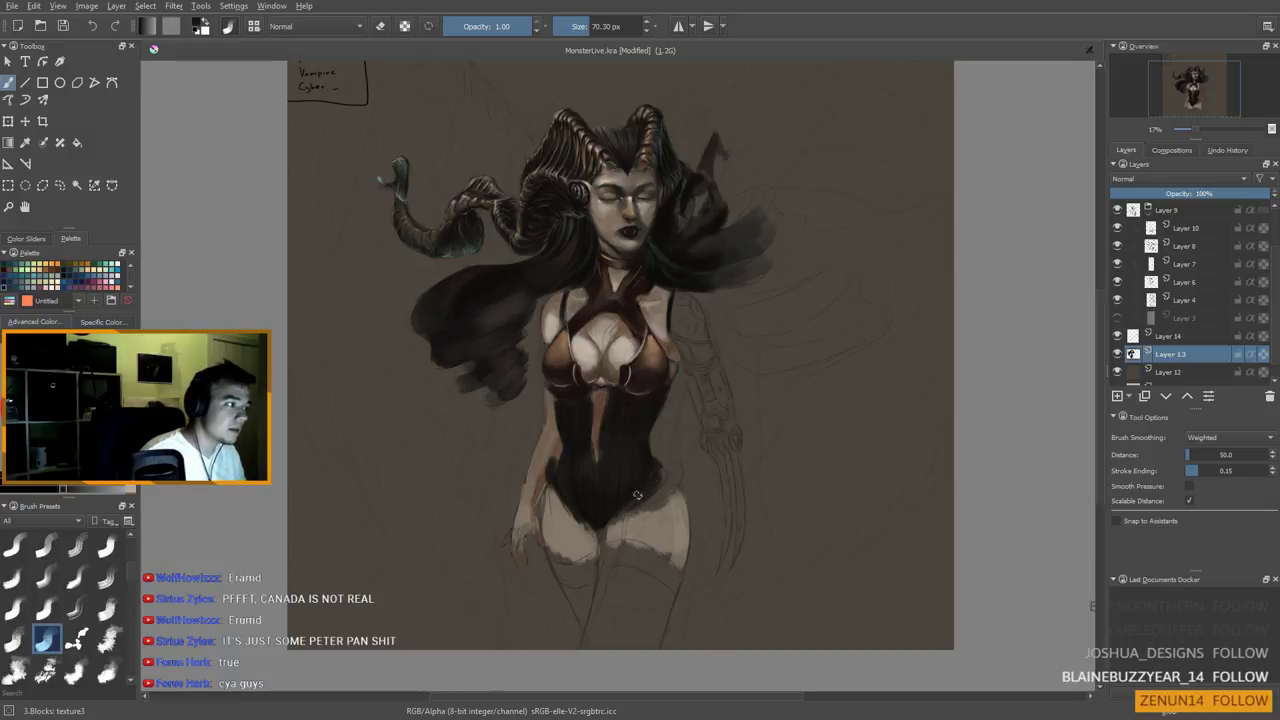
pyautogui.moveTo(626, 506)
pyautogui.mouseDown()
pyautogui.moveTo(674, 467)
pyautogui.moveTo(675, 482)
pyautogui.mouseUp()
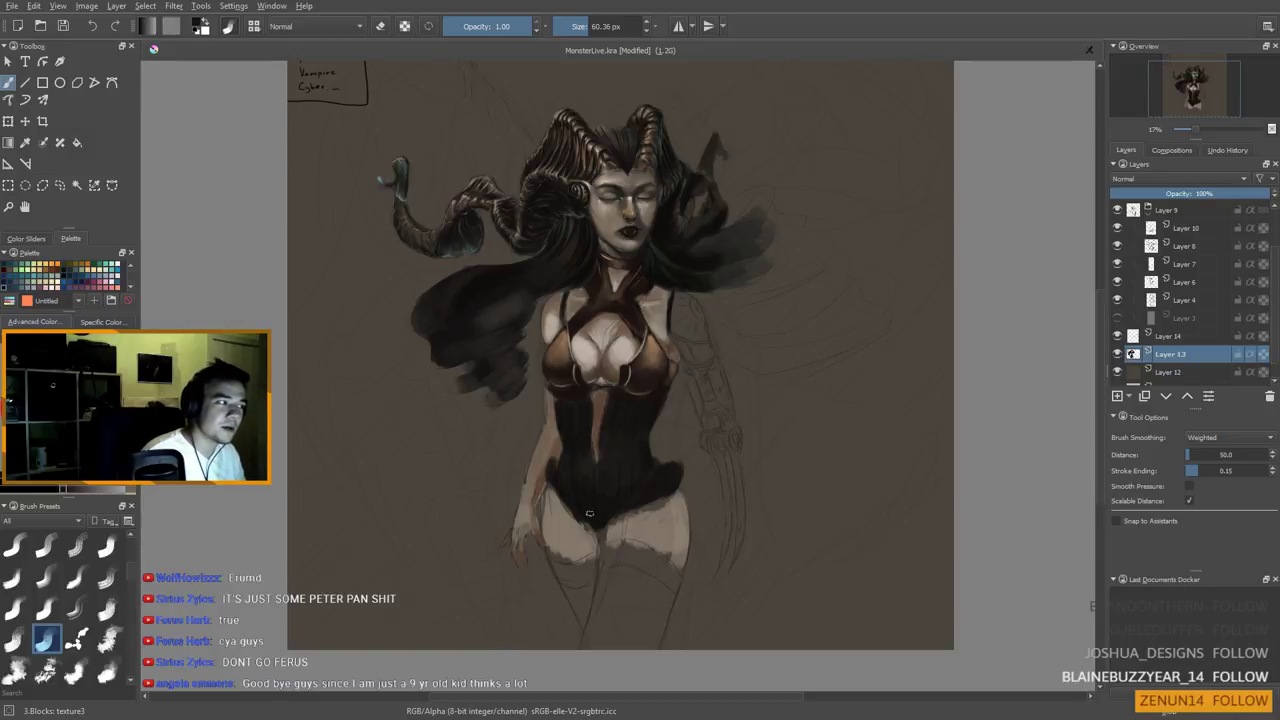
pyautogui.scroll(-1, 604, 524)
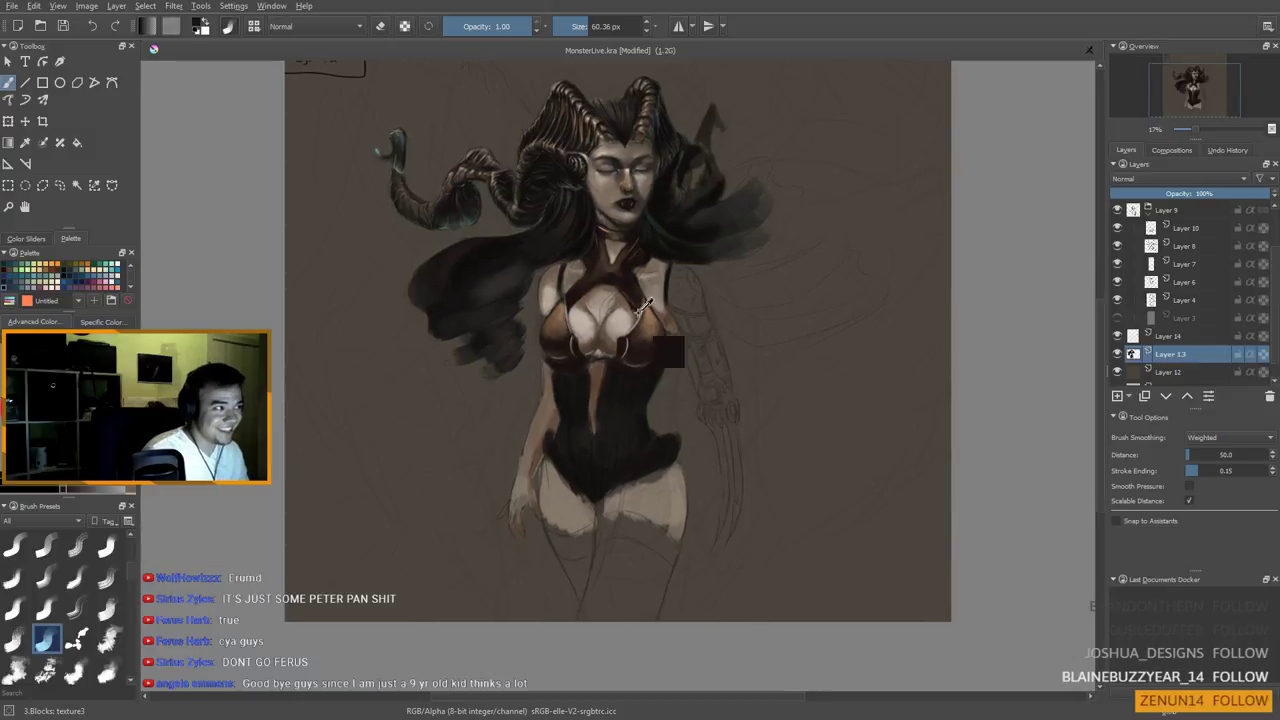
# Shade the thigh on the mechanical-arm side with sampled reddish-brown and pale skin tones at about 100 px
pyautogui.keyDown('ctrl'); pyautogui.click(670, 322); pyautogui.keyUp('ctrl')
pyautogui.moveTo(667, 473)
pyautogui.keyDown('shift'); pyautogui.mouseDown()
pyautogui.moveTo(680, 512)
pyautogui.moveTo(636, 489)
pyautogui.mouseUp(); pyautogui.keyUp('shift')
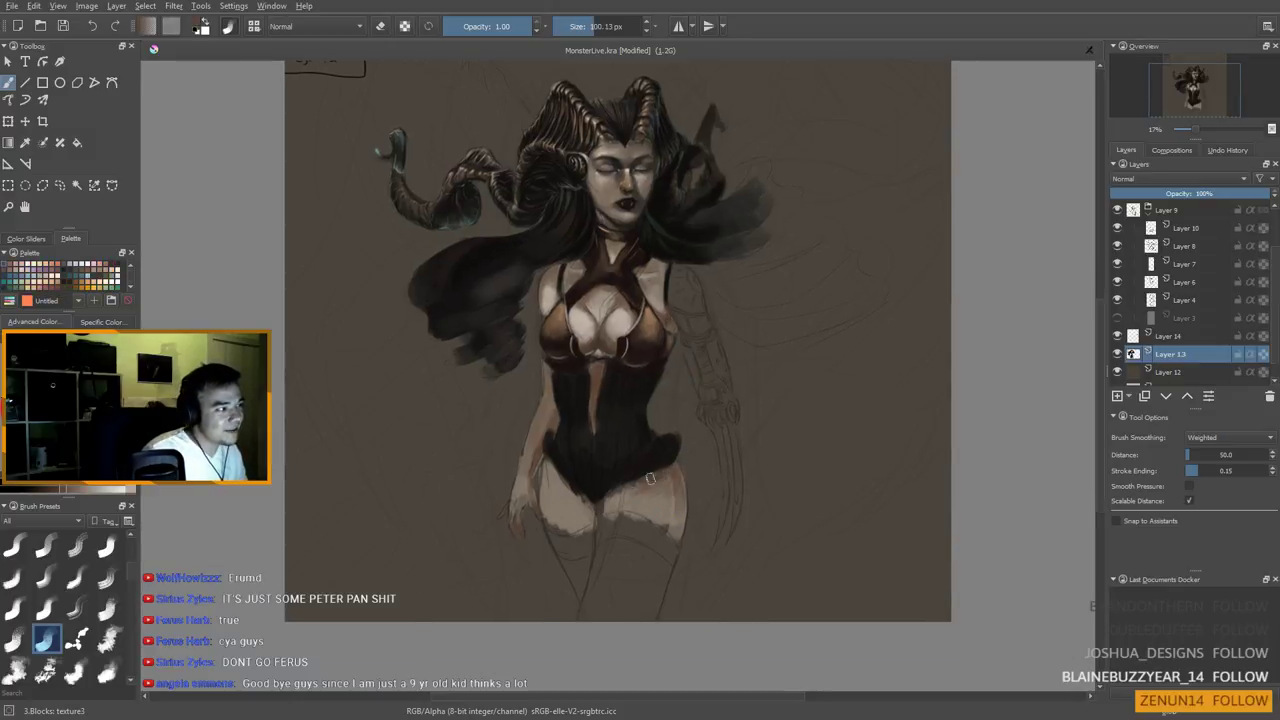
pyautogui.keyDown('ctrl'); pyautogui.click(660, 486); pyautogui.keyUp('ctrl')
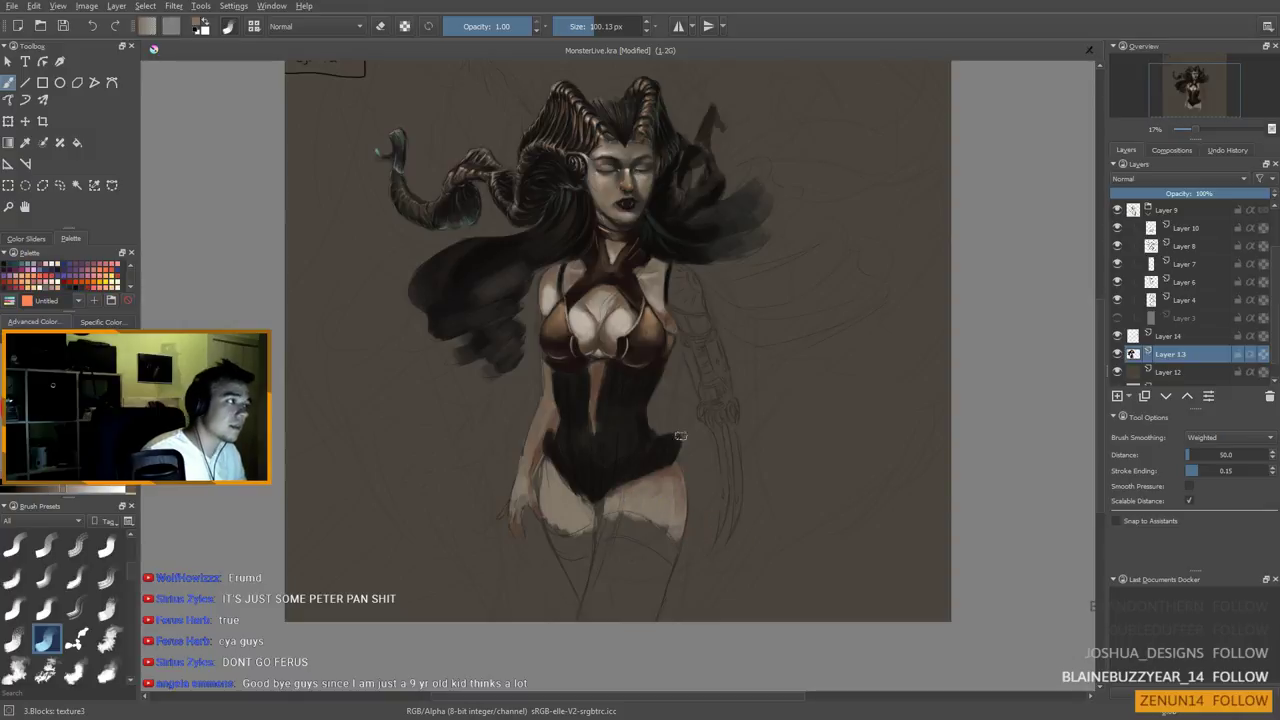
pyautogui.keyDown('ctrl'); pyautogui.click(627, 310); pyautogui.keyUp('ctrl')
pyautogui.moveTo(646, 481)
pyautogui.mouseDown()
pyautogui.moveTo(602, 503)
pyautogui.moveTo(638, 488)
pyautogui.moveTo(616, 492)
pyautogui.moveTo(619, 511)
pyautogui.moveTo(642, 487)
pyautogui.moveTo(551, 489)
pyautogui.moveTo(548, 474)
pyautogui.moveTo(572, 501)
pyautogui.mouseUp()
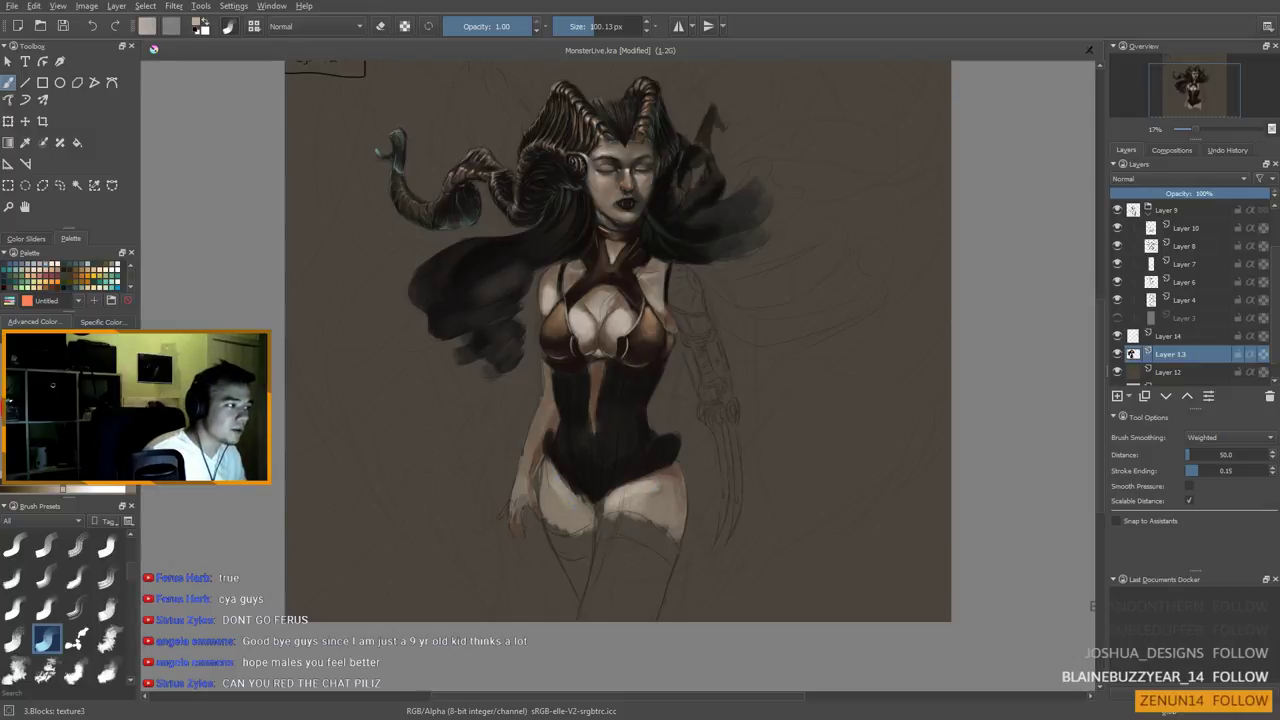
# Model the thigh beside the bare hand with sampled skin tones, darkening its outer edge and lightening its middle
pyautogui.keyDown('ctrl'); pyautogui.click(679, 467); pyautogui.keyUp('ctrl')
pyautogui.moveTo(546, 462); pyautogui.dragTo(548, 505)
pyautogui.keyDown('ctrl'); pyautogui.click(564, 494); pyautogui.keyUp('ctrl')
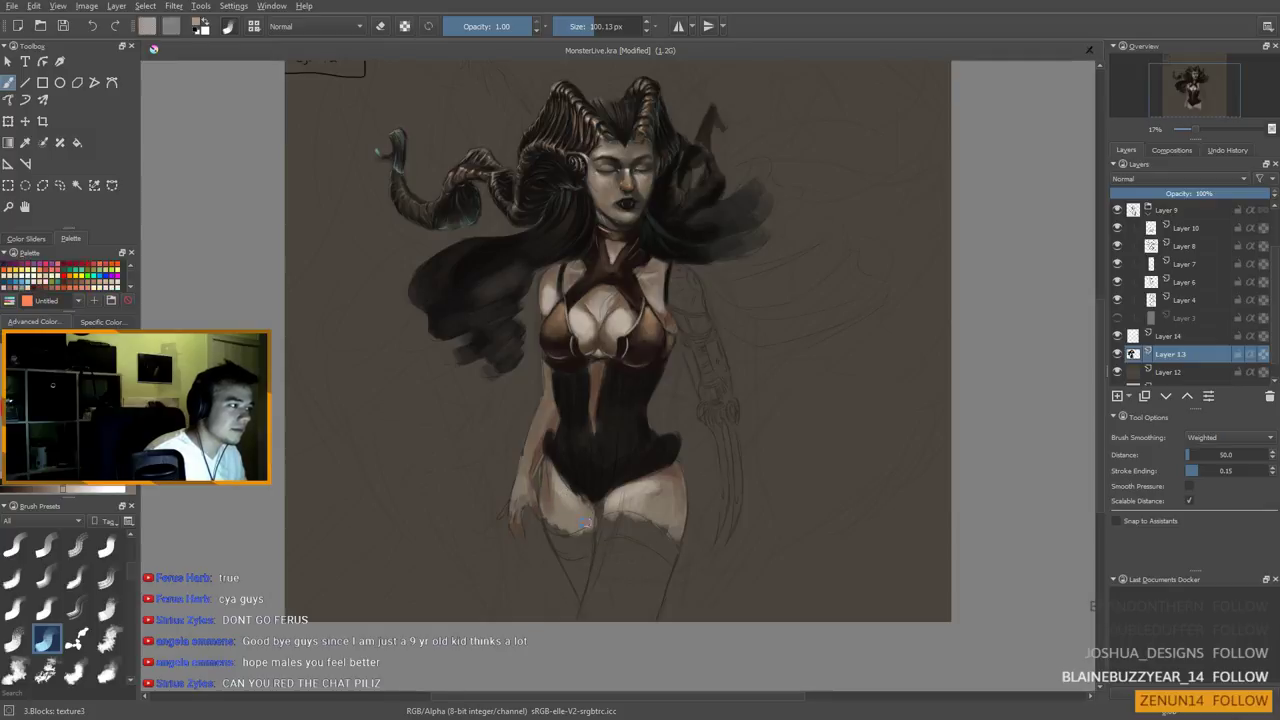
pyautogui.keyDown('ctrl'); pyautogui.click(703, 472); pyautogui.keyUp('ctrl')
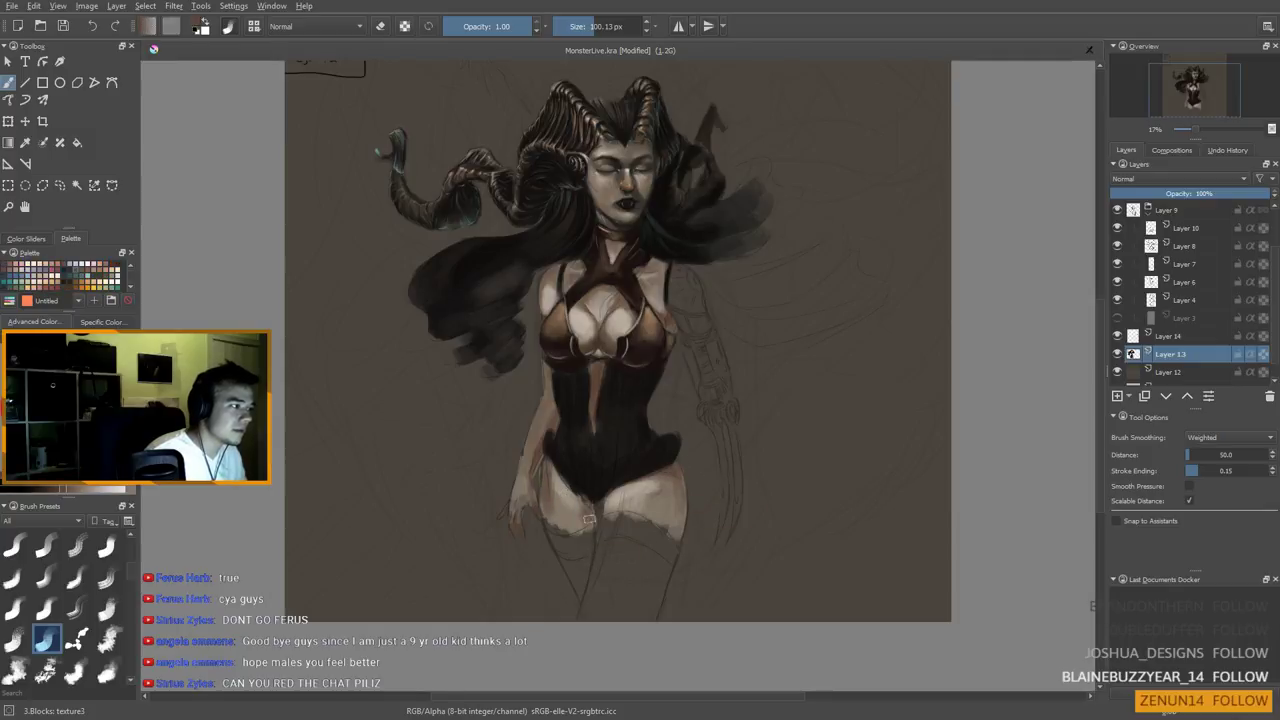
pyautogui.keyDown('ctrl'); pyautogui.click(571, 488); pyautogui.keyUp('ctrl')
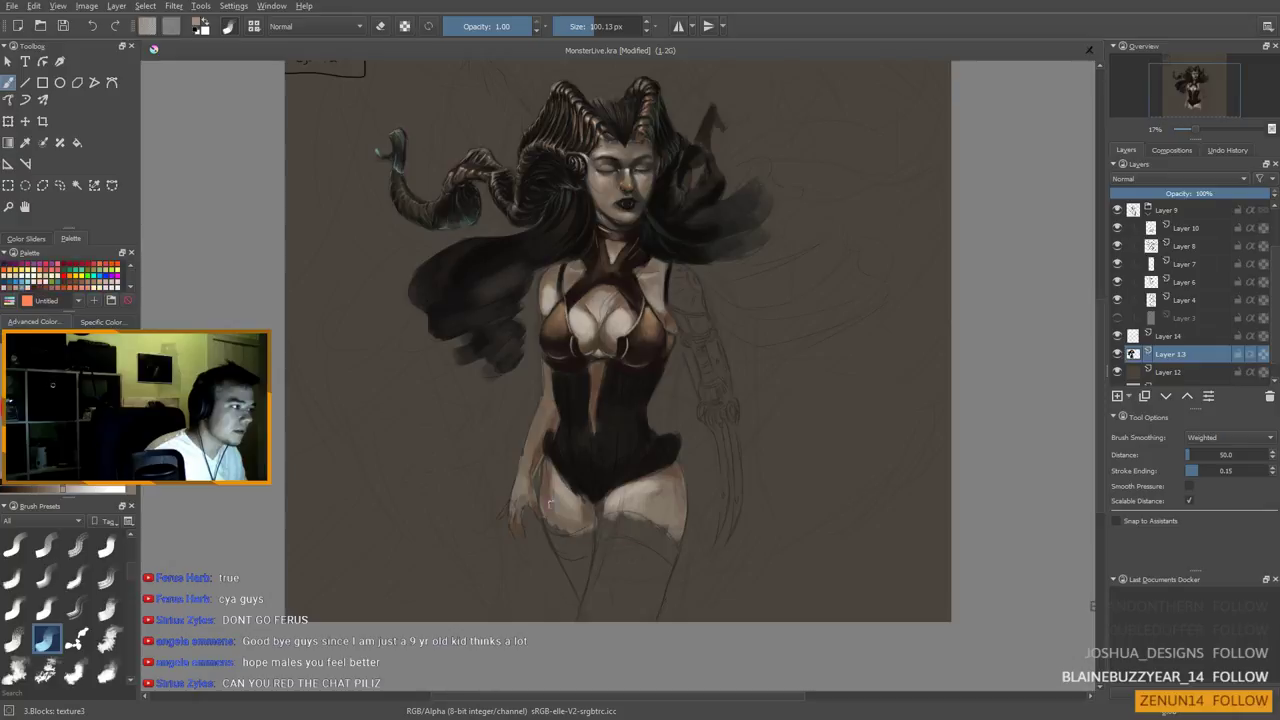
pyautogui.moveTo(546, 470)
pyautogui.mouseDown()
pyautogui.moveTo(550, 502)
pyautogui.moveTo(553, 482)
pyautogui.mouseUp()
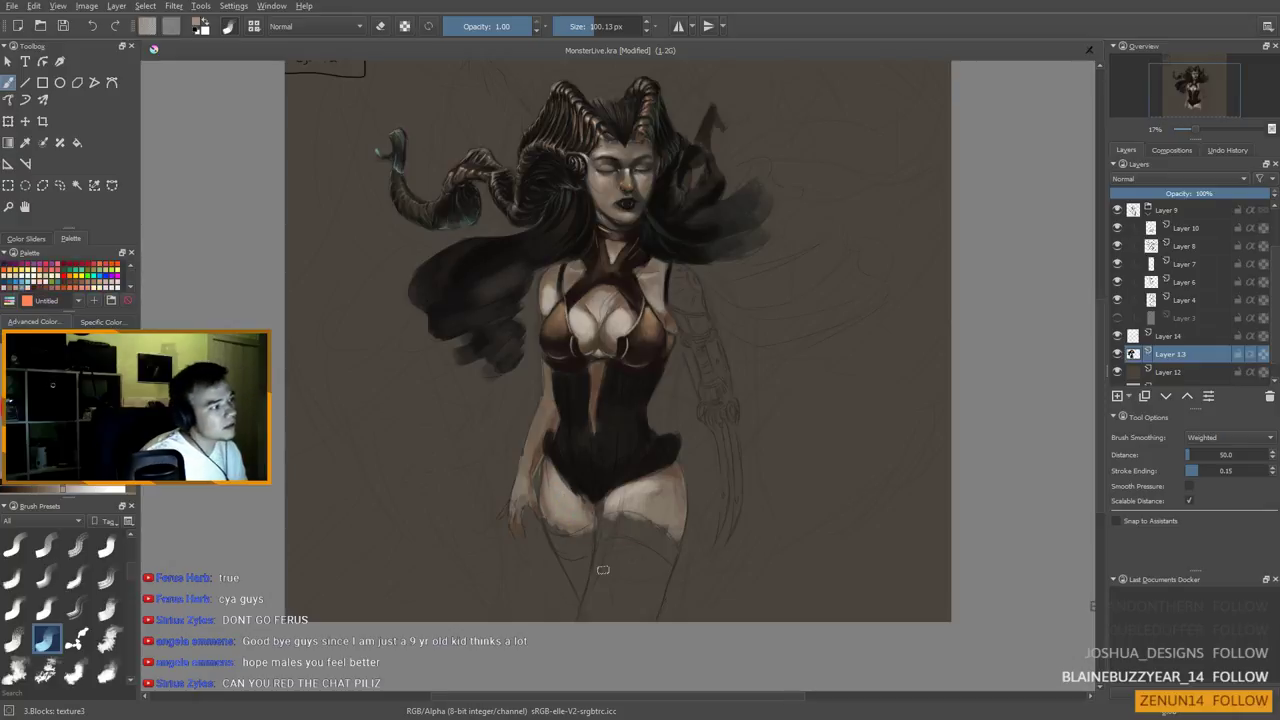
# Paint a thin dark garter strap down the thigh at about 58 px and shade the surrounding skin with sampled brown at about 67 px
pyautogui.keyDown('ctrl'); pyautogui.click(636, 383); pyautogui.keyUp('ctrl')
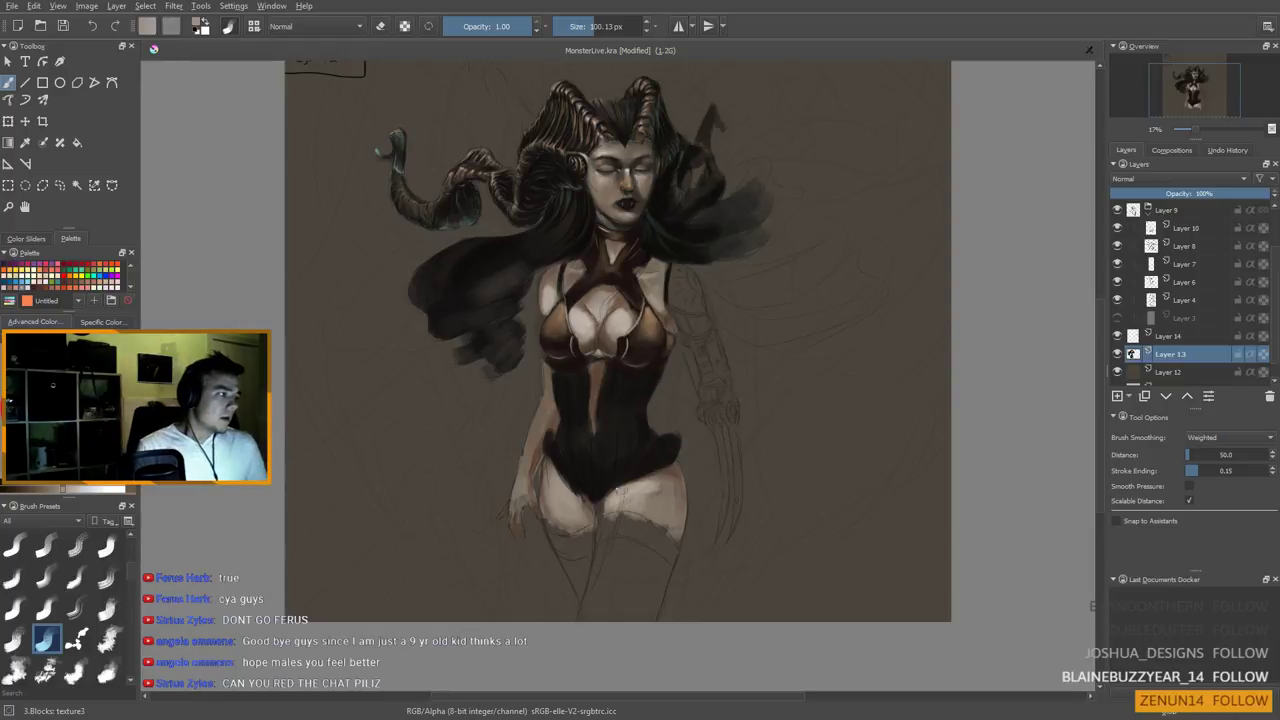
pyautogui.keyDown('ctrl'); pyautogui.click(643, 466); pyautogui.keyUp('ctrl')
pyautogui.keyDown('shift'); pyautogui.click(623, 509); pyautogui.keyUp('shift')
pyautogui.moveTo(623, 509); pyautogui.dragTo(619, 518)
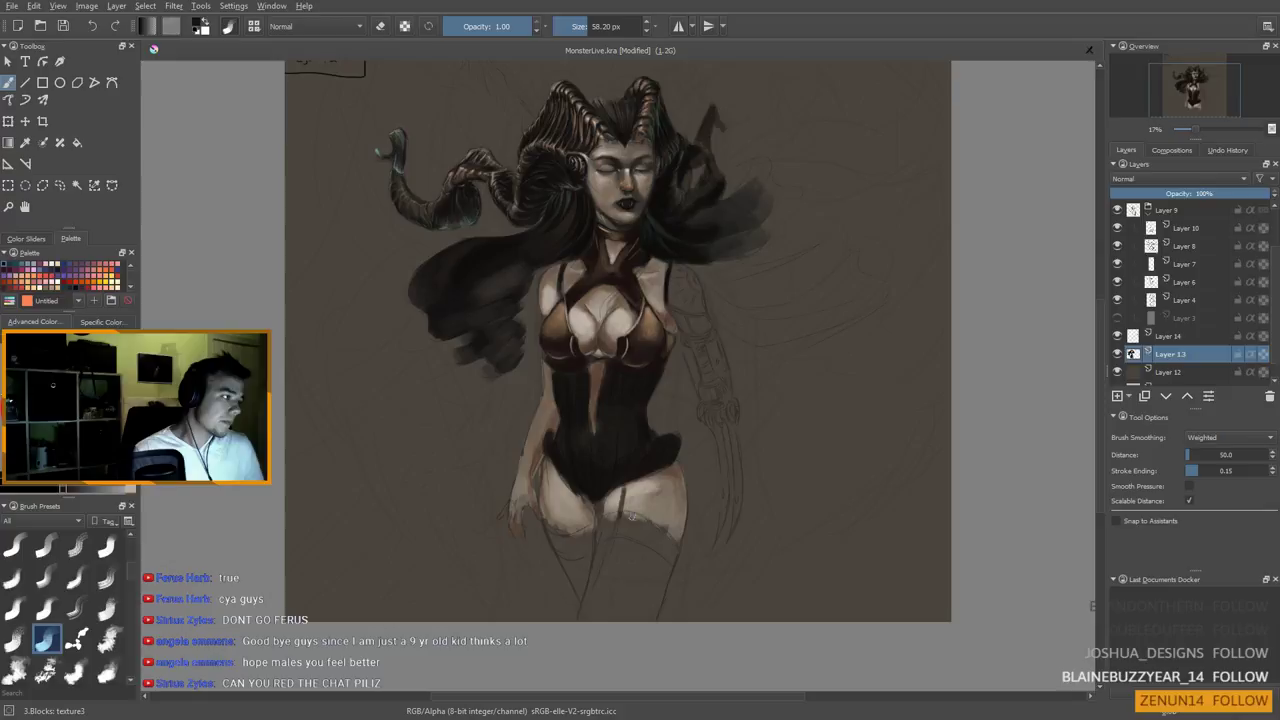
pyautogui.keyDown('ctrl'); pyautogui.click(647, 335); pyautogui.keyUp('ctrl')
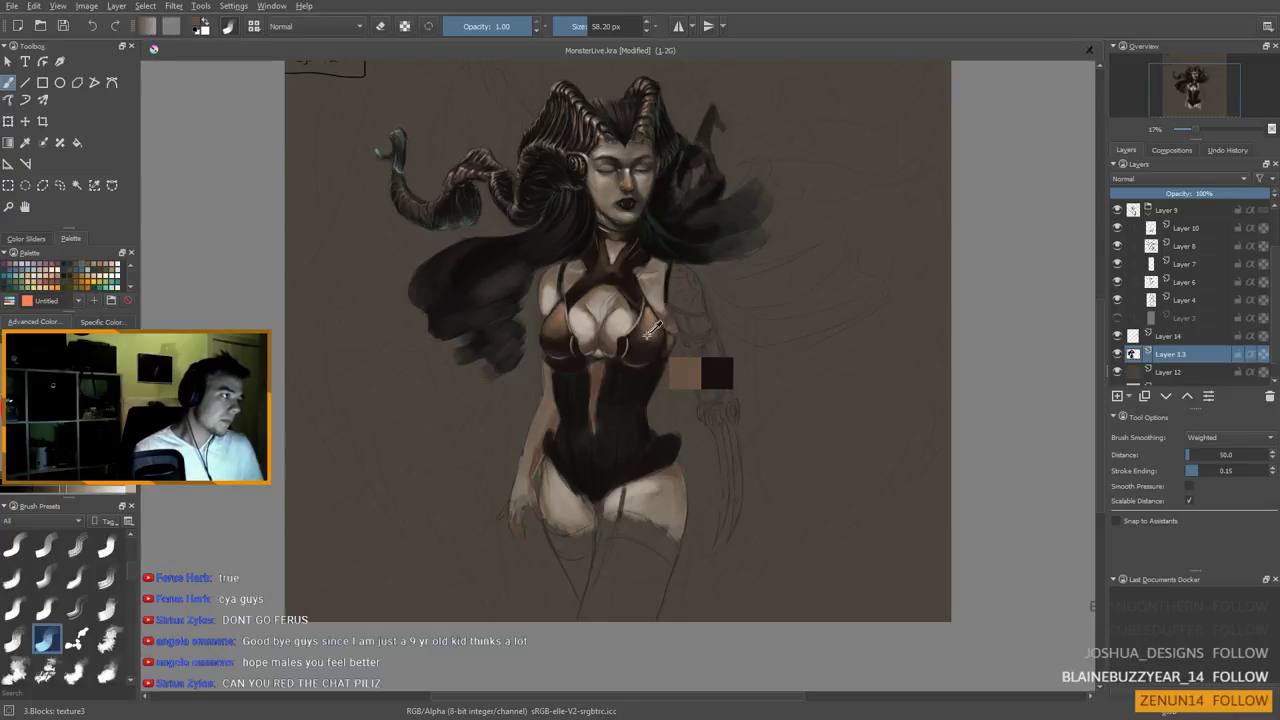
pyautogui.moveTo(631, 499); pyautogui.dragTo(629, 499)
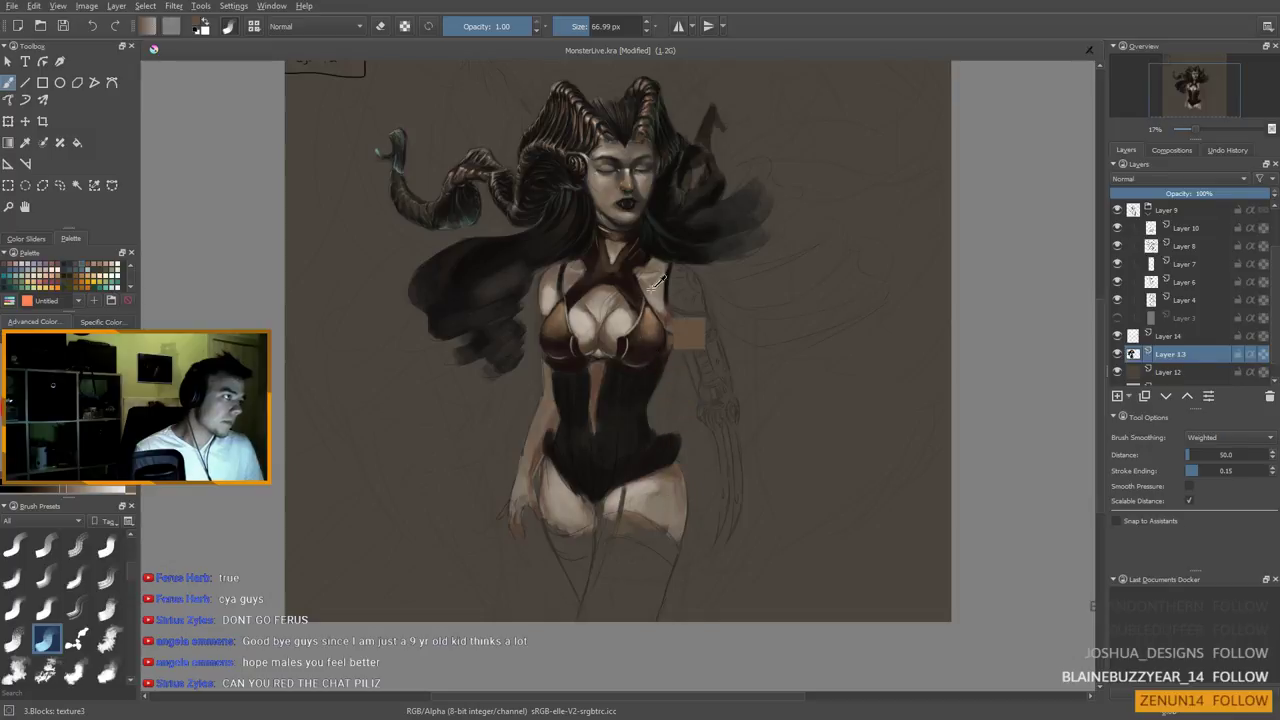
# Paint dark grey stocking bands around both thighs with a tone sampled from the hair at about 85 px
pyautogui.keyDown('ctrl'); pyautogui.click(732, 215); pyautogui.keyUp('ctrl')
pyautogui.moveTo(617, 532)
pyautogui.mouseDown()
pyautogui.moveTo(629, 532)
pyautogui.moveTo(626, 514)
pyautogui.moveTo(669, 552)
pyautogui.moveTo(660, 532)
pyautogui.moveTo(664, 554)
pyautogui.mouseUp()
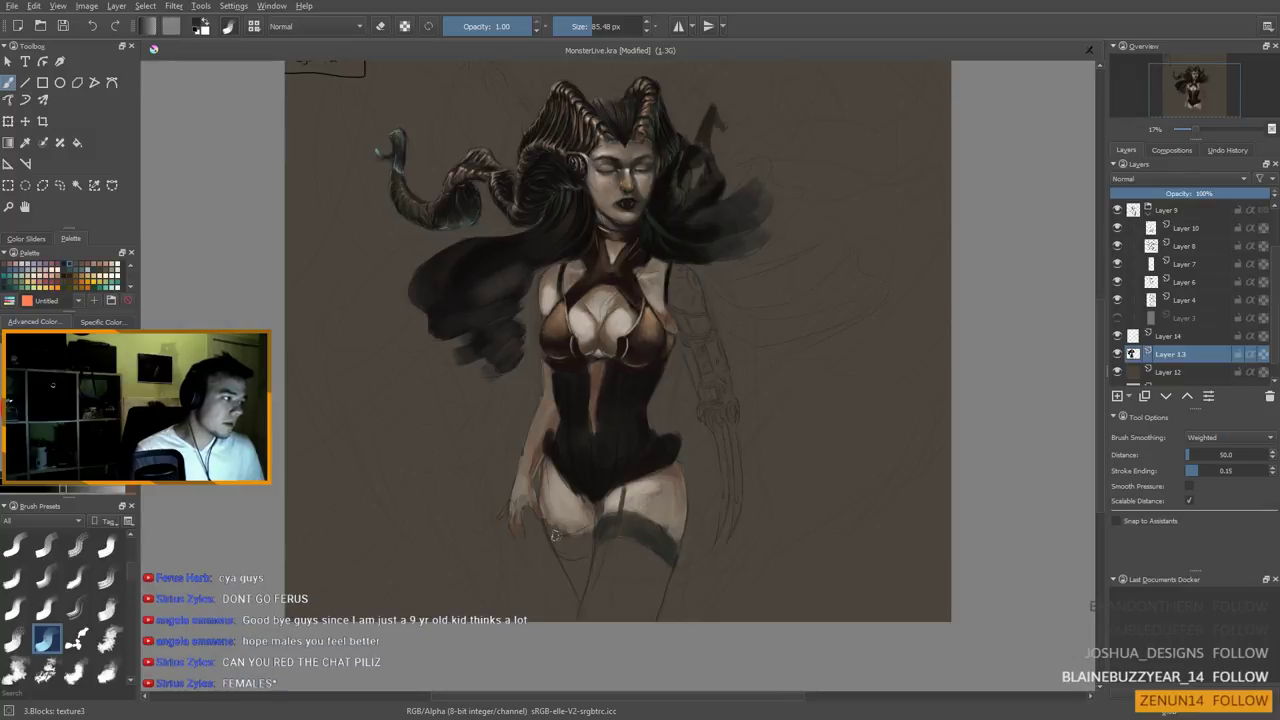
pyautogui.moveTo(548, 530)
pyautogui.mouseDown()
pyautogui.moveTo(583, 553)
pyautogui.moveTo(590, 528)
pyautogui.moveTo(569, 538)
pyautogui.moveTo(593, 530)
pyautogui.moveTo(572, 555)
pyautogui.mouseUp()
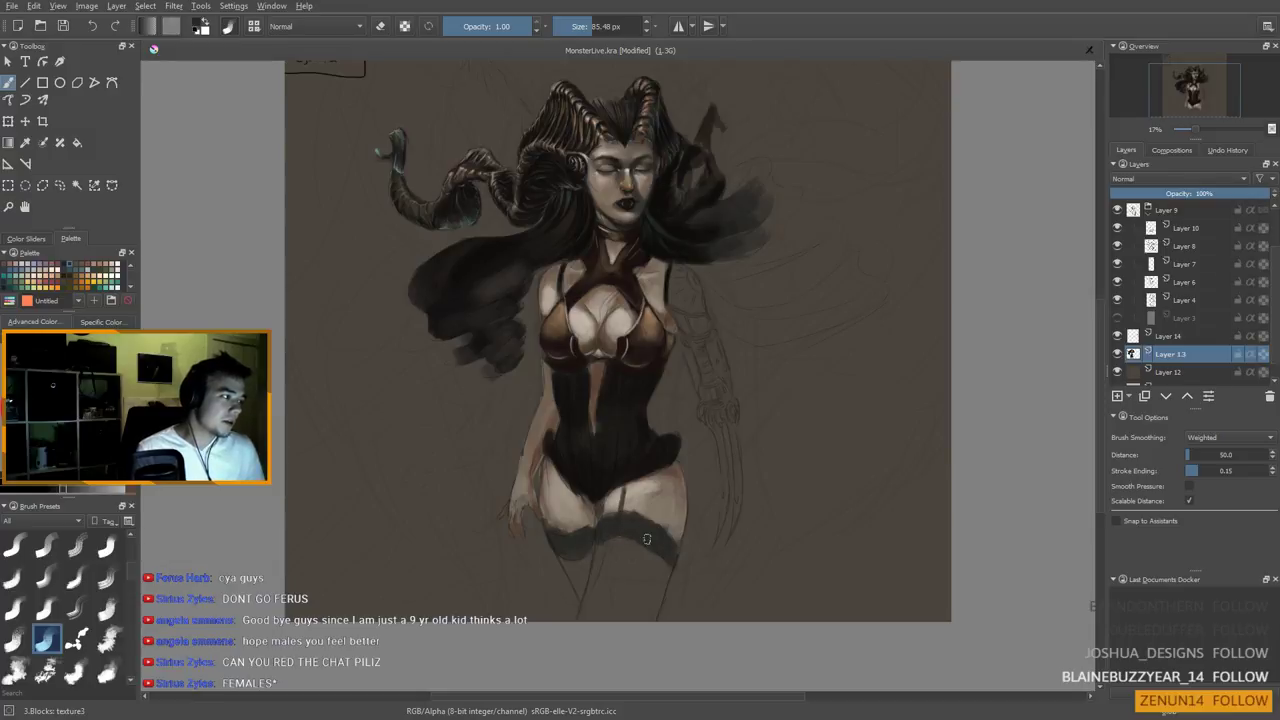
# Fill the legs below the dark thigh bands with brown skin tones down to the canvas edge
pyautogui.moveTo(607, 540)
pyautogui.mouseDown()
pyautogui.moveTo(611, 488)
pyautogui.moveTo(614, 542)
pyautogui.mouseUp()
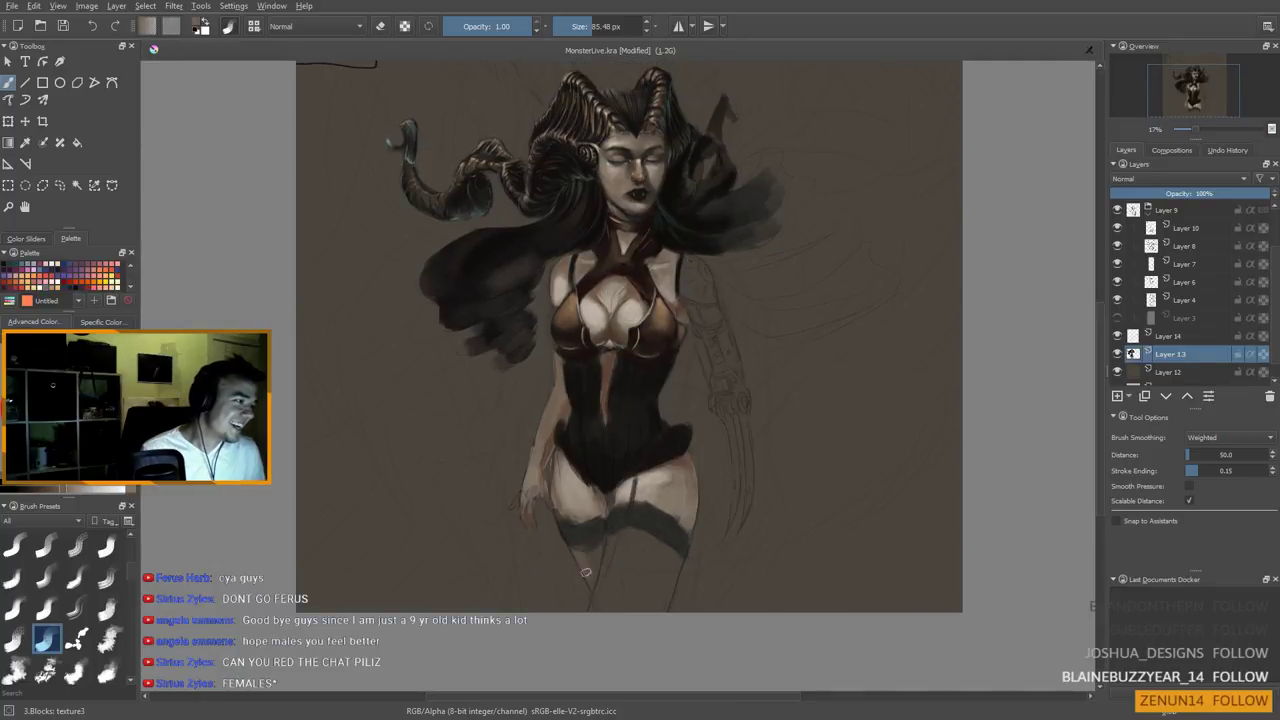
pyautogui.moveTo(594, 571)
pyautogui.mouseDown()
pyautogui.moveTo(620, 541)
pyautogui.moveTo(619, 554)
pyautogui.moveTo(631, 540)
pyautogui.moveTo(626, 571)
pyautogui.moveTo(642, 552)
pyautogui.moveTo(623, 622)
pyautogui.moveTo(661, 557)
pyautogui.moveTo(644, 627)
pyautogui.moveTo(672, 560)
pyautogui.moveTo(655, 612)
pyautogui.mouseUp()
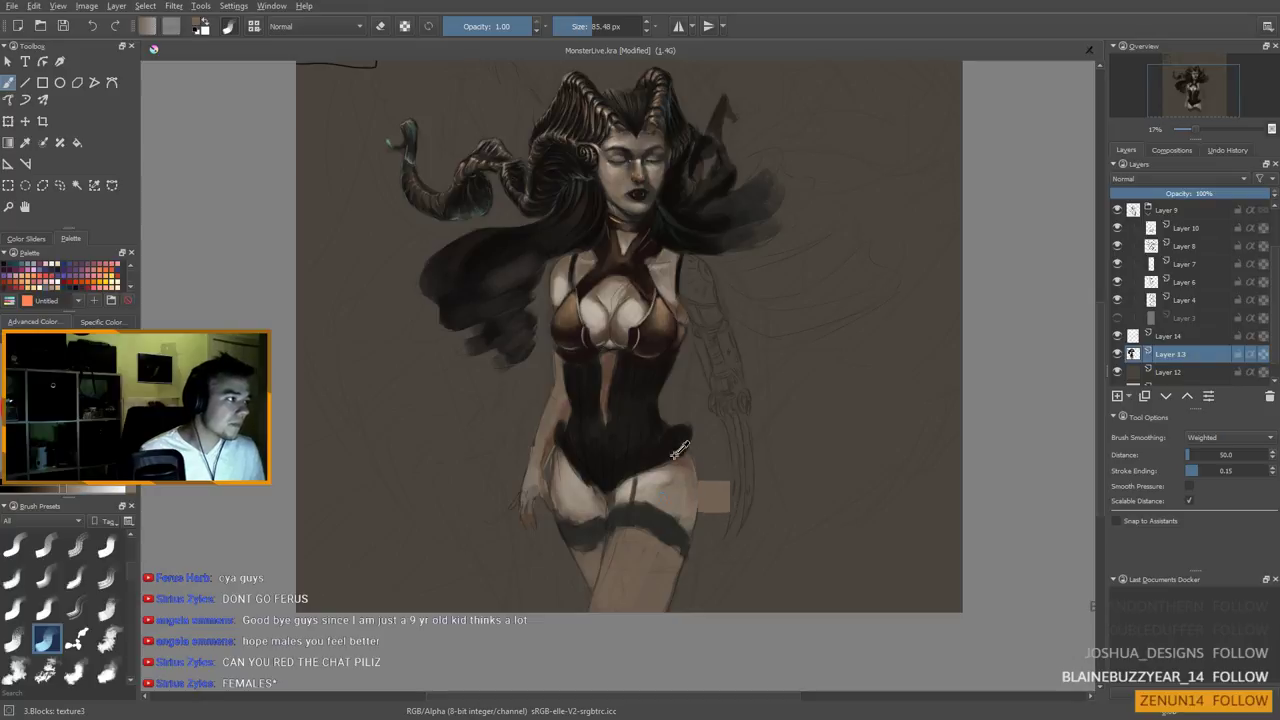
pyautogui.keyDown('ctrl'); pyautogui.click(665, 315); pyautogui.keyUp('ctrl')
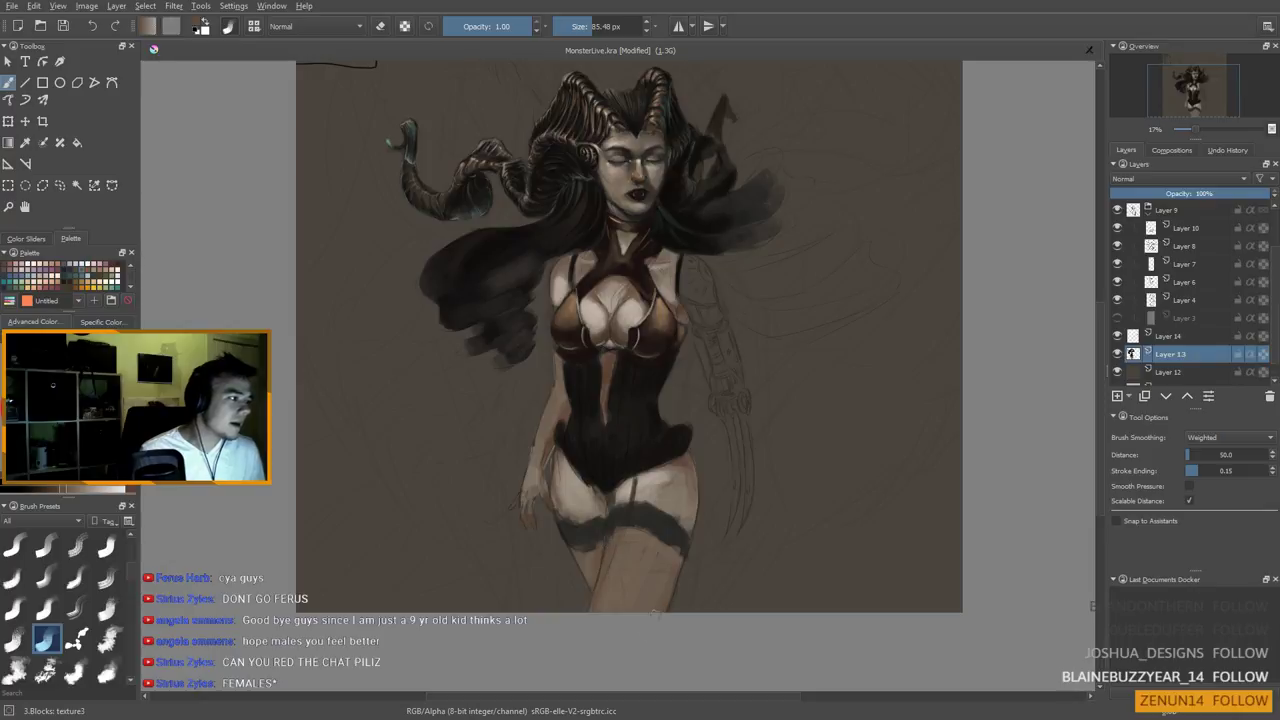
# Paint a large dark grey mass of flowing hair behind the mechanical arm, enlarging the brush to about 143 px
pyautogui.scroll(3, 724, 515)
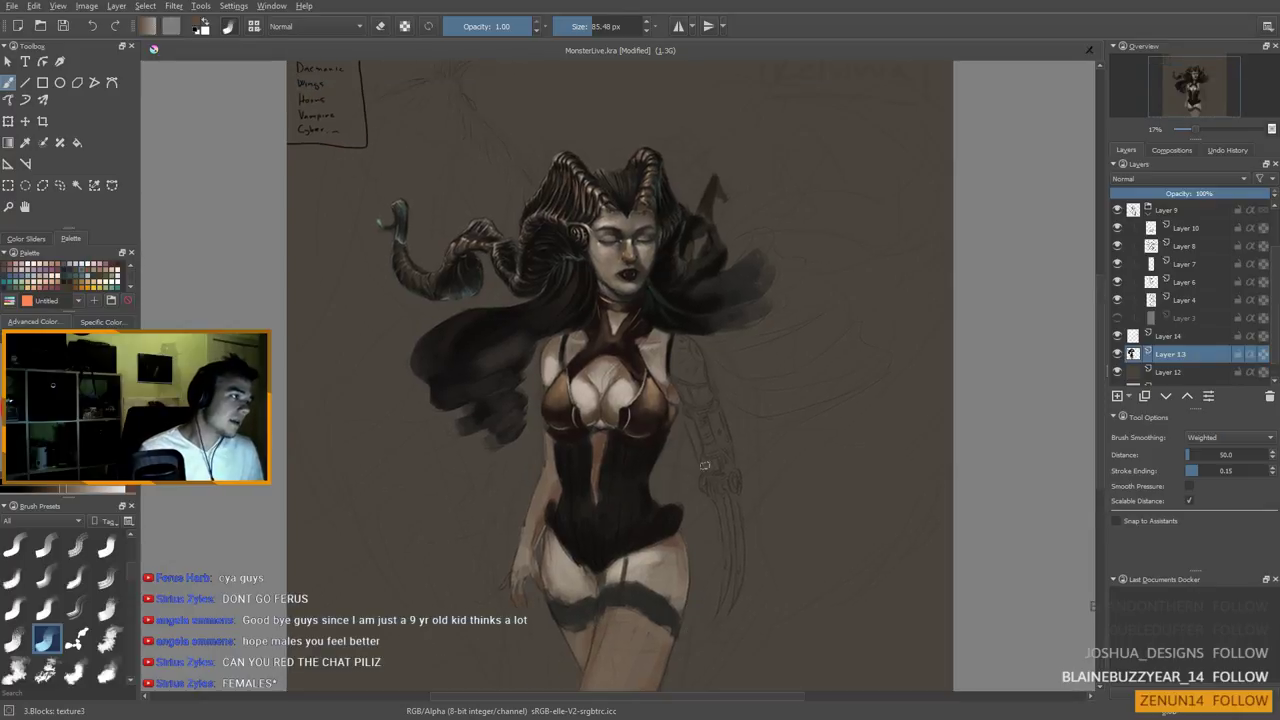
pyautogui.scroll(-2, 613, 355)
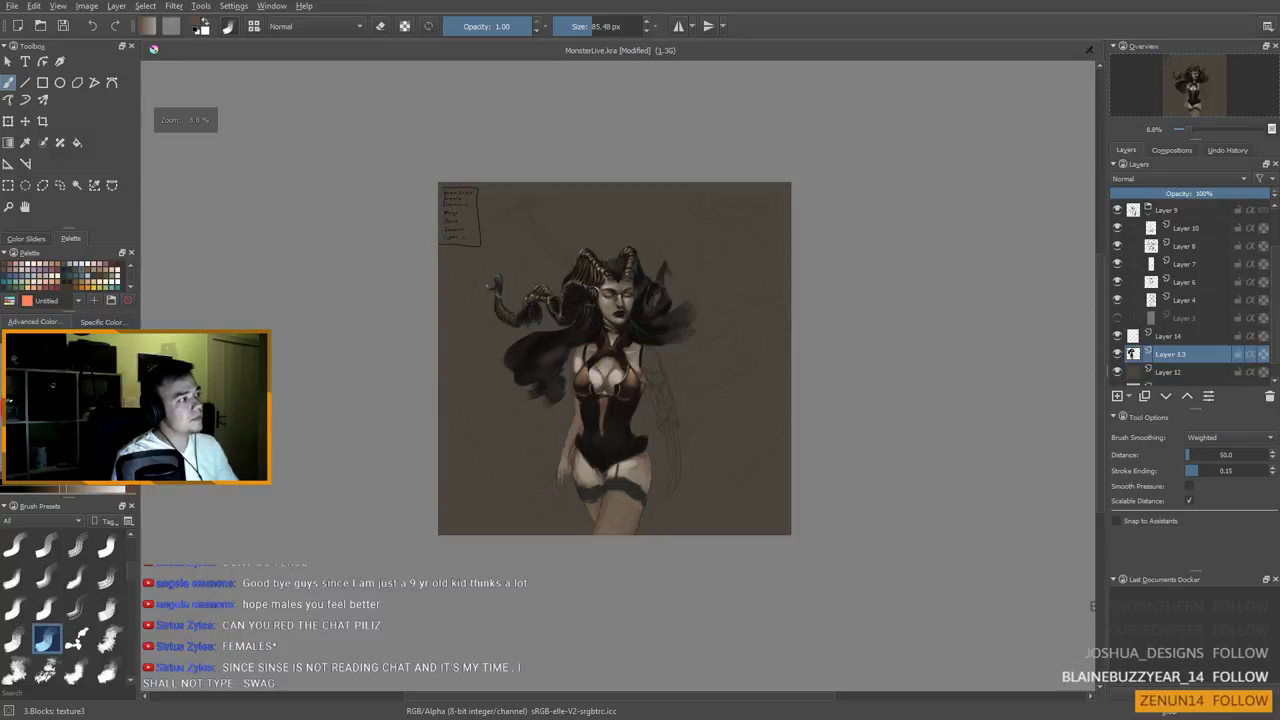
pyautogui.moveTo(614, 371); pyautogui.dragTo(612, 395)
pyautogui.scroll(2, 612, 395)
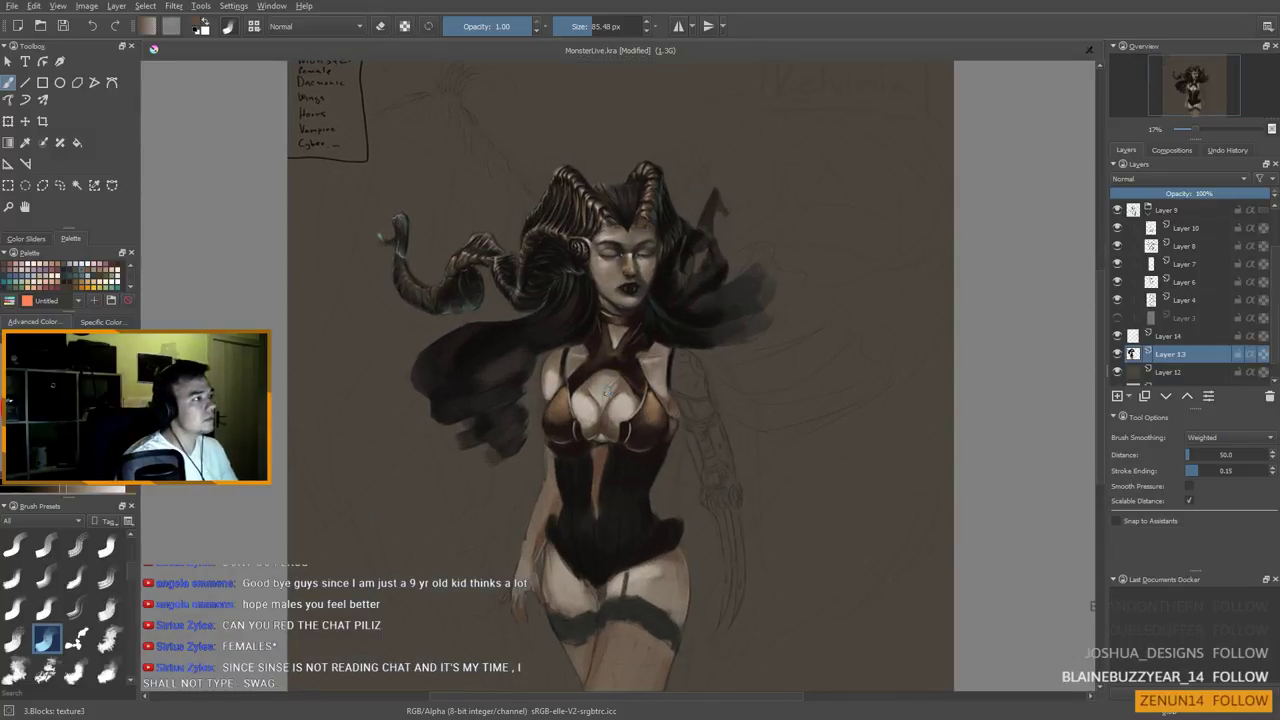
pyautogui.moveTo(745, 320); pyautogui.dragTo(790, 345)
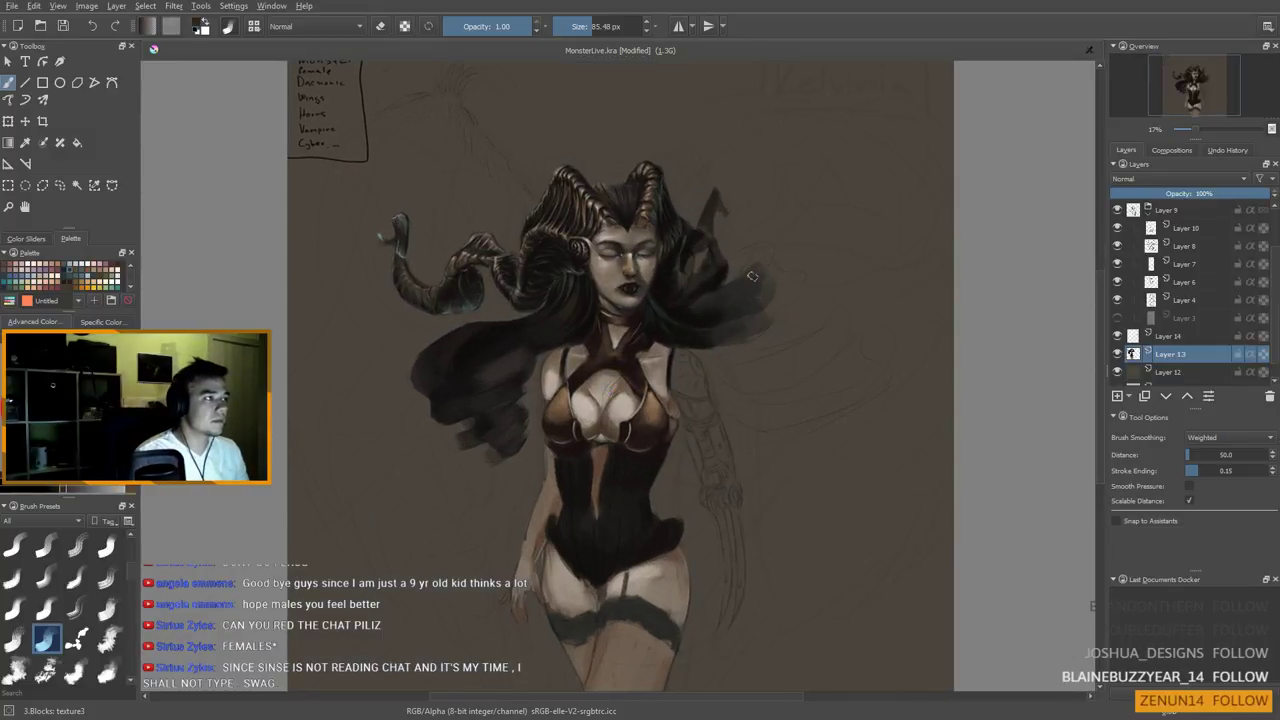
pyautogui.moveTo(737, 251)
pyautogui.mouseDown()
pyautogui.moveTo(747, 288)
pyautogui.moveTo(772, 263)
pyautogui.moveTo(768, 290)
pyautogui.moveTo(791, 277)
pyautogui.moveTo(771, 306)
pyautogui.moveTo(796, 288)
pyautogui.moveTo(771, 285)
pyautogui.moveTo(781, 276)
pyautogui.moveTo(807, 288)
pyautogui.moveTo(755, 328)
pyautogui.moveTo(815, 307)
pyautogui.moveTo(791, 335)
pyautogui.moveTo(826, 305)
pyautogui.moveTo(809, 293)
pyautogui.moveTo(824, 301)
pyautogui.moveTo(802, 332)
pyautogui.moveTo(825, 312)
pyautogui.moveTo(715, 352)
pyautogui.moveTo(743, 335)
pyautogui.moveTo(721, 343)
pyautogui.moveTo(755, 351)
pyautogui.moveTo(725, 353)
pyautogui.moveTo(736, 355)
pyautogui.moveTo(718, 340)
pyautogui.moveTo(737, 341)
pyautogui.moveTo(716, 352)
pyautogui.moveTo(744, 382)
pyautogui.moveTo(714, 342)
pyautogui.moveTo(800, 359)
pyautogui.moveTo(761, 377)
pyautogui.moveTo(818, 314)
pyautogui.moveTo(835, 310)
pyautogui.moveTo(858, 333)
pyautogui.moveTo(818, 351)
pyautogui.moveTo(756, 350)
pyautogui.moveTo(829, 396)
pyautogui.moveTo(726, 363)
pyautogui.moveTo(766, 393)
pyautogui.moveTo(754, 408)
pyautogui.moveTo(740, 378)
pyautogui.moveTo(876, 378)
pyautogui.moveTo(836, 386)
pyautogui.moveTo(800, 352)
pyautogui.mouseUp()
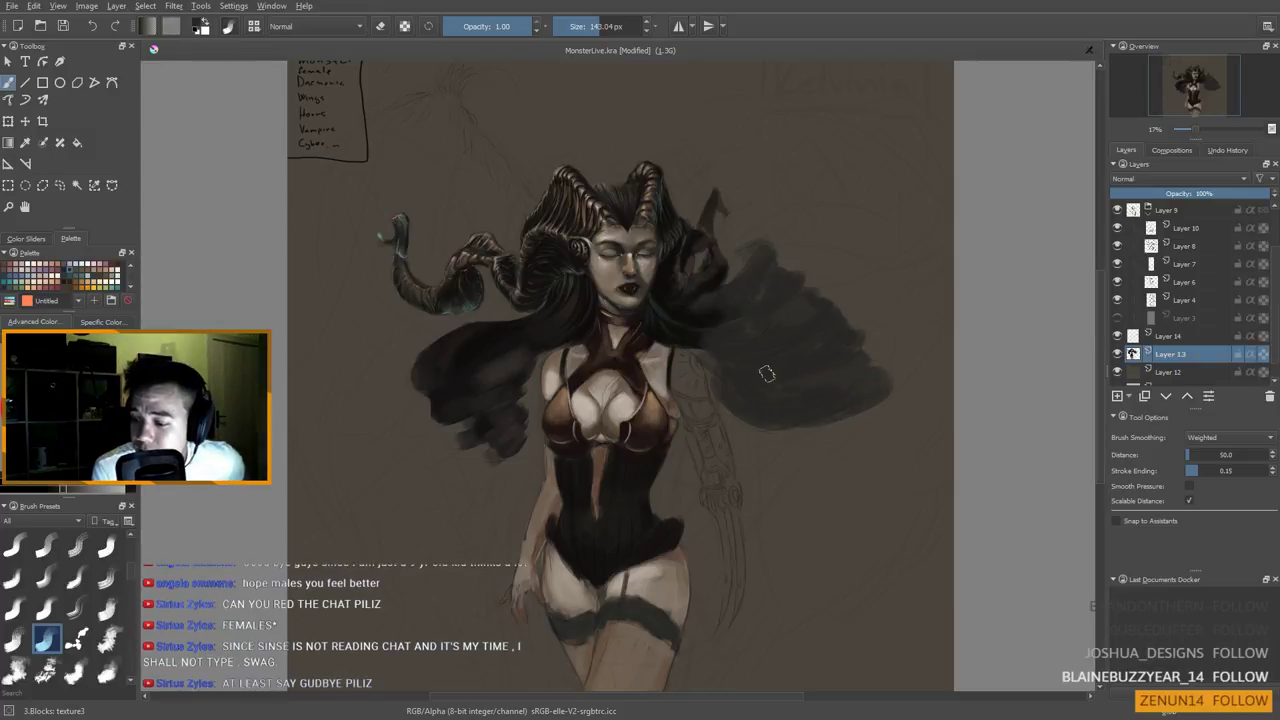
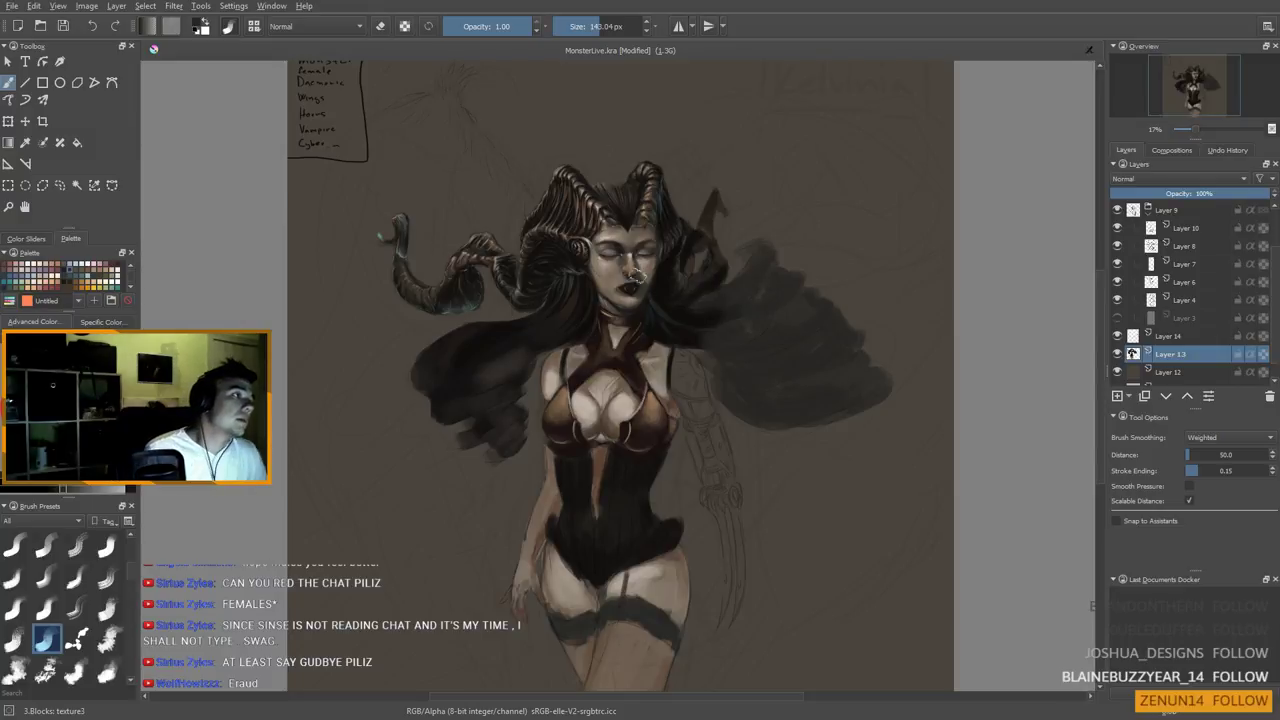
# Darken the flowing hair mass behind the mechanical arm with broad strand-like strokes, using brush sizes between about 116 and 190 px
pyautogui.scroll(1, 464, 277)
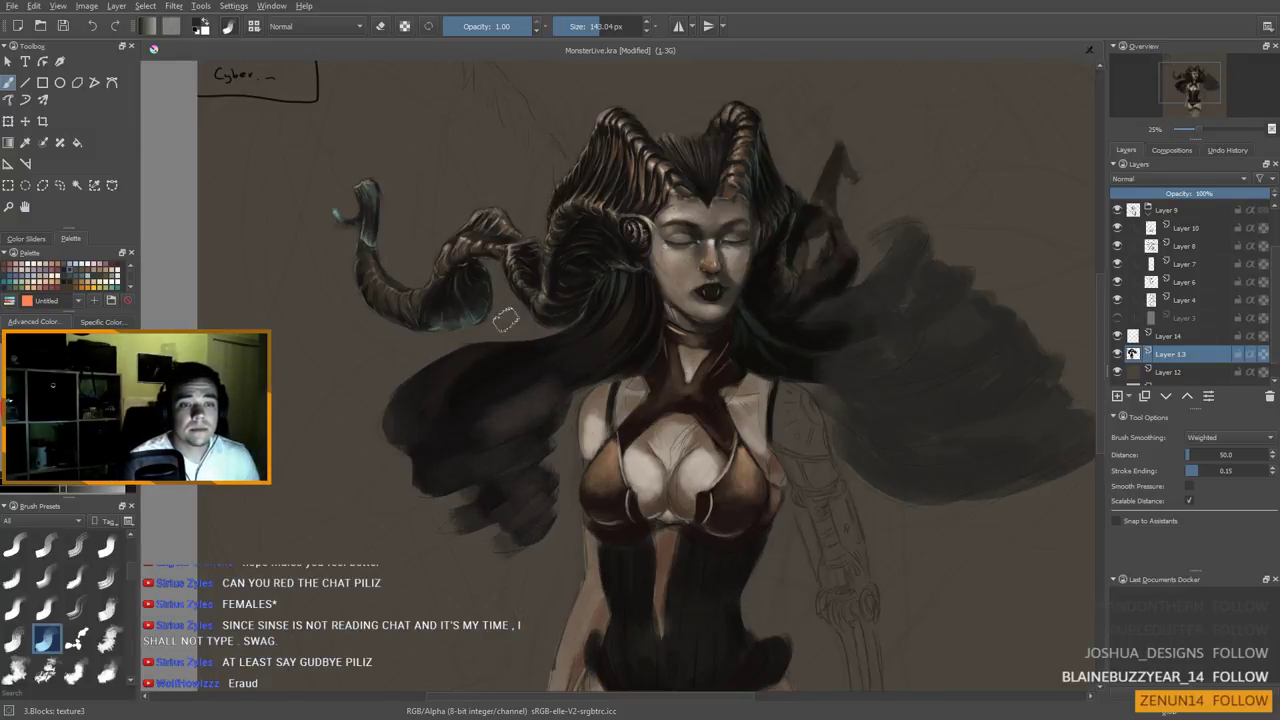
pyautogui.scroll(-1, 490, 300)
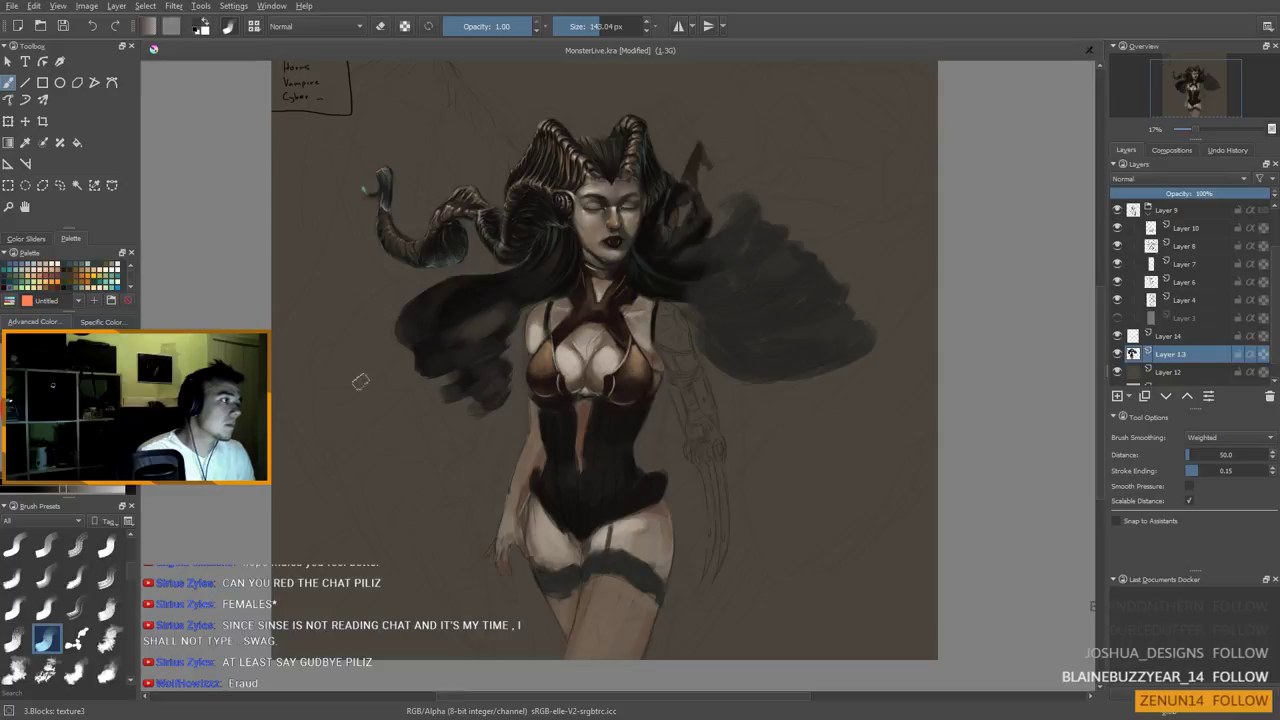
pyautogui.keyDown('shift'); pyautogui.moveTo(452, 365); pyautogui.dragTo(438, 366); pyautogui.keyUp('shift')
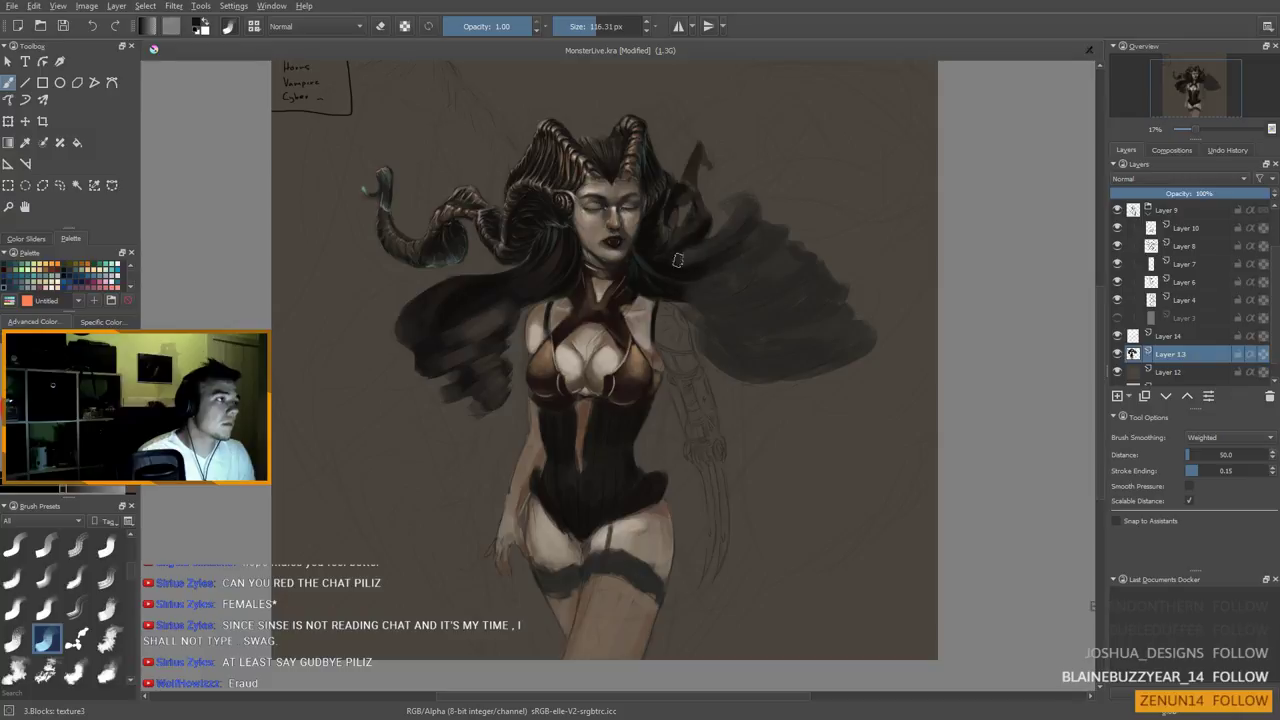
pyautogui.moveTo(780, 252)
pyautogui.mouseDown()
pyautogui.moveTo(699, 275)
pyautogui.moveTo(723, 270)
pyautogui.moveTo(696, 292)
pyautogui.moveTo(696, 280)
pyautogui.moveTo(740, 286)
pyautogui.mouseUp()
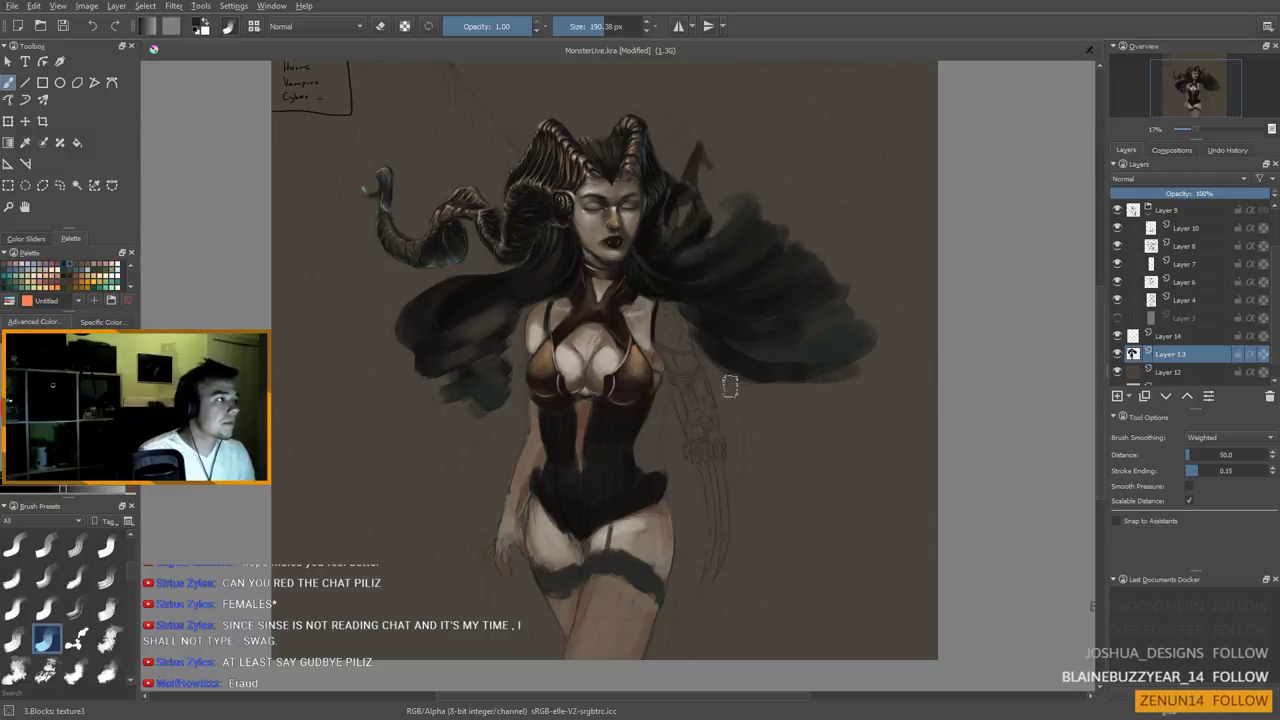
# Paint the mechanical arm's long blades, wrist and forearm core in dark teal at about 71 to 89 px
pyautogui.press('[')
pyautogui.press('[')
pyautogui.press('[')
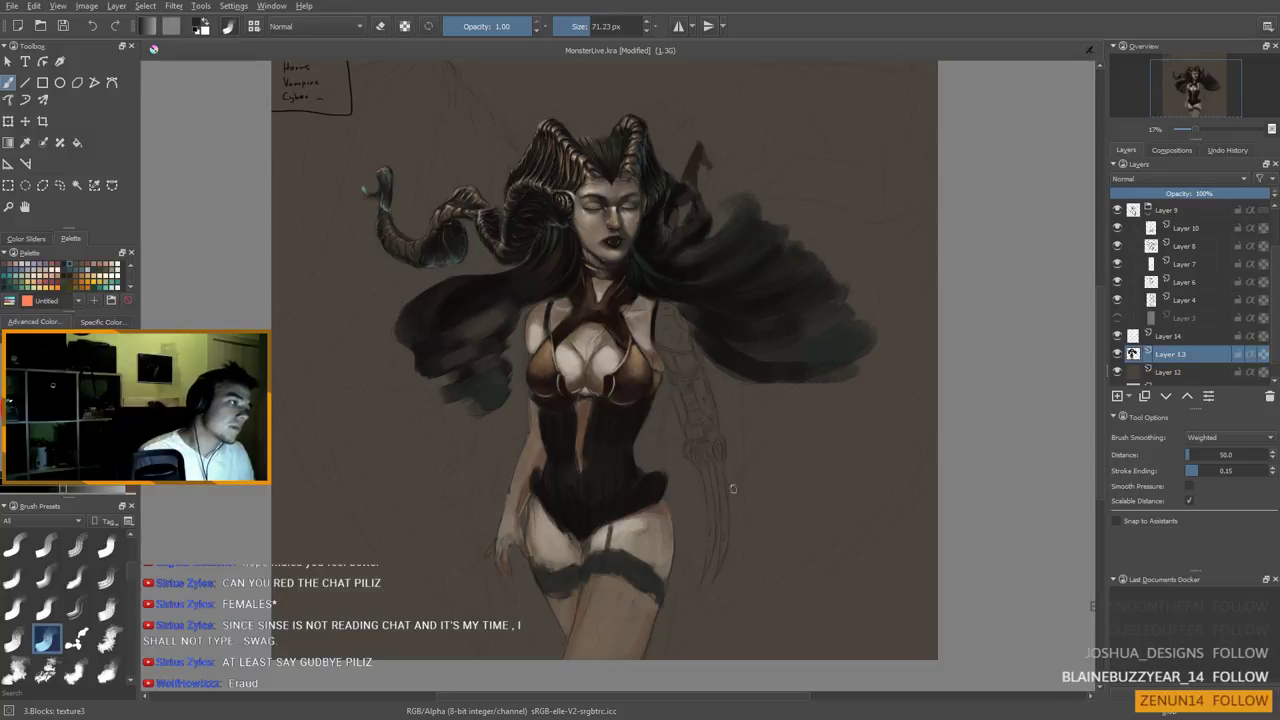
pyautogui.moveTo(719, 465)
pyautogui.mouseDown()
pyautogui.moveTo(722, 555)
pyautogui.moveTo(705, 472)
pyautogui.moveTo(699, 581)
pyautogui.mouseUp()
pyautogui.moveTo(692, 441); pyautogui.dragTo(725, 457)
pyautogui.press(']')
pyautogui.moveTo(705, 401)
pyautogui.mouseDown()
pyautogui.moveTo(590, 373)
pyautogui.moveTo(600, 359)
pyautogui.moveTo(701, 379)
pyautogui.moveTo(674, 395)
pyautogui.moveTo(670, 381)
pyautogui.moveTo(684, 409)
pyautogui.moveTo(718, 362)
pyautogui.moveTo(693, 405)
pyautogui.moveTo(684, 372)
pyautogui.moveTo(704, 447)
pyautogui.mouseUp()
# Fill the mechanical forearm and upper arm with pale skin tones sampled from the chest and arm at about 89 px
pyautogui.keyDown('ctrl'); pyautogui.click(592, 362); pyautogui.keyUp('ctrl')
pyautogui.keyDown('ctrl'); pyautogui.click(682, 390); pyautogui.keyUp('ctrl')
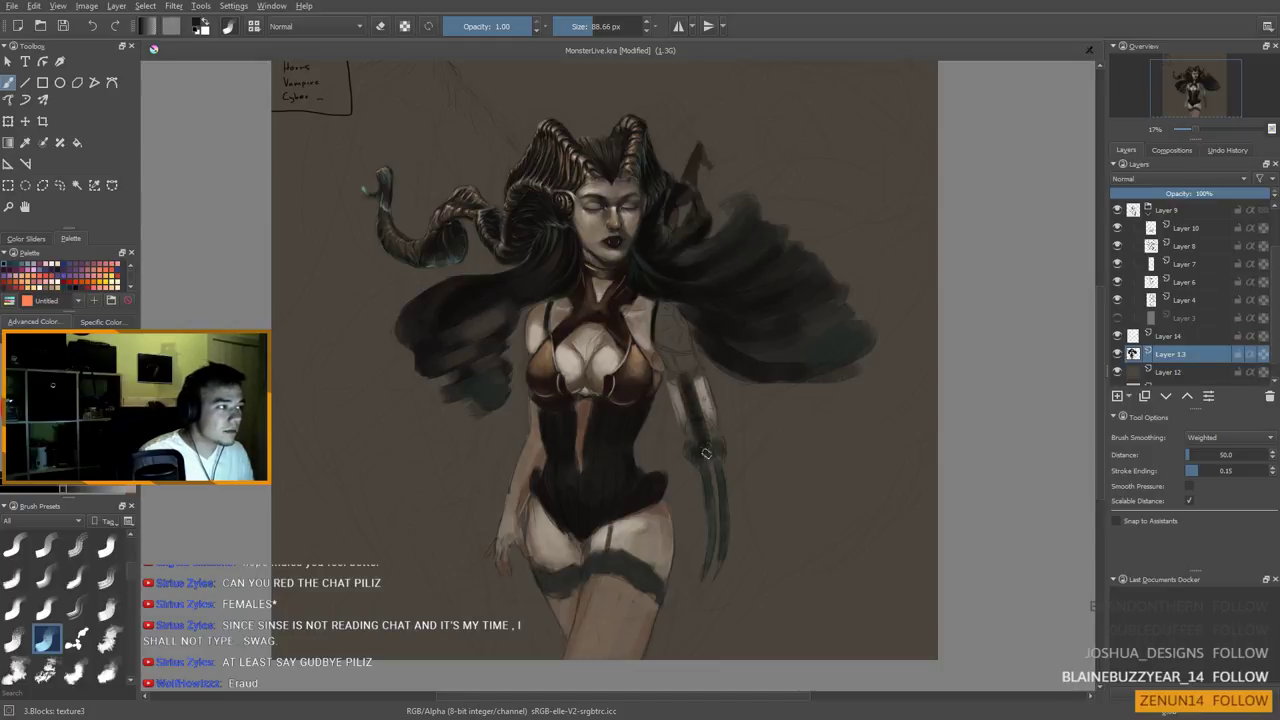
pyautogui.moveTo(712, 498); pyautogui.dragTo(711, 503)
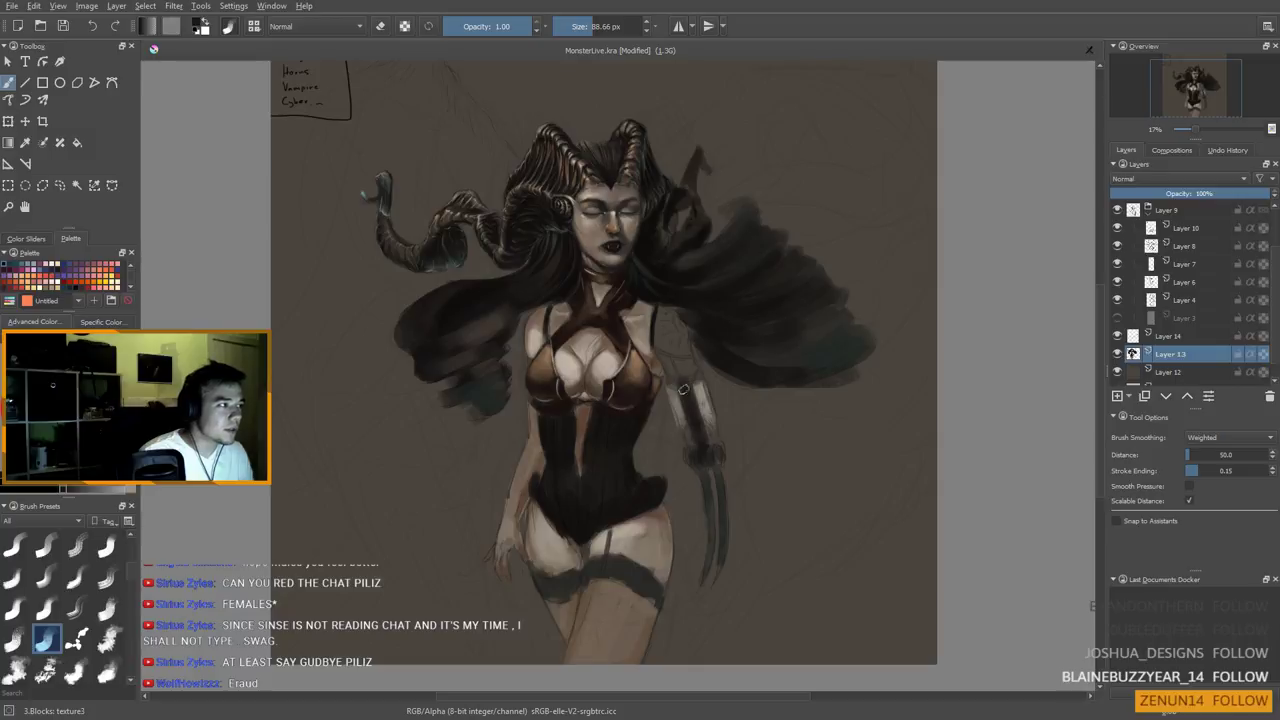
pyautogui.scroll(3, 683, 390)
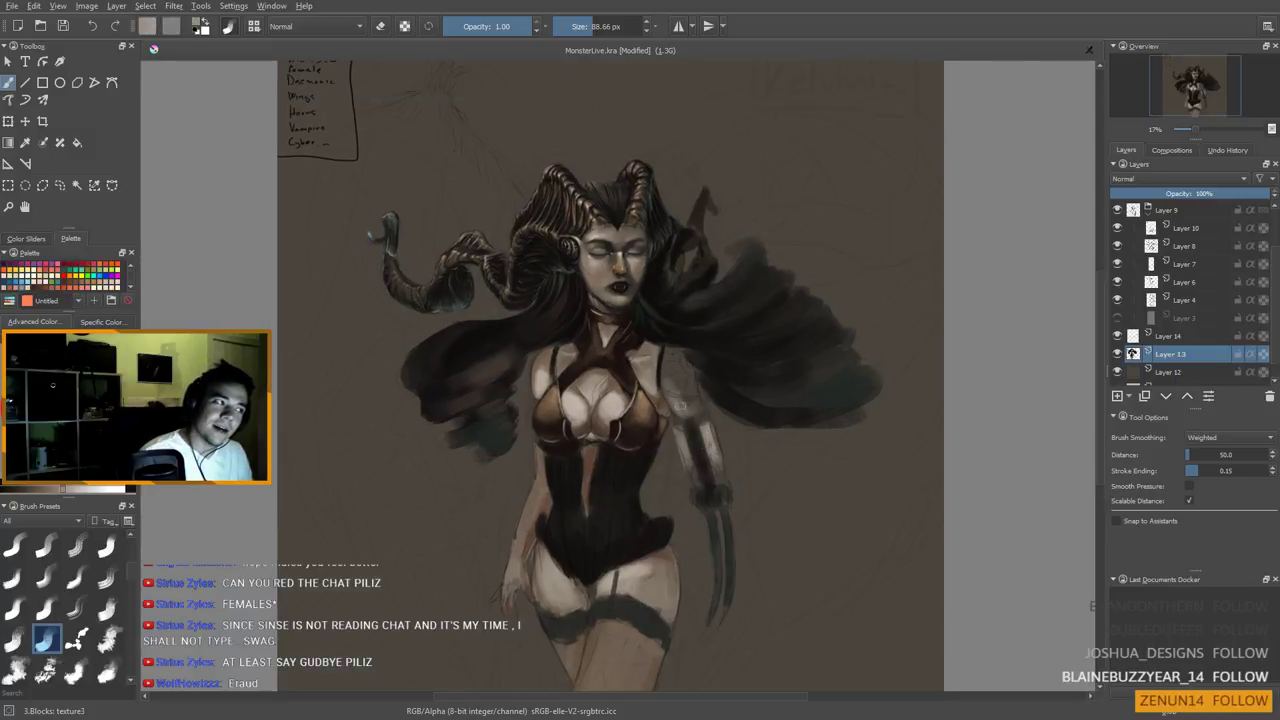
pyautogui.keyDown('ctrl'); pyautogui.click(617, 383); pyautogui.keyUp('ctrl')
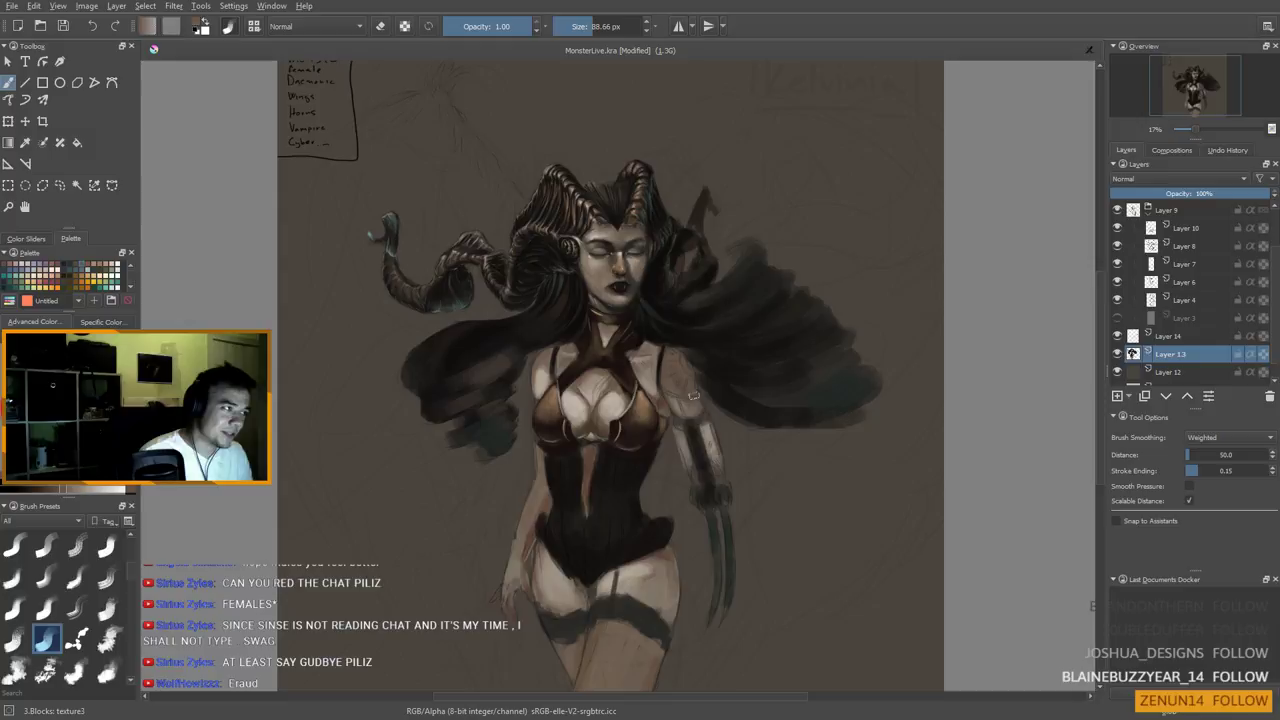
pyautogui.keyDown('ctrl'); pyautogui.click(717, 435); pyautogui.keyUp('ctrl')
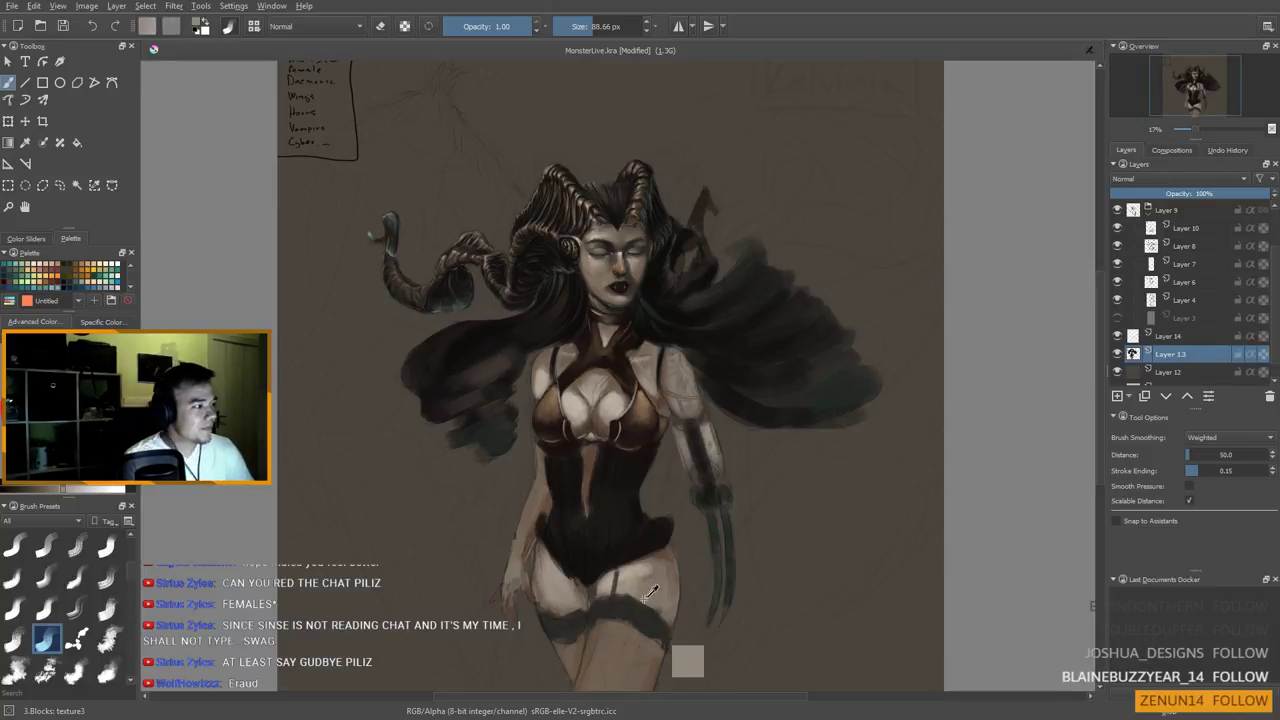
# Paint thin dark bands around the mechanical upper arm with a sampled dark tone at about 23 px
pyautogui.keyDown('ctrl'); pyautogui.click(608, 555); pyautogui.keyUp('ctrl')
pyautogui.keyDown('shift'); pyautogui.moveTo(607, 559); pyautogui.dragTo(595, 559); pyautogui.keyUp('shift')
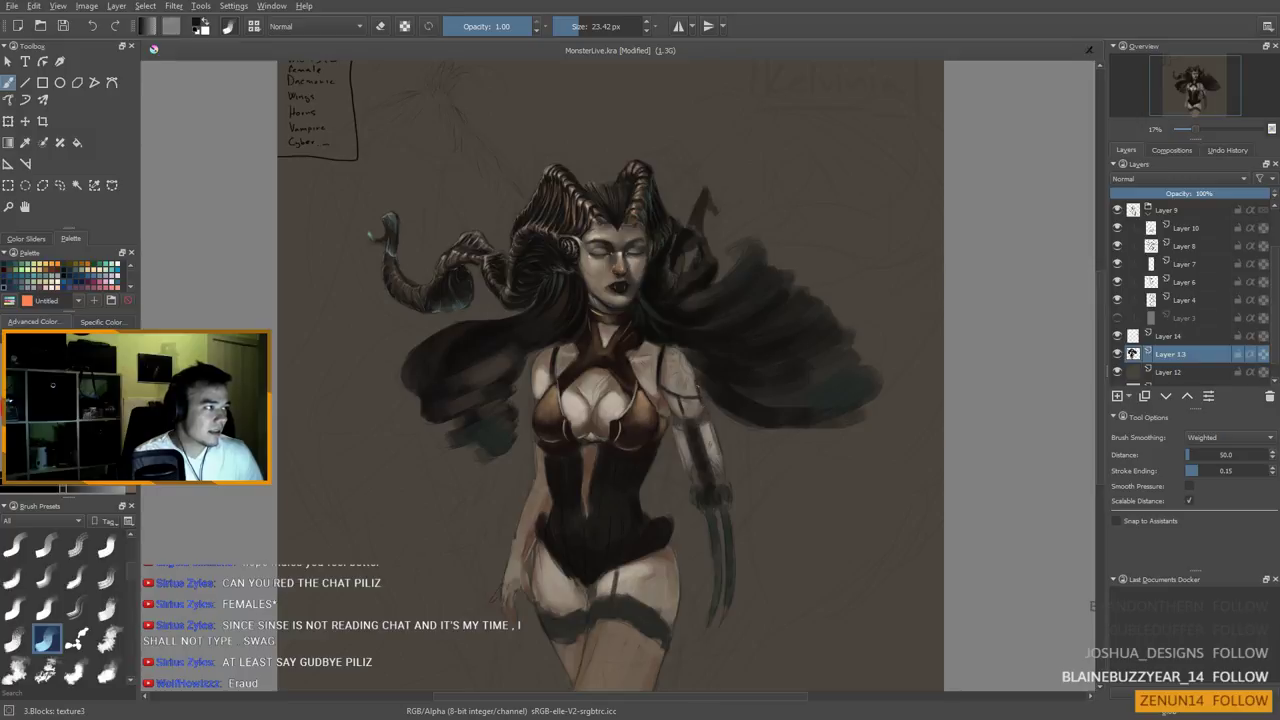
pyautogui.moveTo(704, 433); pyautogui.dragTo(700, 418)
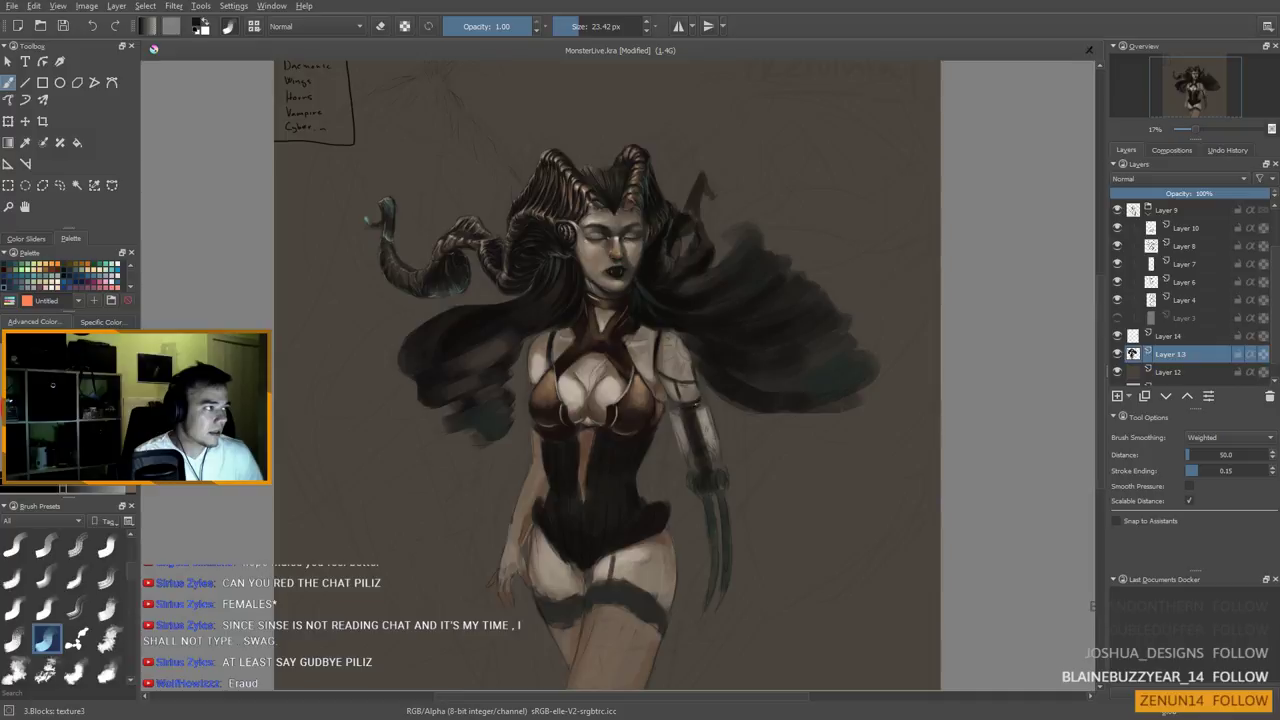
# Touch up the mechanical elbow and forearm with tones sampled from the chest, hair and thigh at about 23 px
pyautogui.keyDown('ctrl'); pyautogui.click(627, 391); pyautogui.keyUp('ctrl')
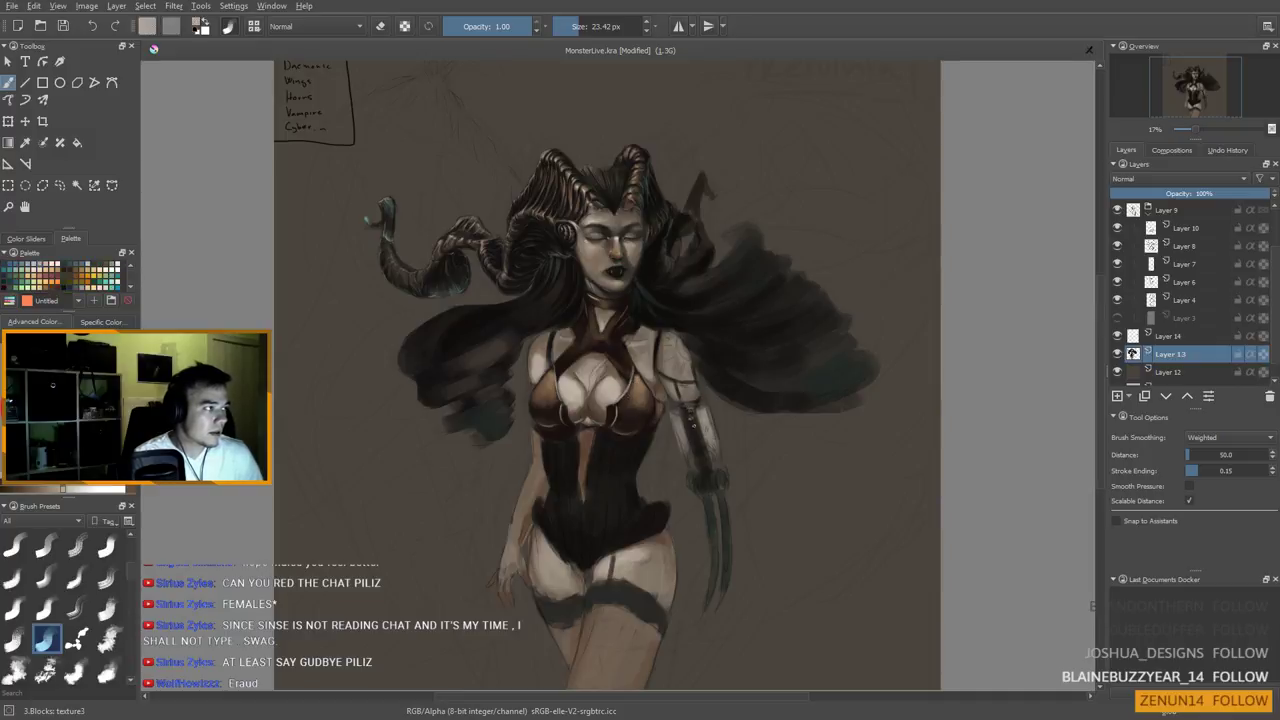
pyautogui.keyDown('ctrl'); pyautogui.click(808, 370); pyautogui.keyUp('ctrl')
pyautogui.keyDown('ctrl'); pyautogui.click(650, 555); pyautogui.keyUp('ctrl')
pyautogui.keyDown('ctrl'); pyautogui.click(650, 550); pyautogui.keyUp('ctrl')
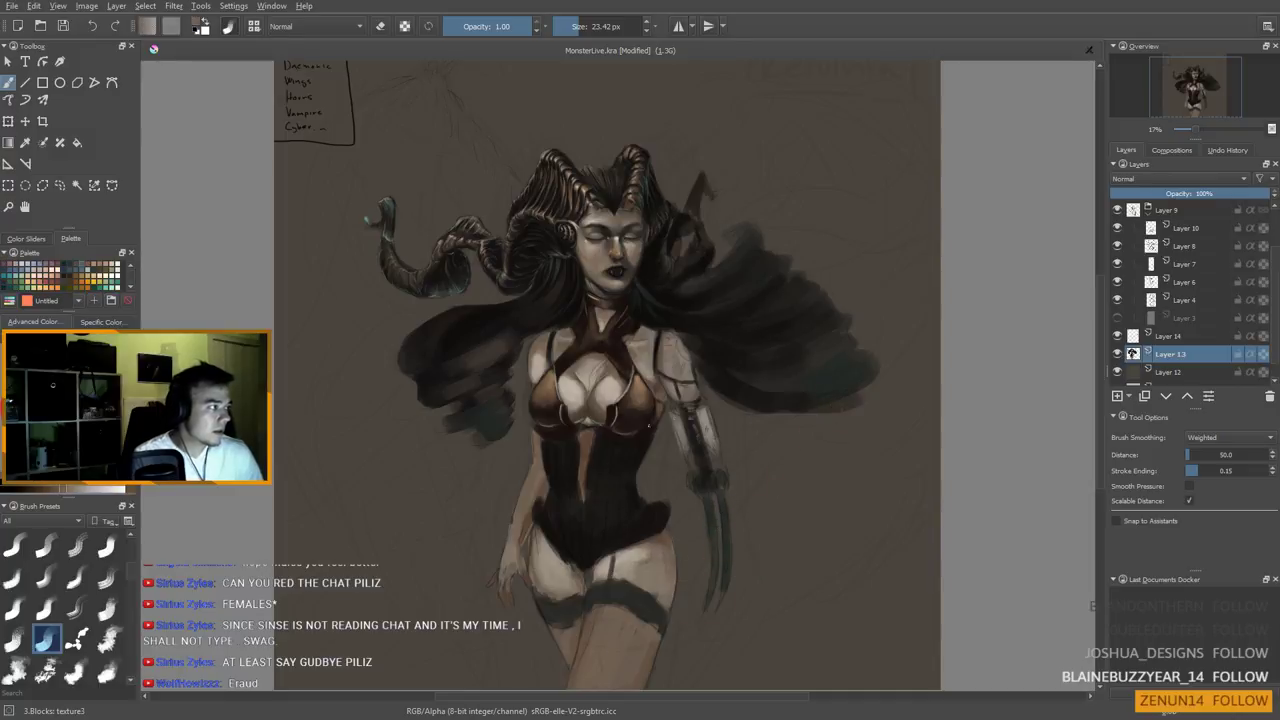
# Paint vertical grey-teal stripes down the corset from a sampled dark tone at about 52 px
pyautogui.keyDown('ctrl'); pyautogui.click(605, 478); pyautogui.keyUp('ctrl')
pyautogui.press('x')
pyautogui.keyDown('shift'); pyautogui.moveTo(550, 468); pyautogui.dragTo(586, 467); pyautogui.keyUp('shift')
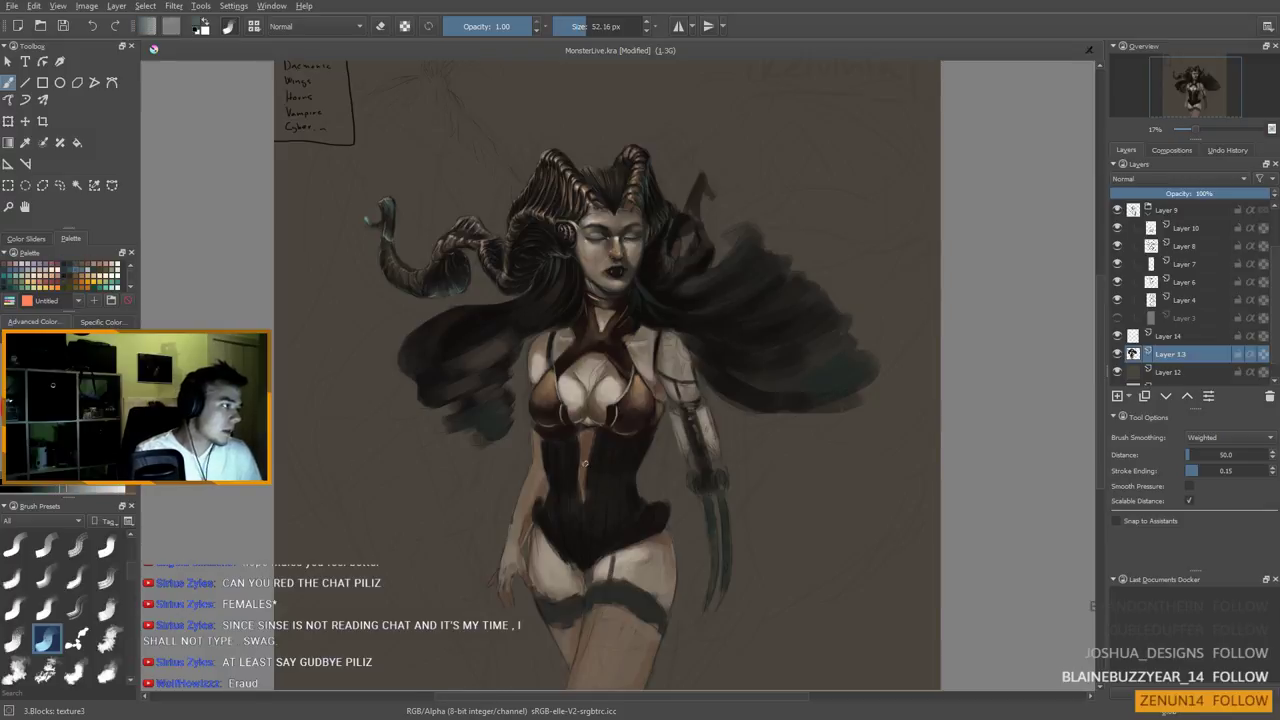
pyautogui.keyDown('ctrl'); pyautogui.click(593, 467); pyautogui.keyUp('ctrl')
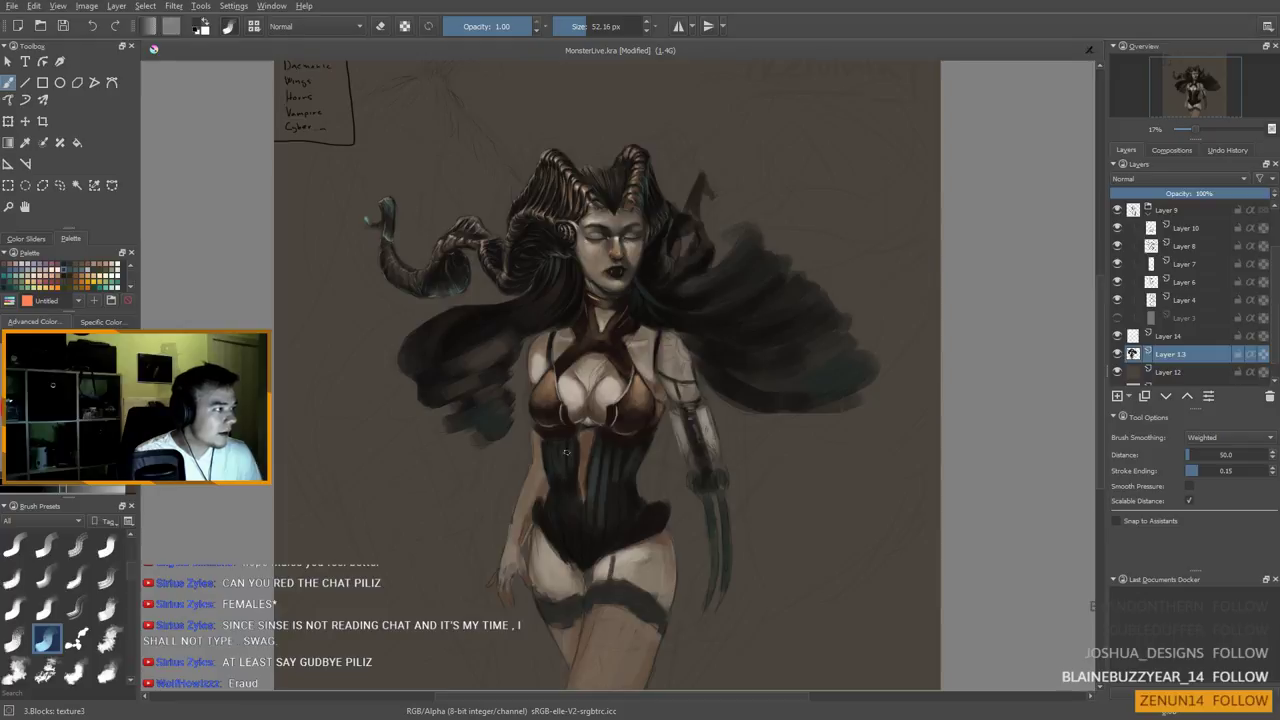
pyautogui.moveTo(582, 498); pyautogui.dragTo(579, 494)
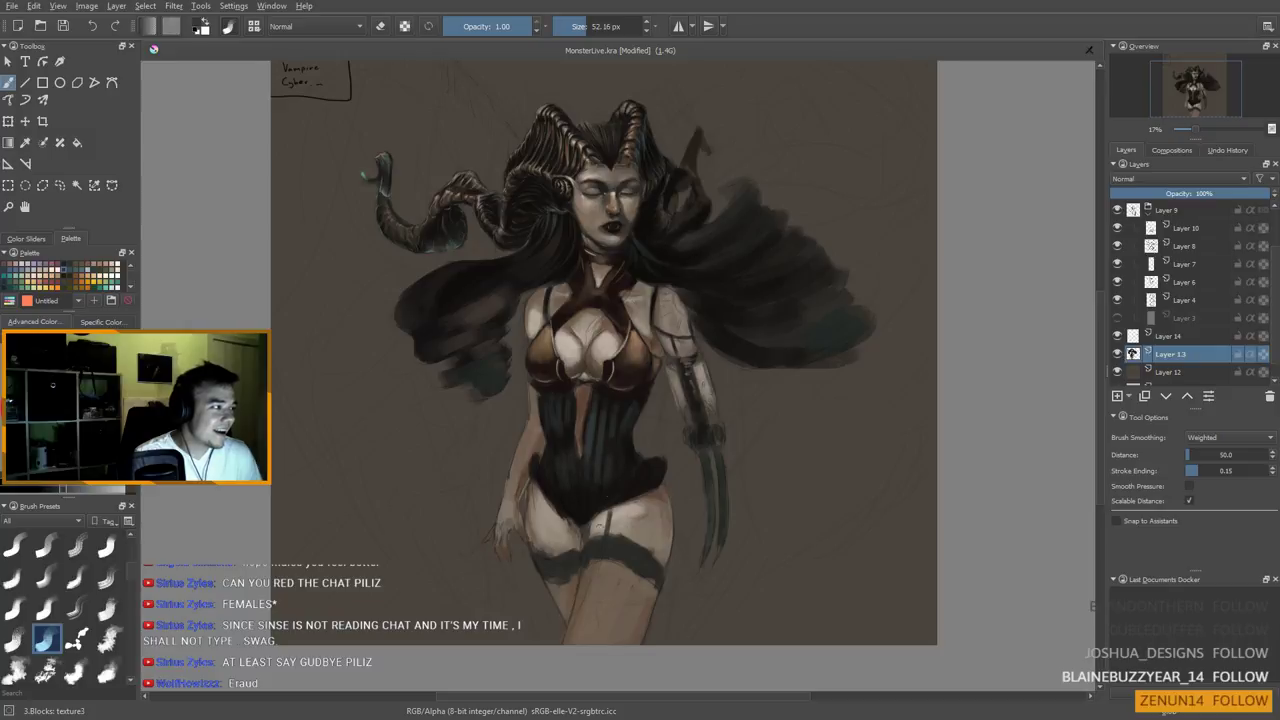
# Touch up the natural arm beside the corset with a skin tone sampled from the chest at about 52 px
pyautogui.scroll(-1, 568, 460)
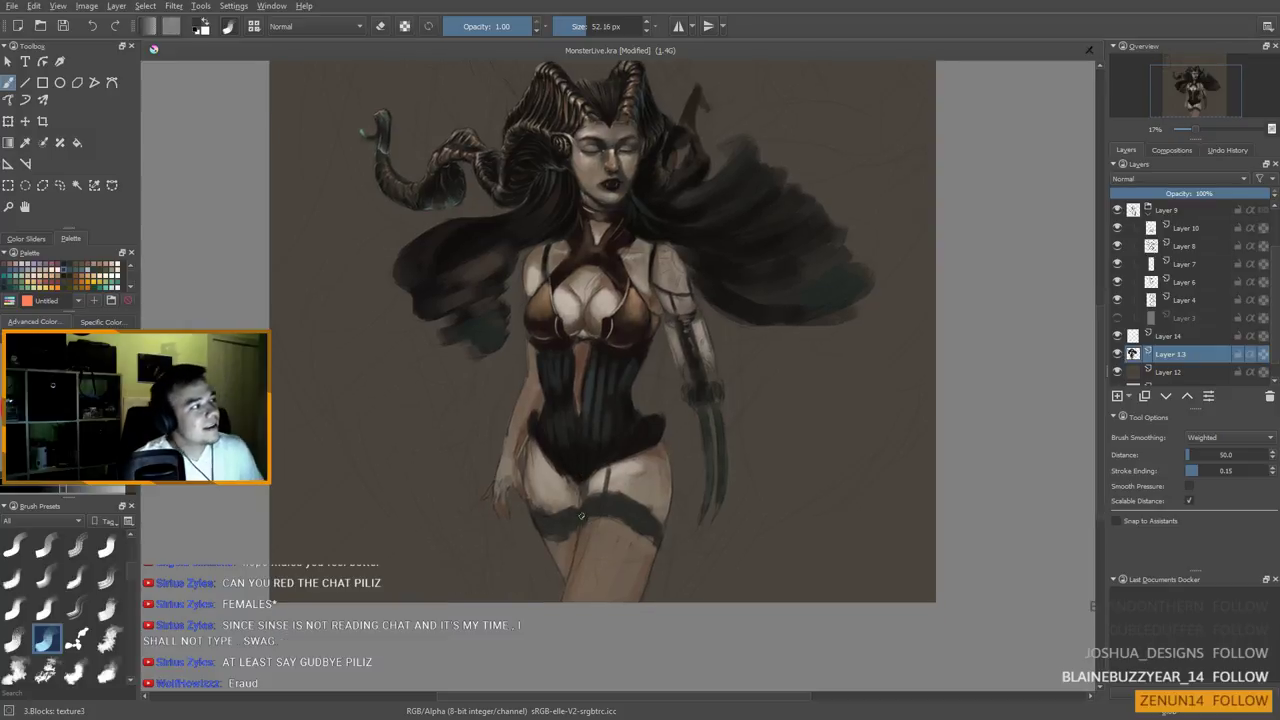
pyautogui.scroll(-3, 582, 515)
pyautogui.scroll(3, 560, 506)
pyautogui.moveTo(560, 506); pyautogui.dragTo(590, 524)
pyautogui.scroll(-3, 589, 523)
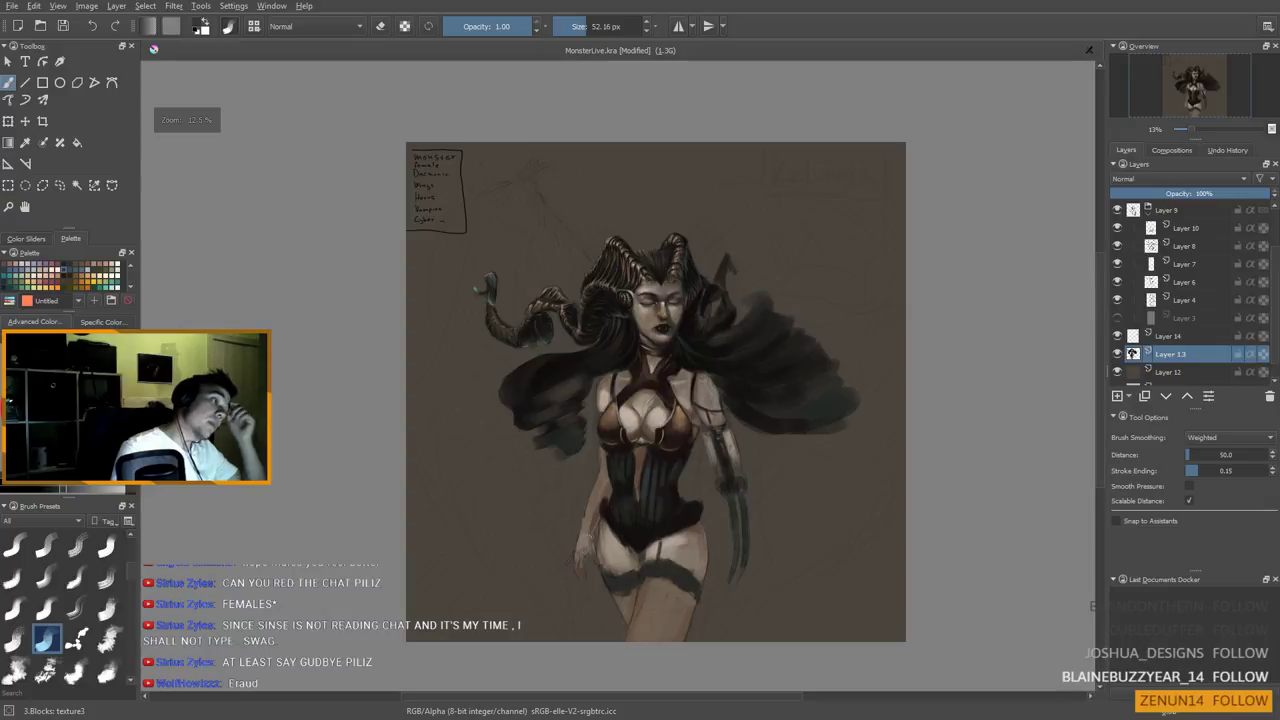
pyautogui.scroll(3, 592, 535)
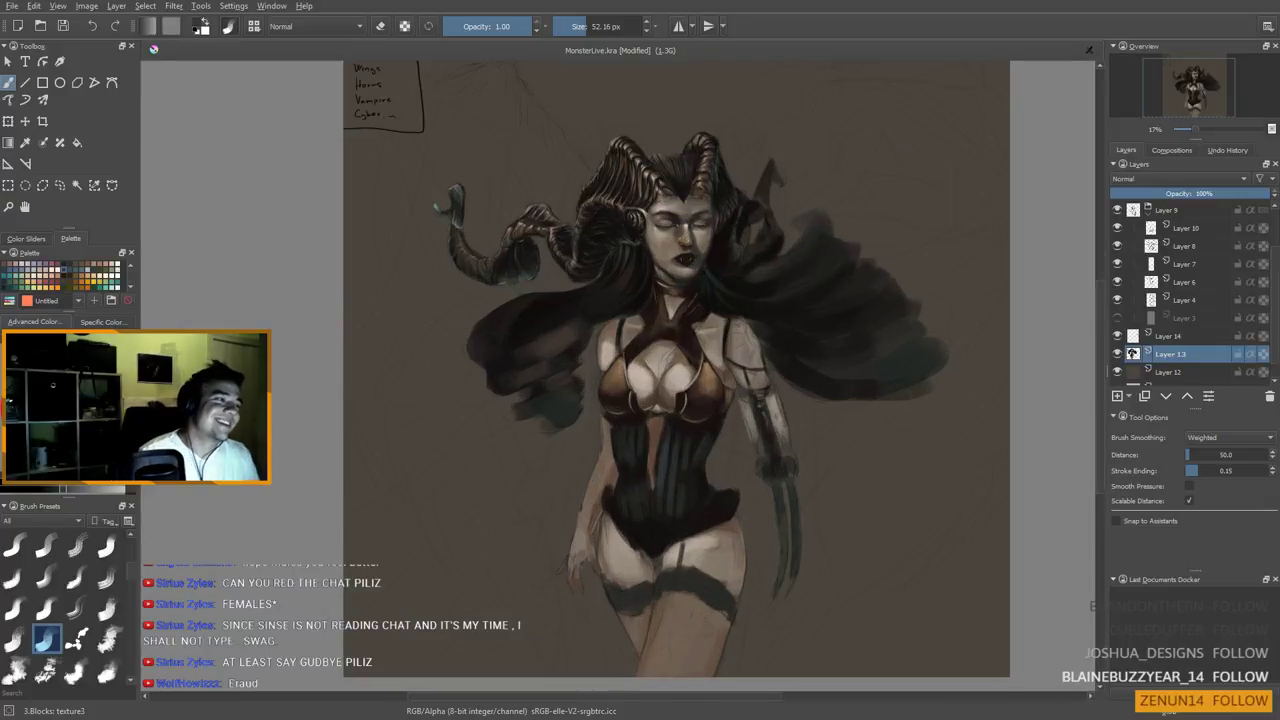
pyautogui.keyDown('ctrl'); pyautogui.click(676, 382); pyautogui.keyUp('ctrl')
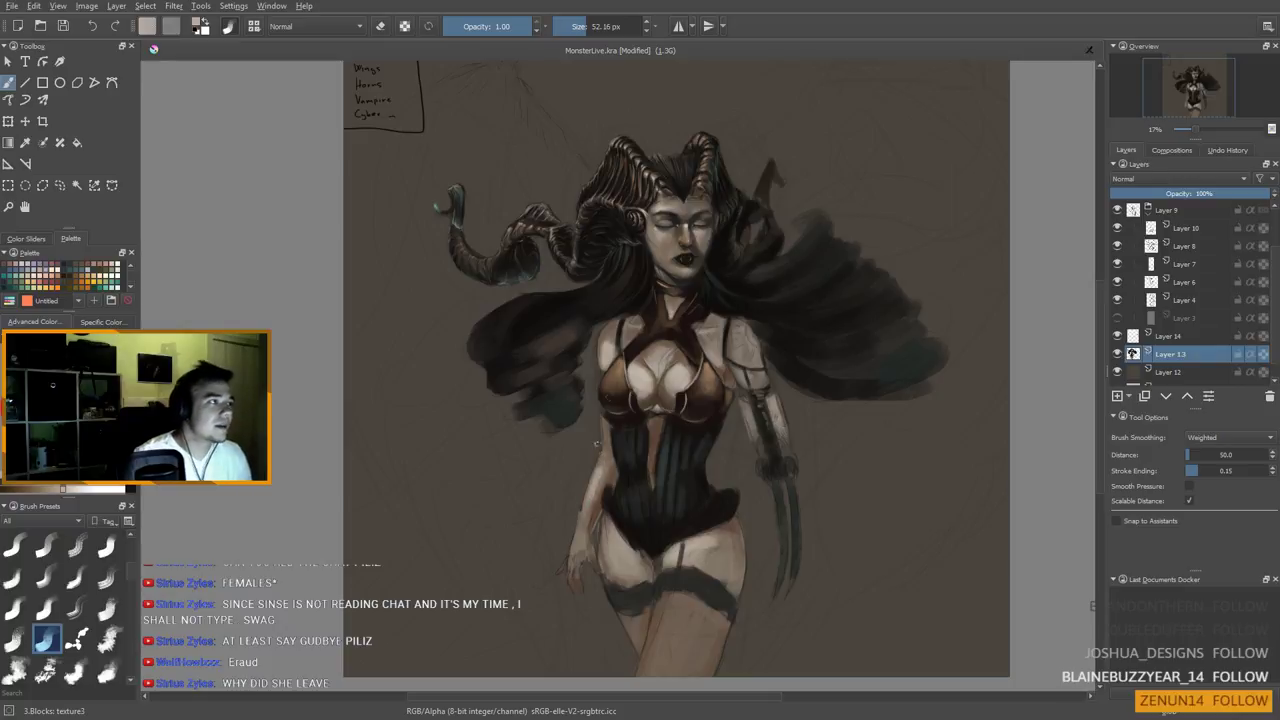
pyautogui.scroll(-3, 688, 392)
pyautogui.scroll(2, 686, 424)
pyautogui.scroll(1, 680, 420)
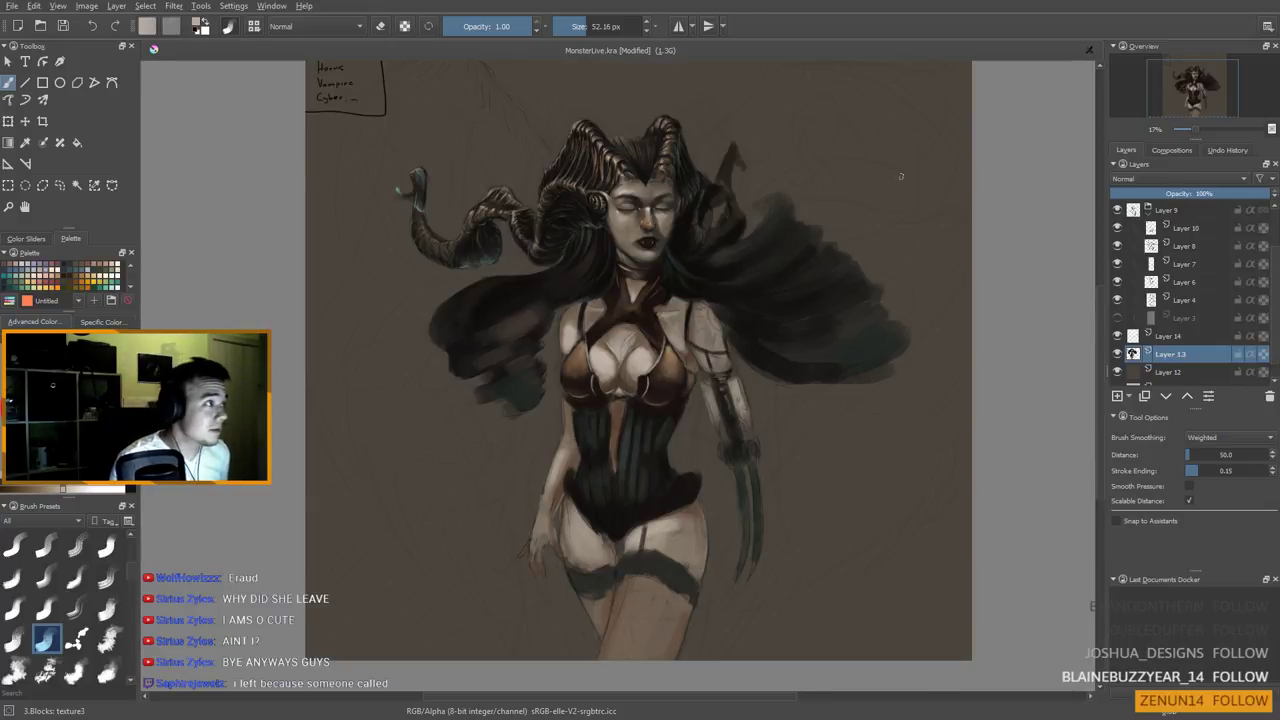
pyautogui.scroll(1, 668, 346)
pyautogui.moveTo(649, 386); pyautogui.dragTo(670, 376)
pyautogui.scroll(-1, 670, 376)
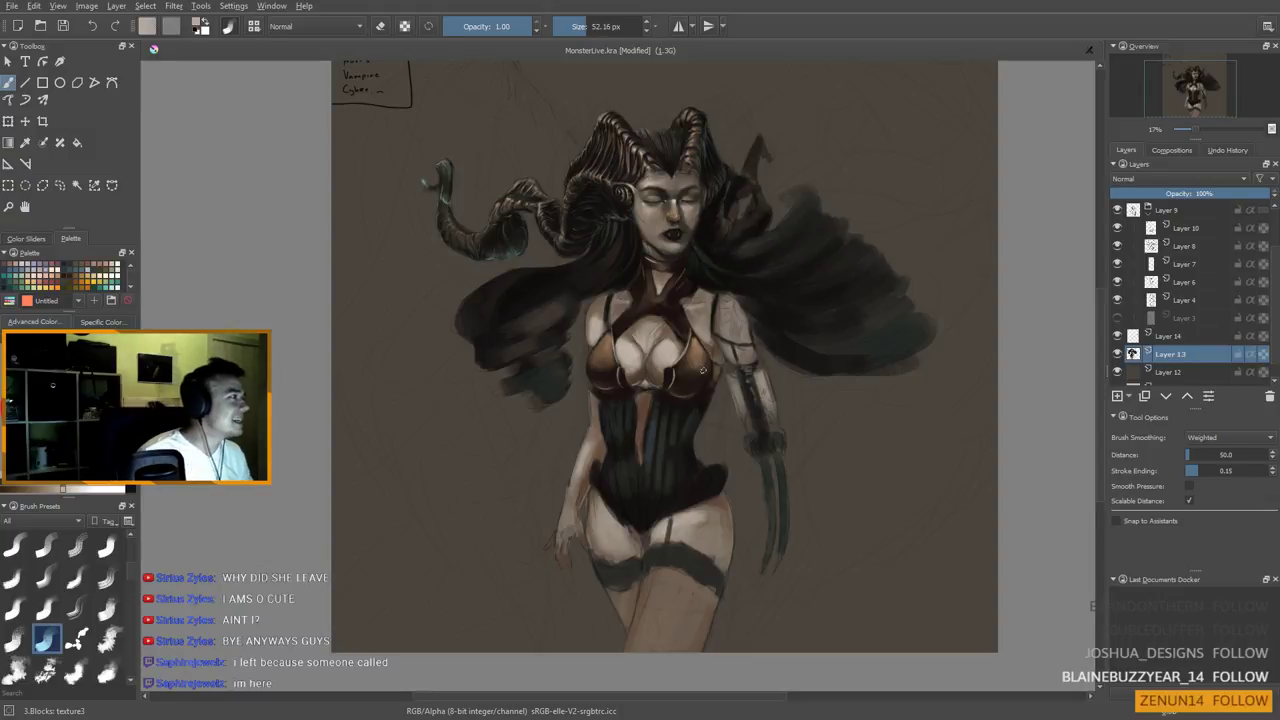
pyautogui.moveTo(660, 438); pyautogui.dragTo(690, 519)
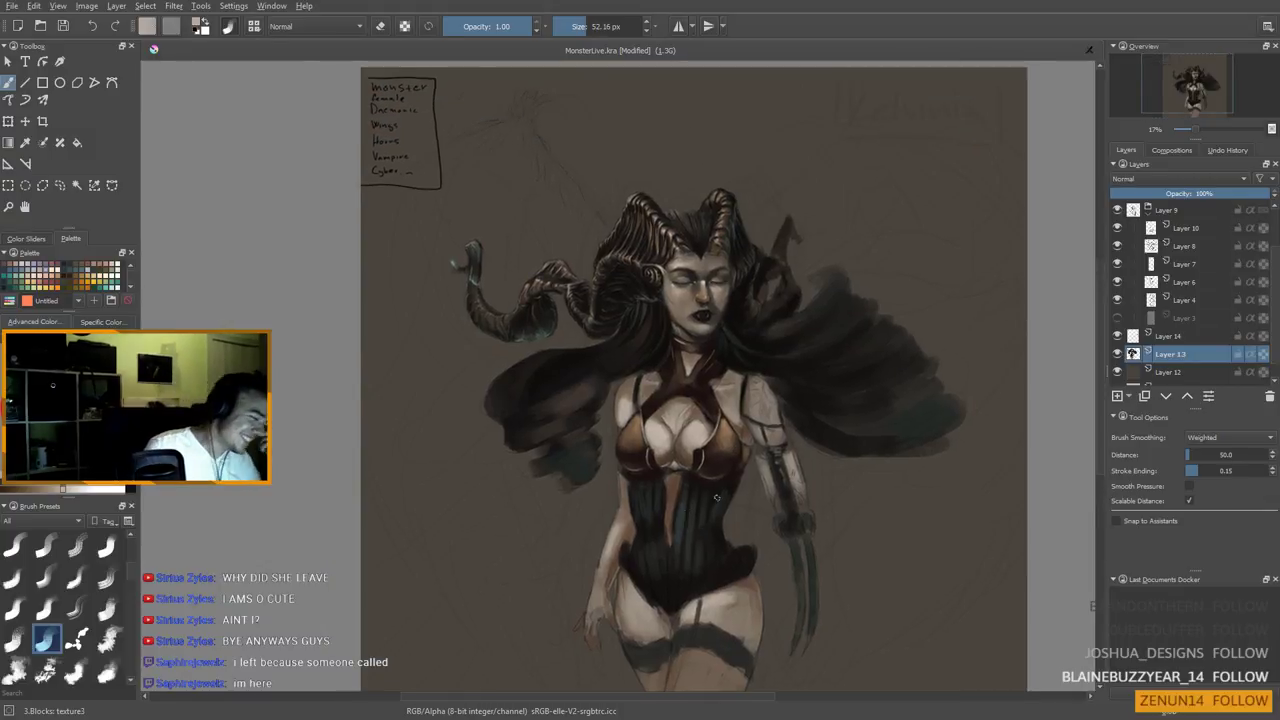
pyautogui.keyDown('ctrl'); pyautogui.click(671, 237); pyautogui.keyUp('ctrl')
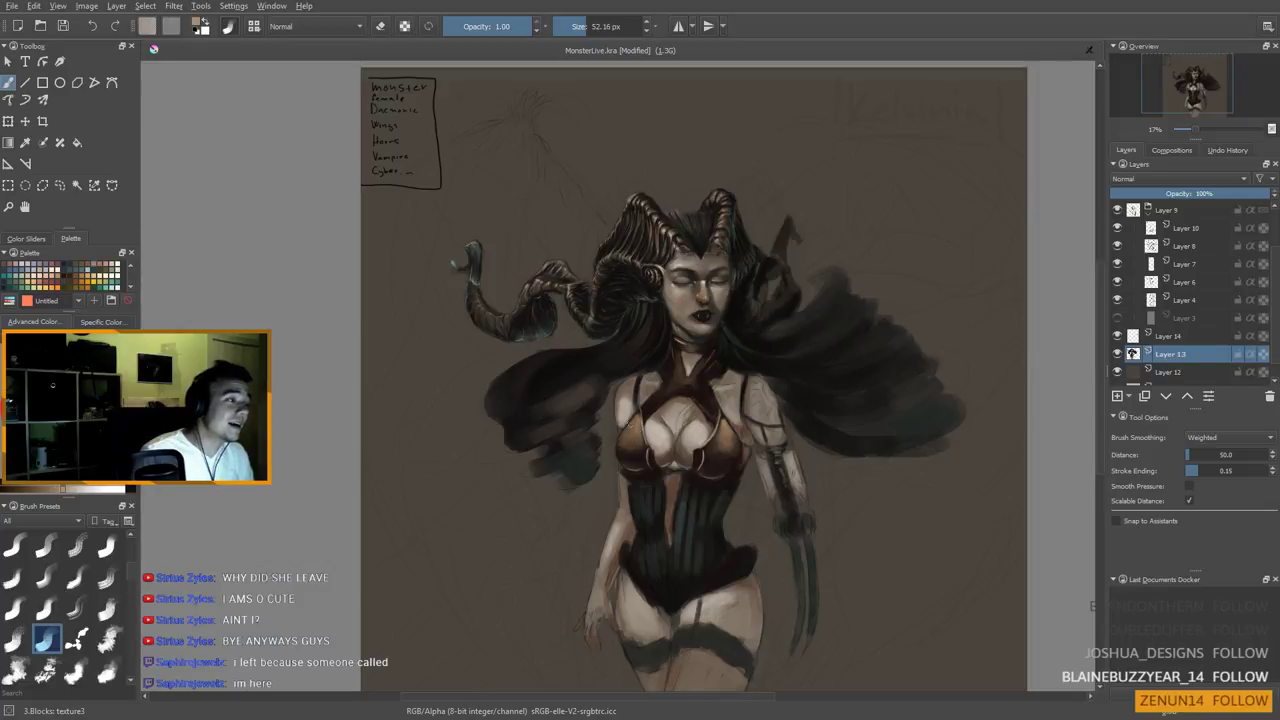
# Extend the flowing hair on the natural arm's side with a pointed dark lock, enlarging the brush to about 90 px
pyautogui.scroll(1, 649, 497)
pyautogui.scroll(-3, 675, 417)
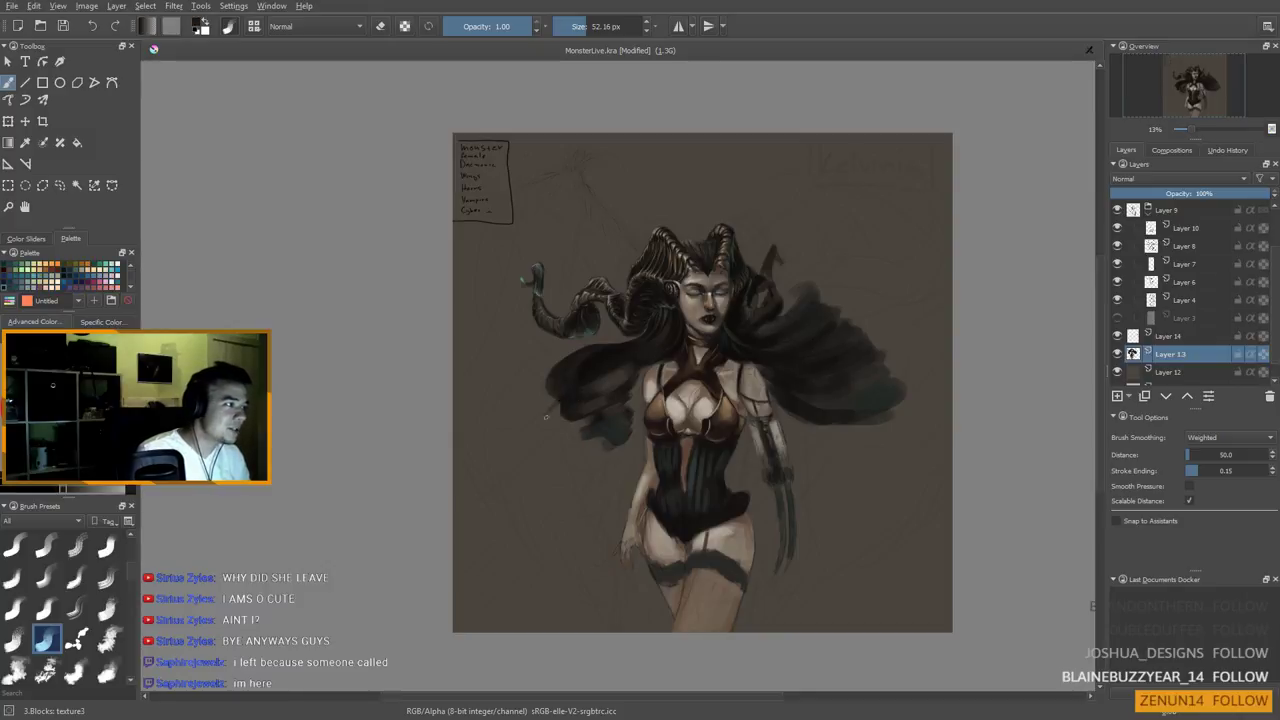
pyautogui.press(']')
pyautogui.press(']')
pyautogui.press(']')
pyautogui.press(']')
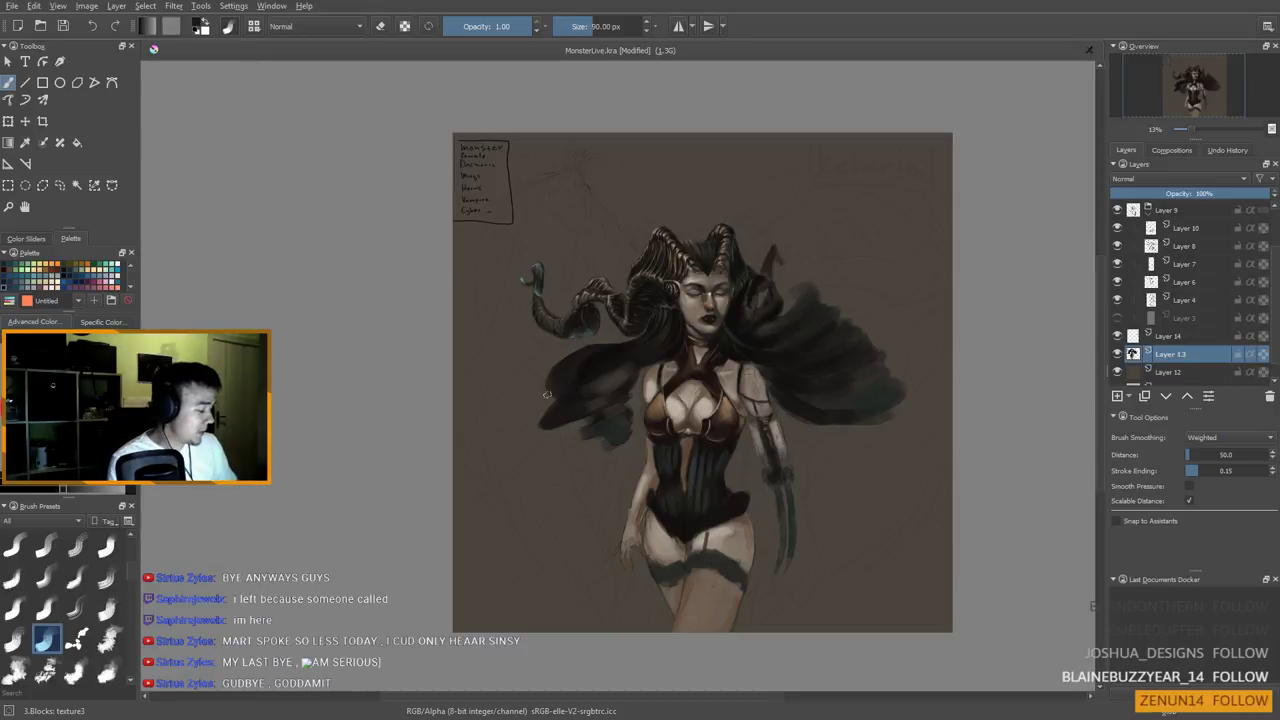
# Shade the mechanical shoulder and upper arm with brown sampled from the bra cup, reducing the brush to about 22 px
pyautogui.scroll(3, 690, 366)
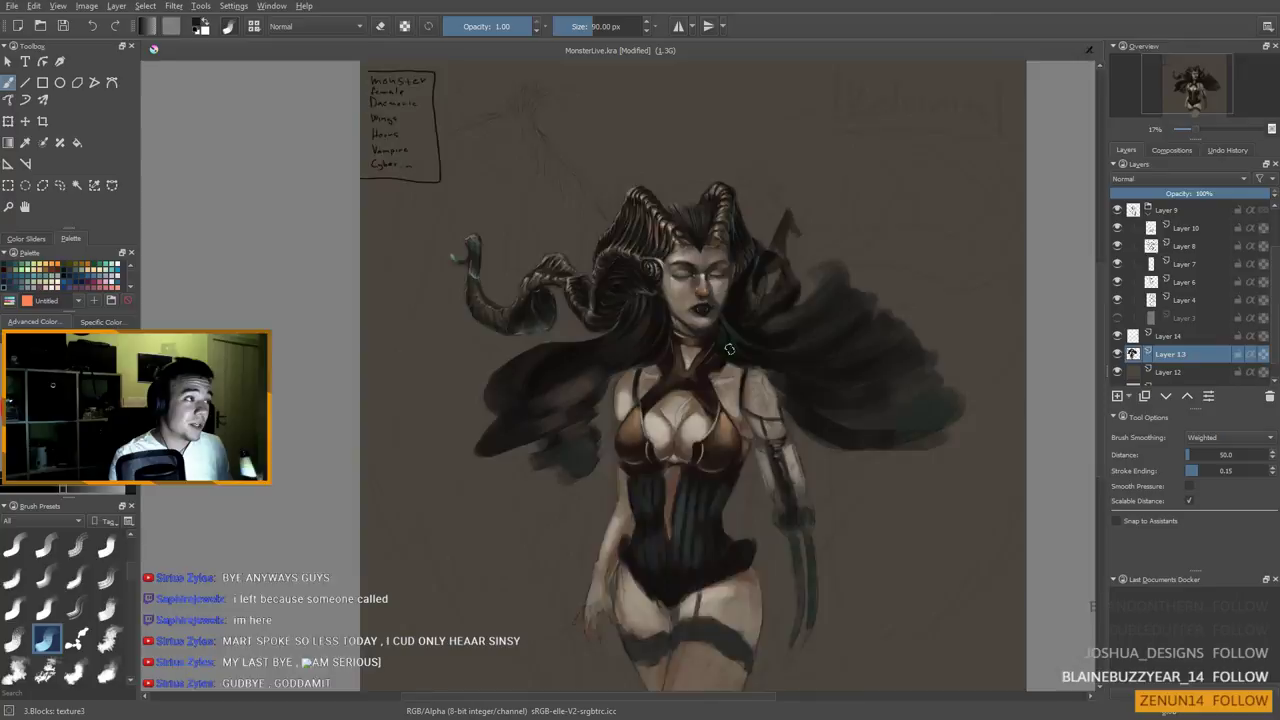
pyautogui.scroll(-5, 688, 370)
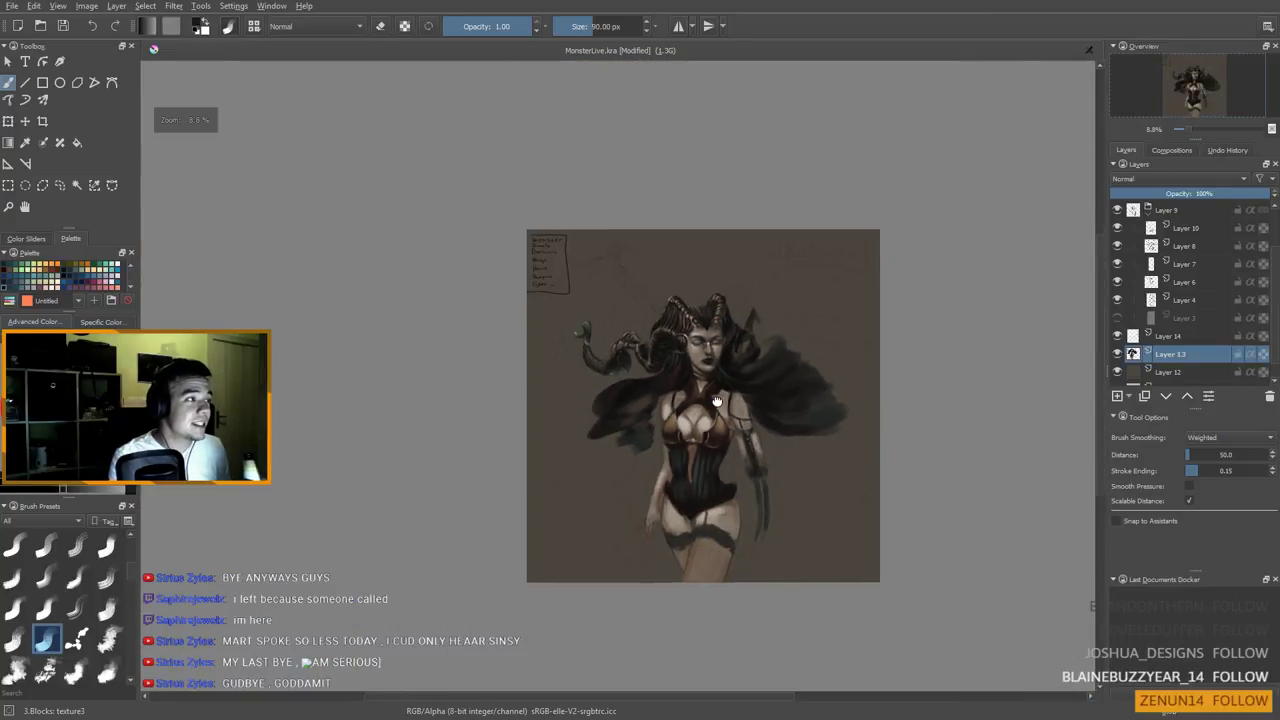
pyautogui.scroll(2, 732, 392)
pyautogui.scroll(-2, 730, 390)
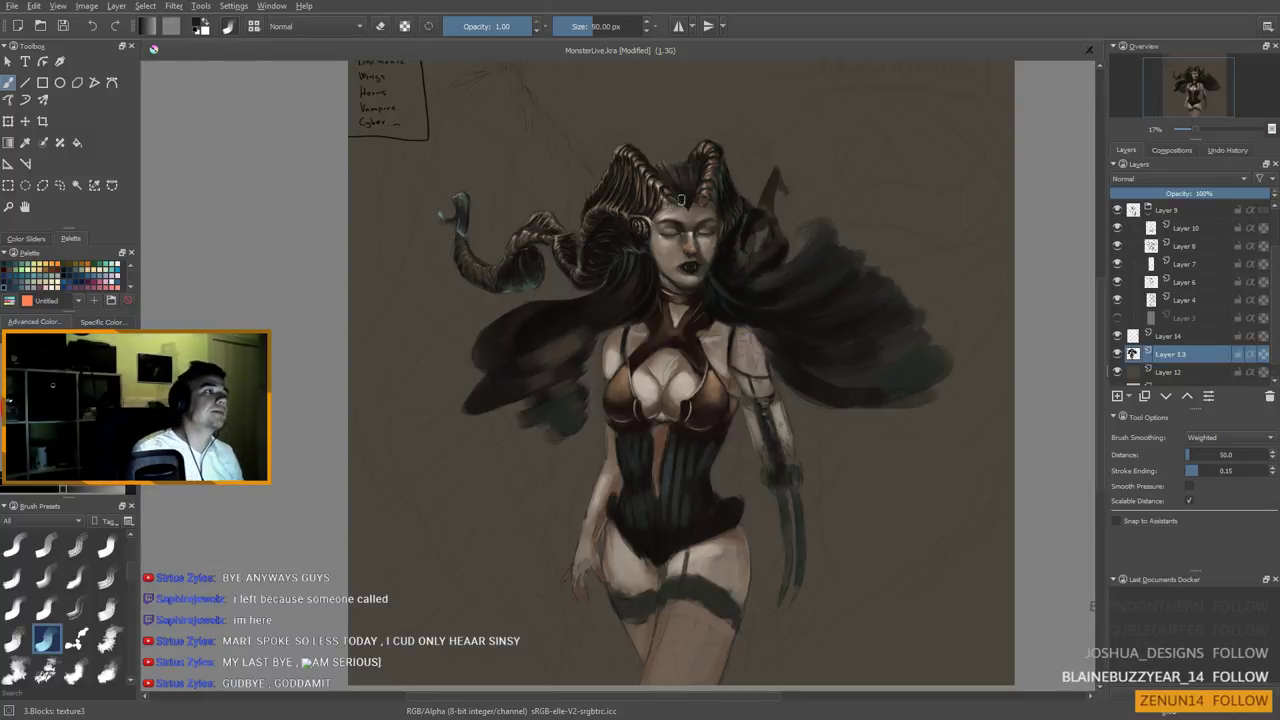
pyautogui.keyDown('ctrl'); pyautogui.click(712, 387); pyautogui.keyUp('ctrl')
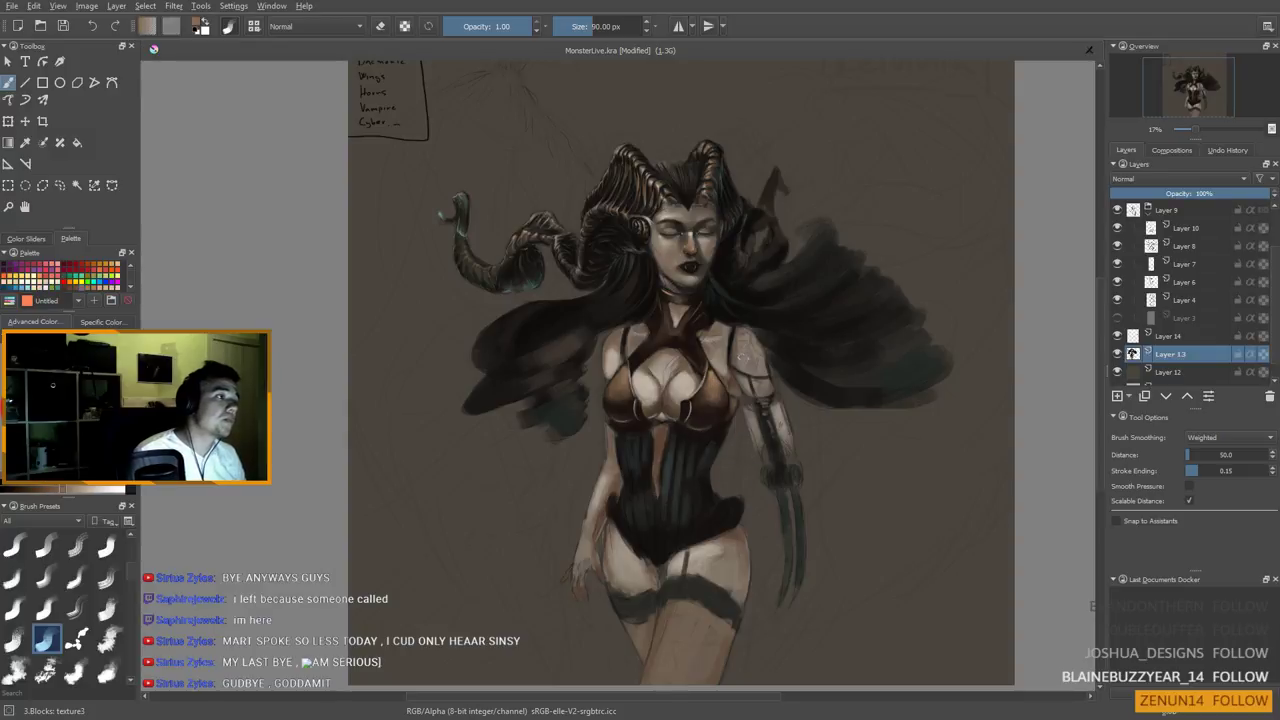
pyautogui.press('[')
pyautogui.keyDown('shift'); pyautogui.moveTo(749, 343); pyautogui.dragTo(743, 343); pyautogui.keyUp('shift')
pyautogui.press('[')
pyautogui.press('[')
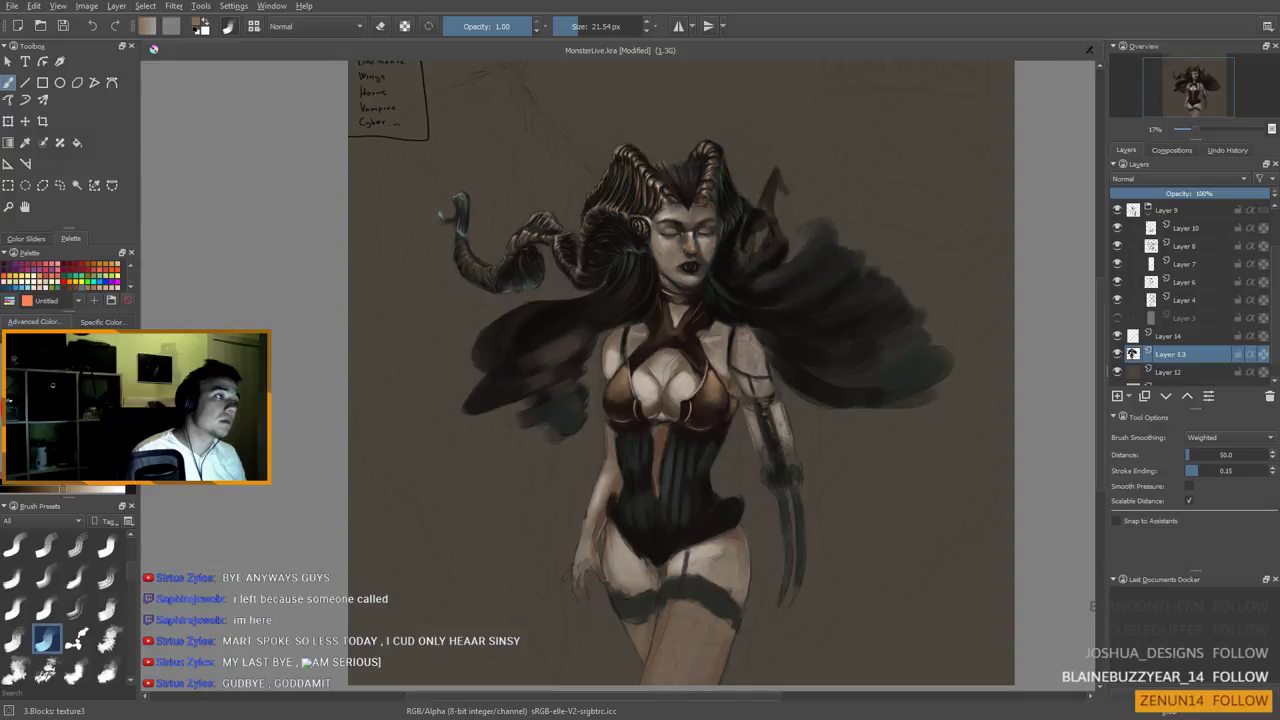
# Draw fine dark seam lines and marks on the mechanical shoulder with a tone sampled from the chest straps at about 16 px
pyautogui.keyDown('ctrl'); pyautogui.click(697, 354); pyautogui.keyUp('ctrl')
pyautogui.keyDown('ctrl'); pyautogui.click(695, 341); pyautogui.keyUp('ctrl')
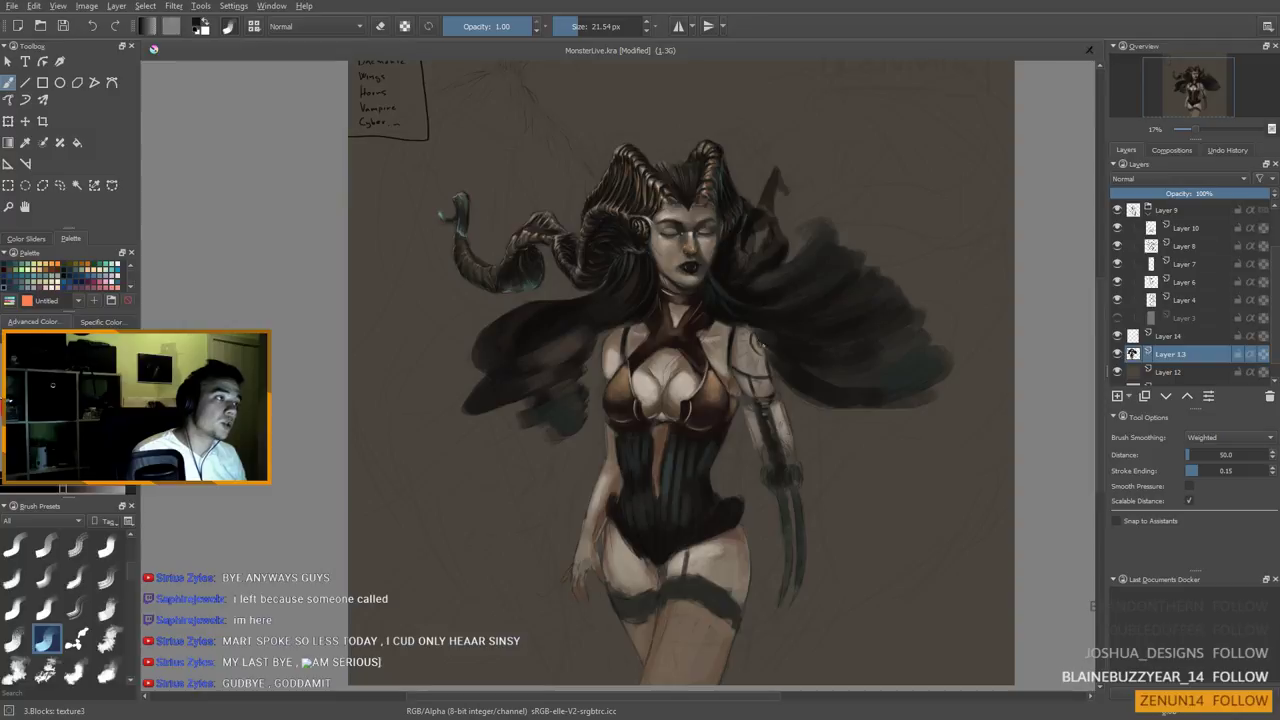
pyautogui.press('[')
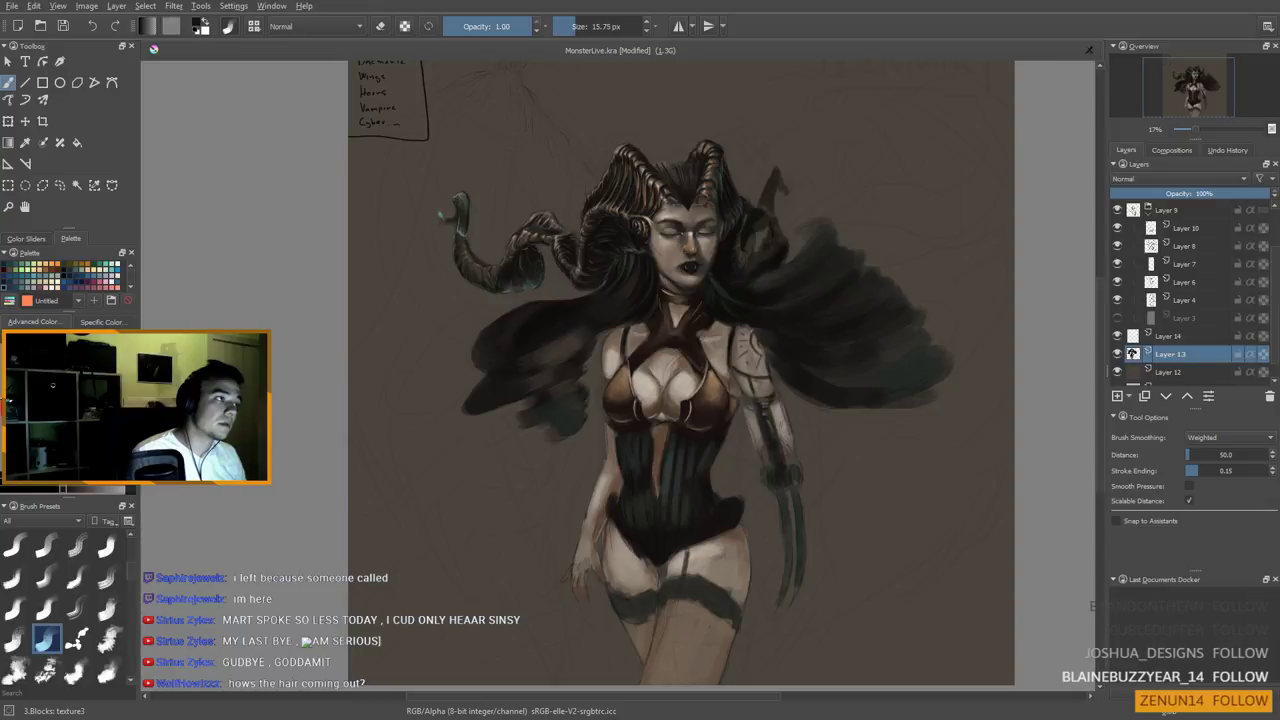
pyautogui.moveTo(723, 377); pyautogui.dragTo(713, 371)
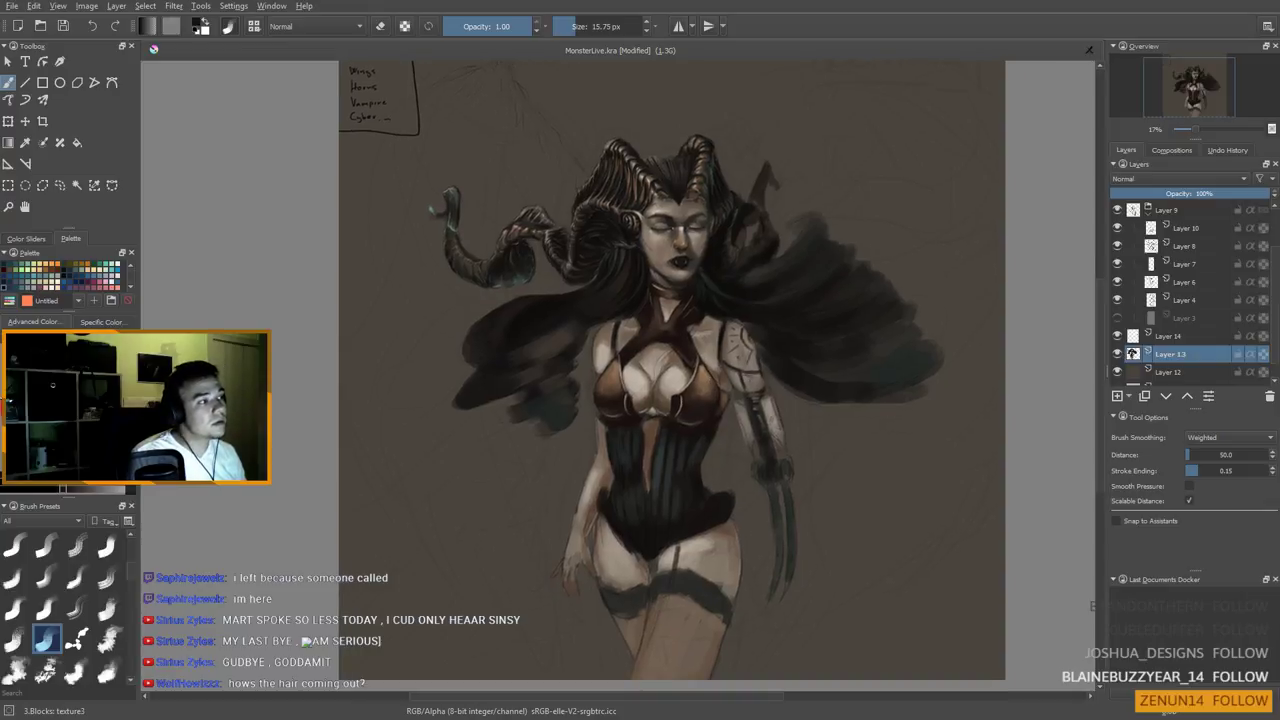
# Enlarge the painting brush to about 62 px
pyautogui.press(']')
pyautogui.press(']')
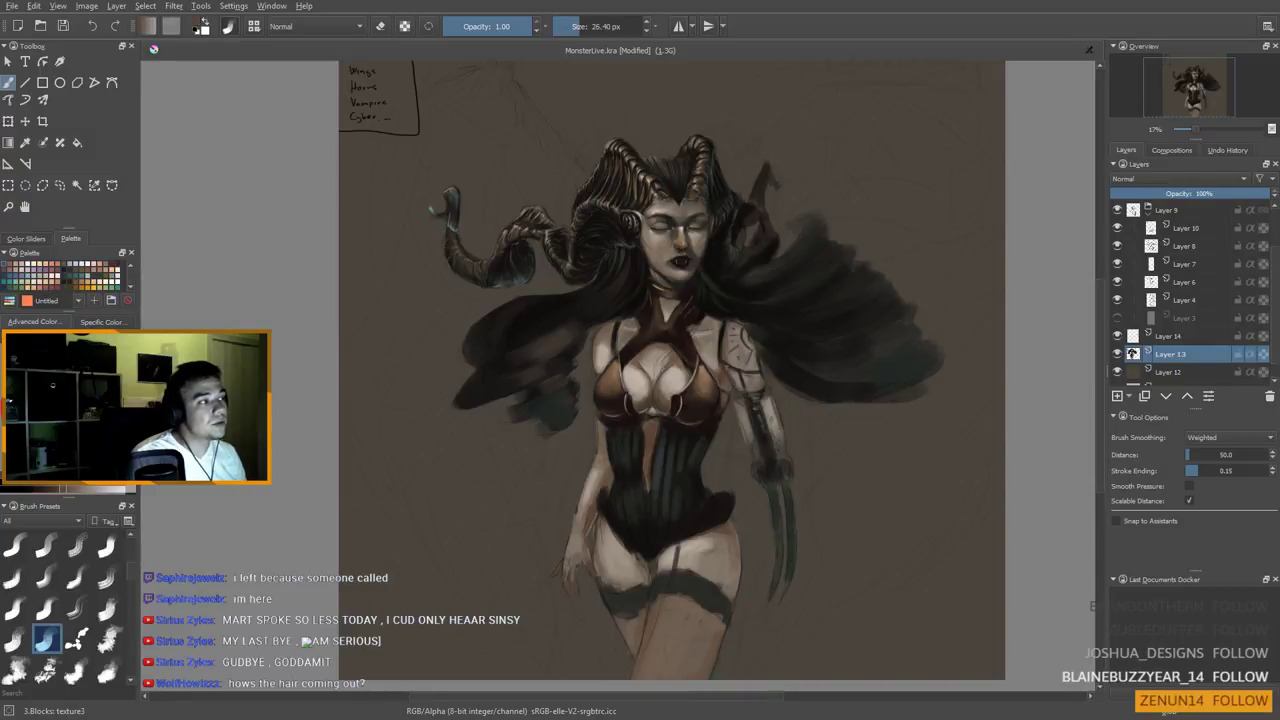
pyautogui.press(']')
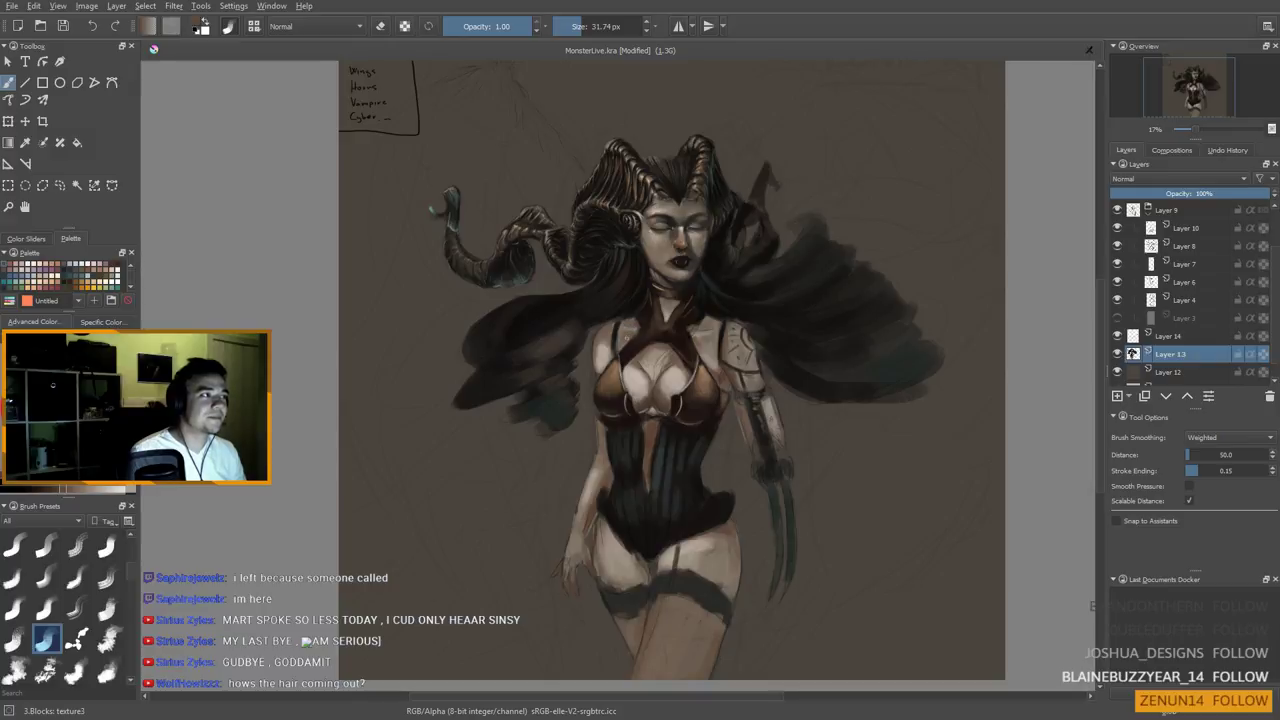
pyautogui.keyDown('shift'); pyautogui.moveTo(672, 218); pyautogui.dragTo(687, 218); pyautogui.keyUp('shift')
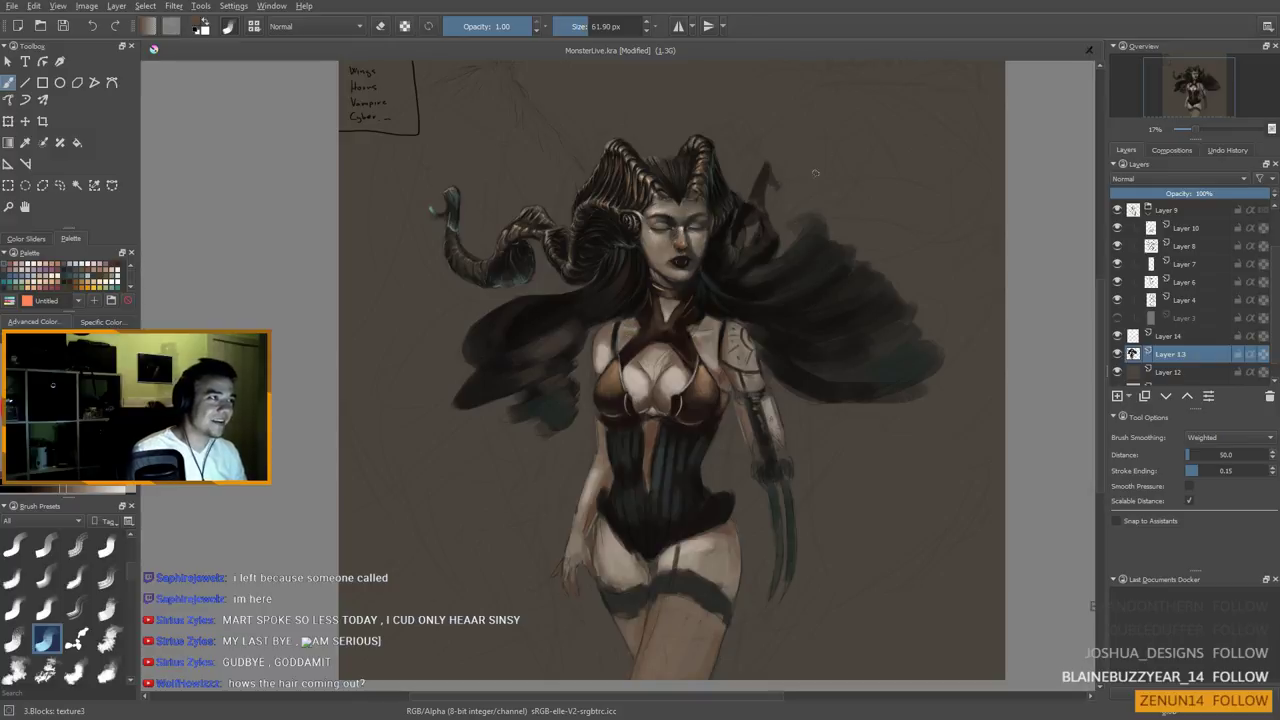
pyautogui.moveTo(768, 183); pyautogui.dragTo(738, 209)
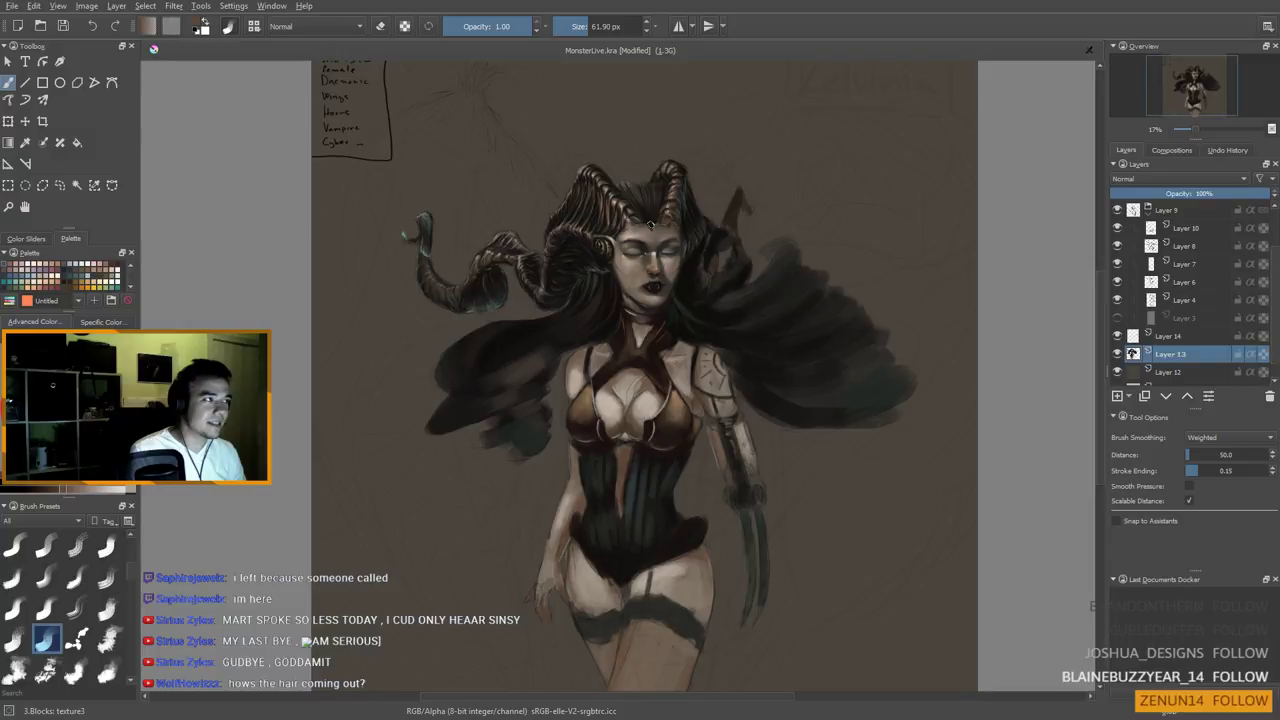
pyautogui.moveTo(651, 225)
pyautogui.mouseDown()
pyautogui.moveTo(637, 164)
pyautogui.moveTo(613, 168)
pyautogui.moveTo(570, 330)
pyautogui.moveTo(483, 351)
pyautogui.moveTo(457, 403)
pyautogui.moveTo(545, 357)
pyautogui.moveTo(443, 445)
pyautogui.moveTo(531, 412)
pyautogui.moveTo(525, 468)
pyautogui.mouseUp()
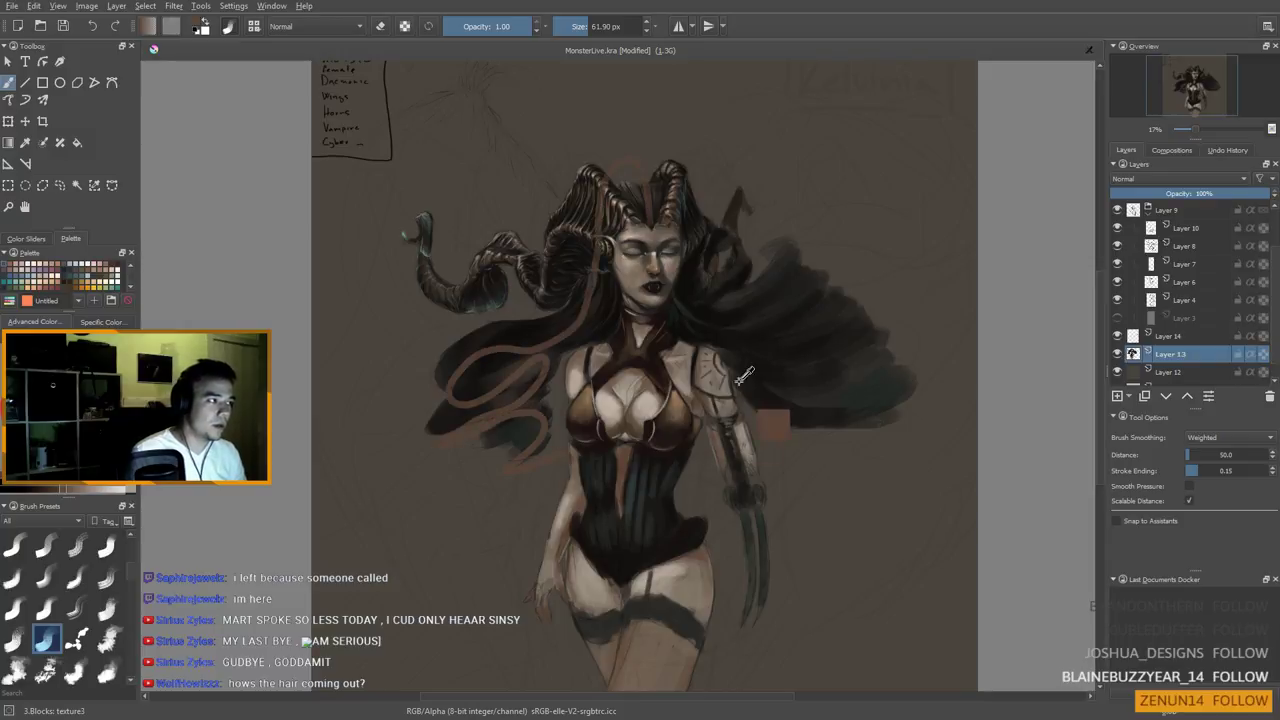
pyautogui.hotkey('ctrl', 'z')
pyautogui.moveTo(648, 215)
pyautogui.mouseDown()
pyautogui.moveTo(682, 300)
pyautogui.moveTo(770, 250)
pyautogui.moveTo(826, 284)
pyautogui.moveTo(786, 386)
pyautogui.moveTo(905, 425)
pyautogui.mouseUp()
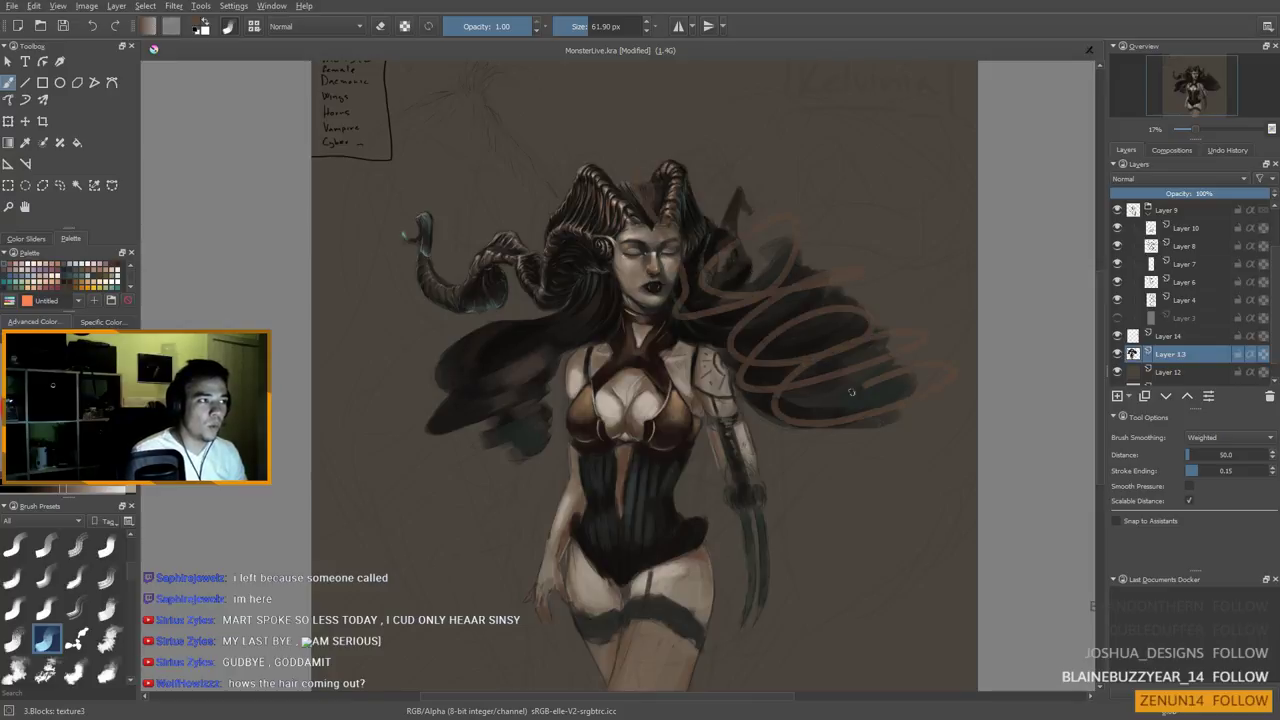
pyautogui.hotkey('ctrl', 'z')
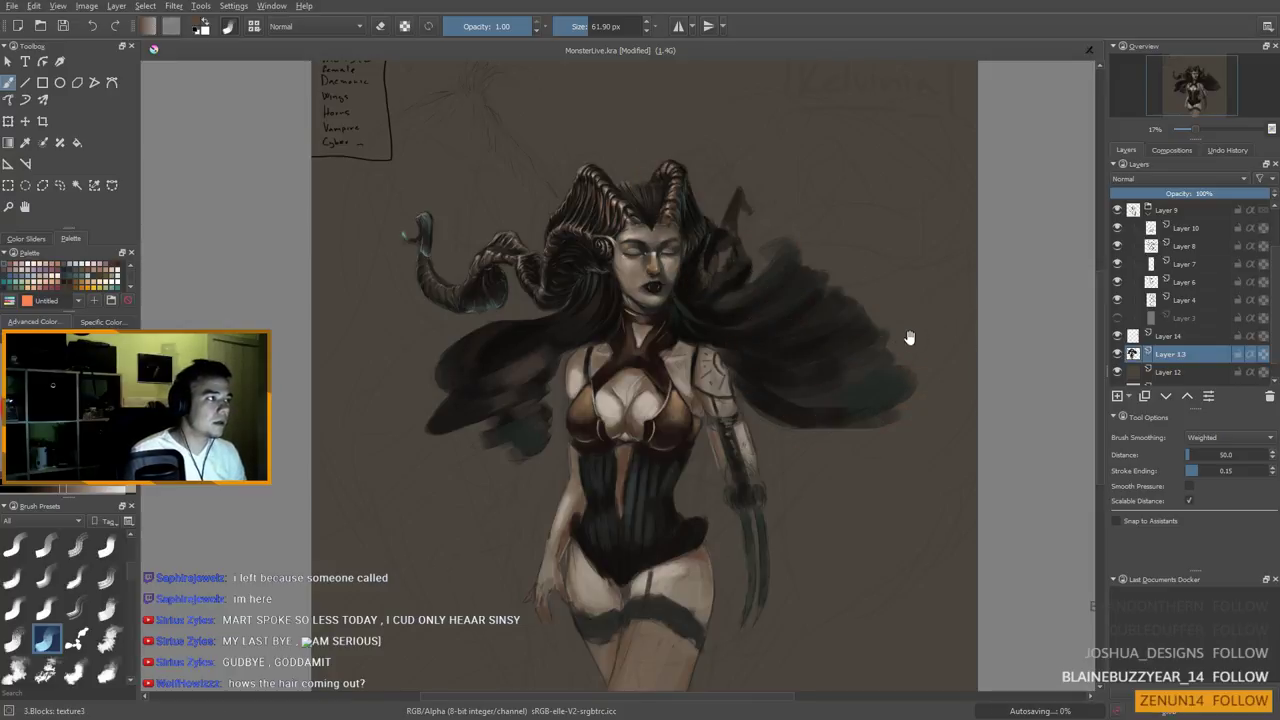
pyautogui.moveTo(914, 337); pyautogui.dragTo(964, 409)
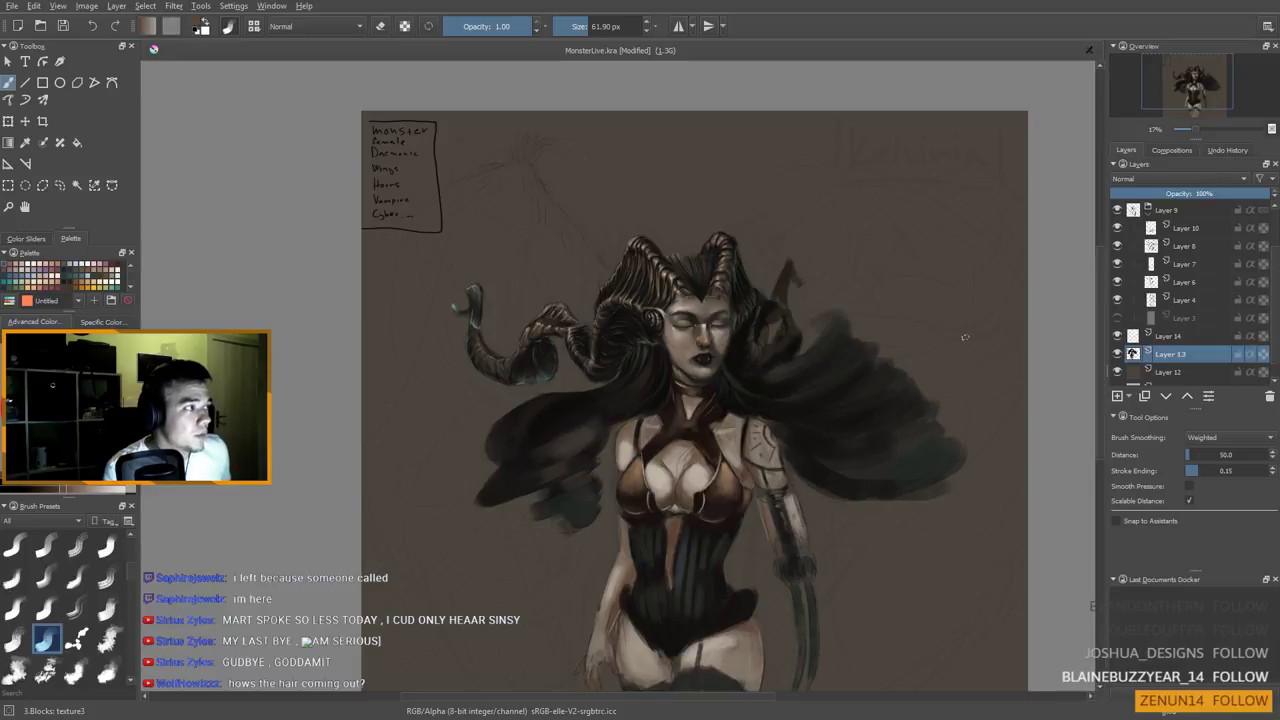
pyautogui.moveTo(546, 456); pyautogui.dragTo(485, 500)
pyautogui.moveTo(555, 482); pyautogui.dragTo(515, 513)
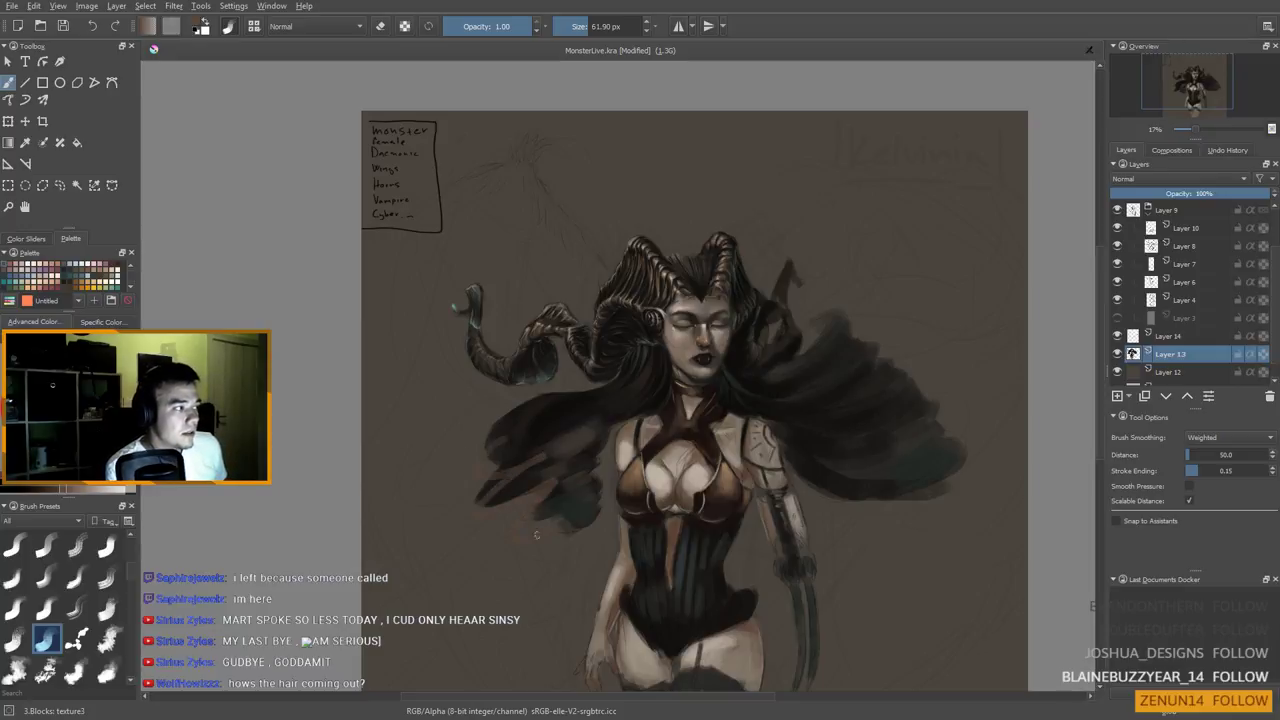
pyautogui.hotkey('ctrl', 'z')
# Sketch large, faint, sweeping brown curves around the figure on both sides with the 62 px brush
pyautogui.moveTo(757, 615); pyautogui.dragTo(785, 620)
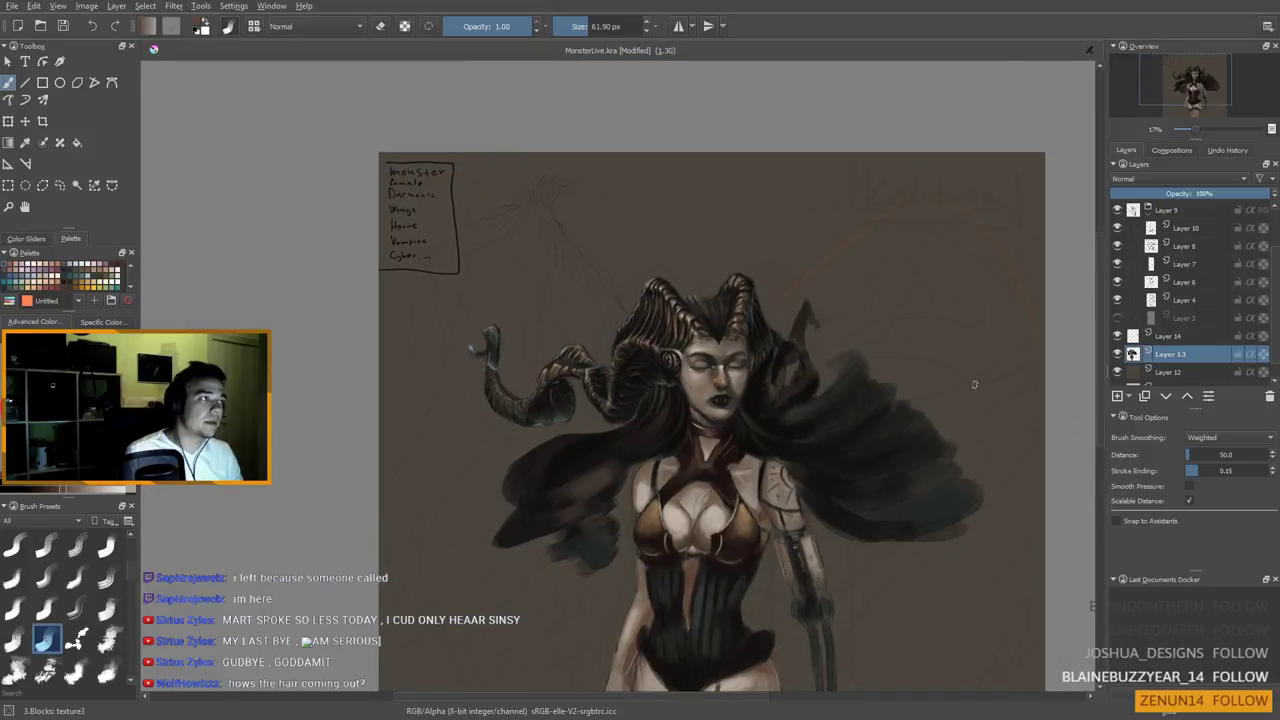
pyautogui.scroll(-4, 533, 432)
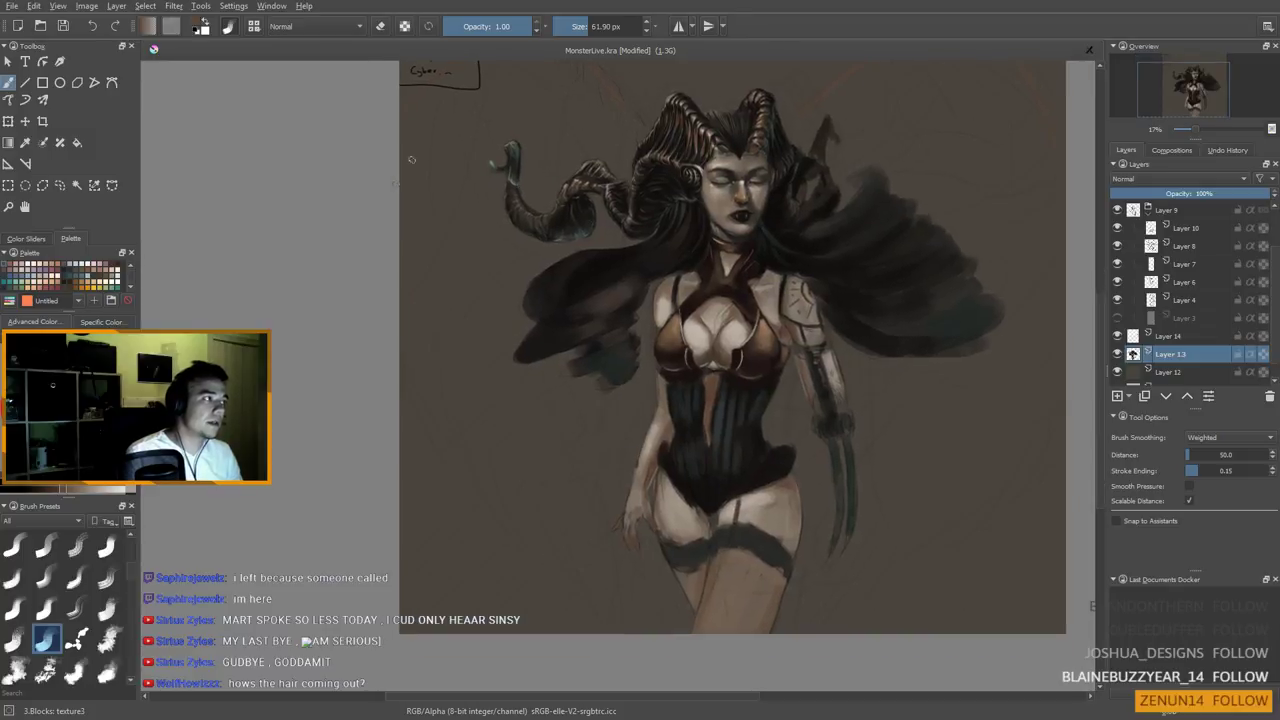
pyautogui.moveTo(400, 293)
pyautogui.mouseDown()
pyautogui.moveTo(590, 500)
pyautogui.moveTo(588, 560)
pyautogui.mouseUp()
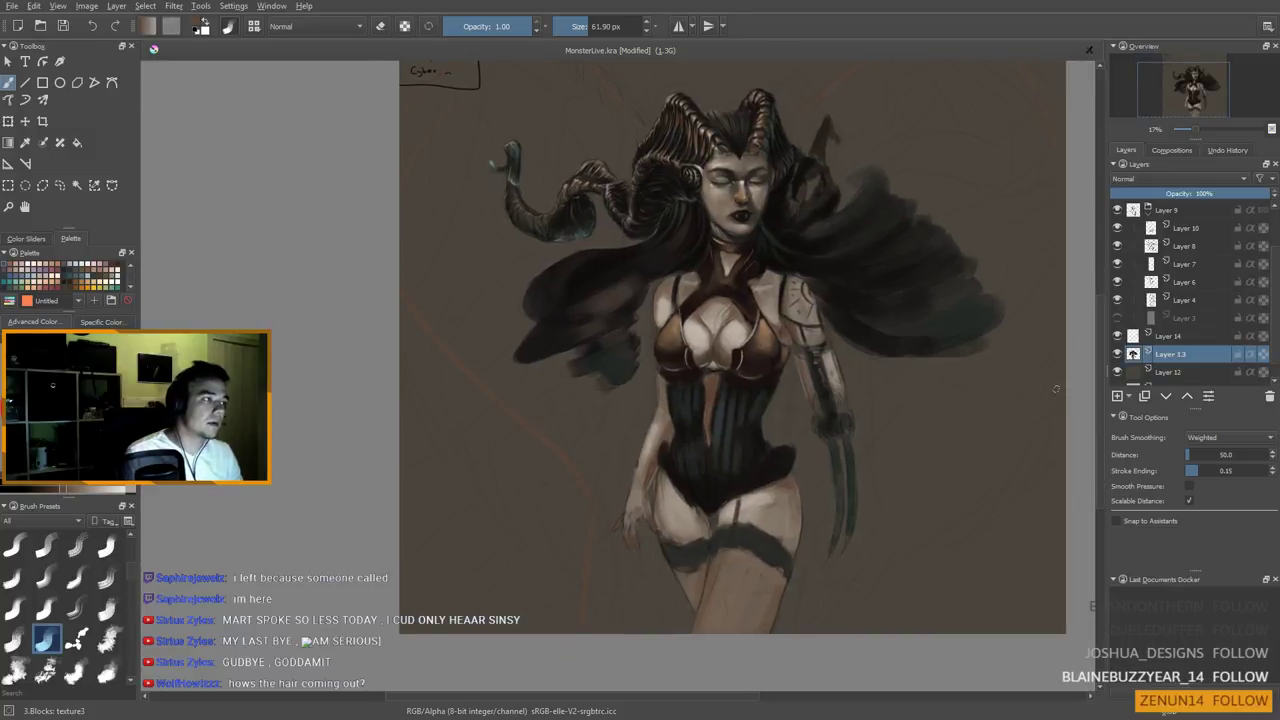
pyautogui.moveTo(1036, 236)
pyautogui.mouseDown()
pyautogui.moveTo(869, 447)
pyautogui.moveTo(838, 600)
pyautogui.mouseUp()
pyautogui.moveTo(906, 543); pyautogui.dragTo(877, 568)
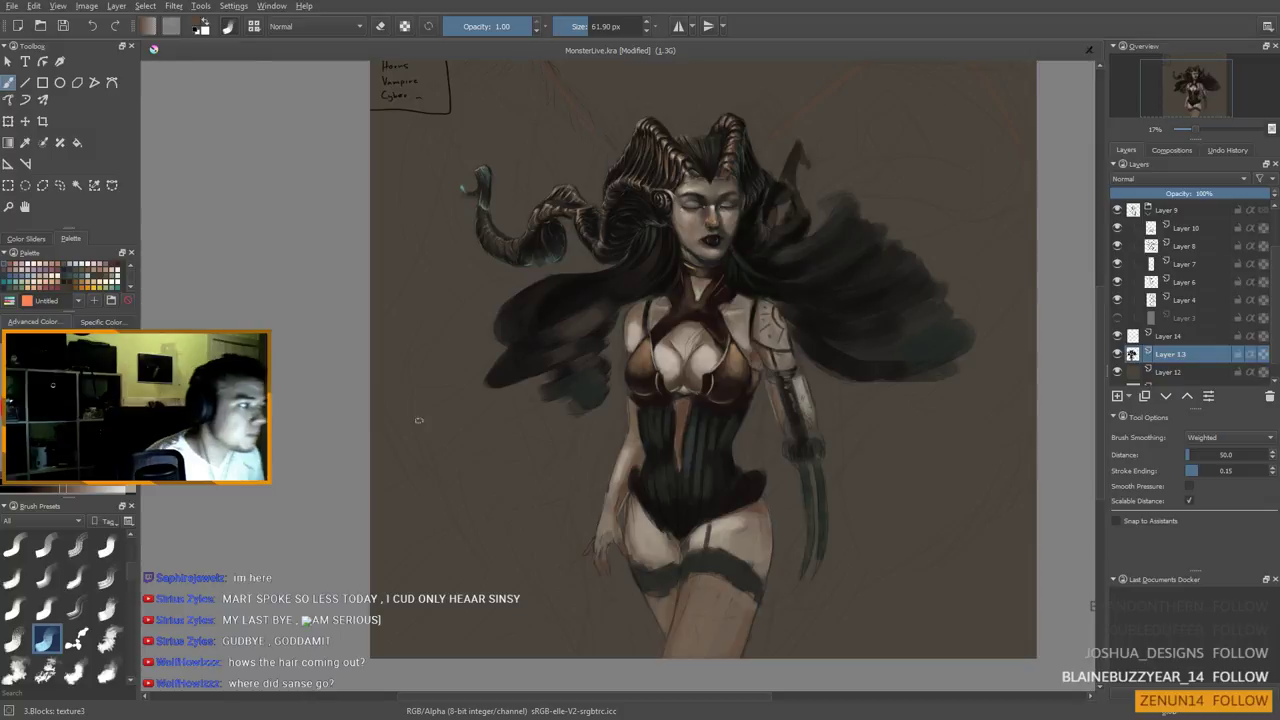
# Paint dark garter straps from the corset's lower edge to the thigh bands with a tone sampled from the corset's hip at about 28 px
pyautogui.press('ctrl')
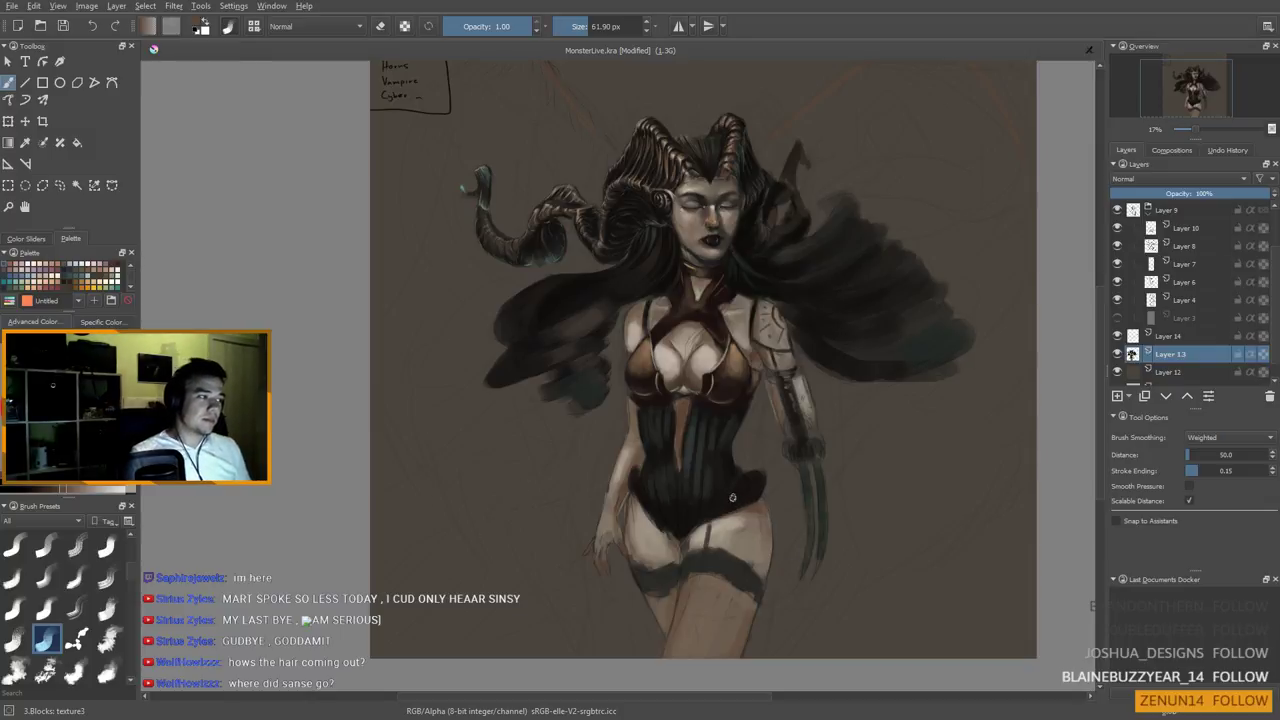
pyautogui.keyDown('ctrl'); pyautogui.click(738, 492); pyautogui.keyUp('ctrl')
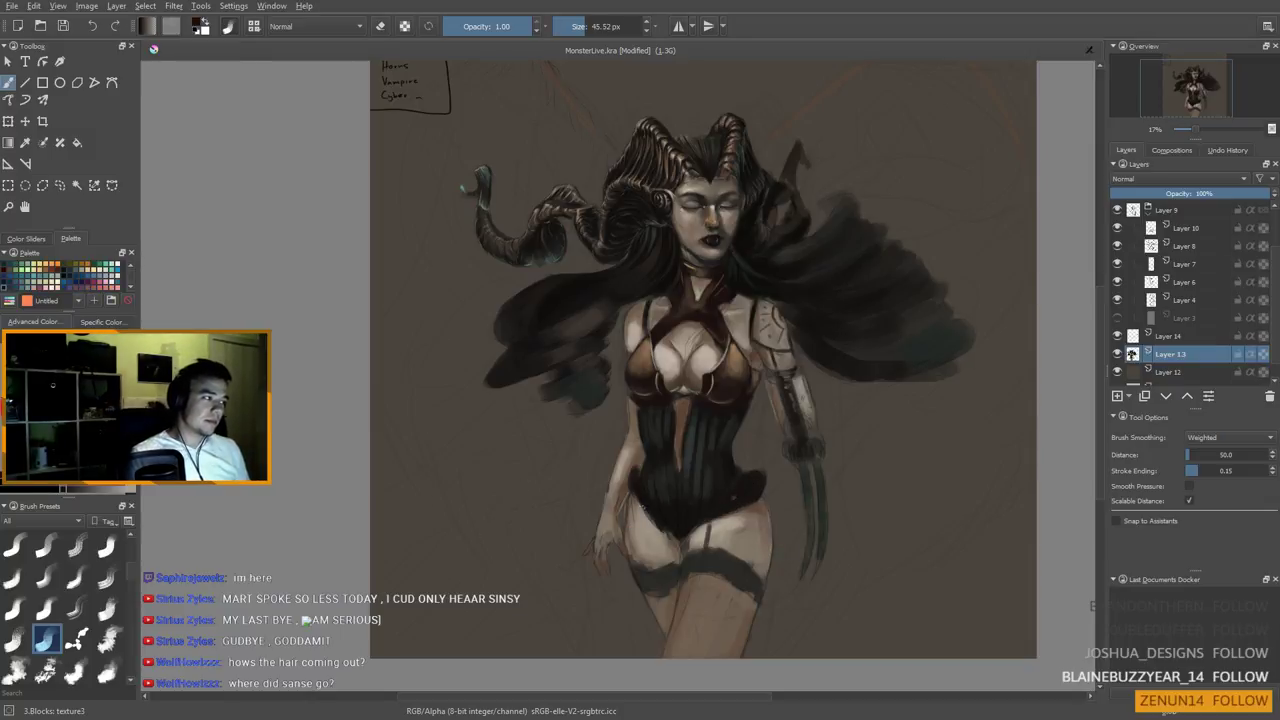
pyautogui.press('[')
pyautogui.press('[')
pyautogui.press('[')
pyautogui.press('[')
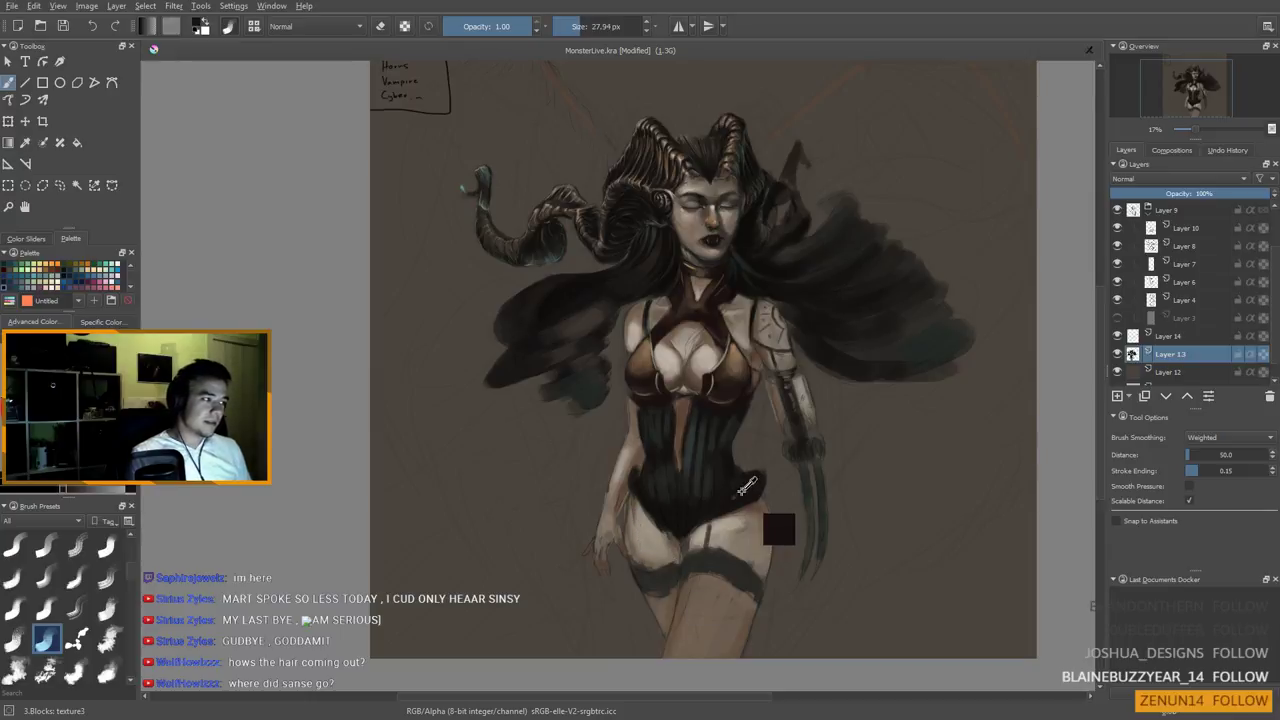
pyautogui.moveTo(647, 514); pyautogui.dragTo(655, 562)
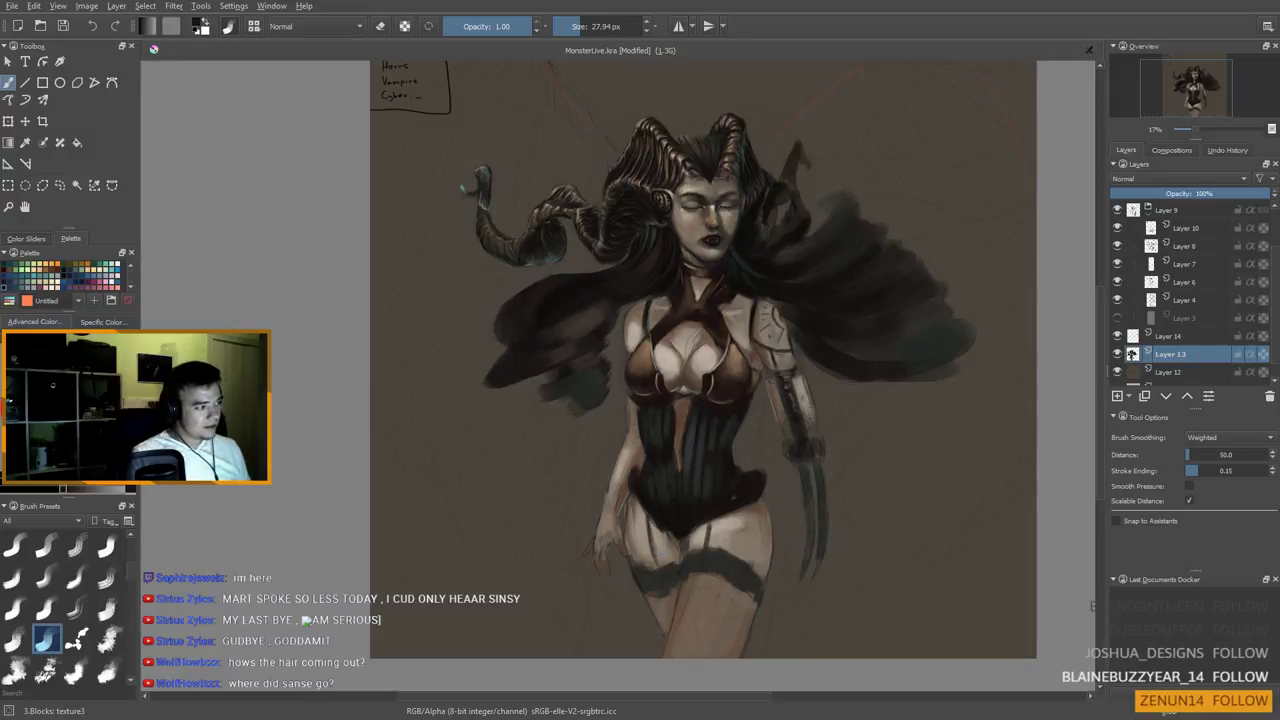
pyautogui.moveTo(710, 516); pyautogui.dragTo(712, 534)
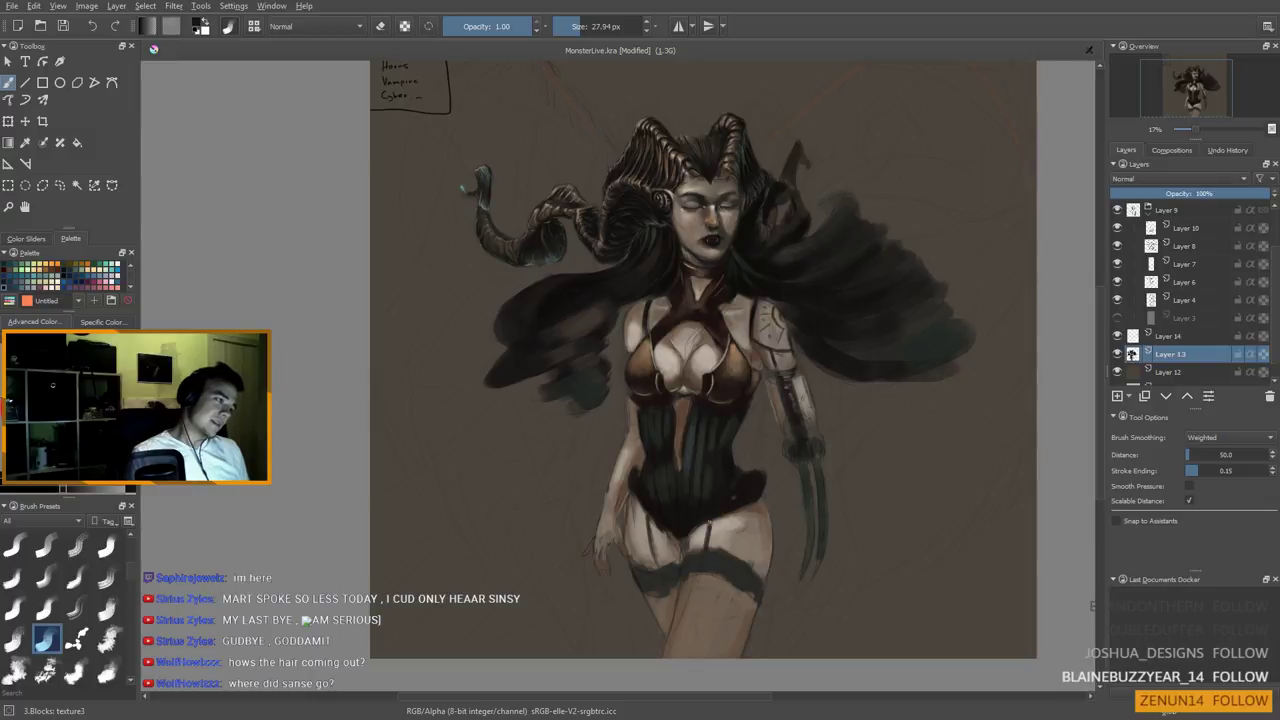
# Touch up the skin around the garter straps with tones sampled at the hip and thigh, enlarging the brush to about 36 px
pyautogui.moveTo(690, 548)
pyautogui.mouseDown()
pyautogui.moveTo(708, 552)
pyautogui.moveTo(660, 565)
pyautogui.moveTo(676, 558)
pyautogui.moveTo(702, 600)
pyautogui.moveTo(658, 632)
pyautogui.mouseUp()
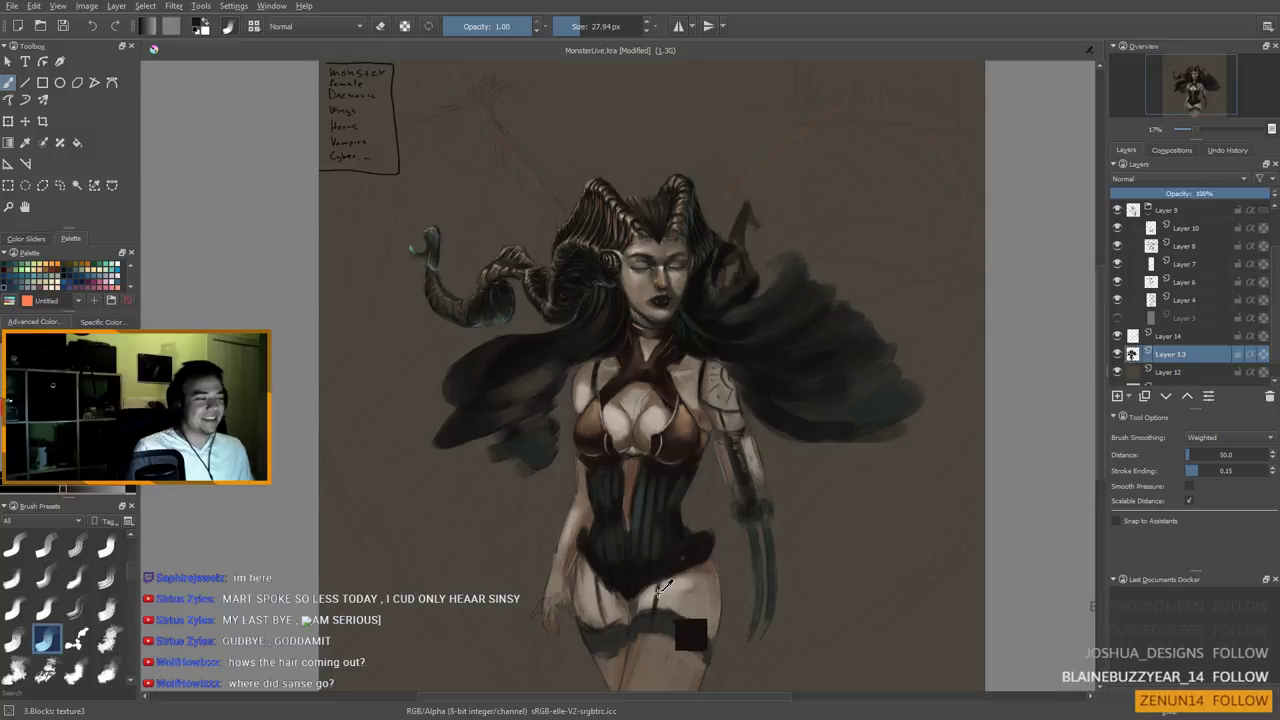
pyautogui.keyDown('ctrl'); pyautogui.click(708, 569); pyautogui.keyUp('ctrl')
pyautogui.keyDown('shift'); pyautogui.moveTo(627, 608); pyautogui.dragTo(635, 608); pyautogui.keyUp('shift')
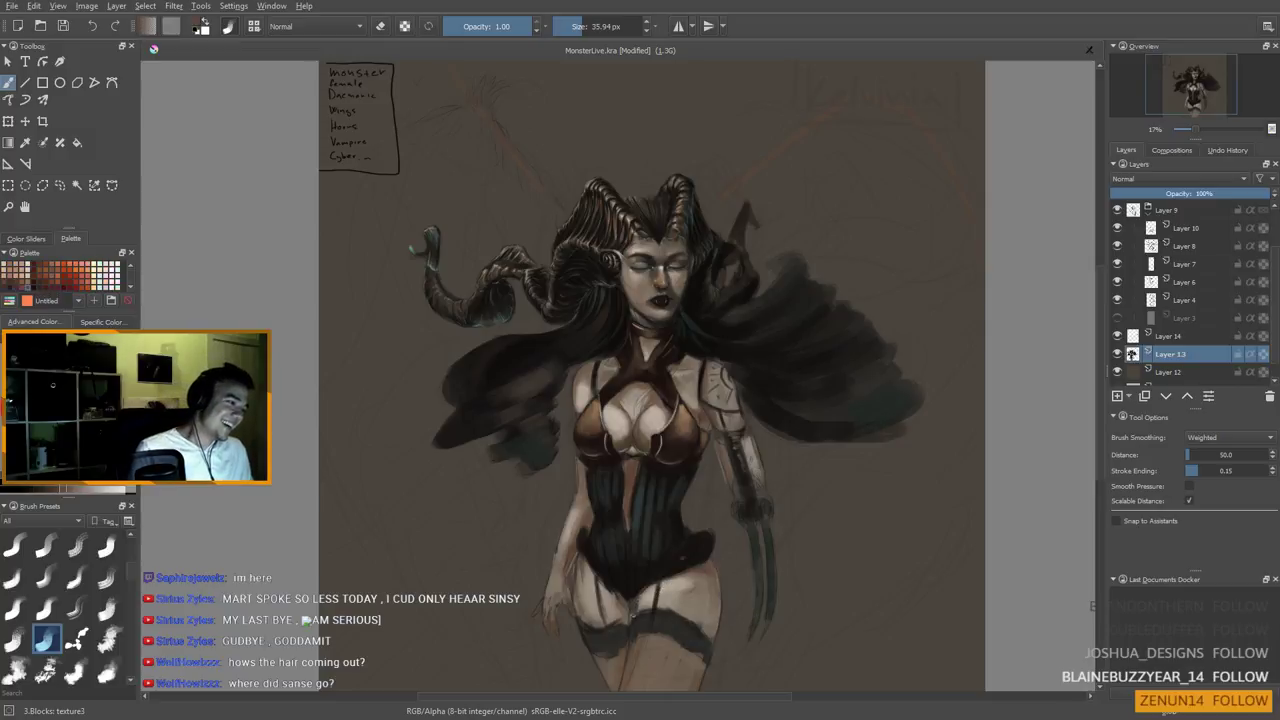
pyautogui.keyDown('ctrl'); pyautogui.click(643, 598); pyautogui.keyUp('ctrl')
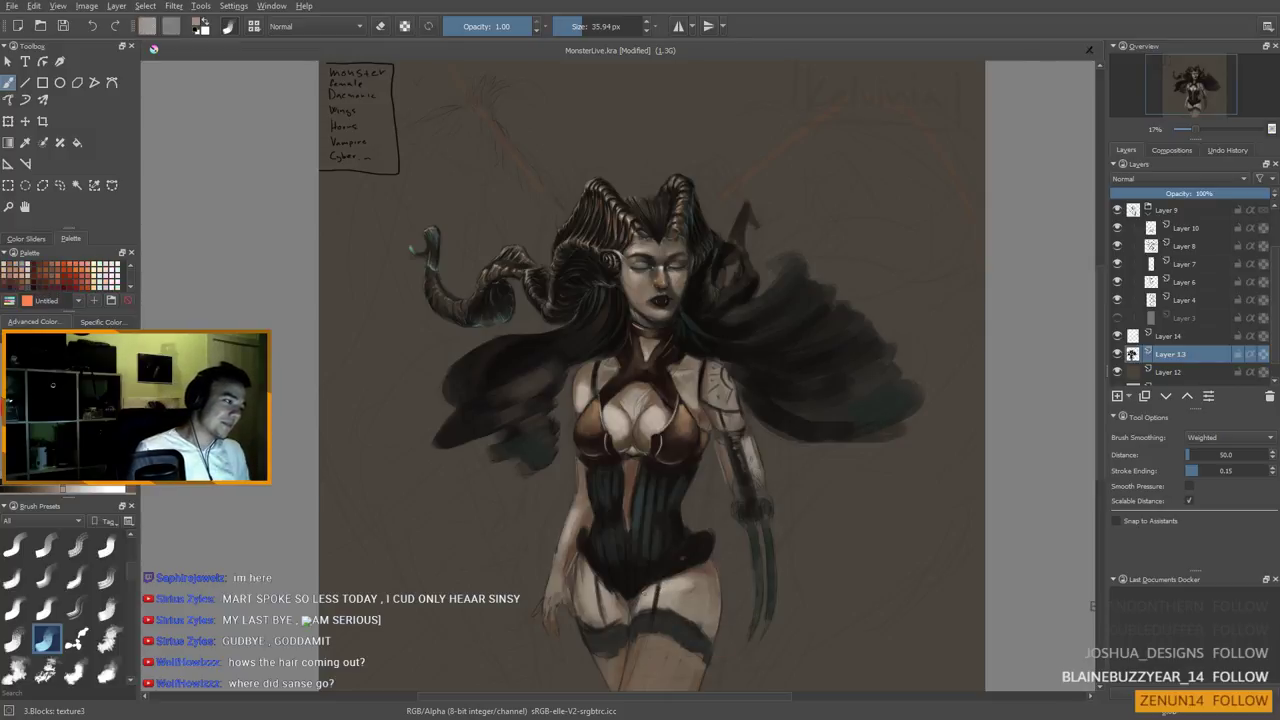
pyautogui.press('-')
pyautogui.press('-')
pyautogui.press('-')
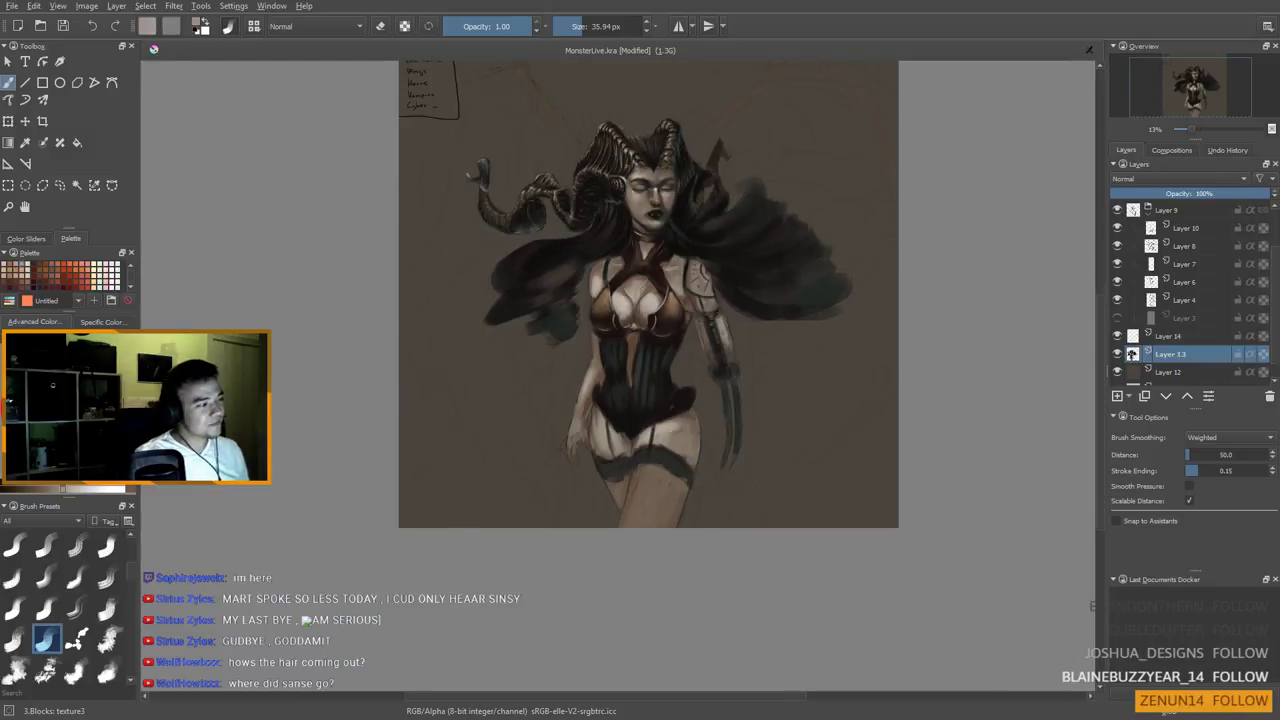
pyautogui.press('+')
pyautogui.press('+')
pyautogui.press('+')
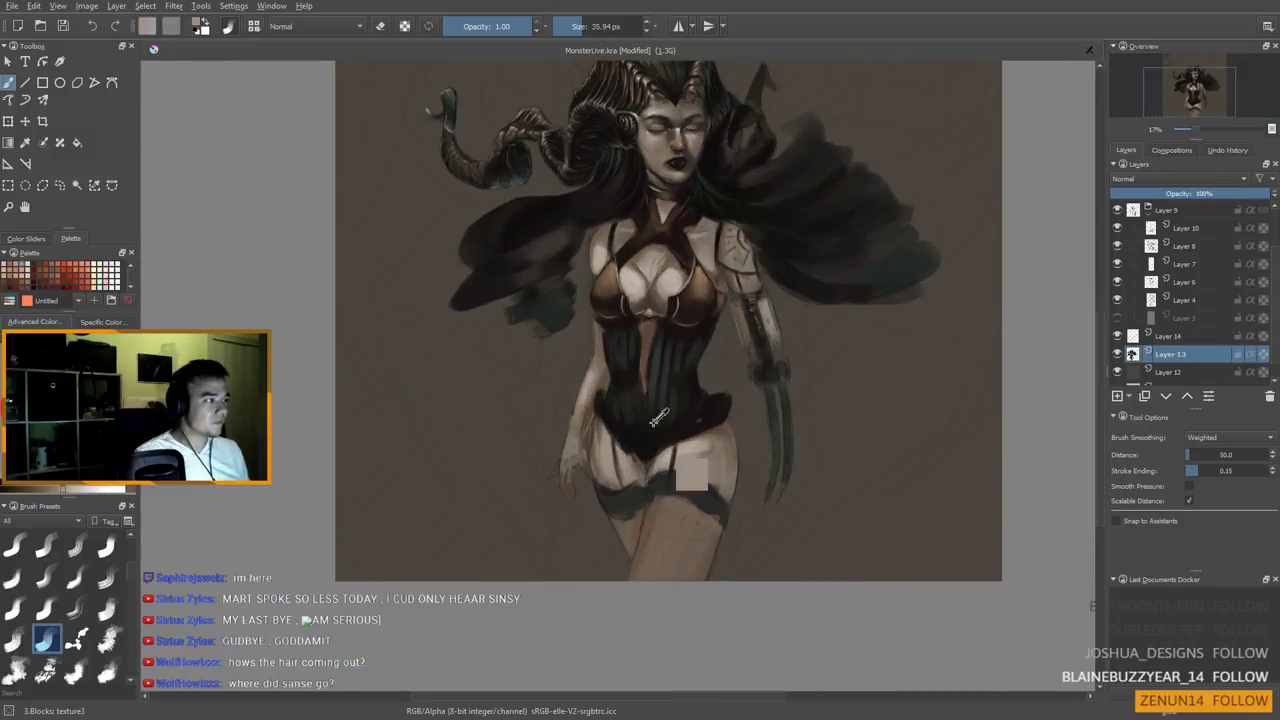
# Shade the inner thighs with warm brown sampled from the corset's front opening at about 46 px, then sample the corset's dark tone
pyautogui.keyDown('ctrl'); pyautogui.click(645, 338); pyautogui.keyUp('ctrl')
pyautogui.keyDown('shift'); pyautogui.moveTo(637, 462); pyautogui.dragTo(646, 462); pyautogui.keyUp('shift')
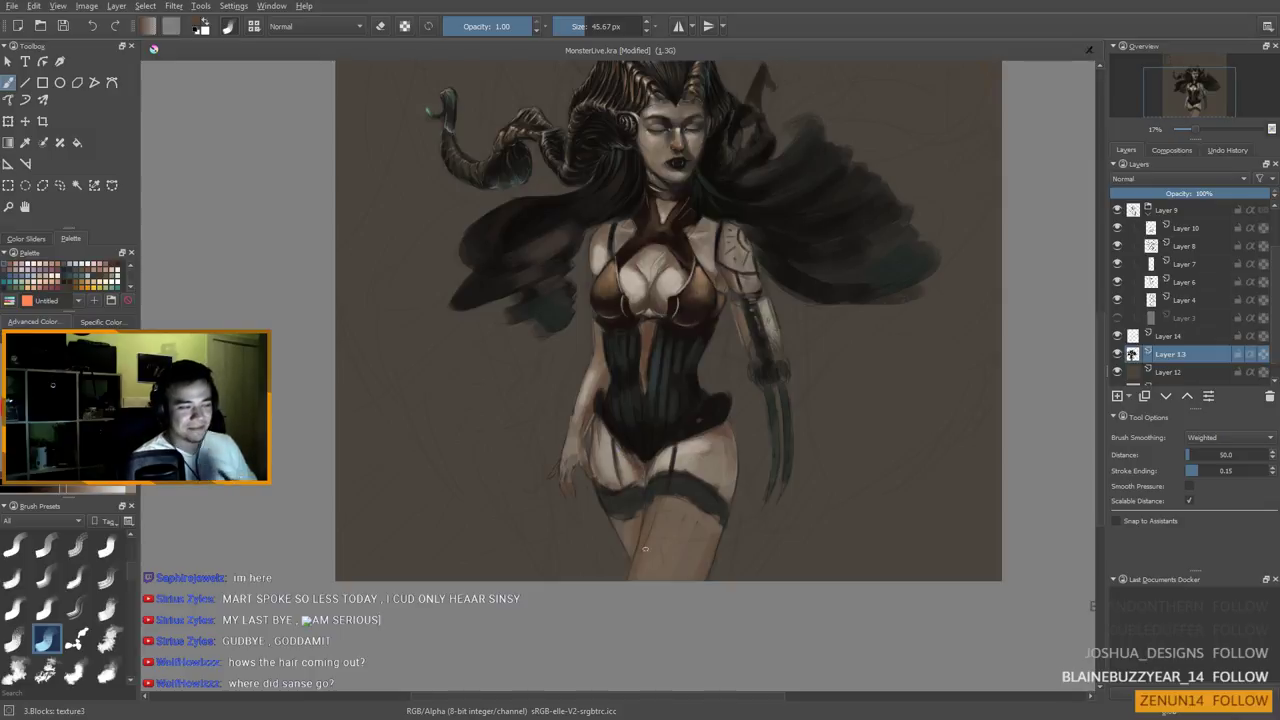
pyautogui.moveTo(680, 453); pyautogui.dragTo(691, 443)
pyautogui.keyDown('ctrl'); pyautogui.click(653, 444); pyautogui.keyUp('ctrl')
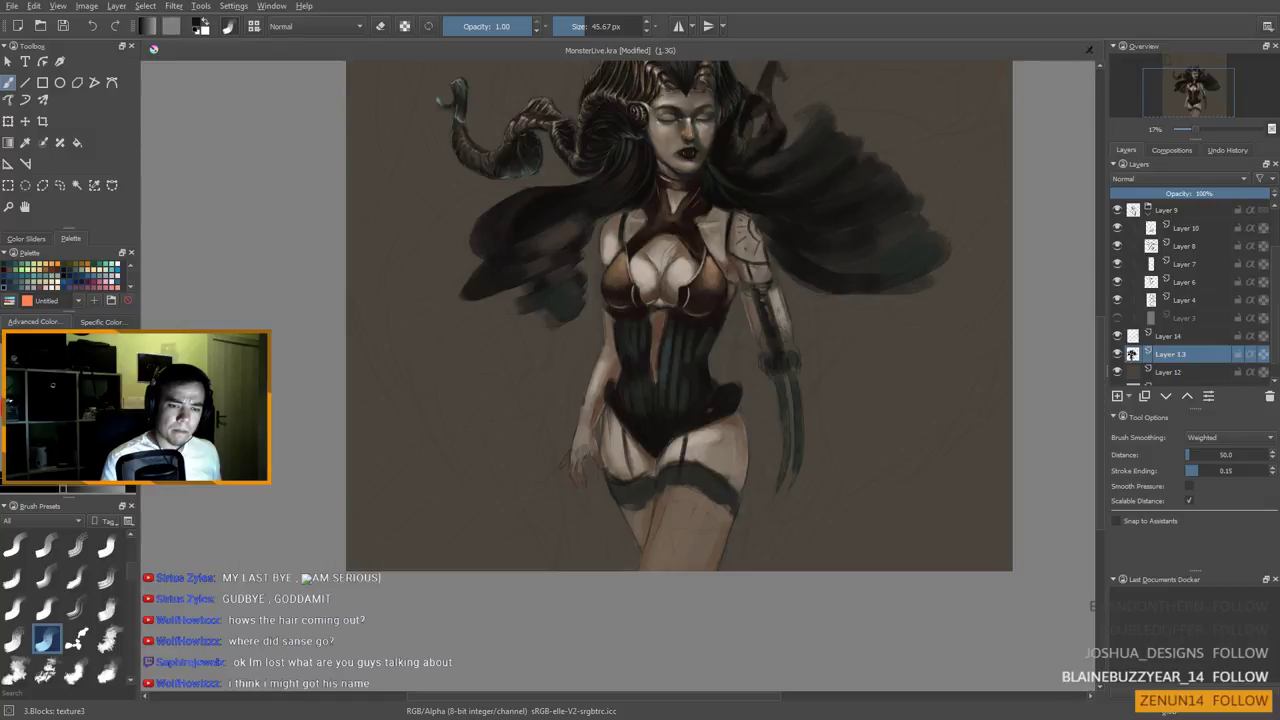
# Switch to the browser to examine the Flesh_Stag.jpg sketch, dismiss its context options, and return to Krita
pyautogui.hotkey('alt', 'Tab')
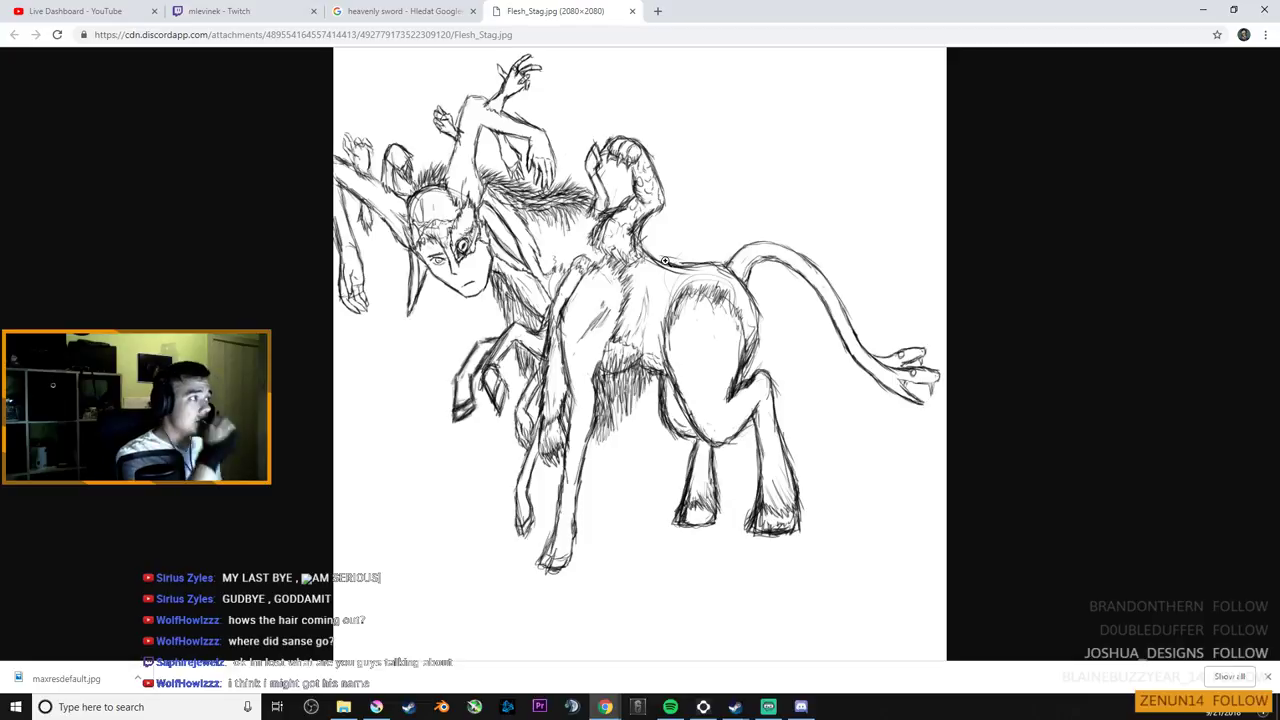
pyautogui.rightClick(302, 266)
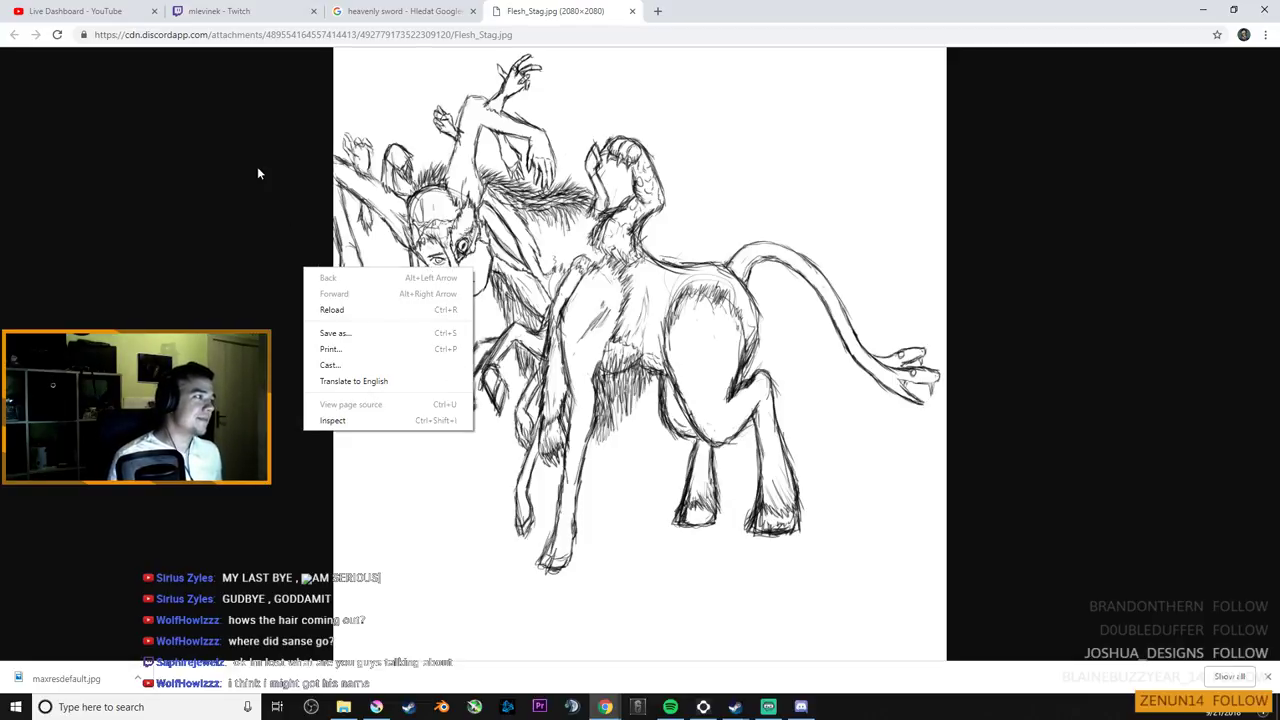
pyautogui.click(257, 166)
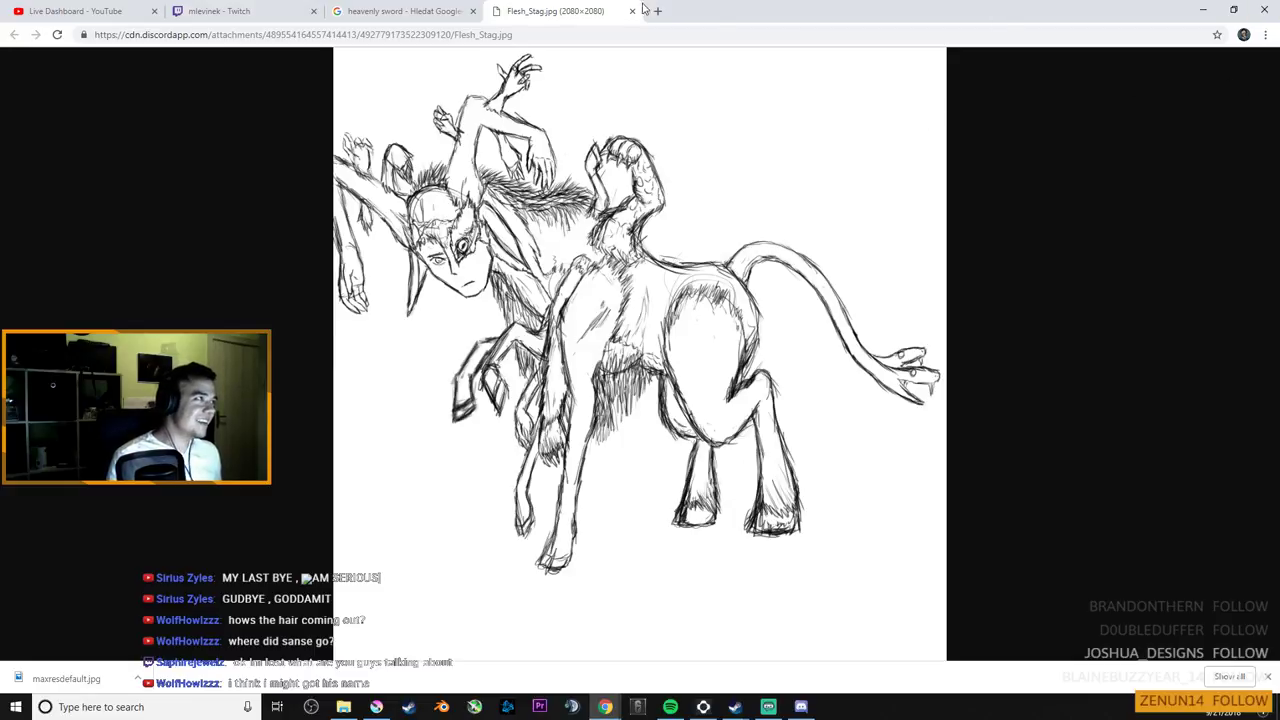
pyautogui.hotkey('alt', 'Tab')
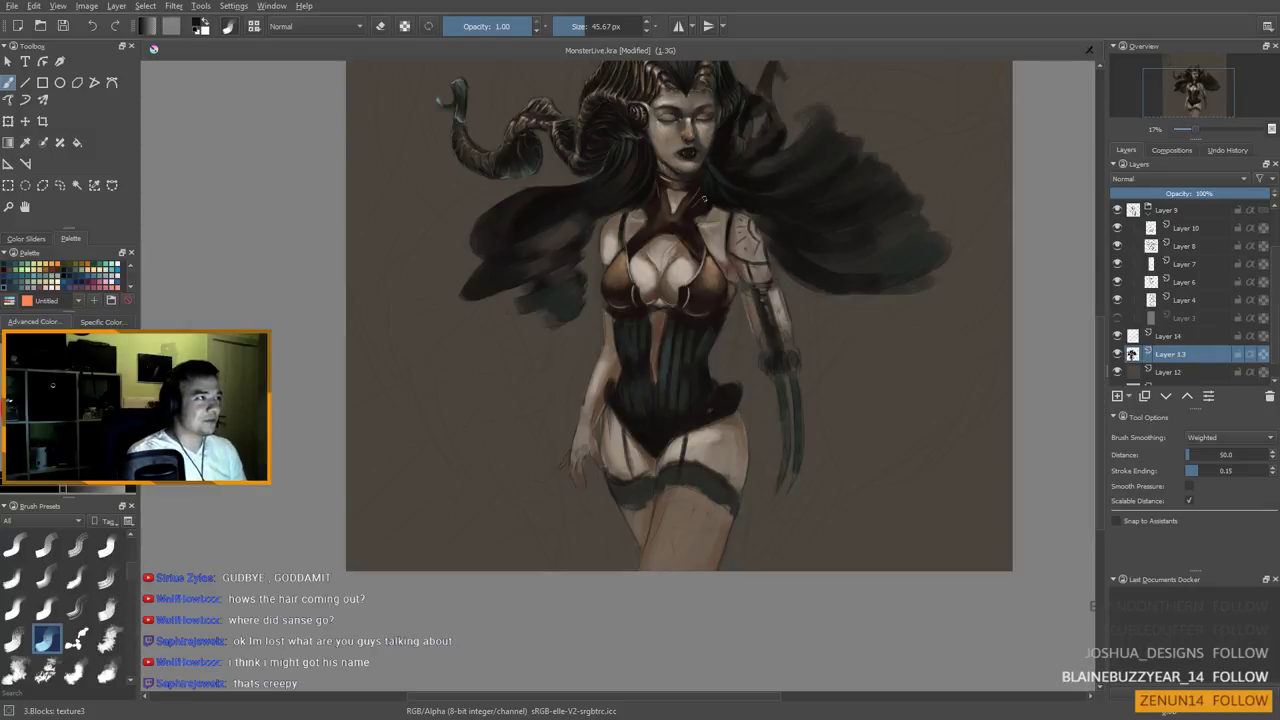
# Rotate the canvas 90° and darken the flowing hair beside the mechanical shoulder with a tone sampled there at about 61 px
pyautogui.scroll(3, 737, 194)
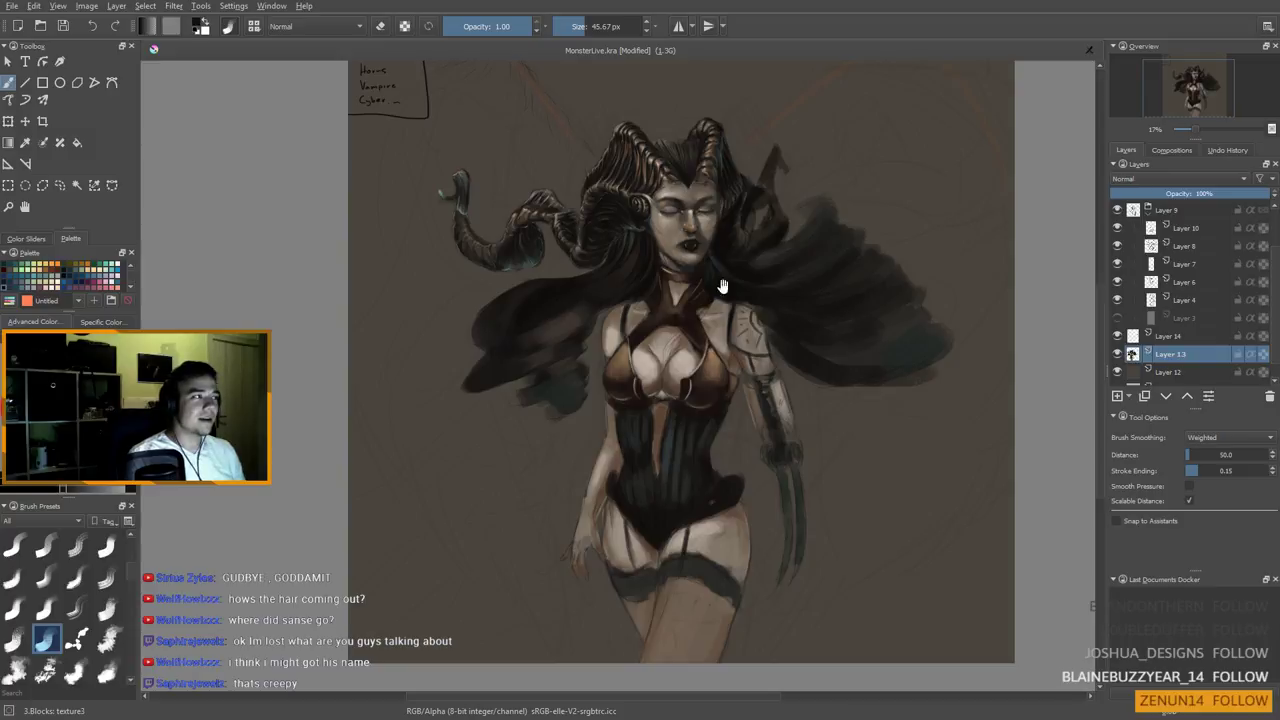
pyautogui.scroll(2, 723, 286)
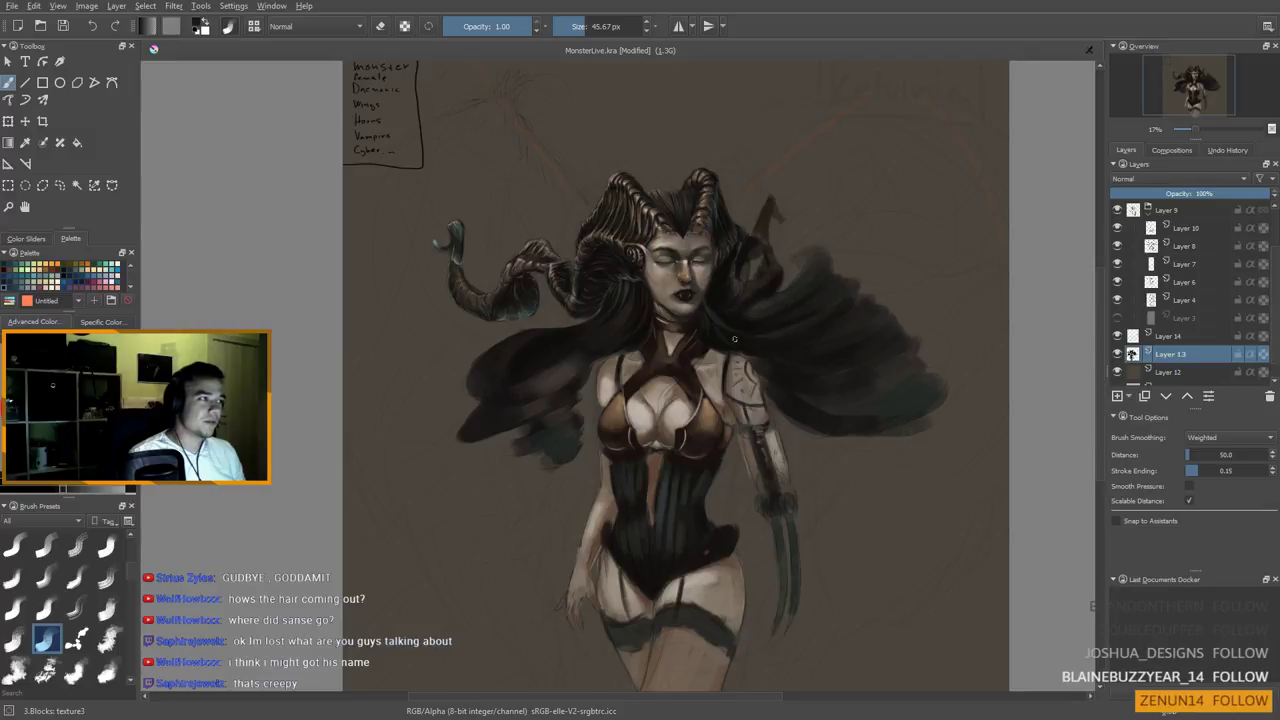
pyautogui.moveTo(760, 343)
pyautogui.mouseDown()
pyautogui.moveTo(728, 500)
pyautogui.moveTo(684, 544)
pyautogui.mouseUp()
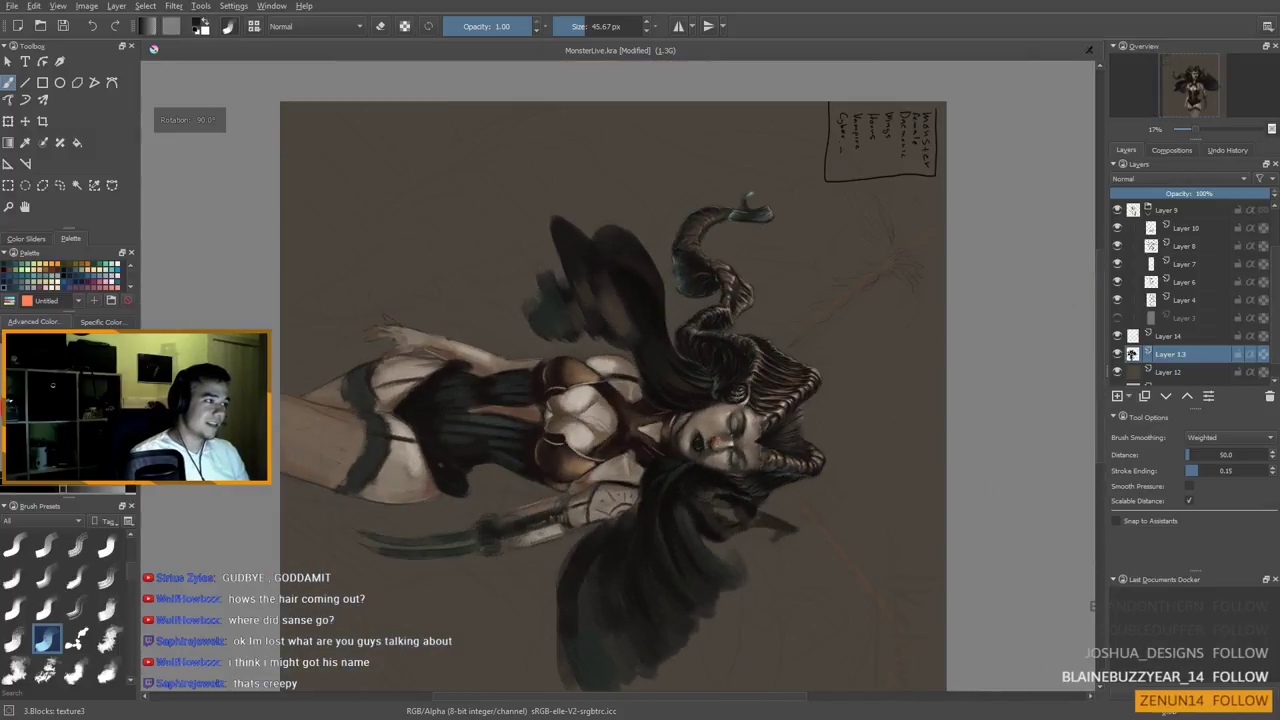
pyautogui.moveTo(690, 498); pyautogui.dragTo(740, 326)
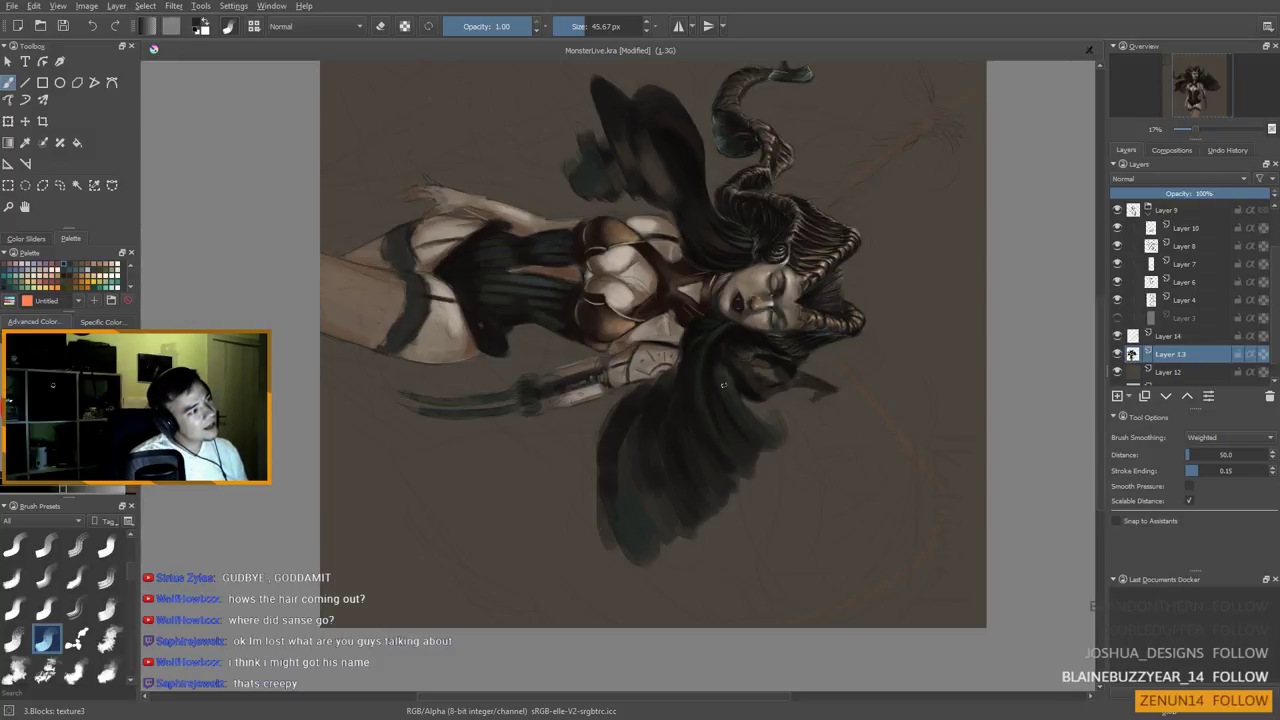
pyautogui.scroll(-2, 741, 513)
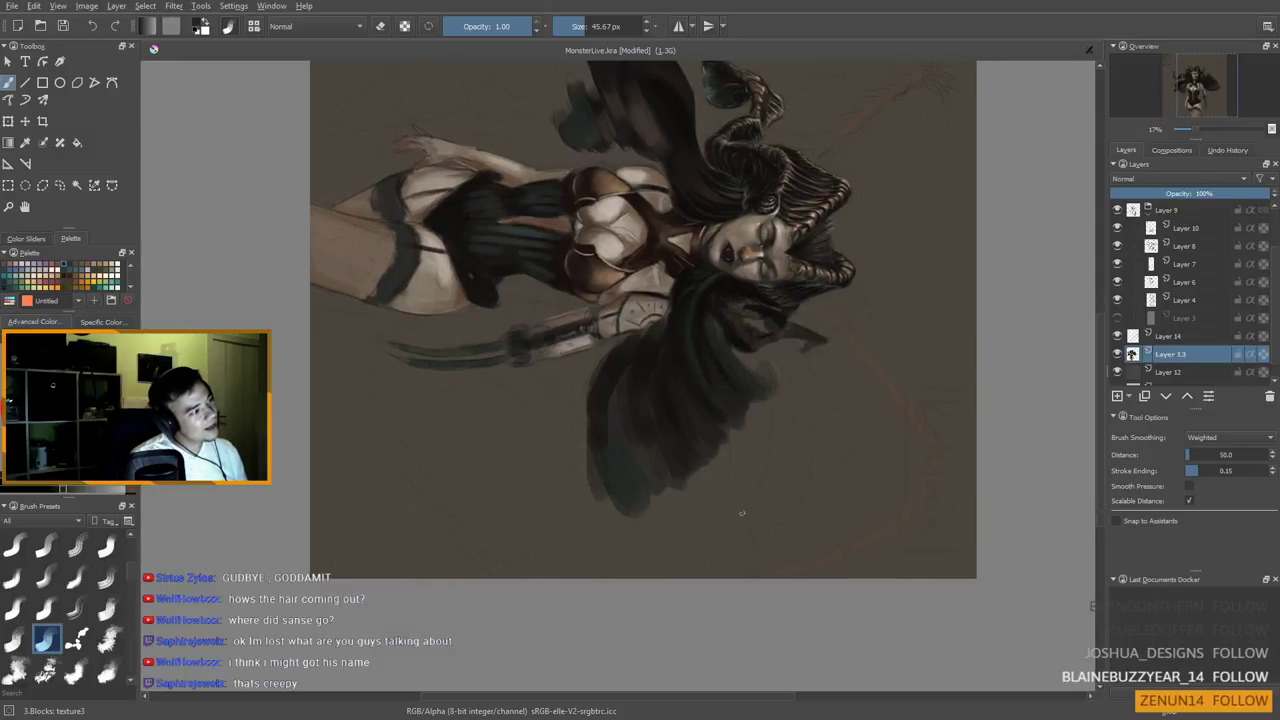
pyautogui.moveTo(698, 362); pyautogui.dragTo(706, 374)
pyautogui.keyDown('ctrl'); pyautogui.click(685, 329); pyautogui.keyUp('ctrl')
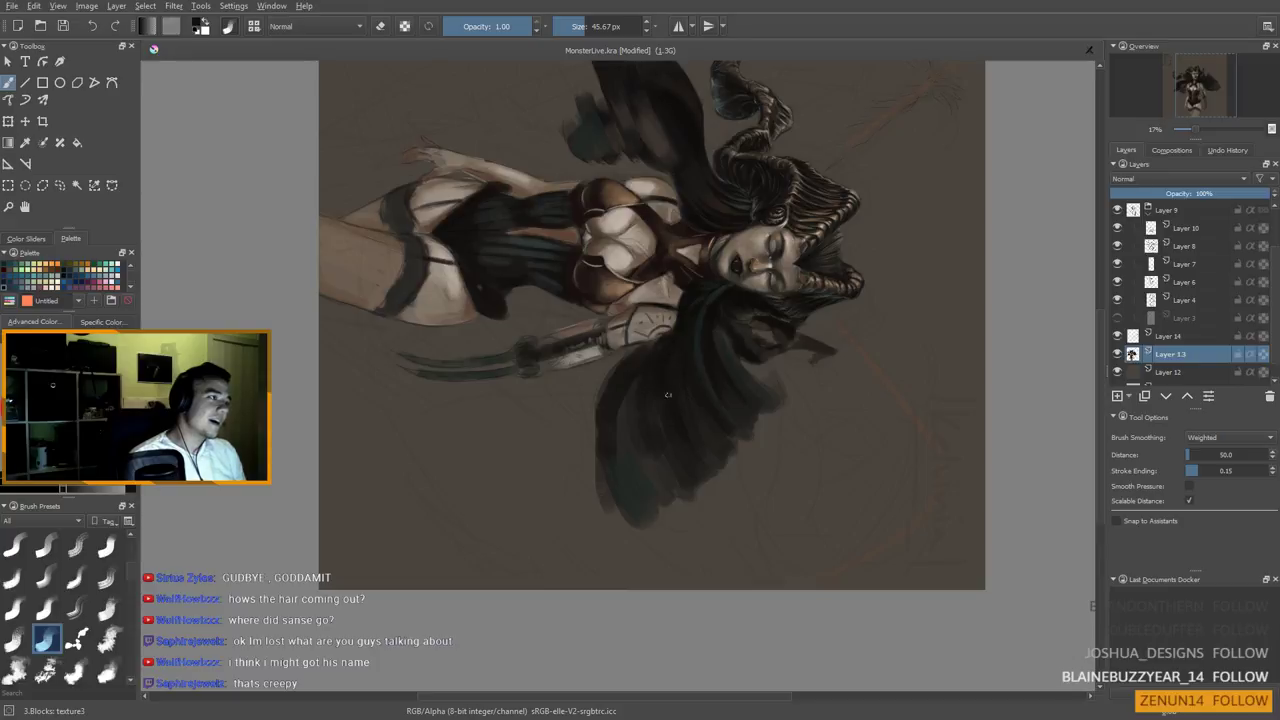
pyautogui.press(']')
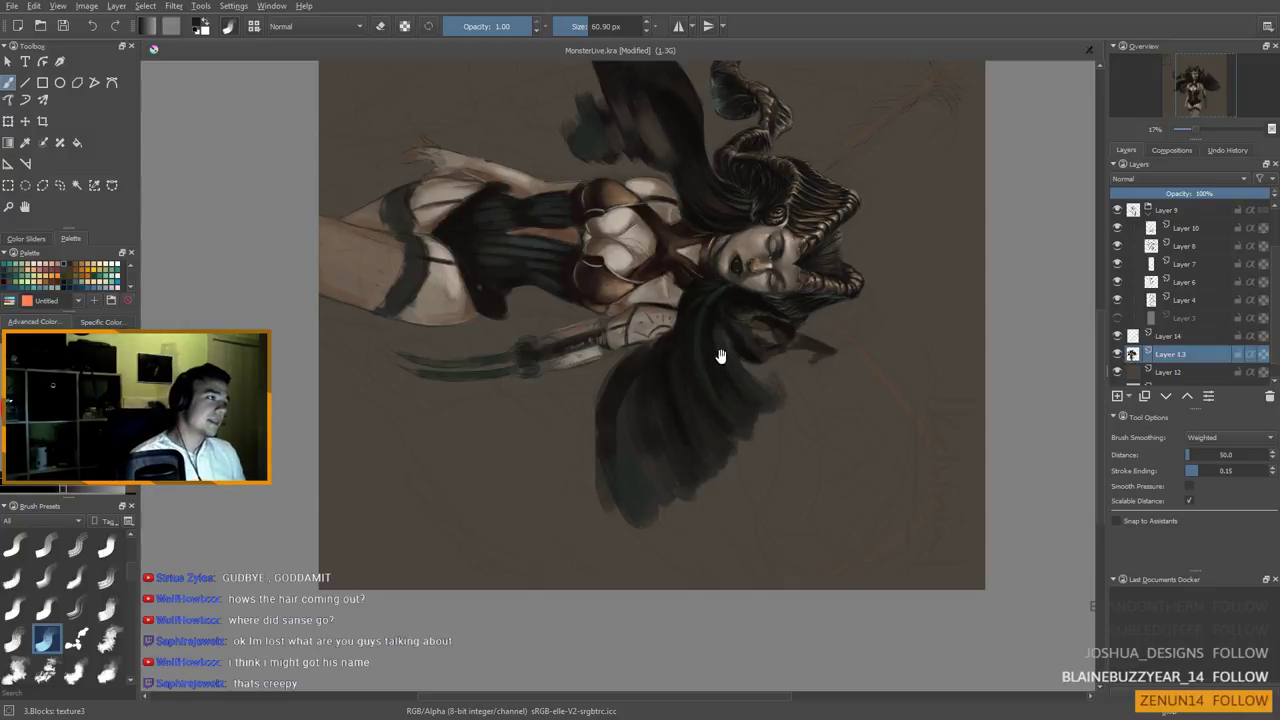
pyautogui.moveTo(720, 354); pyautogui.dragTo(741, 412)
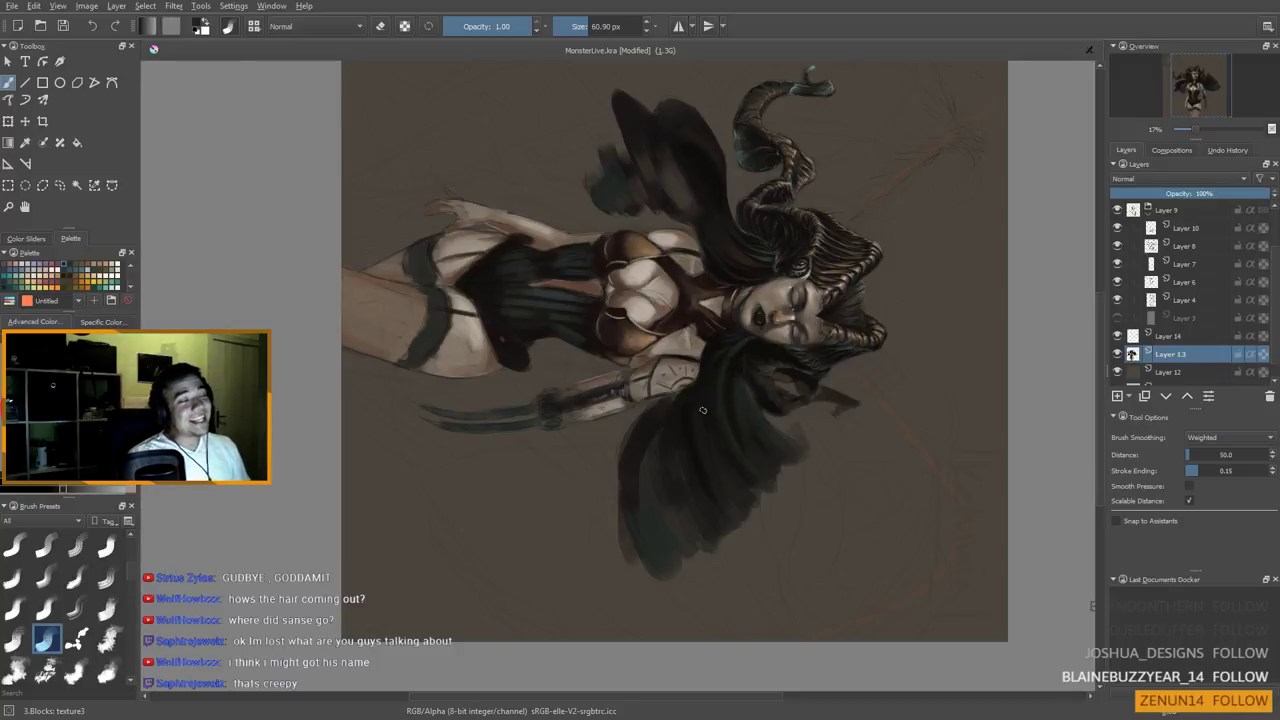
# Fill out the hair's edge beside the mechanical arm at about 102 px, then sample the shoulder's tone and reduce the brush to about 44 px
pyautogui.moveTo(702, 411)
pyautogui.keyDown('shift'); pyautogui.mouseDown()
pyautogui.moveTo(724, 417)
pyautogui.moveTo(715, 438)
pyautogui.moveTo(730, 397)
pyautogui.mouseUp(); pyautogui.keyUp('shift')
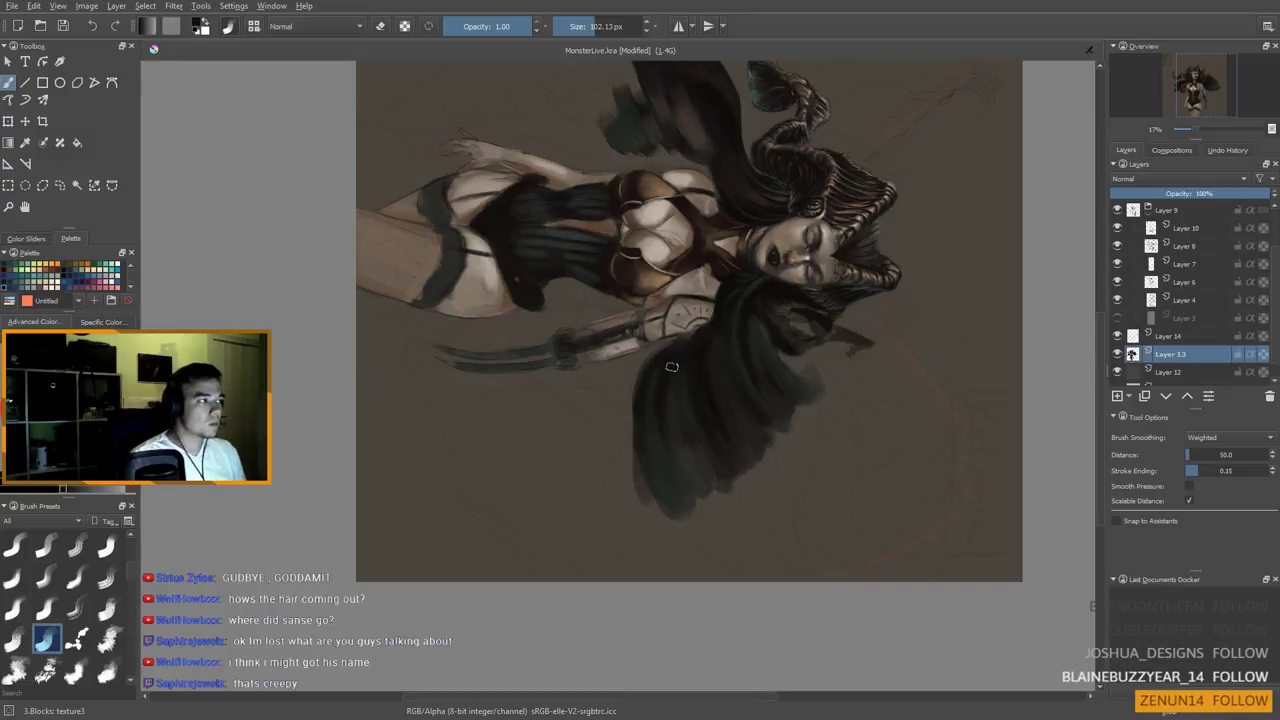
pyautogui.moveTo(707, 368); pyautogui.dragTo(700, 389)
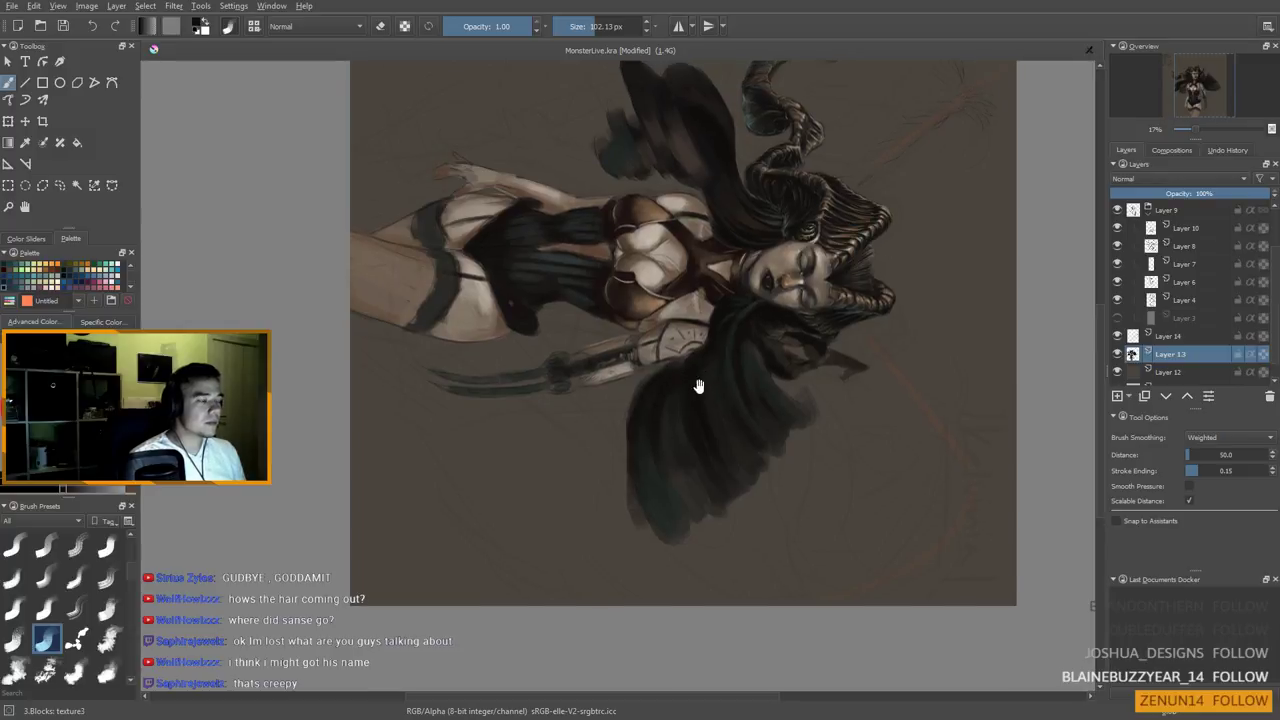
pyautogui.scroll(-1, 701, 322)
pyautogui.scroll(2, 702, 320)
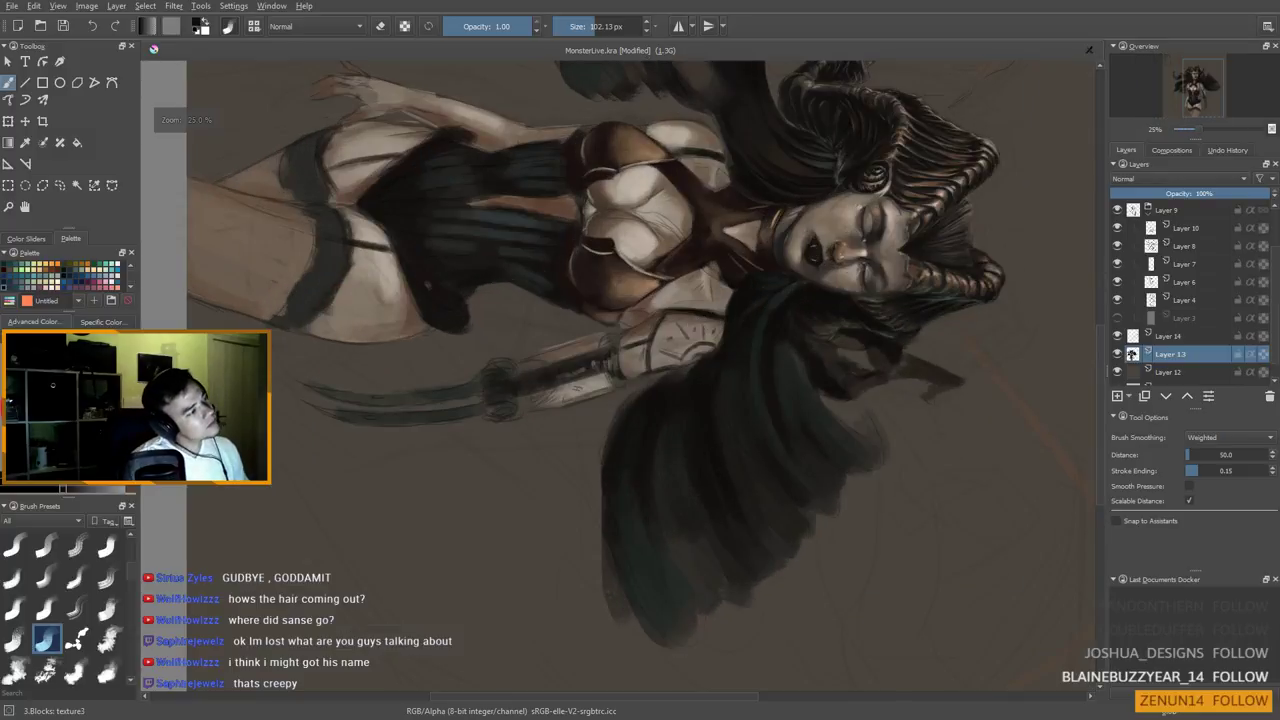
pyautogui.keyDown('ctrl'); pyautogui.click(679, 349); pyautogui.keyUp('ctrl')
pyautogui.moveTo(684, 354); pyautogui.dragTo(668, 354)
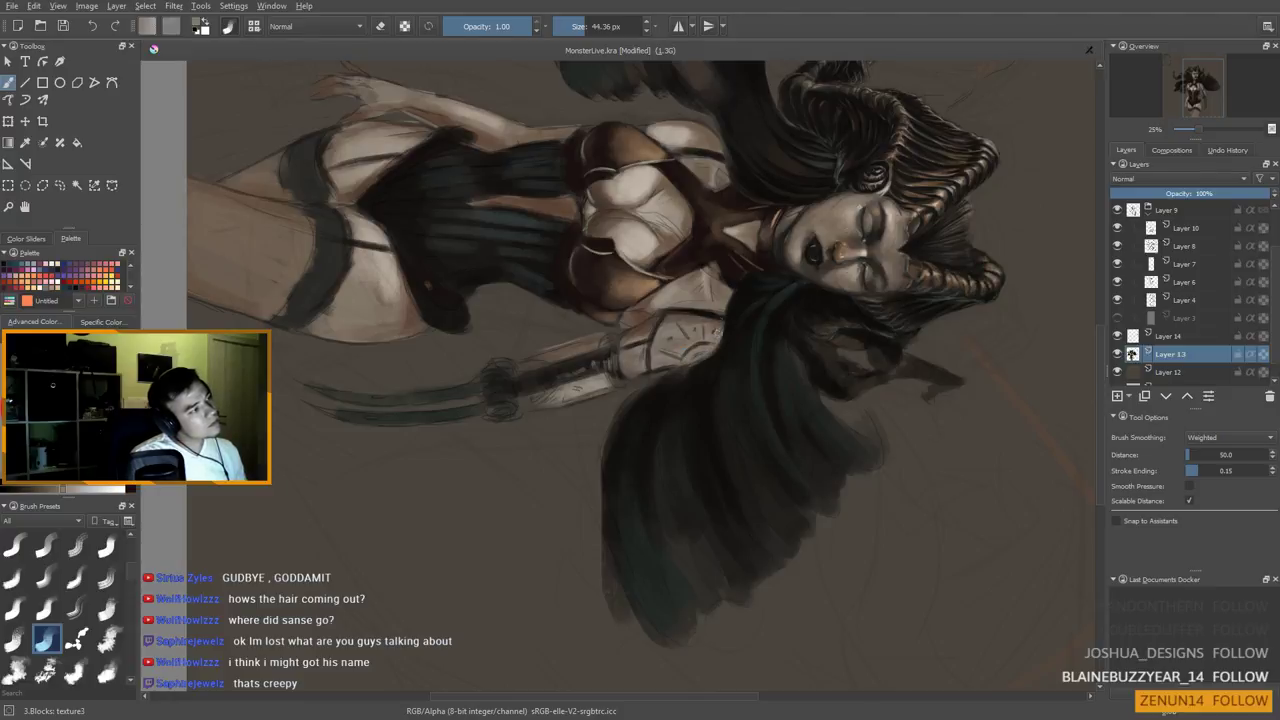
# Reset the canvas rotation, sample teal from the curled horn's tip, and reduce the brush to about 21 px
pyautogui.scroll(-4, 716, 313)
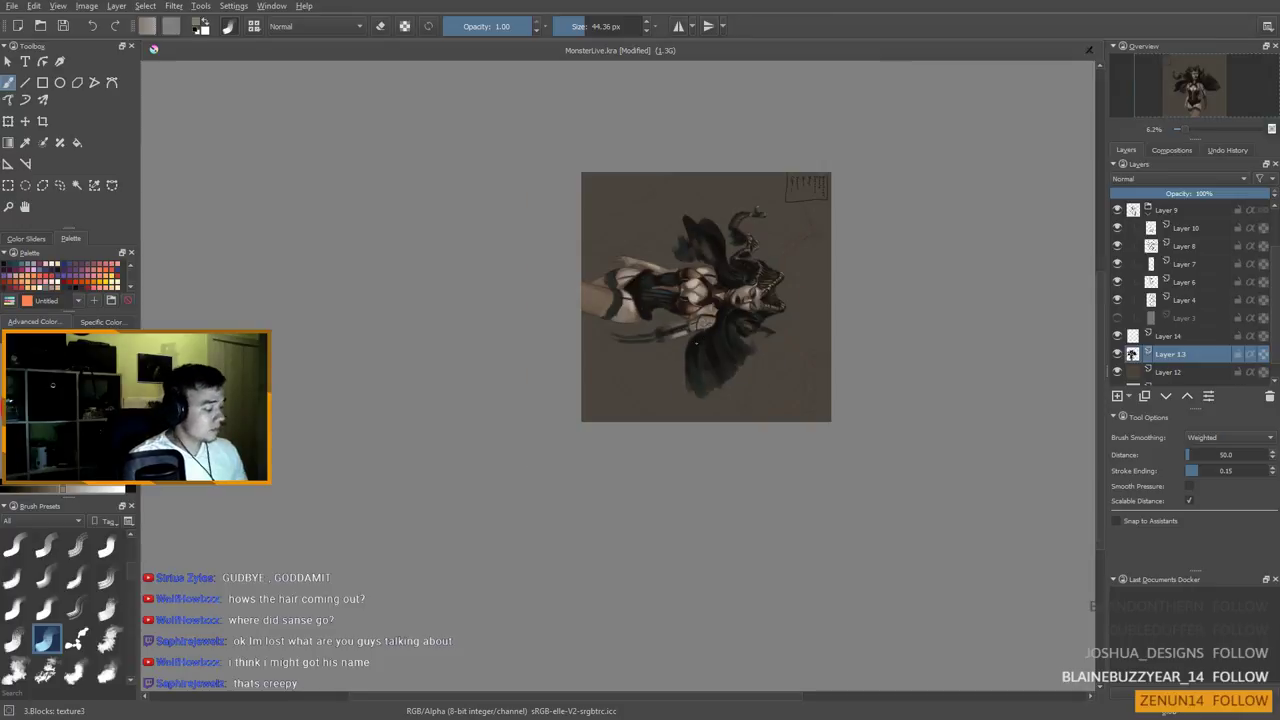
pyautogui.press('5')
pyautogui.scroll(4, 534, 343)
pyautogui.moveTo(548, 330); pyautogui.dragTo(628, 621)
pyautogui.scroll(-2, 628, 621)
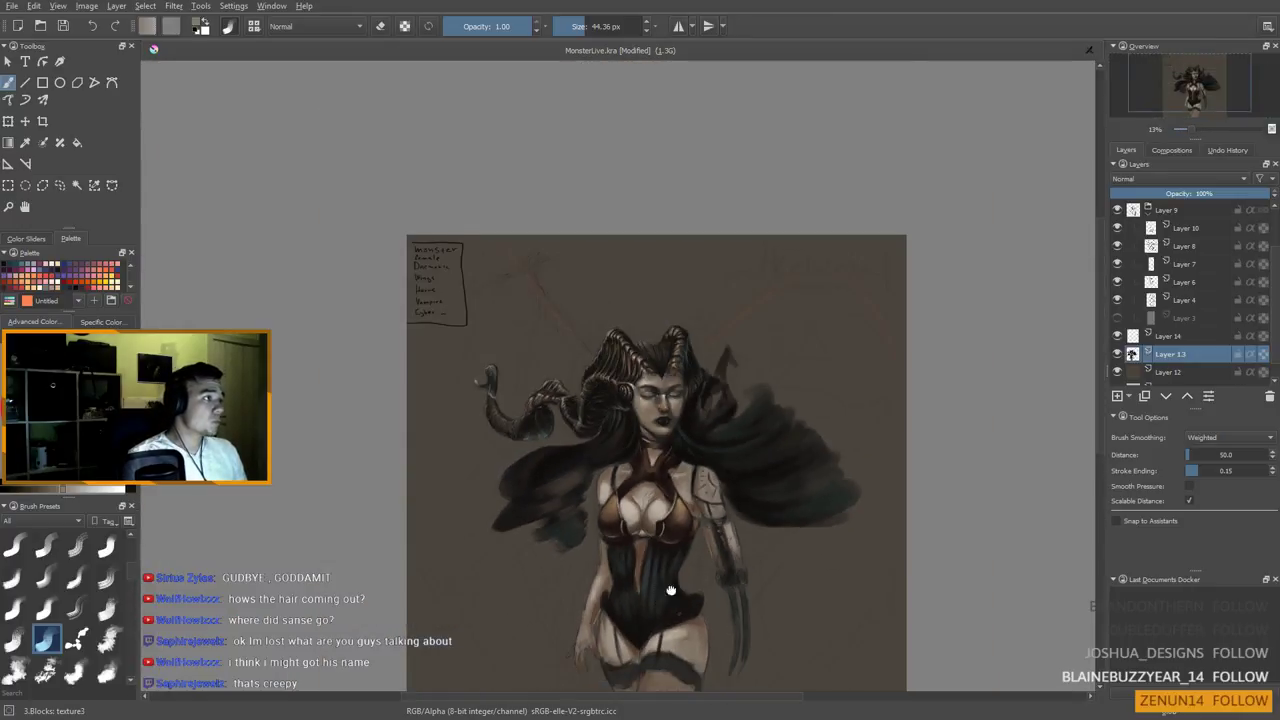
pyautogui.moveTo(763, 463); pyautogui.dragTo(769, 468)
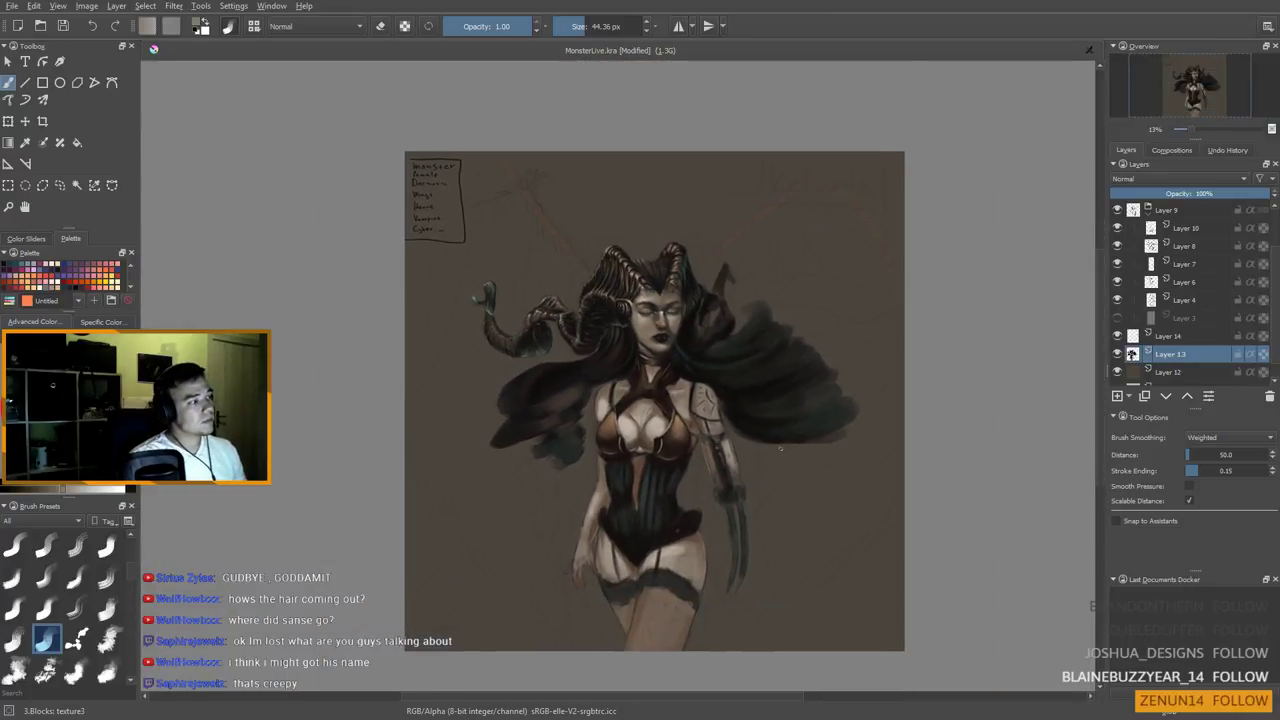
pyautogui.moveTo(777, 523); pyautogui.dragTo(775, 483)
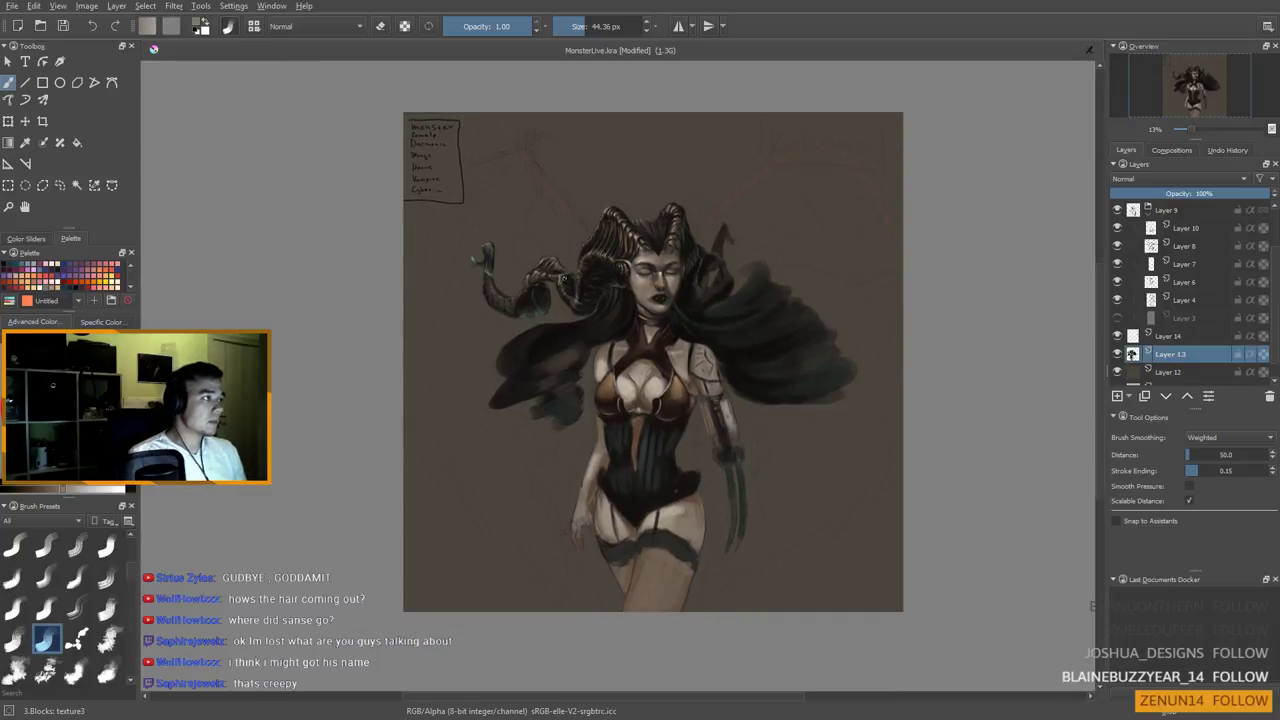
pyautogui.keyDown('ctrl'); pyautogui.click(471, 259); pyautogui.keyUp('ctrl')
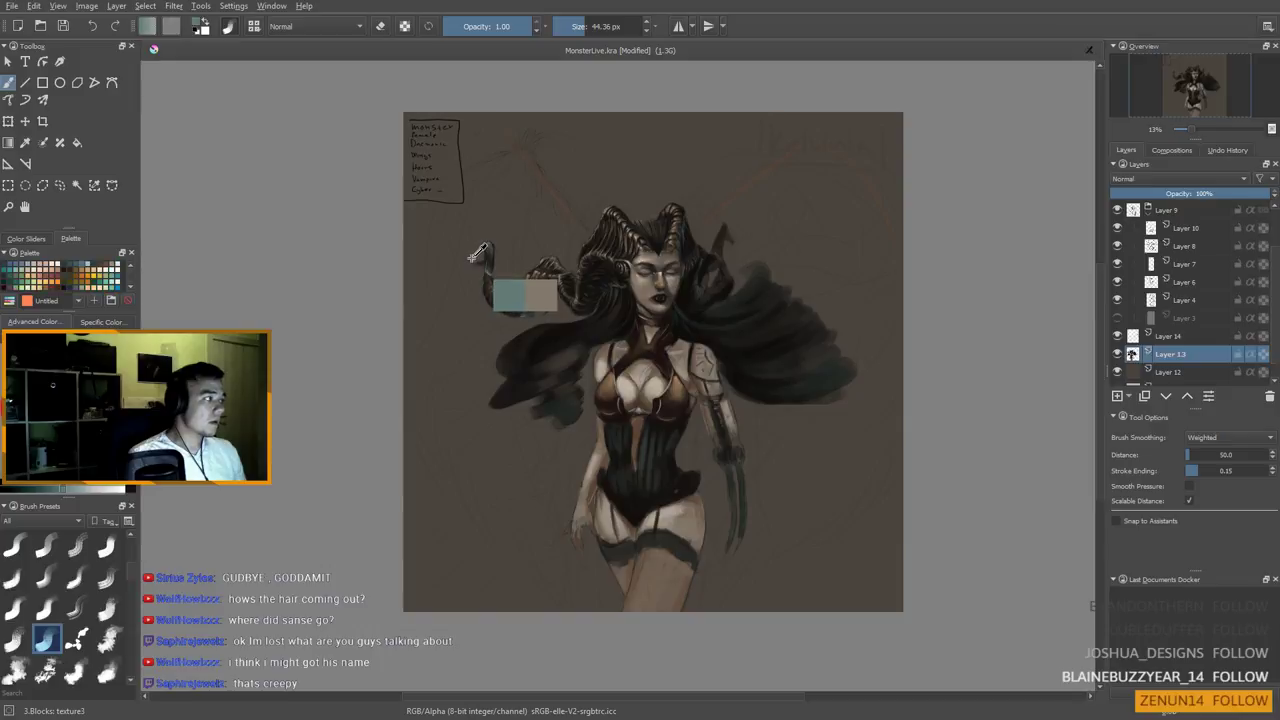
pyautogui.press('[')
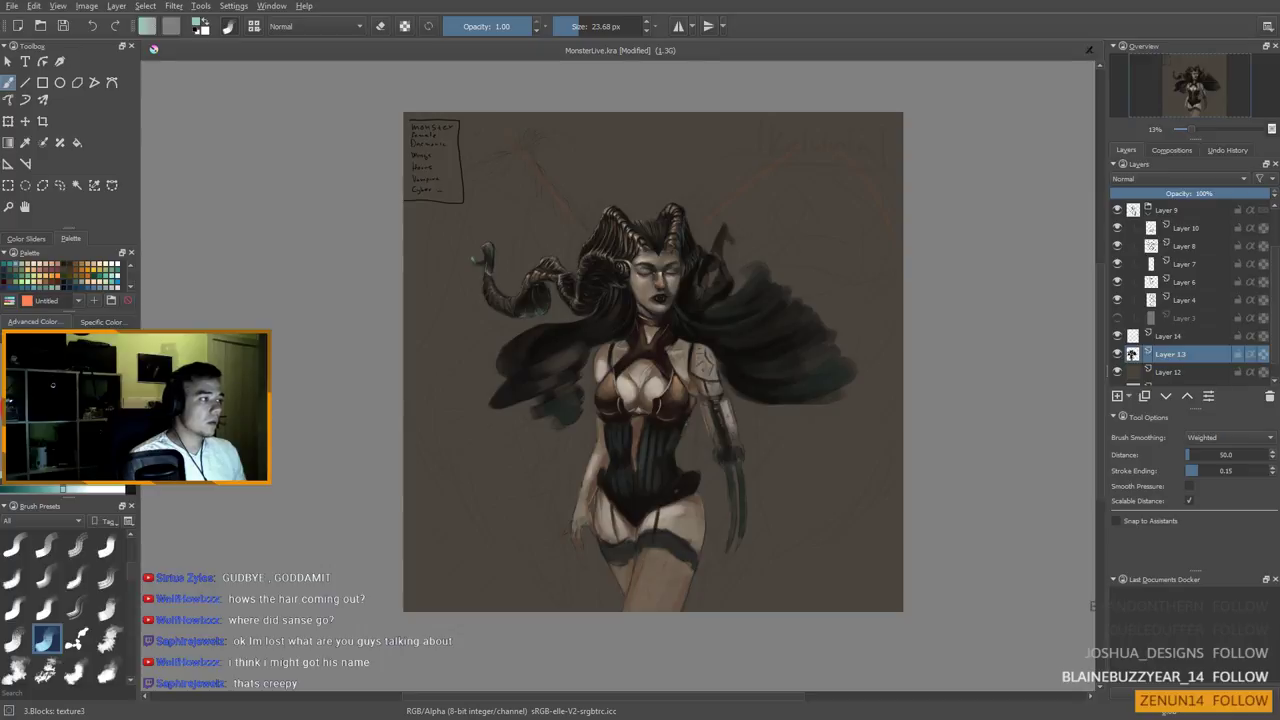
pyautogui.press('[')
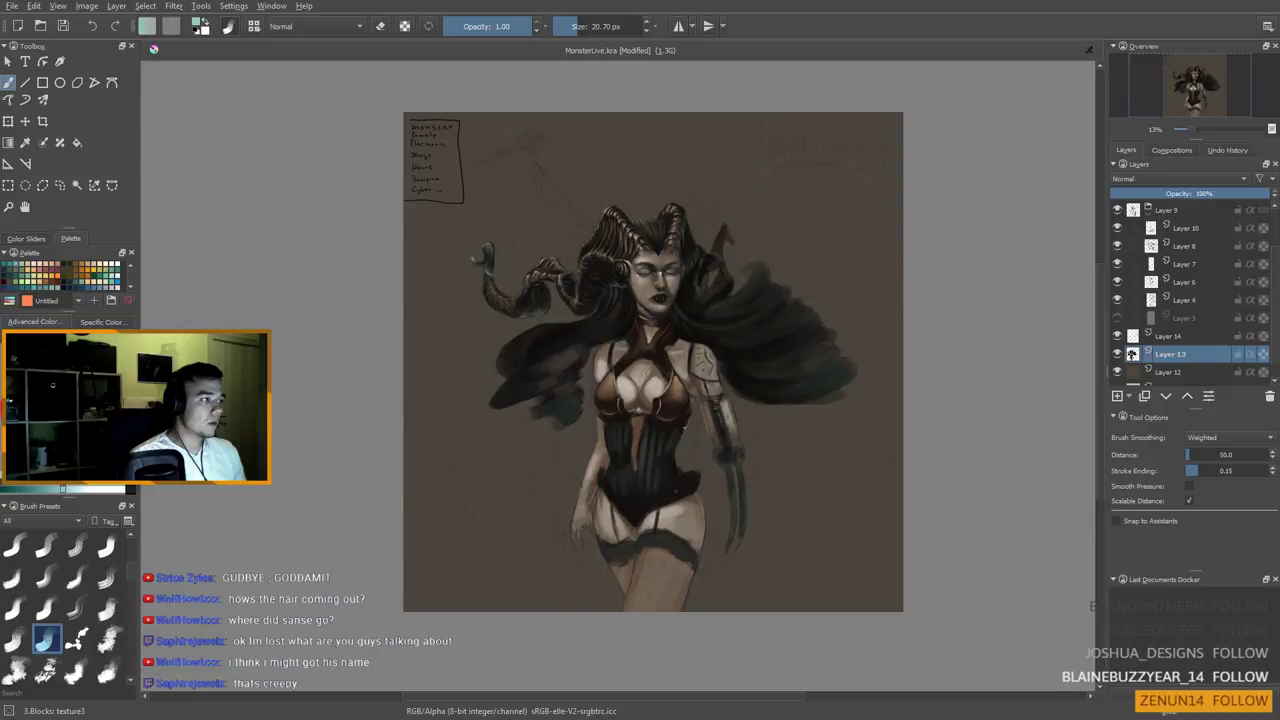
pyautogui.moveTo(706, 584); pyautogui.dragTo(707, 604)
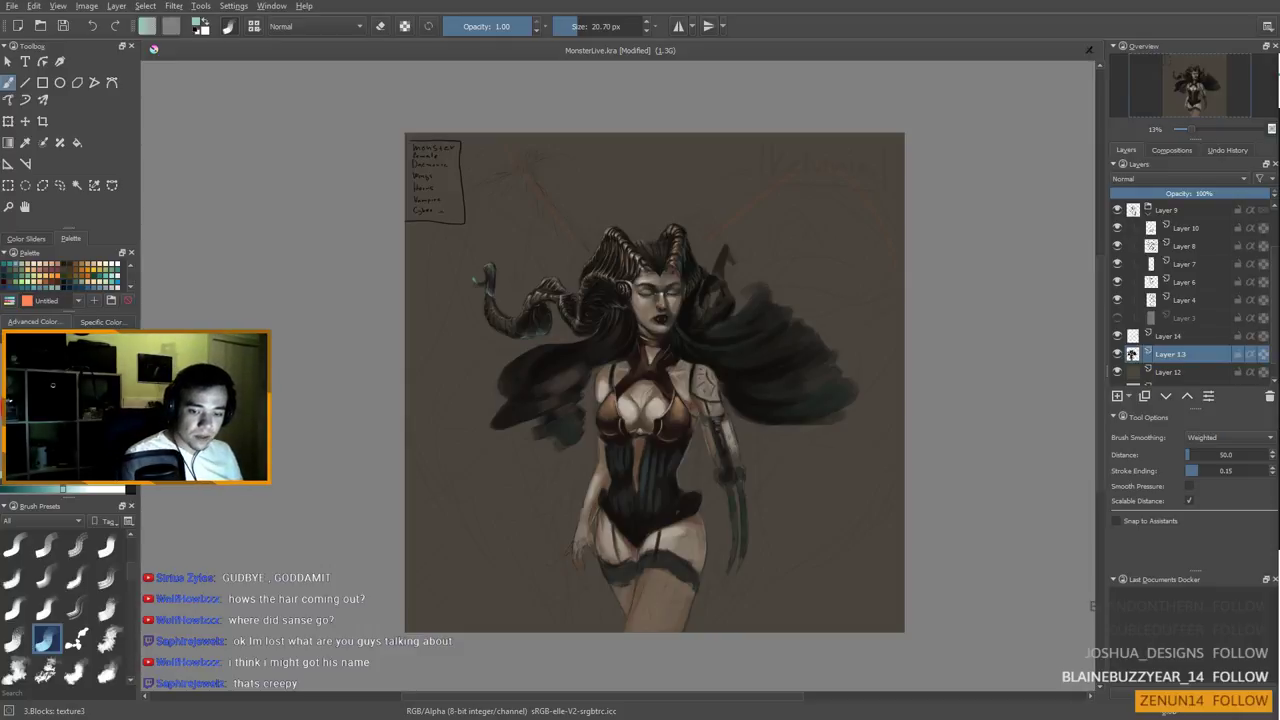
pyautogui.press('super+d')
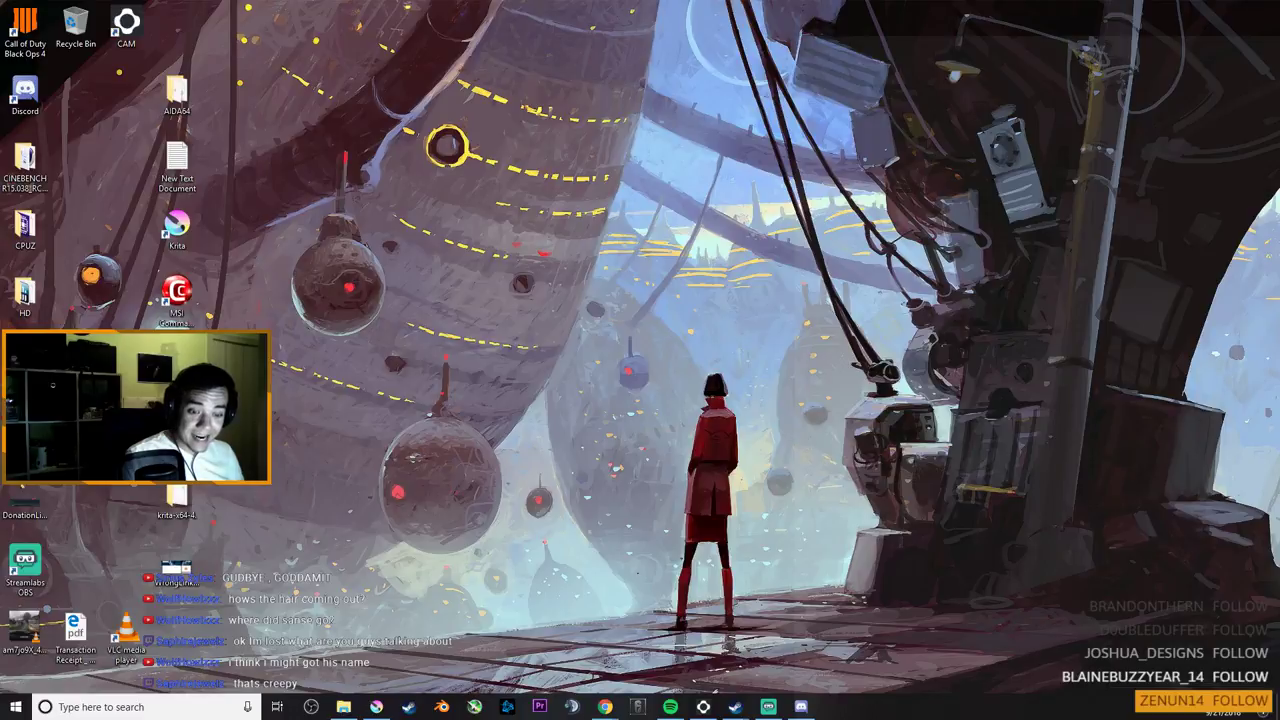
pyautogui.press('super+d')
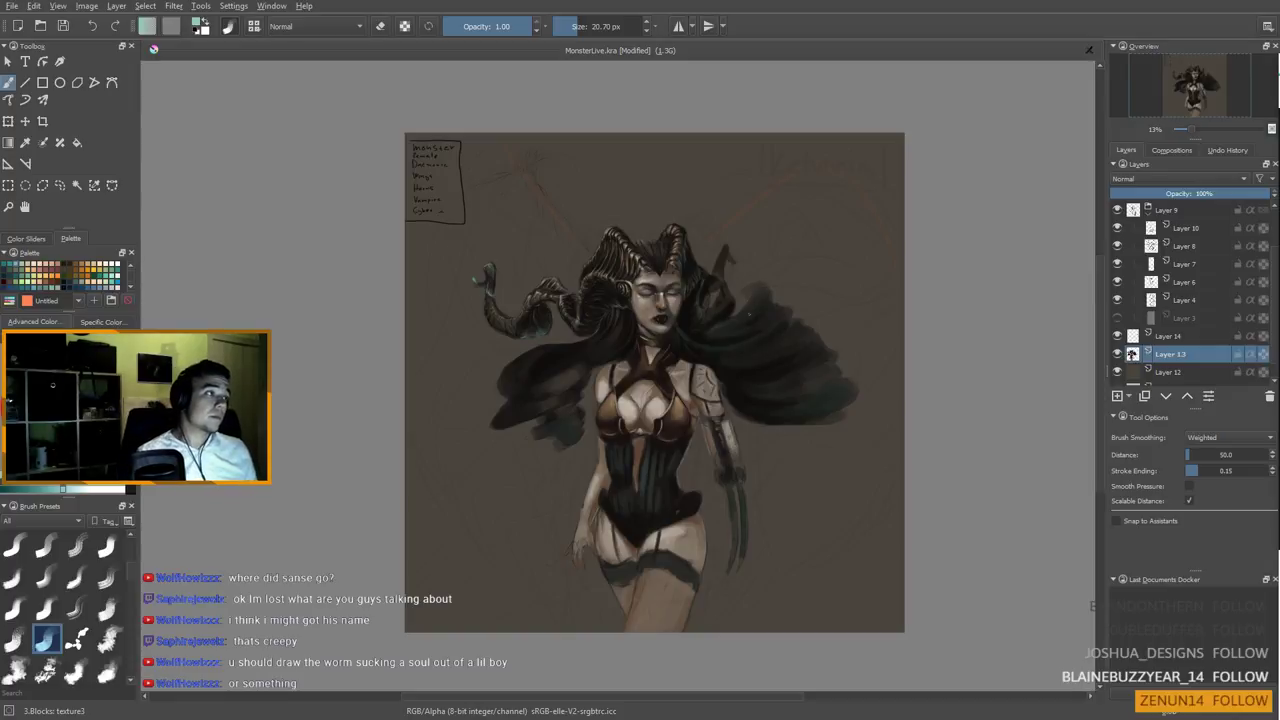
# Paint teal highlights on the mechanical arm's long claws with tones sampled from the horn and claws at about 30 px
pyautogui.keyDown('ctrl'); pyautogui.click(630, 414); pyautogui.keyUp('ctrl')
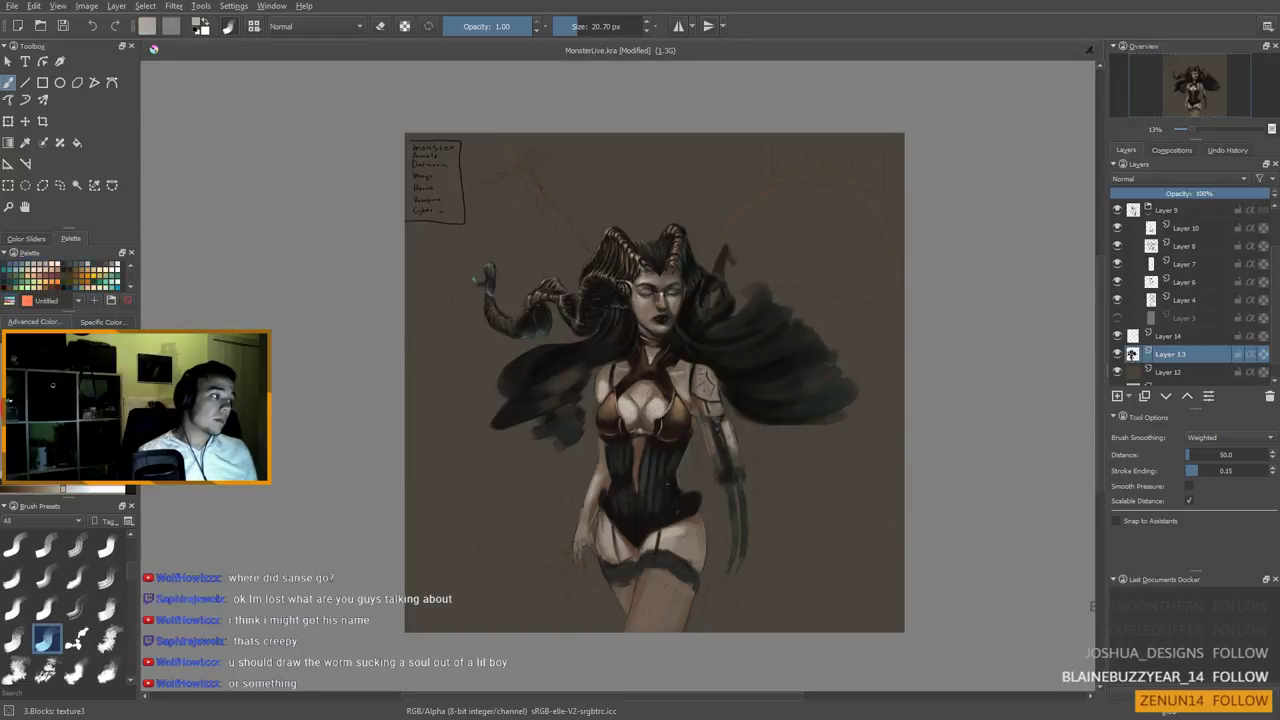
pyautogui.keyDown('ctrl'); pyautogui.click(742, 522); pyautogui.keyUp('ctrl')
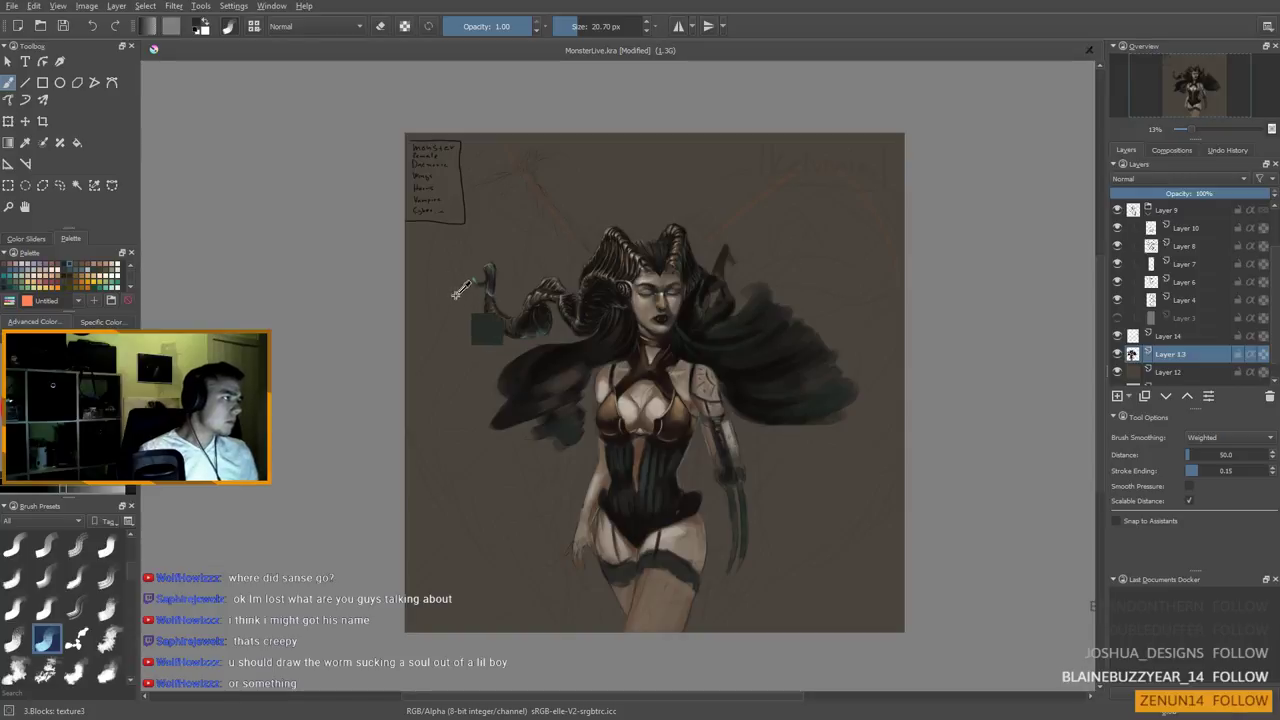
pyautogui.keyDown('ctrl'); pyautogui.click(488, 292); pyautogui.keyUp('ctrl')
pyautogui.keyDown('shift'); pyautogui.moveTo(743, 525); pyautogui.dragTo(749, 525); pyautogui.keyUp('shift')
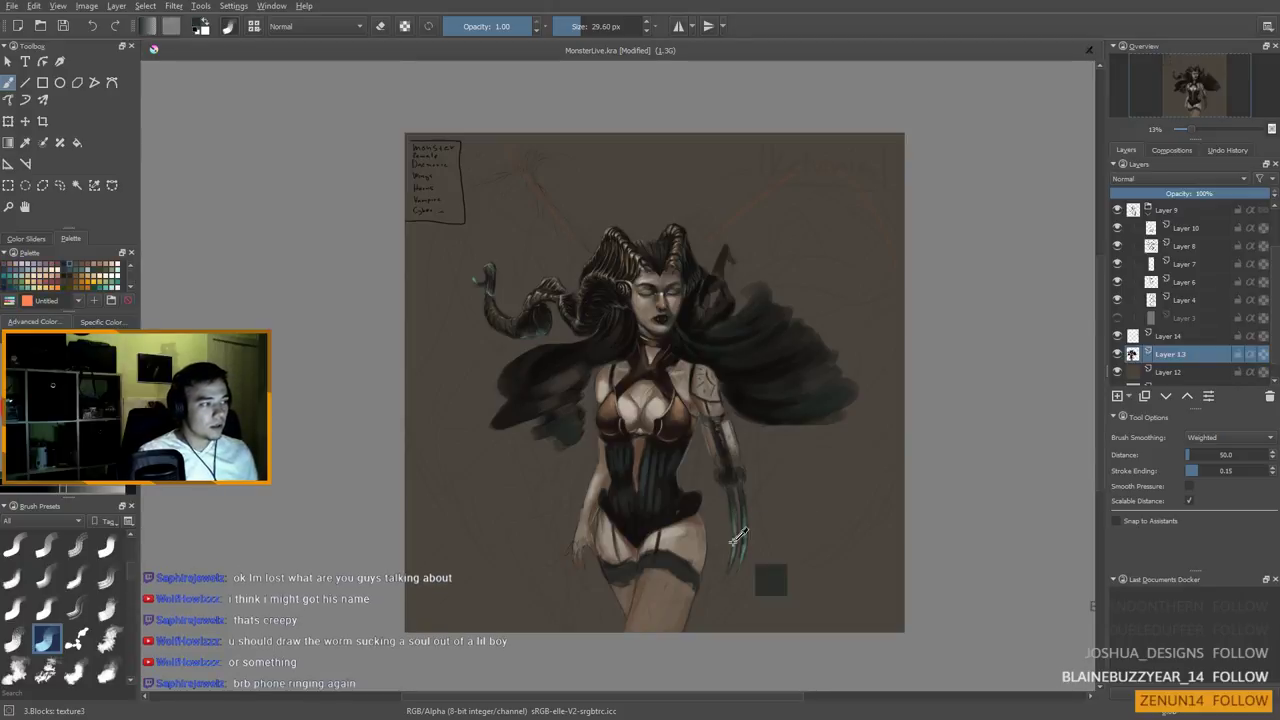
pyautogui.keyDown('ctrl'); pyautogui.click(734, 549); pyautogui.keyUp('ctrl')
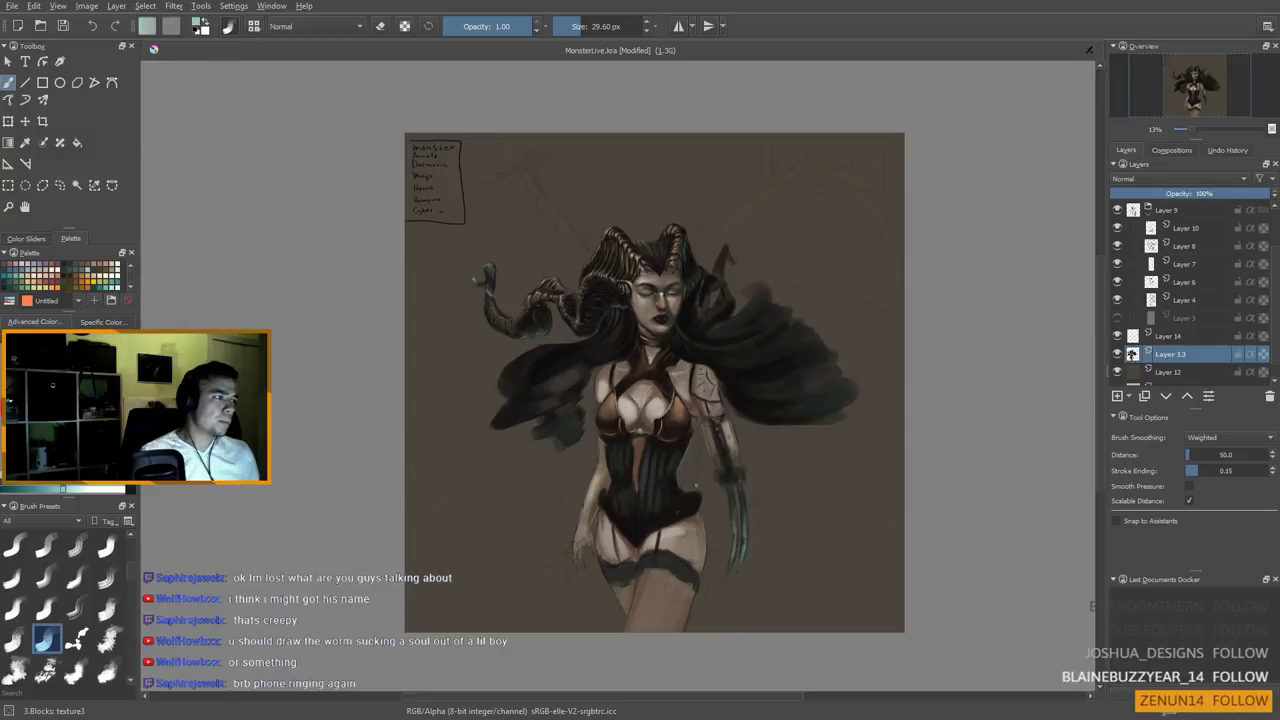
# Refine the claws and their base with sampled dark tones and bright teal, reducing the brush from about 26 to 23 px
pyautogui.press('[')
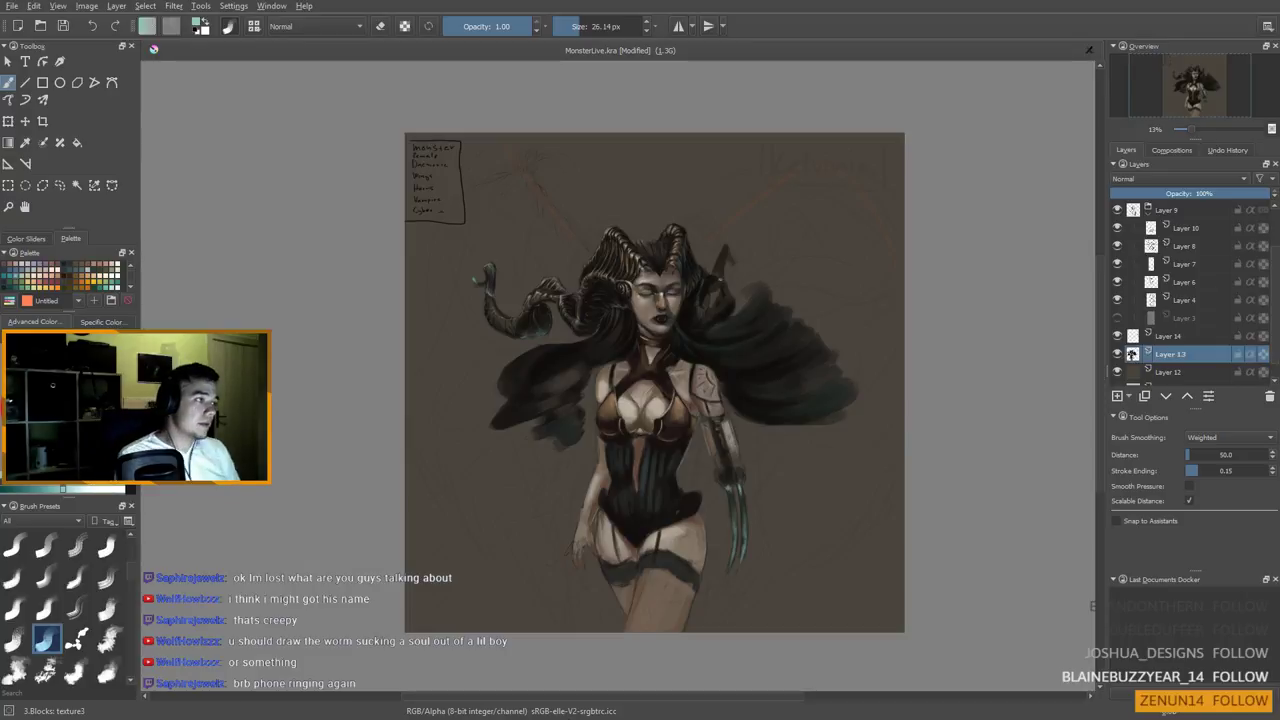
pyautogui.keyDown('ctrl'); pyautogui.click(745, 495); pyautogui.keyUp('ctrl')
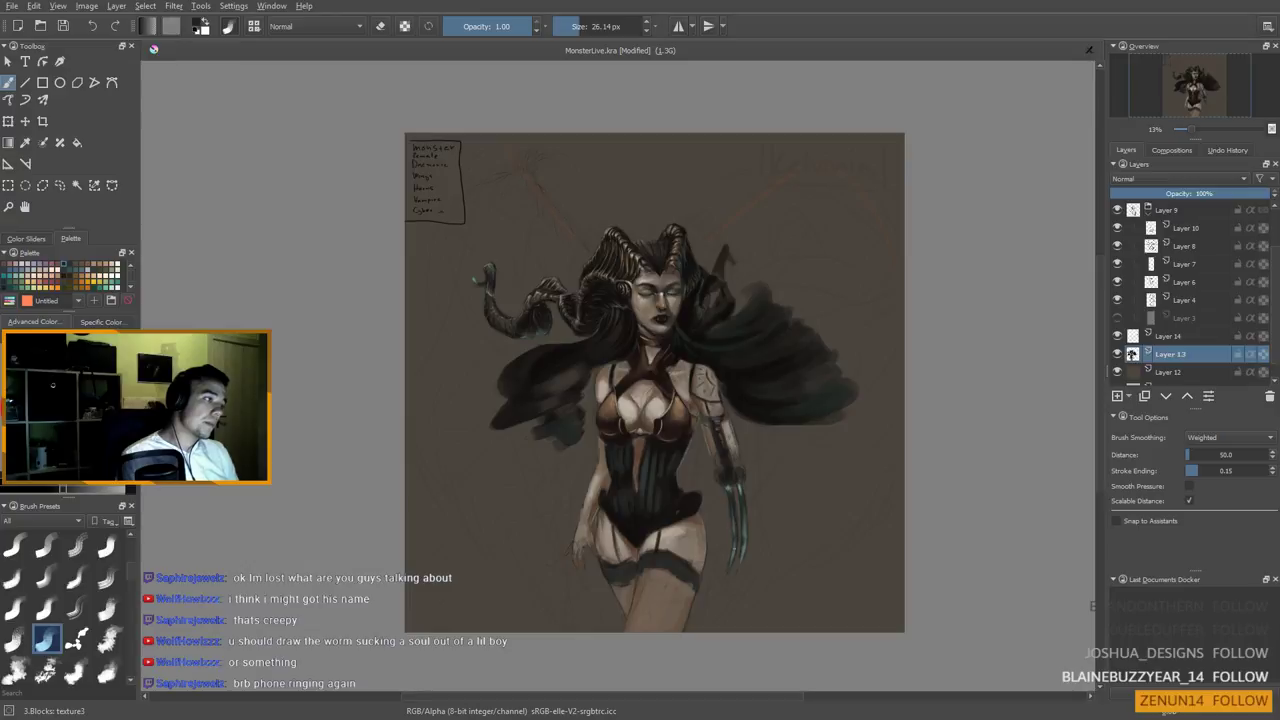
pyautogui.keyDown('ctrl'); pyautogui.click(733, 518); pyautogui.keyUp('ctrl')
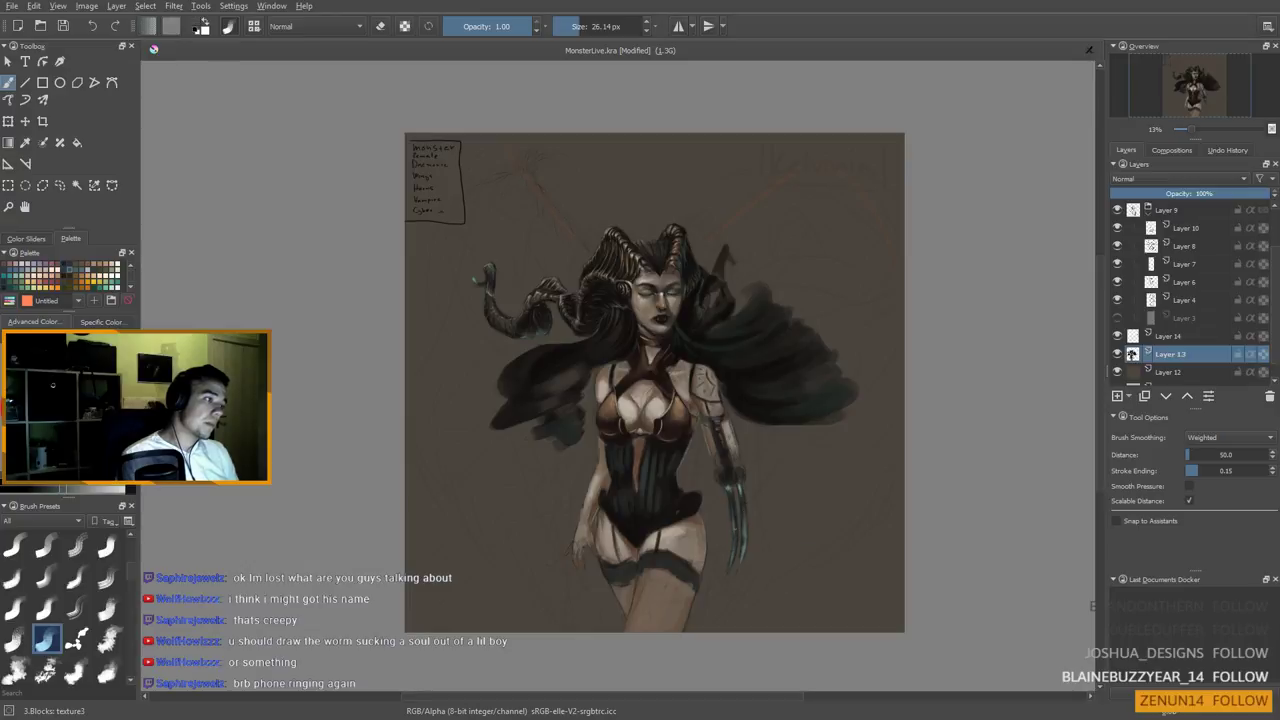
pyautogui.keyDown('ctrl'); pyautogui.click(732, 492); pyautogui.keyUp('ctrl')
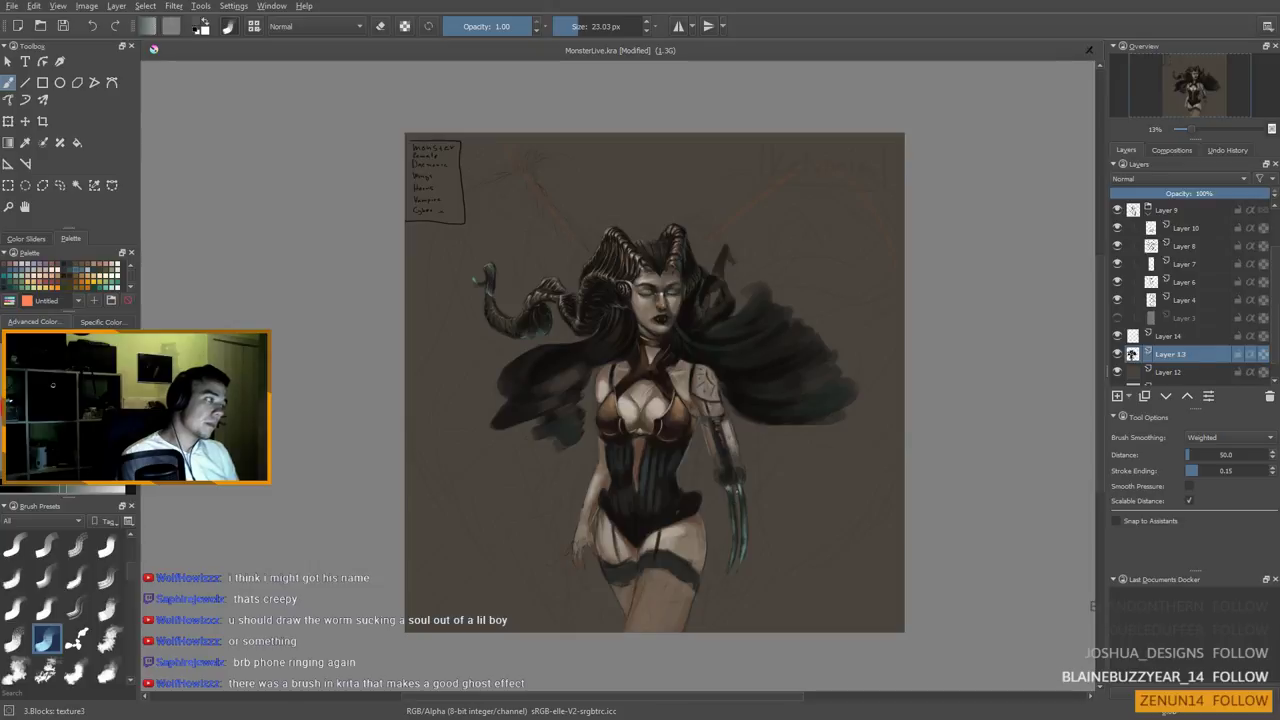
pyautogui.click(87, 269)
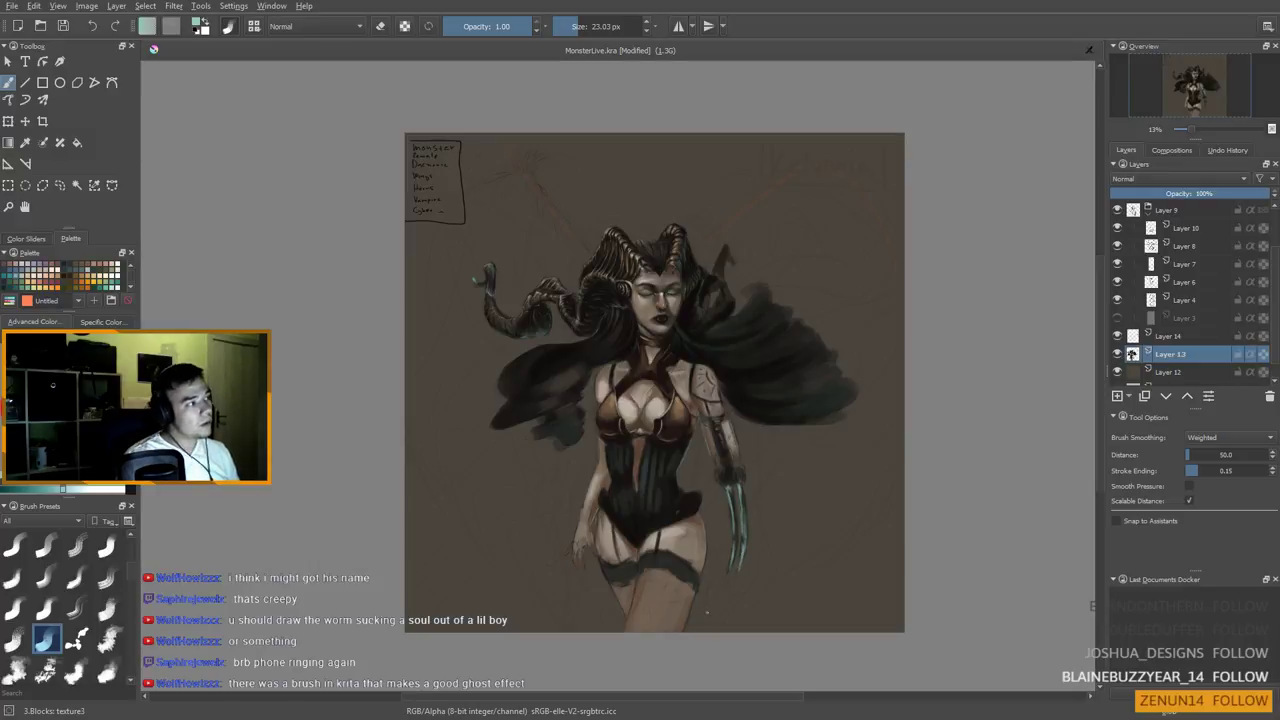
# Choose the Blender Blur brush preset and enlarge it to about 673 px
pyautogui.scroll(1, 694, 523)
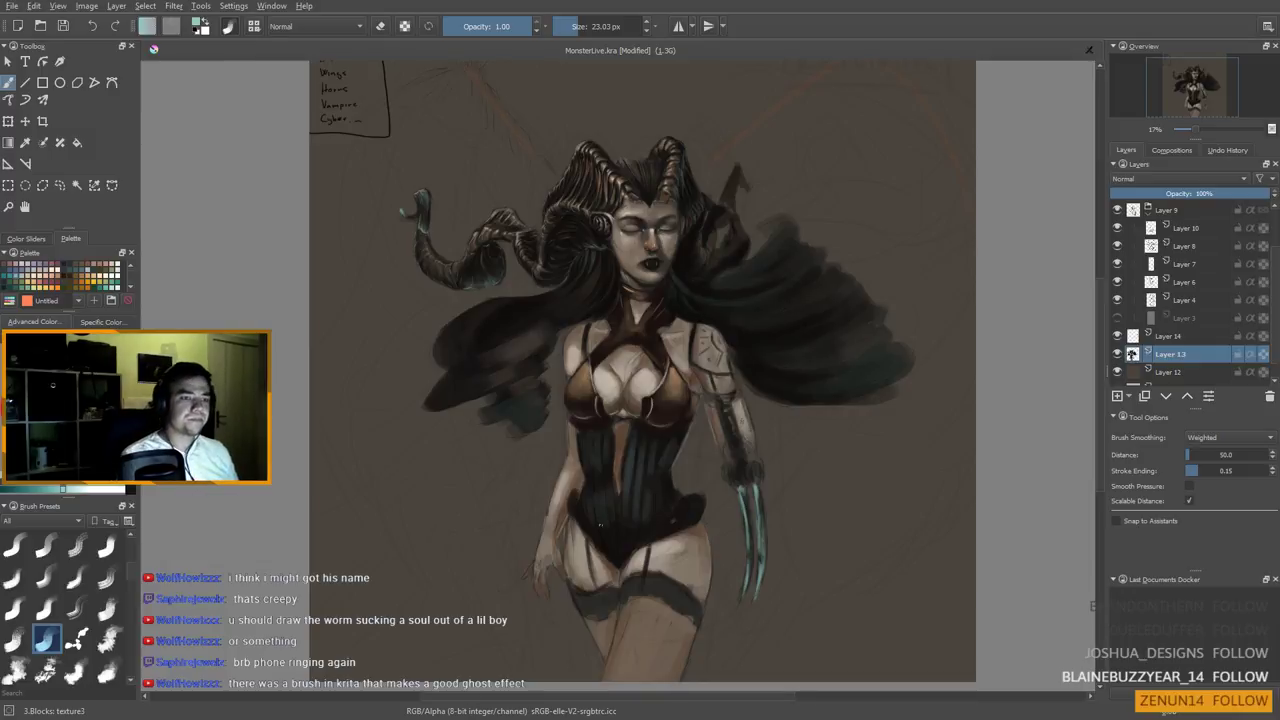
pyautogui.moveTo(556, 460); pyautogui.dragTo(618, 374)
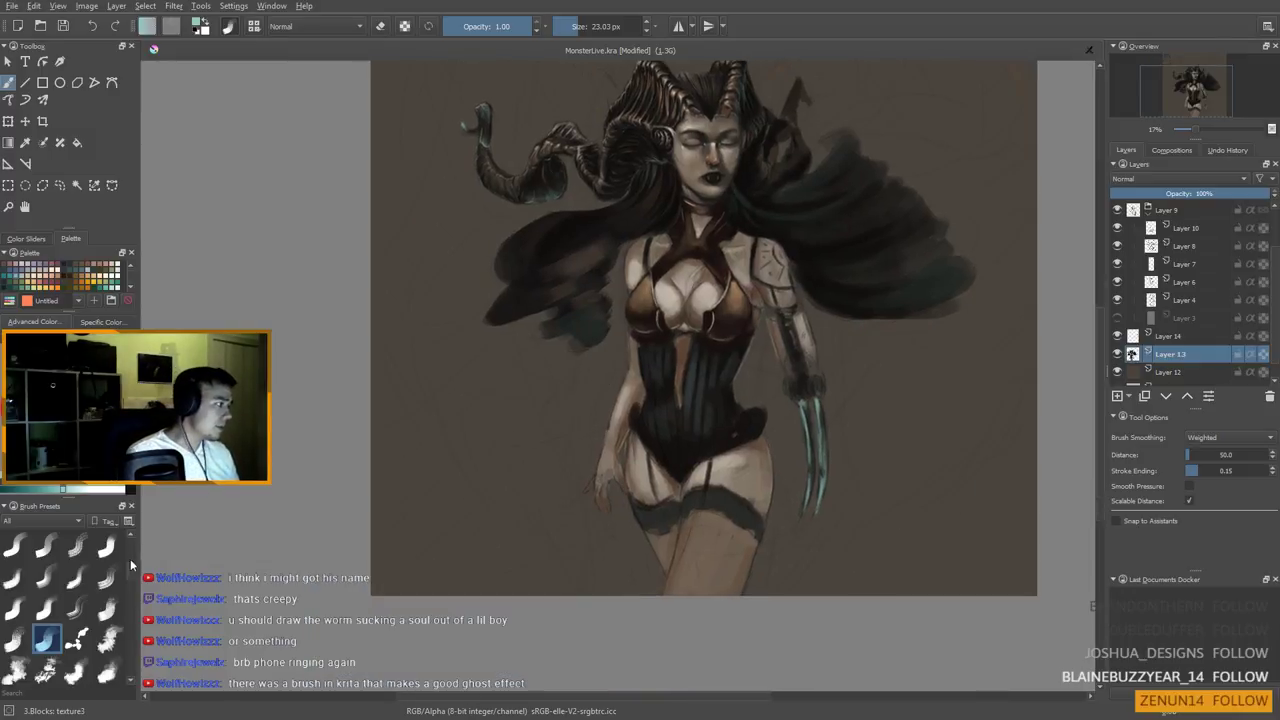
pyautogui.moveTo(131, 565); pyautogui.dragTo(130, 530)
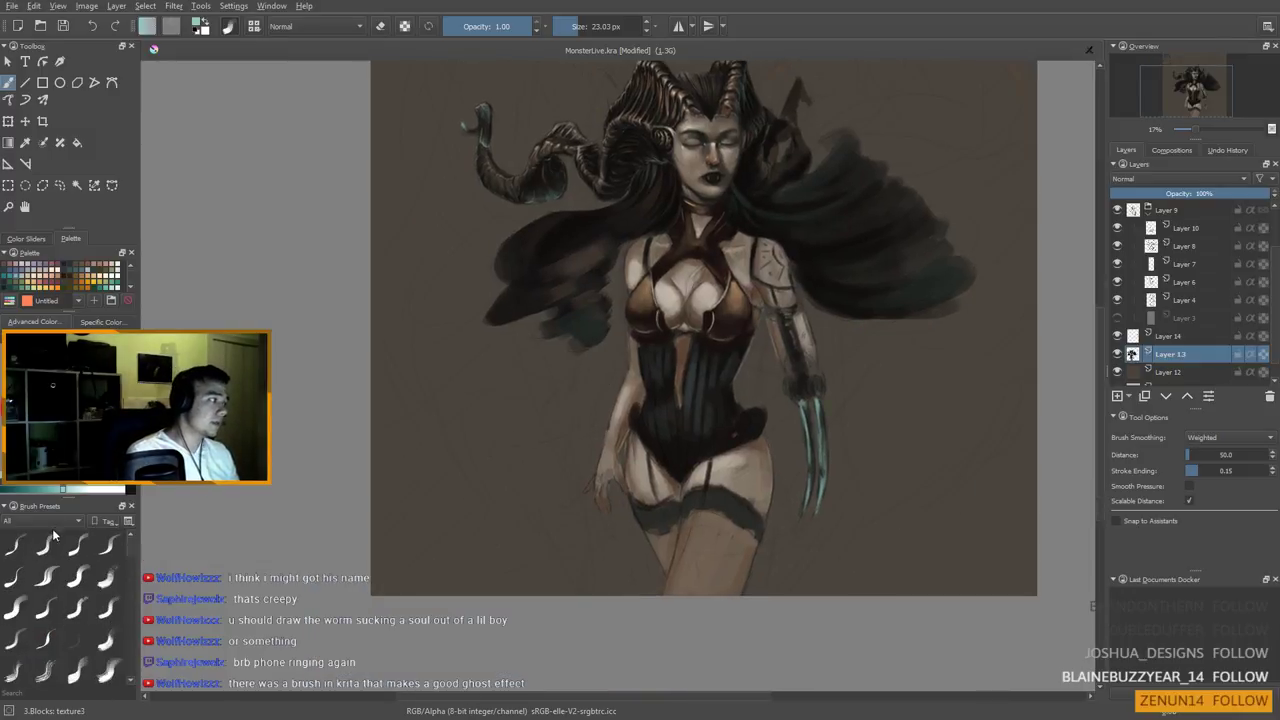
pyautogui.scroll(-3, 124, 580)
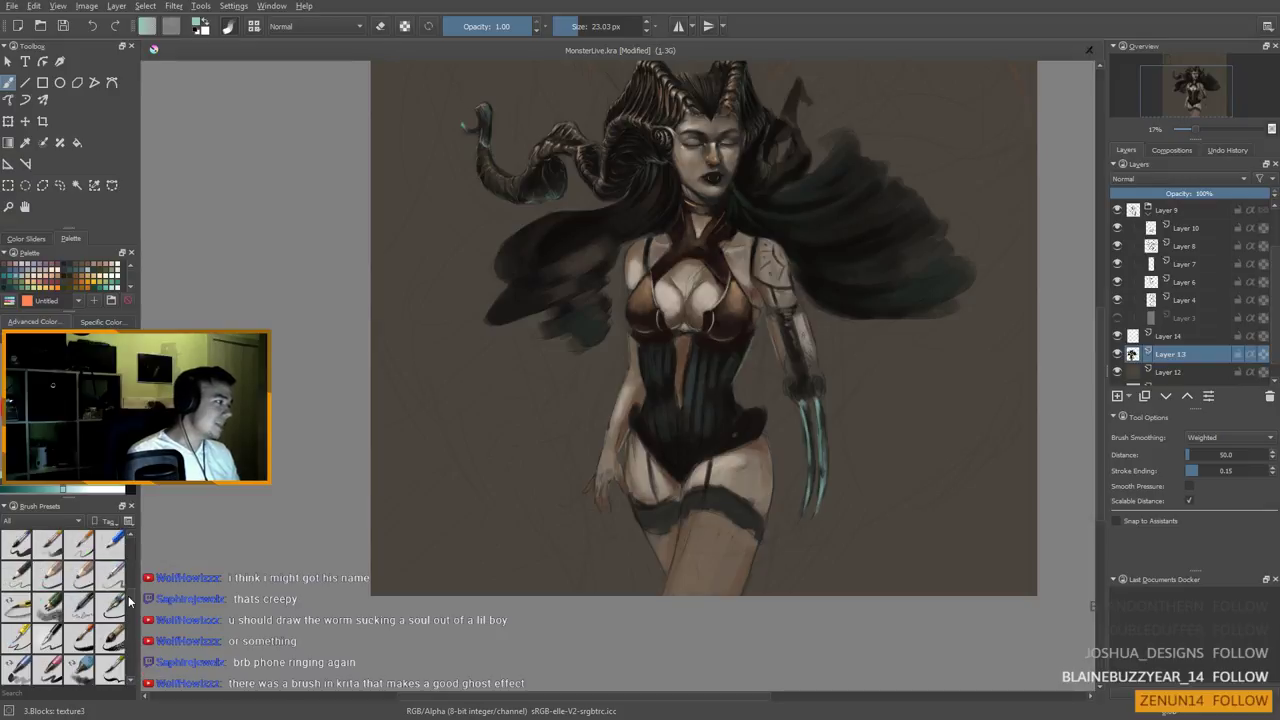
pyautogui.scroll(5, 129, 600)
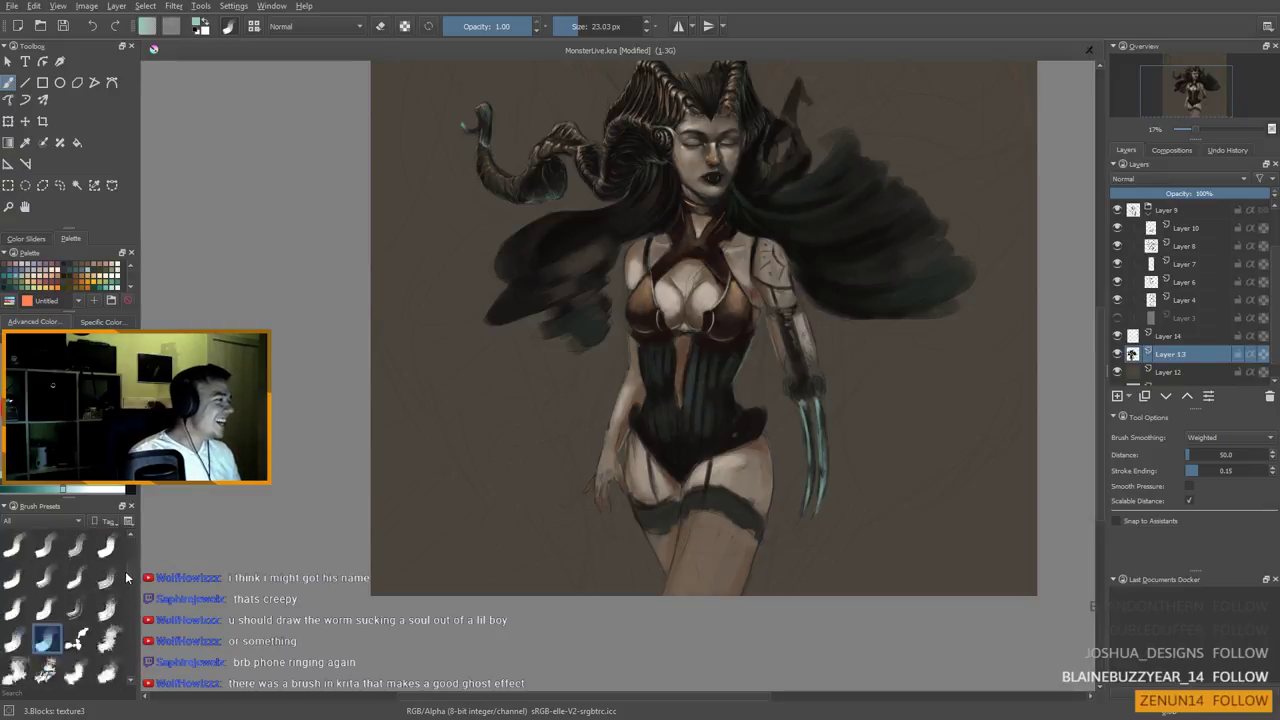
pyautogui.scroll(-3, 130, 585)
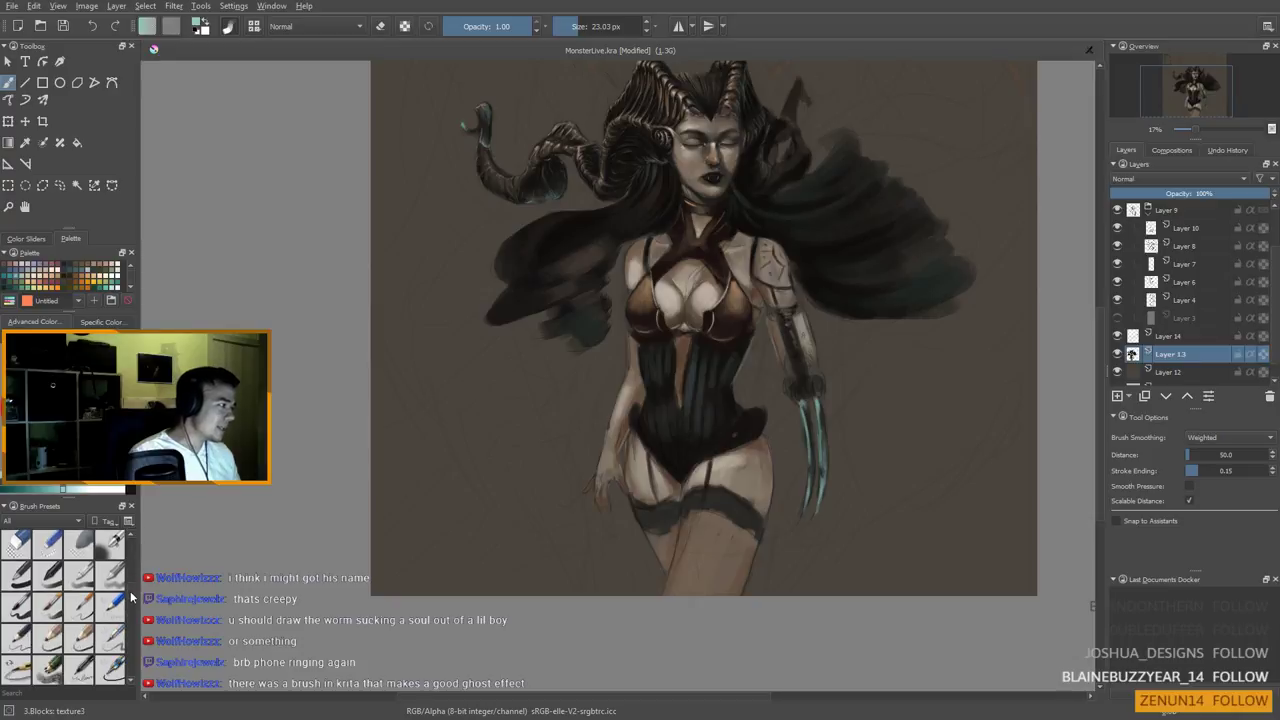
pyautogui.scroll(-5, 135, 610)
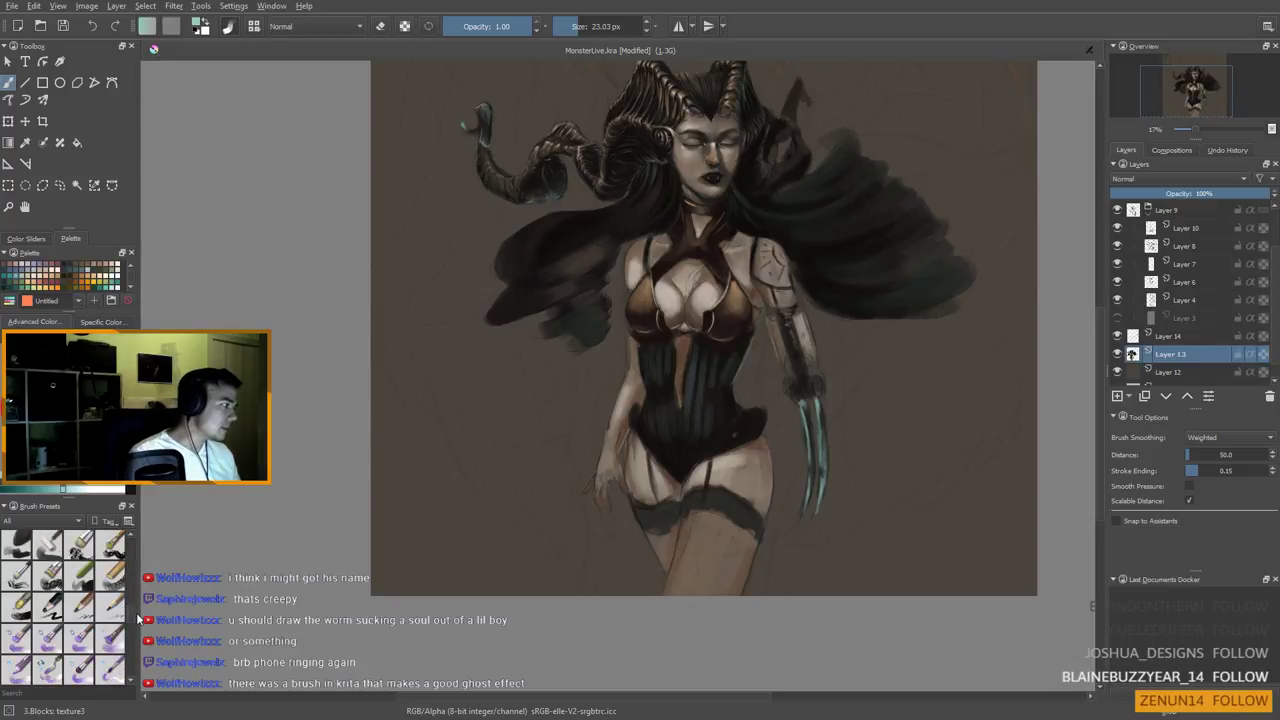
pyautogui.scroll(-3, 137, 620)
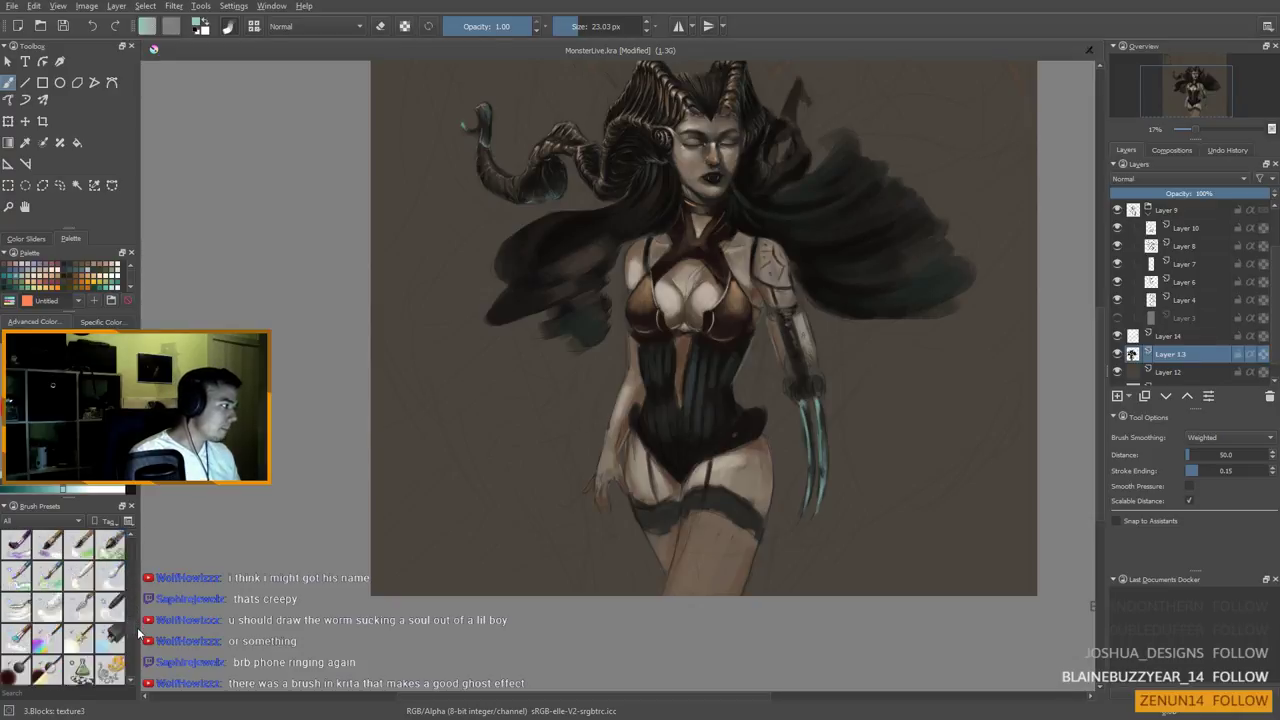
pyautogui.click(112, 605)
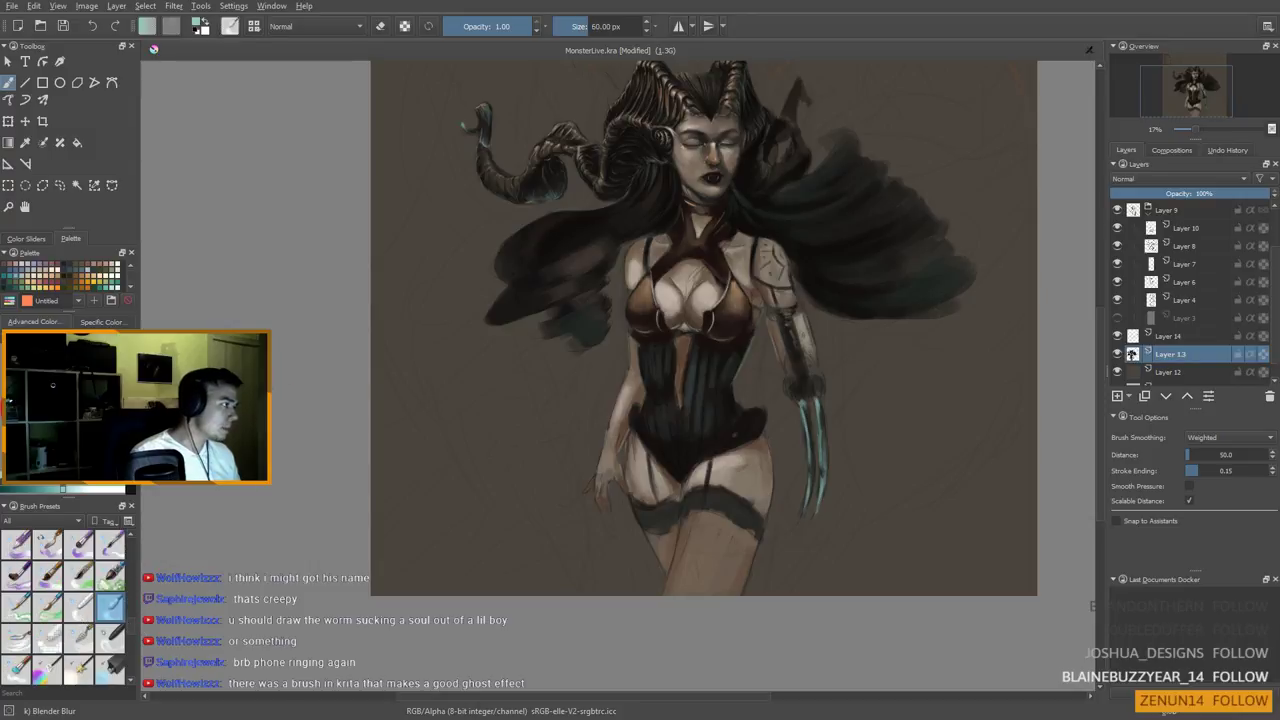
pyautogui.keyDown('shift'); pyautogui.moveTo(309, 352); pyautogui.dragTo(585, 420); pyautogui.keyUp('shift')
pyautogui.keyDown('shift'); pyautogui.moveTo(311, 446); pyautogui.dragTo(578, 539); pyautogui.keyUp('shift')
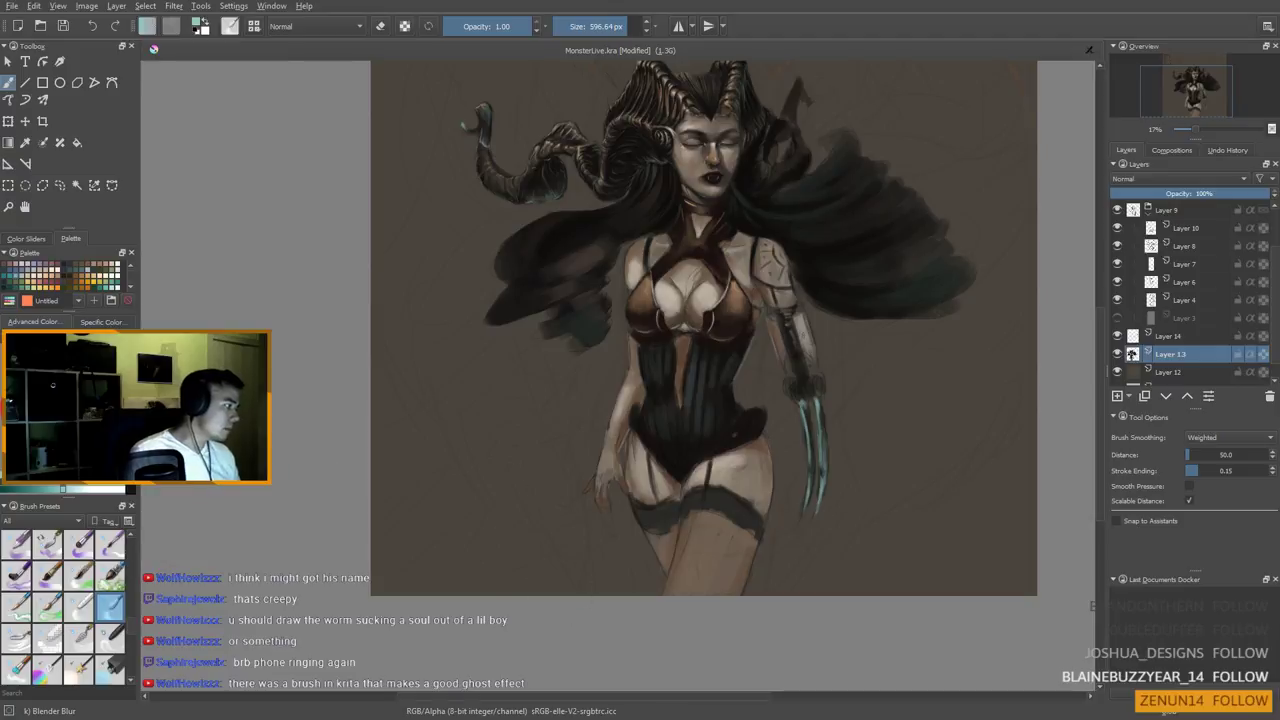
pyautogui.keyDown('shift'); pyautogui.moveTo(557, 313); pyautogui.dragTo(663, 339); pyautogui.keyUp('shift')
# Soften the outer edges of the flowing hair beside the mechanical arm with the blur brush at about 673 px
pyautogui.moveTo(605, 275); pyautogui.dragTo(649, 470)
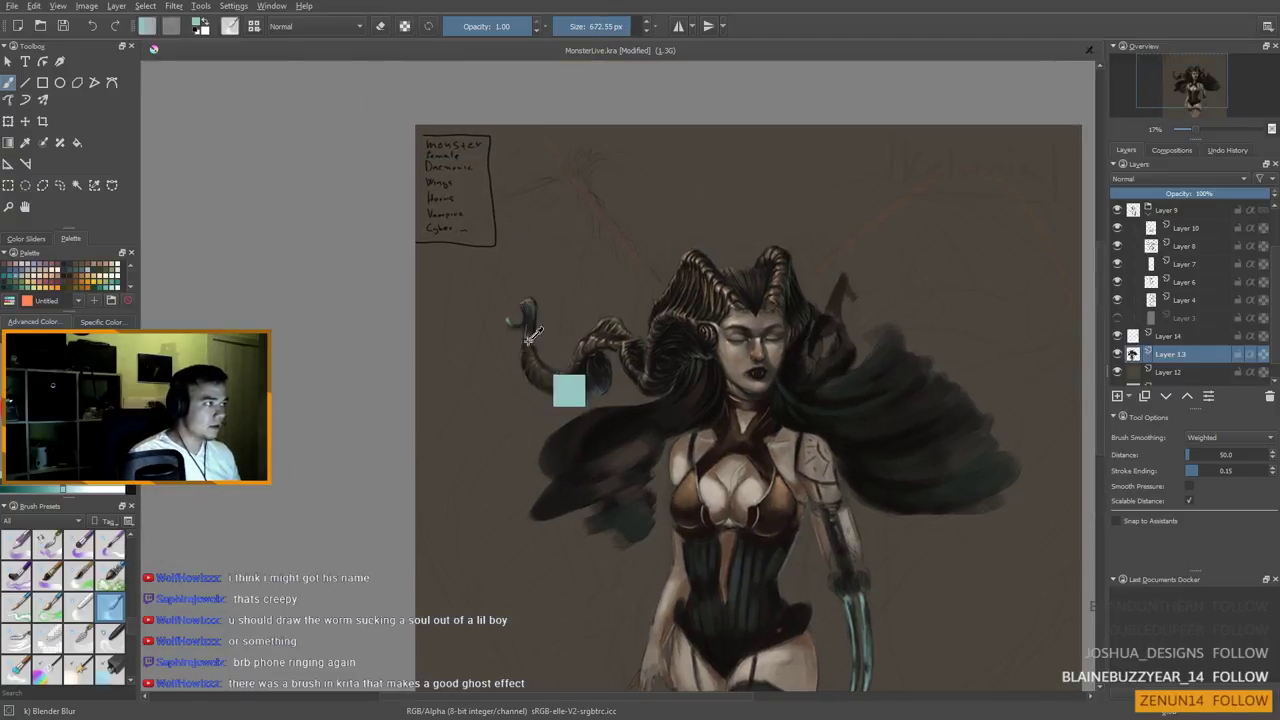
pyautogui.moveTo(523, 308); pyautogui.dragTo(555, 399)
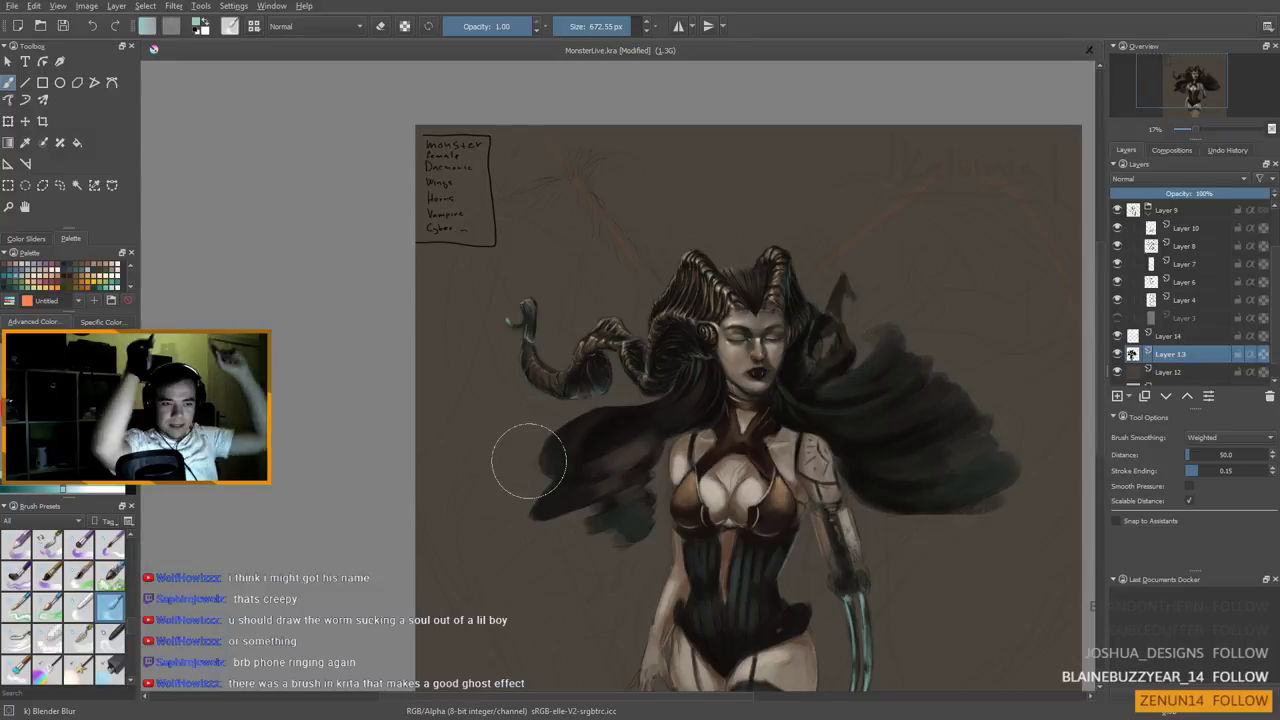
pyautogui.moveTo(602, 355)
pyautogui.mouseDown()
pyautogui.moveTo(630, 480)
pyautogui.moveTo(606, 374)
pyautogui.mouseUp()
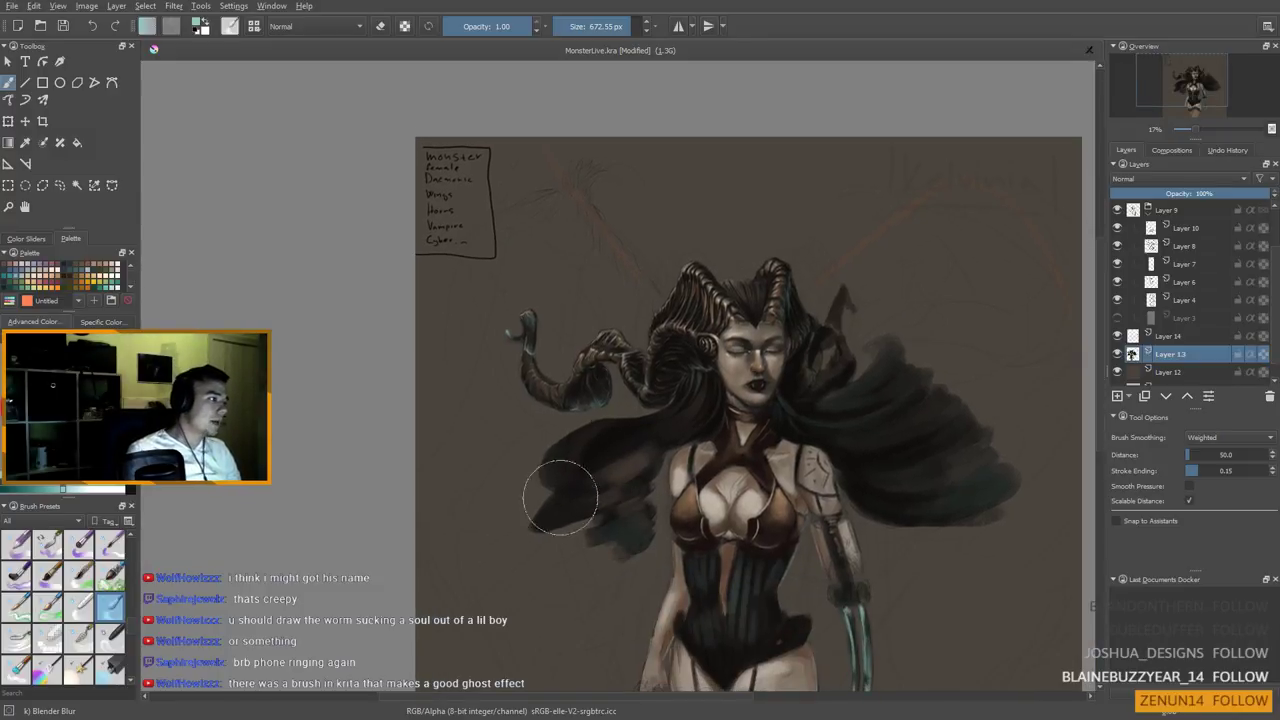
pyautogui.moveTo(560, 497)
pyautogui.mouseDown()
pyautogui.moveTo(537, 514)
pyautogui.moveTo(610, 560)
pyautogui.moveTo(621, 535)
pyautogui.moveTo(617, 587)
pyautogui.mouseUp()
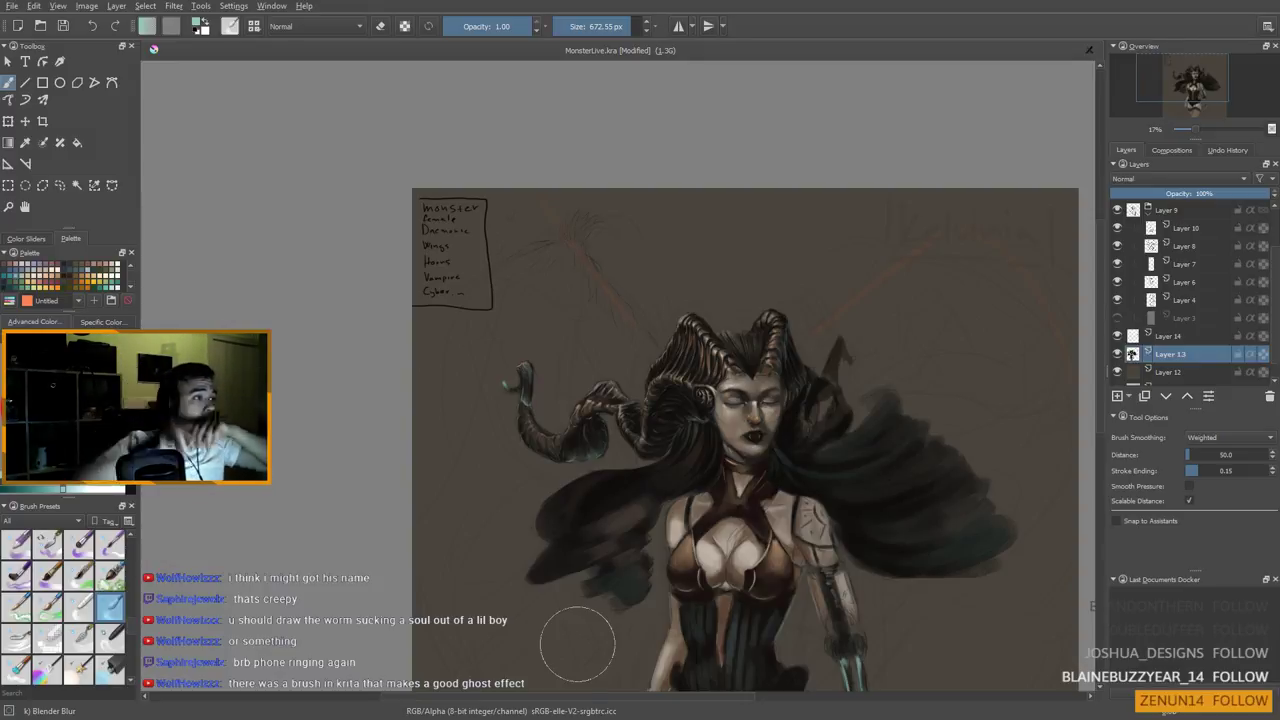
pyautogui.moveTo(877, 503); pyautogui.dragTo(877, 500)
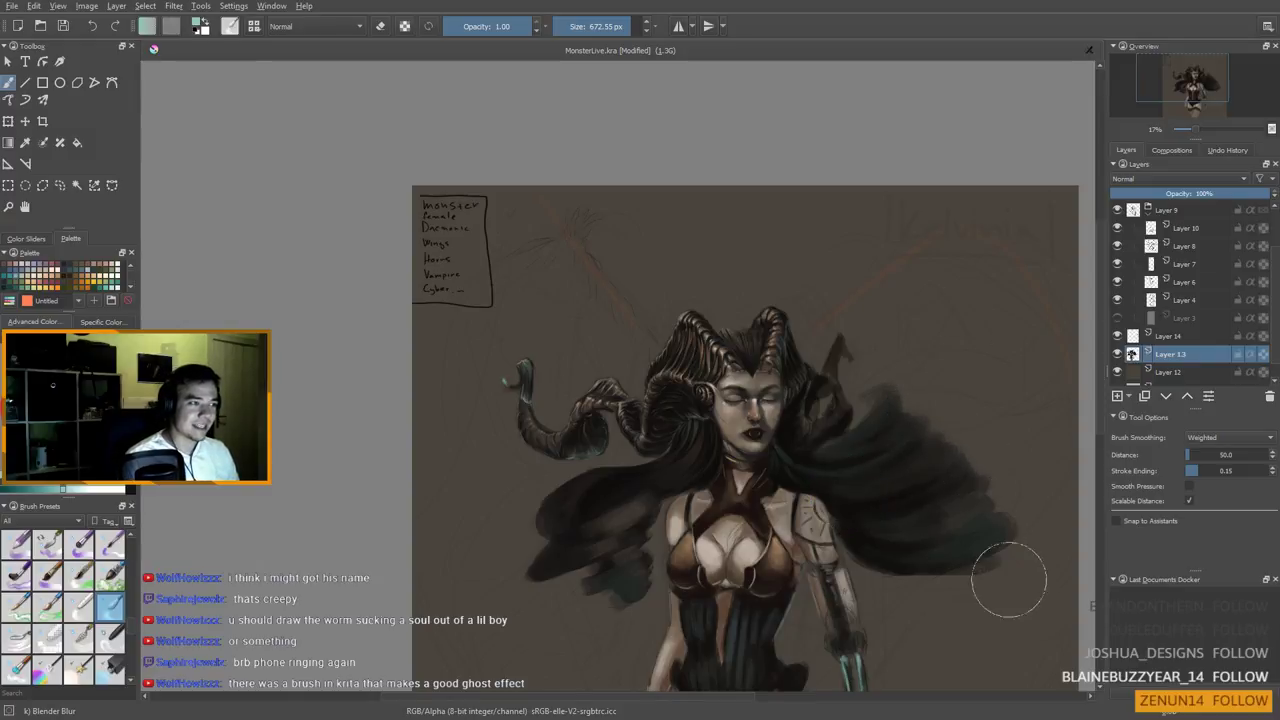
pyautogui.moveTo(949, 564); pyautogui.dragTo(937, 514)
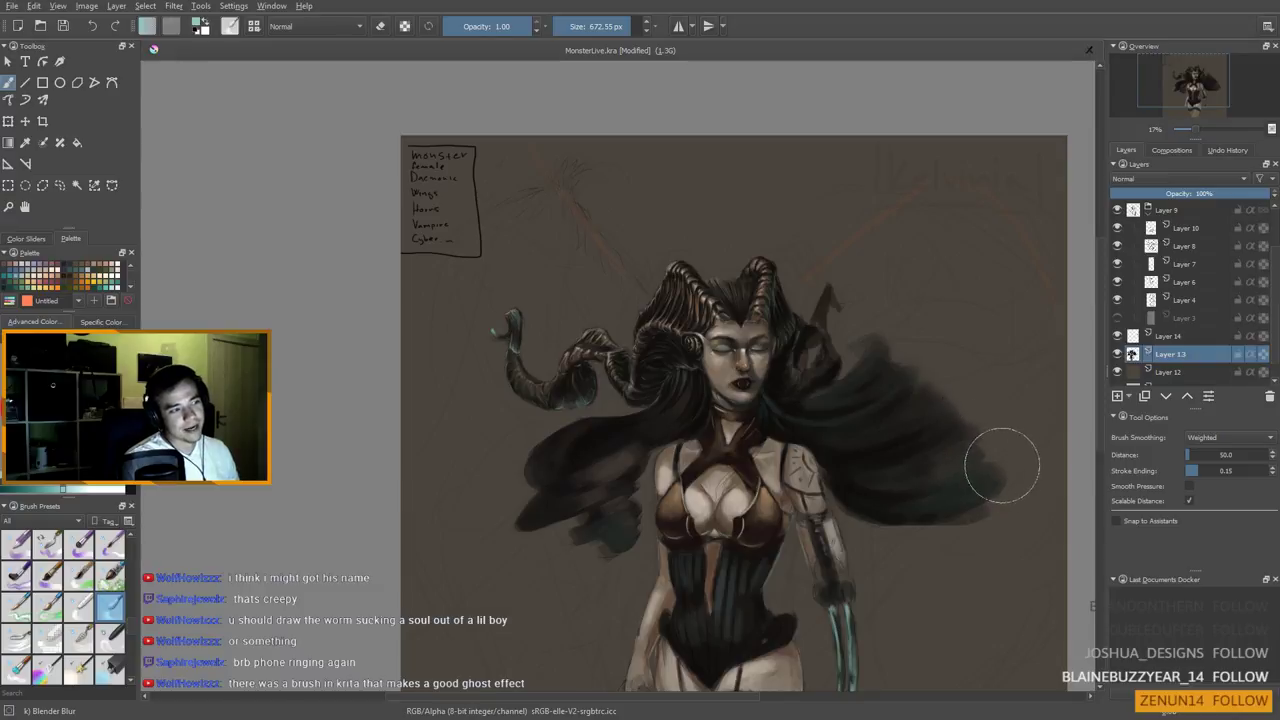
pyautogui.moveTo(921, 558); pyautogui.dragTo(918, 554)
pyautogui.moveTo(911, 373); pyautogui.dragTo(937, 417)
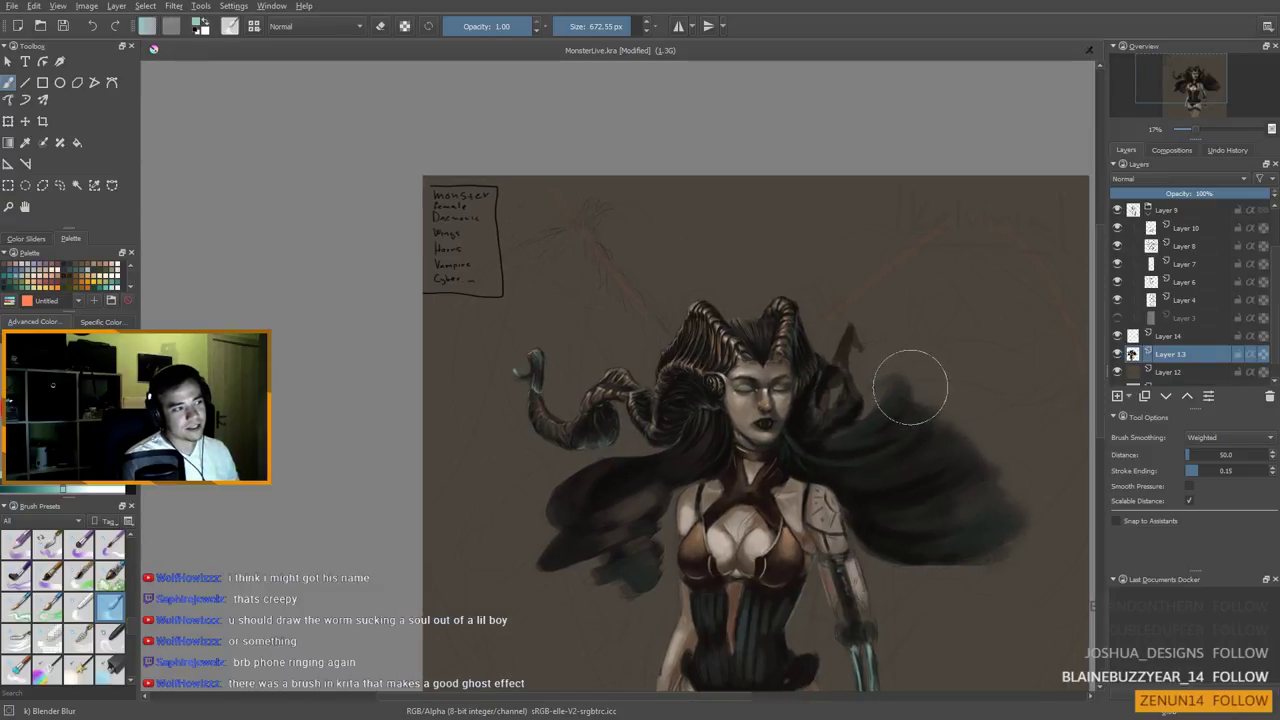
pyautogui.moveTo(900, 466); pyautogui.dragTo(917, 500)
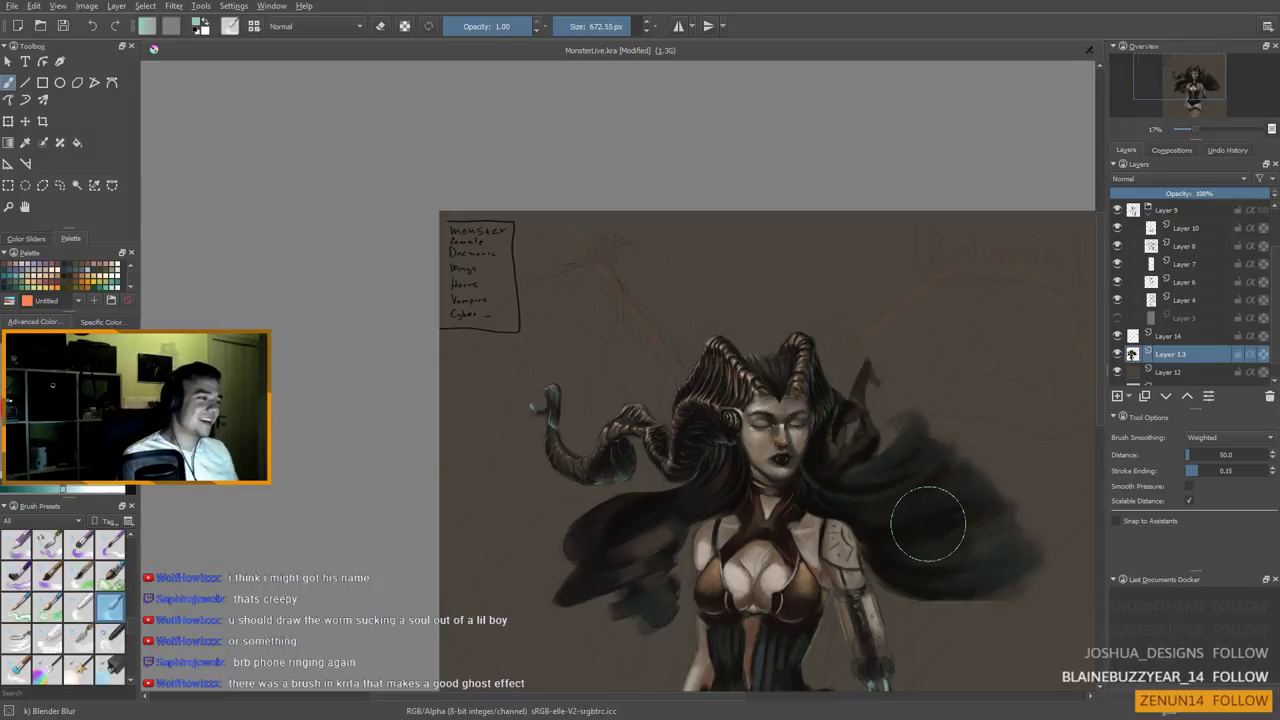
pyautogui.moveTo(803, 518)
pyautogui.mouseDown()
pyautogui.moveTo(800, 447)
pyautogui.moveTo(773, 390)
pyautogui.mouseUp()
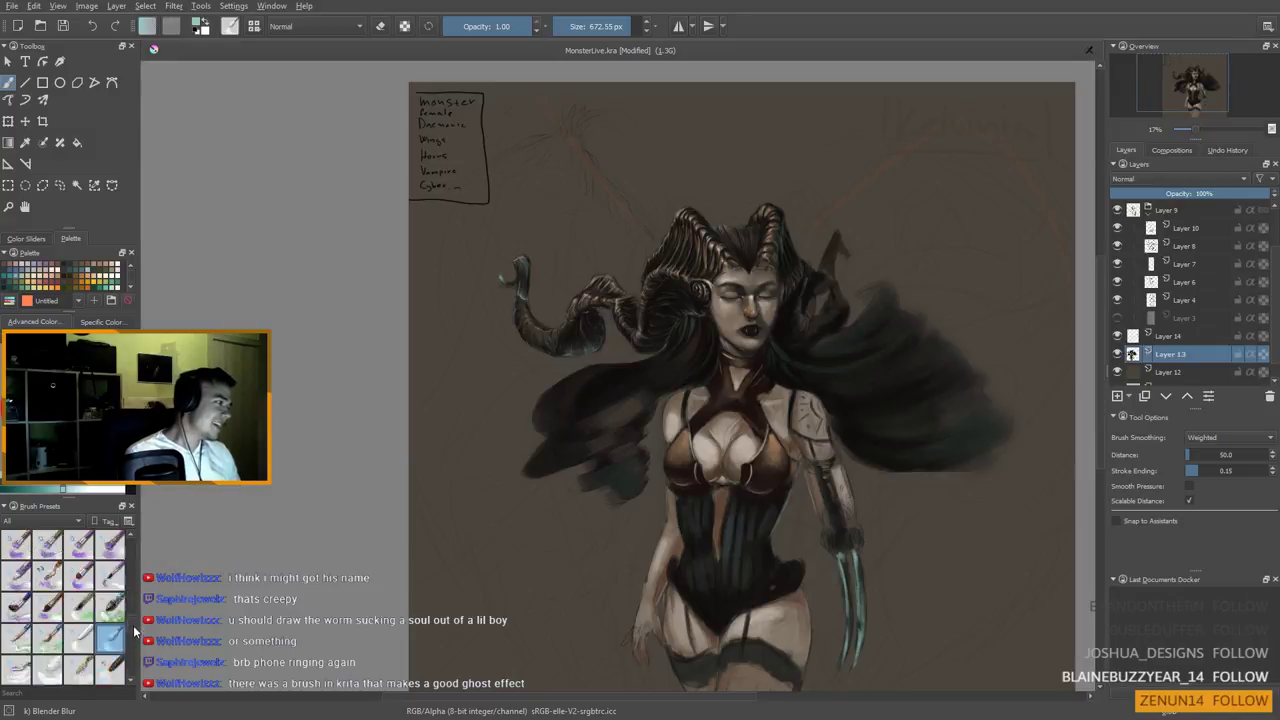
# Try the 1.Basic: old classic-texture brush preset, followed by 2.Bristles: hairy
pyautogui.scroll(-5, 76, 555)
pyautogui.click(112, 602)
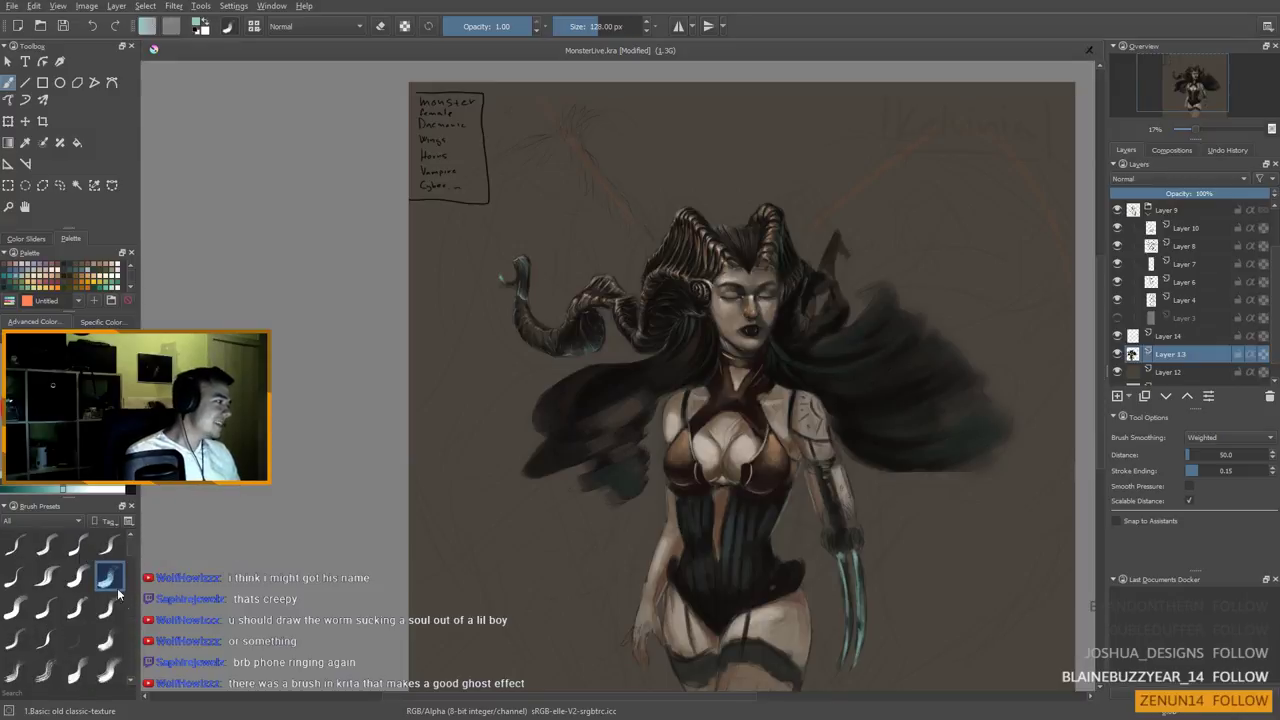
pyautogui.click(110, 675)
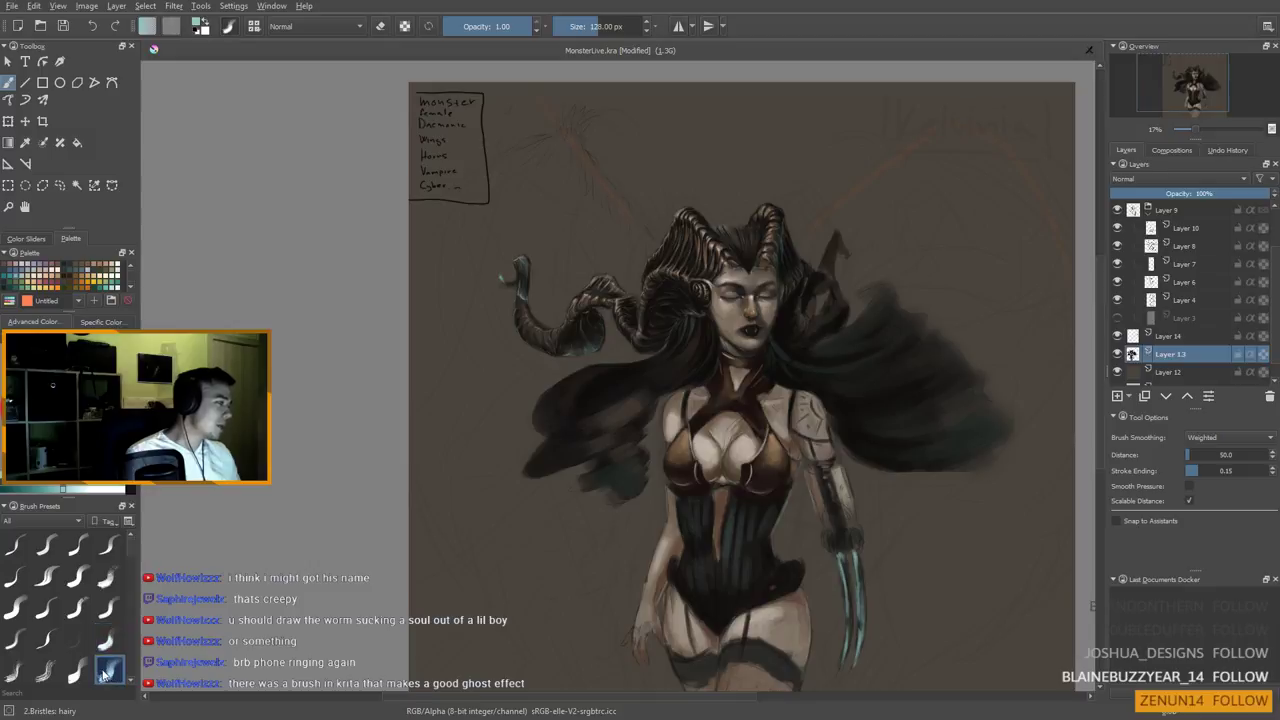
pyautogui.scroll(-1, 105, 672)
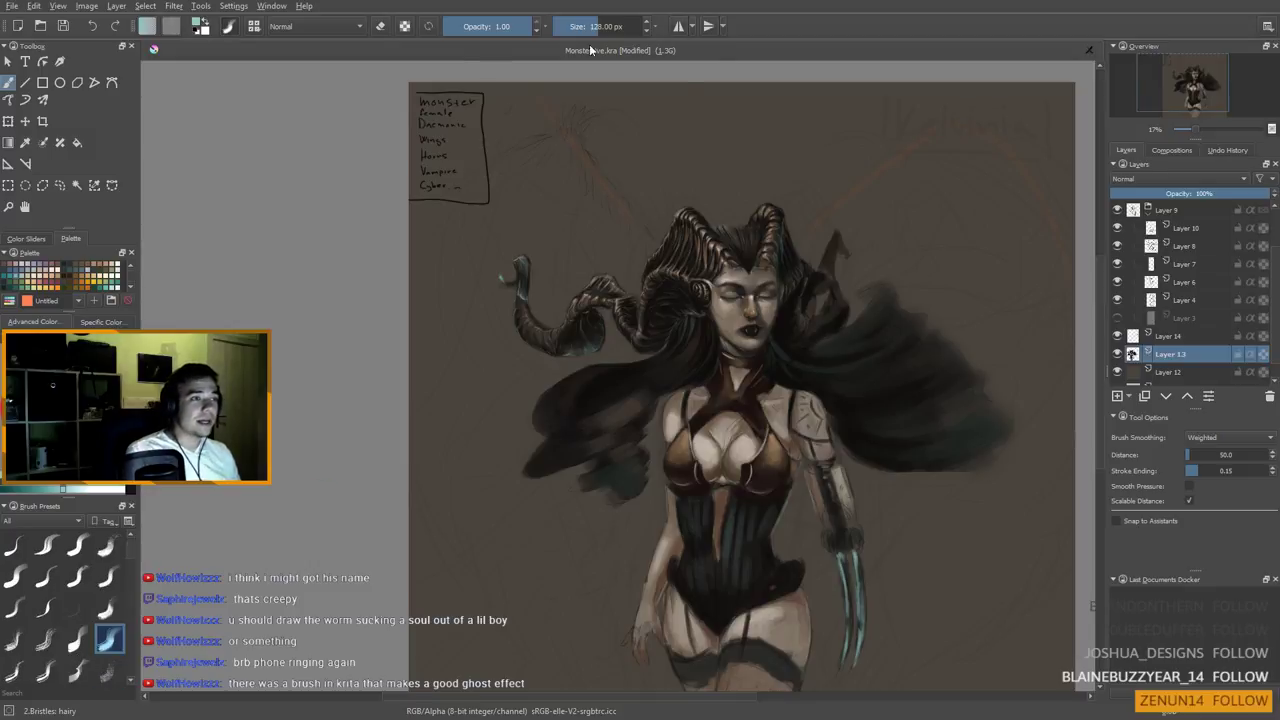
# Show the Patterns and Brush Preset History dockers
pyautogui.click(236, 6)
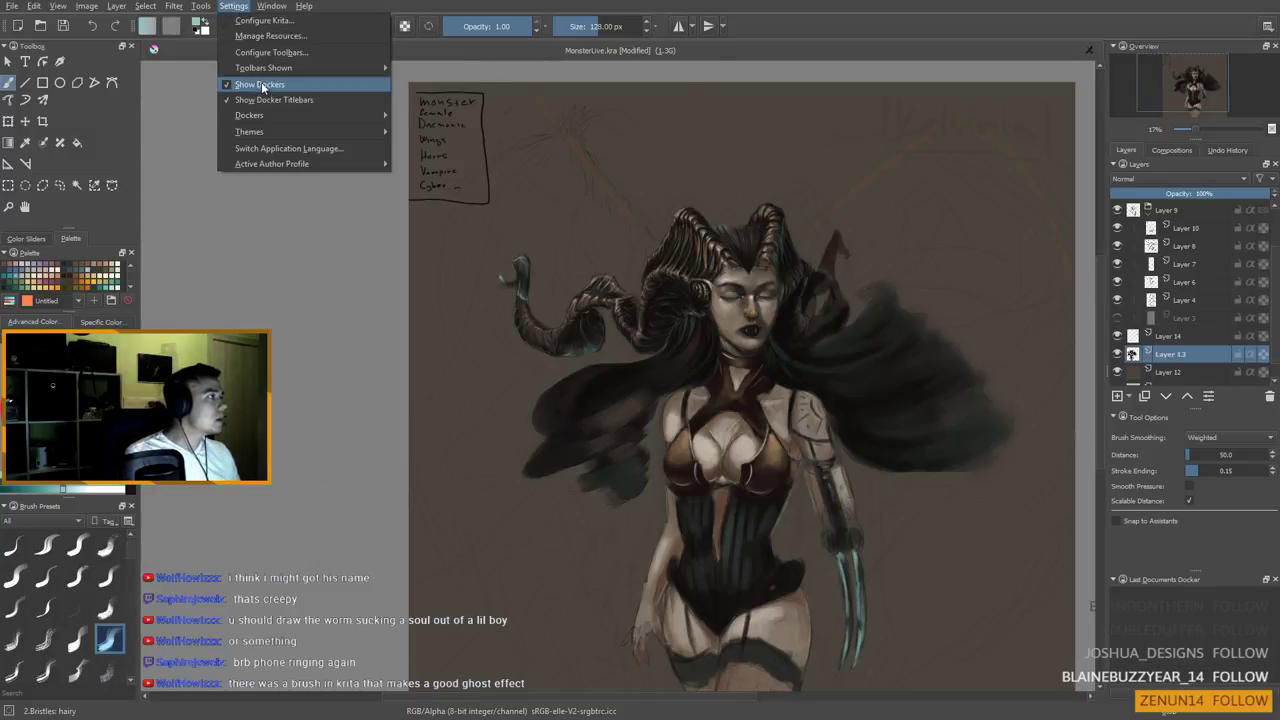
pyautogui.moveTo(290, 116)
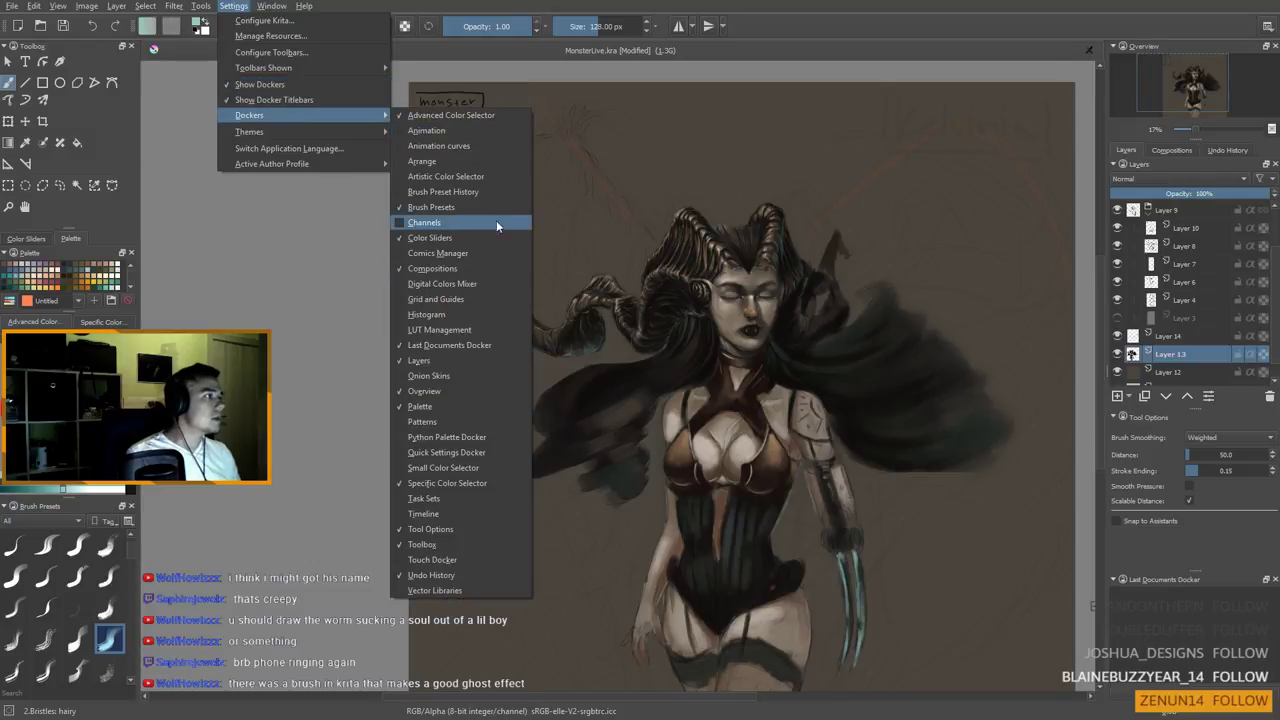
pyautogui.click(484, 421)
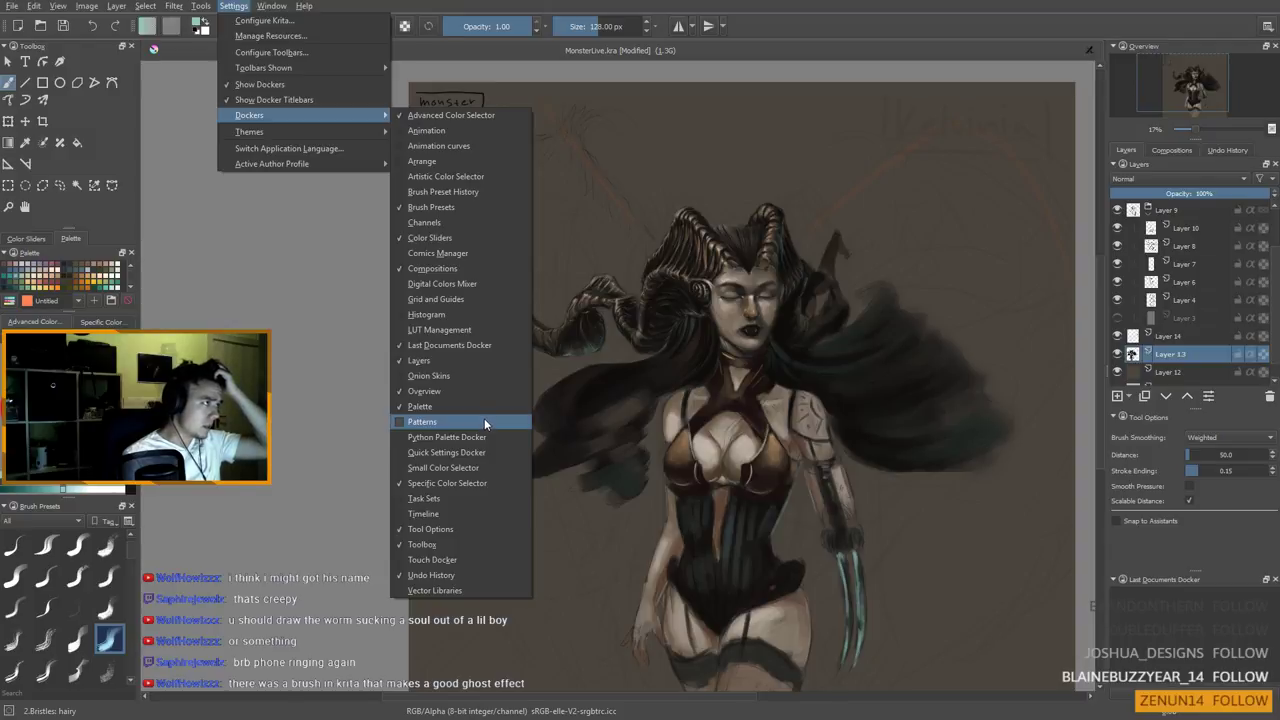
pyautogui.click(233, 6)
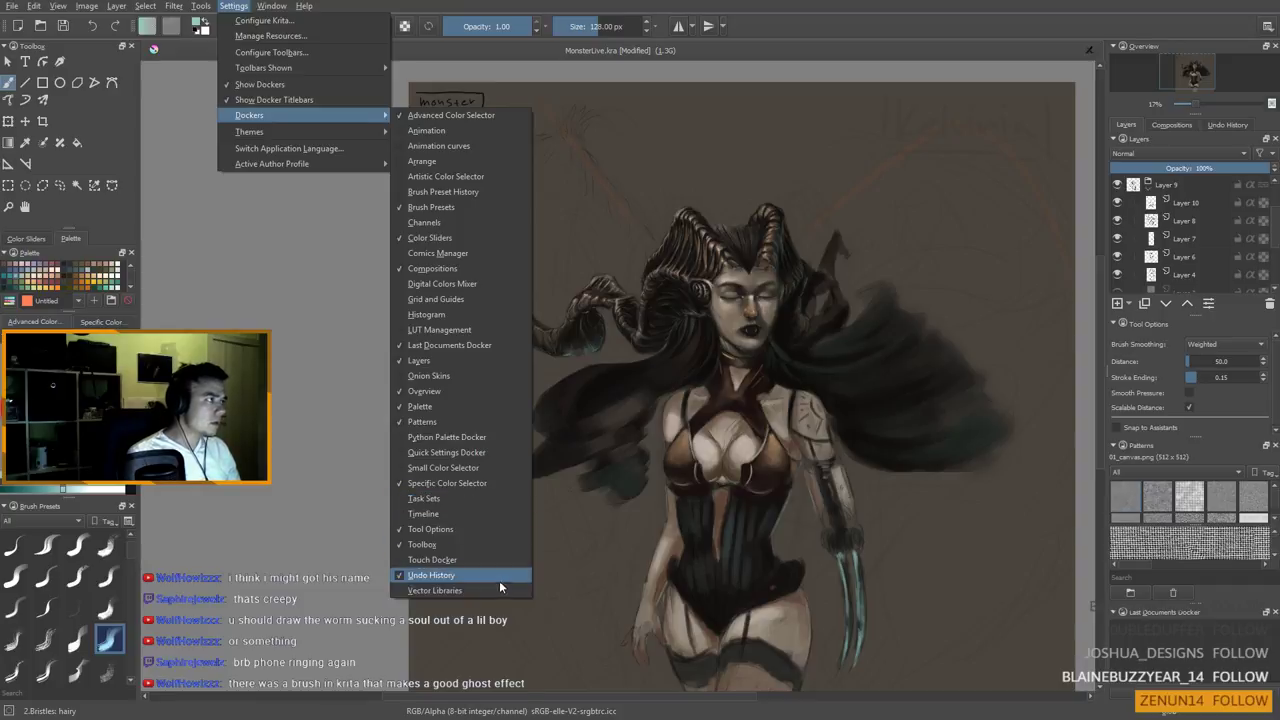
pyautogui.click(443, 191)
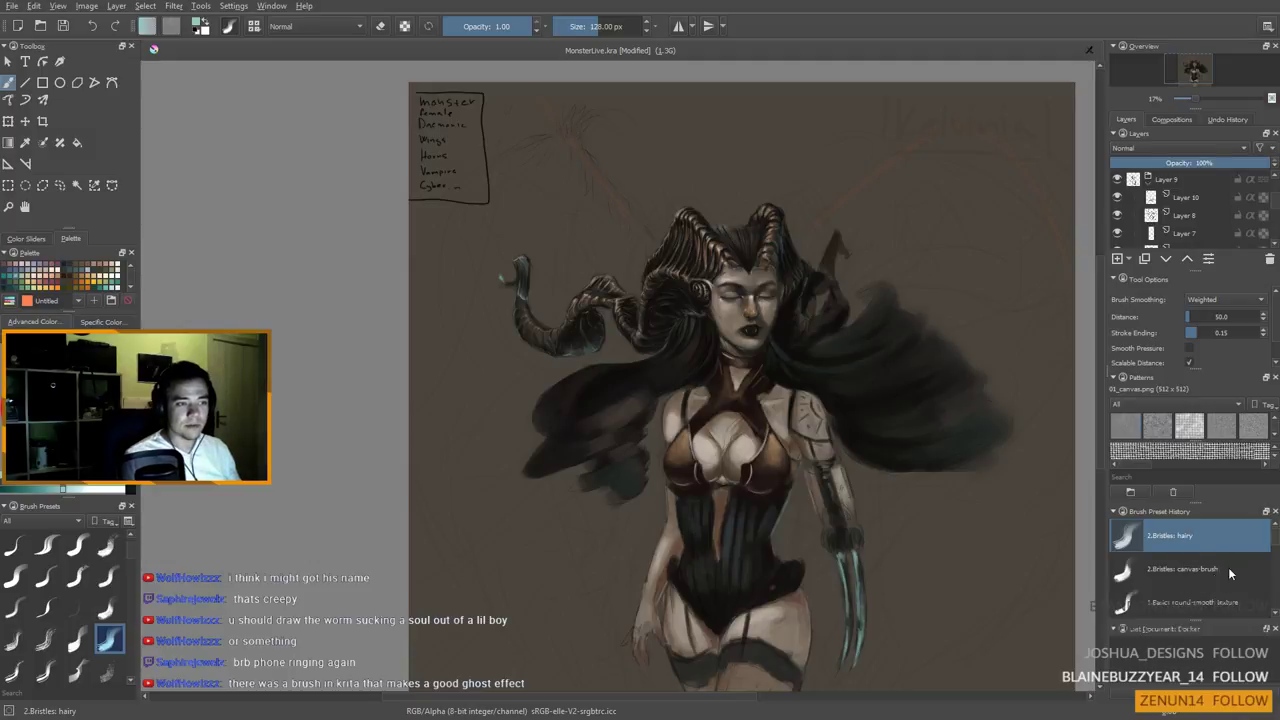
# Return to the 3.Blocks: texture3 preset from the brush history and reduce it to about 76 px
pyautogui.moveTo(1276, 546); pyautogui.dragTo(1275, 570)
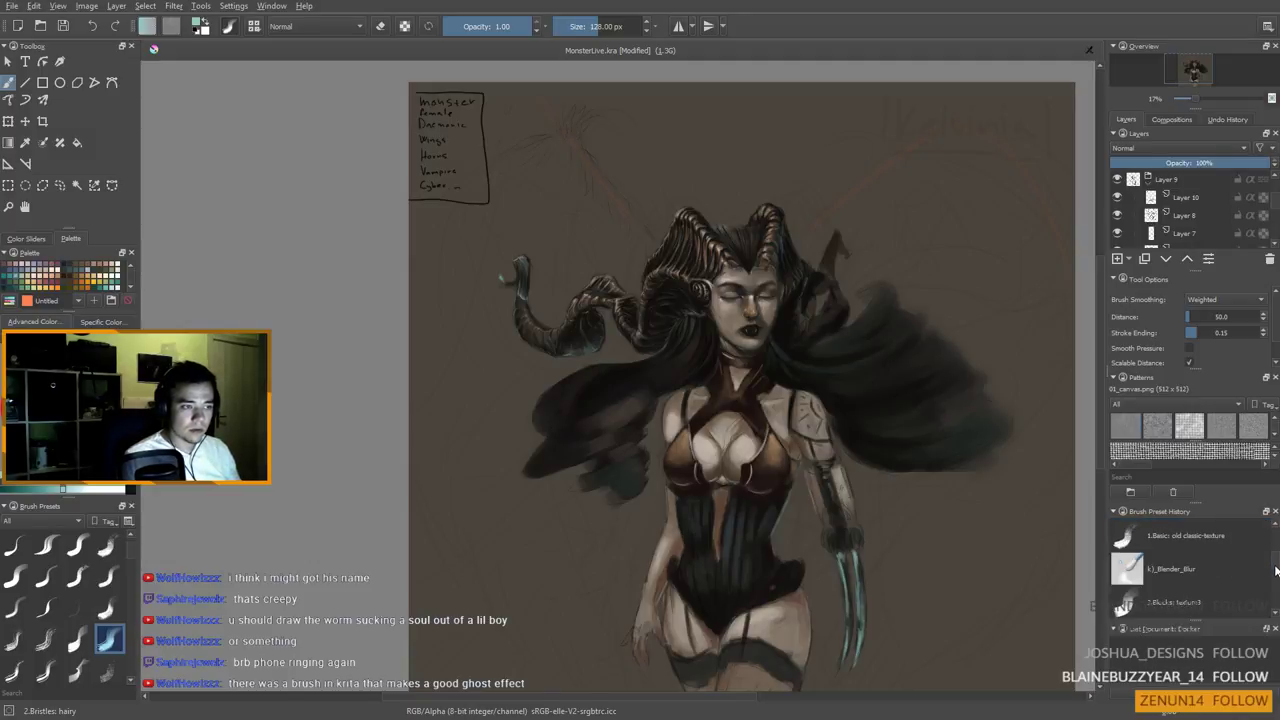
pyautogui.click(1193, 610)
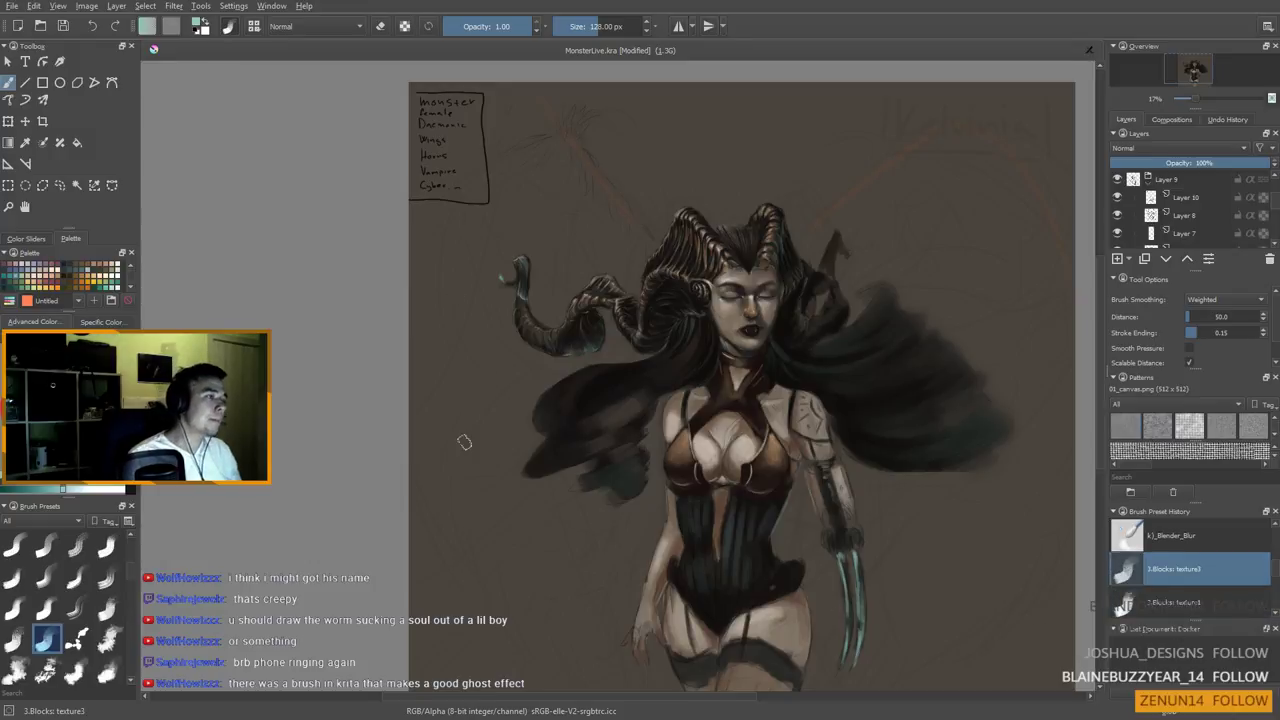
pyautogui.scroll(2, 722, 500)
pyautogui.scroll(-1, 715, 498)
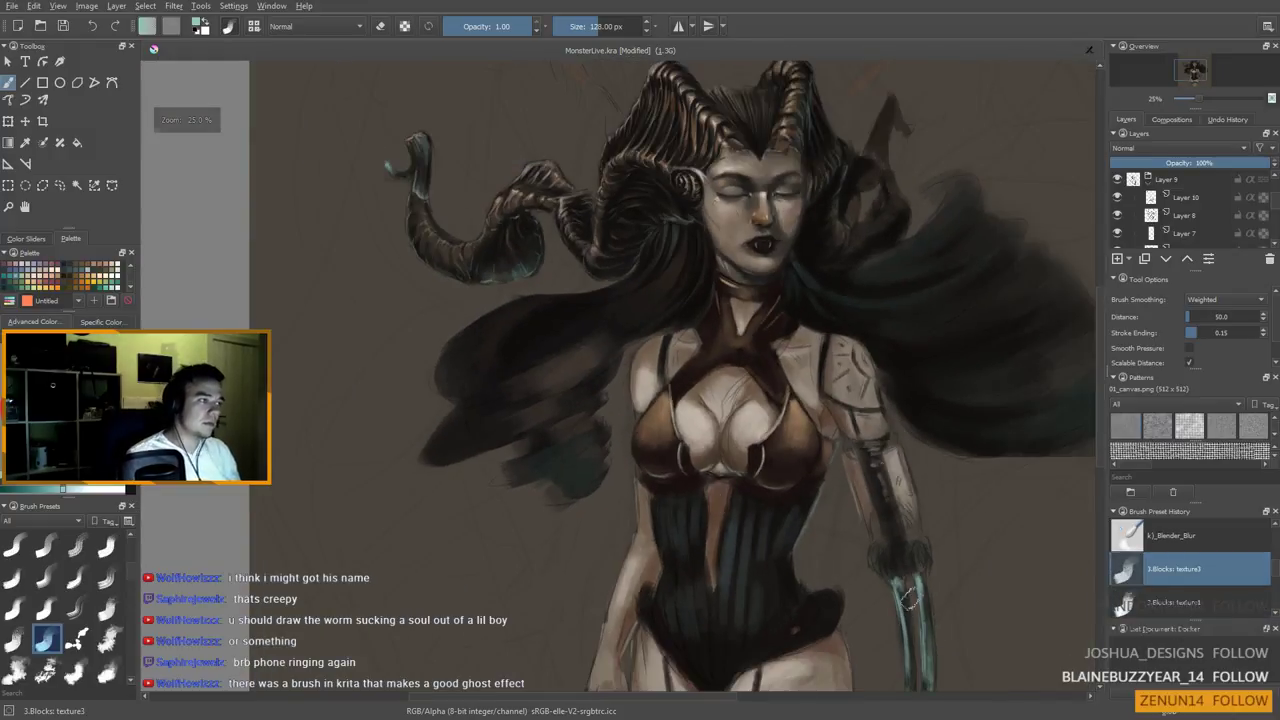
pyautogui.moveTo(897, 483); pyautogui.dragTo(878, 443)
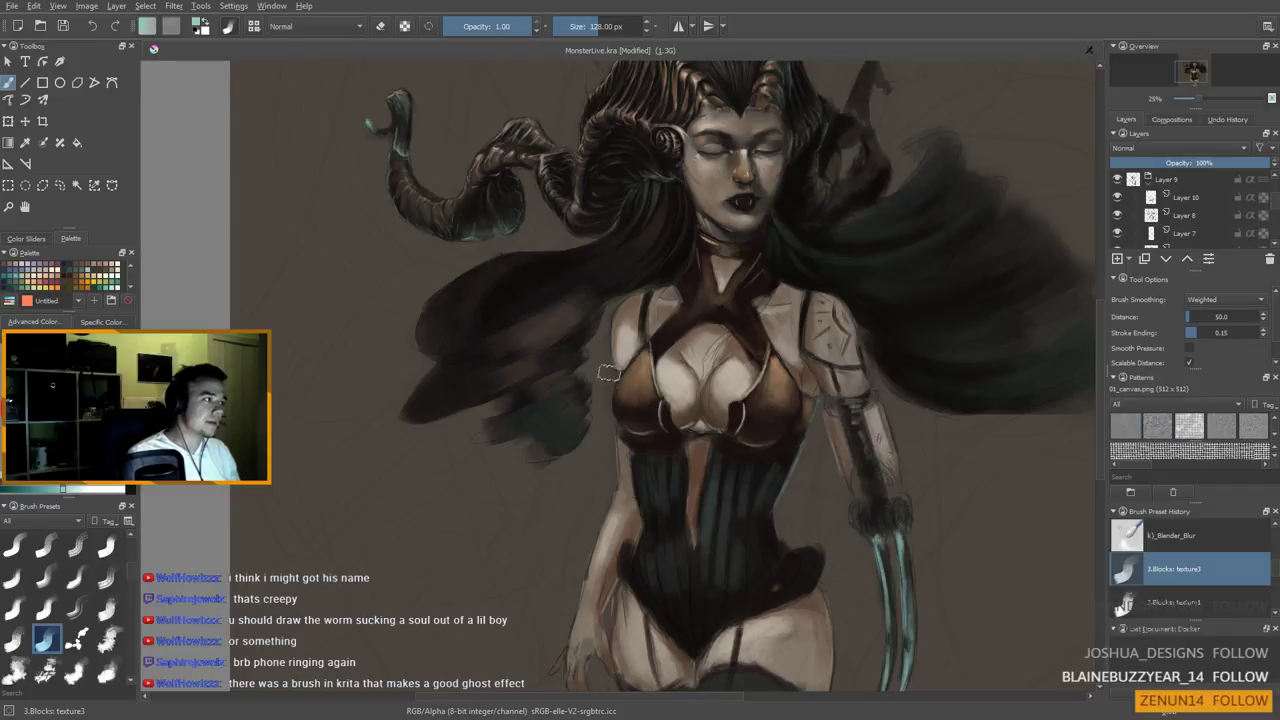
pyautogui.keyDown('shift'); pyautogui.moveTo(634, 362); pyautogui.dragTo(600, 329); pyautogui.keyUp('shift')
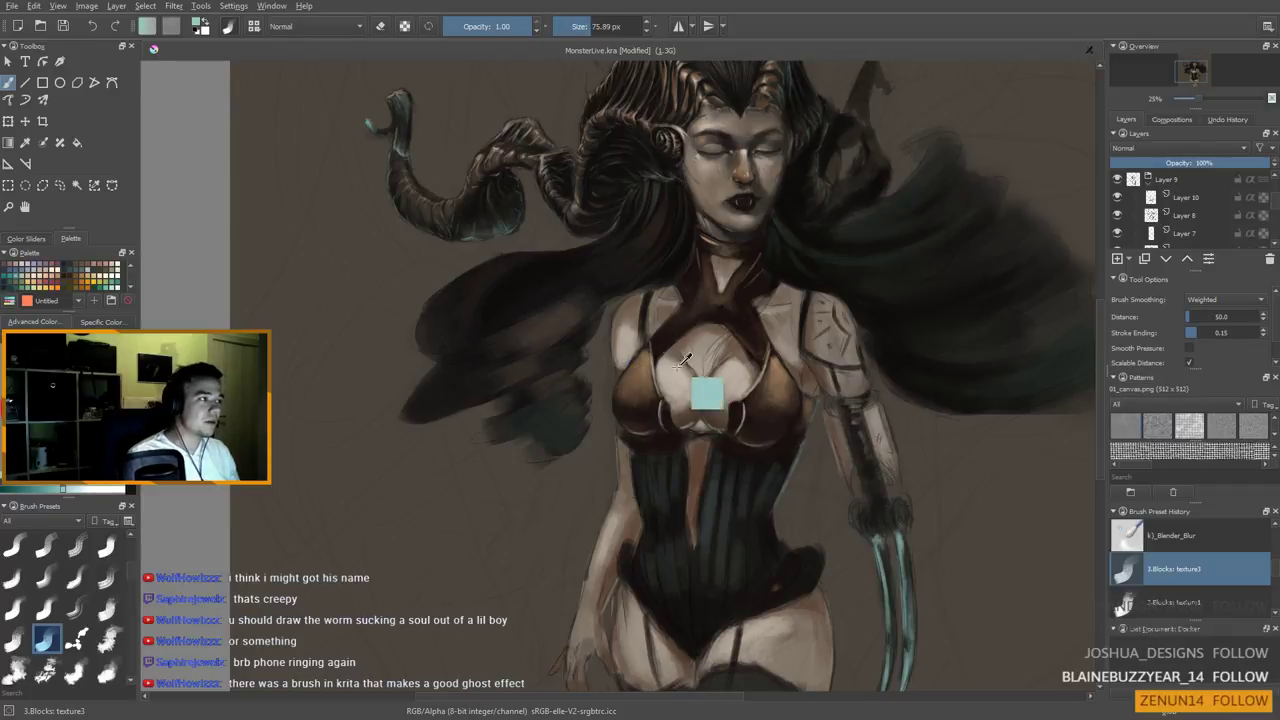
# Touch up the shoulder and upper arm beside the corset with sampled dark and skin tones, using a brush of about 57 to 62 px
pyautogui.keyDown('ctrl'); pyautogui.click(636, 412); pyautogui.keyUp('ctrl')
pyautogui.press('[')
pyautogui.press('[')
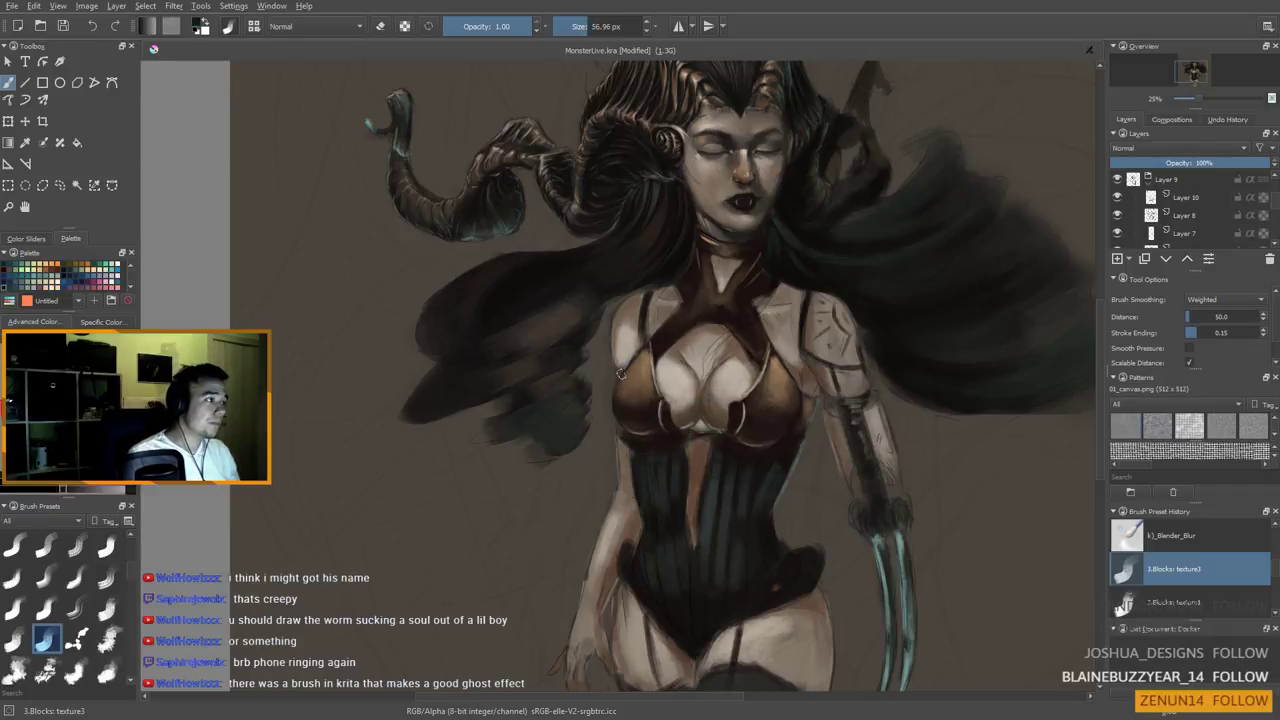
pyautogui.keyDown('ctrl'); pyautogui.click(615, 356); pyautogui.keyUp('ctrl')
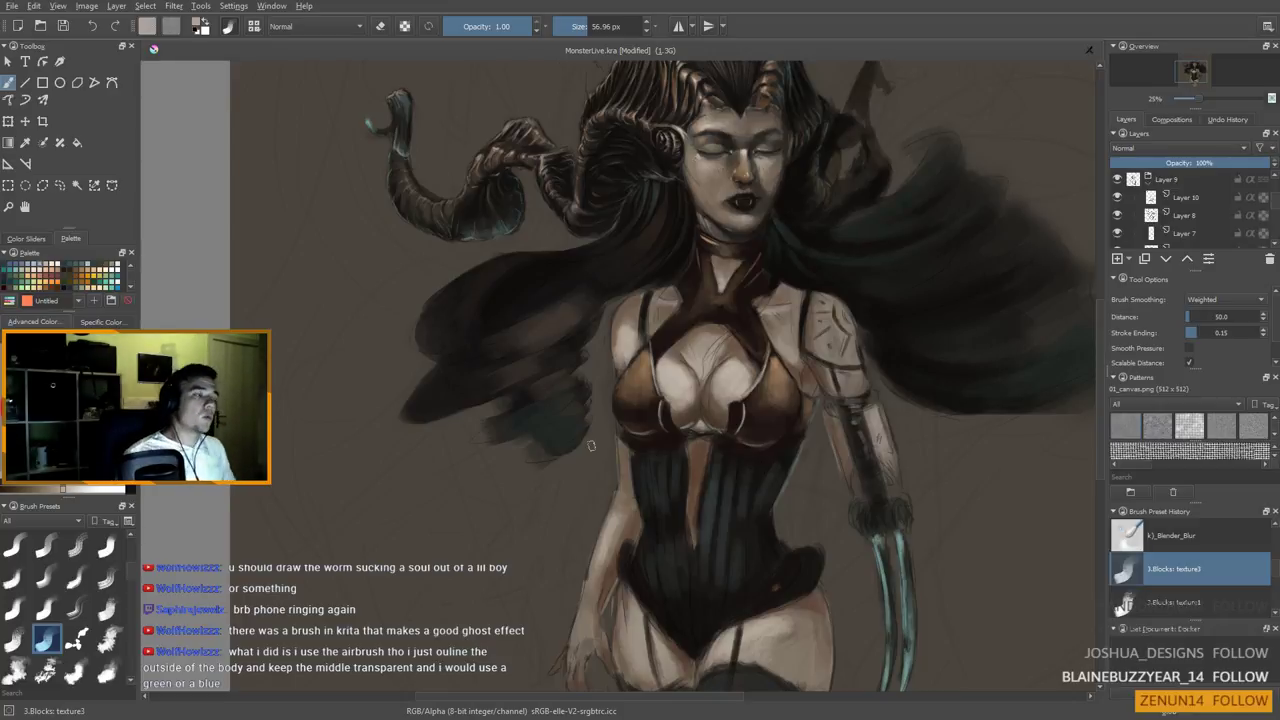
pyautogui.moveTo(645, 358)
pyautogui.mouseDown()
pyautogui.moveTo(648, 338)
pyautogui.moveTo(626, 349)
pyautogui.mouseUp()
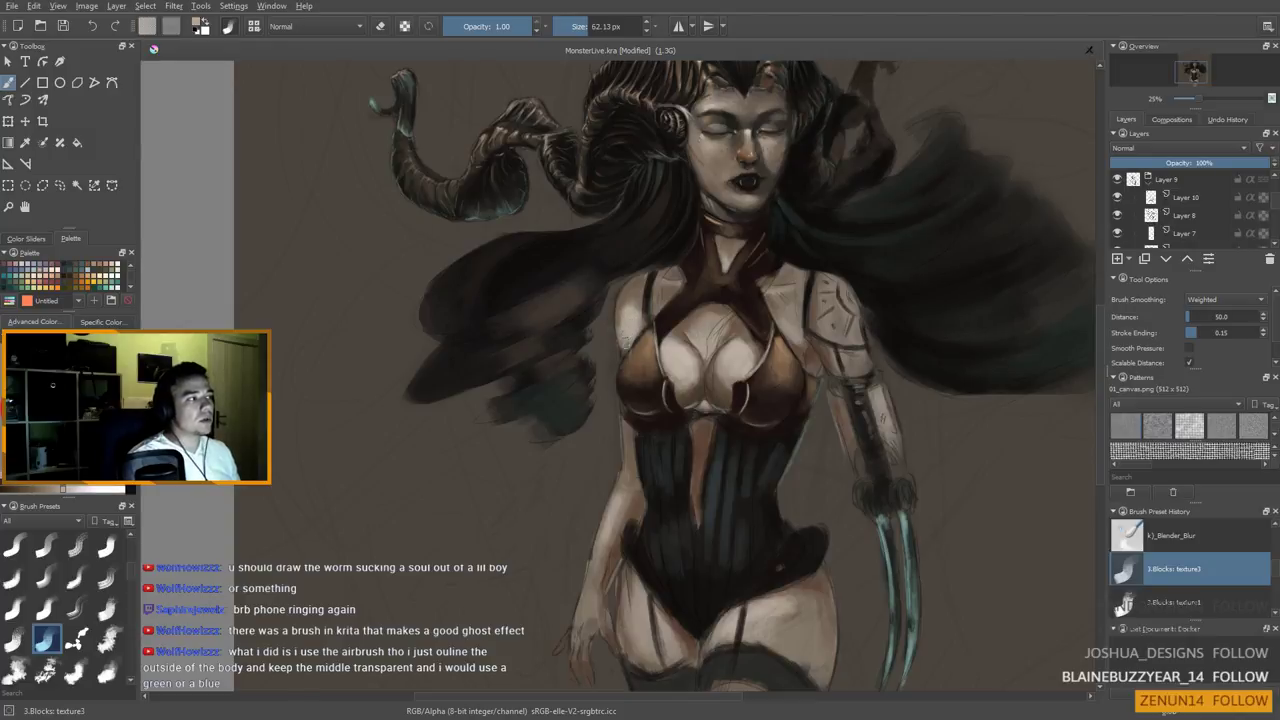
pyautogui.moveTo(623, 305); pyautogui.dragTo(625, 320)
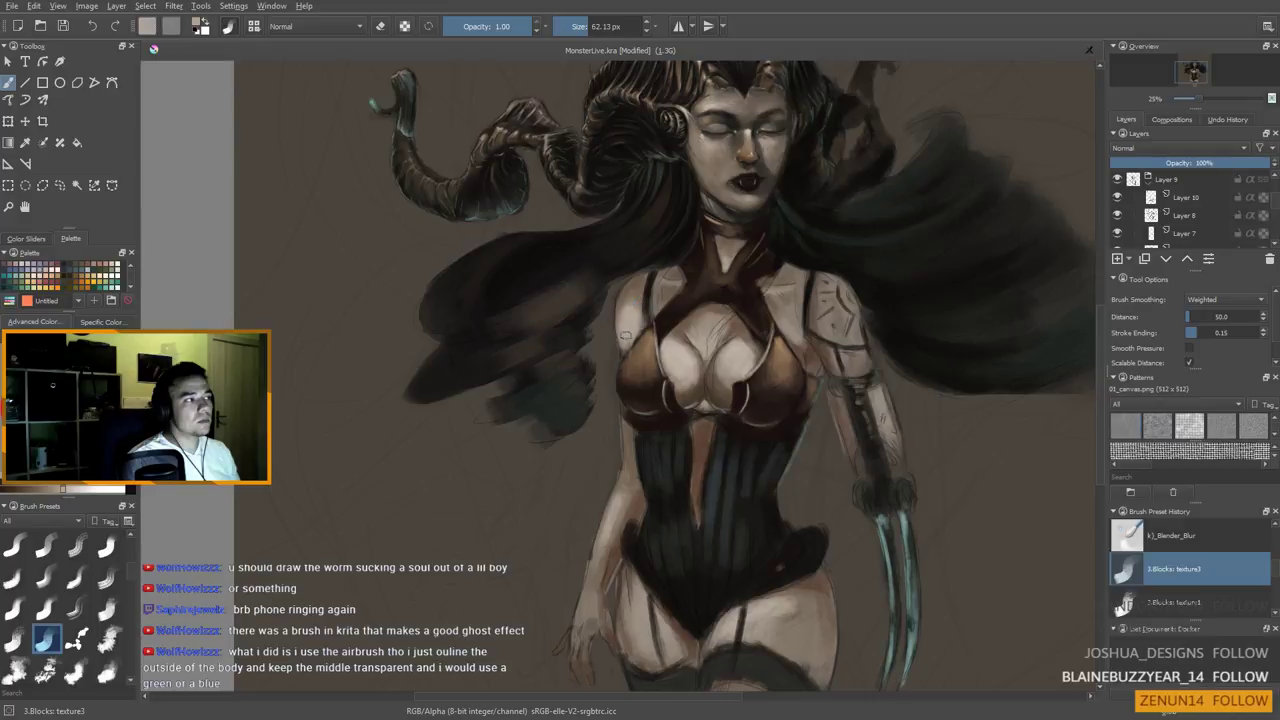
pyautogui.moveTo(630, 343); pyautogui.dragTo(614, 385)
pyautogui.keyDown('ctrl'); pyautogui.click(666, 419); pyautogui.keyUp('ctrl')
# Doodle a pale ghost with a zigzag hem and two eyes on the empty background, and label it "Real ghost" with an arrow
pyautogui.moveTo(714, 296); pyautogui.dragTo(543, 562)
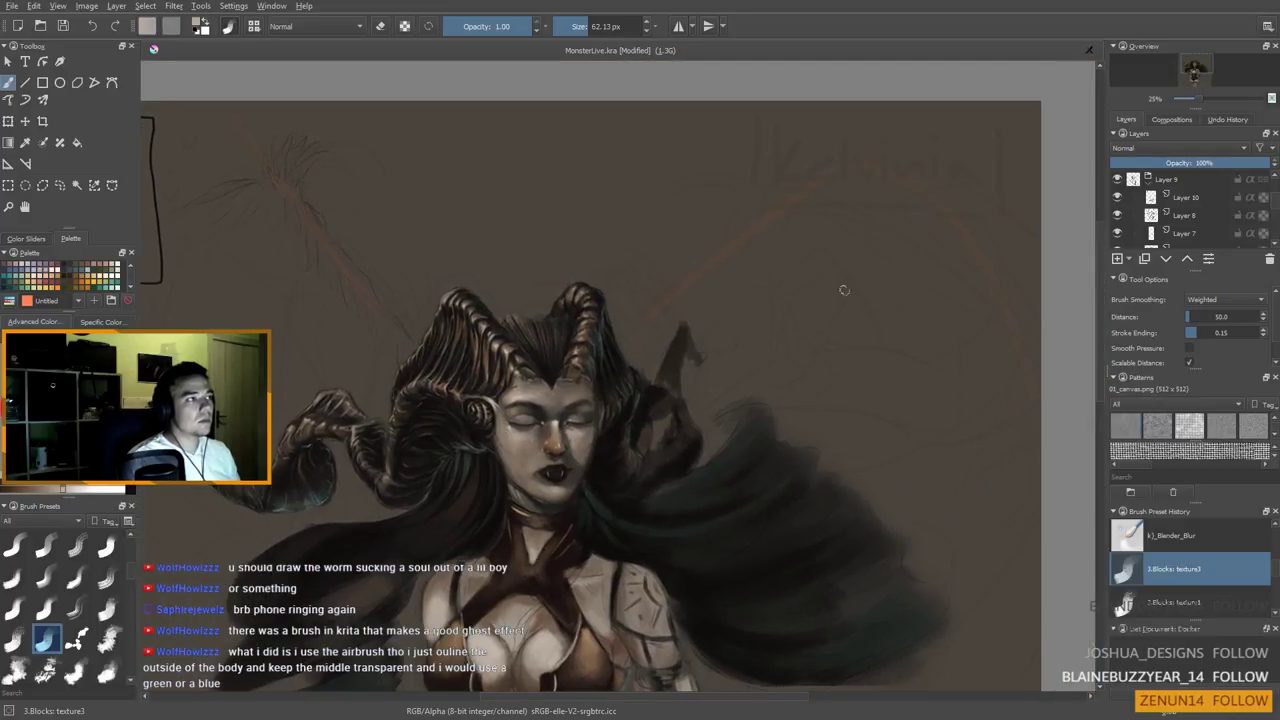
pyautogui.moveTo(819, 302)
pyautogui.mouseDown()
pyautogui.moveTo(824, 243)
pyautogui.moveTo(855, 215)
pyautogui.moveTo(896, 234)
pyautogui.moveTo(899, 302)
pyautogui.mouseUp()
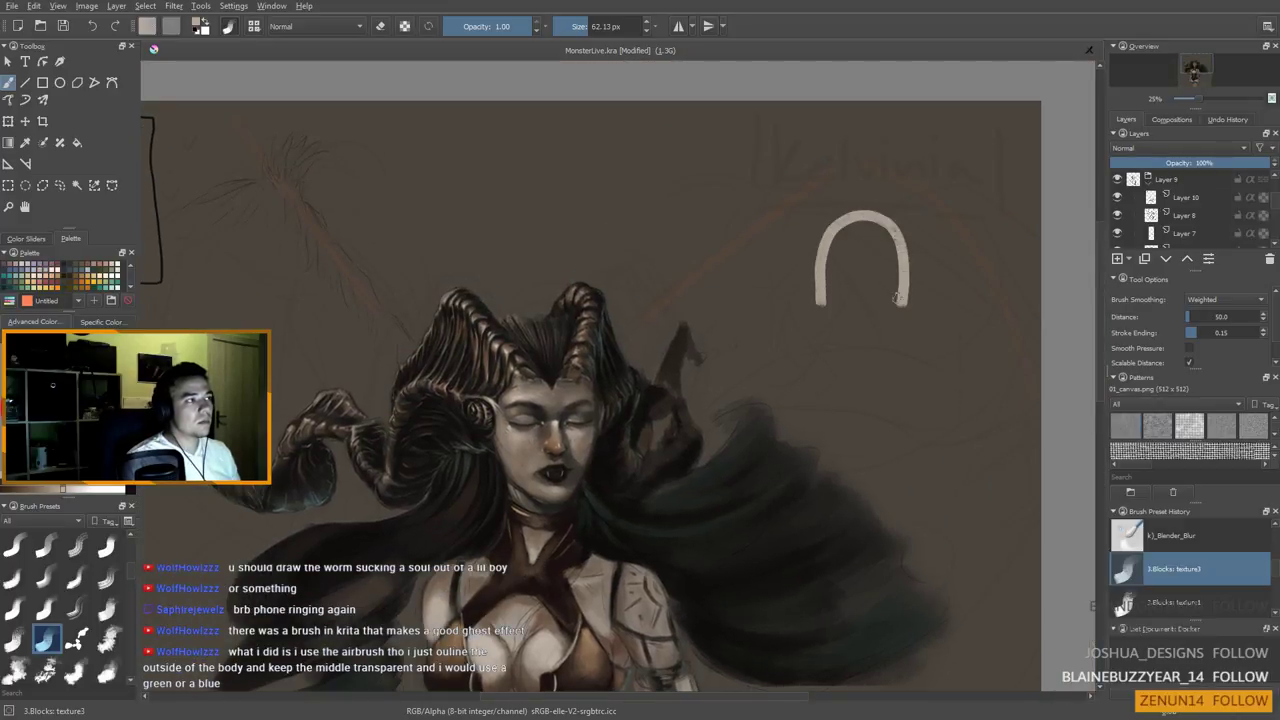
pyautogui.moveTo(818, 304)
pyautogui.mouseDown()
pyautogui.moveTo(836, 280)
pyautogui.moveTo(848, 302)
pyautogui.moveTo(870, 302)
pyautogui.moveTo(884, 282)
pyautogui.moveTo(900, 298)
pyautogui.mouseUp()
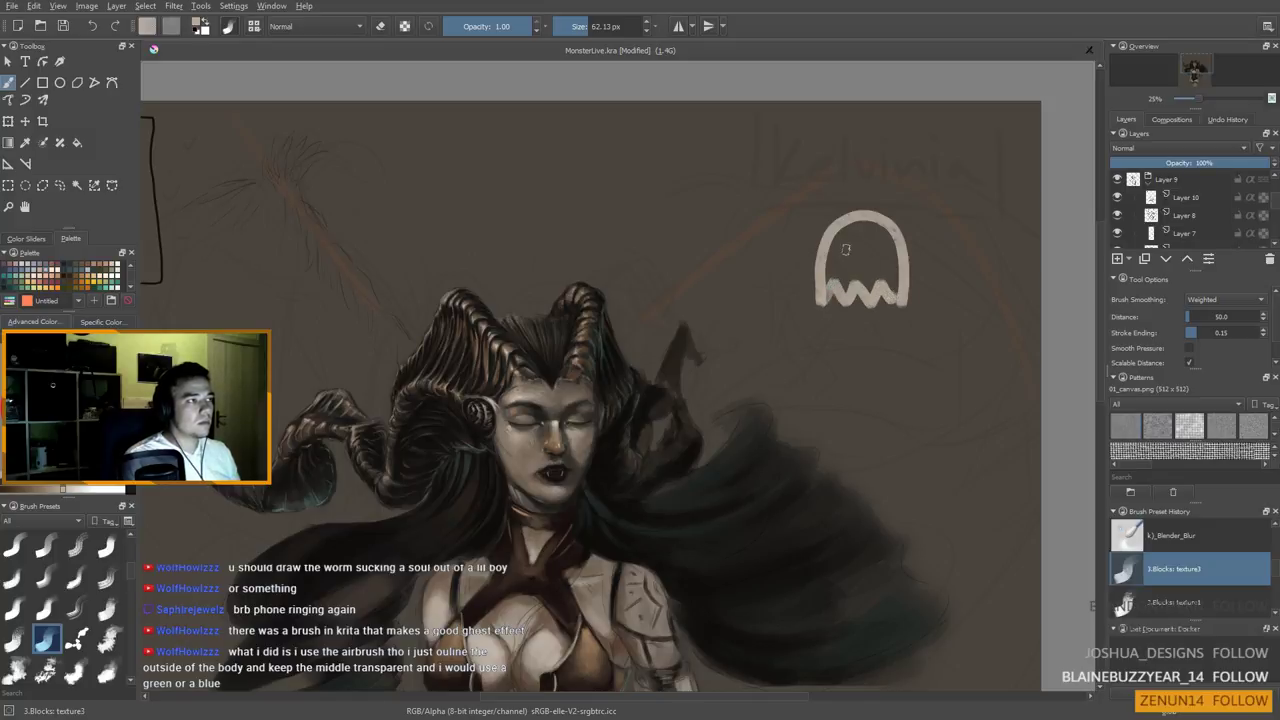
pyautogui.moveTo(844, 242)
pyautogui.mouseDown()
pyautogui.moveTo(844, 256)
pyautogui.moveTo(872, 256)
pyautogui.mouseUp()
pyautogui.scroll(1, 847, 354)
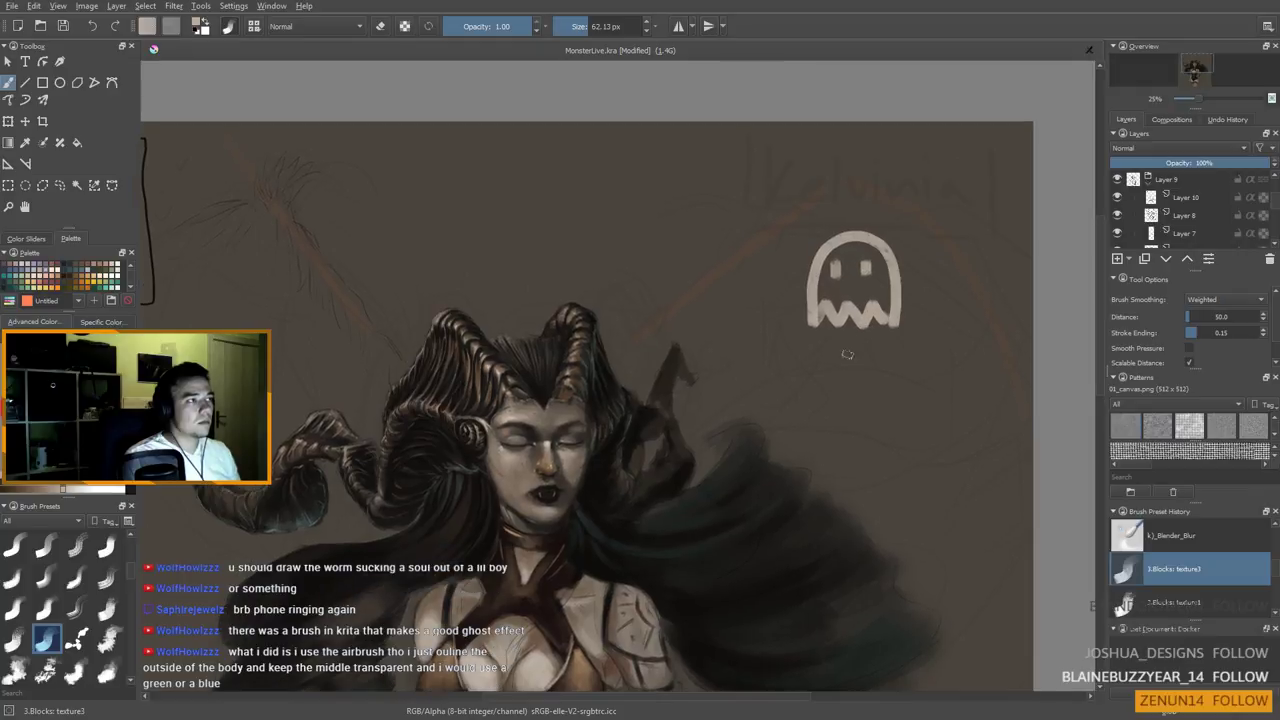
pyautogui.moveTo(871, 343); pyautogui.dragTo(831, 369)
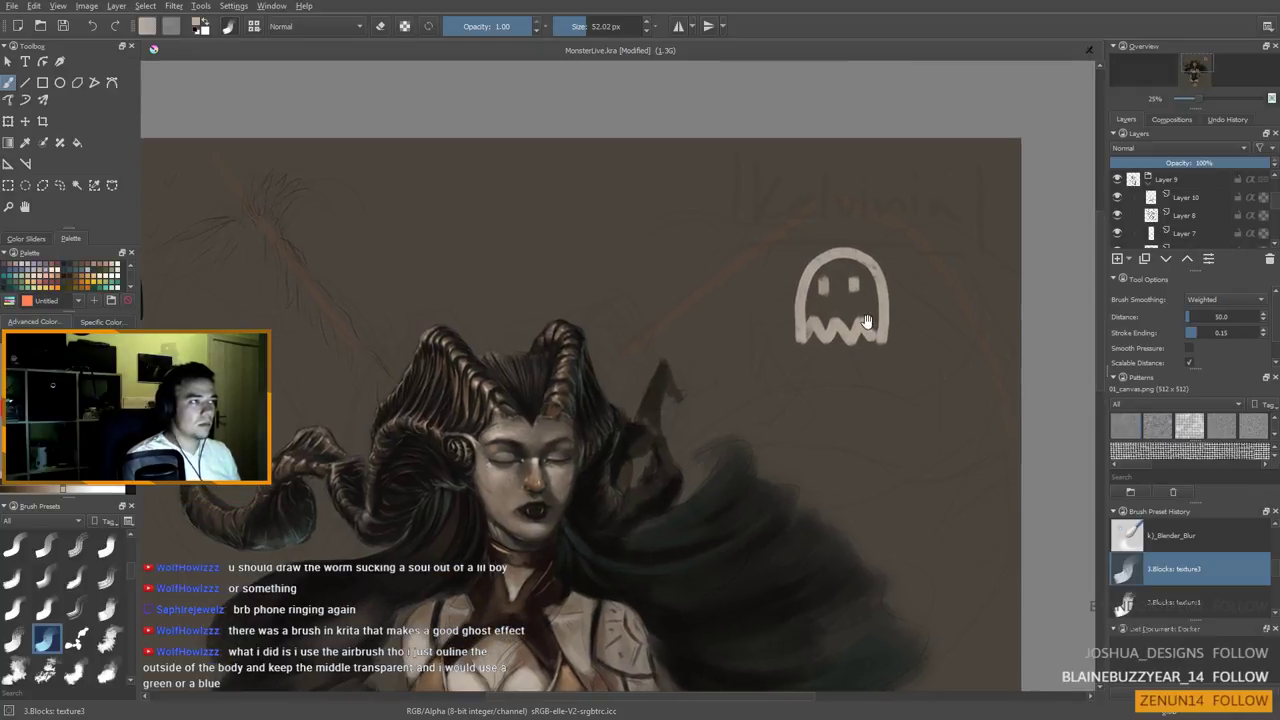
pyautogui.moveTo(870, 409)
pyautogui.mouseDown()
pyautogui.moveTo(860, 397)
pyautogui.moveTo(800, 417)
pyautogui.moveTo(821, 435)
pyautogui.mouseUp()
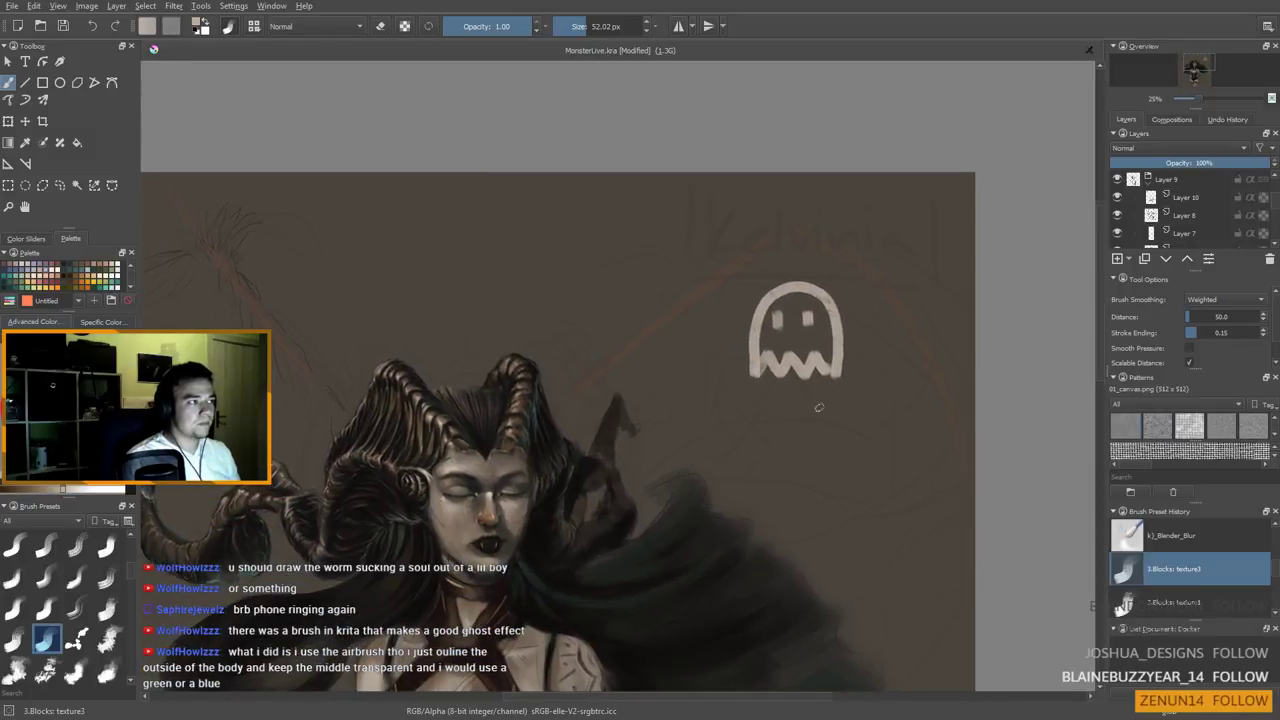
pyautogui.scroll(-1, 818, 405)
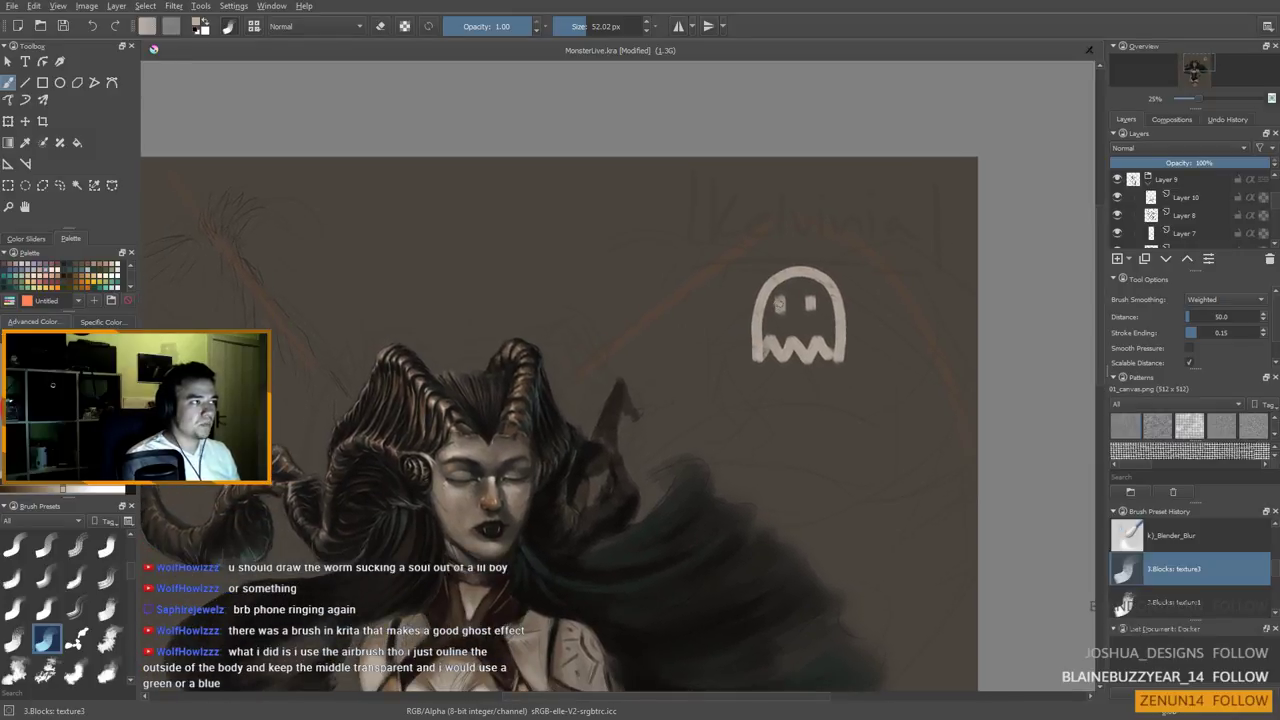
pyautogui.moveTo(781, 303)
pyautogui.mouseDown()
pyautogui.moveTo(810, 302)
pyautogui.moveTo(803, 339)
pyautogui.moveTo(820, 367)
pyautogui.moveTo(825, 355)
pyautogui.mouseUp()
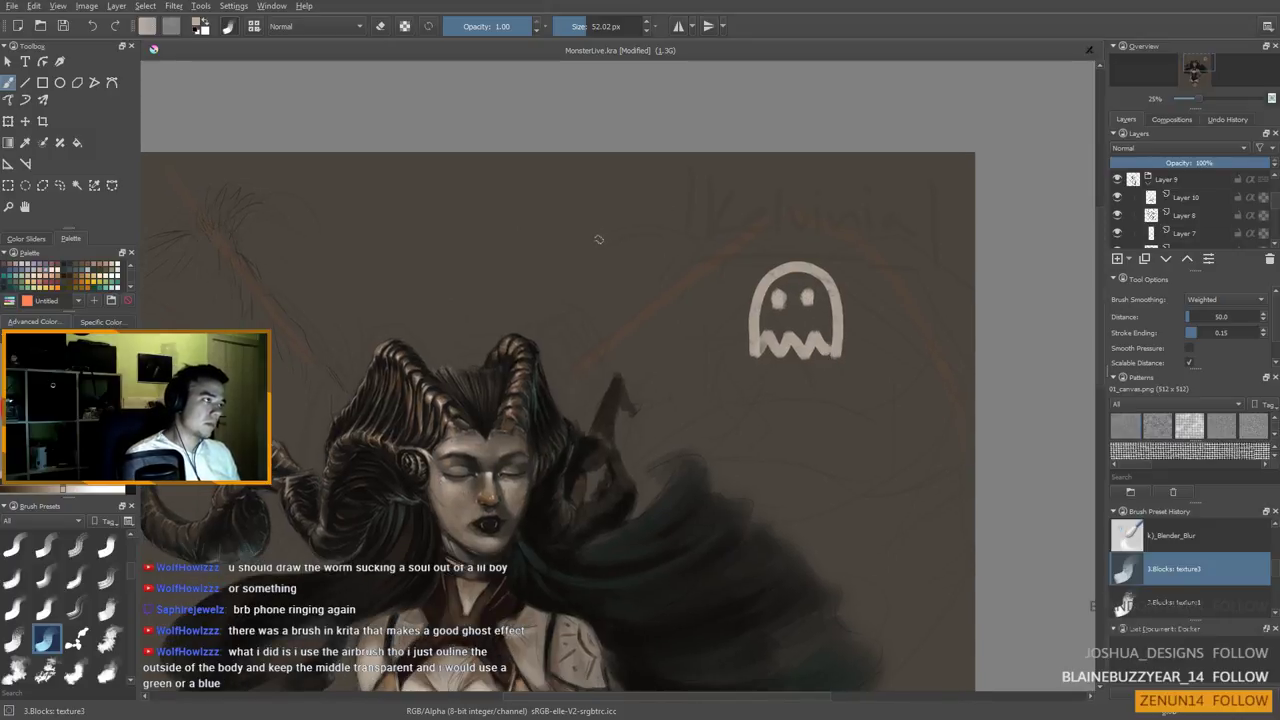
pyautogui.moveTo(598, 247)
pyautogui.mouseDown()
pyautogui.moveTo(596, 224)
pyautogui.moveTo(616, 250)
pyautogui.moveTo(676, 232)
pyautogui.mouseUp()
pyautogui.moveTo(628, 266)
pyautogui.mouseDown()
pyautogui.moveTo(719, 248)
pyautogui.moveTo(708, 284)
pyautogui.moveTo(736, 270)
pyautogui.moveTo(719, 321)
pyautogui.moveTo(759, 337)
pyautogui.moveTo(1010, 235)
pyautogui.moveTo(880, 241)
pyautogui.mouseUp()
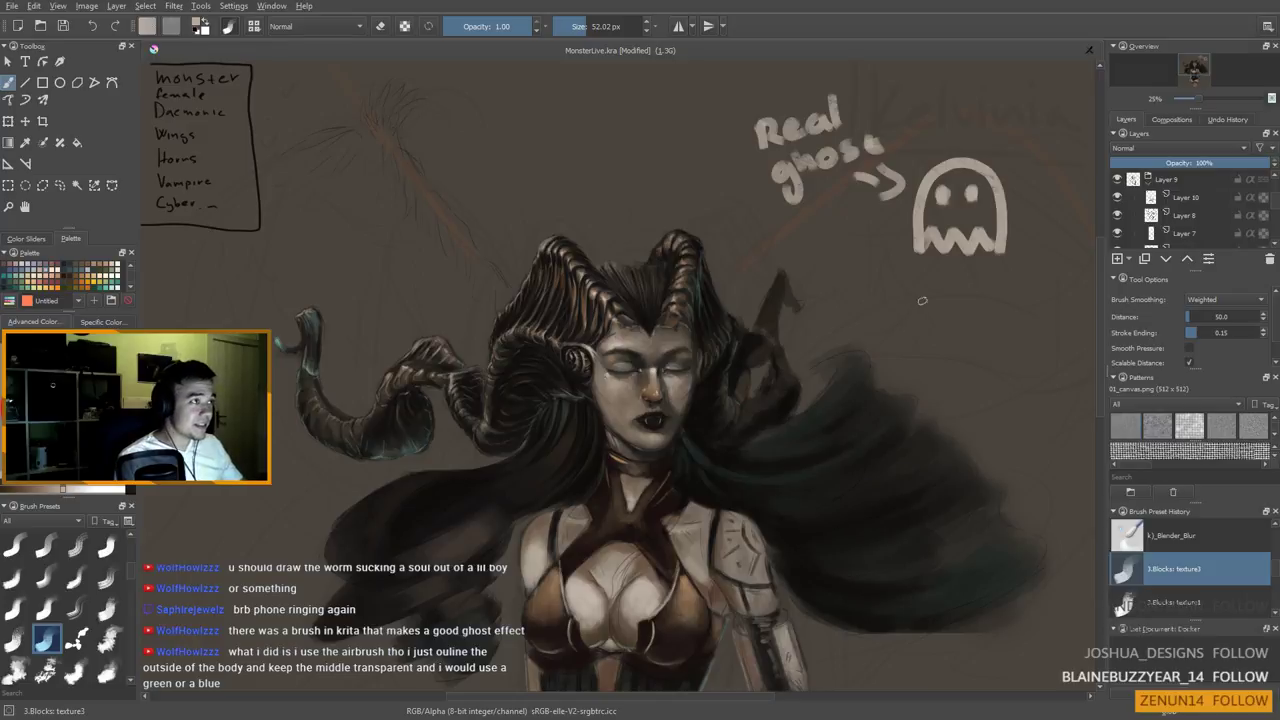
# Outline the ghost doodle and its caption with a freehand selection, delete them and clear the selection
pyautogui.click(58, 185)
pyautogui.moveTo(714, 118)
pyautogui.mouseDown()
pyautogui.moveTo(742, 230)
pyautogui.moveTo(1068, 205)
pyautogui.moveTo(922, 66)
pyautogui.moveTo(716, 120)
pyautogui.mouseUp()
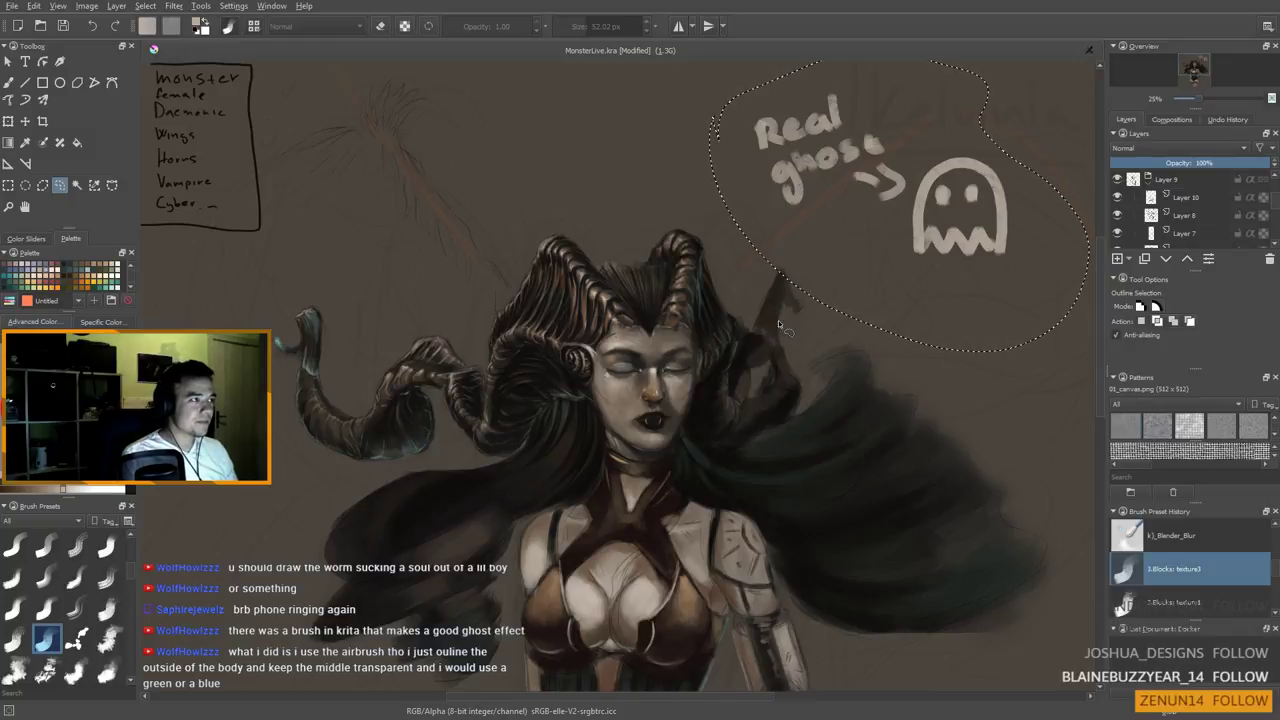
pyautogui.moveTo(731, 232)
pyautogui.mouseDown()
pyautogui.moveTo(783, 237)
pyautogui.moveTo(809, 336)
pyautogui.moveTo(785, 205)
pyautogui.moveTo(865, 236)
pyautogui.moveTo(793, 259)
pyautogui.moveTo(731, 232)
pyautogui.mouseUp()
pyautogui.moveTo(718, 138)
pyautogui.mouseDown()
pyautogui.moveTo(839, 236)
pyautogui.moveTo(966, 318)
pyautogui.moveTo(1036, 119)
pyautogui.moveTo(797, 71)
pyautogui.moveTo(720, 148)
pyautogui.mouseUp()
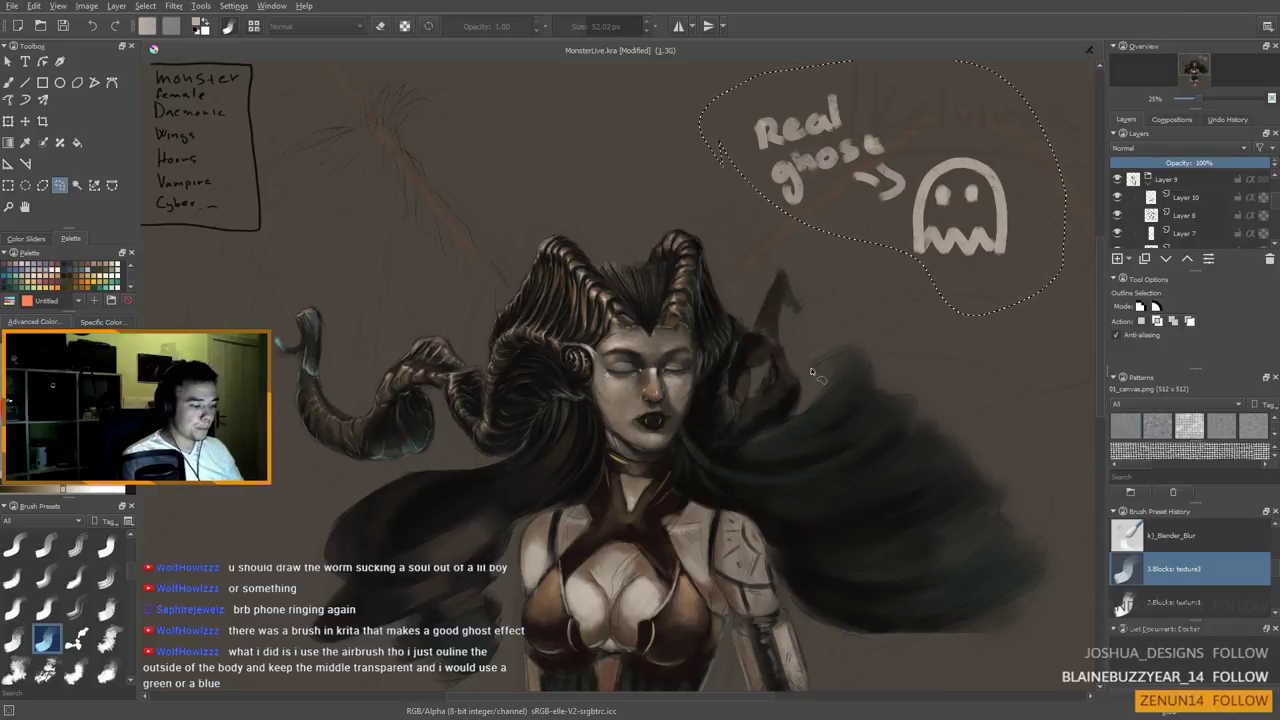
pyautogui.press('4')
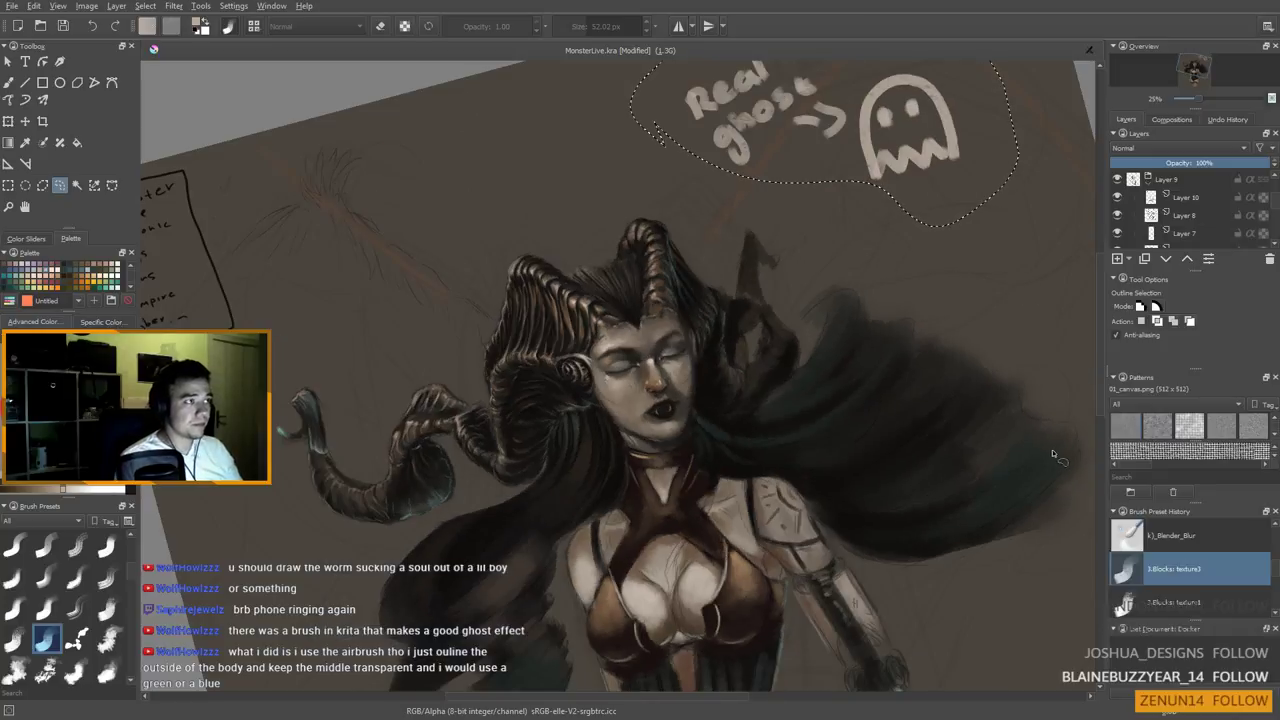
pyautogui.press('5')
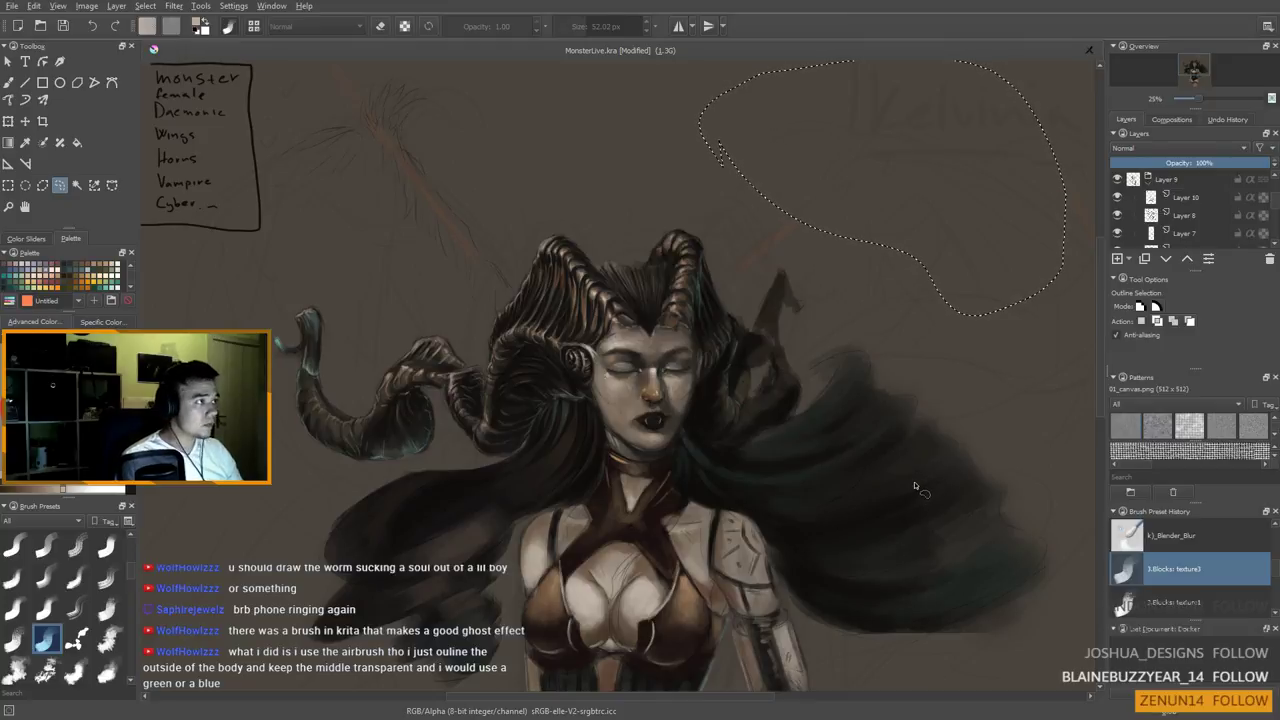
pyautogui.moveTo(918, 458); pyautogui.dragTo(900, 334)
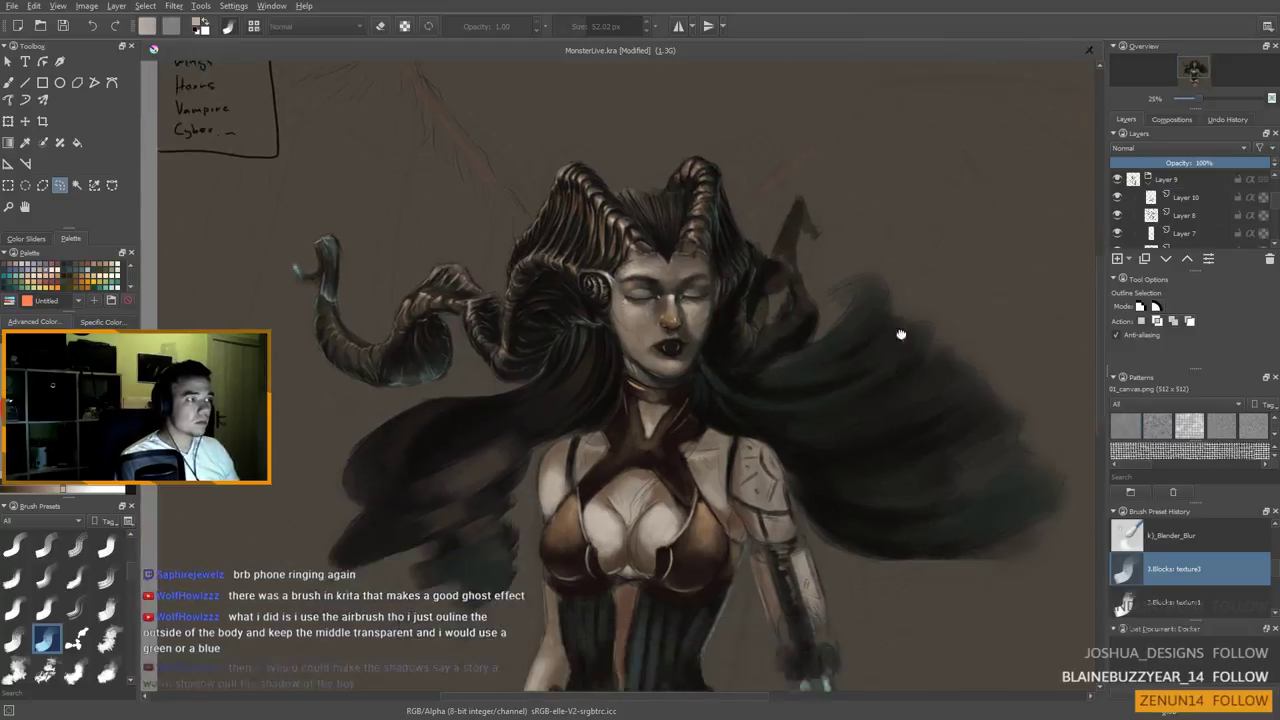
# Paint light edges on the mechanical wrist joint with teal sampled from the claws, using a 20 px brush
pyautogui.scroll(-3, 900, 334)
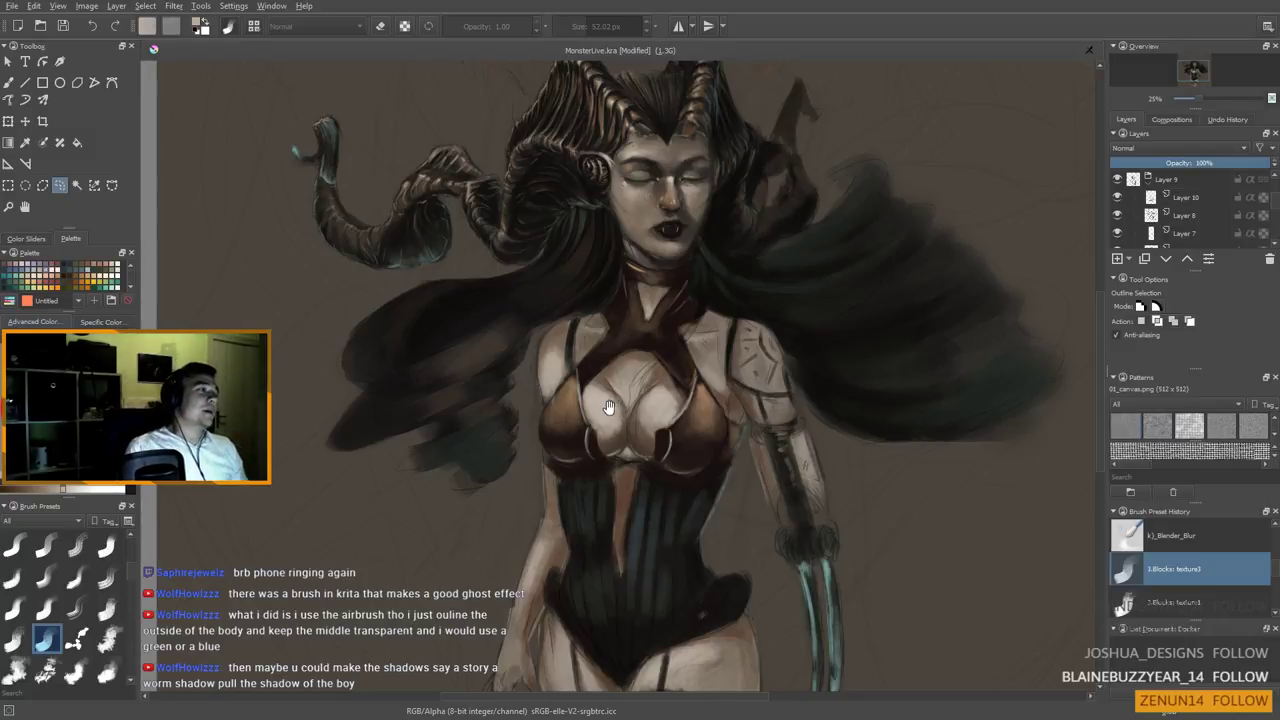
pyautogui.moveTo(659, 437)
pyautogui.mouseDown()
pyautogui.moveTo(711, 294)
pyautogui.moveTo(749, 371)
pyautogui.moveTo(754, 302)
pyautogui.mouseUp()
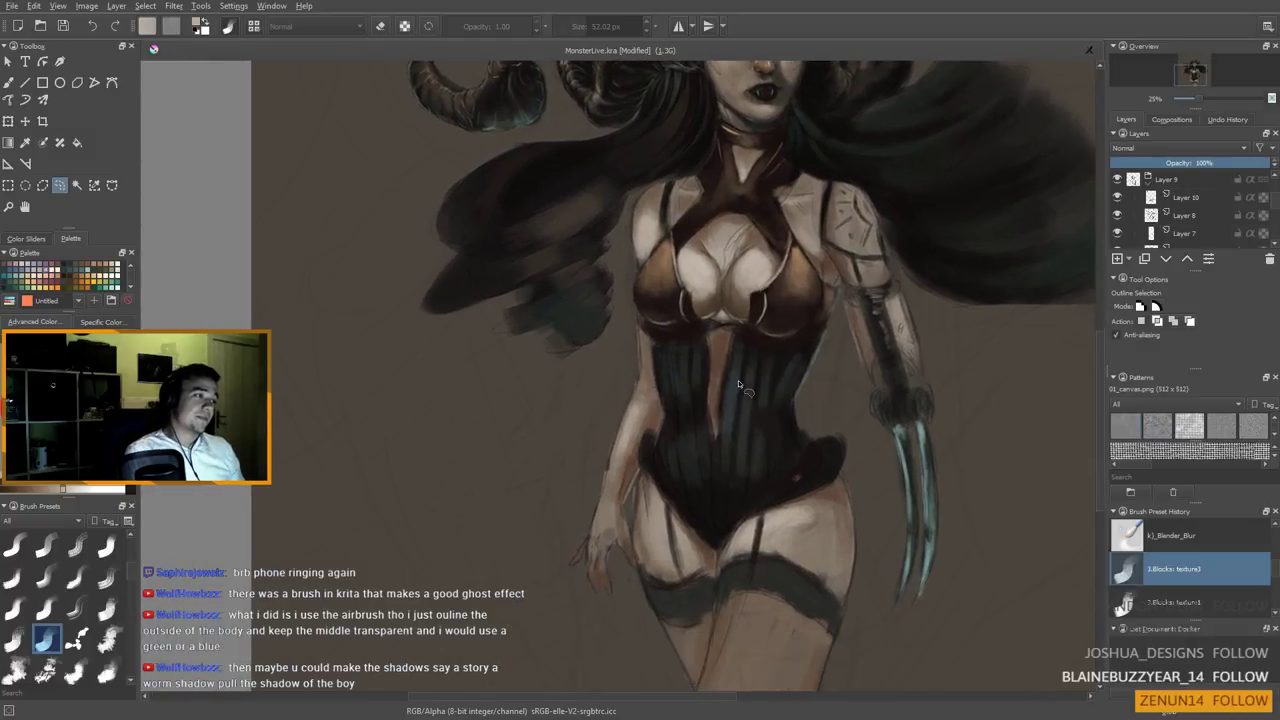
pyautogui.press('b')
pyautogui.keyDown('ctrl'); pyautogui.click(920, 428); pyautogui.keyUp('ctrl')
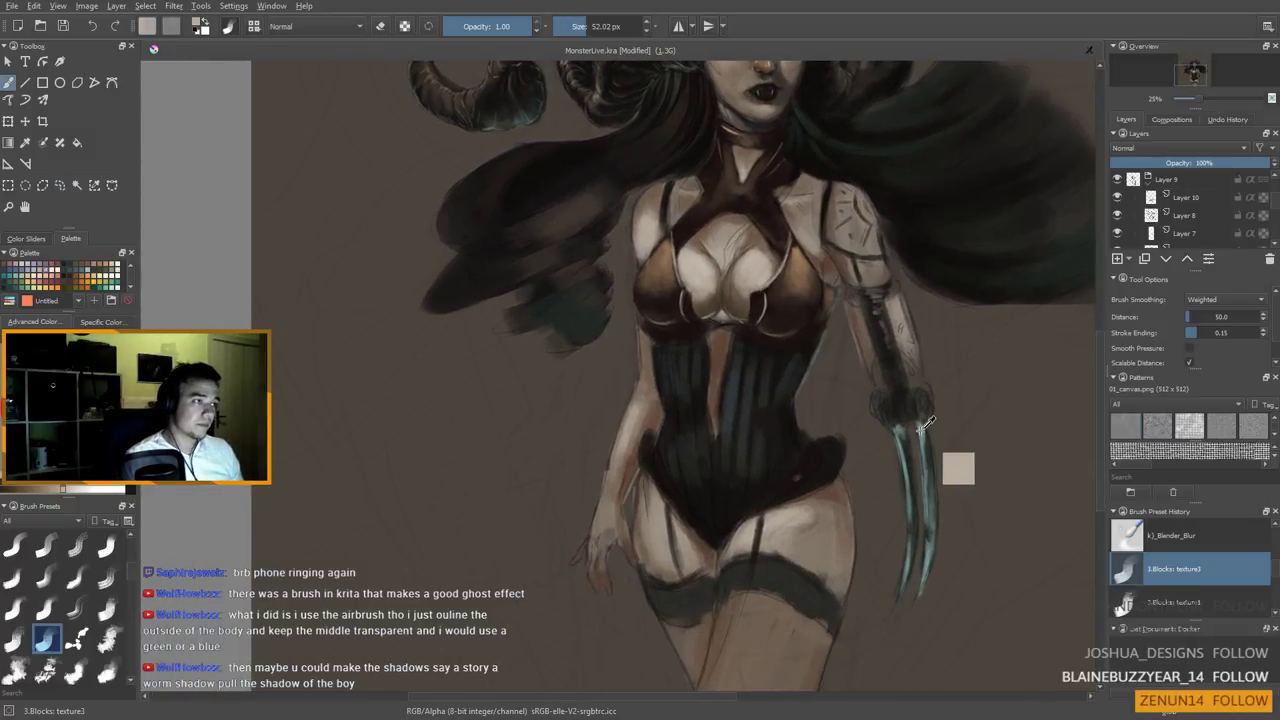
pyautogui.press('[')
pyautogui.press('[')
pyautogui.press('[')
pyautogui.press('[')
pyautogui.press('[')
pyautogui.press('[')
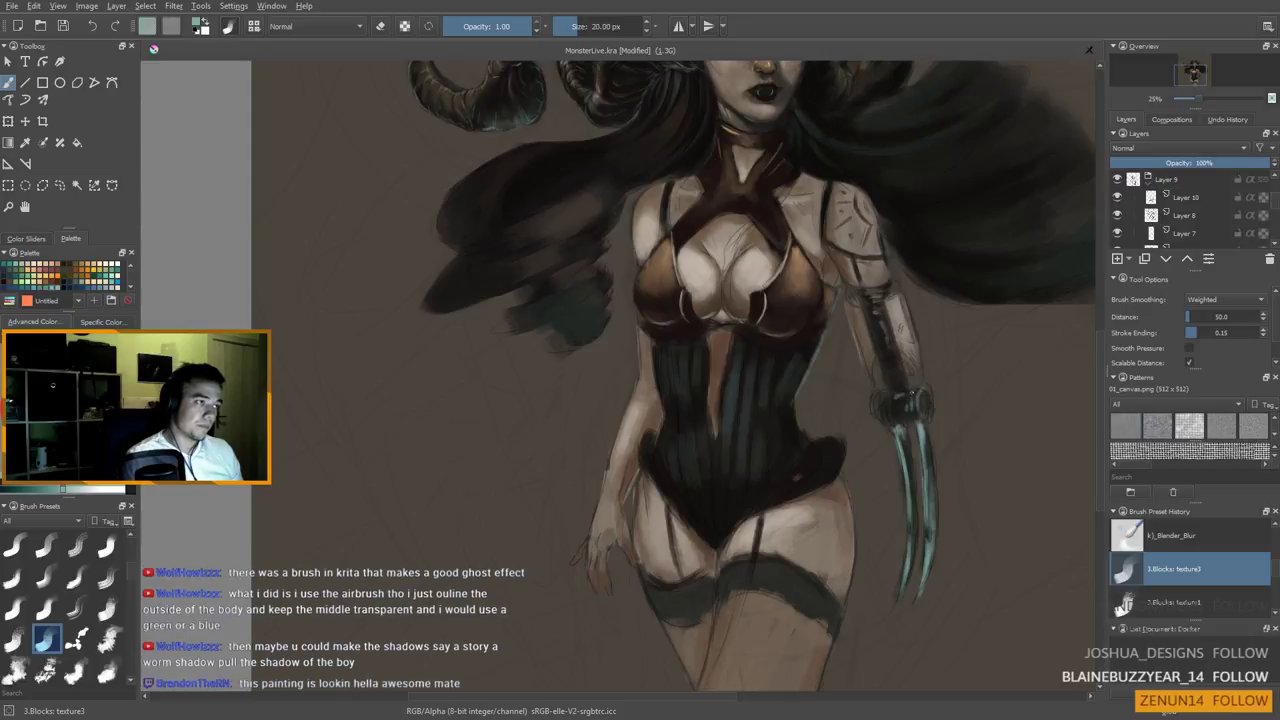
# Refine the mechanical wrist and forearm with sampled dark and skin tones at about 30 px, and add teal edge light to the elbow at about 15 px
pyautogui.keyDown('ctrl'); pyautogui.click(829, 119); pyautogui.keyUp('ctrl')
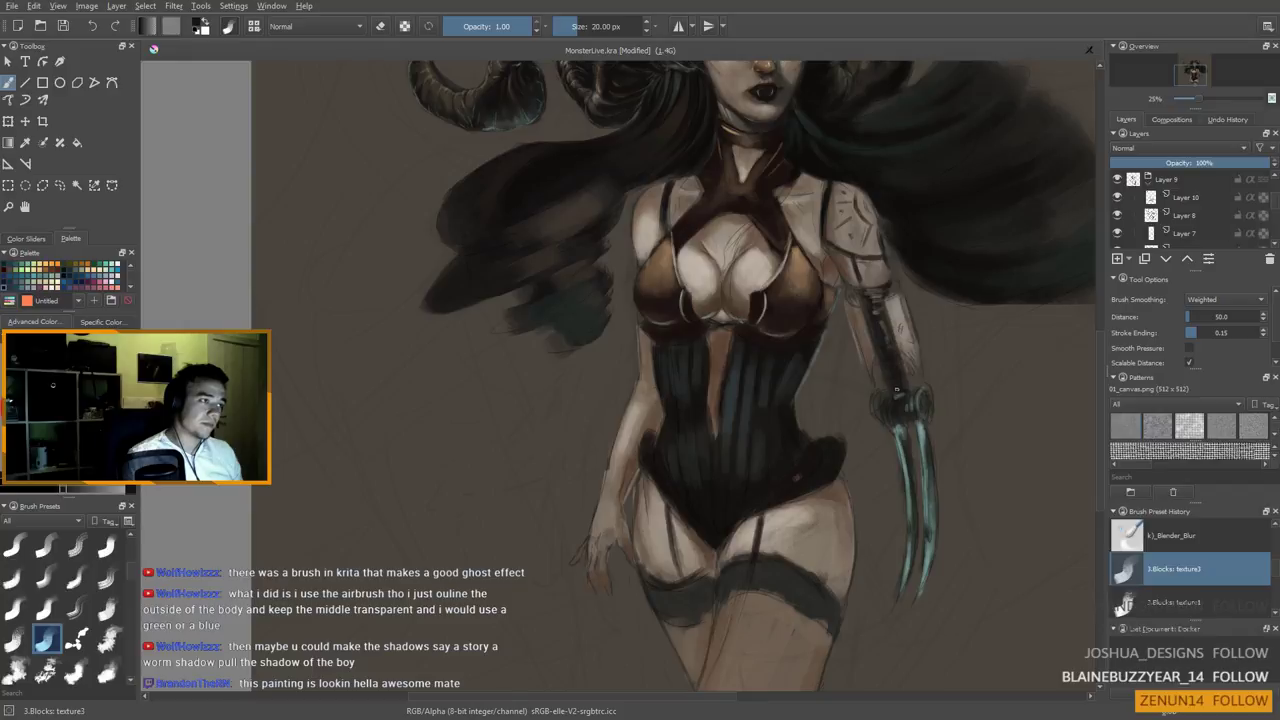
pyautogui.moveTo(898, 389)
pyautogui.mouseDown()
pyautogui.moveTo(902, 414)
pyautogui.moveTo(894, 388)
pyautogui.mouseUp()
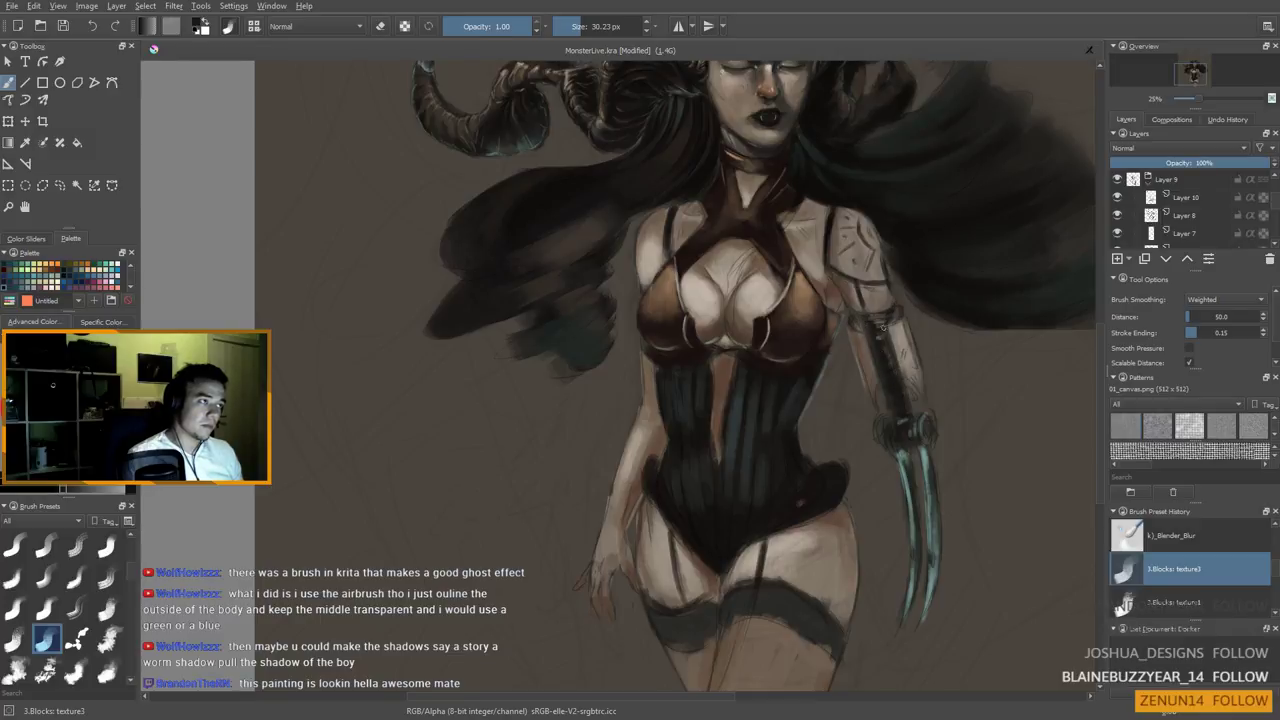
pyautogui.keyDown('ctrl'); pyautogui.click(915, 350); pyautogui.keyUp('ctrl')
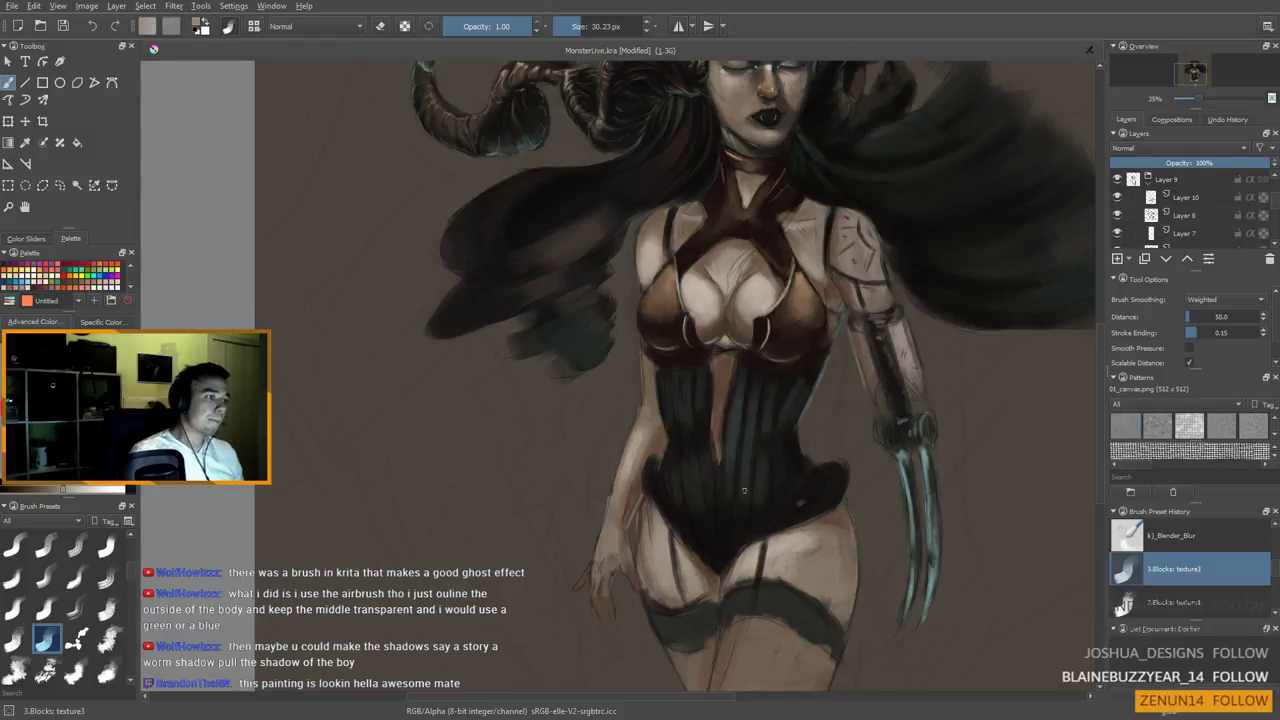
pyautogui.keyDown('ctrl'); pyautogui.click(930, 480); pyautogui.keyUp('ctrl')
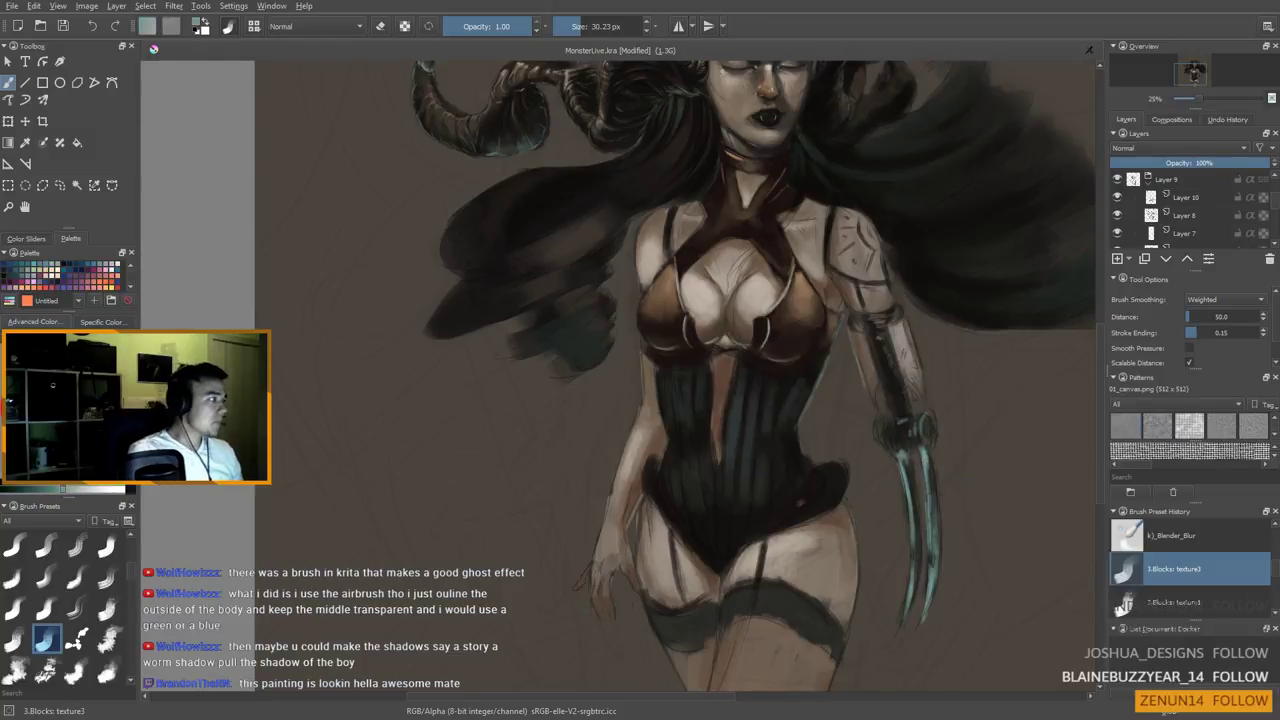
pyautogui.keyDown('shift'); pyautogui.moveTo(895, 355); pyautogui.dragTo(870, 355); pyautogui.keyUp('shift')
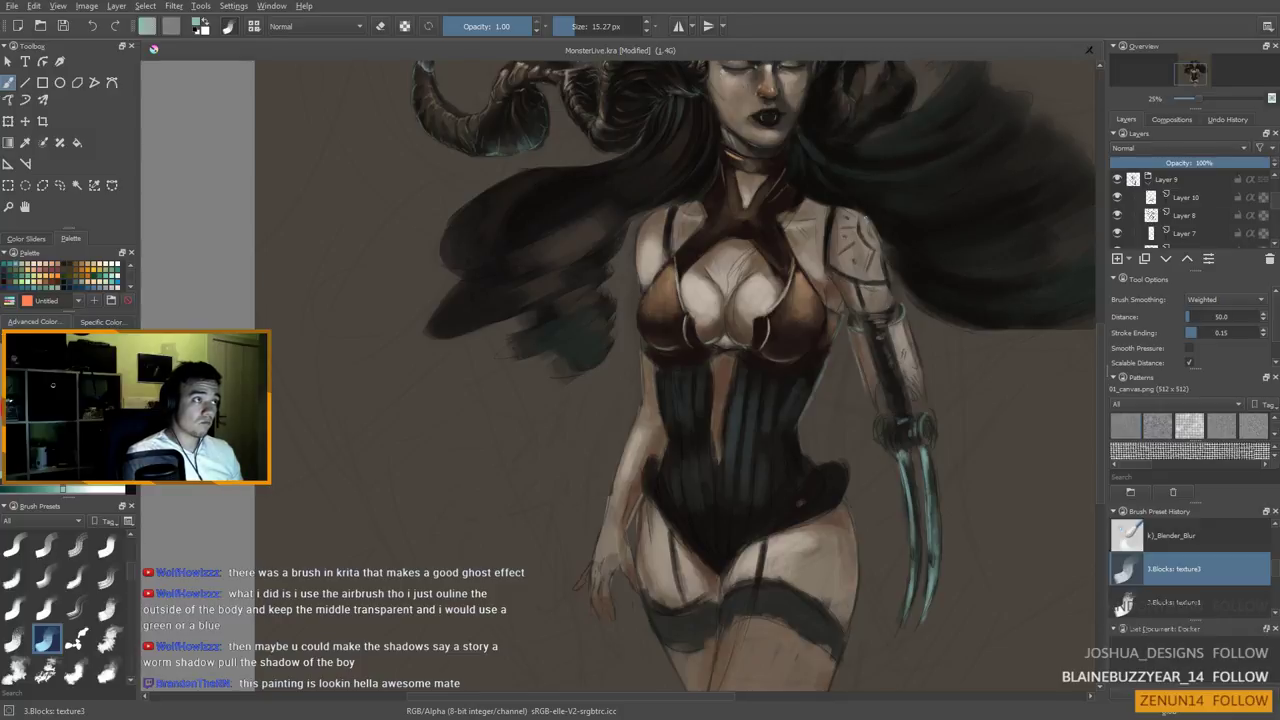
# Brighten the two upper fangs with a pale tone sampled from the skin, using a brush of about 6 px
pyautogui.moveTo(803, 263); pyautogui.dragTo(753, 322)
pyautogui.keyDown('ctrl'); pyautogui.click(752, 277); pyautogui.keyUp('ctrl')
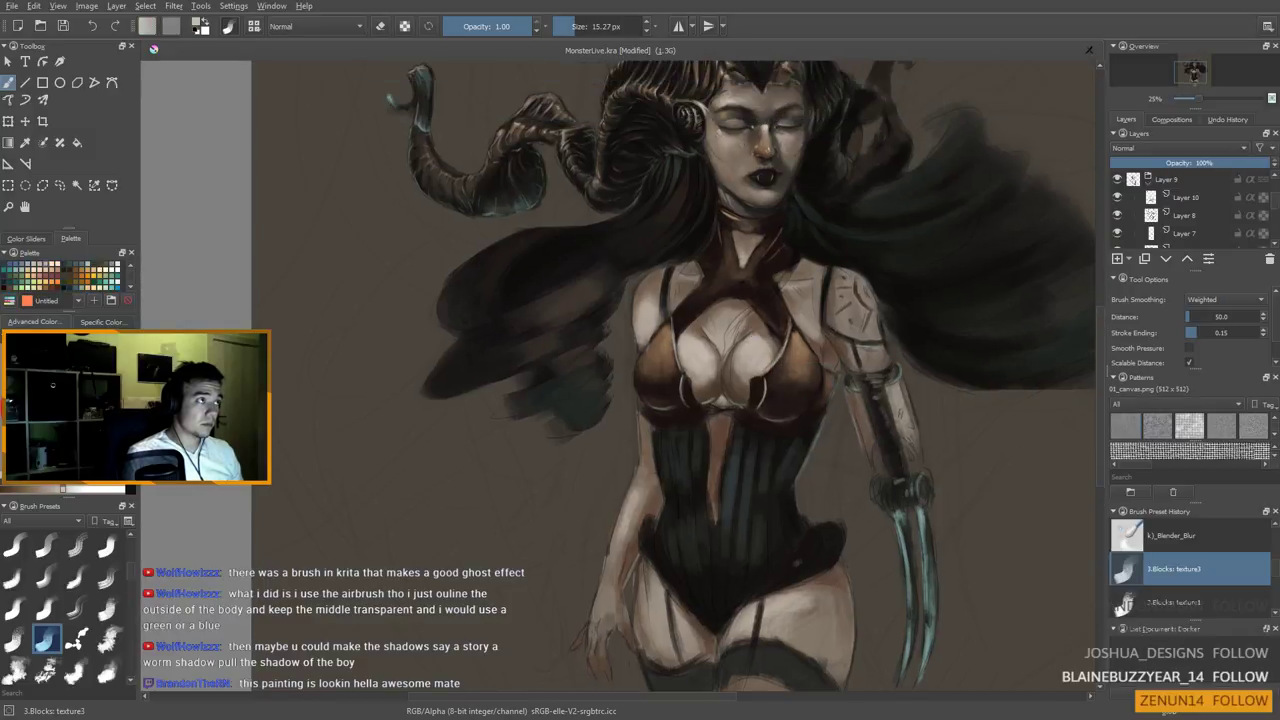
pyautogui.keyDown('ctrl'); pyautogui.click(766, 126); pyautogui.keyUp('ctrl')
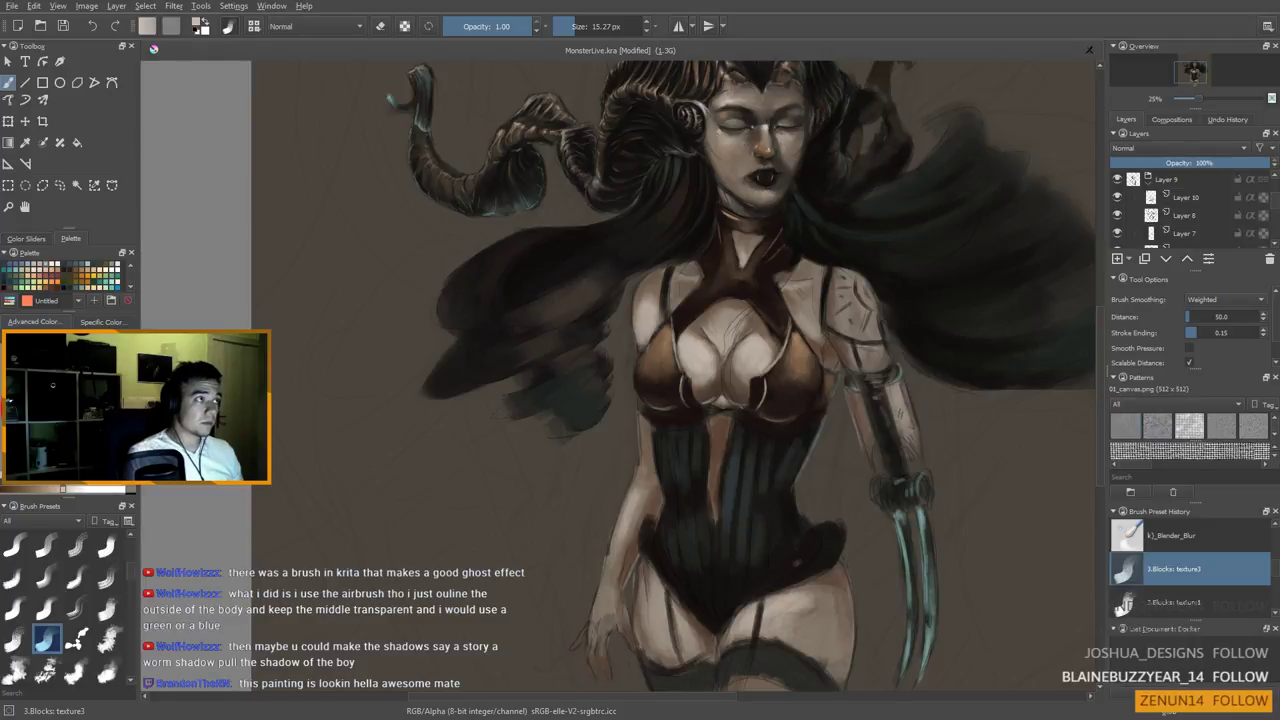
pyautogui.scroll(3, 775, 207)
pyautogui.moveTo(762, 207); pyautogui.dragTo(762, 304)
pyautogui.scroll(3, 762, 236)
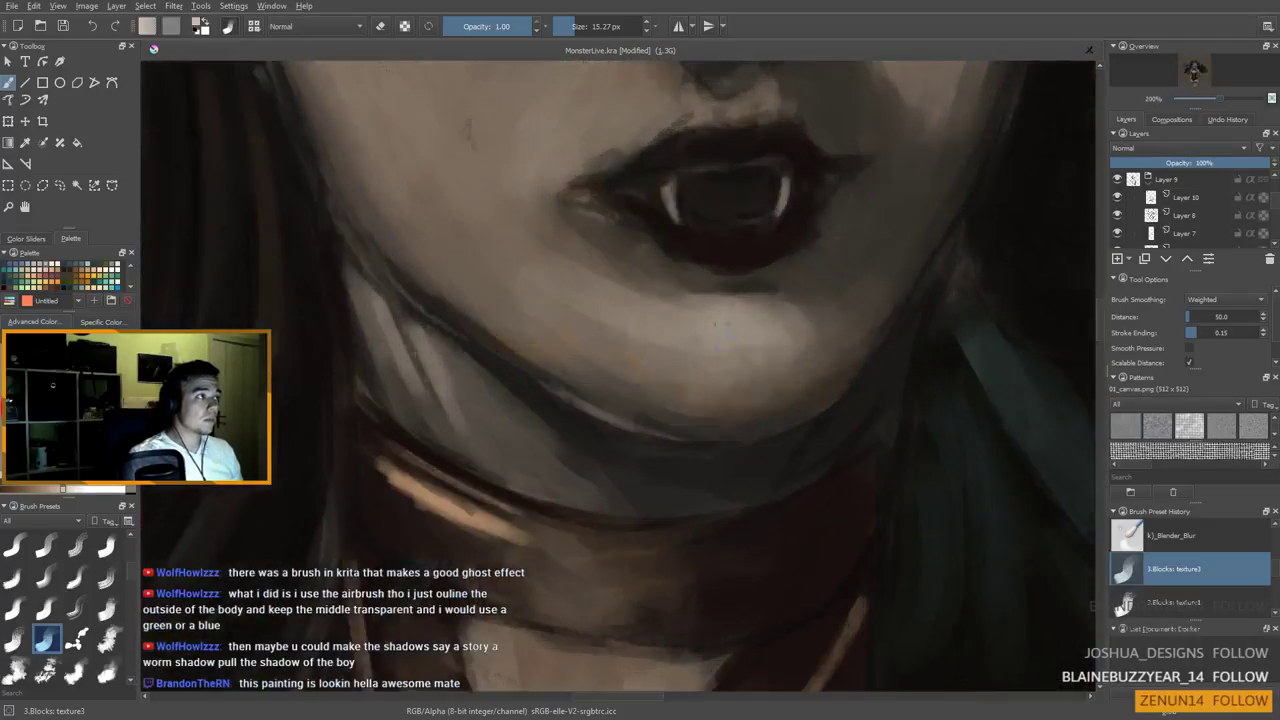
pyautogui.keyDown('shift'); pyautogui.moveTo(683, 261); pyautogui.dragTo(665, 261); pyautogui.keyUp('shift')
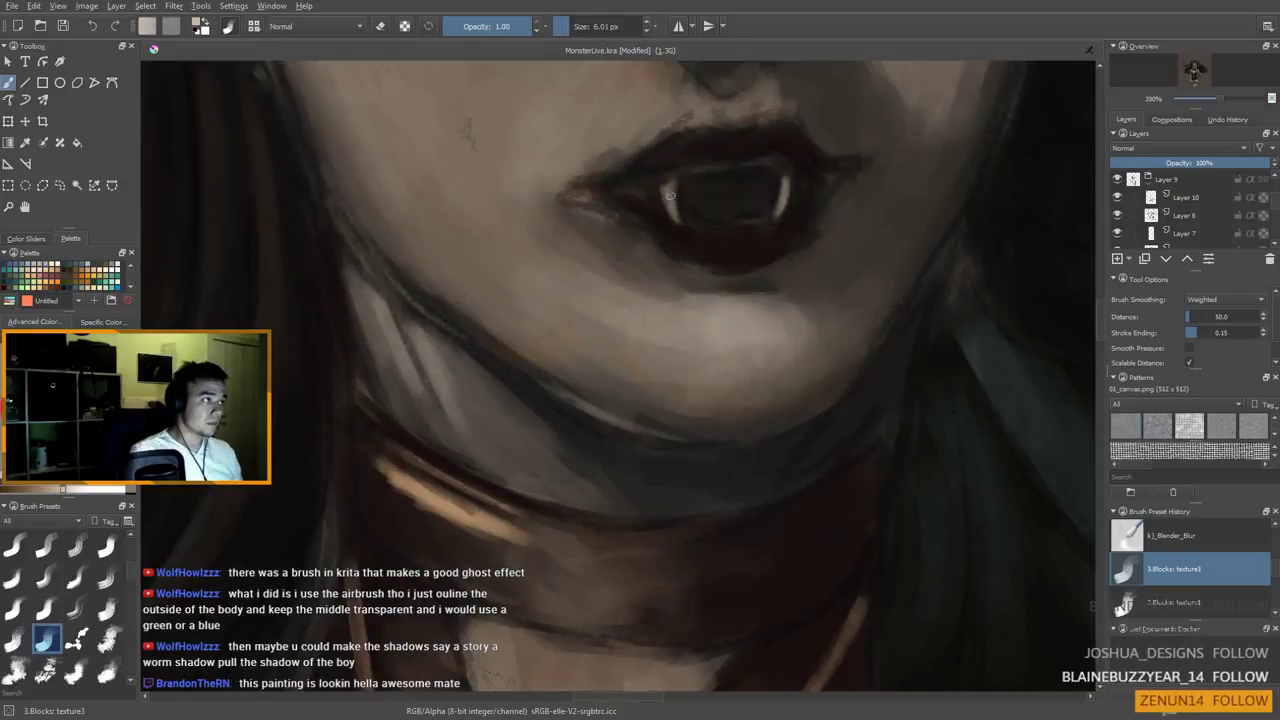
pyautogui.moveTo(668, 192); pyautogui.dragTo(676, 220)
pyautogui.moveTo(784, 222)
pyautogui.mouseDown()
pyautogui.moveTo(786, 188)
pyautogui.moveTo(772, 219)
pyautogui.mouseUp()
# Add small pale highlights along the inner edge of the lower lip beneath the fangs, reducing the brush to about 3 px
pyautogui.moveTo(681, 229)
pyautogui.keyDown('shift'); pyautogui.mouseDown()
pyautogui.moveTo(669, 229)
pyautogui.moveTo(694, 231)
pyautogui.mouseUp(); pyautogui.keyUp('shift')
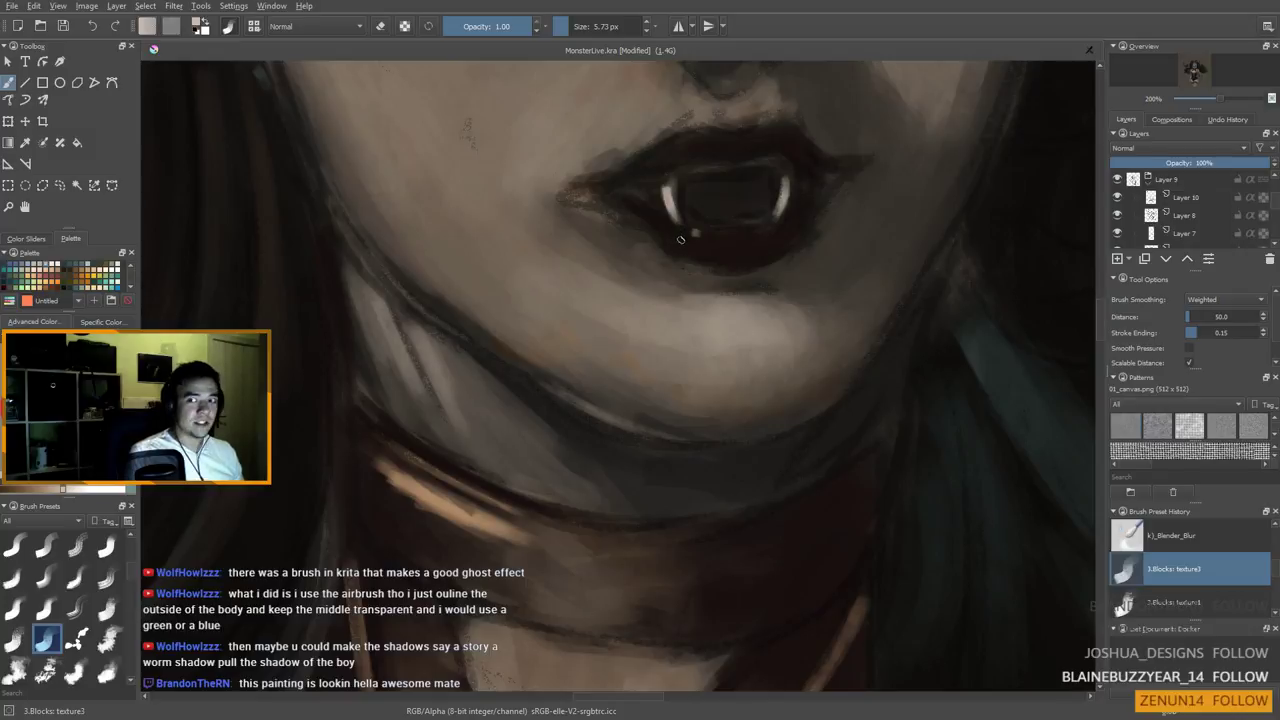
pyautogui.keyDown('shift'); pyautogui.moveTo(694, 250); pyautogui.dragTo(691, 244); pyautogui.keyUp('shift')
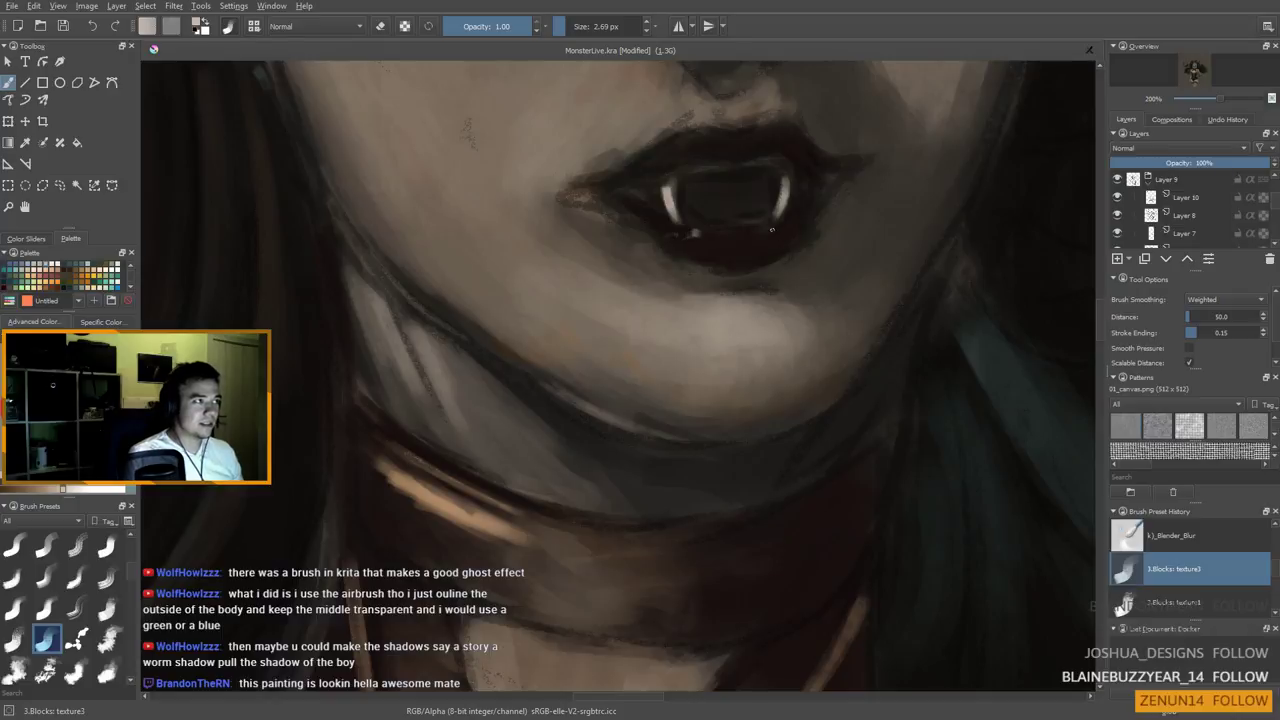
pyautogui.moveTo(772, 265); pyautogui.dragTo(782, 259)
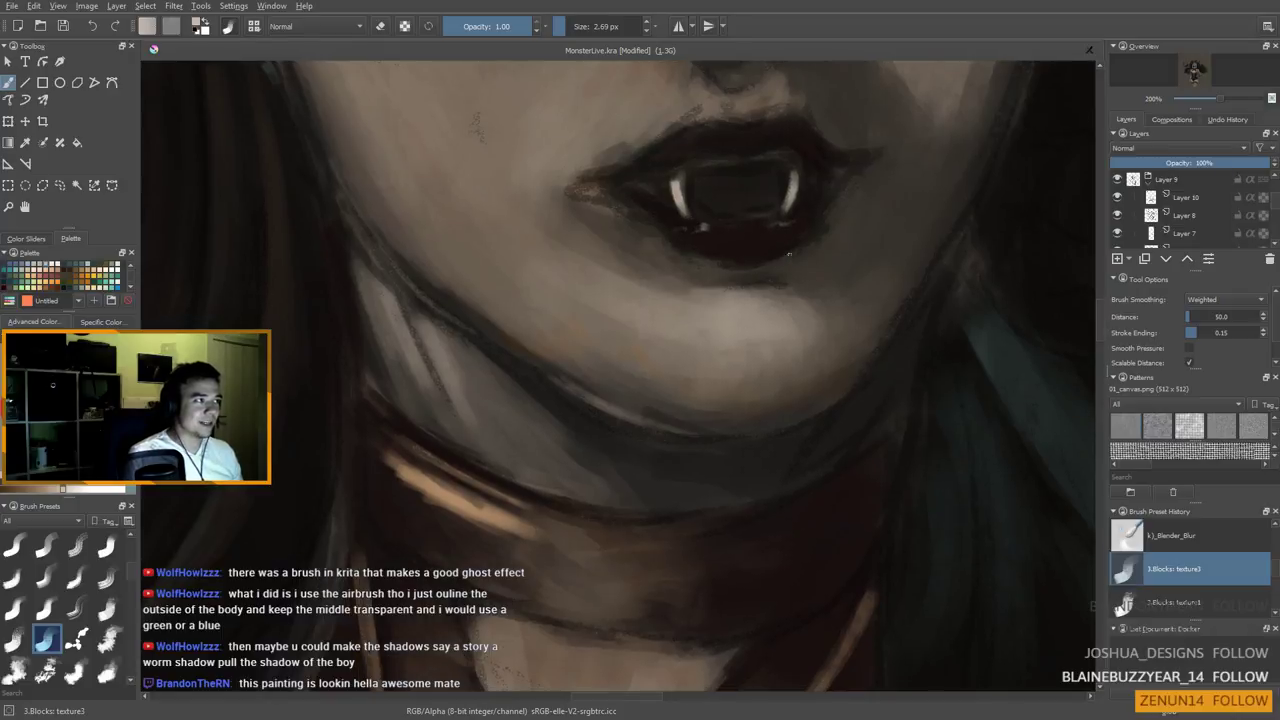
# Add small pale lower-tooth highlights along the inside of the lower lip, using a brush of about 4 px
pyautogui.press(']')
pyautogui.press(']')
pyautogui.press(']')
pyautogui.press(']')
pyautogui.press(']')
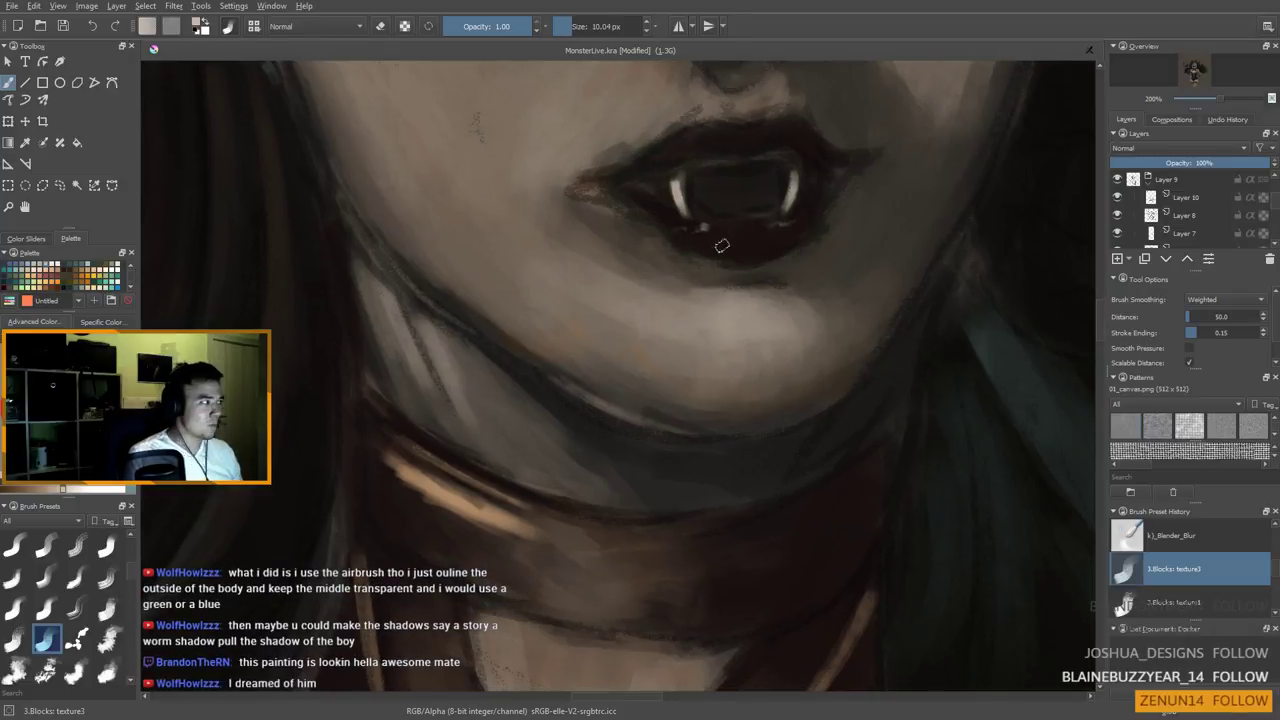
pyautogui.moveTo(722, 247)
pyautogui.mouseDown()
pyautogui.moveTo(742, 243)
pyautogui.moveTo(727, 260)
pyautogui.moveTo(720, 238)
pyautogui.mouseUp()
pyautogui.hotkey('ctrl', 'z')
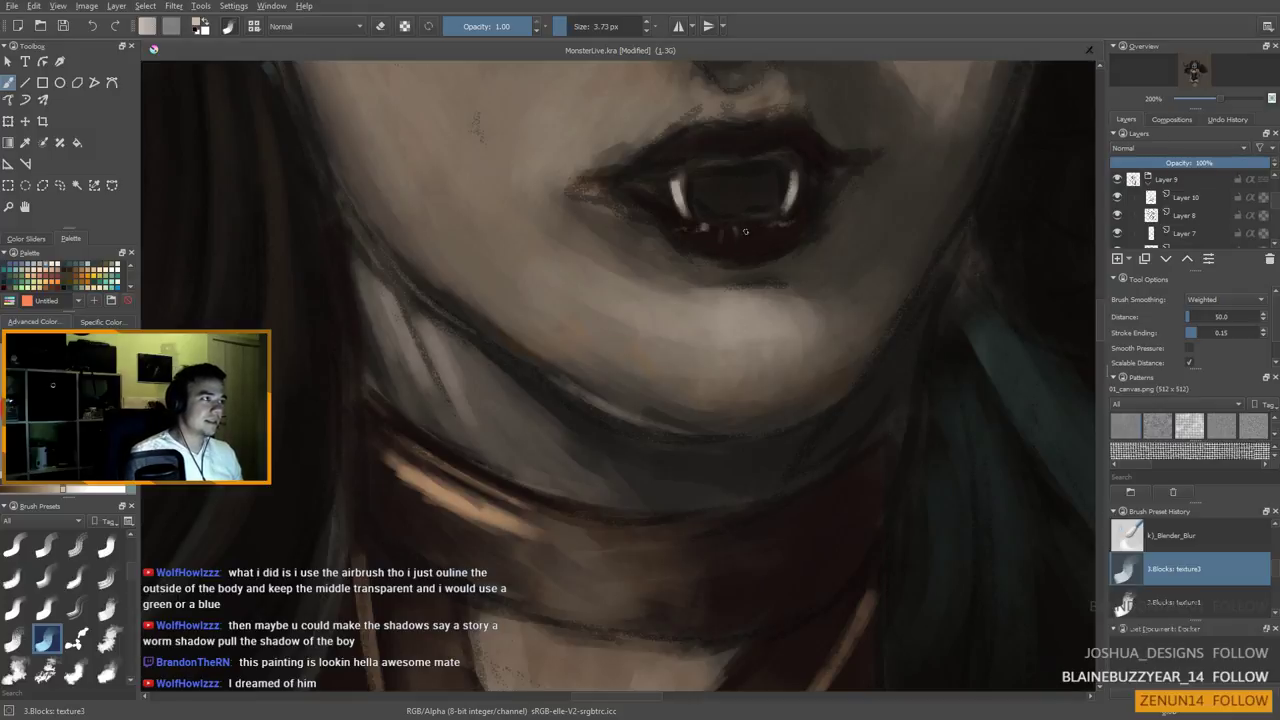
pyautogui.scroll(-6, 783, 244)
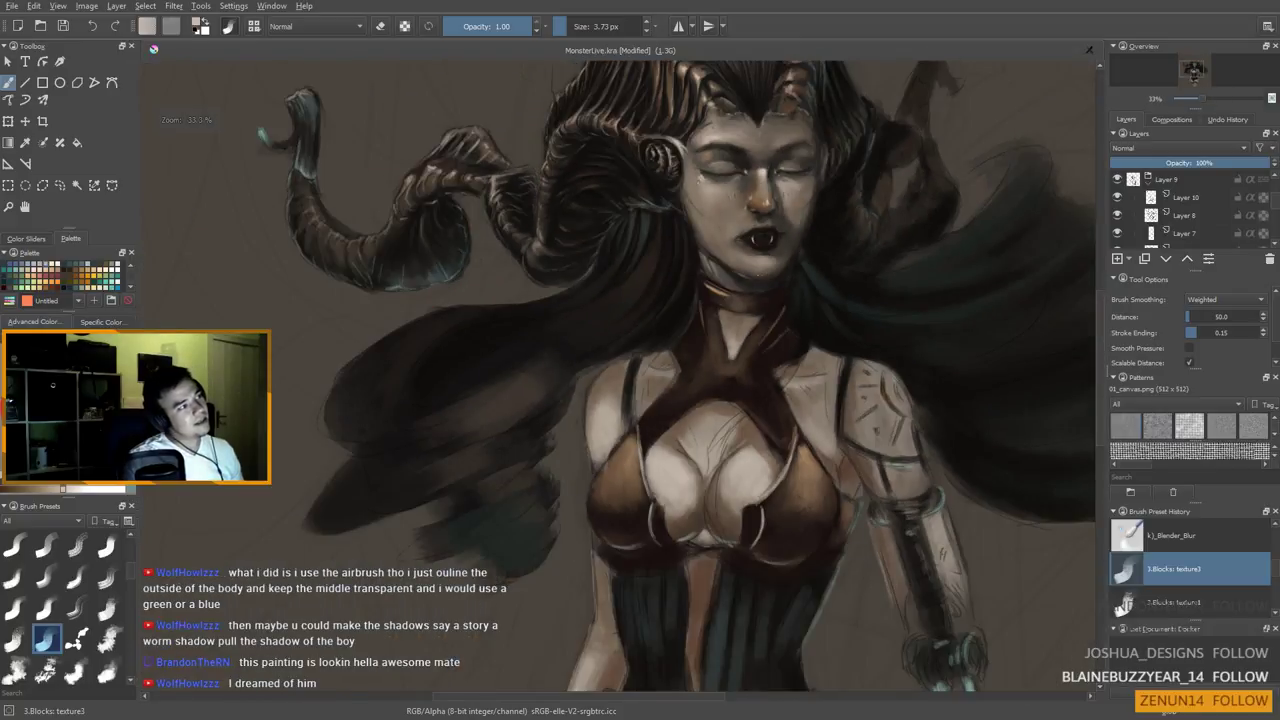
# Examine the fanged face close up and check how it reads within the whole figure
pyautogui.scroll(-2, 756, 282)
pyautogui.scroll(5, 750, 274)
pyautogui.scroll(-1, 752, 322)
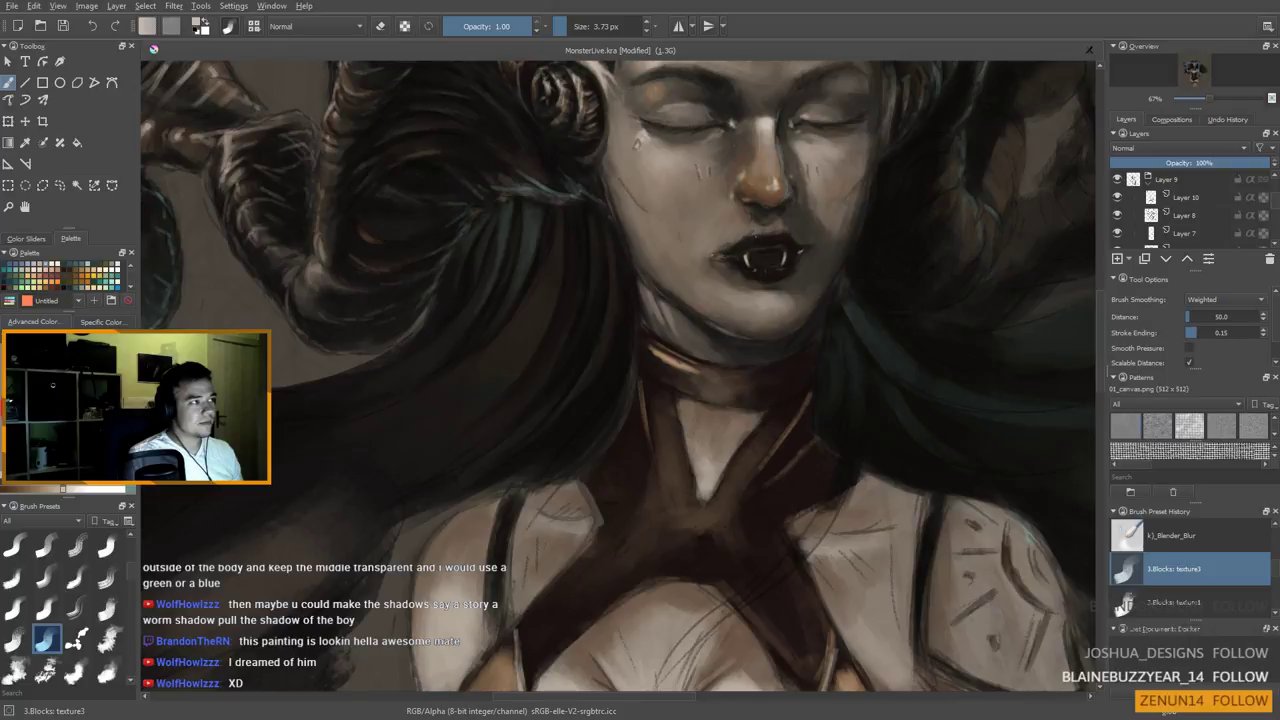
pyautogui.keyDown('shift'); pyautogui.moveTo(752, 230); pyautogui.dragTo(759, 230); pyautogui.keyUp('shift')
pyautogui.scroll(-2, 785, 200)
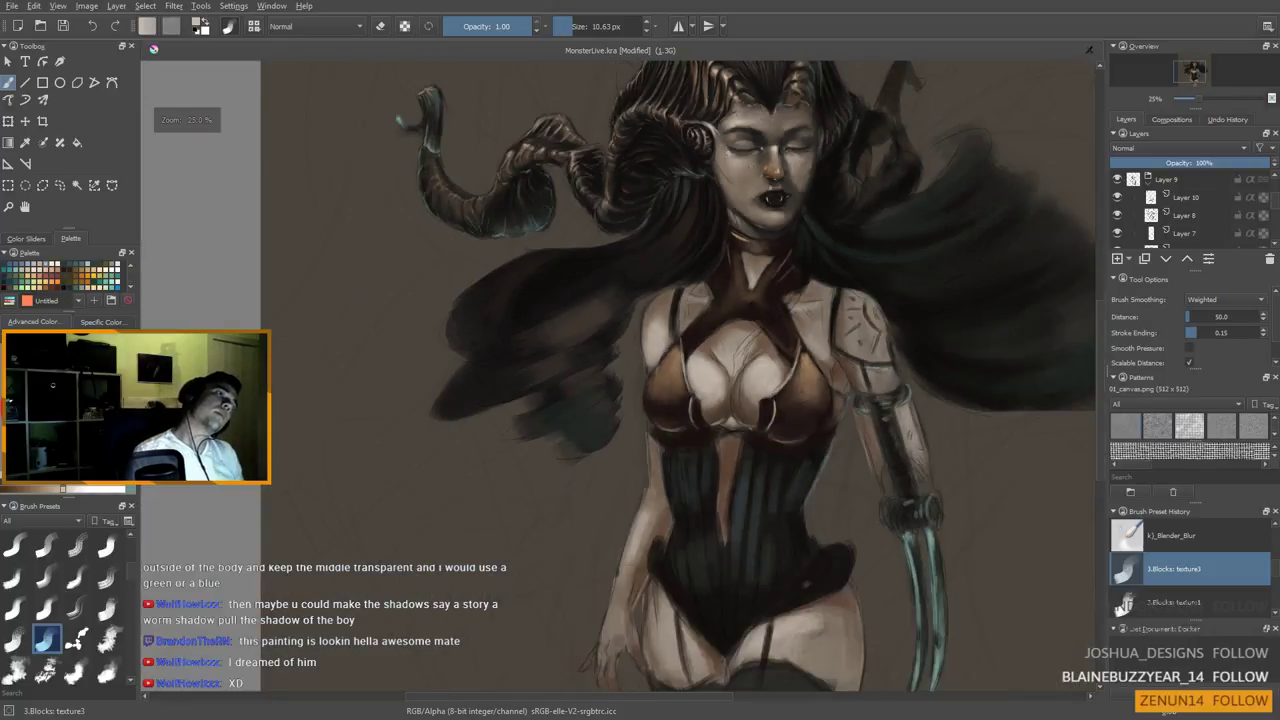
pyautogui.scroll(1, 757, 194)
pyautogui.moveTo(757, 194)
pyautogui.mouseDown()
pyautogui.moveTo(771, 246)
pyautogui.moveTo(767, 201)
pyautogui.mouseUp()
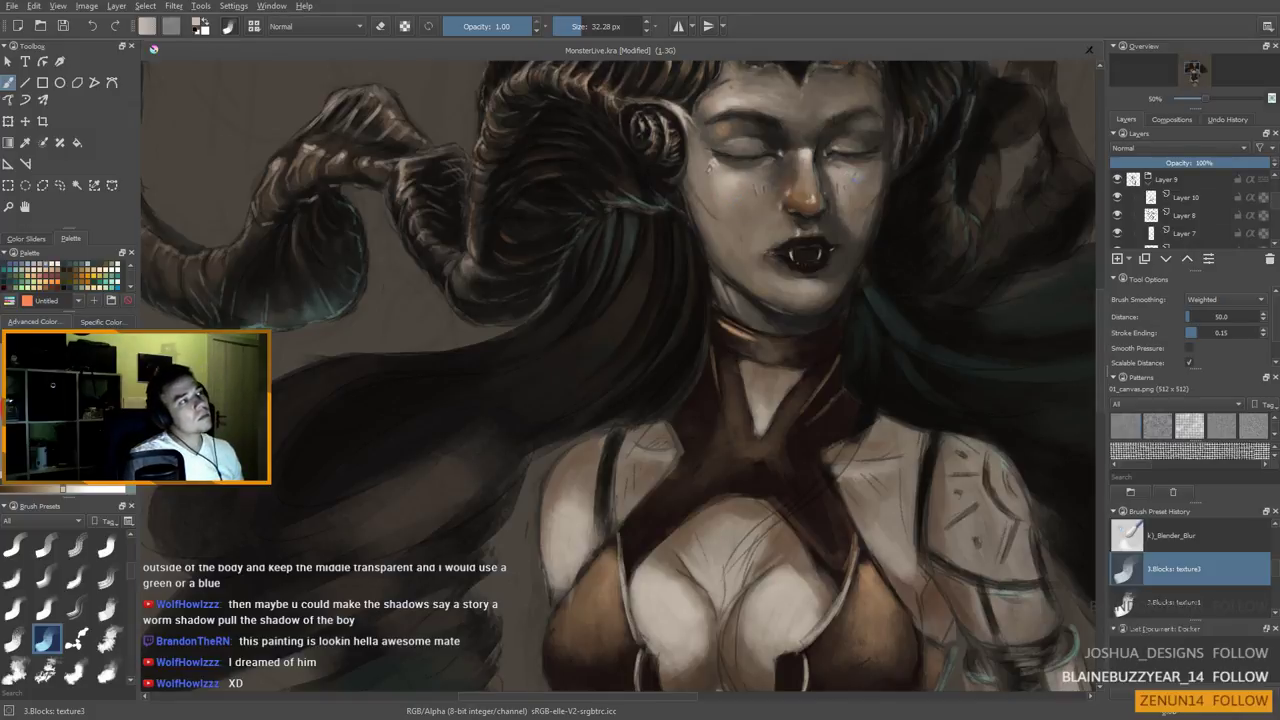
pyautogui.scroll(-3, 1040, 245)
pyautogui.moveTo(893, 272); pyautogui.dragTo(741, 239)
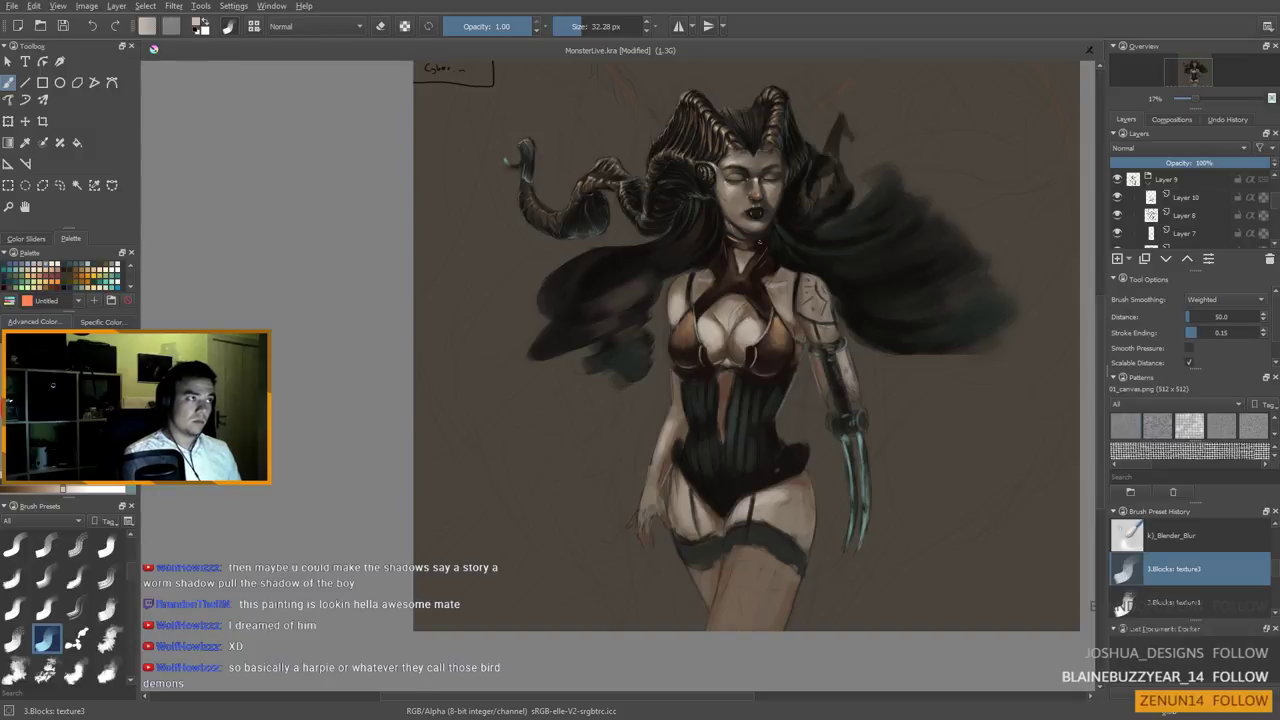
# Refine the flowing hair above the mechanical arm with dark and reddish tones sampled from the hair, using brushes of about 56 and 72 px
pyautogui.keyDown('ctrl'); pyautogui.click(810, 241); pyautogui.keyUp('ctrl')
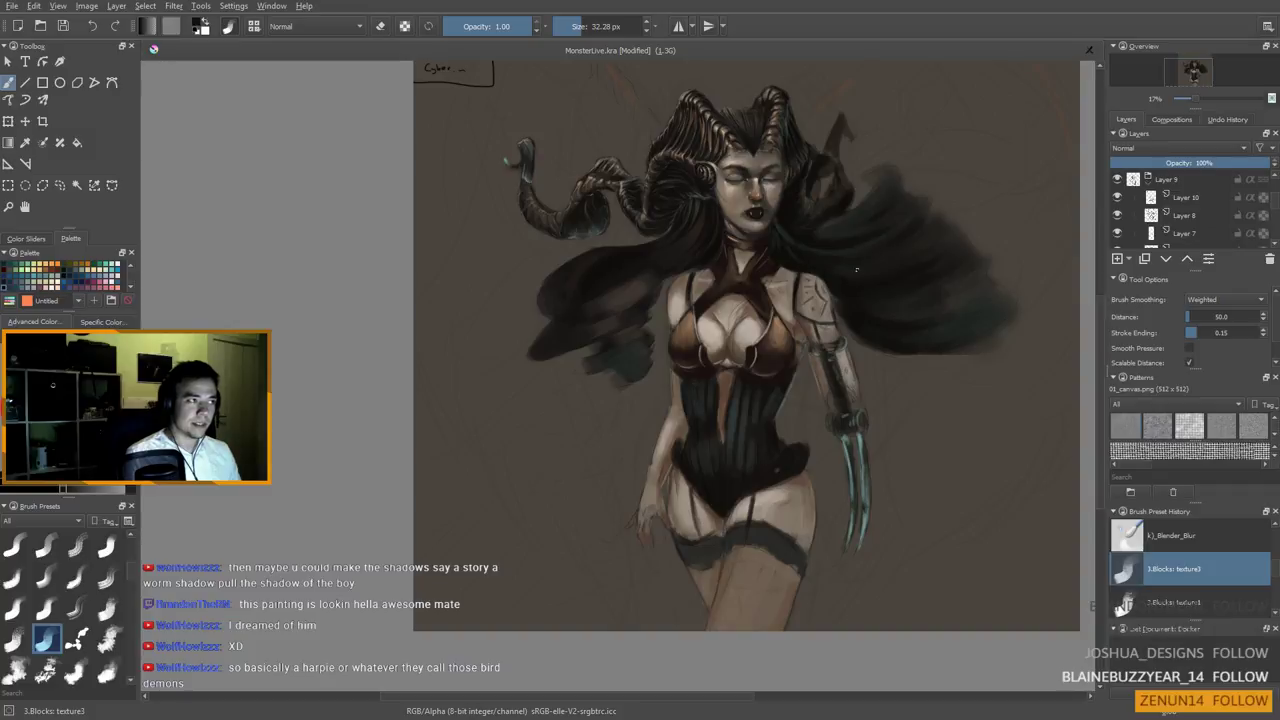
pyautogui.keyDown('shift'); pyautogui.moveTo(857, 270); pyautogui.dragTo(872, 270); pyautogui.keyUp('shift')
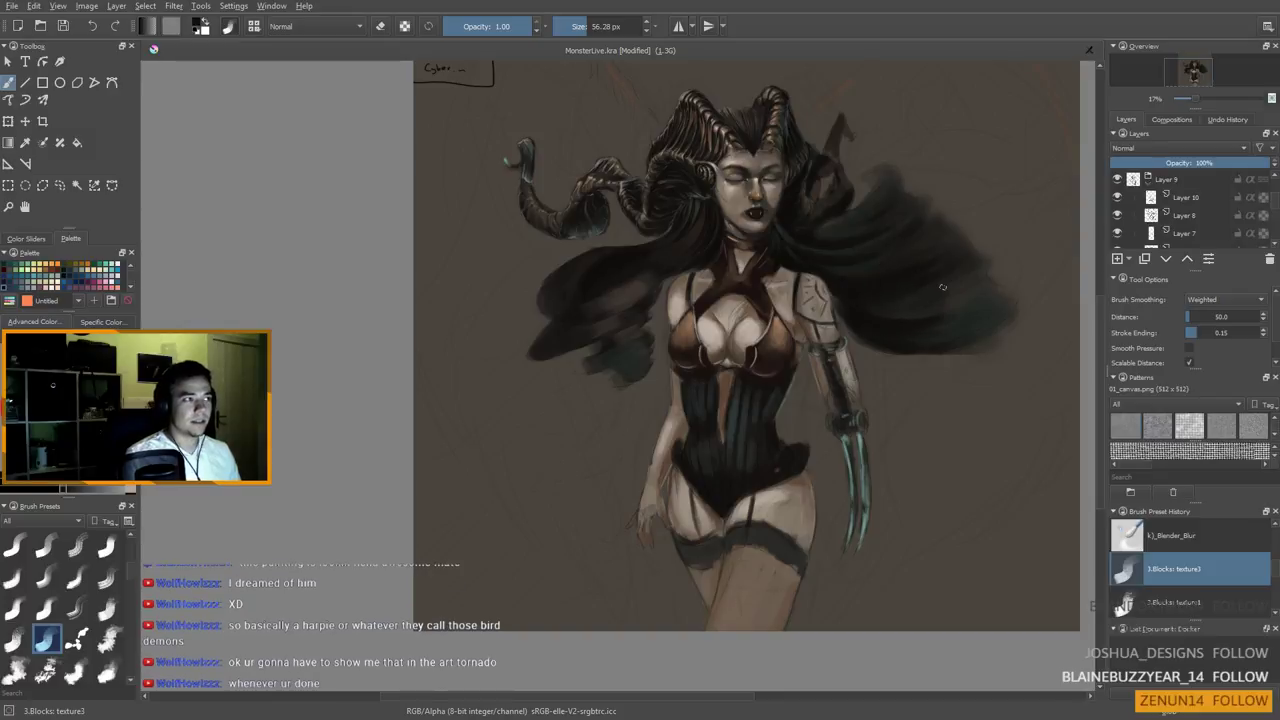
pyautogui.scroll(-4, 926, 307)
pyautogui.scroll(4, 926, 307)
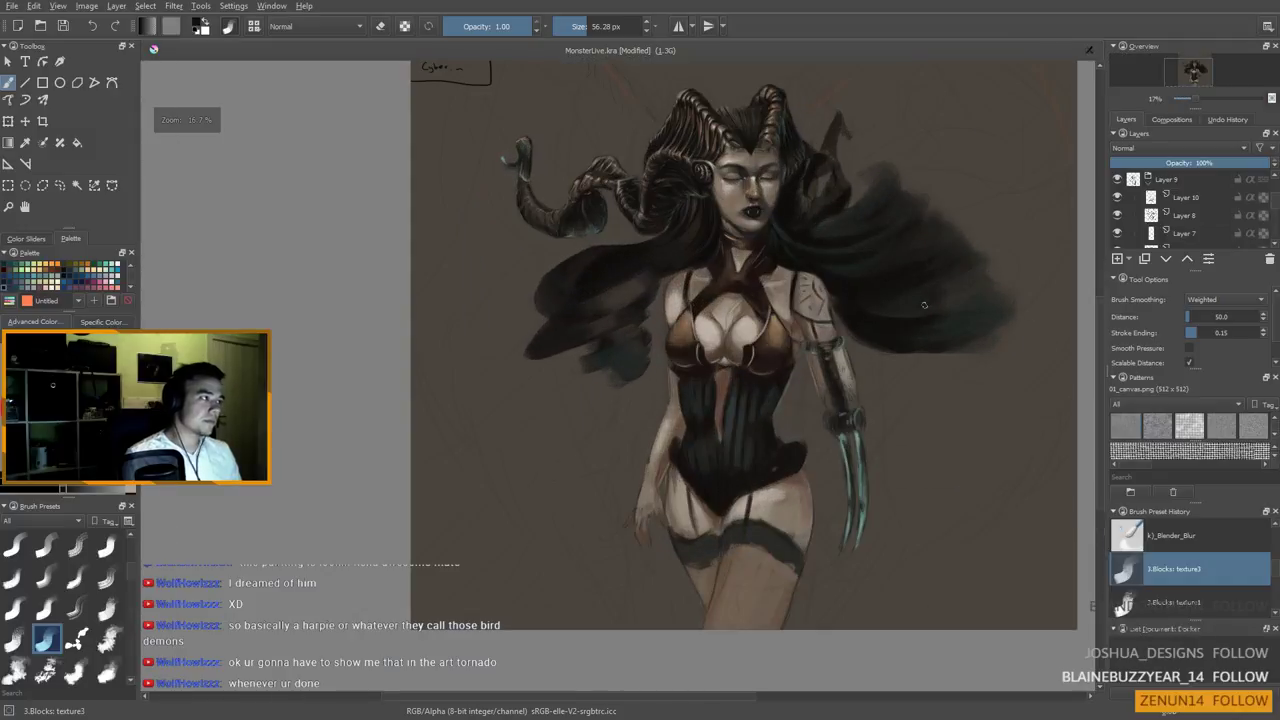
pyautogui.keyDown('ctrl'); pyautogui.click(636, 291); pyautogui.keyUp('ctrl')
pyautogui.keyDown('shift'); pyautogui.moveTo(902, 267); pyautogui.dragTo(930, 249); pyautogui.keyUp('shift')
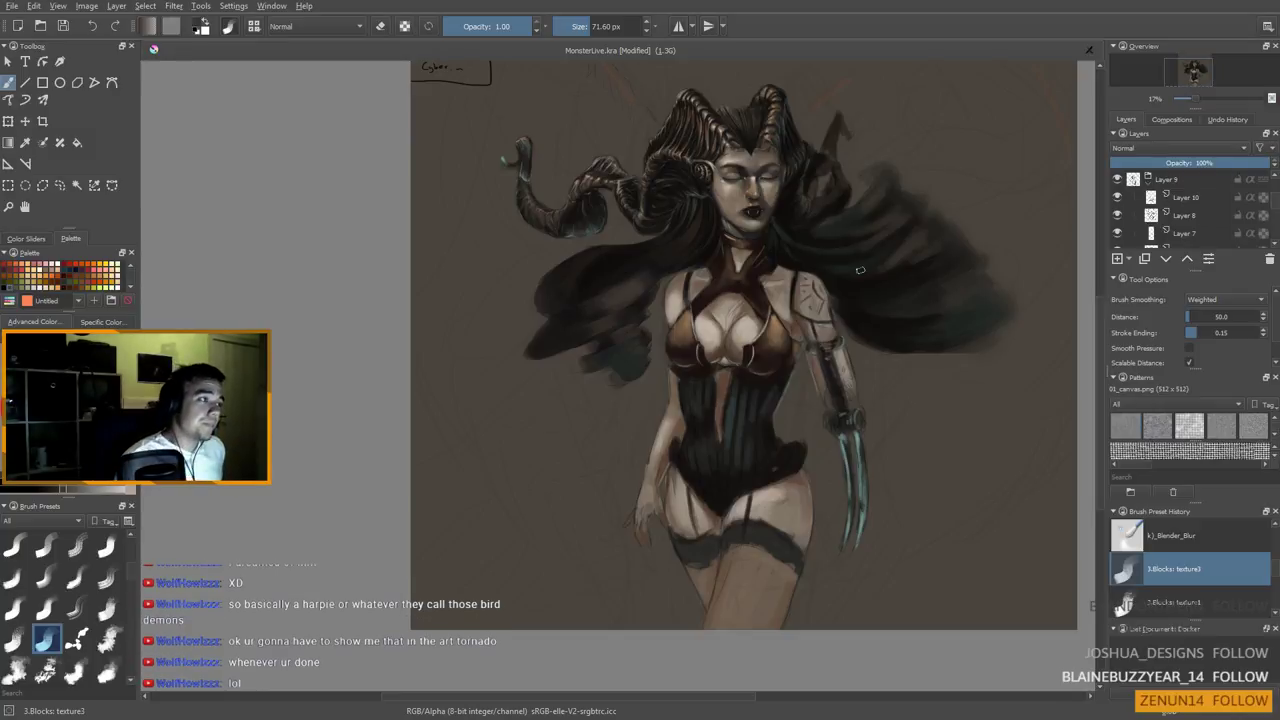
# Paint dark red tips on the fingers of the human hand, reducing the brush to about 32 px
pyautogui.moveTo(684, 568); pyautogui.dragTo(724, 482)
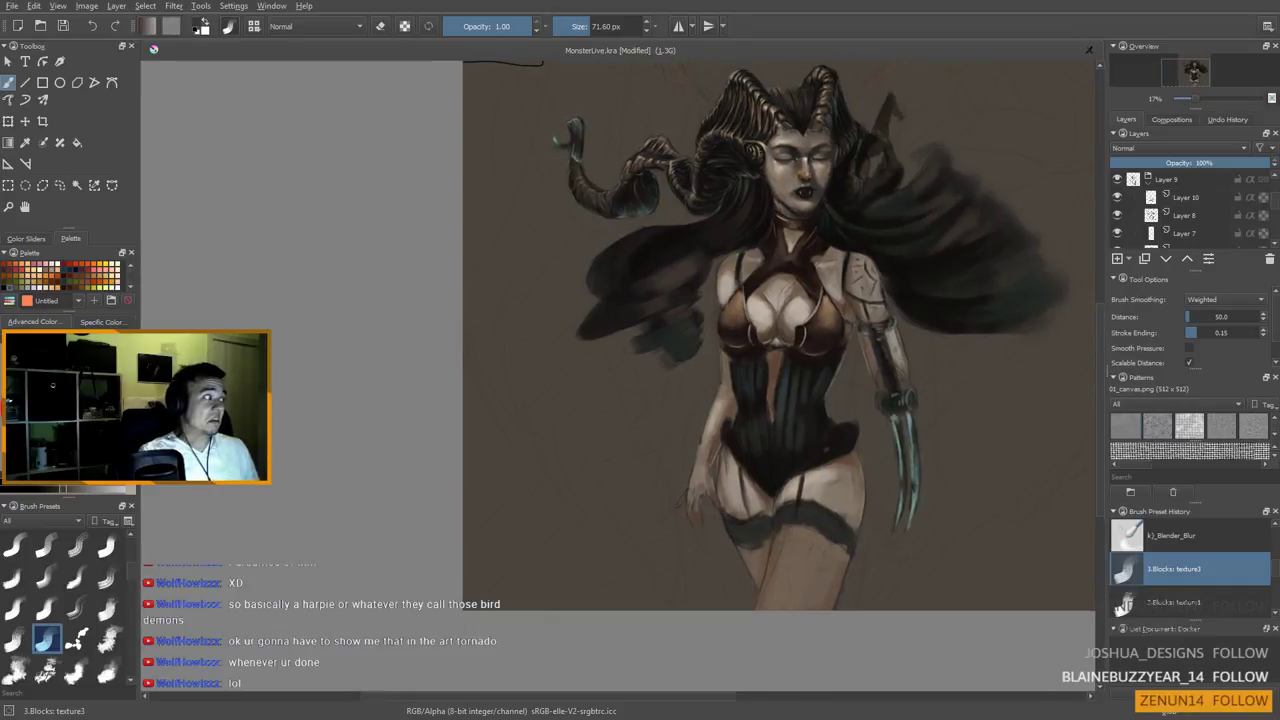
pyautogui.scroll(-2, 61, 276)
pyautogui.press('[')
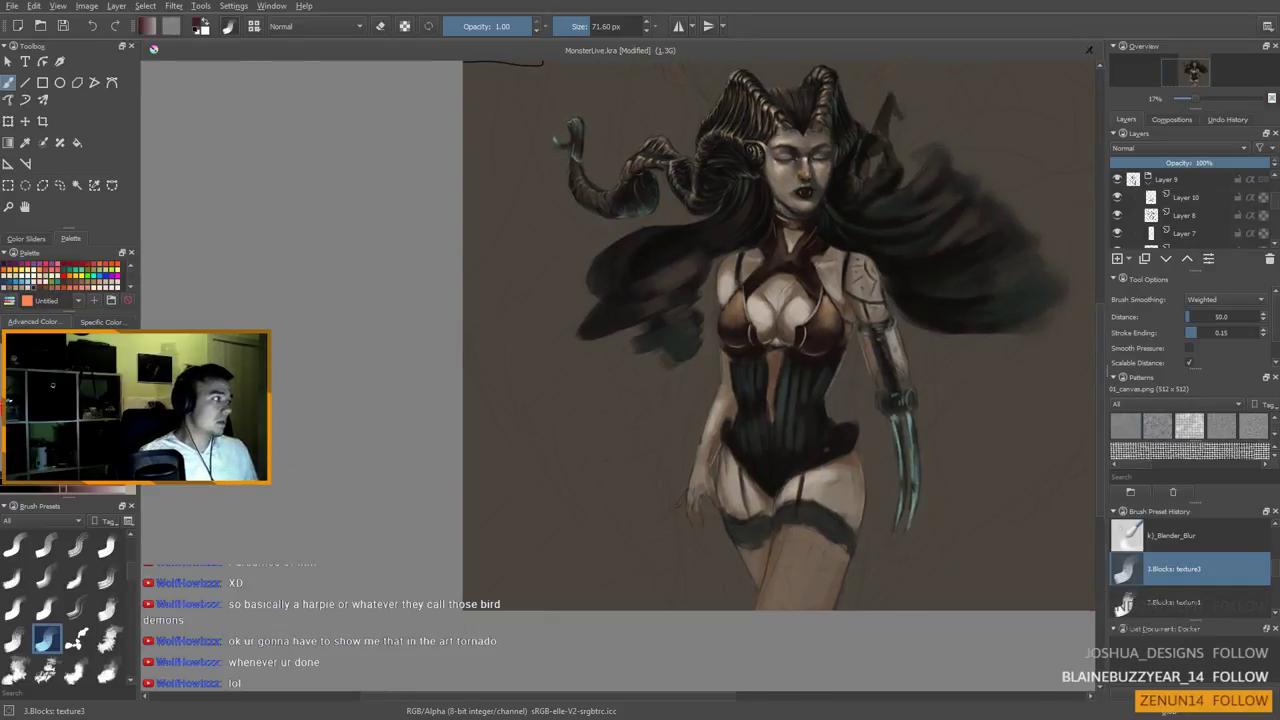
pyautogui.press('[')
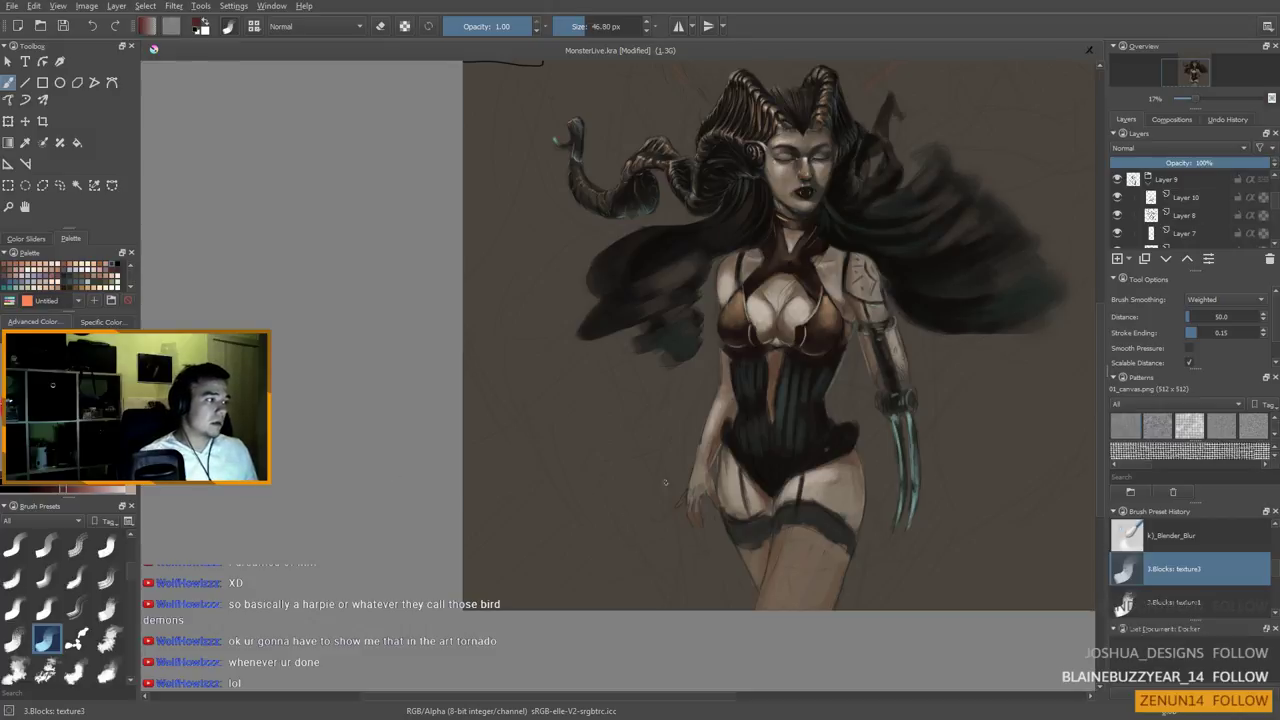
pyautogui.press('[')
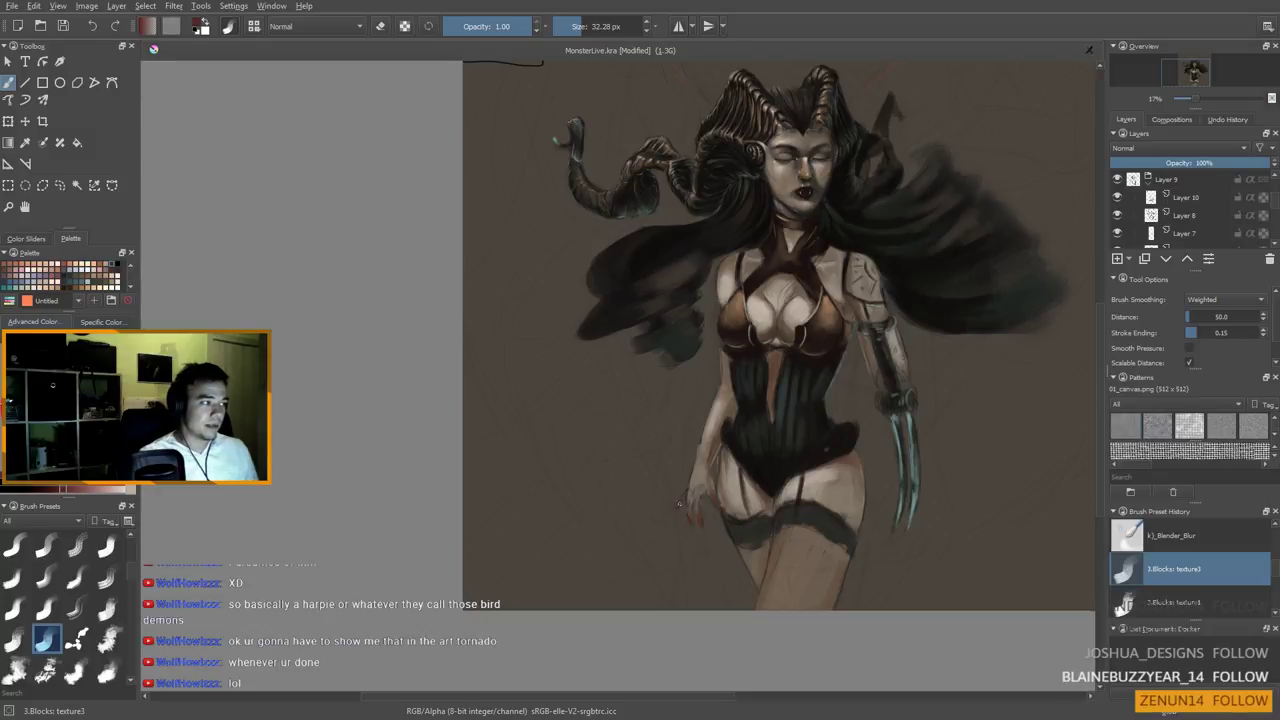
pyautogui.moveTo(649, 503); pyautogui.dragTo(696, 510)
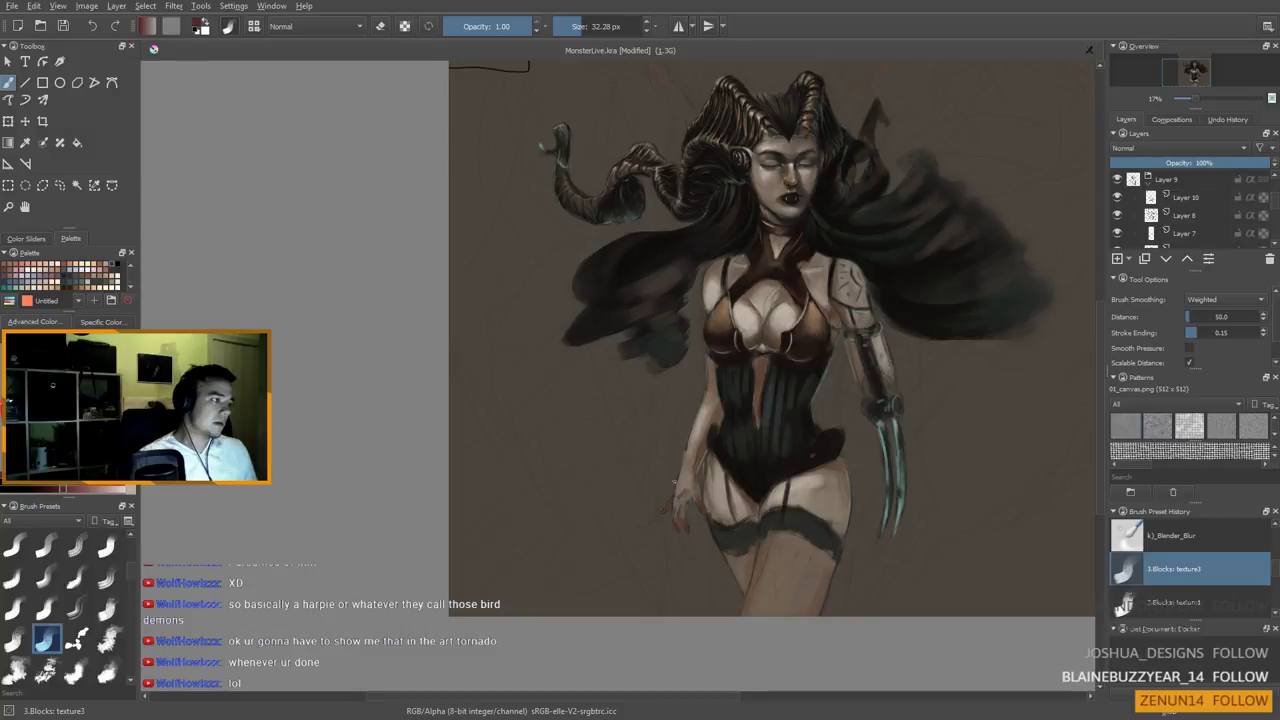
# Model the human forearm from elbow to wrist with skin and reddish tones sampled from the arm, using a brush of about 50 px
pyautogui.moveTo(699, 444)
pyautogui.mouseDown()
pyautogui.moveTo(689, 456)
pyautogui.moveTo(709, 452)
pyautogui.mouseUp()
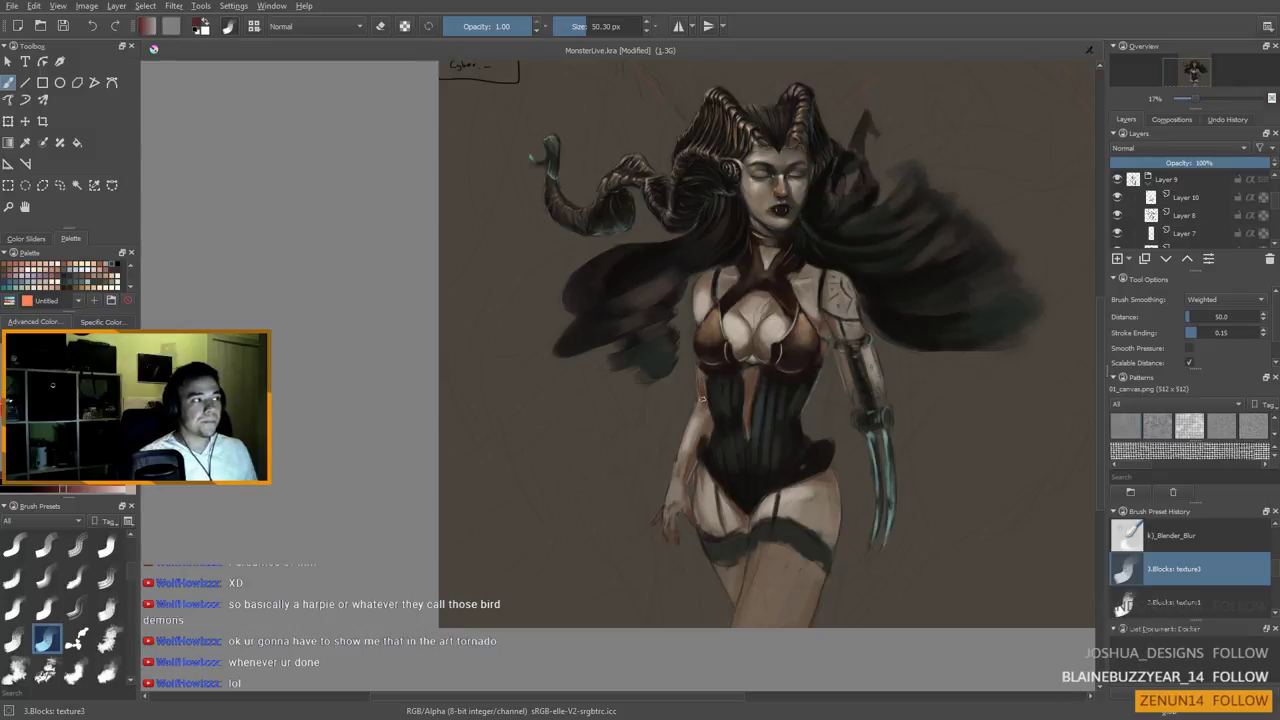
pyautogui.keyDown('ctrl'); pyautogui.click(705, 405); pyautogui.keyUp('ctrl')
pyautogui.keyDown('ctrl'); pyautogui.click(702, 392); pyautogui.keyUp('ctrl')
pyautogui.keyDown('ctrl'); pyautogui.click(703, 372); pyautogui.keyUp('ctrl')
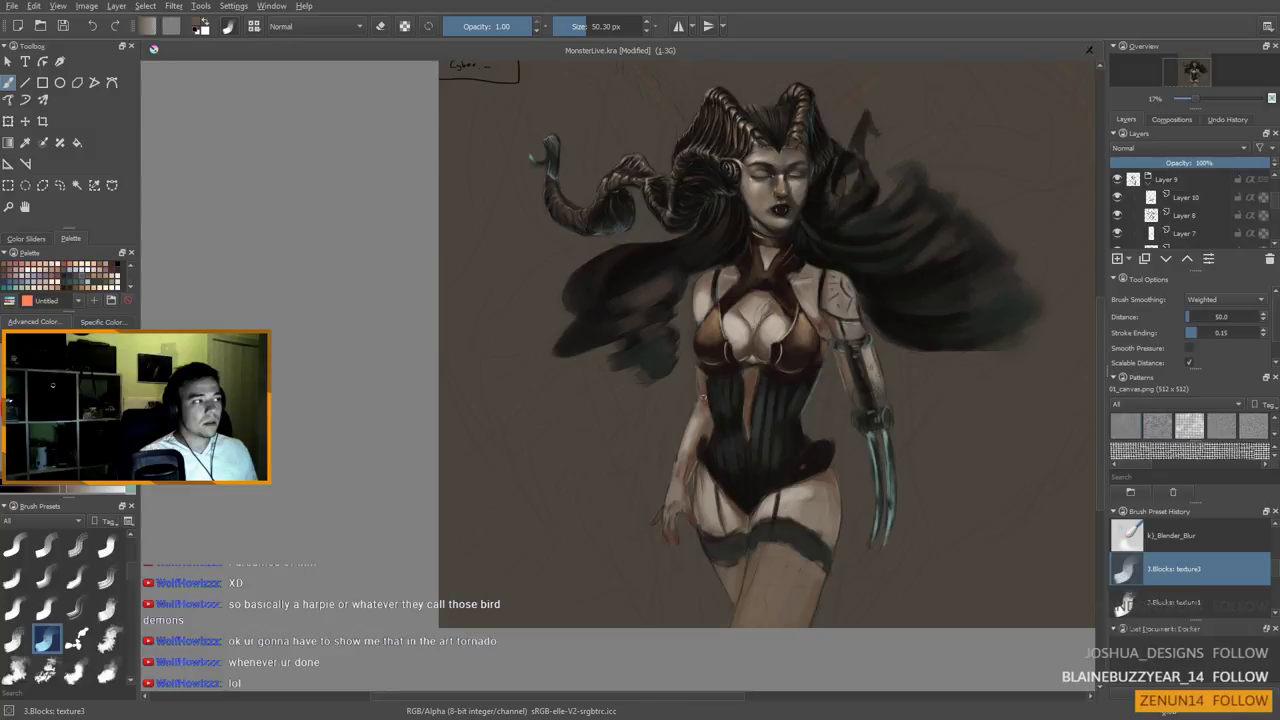
pyautogui.keyDown('ctrl'); pyautogui.click(705, 402); pyautogui.keyUp('ctrl')
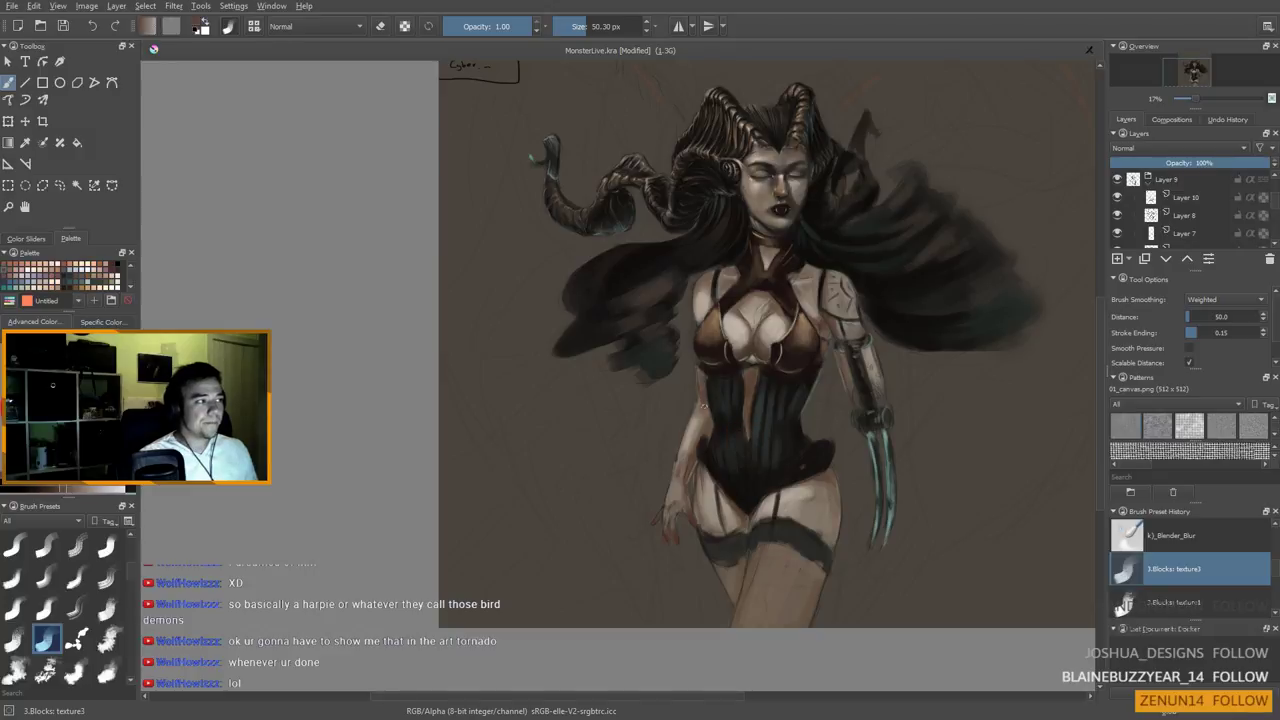
pyautogui.keyDown('ctrl'); pyautogui.click(684, 462); pyautogui.keyUp('ctrl')
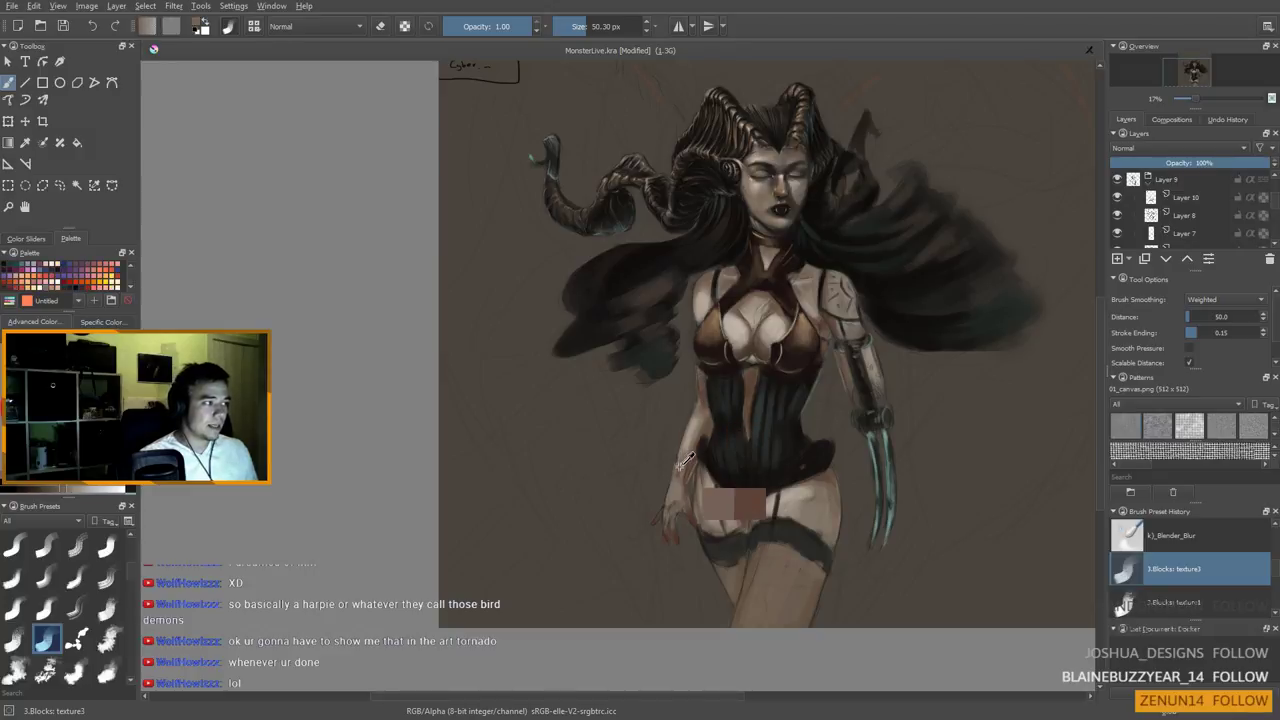
pyautogui.keyDown('ctrl'); pyautogui.click(684, 470); pyautogui.keyUp('ctrl')
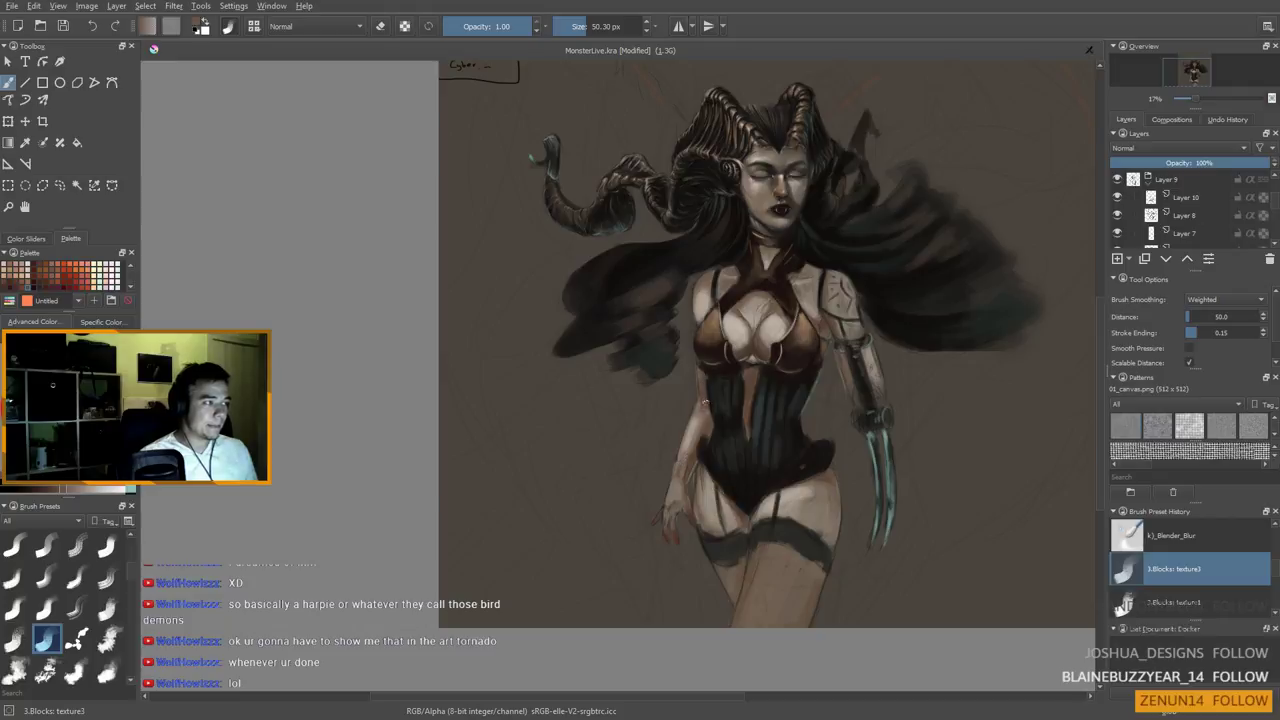
pyautogui.moveTo(683, 465); pyautogui.dragTo(701, 415)
# Blend the lower forearm and wrist of the human arm with neighbouring sampled skin tones at about 50 px
pyautogui.keyDown('ctrl'); pyautogui.click(700, 397); pyautogui.keyUp('ctrl')
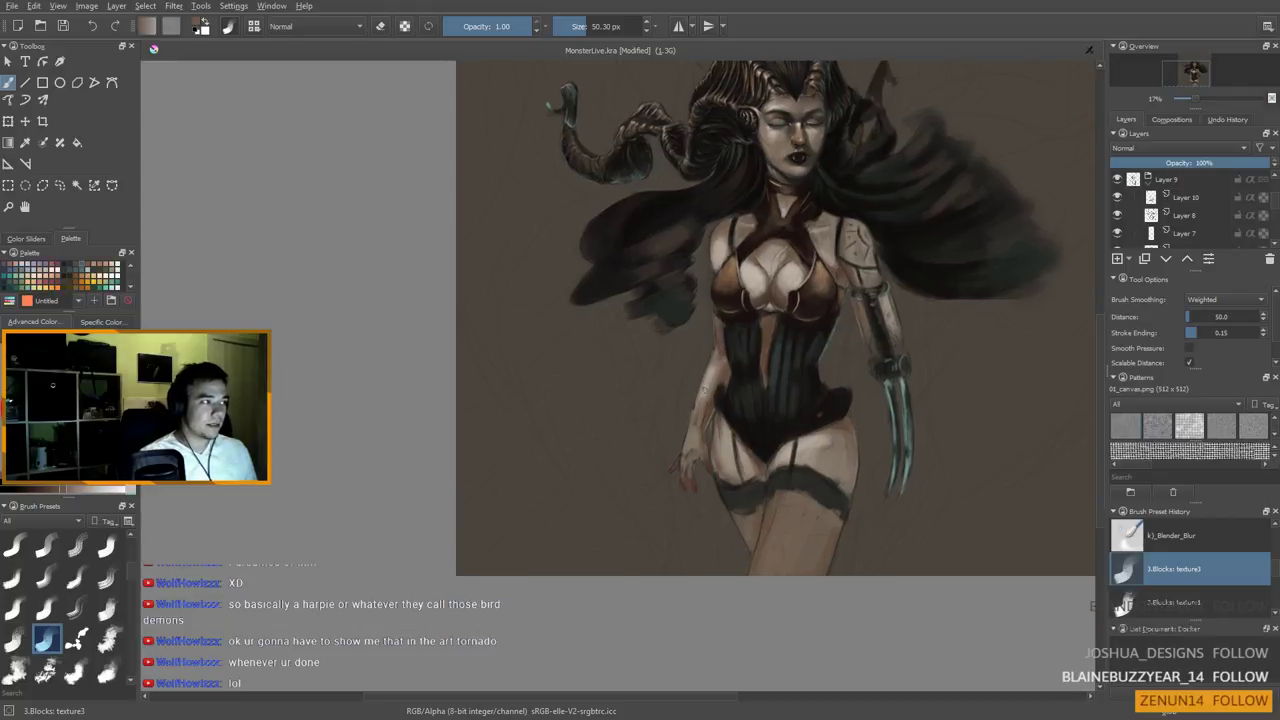
pyautogui.keyDown('ctrl'); pyautogui.click(702, 394); pyautogui.keyUp('ctrl')
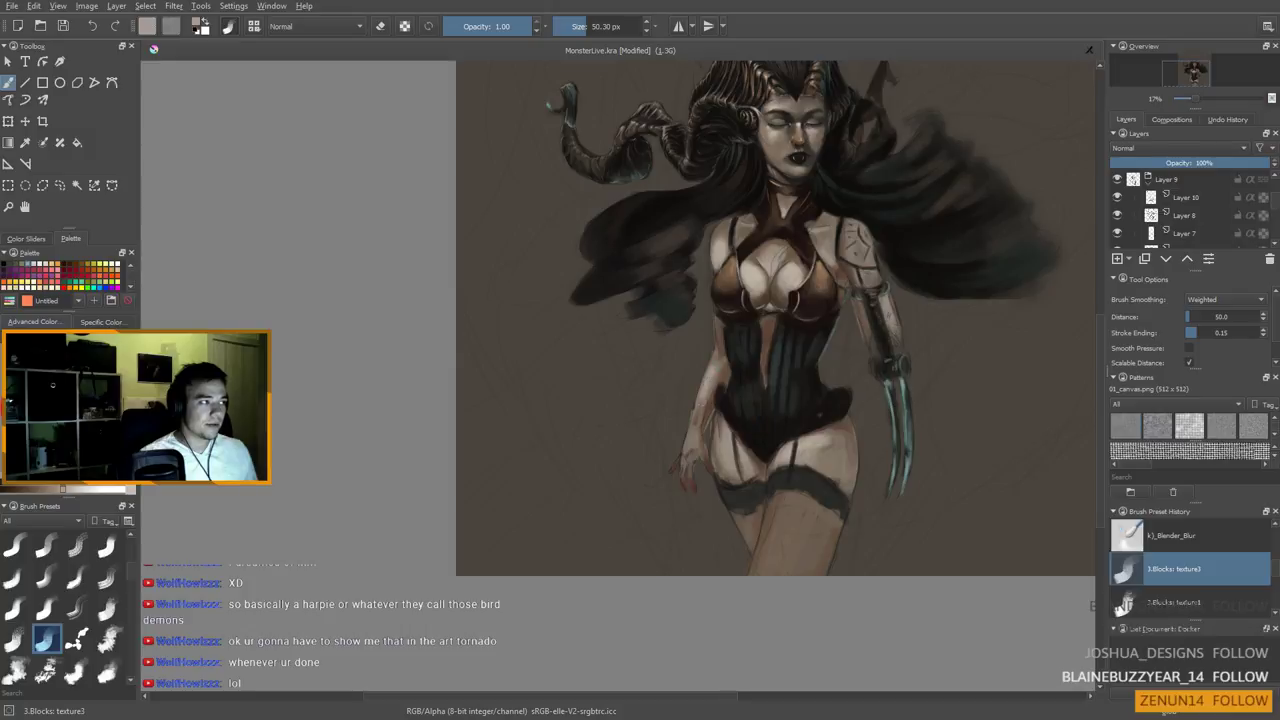
pyautogui.keyDown('ctrl'); pyautogui.click(691, 434); pyautogui.keyUp('ctrl')
pyautogui.keyDown('ctrl'); pyautogui.click(697, 414); pyautogui.keyUp('ctrl')
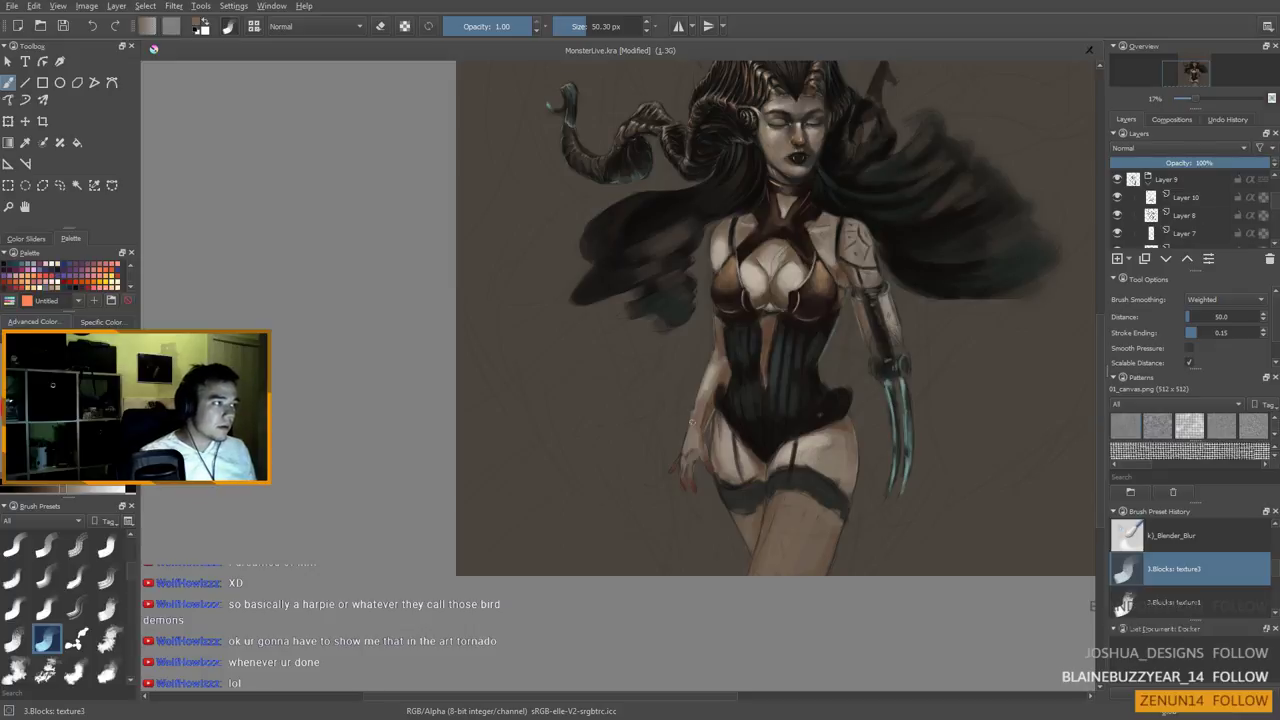
pyautogui.keyDown('ctrl'); pyautogui.click(689, 438); pyautogui.keyUp('ctrl')
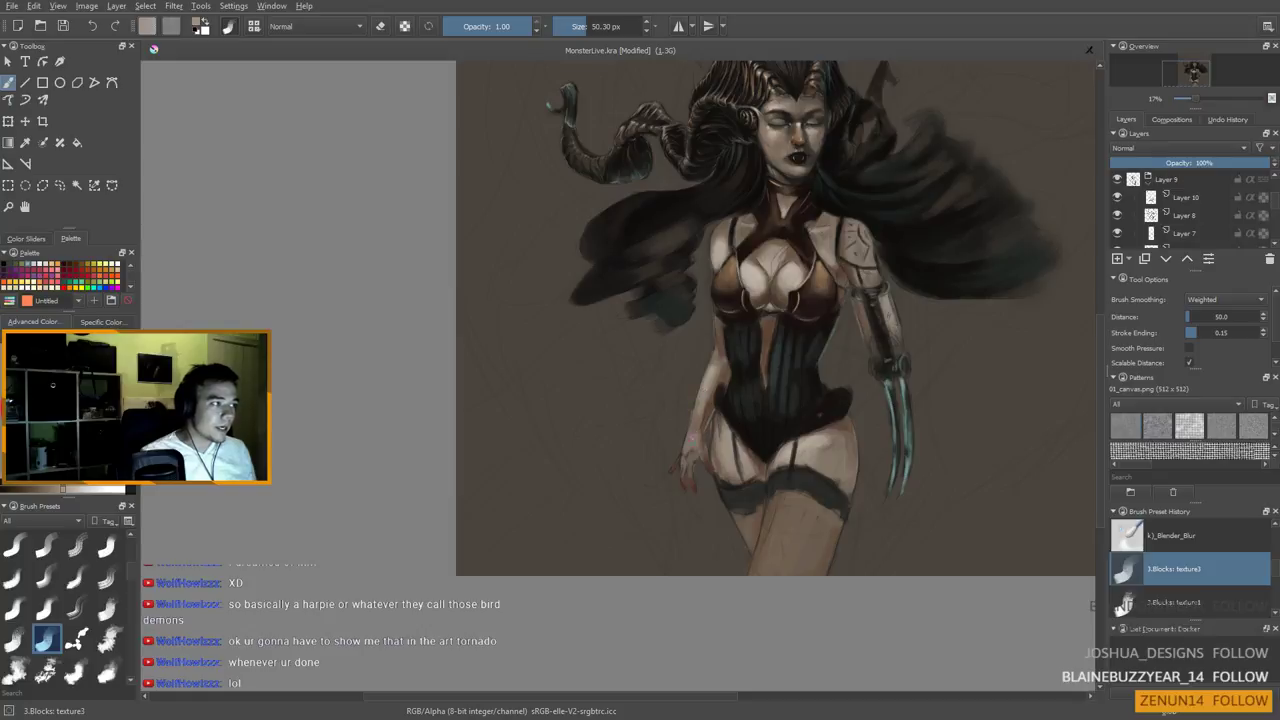
# Refine the upper forearm and elbow beside the corset with sampled light and shadow skin tones, reducing the brush to about 41 px
pyautogui.keyDown('ctrl'); pyautogui.click(698, 393); pyautogui.keyUp('ctrl')
pyautogui.keyDown('ctrl'); pyautogui.click(706, 387); pyautogui.keyUp('ctrl')
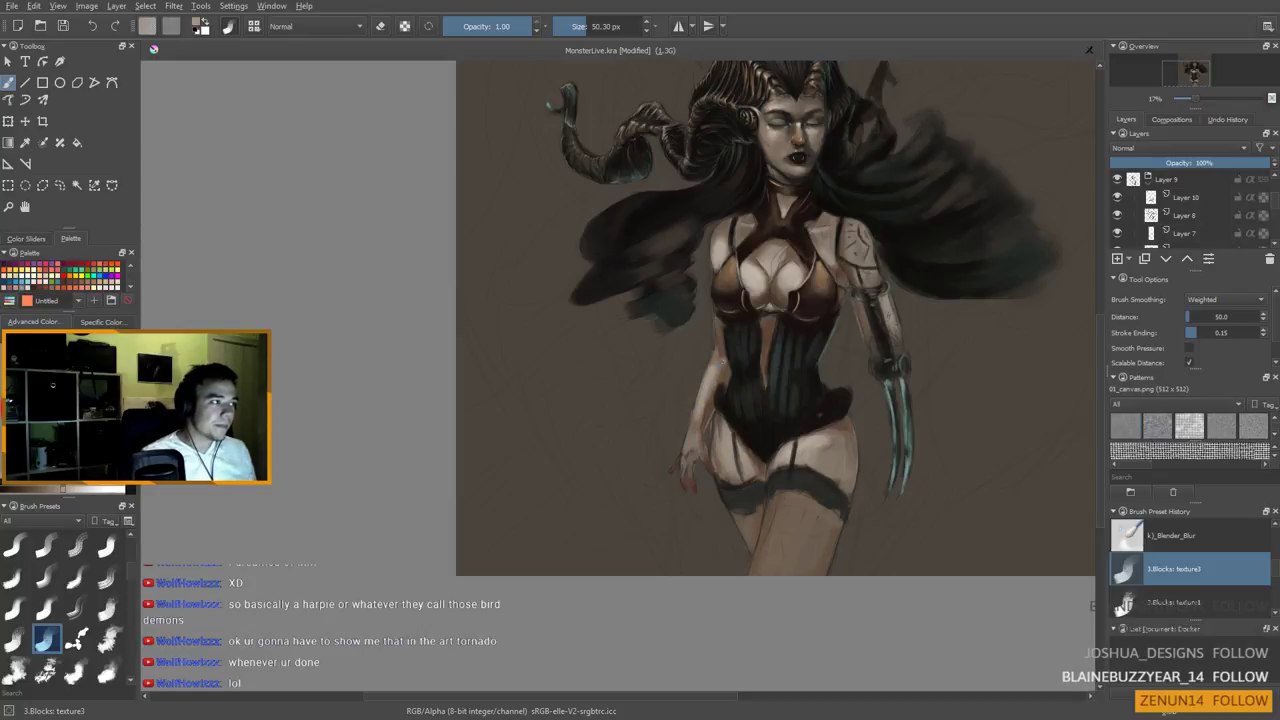
pyautogui.scroll(-2, 60, 276)
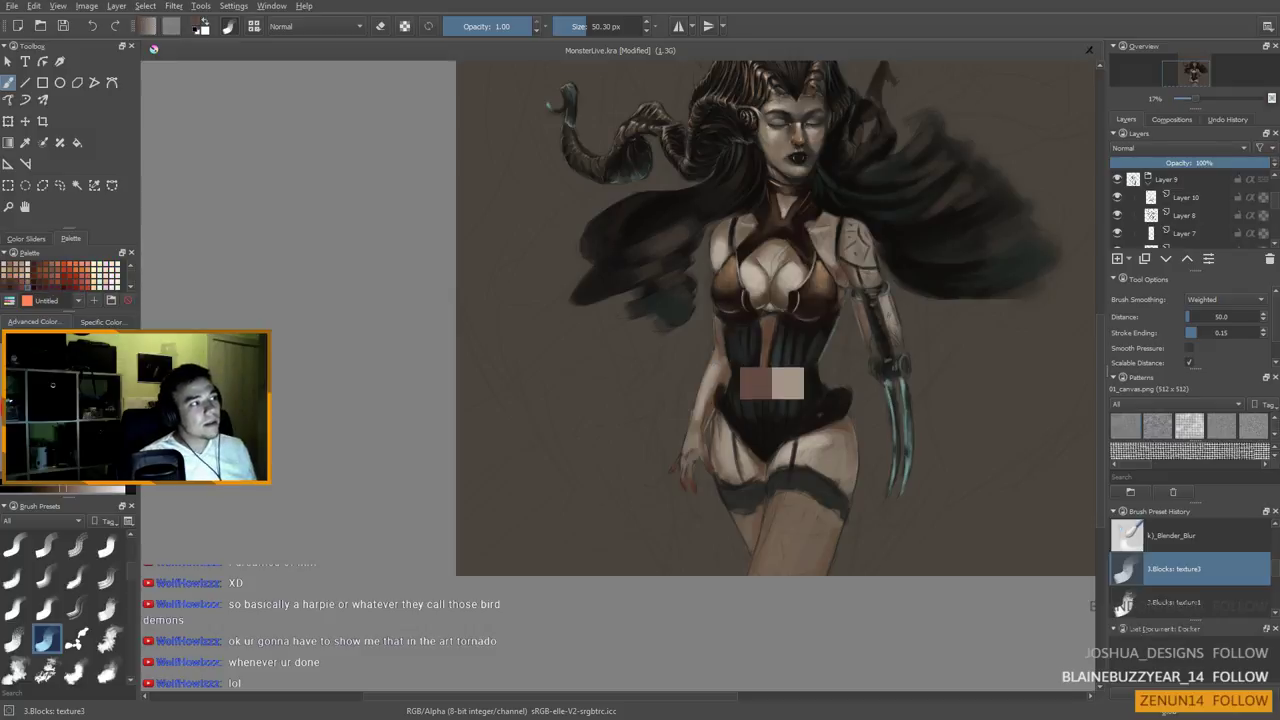
pyautogui.keyDown('ctrl'); pyautogui.click(712, 371); pyautogui.keyUp('ctrl')
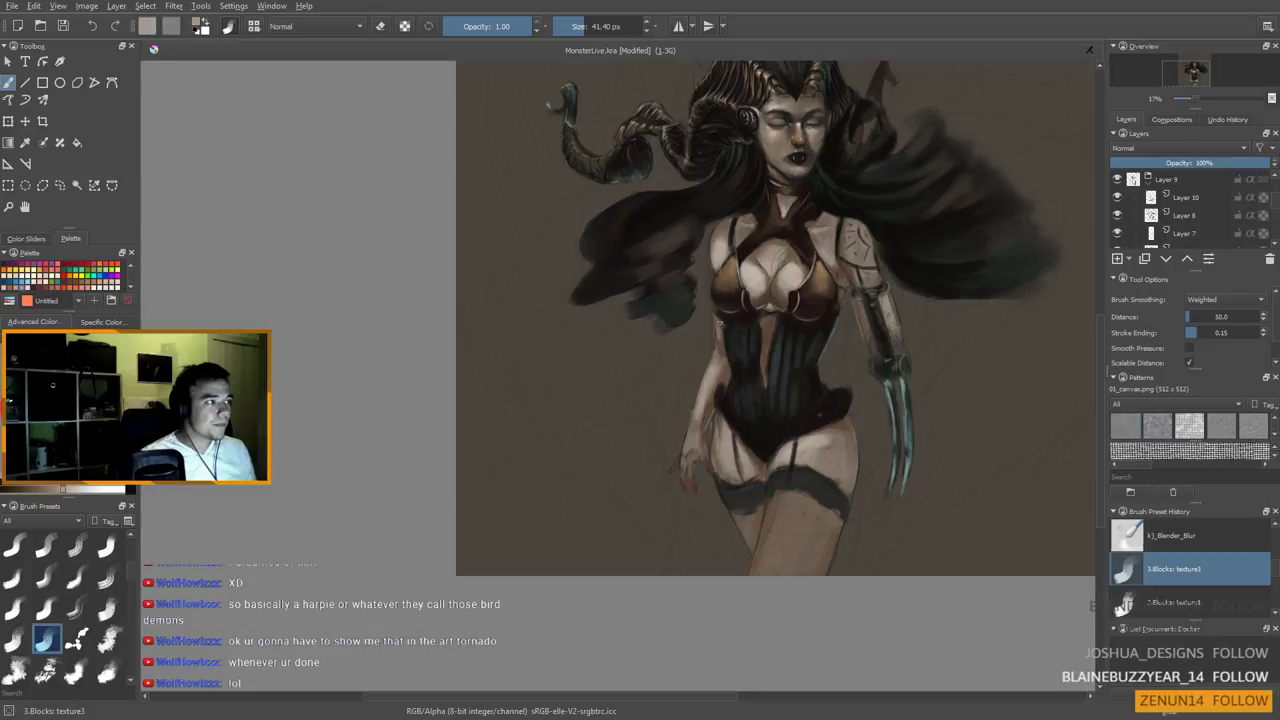
# Define the back and fingers of the human hand with sampled skin and shadow tones, using a brush of about 30 px
pyautogui.scroll(-2, 60, 276)
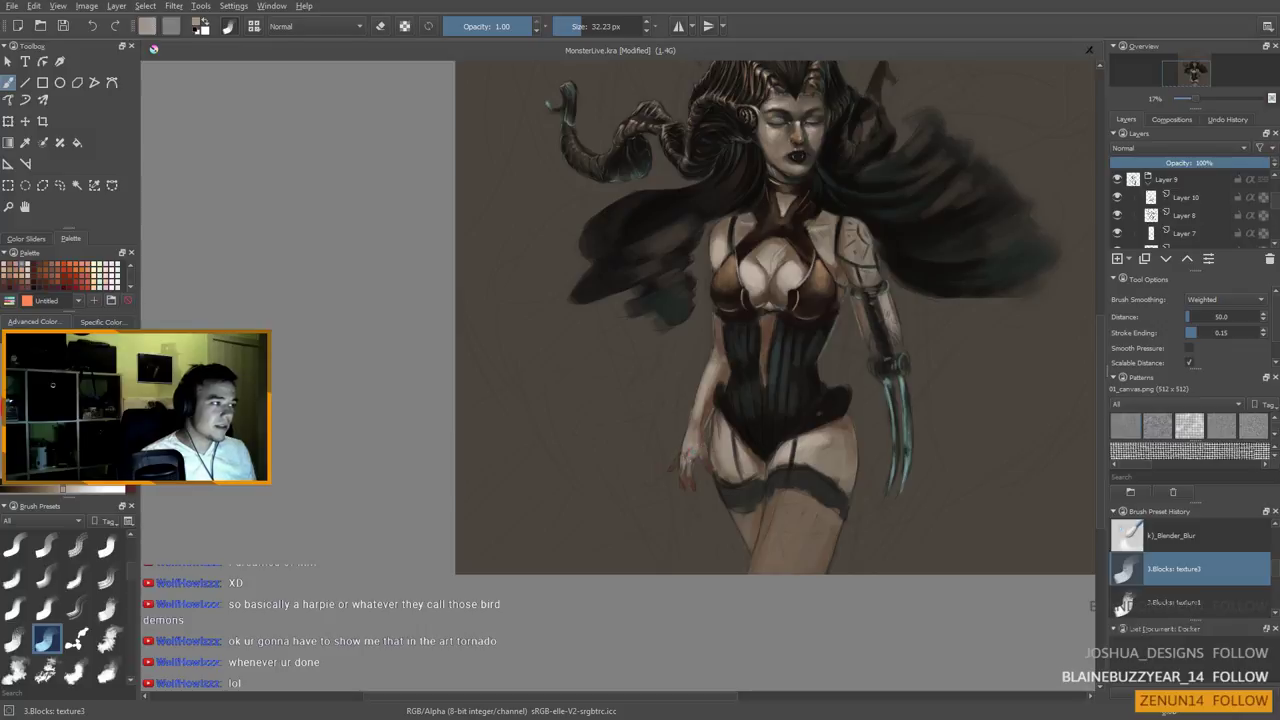
pyautogui.keyDown('ctrl'); pyautogui.click(708, 461); pyautogui.keyUp('ctrl')
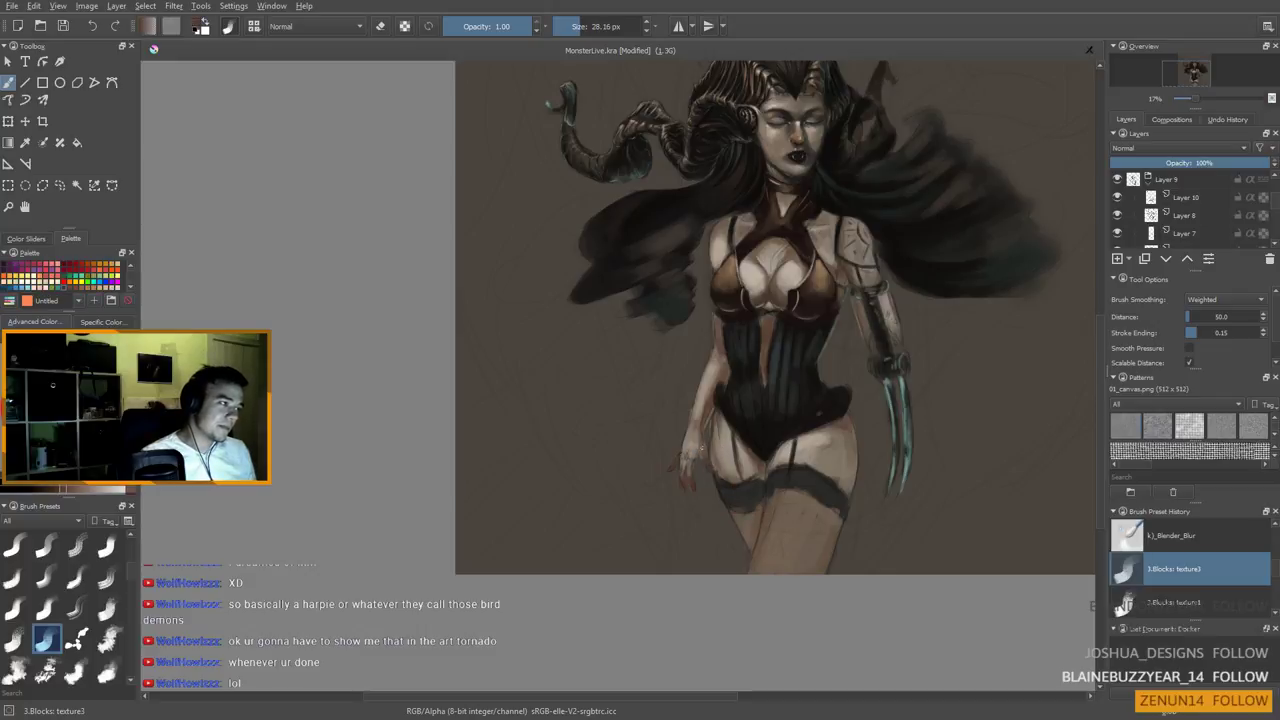
pyautogui.moveTo(687, 463); pyautogui.dragTo(679, 471)
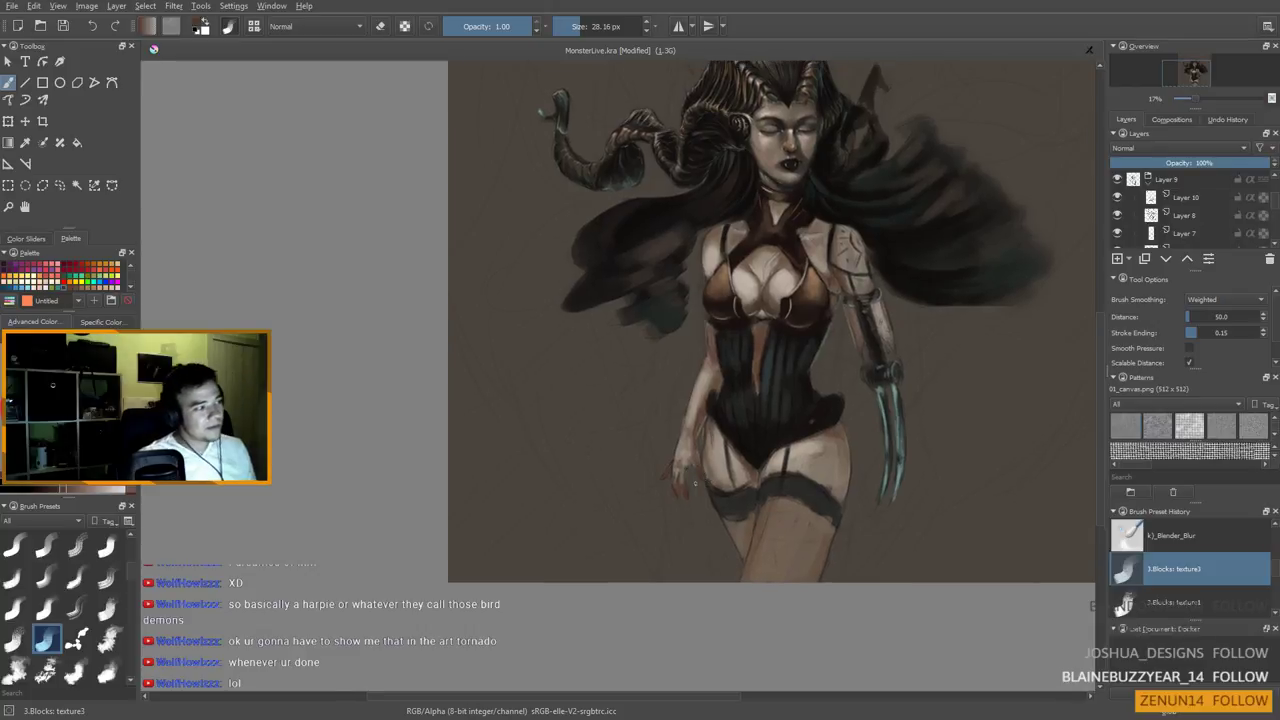
# Outline-select the human hand from the wrist to the fingertips, hiding background Layer 12 temporarily to see the hand's edges
pyautogui.scroll(-2, 679, 471)
pyautogui.scroll(3, 675, 475)
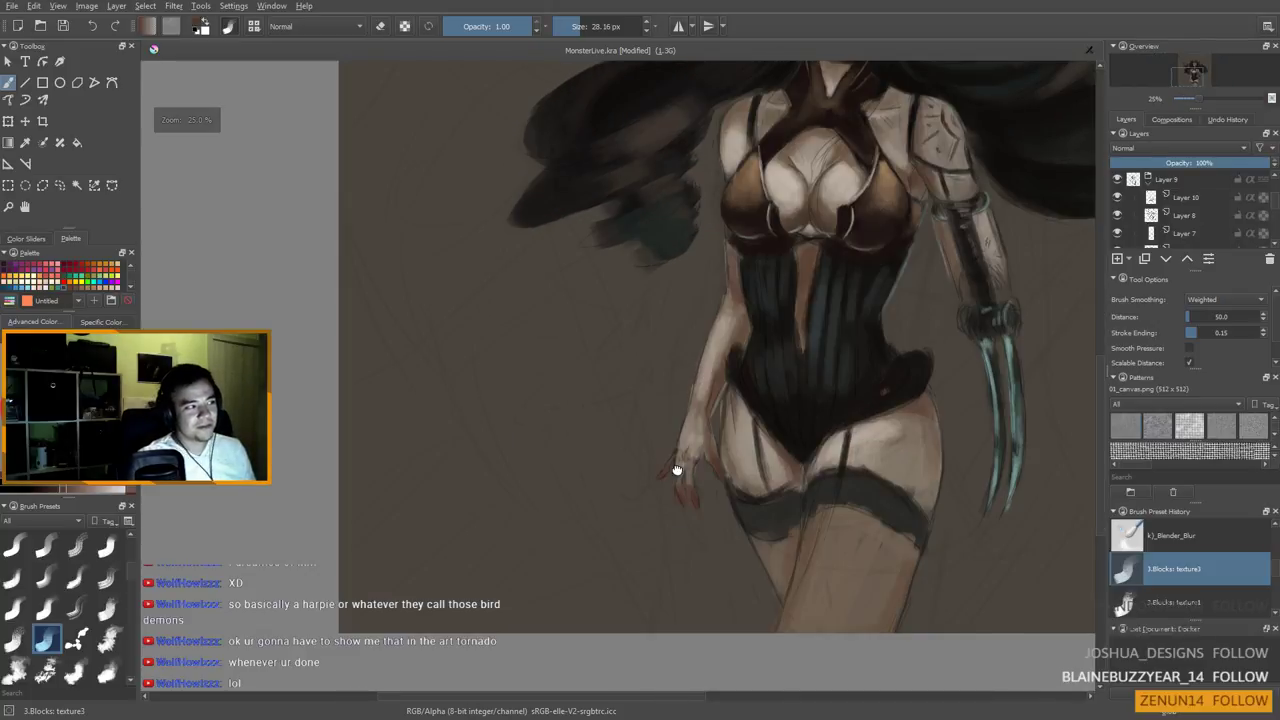
pyautogui.click(59, 186)
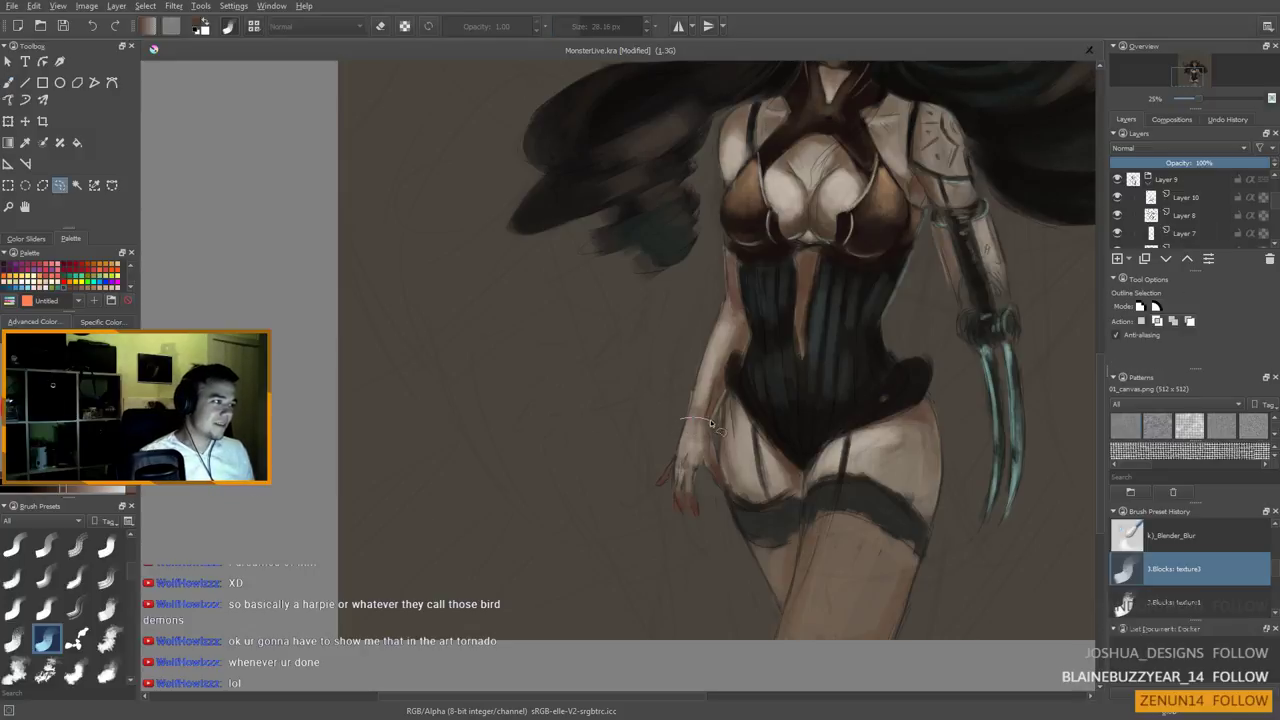
pyautogui.moveTo(727, 477)
pyautogui.mouseDown()
pyautogui.moveTo(733, 514)
pyautogui.moveTo(680, 533)
pyautogui.moveTo(668, 428)
pyautogui.moveTo(684, 441)
pyautogui.mouseUp()
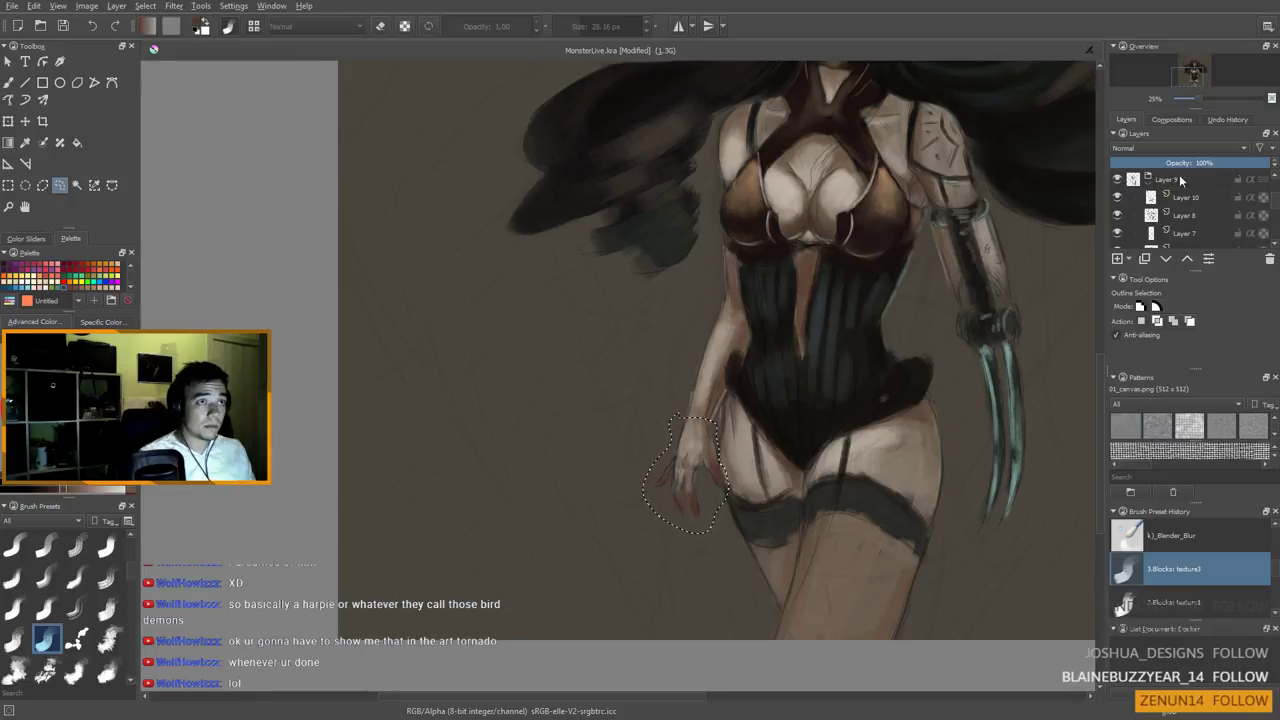
pyautogui.scroll(5, 1220, 235)
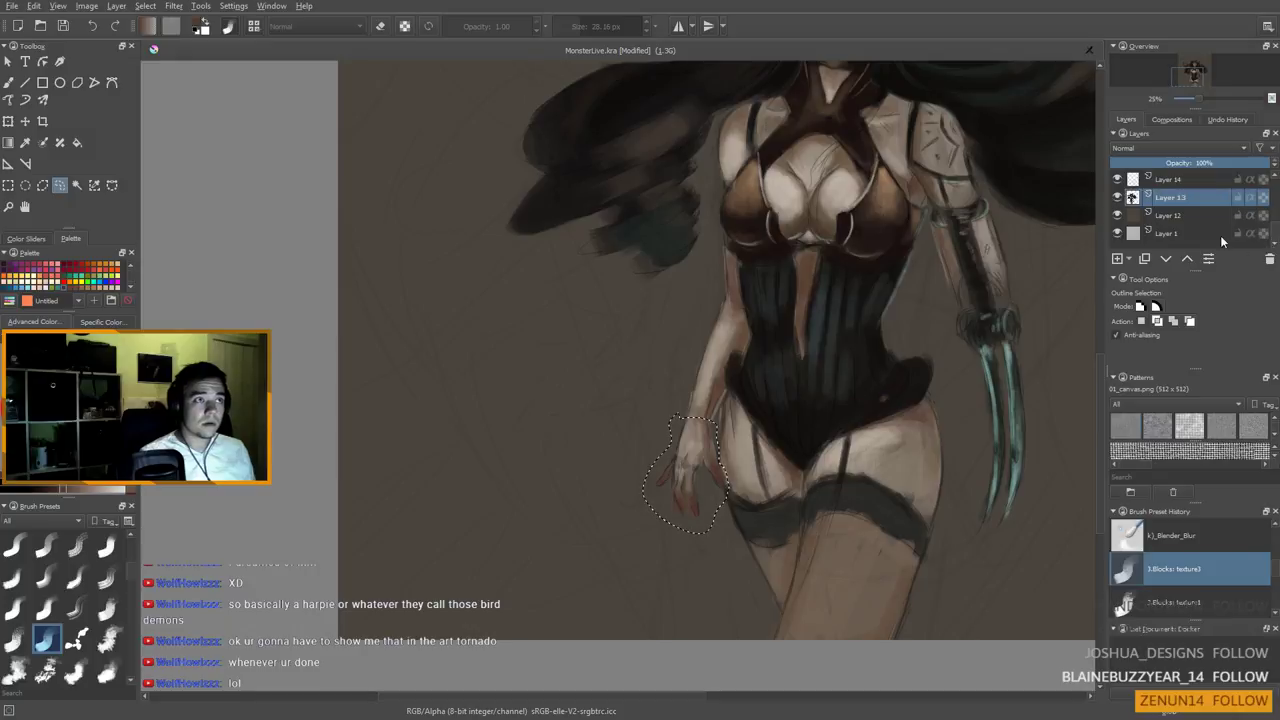
pyautogui.click(1117, 215)
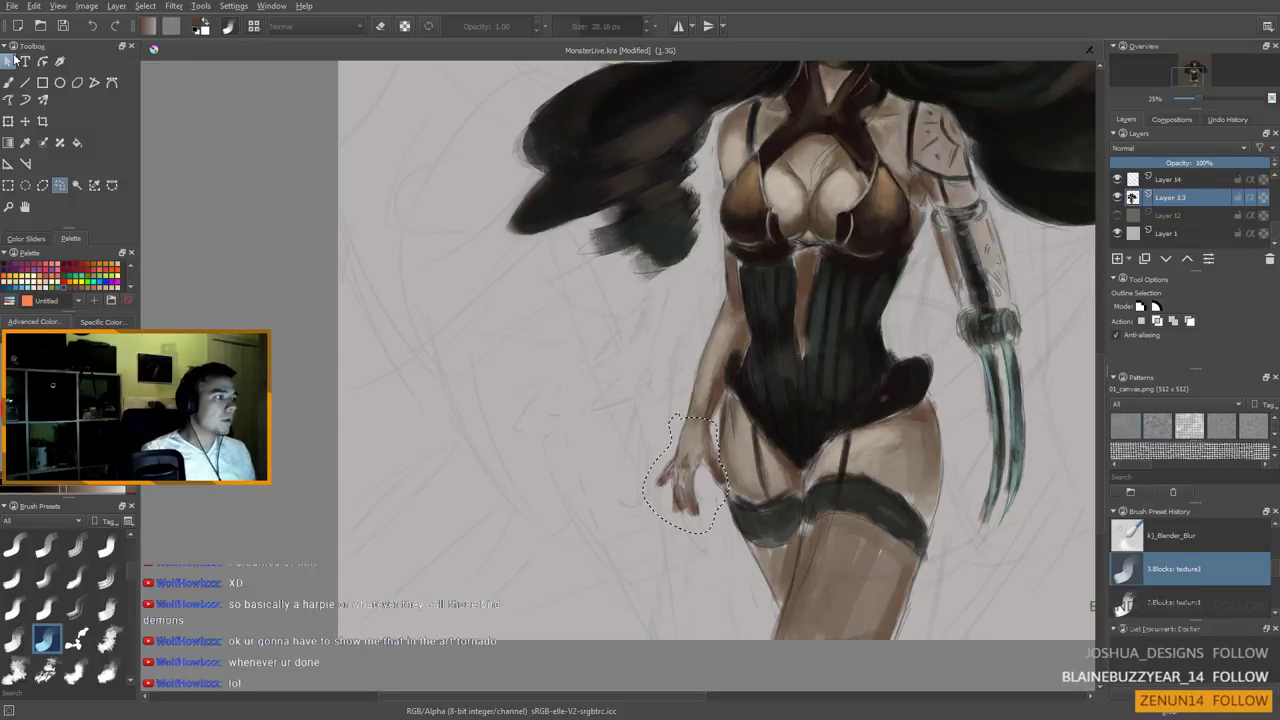
pyautogui.click(1117, 216)
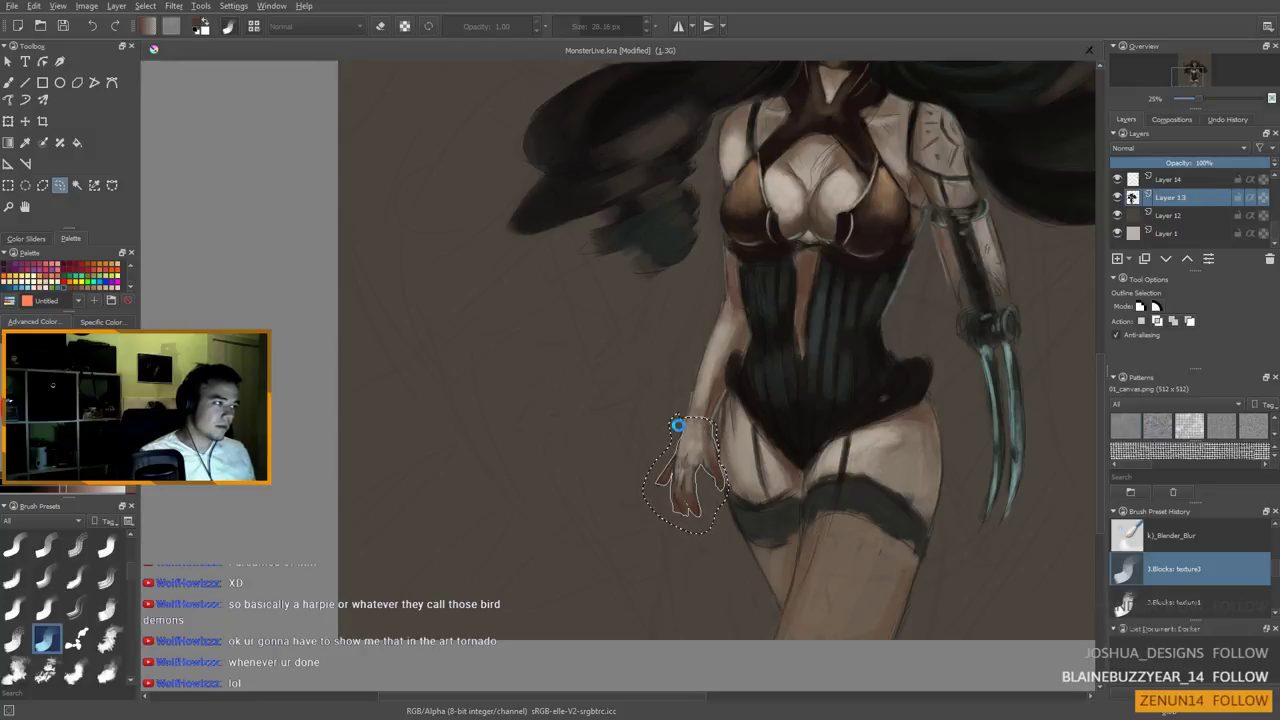
# Check the hand selection against the whole figure, with background Layer 12 hidden and shown
pyautogui.scroll(-3, 694, 421)
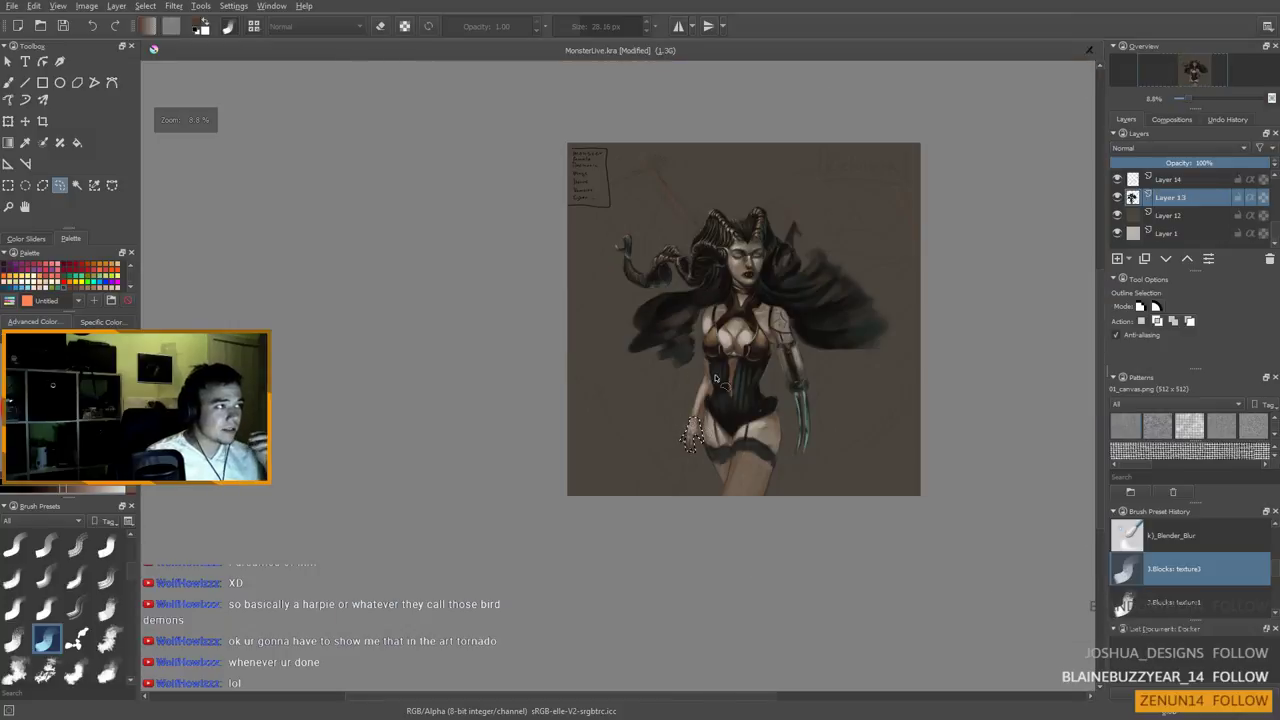
pyautogui.scroll(3, 700, 324)
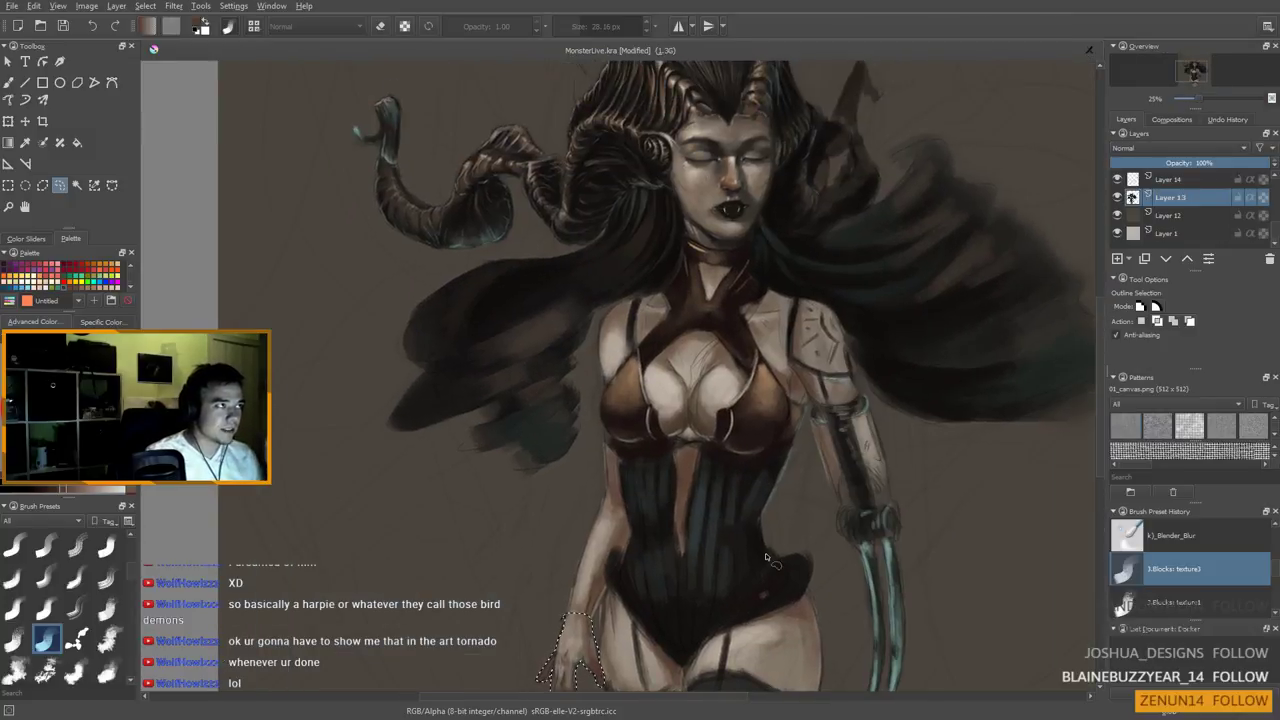
pyautogui.moveTo(775, 565); pyautogui.dragTo(812, 532)
pyautogui.moveTo(676, 552); pyautogui.dragTo(706, 433)
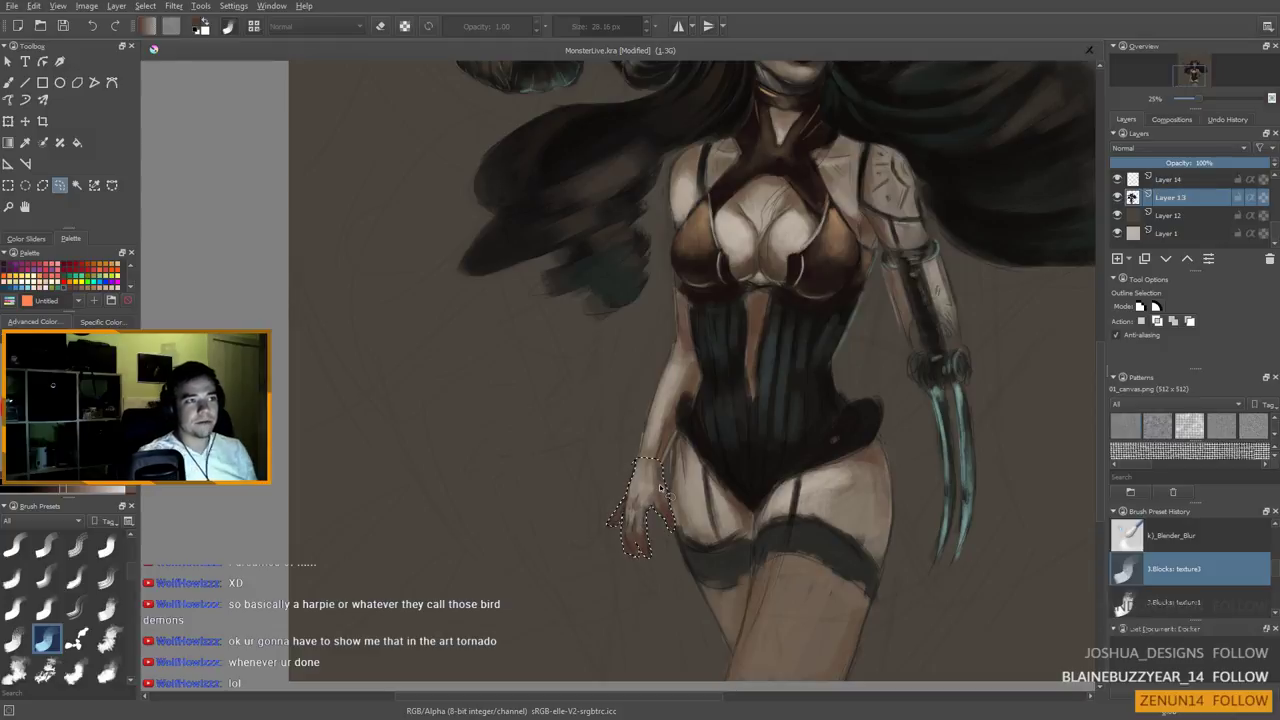
pyautogui.click(1117, 216)
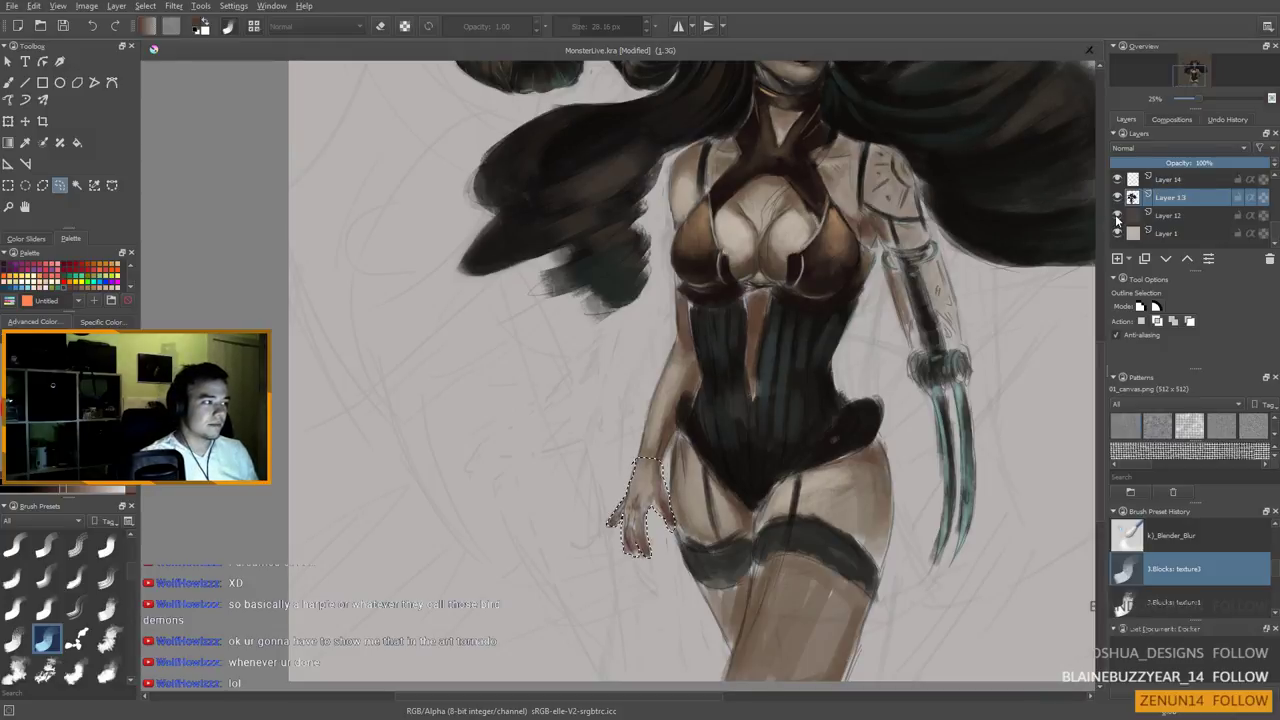
pyautogui.click(1117, 216)
pyautogui.click(1117, 216)
pyautogui.click(1117, 216)
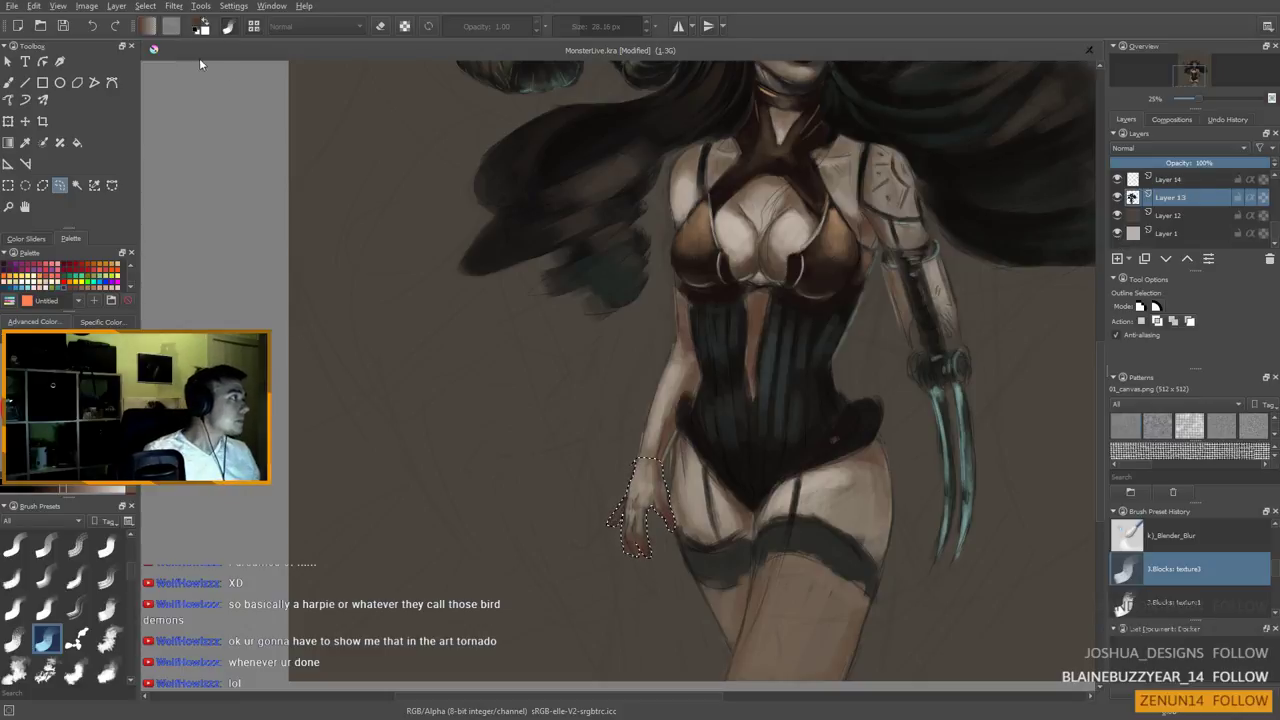
# Copy the selected hand merged from the visible layers and paste it as a new layer
pyautogui.click(35, 7)
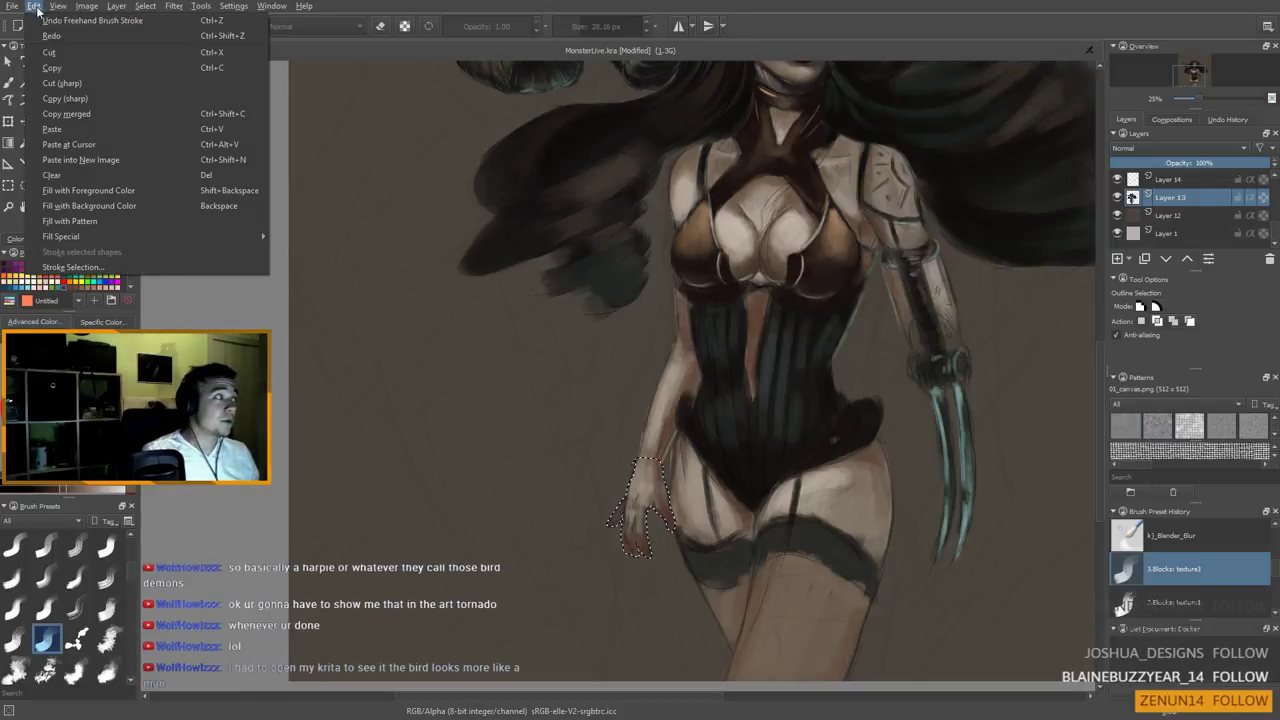
pyautogui.click(80, 115)
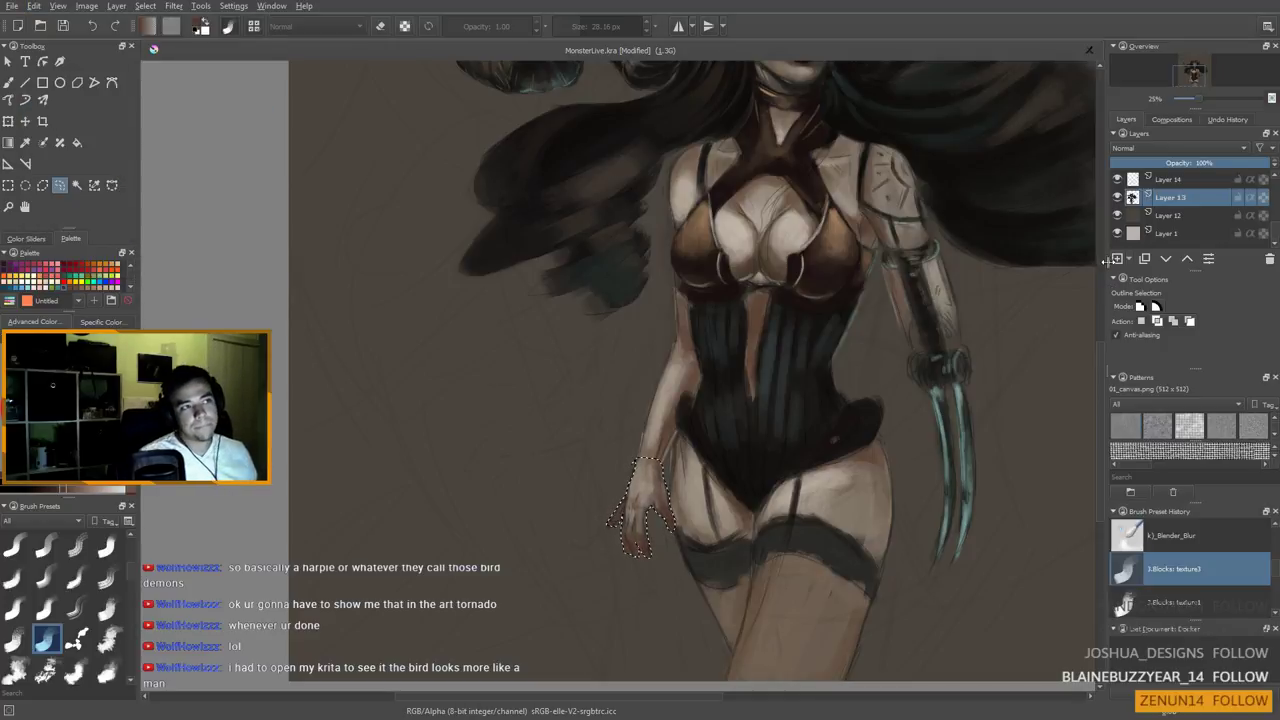
pyautogui.hotkey('ctrl', 'v')
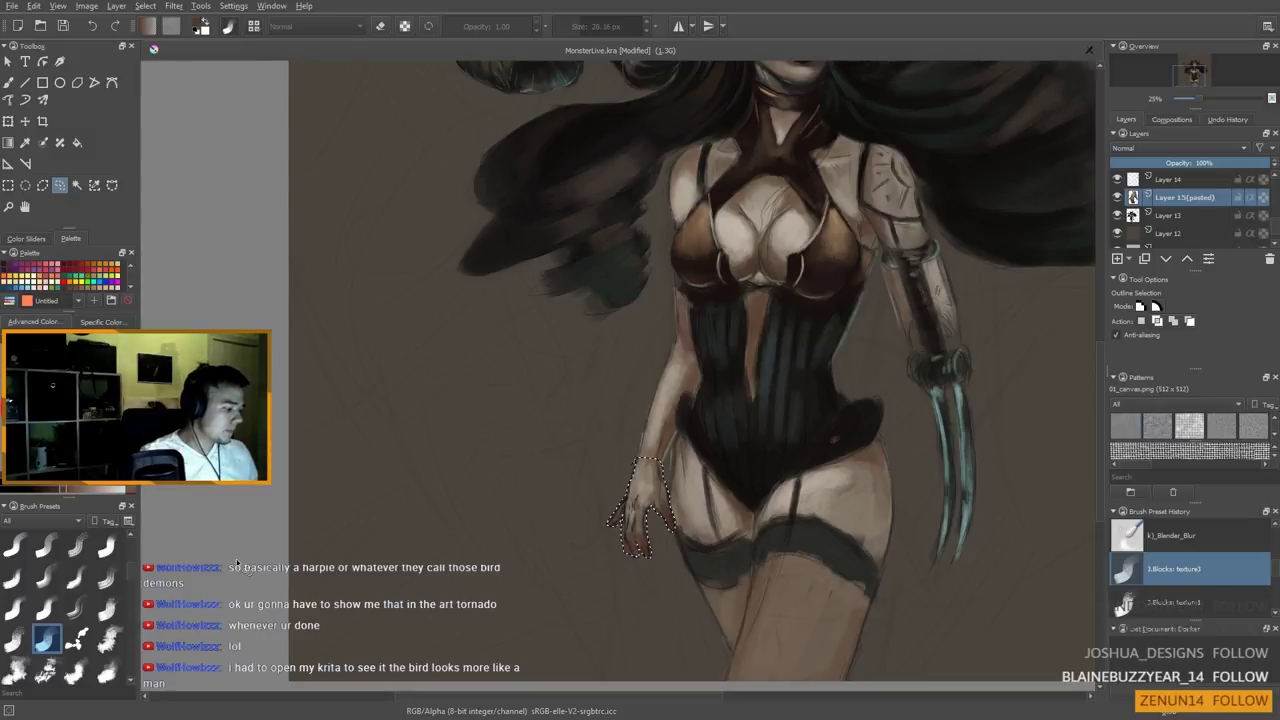
# Scale the pasted hand up slightly about its centre, keep it aligned with the wrist, and apply the transform
pyautogui.hotkey('ctrl', 't')
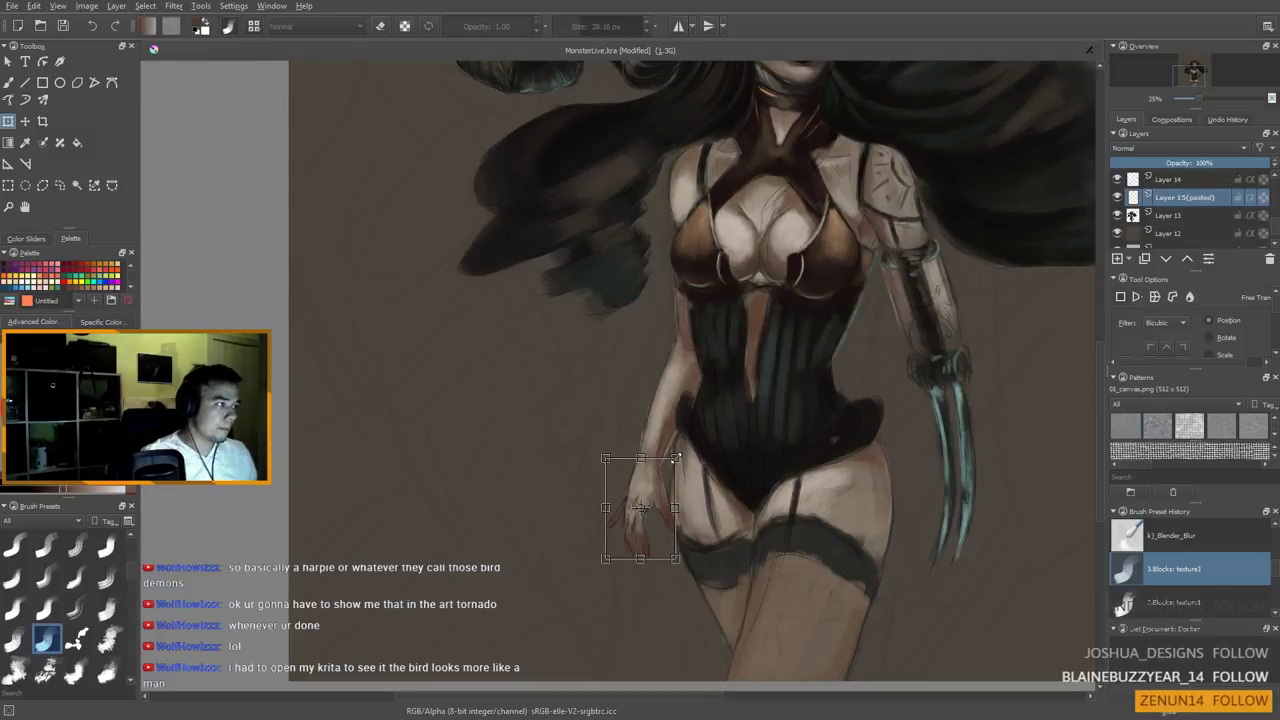
pyautogui.moveTo(676, 458); pyautogui.dragTo(650, 469)
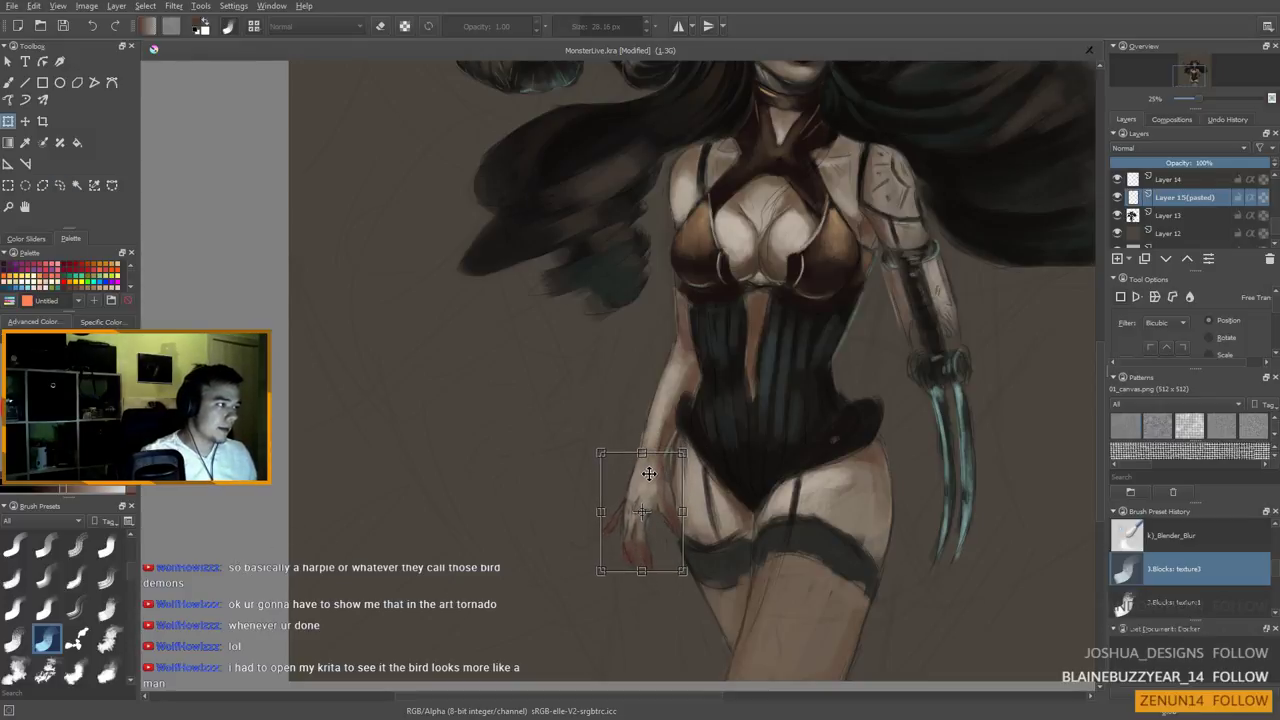
pyautogui.scroll(-1, 705, 463)
pyautogui.scroll(1, 718, 470)
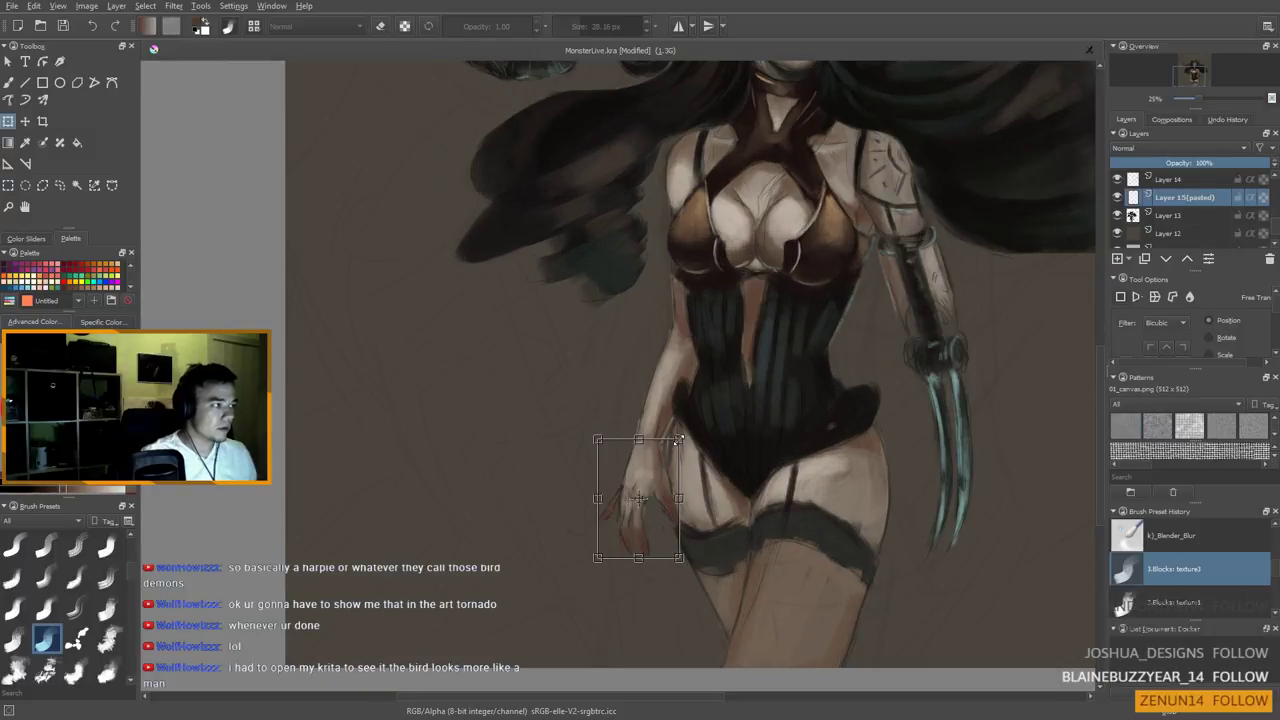
pyautogui.moveTo(679, 439)
pyautogui.mouseDown()
pyautogui.moveTo(644, 477)
pyautogui.moveTo(677, 439)
pyautogui.mouseUp()
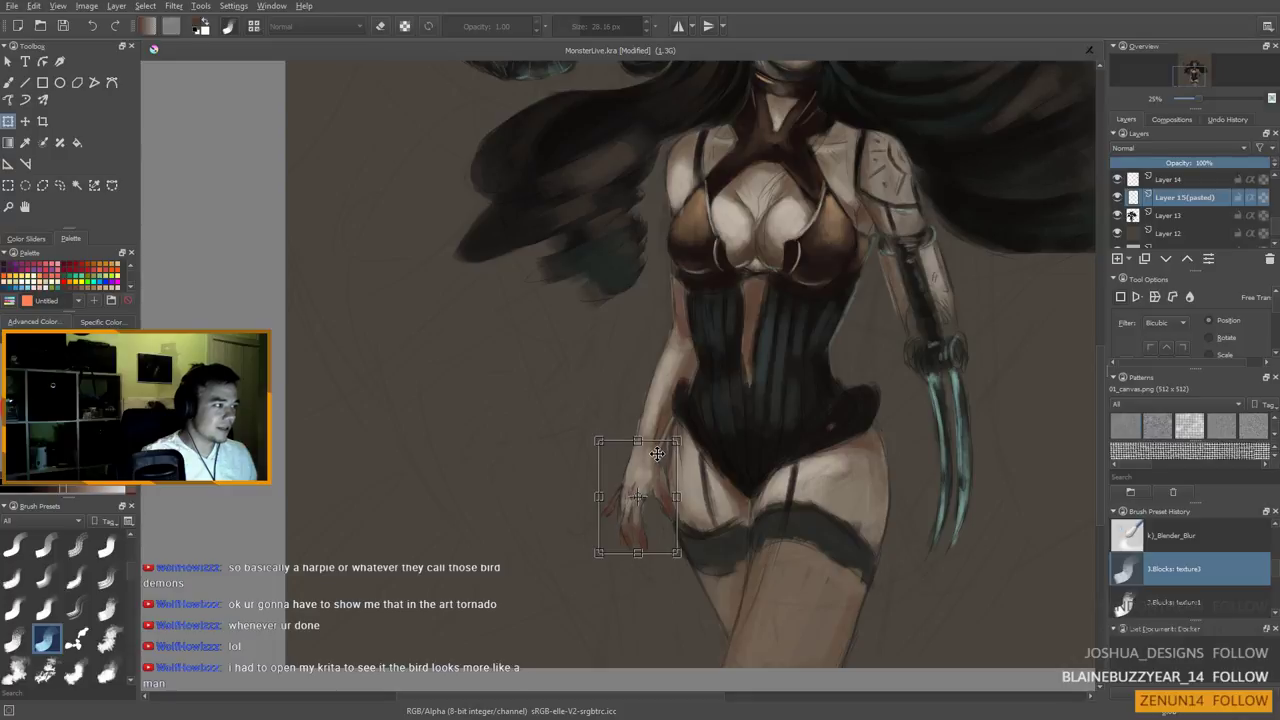
pyautogui.press('Return')
pyautogui.scroll(-1, 726, 460)
pyautogui.scroll(-1, 726, 460)
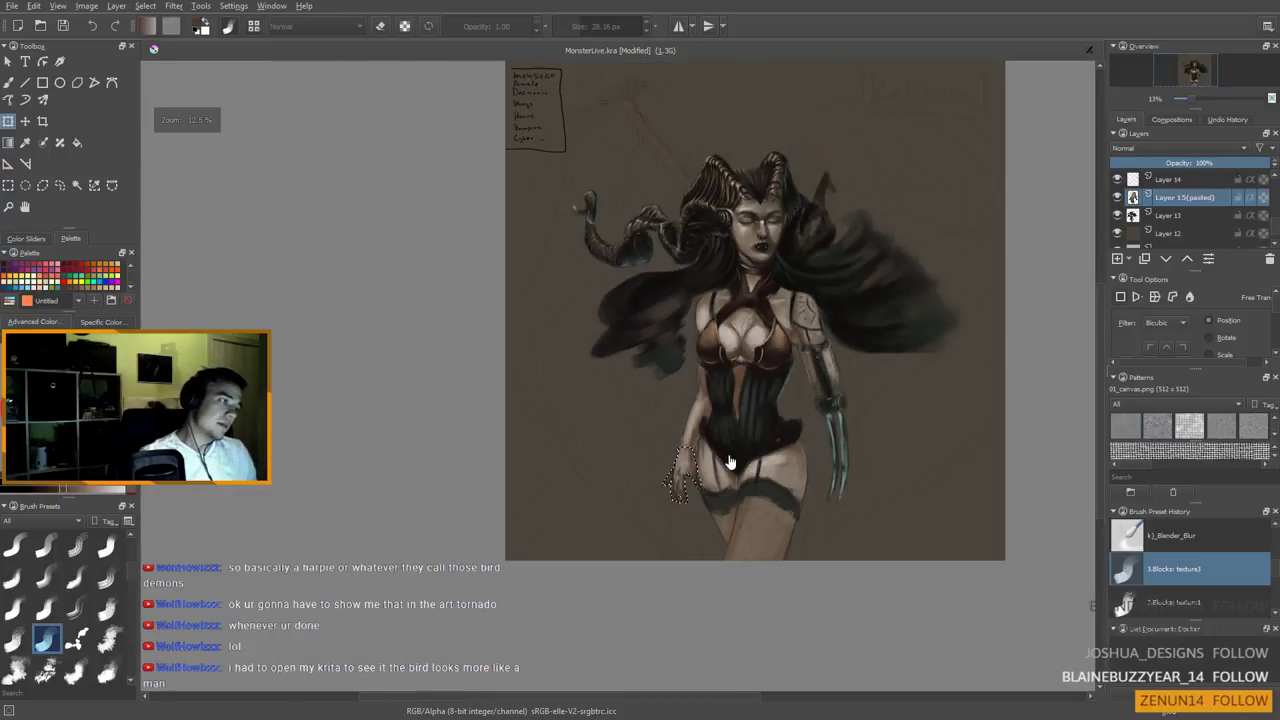
pyautogui.scroll(1, 728, 458)
# Clear the hand selection and save the painting under its existing name, MonsterLive.kra
pyautogui.hotkey('ctrl', 'shift', 's')
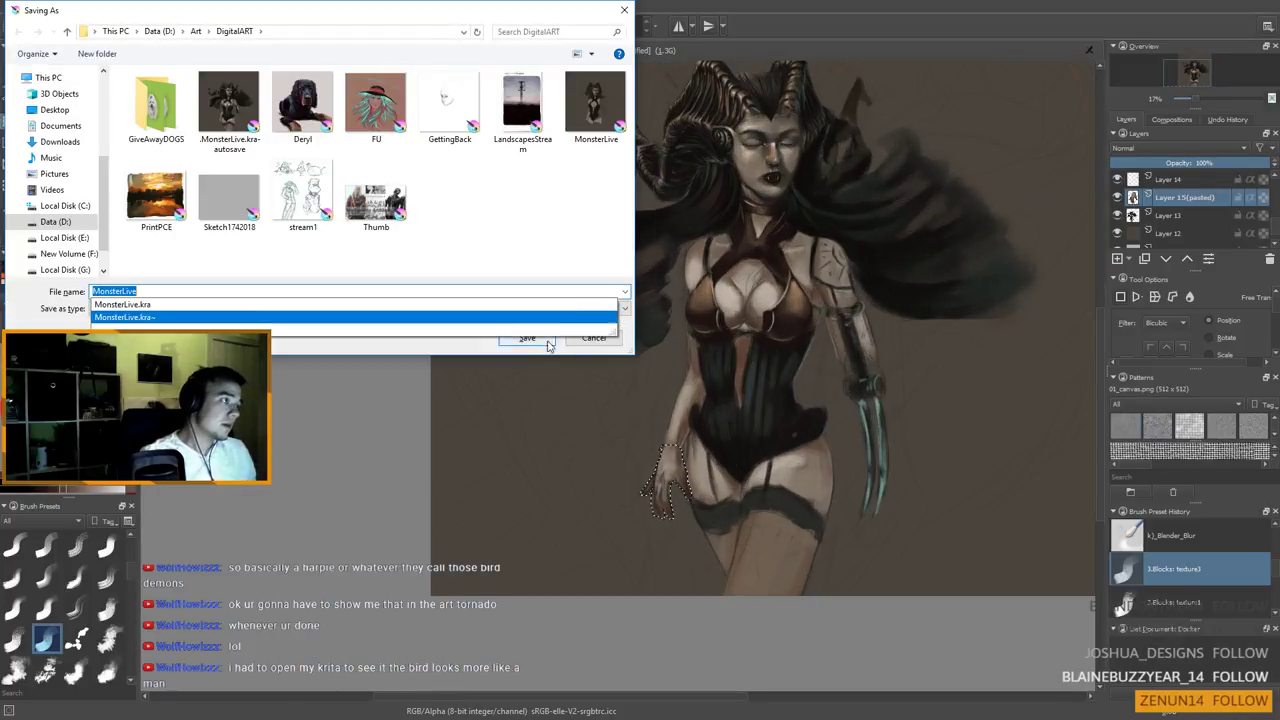
pyautogui.click(623, 10)
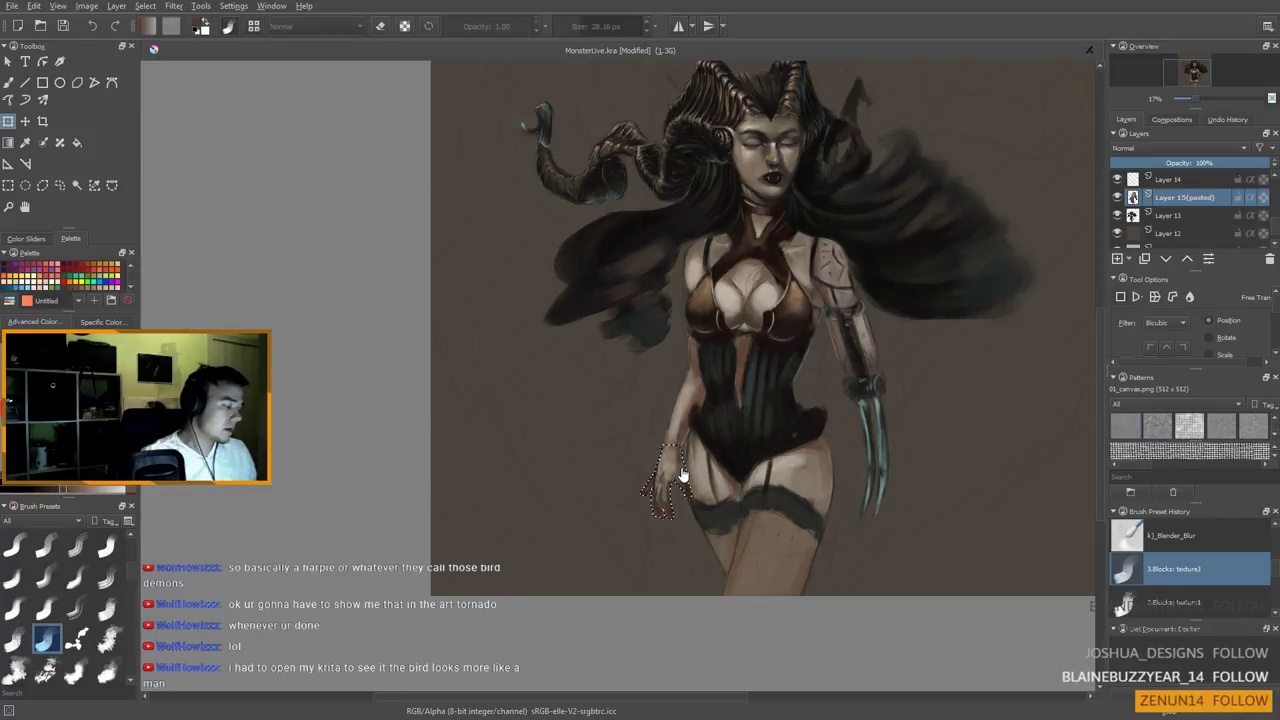
pyautogui.scroll(-1, 726, 416)
pyautogui.scroll(3, 714, 486)
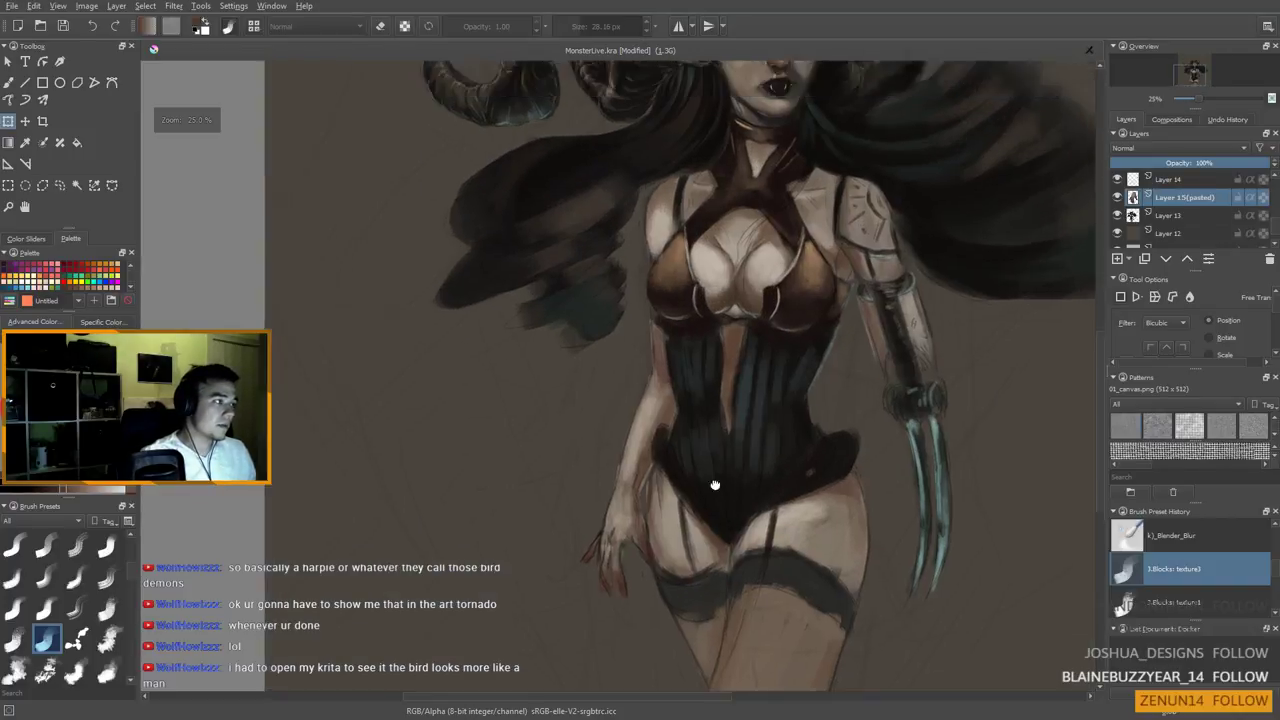
pyautogui.scroll(-4, 714, 486)
pyautogui.scroll(2, 709, 523)
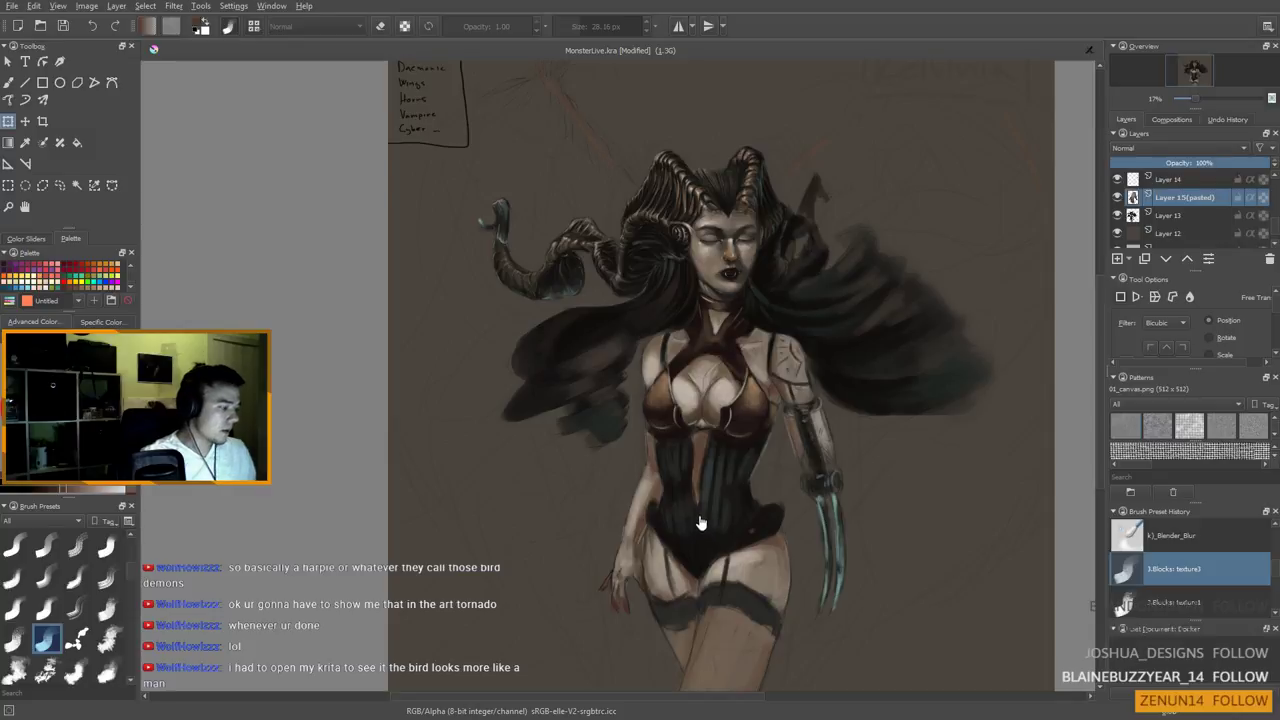
pyautogui.hotkey('ctrl', 's')
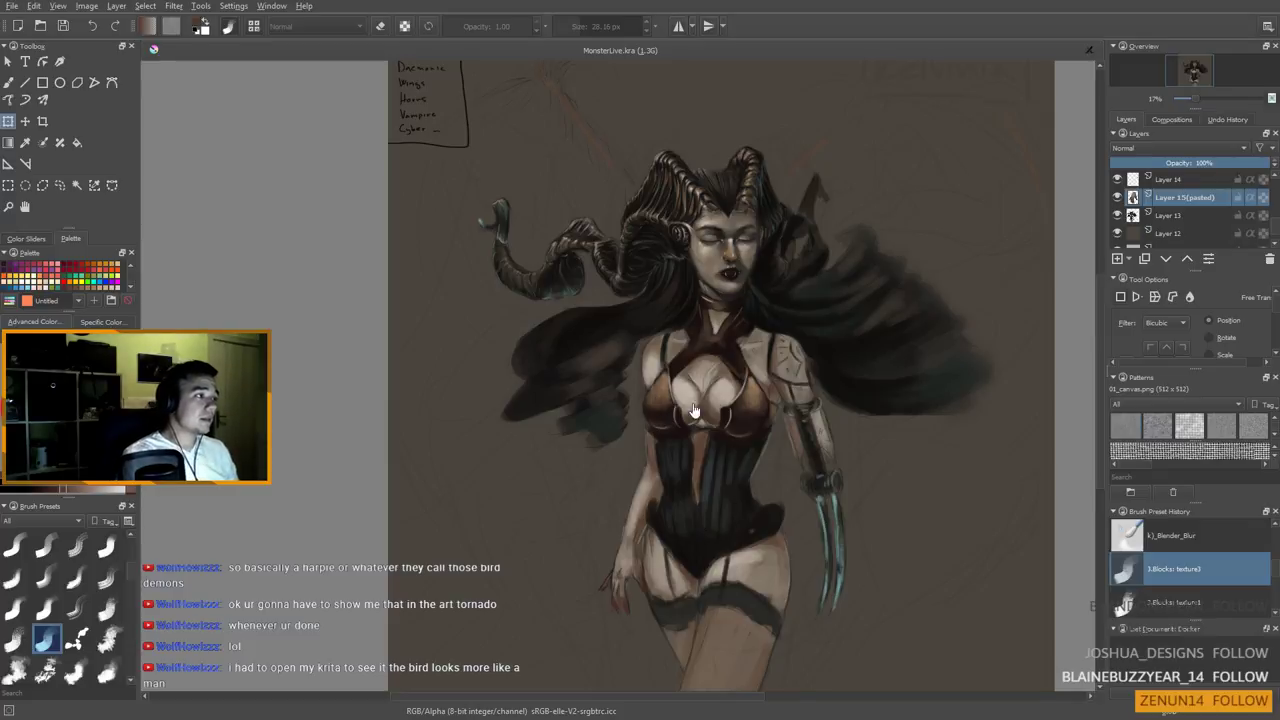
# Mirror the canvas view and paint sampled skin tones on the chest on the human arm's side, raising the brush to about 47 px
pyautogui.press('b')
pyautogui.keyDown('ctrl'); pyautogui.click(722, 380); pyautogui.keyUp('ctrl')
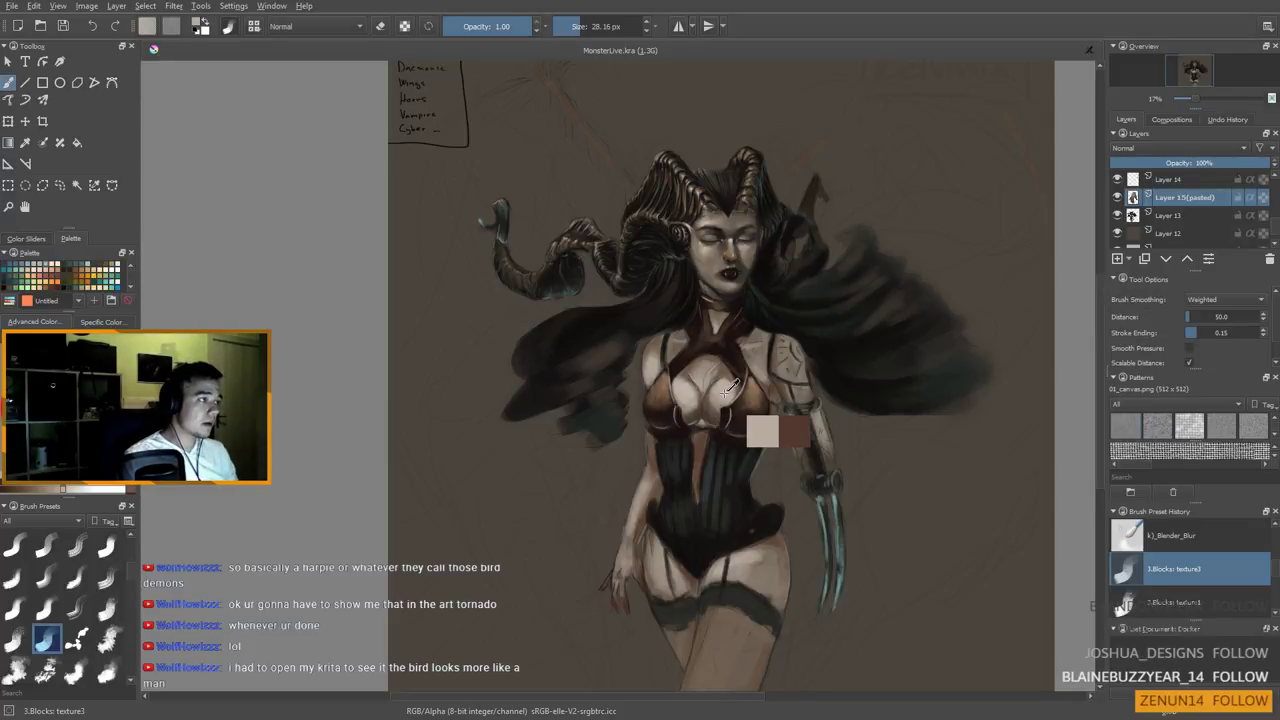
pyautogui.keyDown('ctrl'); pyautogui.click(712, 213); pyautogui.keyUp('ctrl')
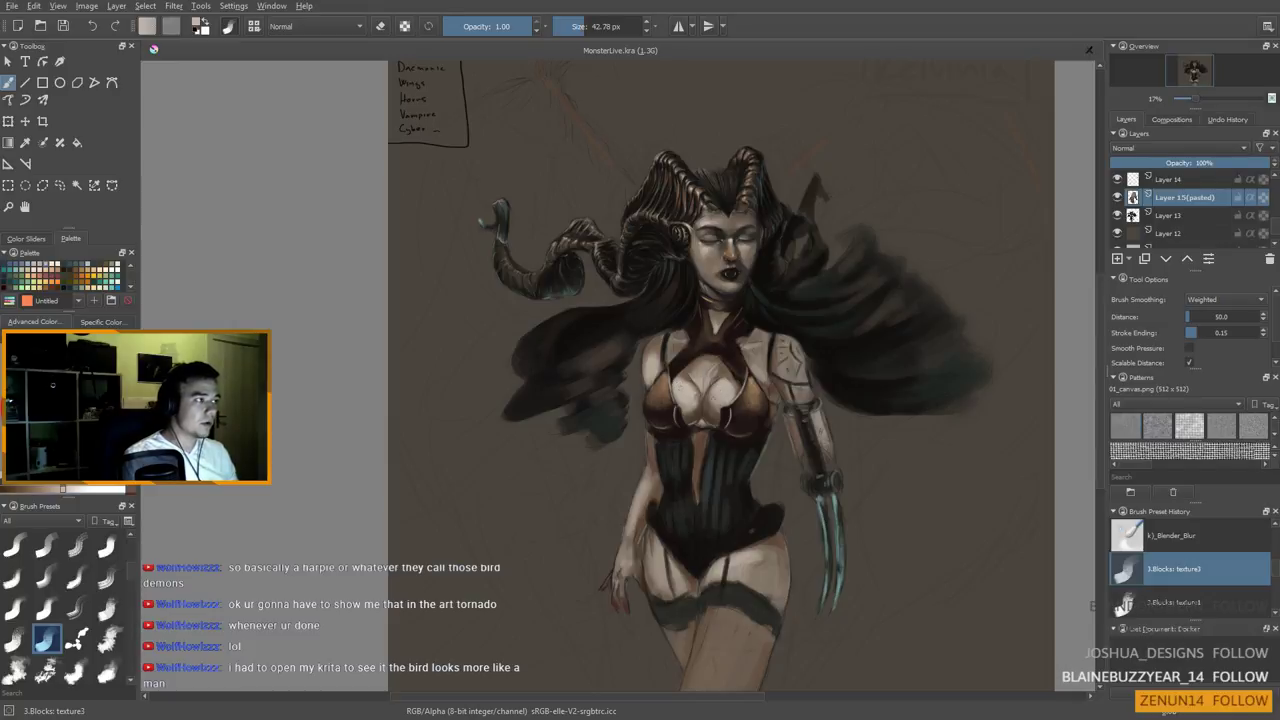
pyautogui.press('m')
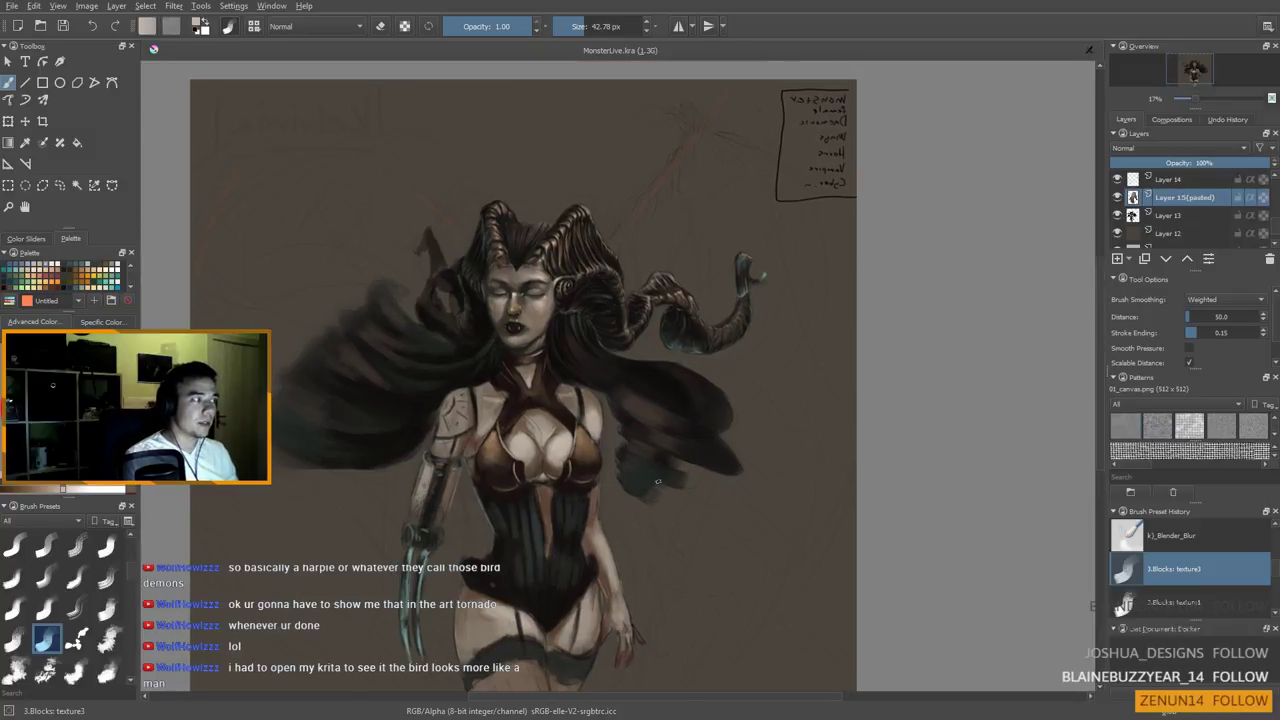
pyautogui.moveTo(658, 482); pyautogui.dragTo(659, 453)
pyautogui.keyDown('ctrl'); pyautogui.click(527, 396); pyautogui.keyUp('ctrl')
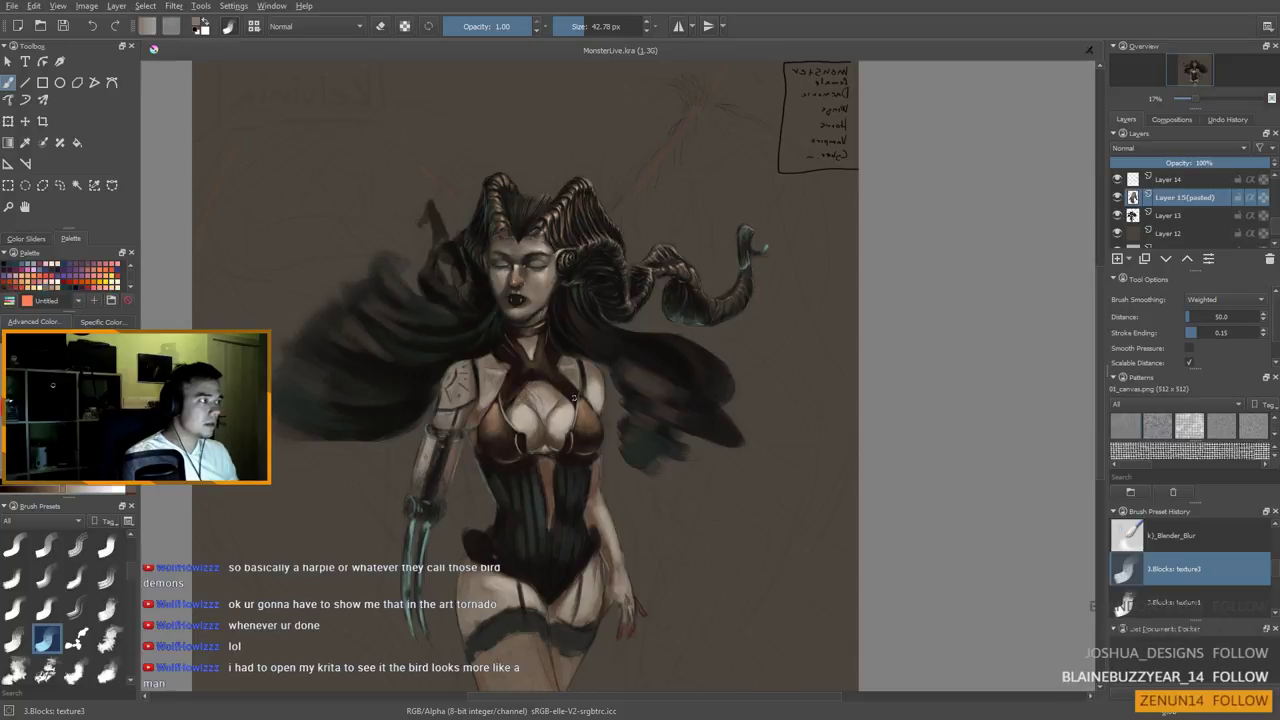
pyautogui.moveTo(566, 401); pyautogui.dragTo(570, 408)
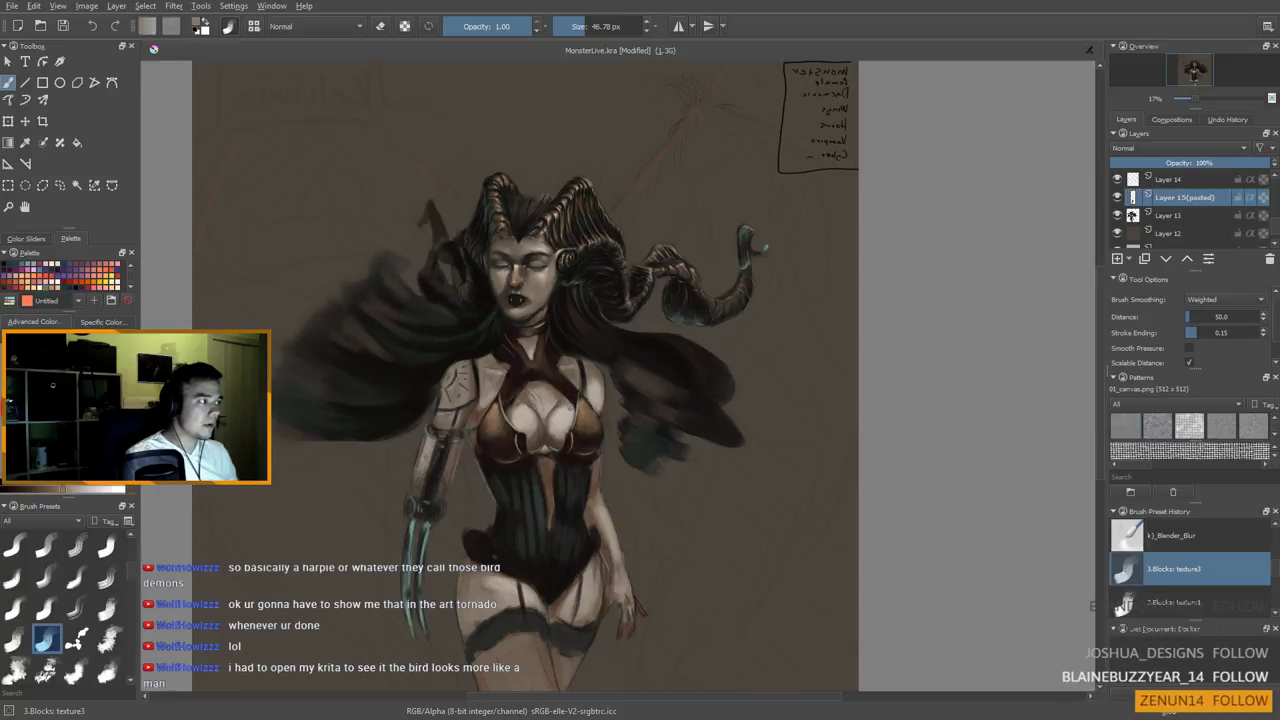
# Shade the upper breast on the mechanical arm's side and the skin between the straps with sampled tones at about 47 px
pyautogui.keyDown('ctrl'); pyautogui.click(455, 427); pyautogui.keyUp('ctrl')
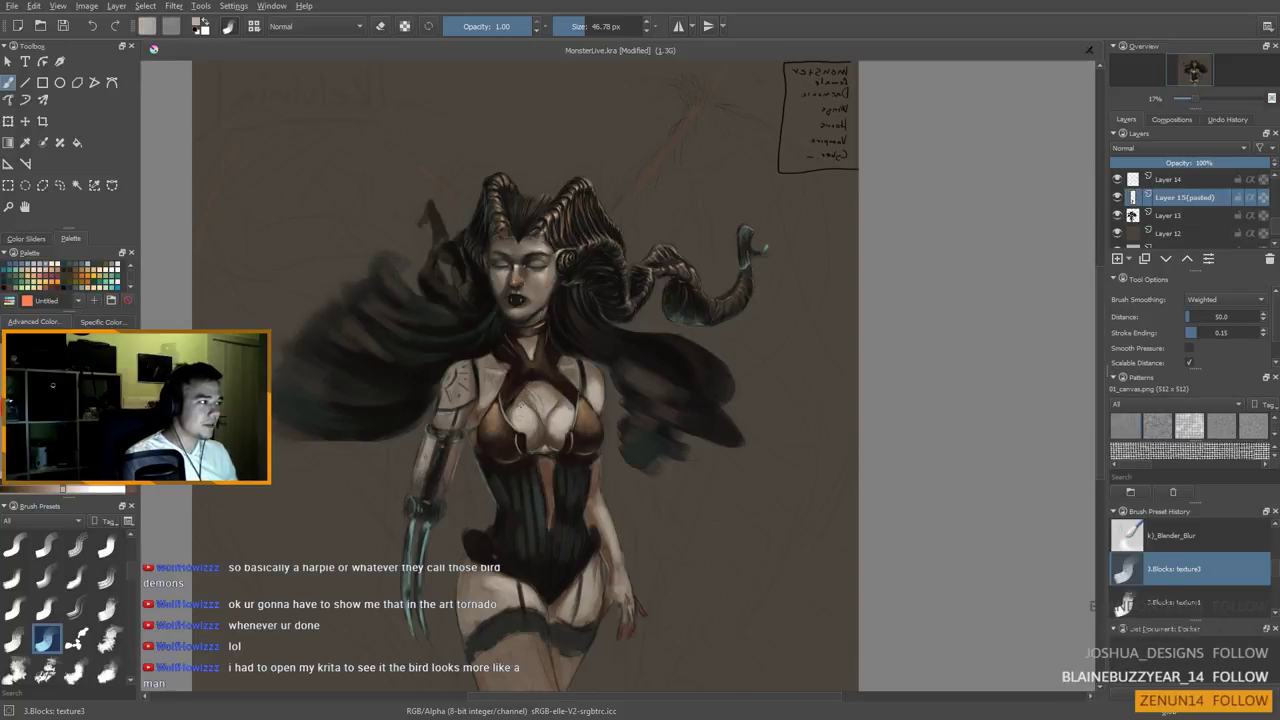
pyautogui.moveTo(521, 405); pyautogui.dragTo(512, 415)
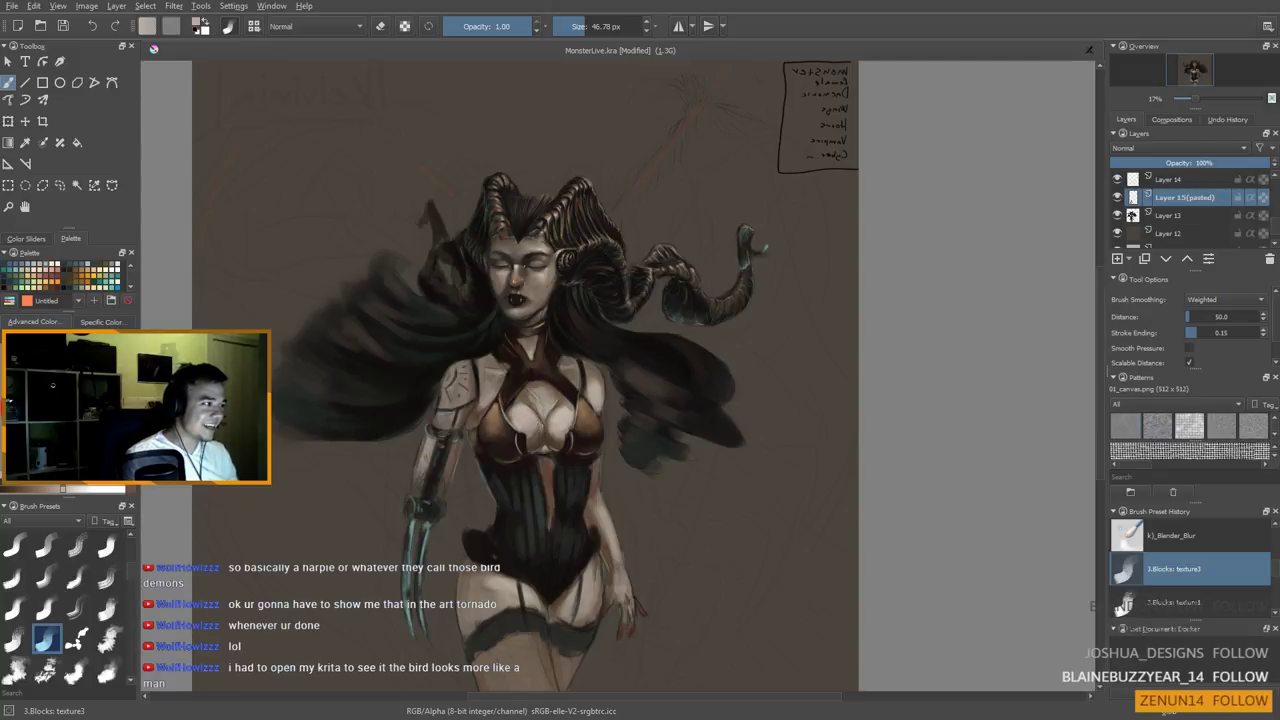
pyautogui.keyDown('ctrl'); pyautogui.click(559, 431); pyautogui.keyUp('ctrl')
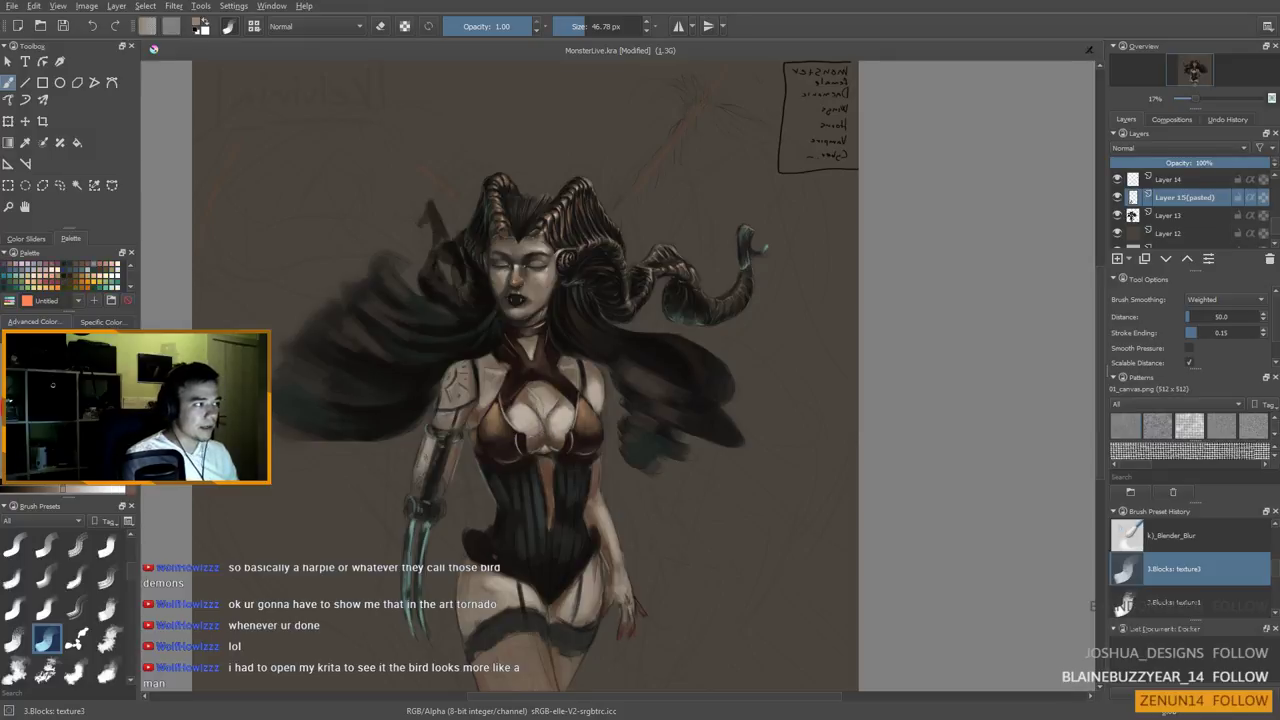
pyautogui.keyDown('ctrl'); pyautogui.click(557, 415); pyautogui.keyUp('ctrl')
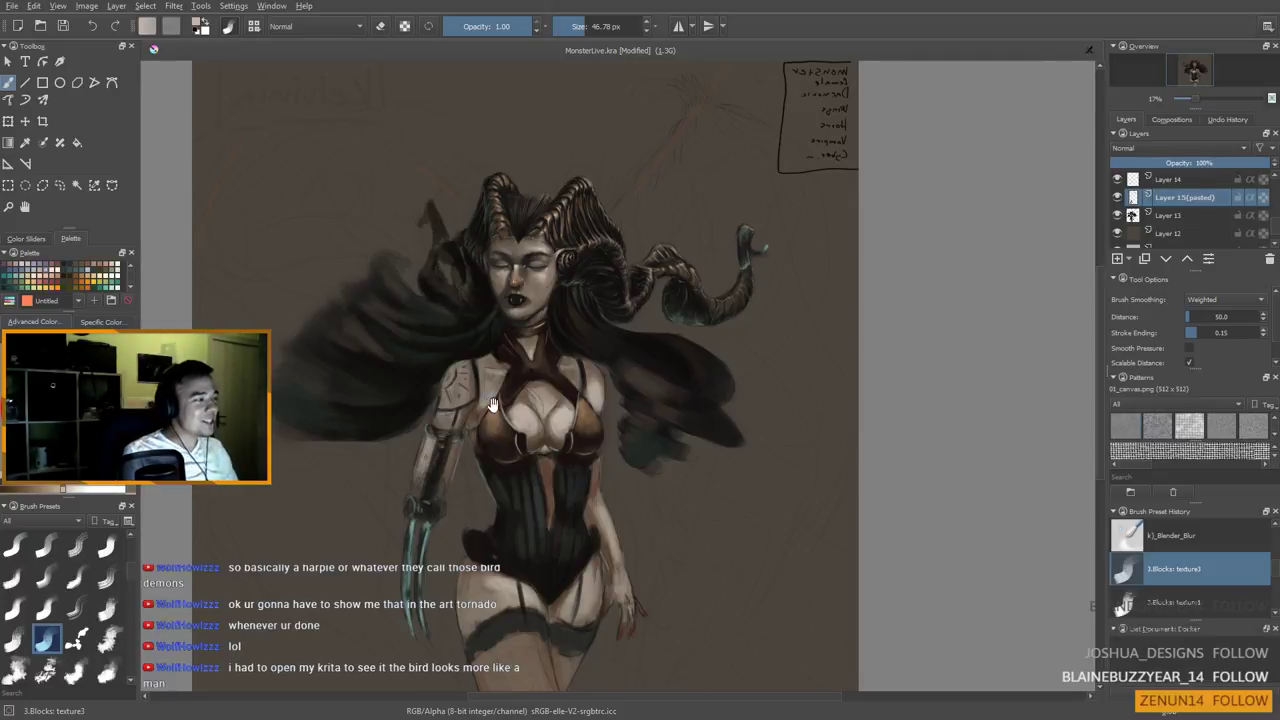
pyautogui.moveTo(548, 398); pyautogui.dragTo(588, 353)
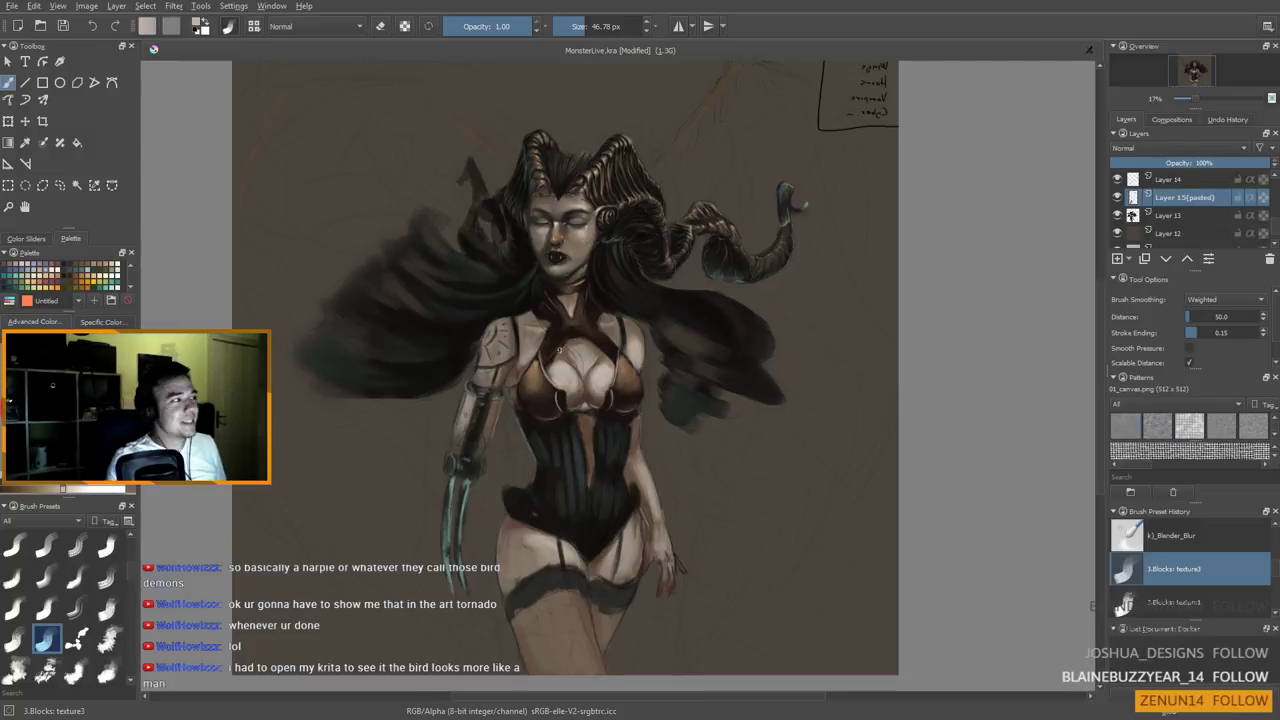
pyautogui.scroll(2, 485, 344)
pyautogui.scroll(-2, 430, 430)
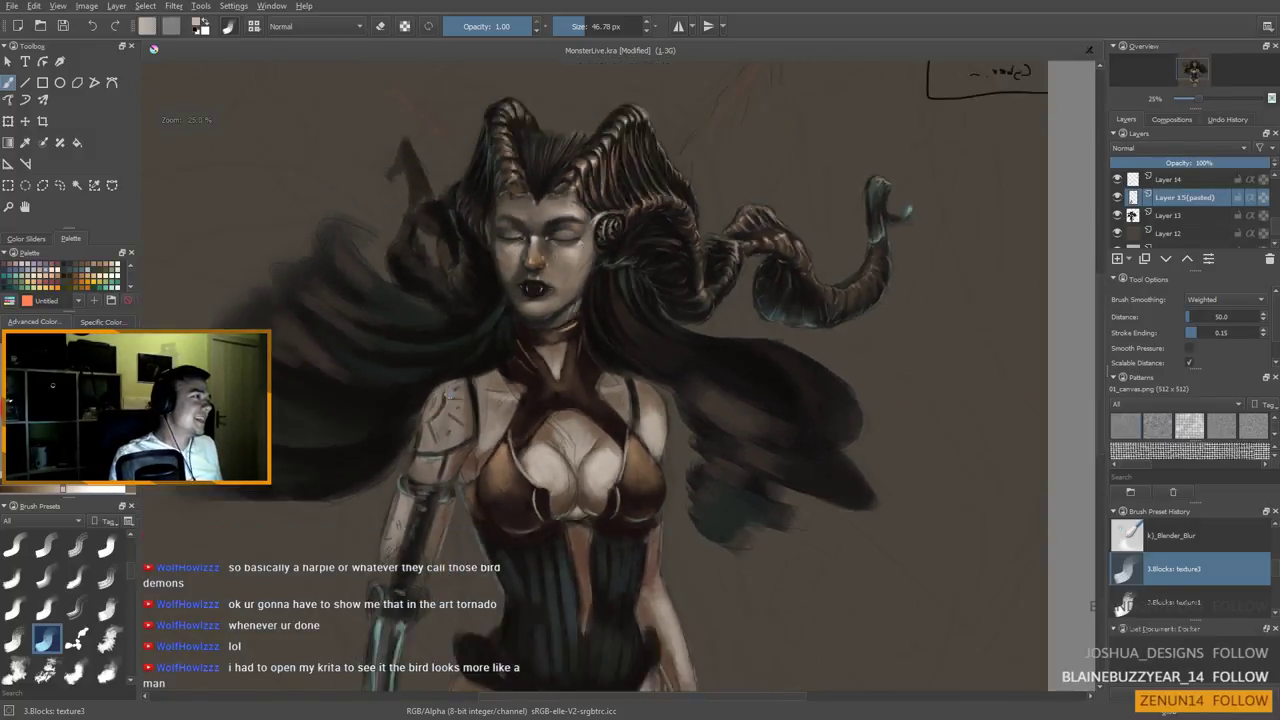
# Examine the mirrored painting close up and as a whole, checking the face, hair, chest, both arms and overall proportions
pyautogui.moveTo(467, 443); pyautogui.dragTo(487, 375)
pyautogui.moveTo(503, 434); pyautogui.dragTo(560, 380)
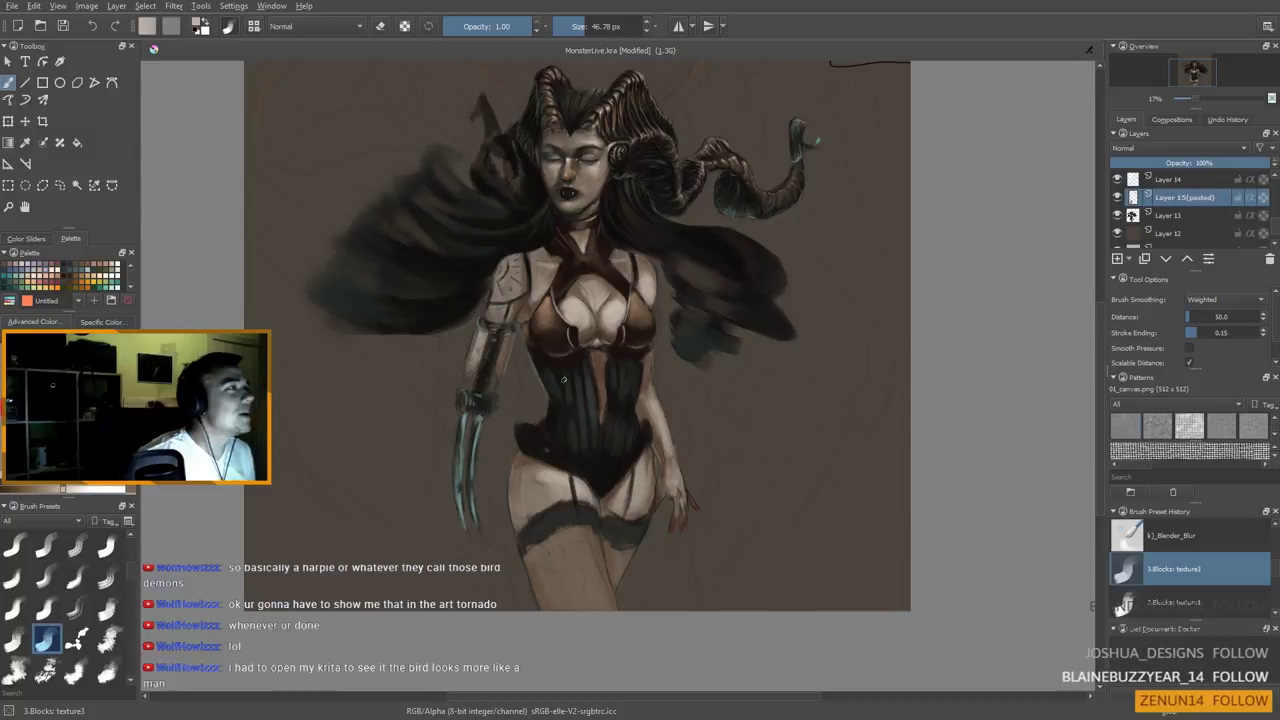
pyautogui.scroll(1, 591, 190)
pyautogui.moveTo(592, 190); pyautogui.dragTo(595, 242)
pyautogui.scroll(1, 555, 305)
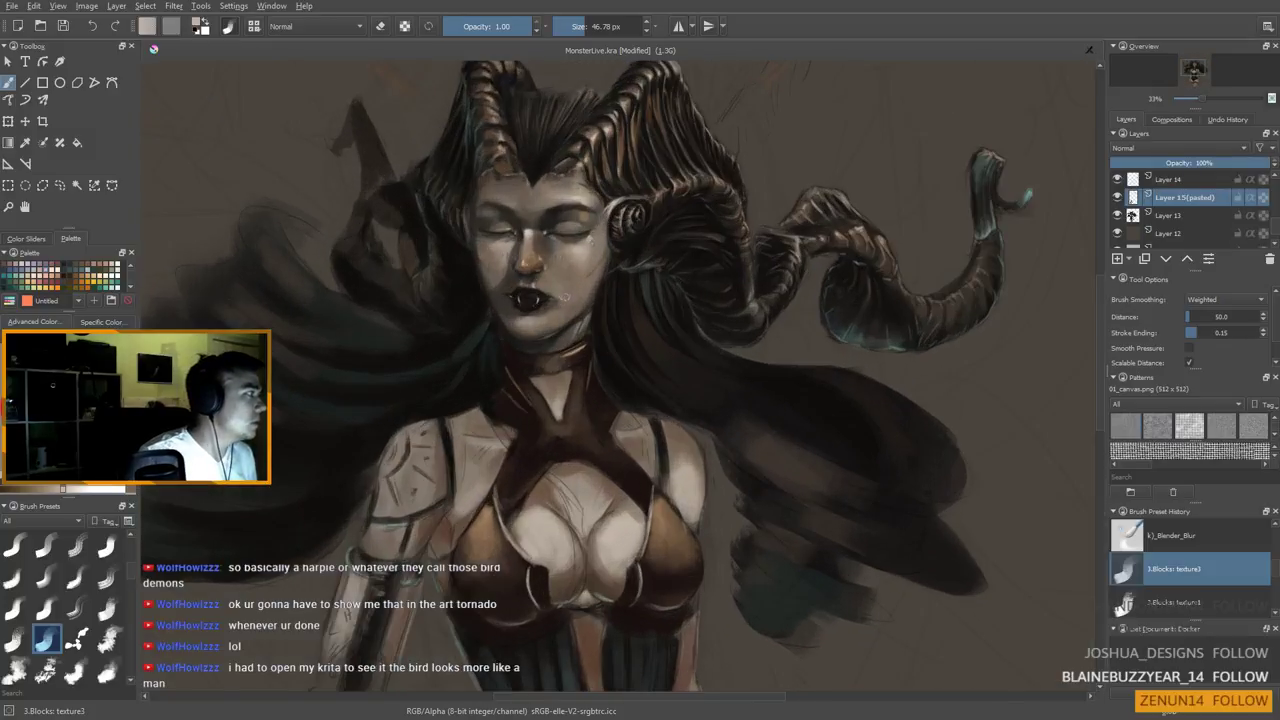
pyautogui.moveTo(555, 306); pyautogui.dragTo(636, 349)
pyautogui.scroll(-1, 657, 351)
pyautogui.scroll(-1, 657, 350)
pyautogui.moveTo(720, 318); pyautogui.dragTo(738, 292)
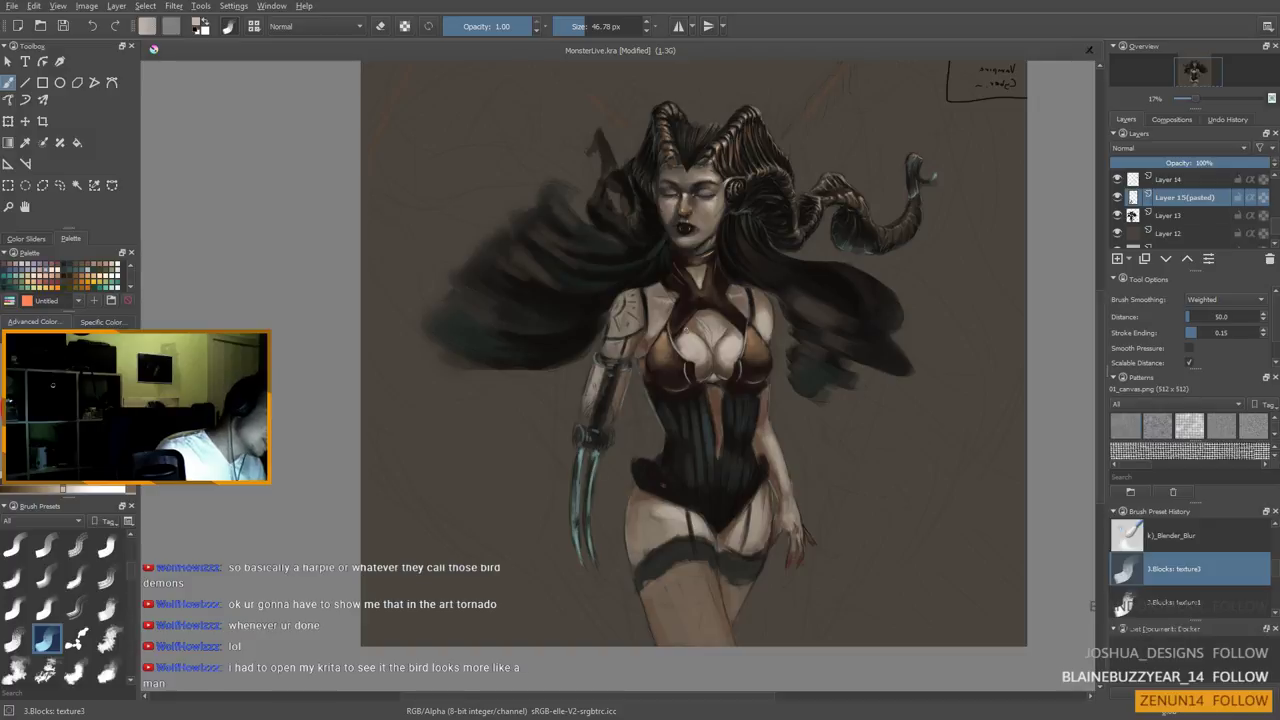
pyautogui.moveTo(594, 308); pyautogui.dragTo(574, 352)
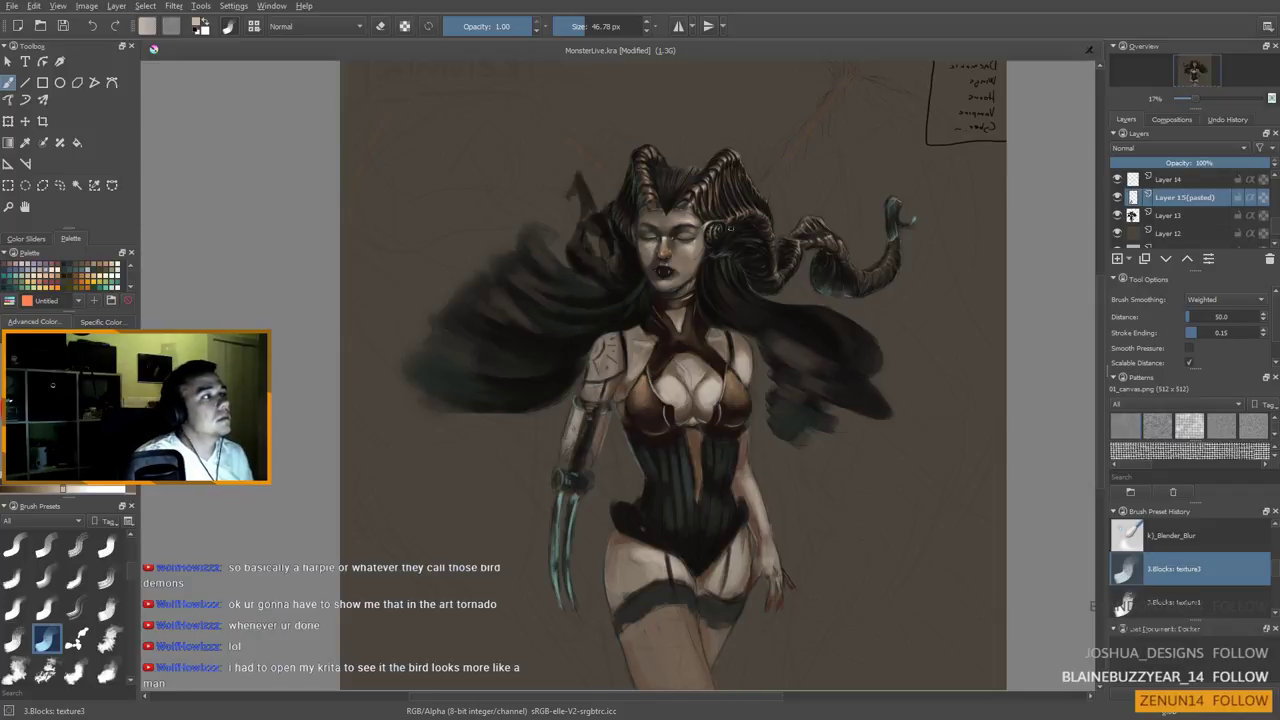
pyautogui.moveTo(730, 228); pyautogui.dragTo(724, 194)
pyautogui.scroll(-2, 724, 194)
pyautogui.scroll(3, 697, 255)
pyautogui.moveTo(697, 255); pyautogui.dragTo(657, 365)
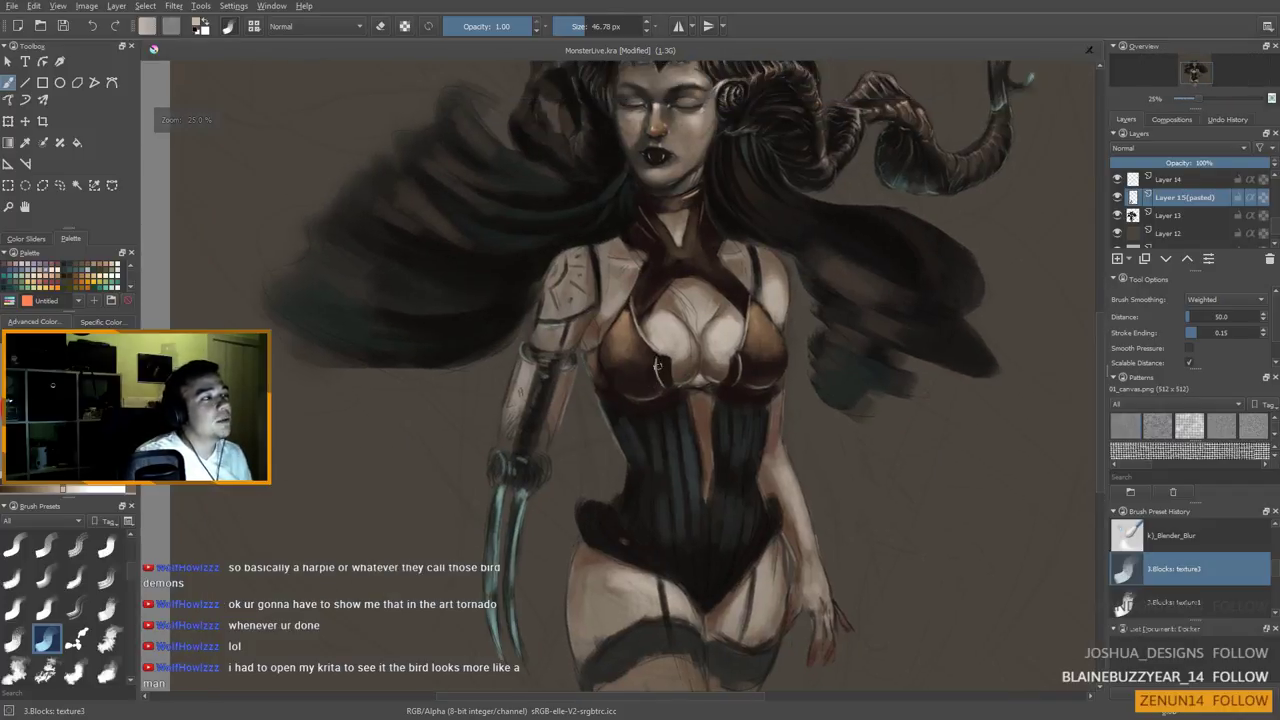
pyautogui.scroll(-1, 657, 365)
pyautogui.scroll(-1, 840, 440)
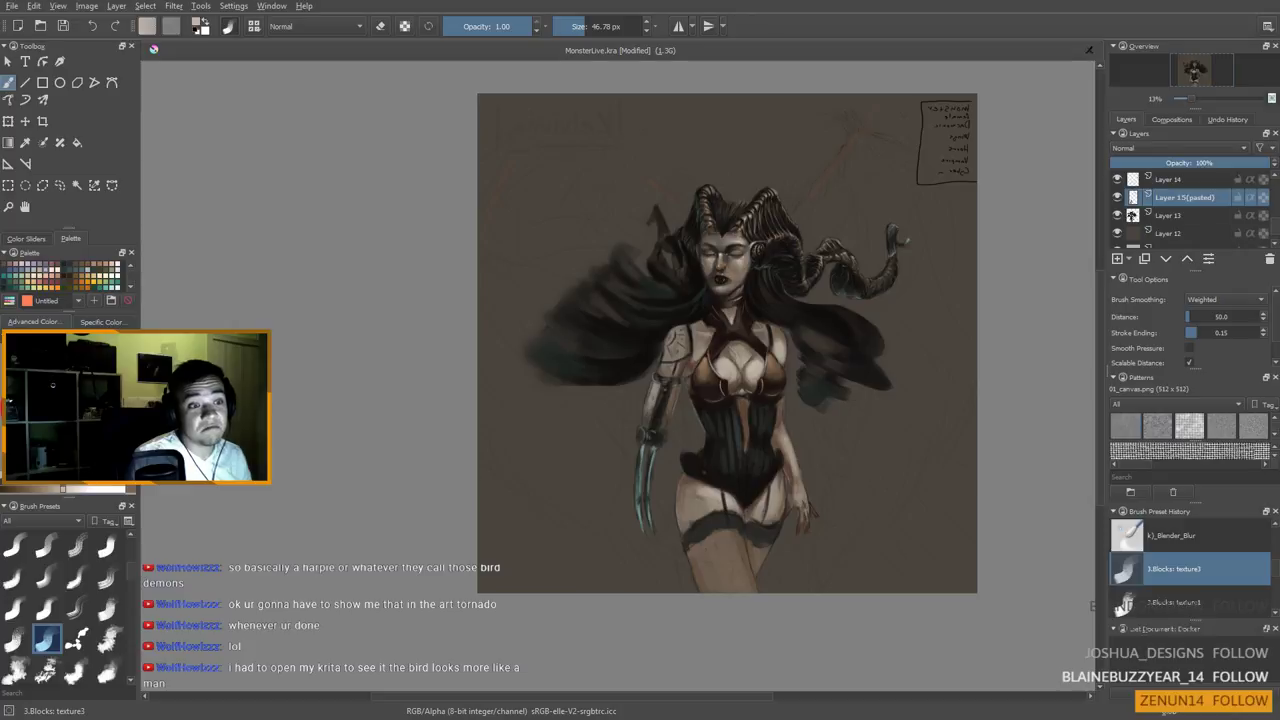
pyautogui.scroll(2, 607, 334)
pyautogui.scroll(-1, 624, 344)
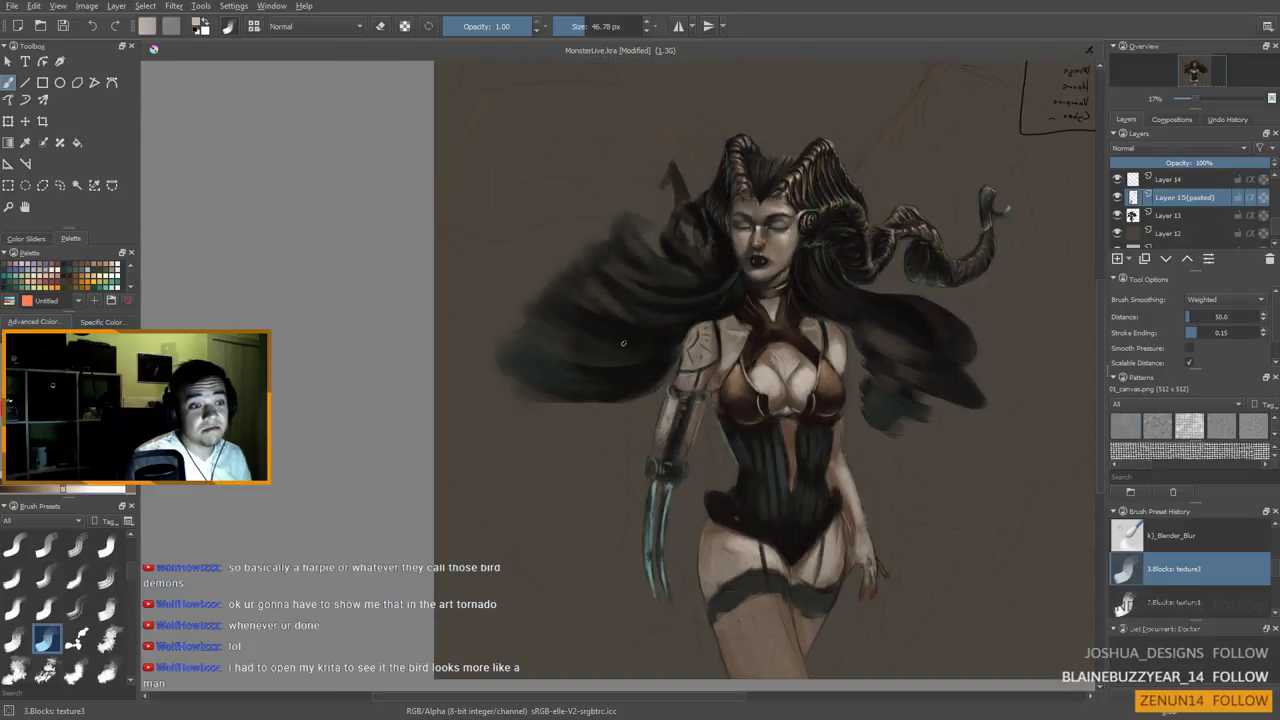
pyautogui.moveTo(623, 344); pyautogui.dragTo(606, 369)
pyautogui.scroll(-1, 497, 323)
pyautogui.scroll(1, 495, 320)
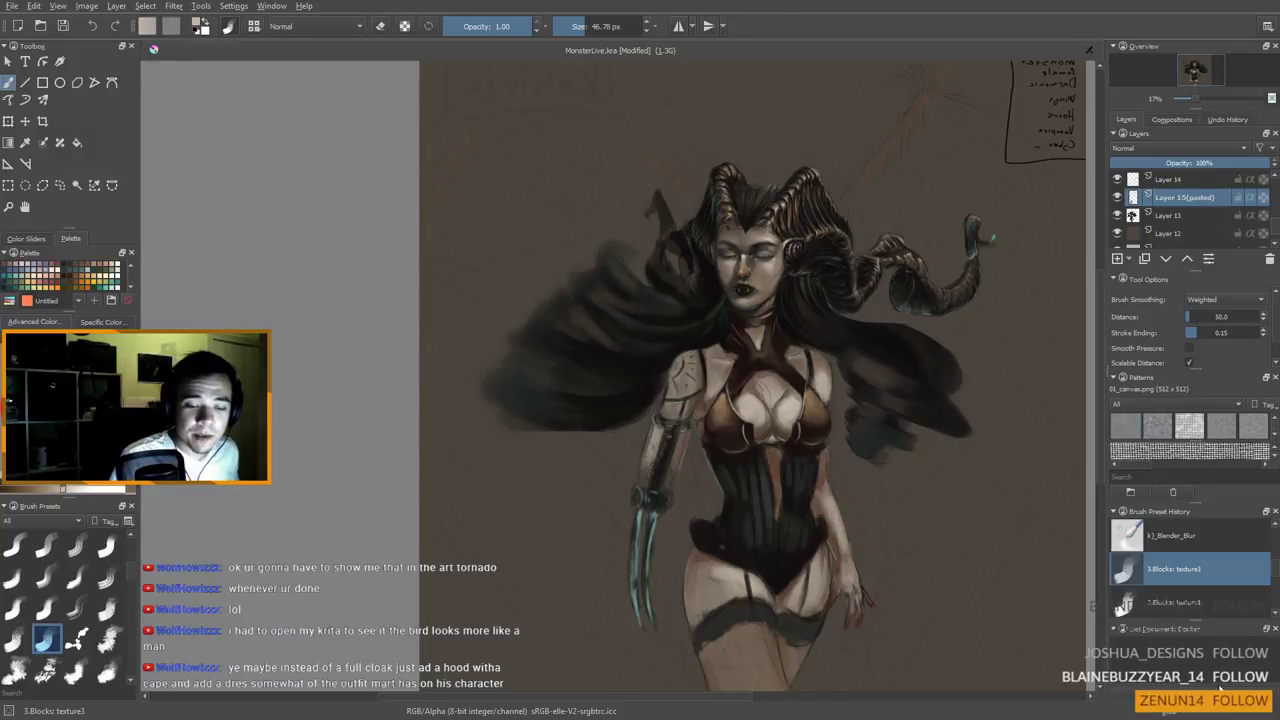
pyautogui.press('super+d')
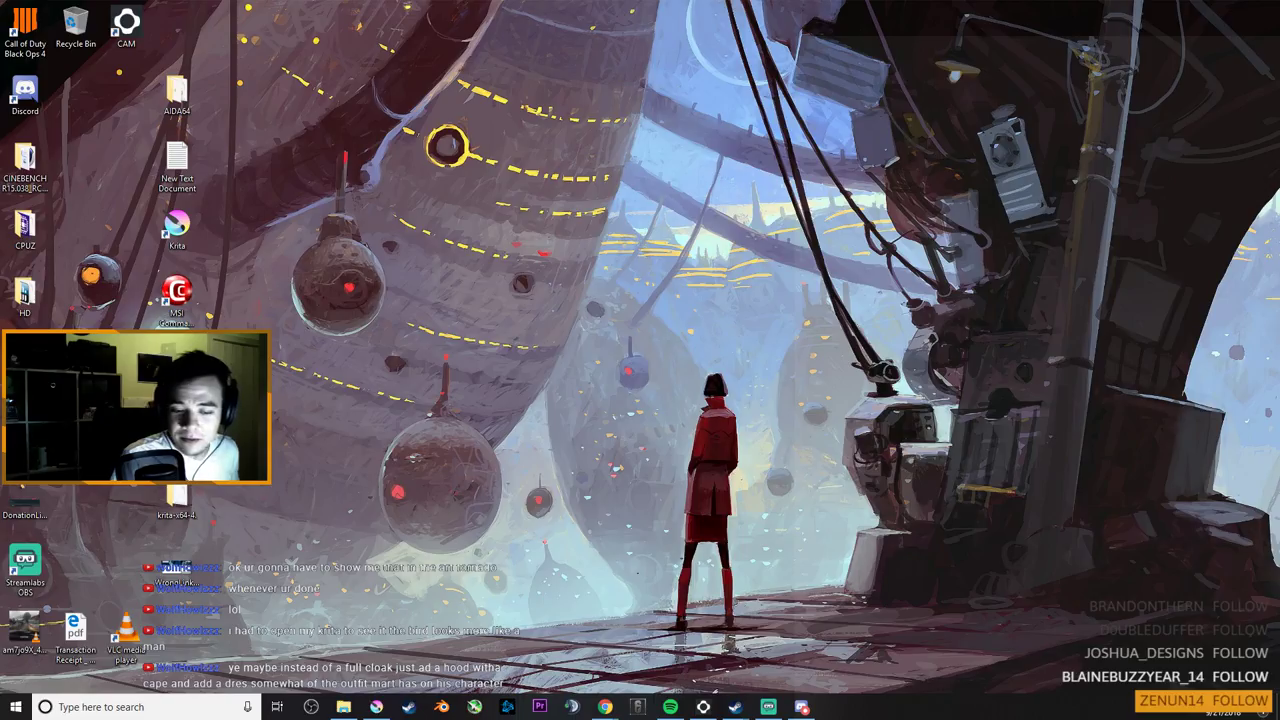
pyautogui.press('super+d')
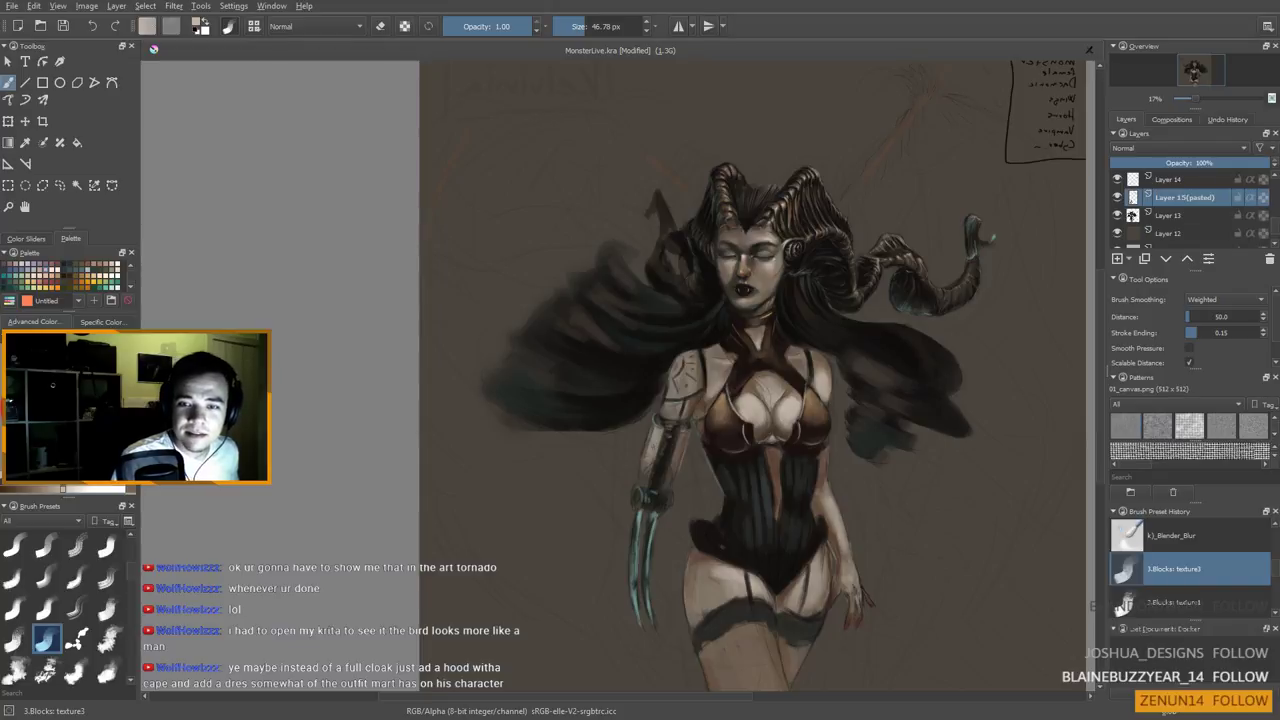